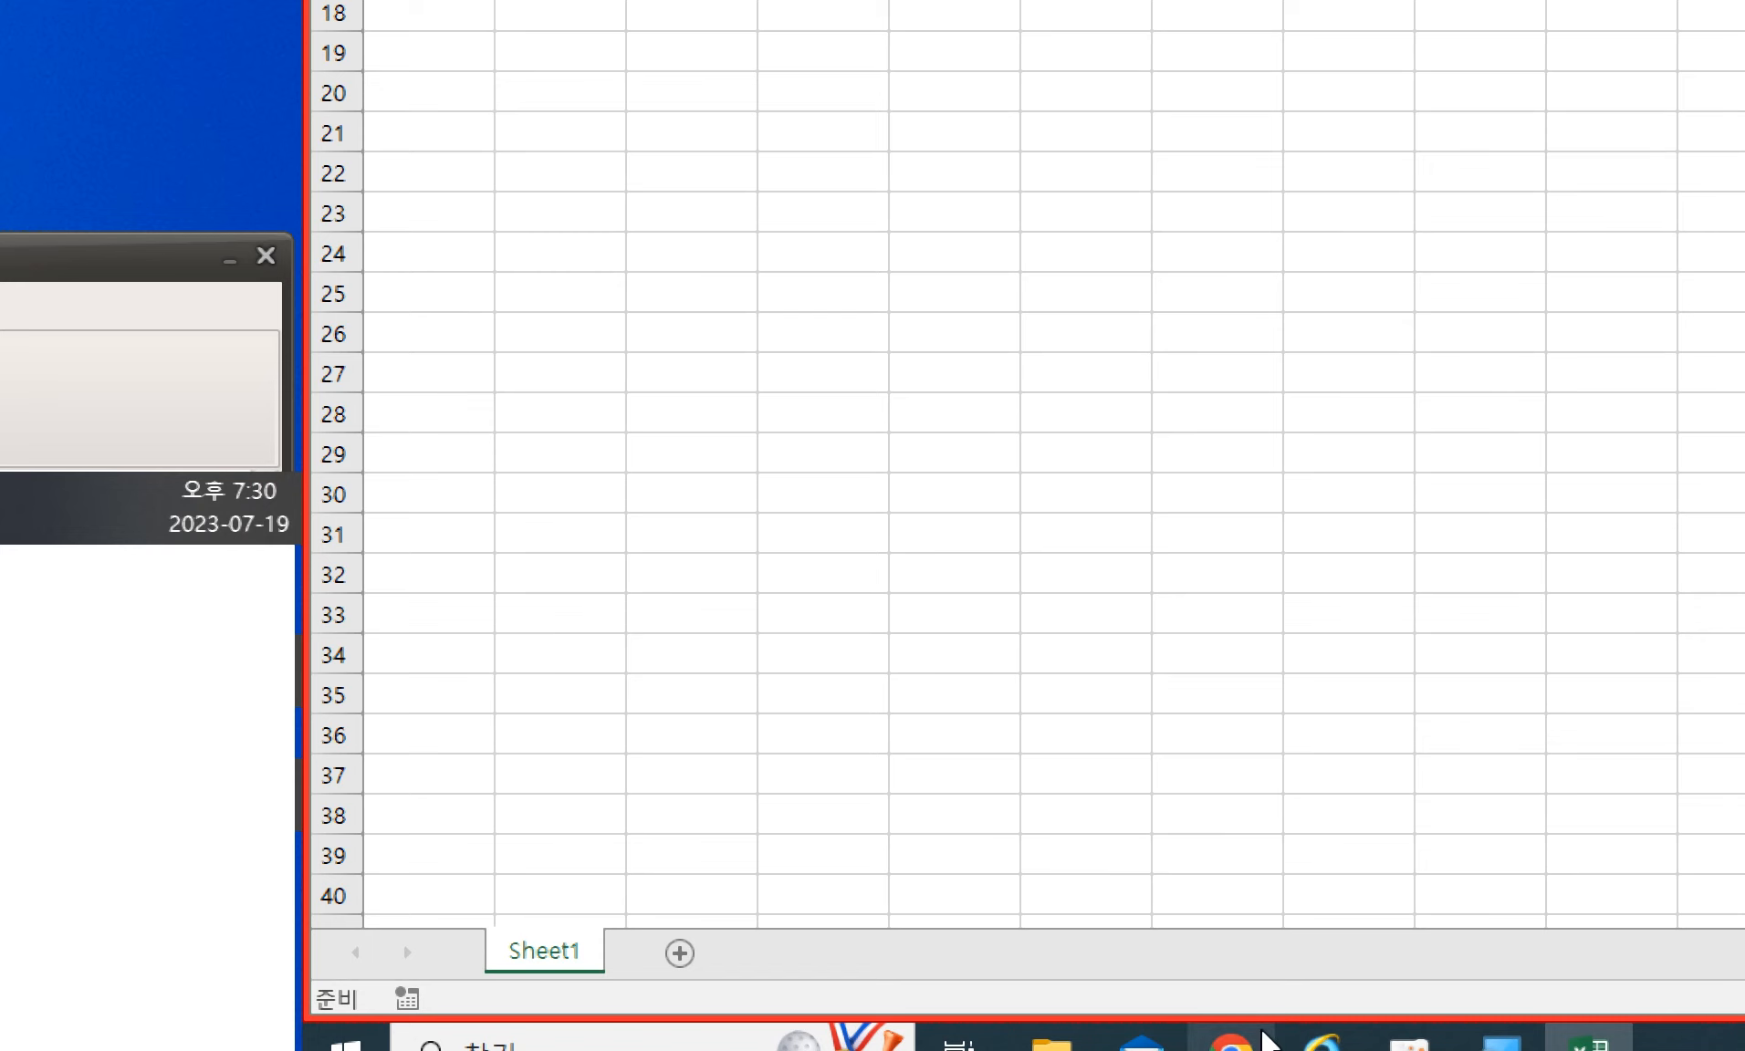
- Switch to Chrome and look through the exam-taker notes down to the 답안 작성요령 section
click(1232, 1038)
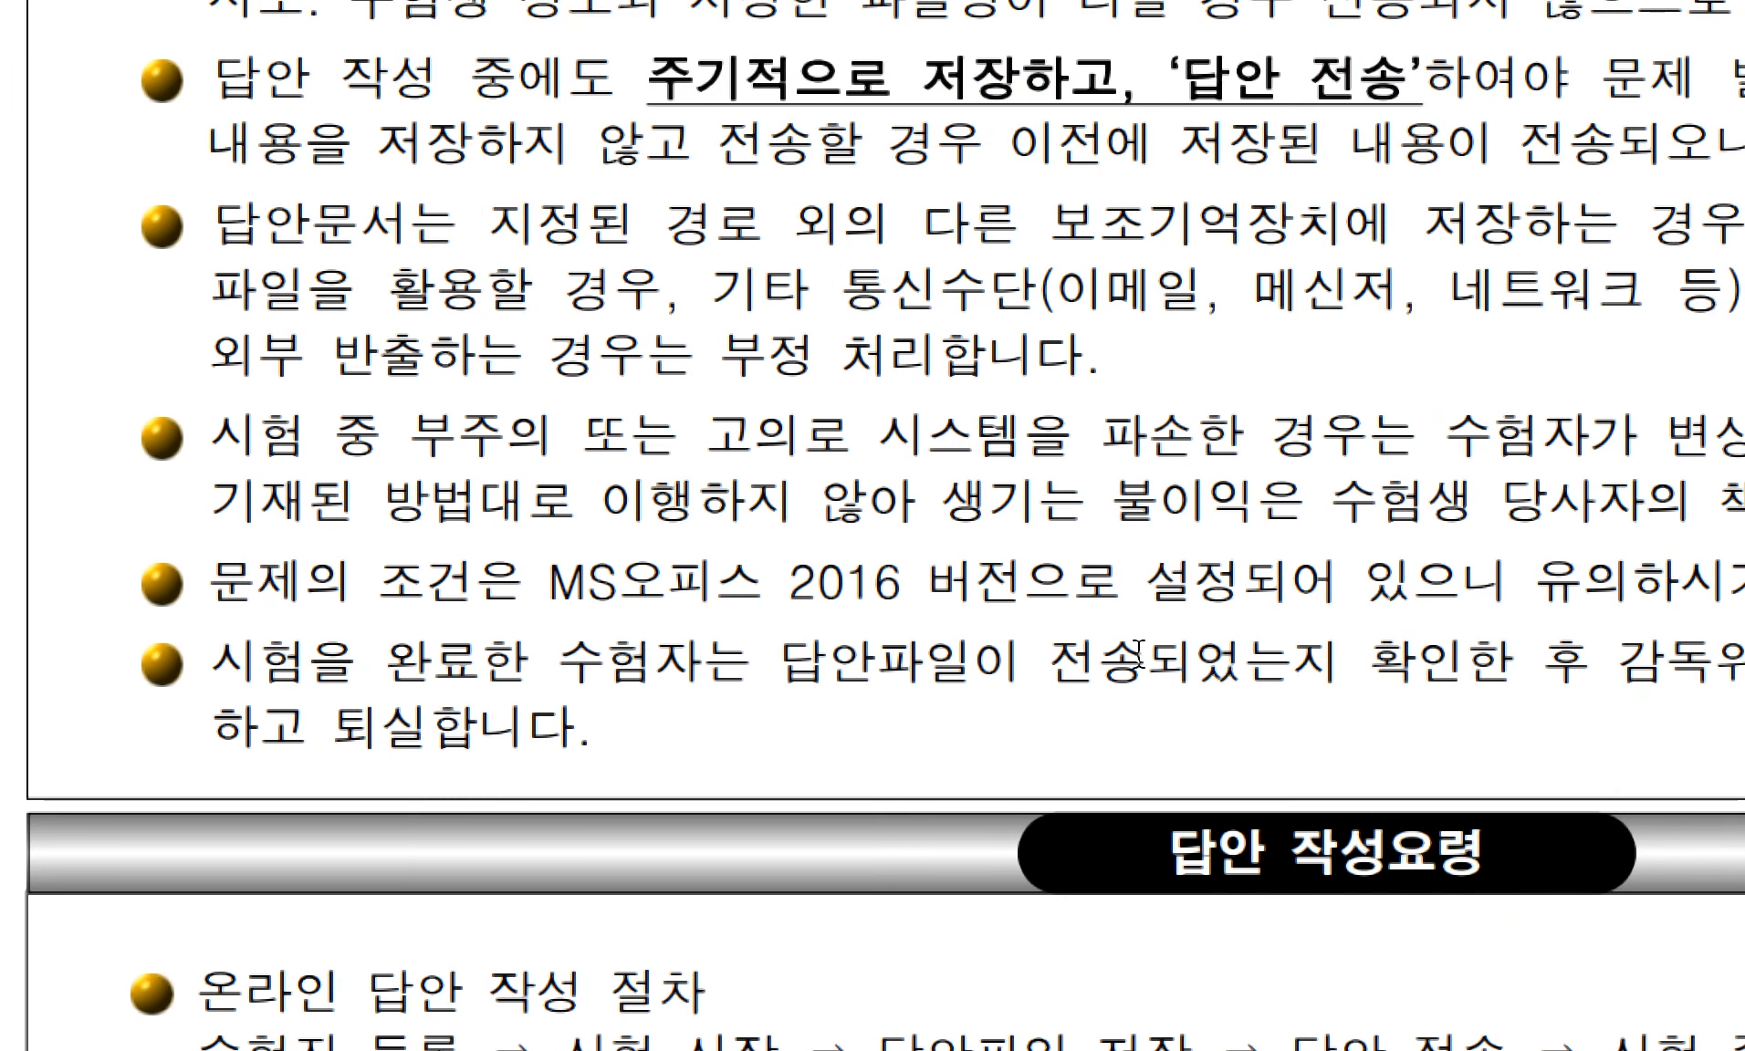
scroll(1469, 263, down, 5)
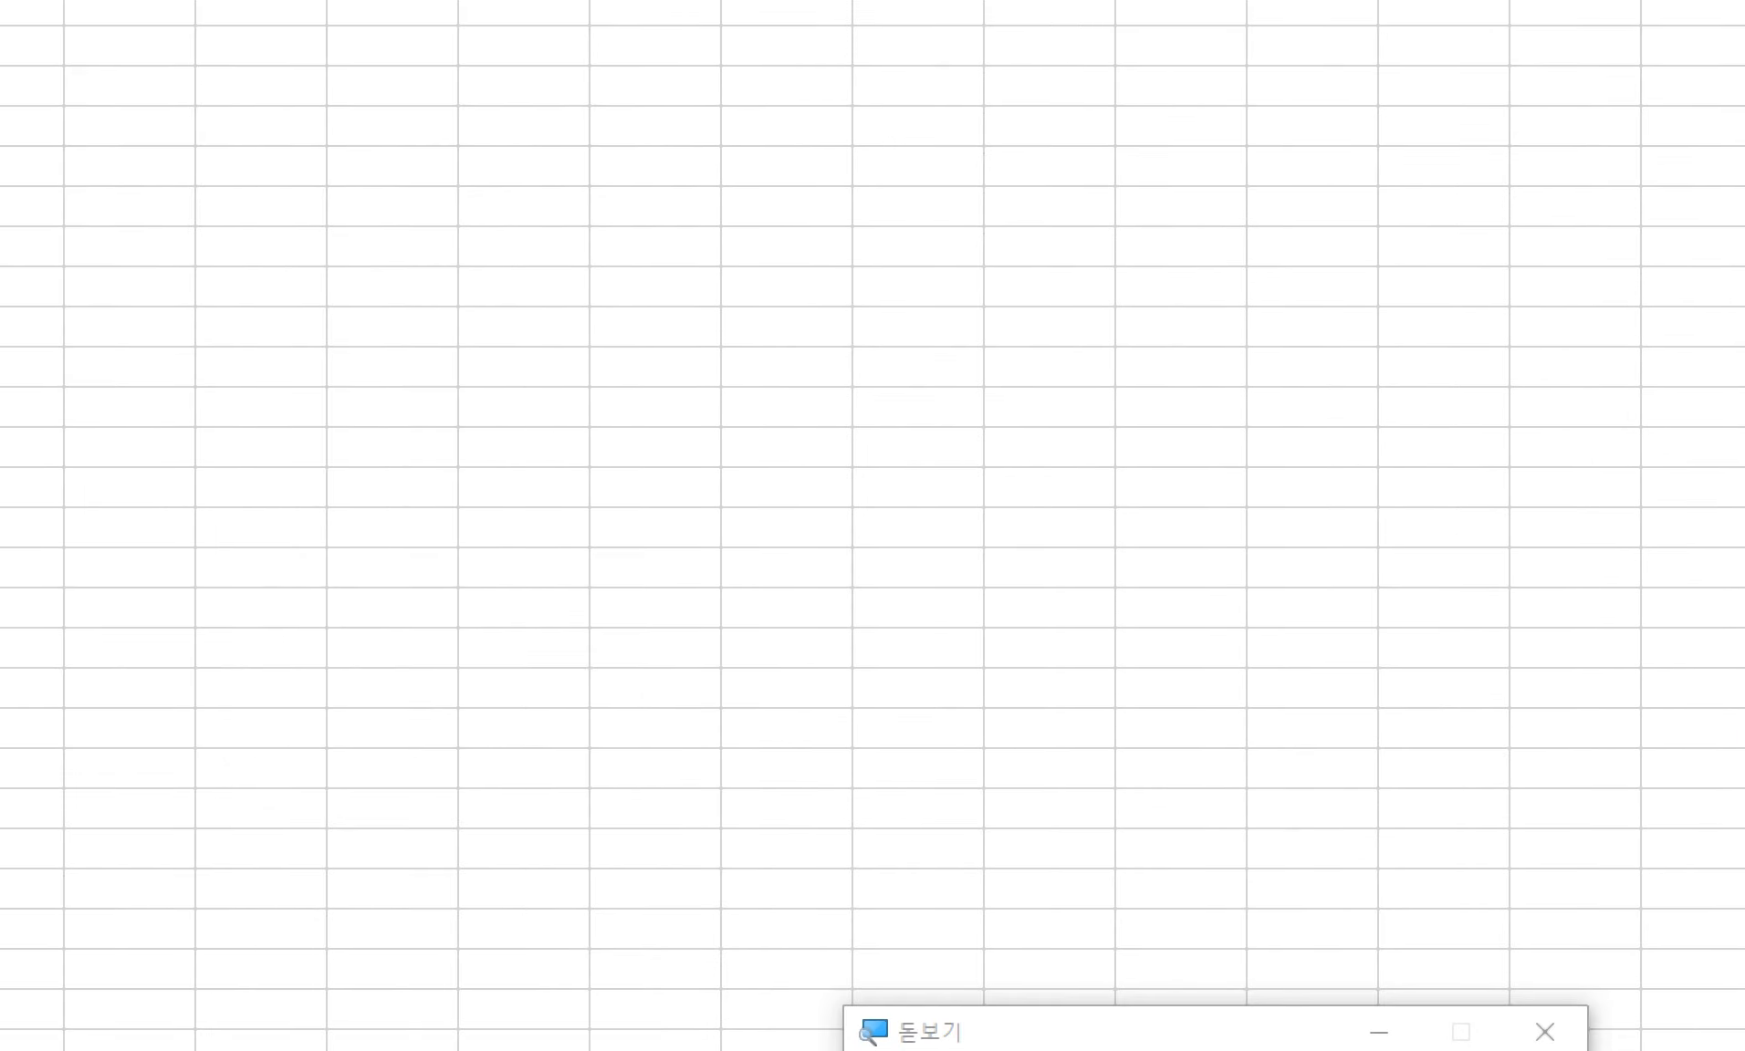
- Enter "신분증 검사" in cell B2 of the Excel worksheet
drag(1525, 1049, 1539, 1049)
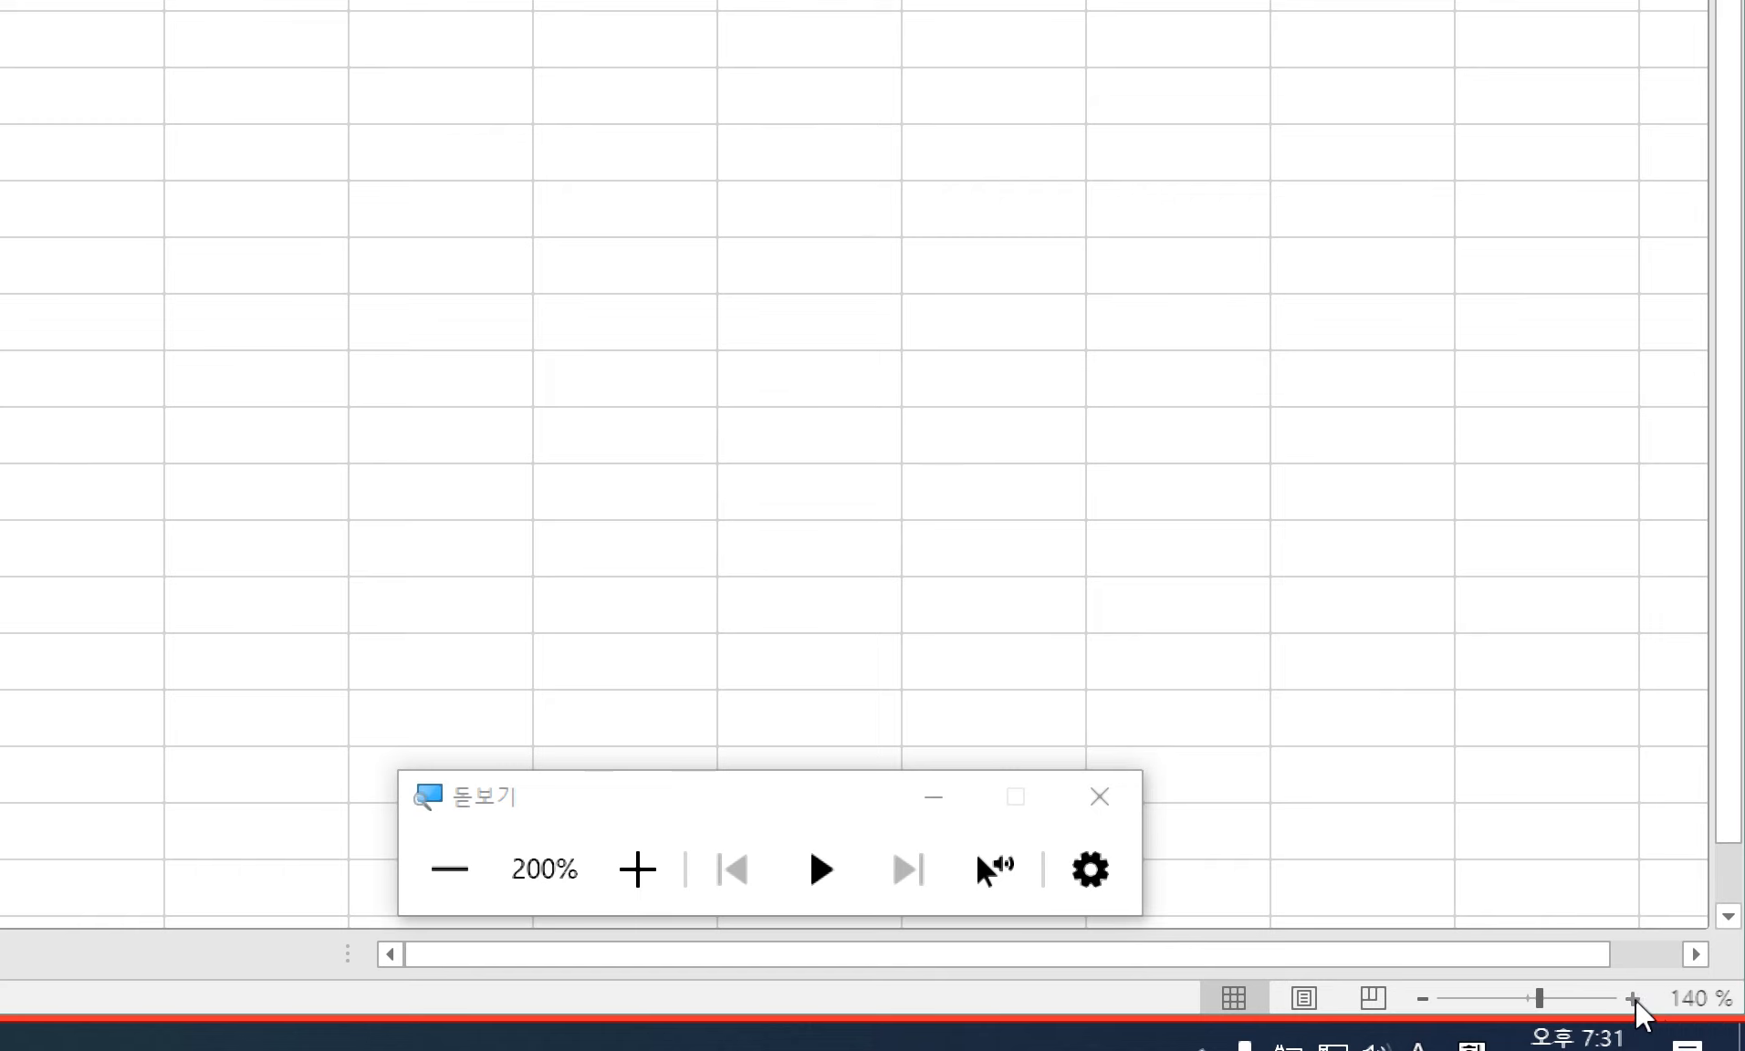
click(1636, 997)
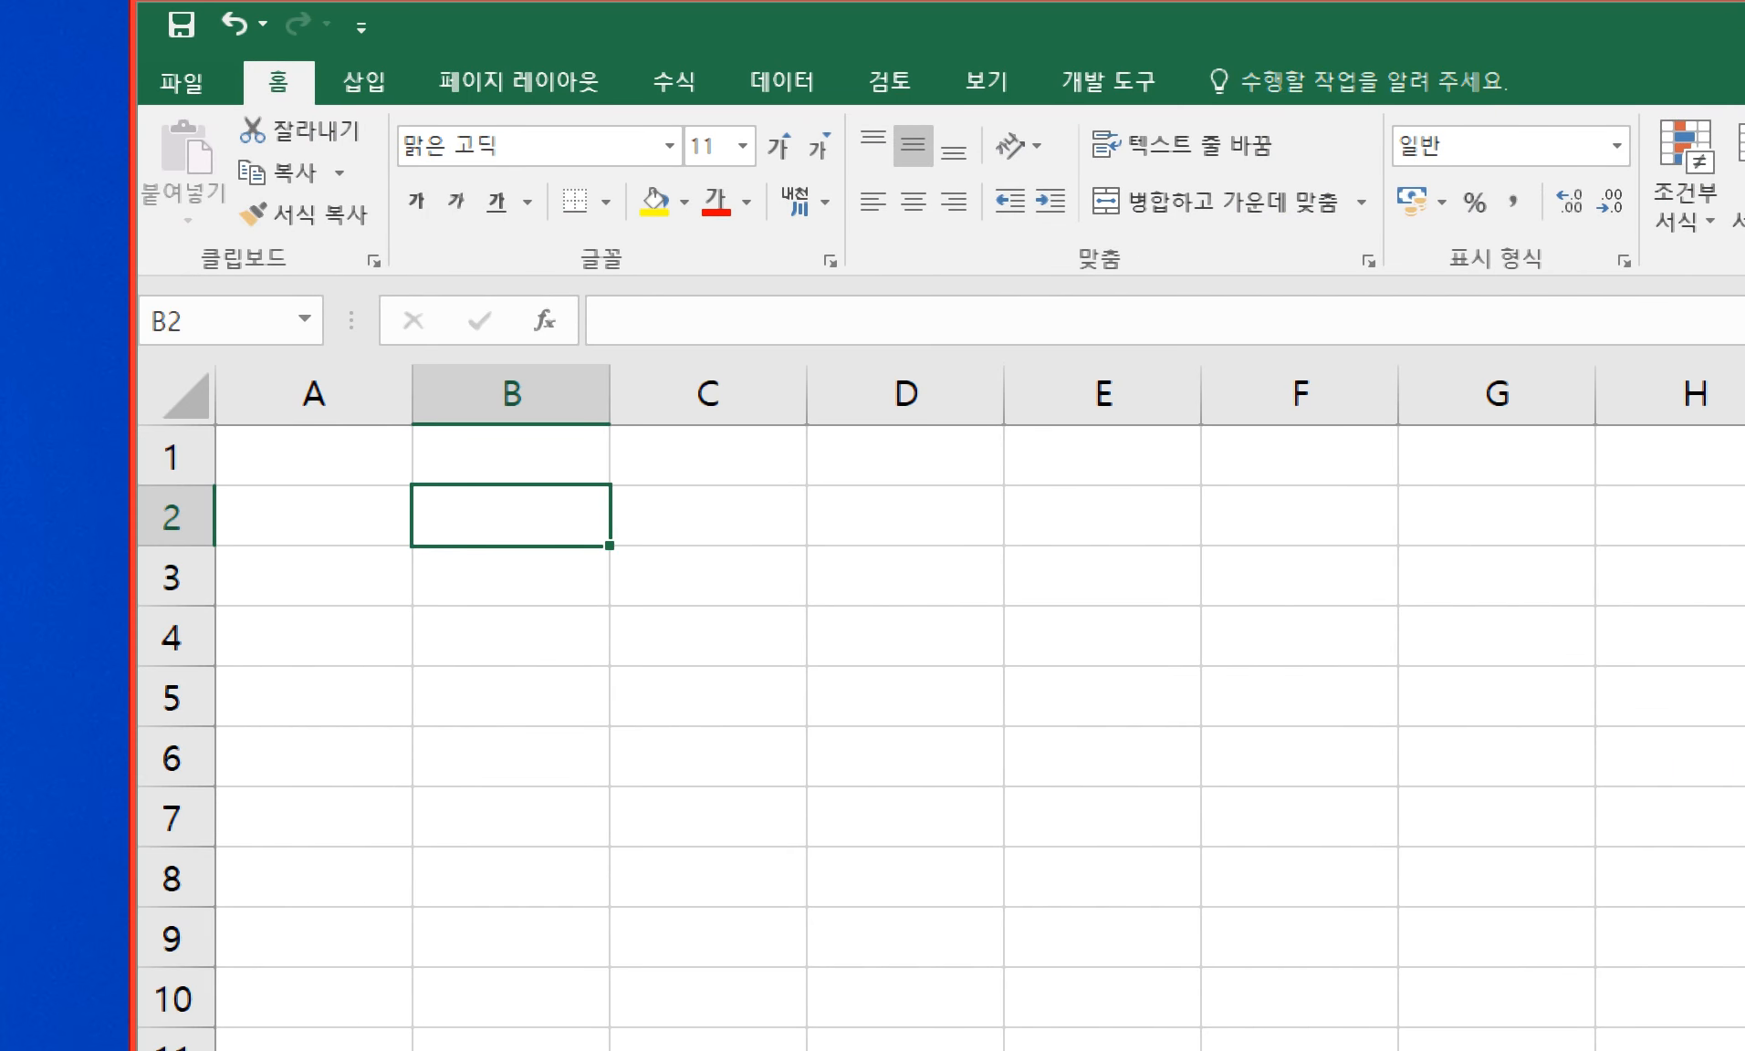
text(T)
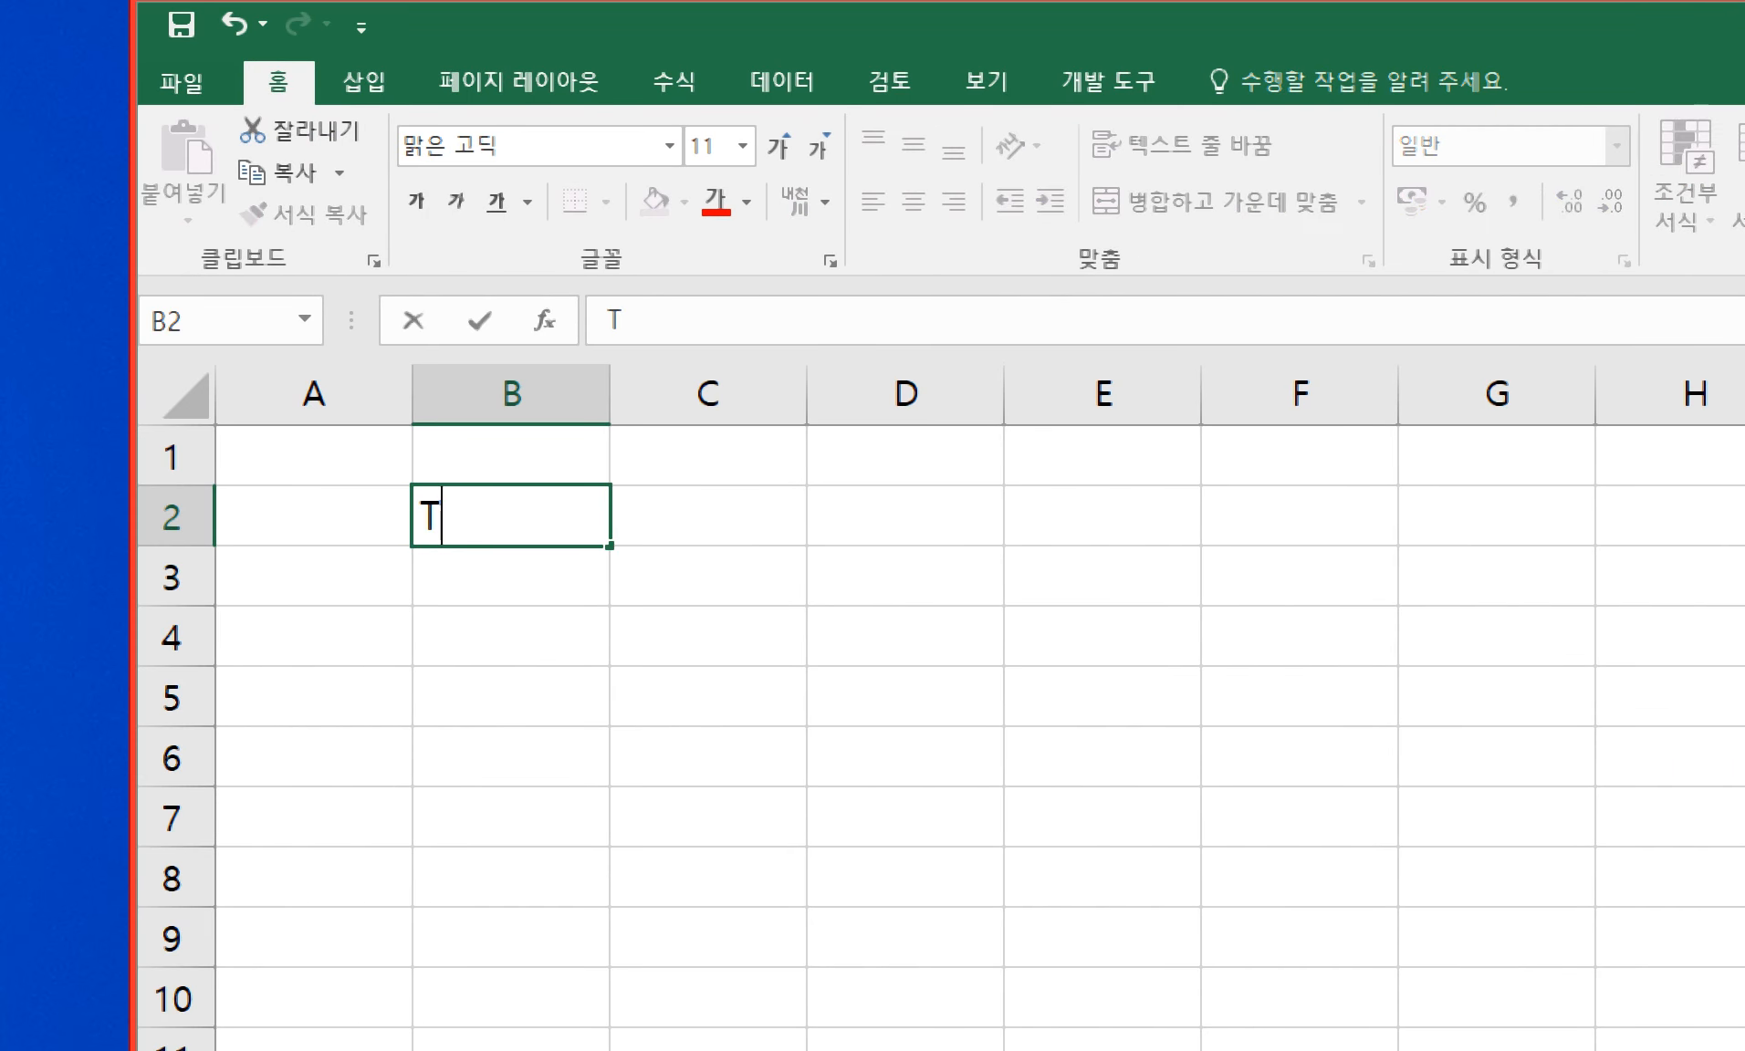
key(BackSpace)
key(Hangul)
text(신분증)
text( 검사)
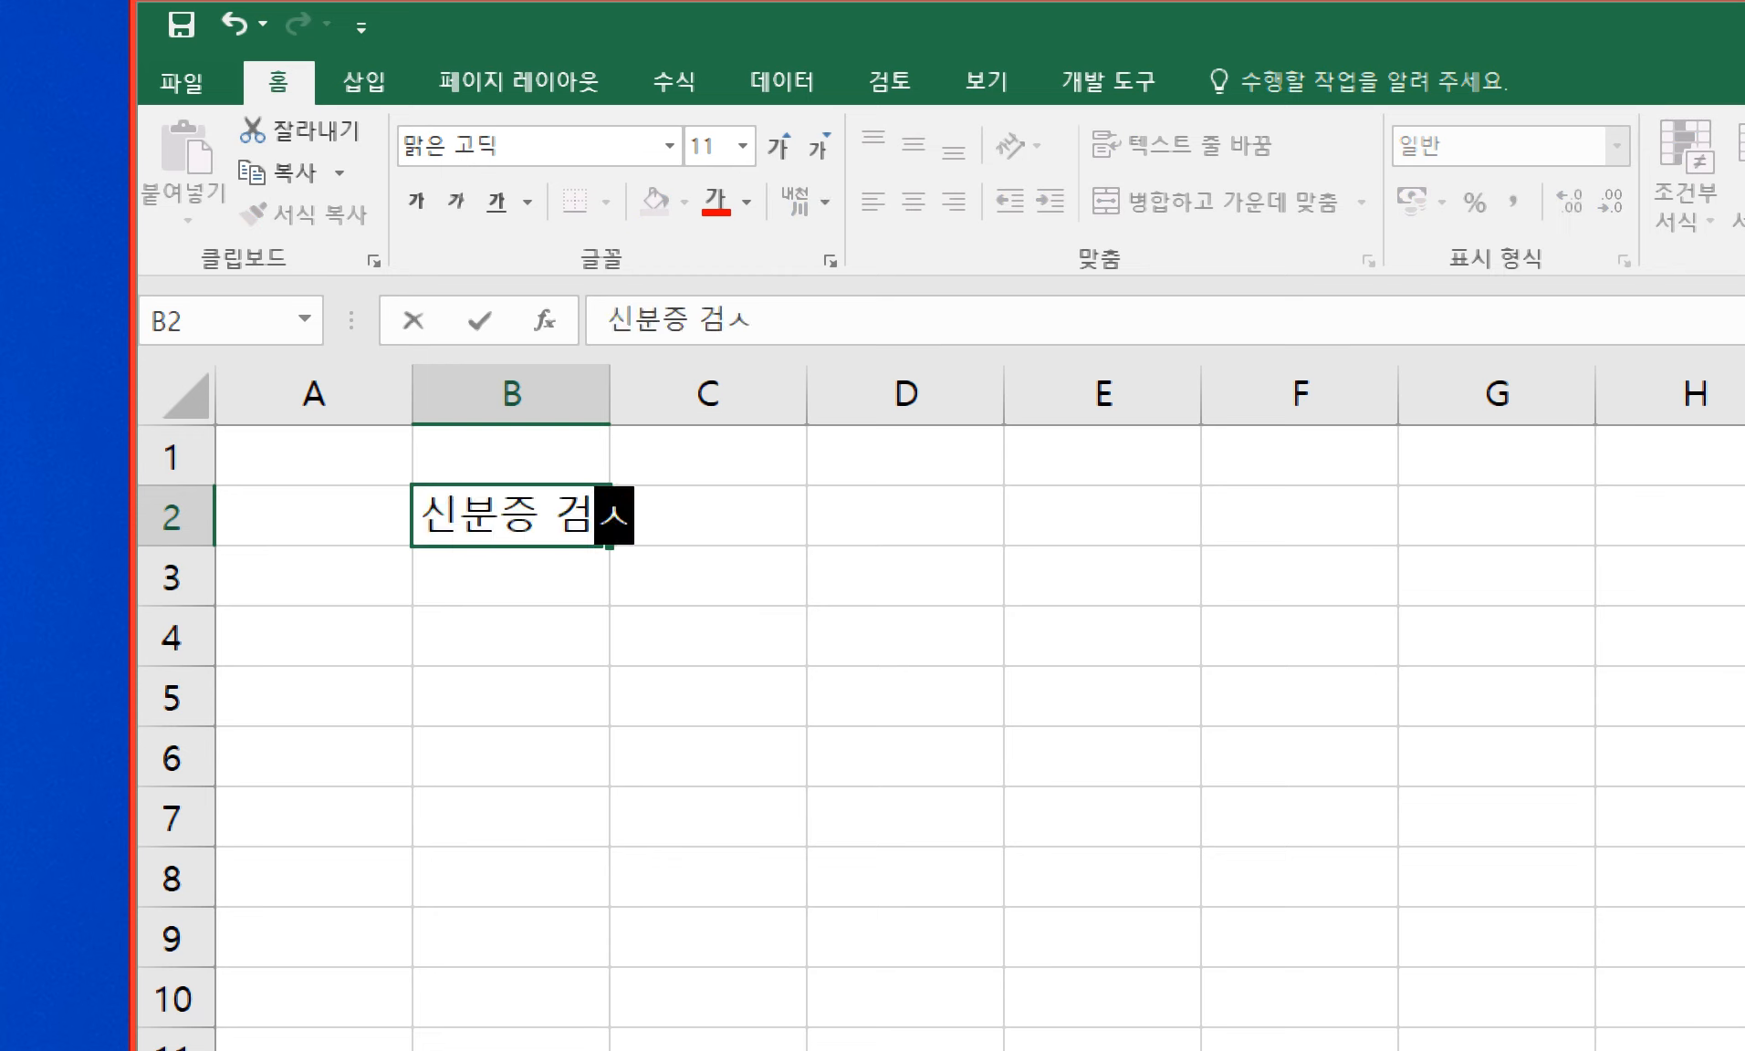
key(Return)
- Enter "자격증 시험 필수준비물" in cell D2
key(Up)
key(Right)
key(Right)
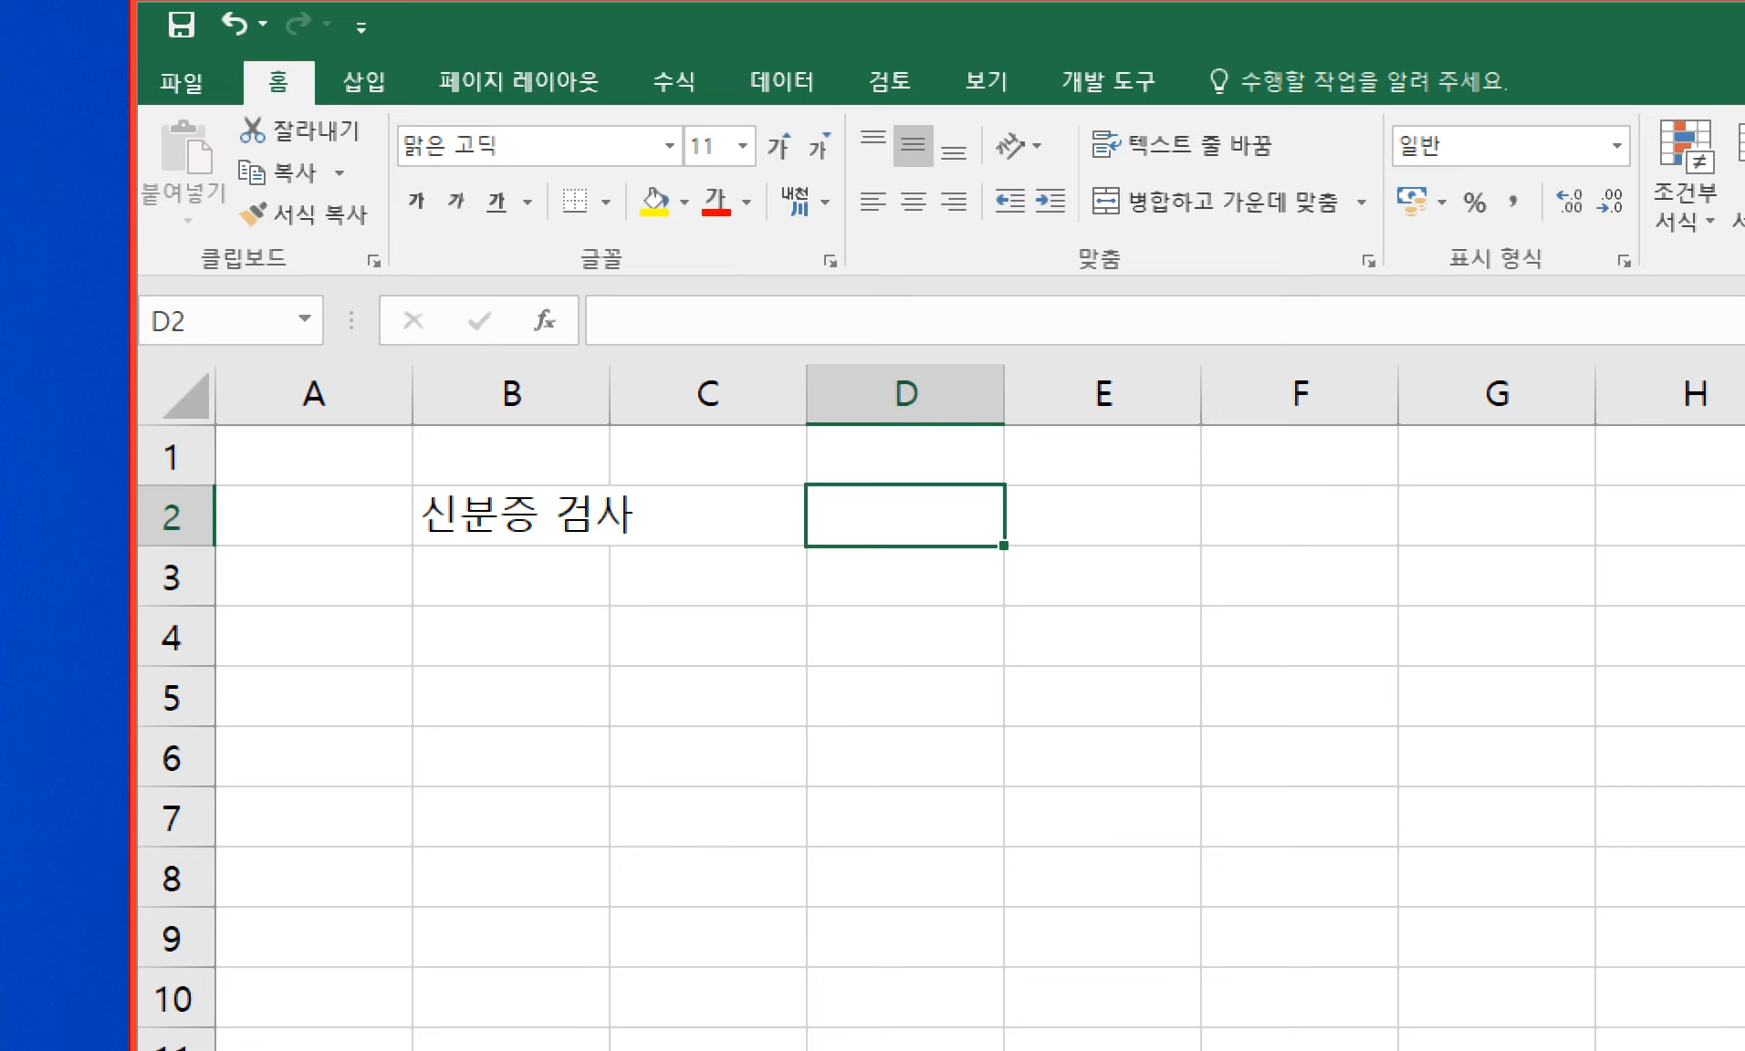
key(Left)
key(Left)
key(Right)
key(Right)
text(자격)
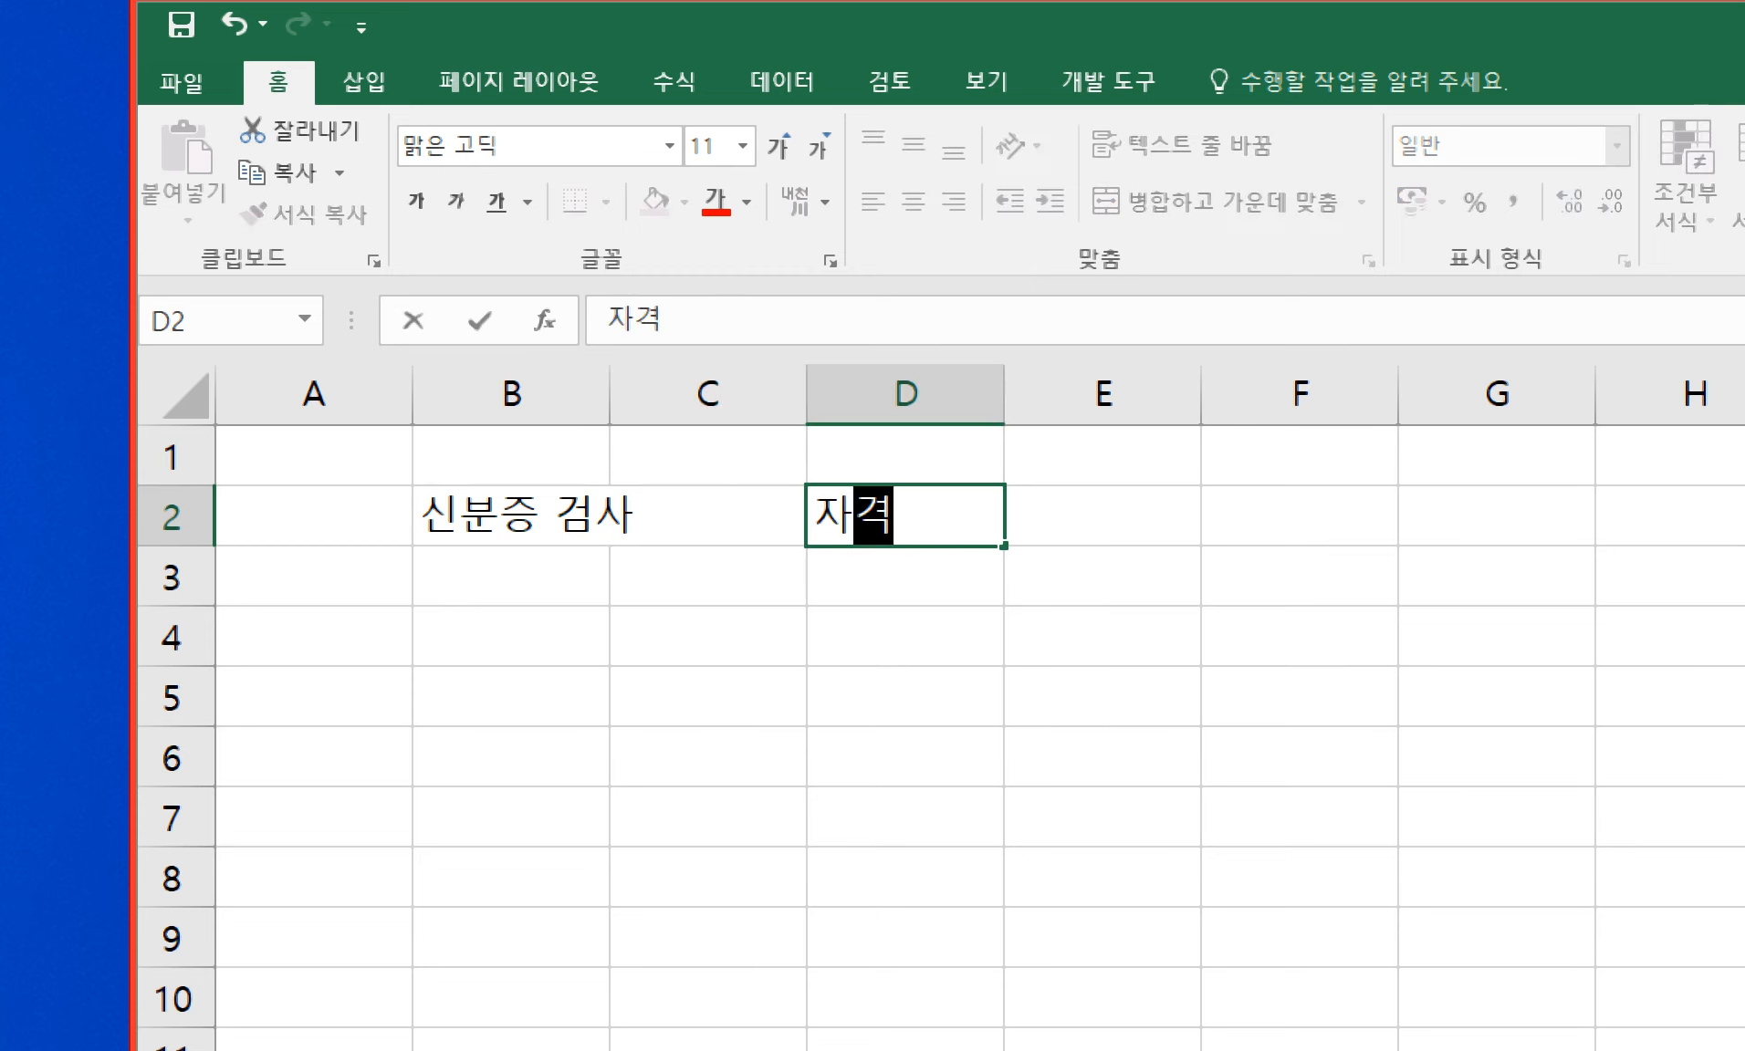
text(증 시험 )
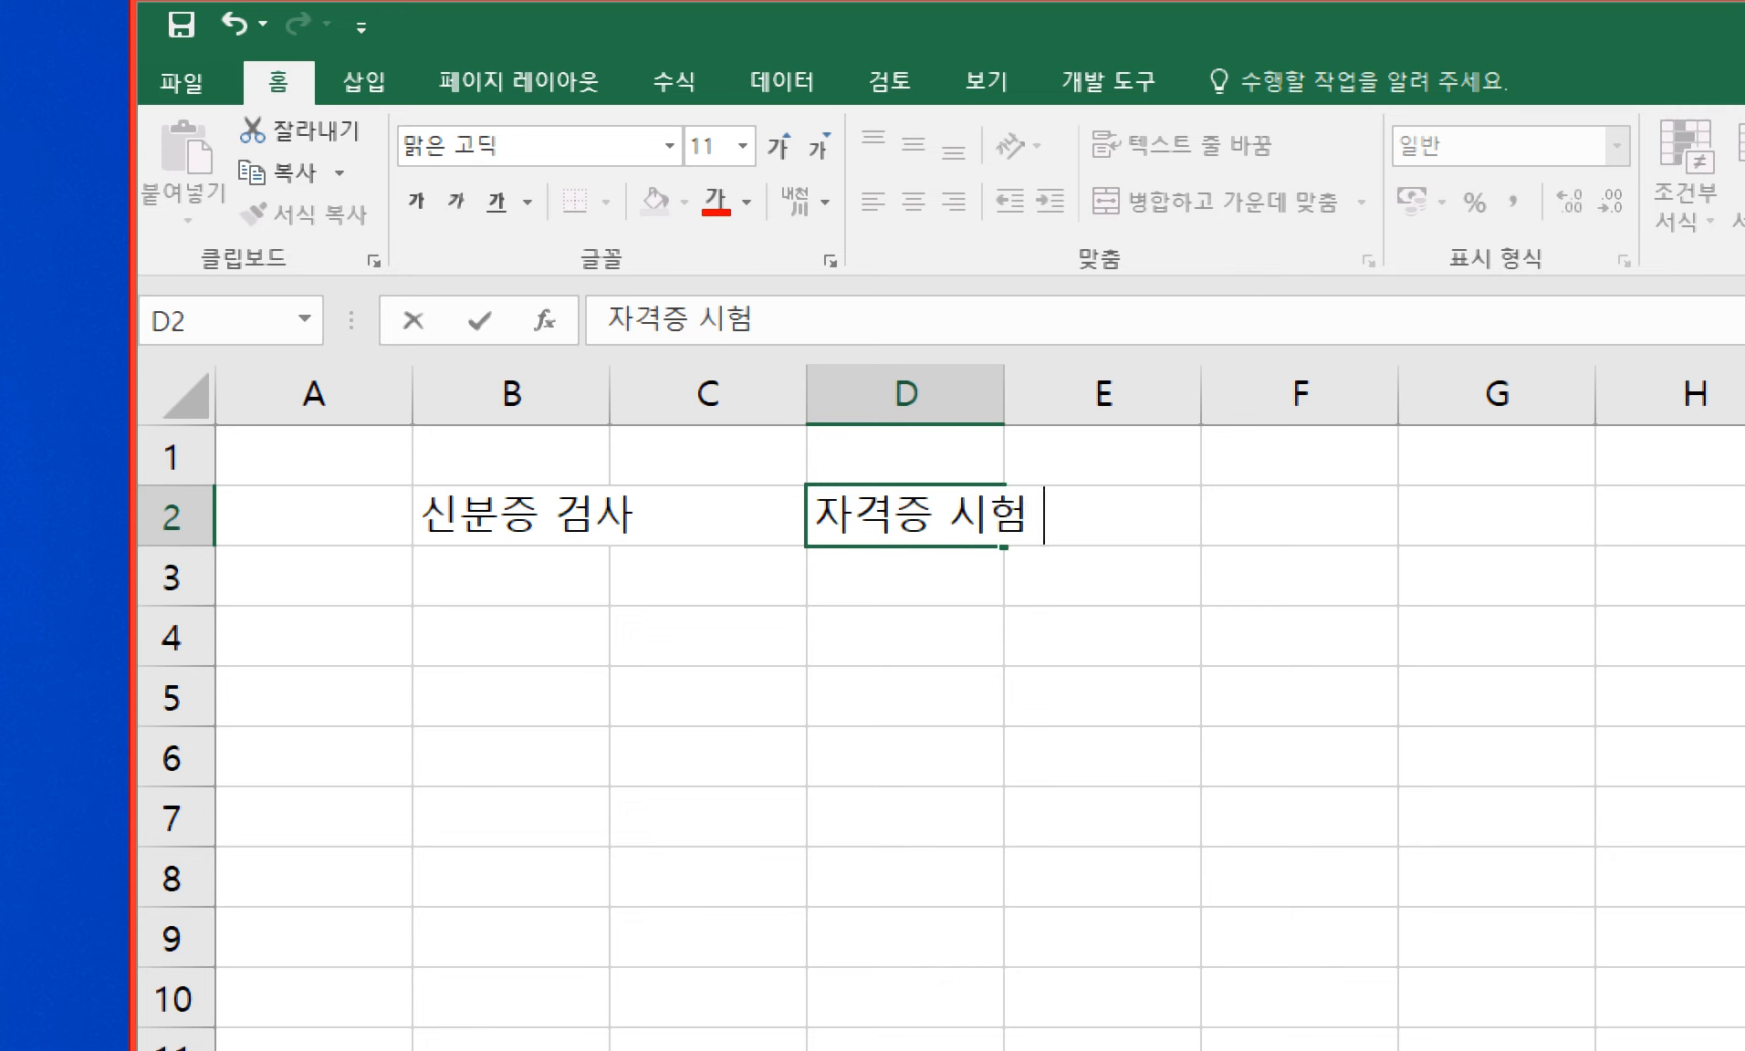
text(필수준비물)
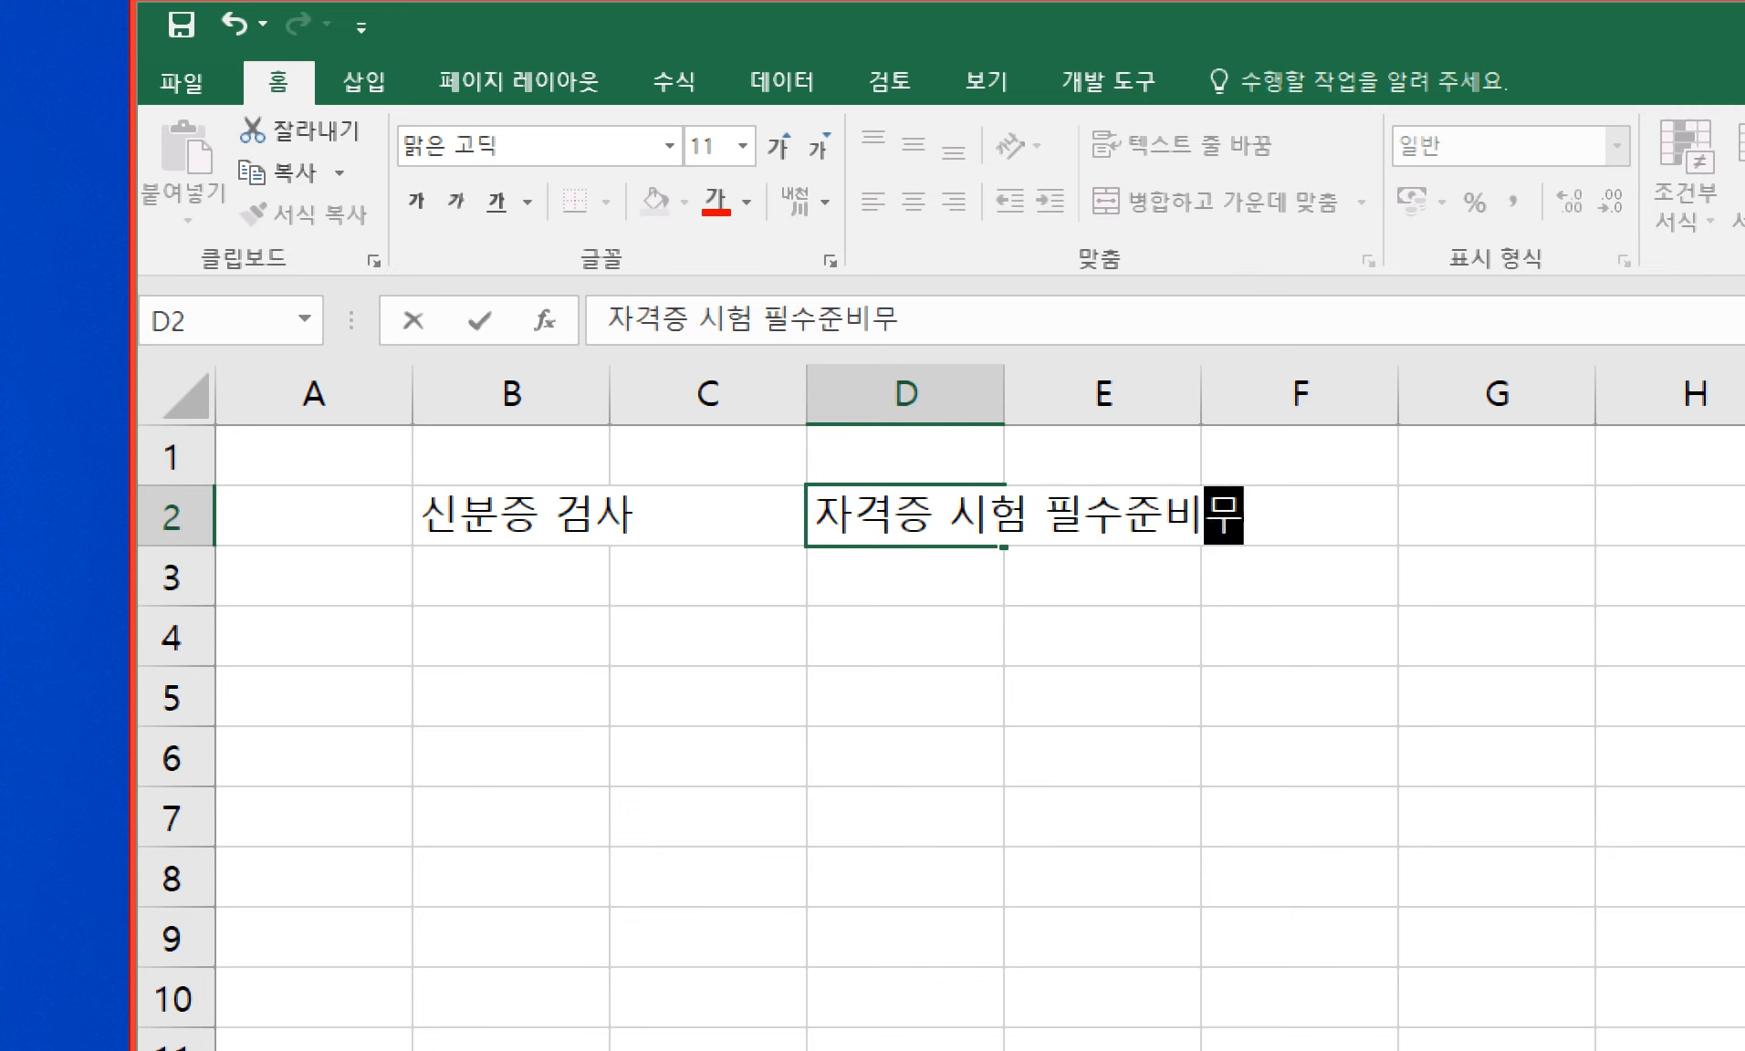
key(Return)
- Enter "학생분들은 청소년증" in cell D4
key(Up)
key(Down)
key(Left)
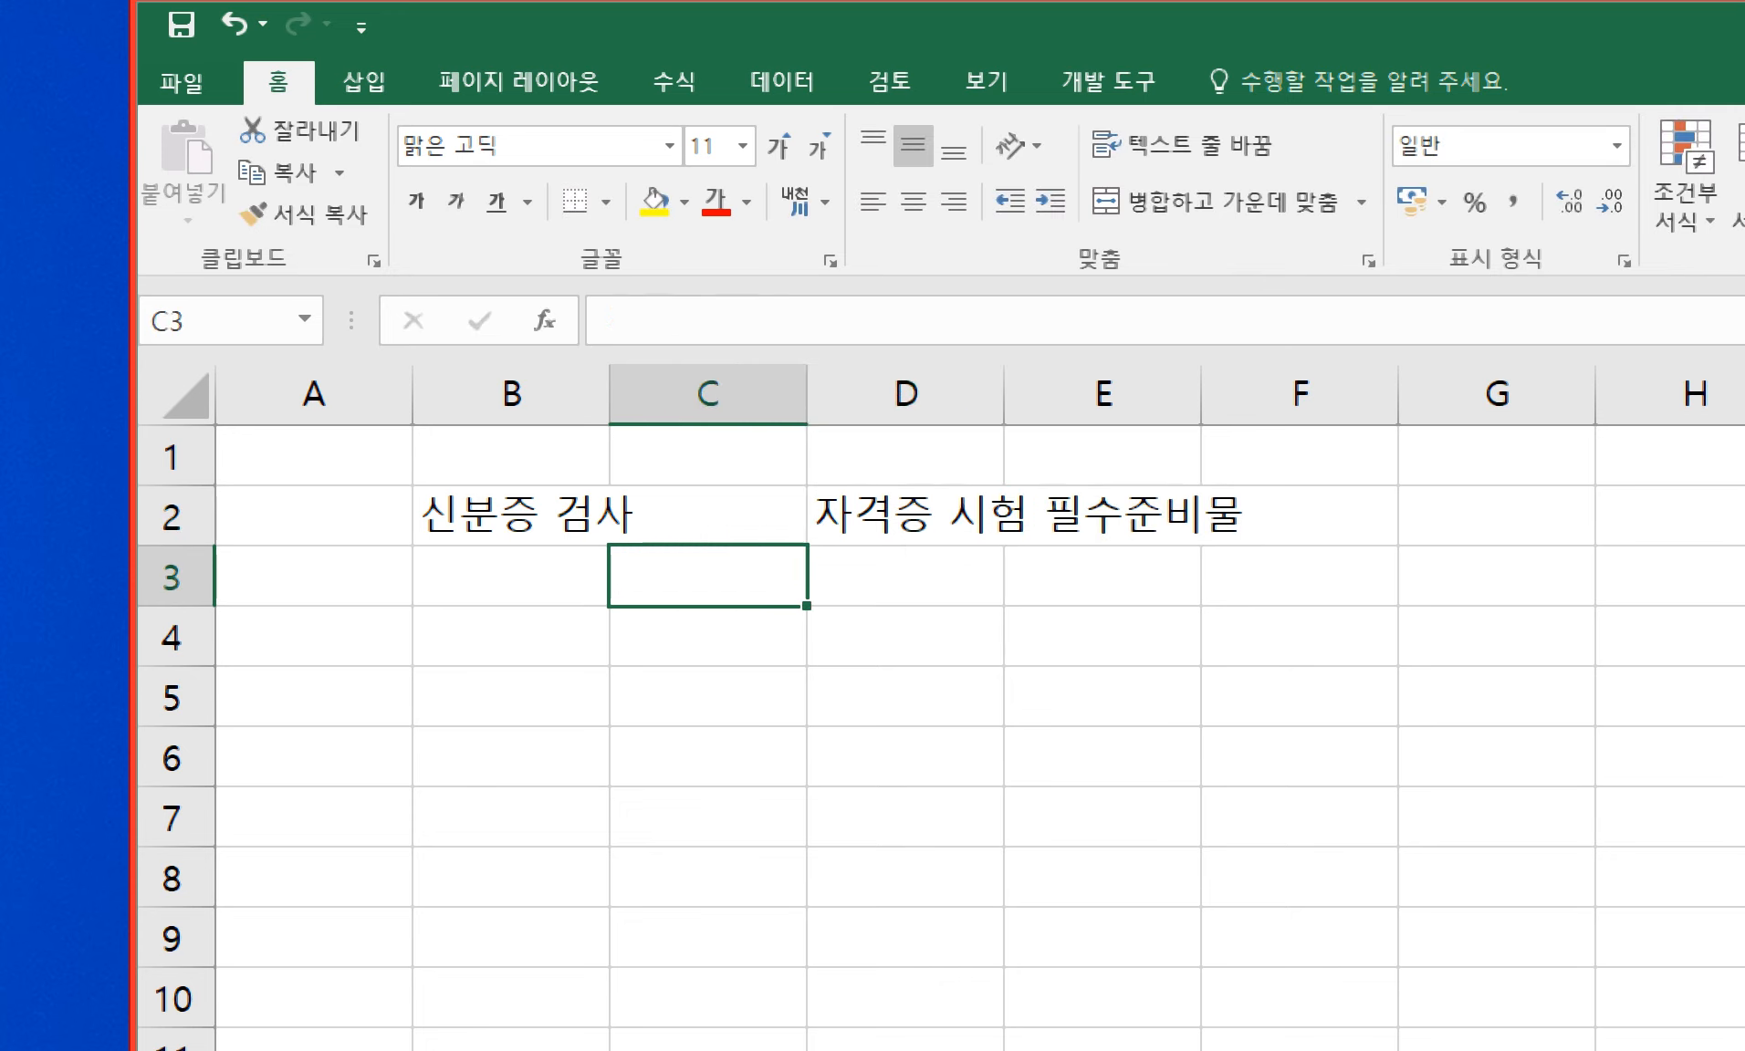
key(Right)
key(Down)
text(학생분)
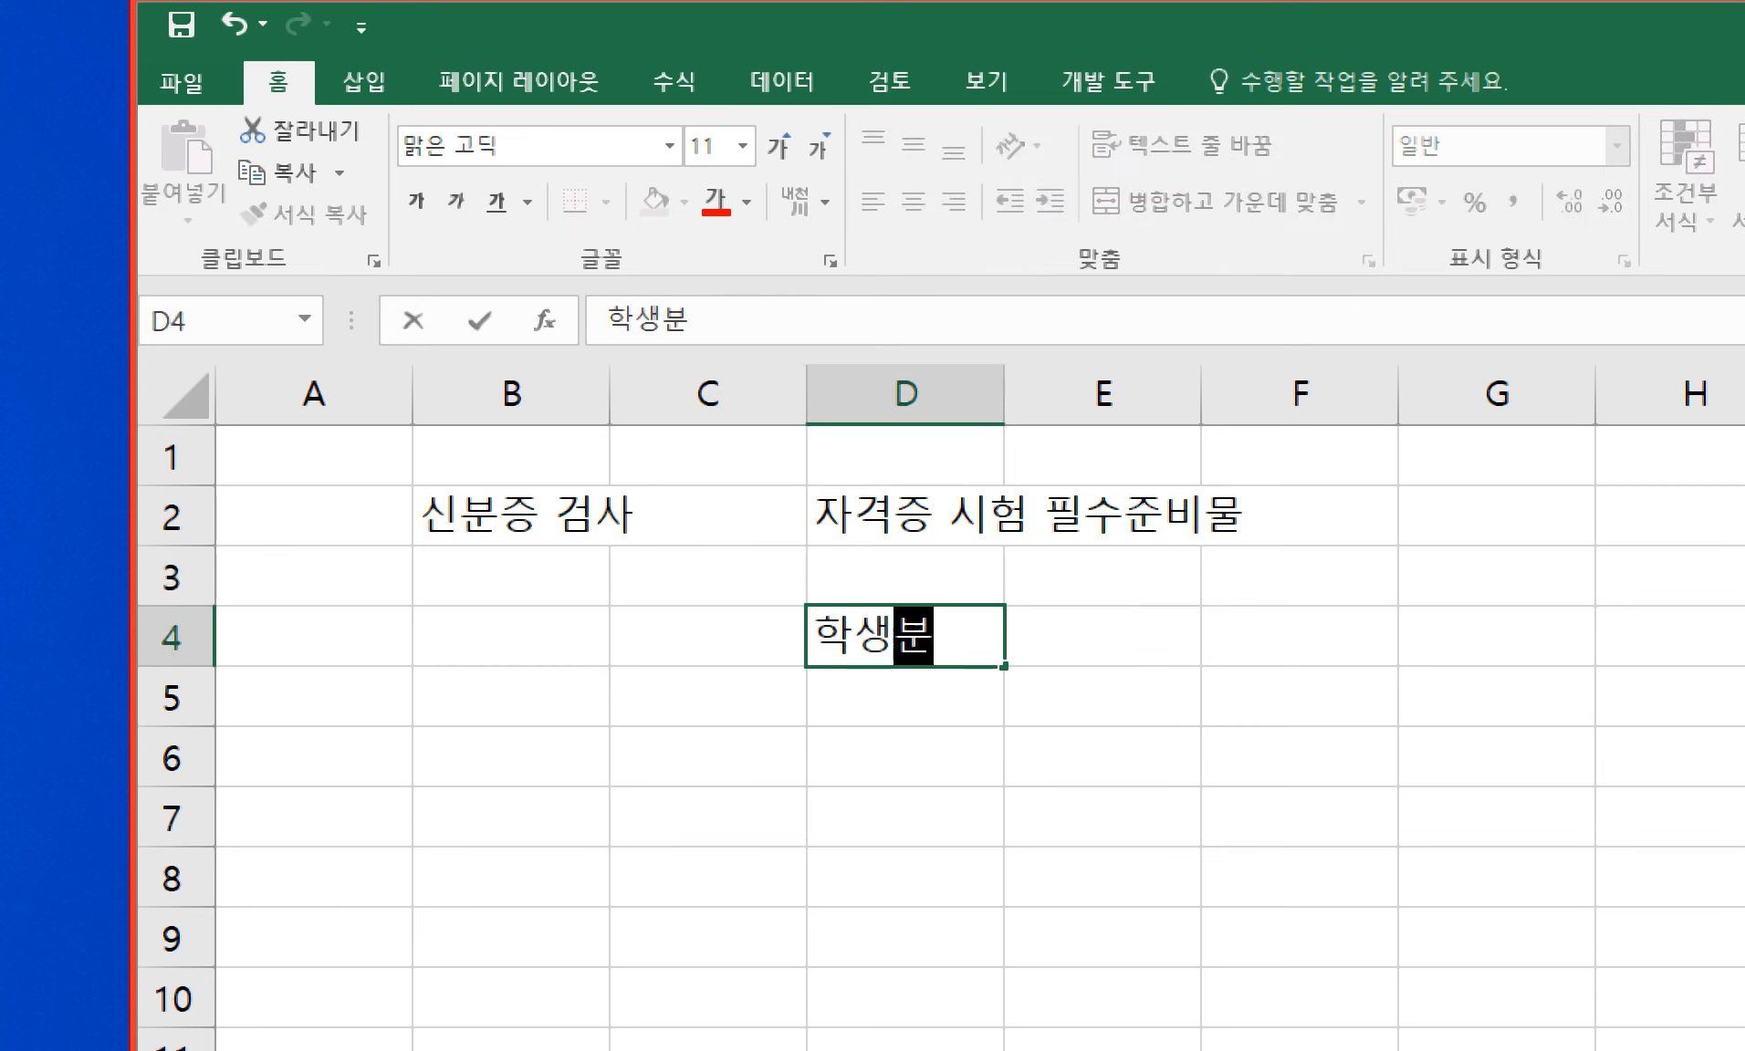
text(들으ㄴ 청소년증)
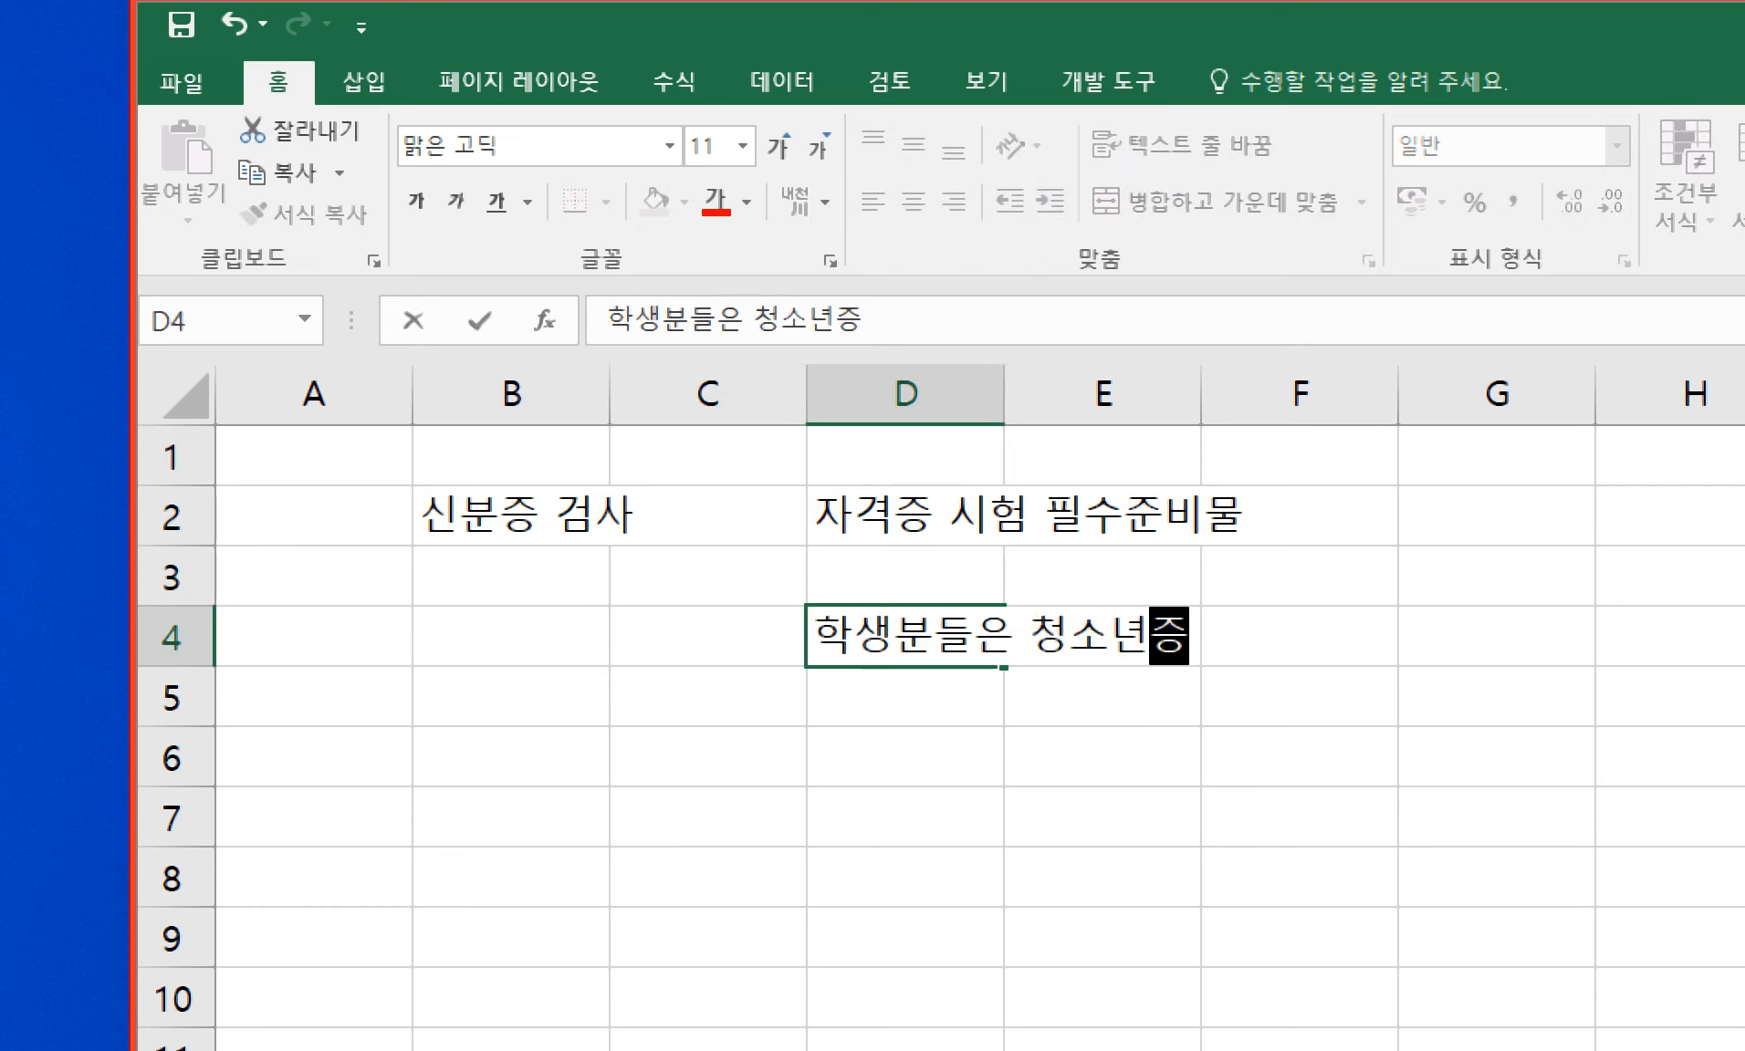
key(Return)
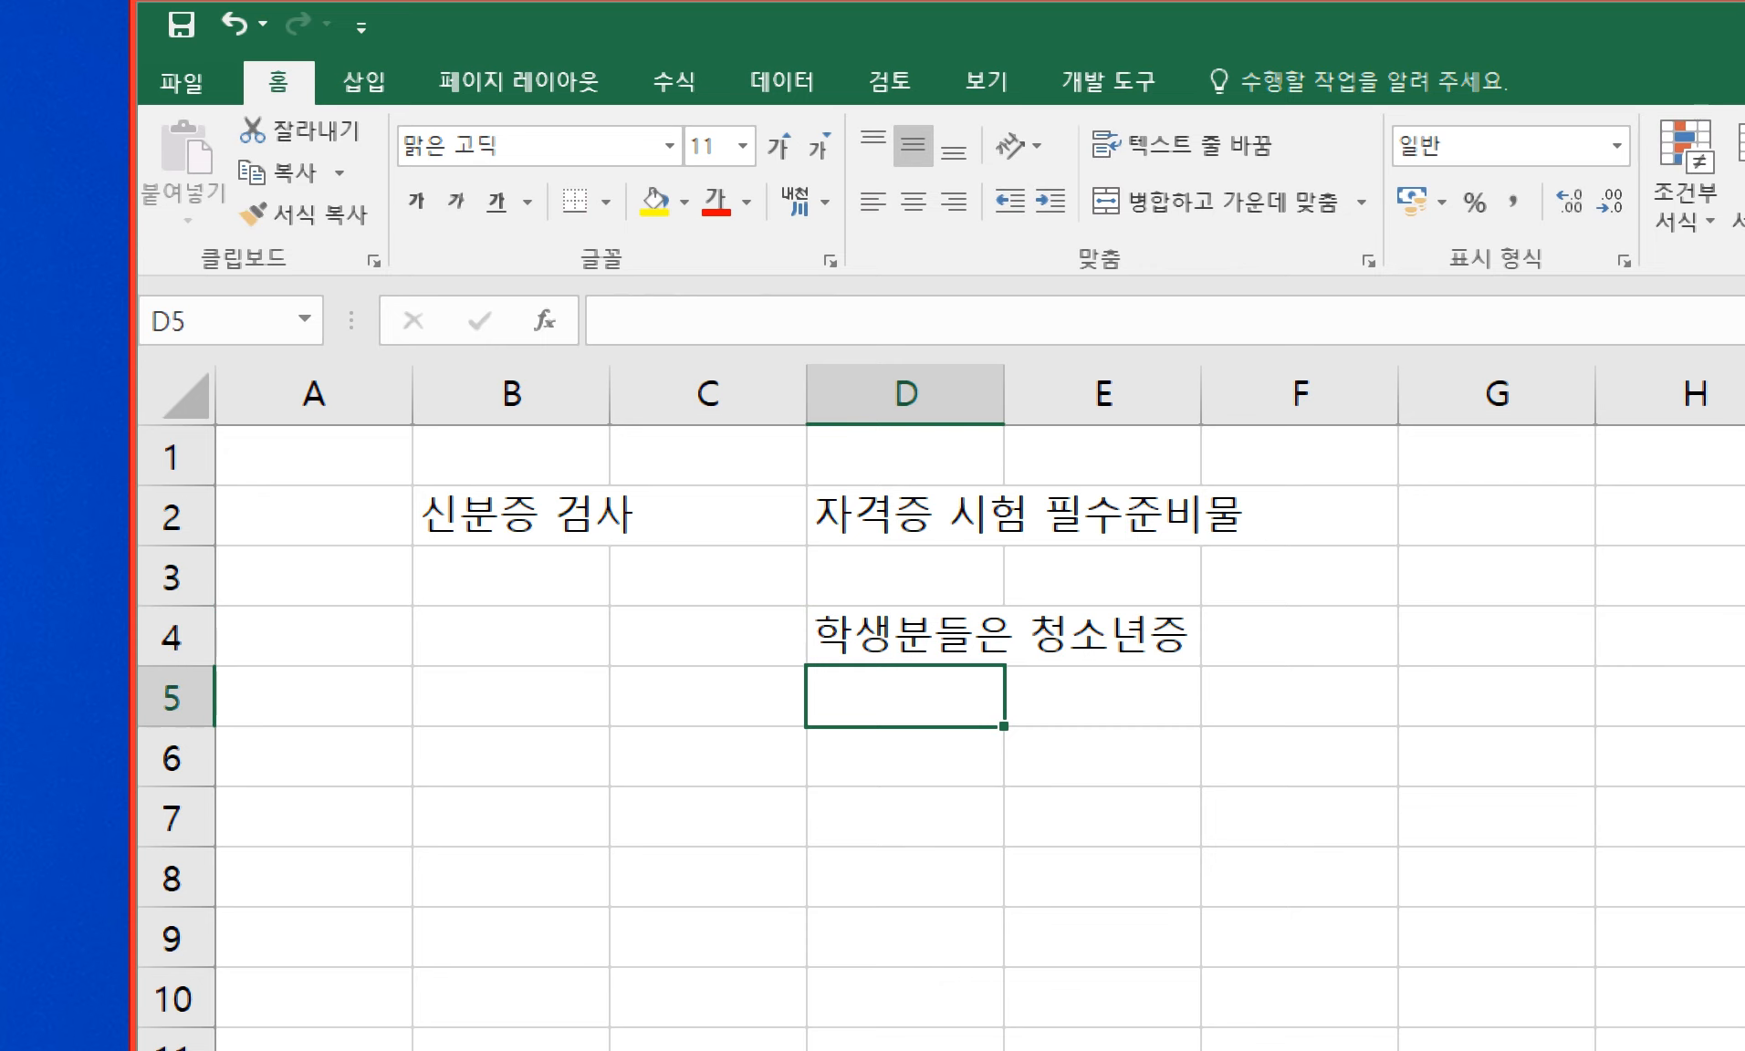
- Enter "성인" in cell D5 and "주민등록증" in cell E5
text(성인)
key(Right)
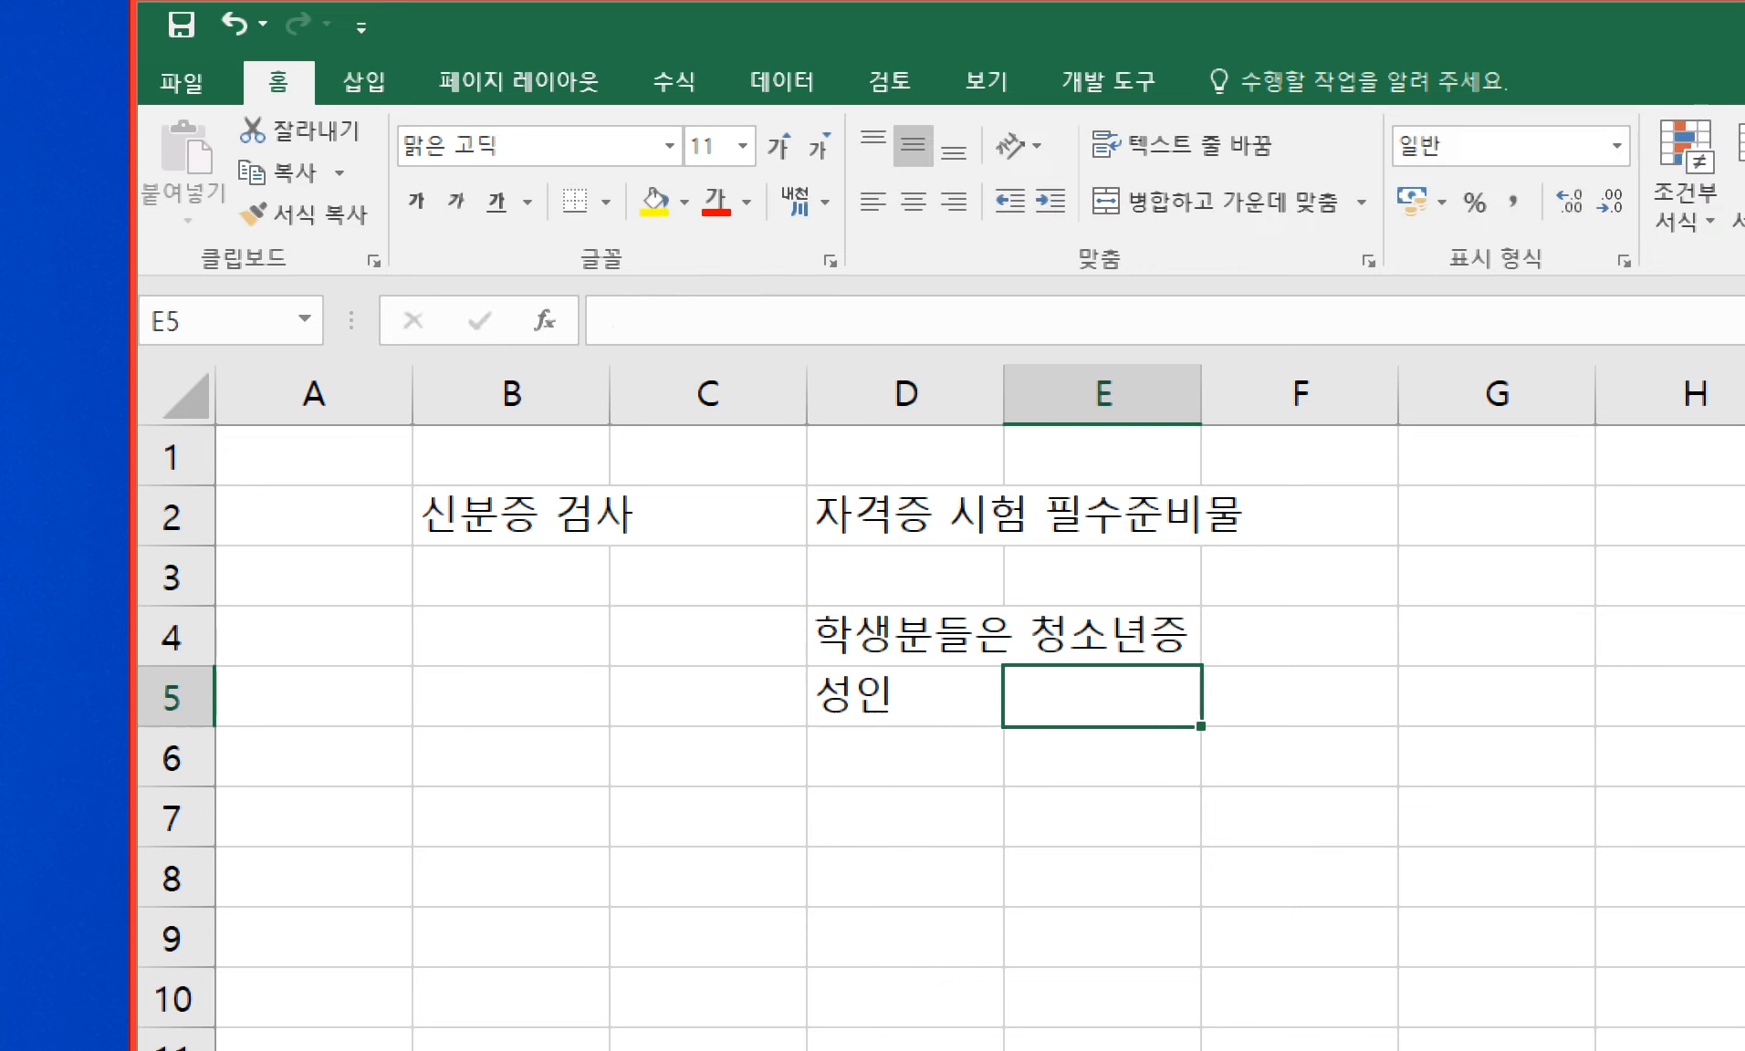
text(주민드올)
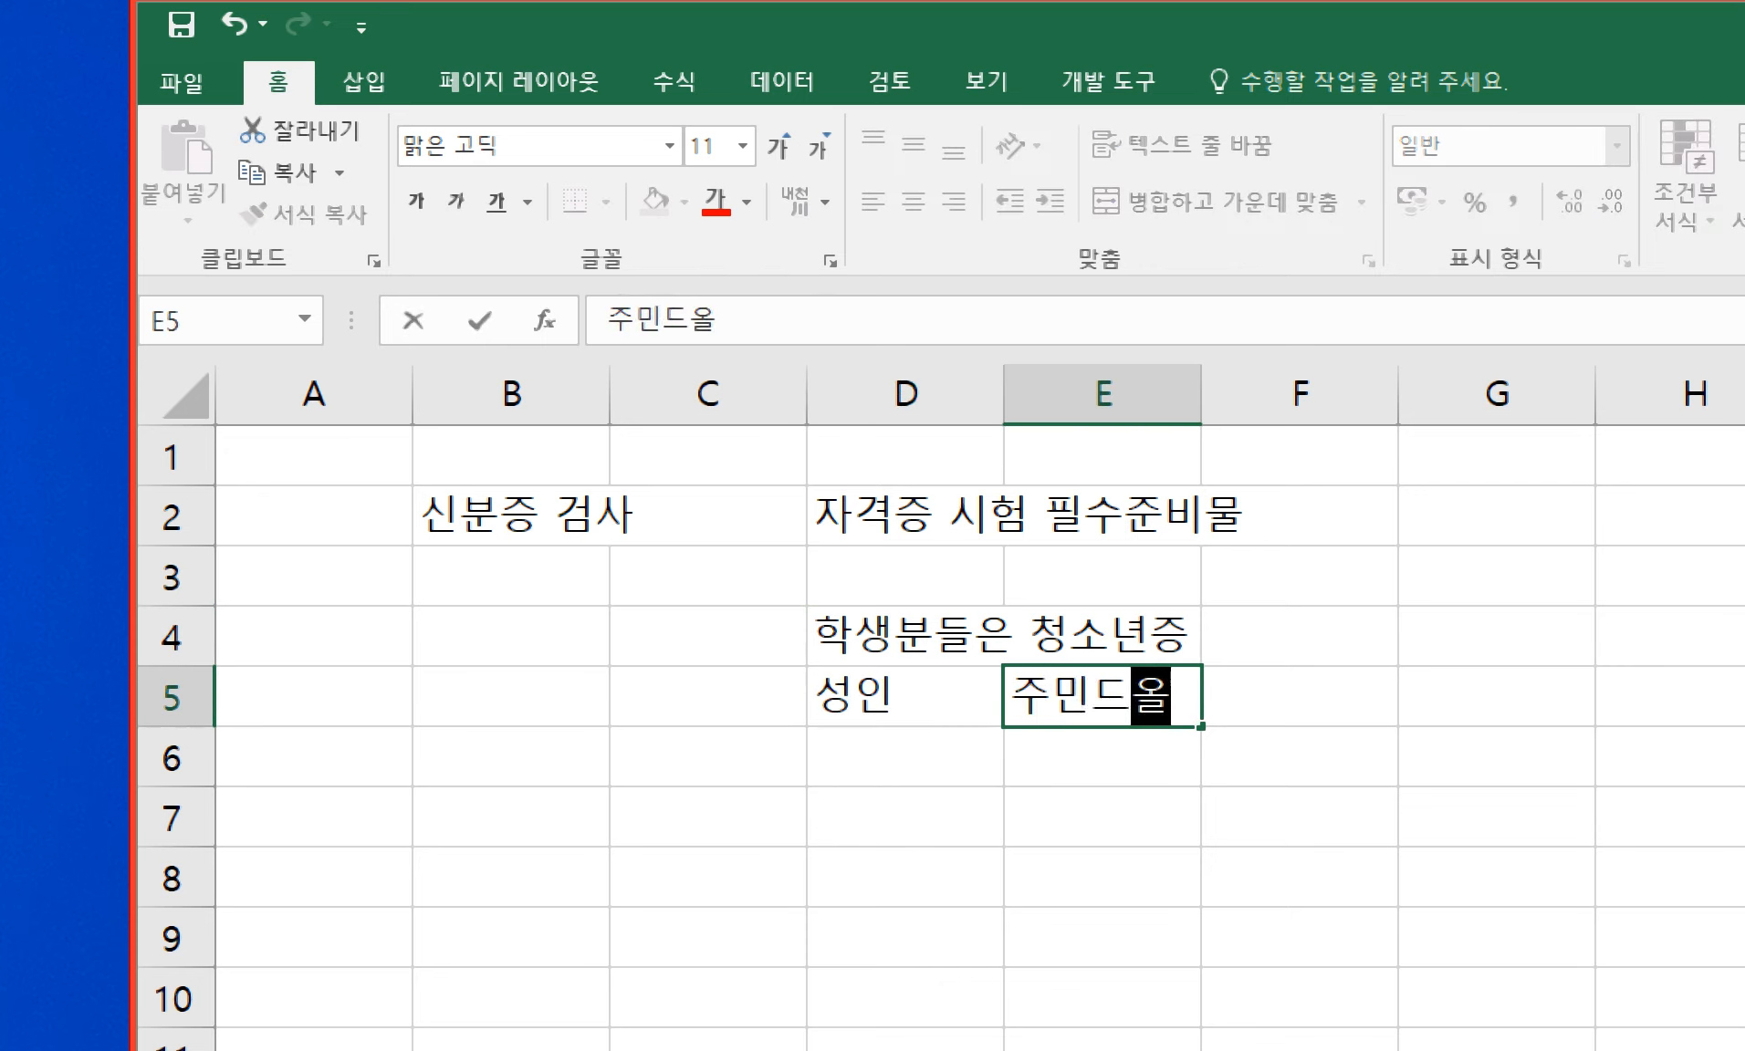
key(BackSpace)
key(BackSpace)
key(BackSpace)
key(BackSpace)
text(등록증)
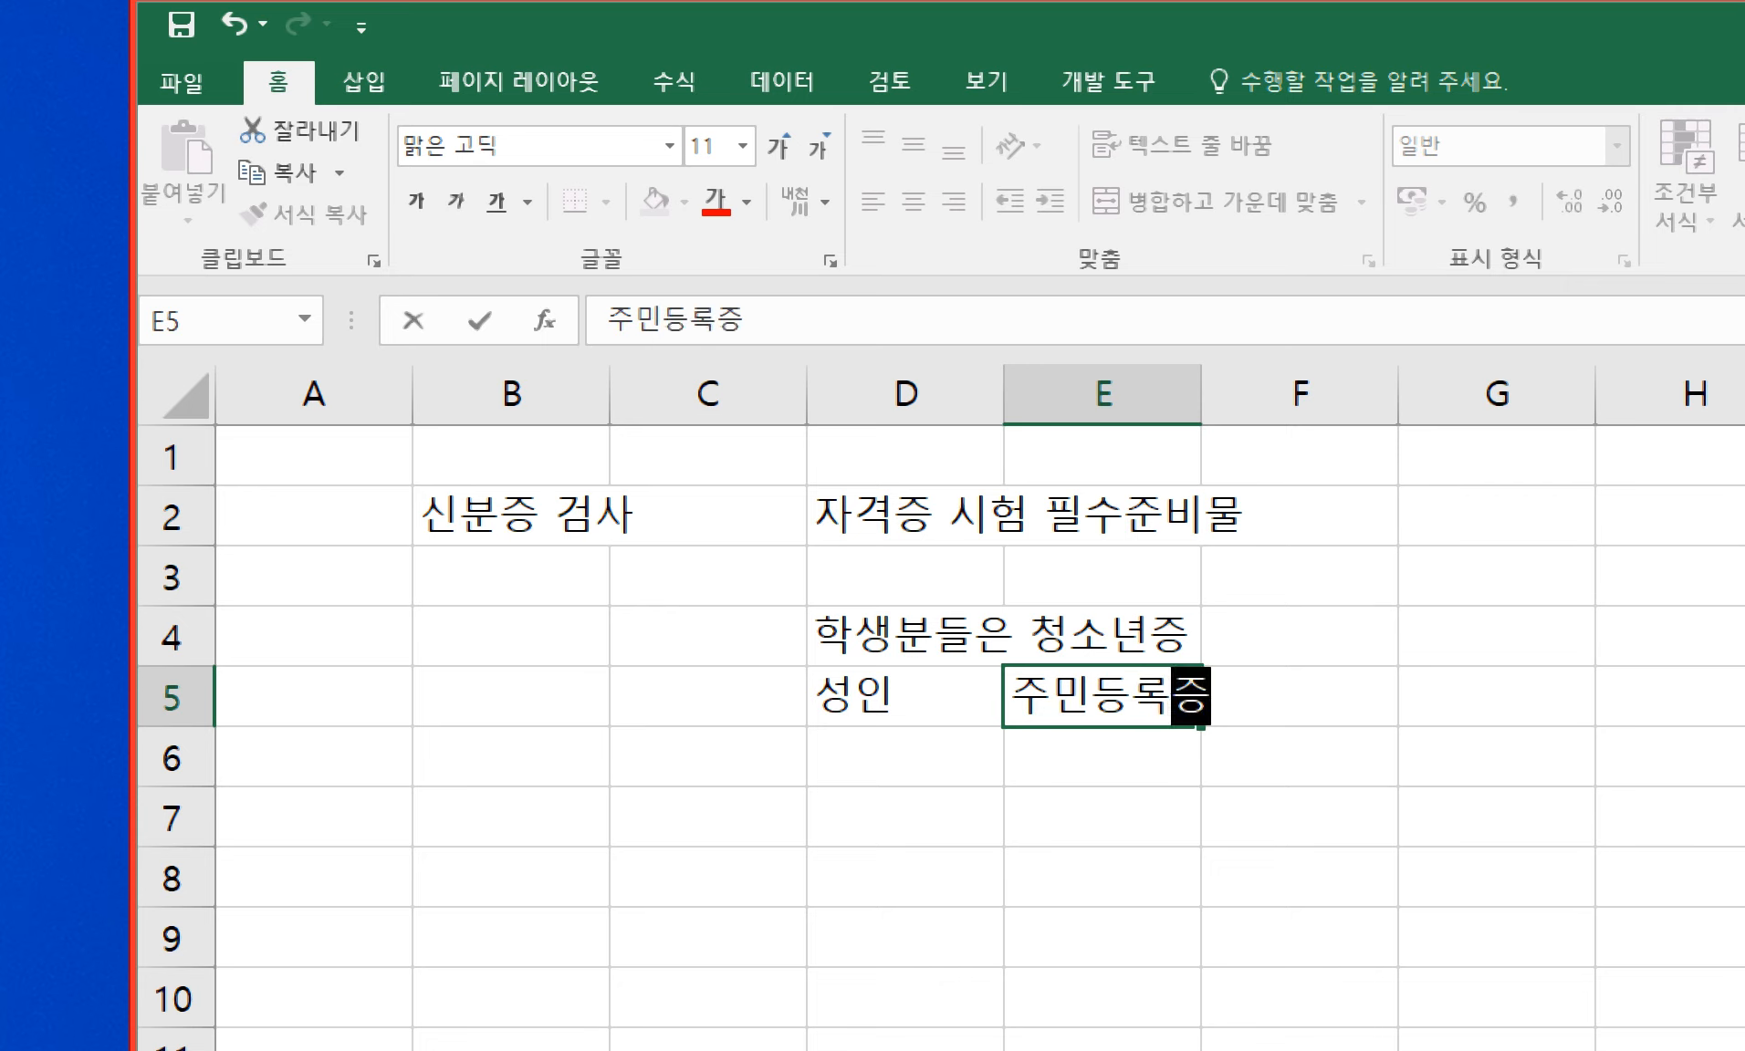
key(Right)
- Enter "운전면허증" in cell G5 as another adult ID
key(Right)
text(운전면허즈)
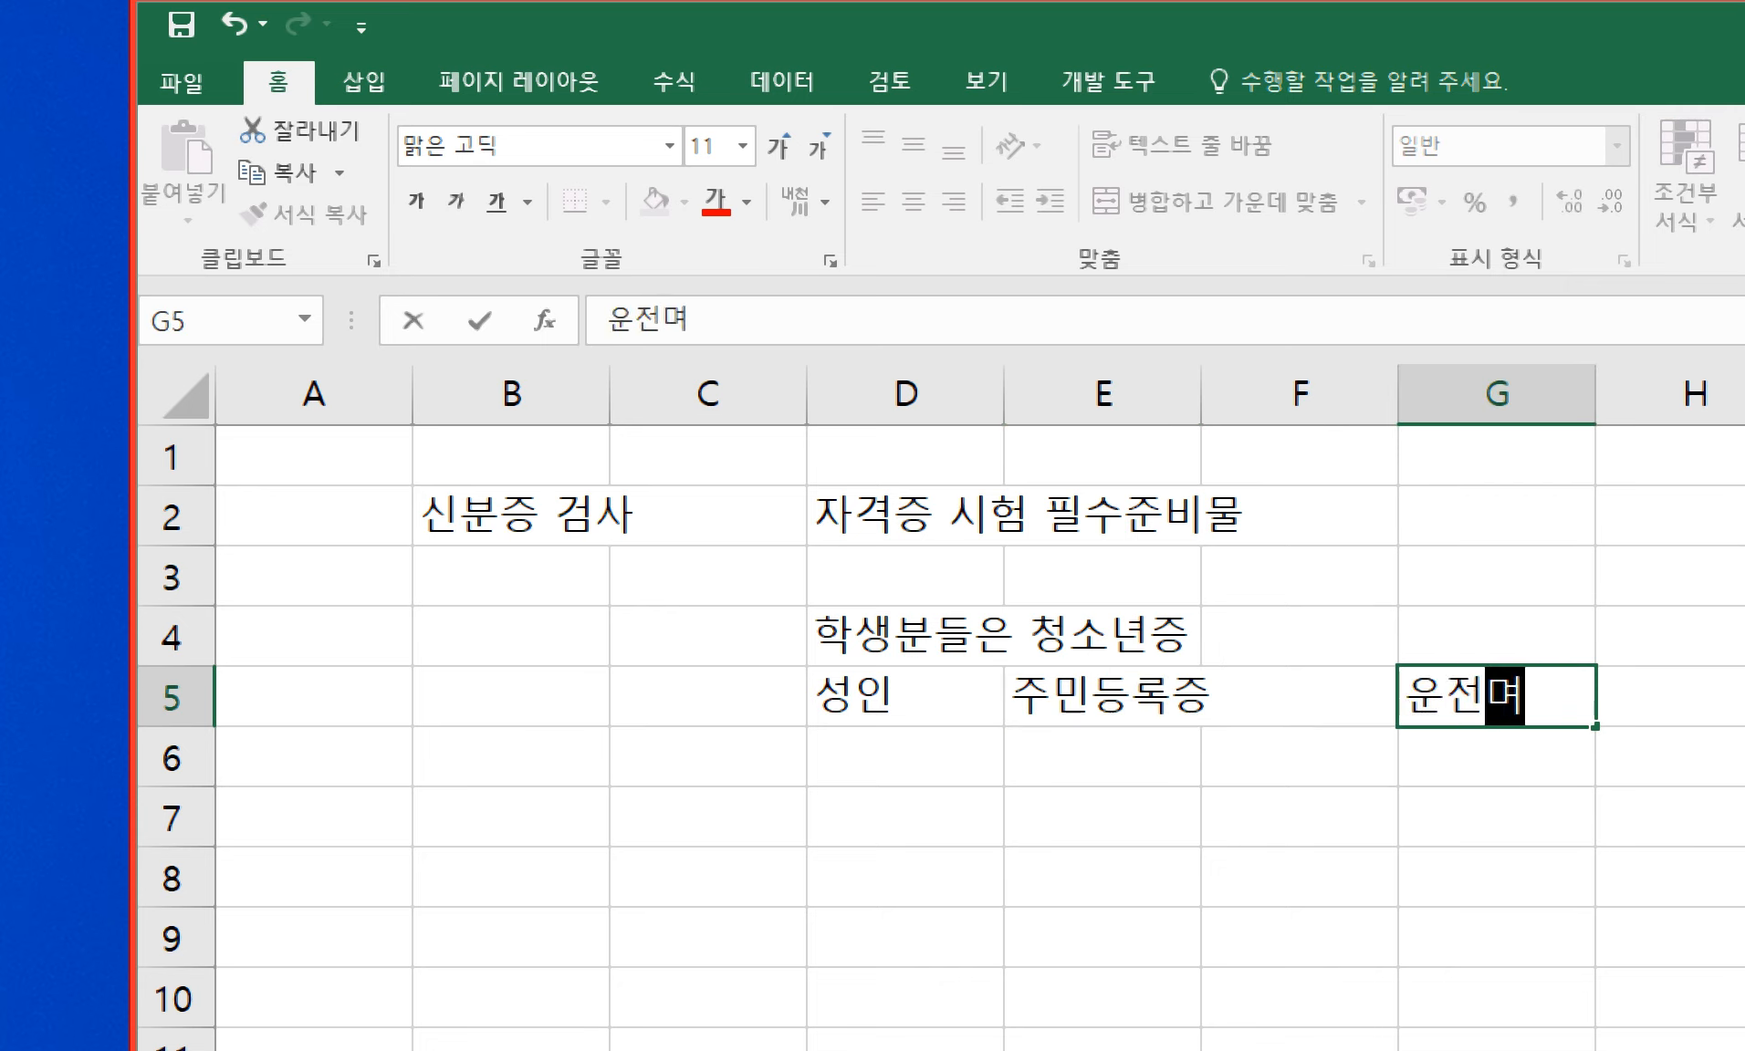
text(ㅇ)
key(Return)
- Enter "여권" in cell E6 and copy it into cell F4 on the student row
key(Right)
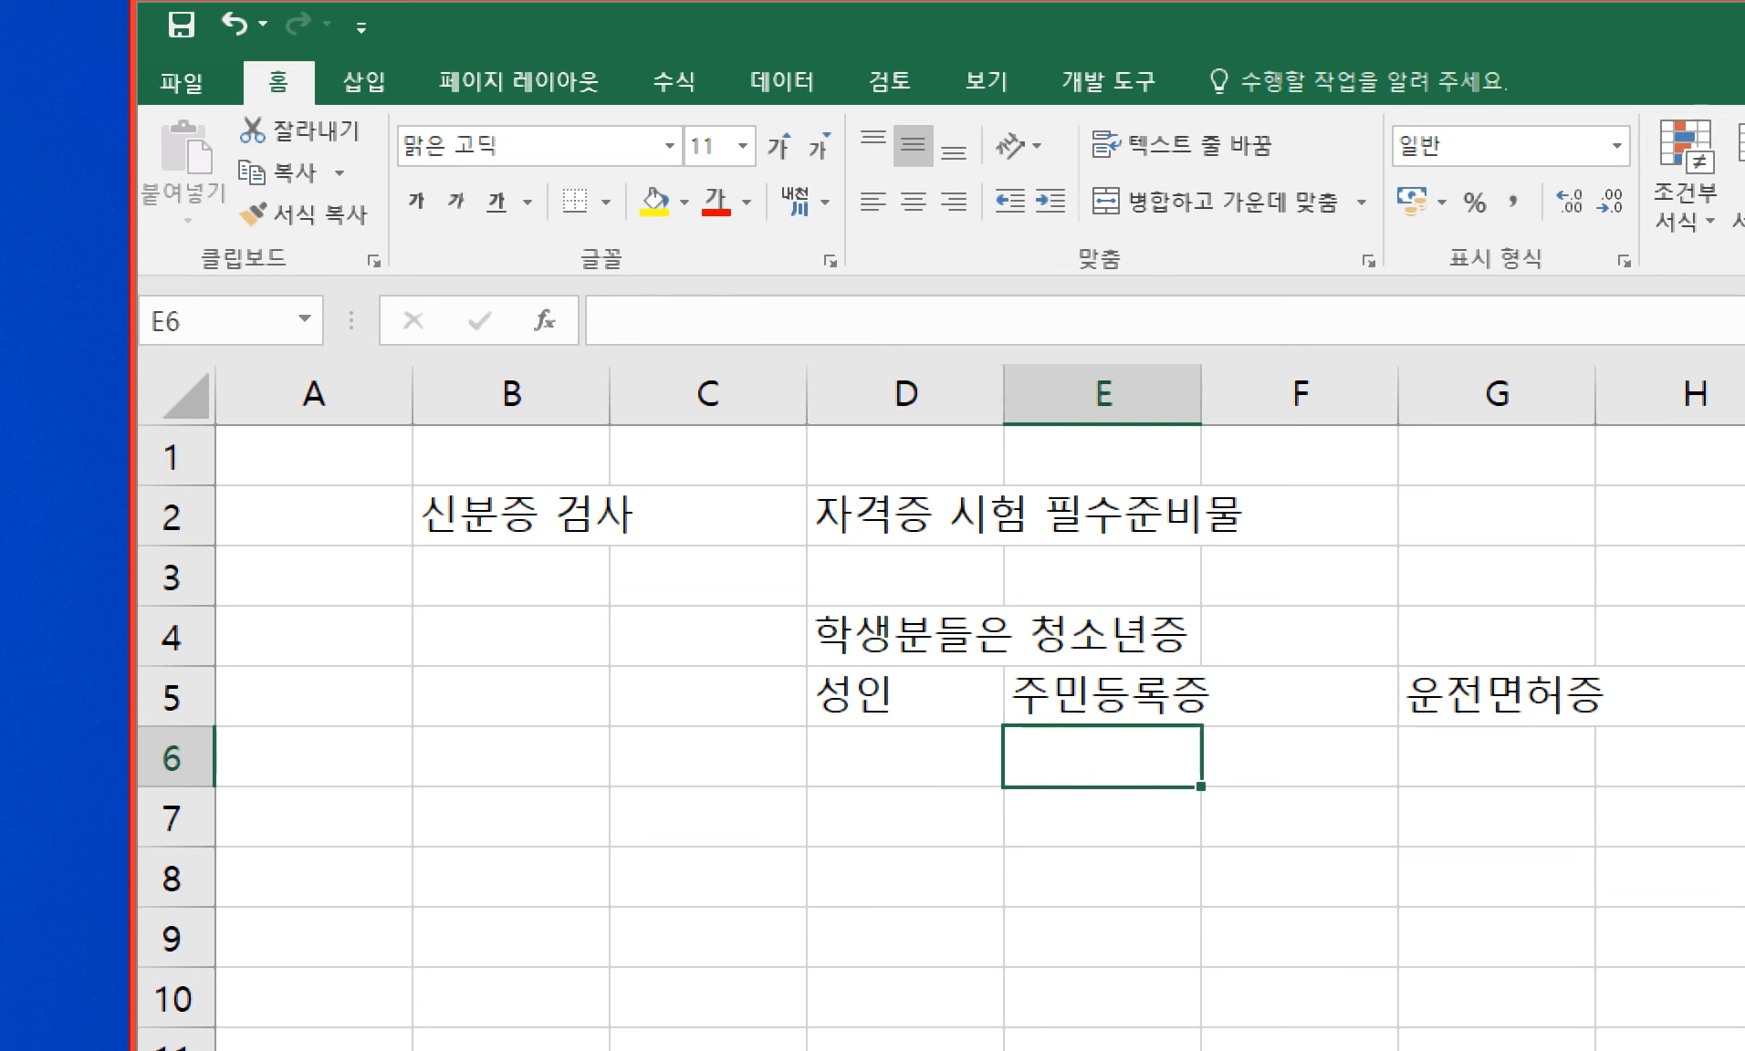
text(여권)
key(Right)
key(Left)
key(ctrl+c)
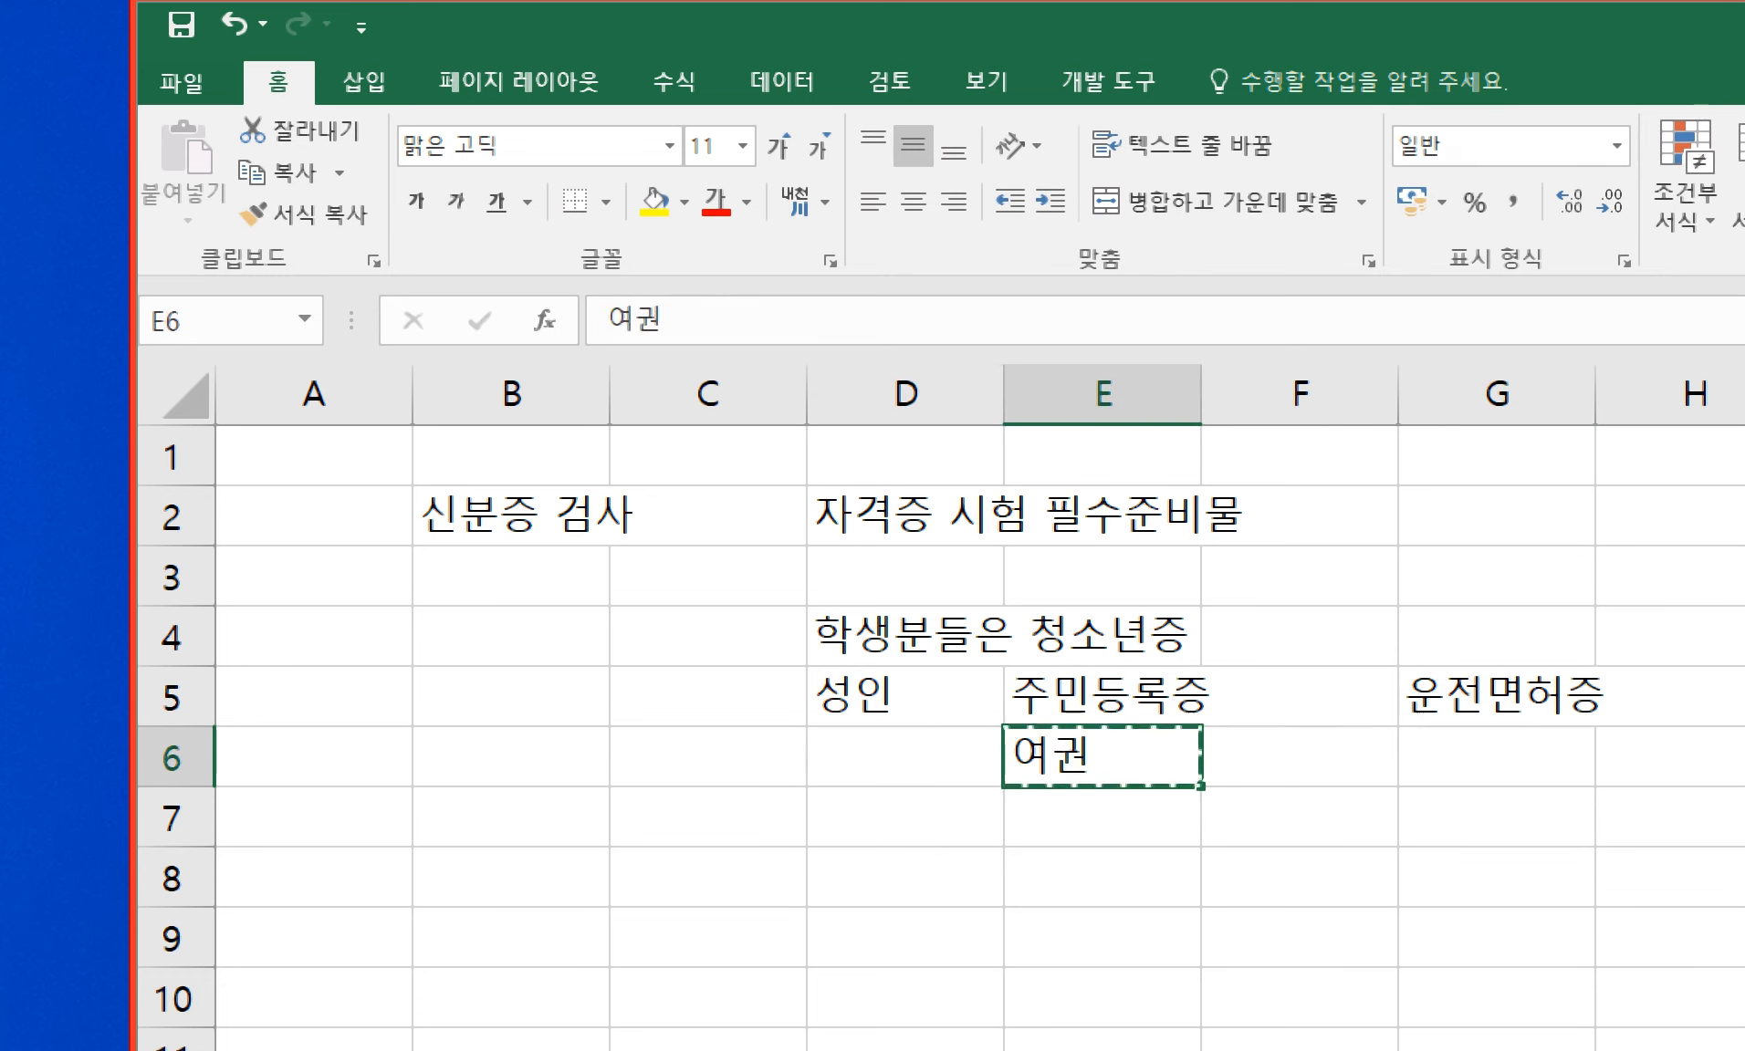
key(Up)
key(Up)
key(Right)
key(ctrl+v)
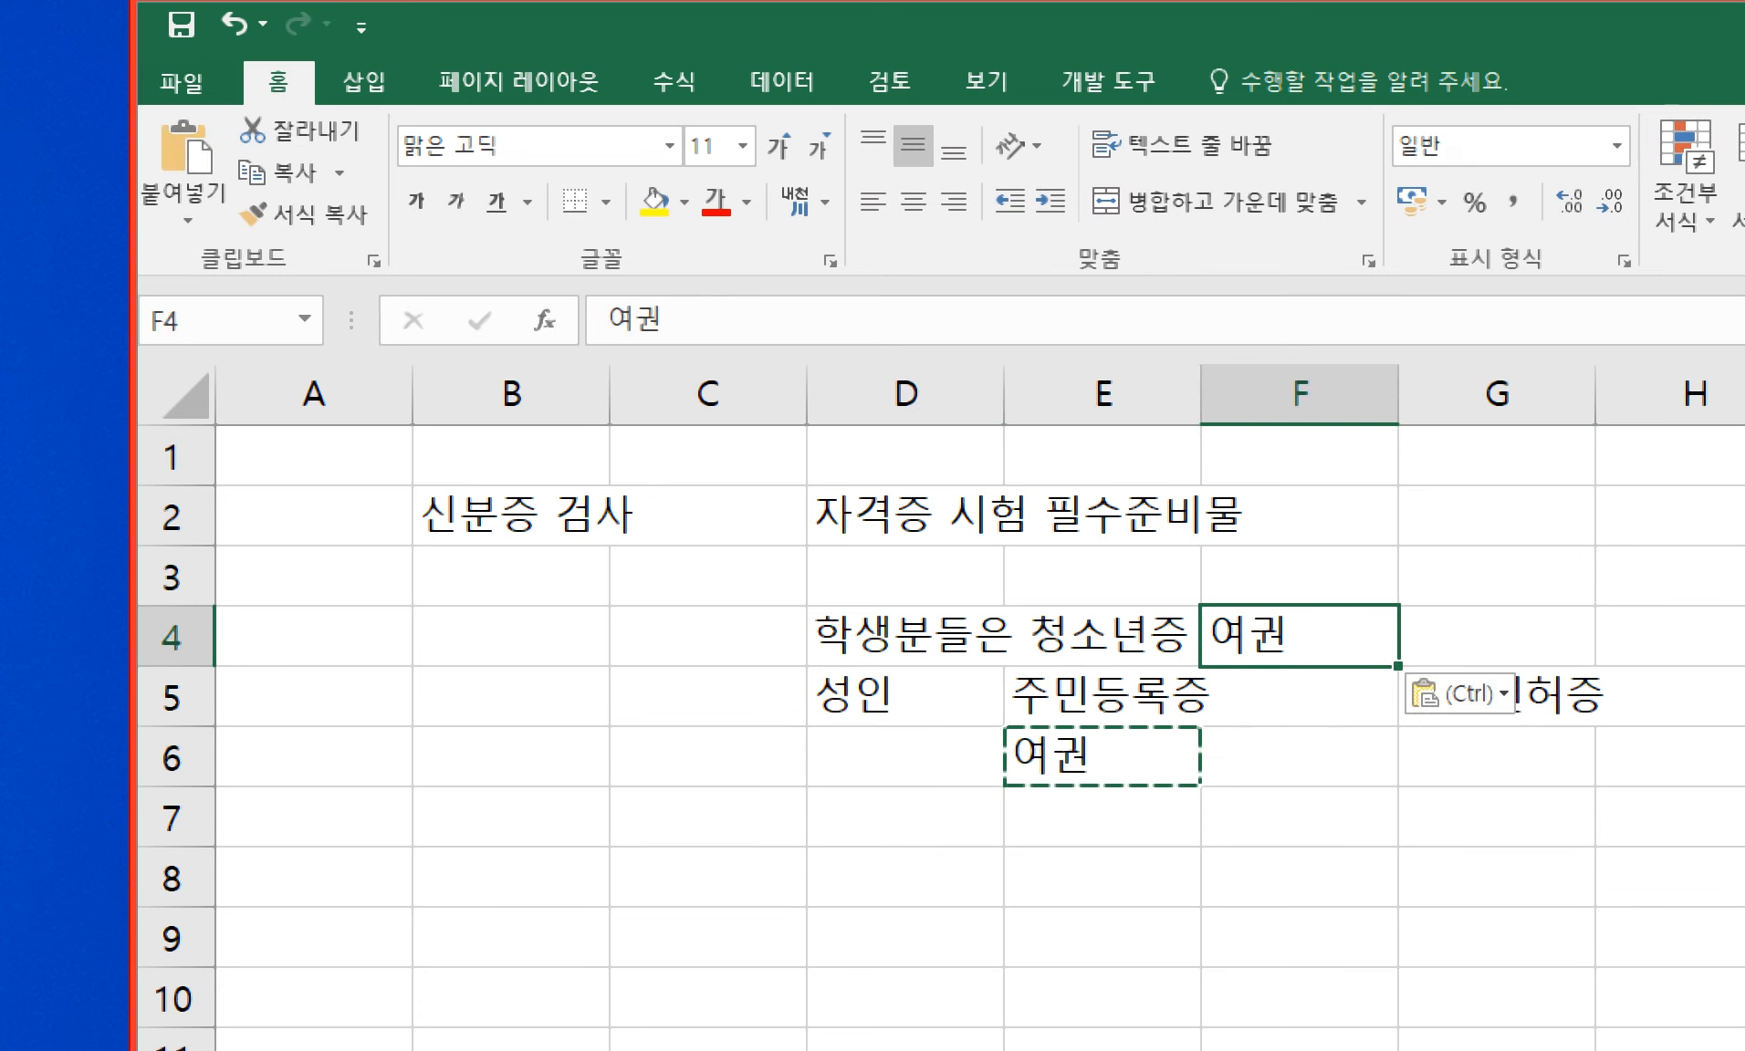
- Select the range D4:G6 to highlight the list of accepted IDs
key(Left)
key(Left)
key(Down)
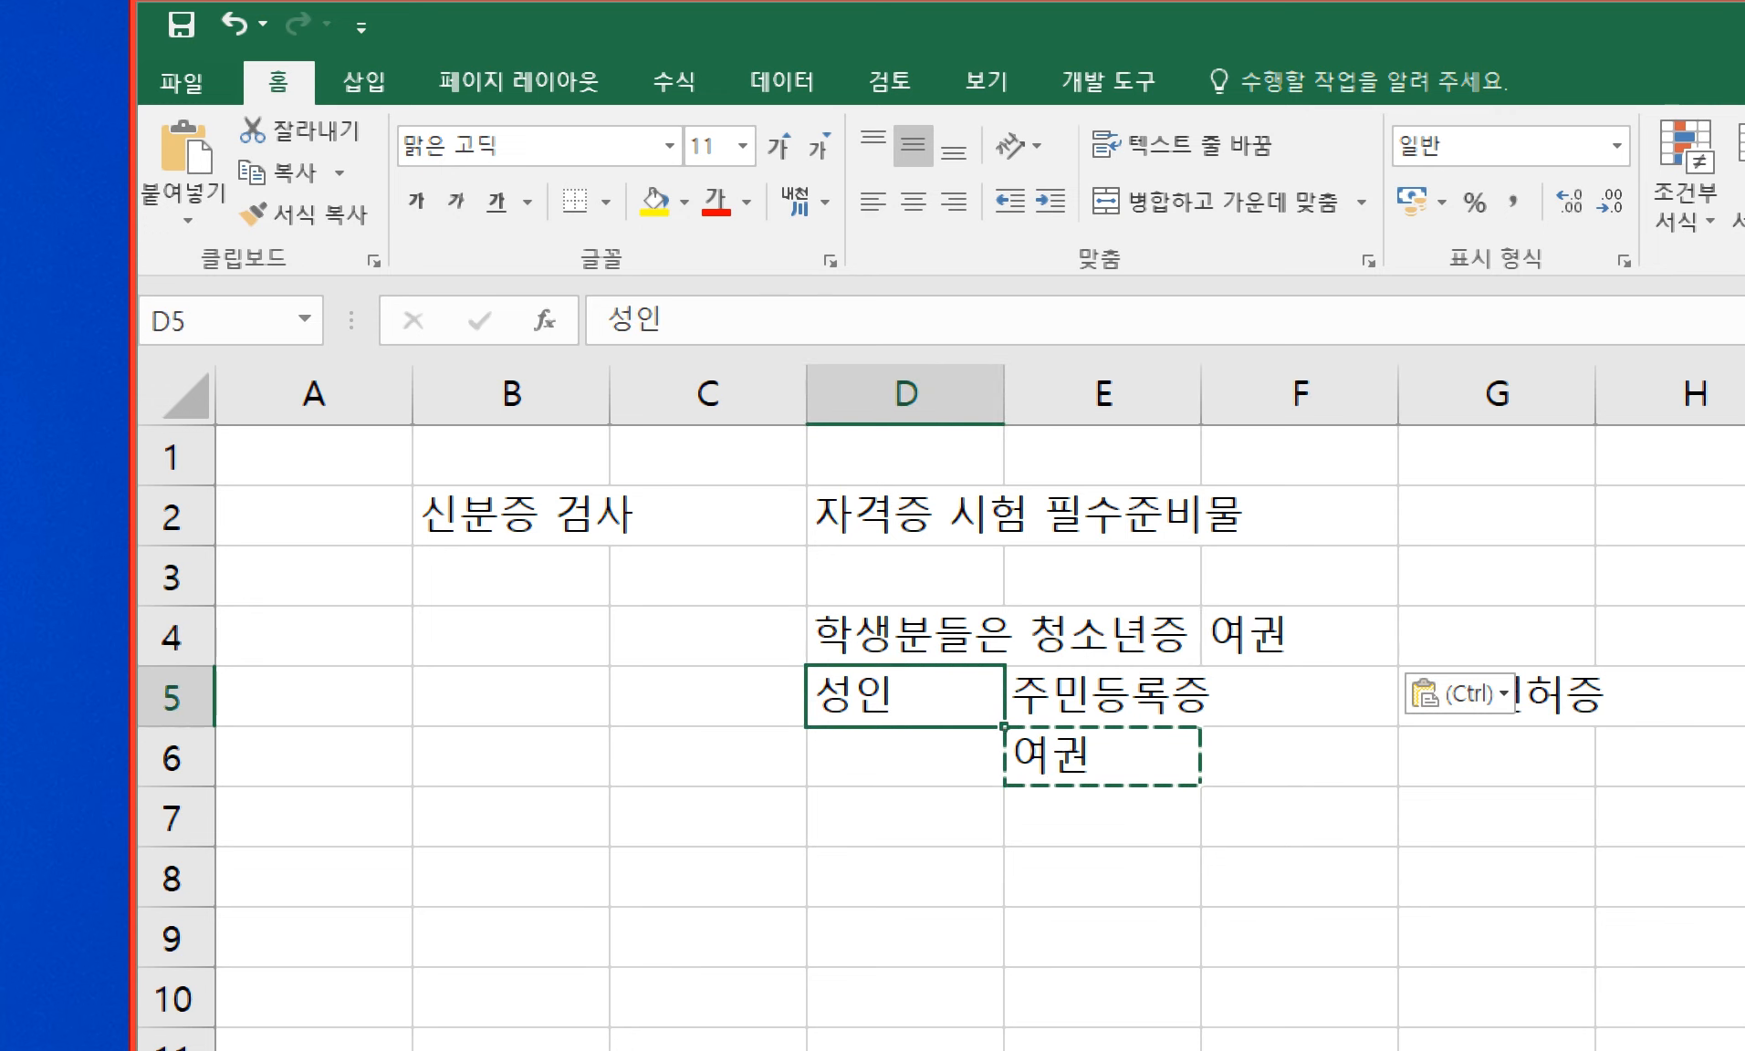
key(Escape)
key(Up)
key(shift+Down)
key(shift+Right)
key(shift+Right)
key(shift+Right)
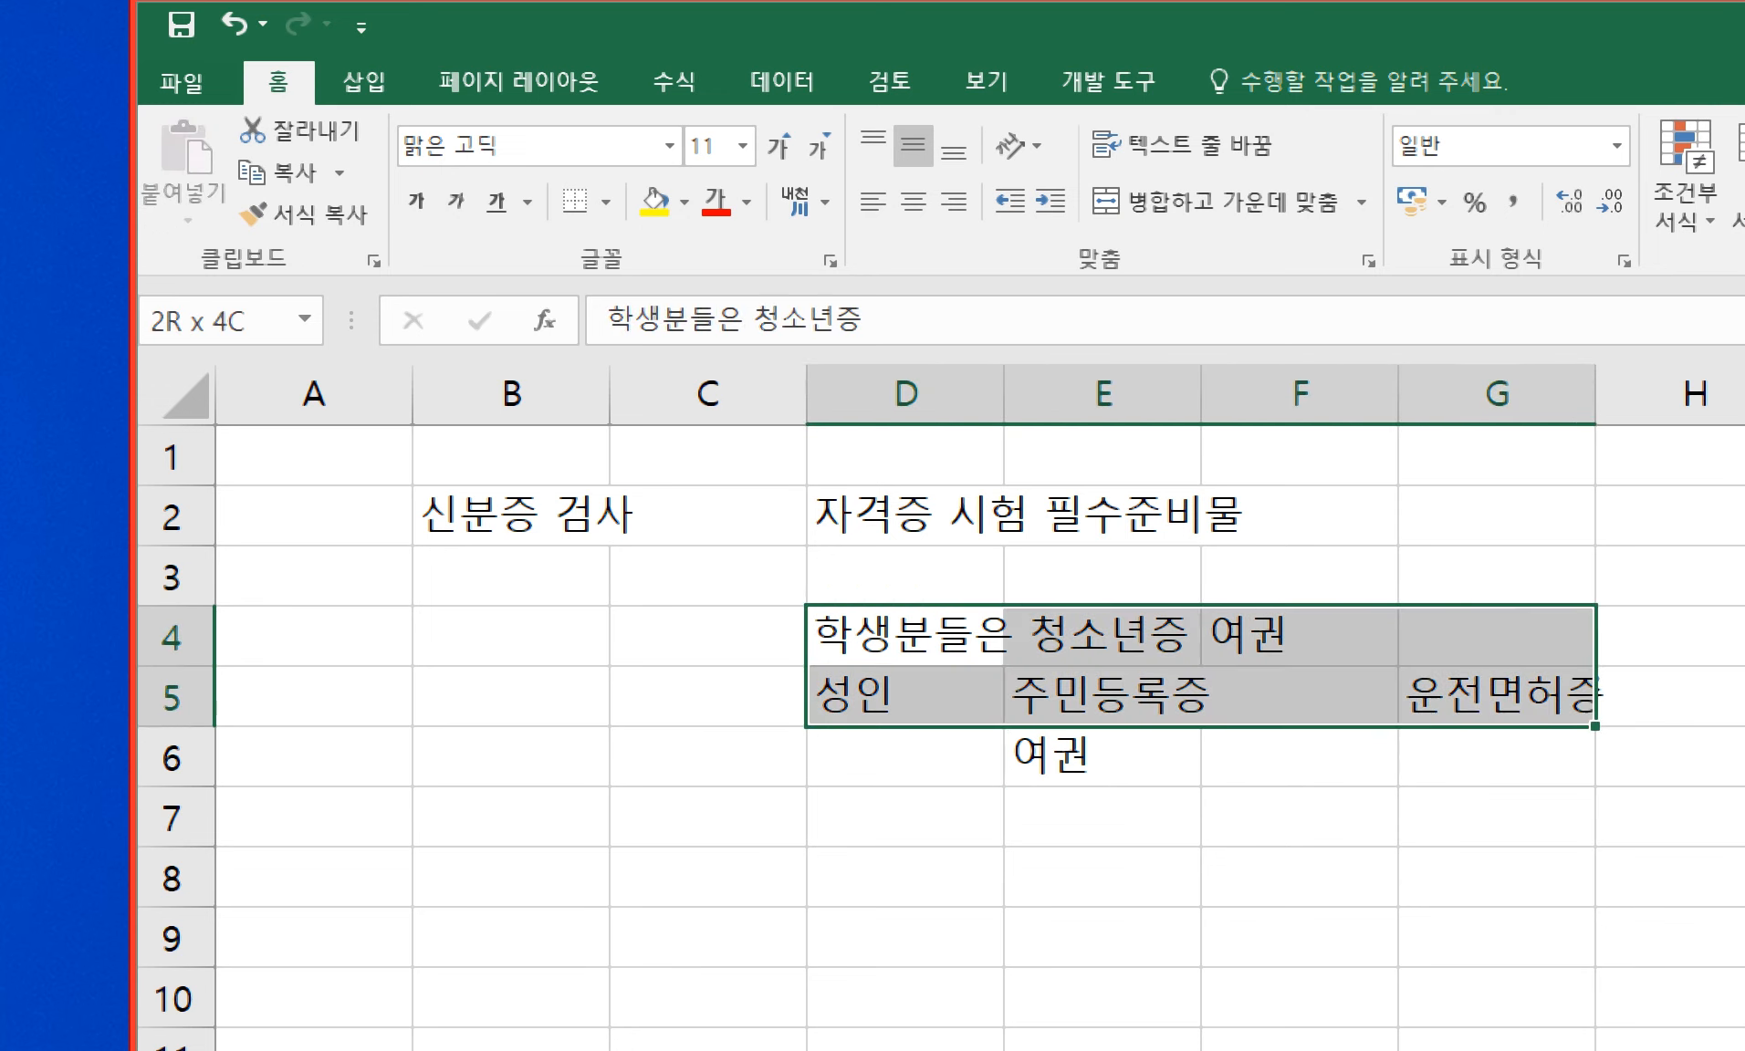
key(shift+Down)
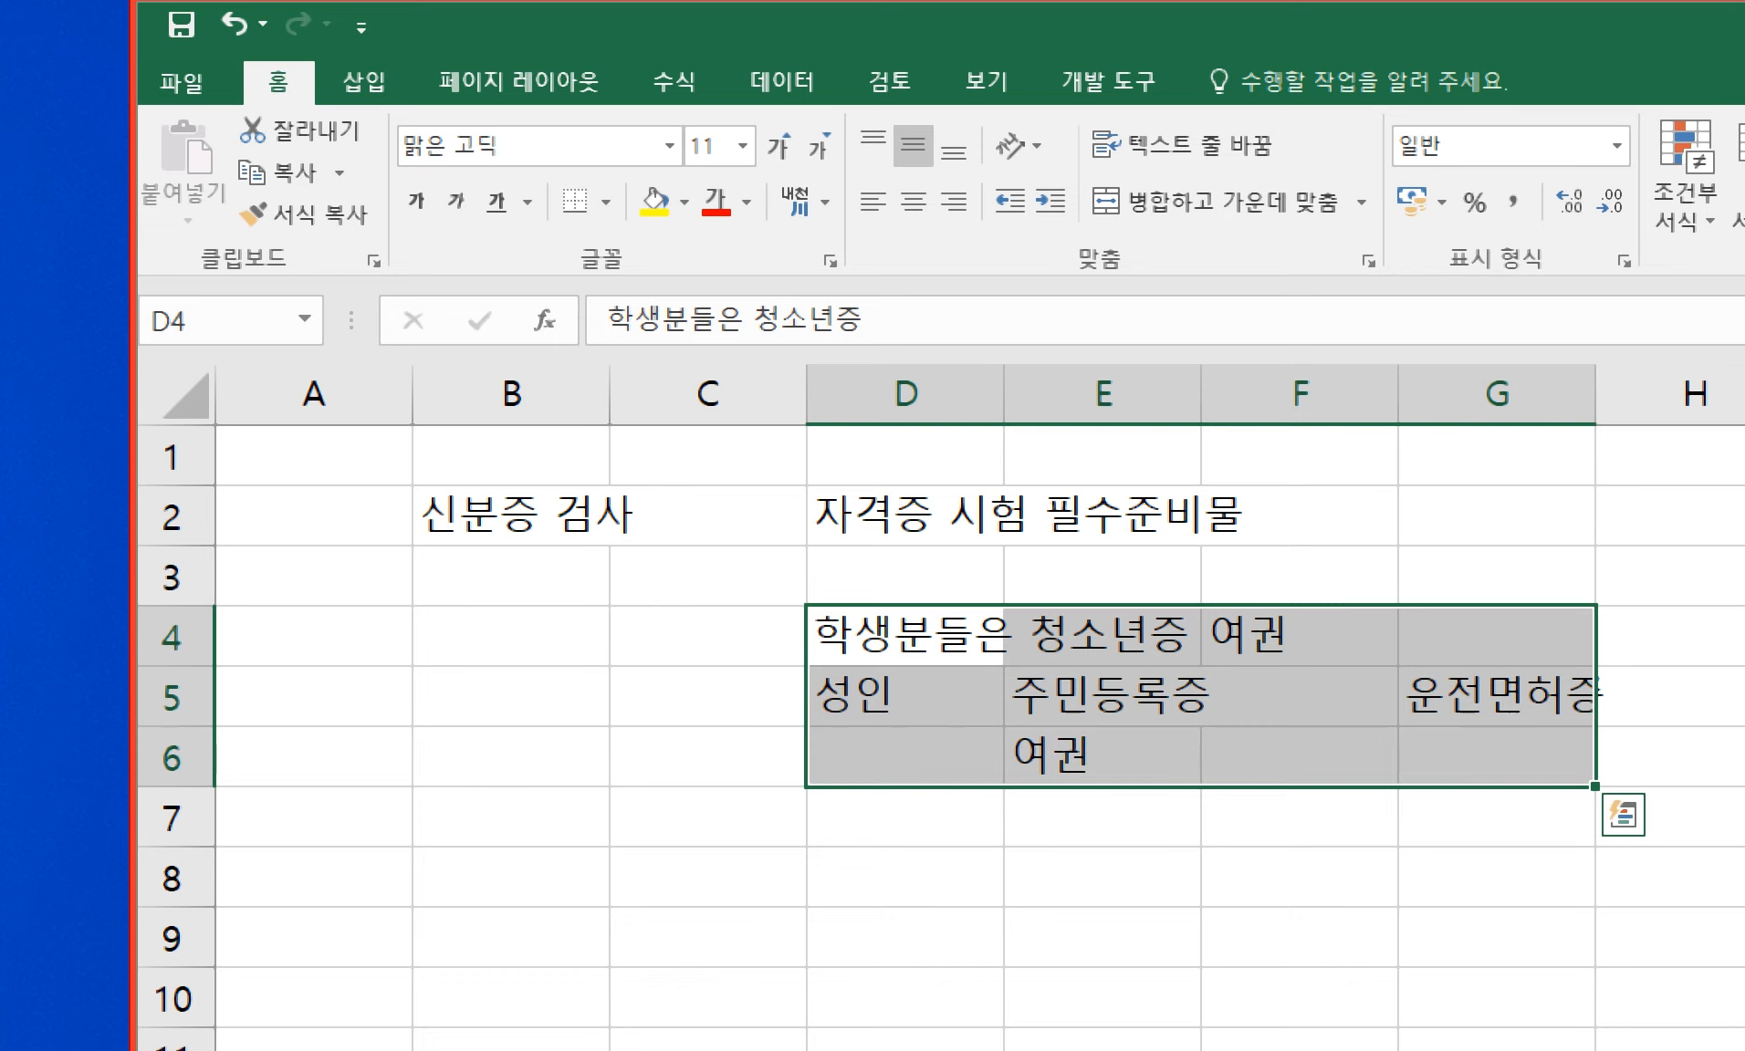
key(Up)
key(Left)
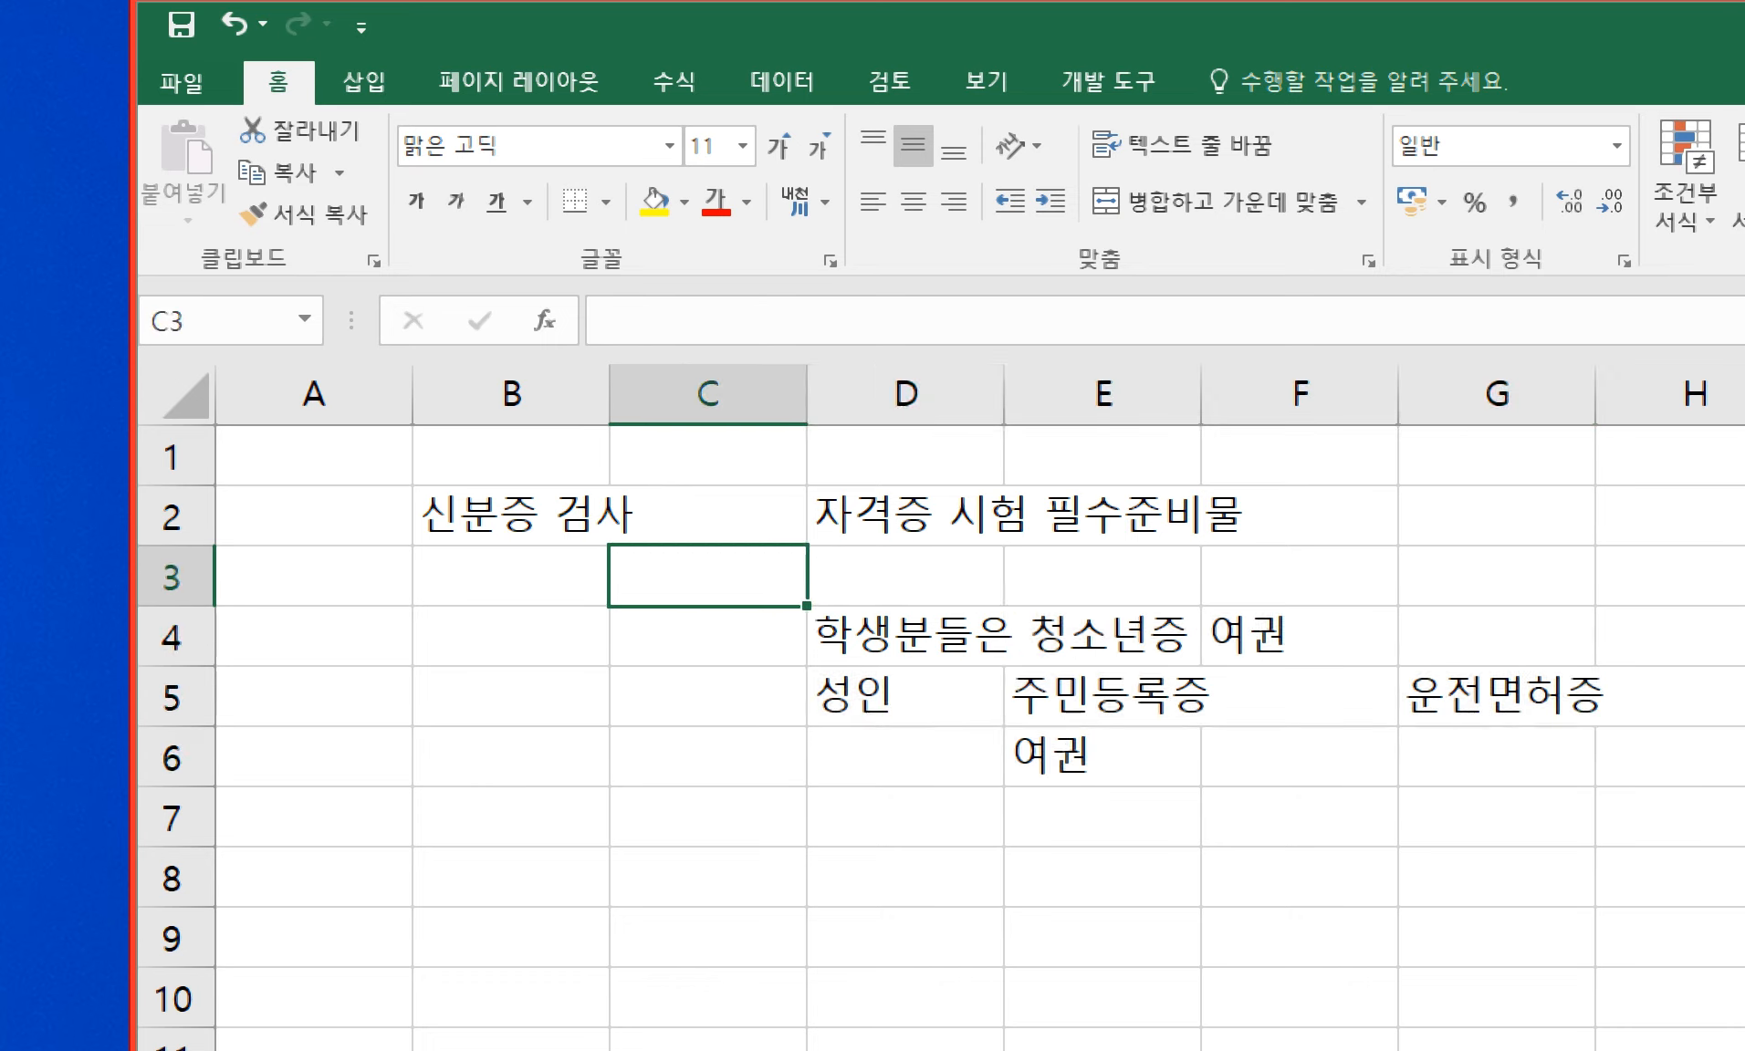
key(Right)
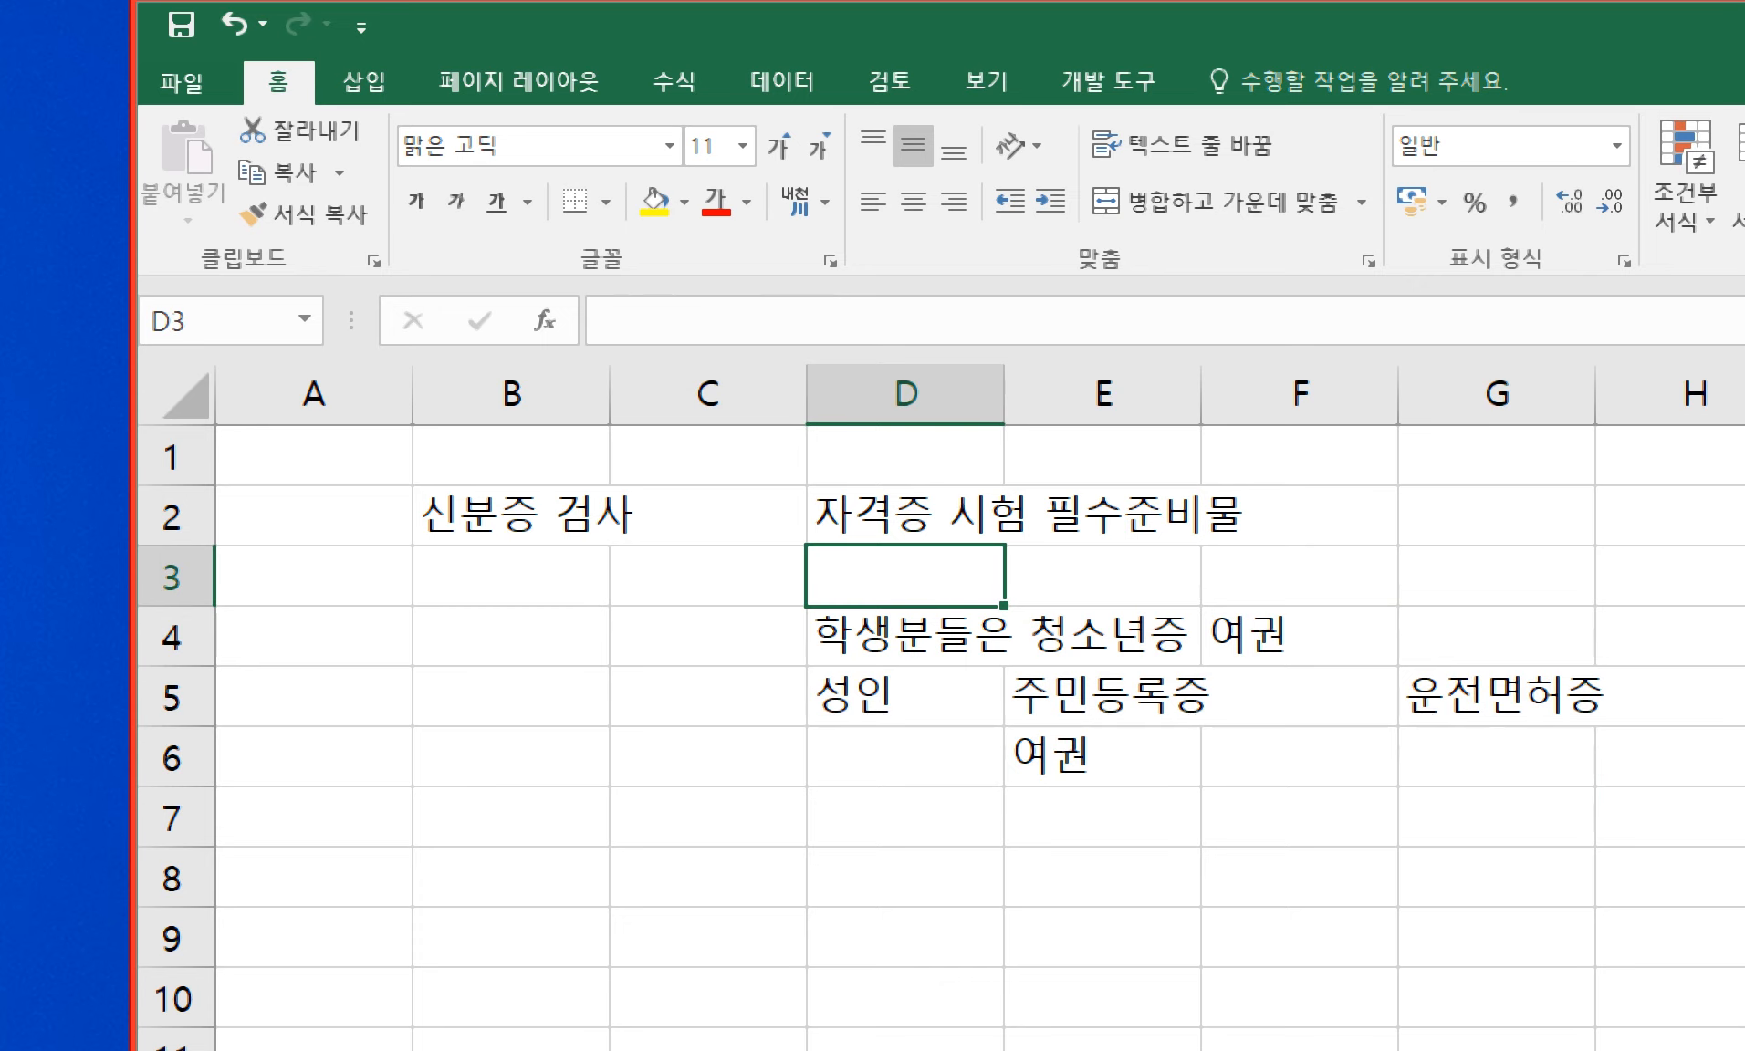
key(Down)
key(Right)
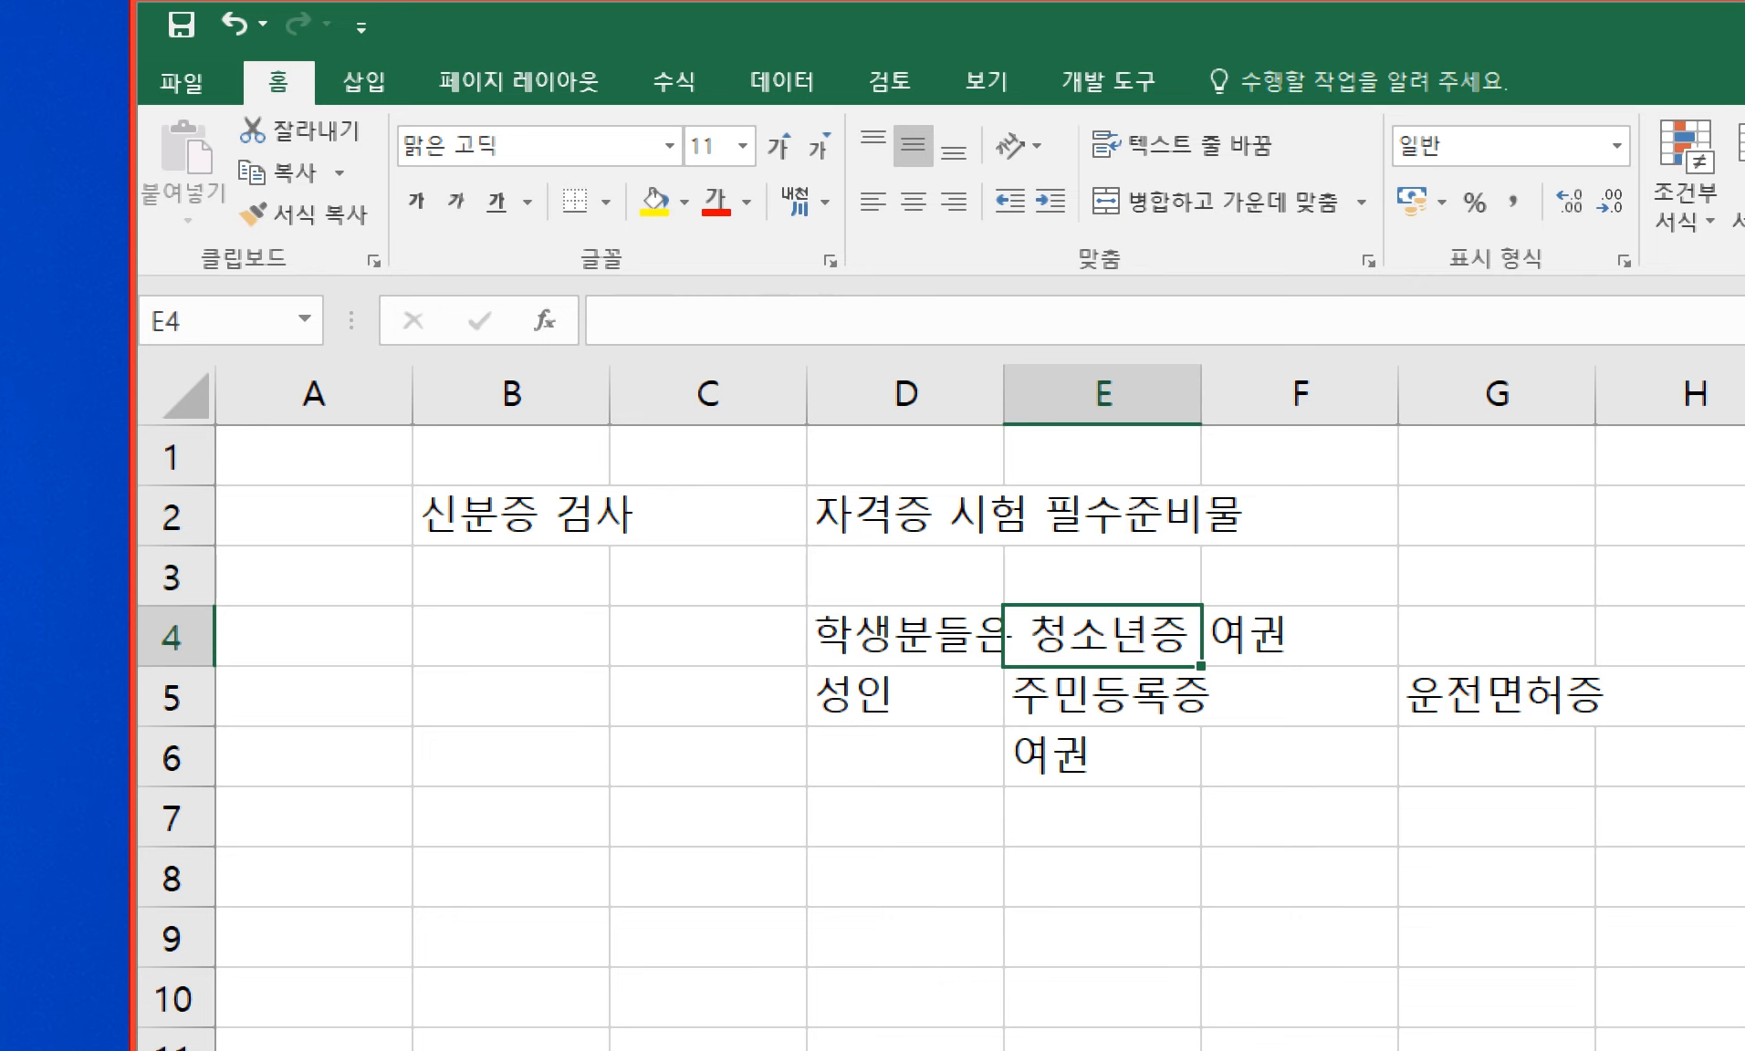
key(Left)
key(Left)
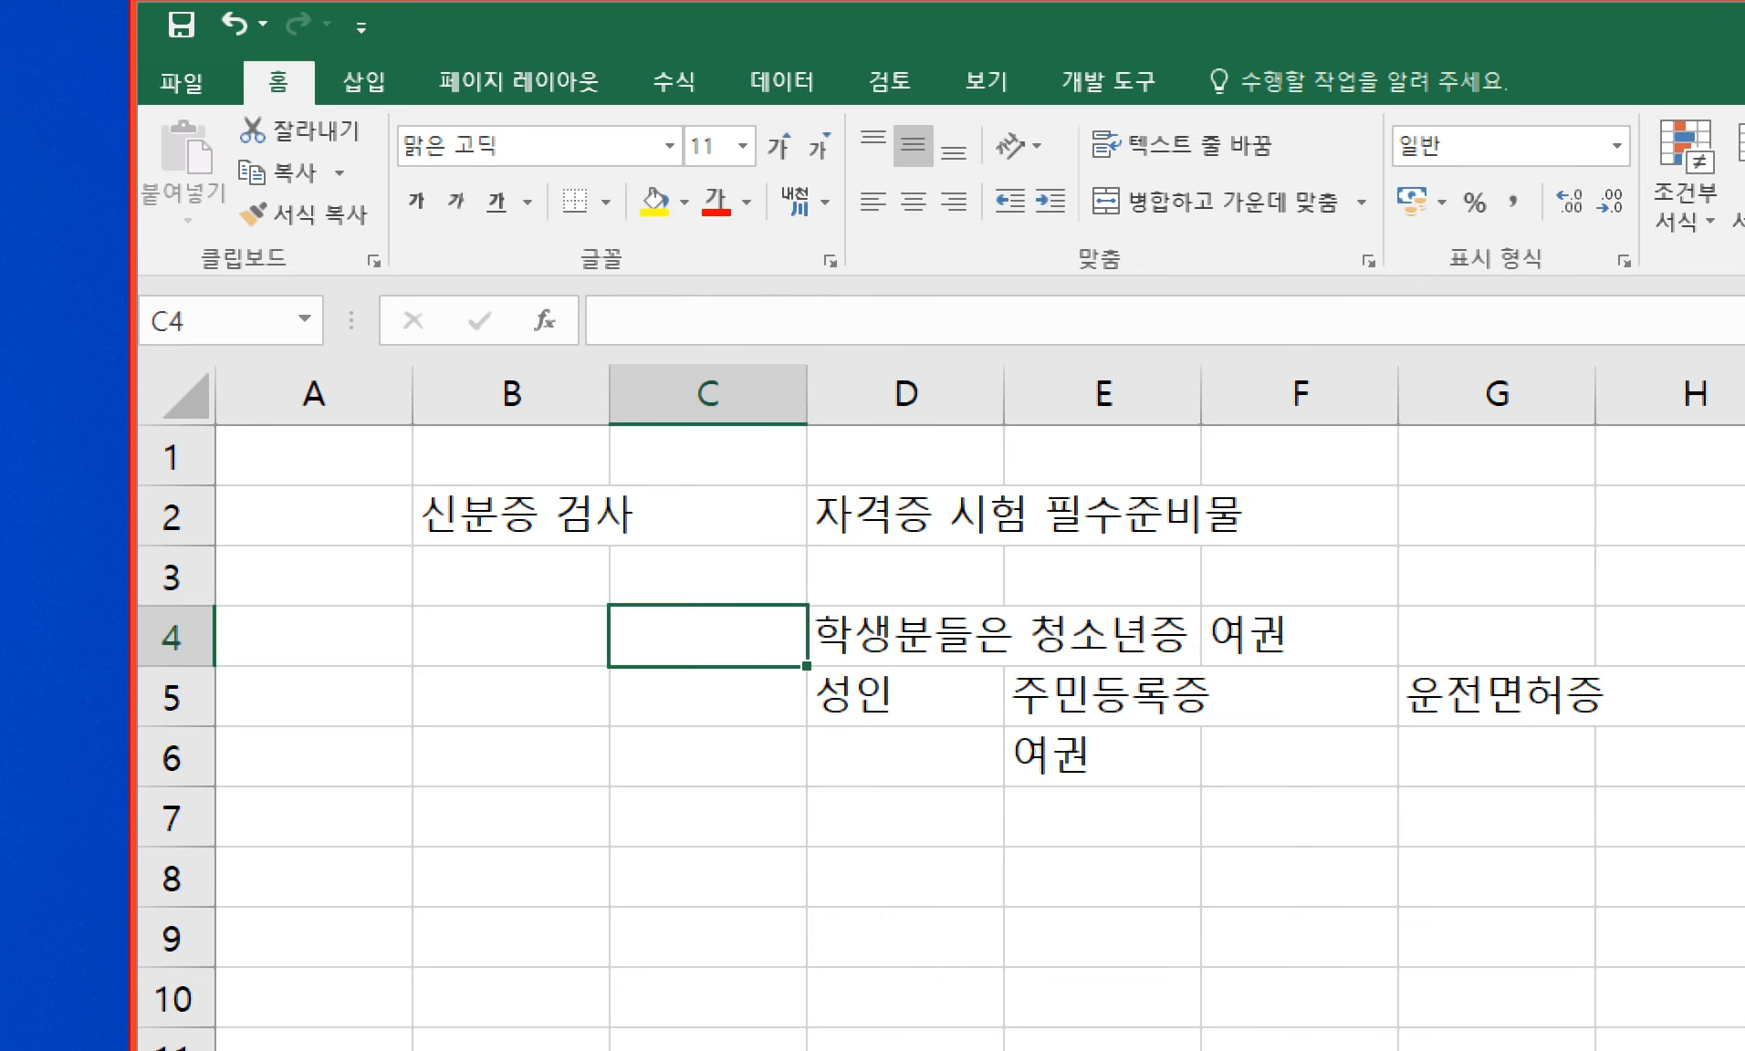
key(Down)
key(Down)
key(Down)
key(Right)
key(Up)
key(Up)
key(Up)
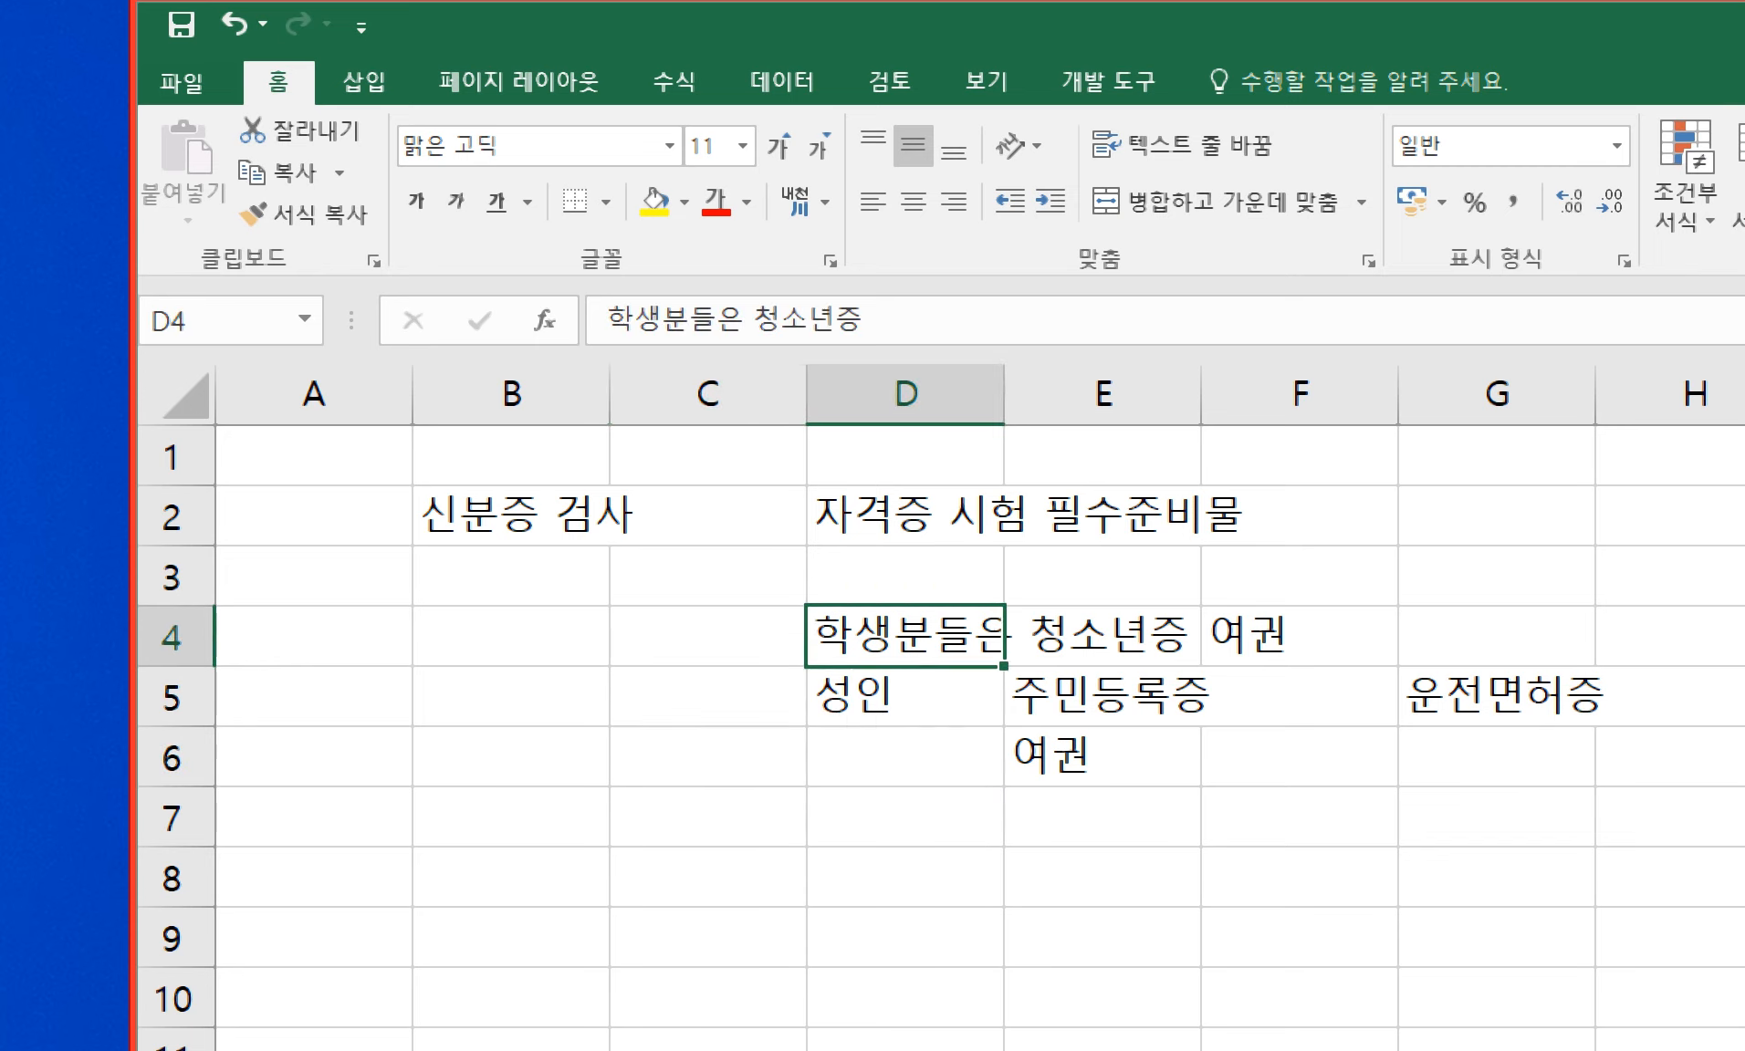
- Enter "행정복지센터 가까운곳" in cell E3, above the student ID row
key(Up)
key(Right)
text(행정복지센터)
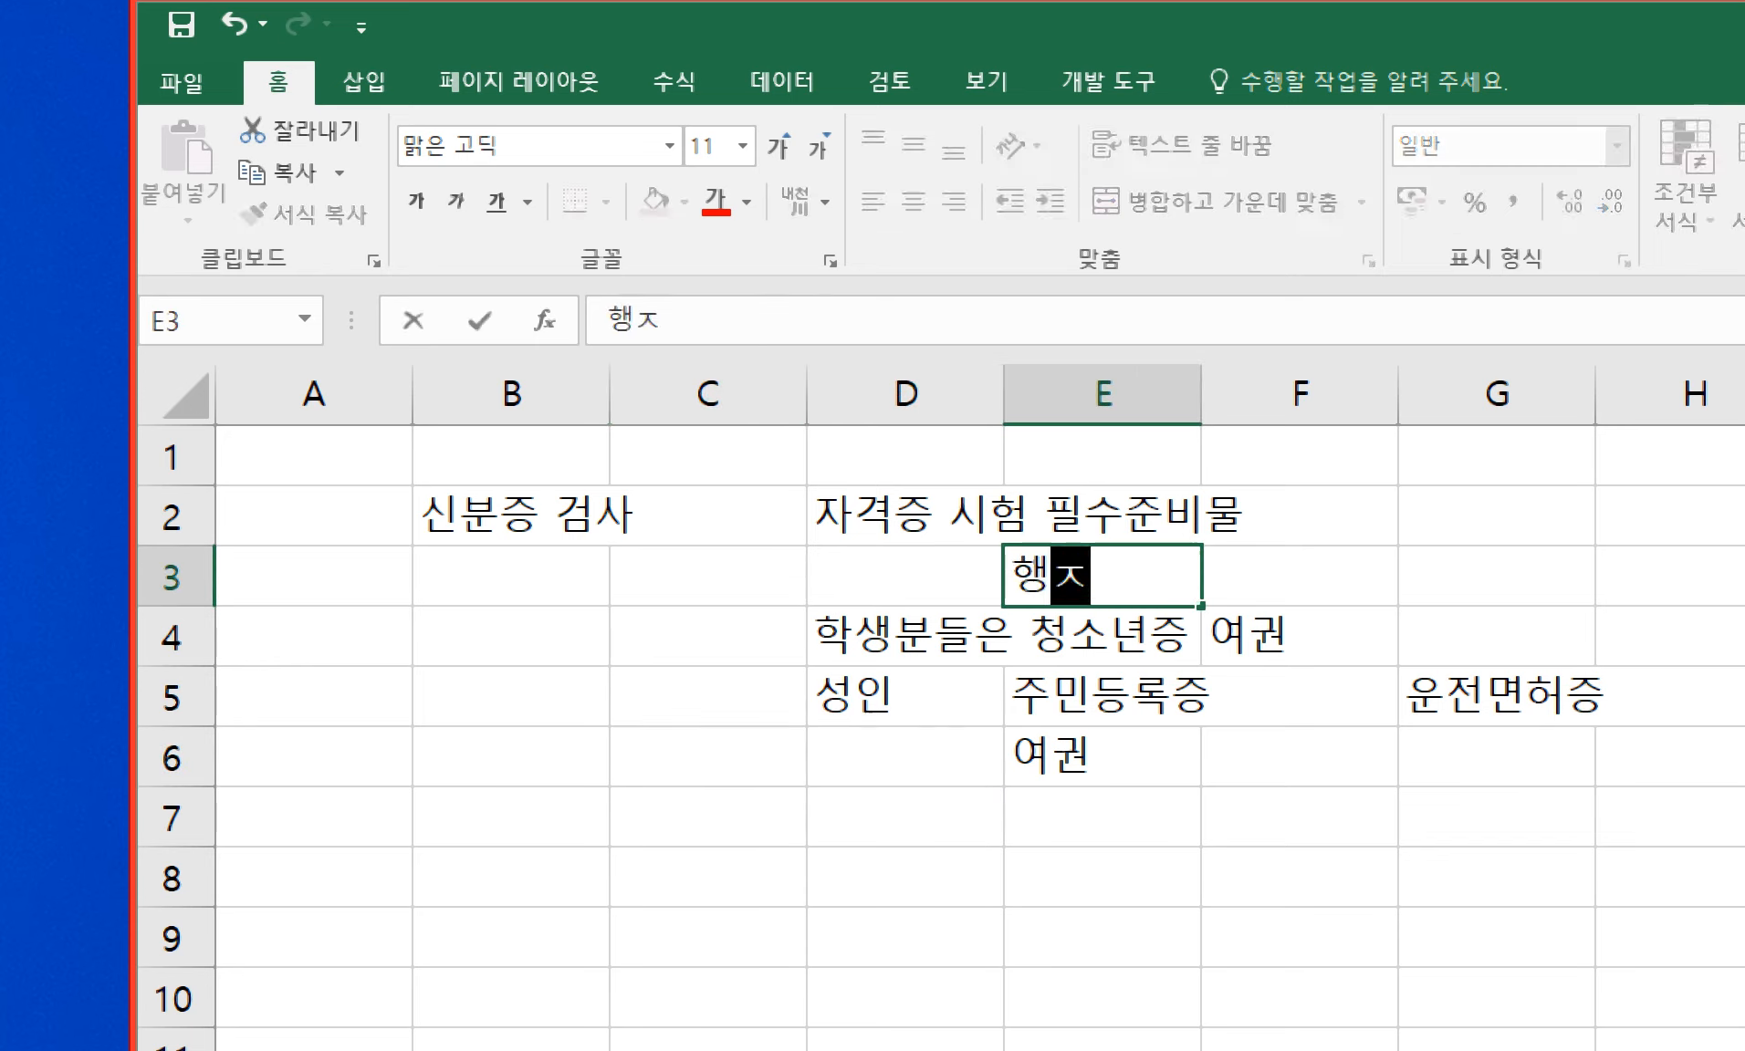
text( 가까운곳)
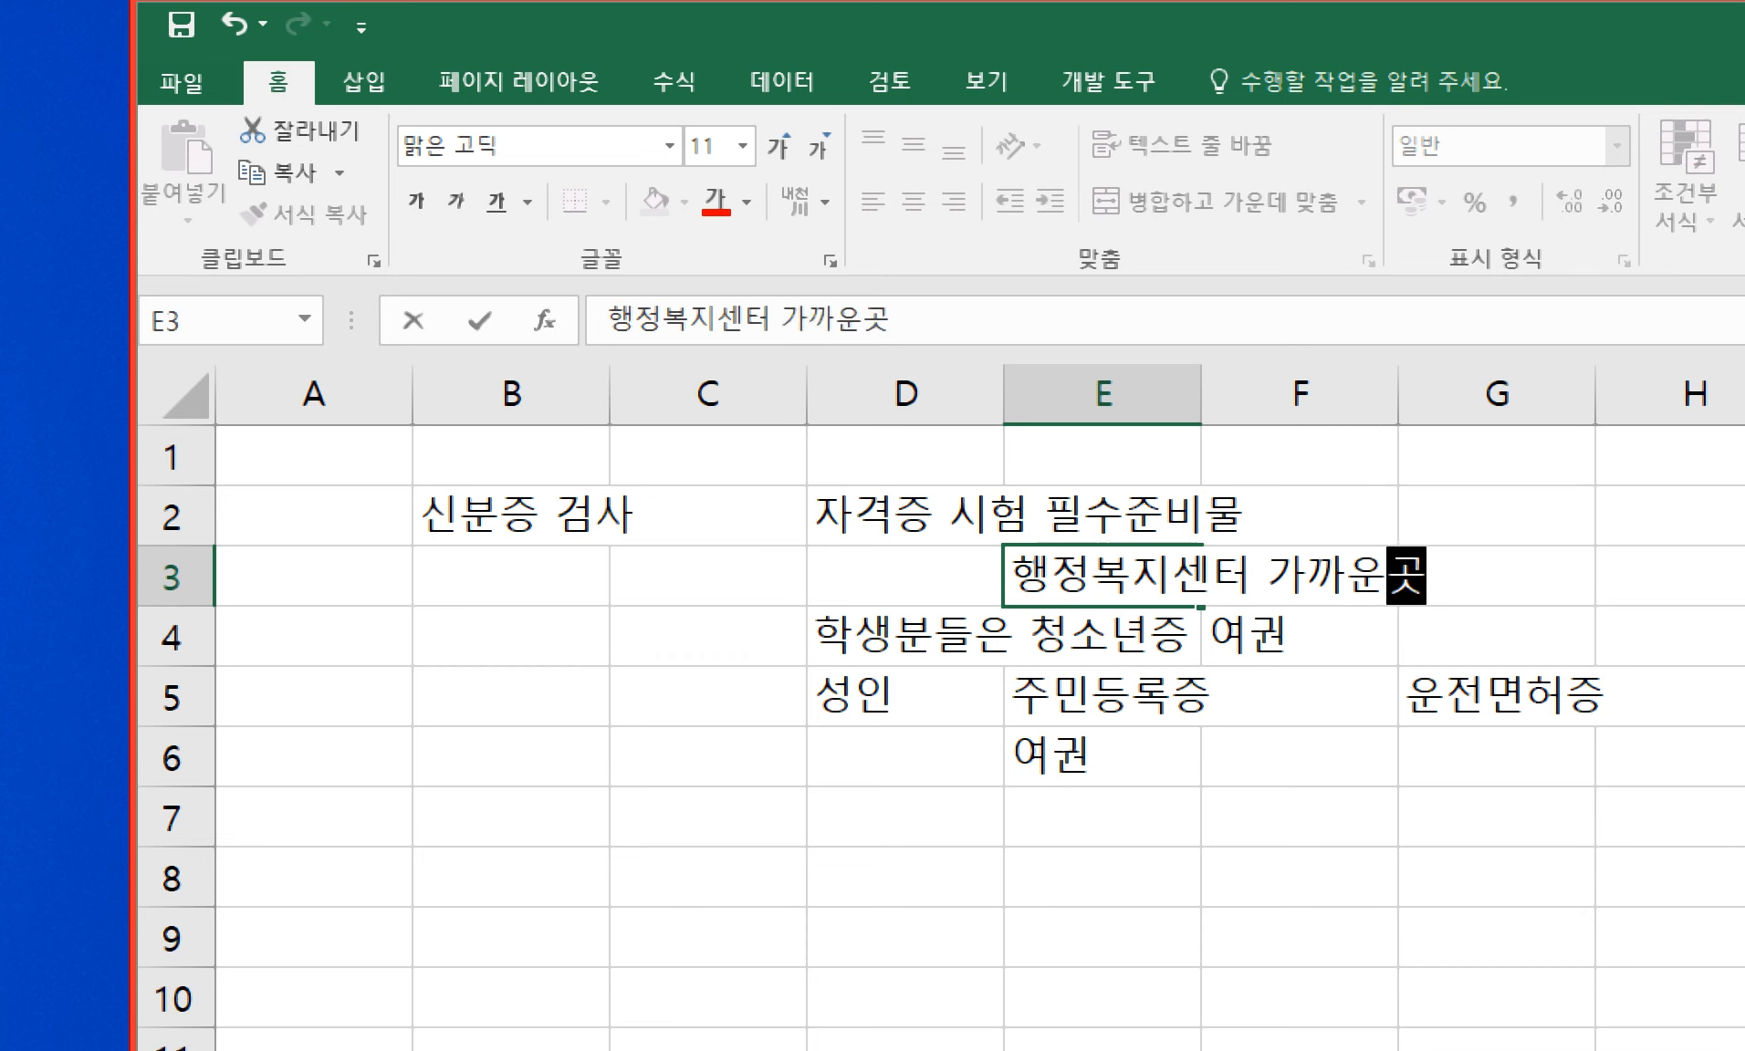
key(Return)
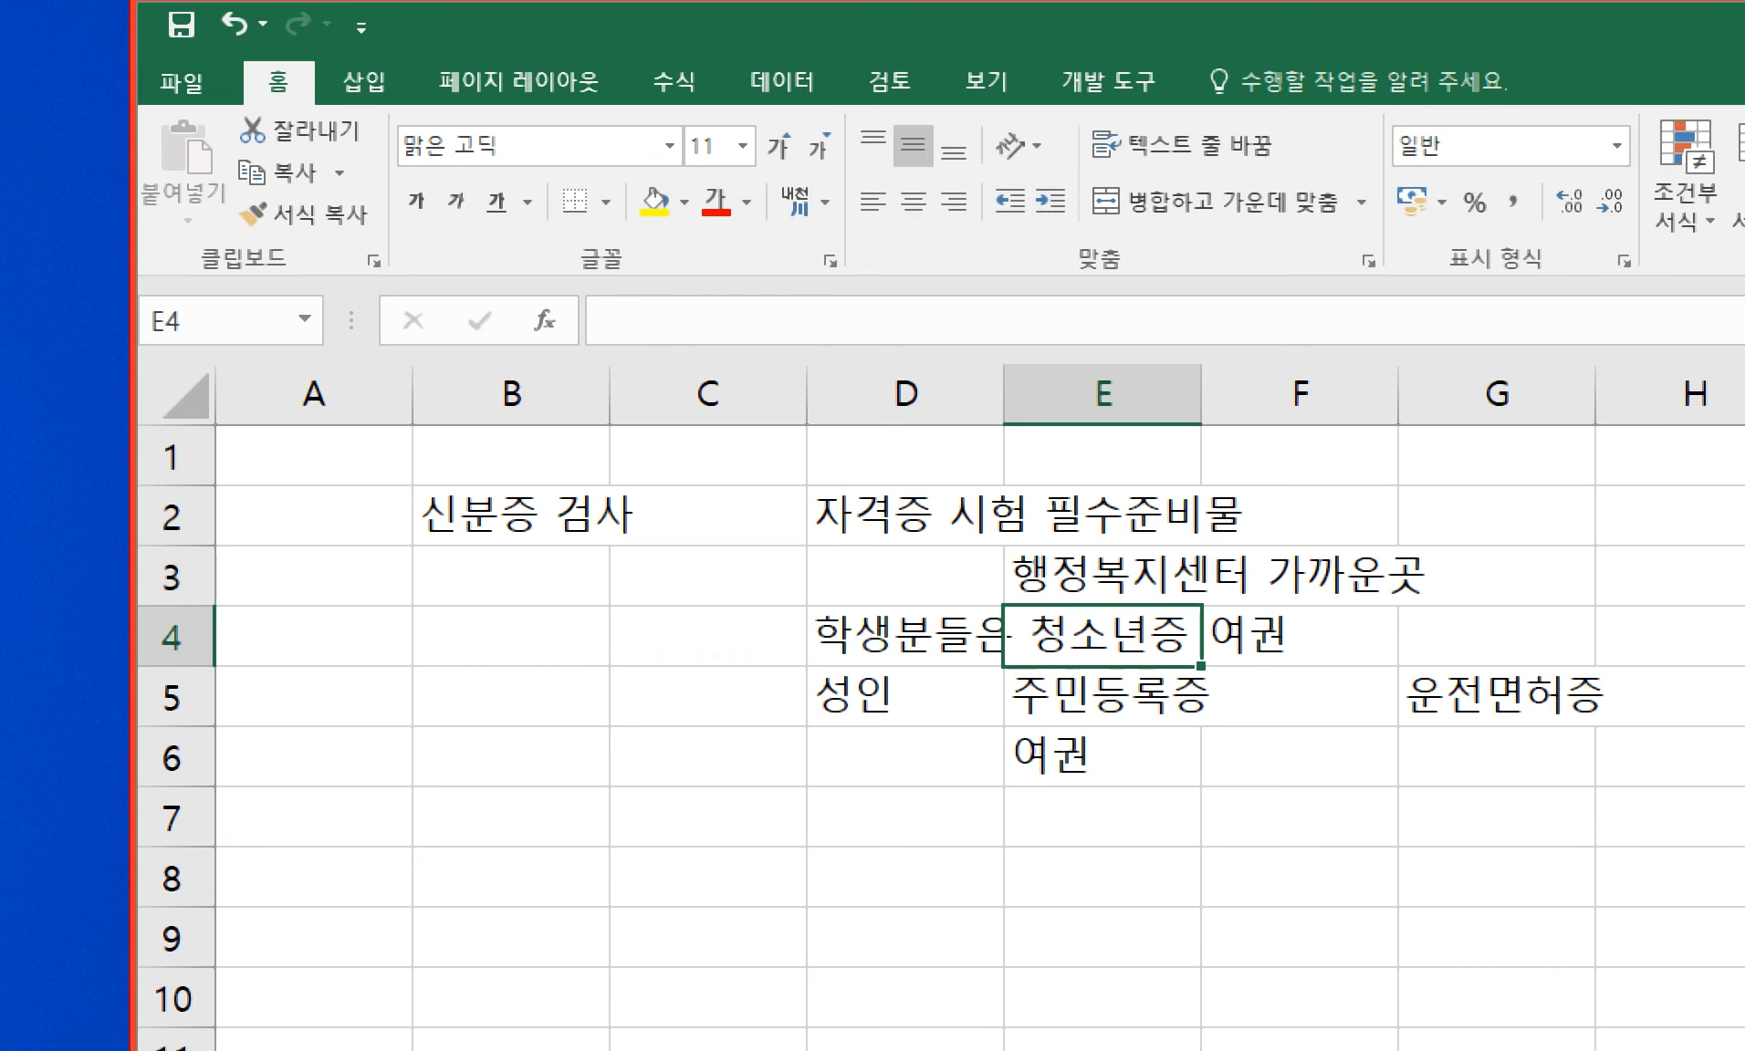
- Go through the listed student and adult ID cells, including 주민등록증, 운전면허증 and 여권
drag(896, 647, 1130, 625)
drag(889, 702, 1113, 693)
click(1114, 693)
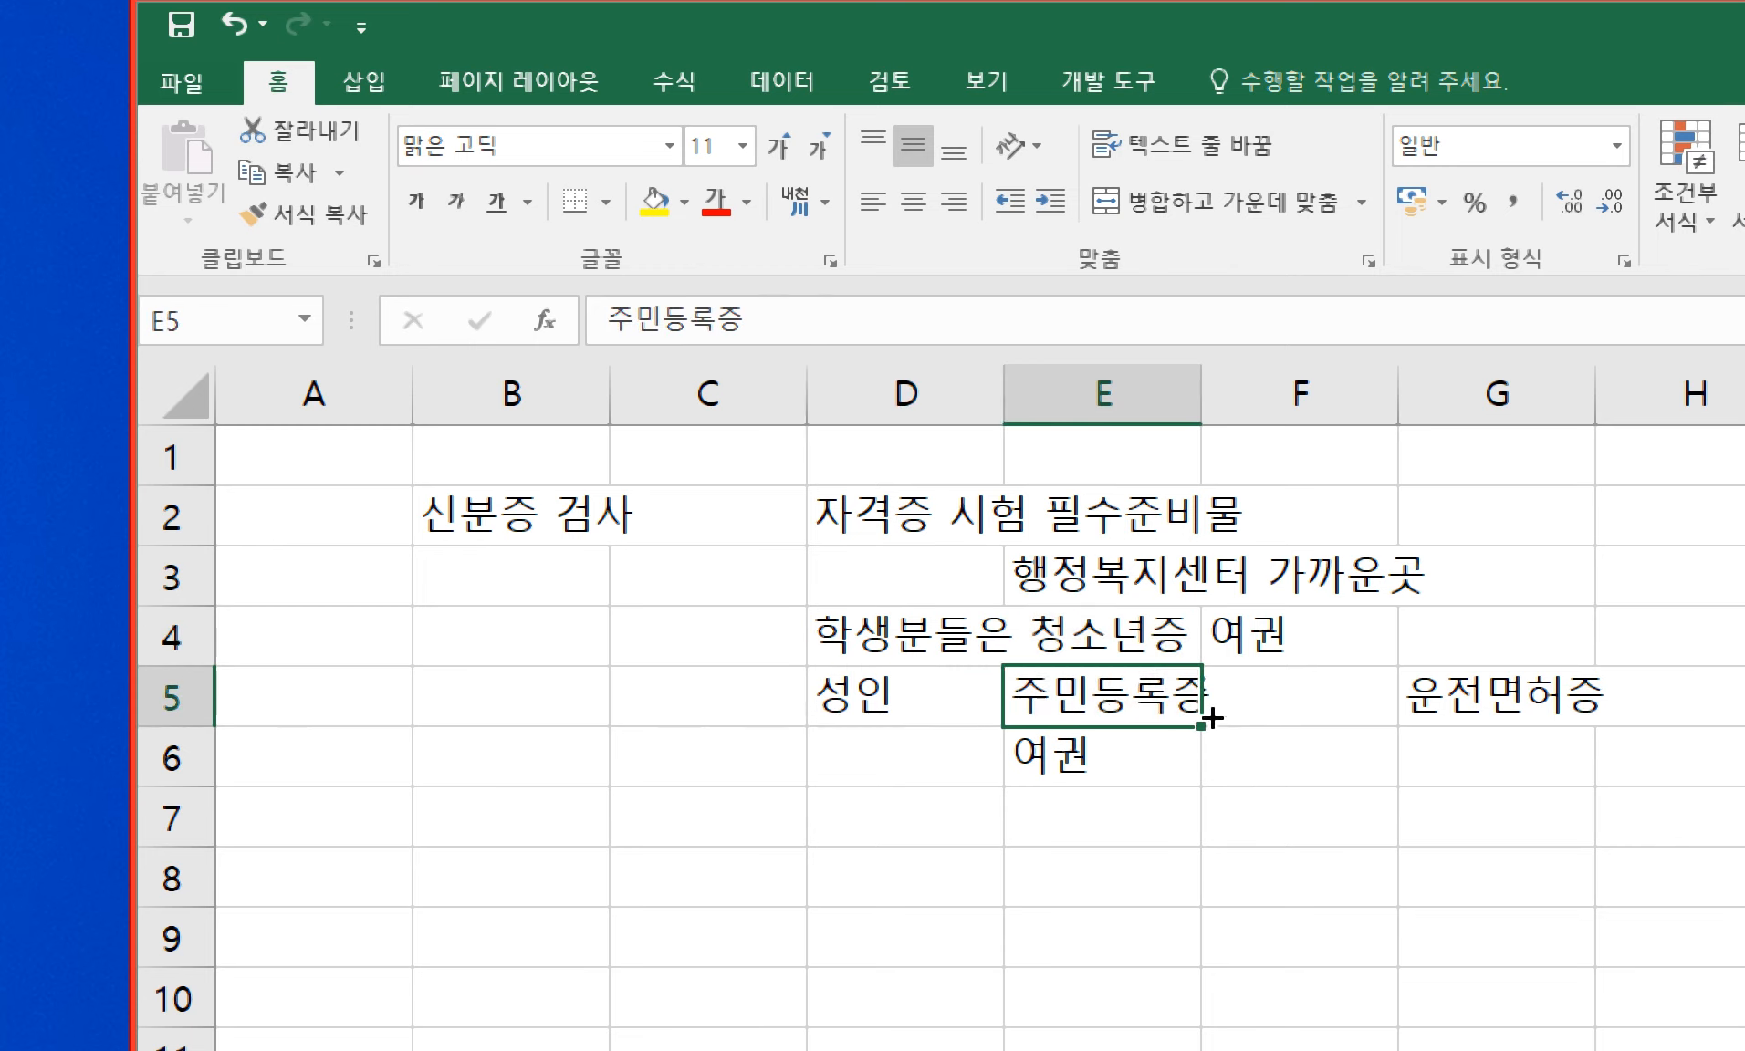
click(1268, 677)
click(1514, 707)
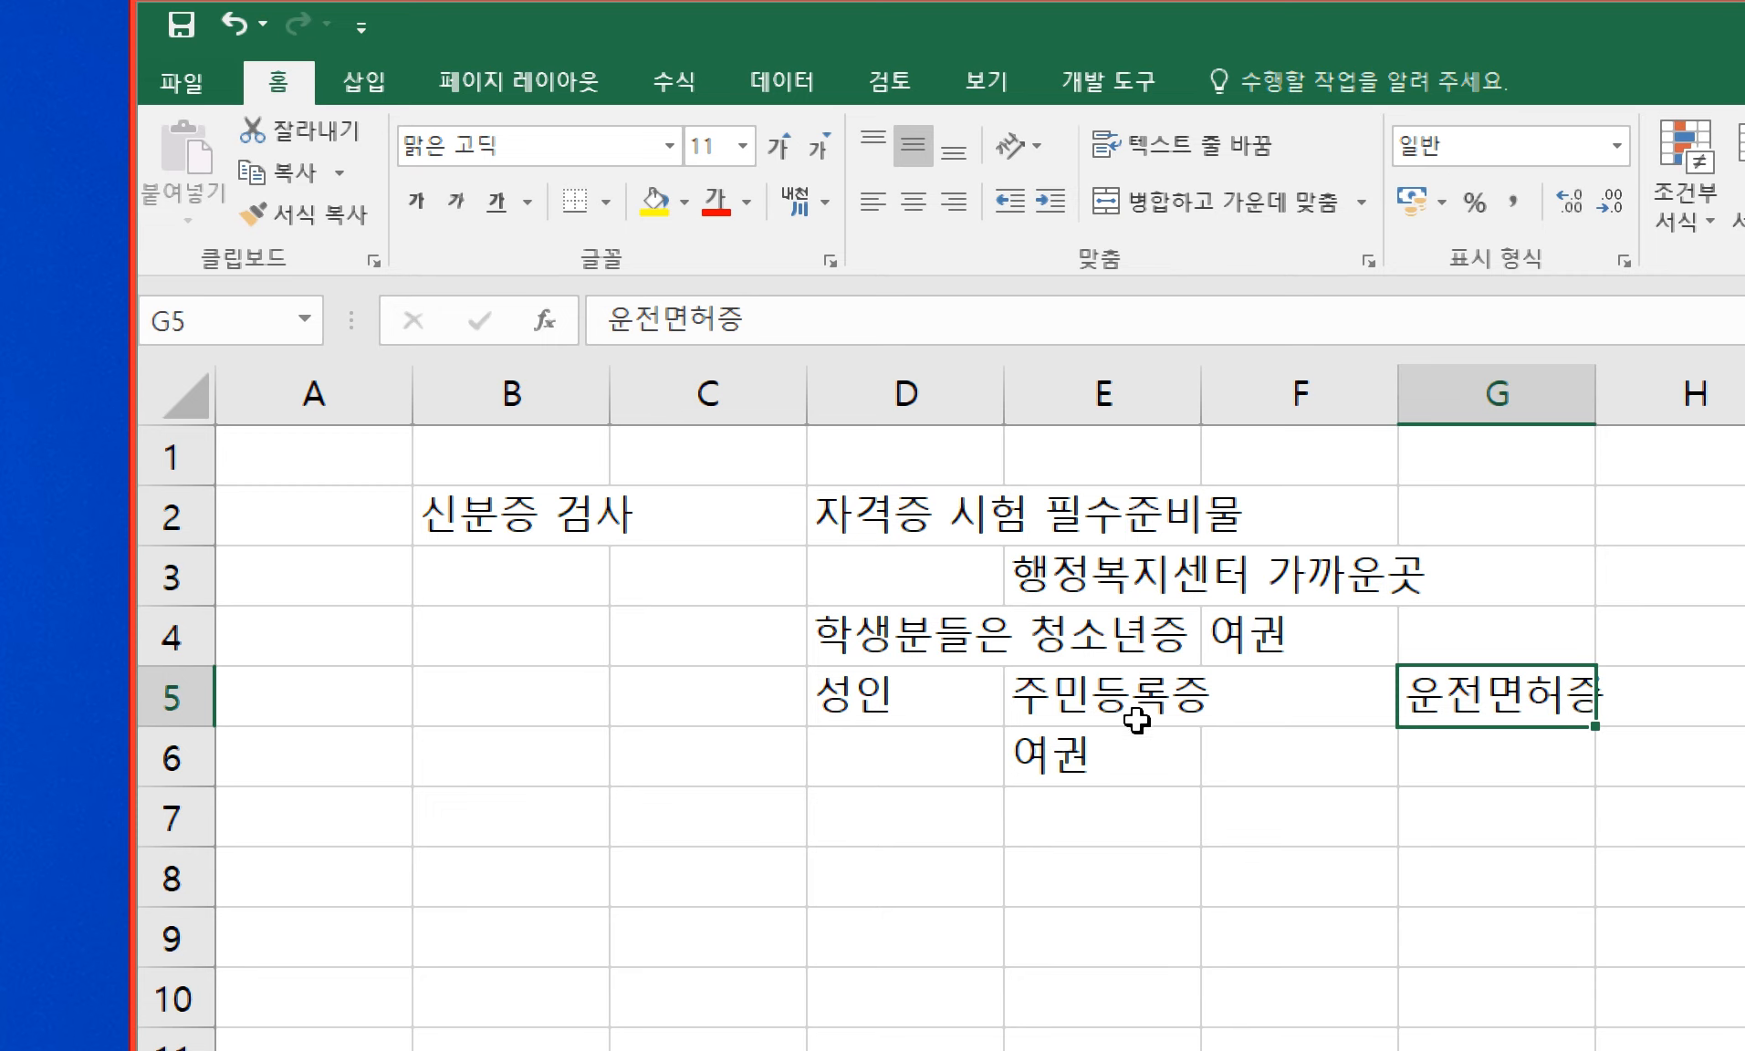
click(1120, 754)
click(1159, 703)
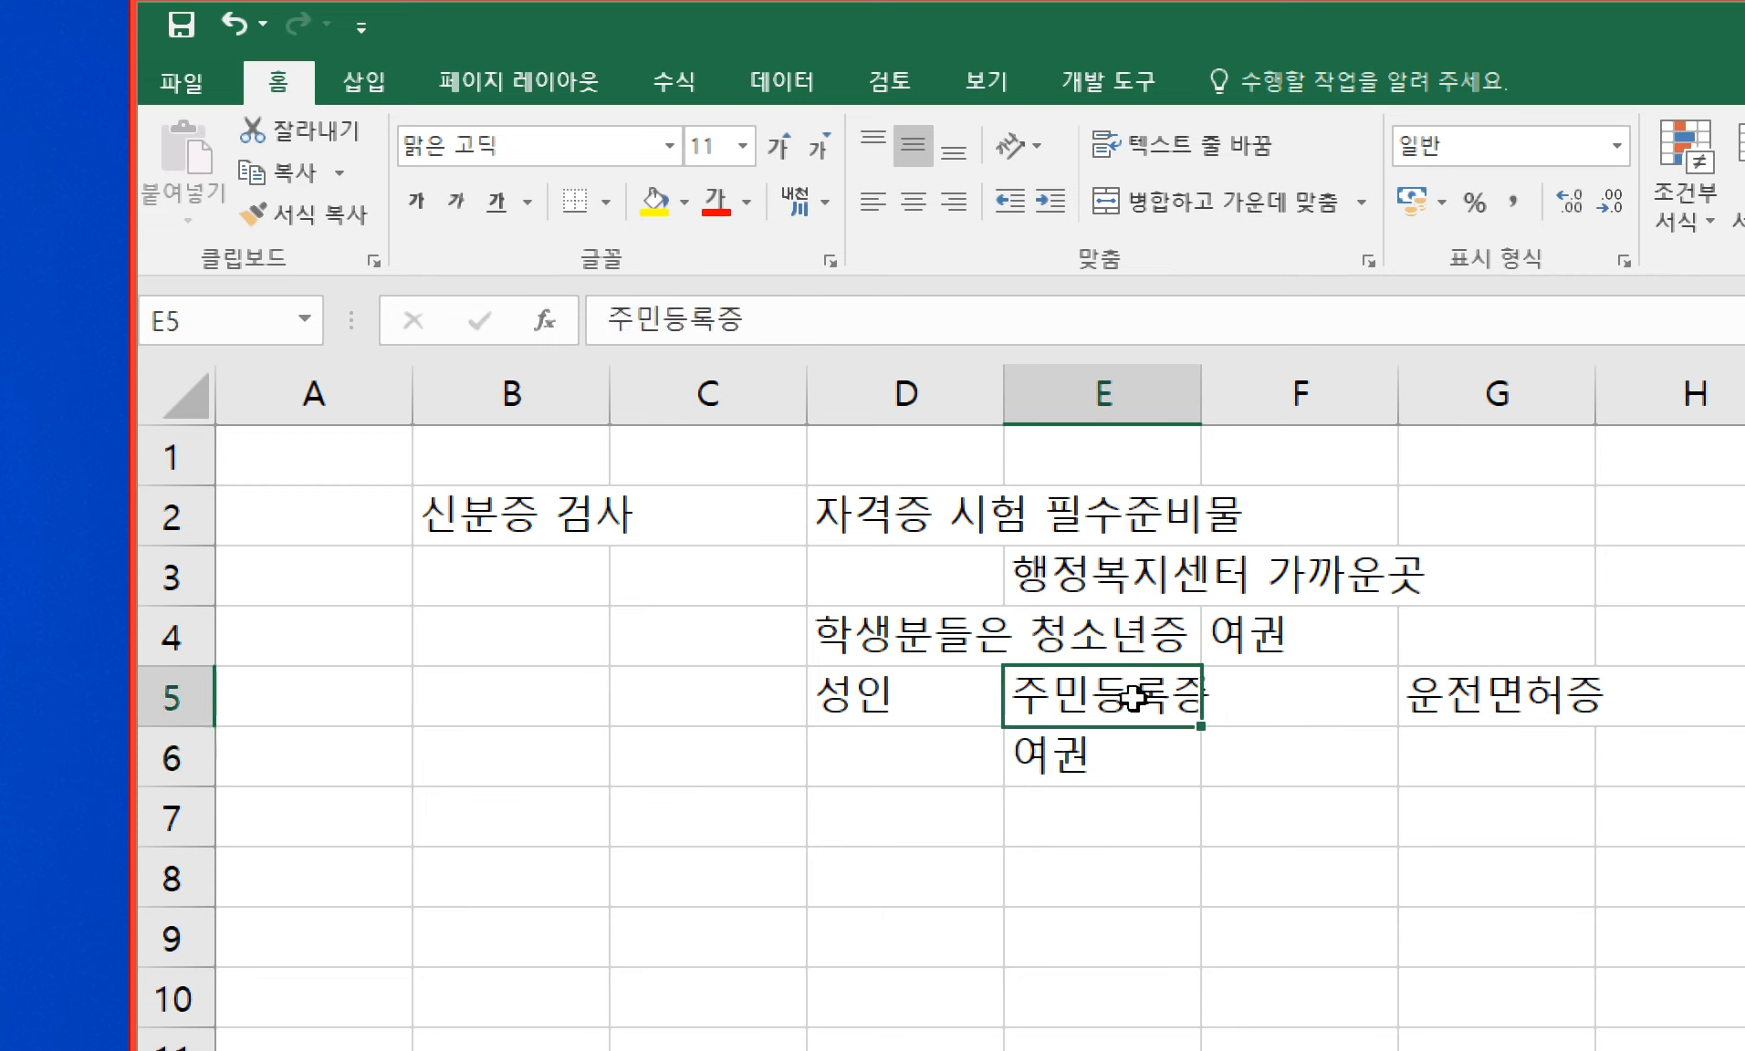
- Enter "수험표" in cell B1, above the "신분증 검사" entry
drag(508, 507, 1457, 746)
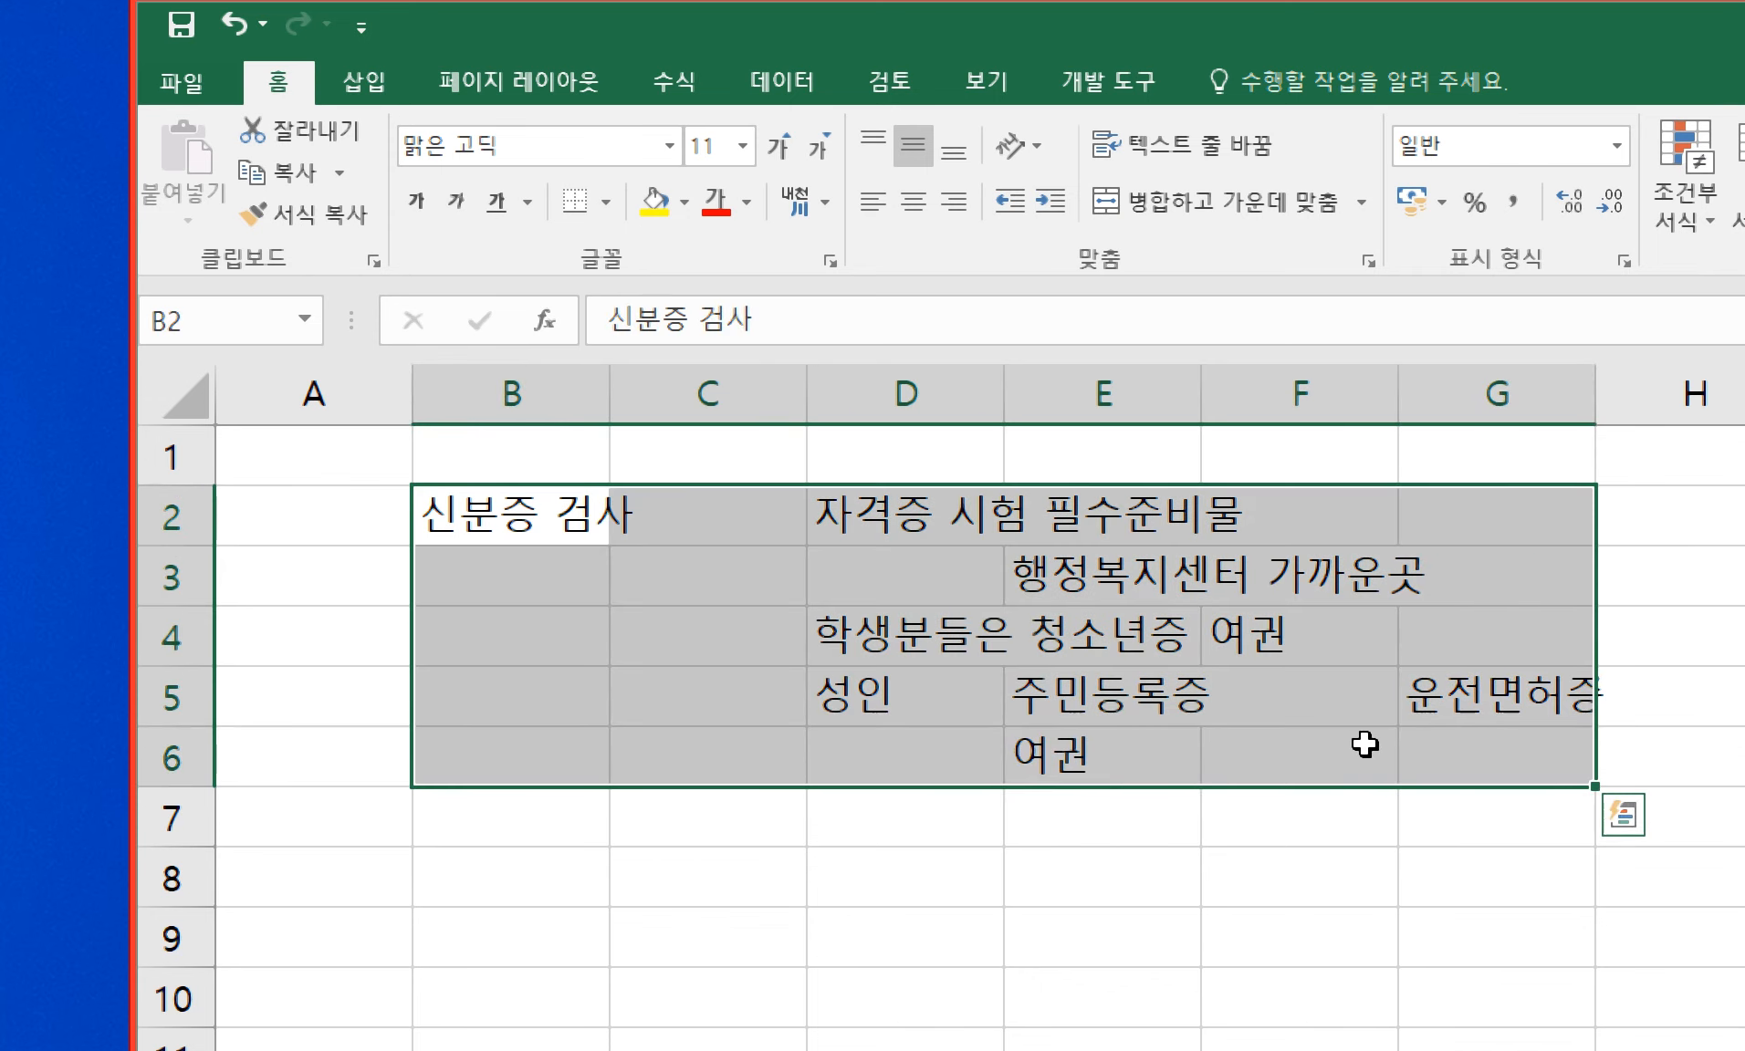
click(495, 460)
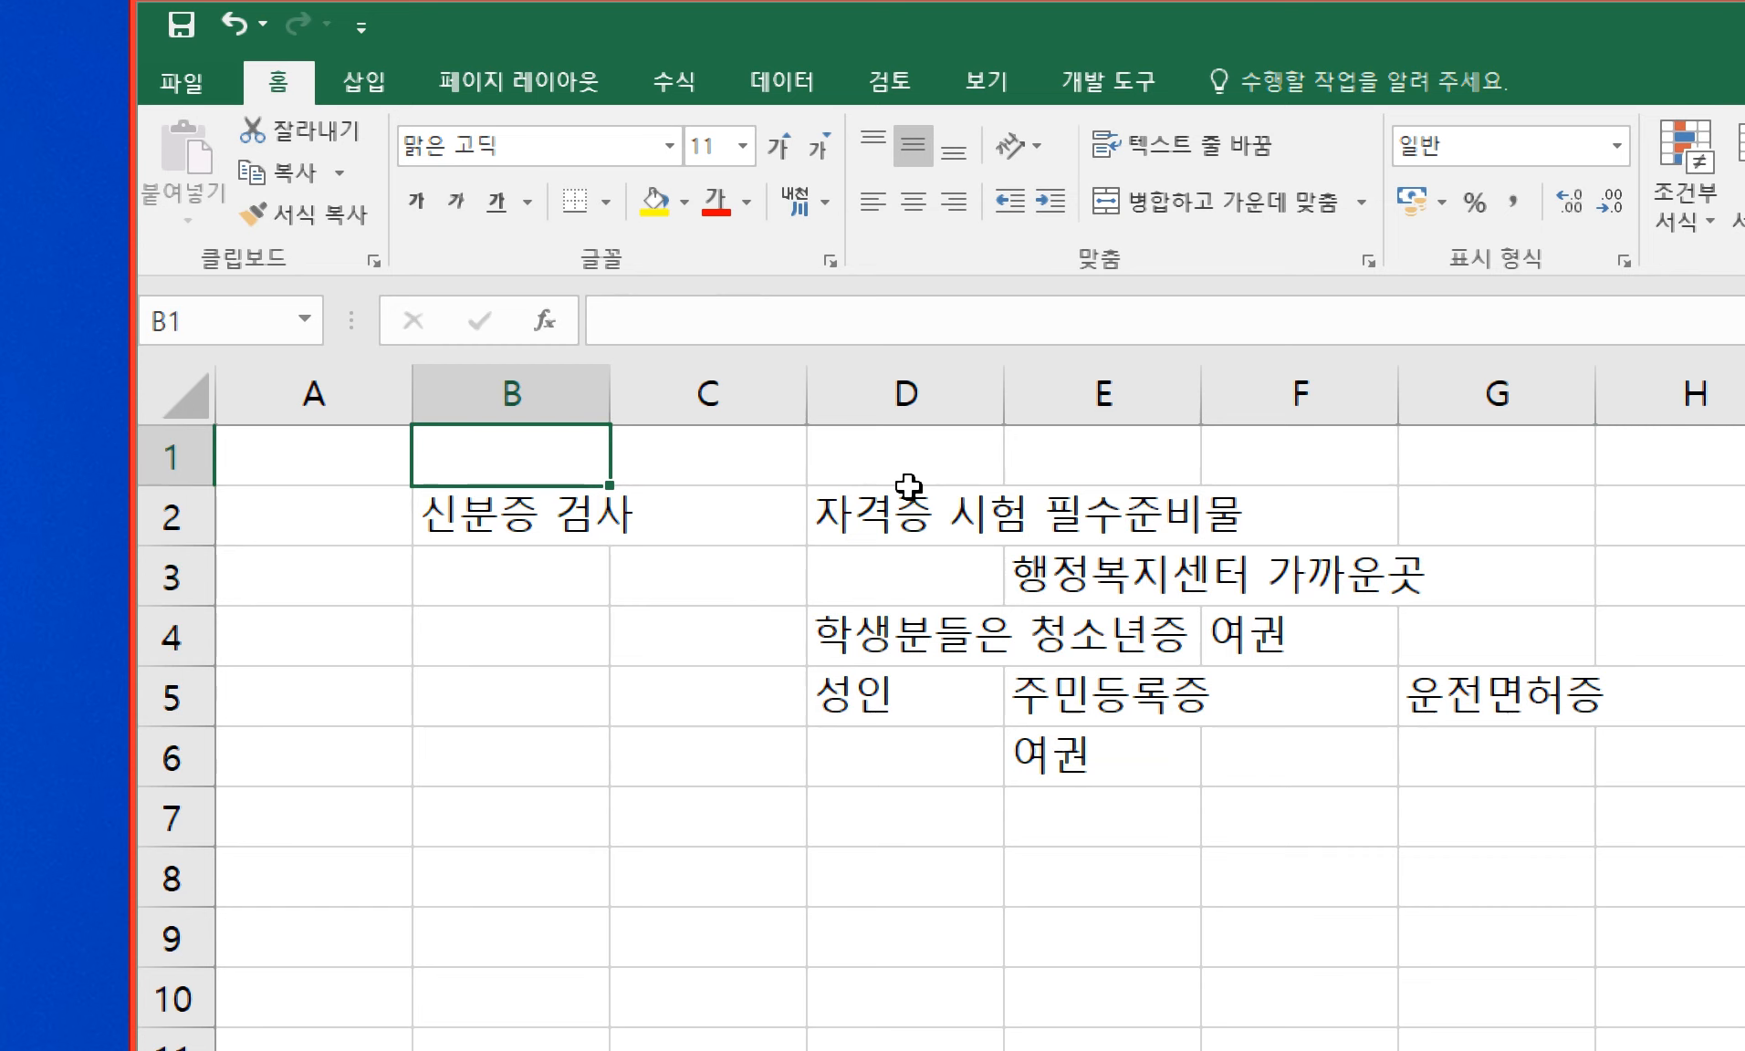
text(수험표)
key(Tab)
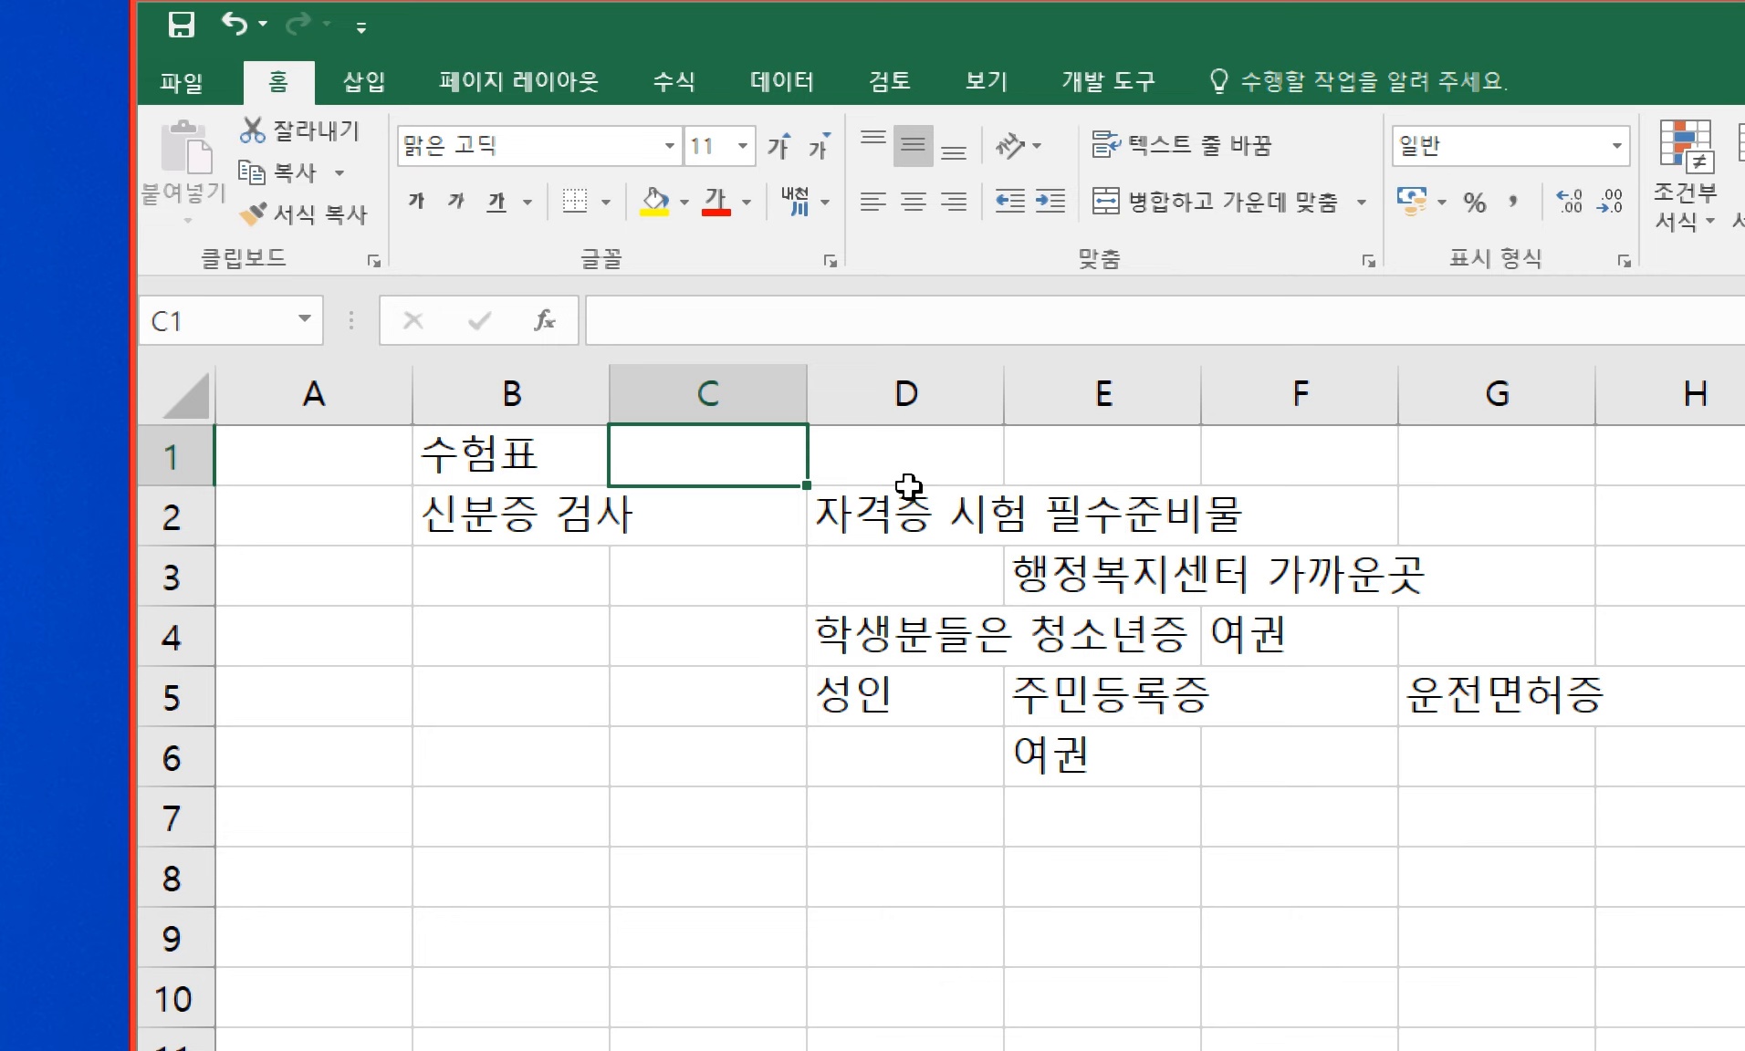
- Enter the note "시험시간, 장소 구체적으로 기재되어있음" in cell C1, beside "수험표"
text(시험)
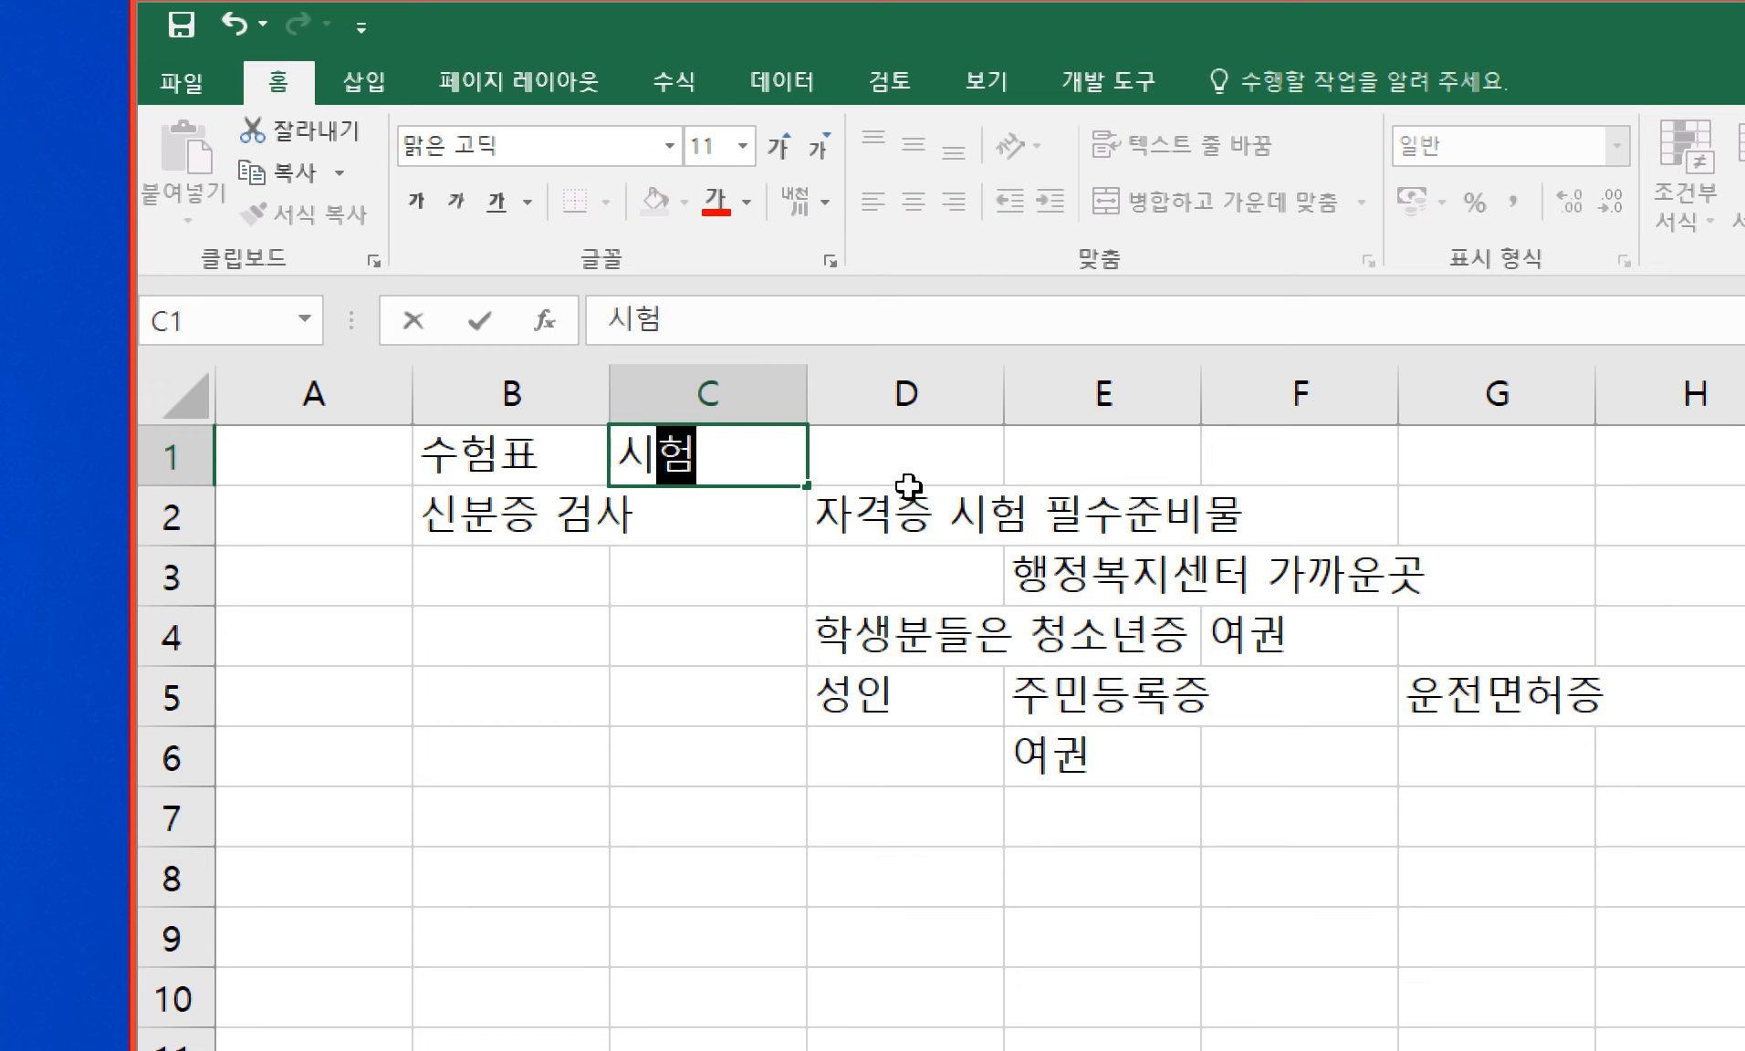
text(시간, ㅈ장소 )
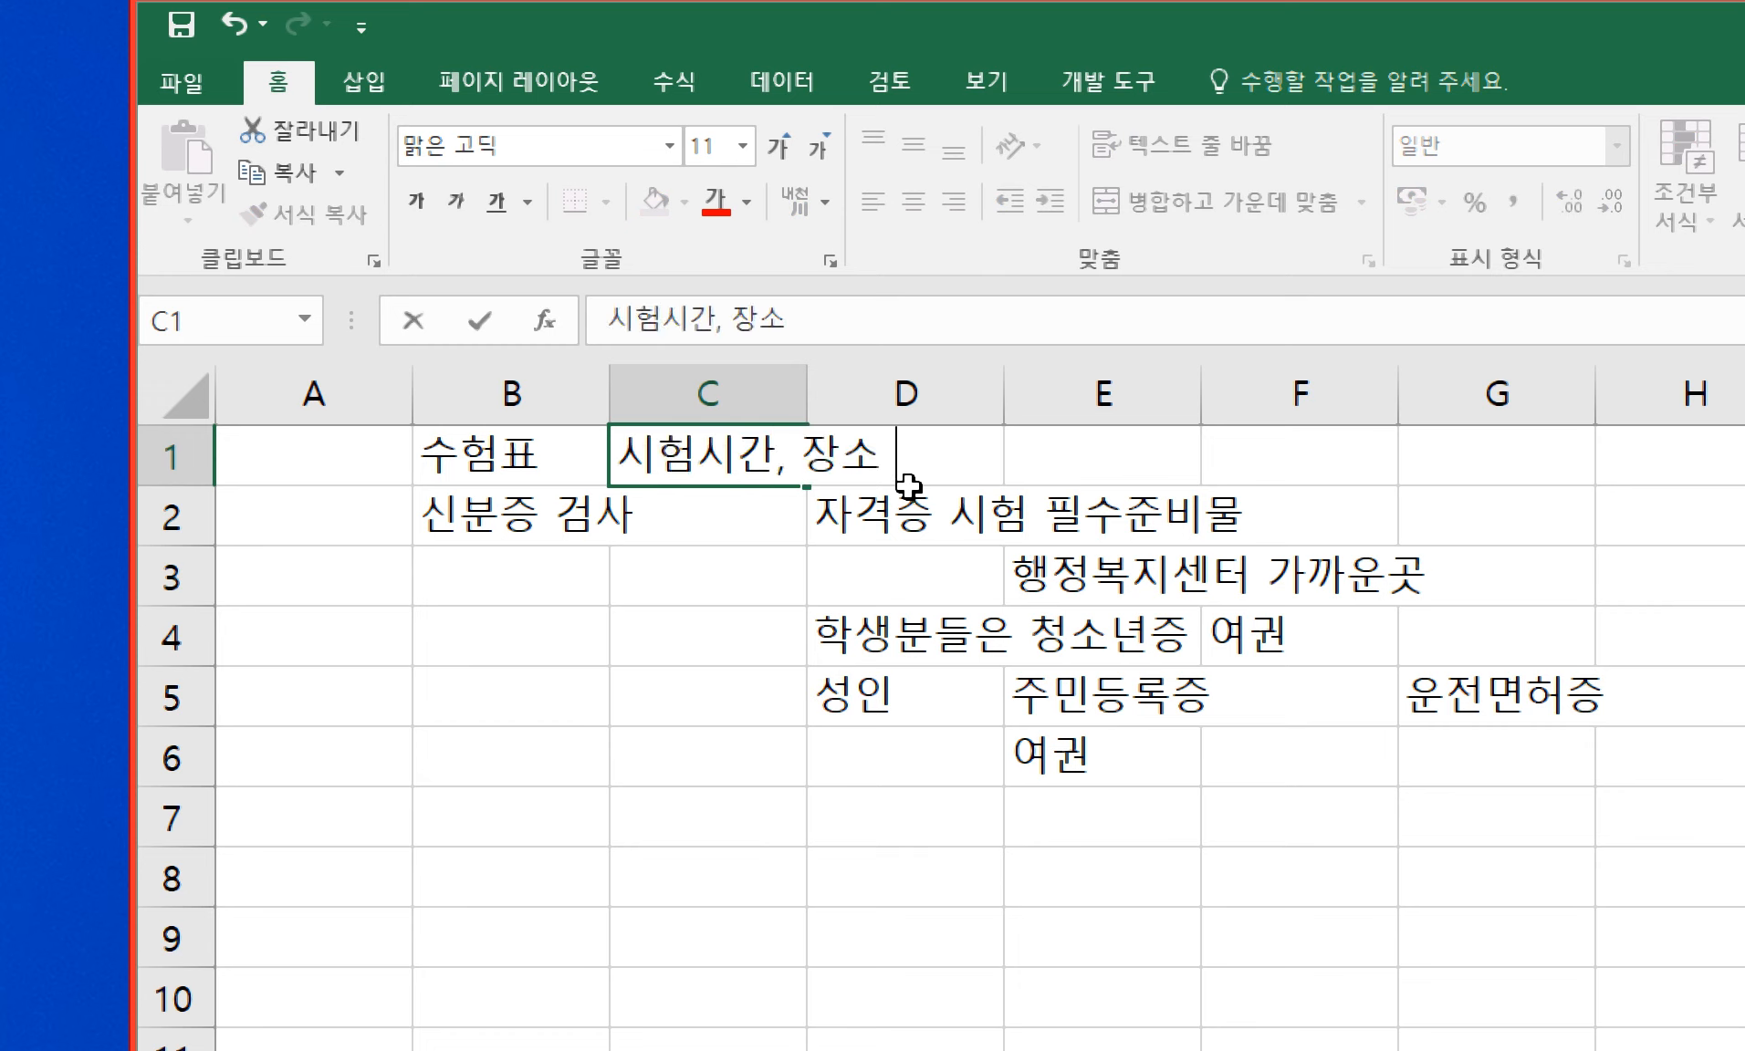
text(구체적으로 기)
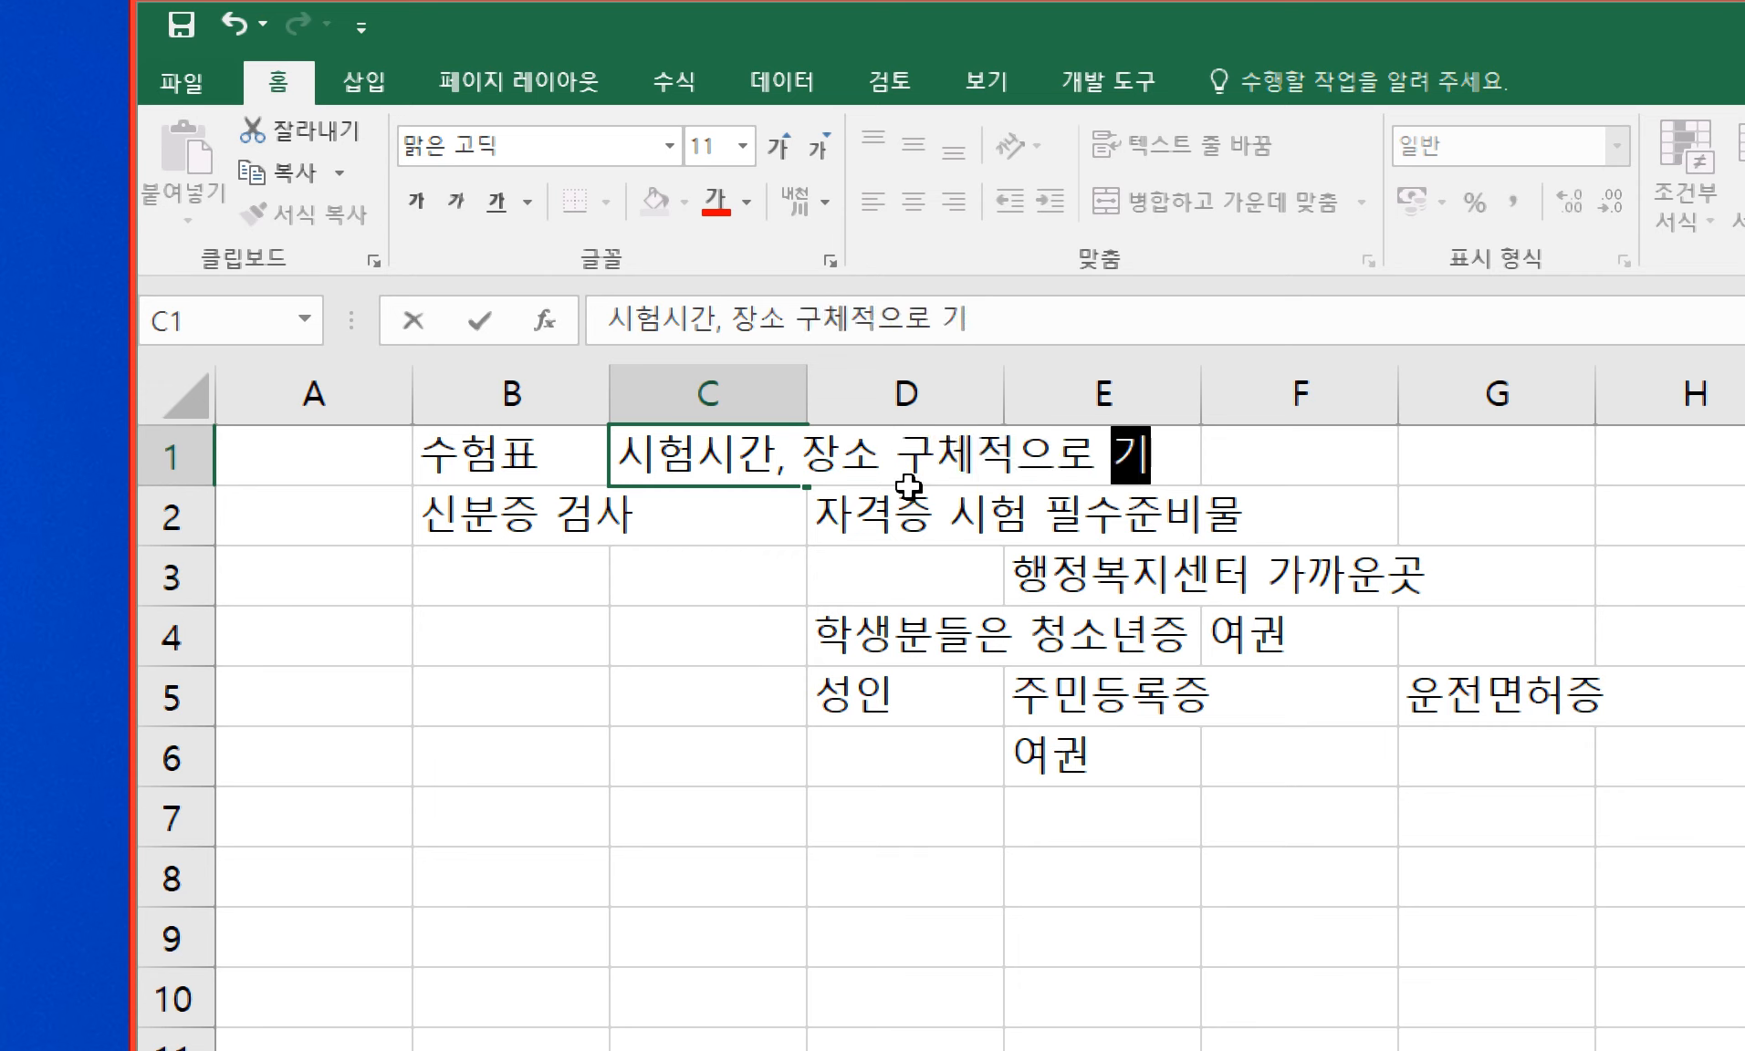
text(재되었이)
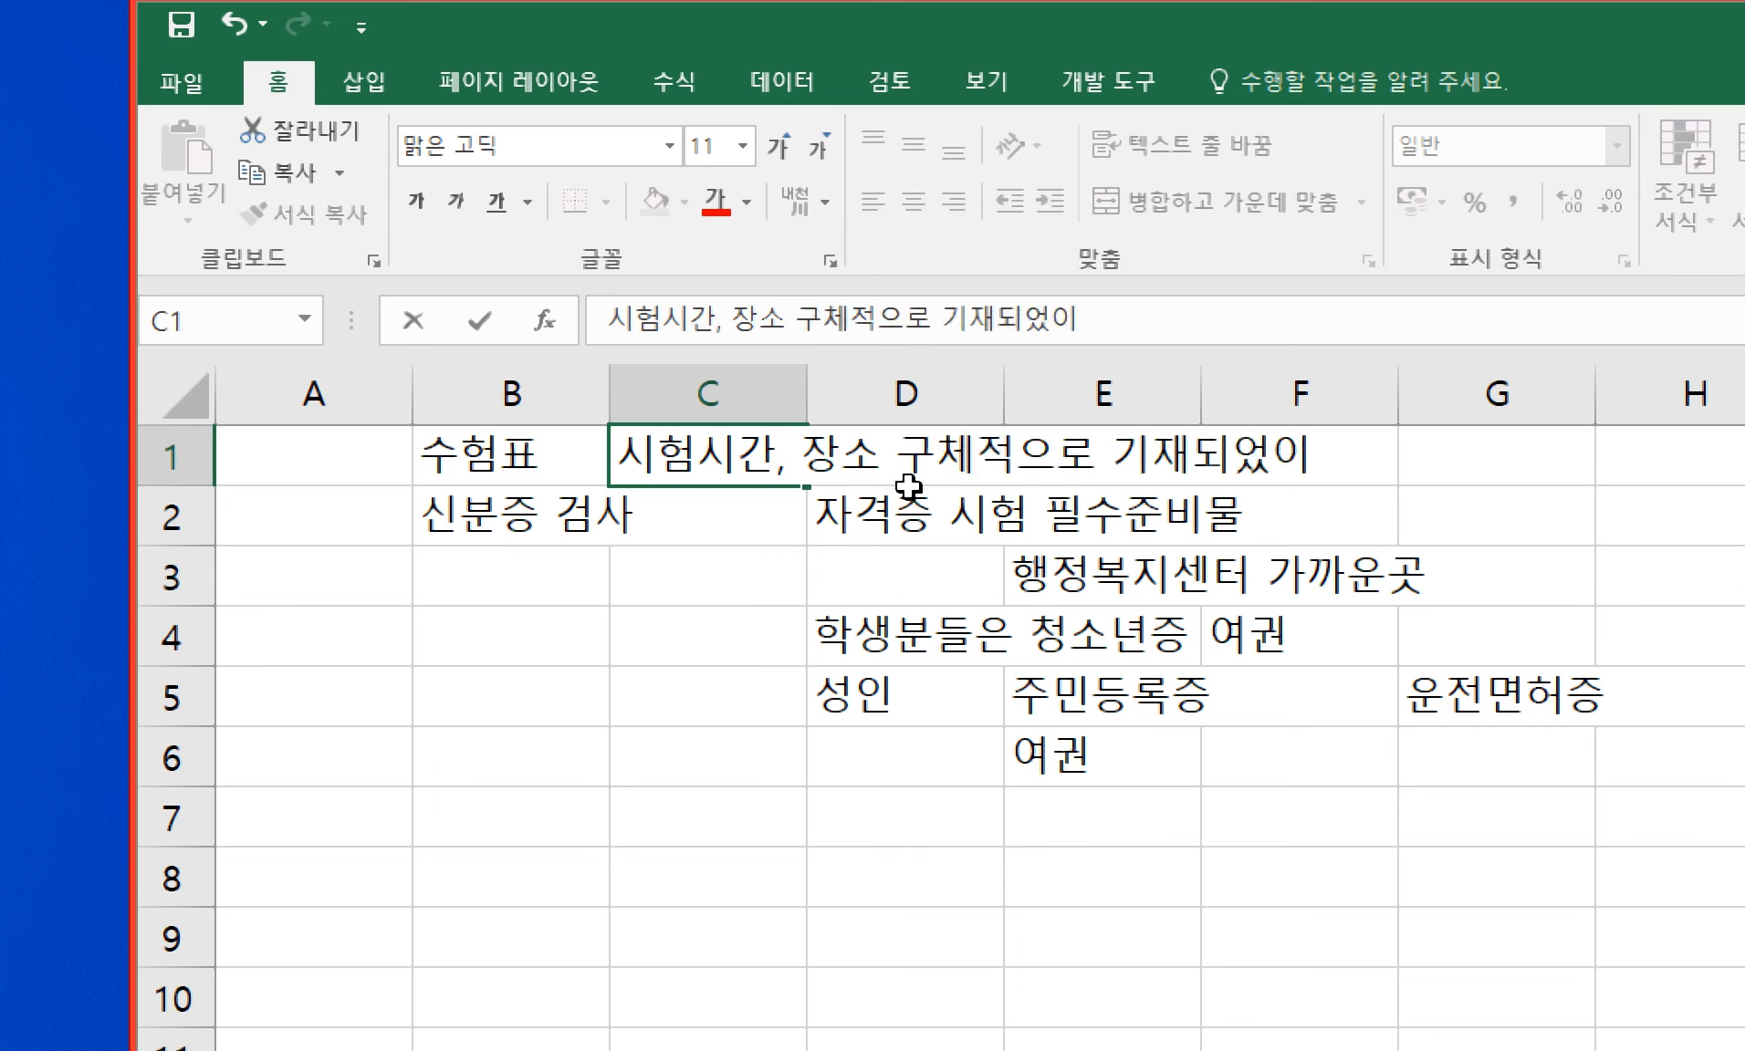
key(BackSpace)
key(BackSpace)
key(BackSpace)
text(어)
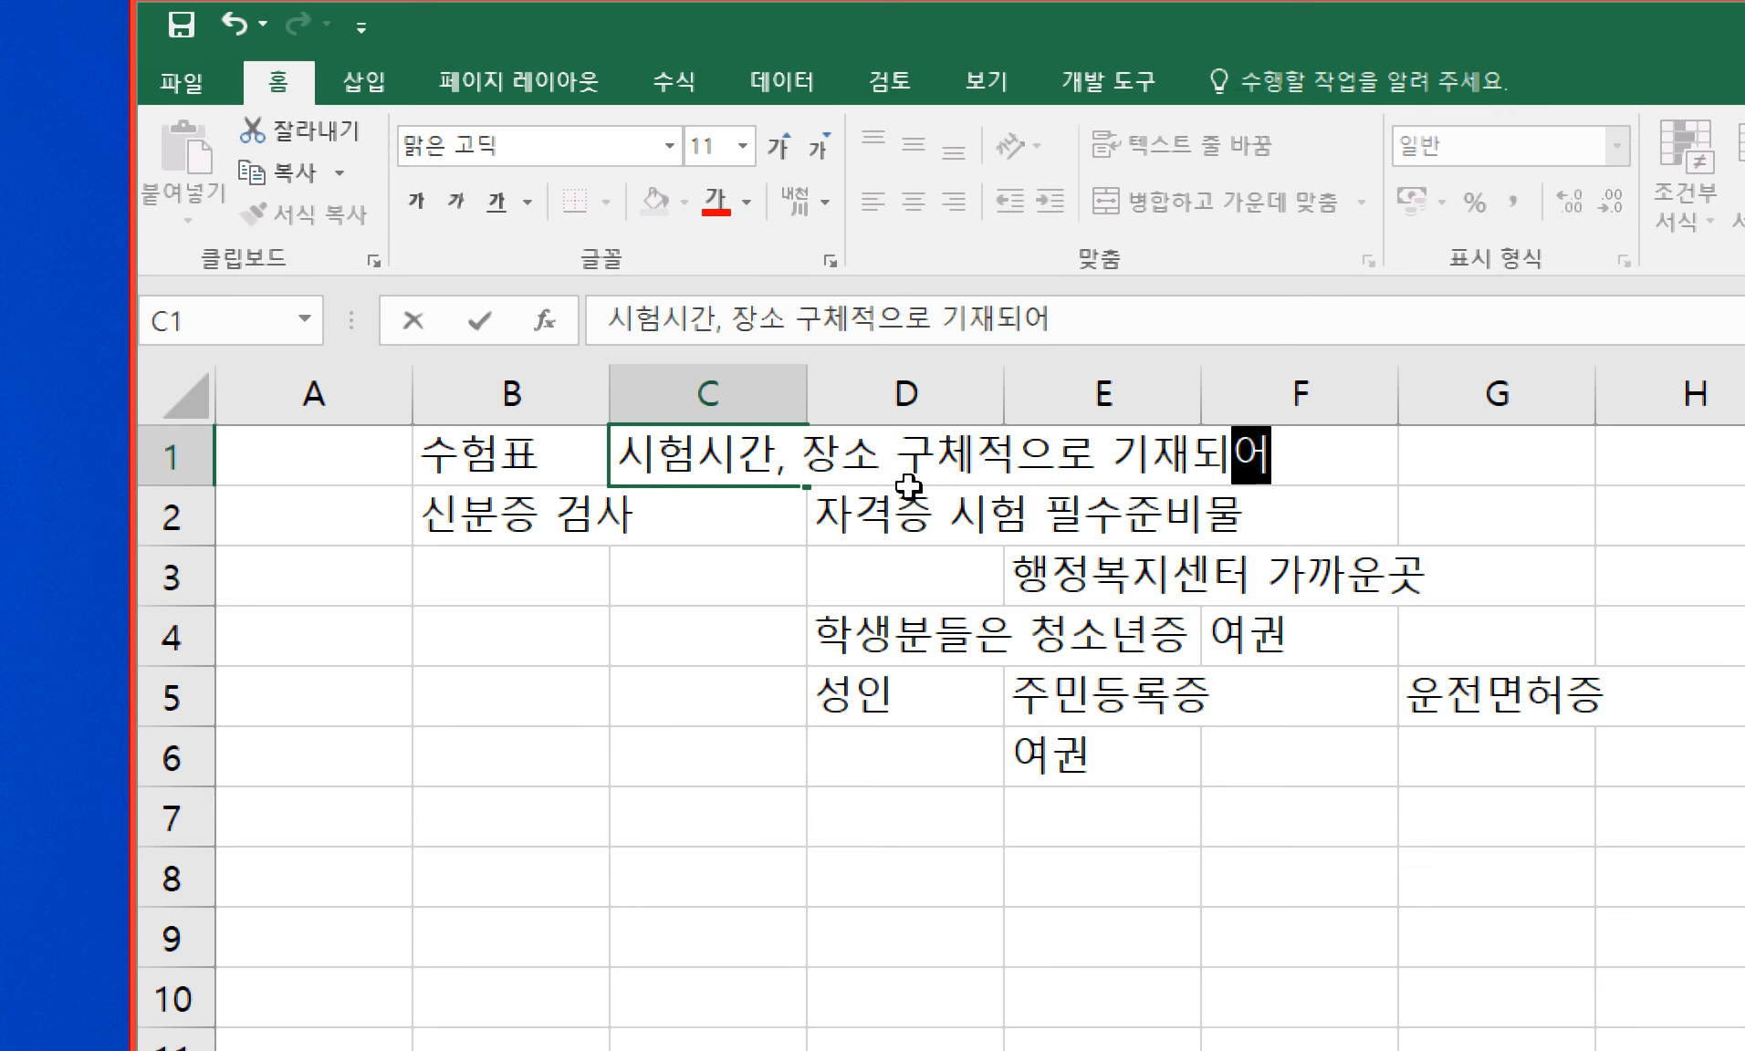
text(있음)
key(Return)
- Select the range B1:G6 repeatedly to highlight the exam ticket and ID check notes
key(Up)
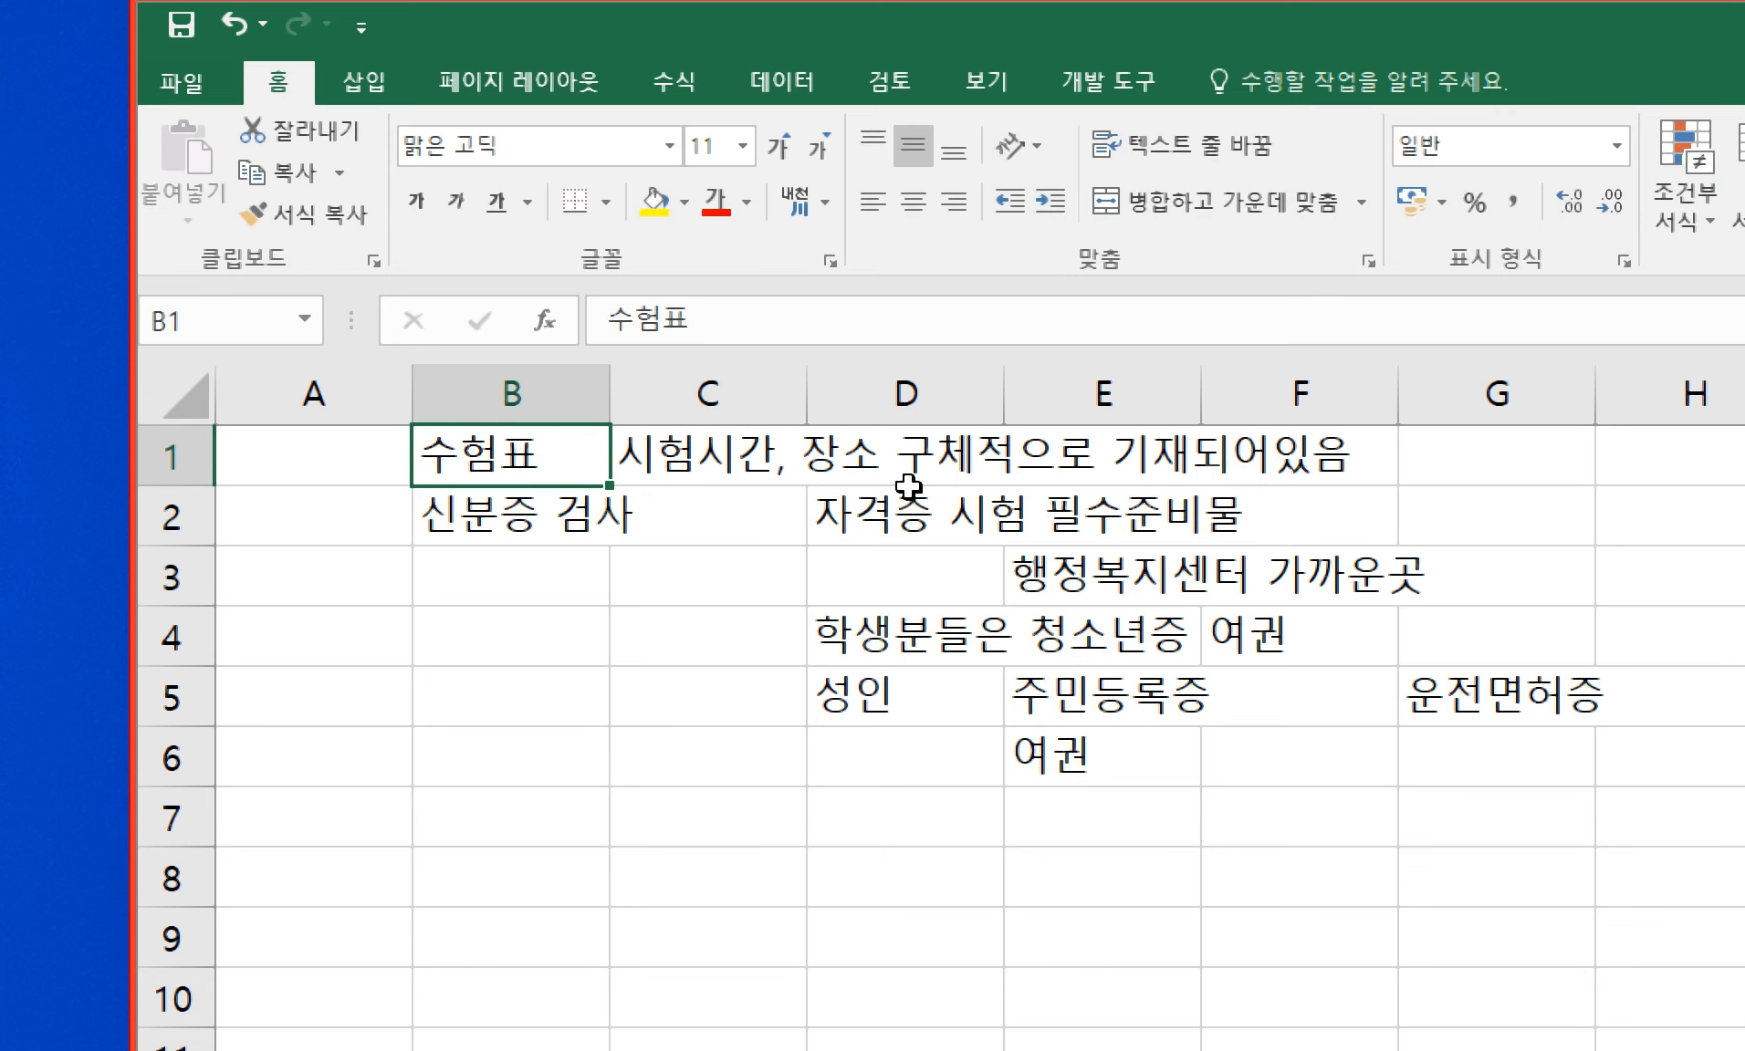
key(shift+Down)
key(shift+Right)
key(shift+Down)
key(shift+Right)
key(shift+Right)
key(shift+Down)
key(shift+Down)
key(shift+Right)
key(shift+Right)
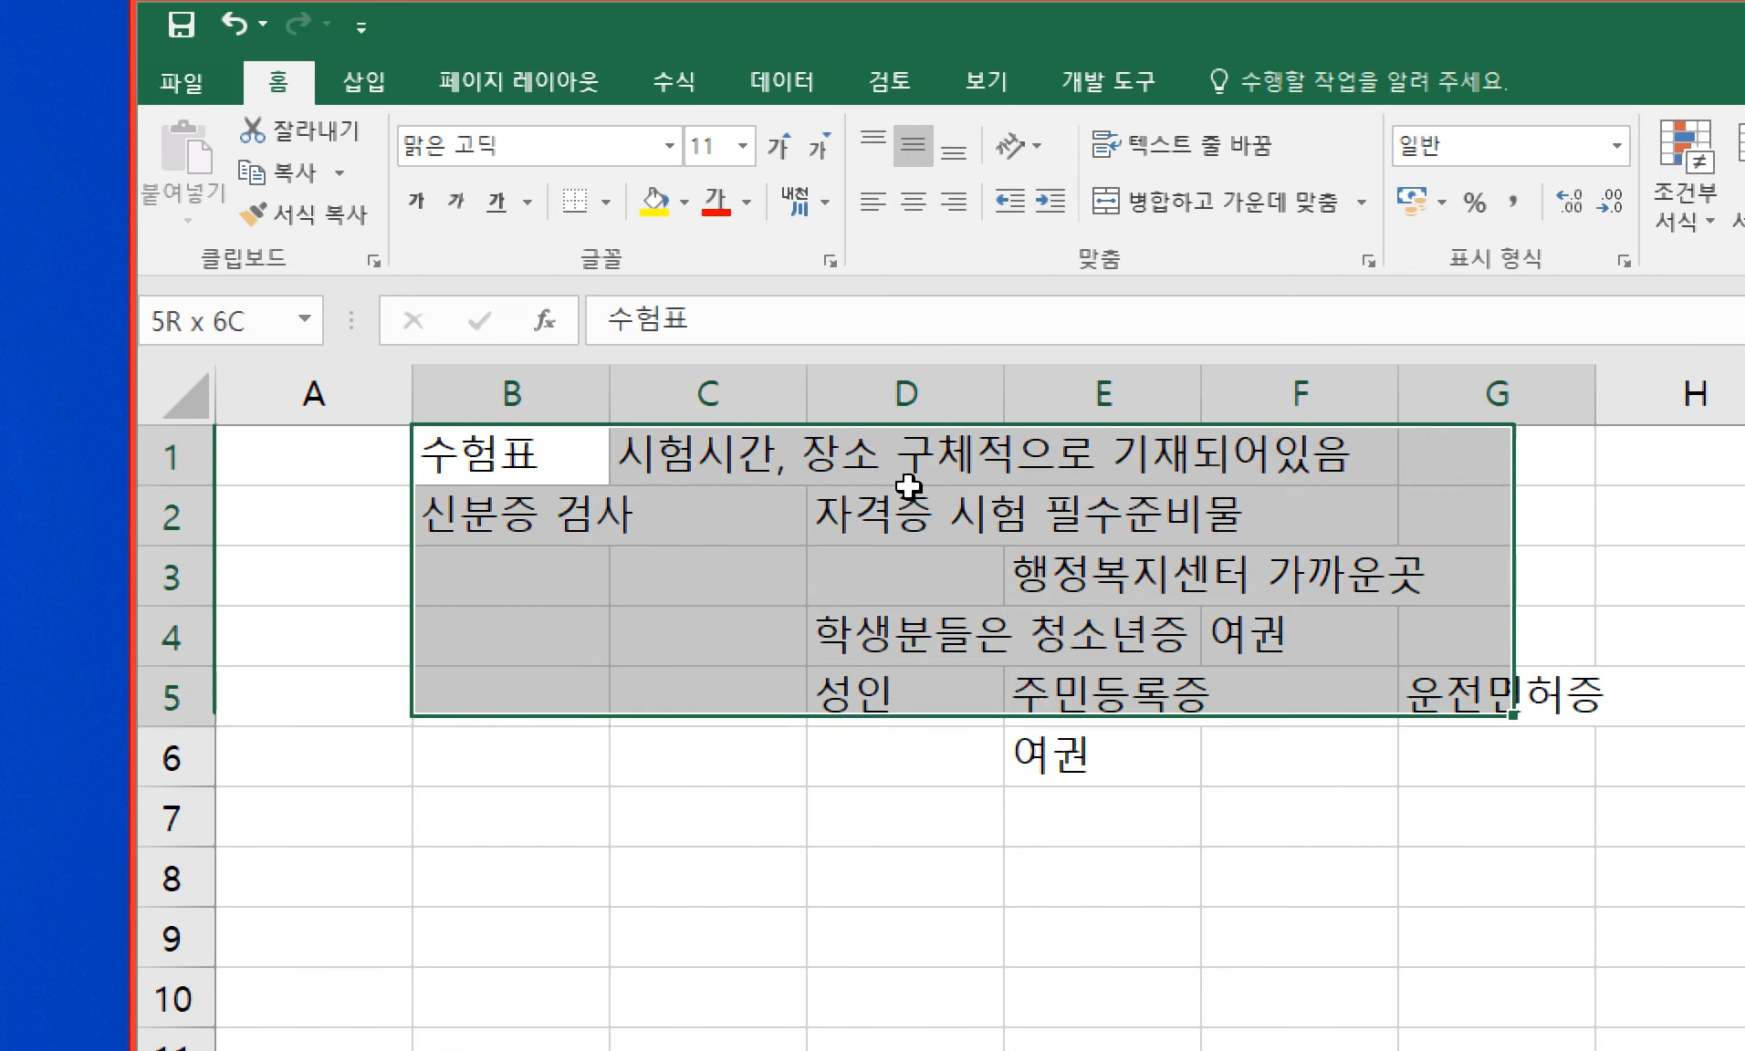
key(shift+Down)
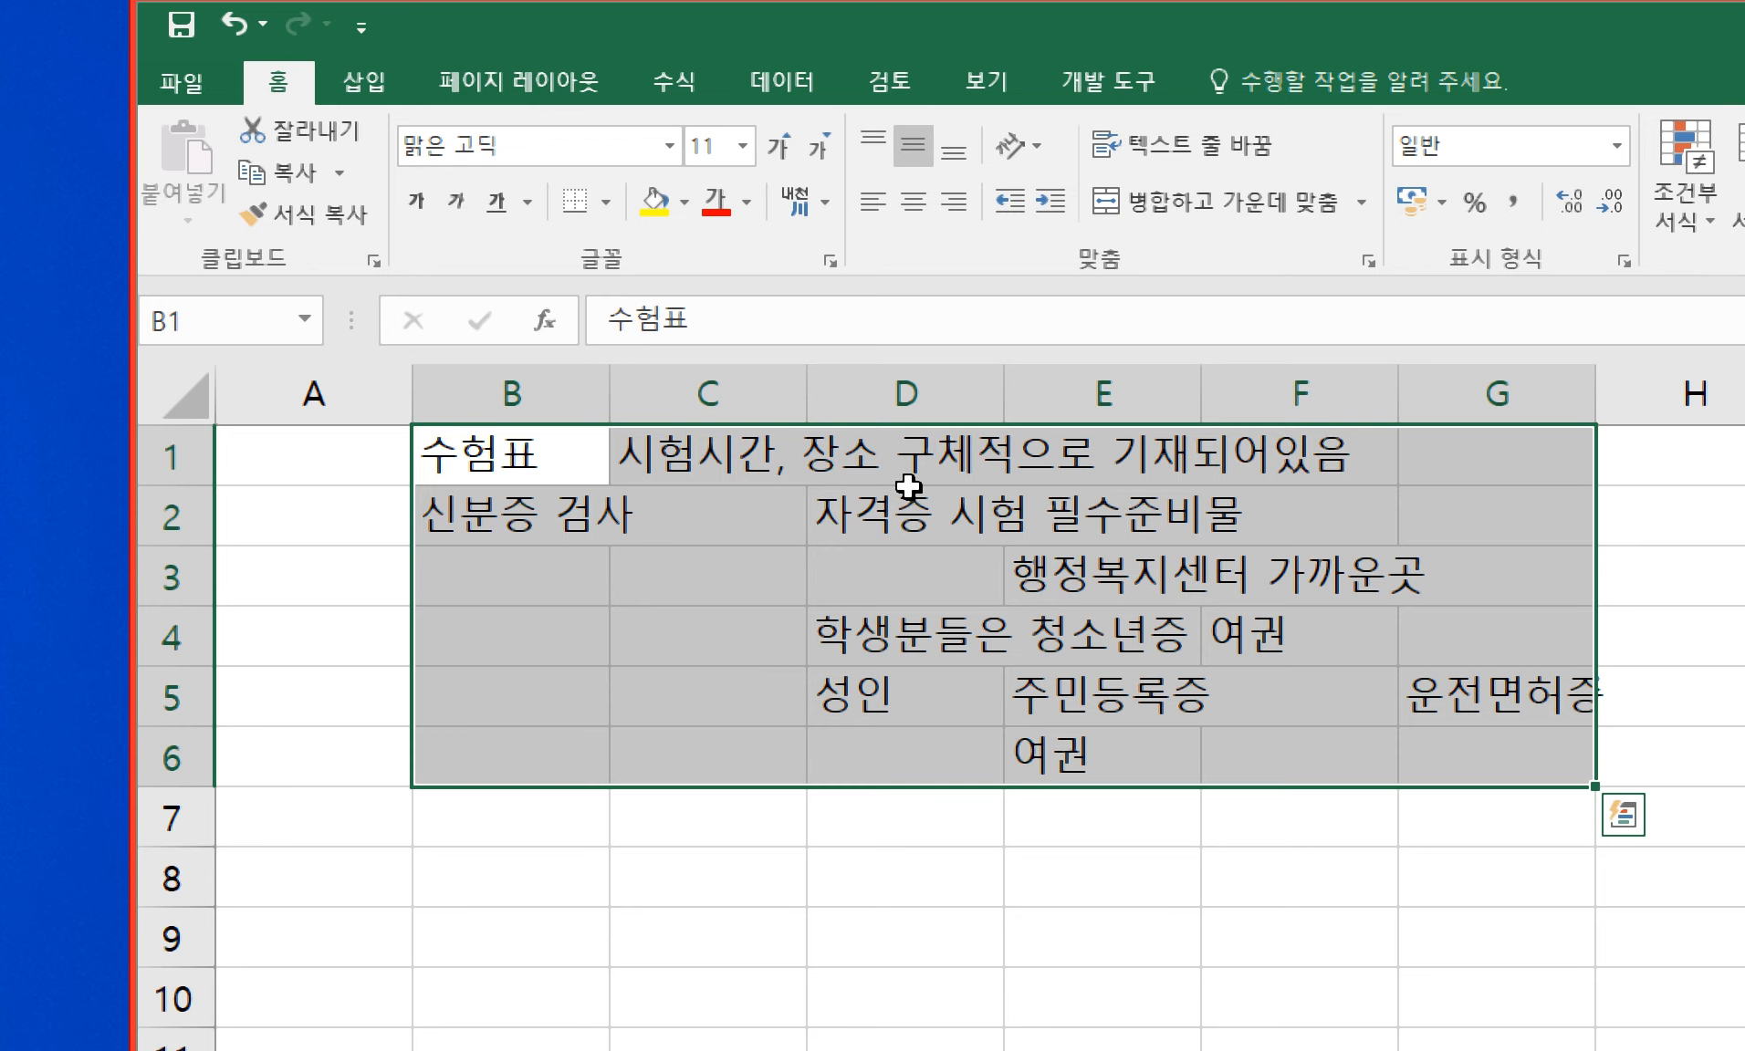
key(Left)
key(Right)
key(shift+Right)
key(shift+Down)
key(shift+Right)
key(shift+Down)
key(shift+Right)
key(shift+Down)
key(shift+Down)
key(shift+Right)
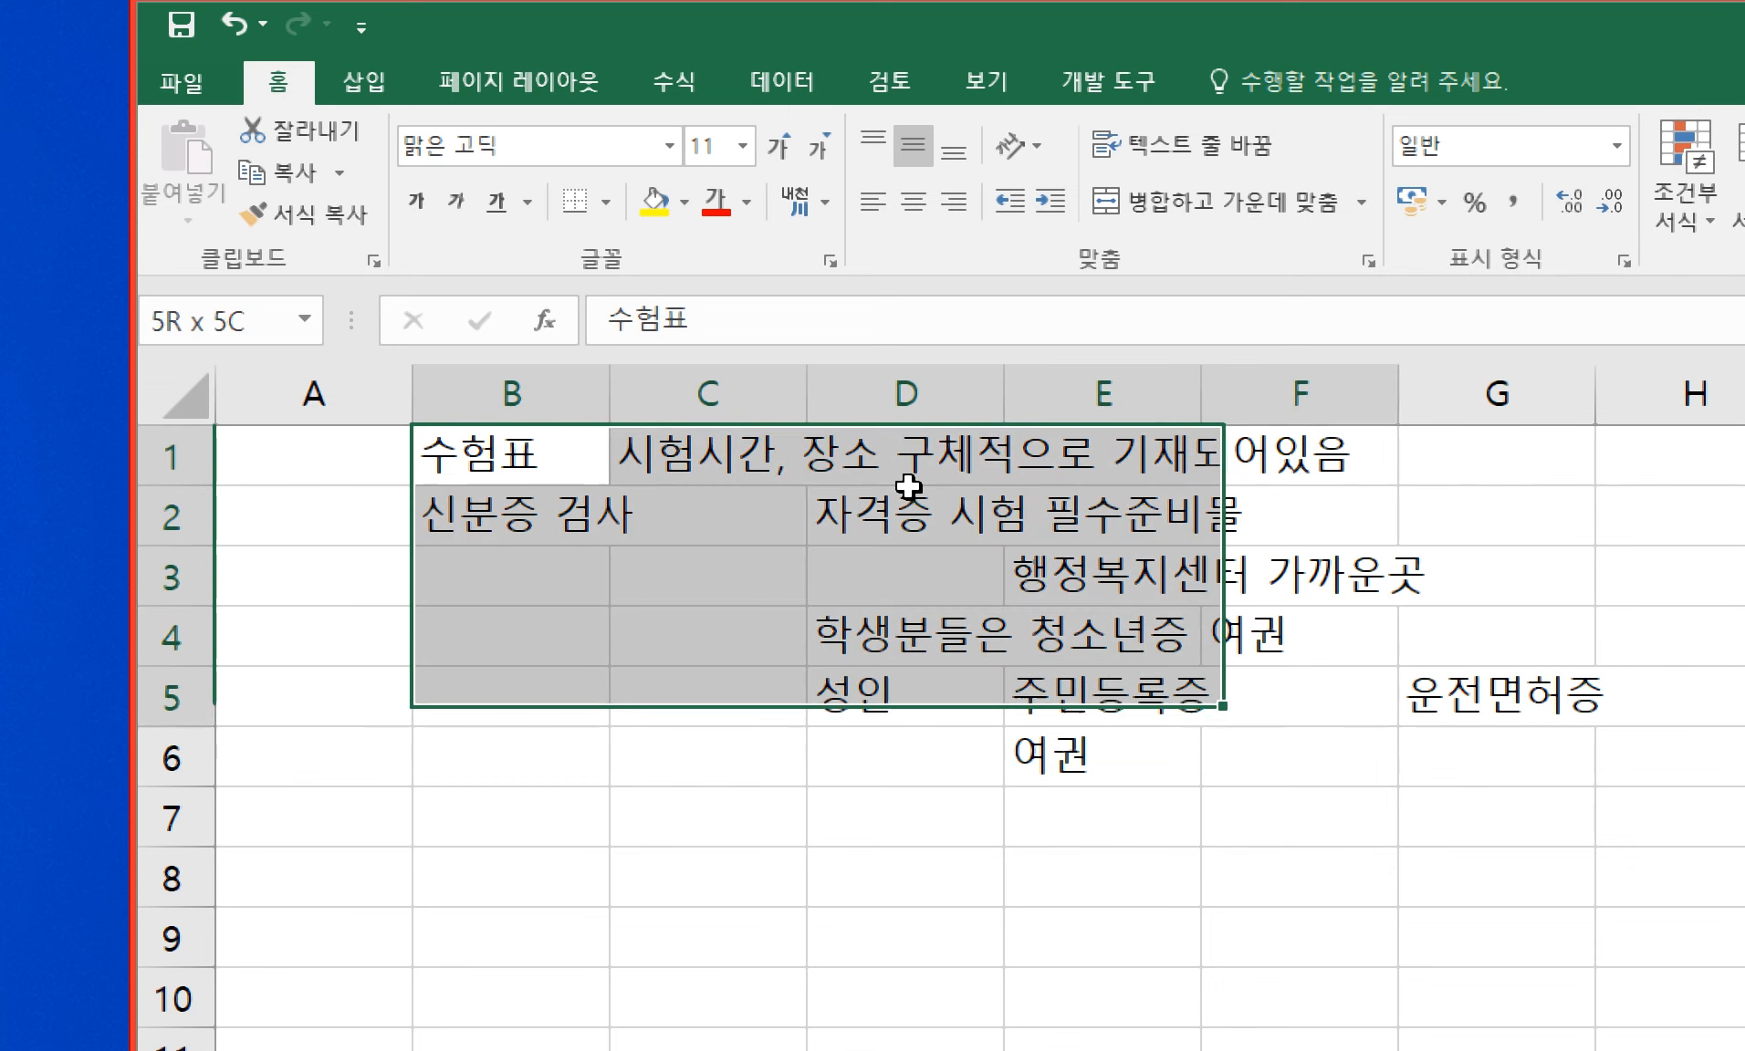
key(shift+Right)
key(shift+Down)
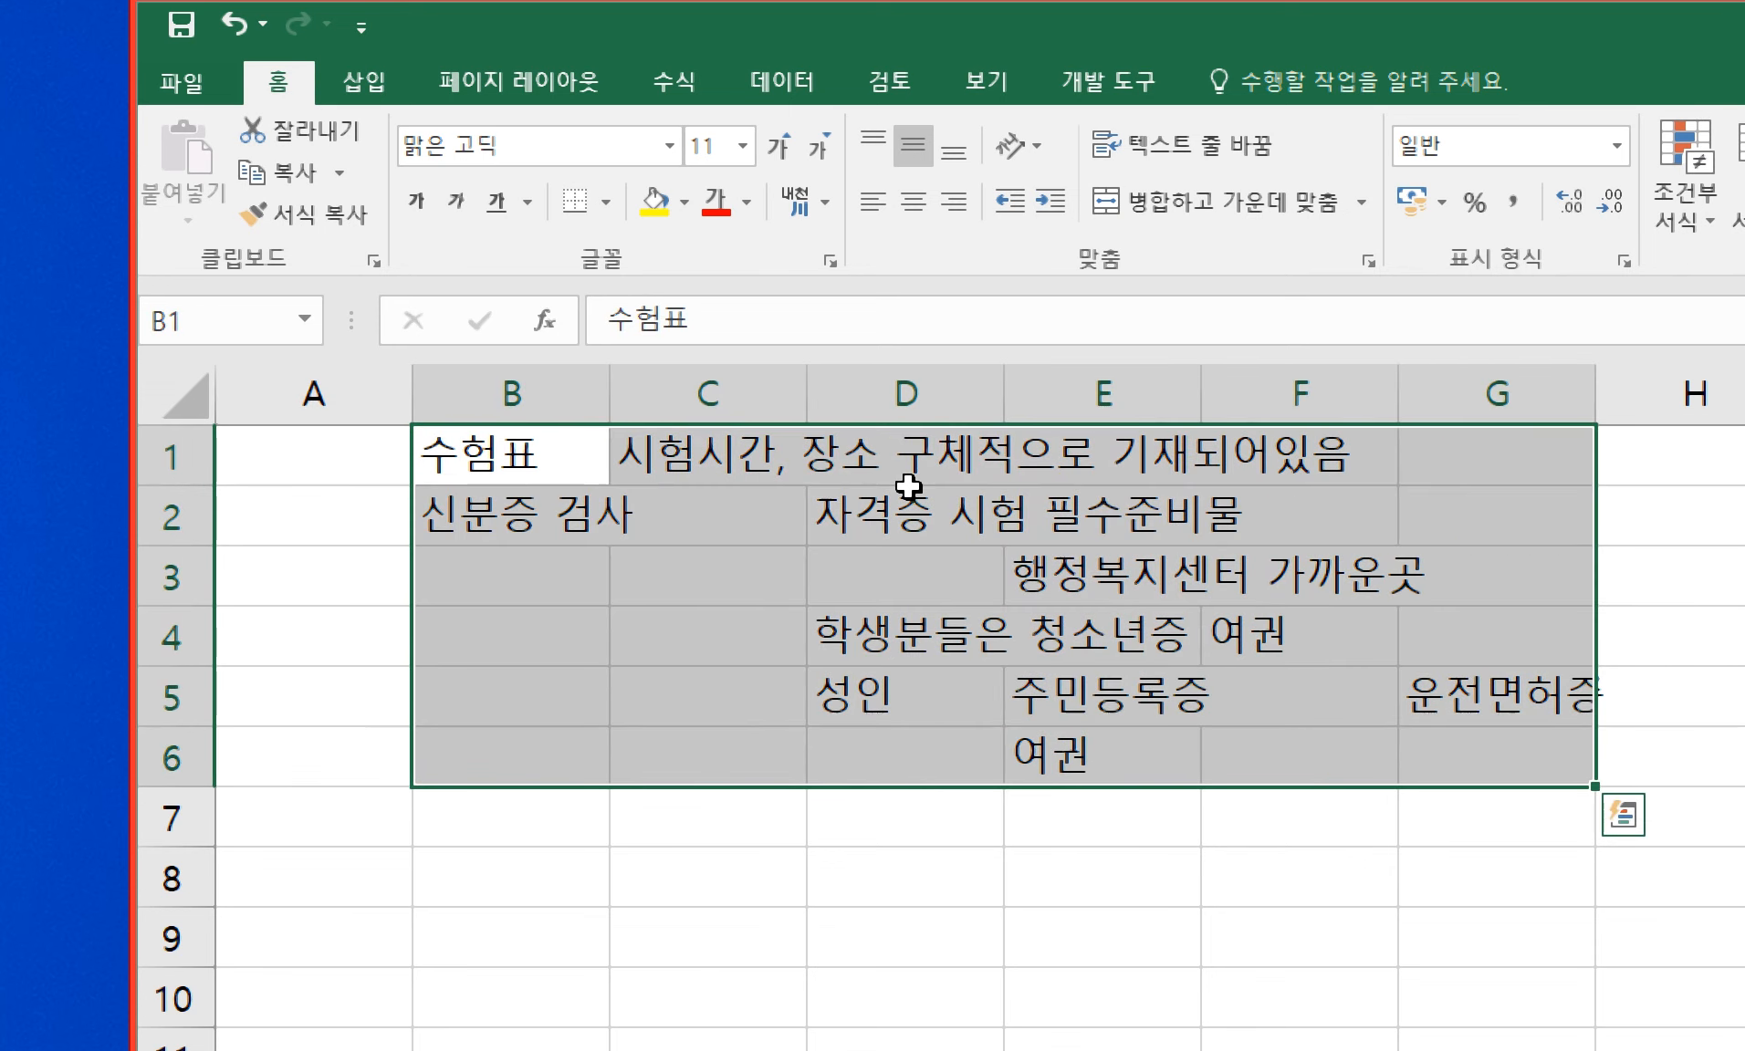
key(Left)
key(Right)
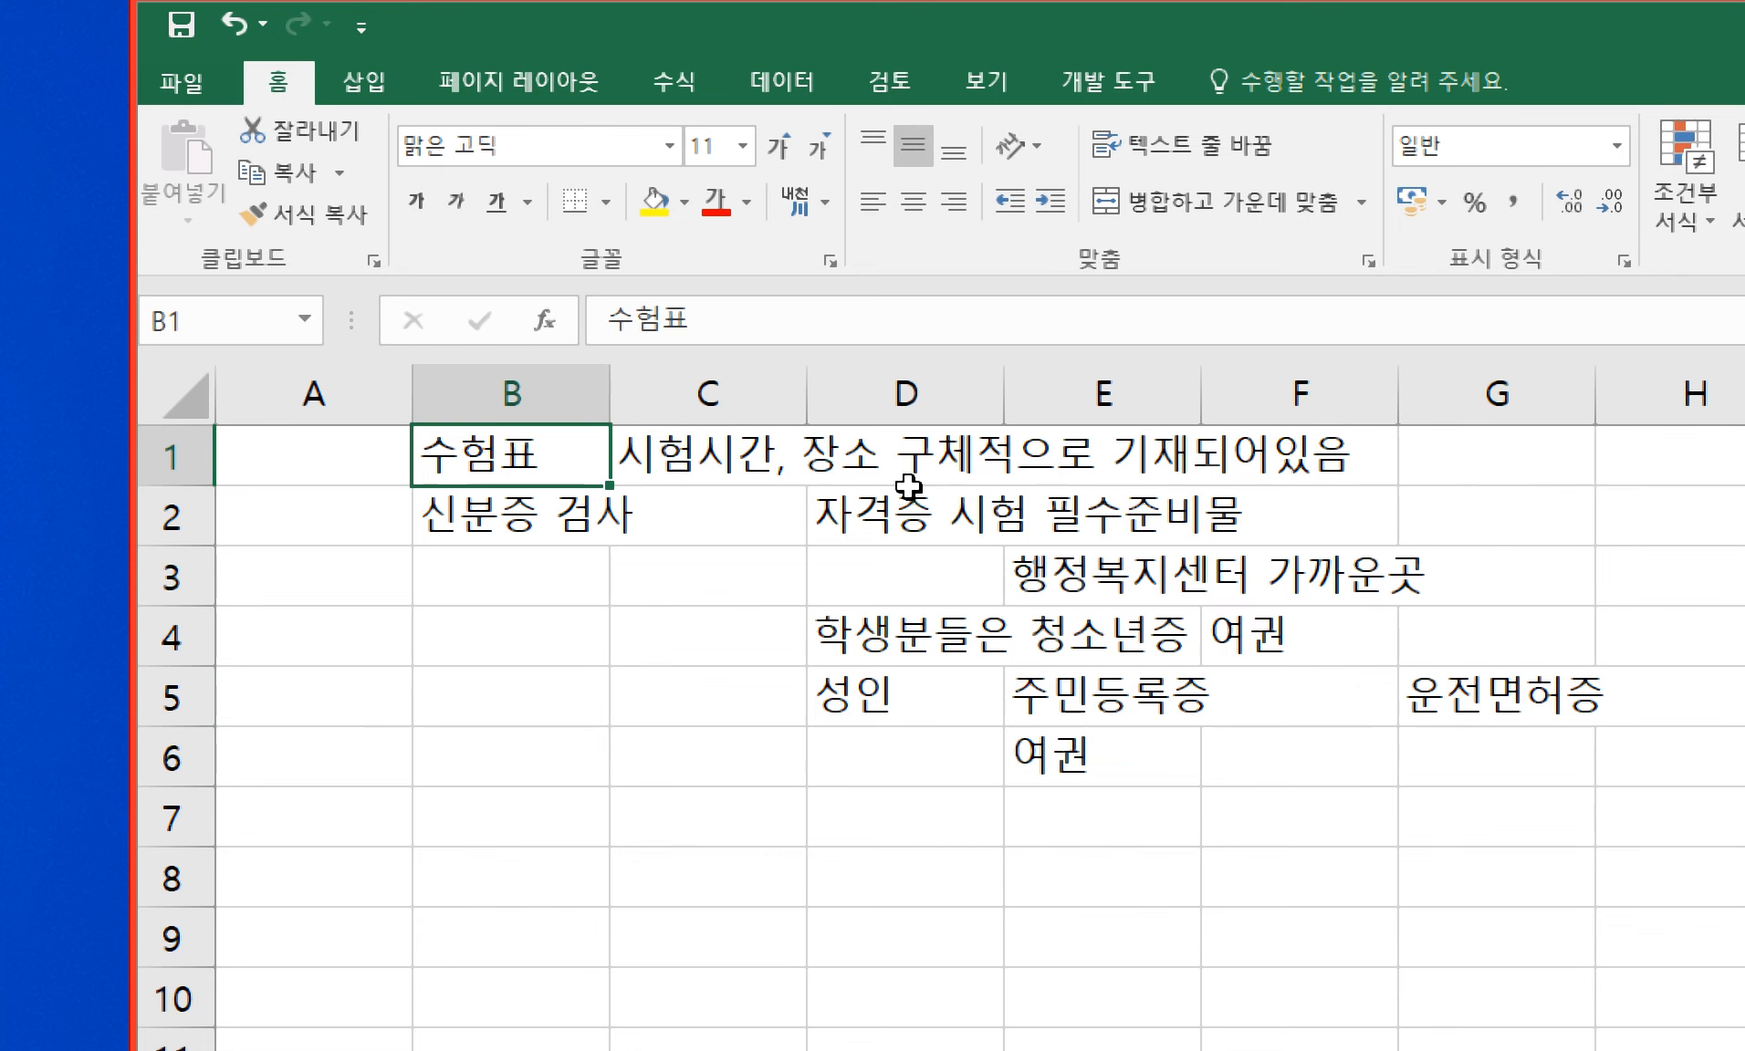
key(shift+Right)
key(shift+Down)
key(shift+Right)
key(shift+Down)
key(shift+Right)
key(shift+Down)
key(shift+Right)
key(shift+Down)
key(shift+Right)
key(shift+Down)
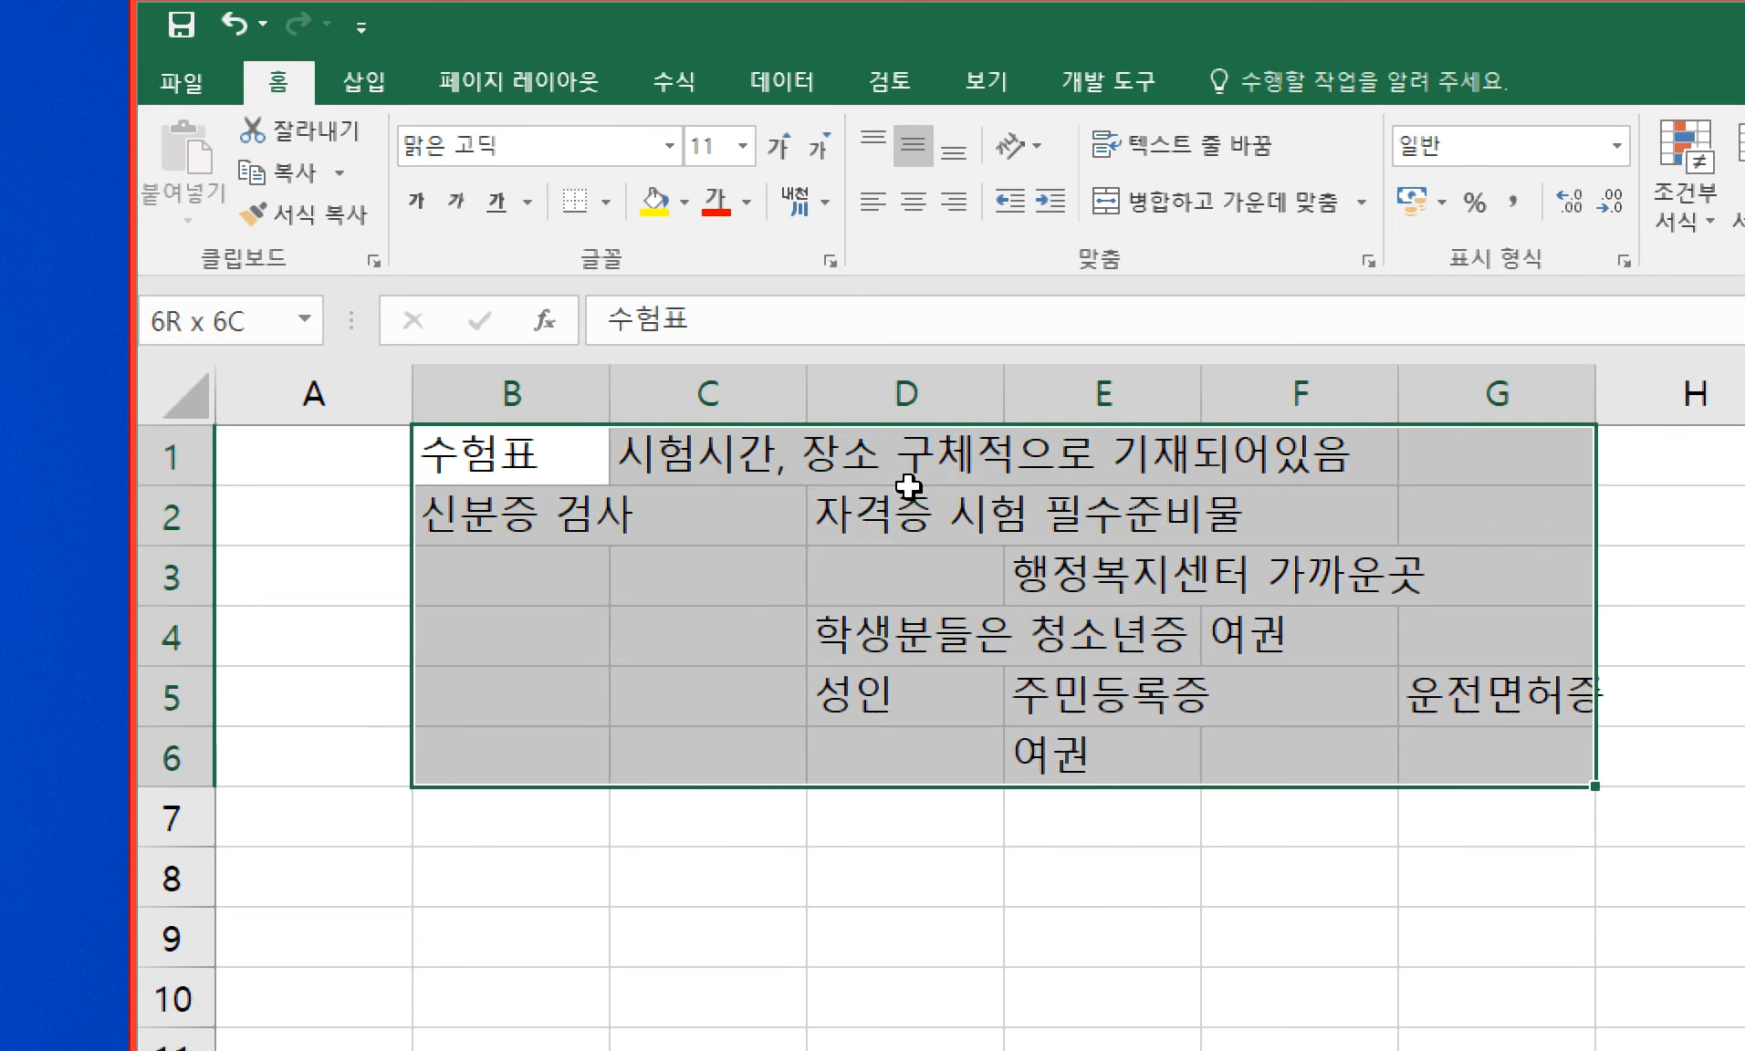
- Enter "검은색 볼펜" in cell B3, below "신분증 검사"
key(Down)
key(Down)
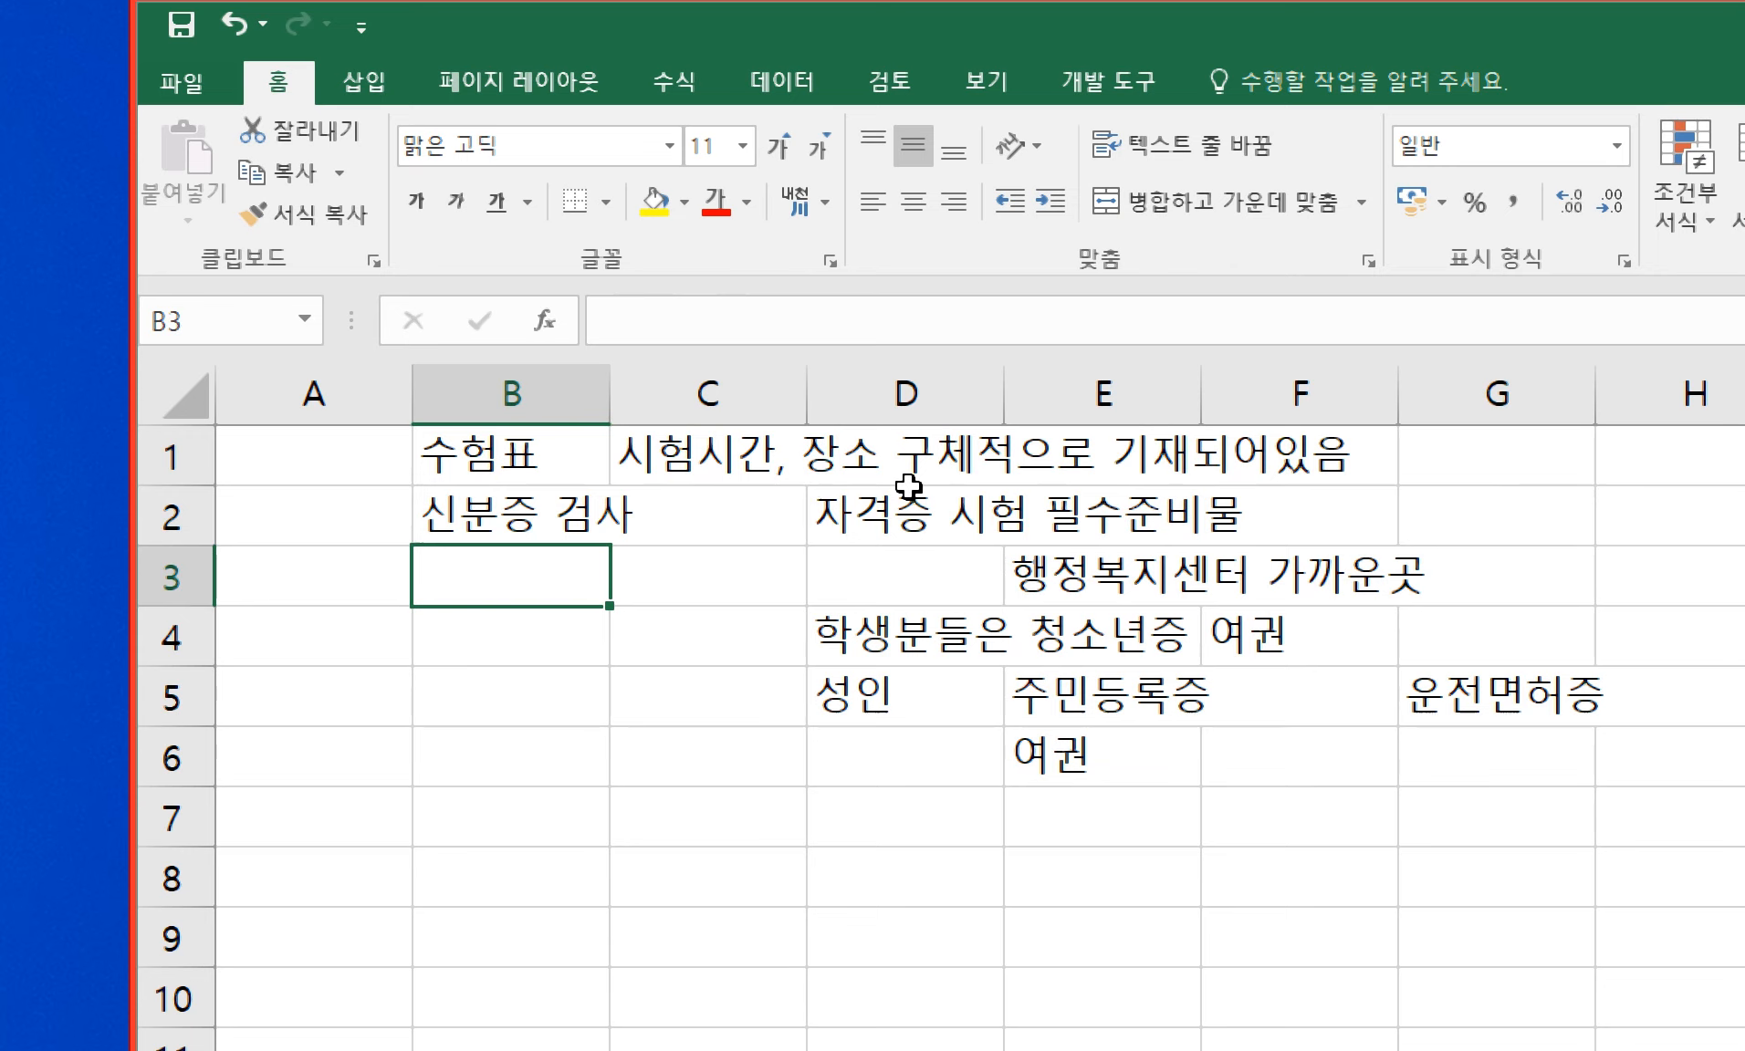
text(검)
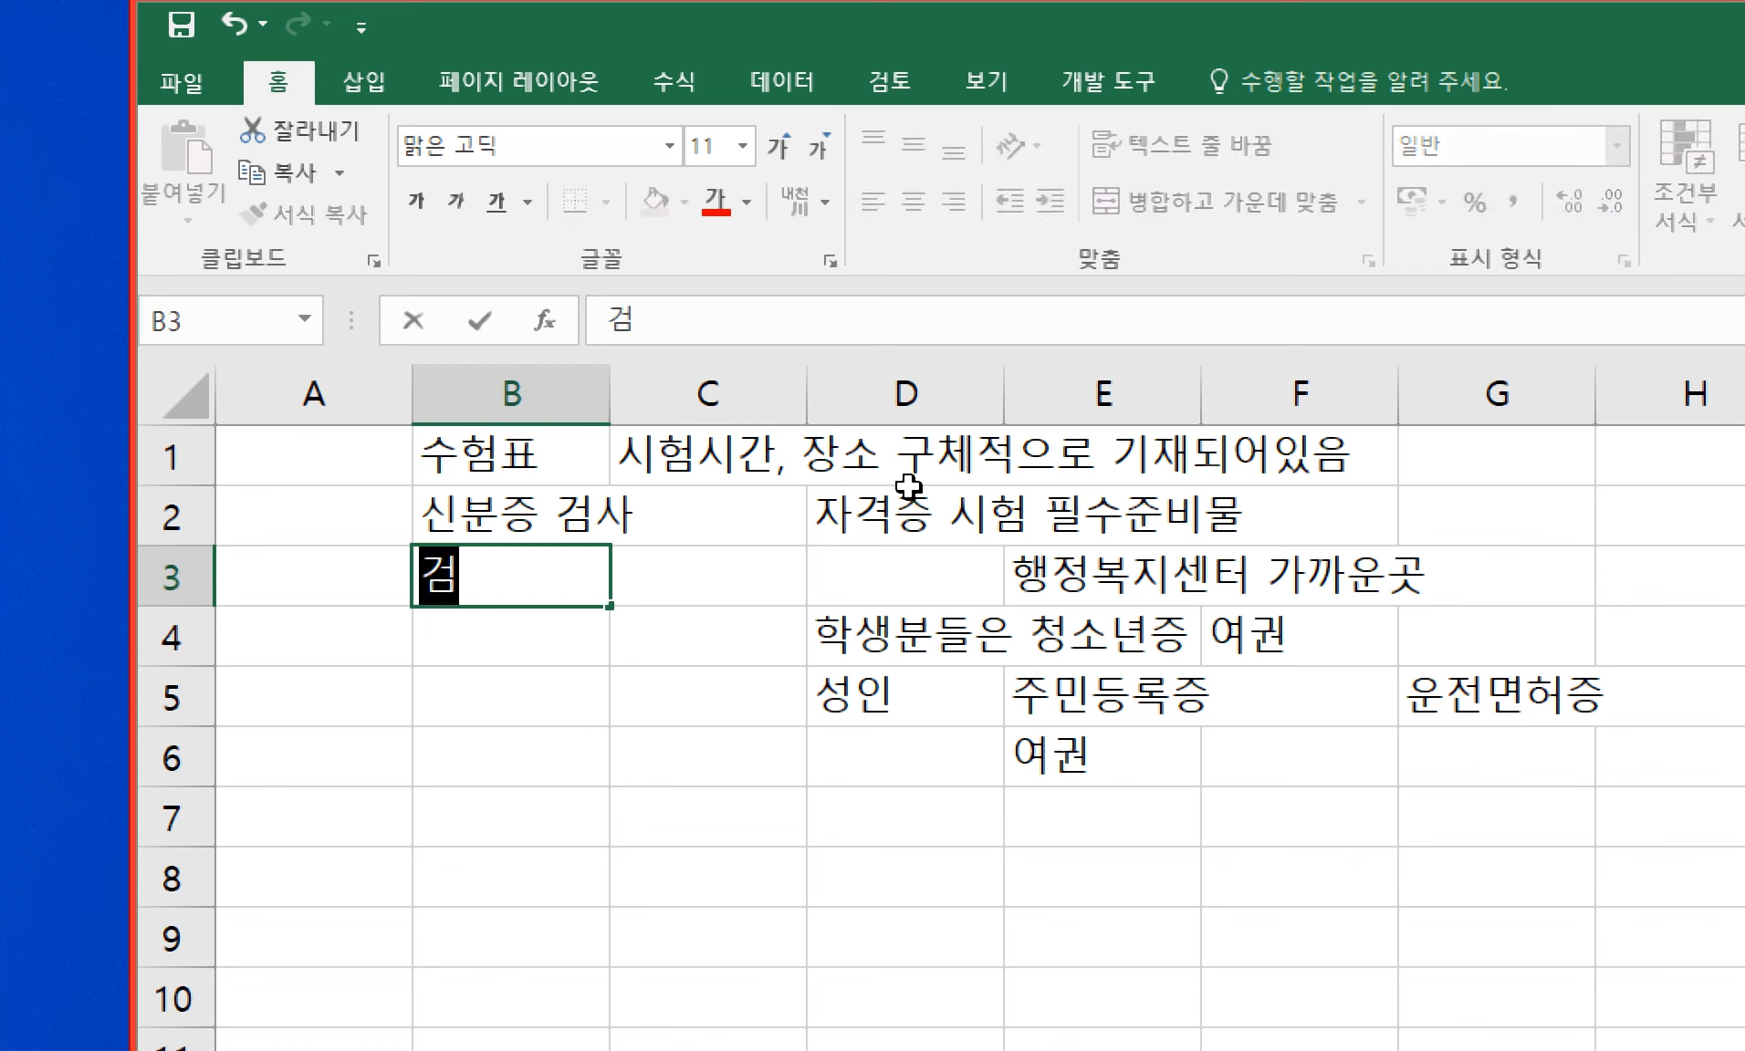
text(은색 ㅂ볼펜)
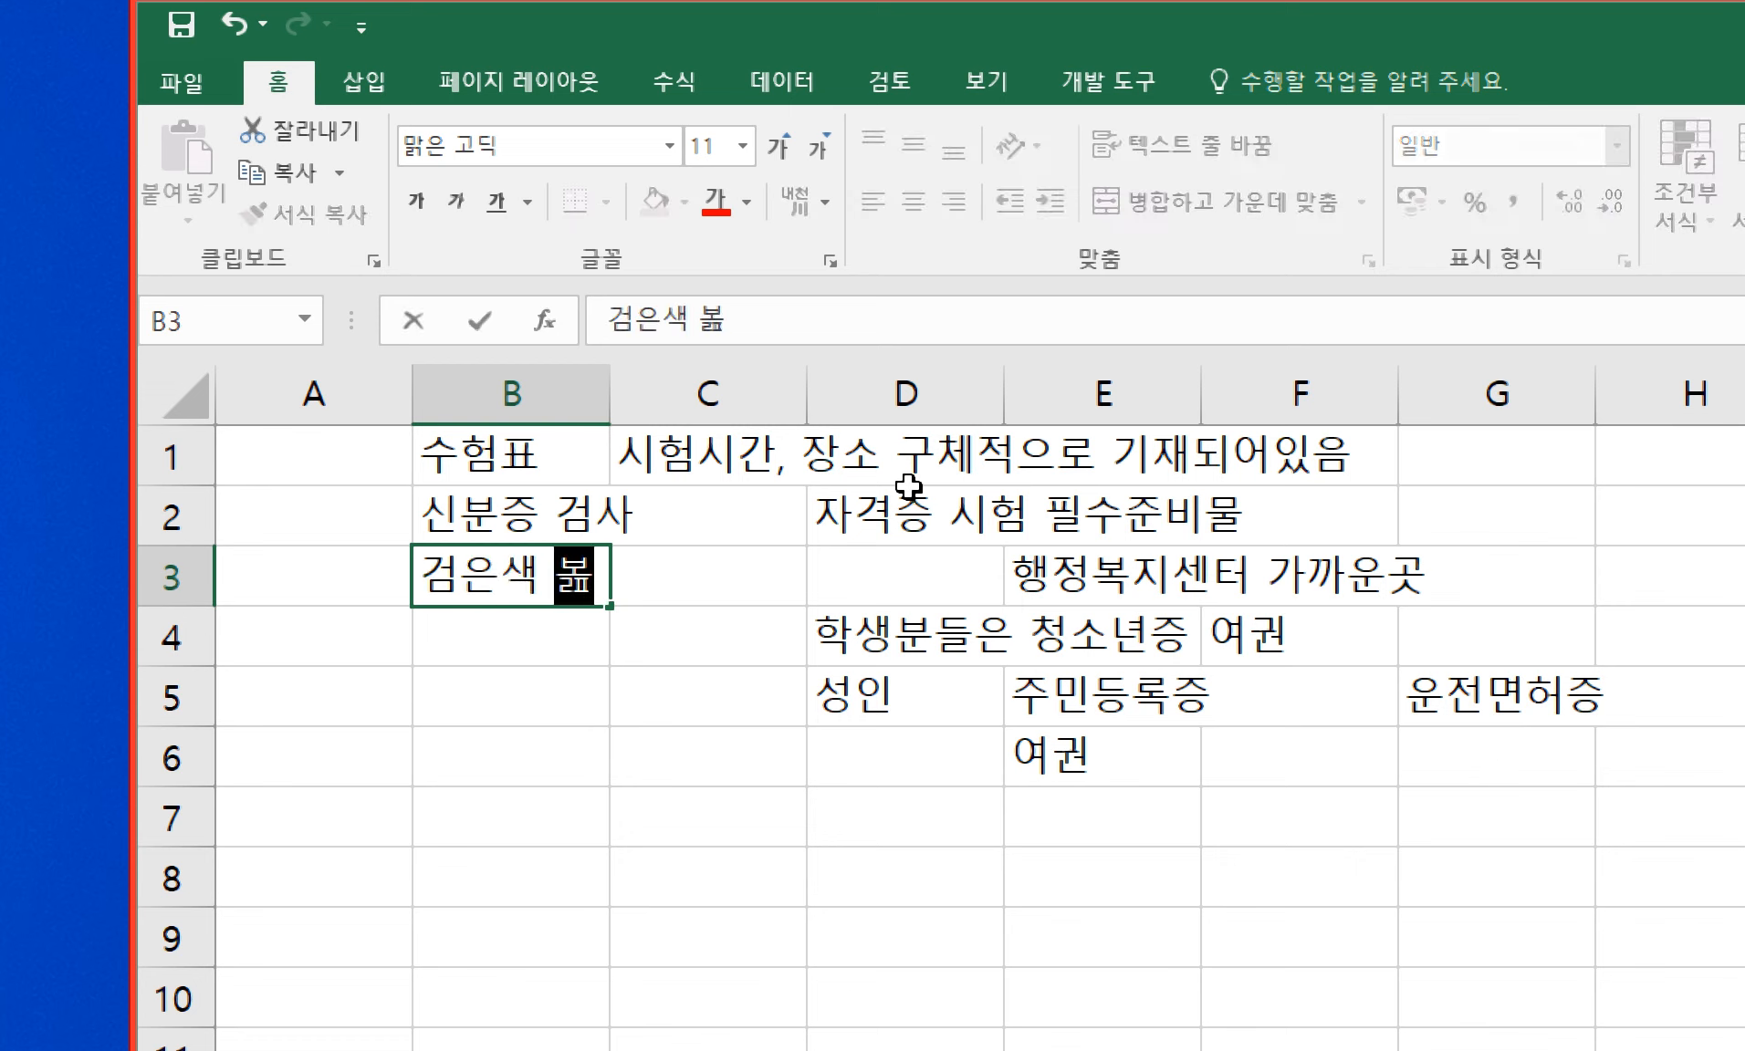
key(Return)
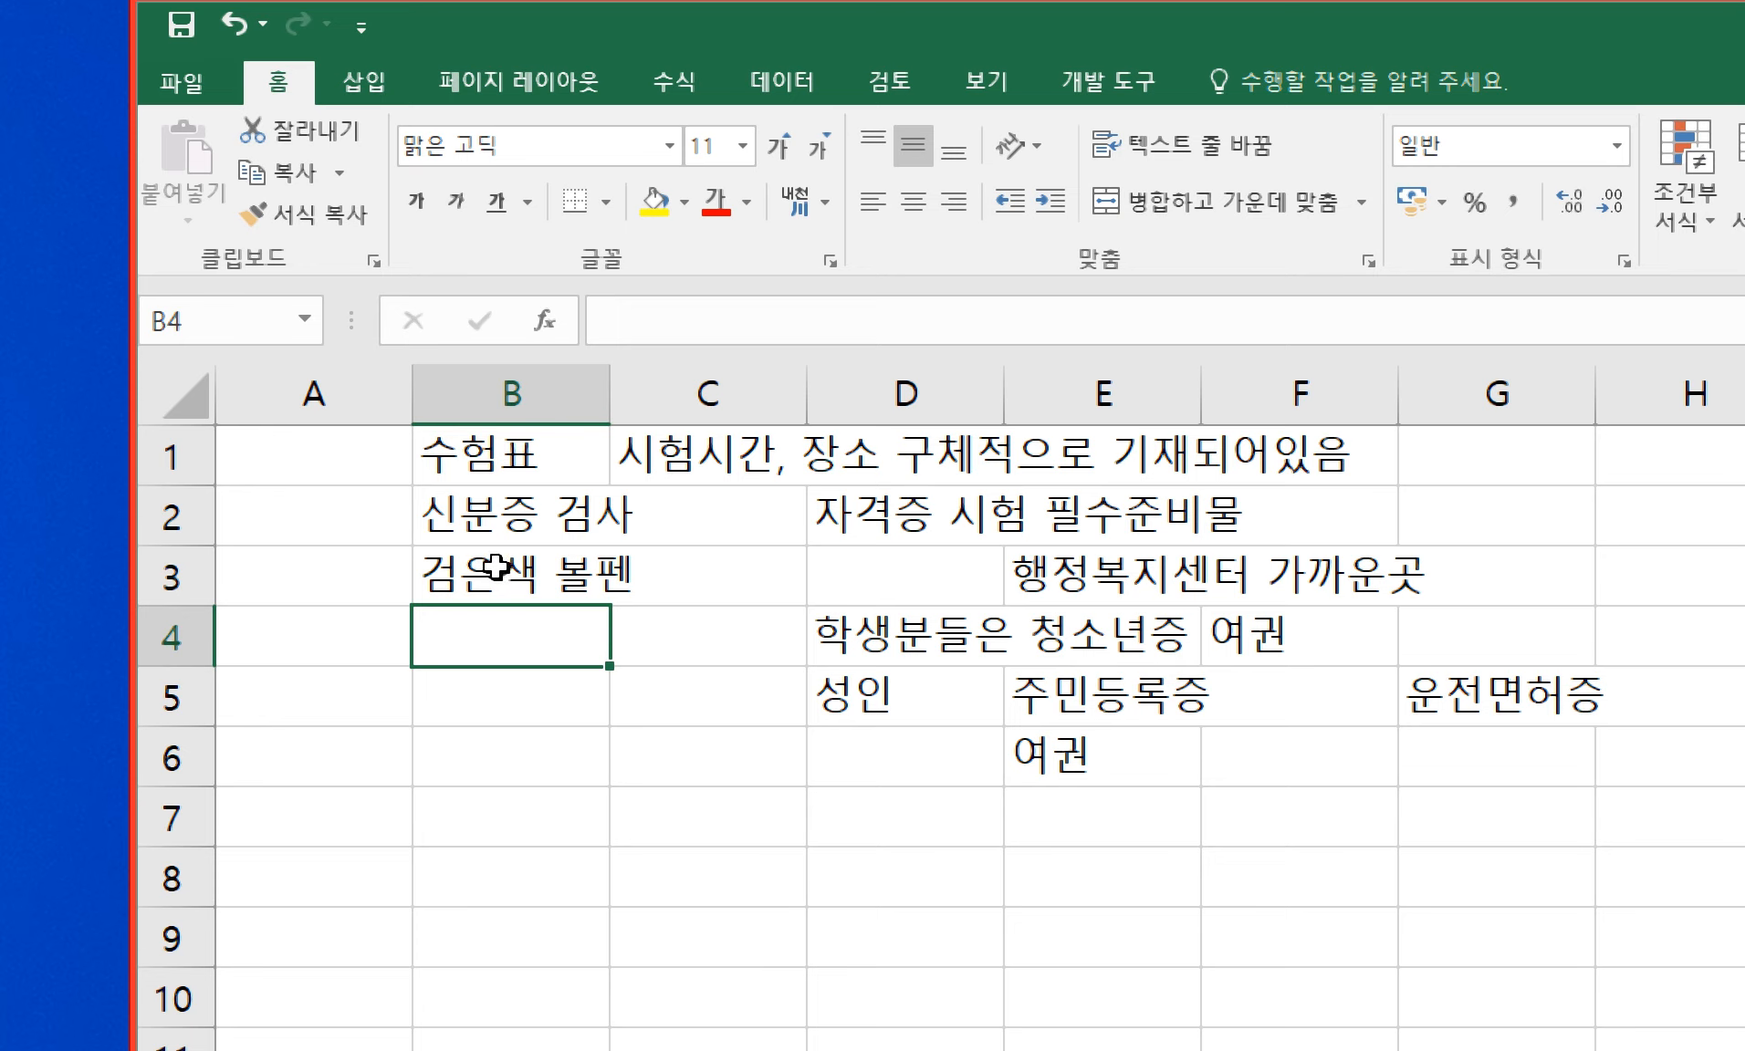
- Write a note in cell B7 beginning "시험지 종이지급 표시를 하면서 하나씩"
click(575, 807)
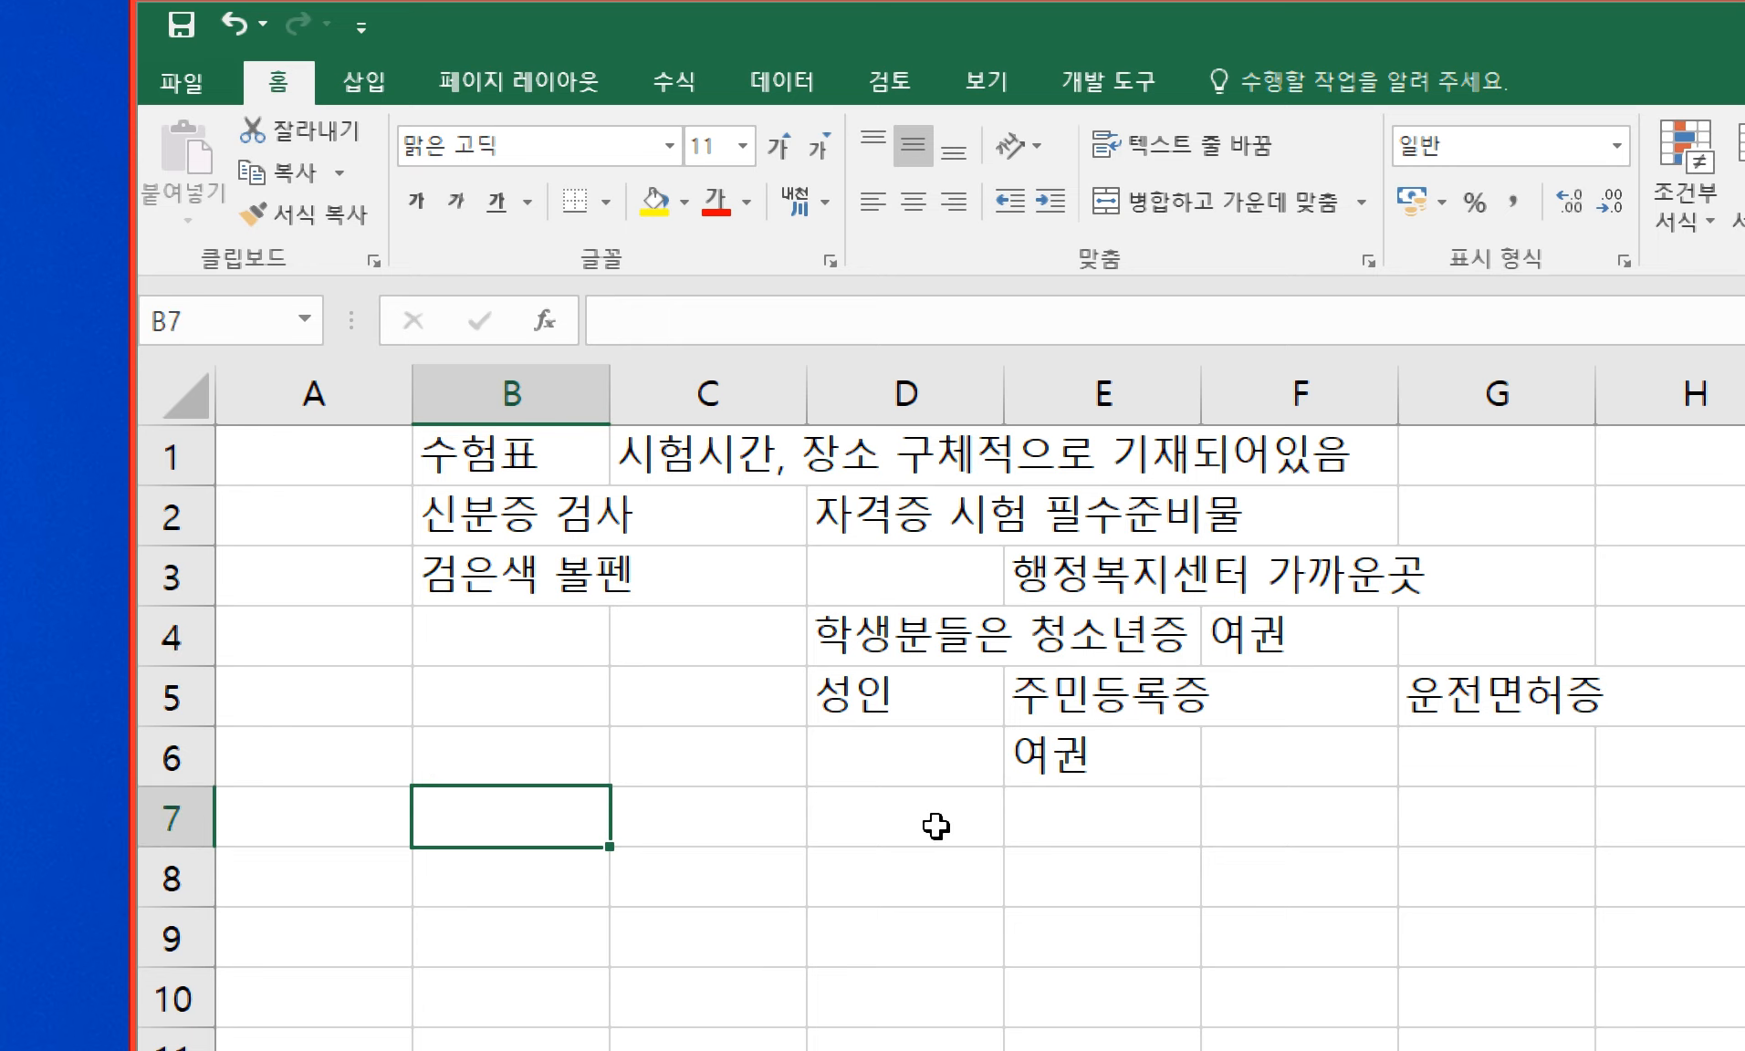
text(시험징 ㅈ)
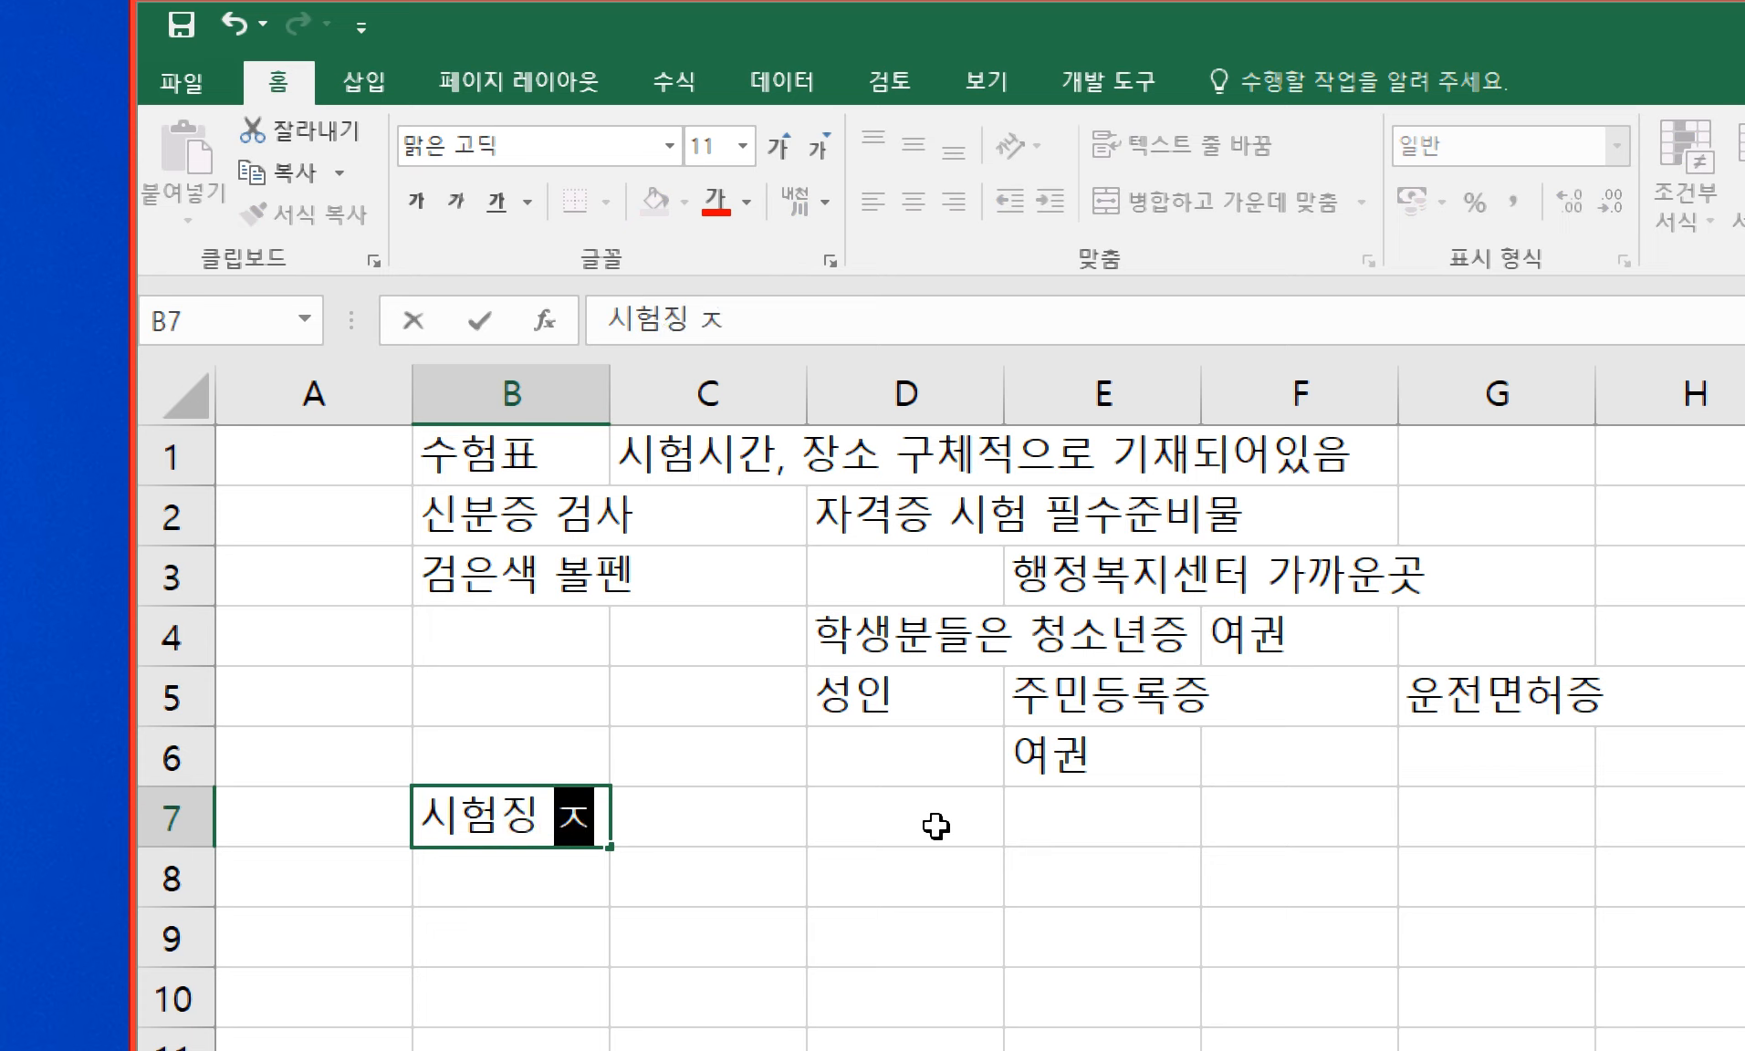
key(BackSpace)
key(BackSpace)
key(BackSpace)
text(지 종이지)
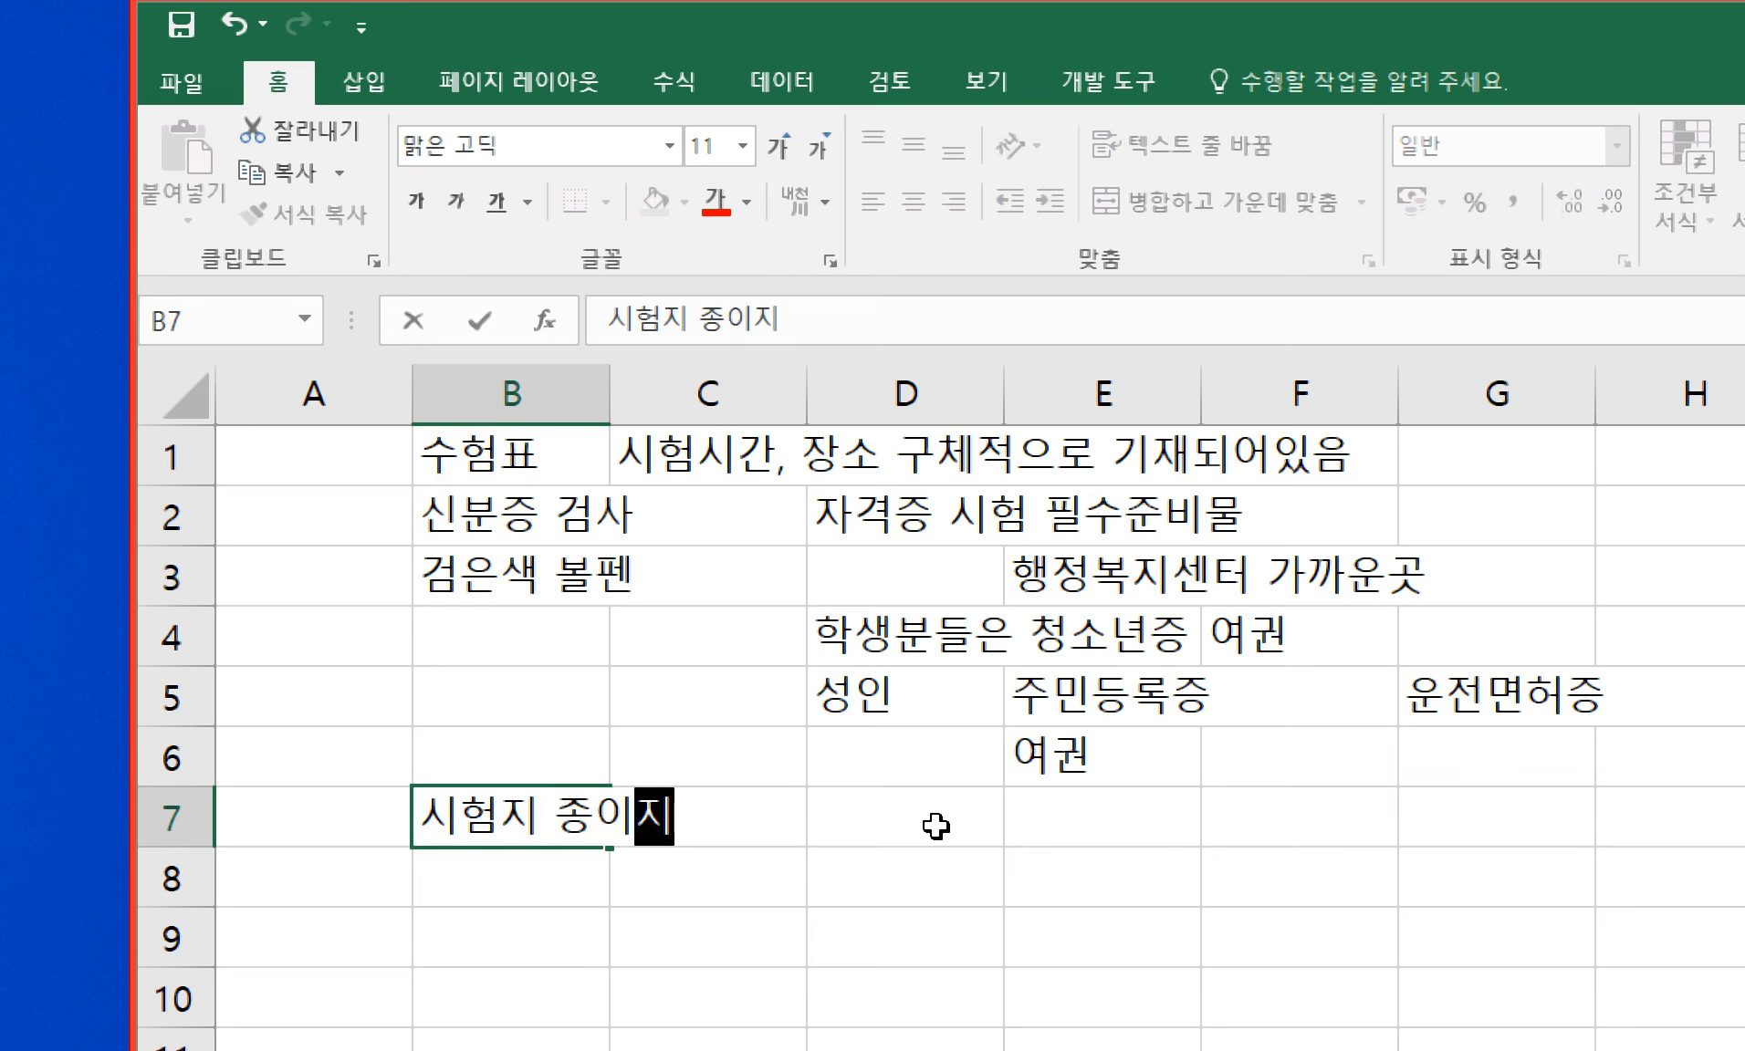
text(급 표시)
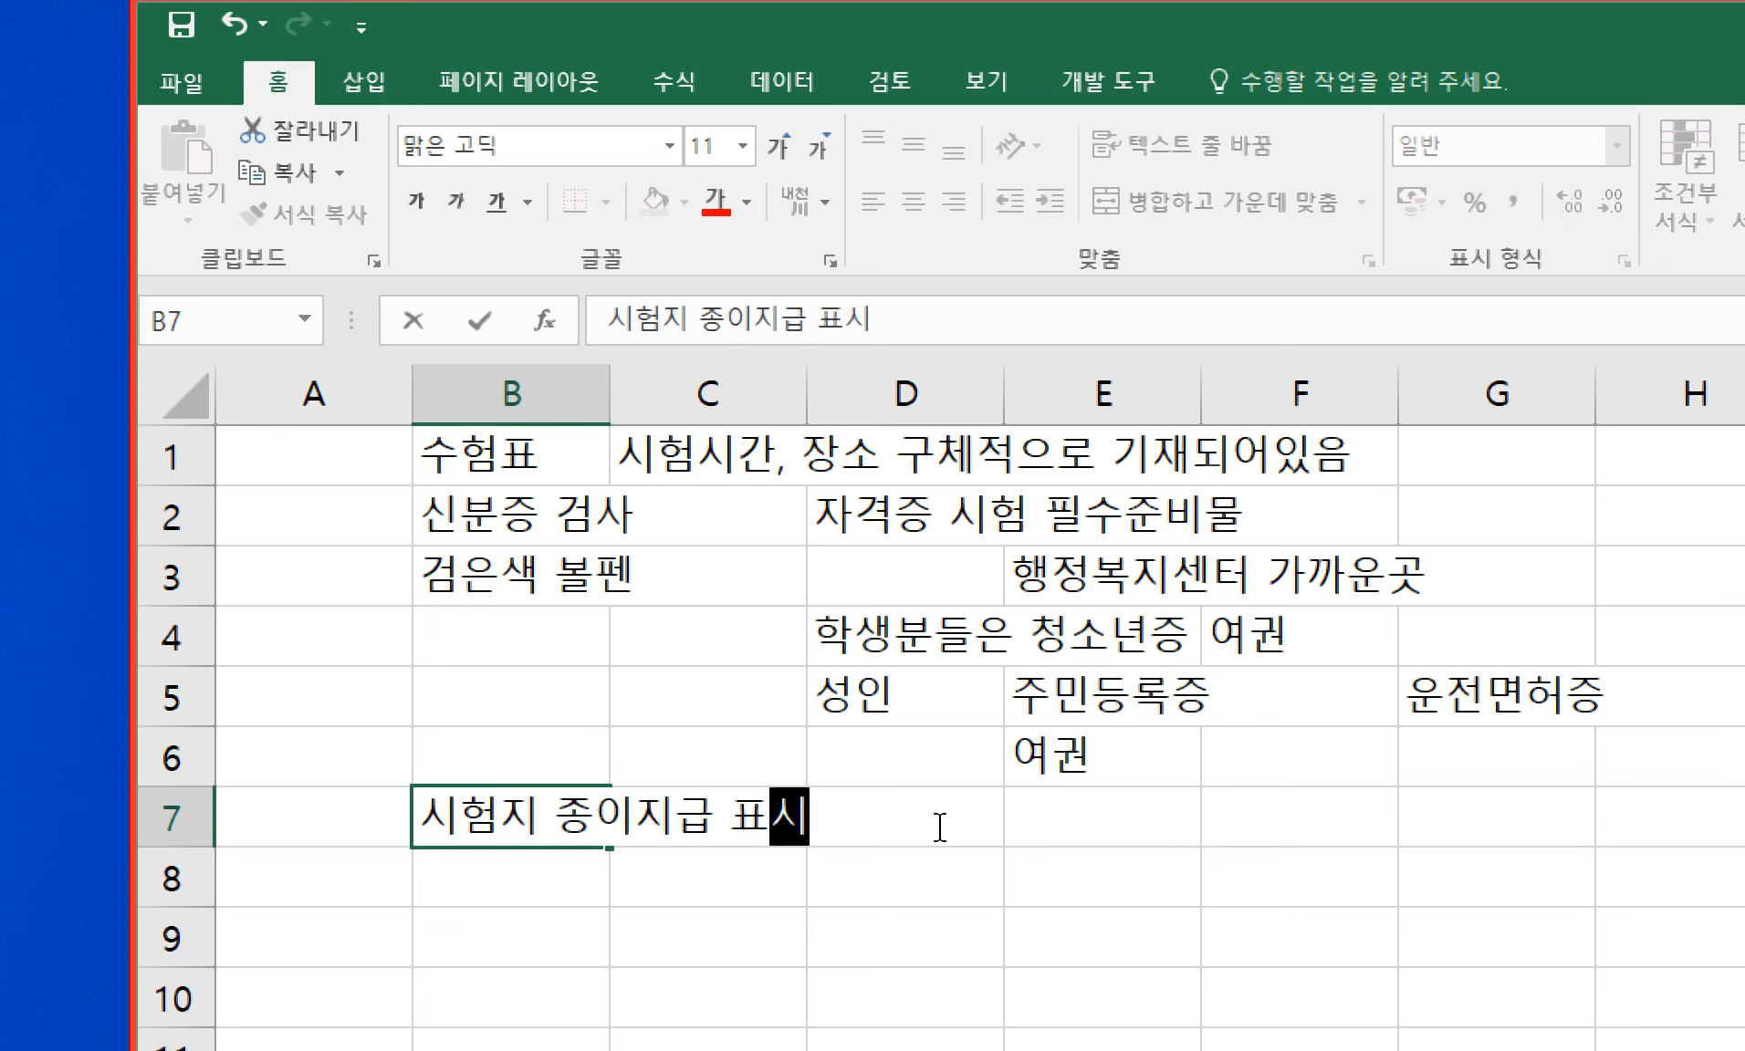
text(호)
key(BackSpace)
key(BackSpace)
text(를 하면)
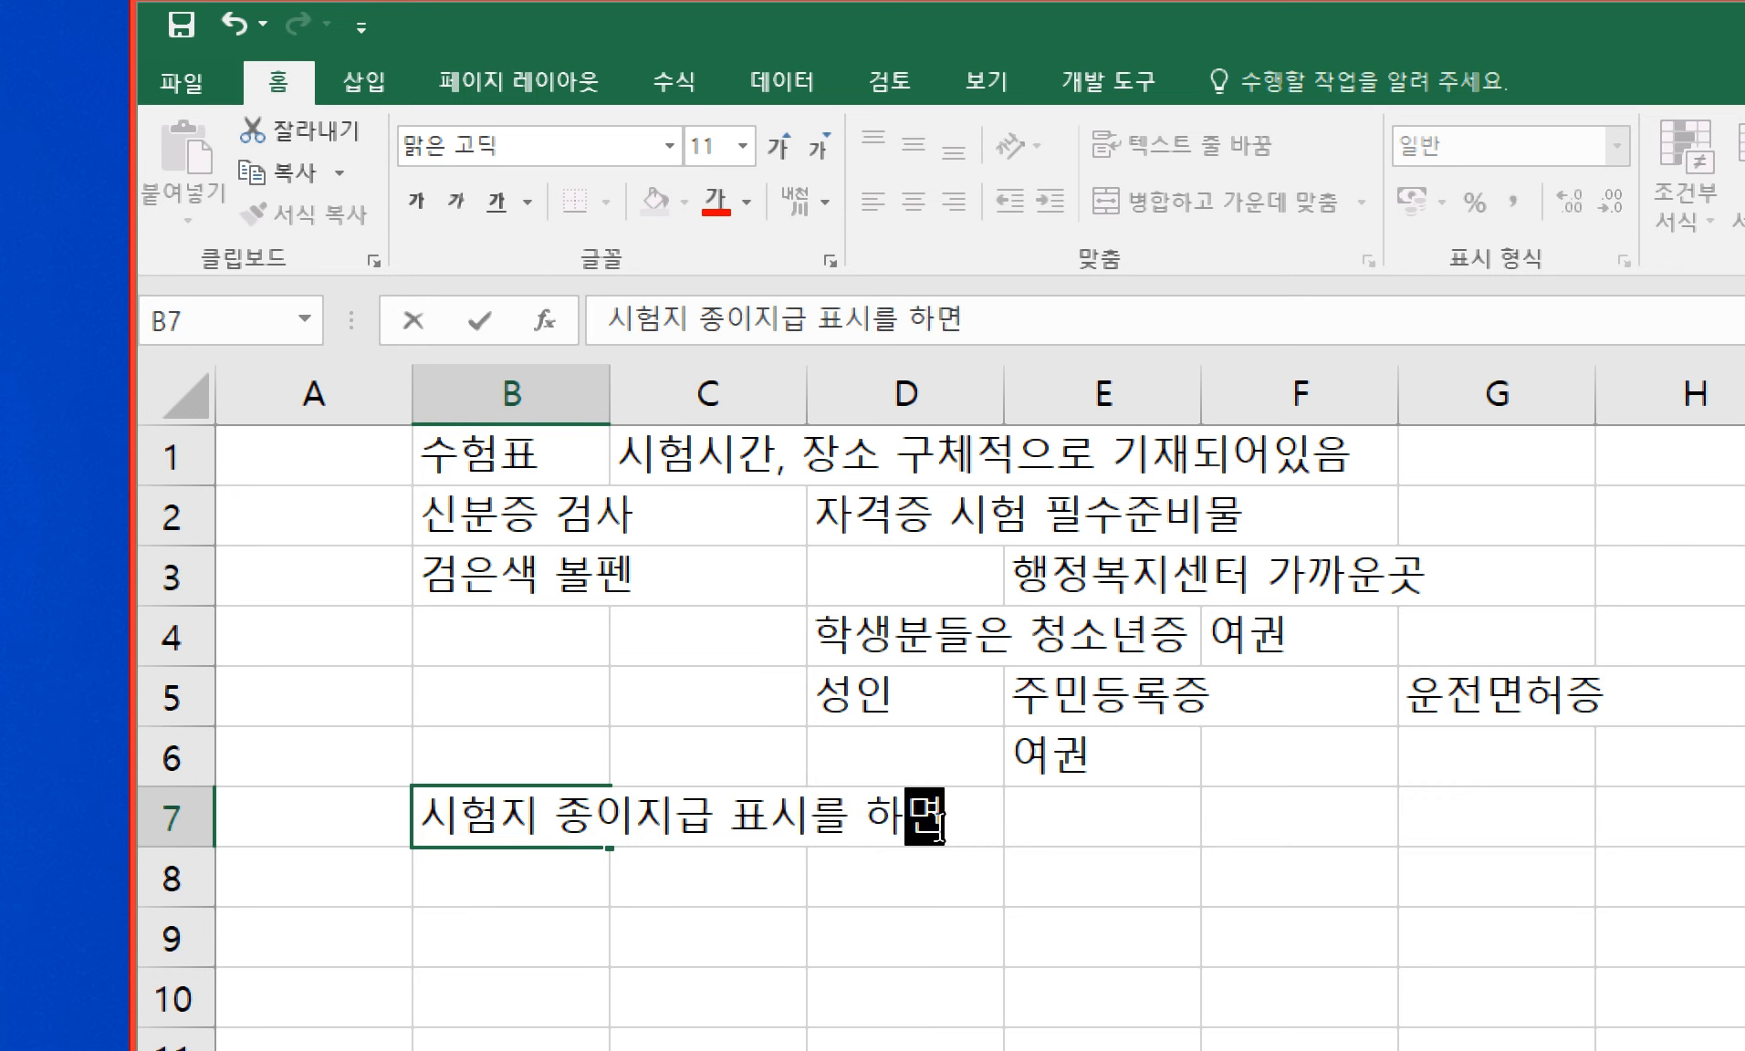
text(서 하나씩 문제작ㅇ)
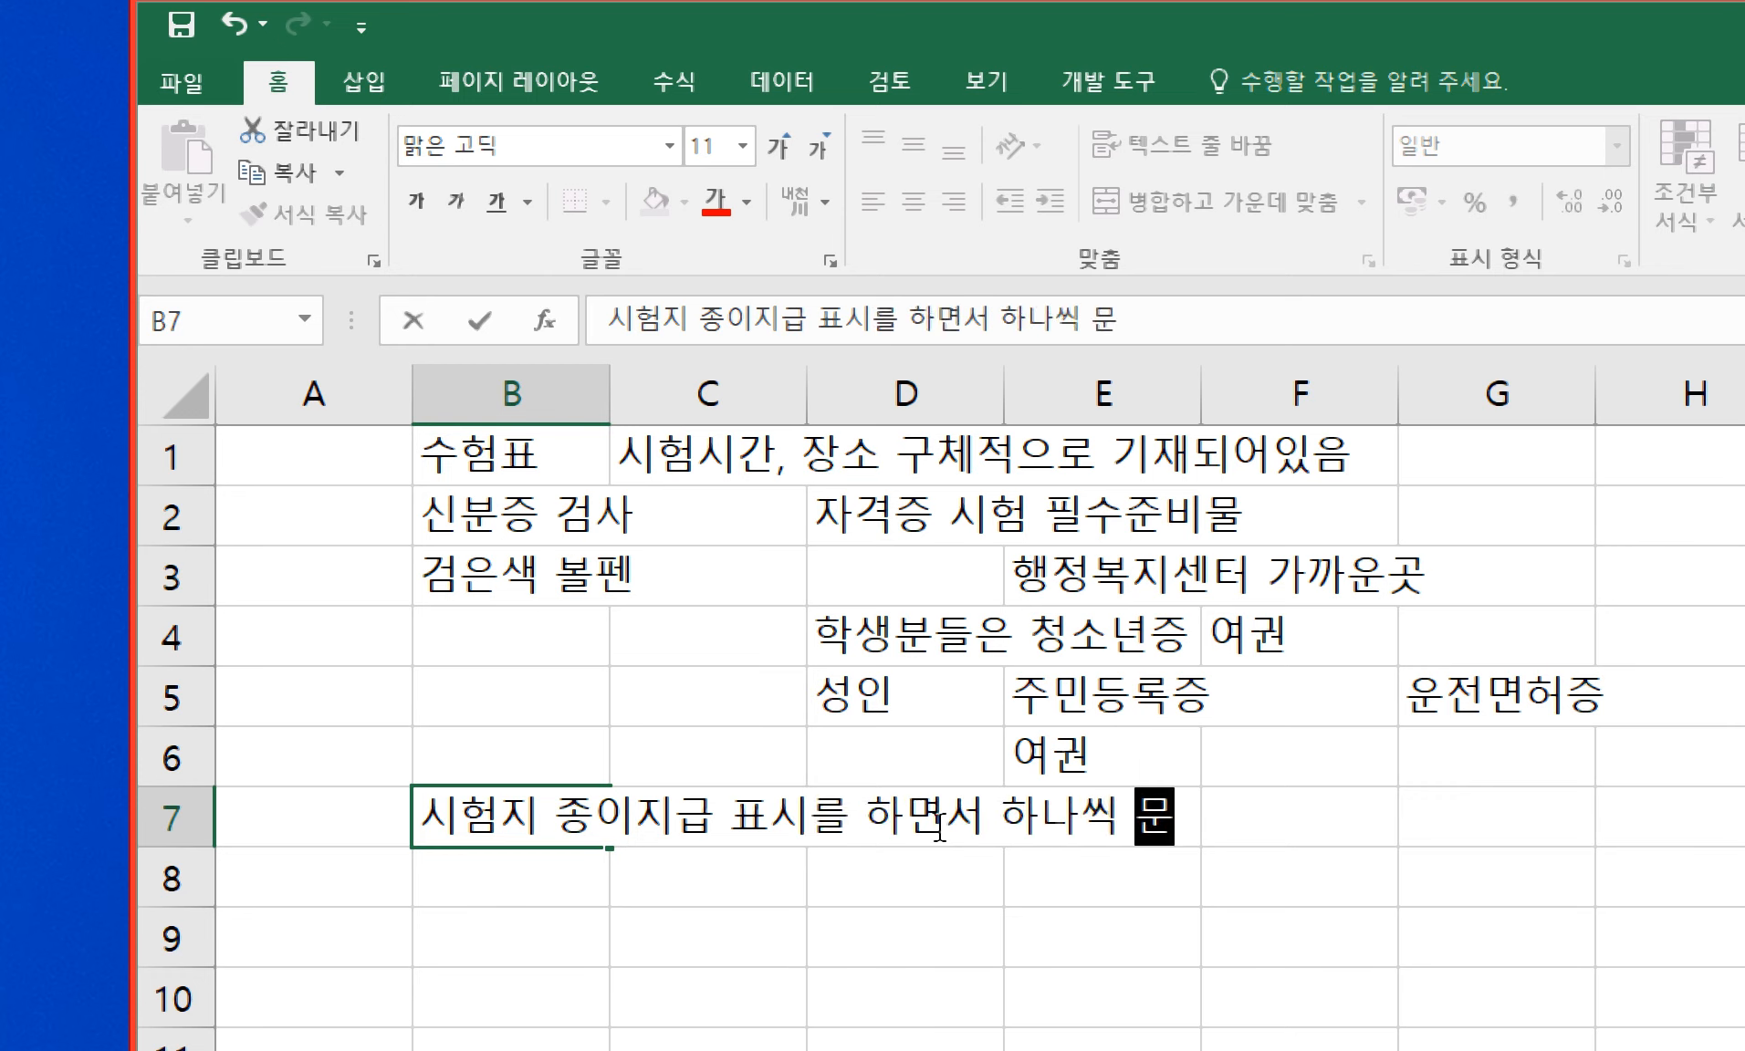
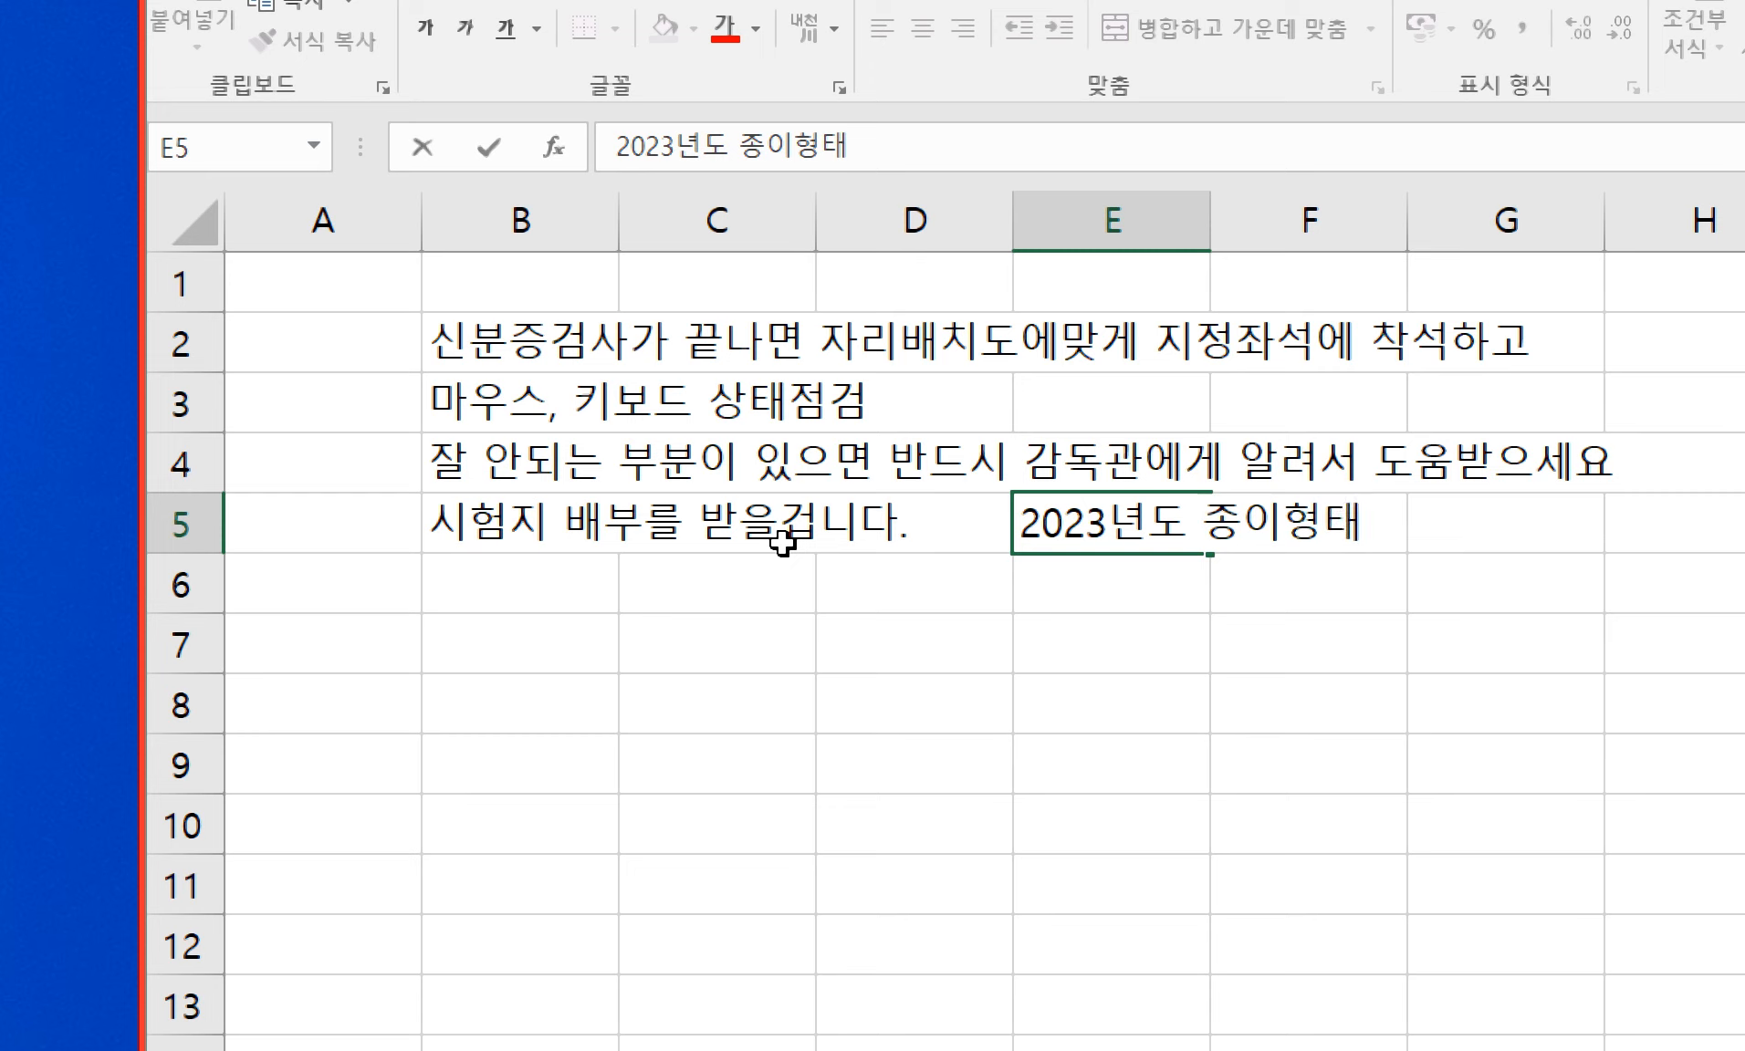
- Complete the E5 note as "2023년도 종이형태로 지급받게되면" and continue it with "이름" in E6 and "인적사항 메모를 하게됨" in F6
text(로 지급받게되면)
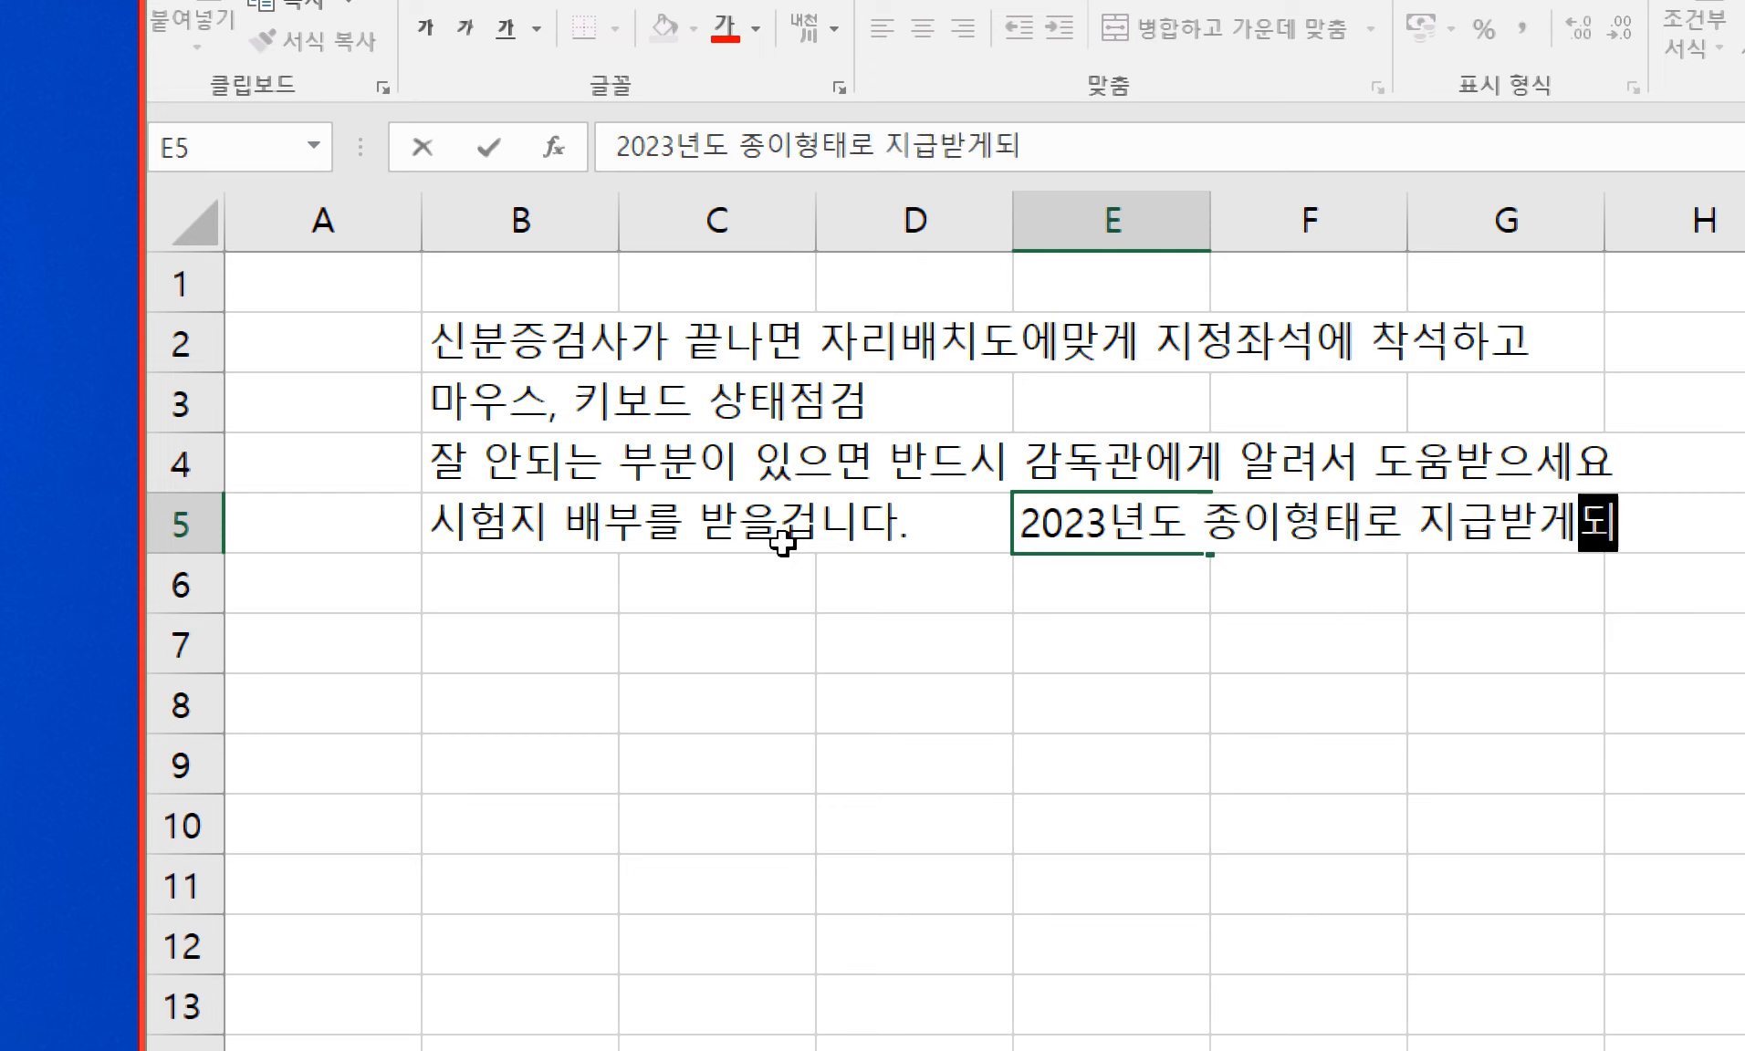
key(Return)
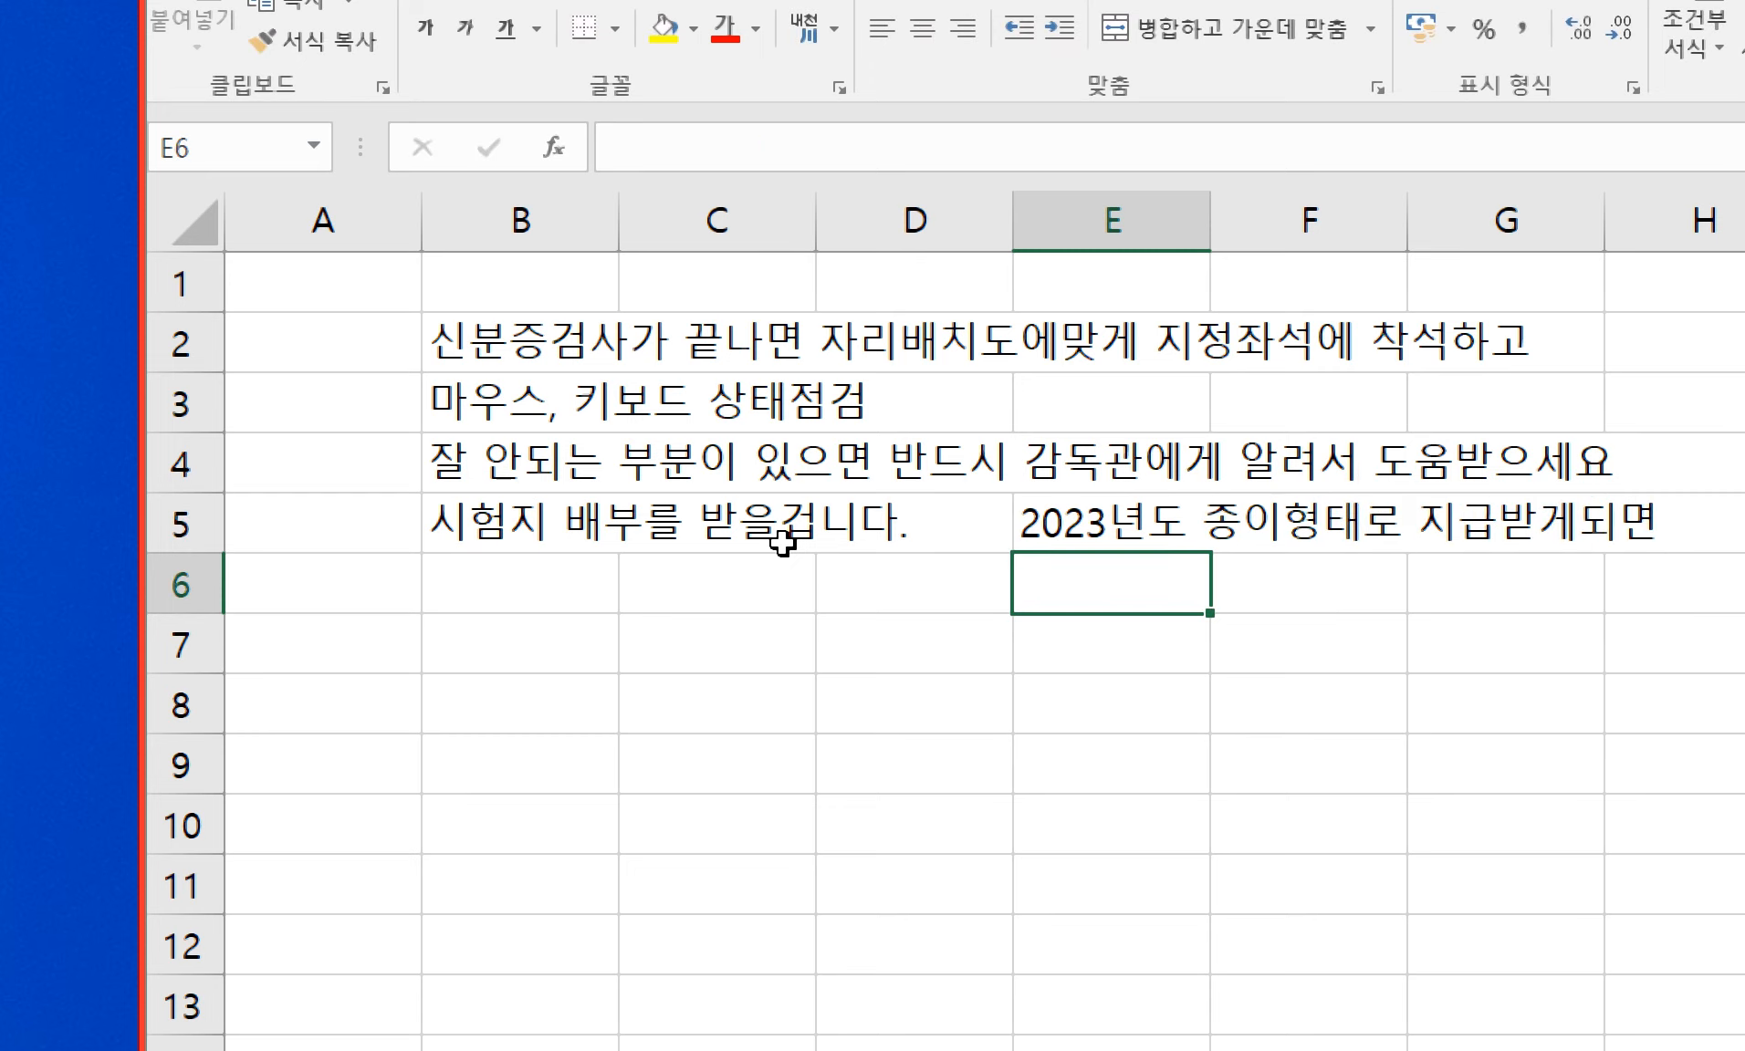
text(이름)
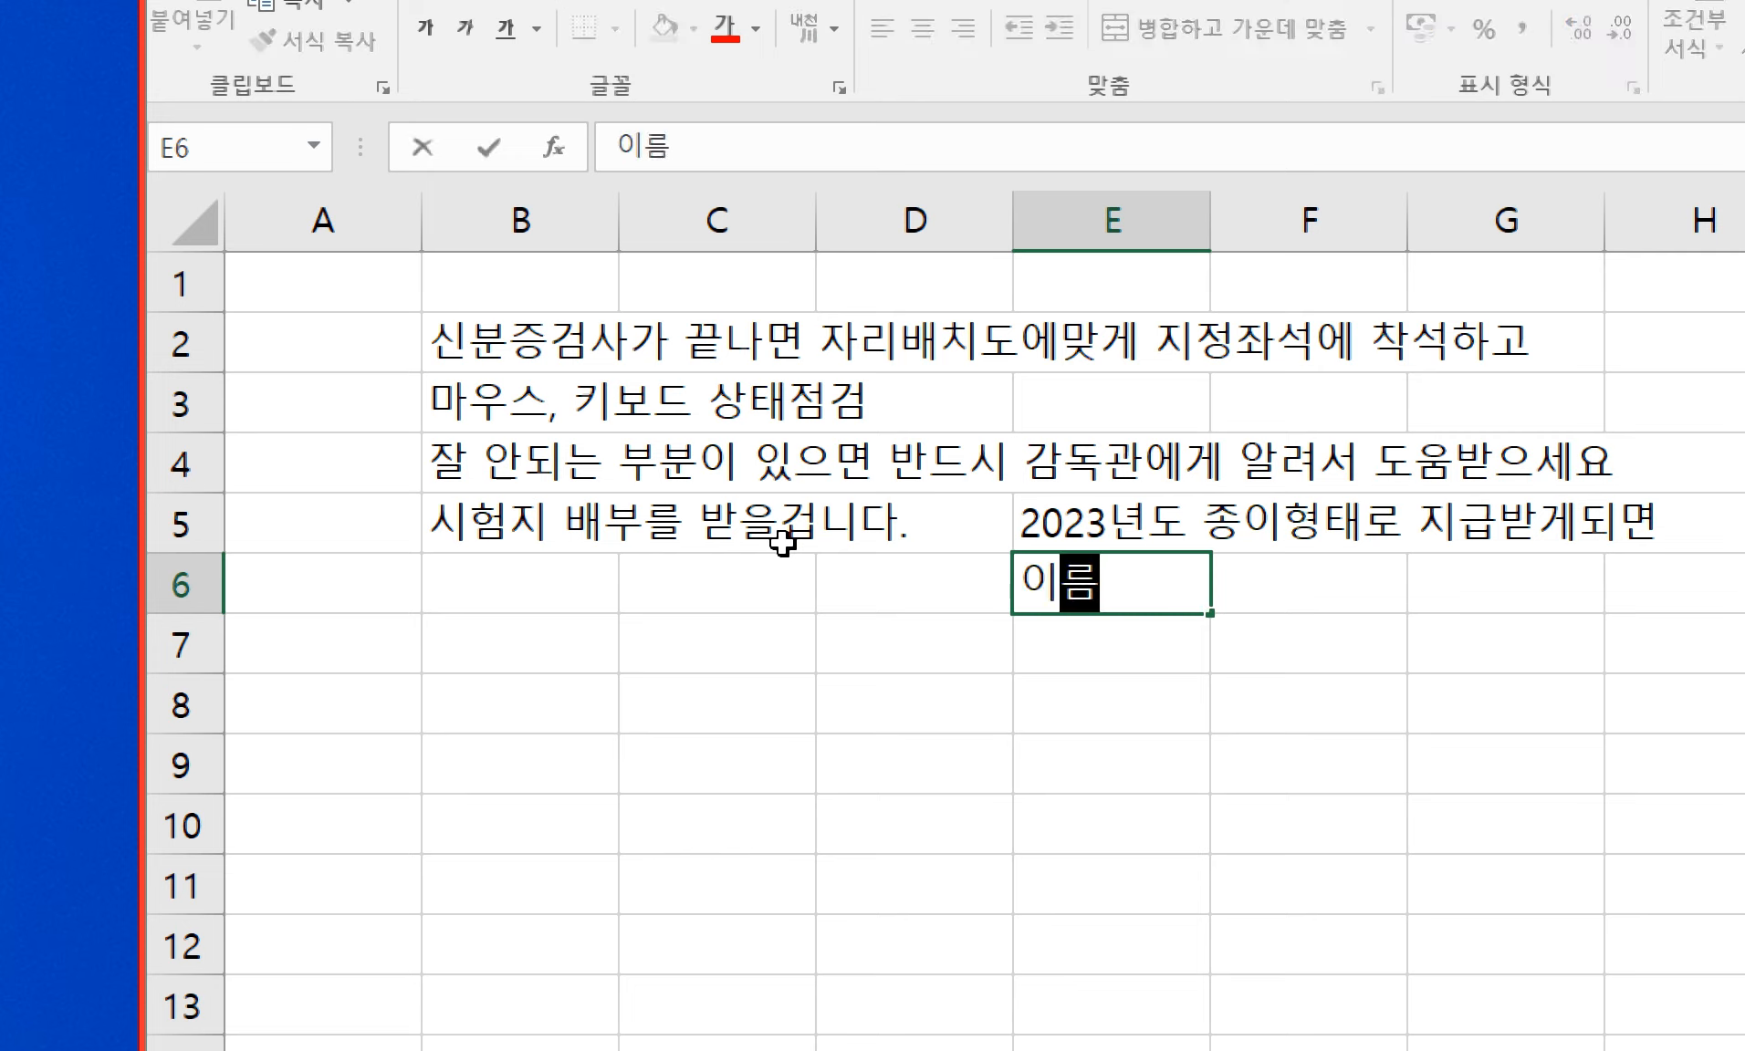
key(Tab)
text(ㅇ인적상)
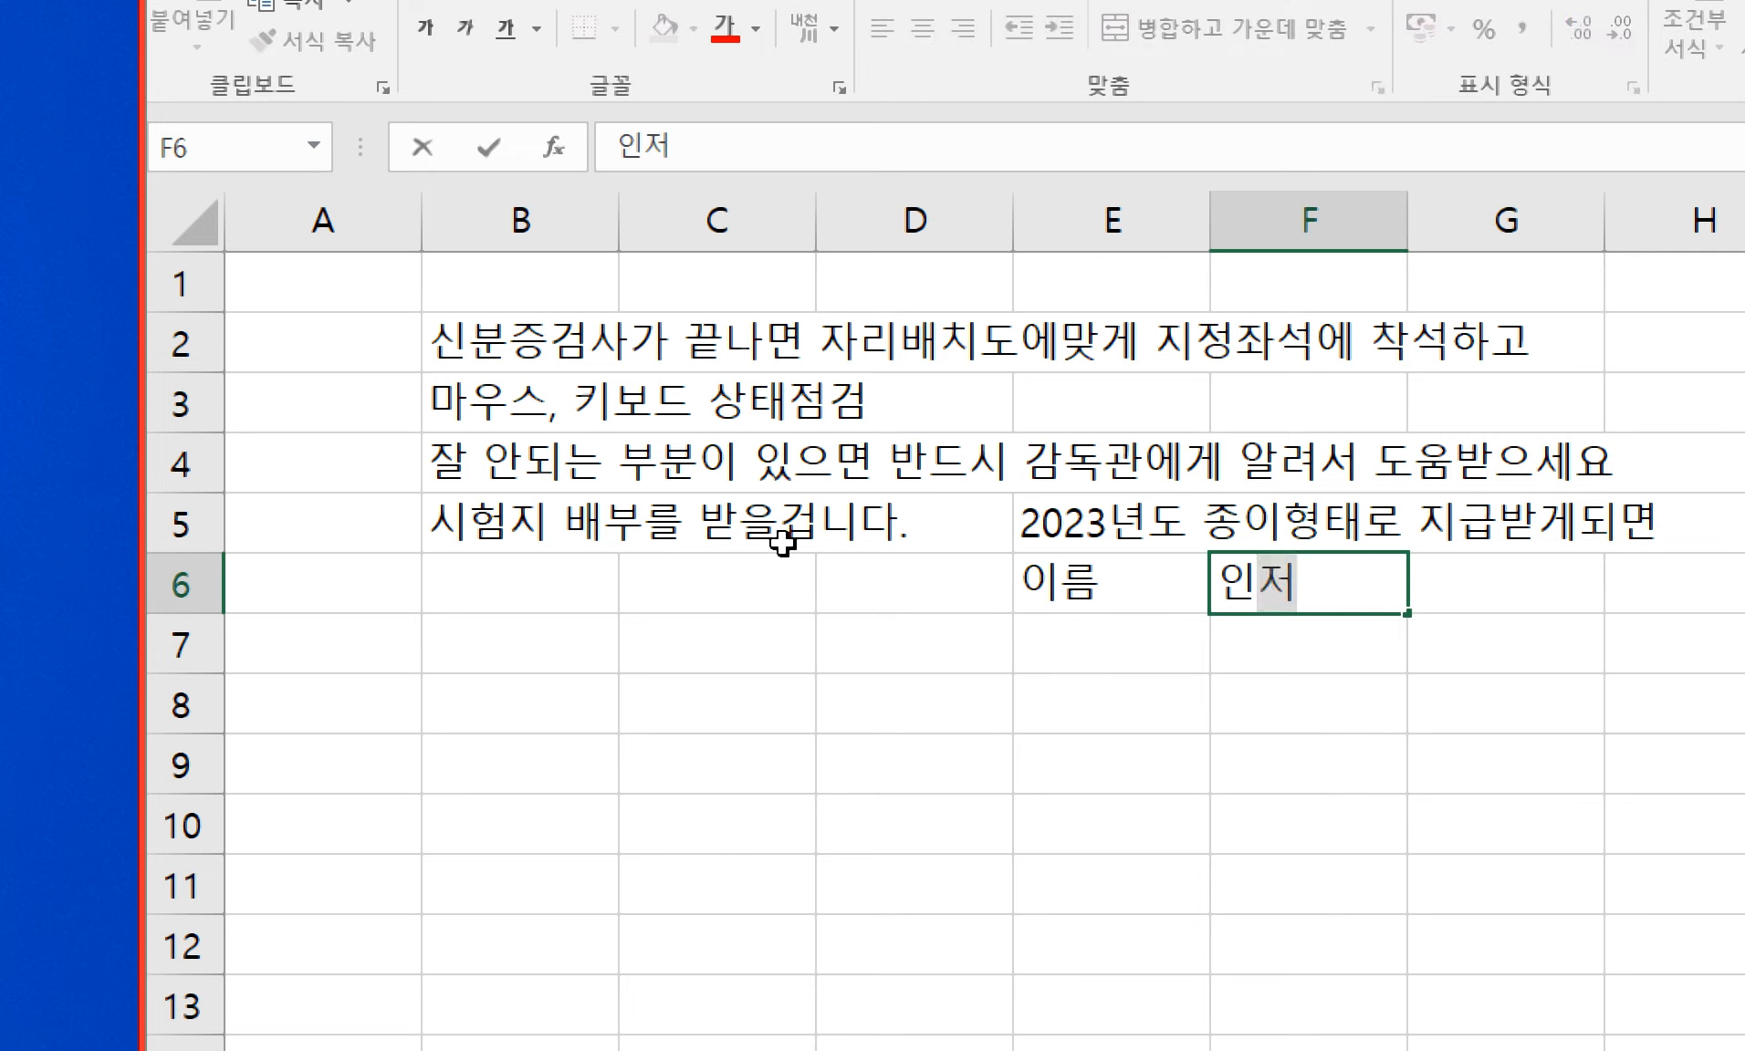
key(BackSpace)
text(항 메모를 하게됨)
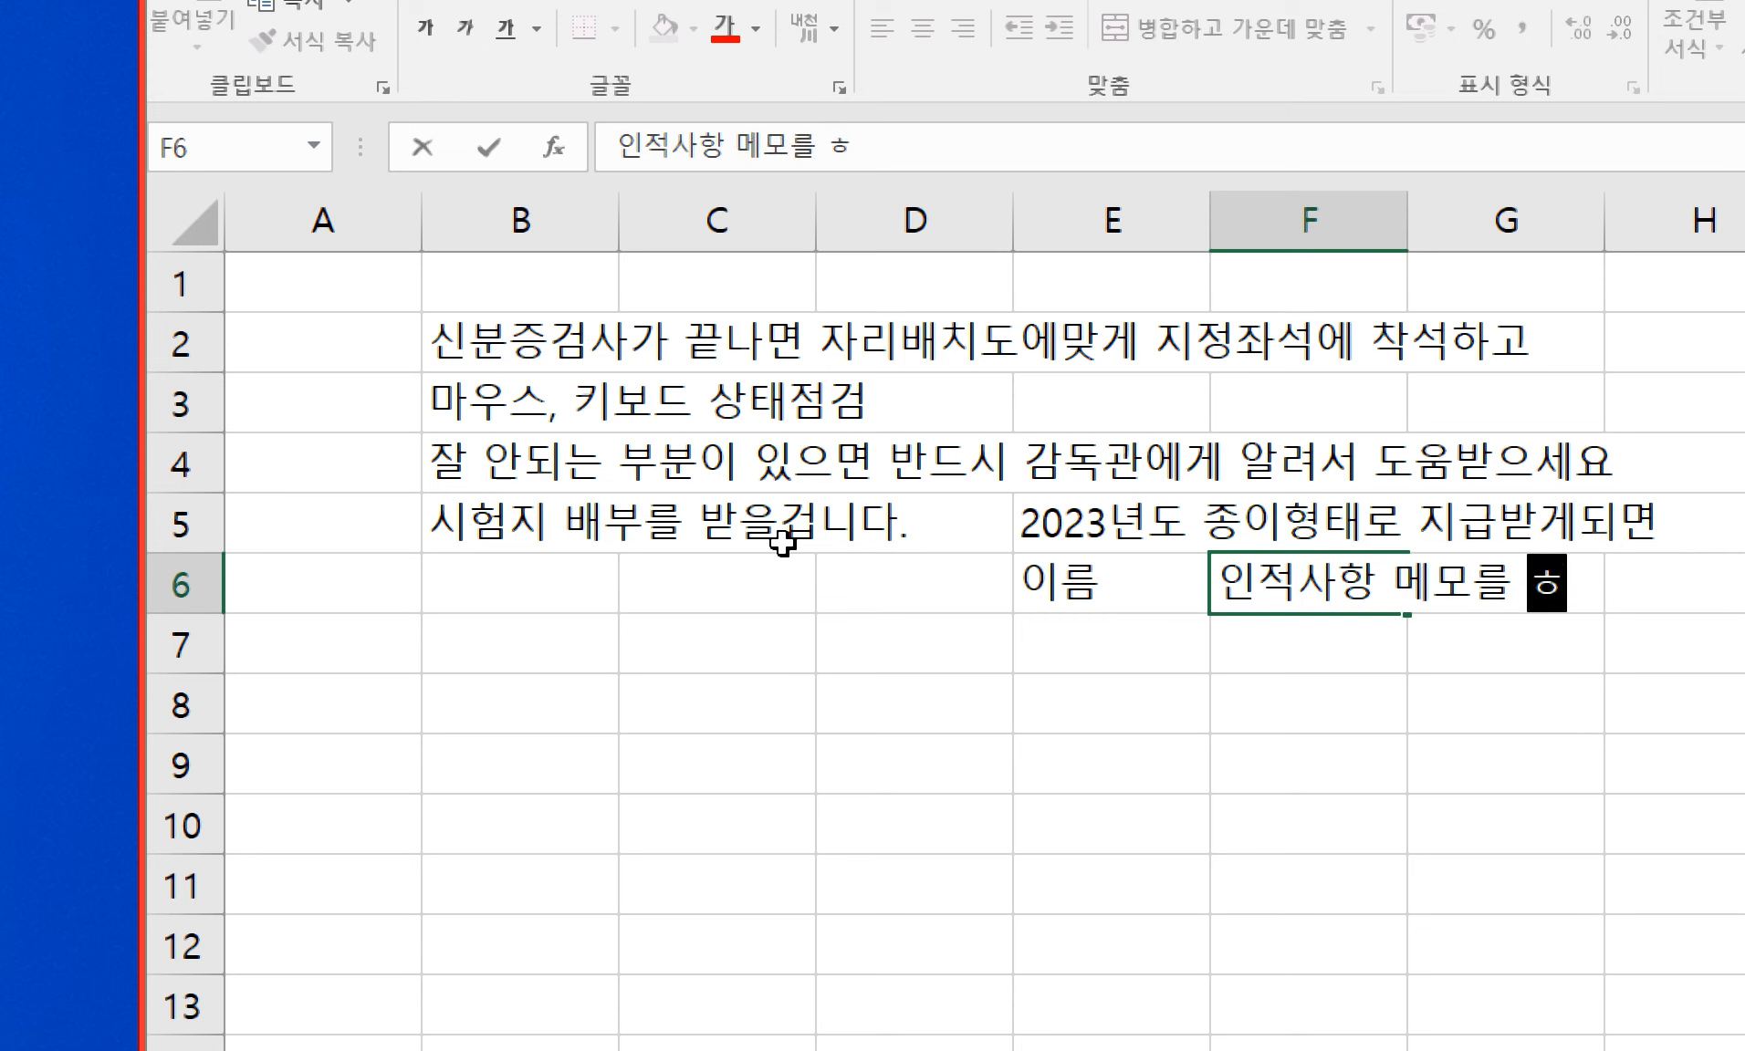
key(Return)
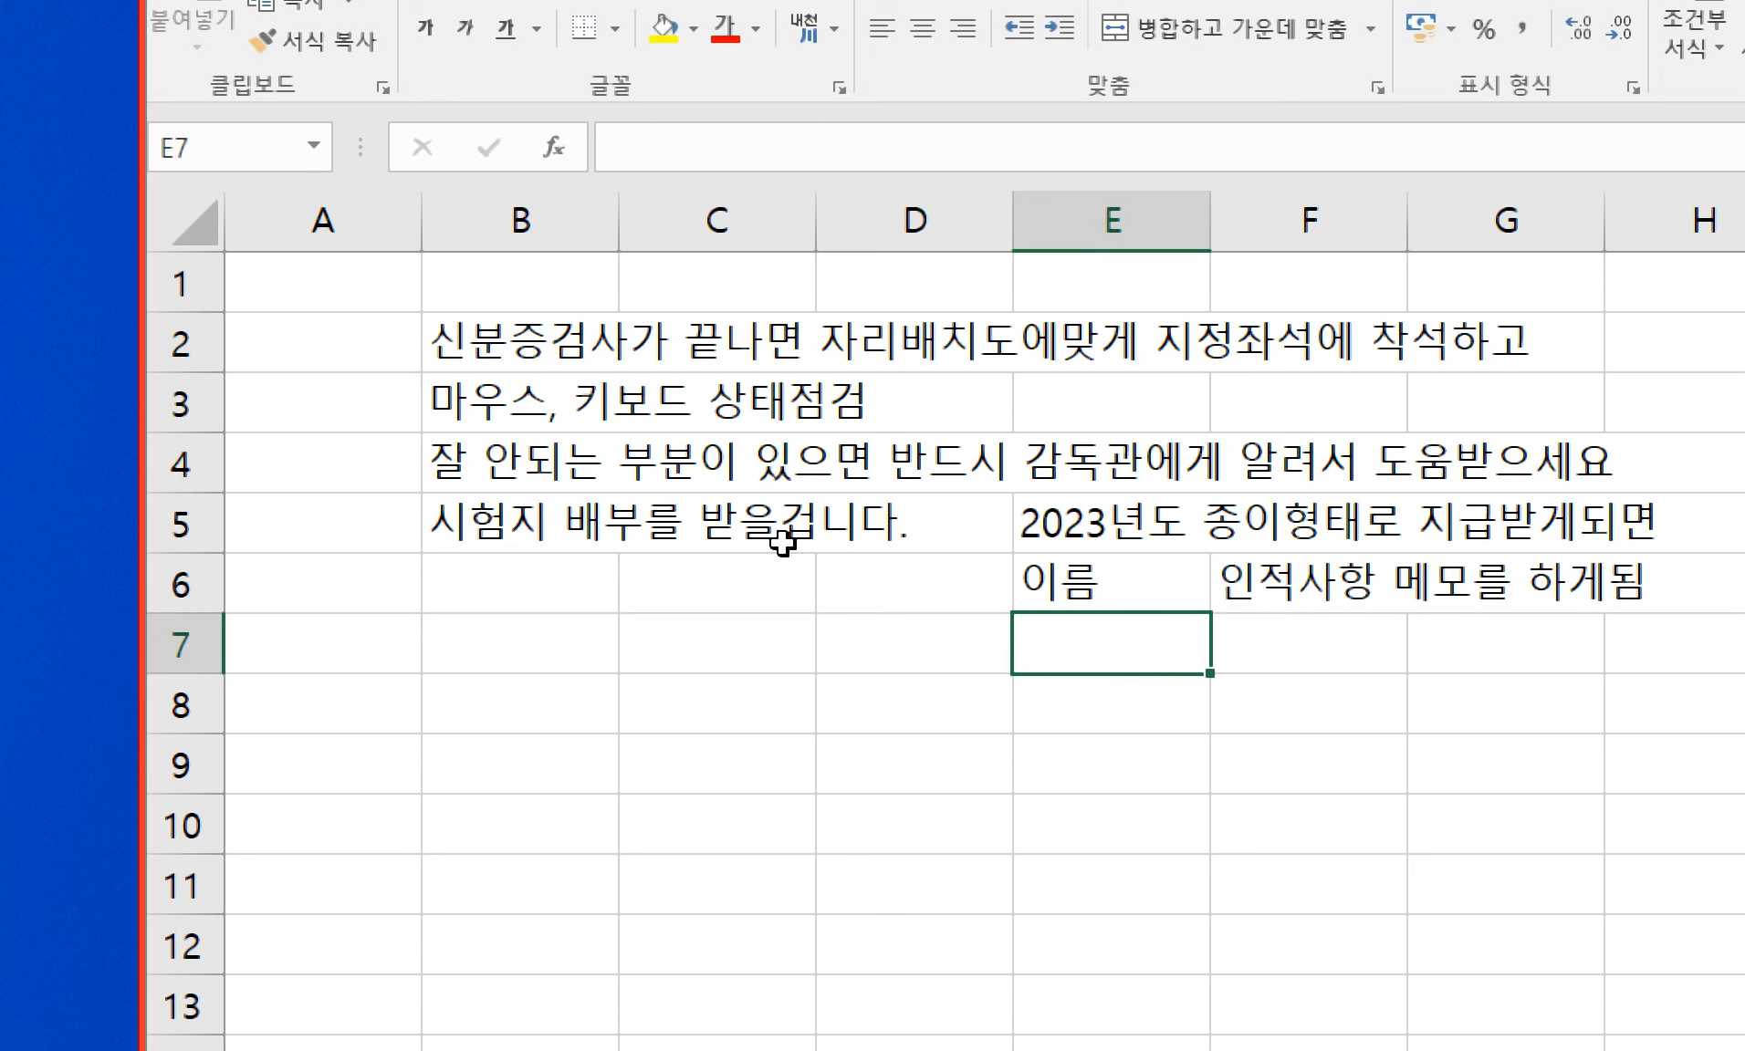
key(Up)
key(Left)
key(Left)
key(Left)
key(Down)
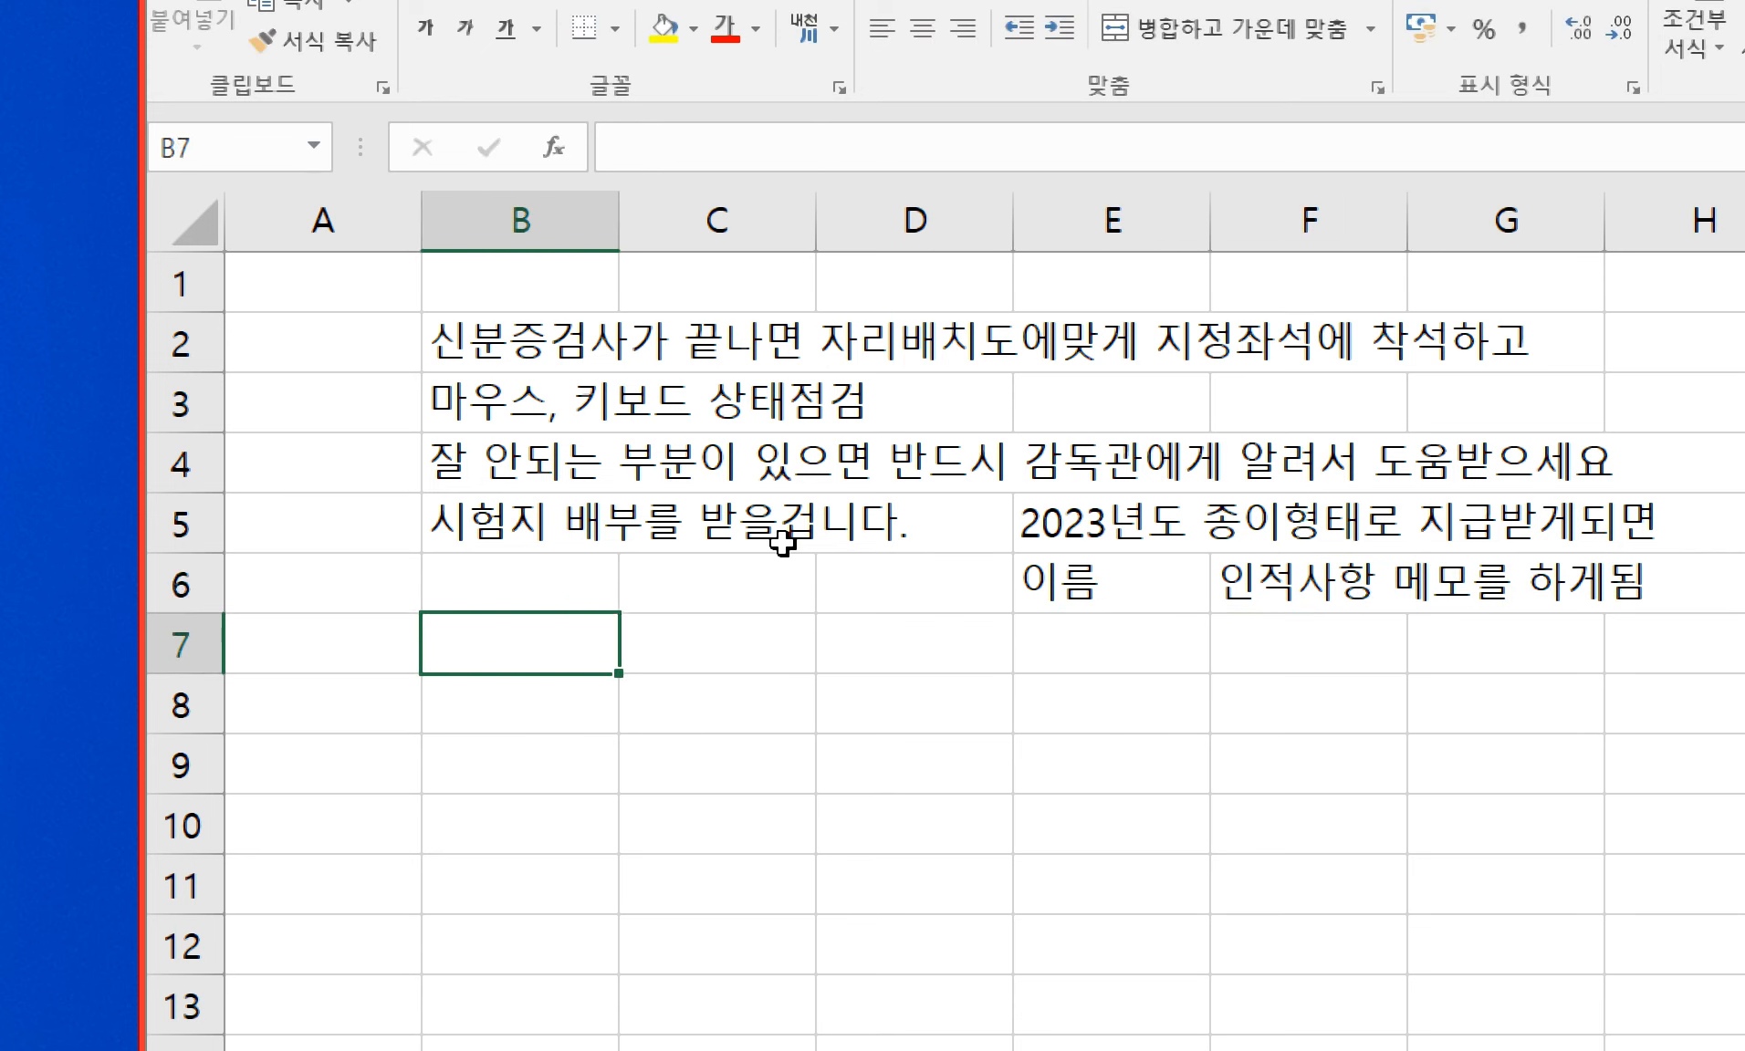
key(Right)
key(Right)
key(Right)
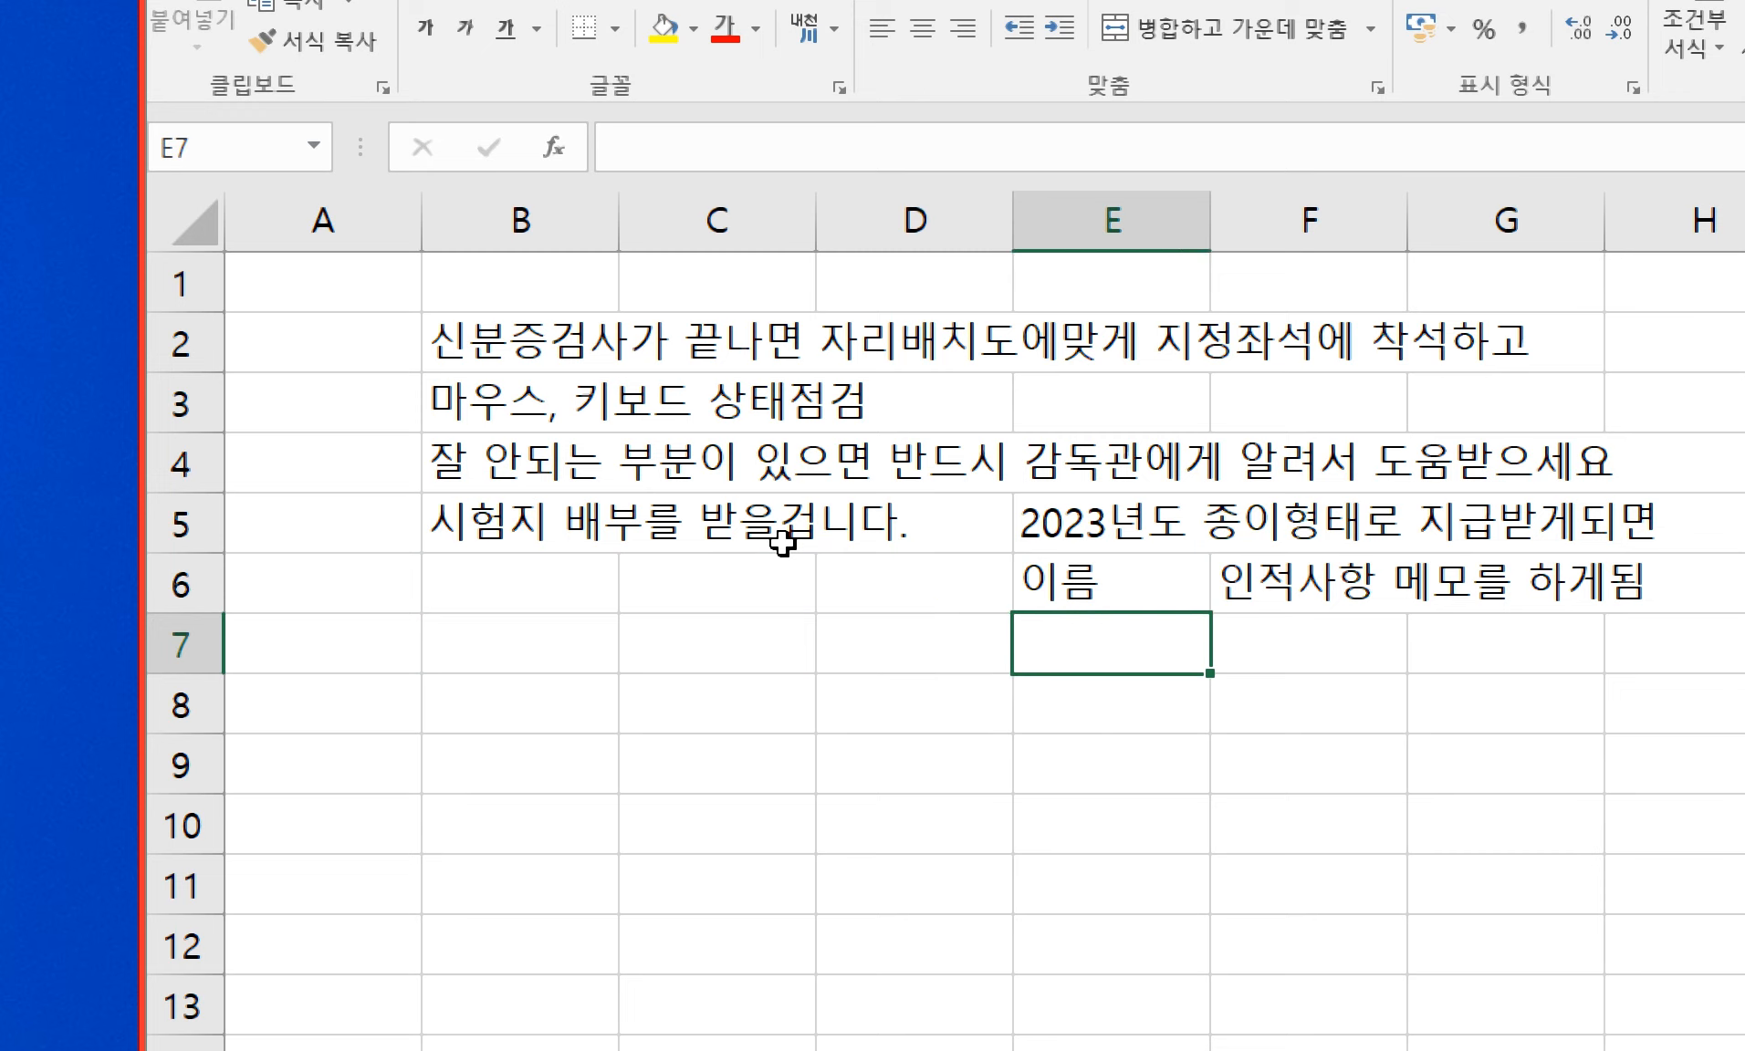
key(Left)
key(Left)
key(Left)
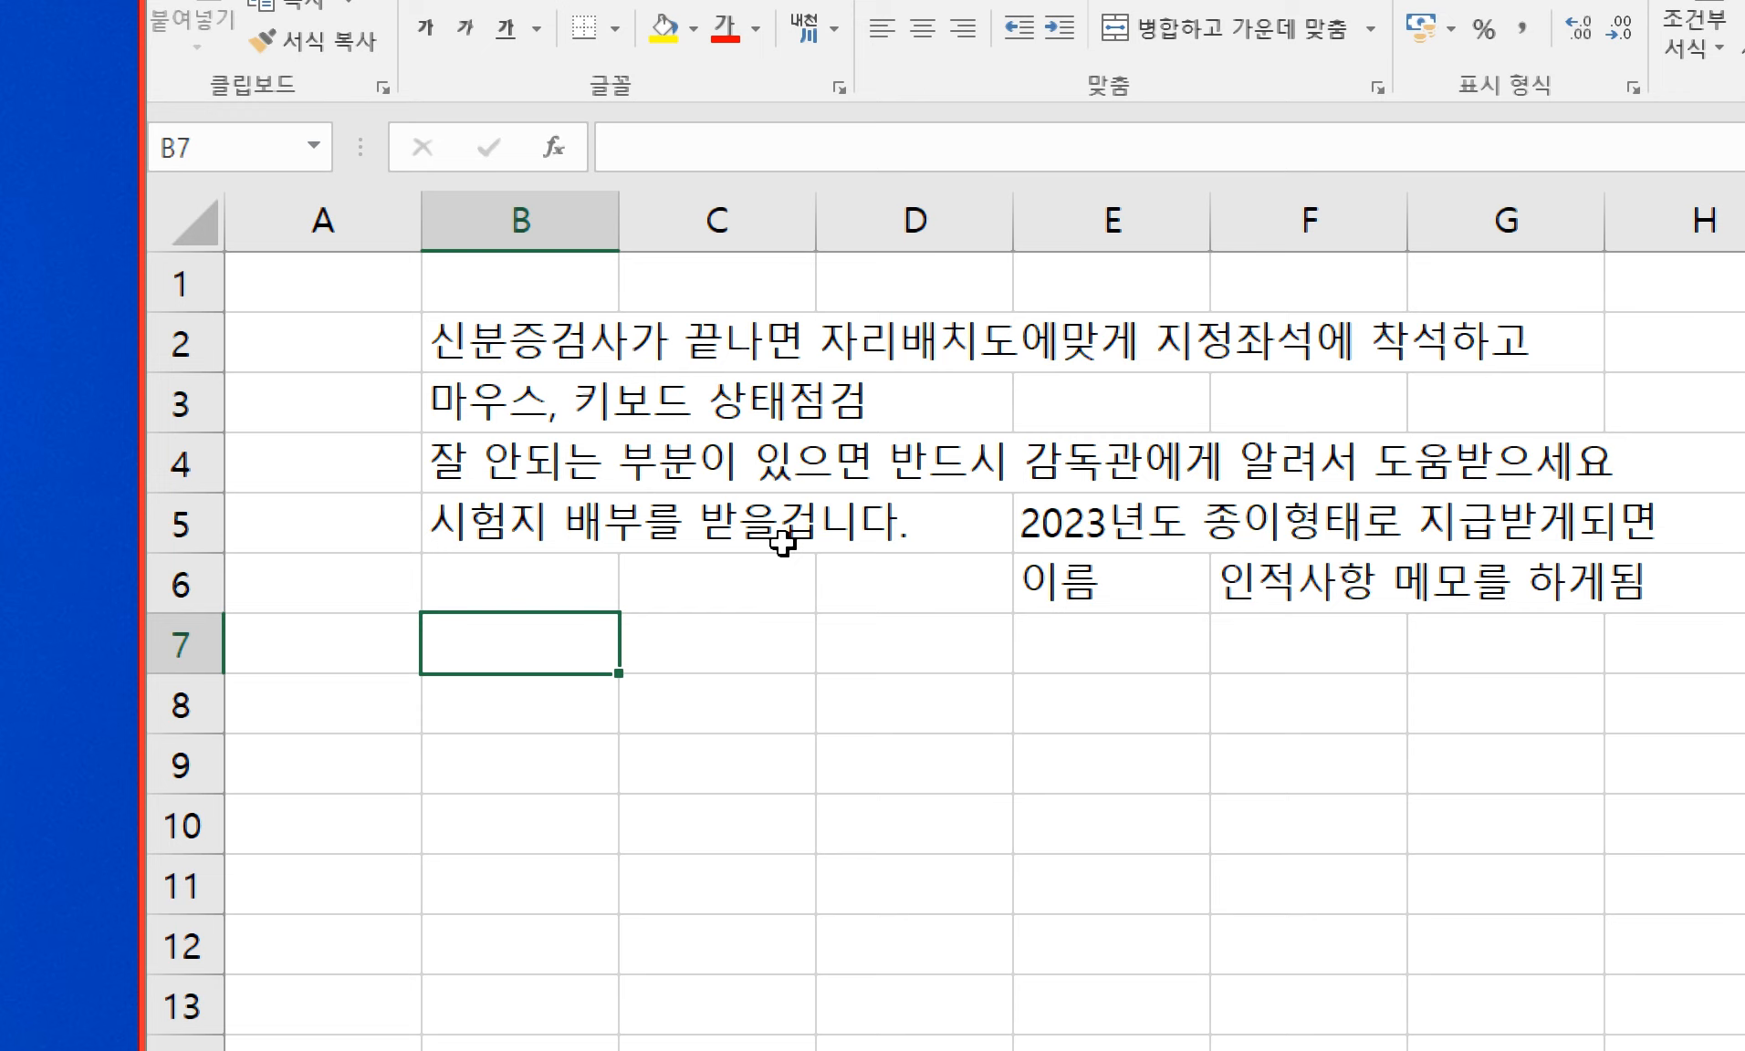
- Enter the note "시험진행되는 중간중간에 감독관이 작업을 중지명령을 하고" in cell B7
text(시험진행도는)
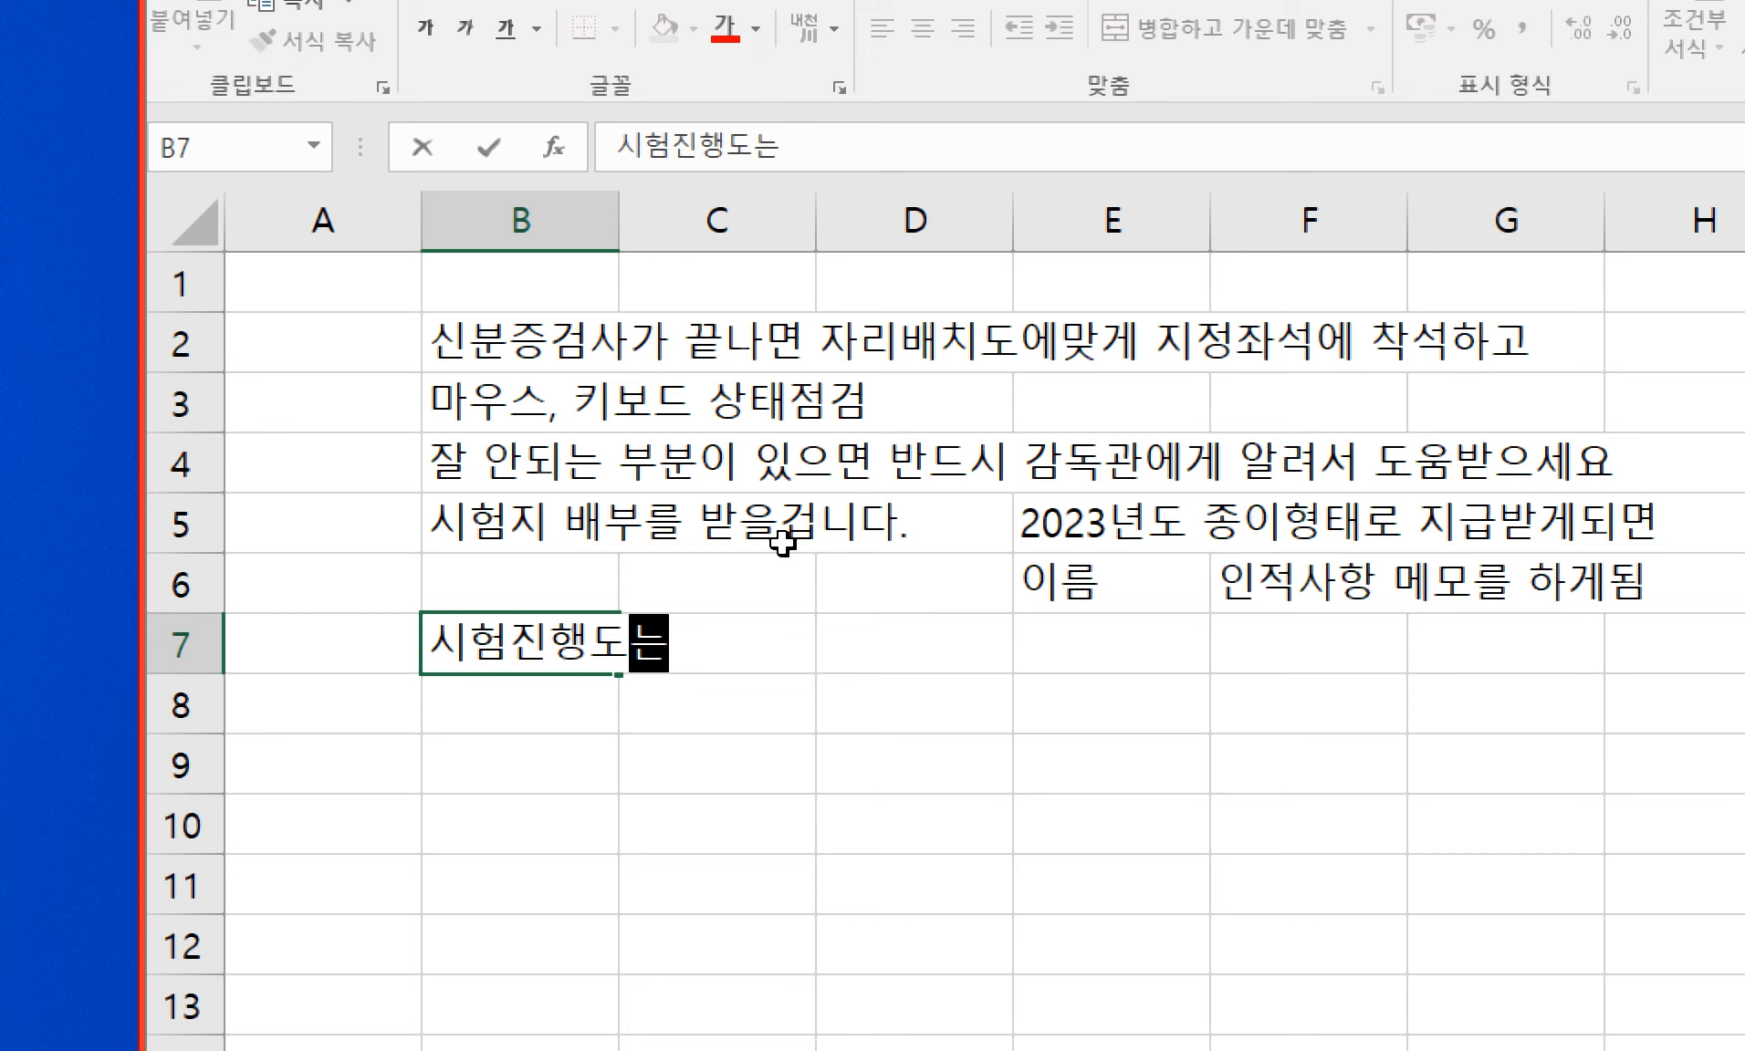
key(BackSpace)
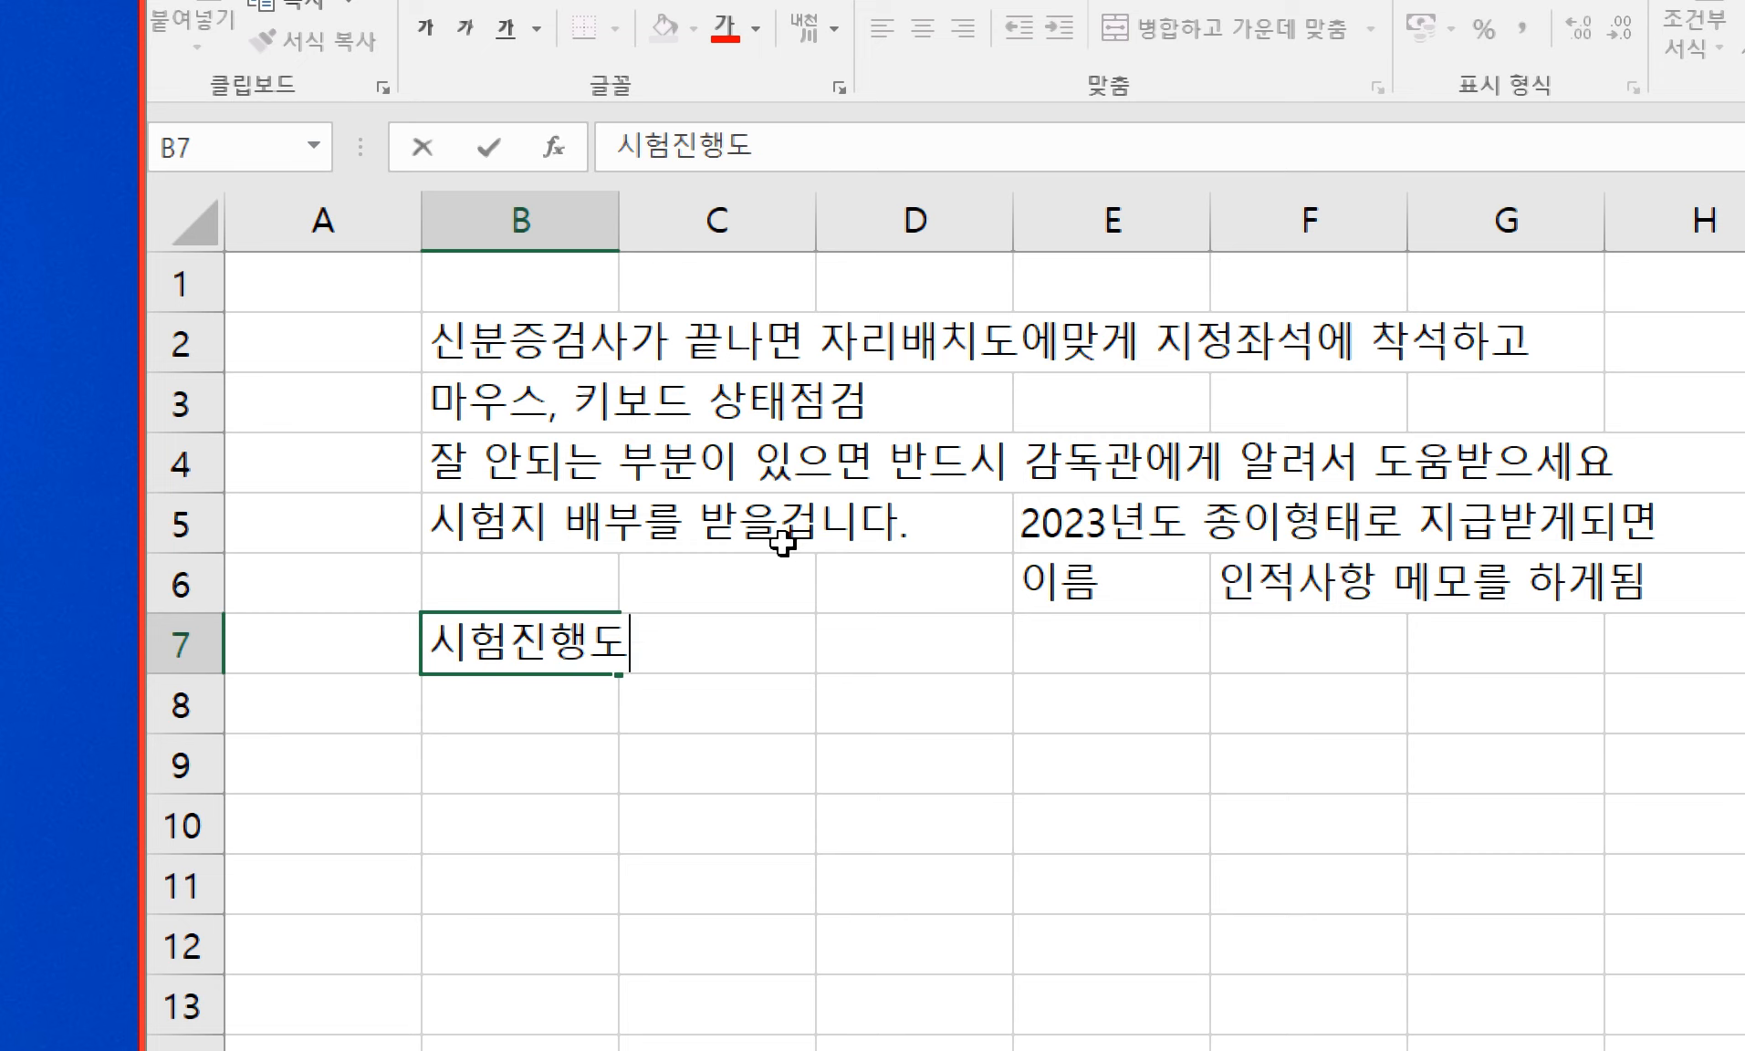
key(BackSpace)
text(되는 중간)
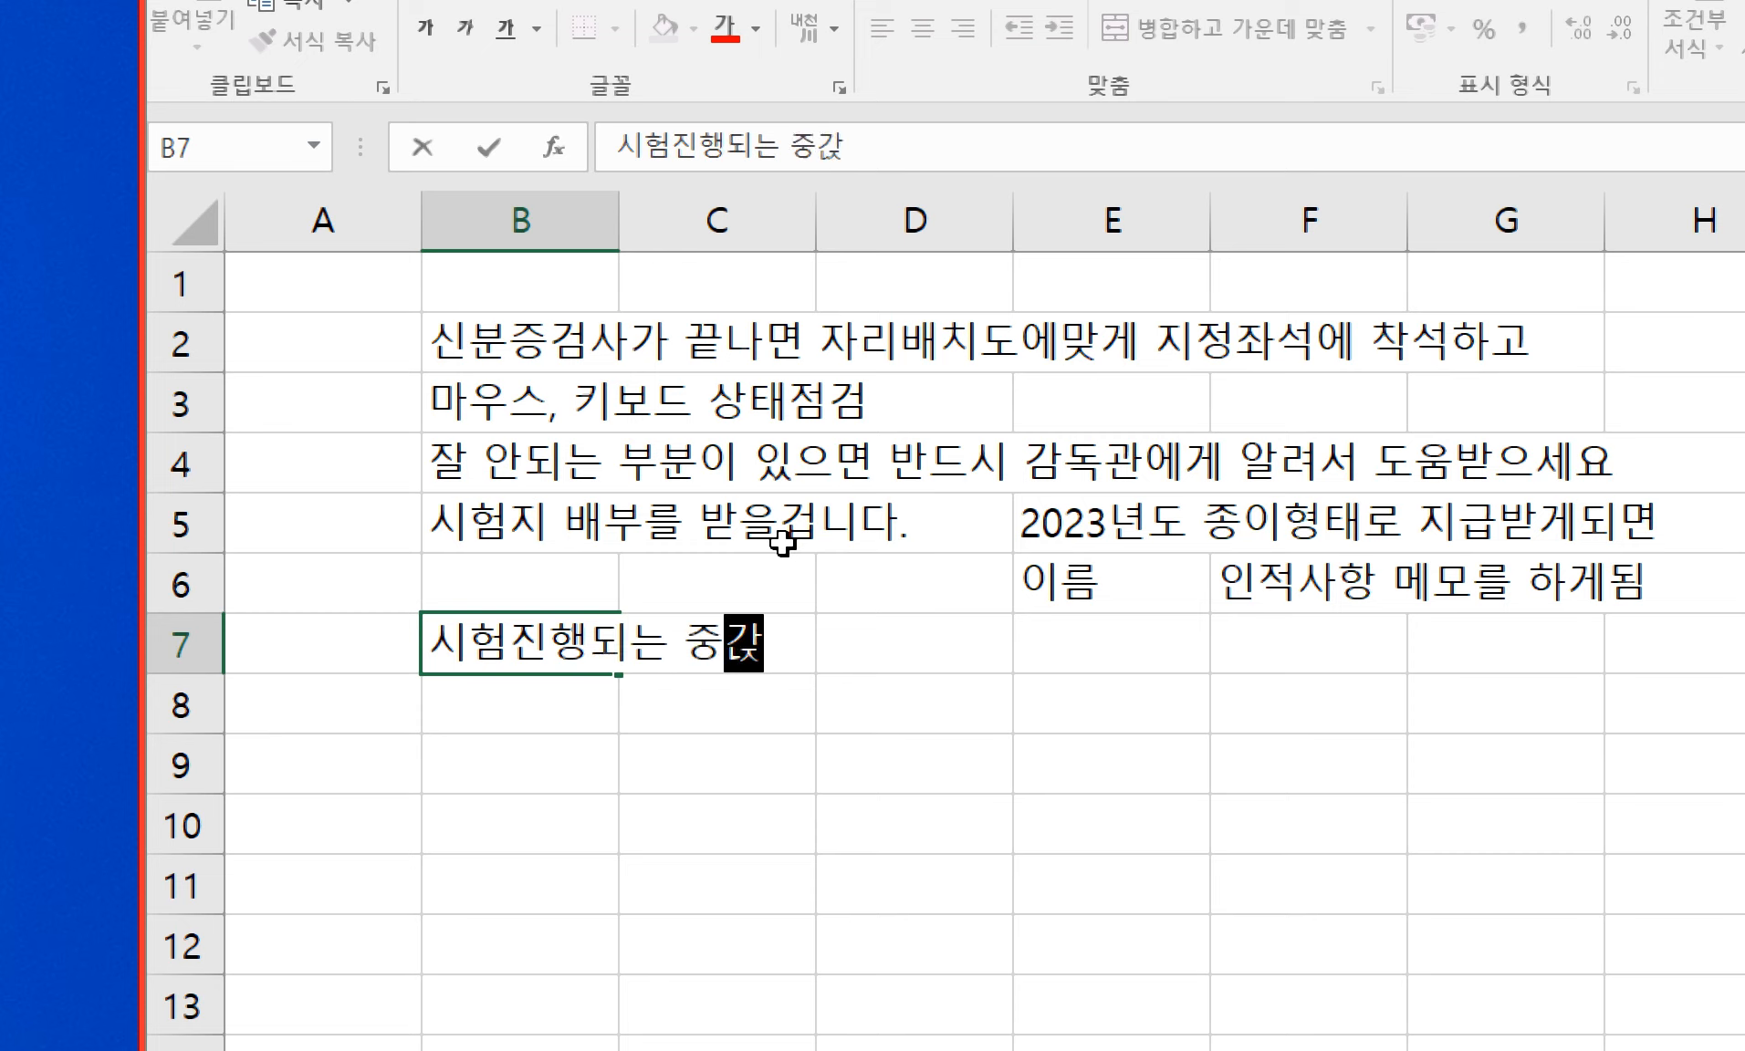
text(중간에 감도독관이 작업)
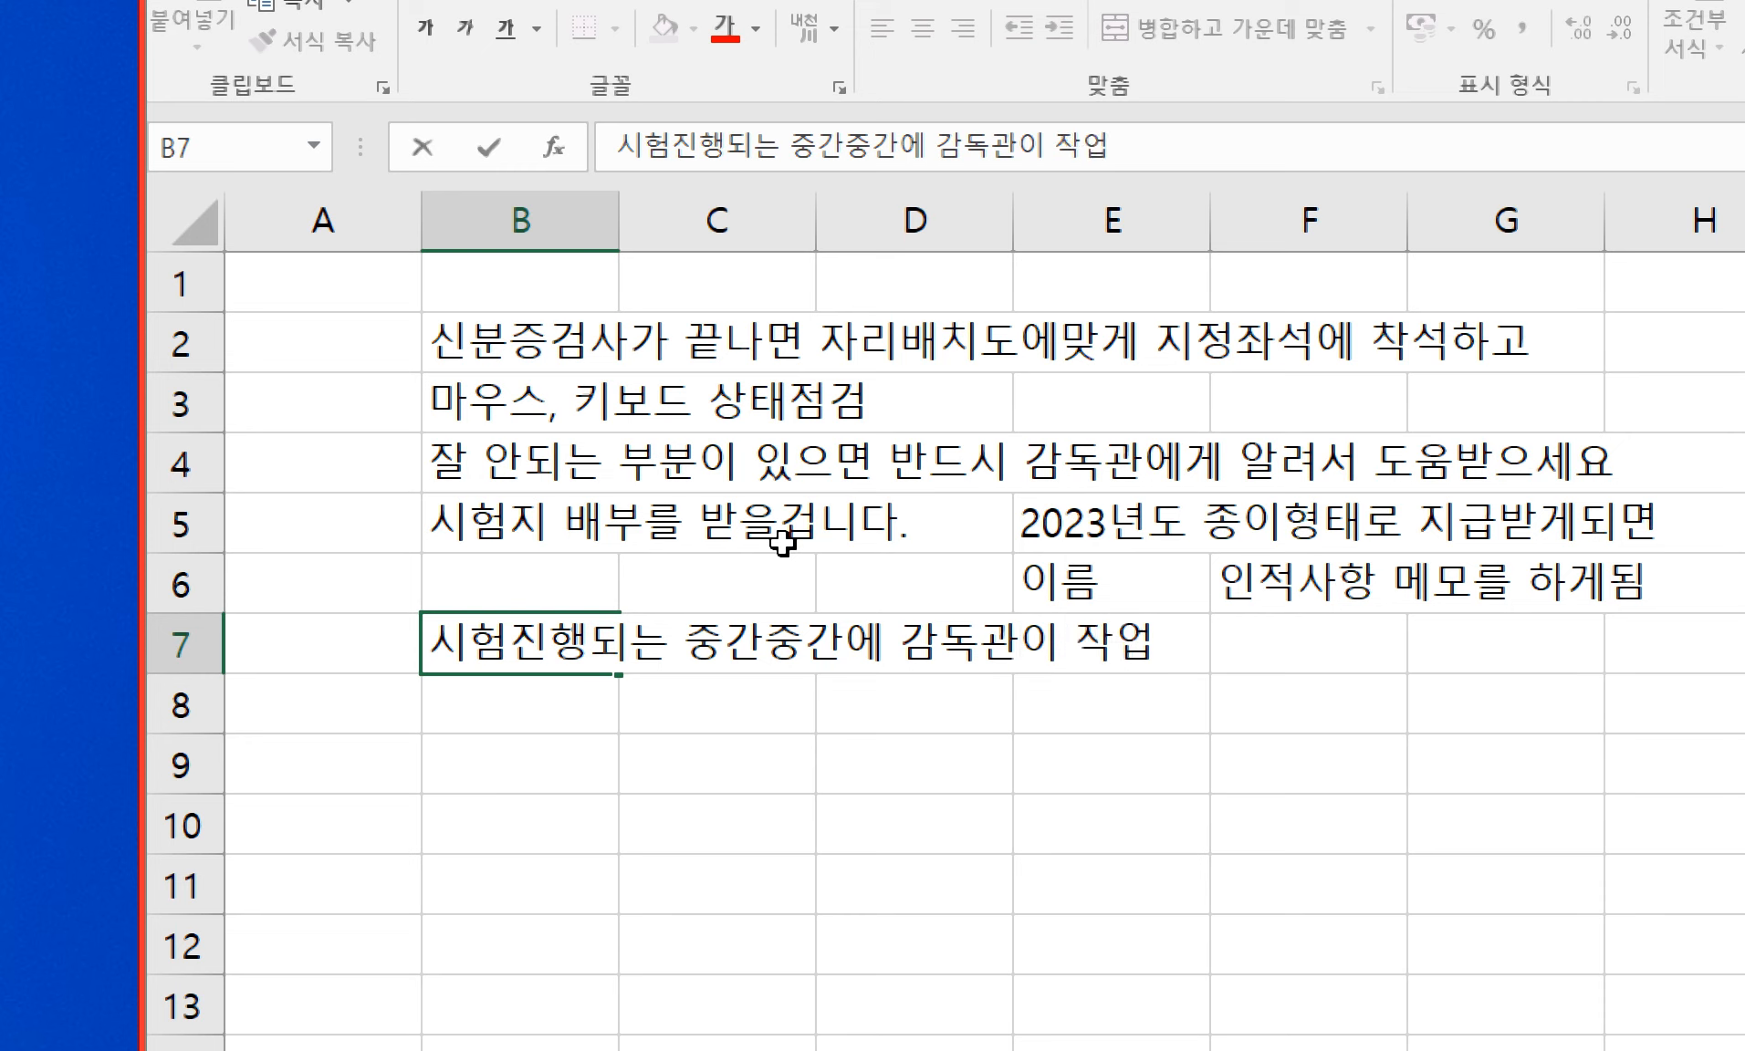
text(을 중시)
key(BackSpace)
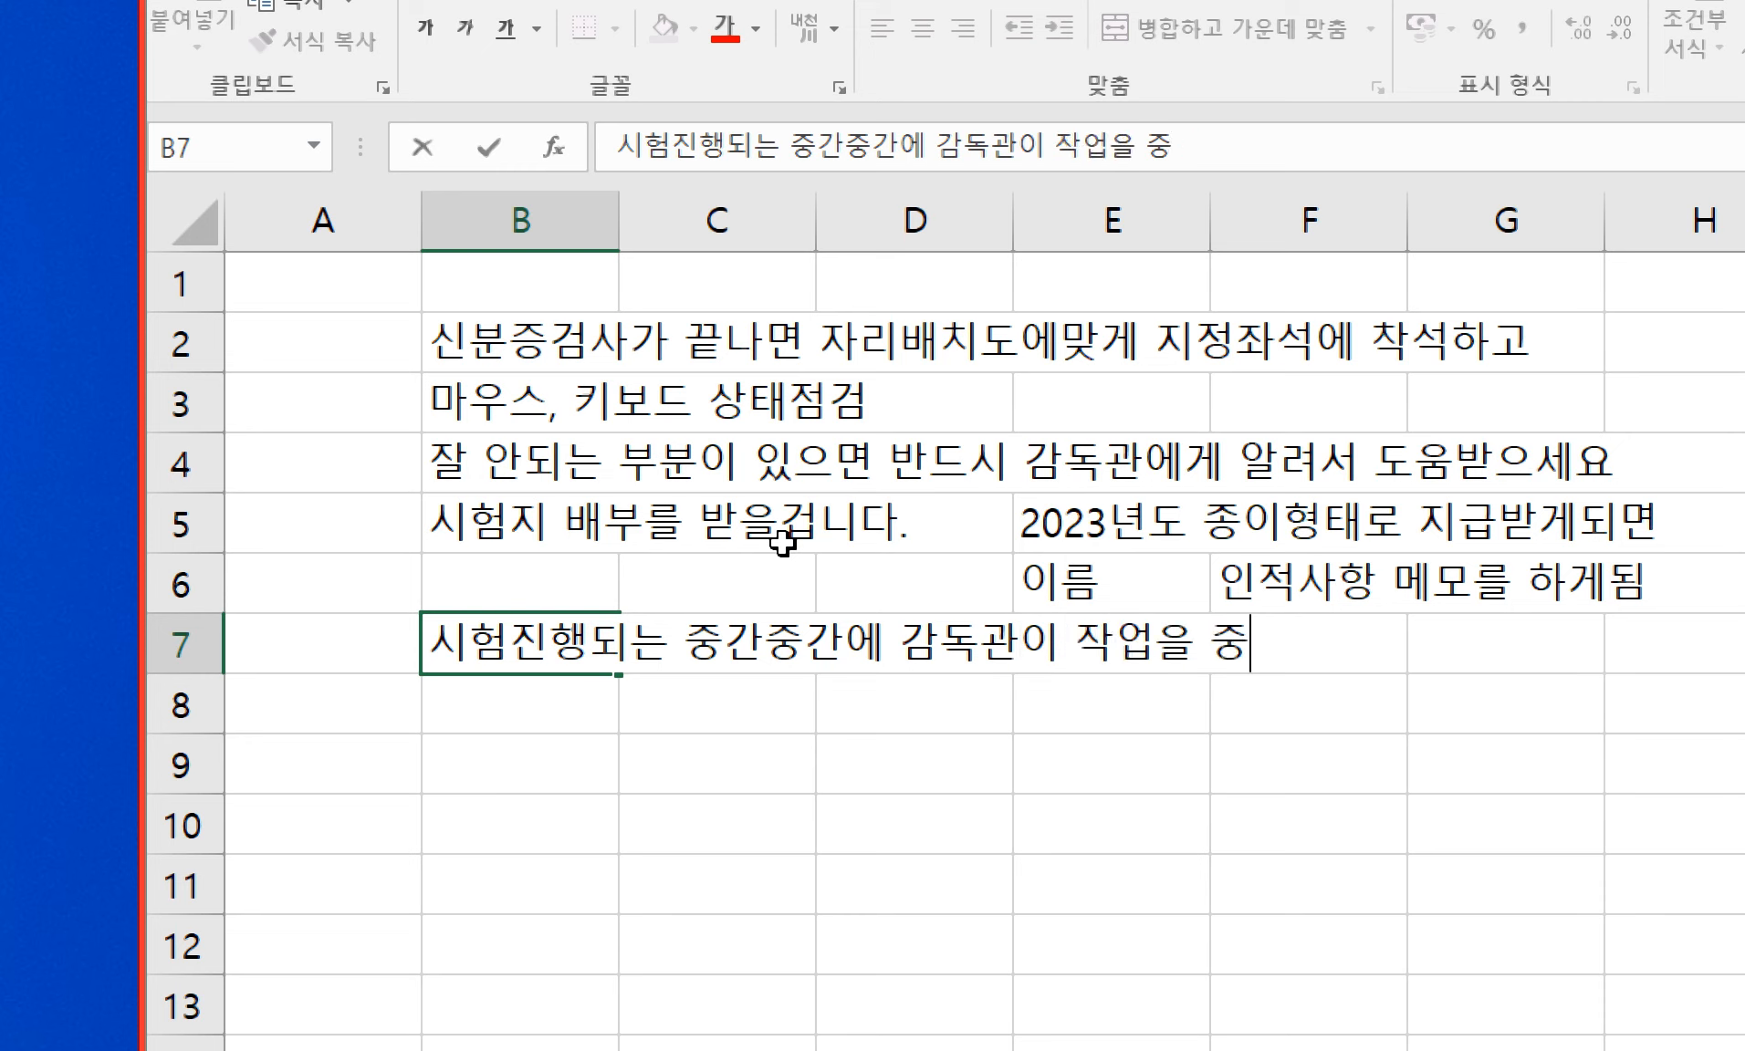
text(지명ㄹ령을 하고)
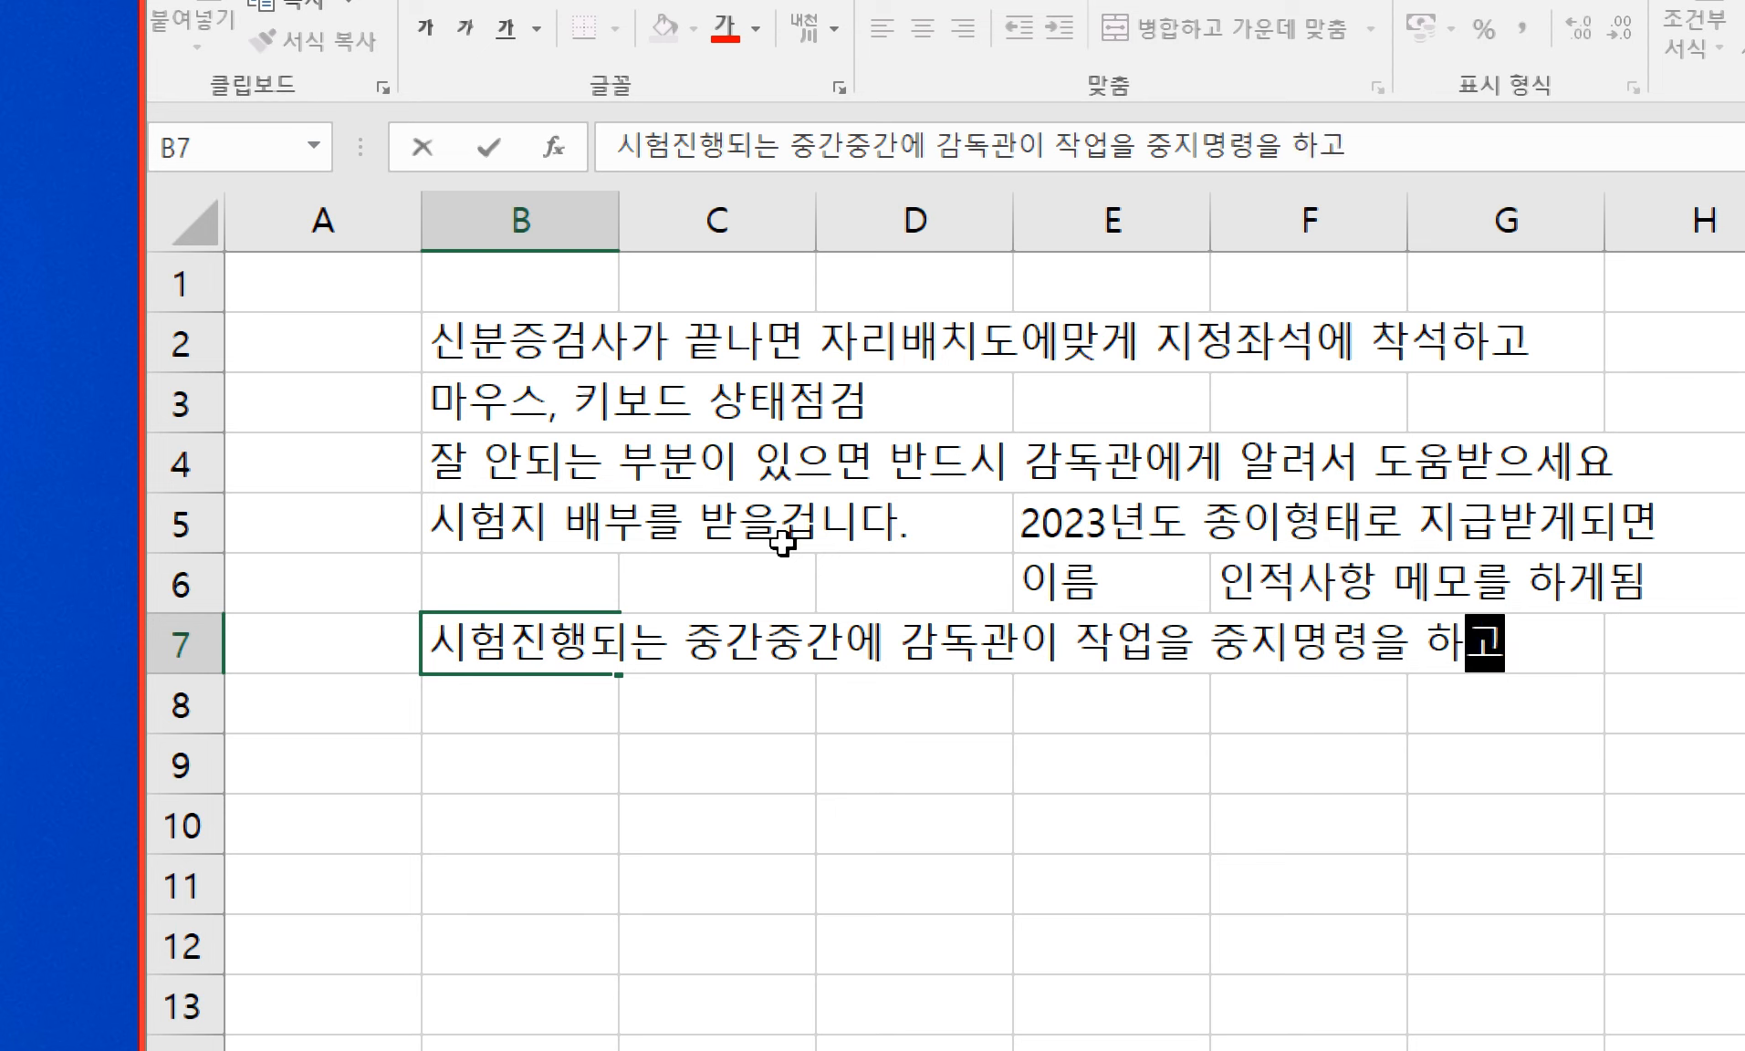
key(Return)
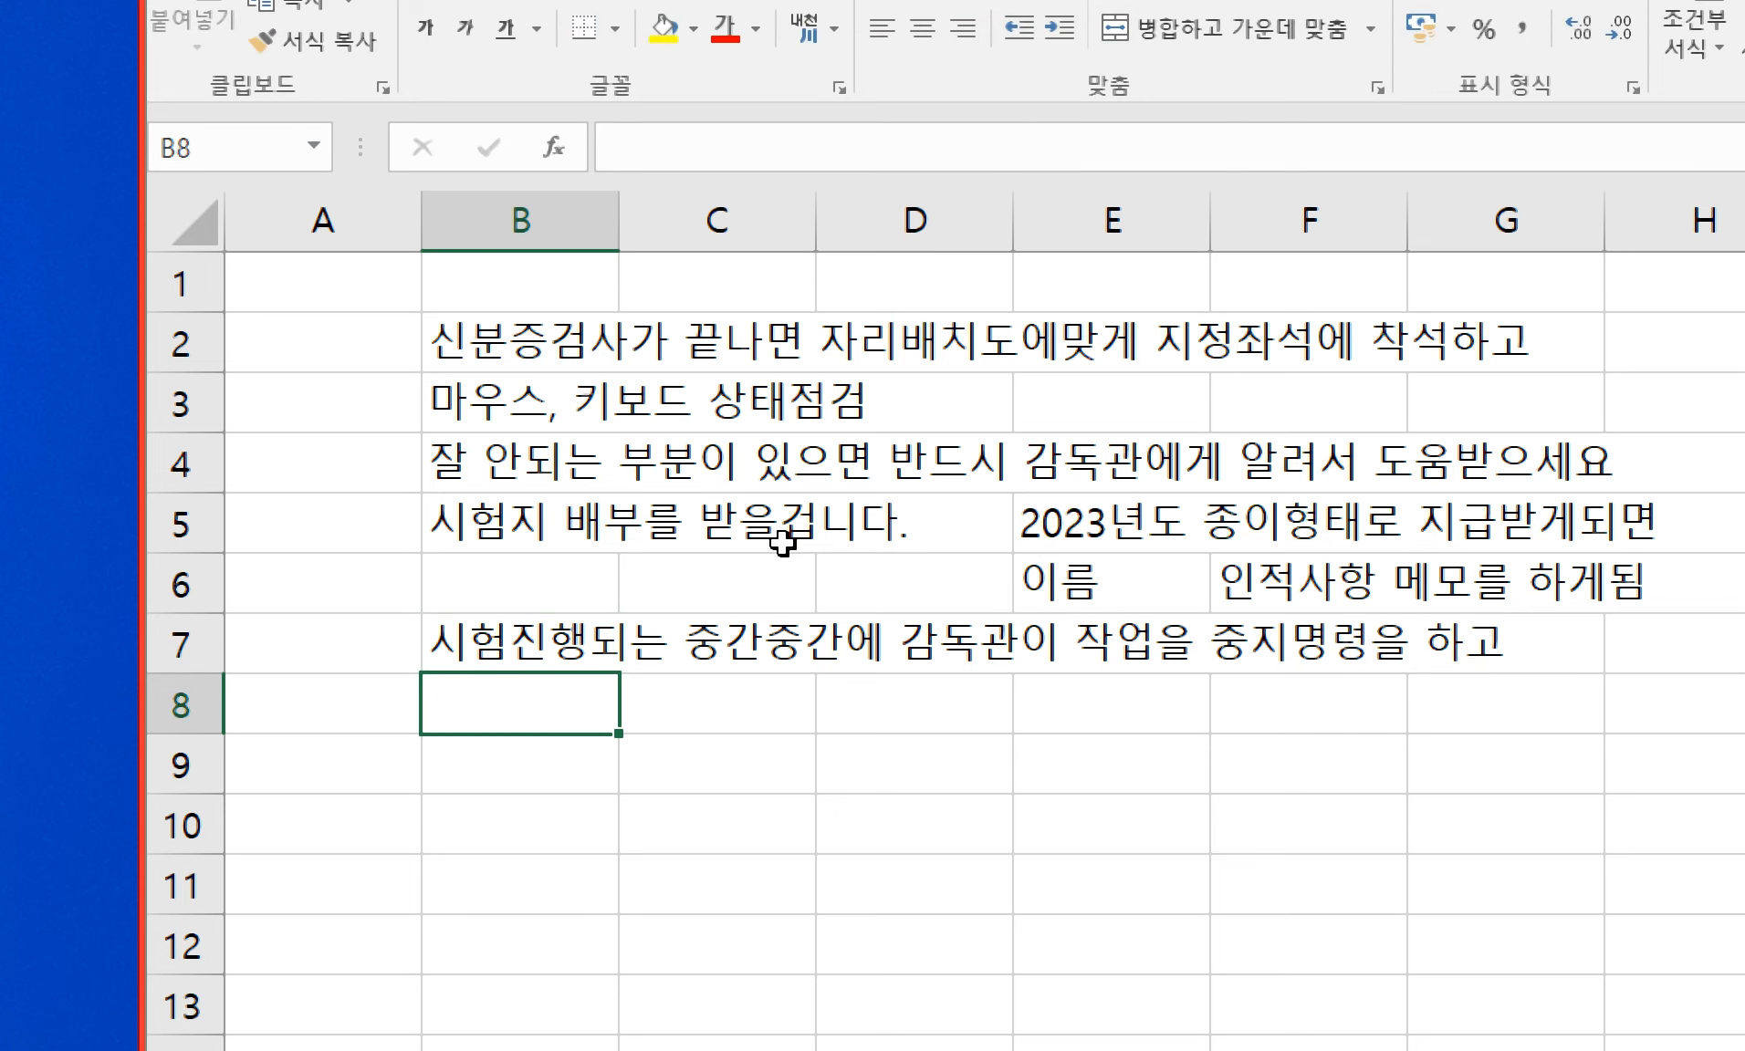
- Continue the note in cell B8 with "저장하기 하고 반드시 답안전송을 요구하면 지시에 따라야 합니다."
text(저장하기)
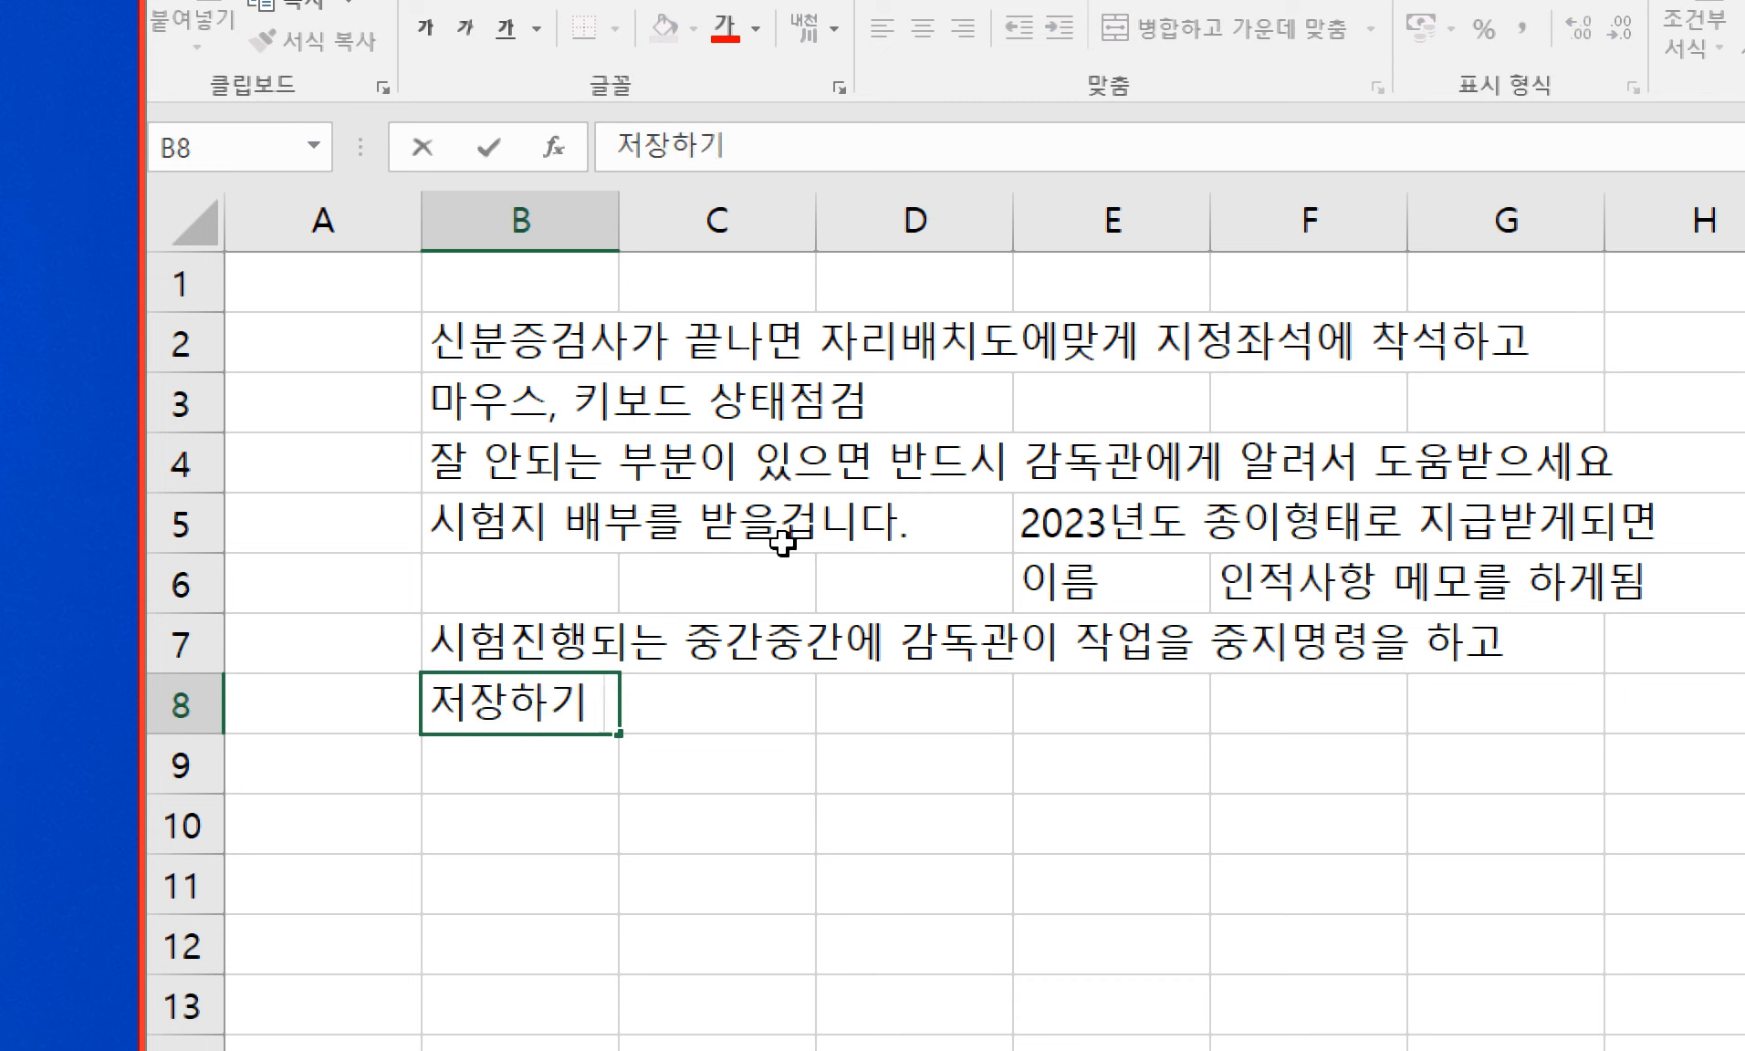
text( 하고 반)
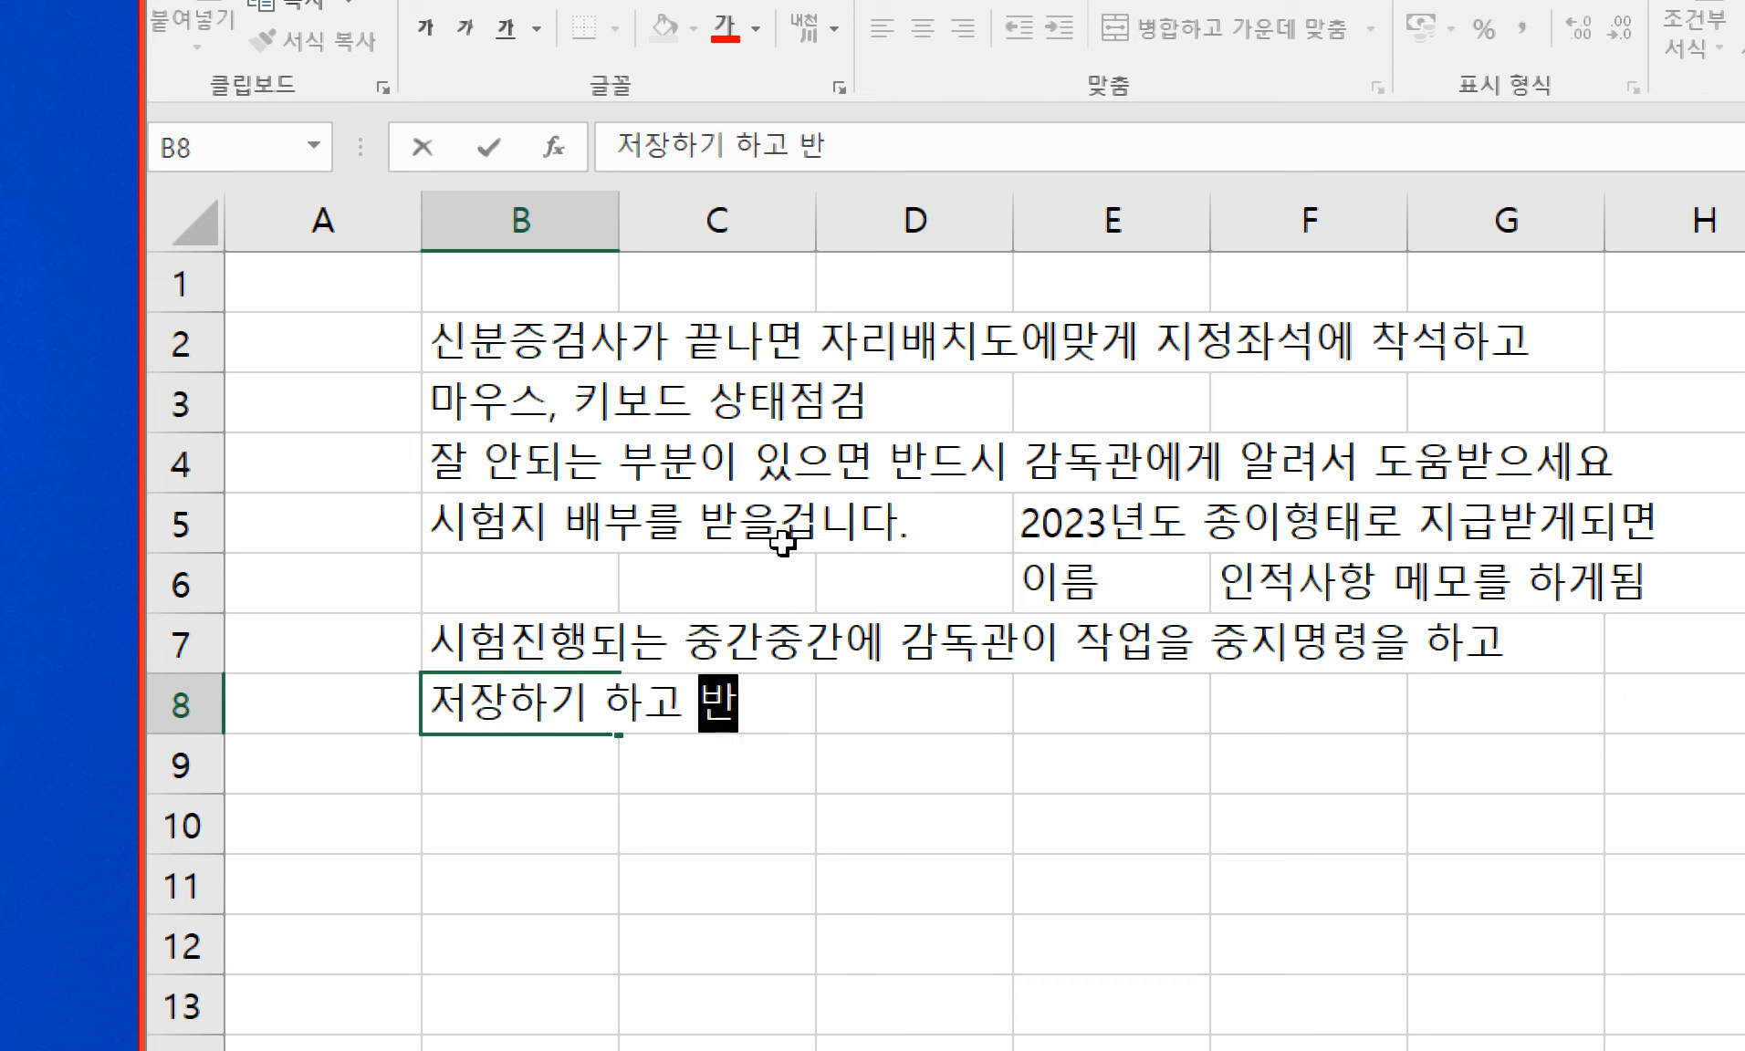
text(드시 답안)
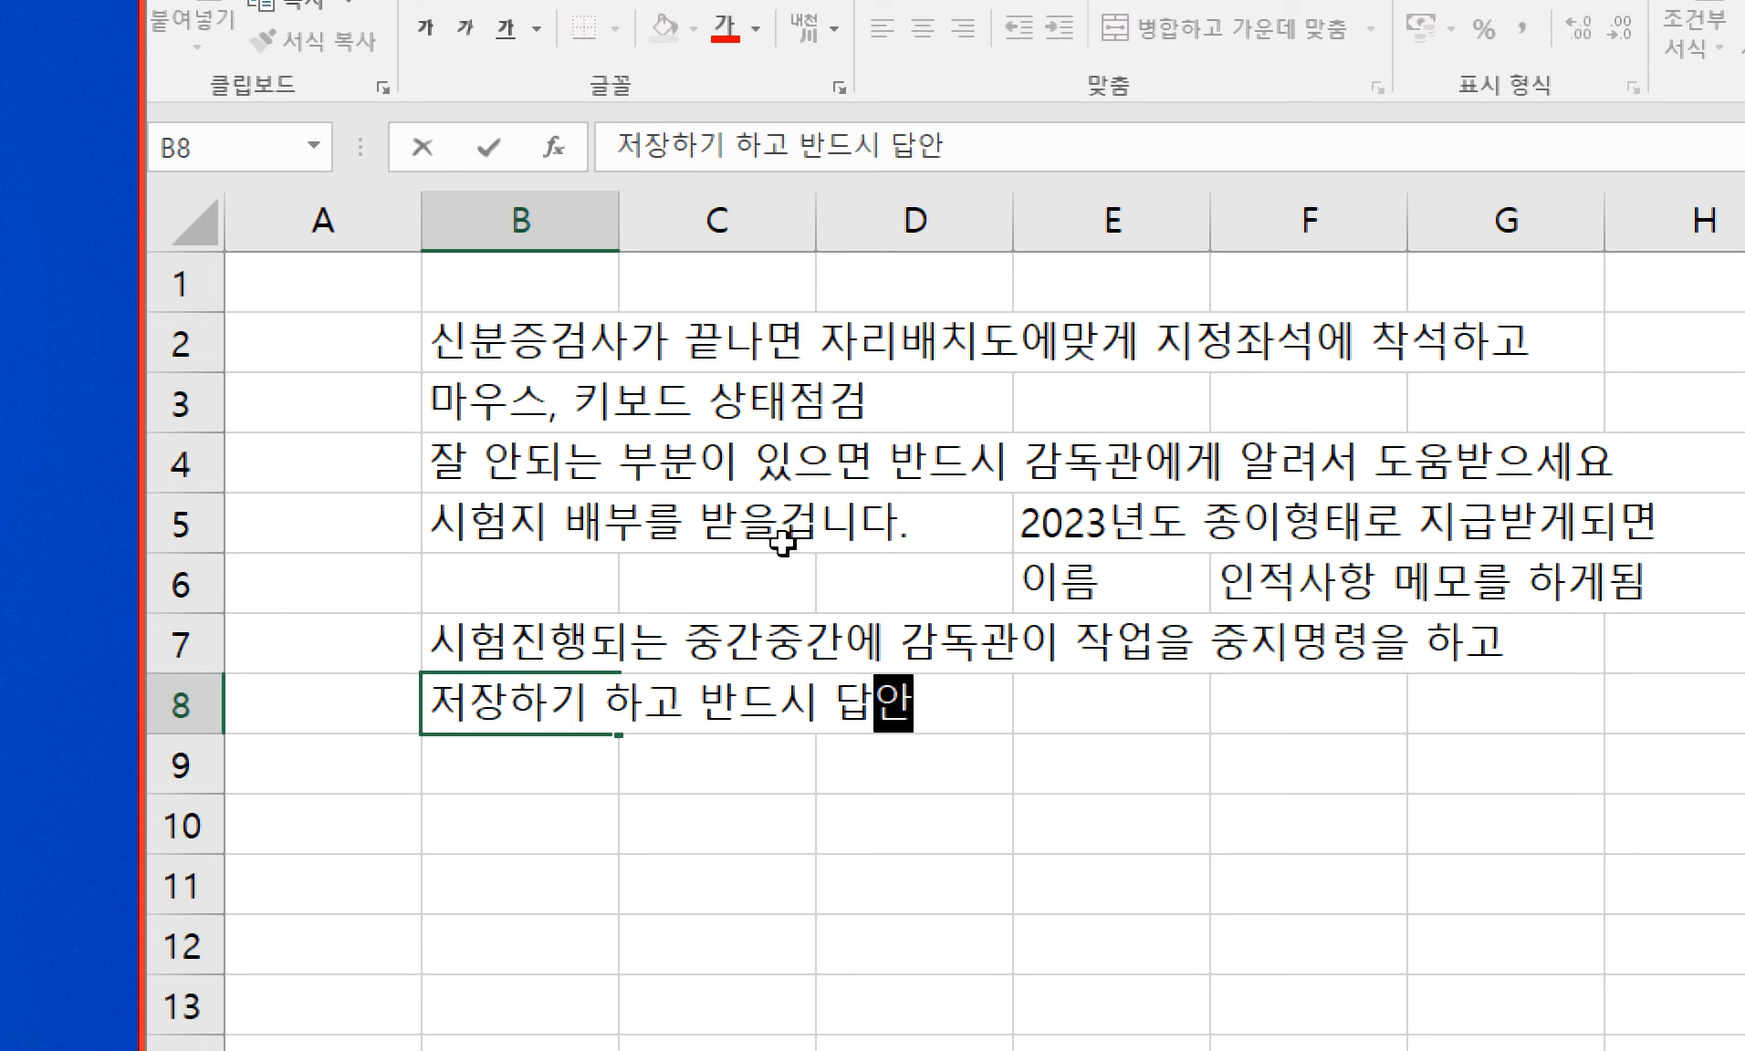
text(전송을 요구)
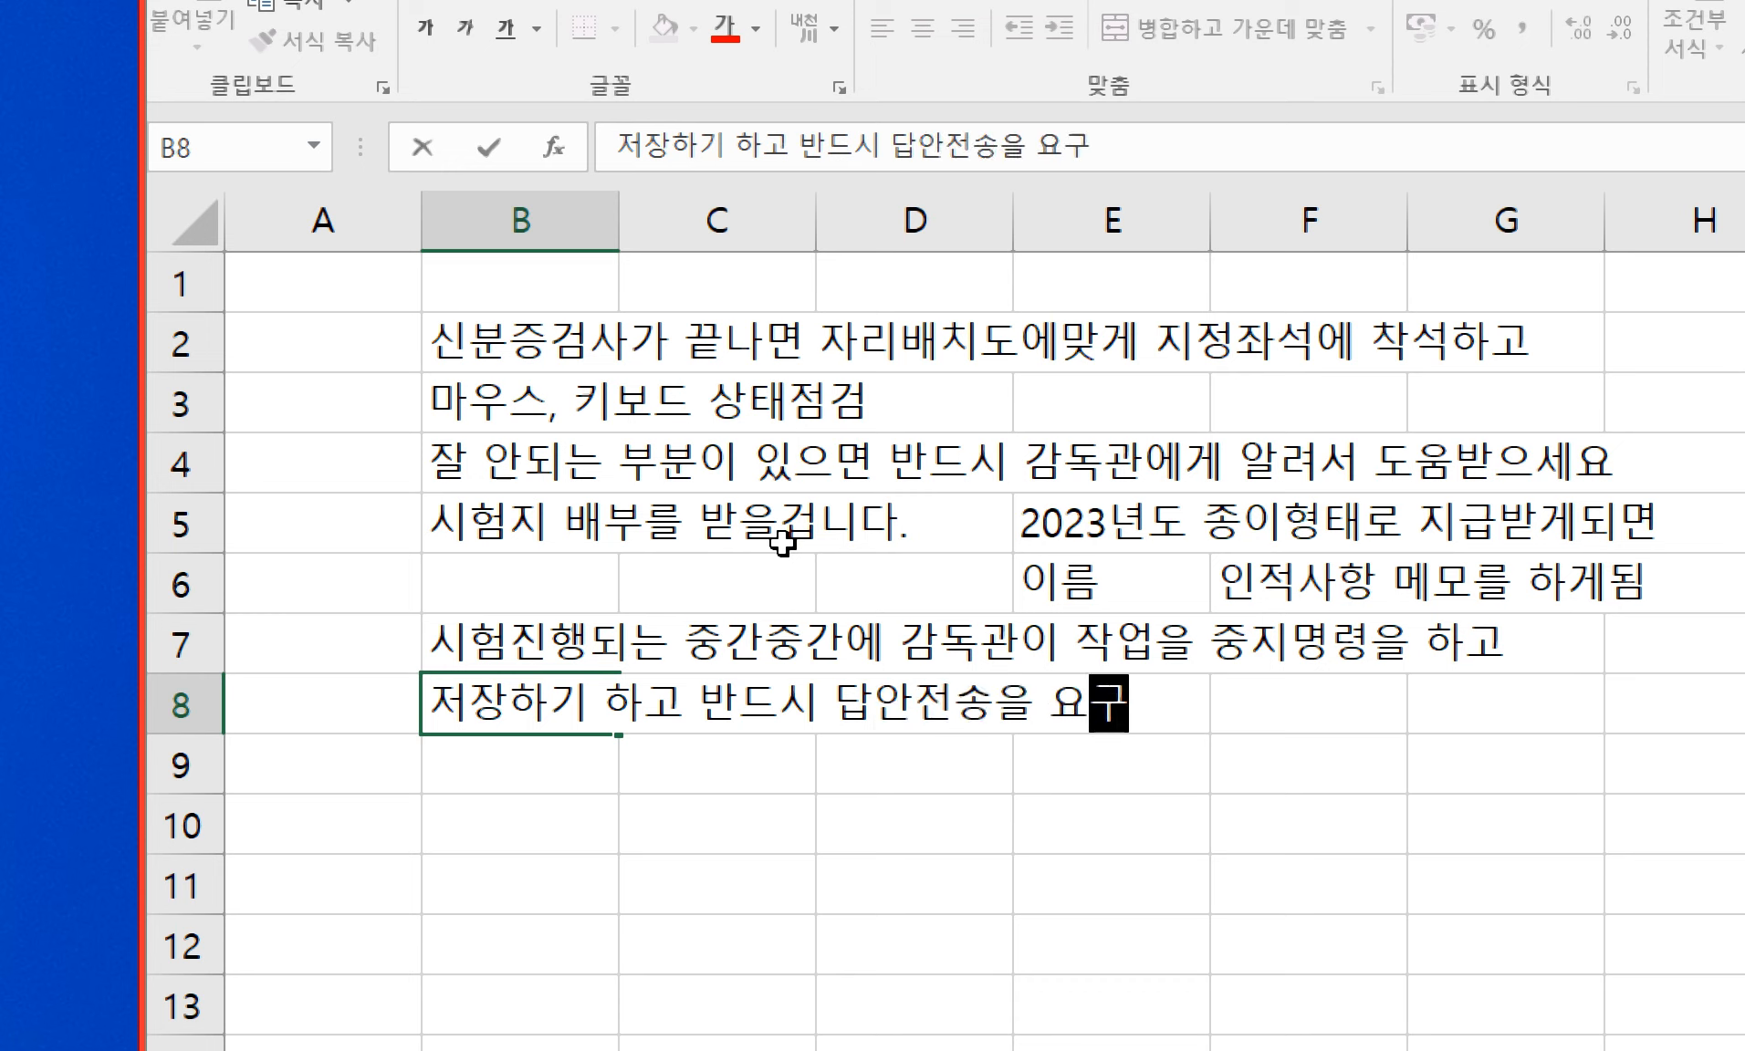
text(하면 지시에 따라야 하)
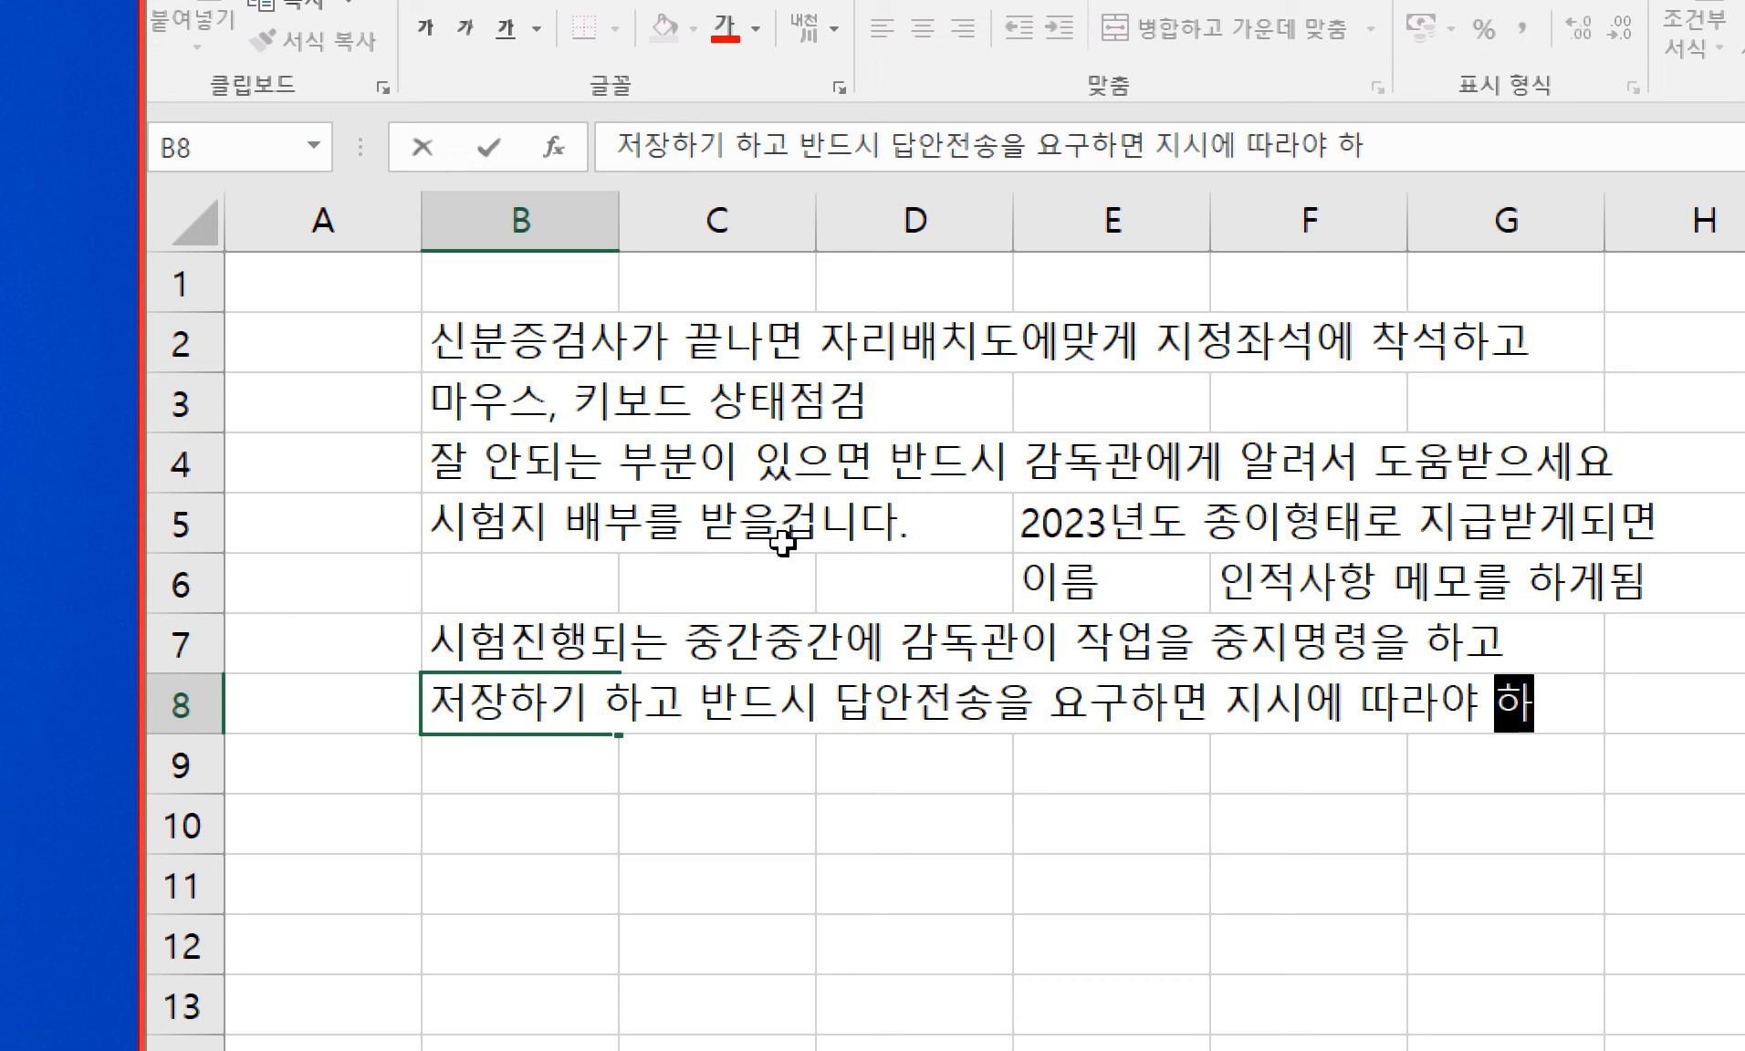
text(ㅂ니다.)
key(Return)
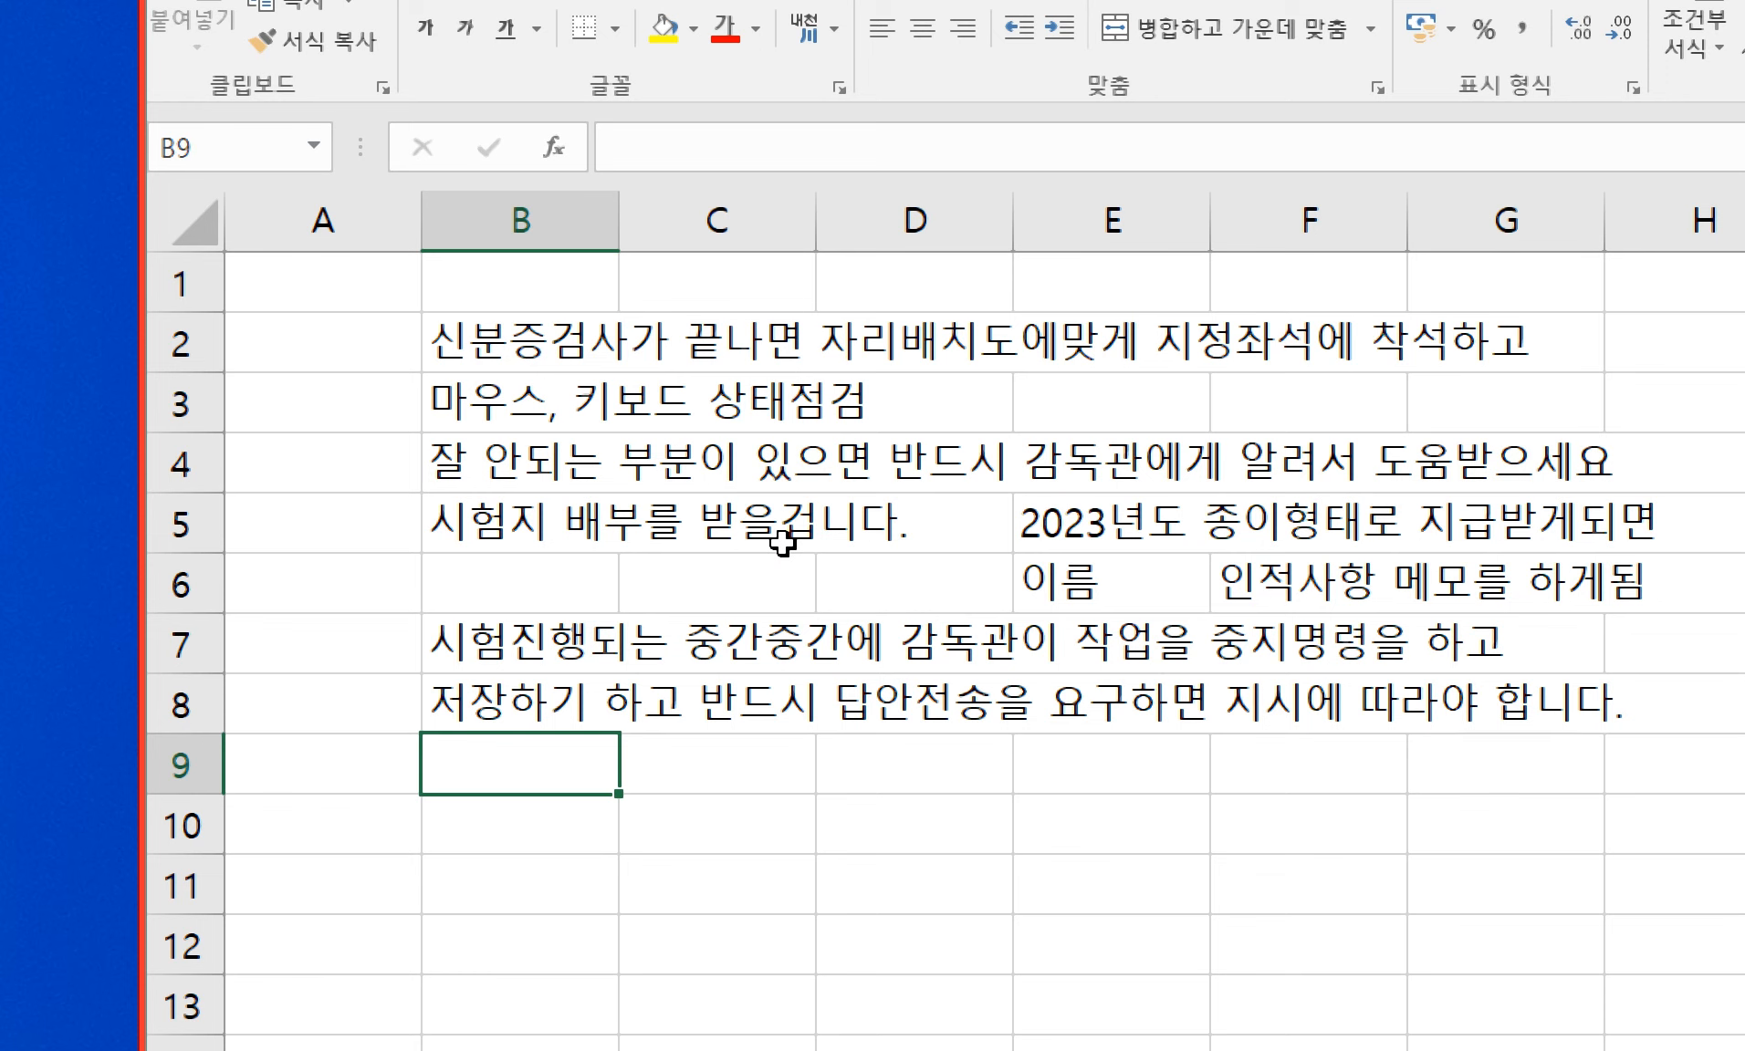
- Select the range B7:H8 to highlight the notes on the supervisor's stop order and answer submission
key(Up)
key(Up)
key(shift+Right)
key(shift+Down)
key(shift+Right)
key(shift+Down)
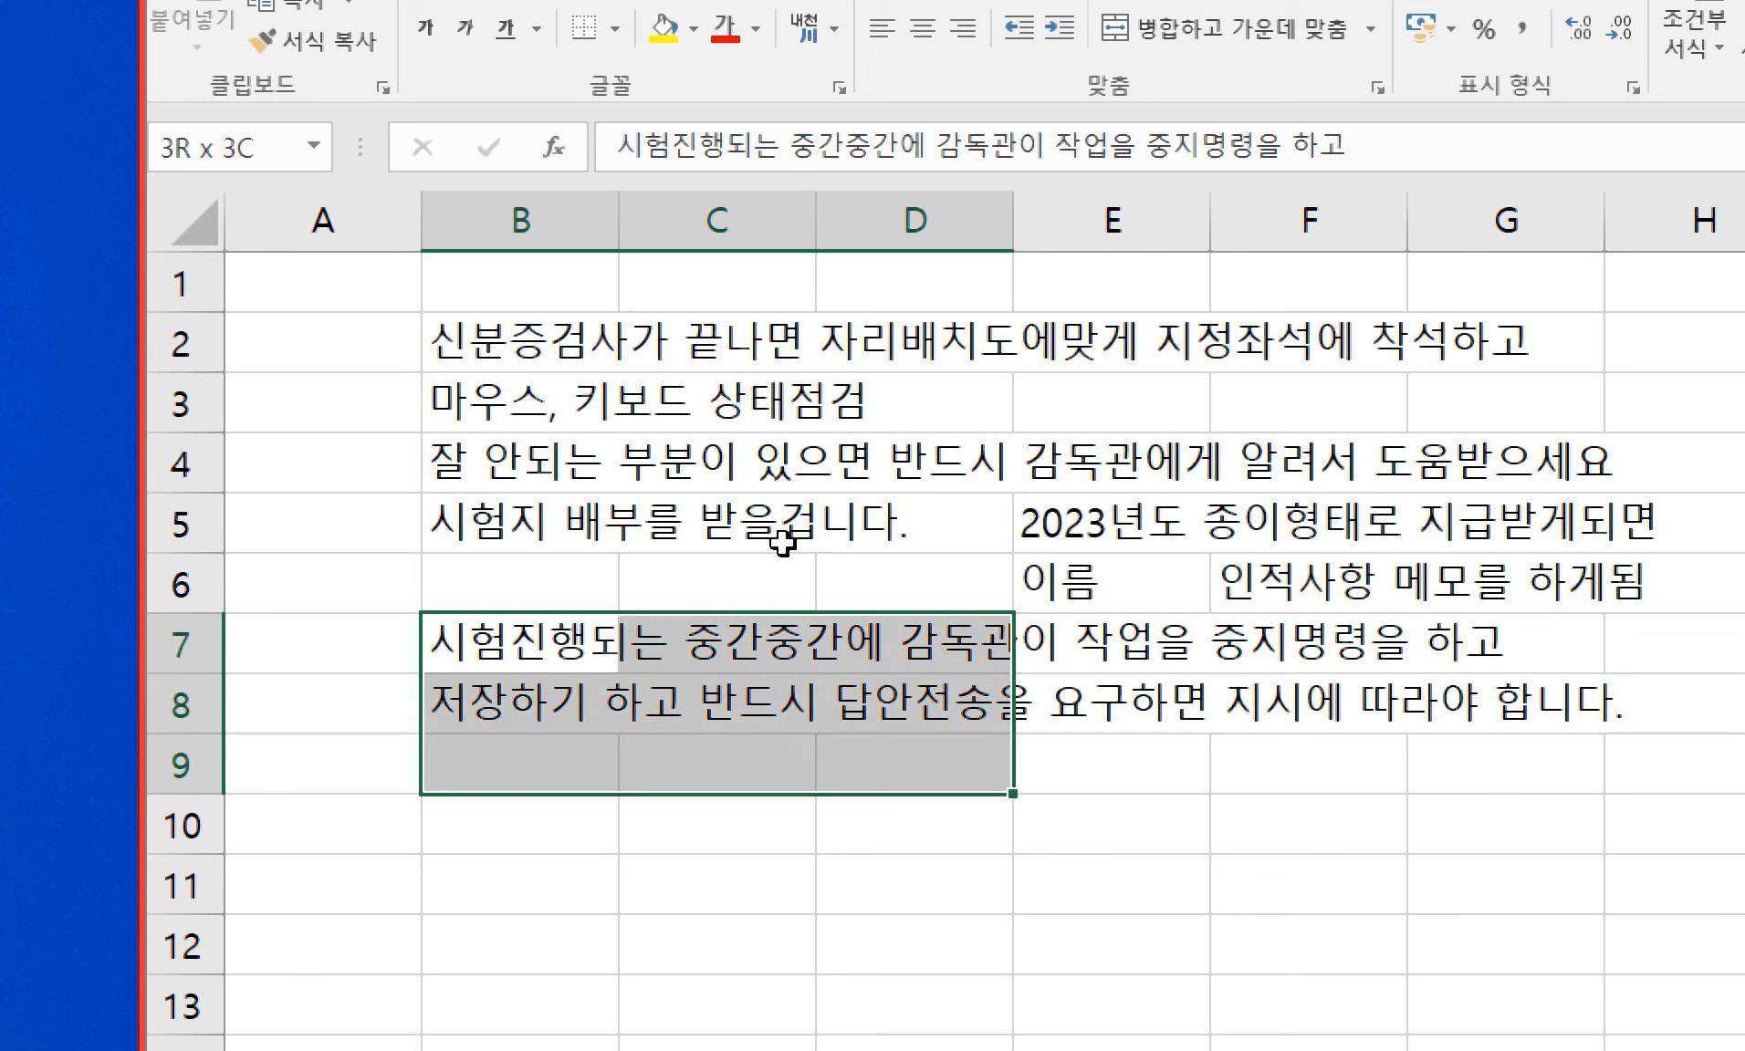
key(shift+Up)
key(shift+Right)
key(shift+Right)
key(shift+Right)
key(shift+Right)
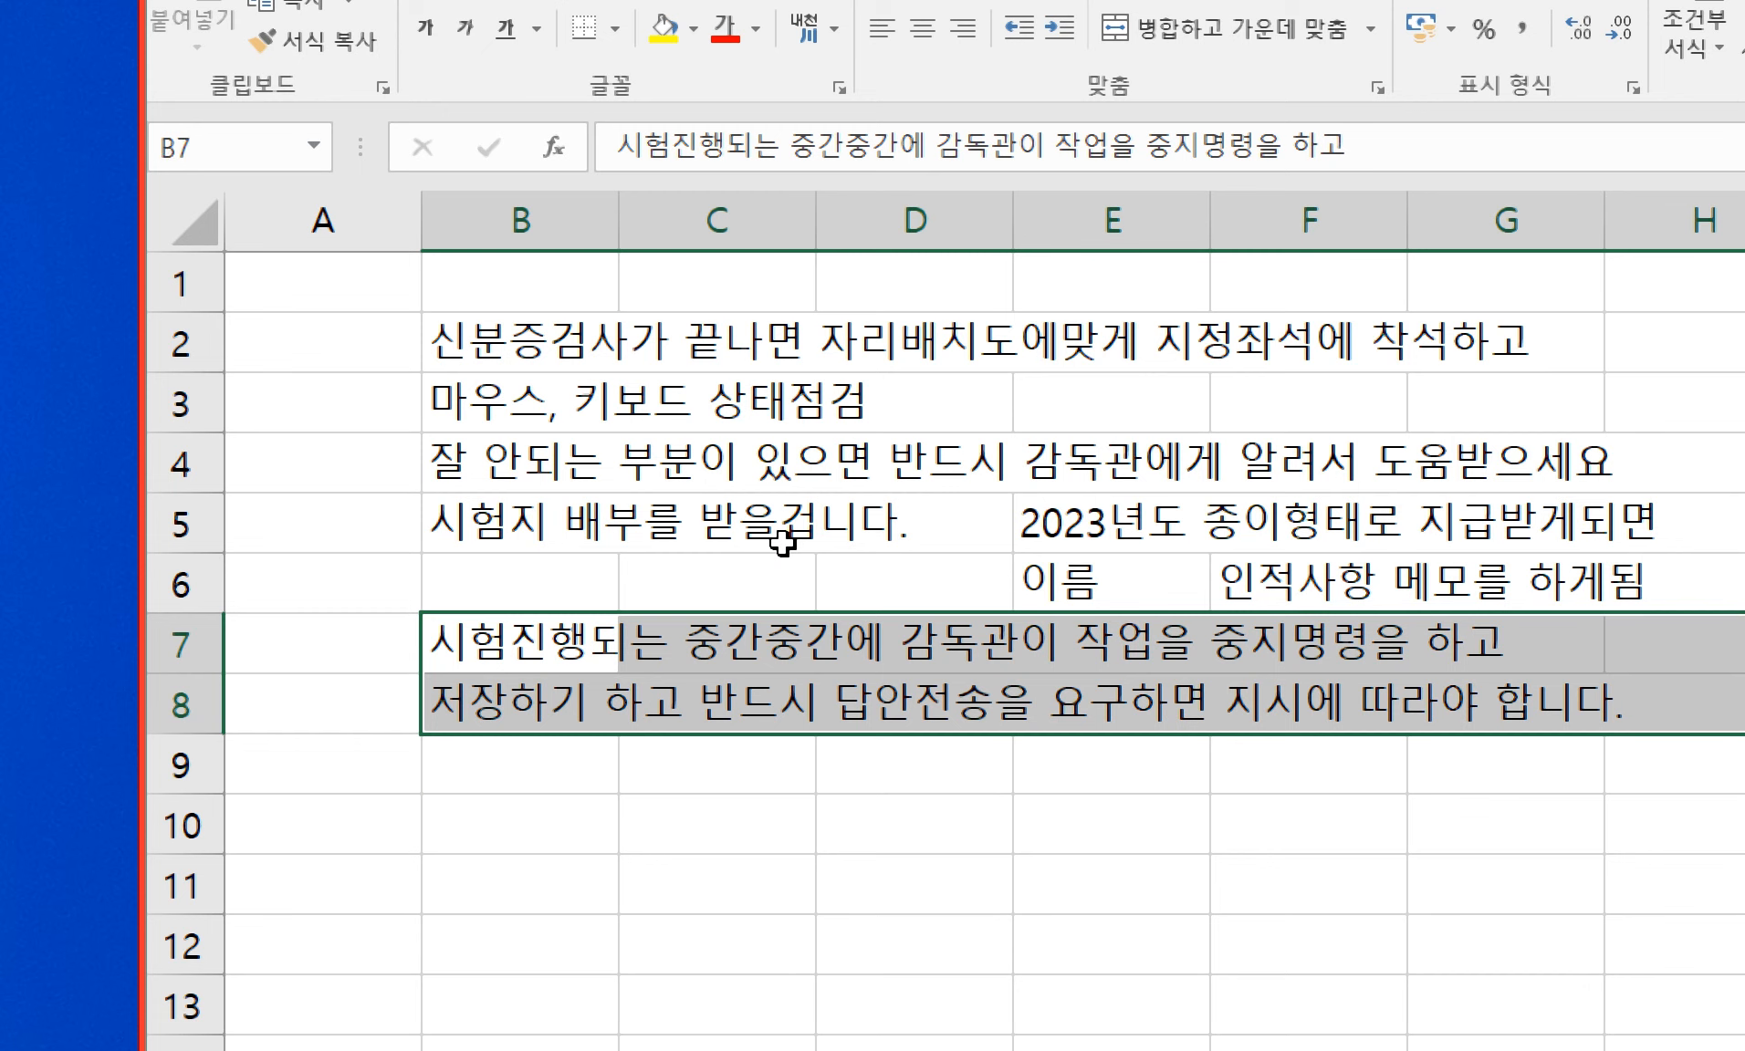
key(Left)
key(Down)
key(Right)
key(Down)
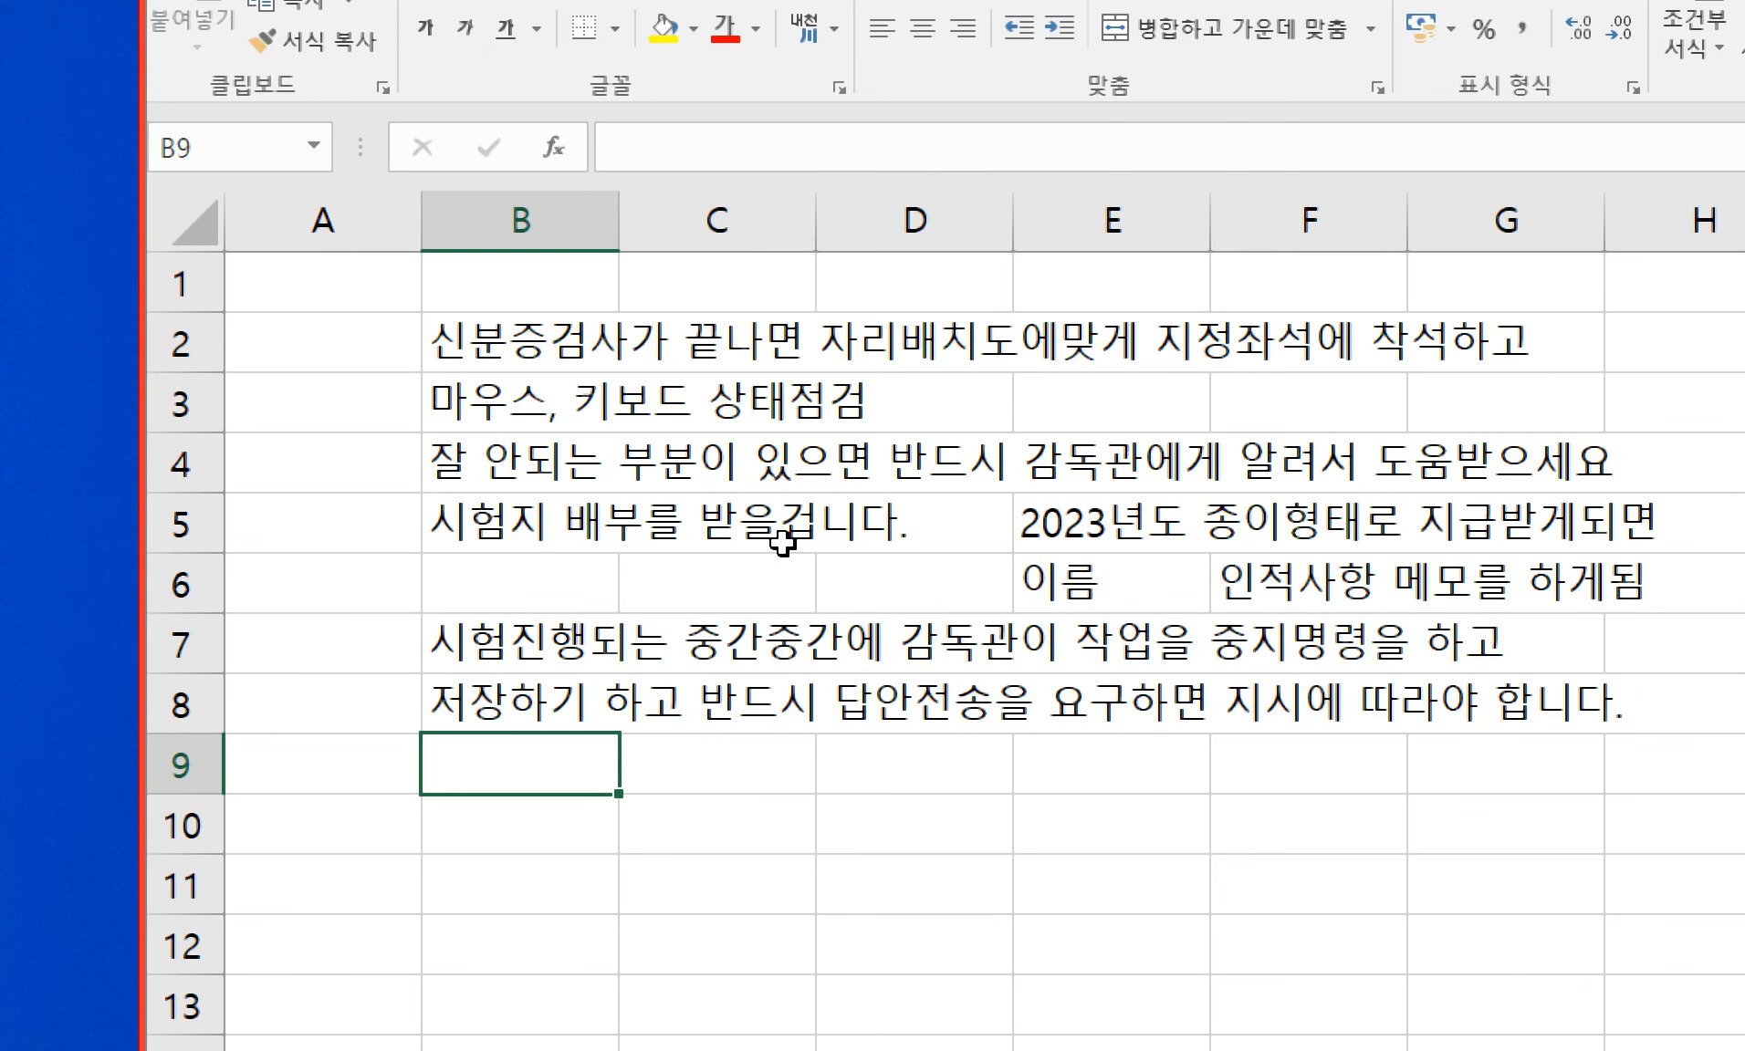
- Enter "작업하다가 파일이 날아가는 경우에는 최악의 상황은 복구가 안될수" in cell B10, leaving row 9 empty
key(Down)
text(작업하가)
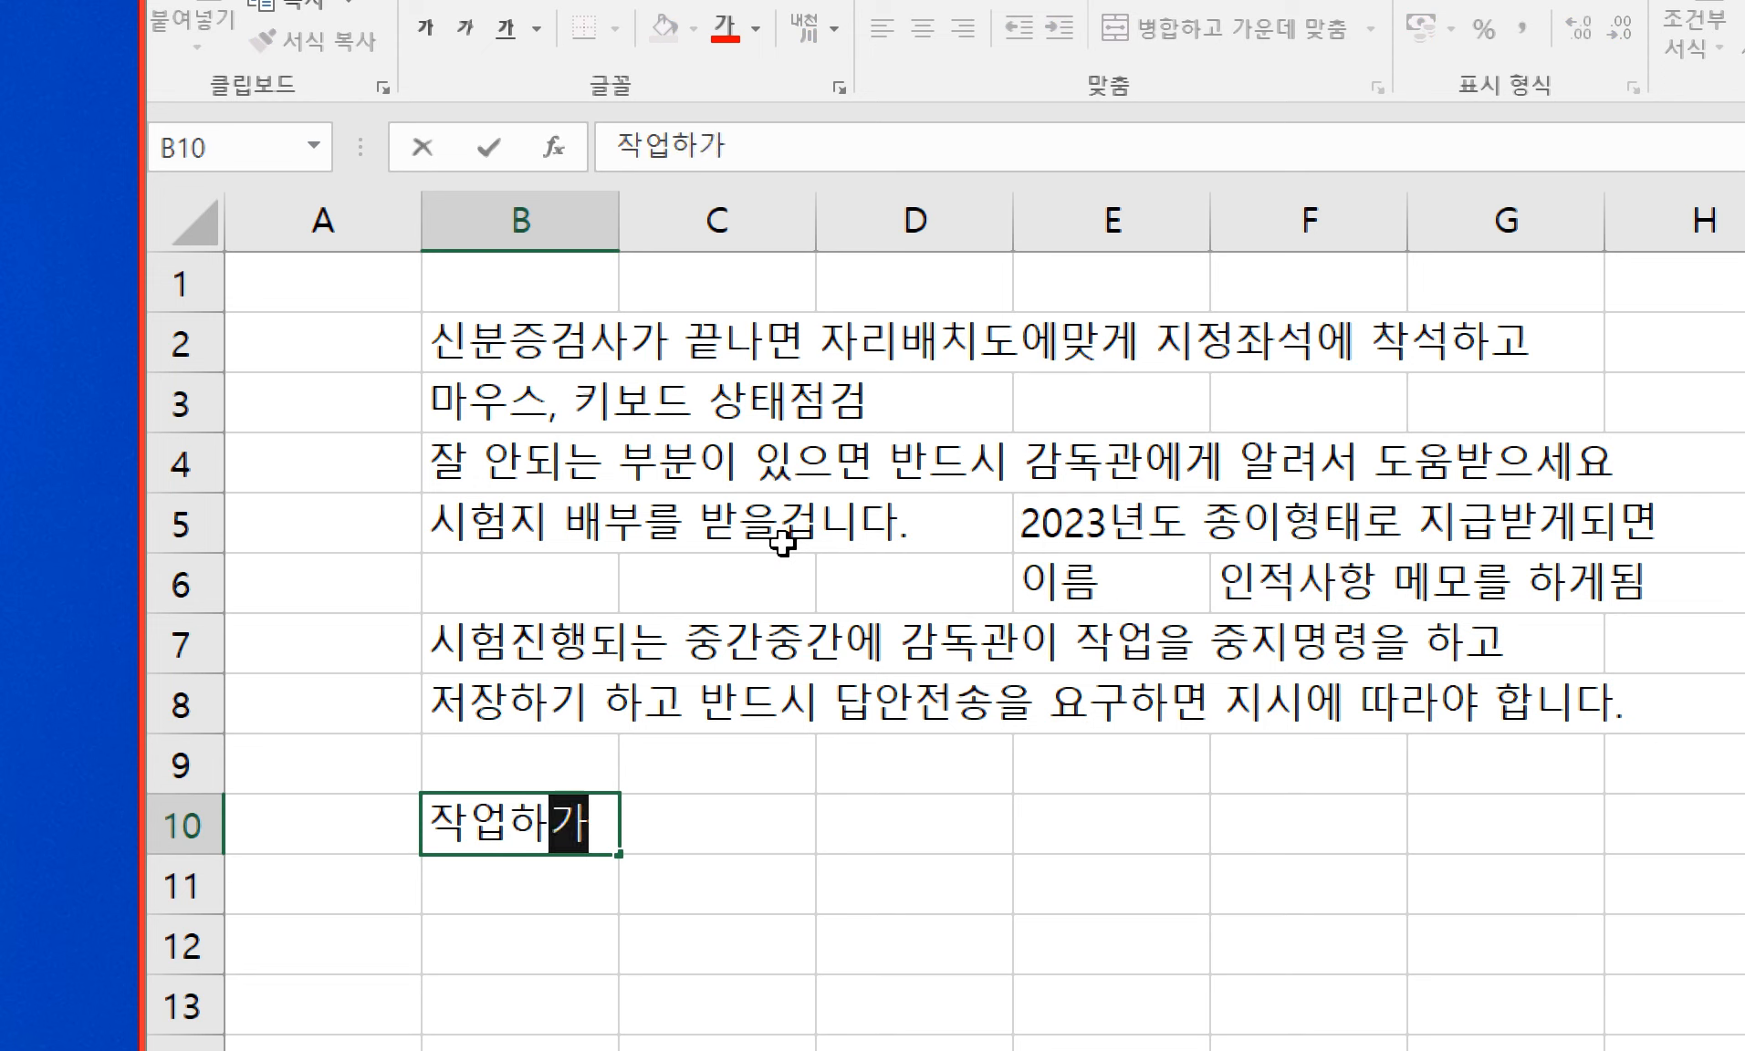
key(BackSpace)
text(다가 )
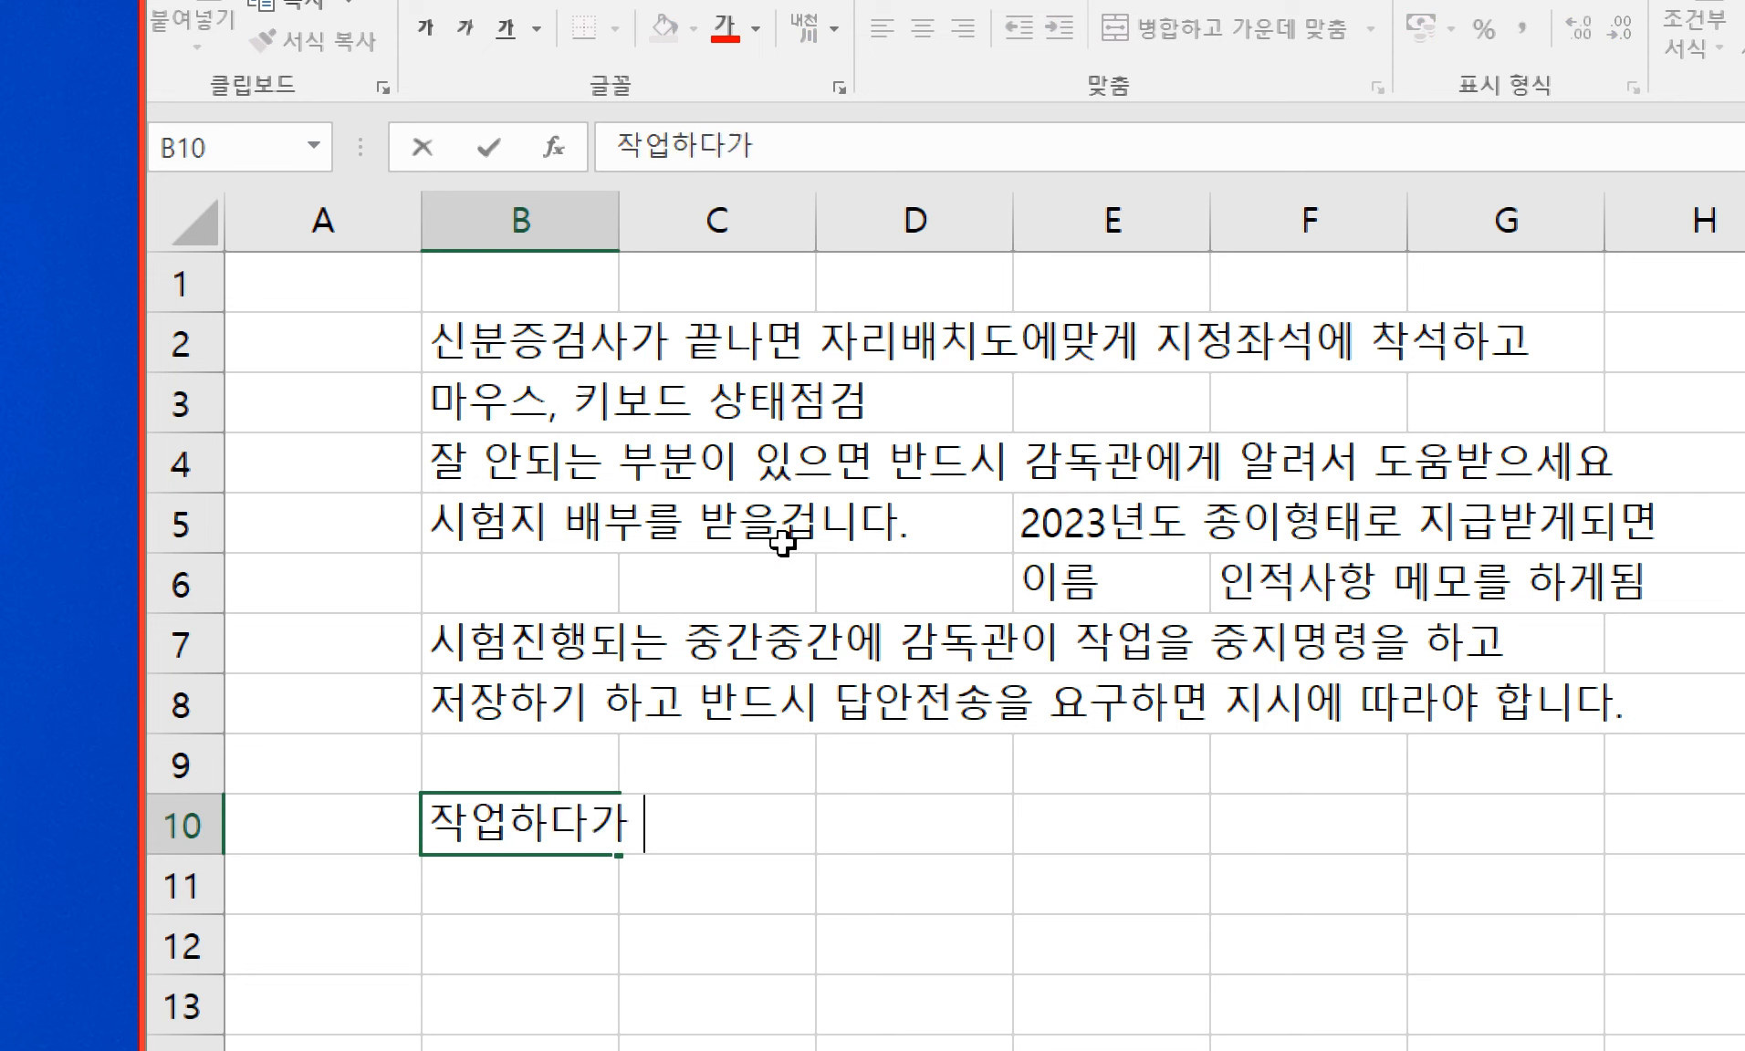
text(파일이 날)
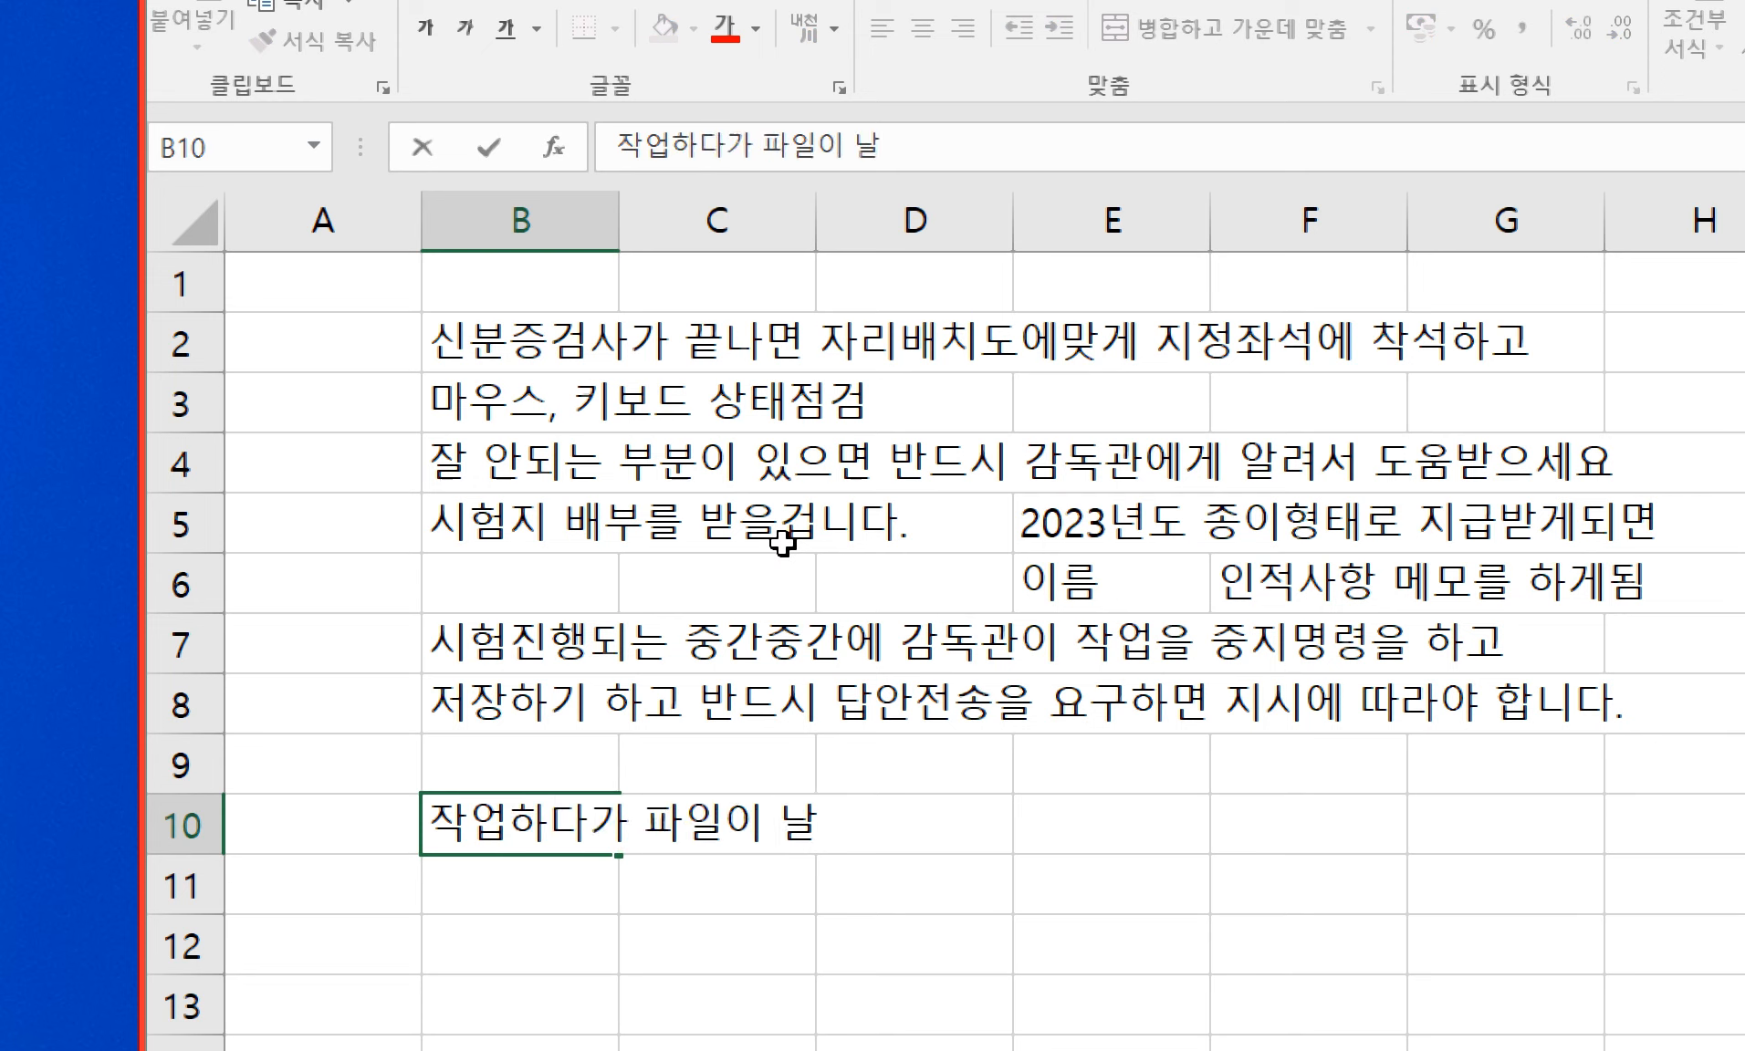
text(아가는 경우에는 ㅂ)
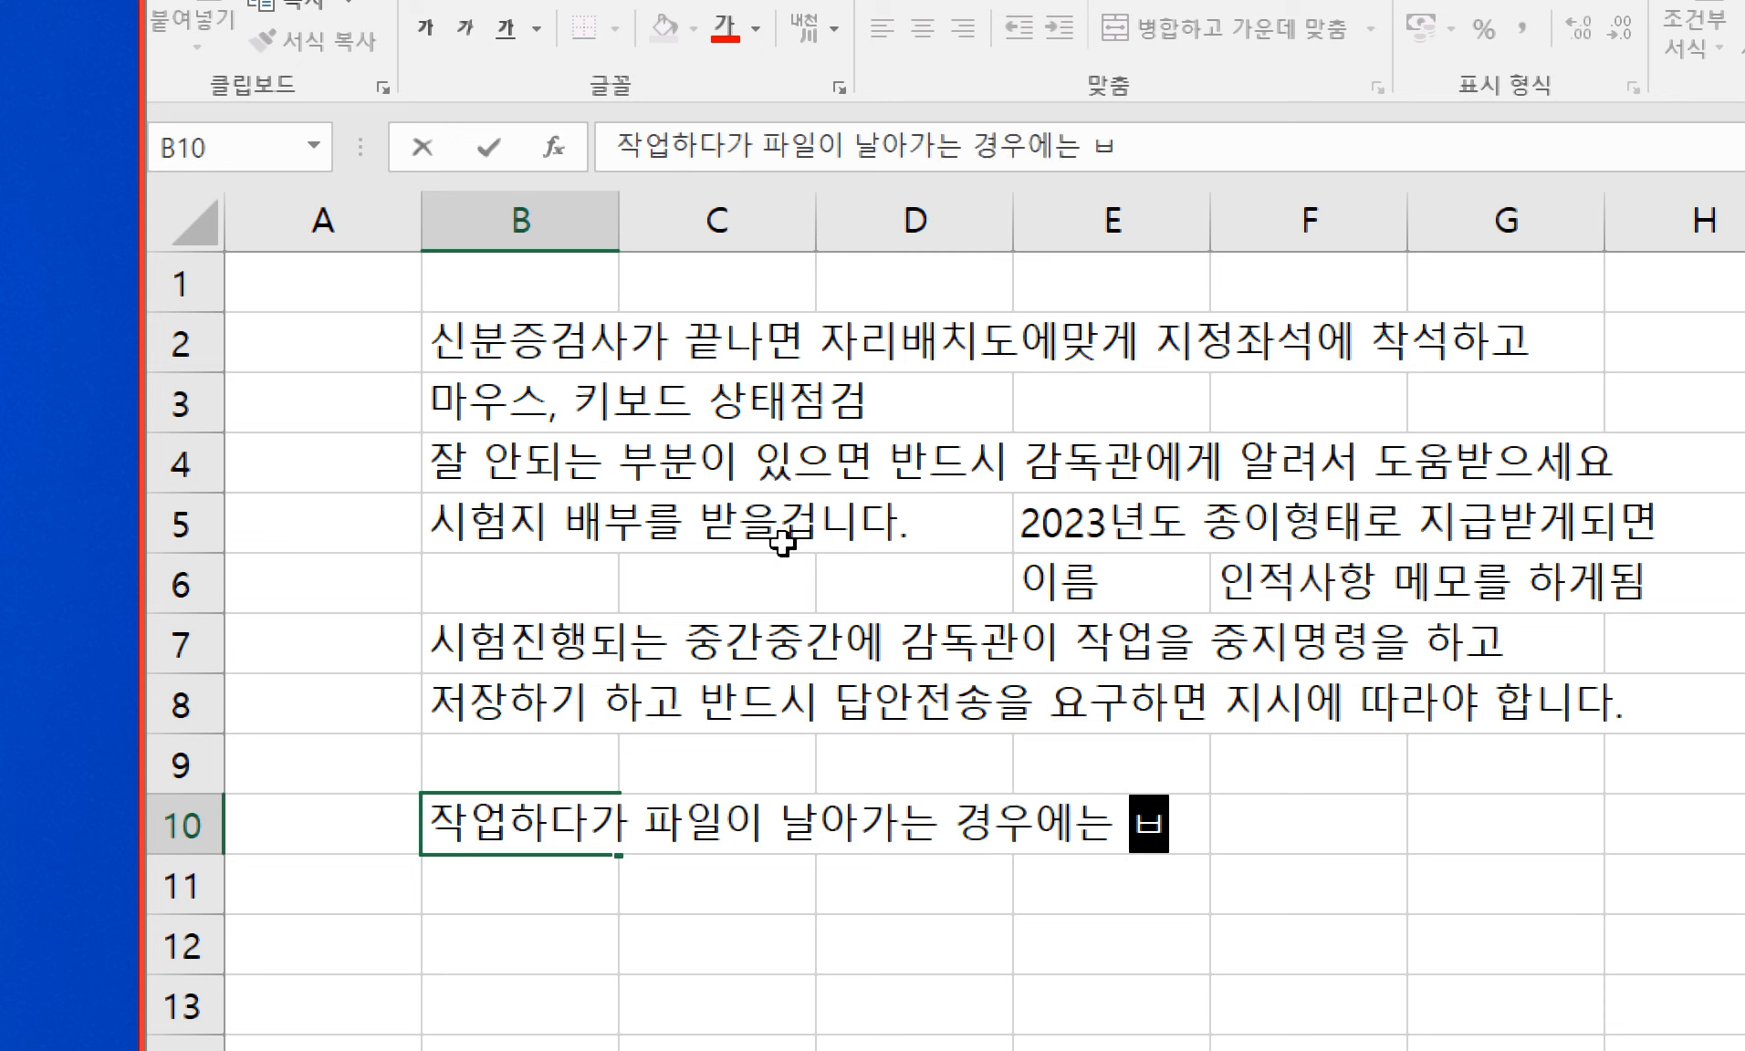
key(BackSpace)
text(최악)
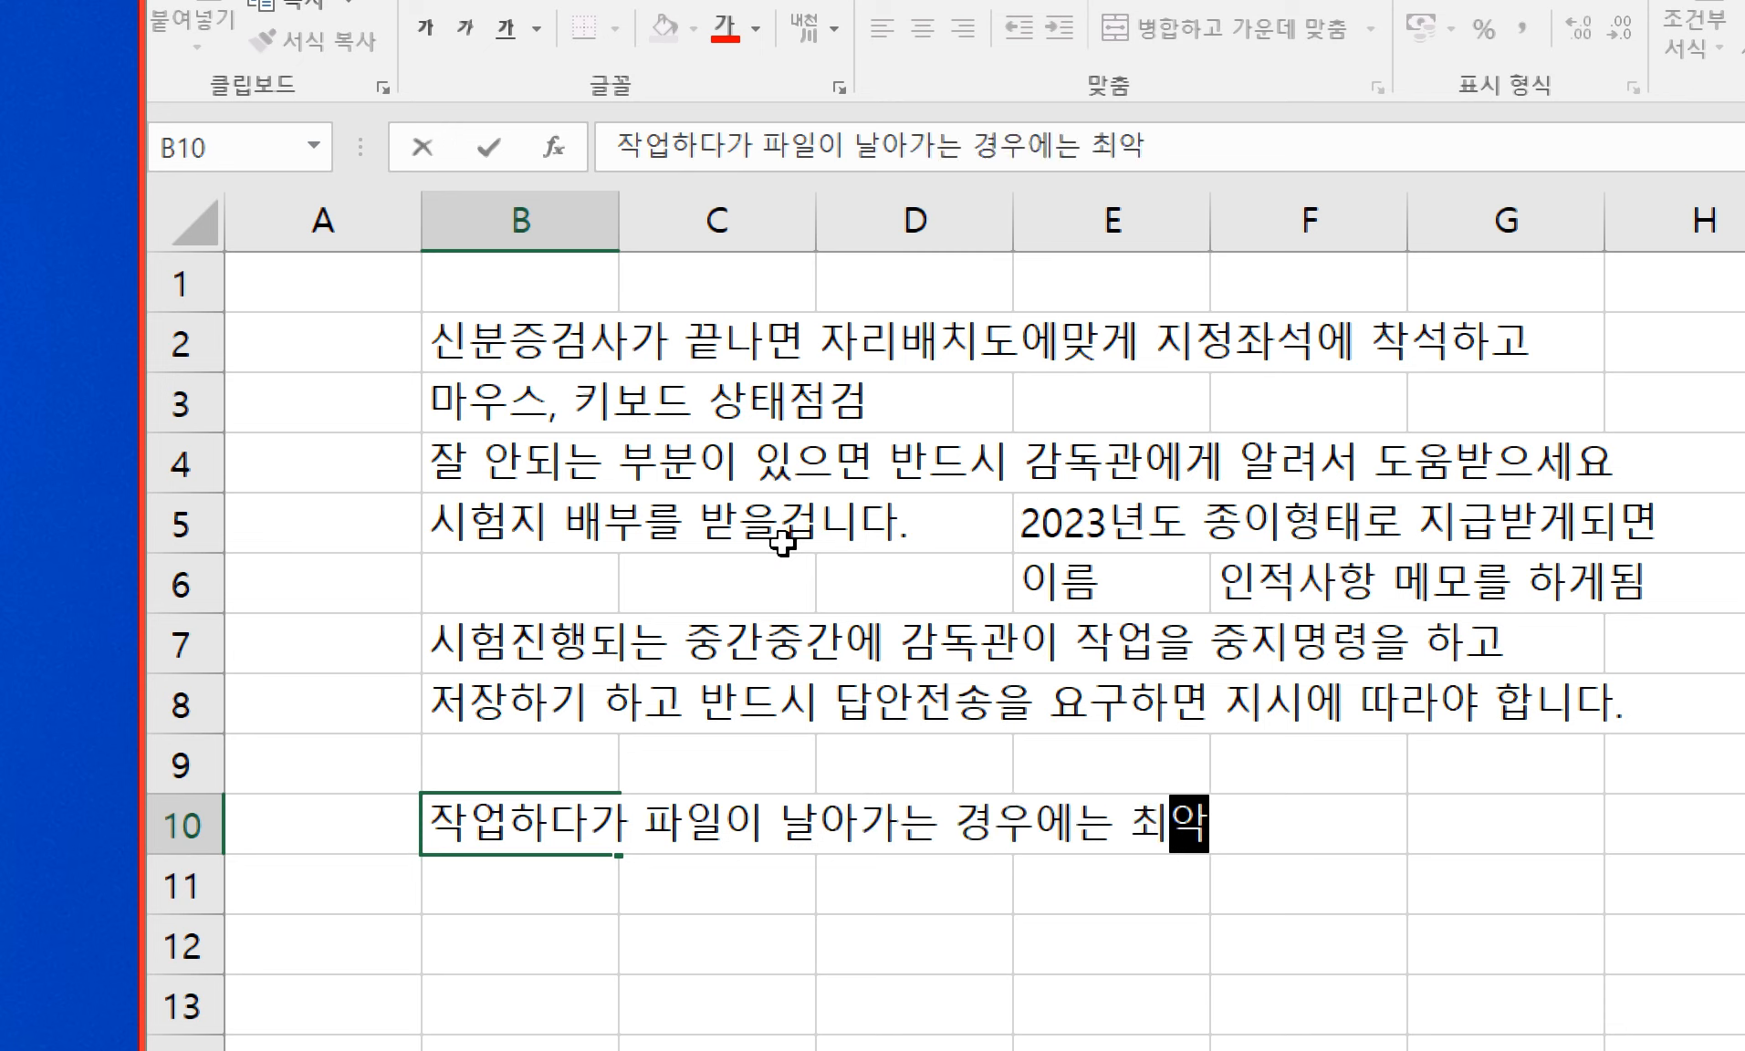
text(의 상황ㅇ은 보국)
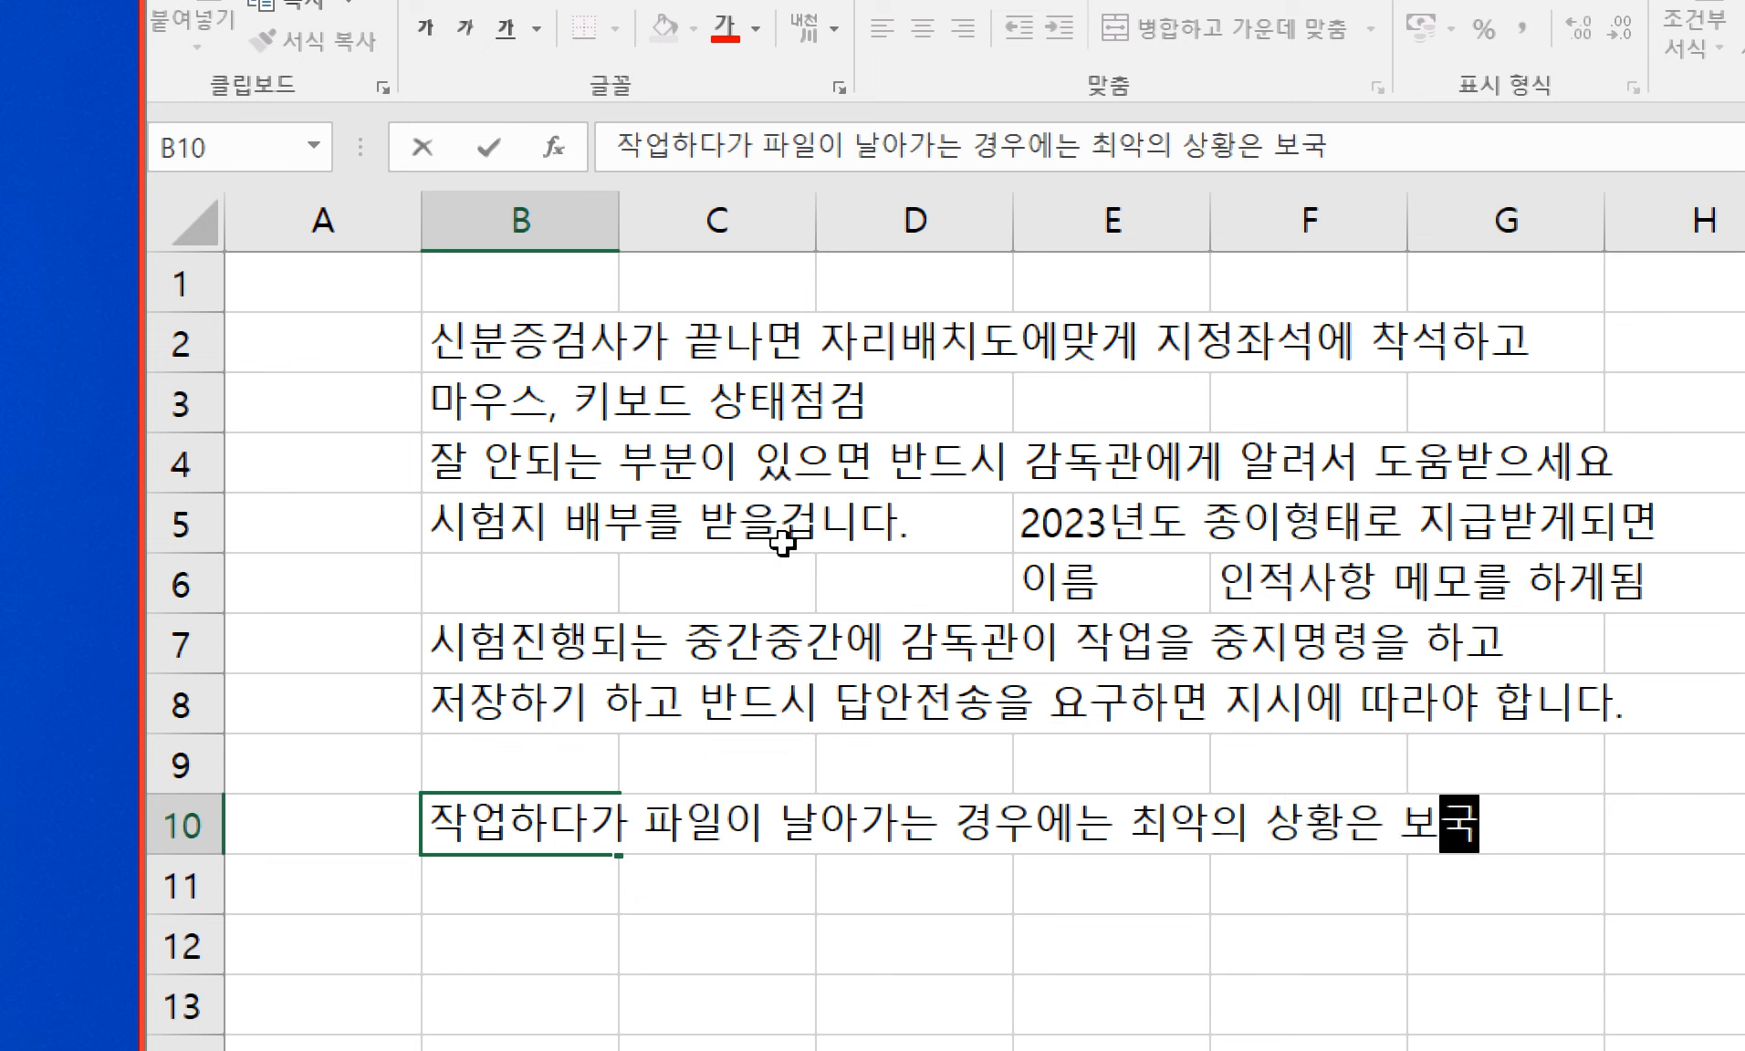
key(BackSpace)
key(BackSpace)
key(BackSpace)
key(BackSpace)
text(보국)
key(BackSpace)
key(BackSpace)
key(BackSpace)
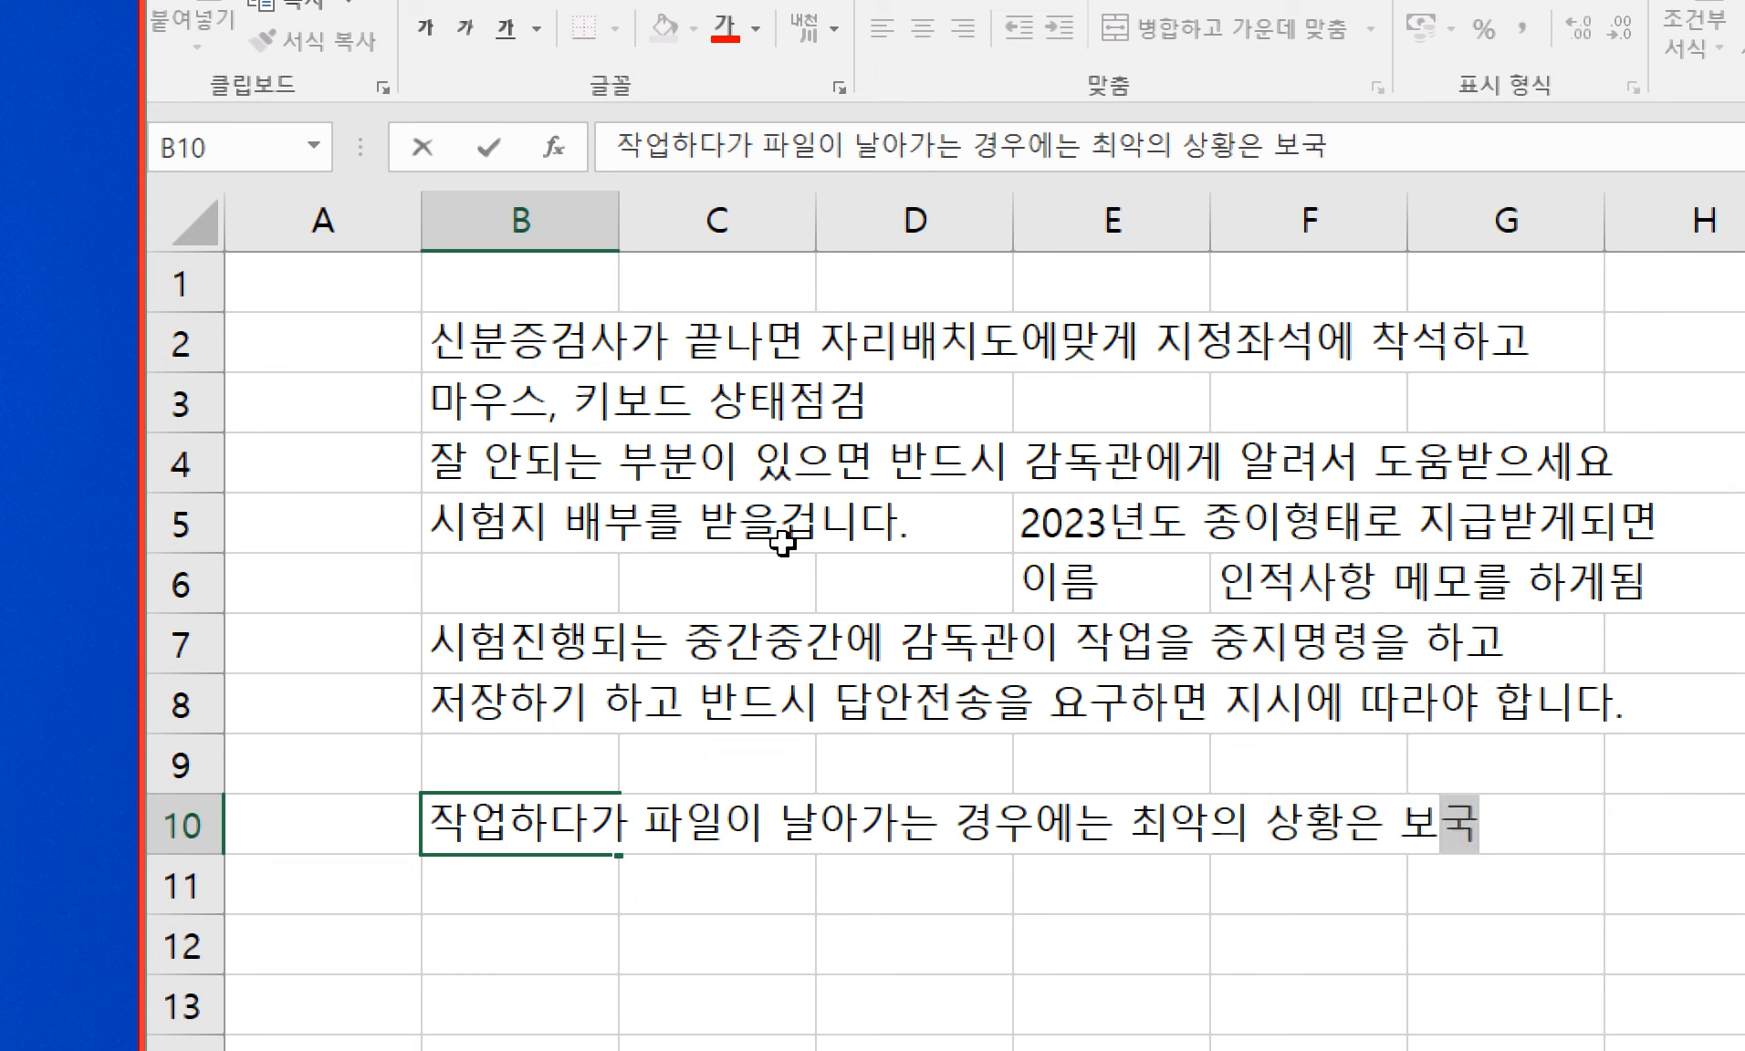
text(복구가 안될수)
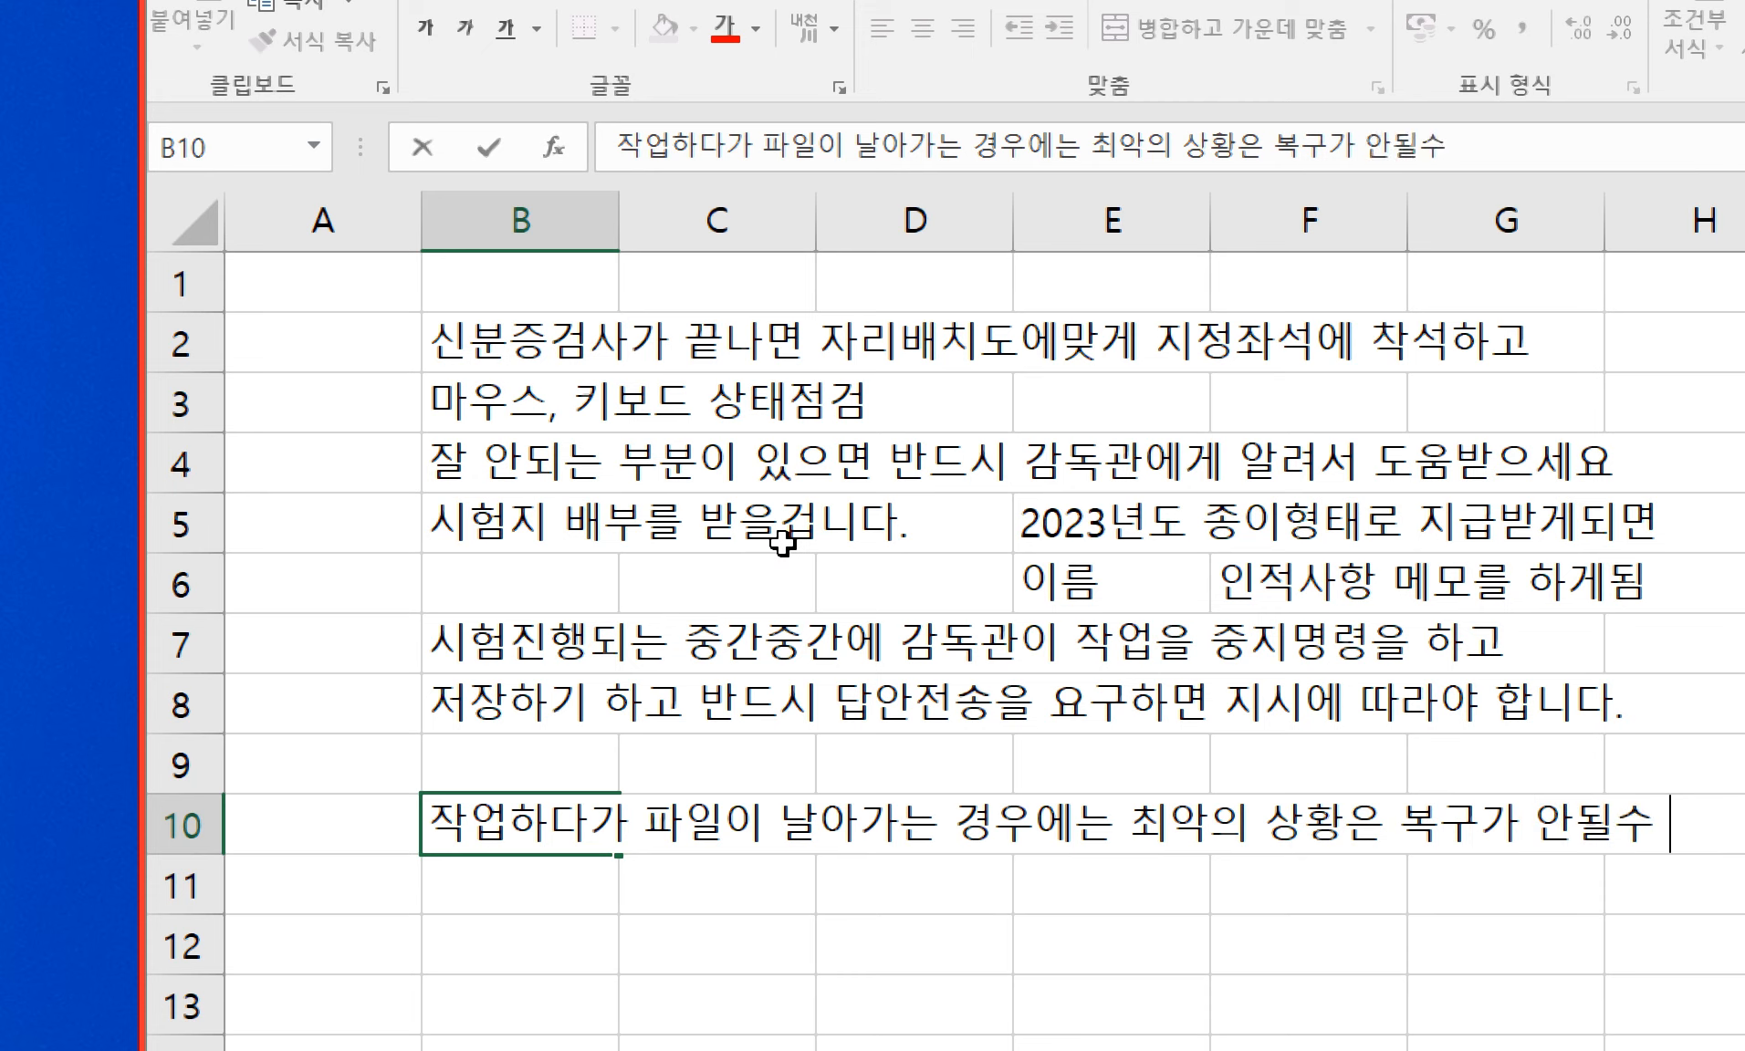
key(Return)
- Complete the file-loss note in cell B11 with "있는 오류가 생길수 있다."
text(있는 오류가 생)
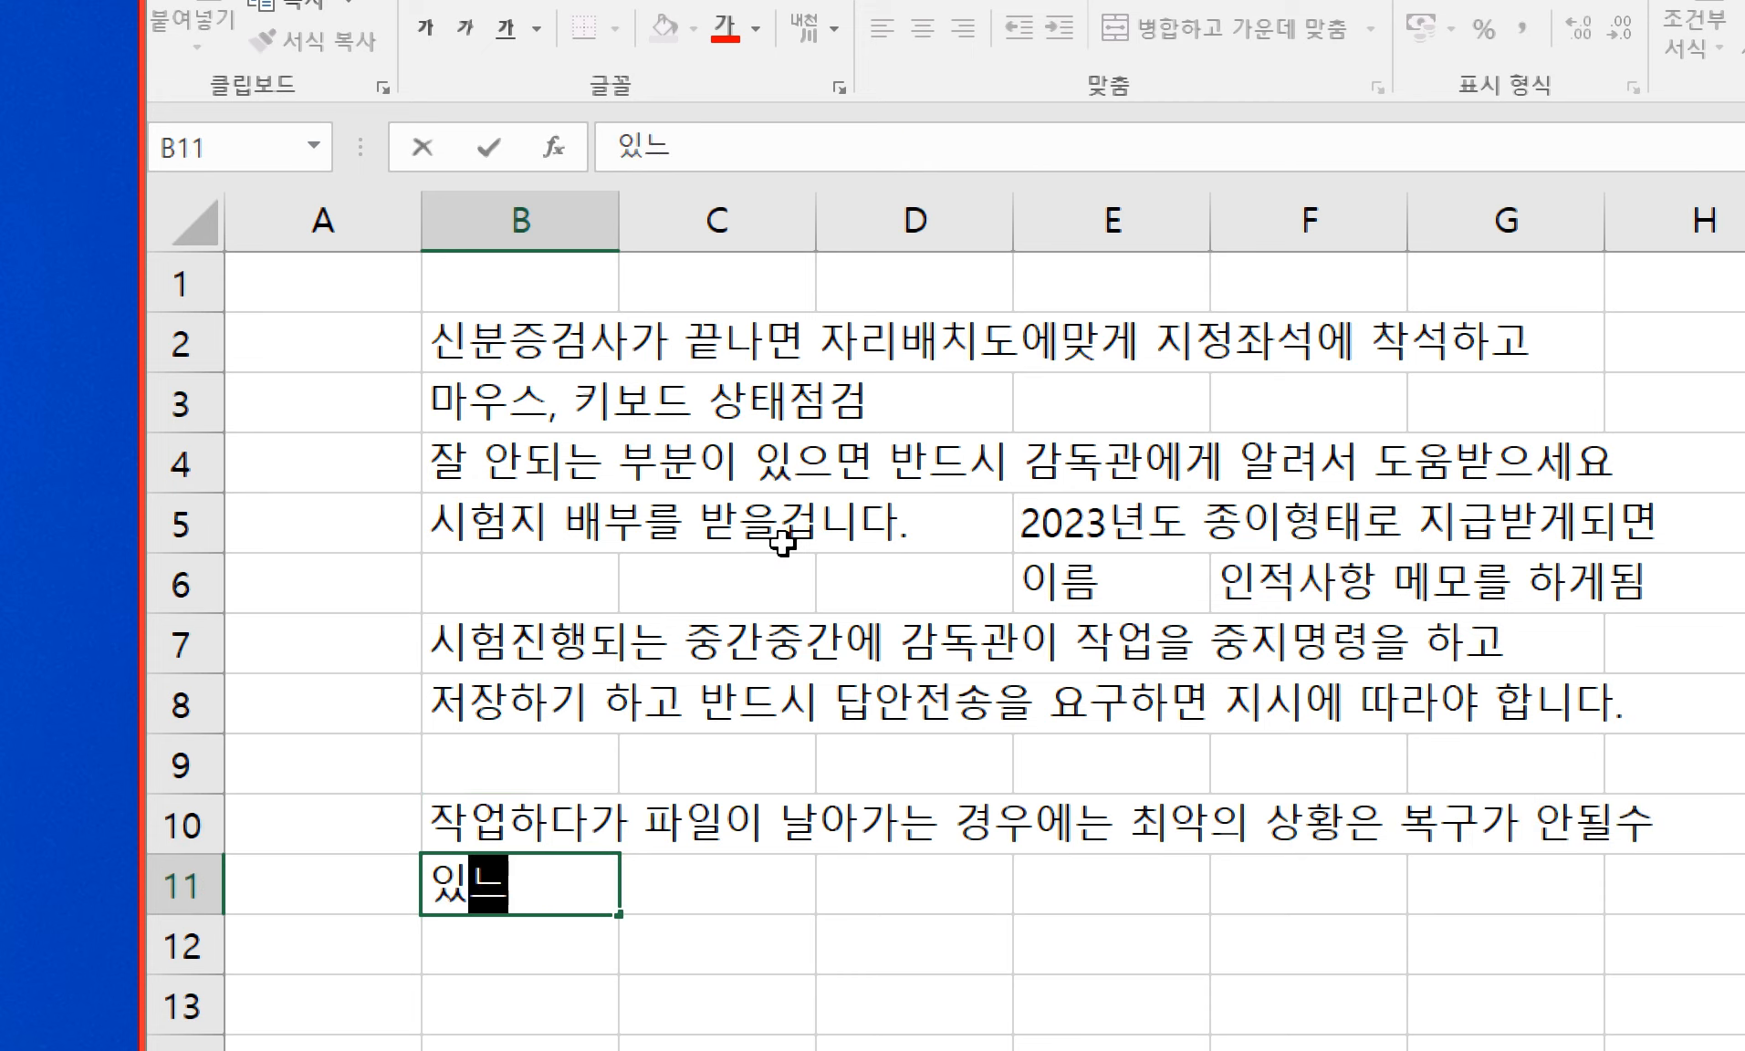
text(길수 있다.)
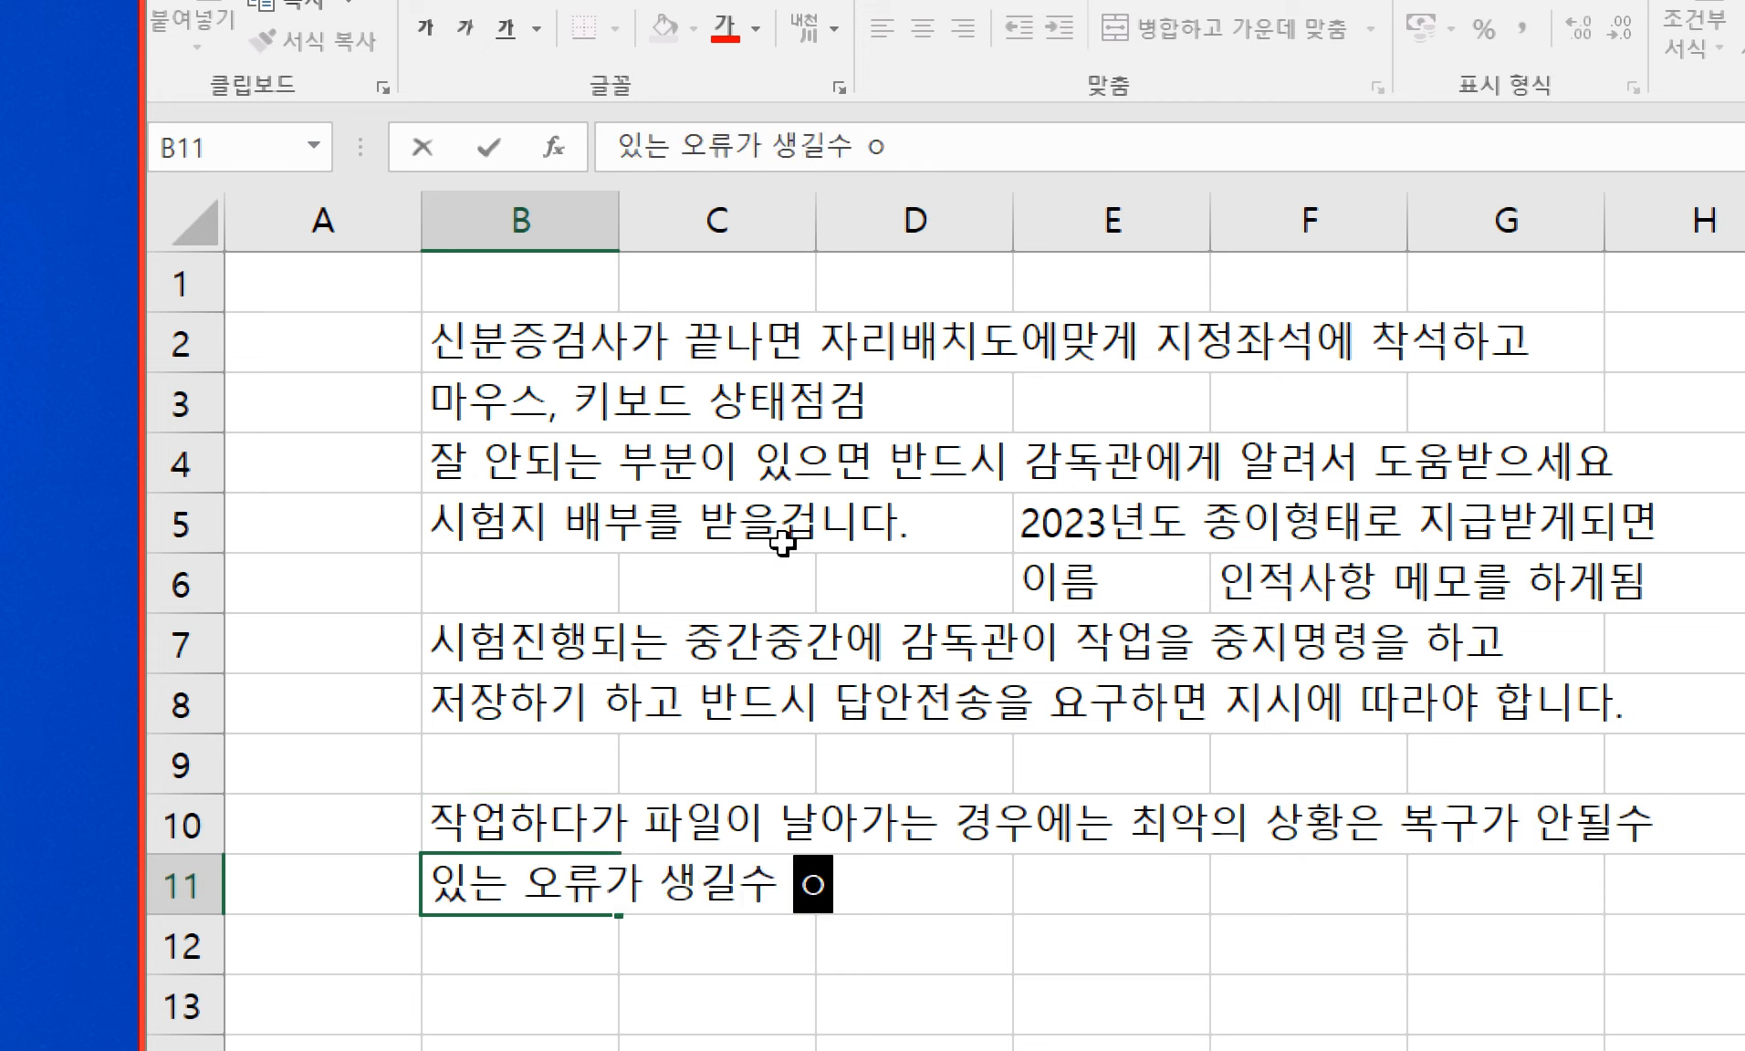
key(Return)
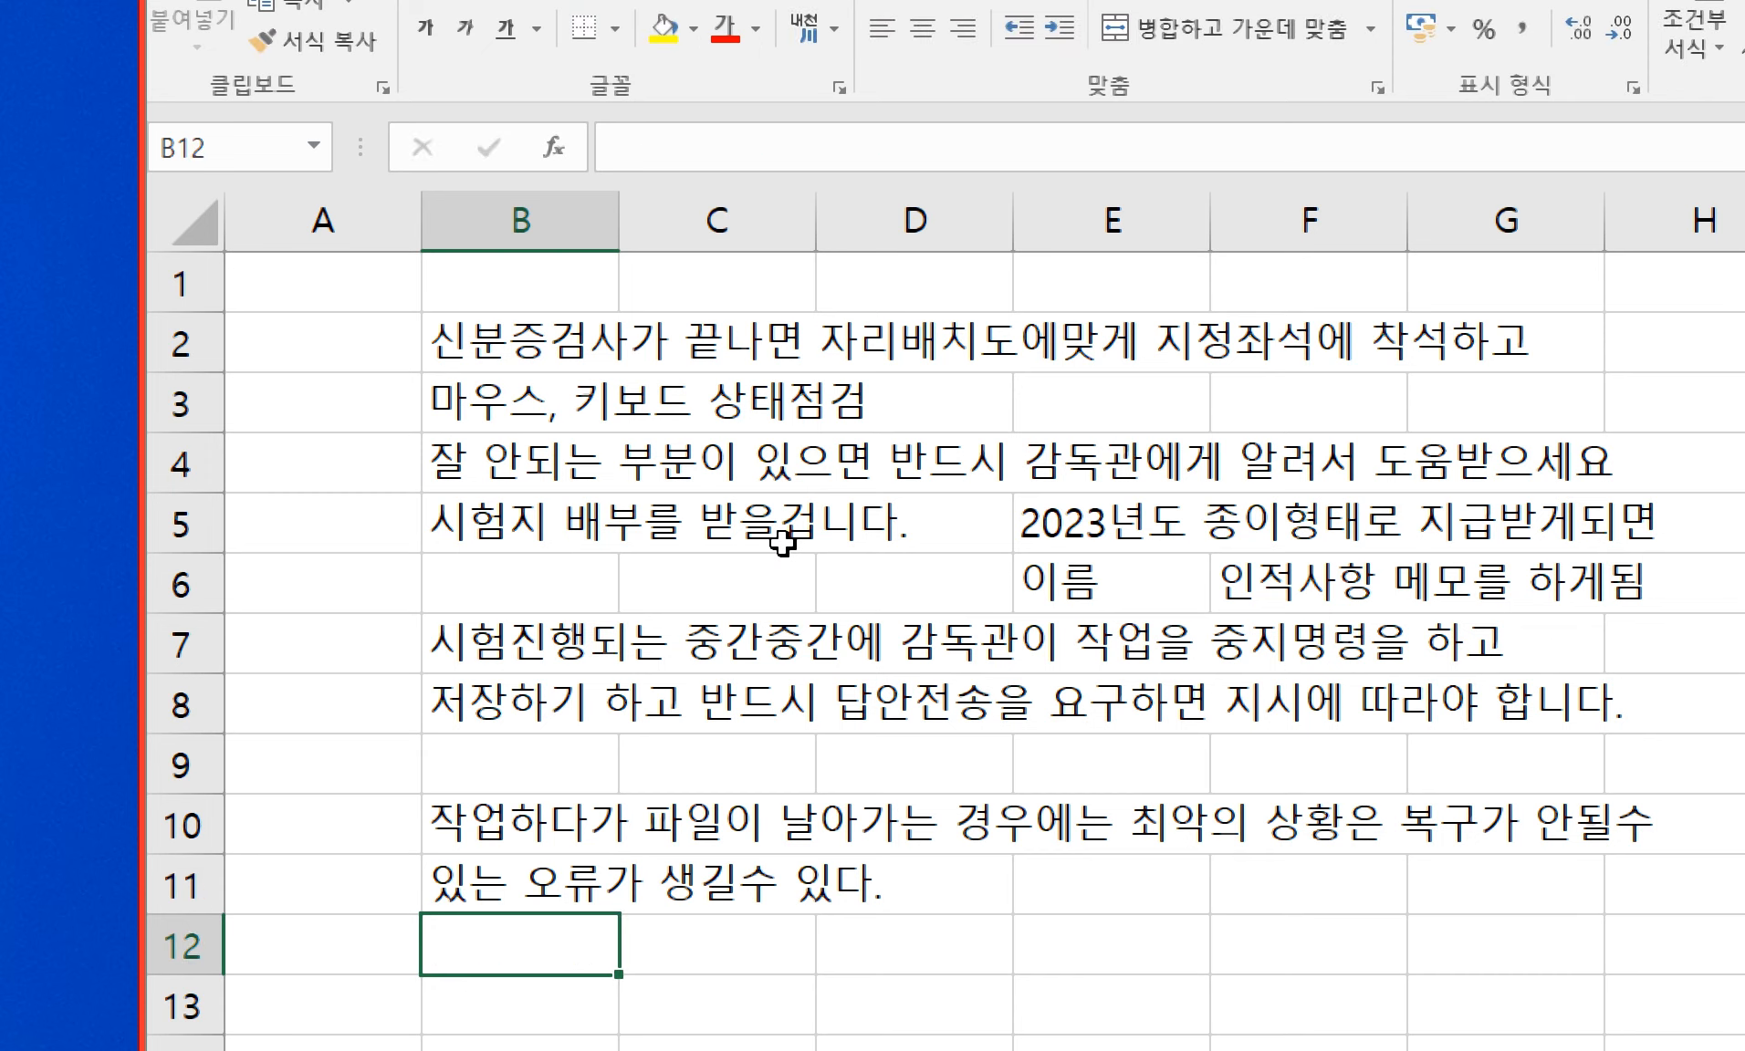
- Select the range B7:G8 to highlight the notes on pausing work and sending answers
key(Up)
key(Up)
key(Up)
key(Up)
key(Up)
key(shift+Right)
key(shift+Down)
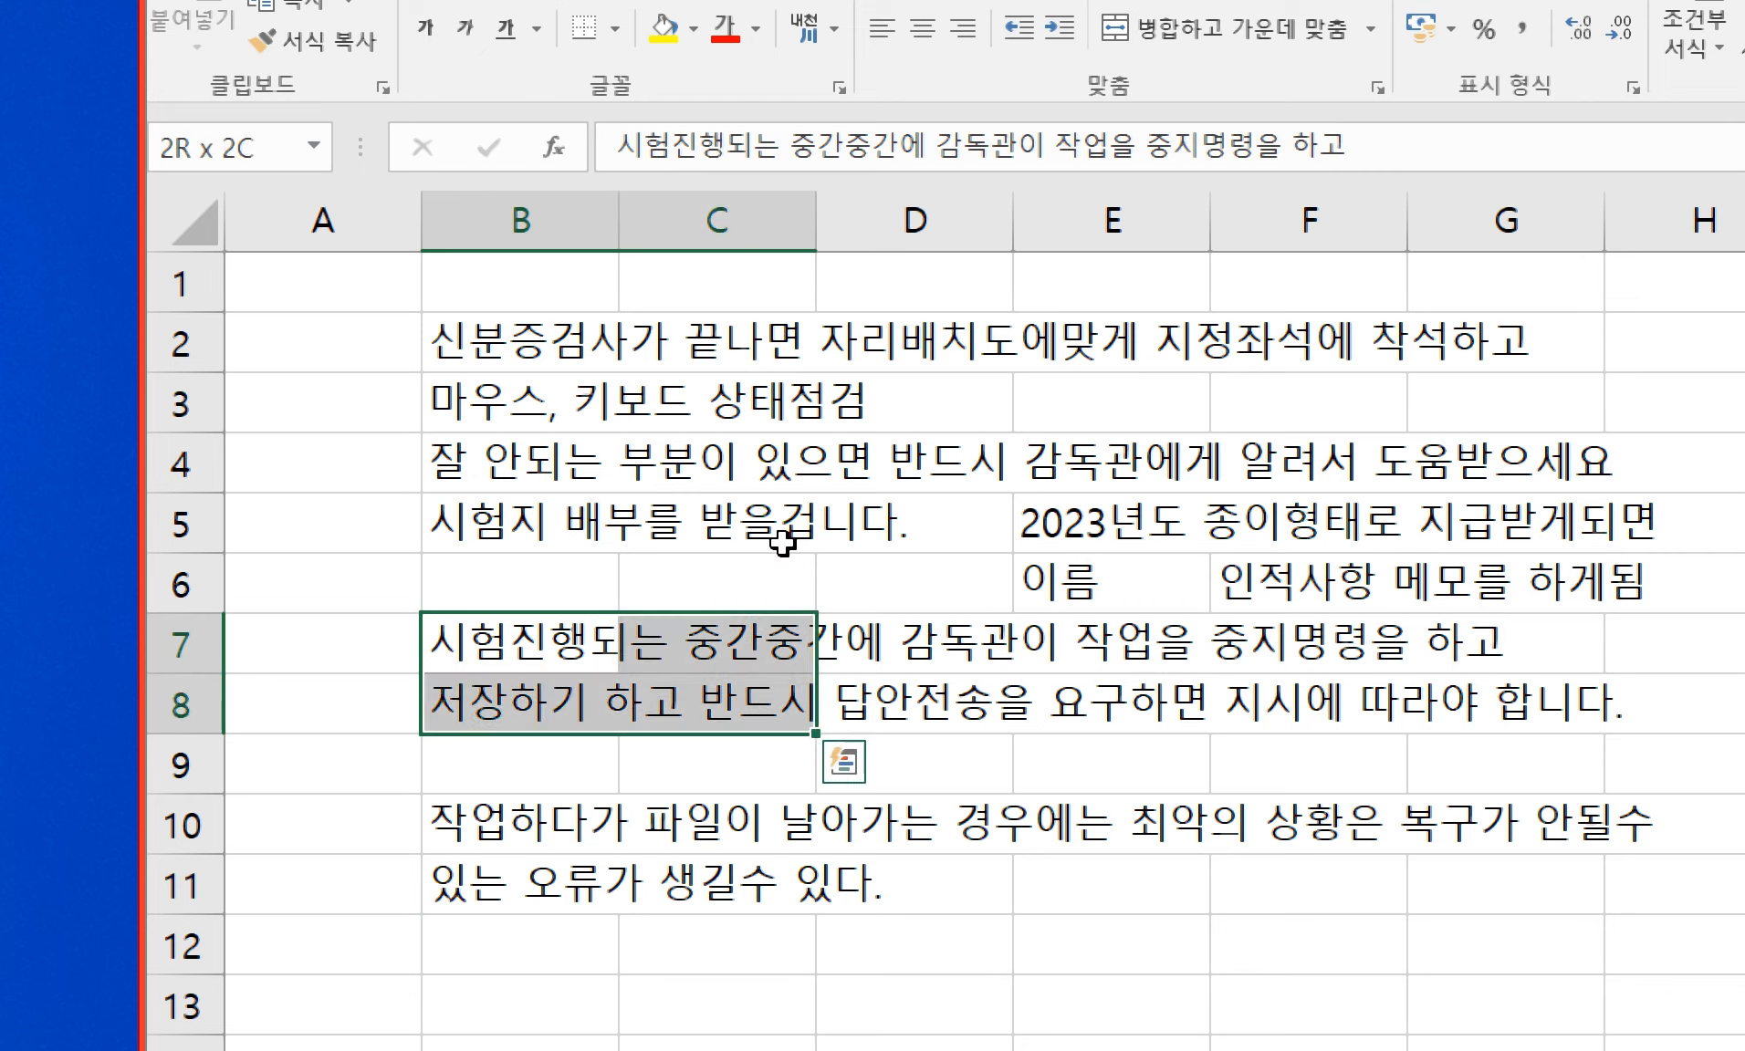
key(shift+Right)
key(shift+Right)
key(shift+Right)
key(shift+Right)
- Select the range B8:G8 to highlight the note on saving and sending the answers
key(Down)
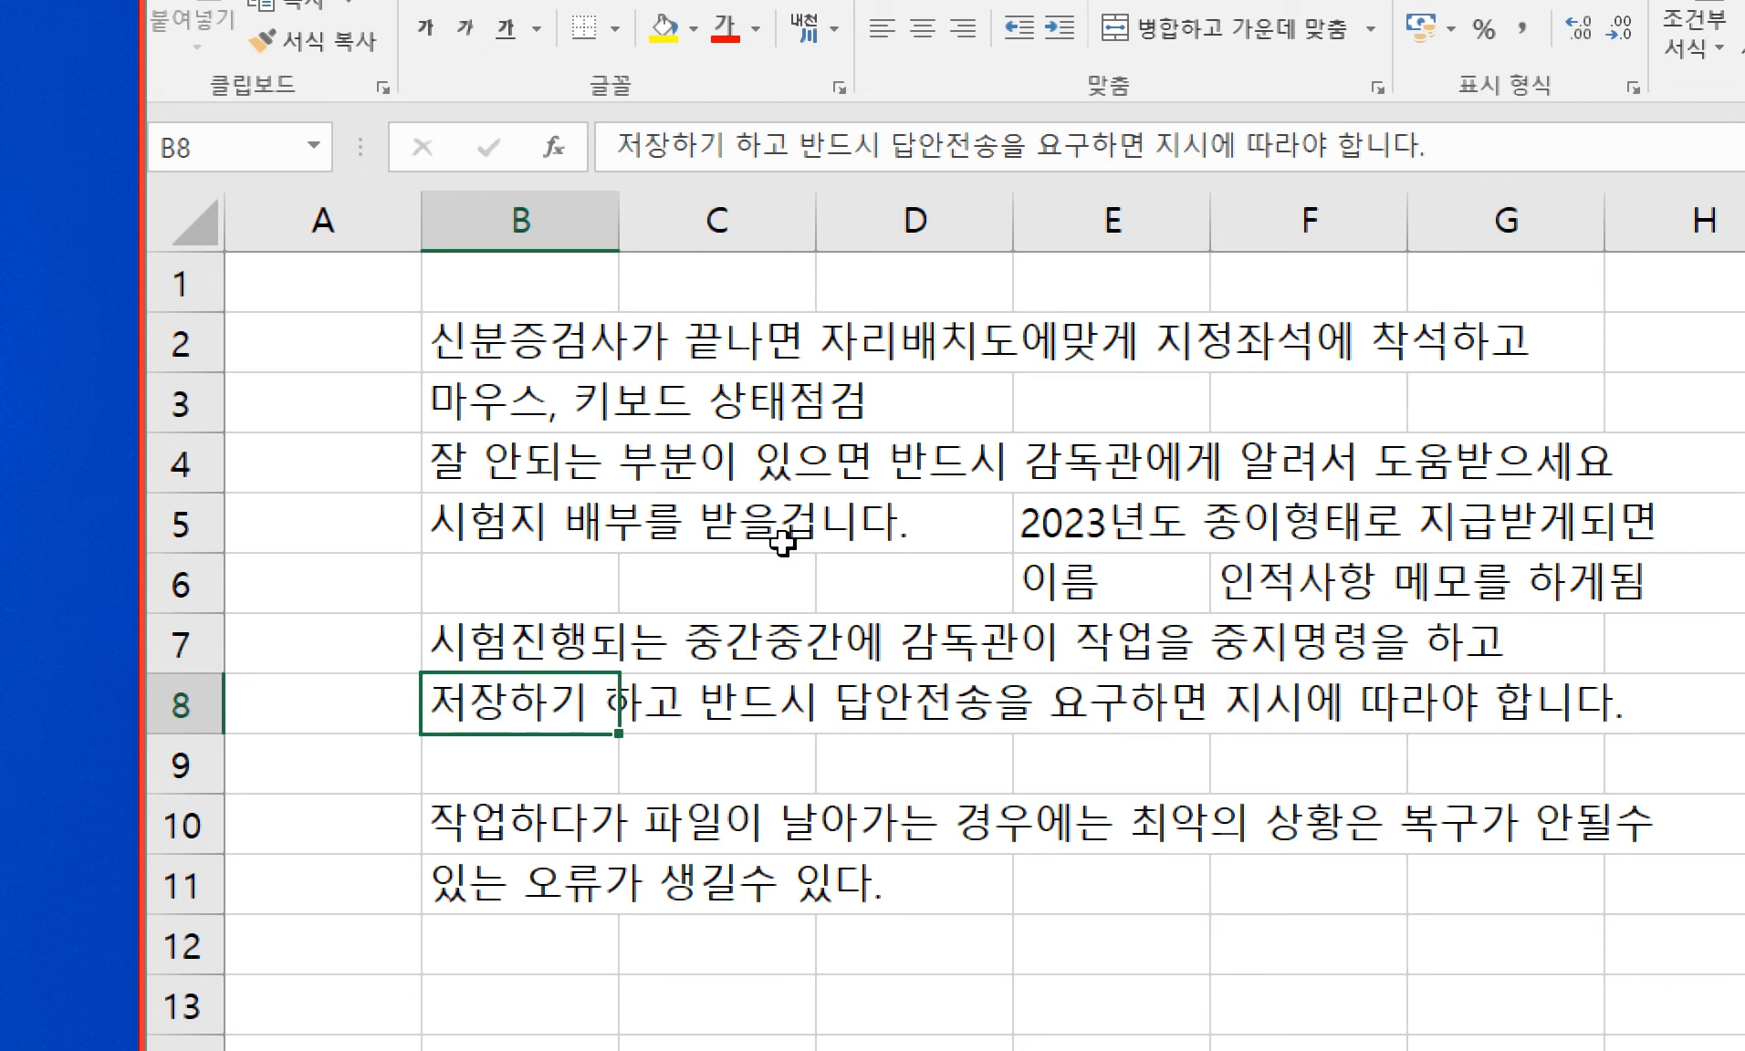
key(shift+Right)
key(shift+Right)
key(shift+Right)
key(shift+Right)
key(shift+Right)
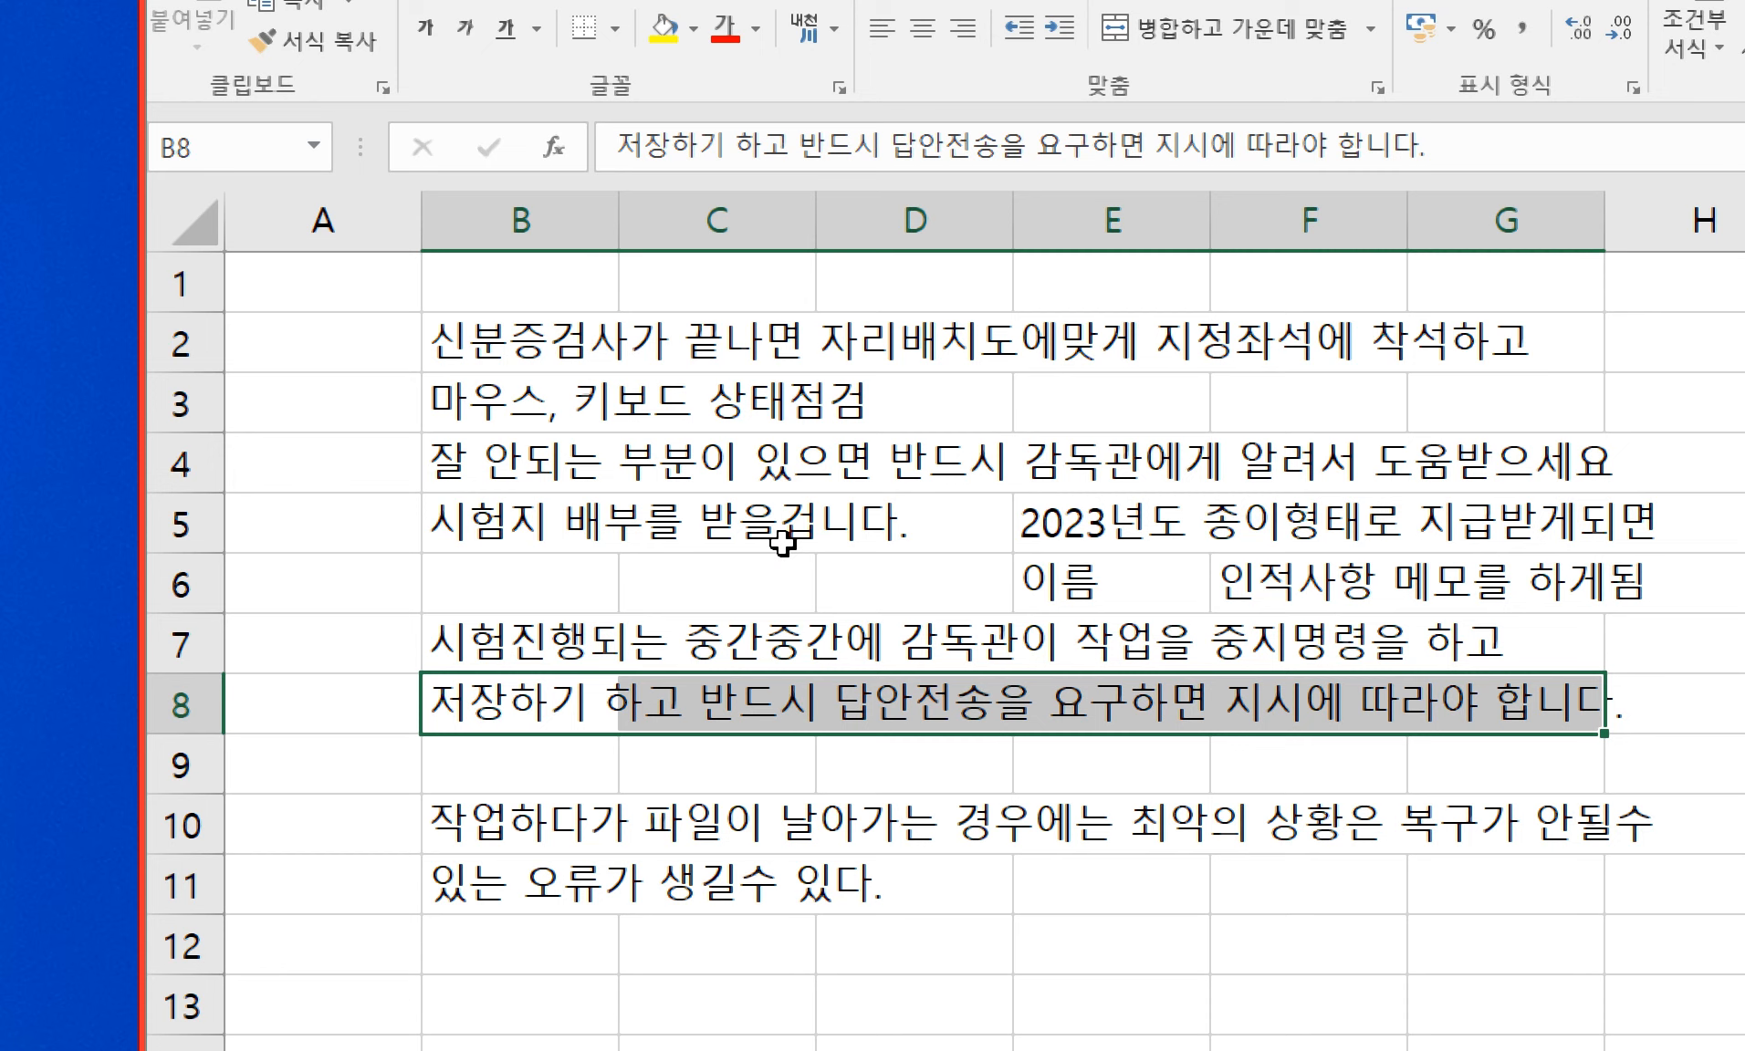
key(Up)
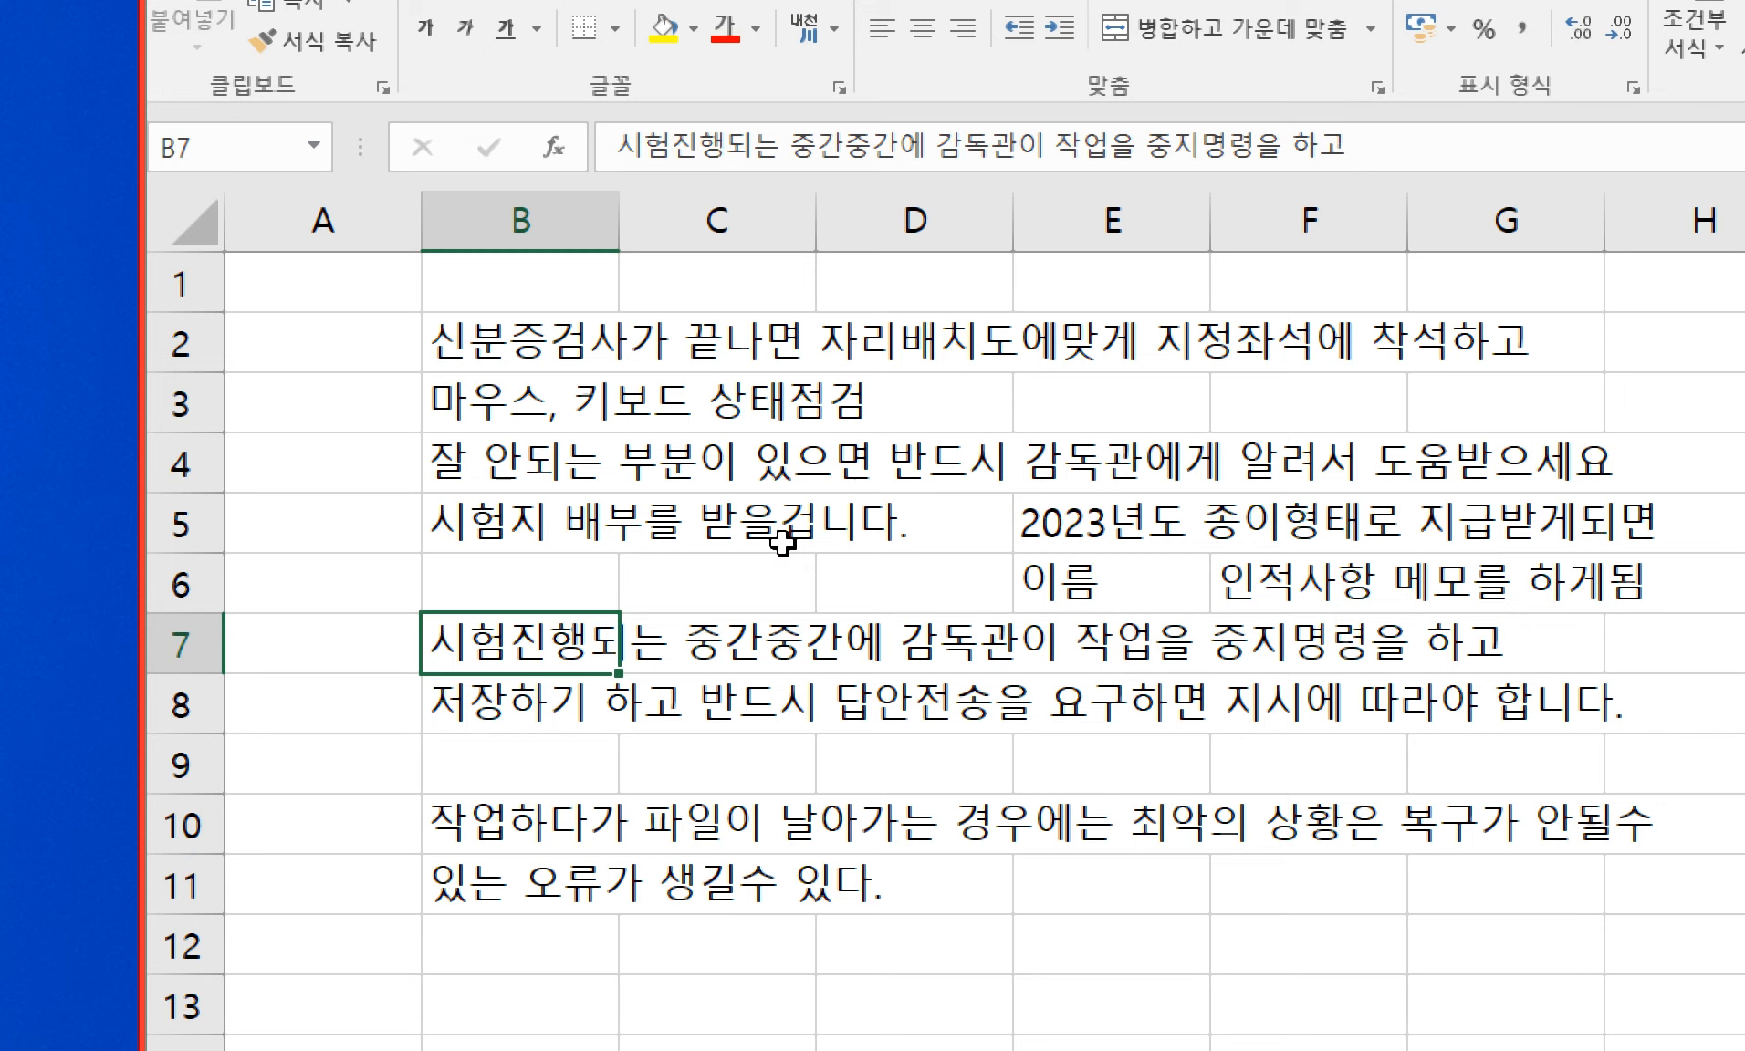
key(Right)
key(Right)
key(Right)
key(Right)
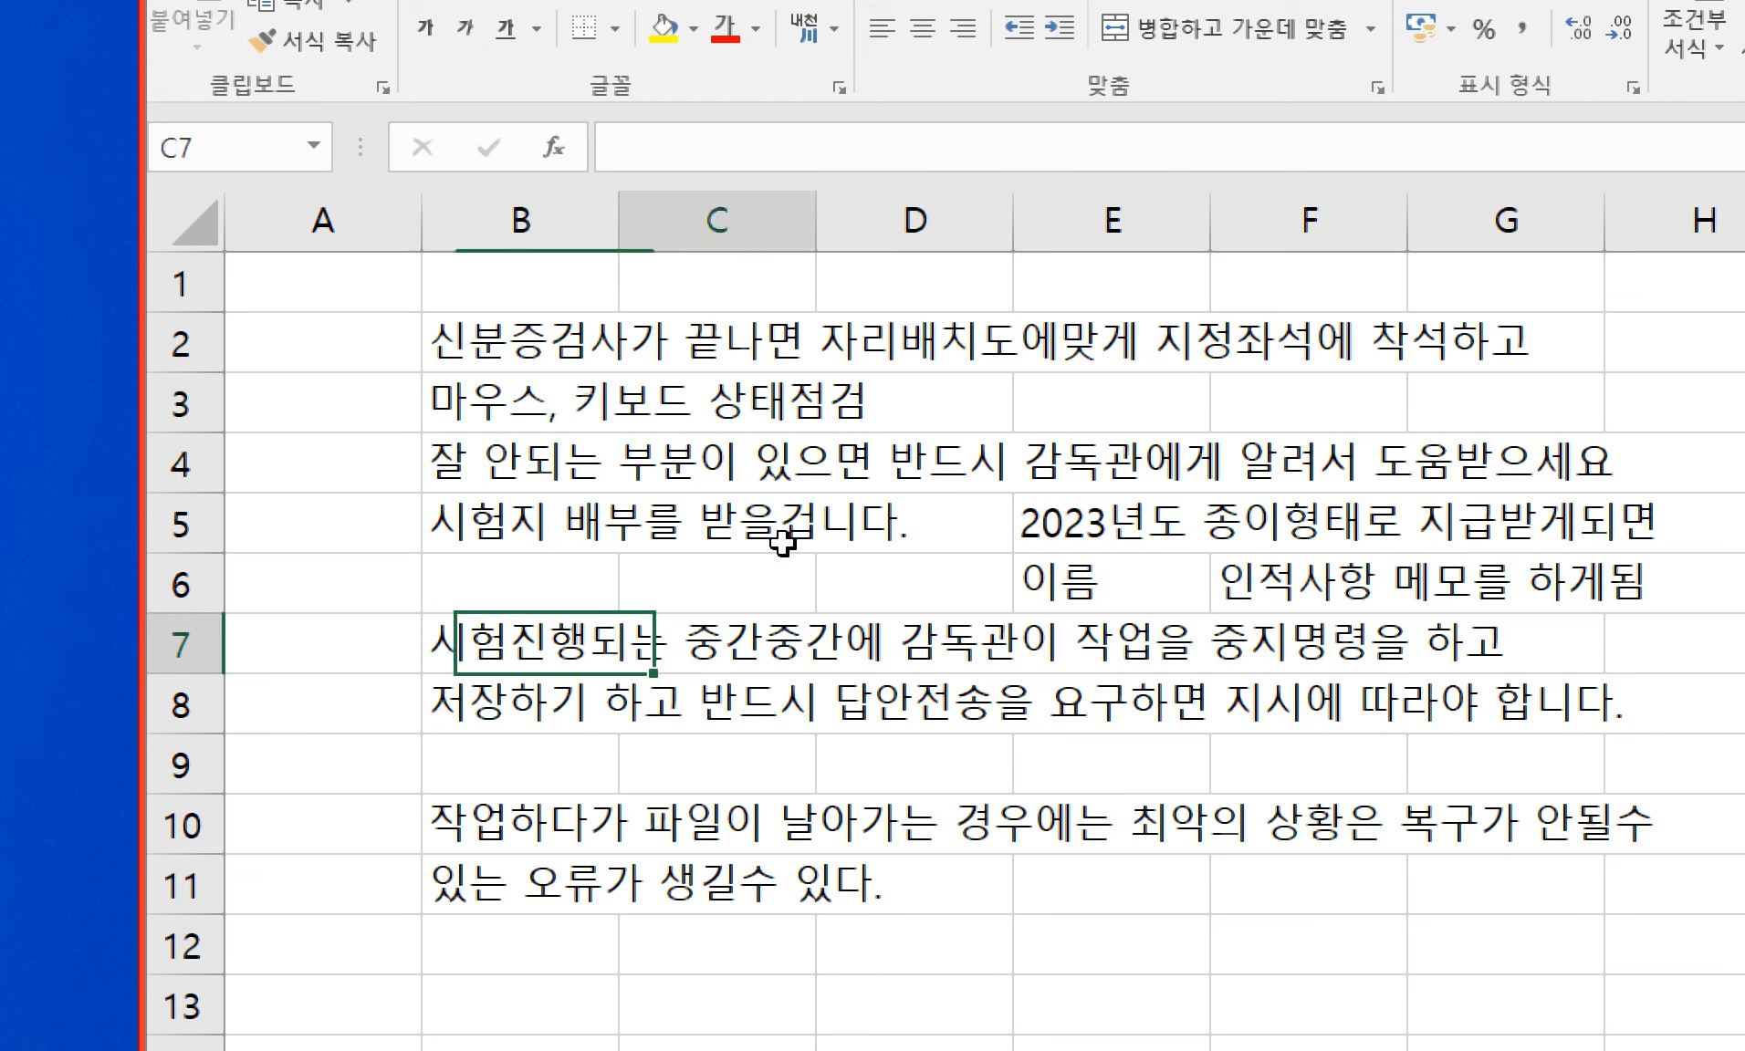
key(Down)
key(Right)
key(Left)
key(Left)
key(Left)
key(Left)
key(Left)
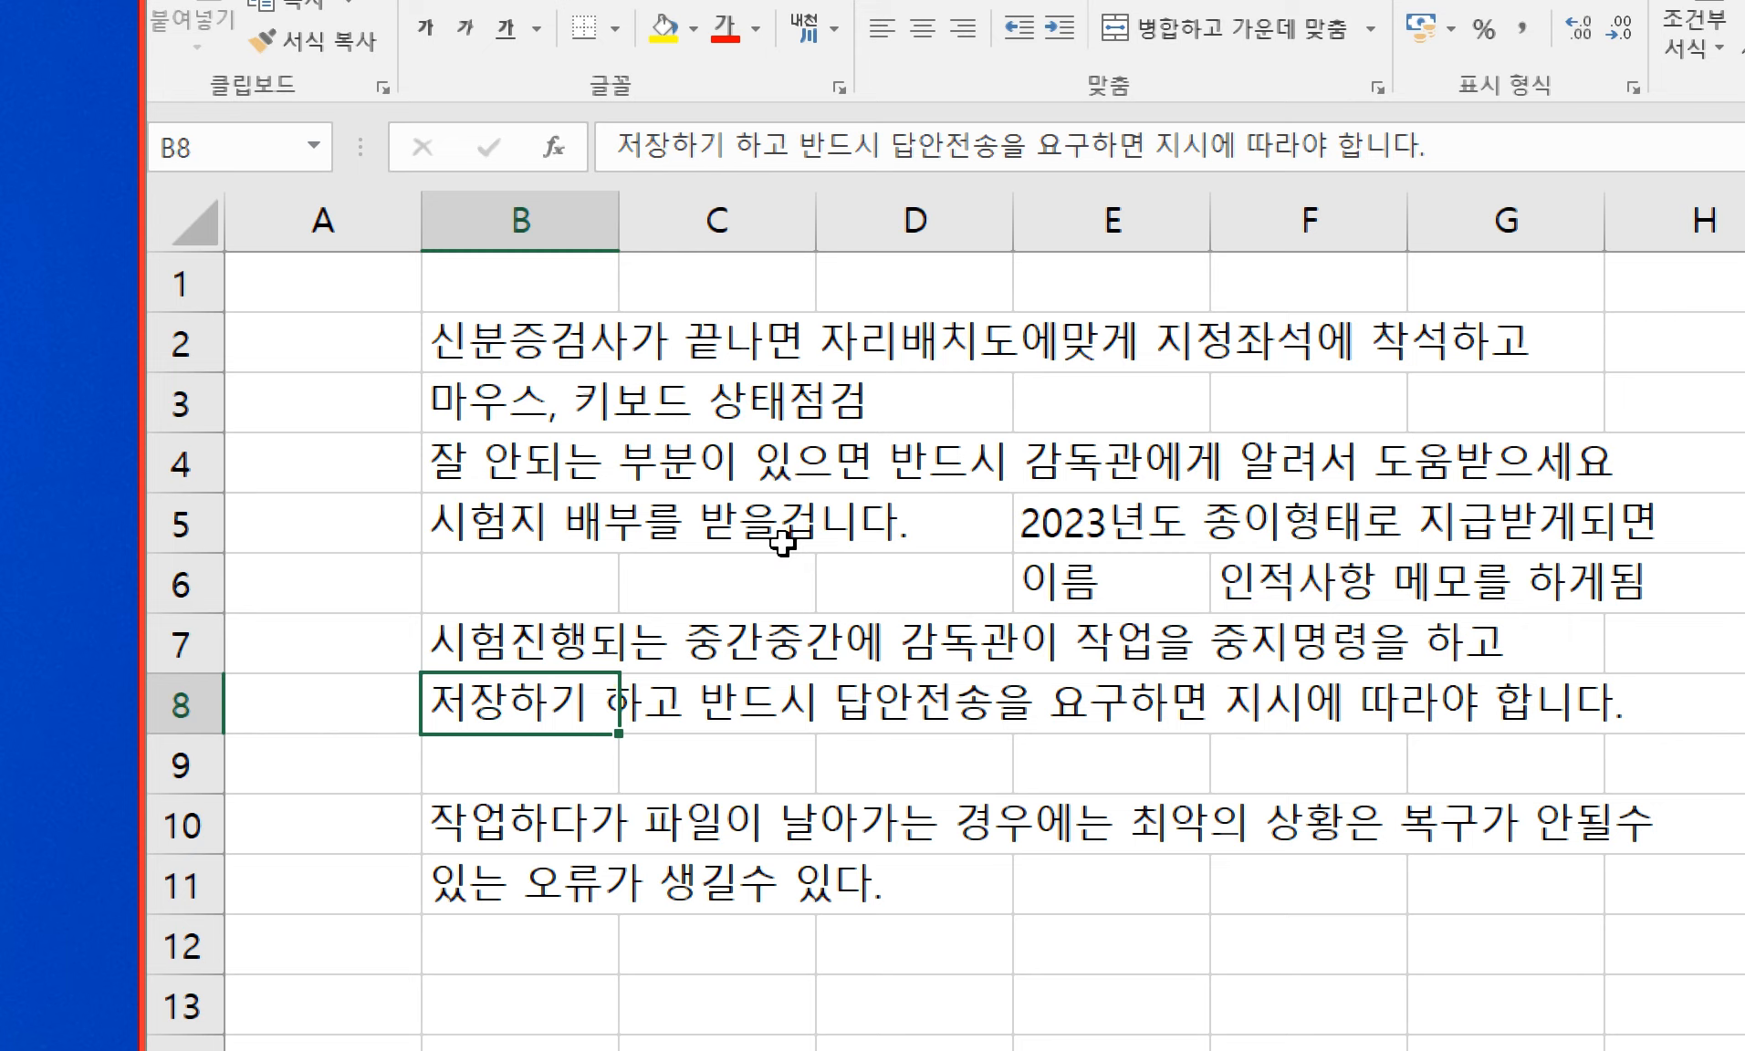
key(Down)
key(Down)
key(Down)
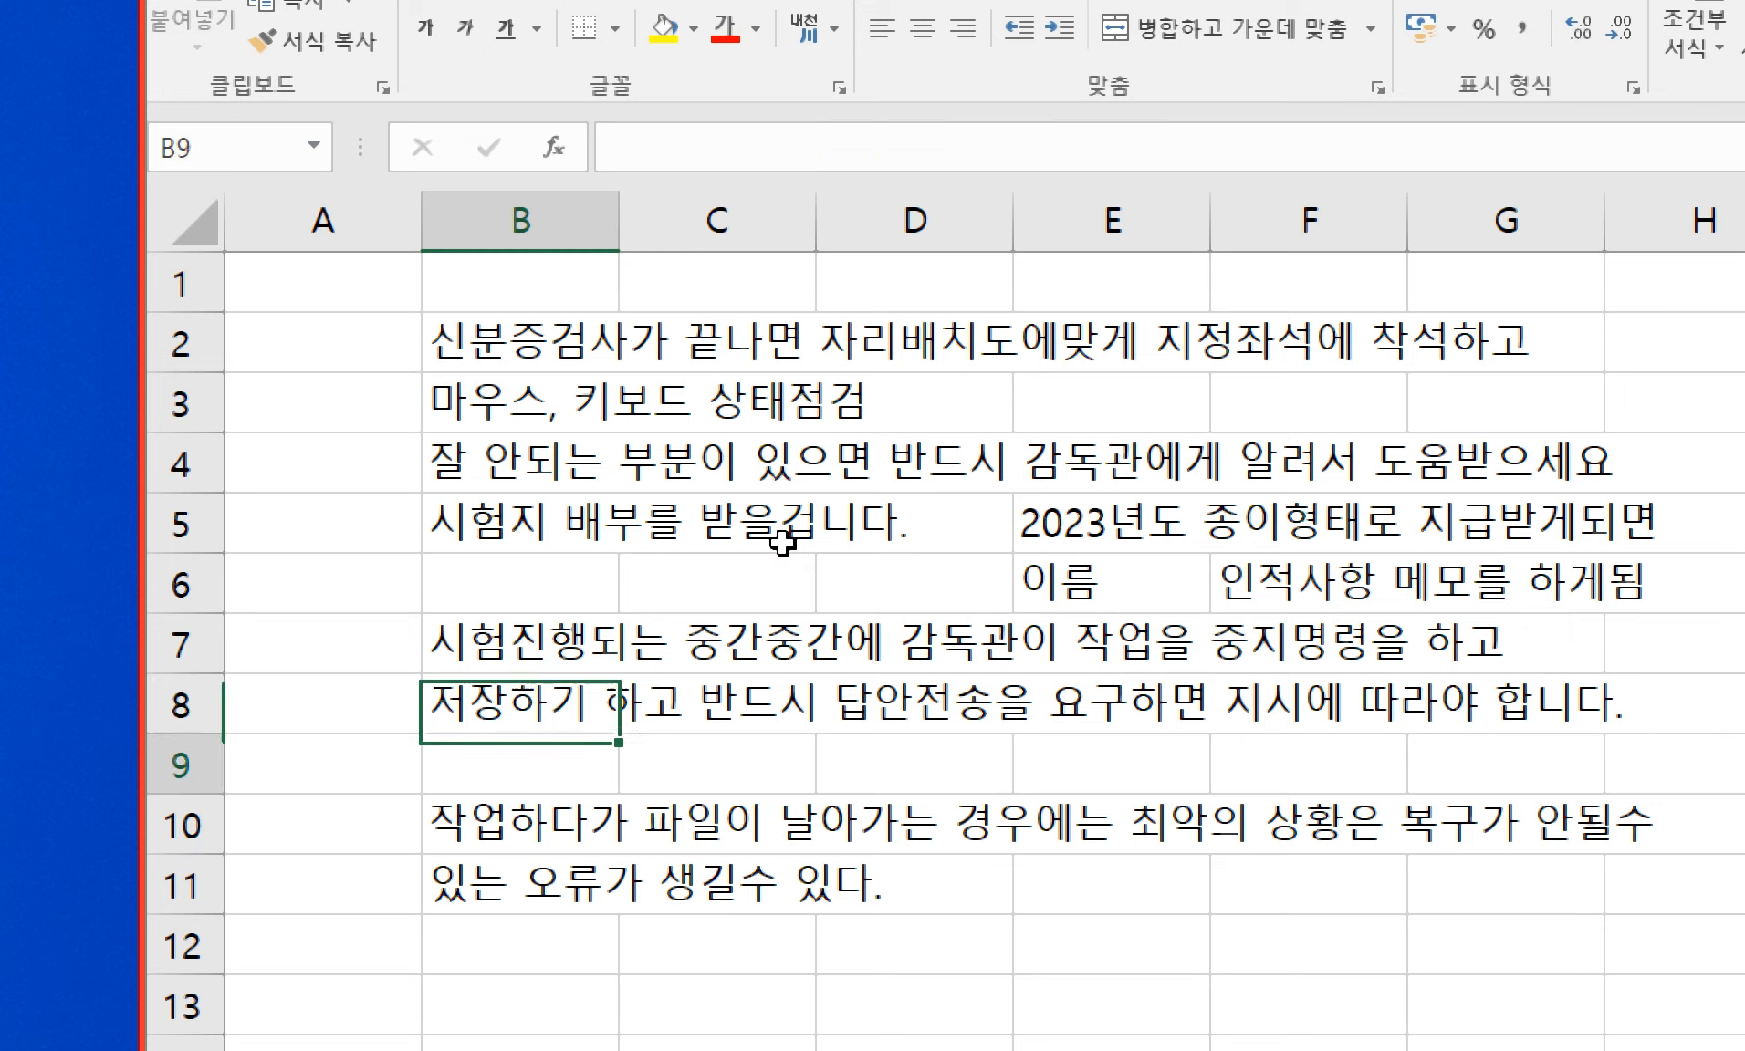
key(Right)
key(Right)
key(Right)
key(Right)
key(Up)
key(Left)
key(Left)
key(Left)
key(Left)
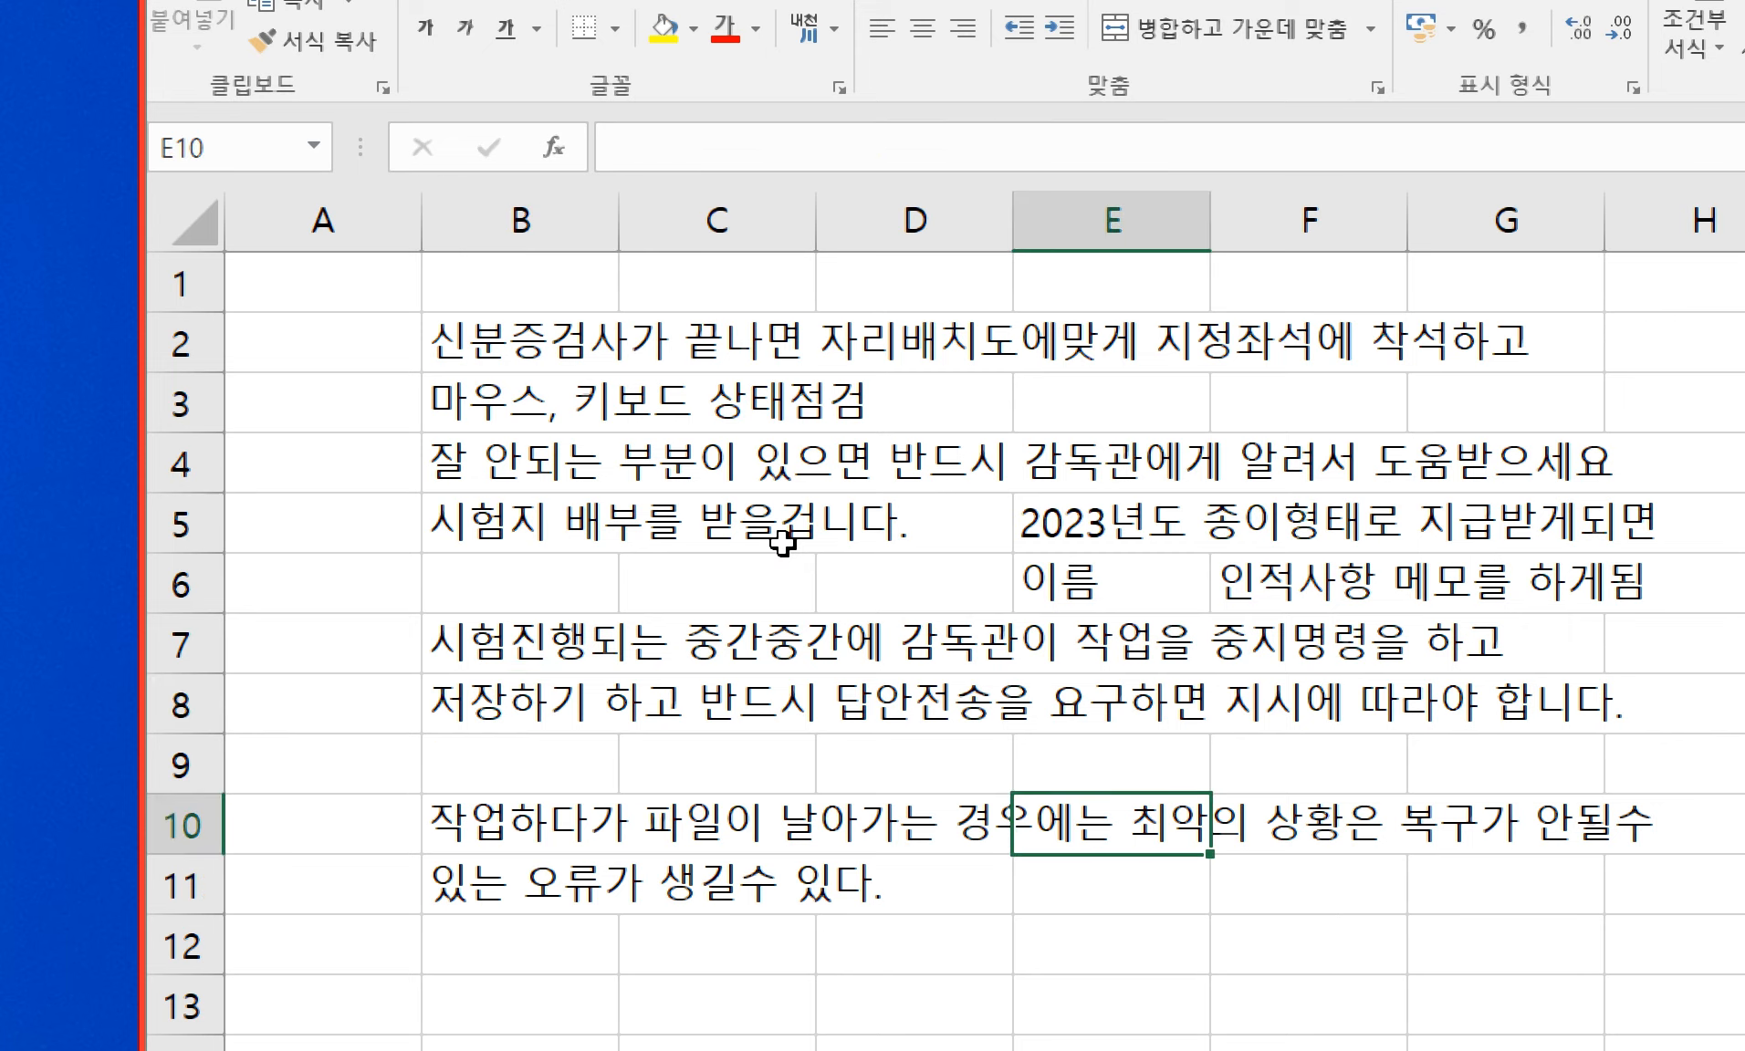
key(Up)
key(Up)
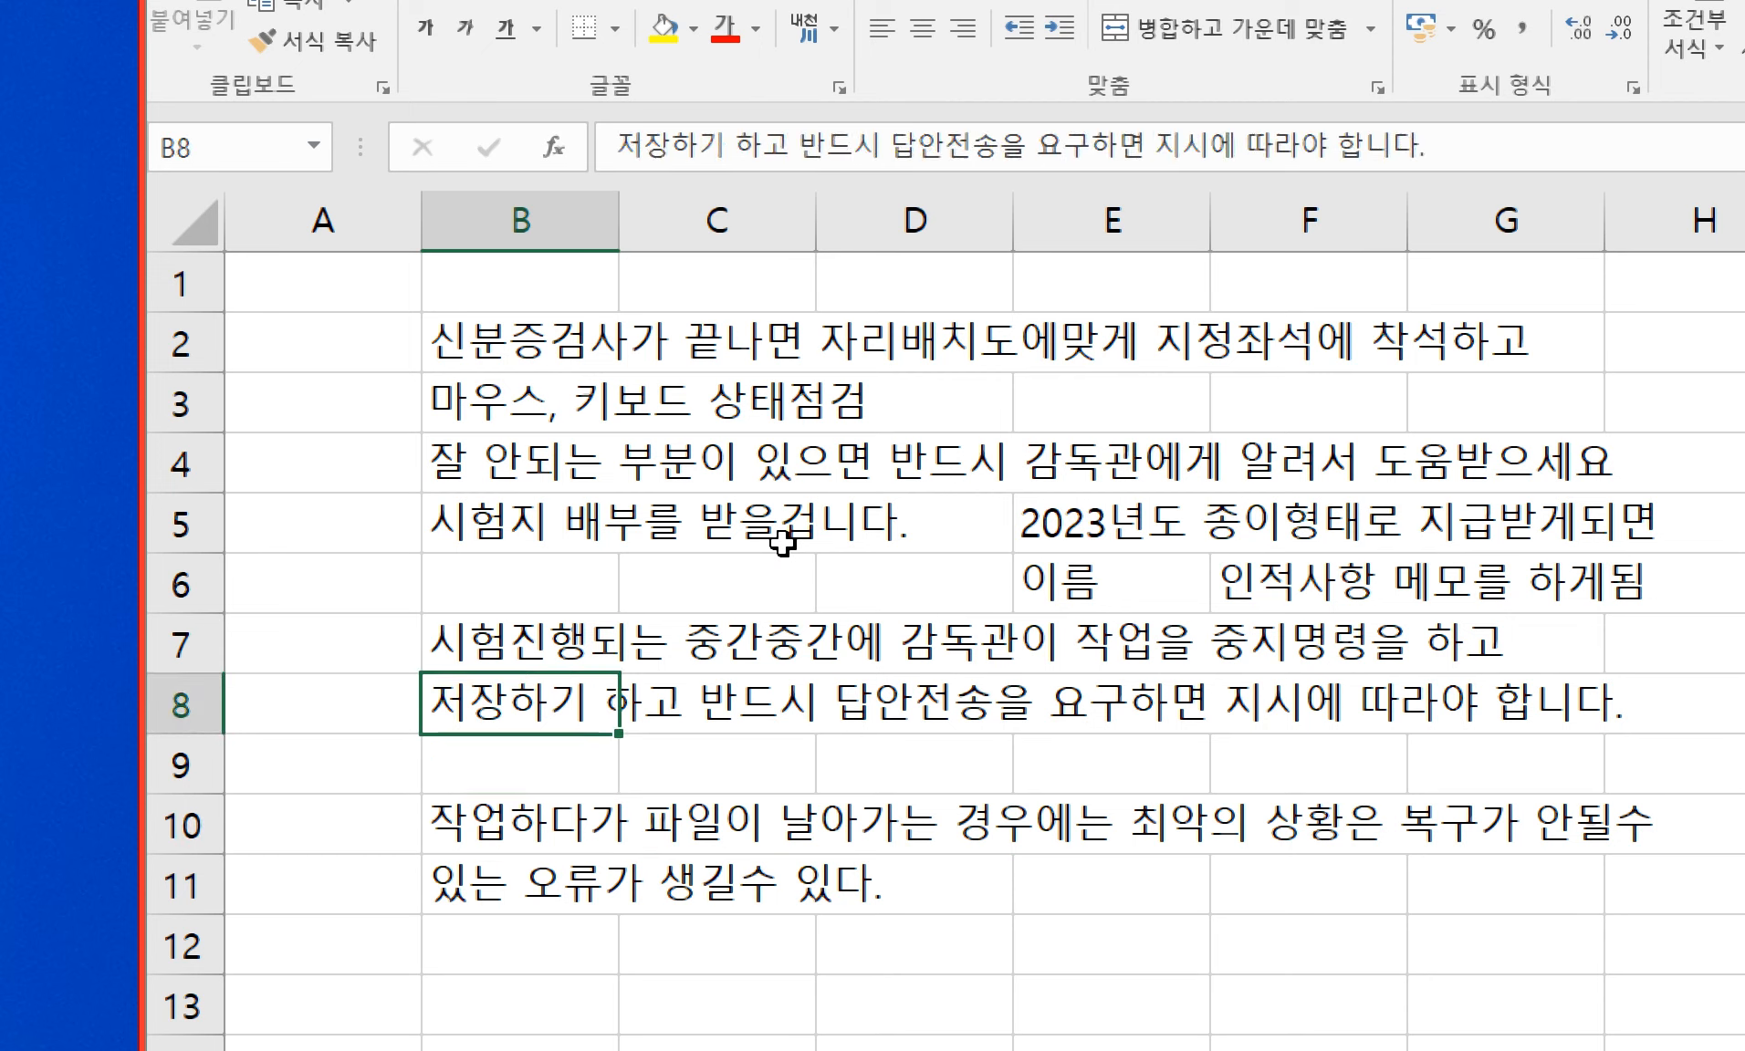
key(Right)
key(Right)
key(Right)
key(Right)
key(Right)
key(Left)
key(Left)
key(Left)
key(Left)
key(Left)
key(Up)
key(Up)
key(Up)
key(Up)
key(Up)
key(Up)
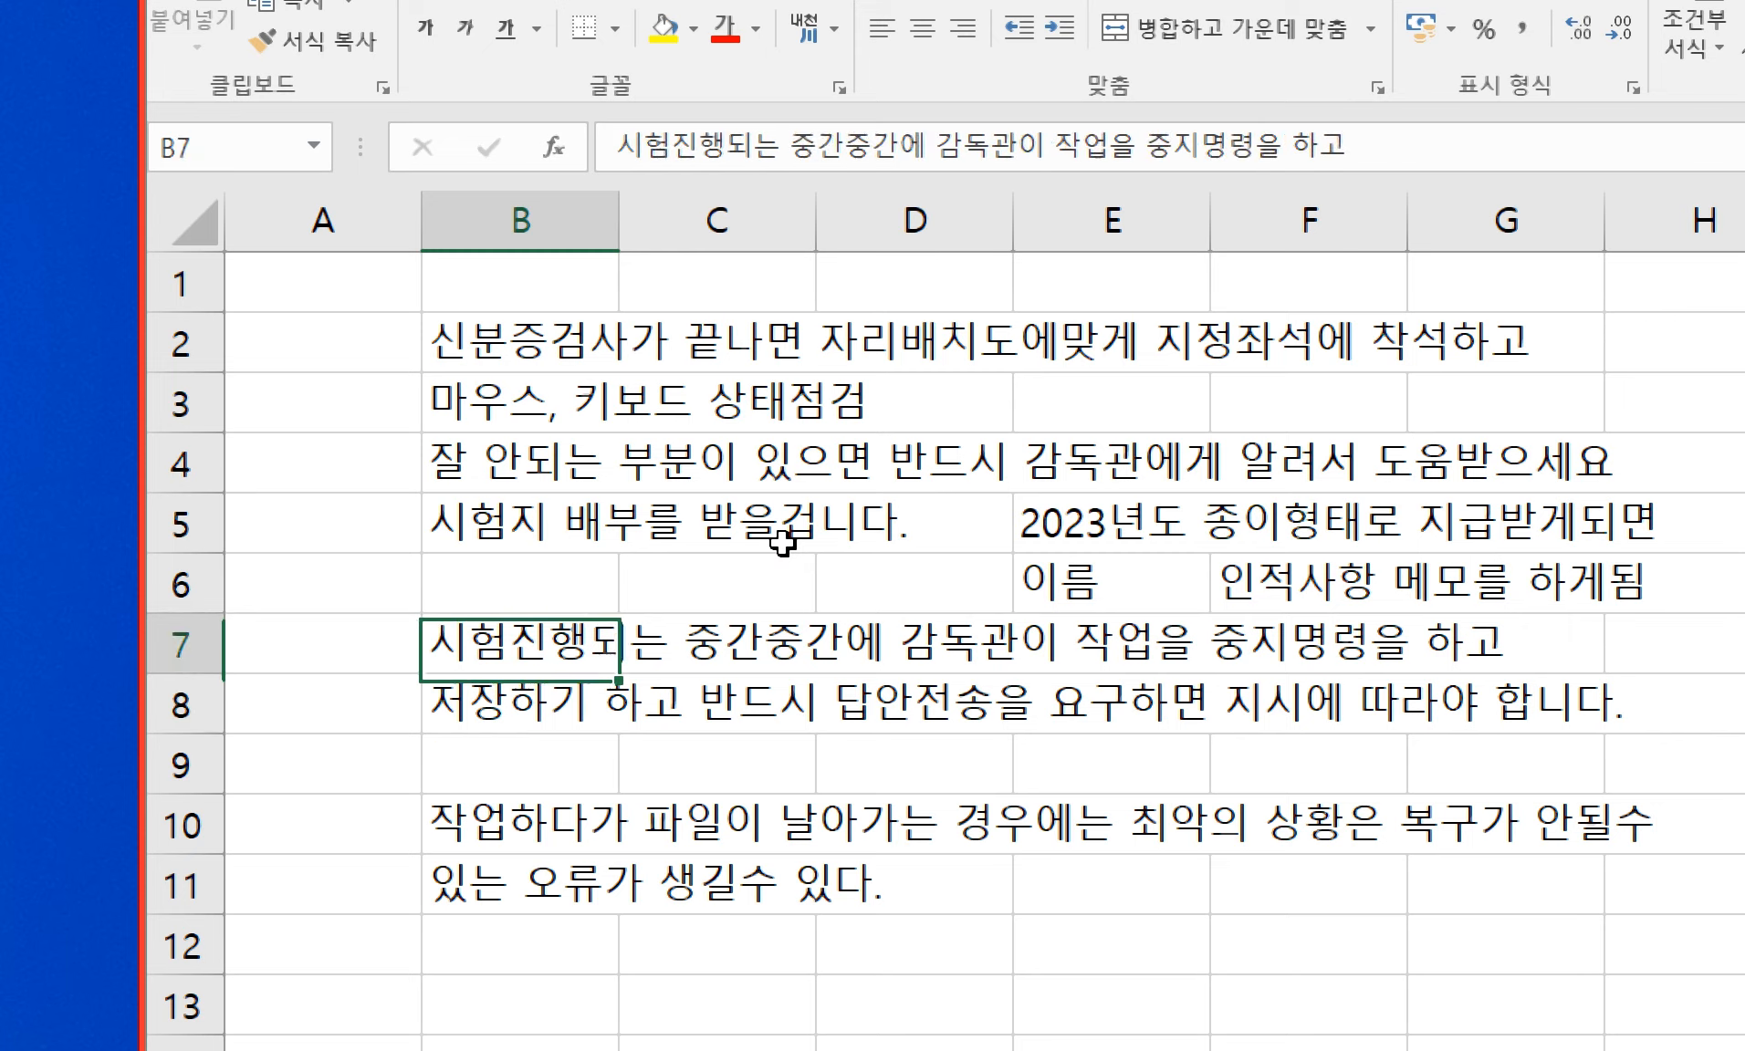
key(Down)
key(Down)
key(Down)
key(Down)
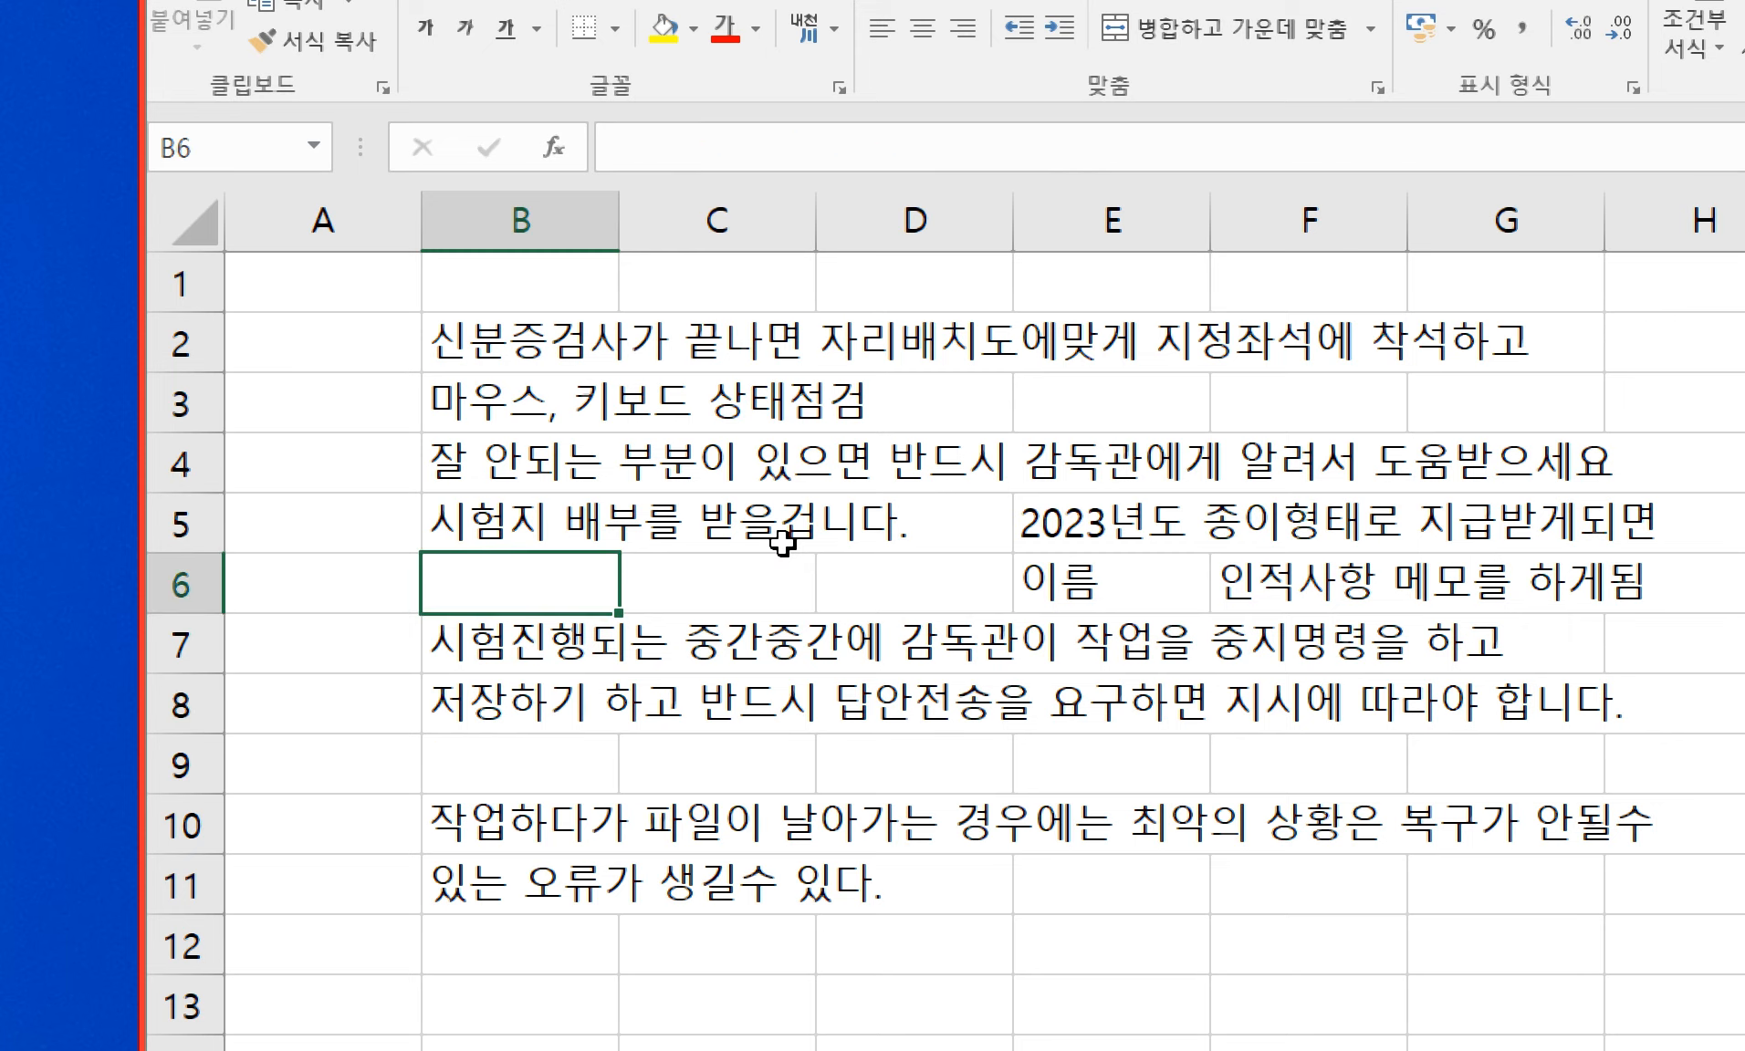
- Clear all the exam procedure notes in the range B2:G11
key(Up)
key(Up)
key(Up)
key(Up)
key(shift+Down)
key(shift+Right)
key(shift+Down)
key(shift+Down)
key(shift+Down)
key(shift+Right)
key(shift+Right)
key(shift+Right)
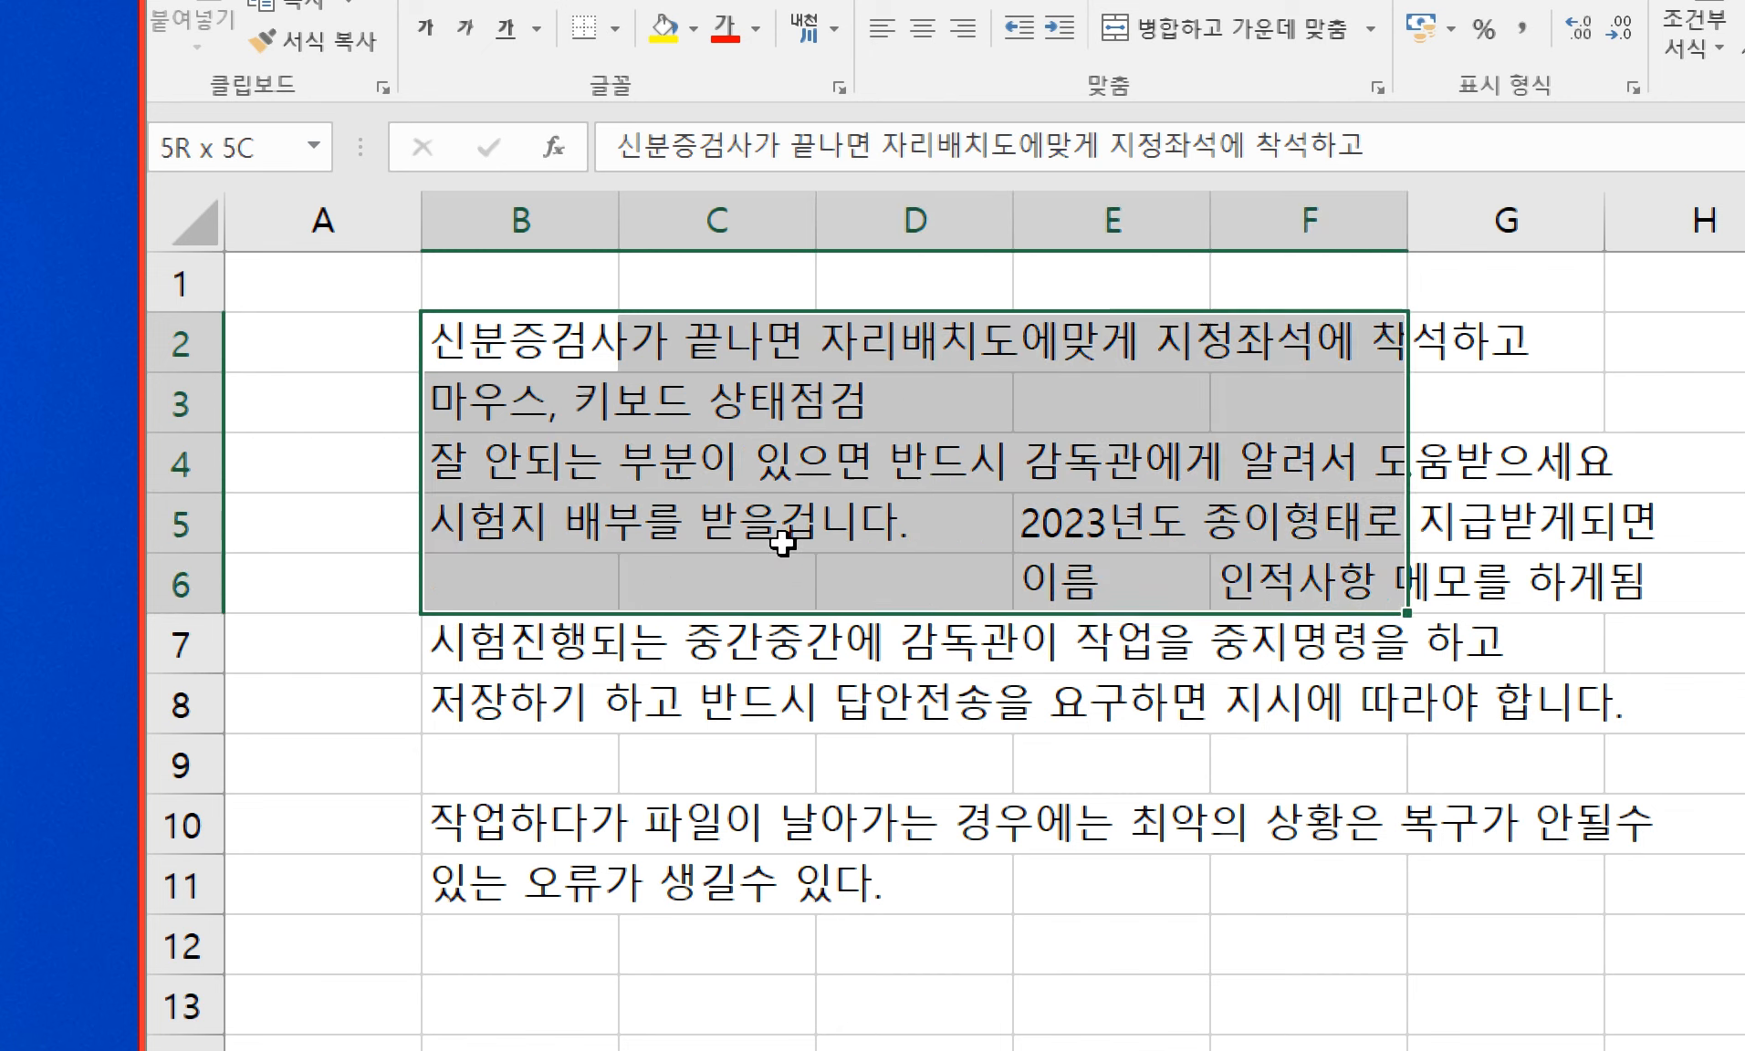
key(shift+Down)
key(shift+Down)
key(shift+Down)
key(shift+Down)
key(shift+Right)
key(shift+Down)
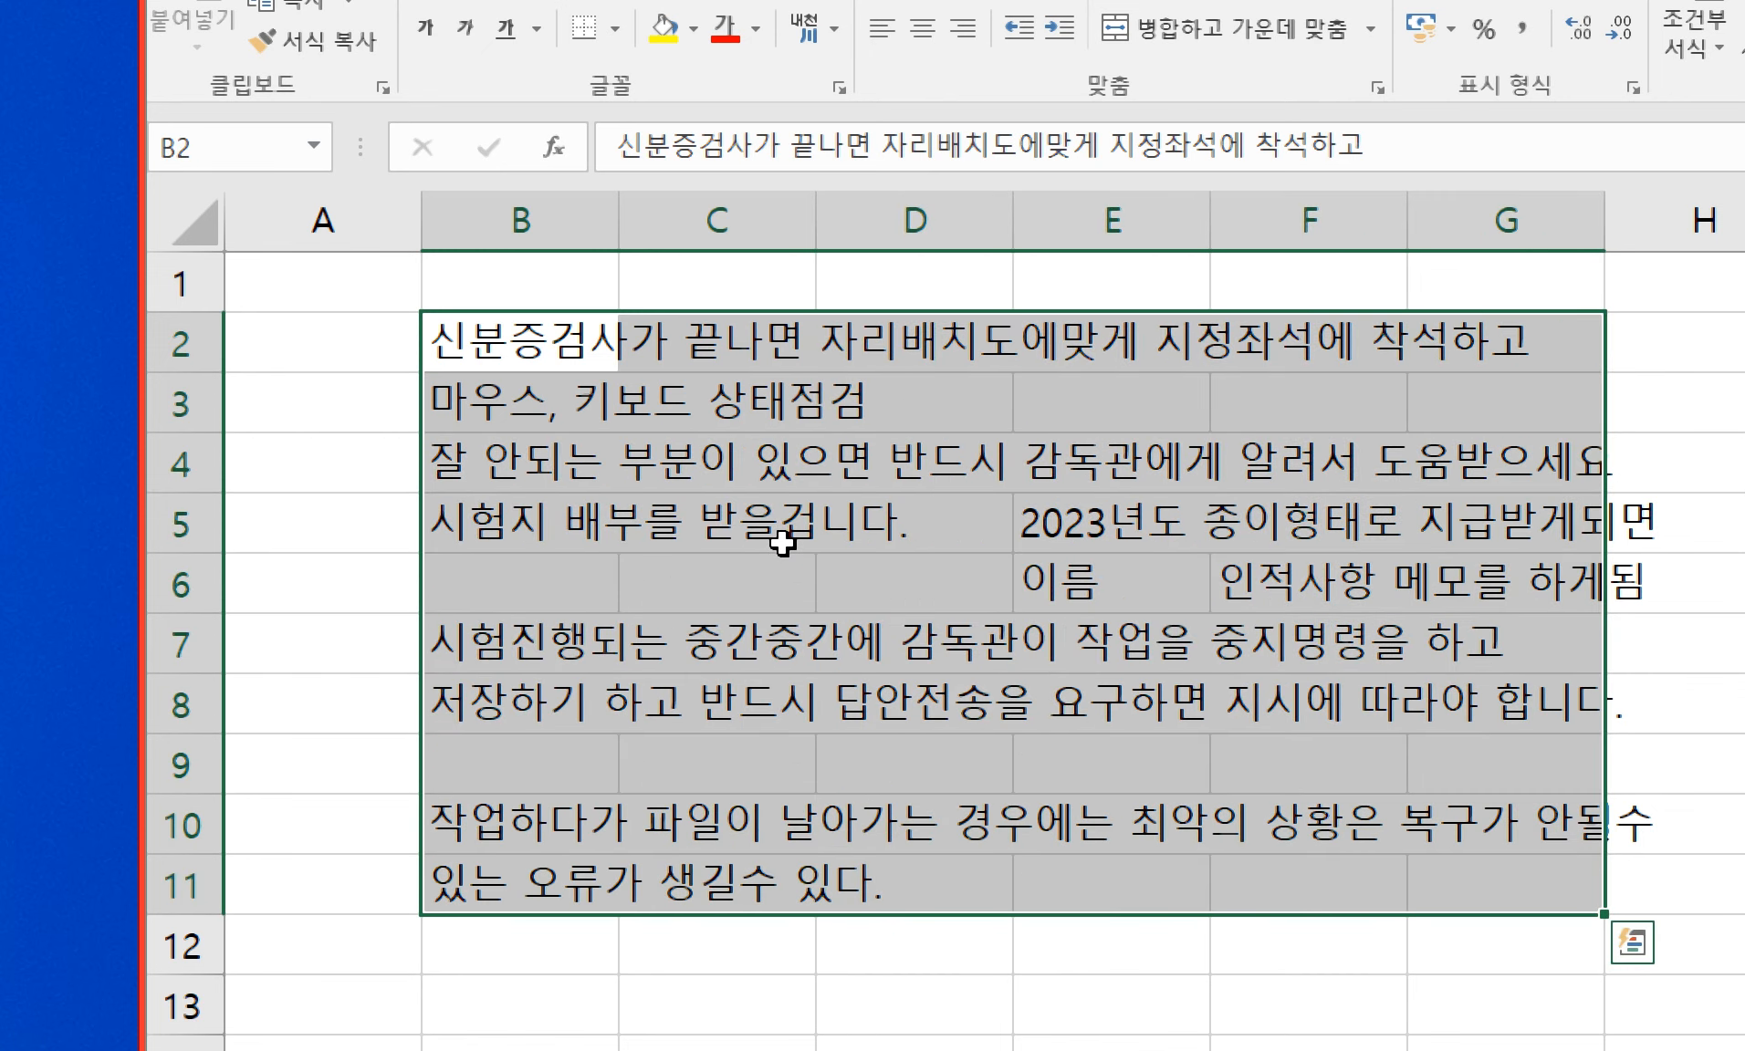
key(Delete)
key(Left)
key(Right)
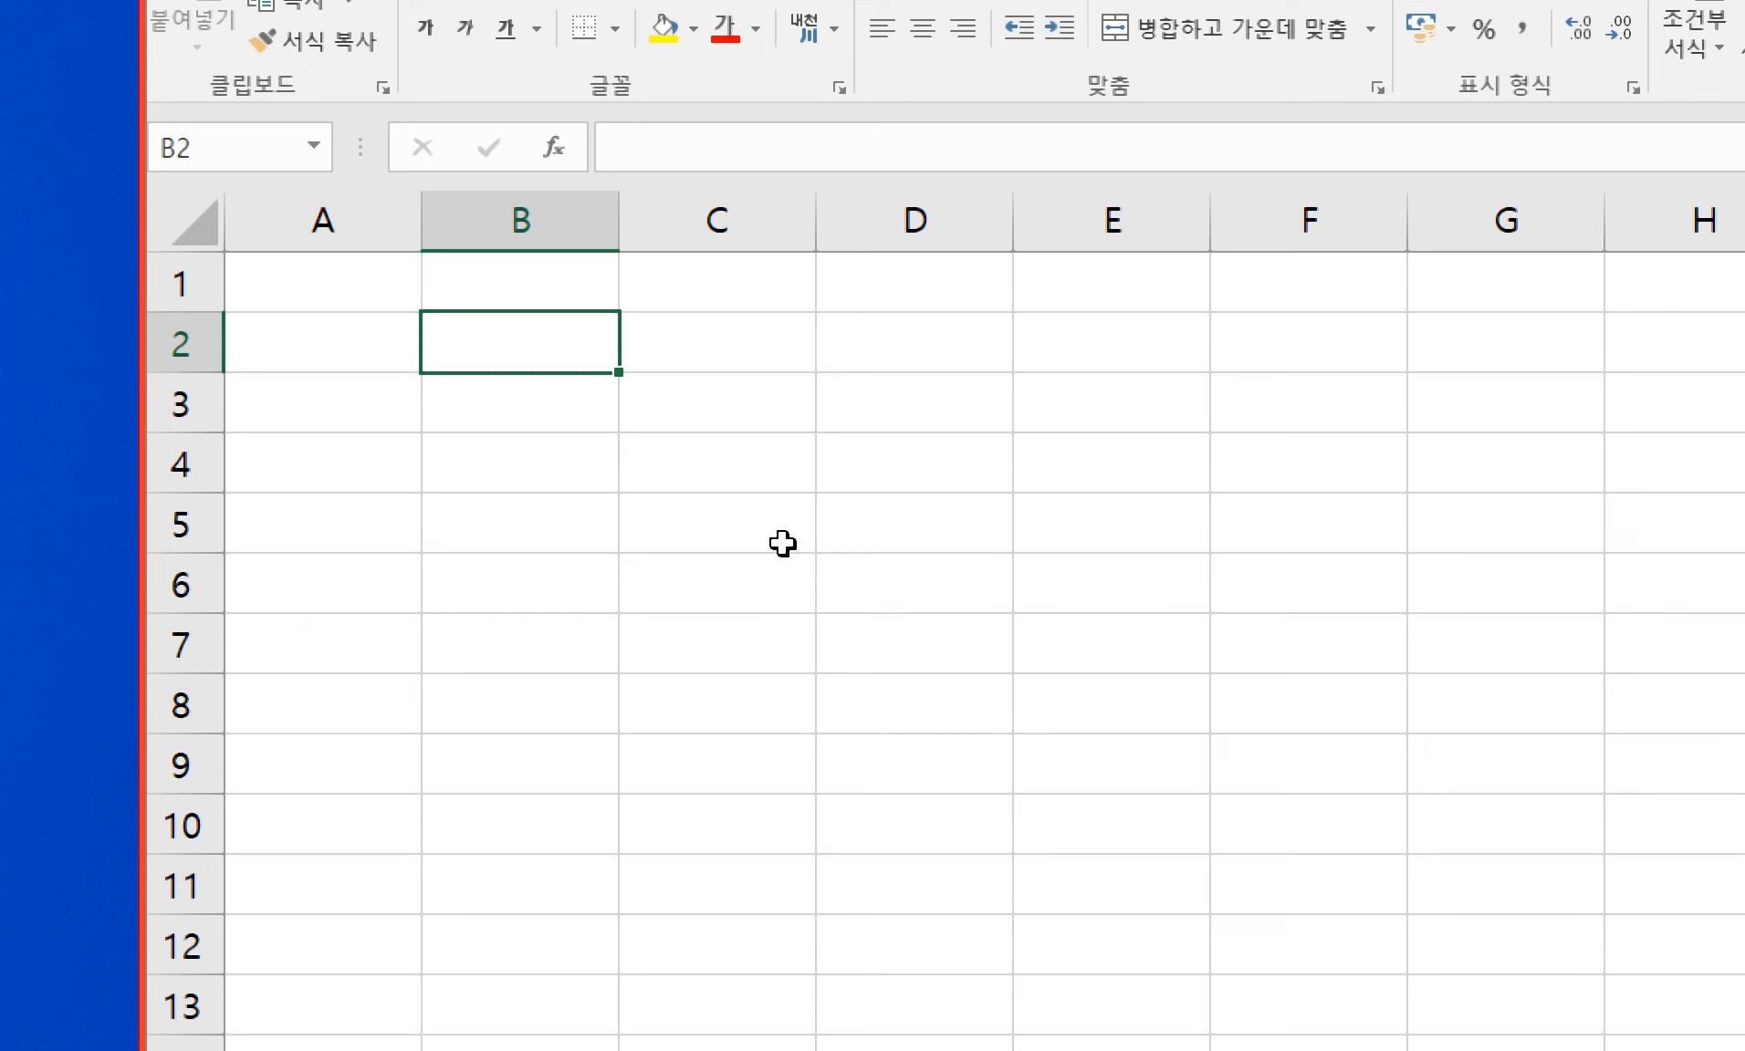
- Enter "시험시작입니다. 선언하면" in cell B2
text(시험시작입니다)
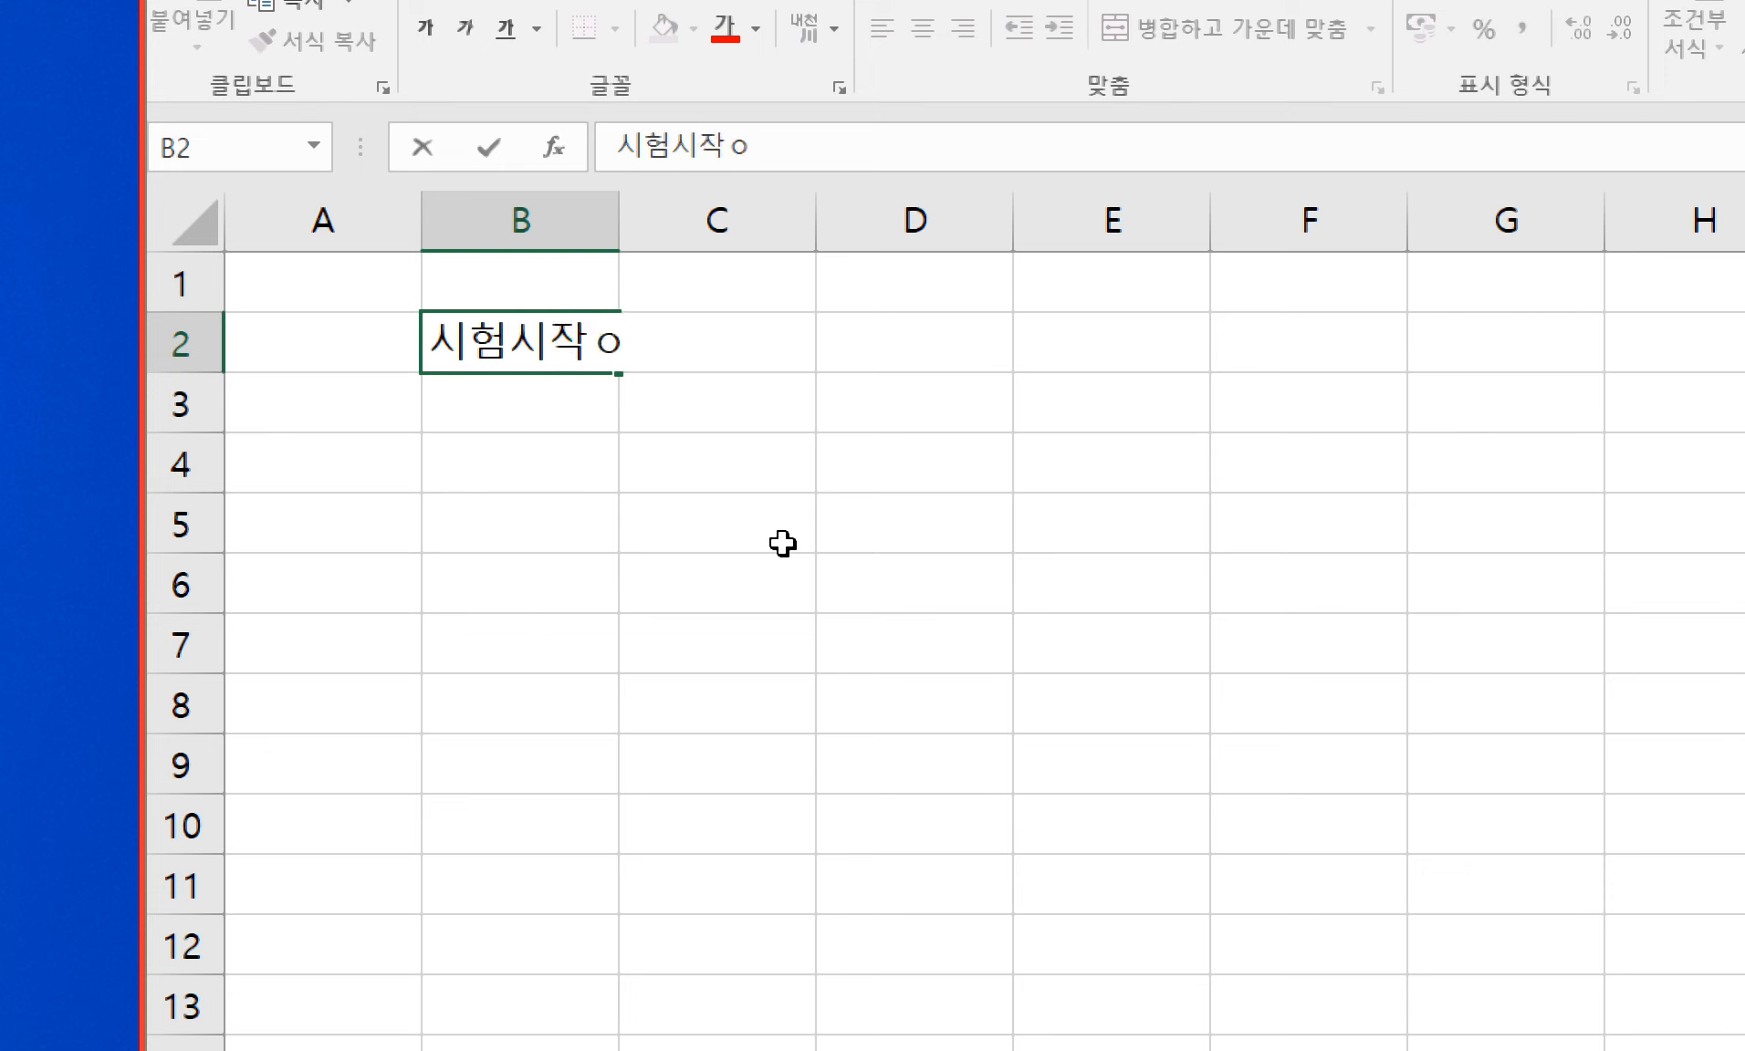
text(.)
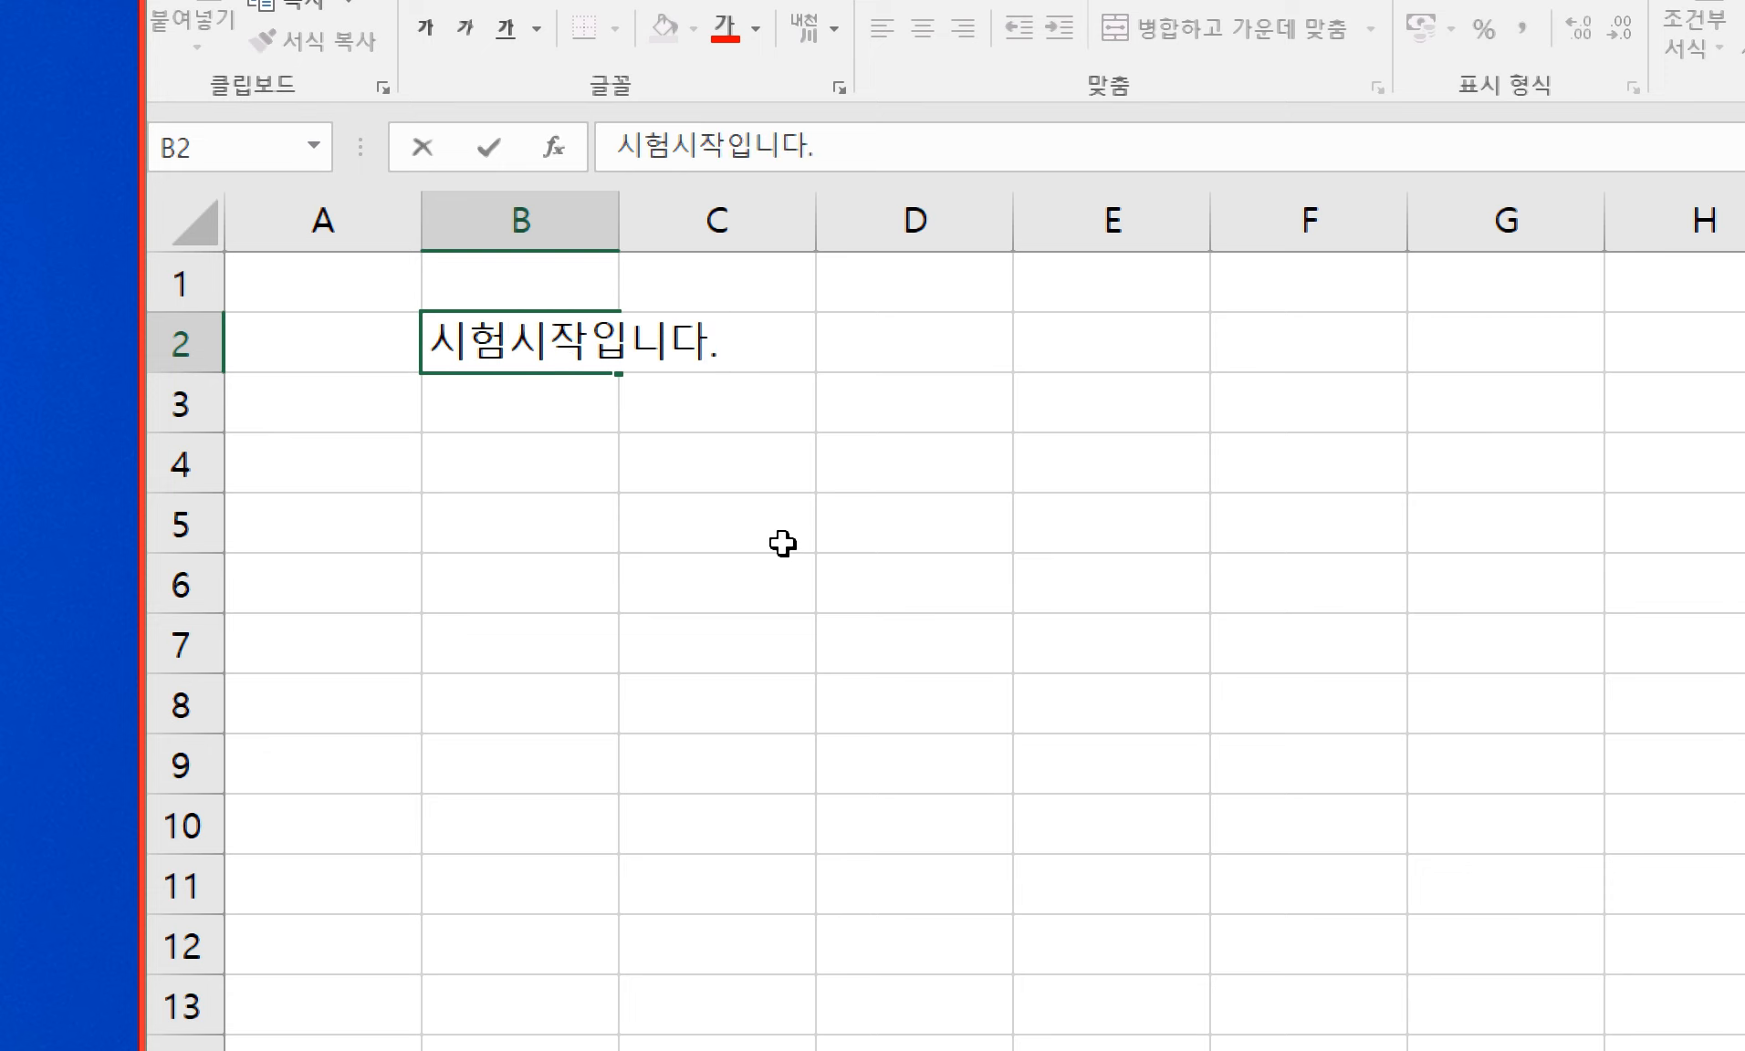
text( 선어언하면)
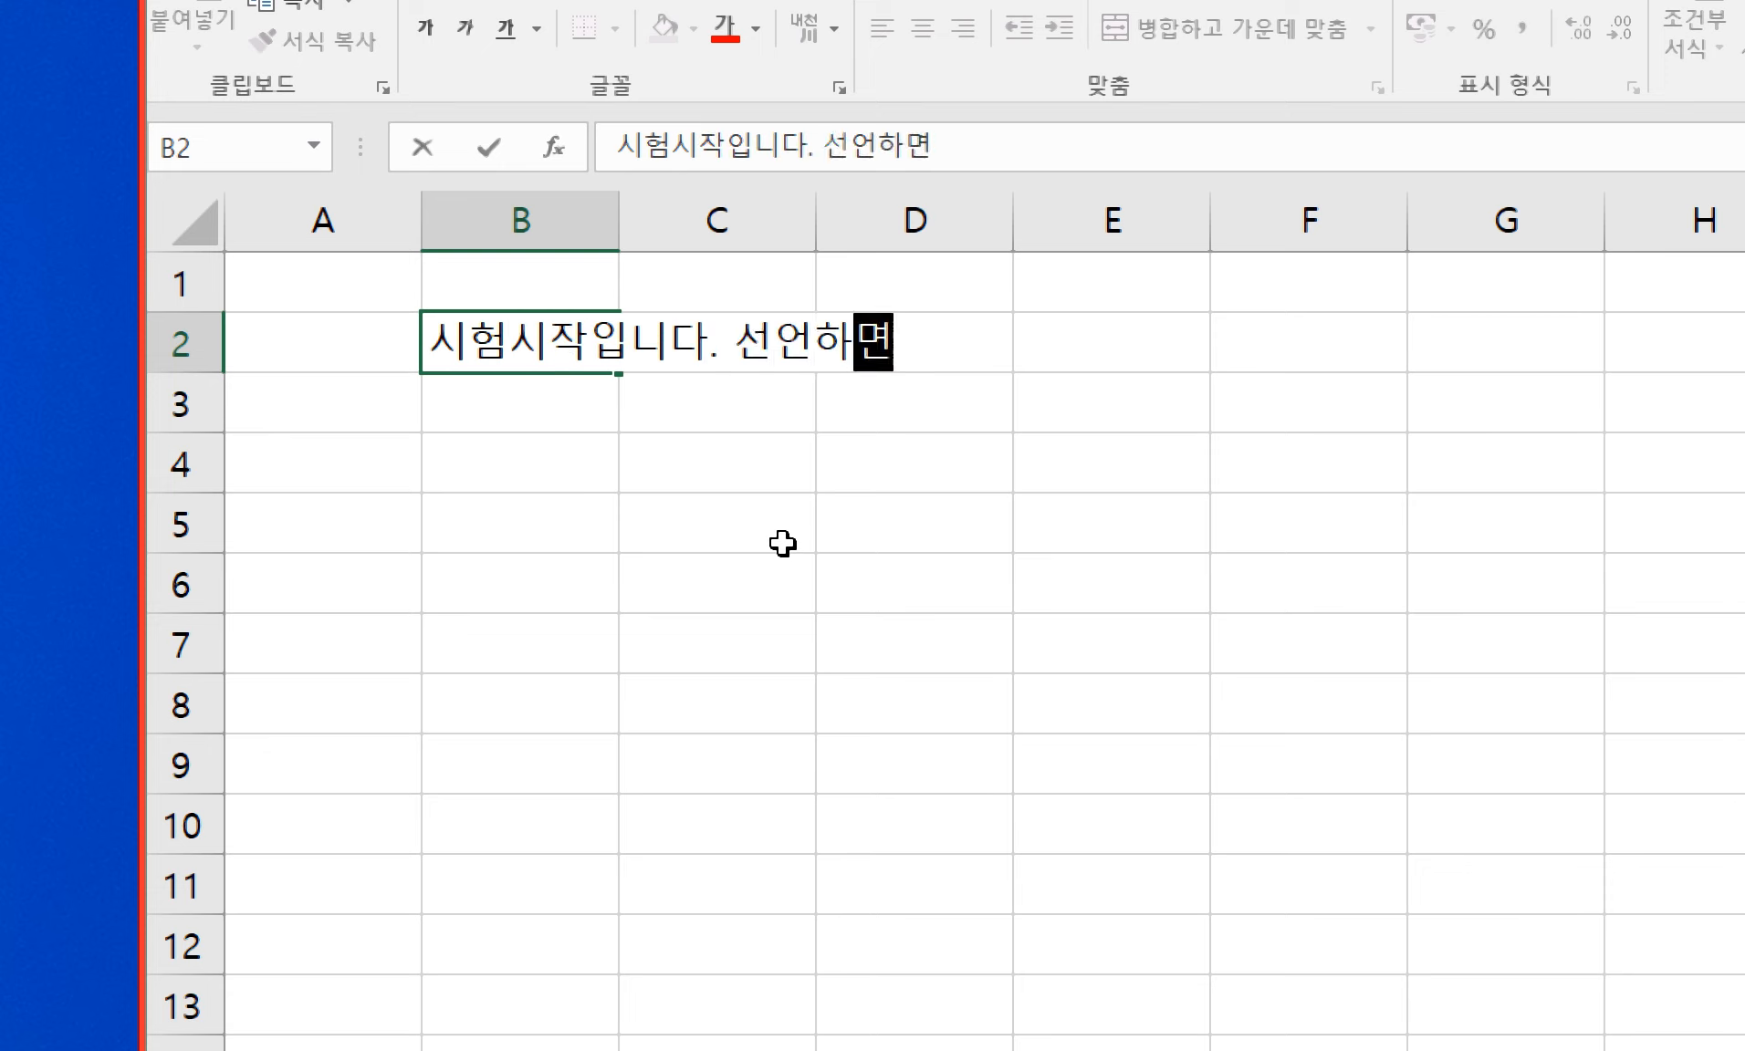
key(Return)
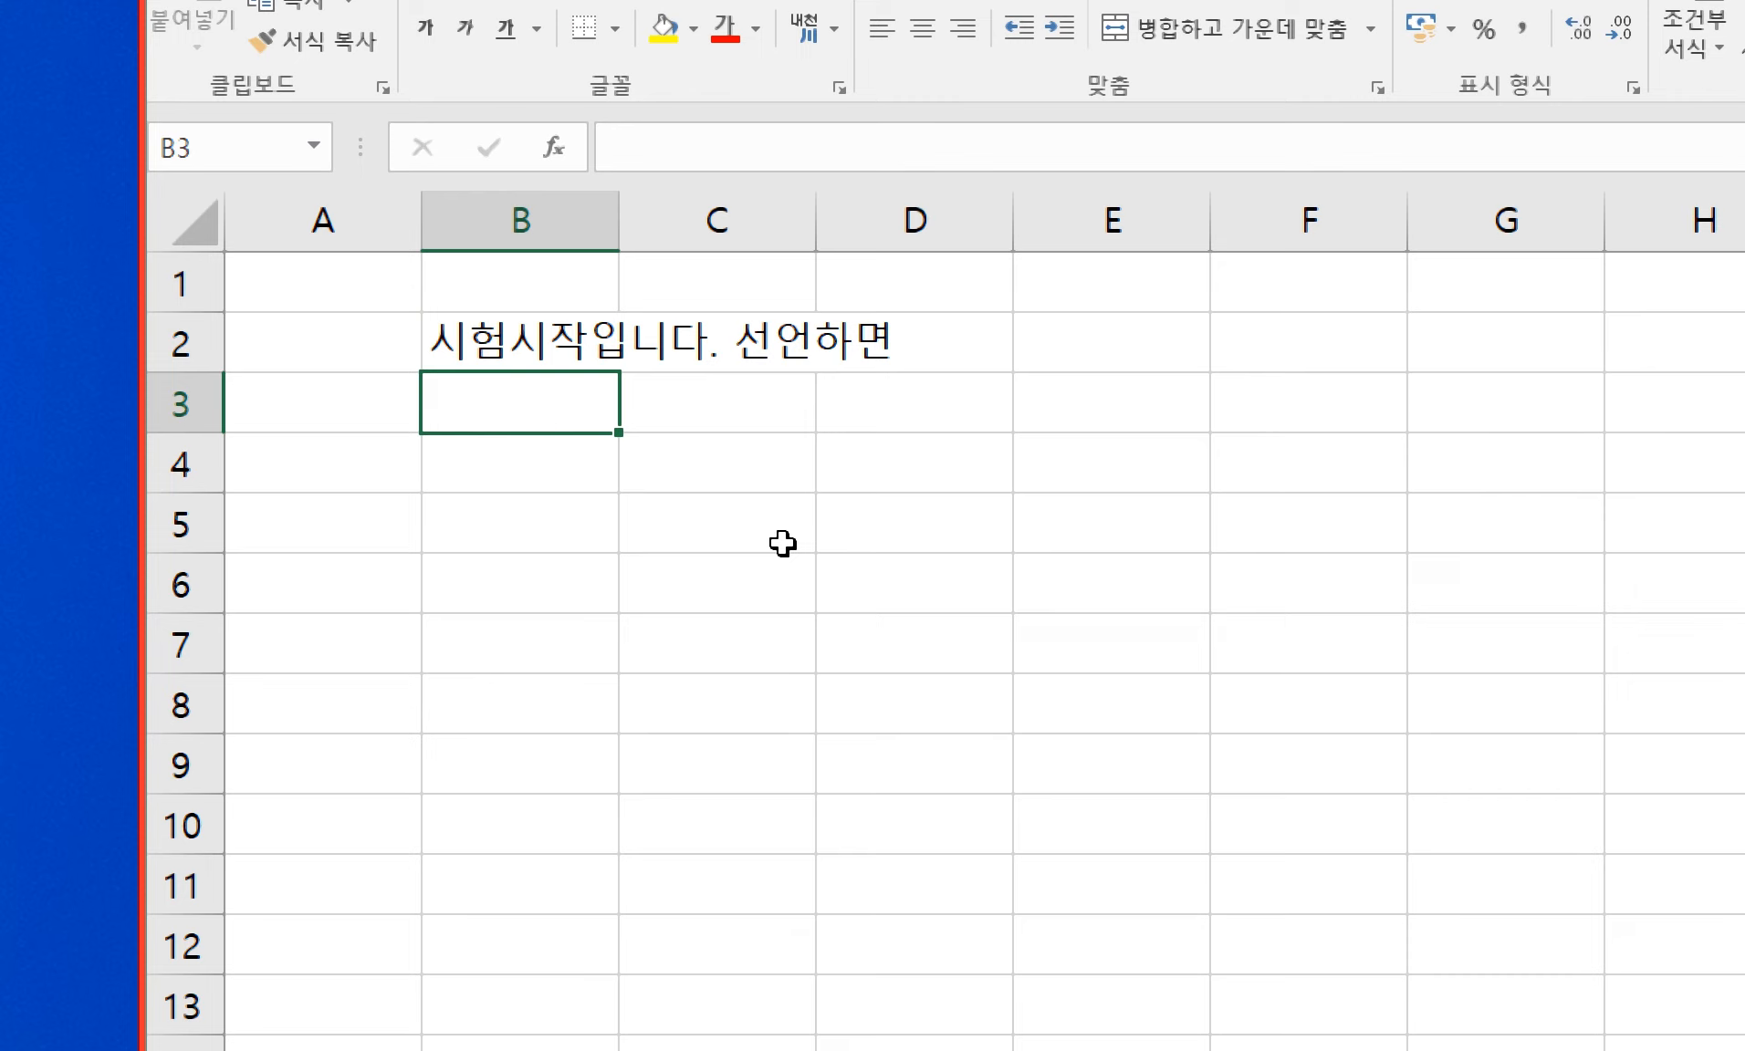
- Enter "실시간으로 카운트가 타이머 동작을 한다." in cell B3
text(실시간으로 캉)
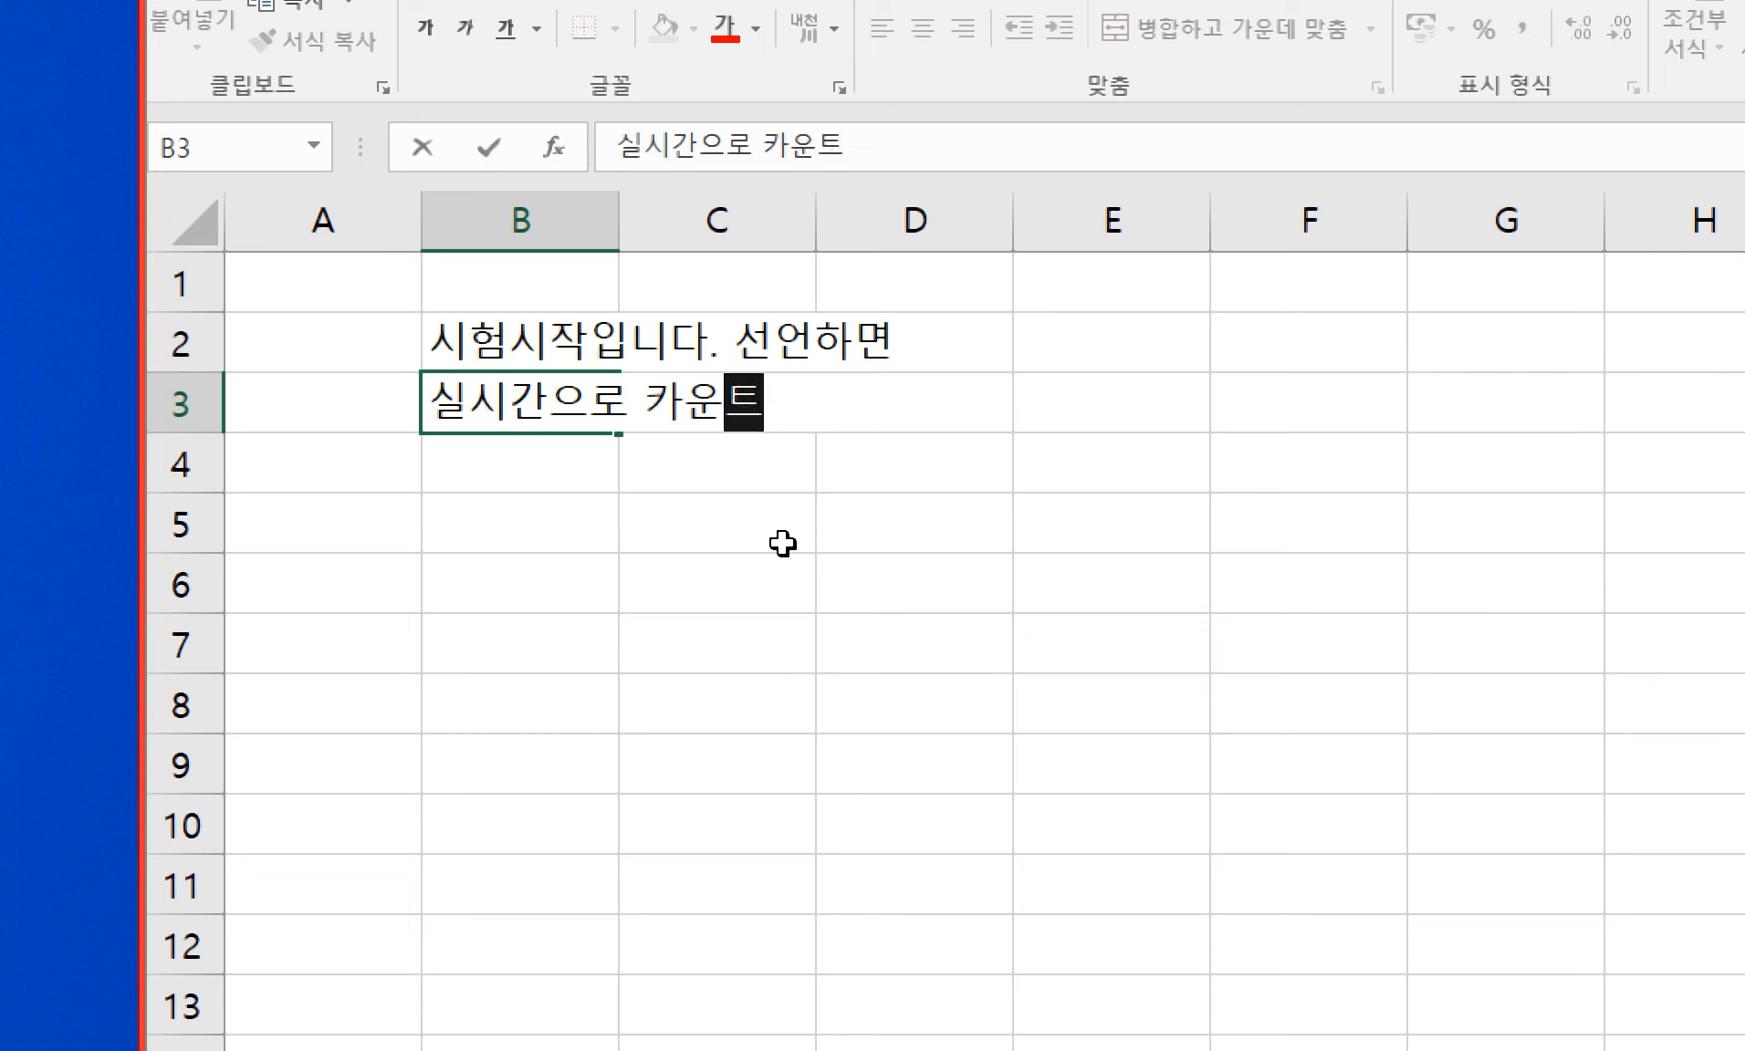
text(가 타)
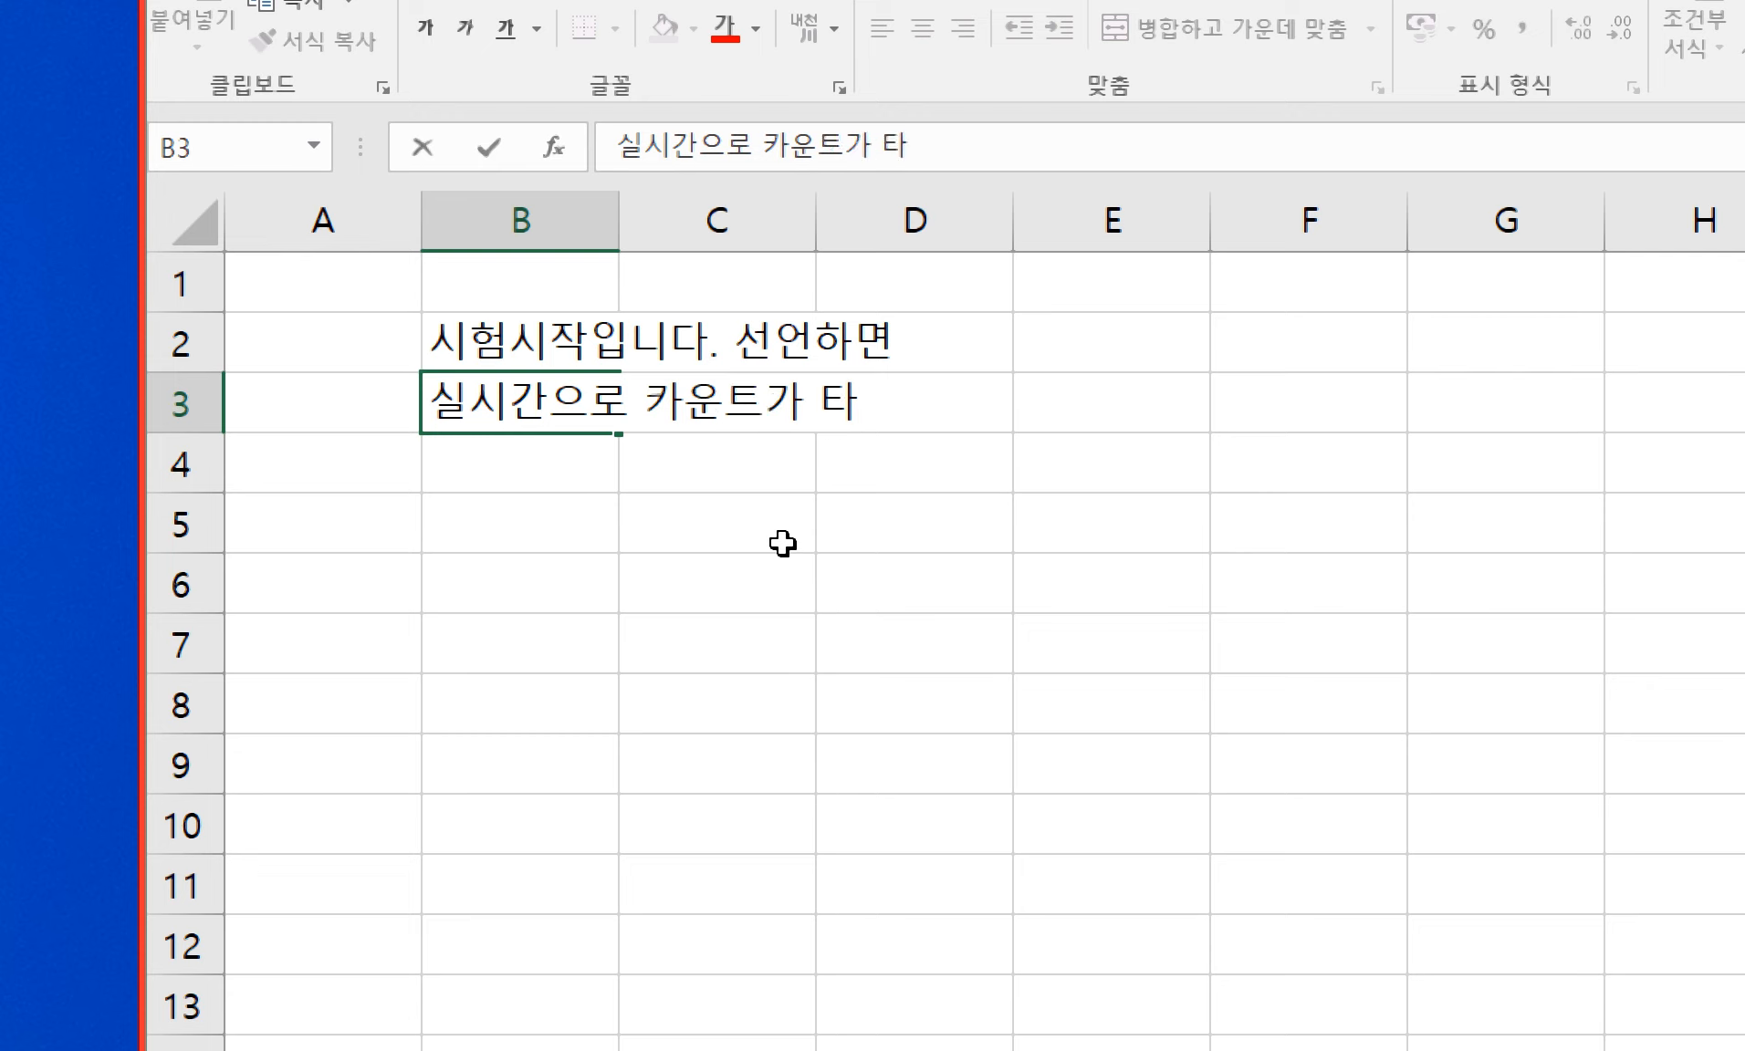
key(BackSpace)
text(ㅏ이머 도)
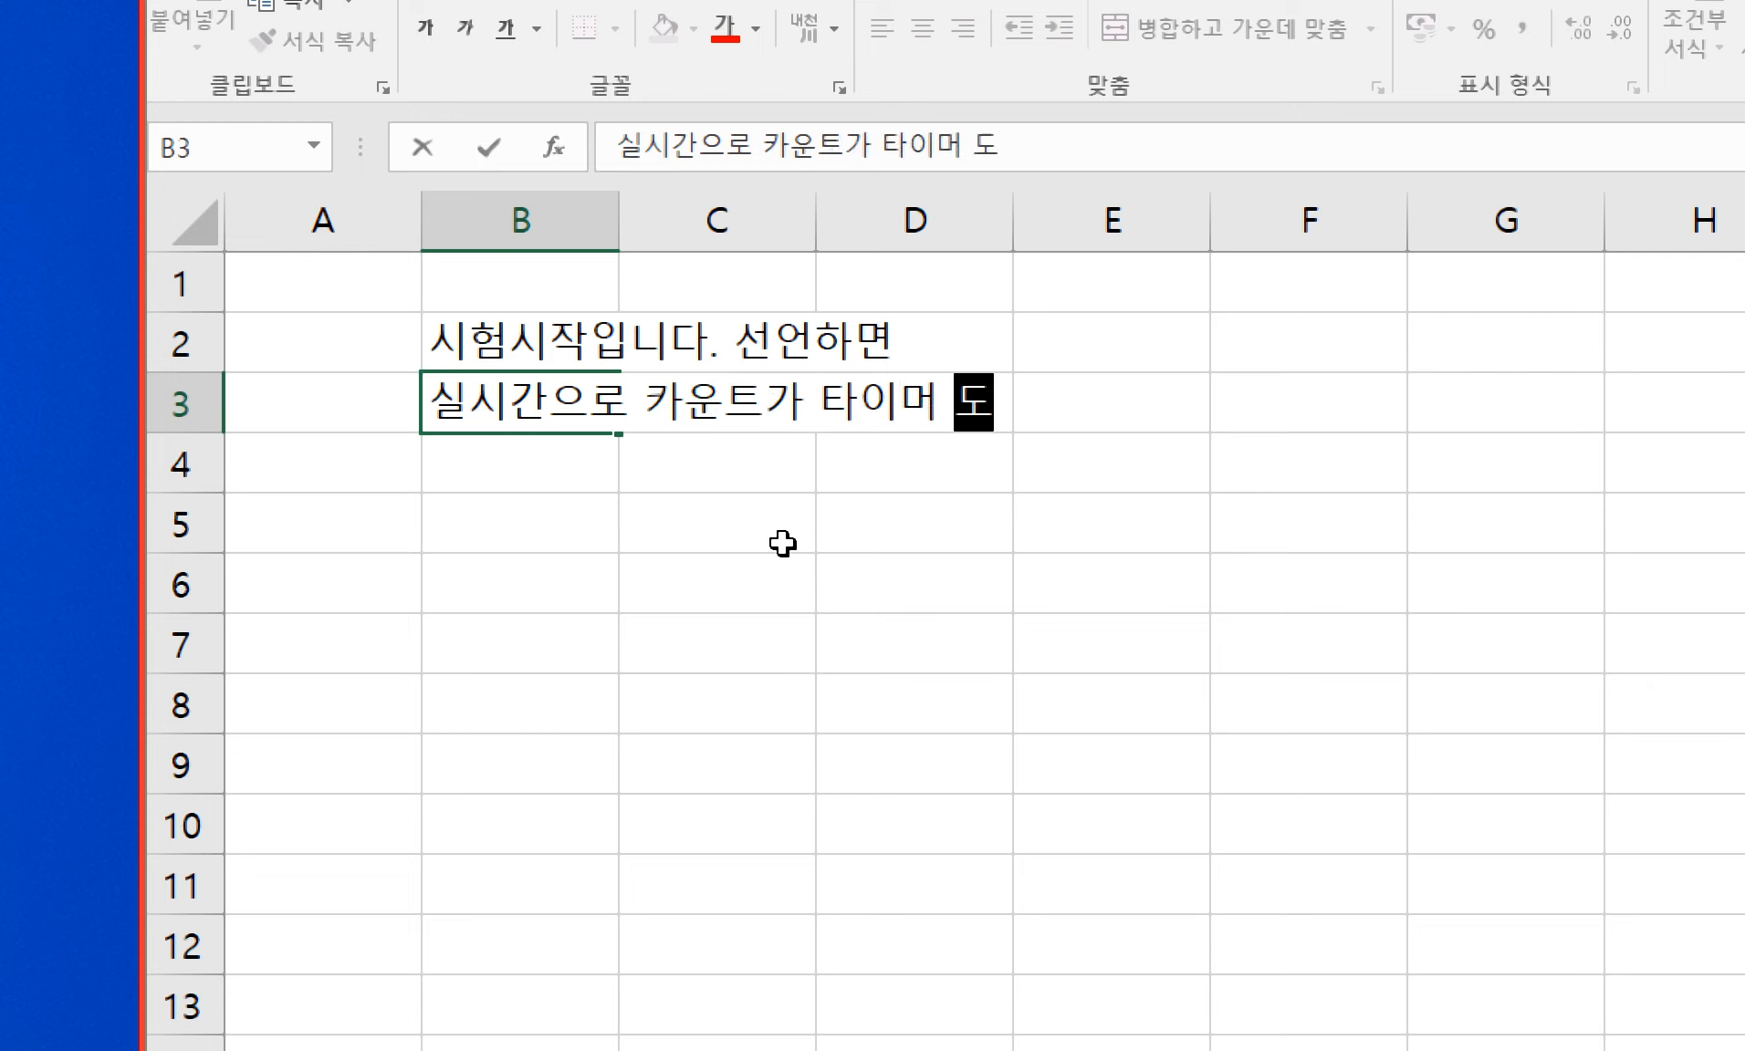
text(ㅇ작으 ㄹ한)
key(BackSpace)
key(BackSpace)
key(BackSpace)
key(BackSpace)
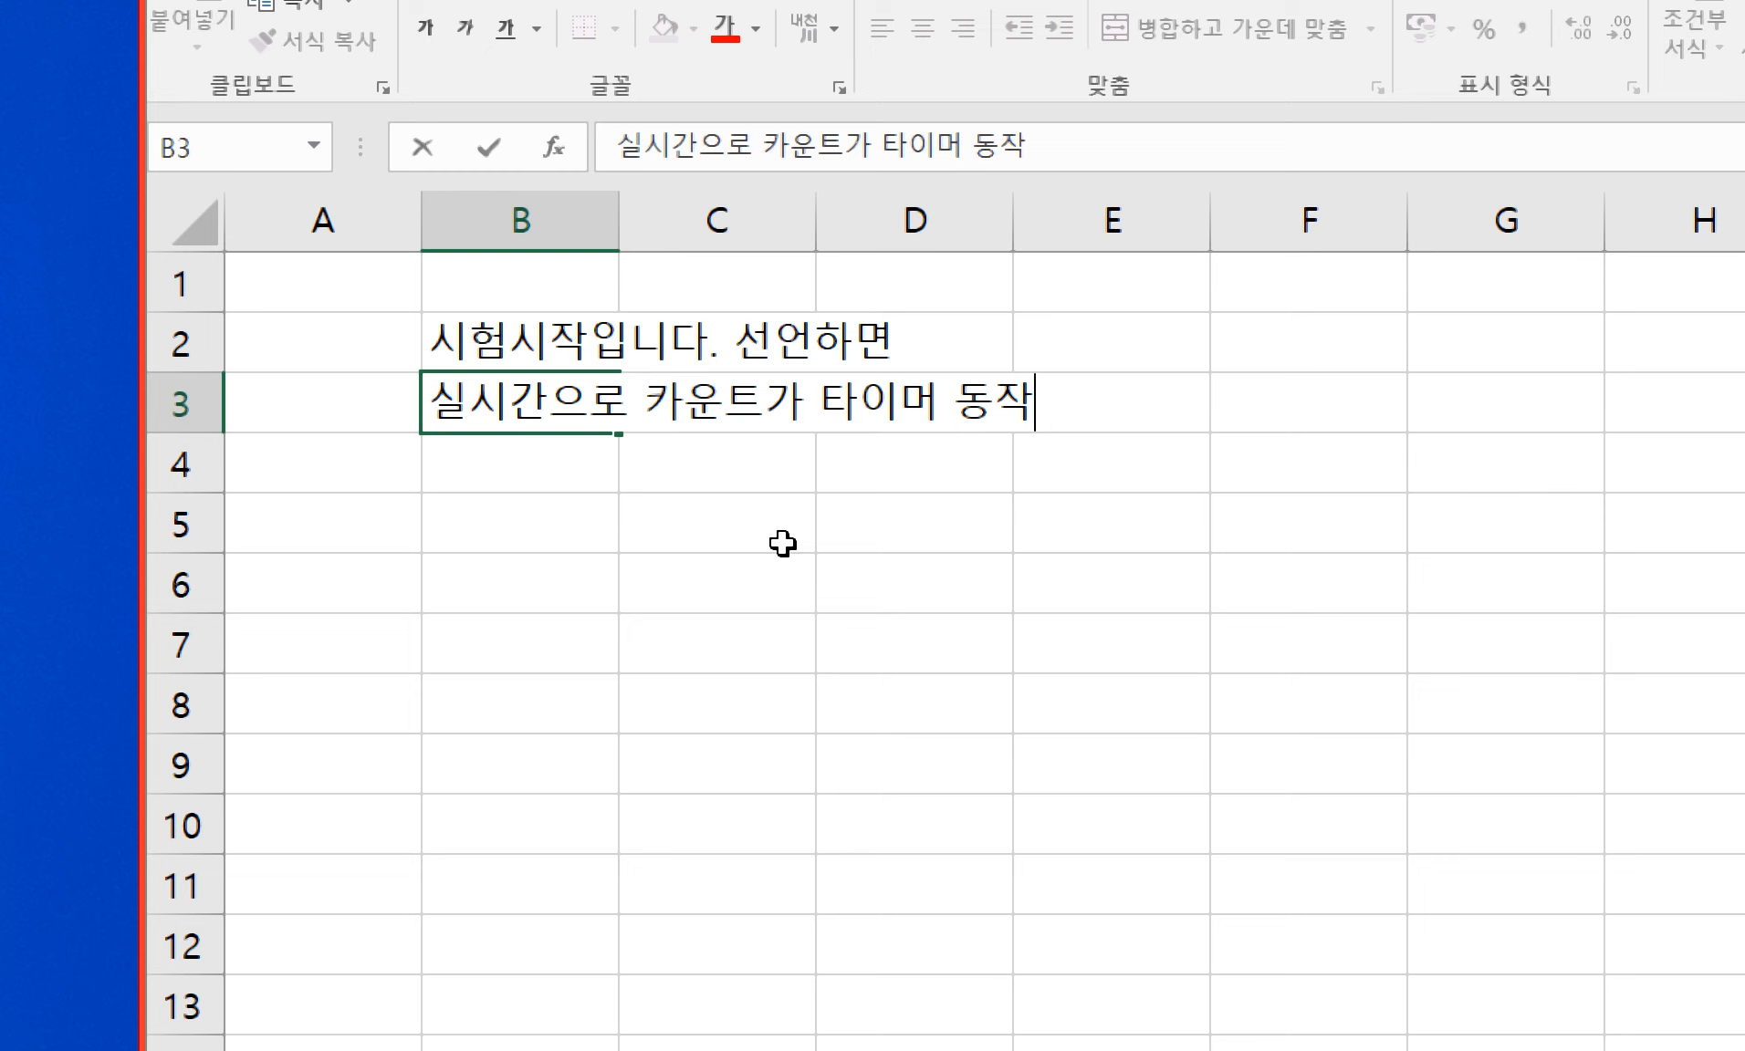
text(을 한다.)
key(Return)
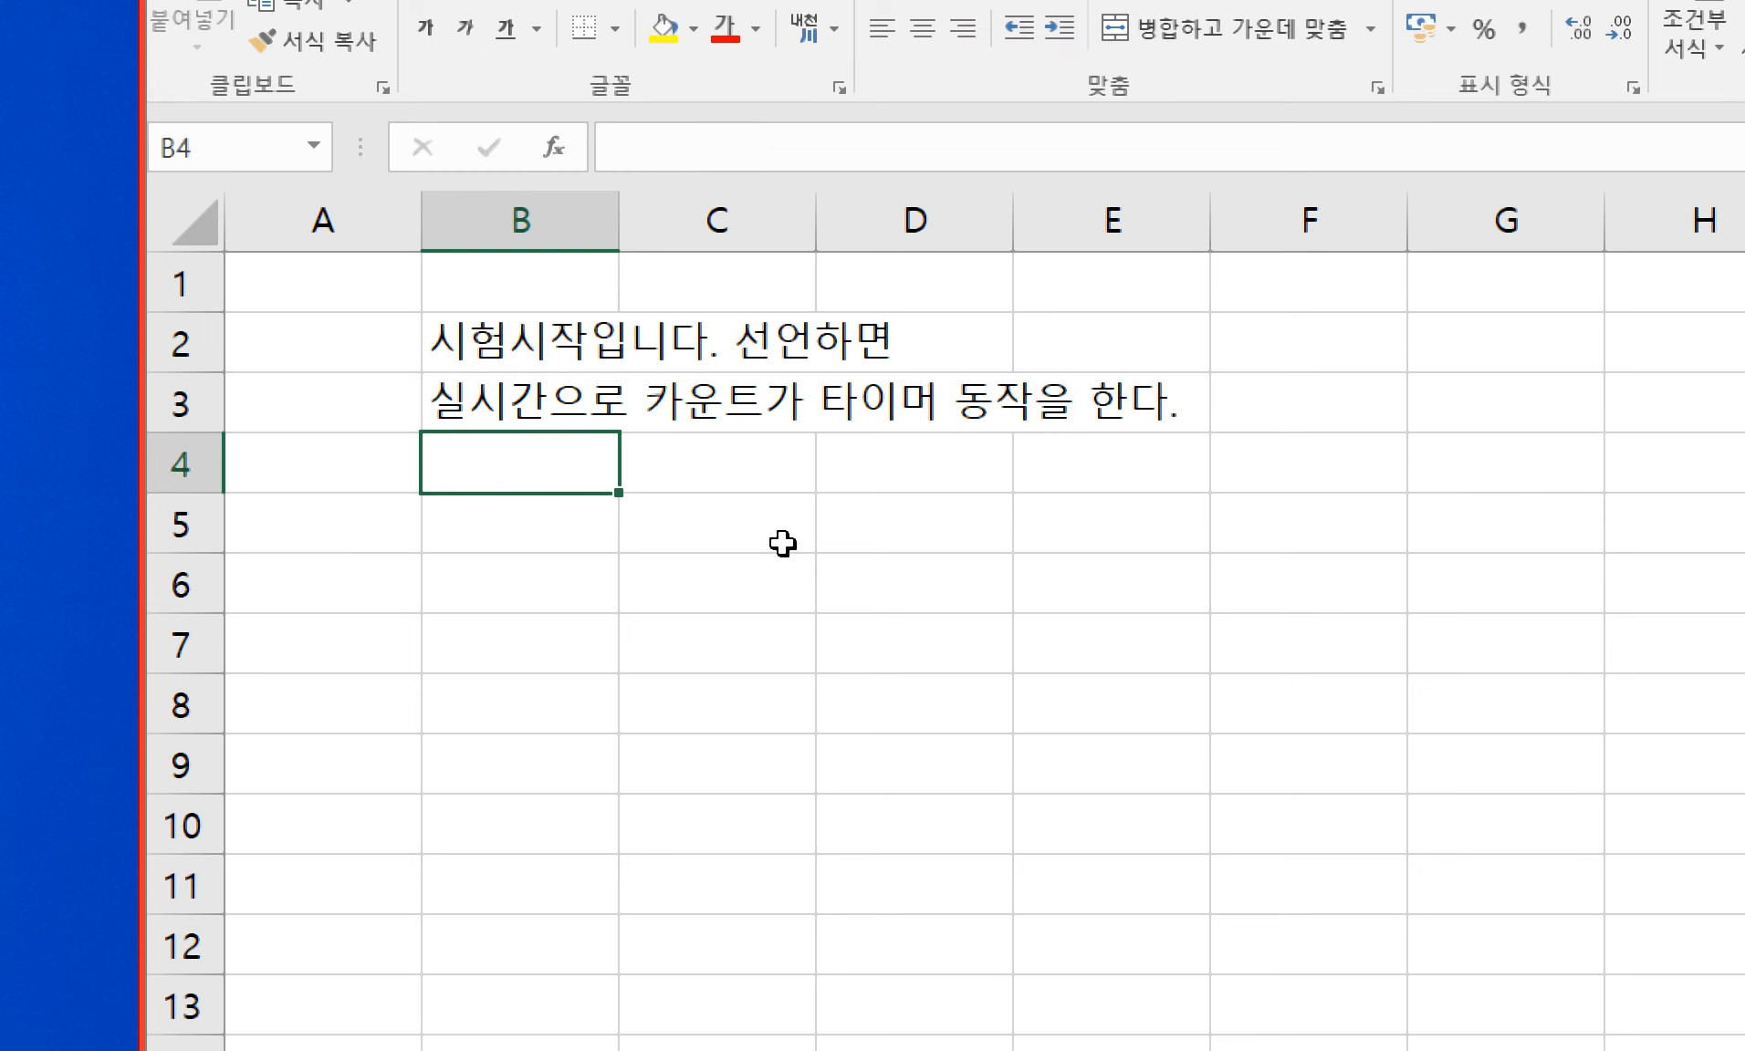
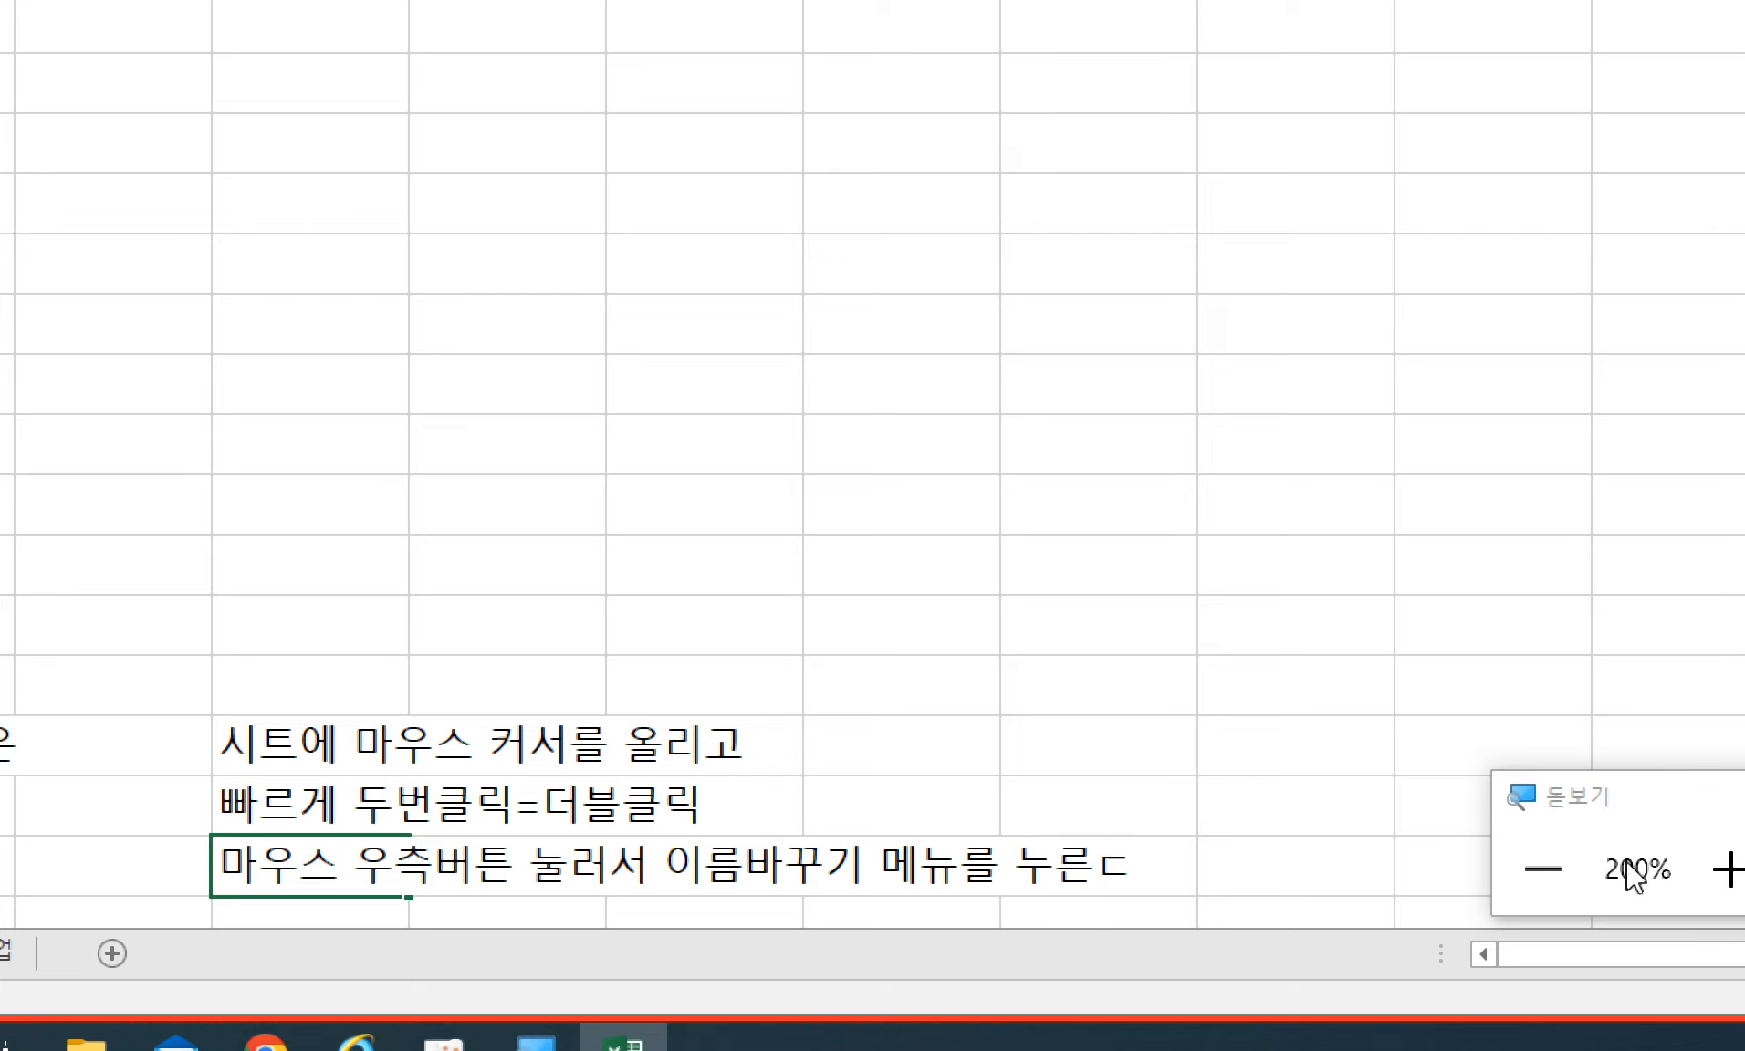
- Finish the row 27 renaming note and number the two sheet-renaming methods, with 1 beside row 25 and 2 beside row 27
key(Return)
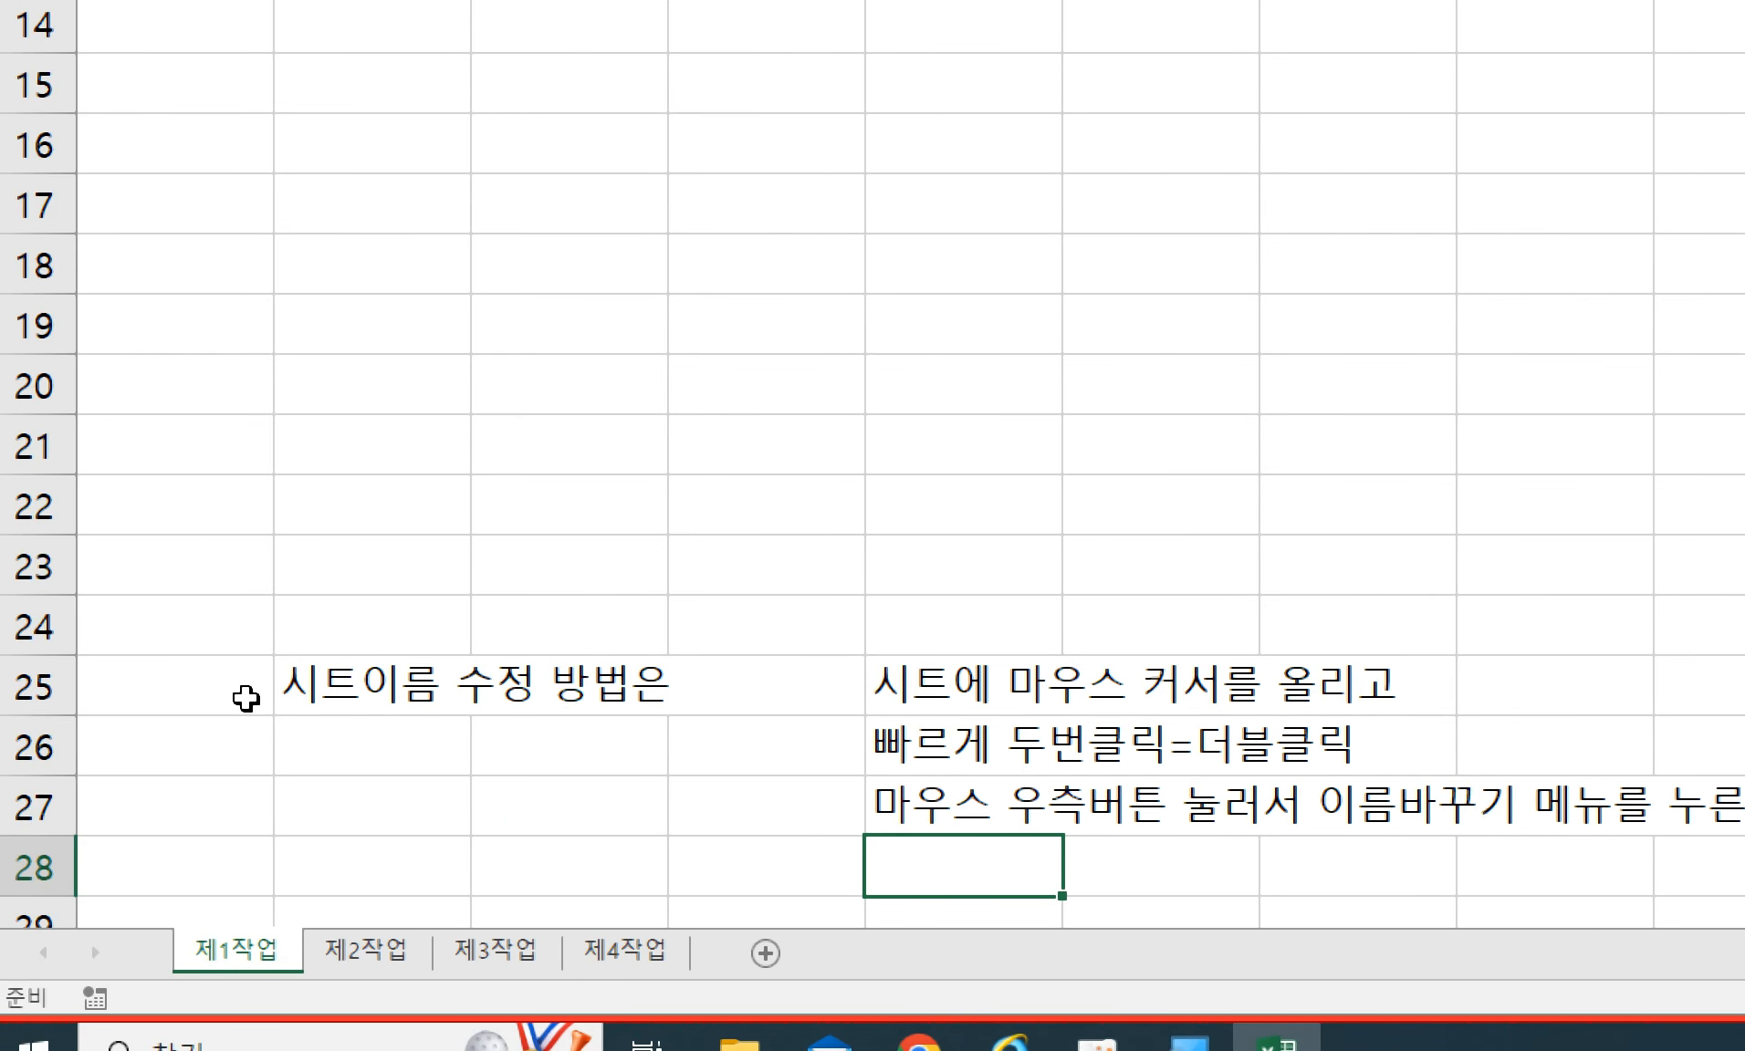
click(757, 703)
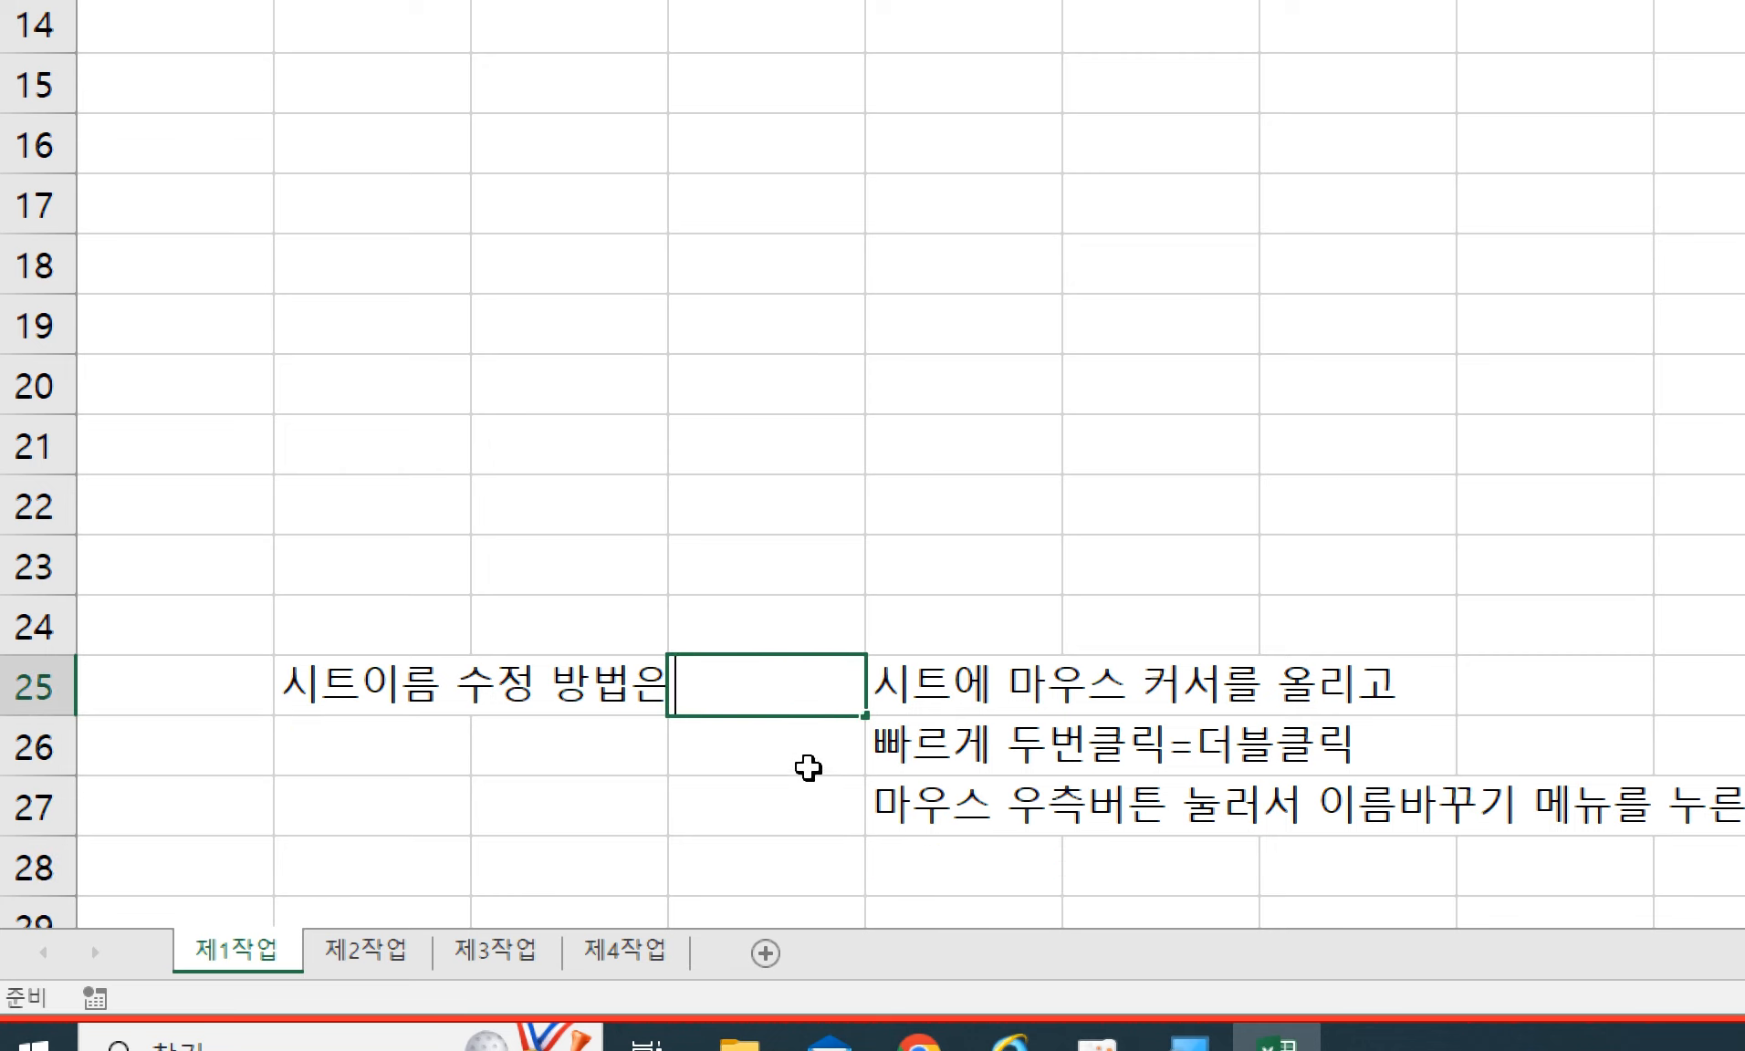
text(1)
click(801, 804)
text(2)
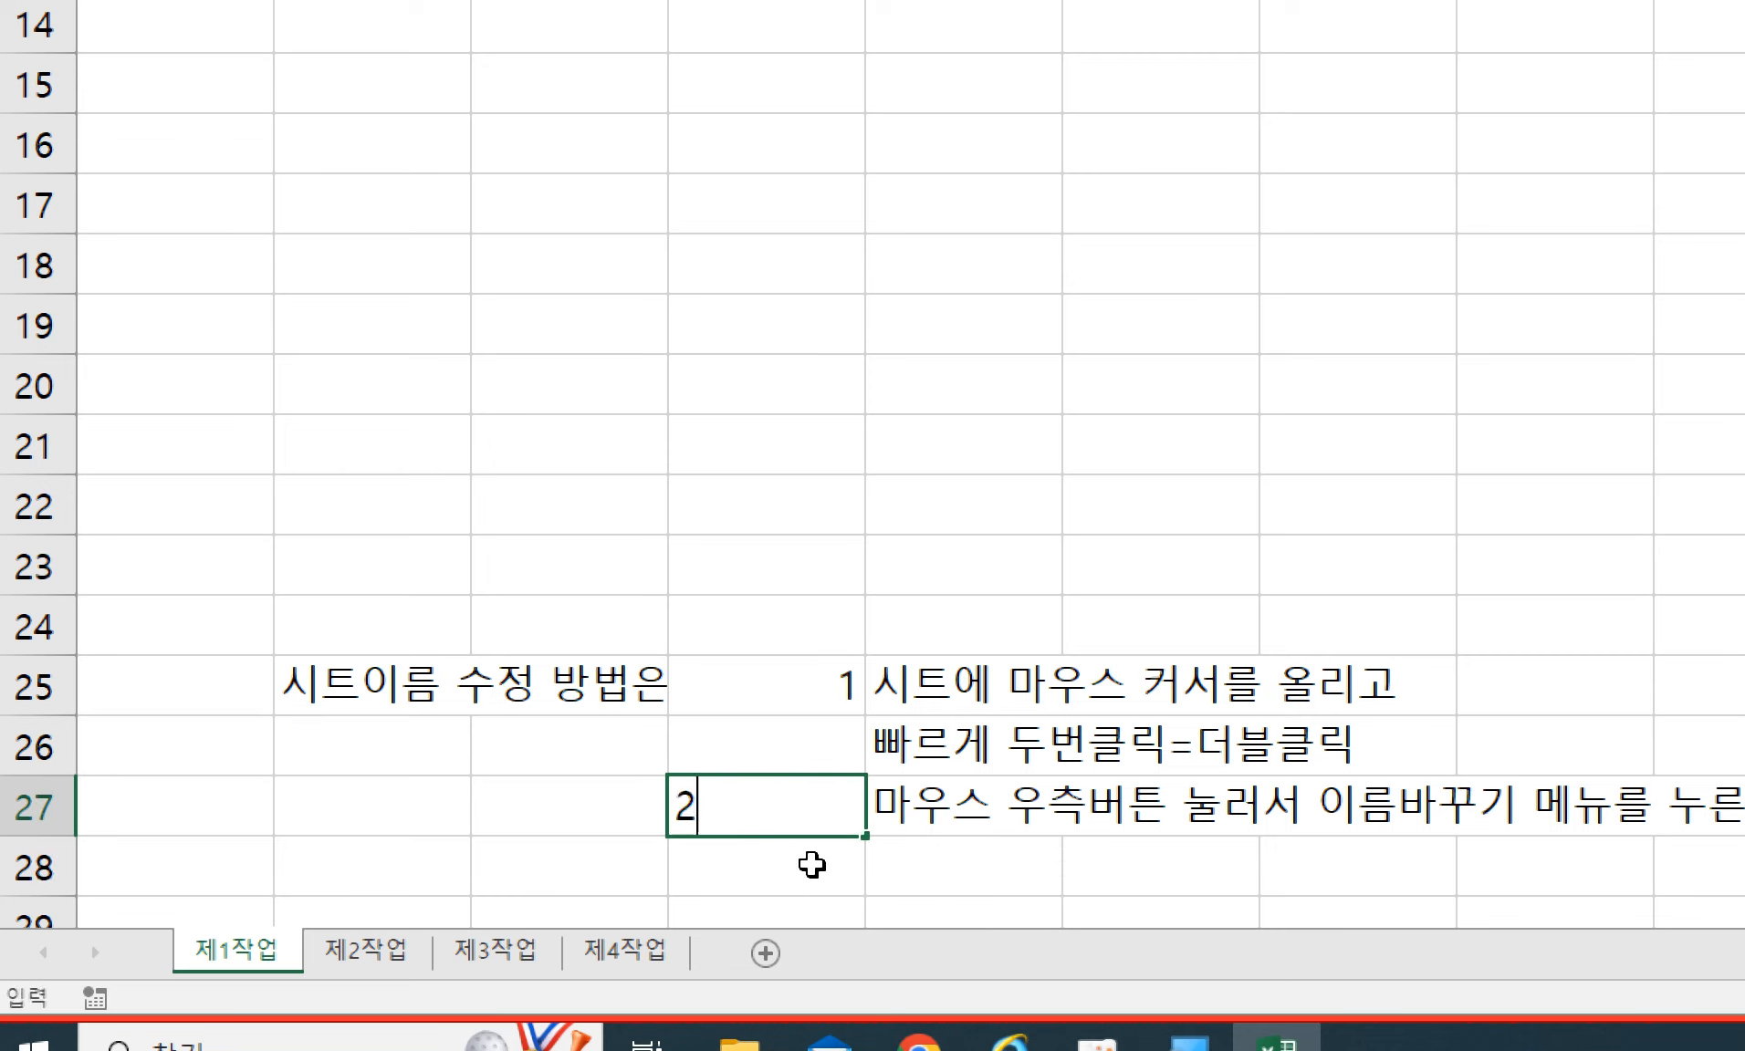
key(Return)
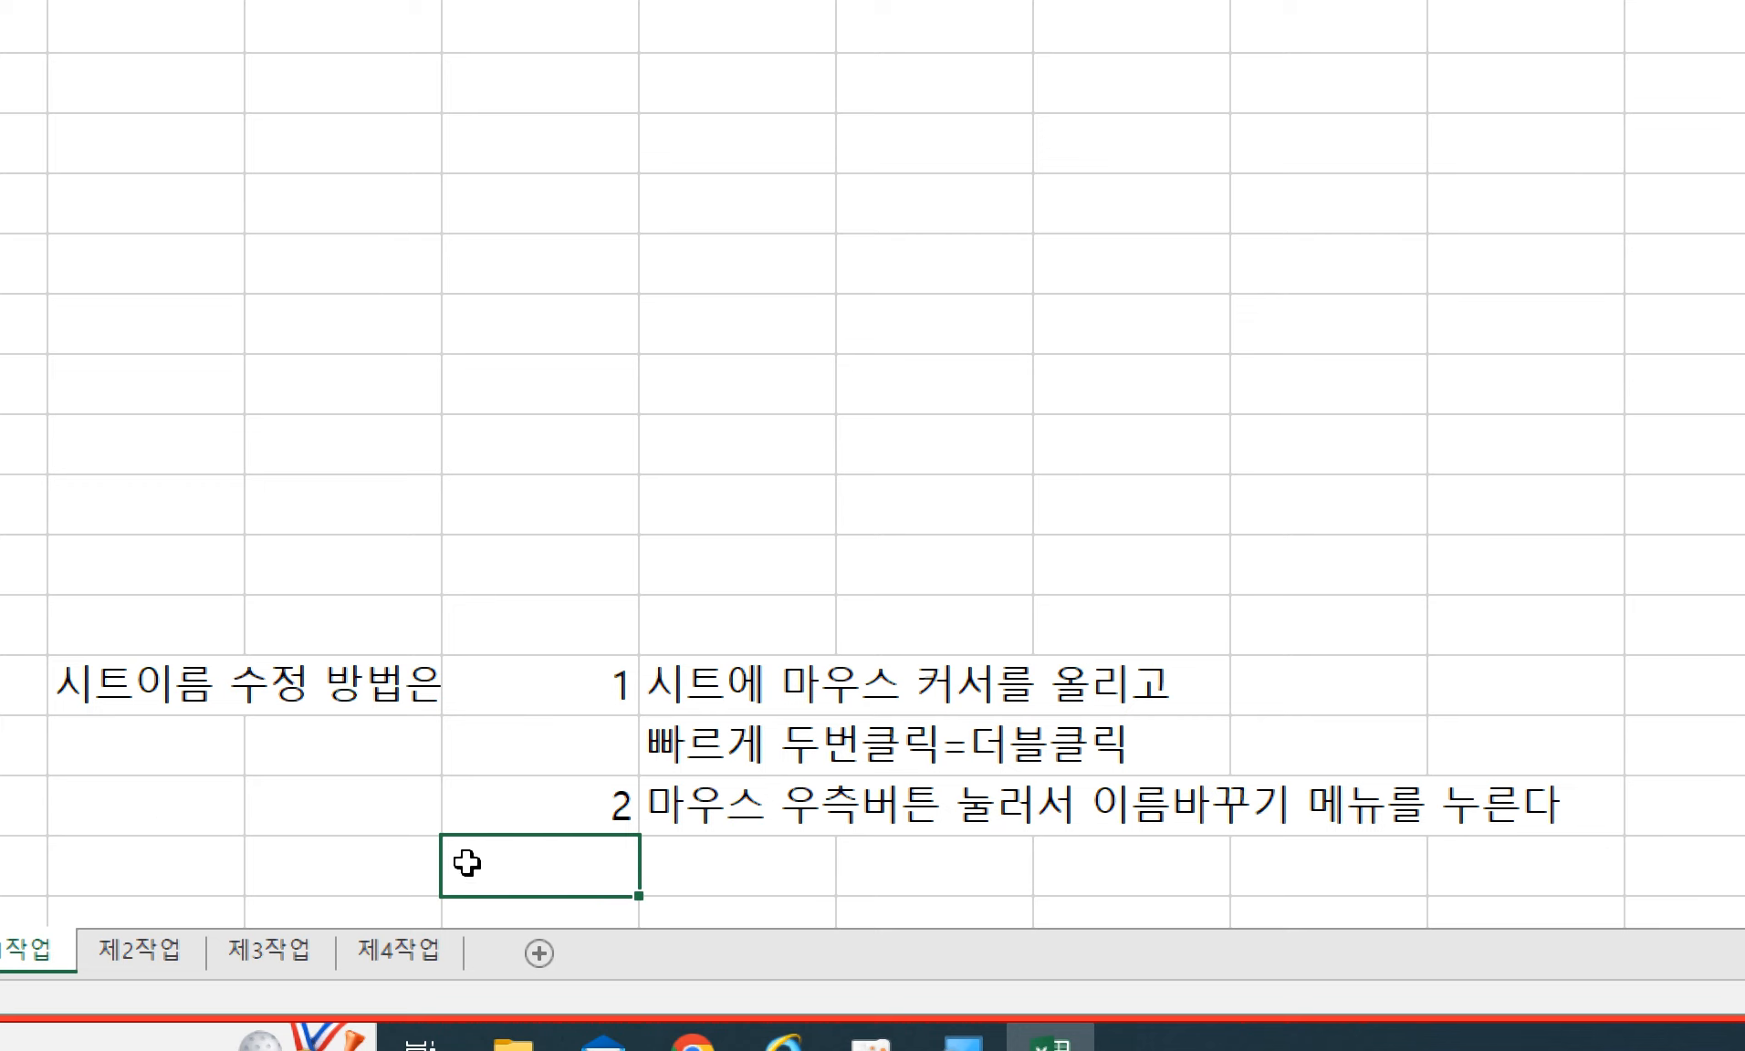
- Clear the sheet-renaming notes and their numbers from rows 25 to 27
drag(196, 703, 852, 803)
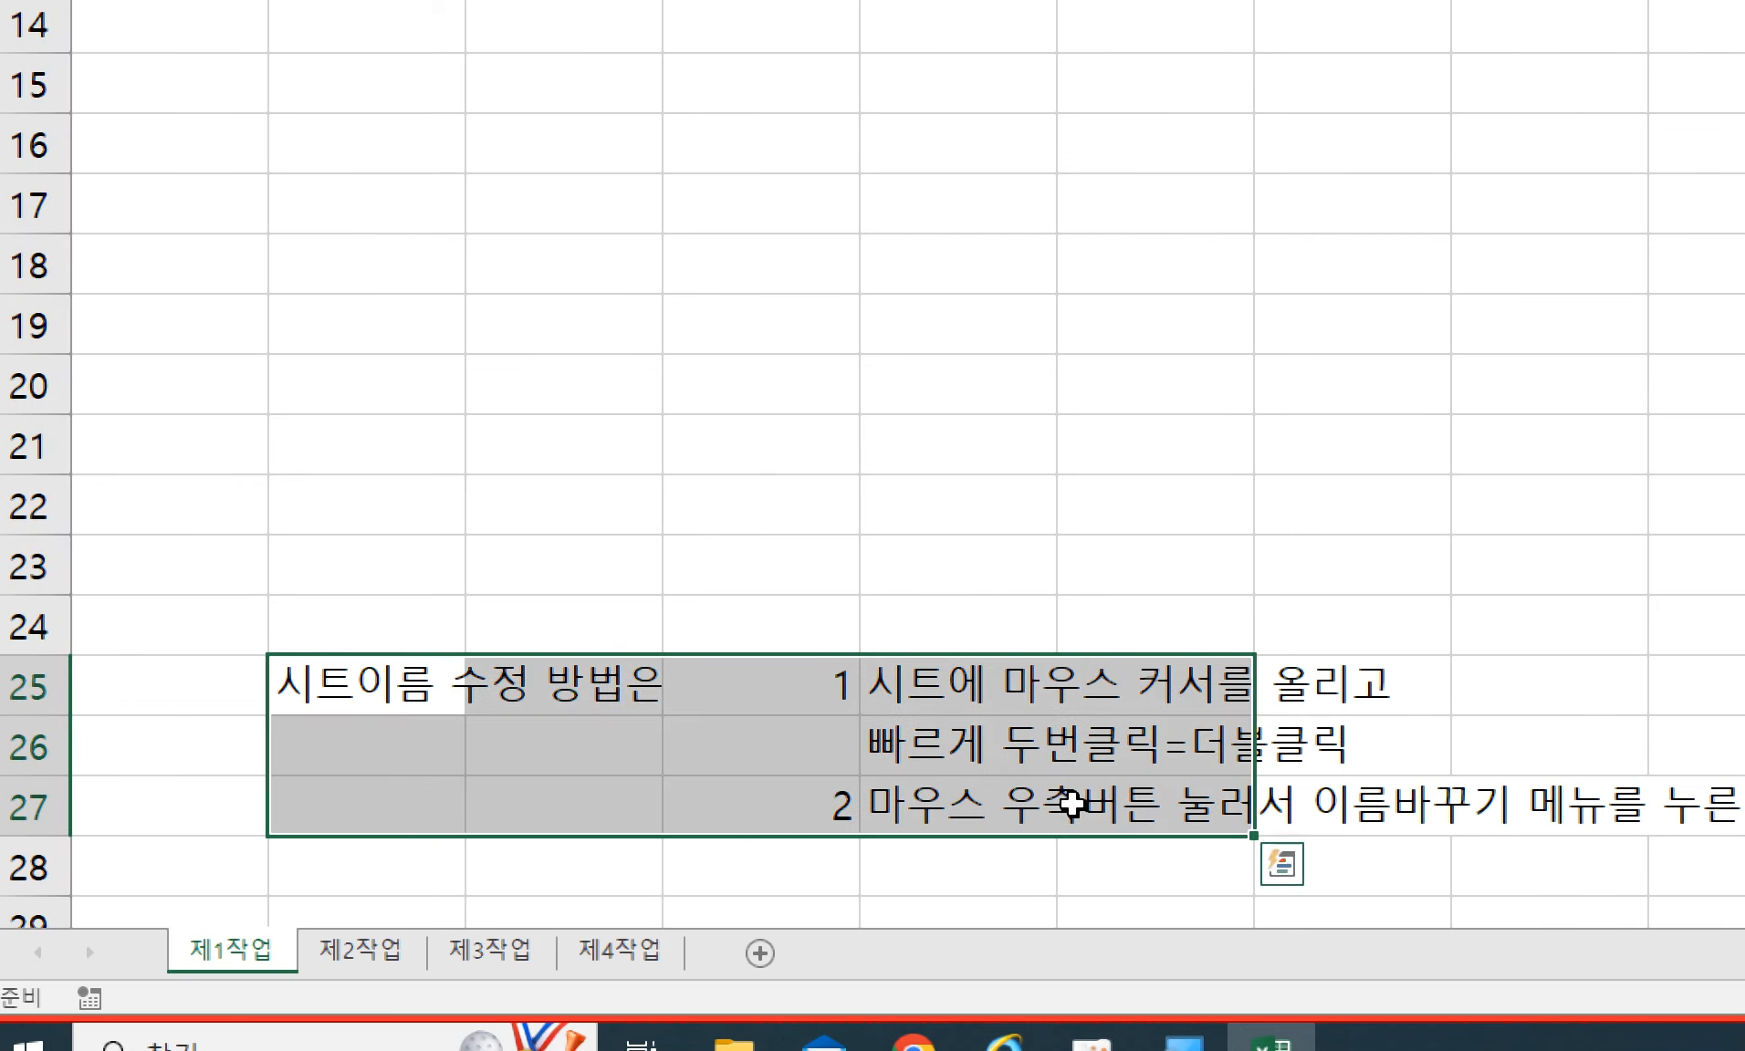
key(Delete)
click(550, 768)
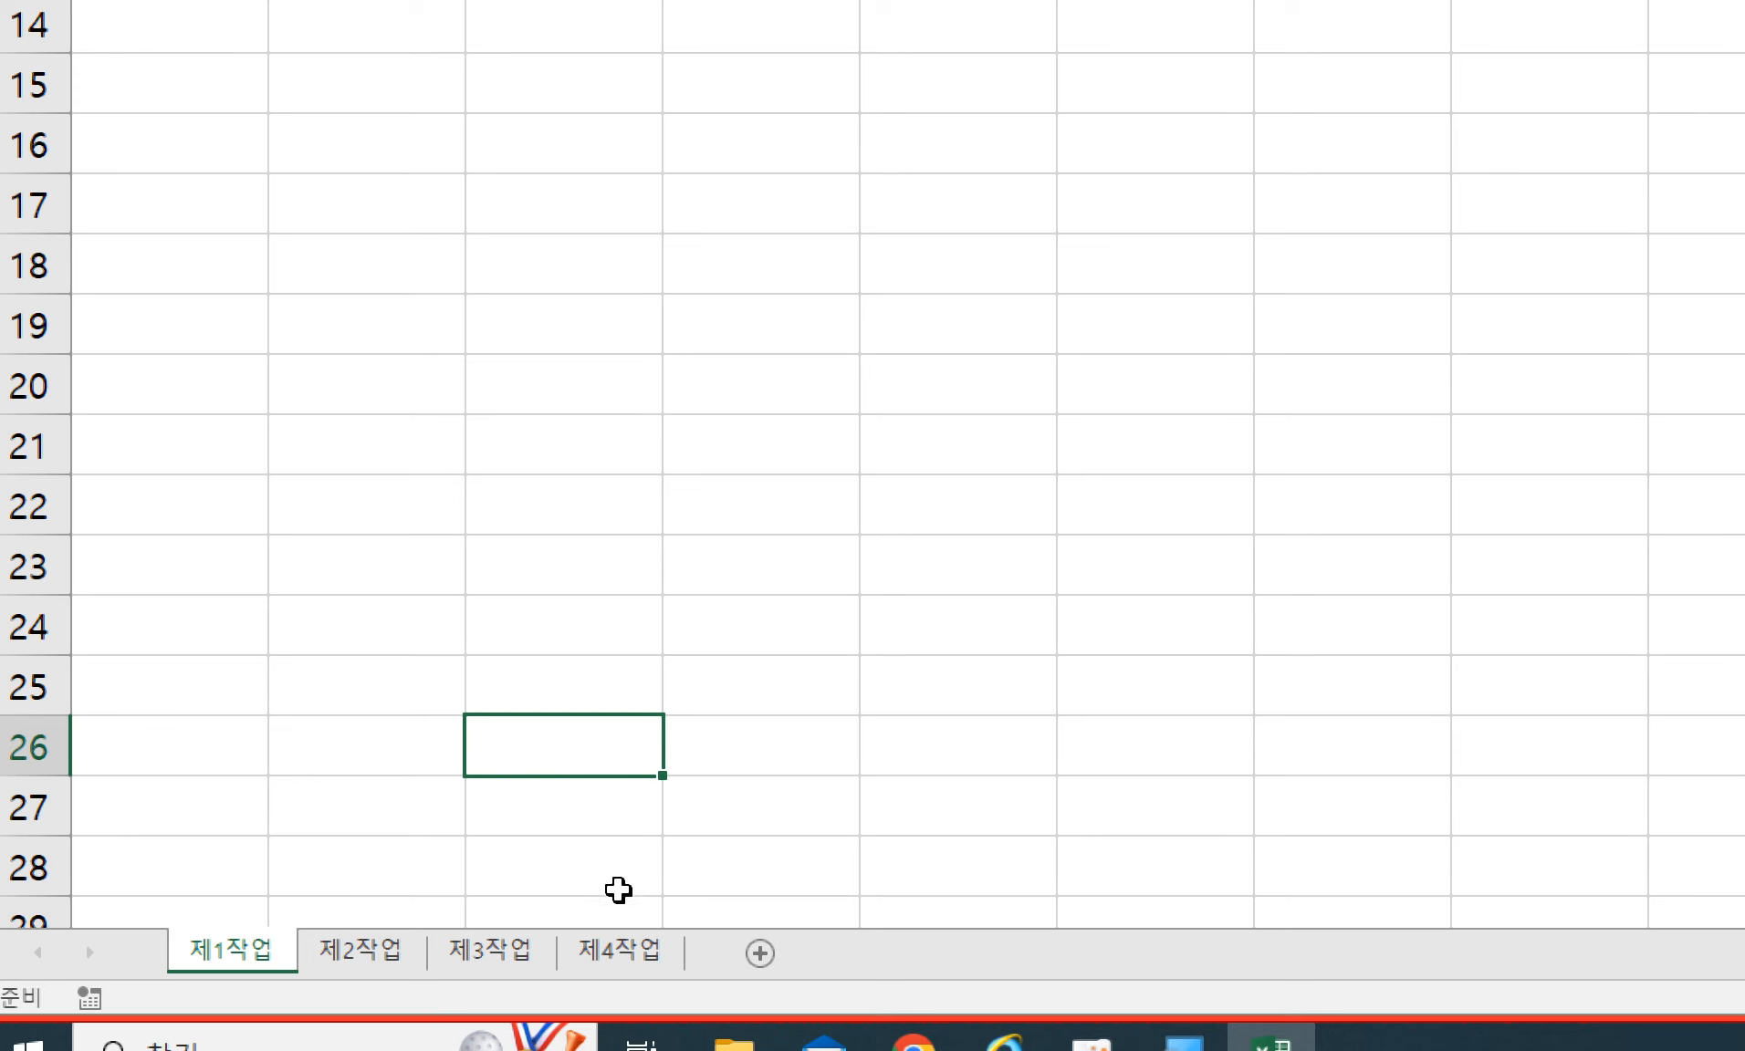
- Show the 제4작업 sheet, highlight that sheet name in the exam instructions in Chrome, and return to the Excel workbook
click(623, 954)
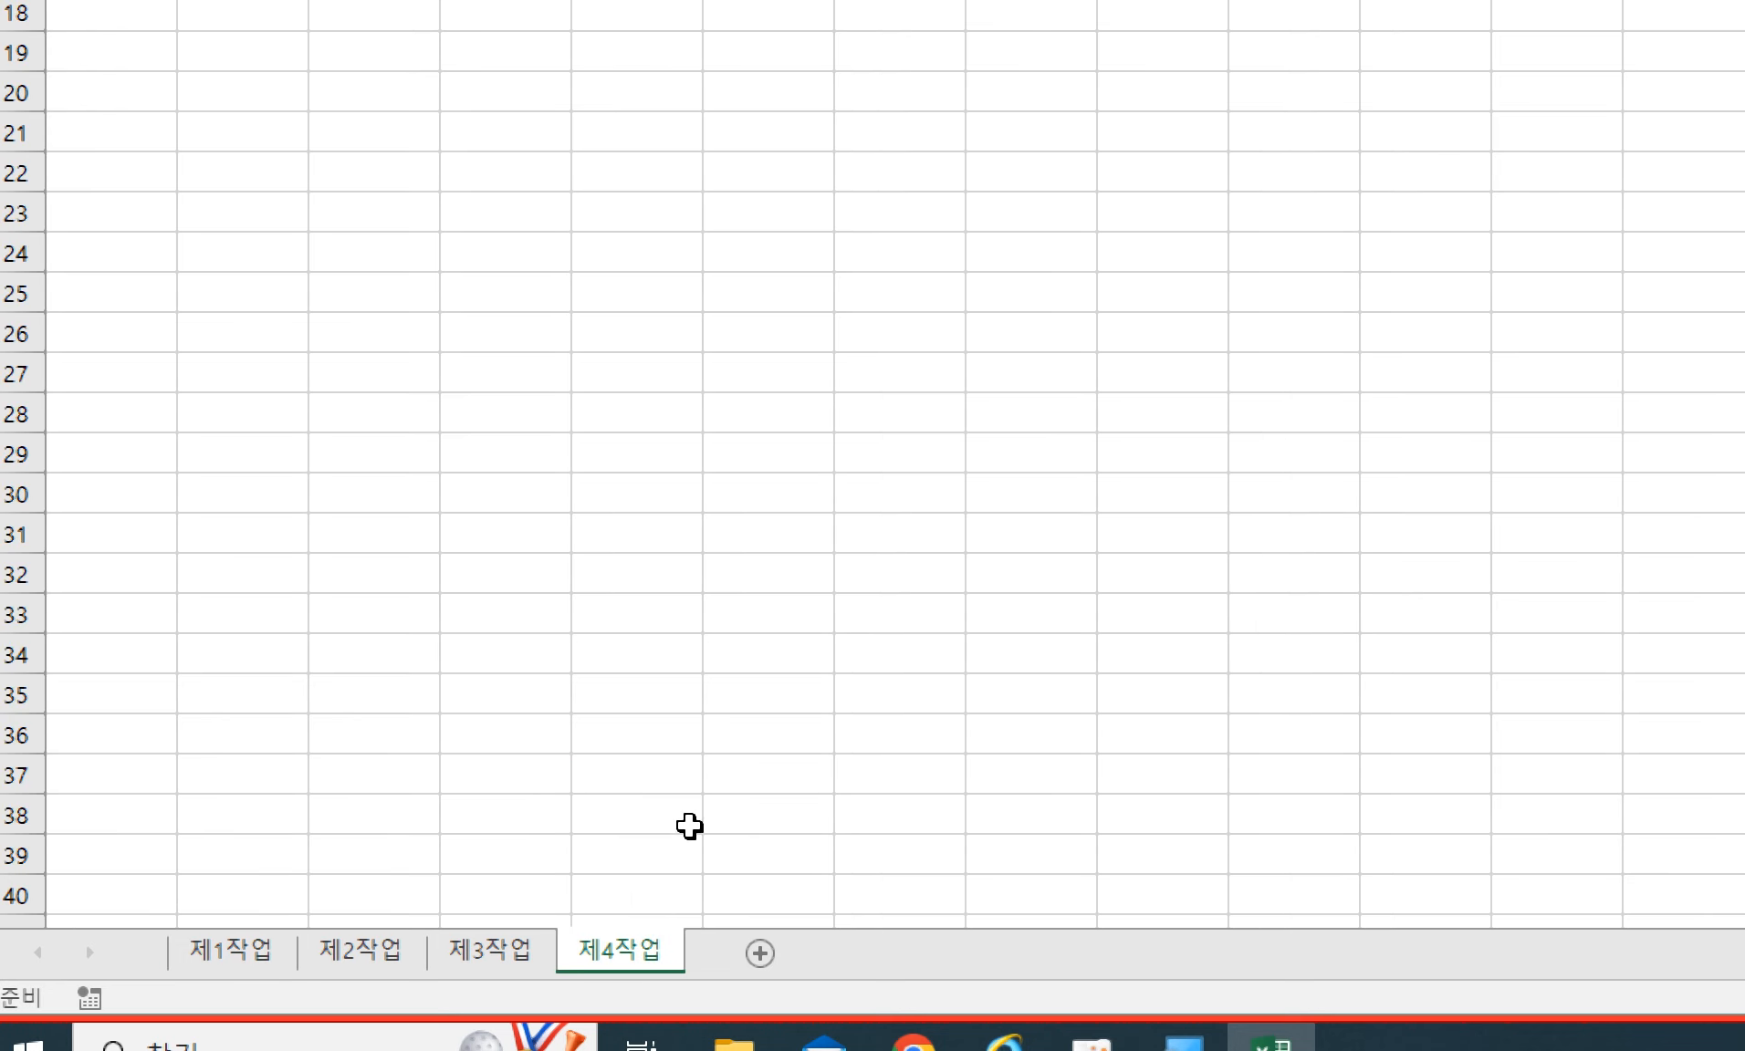
click(913, 1040)
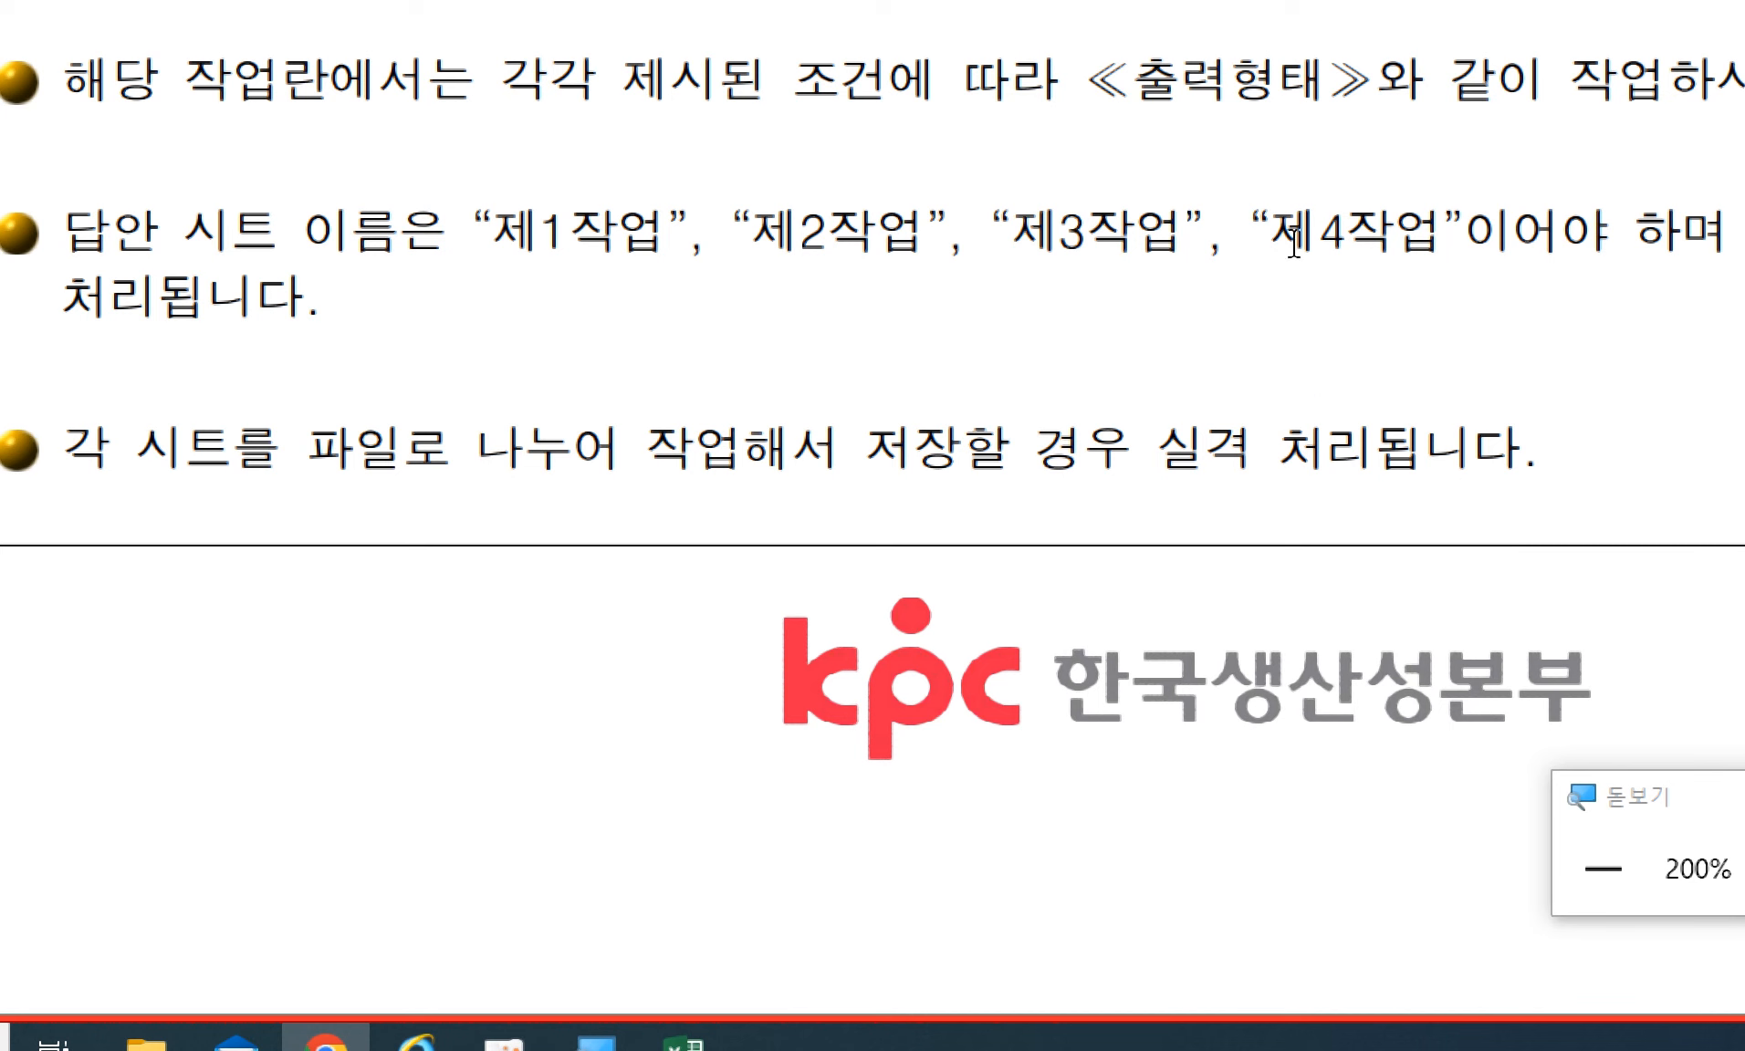
drag(1293, 242, 1469, 242)
click(683, 1040)
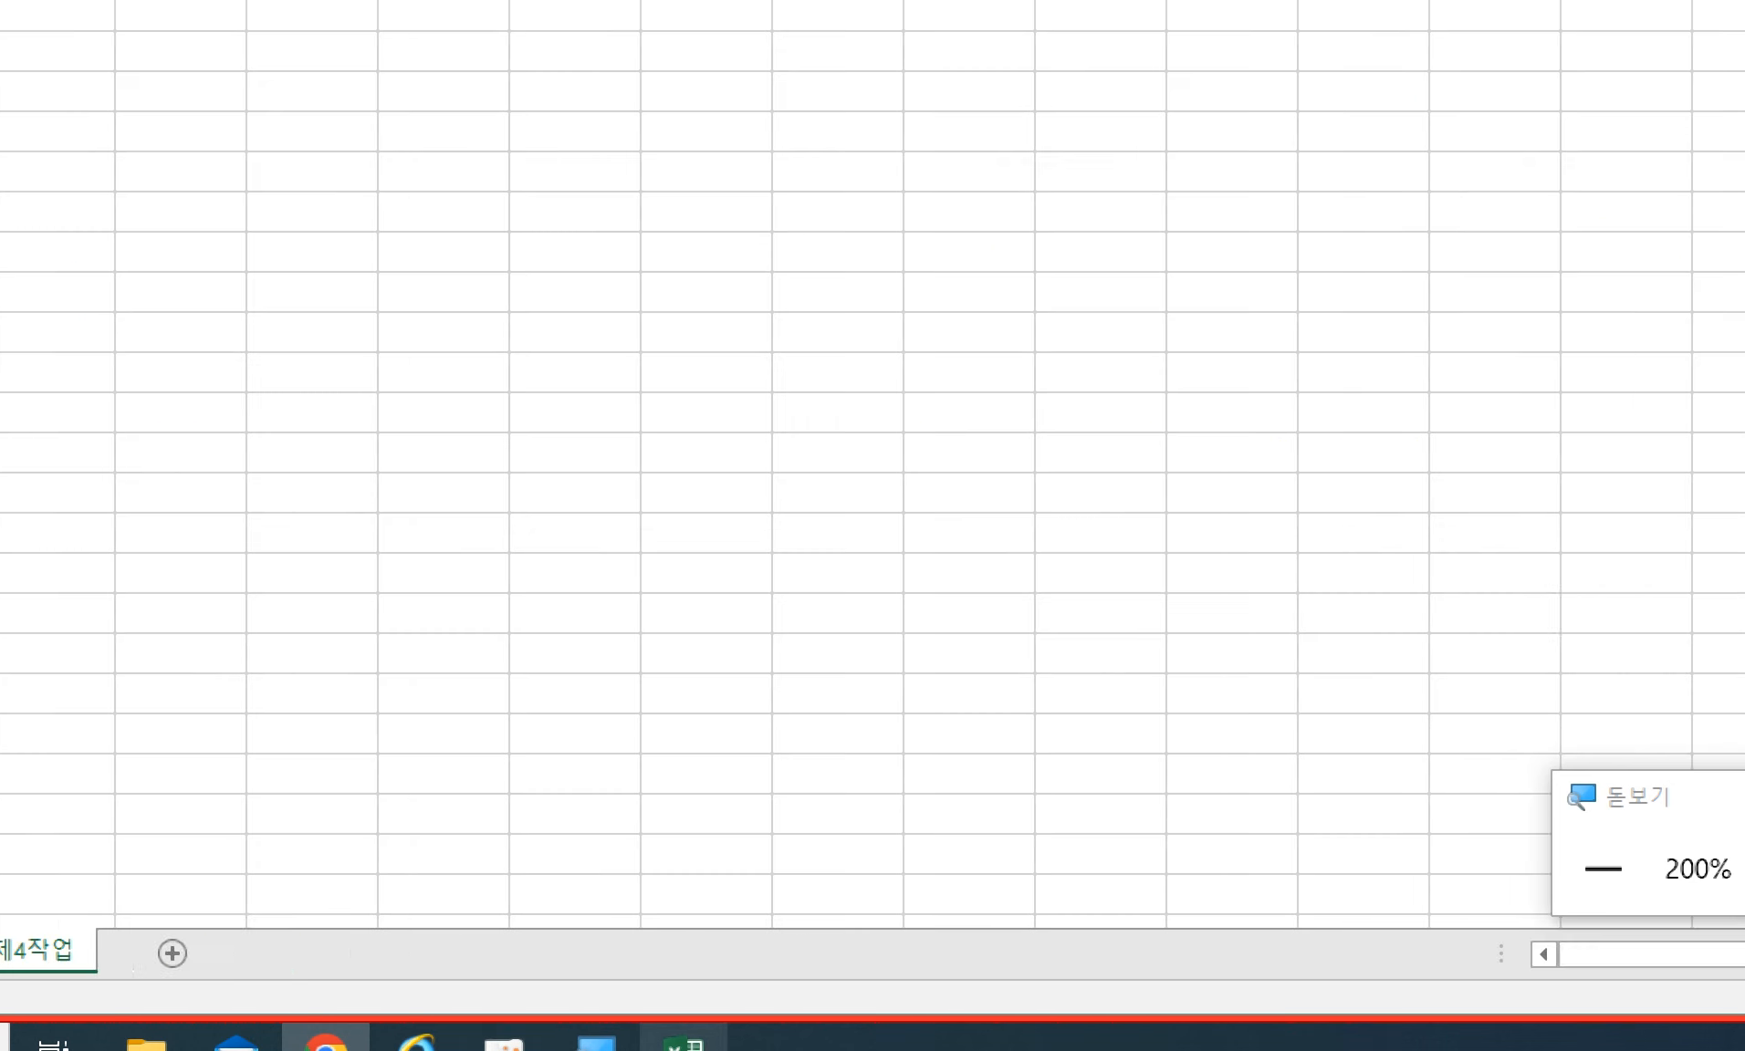
click(638, 630)
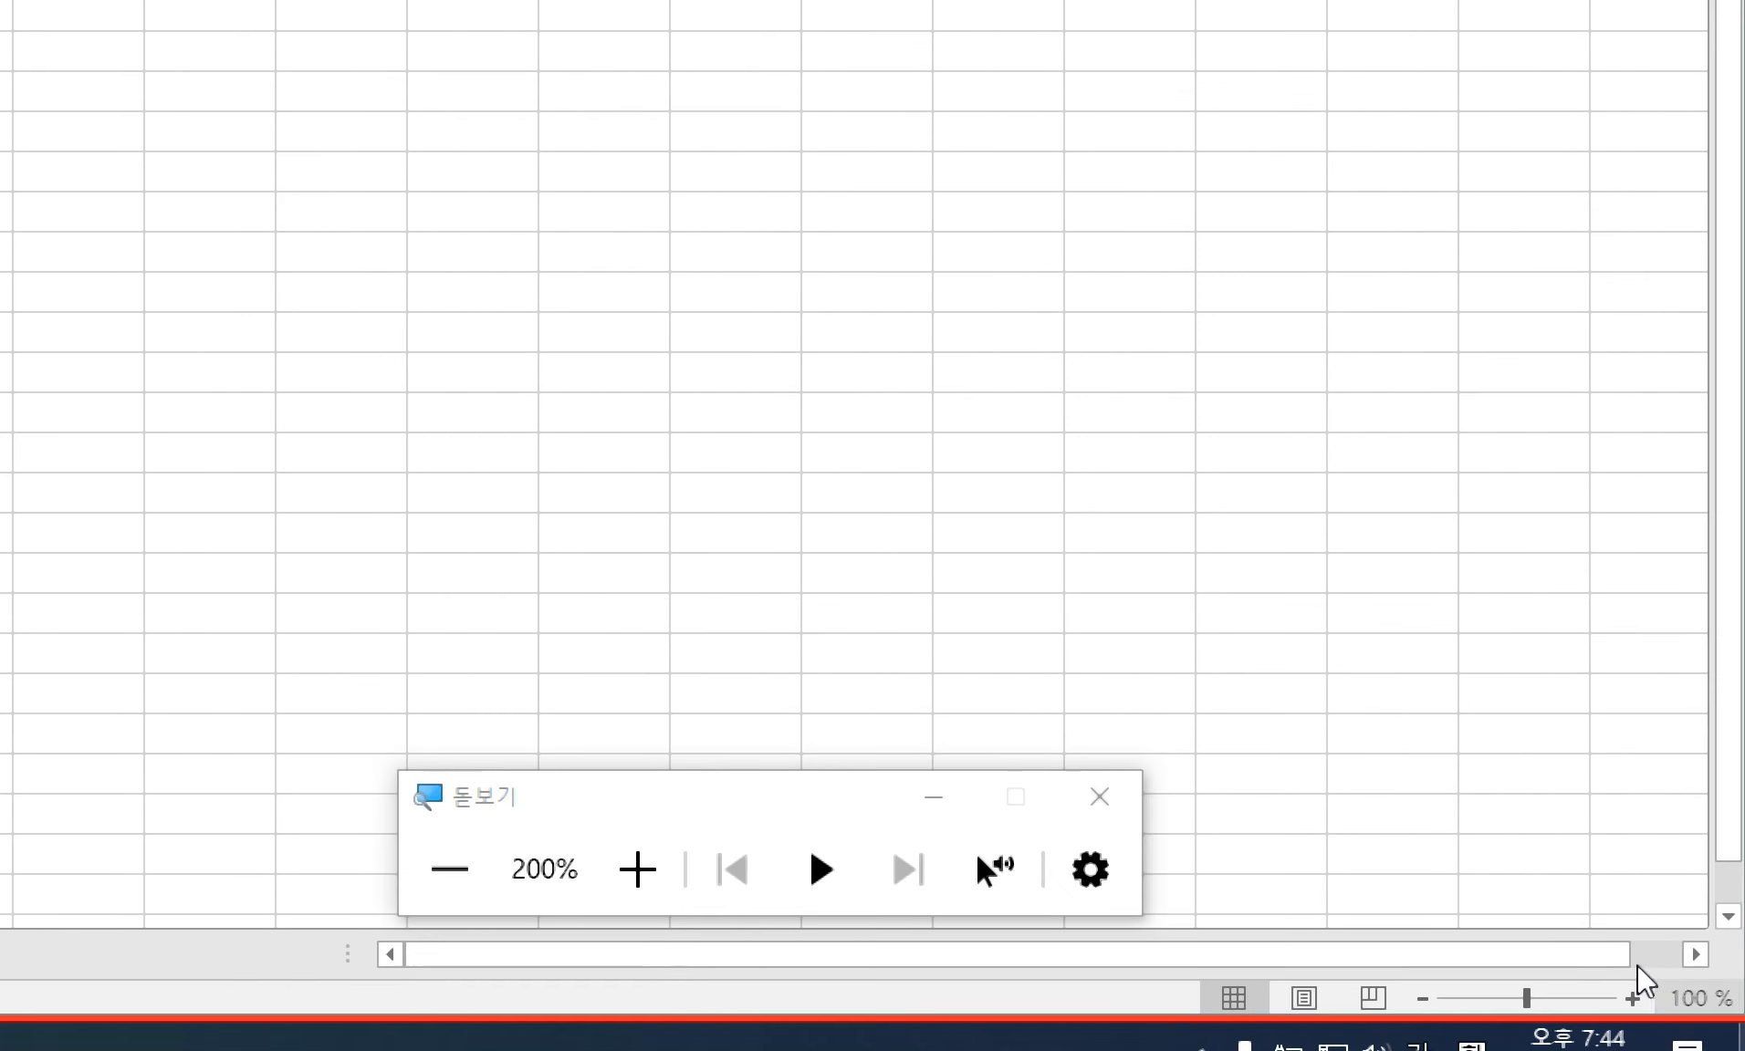
- Enter the note "제4작업 시트는 미리 만들필요 없습니다" in row 31 of the 제4작업 sheet
click(1634, 999)
click(1634, 1000)
click(1634, 999)
click(1634, 1000)
click(1634, 999)
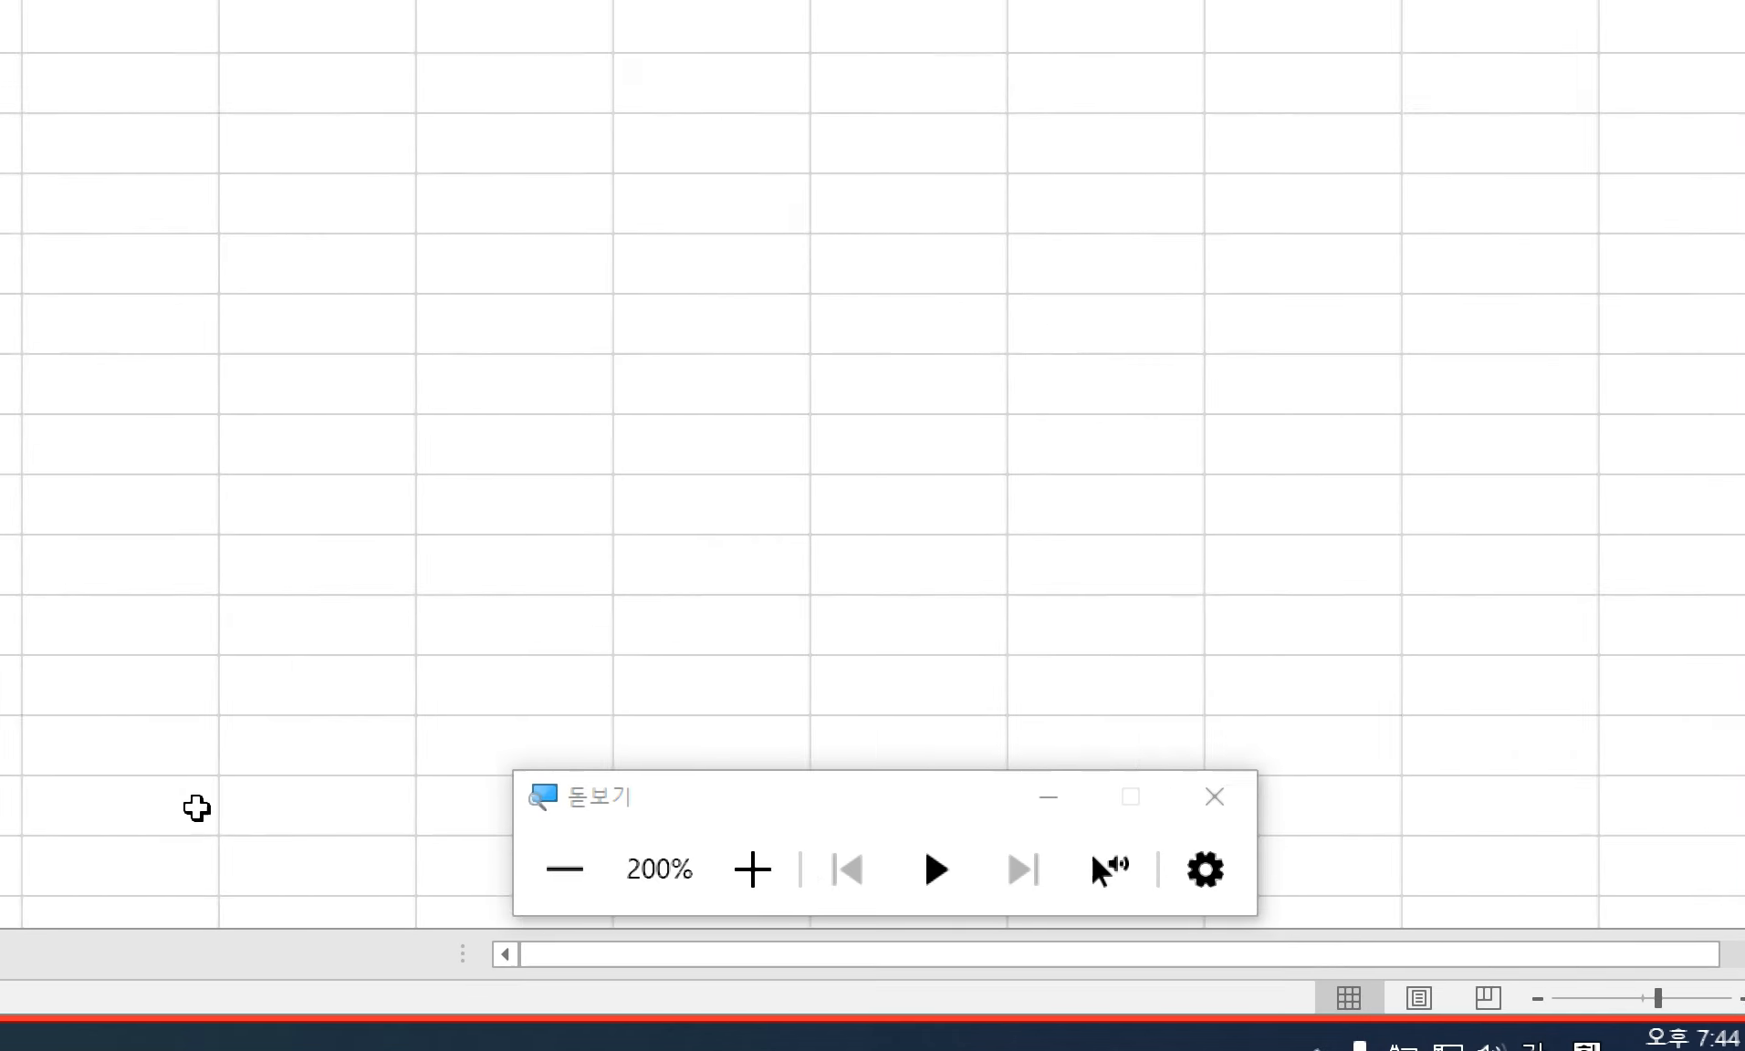
click(648, 770)
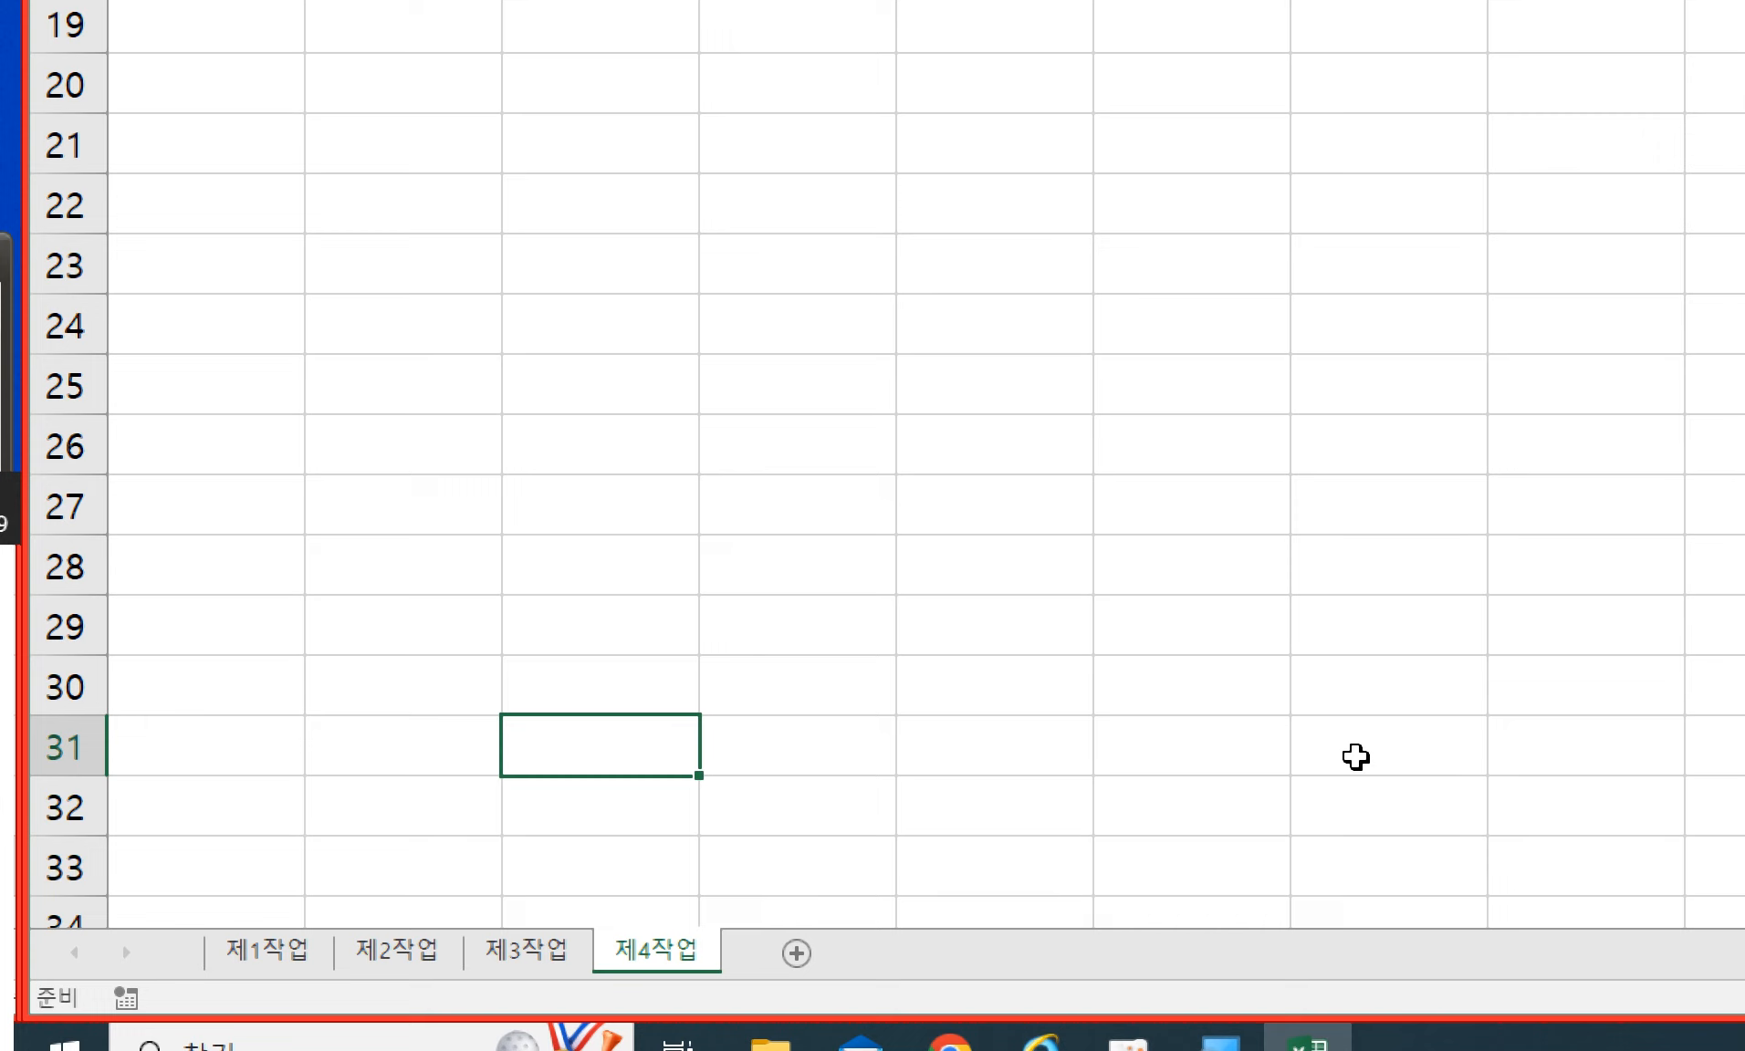
text(4)
key(BackSpace)
text(제4작업)
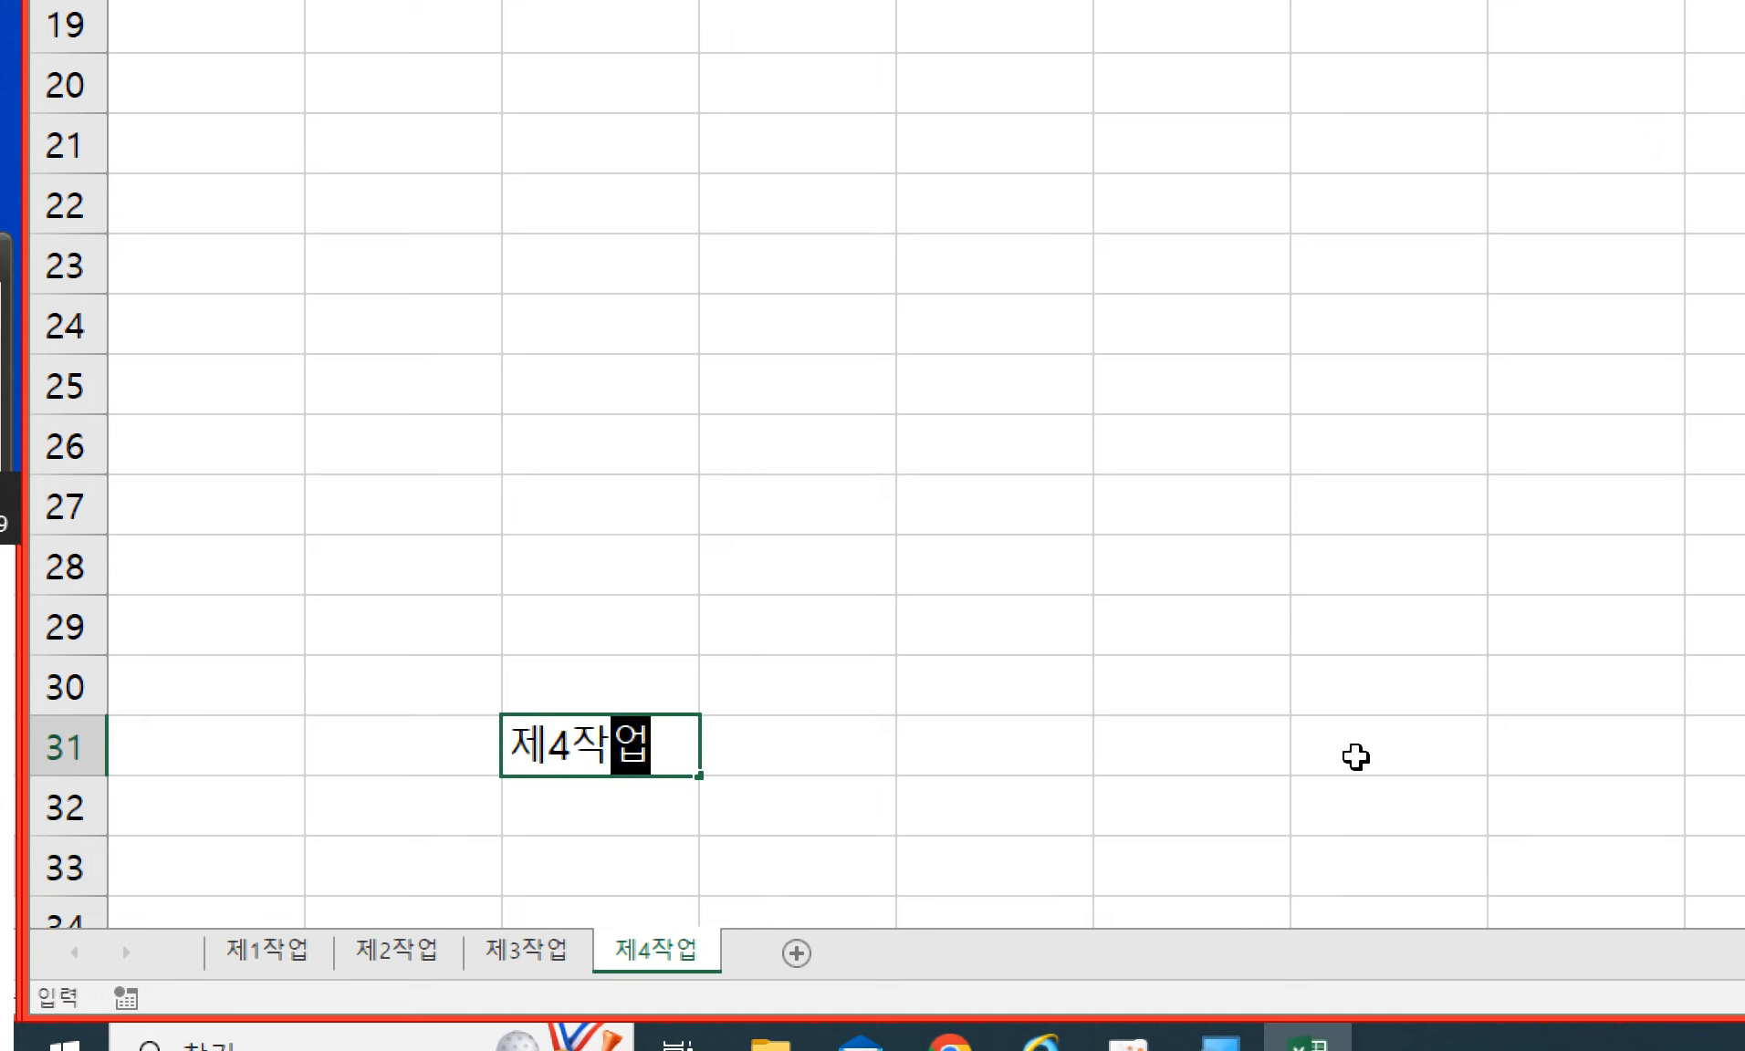
text( 시트는 미리 ㅁ)
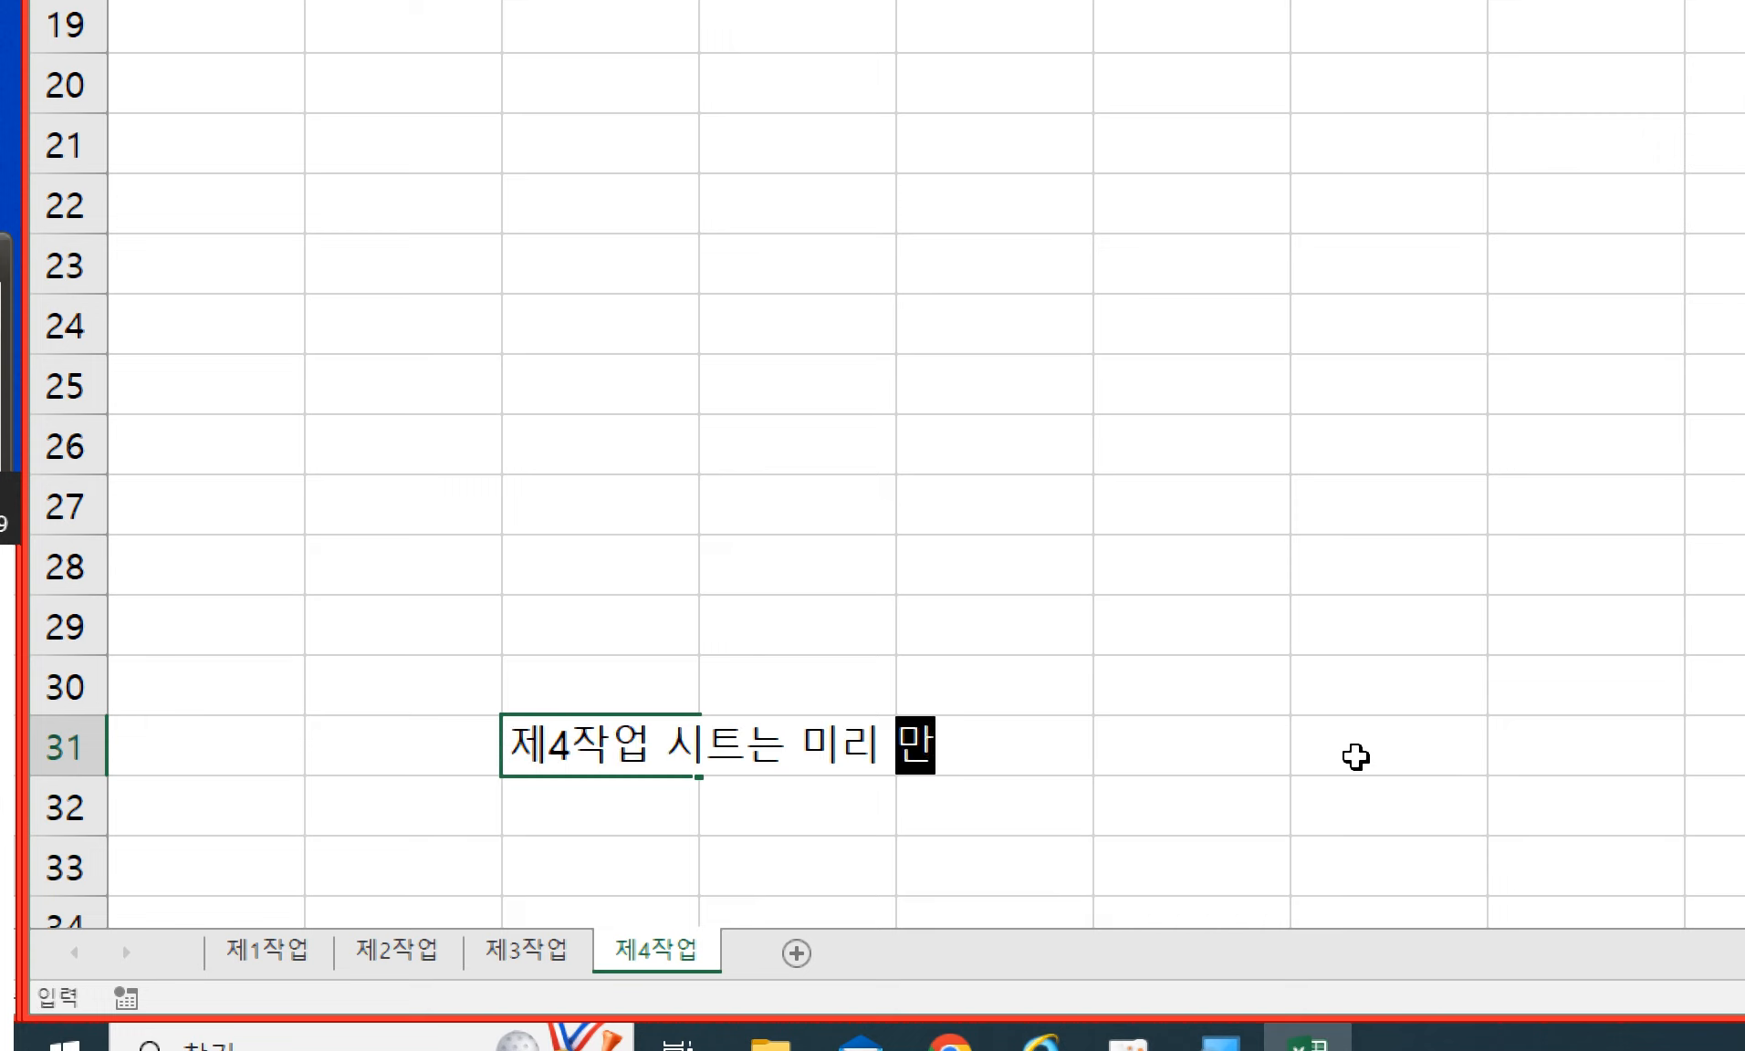
text(들필요 오)
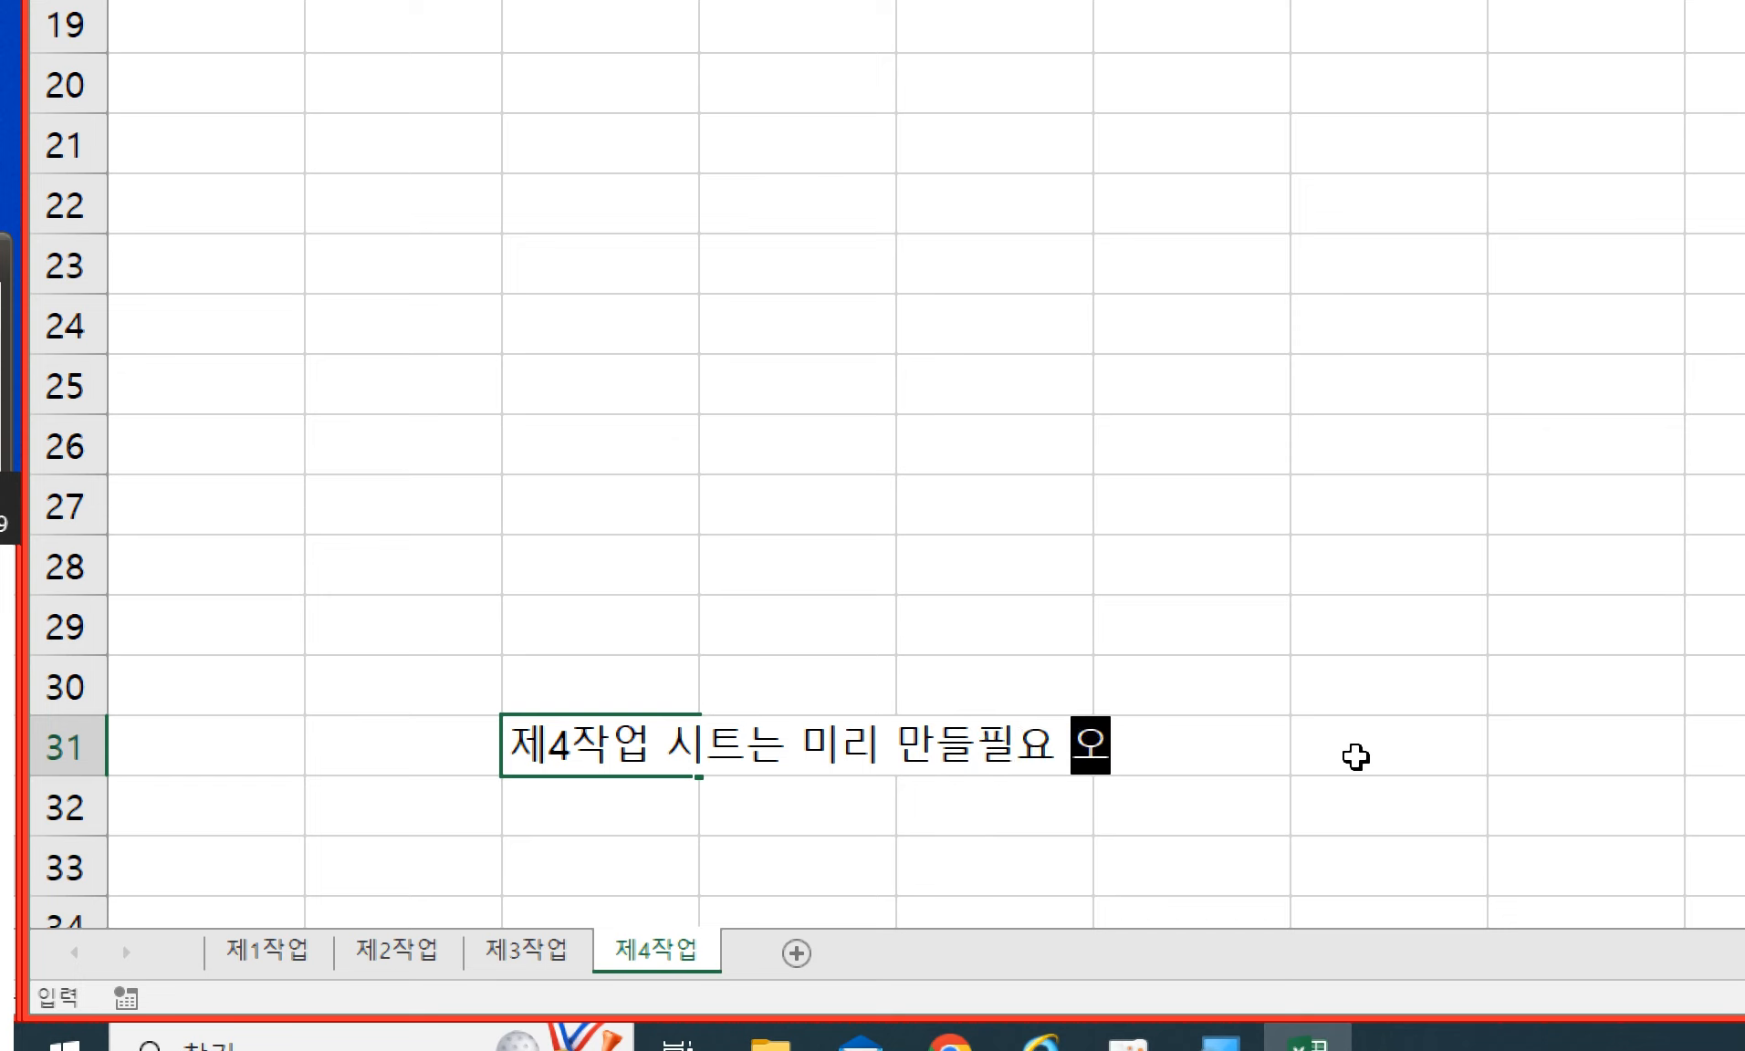
text(습니다)
key(Return)
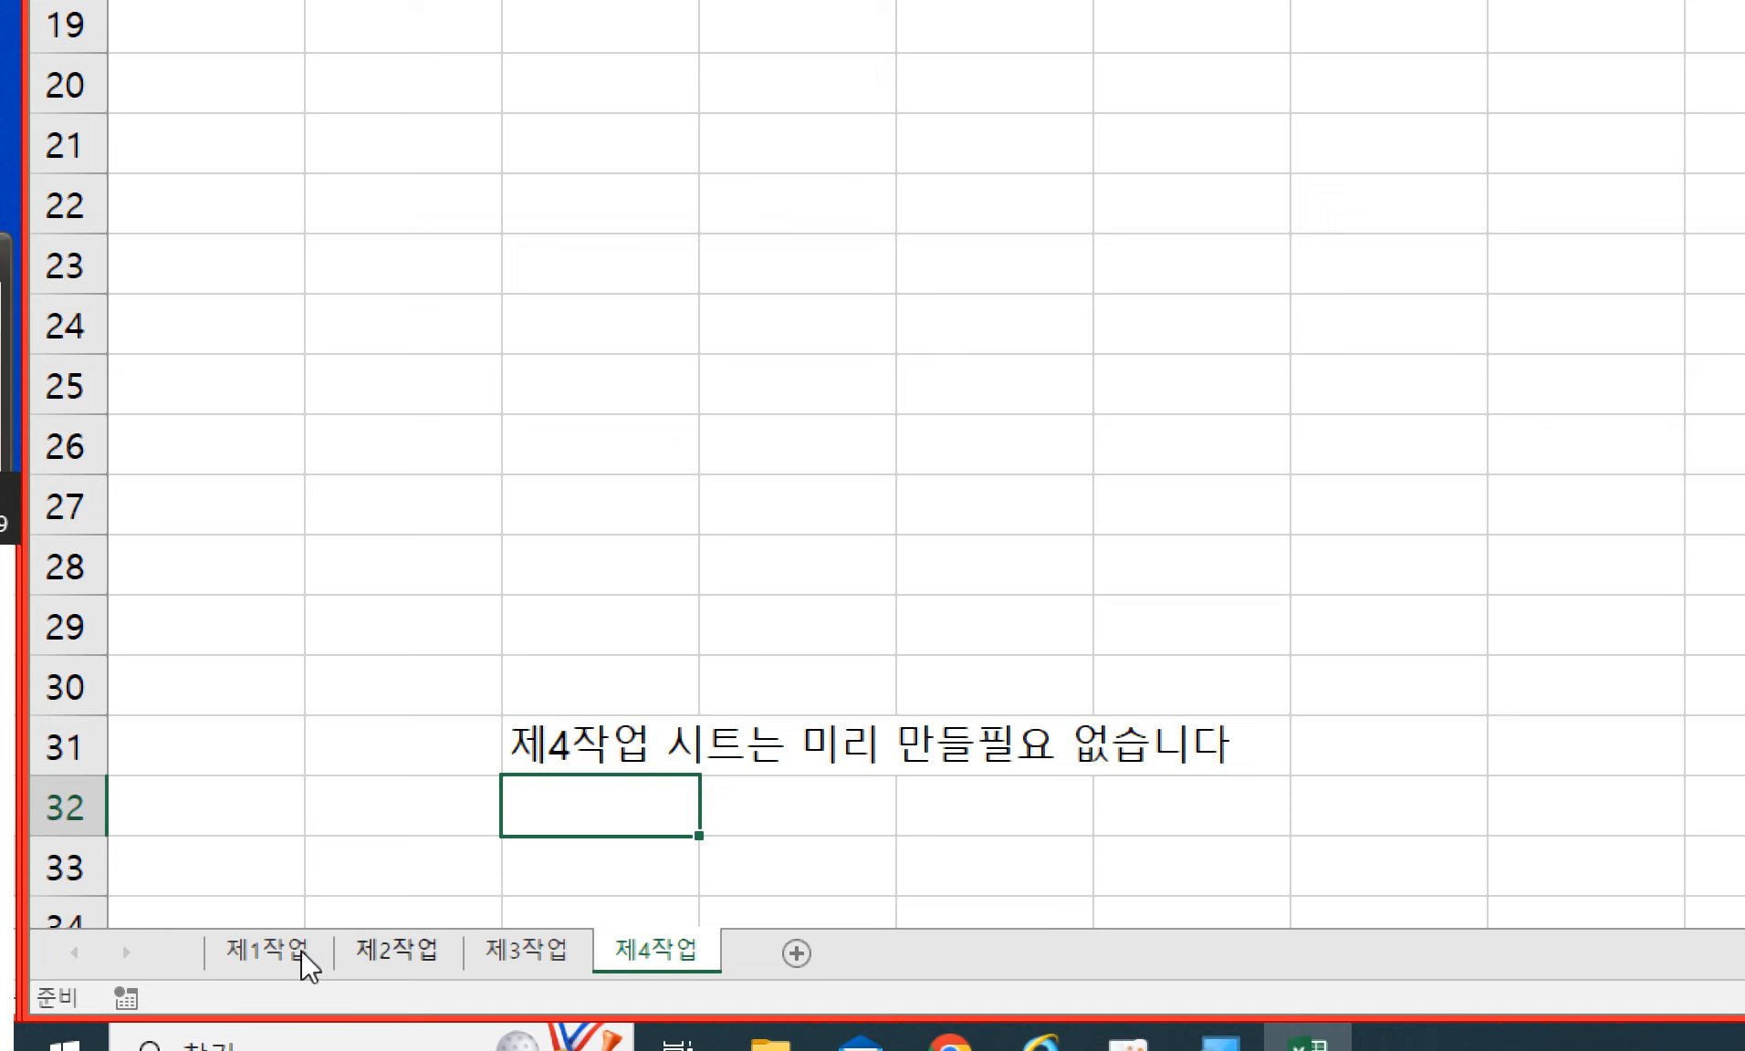
- Delete the 제4작업 sheet from the workbook permanently
right_click(686, 958)
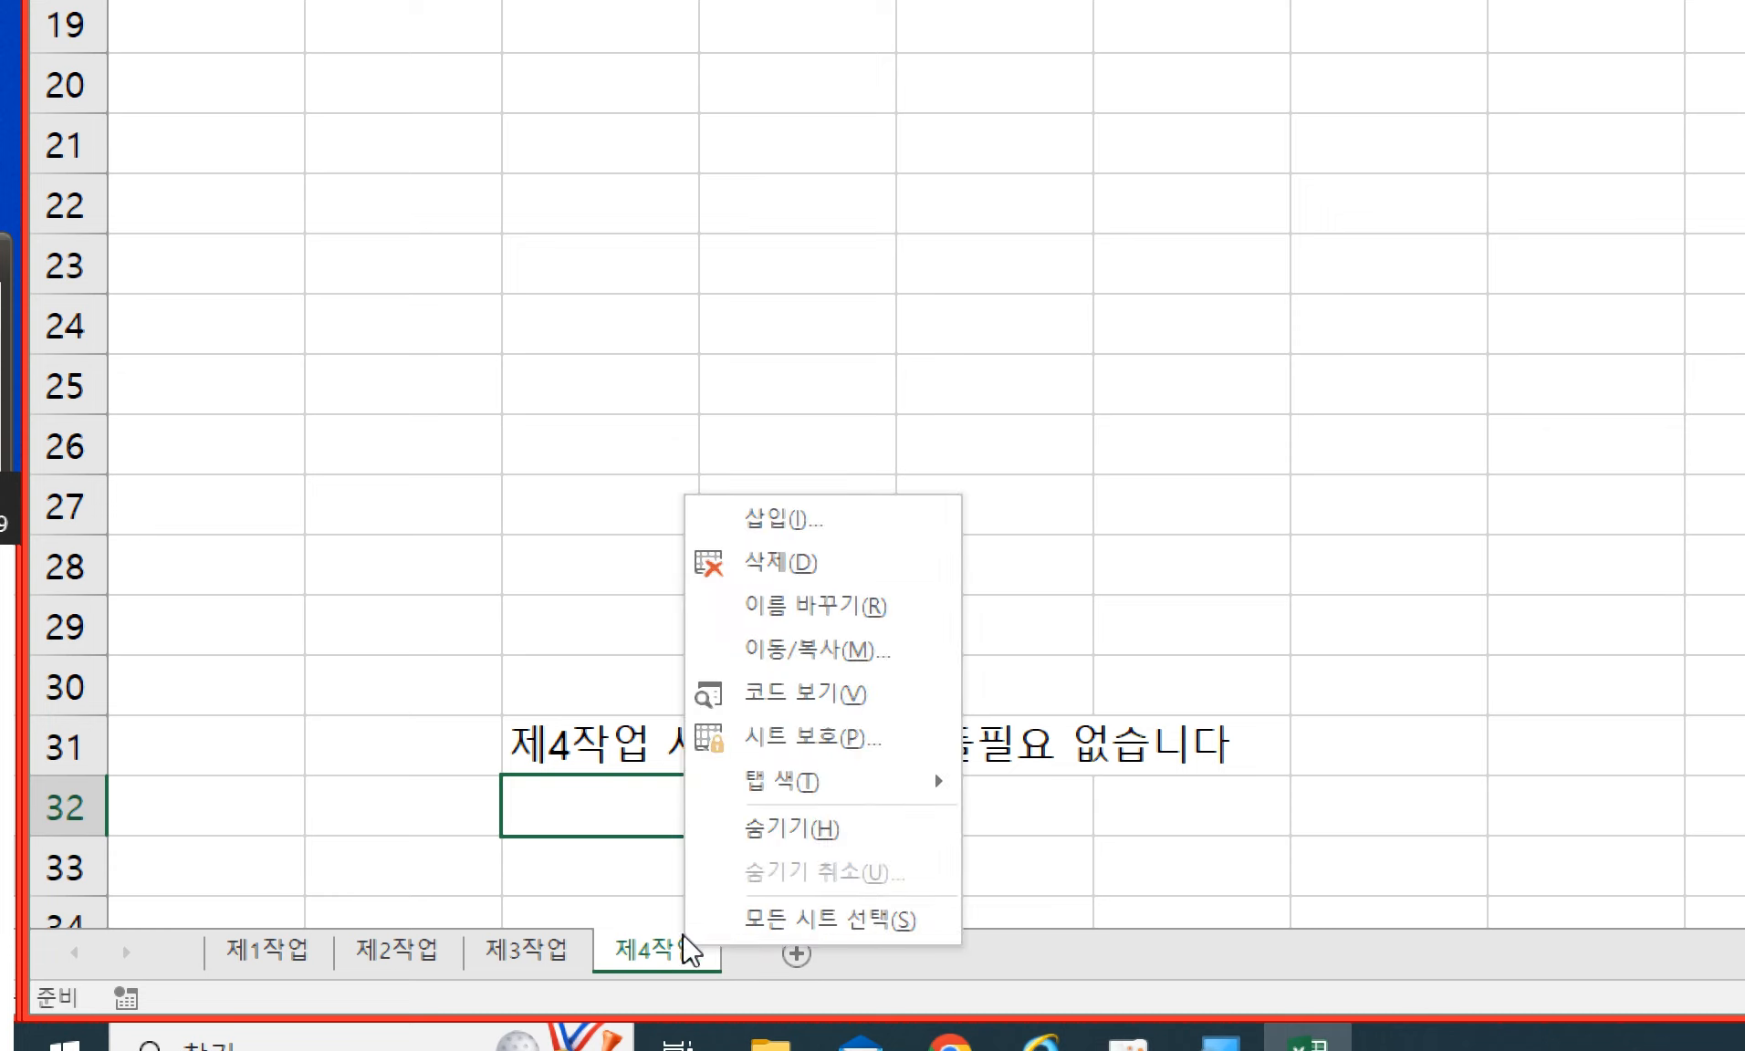
click(825, 573)
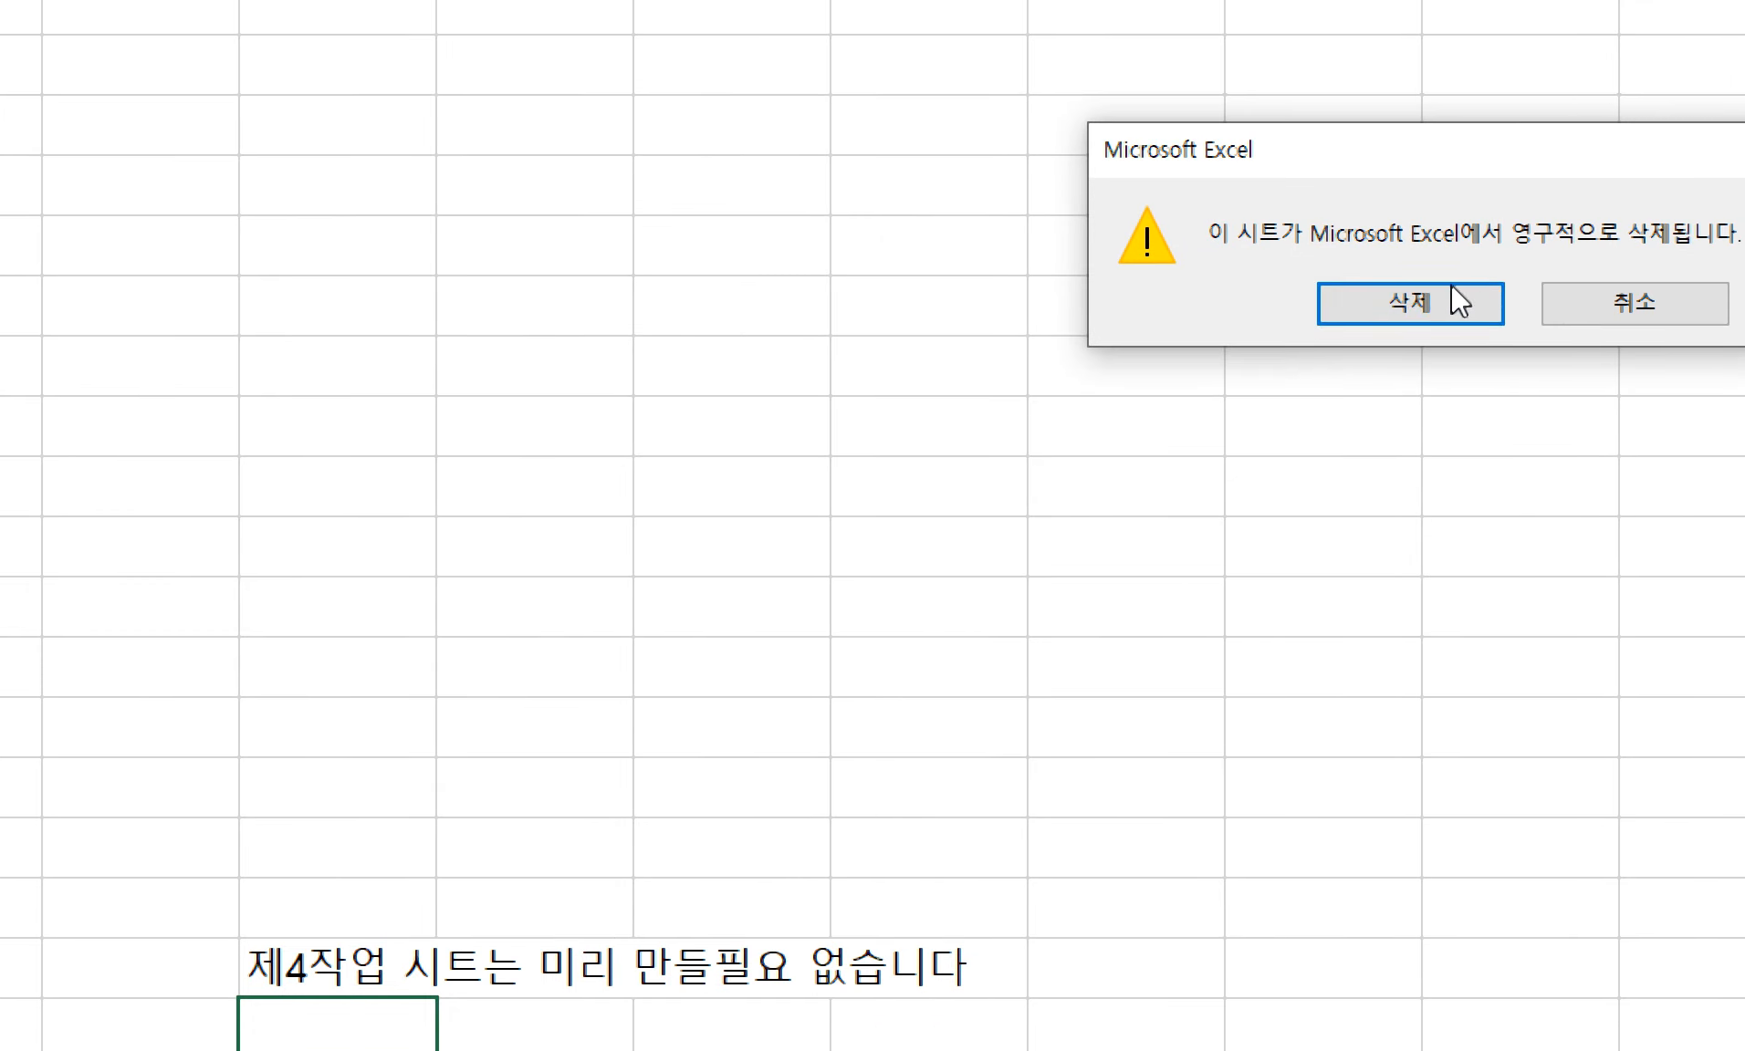
click(1612, 76)
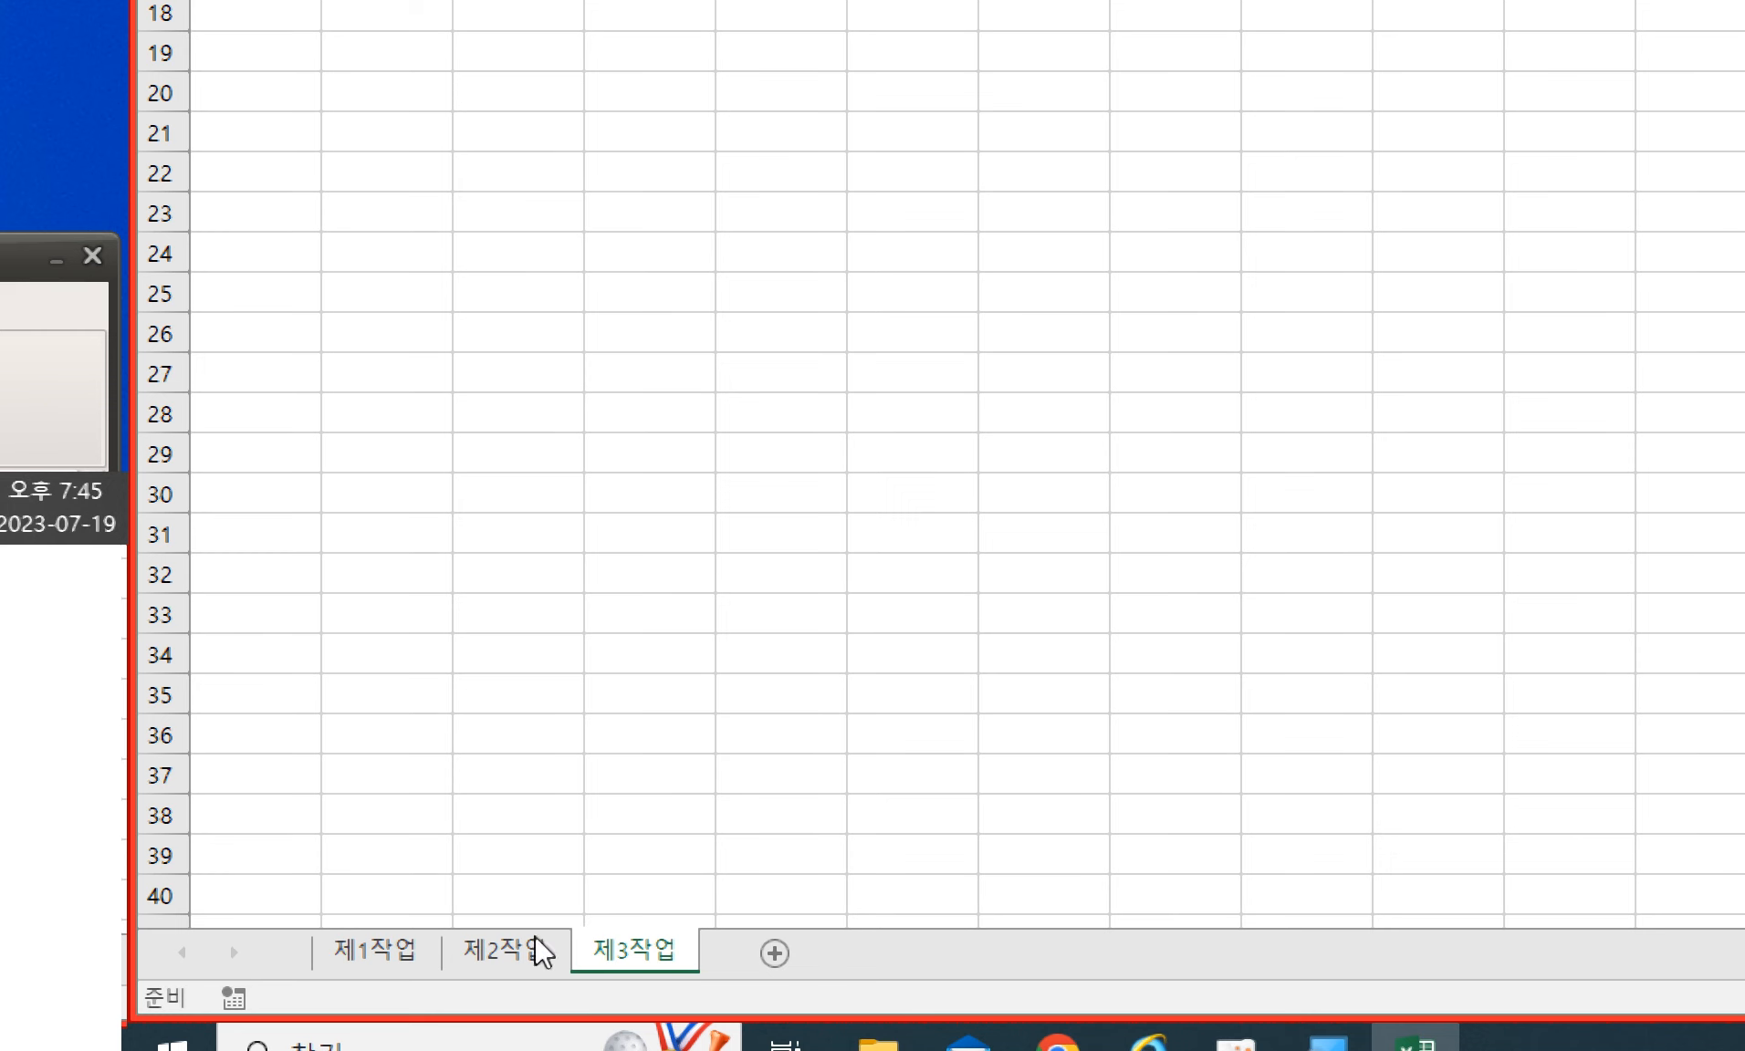
- Look through the 제1작업, 제2작업 and 제3작업 sheets in turn and return to 제1작업
click(408, 956)
click(539, 963)
click(624, 963)
click(402, 953)
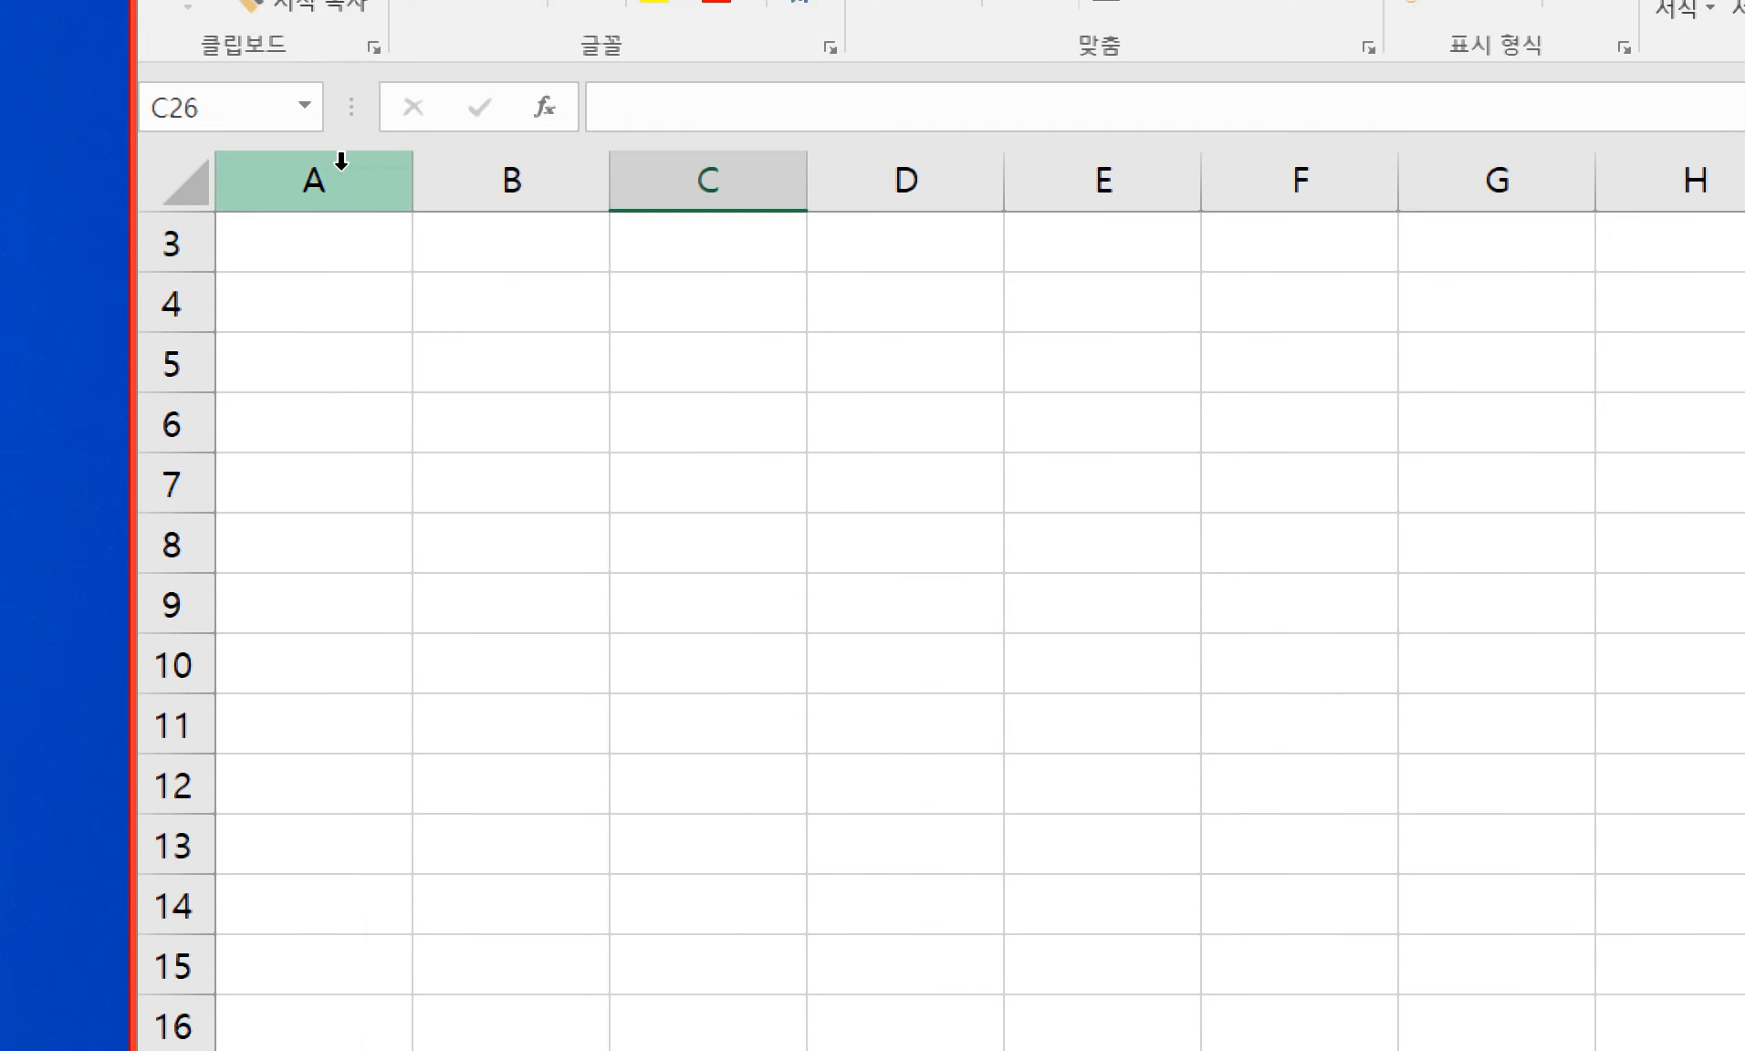
- Try setting the width of column A to 1 on the 제1작업 sheet and undo the change
right_click(345, 174)
click(465, 601)
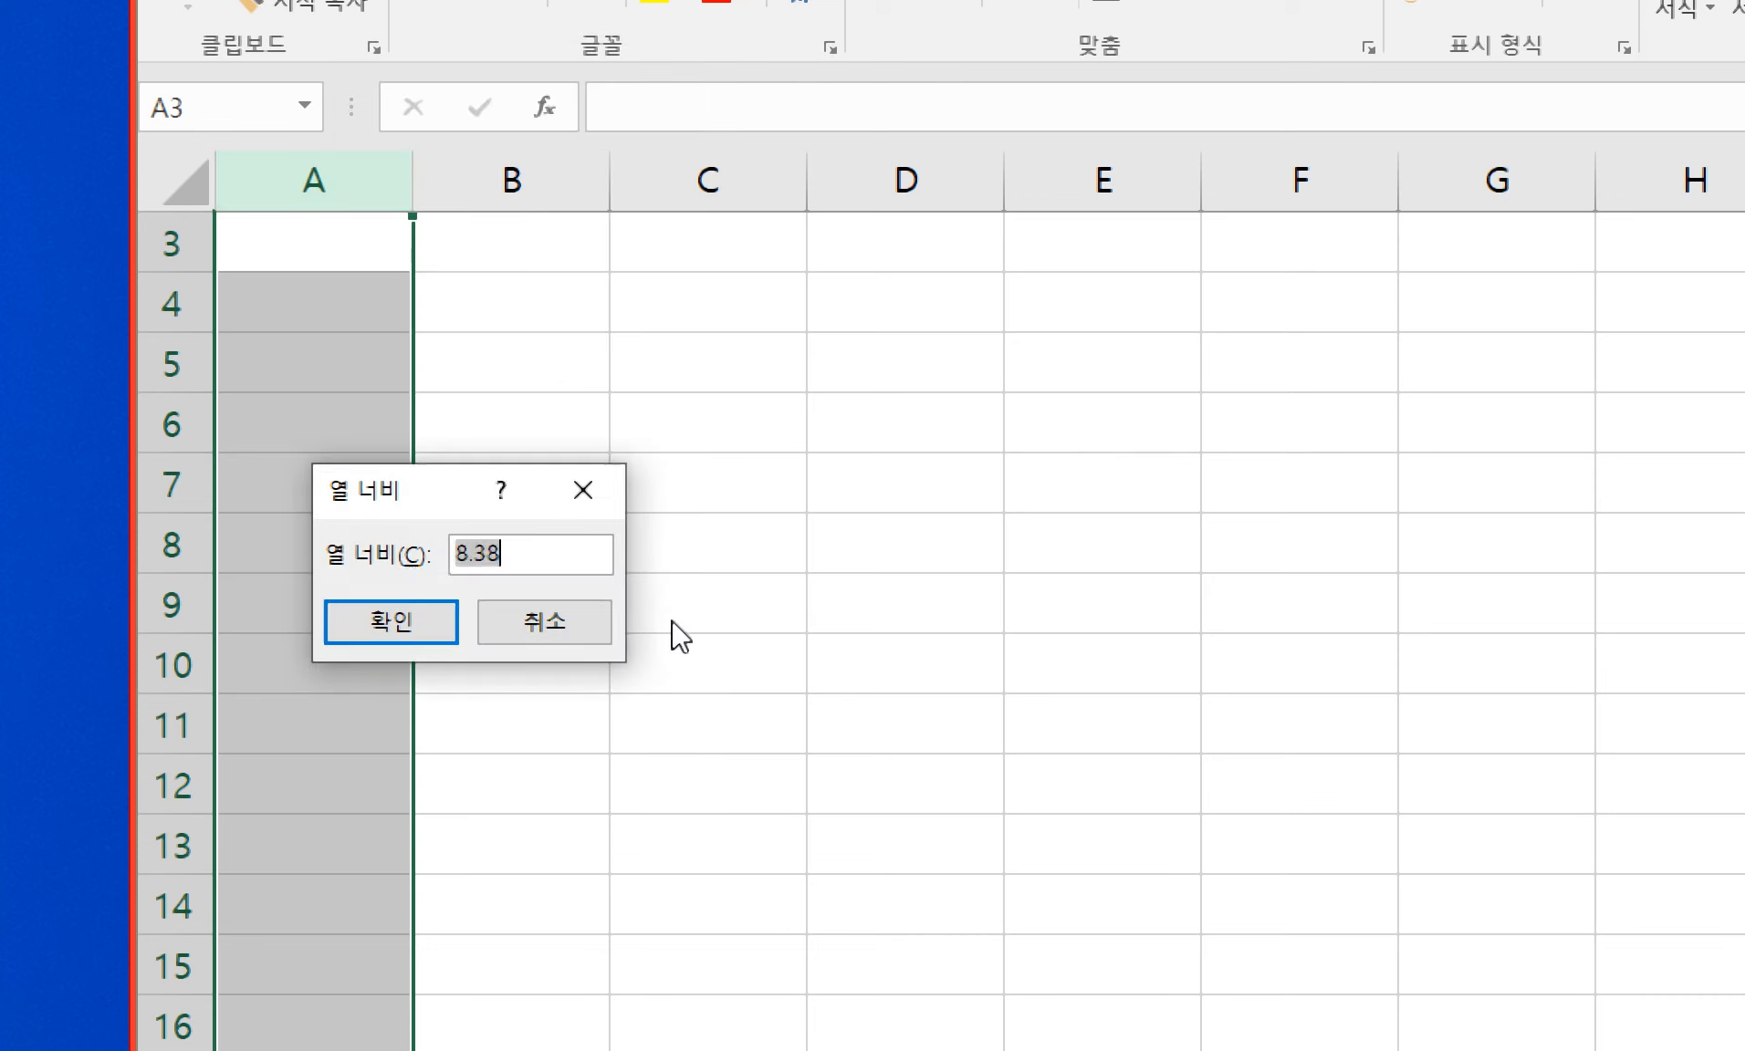
text(1)
key(Return)
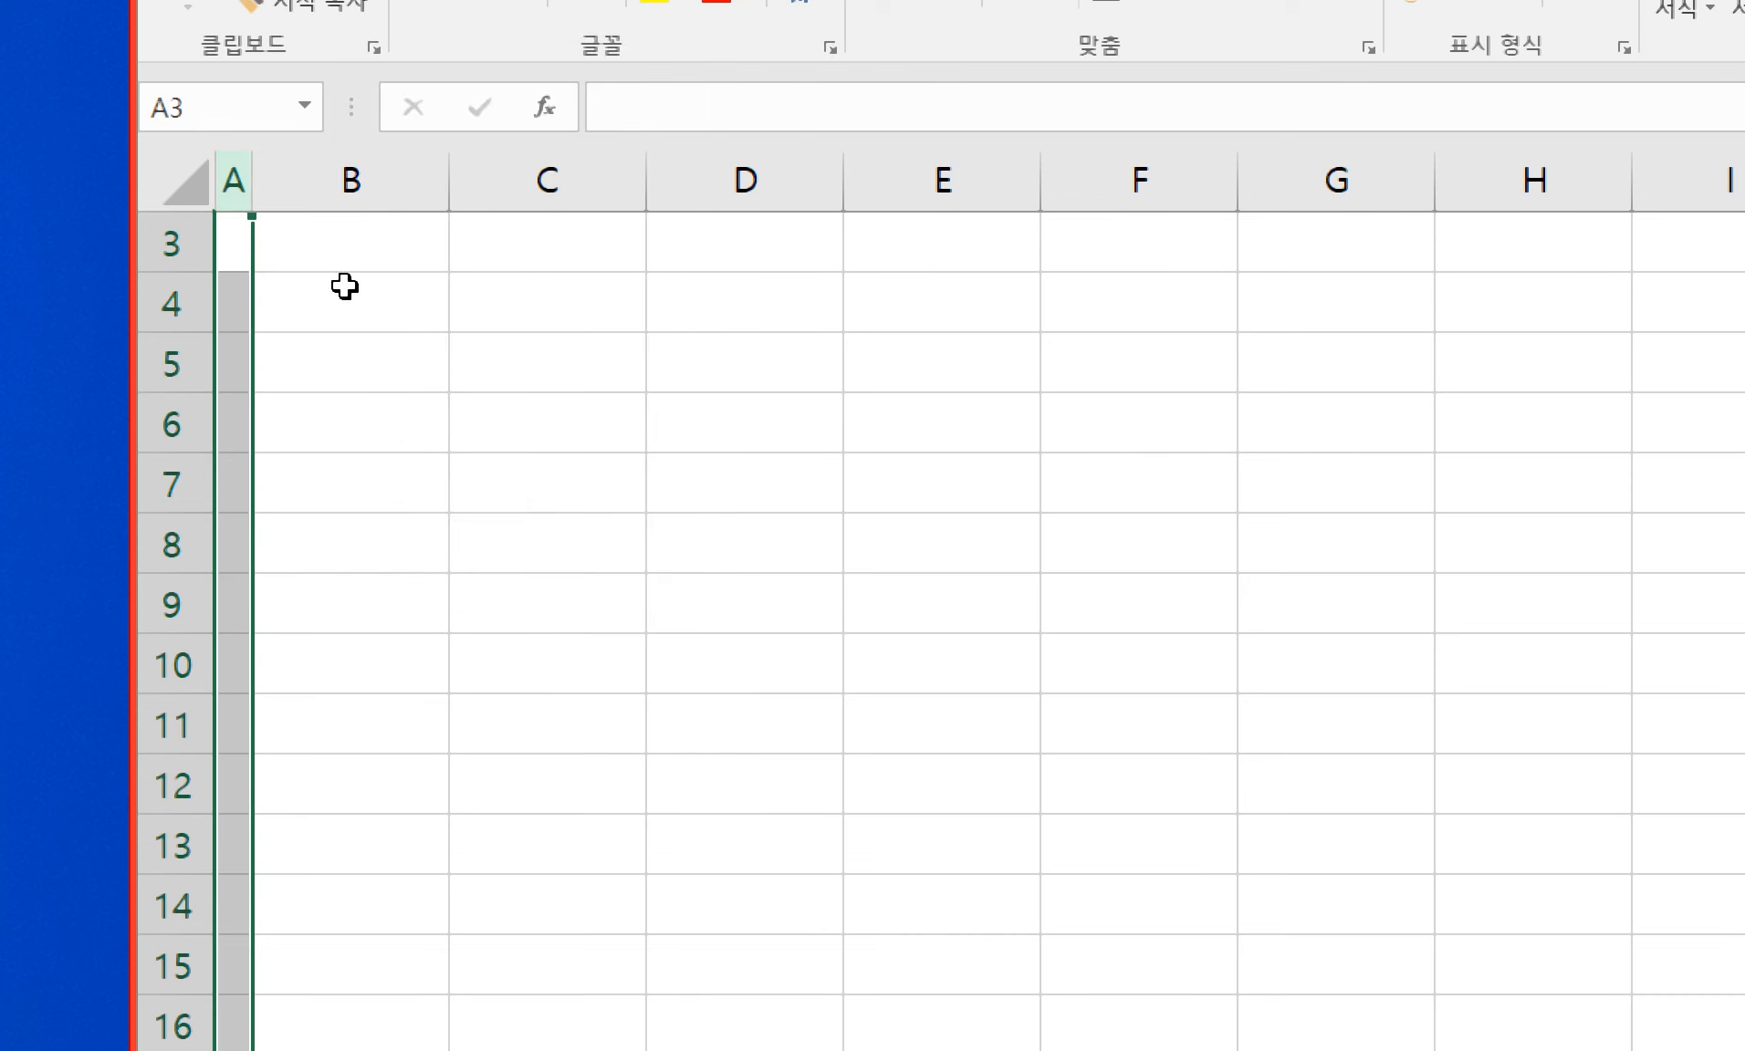
key(ctrl+z)
click(487, 381)
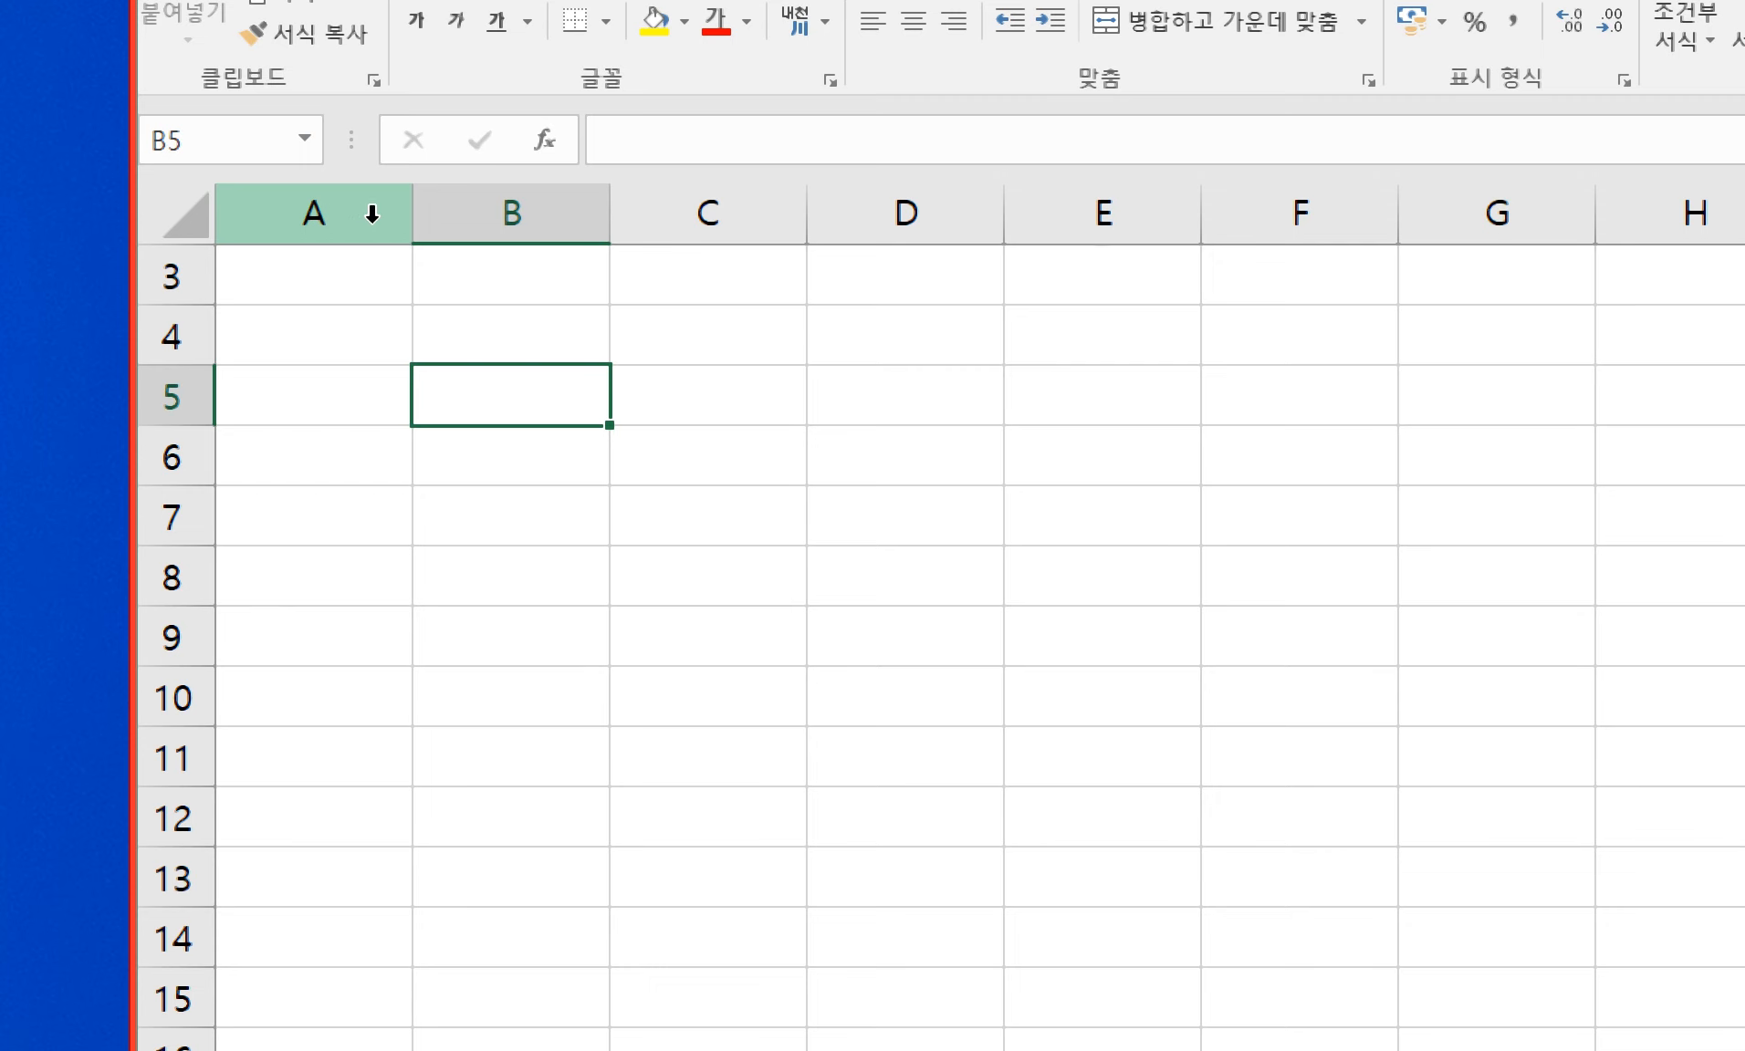
- Select column A on the 제1작업 sheet, look down its rows, and jump from cell A120 to the column's last row
click(372, 214)
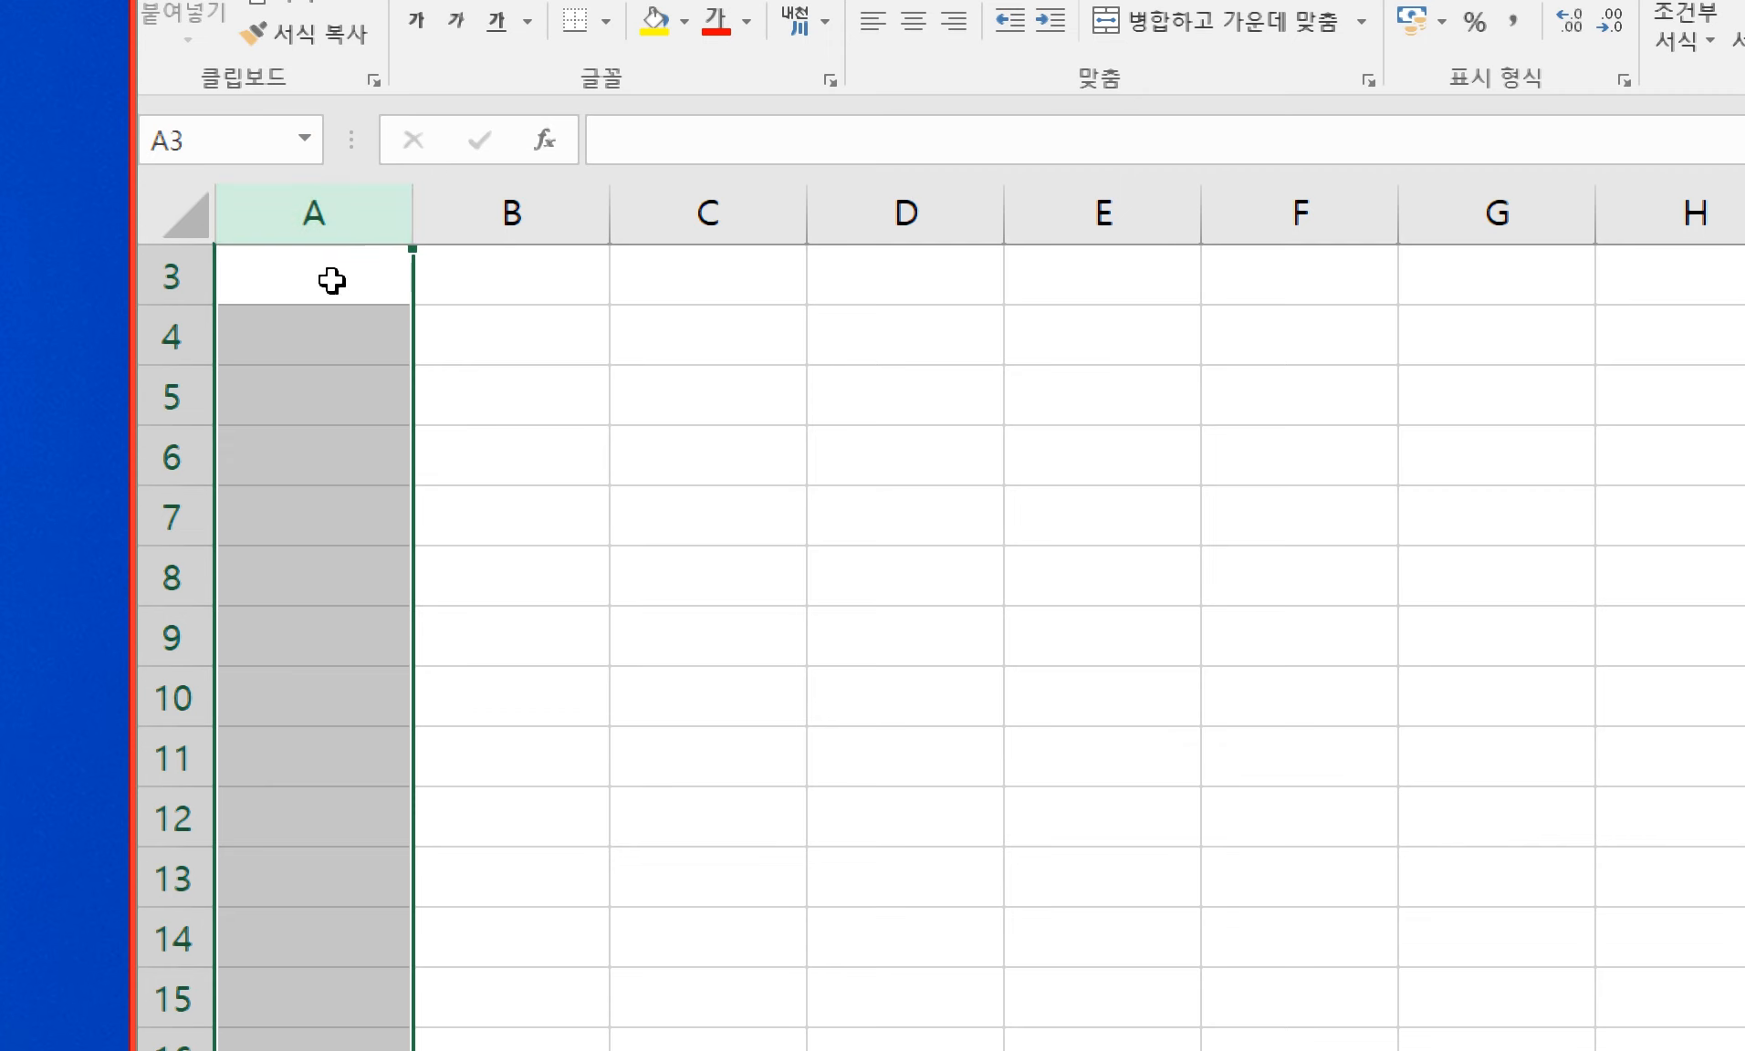
scroll(331, 281, up, 2)
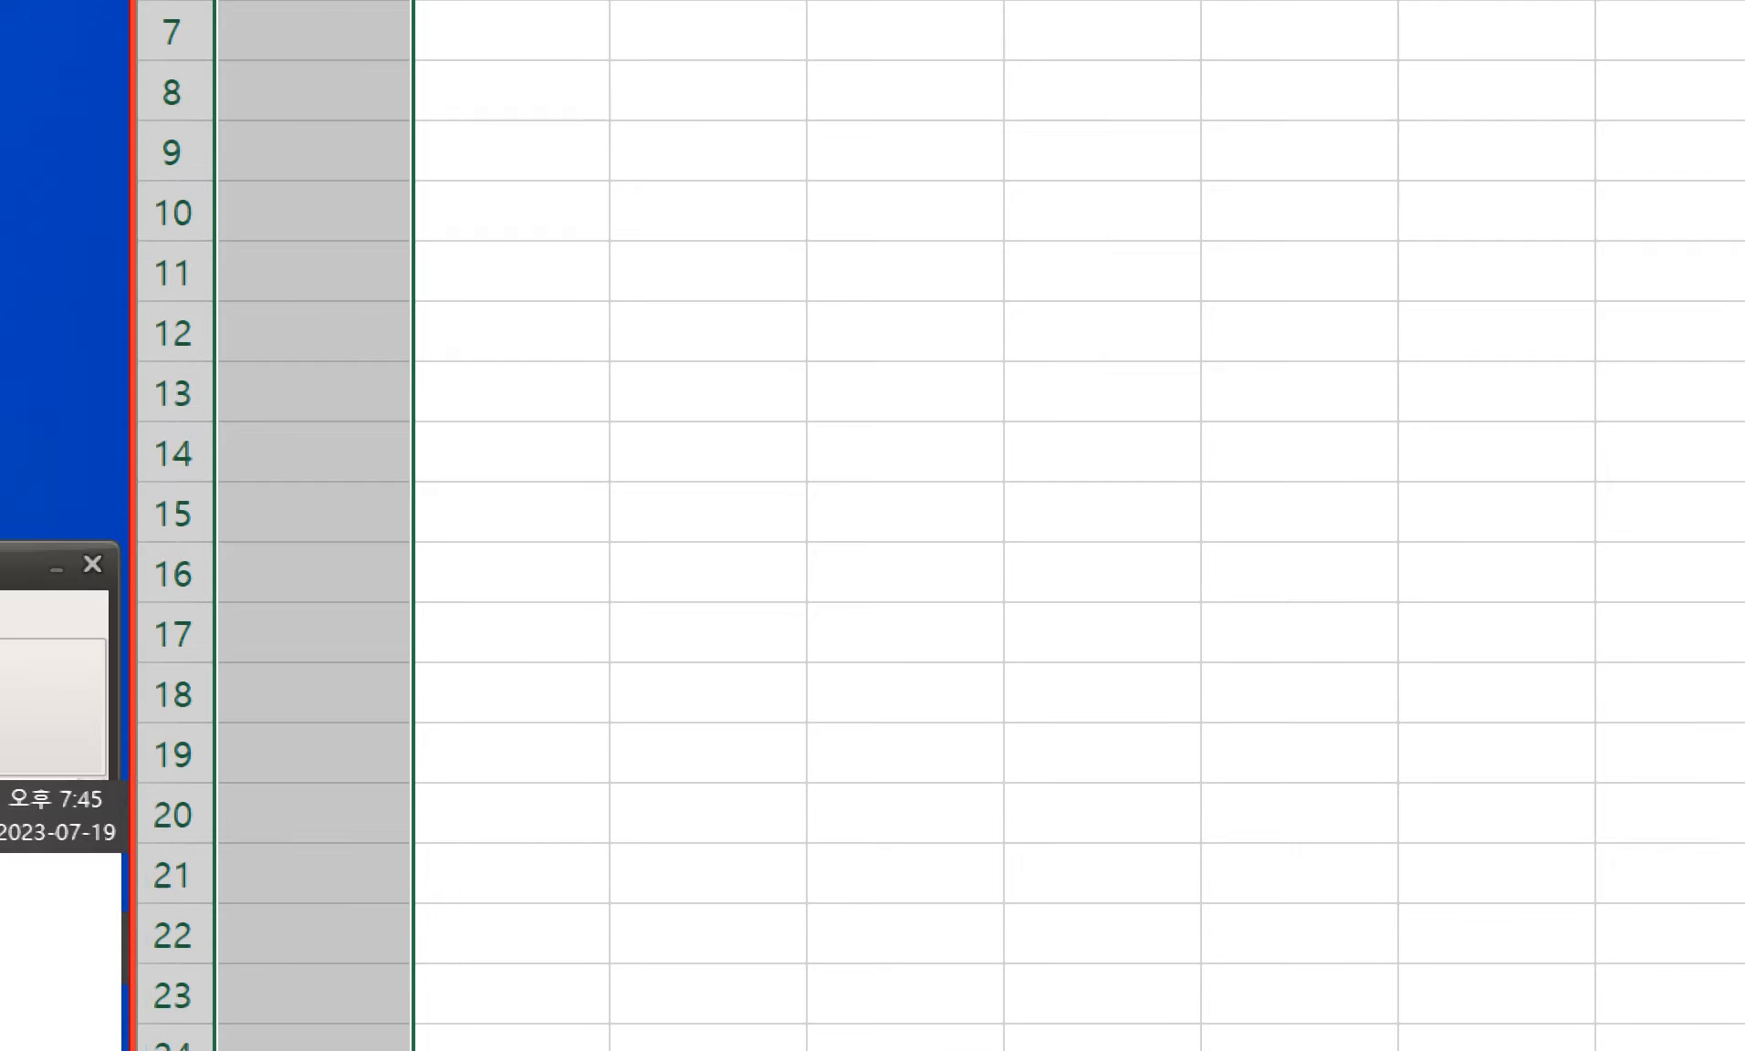
scroll(388, 753, down, 20)
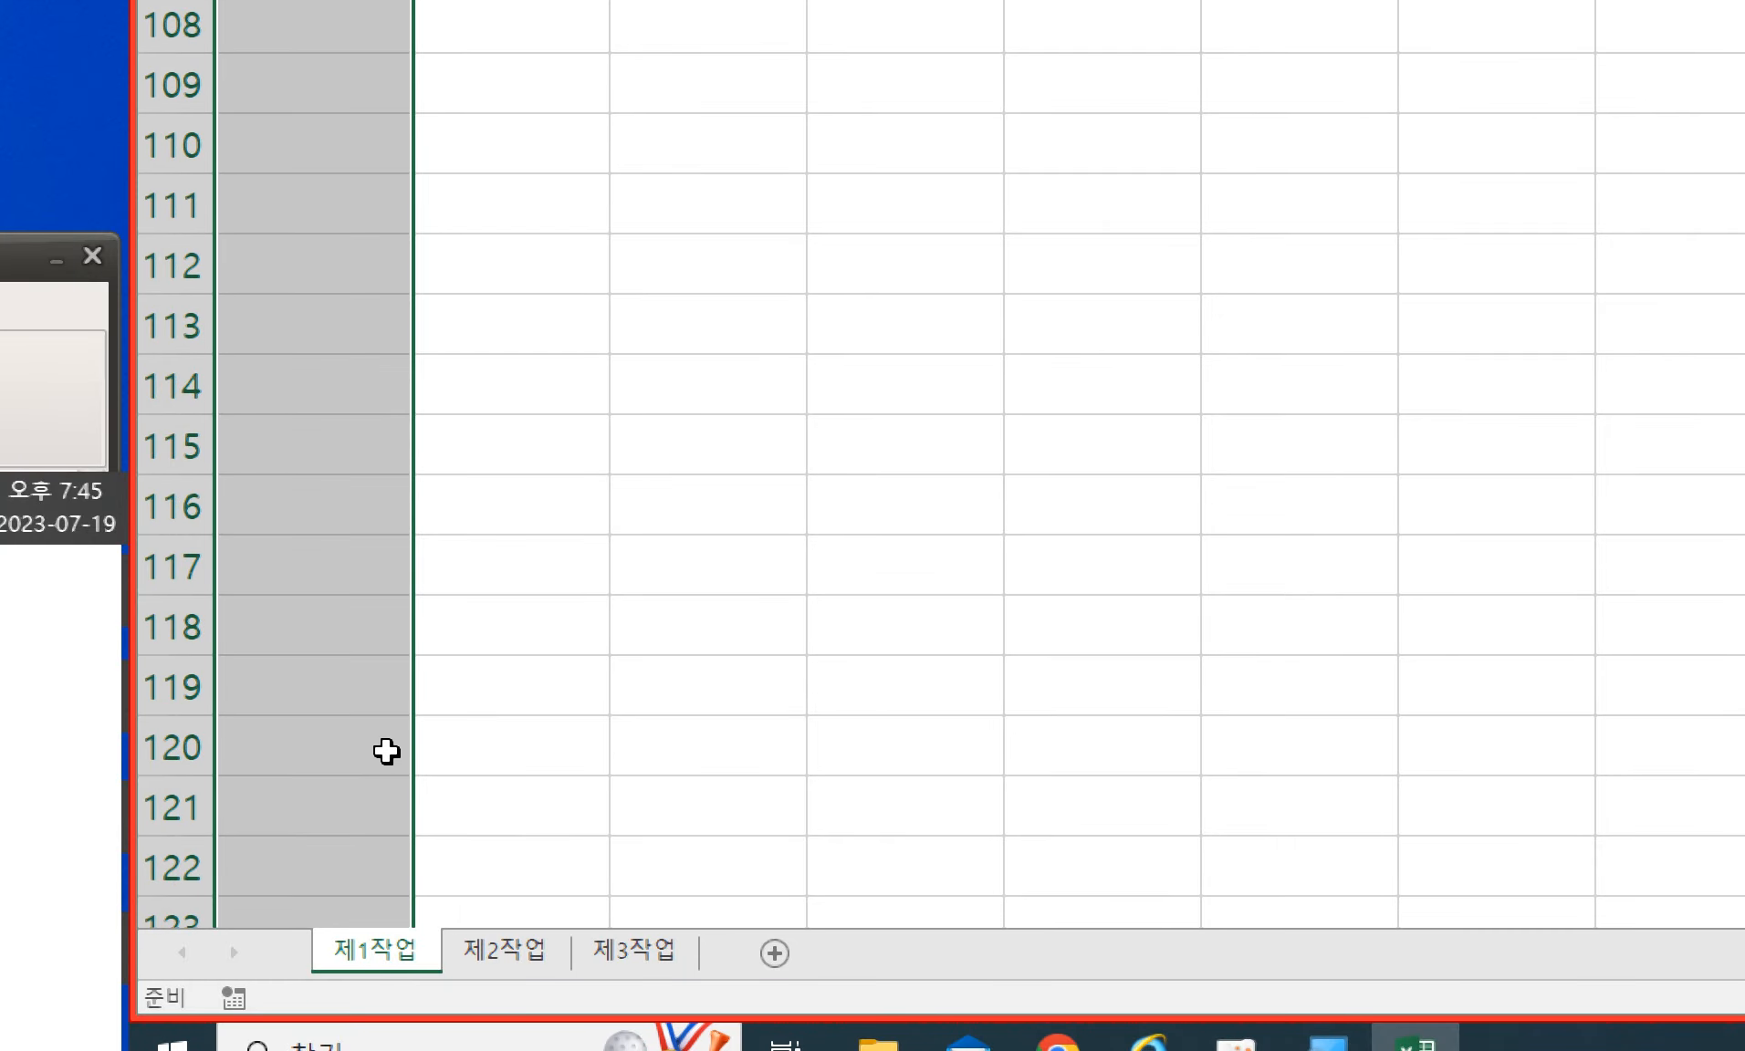
click(373, 746)
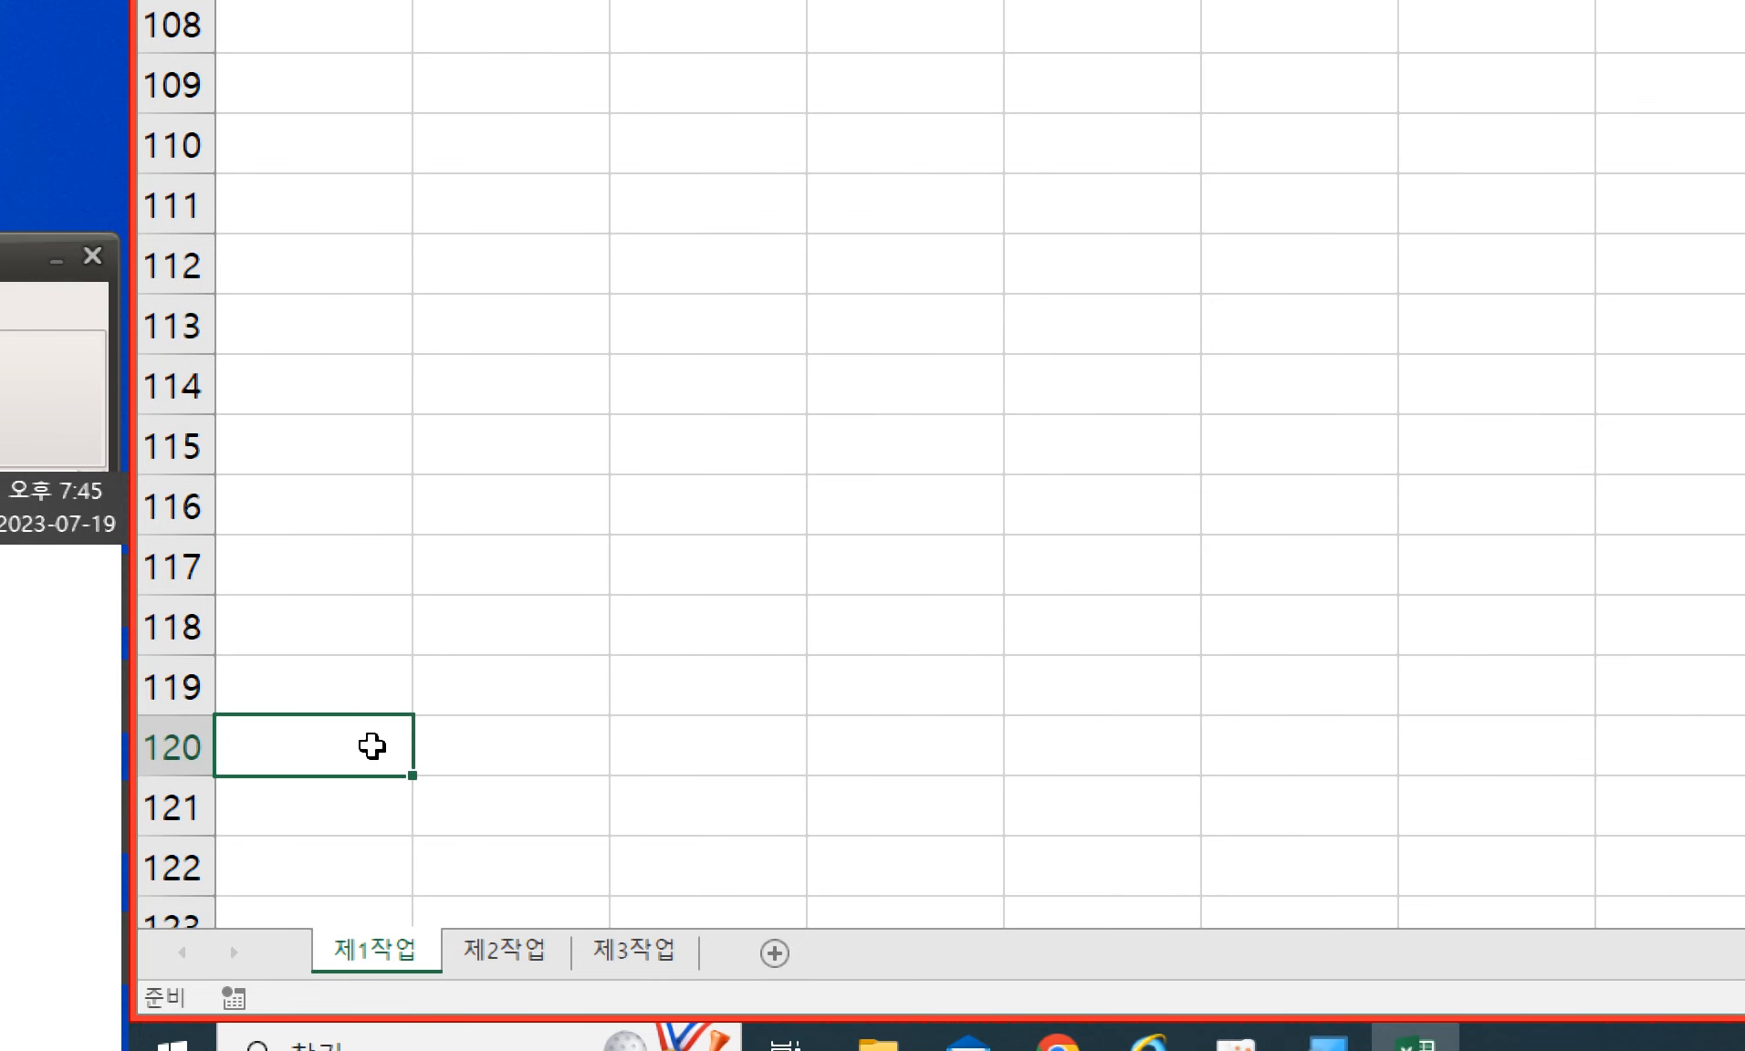
key(ctrl+Down)
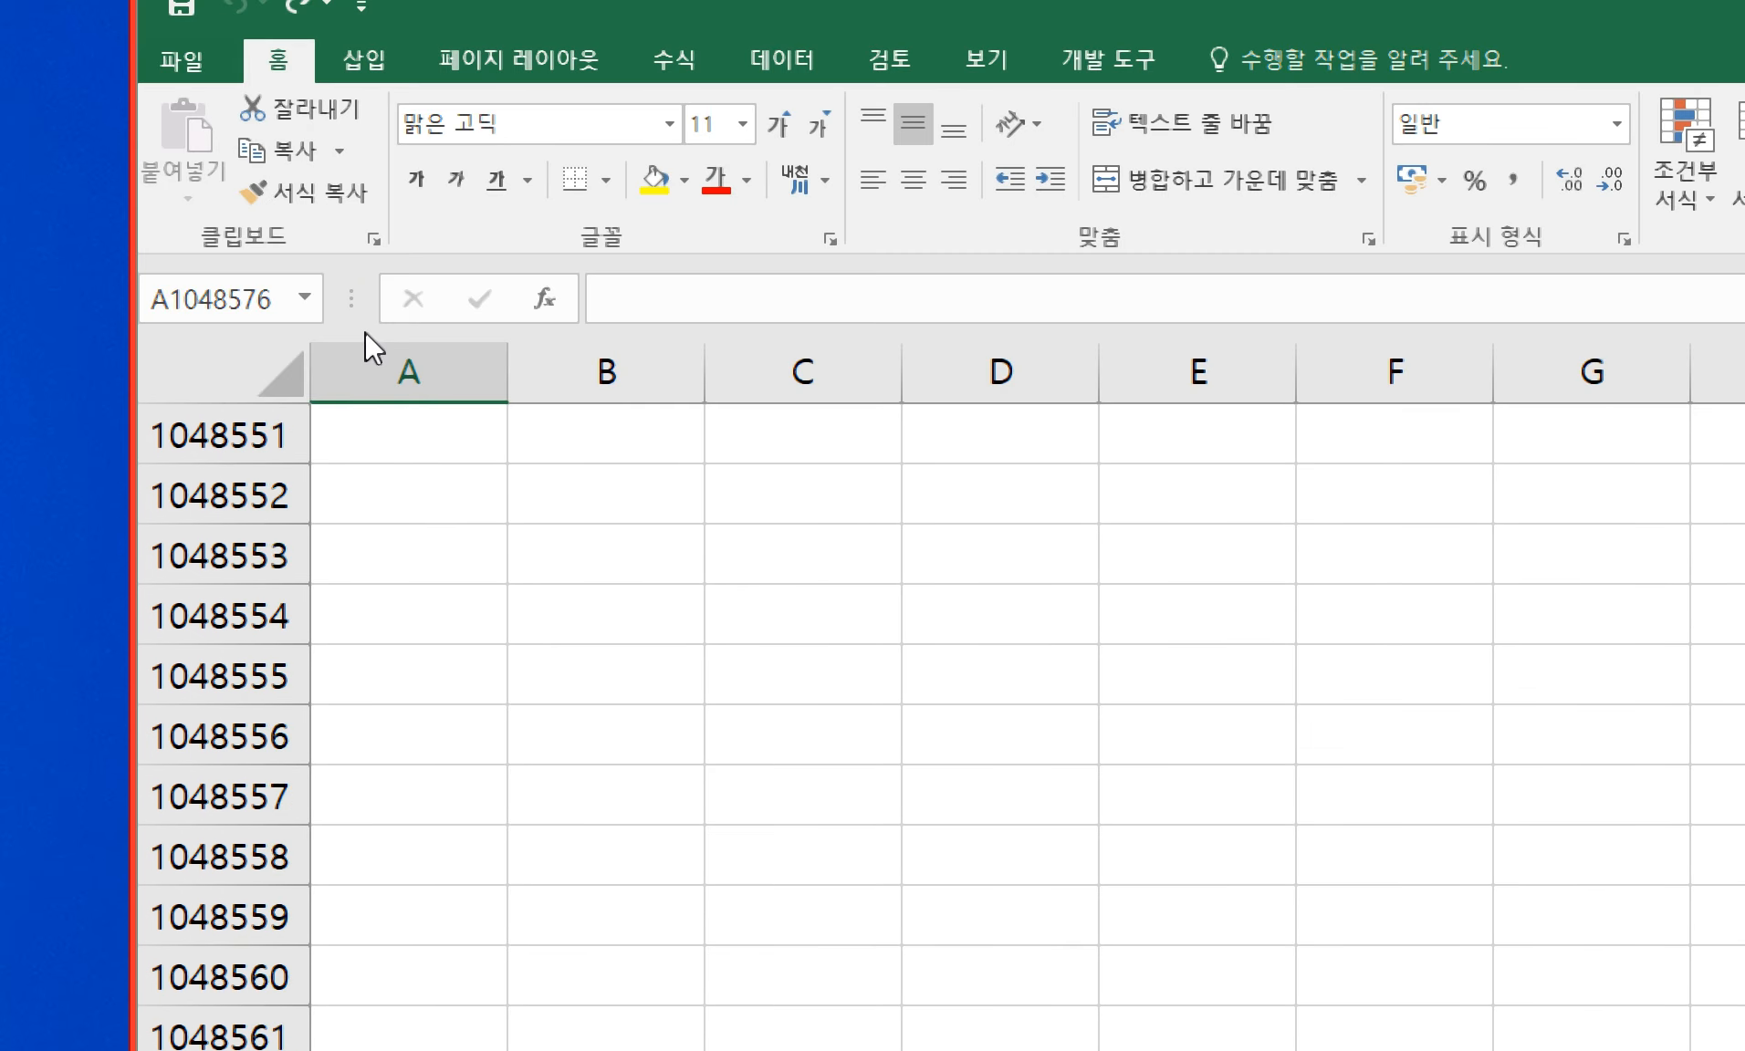
- Select the whole of column A from the sheet's end and examine how far the selection extends through its rows
click(365, 365)
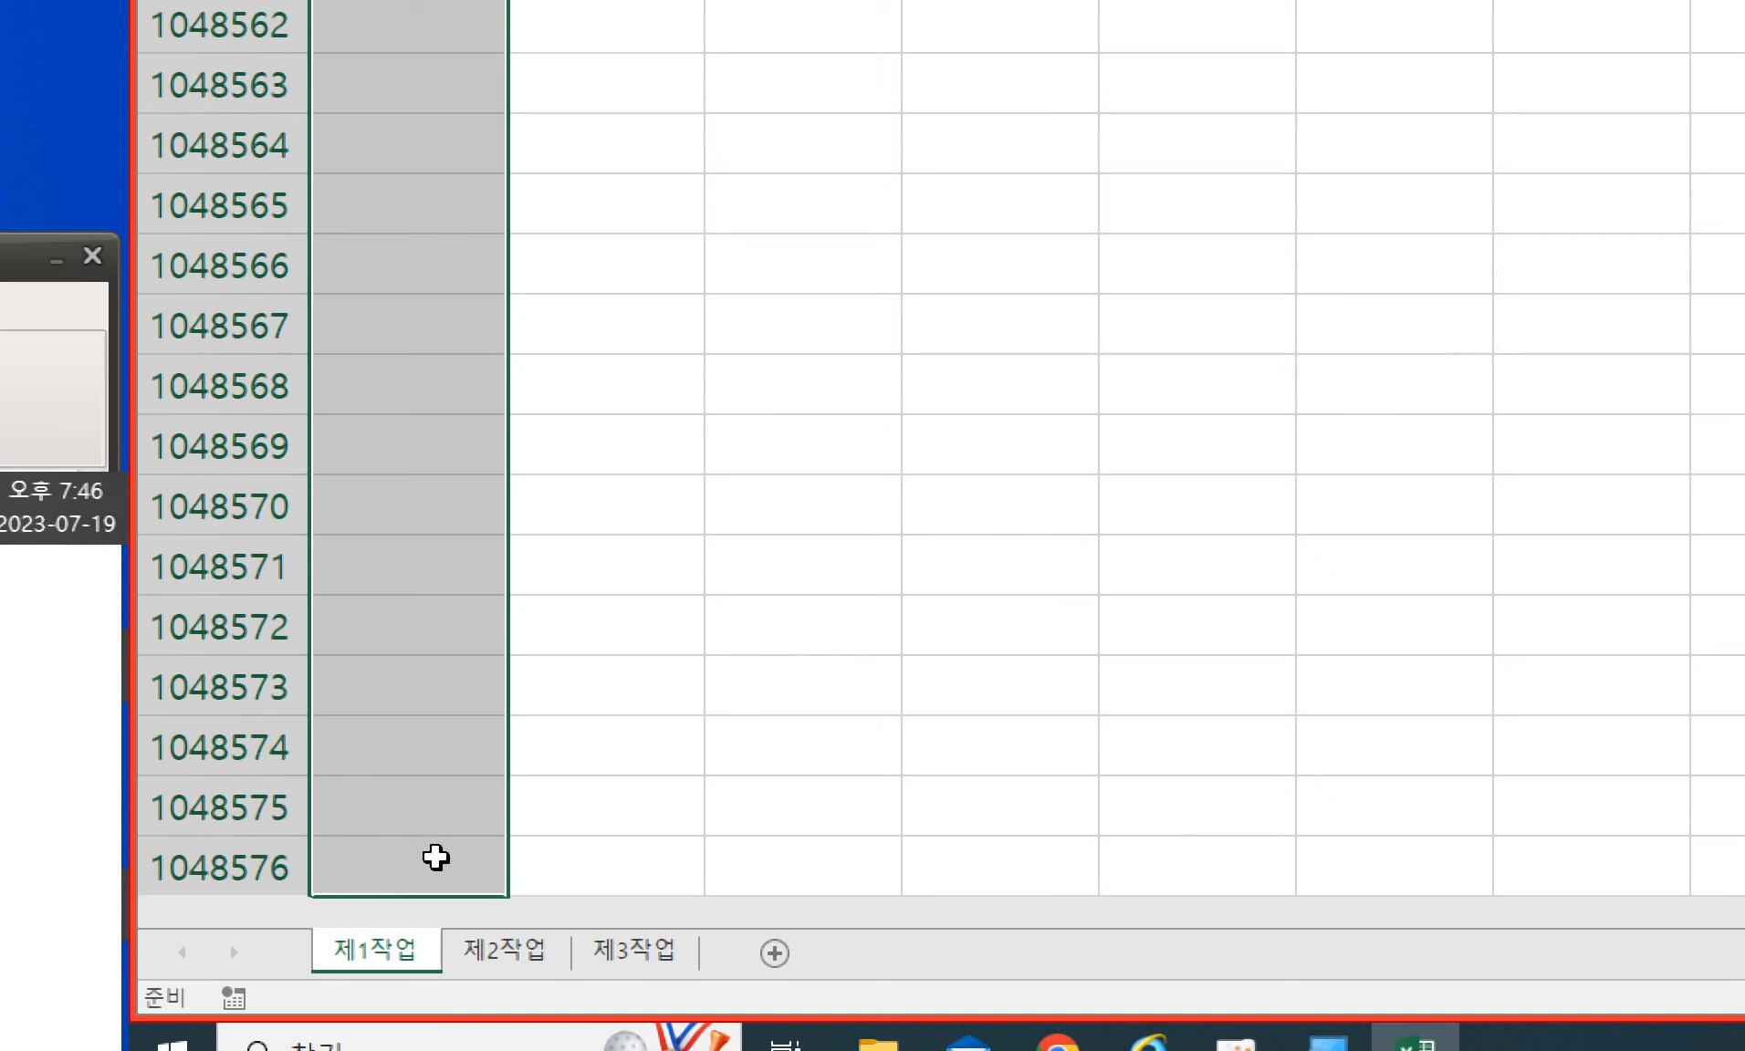
scroll(395, 807, up, 20)
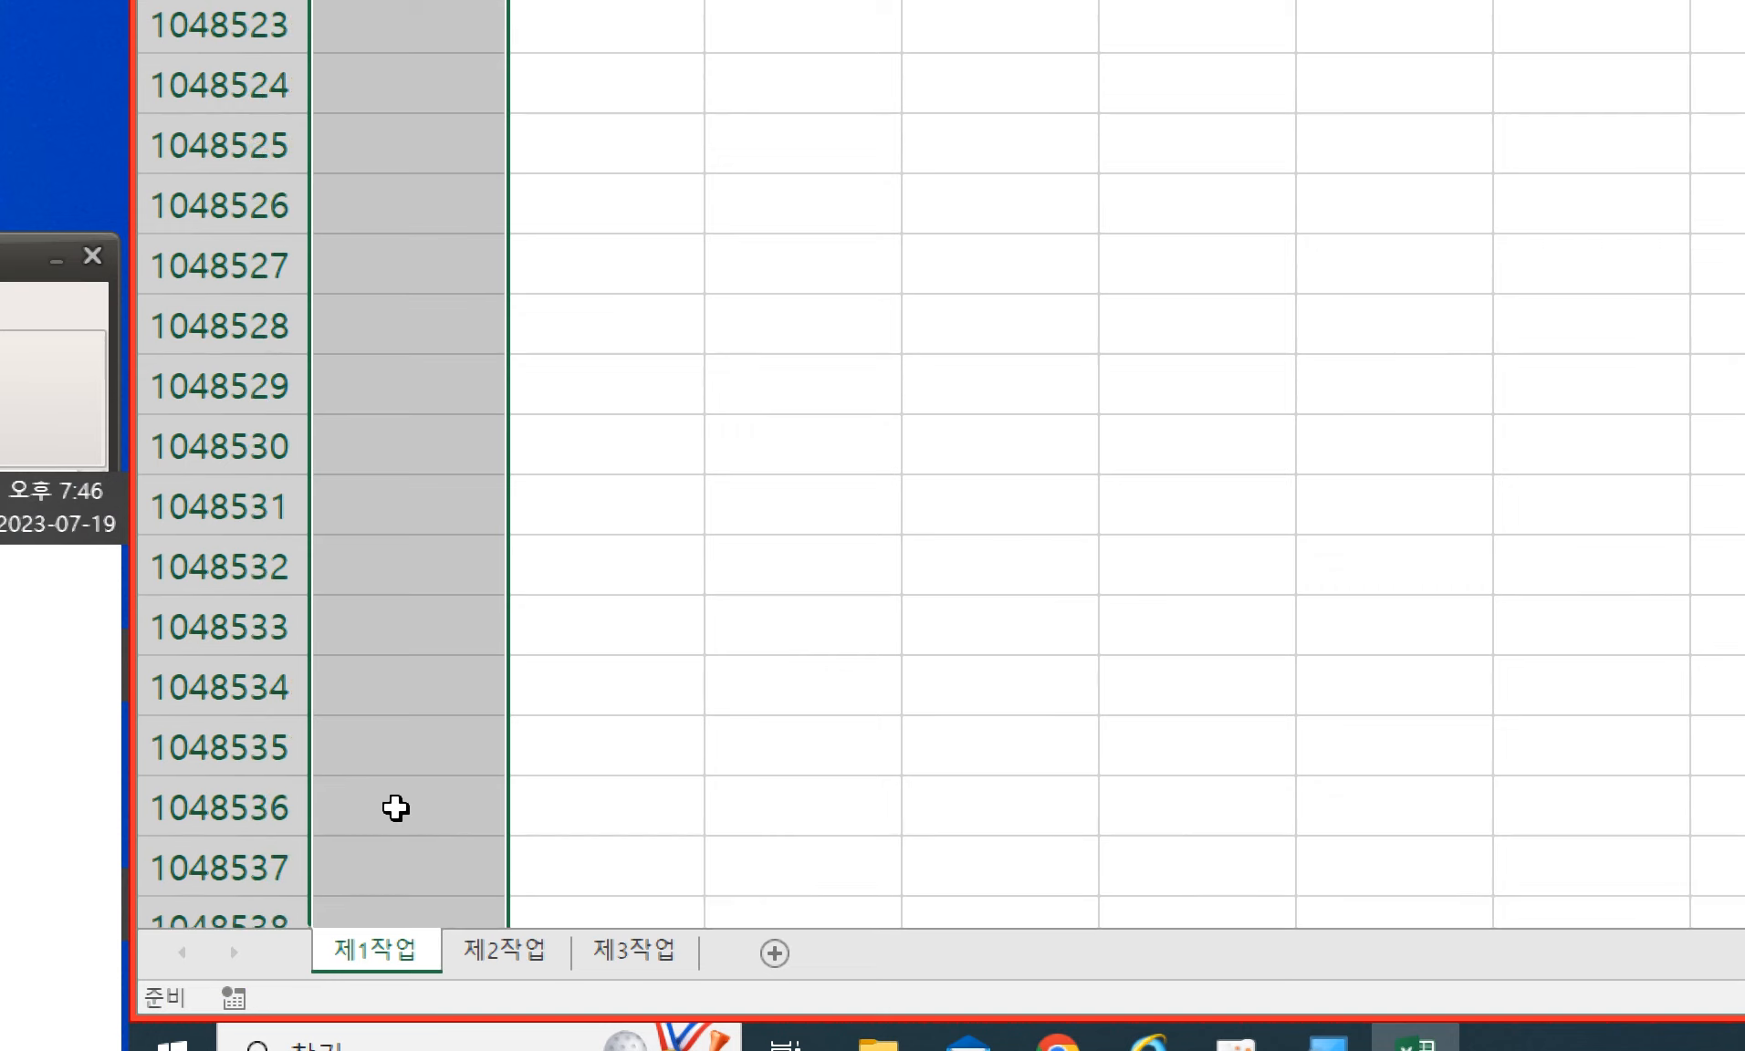
scroll(395, 807, up, 20)
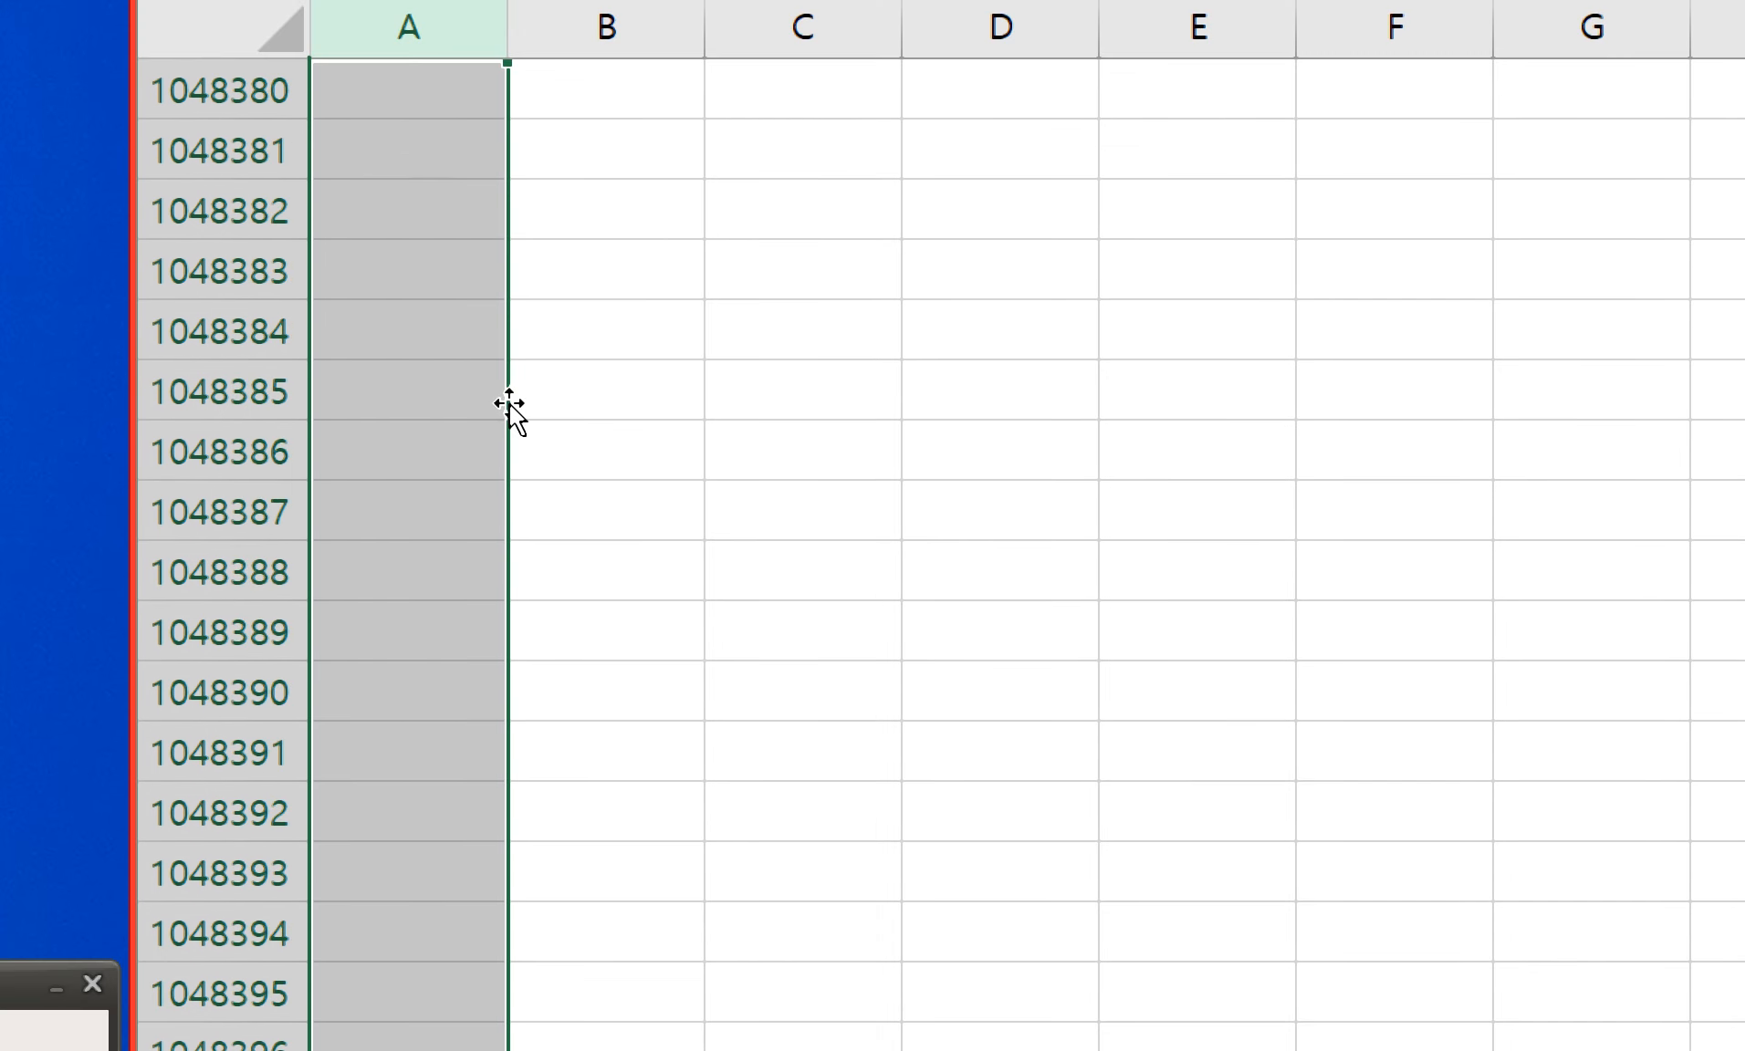
scroll(412, 602, up, 20)
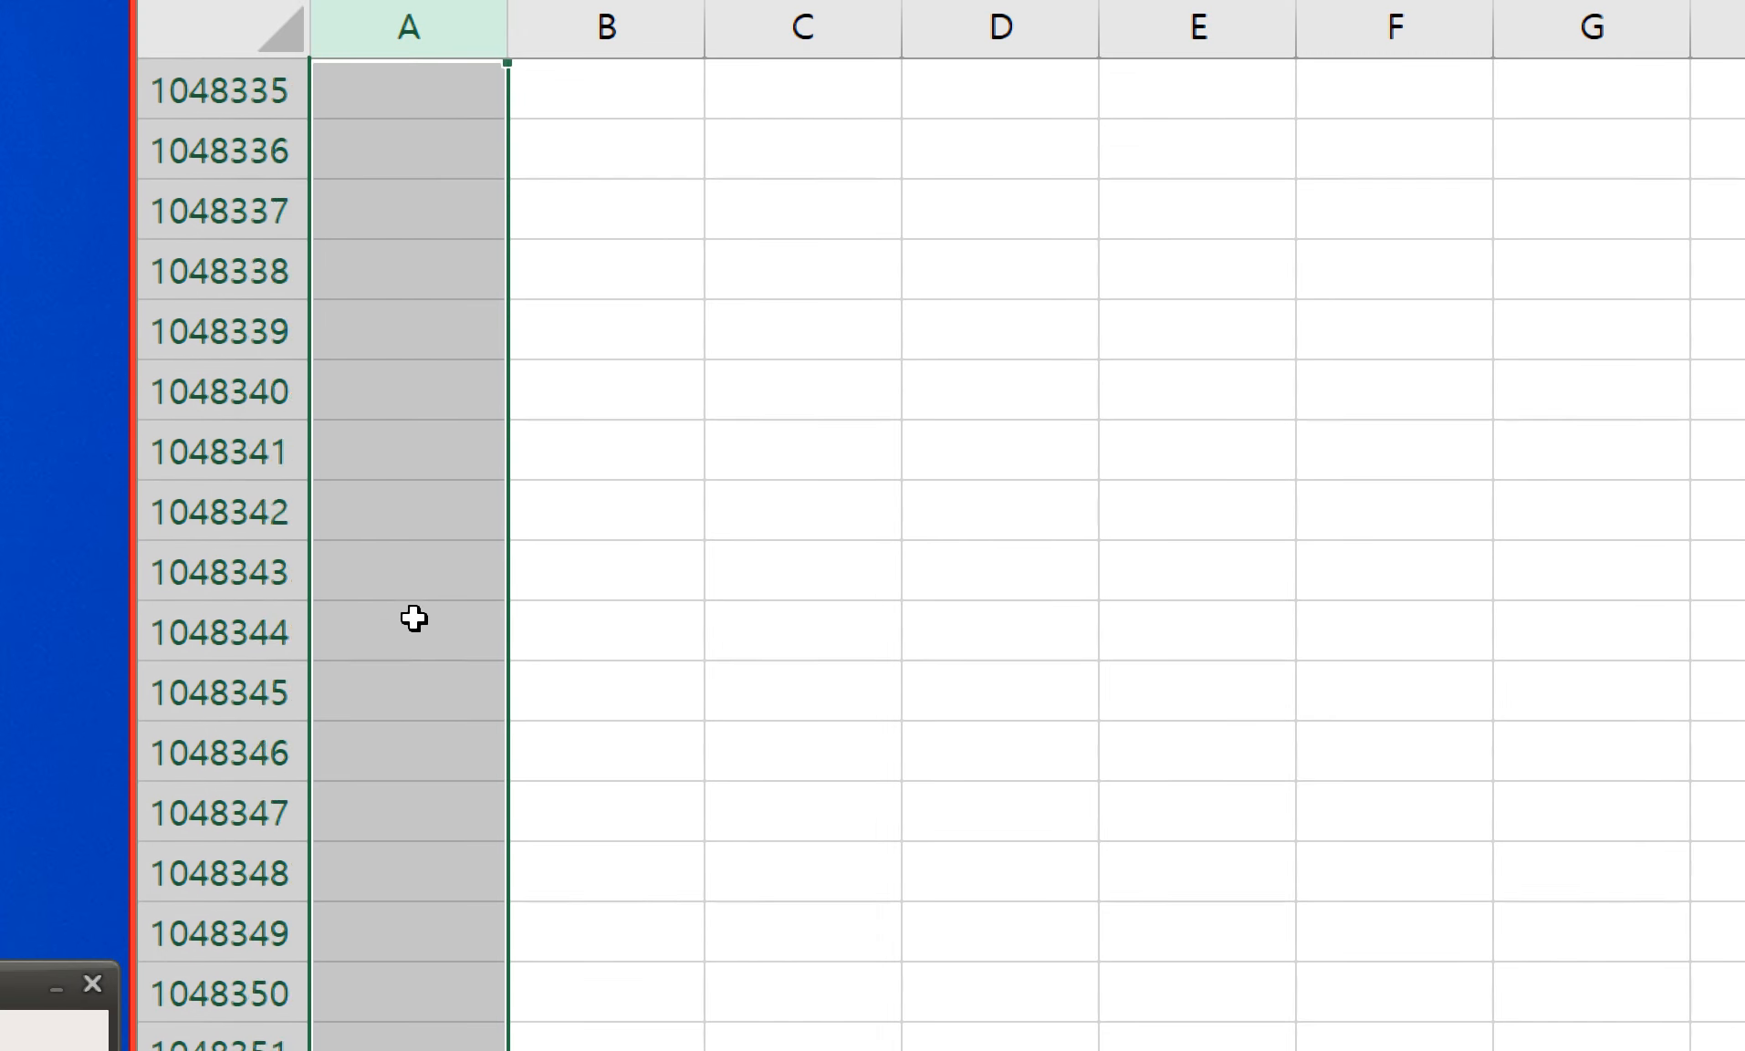
scroll(413, 619, up, 20)
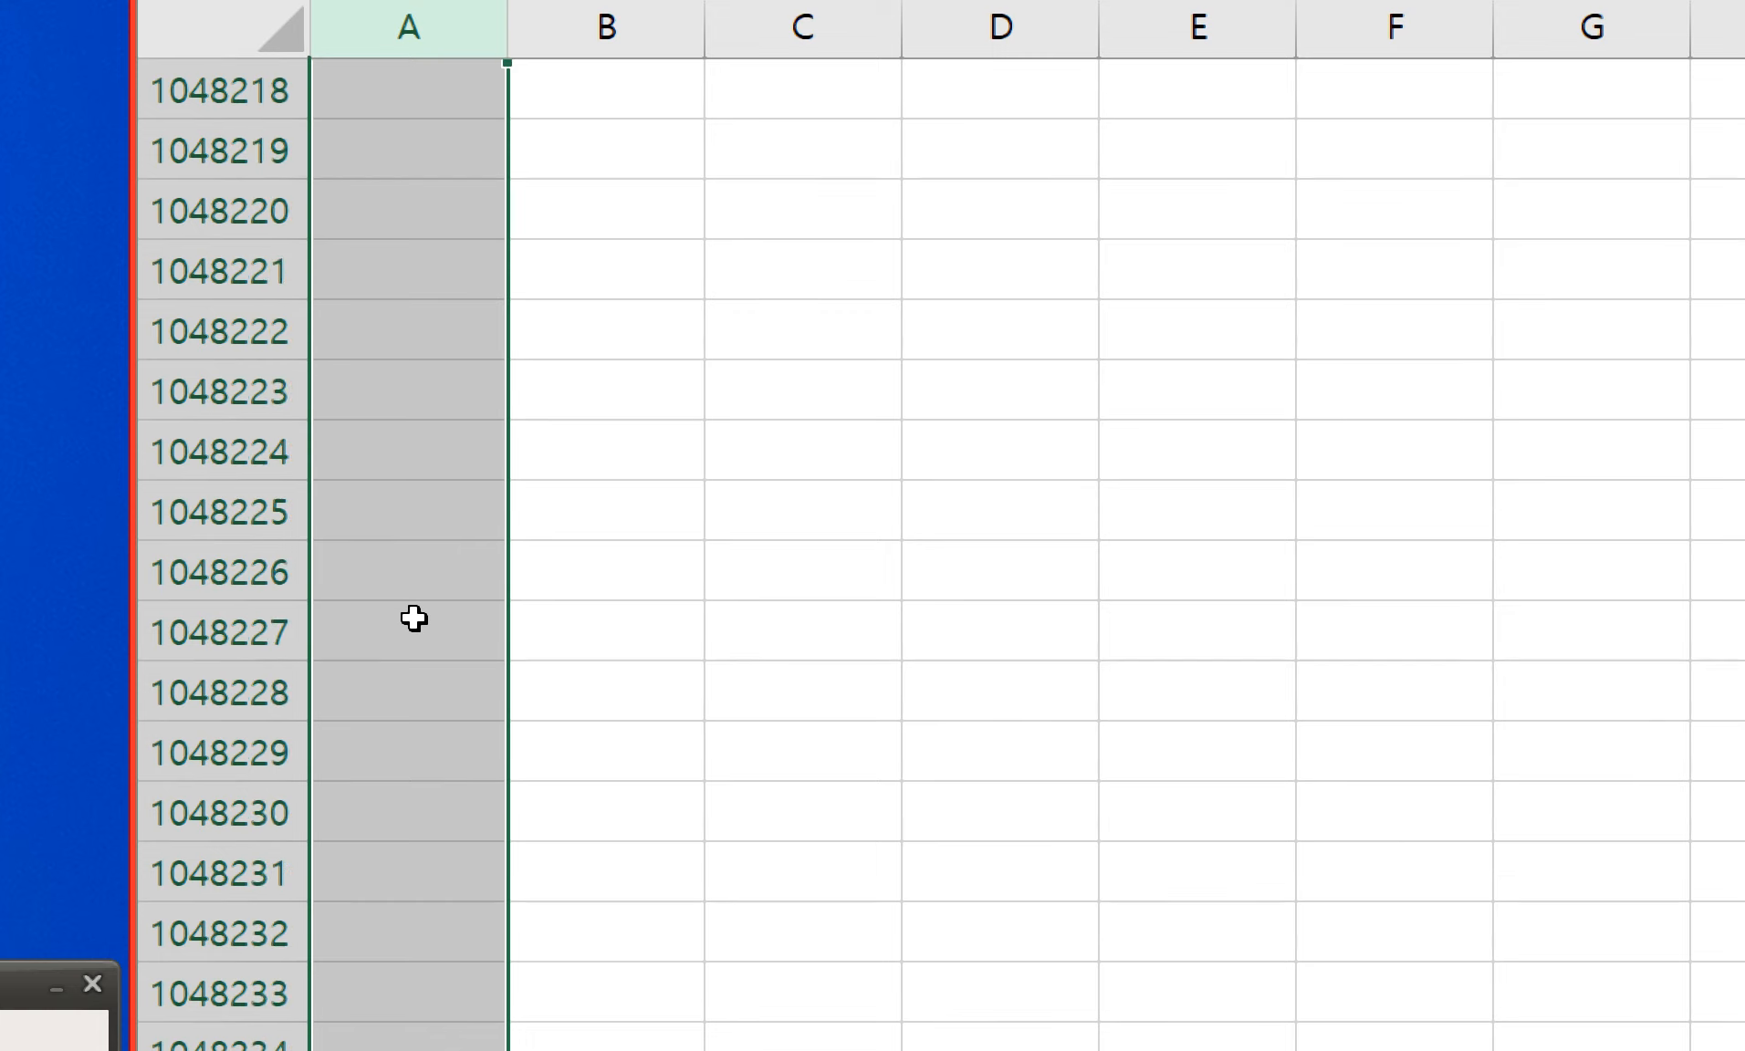
scroll(413, 618, up, 20)
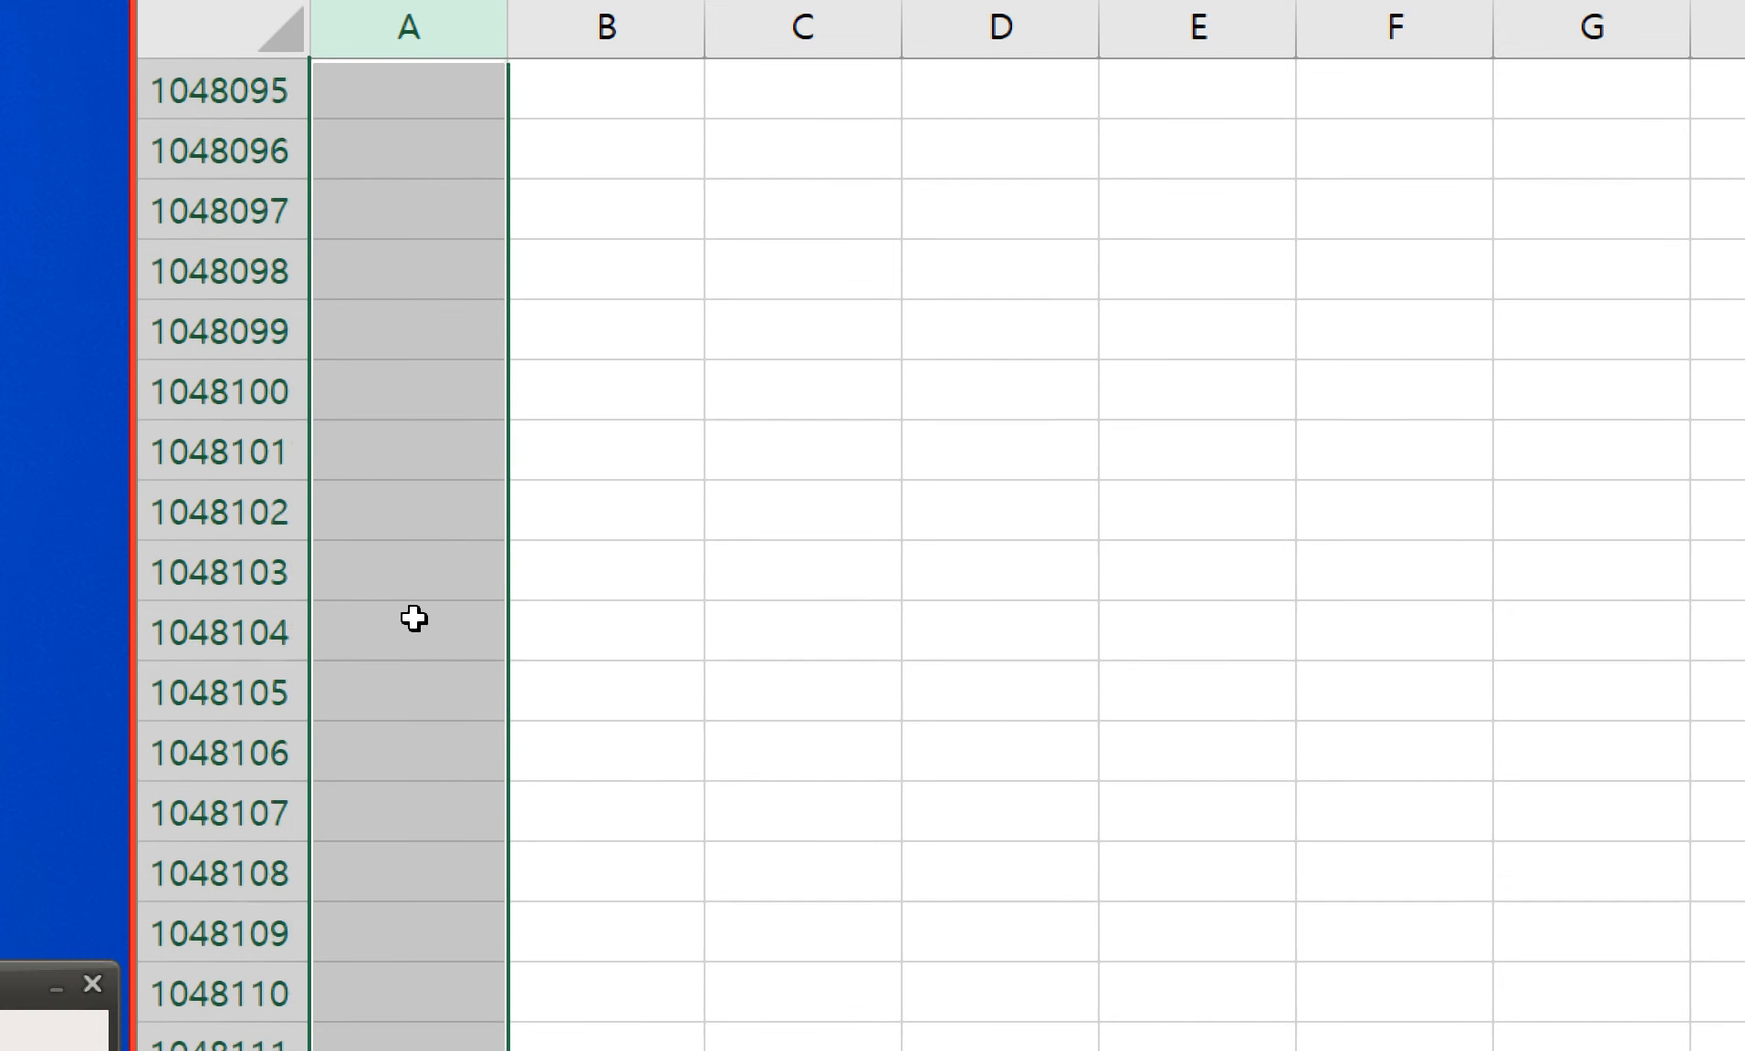
scroll(413, 619, up, 17)
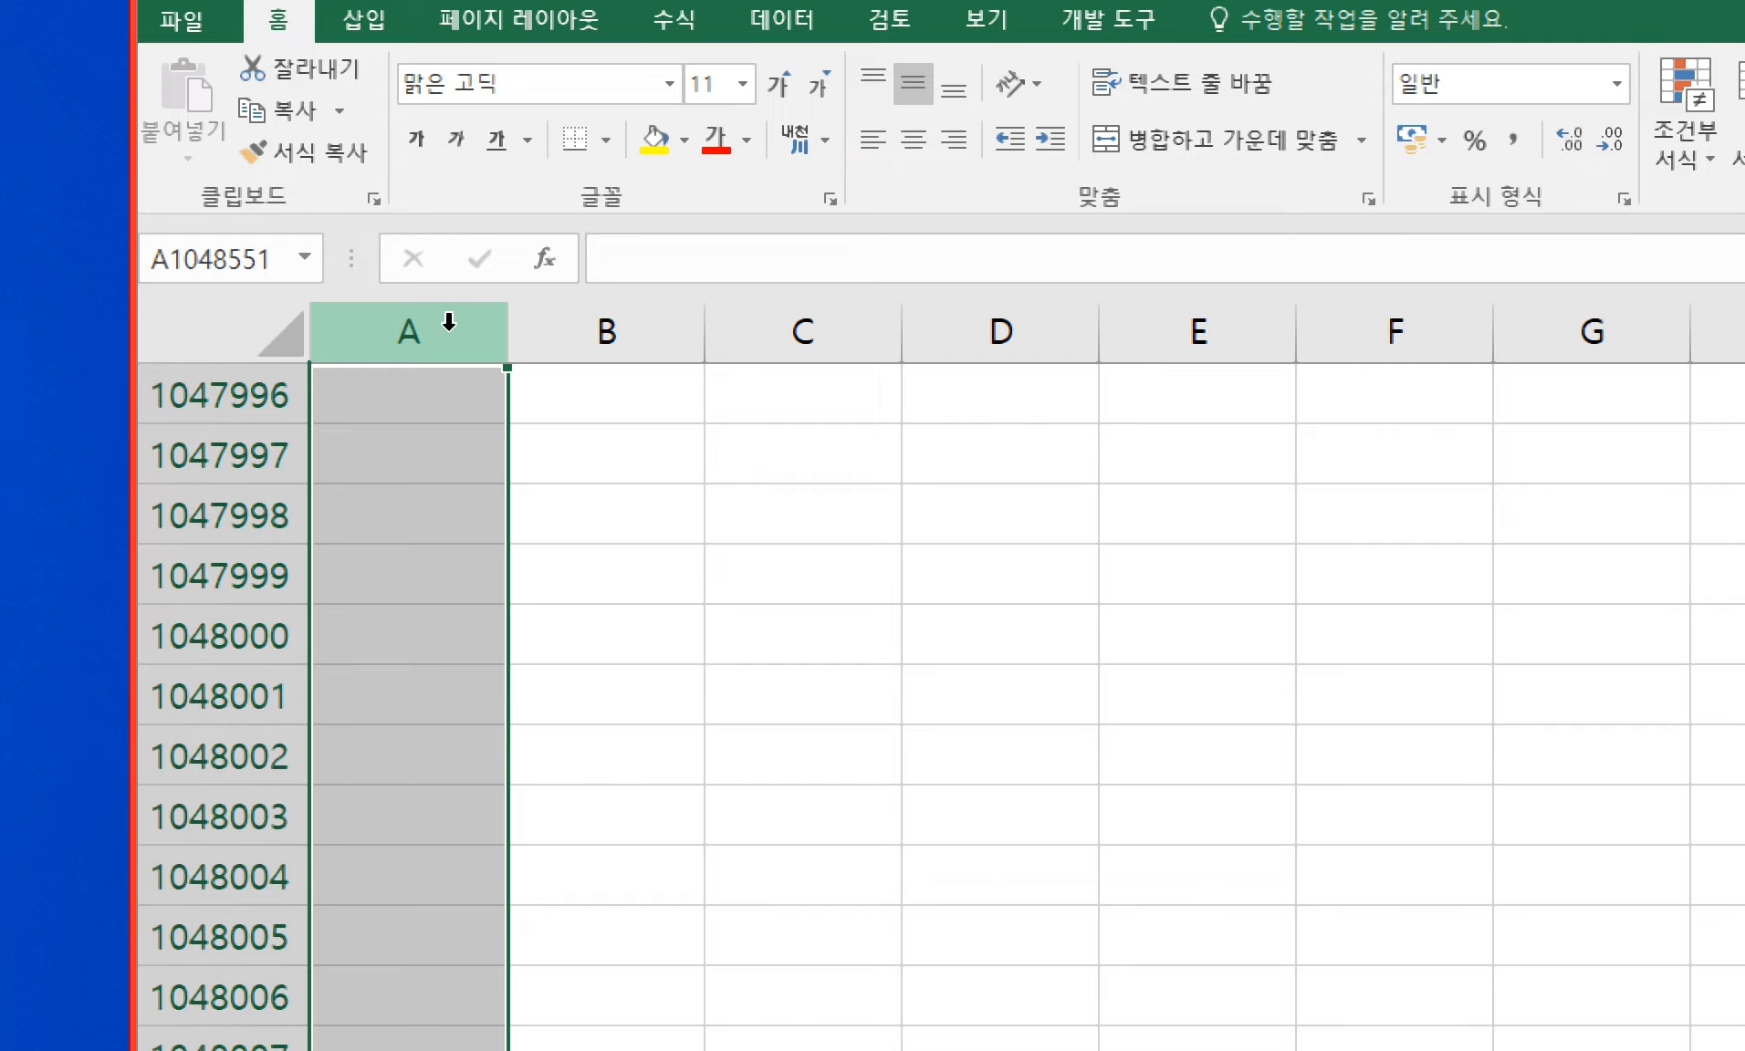
scroll(347, 992, down, 20)
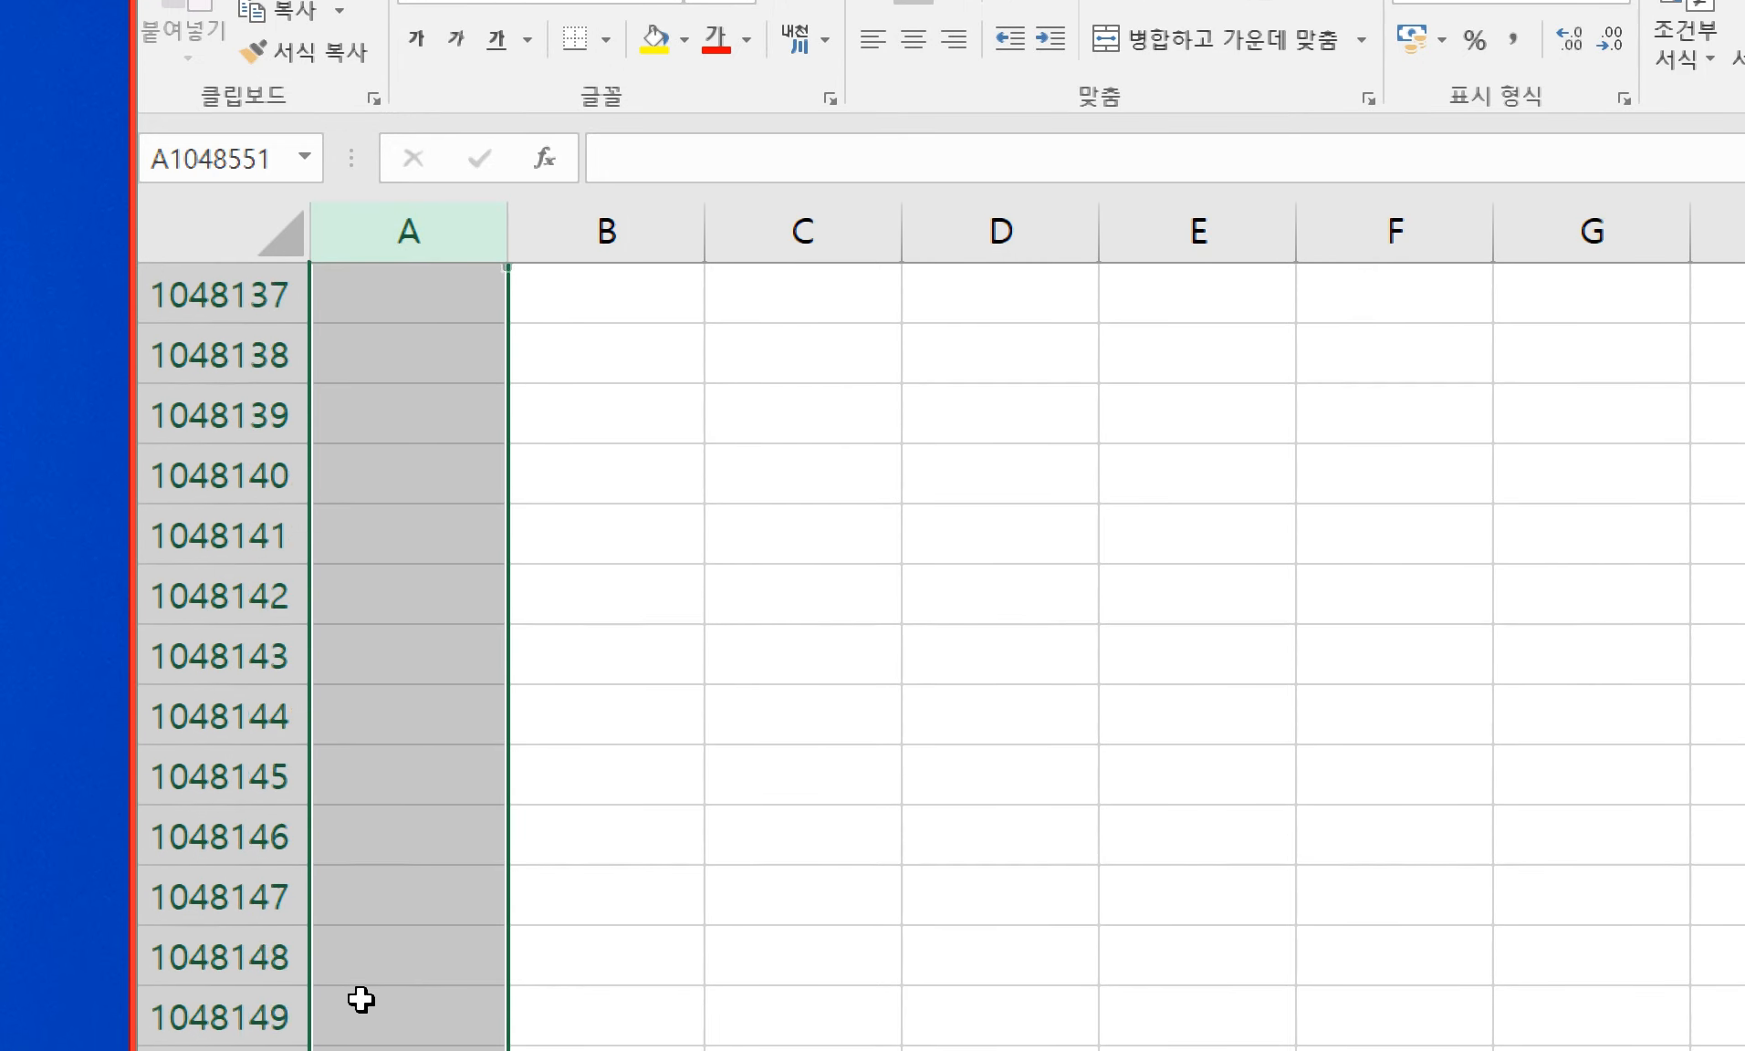
scroll(361, 1000, down, 20)
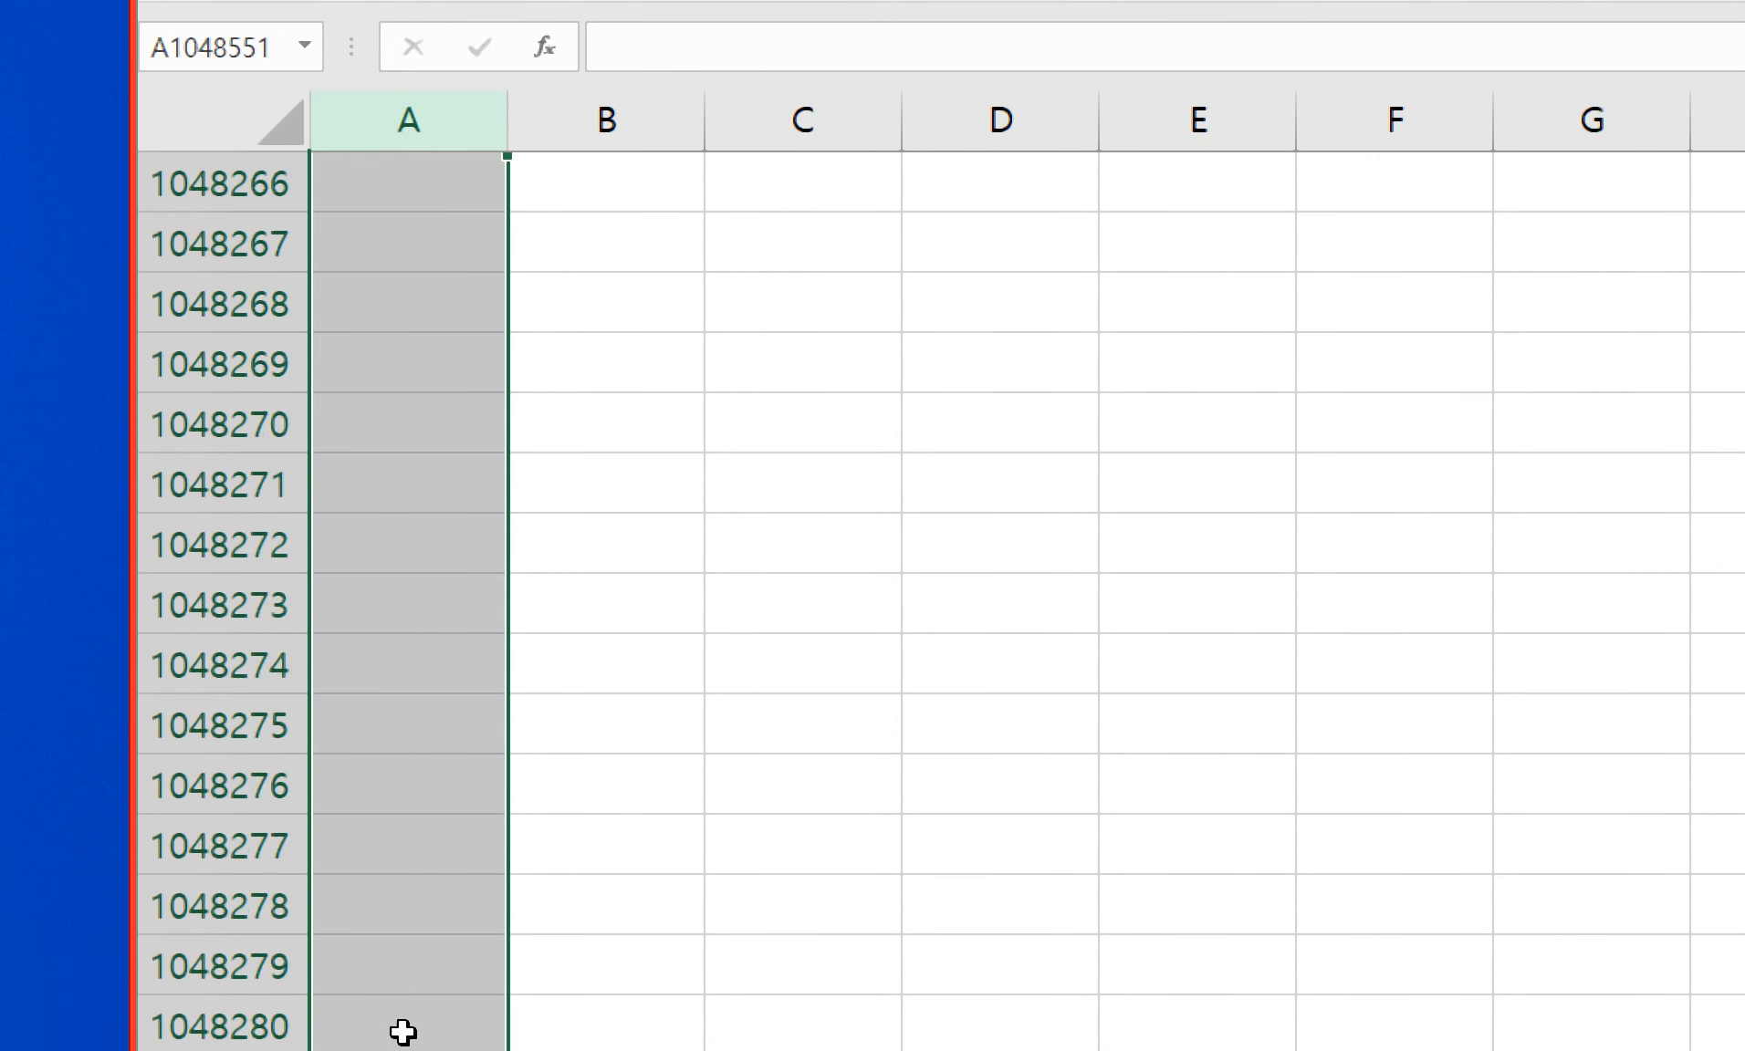
scroll(403, 1031, down, 20)
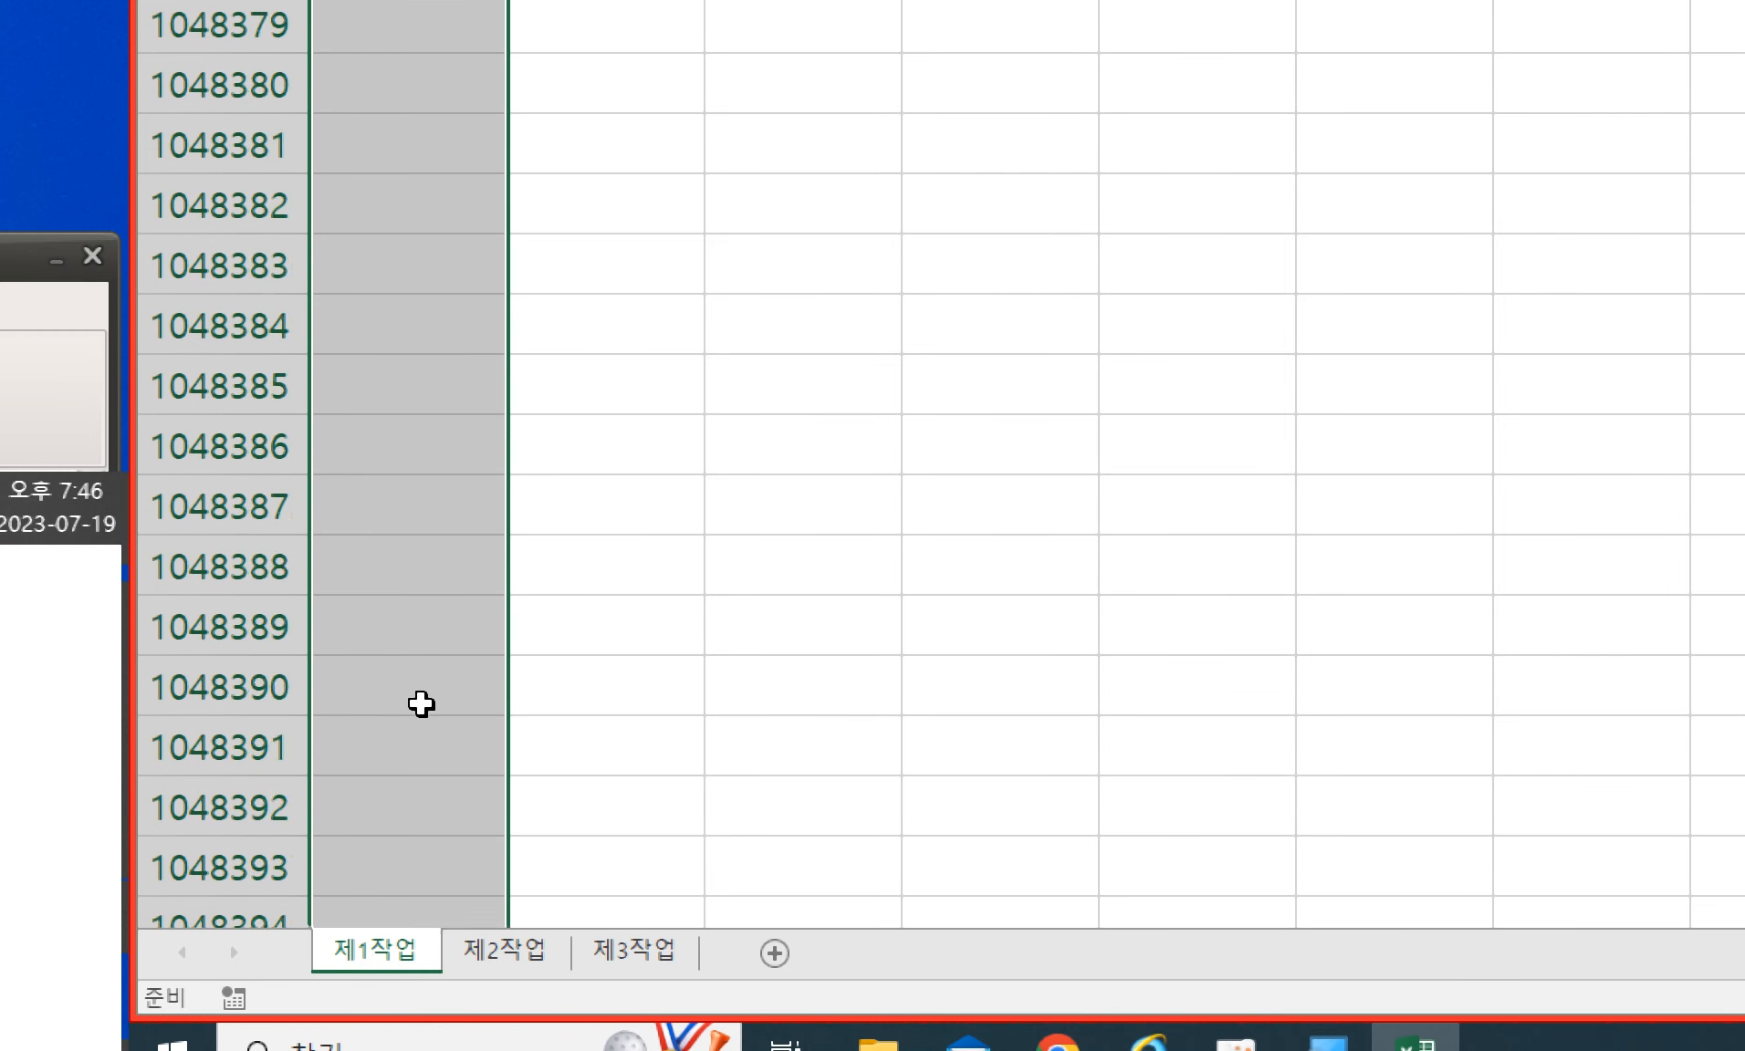
scroll(420, 704, down, 20)
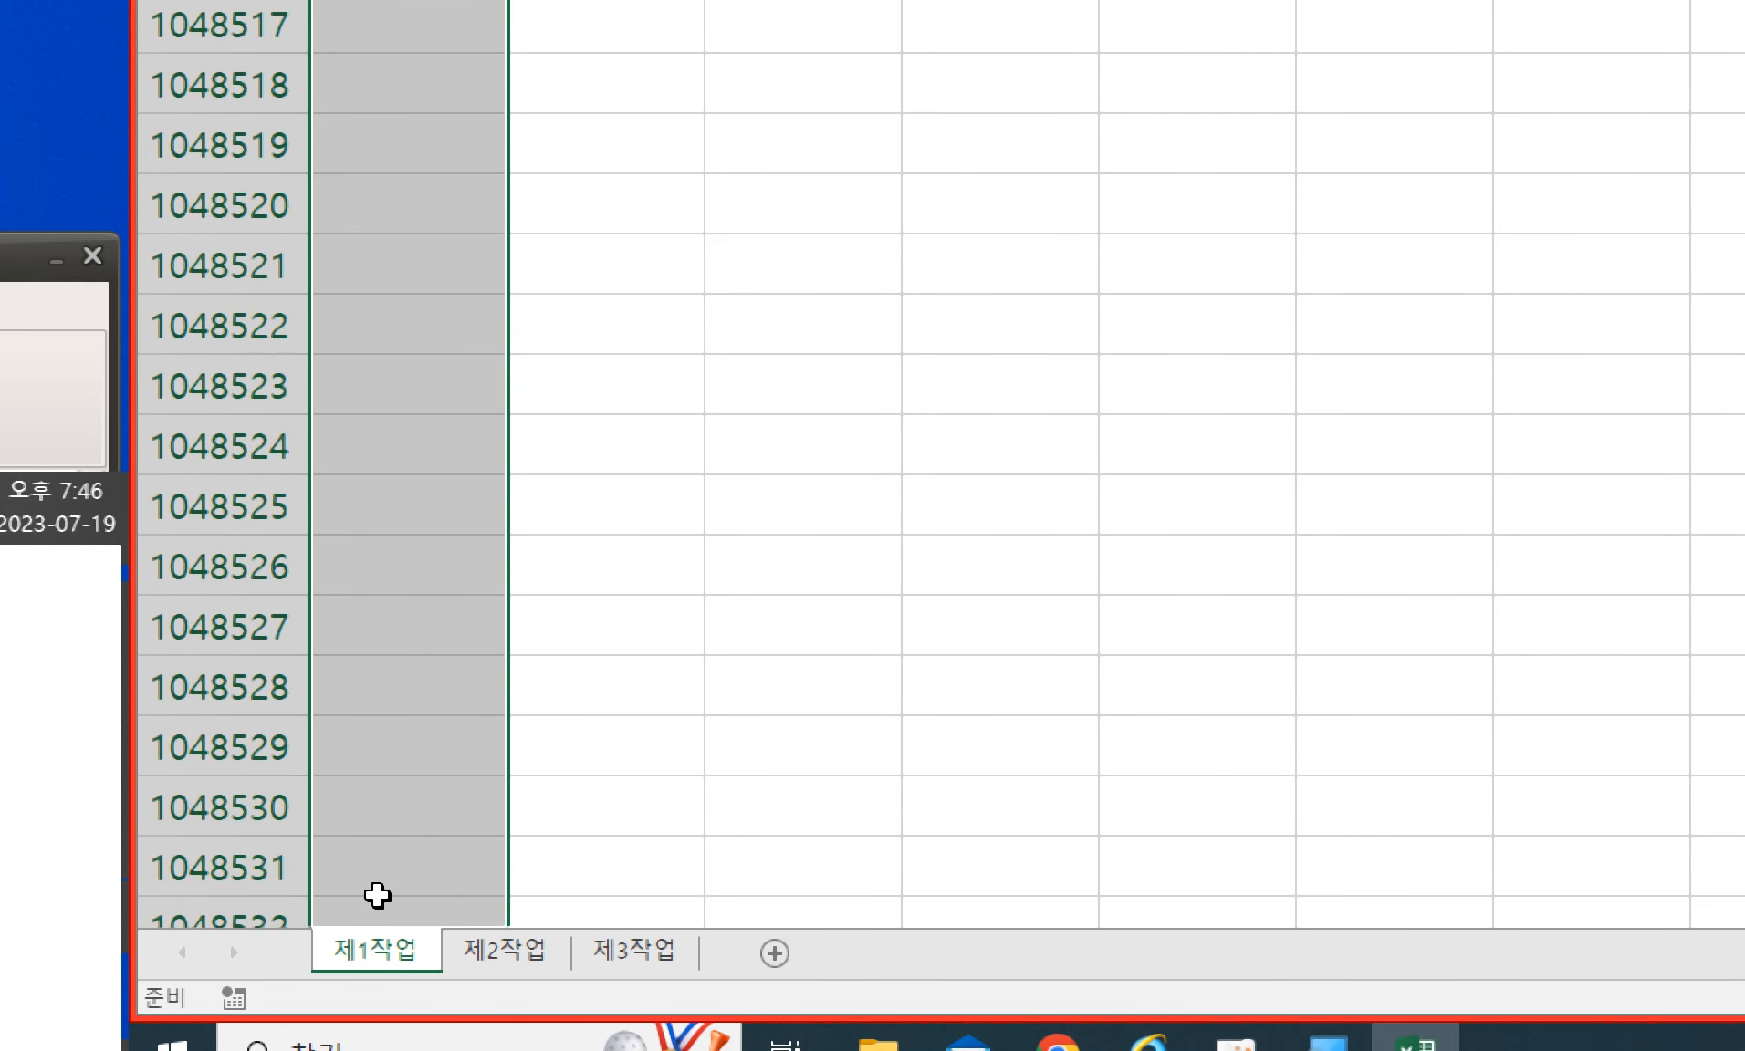
scroll(377, 896, down, 18)
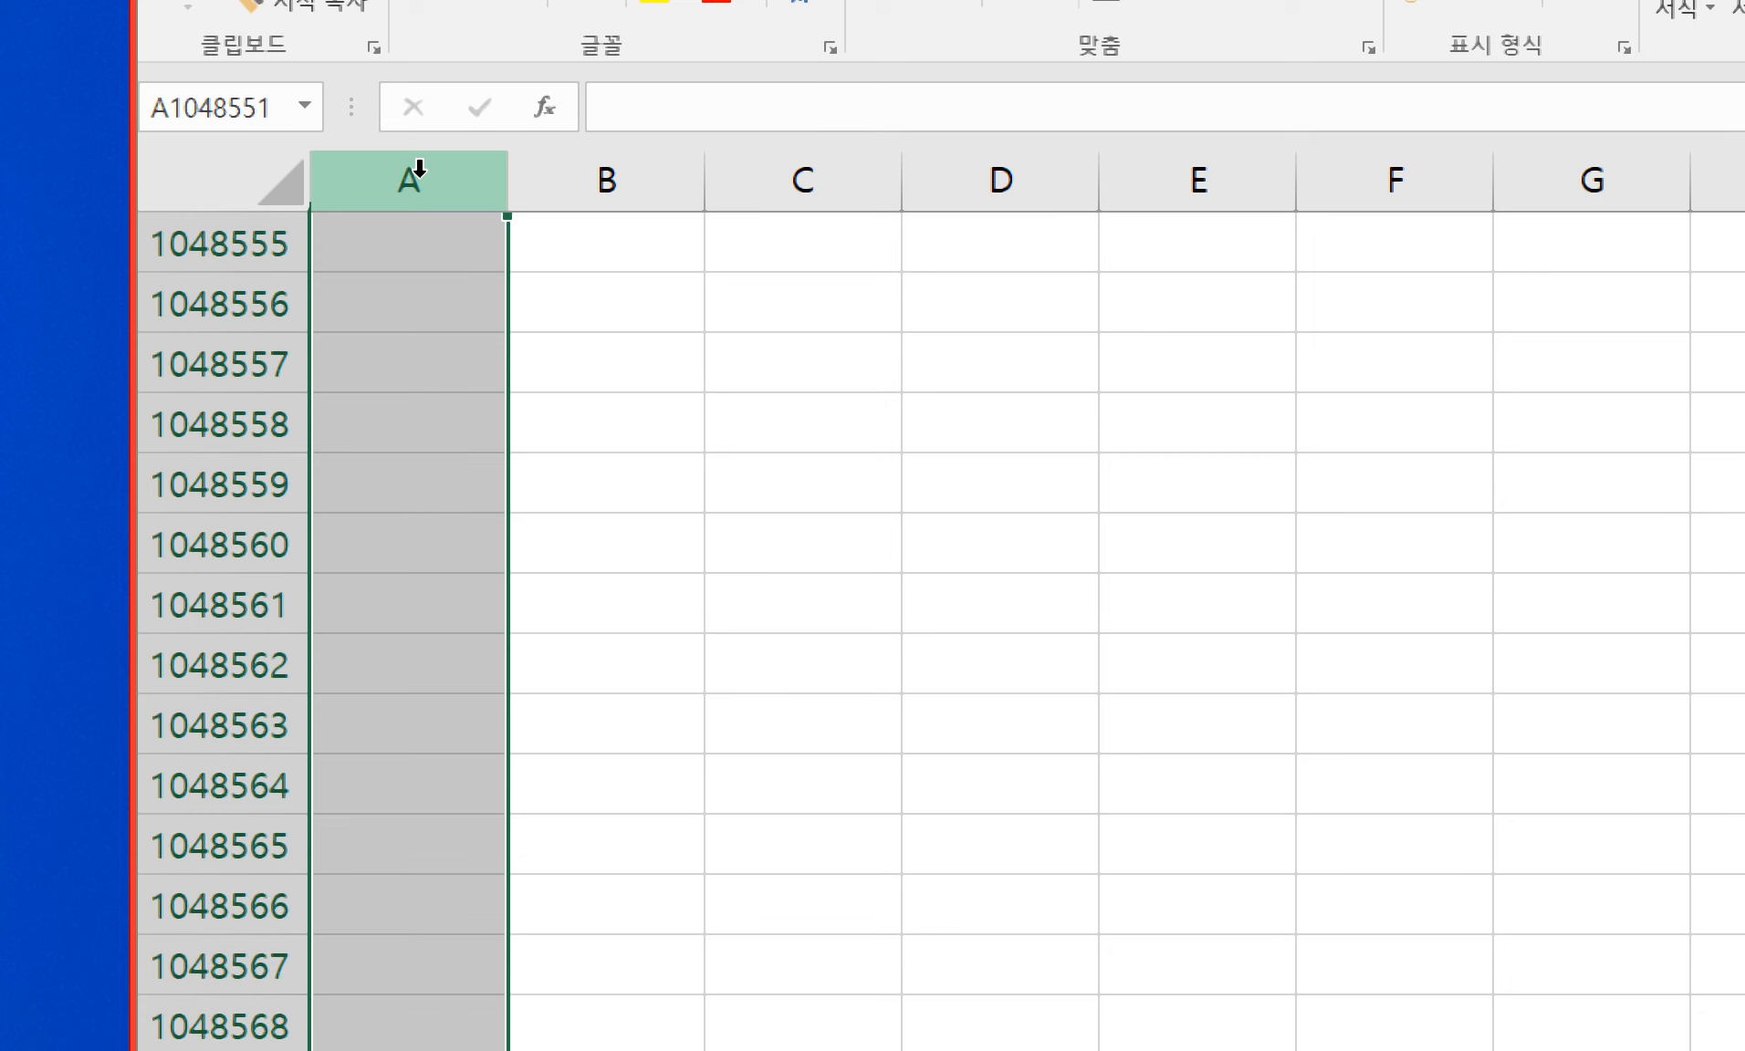
- Set the width of the selected column A to 1 on the 제1작업 sheet
right_click(418, 173)
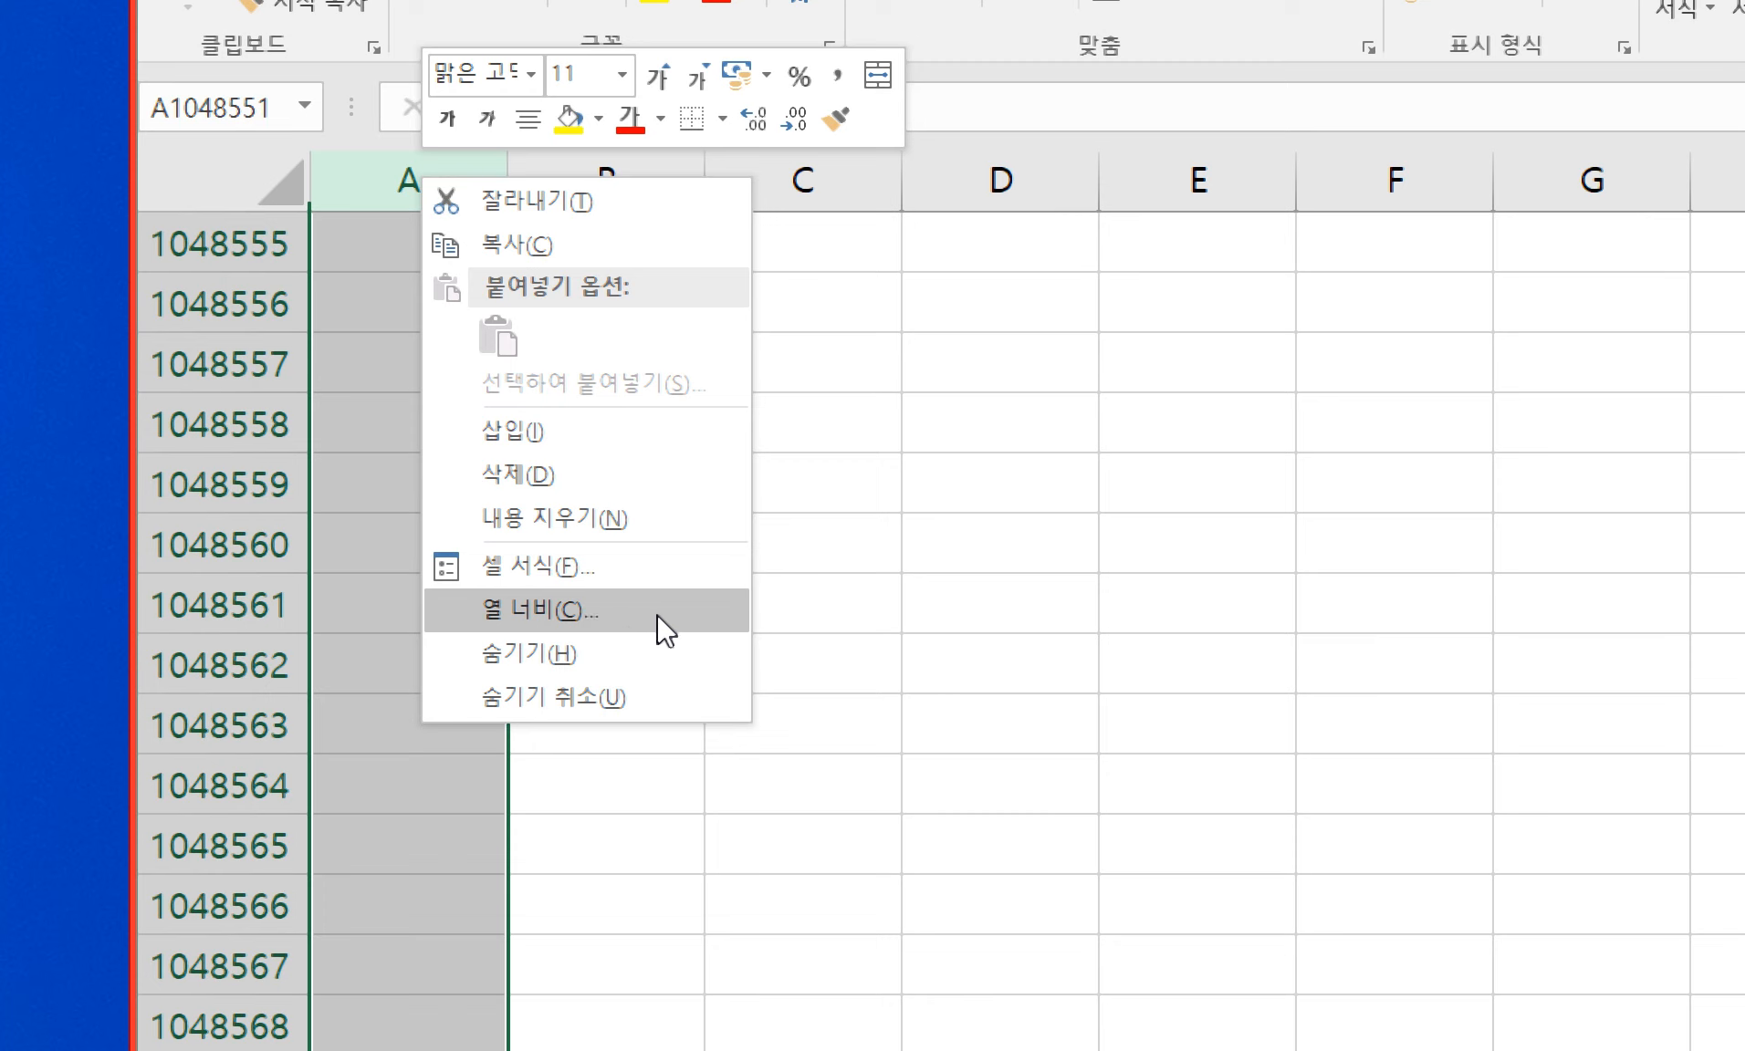
click(601, 611)
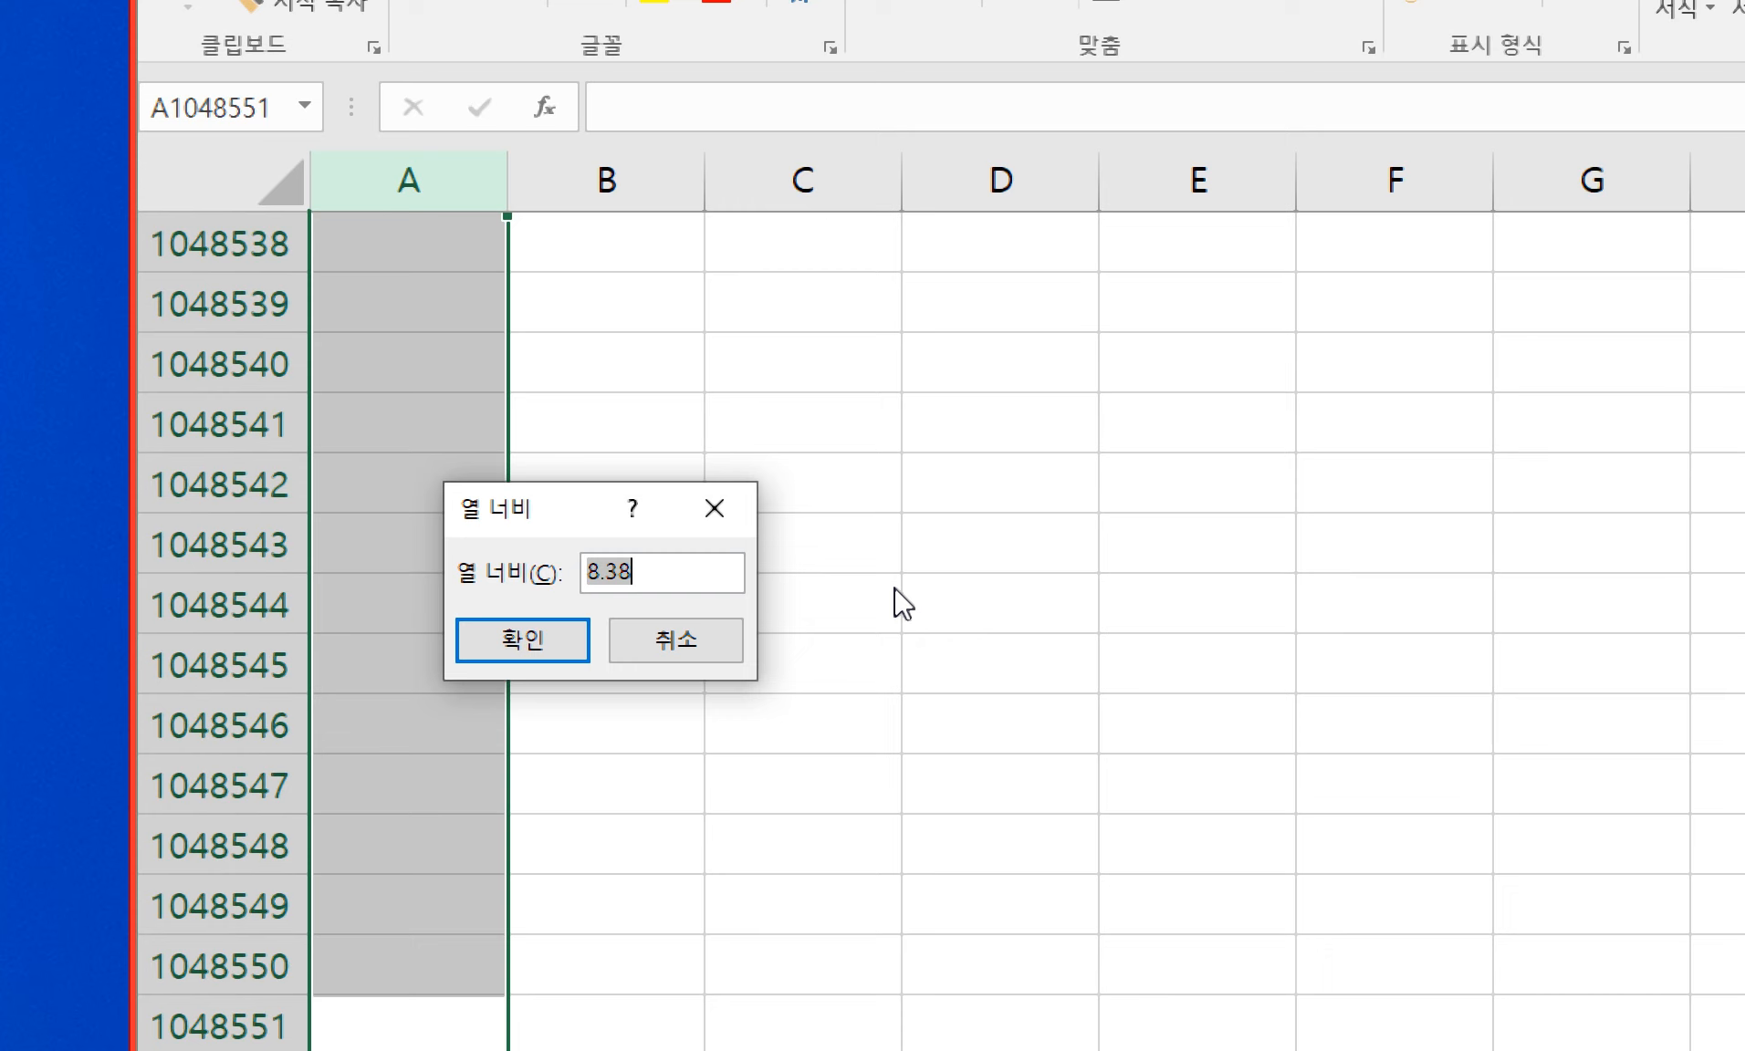
text(1)
click(515, 640)
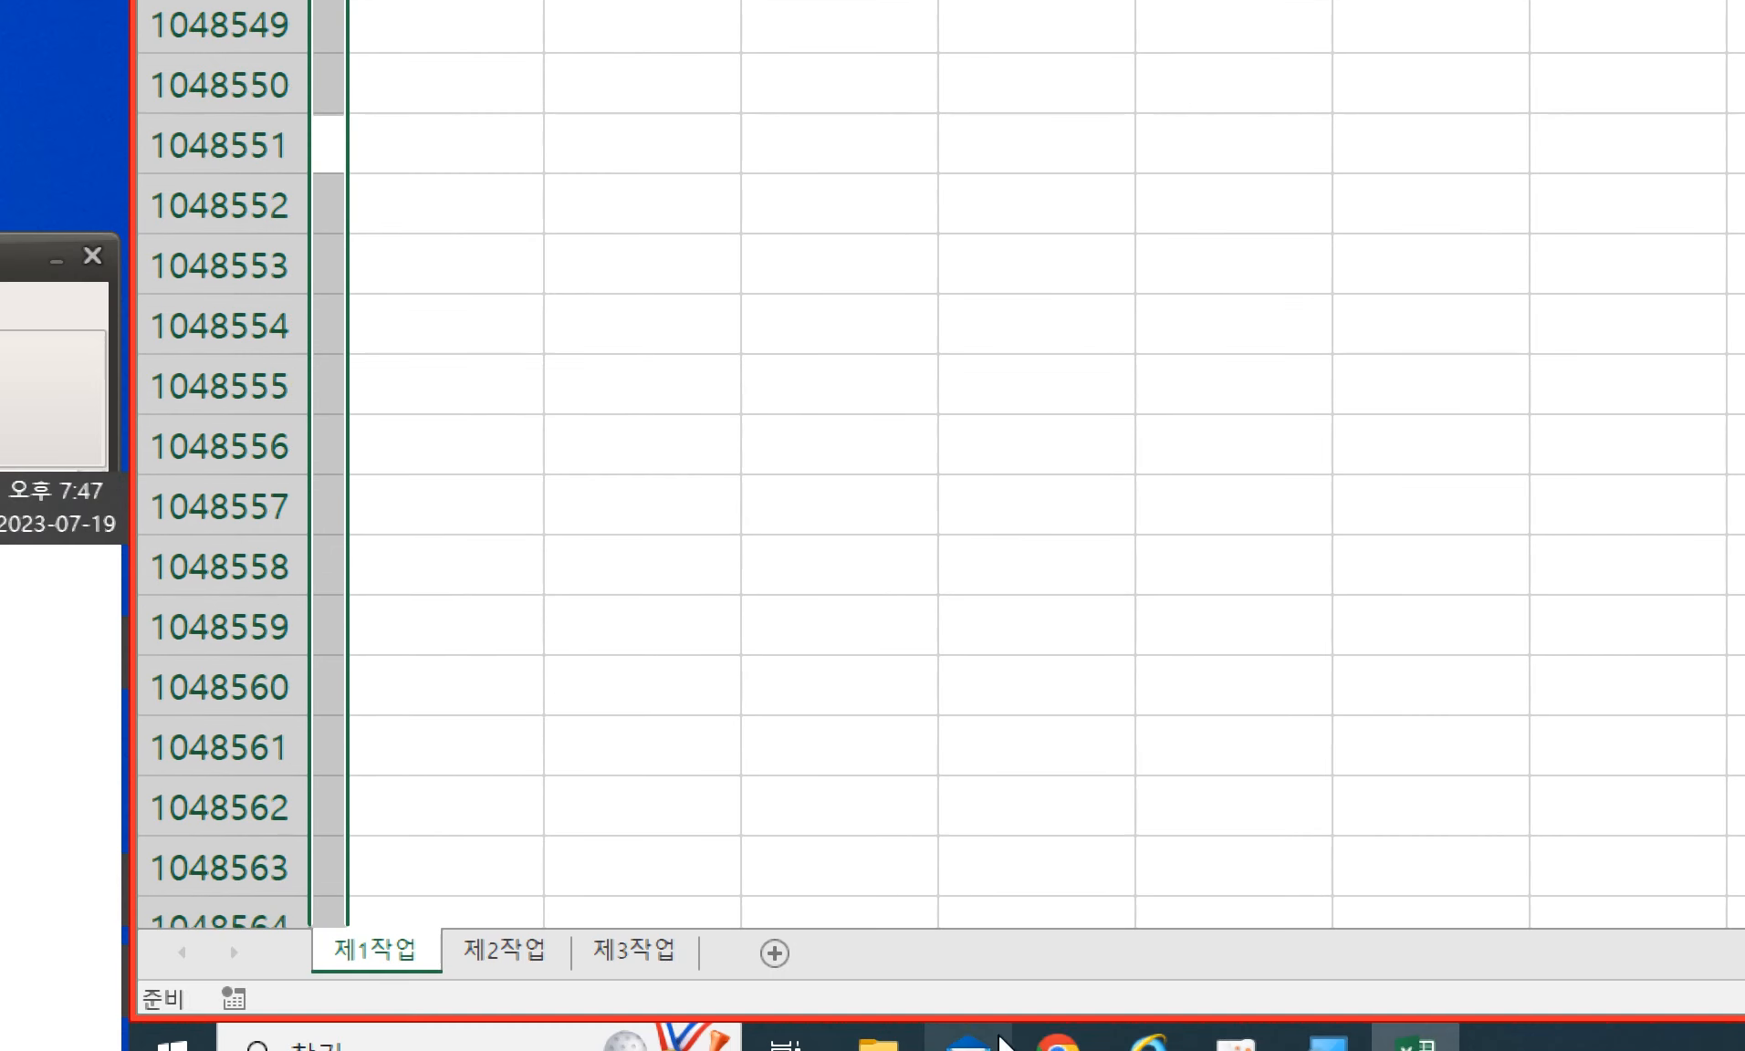
- Switch to the exam instructions in Chrome, highlight the rule about column A's width of '1', and return to the Excel workbook
click(1058, 1045)
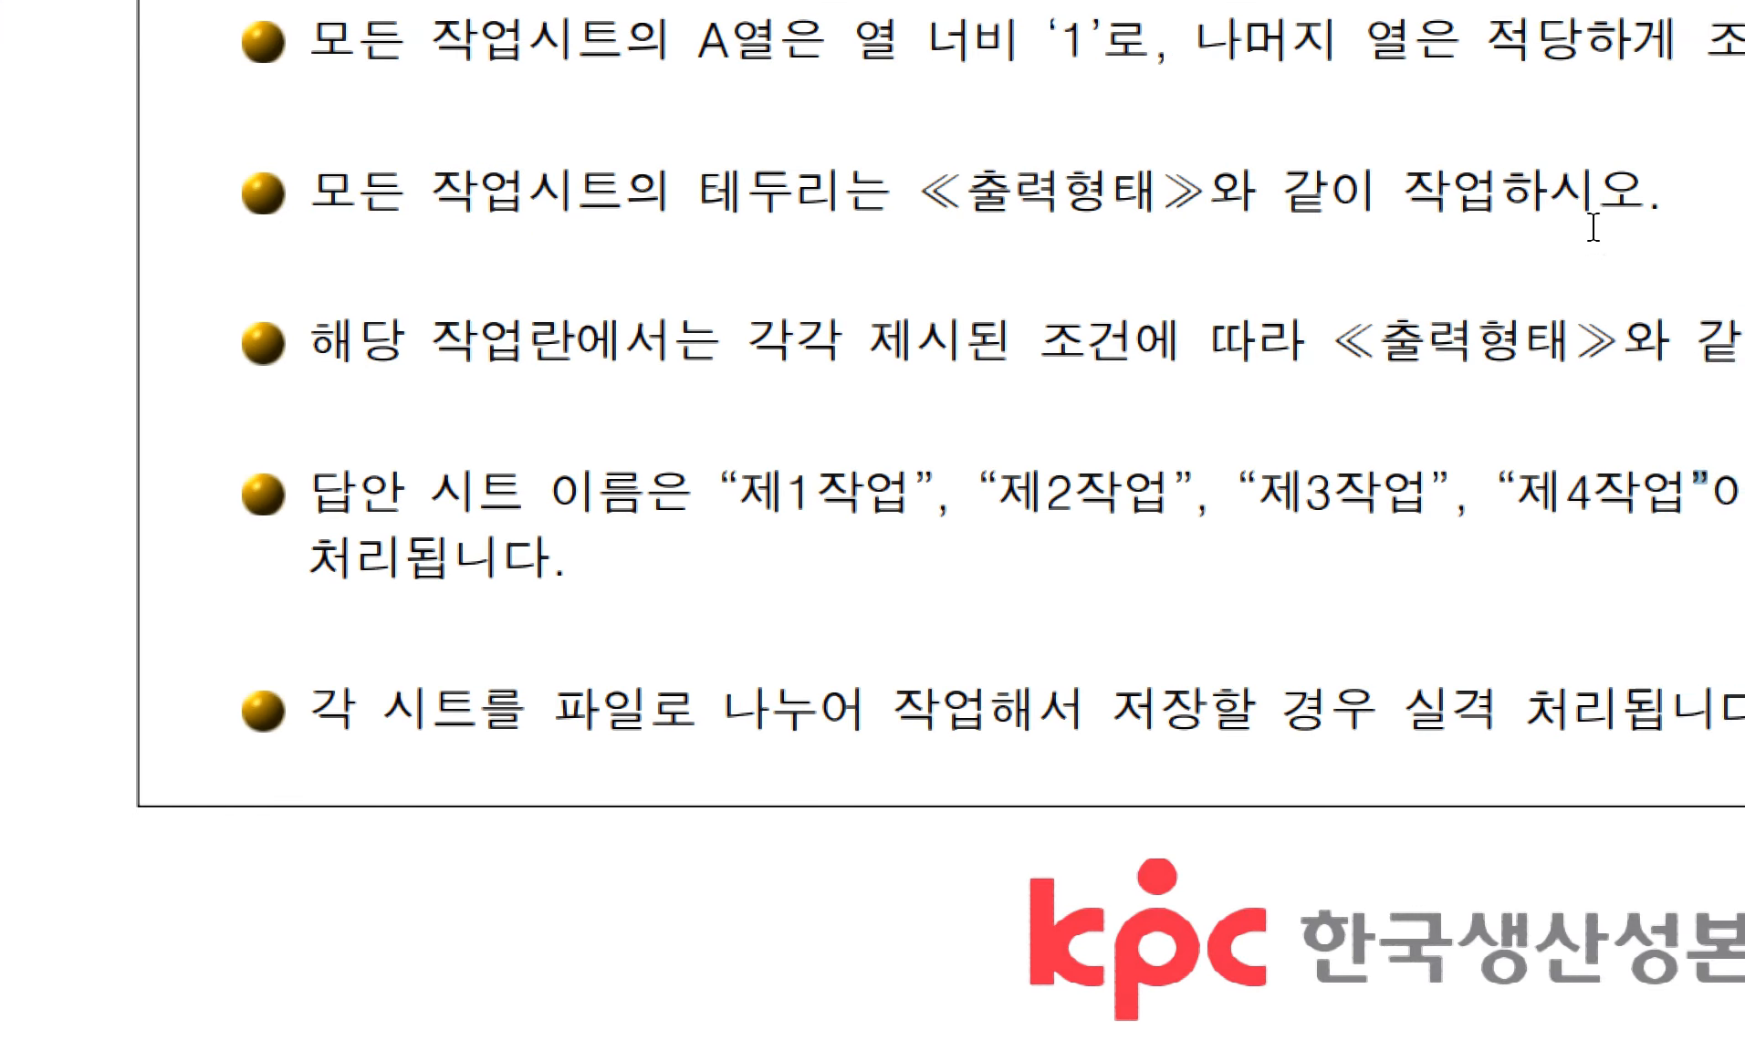
scroll(1179, 347, up, 2)
drag(1110, 420, 680, 406)
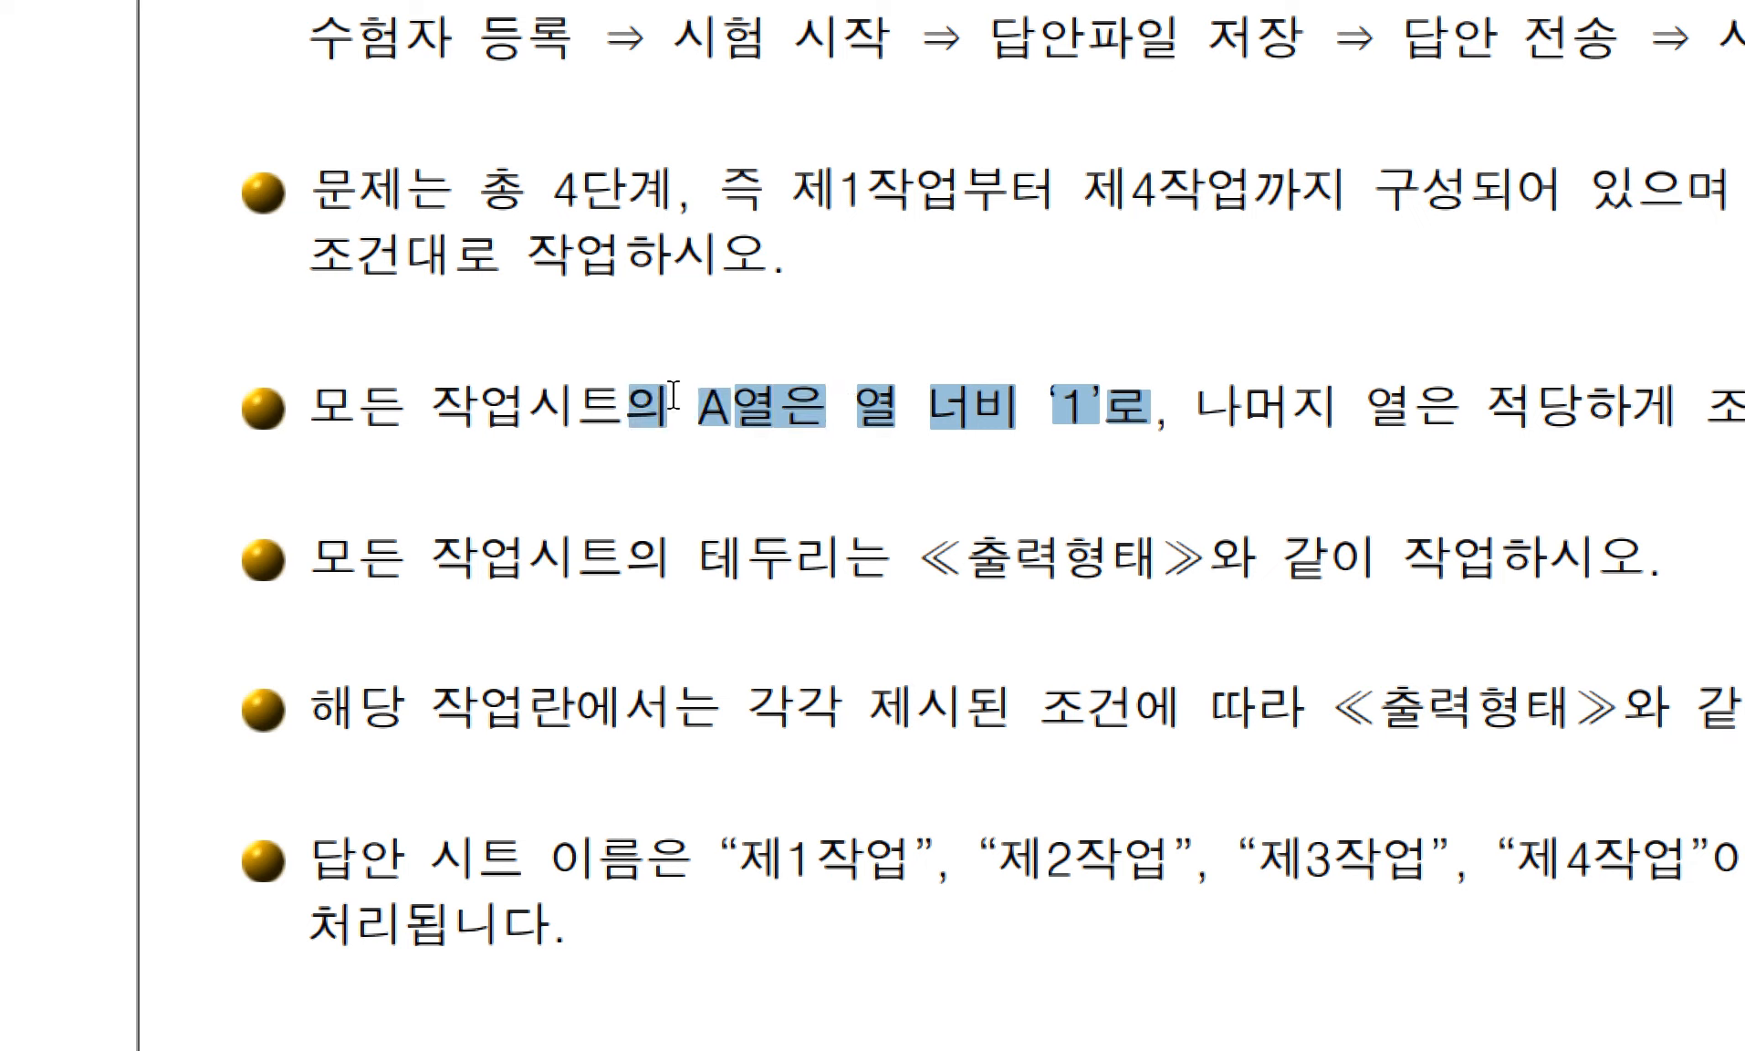
click(671, 399)
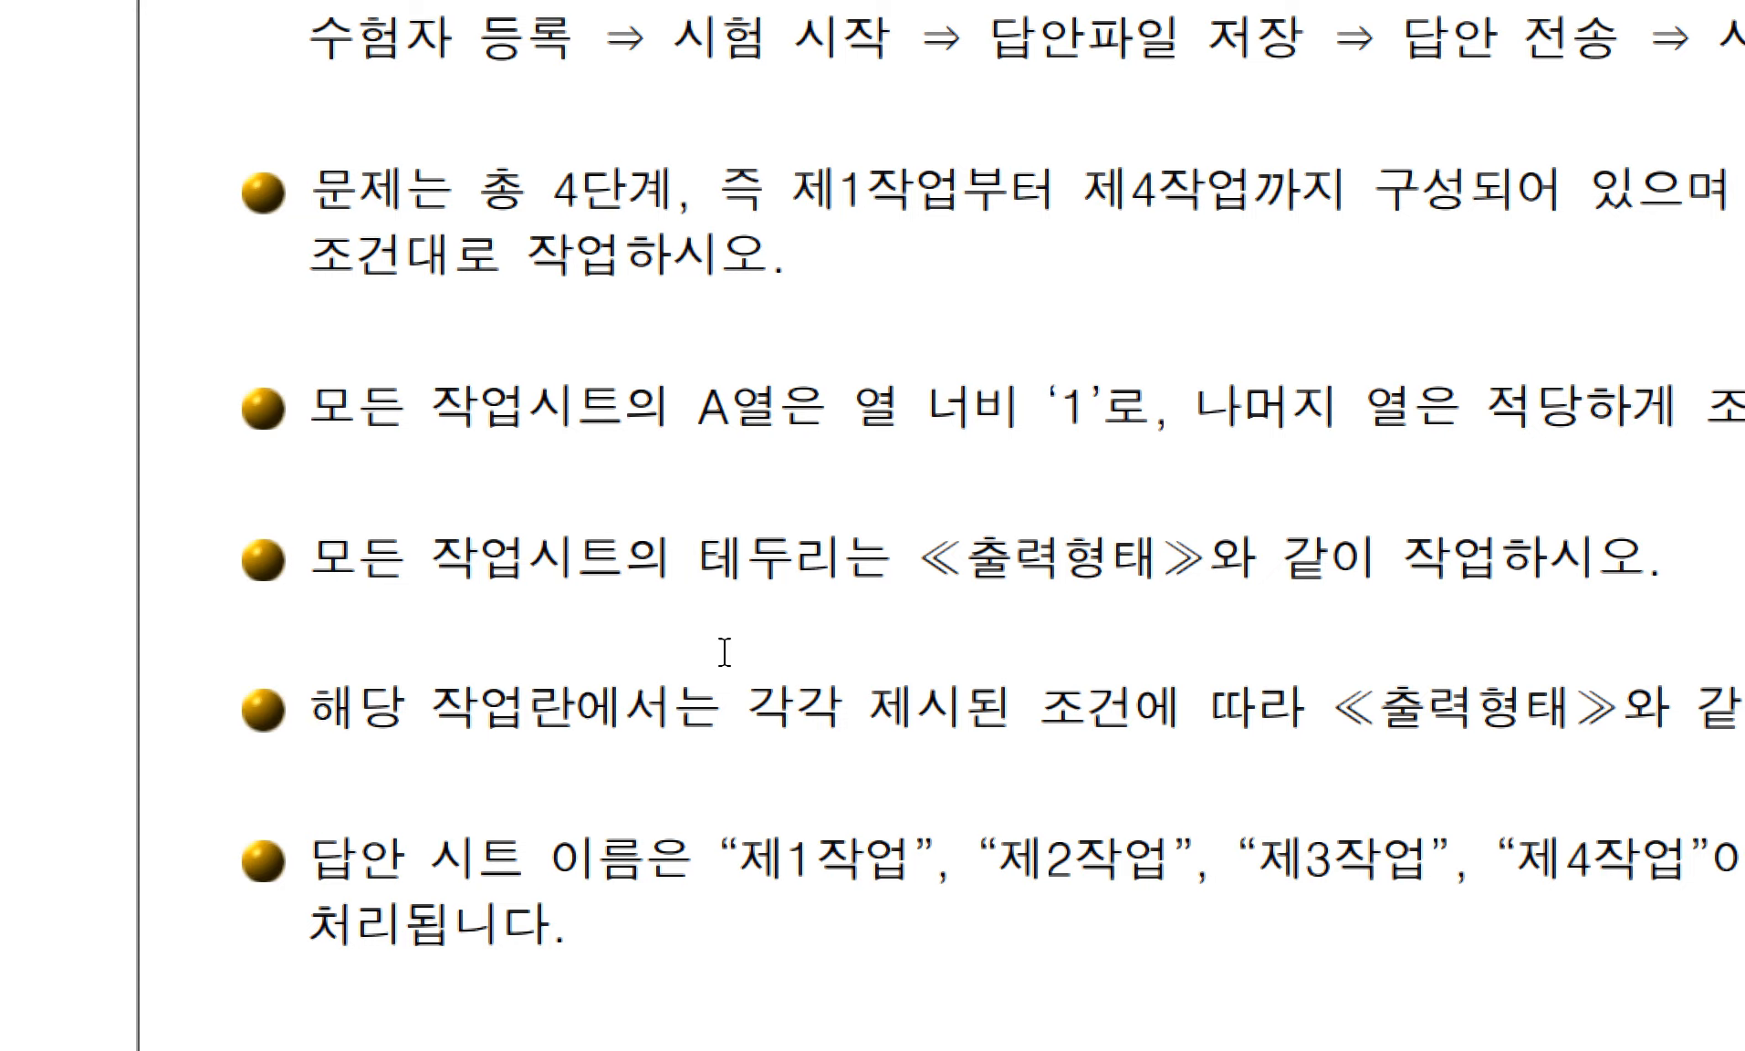
click(1110, 1041)
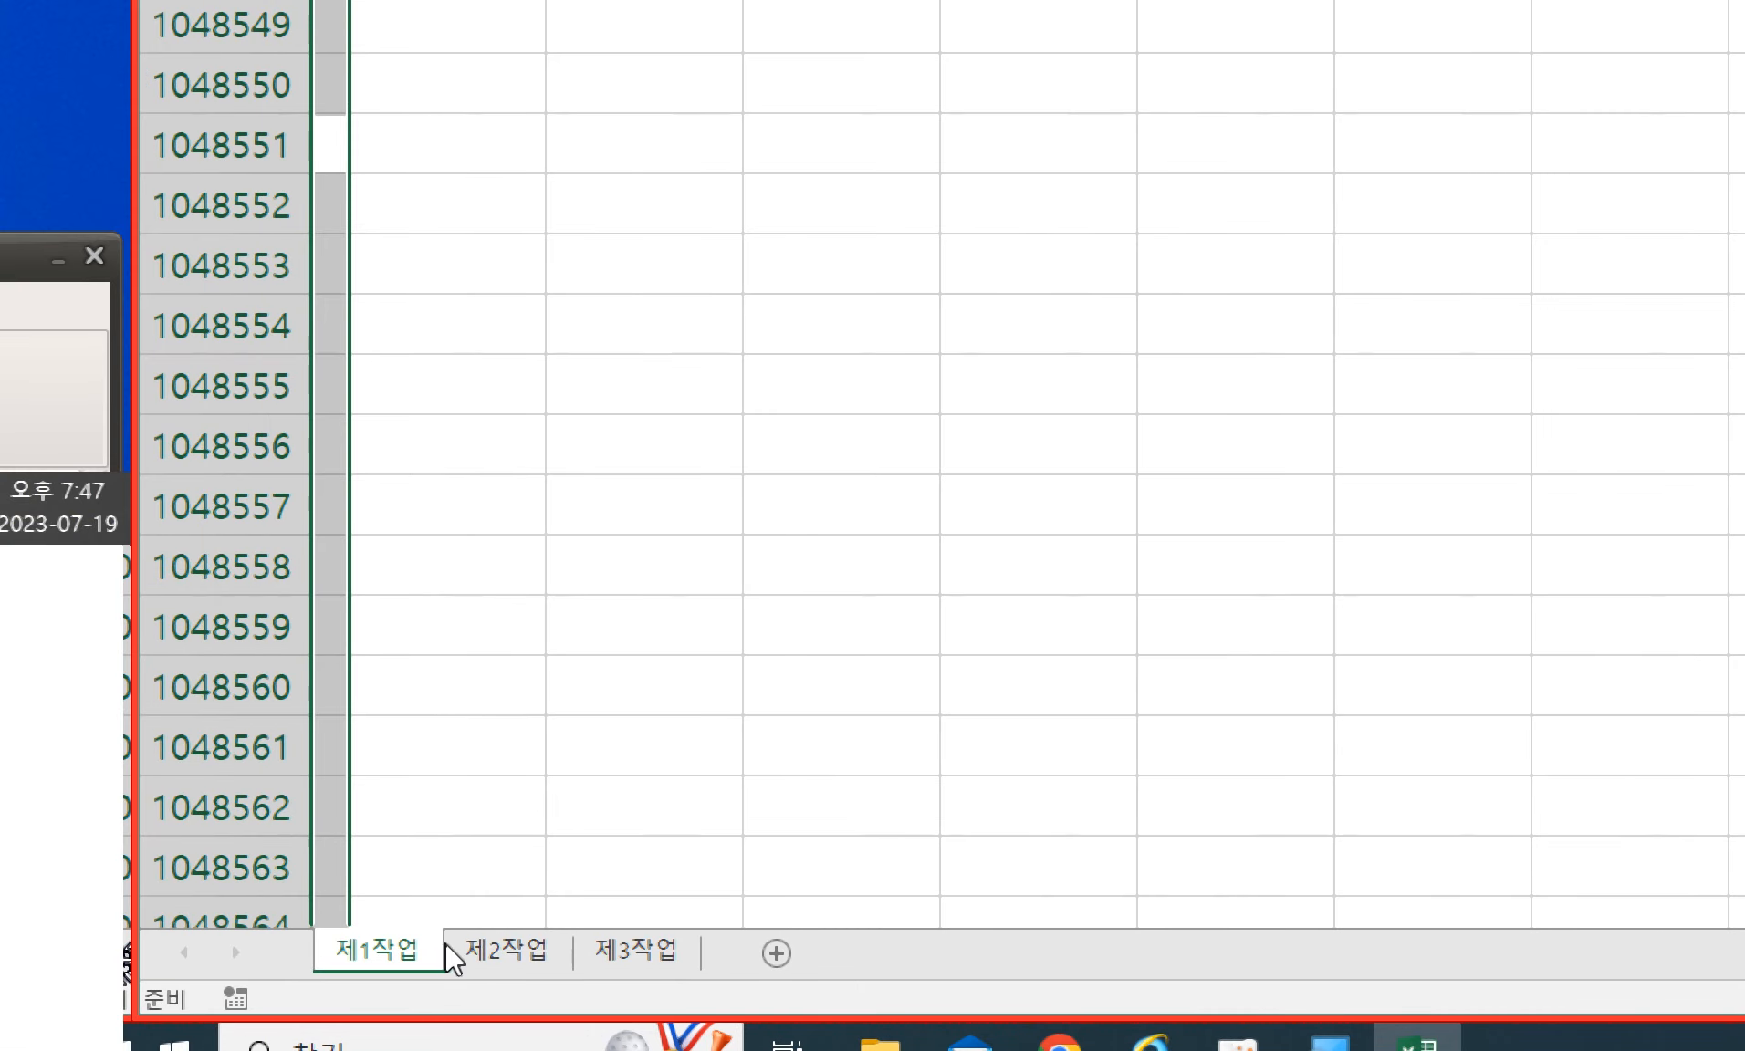
- Open the 제2작업 sheet and enlarge its zoom by five increments
click(471, 659)
click(494, 953)
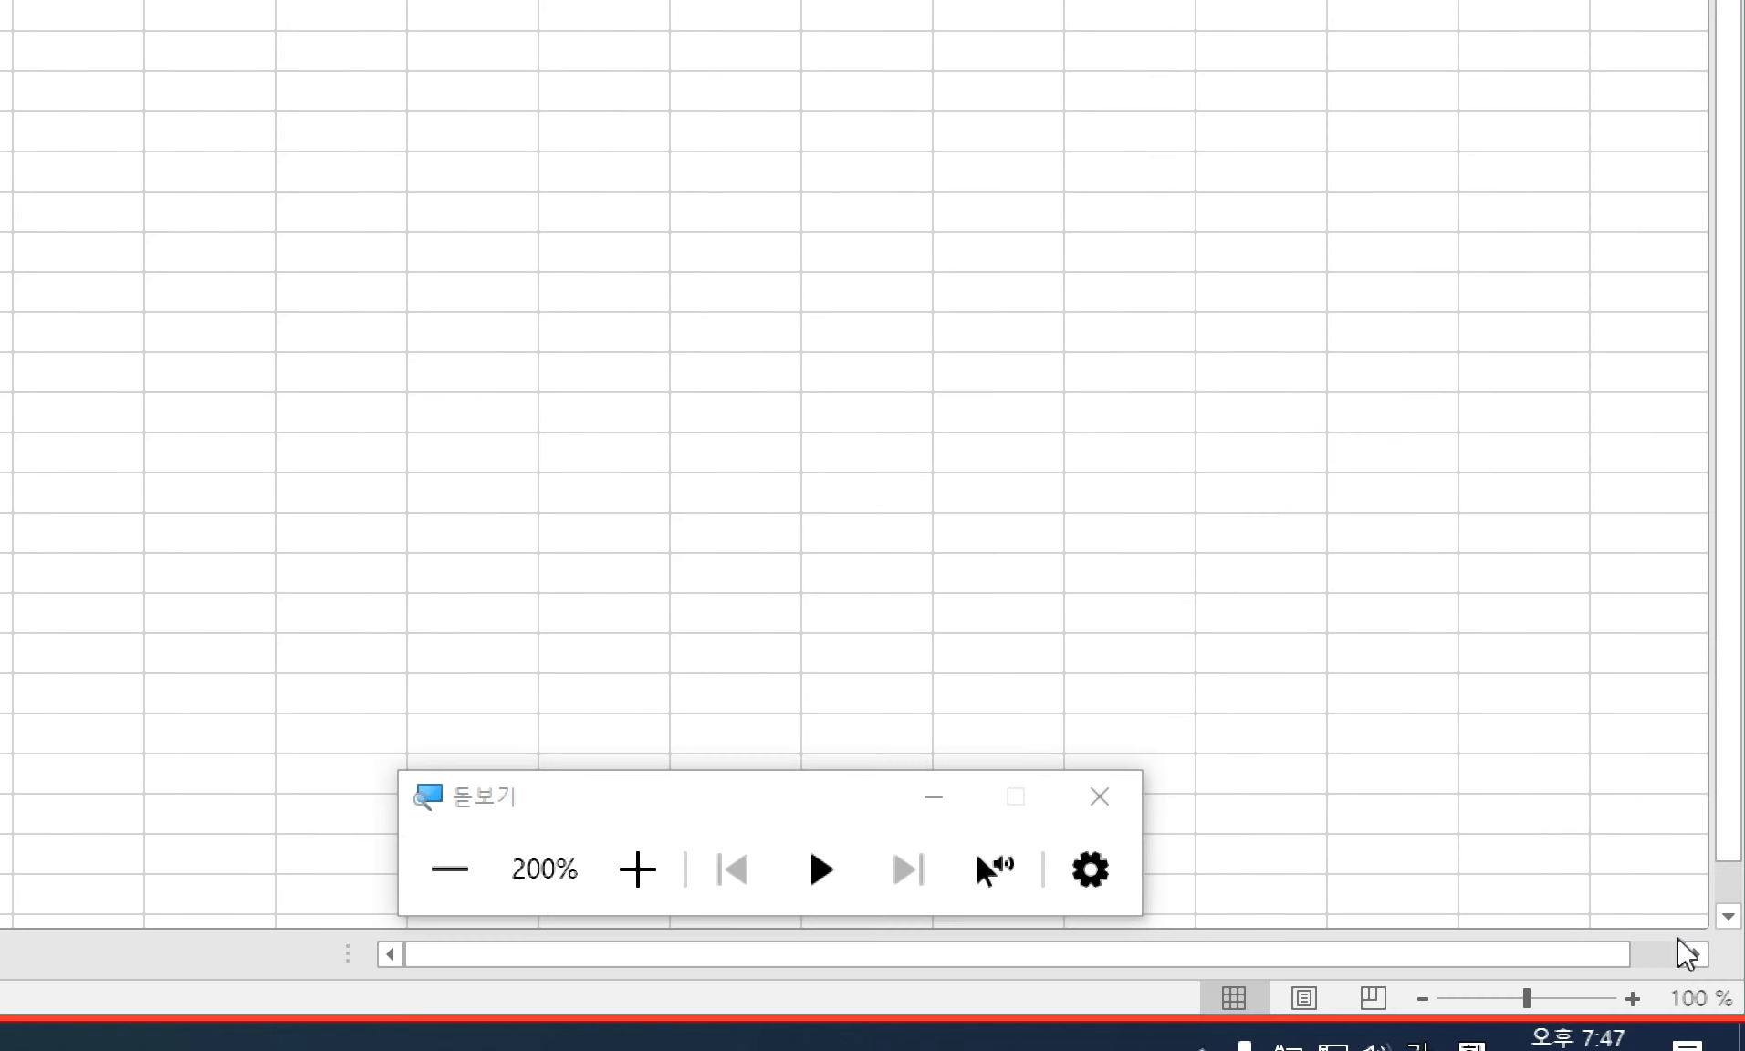
click(1632, 997)
click(1633, 998)
click(1633, 998)
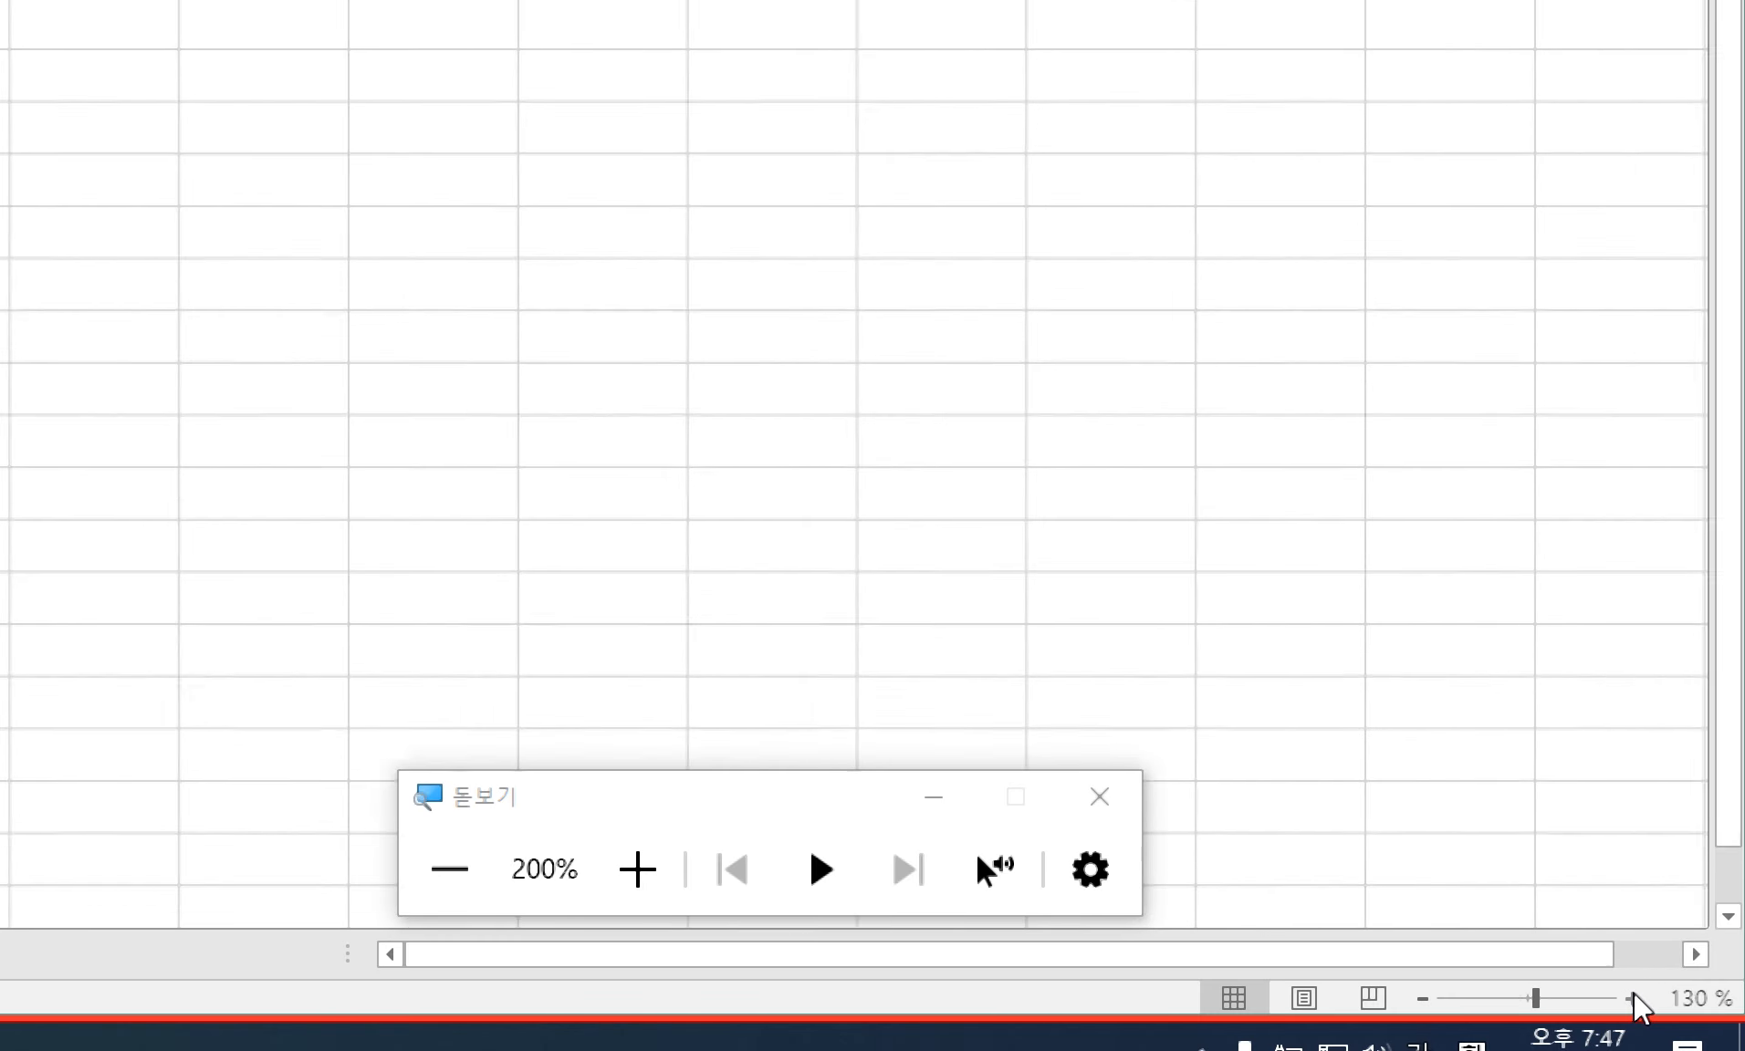
click(1632, 997)
click(1632, 997)
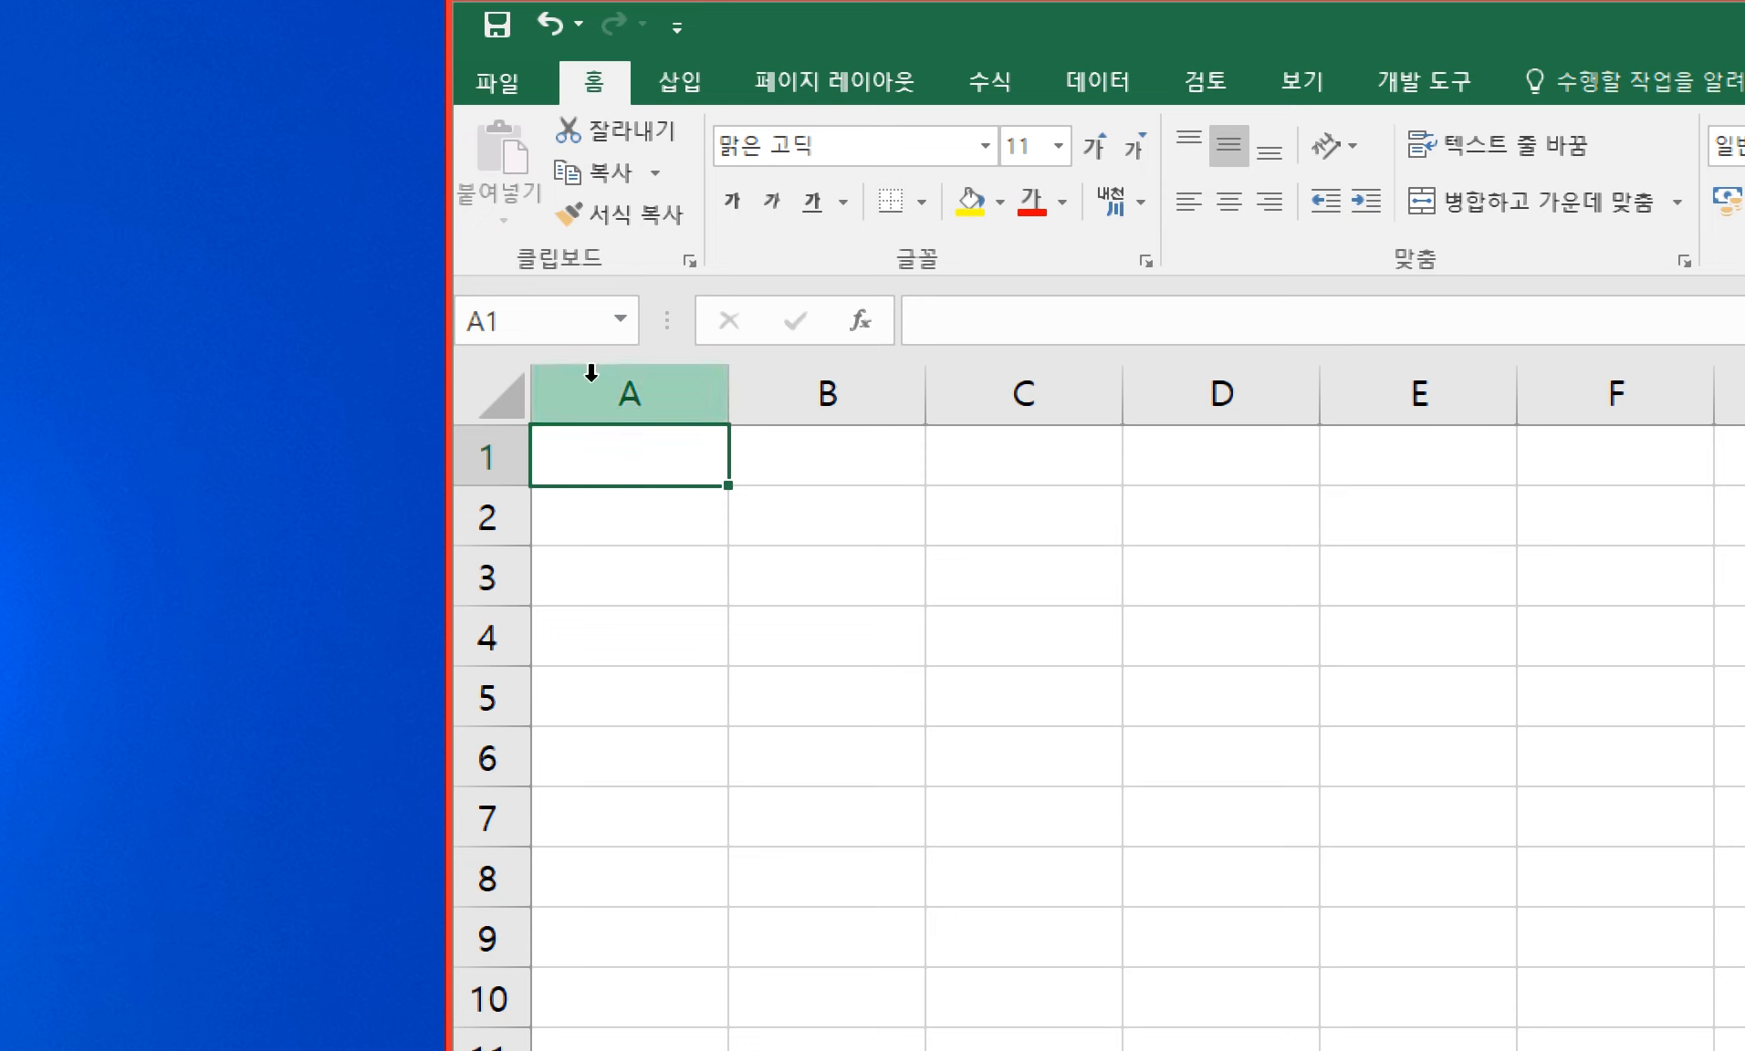
- Set the width of column A on the 제2작업 sheet to 1 and select cell B2
click(677, 389)
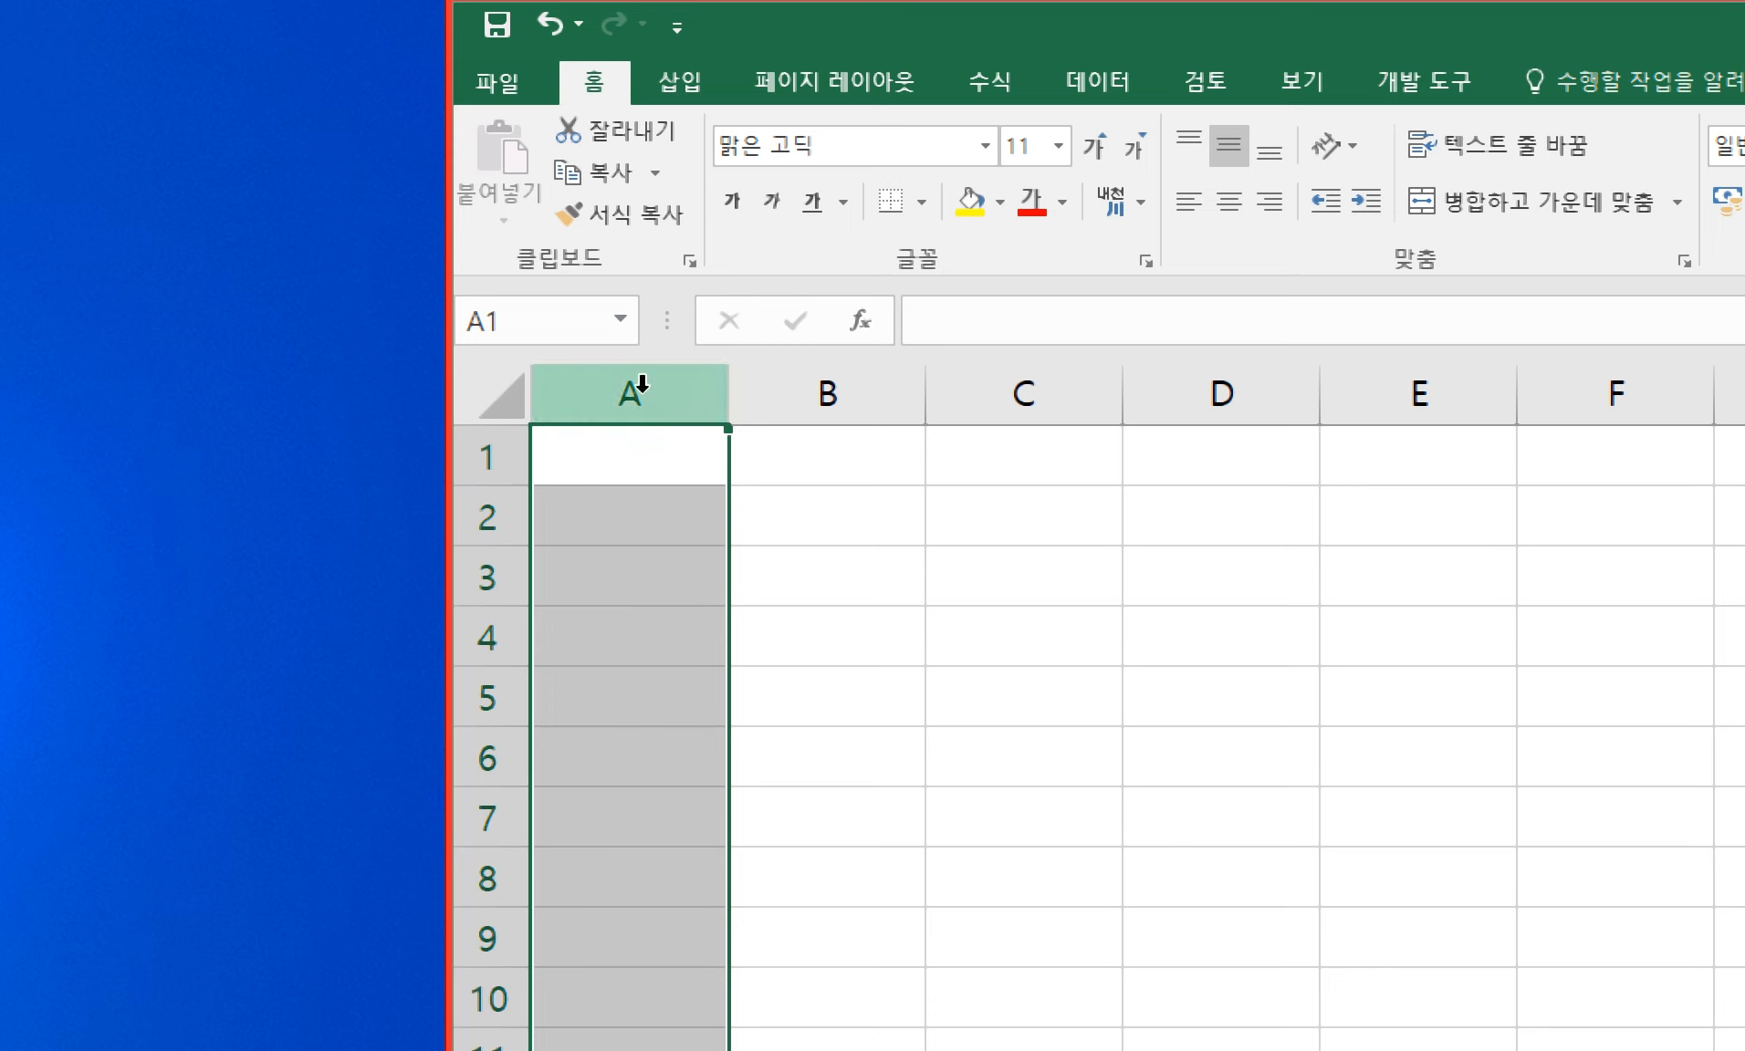
right_click(642, 384)
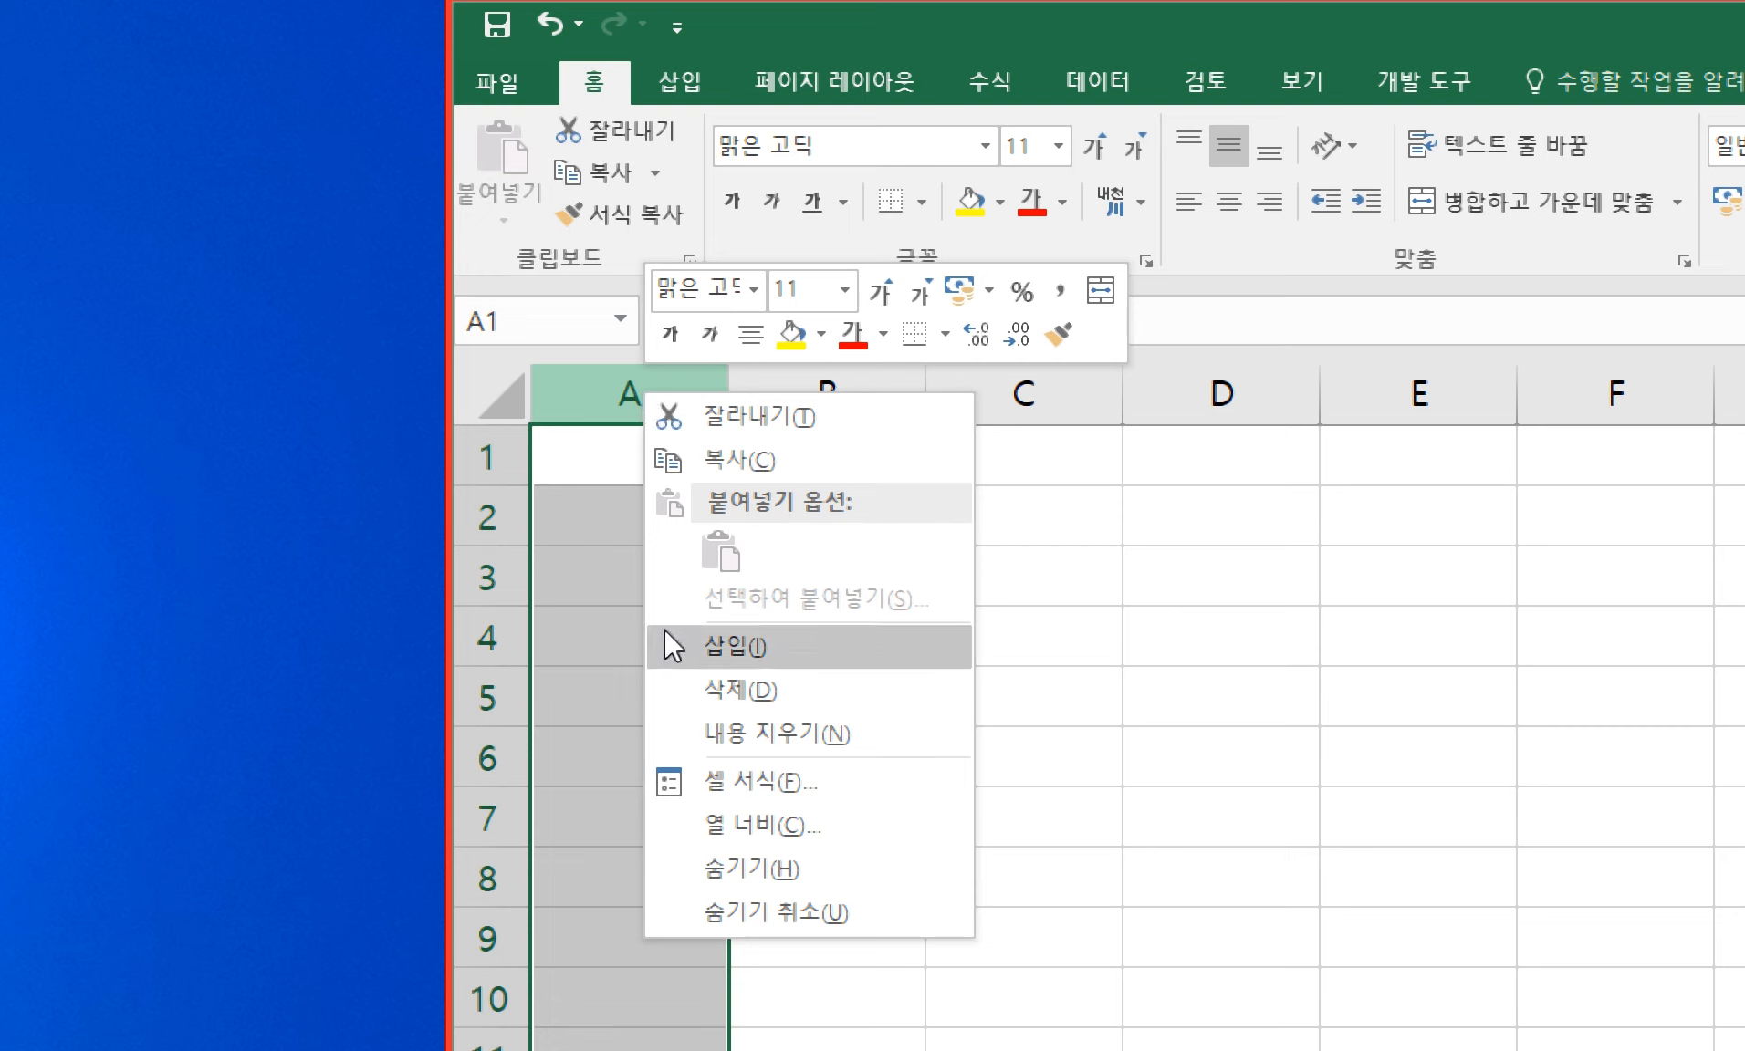
click(734, 826)
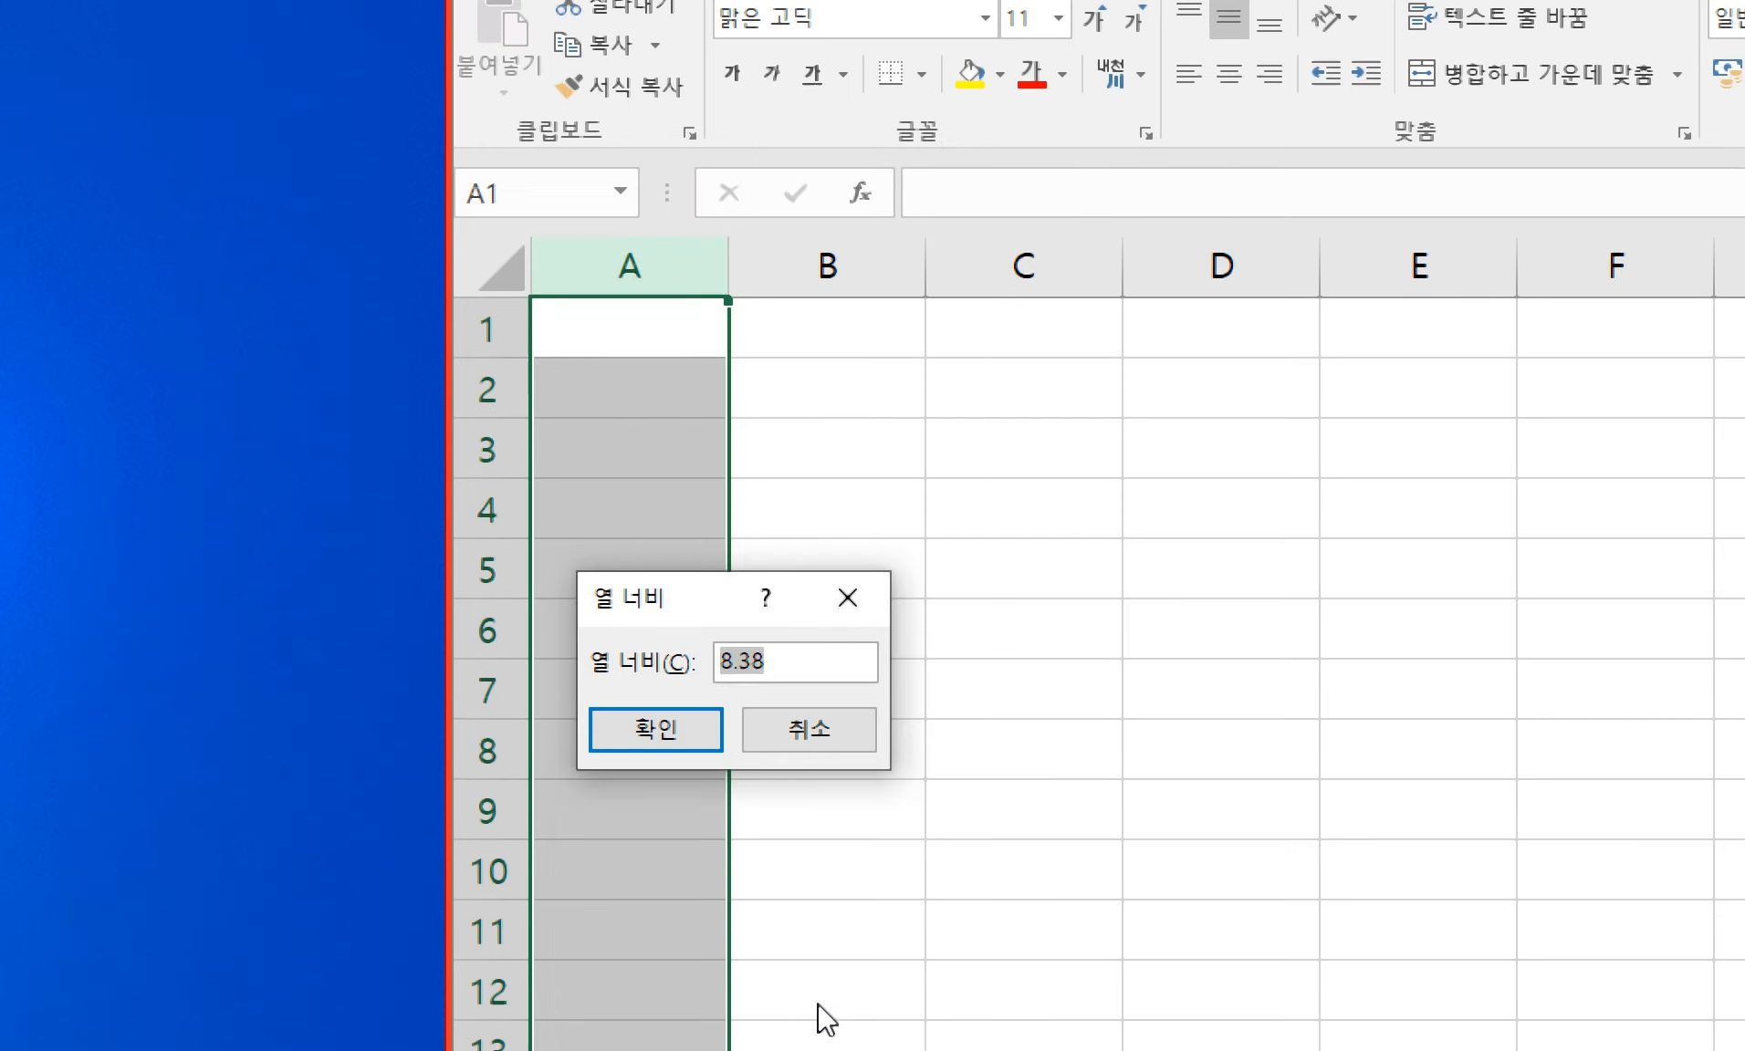
text(1)
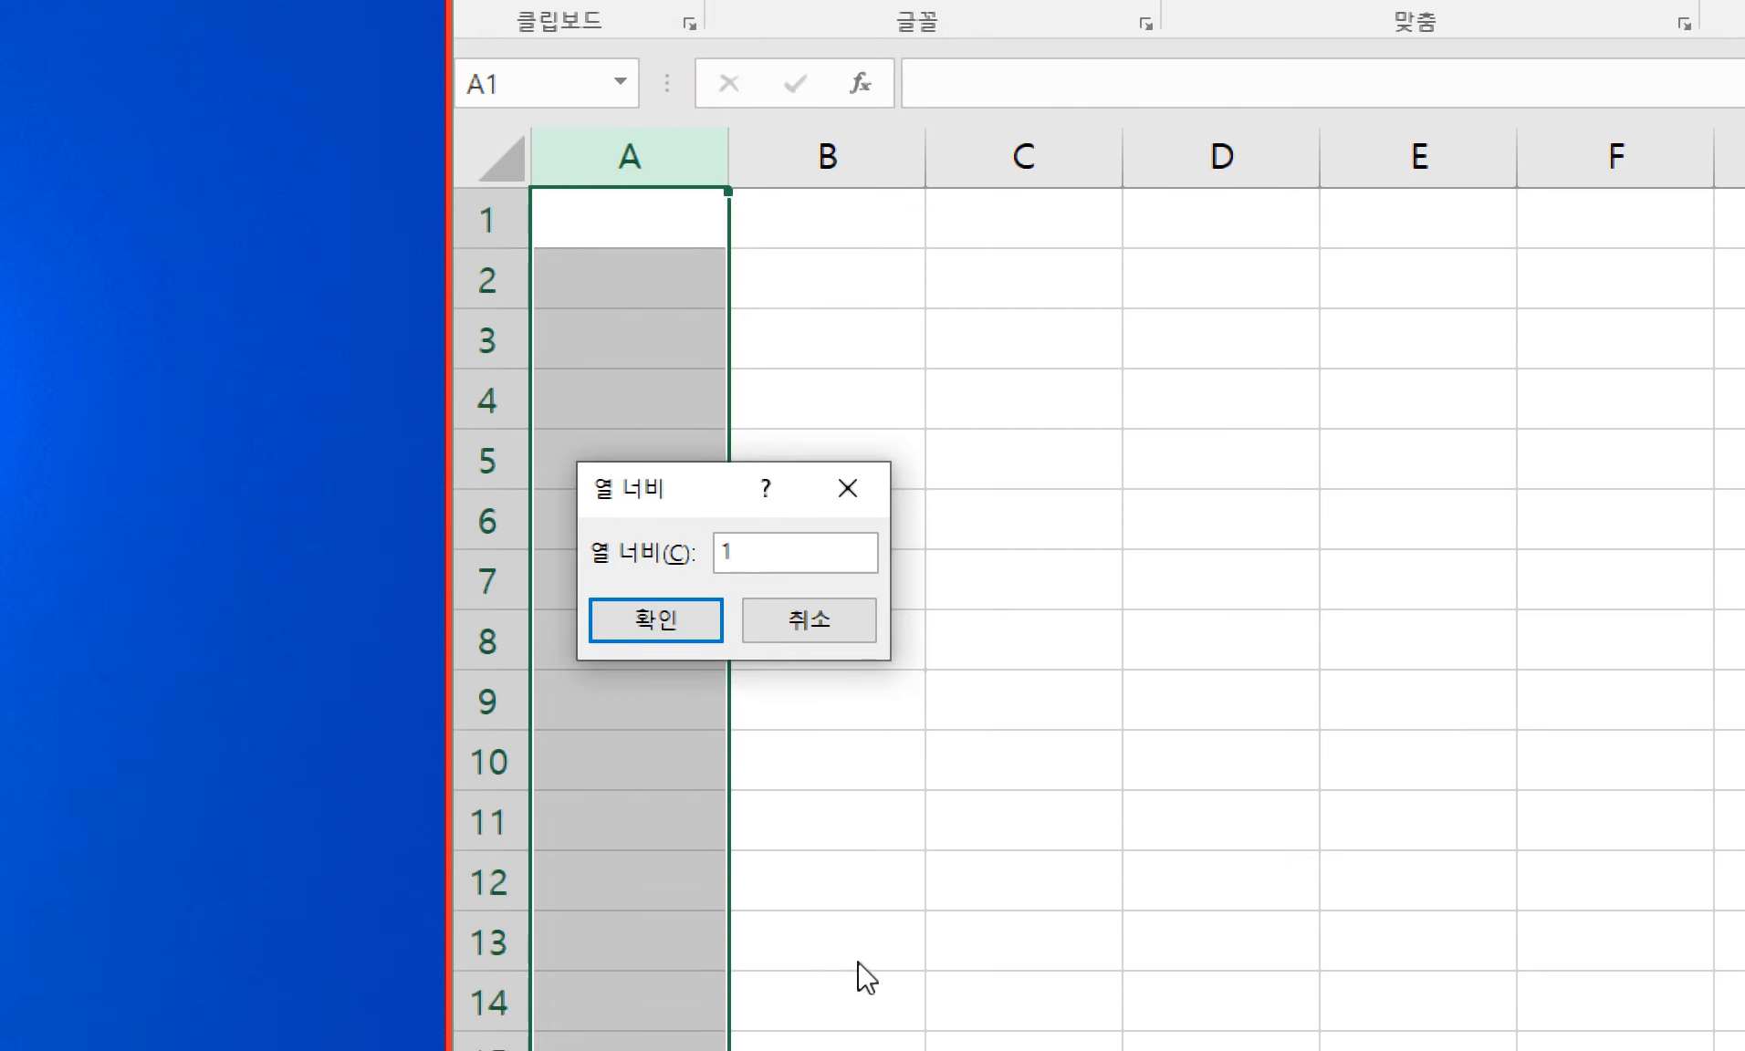
click(689, 625)
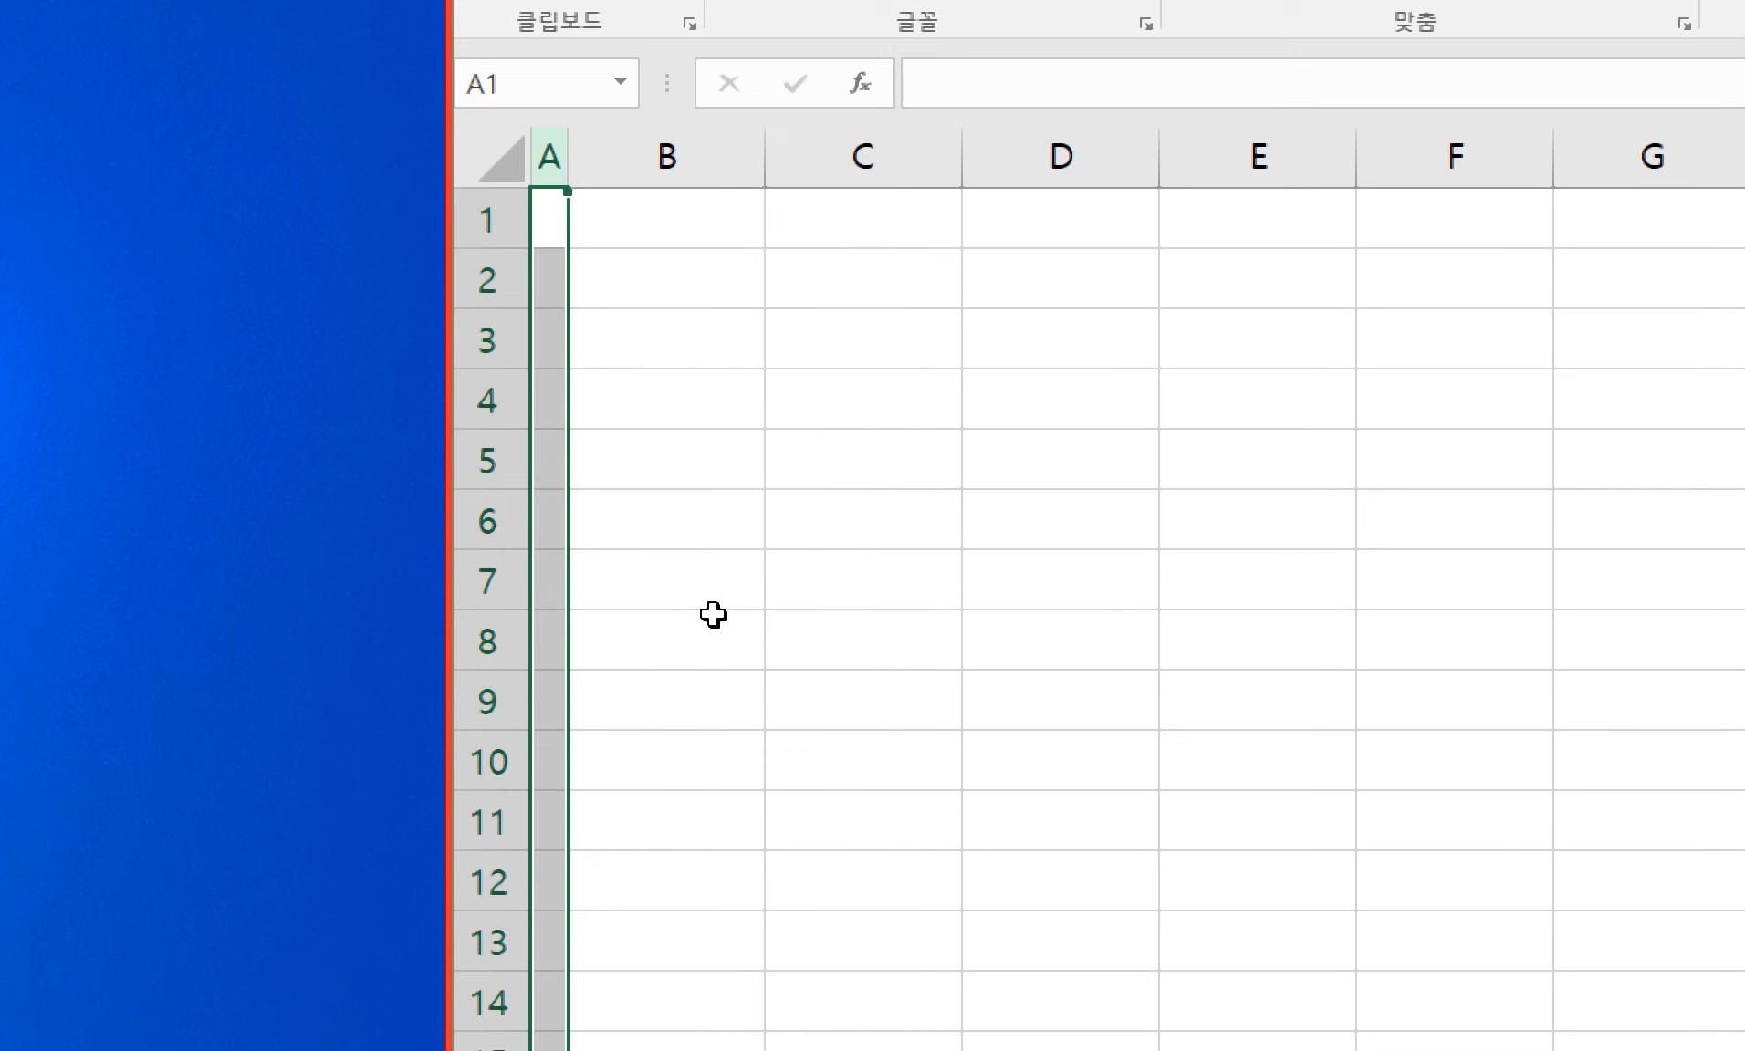
click(676, 302)
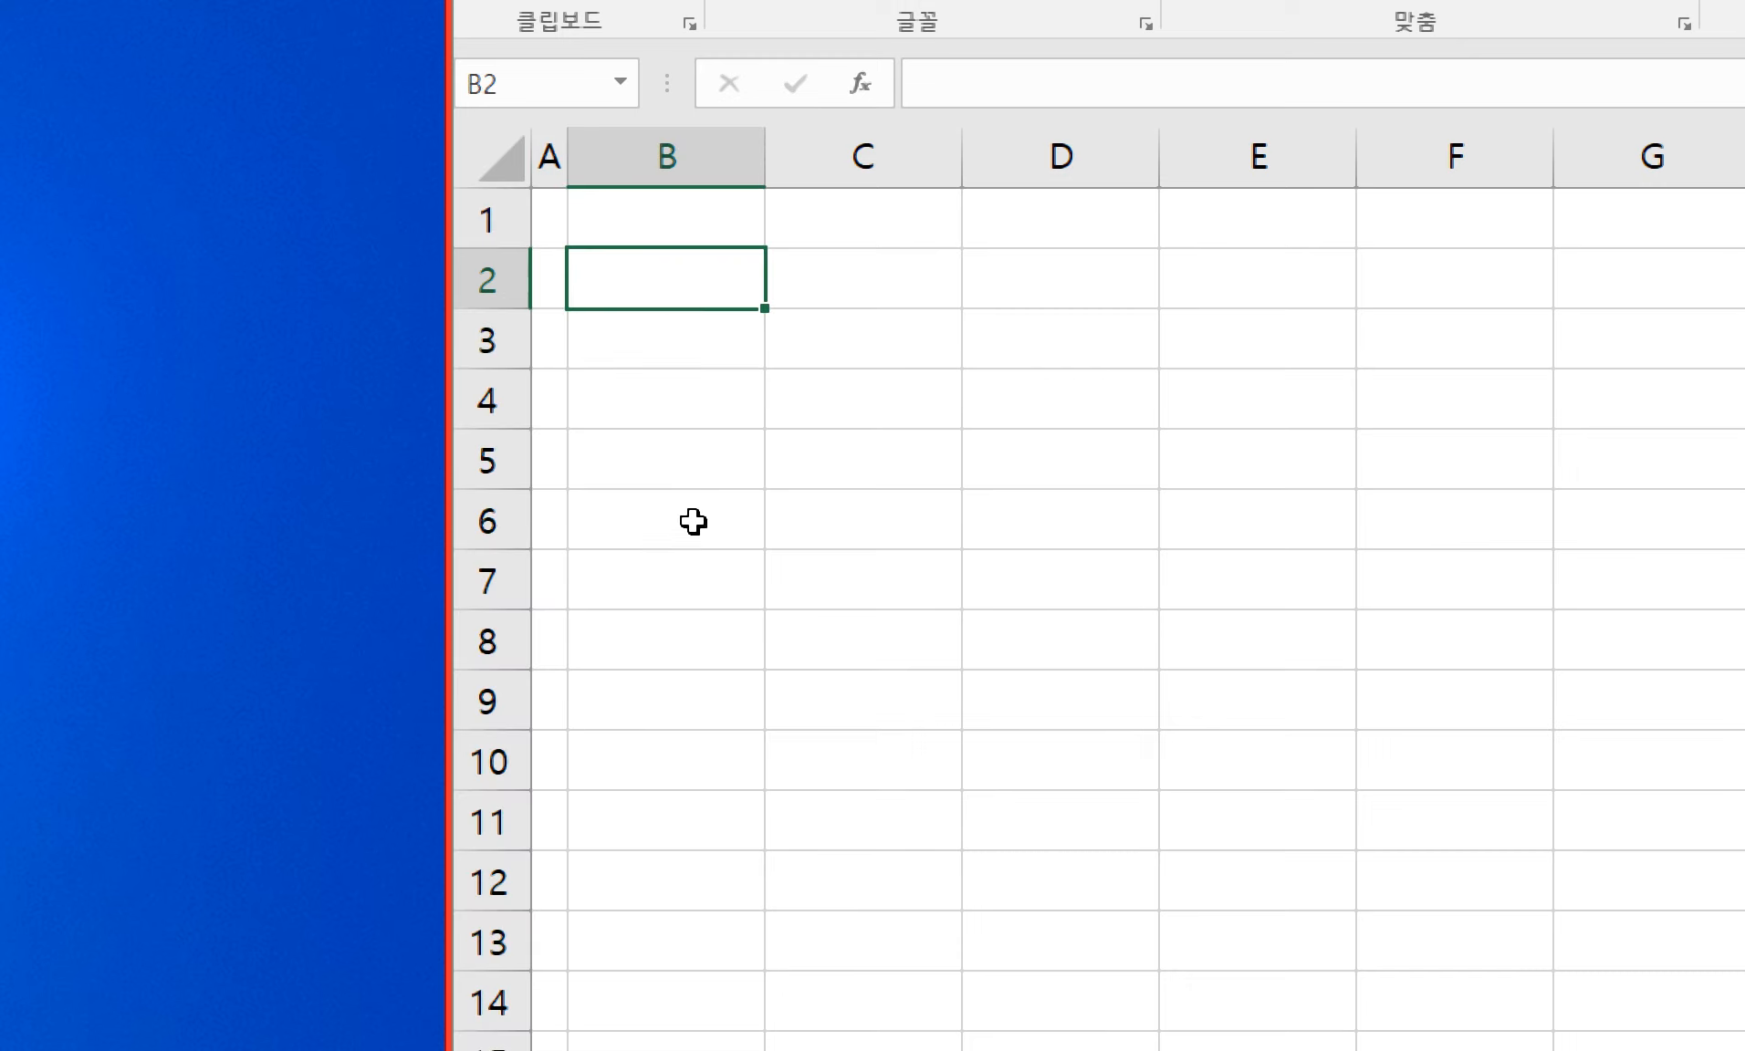
- Open the 제3작업 sheet and enlarge its zoom by five increments
click(958, 950)
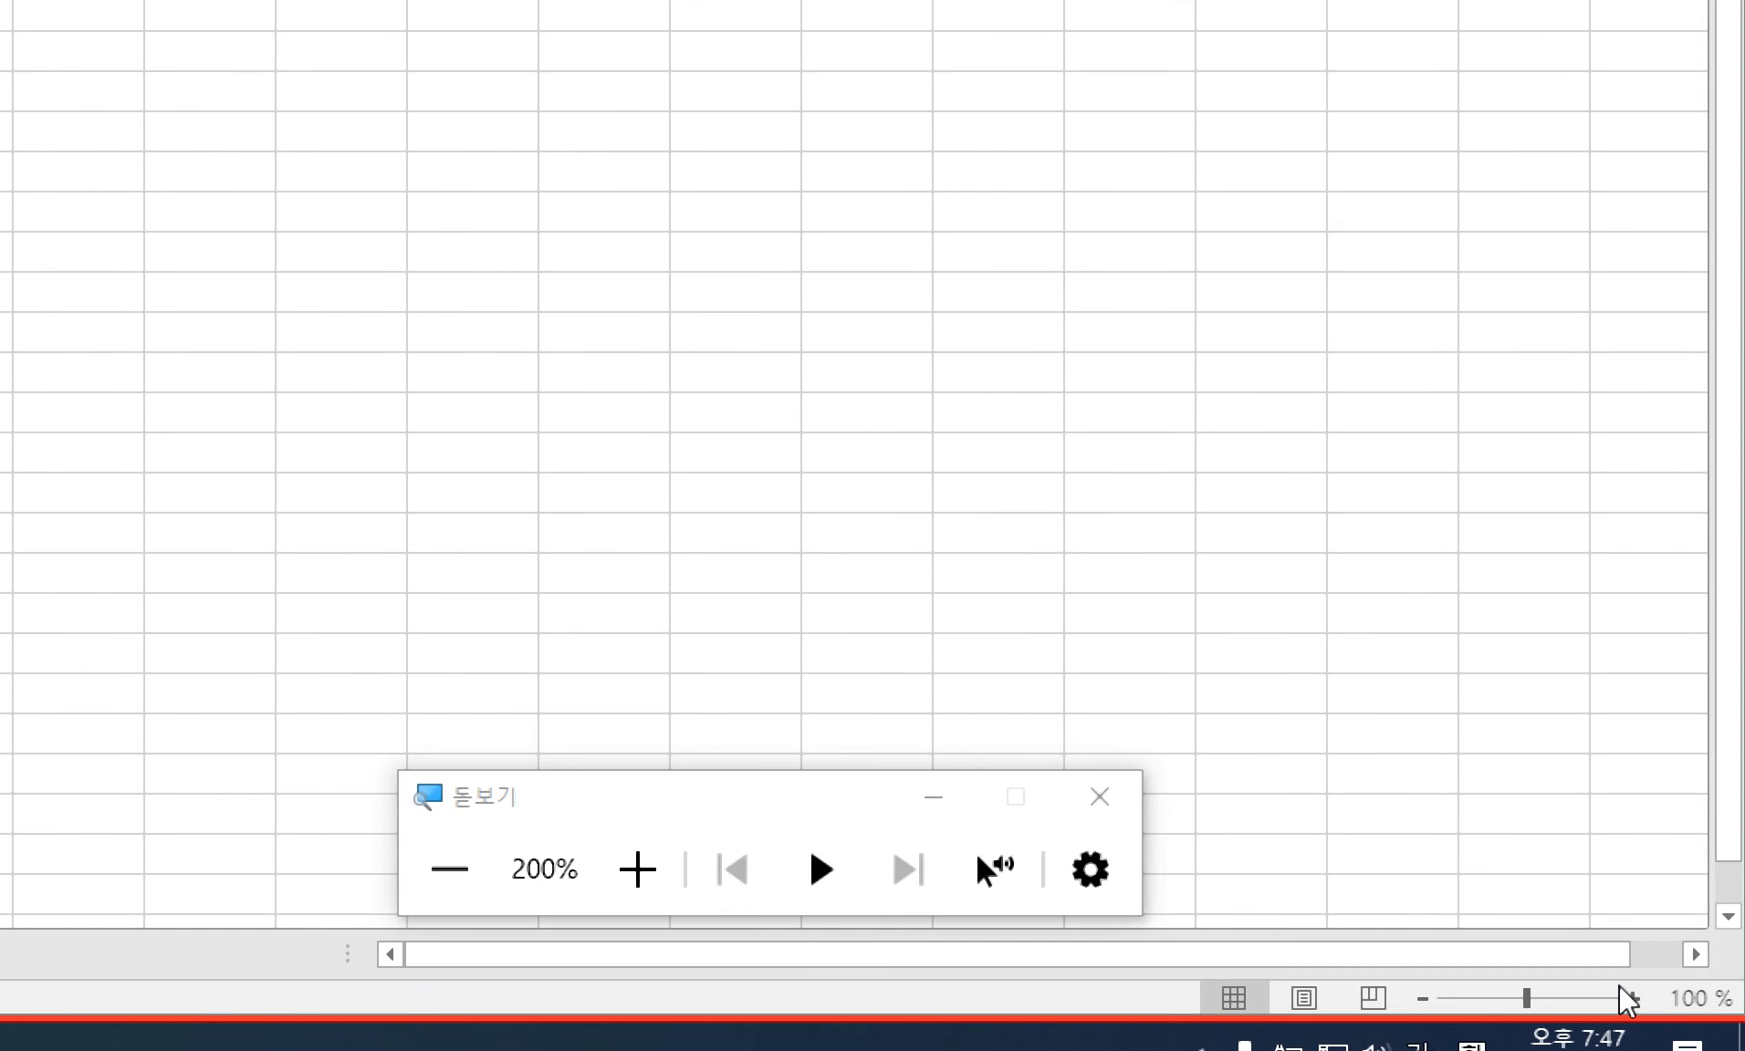
click(1628, 998)
click(1628, 999)
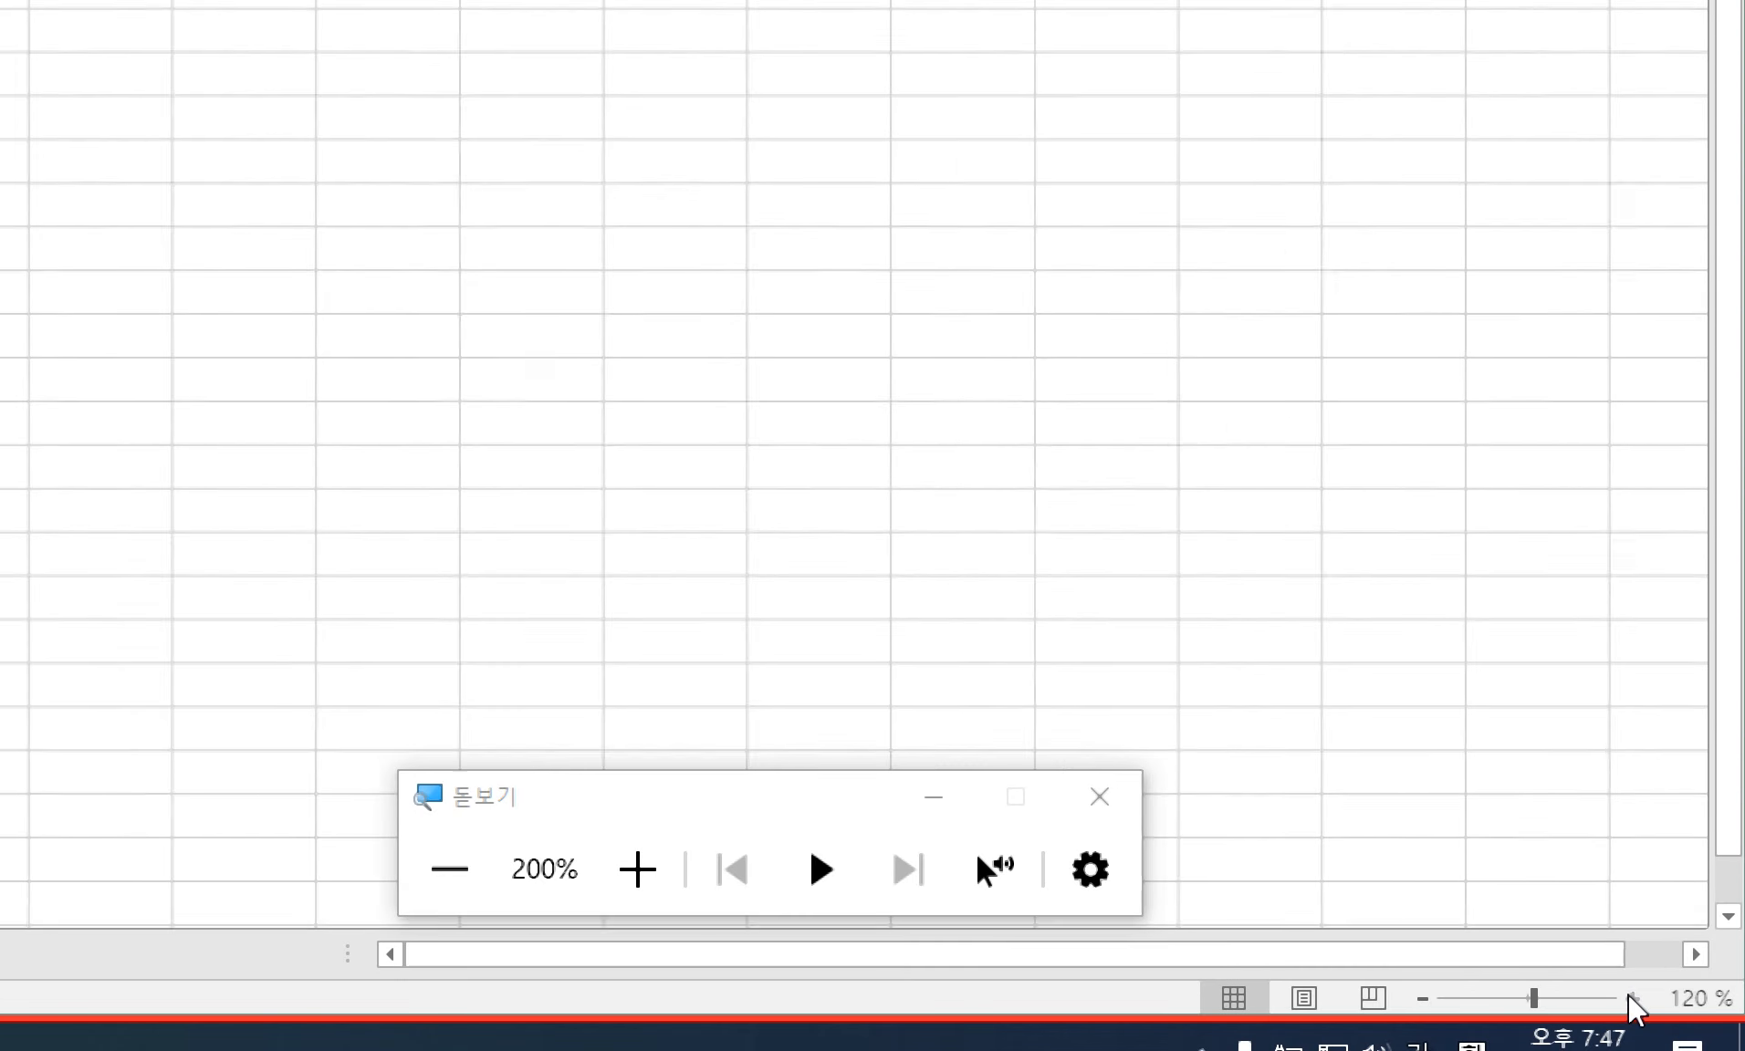
click(1627, 998)
click(1628, 999)
click(1628, 998)
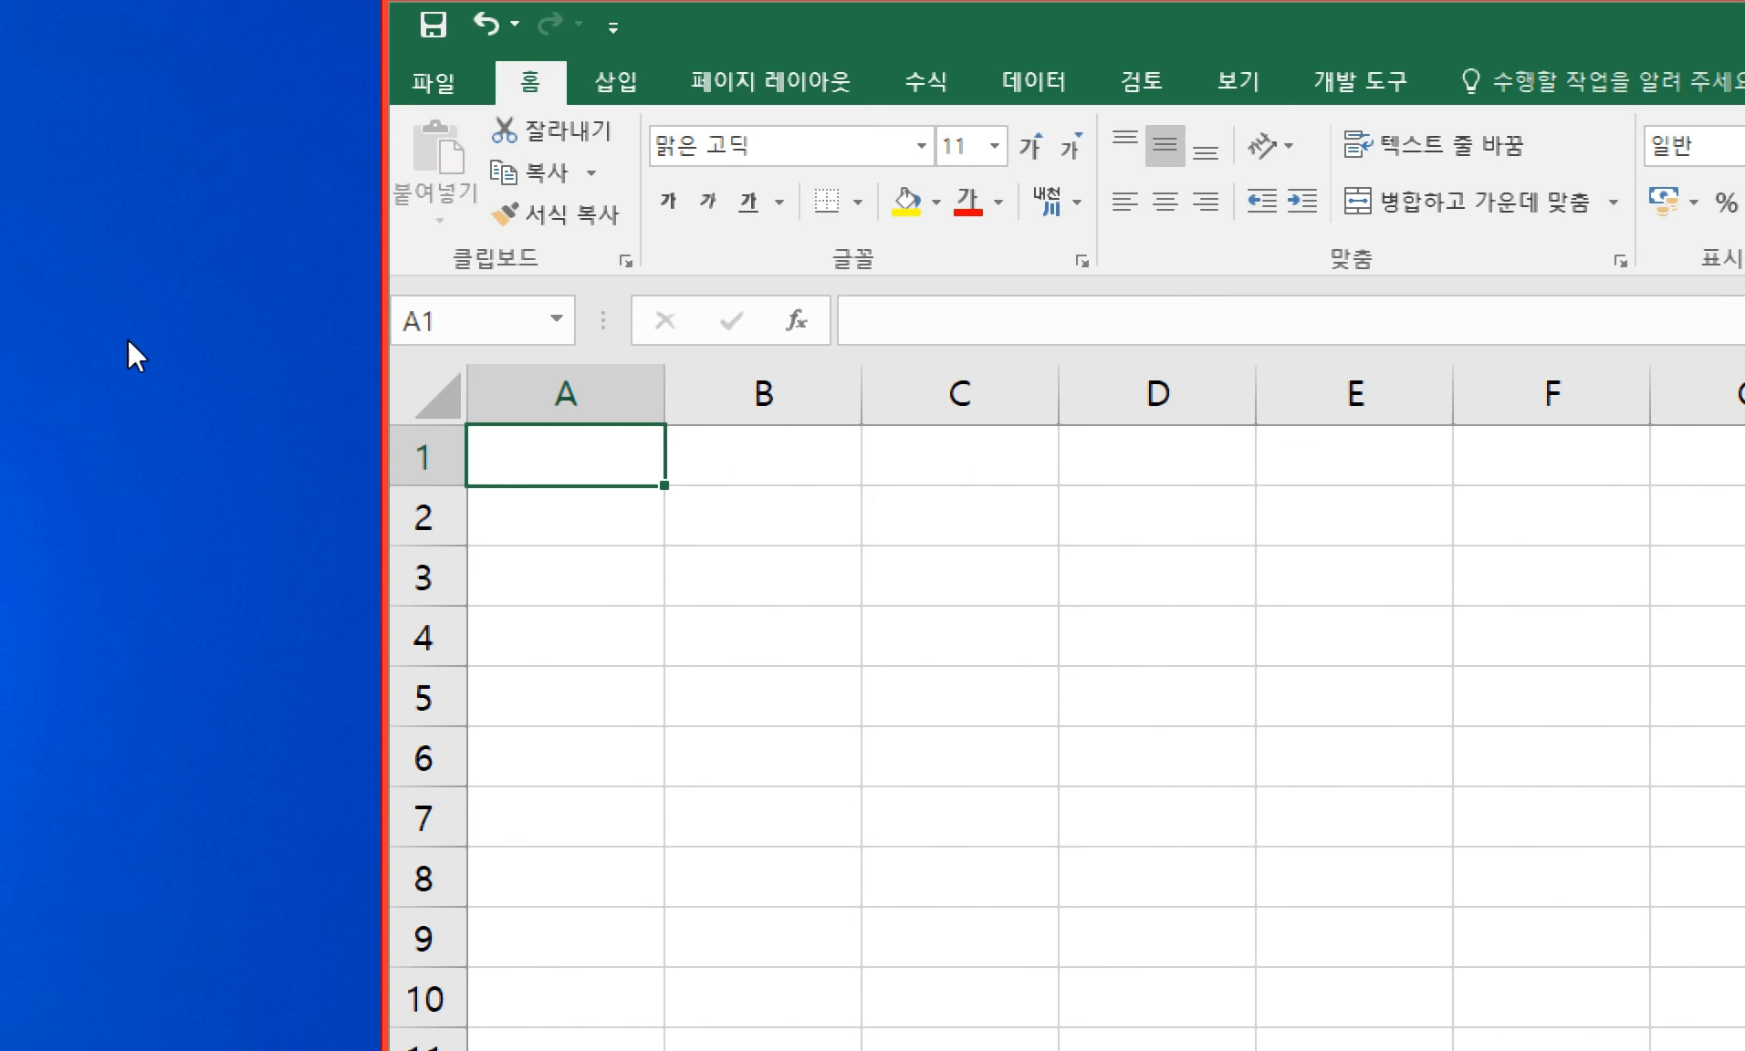
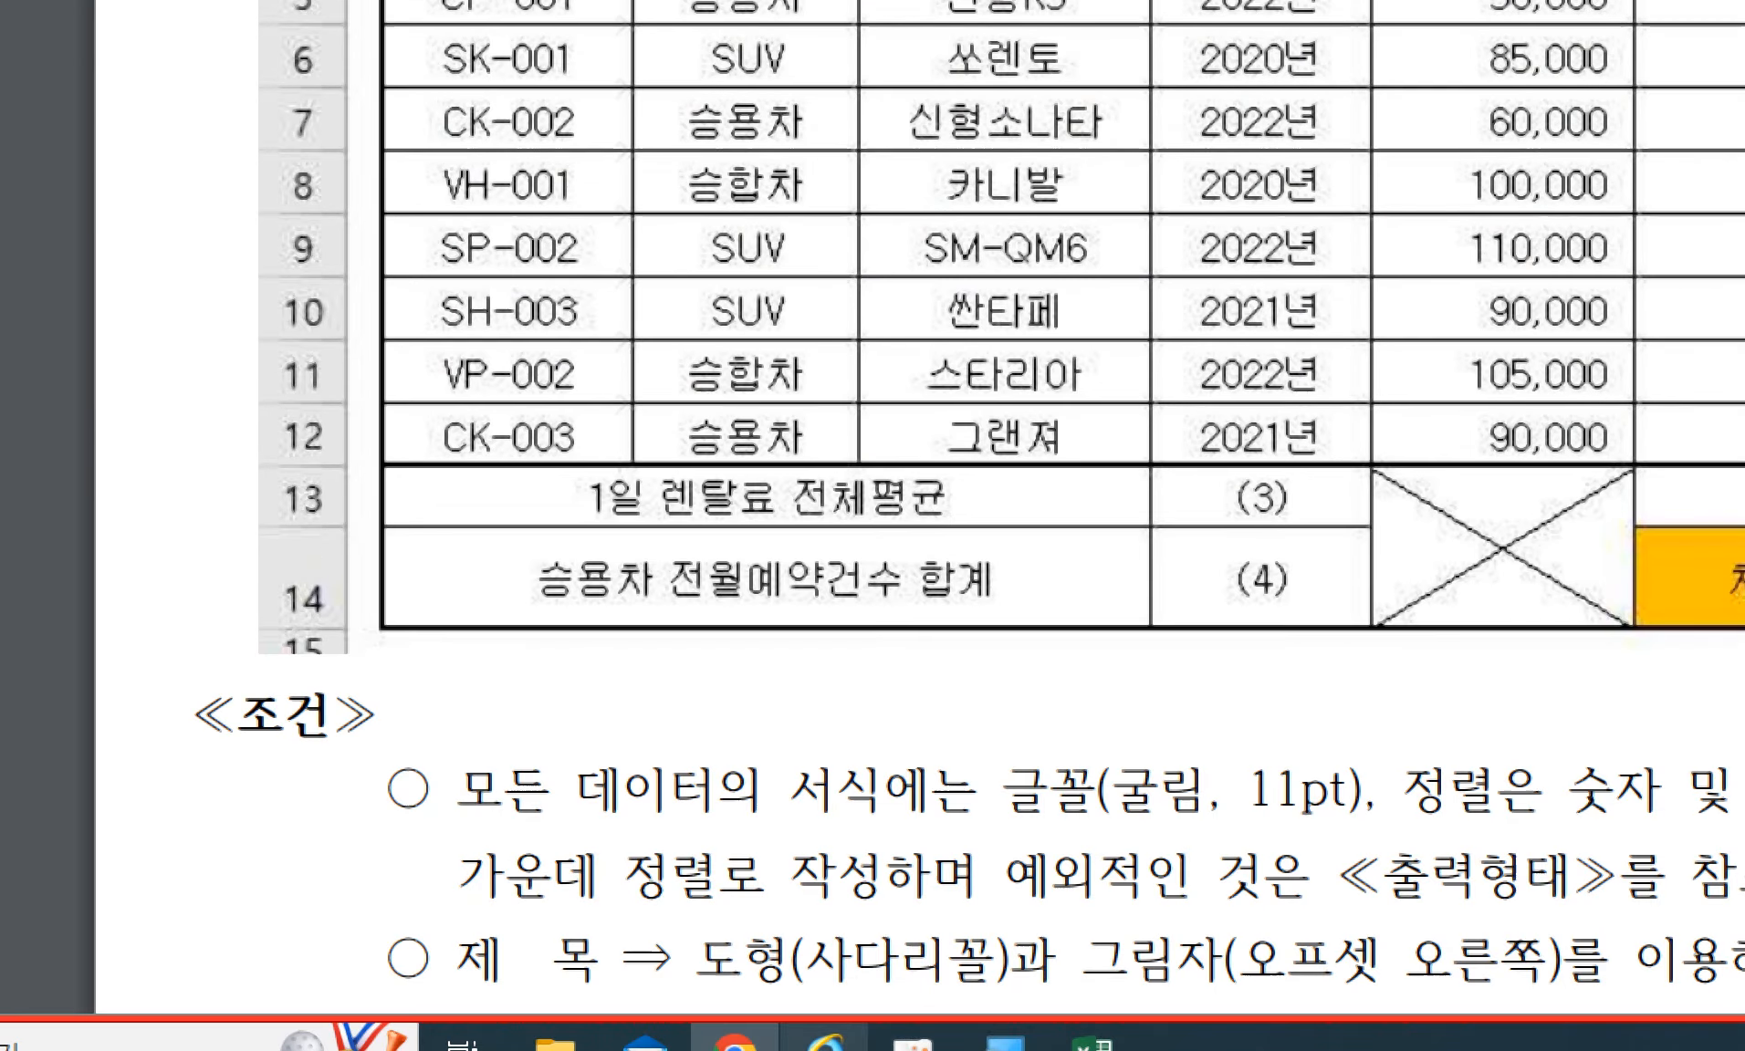
- Switch from the exam document to the Excel workbook and enter the heading 관리번호 in cell B4
click(1093, 1043)
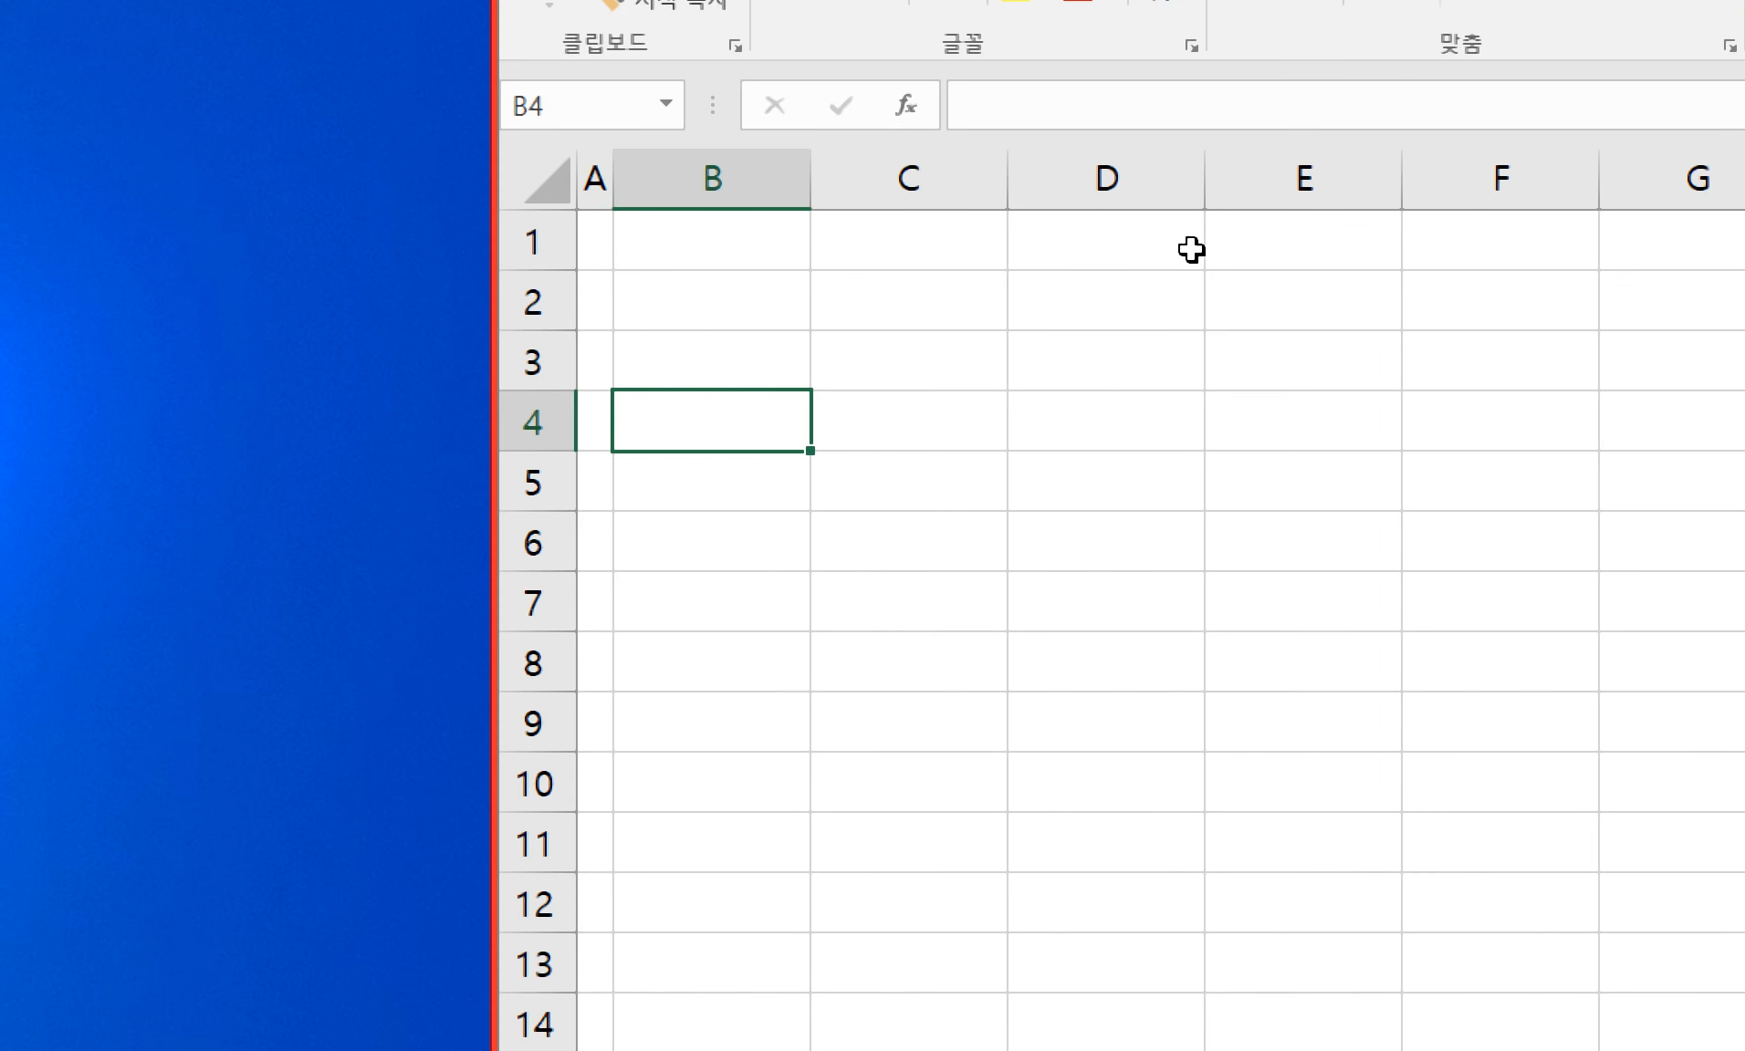
text(관리번호)
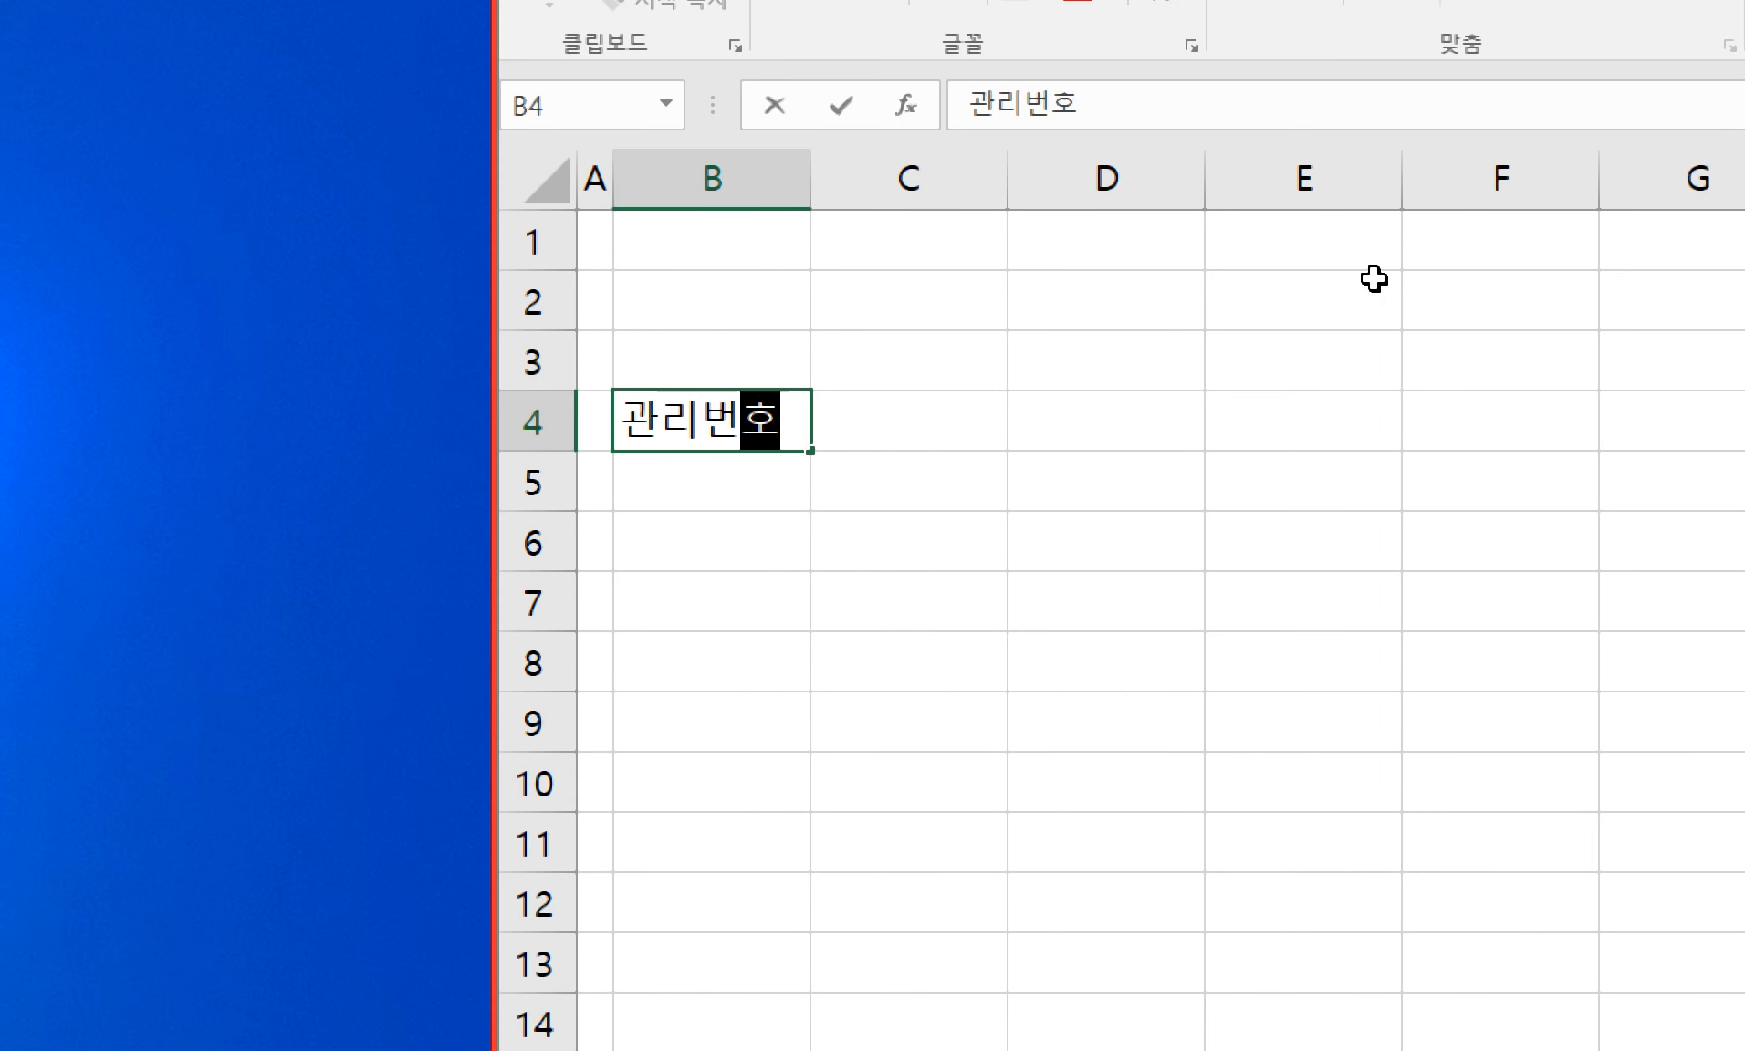
key(Return)
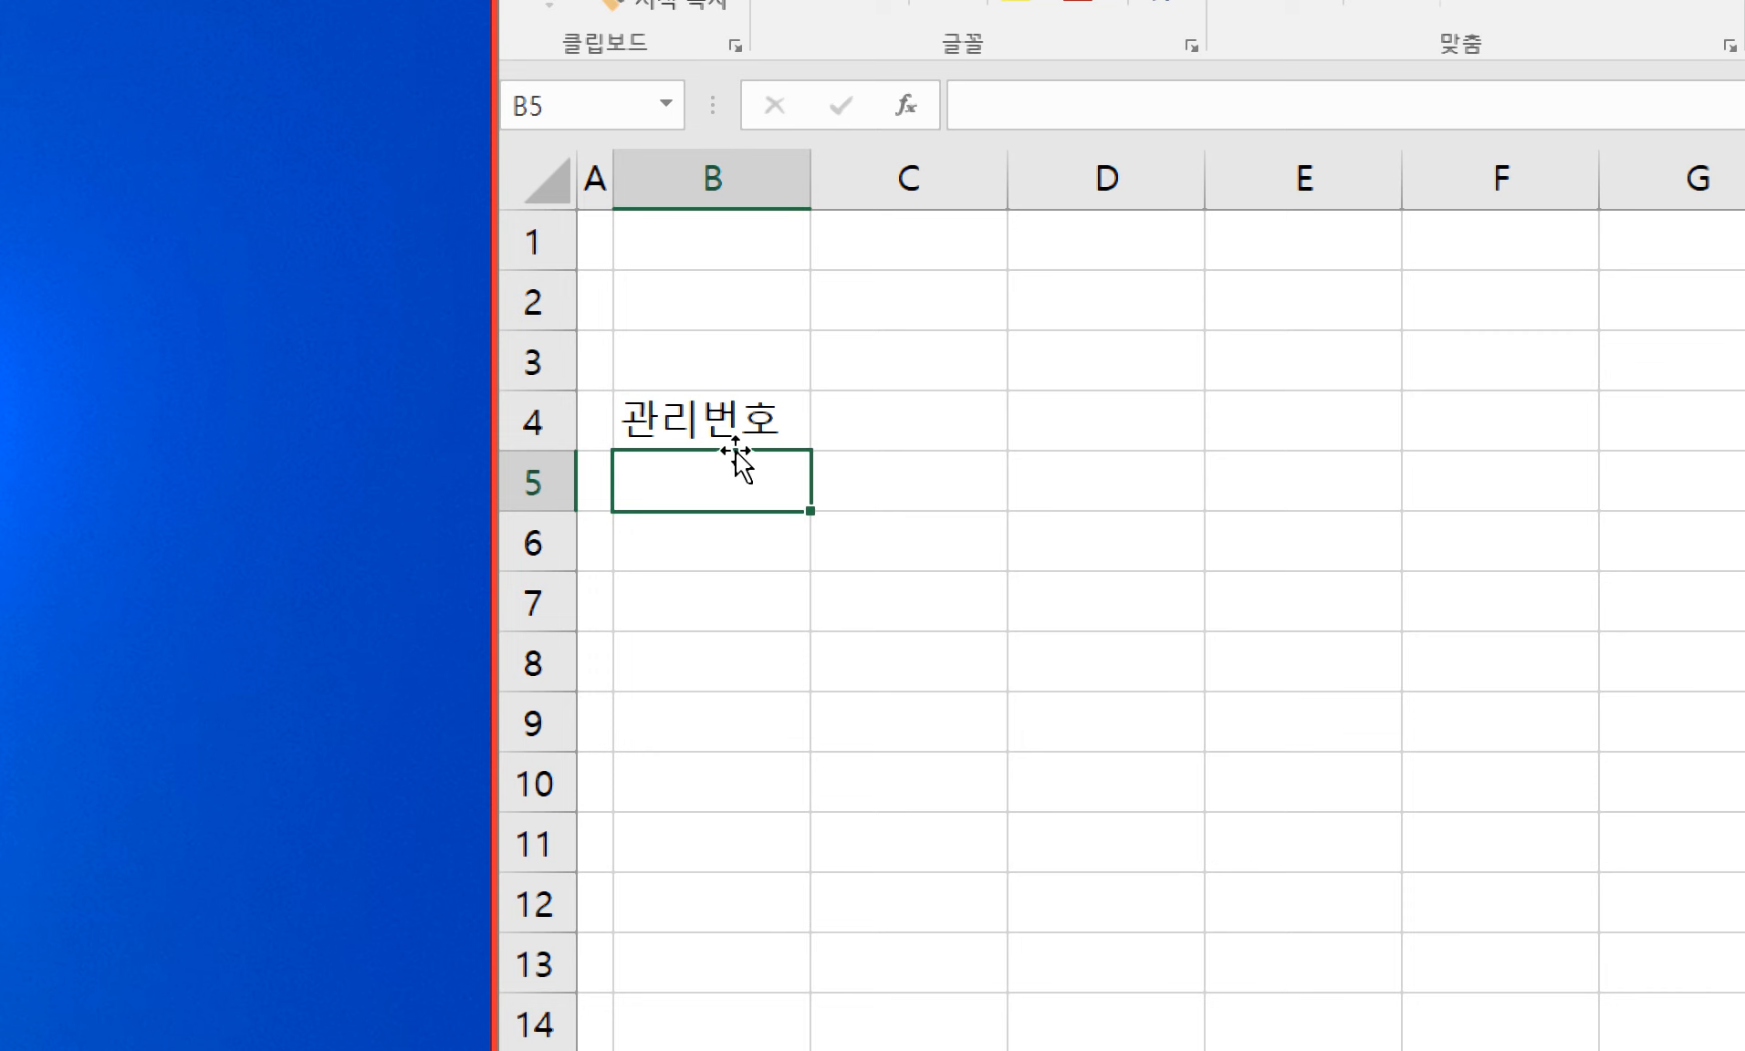
- Move the Excel window down to expose the exam table's header row above it, and reselect cell B4
click(720, 424)
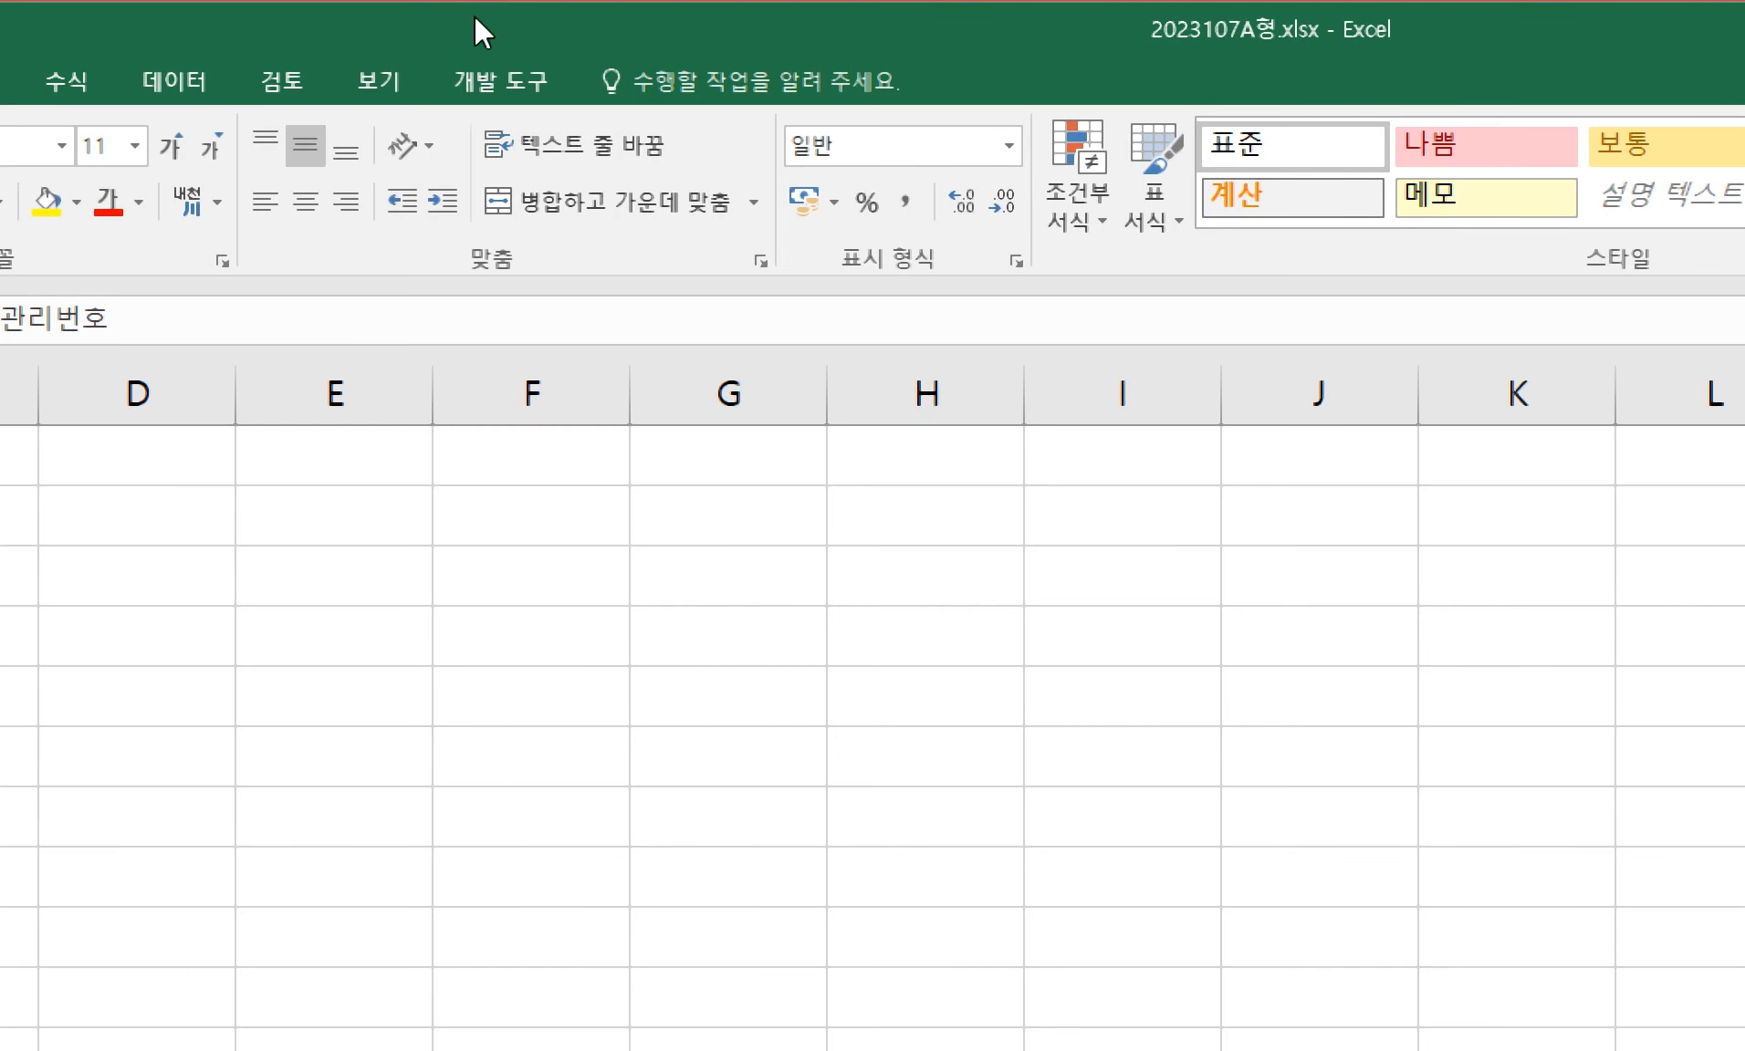
drag(473, 15, 1027, 840)
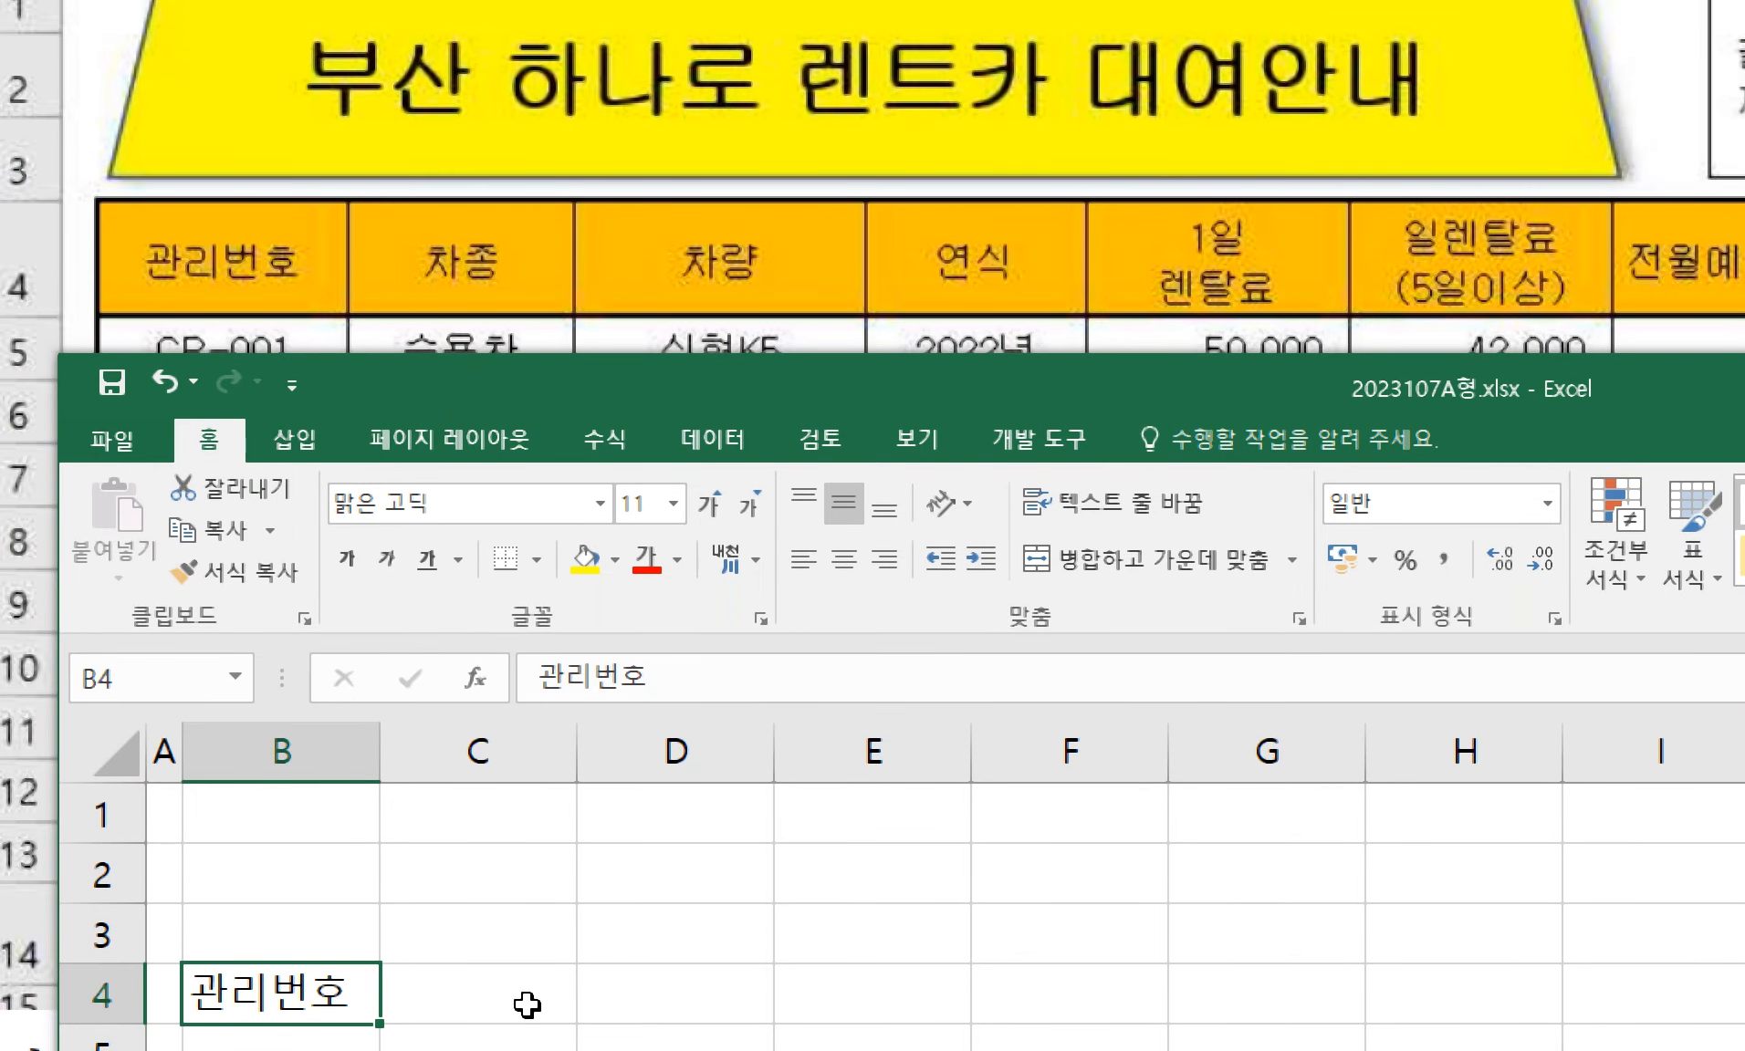
click(527, 1005)
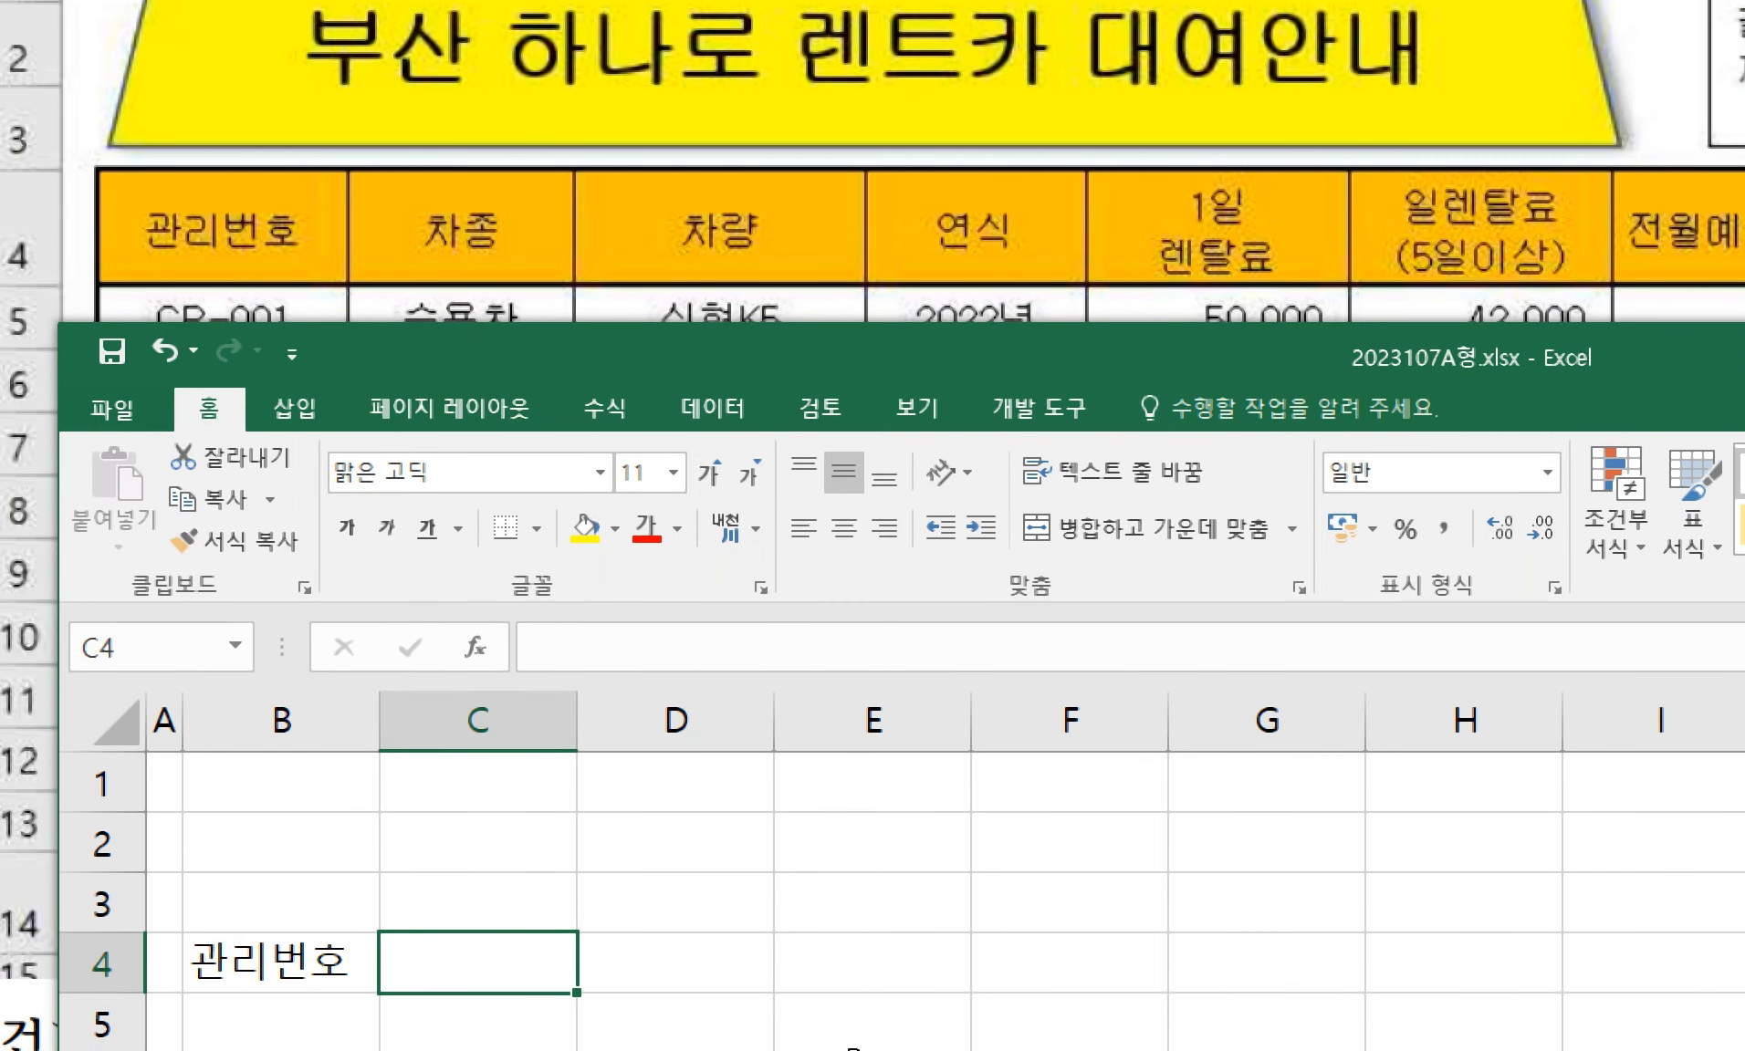
key(Left)
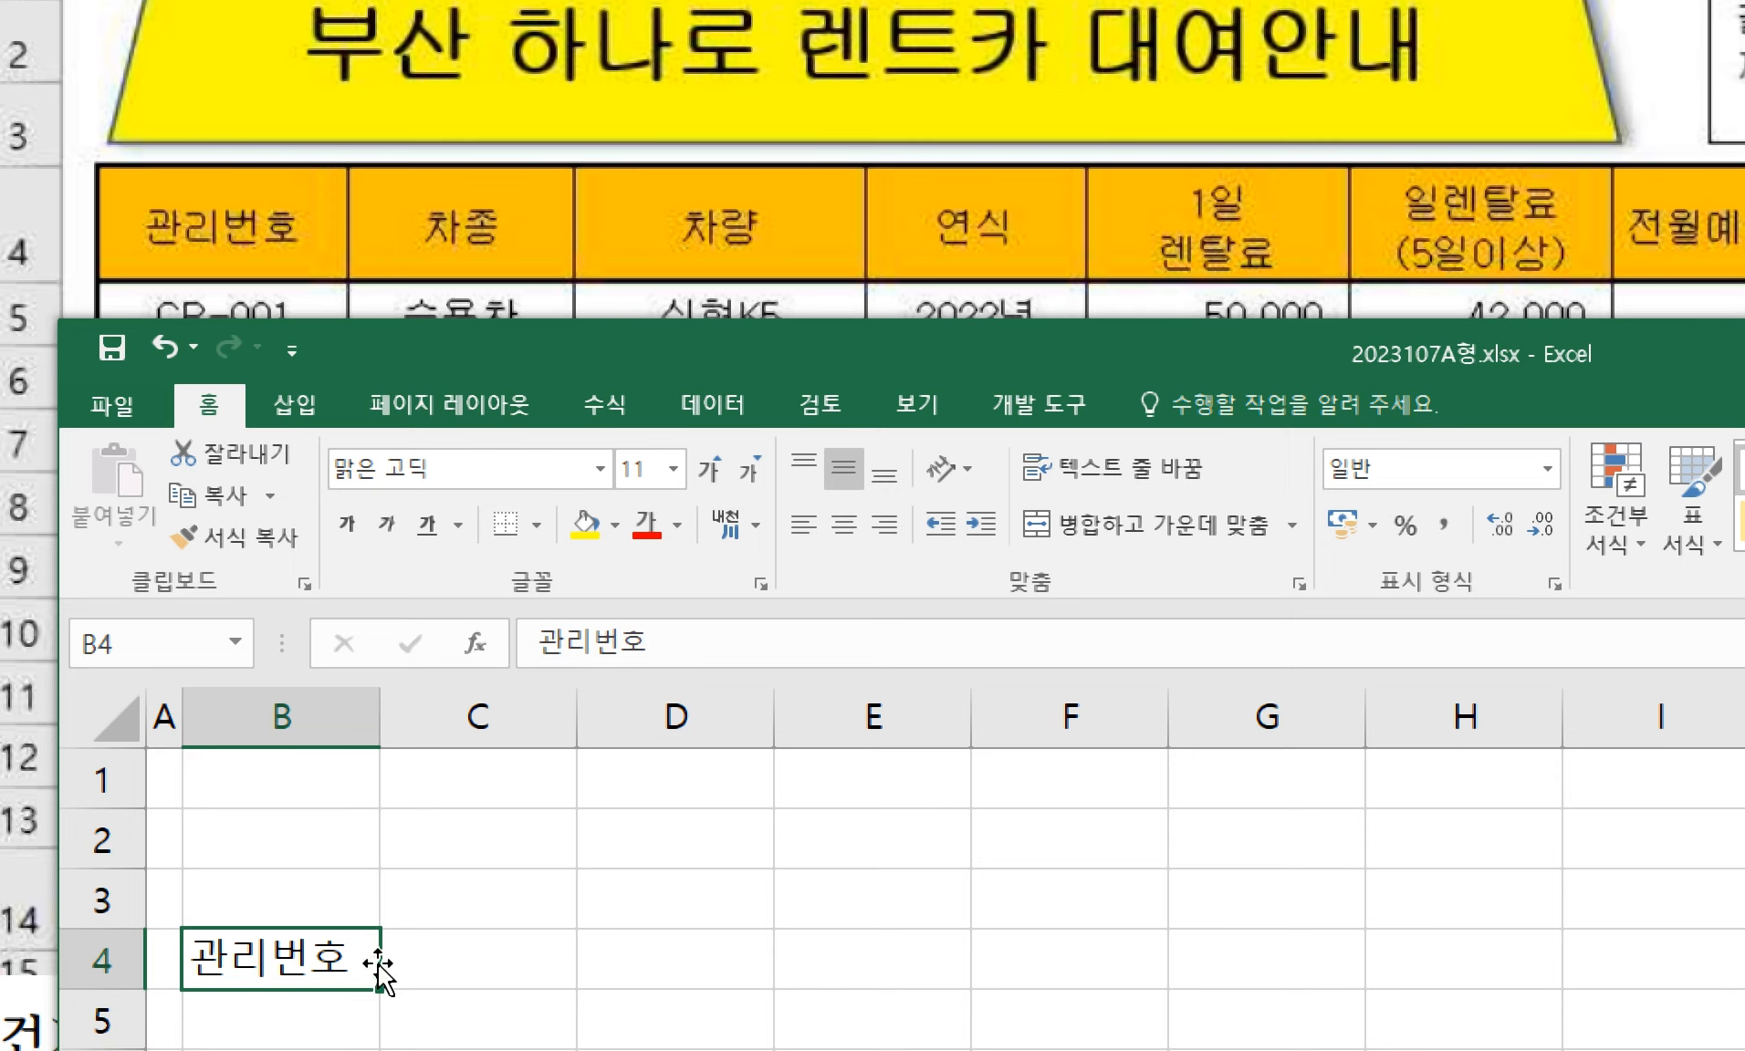
- Enter the note "TAB키를 누르면 포인터가 오른쪽으로 이동합니다." in cell C3
click(508, 889)
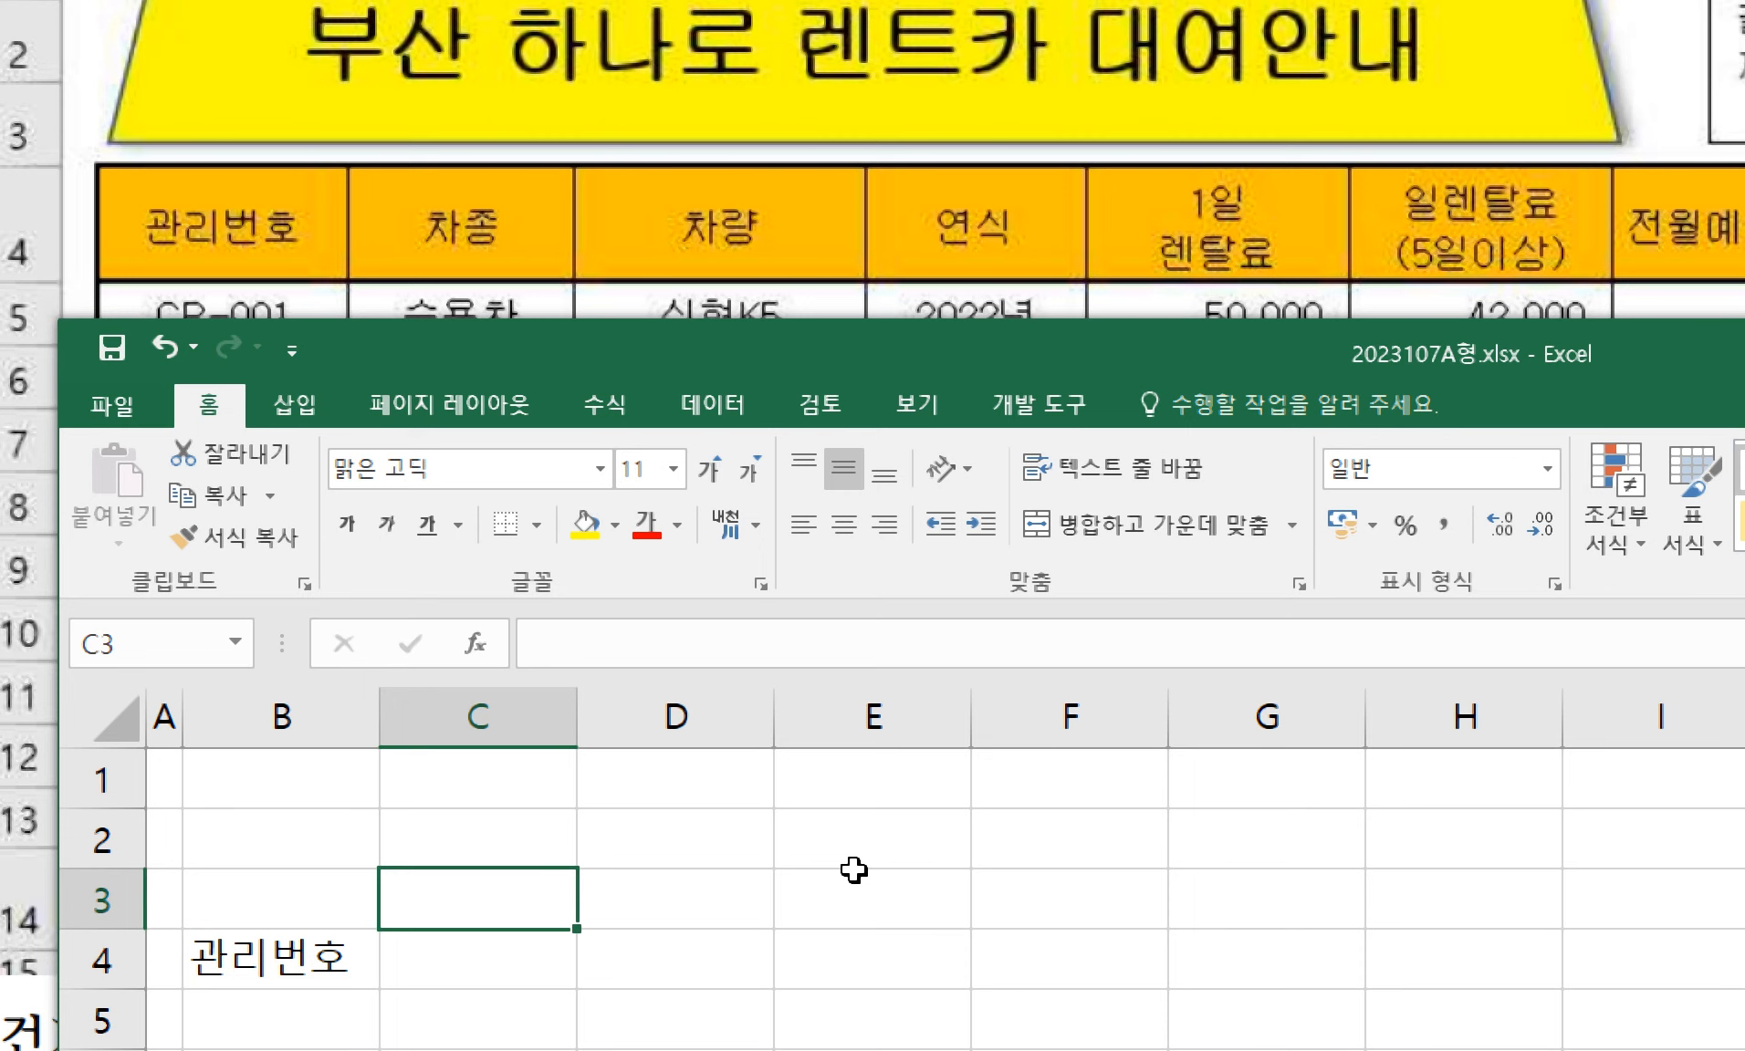
key(Down)
key(Left)
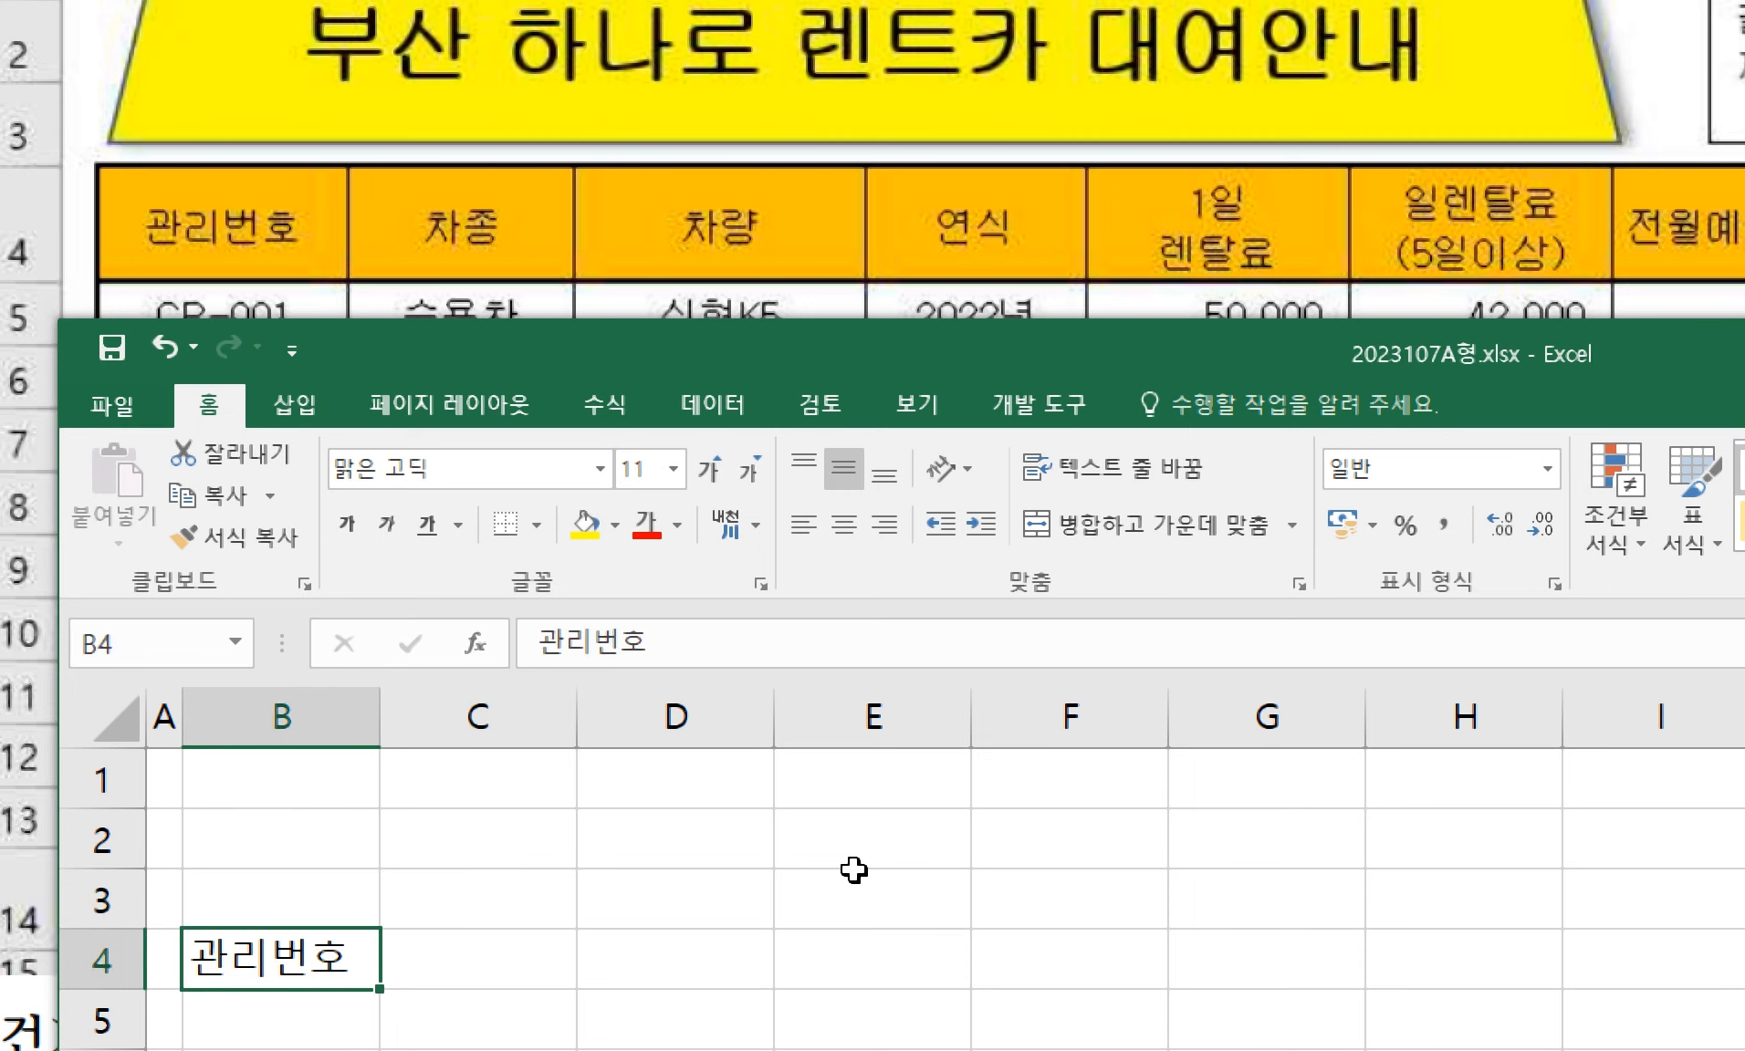
key(Up)
key(Right)
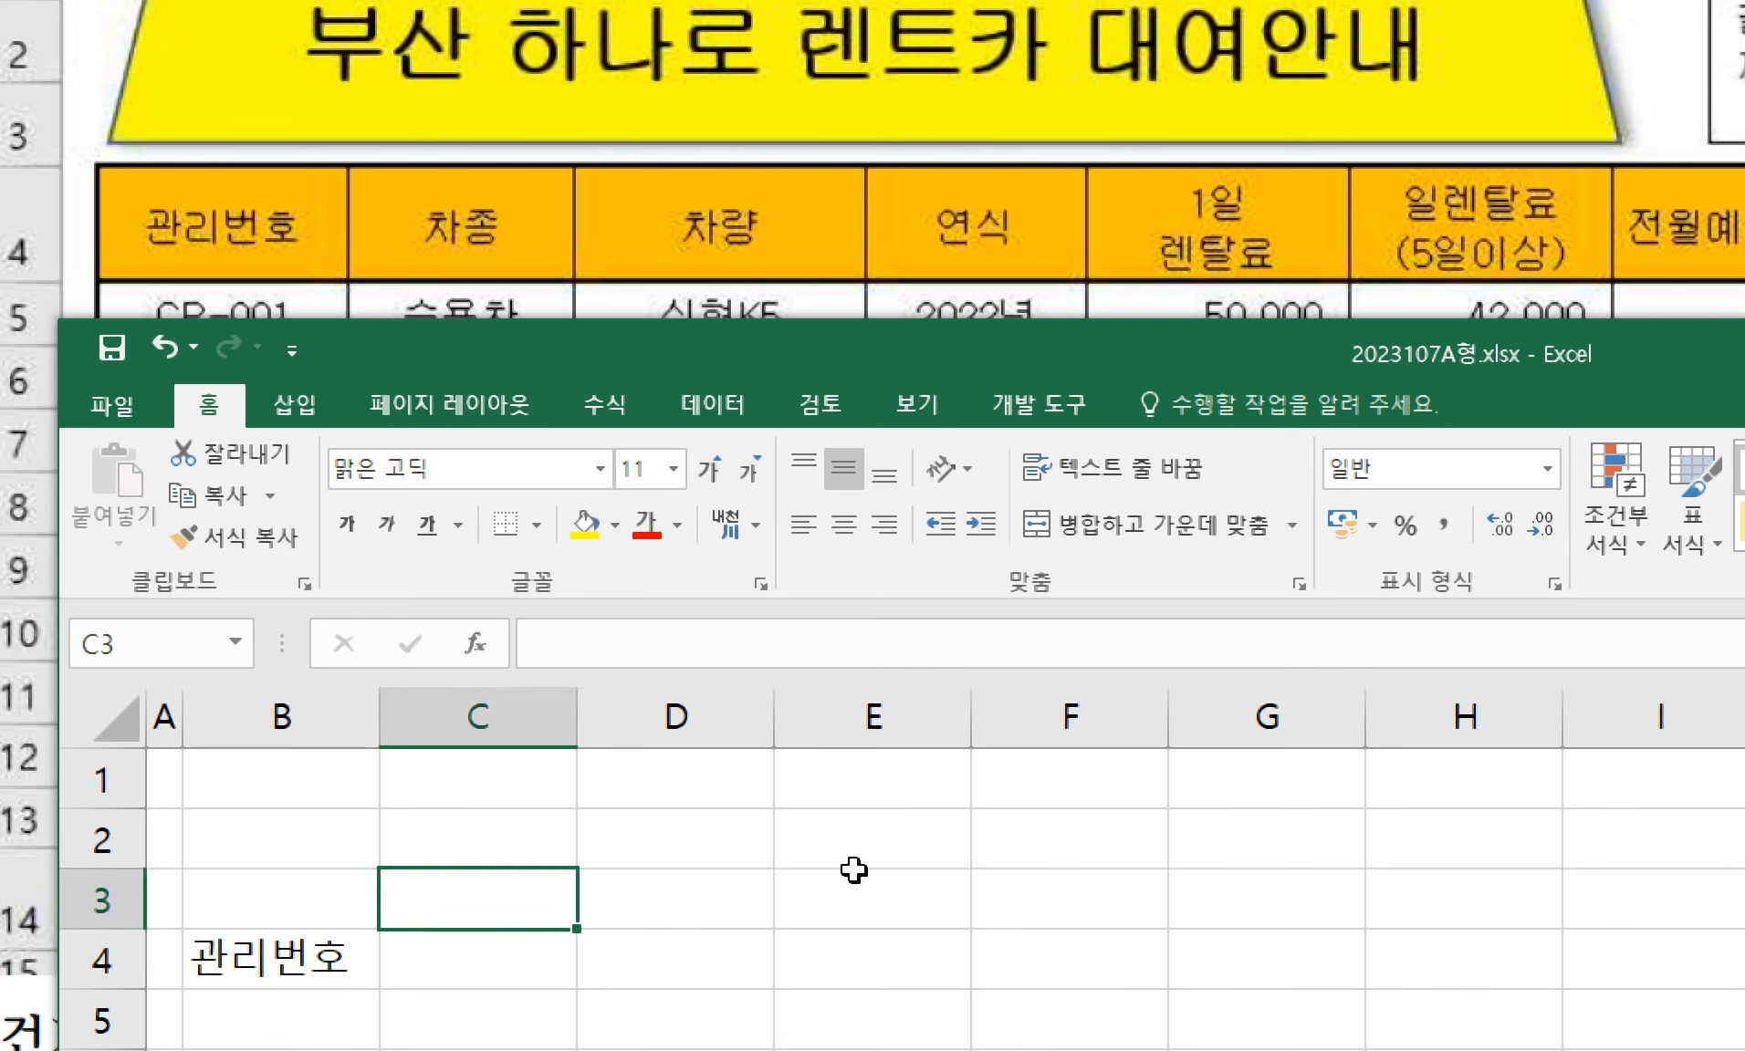
text(TA)
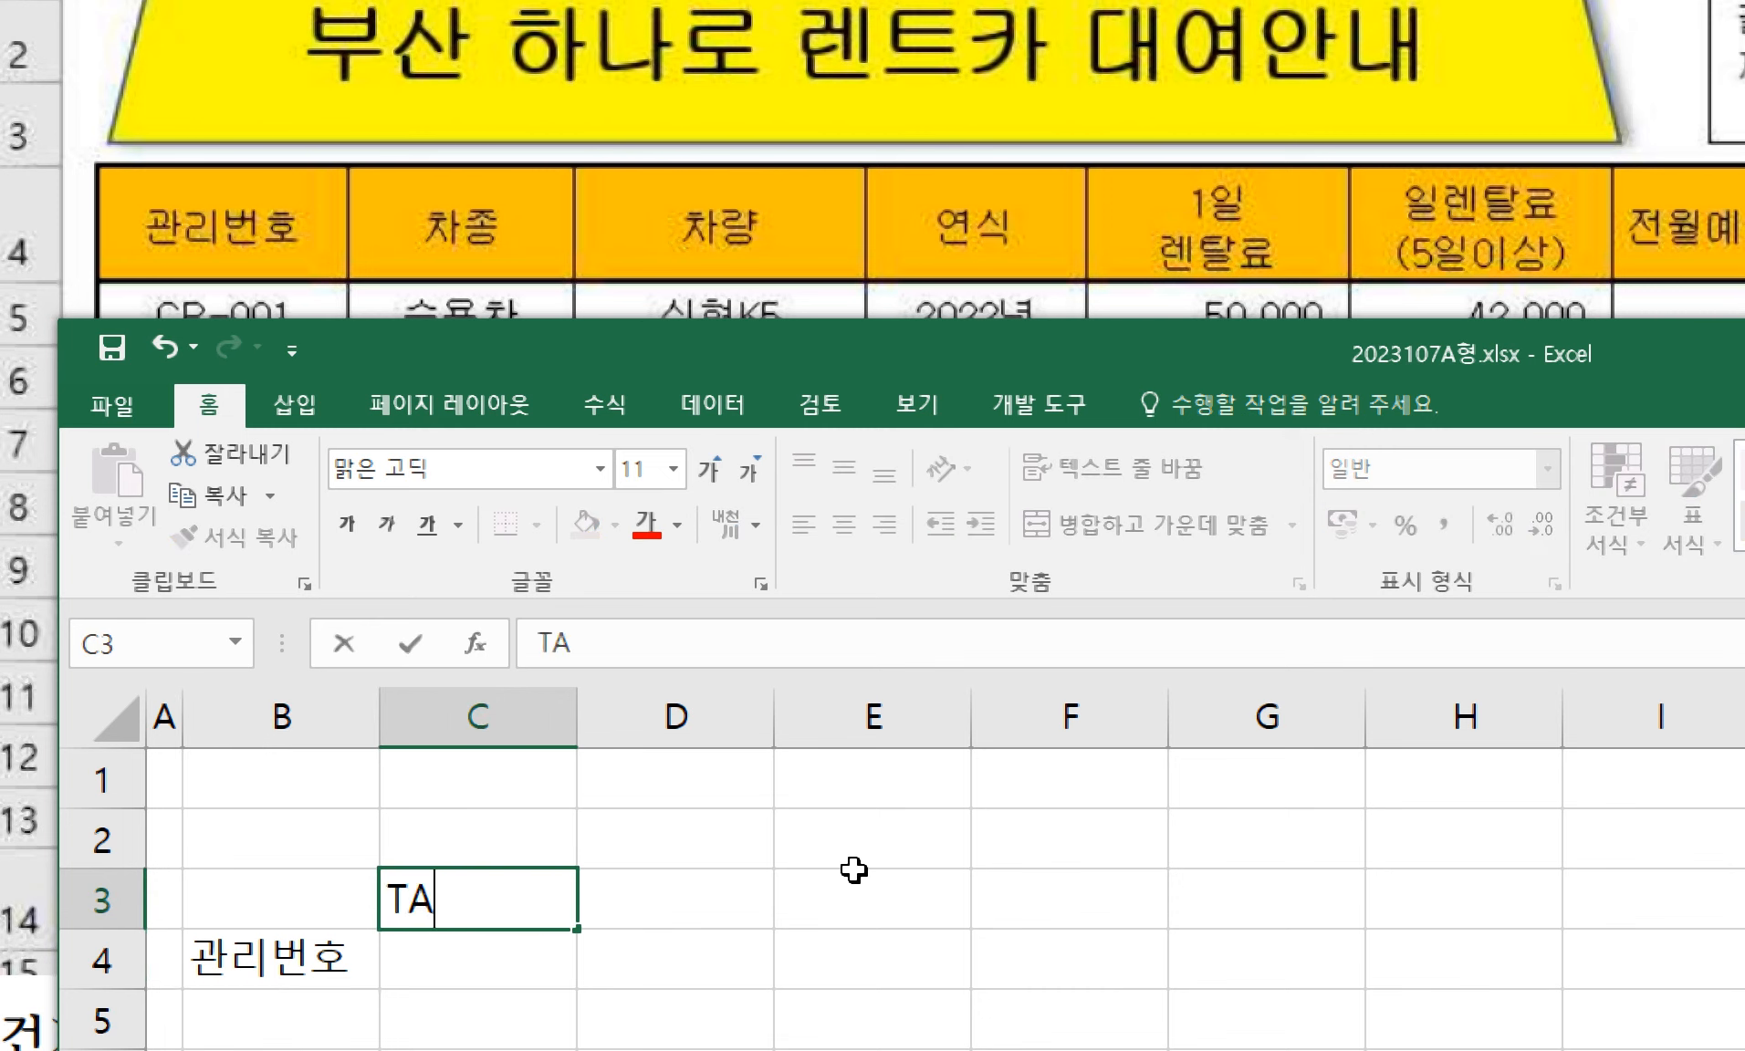
text(B키를 누르면)
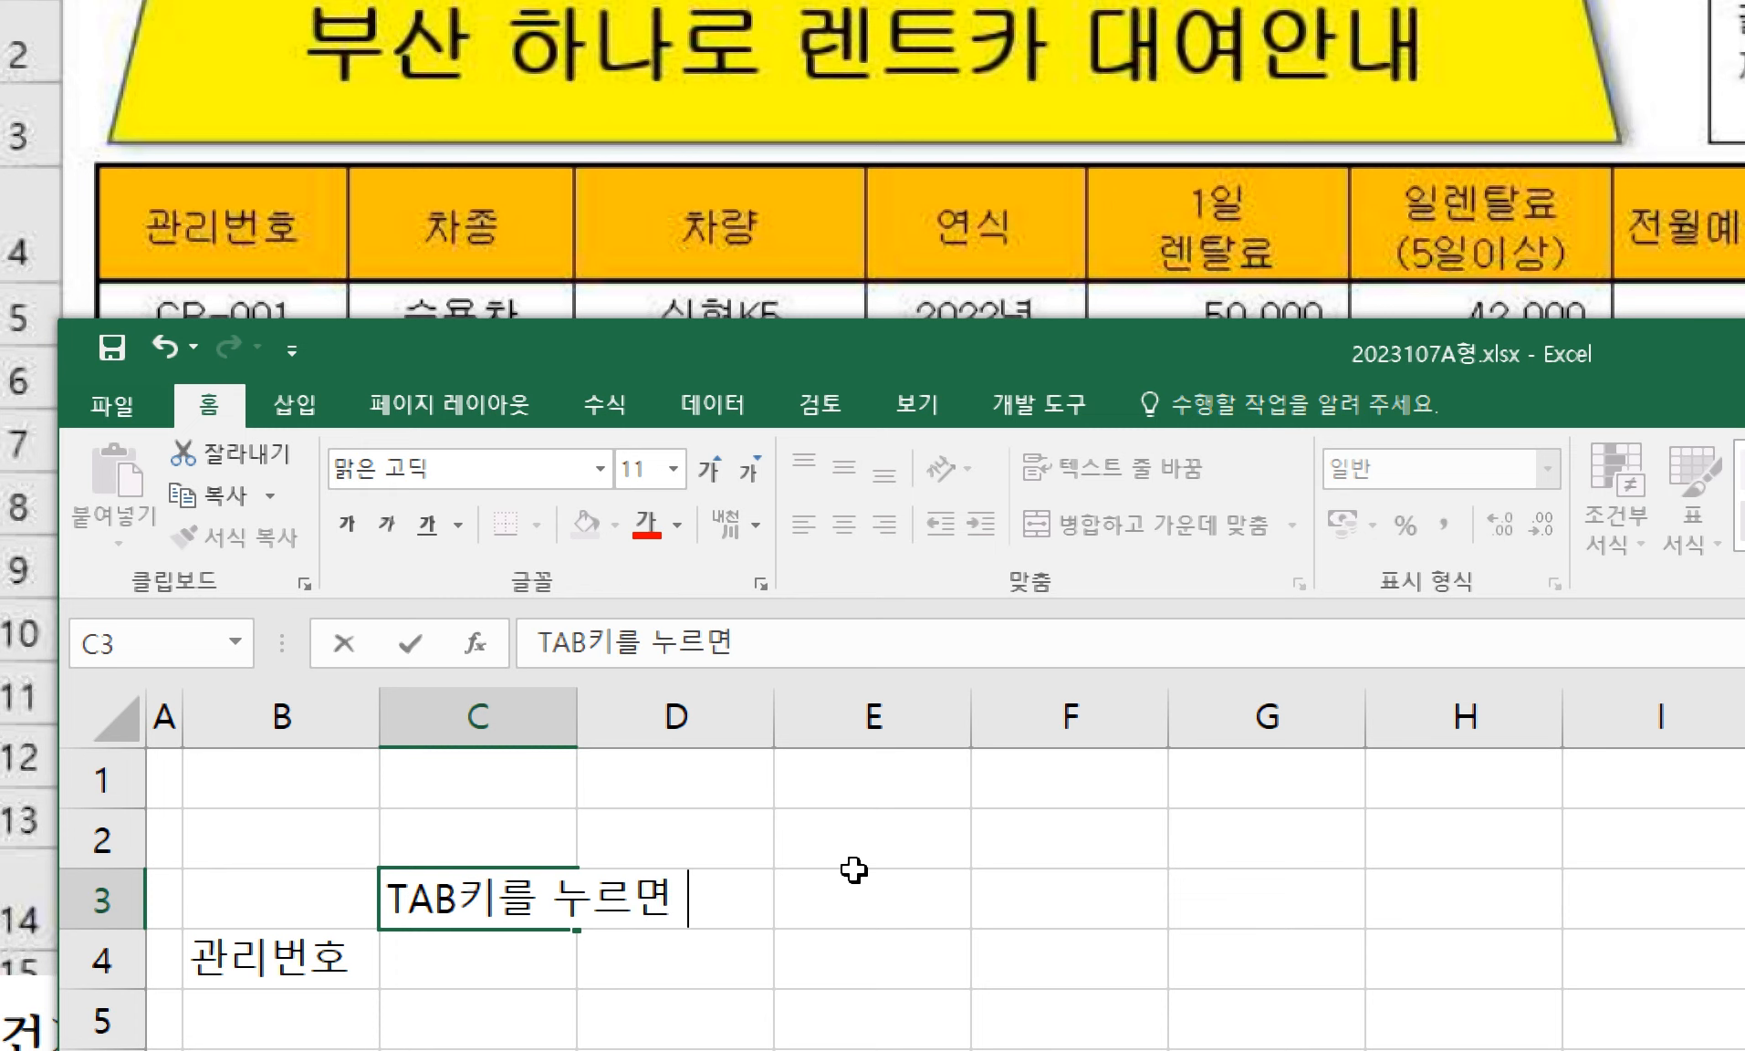
text( 포인터가 오르)
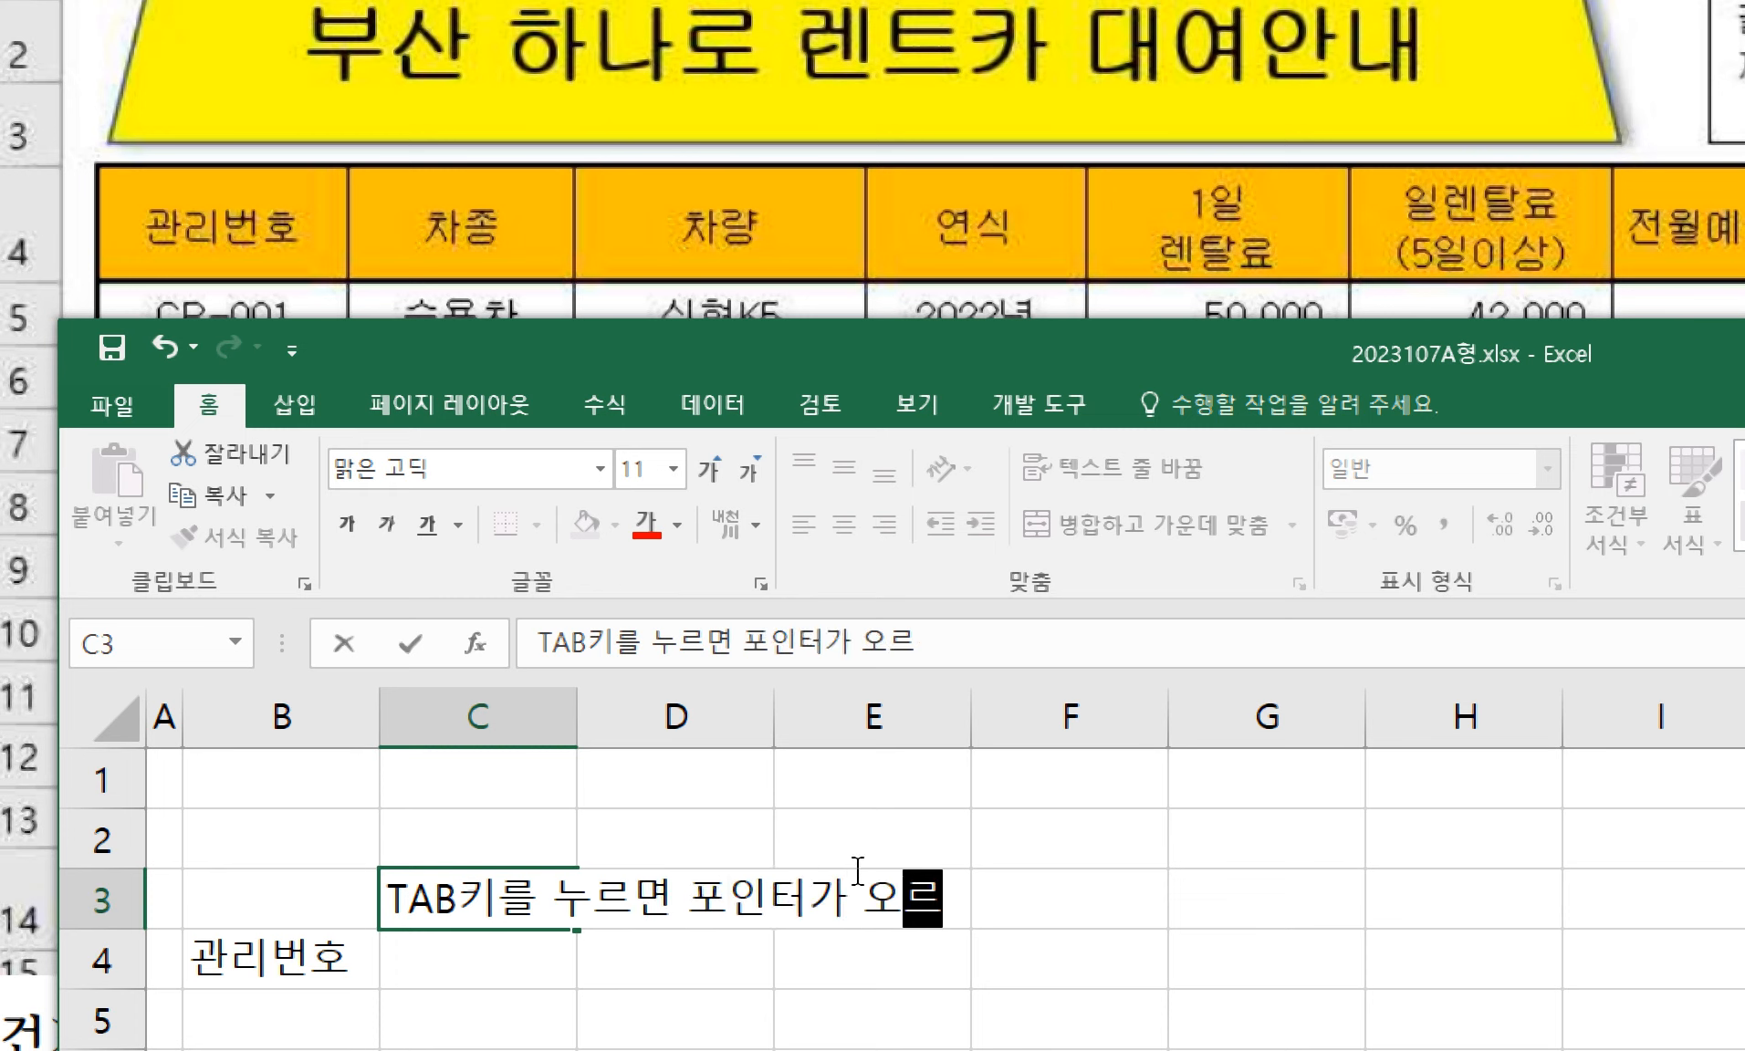
text(ㄴ쪽으로 이동하)
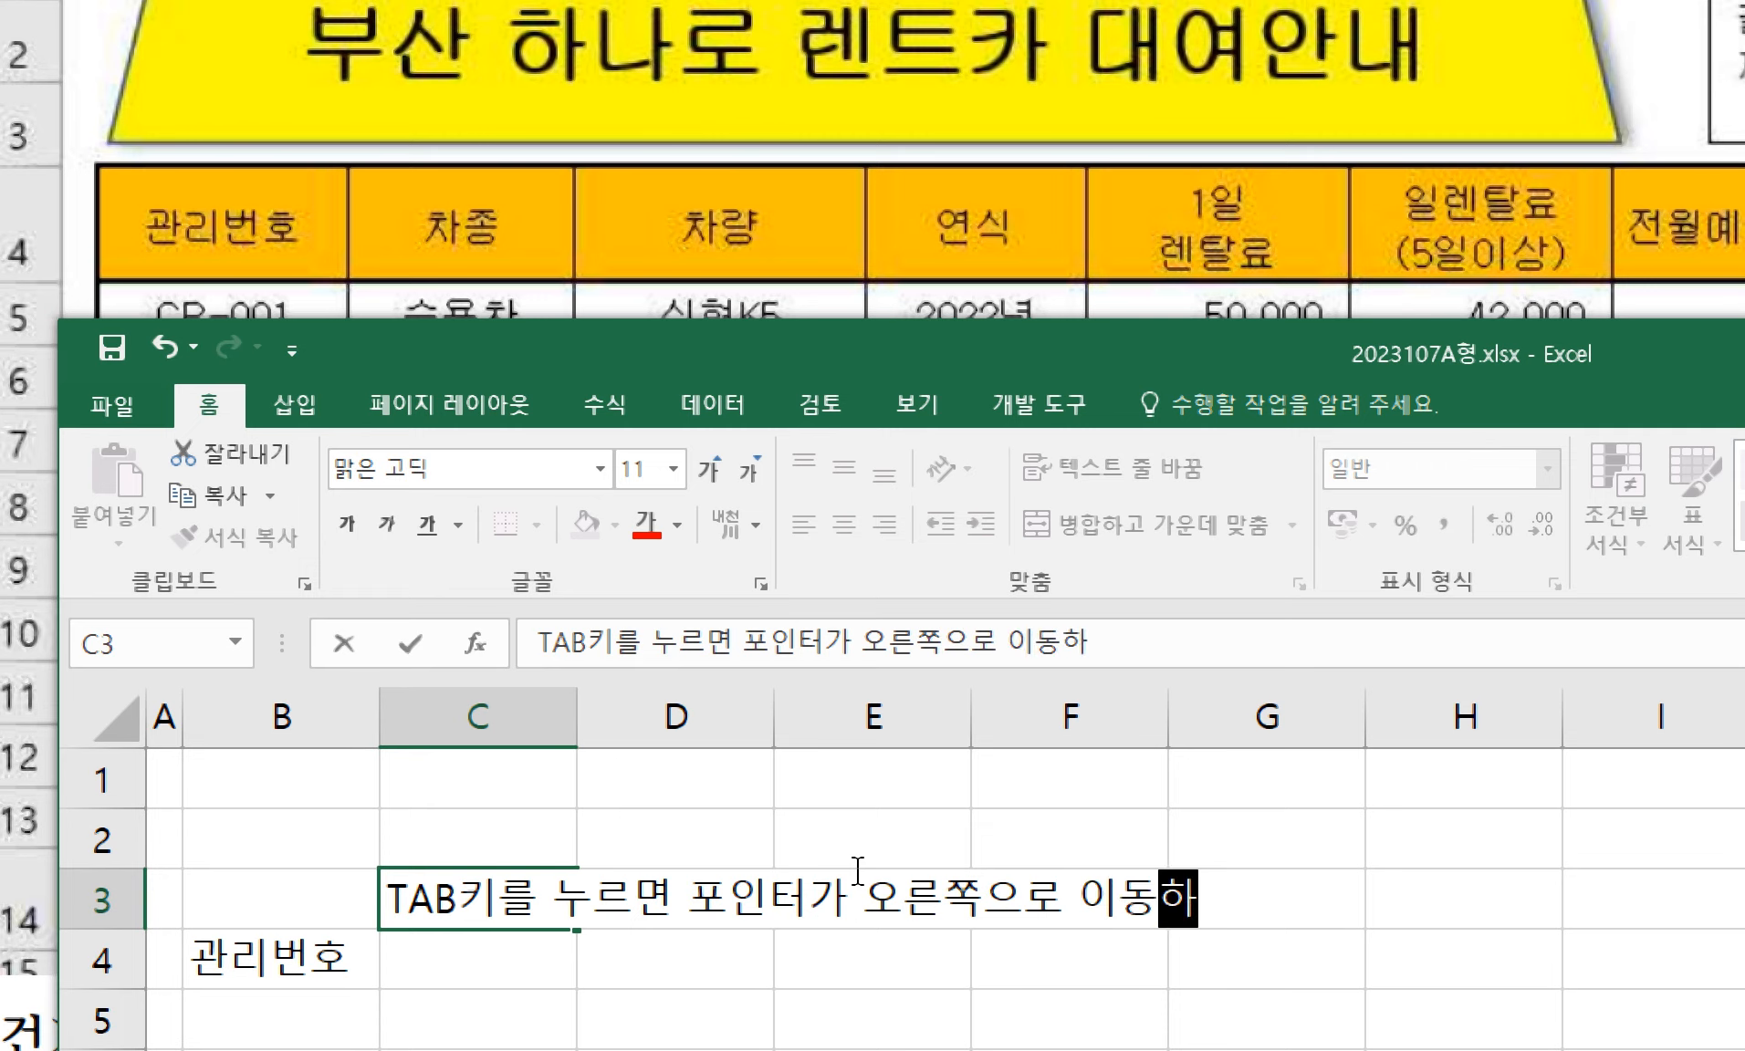
text(ㅂ니다.)
key(Return)
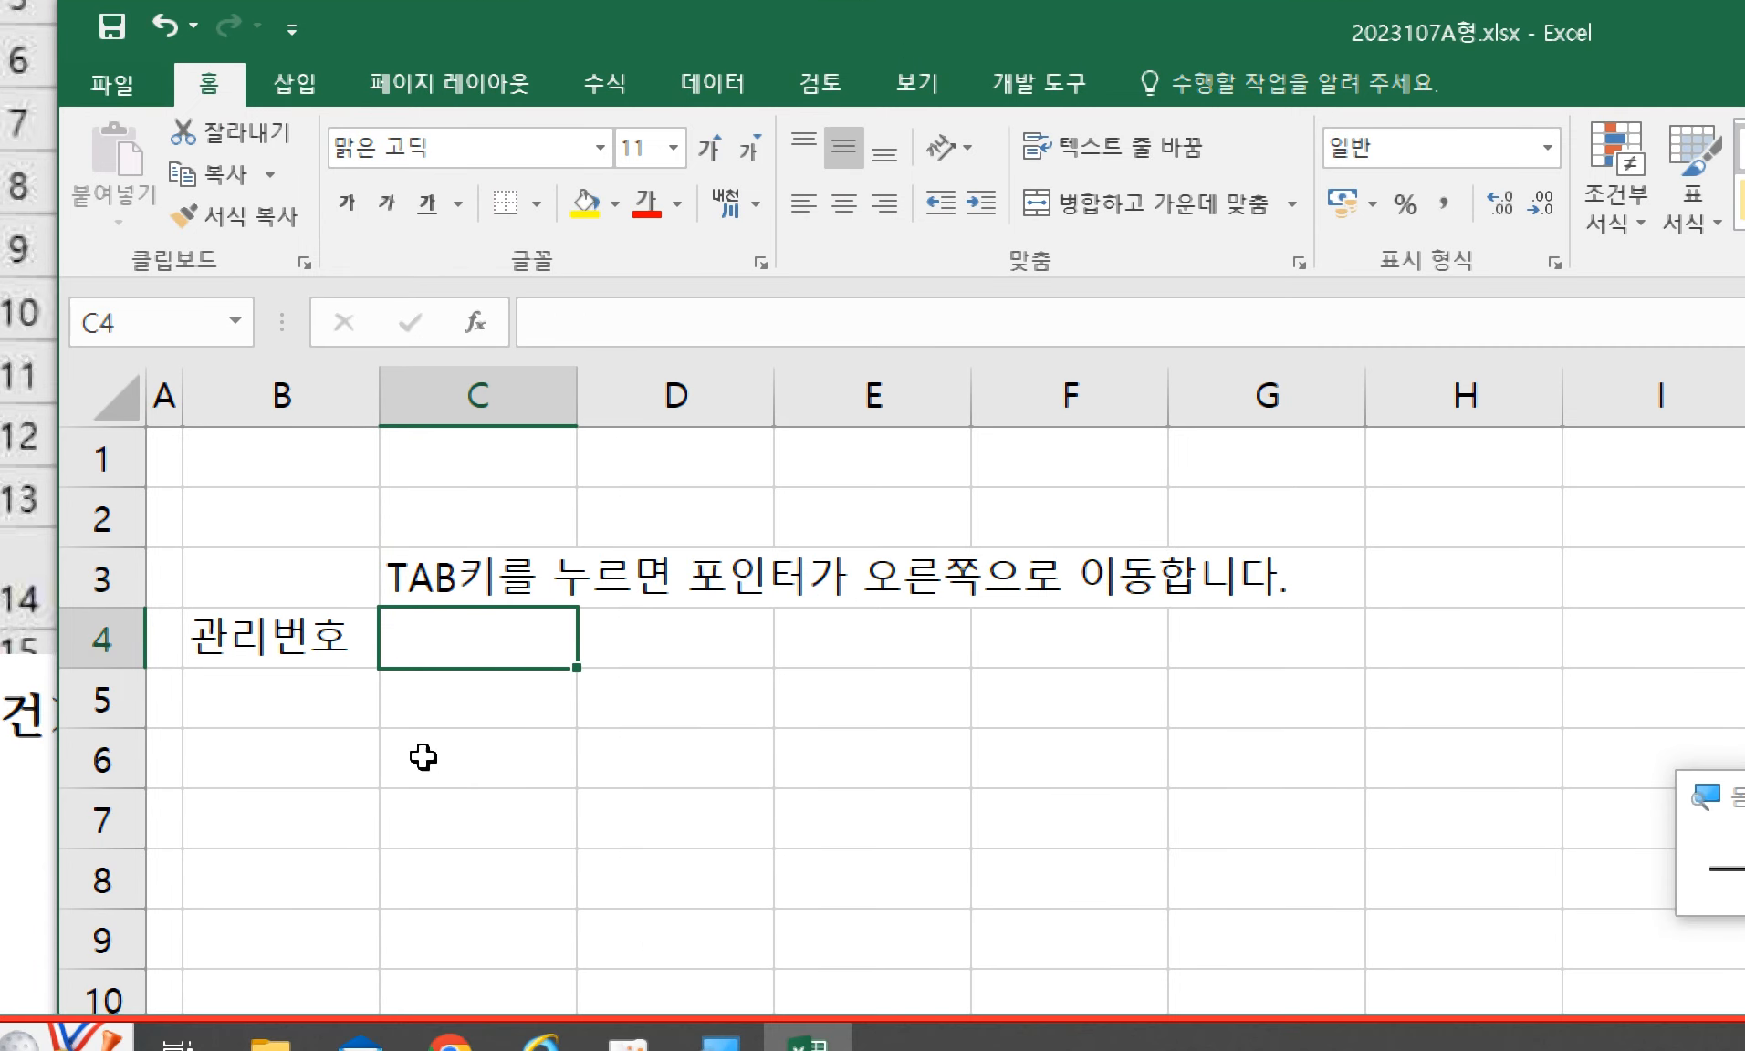
- Re-enter 관리번호 in cell B4, demonstrate moving the selection right to C4 and down to B5, and finish on C4
click(355, 632)
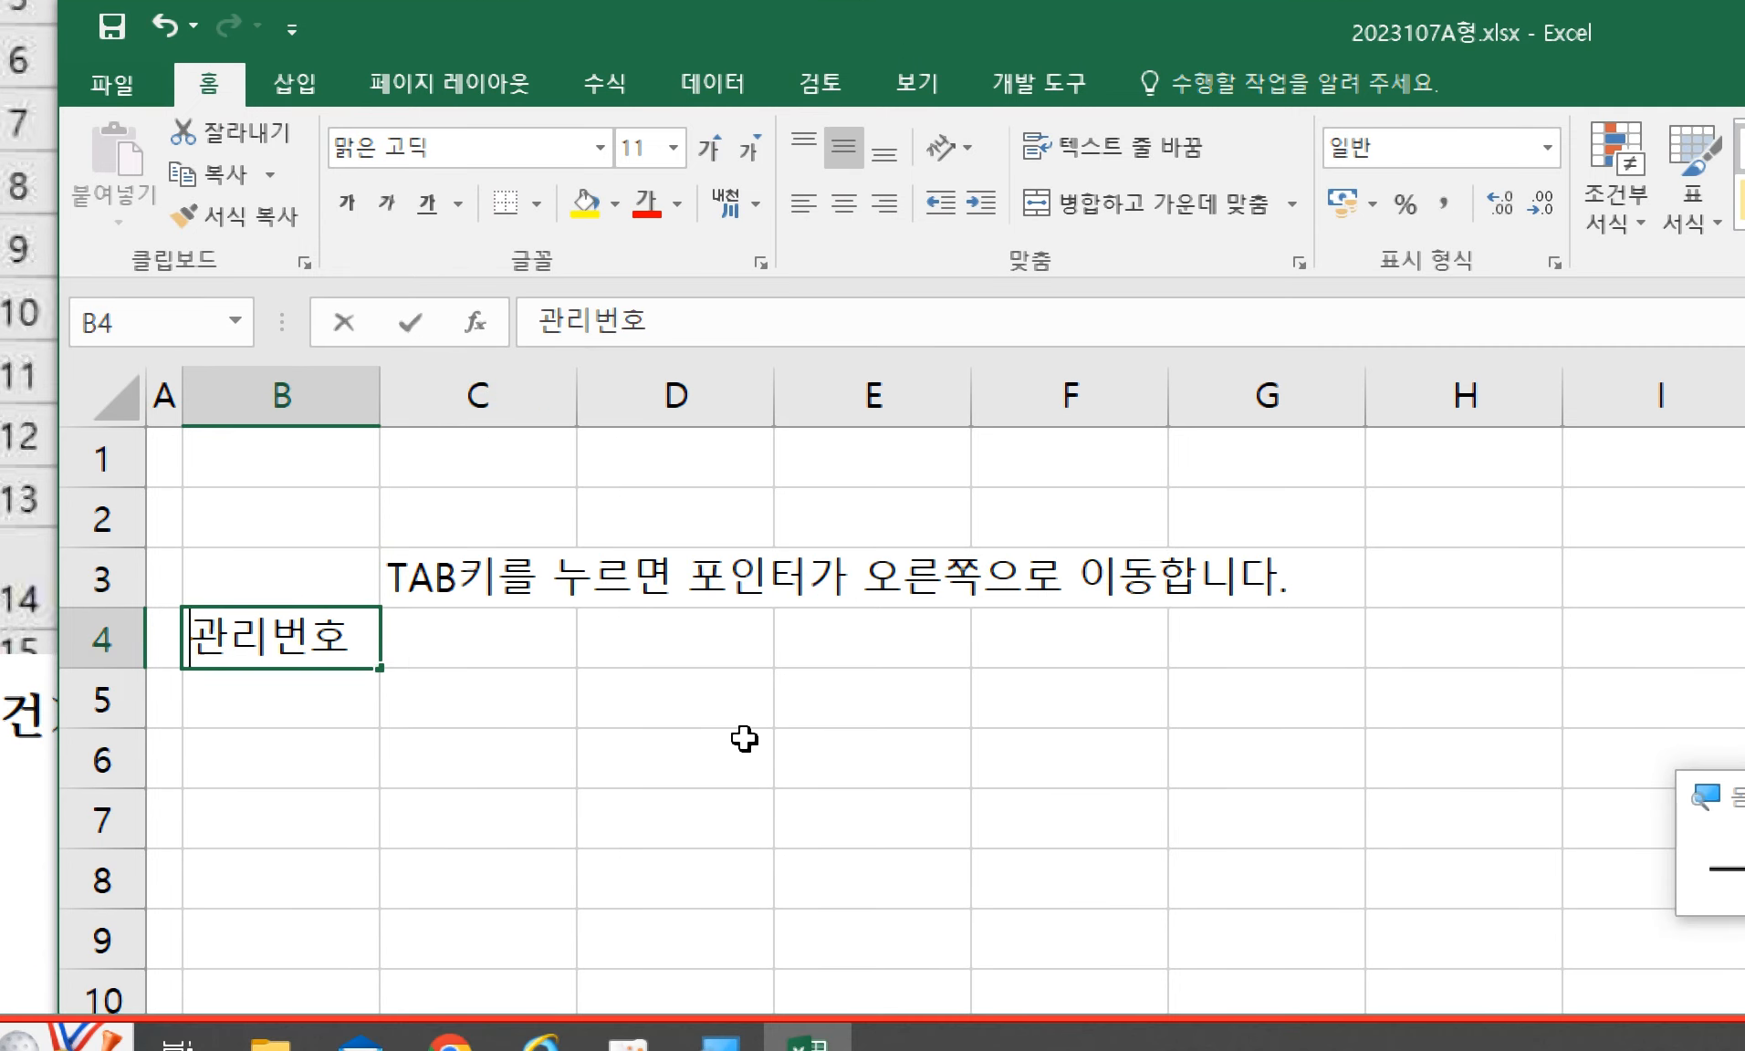
text(관리번호)
key(Tab)
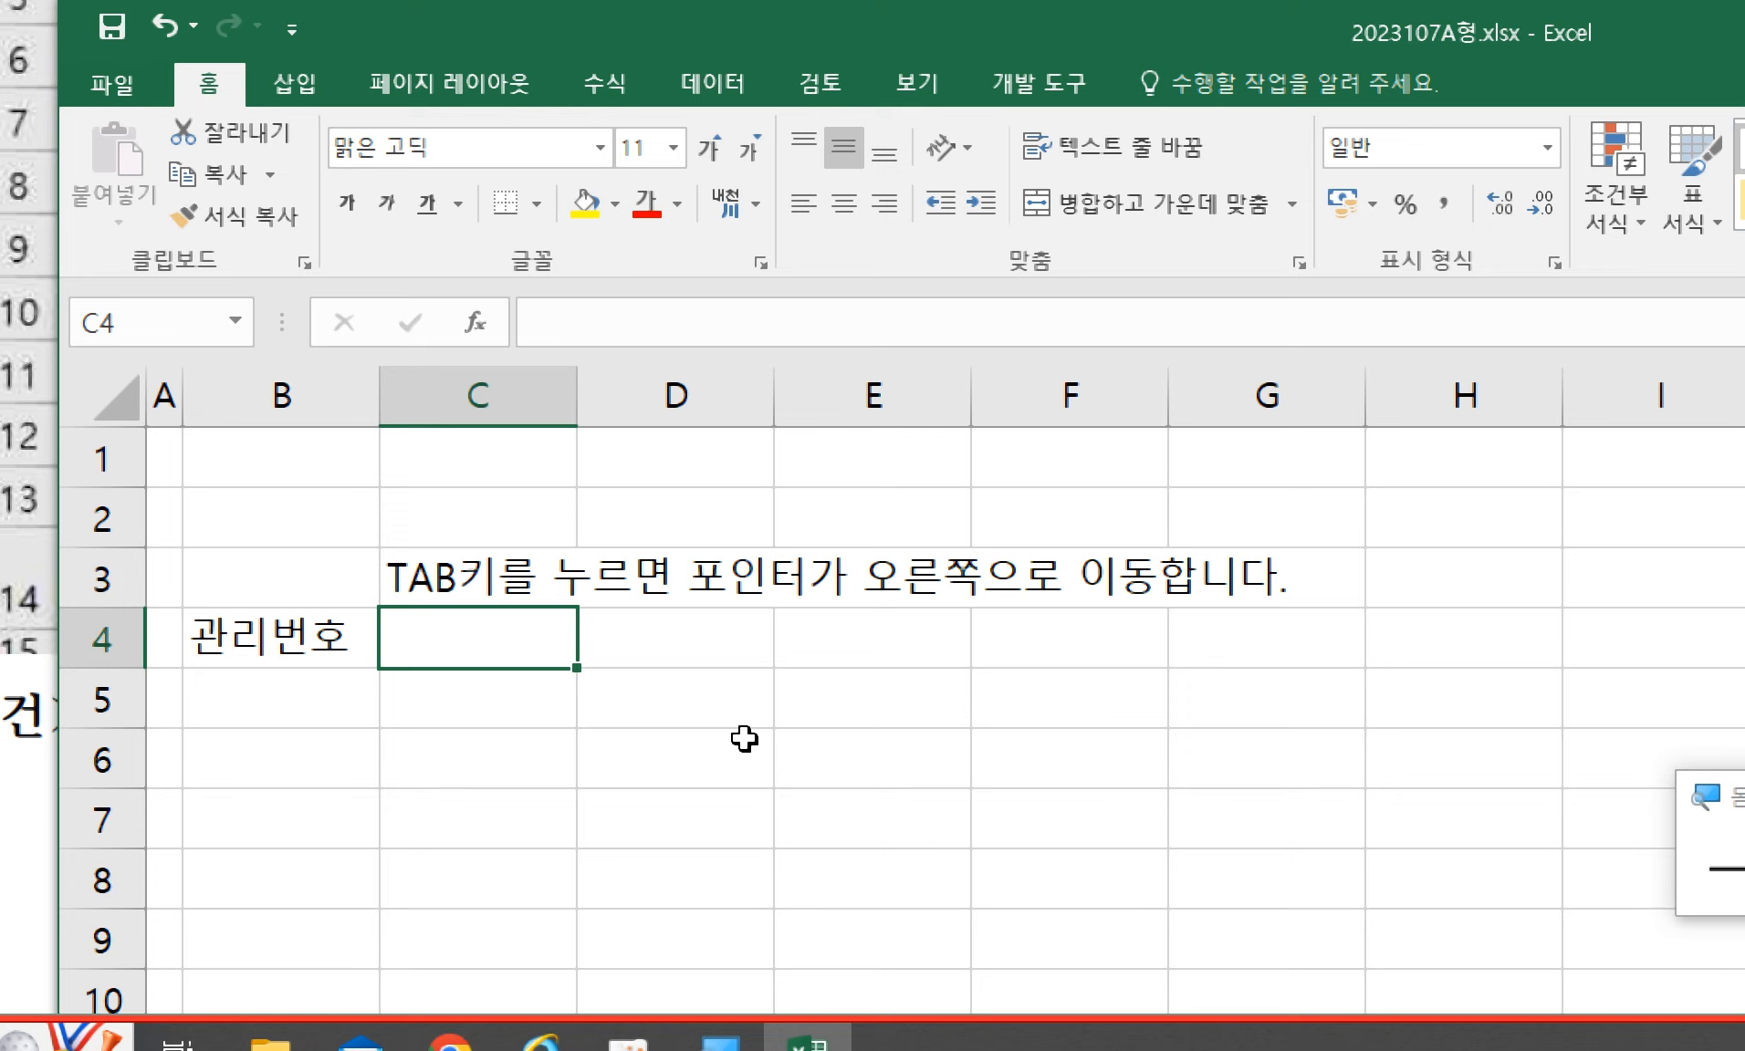
key(shift+Tab)
key(Return)
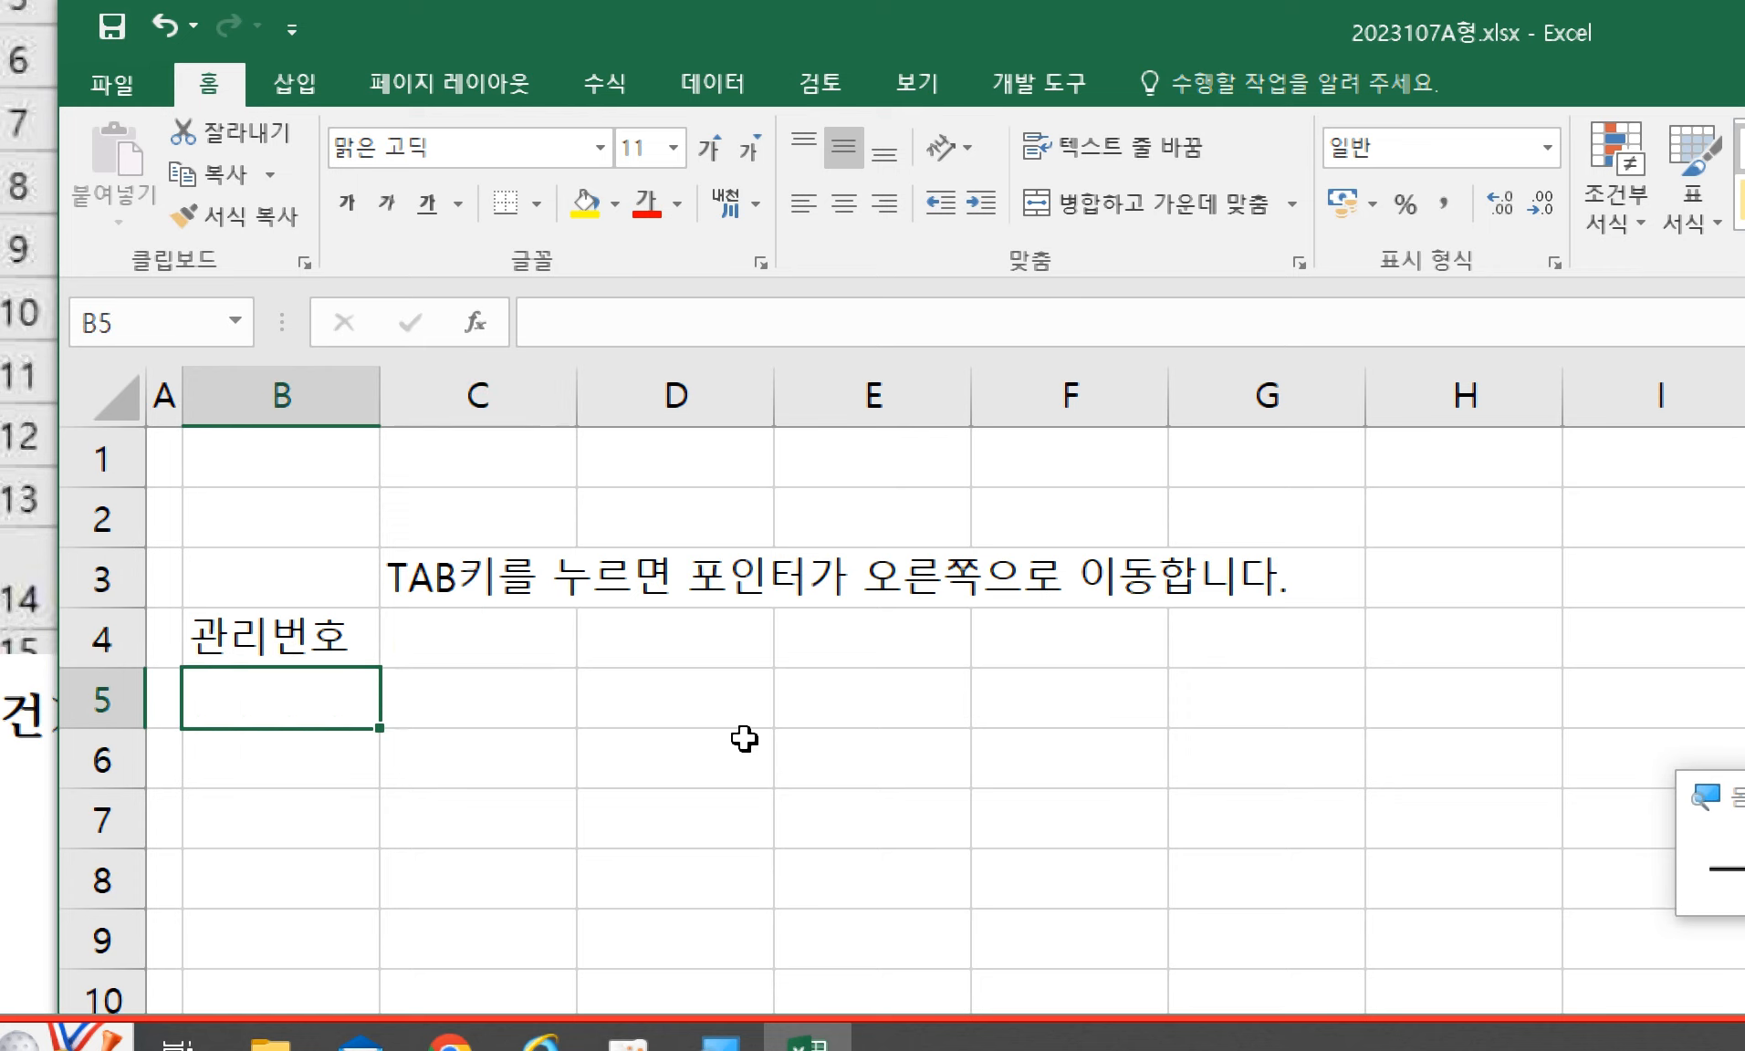
key(shift+Return)
key(Tab)
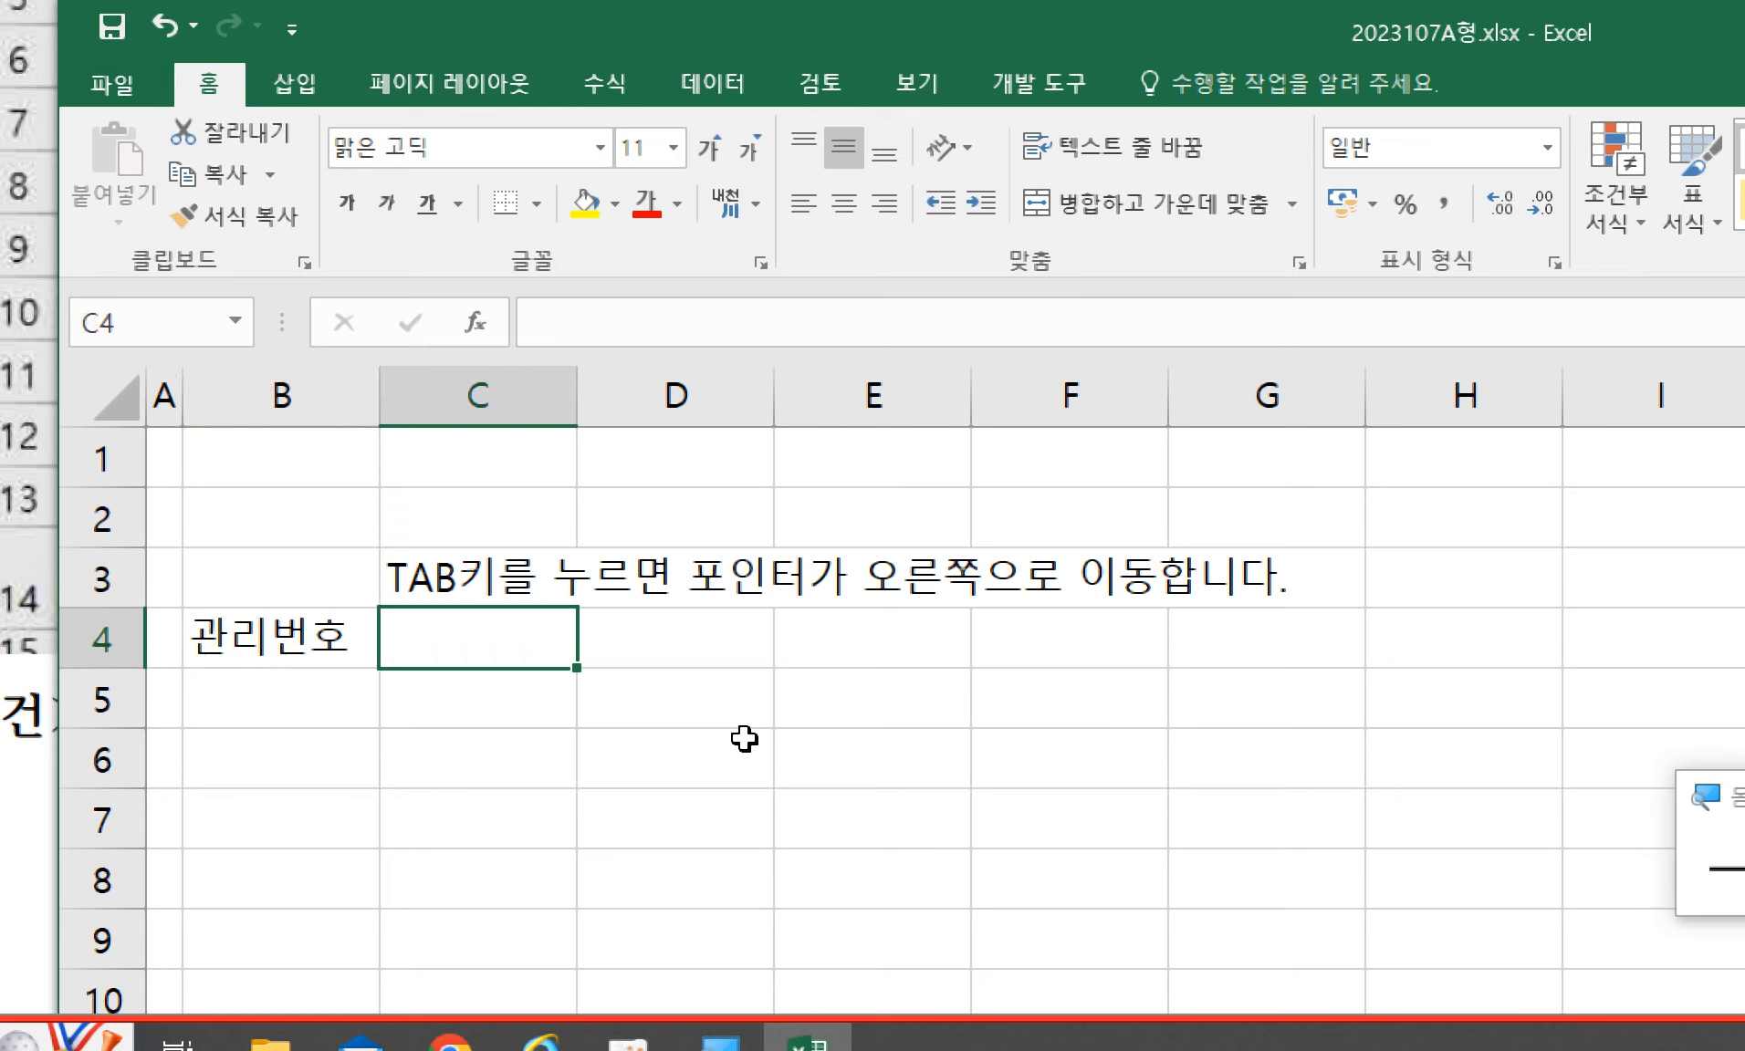
- Enter the note "ENTER키를 누르면 포인터가 아래방향으로 움직인다" in cell C4
text(ENT)
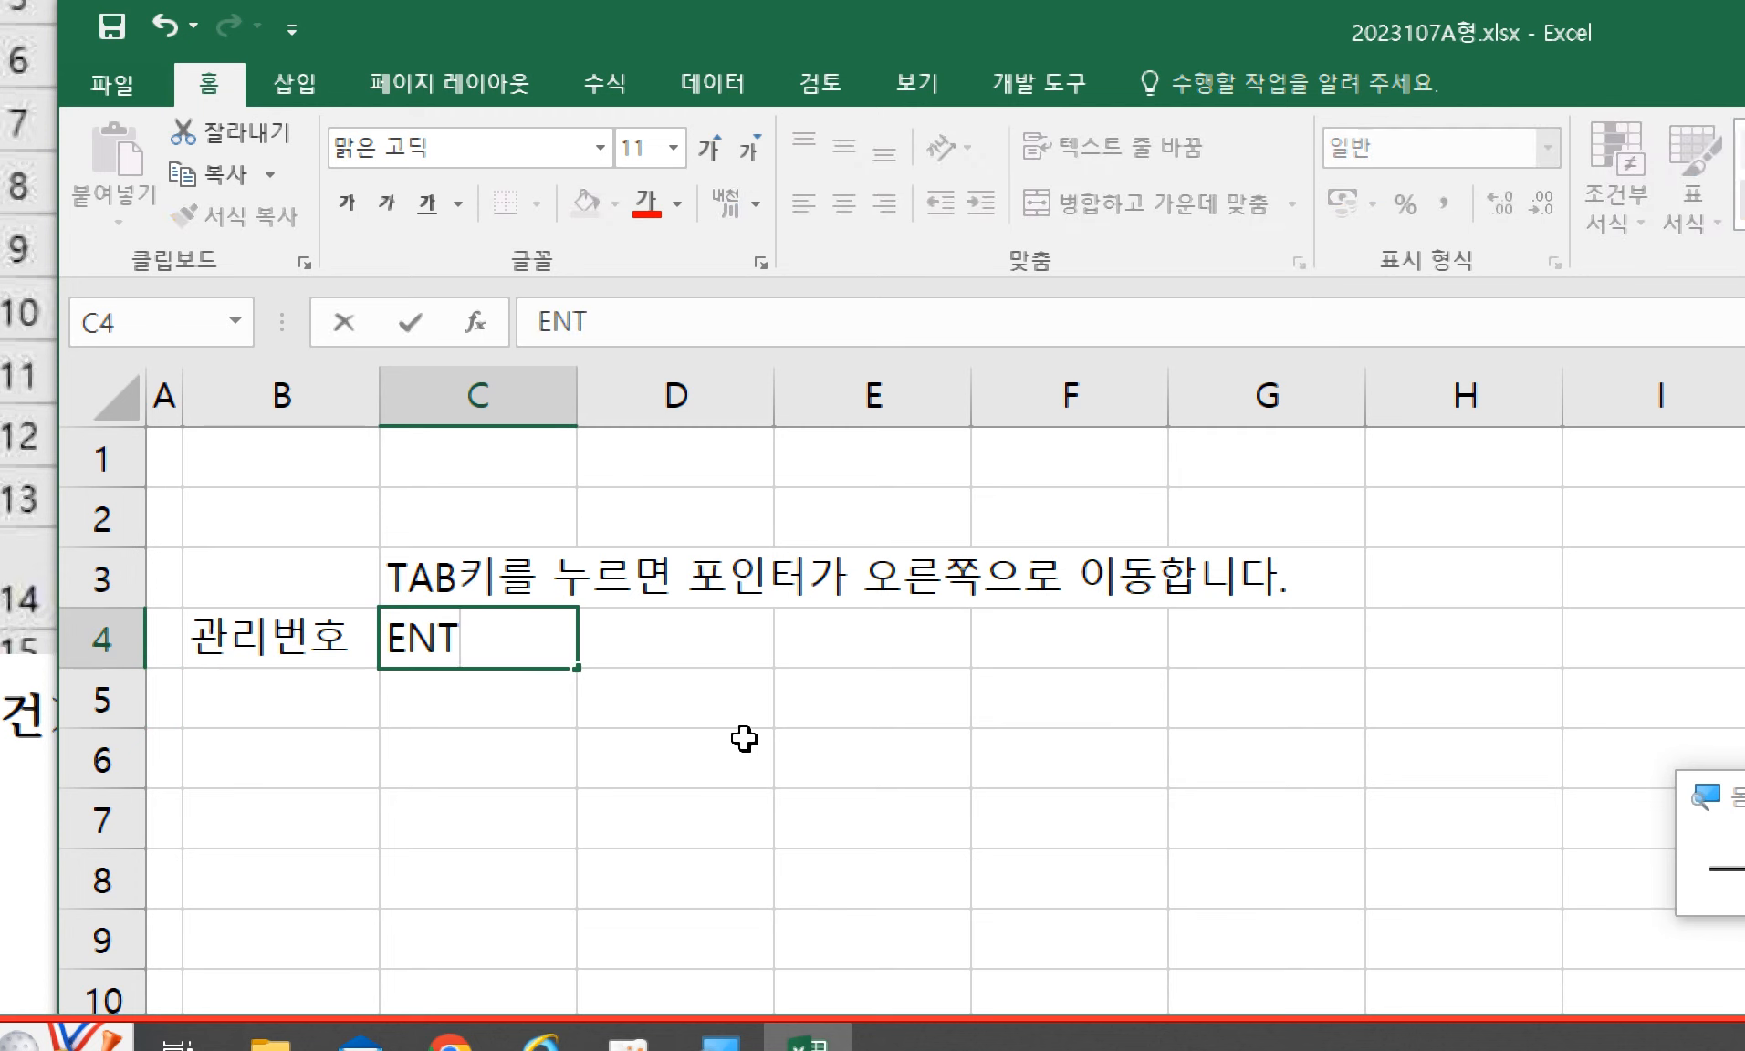
text(ER키를 누르면)
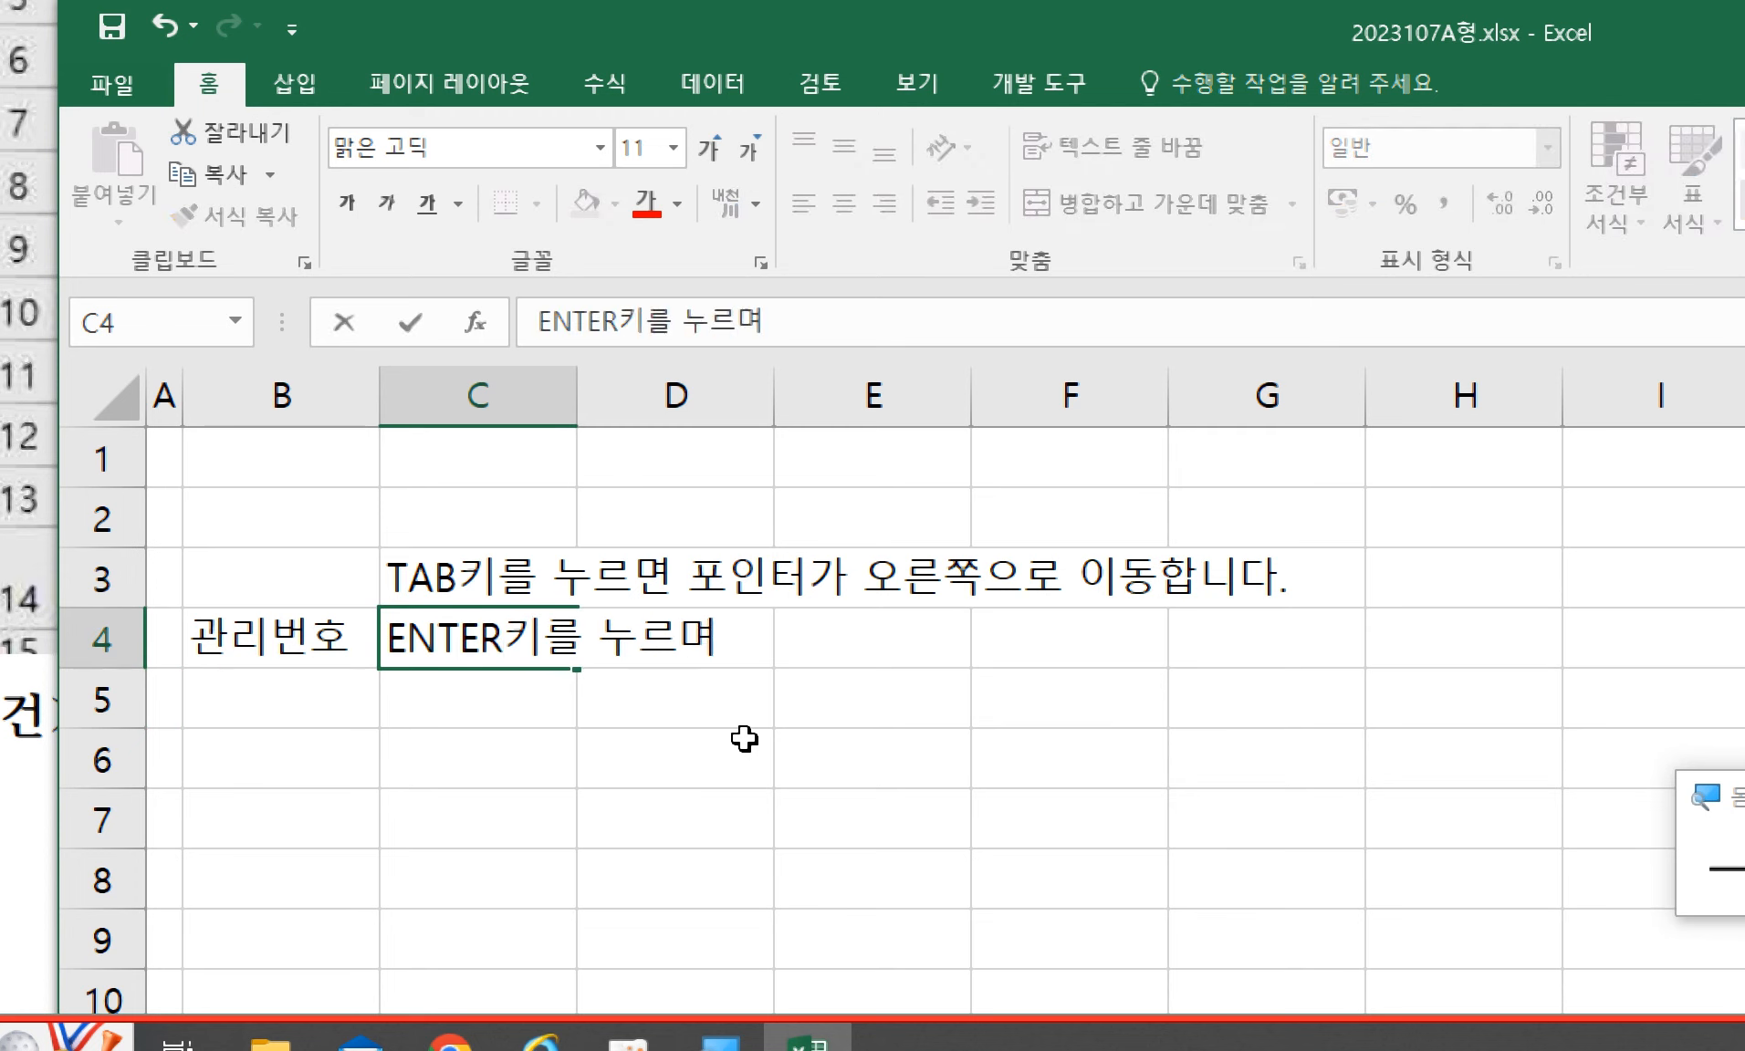
key(Return)
key(Up)
key(F2)
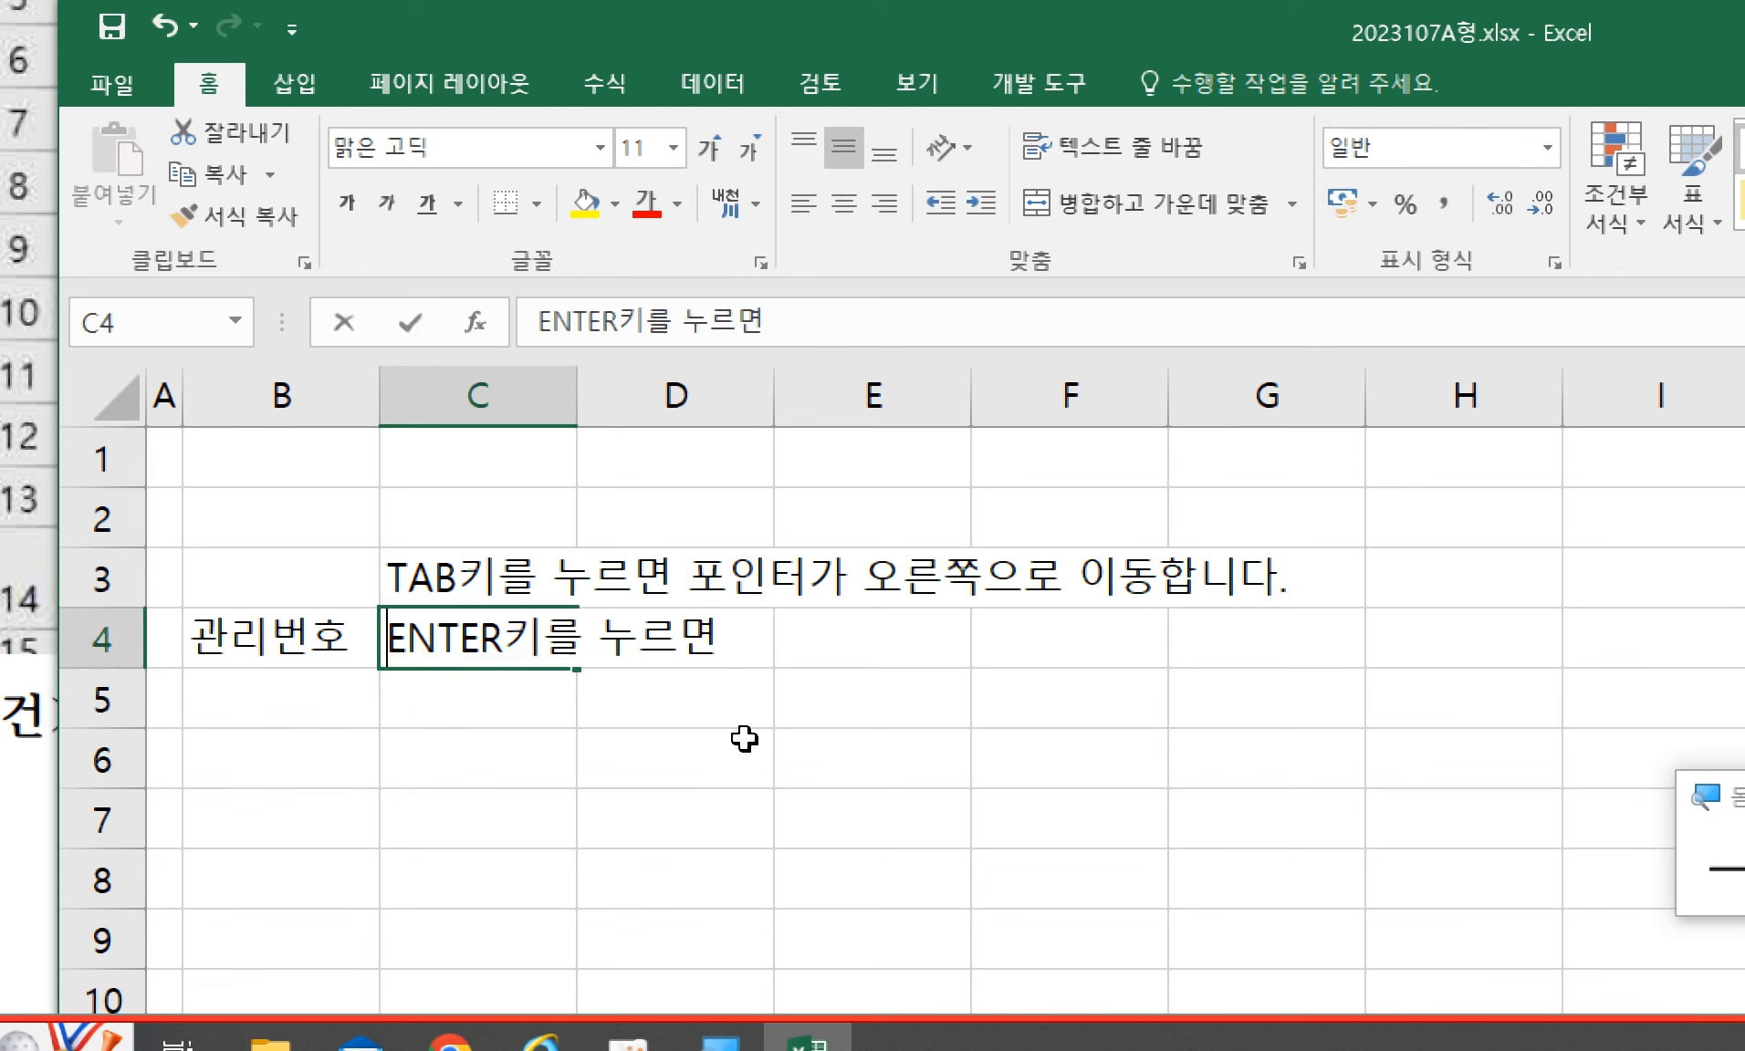
text(VHDL)
key(BackSpace)
key(BackSpace)
key(BackSpace)
key(BackSpace)
key(BackSpace)
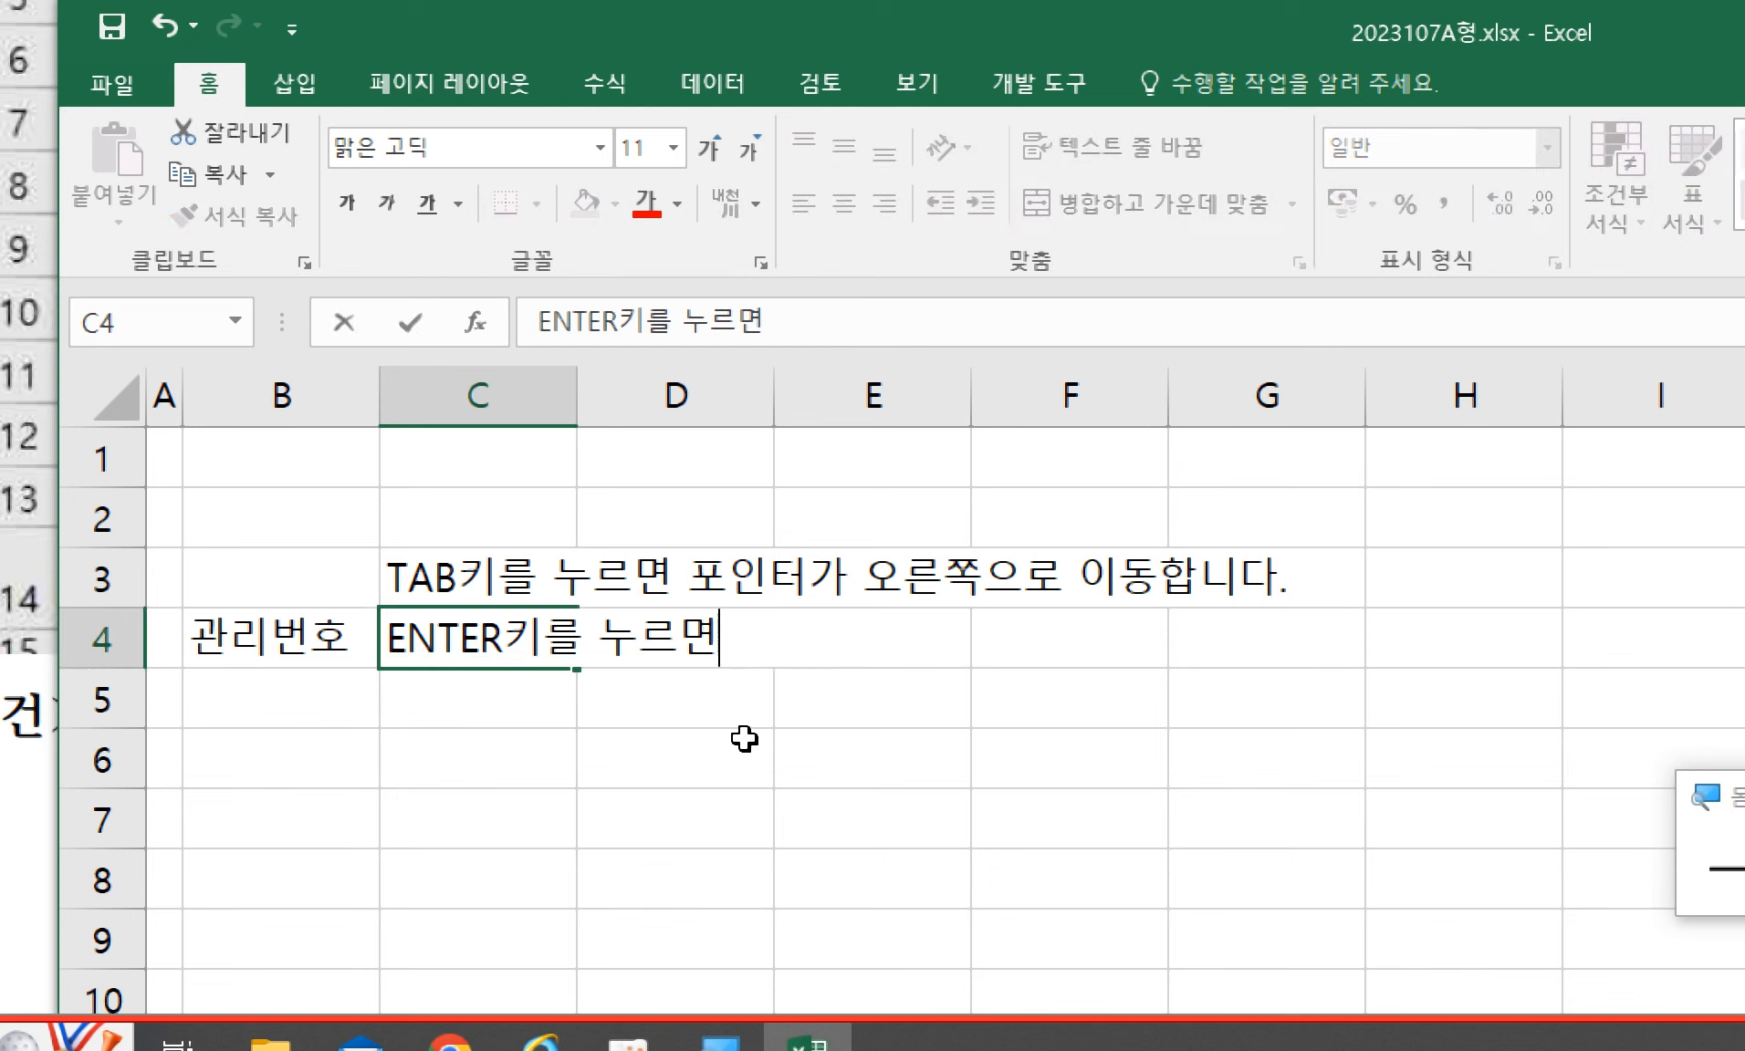
text(포이터가 아)
key(BackSpace)
key(BackSpace)
key(BackSpace)
key(BackSpace)
key(BackSpace)
key(BackSpace)
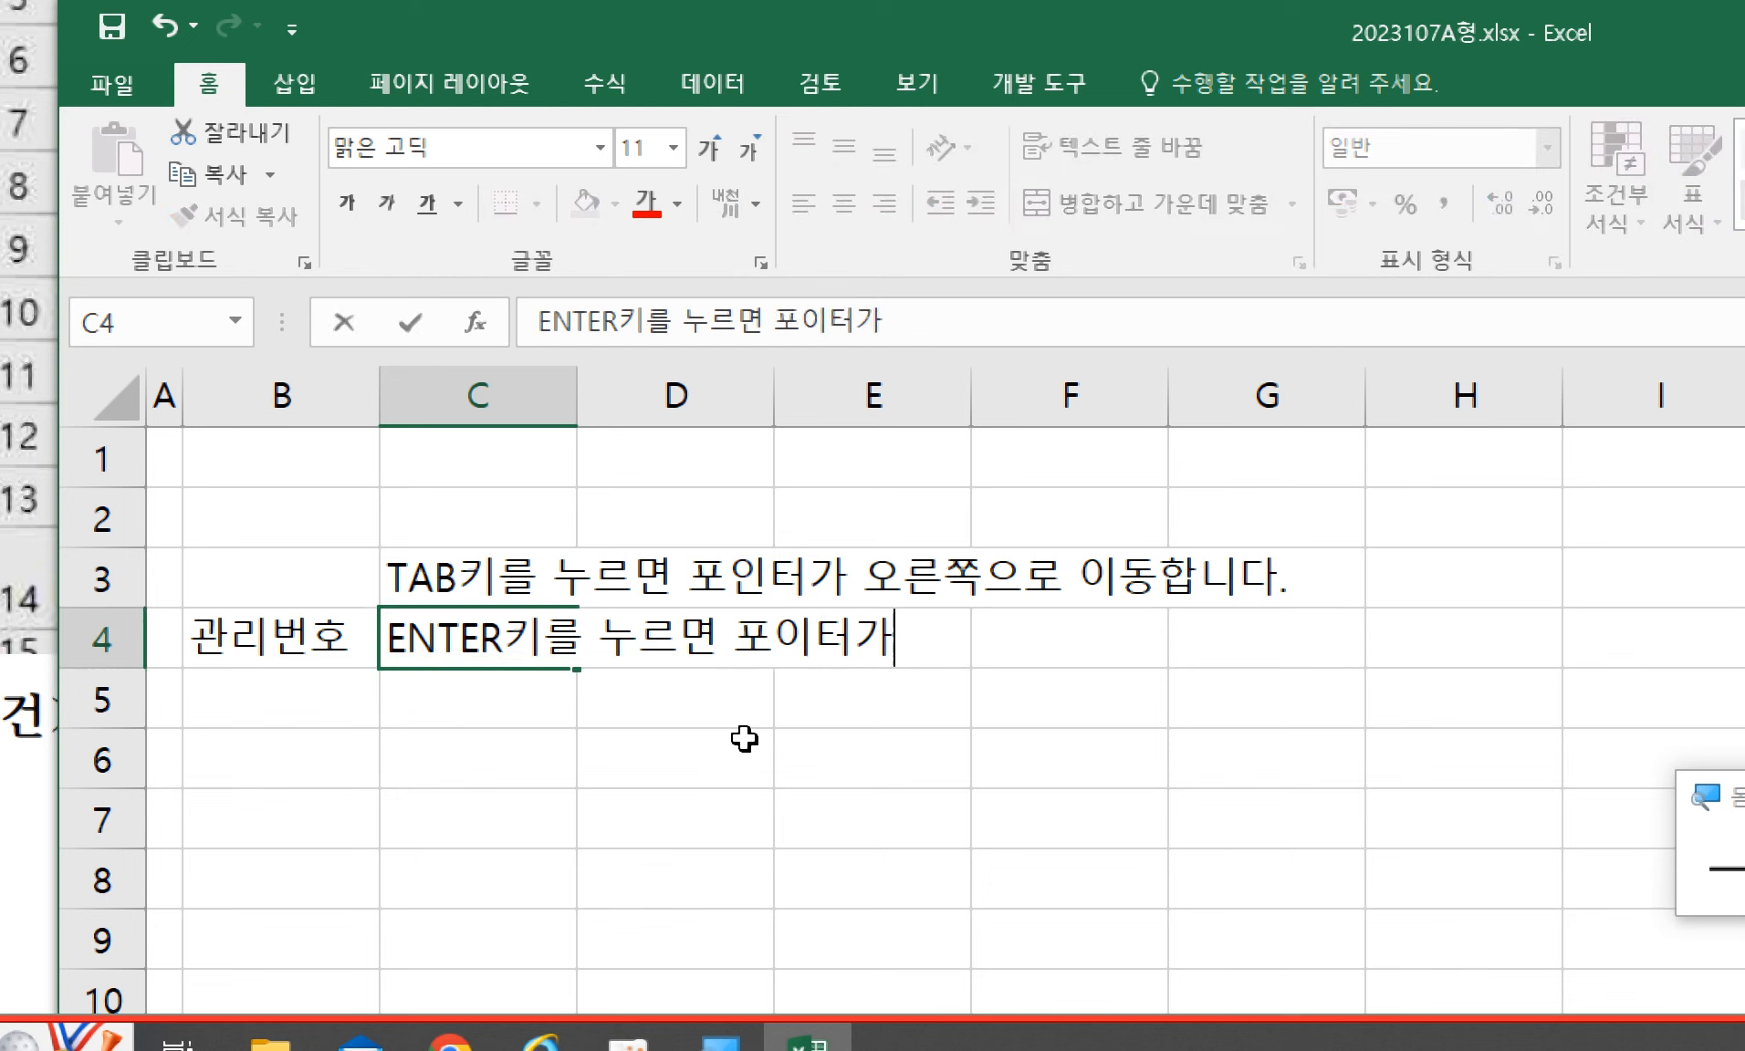
text(ㅇ인터가 아래방향으로 )
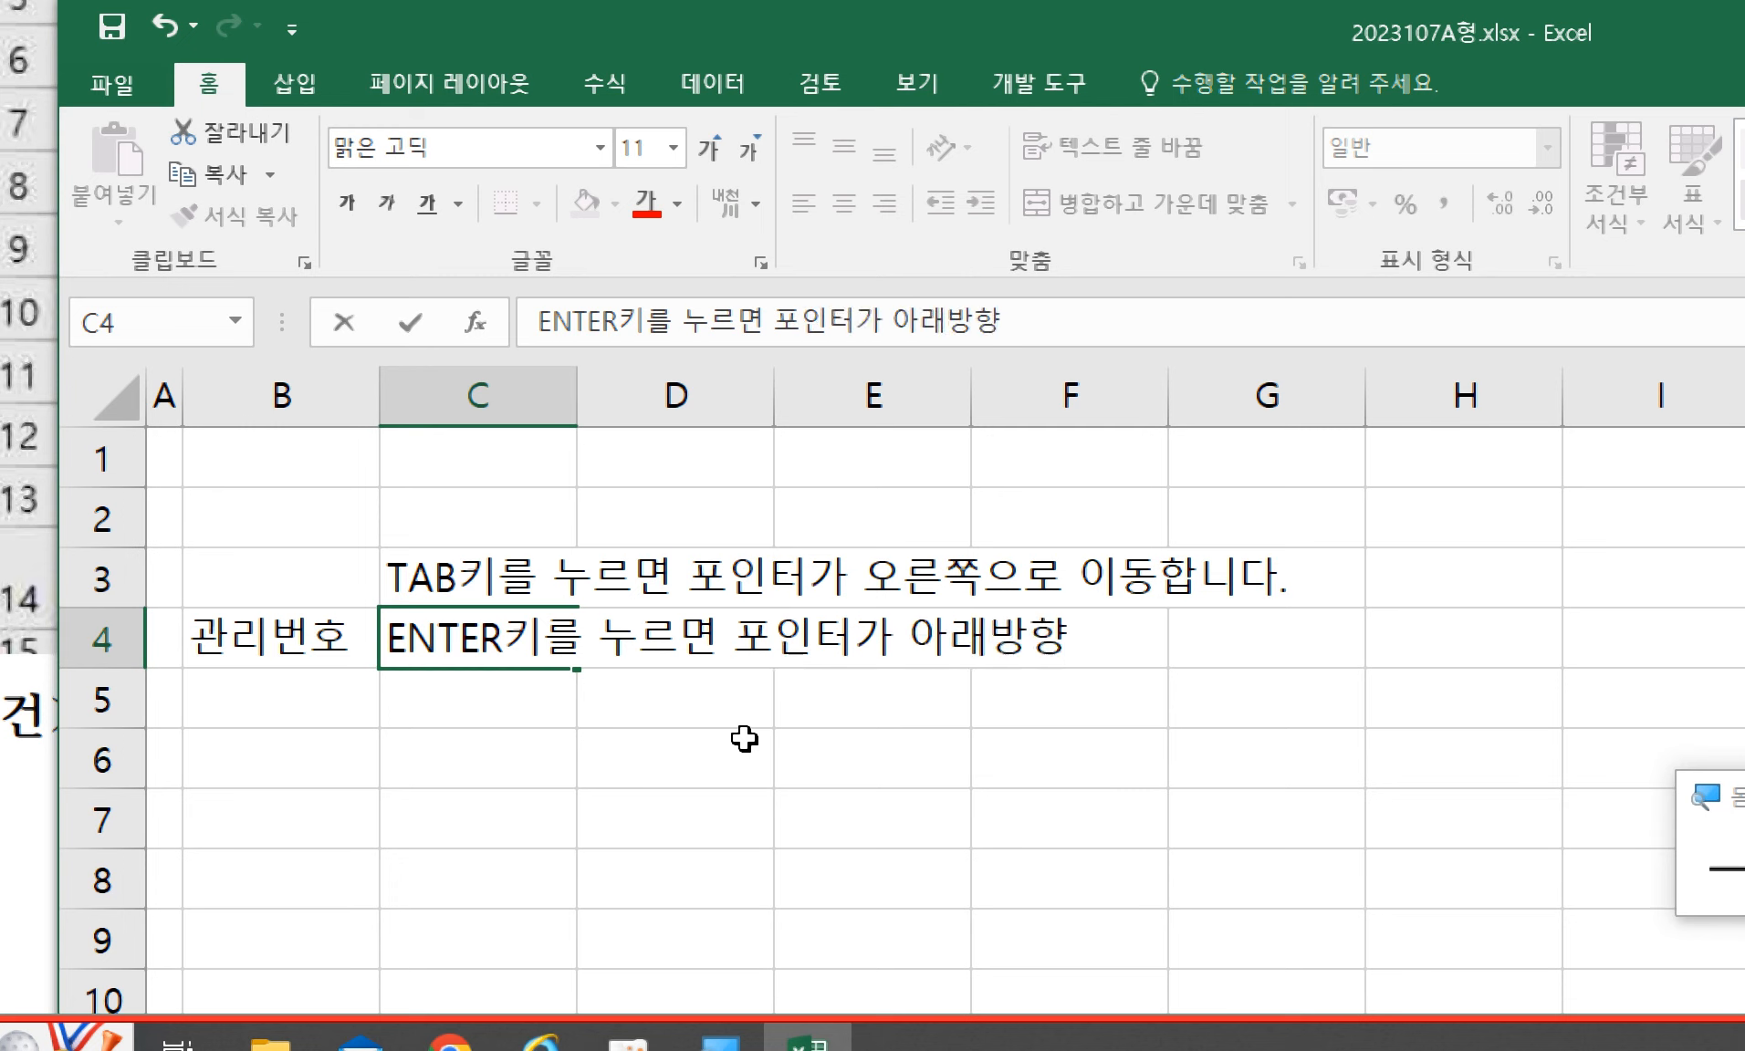
text(움직인다)
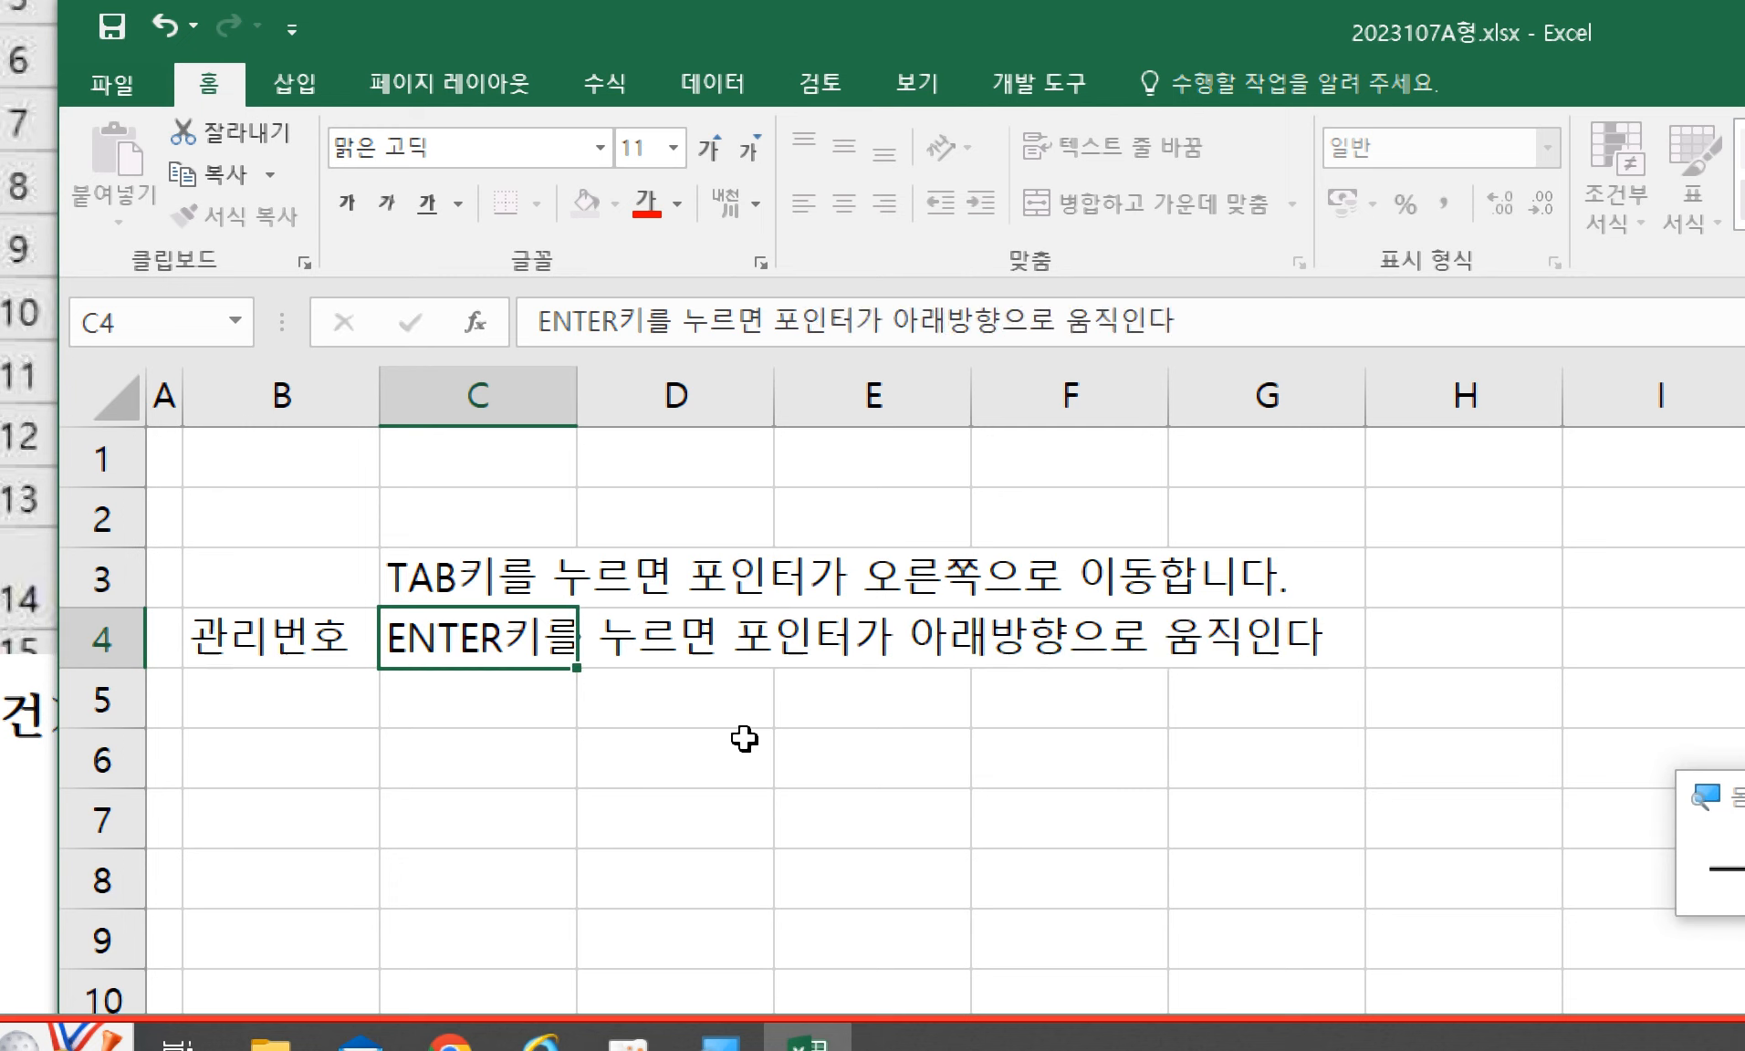
key(Return)
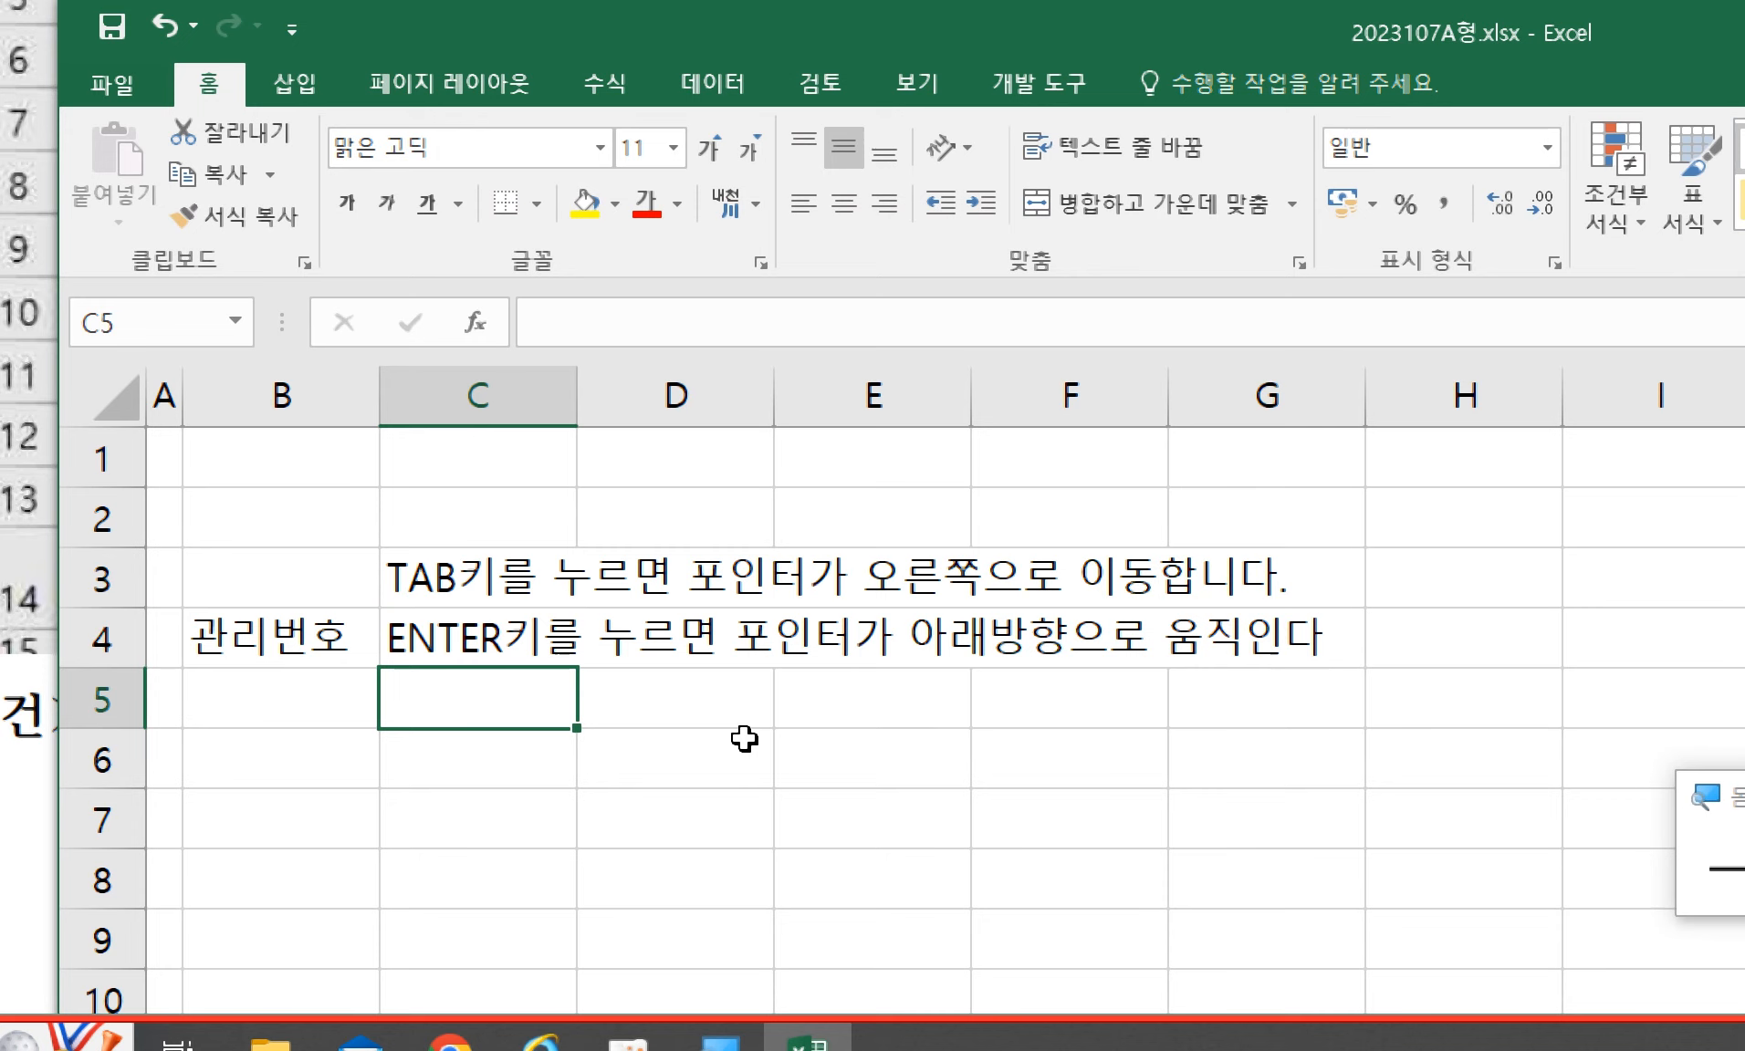
- Clear the two notes in the range C3:G4 and reselect cell C4
key(Up)
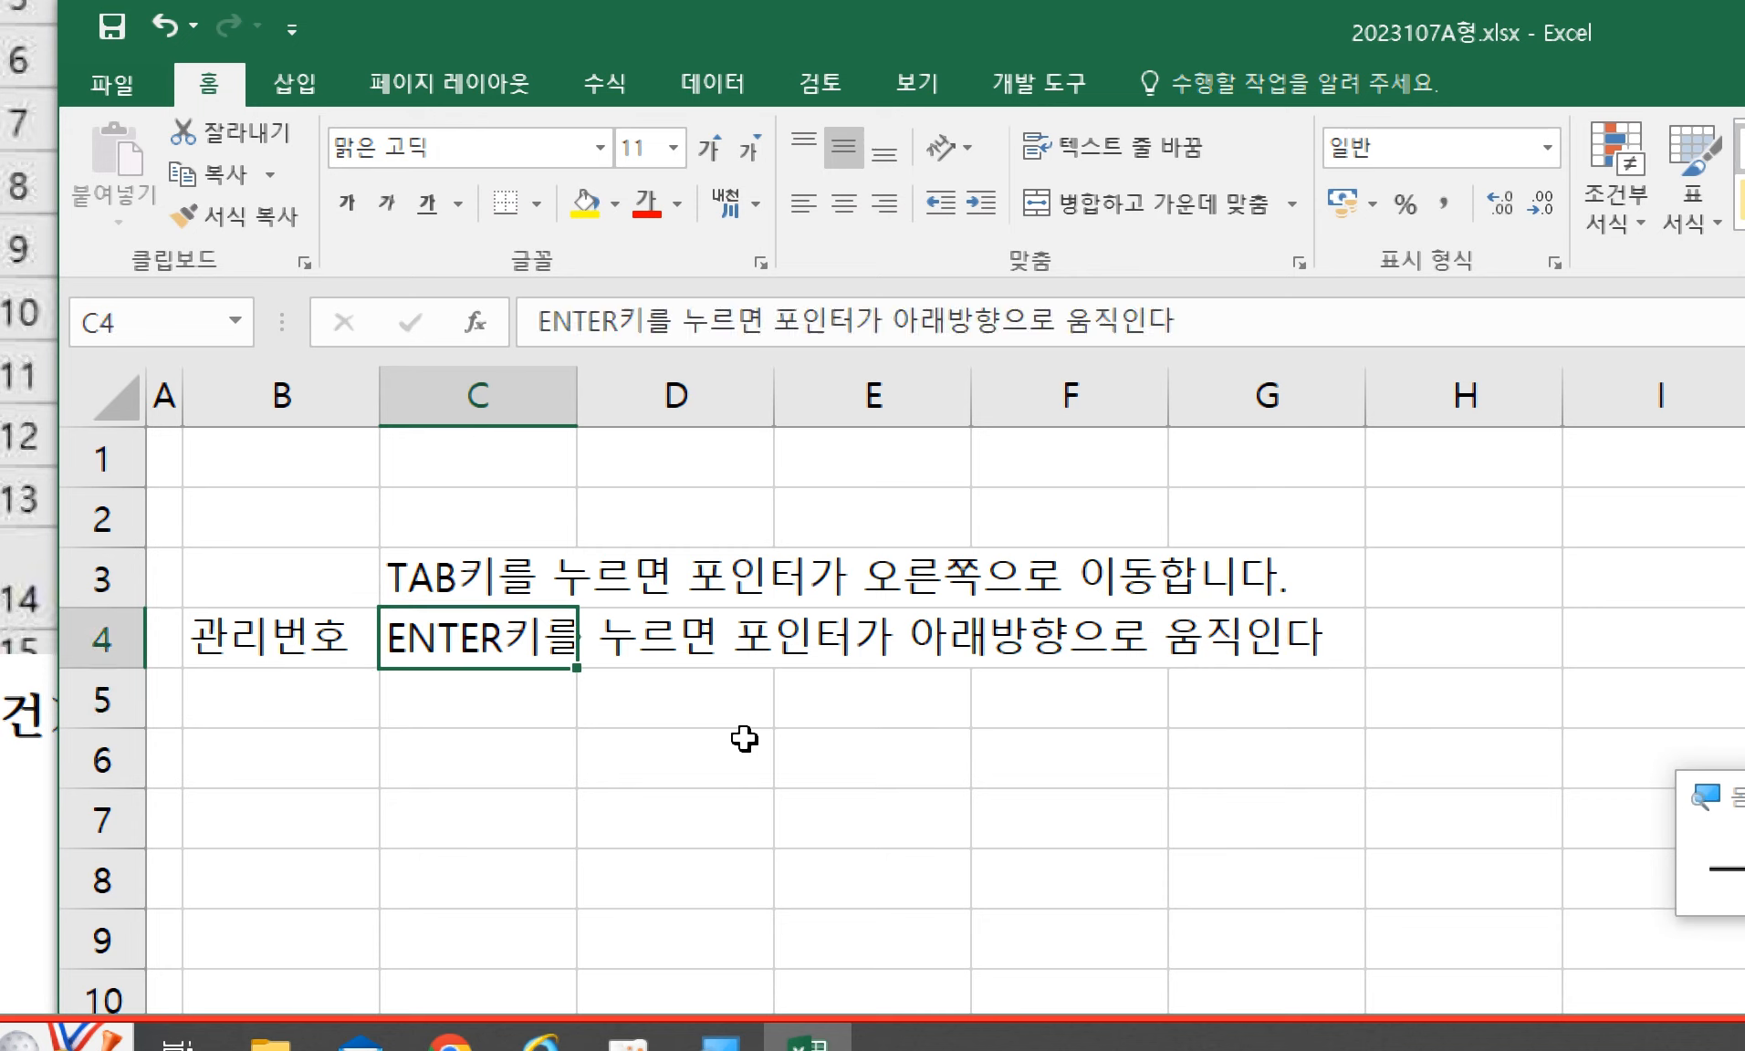
key(Up)
key(shift+Down)
key(shift+Right)
key(shift+Right)
key(shift+Right)
key(shift+Right)
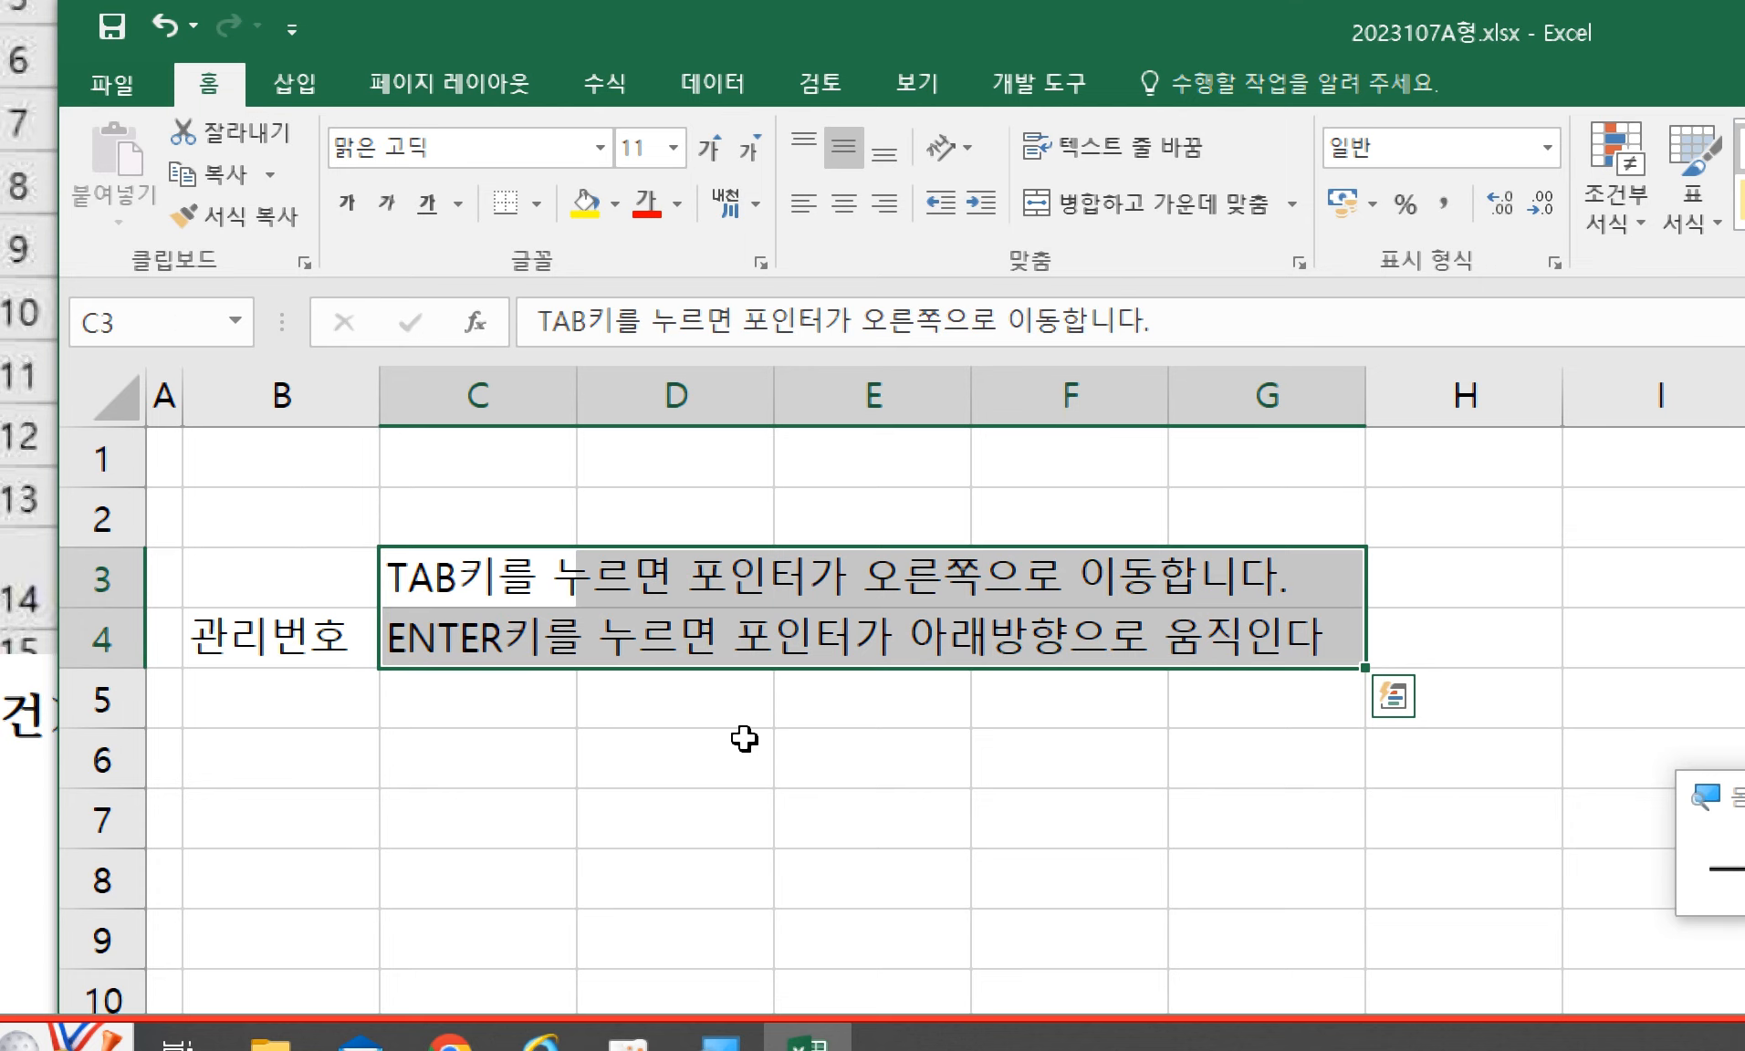
key(Delete)
key(Left)
key(Down)
key(Right)
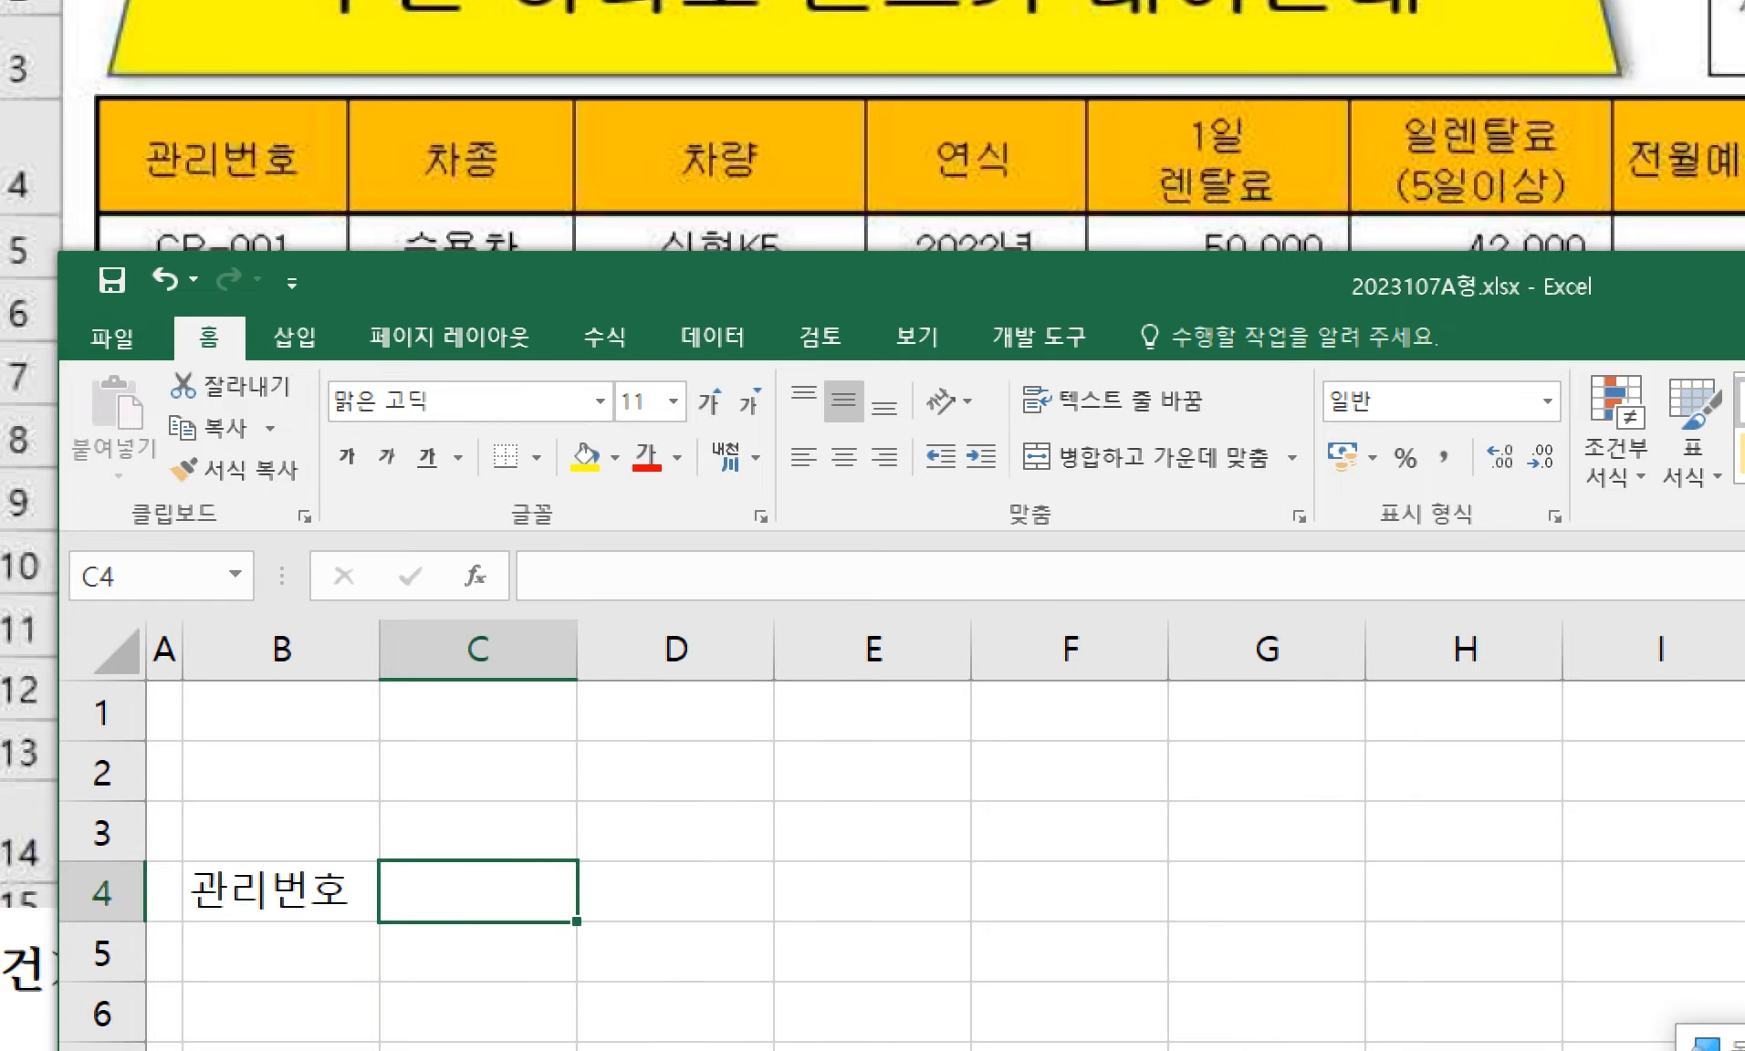
- Enter the headings 차종, 차량 and 연식 in C4 to E4, and 1일 in F4
text(차종)
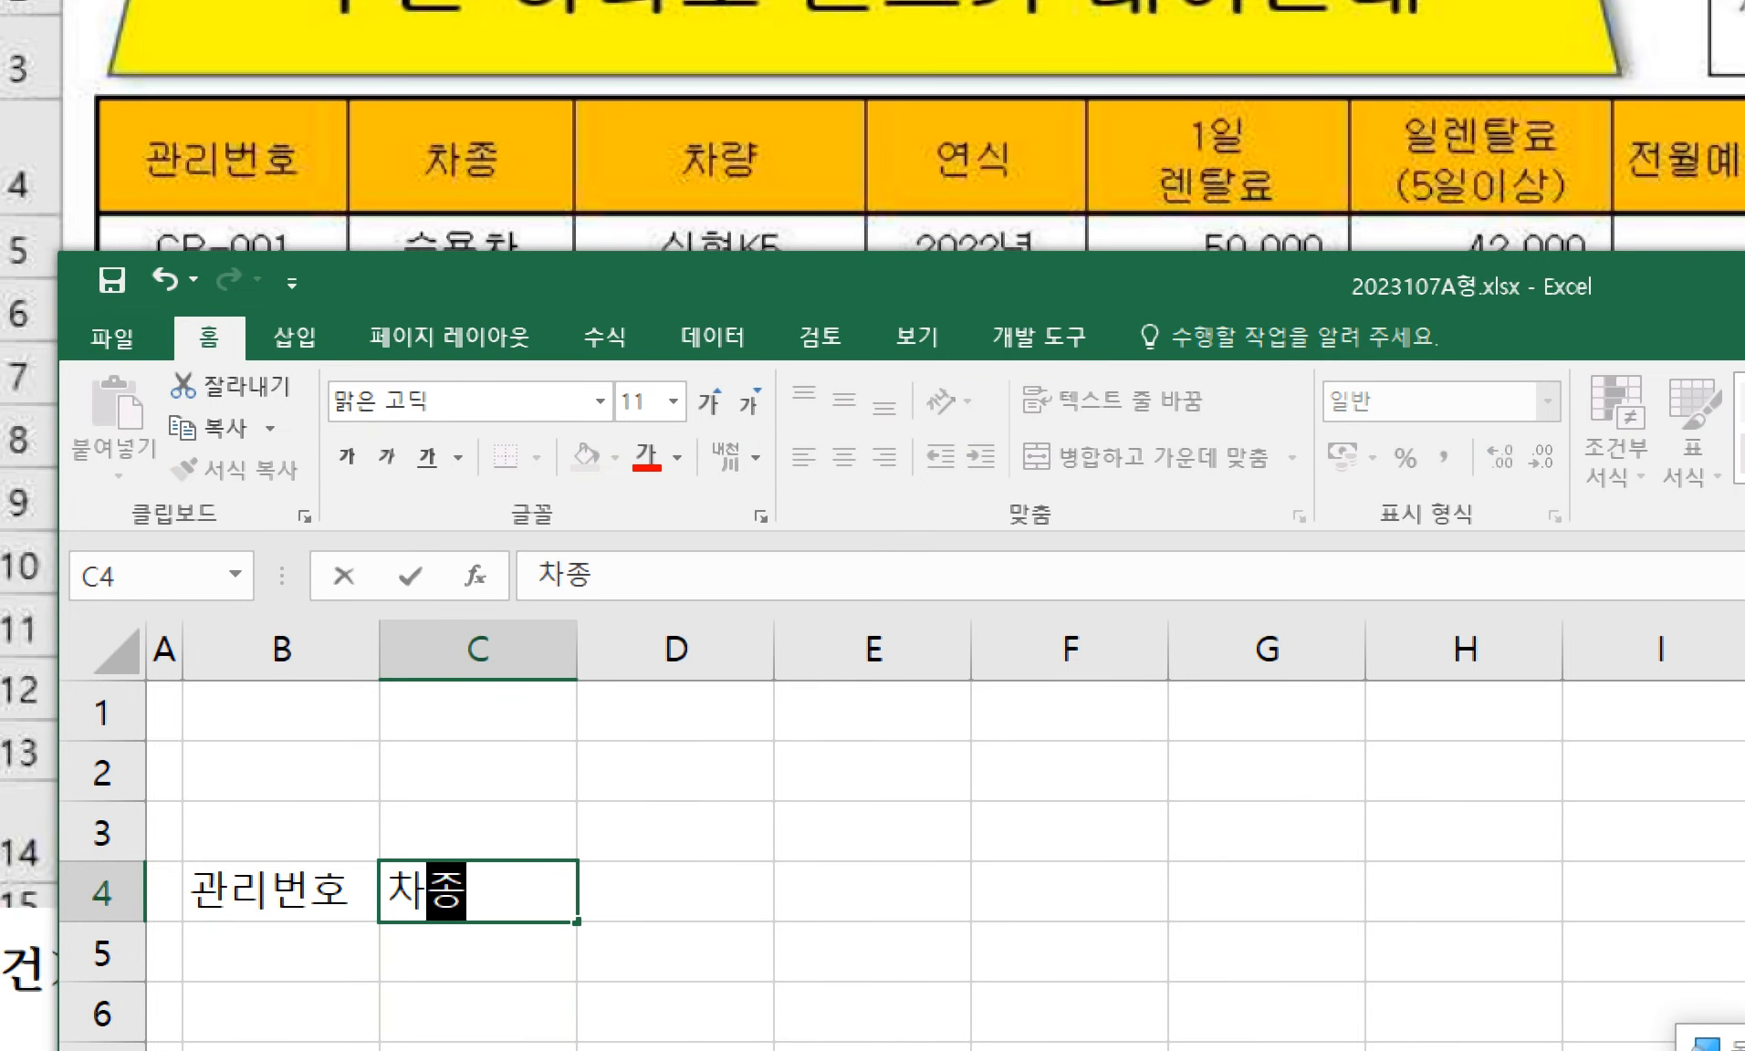
key(Right)
text(차량)
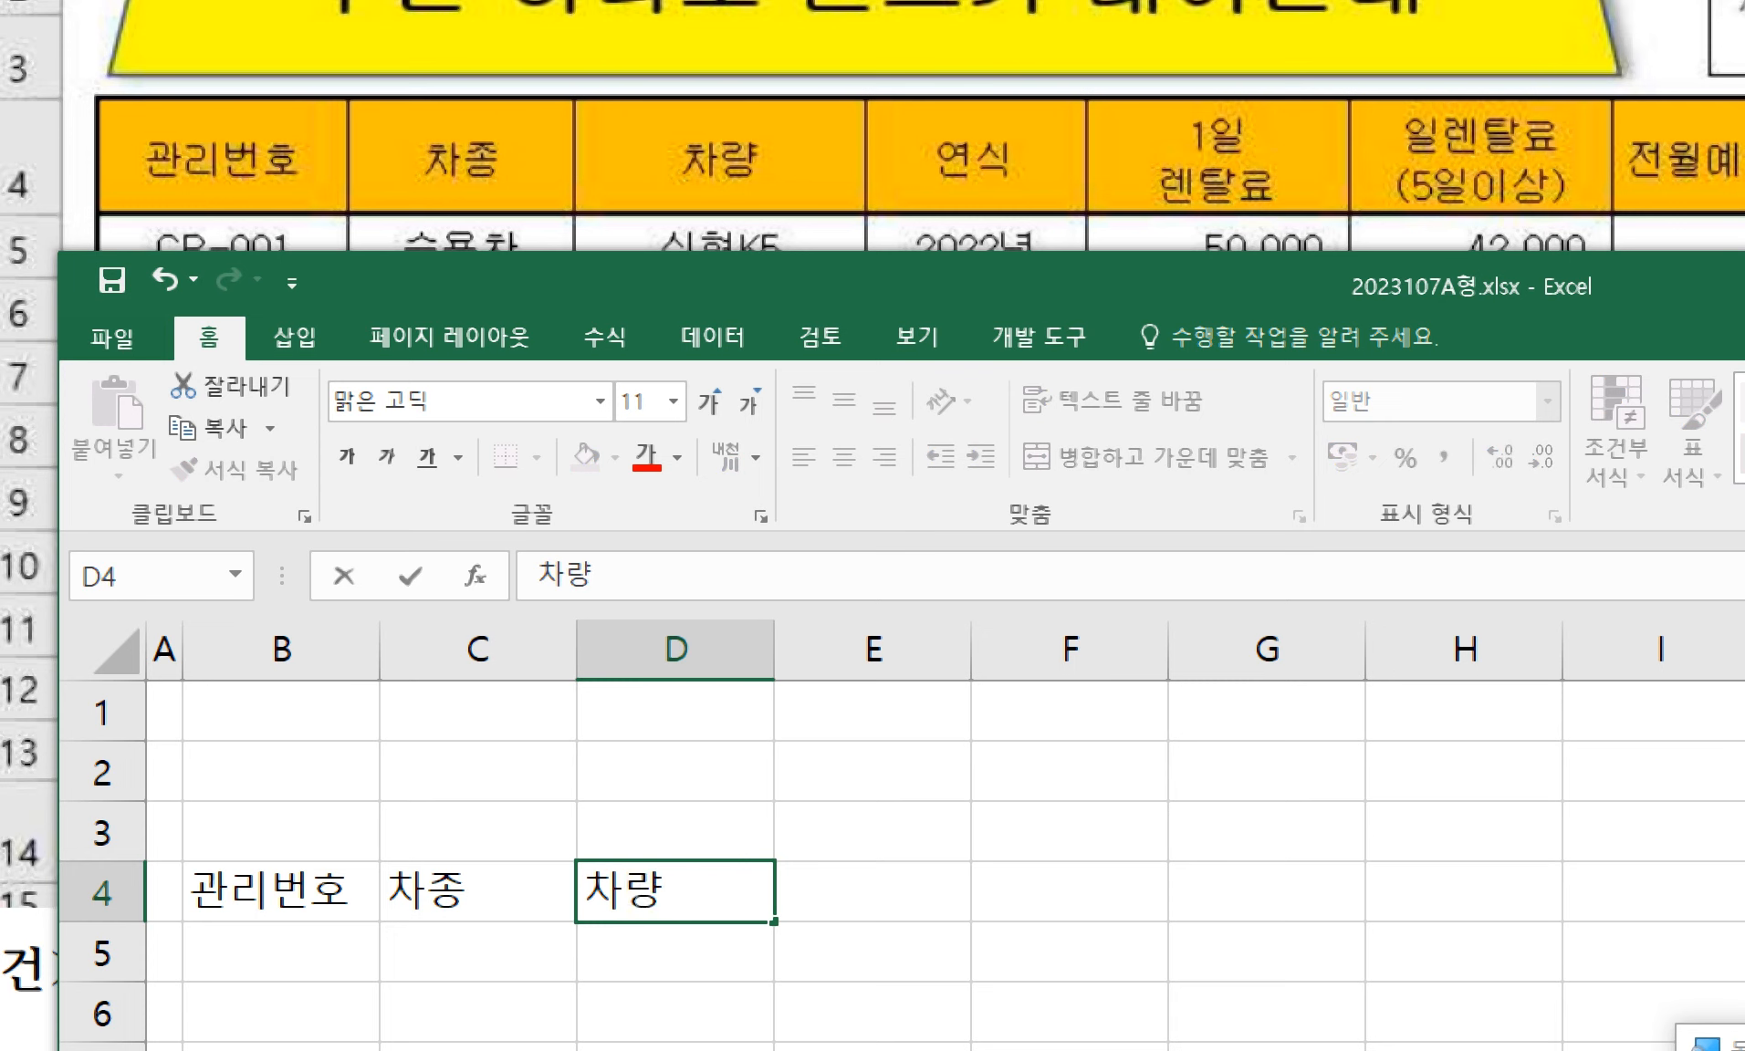
key(Right)
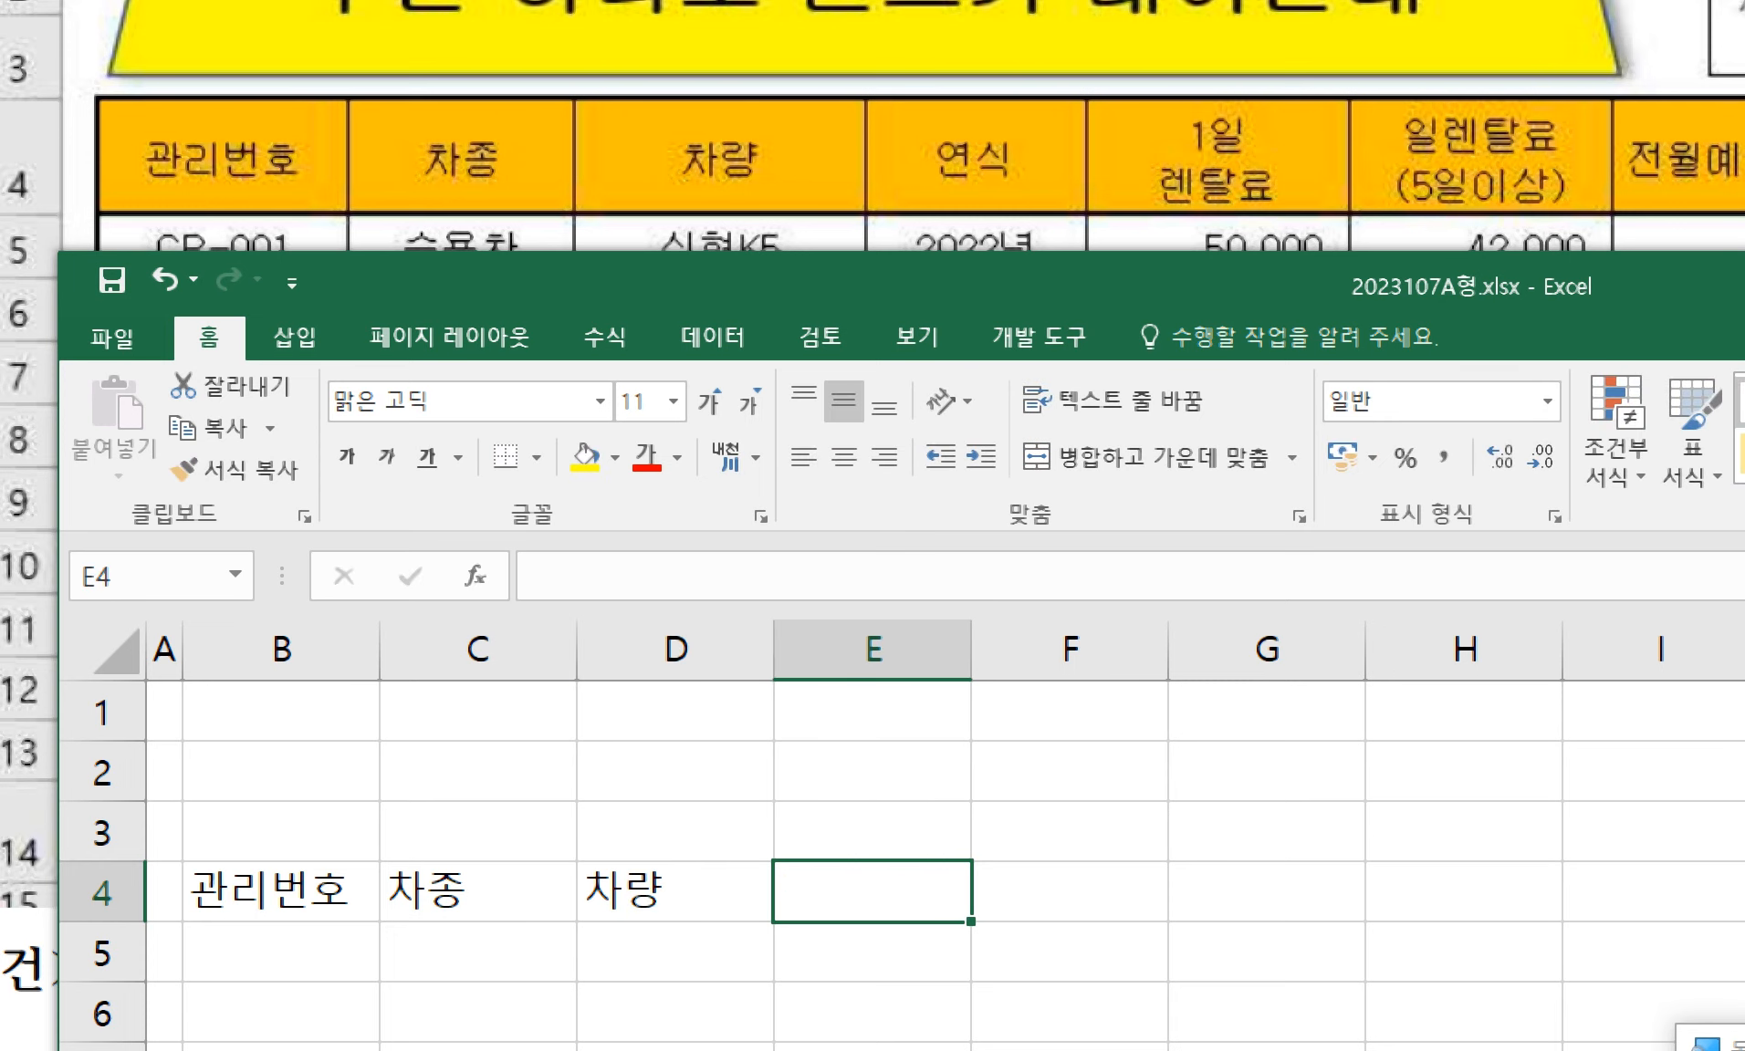
text(연식)
key(Right)
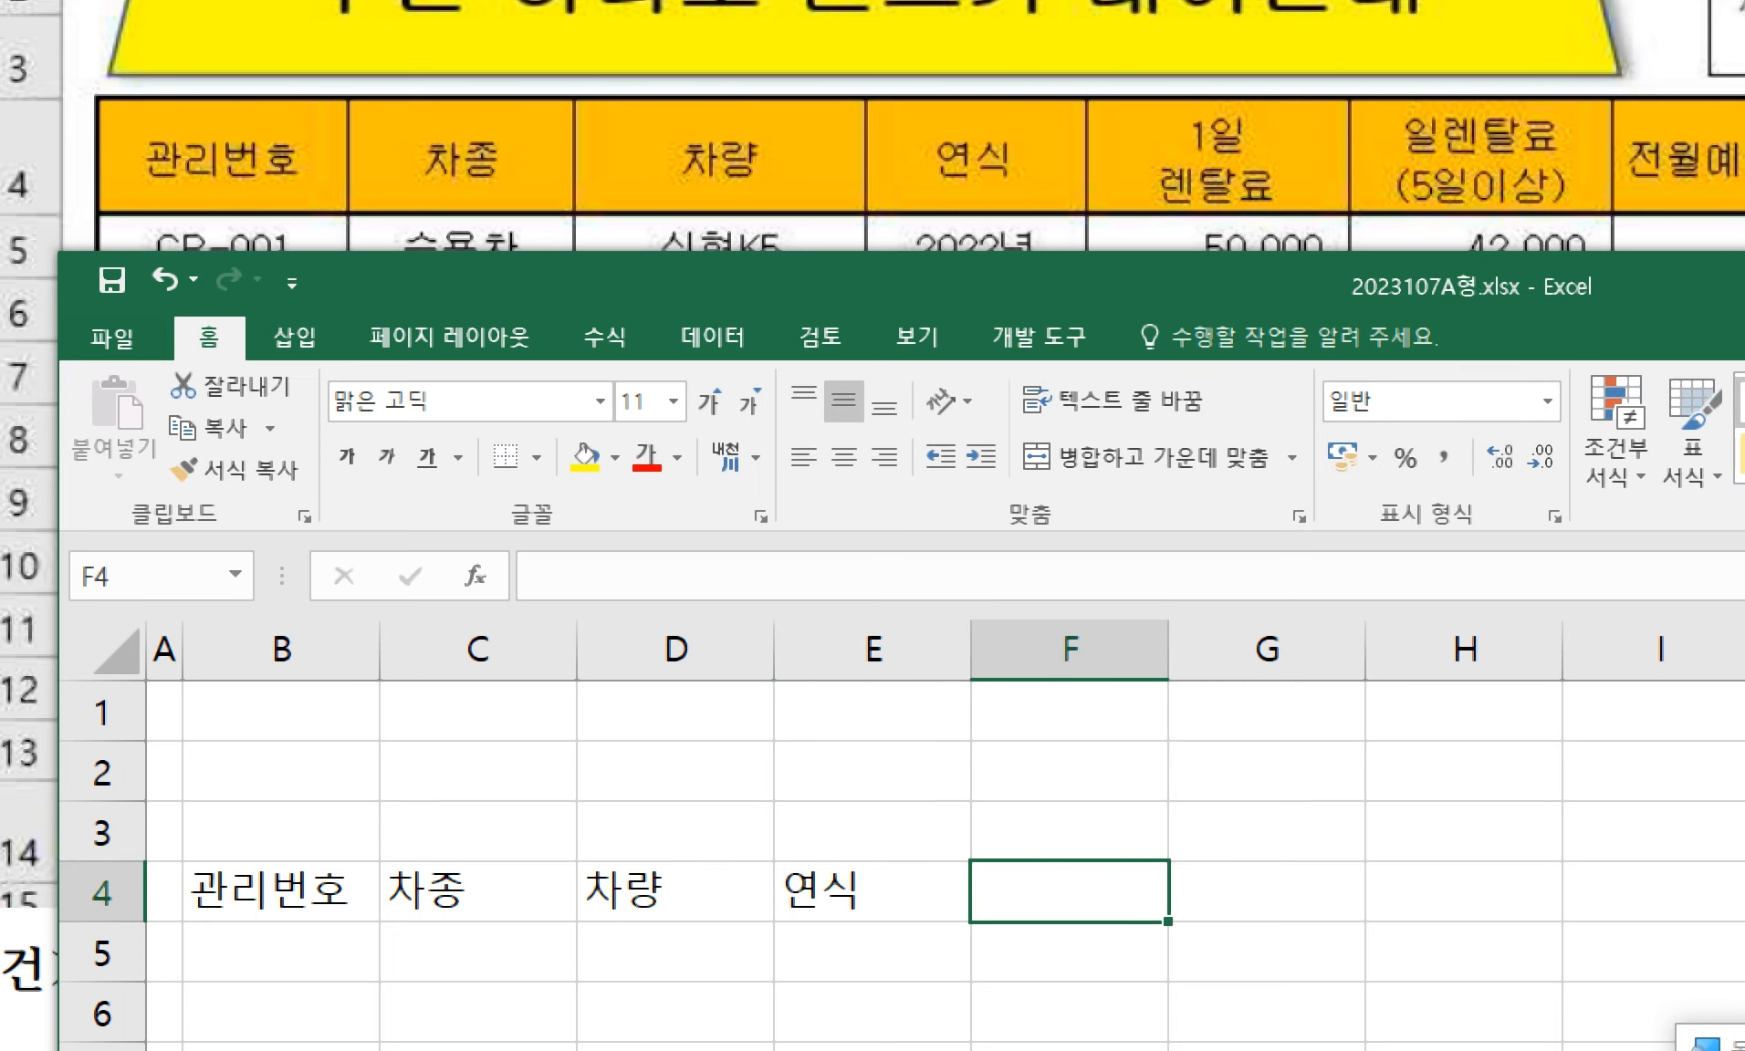
text(1일)
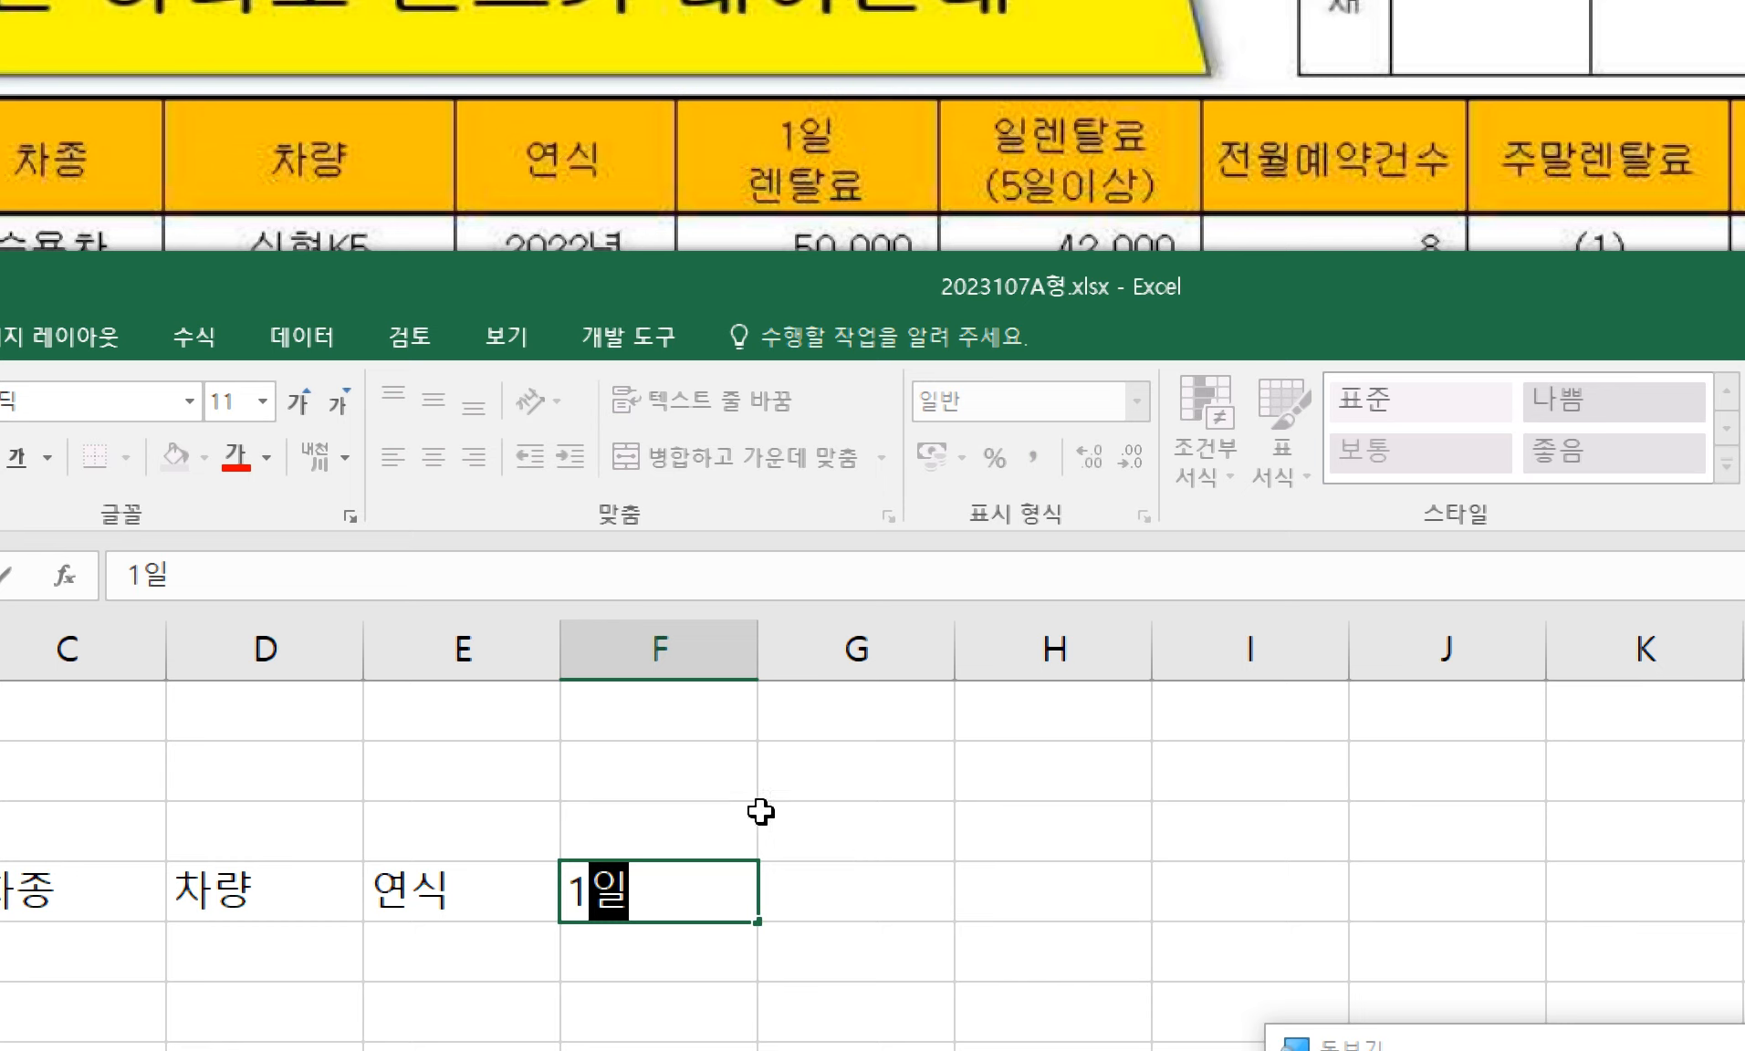
- Enter the note "셀 한칸에서 두줄을 만드려면 단축키 : ALT키 누른상태로 ENTER키를 누른다" in cell F2, and reselect F4
click(733, 779)
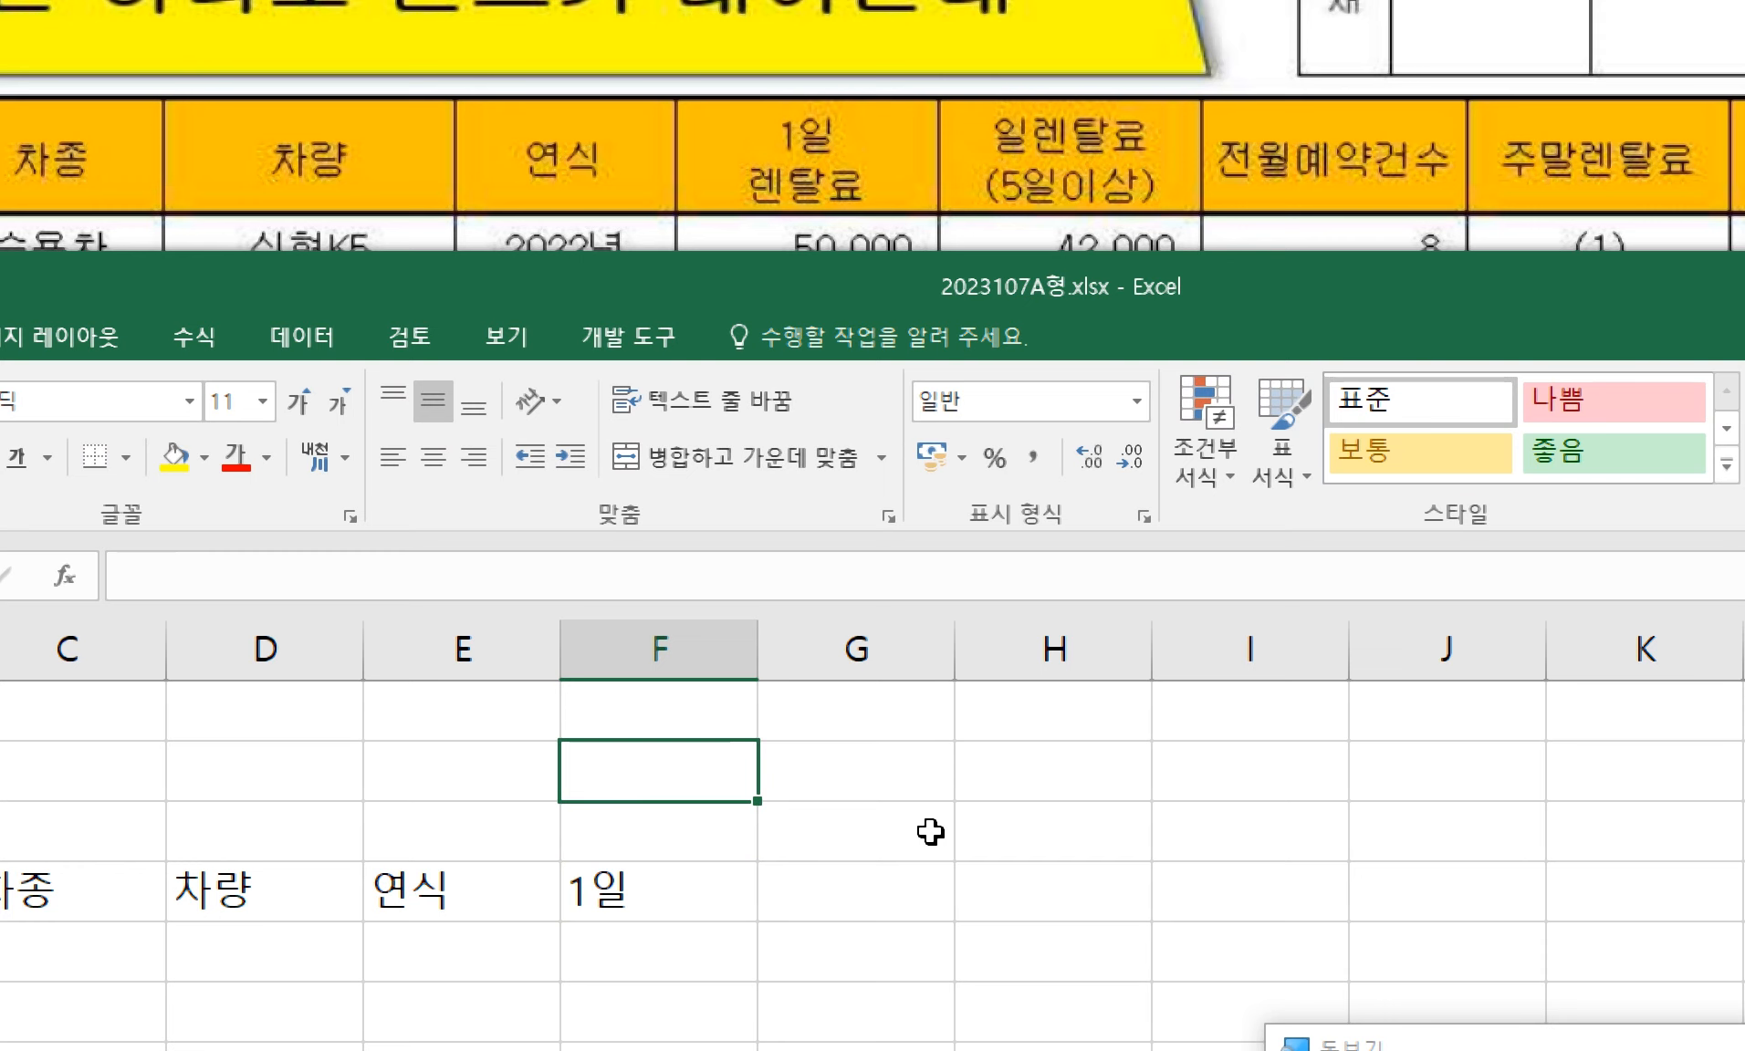
text(셀)
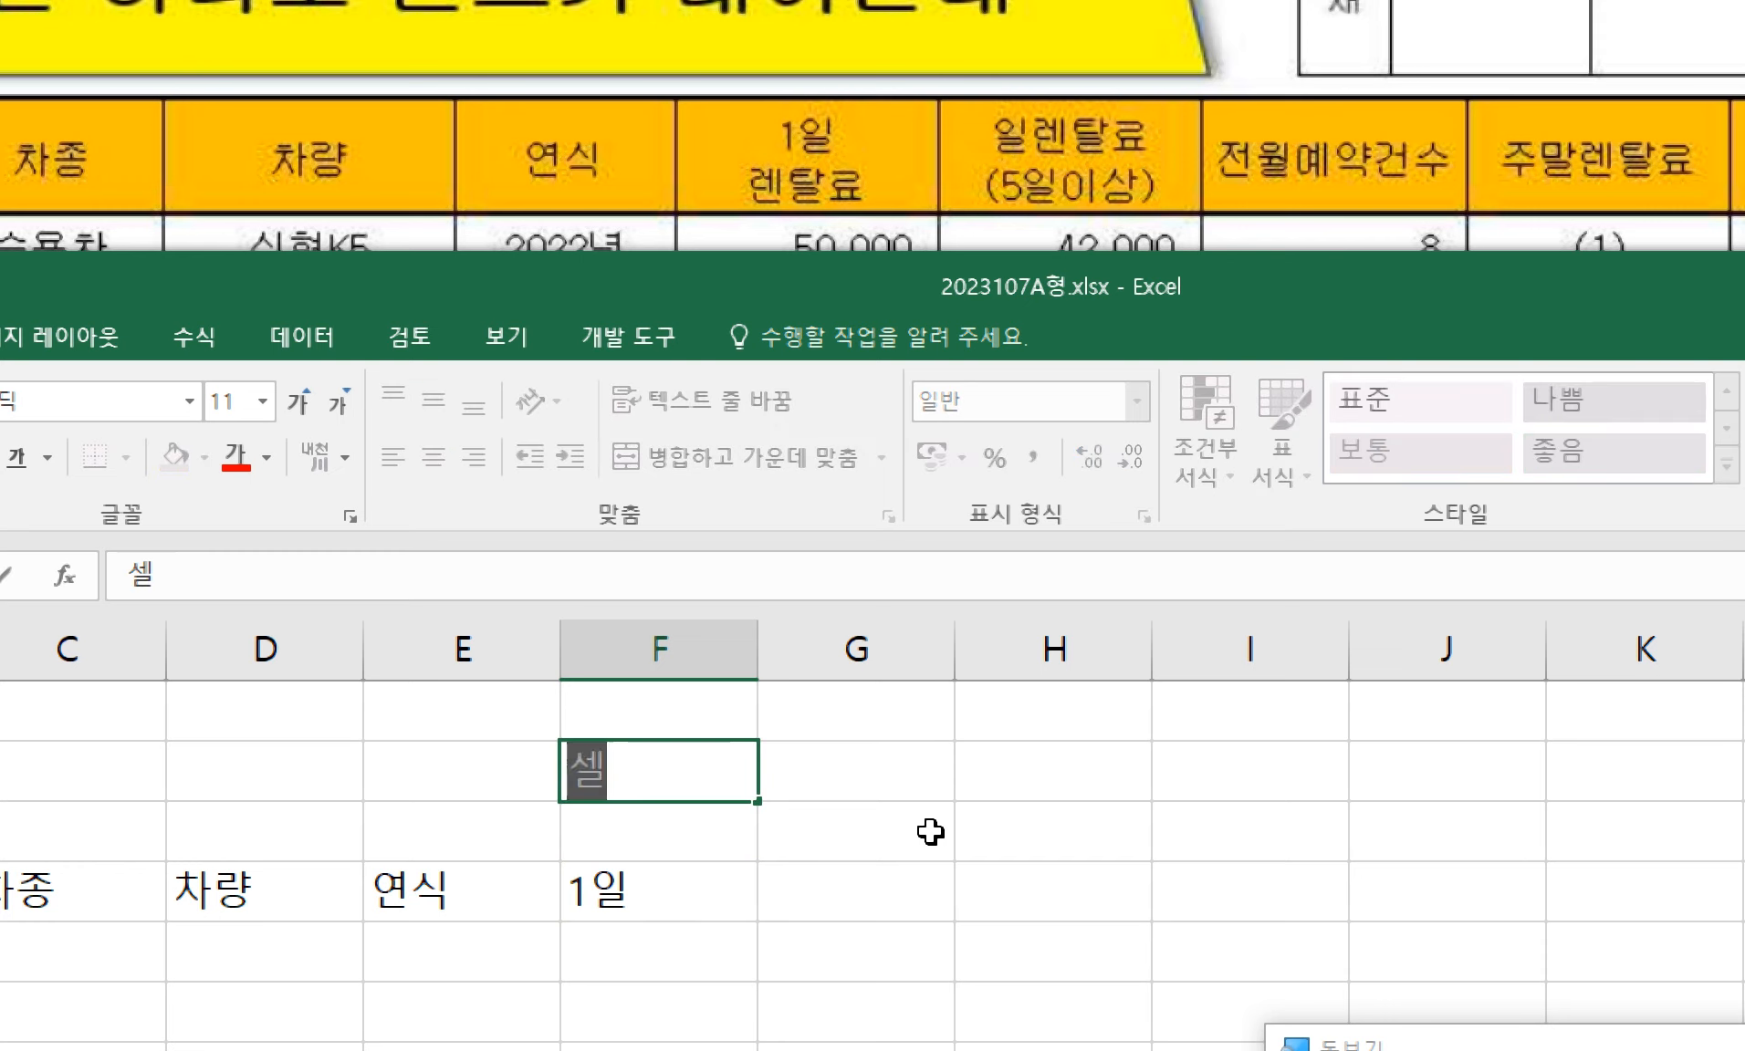
text( 한칸에서 )
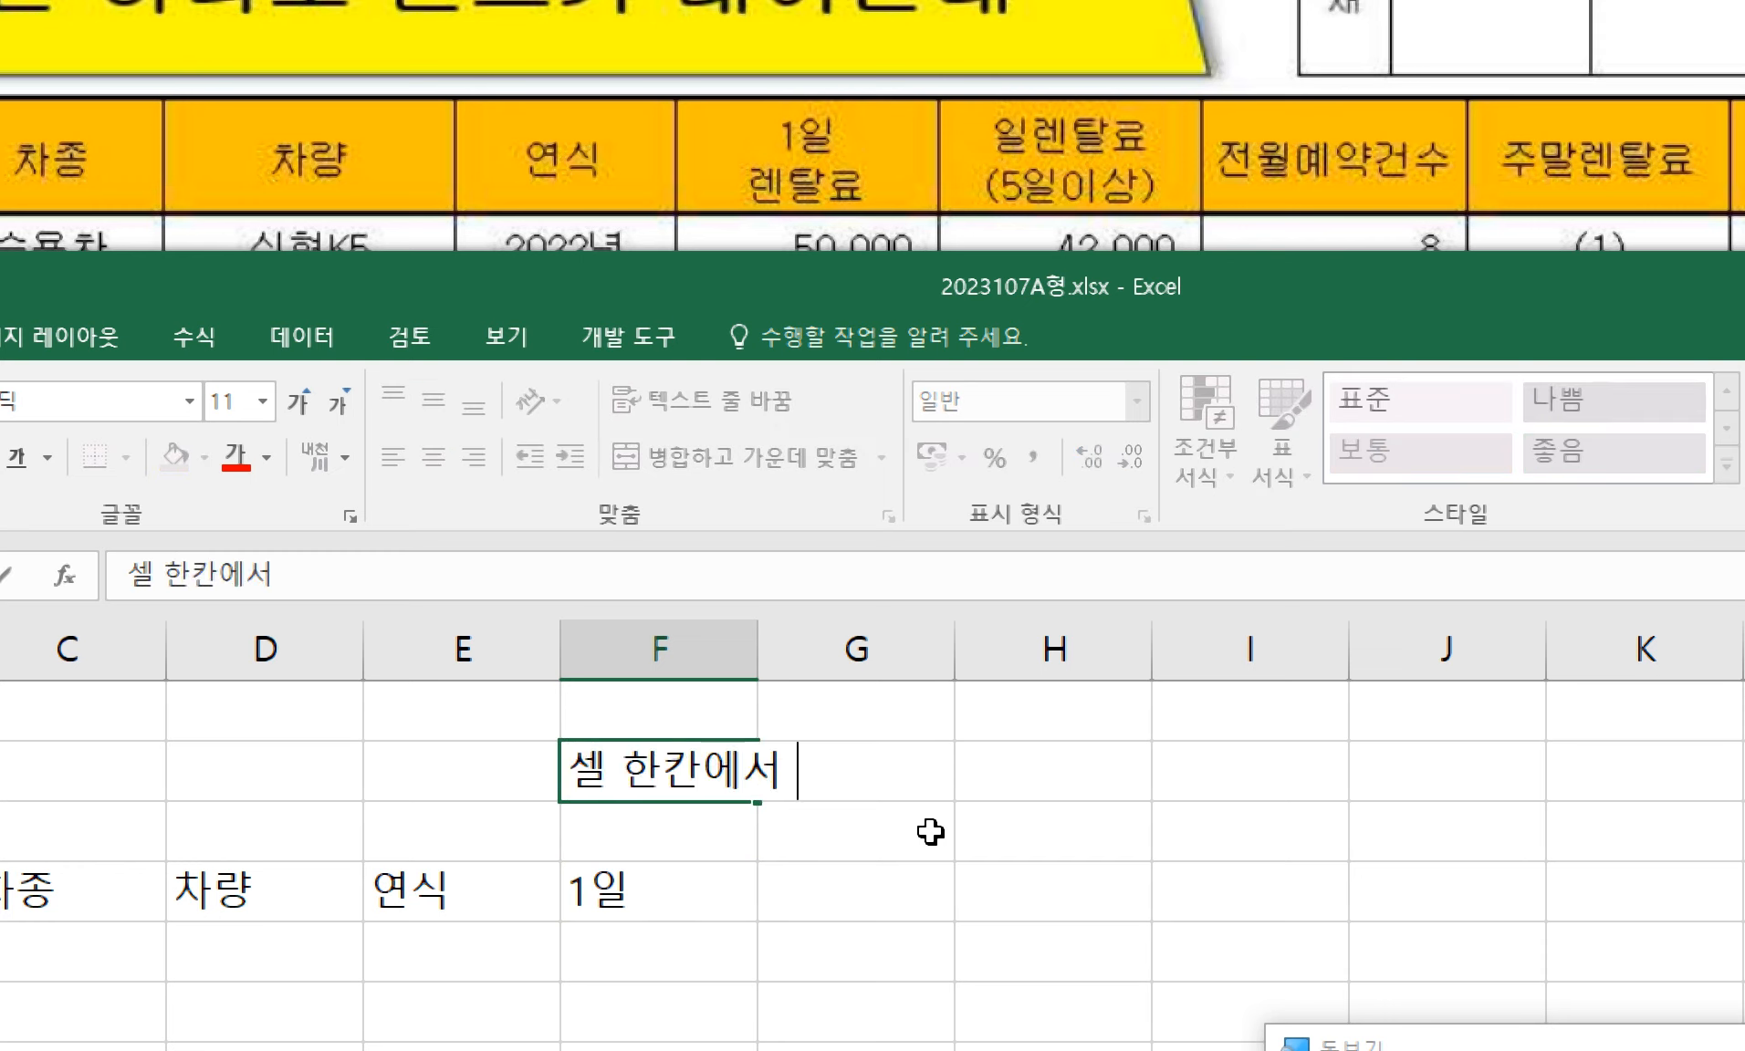
text(두줄을 )
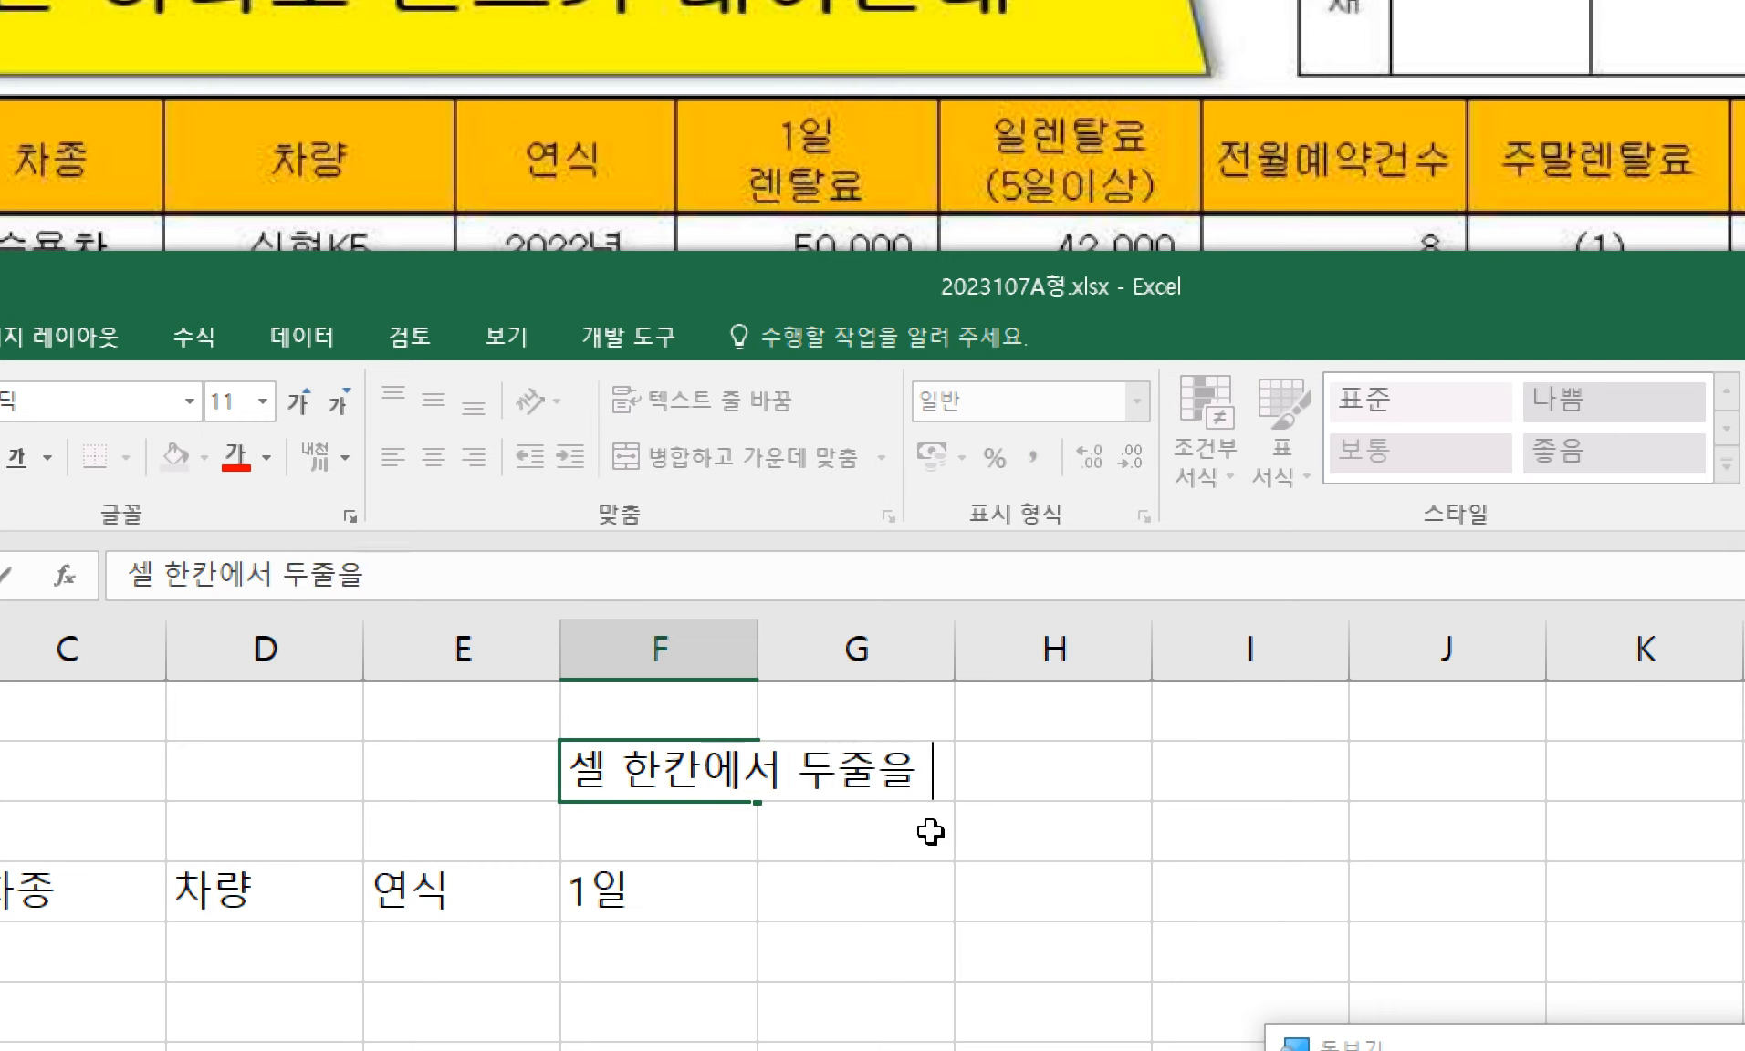
text(만드려)
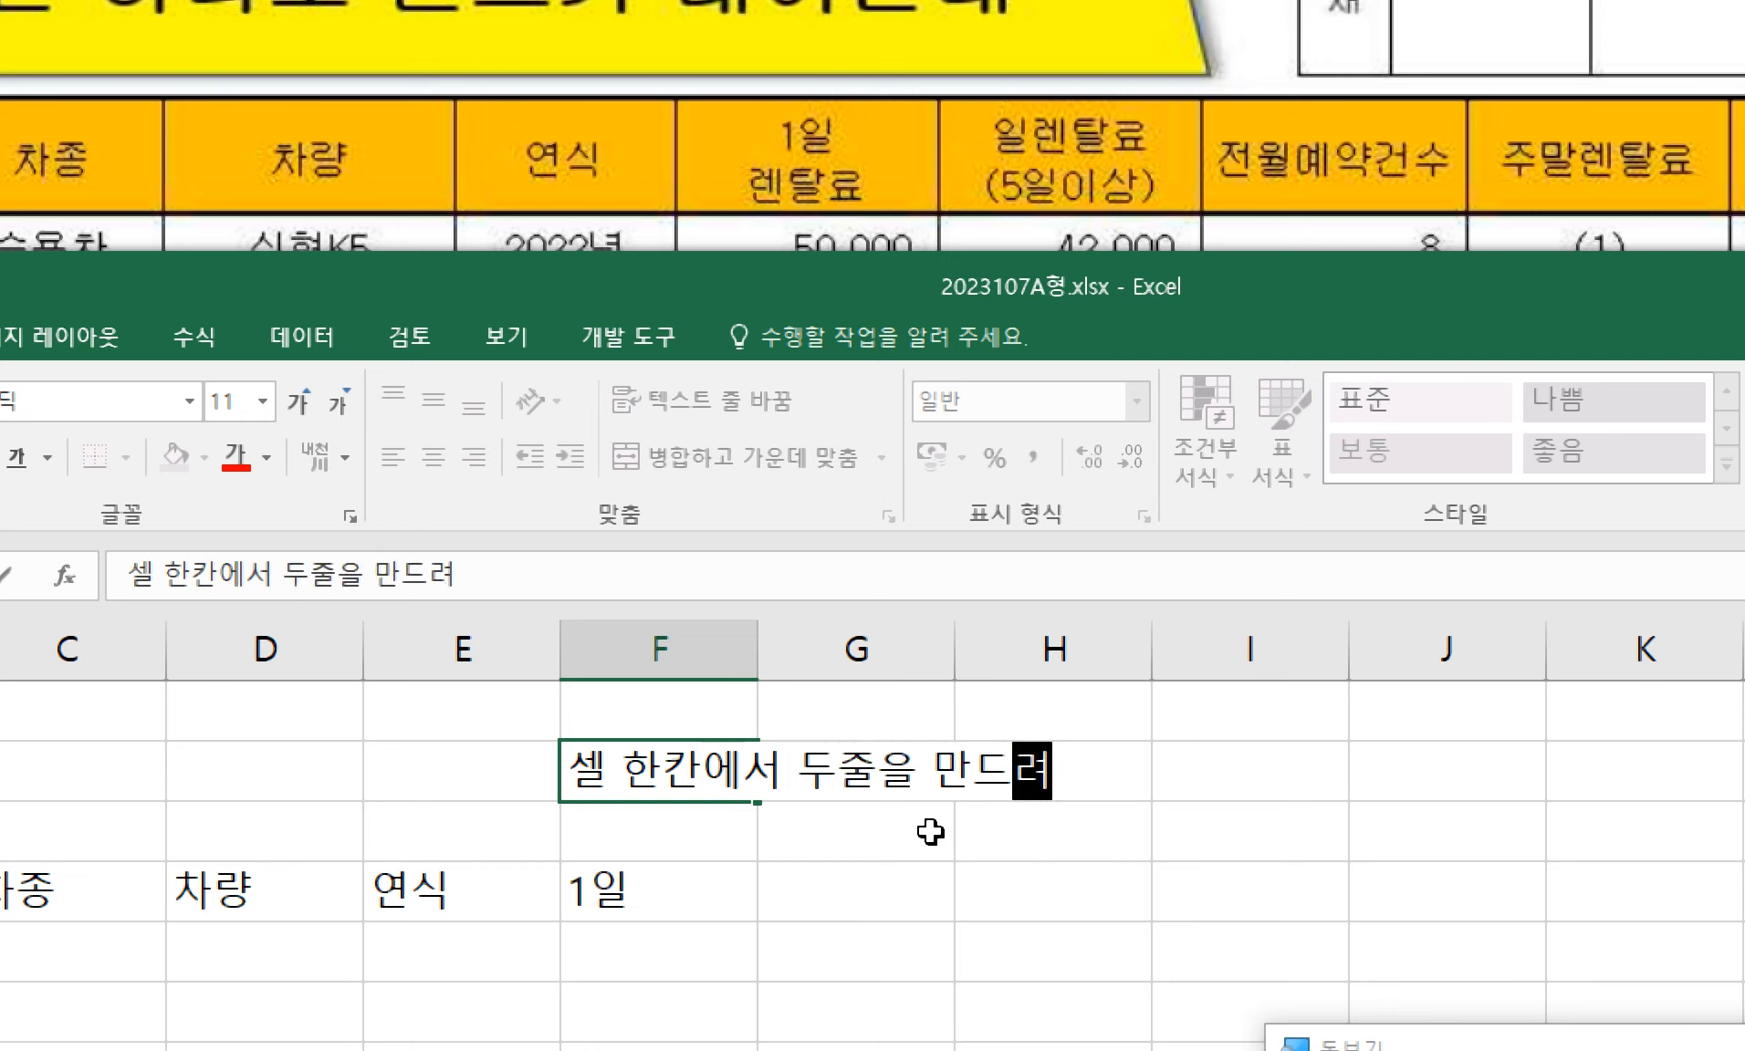
text(면 단축키)
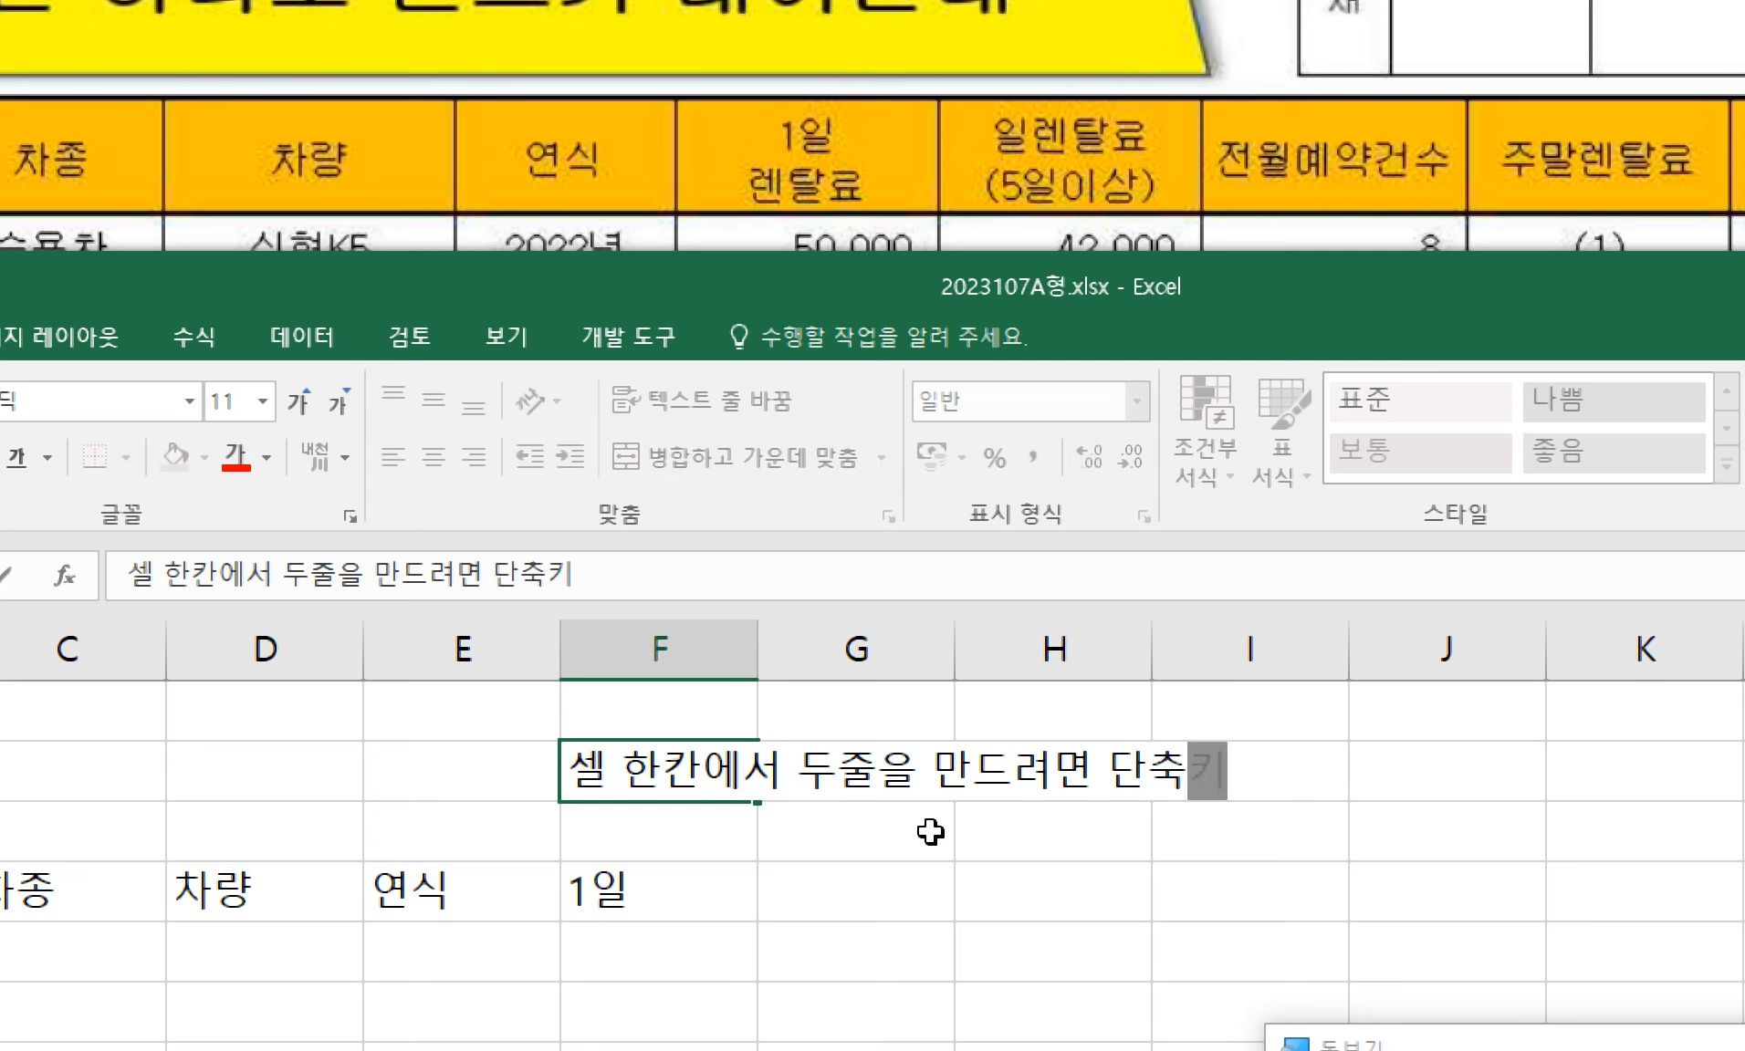
text( : A)
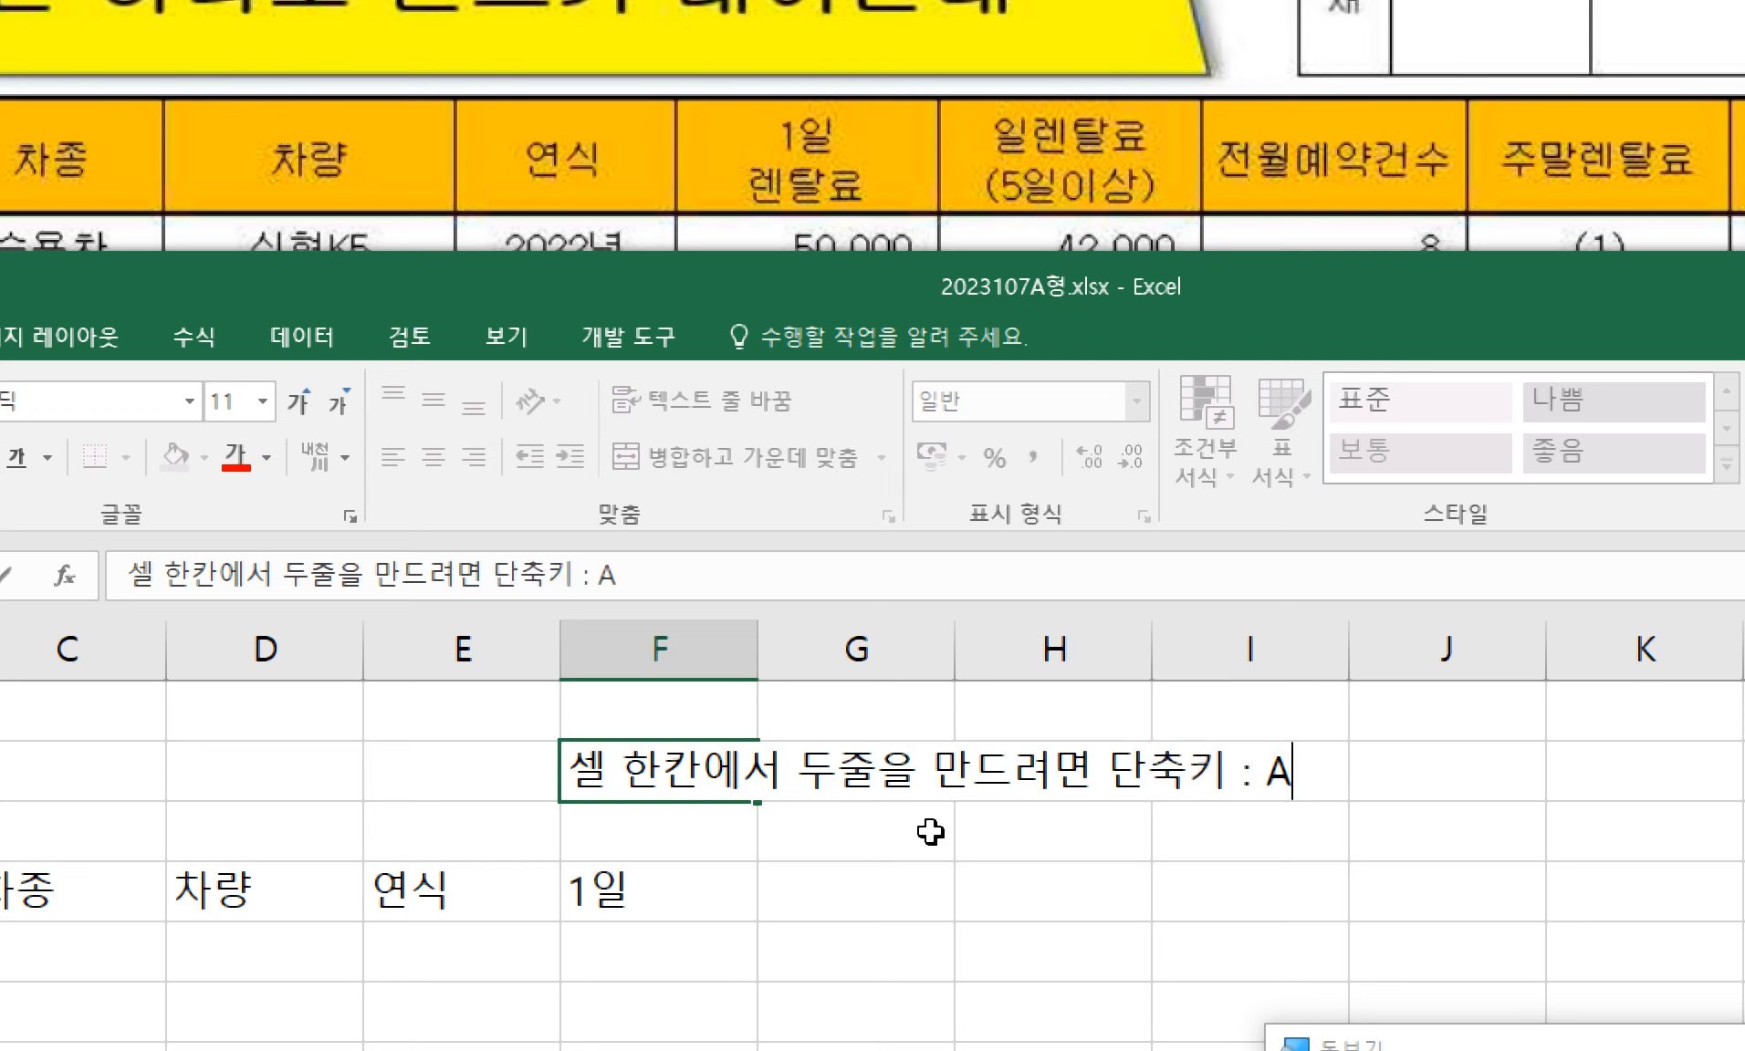
text(LT키 누른상)
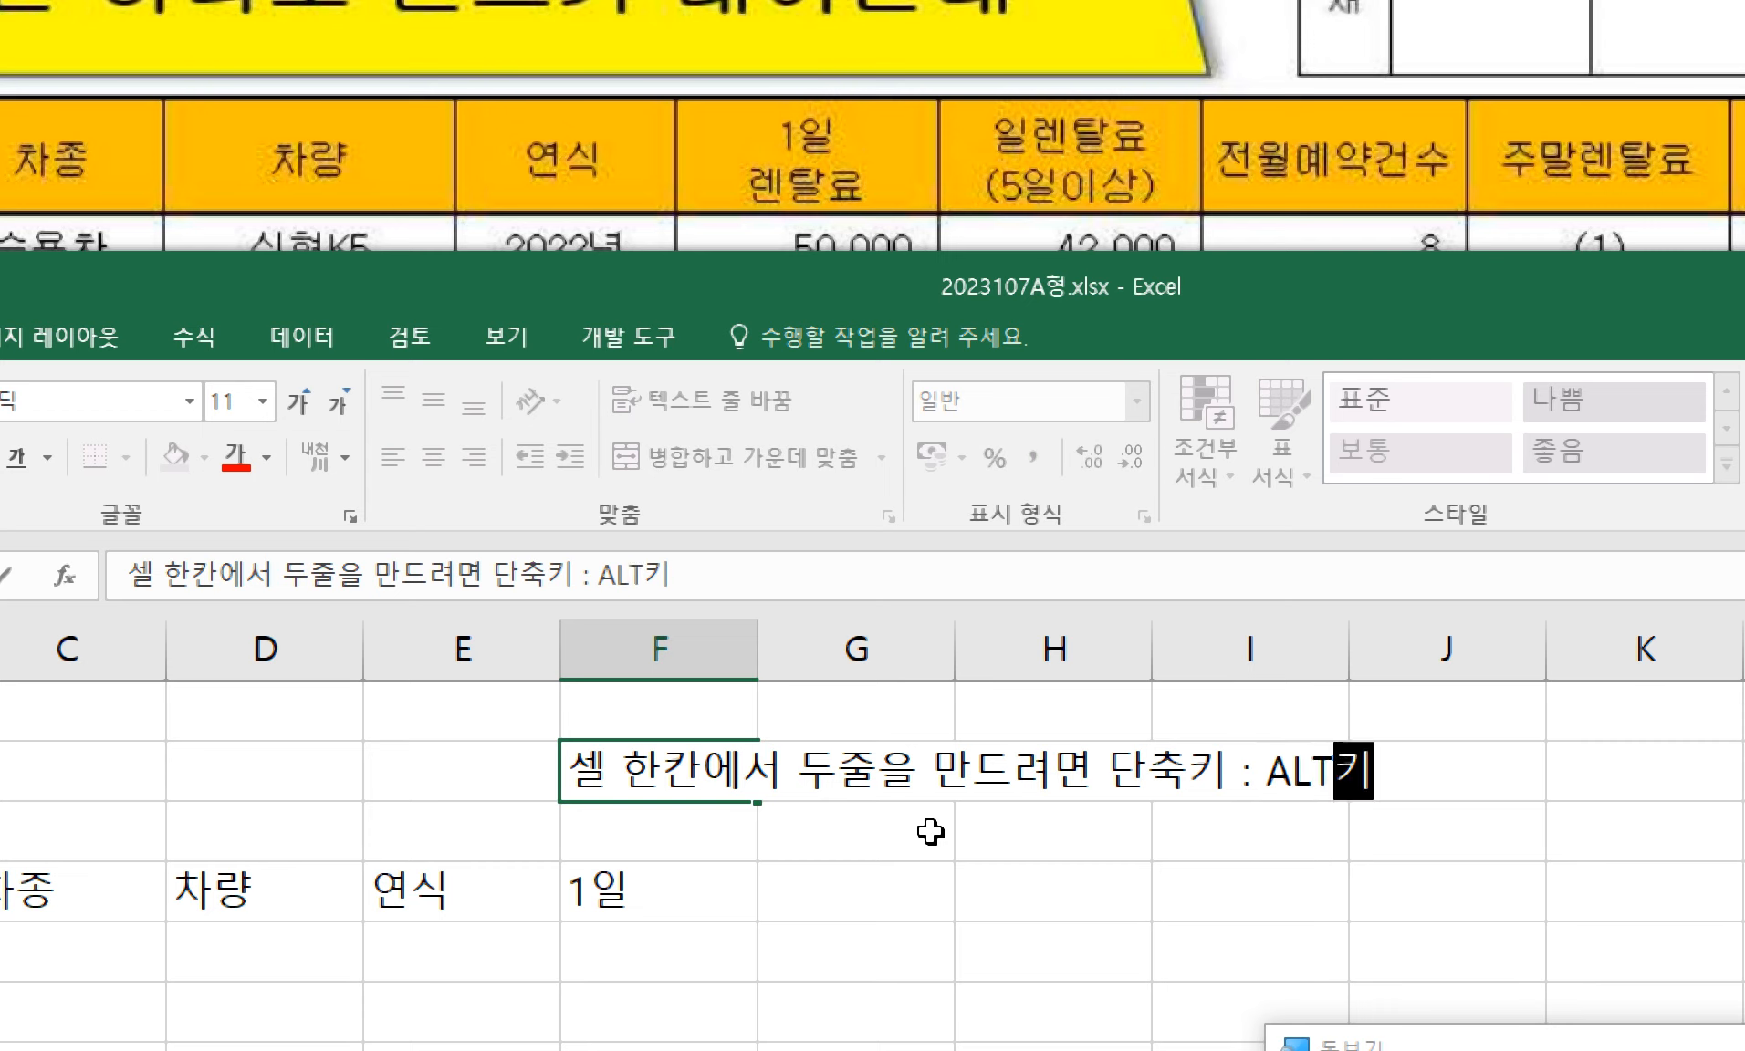
text(태로 EN)
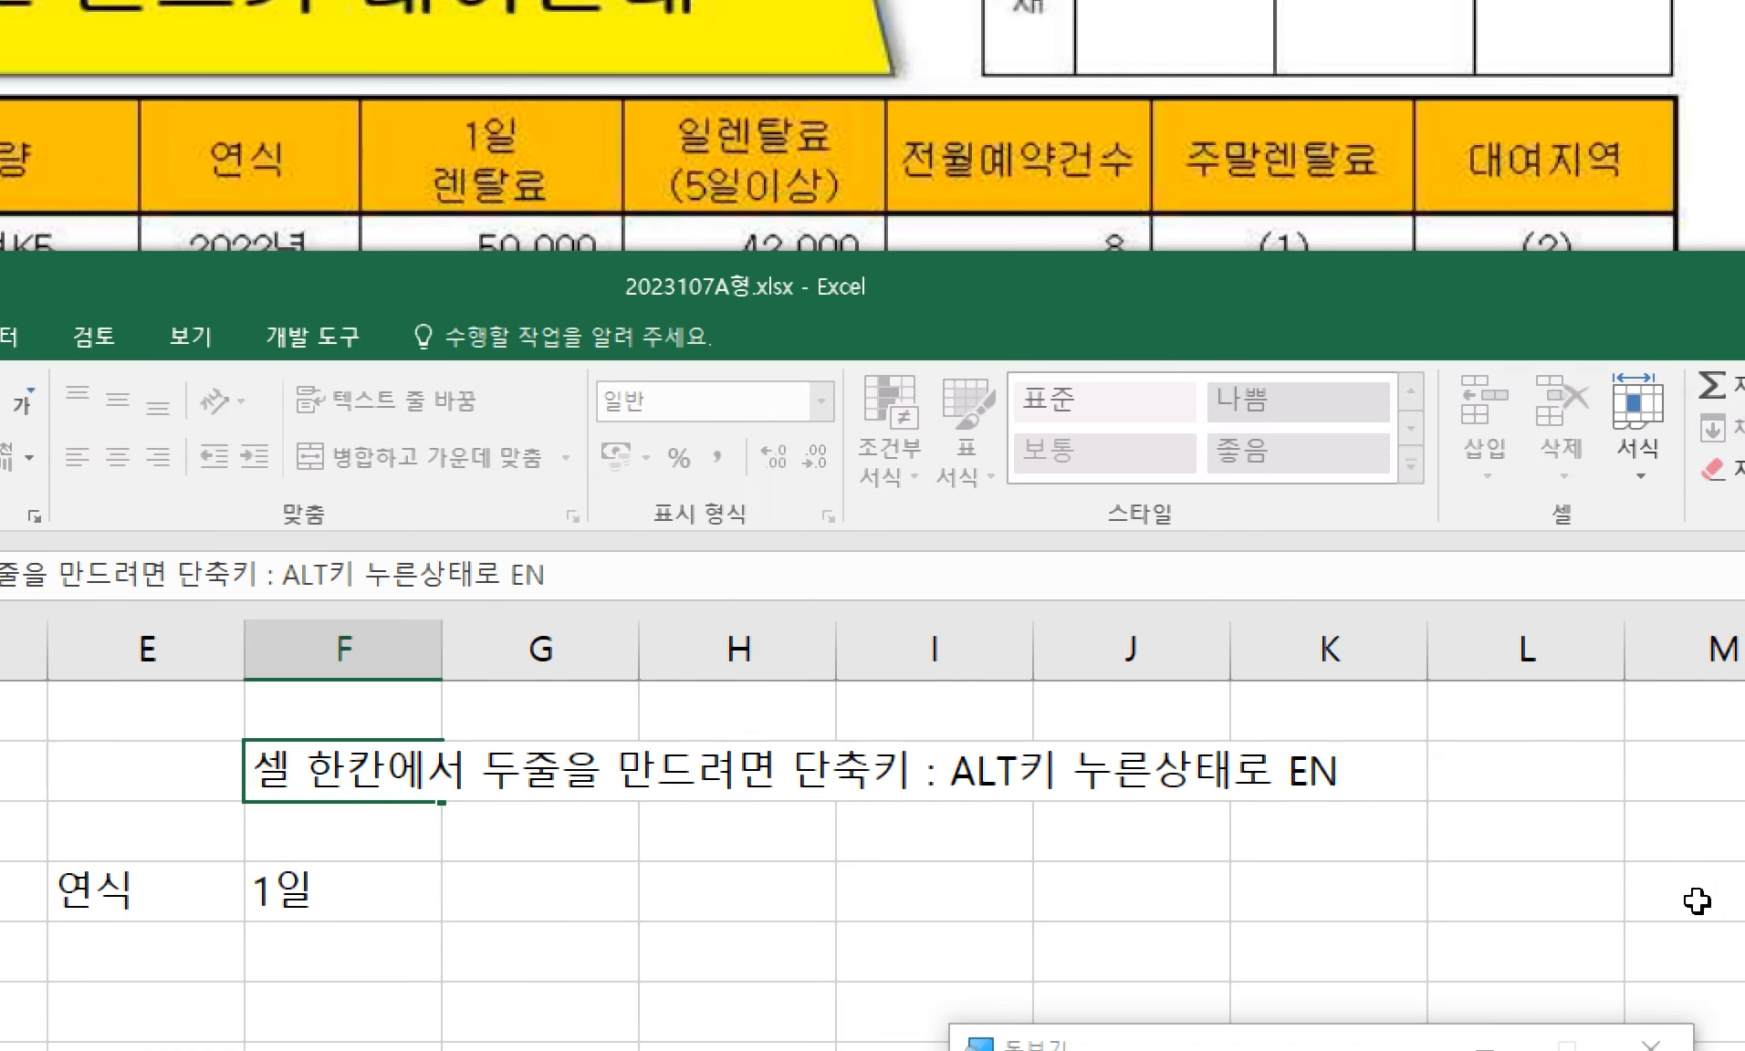
text(TER킬)
text(를 누른다)
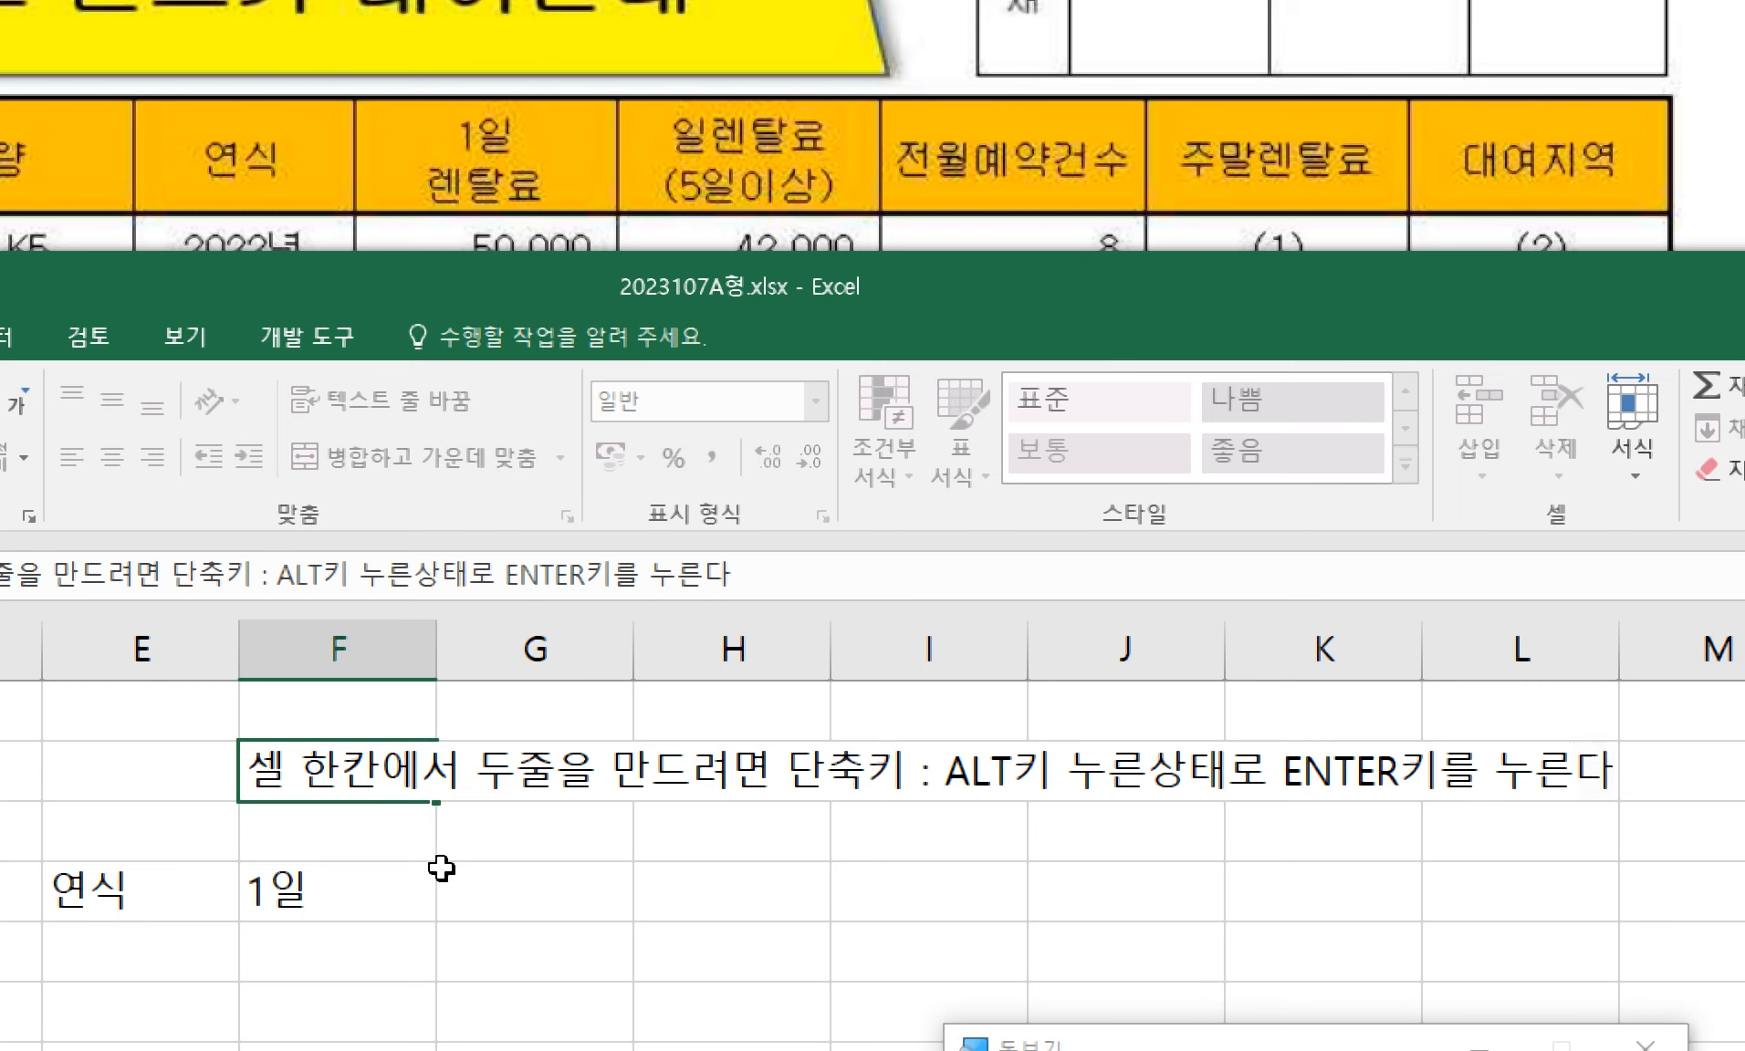
click(383, 892)
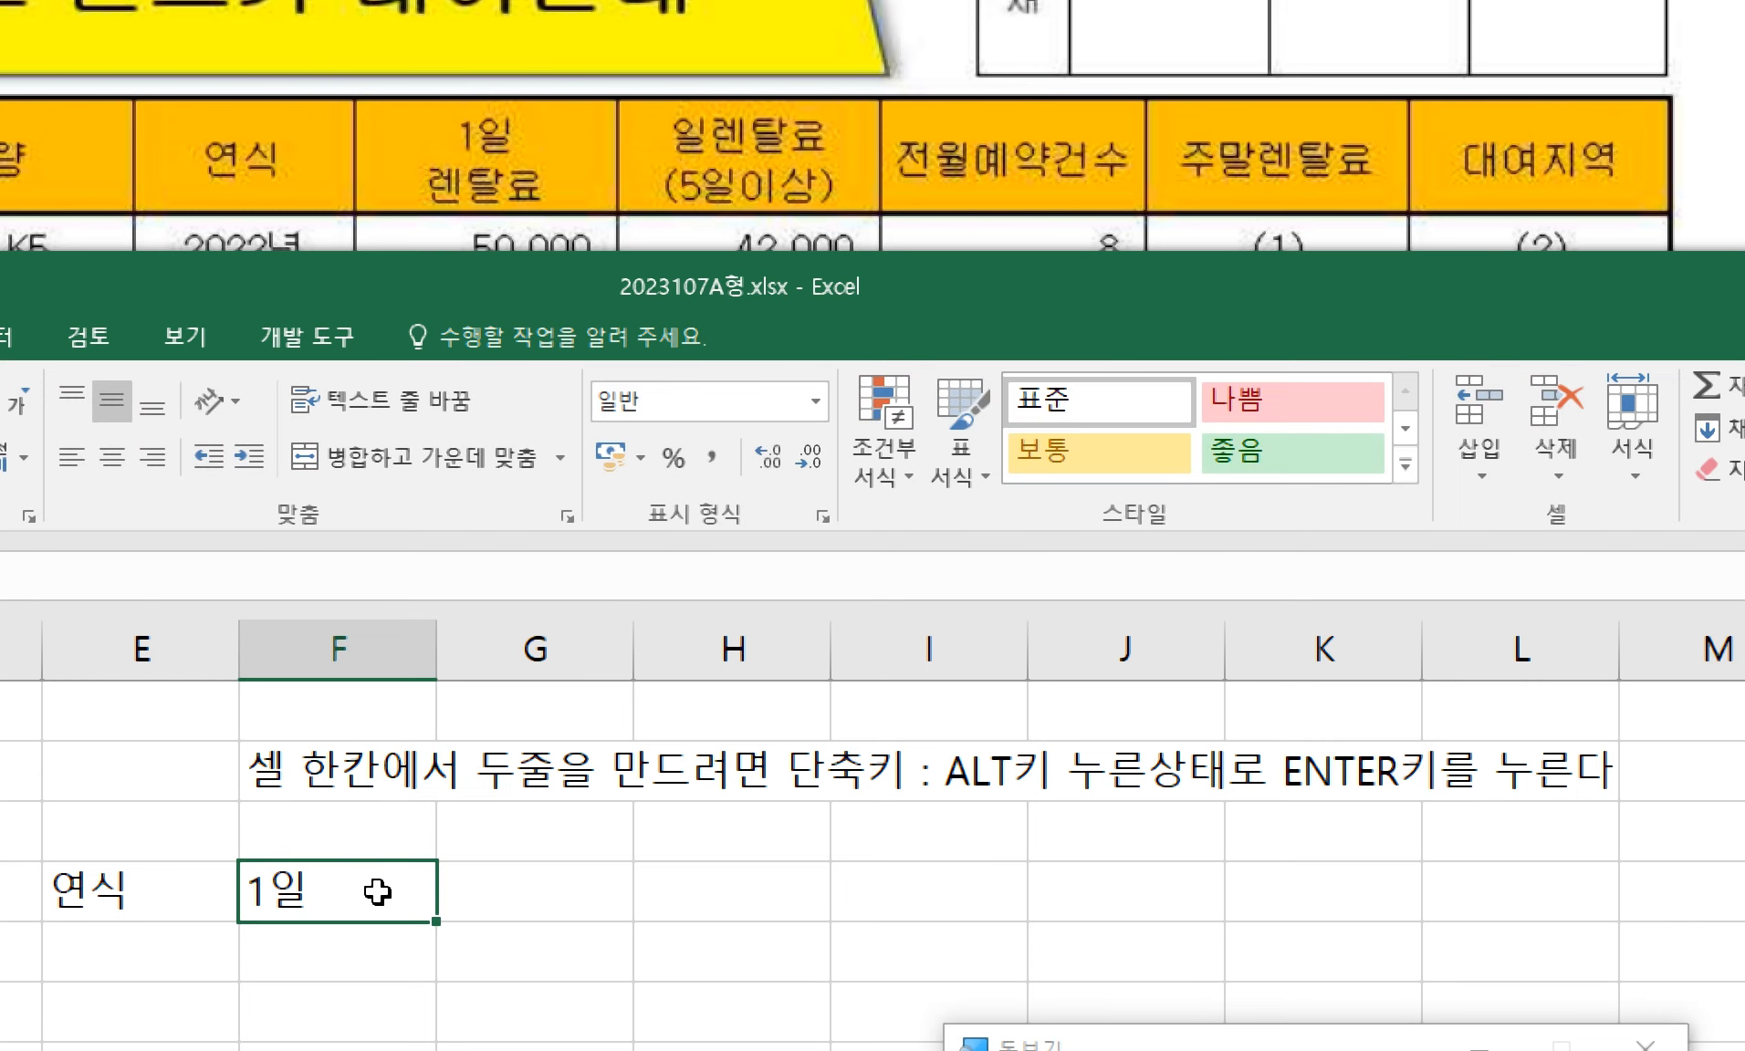
double_click(380, 891)
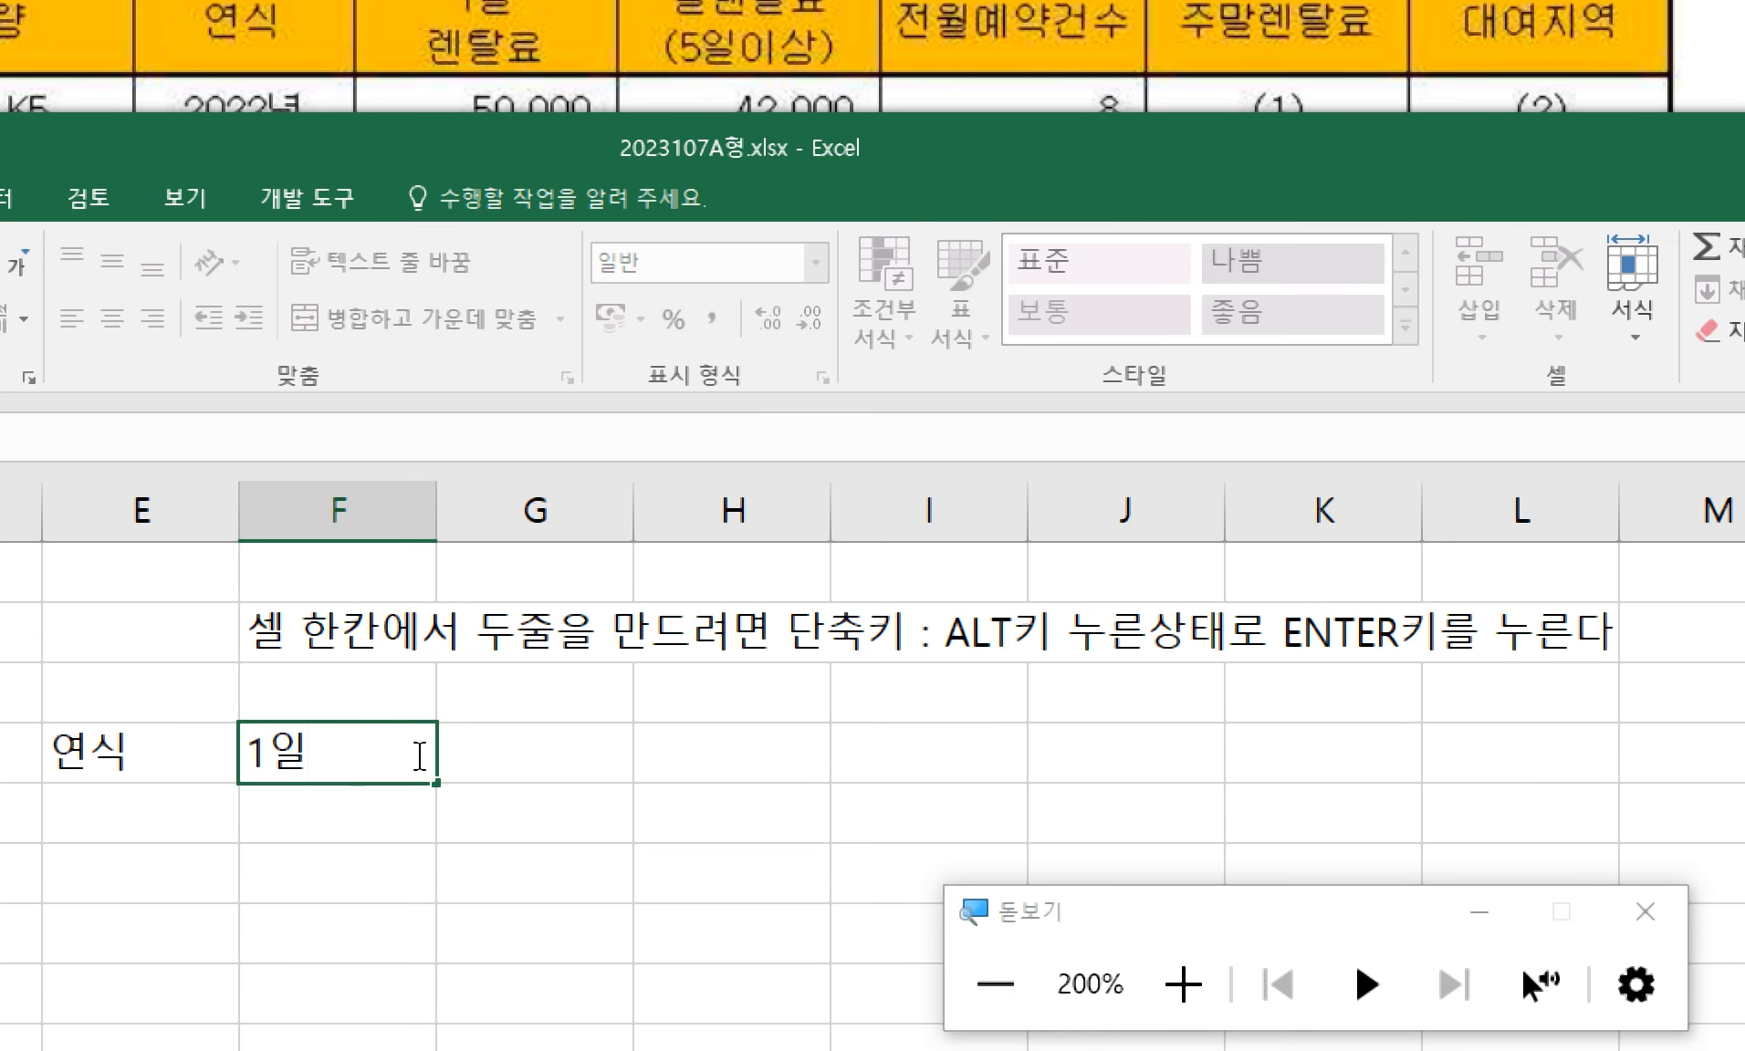
click(426, 702)
click(377, 768)
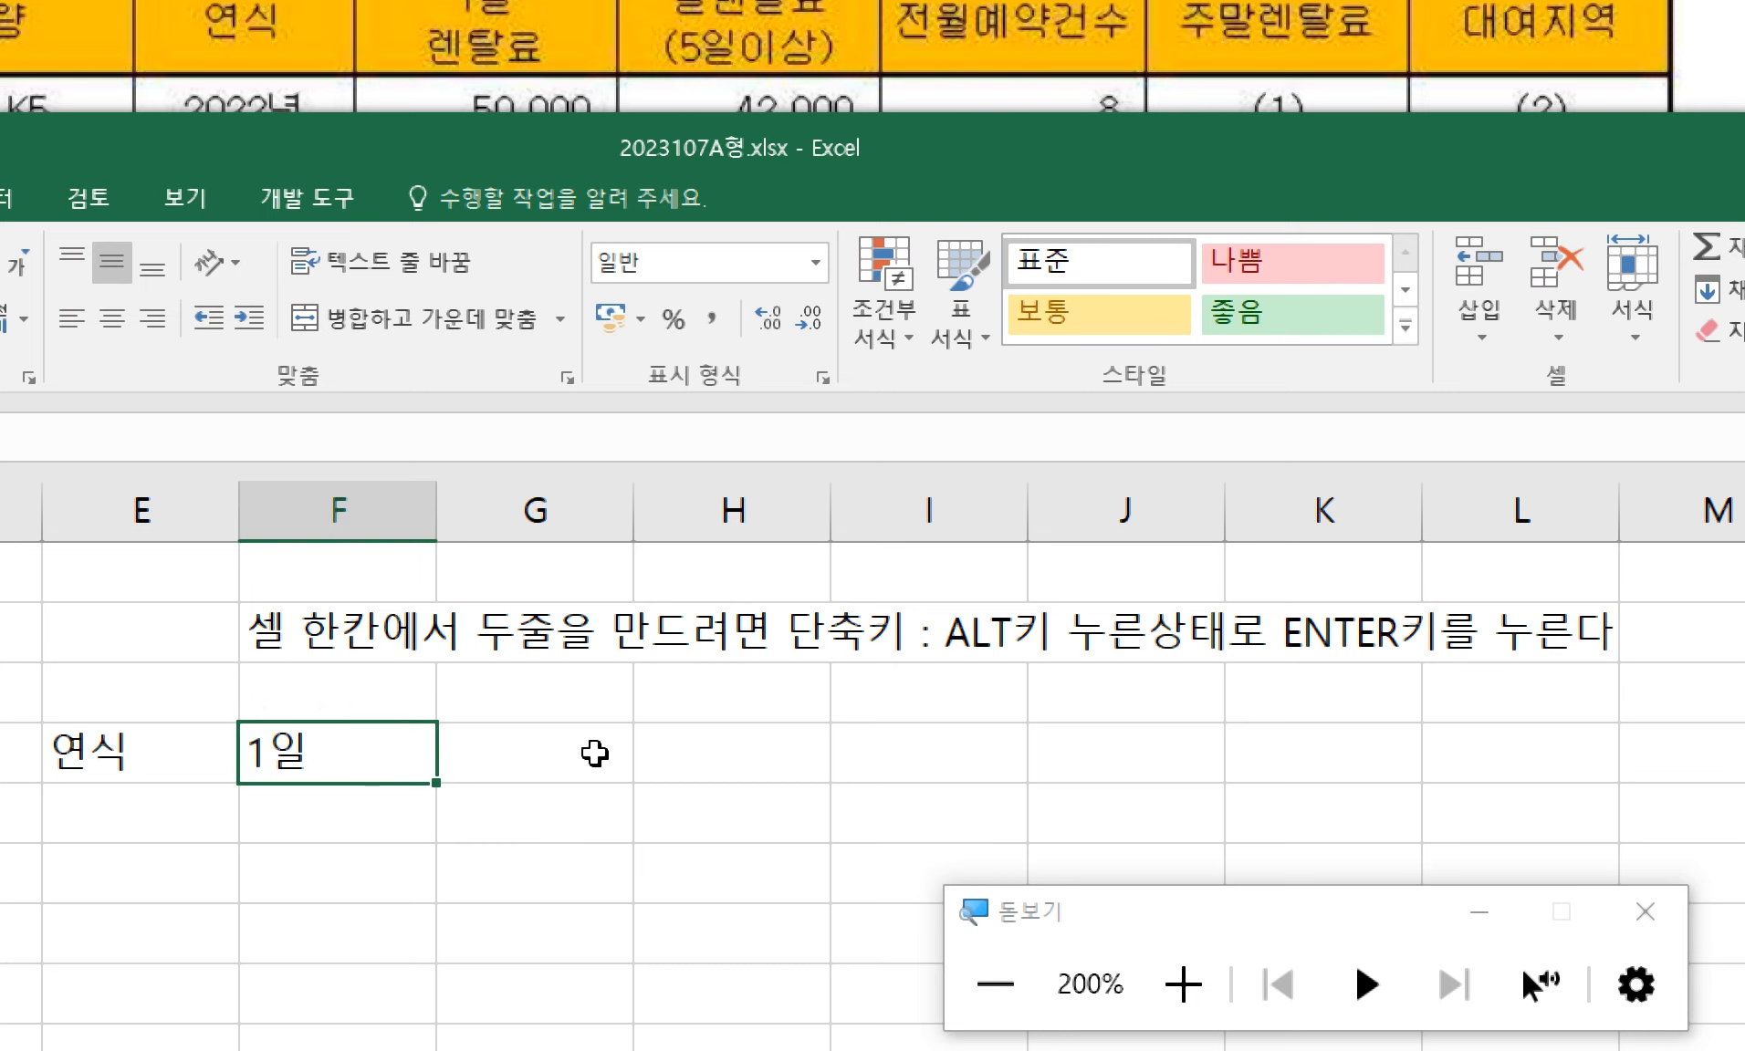
- Enter the note "편집모드 단축키 : F2키" in cell G3
click(615, 709)
text(펴)
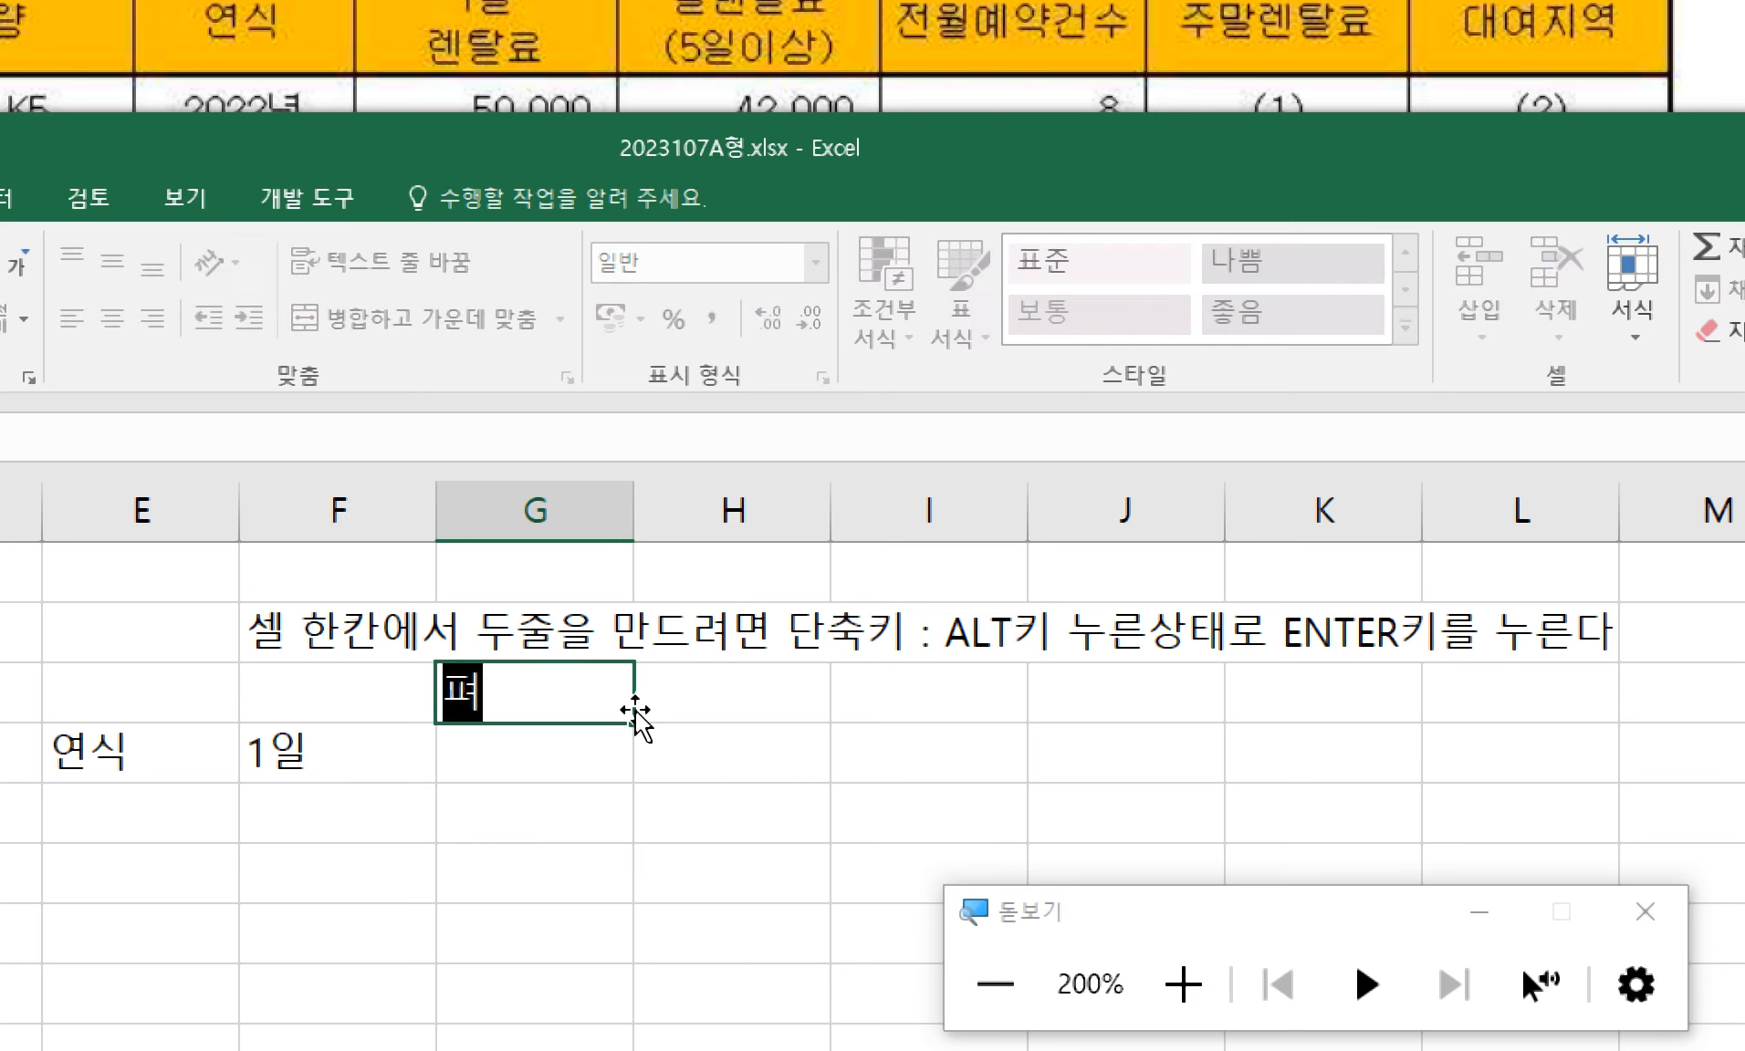
text(집모드 단축키)
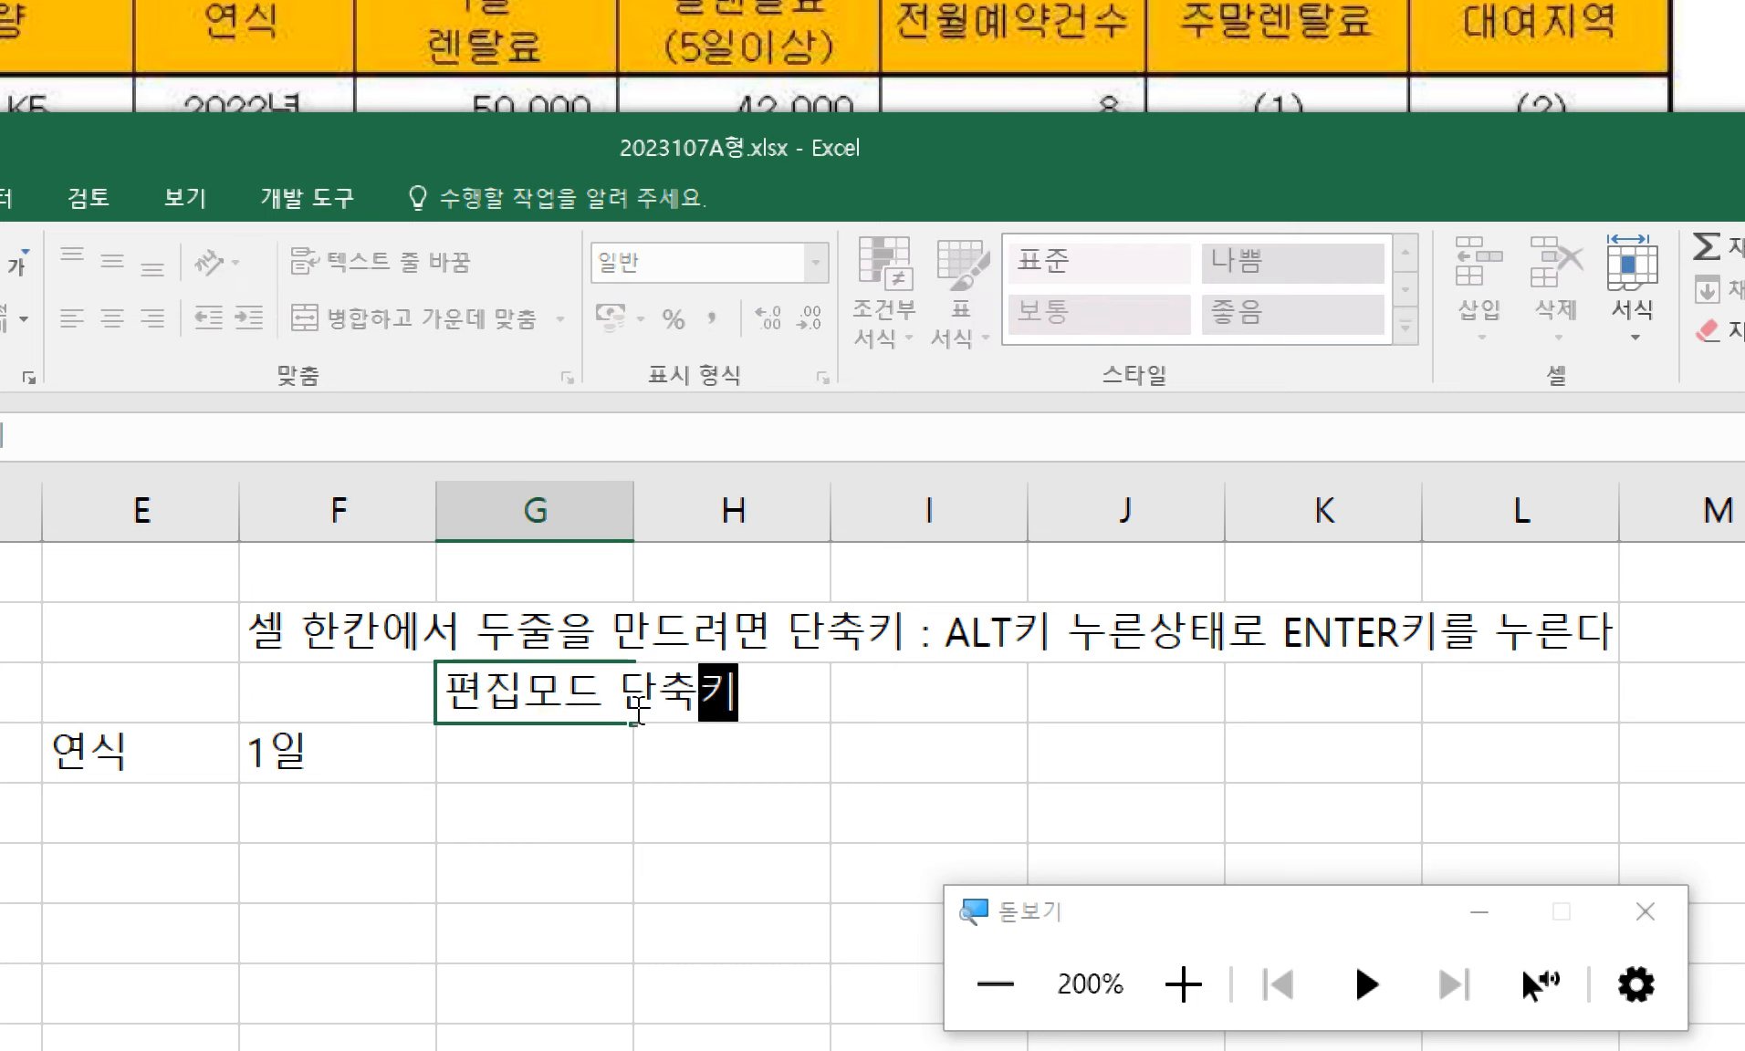
text( : F2)
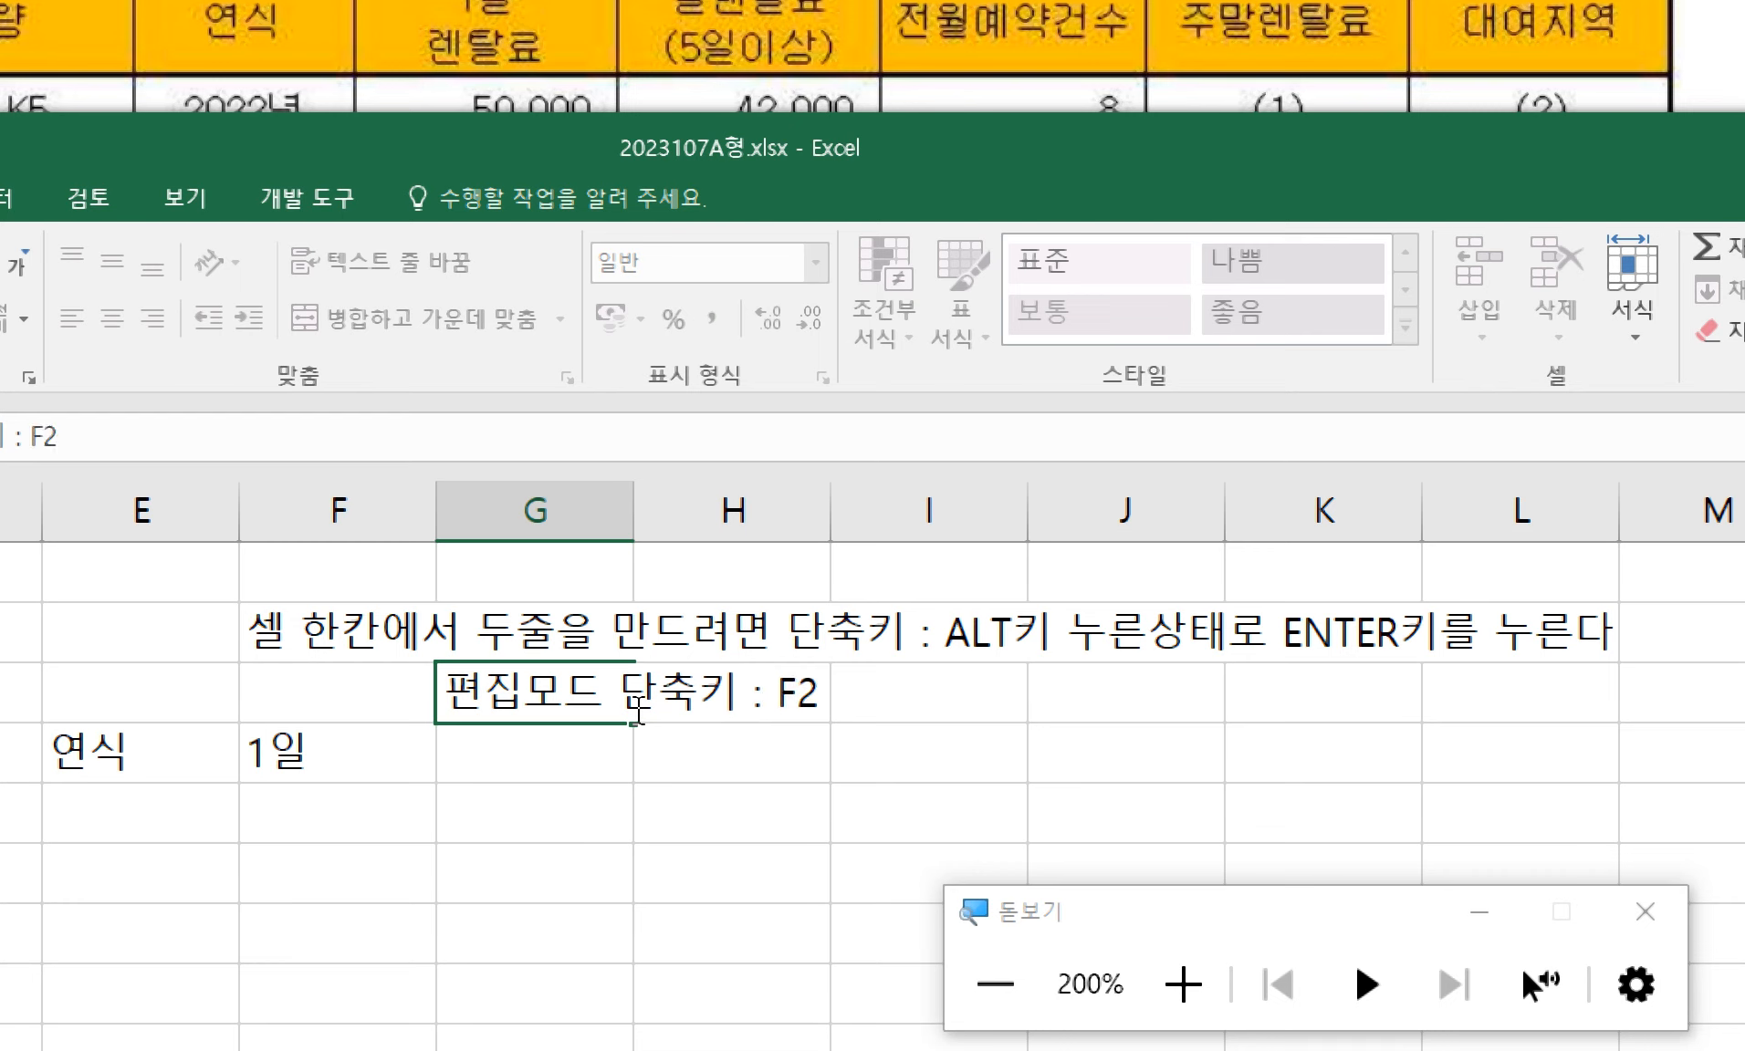
key(Return)
key(Up)
key(F2)
text(키)
key(Return)
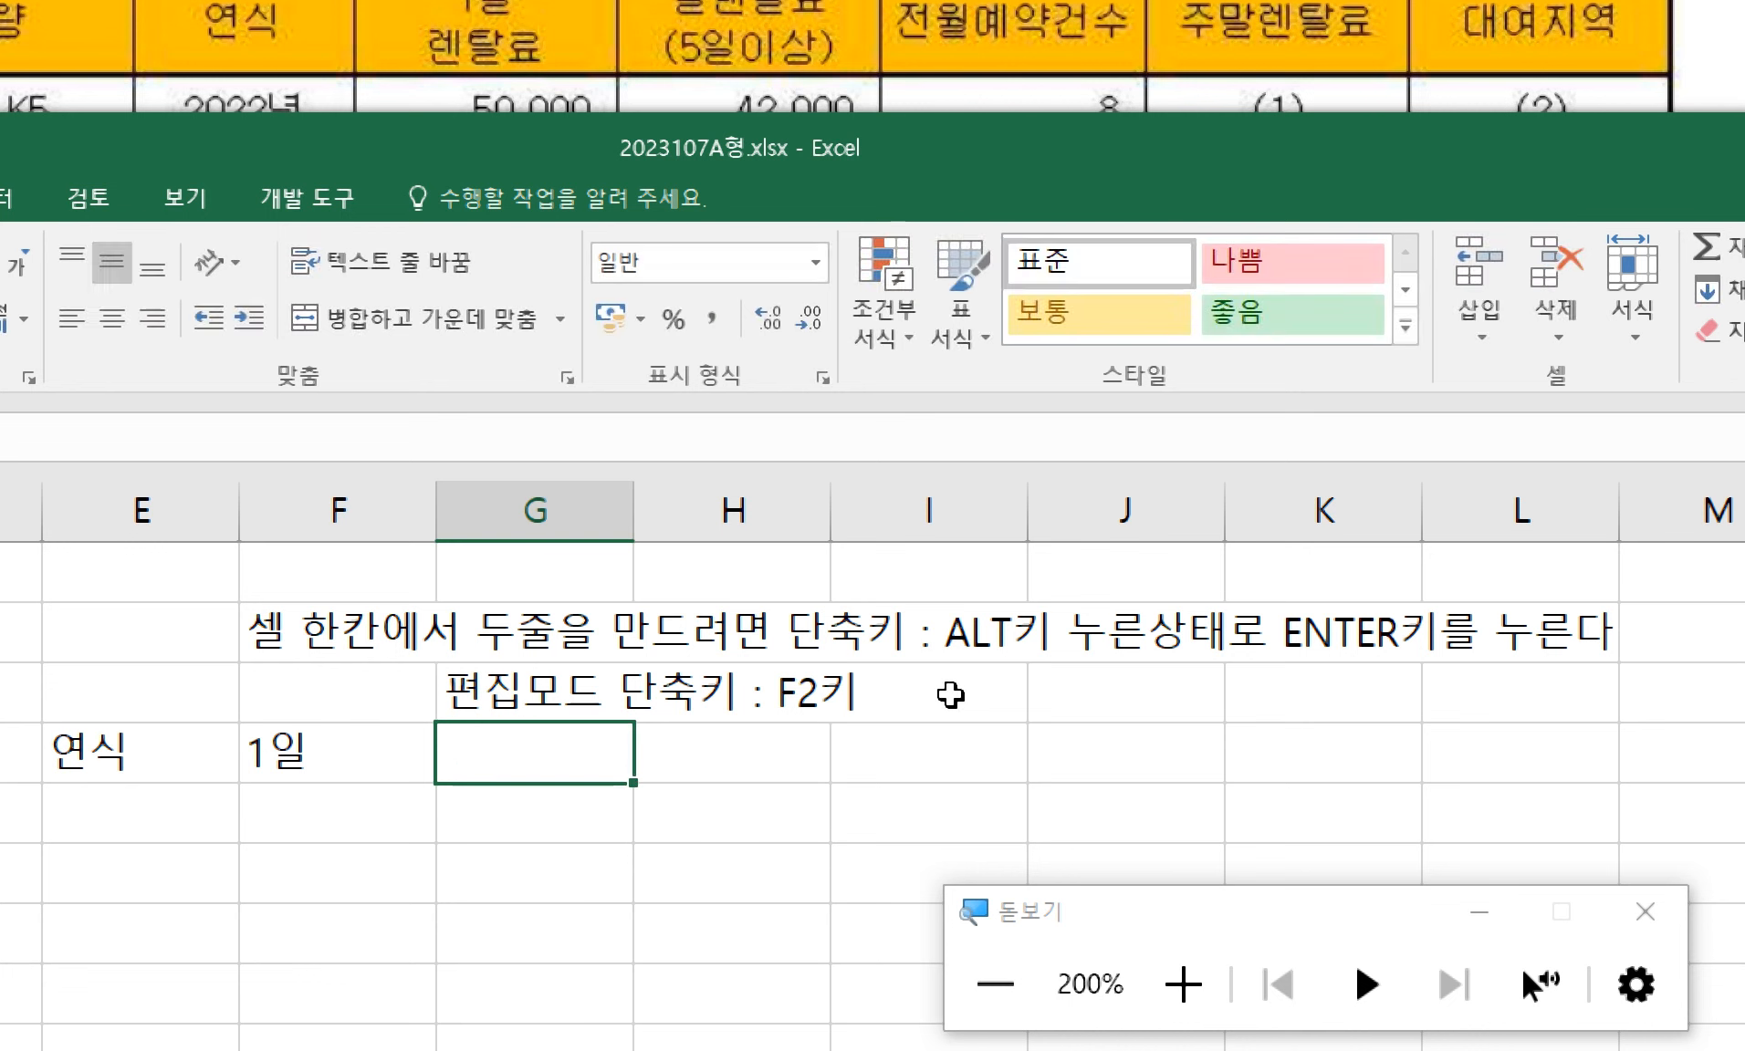
- Replace the word 편집모드 with 수정하는 in the note in cell G3
double_click(528, 702)
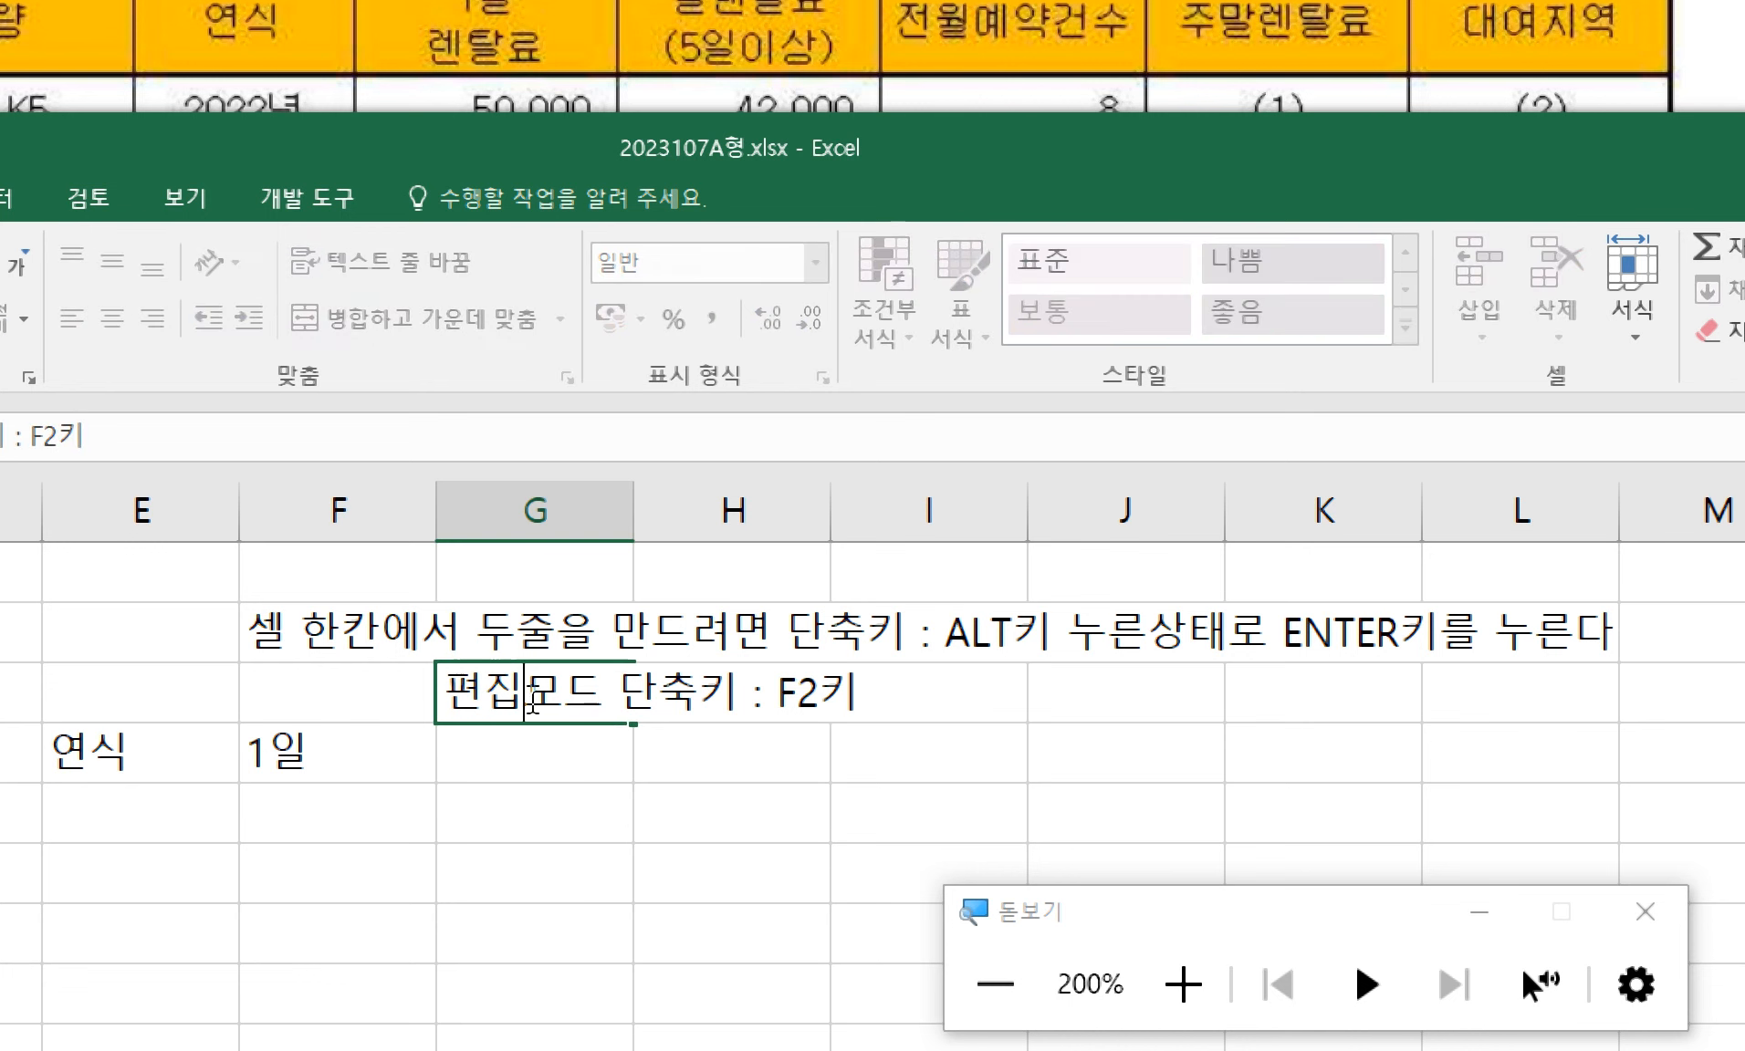
key(BackSpace)
key(BackSpace)
text(수정하는)
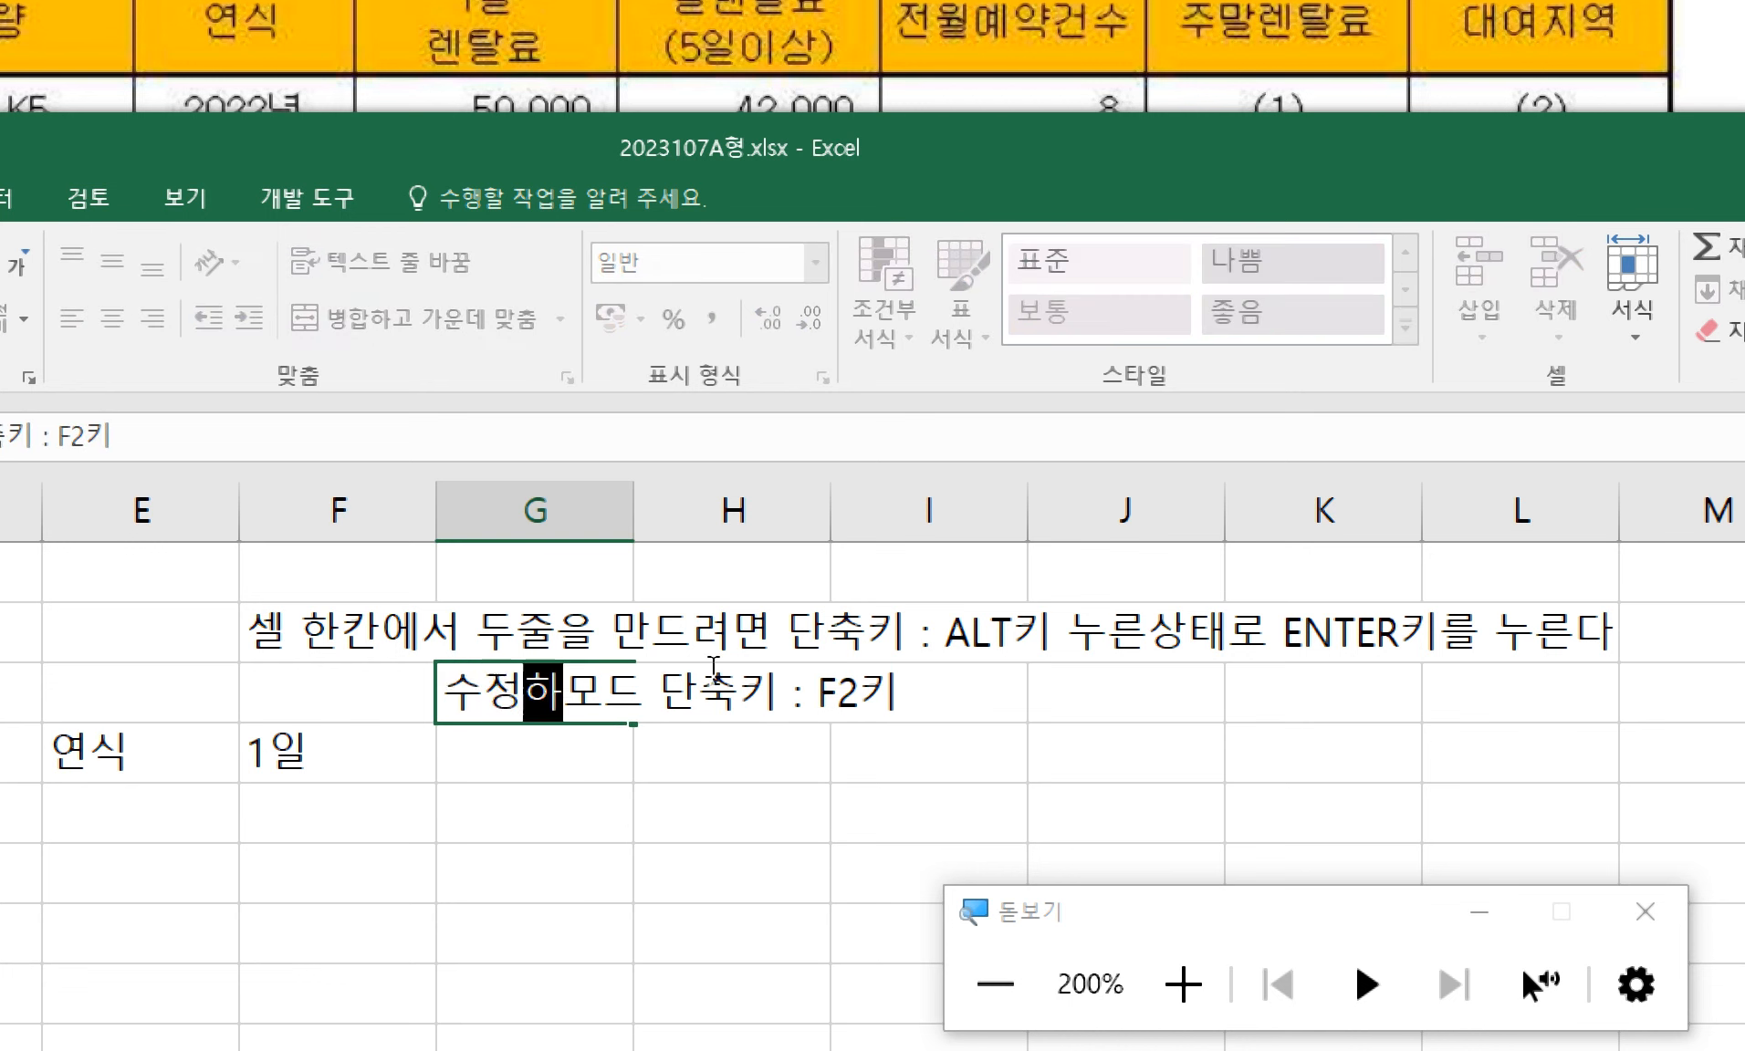
key(Delete)
key(Delete)
click(655, 805)
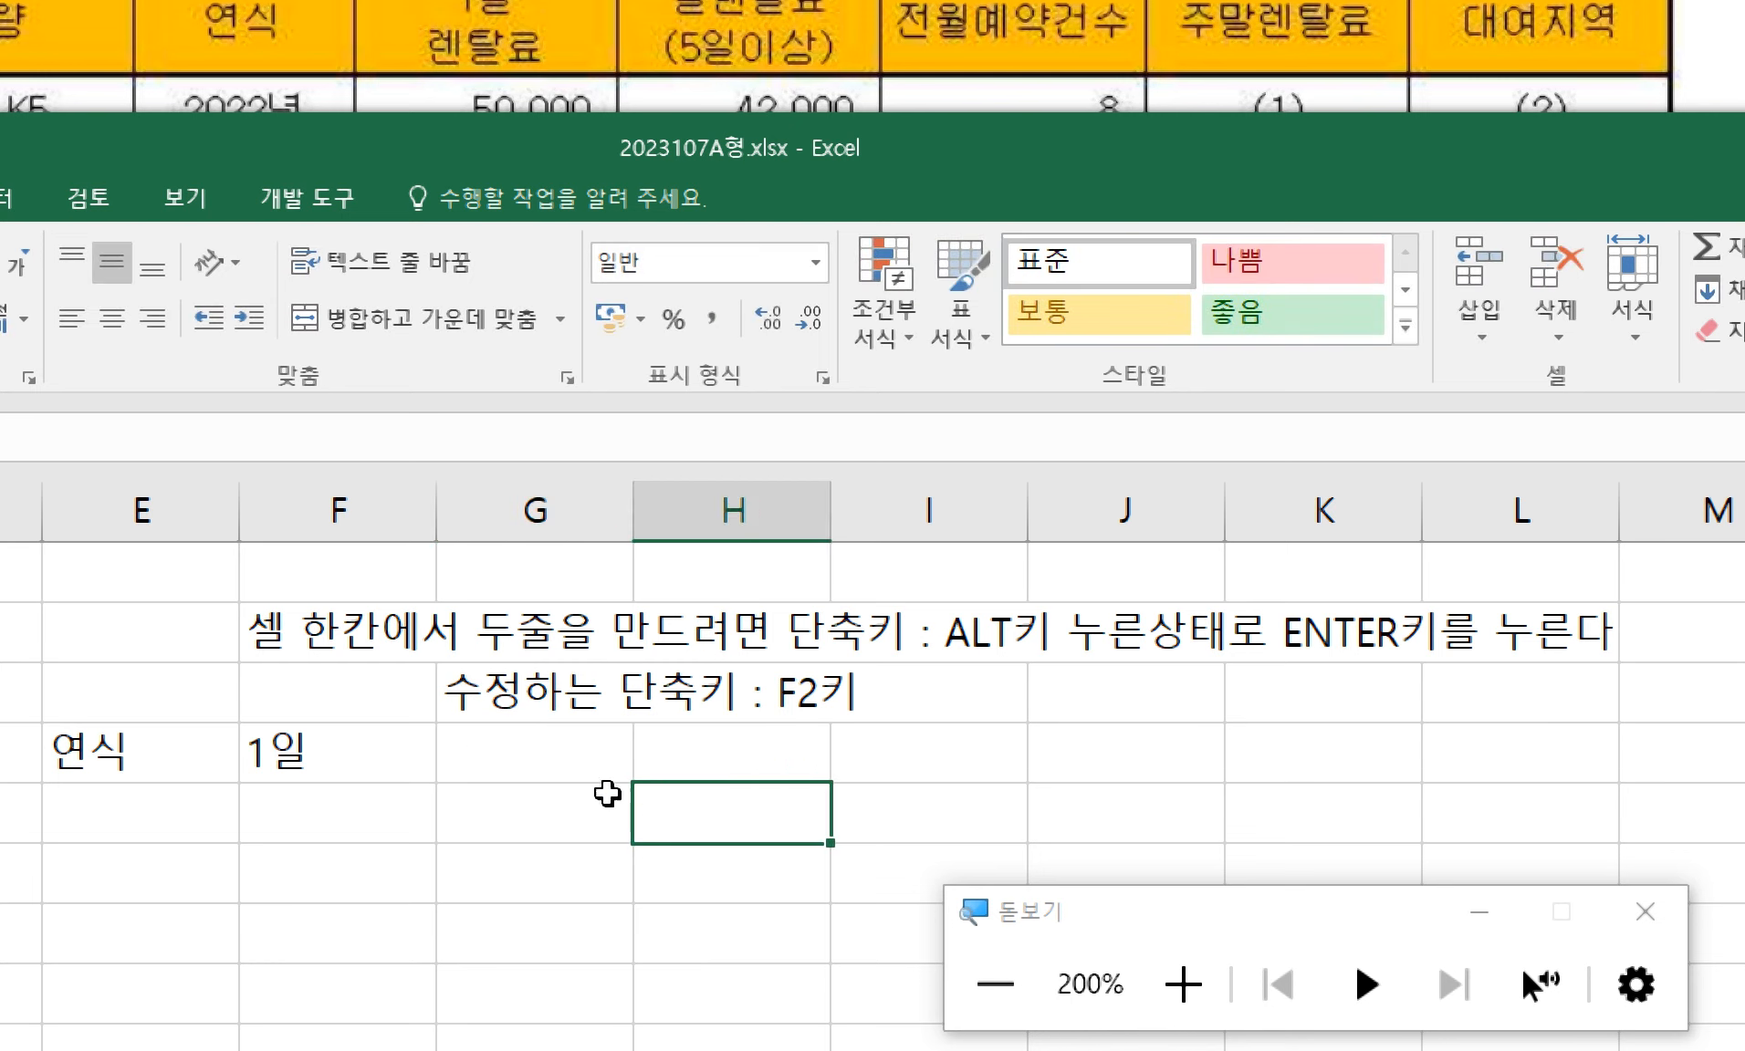
- Append ", 마우스 더블클릭을 누르셔도 수정모드 동작" to the end of the note in G3
click(362, 753)
click(675, 696)
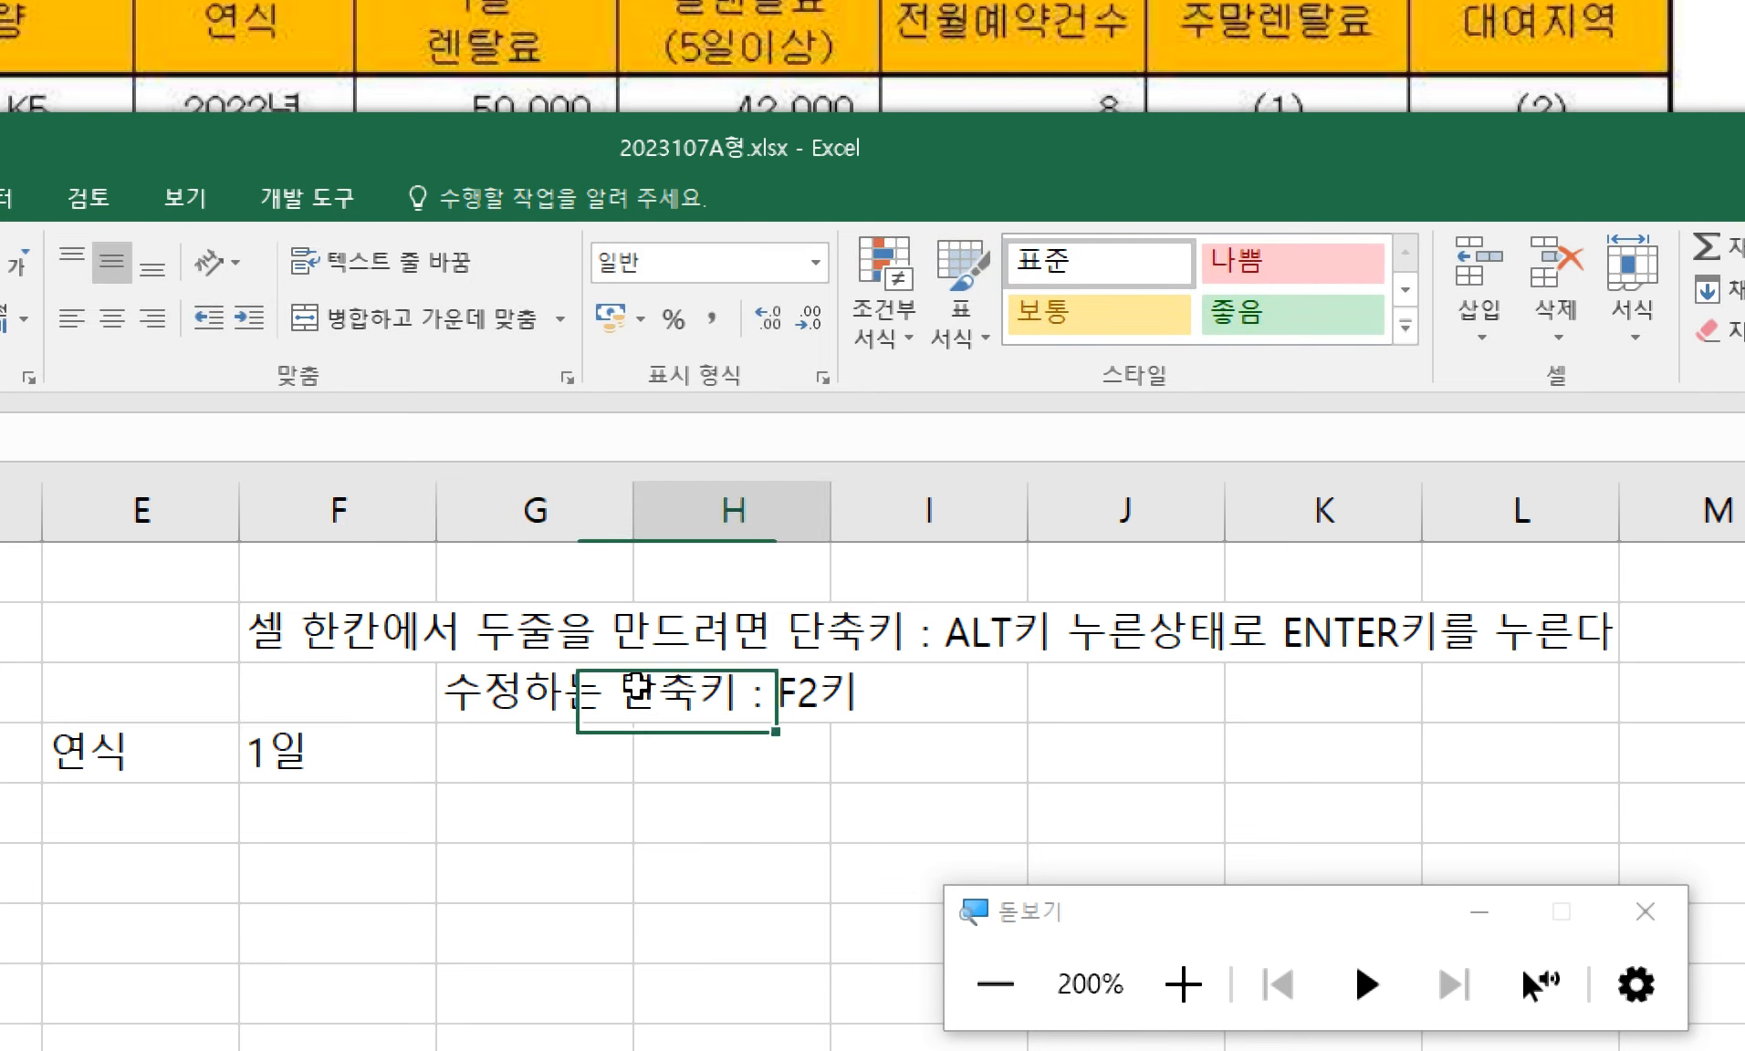
double_click(568, 697)
text(, )
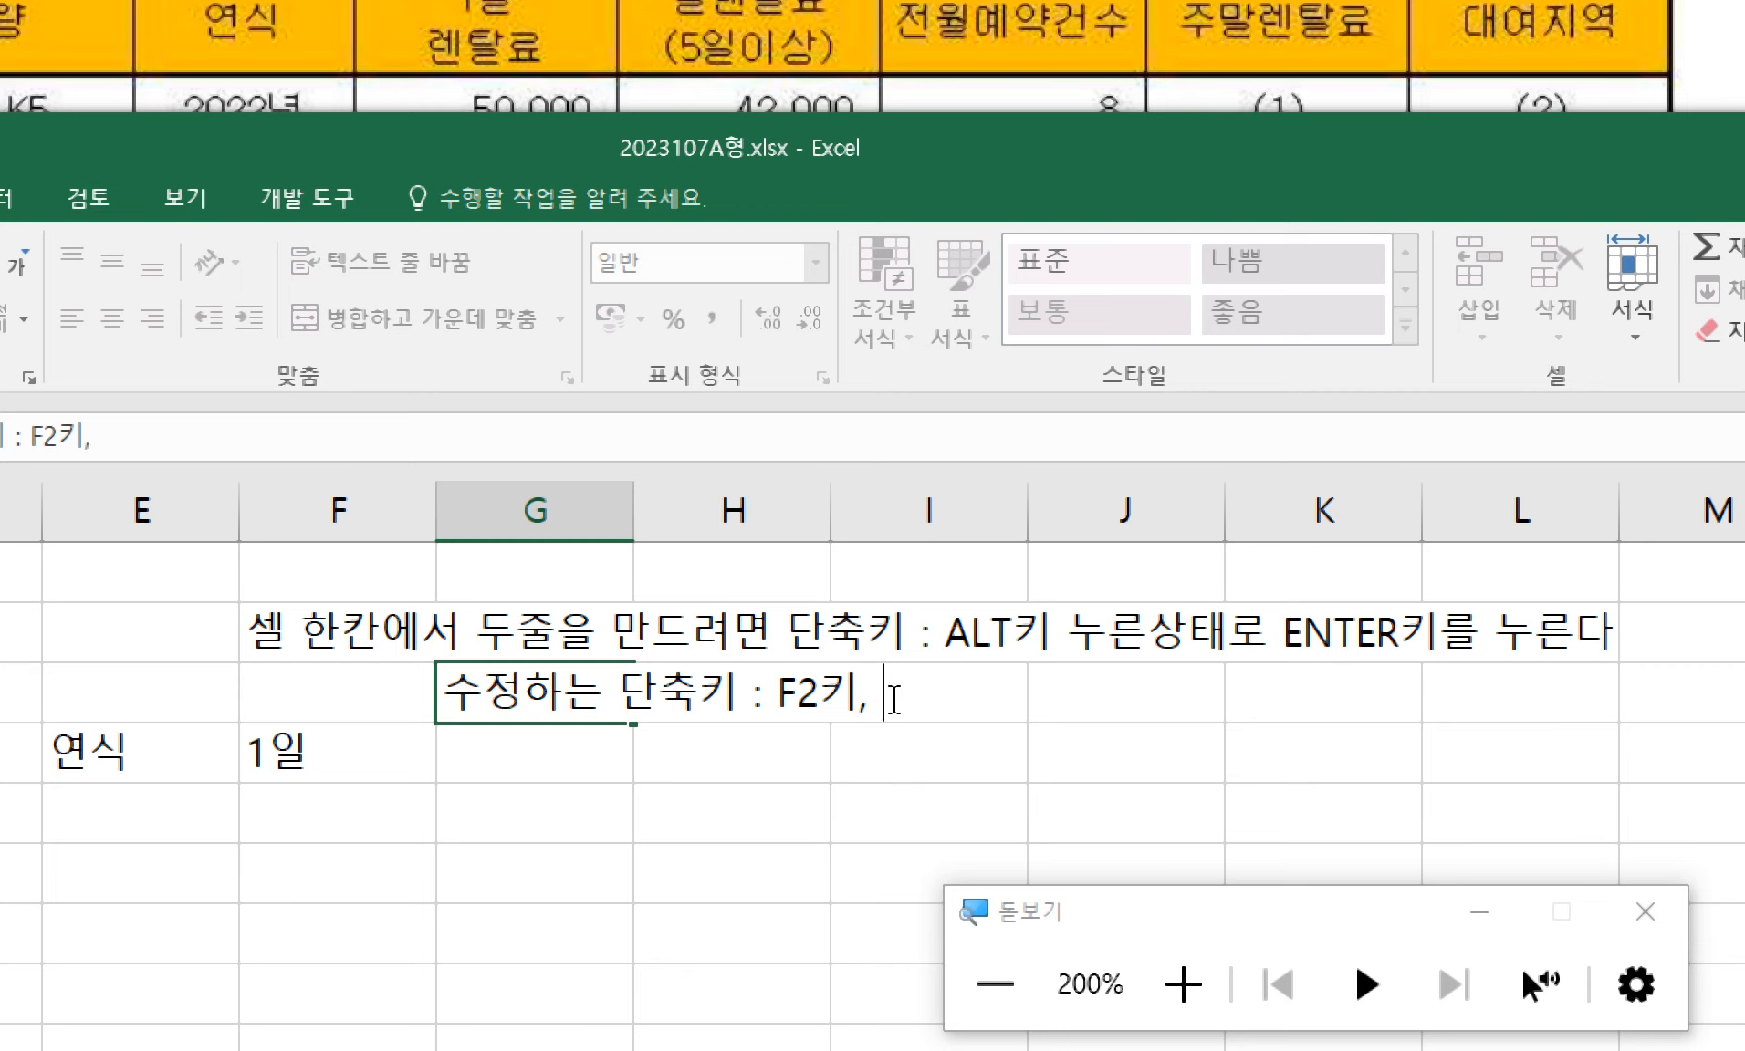
text(마우스 )
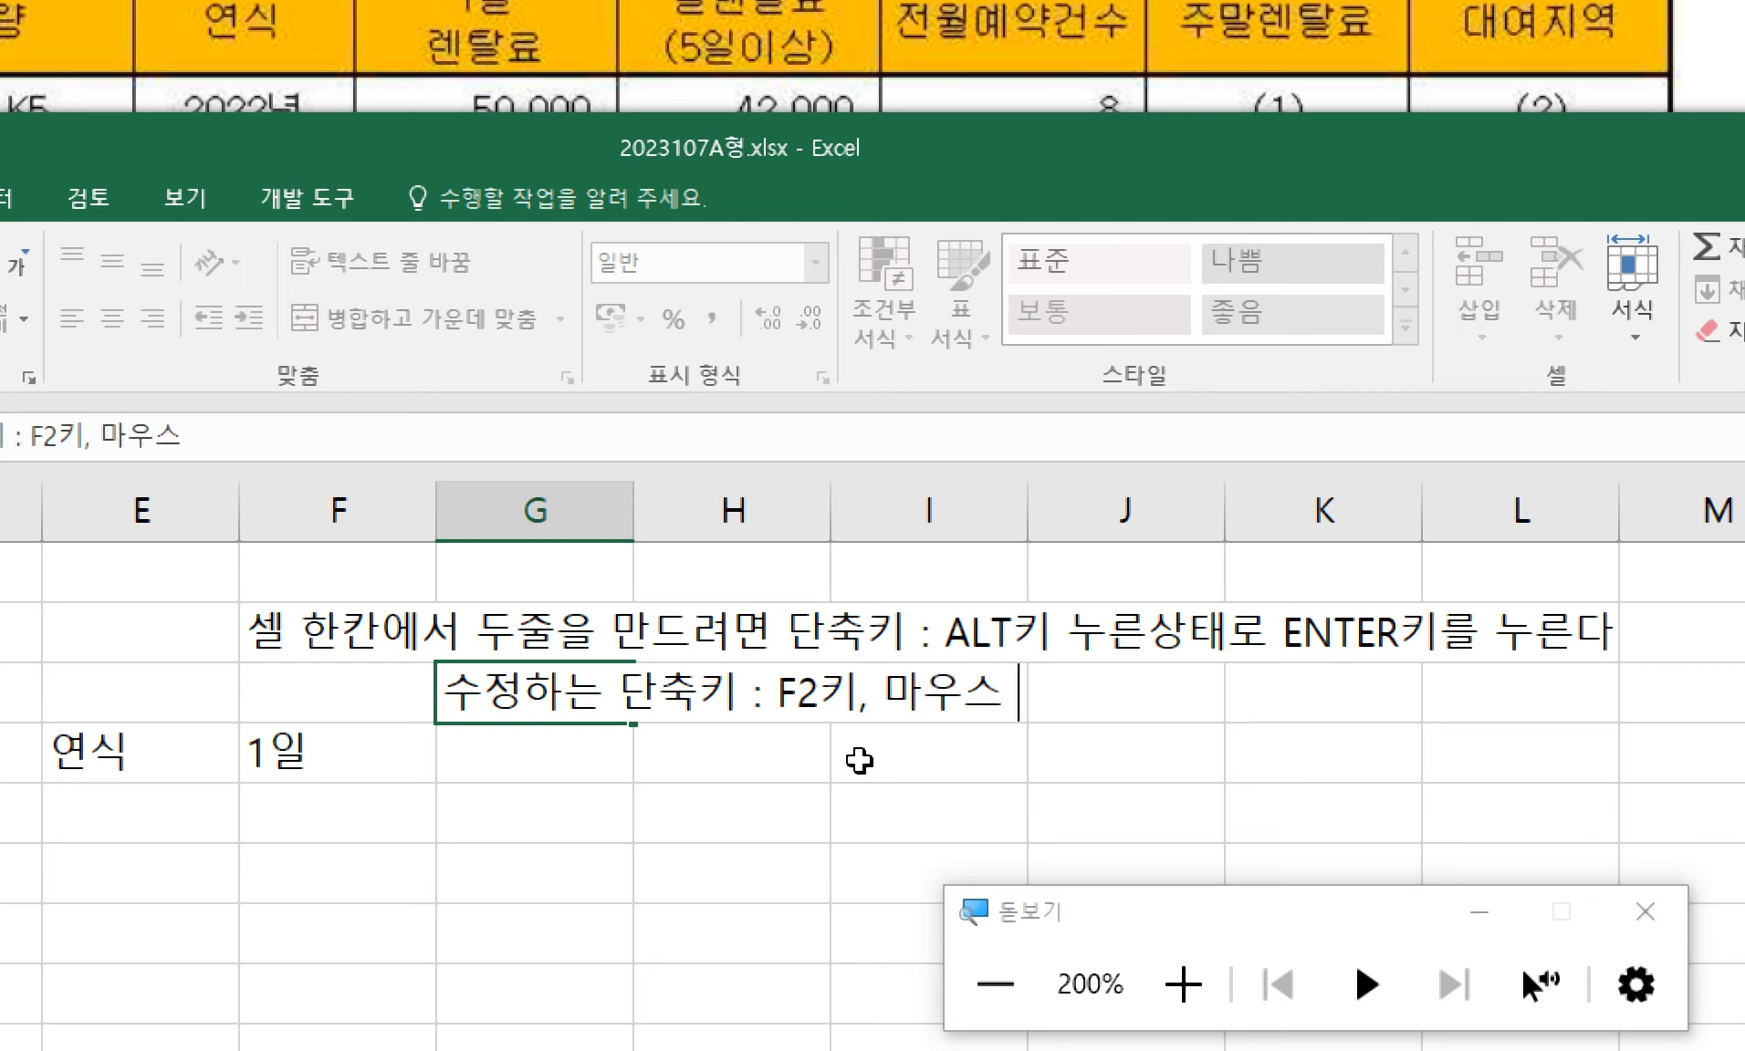
text(더블클릭을 누)
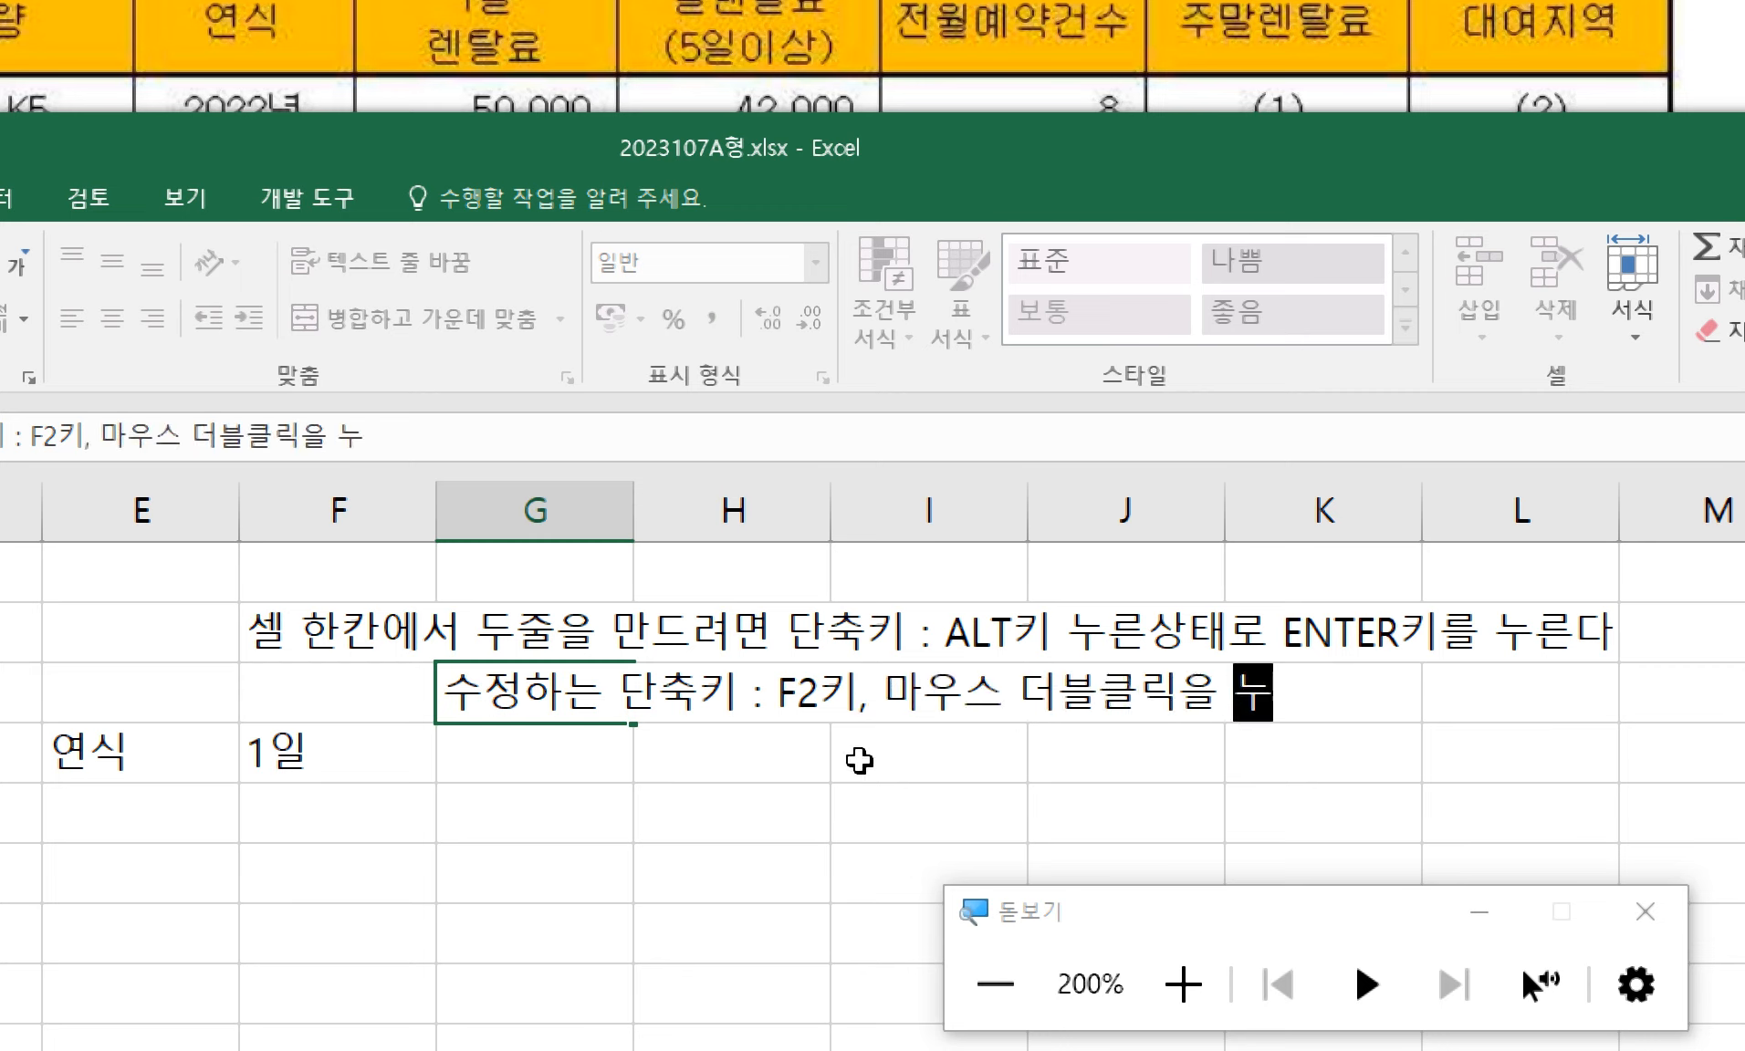
text(르셔도 수정모드)
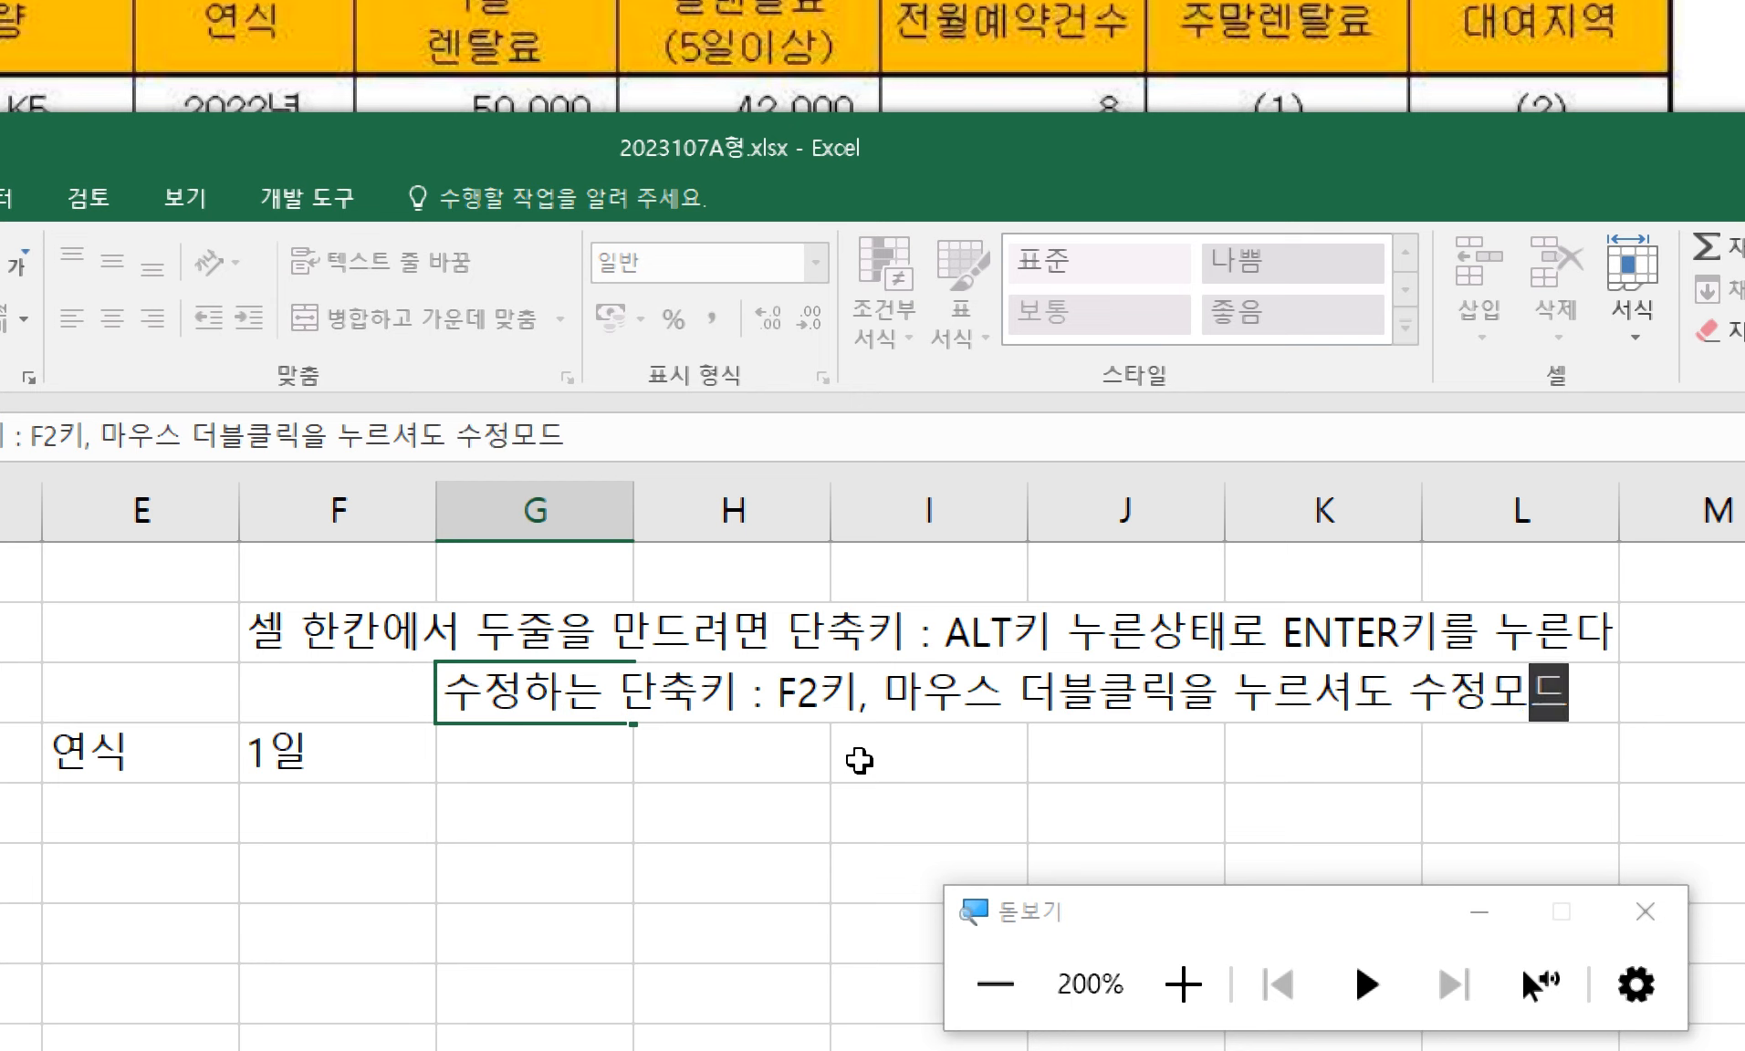
text( 동작)
key(Return)
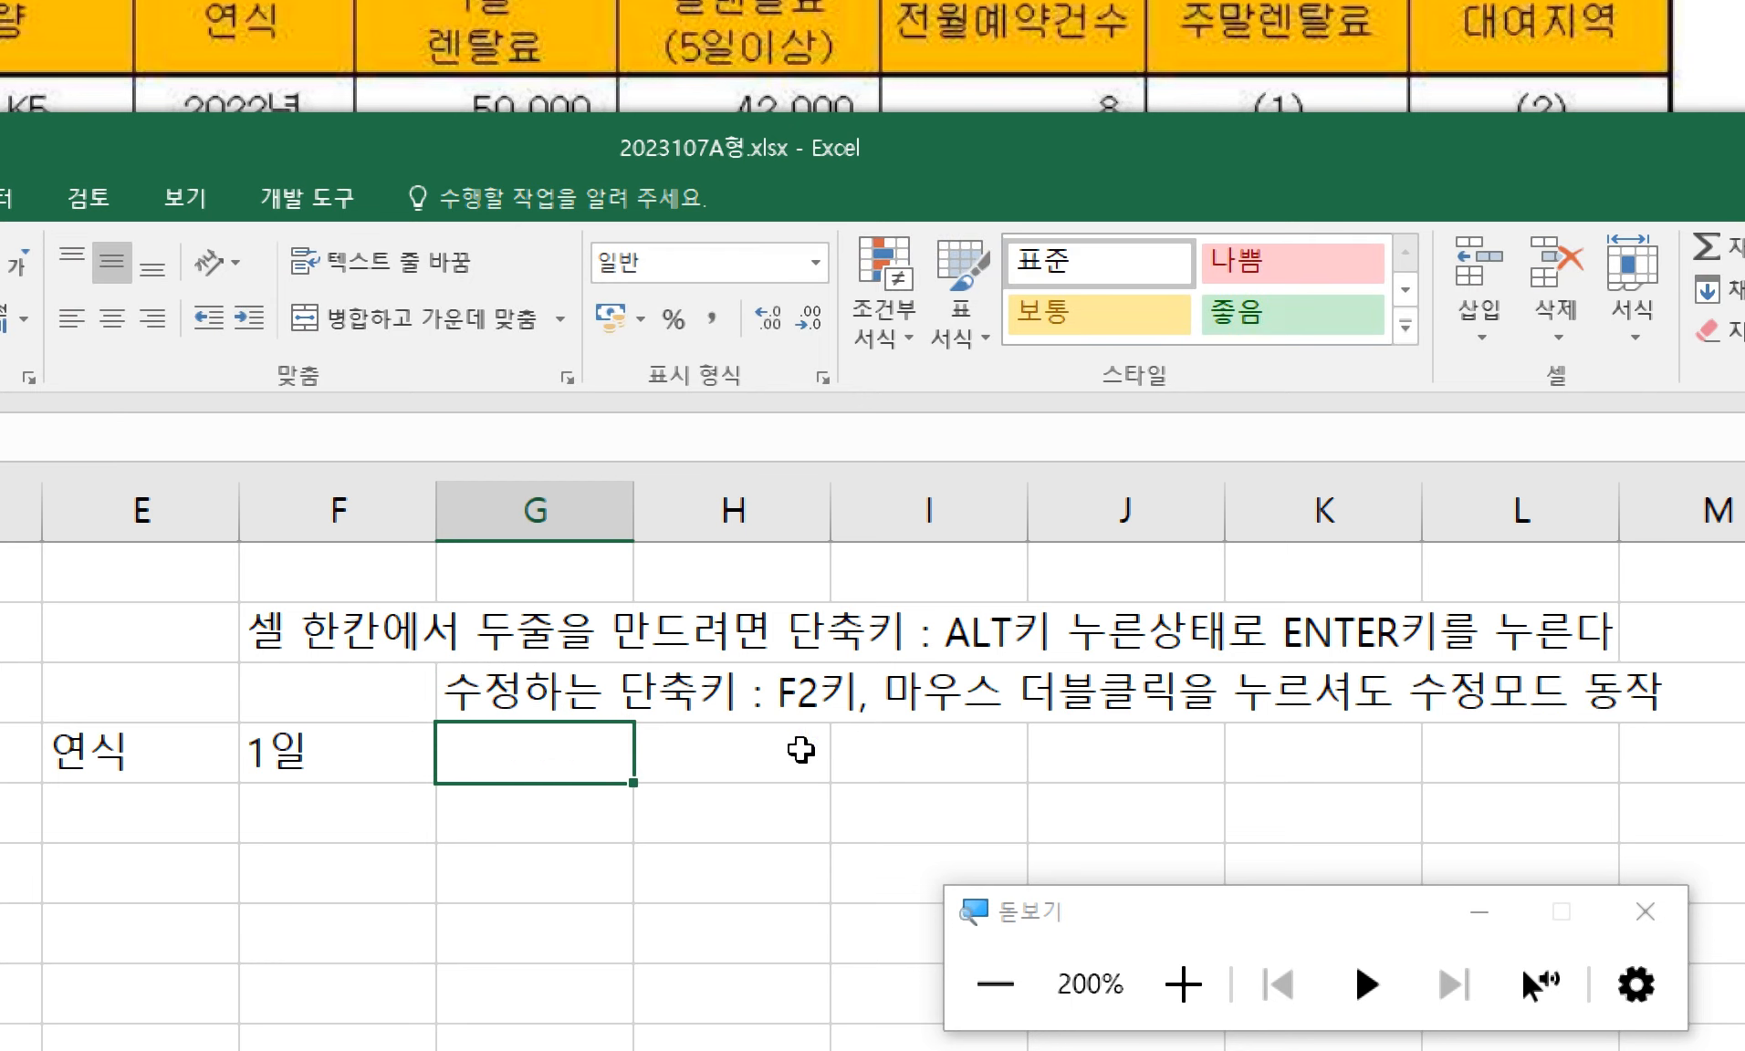
- Add 렌탈료 as a second line below 1일 in heading cell F4, and reselect F4
double_click(336, 752)
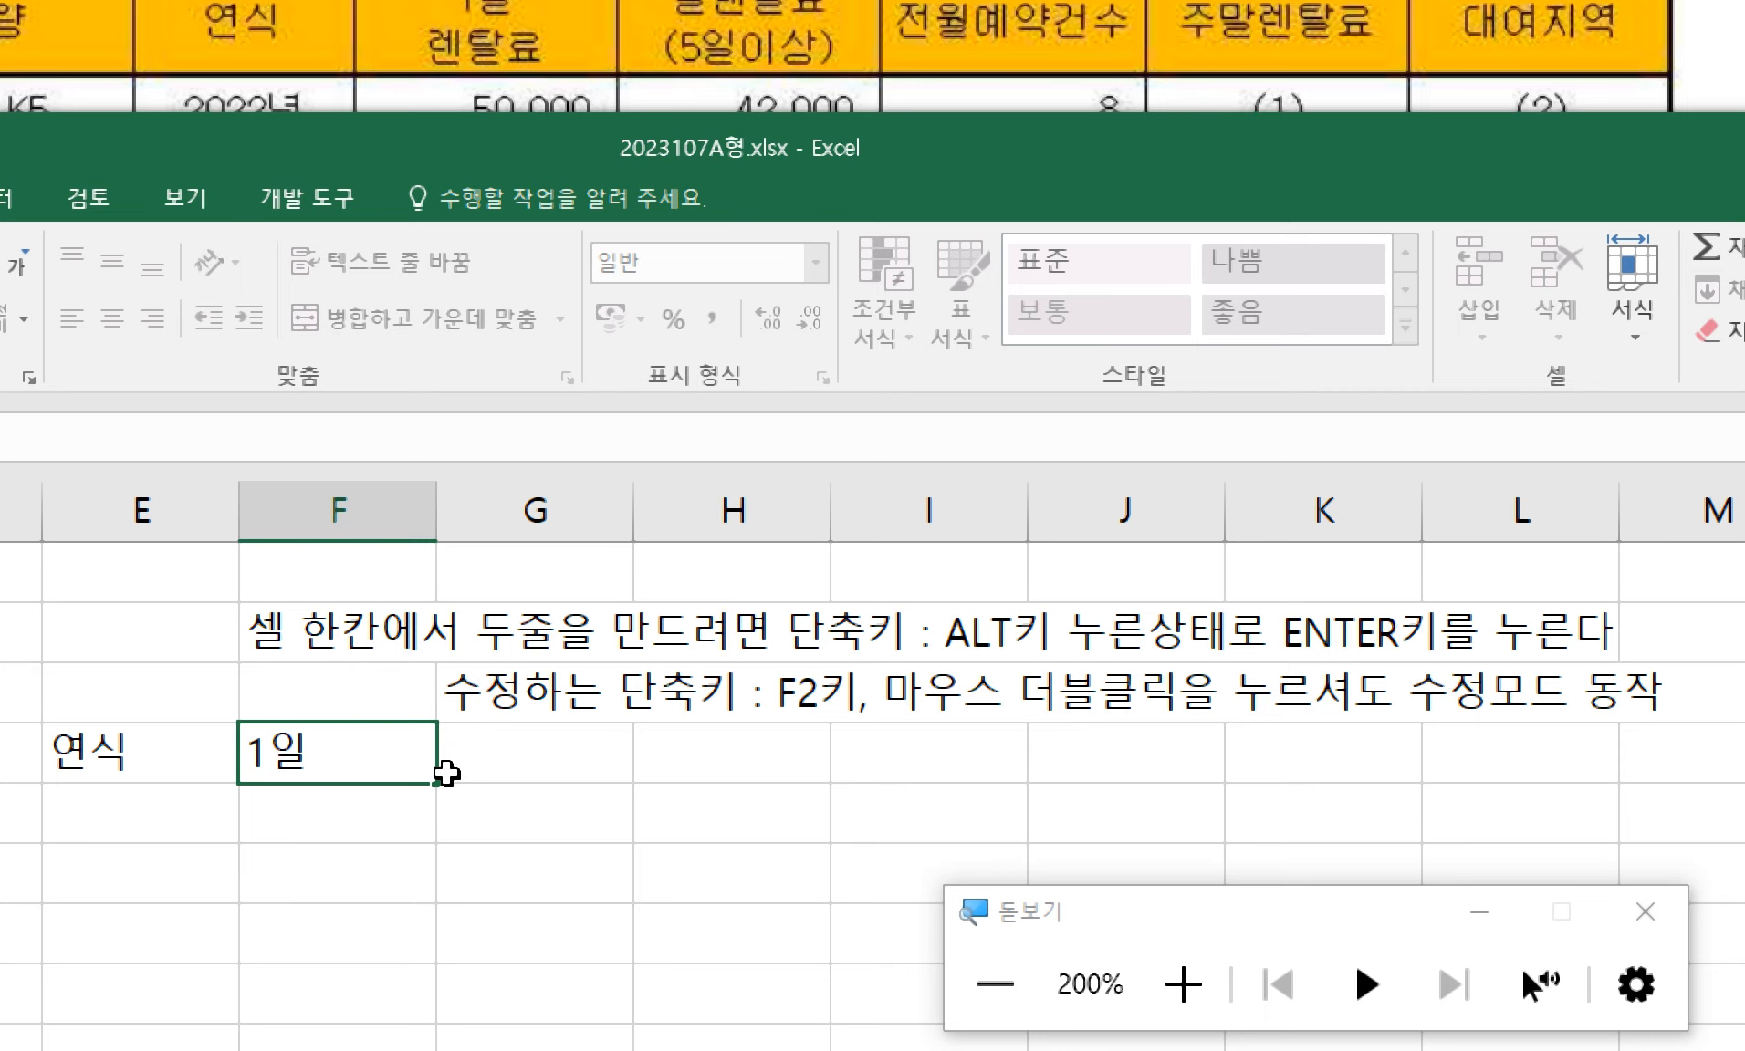
key(F2)
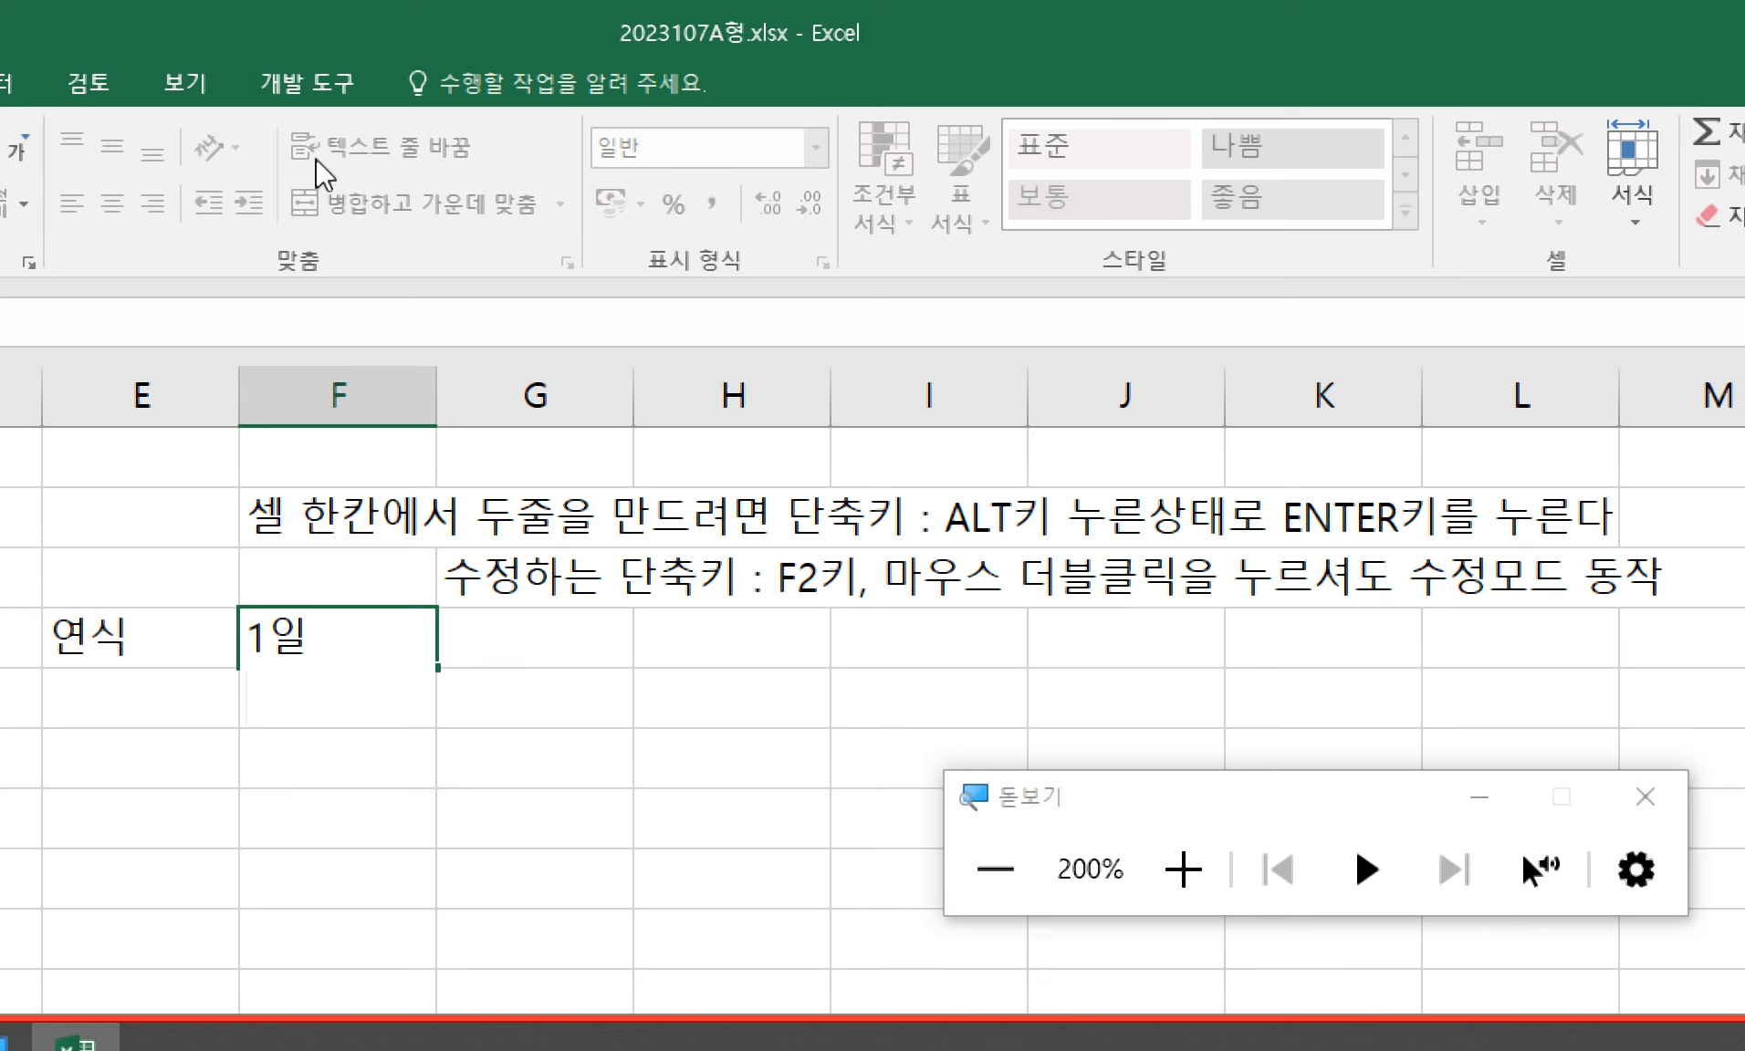
text(렌탈료)
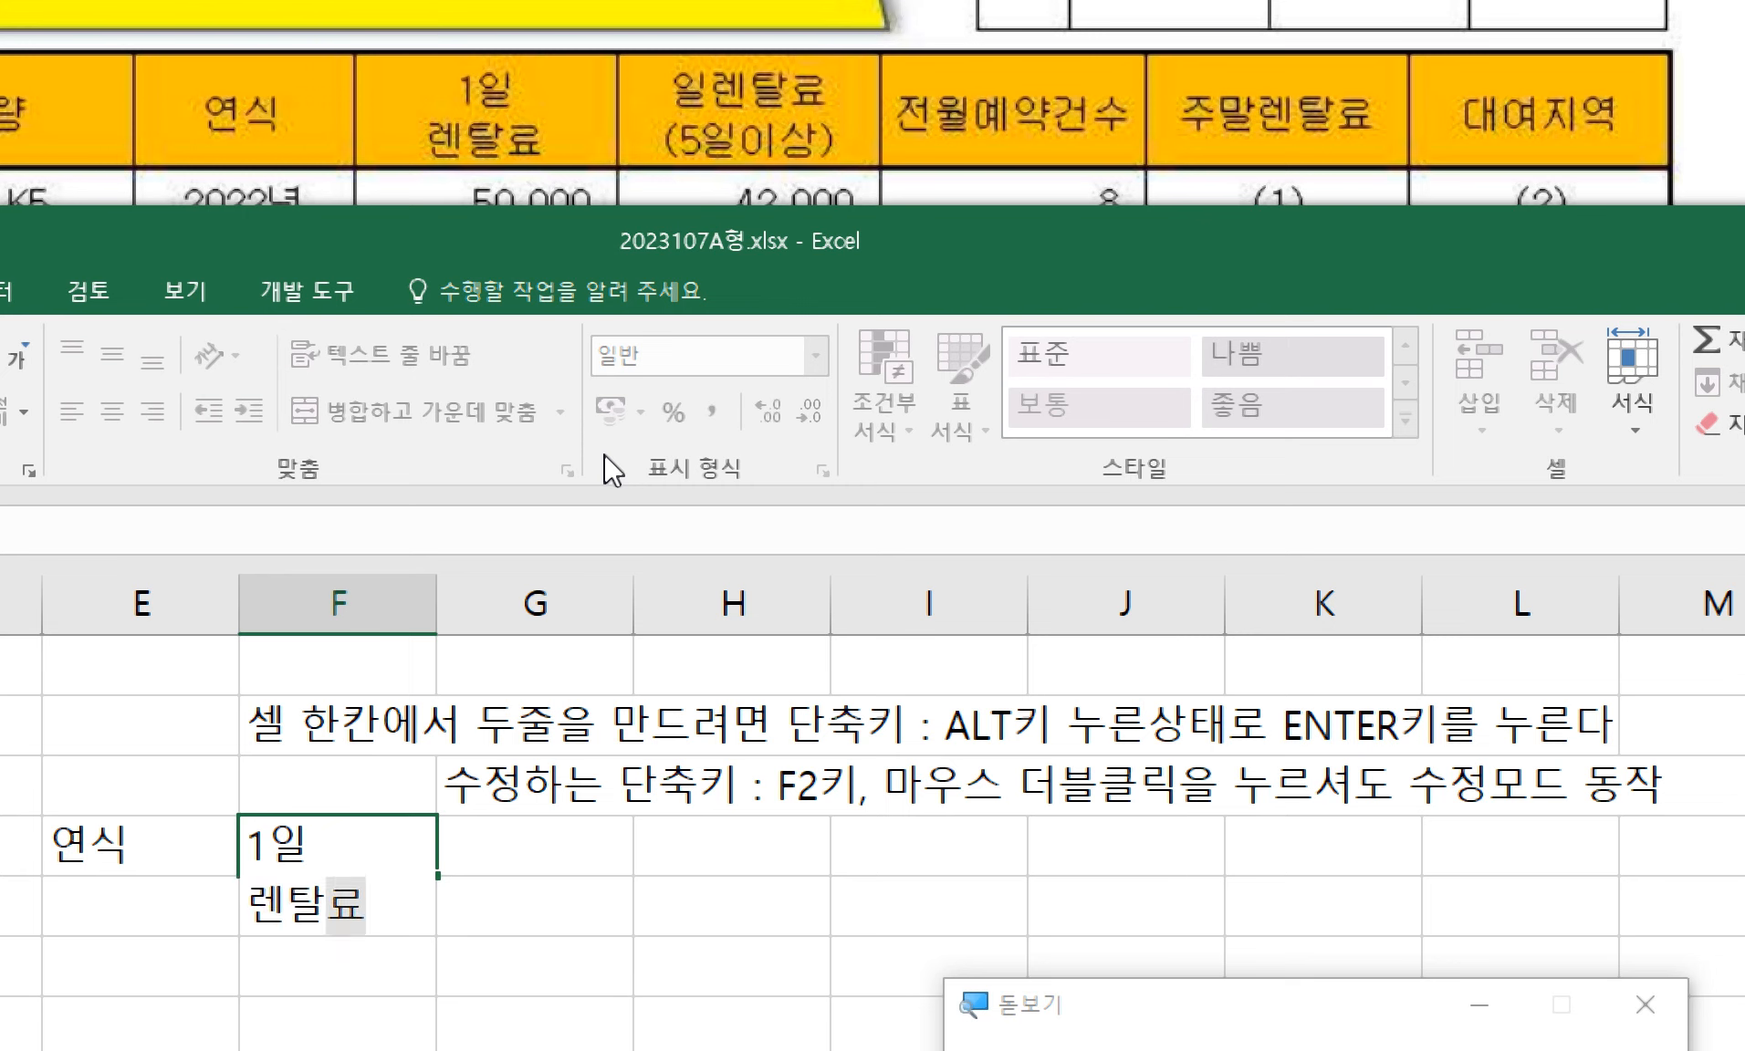
key(Return)
key(Up)
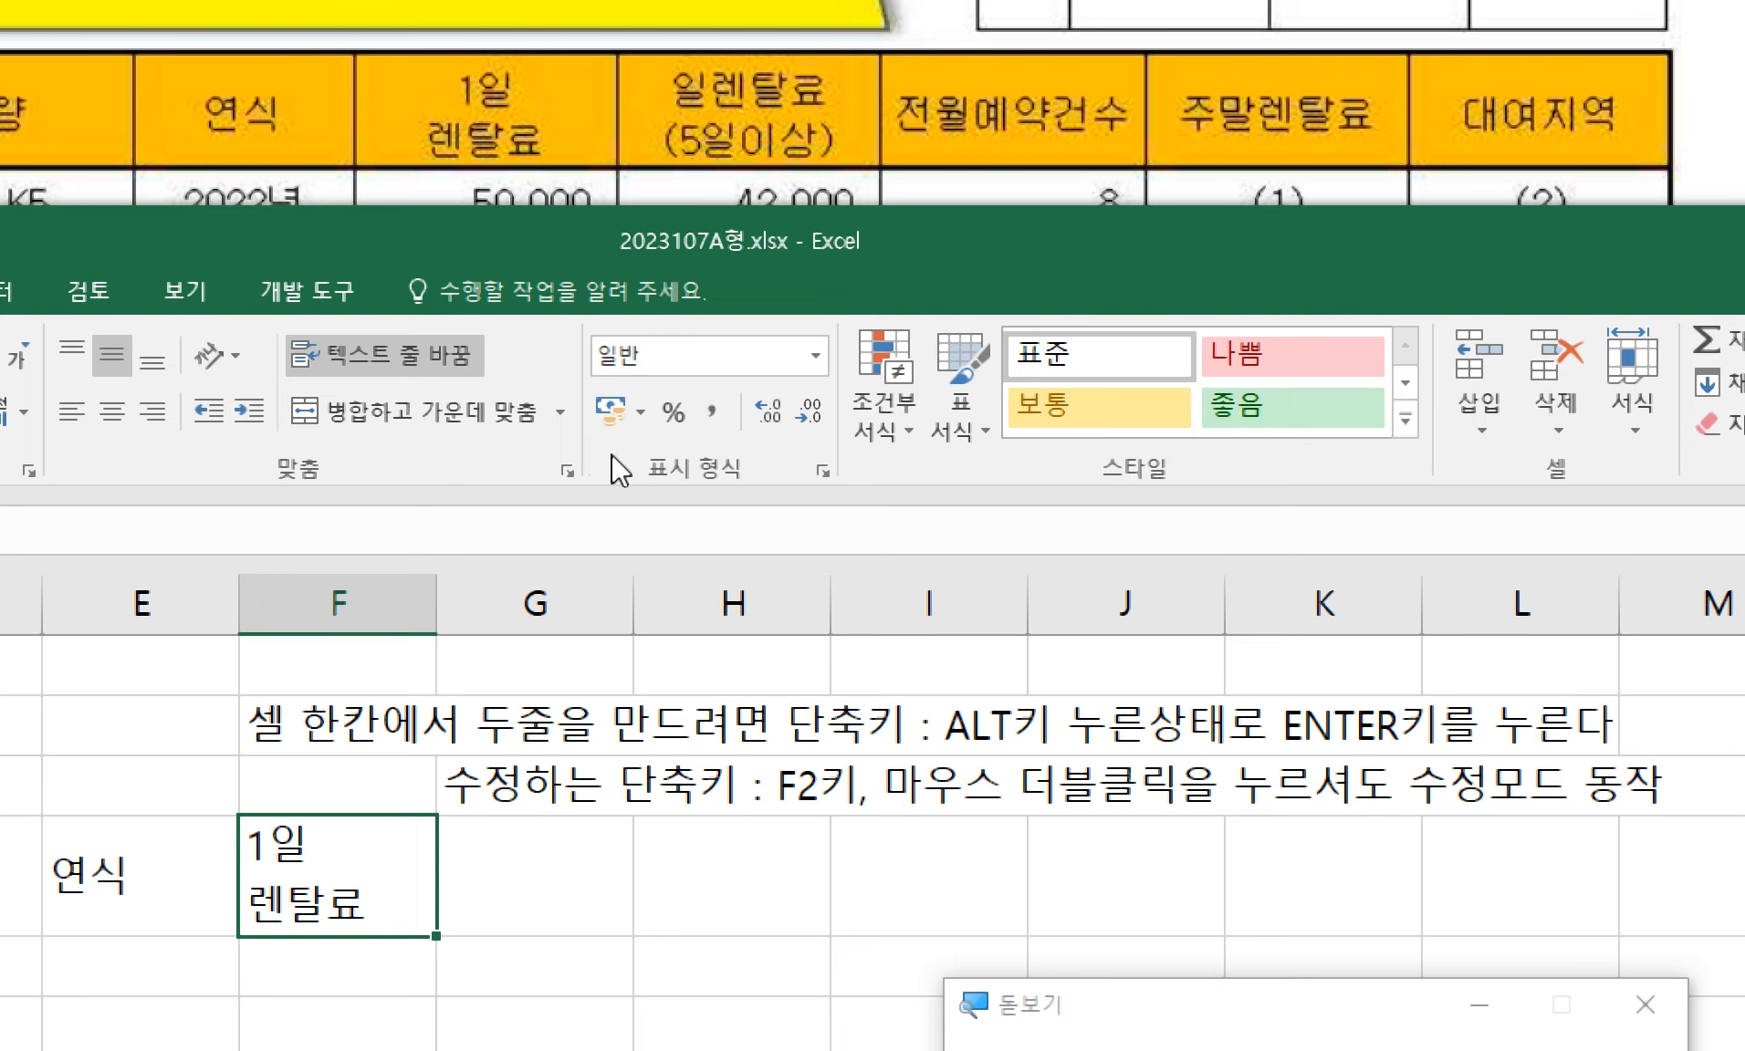
- Clear the two shortcut notes in the range F2:L3 and select cell G4
click(981, 730)
drag(1463, 721, 1501, 726)
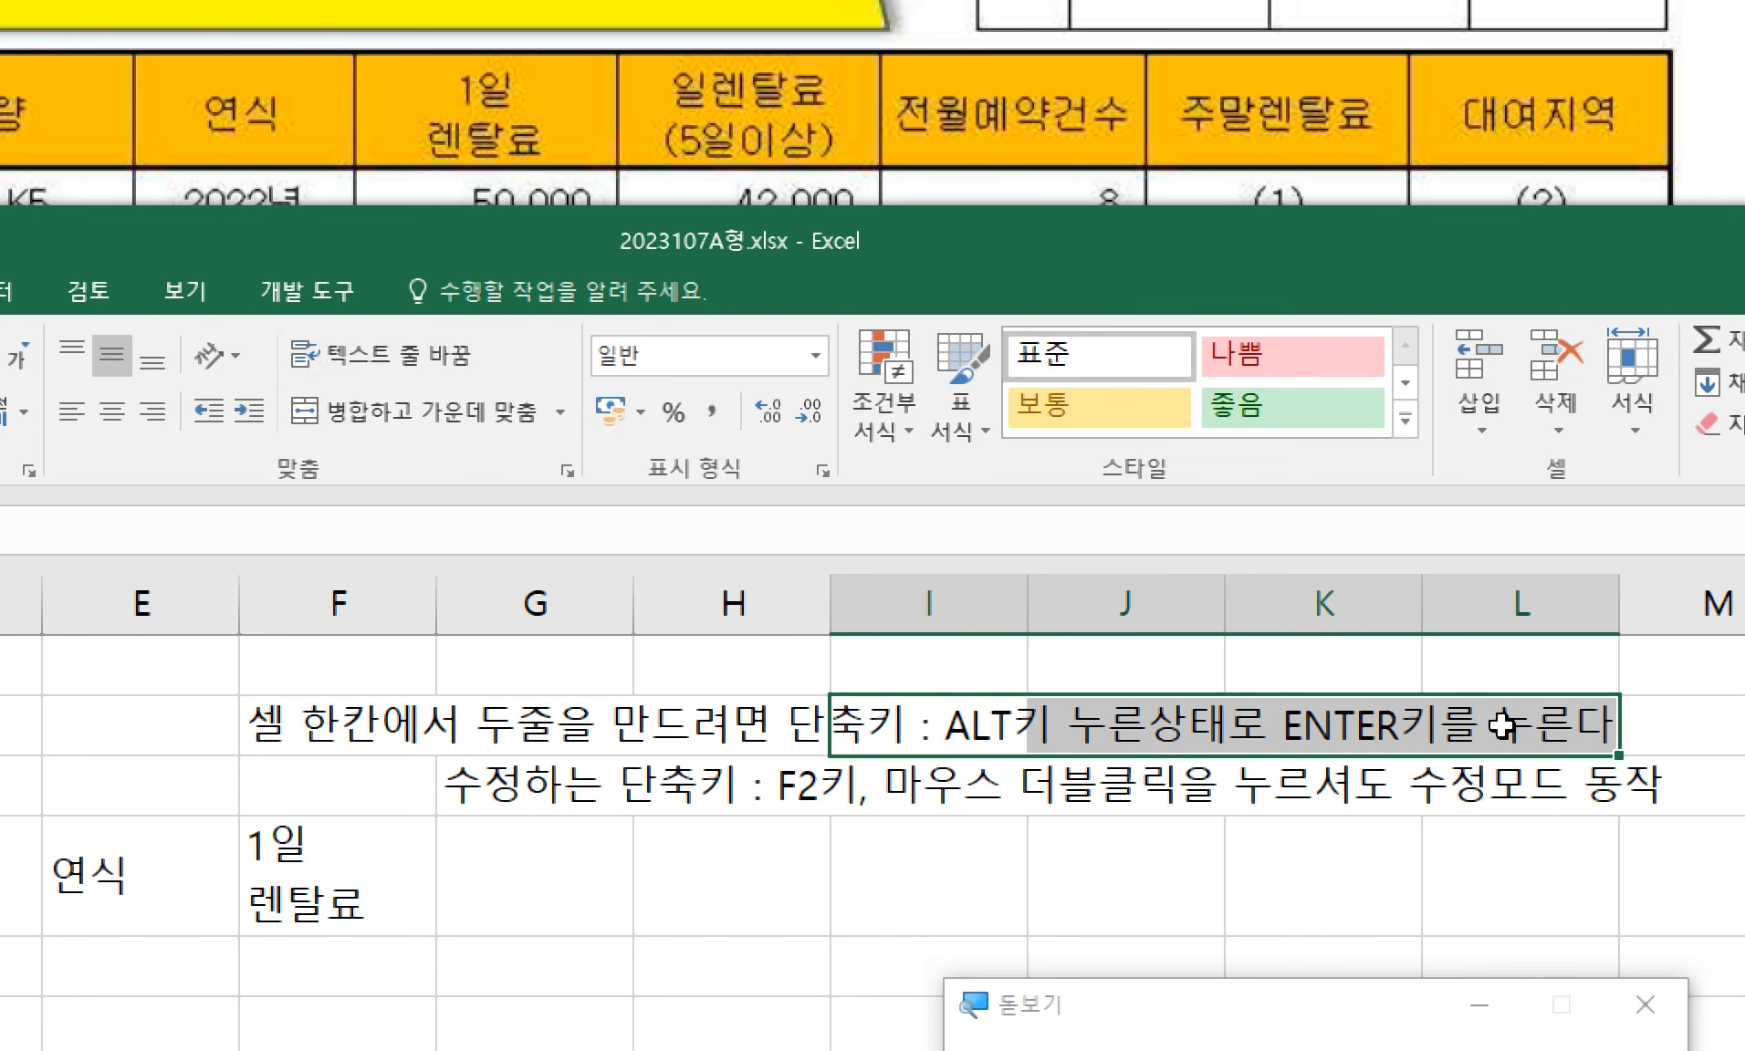
drag(374, 734, 1460, 726)
click(425, 878)
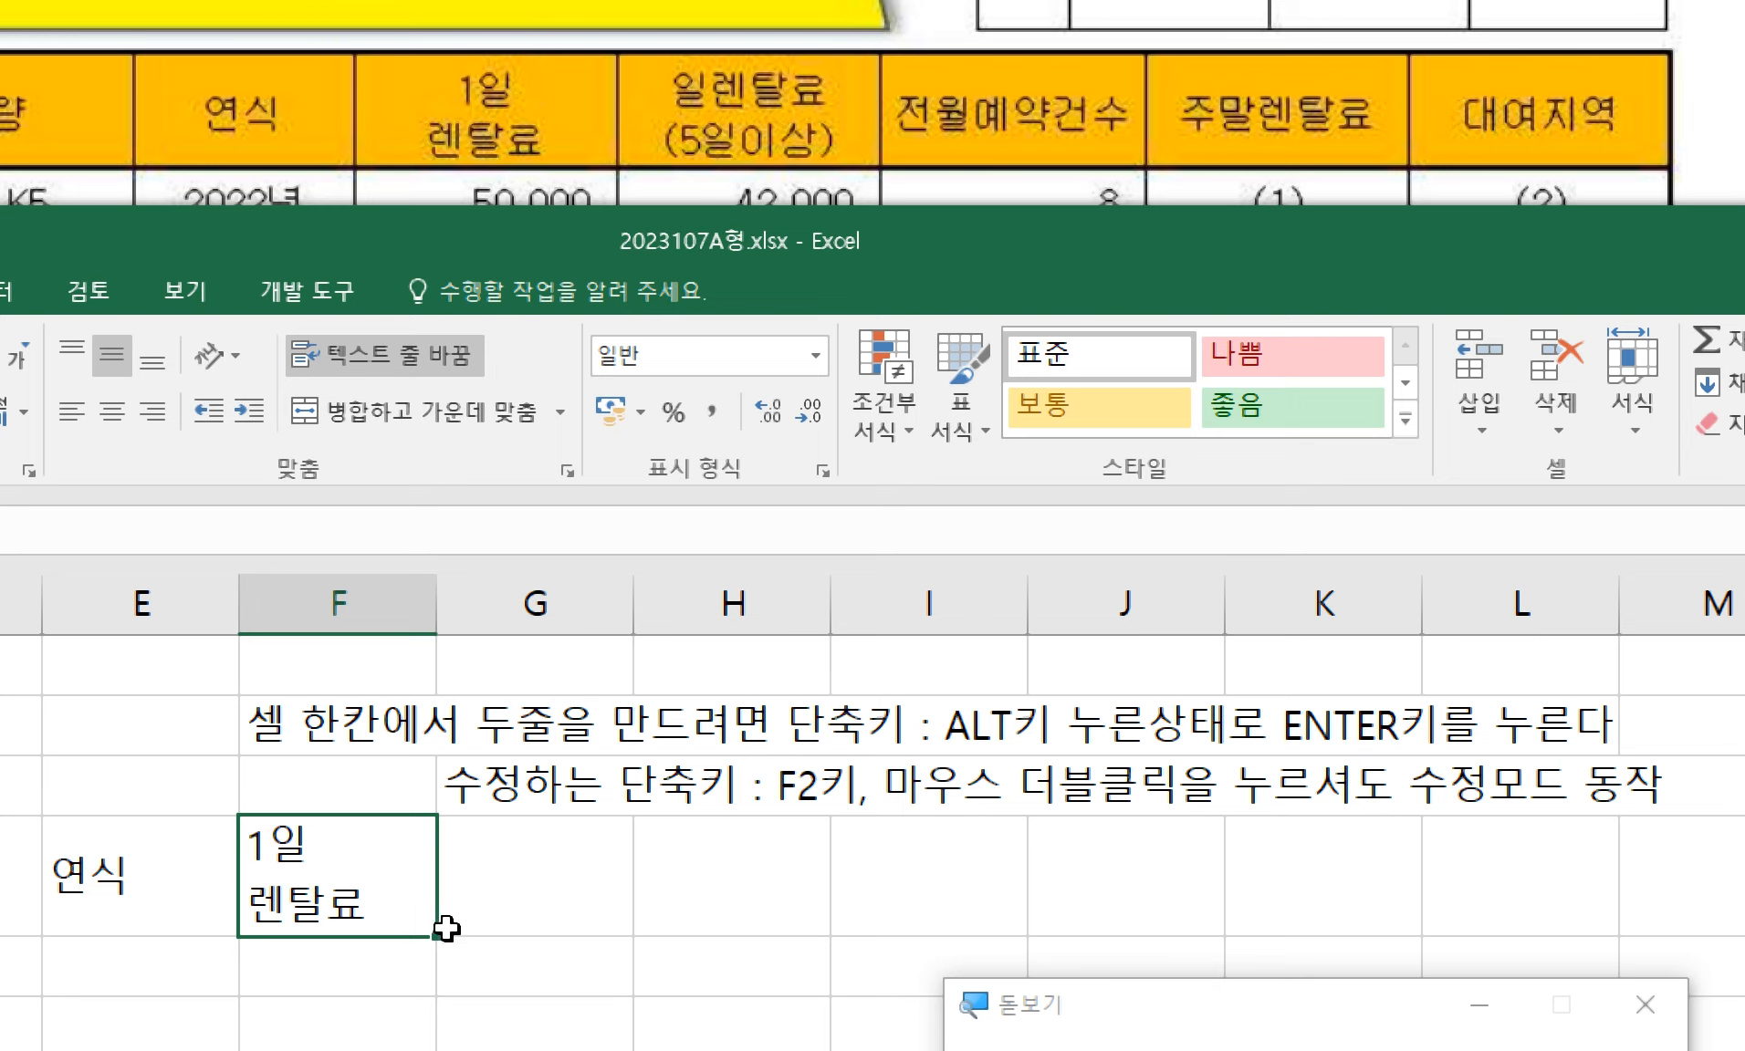
click(489, 912)
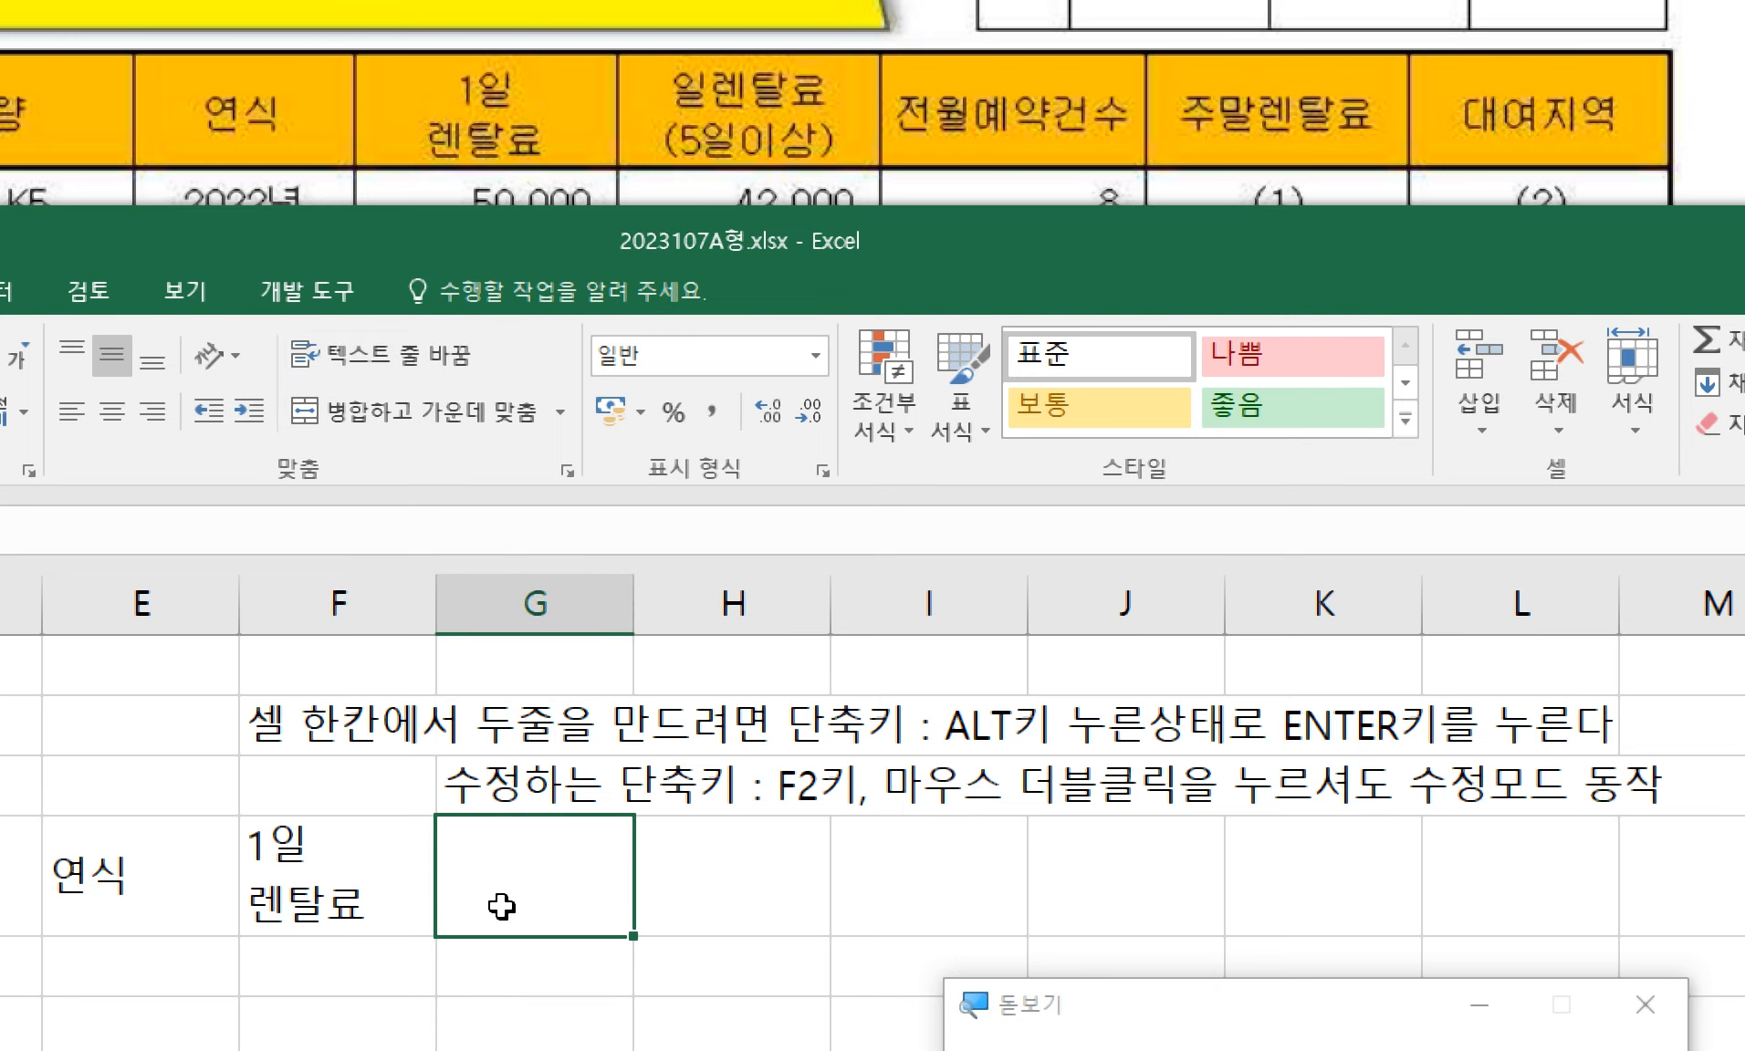
drag(329, 730, 1548, 764)
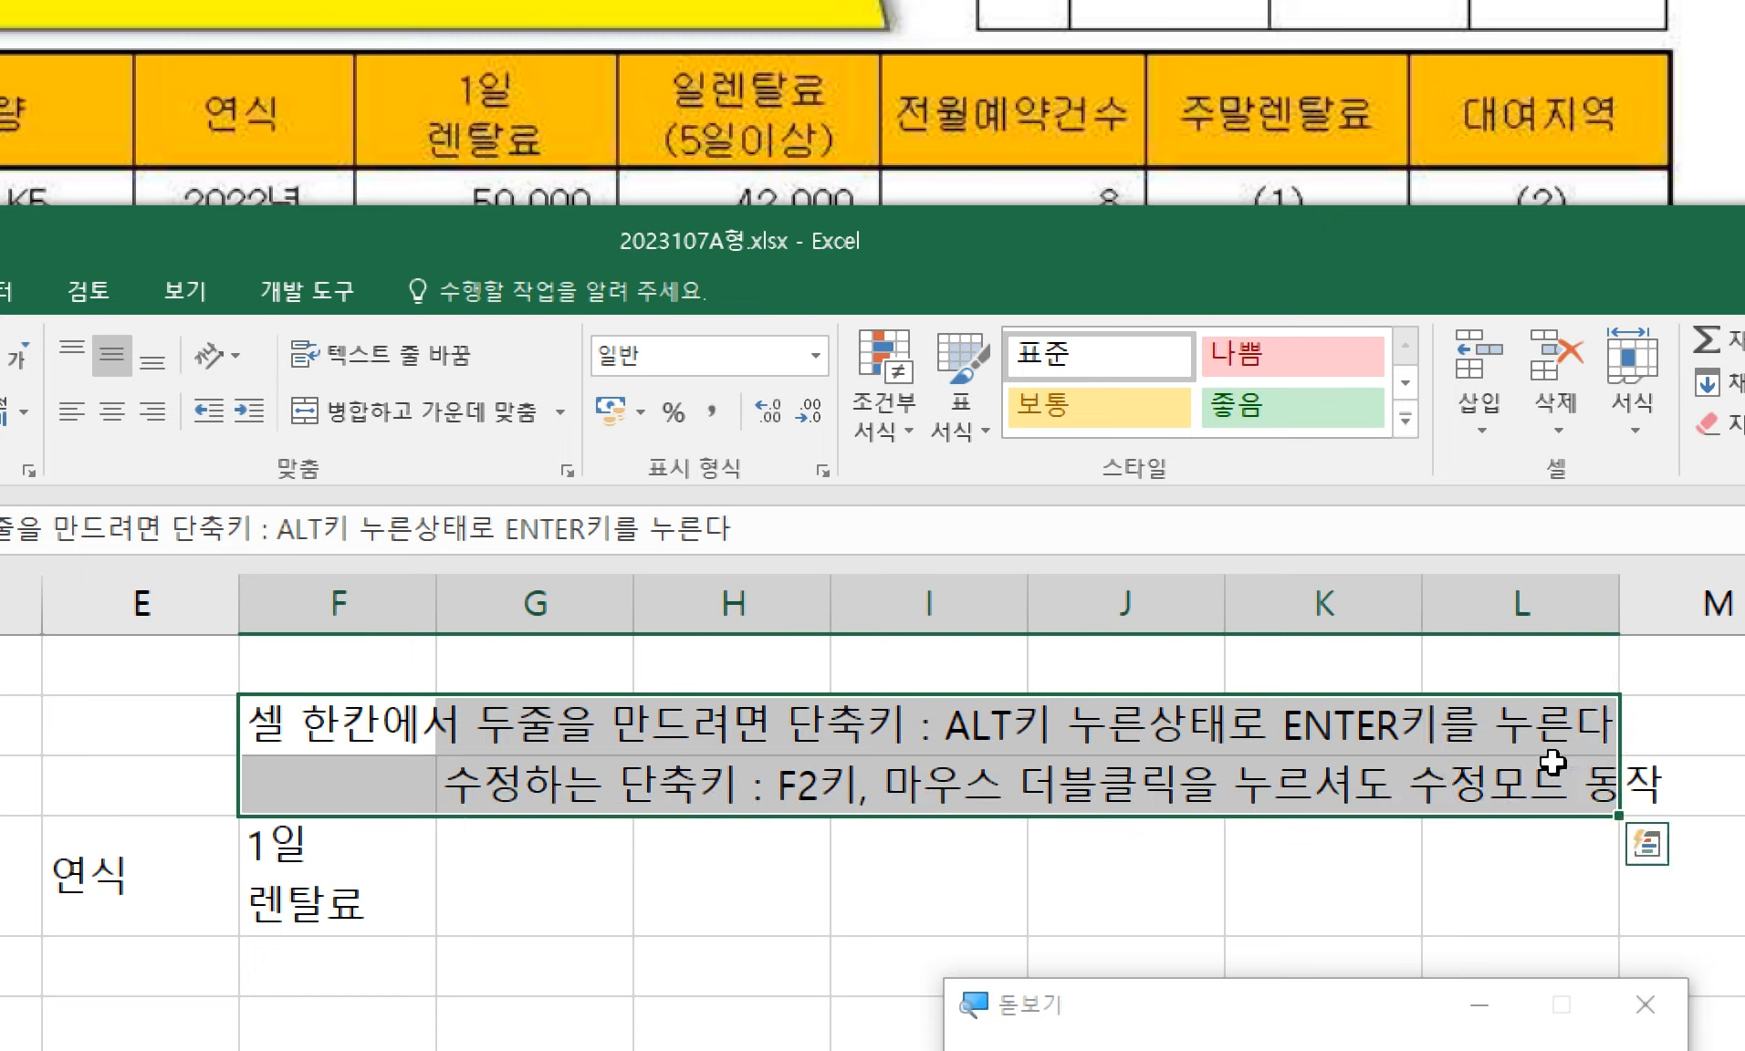
key(Delete)
click(524, 915)
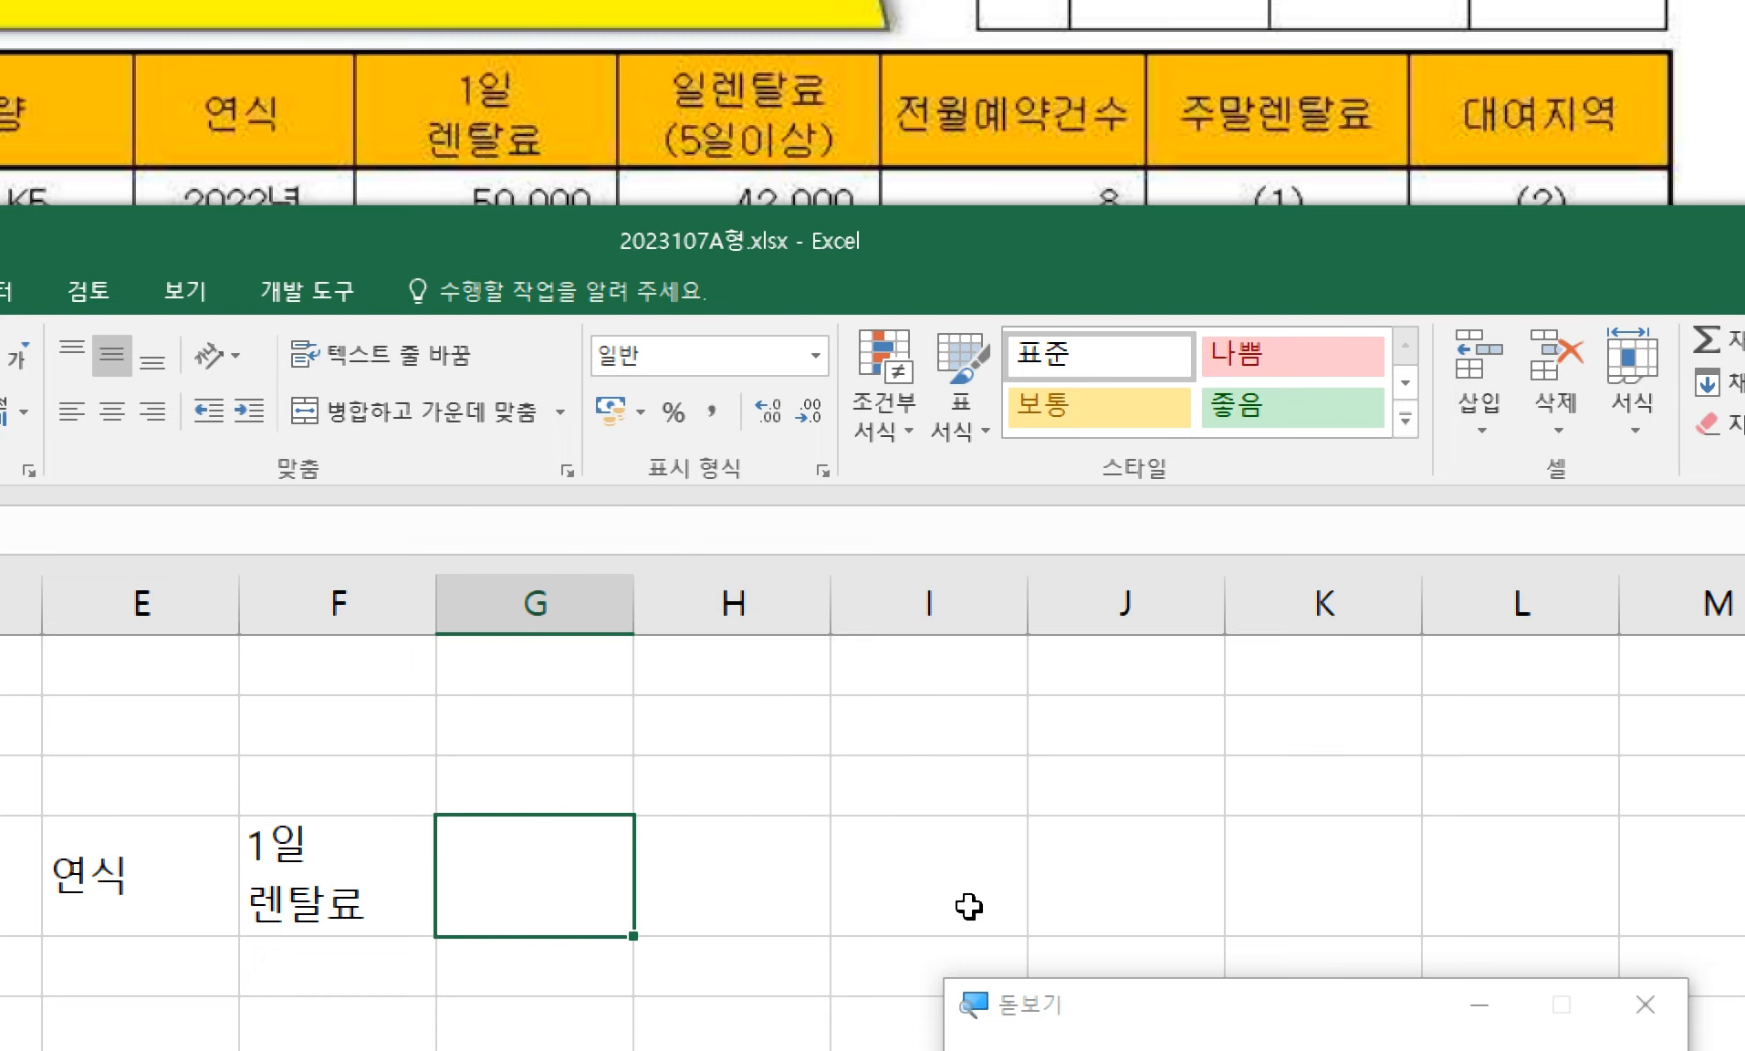
- Enter the two-line heading 일렌탈료 over (5일이상) in G4 and select H4
text(일렌탈료)
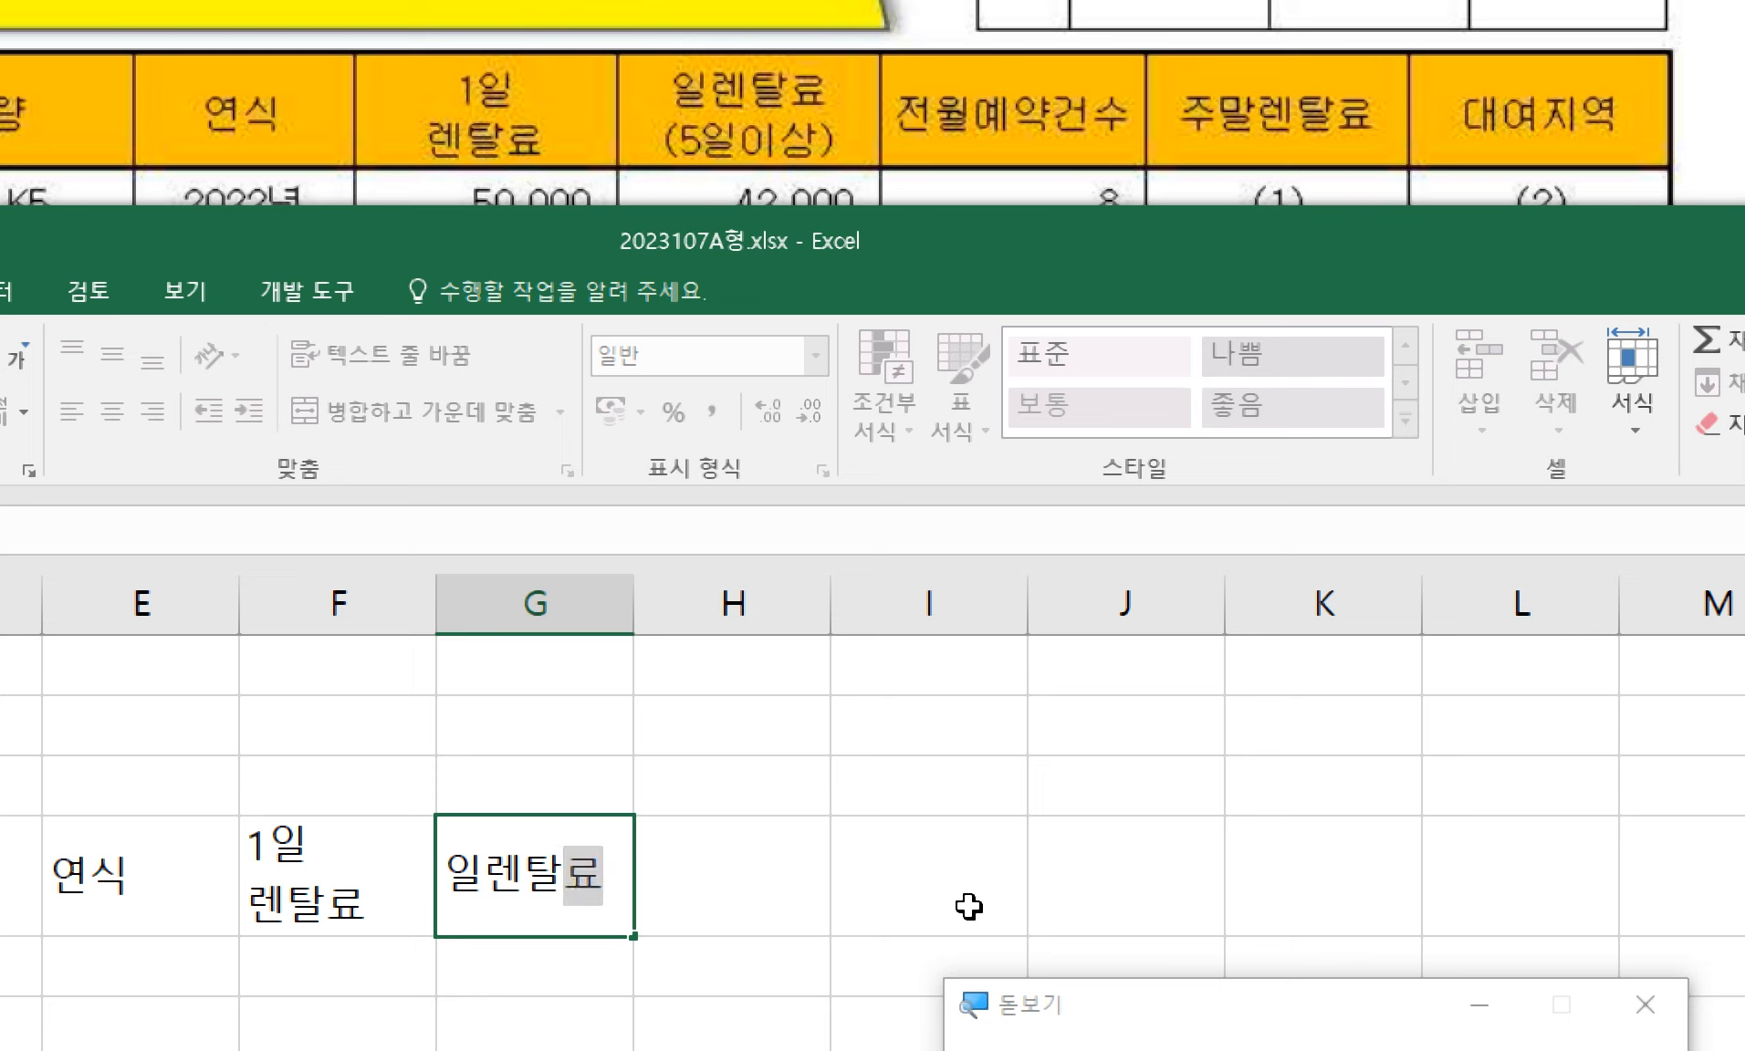
key(alt+Return)
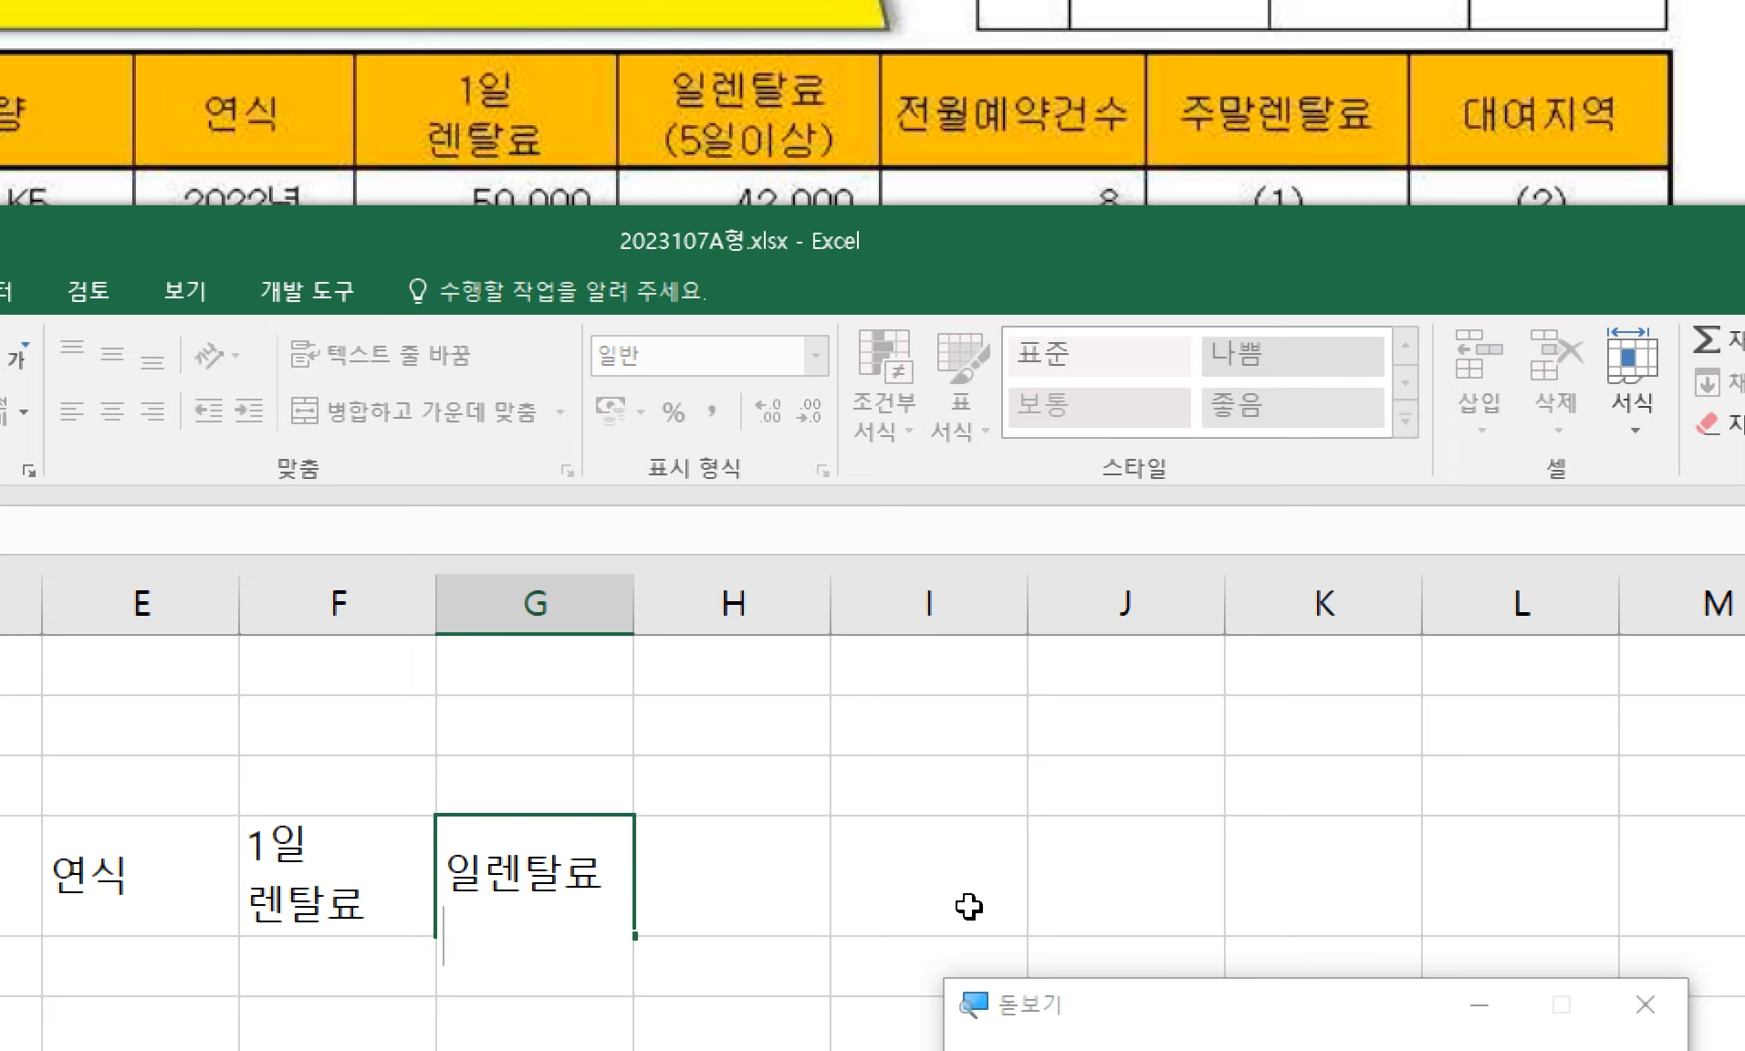
text((5일이상)
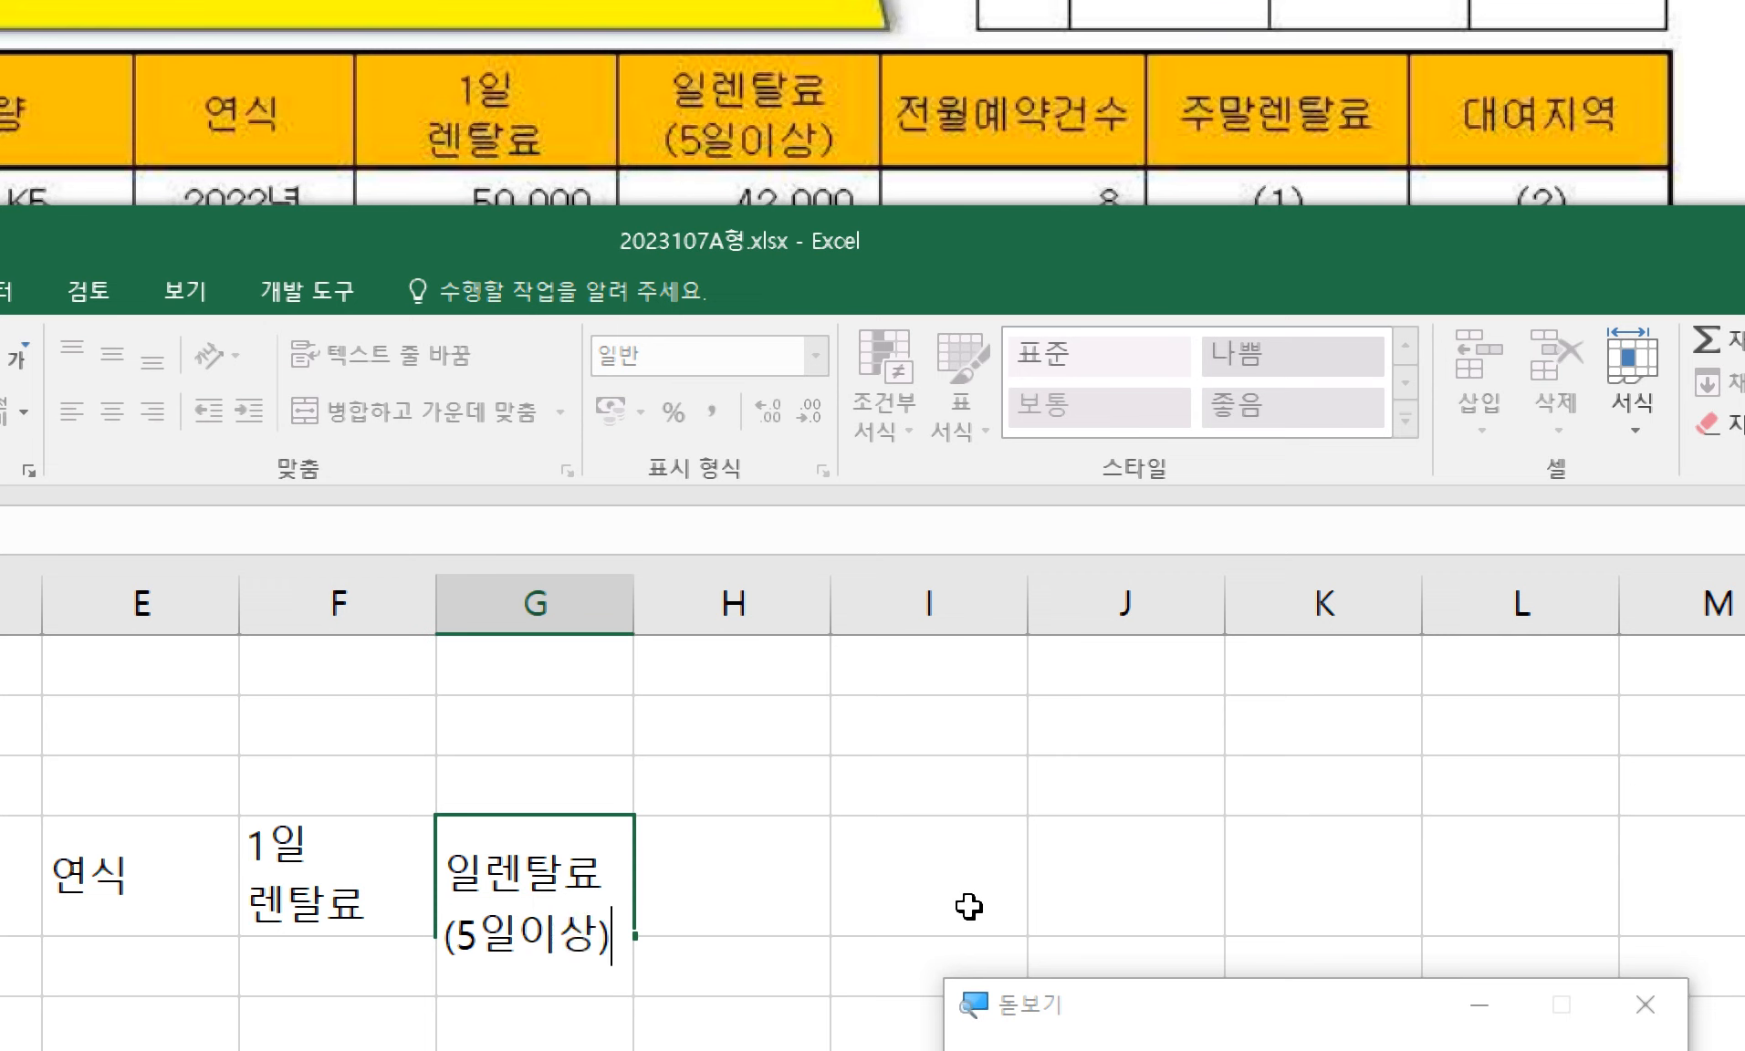
text())
key(Return)
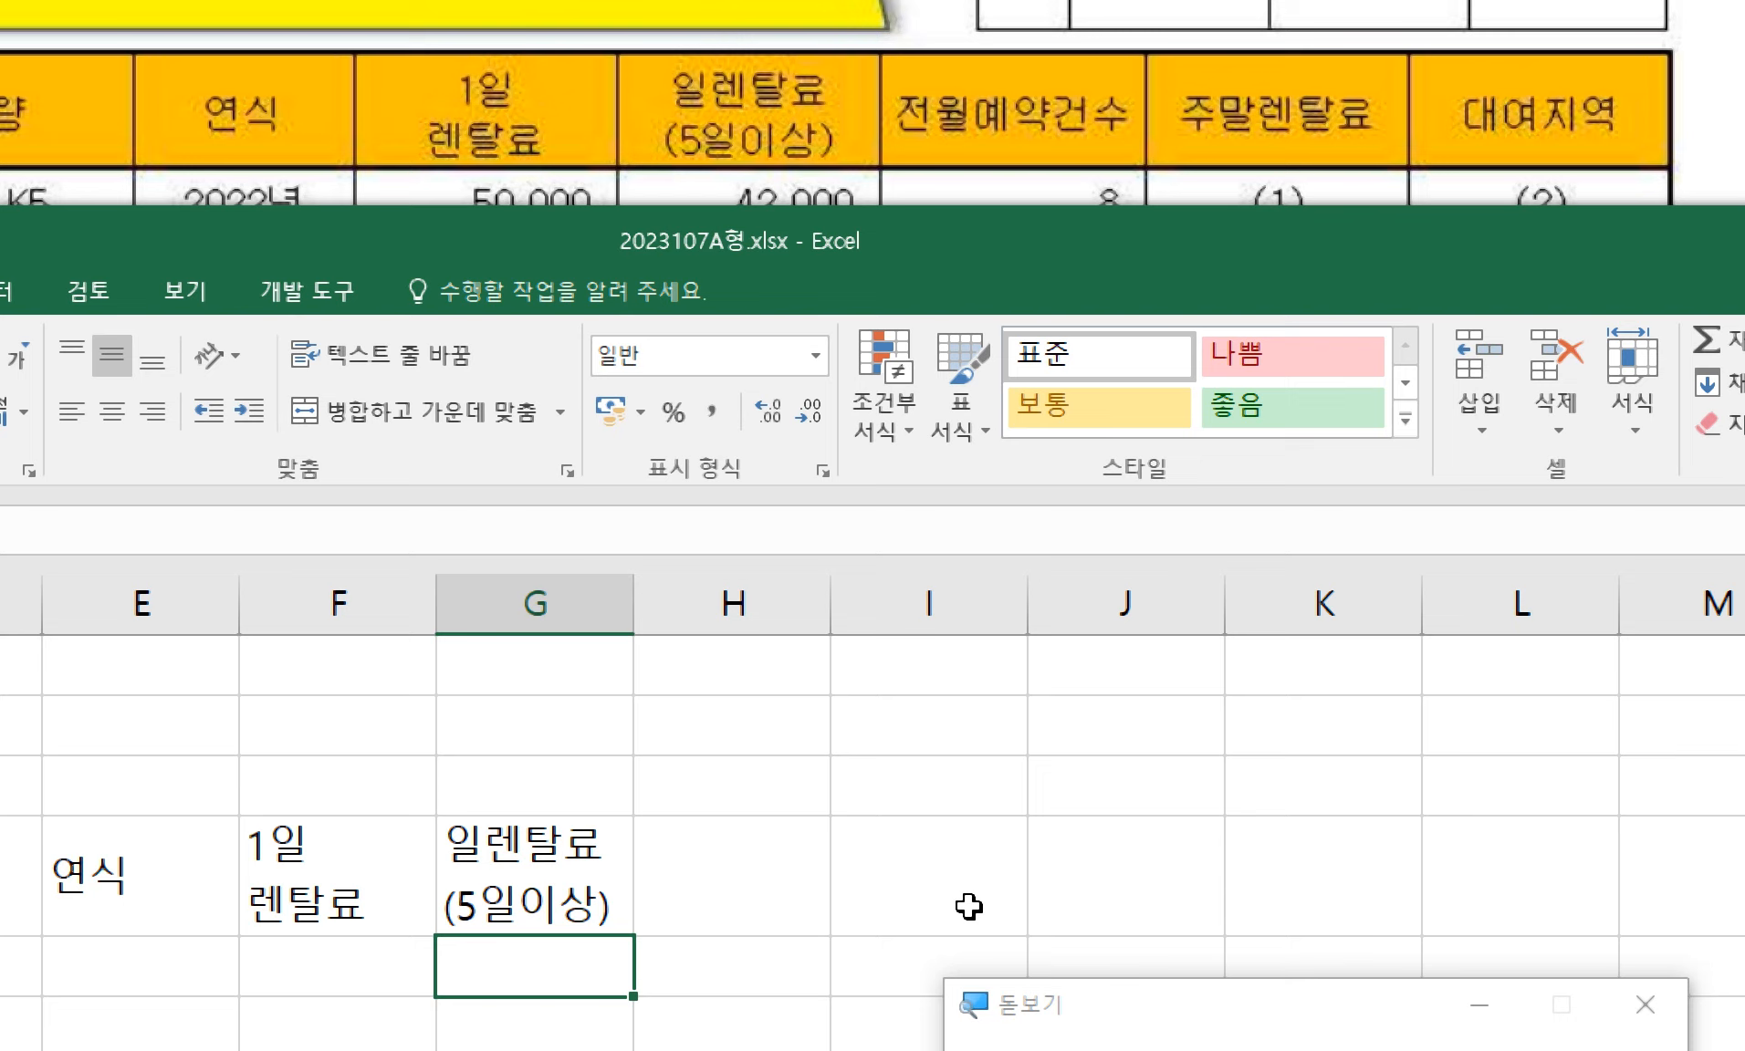
key(Up)
key(Right)
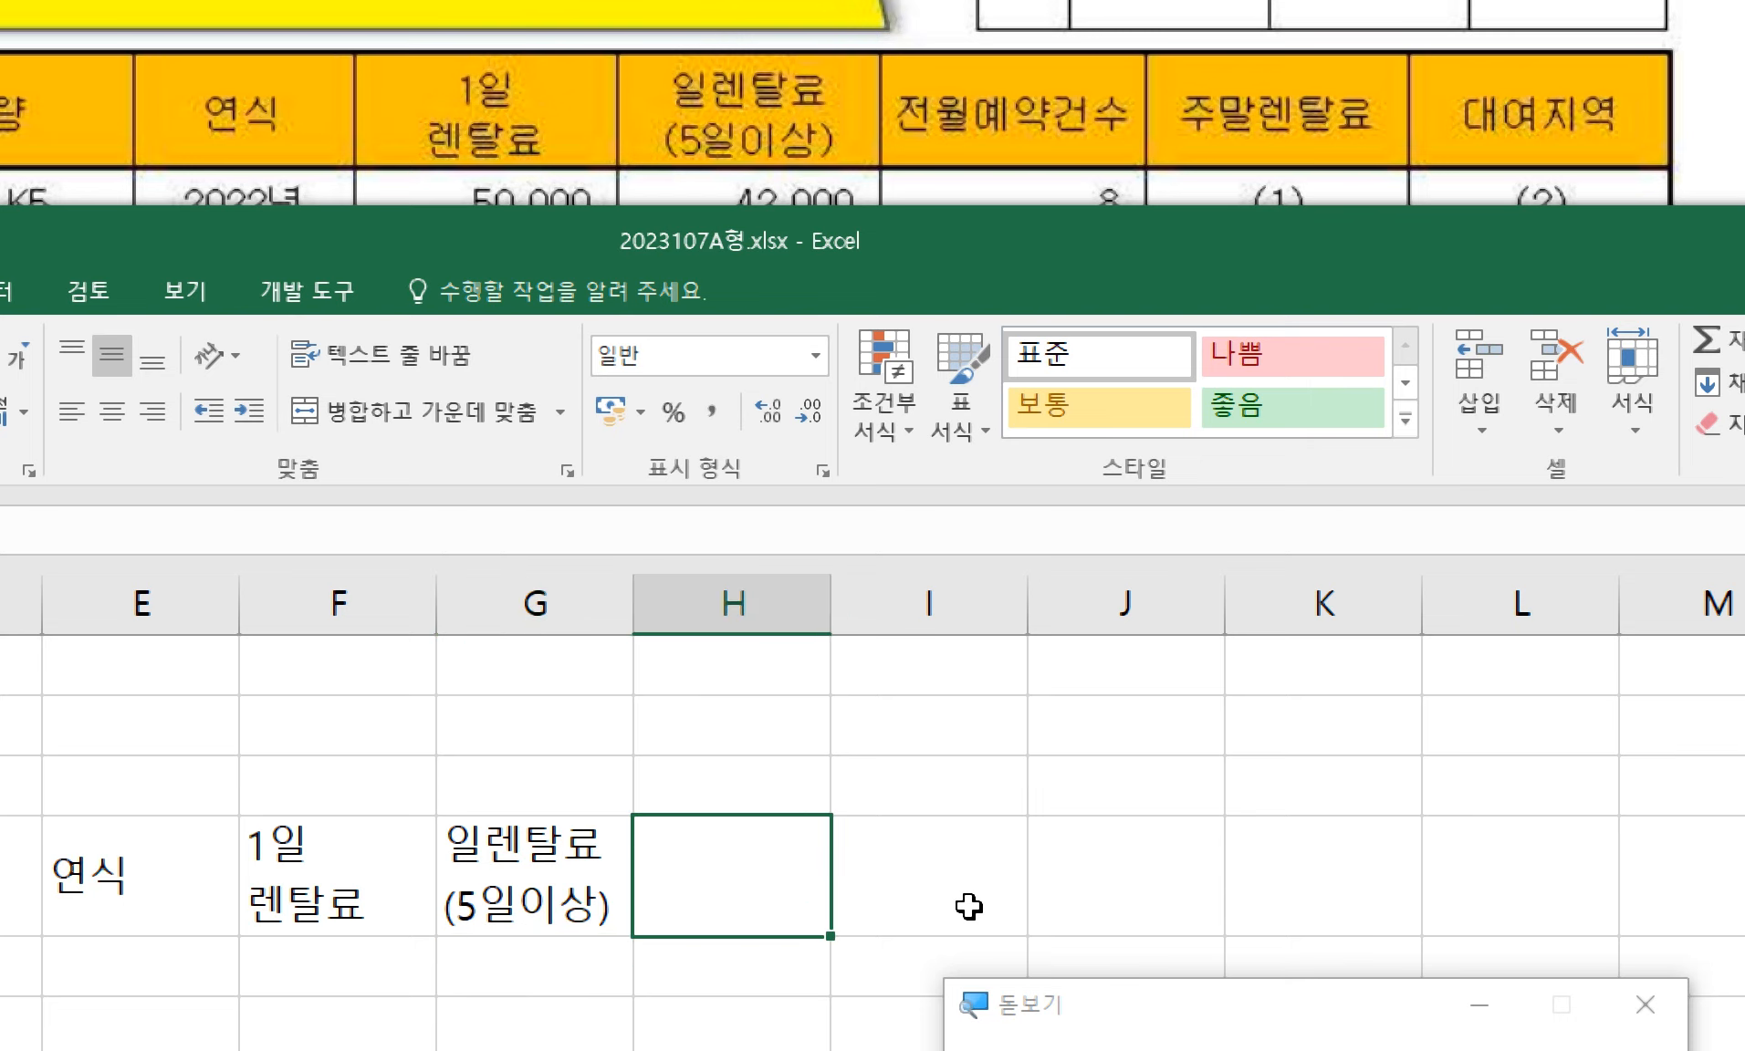
- Enter the headings 전월예약건수, 주말렌탈료 and 대여지역 in H4 to J4
text(전월옝)
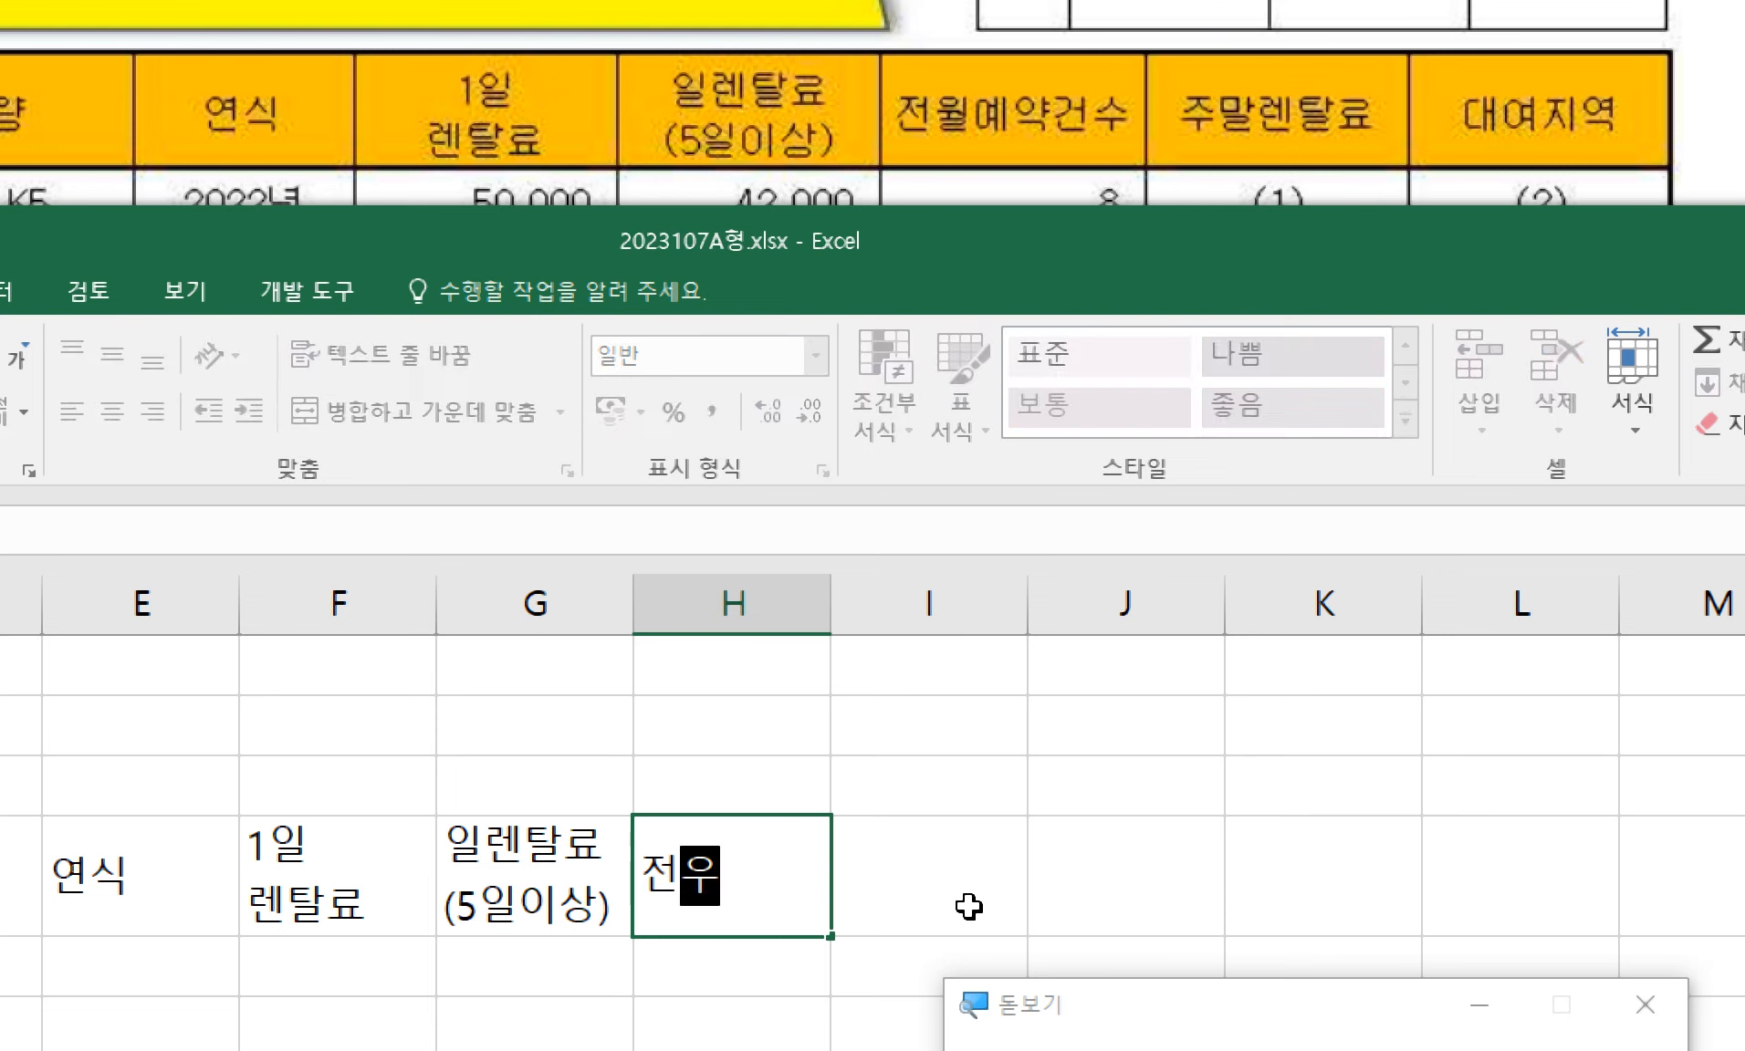
text(약건수)
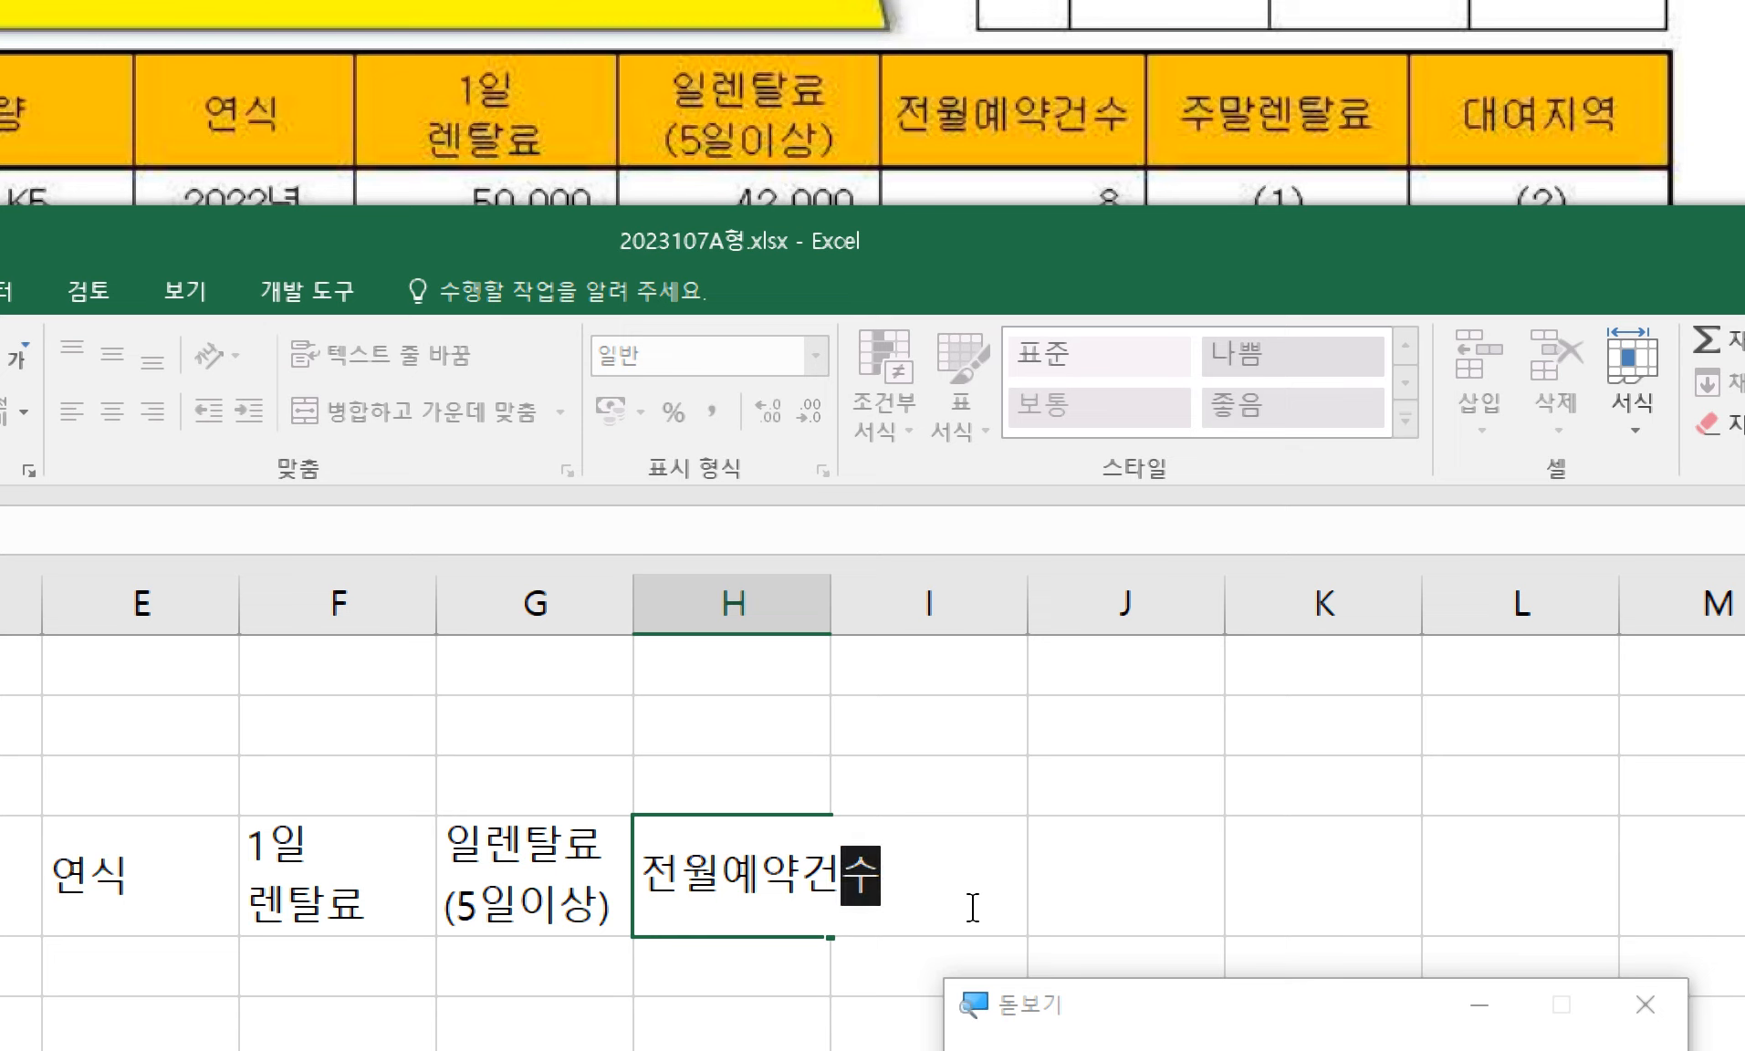
key(Right)
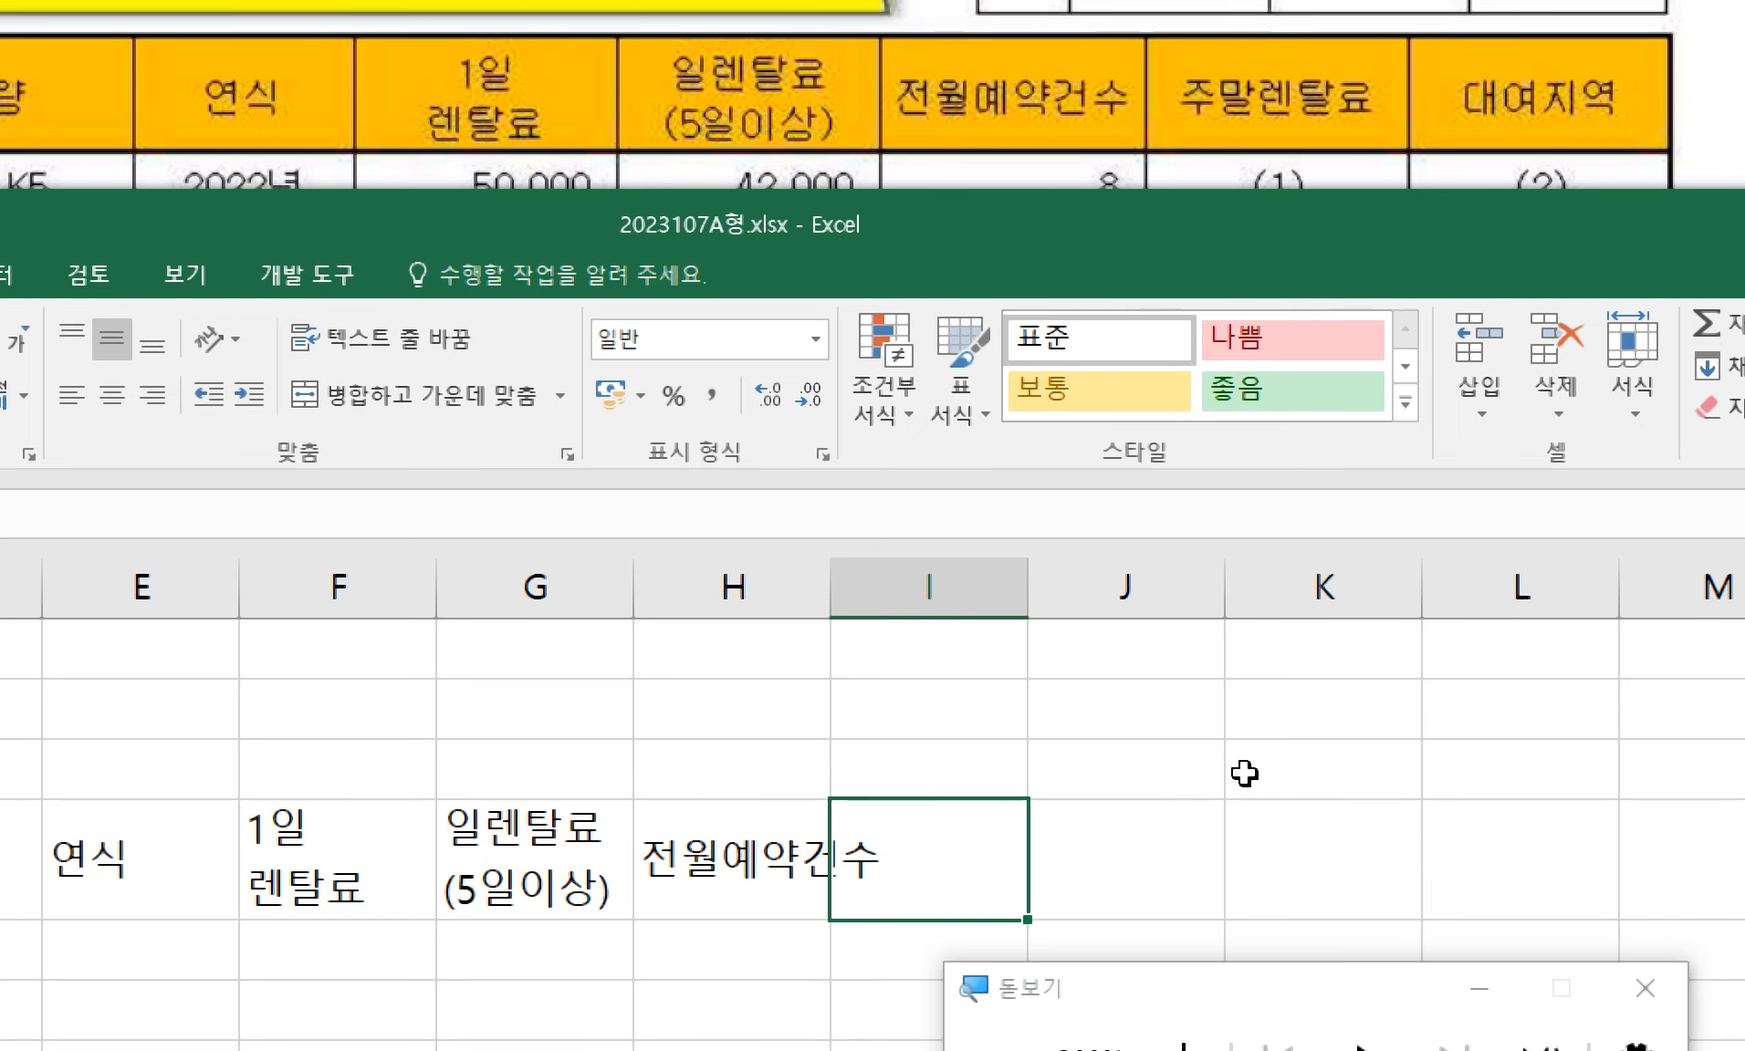
text(주말렌)
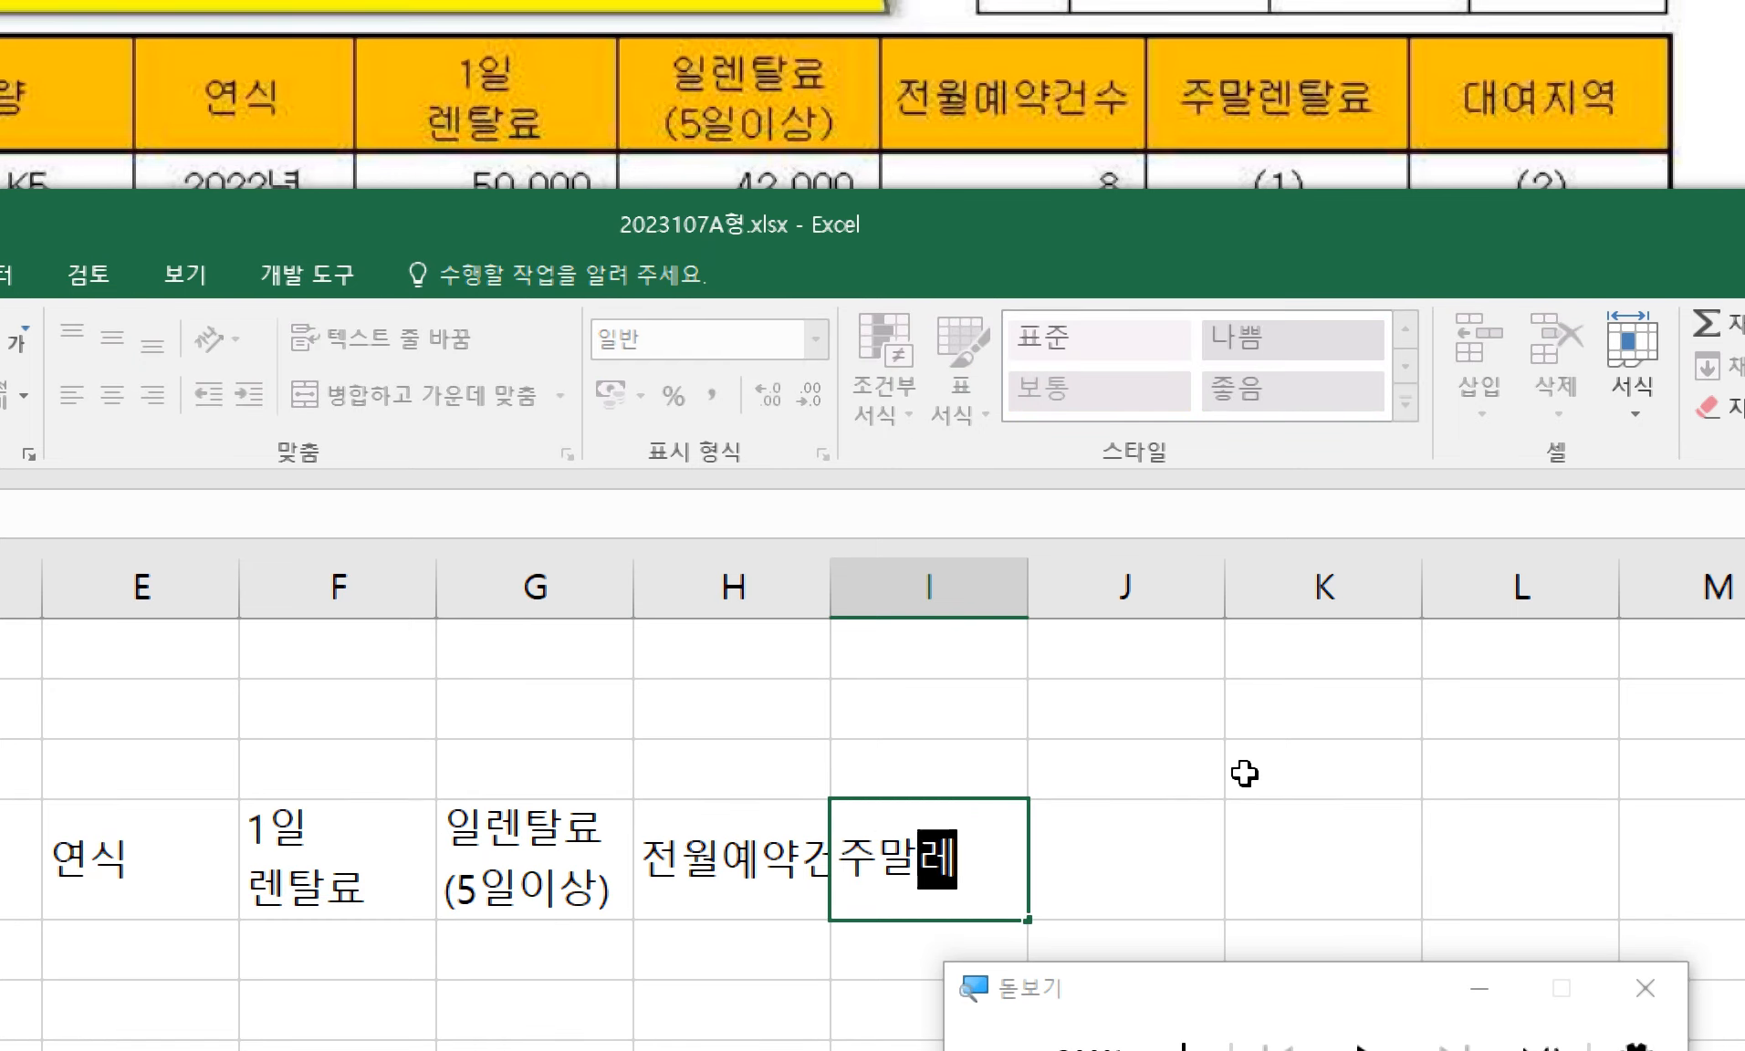
text(탈료)
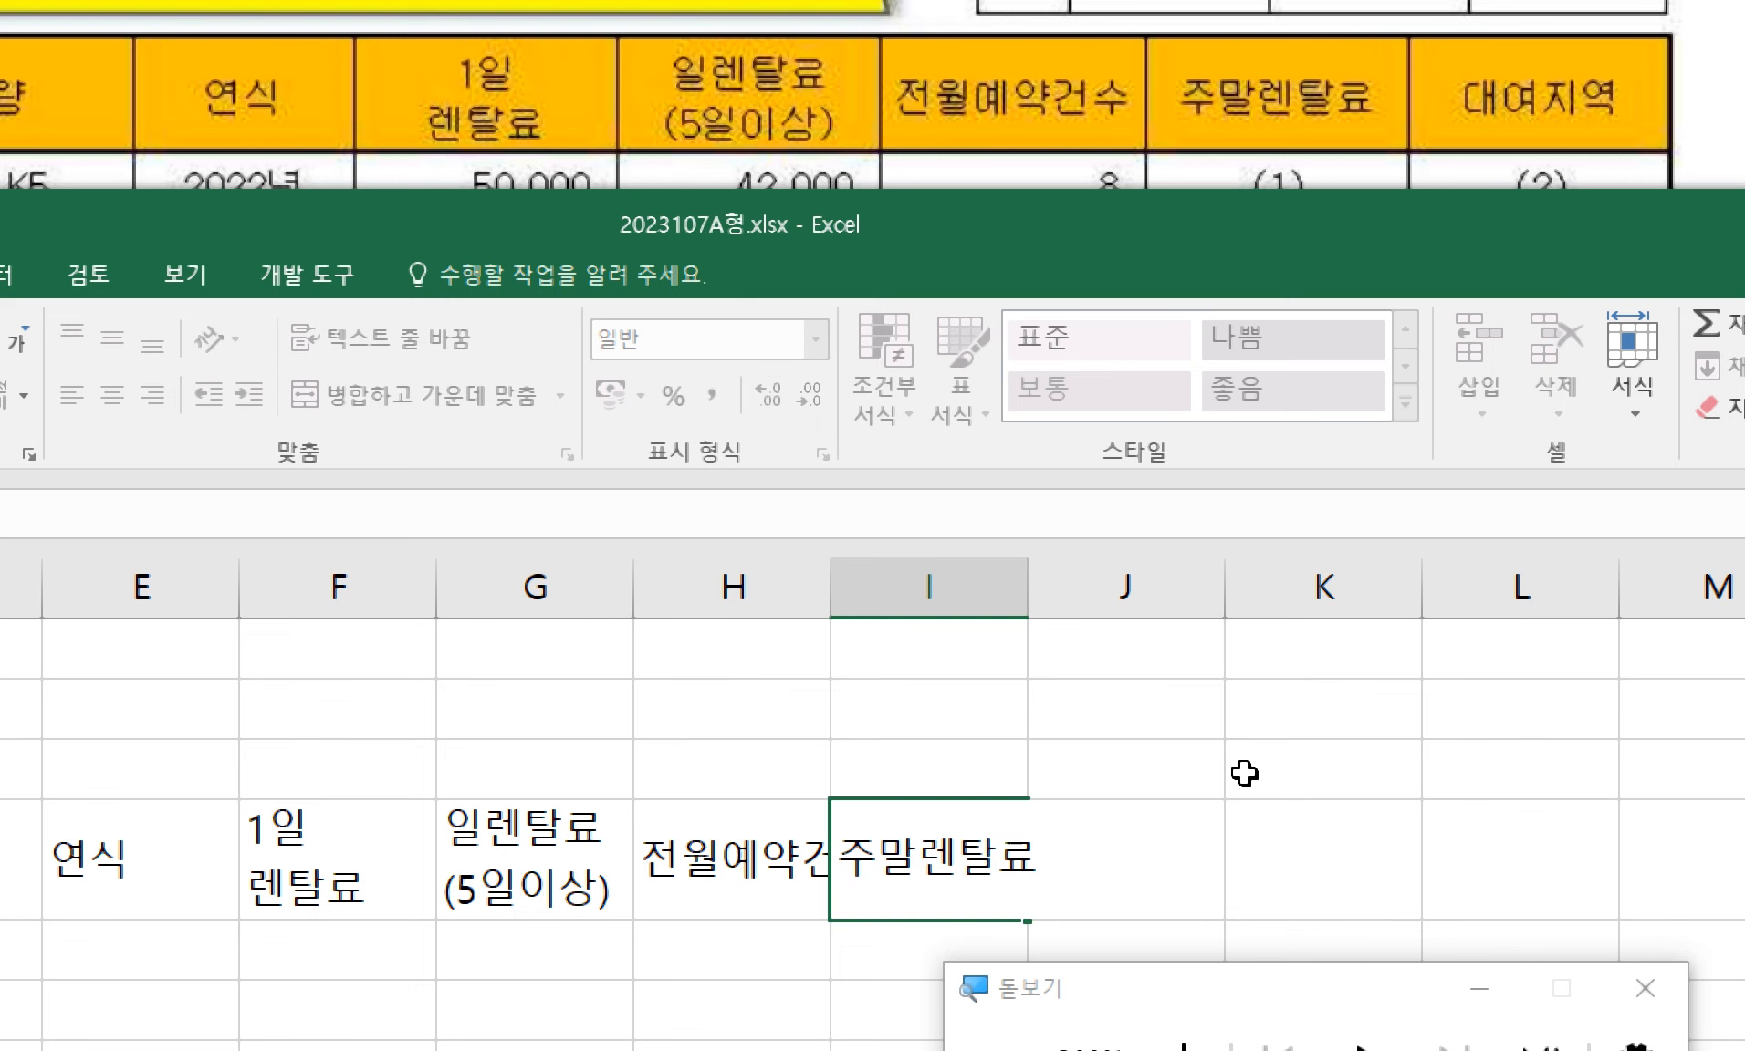
key(Tab)
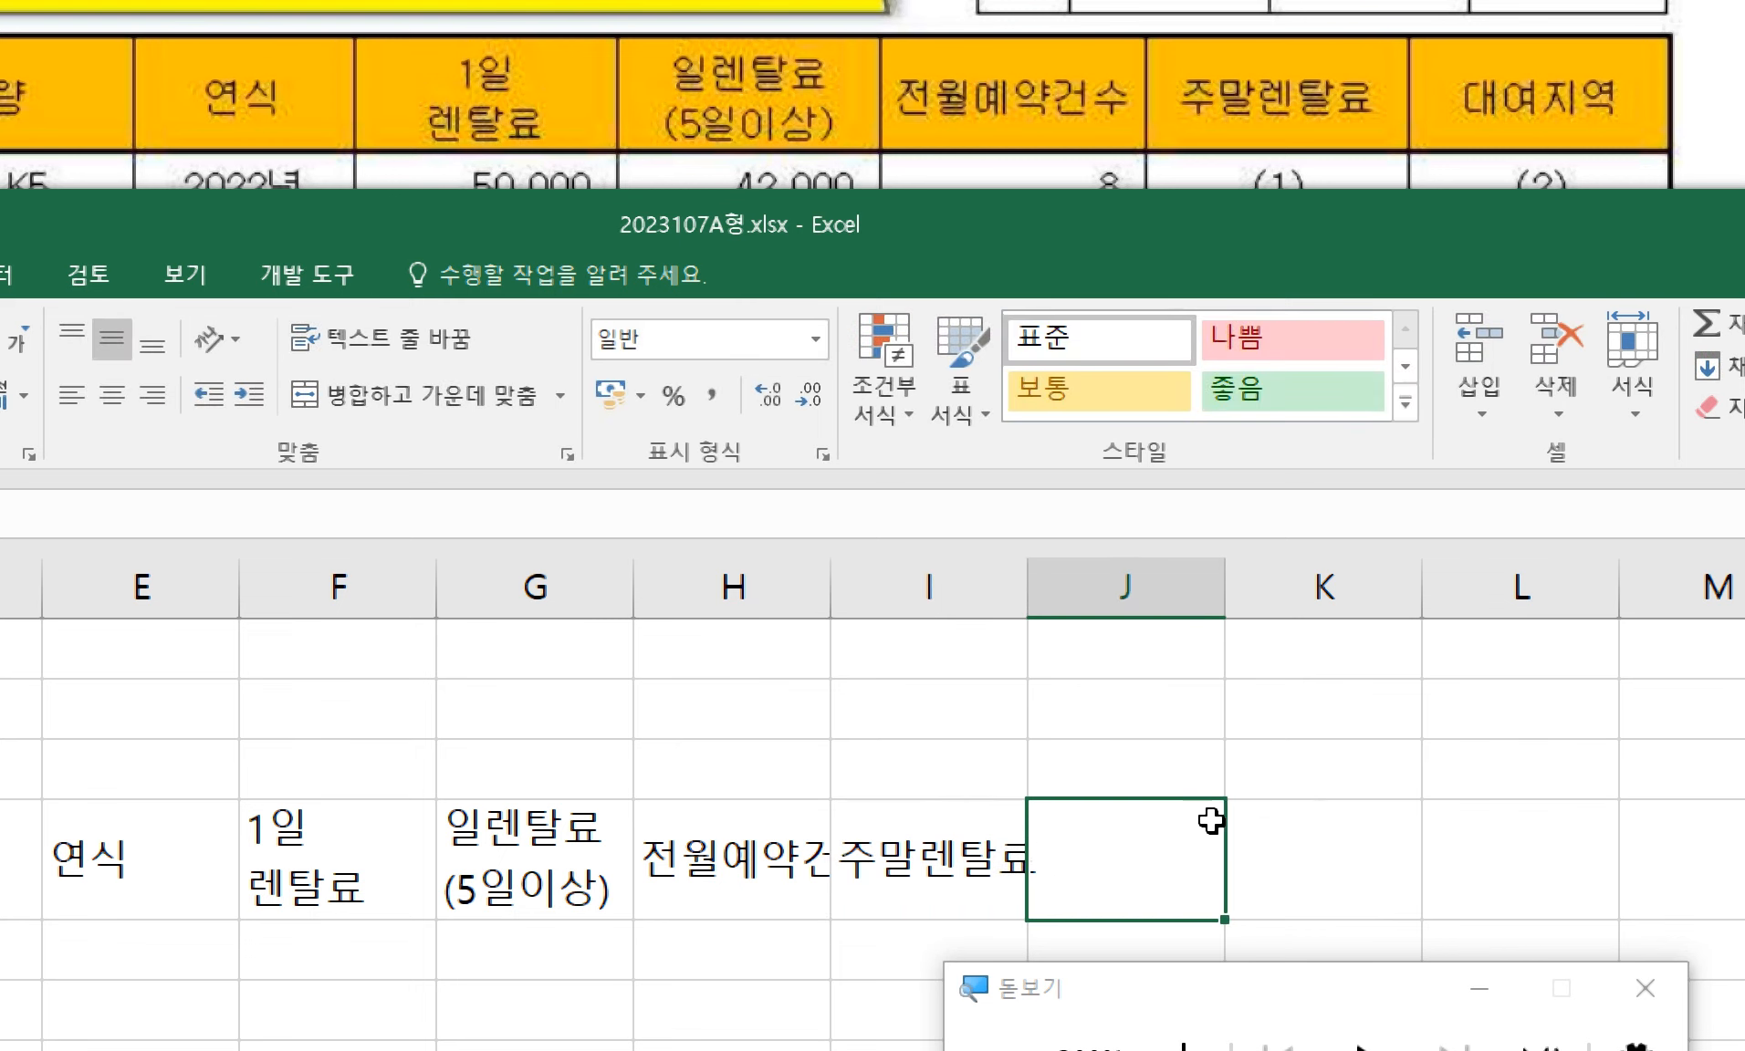
text(대여지역)
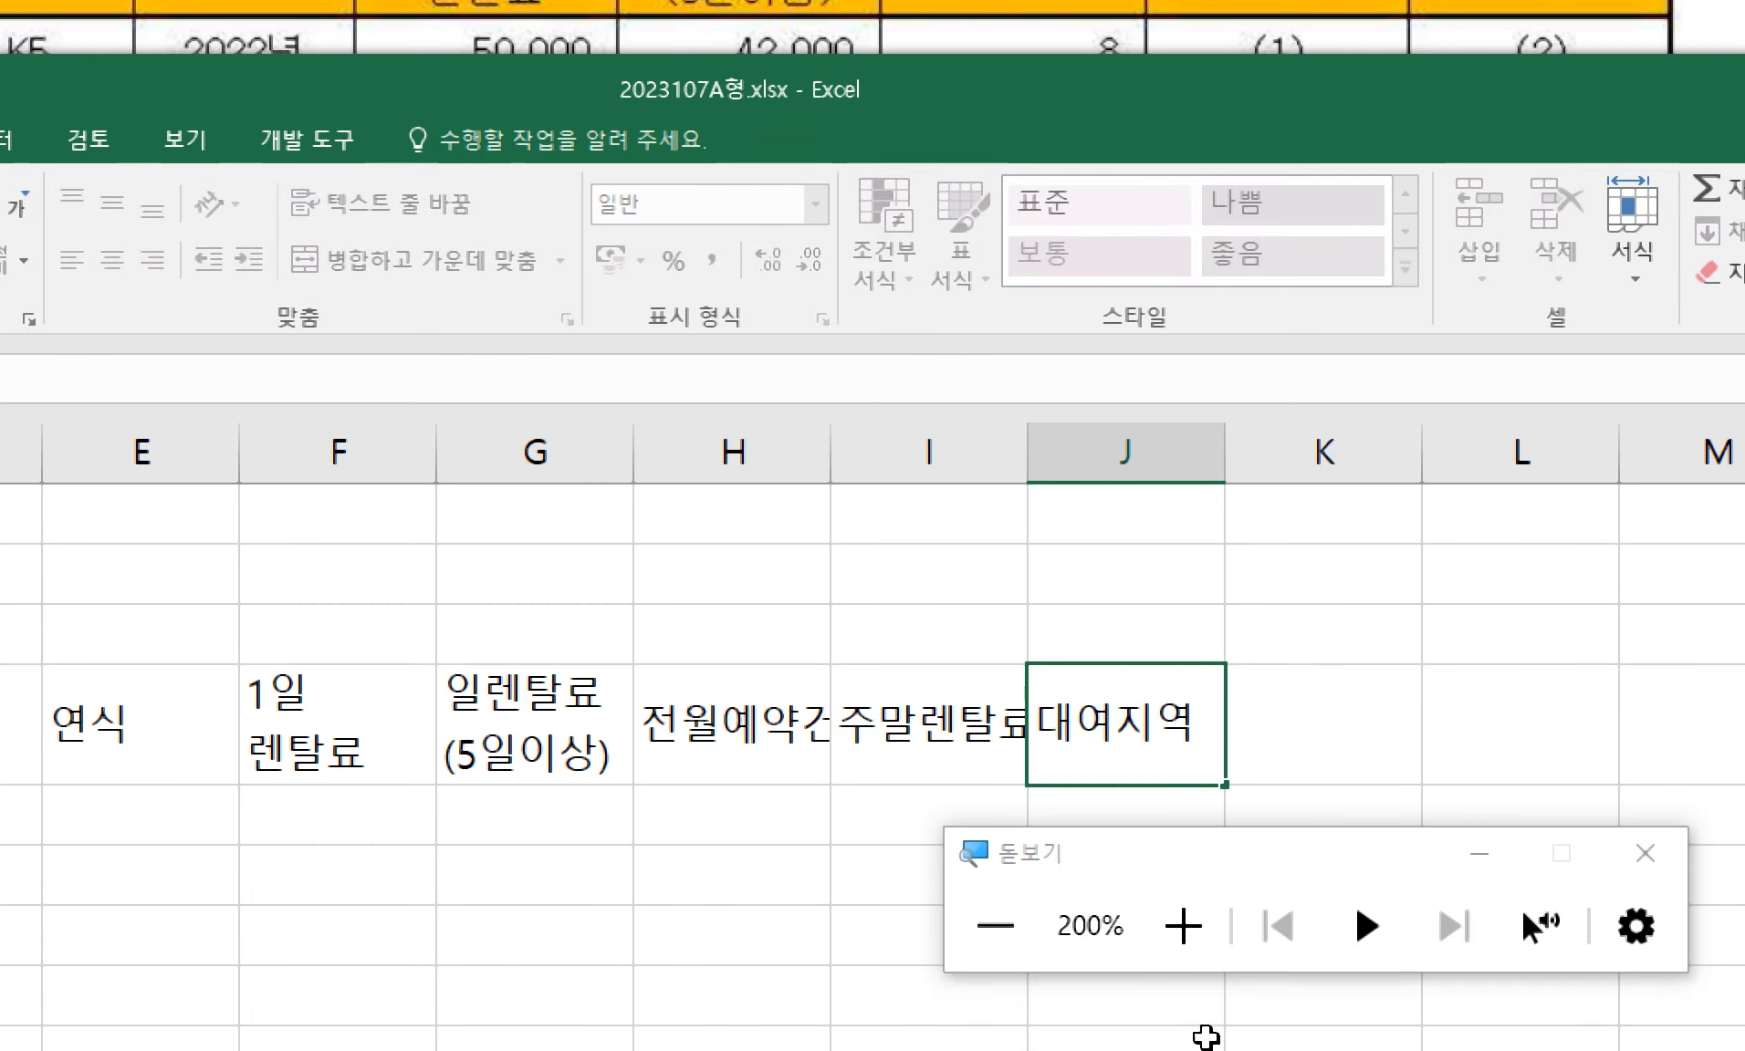
key(Return)
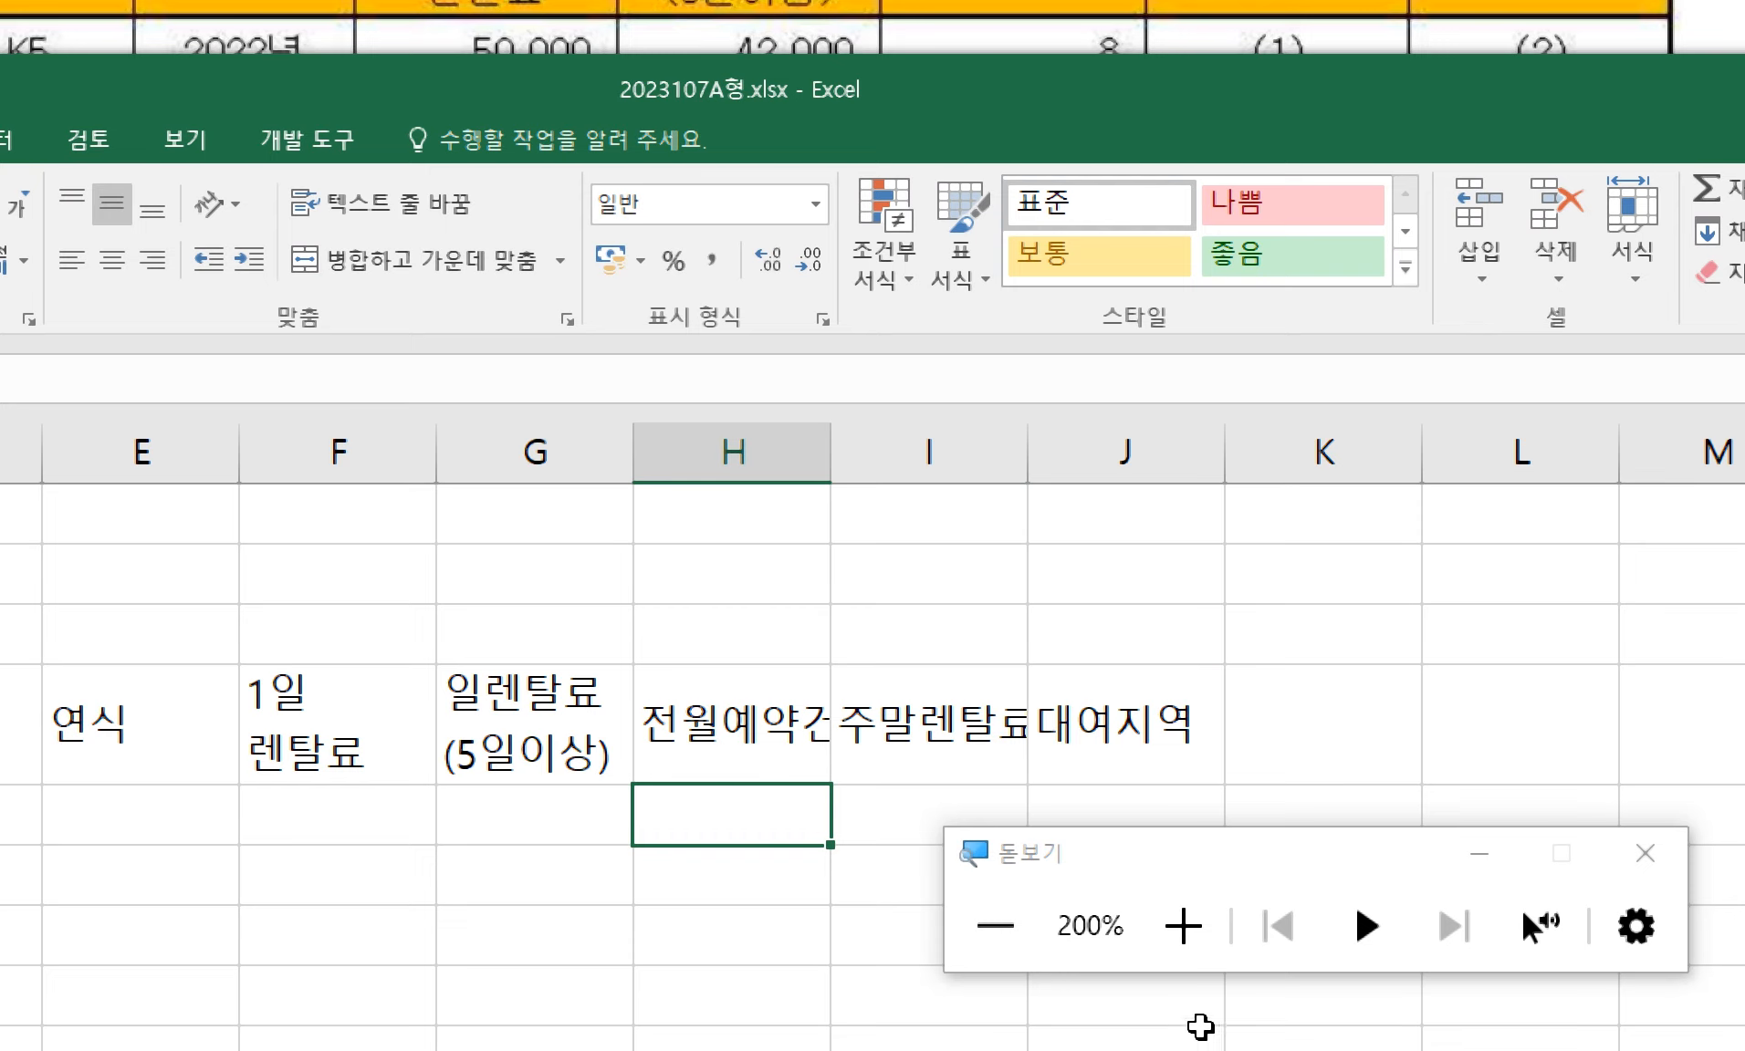
- Try auto-fitting column H to its heading 전월예약건수, and undo the width change
click(873, 721)
click(727, 721)
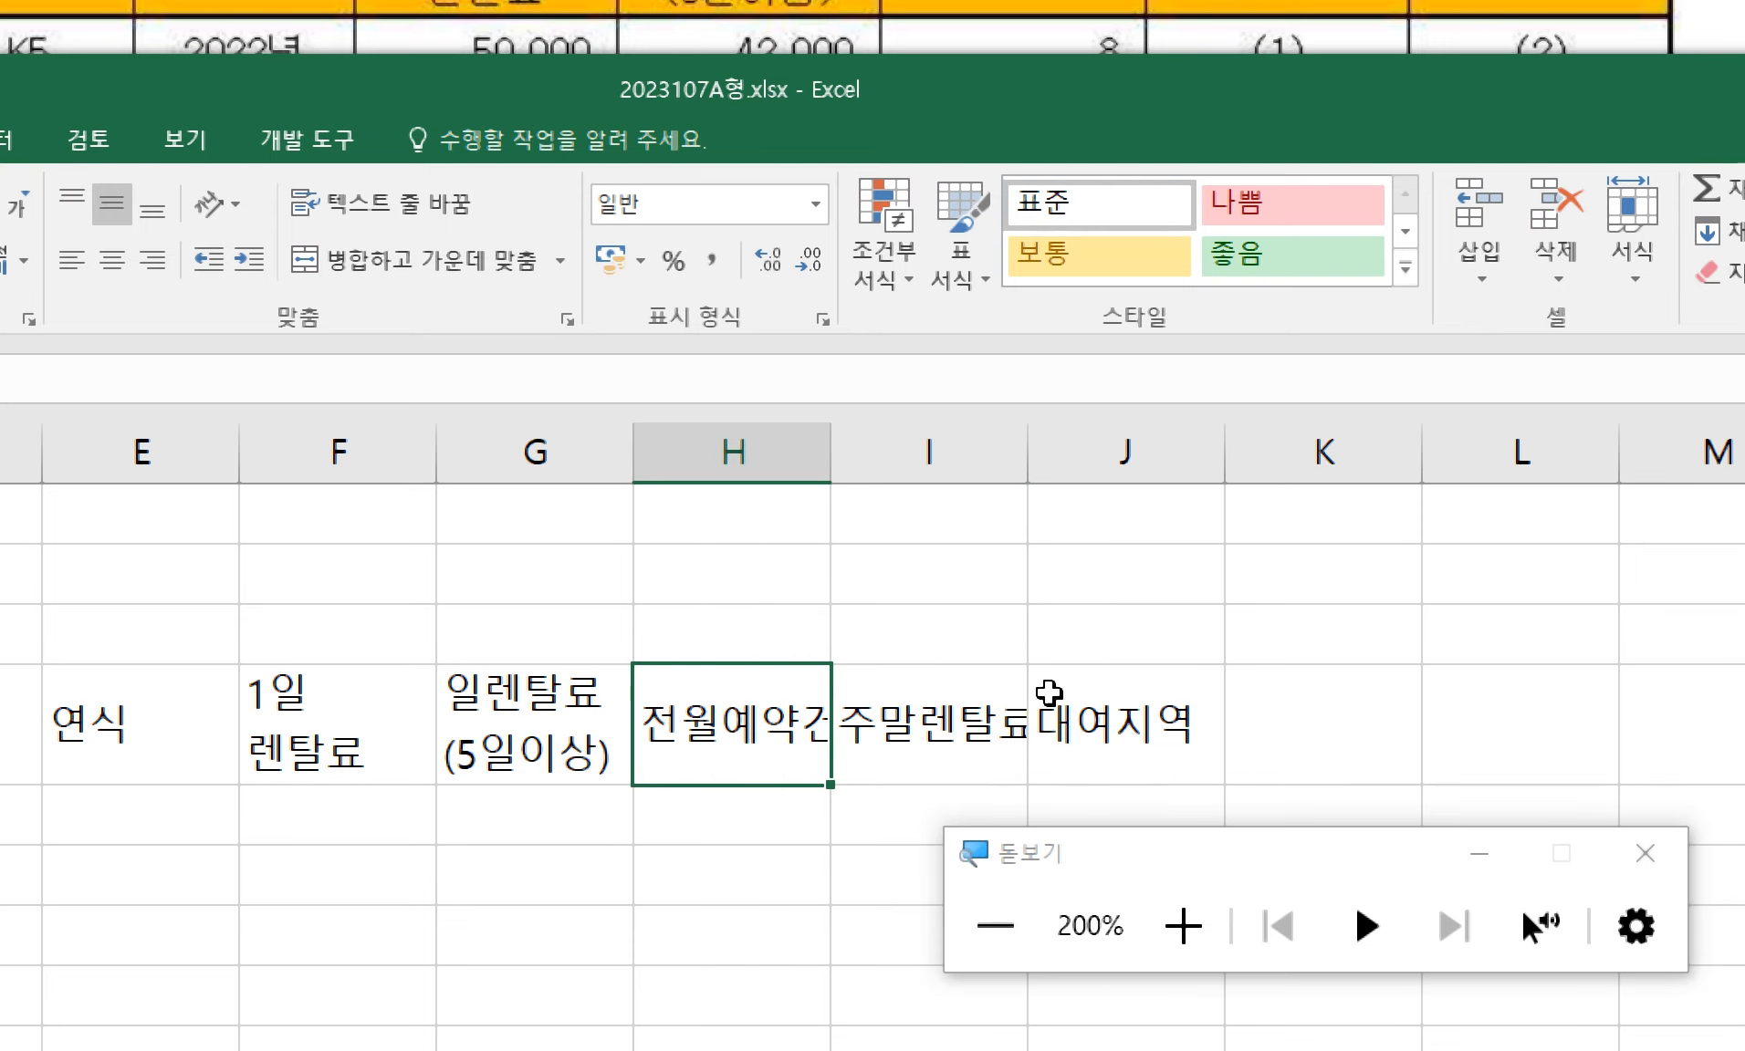
click(1049, 698)
click(696, 723)
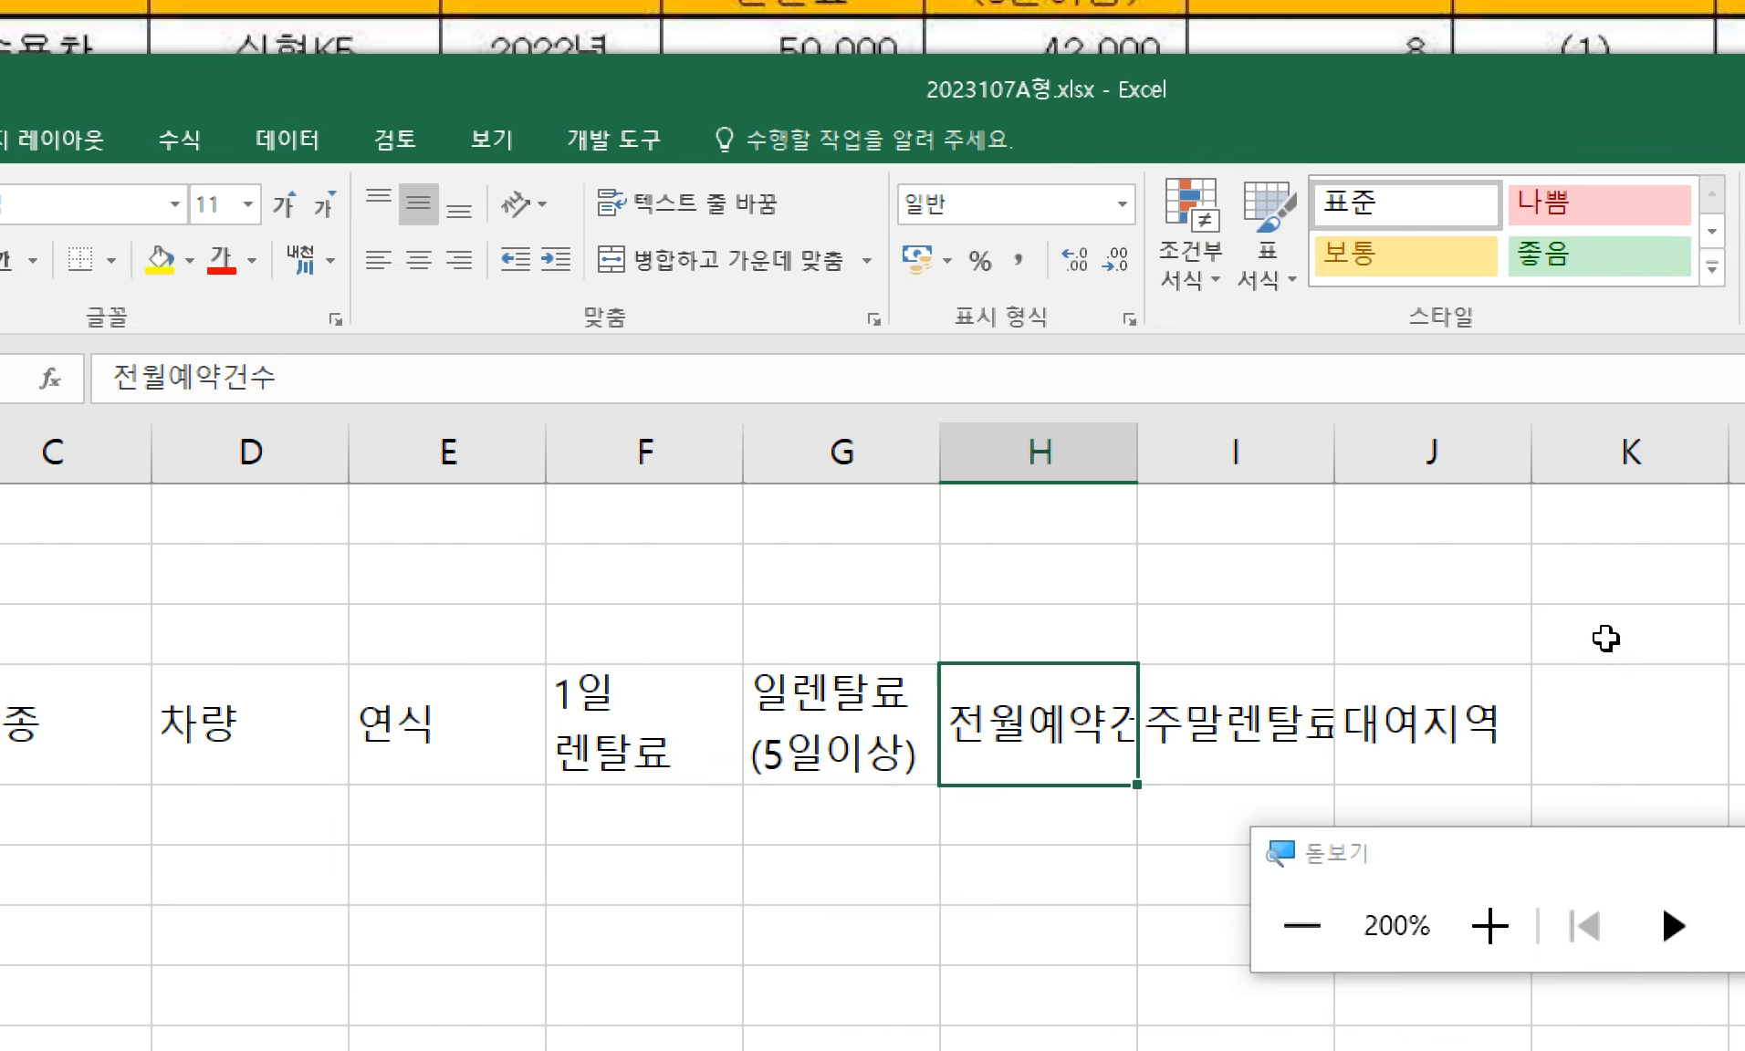
double_click(1135, 453)
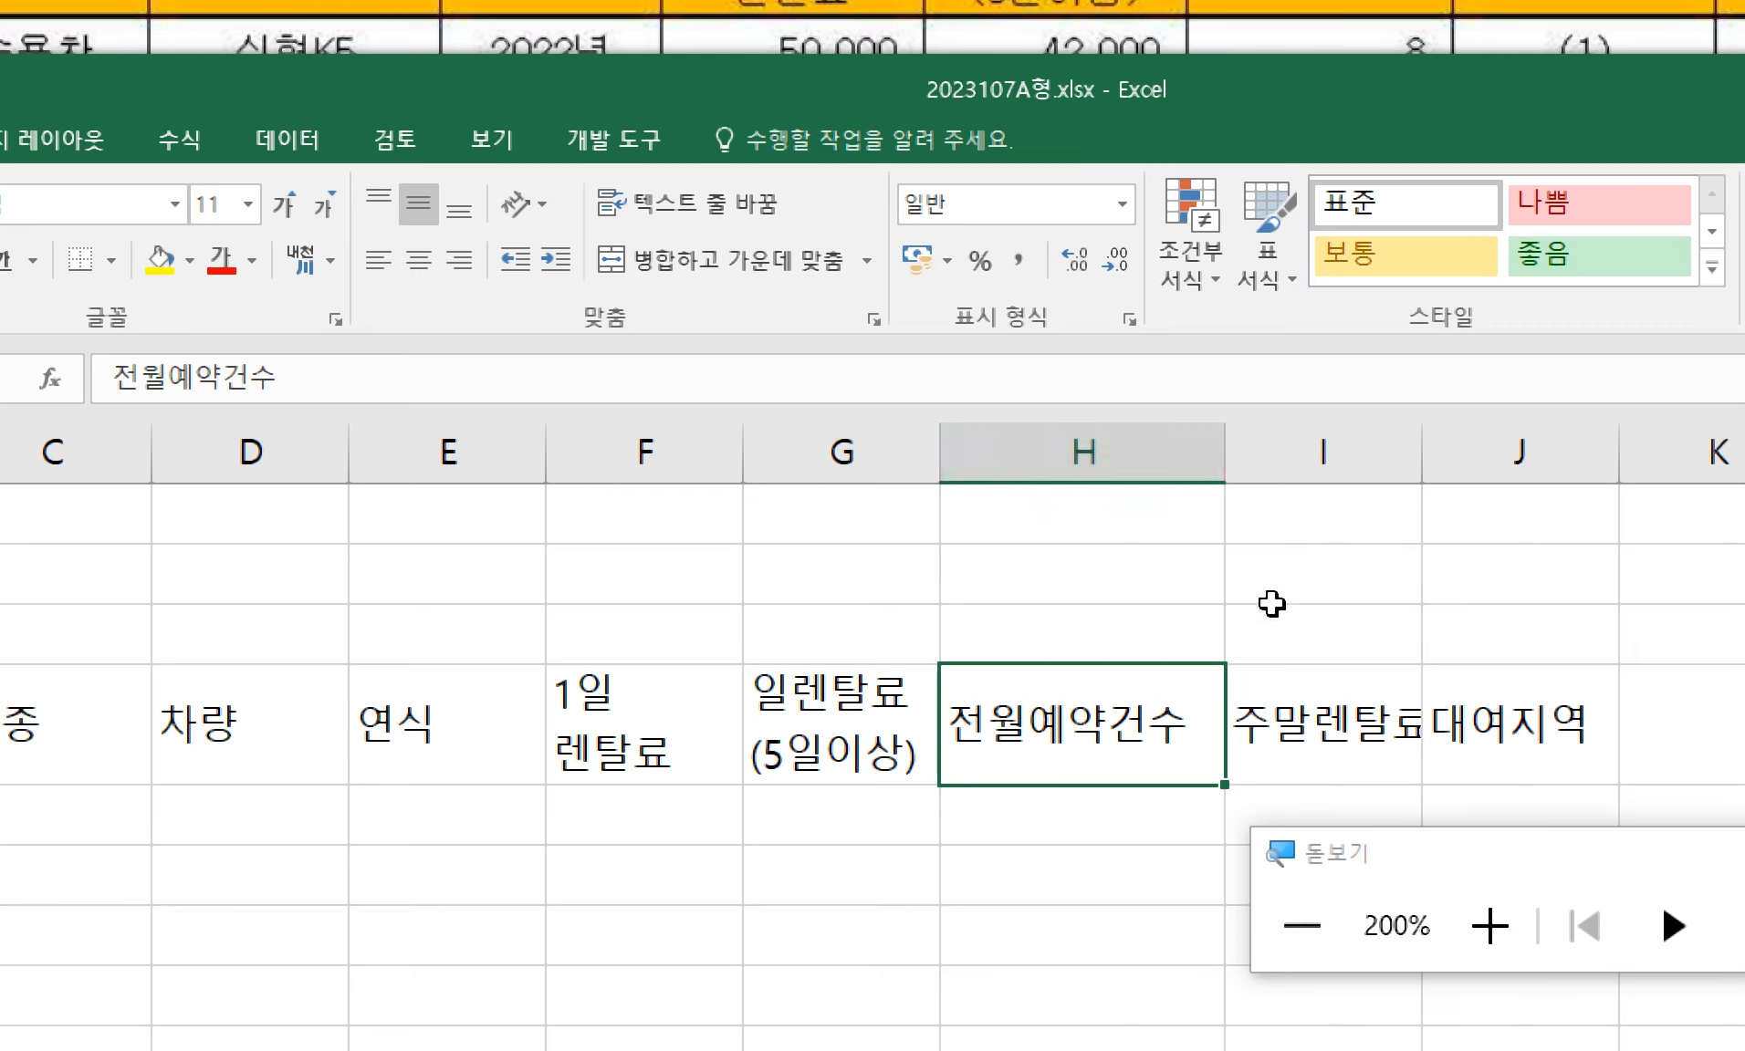
key(ctrl+z)
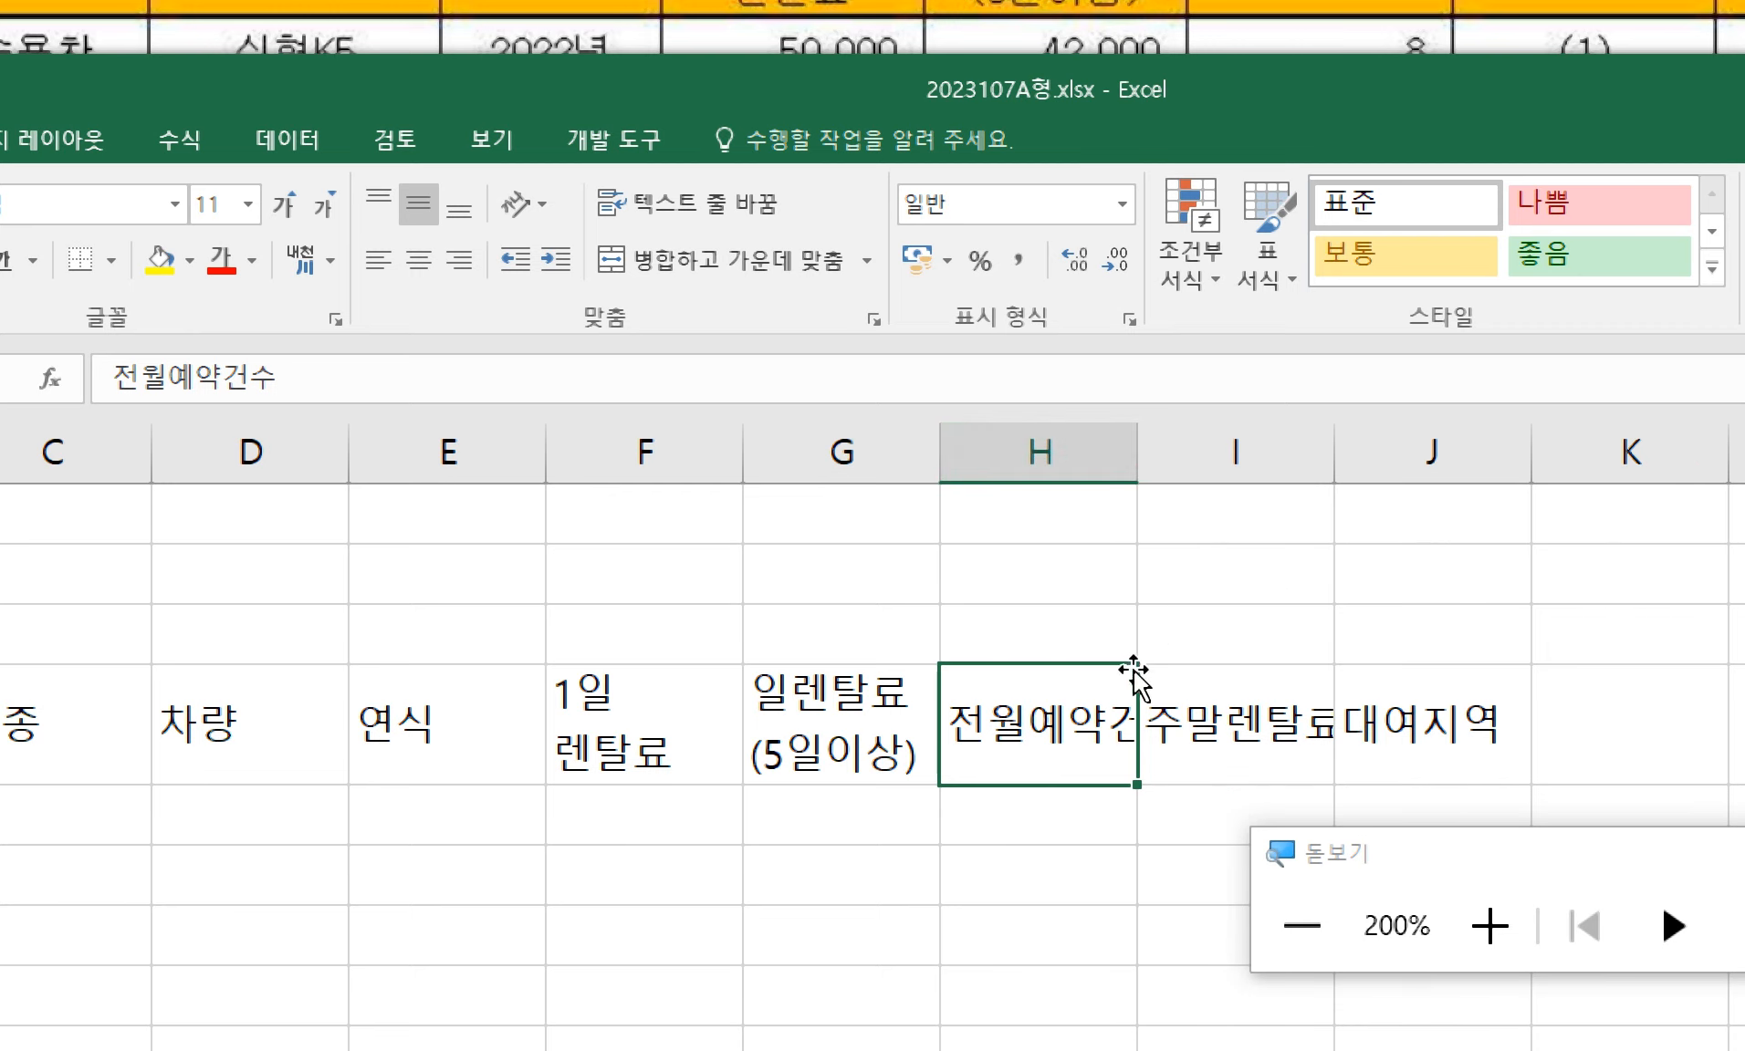
- Auto-fit column H to the heading 전월예약건수 and adjust the column's width by hand
double_click(1138, 453)
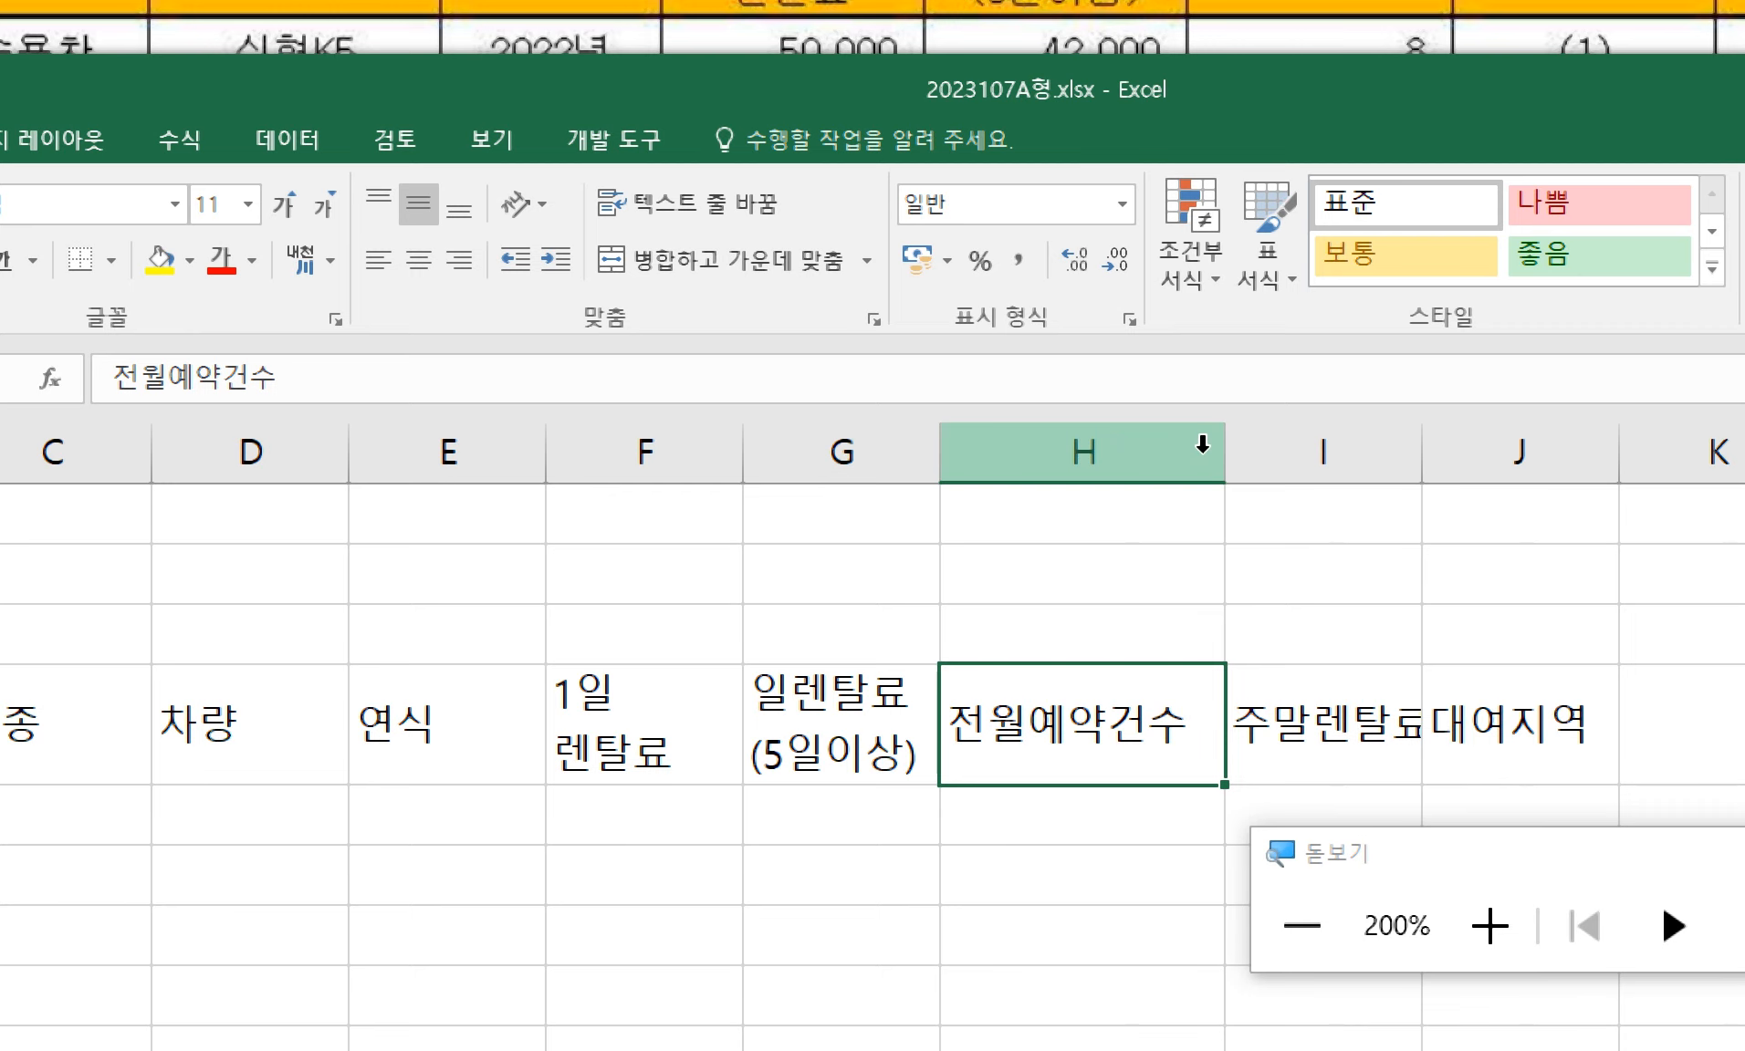
drag(1222, 452, 1109, 460)
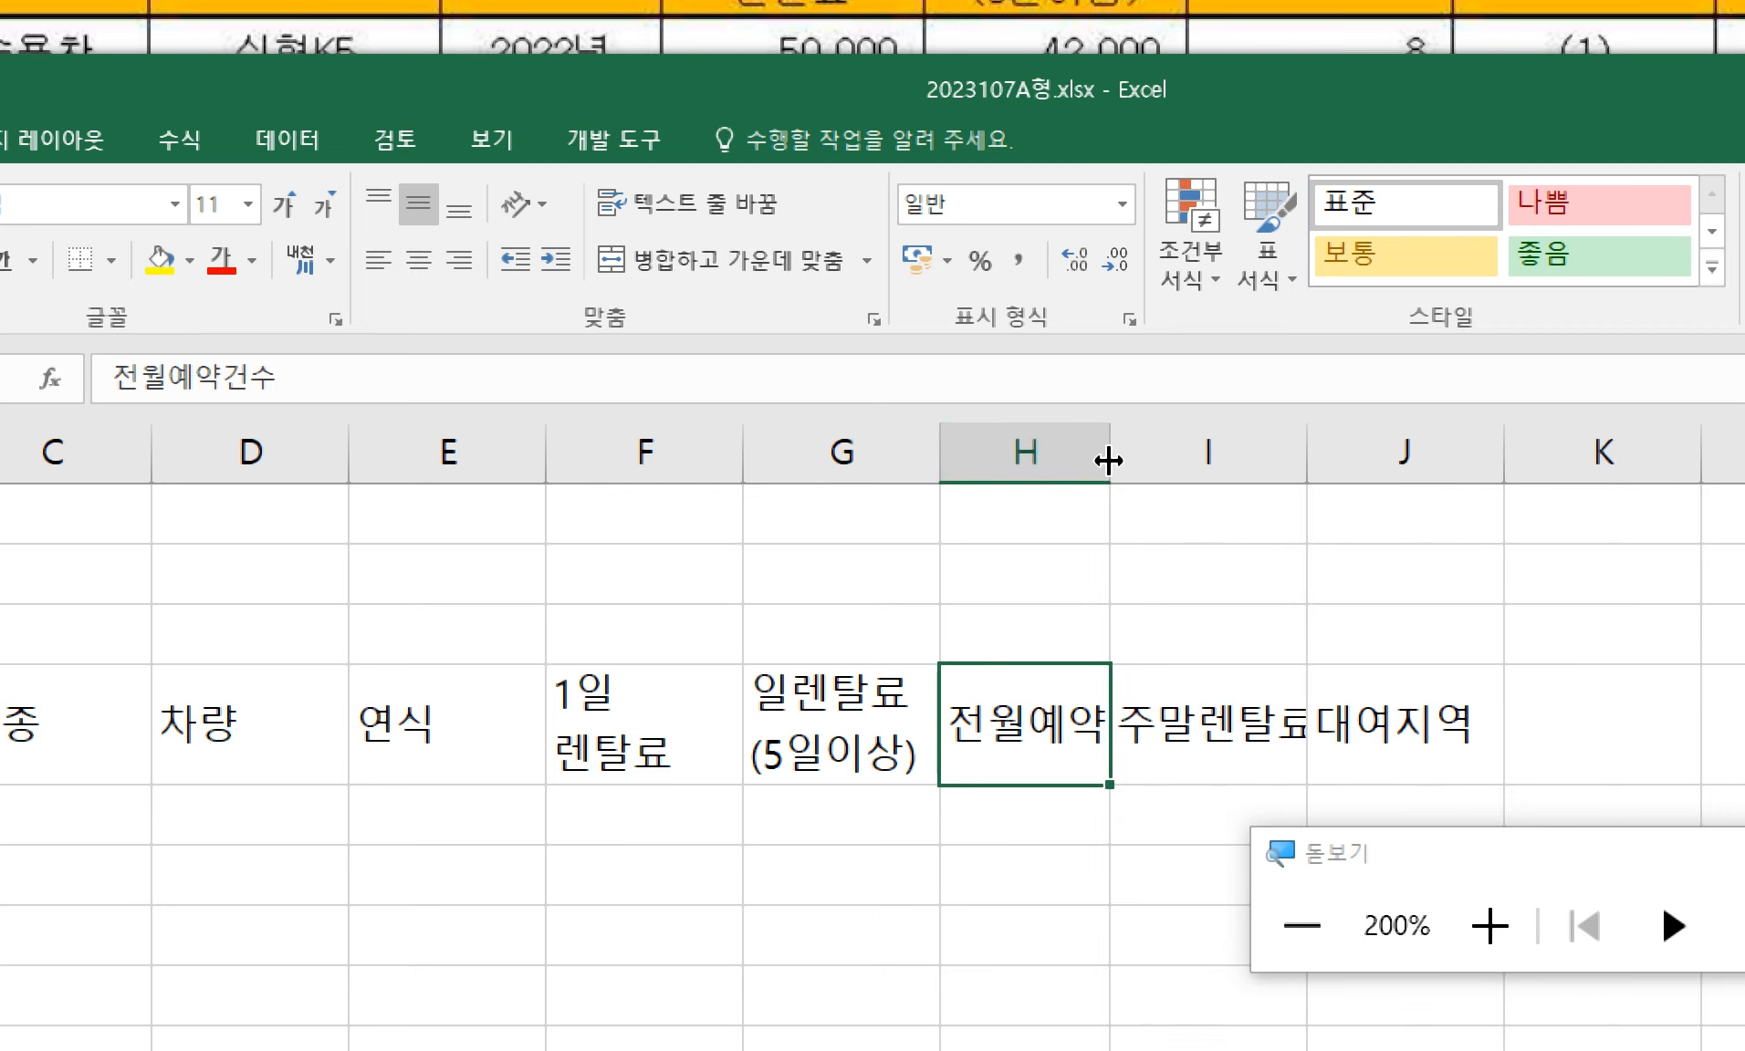
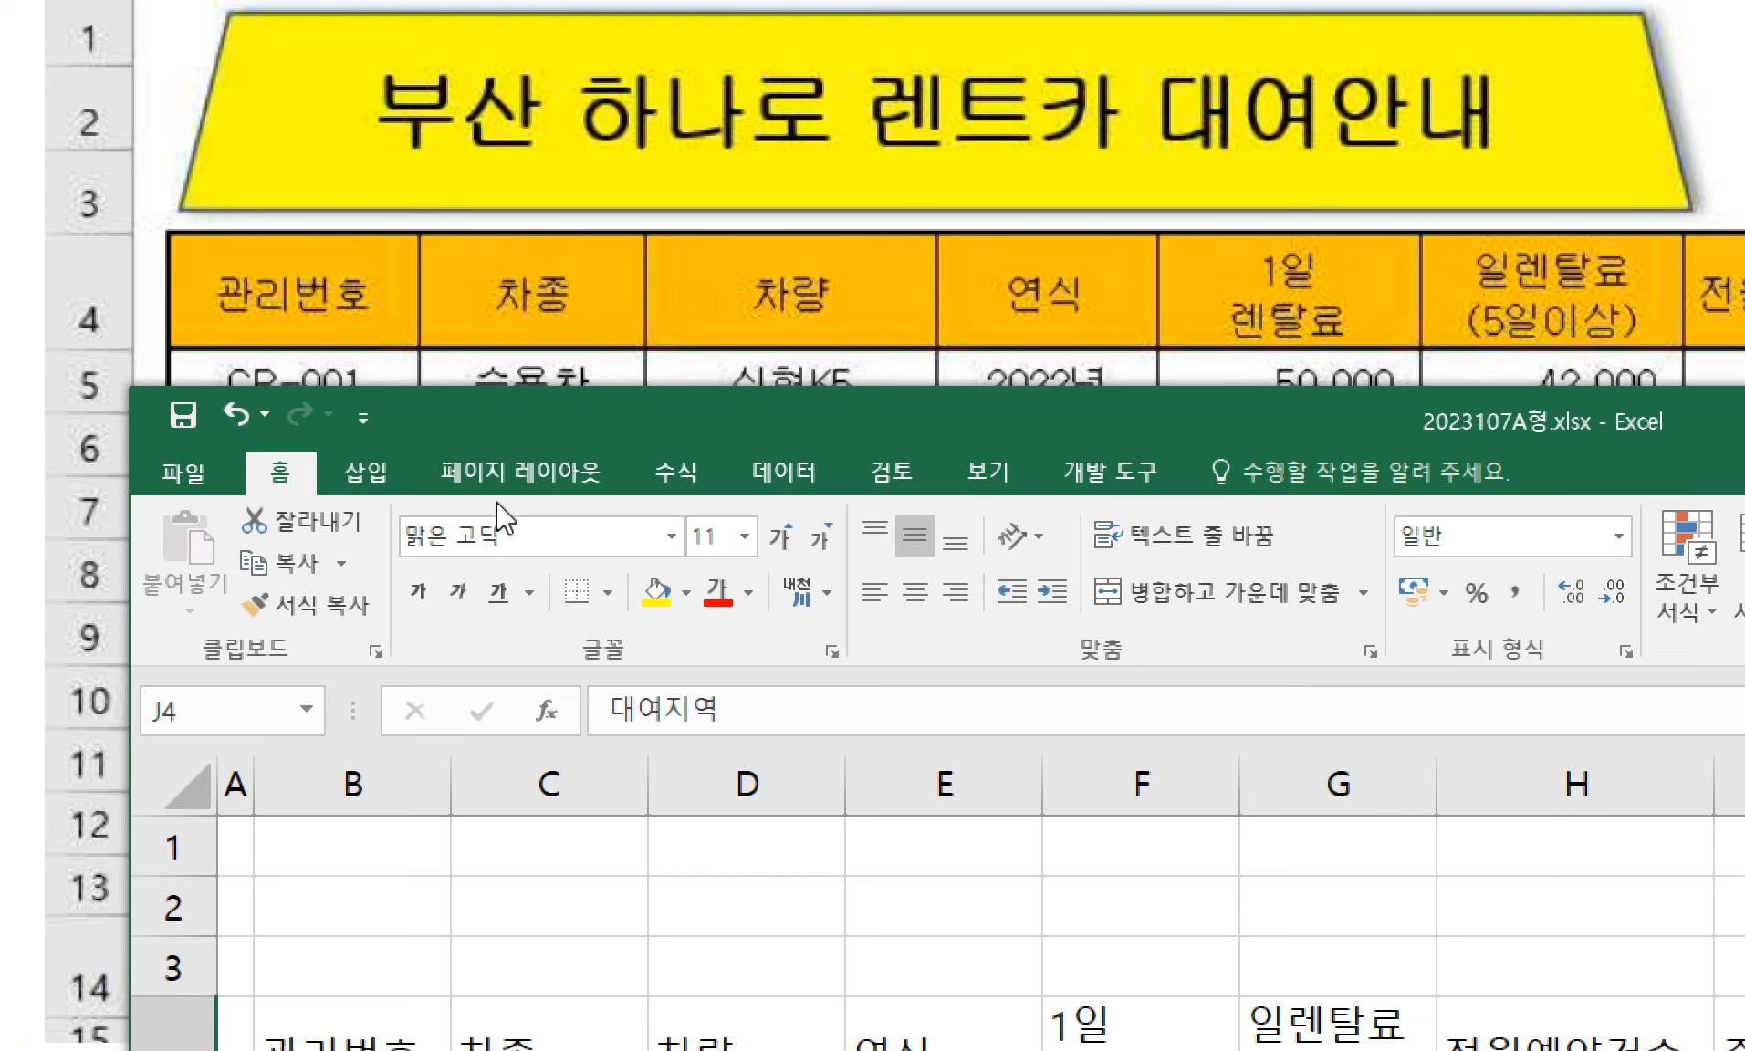
- Enter the note 시험장에서 지급되는 시험지는 흑백시험지 in cell B2
click(426, 887)
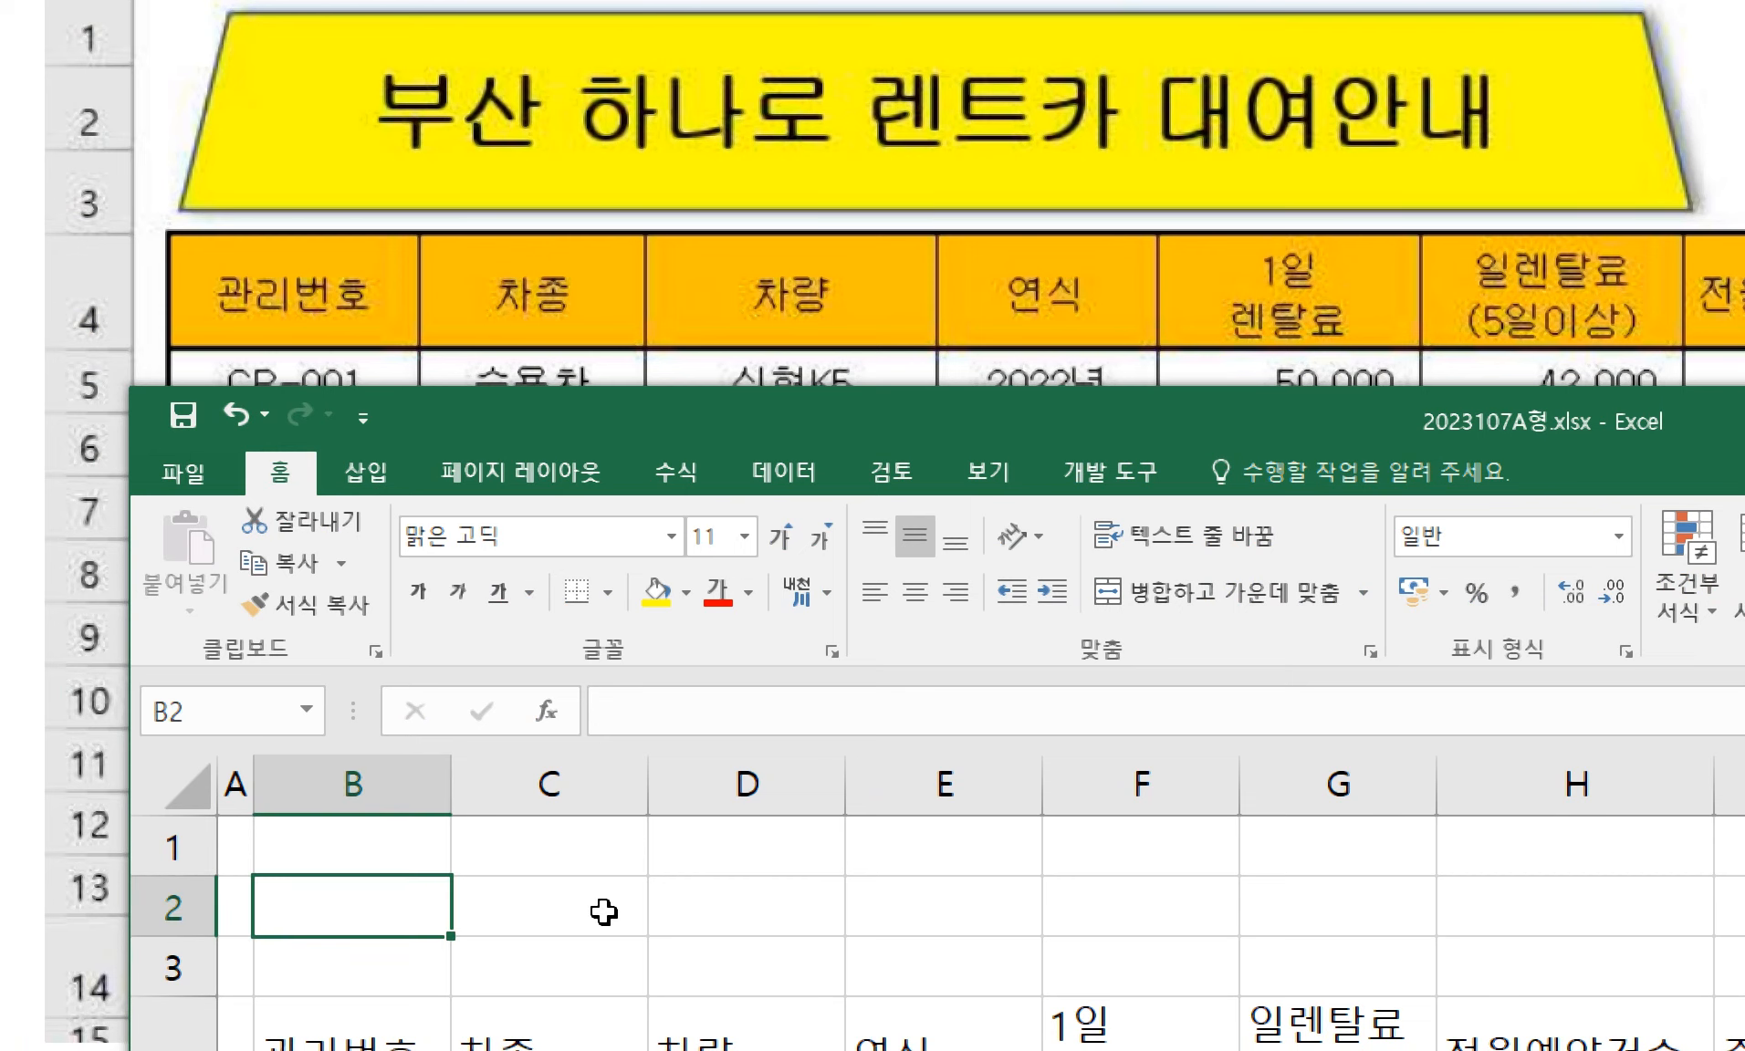
text(시험장에서 지급되는)
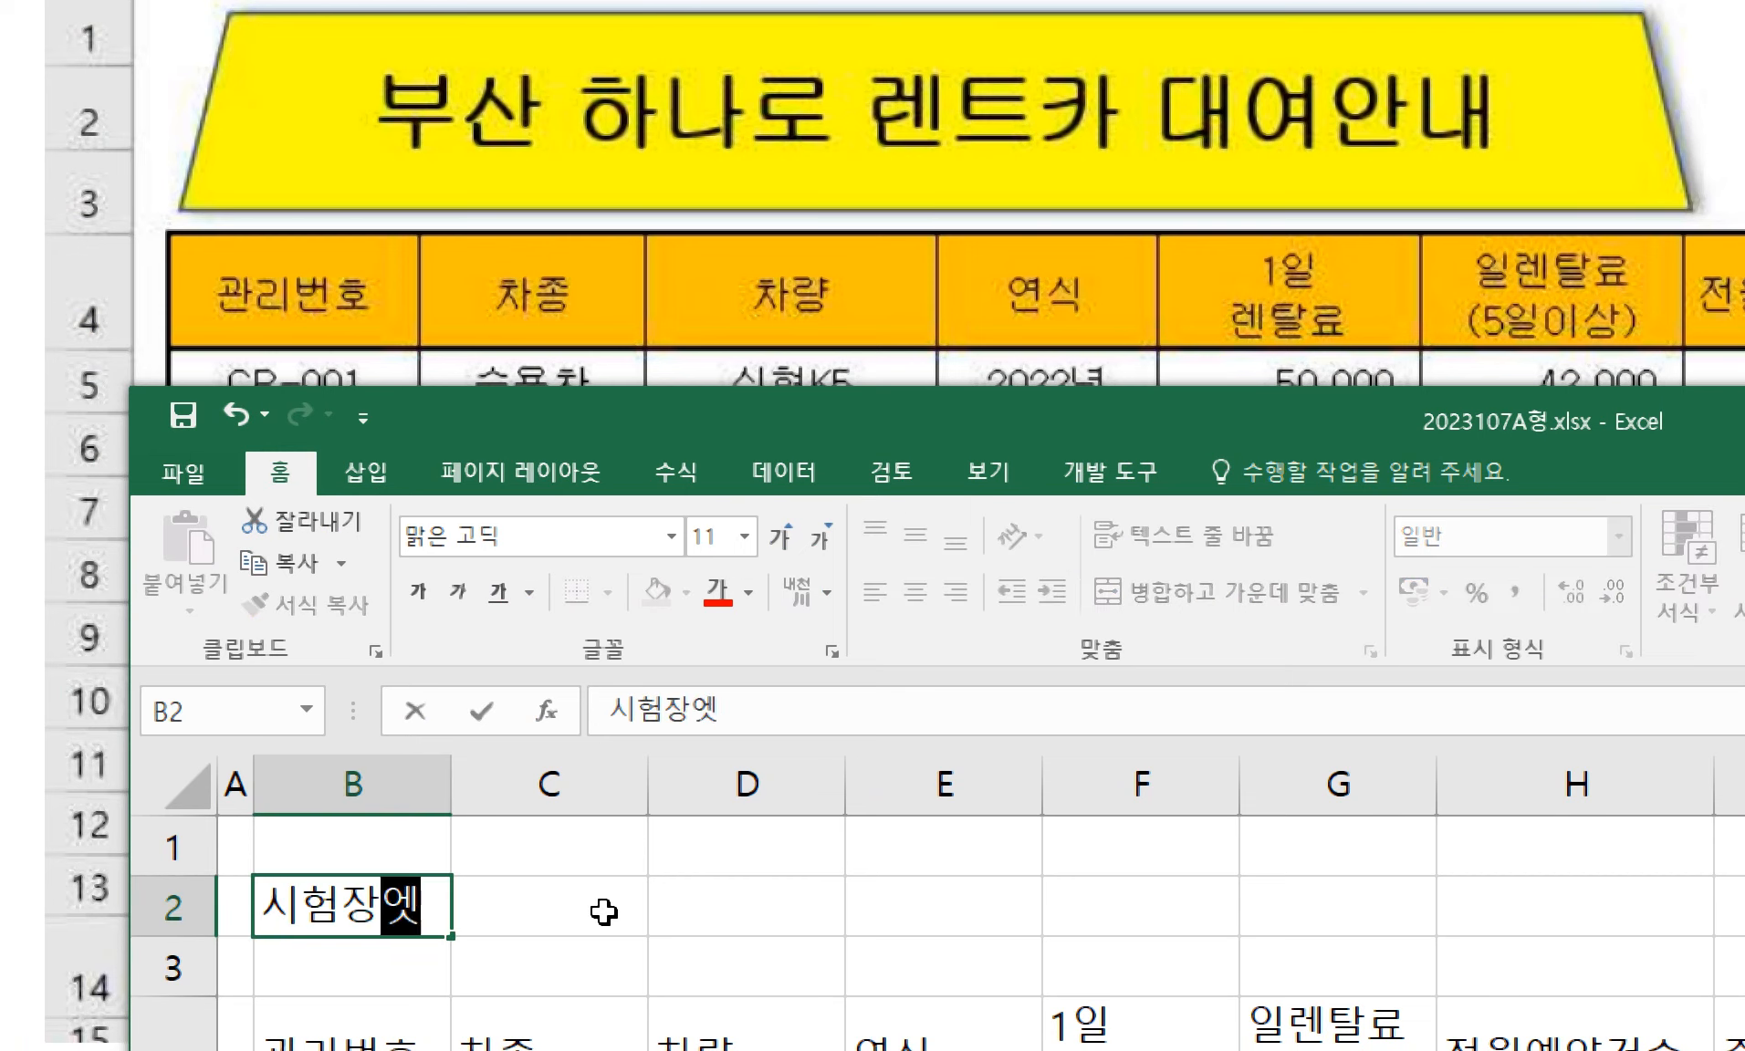
text( 시험지는)
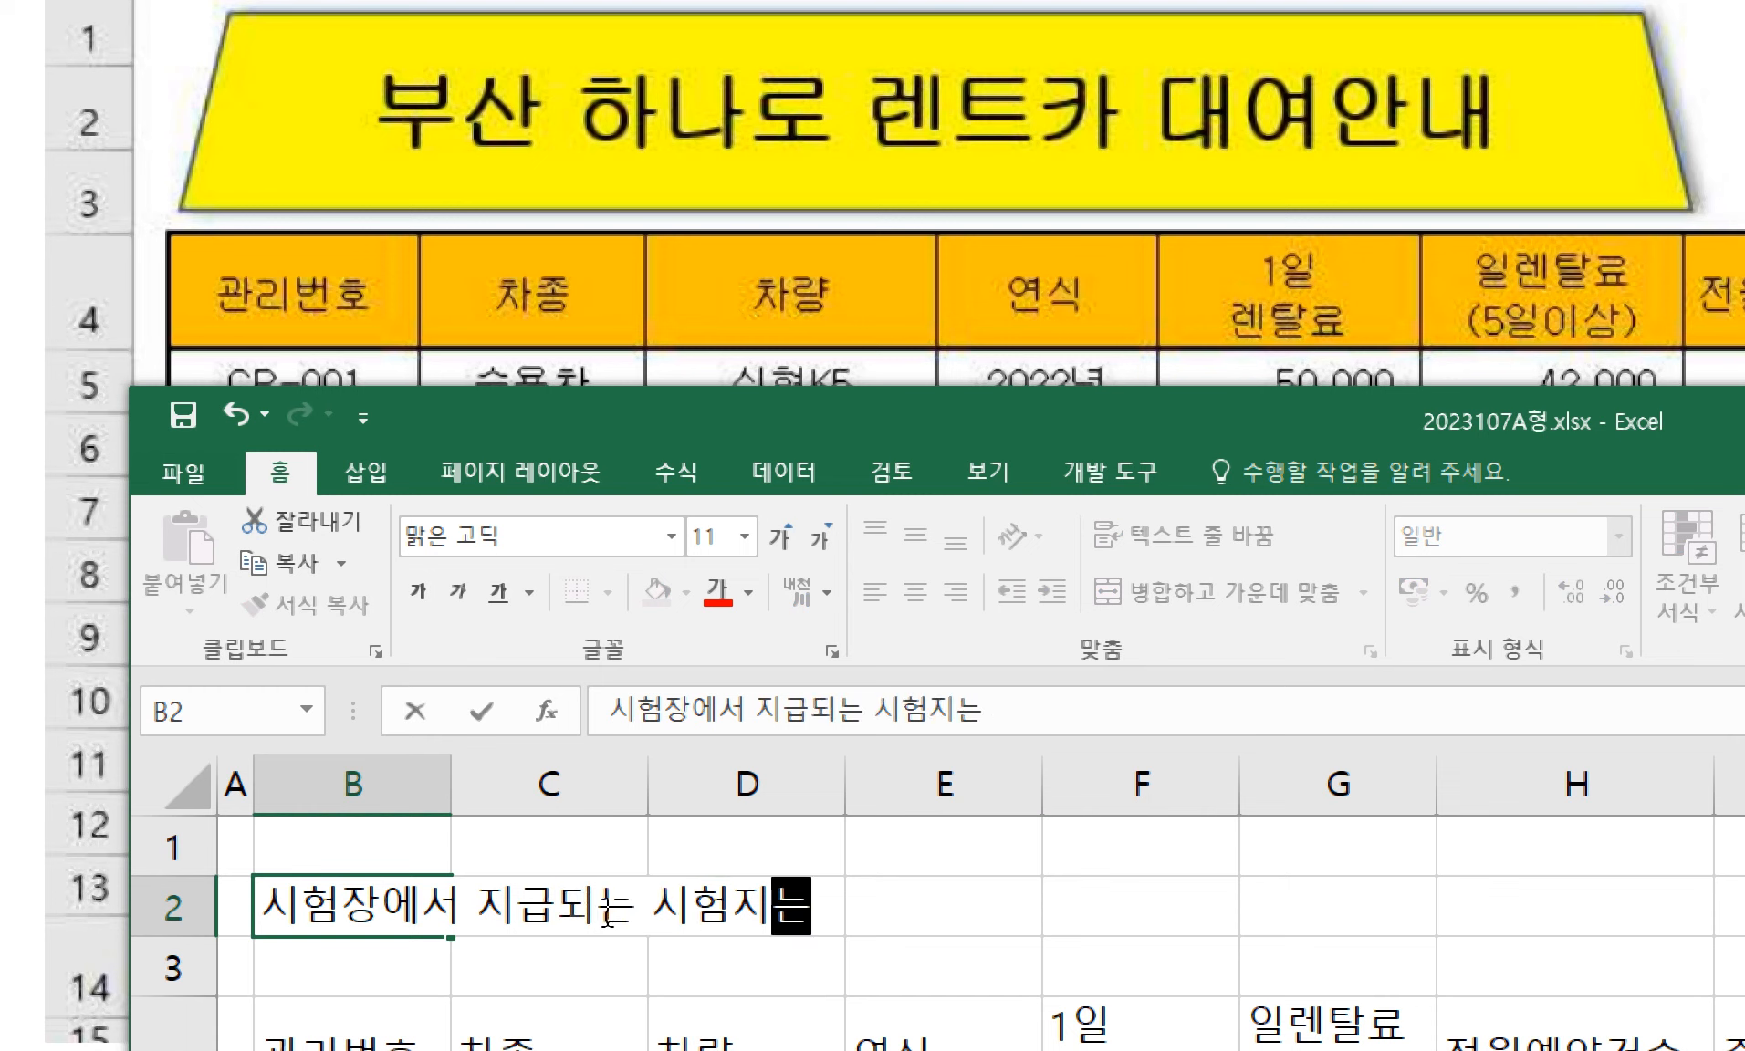
text( 흑백싱험지)
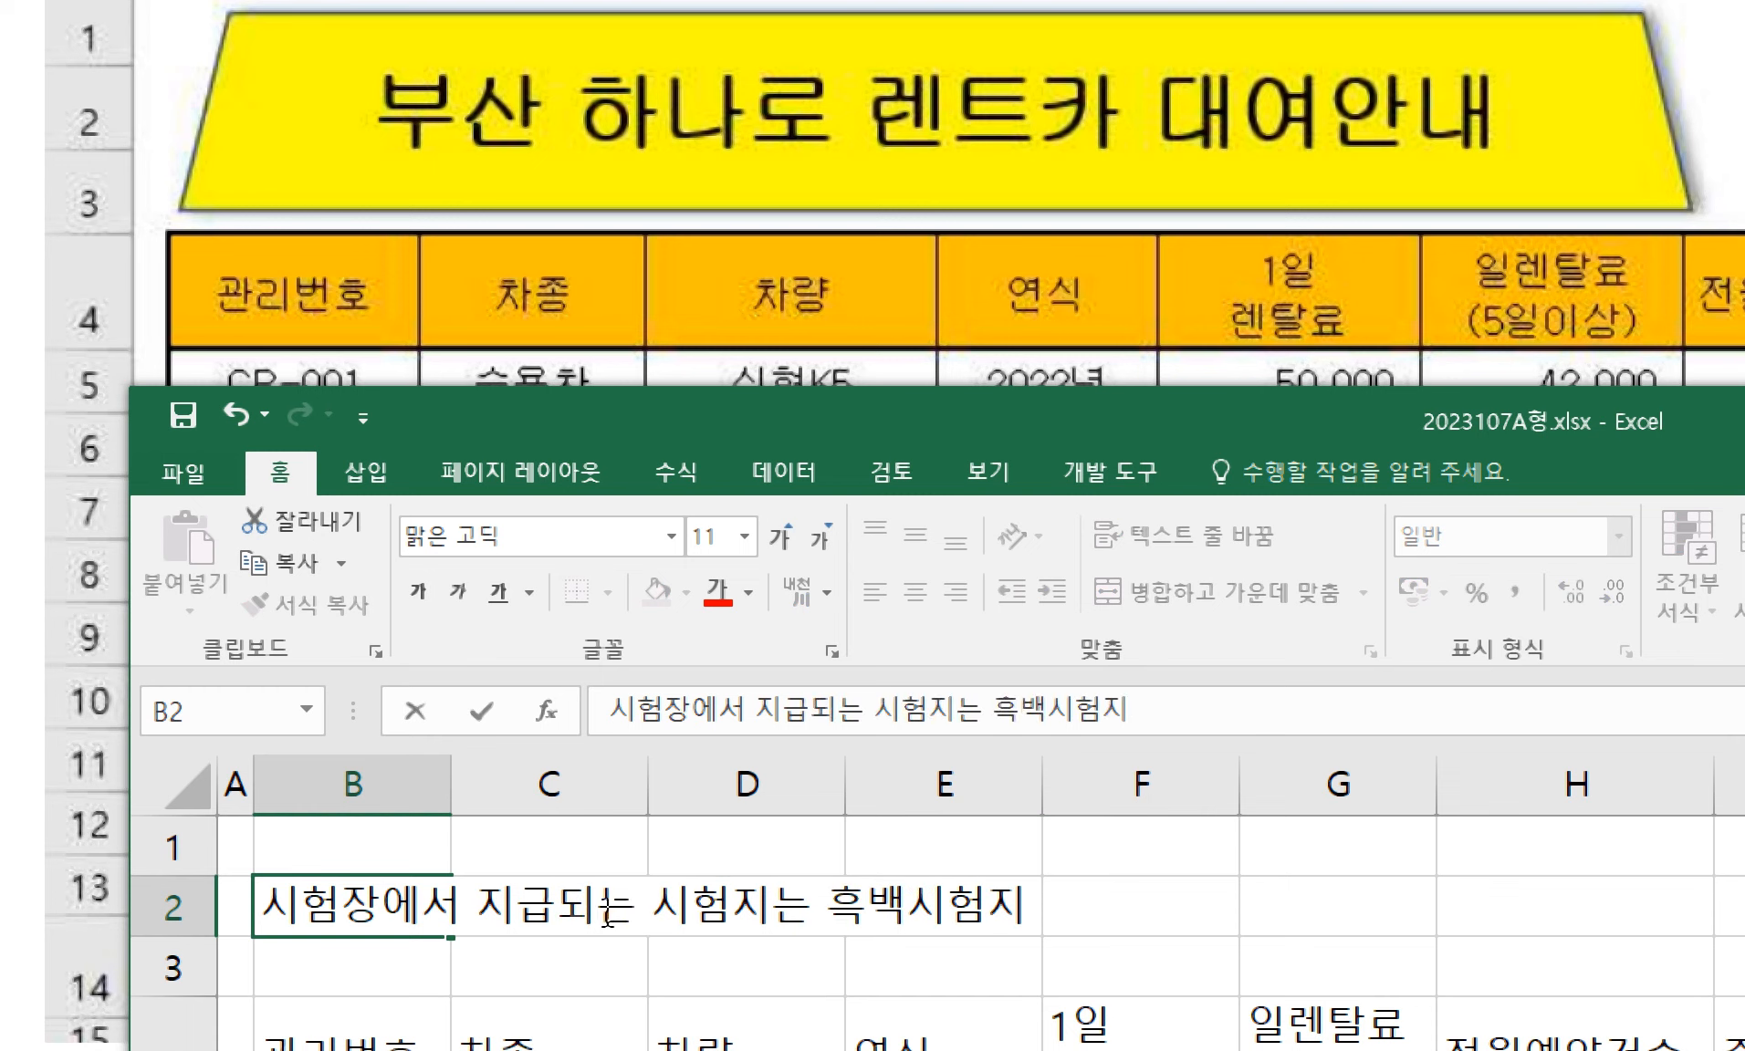
key(Return)
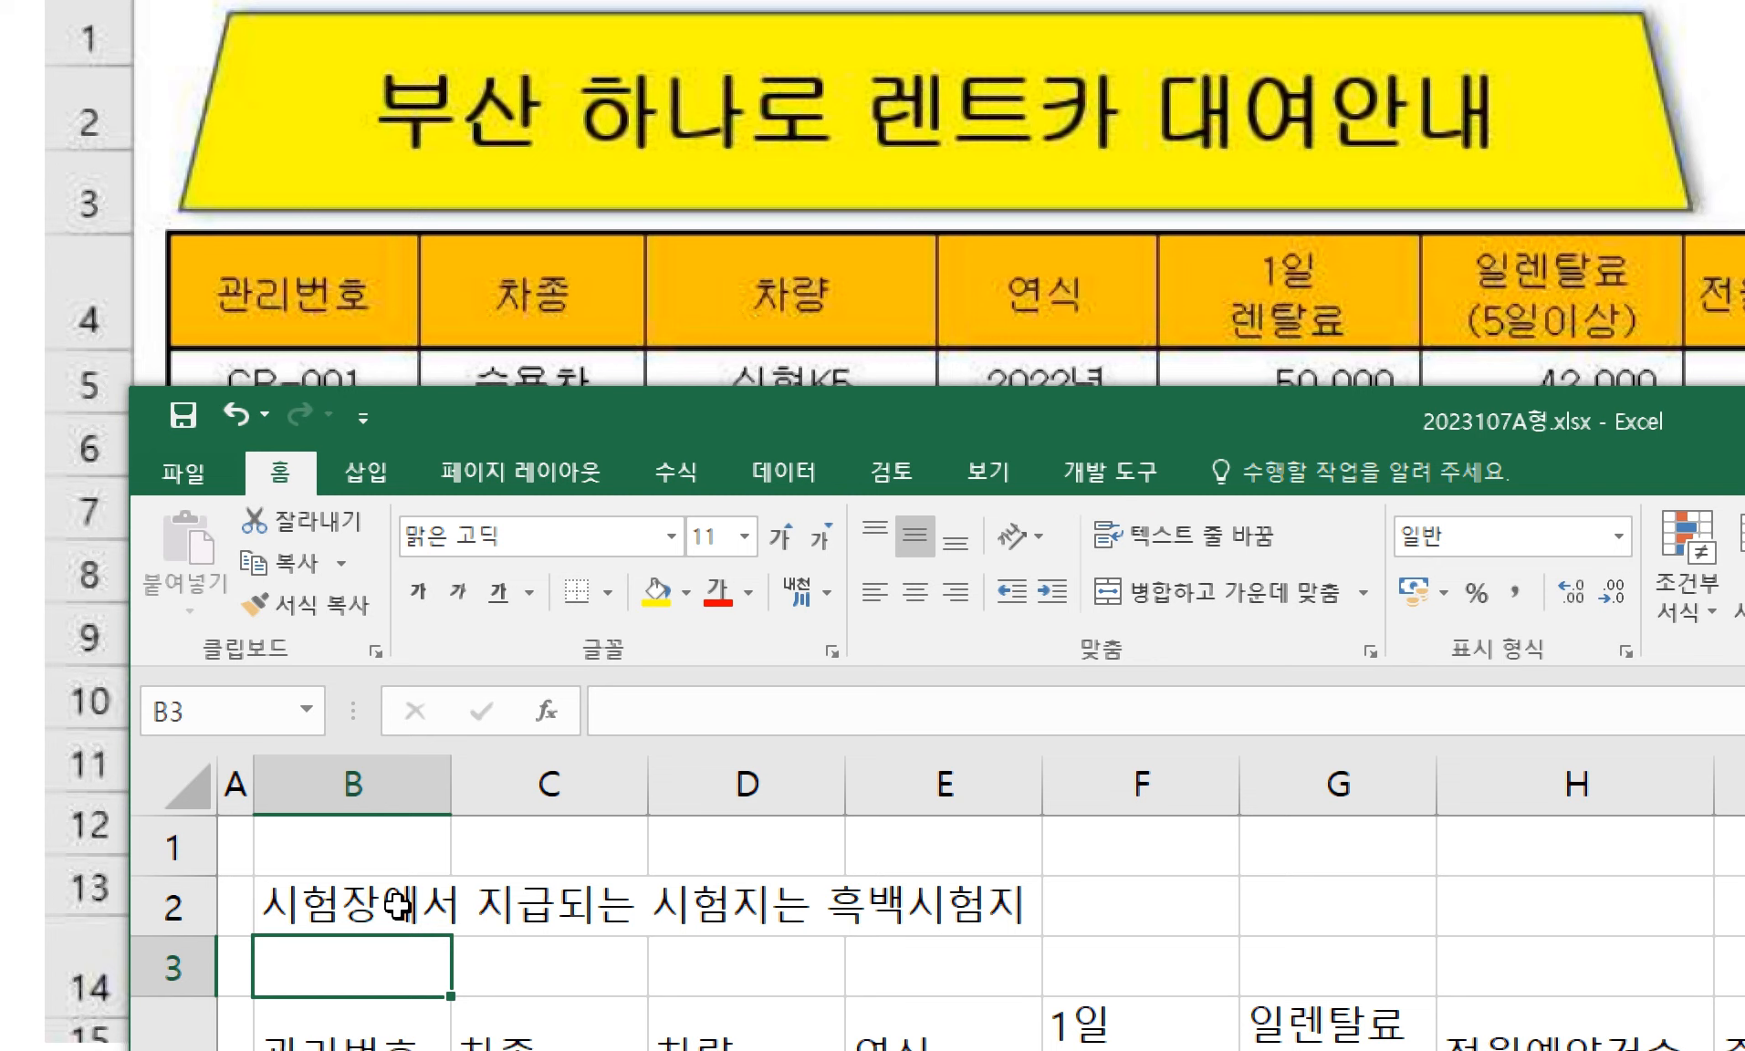
- Clear the exam paper note from cell B2
drag(398, 906, 958, 899)
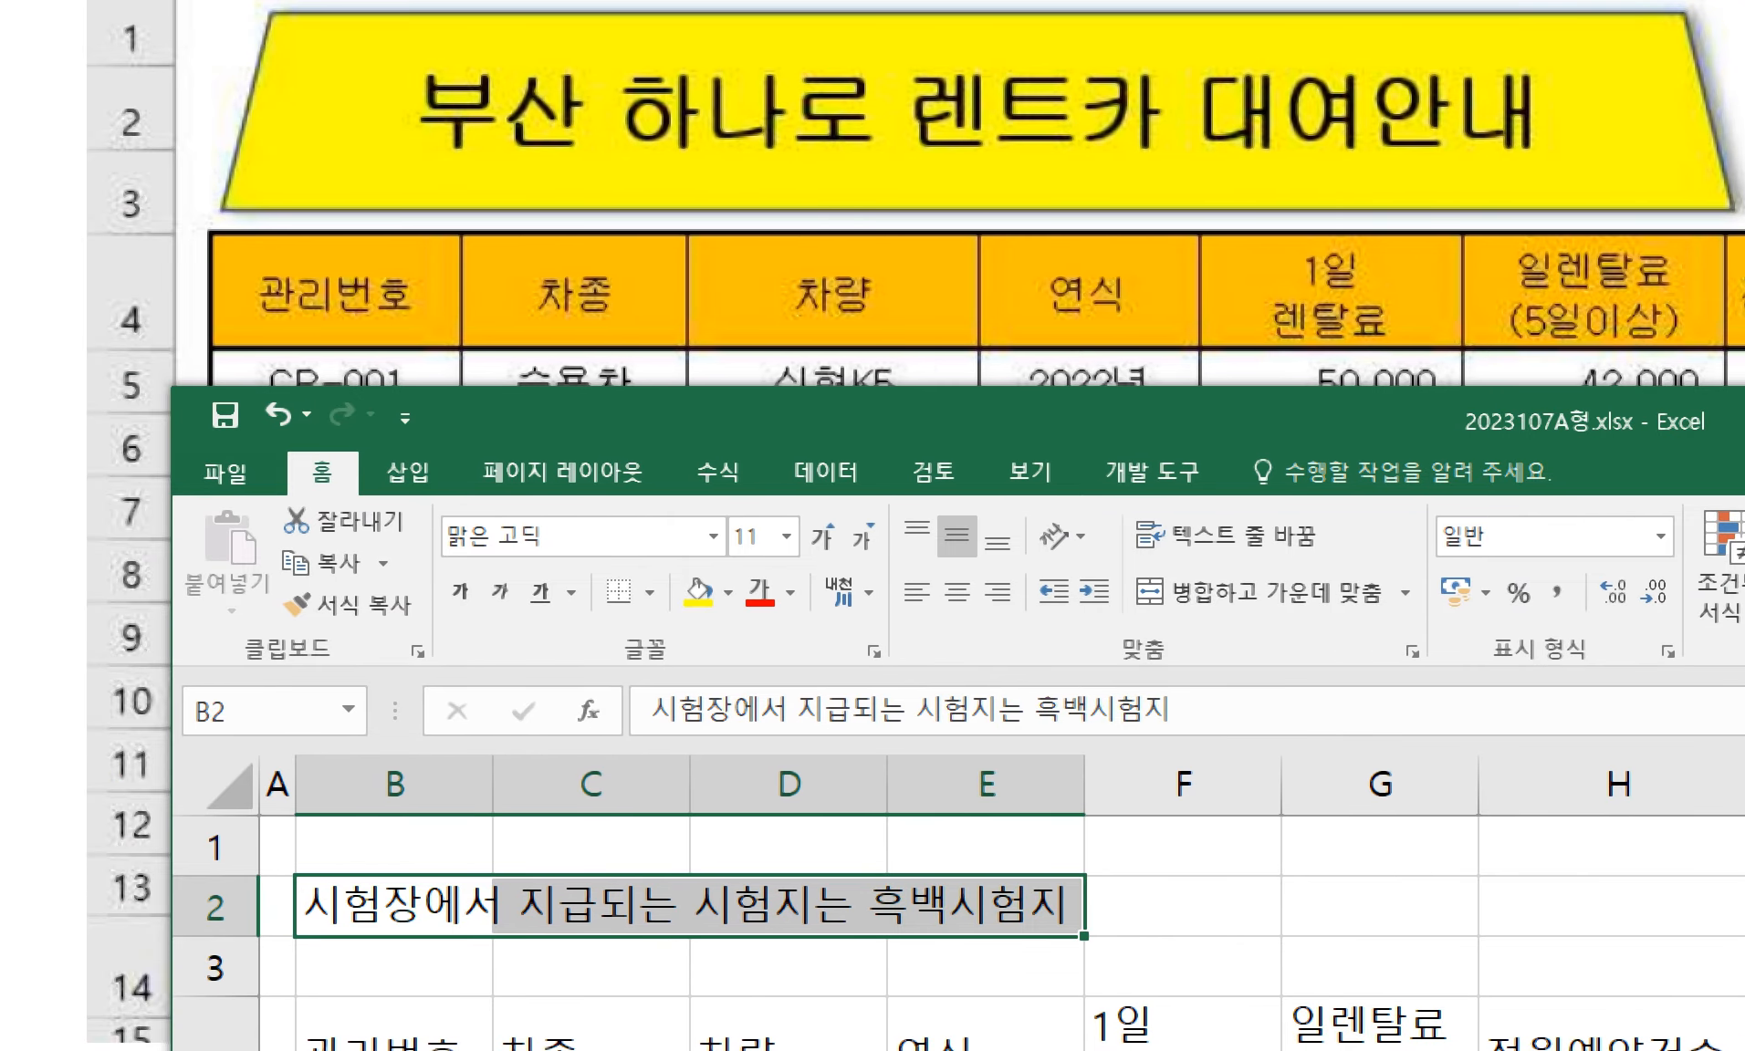
click(464, 899)
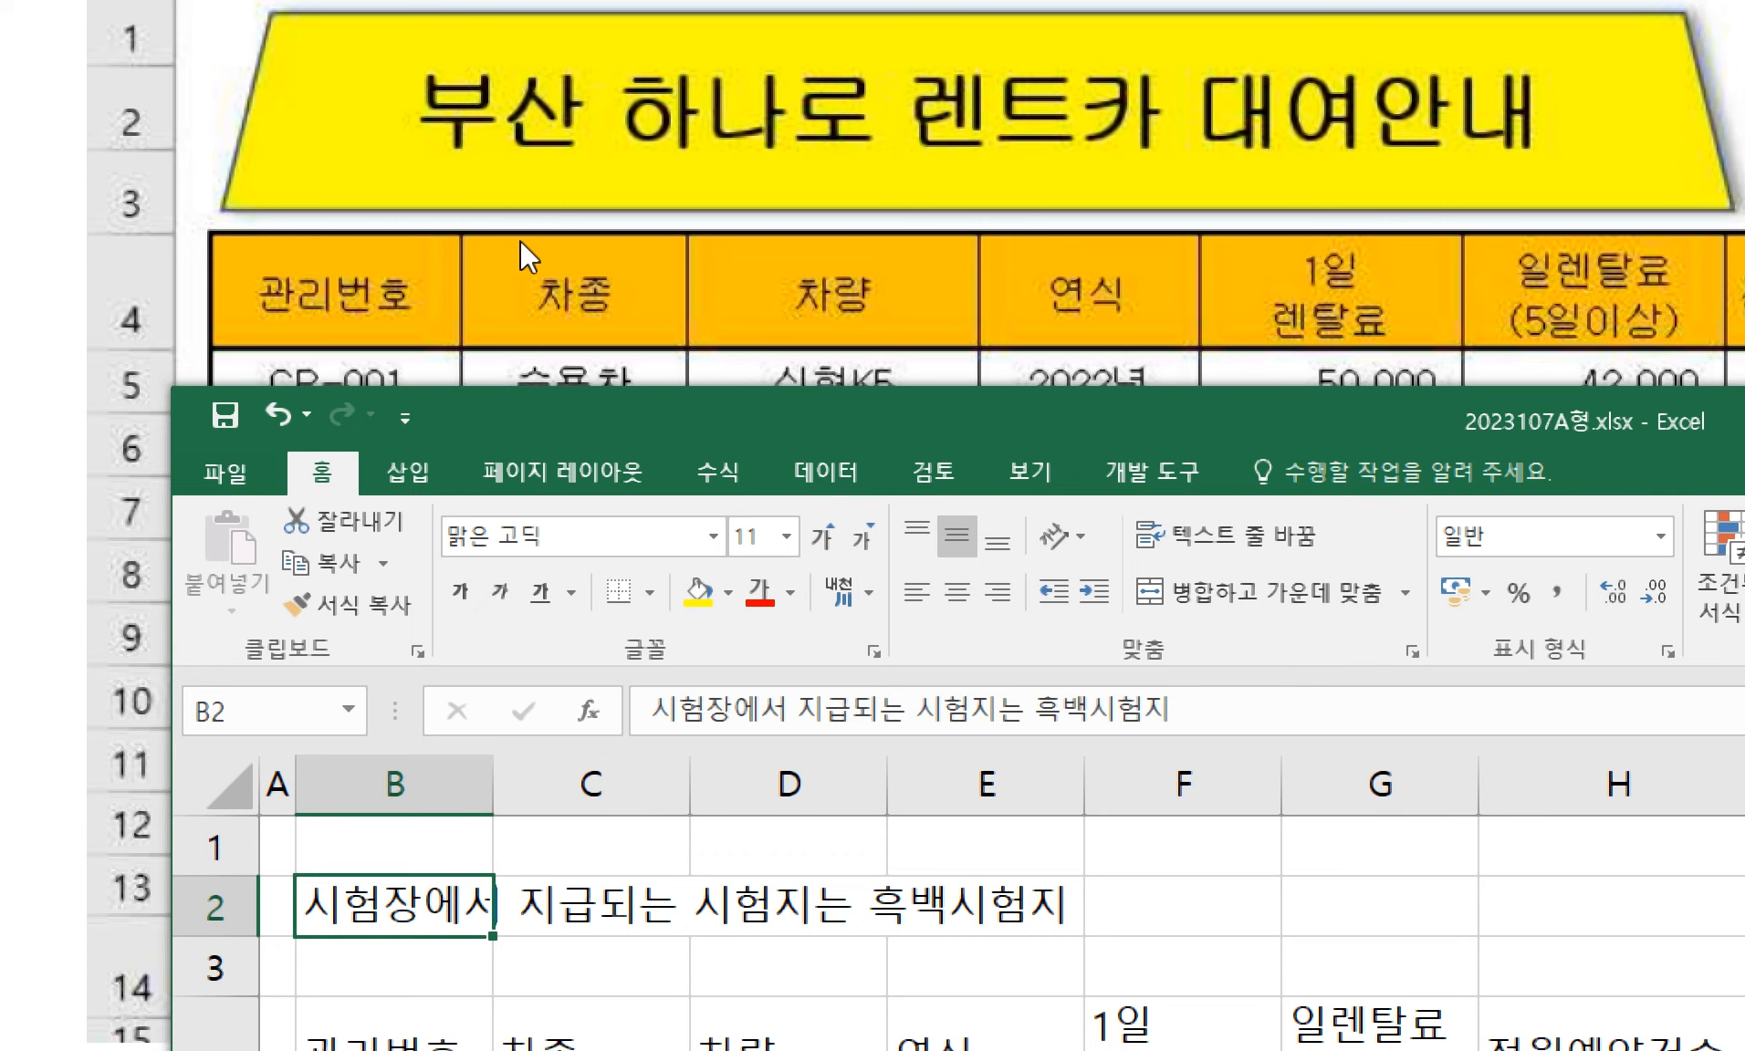
key(Delete)
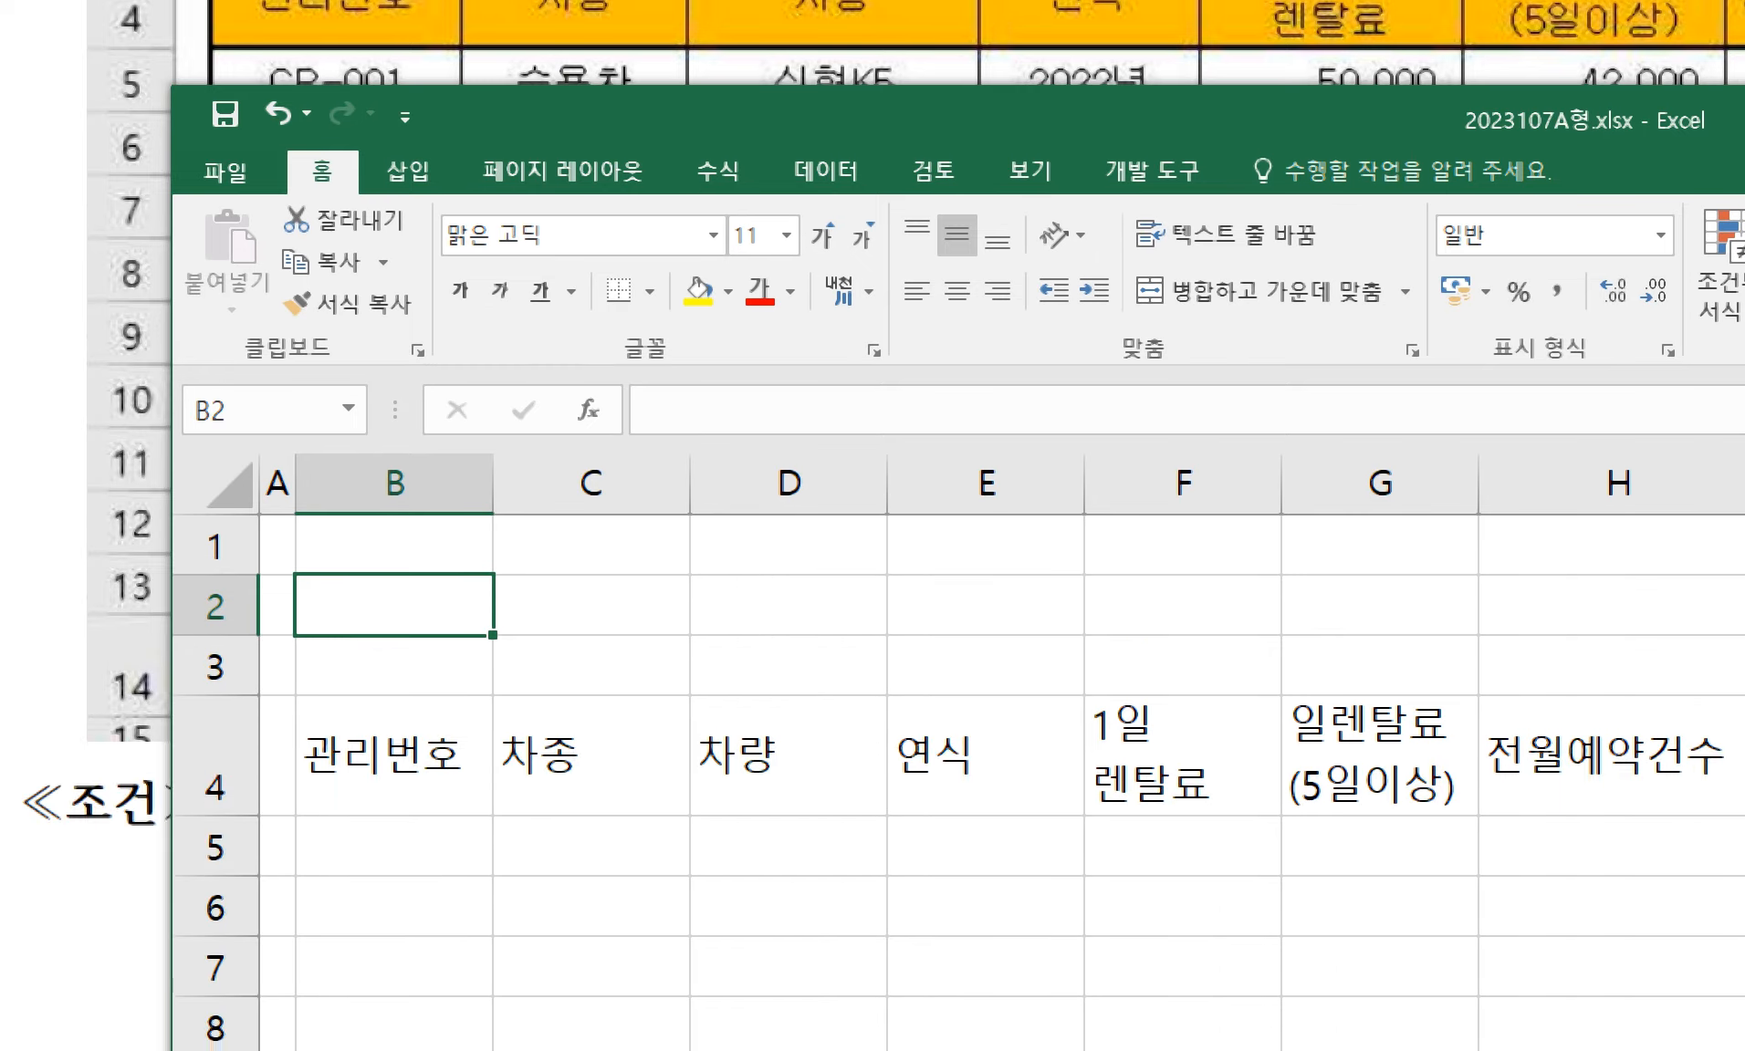
- Select cell B5 and move the workbook window aside to reveal the 관리번호 column of the reference table
click(1323, 757)
drag(1323, 757, 701, 806)
click(621, 835)
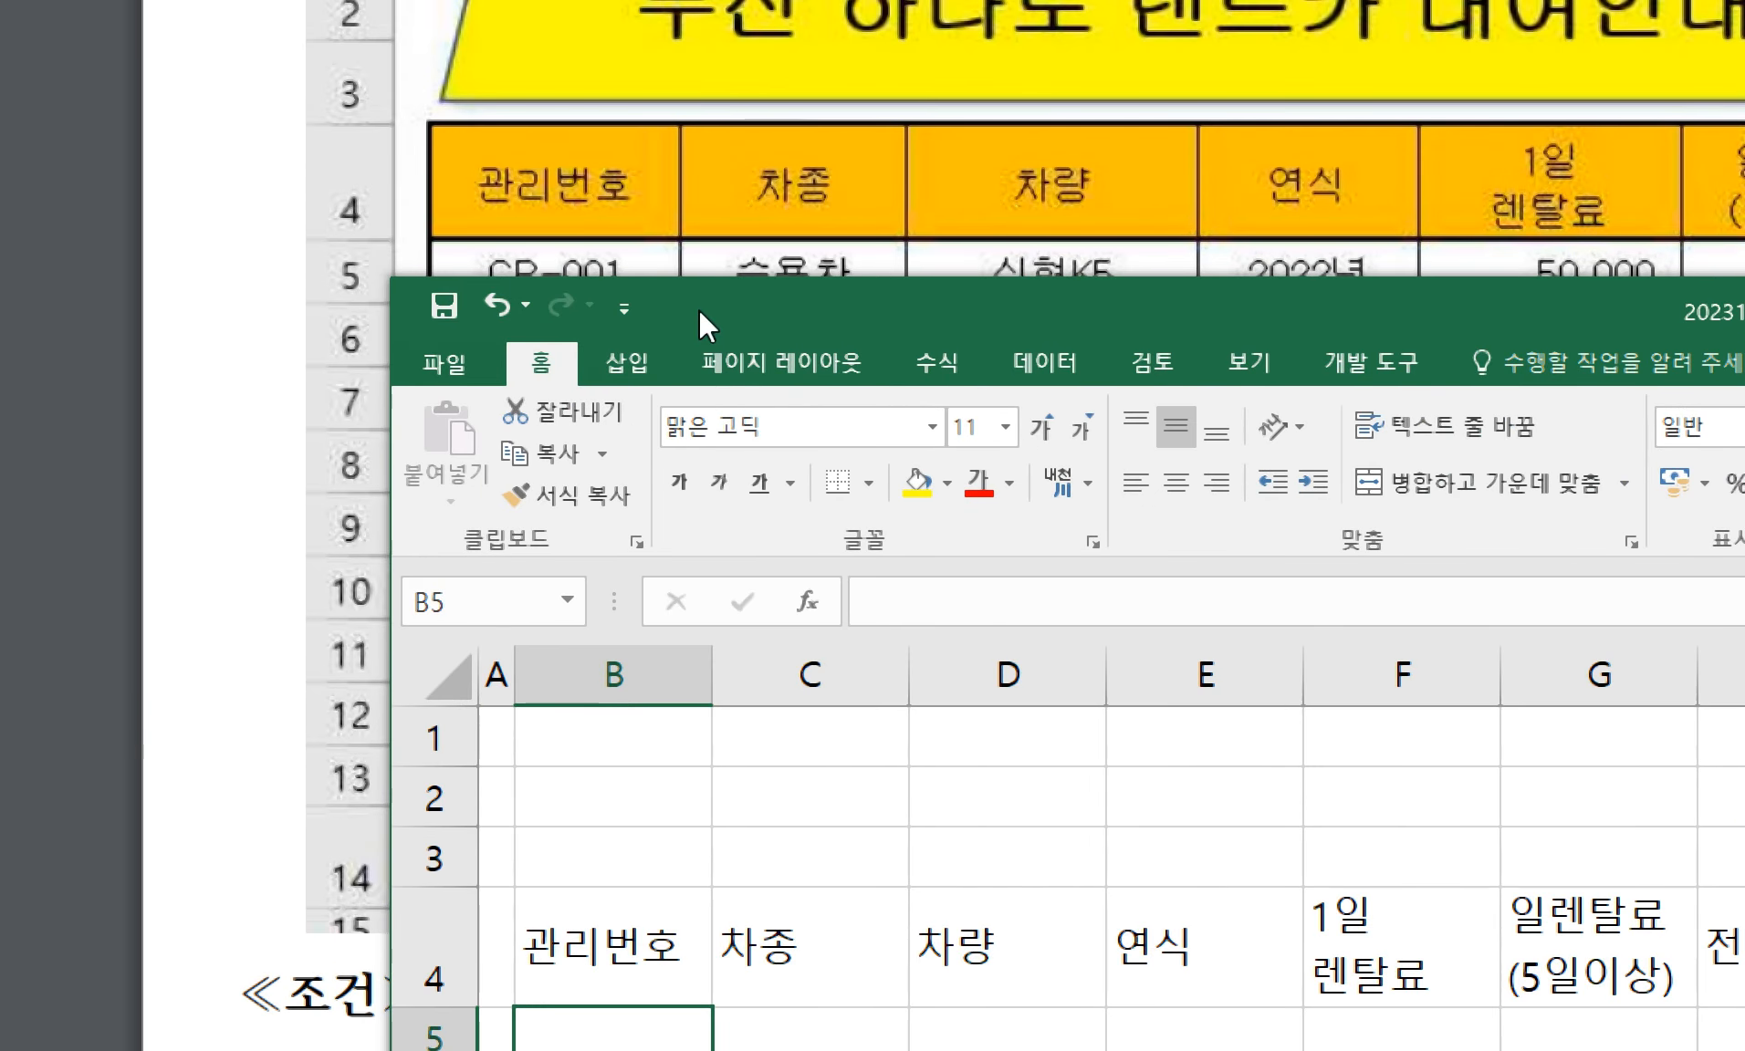
drag(698, 309, 1015, 70)
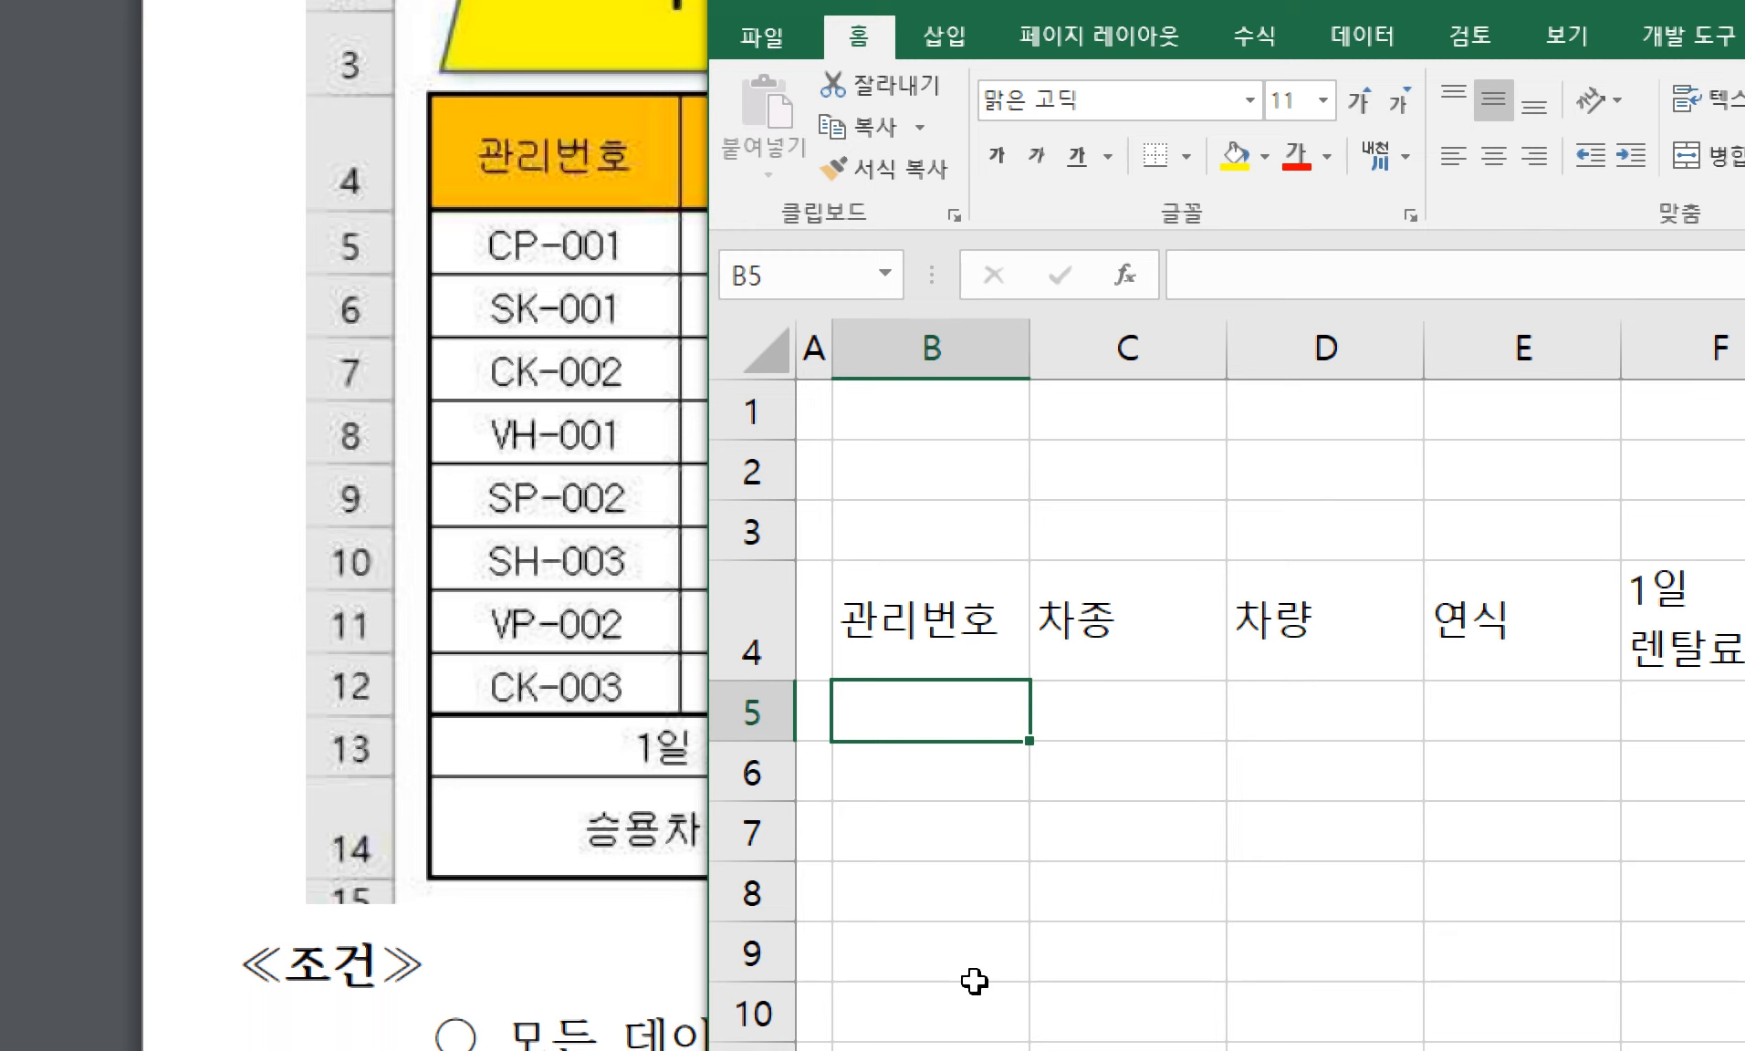
- Enter the note 영어 알파벳입력시 대문자입력모드 in cell B5
text(C)
key(BackSpace)
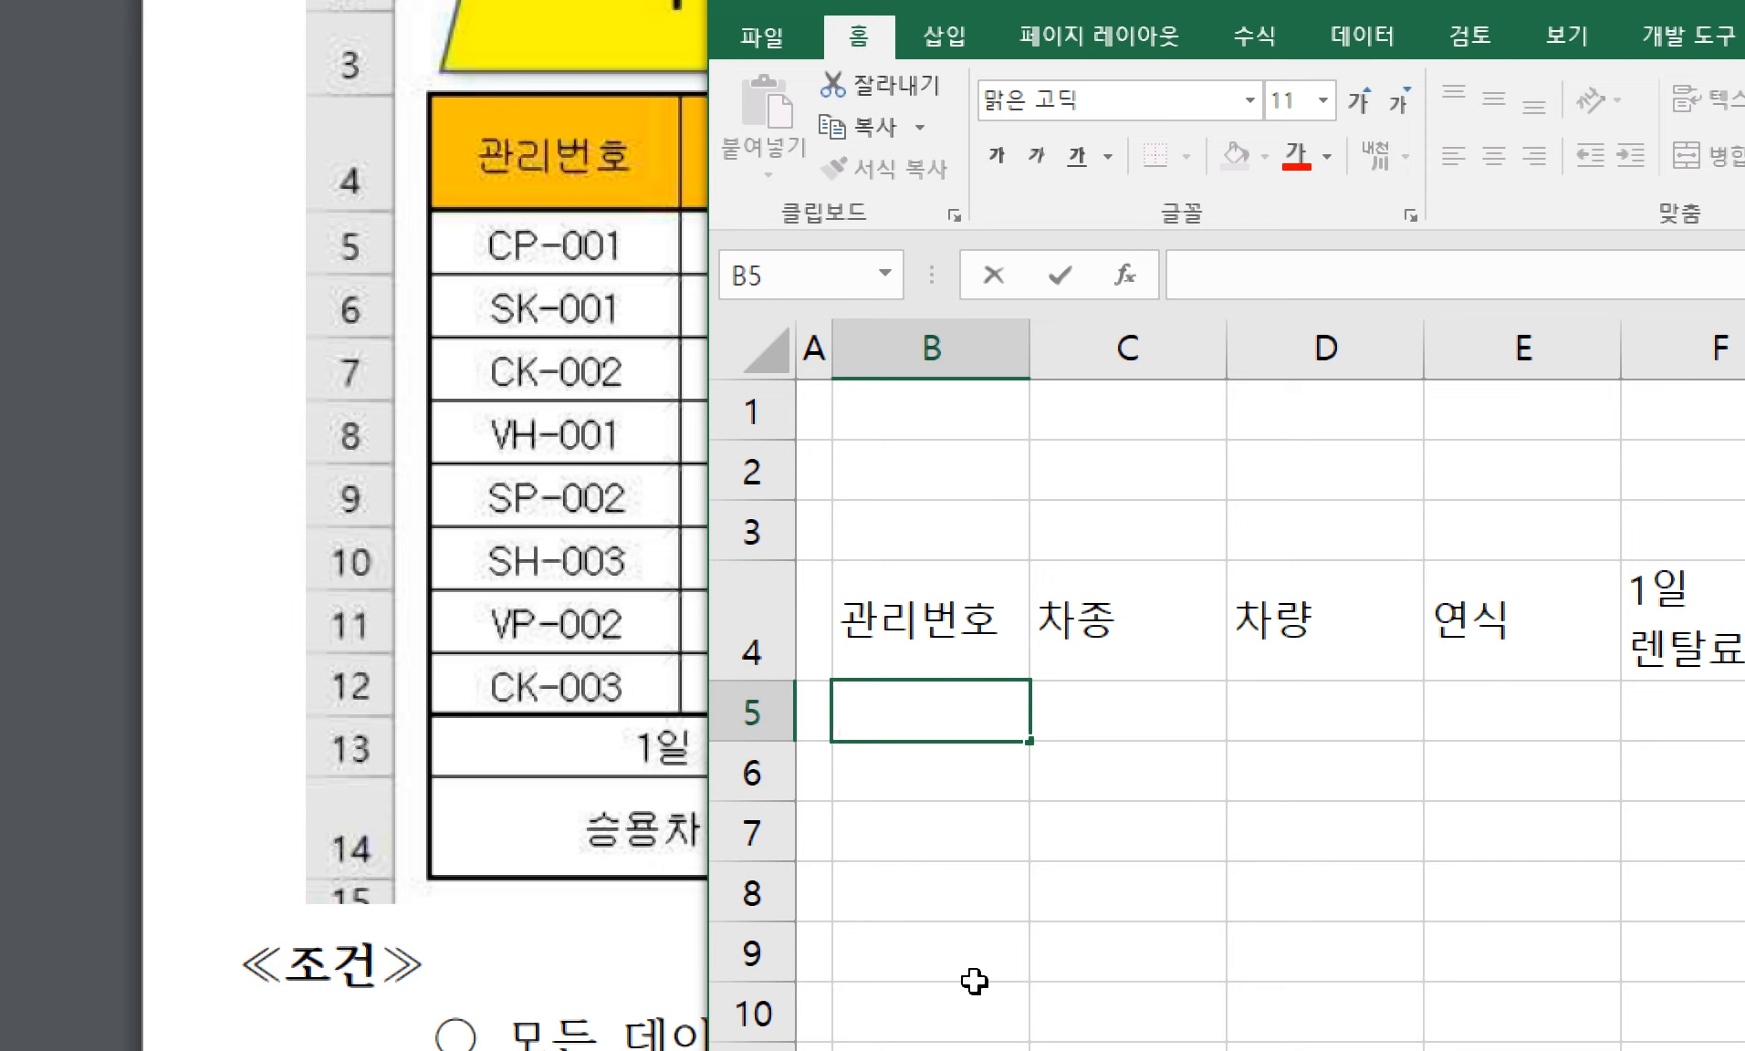
text(영어 알파벳)
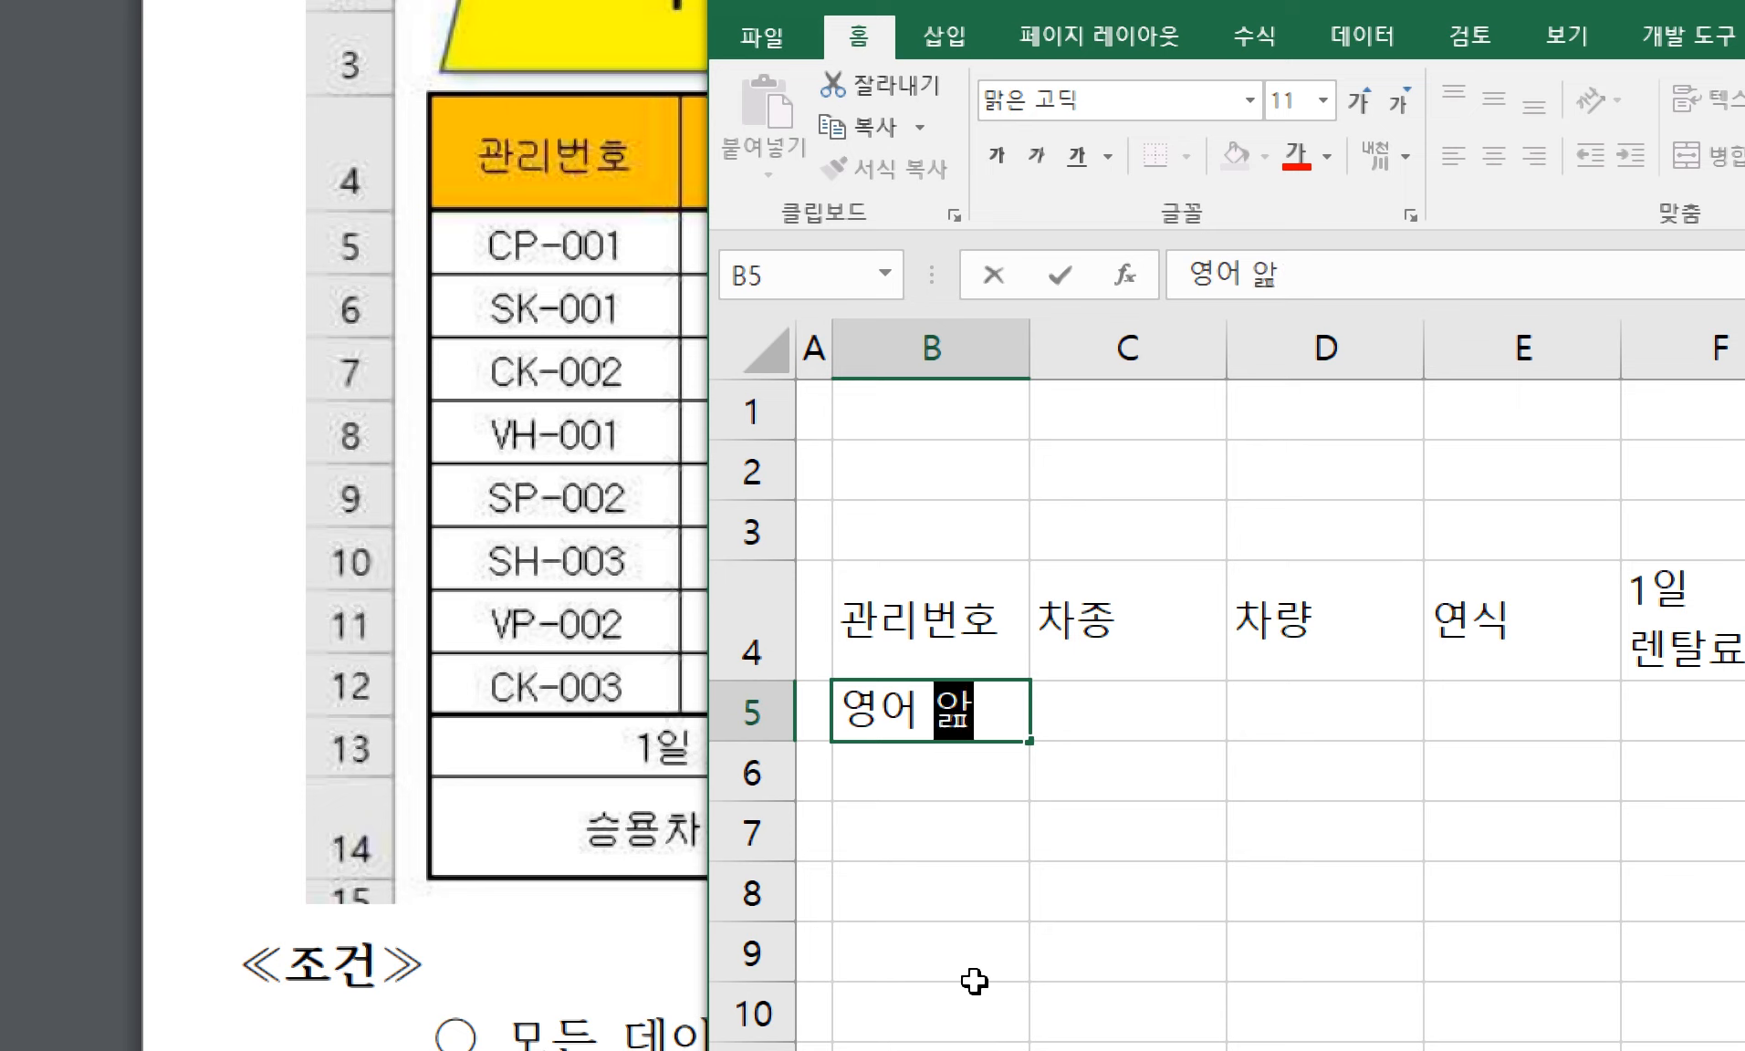
text(입력시 )
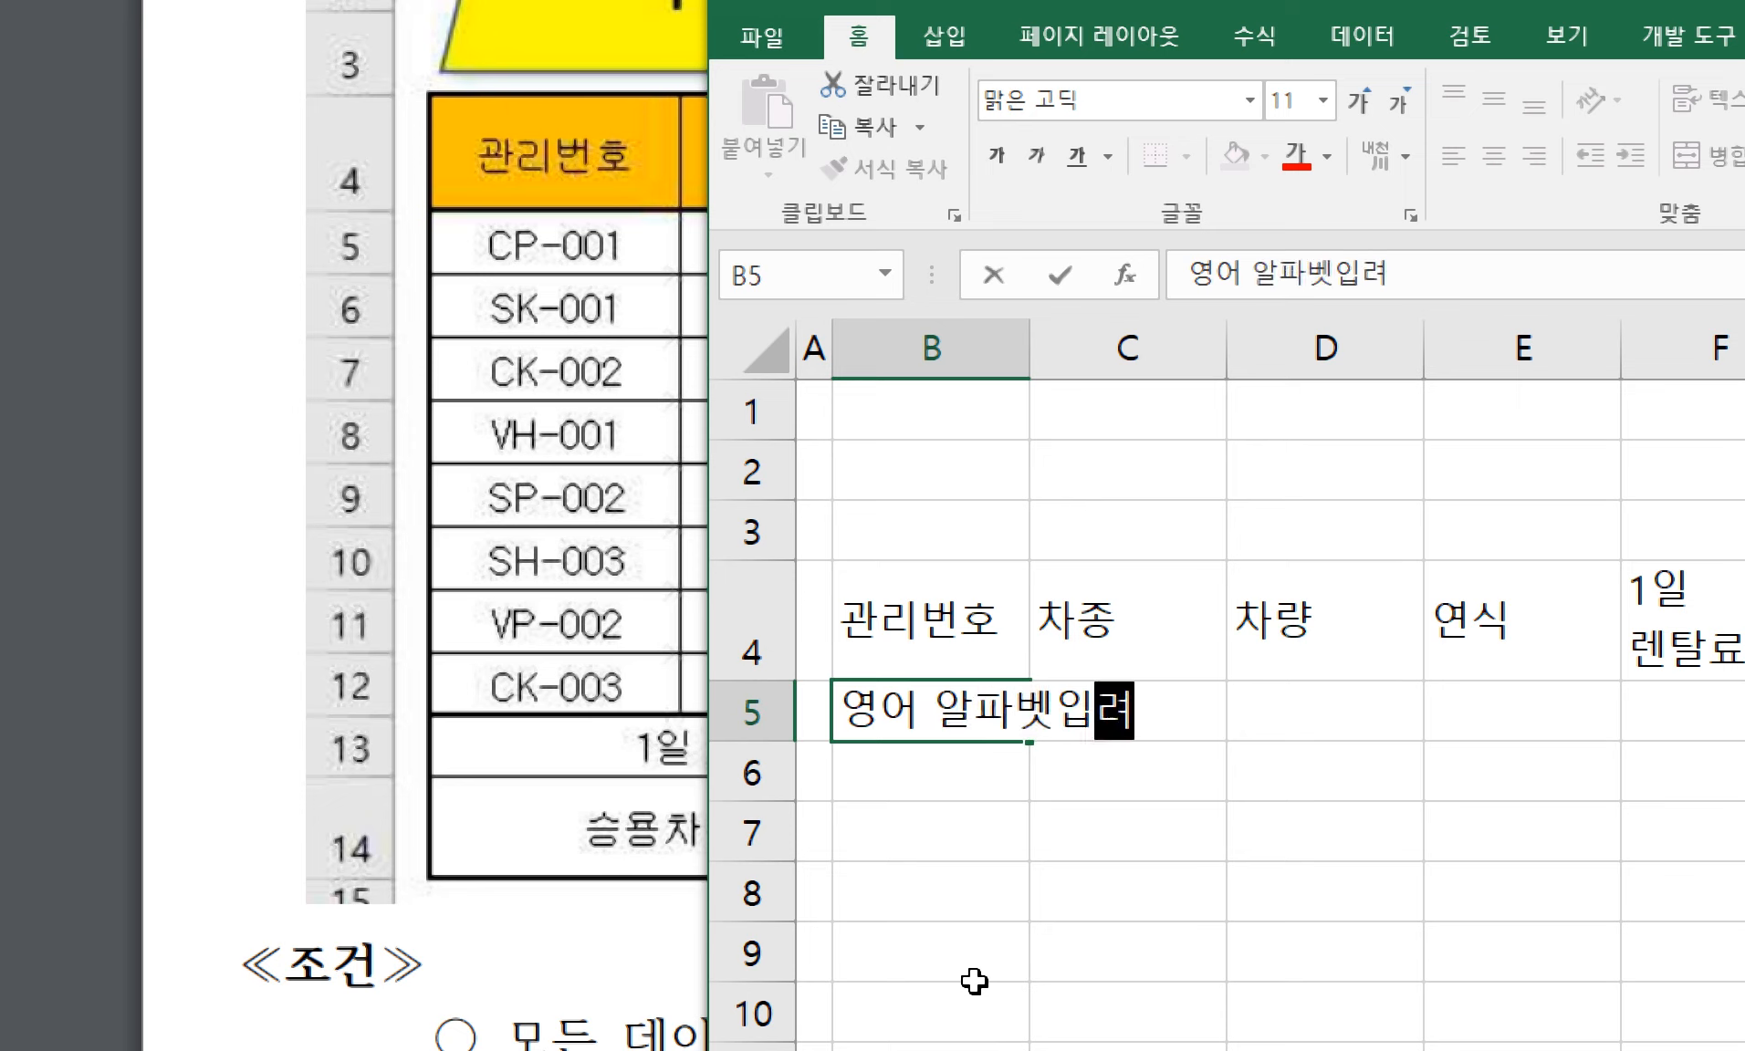
text(대문자입)
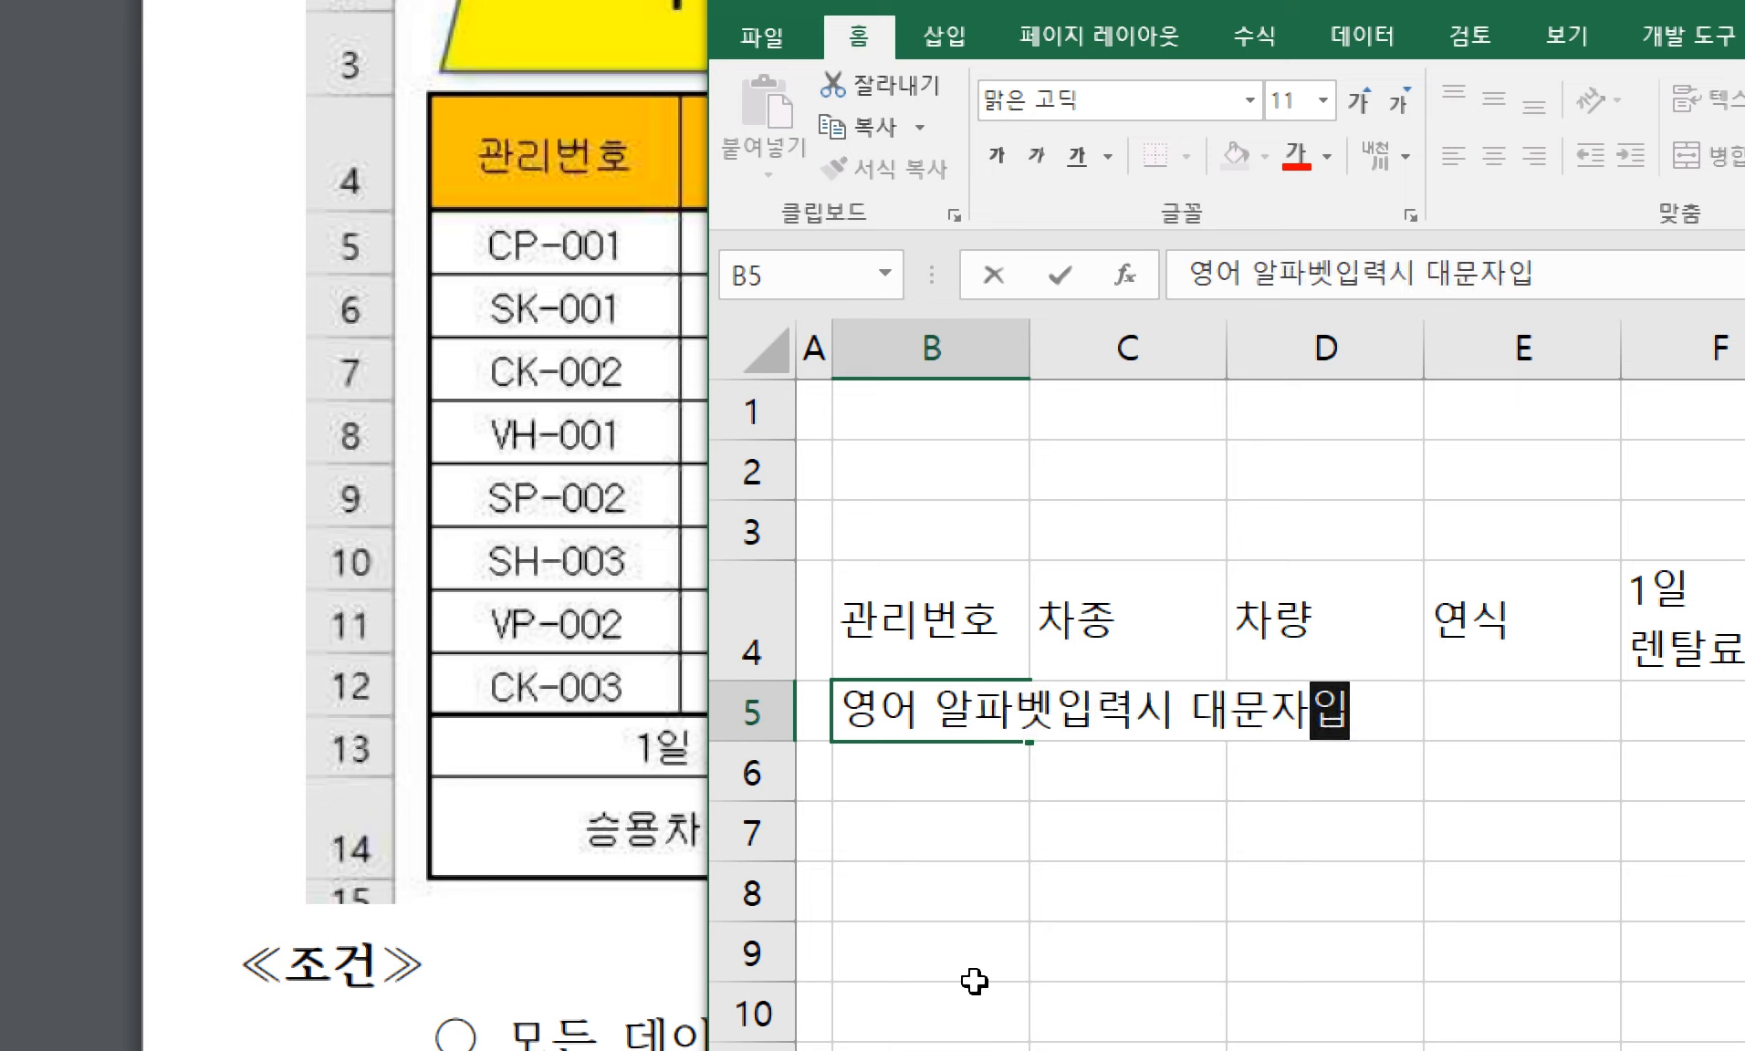
text(력모드)
key(Return)
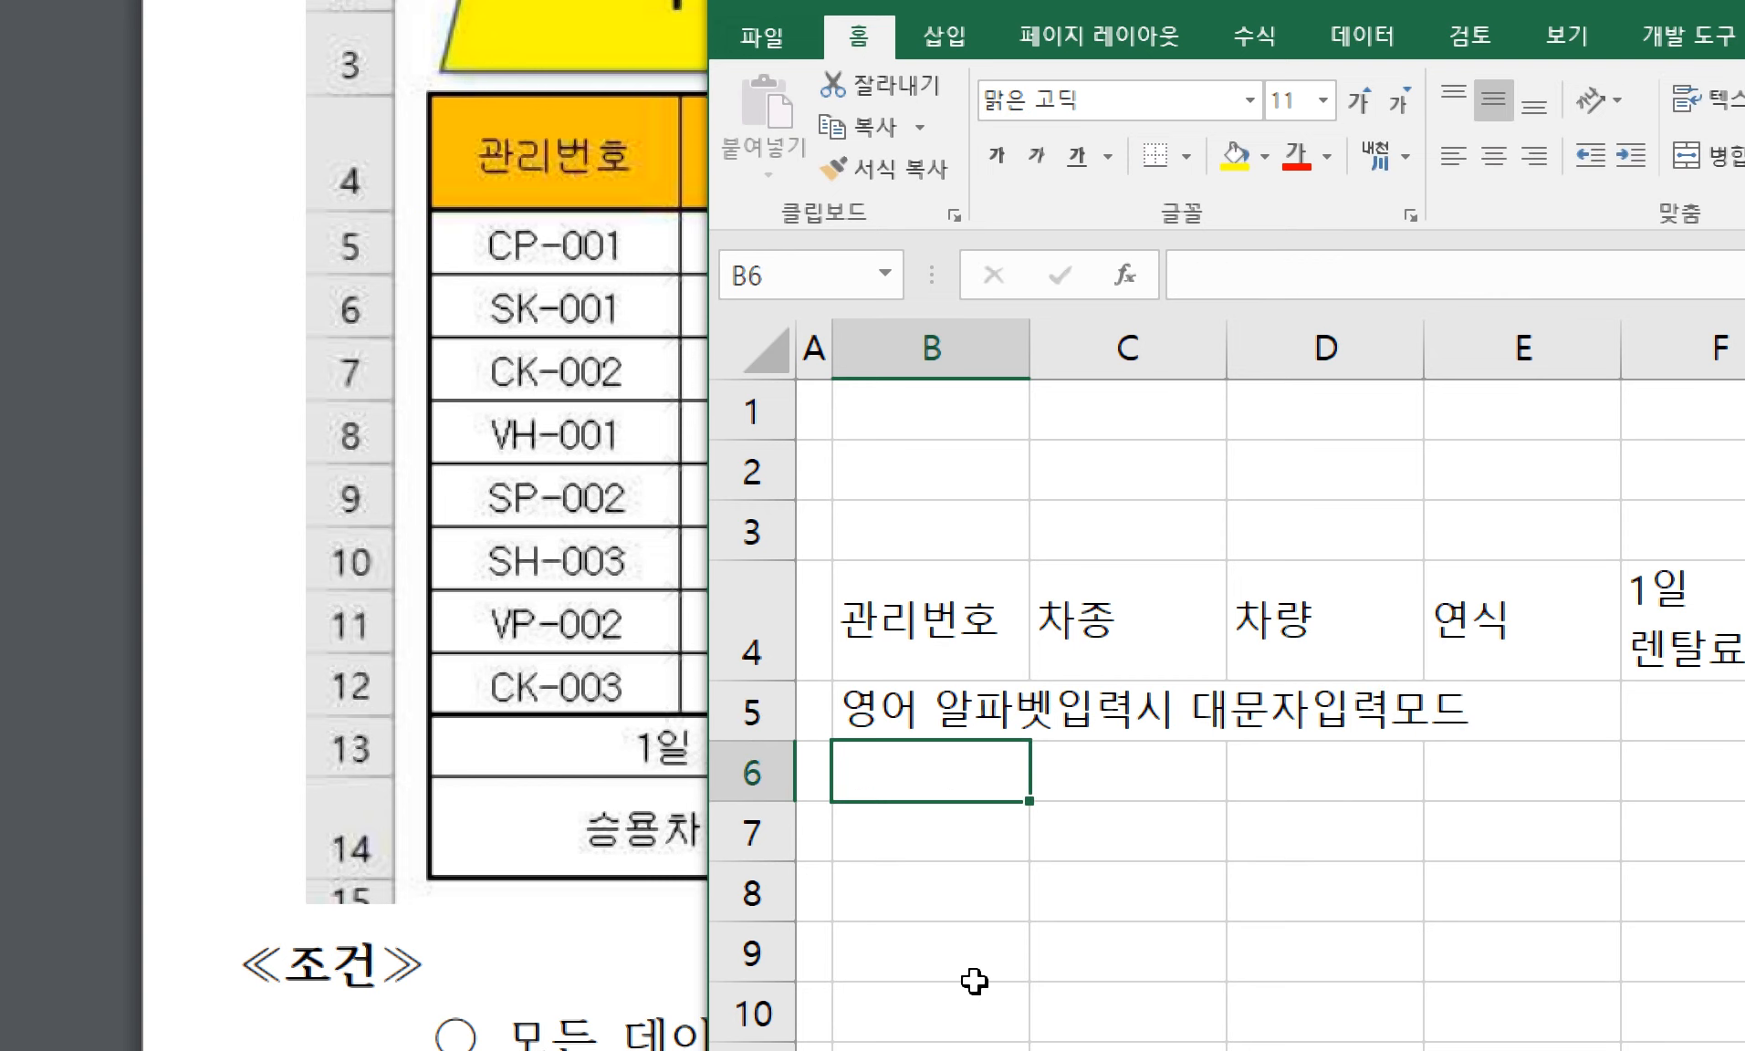
text(소뮻자입력모드)
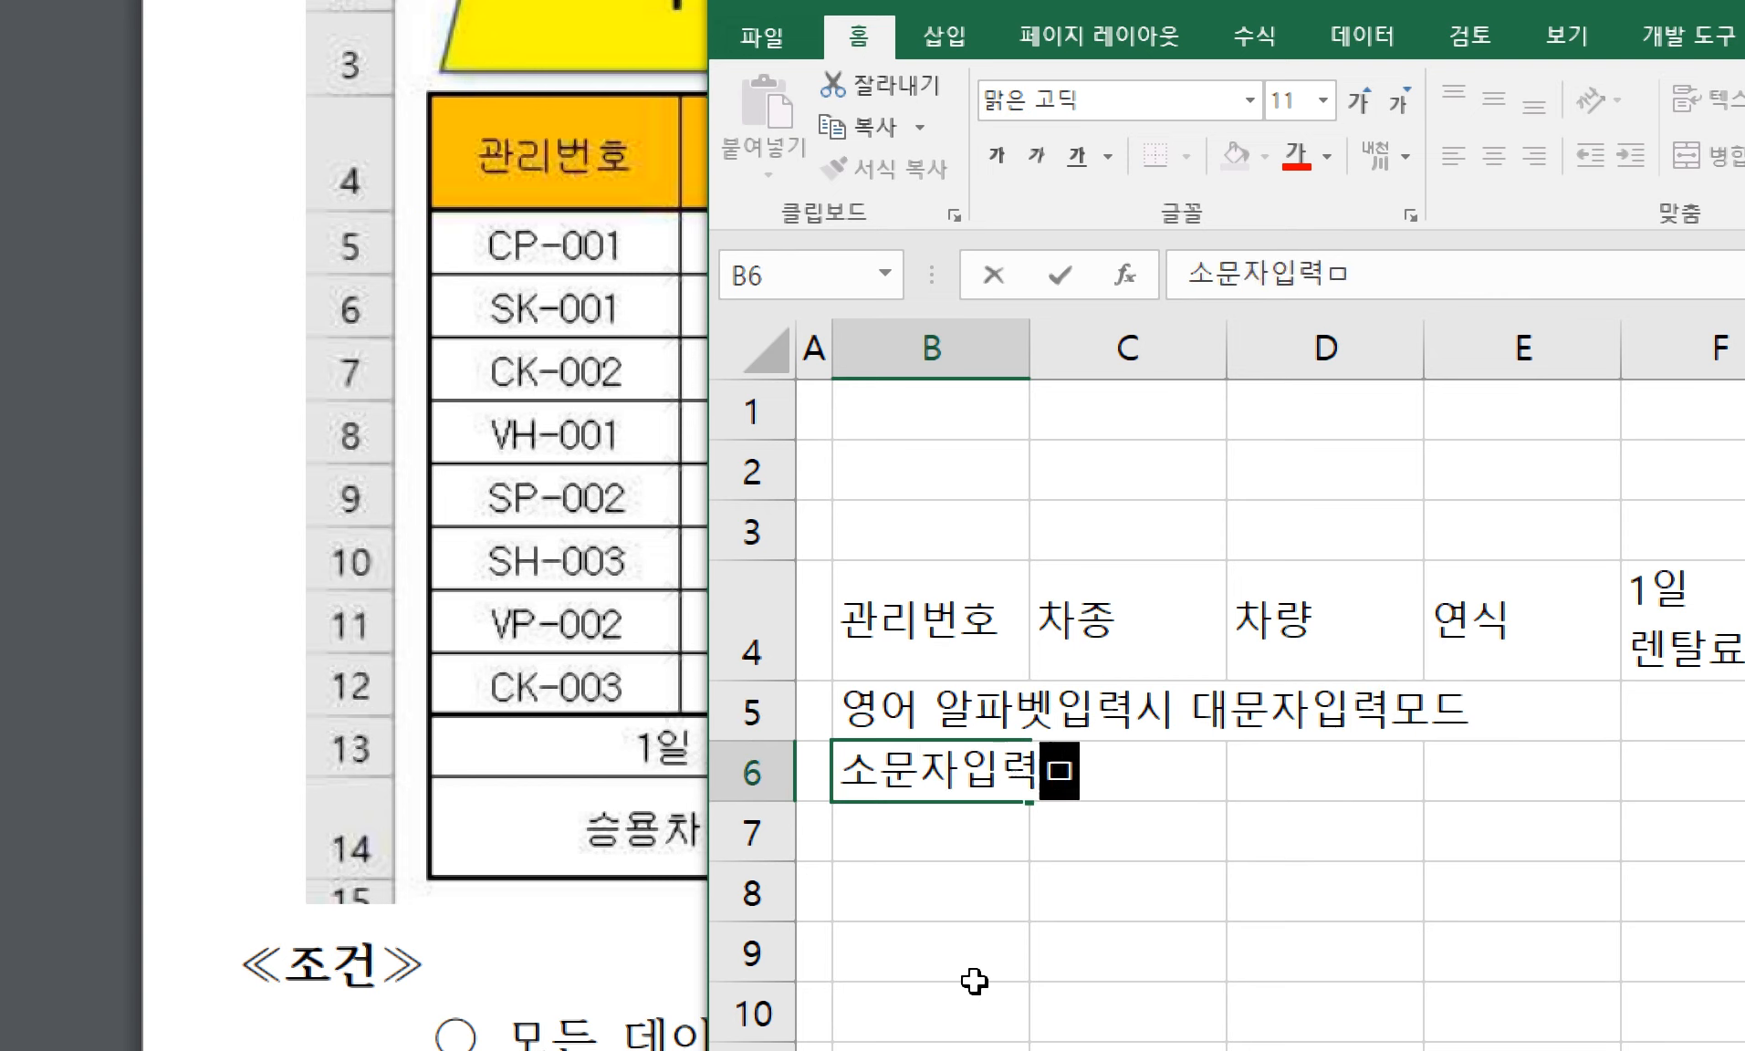
key(Return)
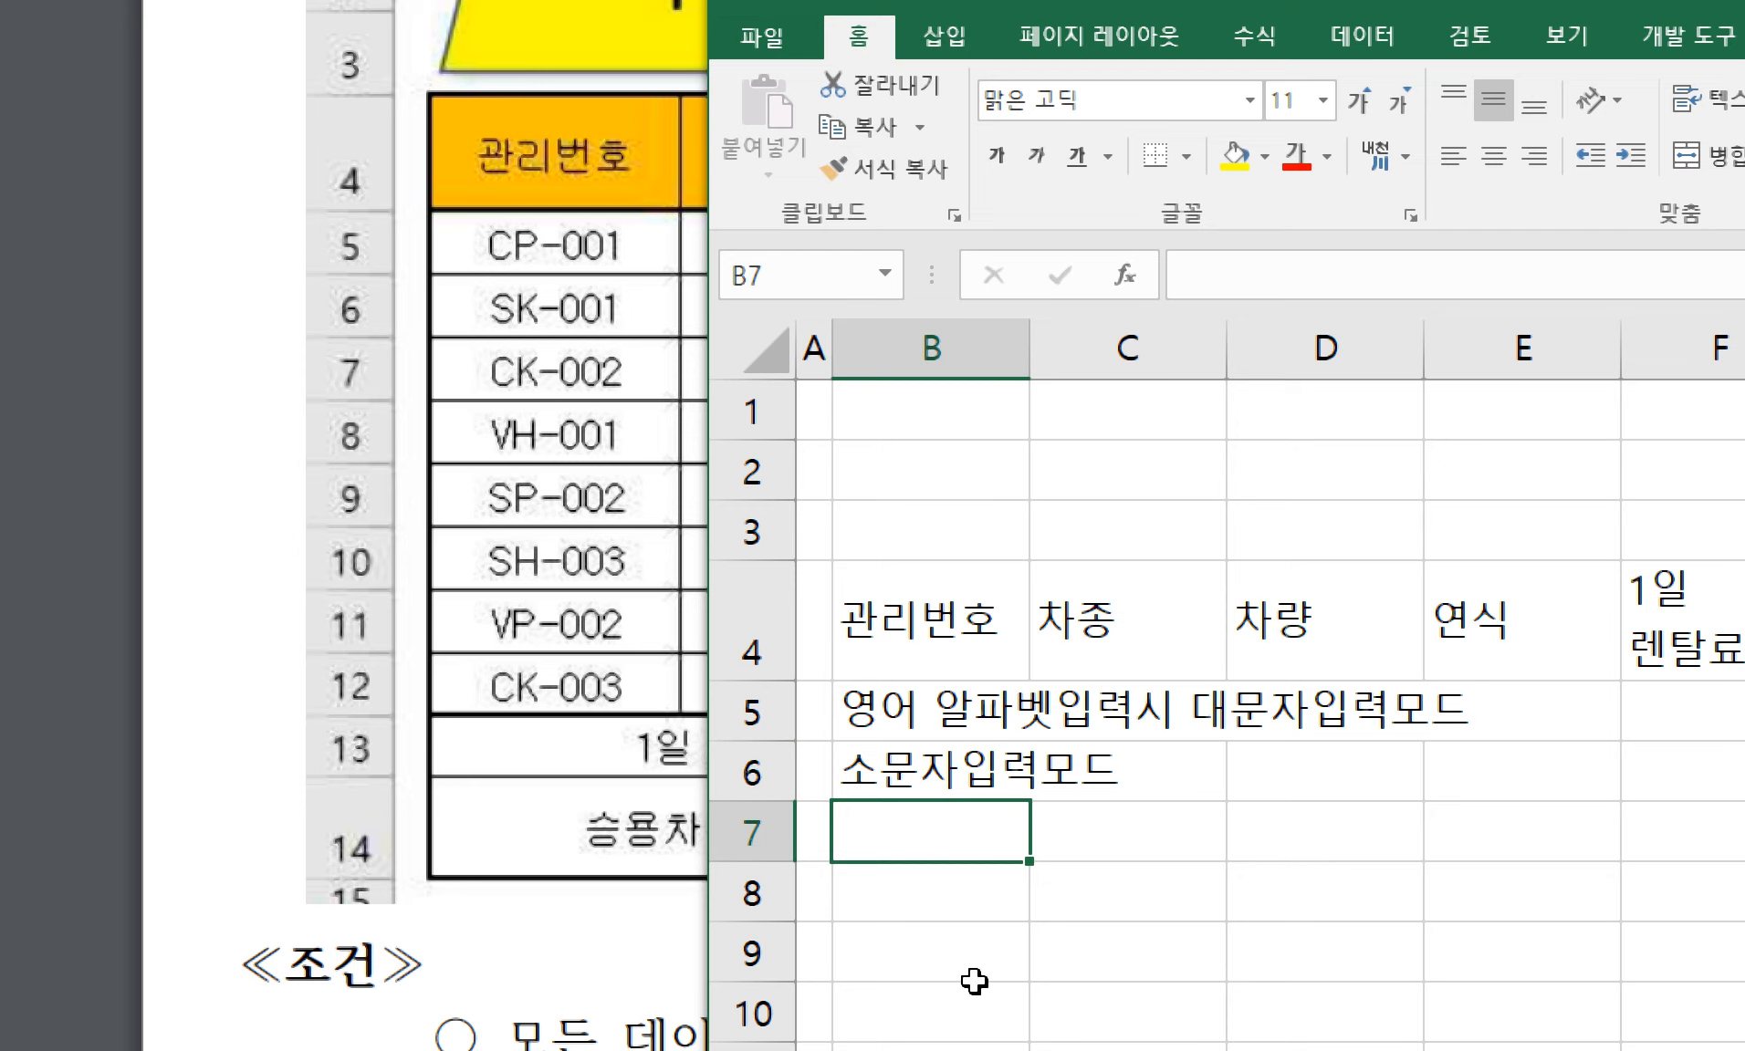
key(Up)
key(Delete)
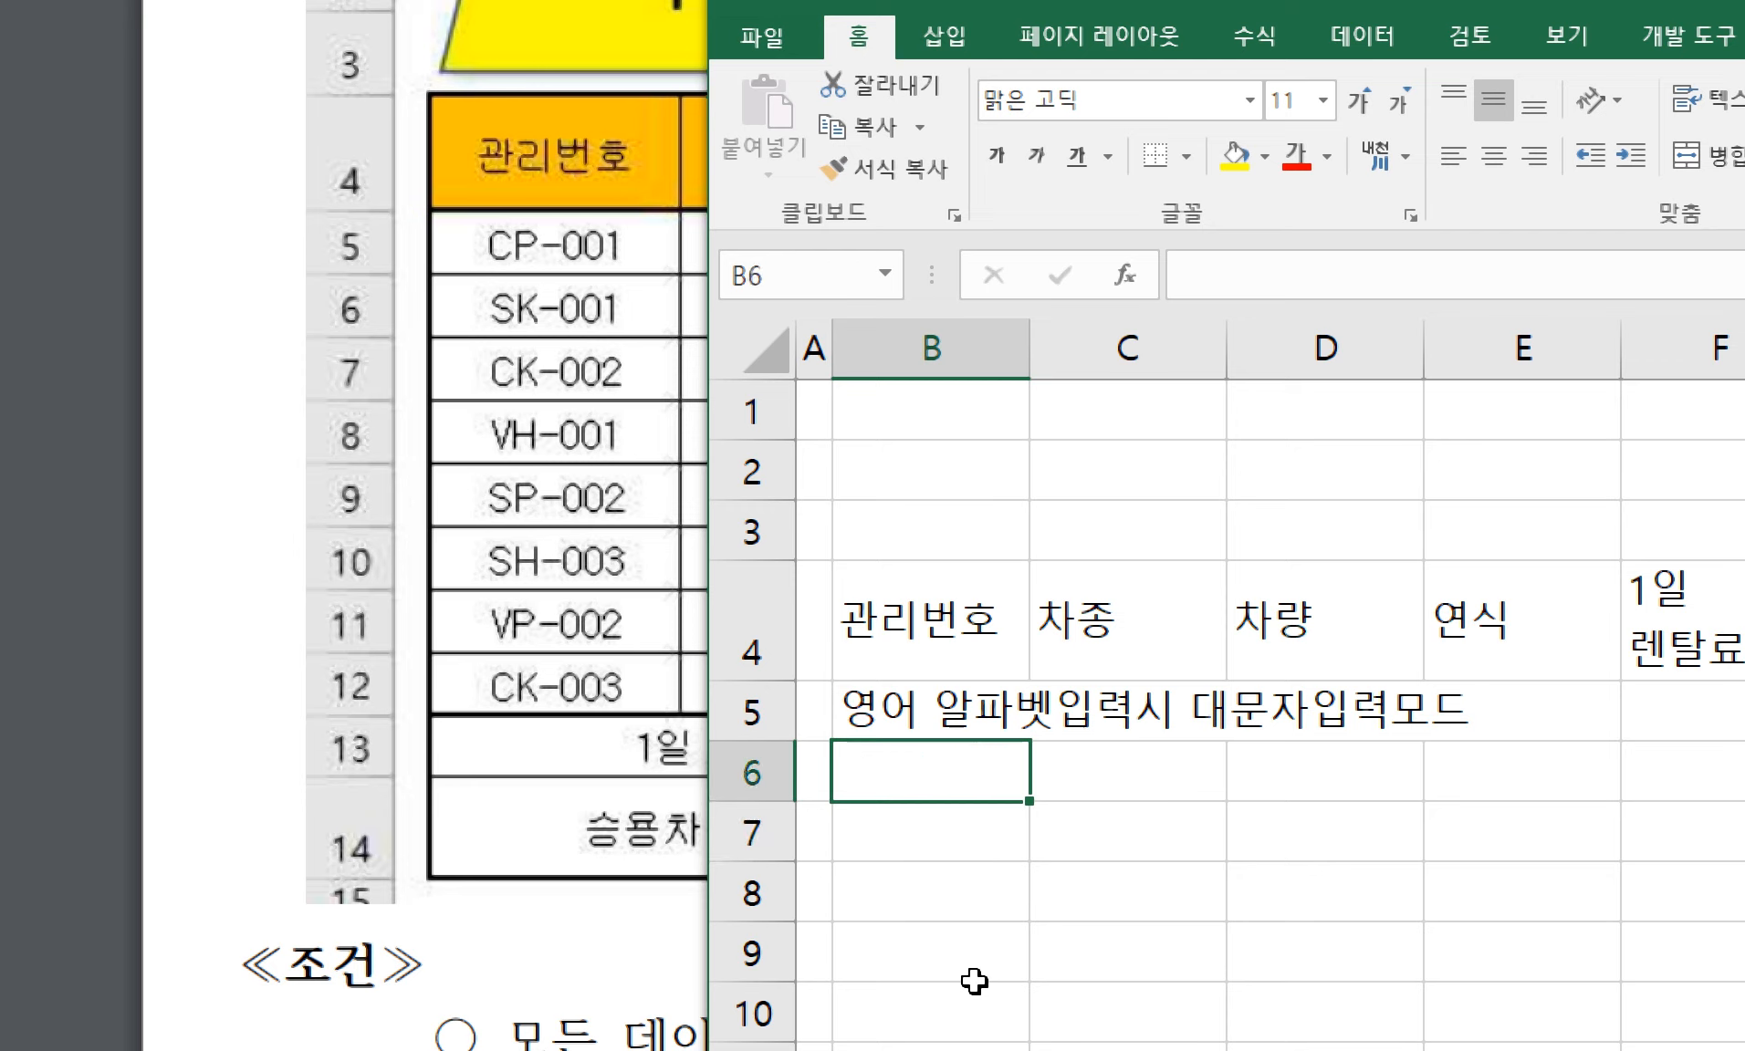
- Enter the note 소문자입력모드 in cell B6
key(Up)
click(981, 751)
text(소)
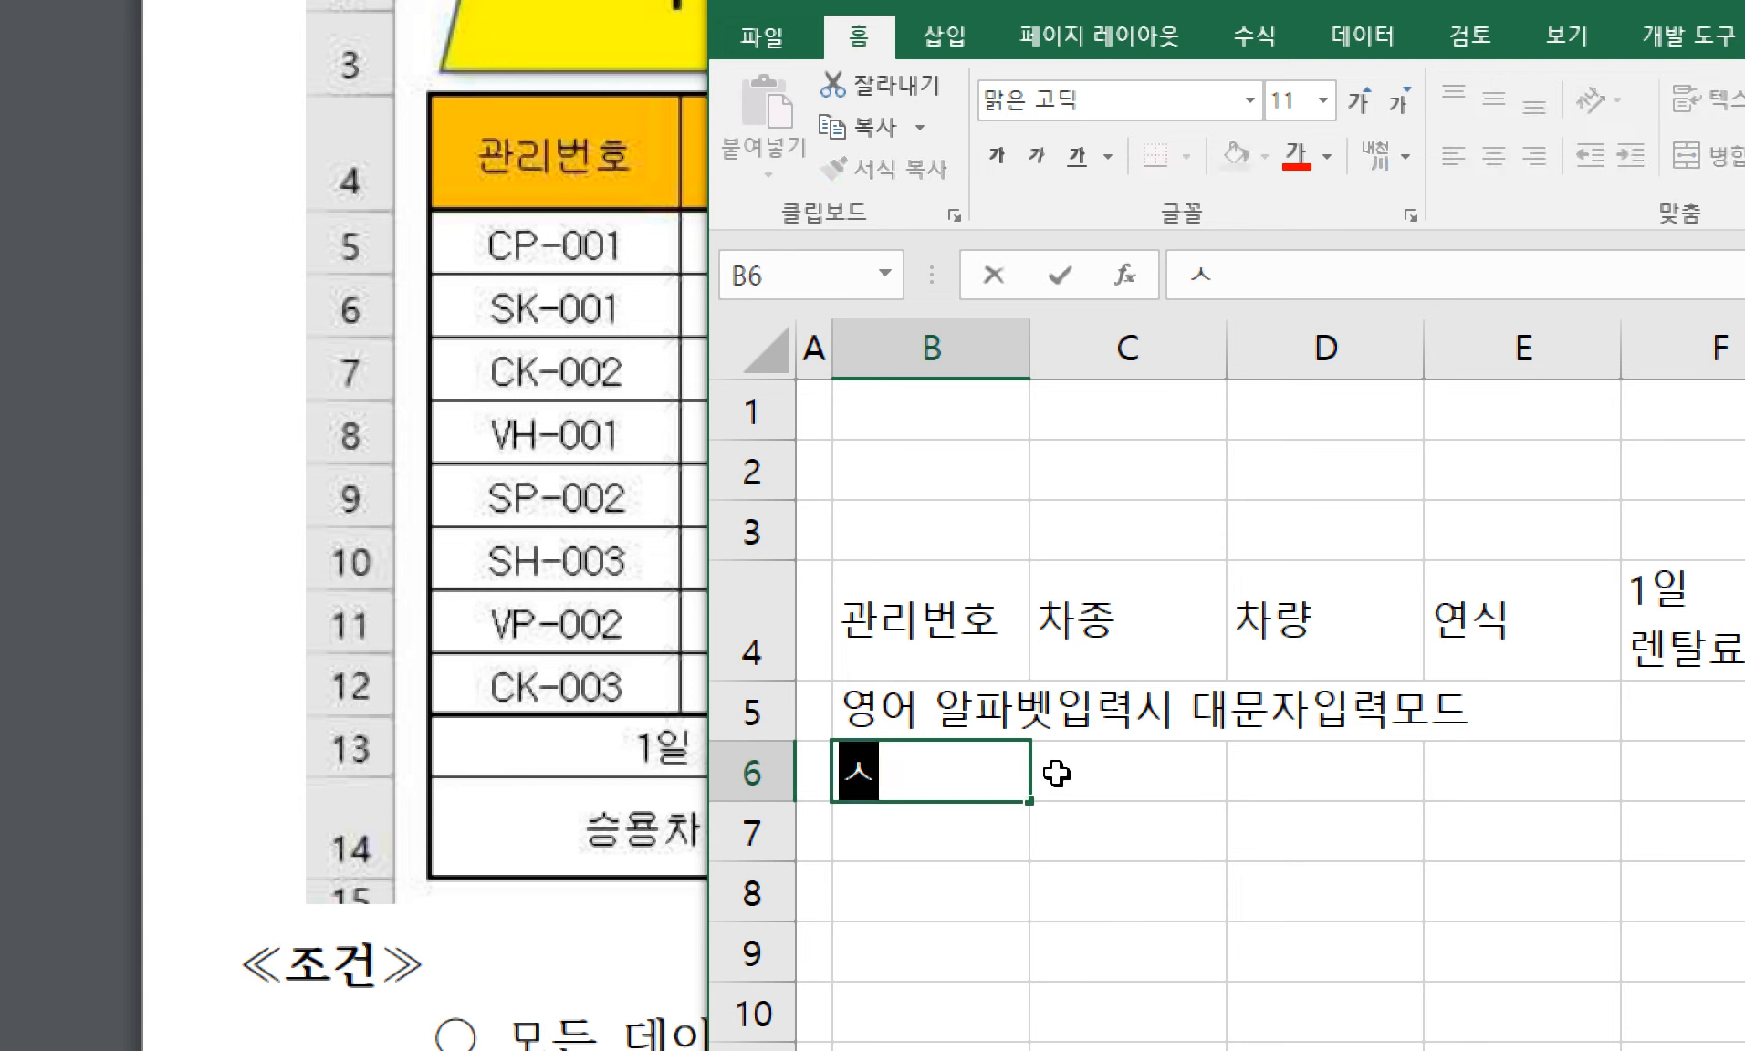
text(문자입)
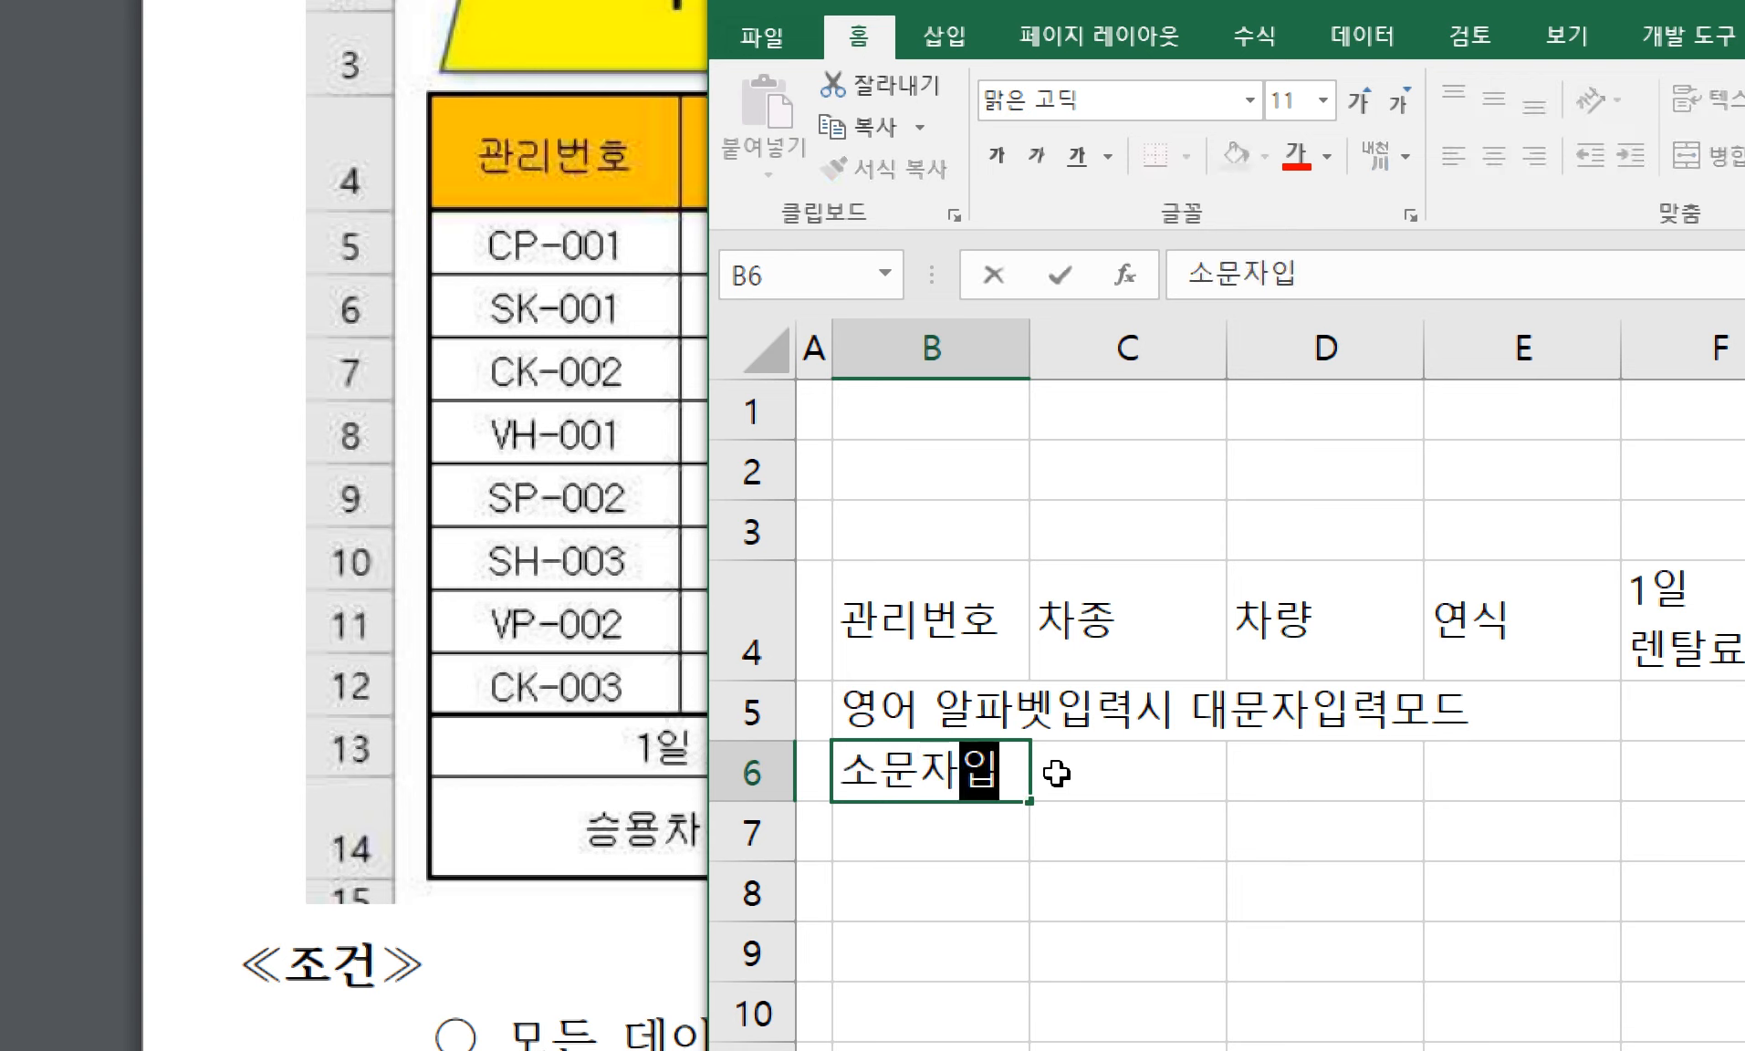
text(력모드)
key(Return)
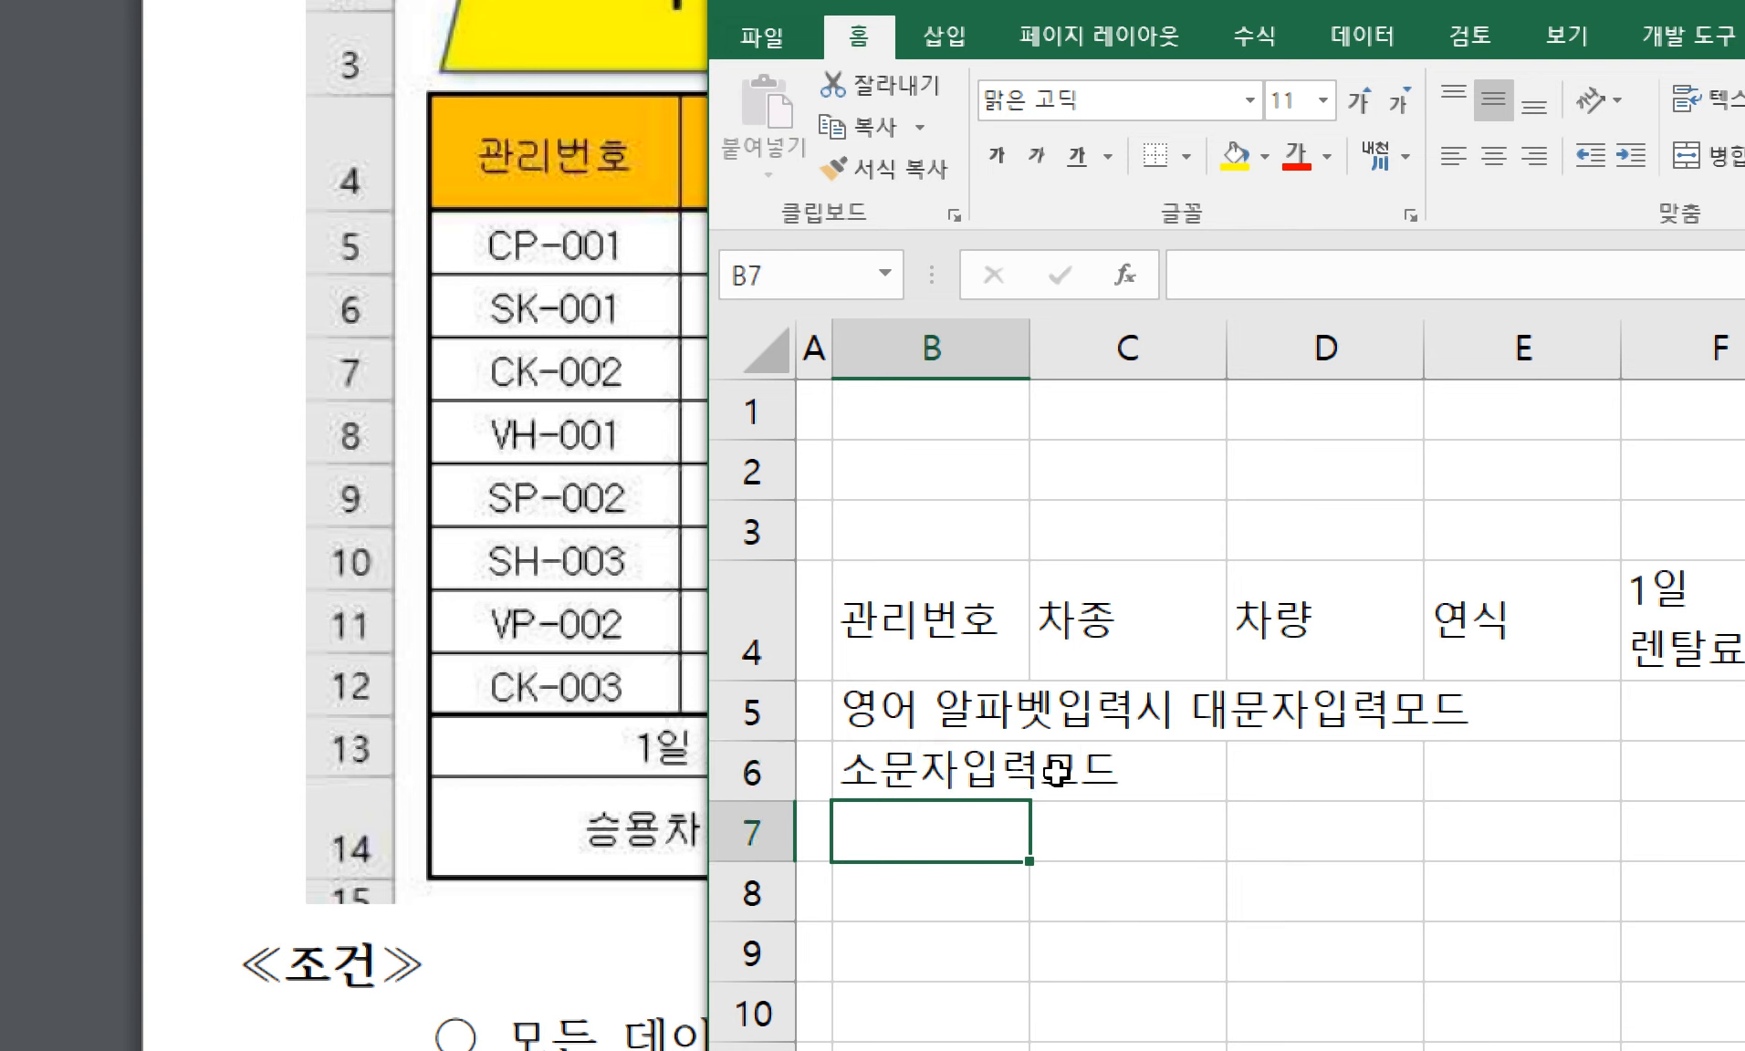
- Enter the note 전환가능한 단축키 in cell B7 and select cell E7
text(전환가능한 단)
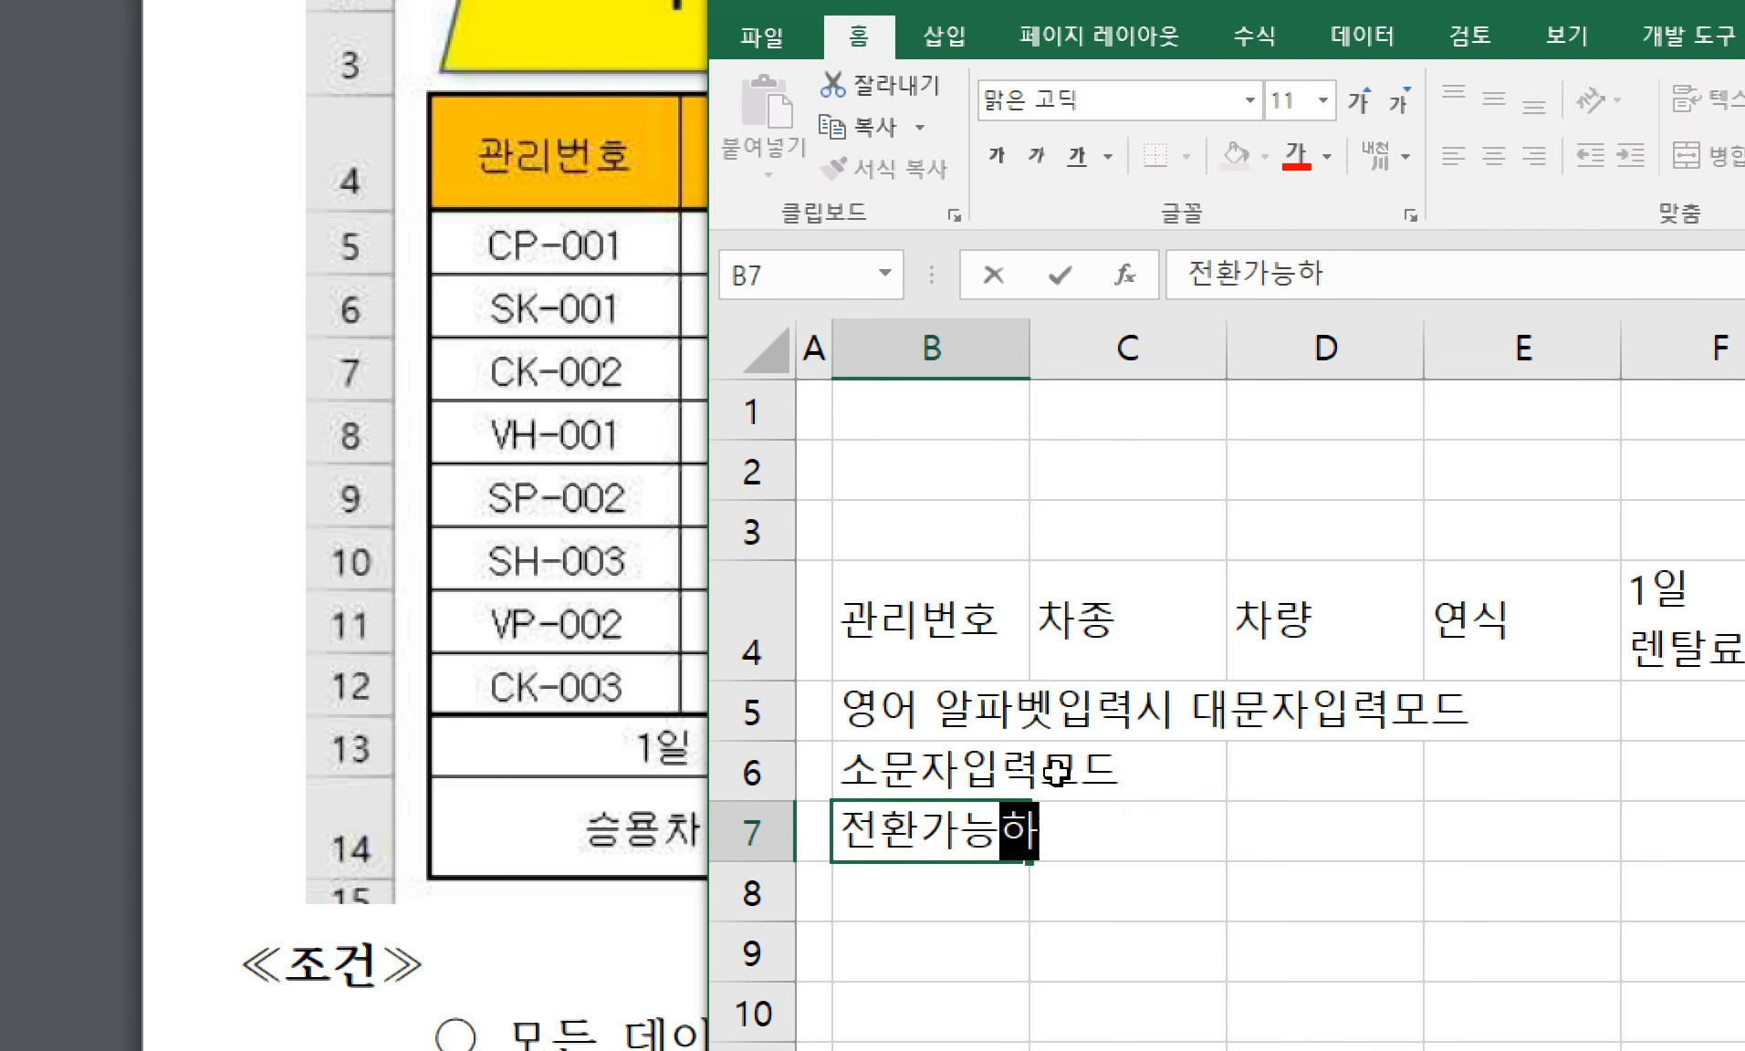
text(축키)
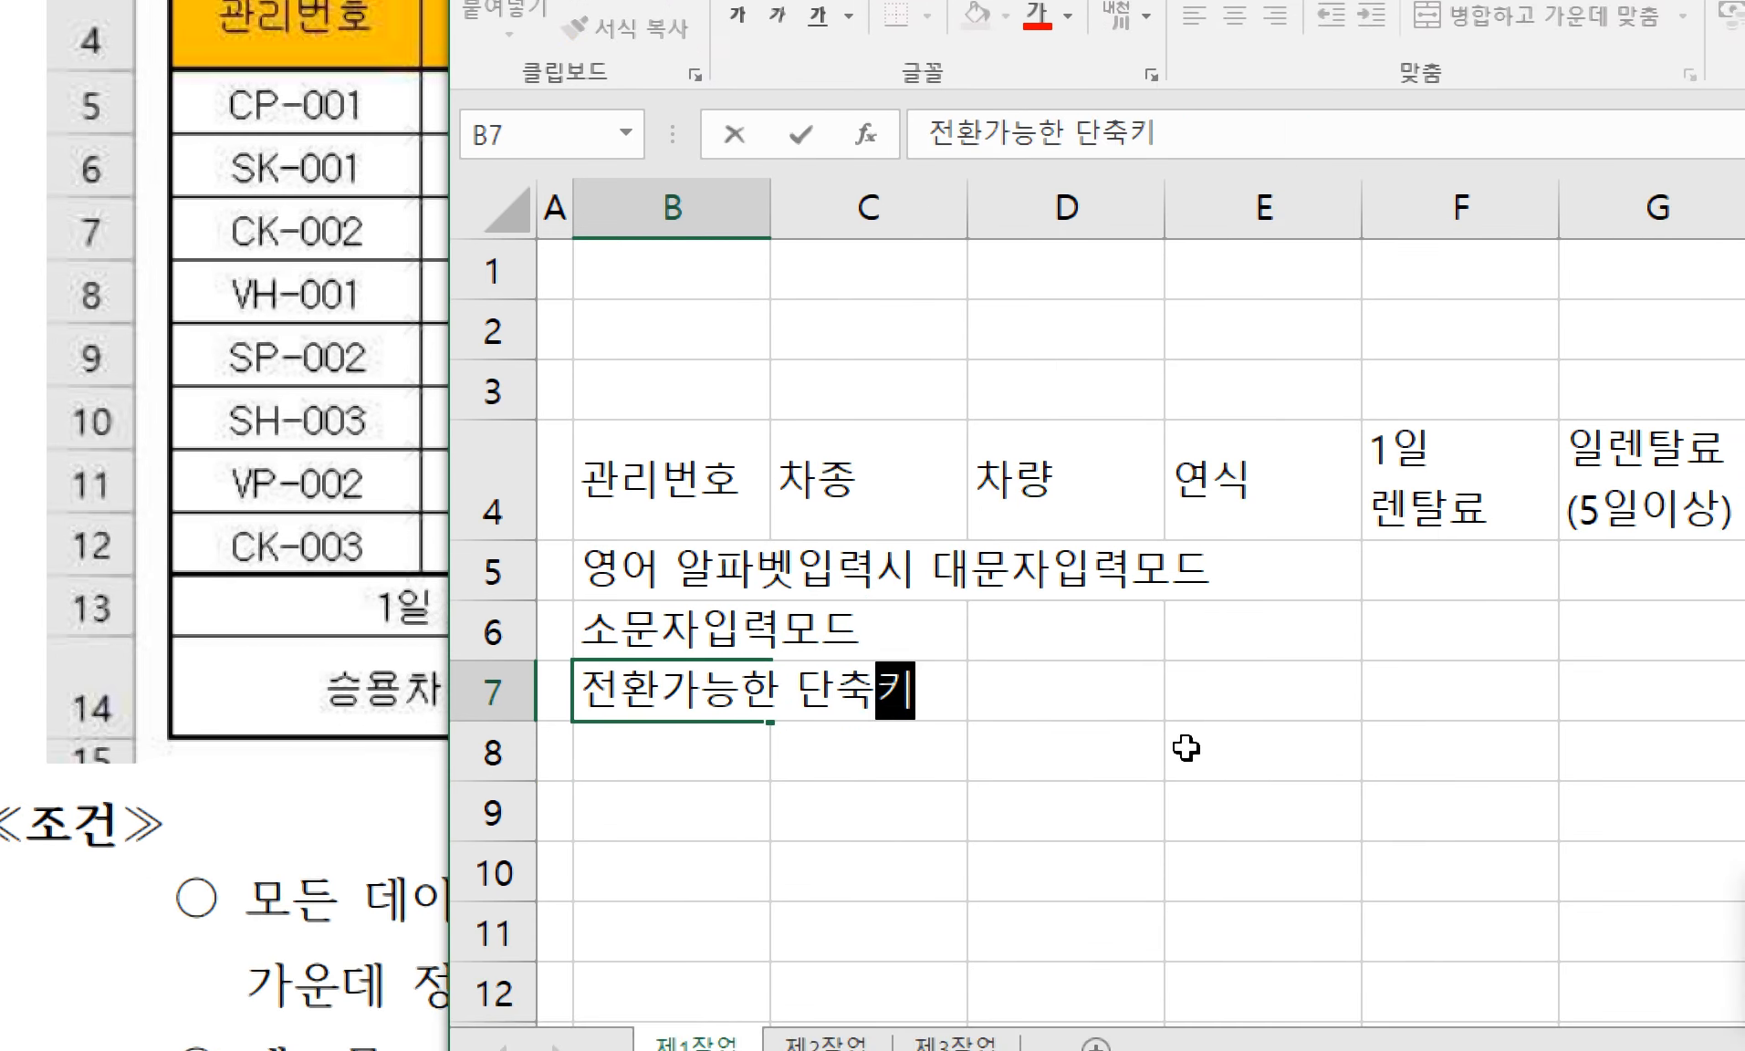
click(1218, 707)
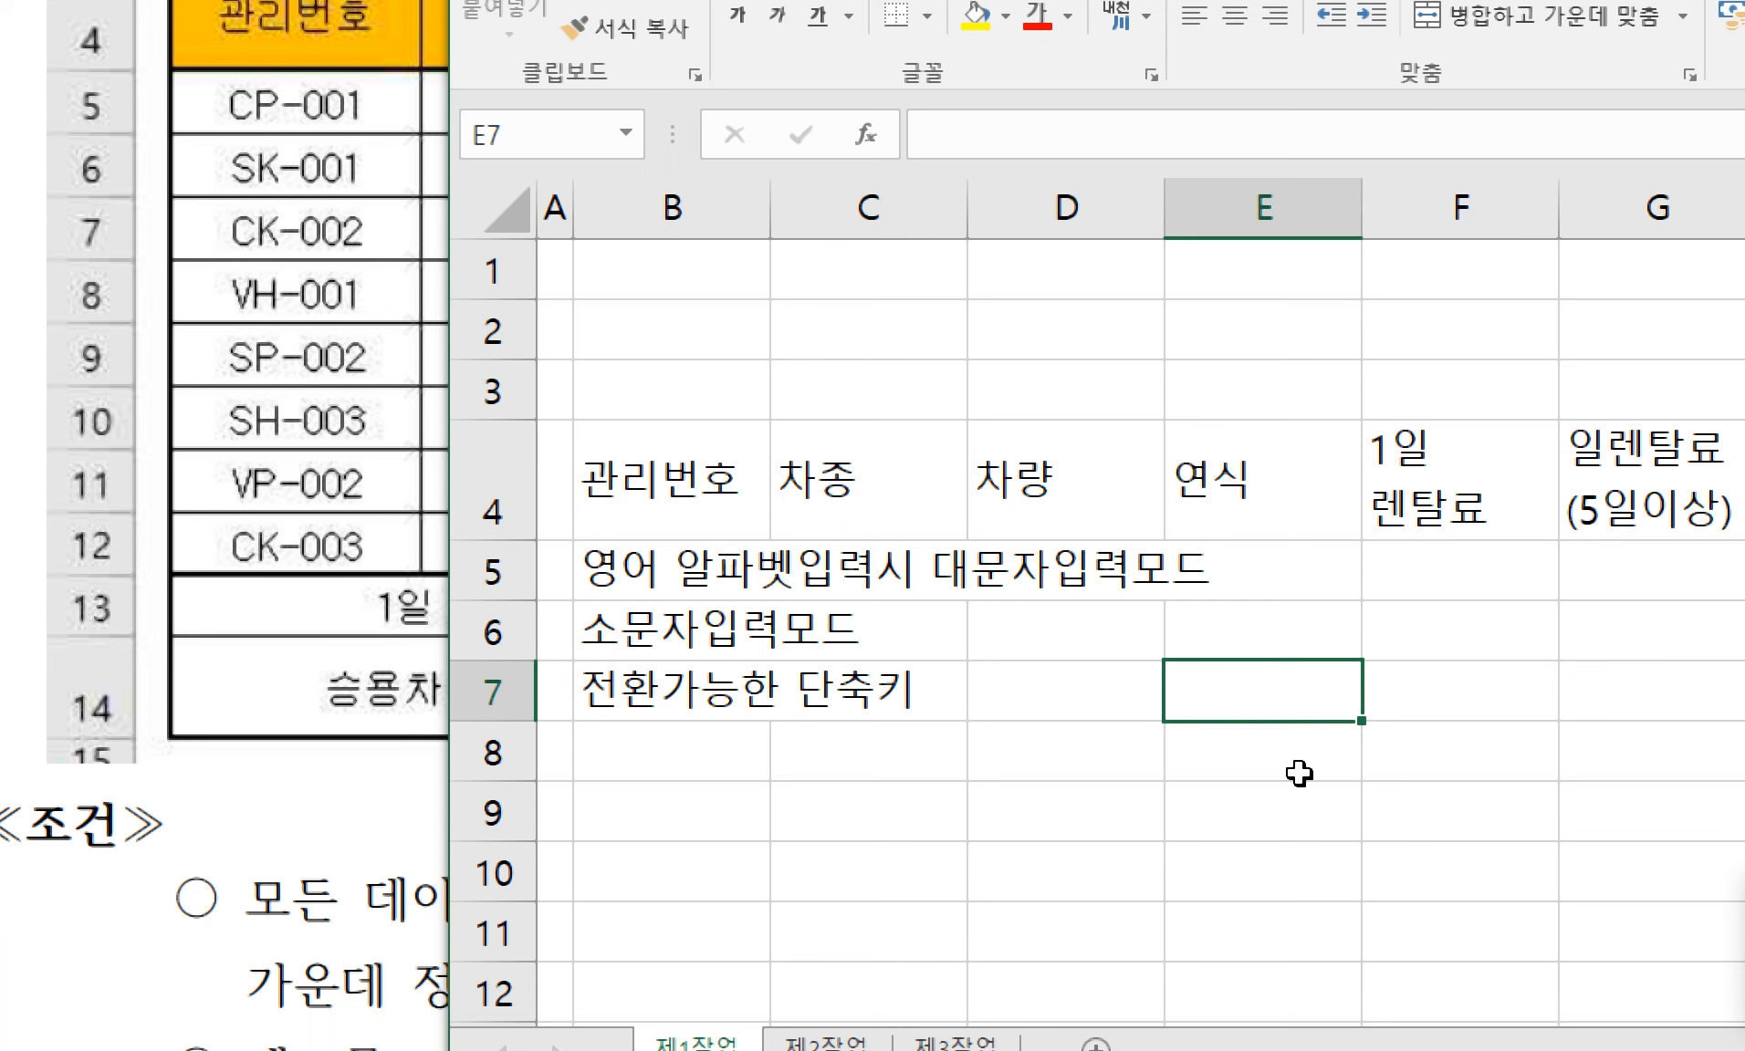
- Enter the key name Caps Lock in cell E7 with capital C and L
key(Caps_Lock)
text(c)
key(Caps_Lock)
key(BackSpace)
text(C)
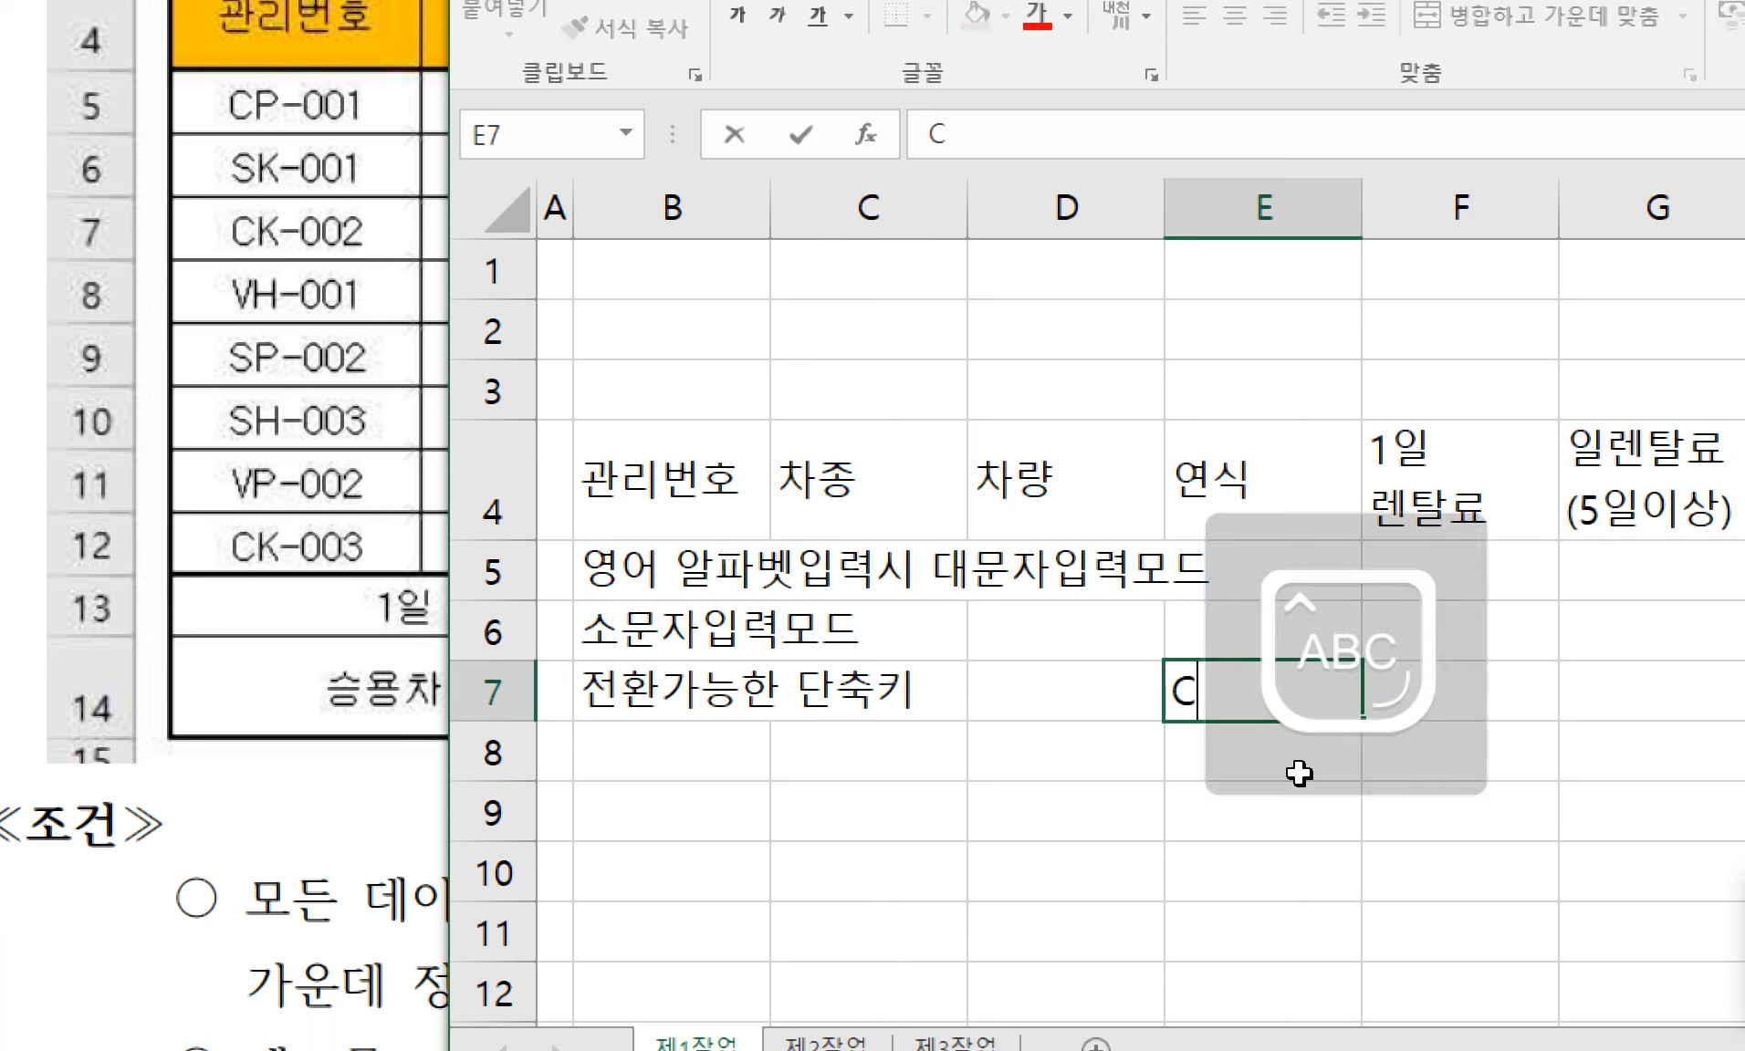
key(Caps_Lock)
text(aps)
key(Caps_Lock)
text(L)
key(Caps_Lock)
text(ock)
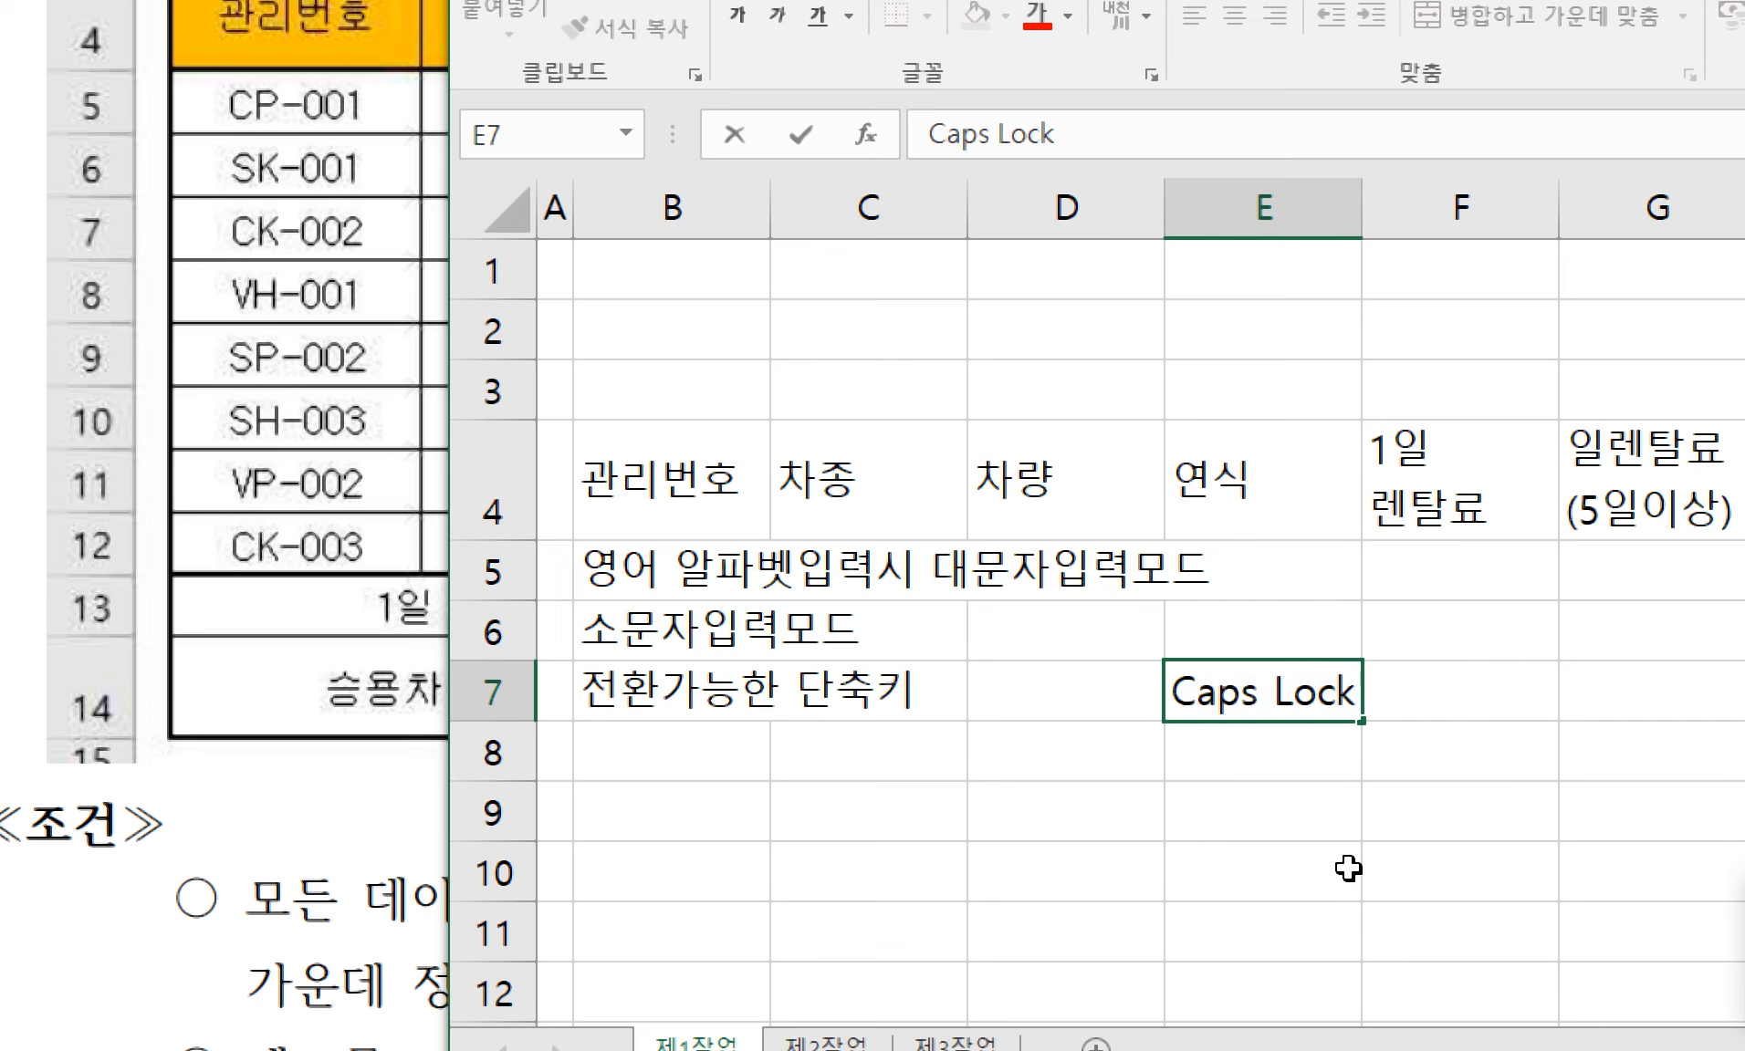
key(ctrl+Return)
key(Return)
key(Up)
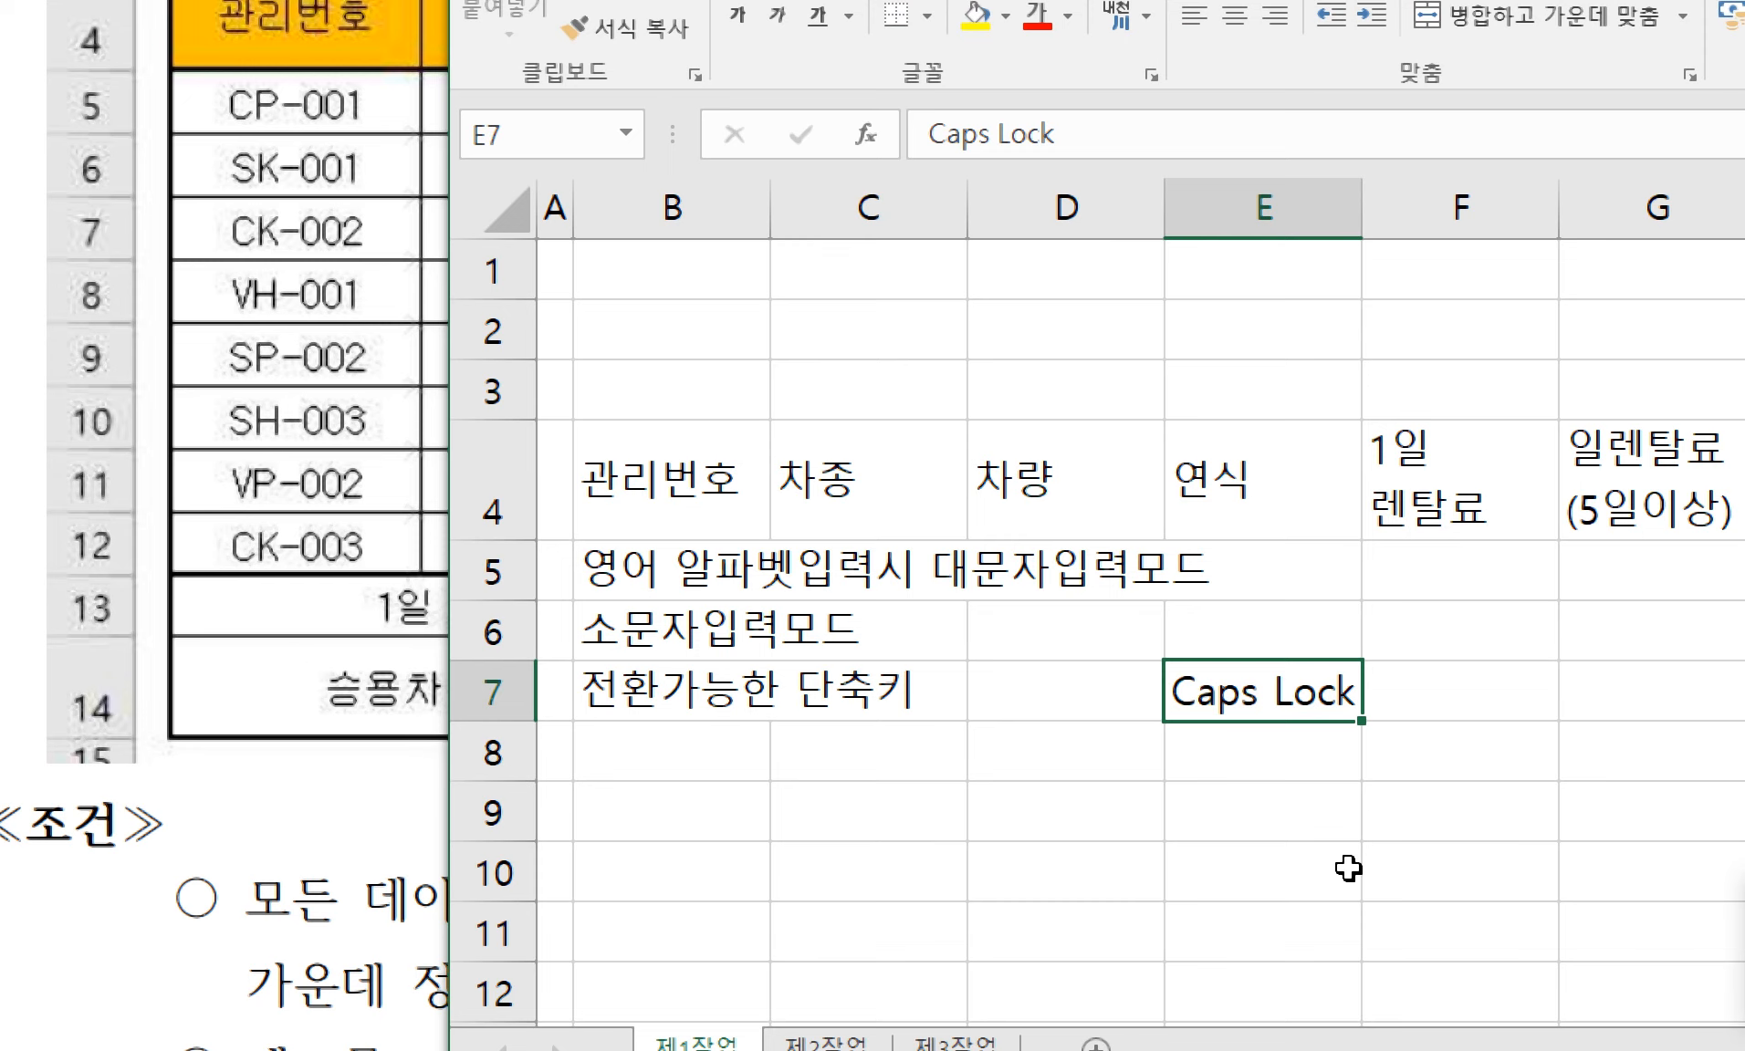
- Move the note 전환가능한 단축키 from cell B7 to cell E8
key(Left)
key(Up)
key(Up)
key(Left)
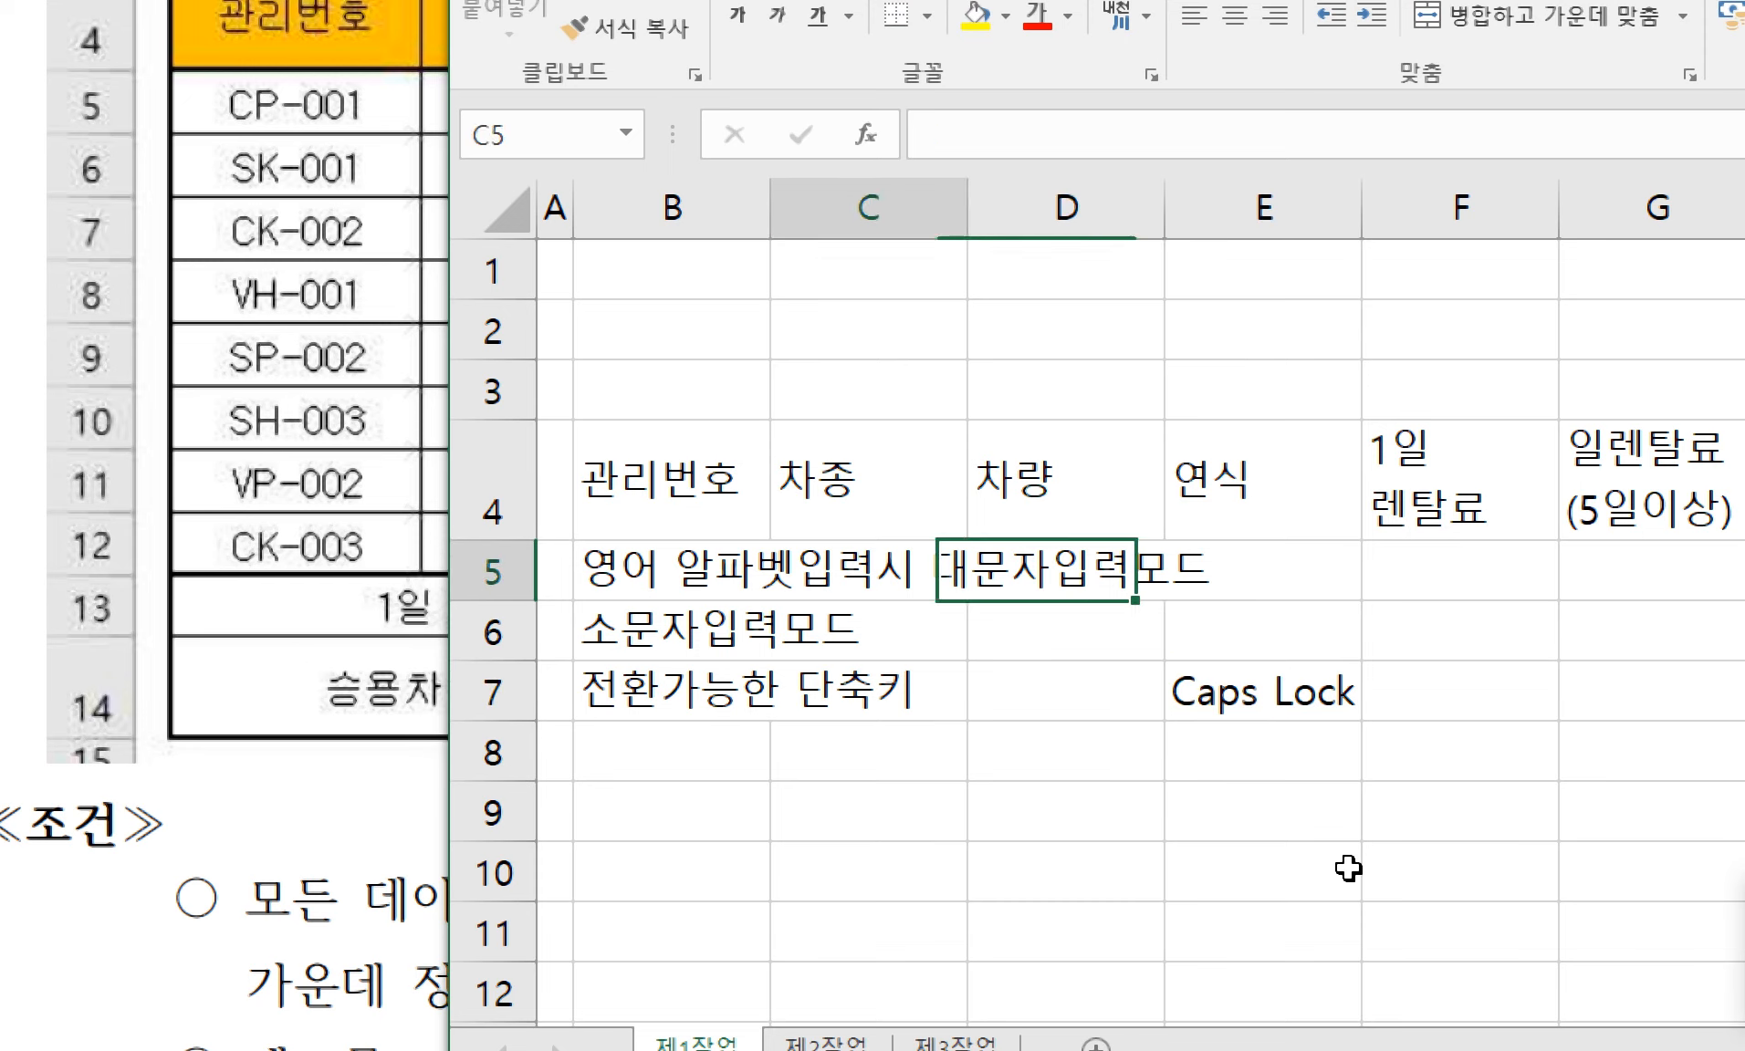
key(Left)
key(Down)
key(Down)
key(Up)
key(Down)
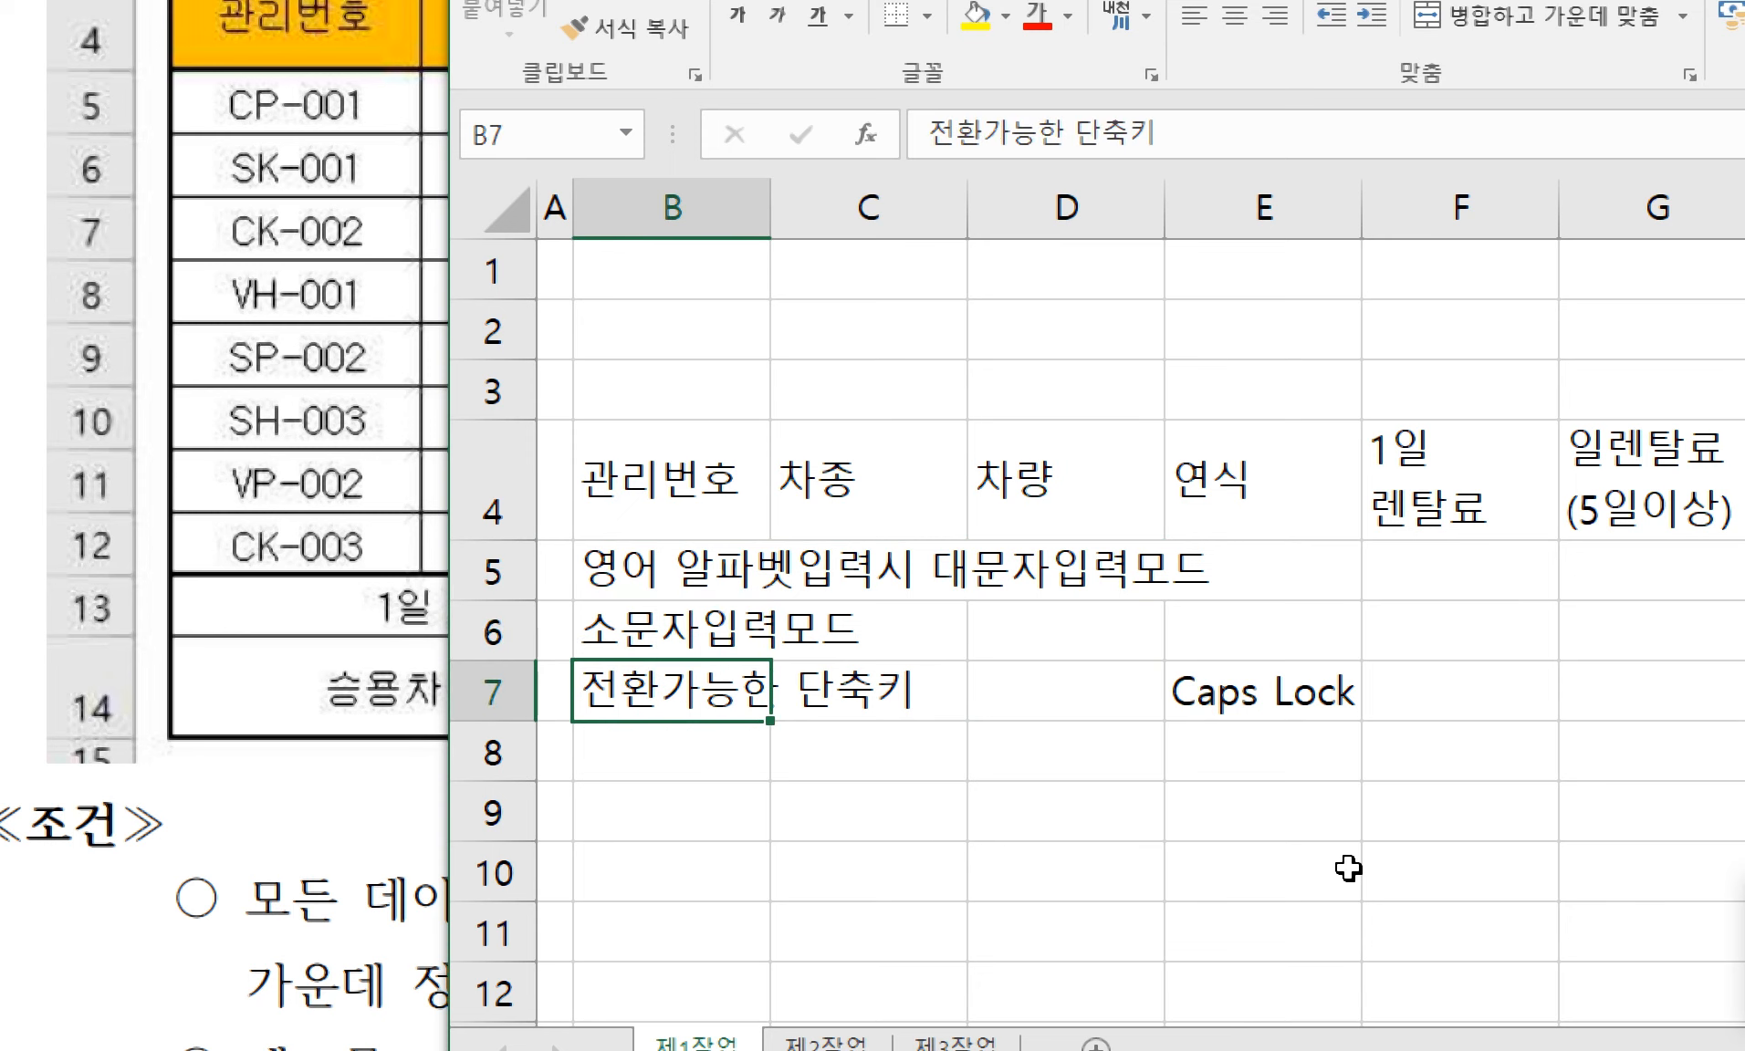
key(Right)
key(Left)
key(ctrl+c)
key(Right)
key(Down)
key(Right)
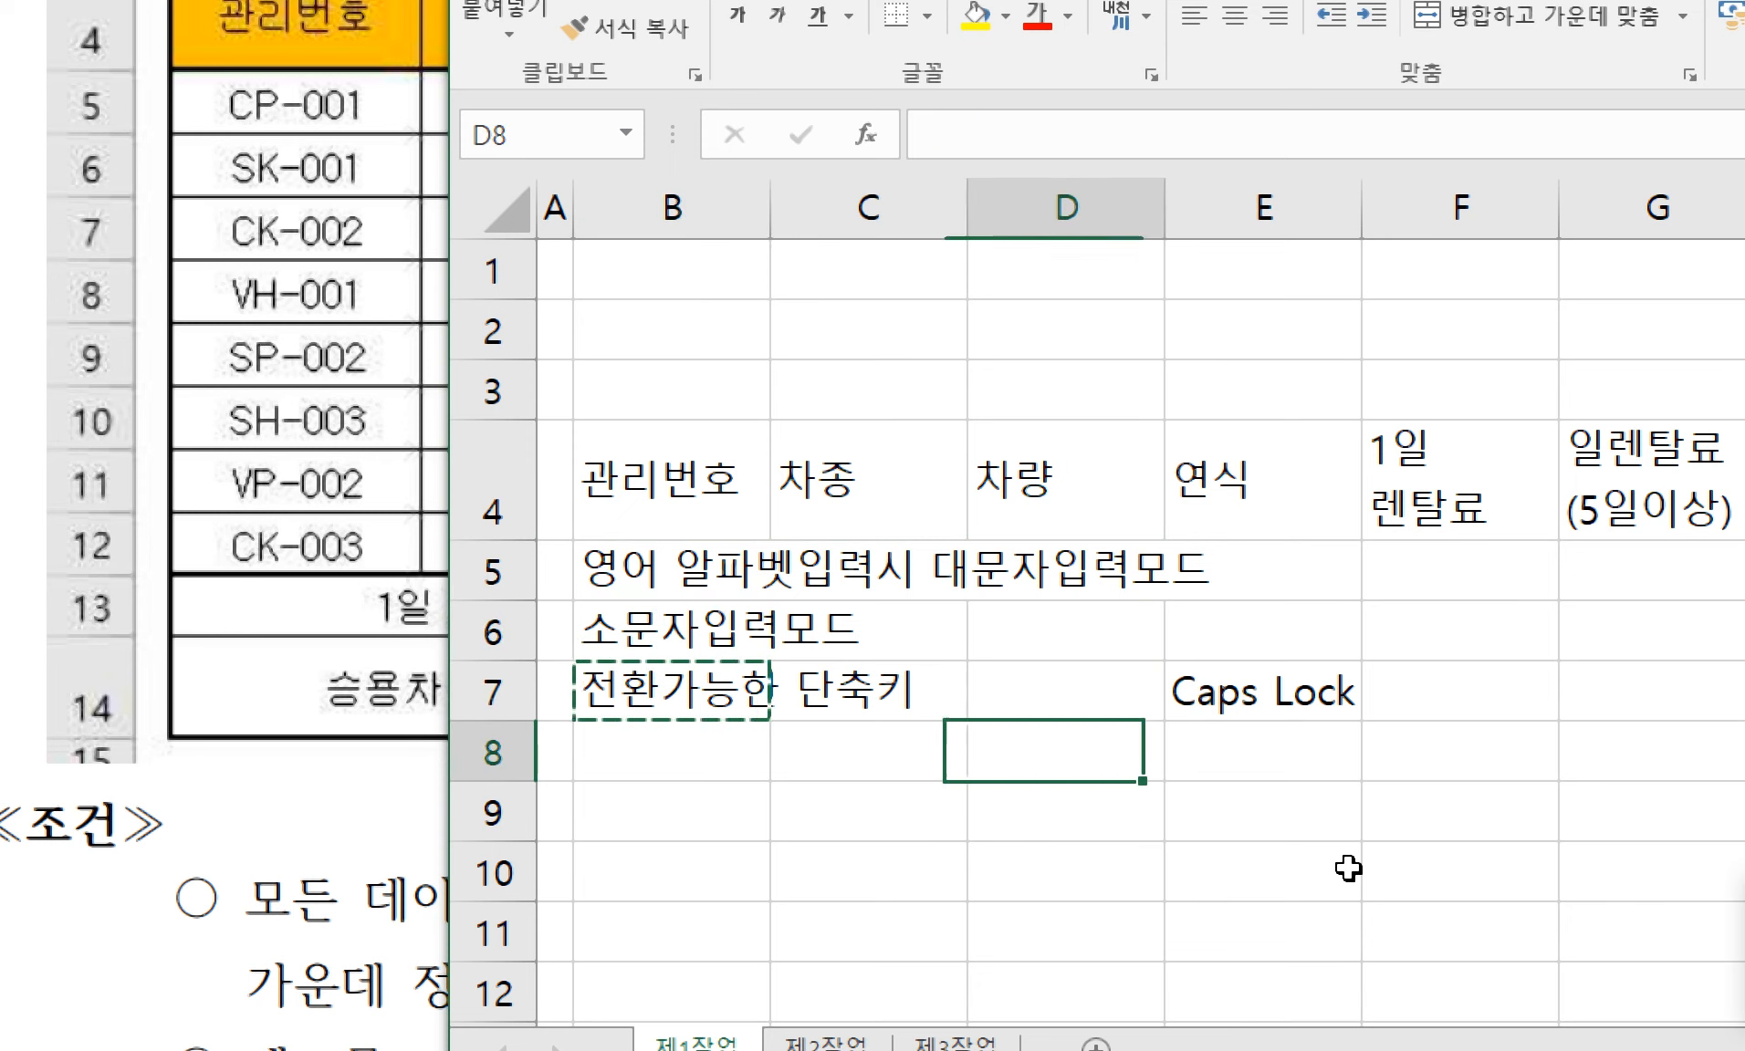
key(Right)
key(ctrl+v)
key(Up)
key(Left)
key(Up)
key(Up)
key(Left)
key(Left)
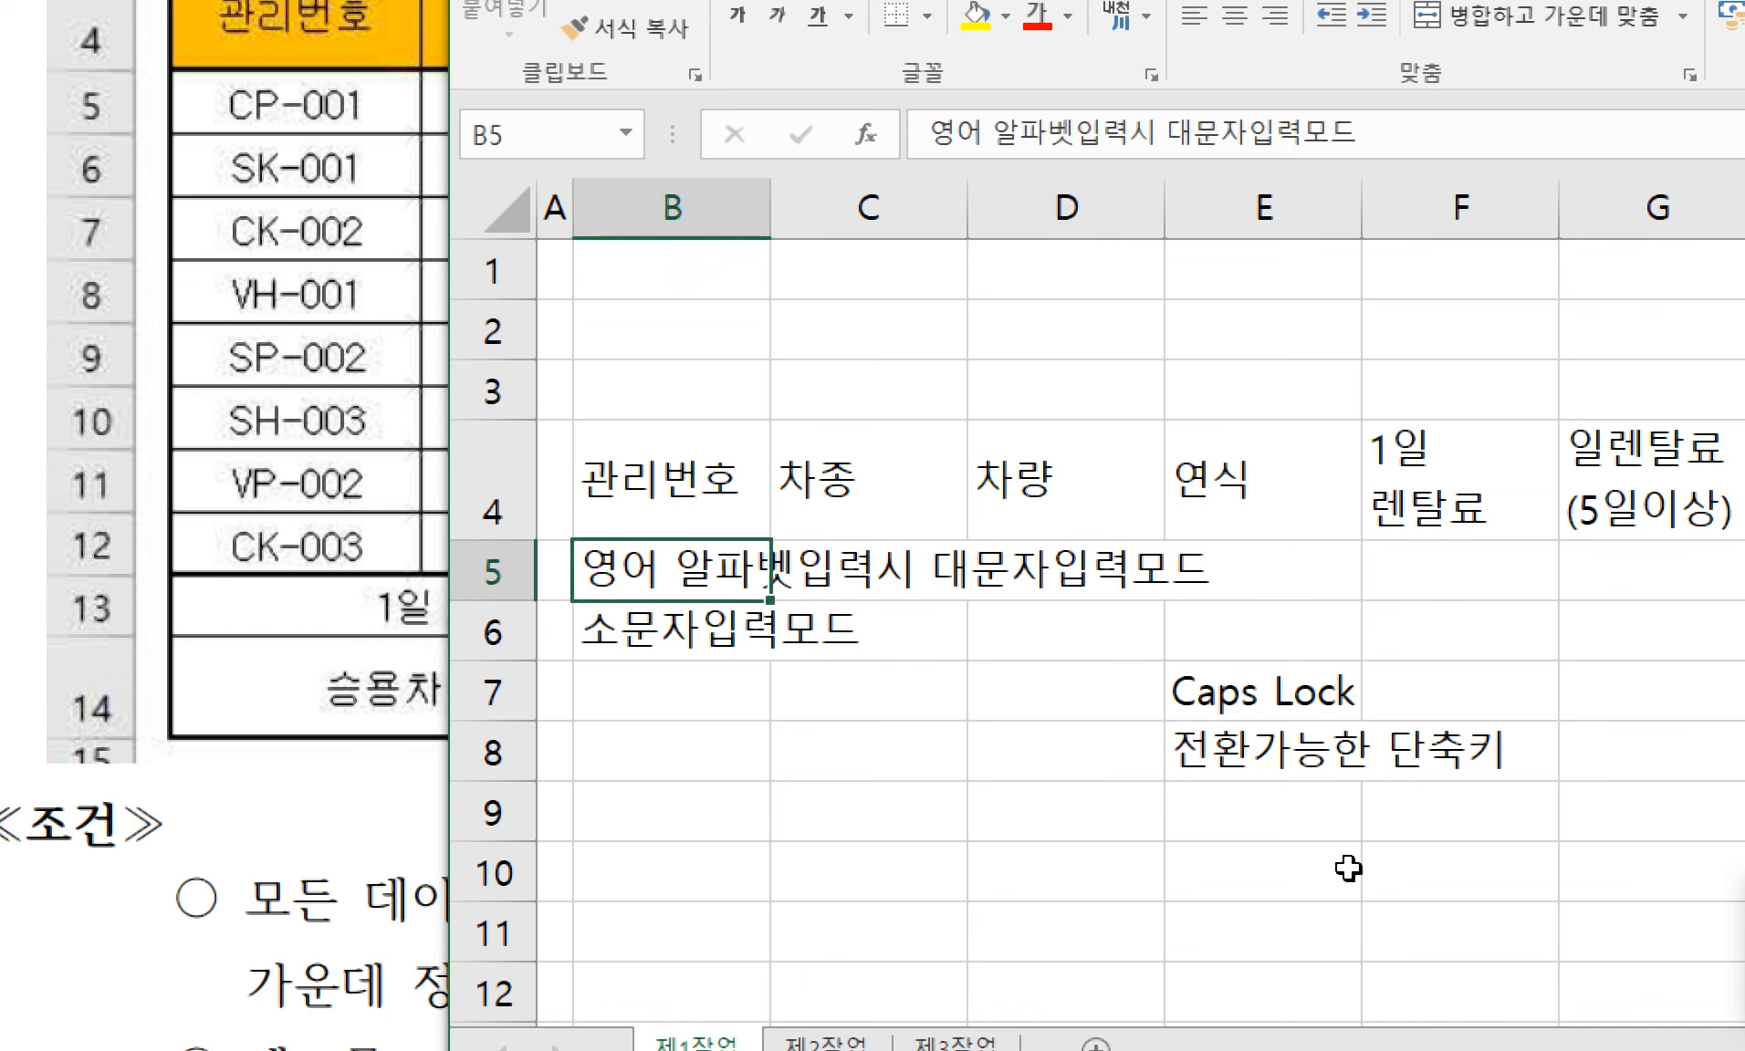
key(shift+Down)
key(shift+Right)
key(shift+Right)
key(shift+Right)
key(shift+Down)
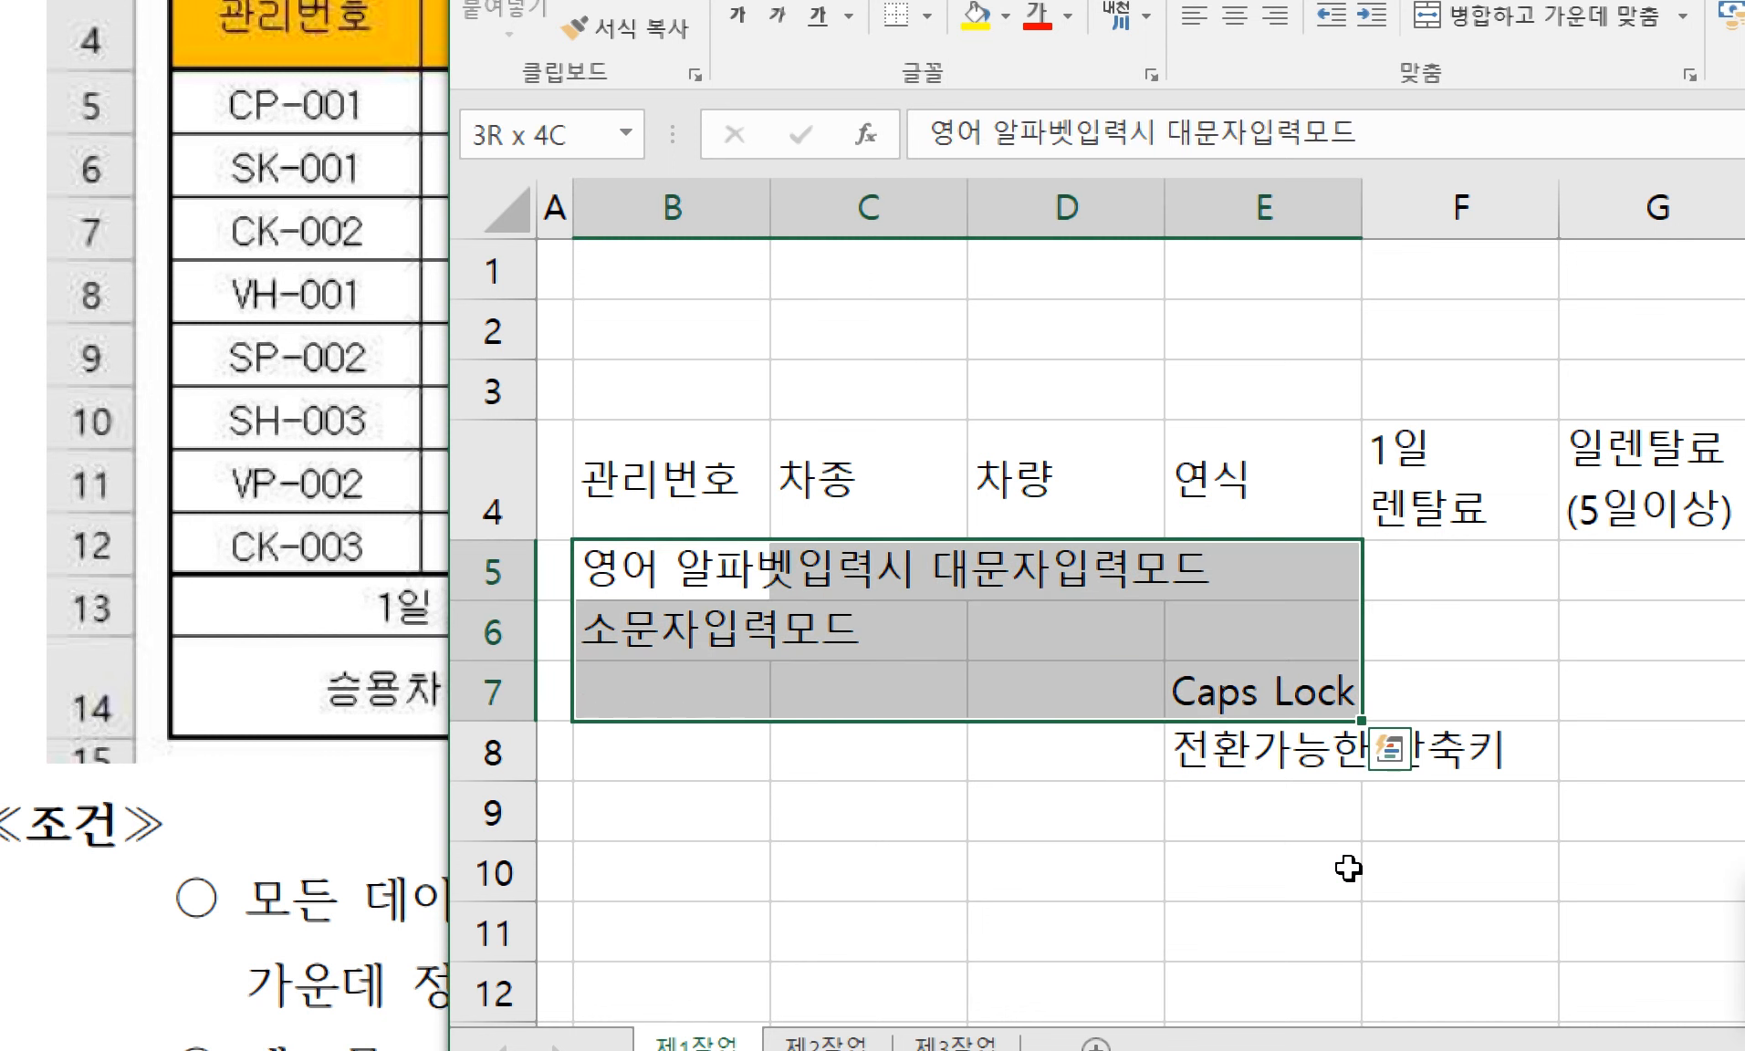
key(shift+Down)
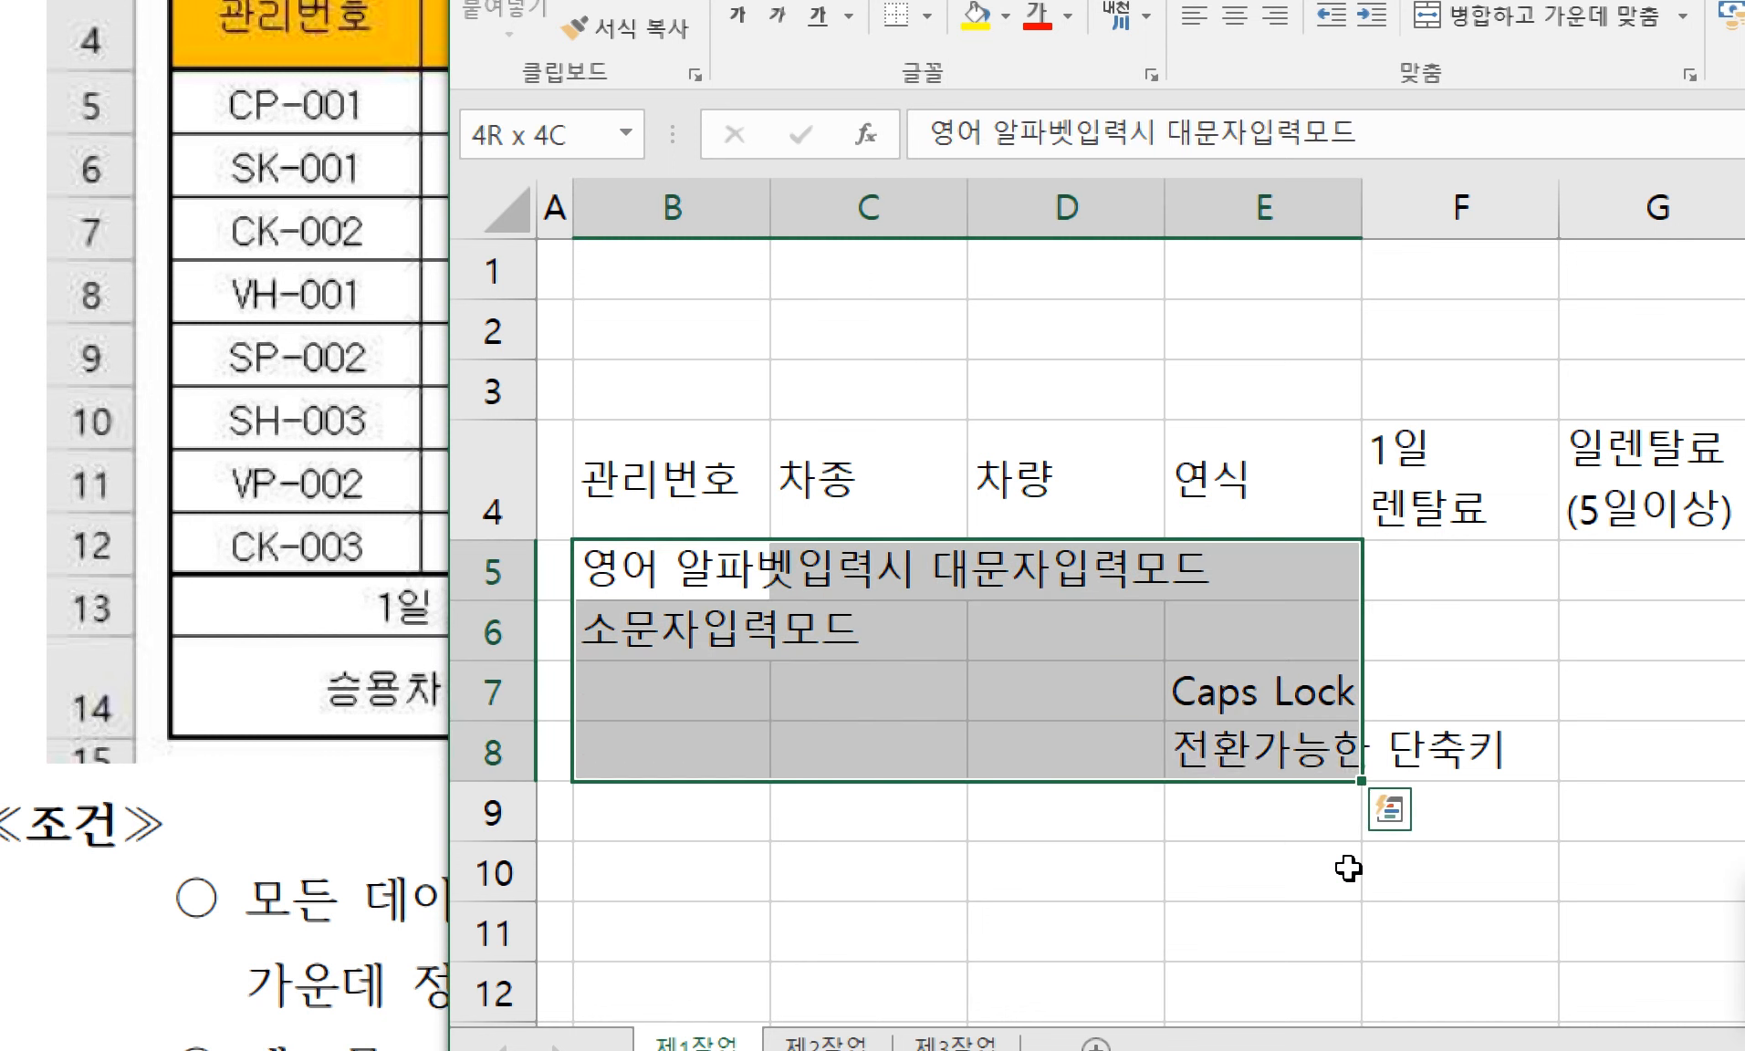
drag(1424, 753, 672, 585)
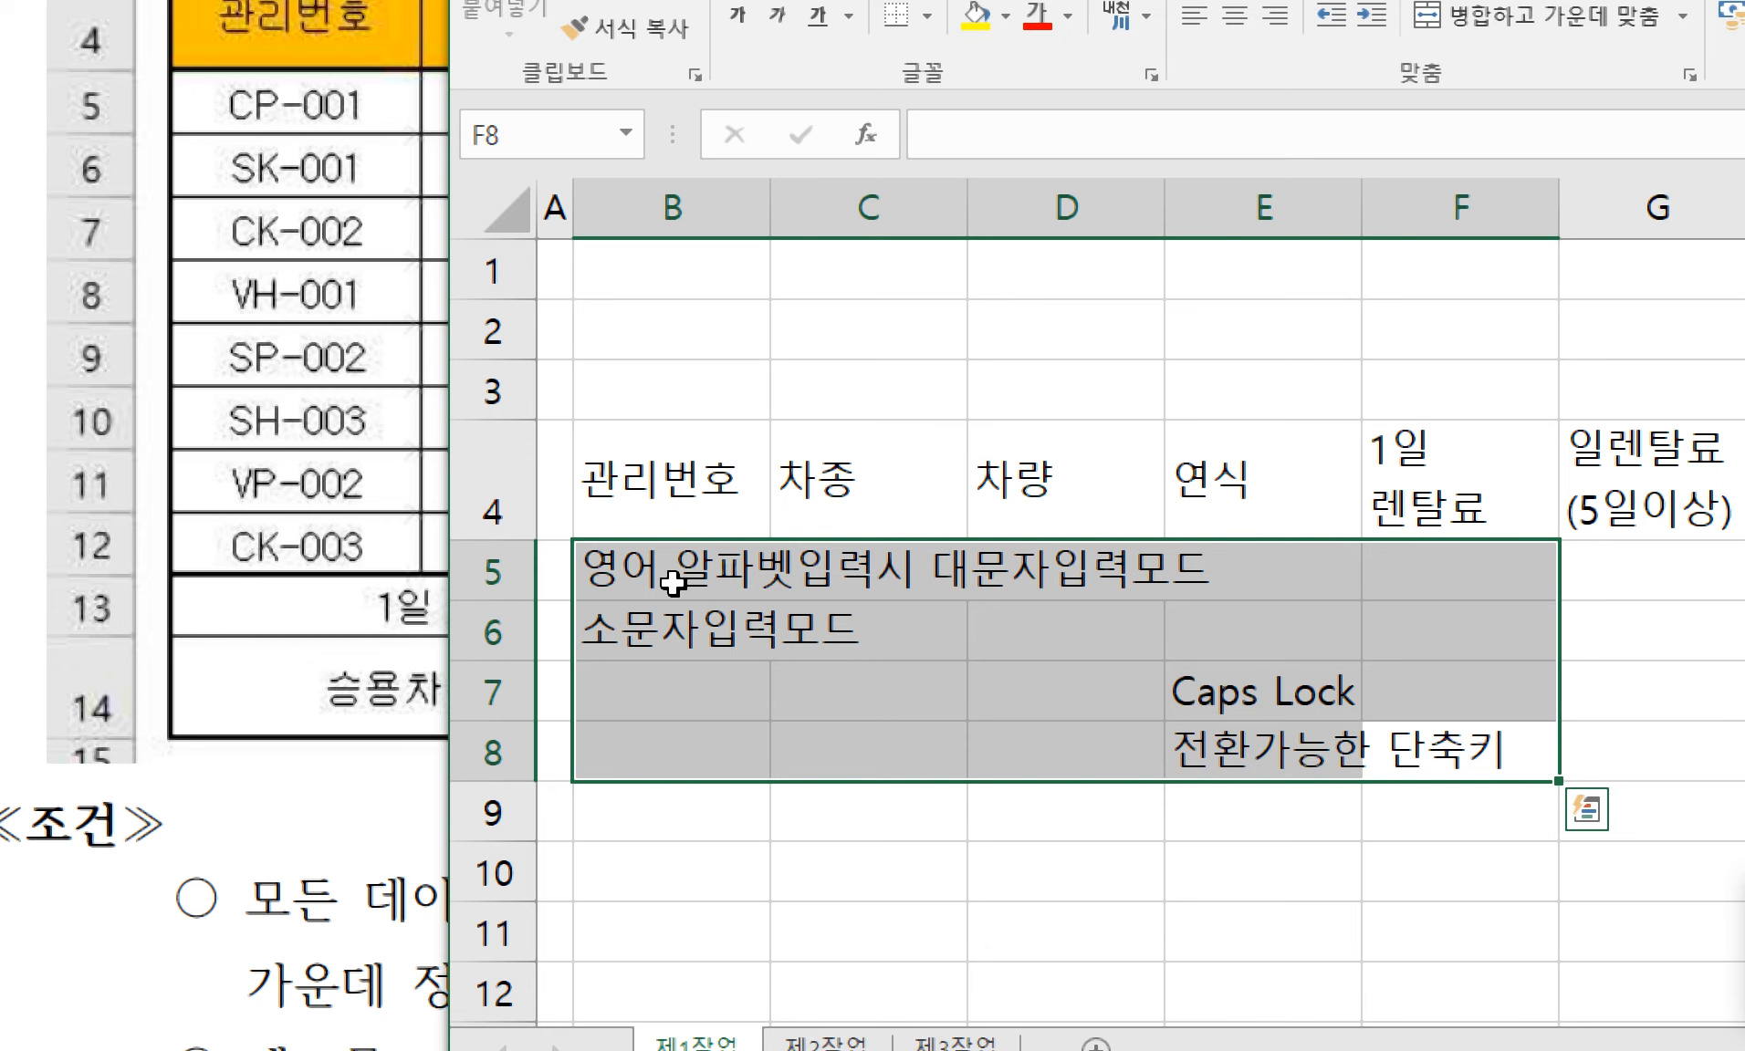
- Enter the note 대소문자 in cell D8, beside the note 전환가능한 단축키
key(Left)
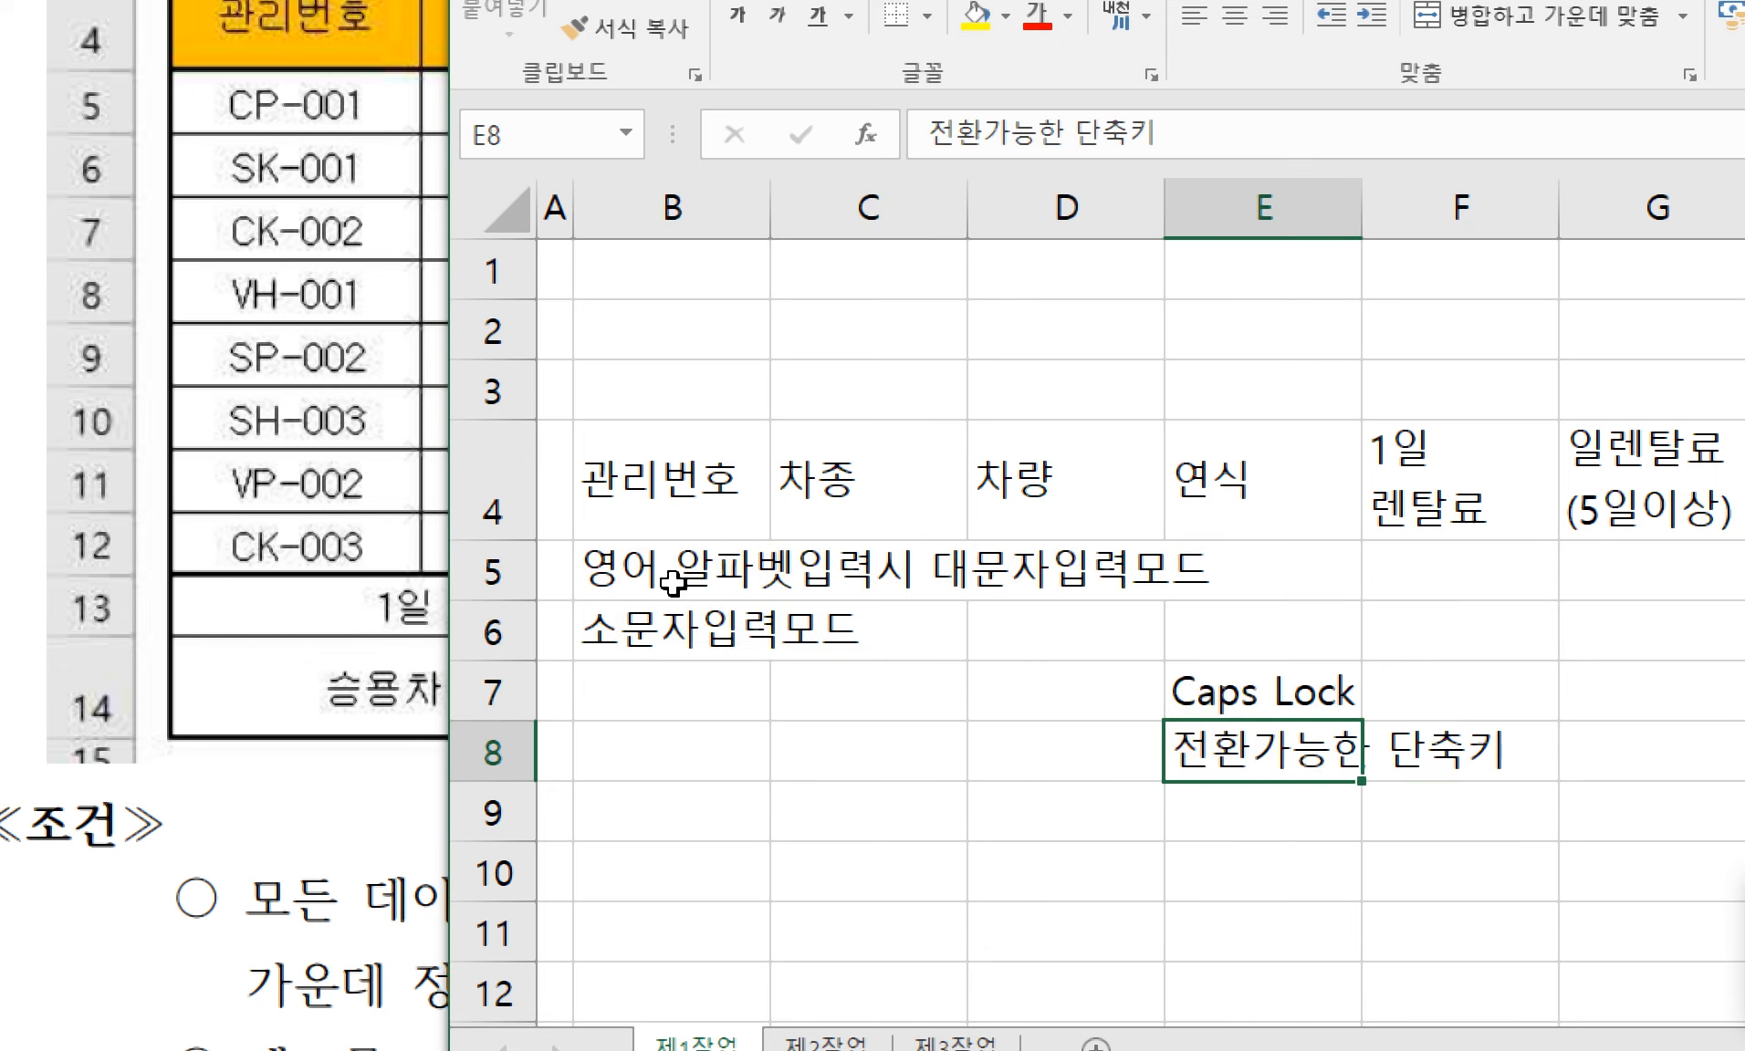
key(Up)
key(Left)
key(Down)
text(eo)
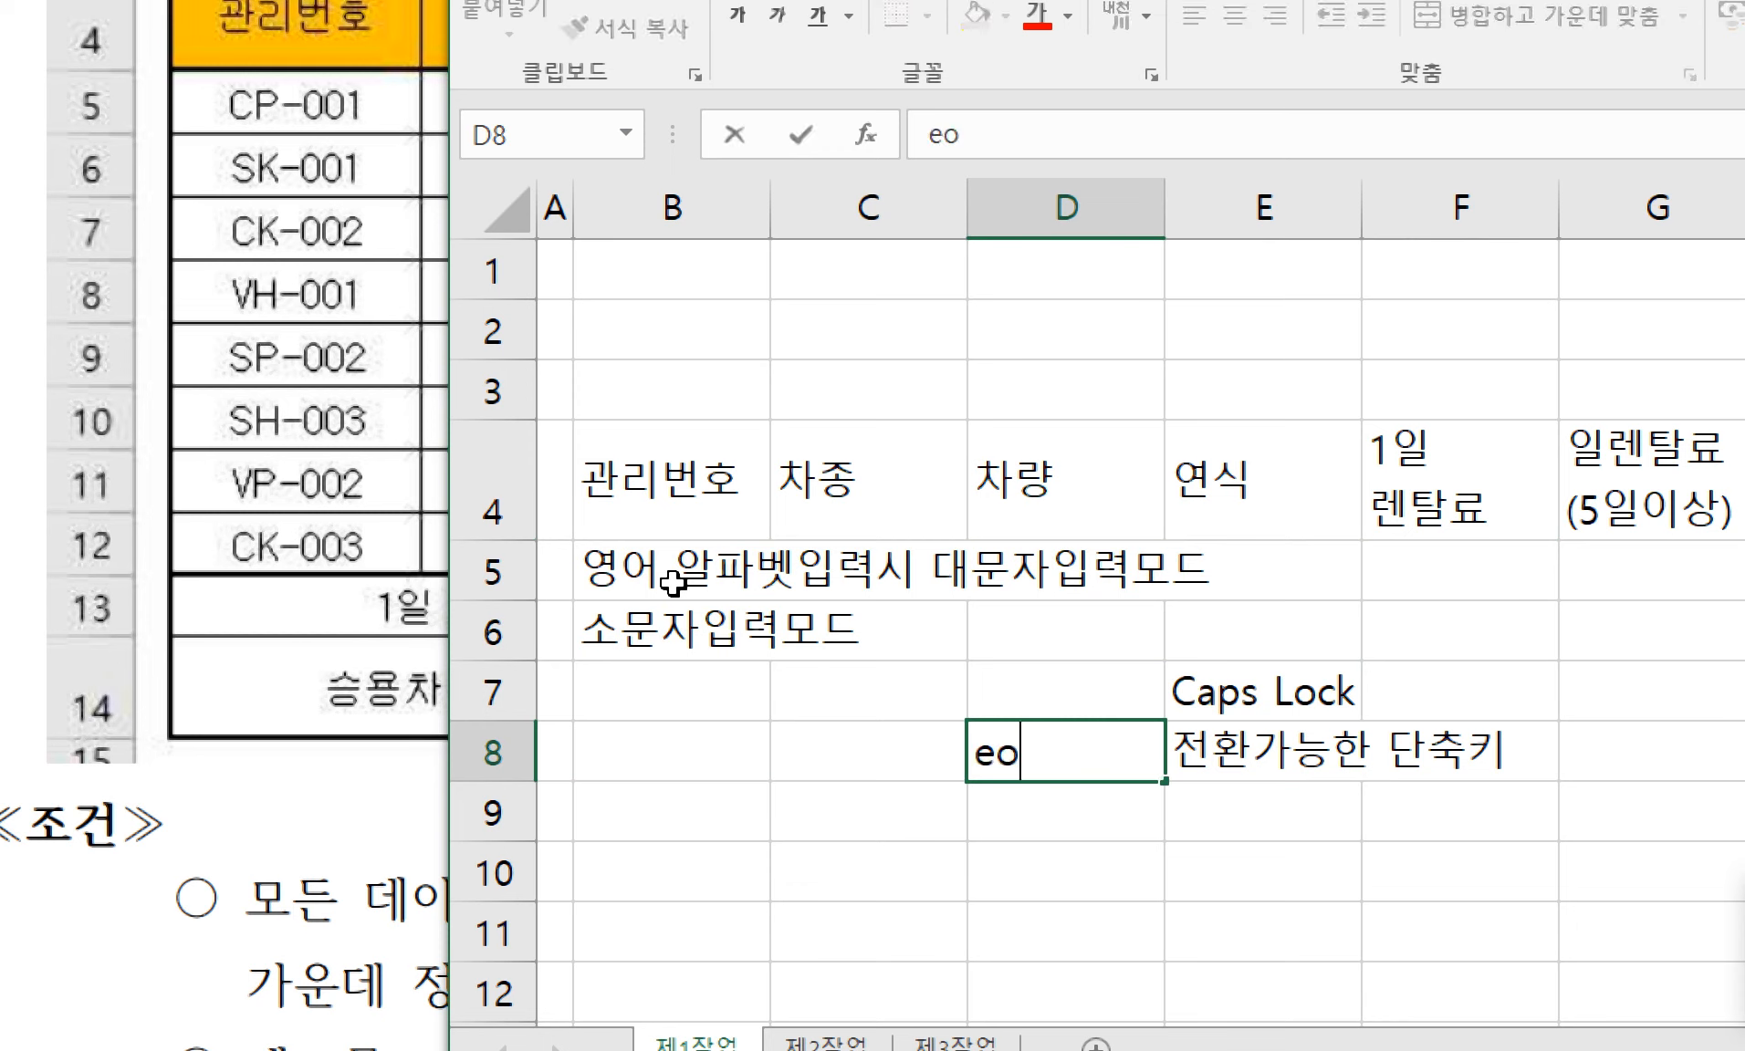
key(BackSpace)
key(BackSpace)
key(Hangul)
text(대소문자)
key(Return)
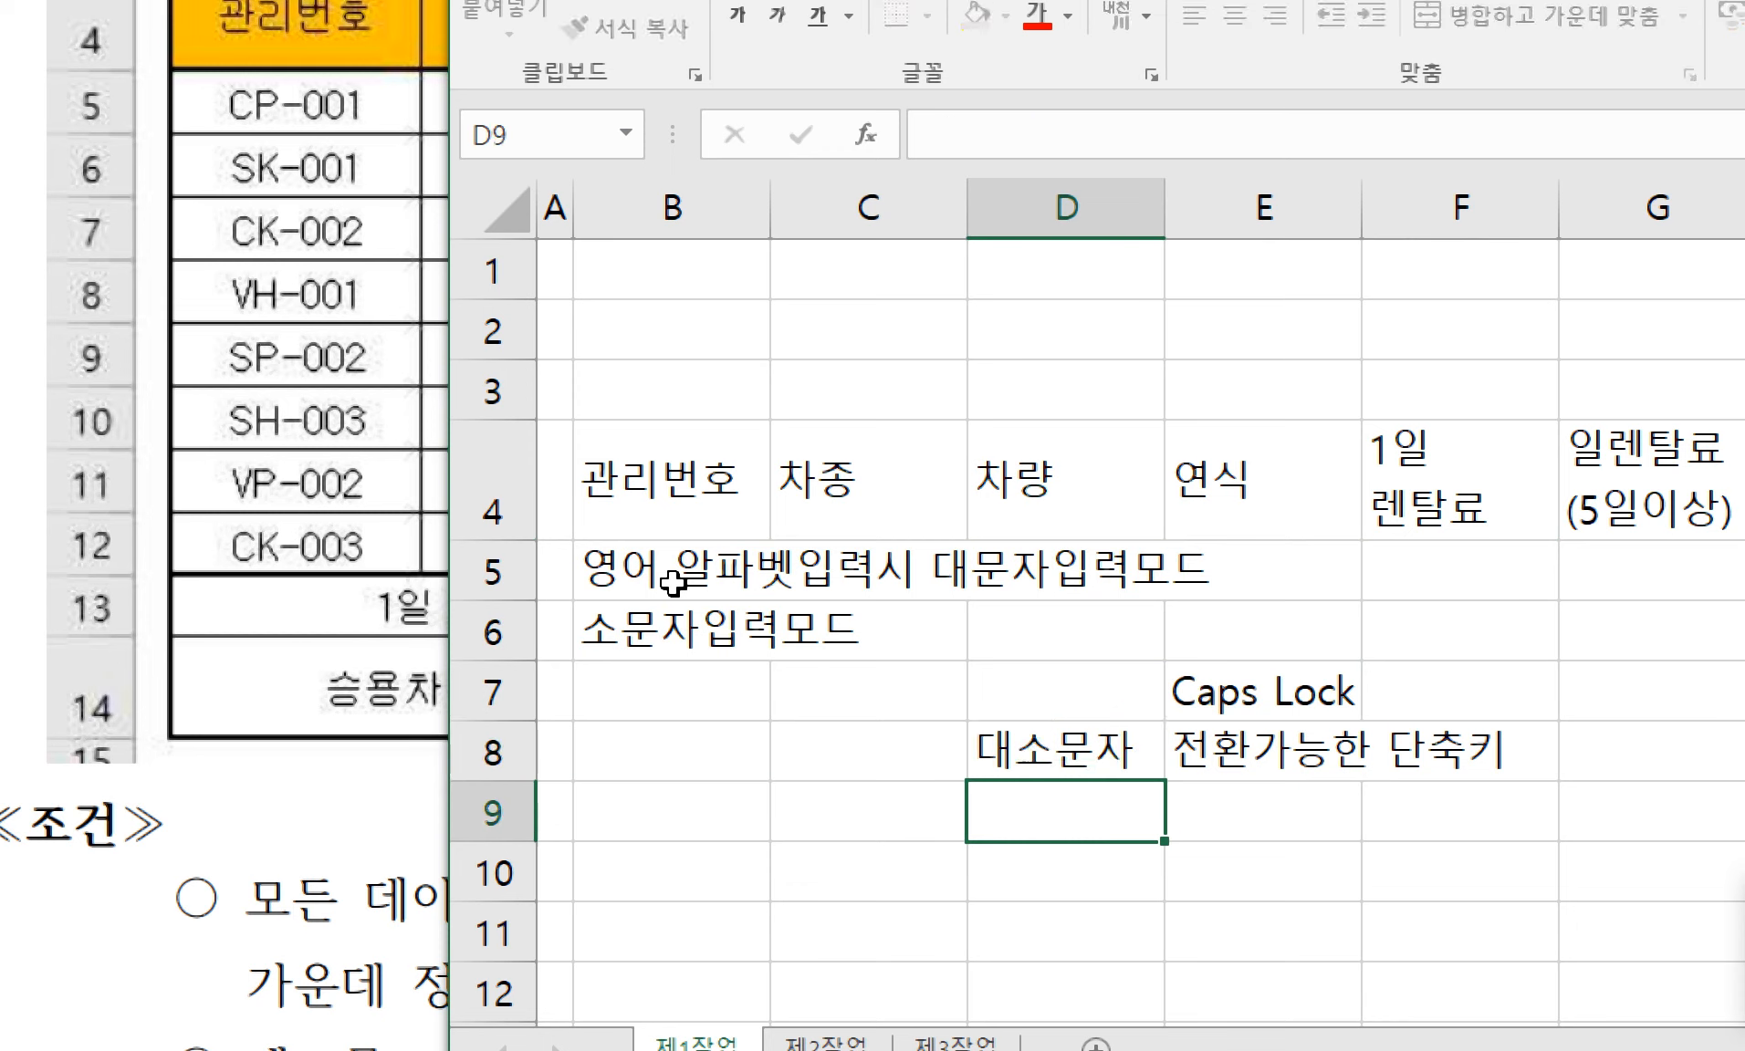
- Clear the typing notes from cells B6 and B5
key(Up)
key(Up)
key(Up)
key(Left)
key(Left)
key(Delete)
key(Up)
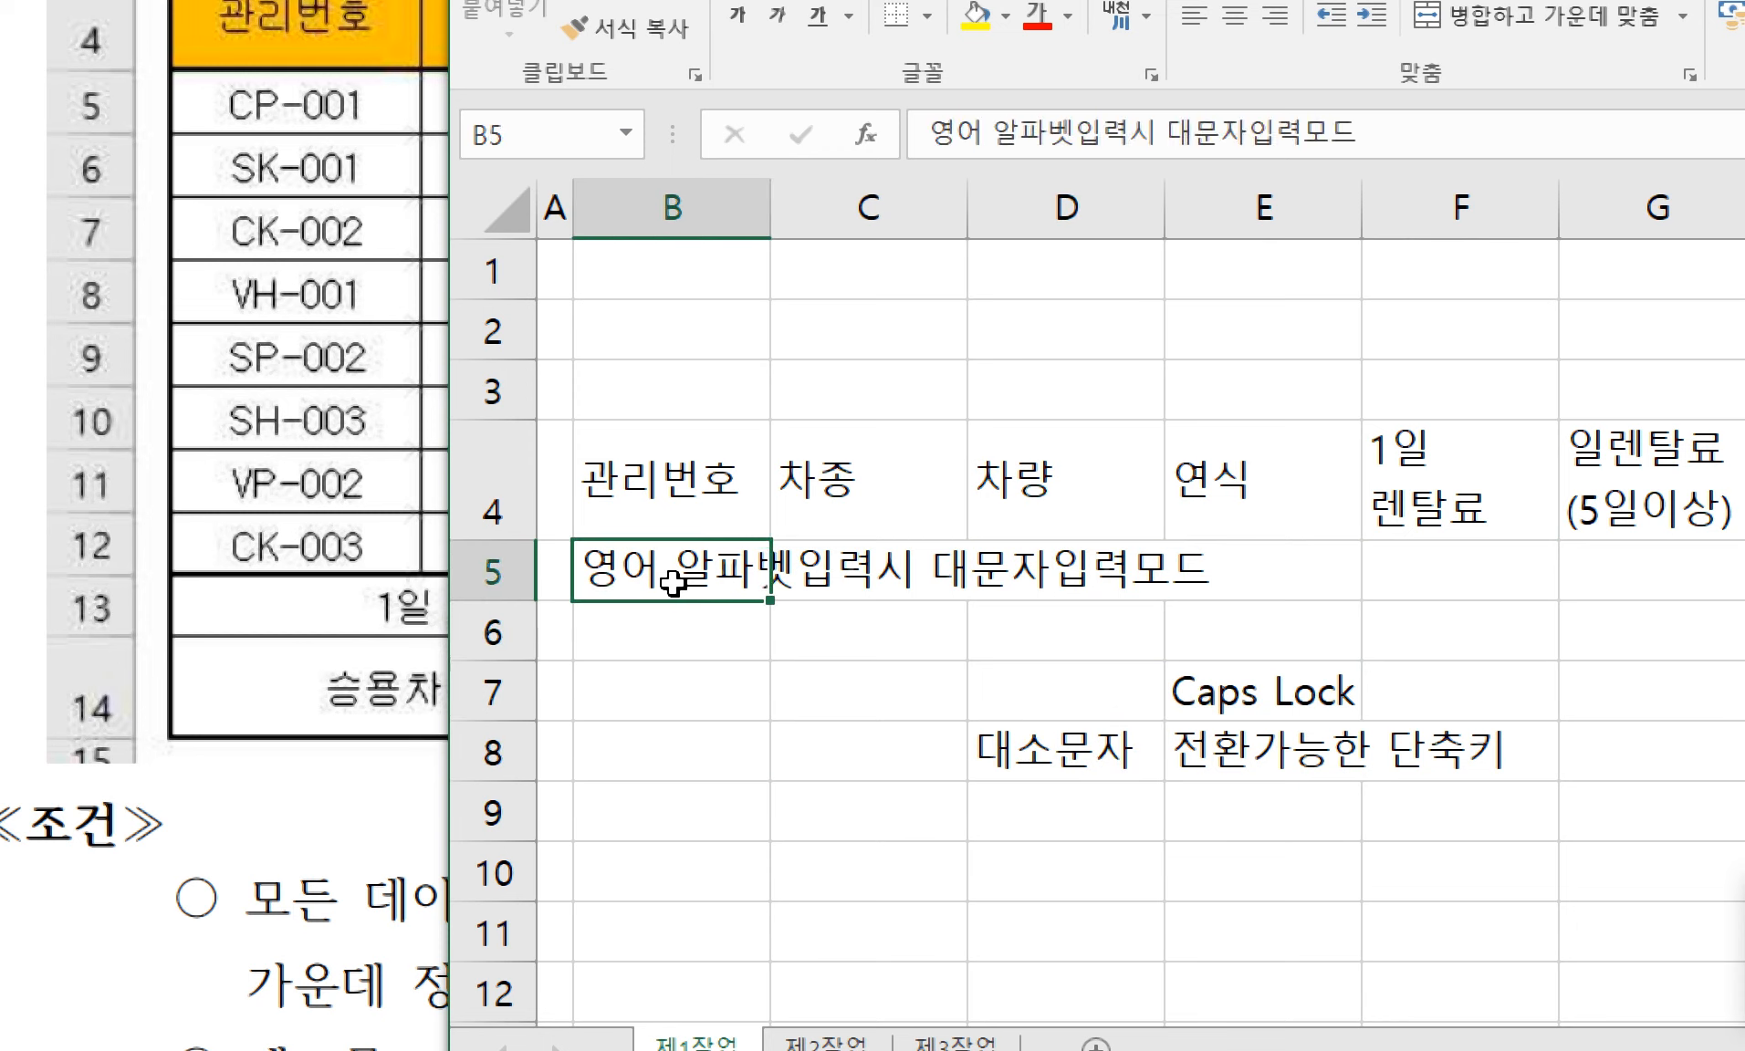
key(Delete)
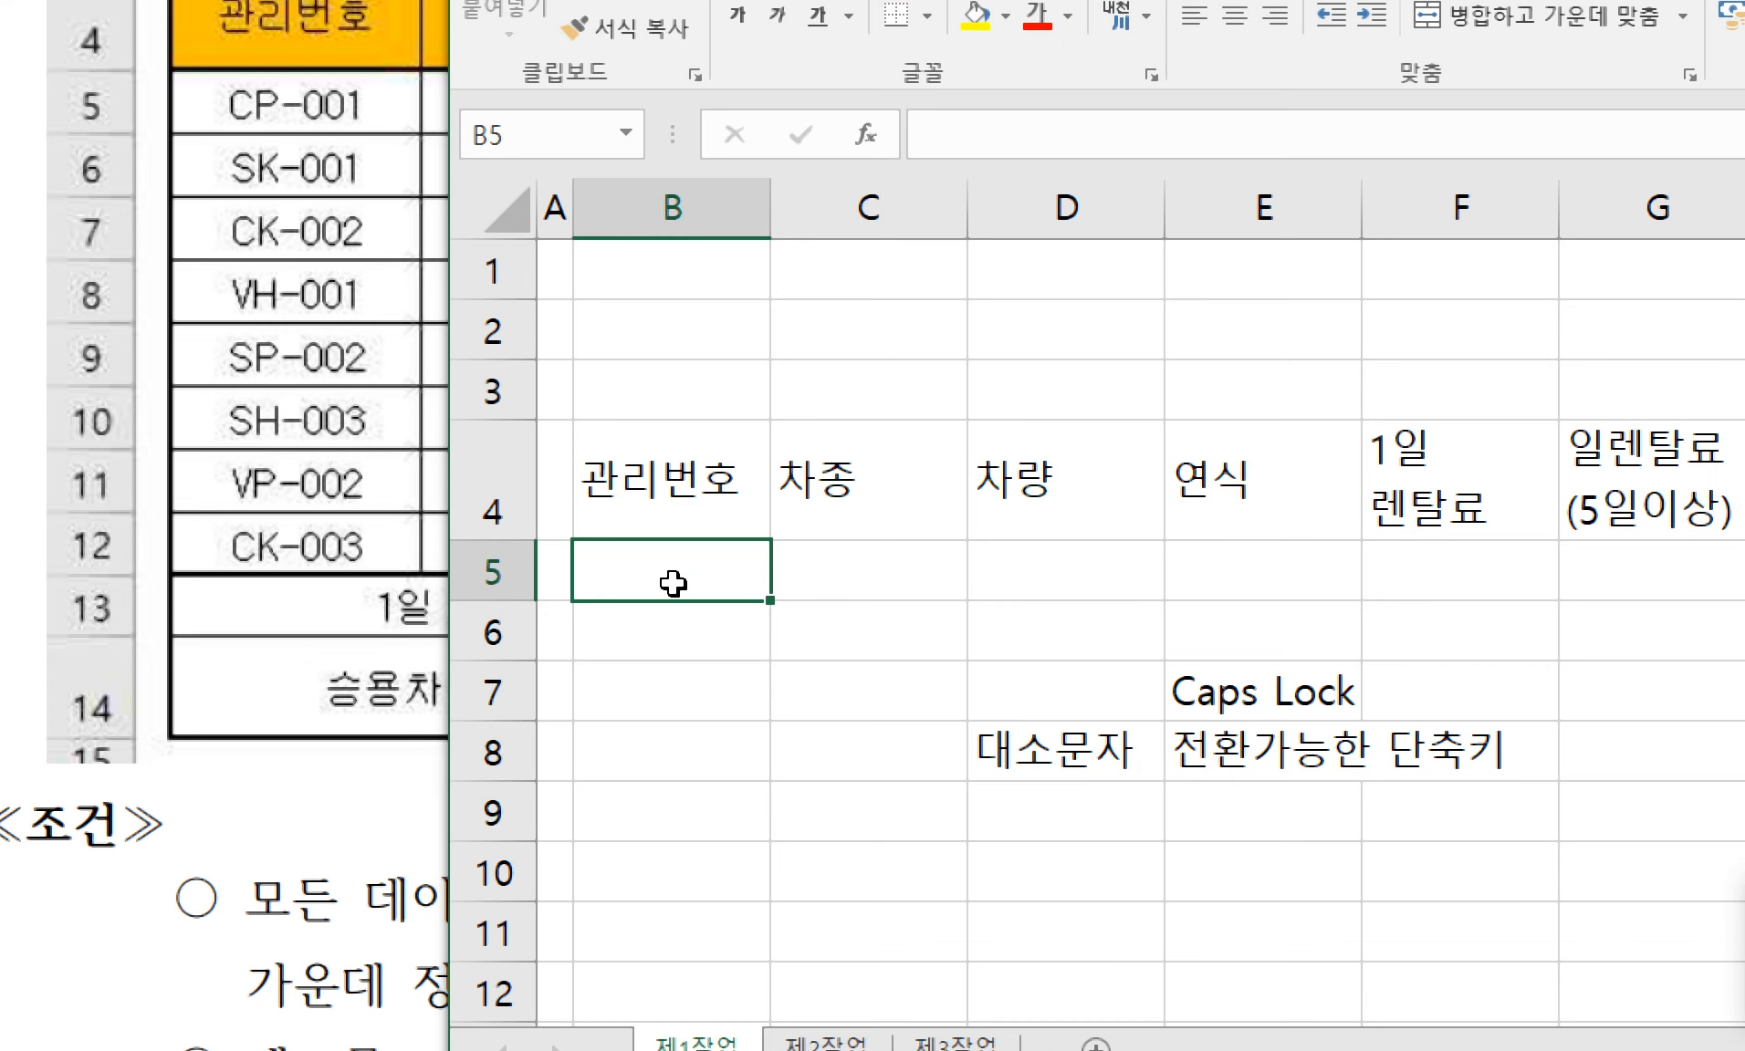
- Turn on uppercase typing mode and discard the trial entry in cell B5
key(Caps_Lock)
text(ㅊ)
key(BackSpace)
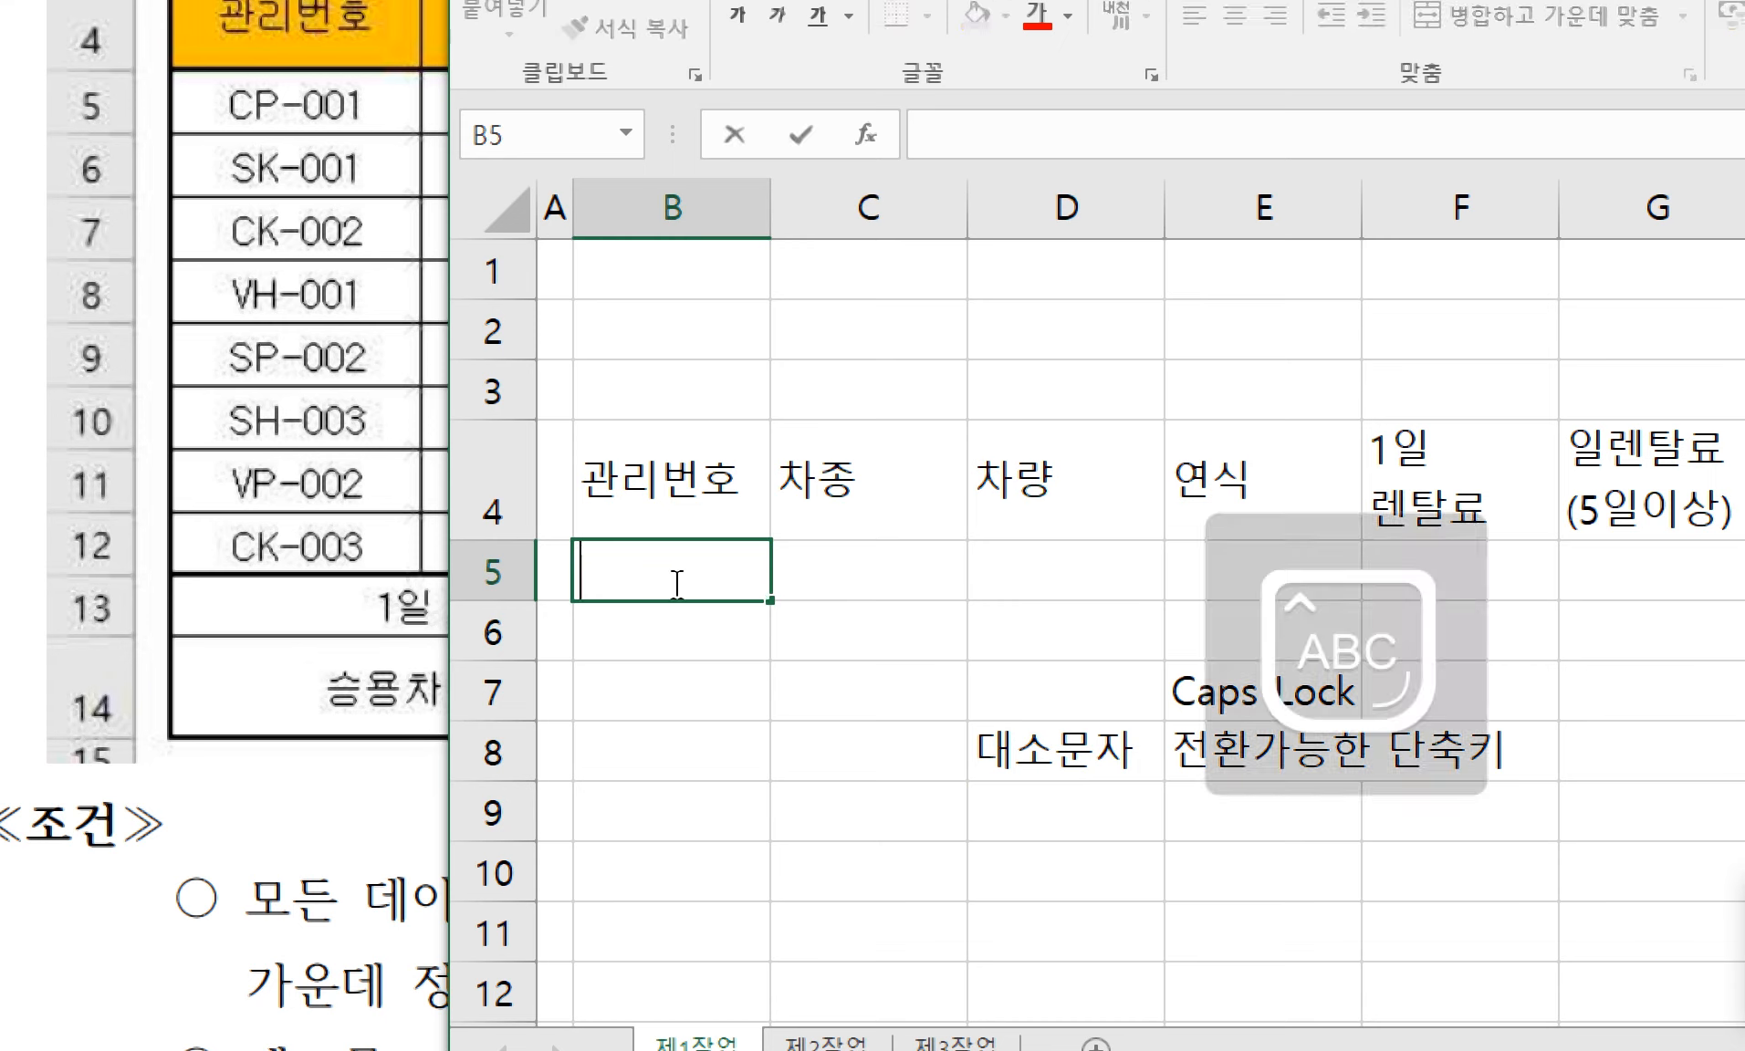
key(Escape)
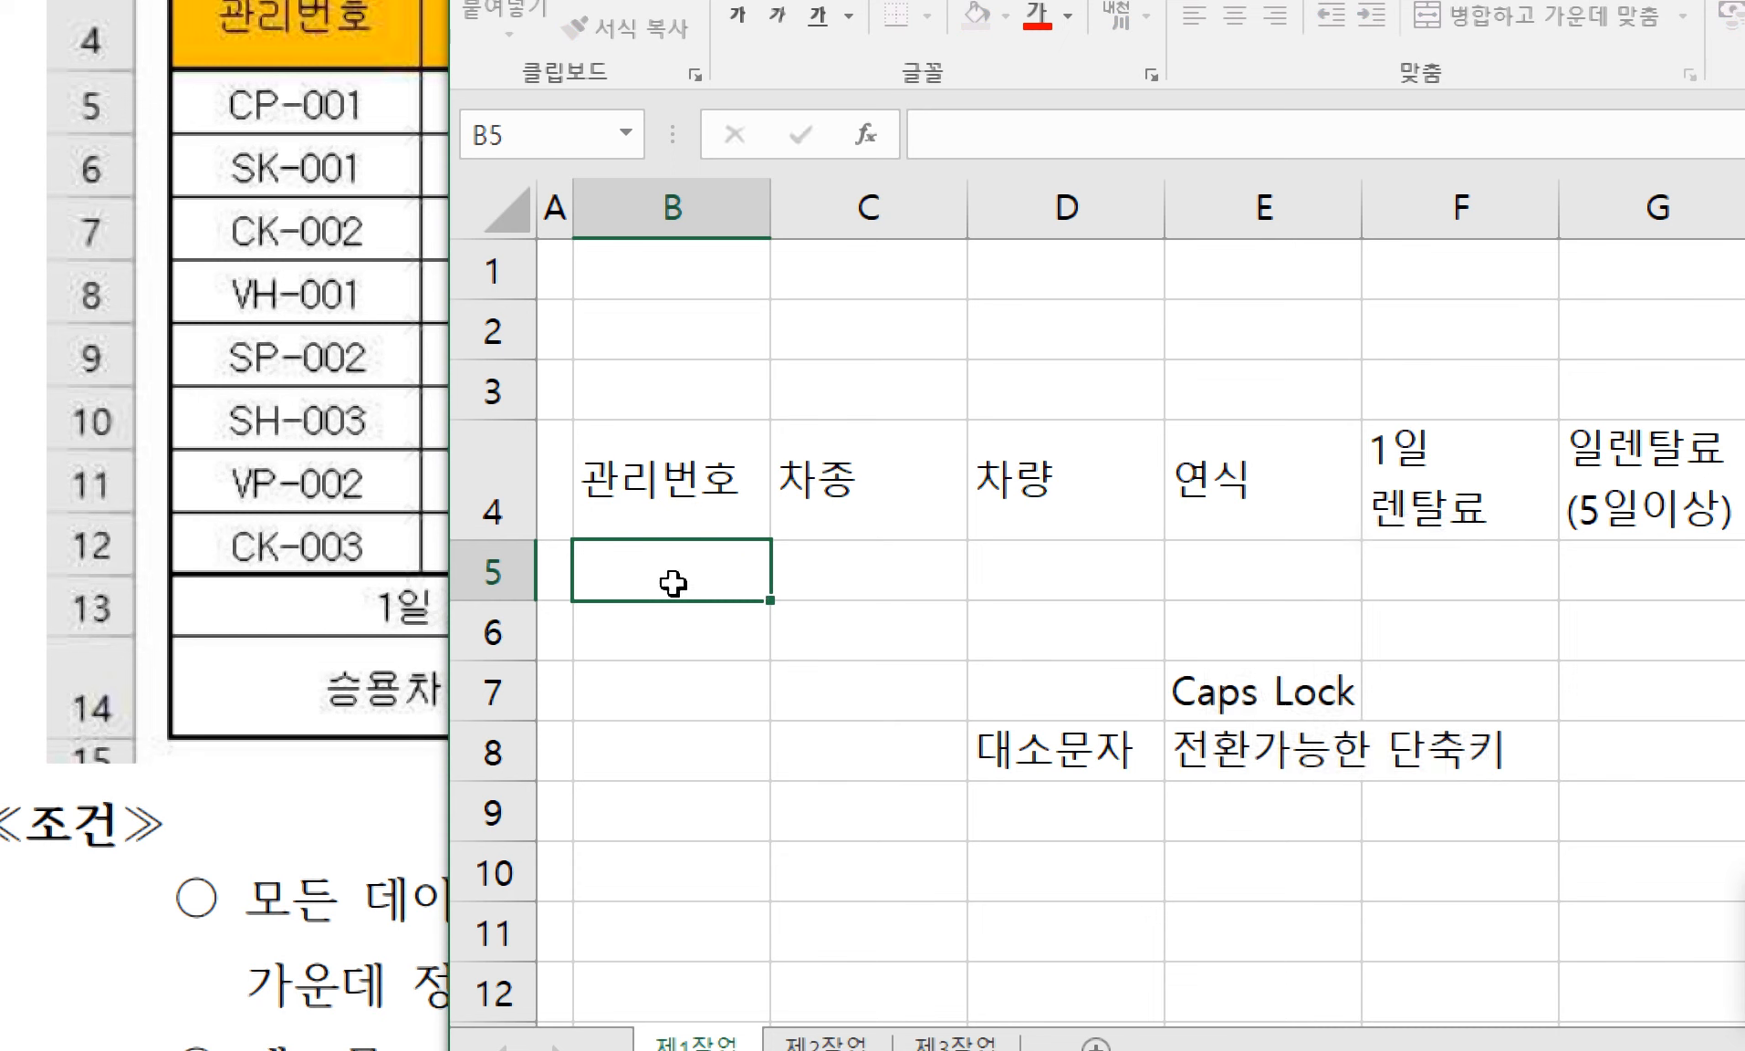
- Enter the key name 한/영 in cell E6, above the Caps Lock note
key(Right)
key(Right)
key(Down)
key(Right)
text(한)
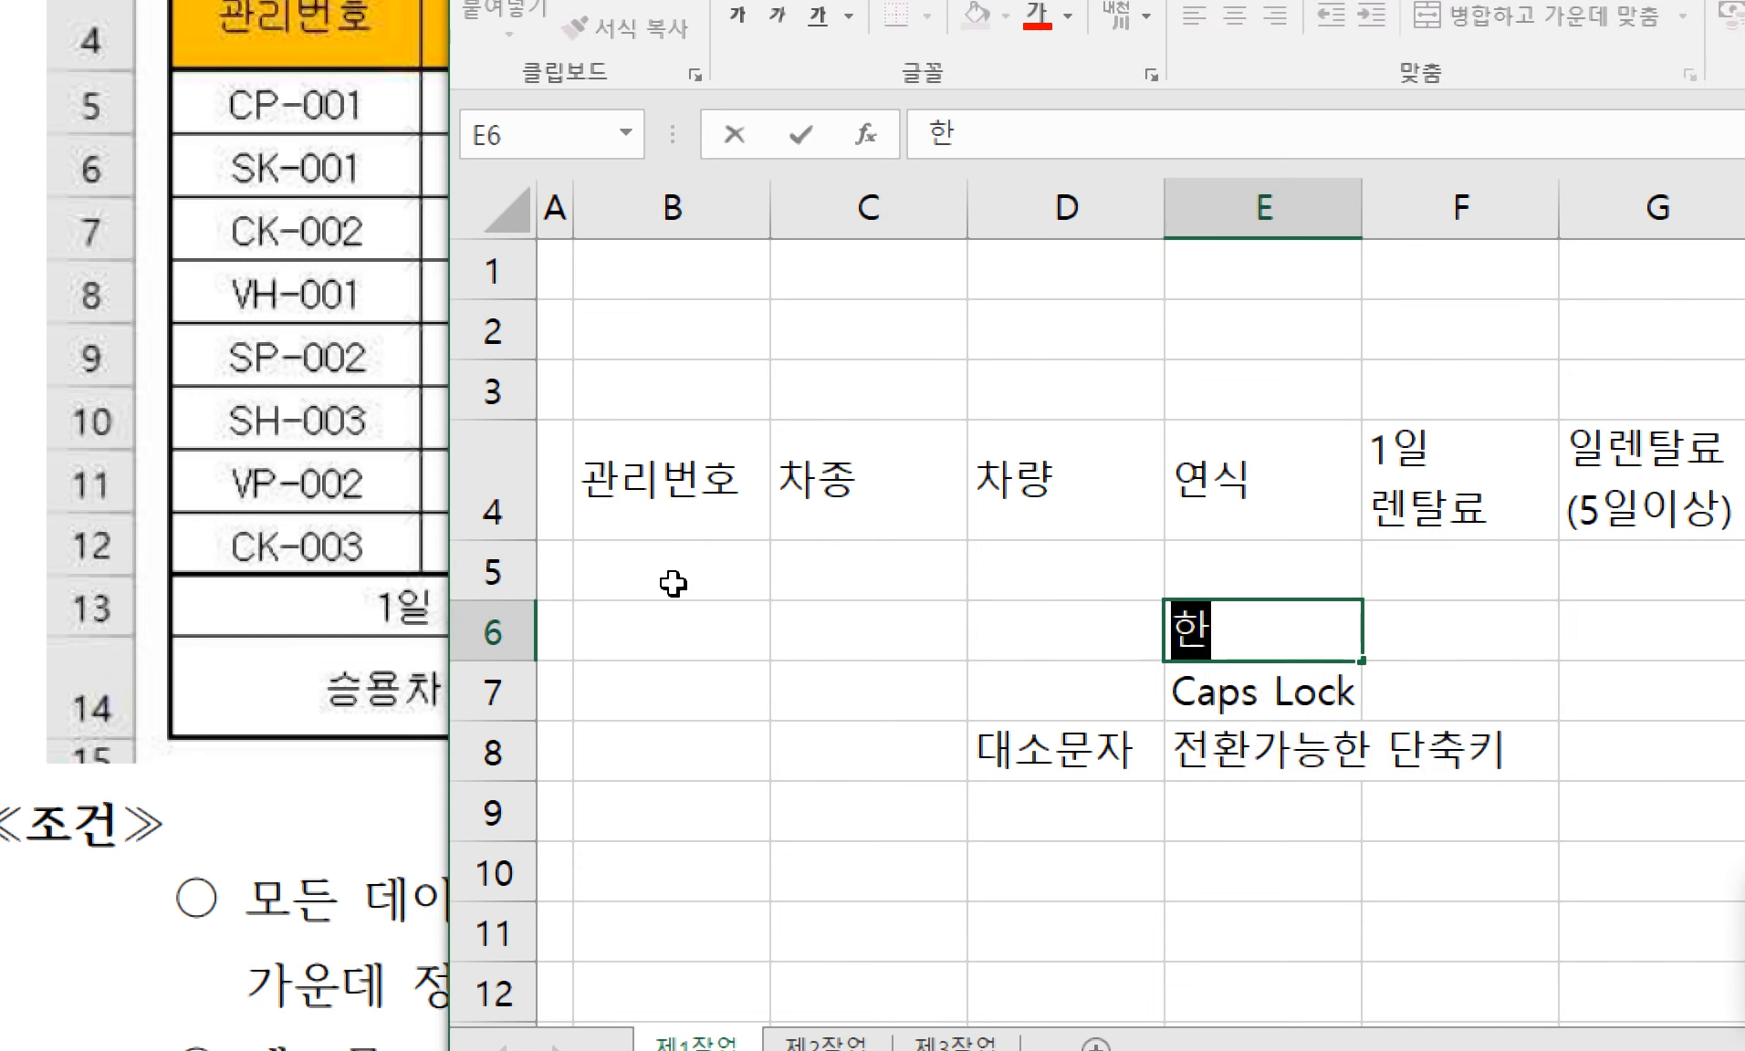
text(/영 ㅋ)
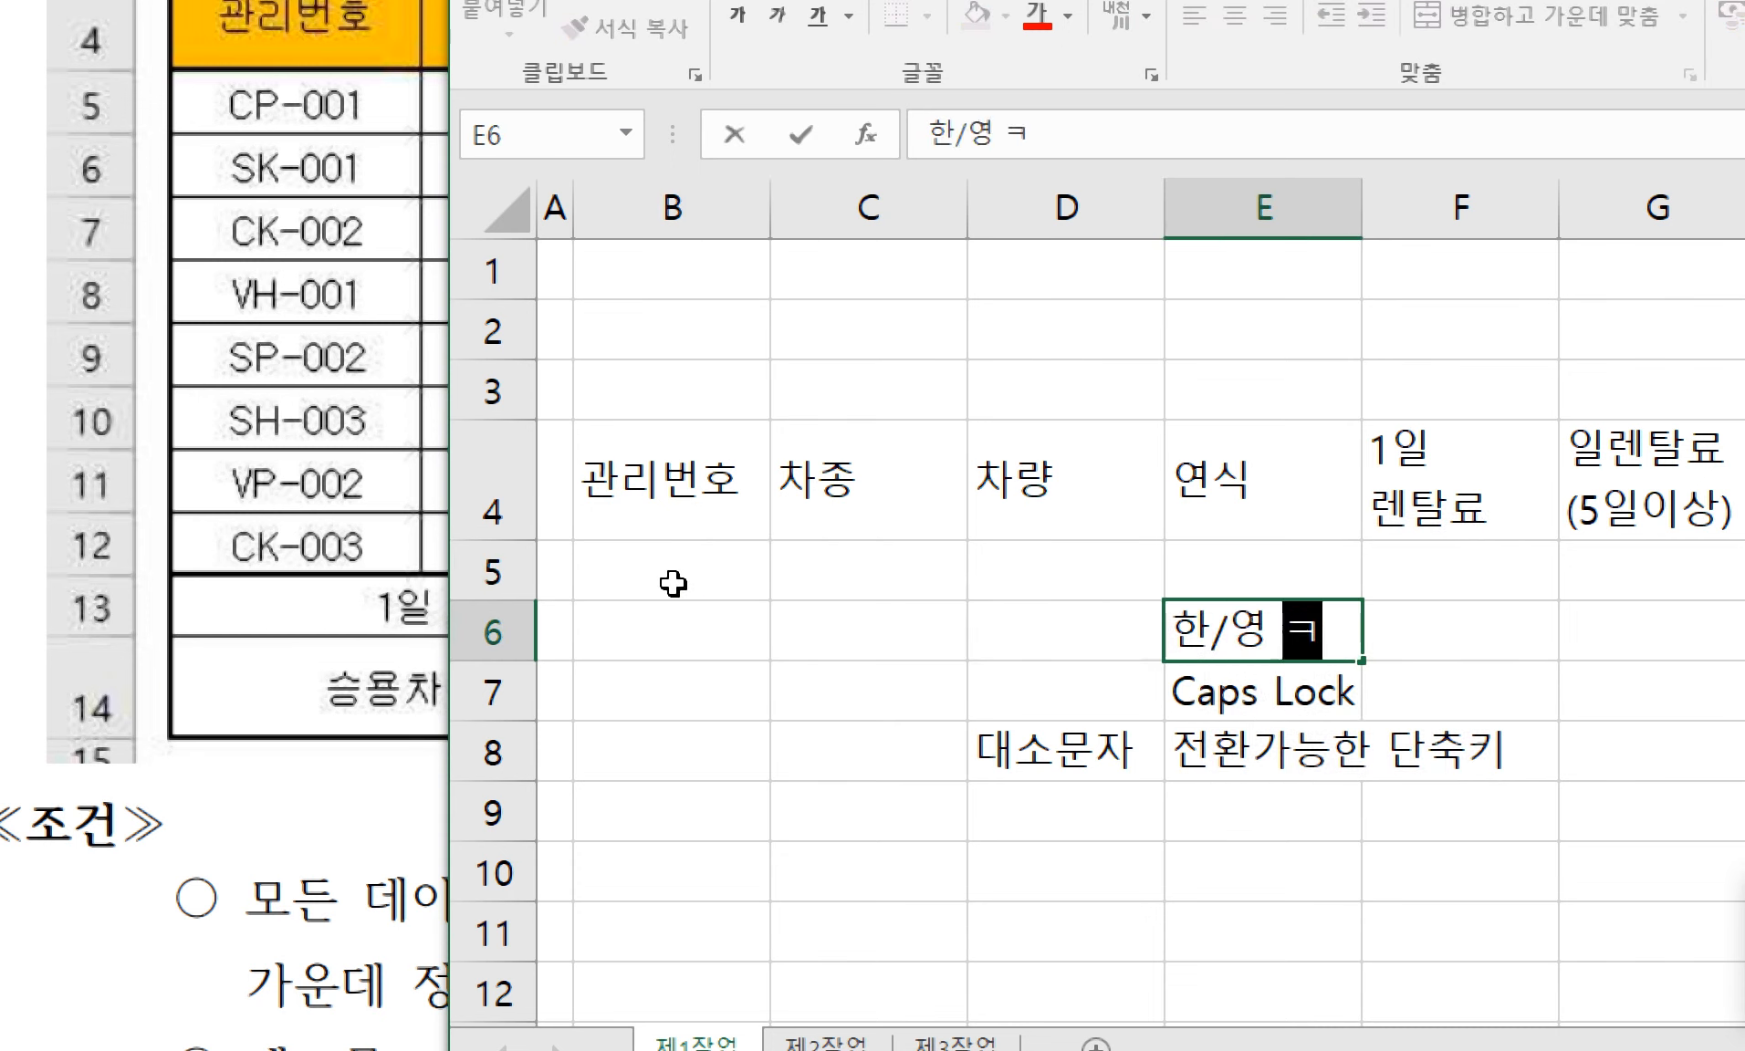
key(BackSpace)
key(BackSpace)
key(Right)
key(Left)
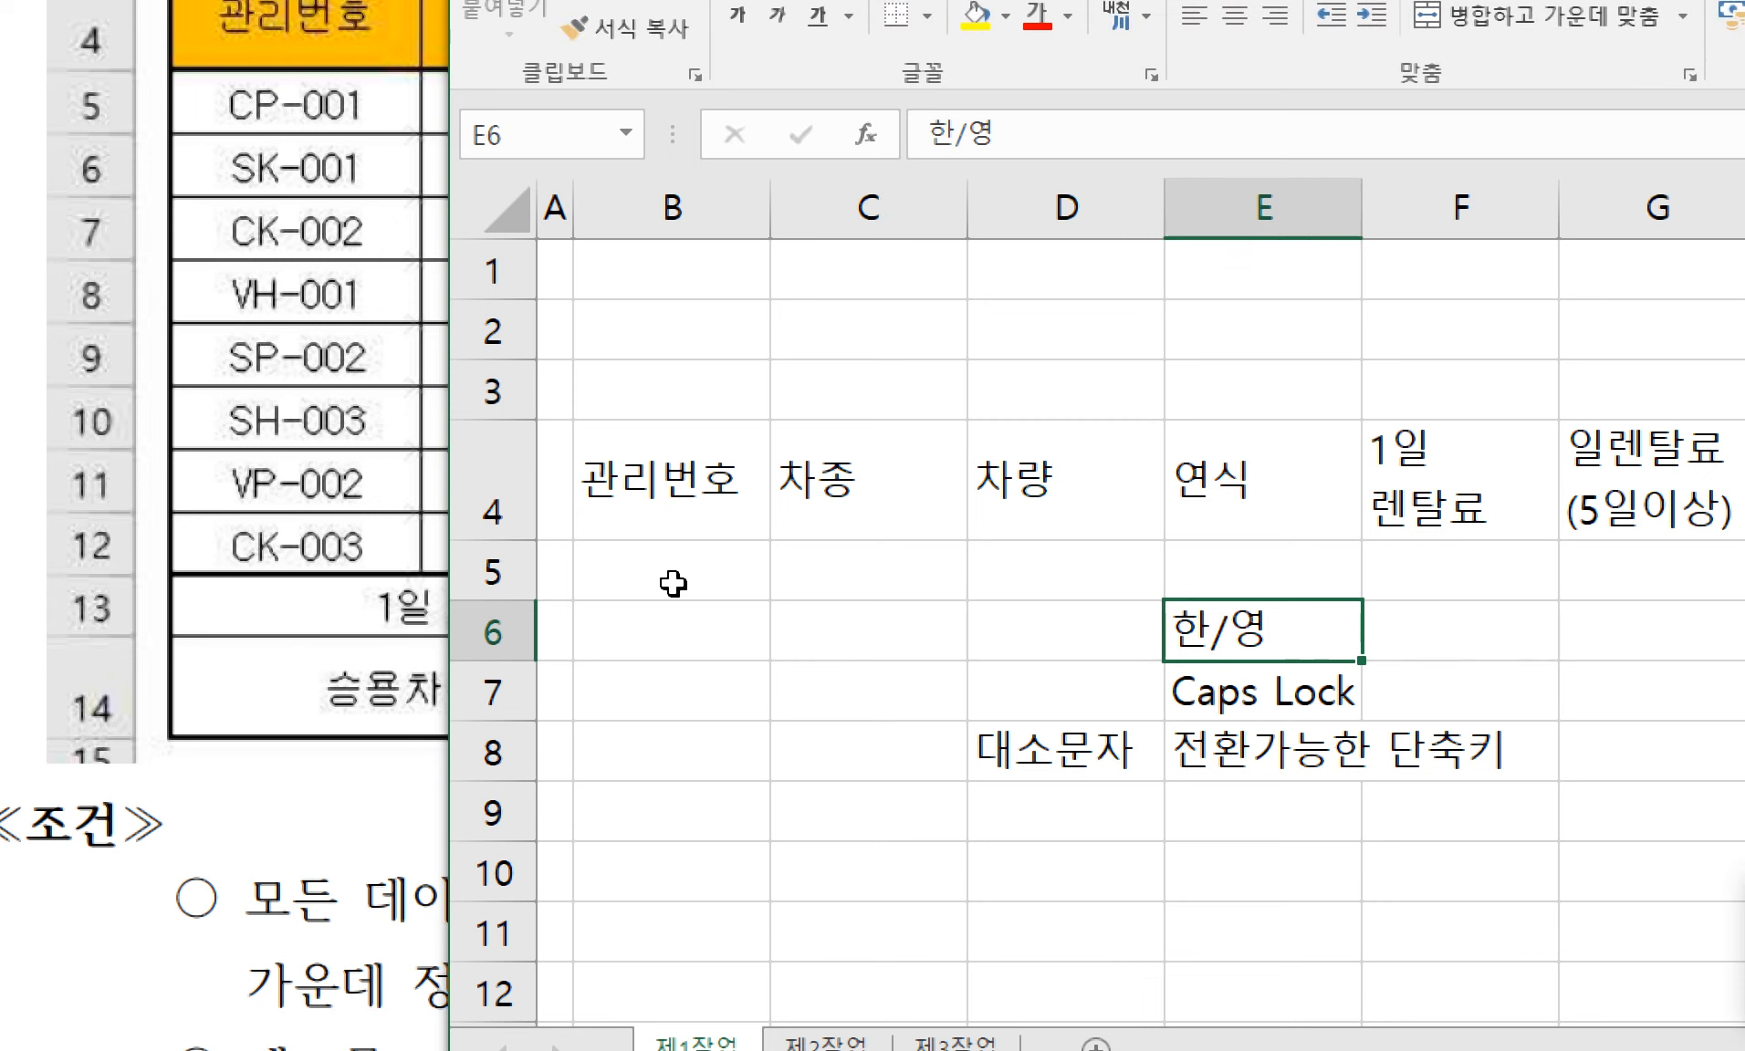
- Clear the key name 한/영 from cell E6
key(Left)
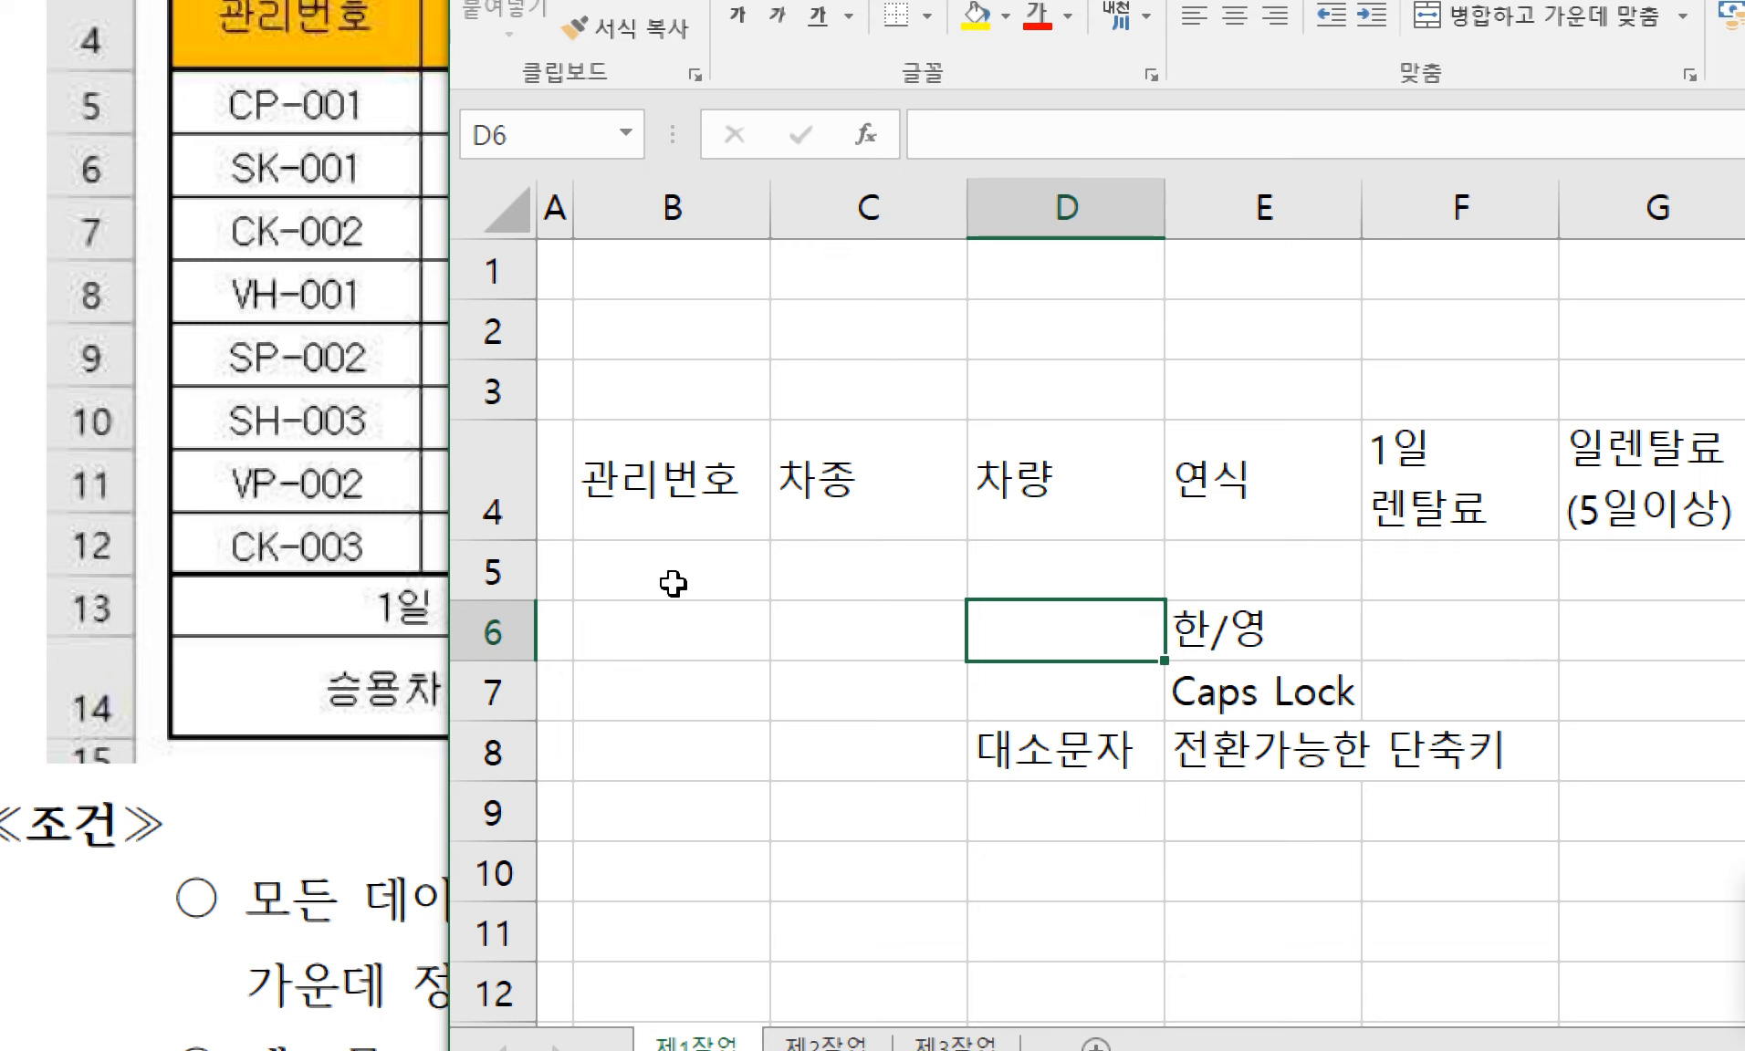
key(Right)
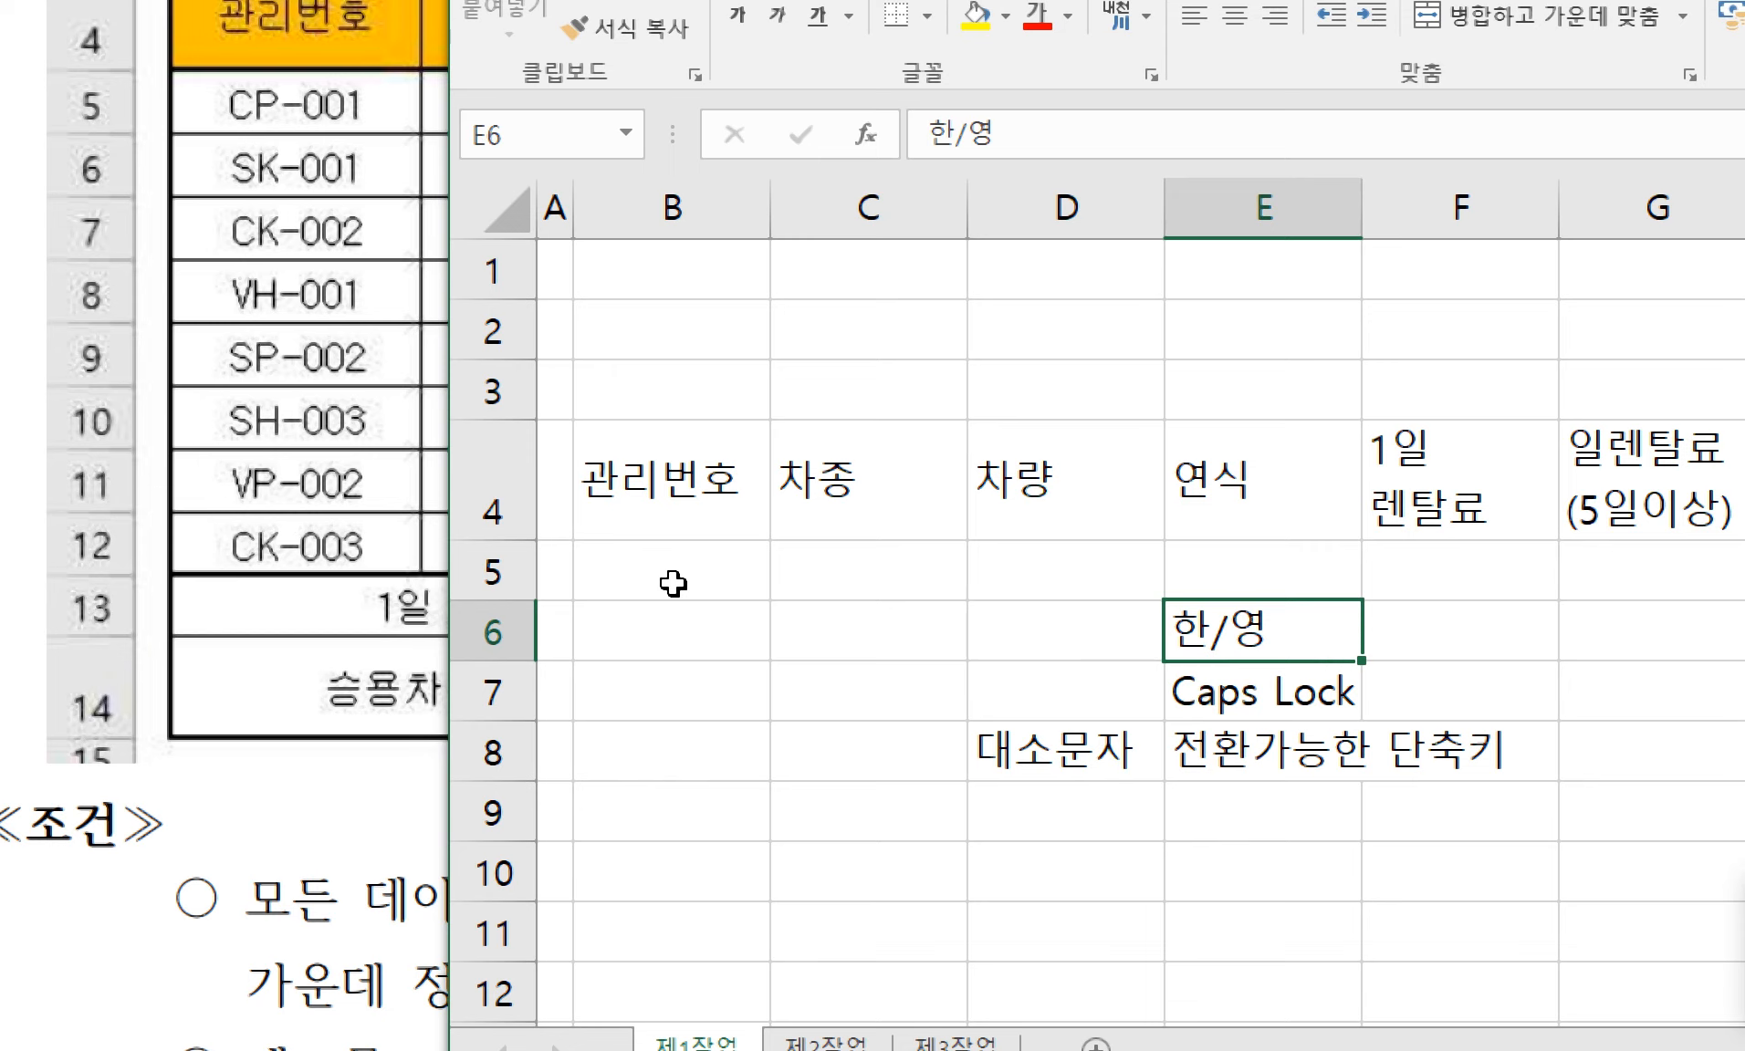
mouse_move(1227, 632)
mouse_down()
mouse_move(1211, 632)
mouse_move(1257, 654)
mouse_move(1214, 642)
mouse_up()
click(1037, 633)
click(1250, 630)
mouse_move(1249, 629)
mouse_down()
mouse_move(1239, 613)
mouse_move(1106, 627)
mouse_move(1094, 612)
mouse_move(1226, 604)
mouse_move(1270, 623)
mouse_up()
key(Delete)
- Enter the 관리번호 codes CP-001 in cell B5 and SK-001 in cell B6
key(Up)
key(Left)
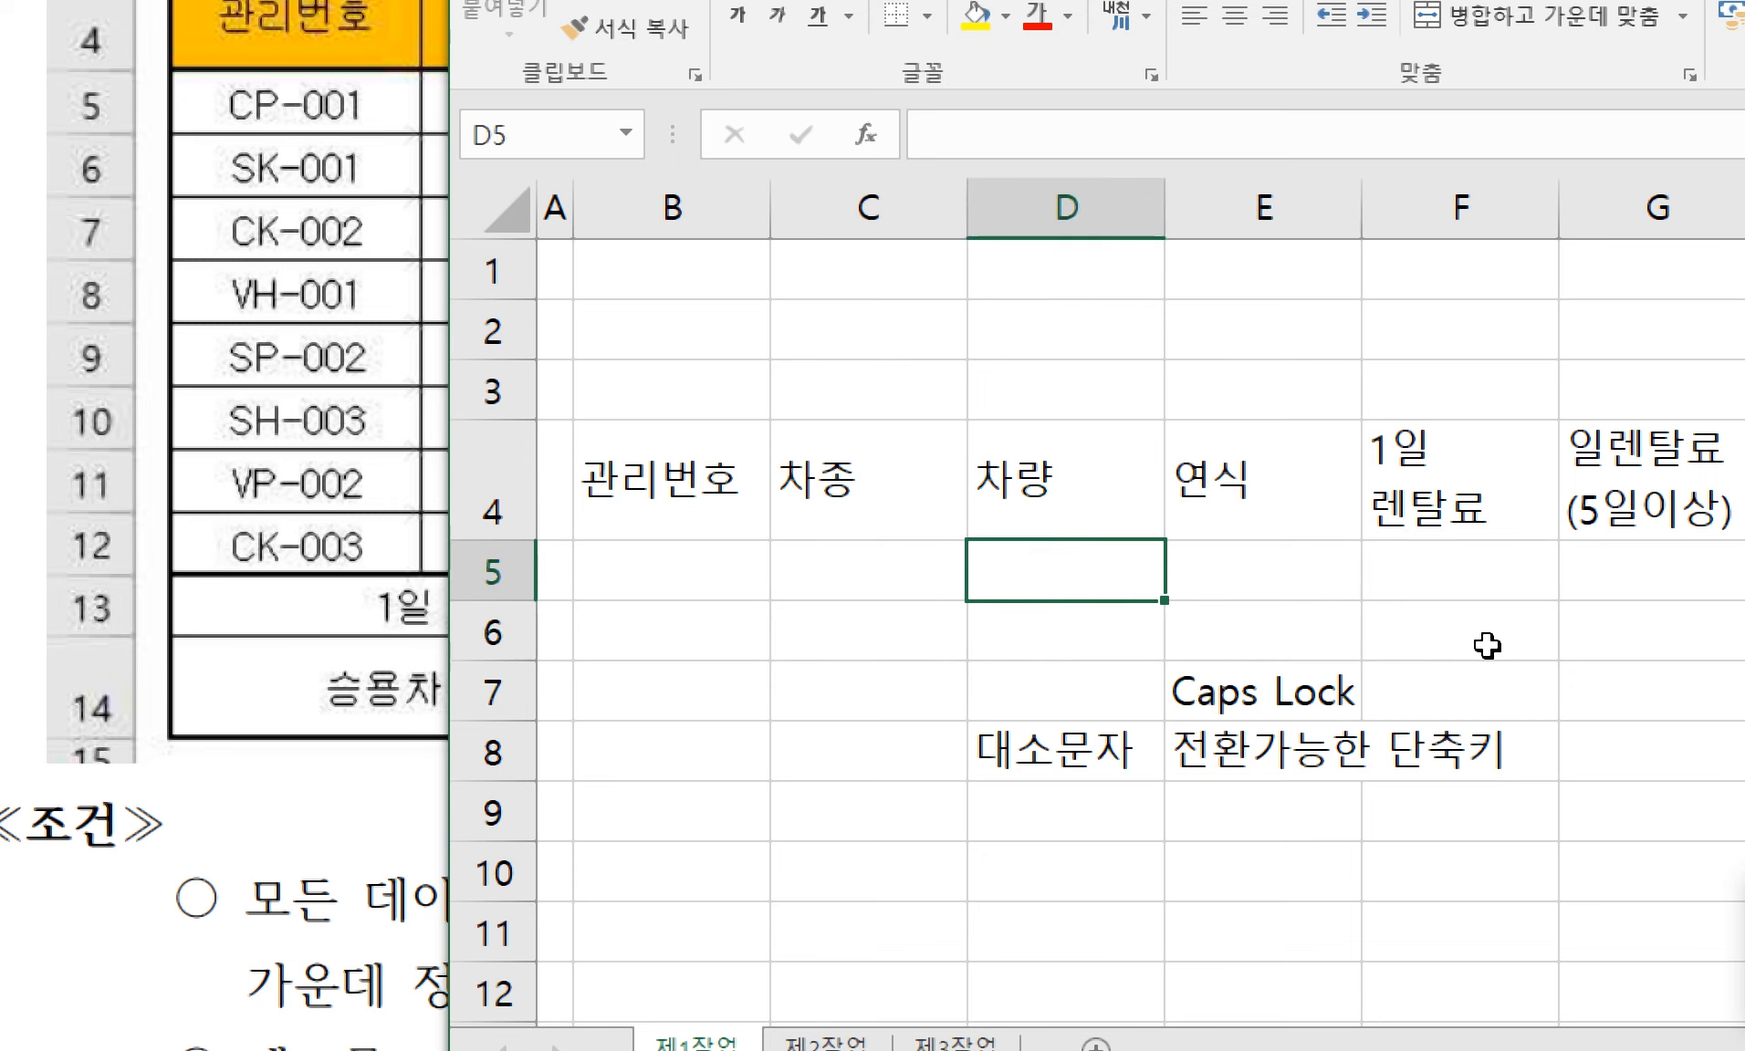
key(Left)
key(Left)
text(C)
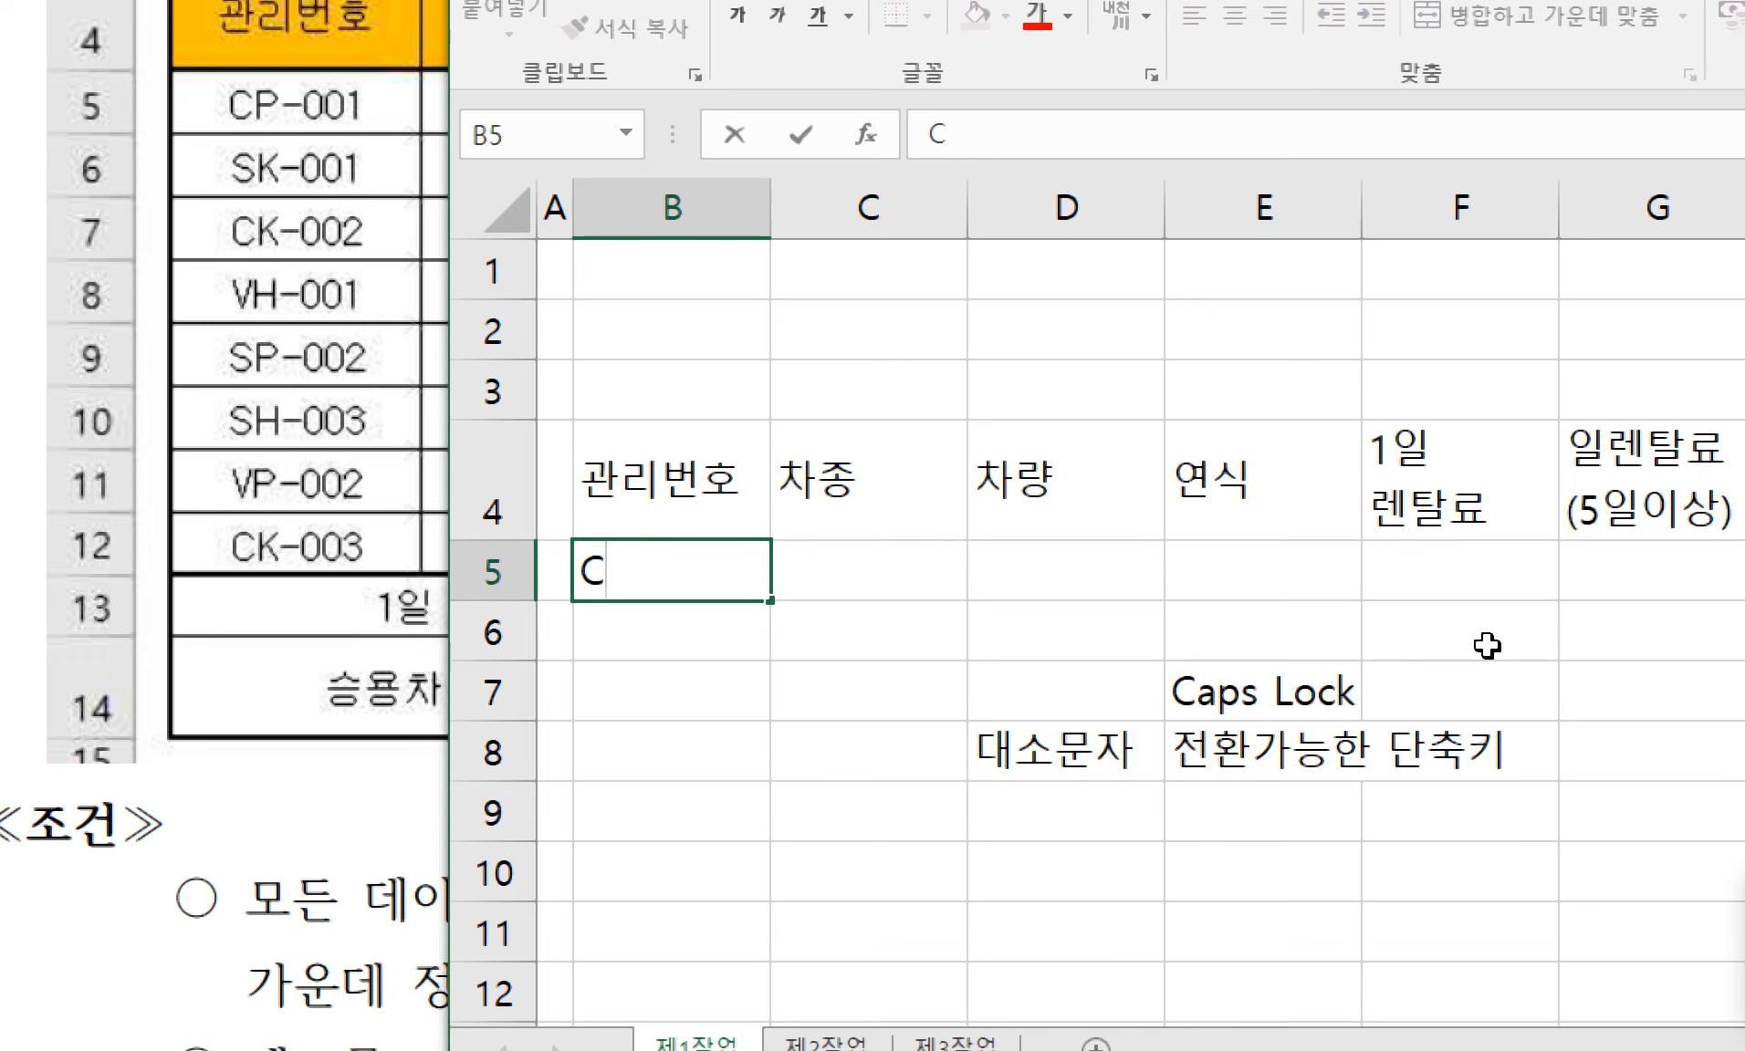
text(P-001)
key(Return)
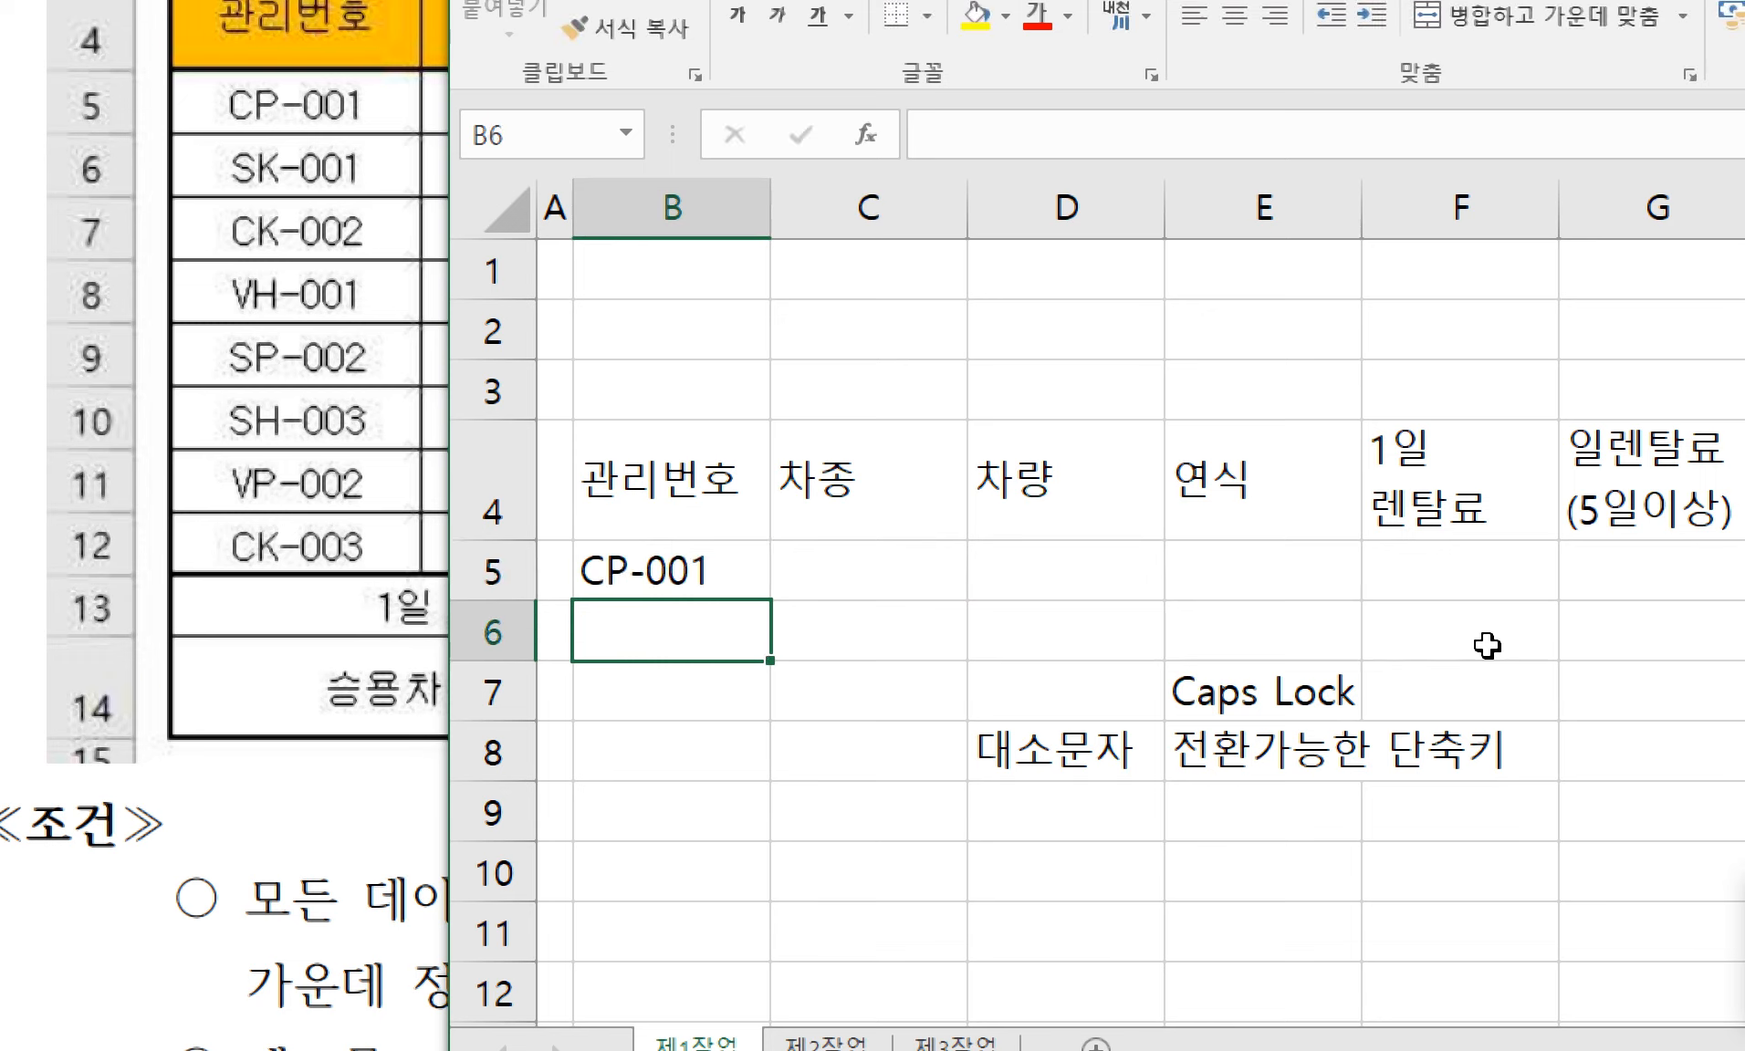
text(SK-001)
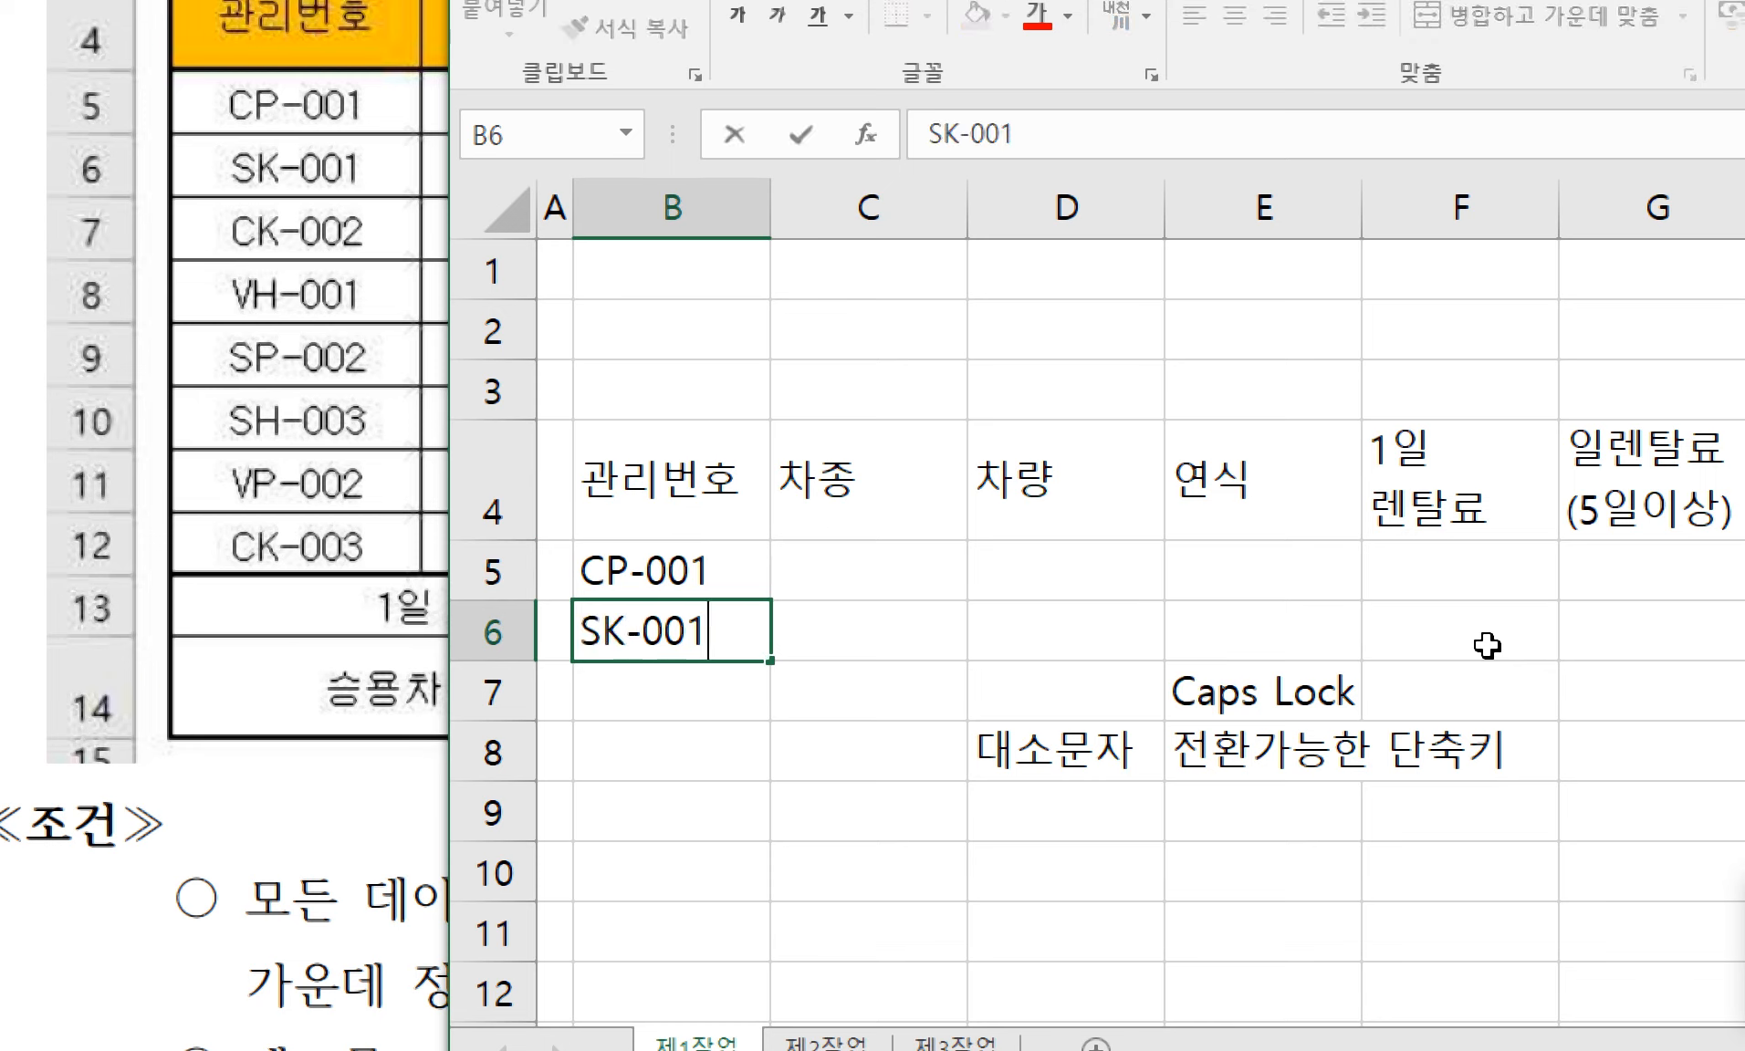
key(Return)
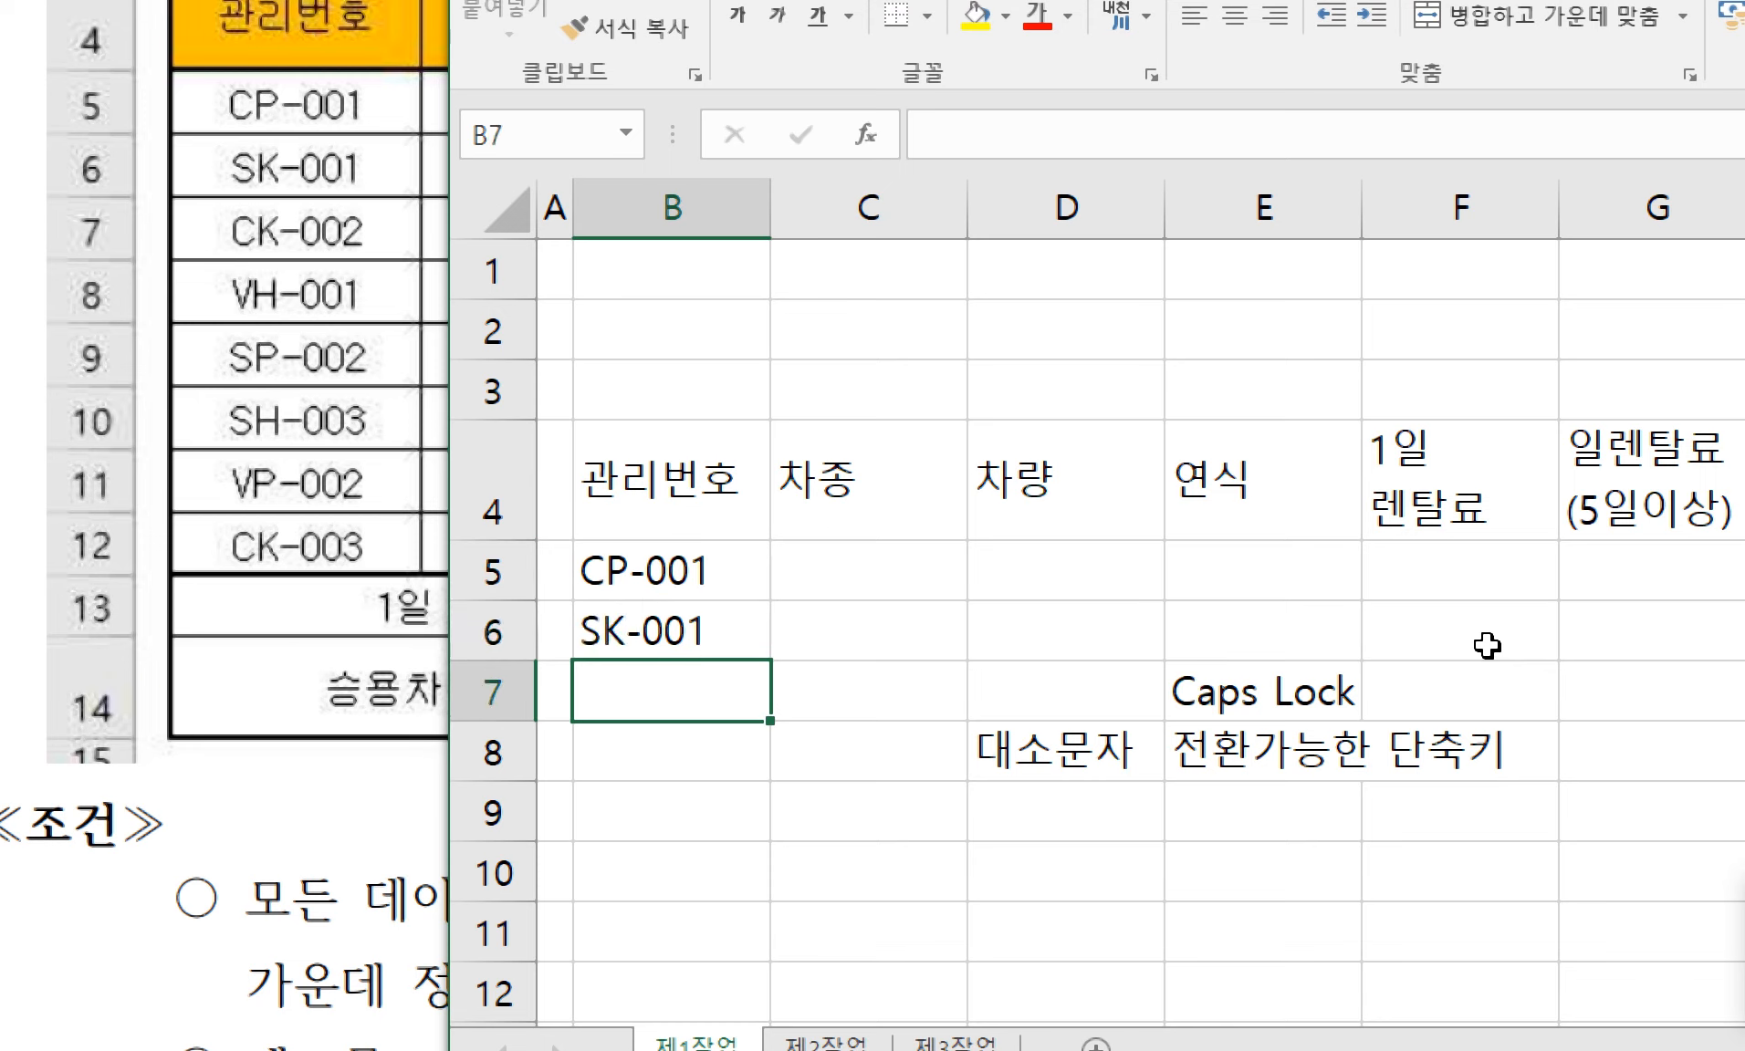
- Enter the 관리번호 codes CK-002, VH-001 and SP-002 in cells B7 to B9
text(CK-002)
key(Return)
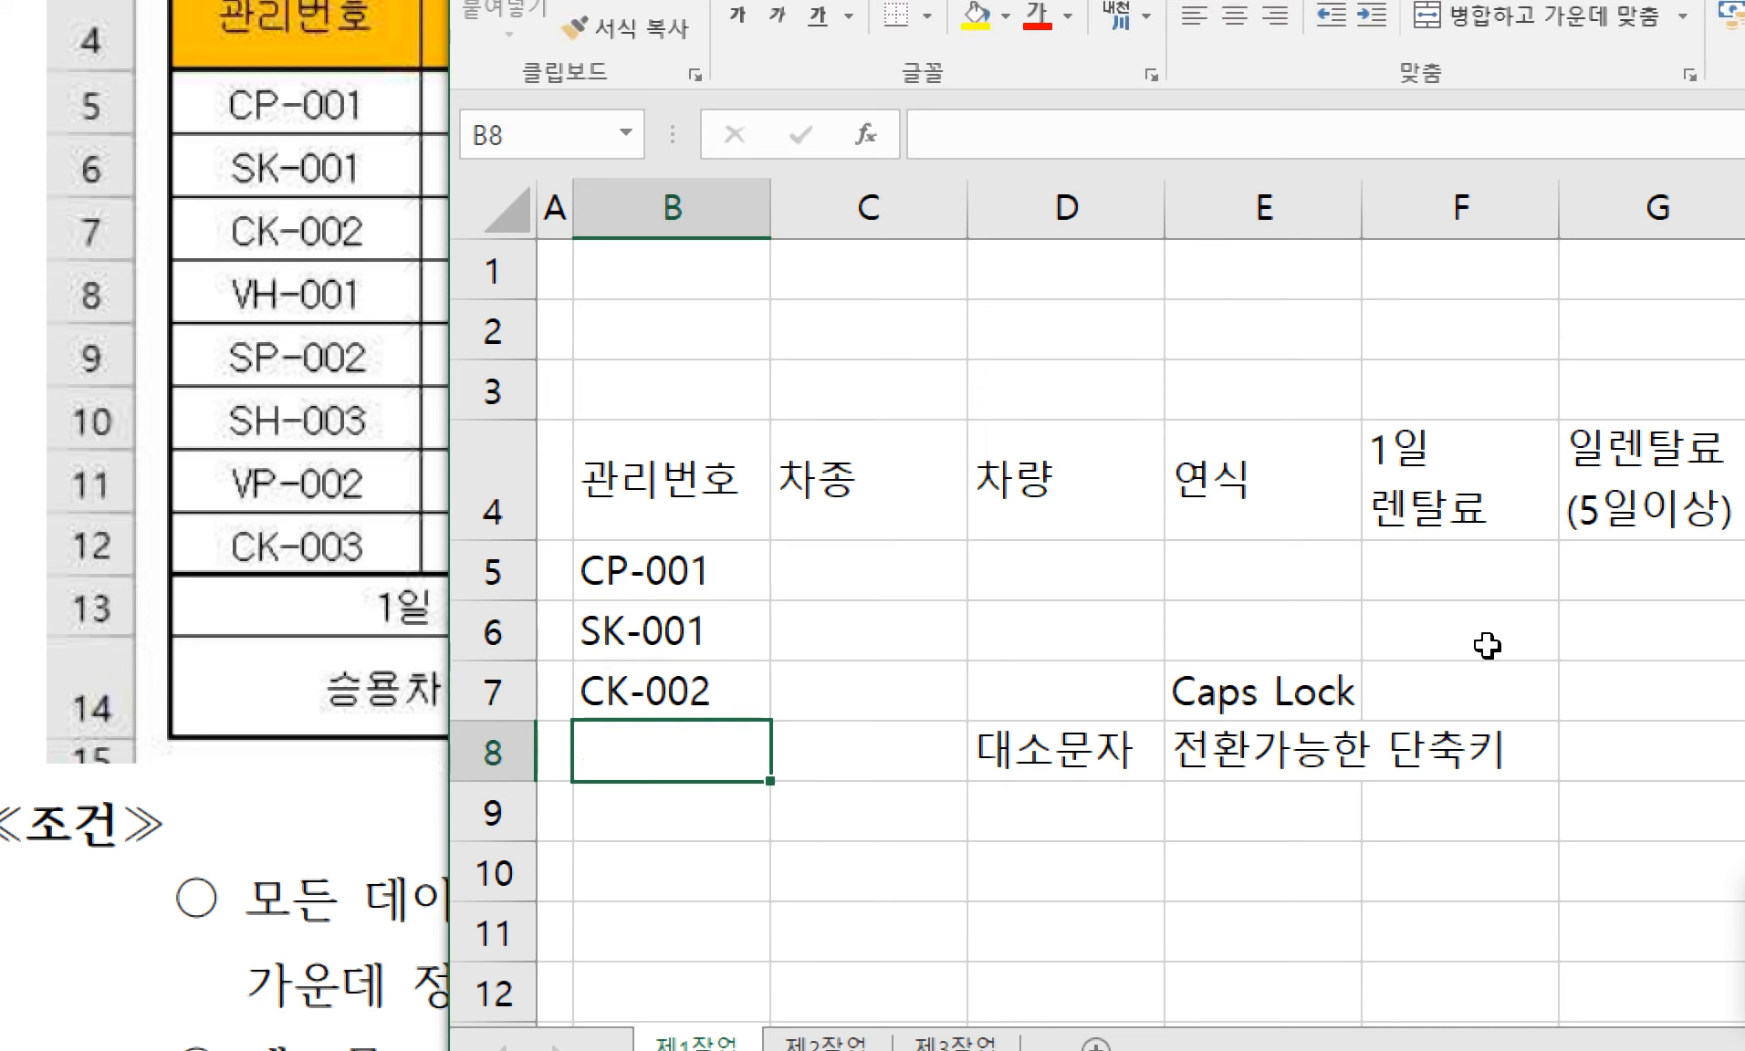
text(VH-001)
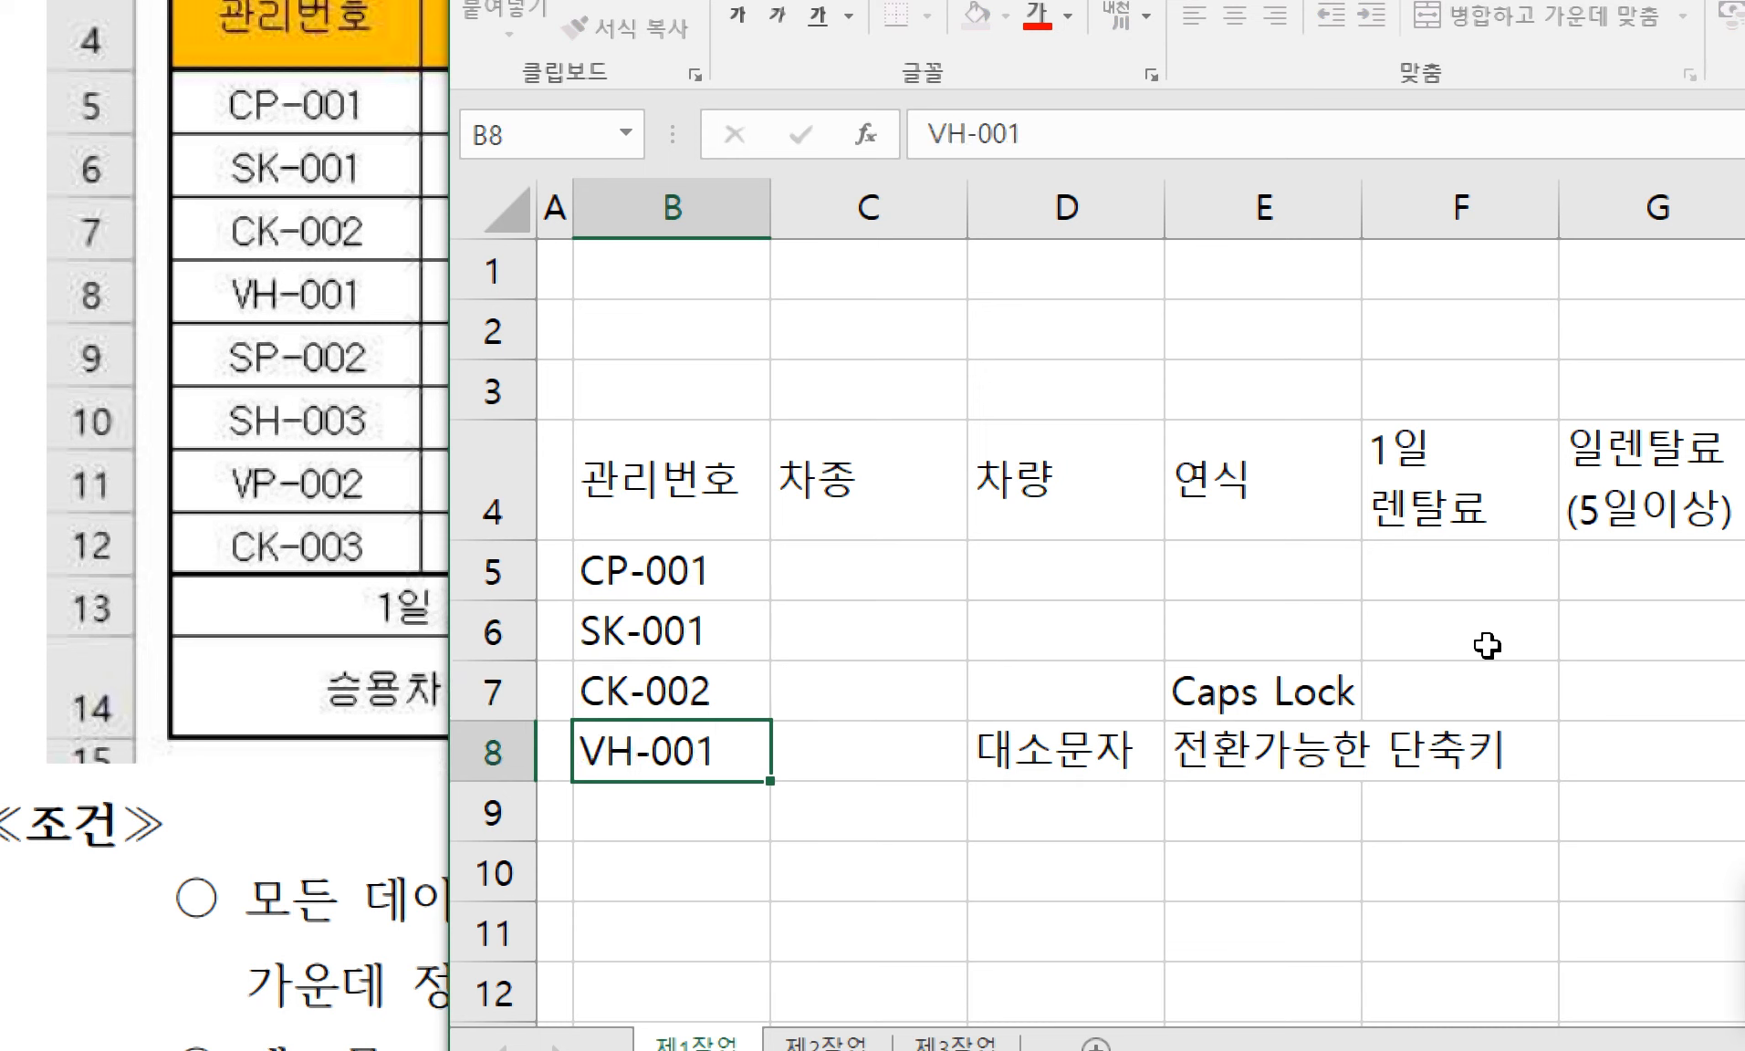
key(Return)
text(SP-)
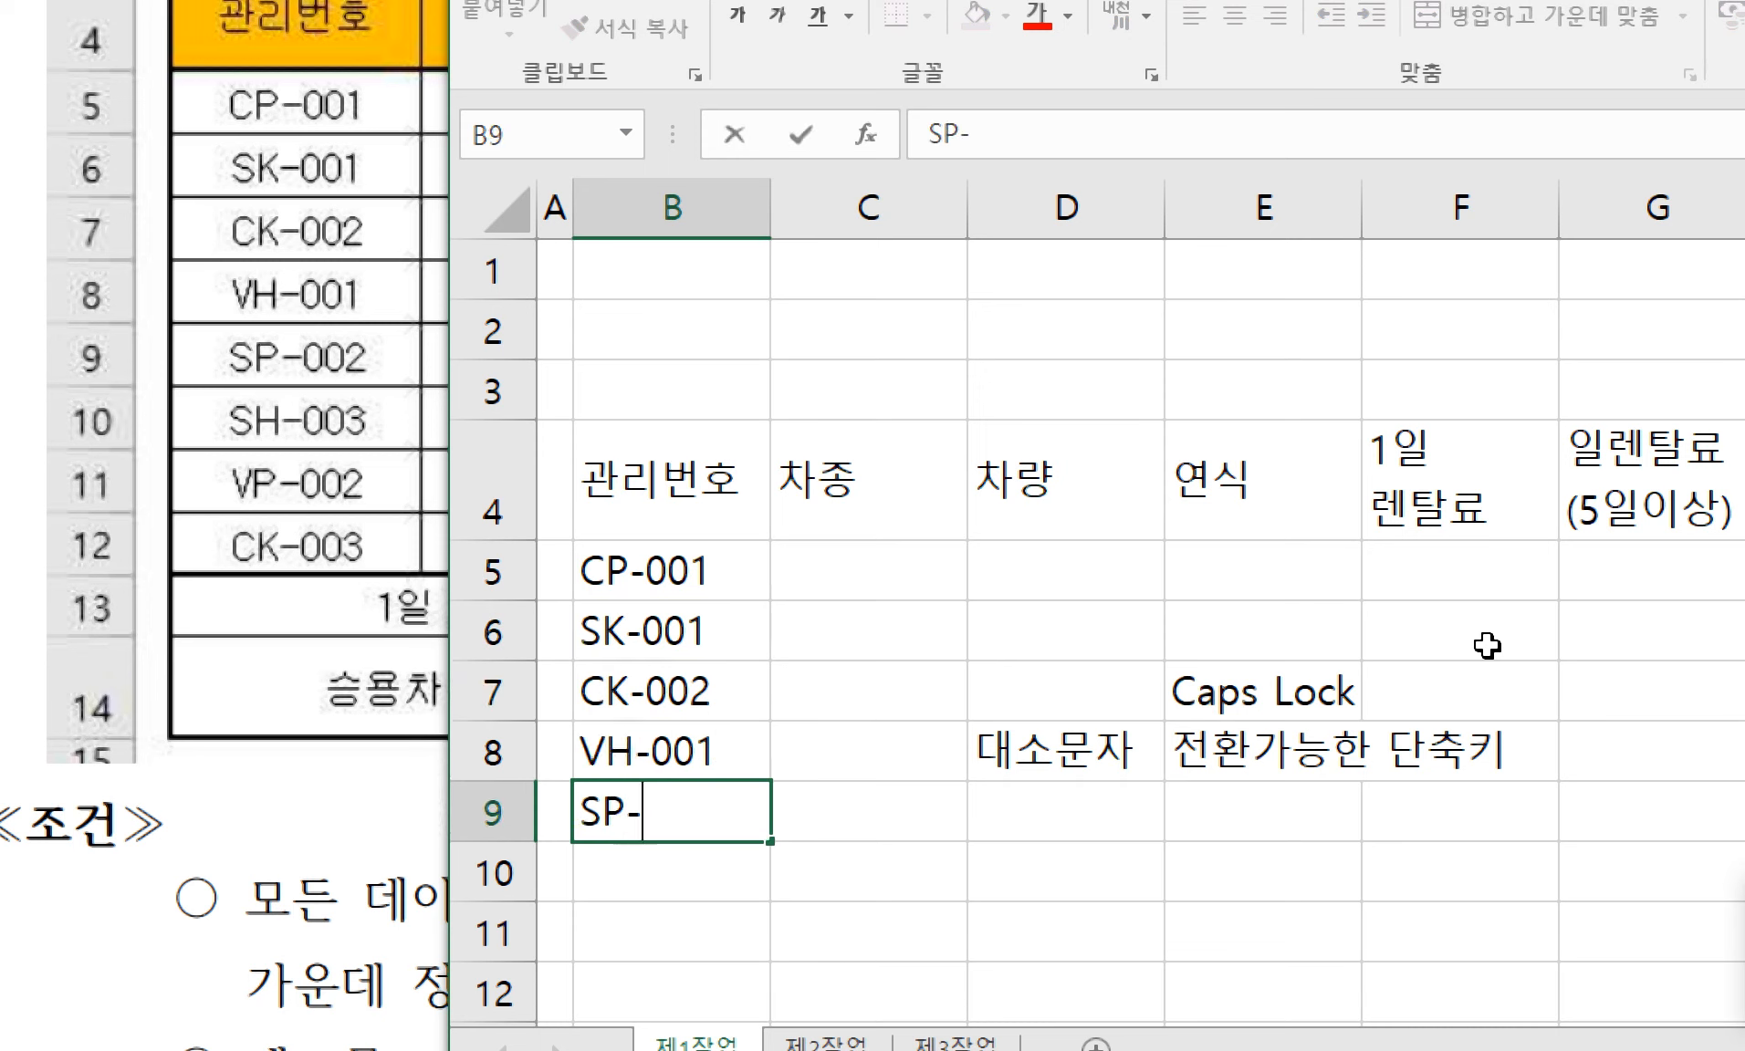
text(0032)
key(BackSpace)
key(BackSpace)
text(2)
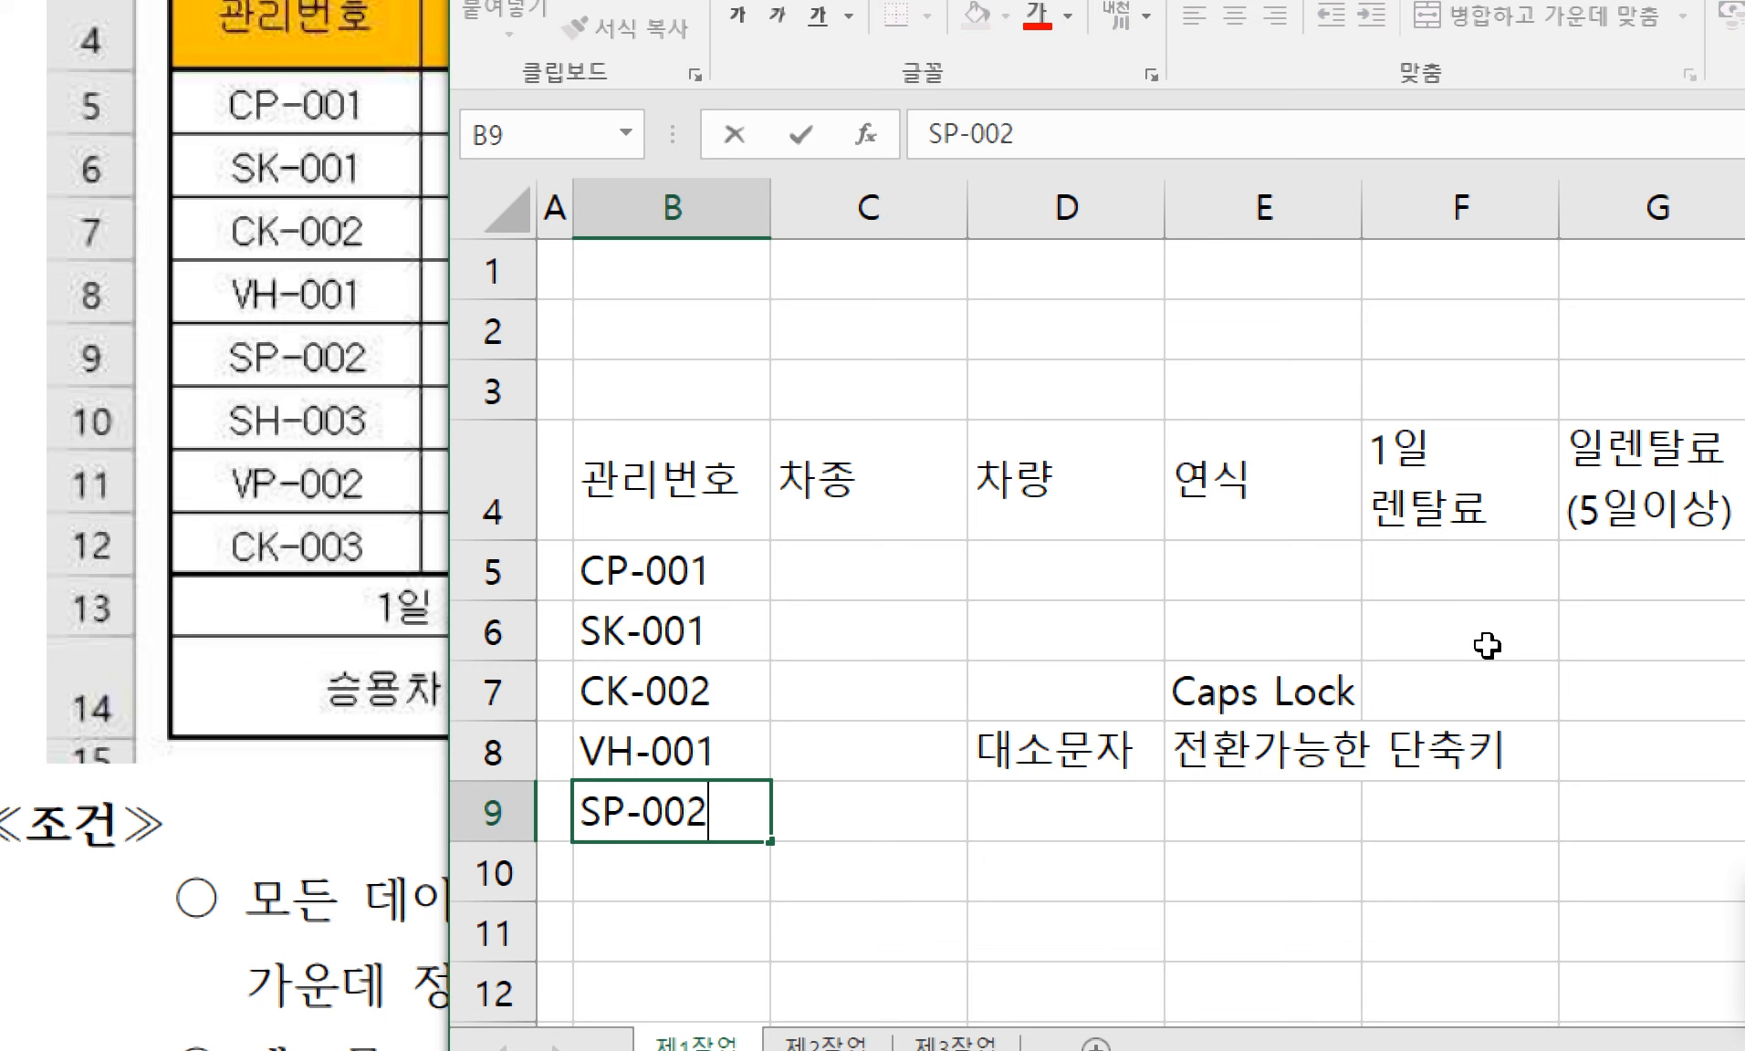
key(Return)
- Enter the 관리번호 codes SH-003, VP-002 and CK-003 in cells B10 to B12
text(SH-003)
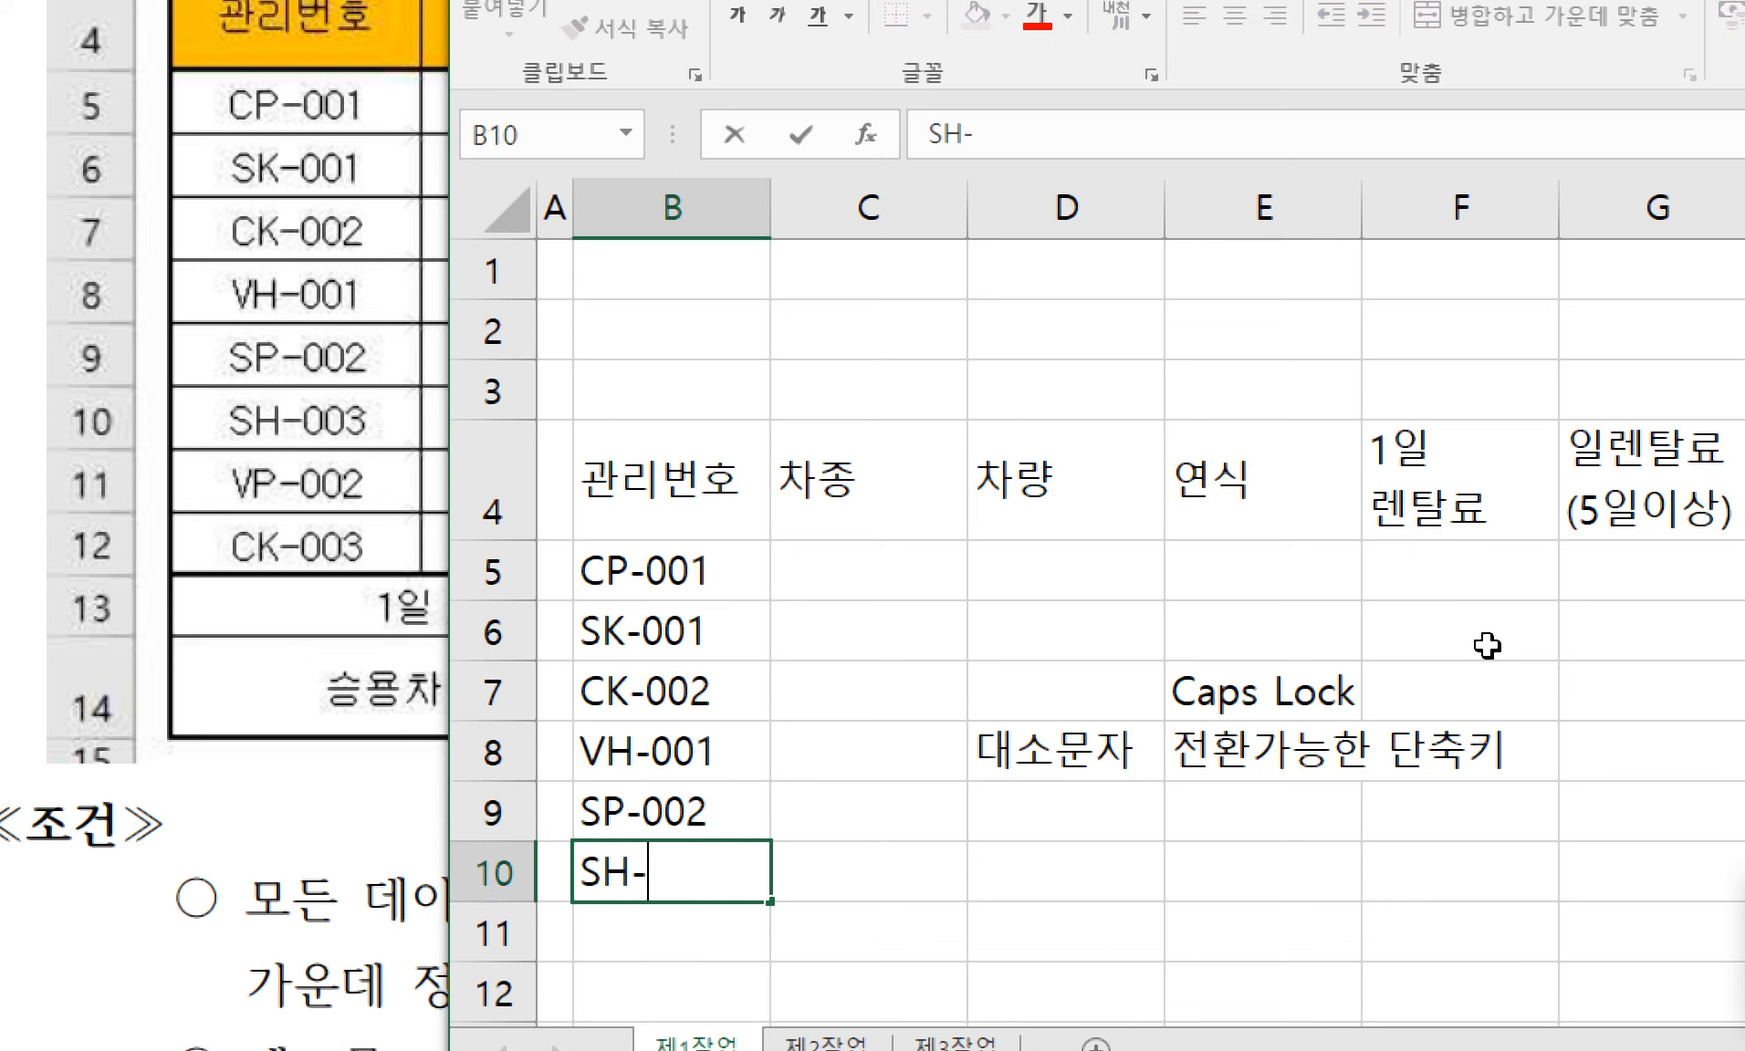
key(Return)
text(V)
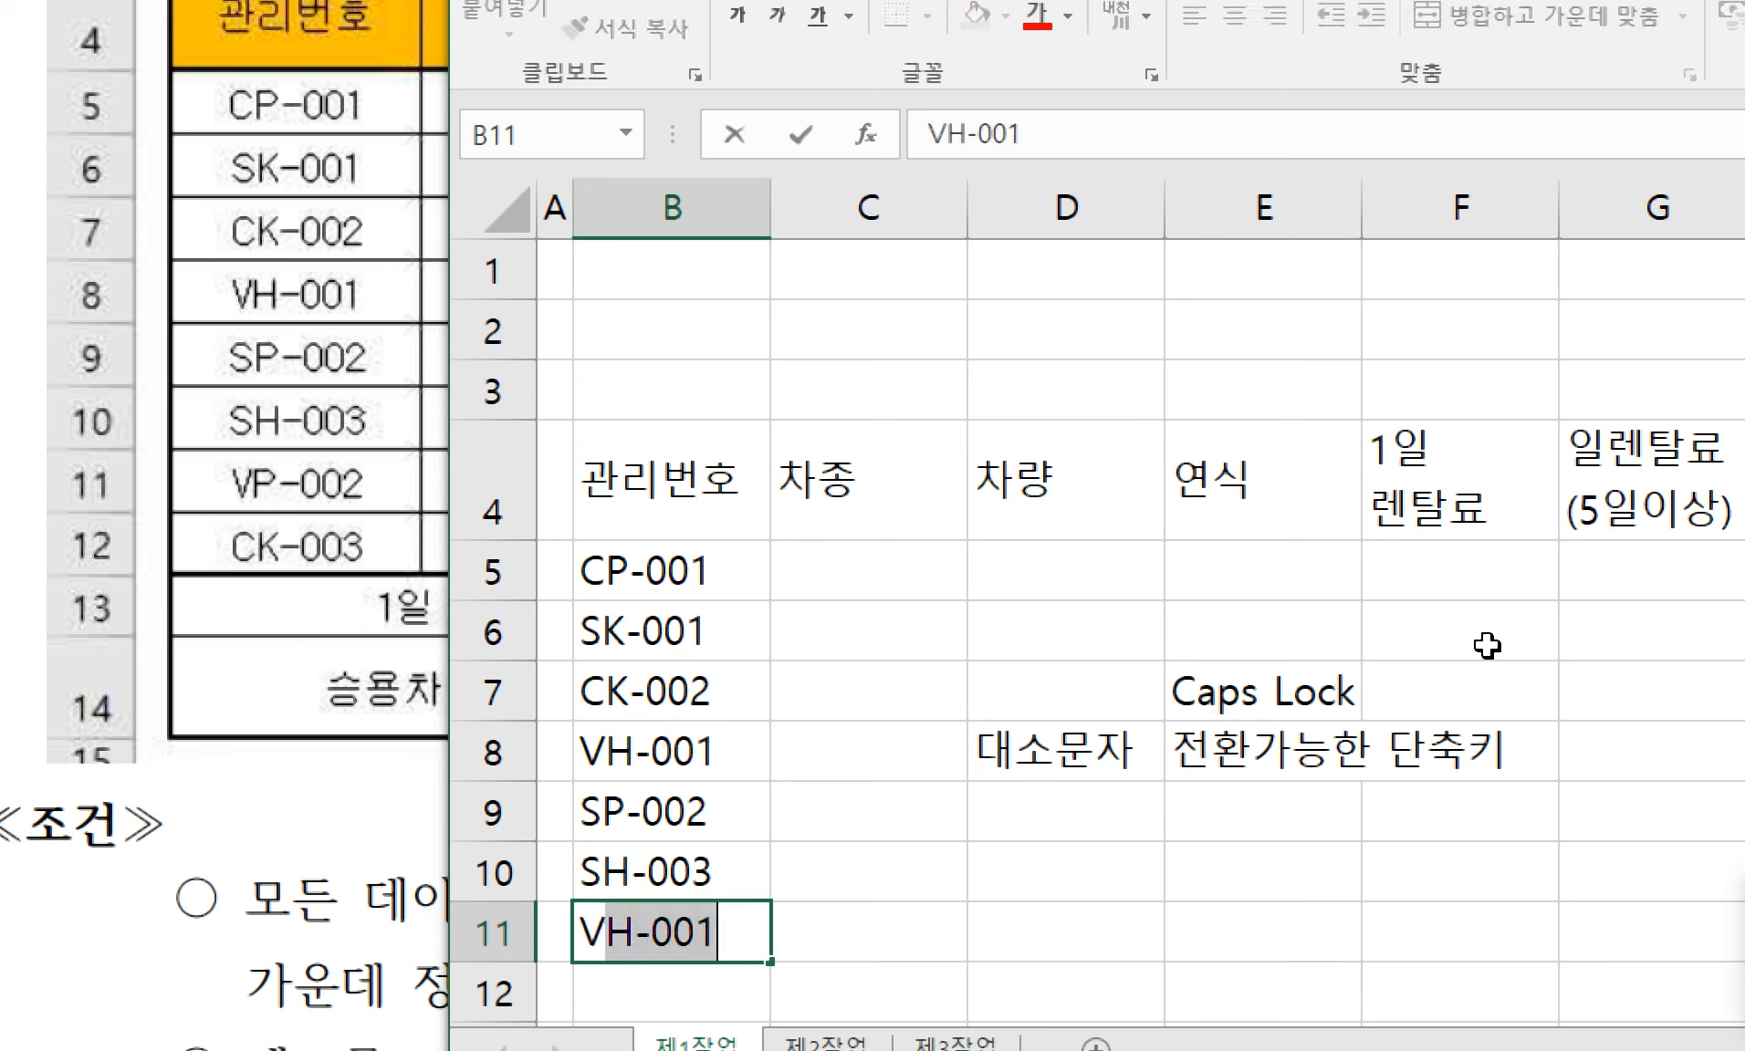
text(P-002)
key(Return)
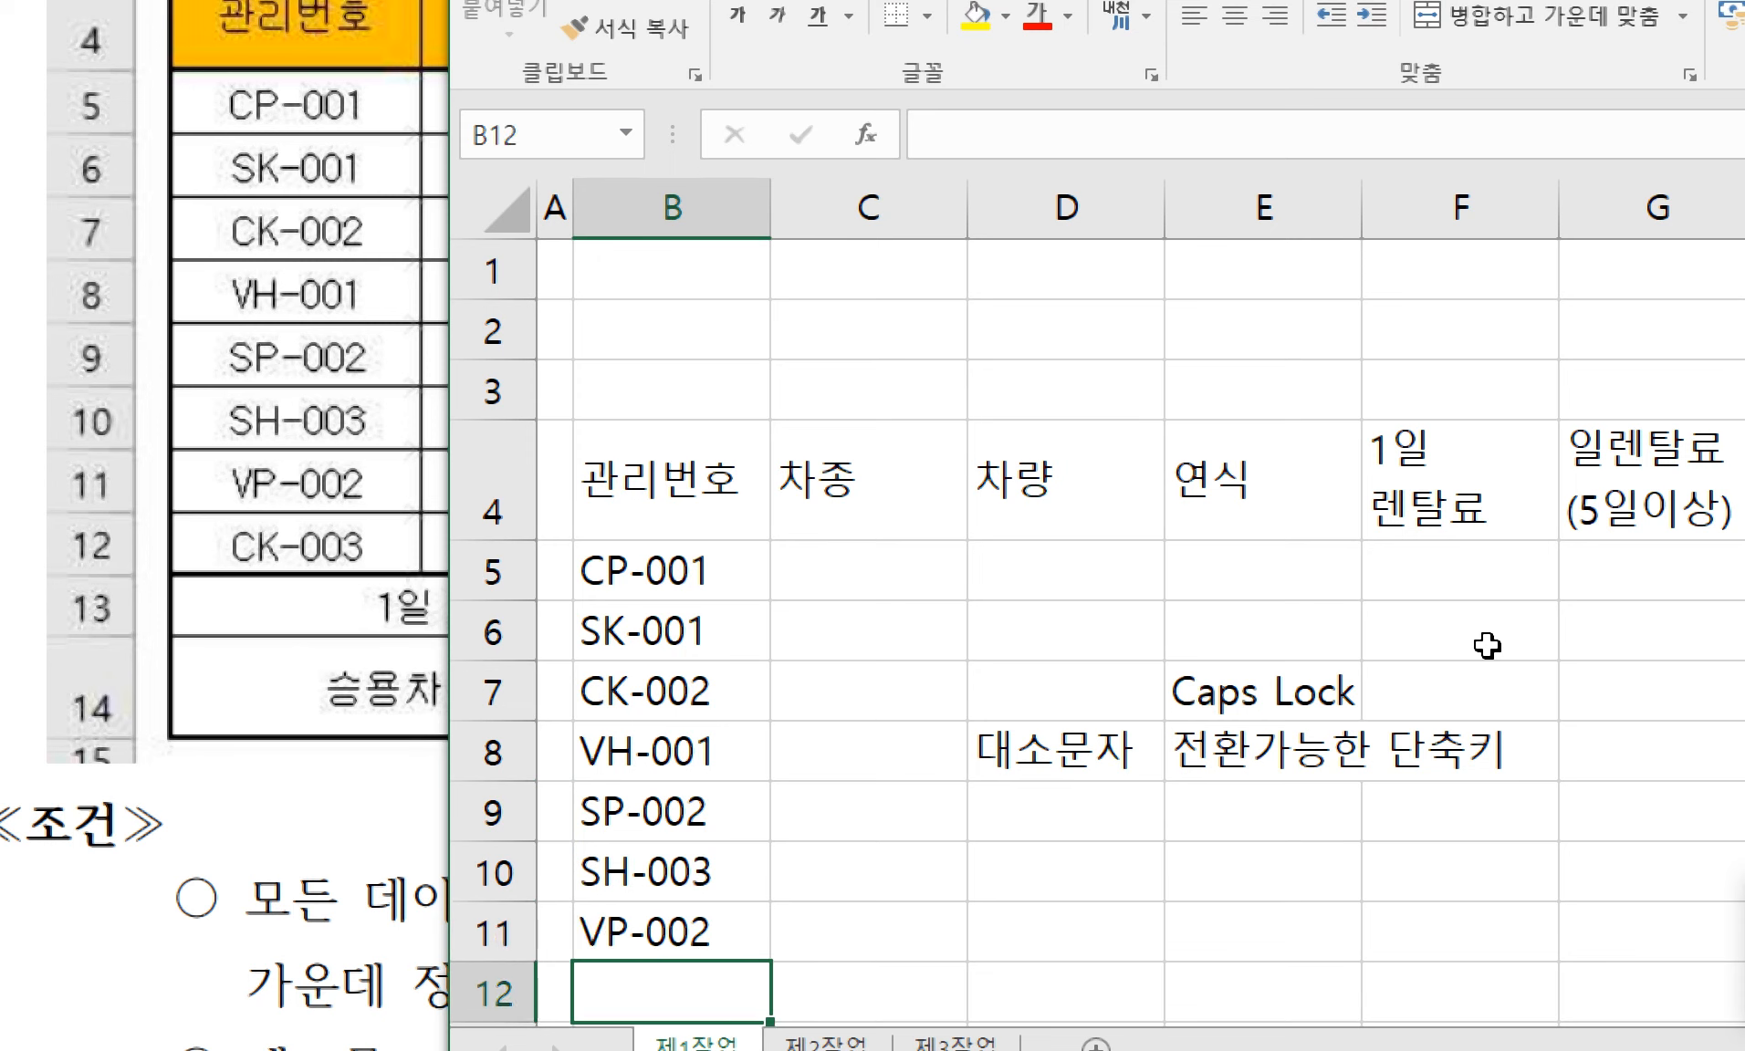
text(CK-003)
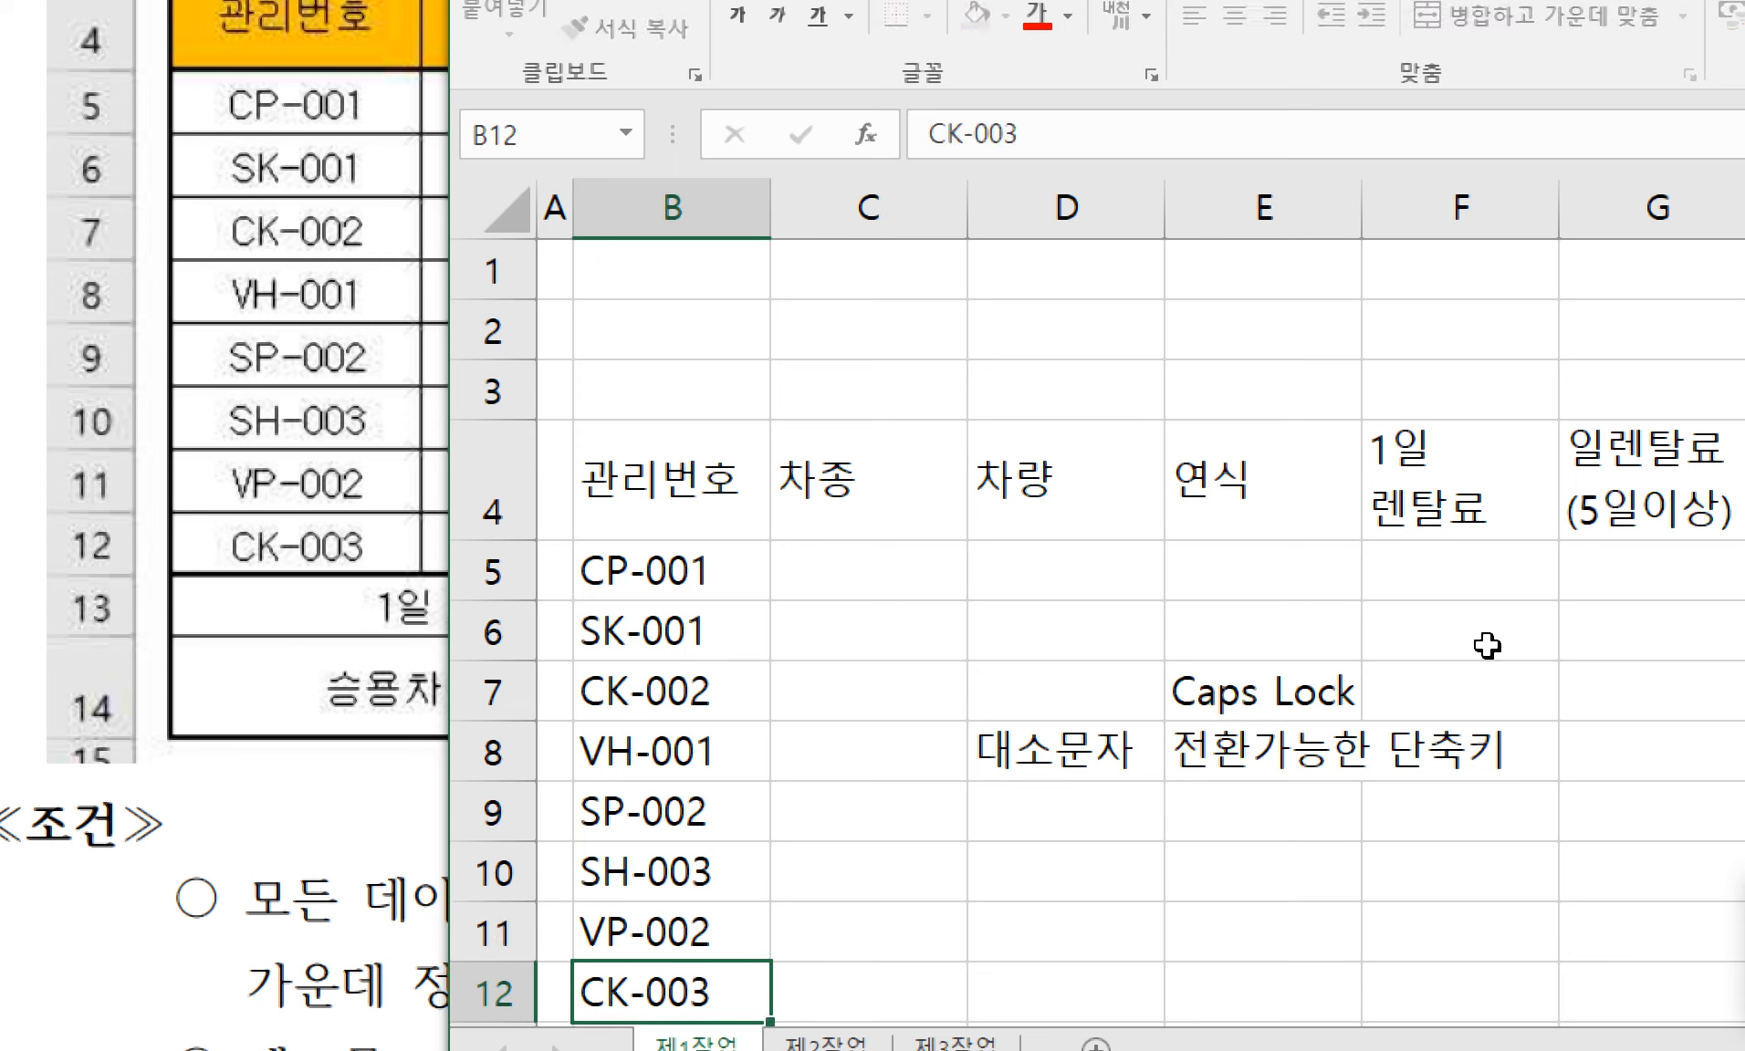
key(Tab)
- Select cell C5 and move the workbook window aside to uncover the 차종 column of the reference table
key(Up)
key(Up)
key(Up)
key(Up)
key(Up)
key(Up)
key(Up)
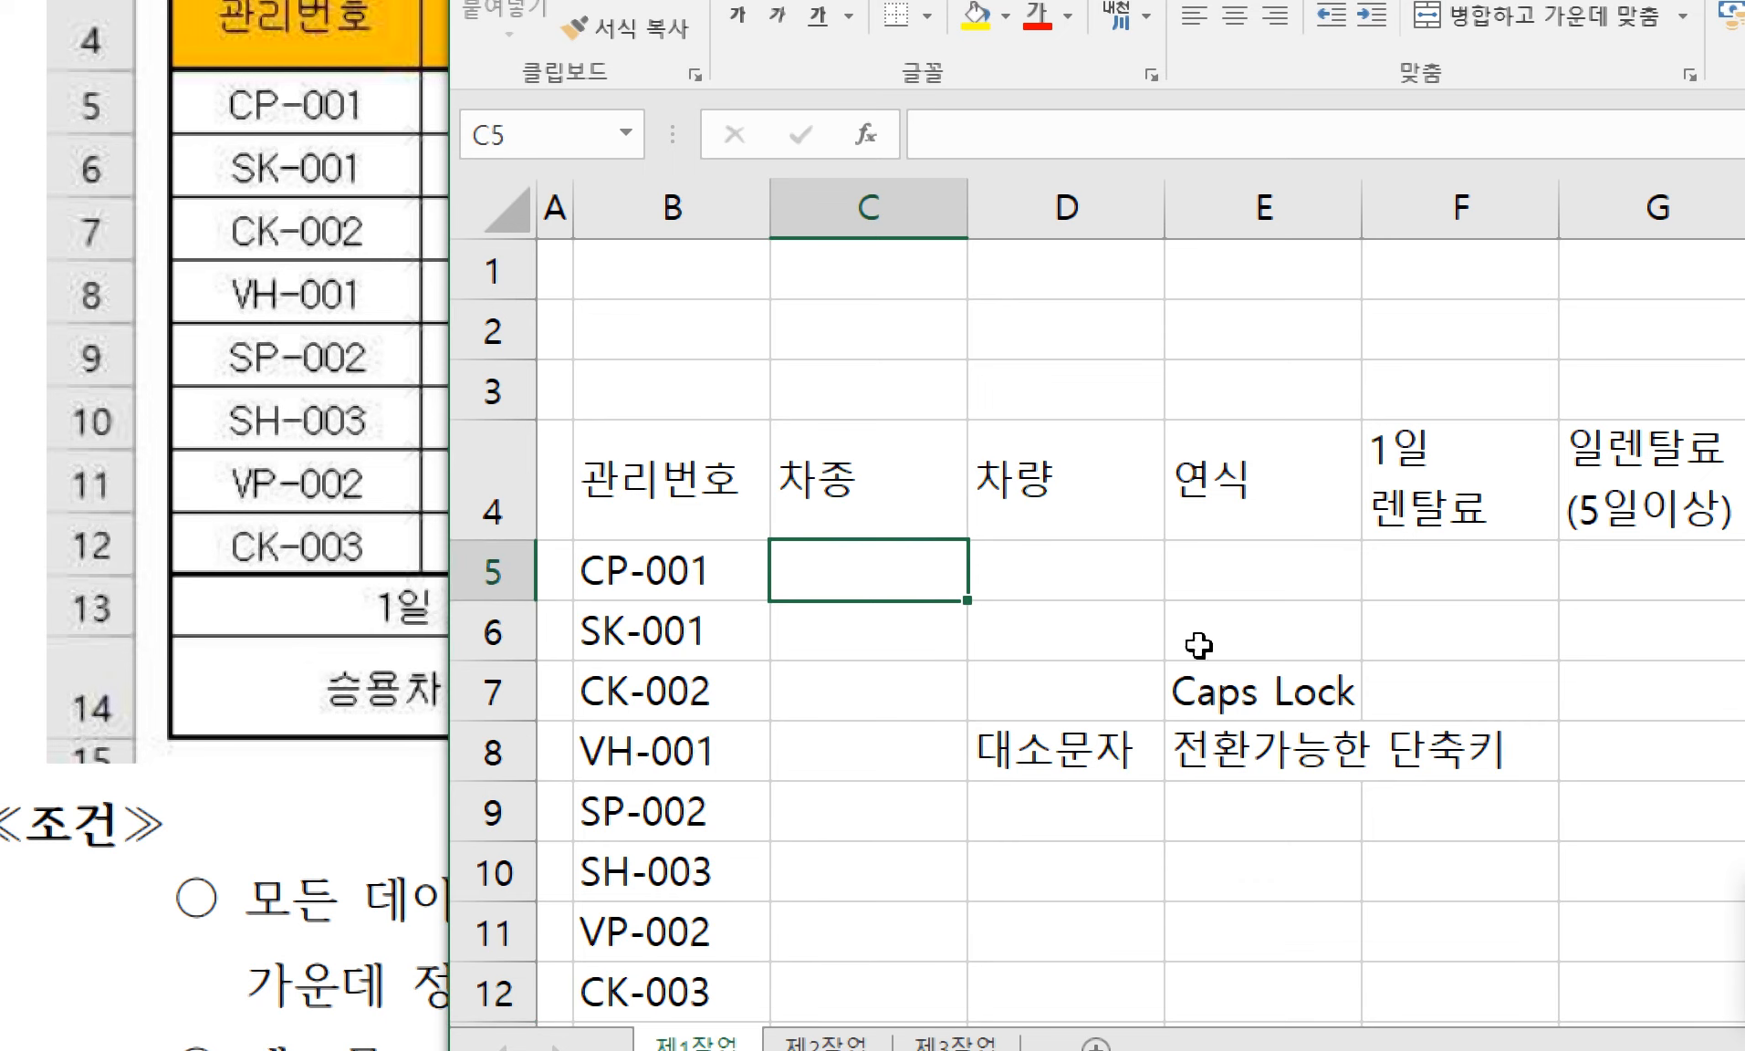
drag(811, 246, 1046, 128)
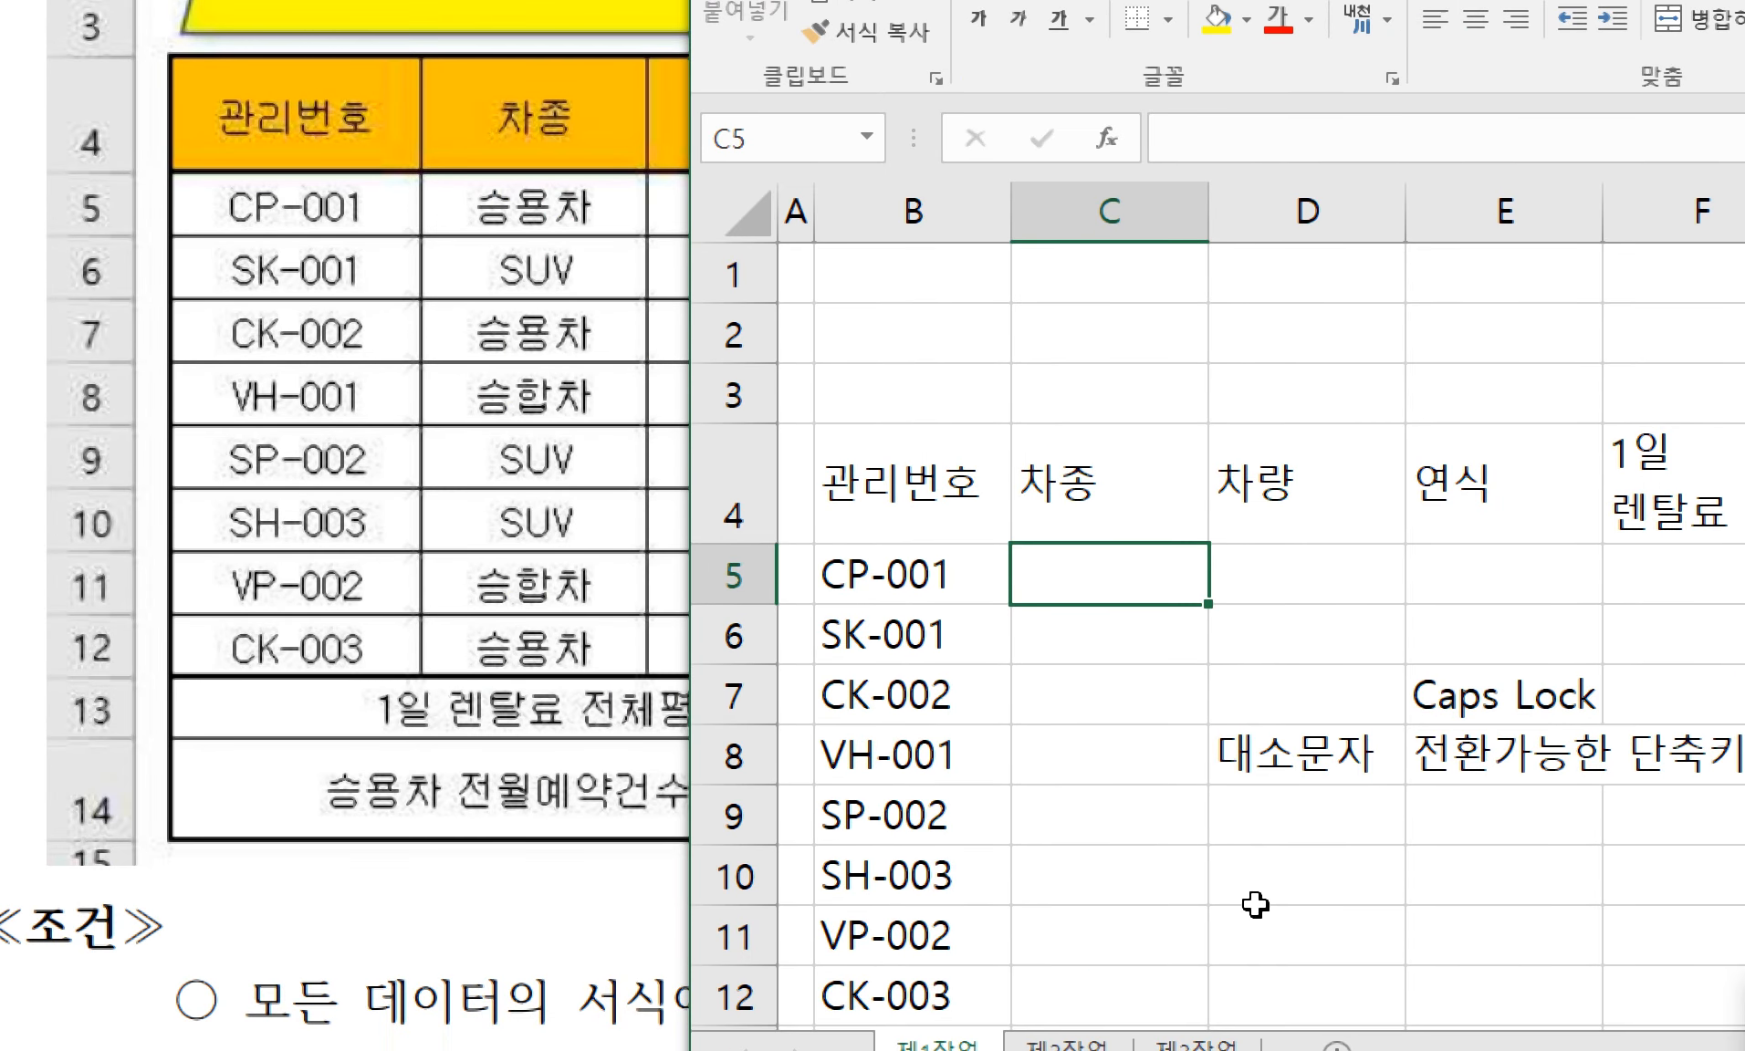
- Clear the remaining typing notes from cells D7 to F8 and select cell C5
drag(1297, 703, 1638, 755)
key(Left)
key(Up)
key(Up)
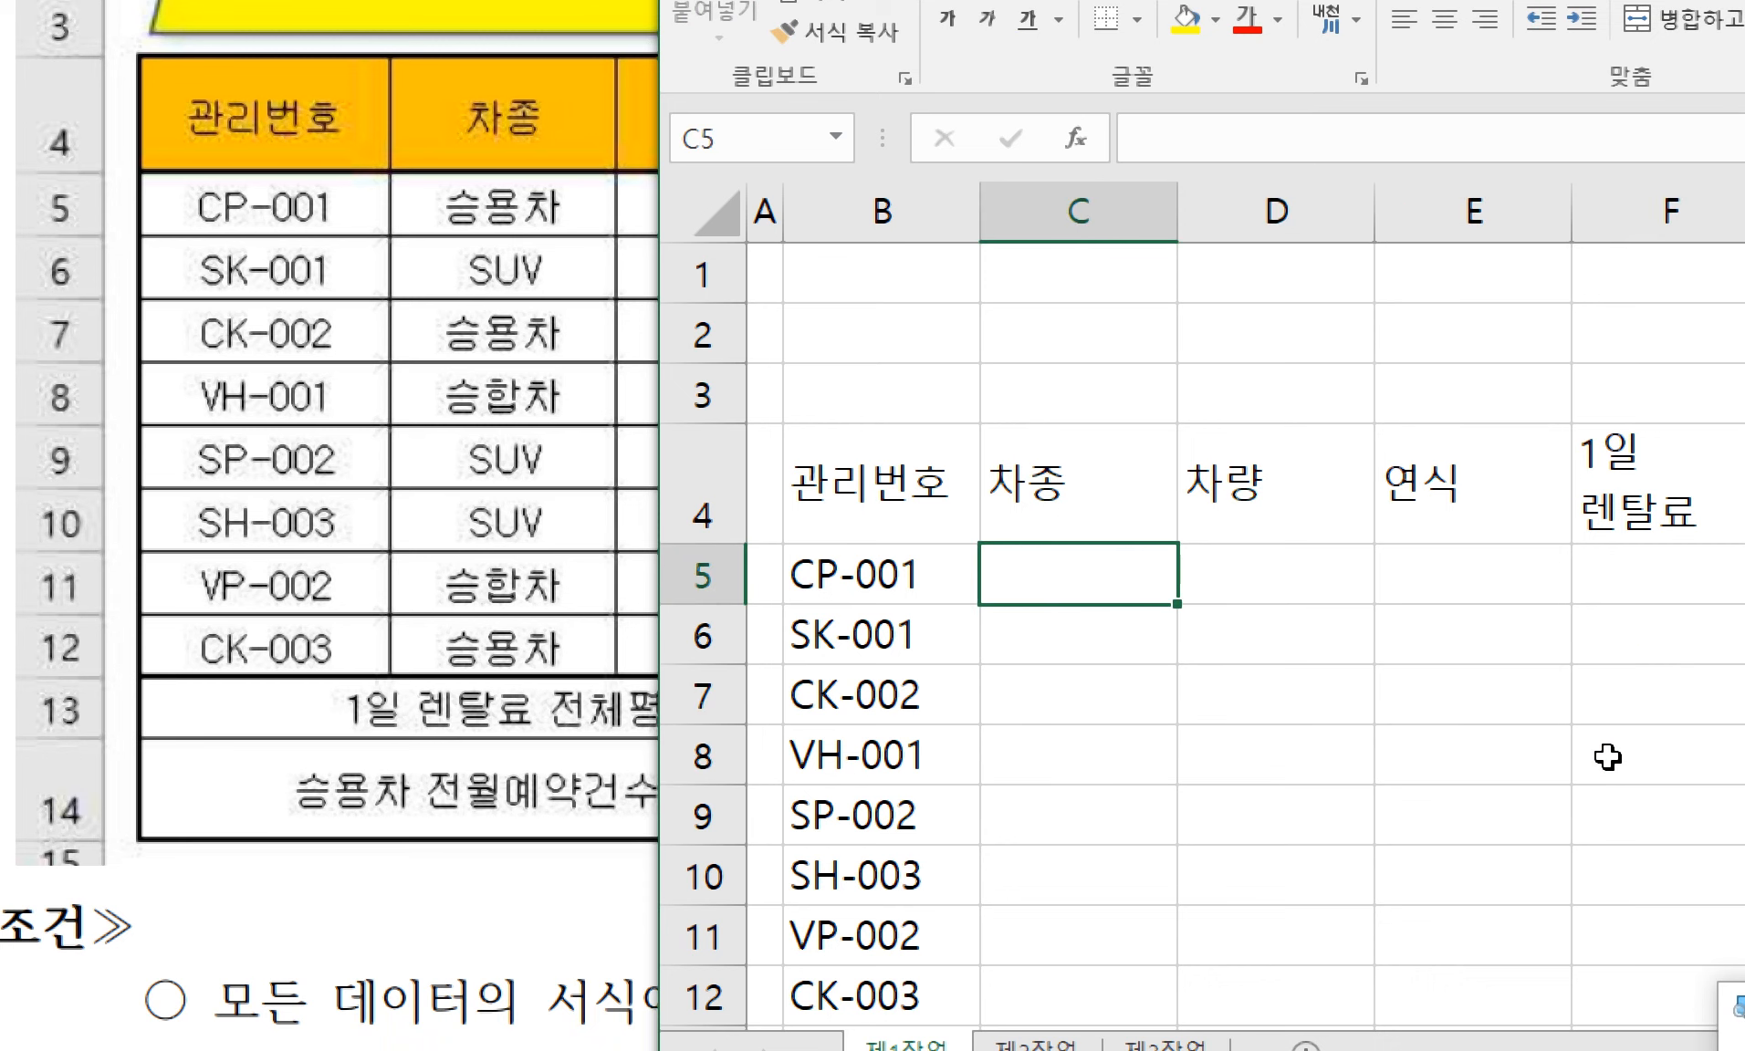
- Enter the 차종 values 승용차, SUV and 승용차 in cells C5 to C7
text(승용차)
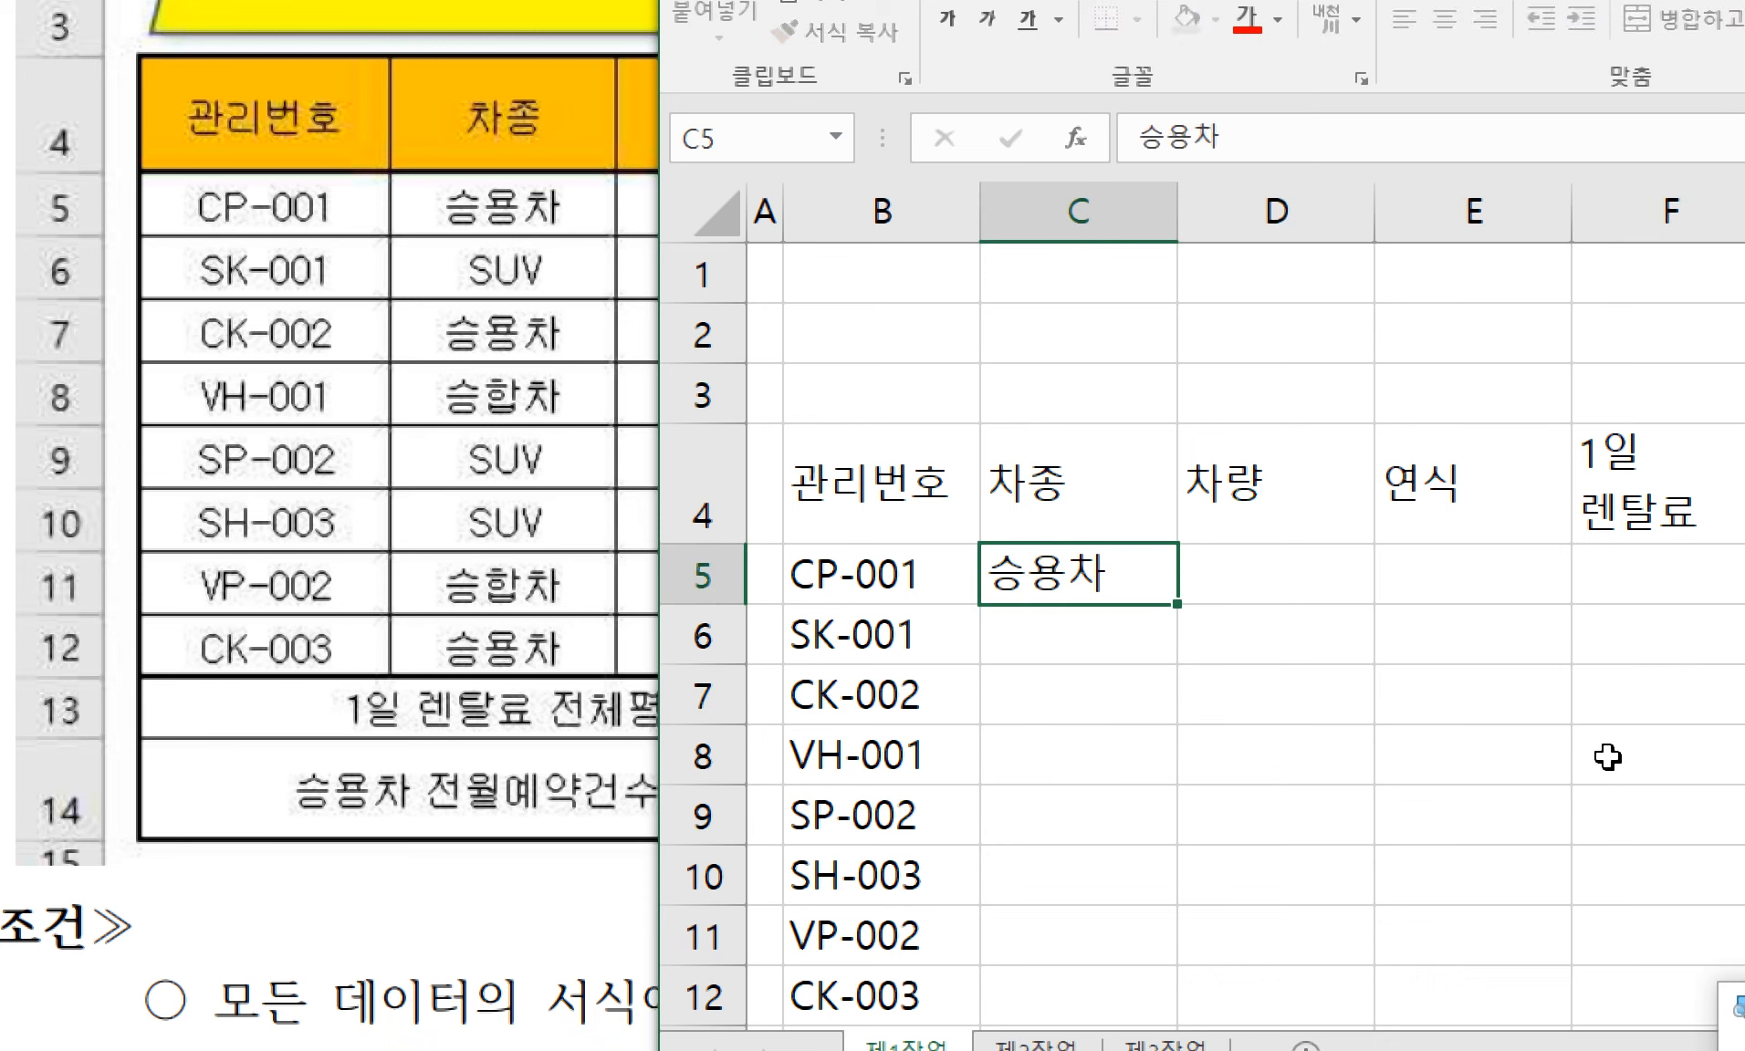
key(Return)
text(SUV)
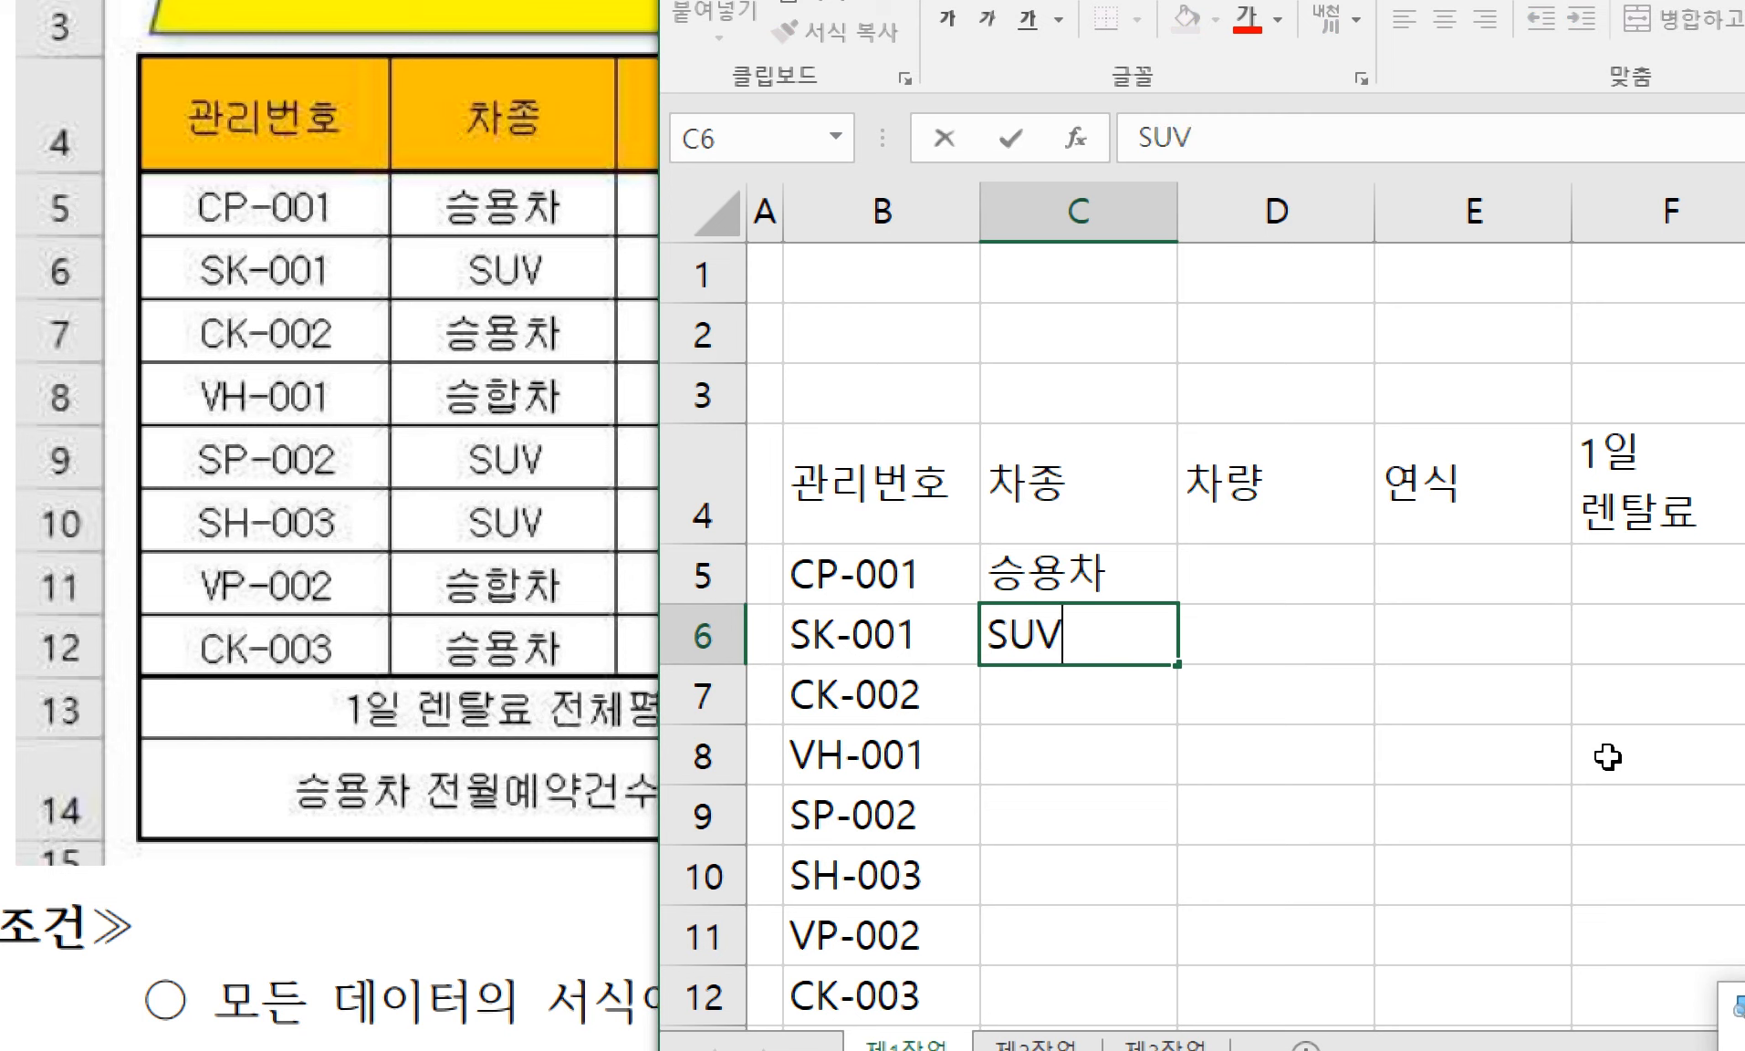
key(Return)
text(ㅅㅡㅇ)
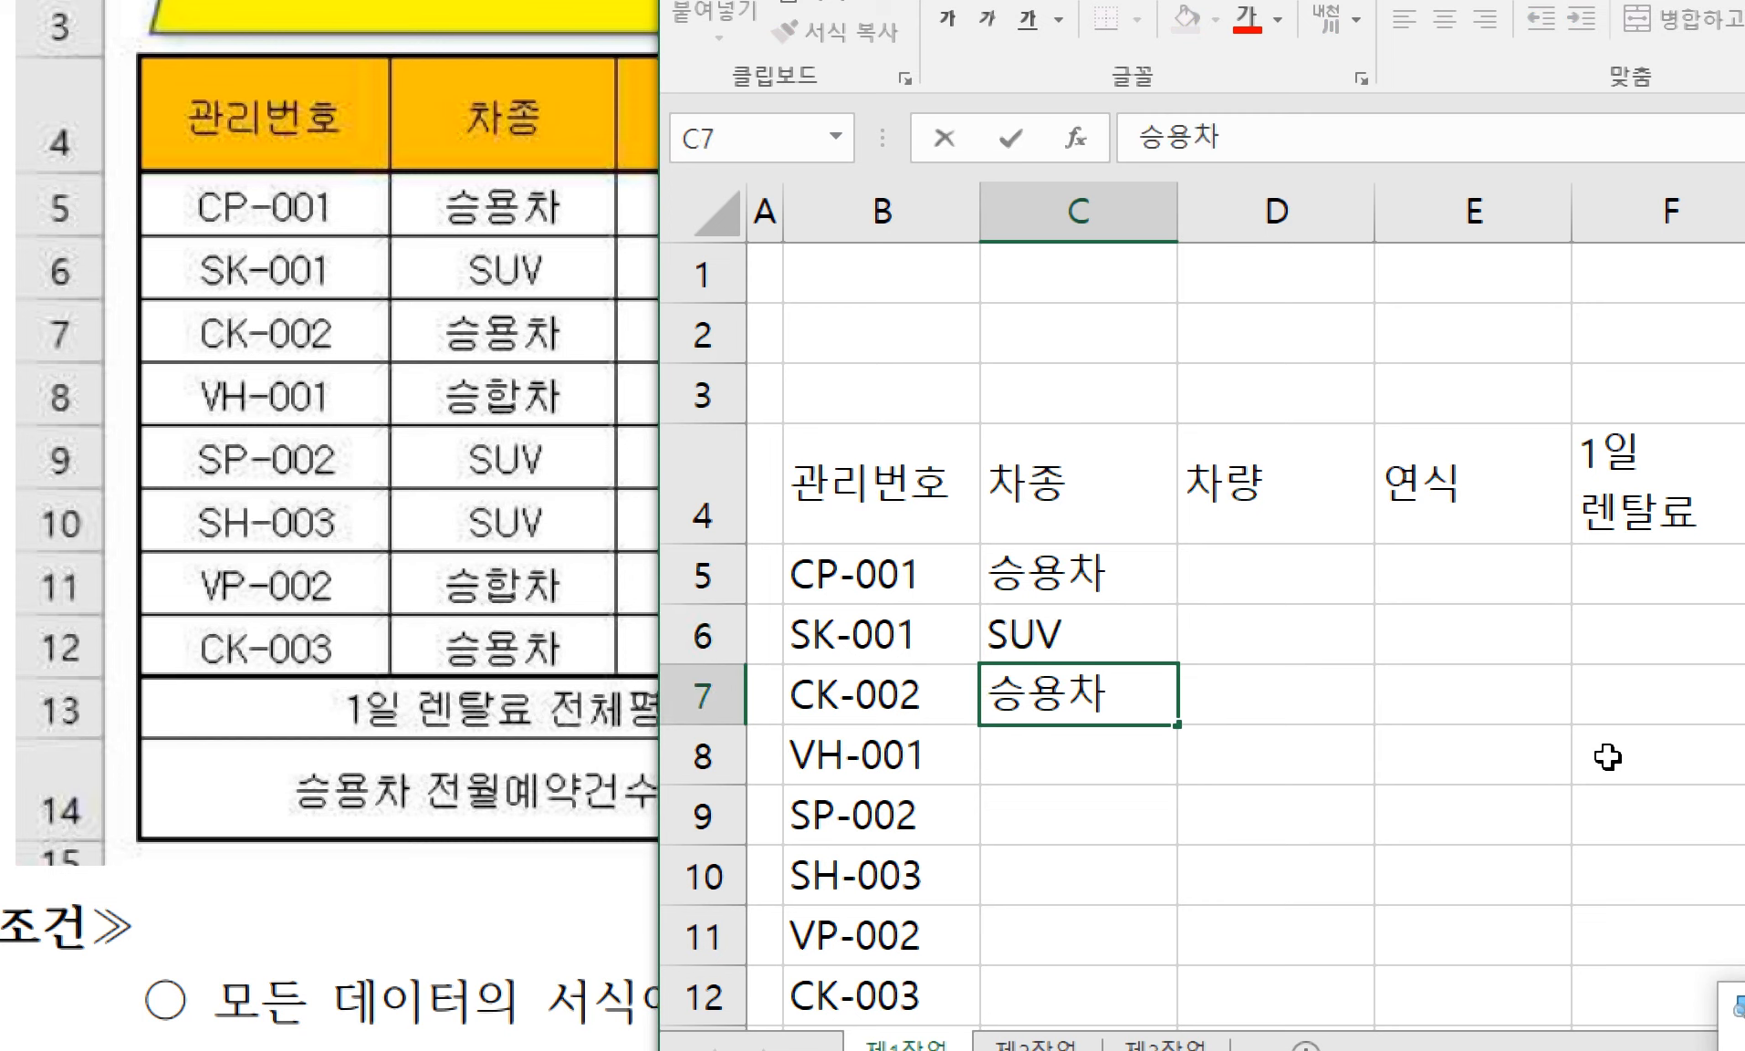
key(BackSpace)
key(BackSpace)
text(승)
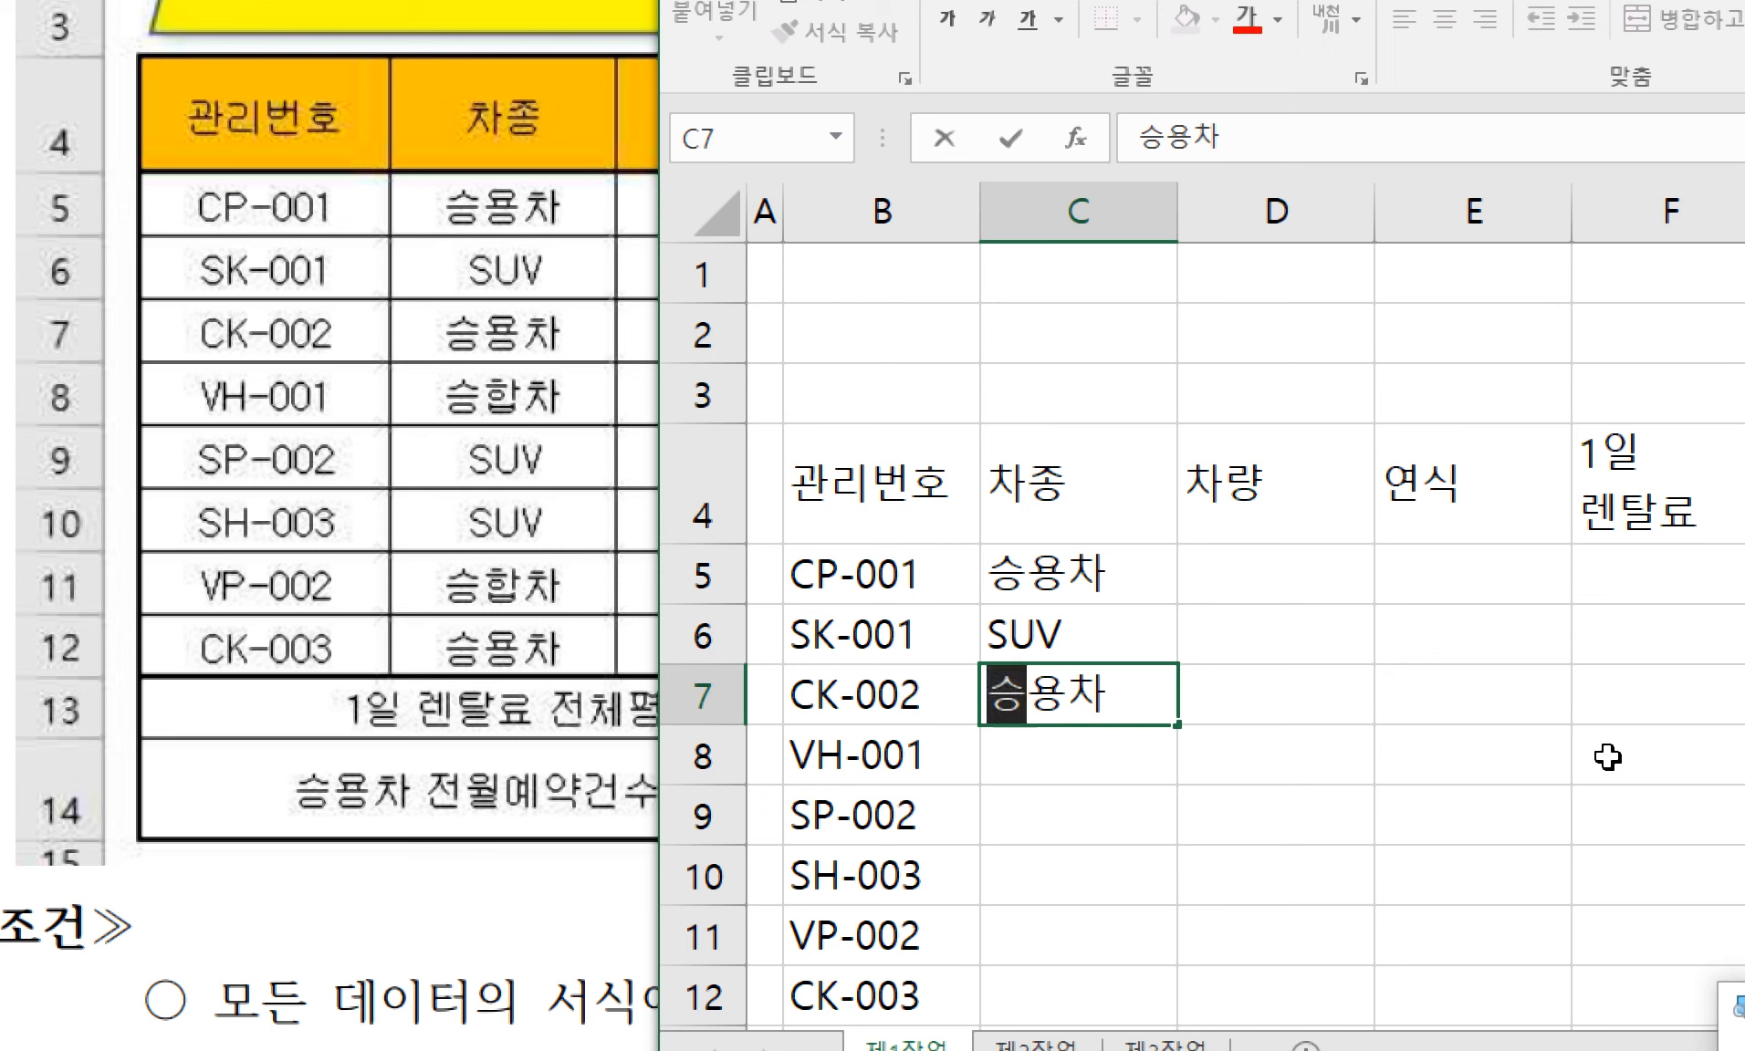
key(Tab)
- Enter the note 자동완성기능 in cell E7 and 동작가능 in cell E8
key(Tab)
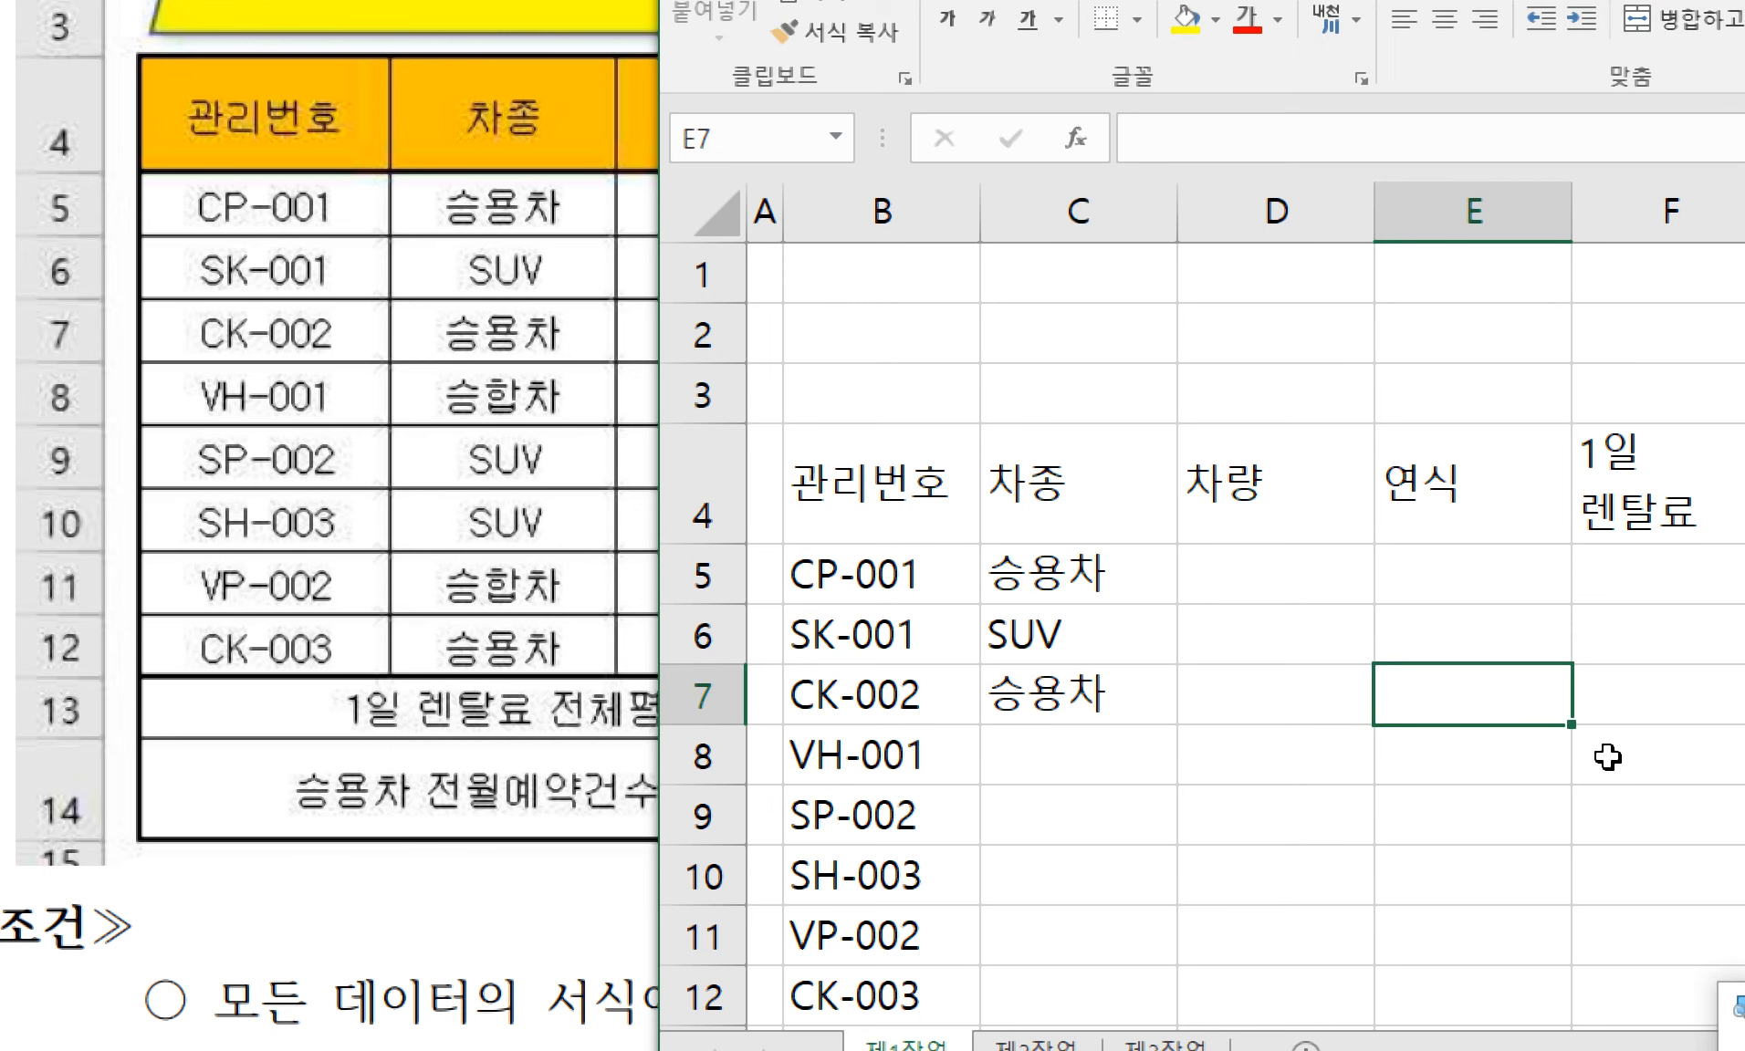
text(자동완)
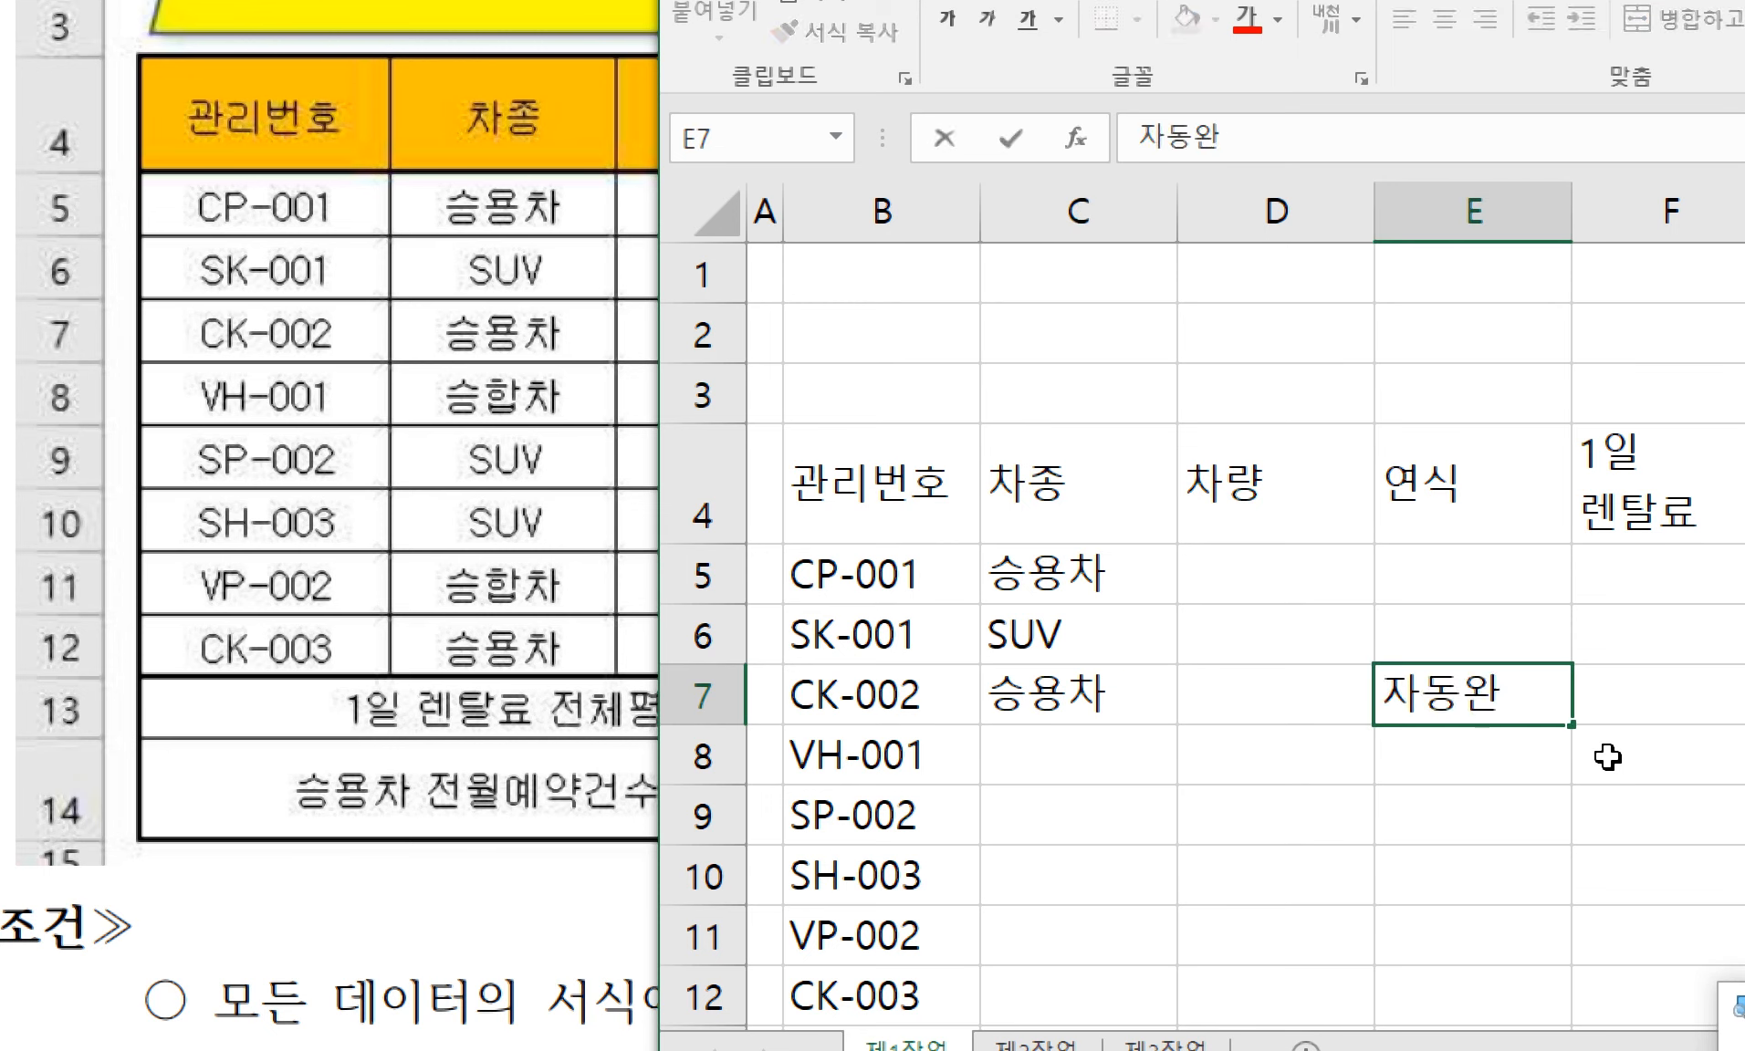
text(성기능)
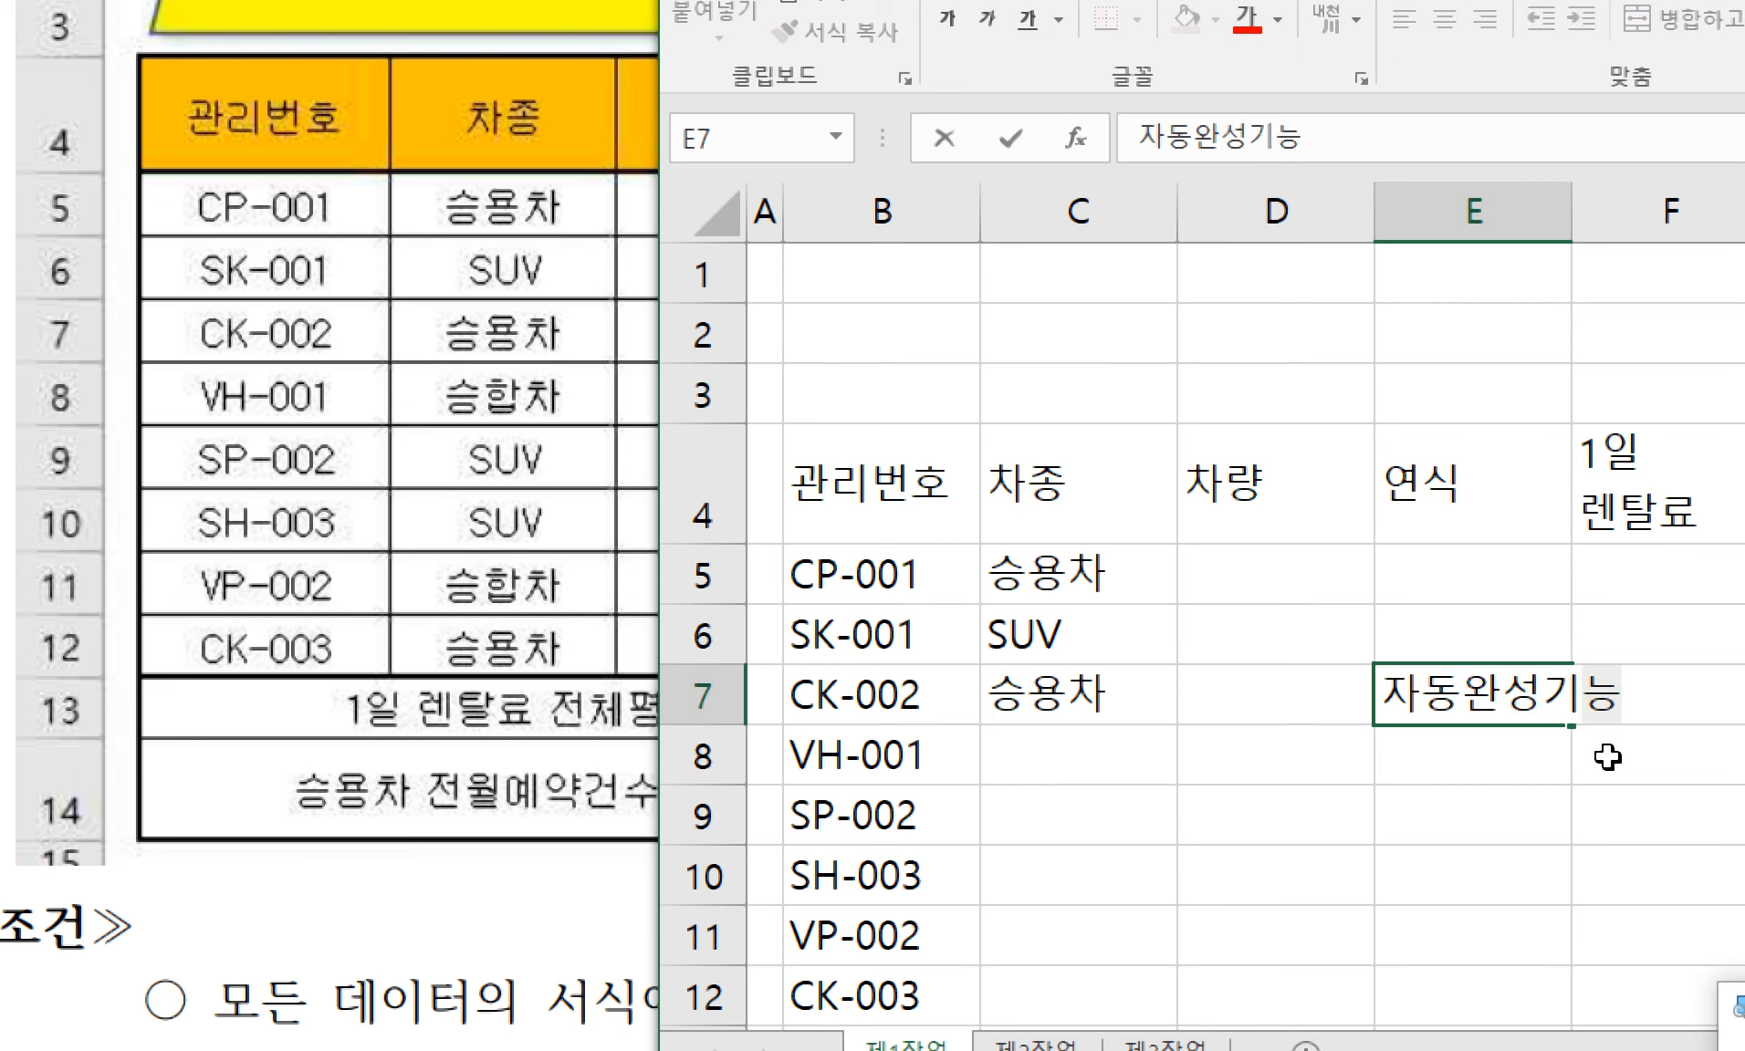
key(Return)
key(Tab)
key(Tab)
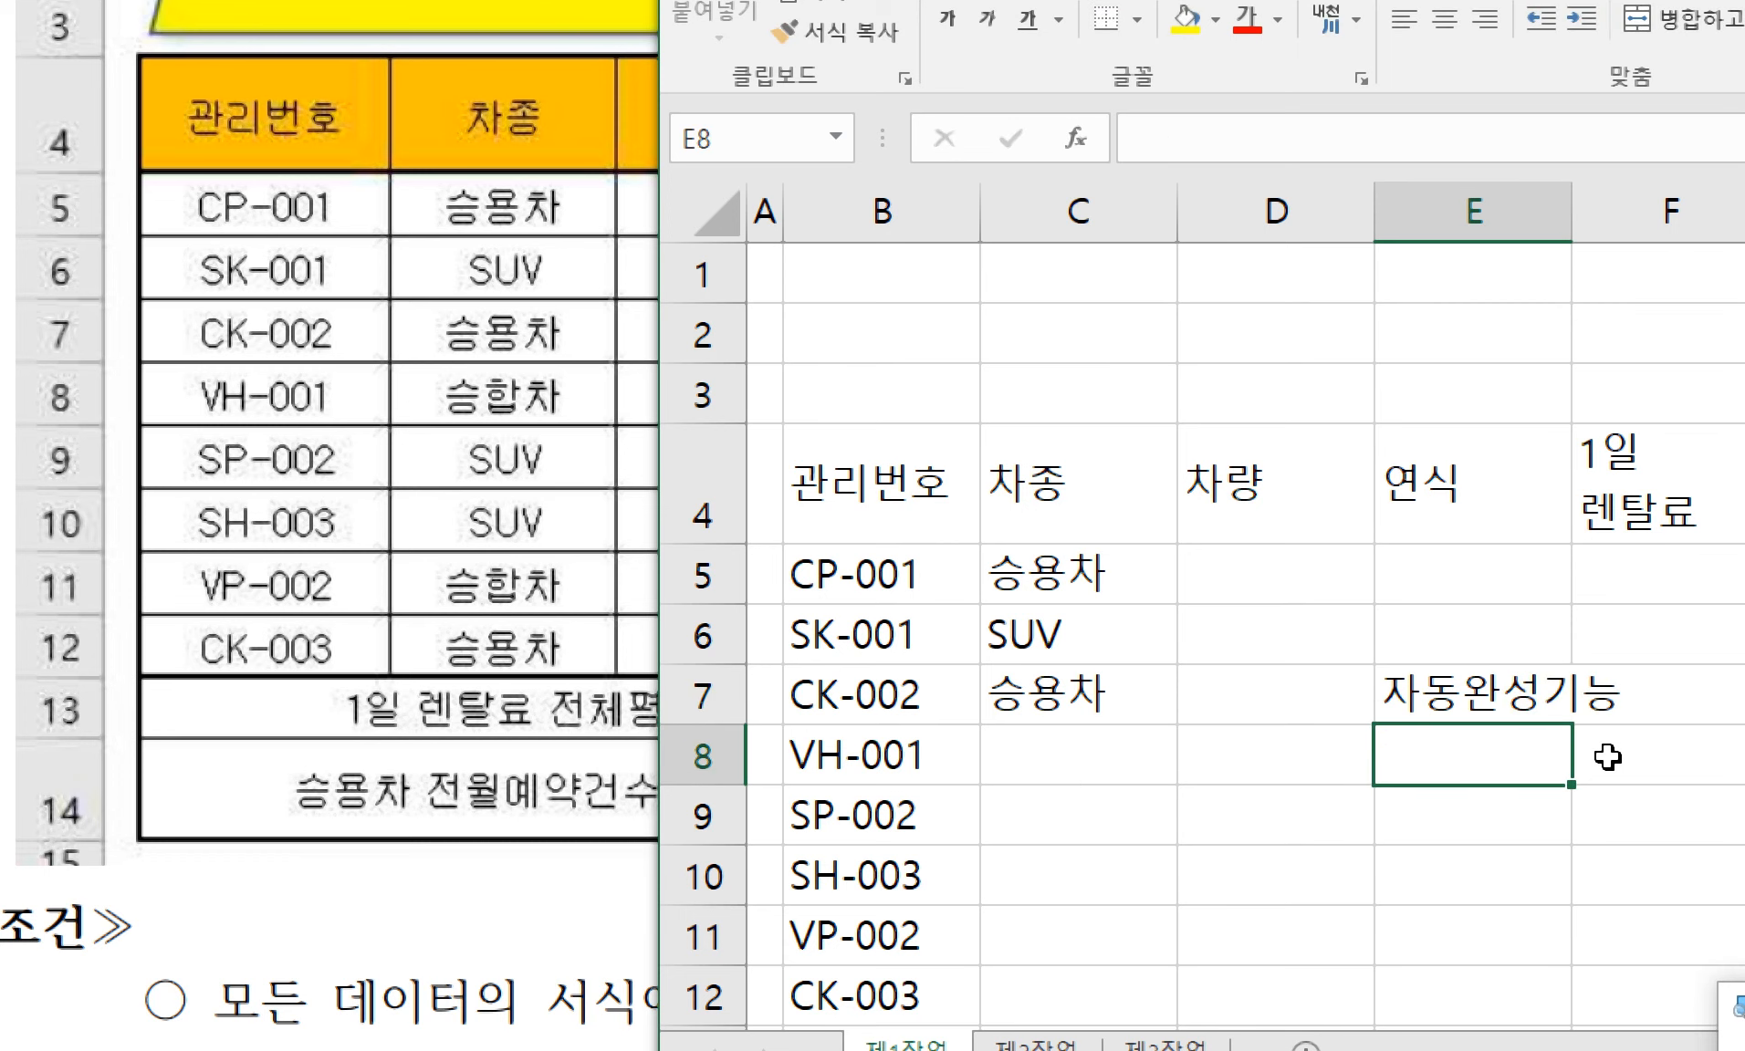
text(동작가능)
key(Return)
- Clear the autocomplete notes from cells E7 and E8
key(Up)
key(Up)
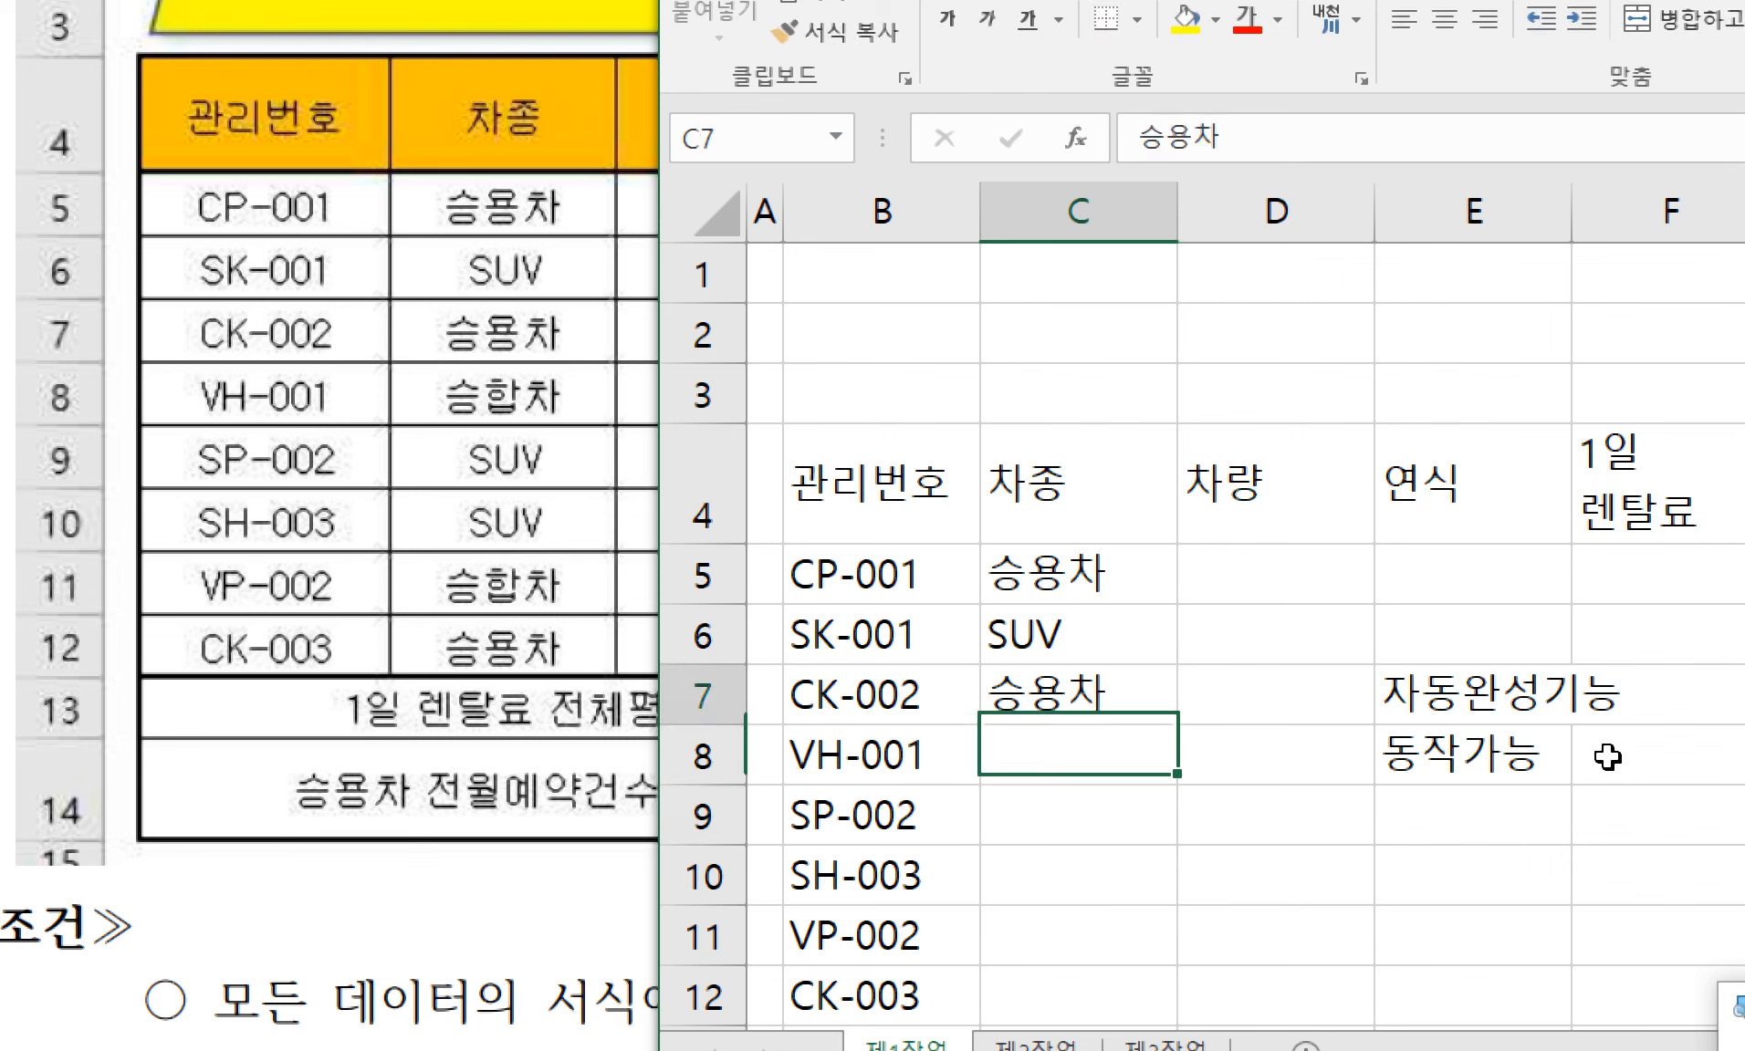
key(Up)
key(Up)
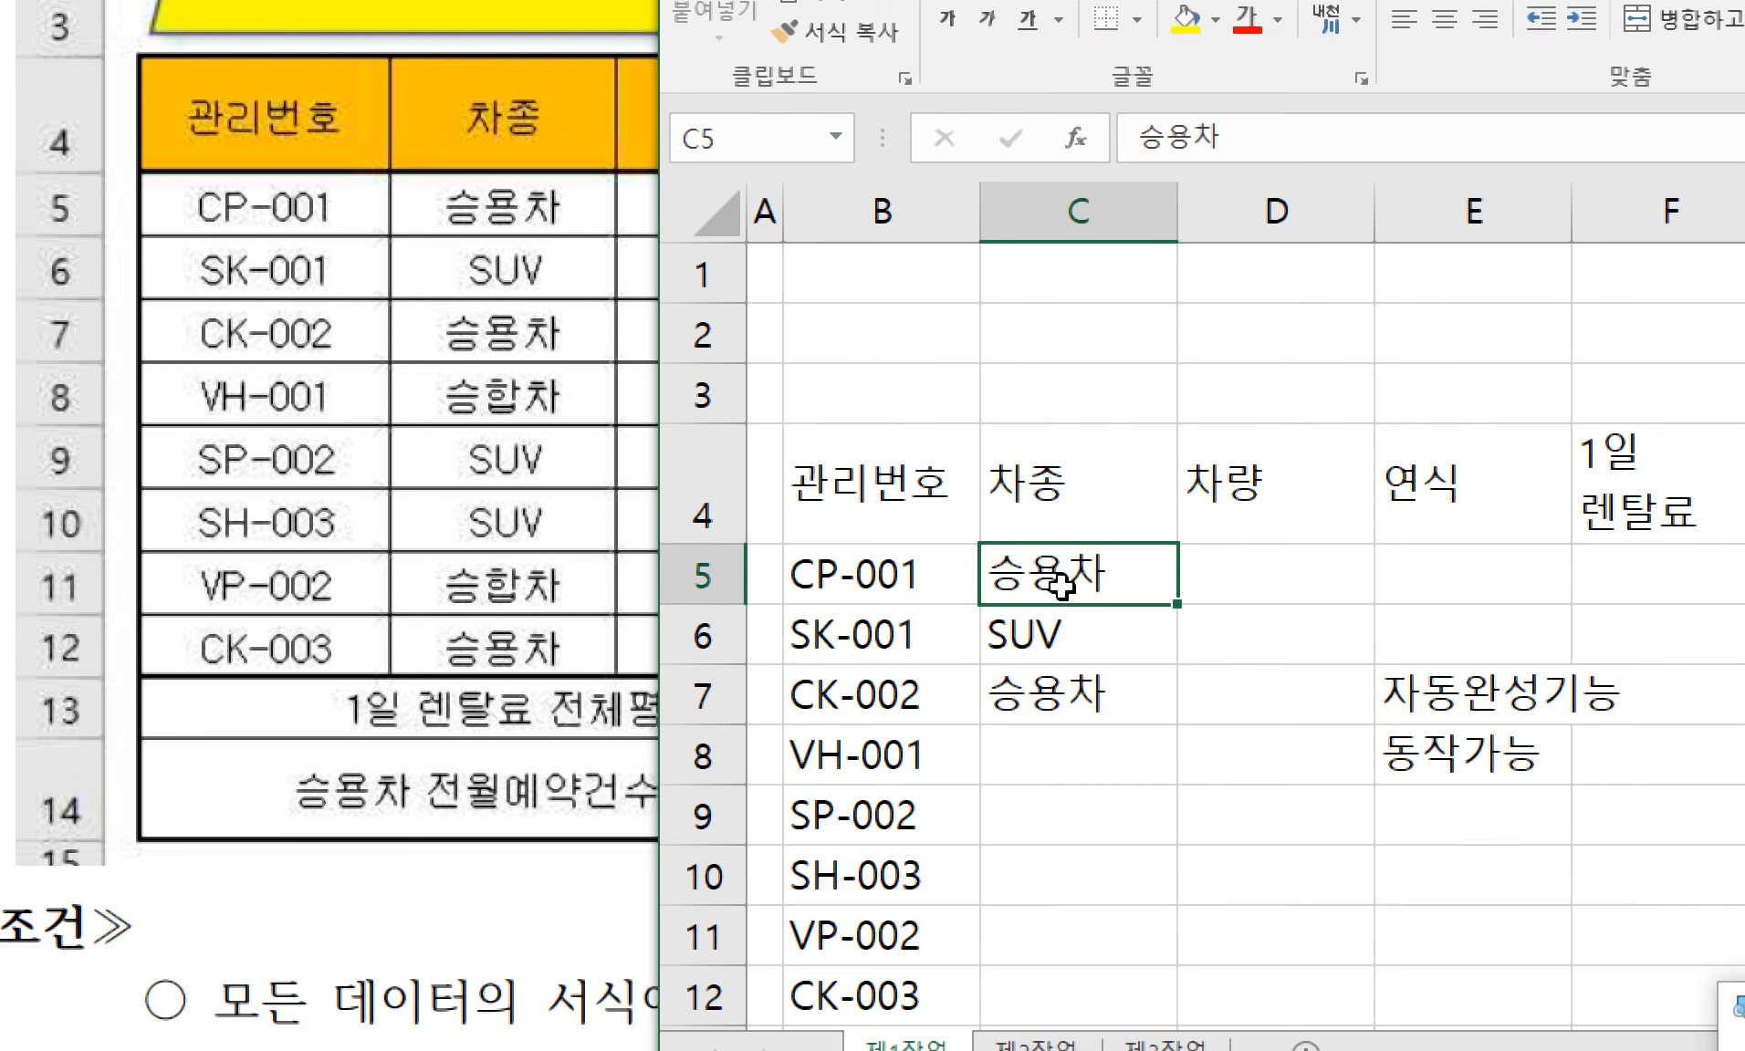
click(1051, 698)
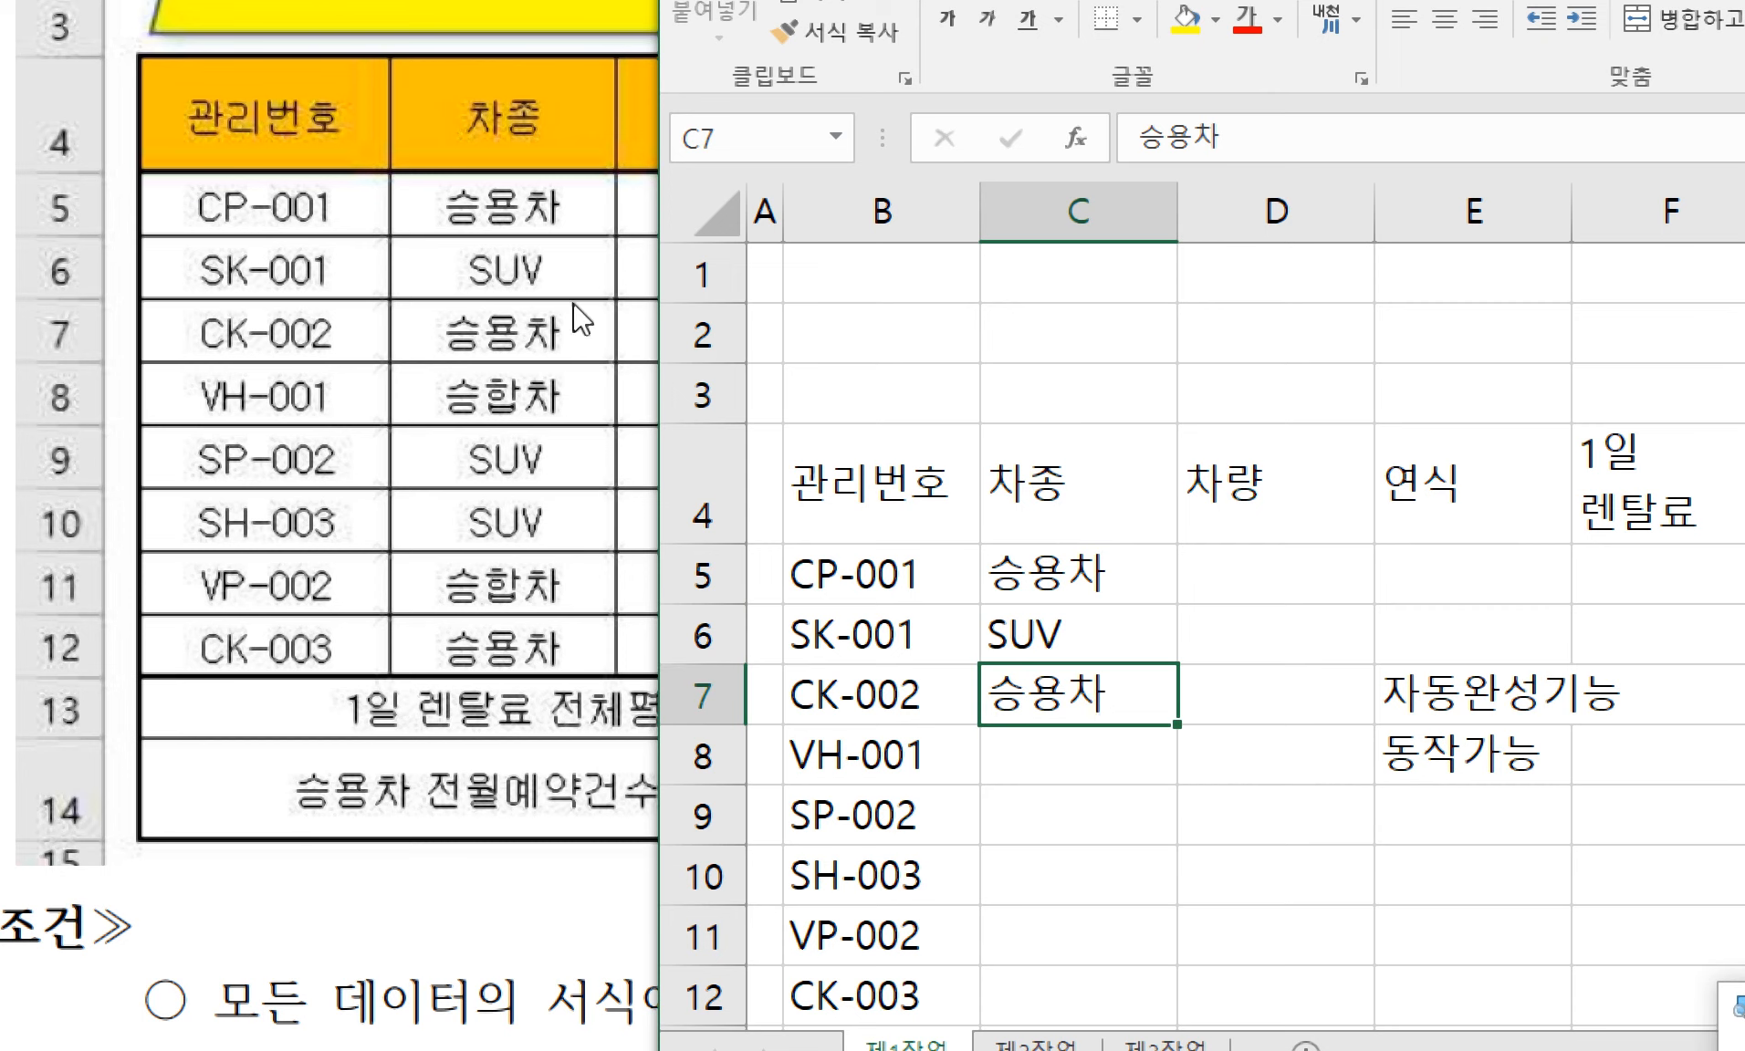
click(1541, 707)
click(1535, 756)
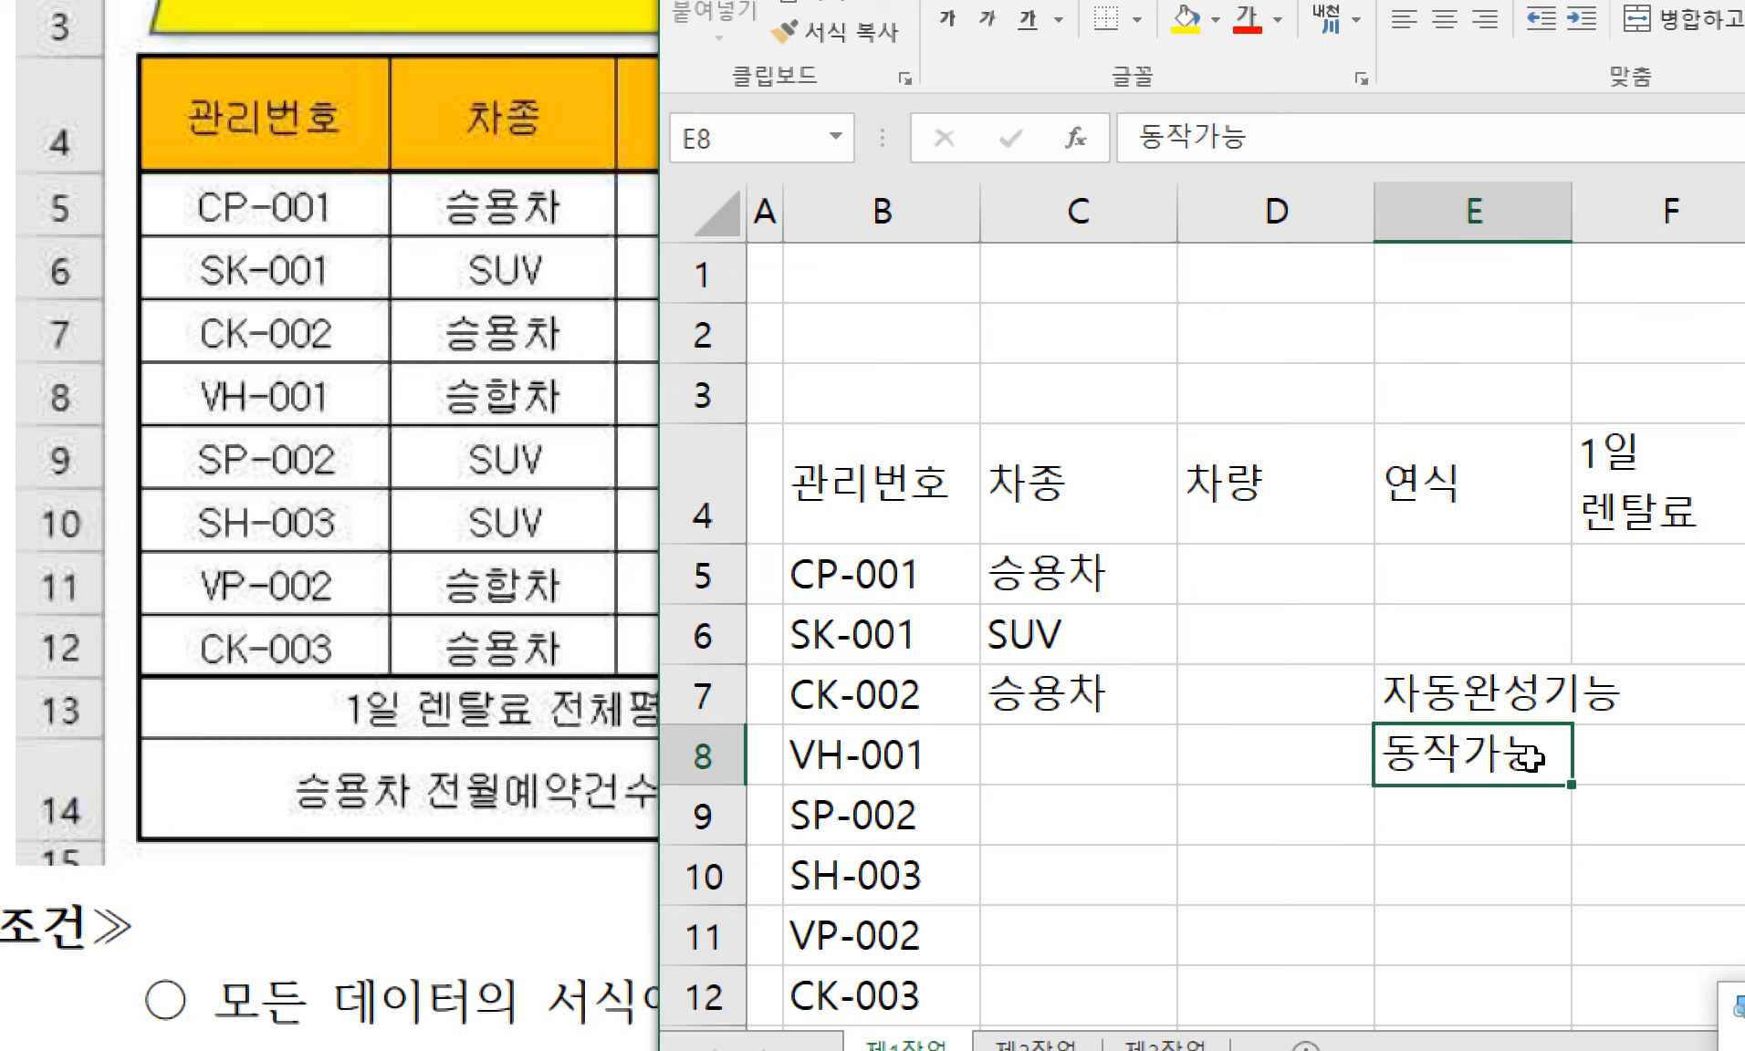
drag(1481, 697, 1514, 750)
key(Delete)
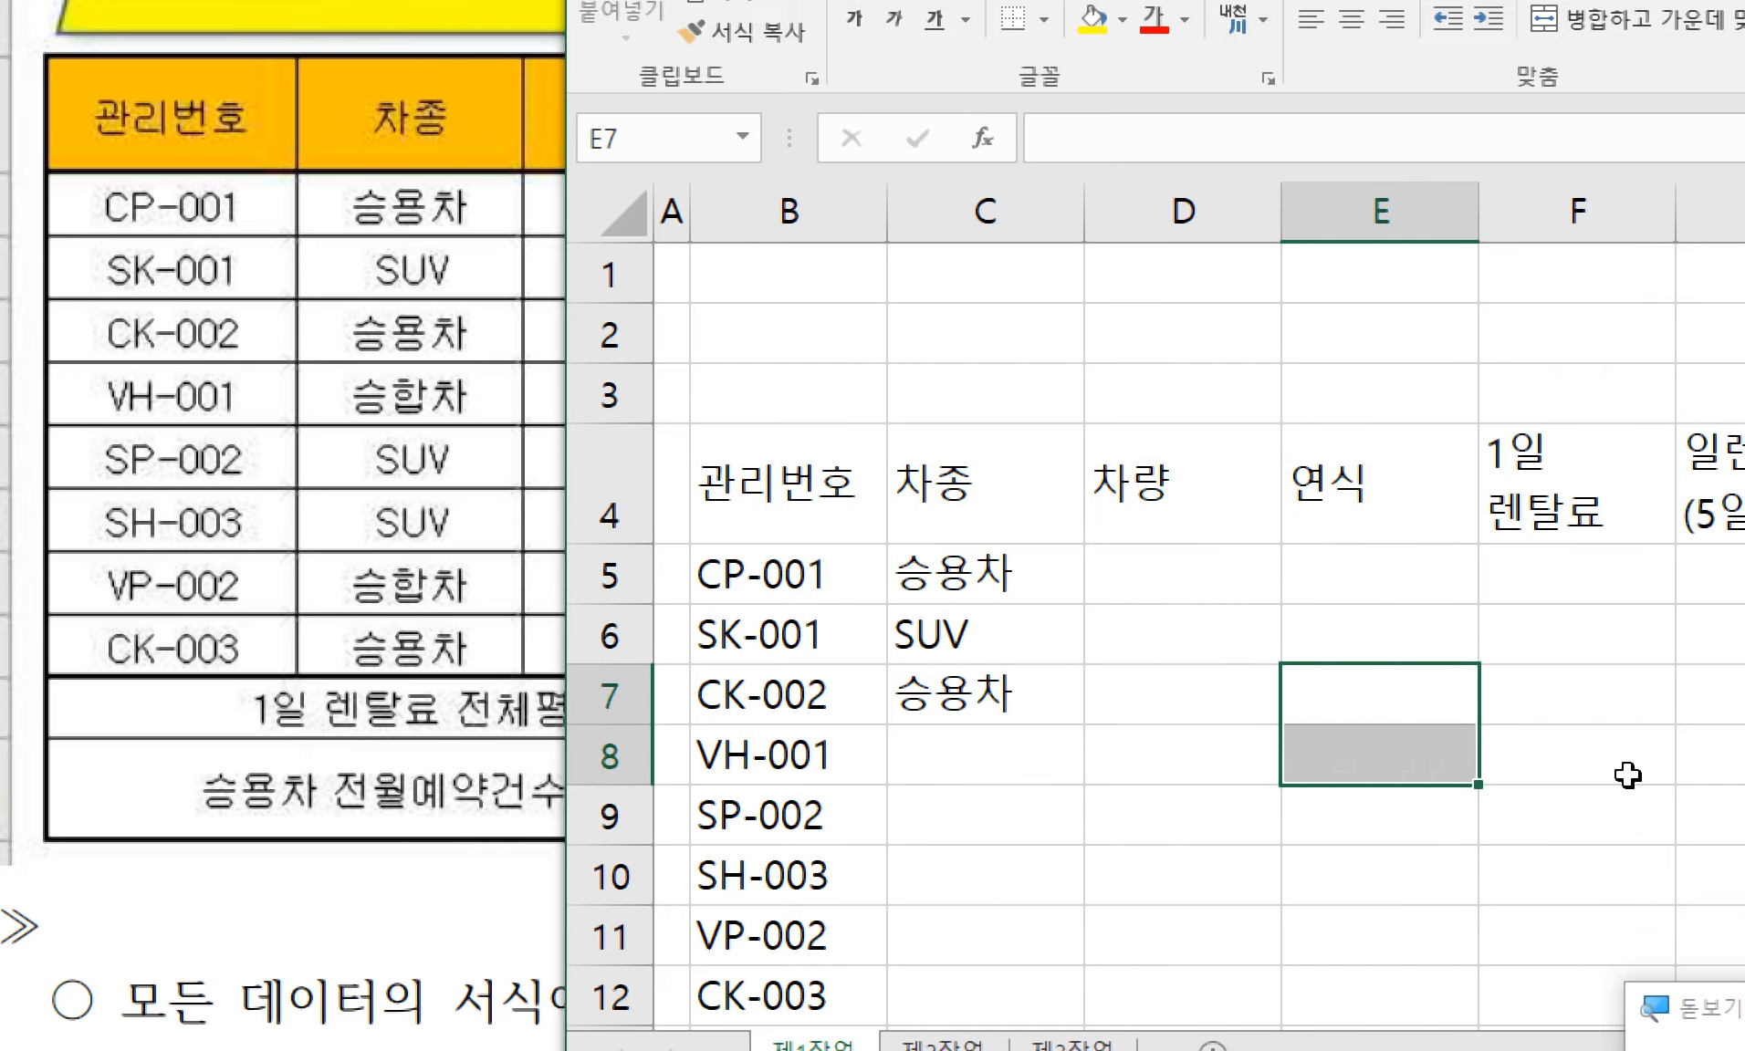
- Re-enter 승용차 in cell C7 using the autocomplete suggestion
key(Left)
key(Left)
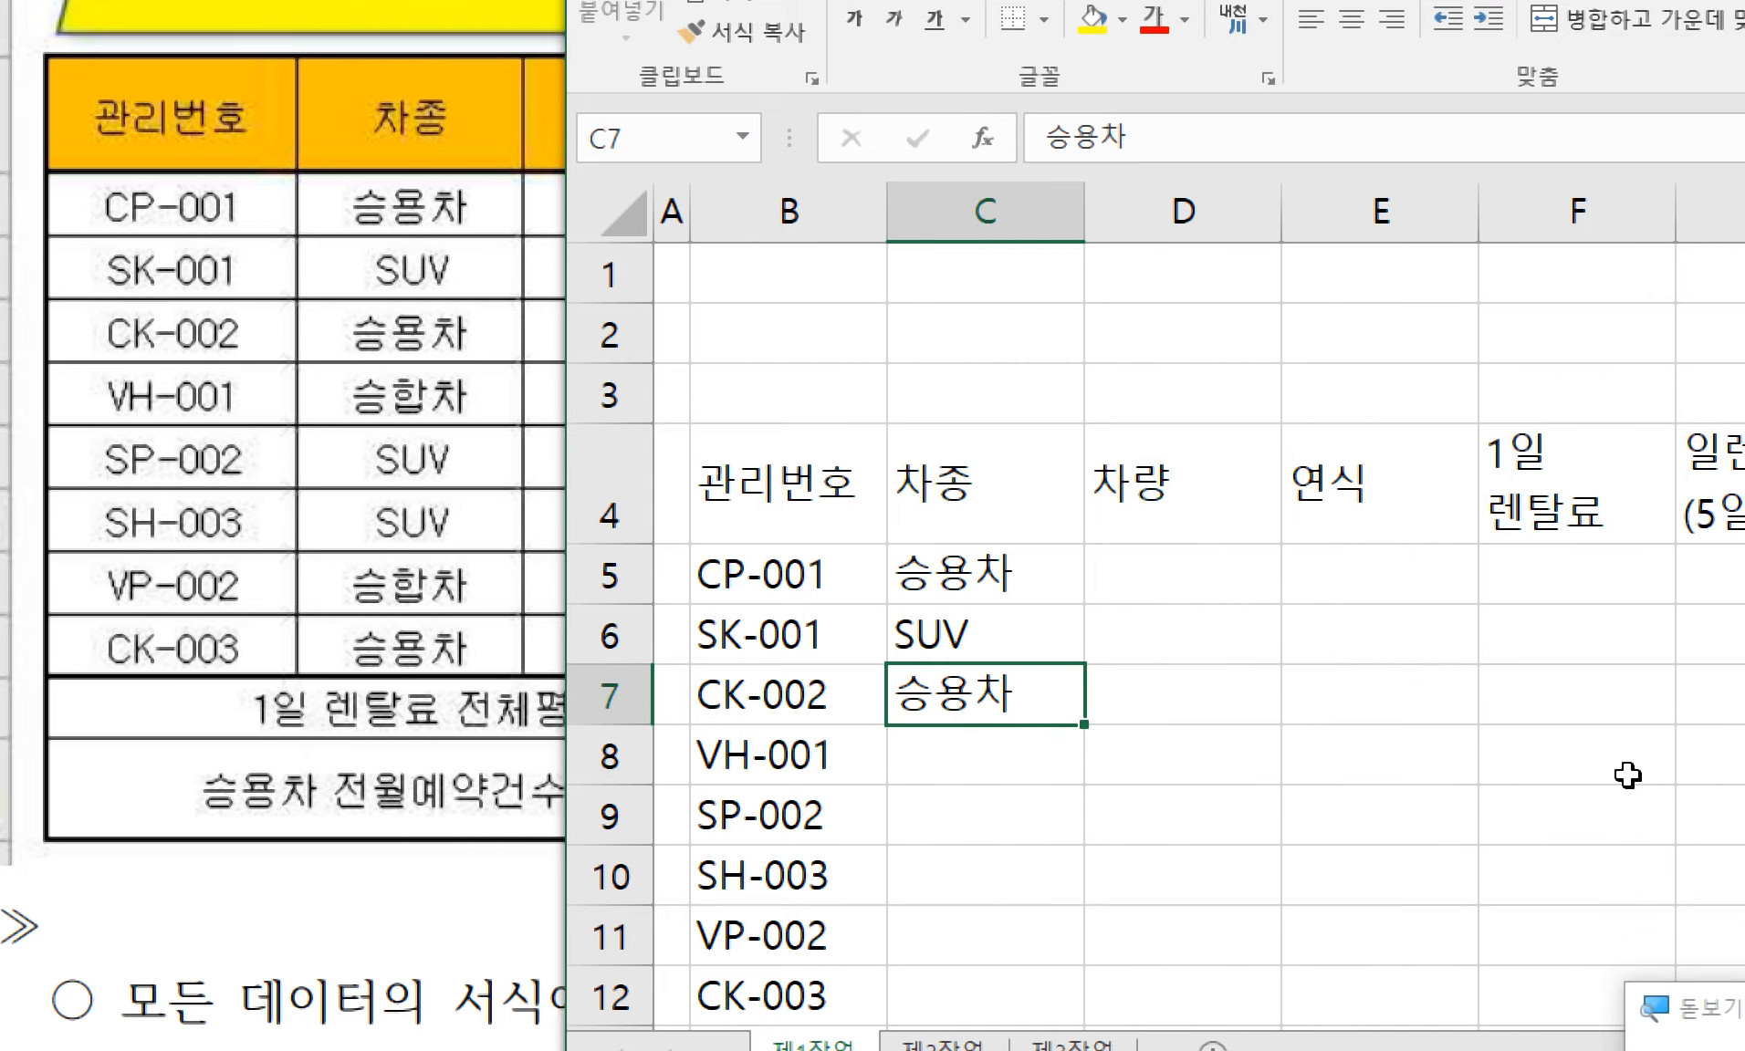
text(승)
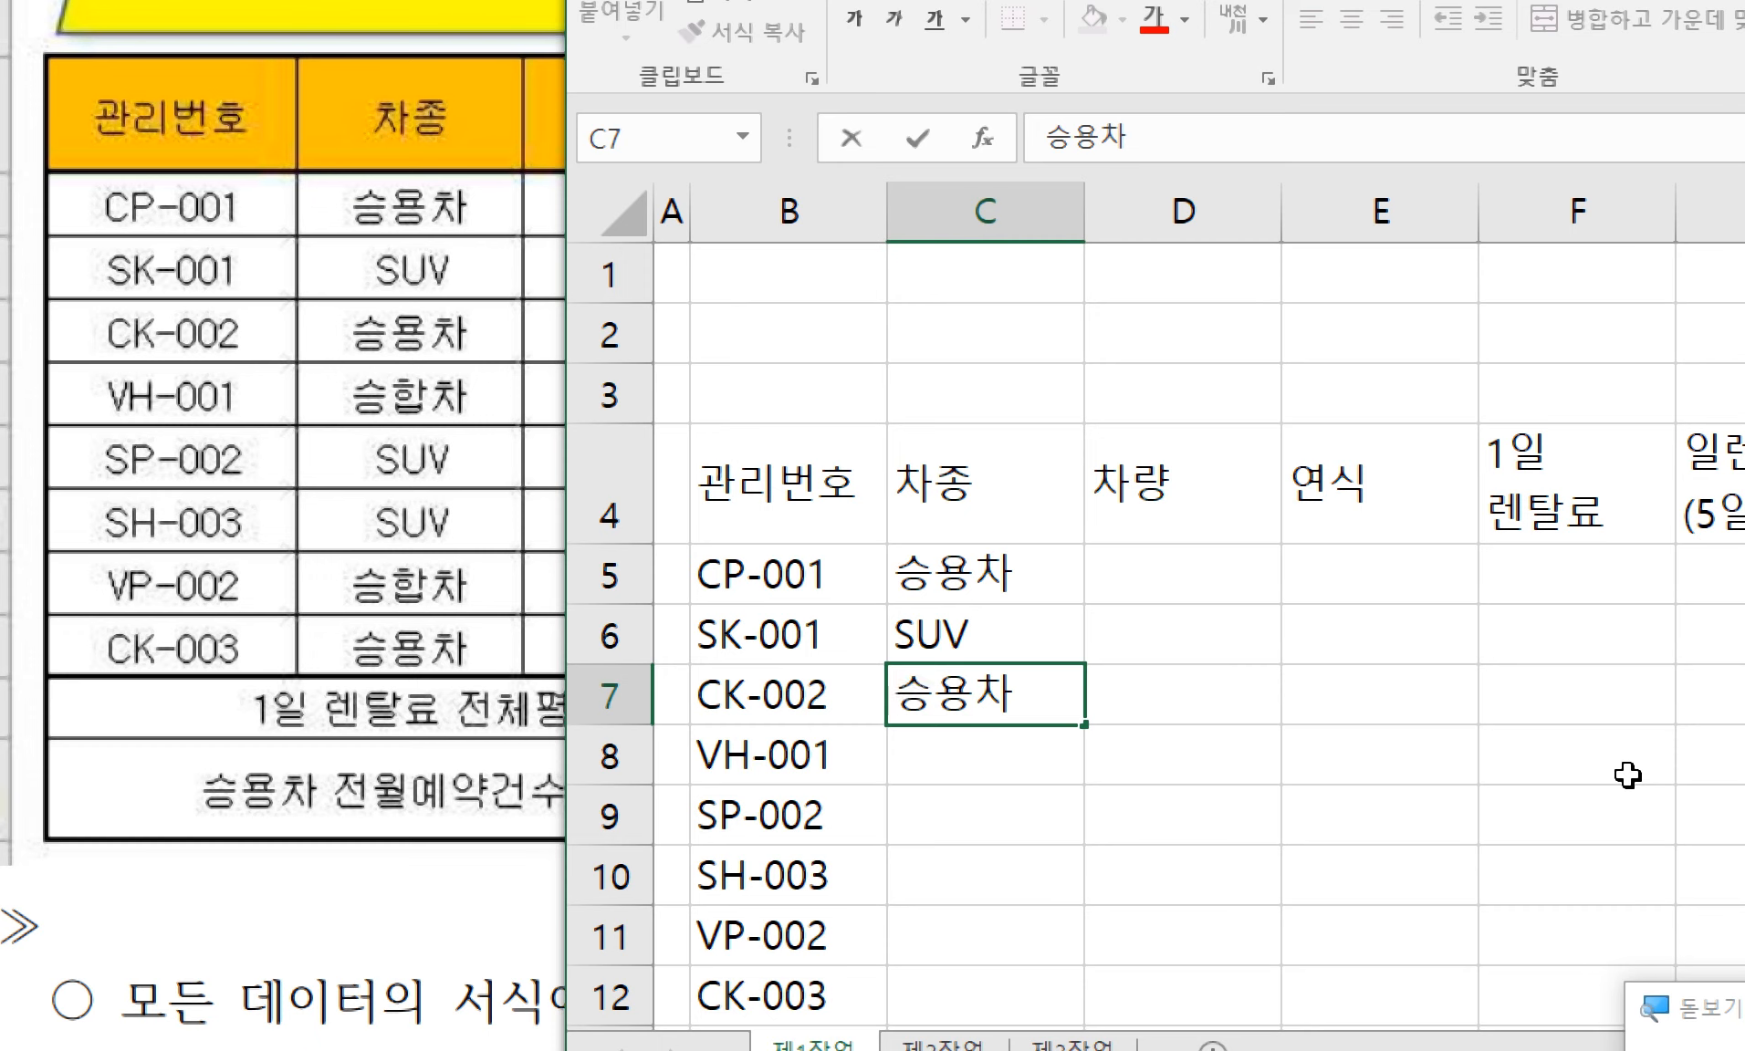
- Fill the 차종 column with 승용차 in C7, 승합차 in C8, and SUV in both C9 and C10
key(Return)
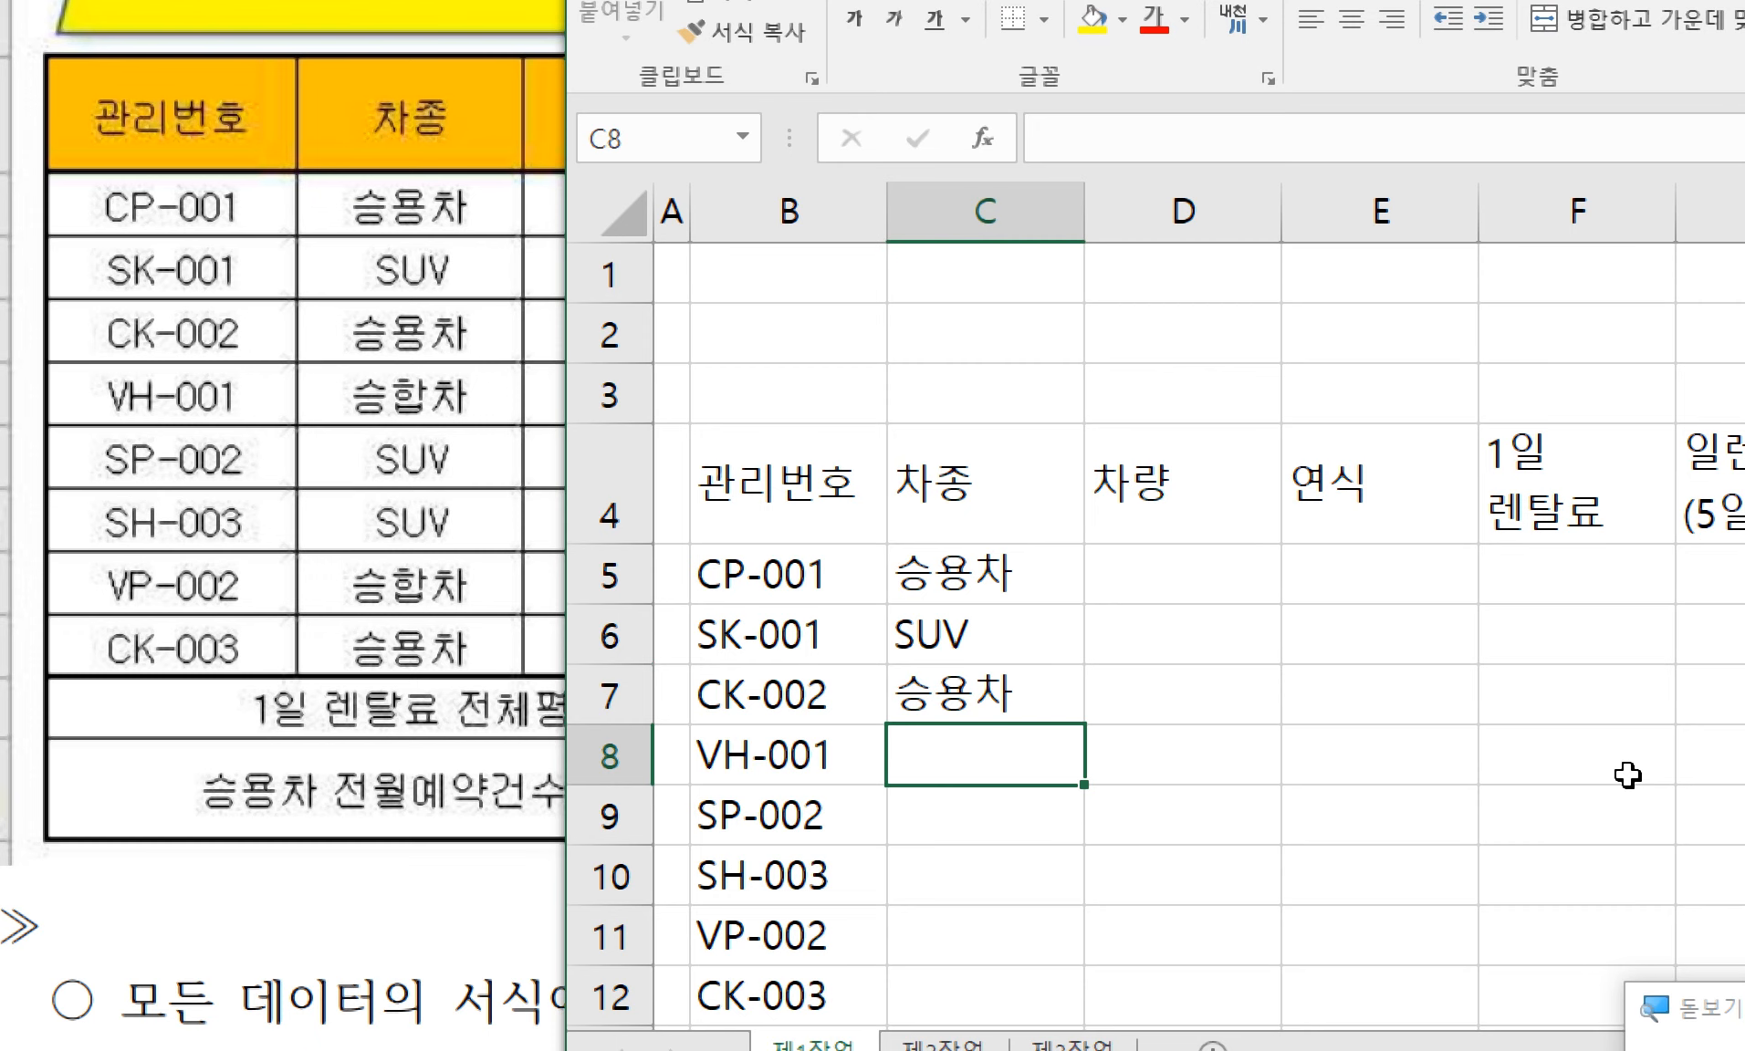
text(승합차)
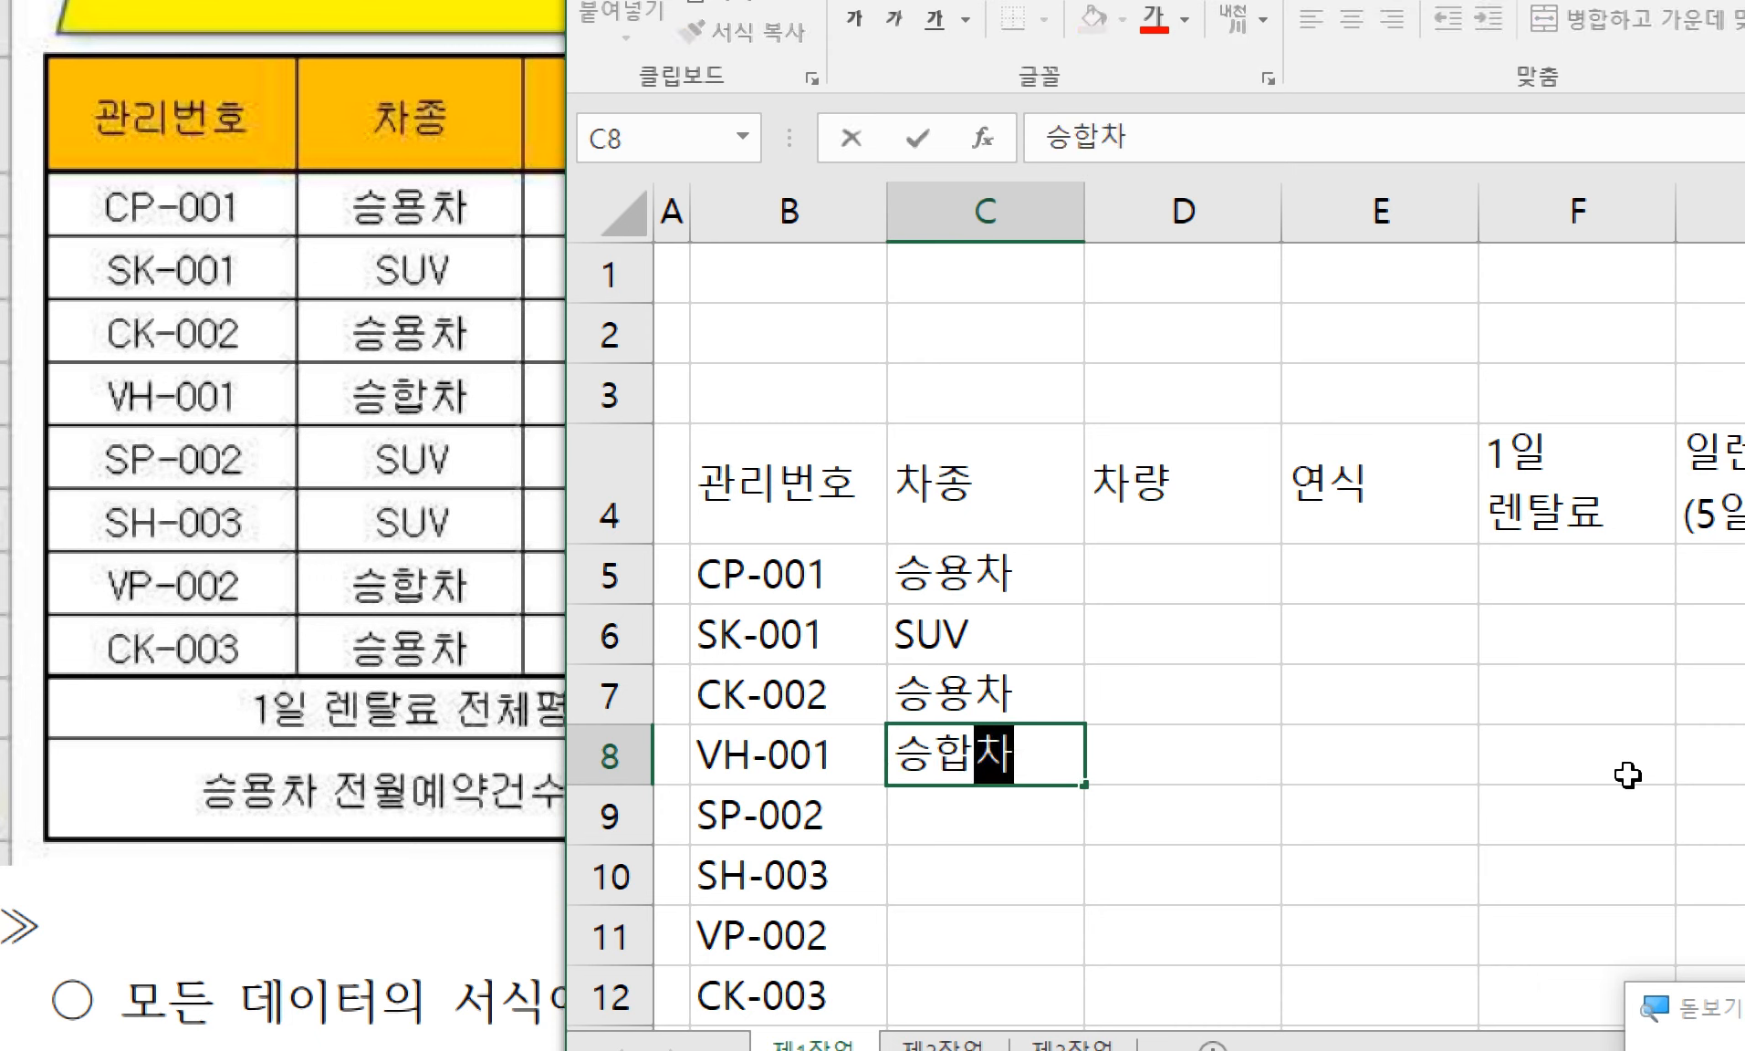
key(Return)
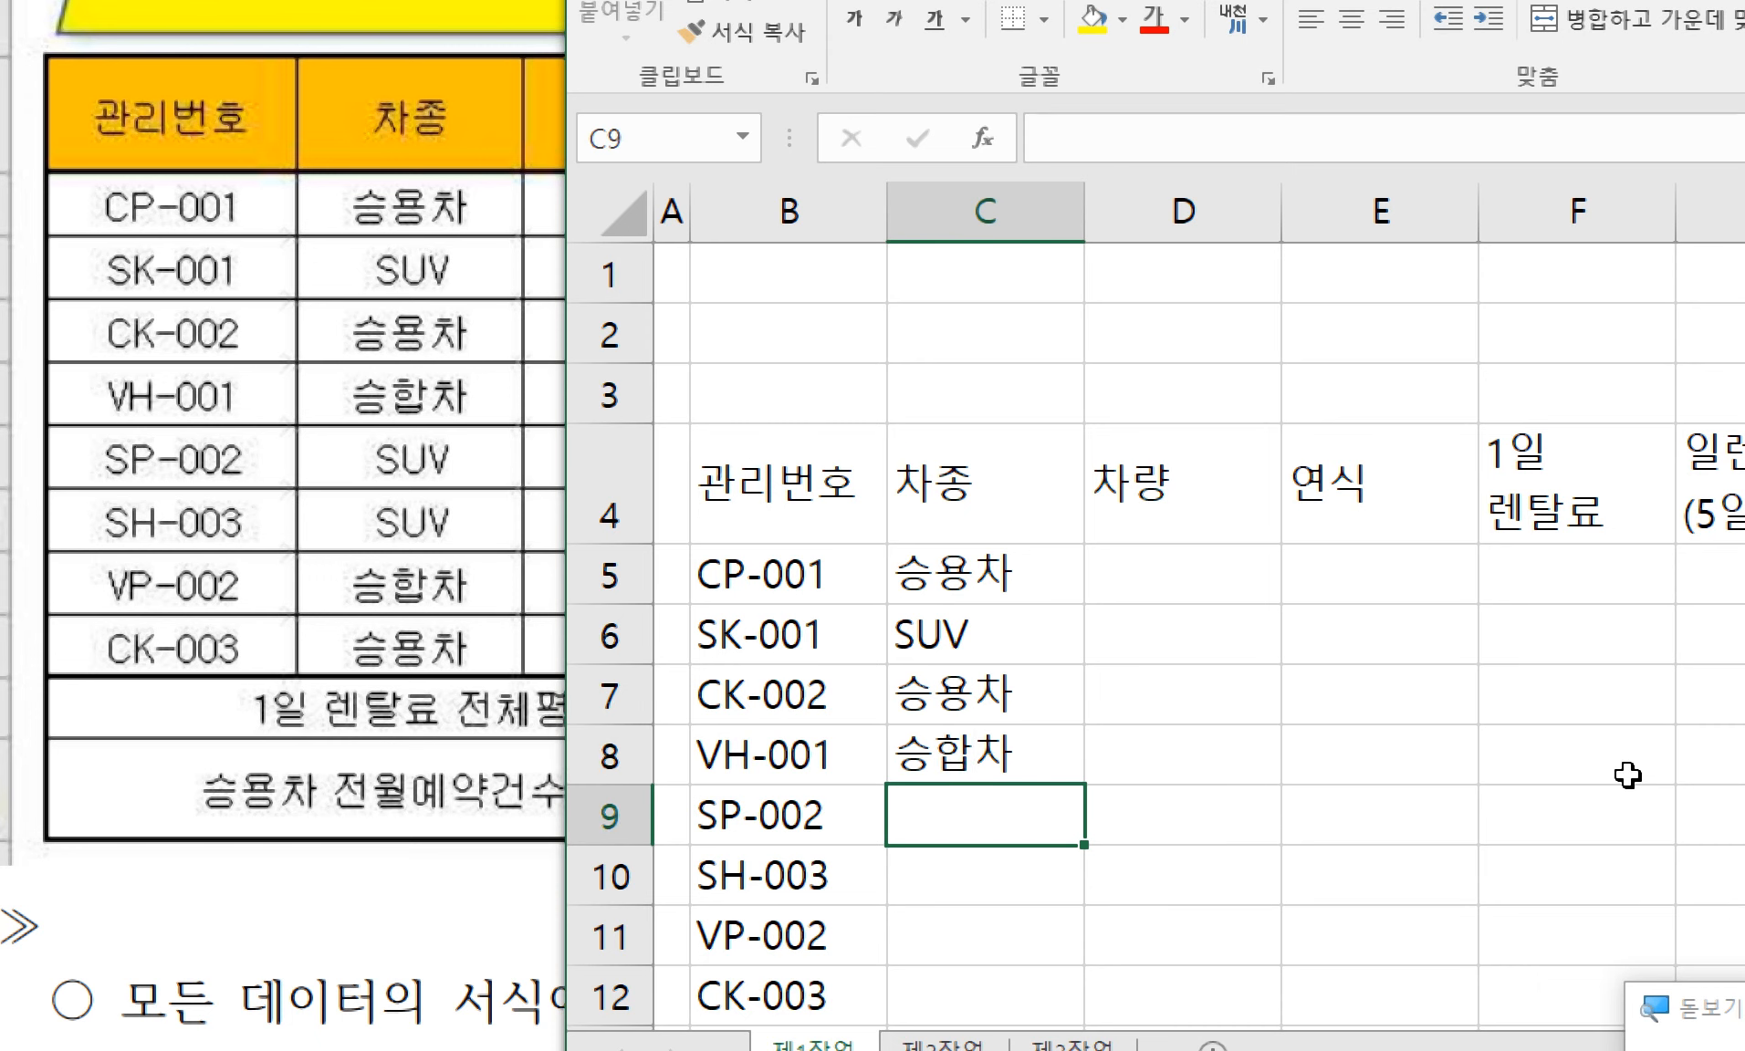
text(SUV)
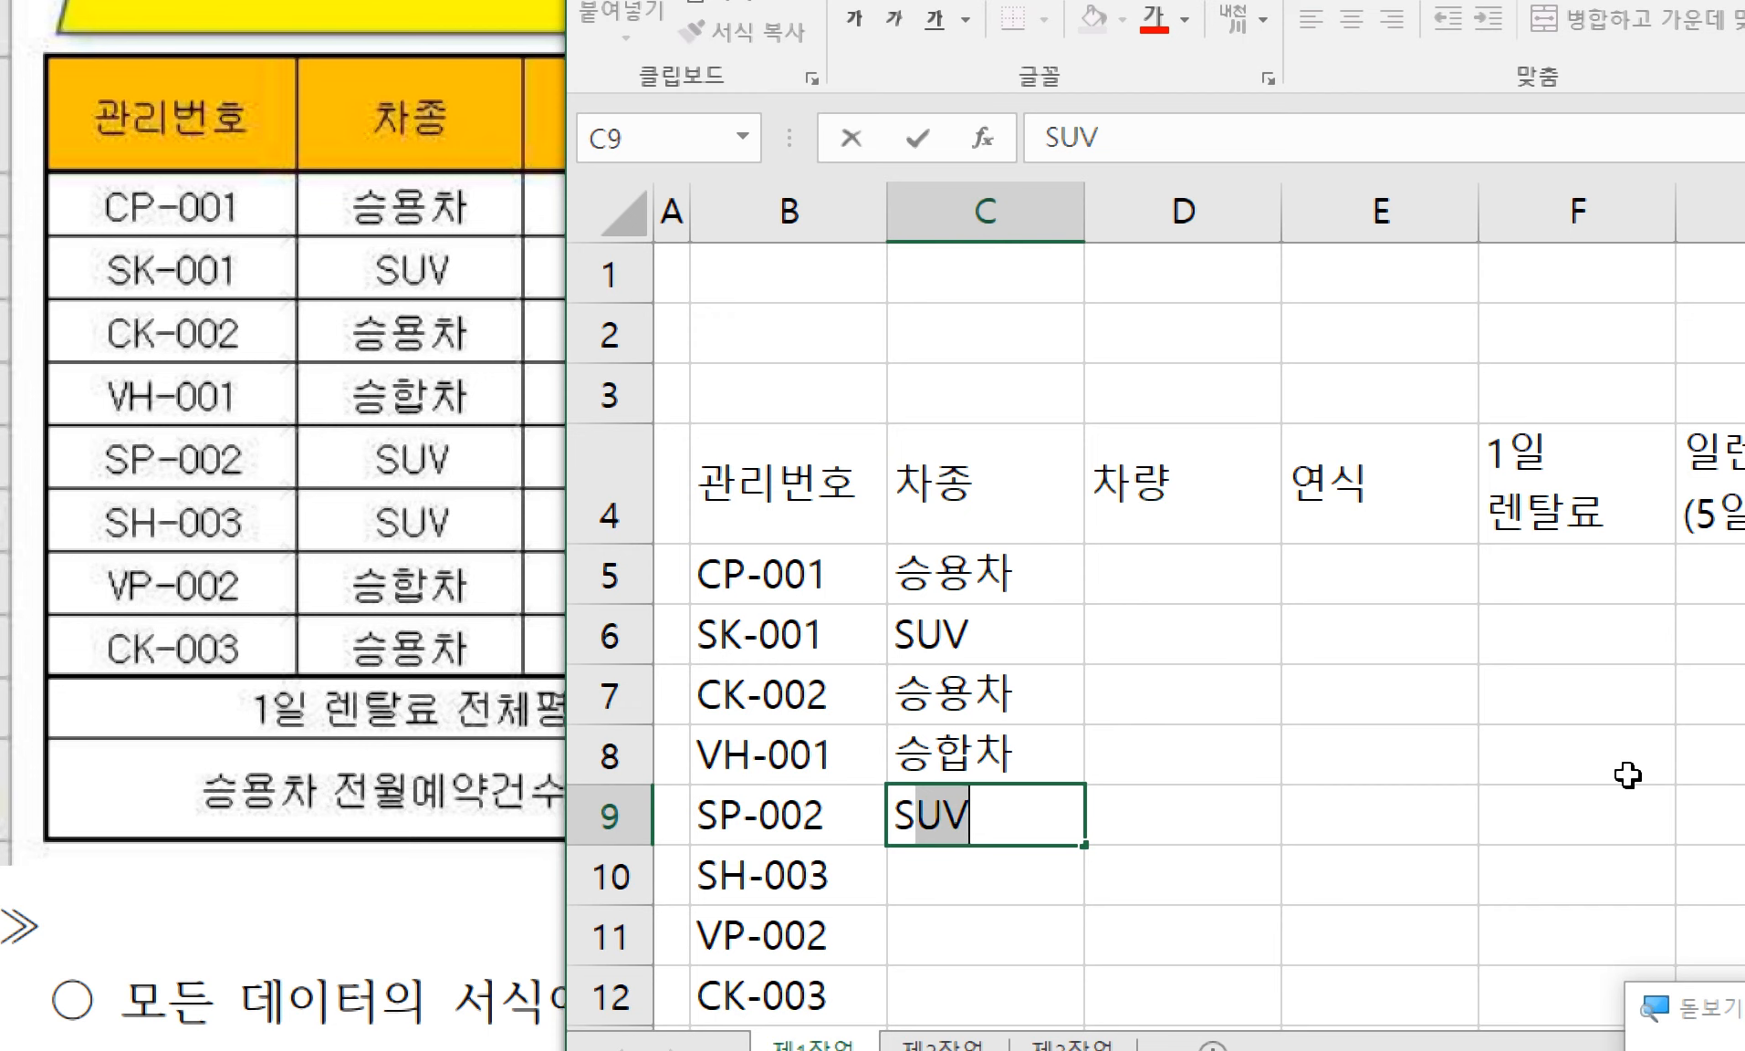
key(Return)
text(S)
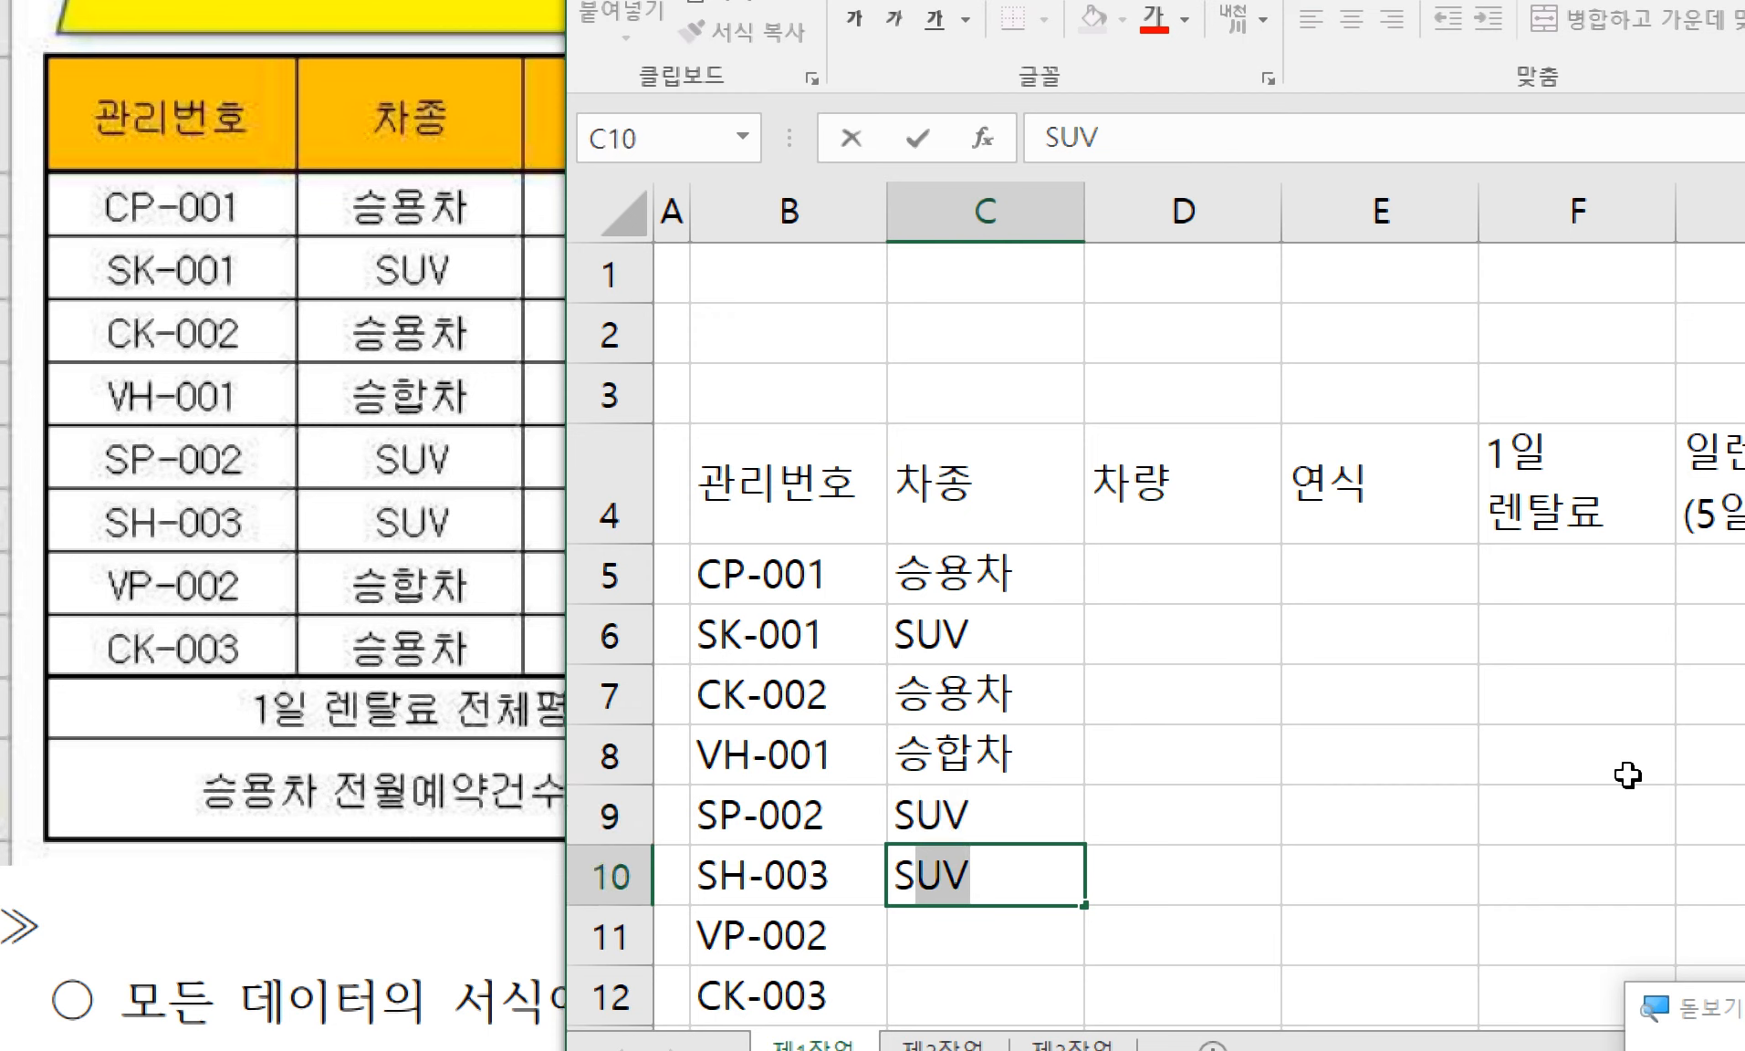
key(Return)
- Complete the 차종 column by entering 승합차 in C11 and 승용차 in C12
text(승합차)
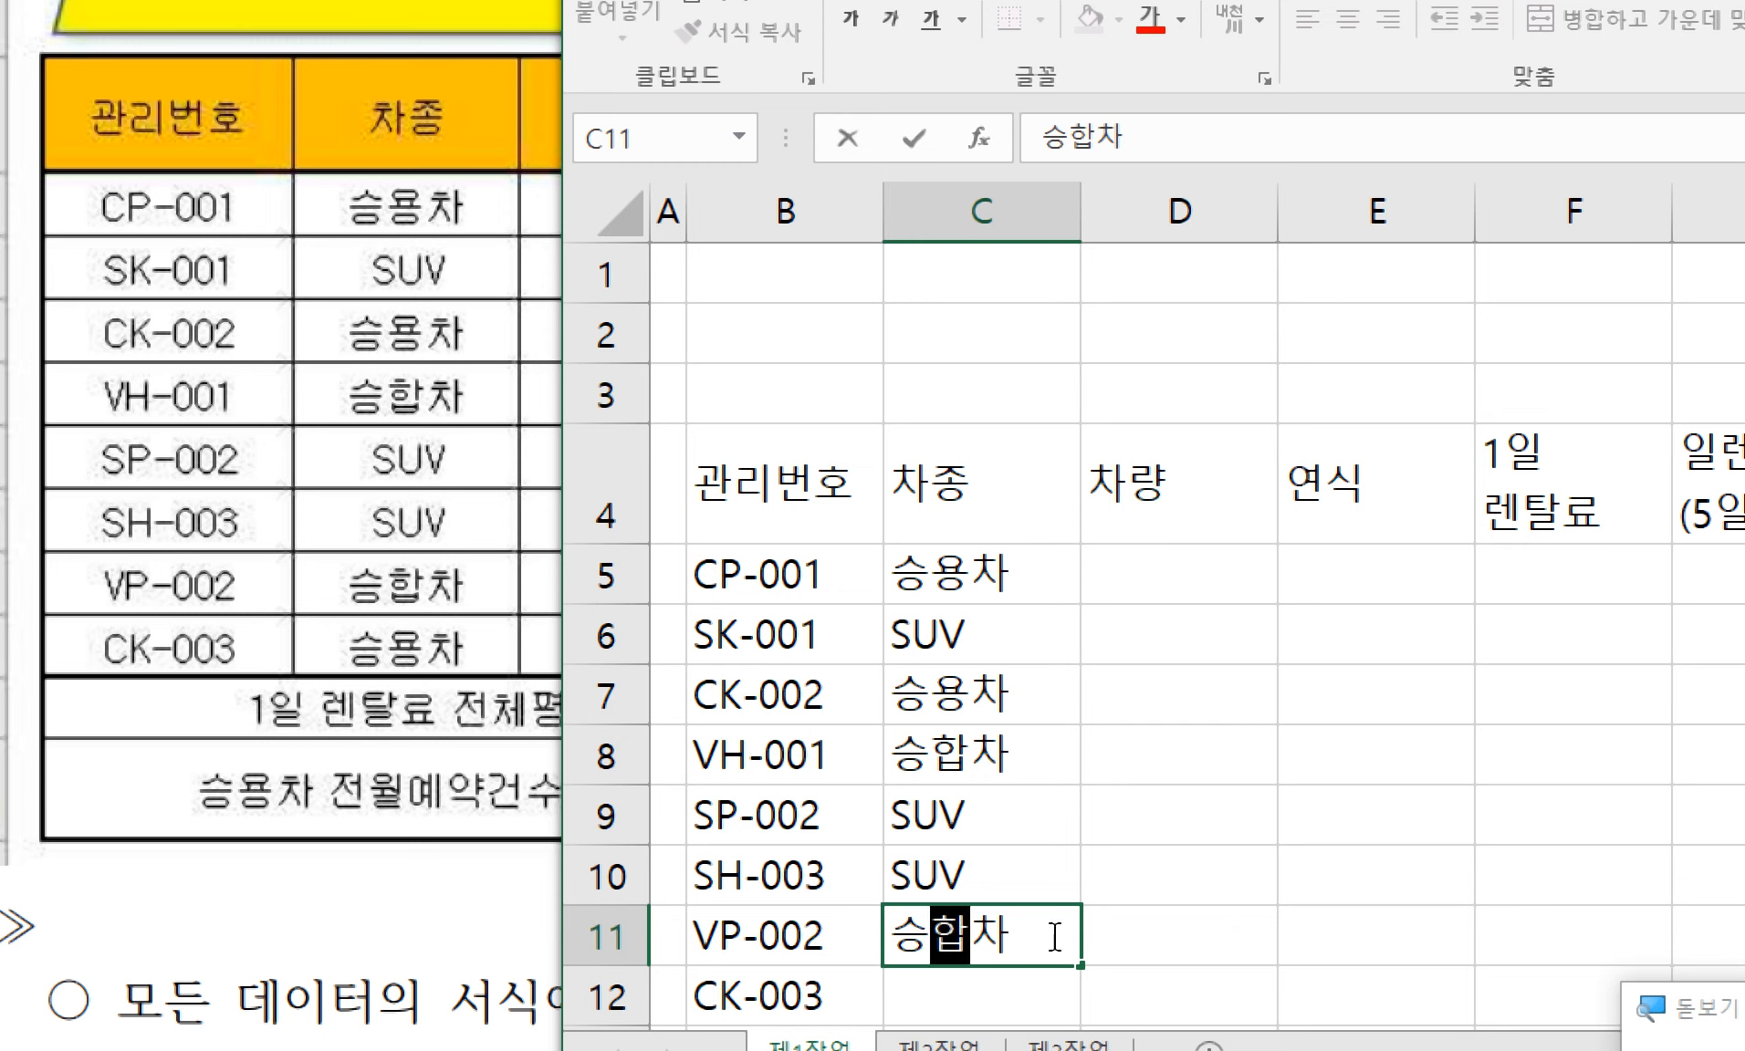
key(Return)
text(승용차)
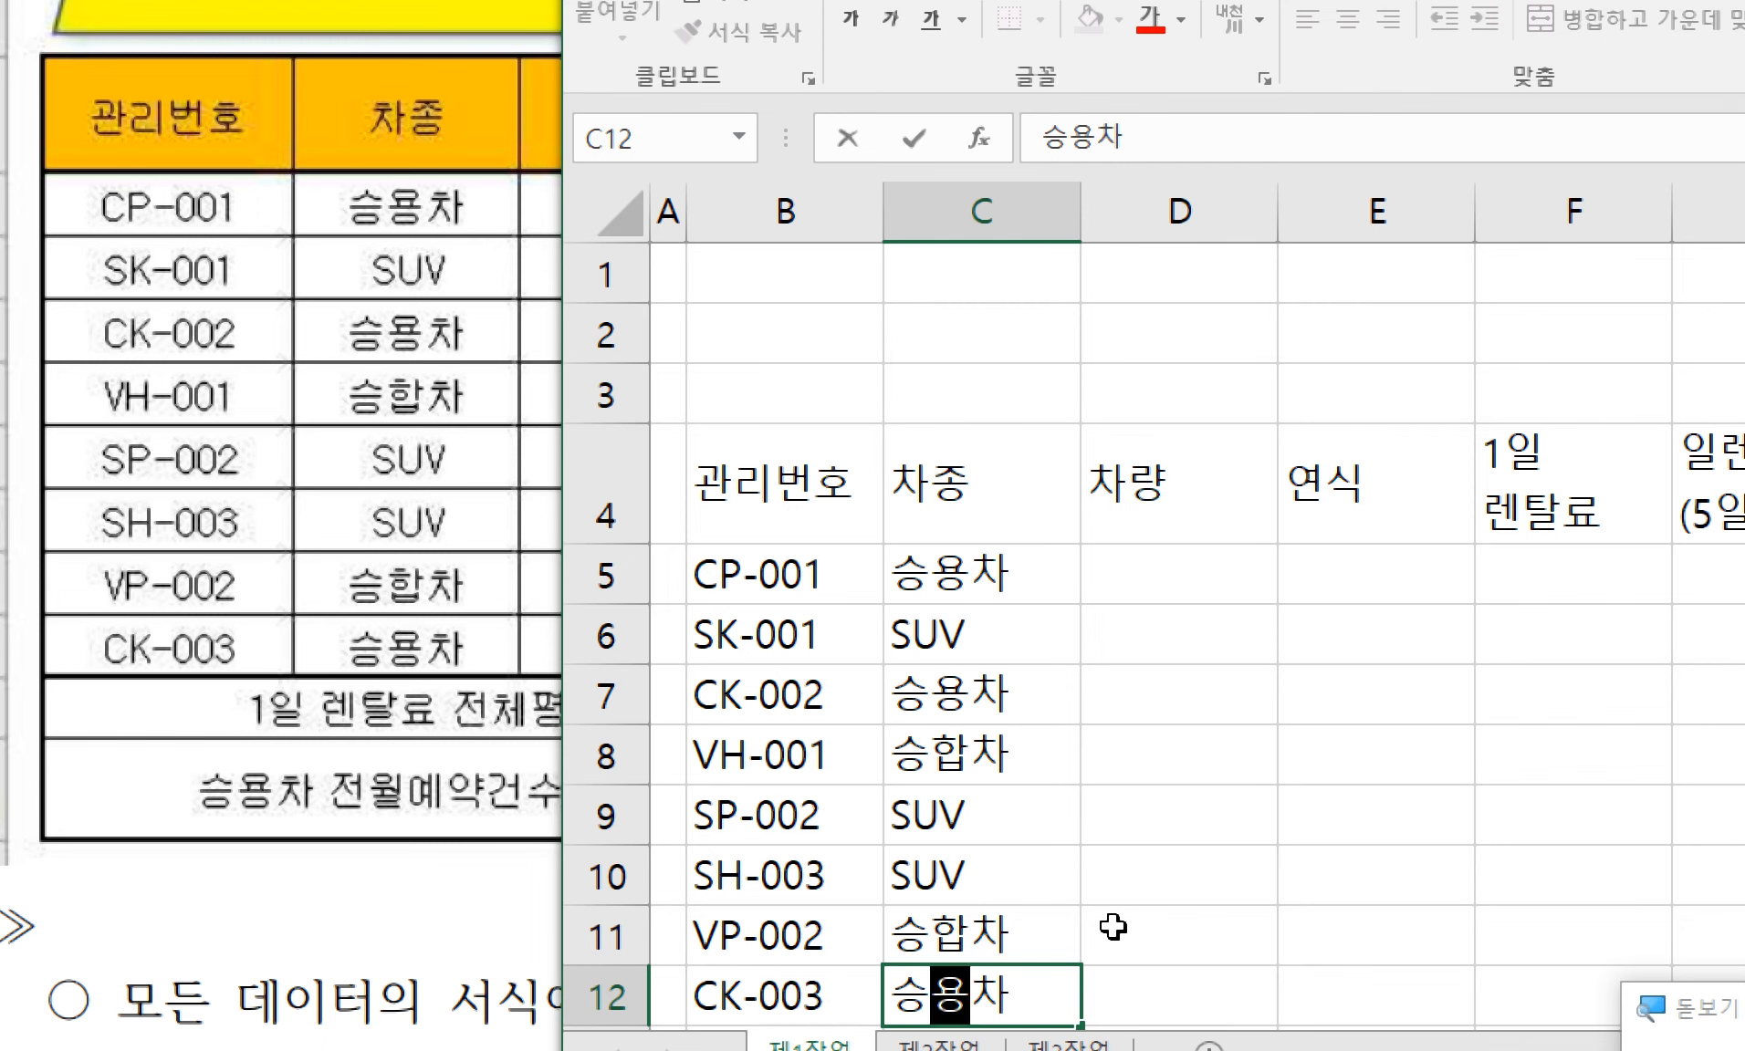
key(Tab)
key(Left)
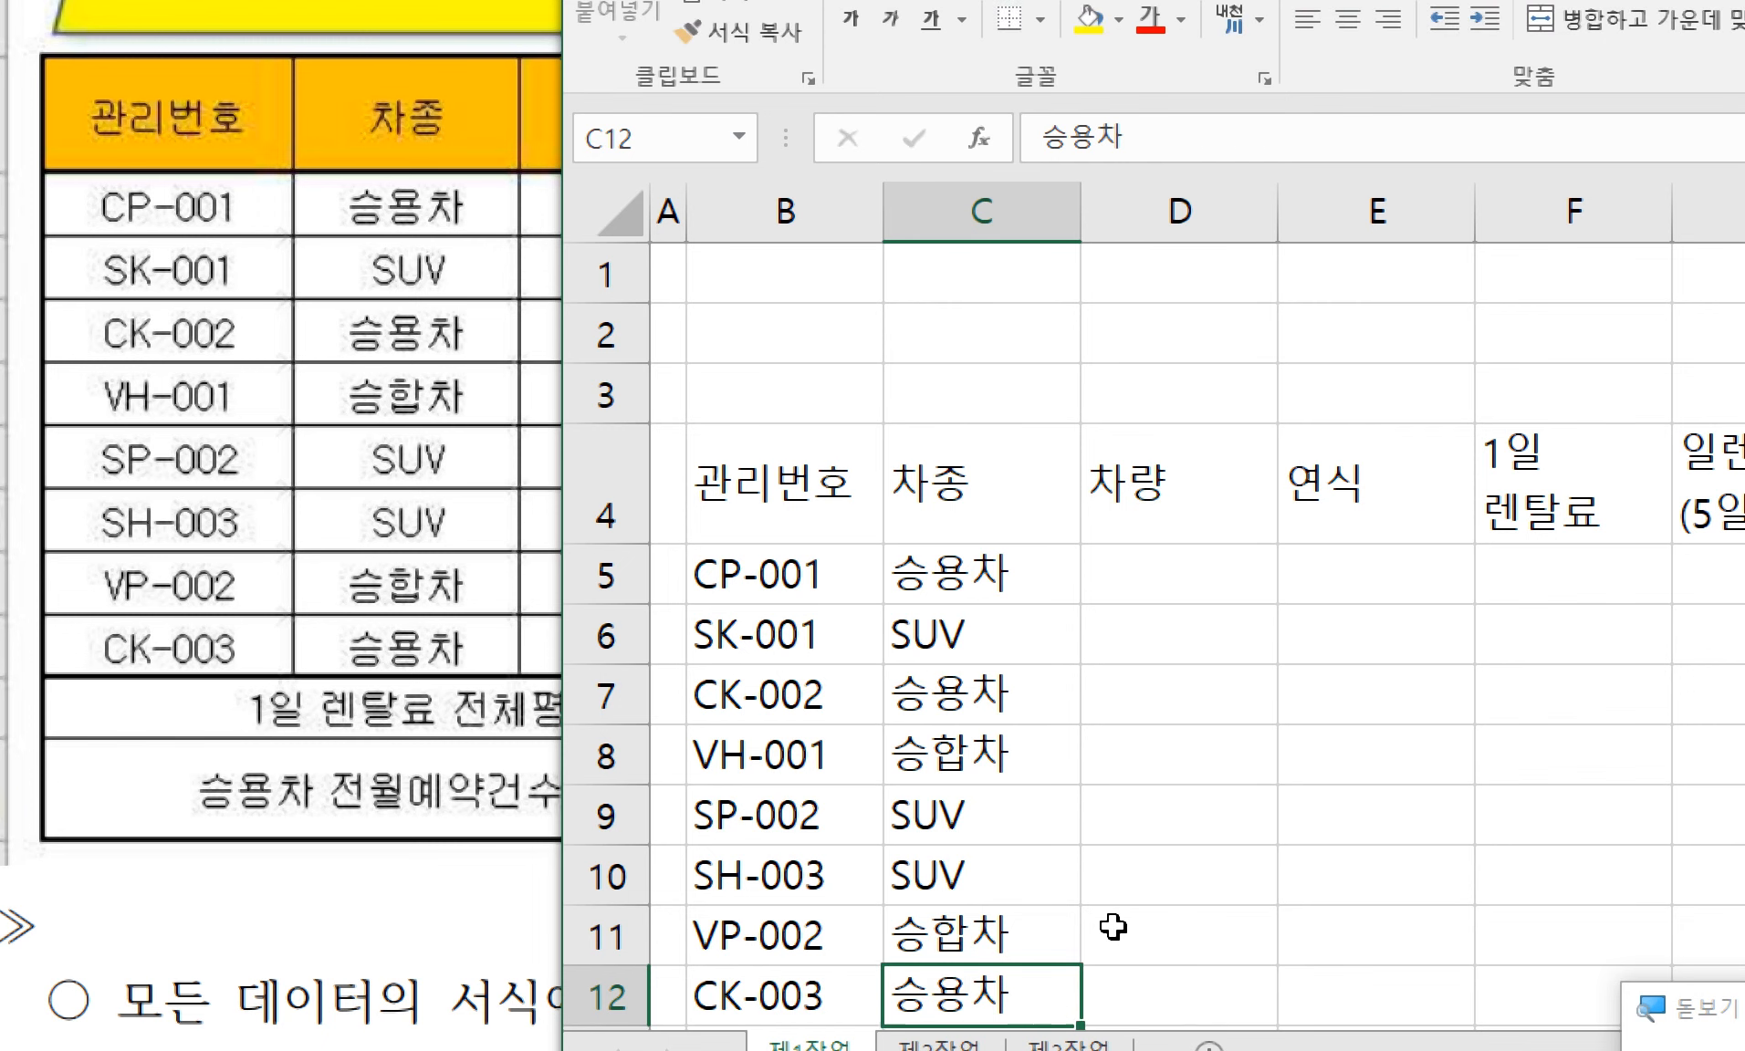
key(Down)
key(Up)
- Move the worksheet window to uncover the reference table's 차량 column and enter 신형K5 in D5
key(Right)
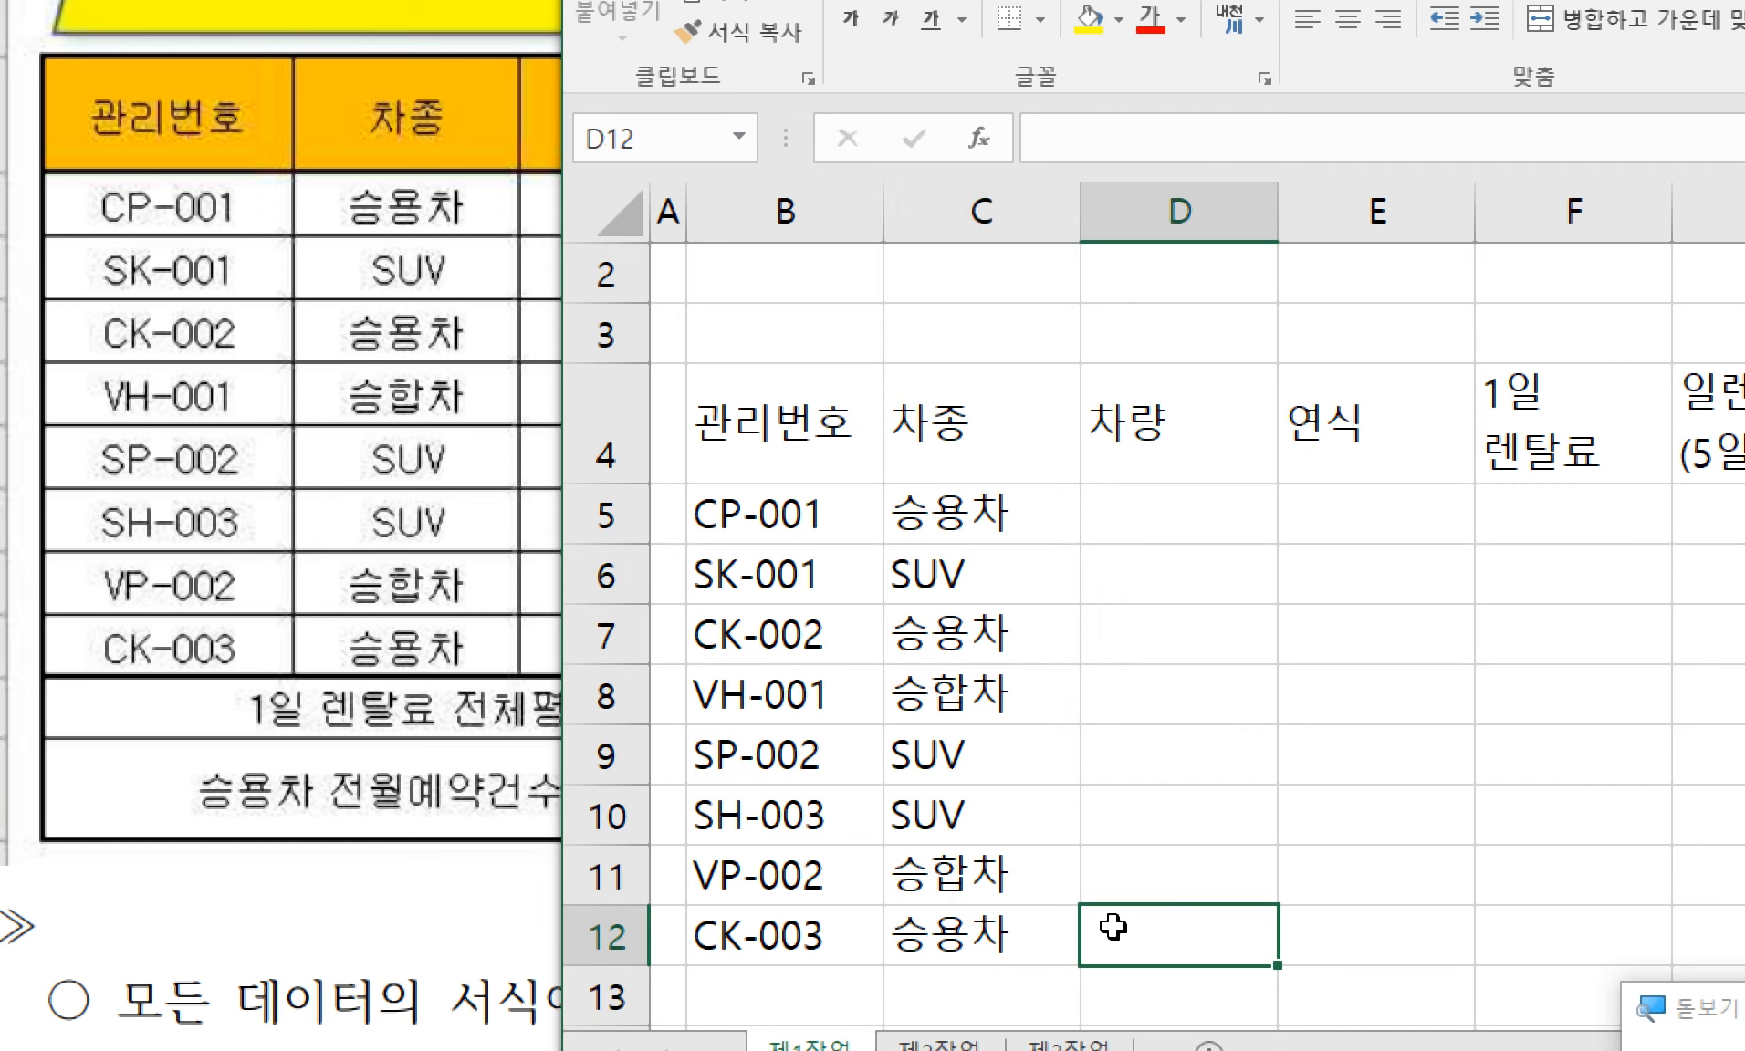
key(Up)
key(Up)
key(Up)
key(Up)
key(Up)
key(Up)
key(Up)
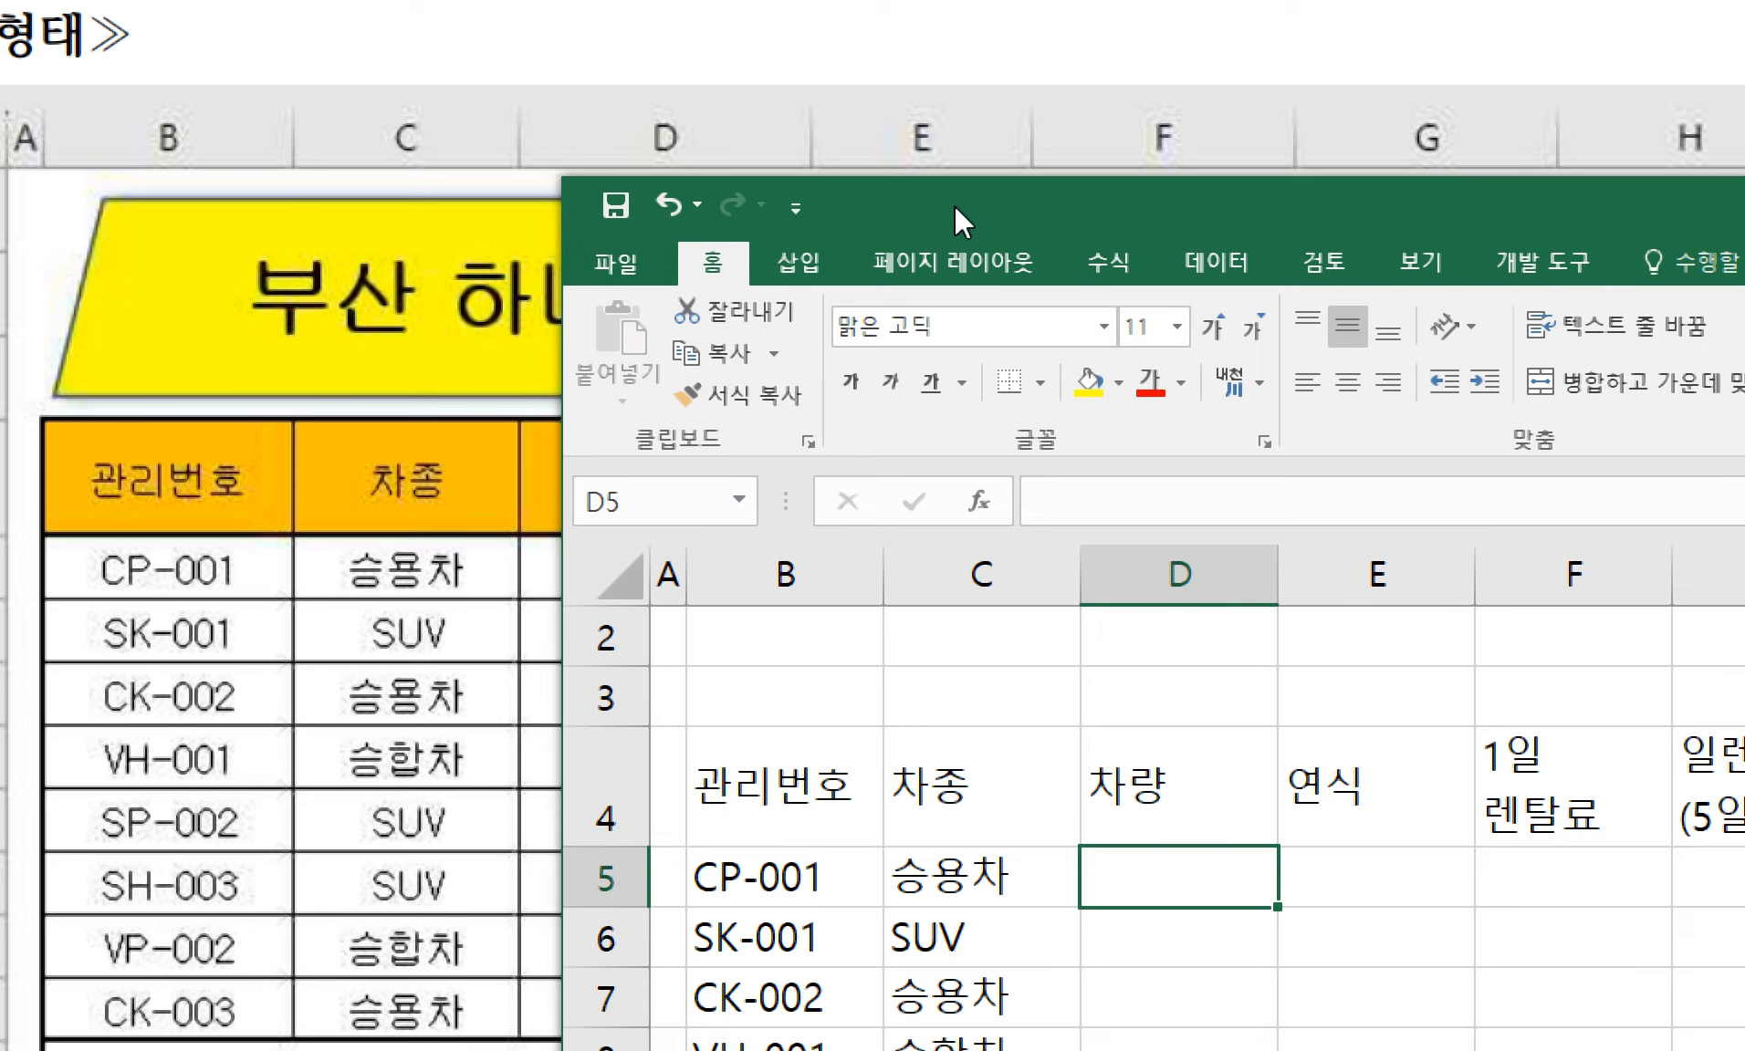
drag(955, 204, 1223, 174)
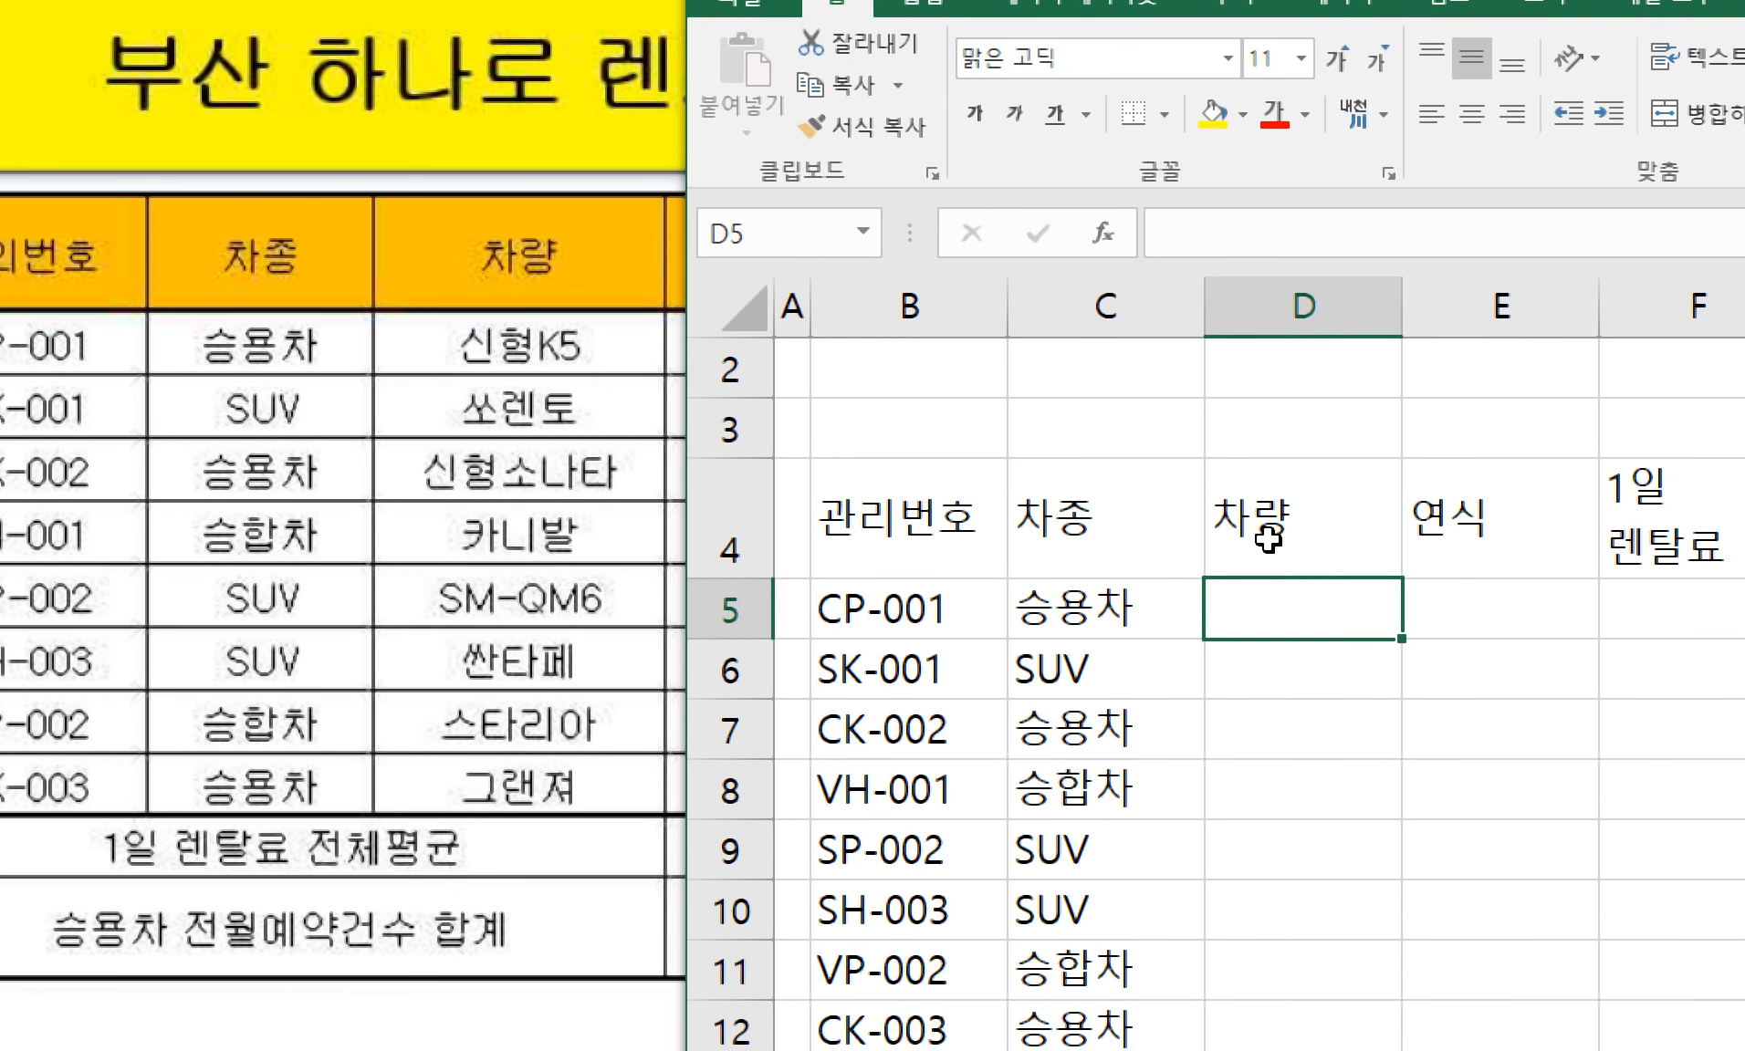
click(1423, 764)
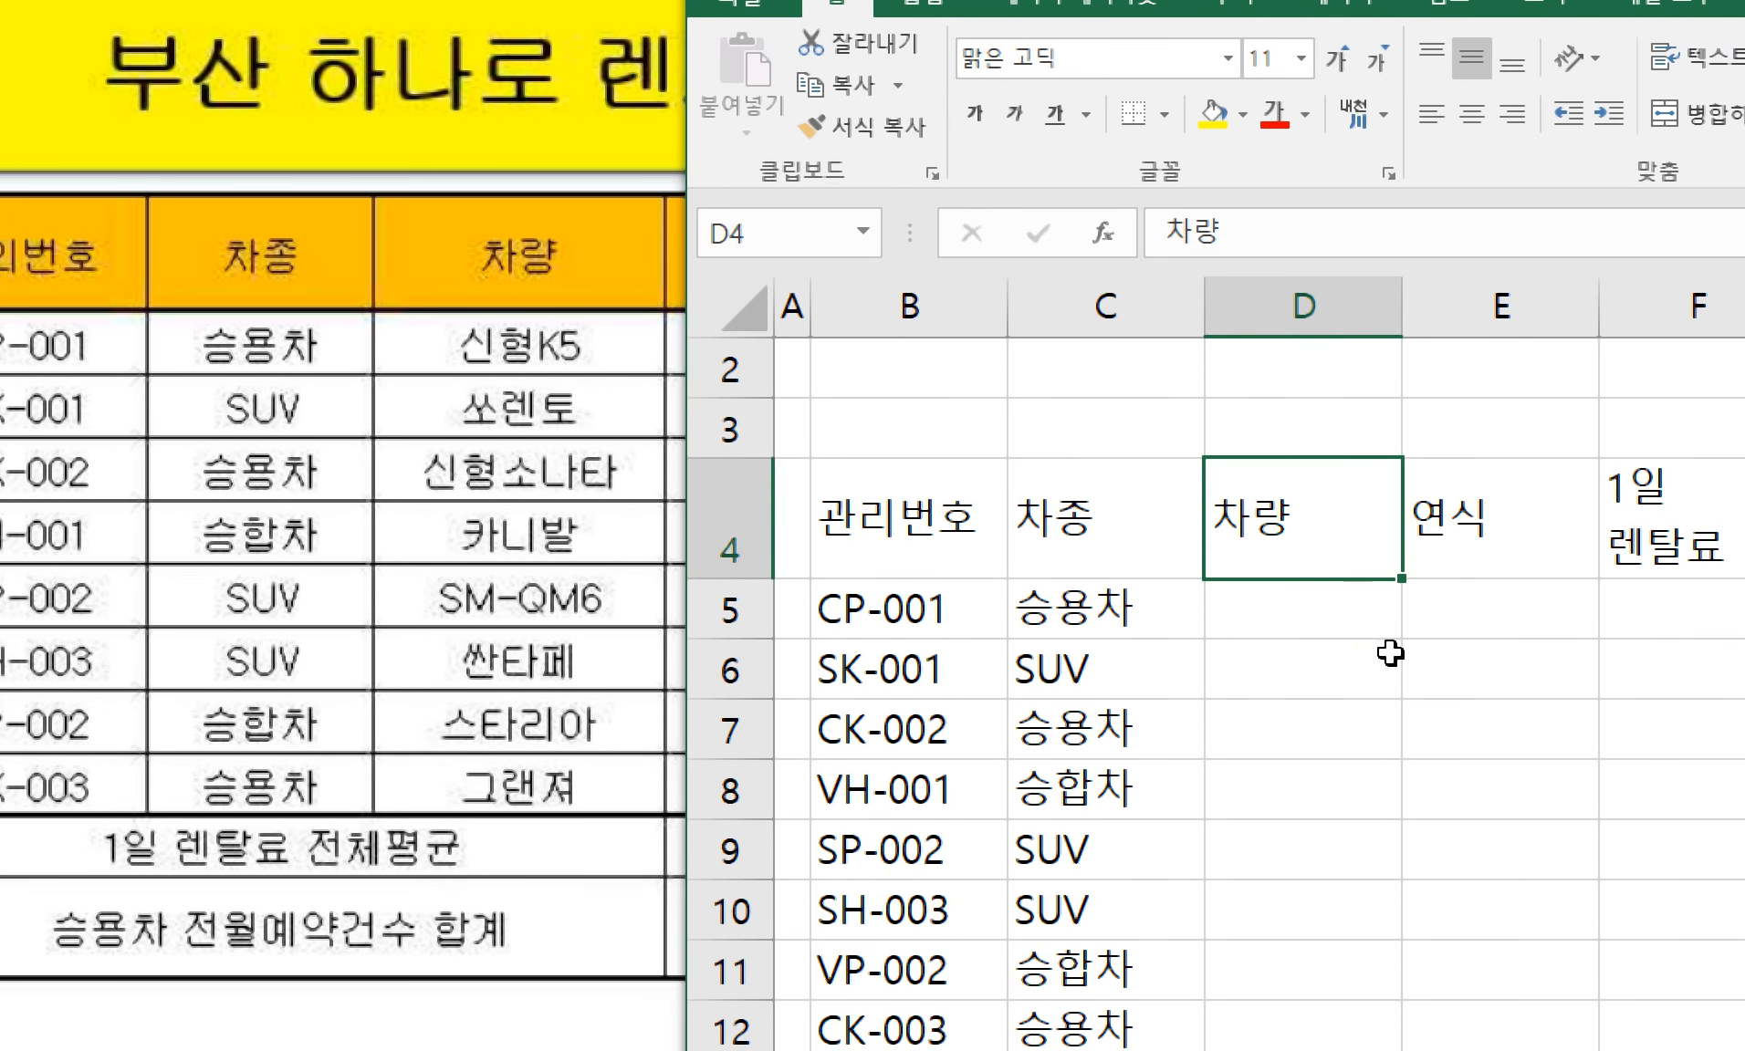
click(1361, 617)
text(신형K5)
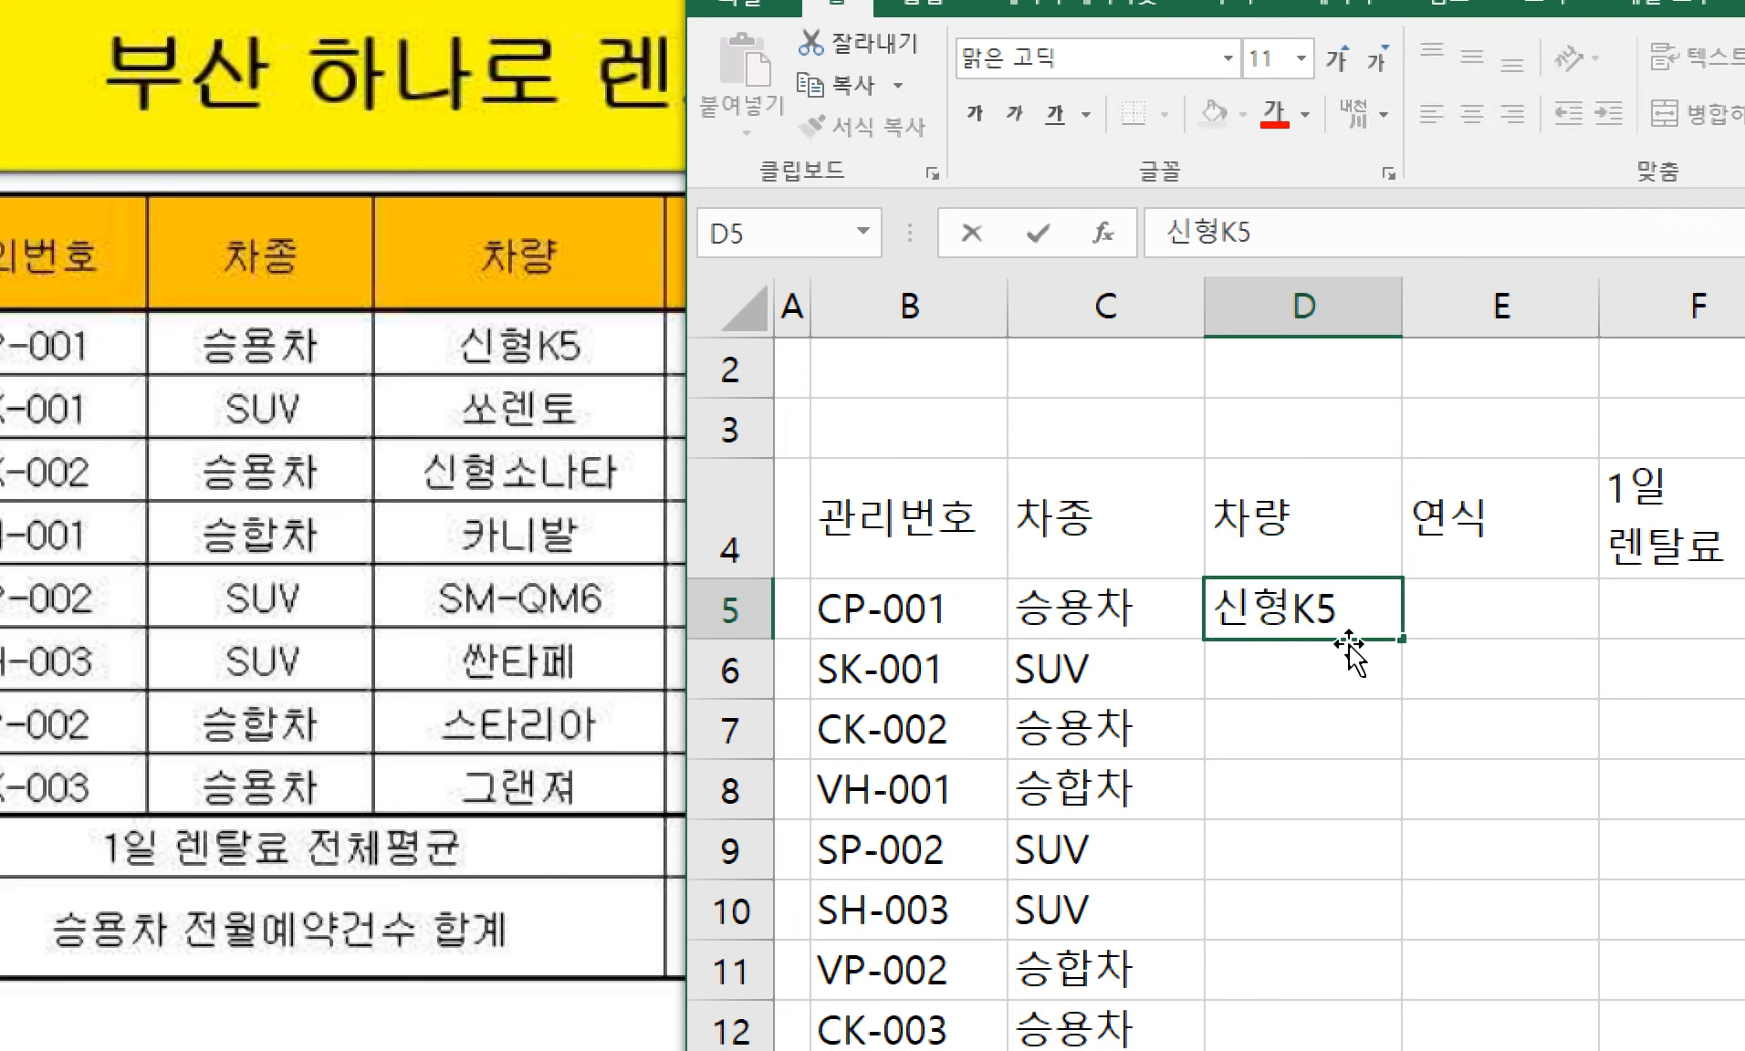
key(Return)
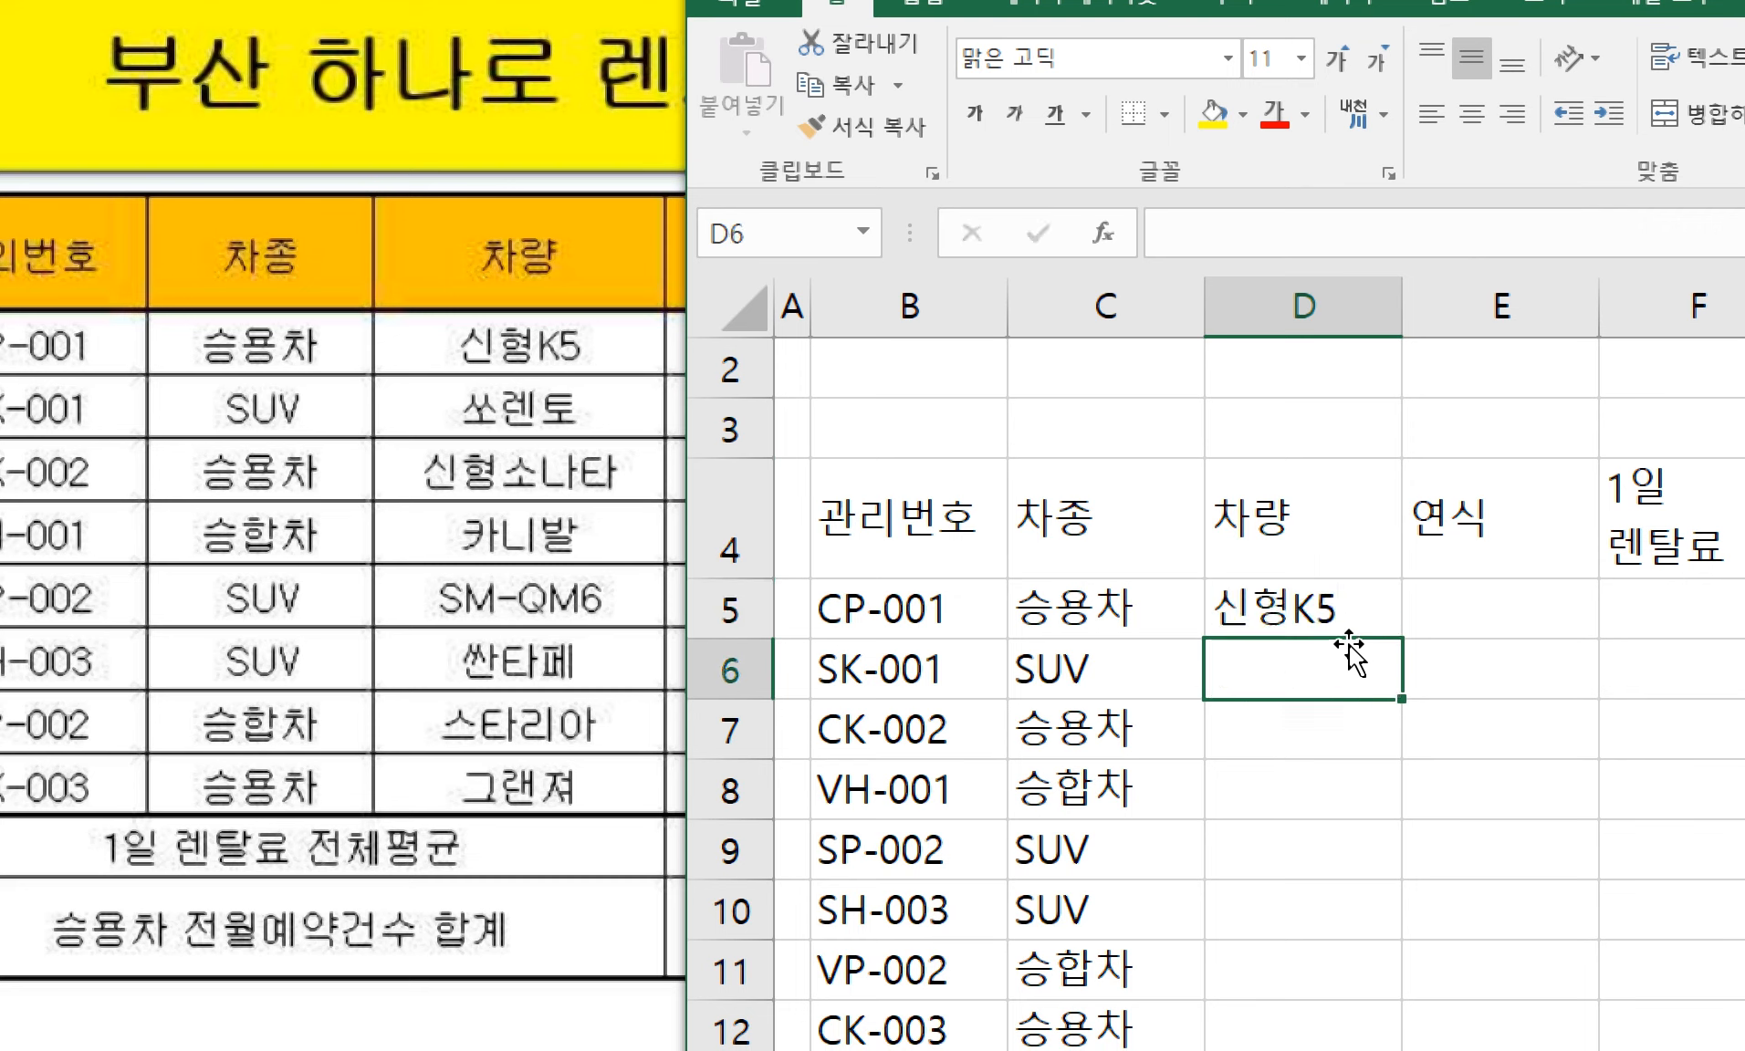
- Enter 쏘렌토 in D6 and 신형소나타 in D7 of the 차량 column
text(tHFP)
key(BackSpace)
key(BackSpace)
key(BackSpace)
key(BackSpace)
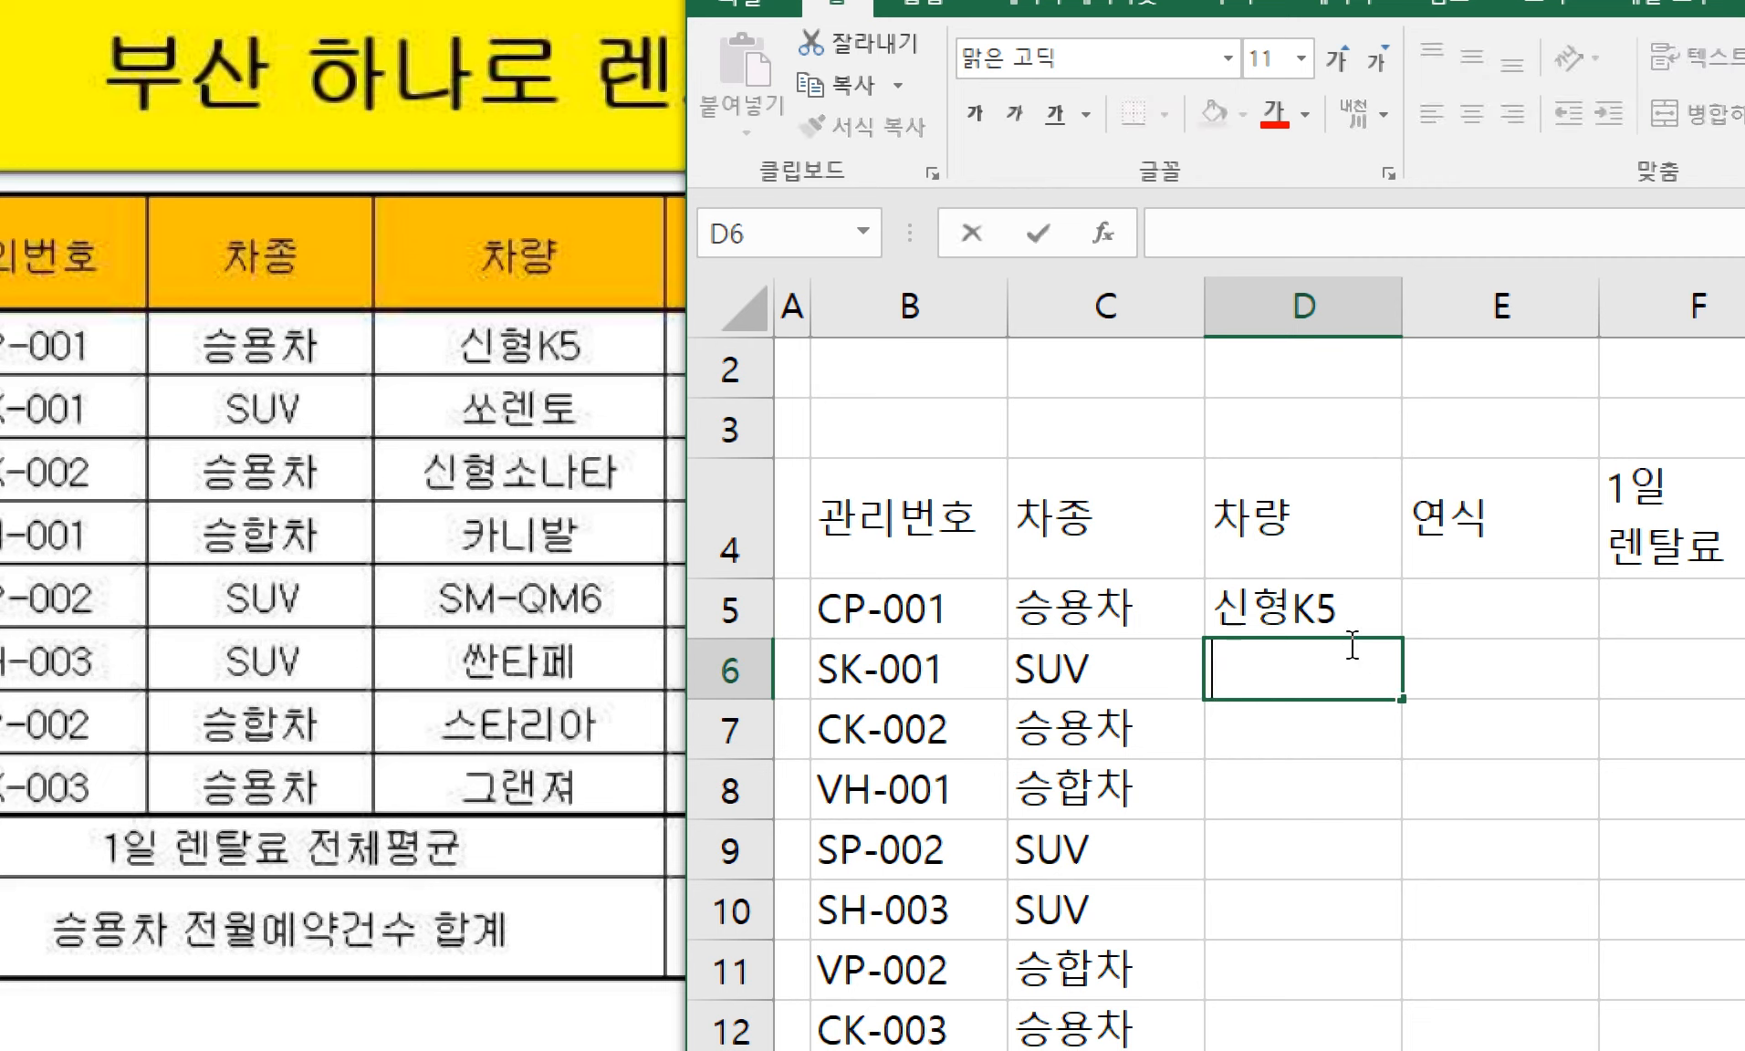
key(Hangul)
text(쏘렌토)
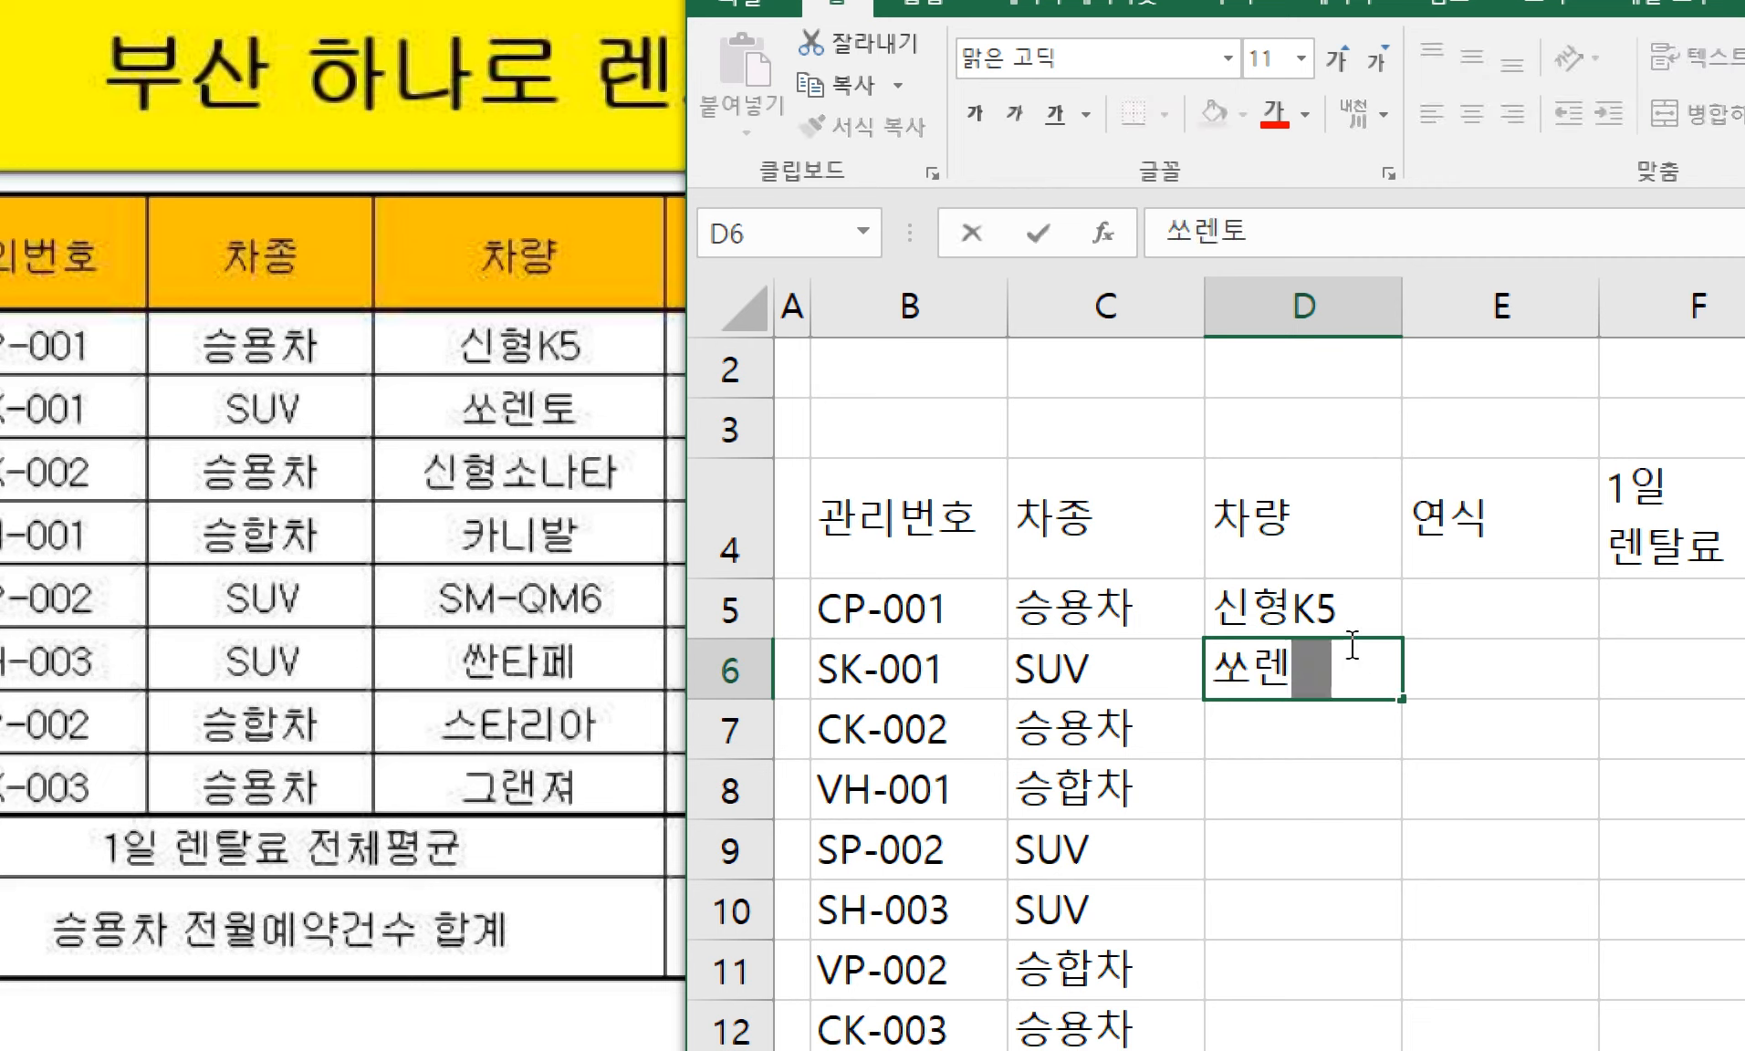
key(Return)
text(신형소나타)
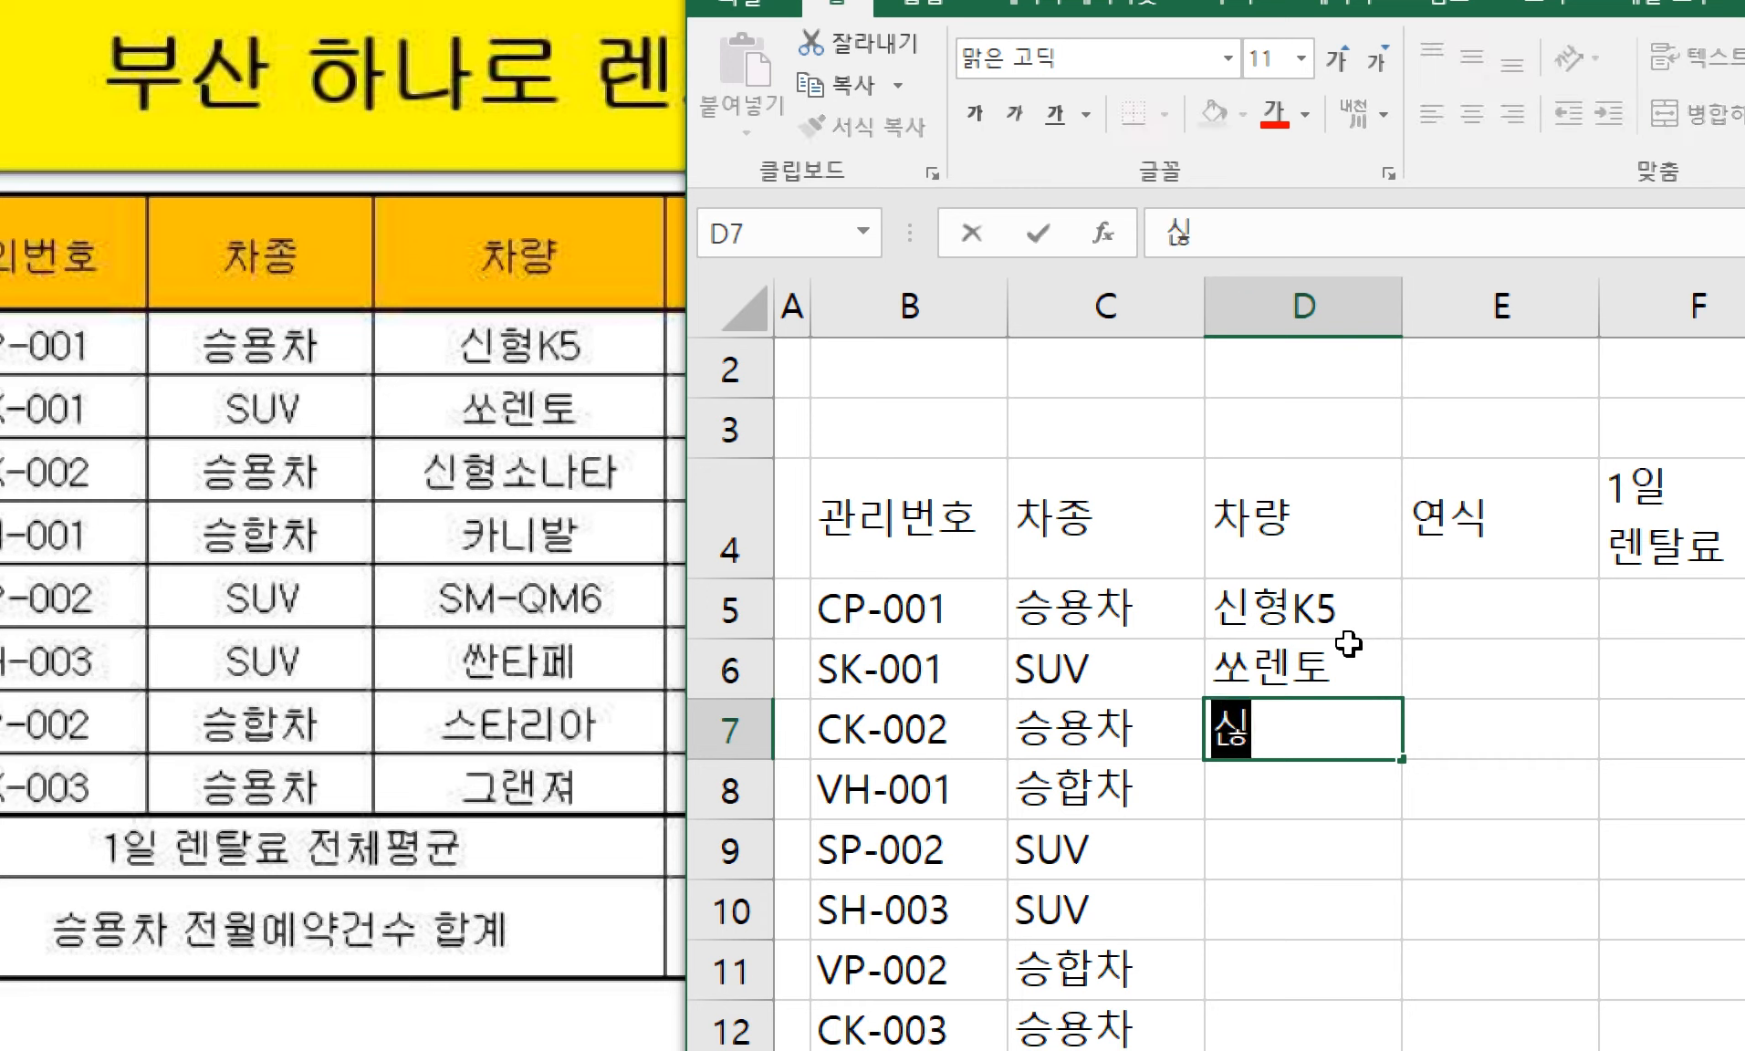
key(Return)
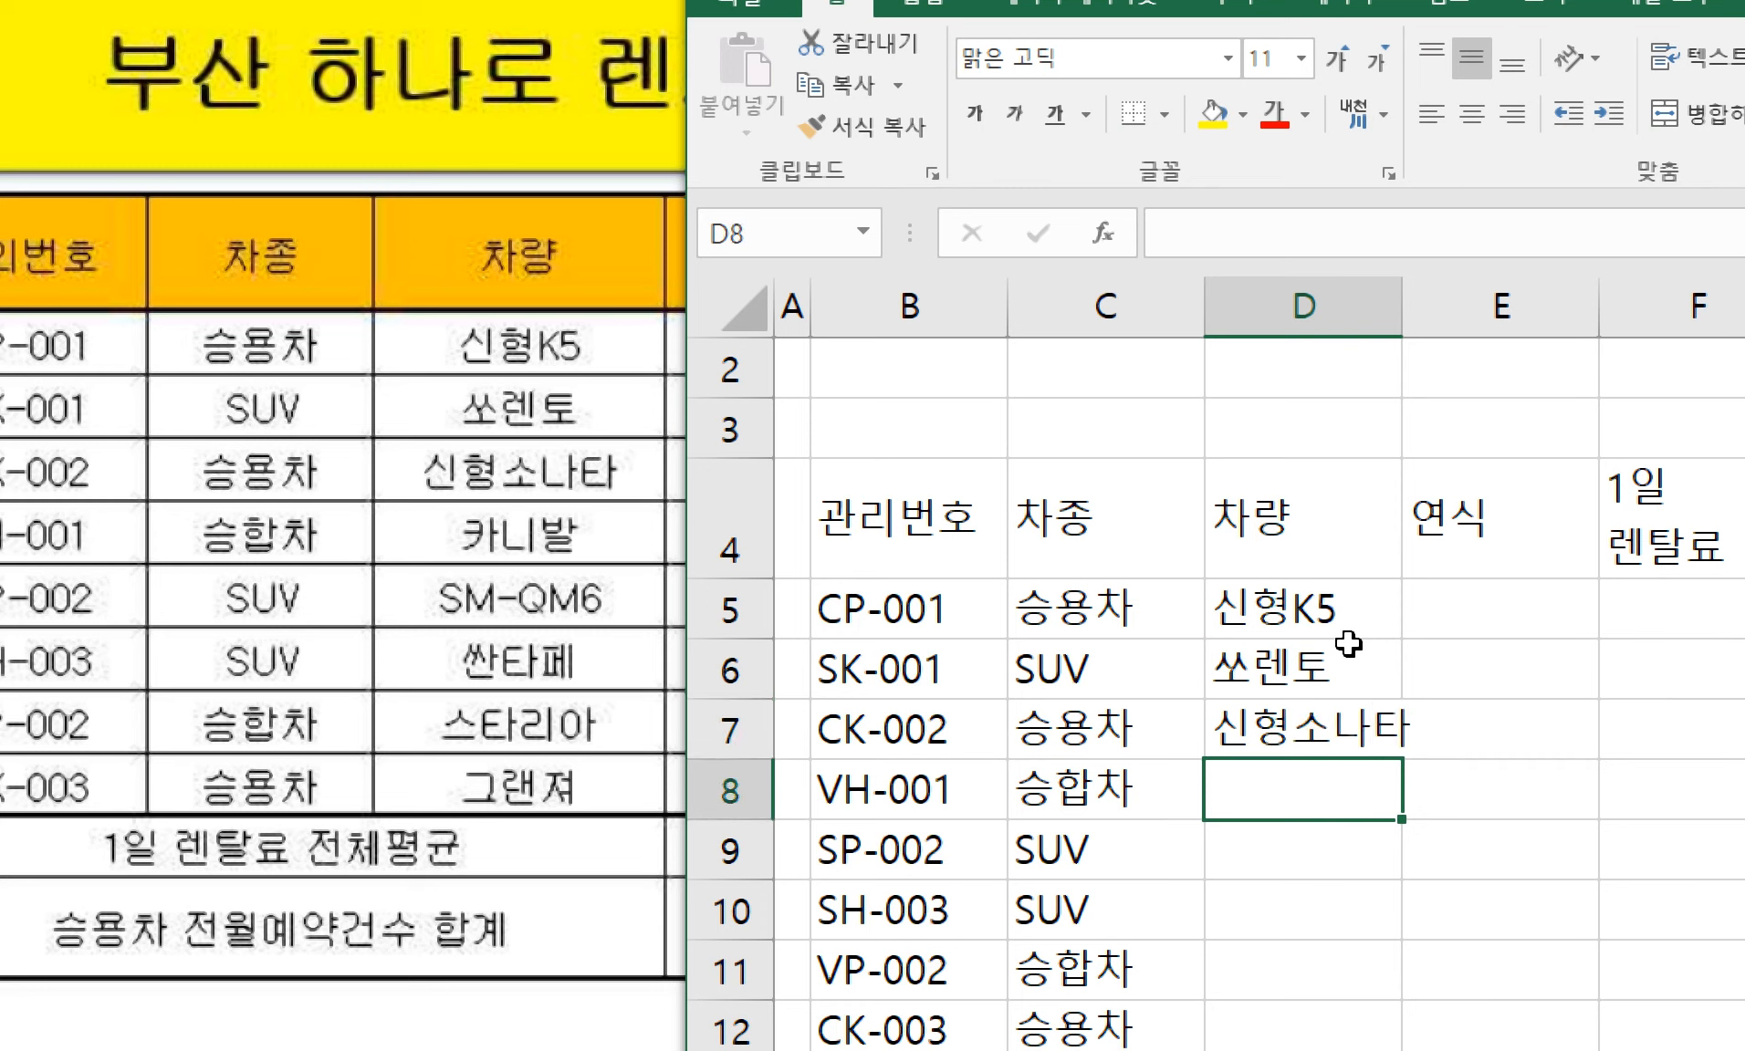
- Continue the 차량 column with 카니발 in D8, SM-QM6 in D9 and 싼타페 in D10
text(카니발)
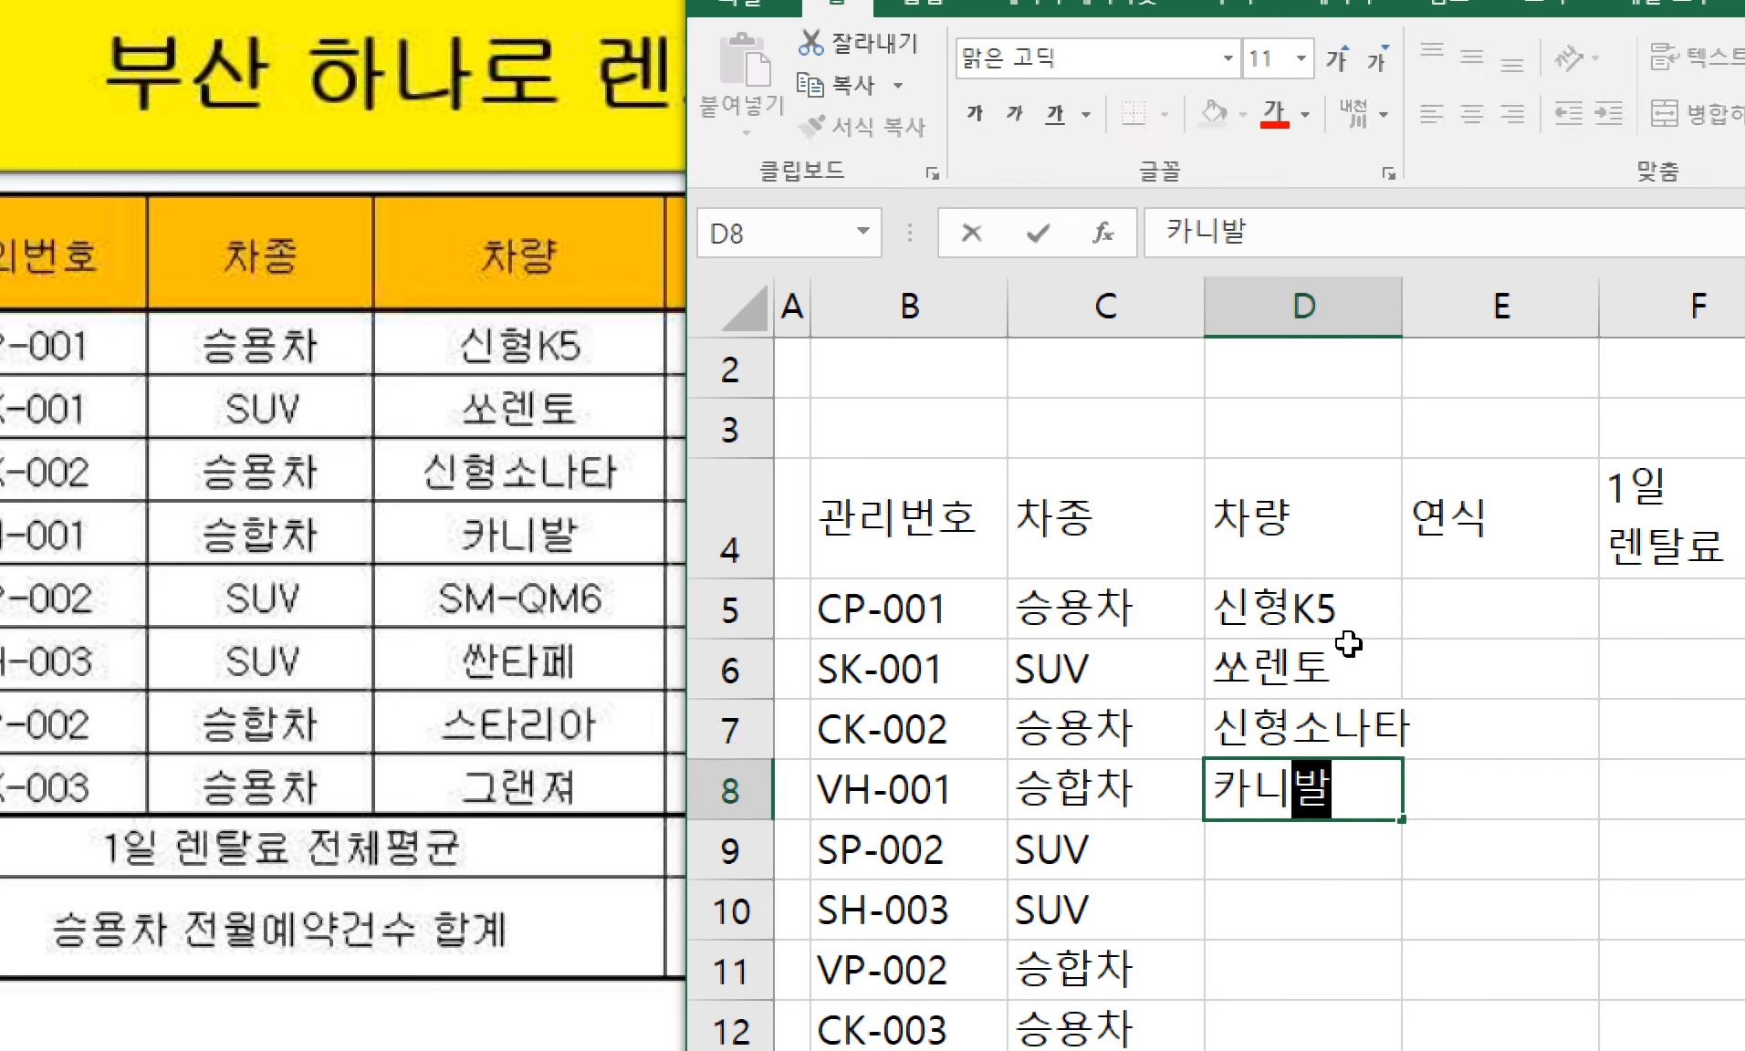
key(Return)
text(SM)
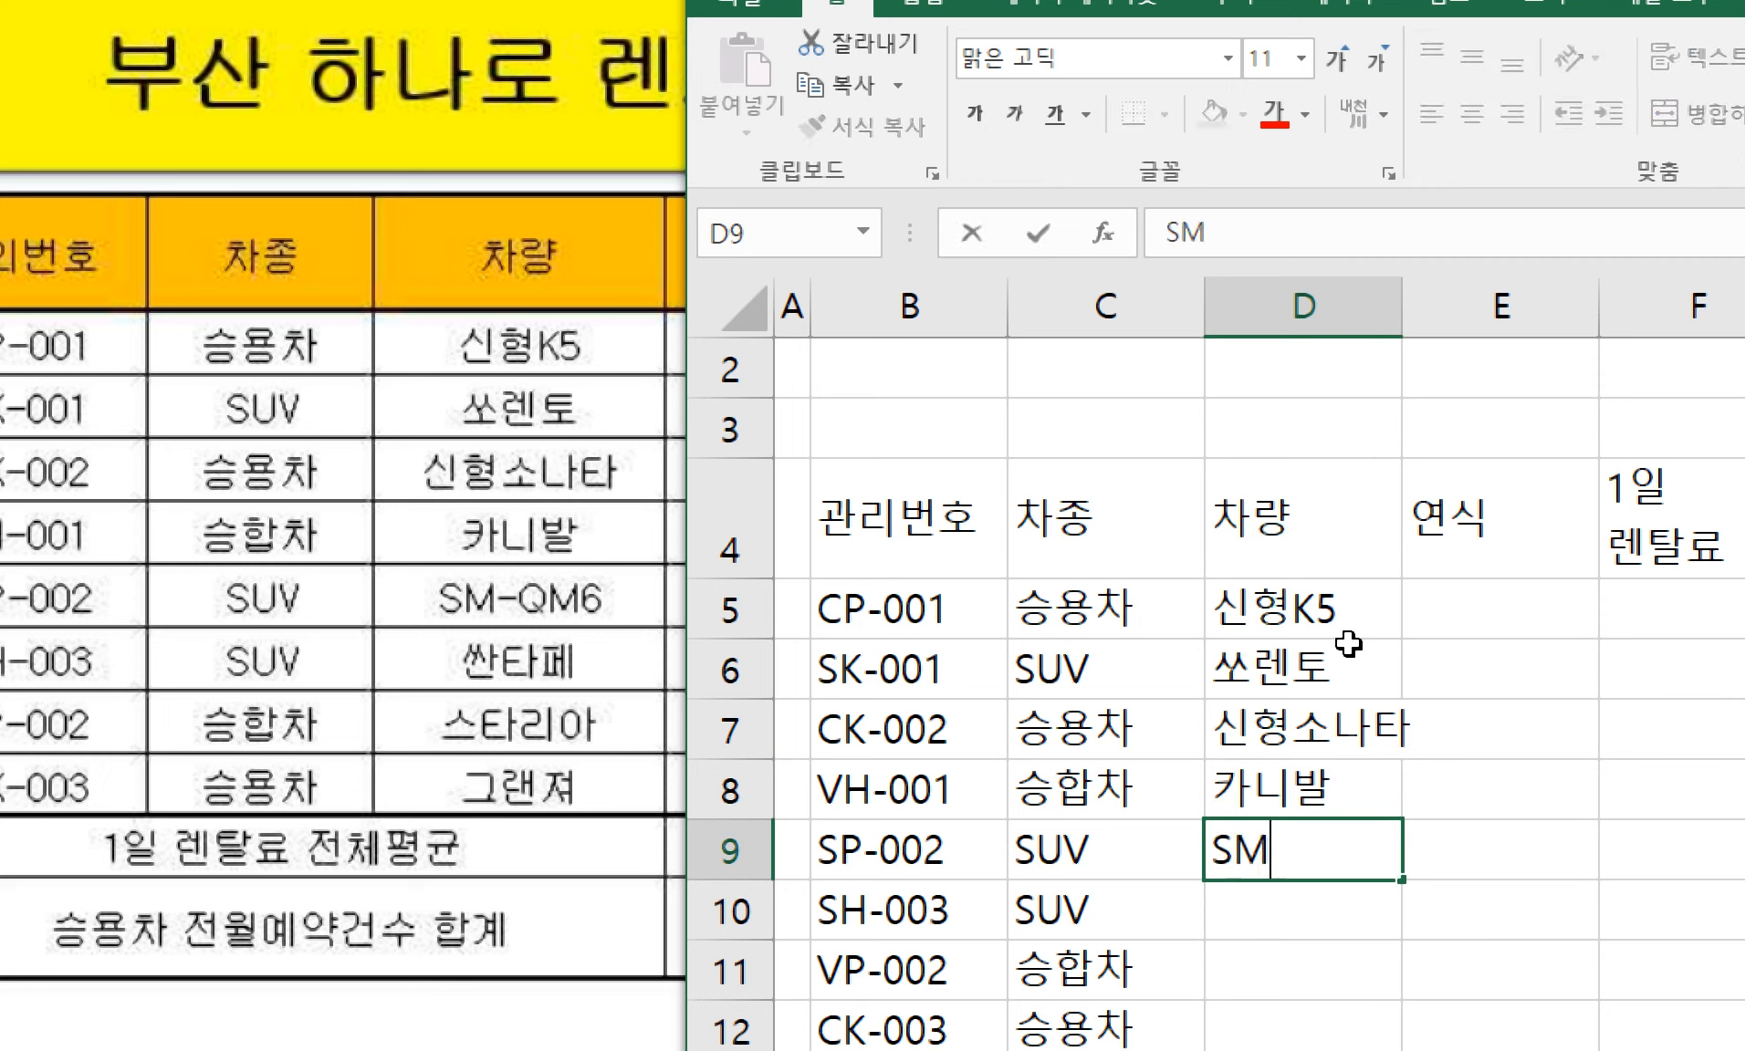
text(-QM6)
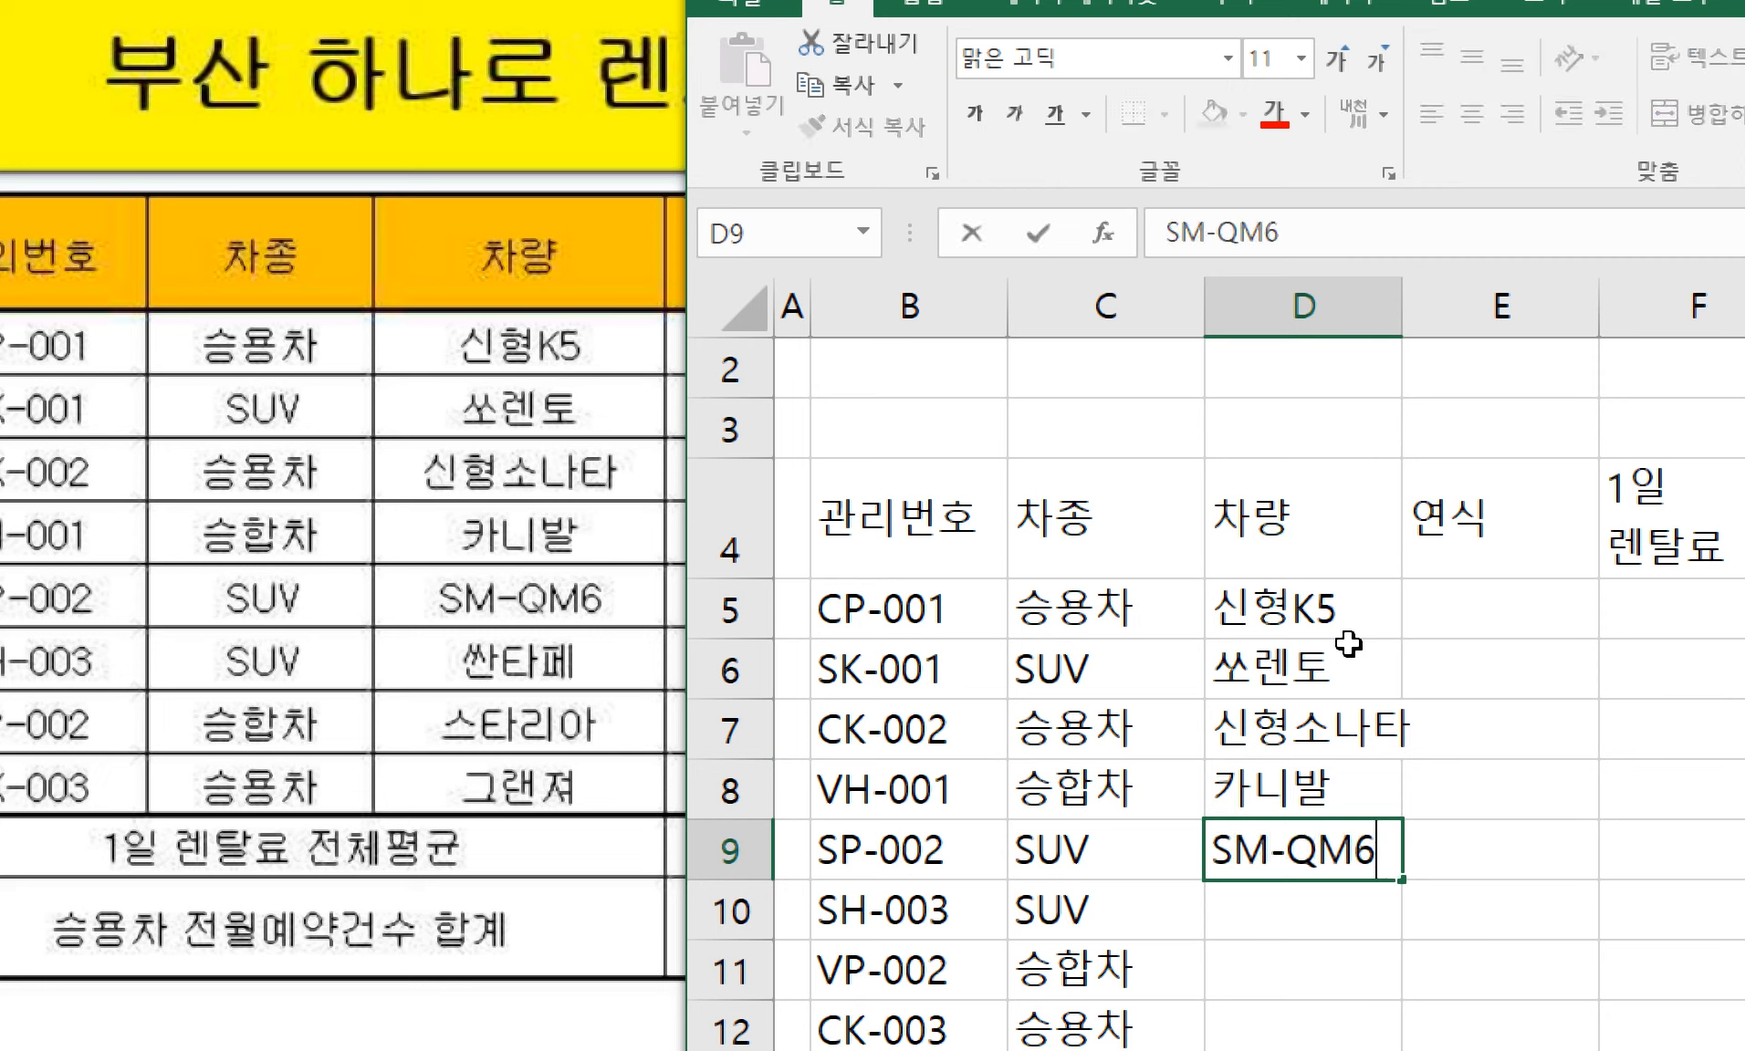
key(Return)
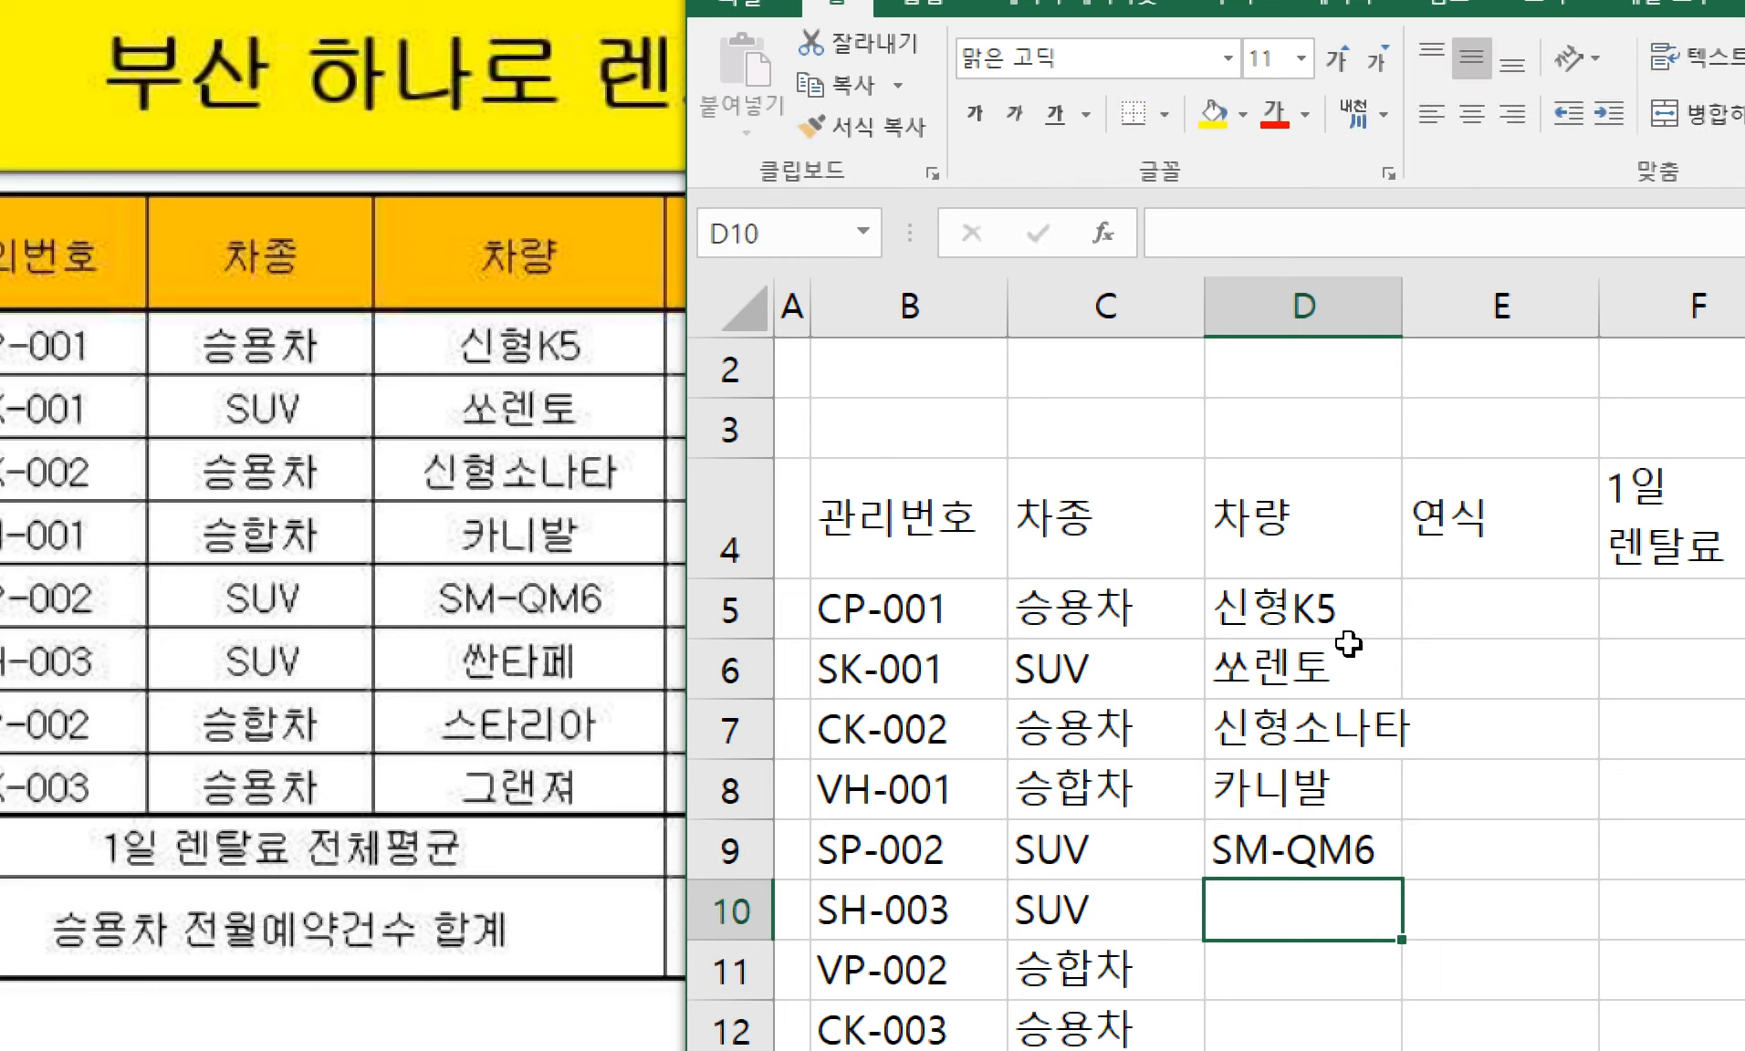
text(싼타페)
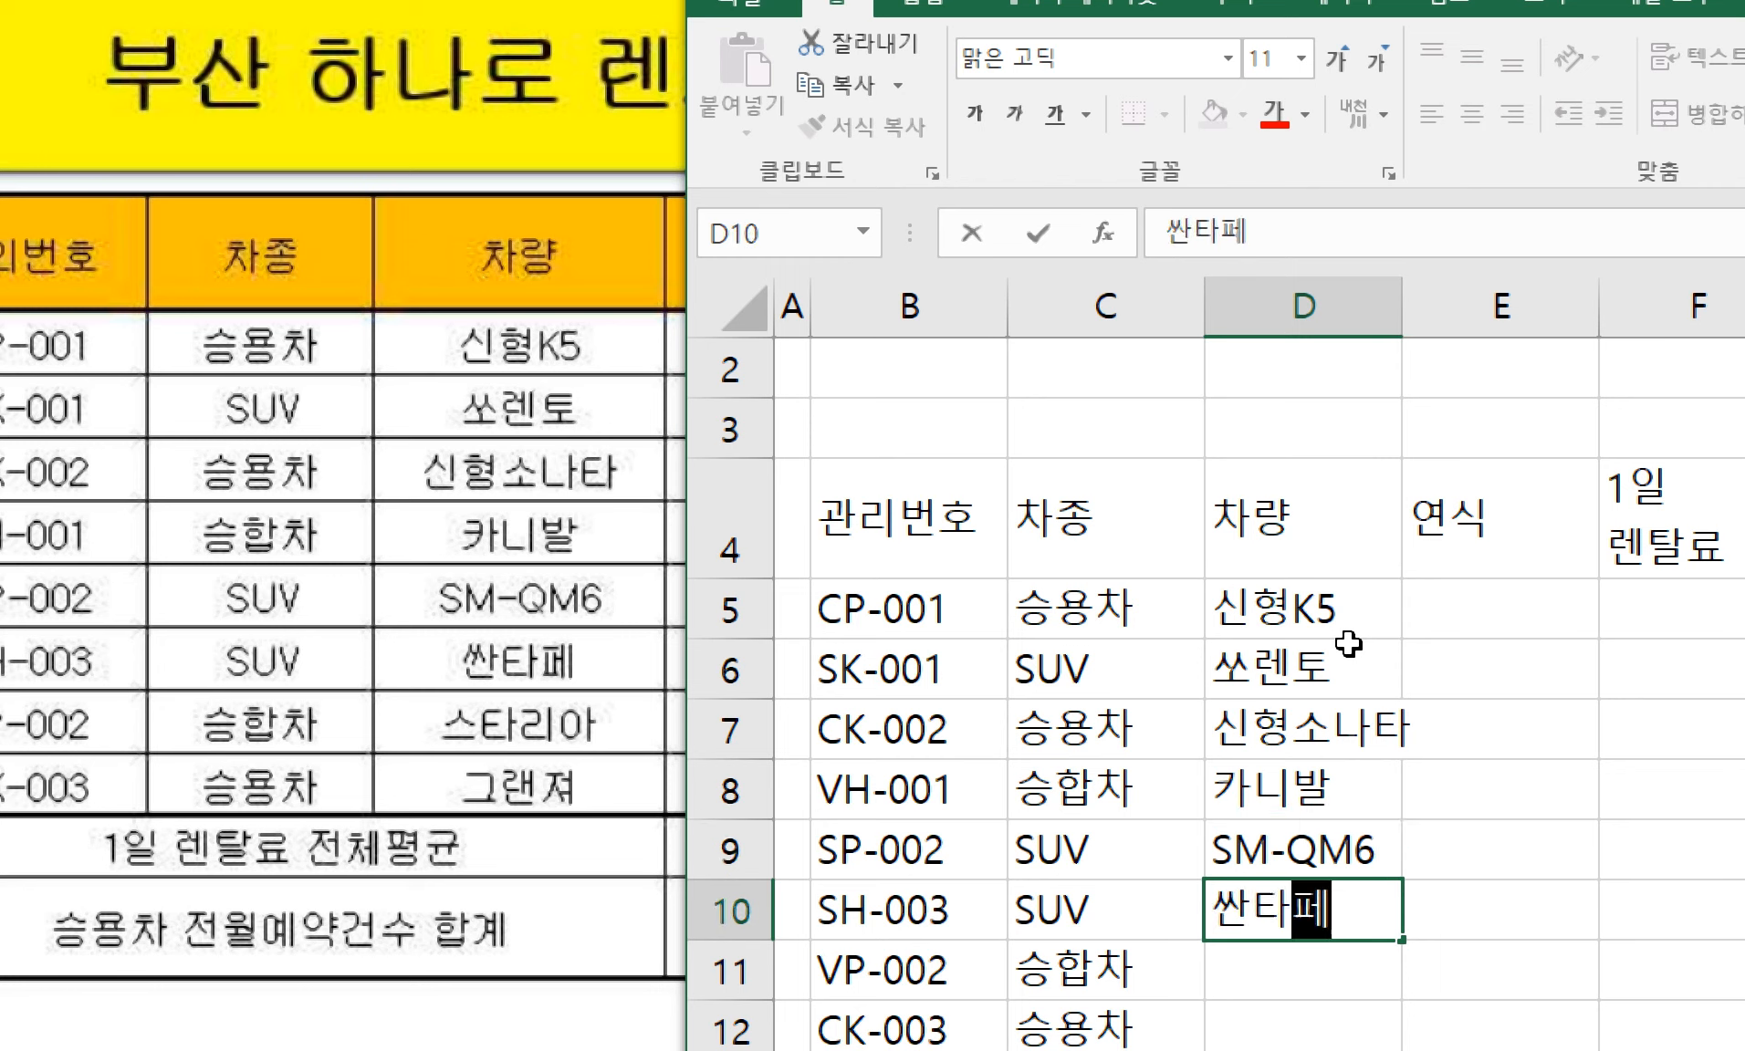
key(Return)
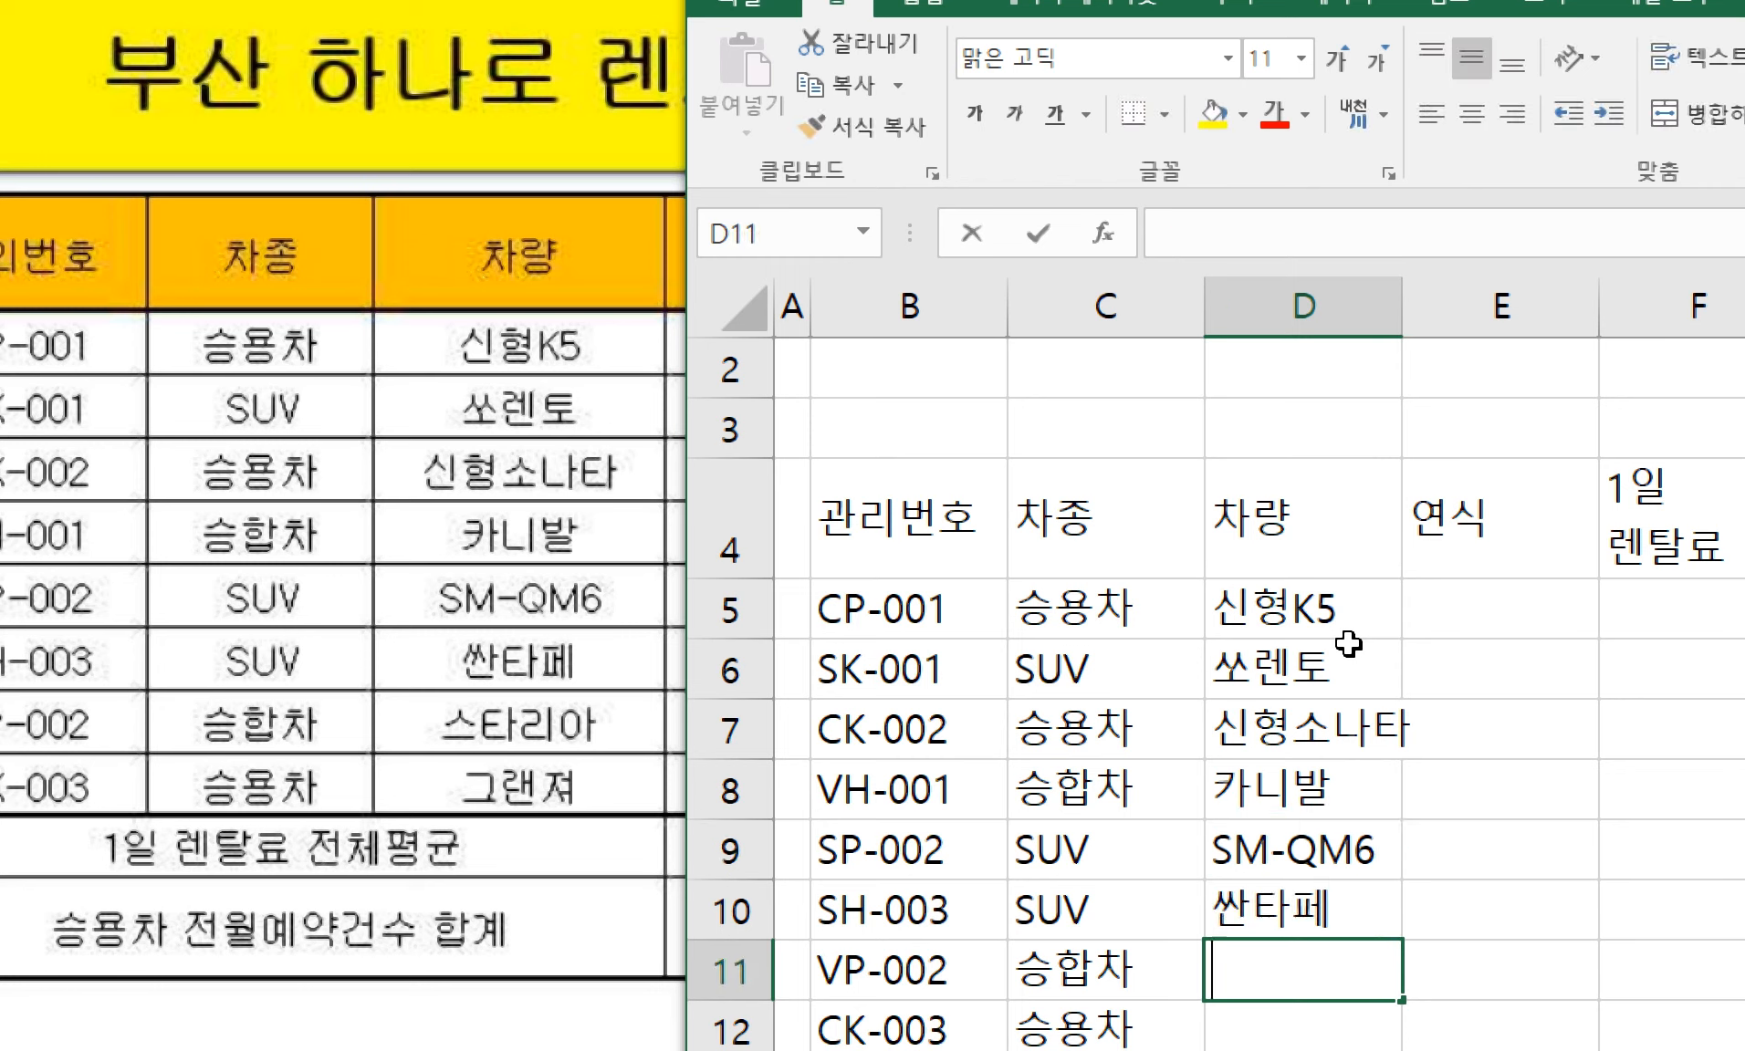
- Finish the 차량 column by entering 스타리아 in D11 and 그랜져 in D12
text(스타리아)
key(Return)
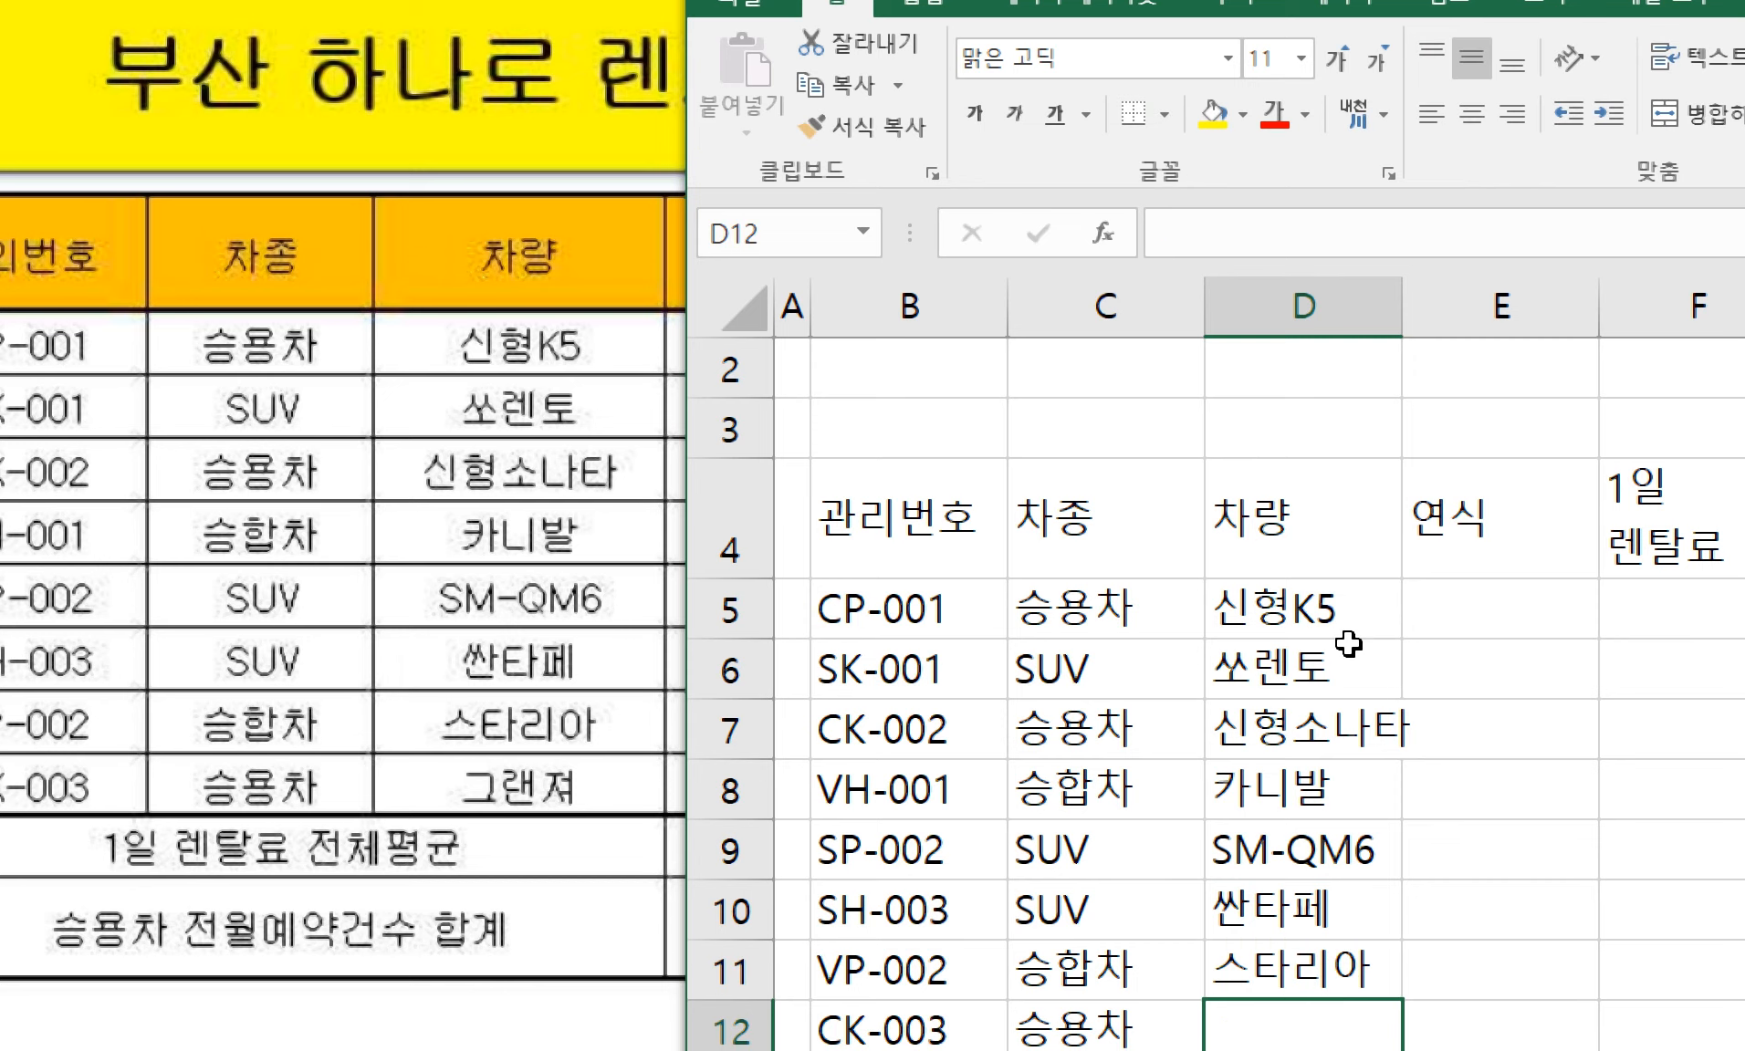
scroll(1405, 684, down, 1)
text(그랬)
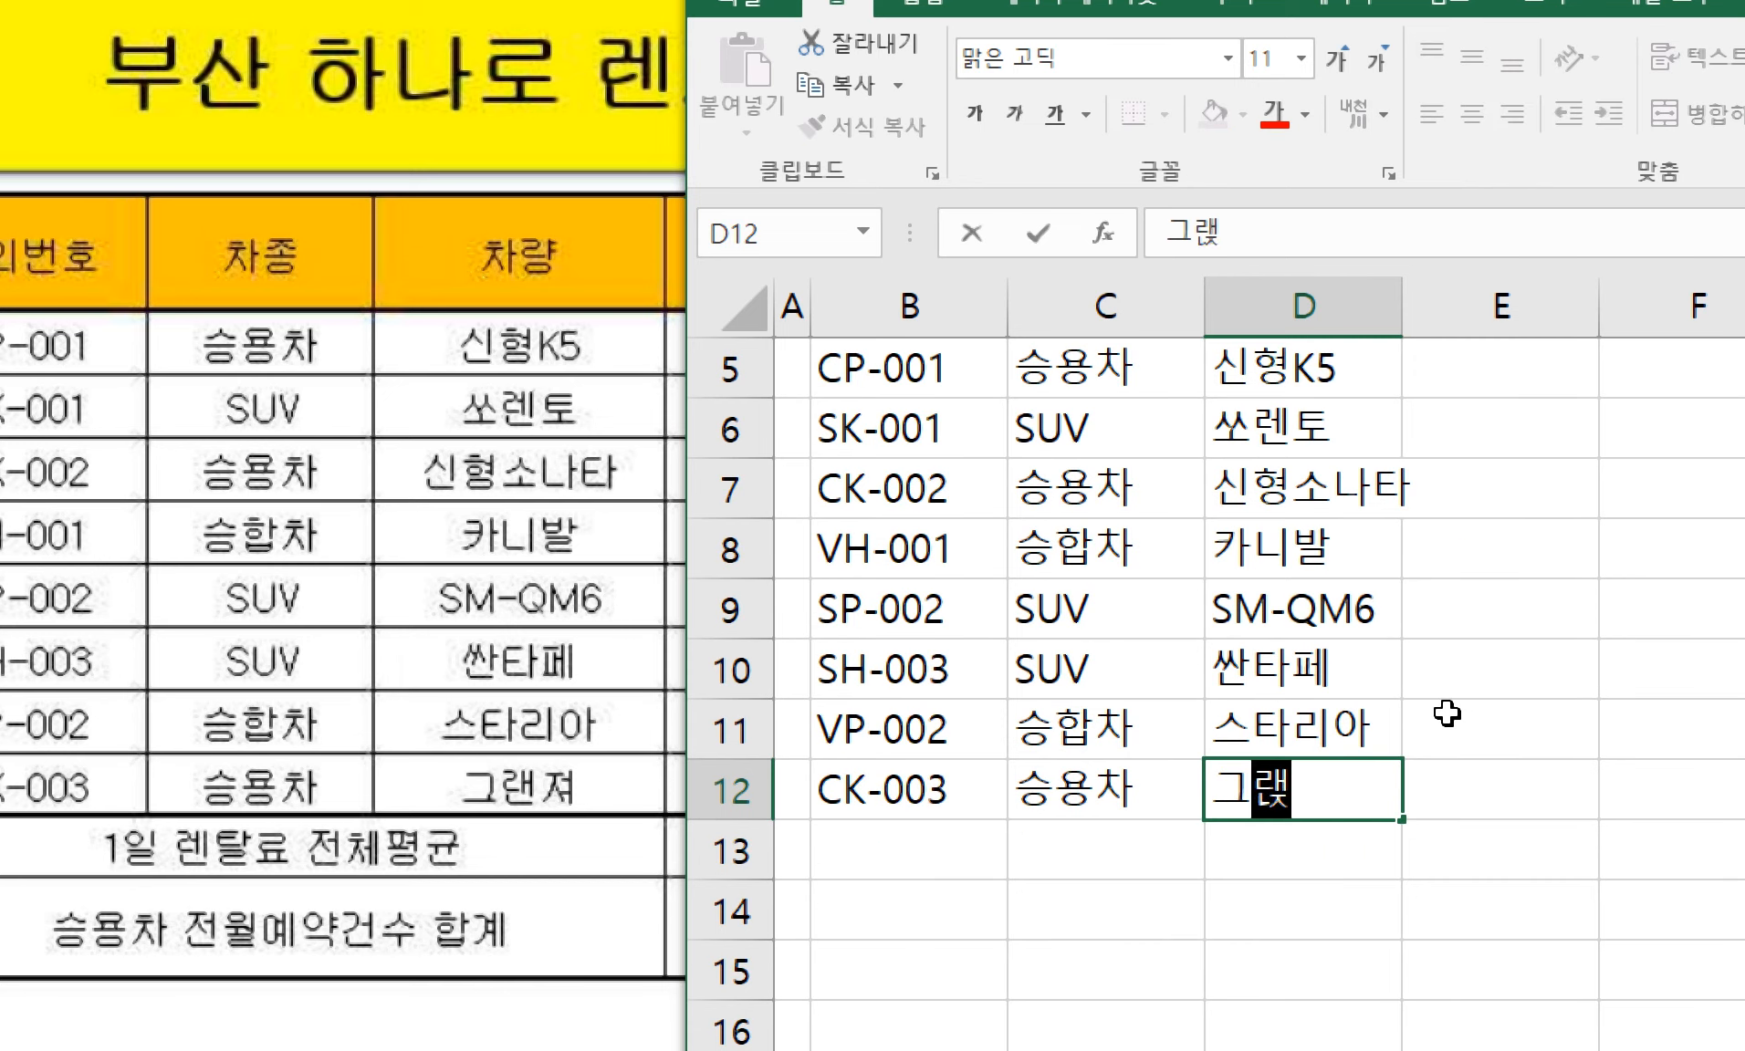
text(져)
key(Return)
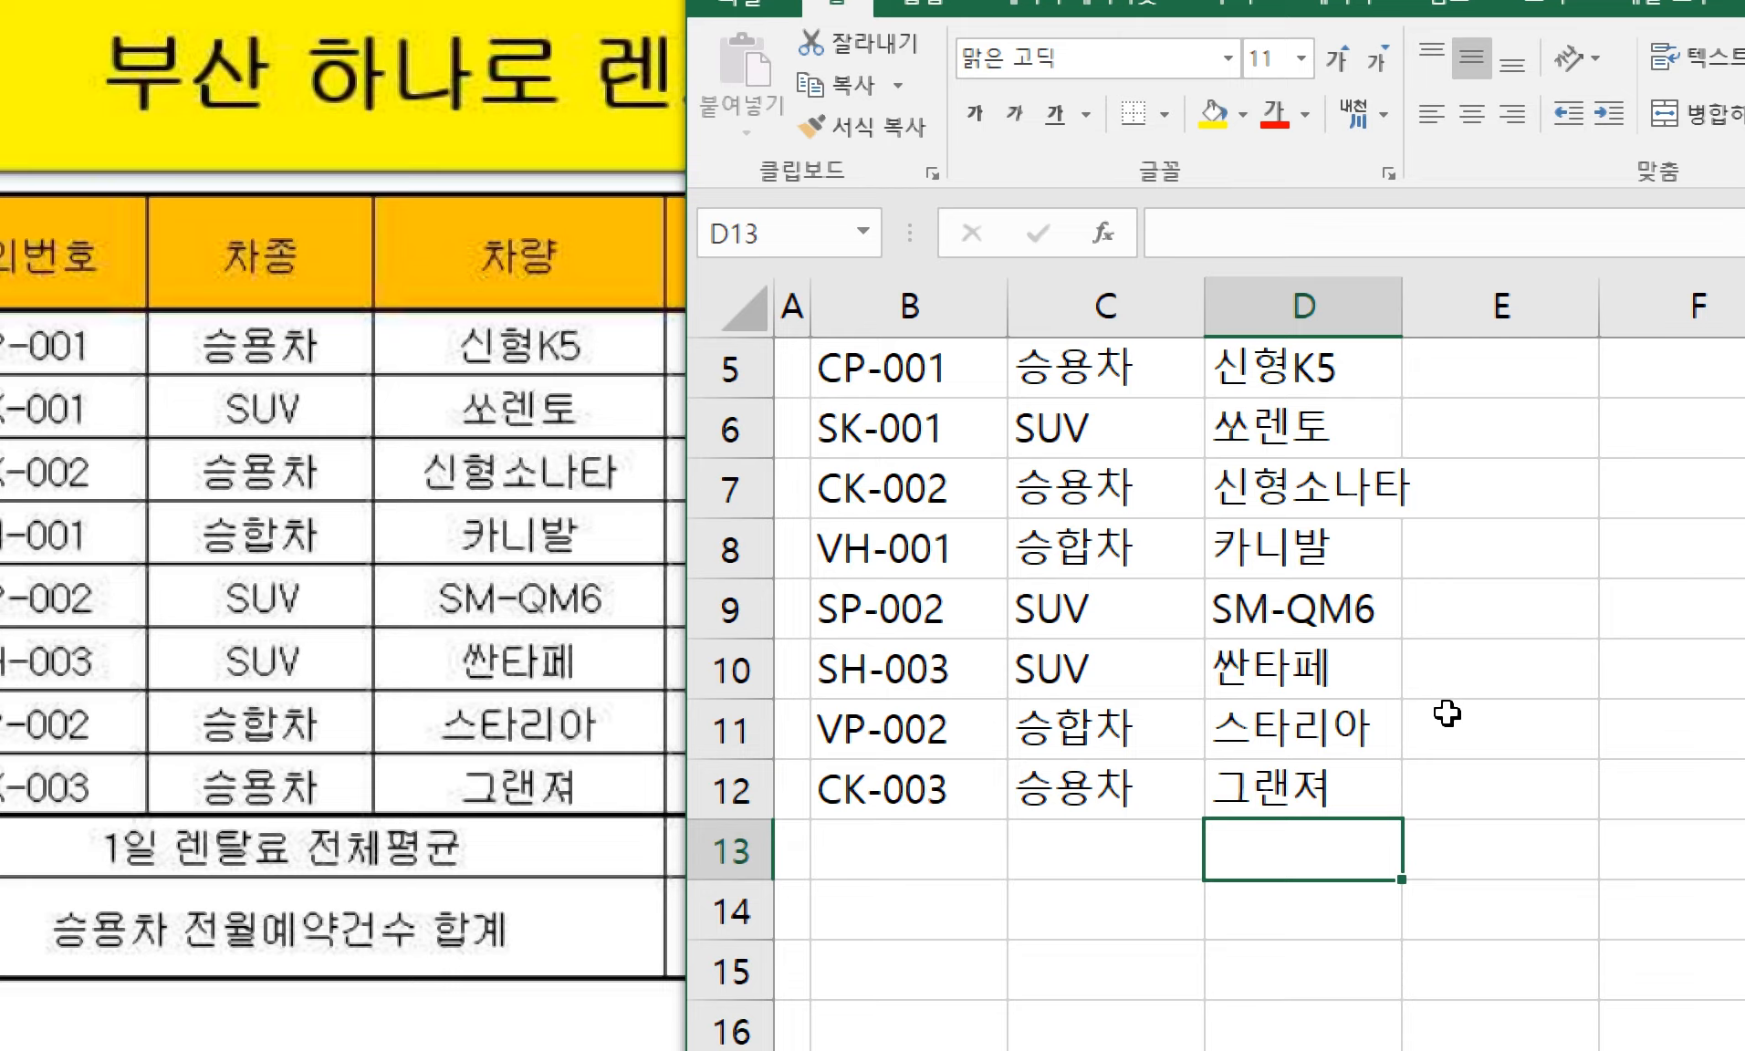
scroll(1446, 713, up, 1)
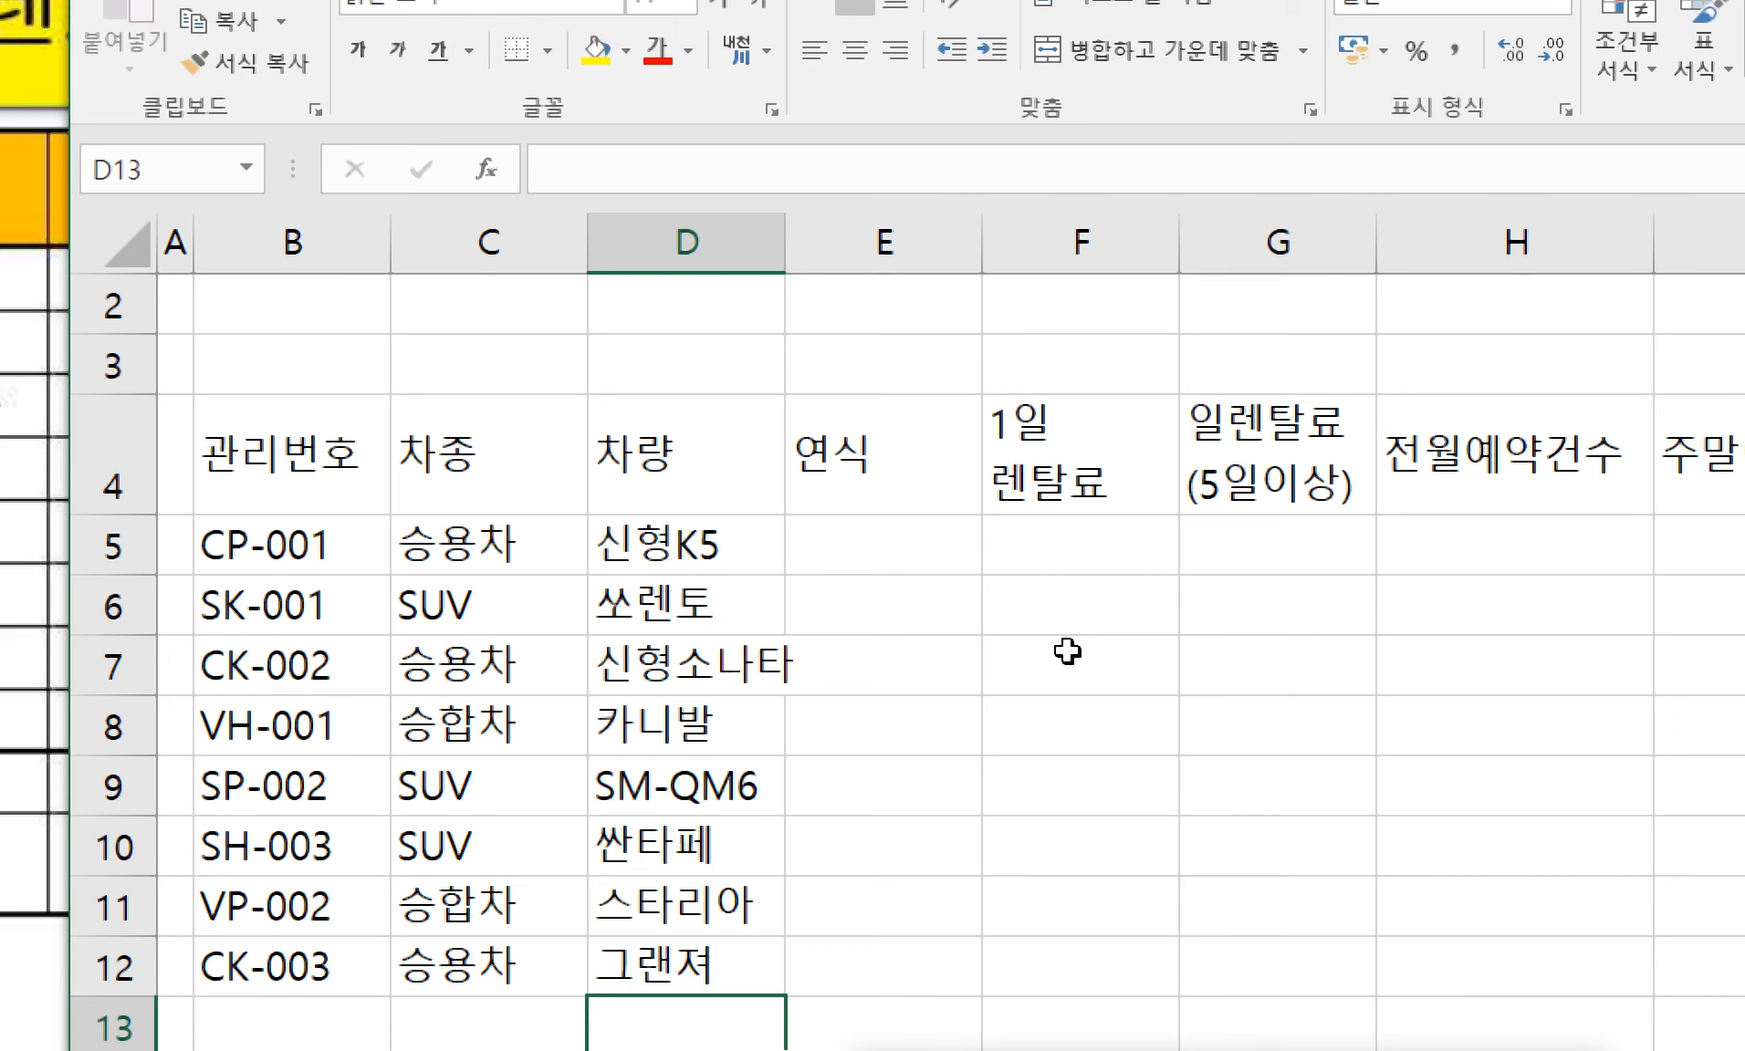
click(746, 955)
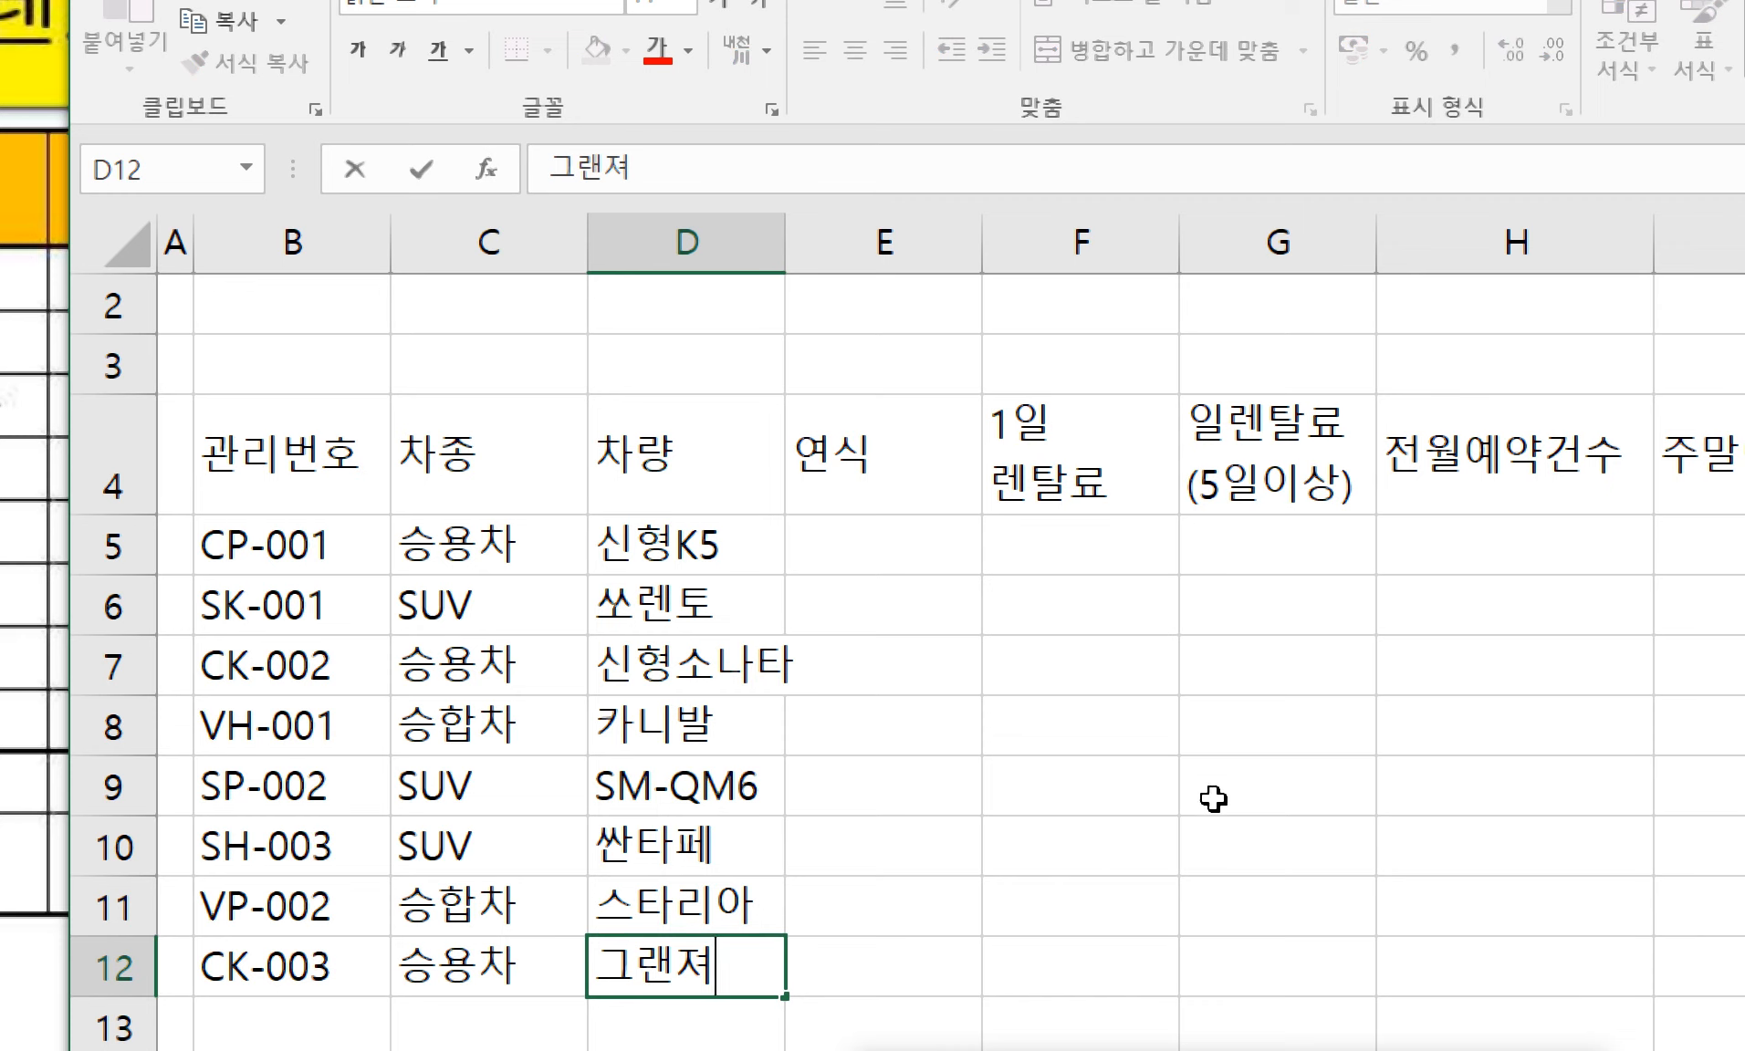
click(1156, 721)
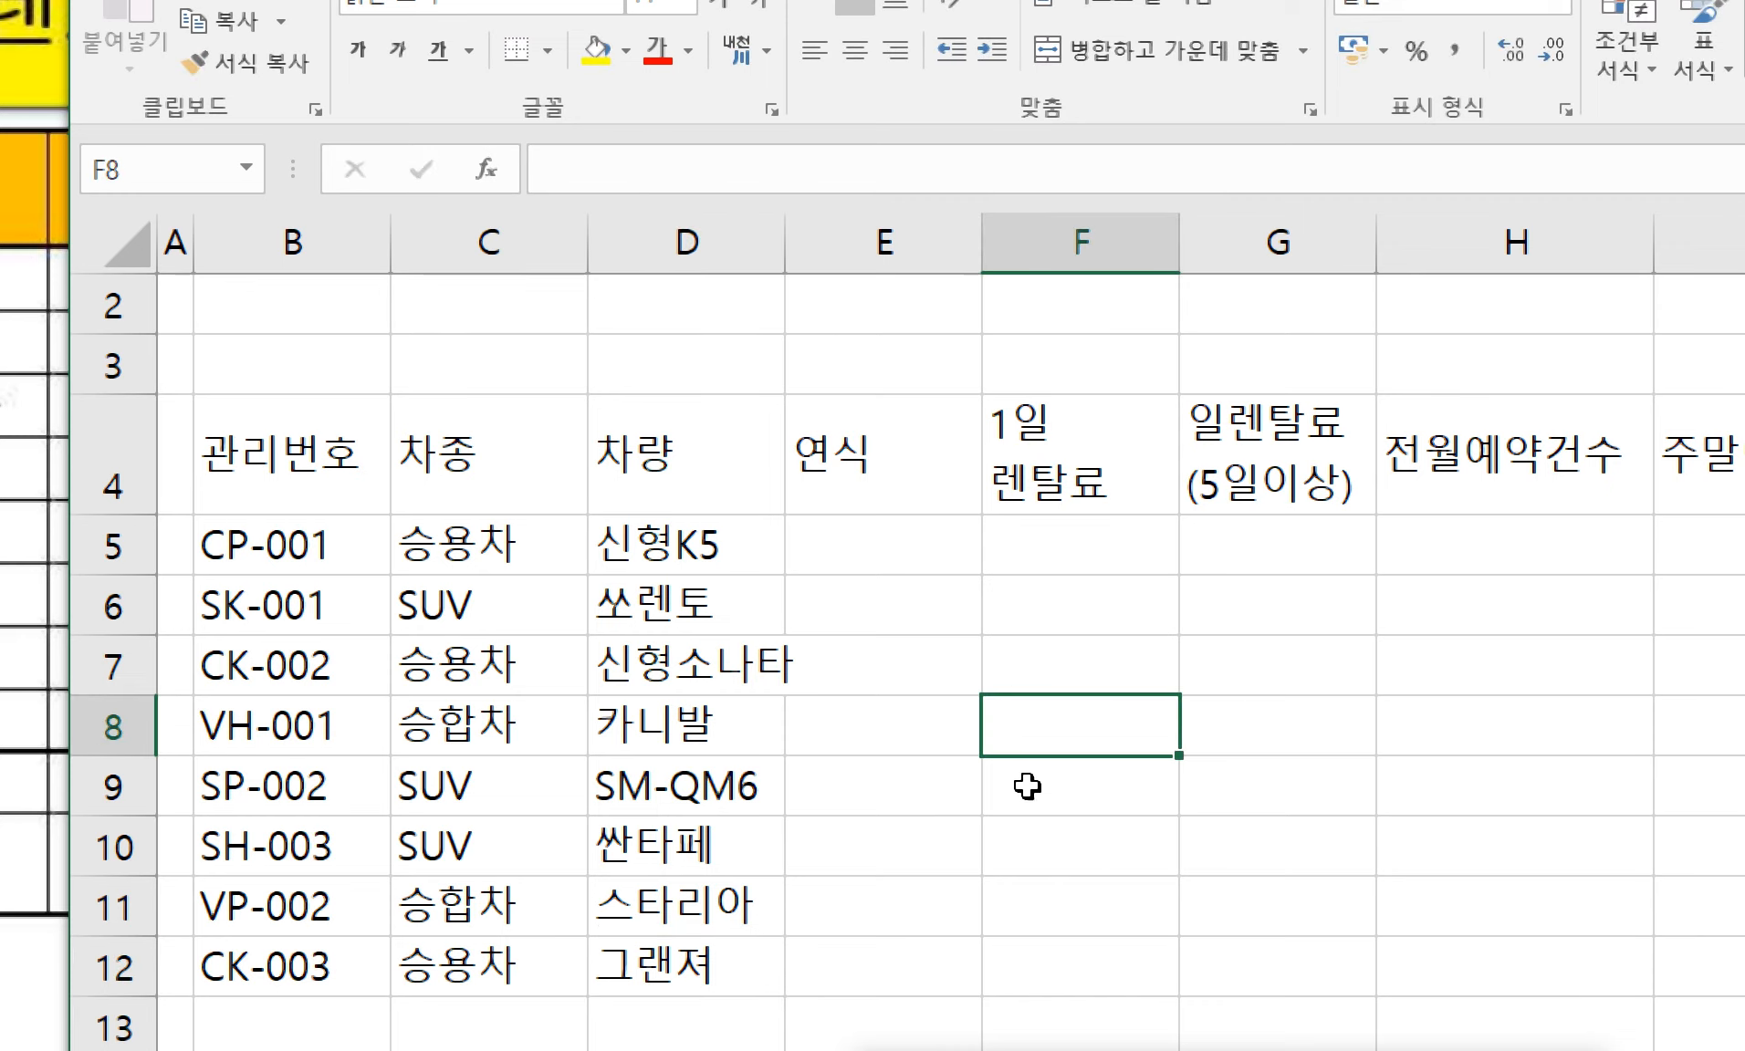
click(779, 920)
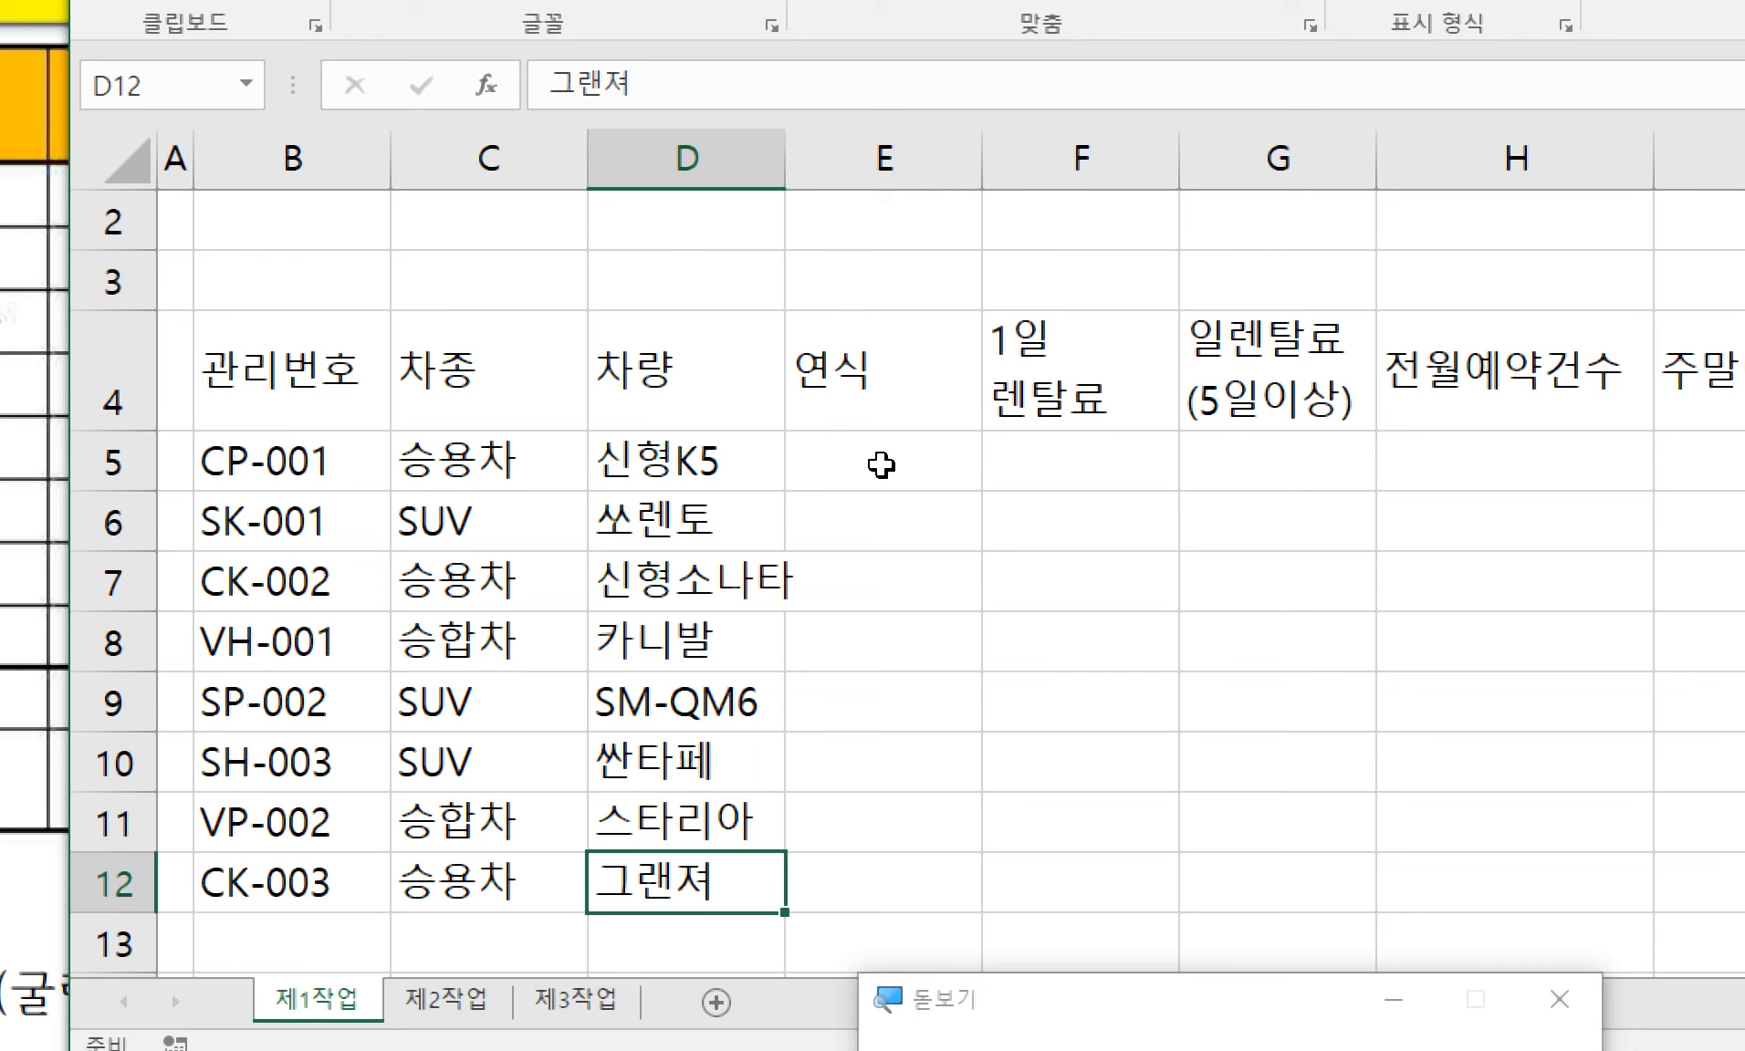
- Move the worksheet window to uncover the reference table's 연식 column and enter 2022년 in E5
click(881, 465)
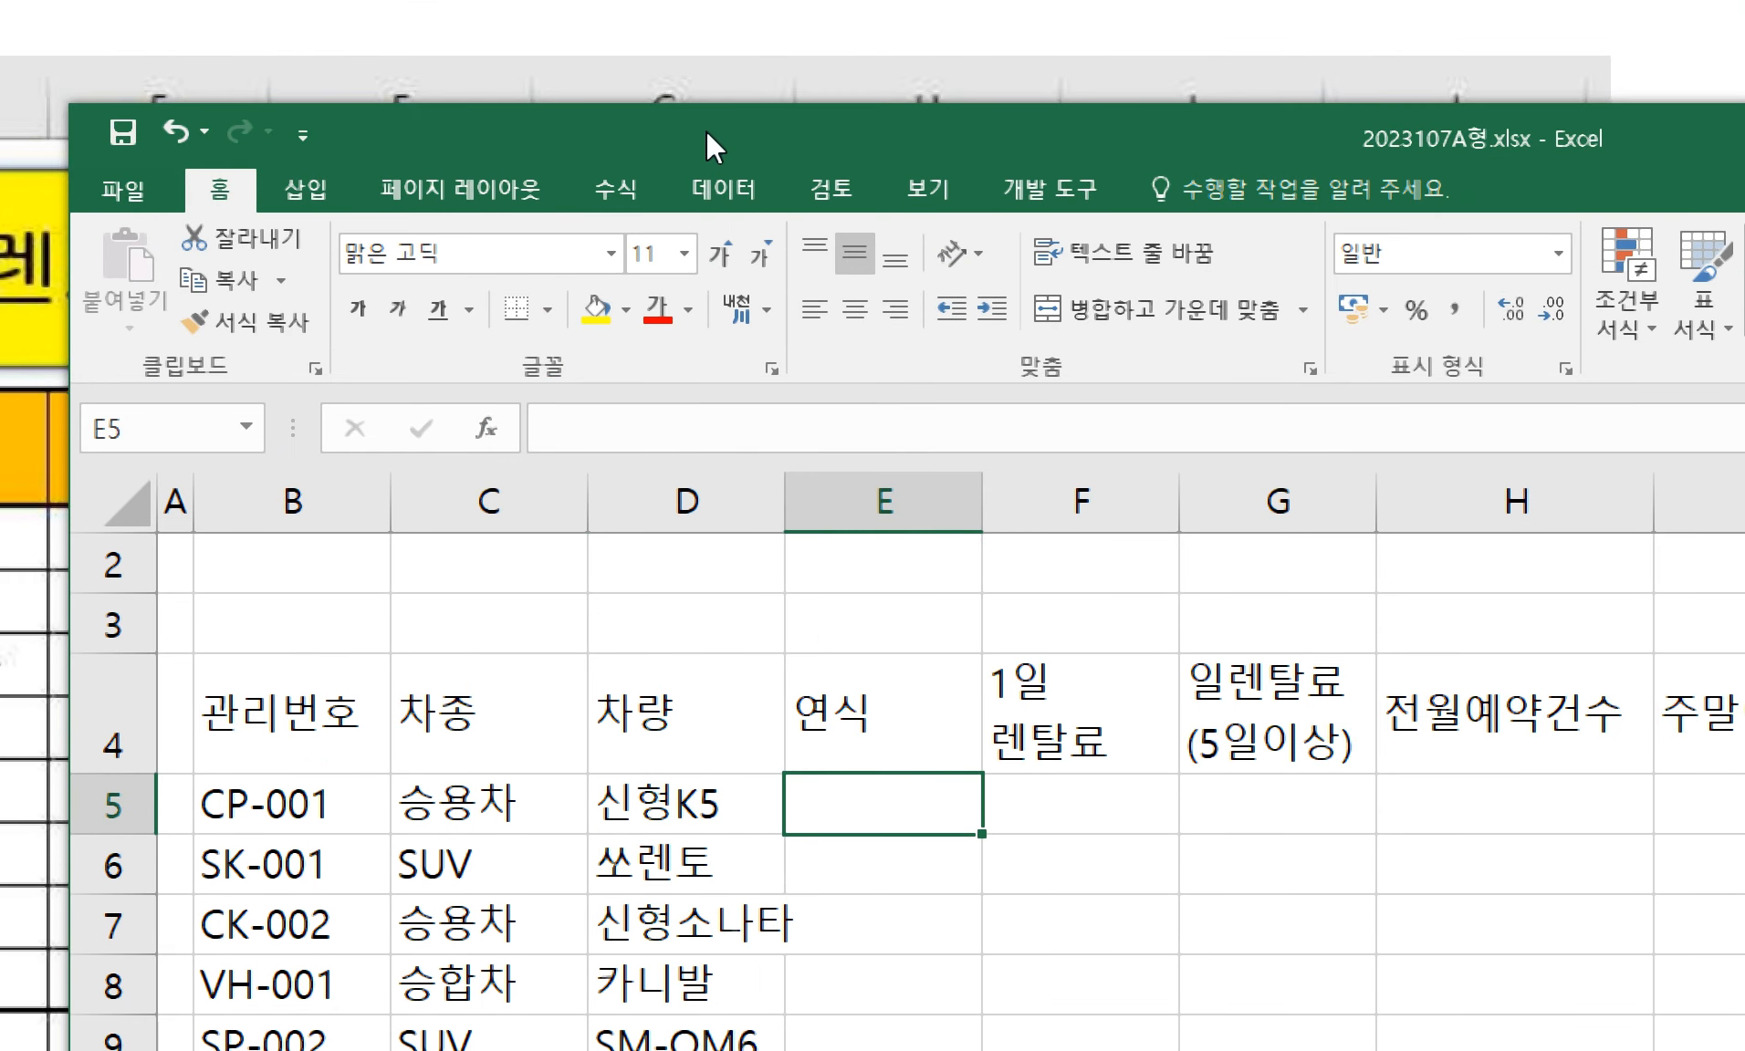
drag(705, 130, 955, 101)
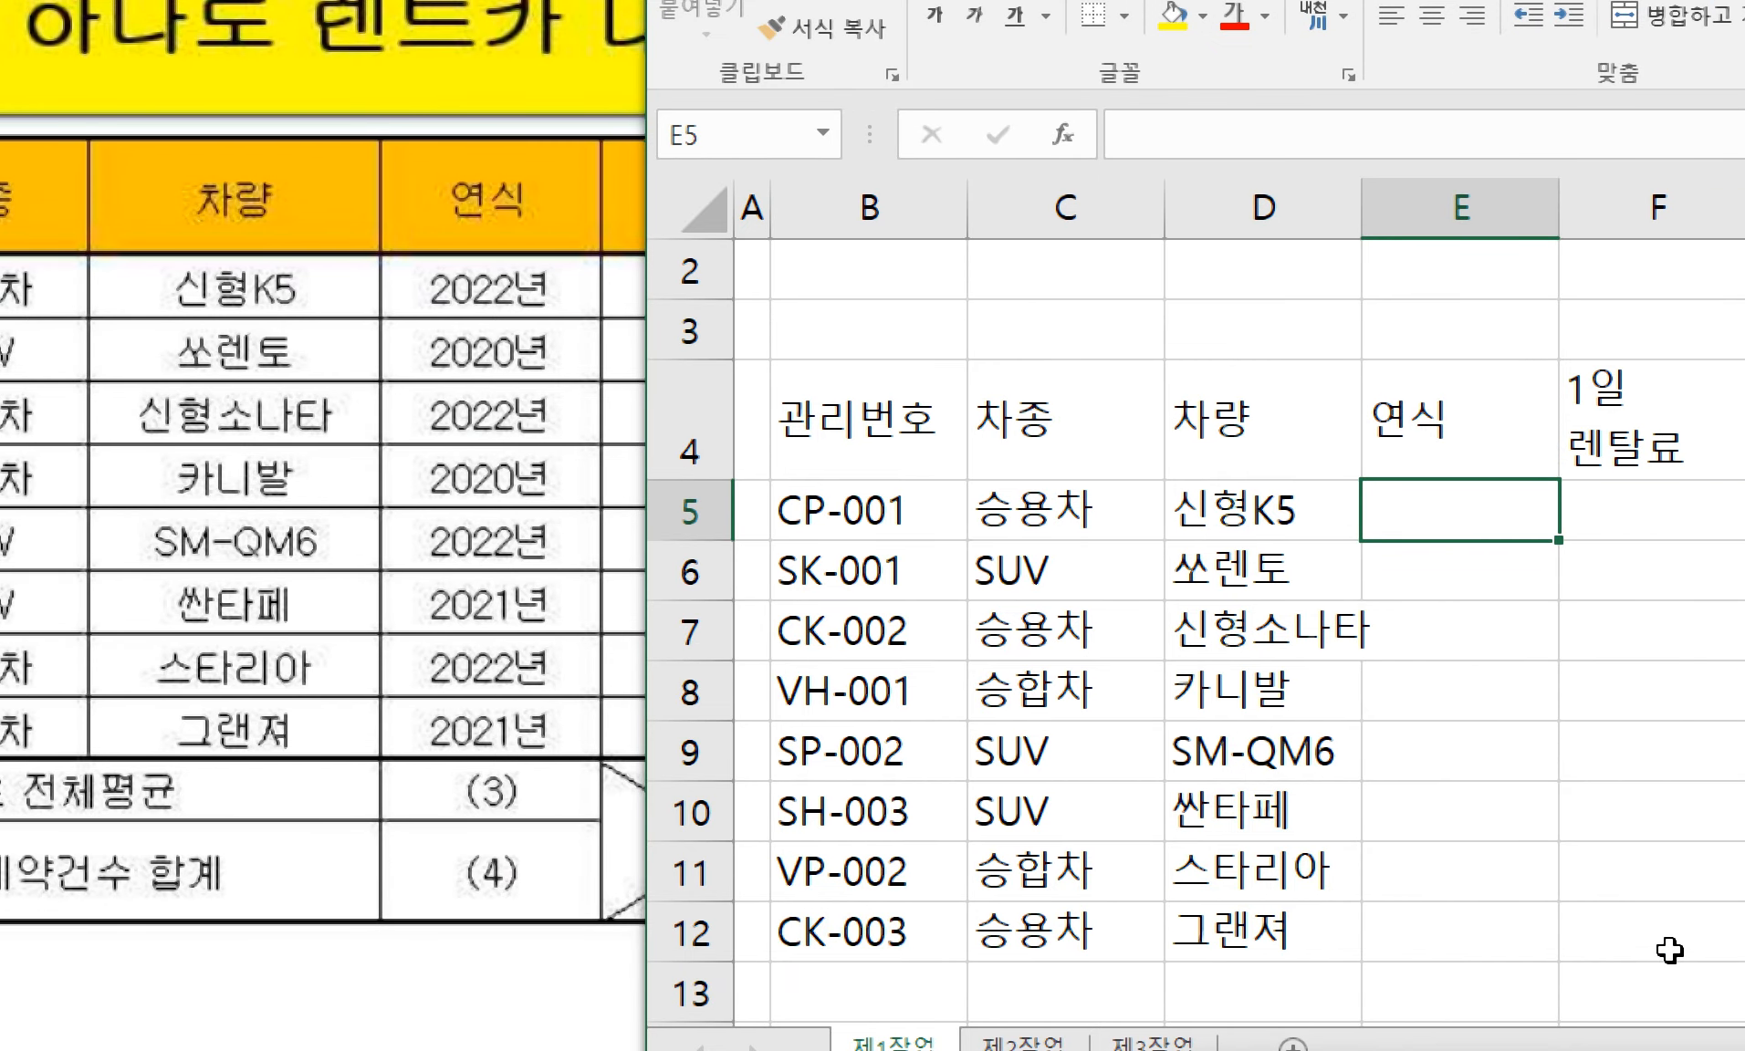
text(2022)
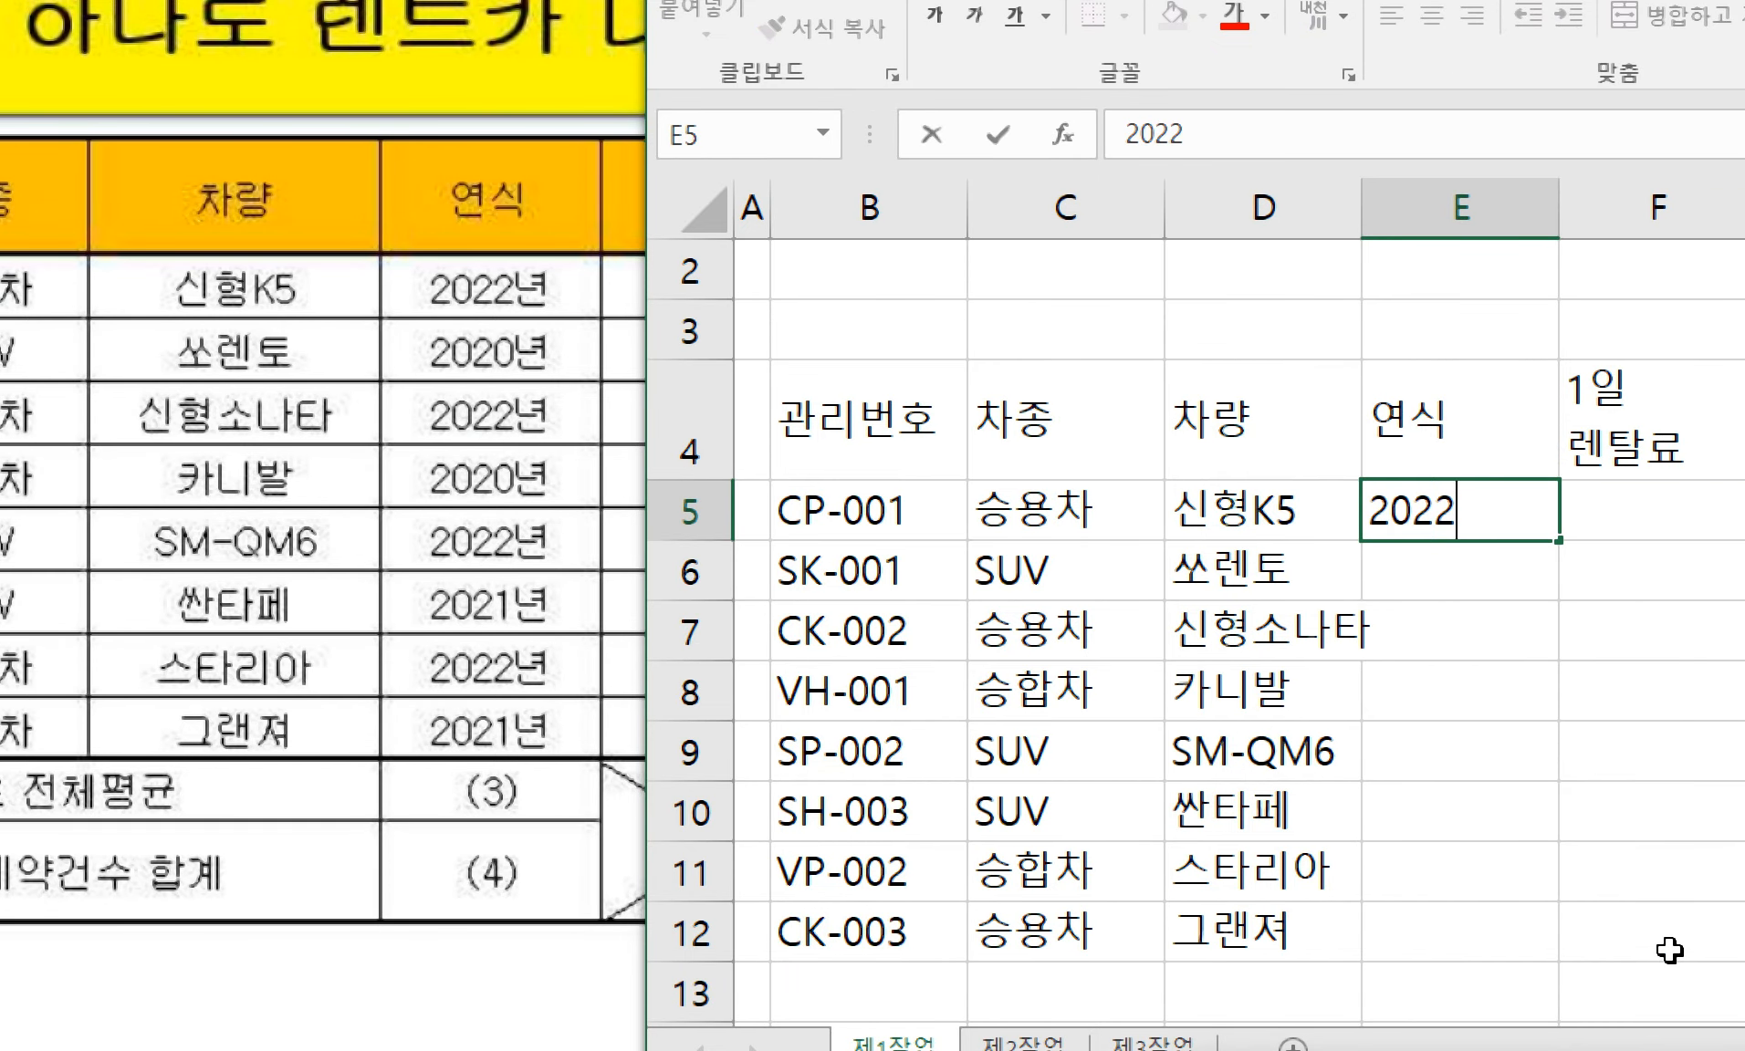
text(년)
key(Return)
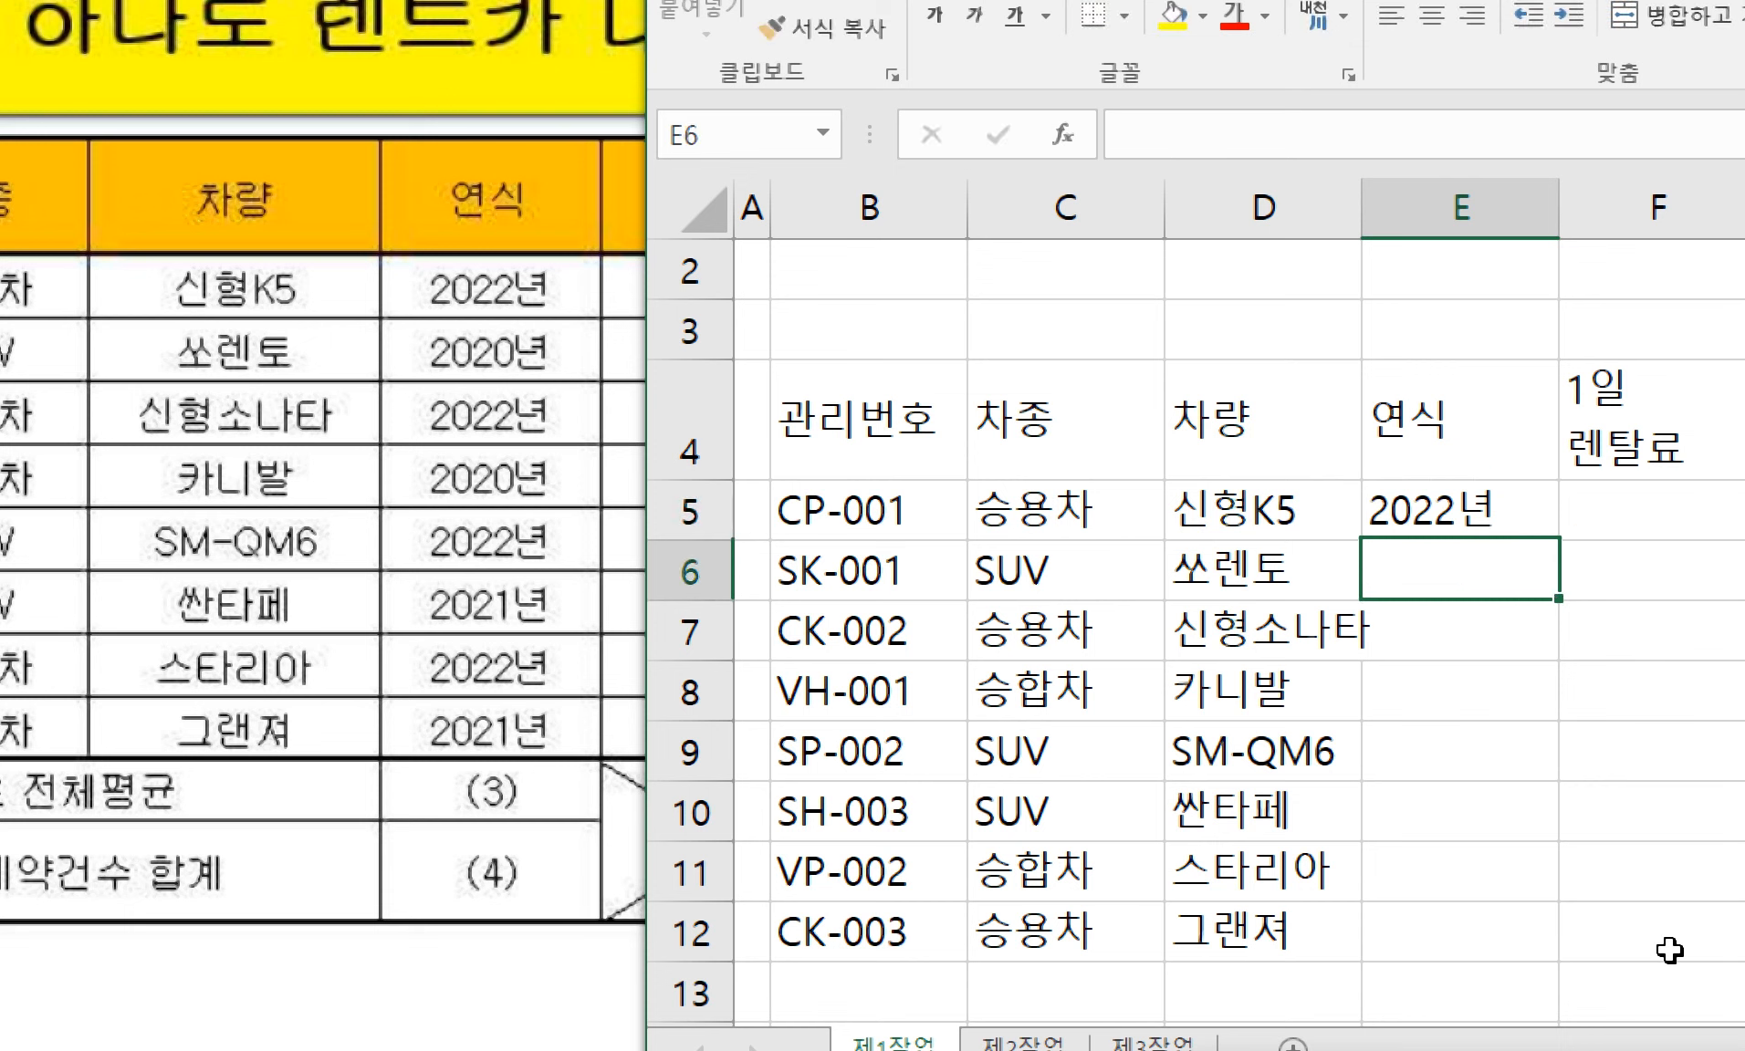
- Continue the 연식 column with 2020년 in E6 and 2022년 in E7
text(2020)
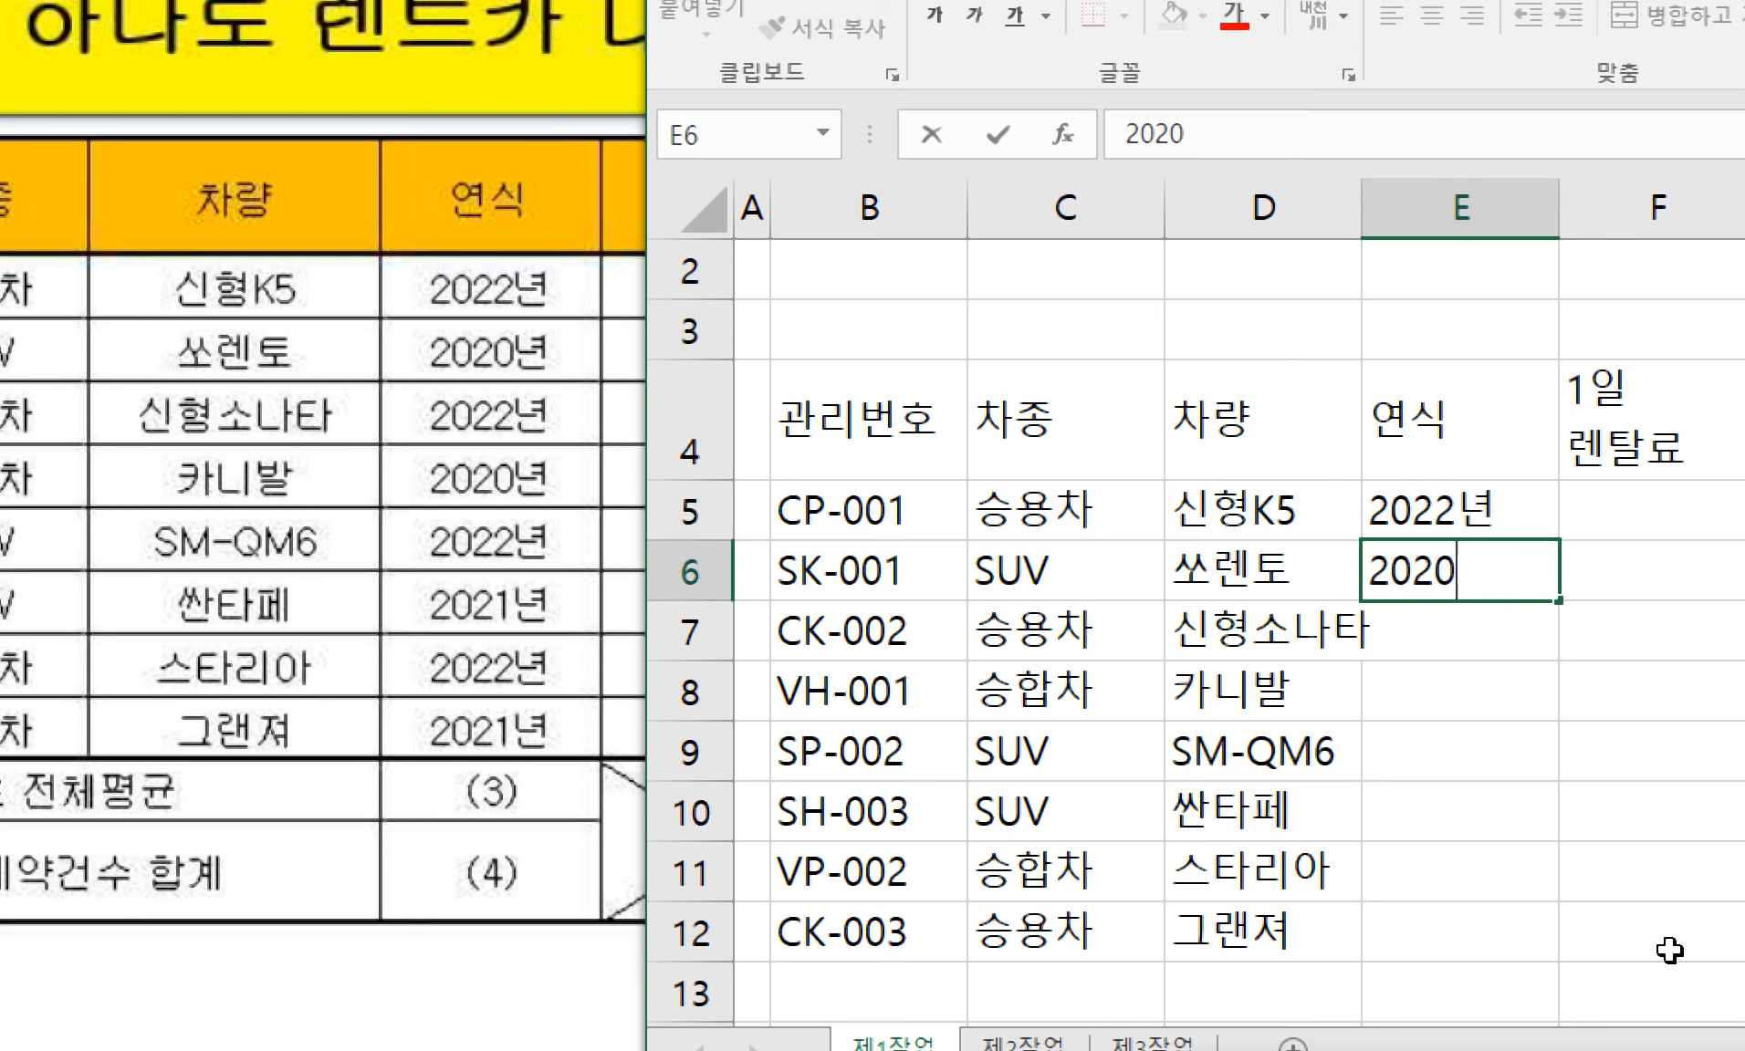
text(녀ㄴ)
key(Return)
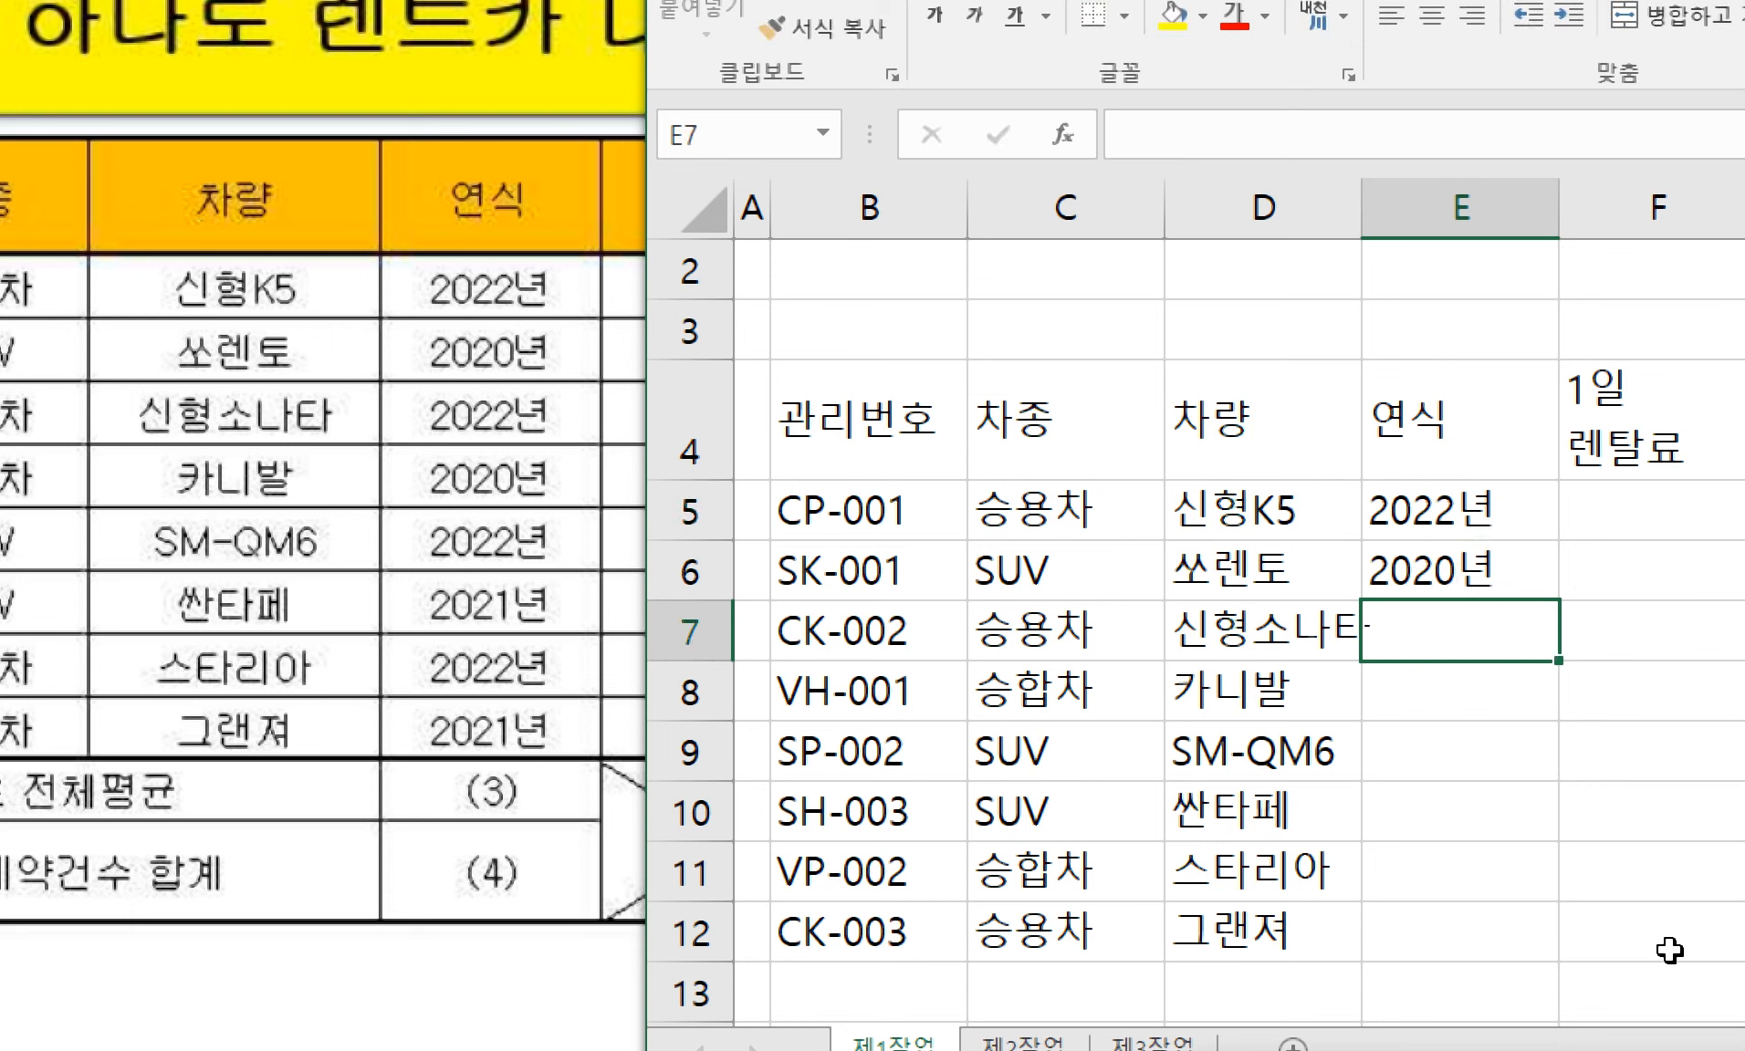
text(2022)
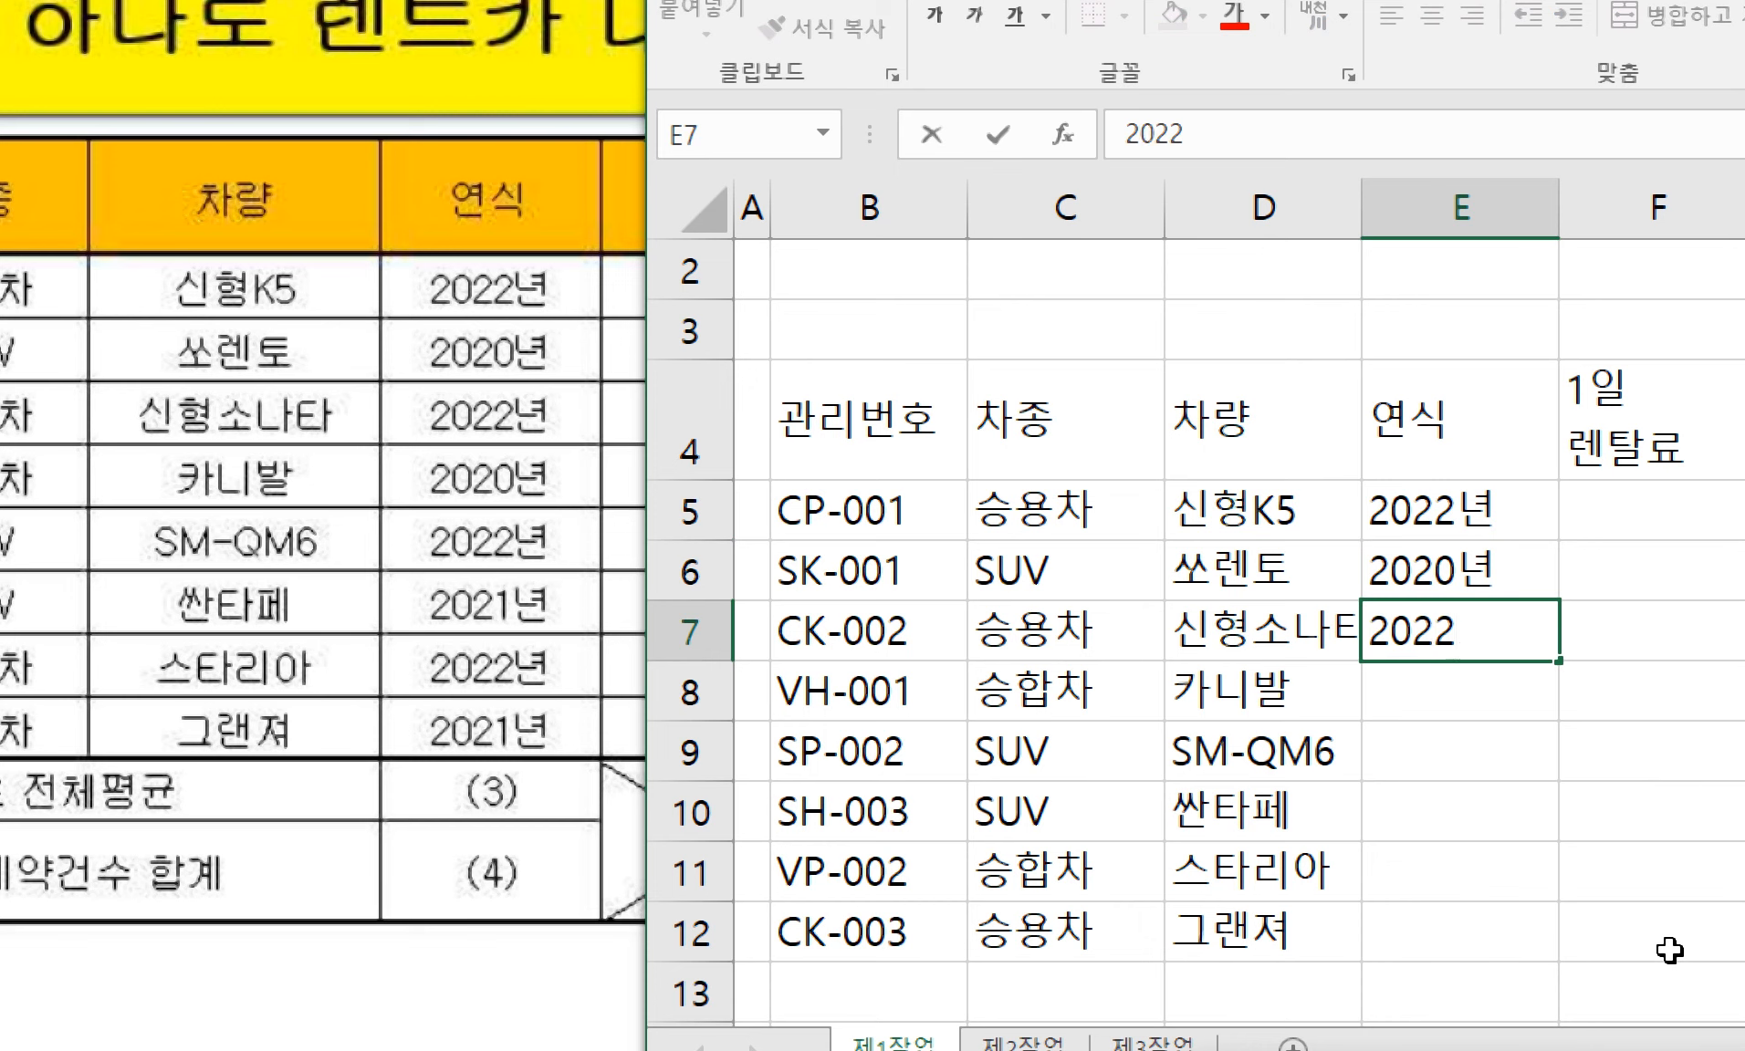
text(년)
key(Return)
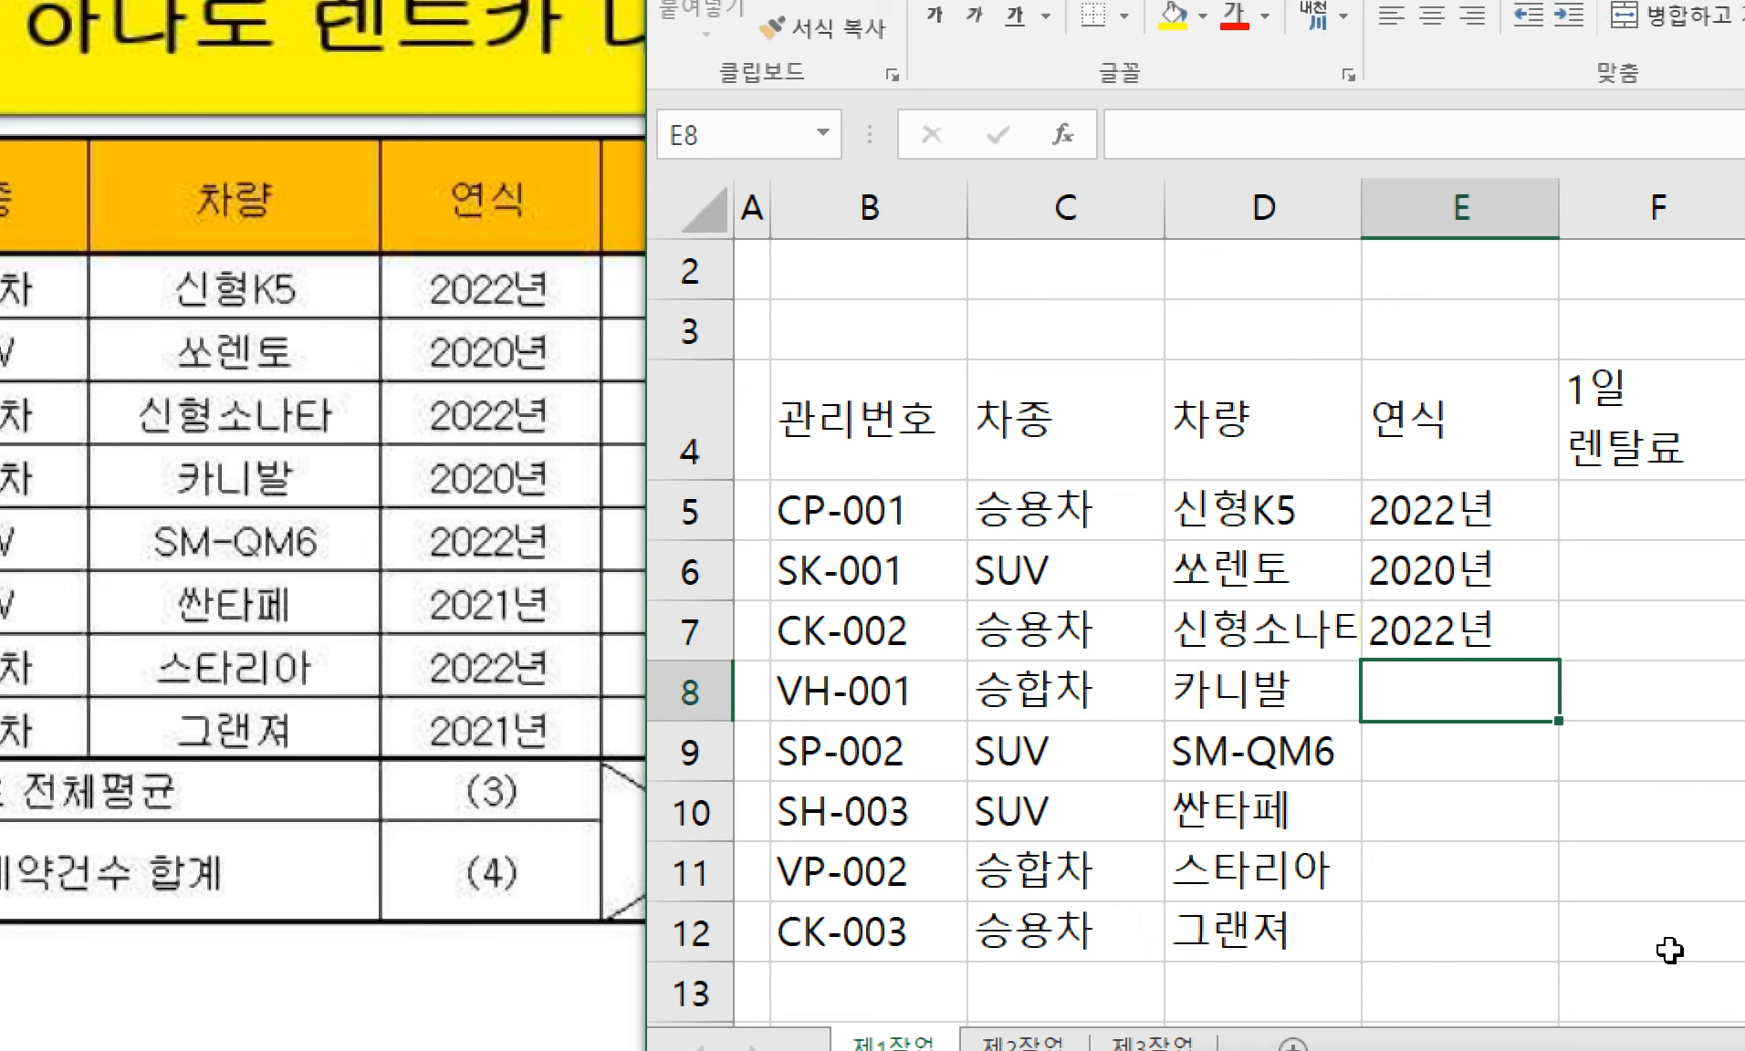
- Enter 2020년 in E8, 2022년 in E9 and 2021년 in E10 of the 연식 column
text(2020년)
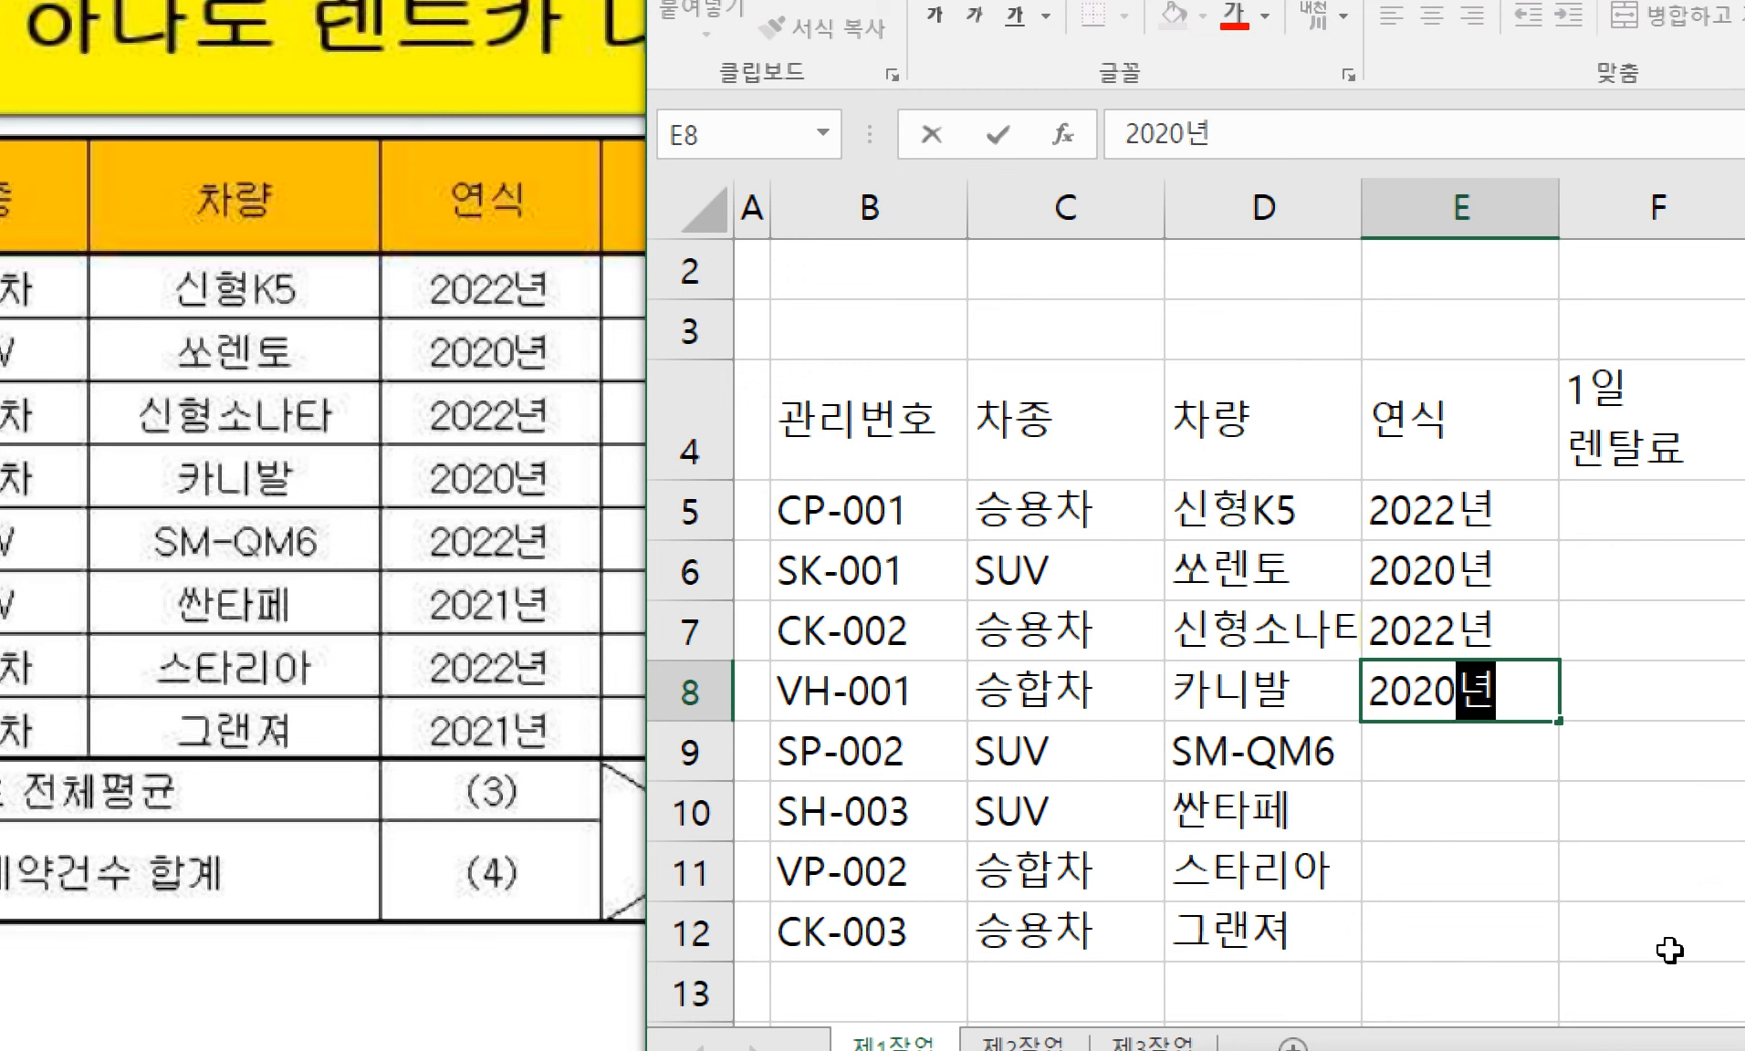
key(Return)
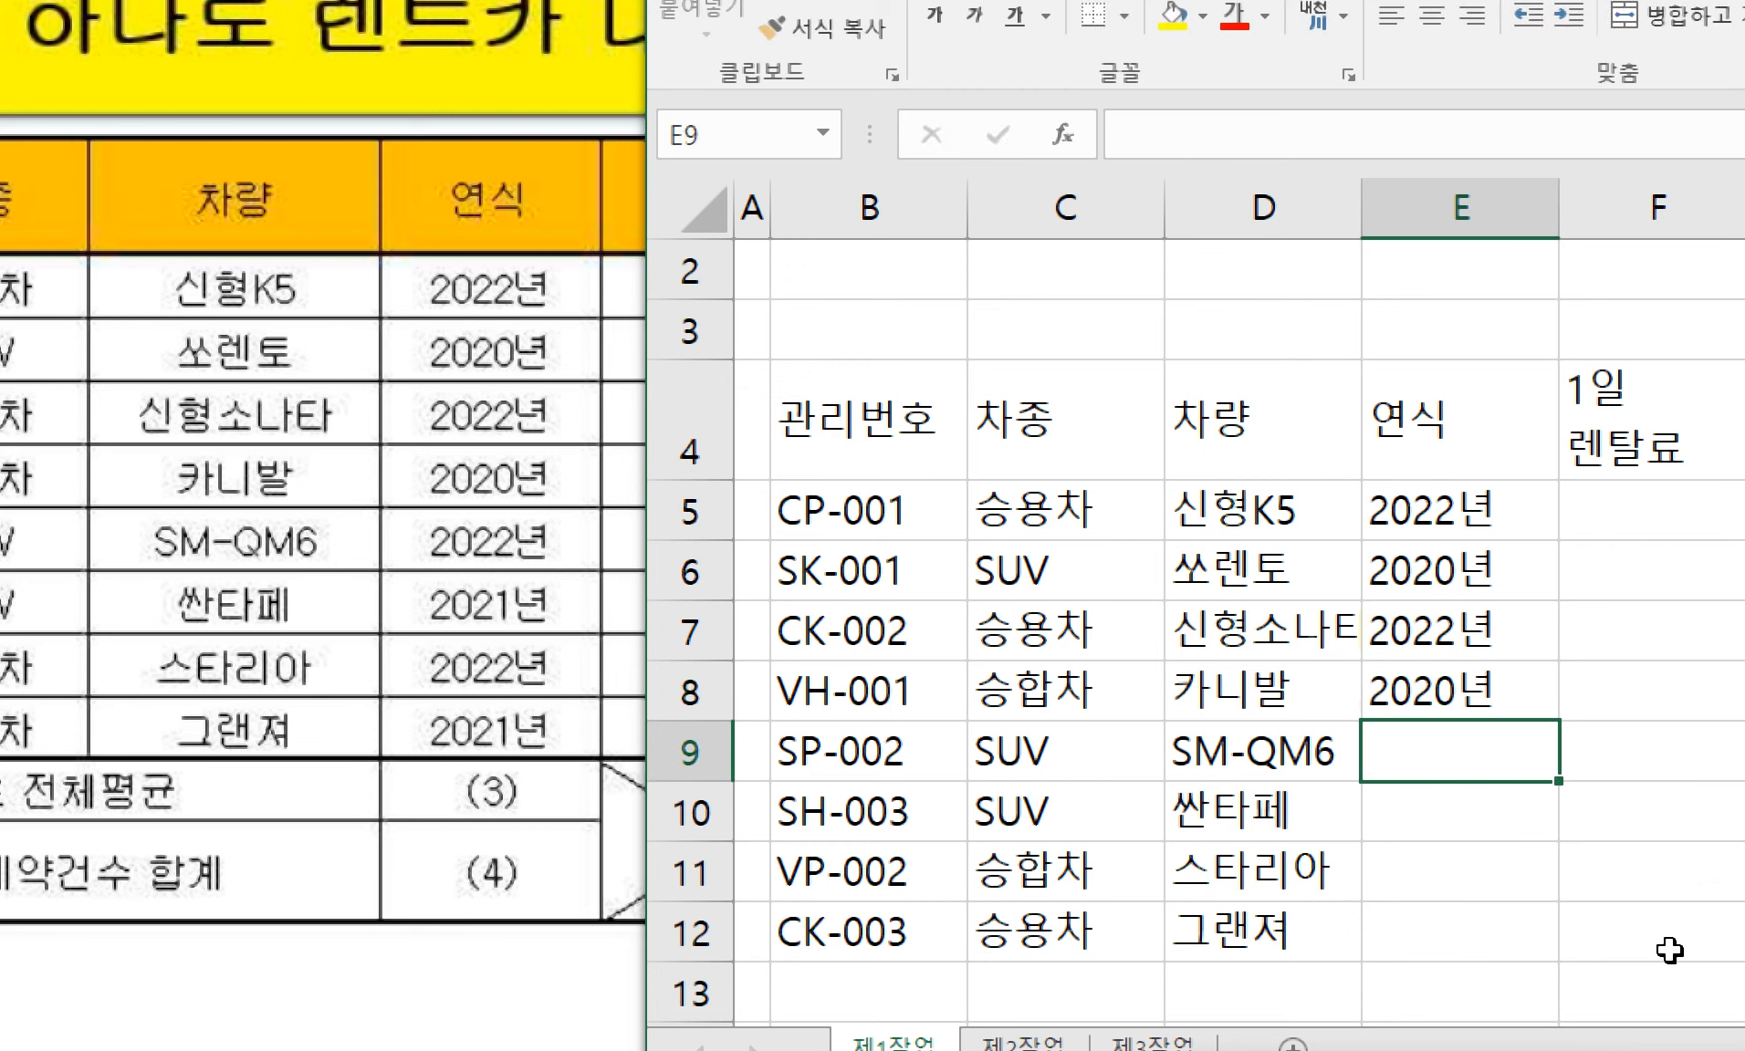
text(2022년)
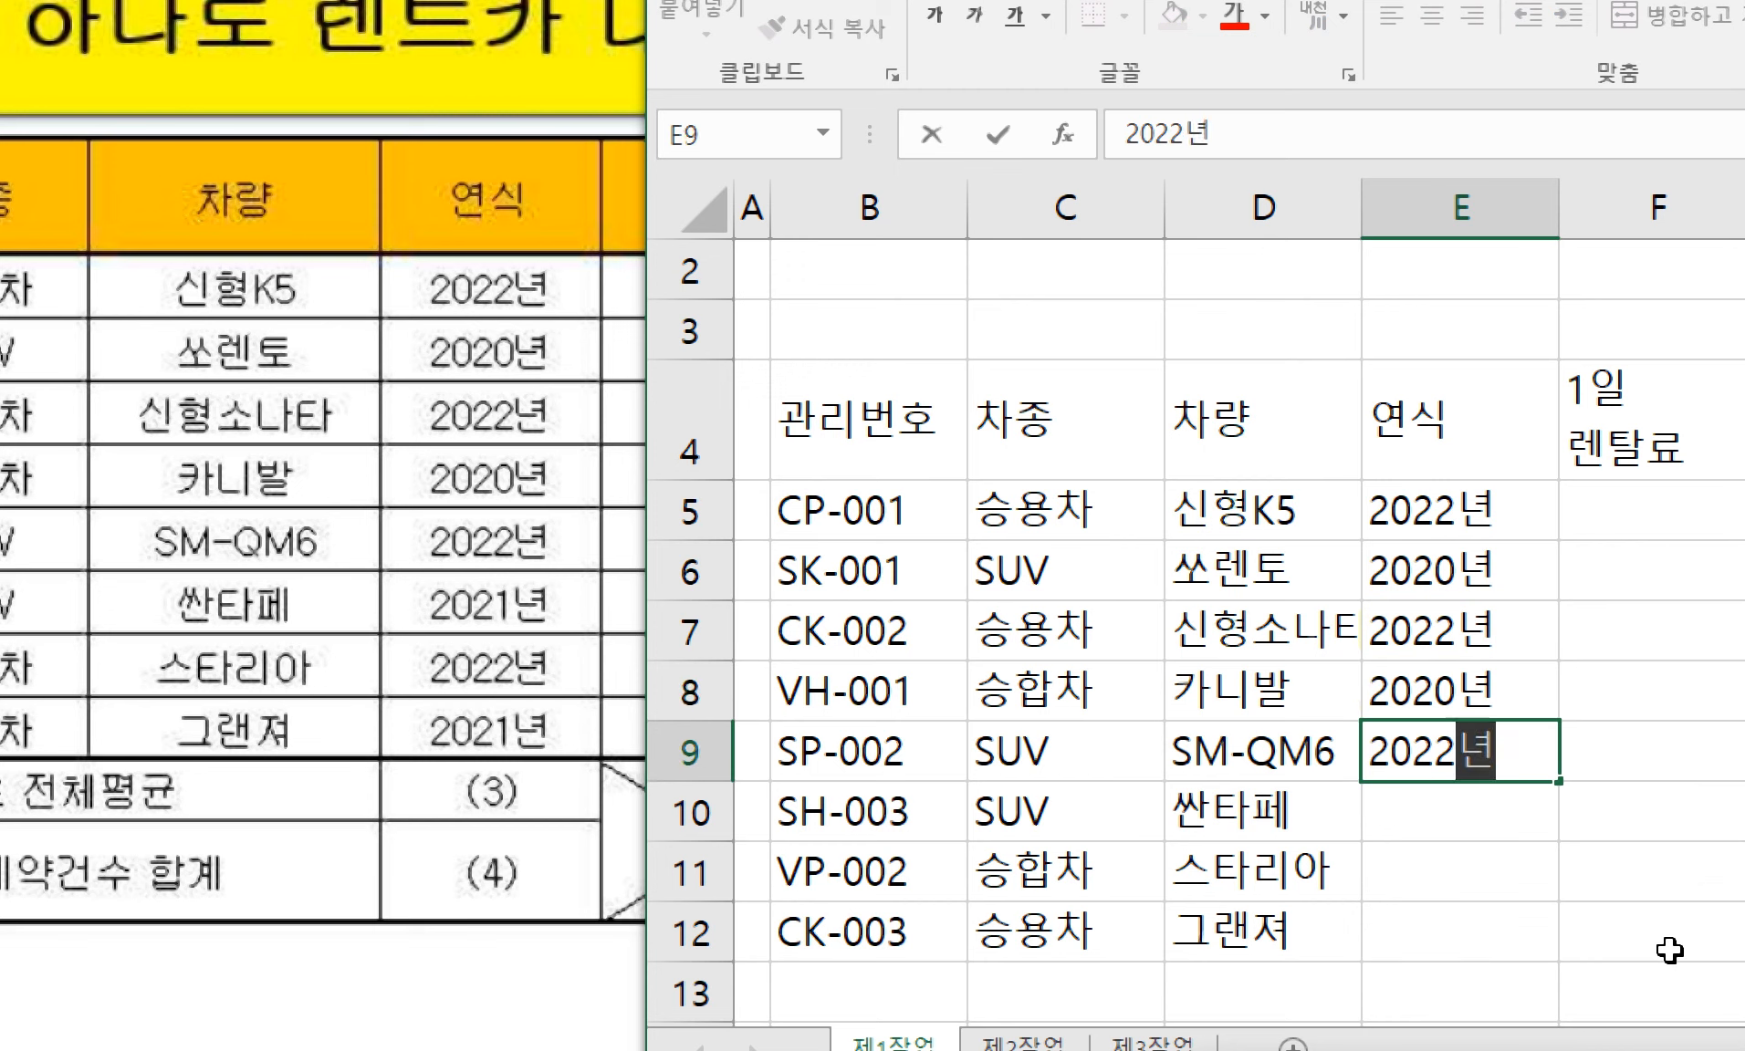
key(Return)
text(2021년)
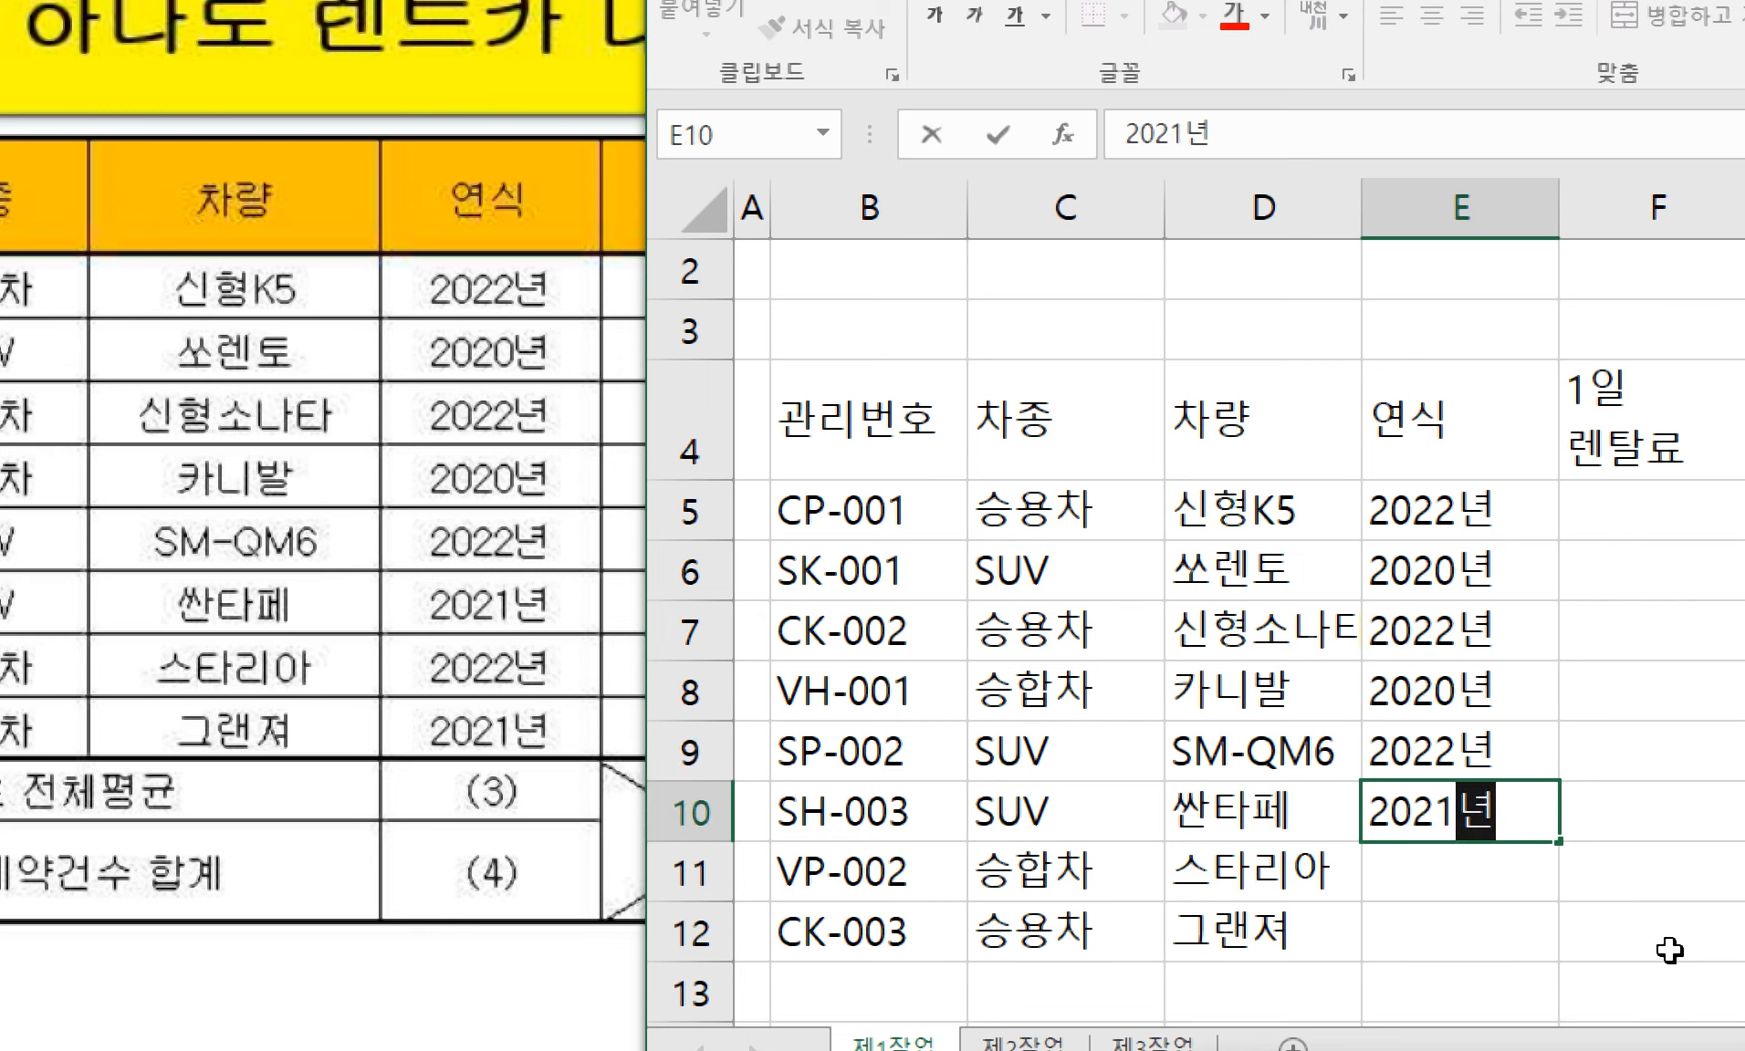
key(Return)
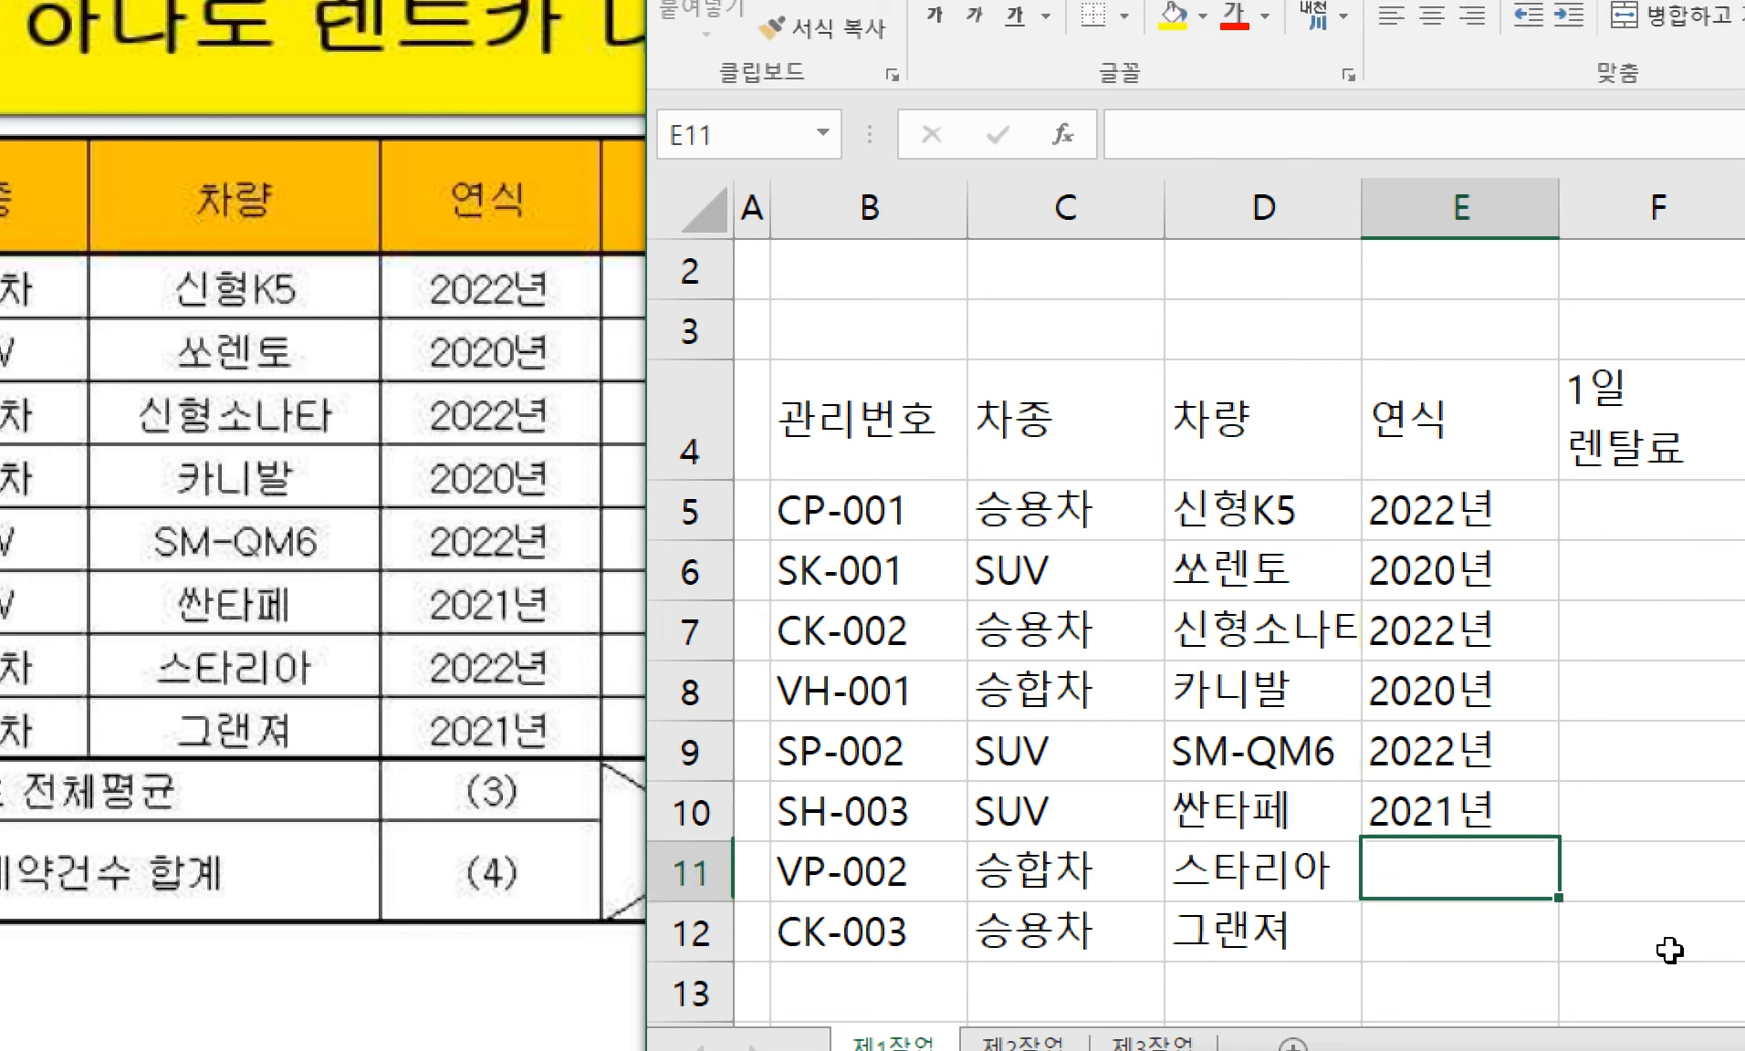
- Finish the 연식 column by entering 2022년 in E11 and 2021년 in E12
text(2022)
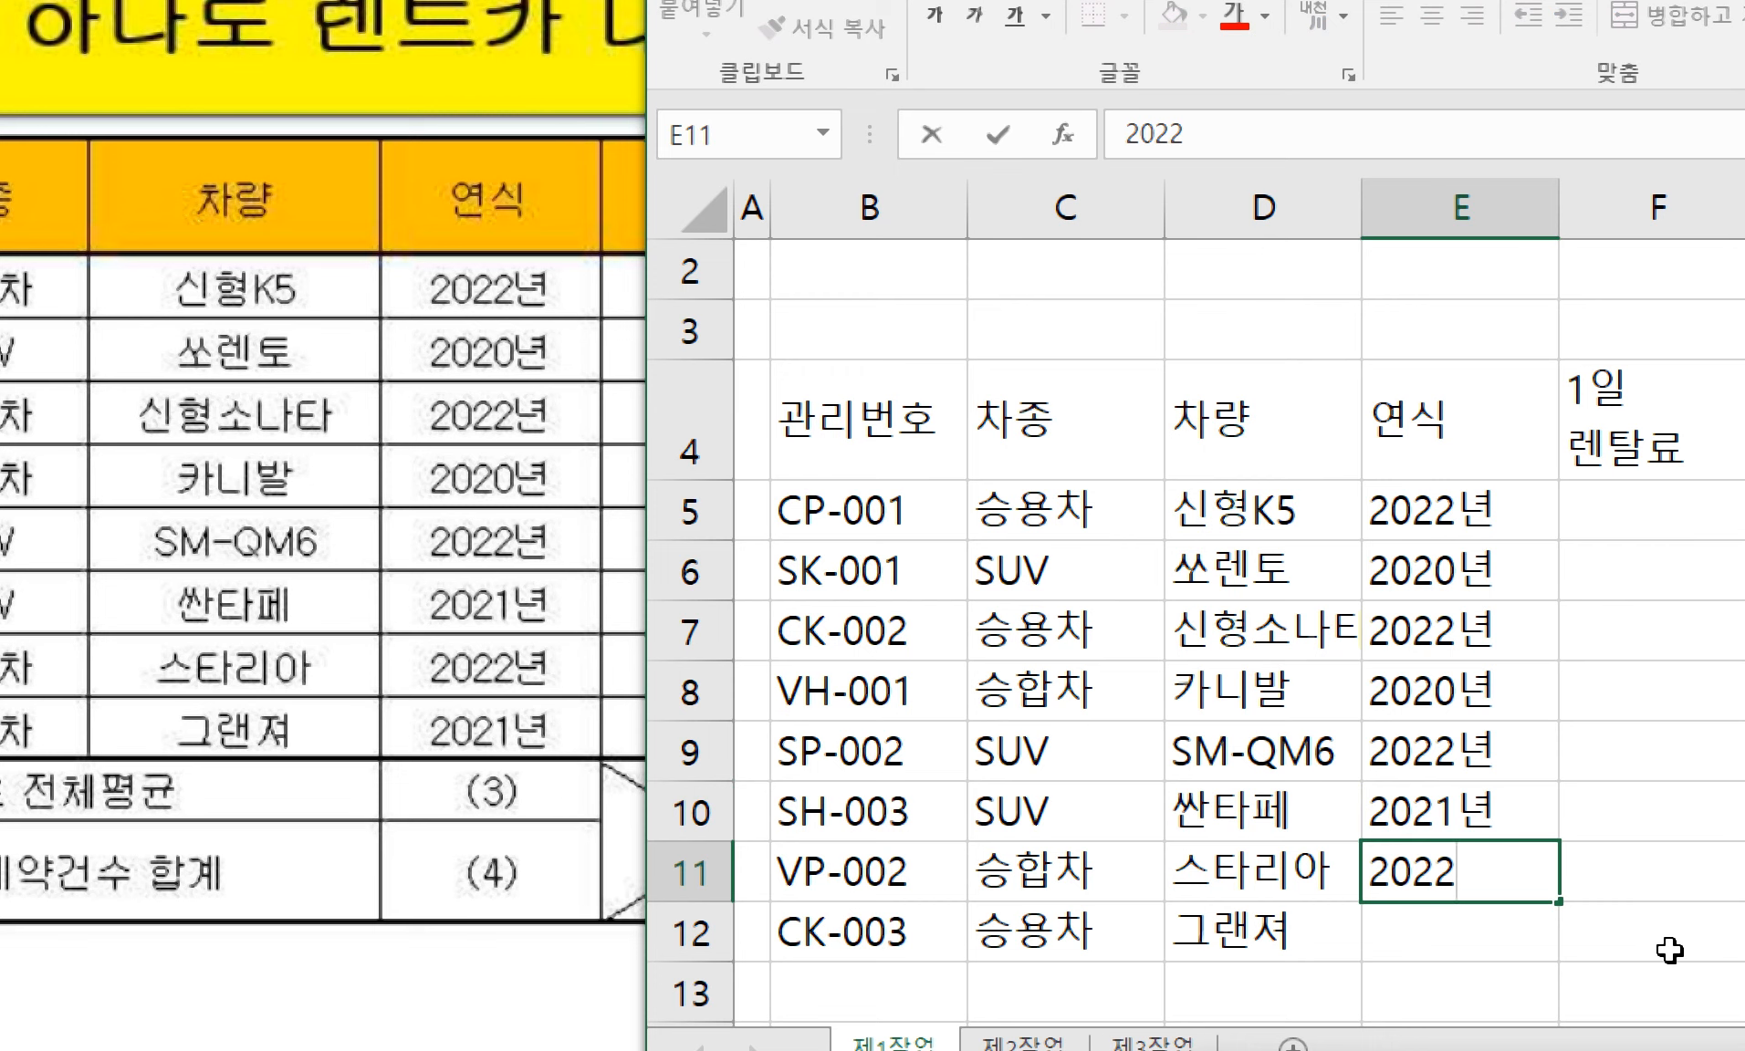
text(년)
key(Return)
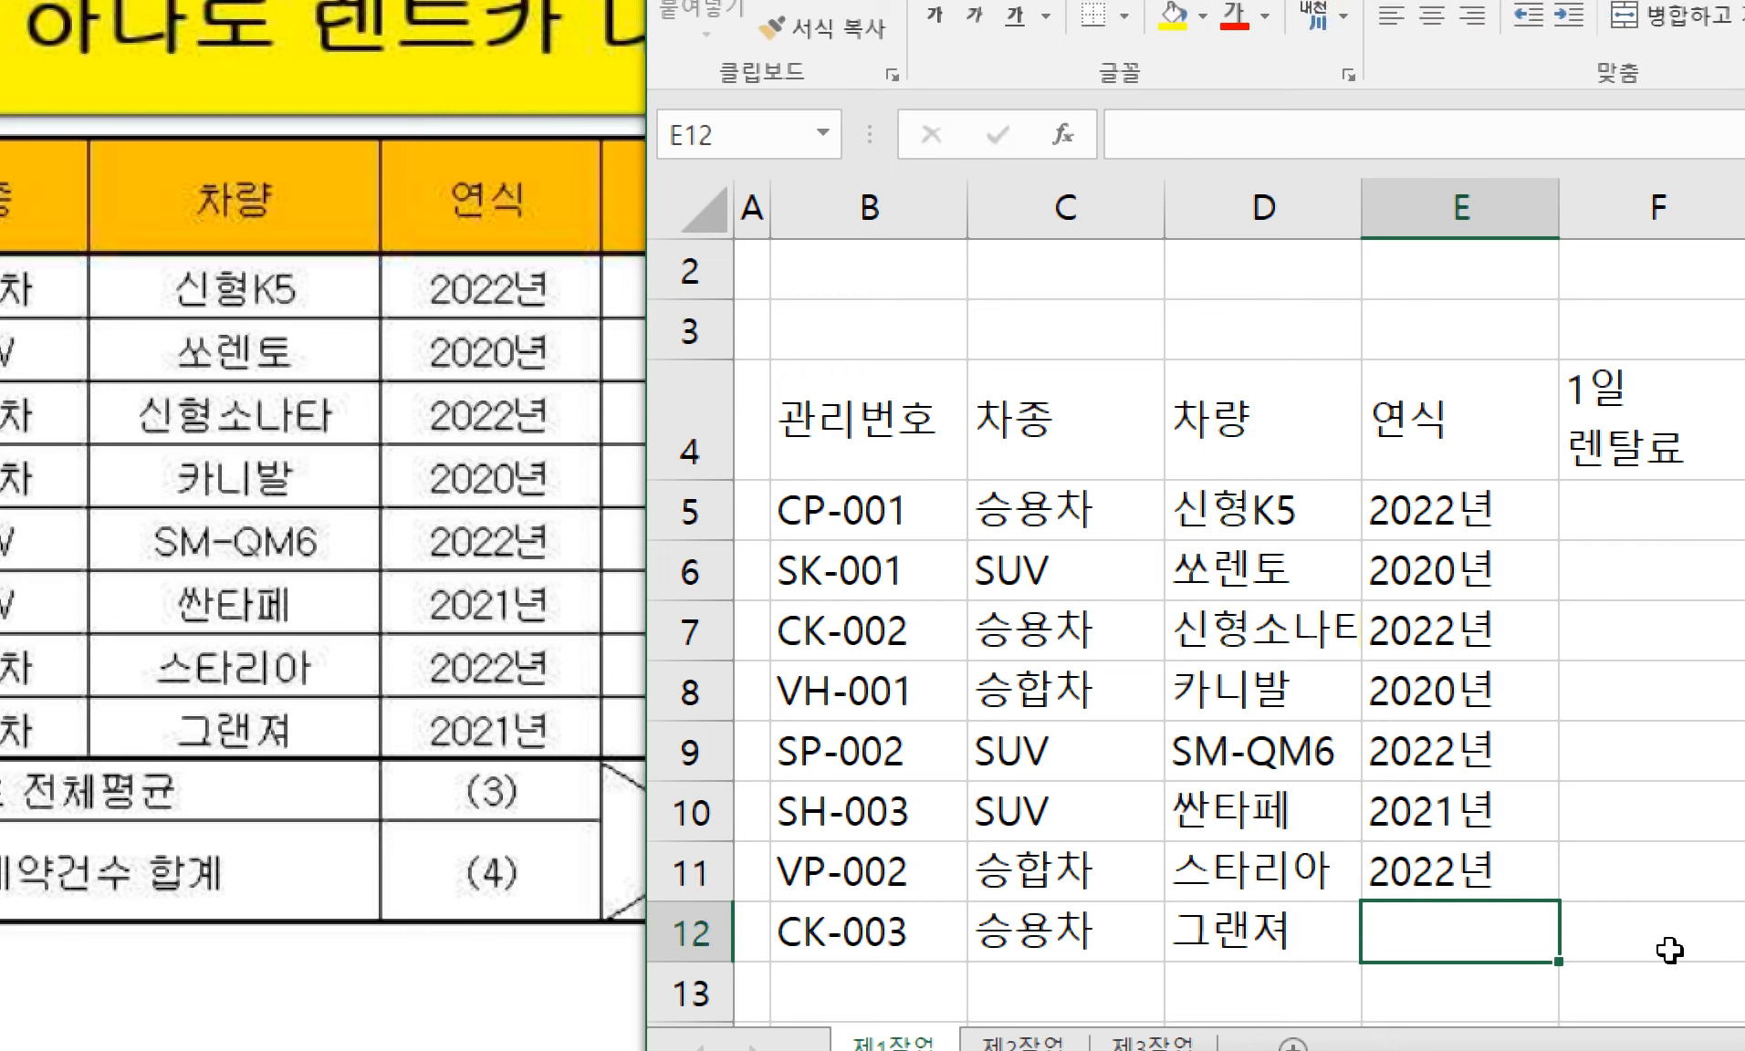
text(2021년)
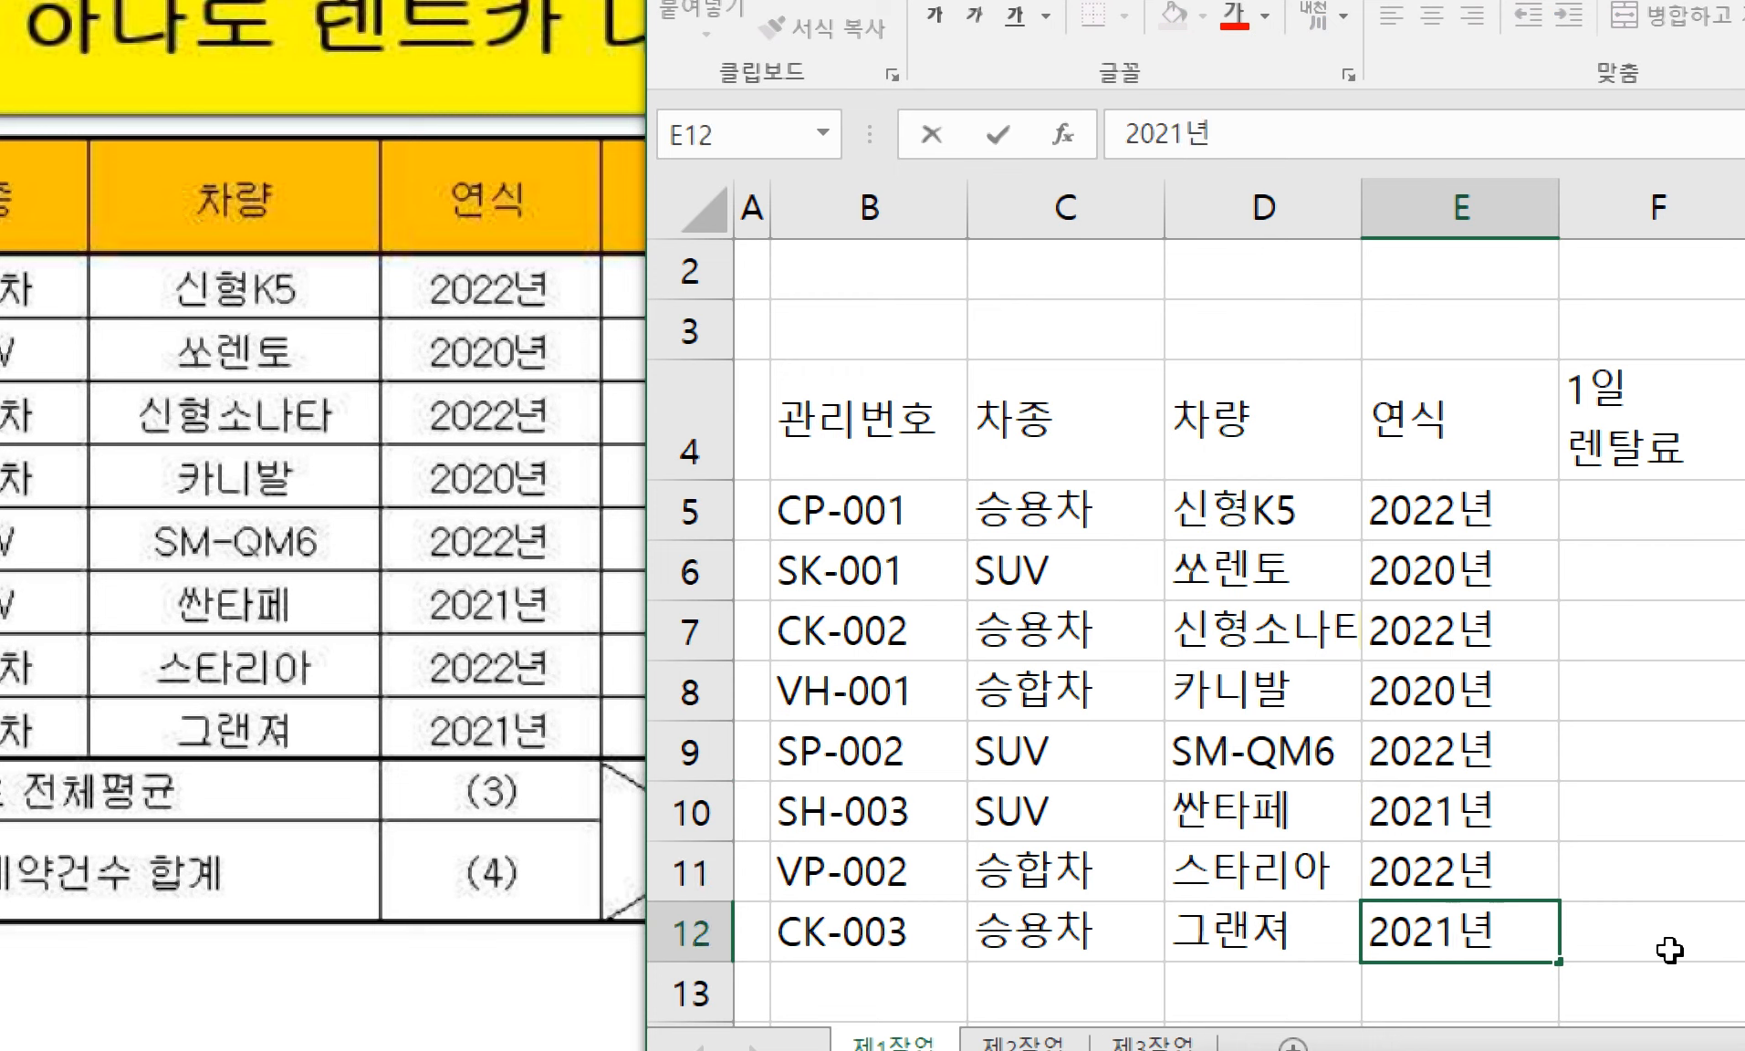
key(Return)
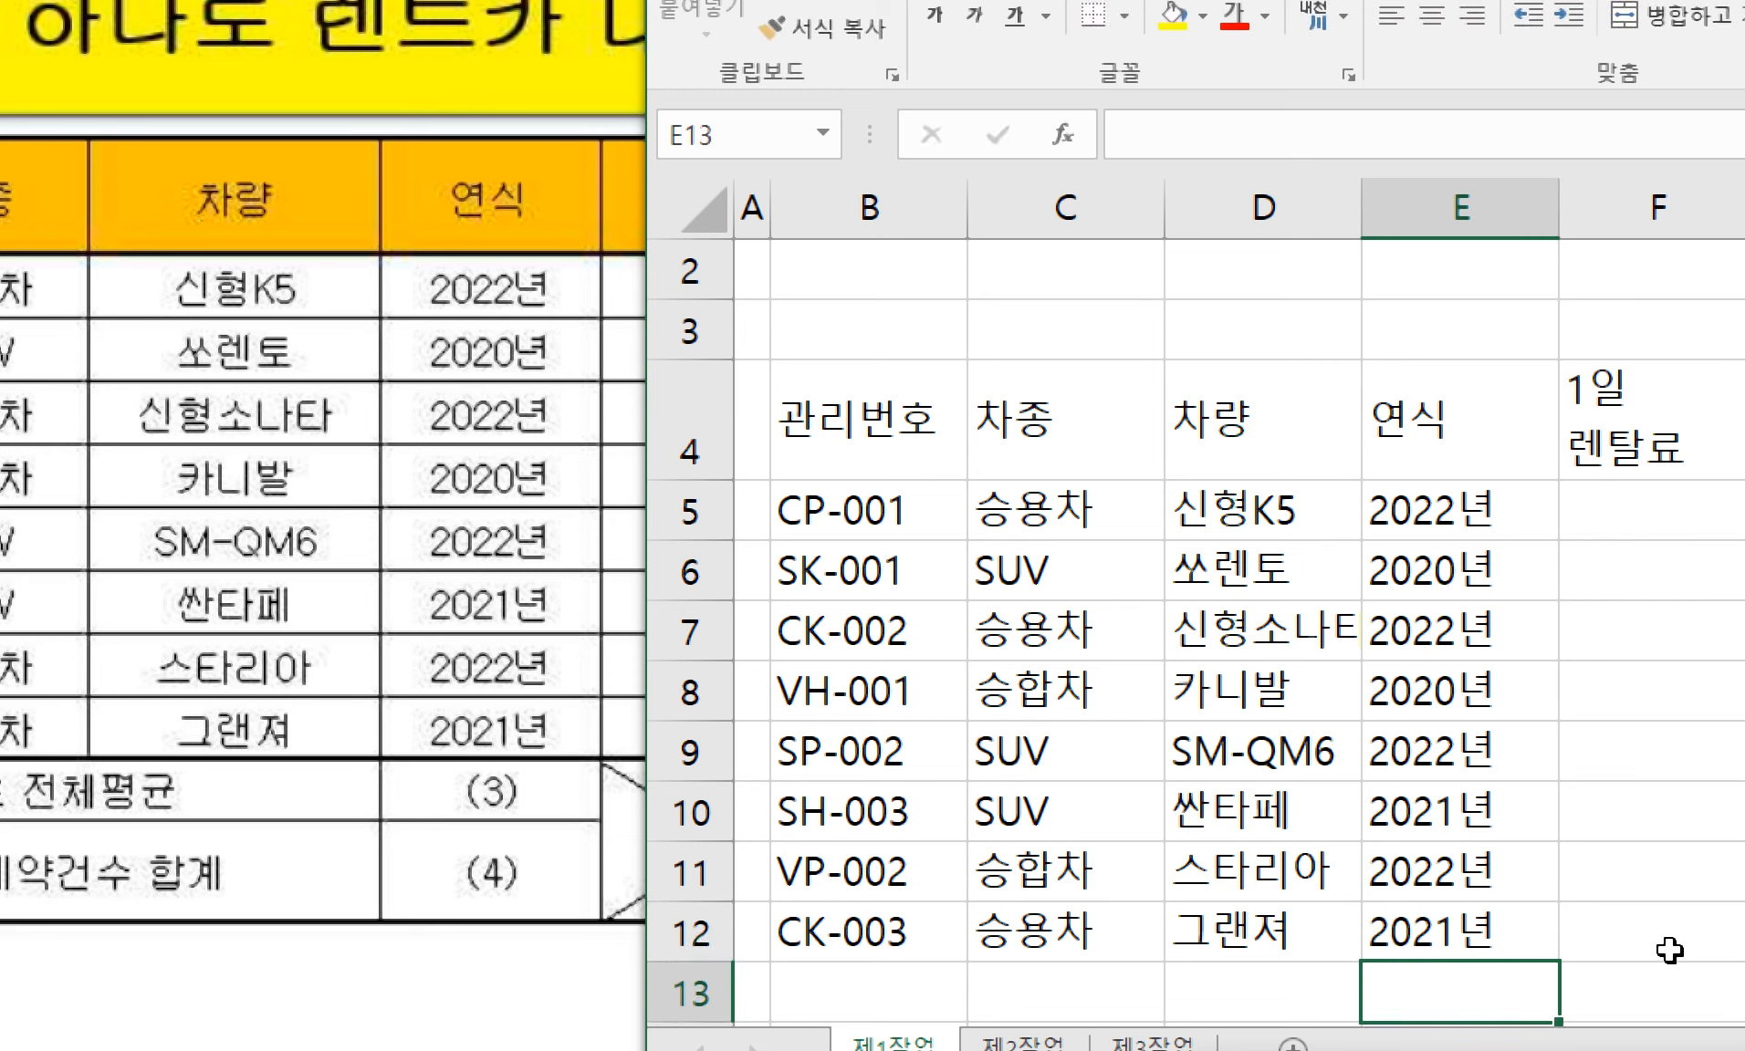
- Select F5 and move the worksheet window to uncover the reference table's 1일 렌탈료 column
key(Up)
key(Up)
key(Up)
key(Up)
key(Up)
key(Up)
key(Up)
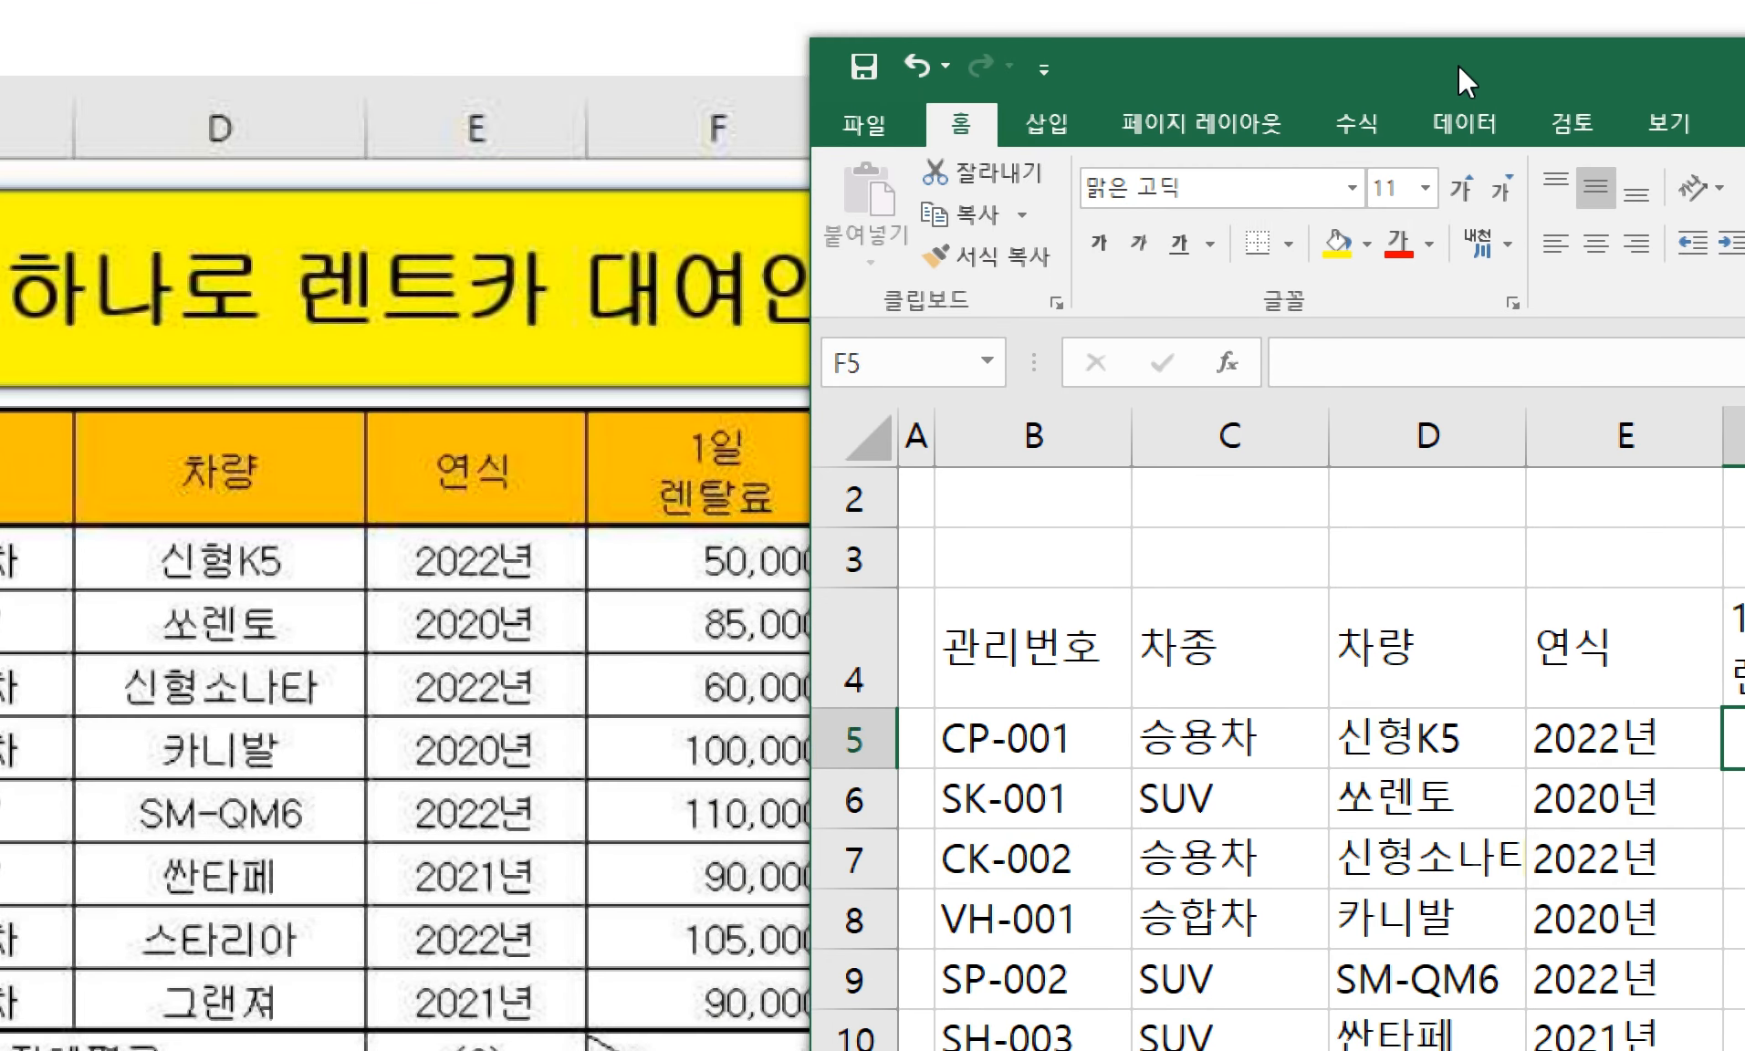
drag(1457, 64, 1495, 66)
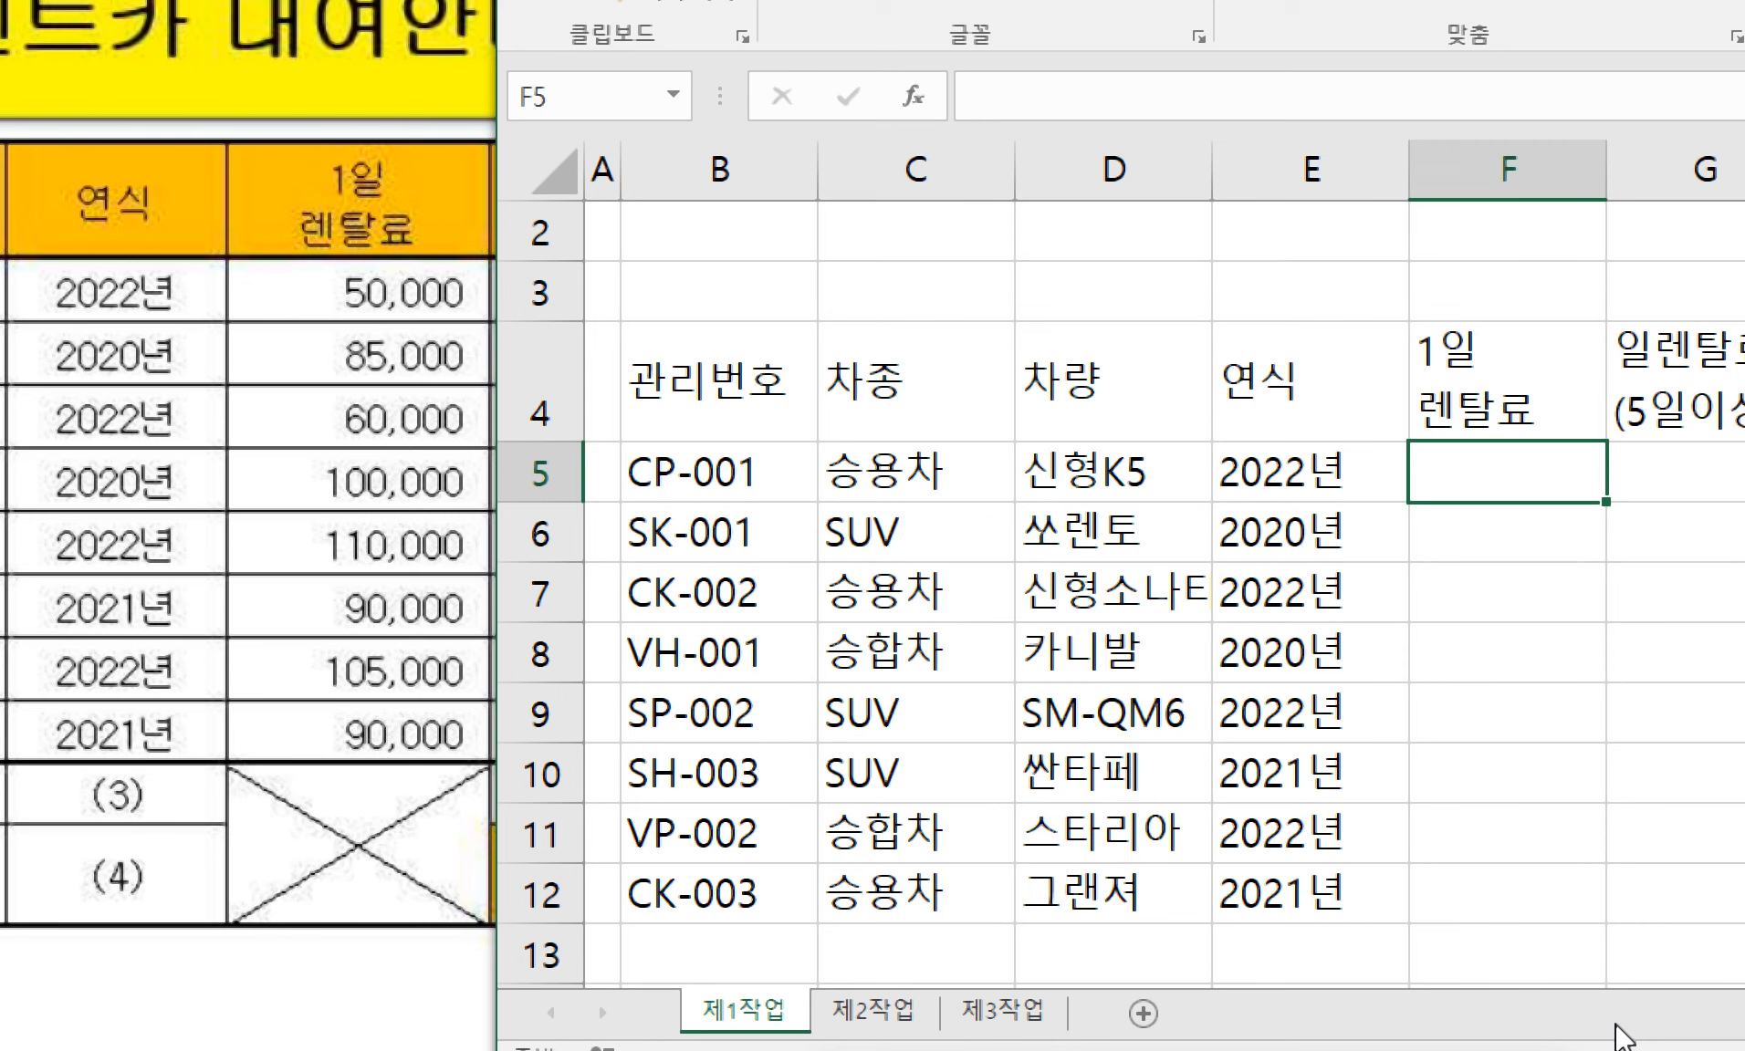
text(50)
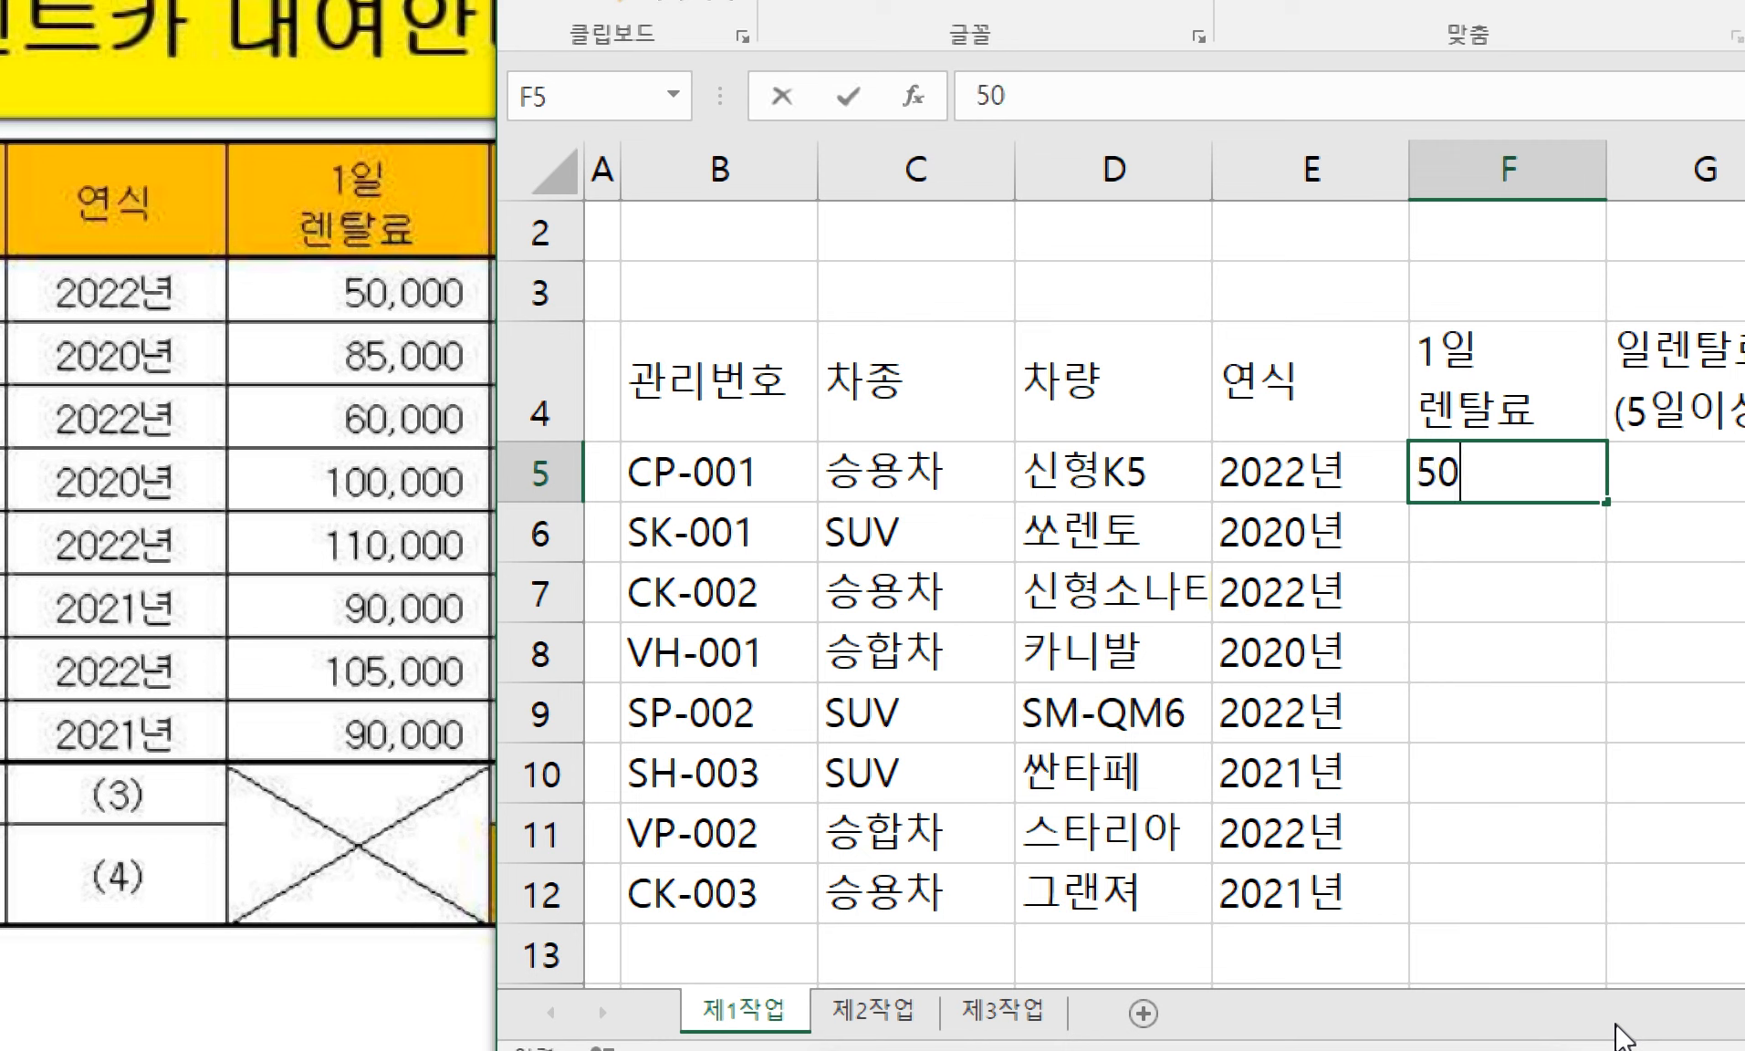
text(,000)
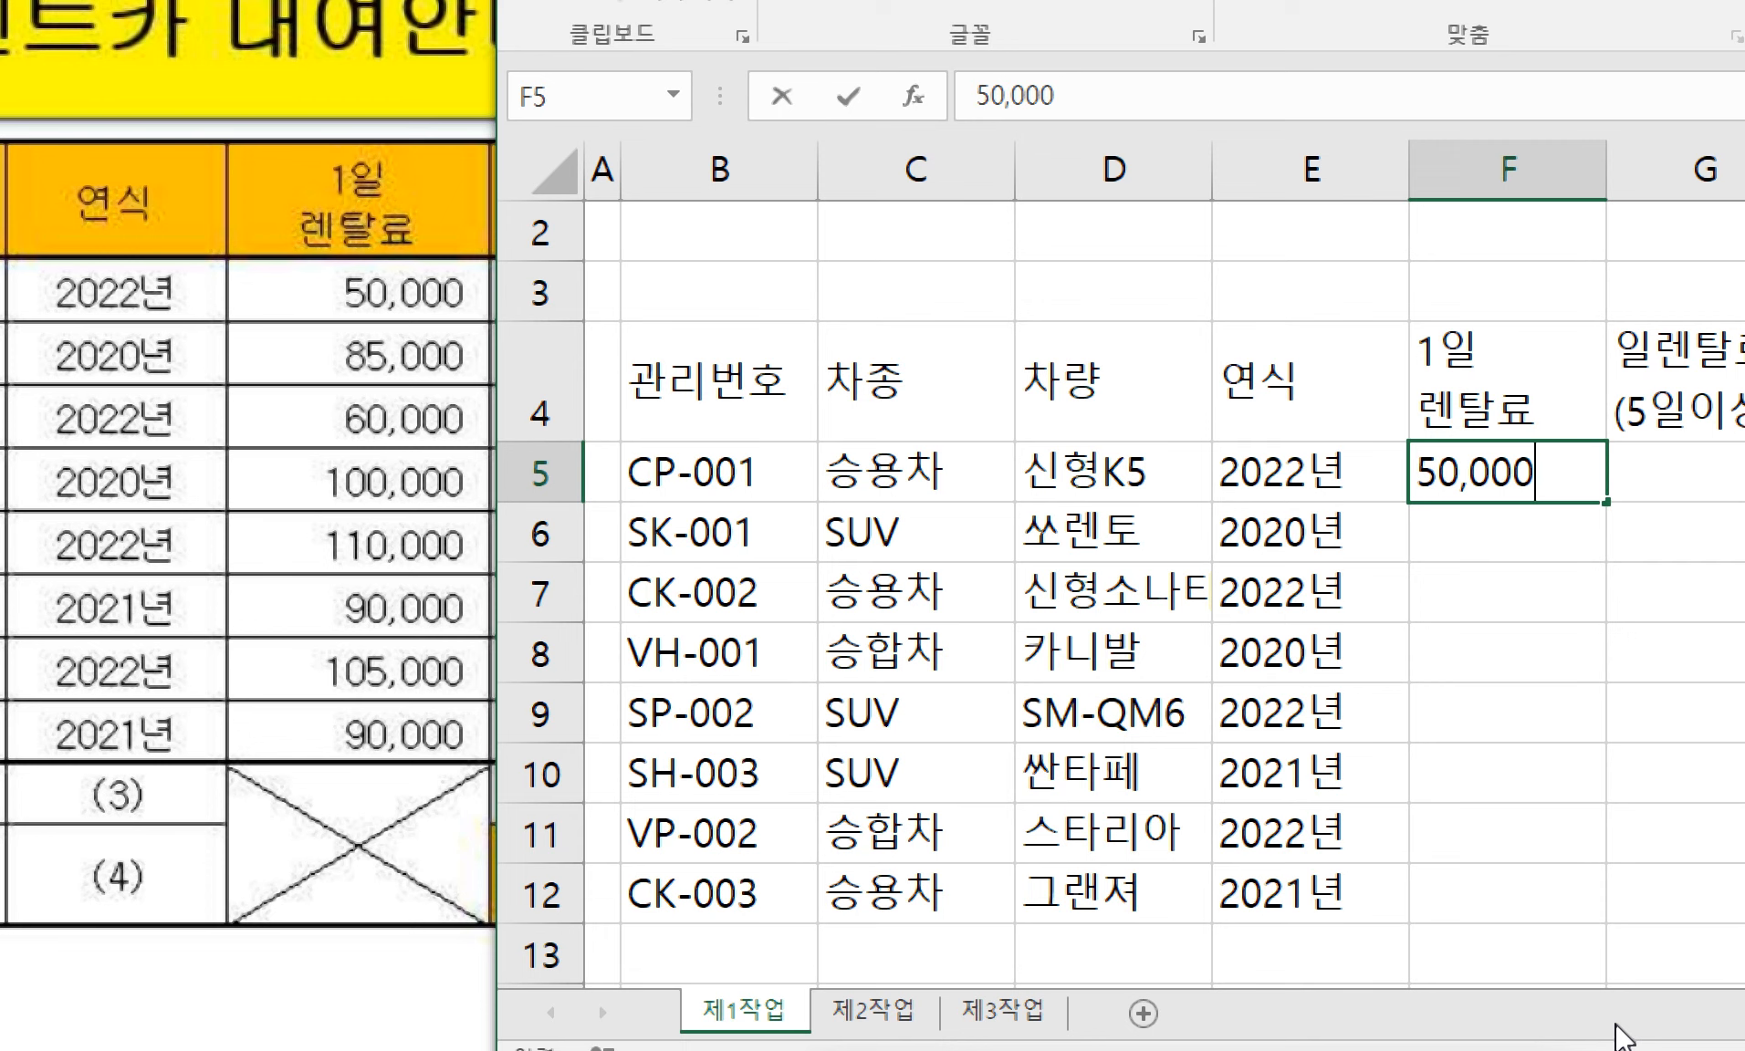
key(BackSpace)
key(BackSpace)
key(BackSpace)
key(BackSpace)
key(BackSpace)
key(BackSpace)
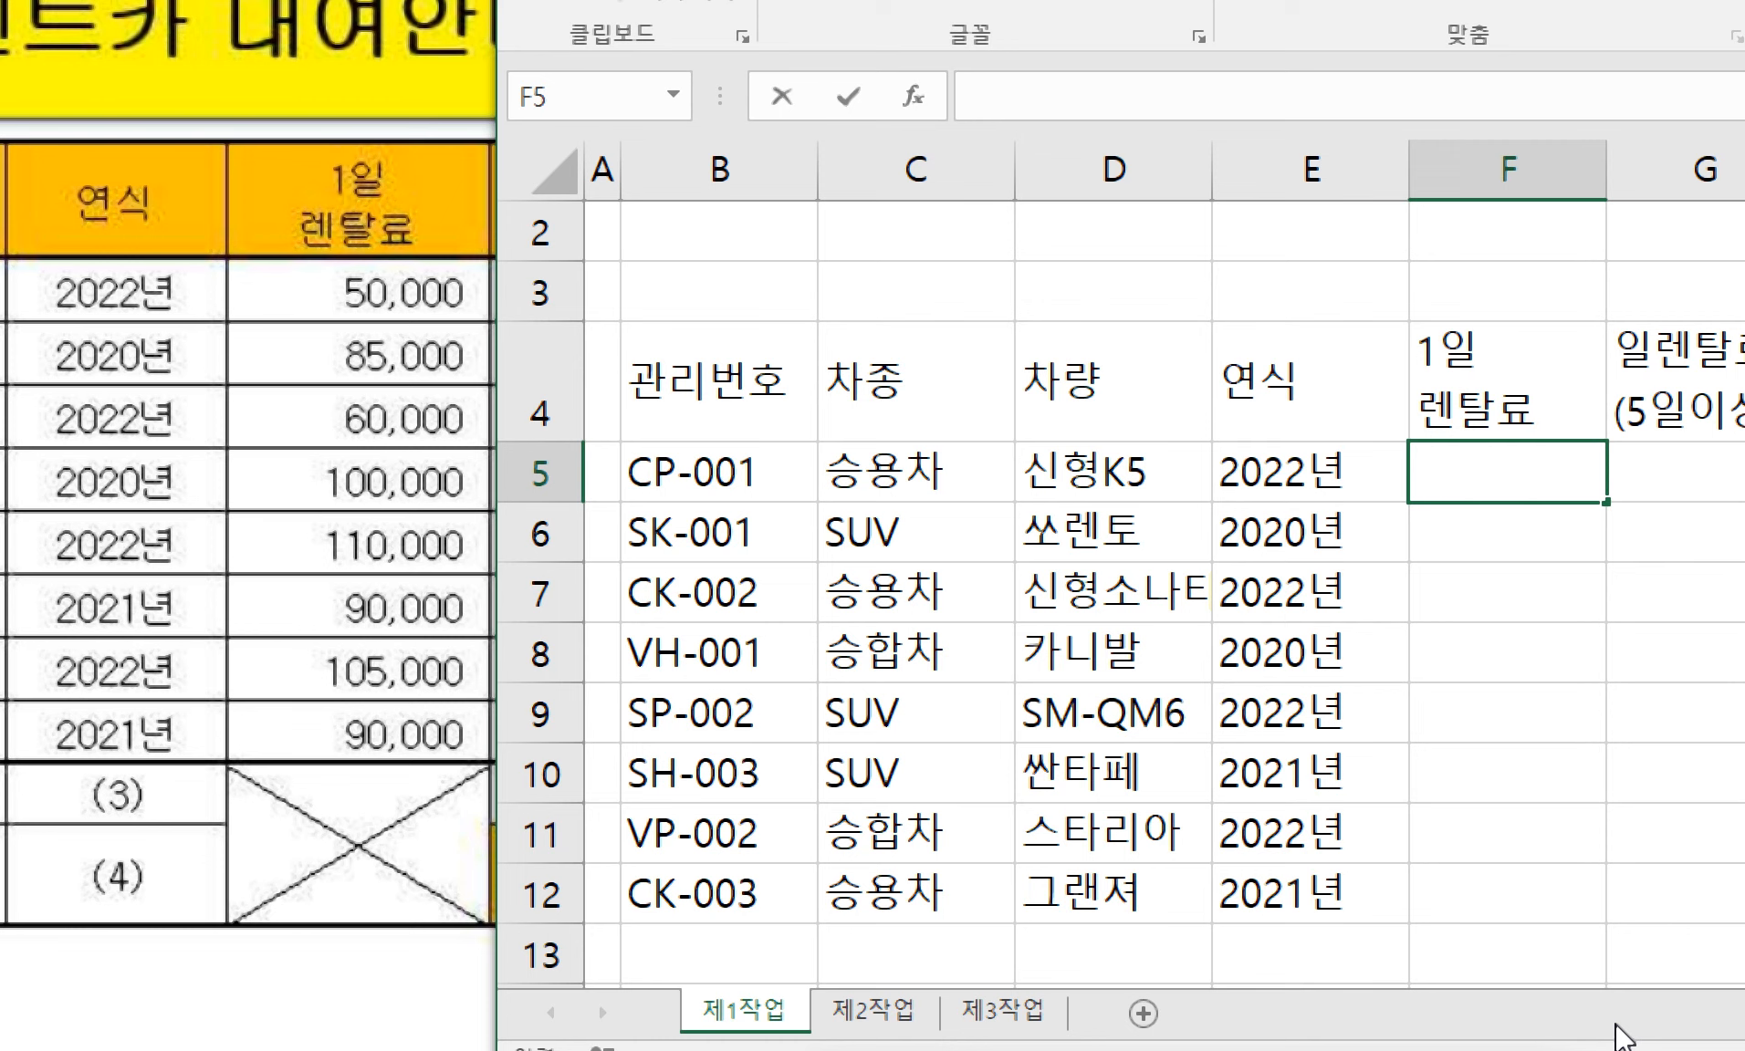
- Write the note ",콤마기호는 직접 입력할 필요없음" in F5
text(ㅋ)
key(BackSpace)
text(ㅡㅋ)
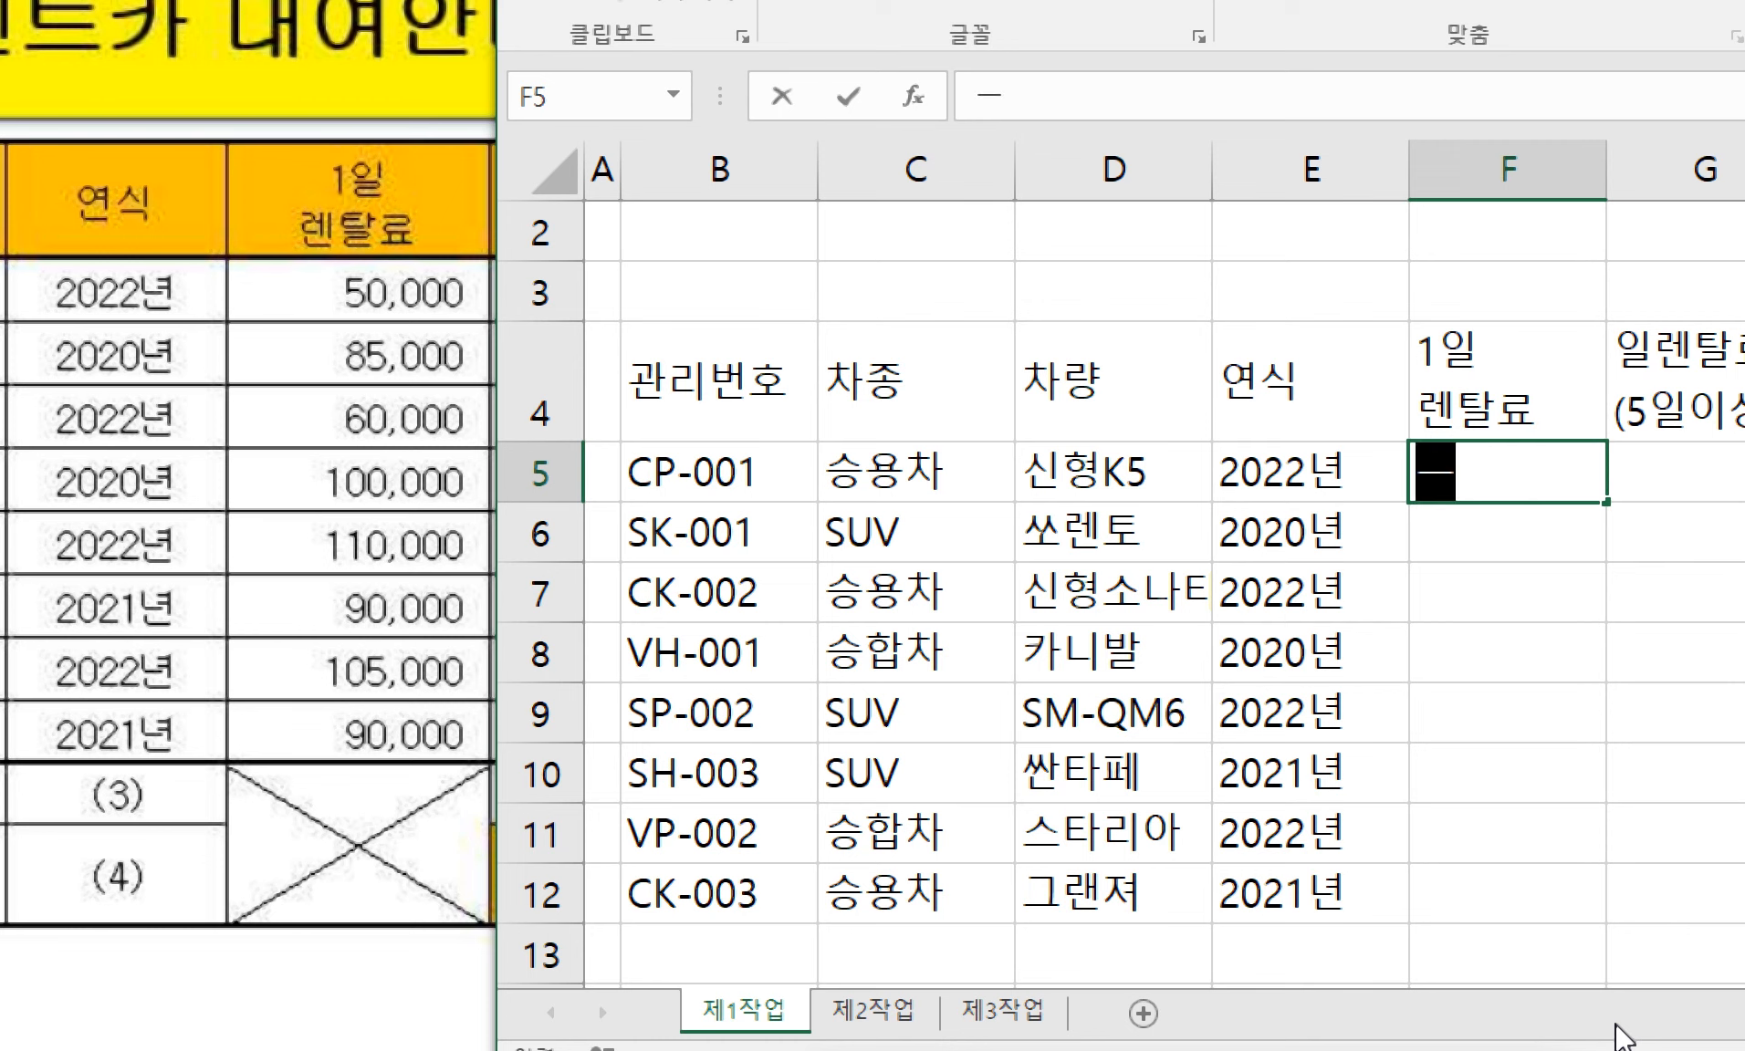
key(BackSpace)
key(BackSpace)
text(,콤막)
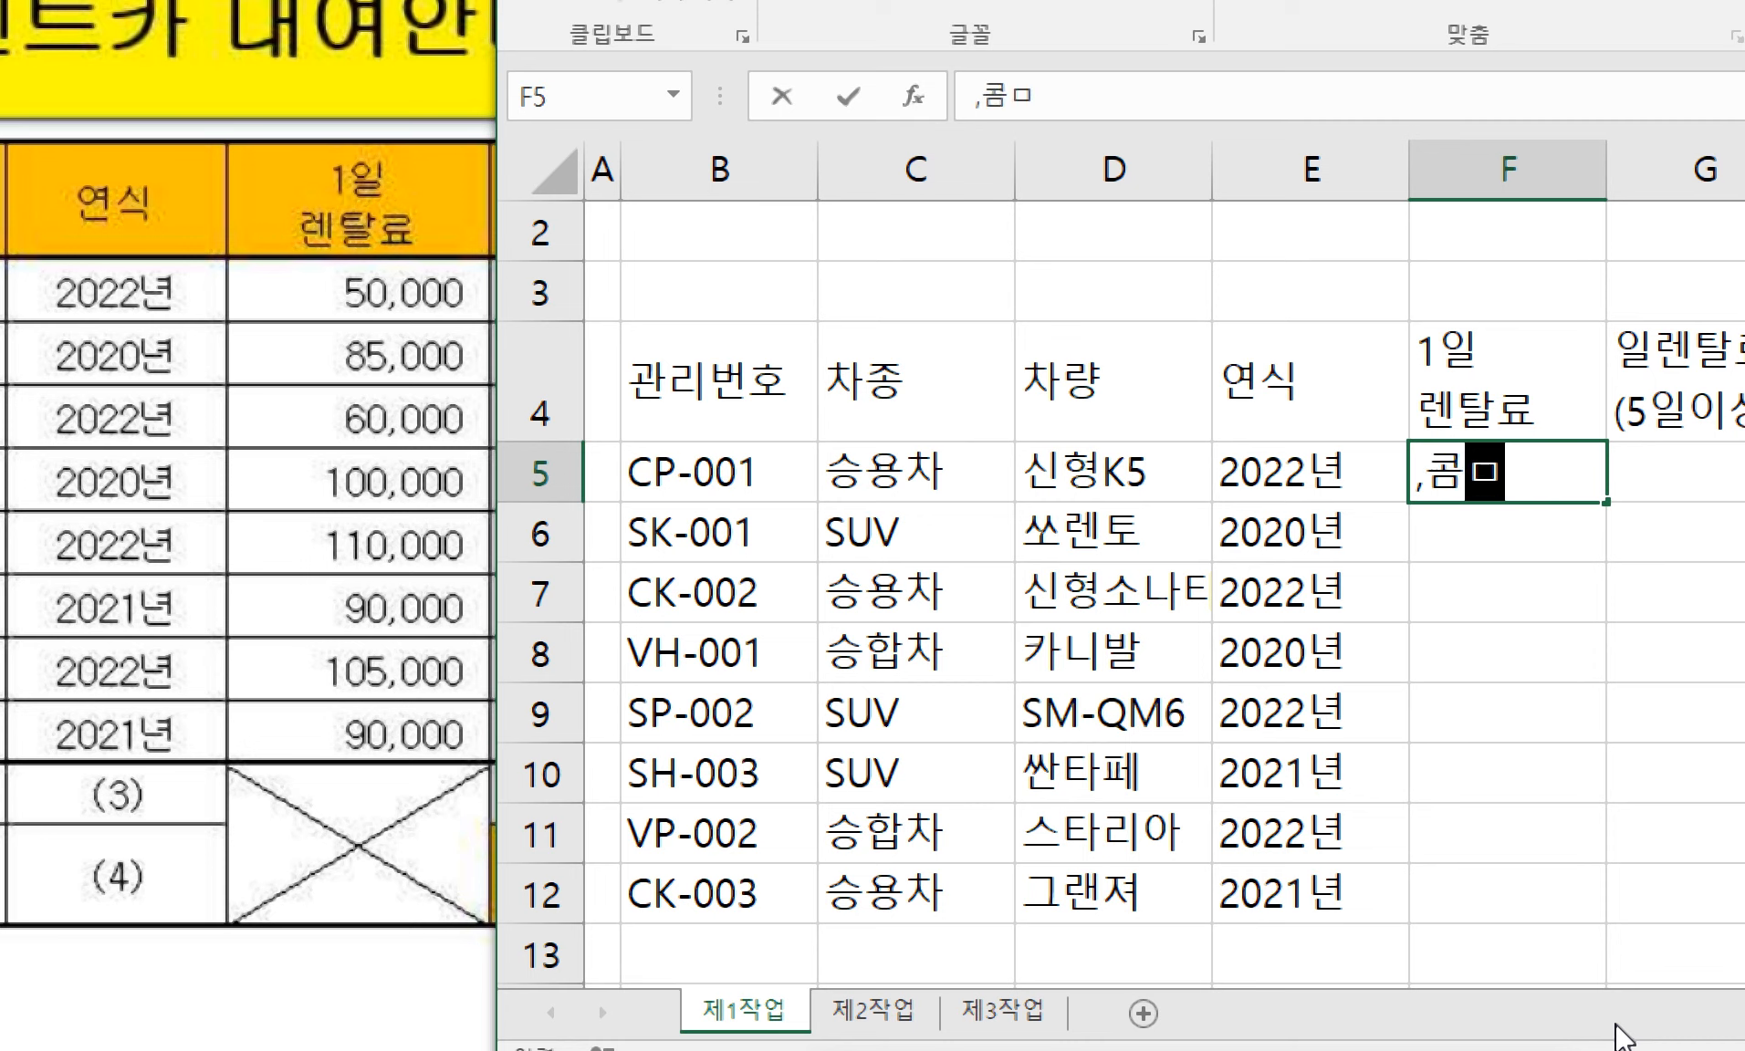
text(기호는)
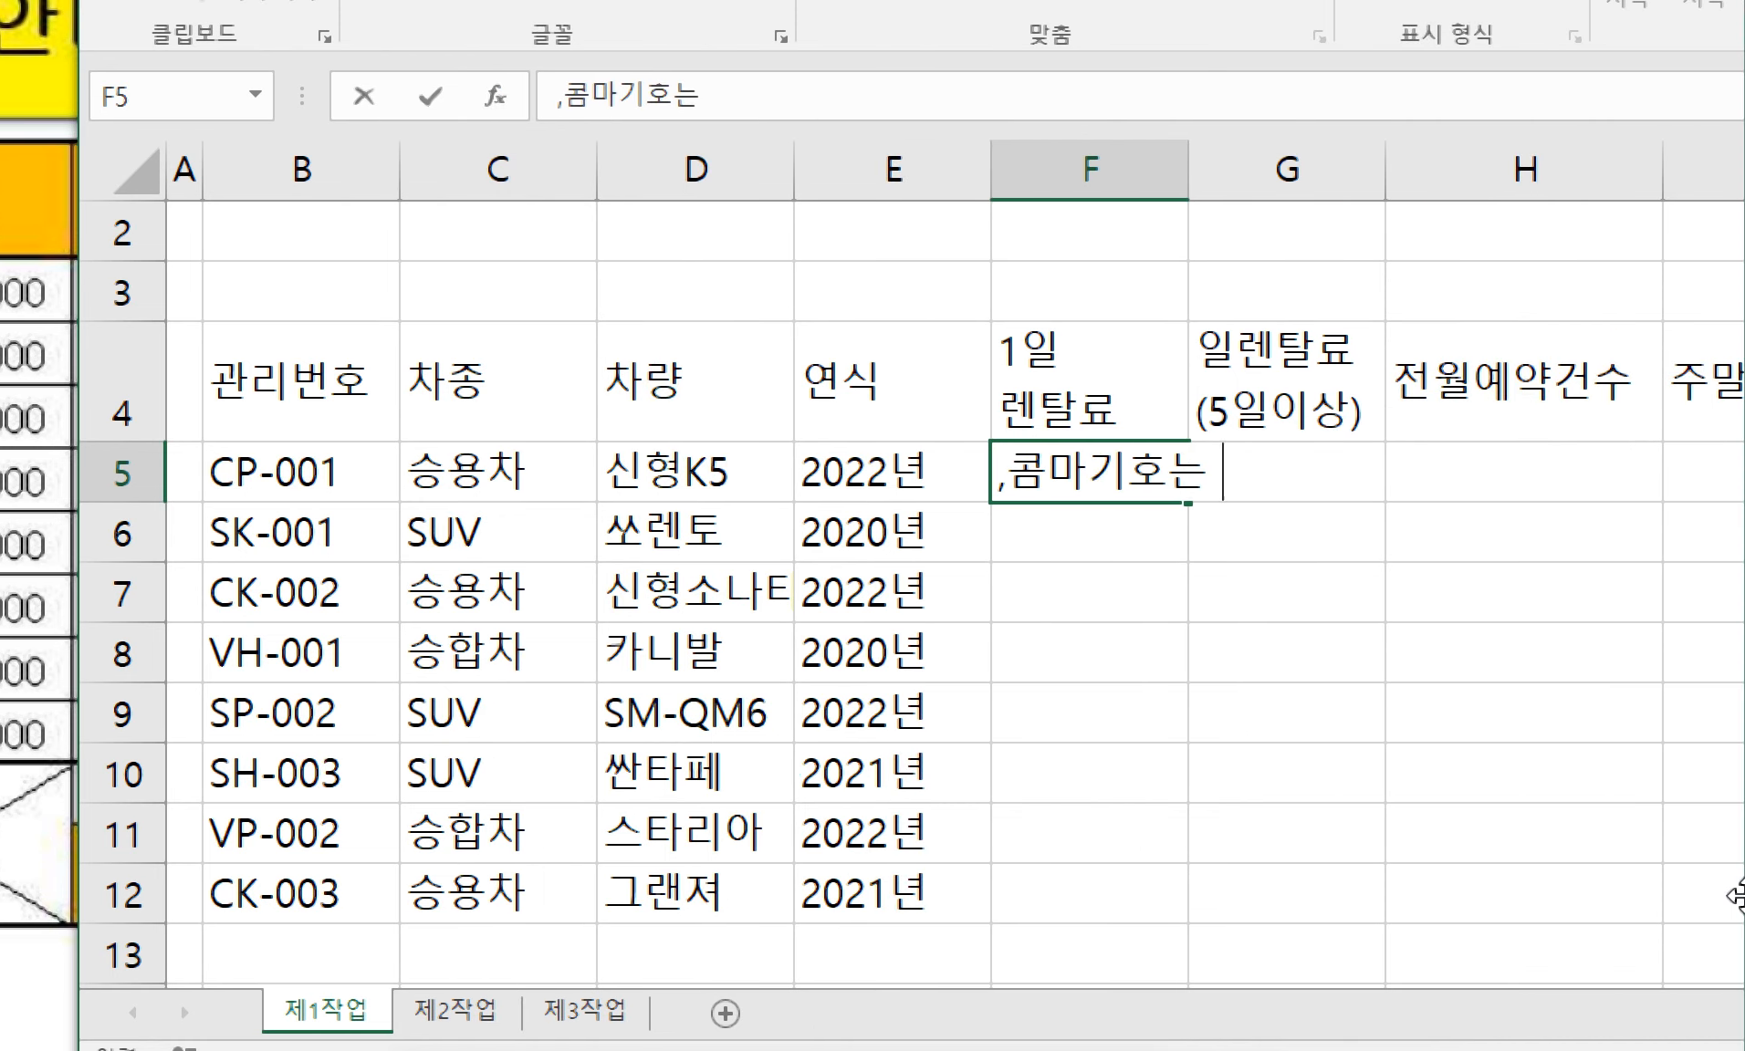
text( 직접 입력할 필ㅇ)
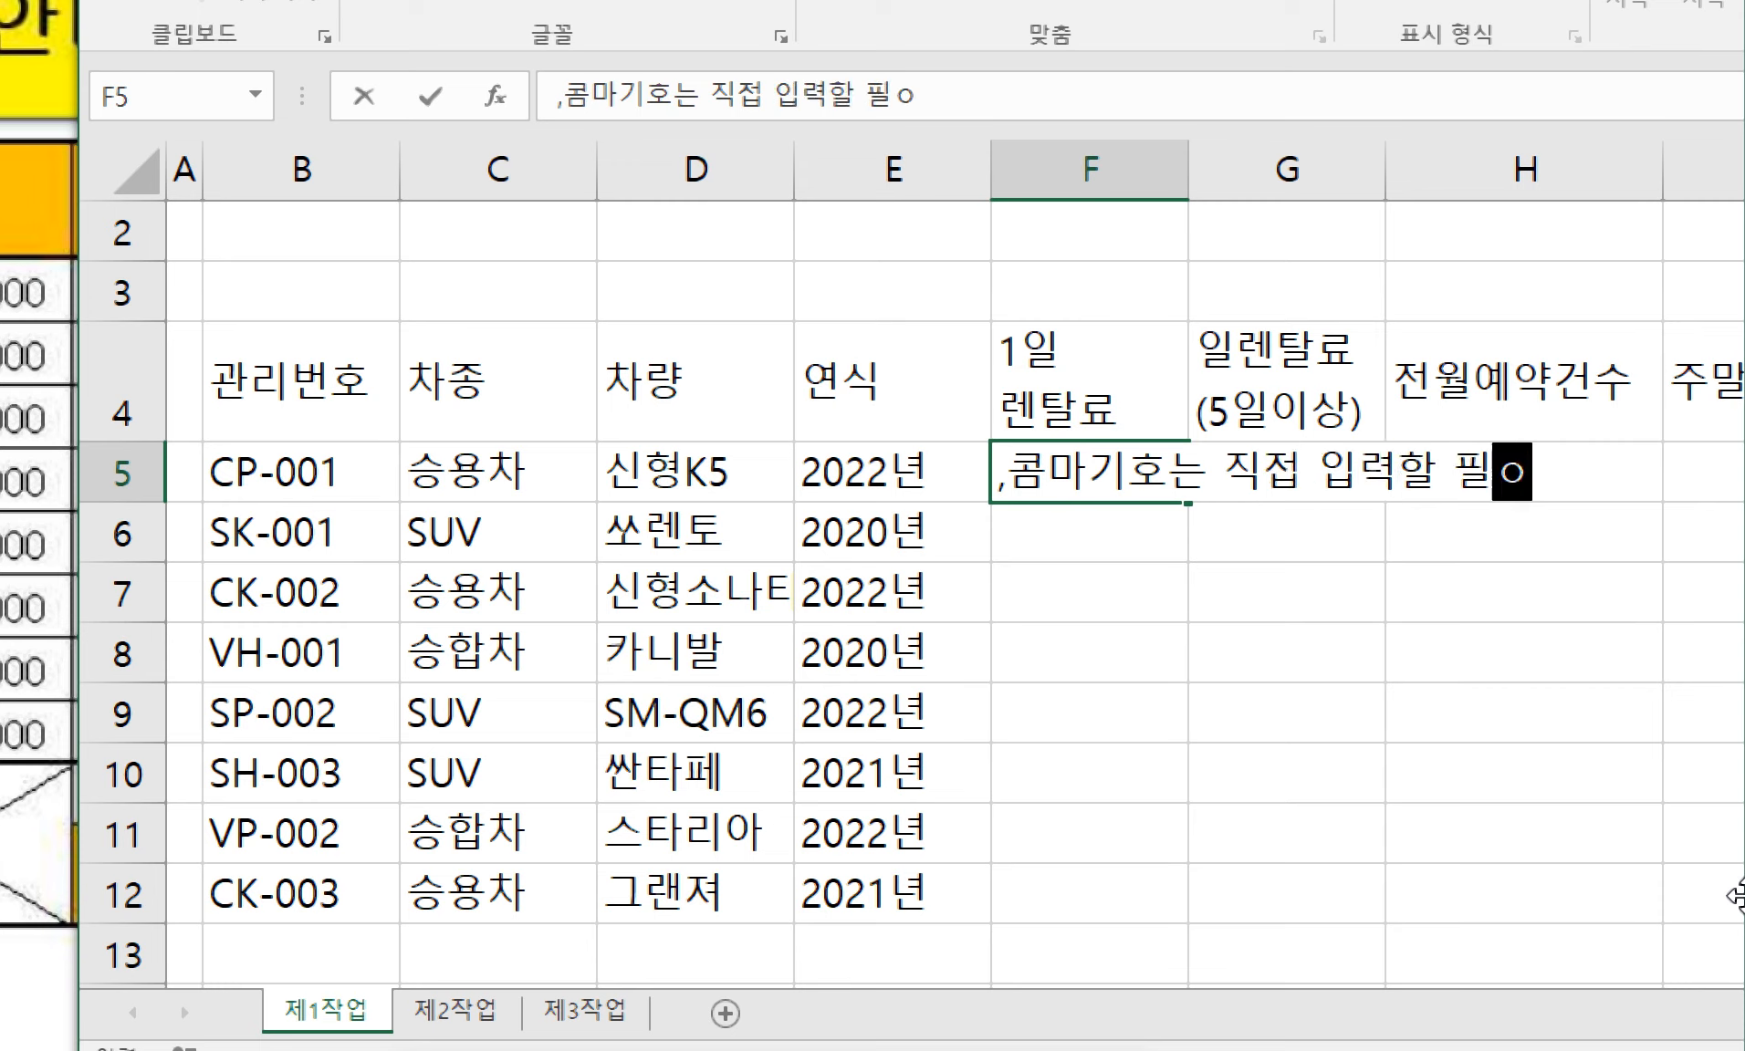
text(요없음)
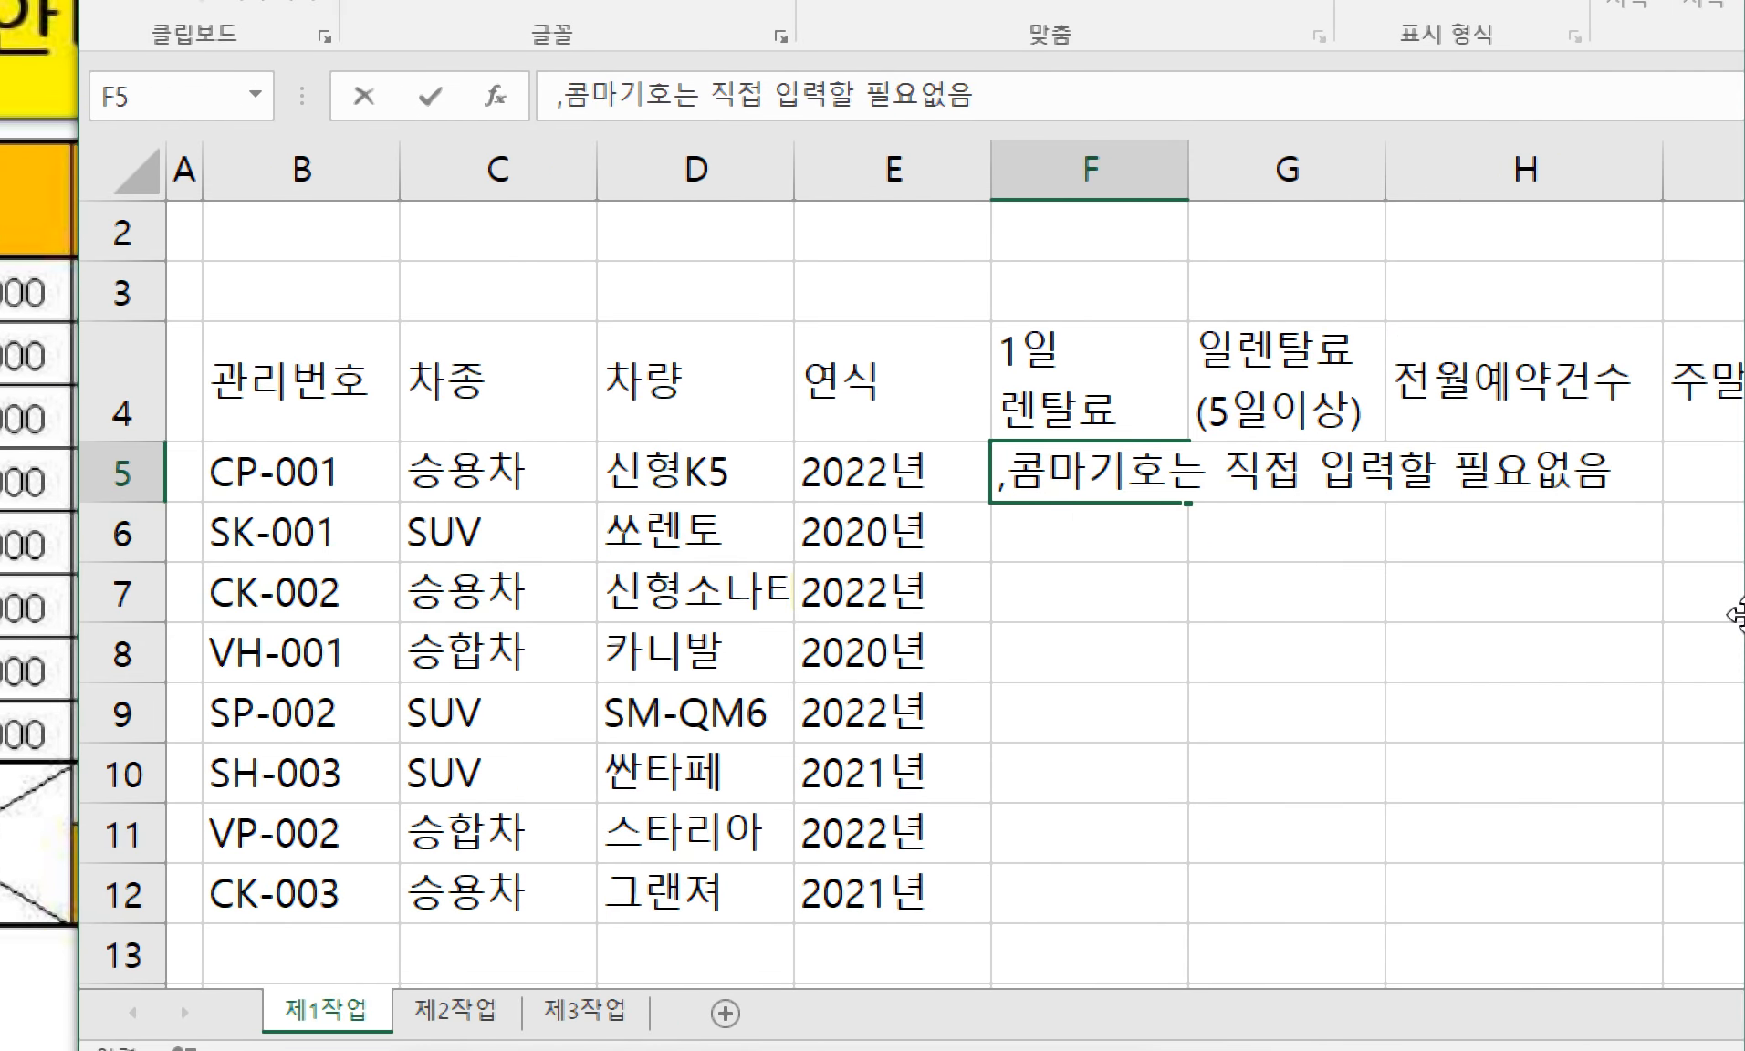
key(Return)
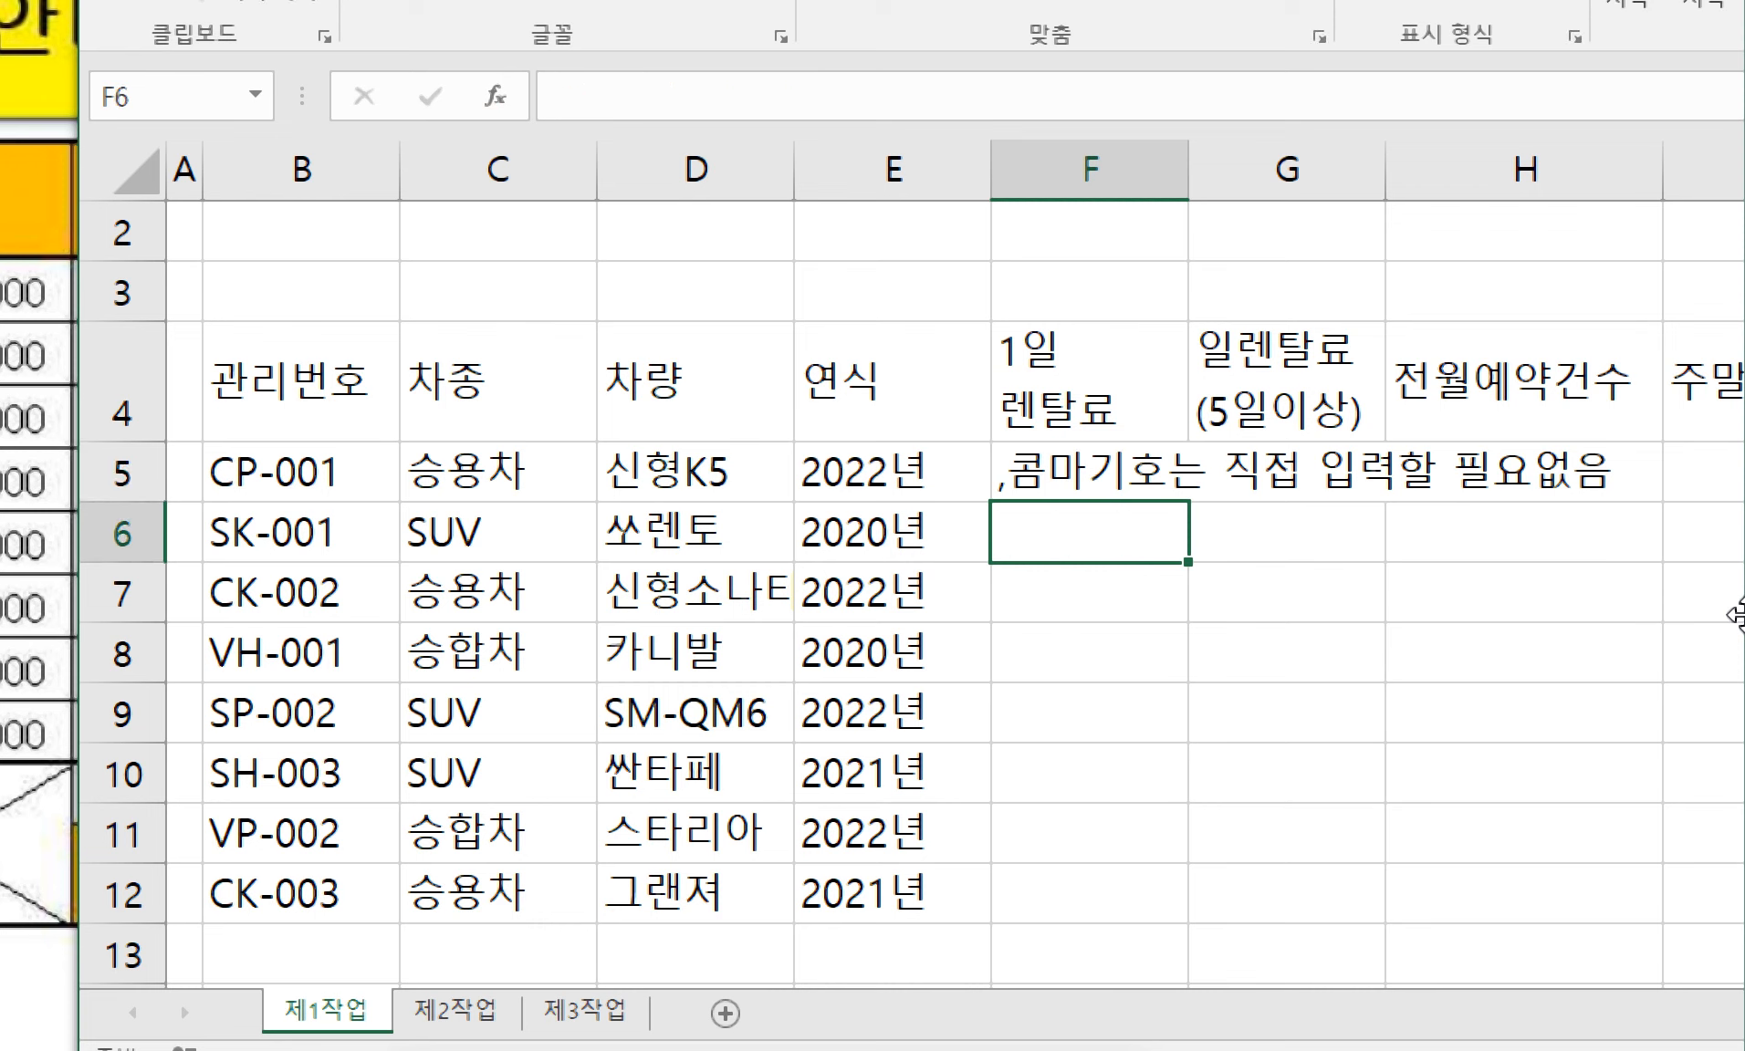
- Continue the note in F6 with "오타가 나면 숫자로 인식을 못하고"
text(오탁가 나면)
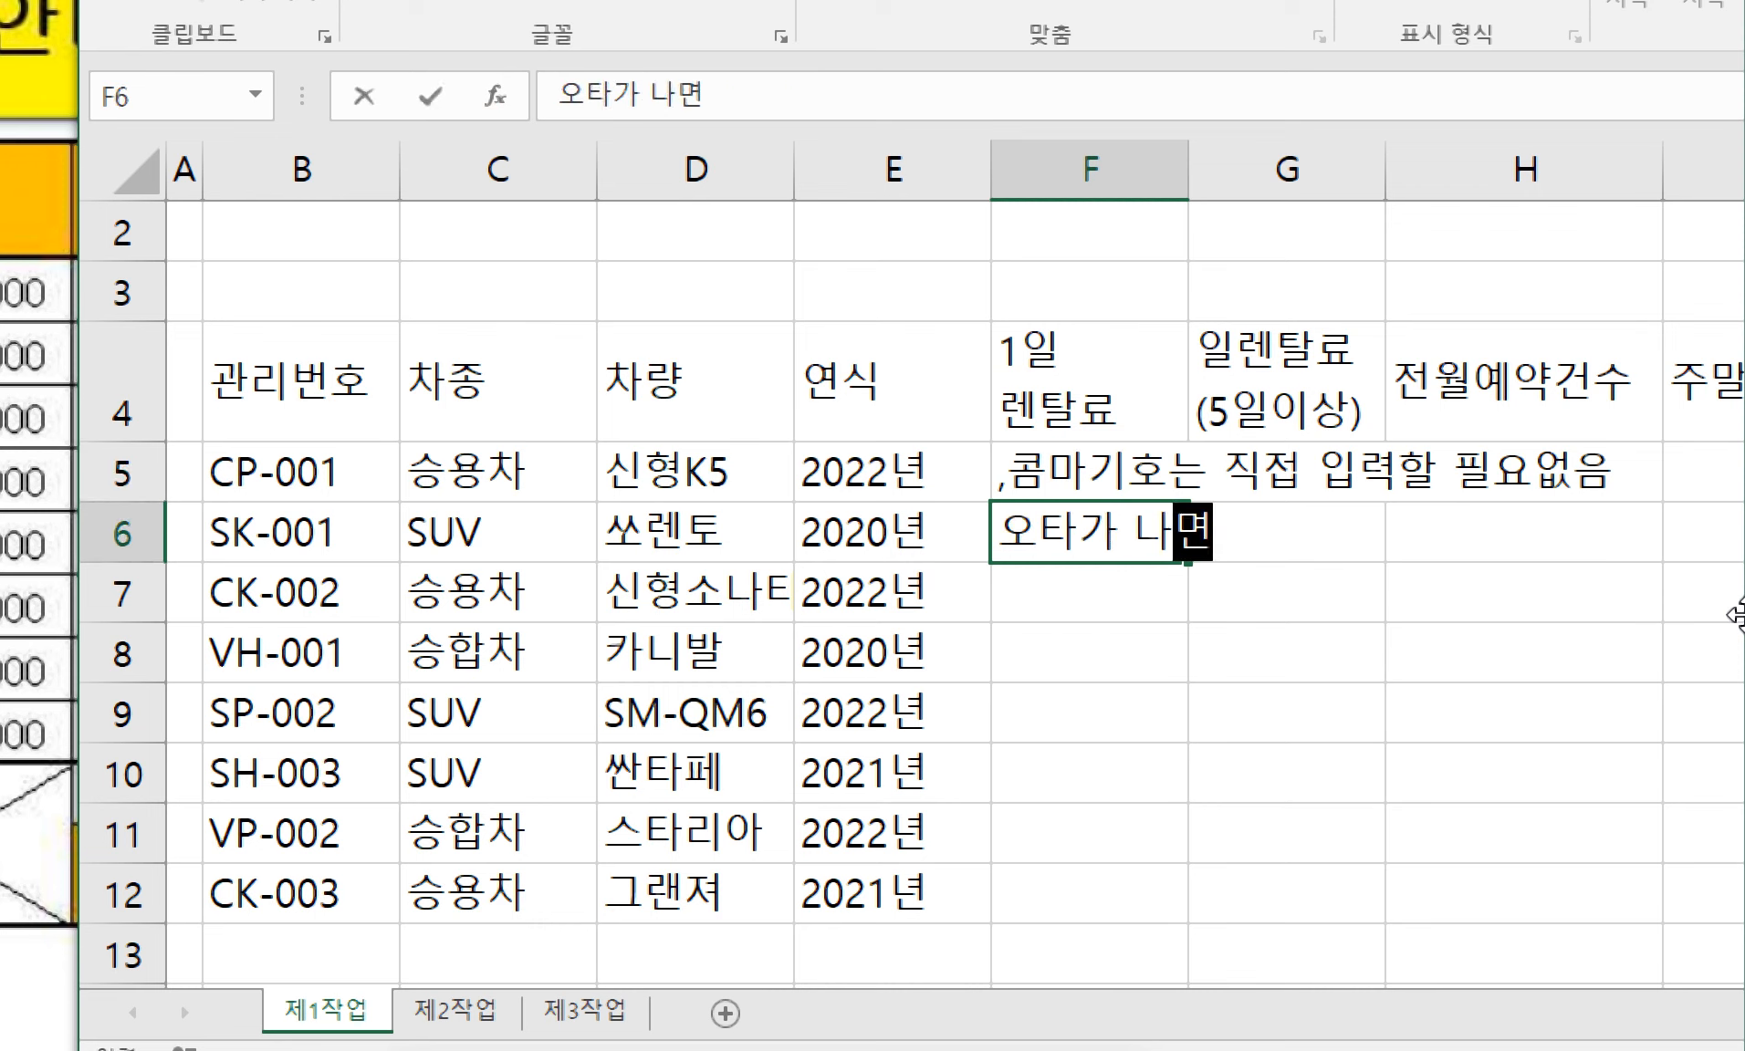
text( 숫ㅈ자)
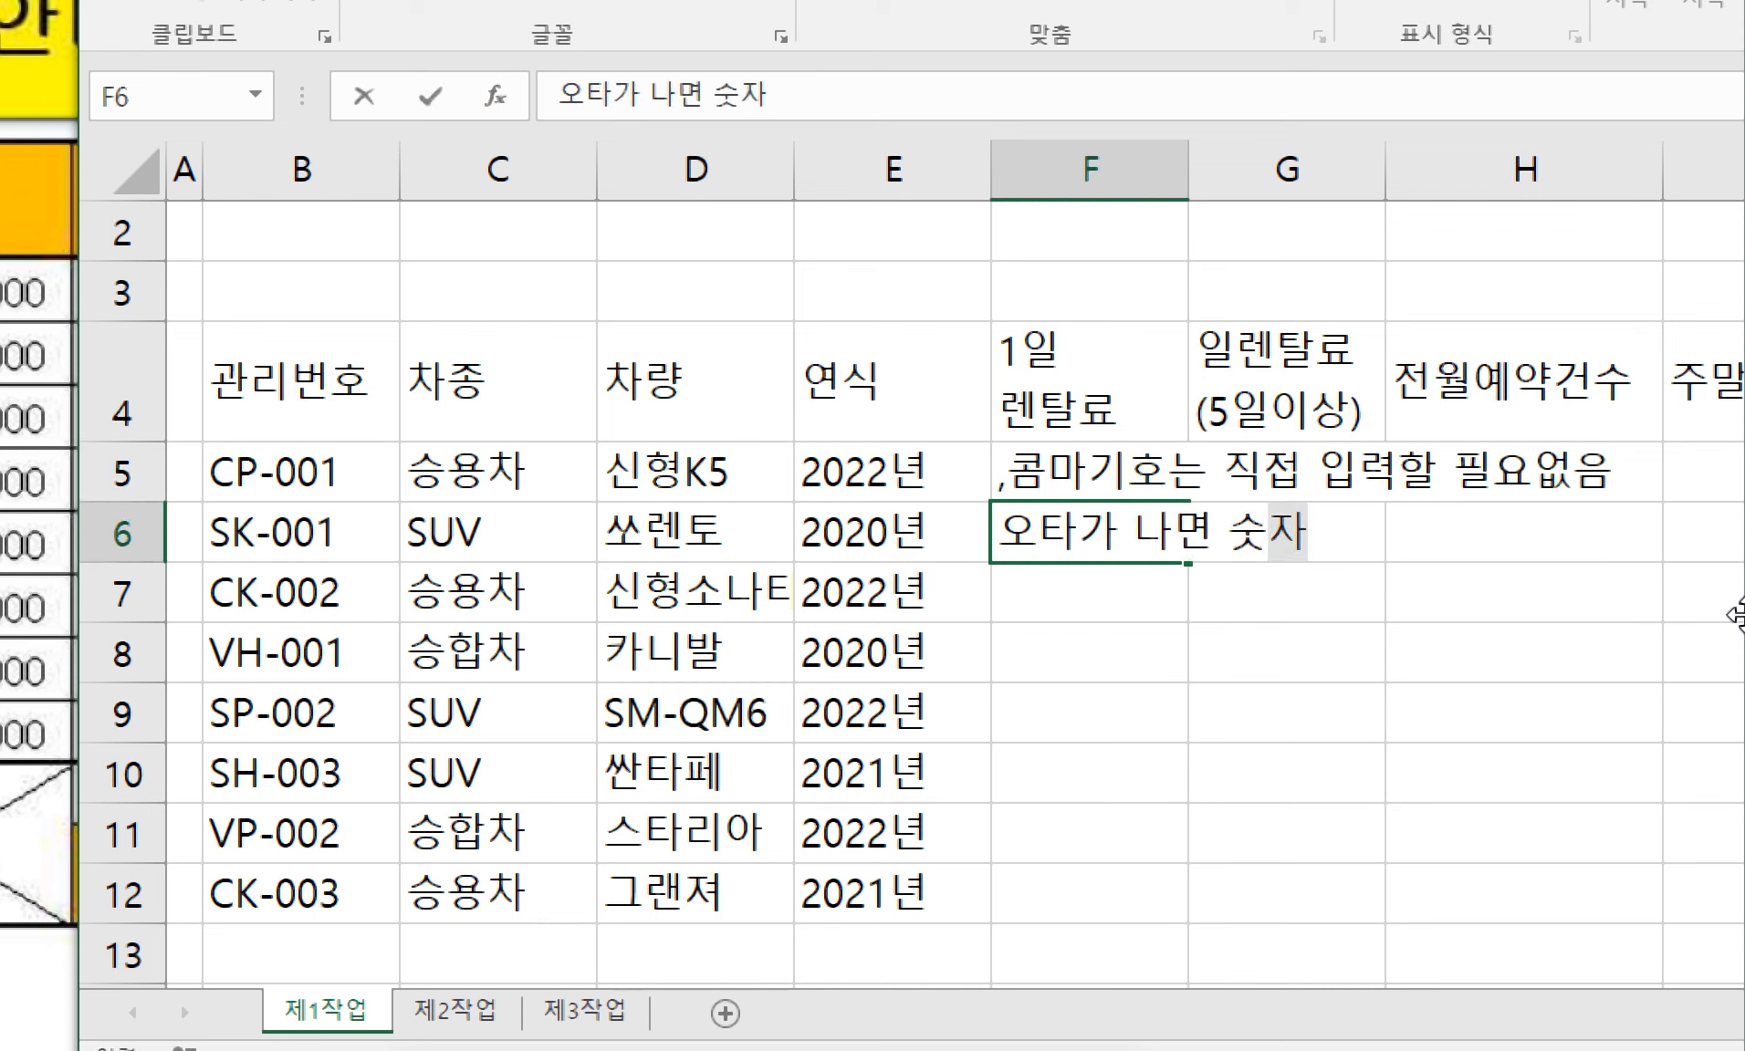
text(로 인식을 못하고)
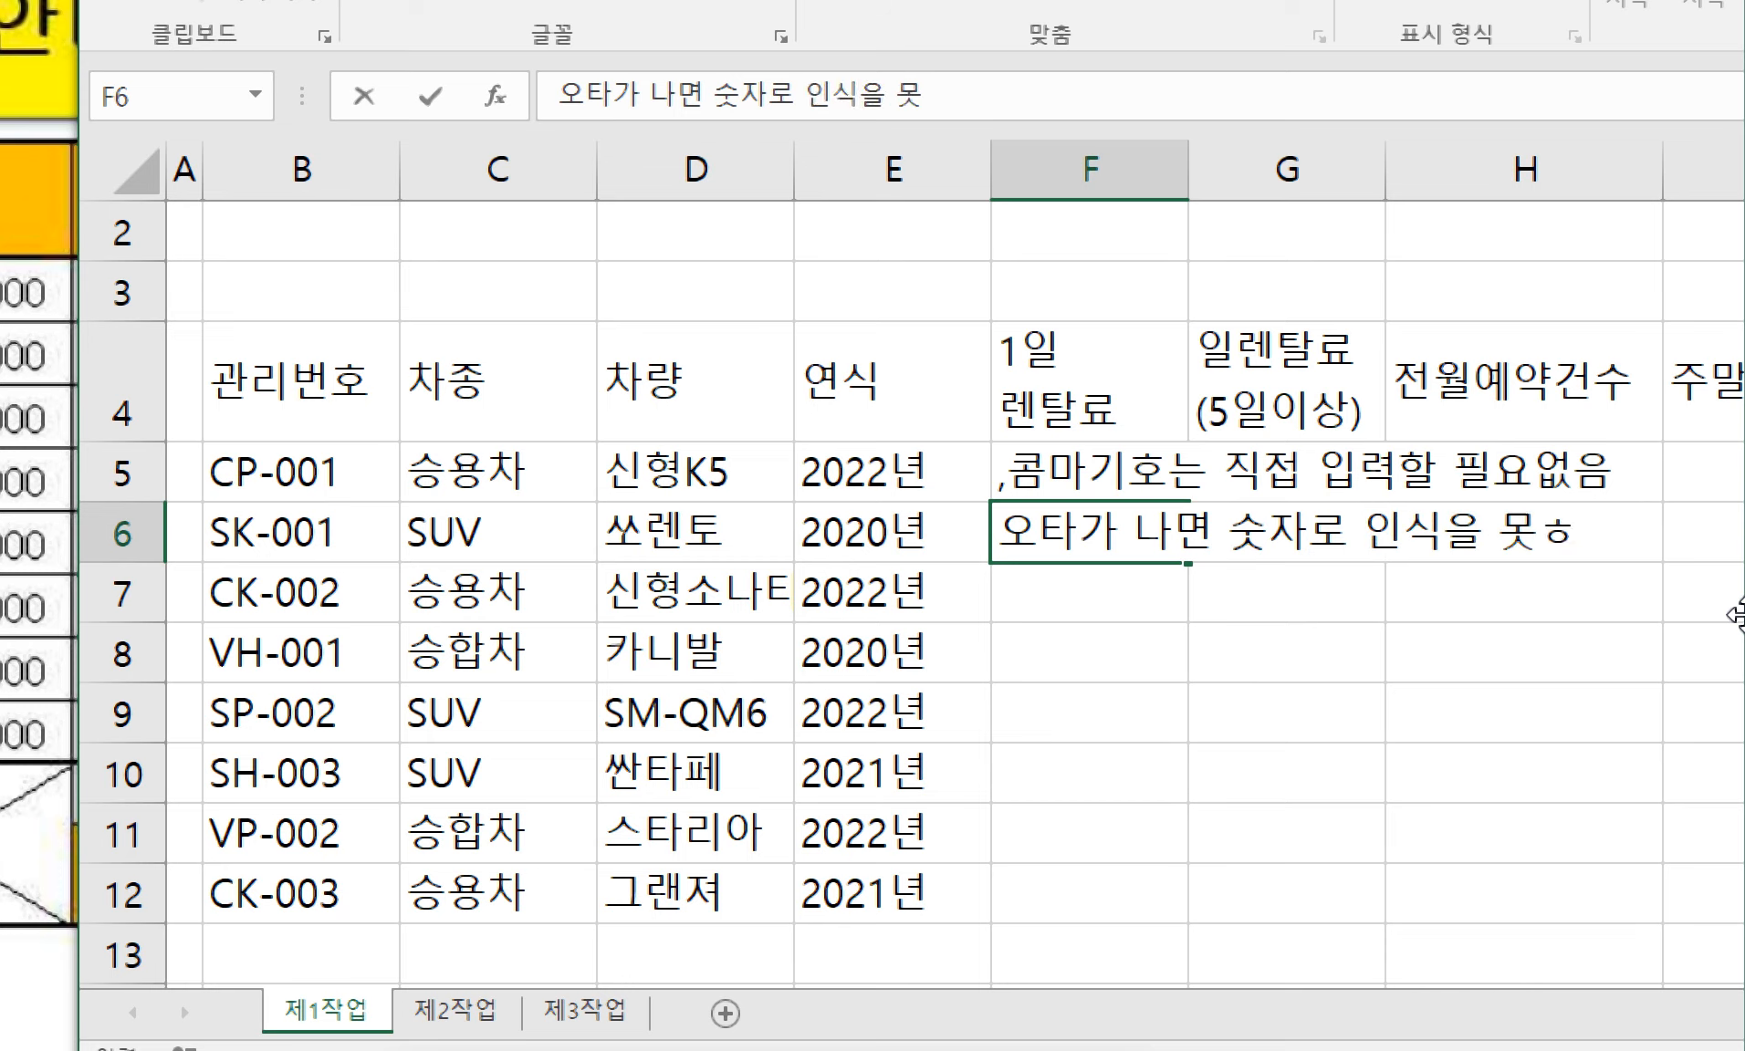
key(Return)
- Complete the note in F7 with "문자데이터로 인식되는 오류를 범한다"
text(문자데이터)
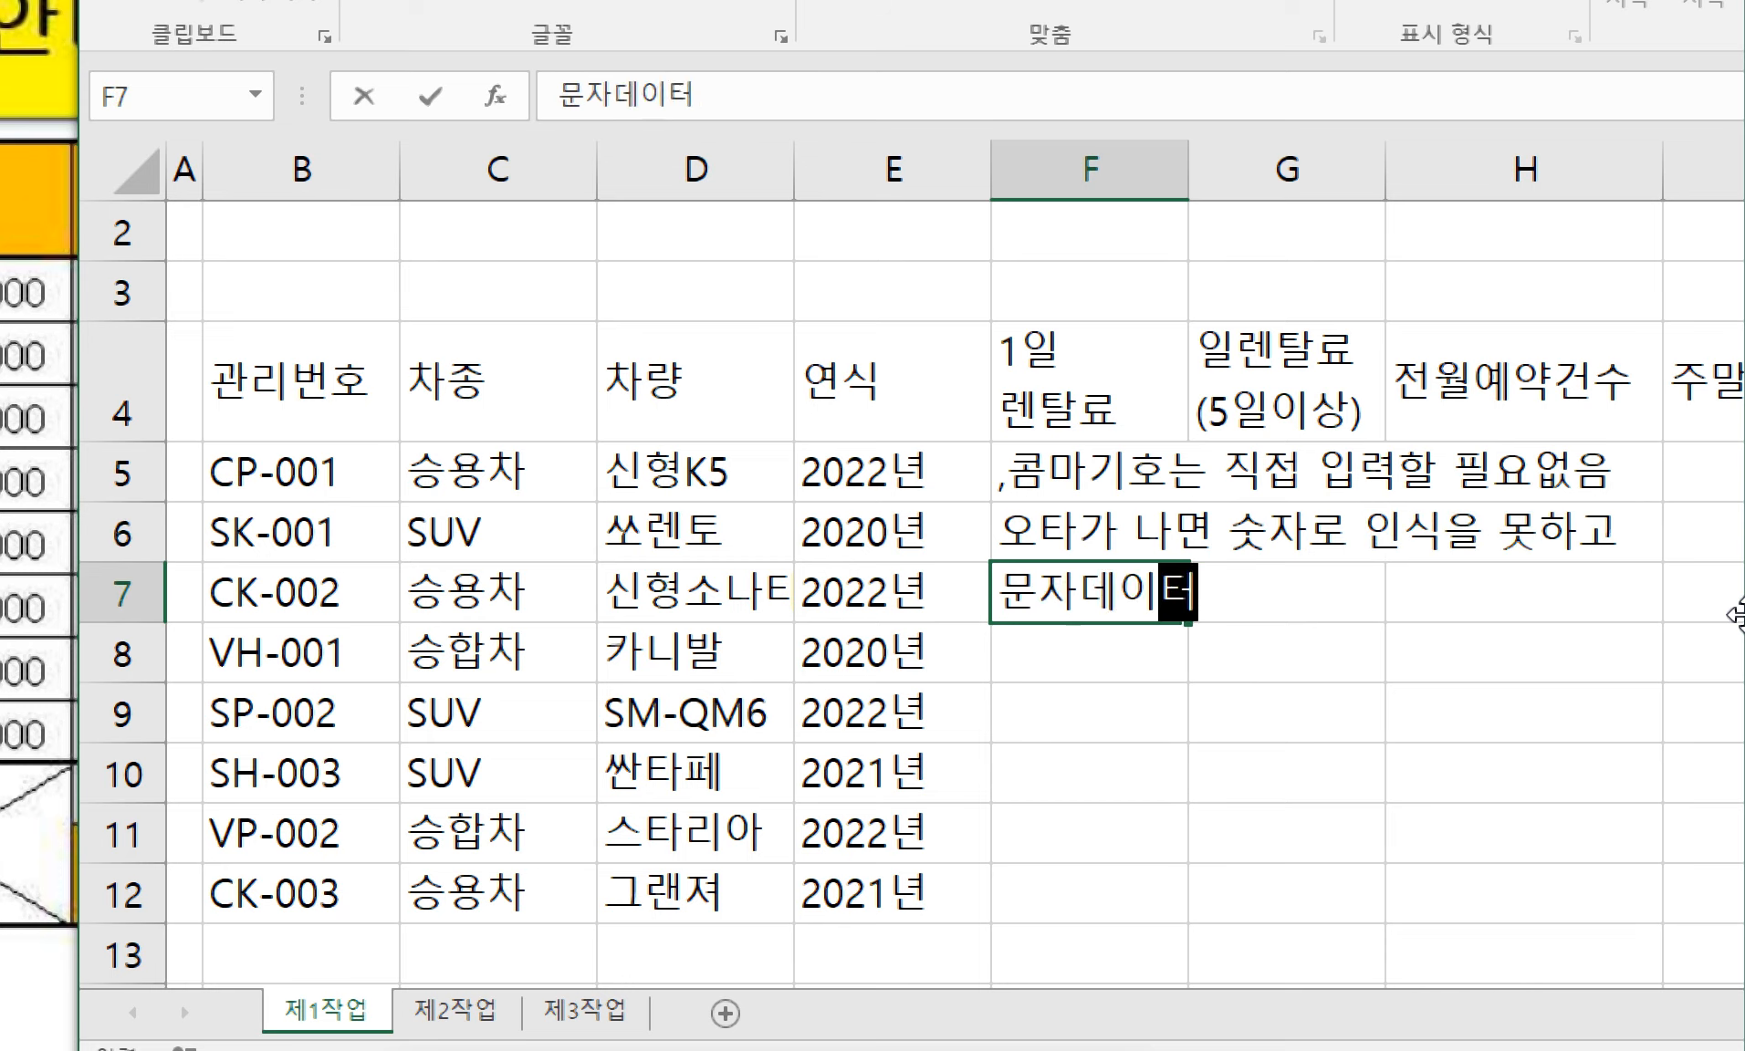
text(로 인식되는 )
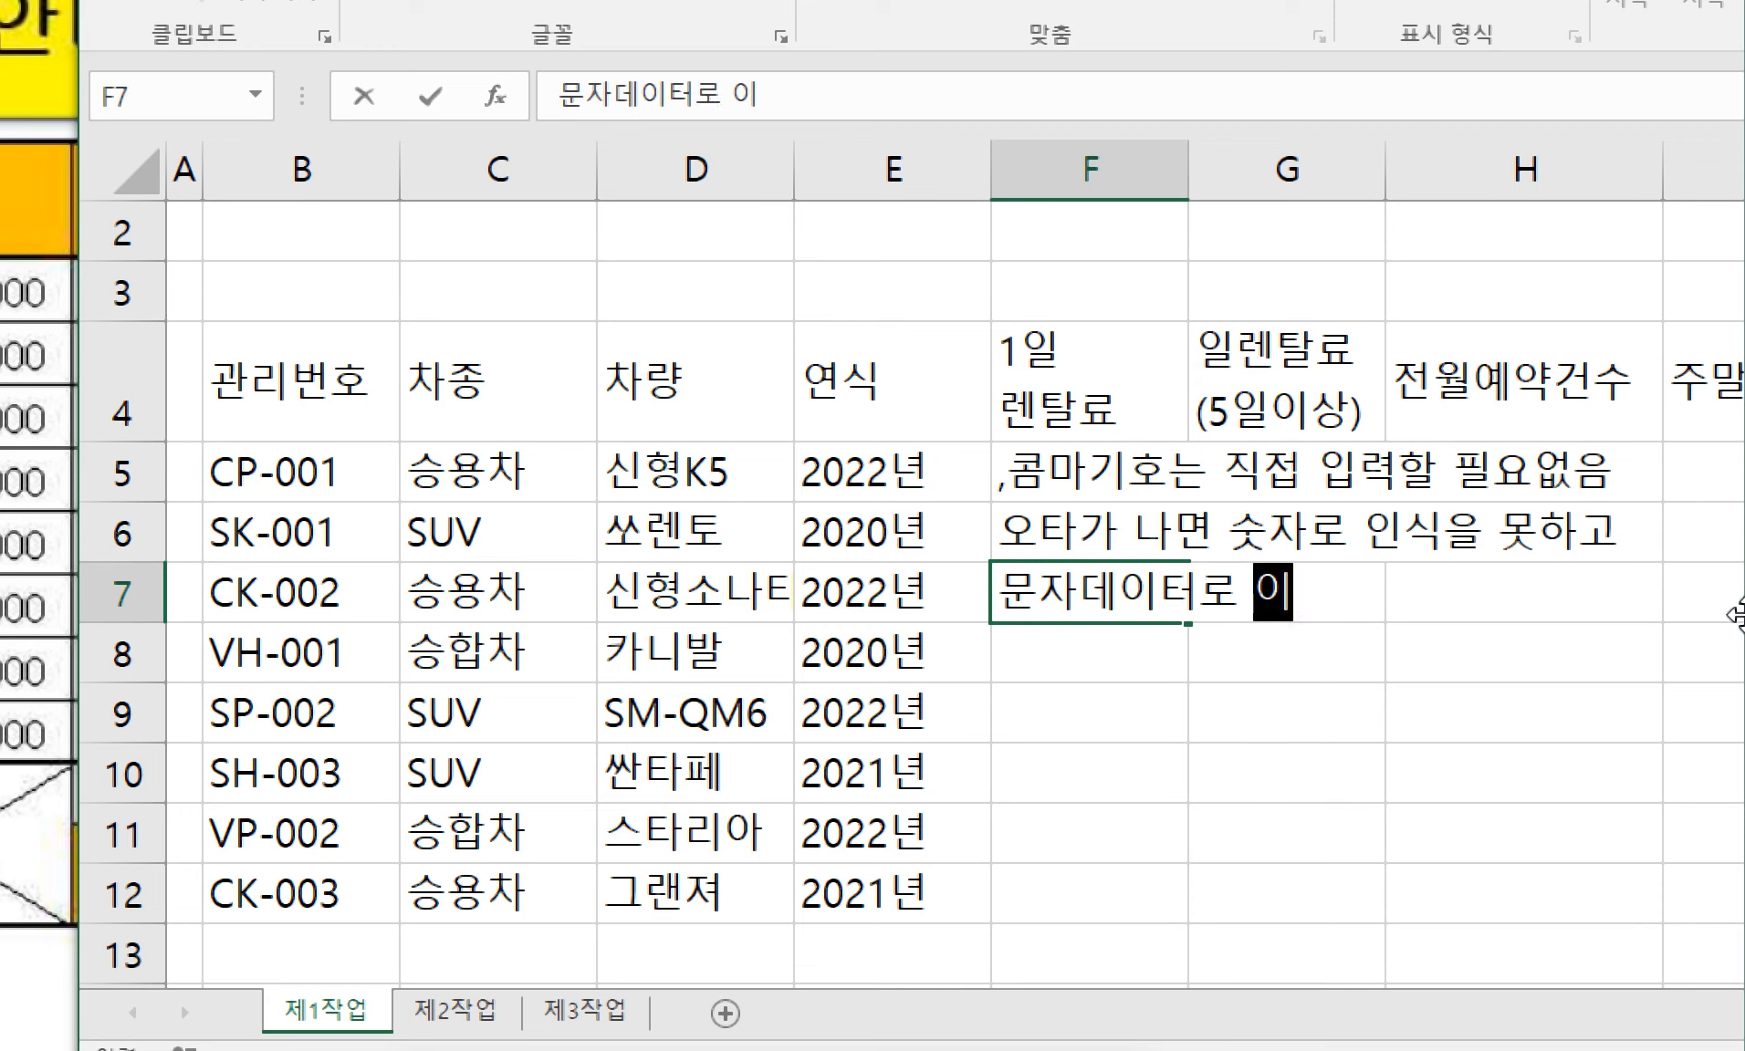
text(오류를 범한다)
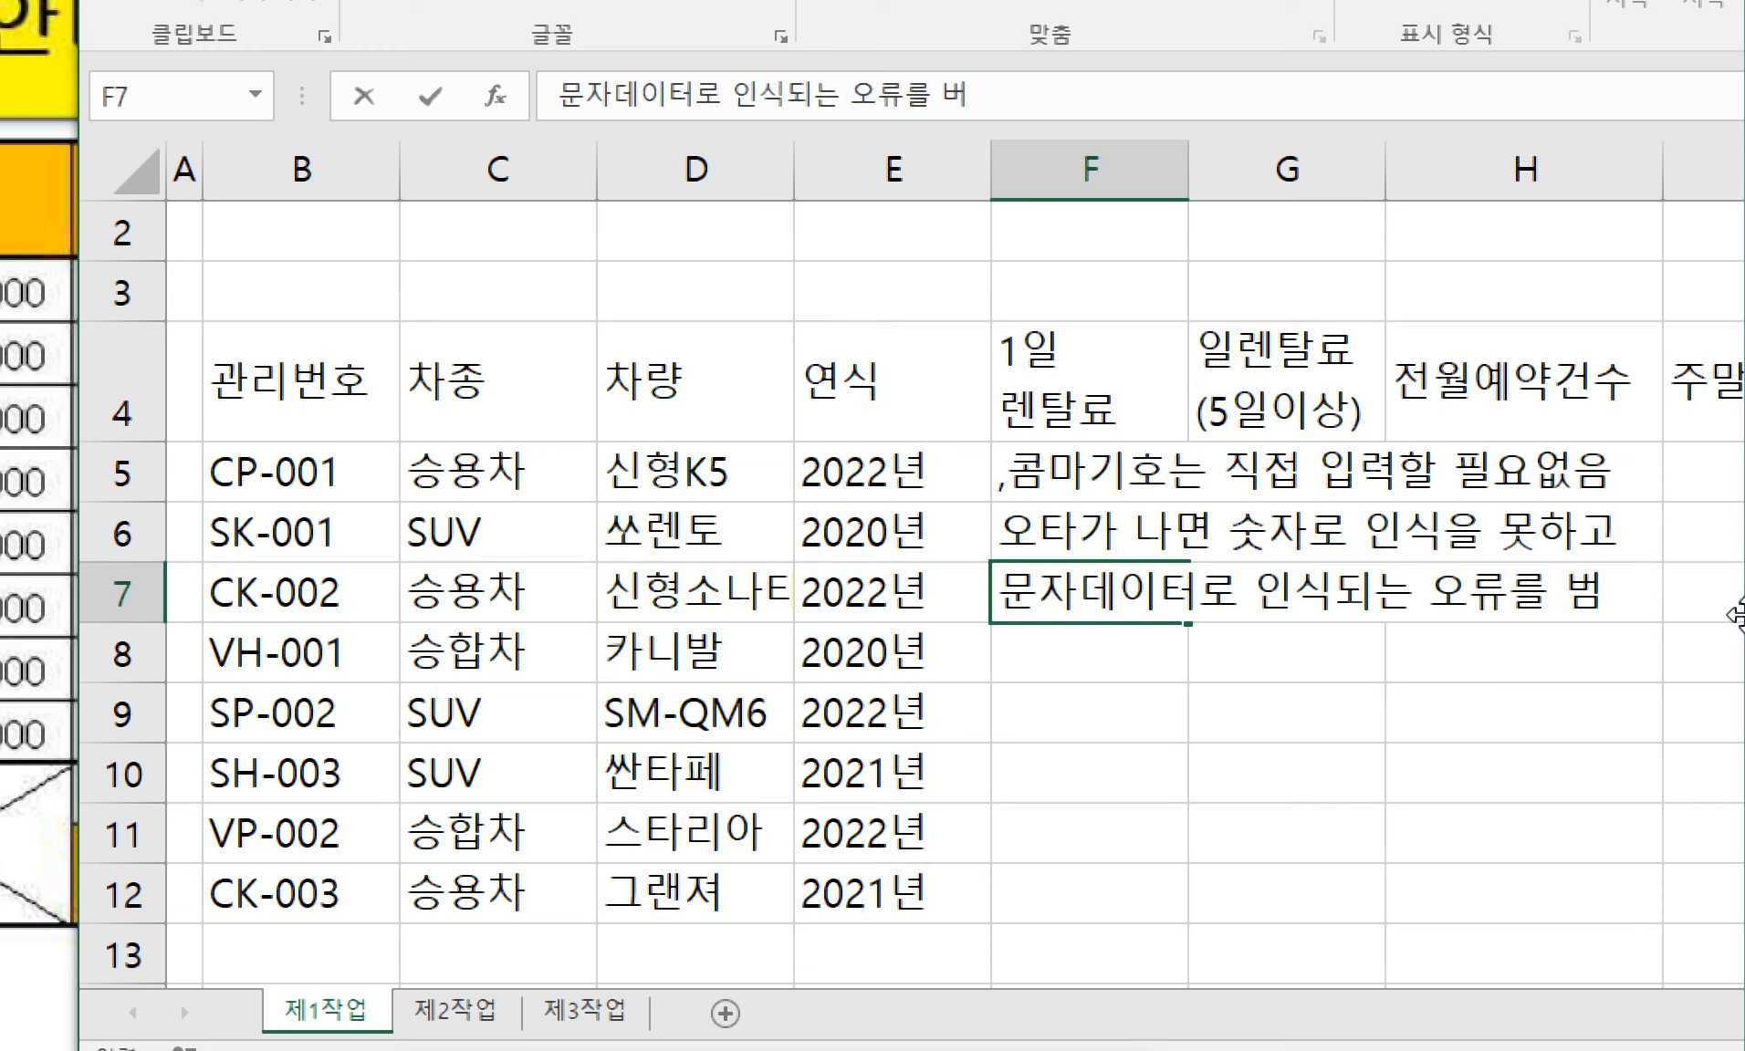
key(Return)
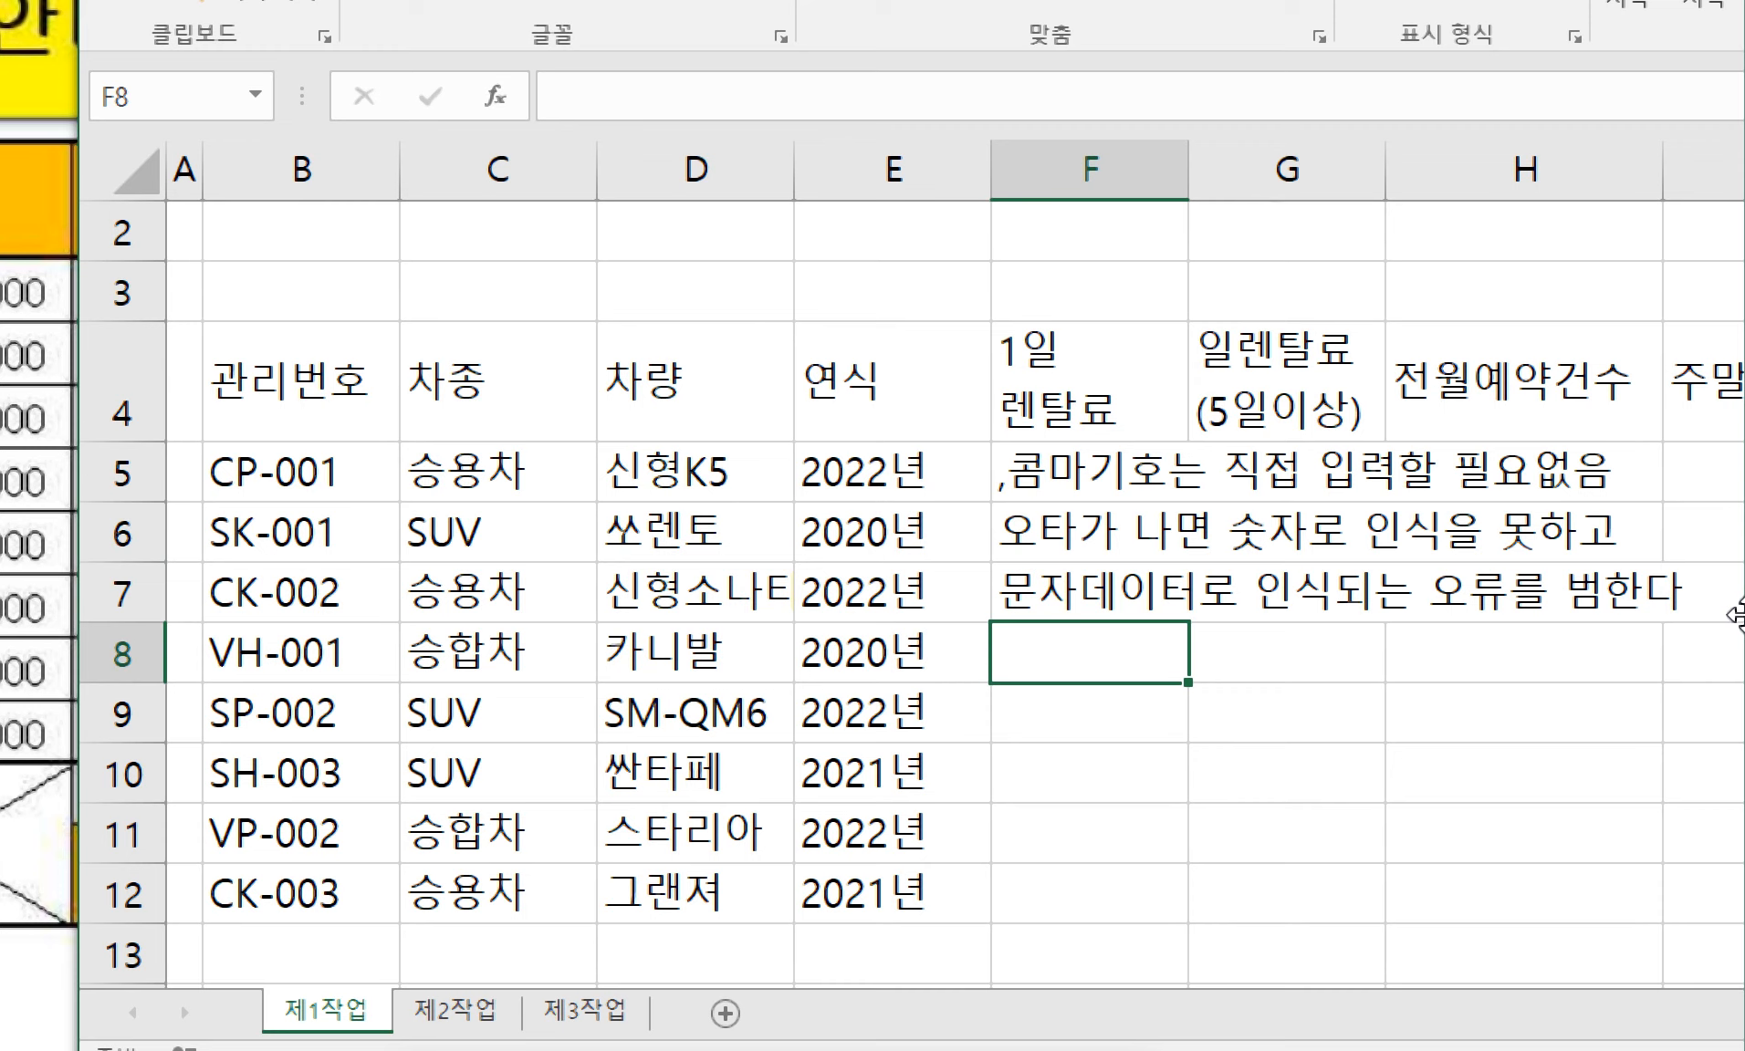
- Delete the three note lines from F5:F7 of the 1일 렌탈료 column
key(Up)
key(Up)
key(Up)
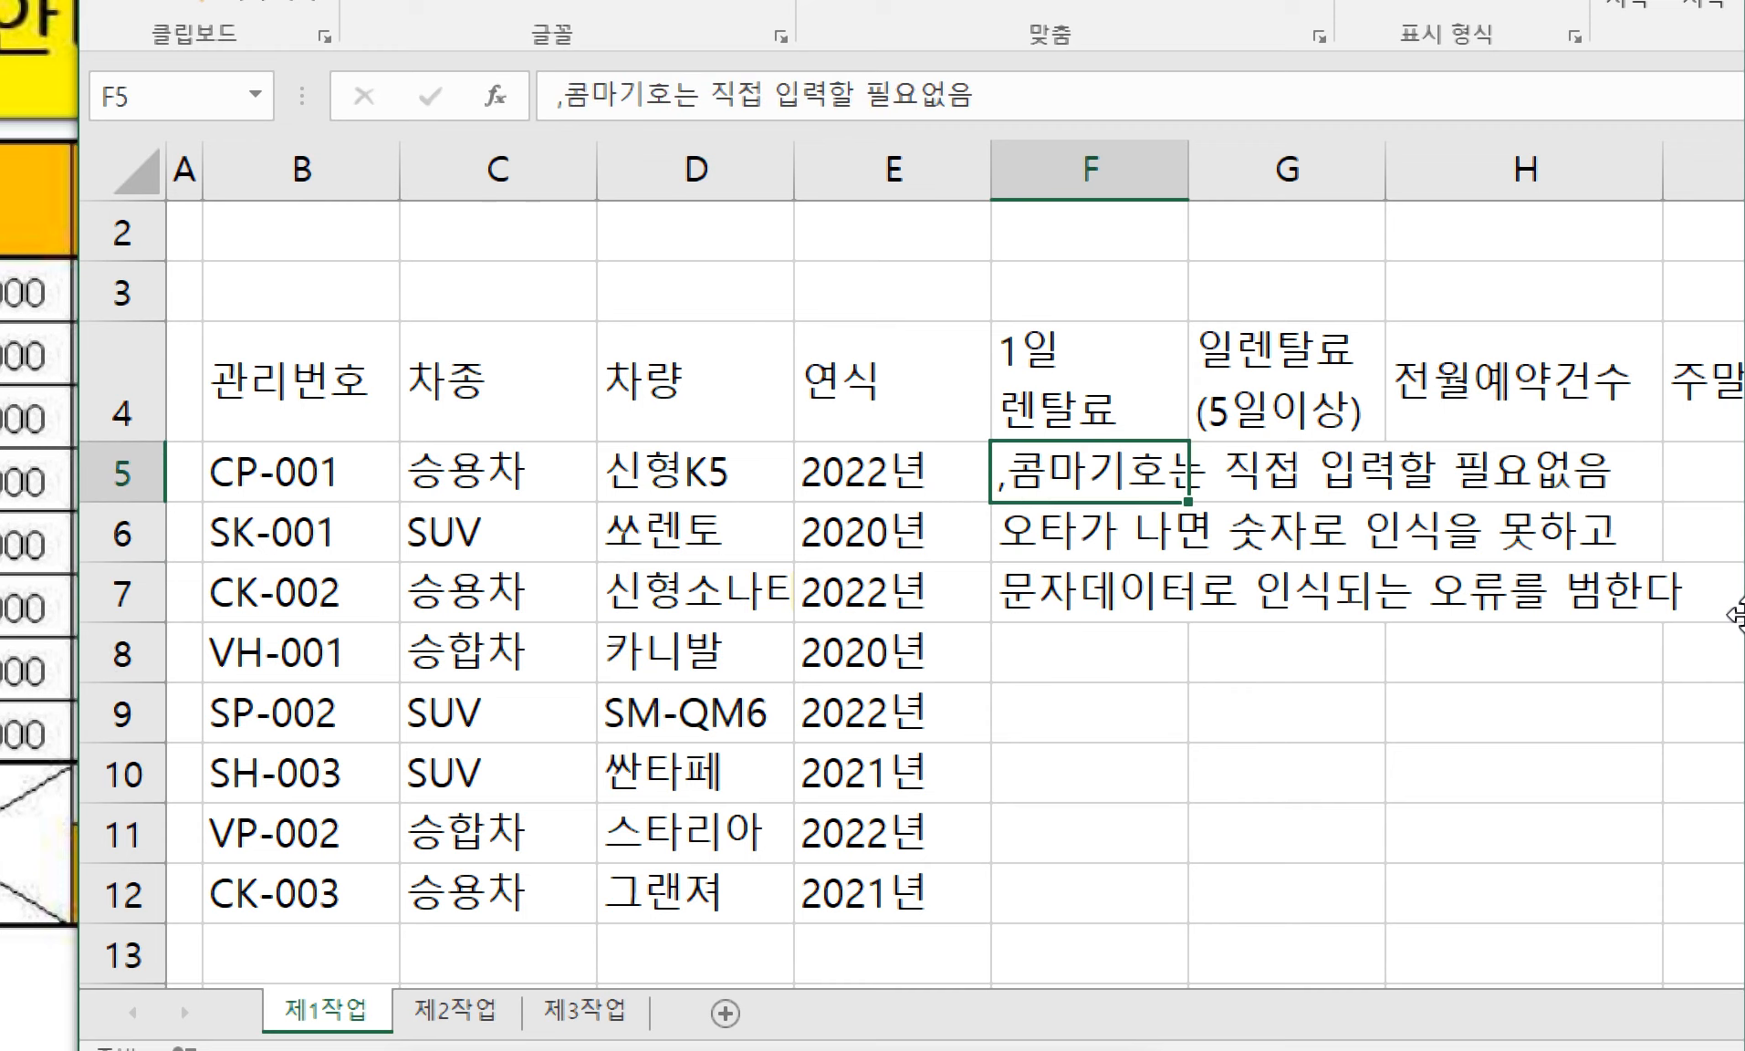
key(shift+Down)
key(shift+Down)
key(Delete)
key(Up)
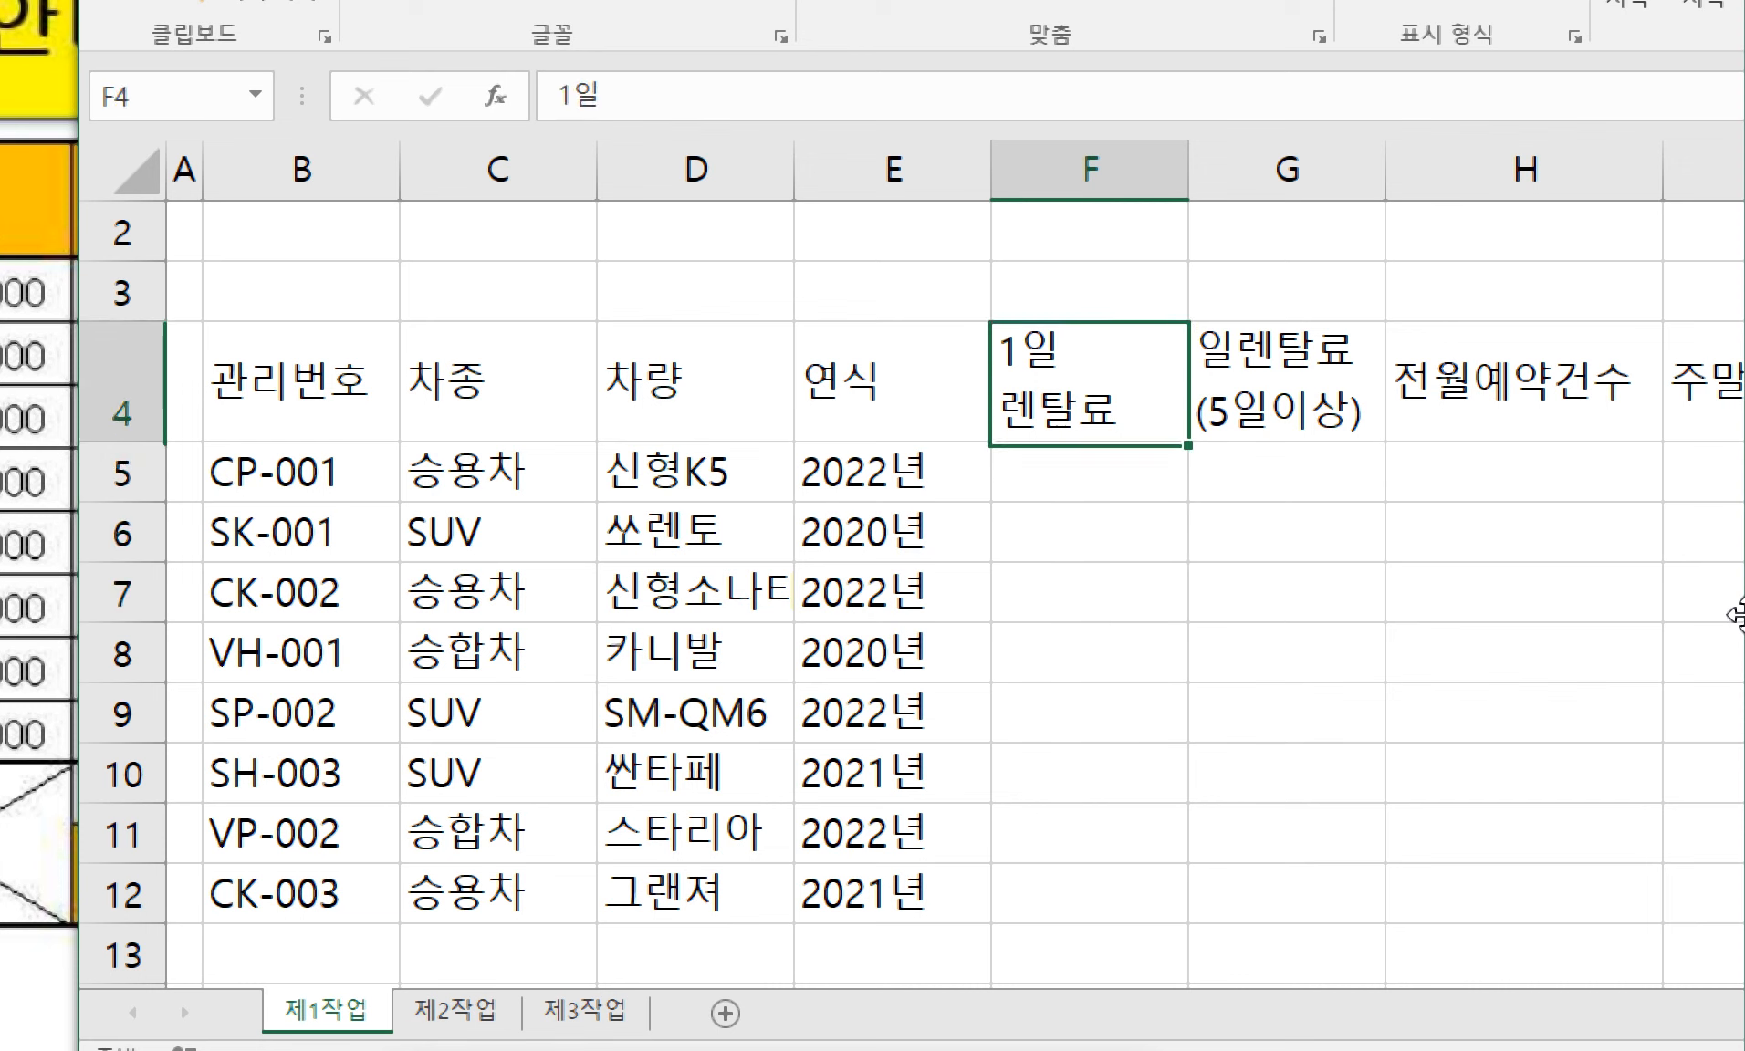
- Enter the 1일 렌탈료 values 50000, 85000, 60000 and 100000 in F5:F8
key(Down)
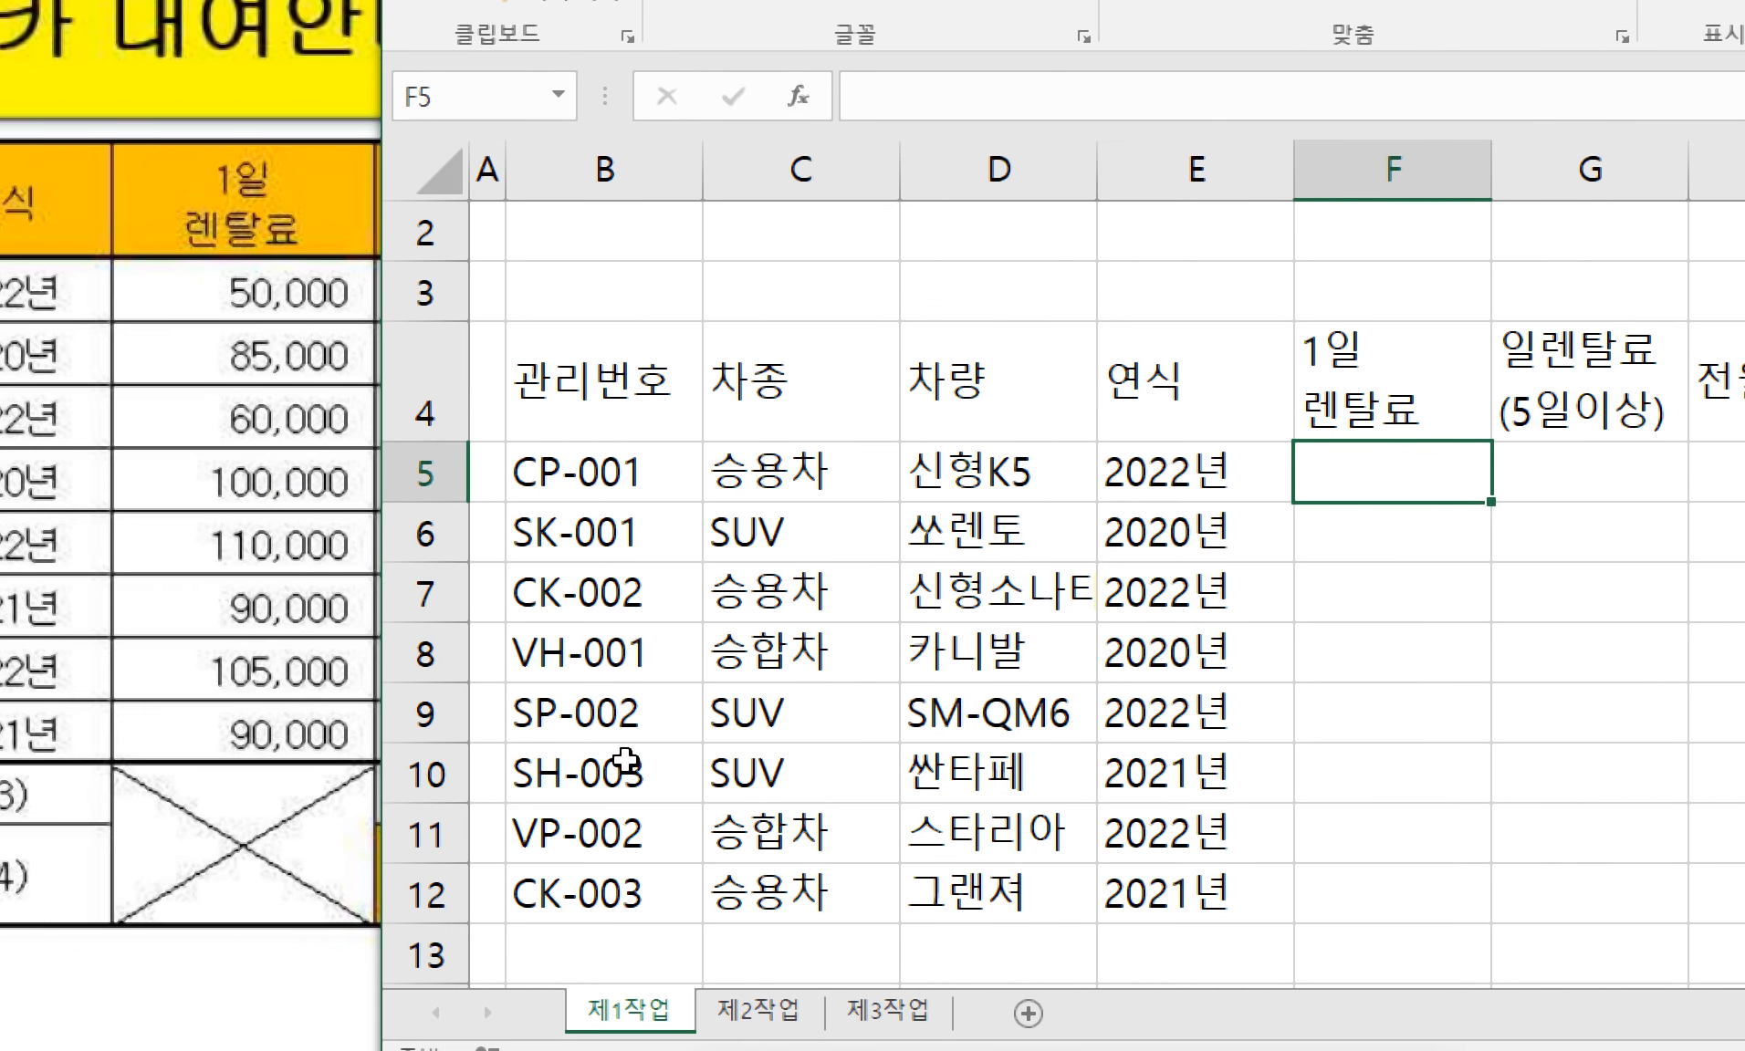
text(5)
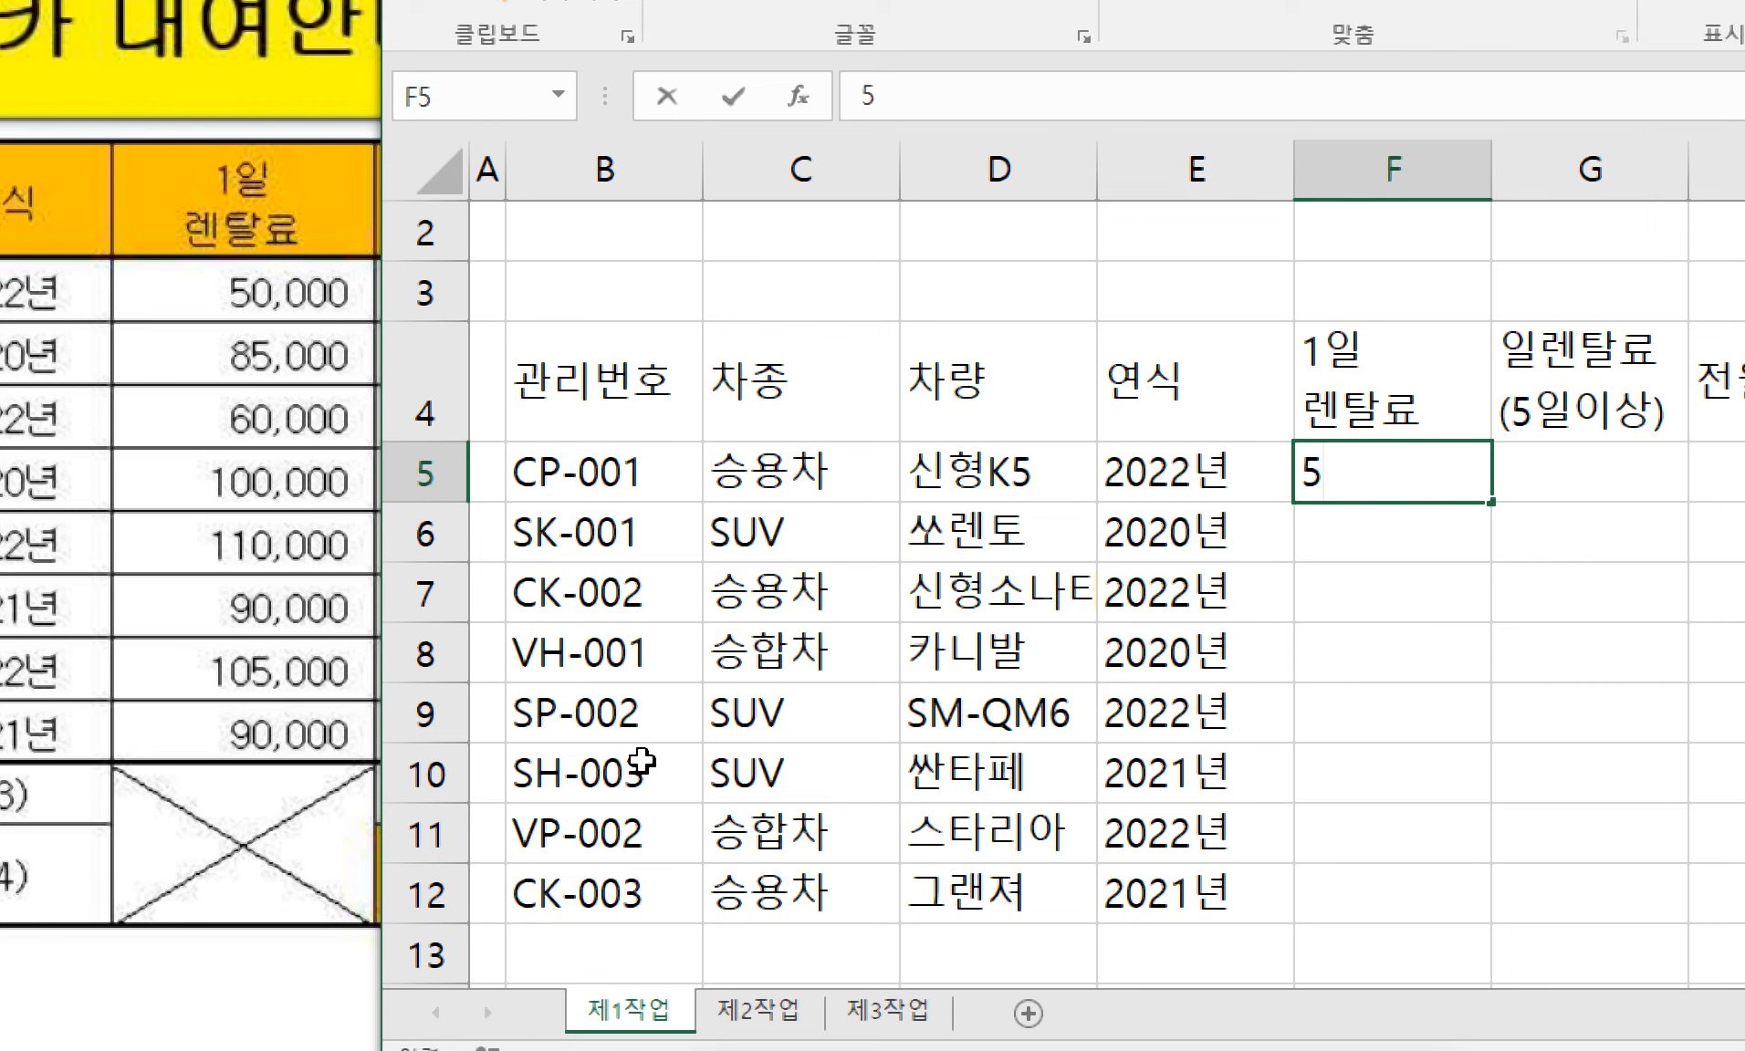
text(0000)
key(Return)
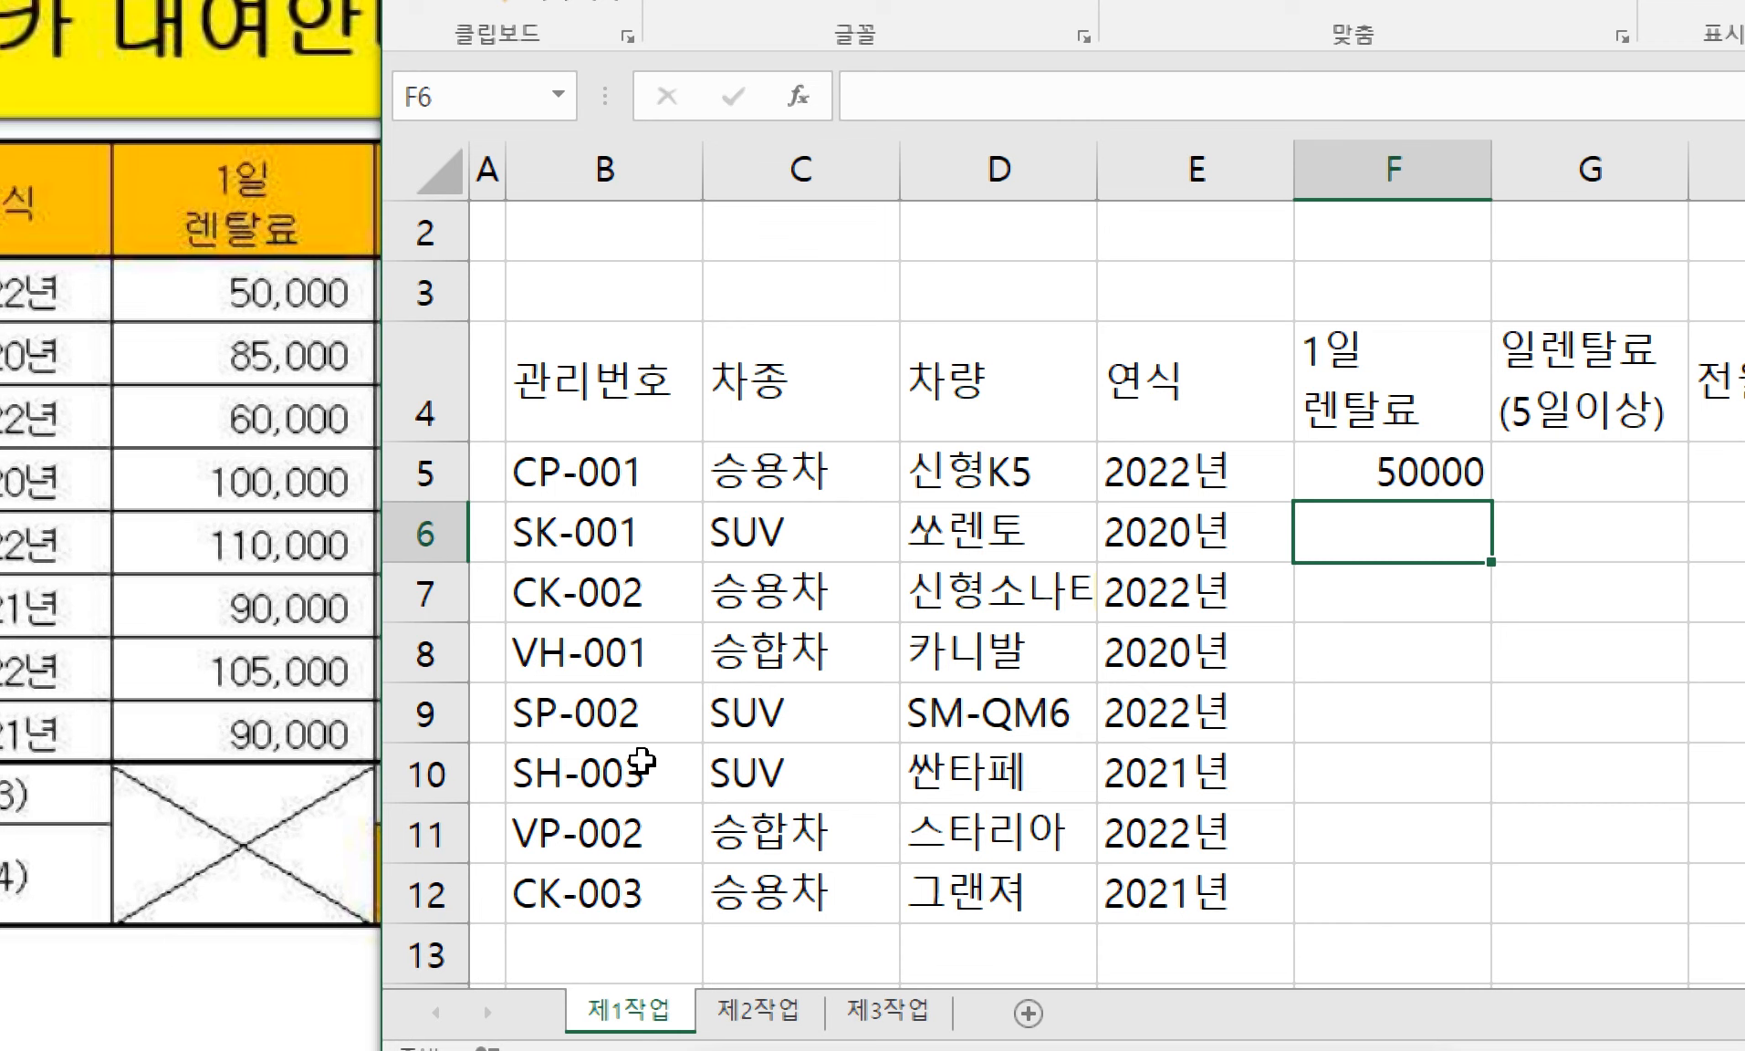
text(85000)
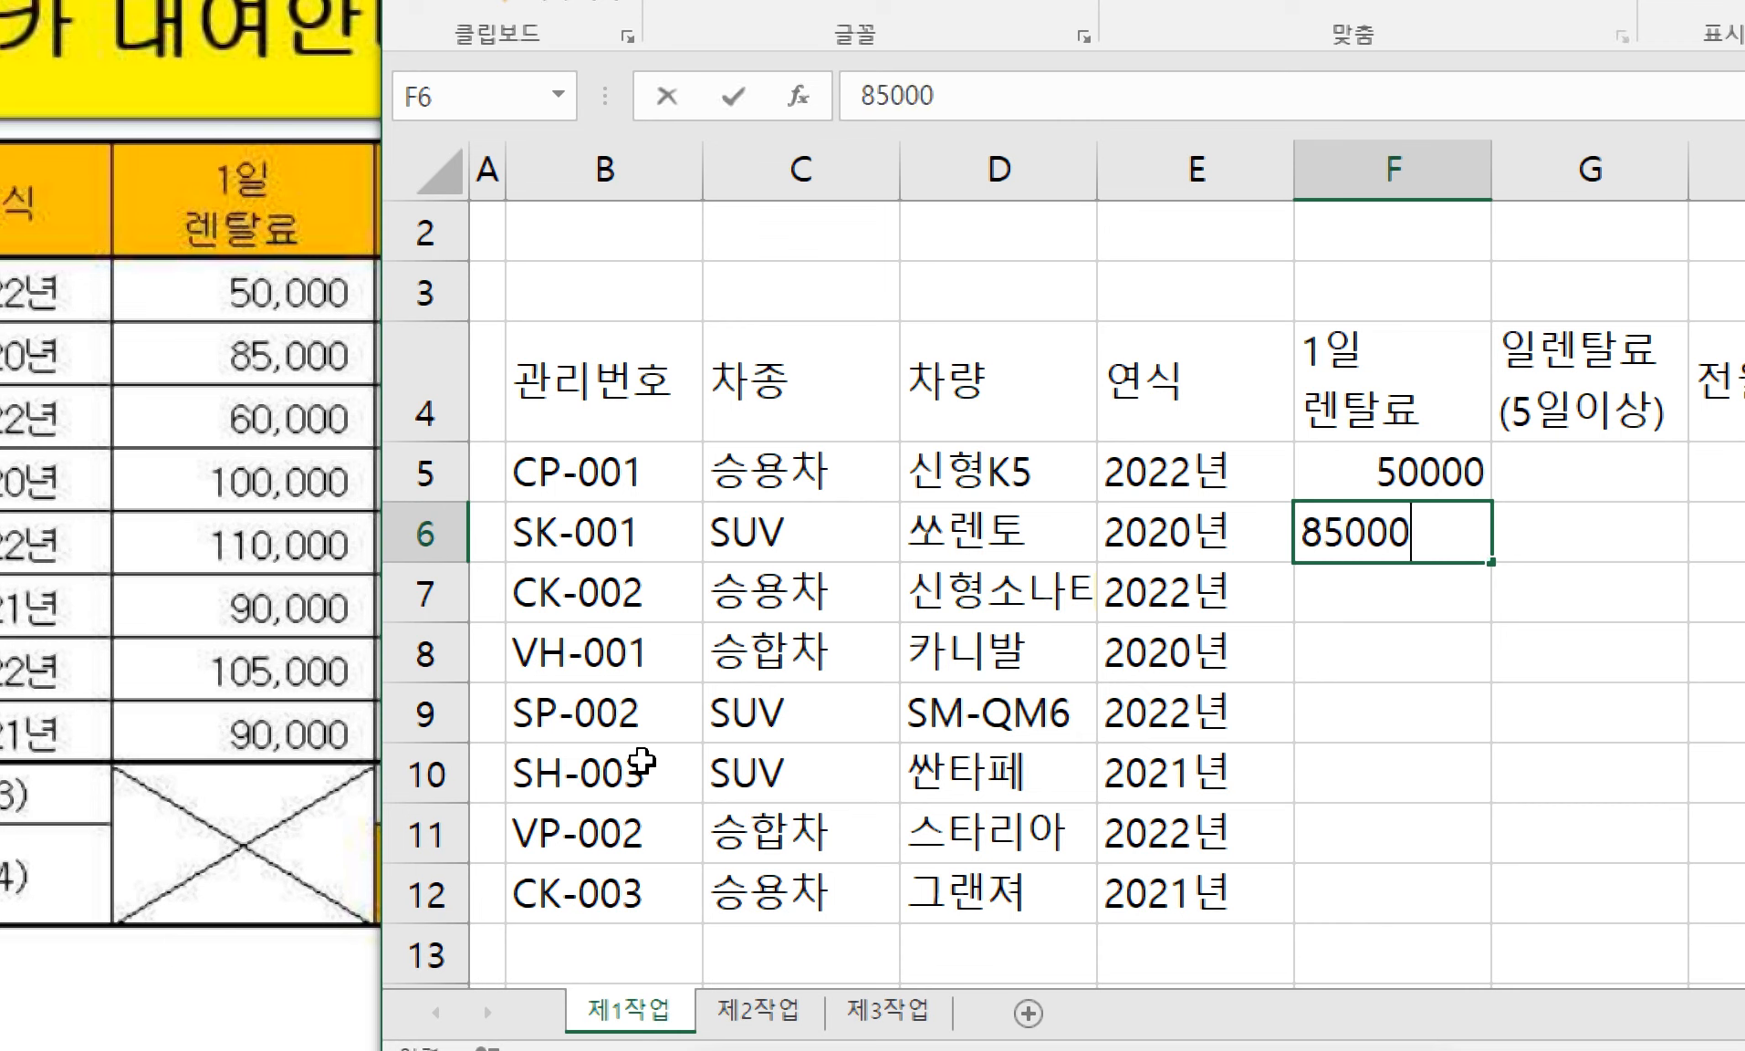
key(Return)
text(60000)
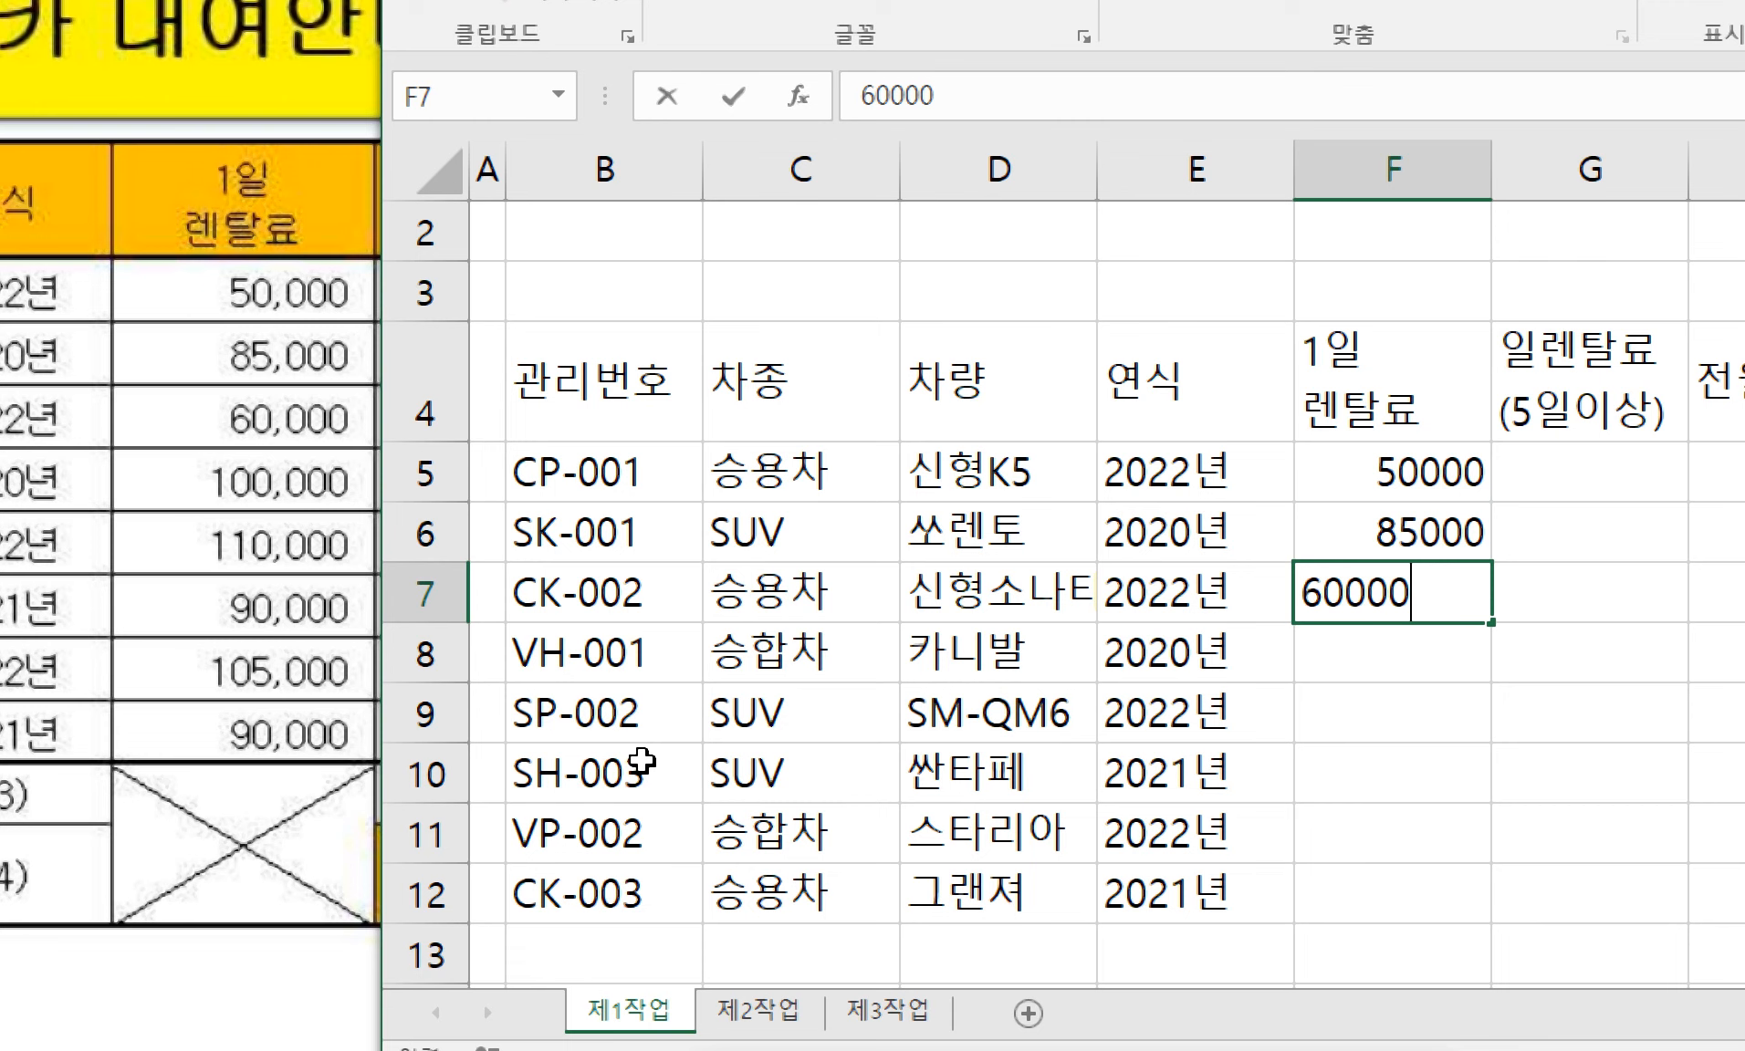
key(Return)
text(1)
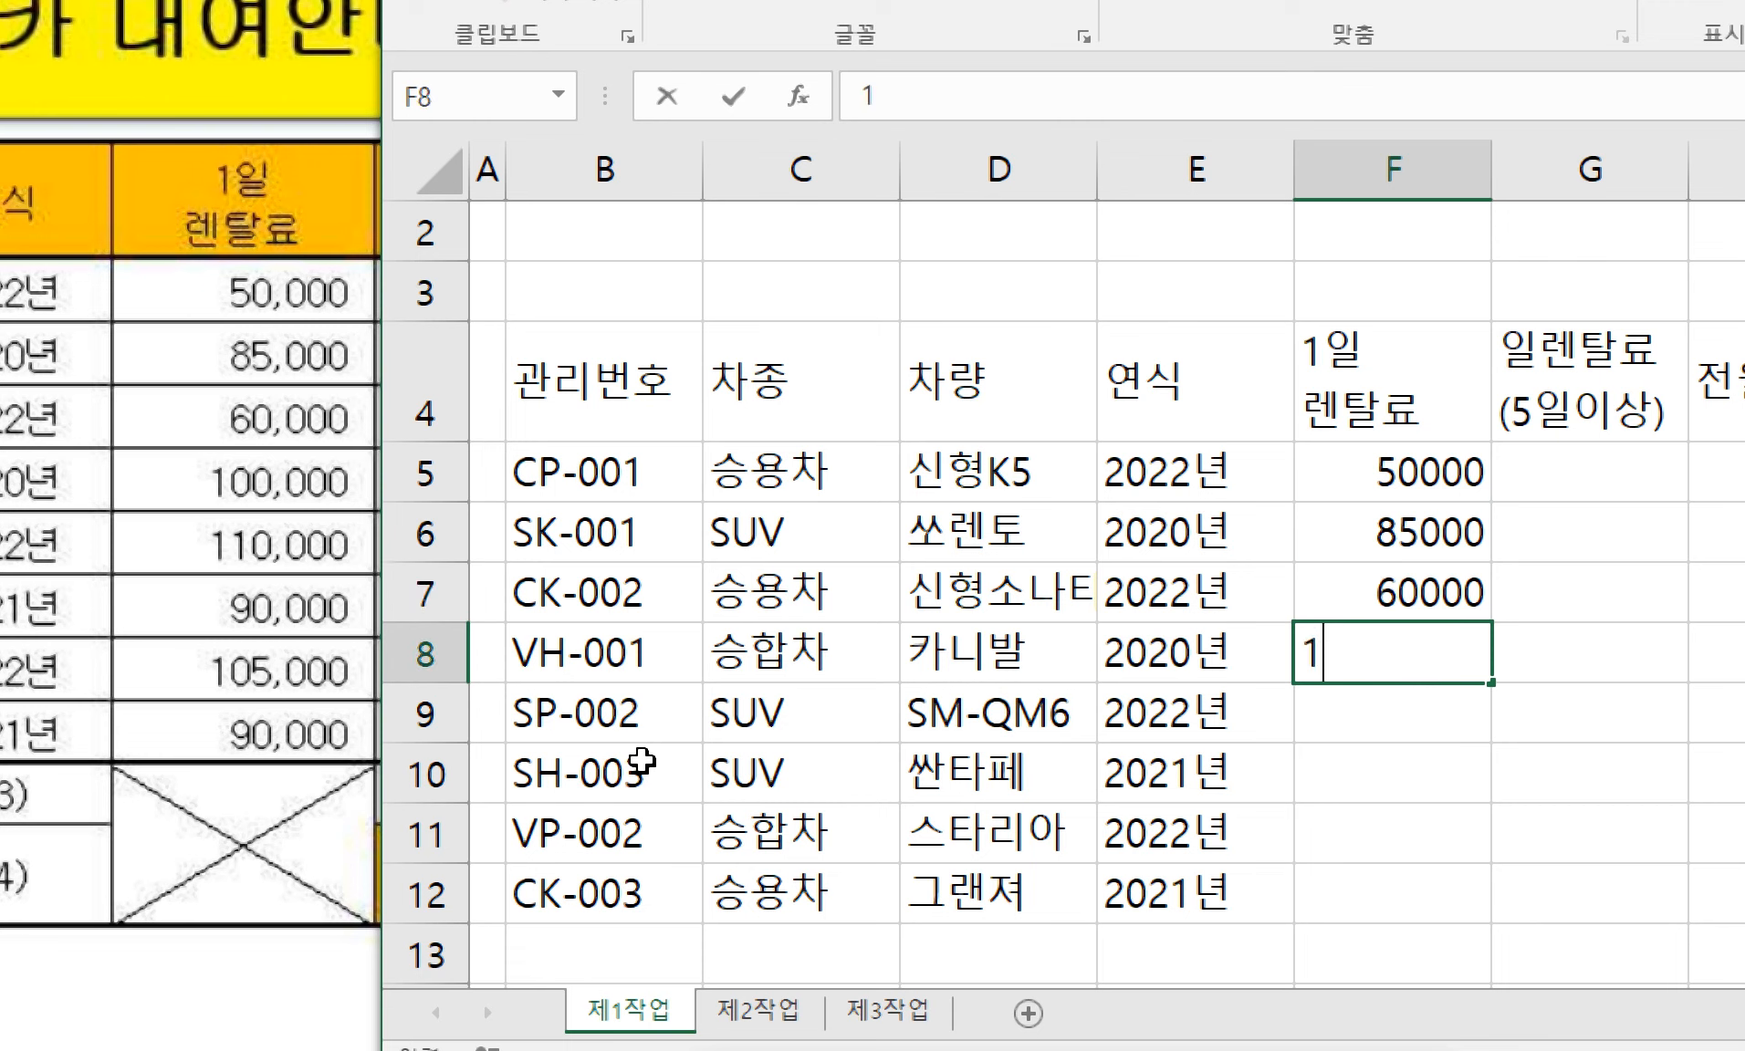
text(00000)
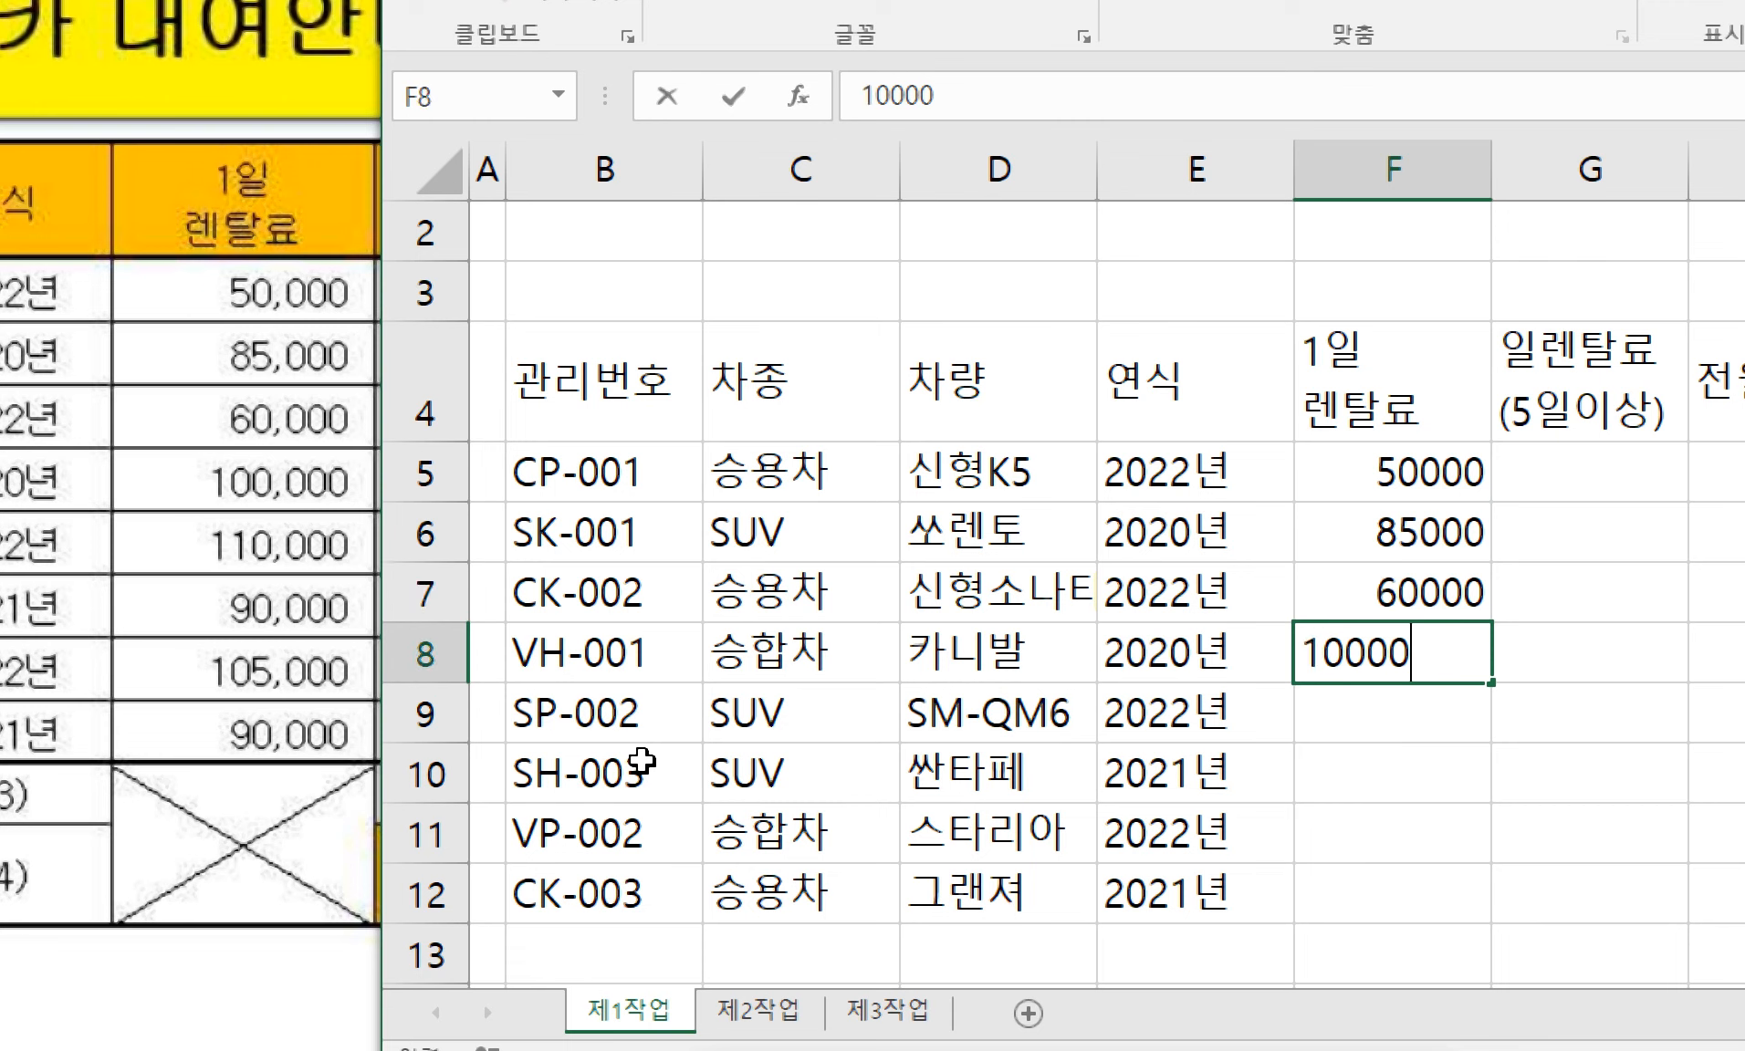
key(Return)
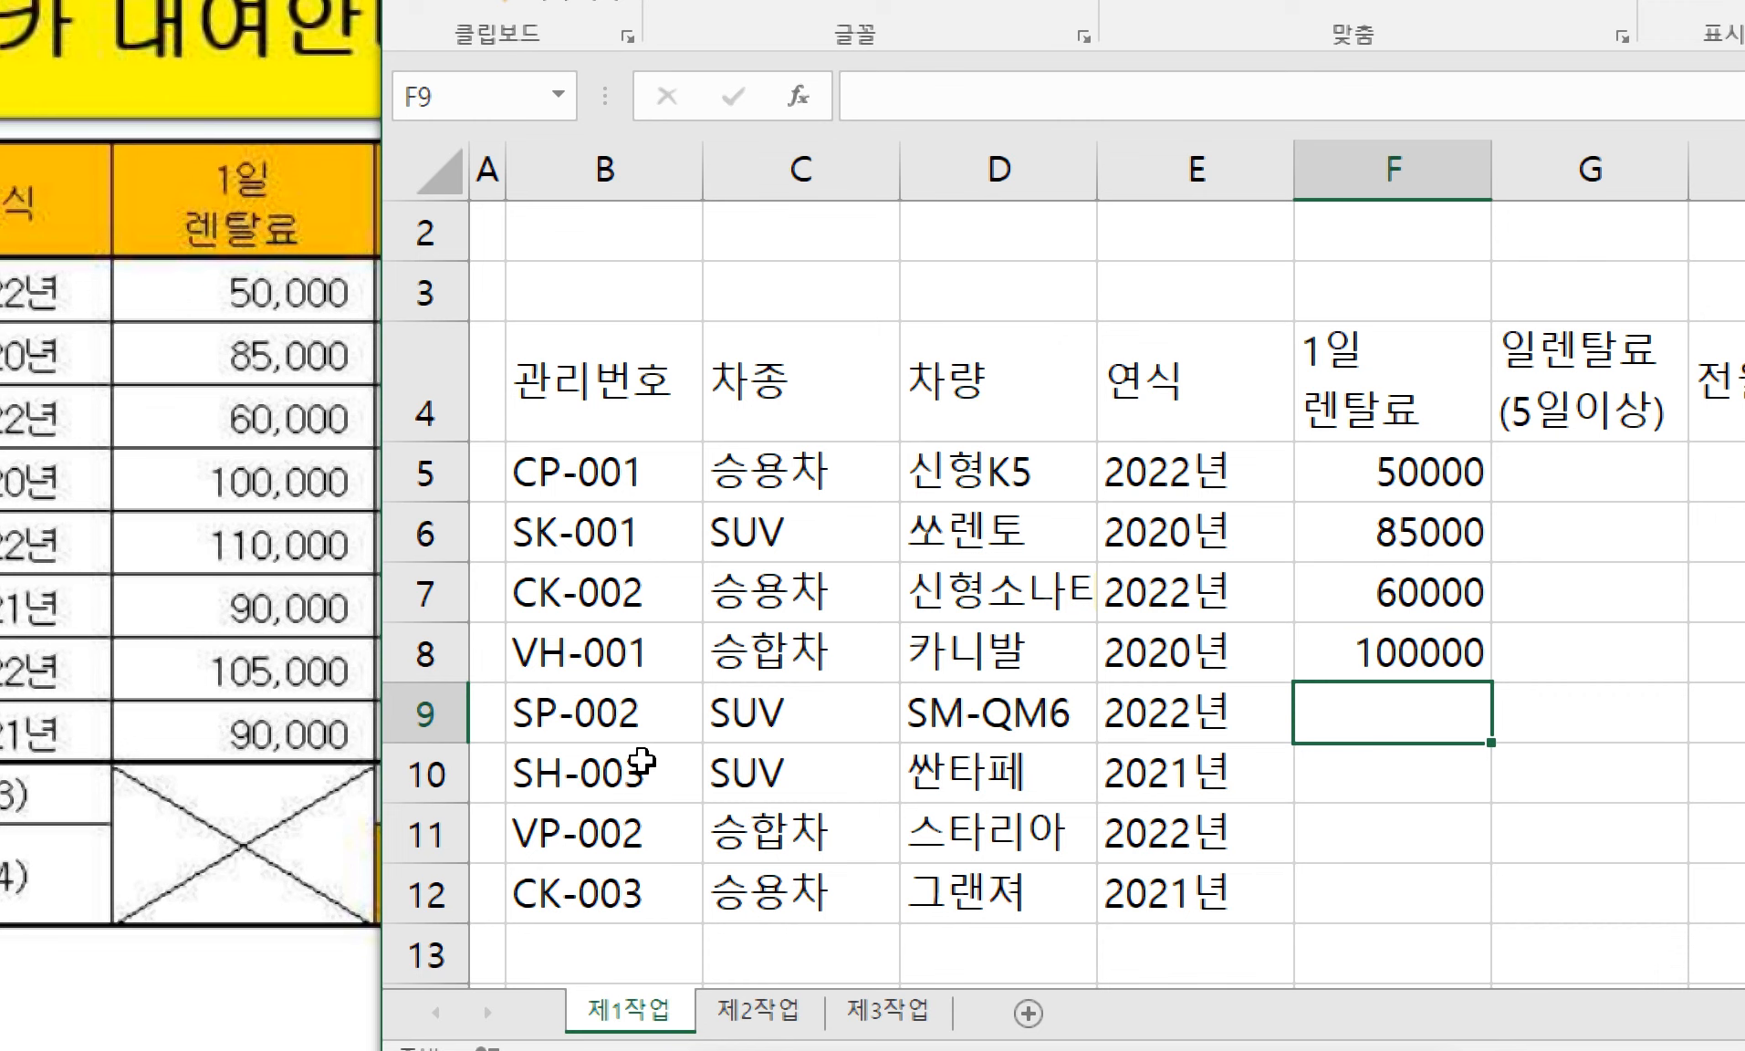
- Enter the remaining 1일 렌탈료 values 110000, 90000, 105000 and 90000 in F9:F12
text(110000)
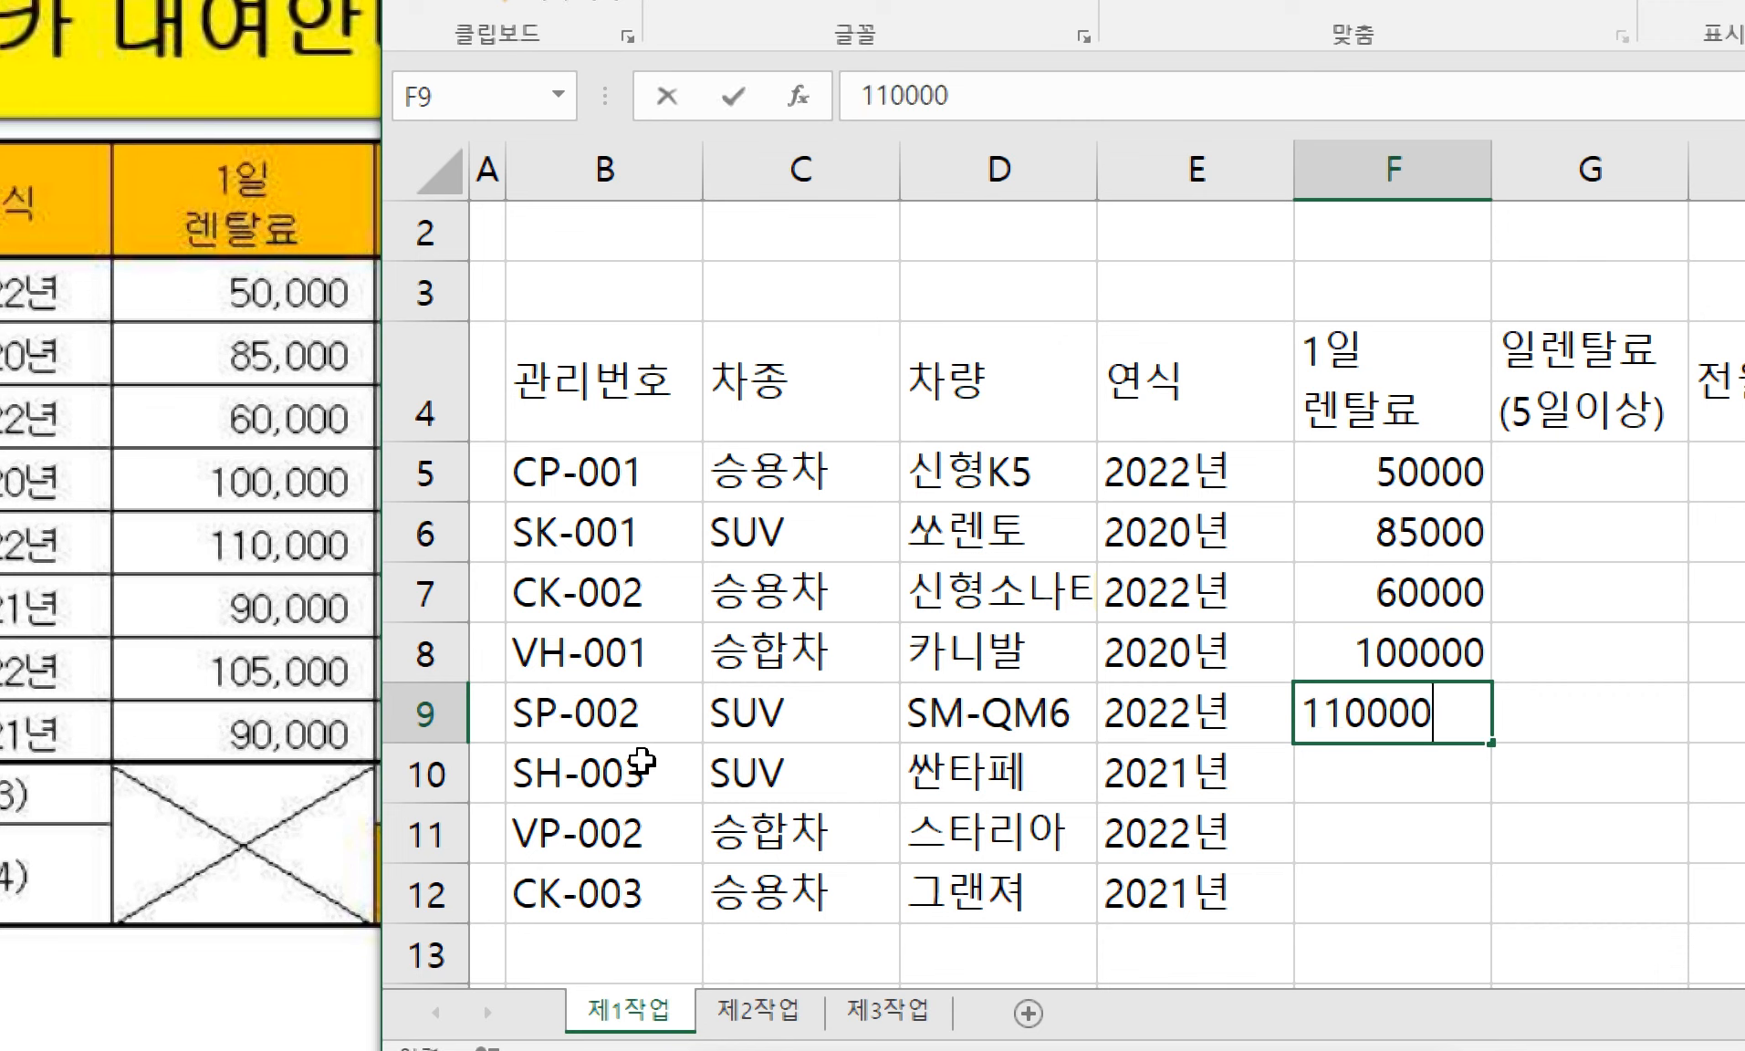
key(Return)
text(90000)
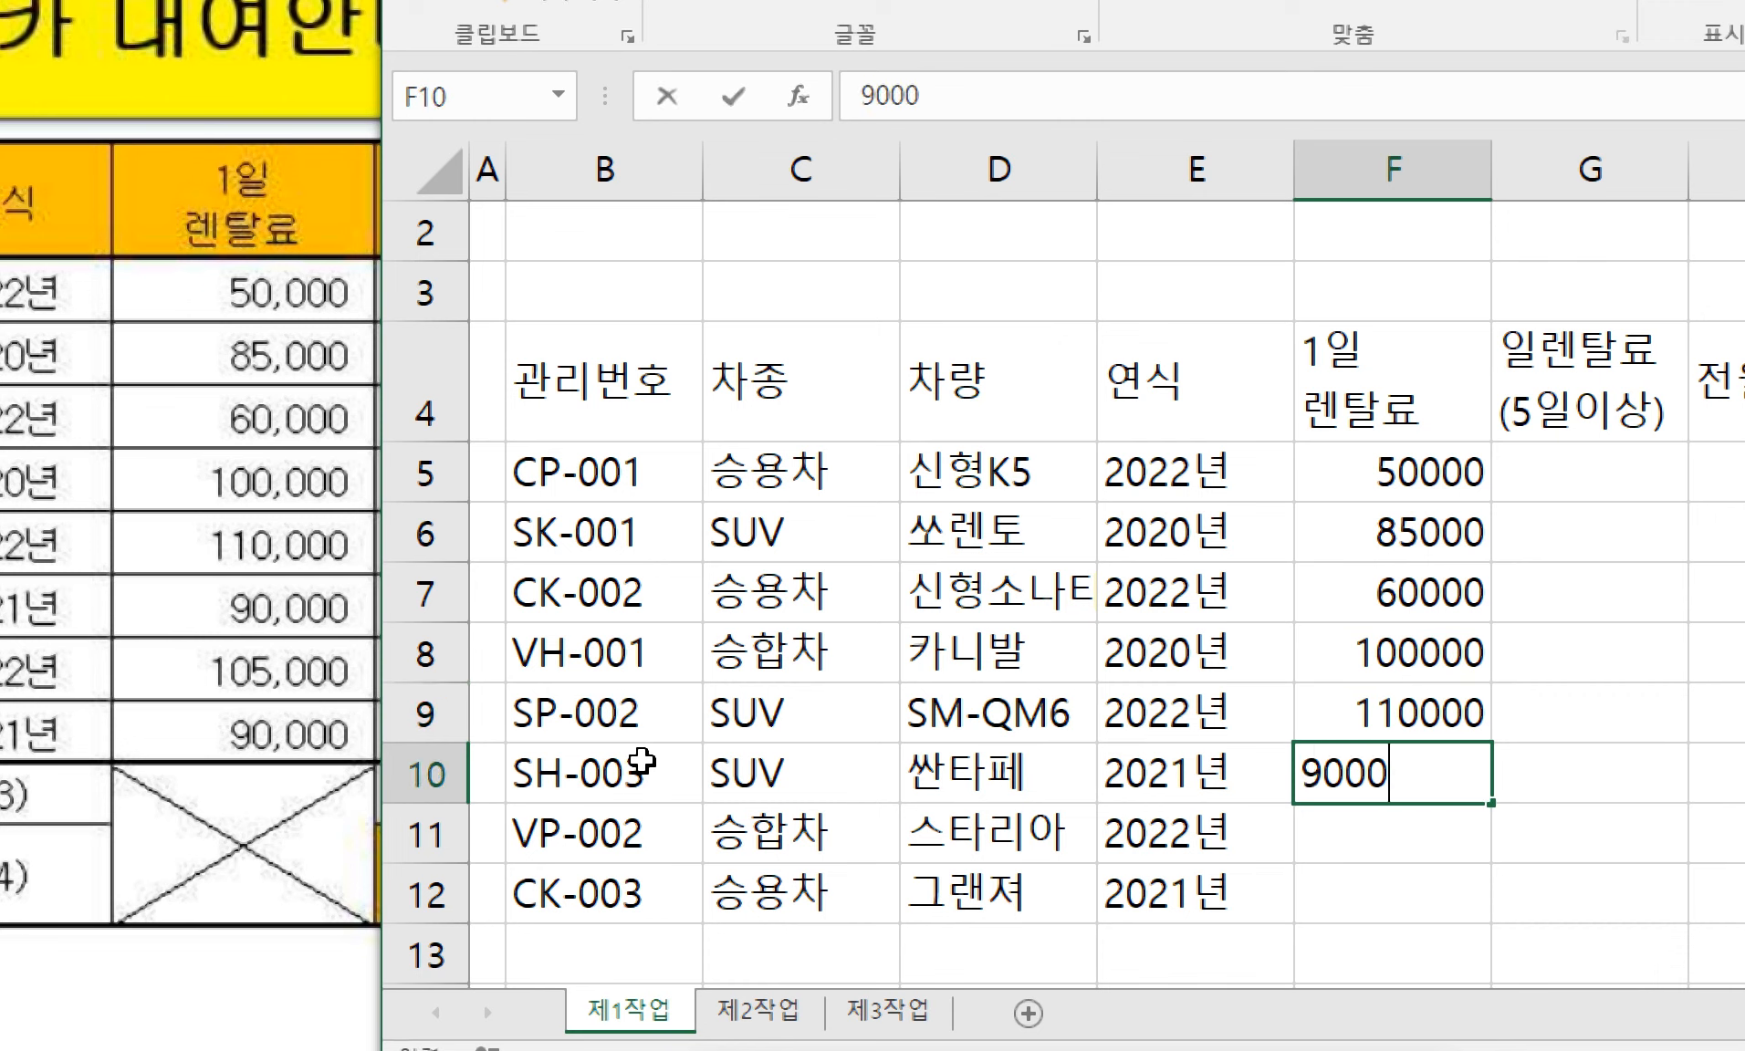
key(Return)
text(105000)
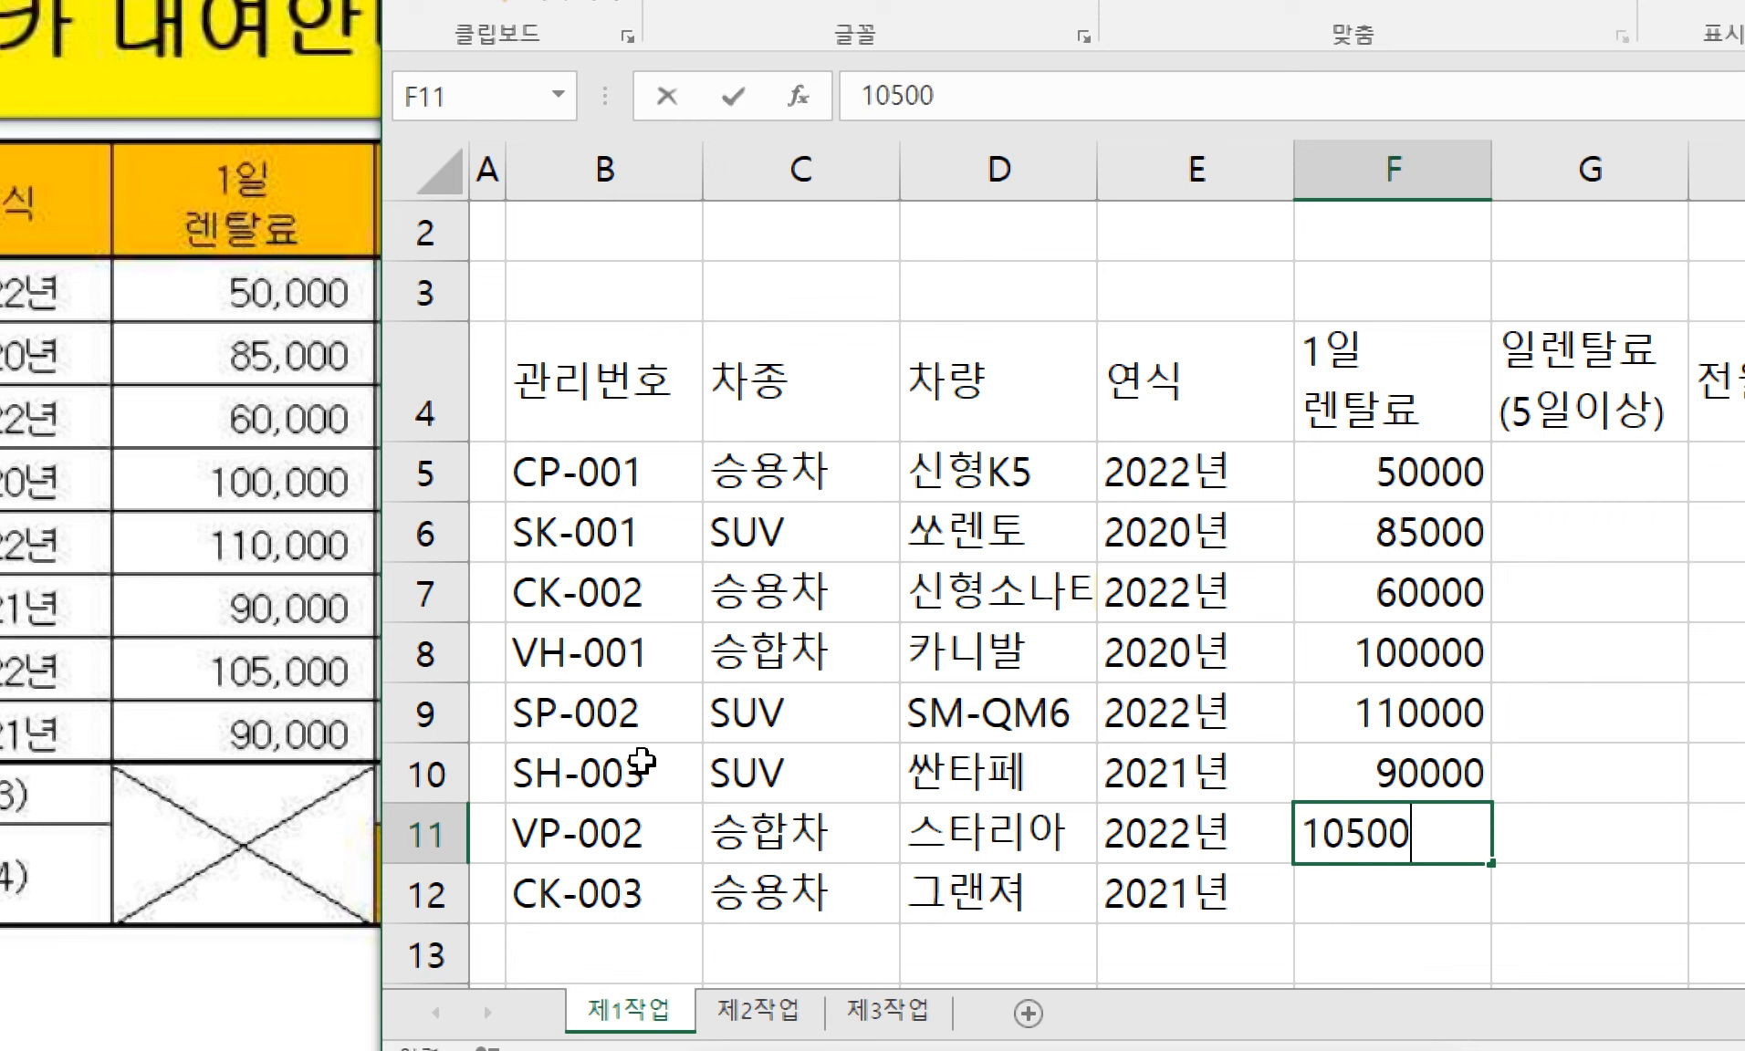
key(Return)
text(90000)
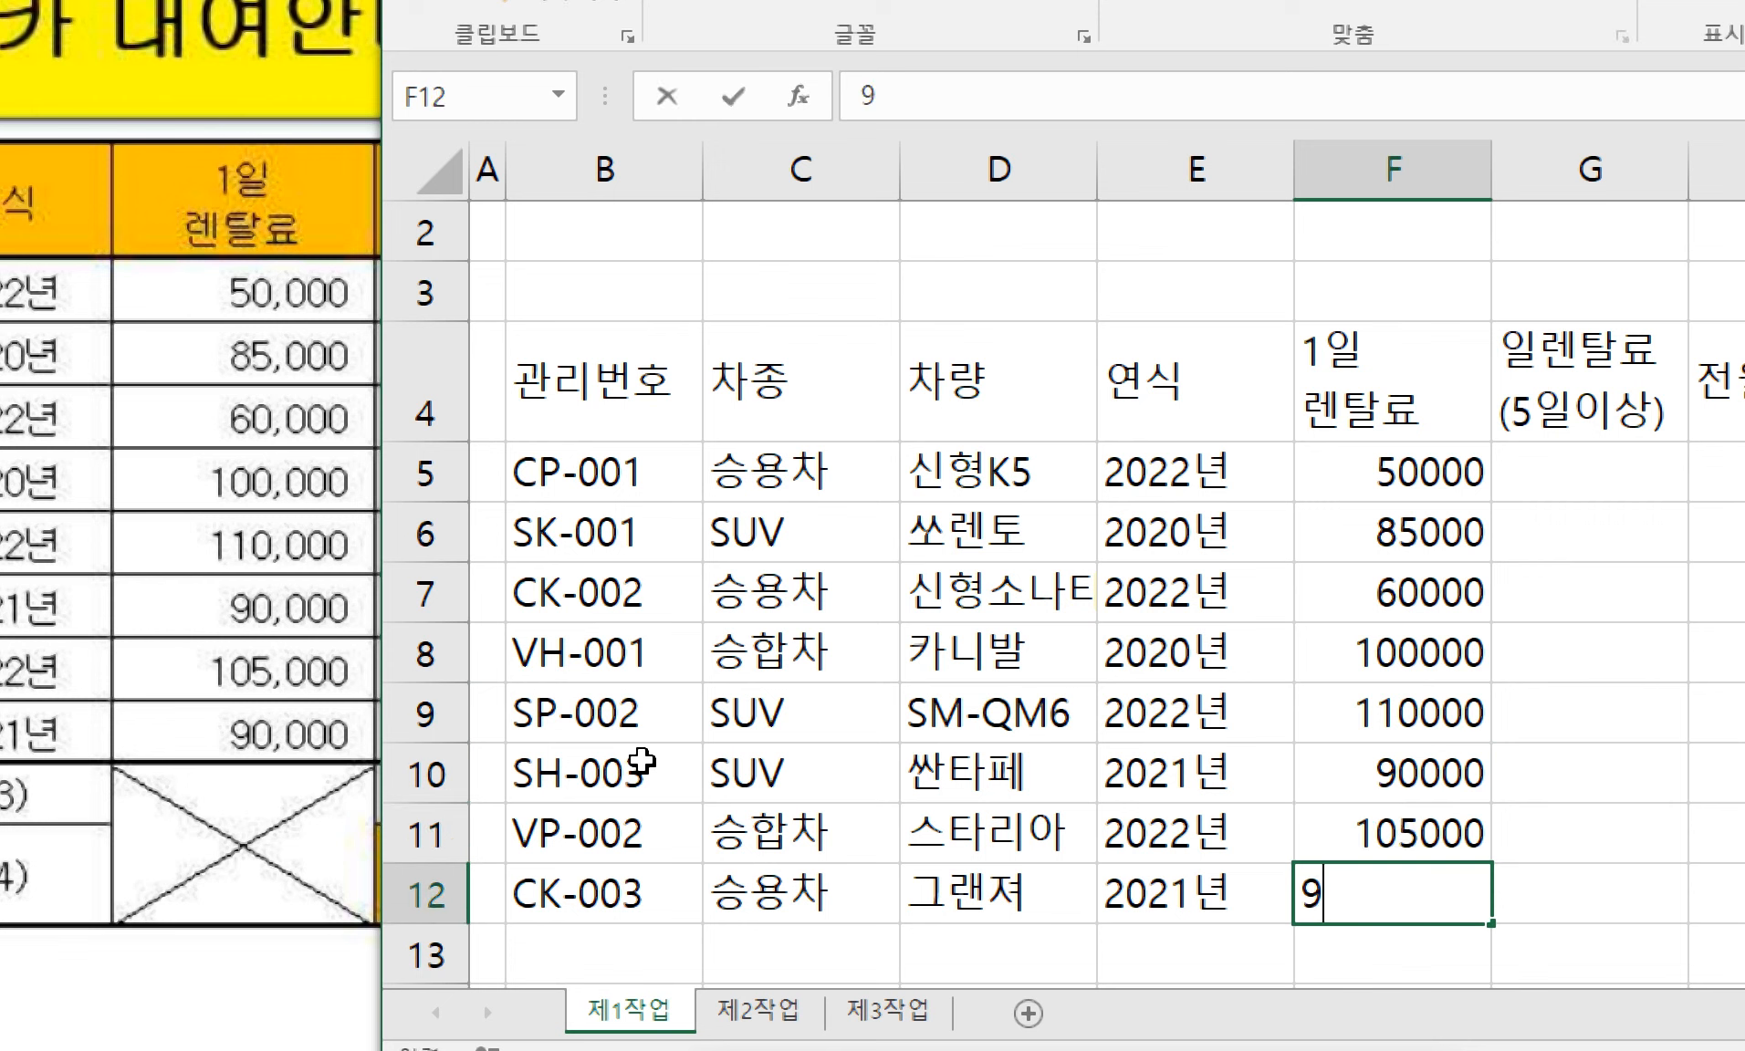
key(Return)
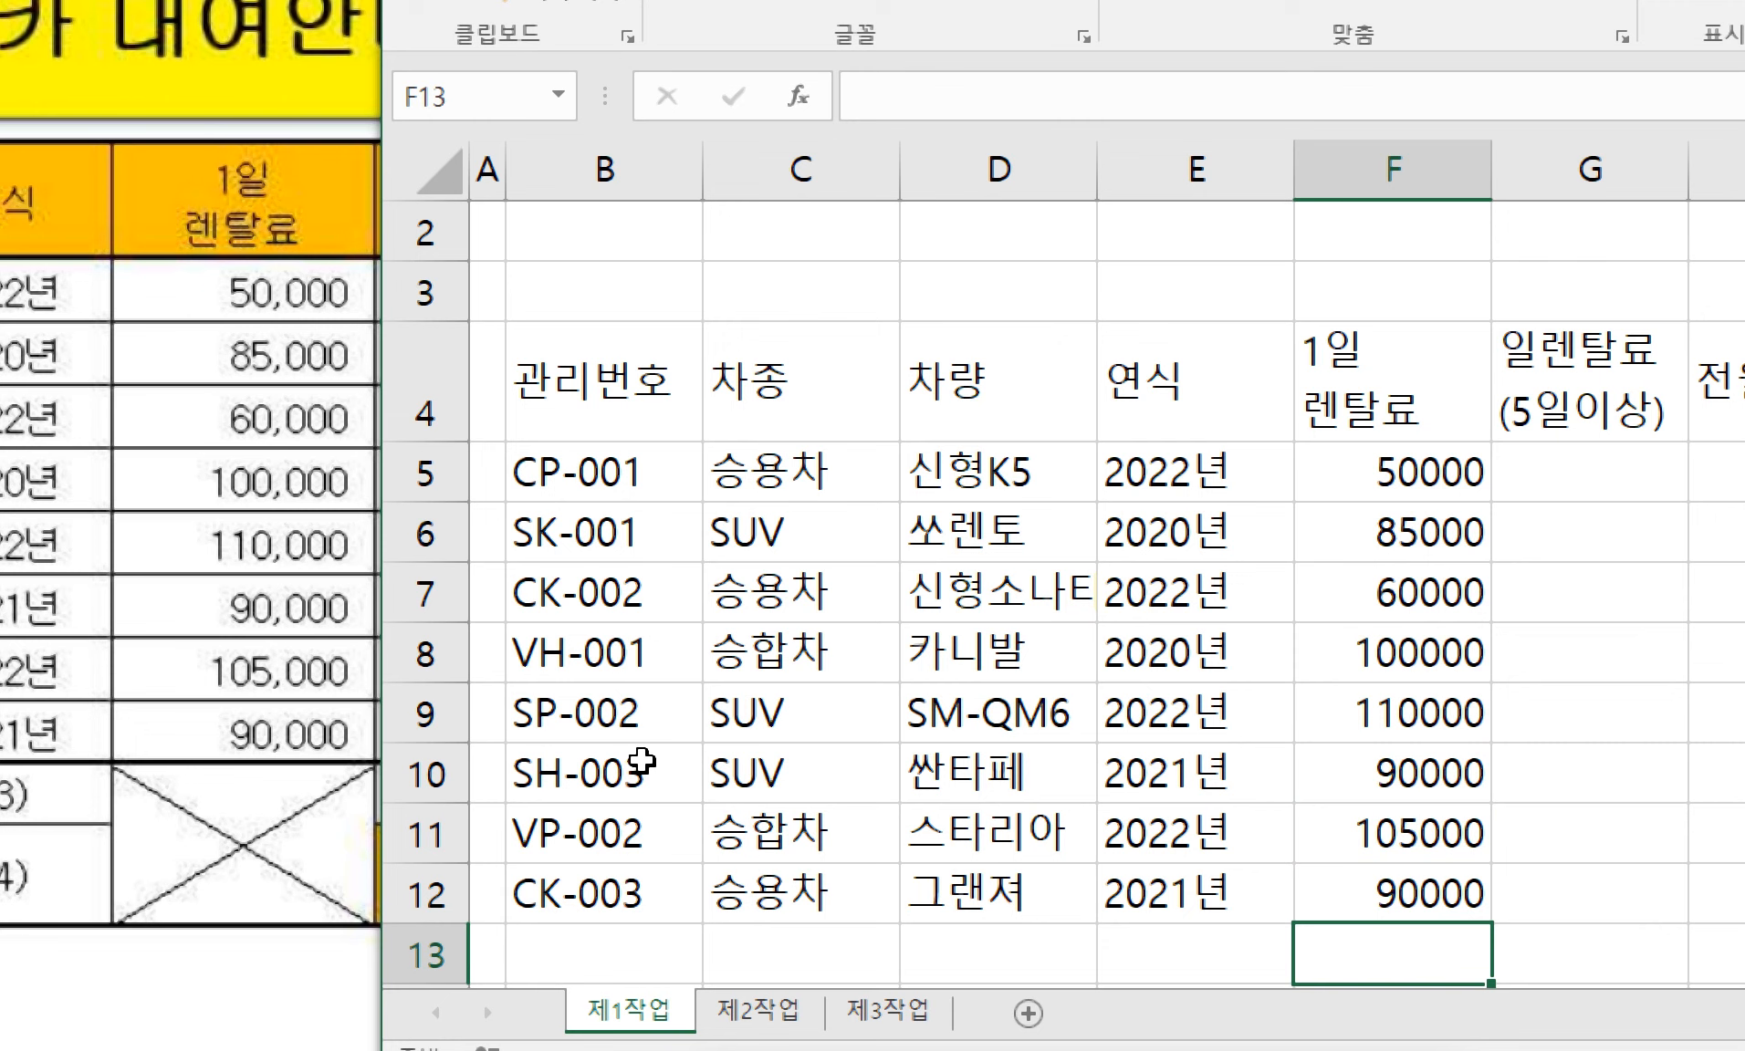
- Select the 1일 렌탈료 values in F5:F12 and return to F5
key(Up)
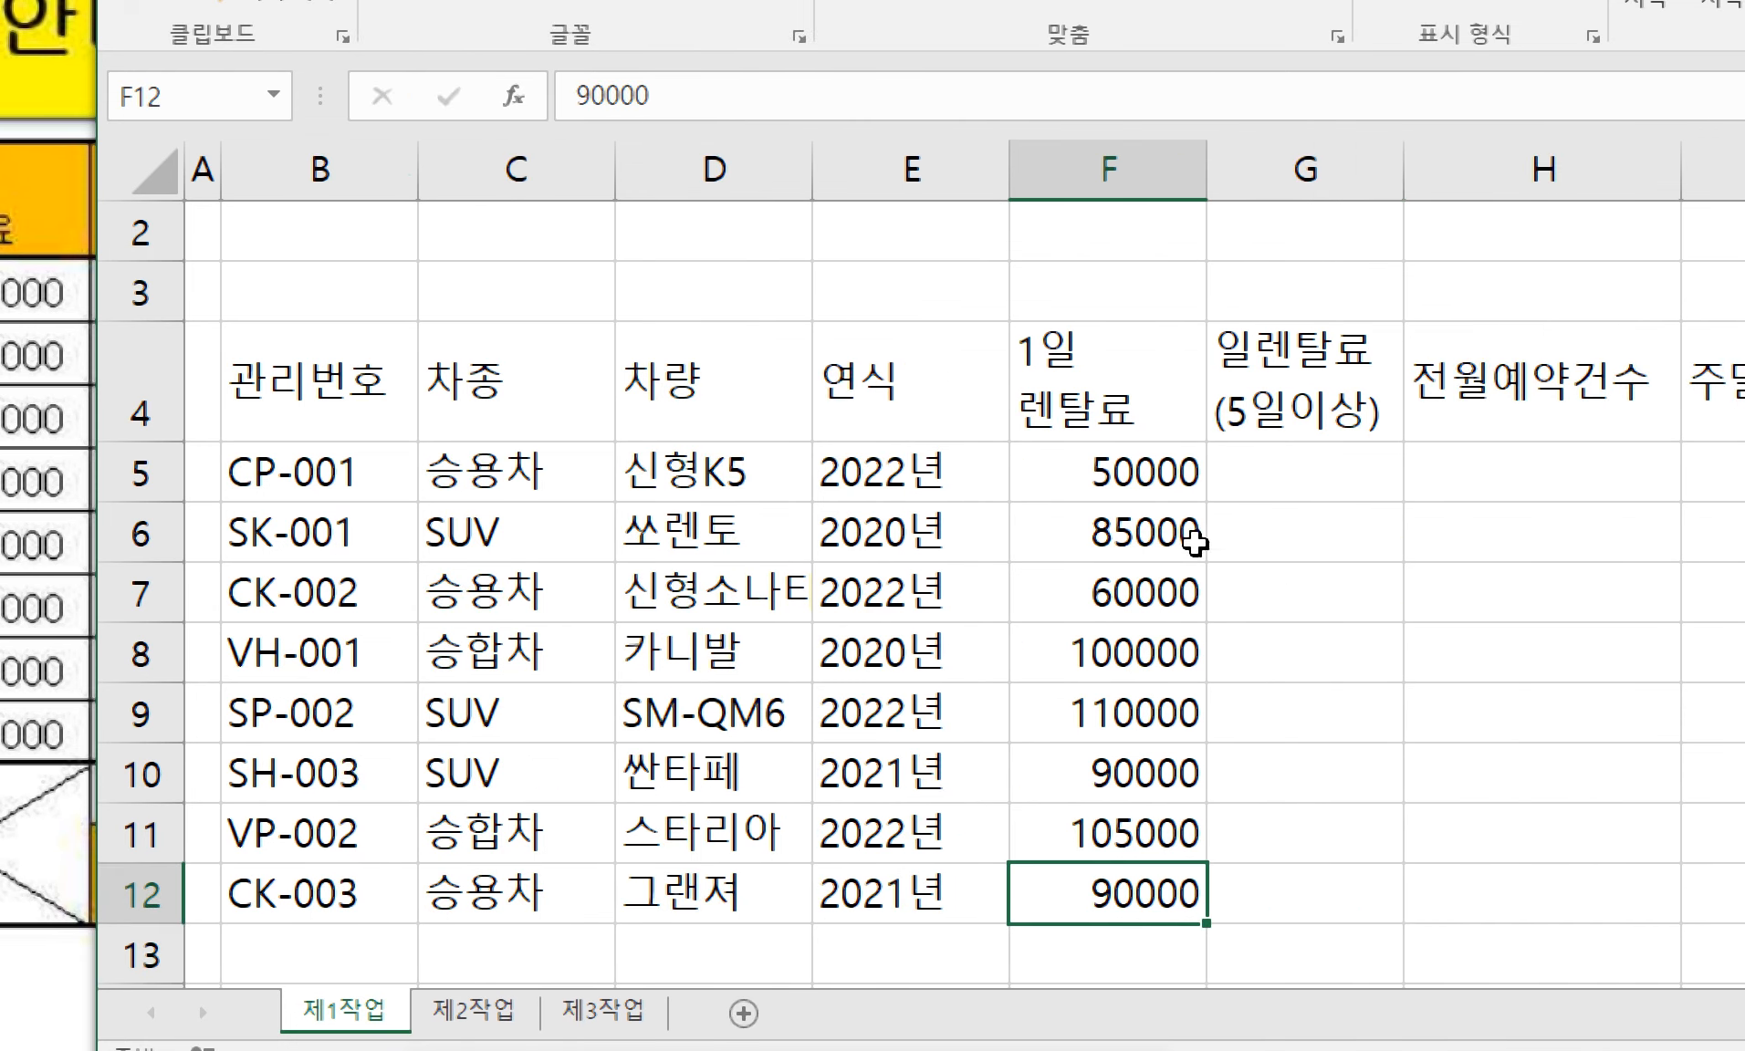
click(1426, 472)
drag(1141, 471, 1155, 876)
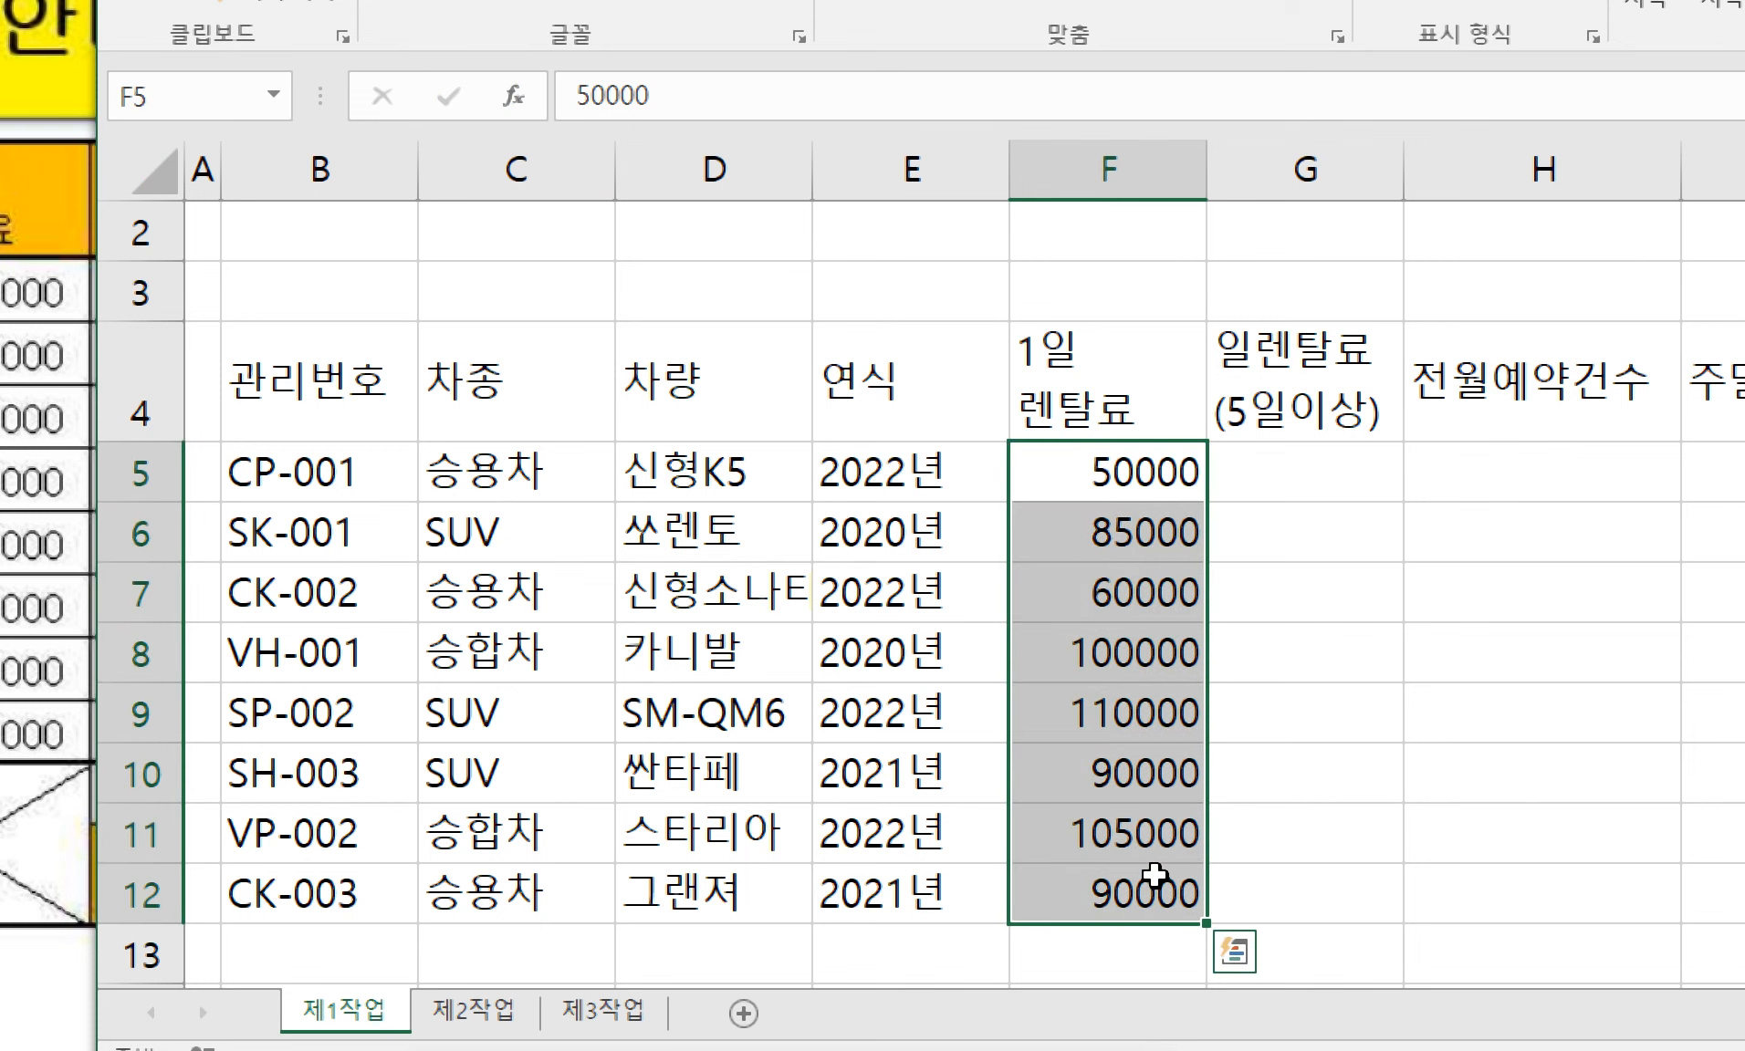
drag(1175, 470, 1166, 906)
click(1157, 475)
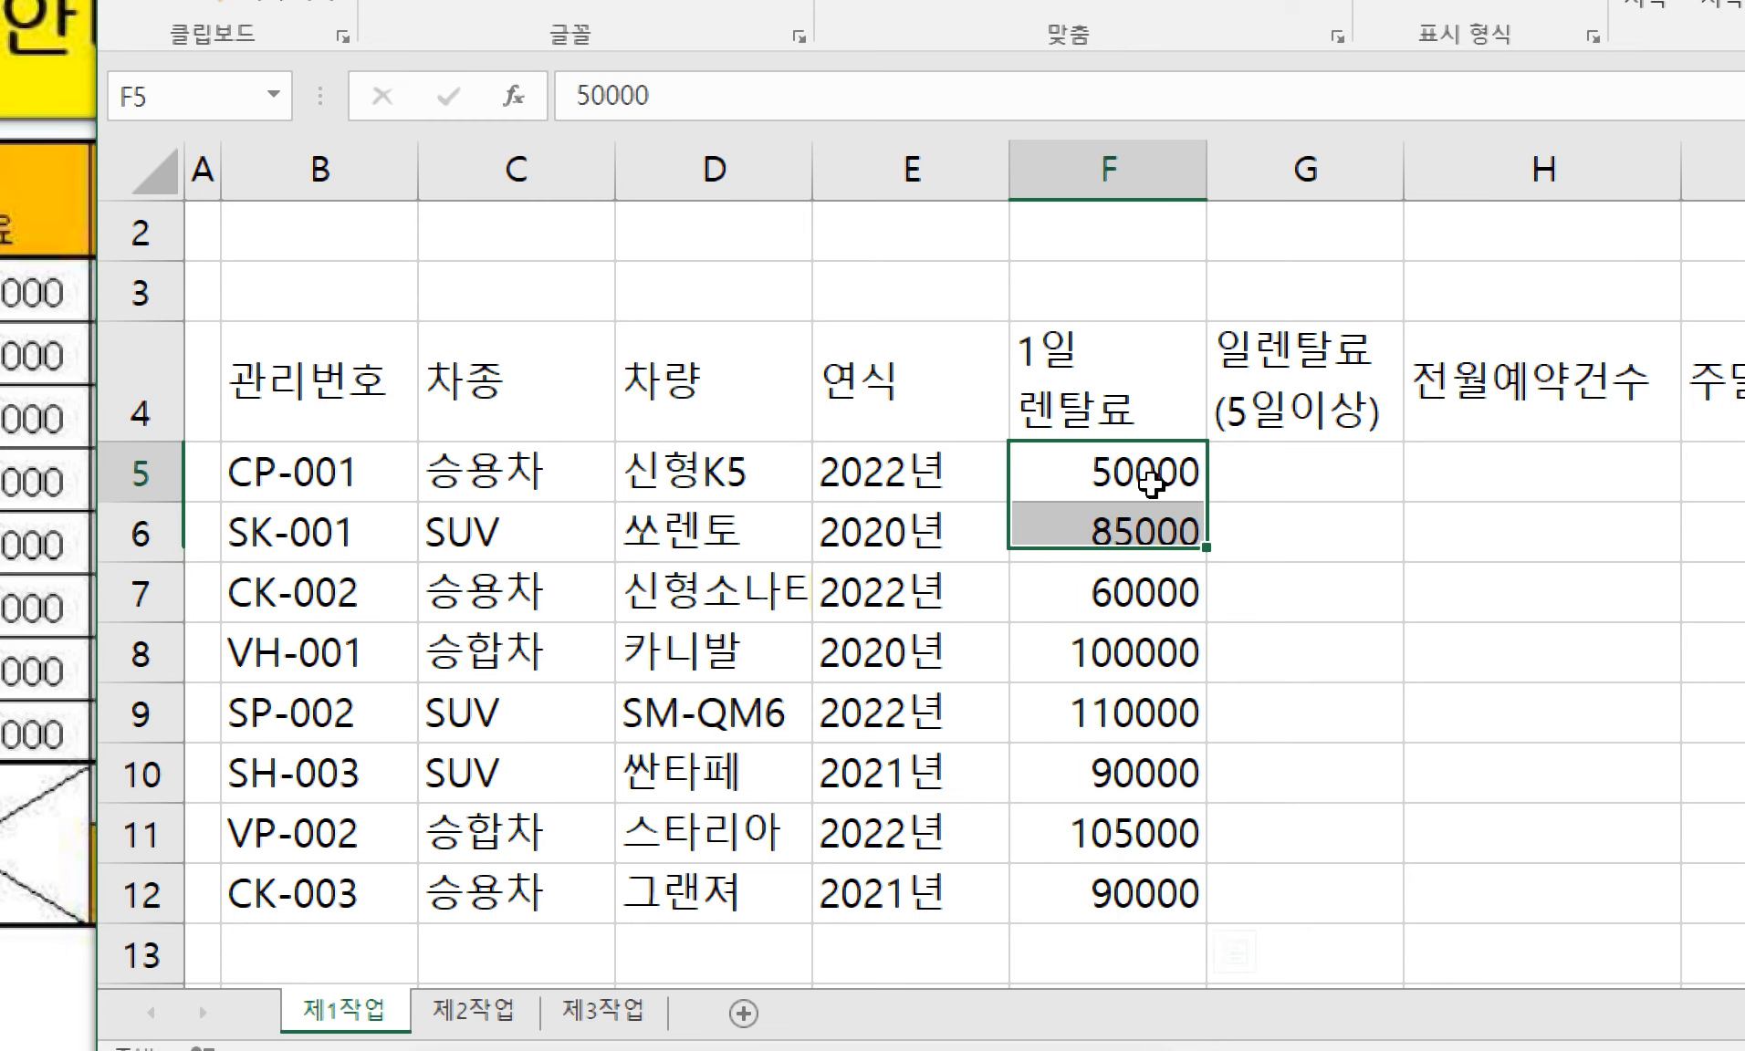
- Draft the note "범위 잡는 단축키는 SHIFT누른 상태에서 방향키 연달아 누른다" in D2 and discard it
double_click(696, 245)
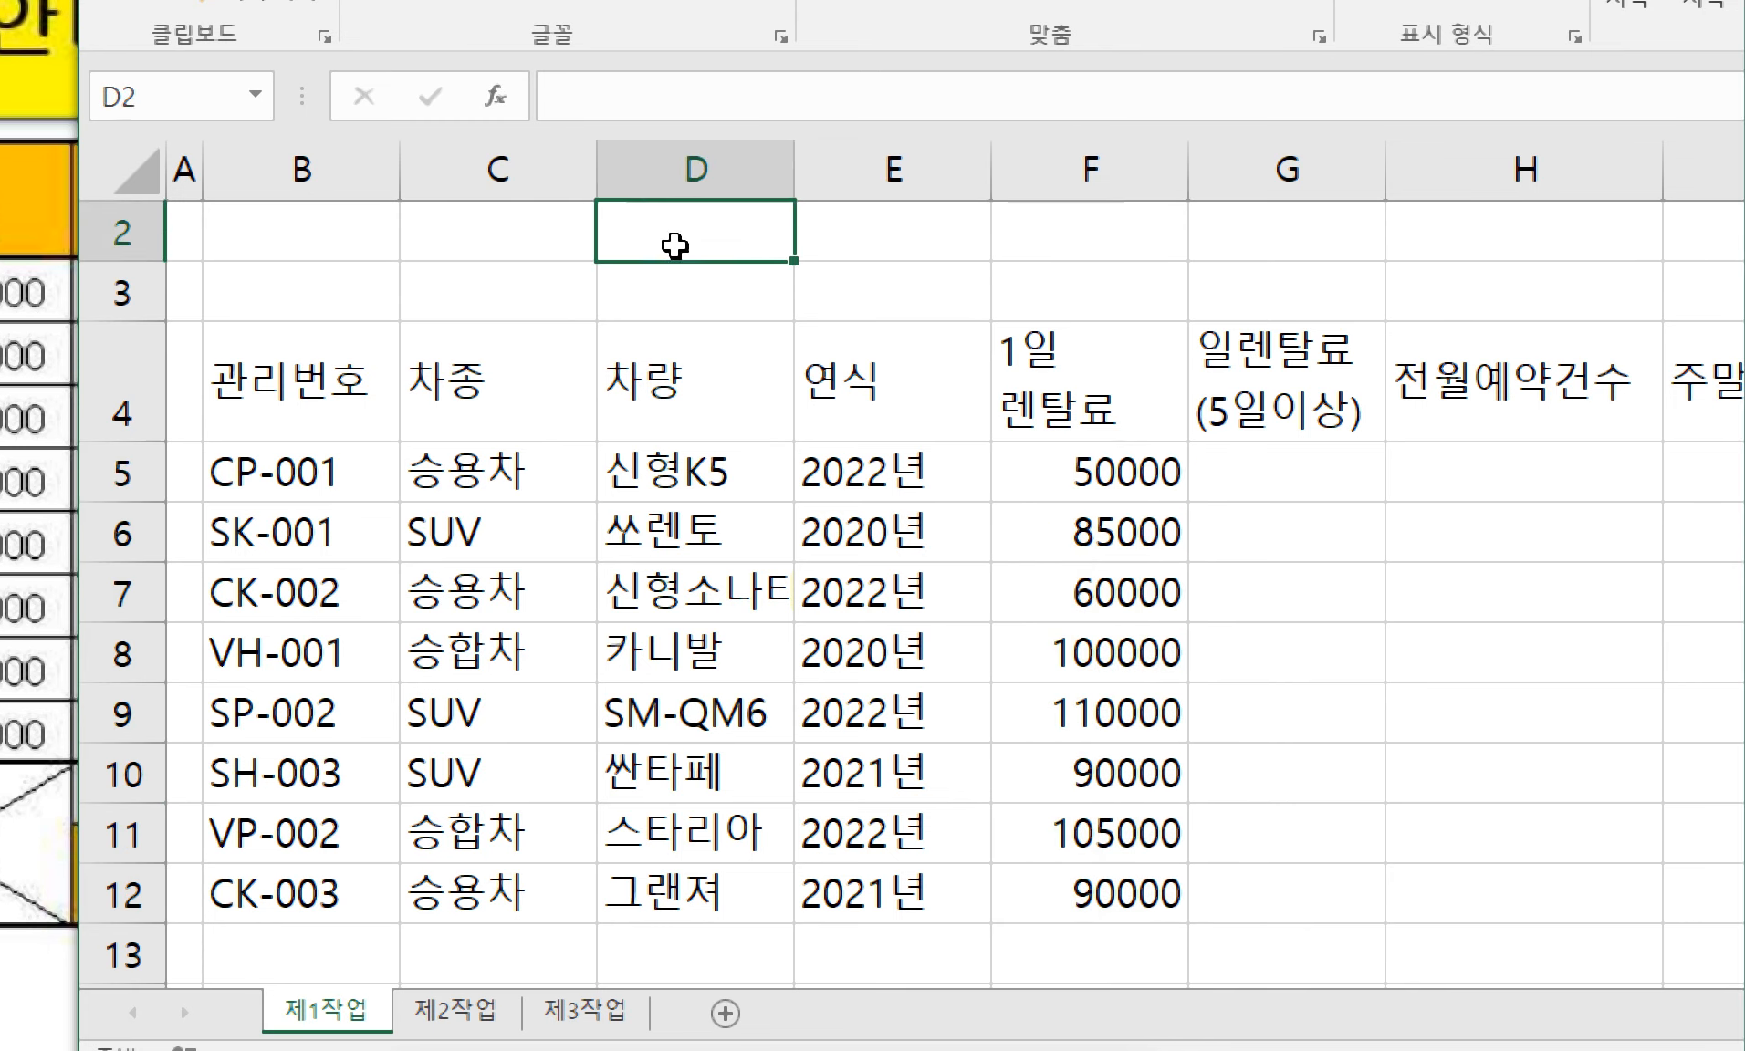
text(범위 ㅈ나)
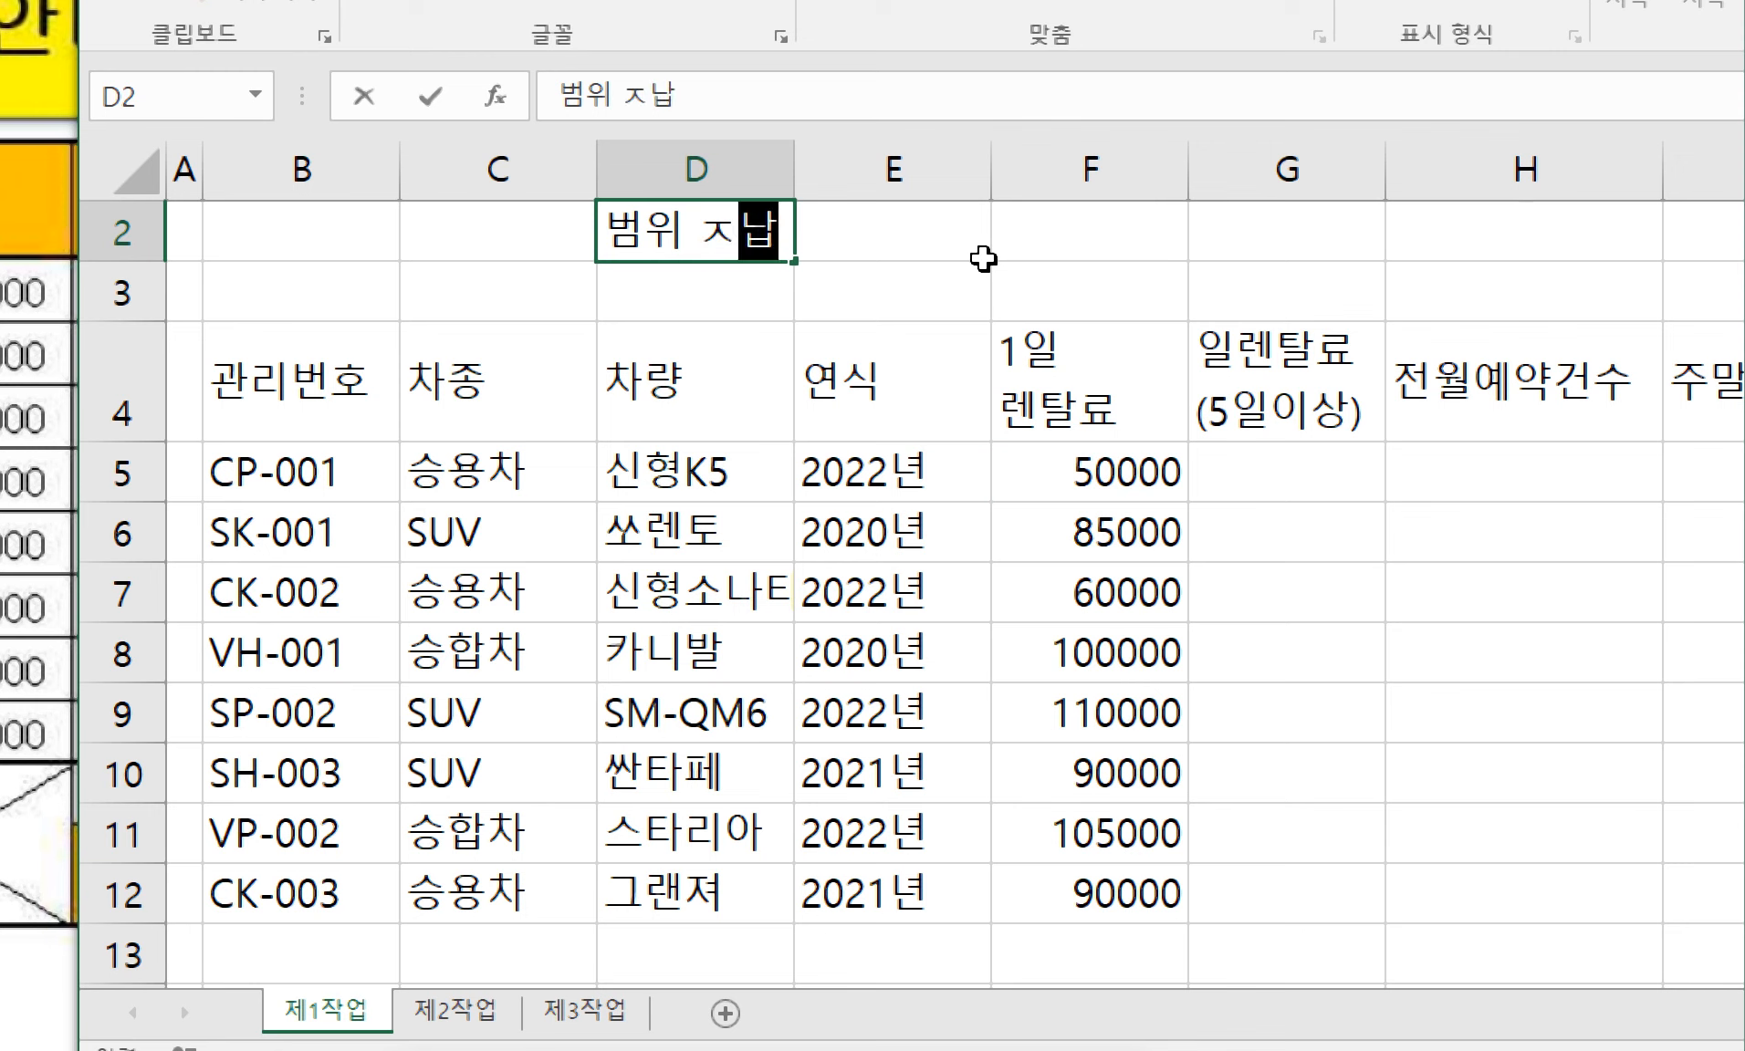
key(BackSpace)
key(BackSpace)
text(잡는 단)
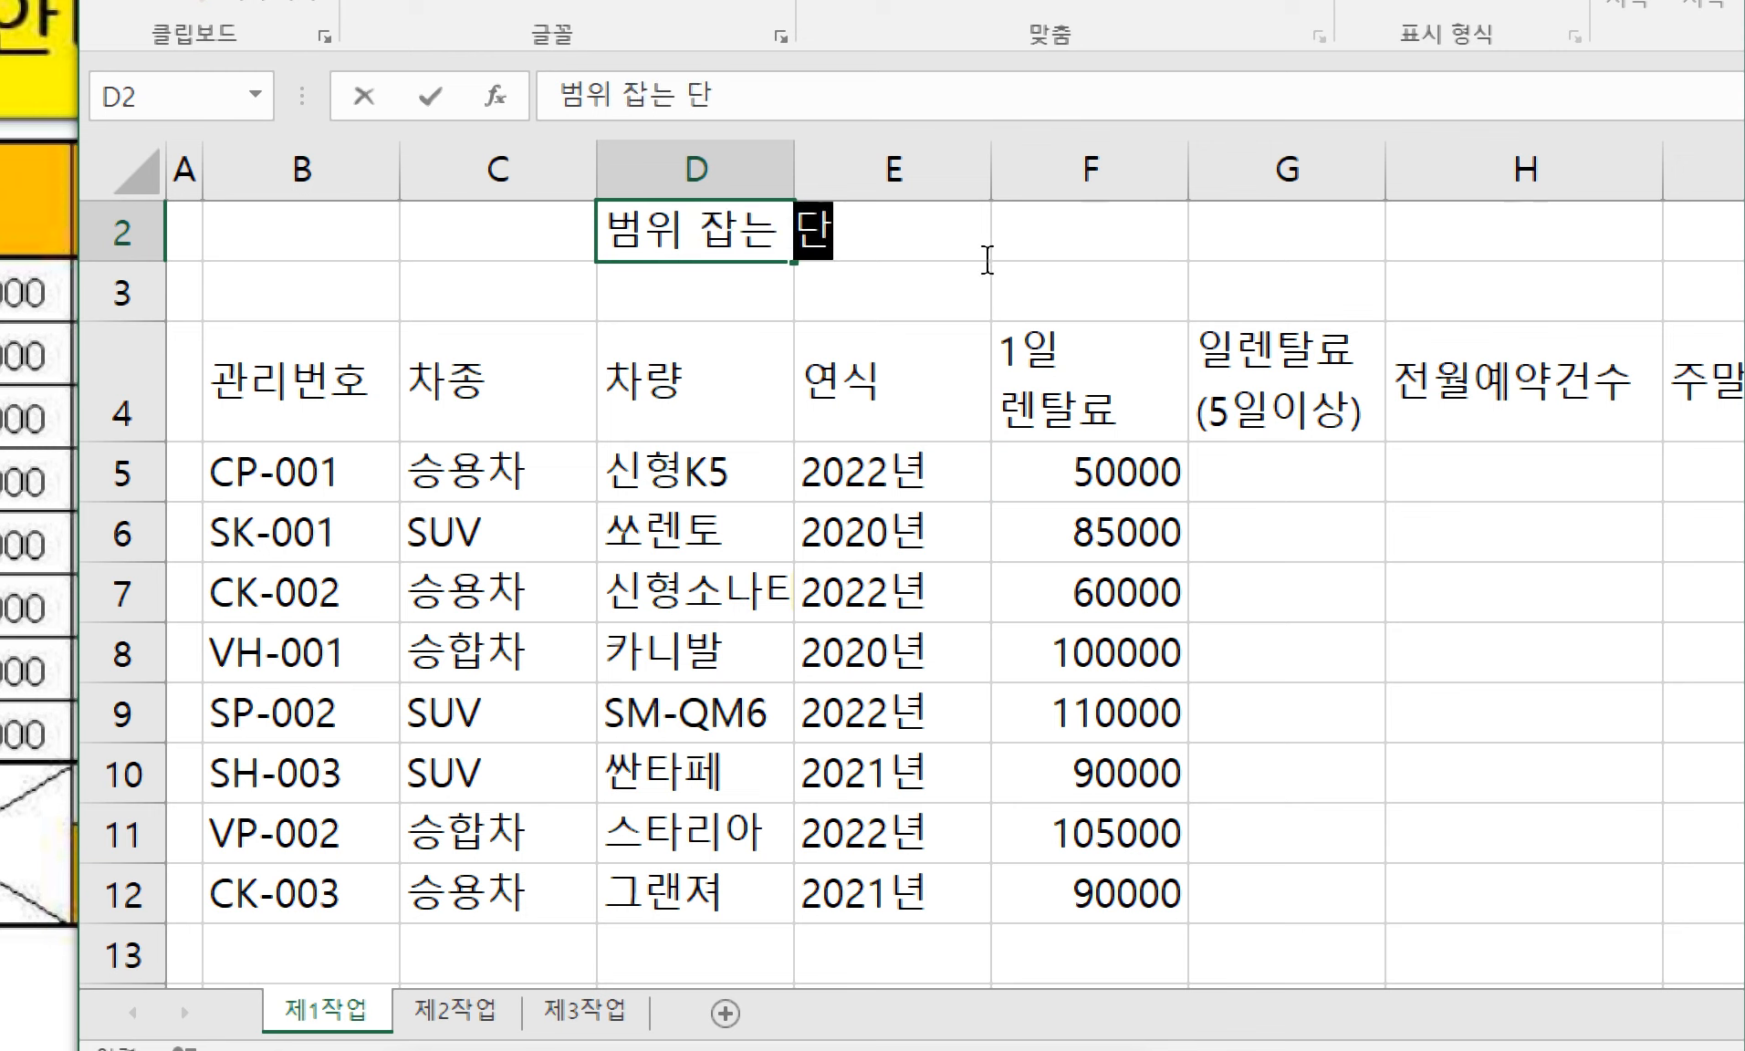
text(축키는 SHIF)
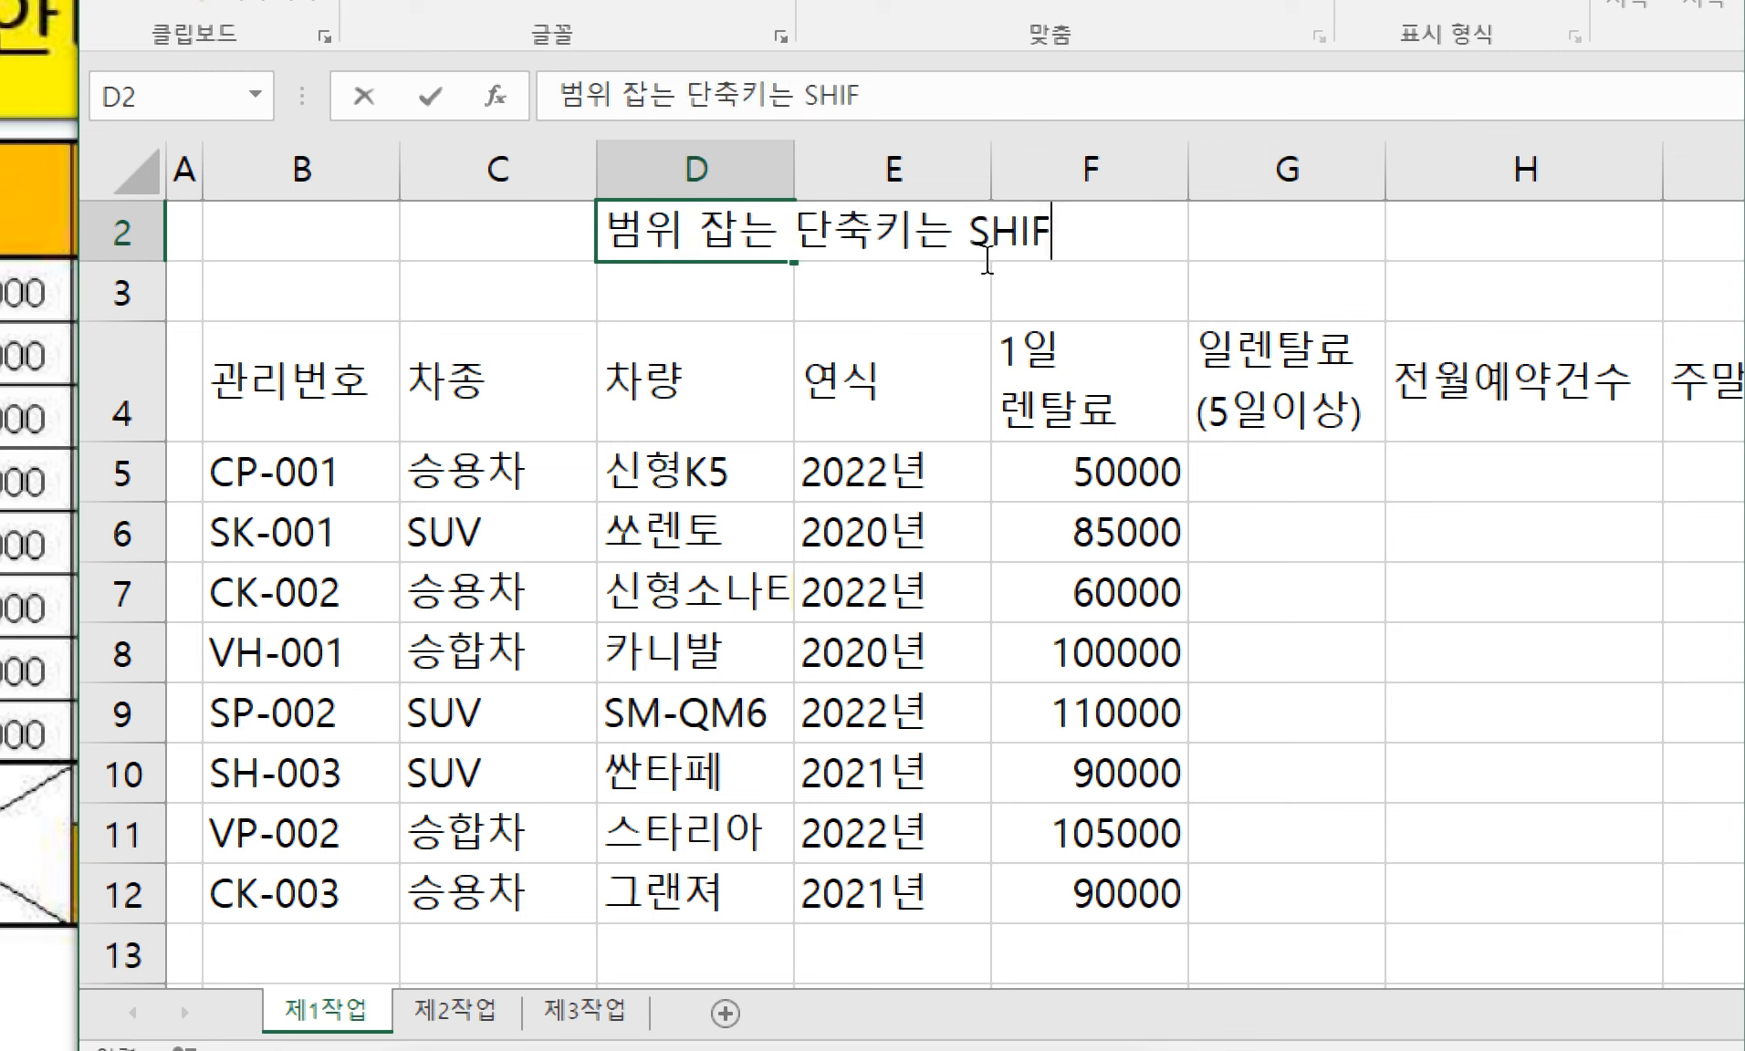
text(T누른 상태에서 )
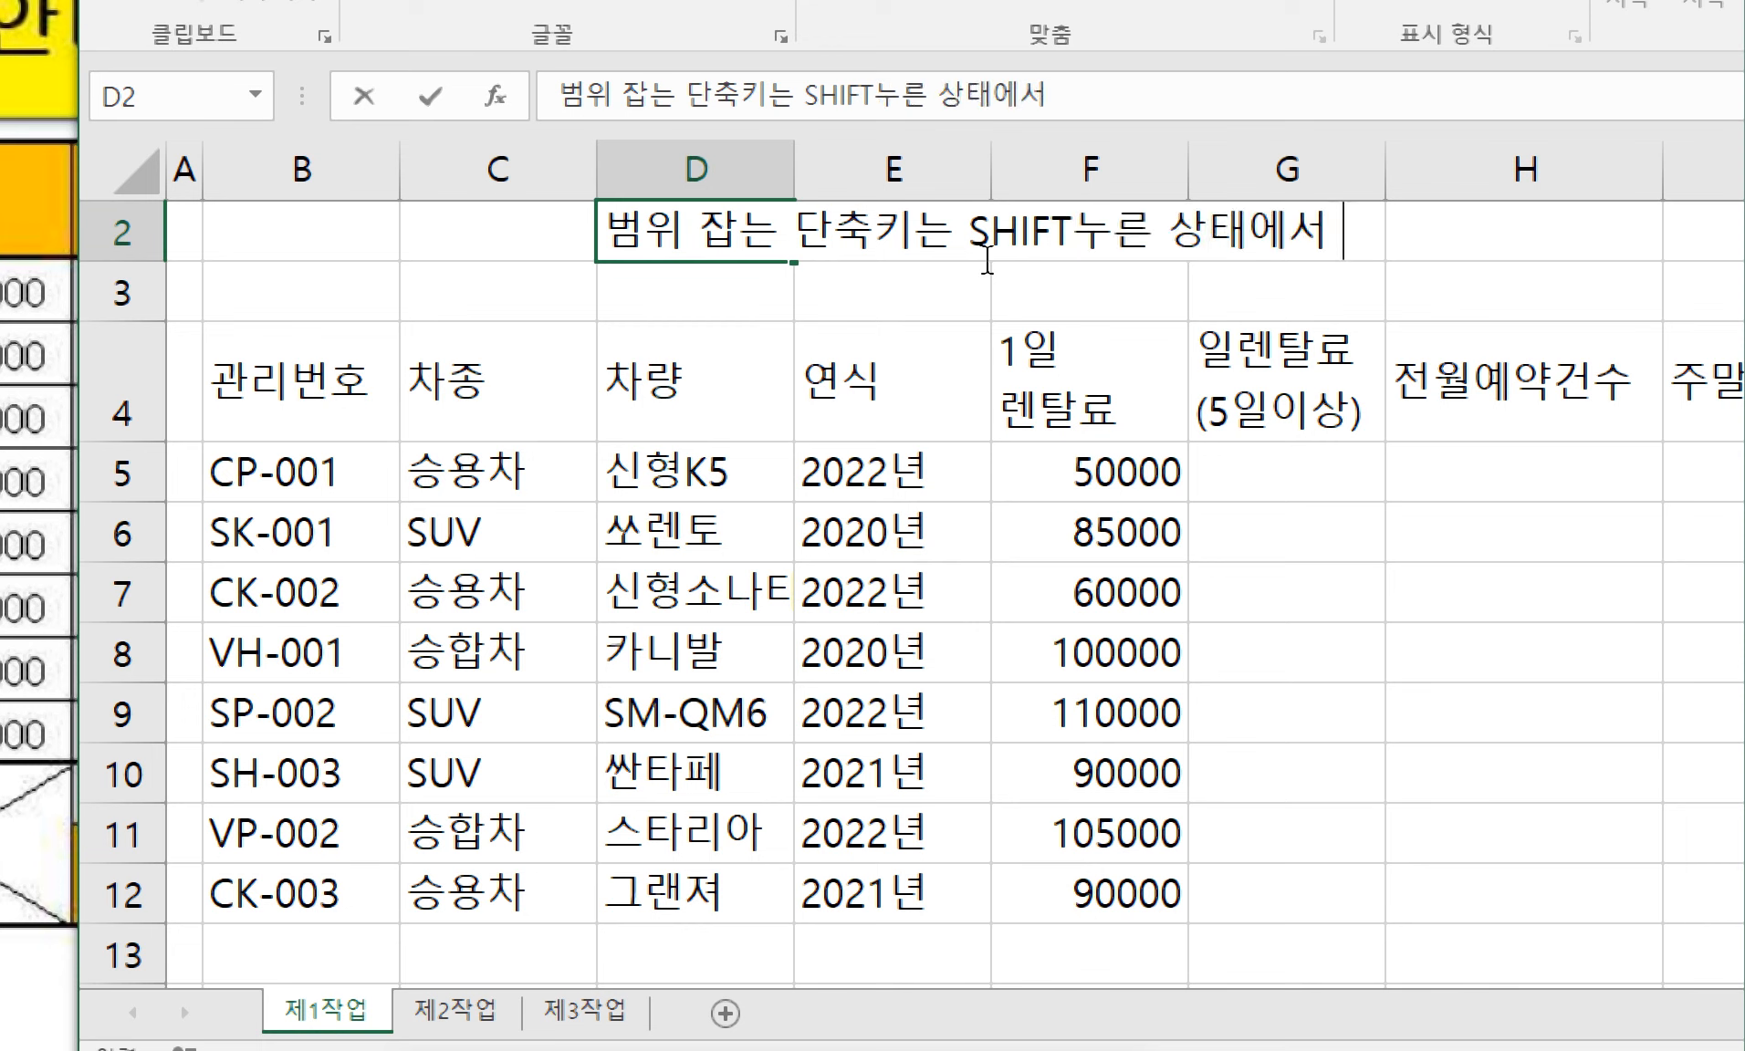
text(방향키)
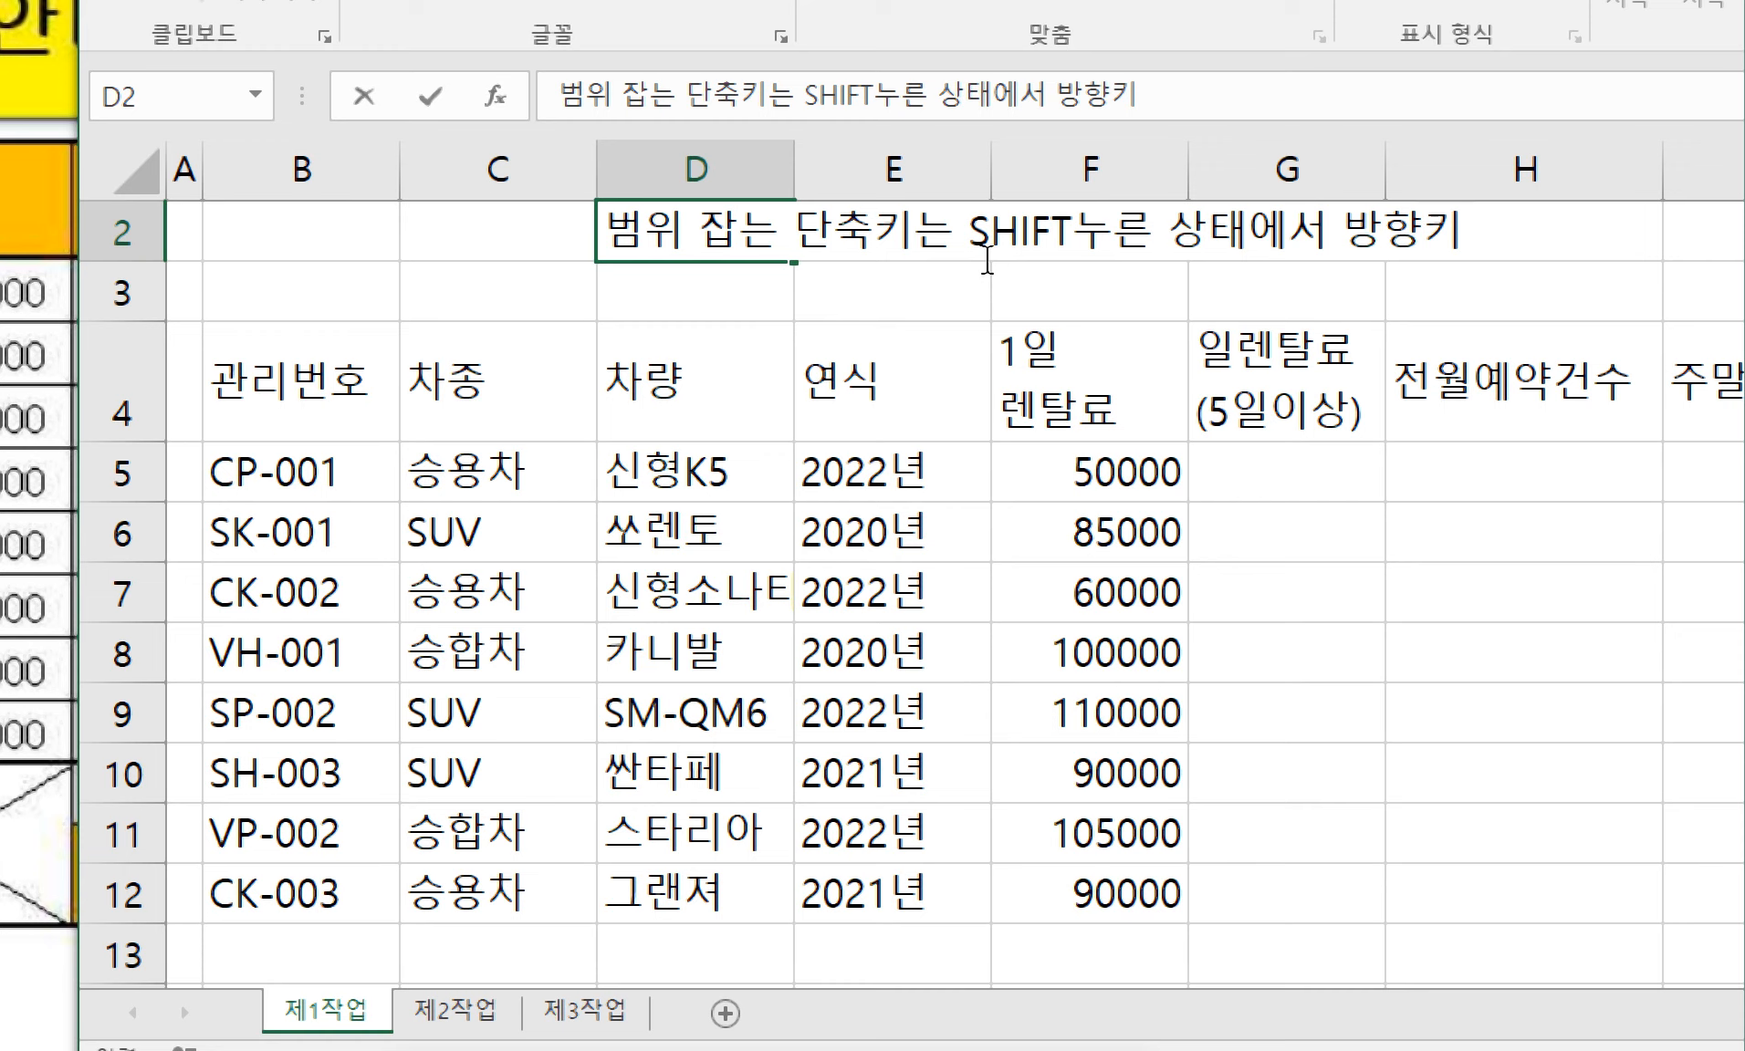
text( 연달아 누른다)
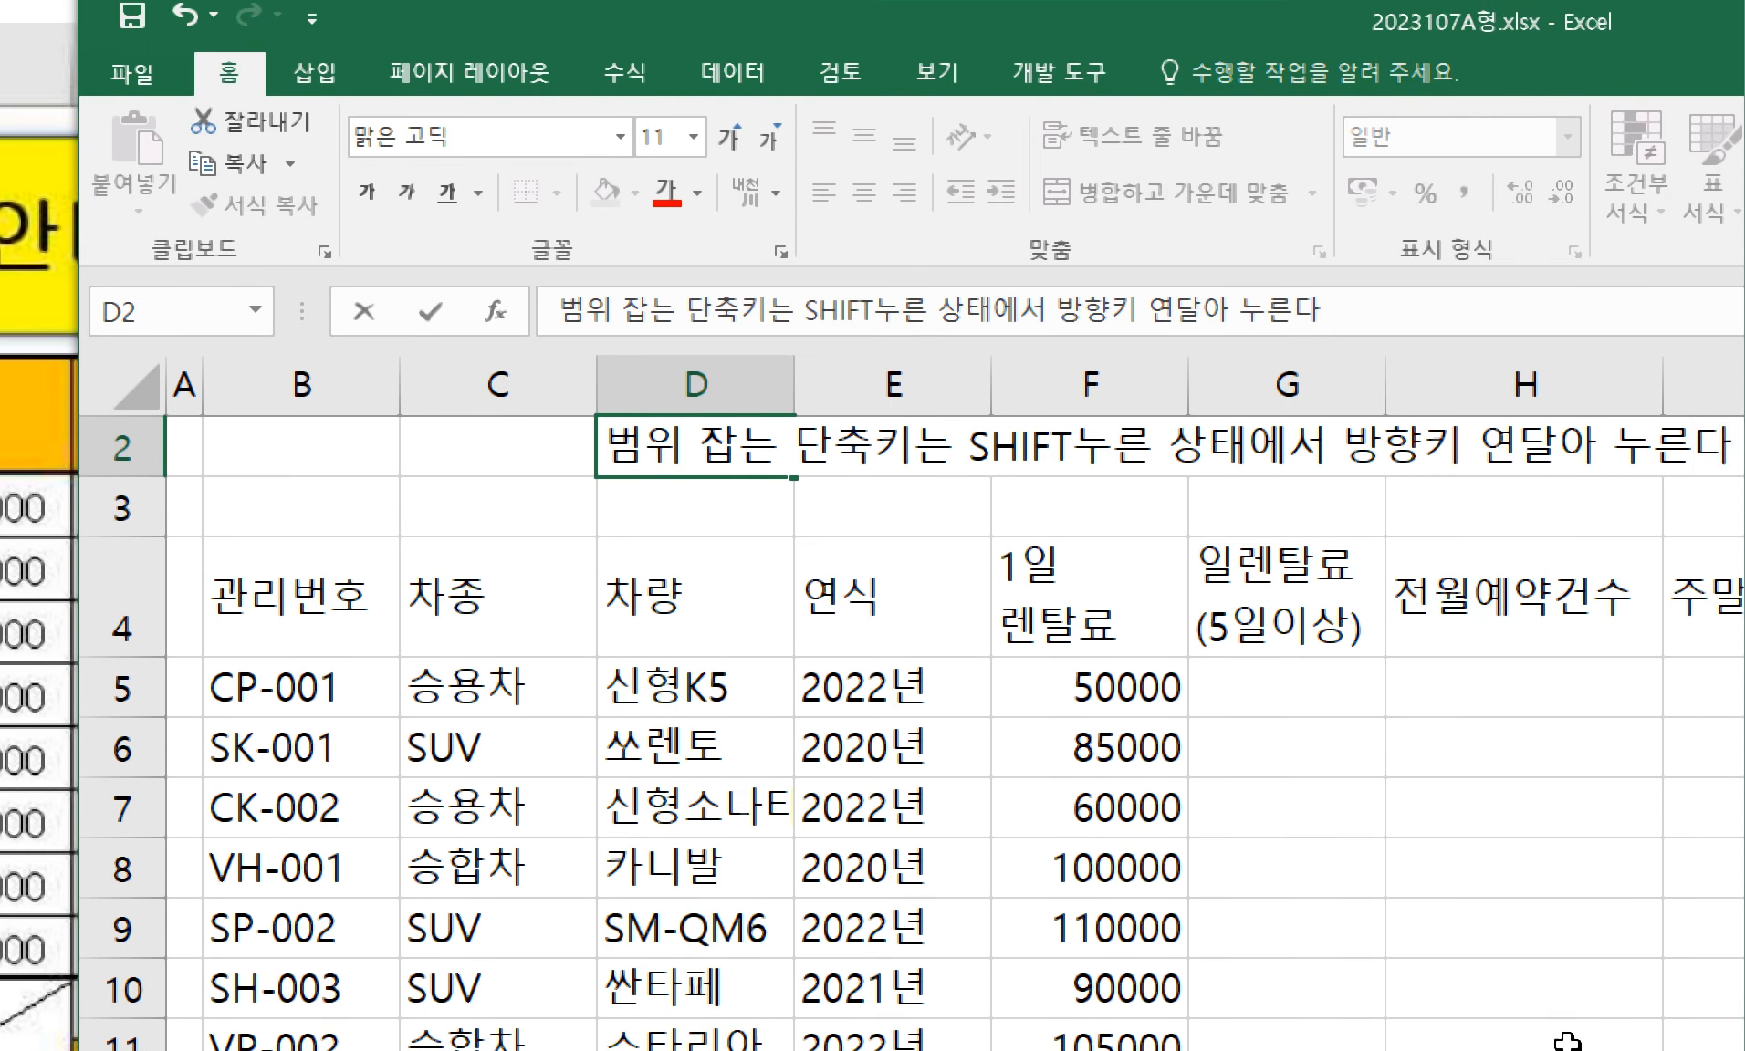
key(Escape)
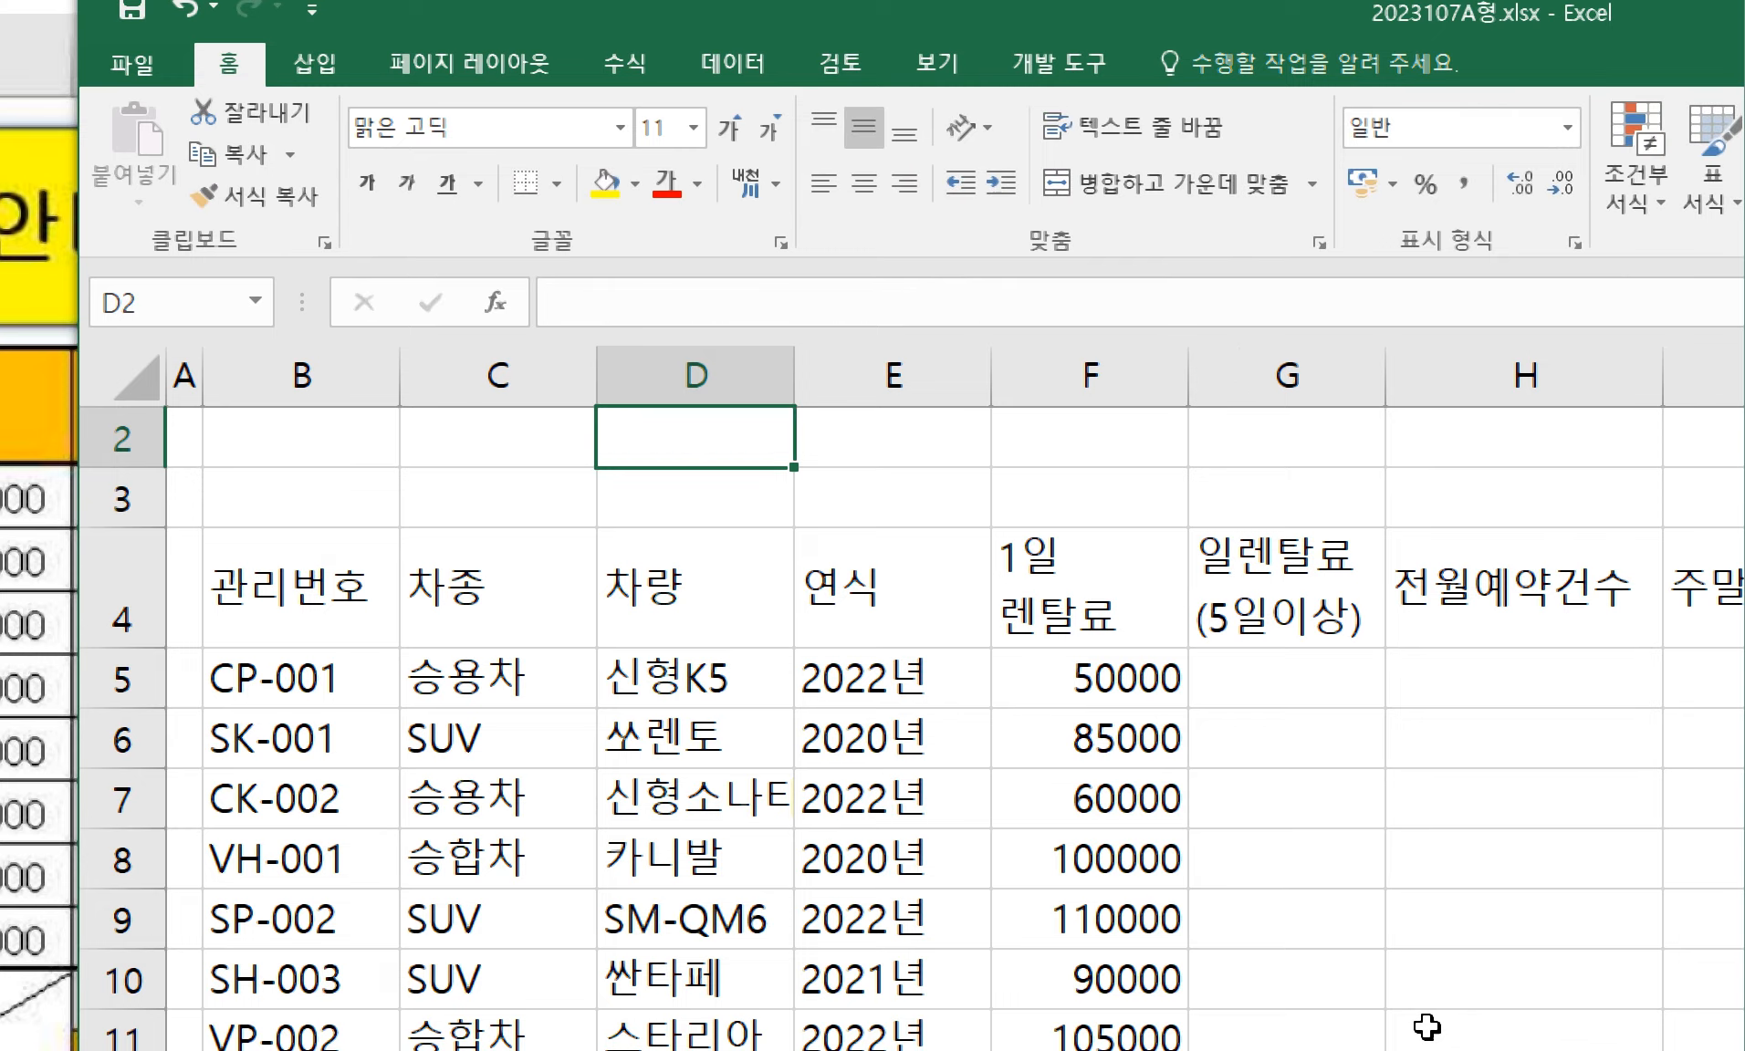
- Extend the selection from F5 row by row down to F12, and release it by moving to the neighbouring 연식 column
click(1127, 689)
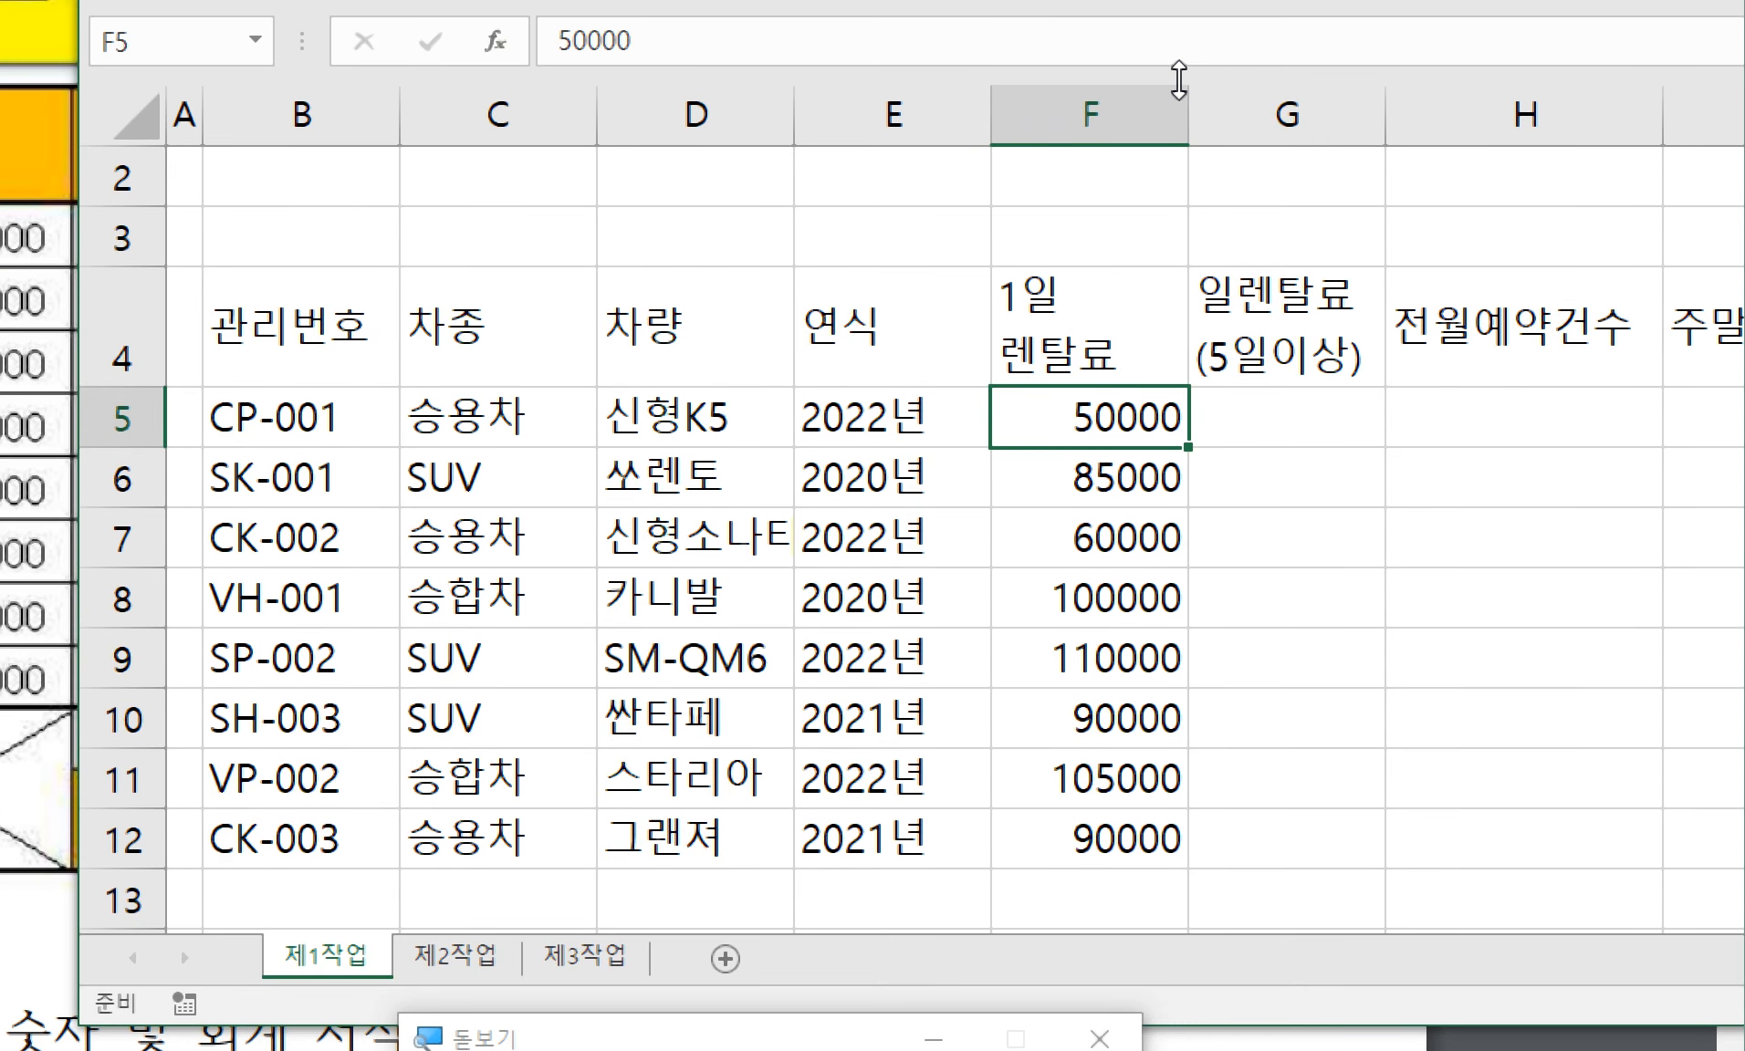
key(shift+Down)
key(shift+Down)
key(shift+Down)
key(shift+Down)
key(shift+Down)
key(shift+Down)
key(shift+Down)
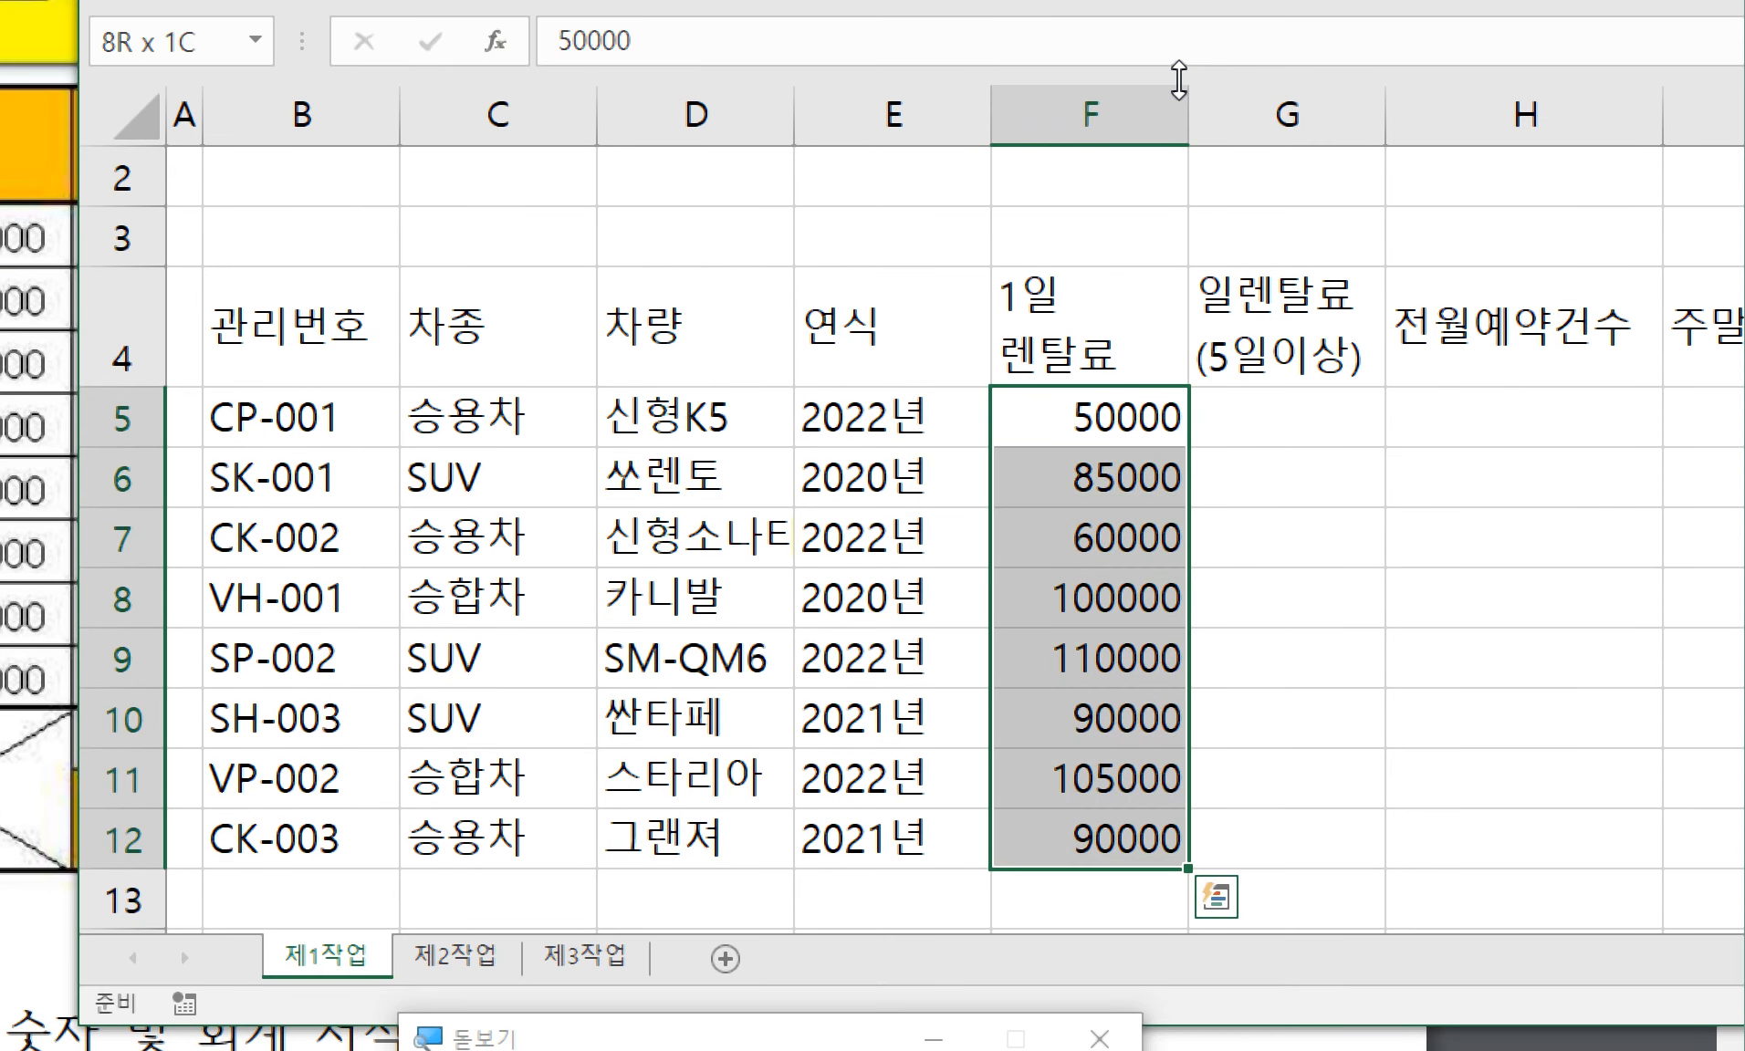
key(Left)
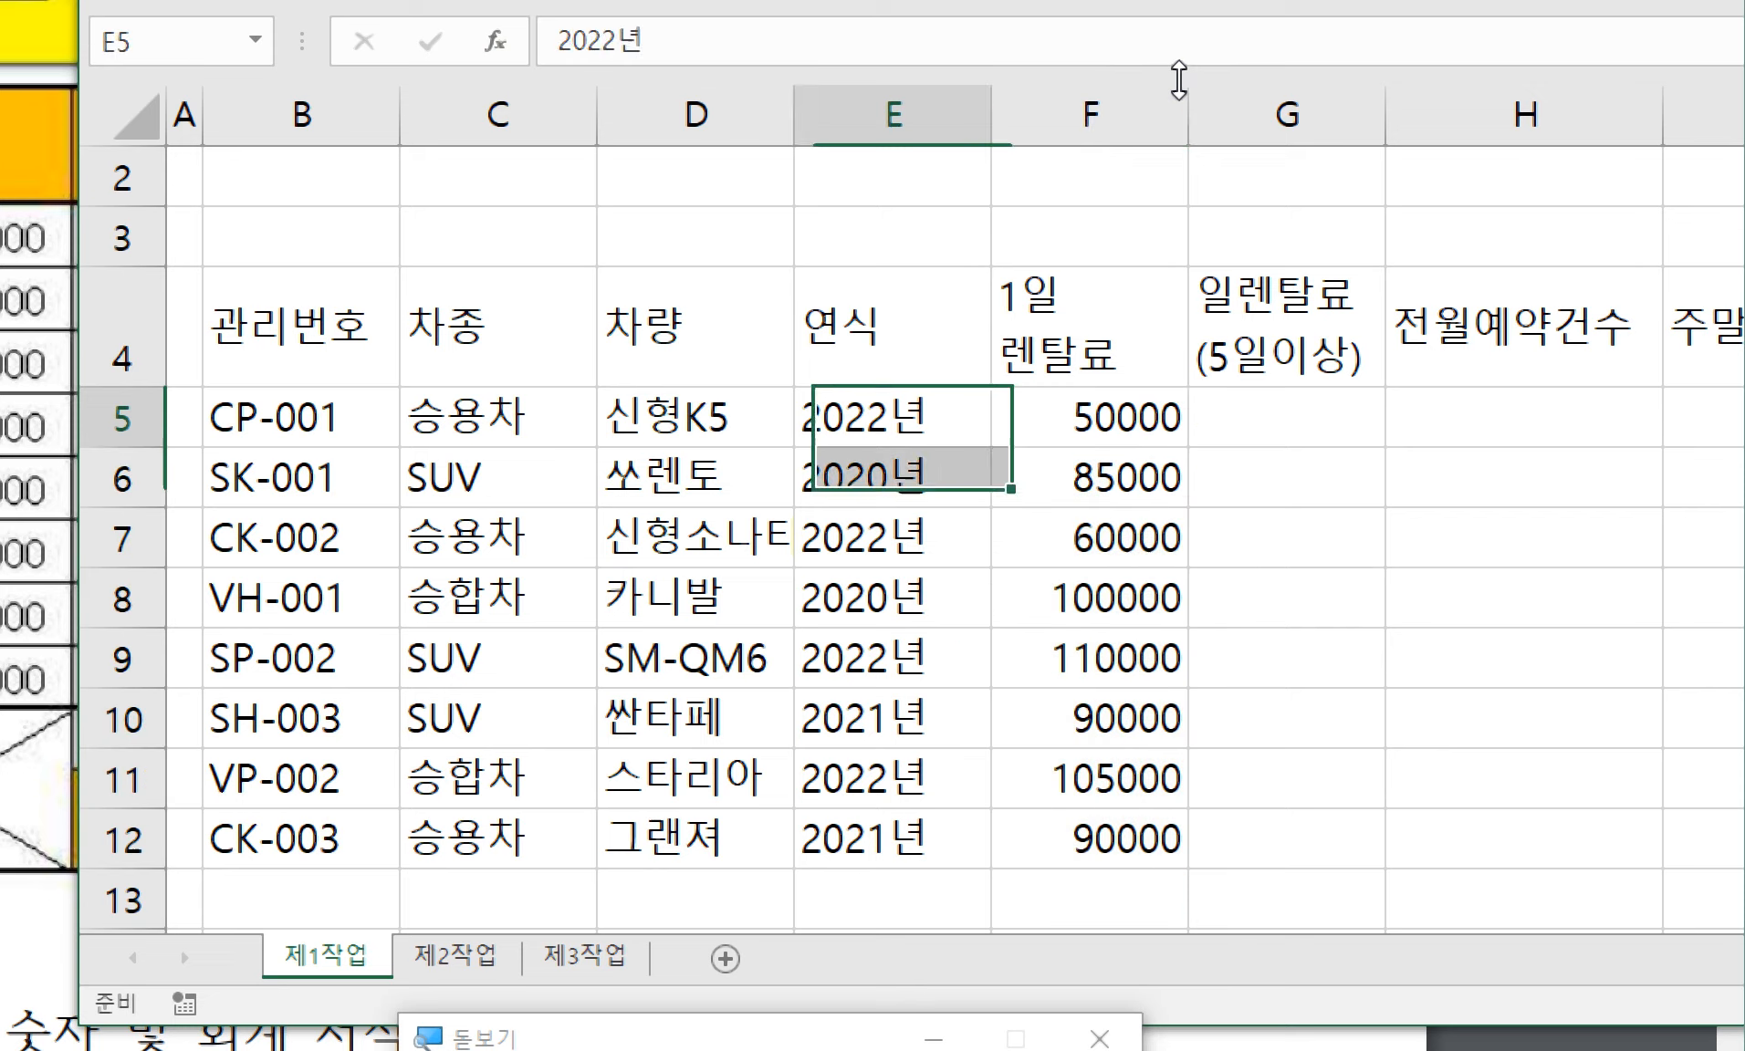
- Apply the comma style (쉼표 스타일) to the 1일 렌탈료 values in F5:F12
key(Right)
drag(1127, 423, 1149, 841)
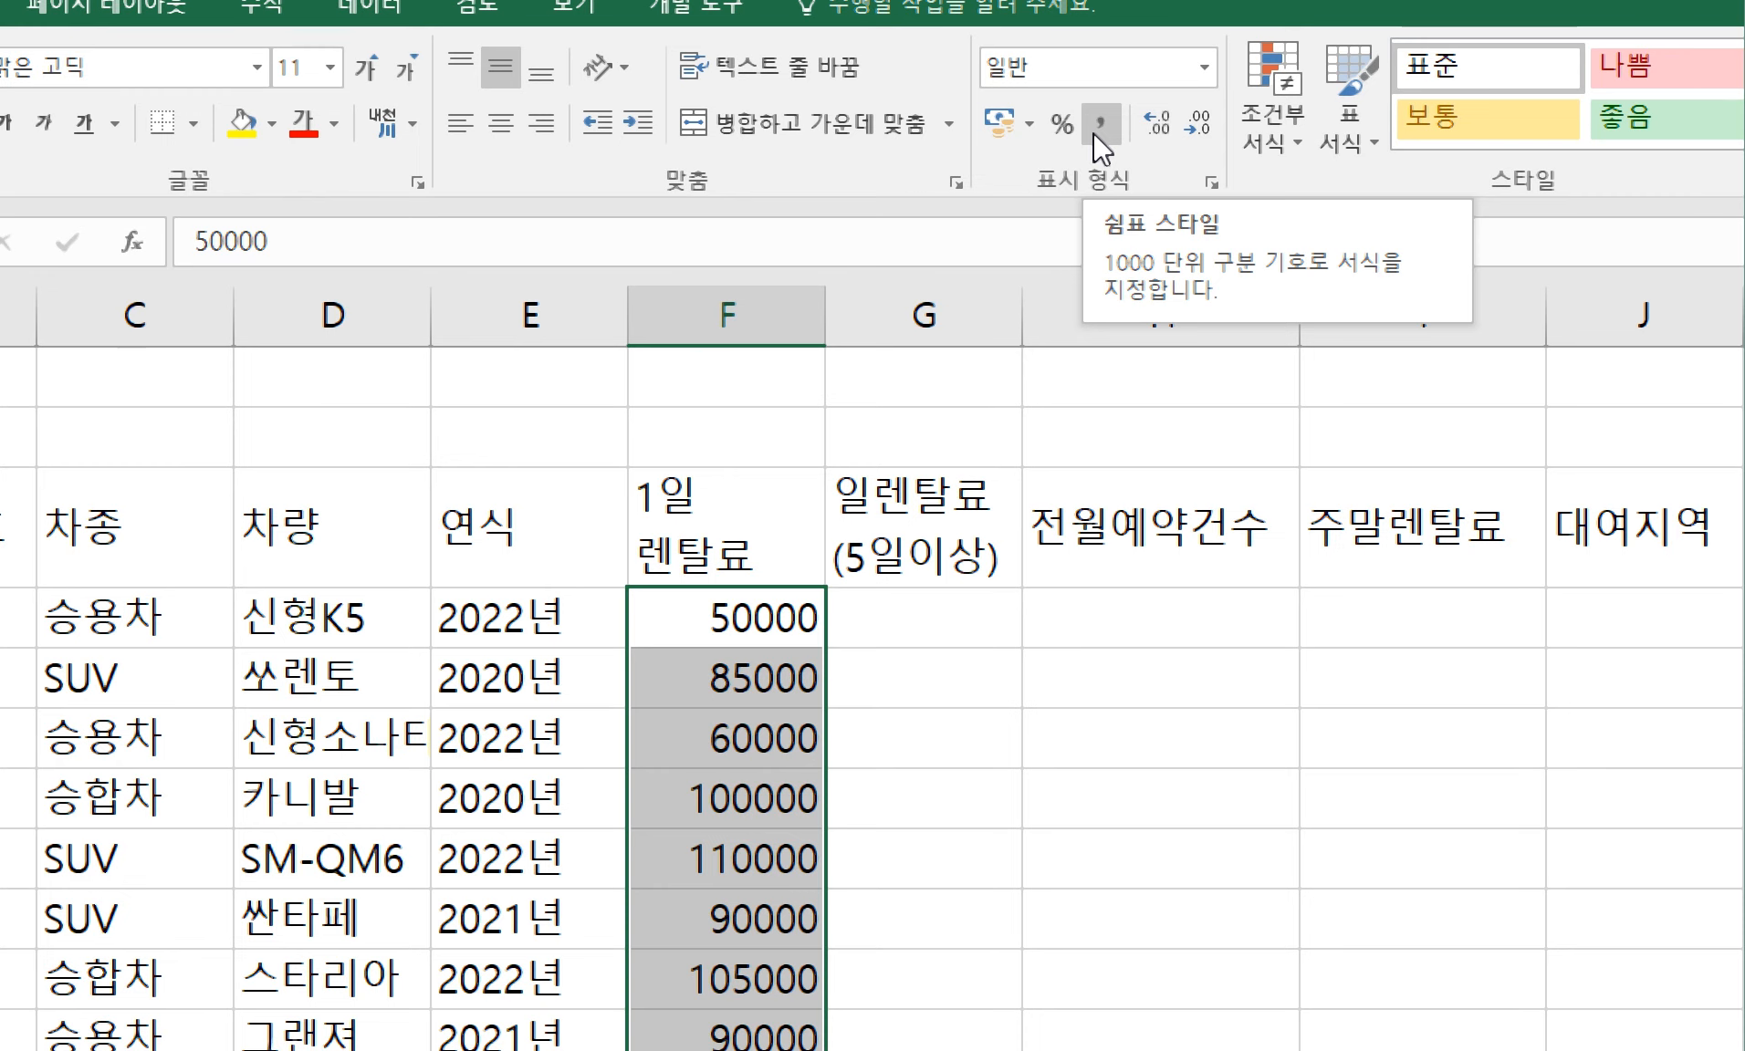
click(1100, 126)
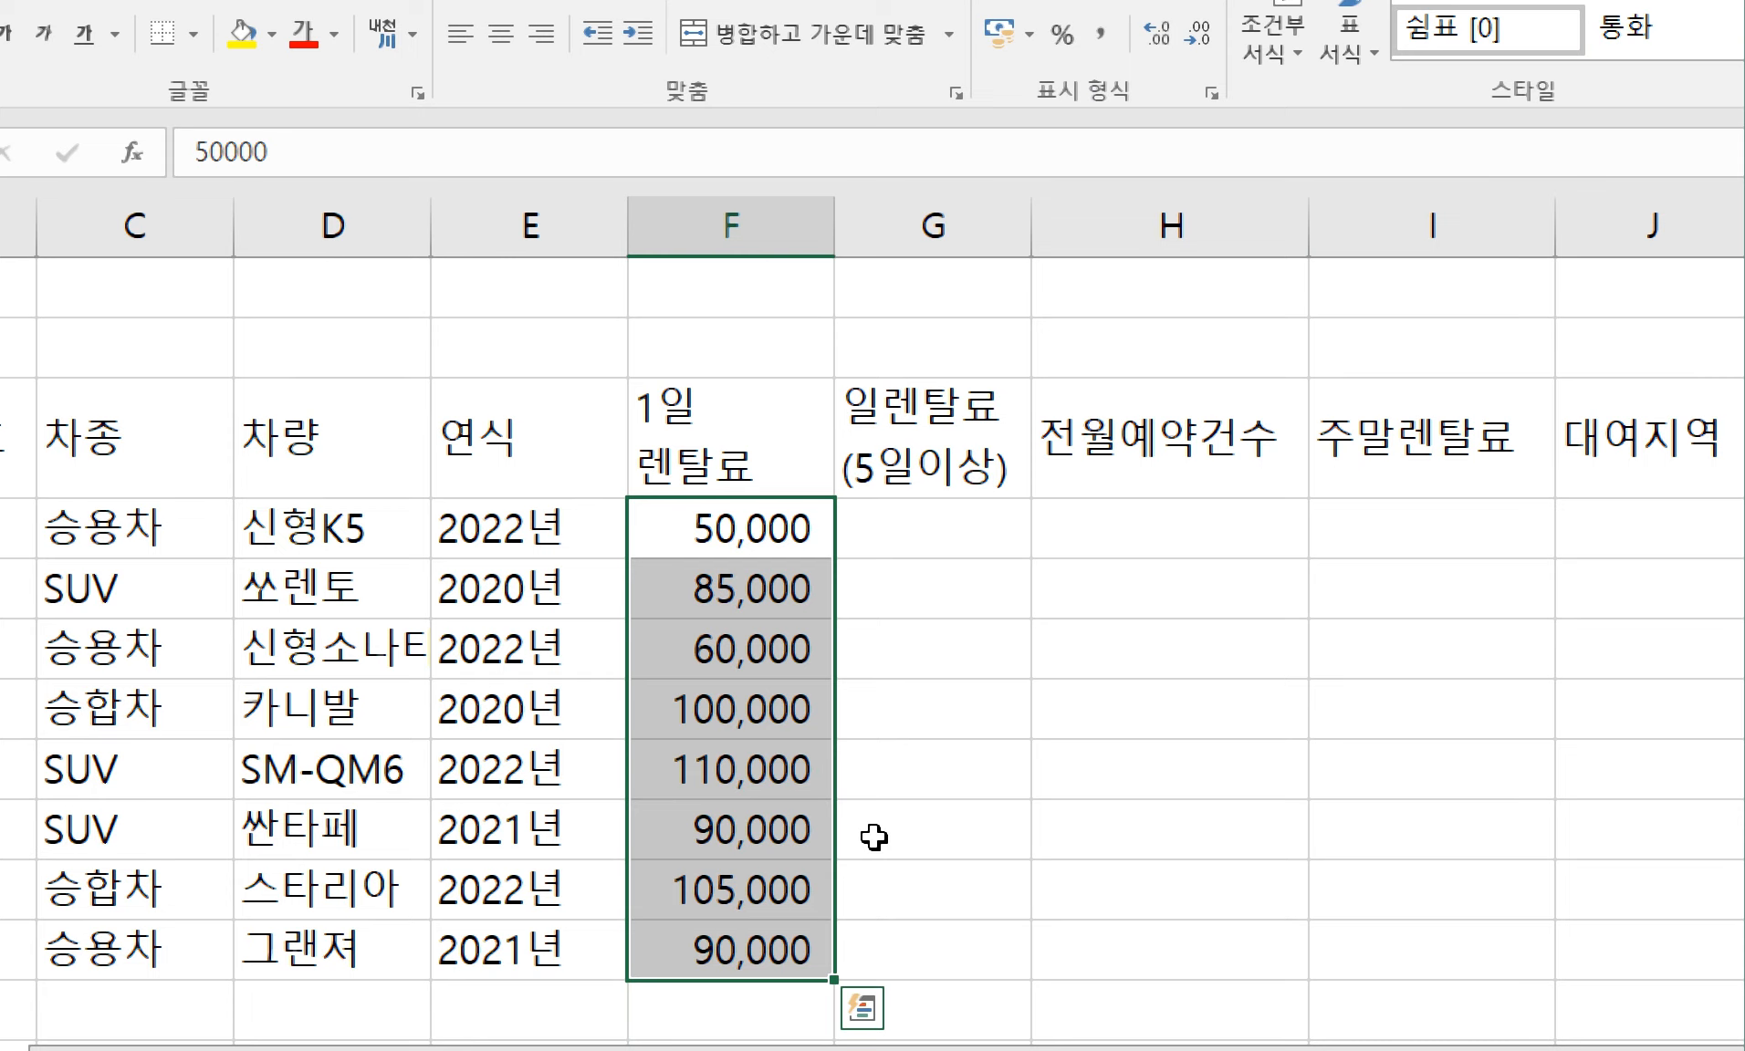
click(762, 525)
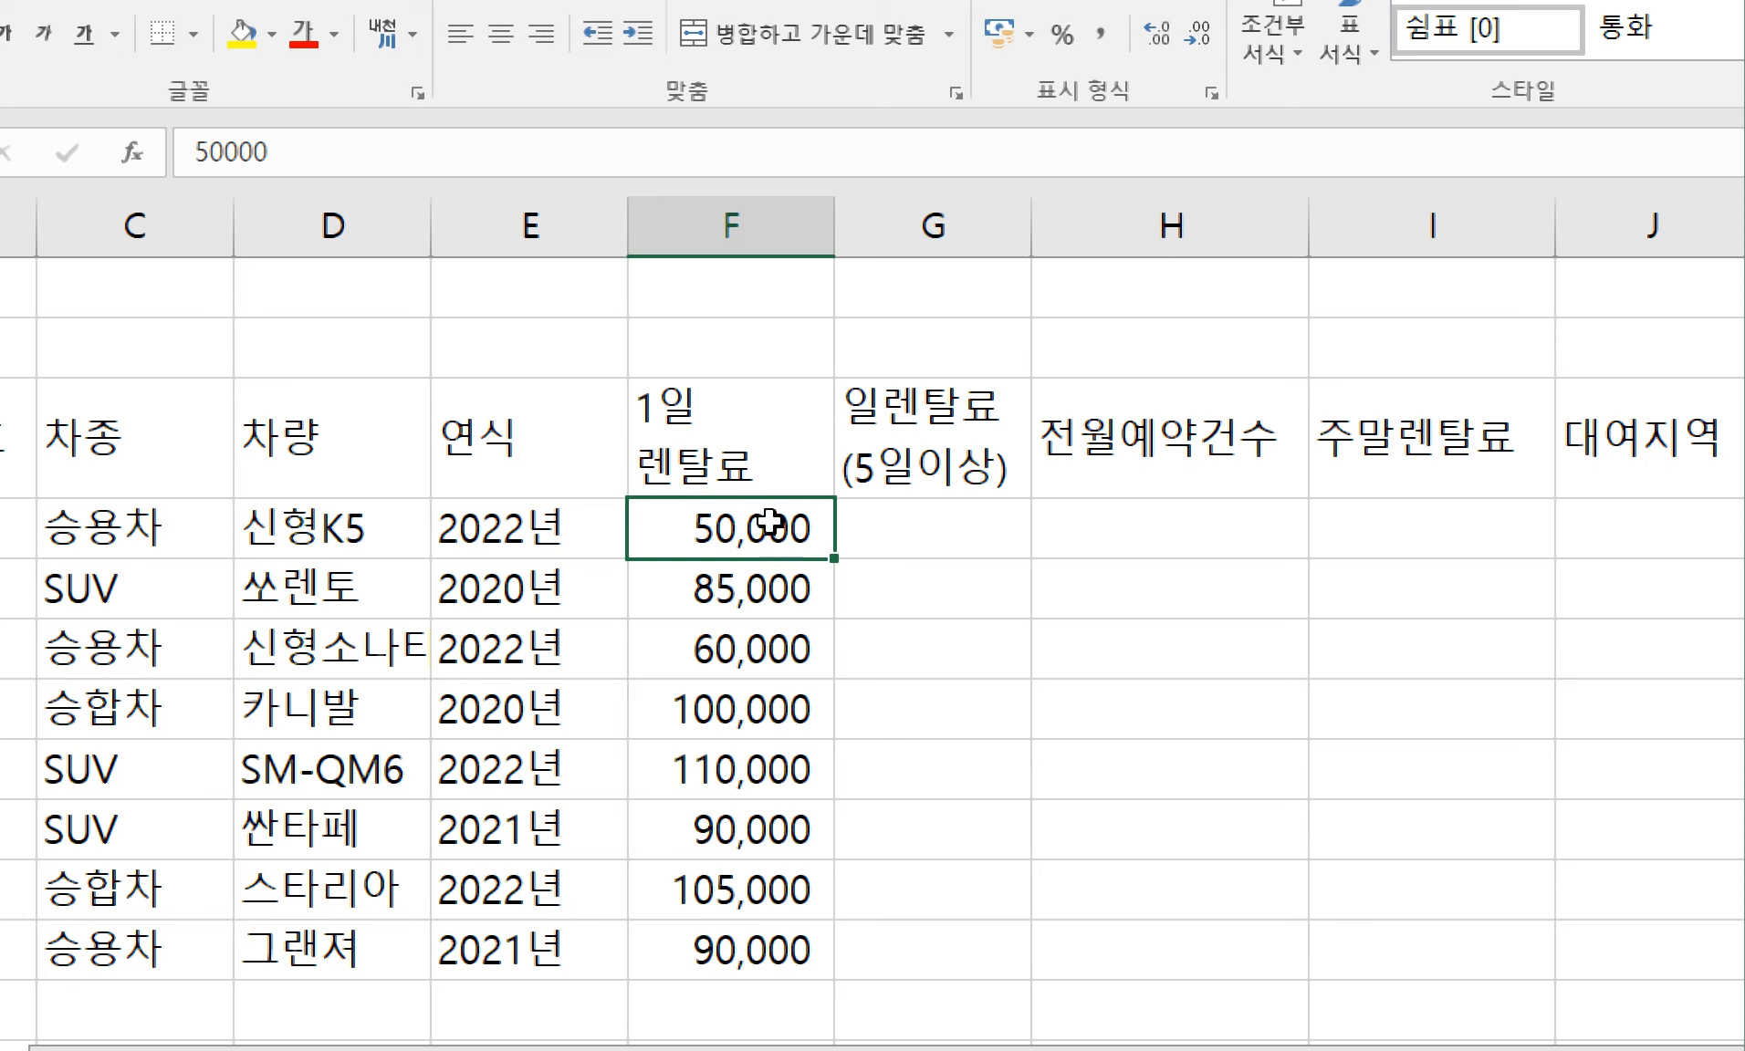
drag(771, 523, 790, 946)
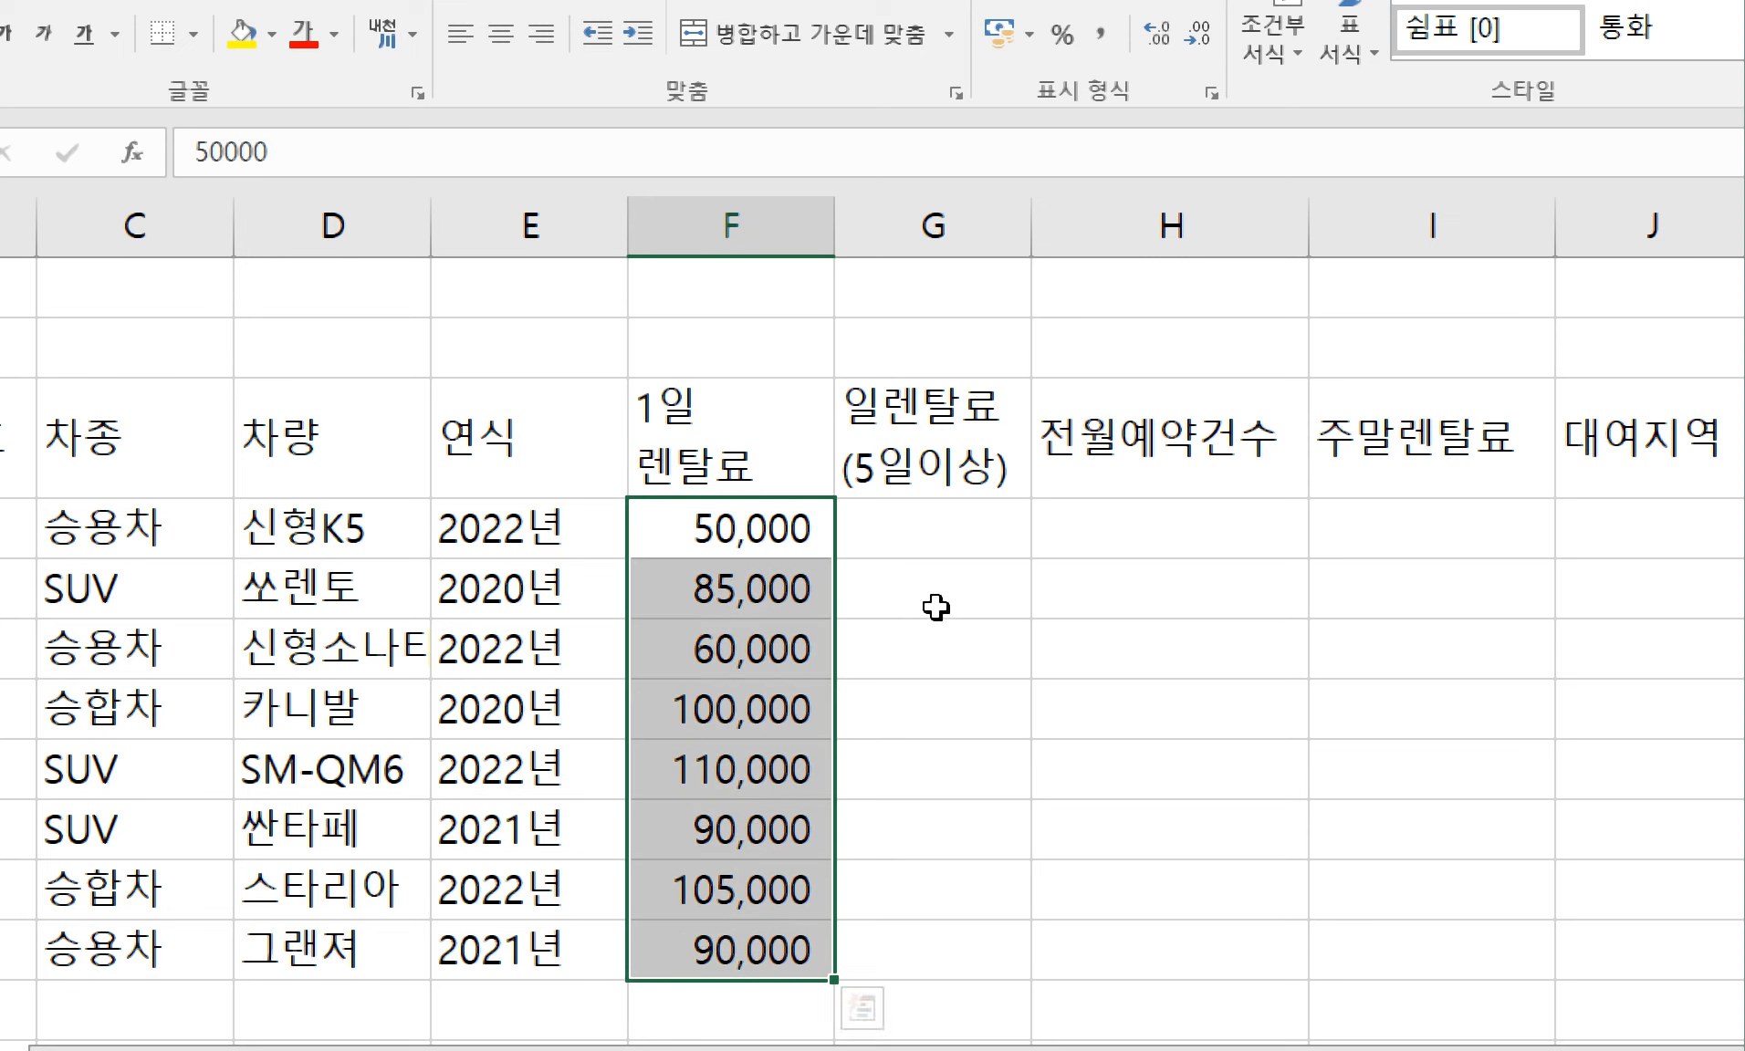
click(740, 522)
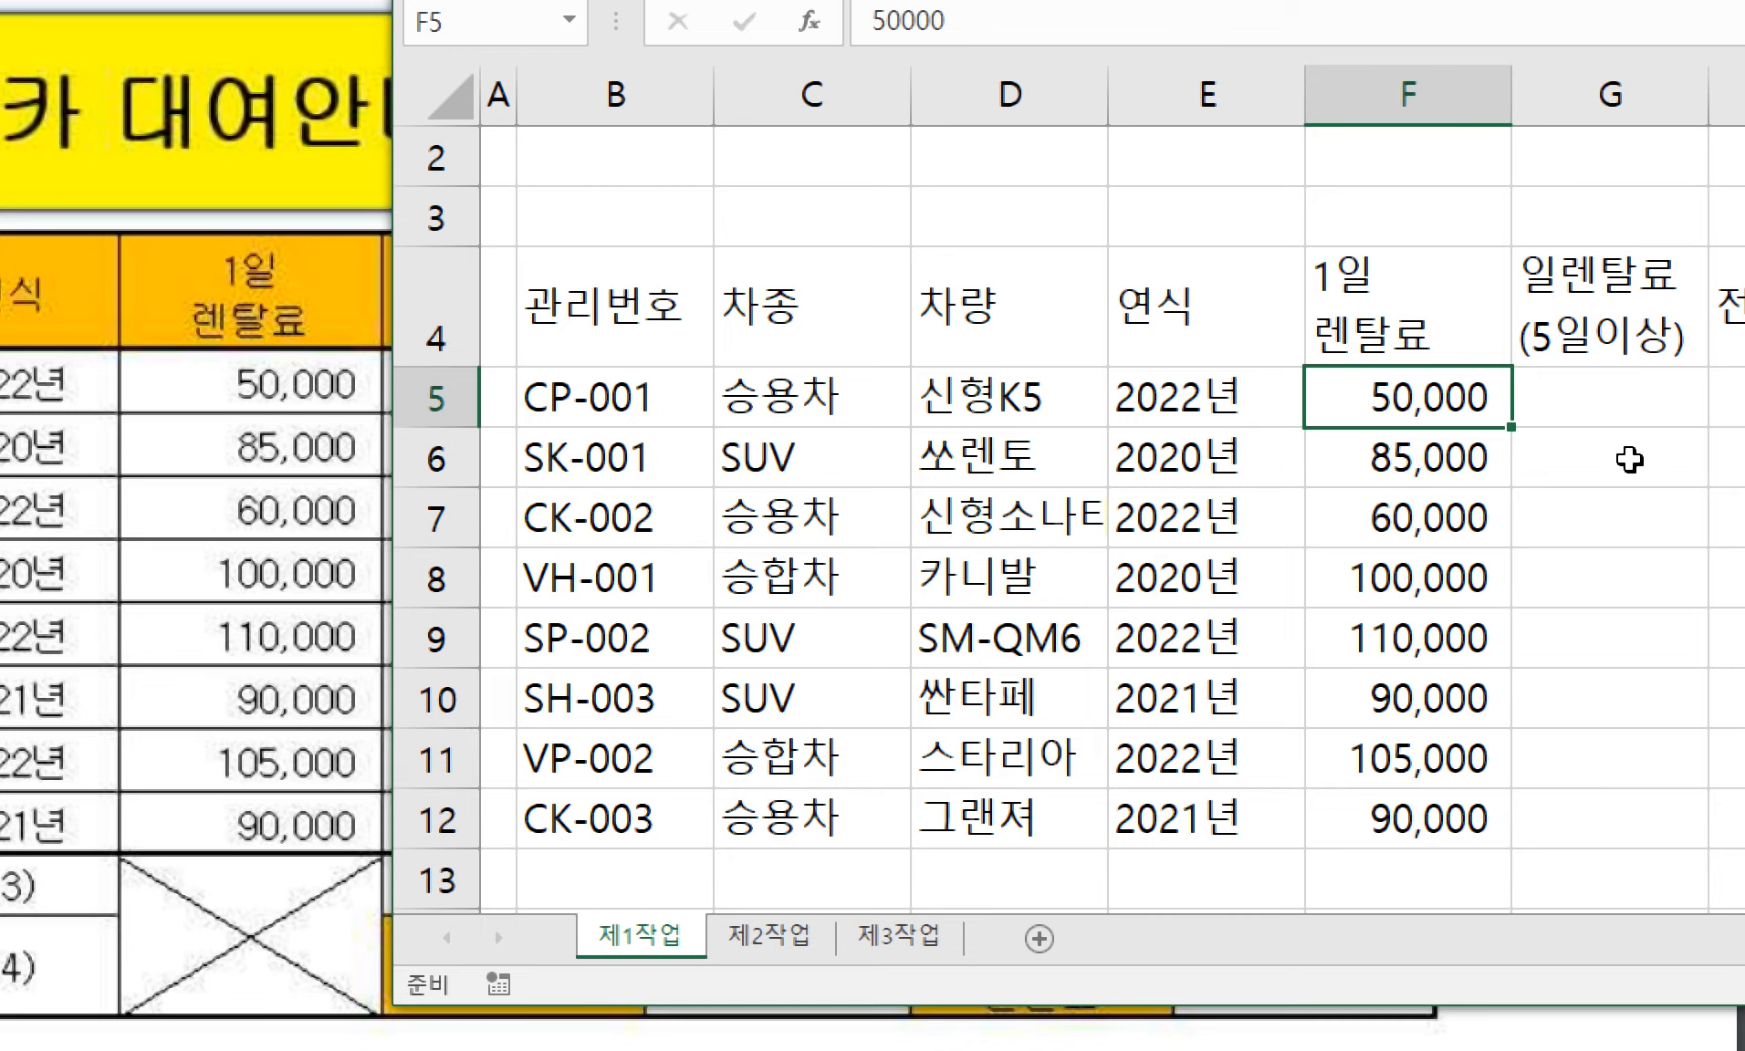
- Narrow the worksheet window to uncover the reference table's 일렌탈료(5일이상) column, keeping column G of the sheet in view beside it
click(1565, 397)
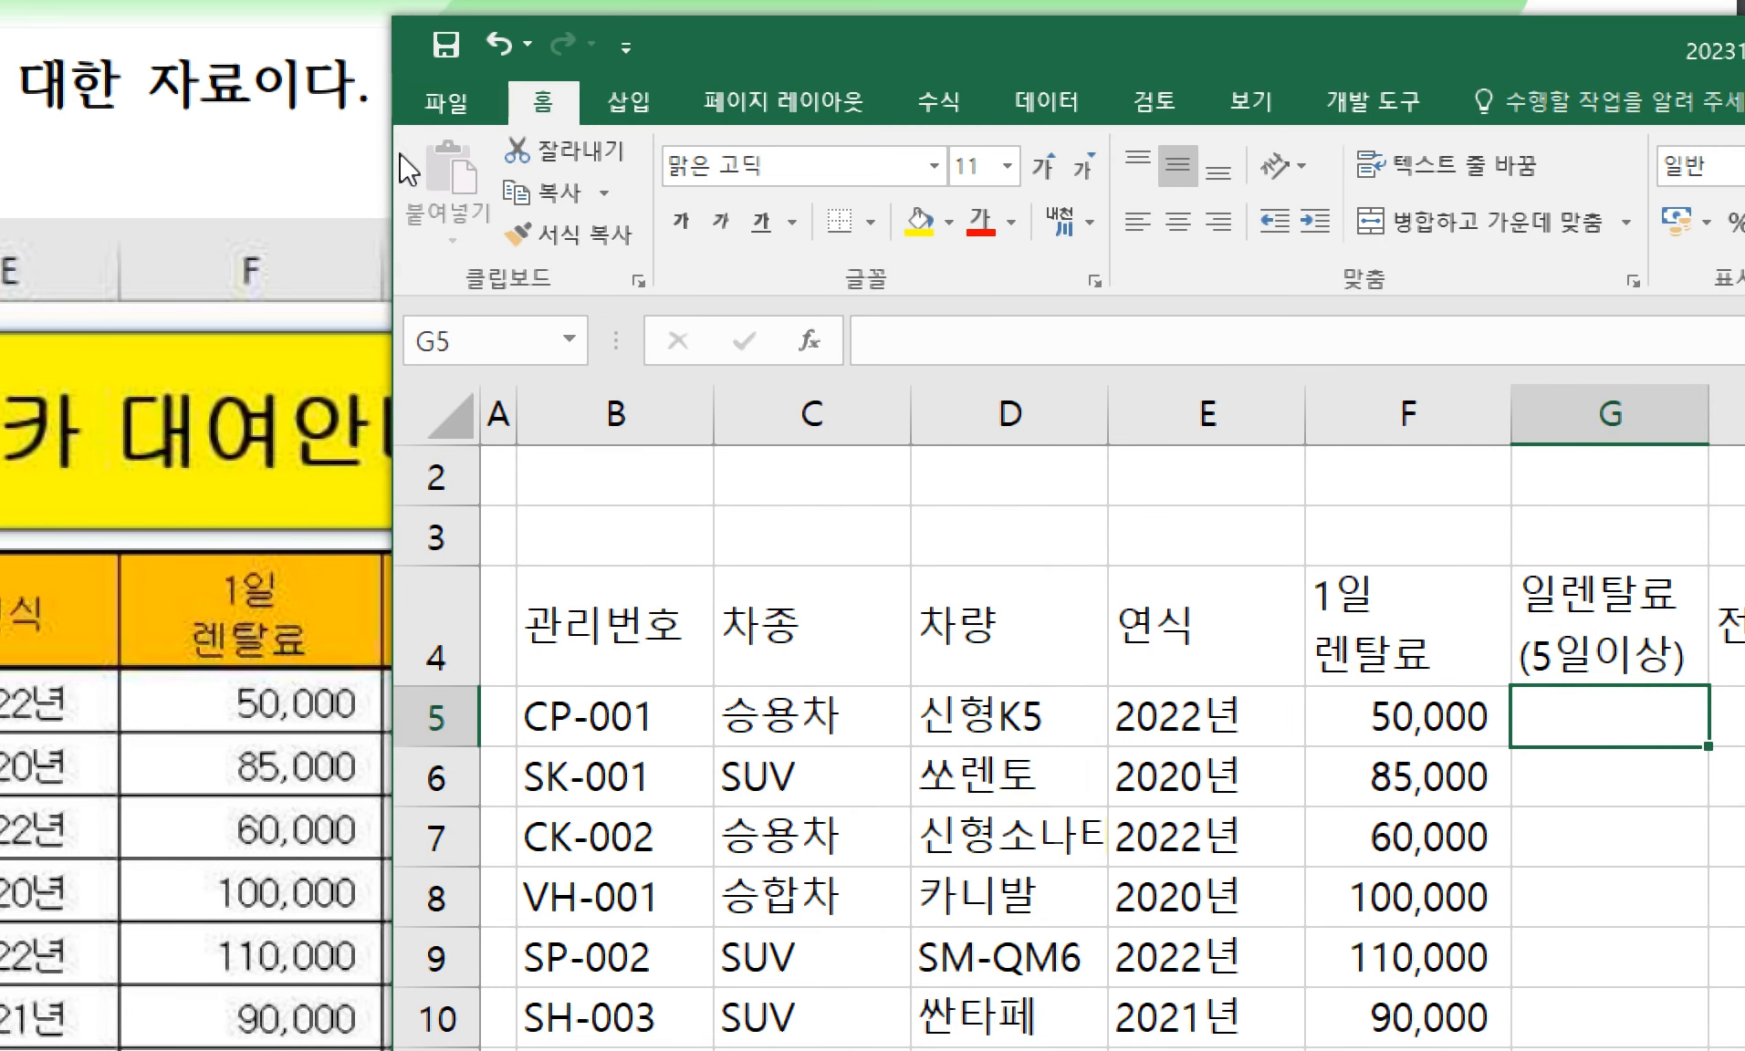
drag(397, 168, 664, 178)
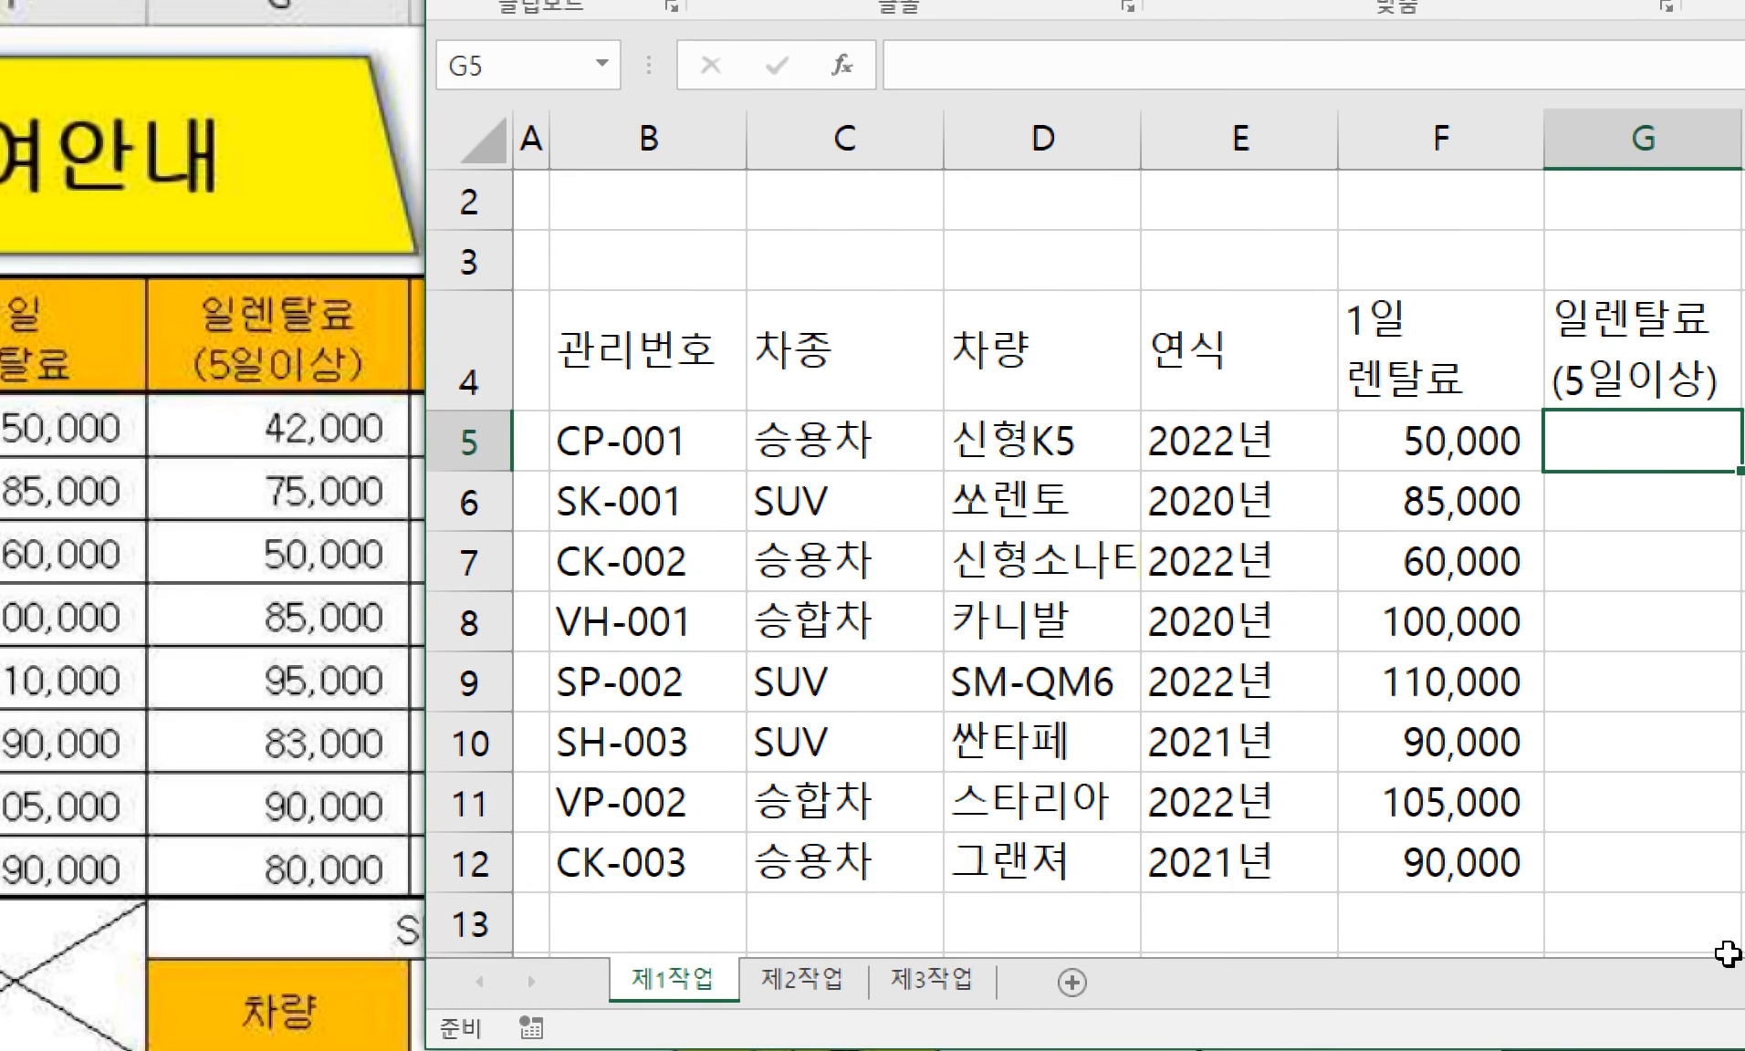
key(Right)
key(Right)
key(Right)
key(Right)
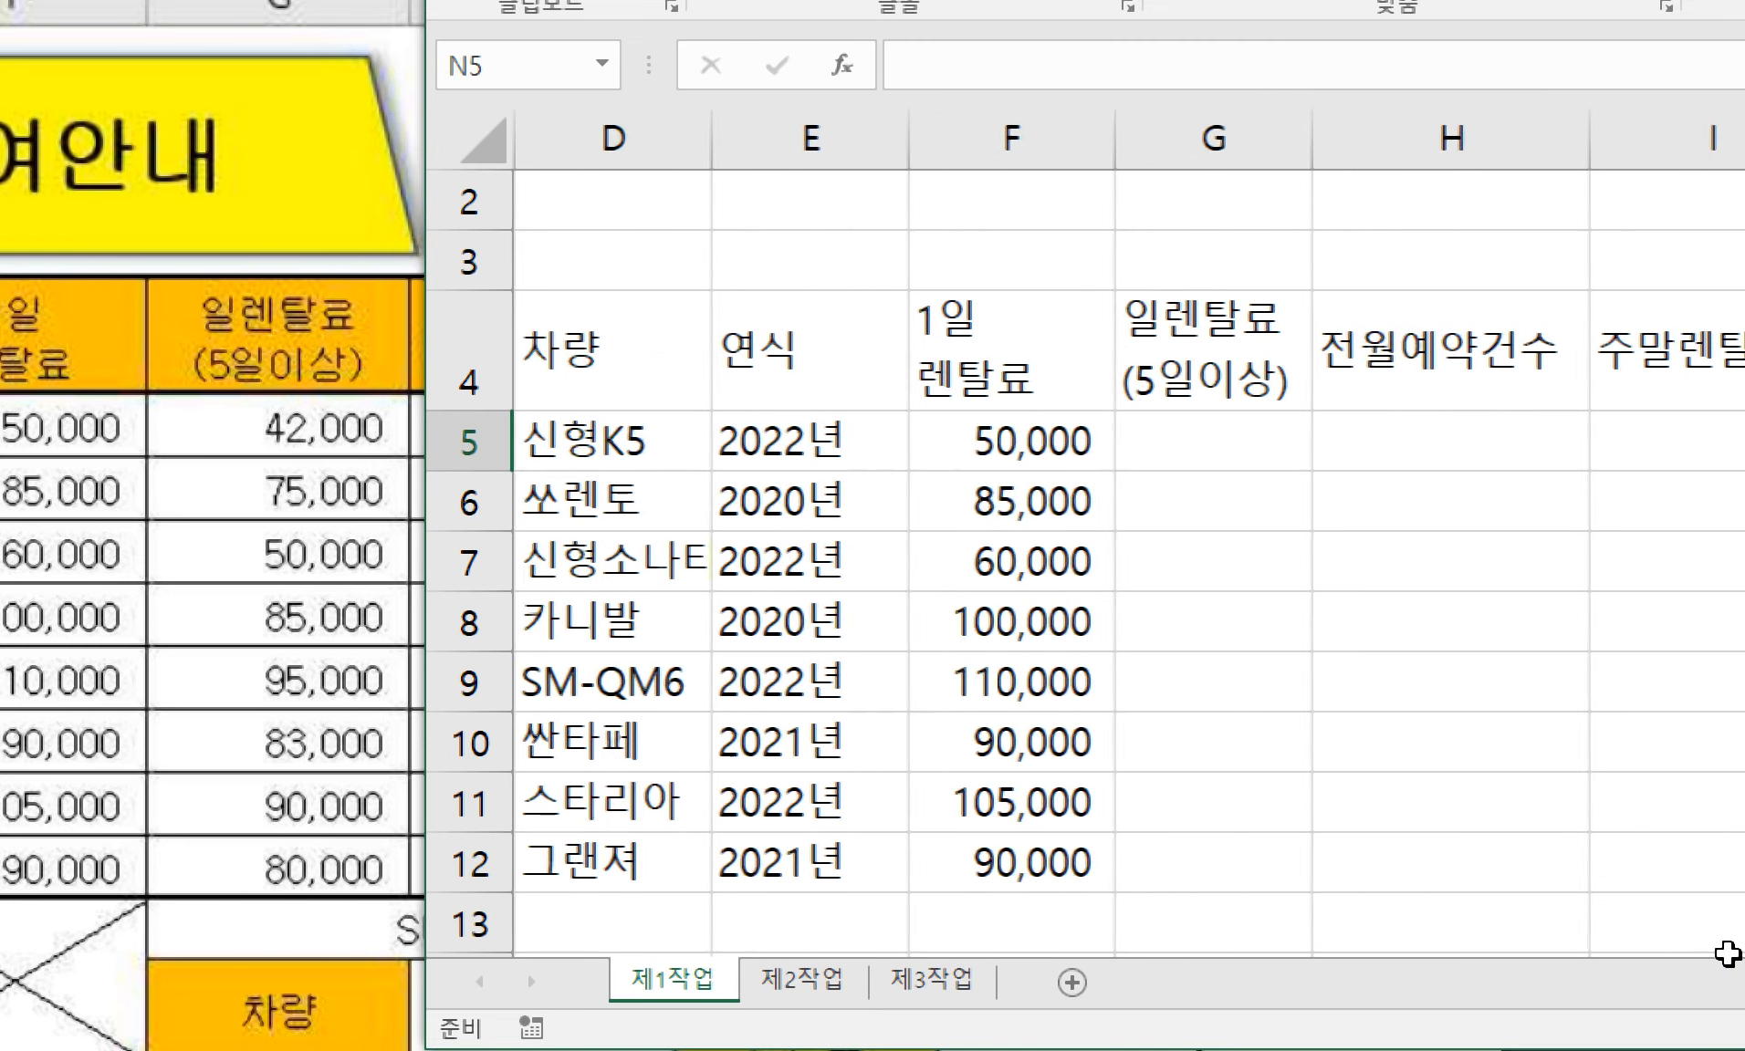
- Fill G5:G8 under 일렌탈료(5일이상) with 42000, 75000, 50000 and 85000
key(Left)
key(Left)
key(Left)
key(Left)
key(Left)
key(Left)
key(Left)
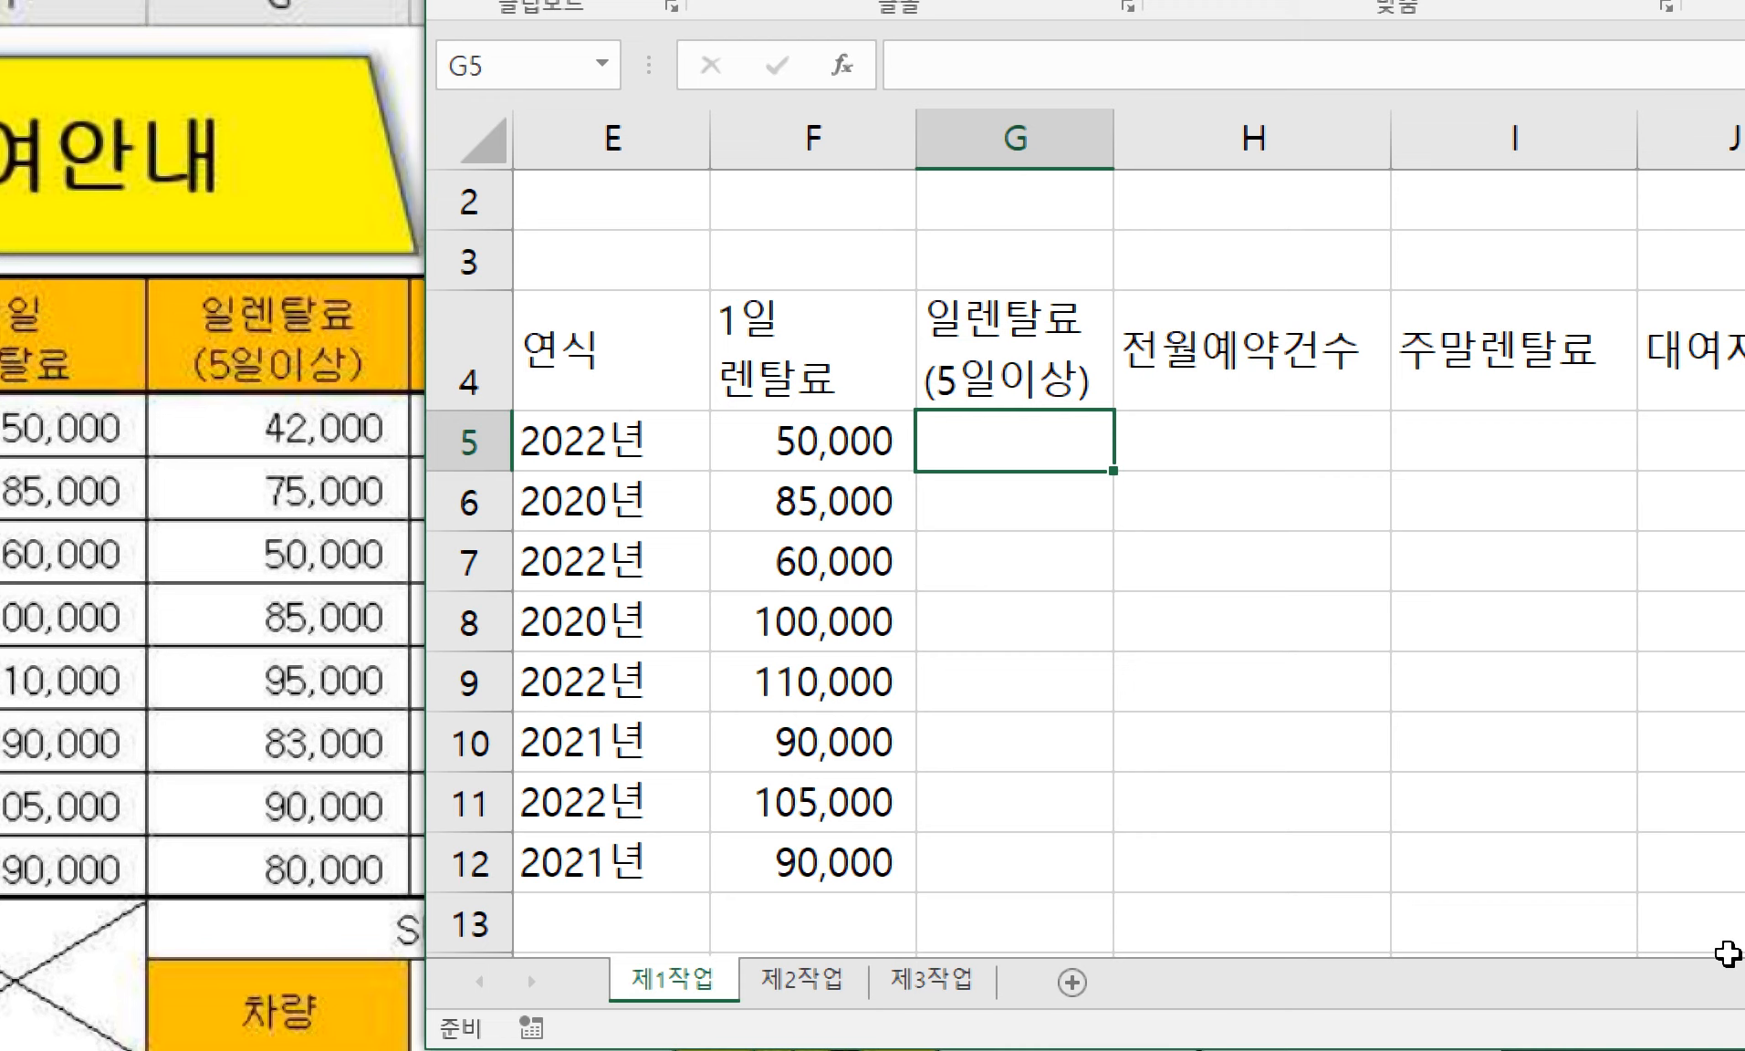
text(42000)
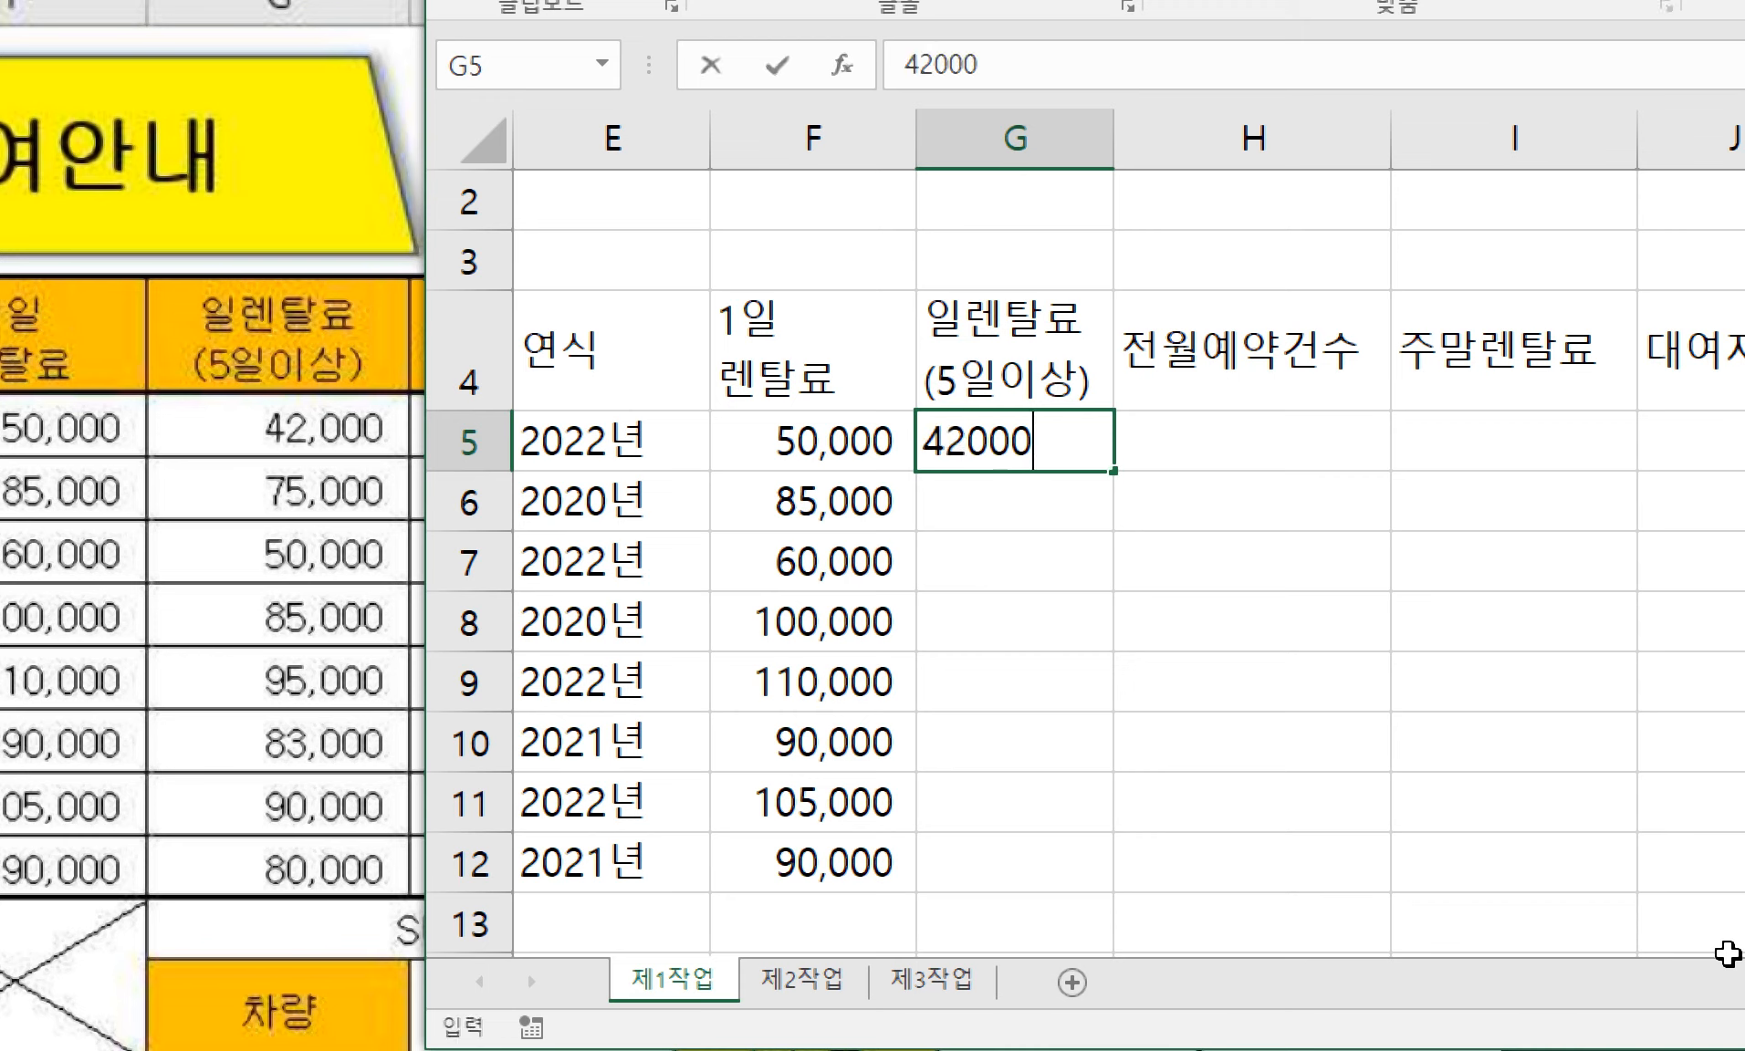
key(Return)
text(75000)
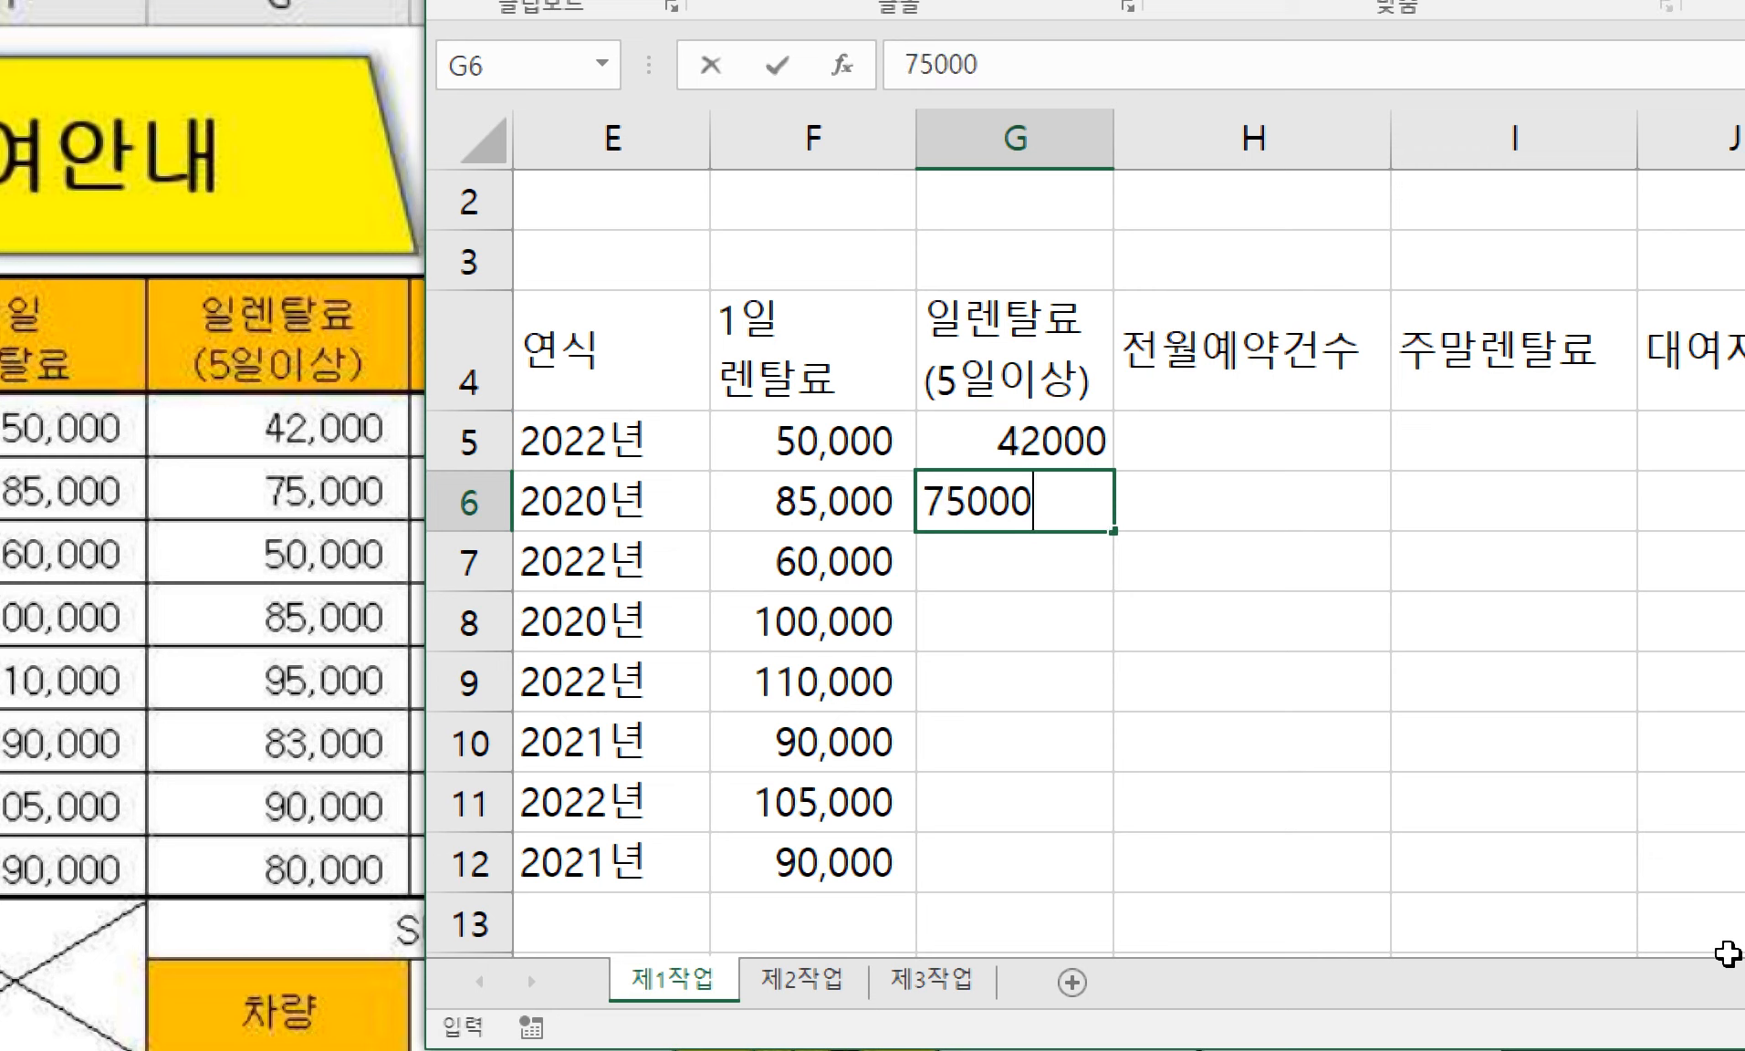
key(Return)
text(50000)
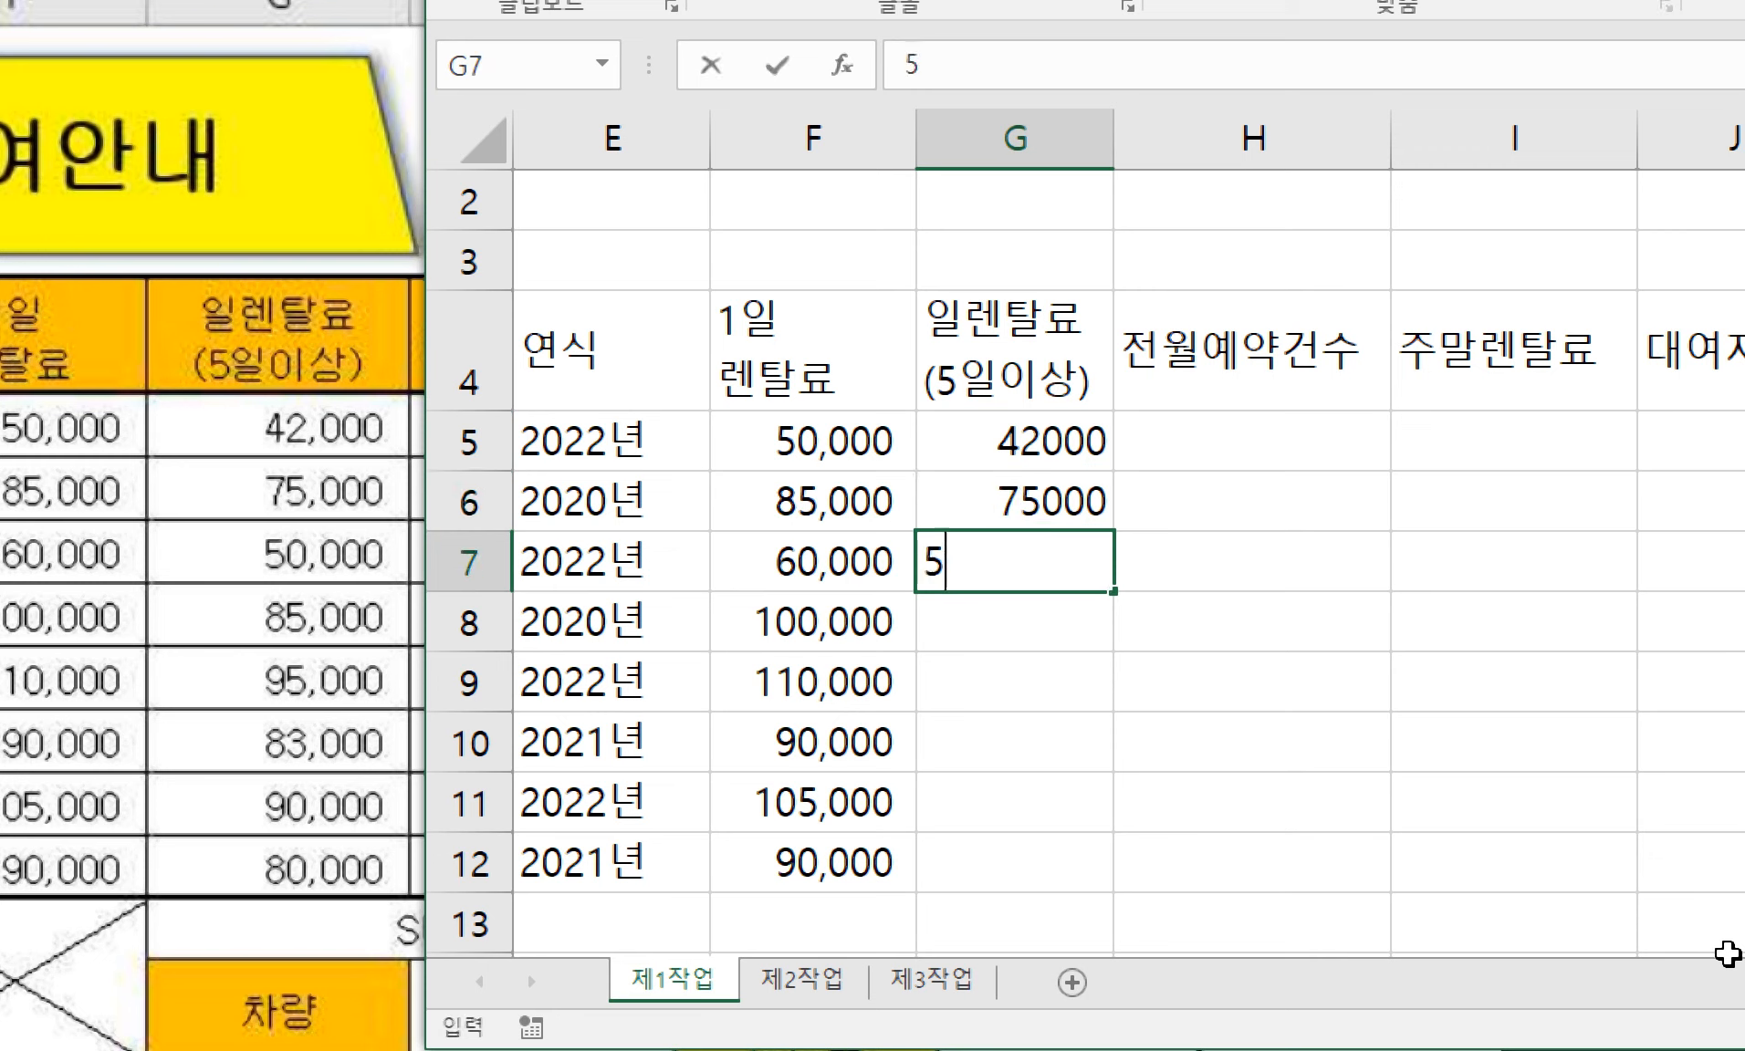
key(Return)
text(85000)
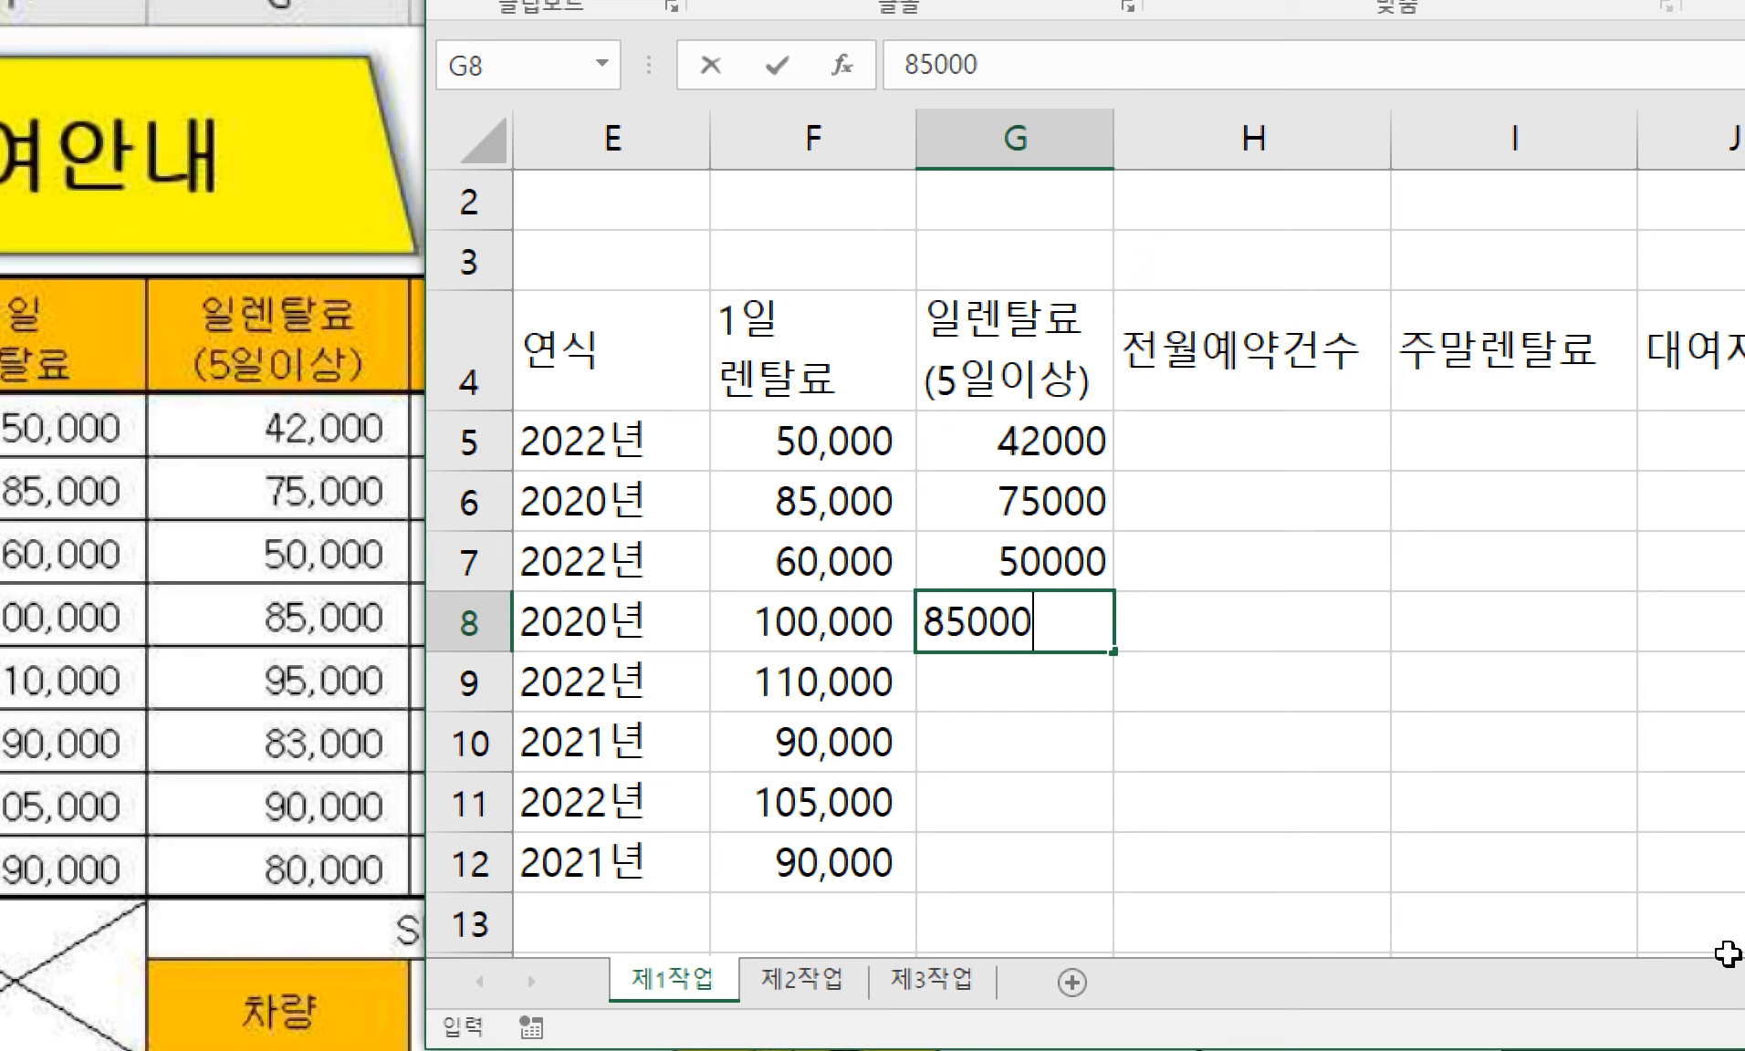
- Fill G9:G12 under 일렌탈료(5일이상) with 95000, 83000, 90000 and 80000
key(Return)
text(95000)
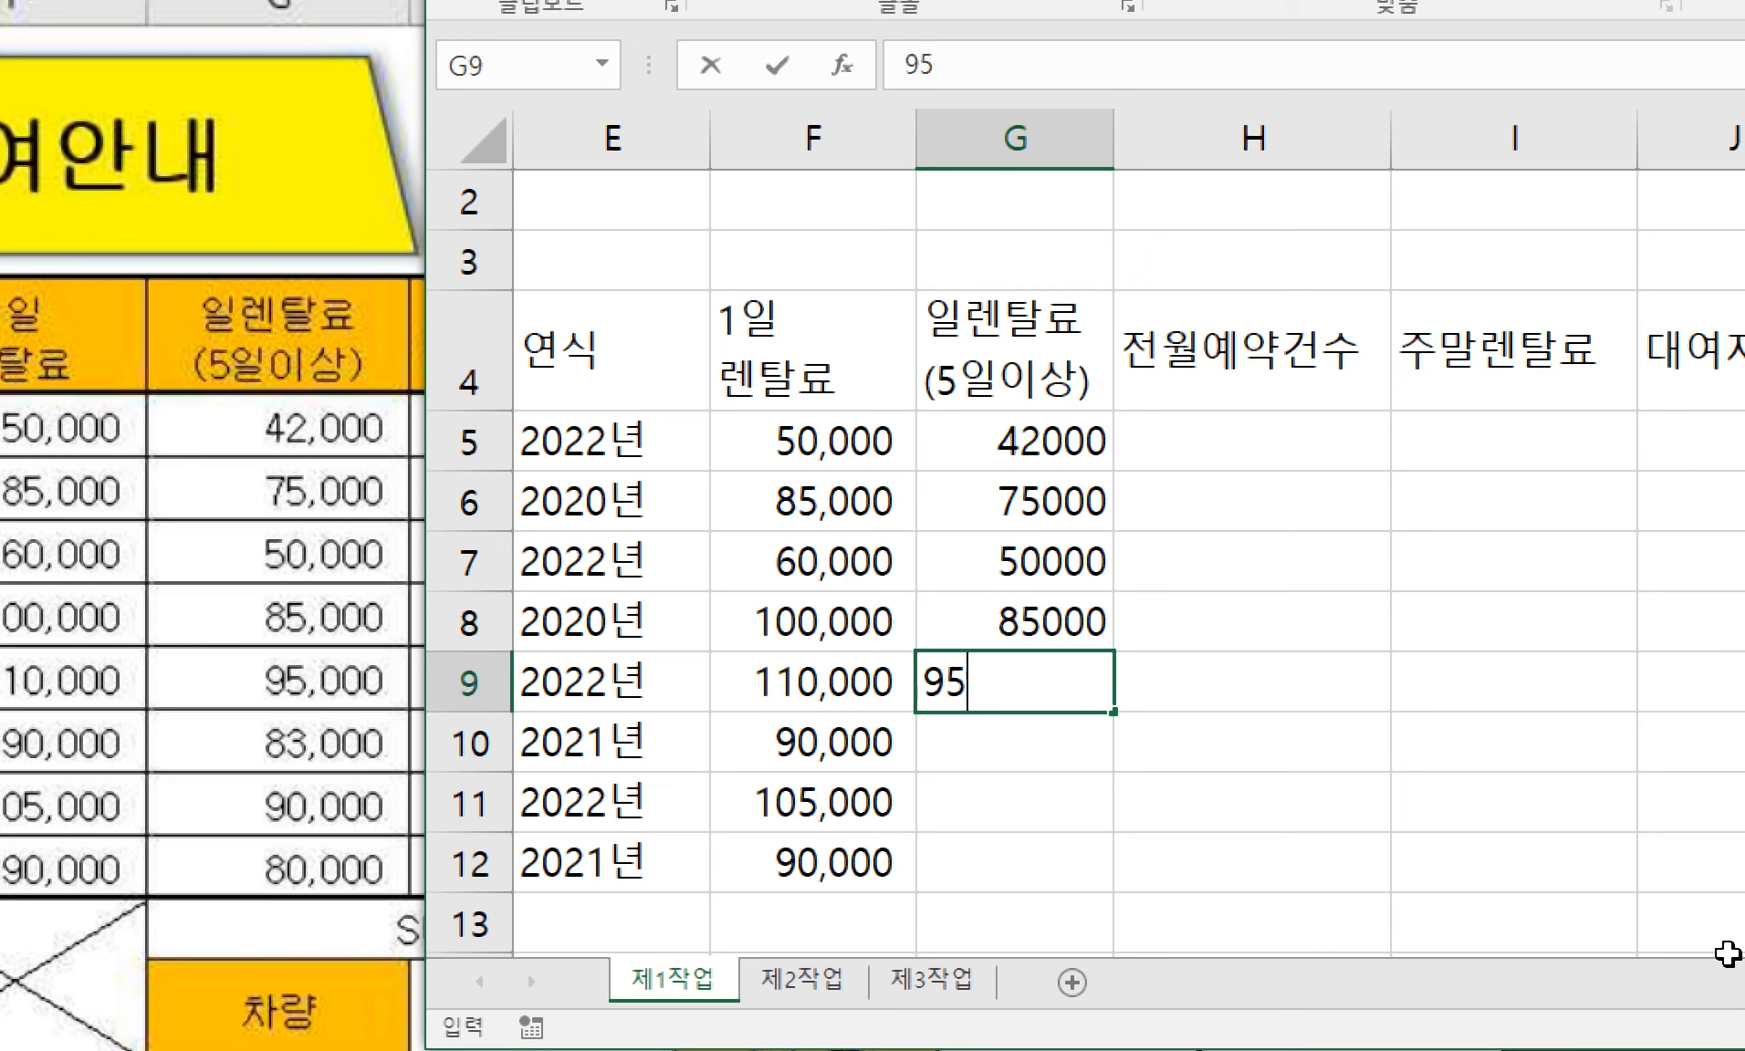
key(Return)
text(83000)
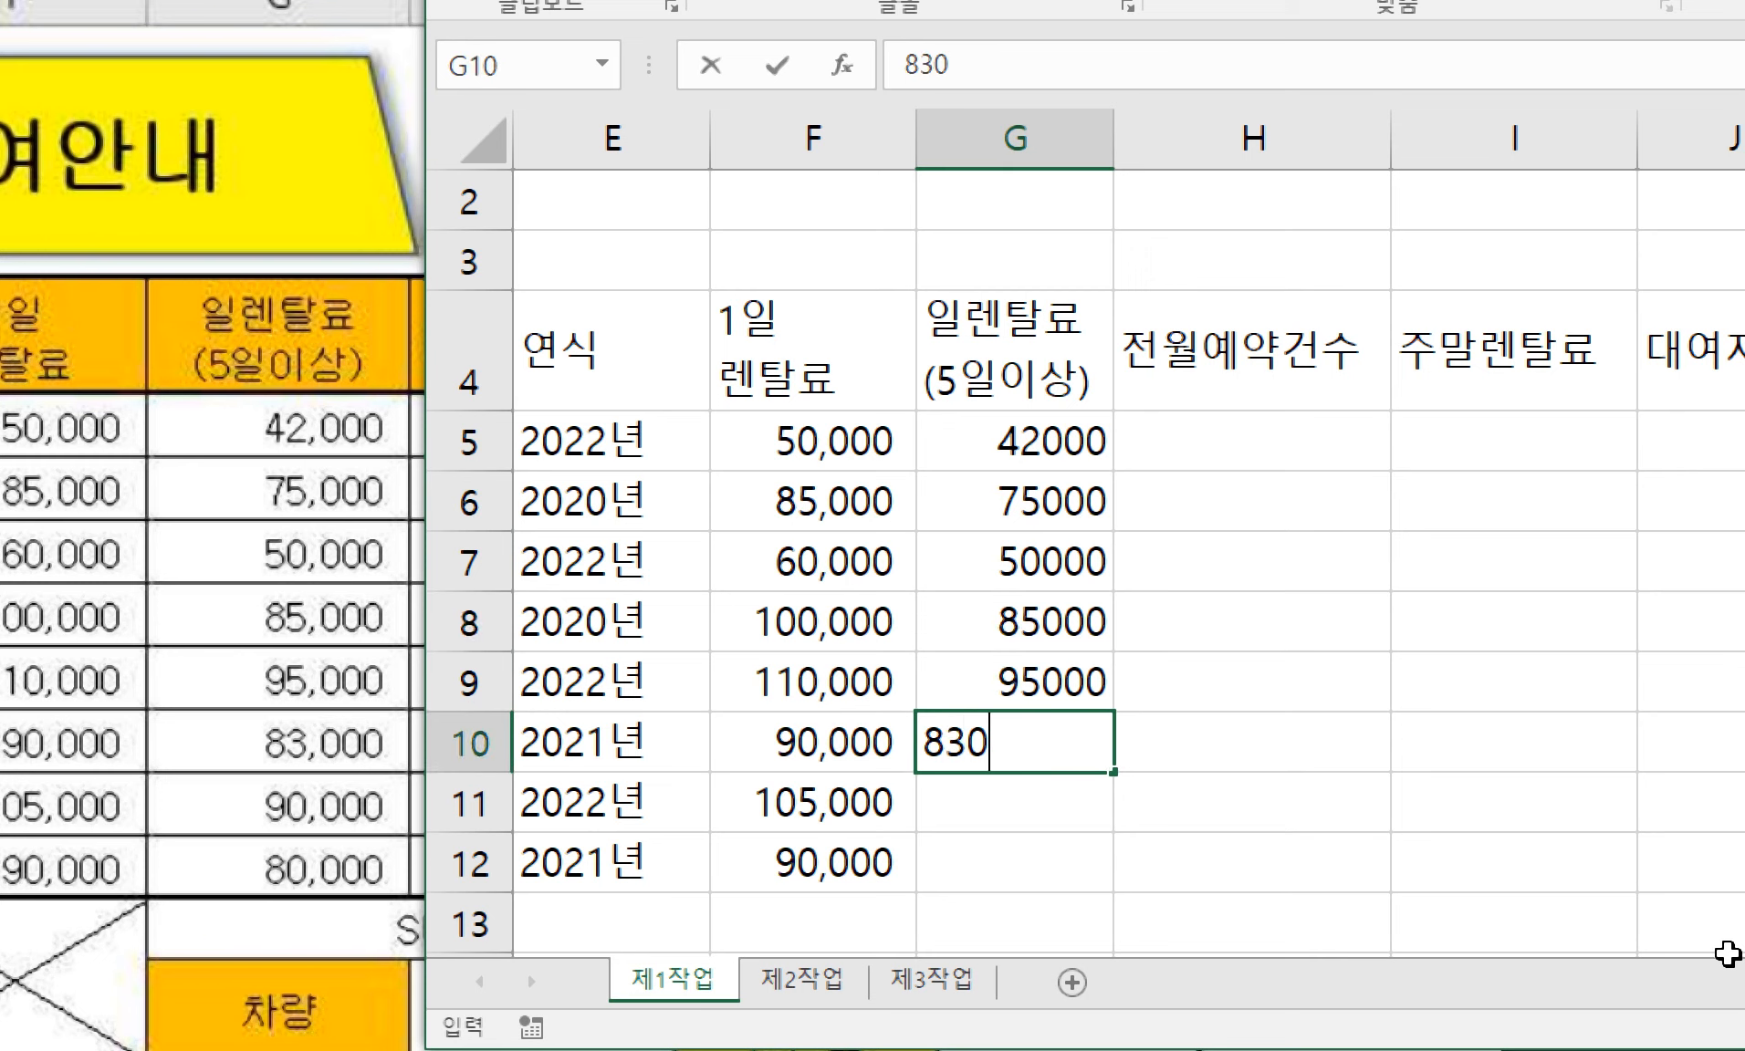
key(Return)
text(90000)
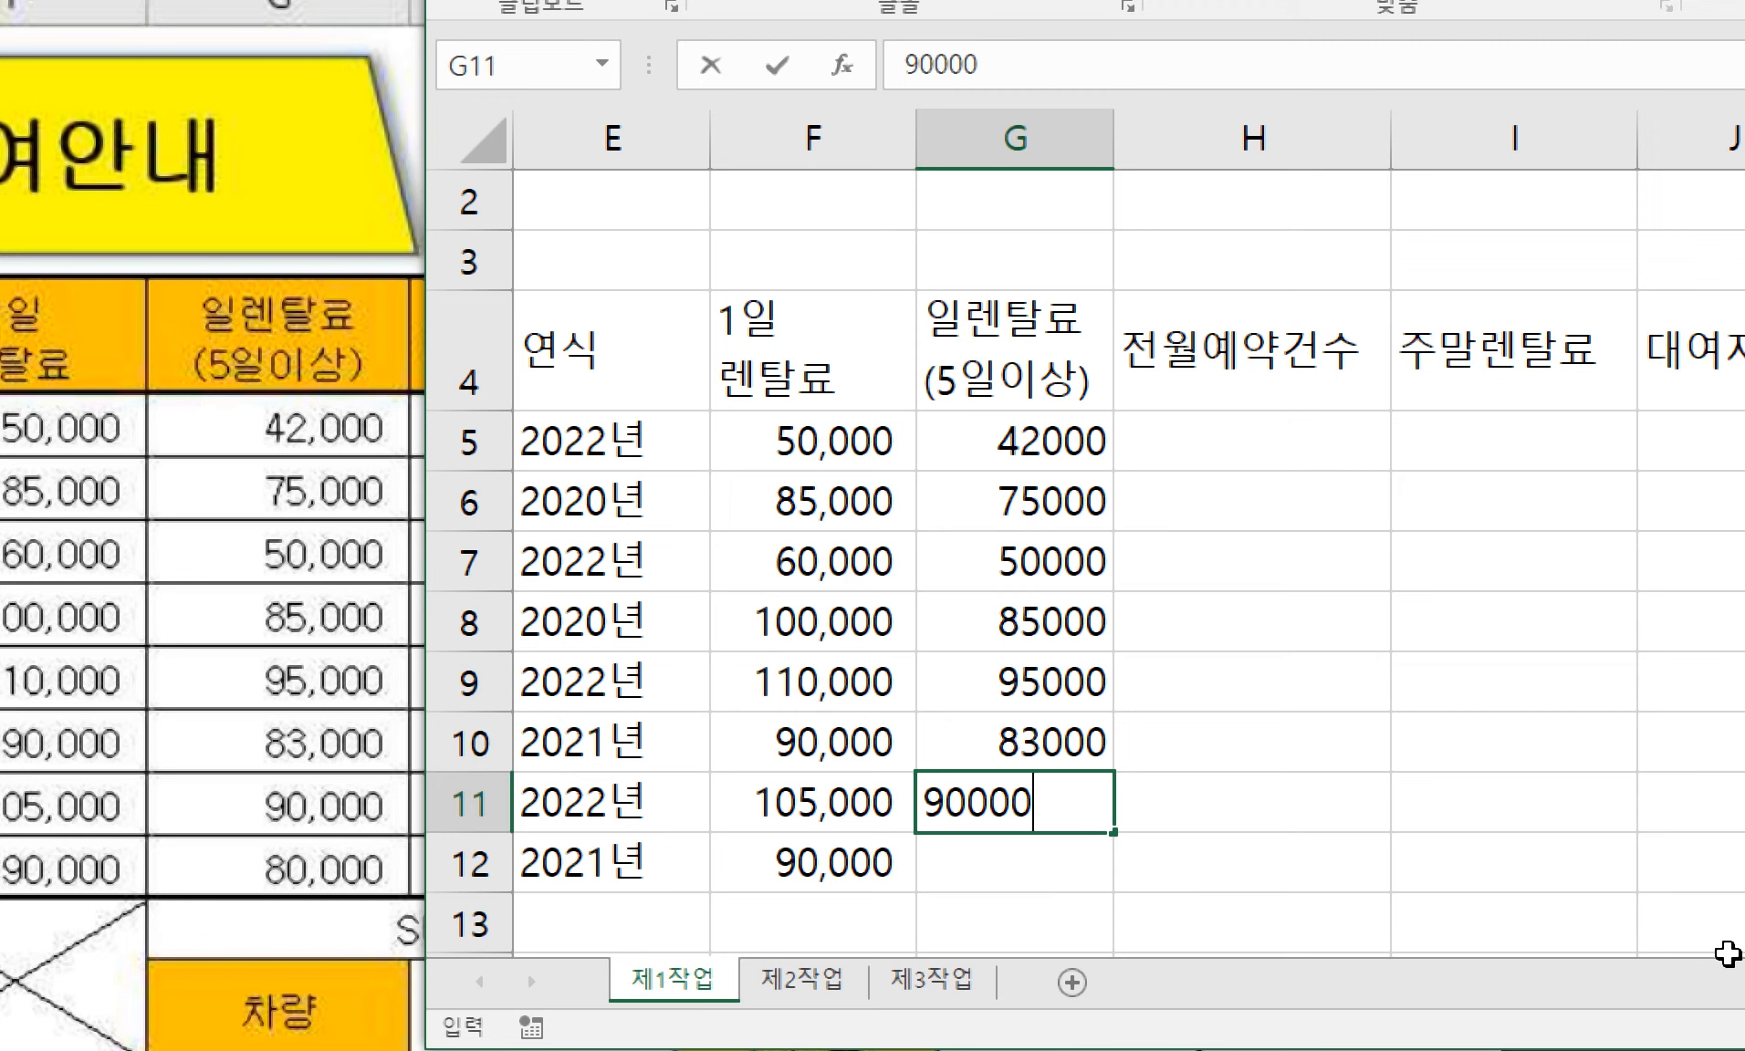
key(Return)
text(80000)
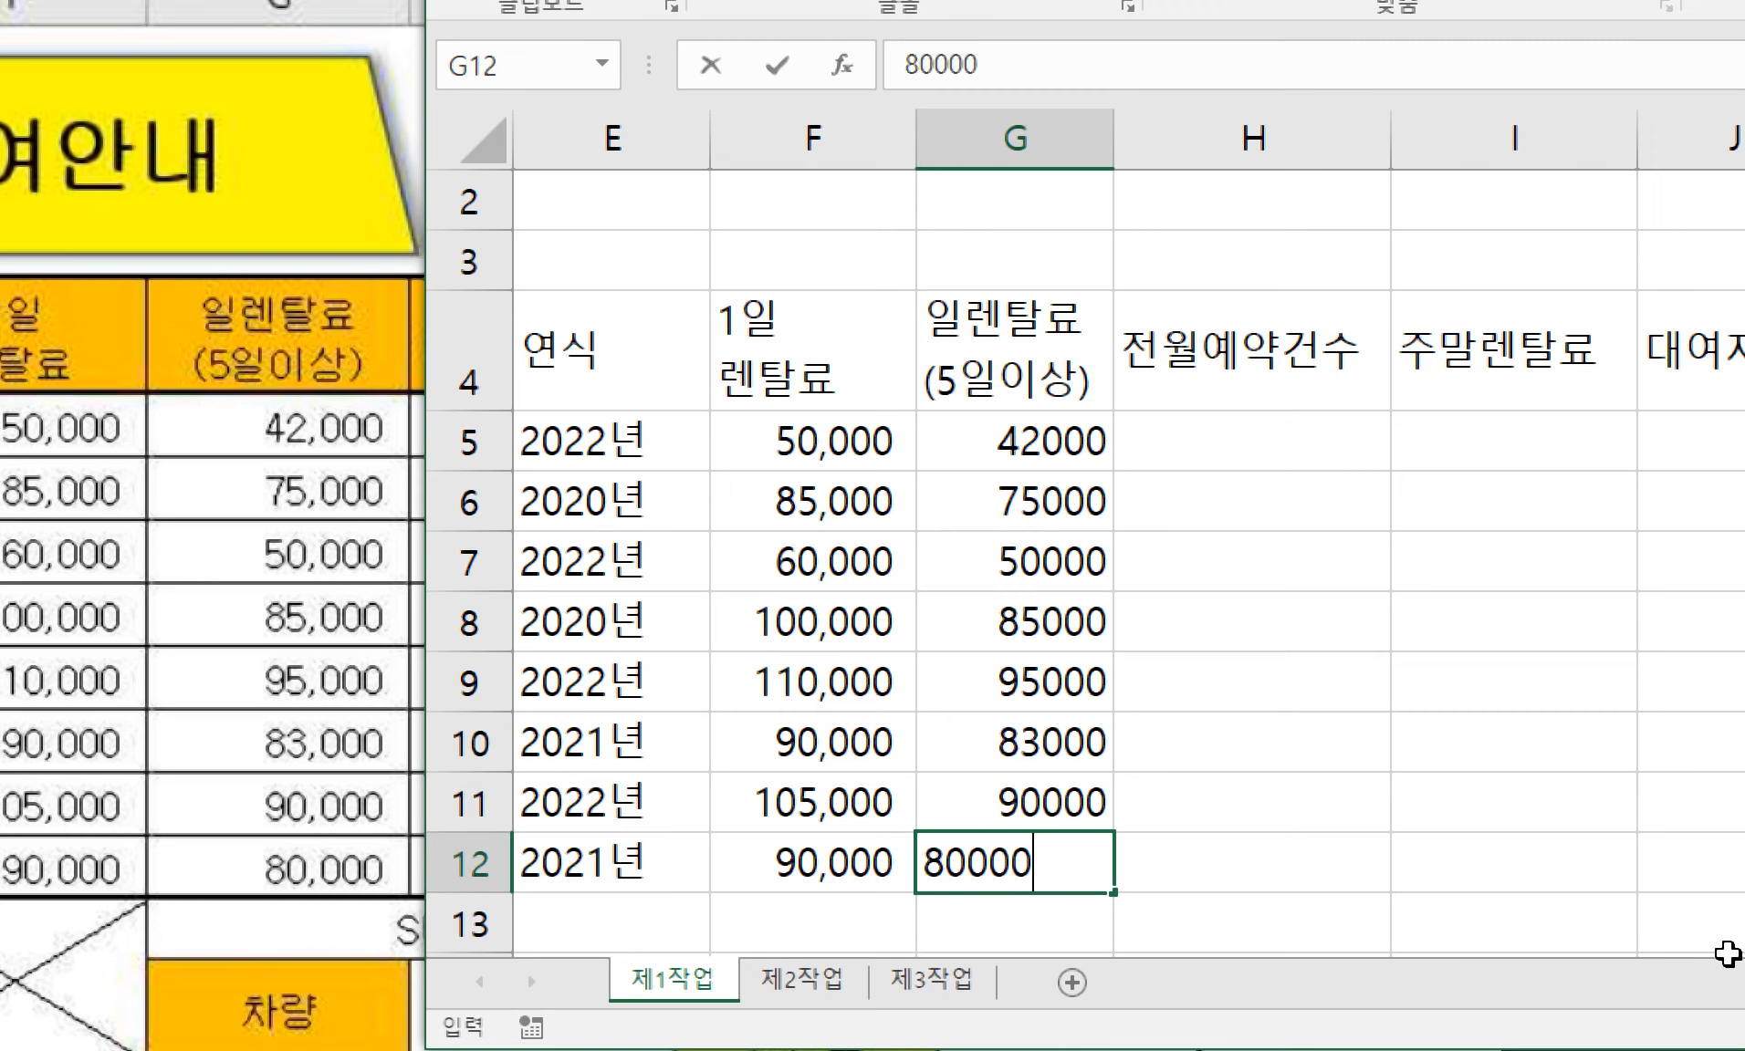
key(Tab)
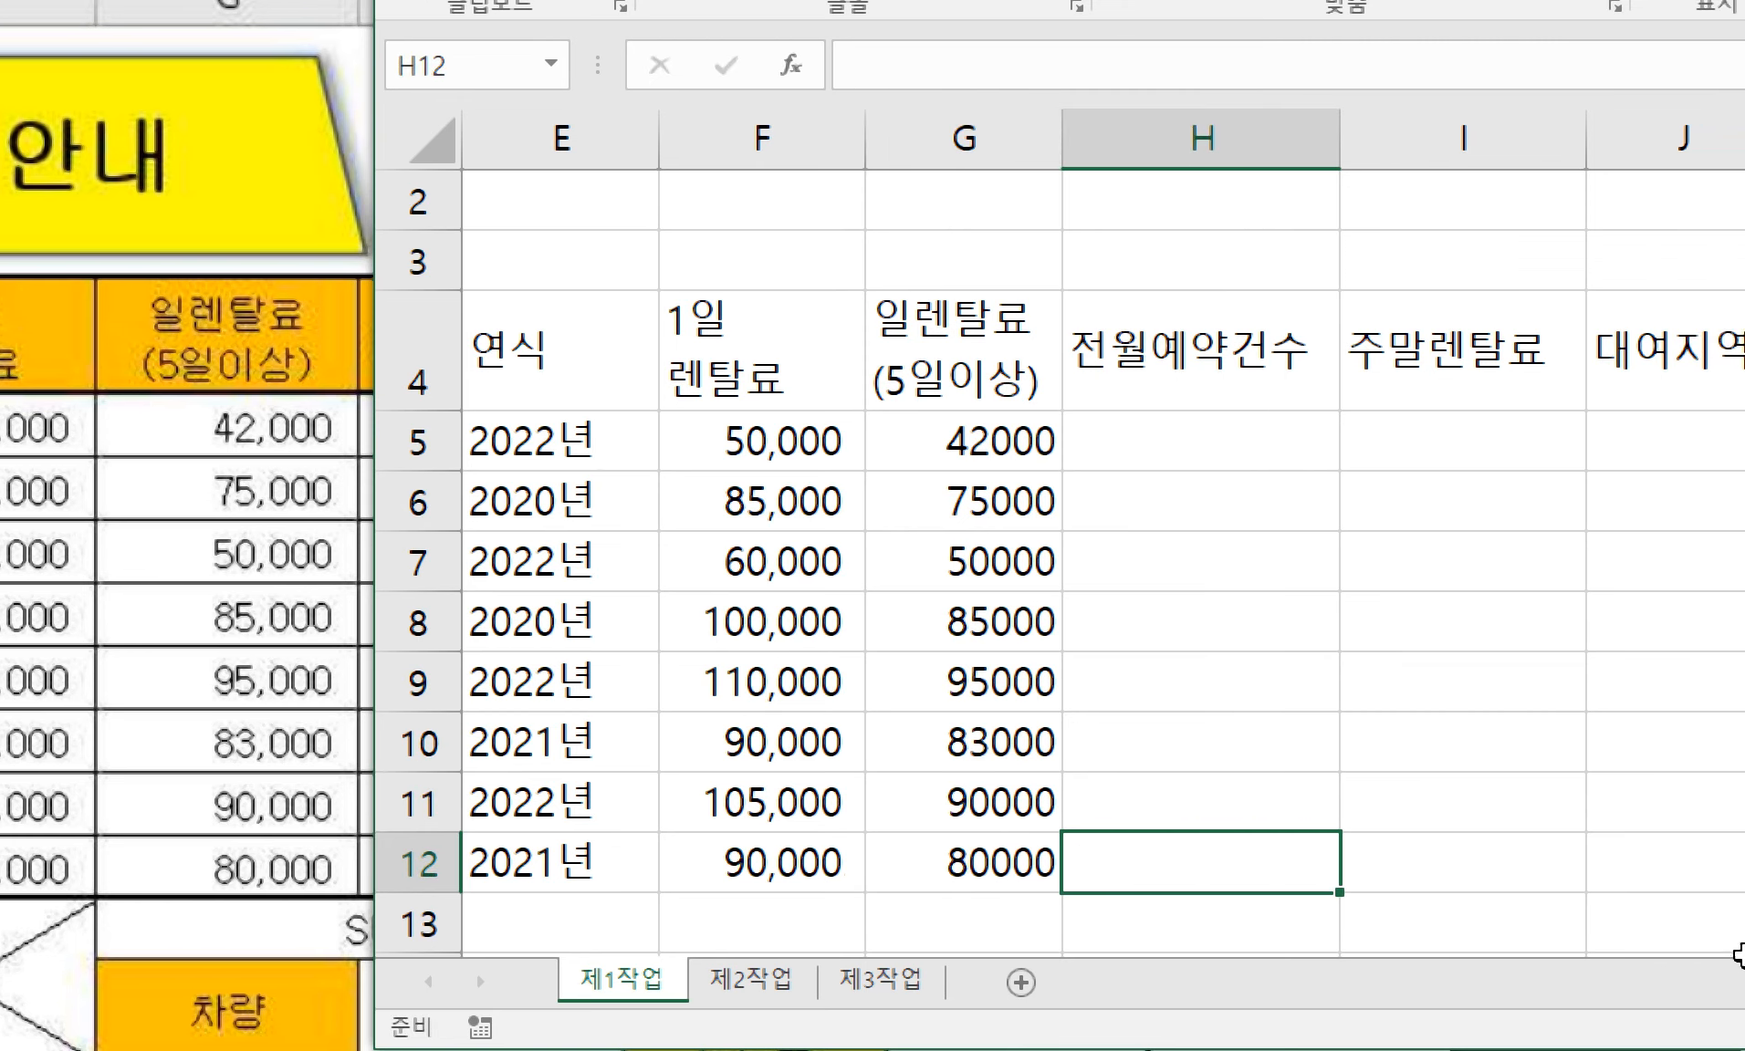
- Apply the comma style (쉼표 스타일) to the 일렌탈료(5일이상) values in G5:G12
drag(1030, 455, 1022, 858)
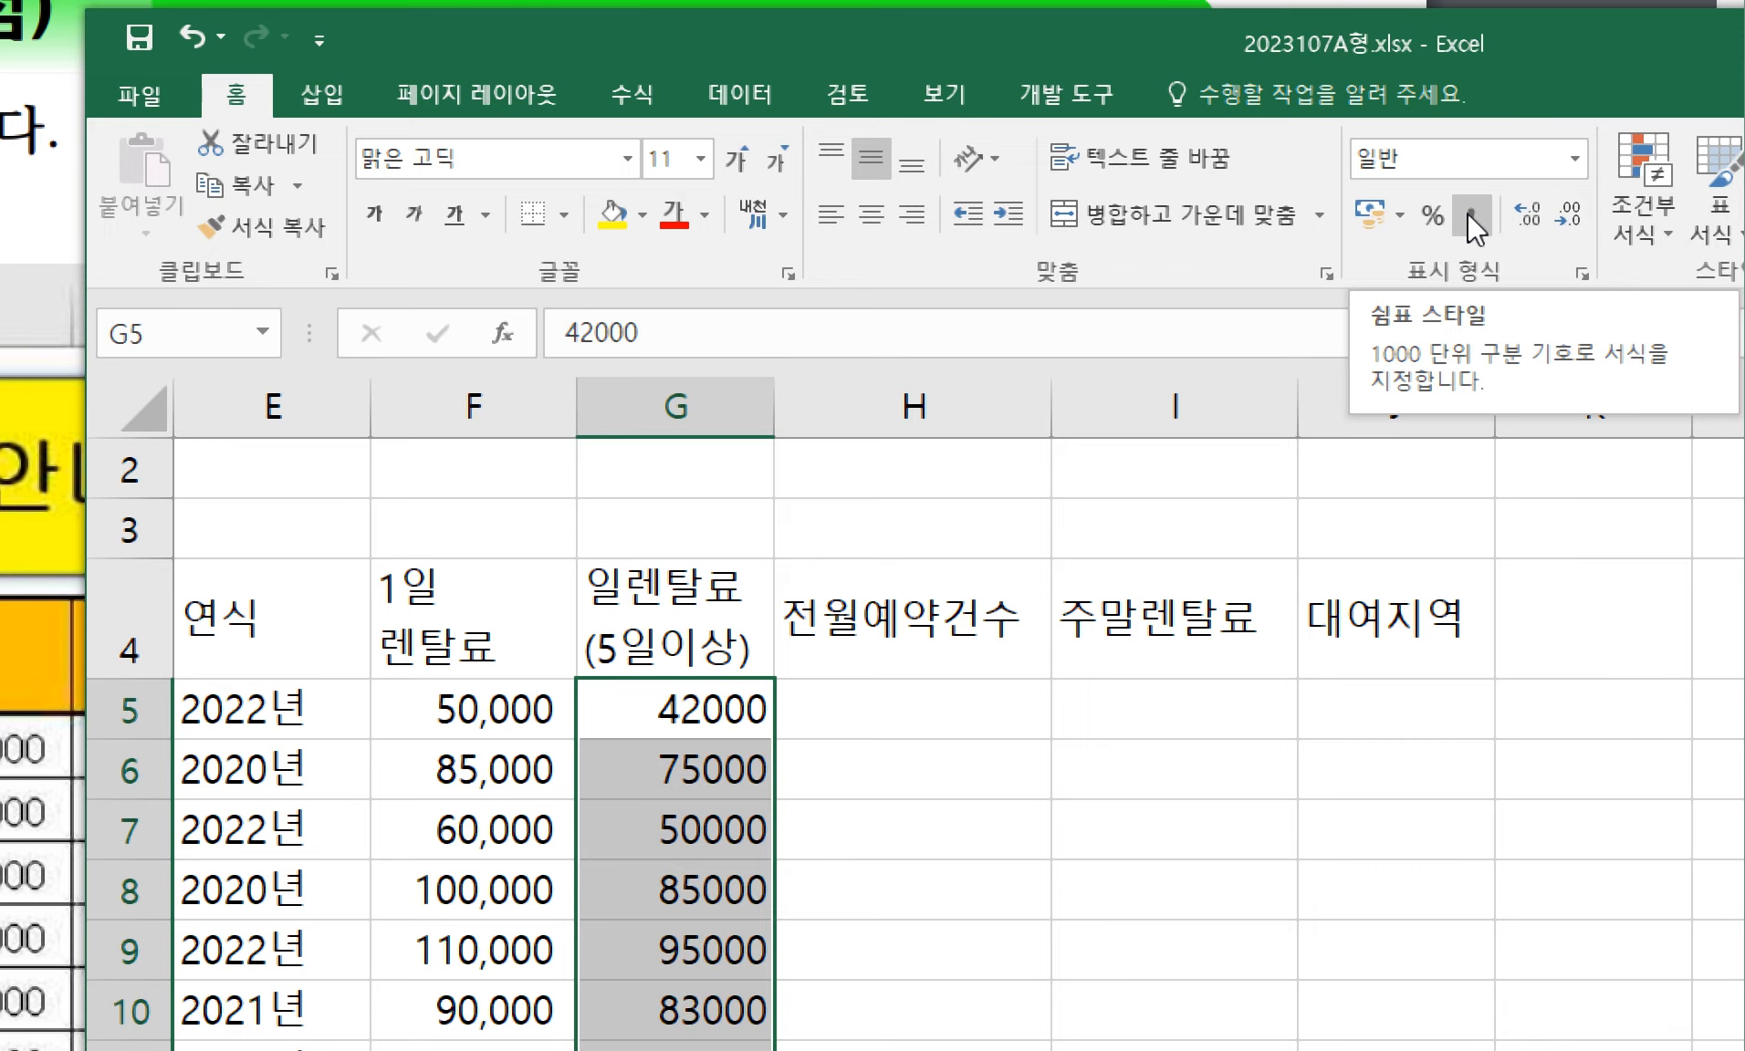
click(1466, 213)
drag(733, 307, 712, 721)
- Select H5 and reposition the worksheet window to uncover the reference table's 전월예약건수 column
click(928, 315)
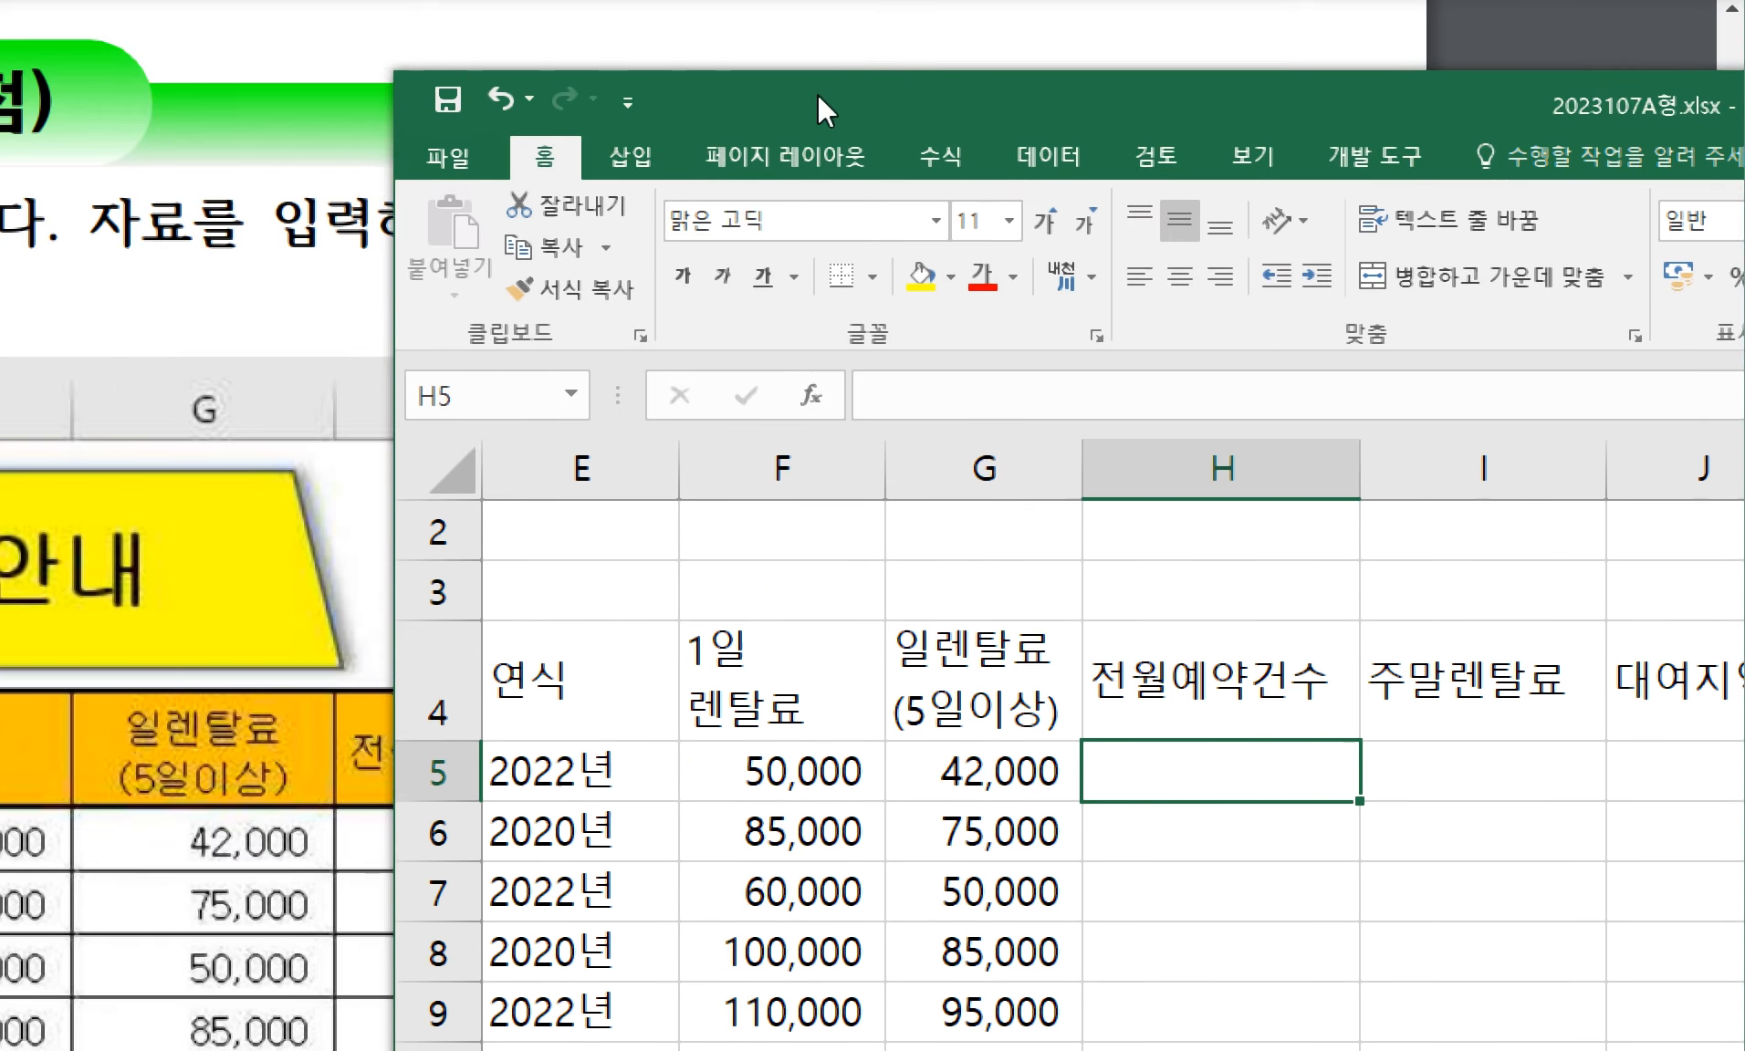
drag(817, 93, 1015, 48)
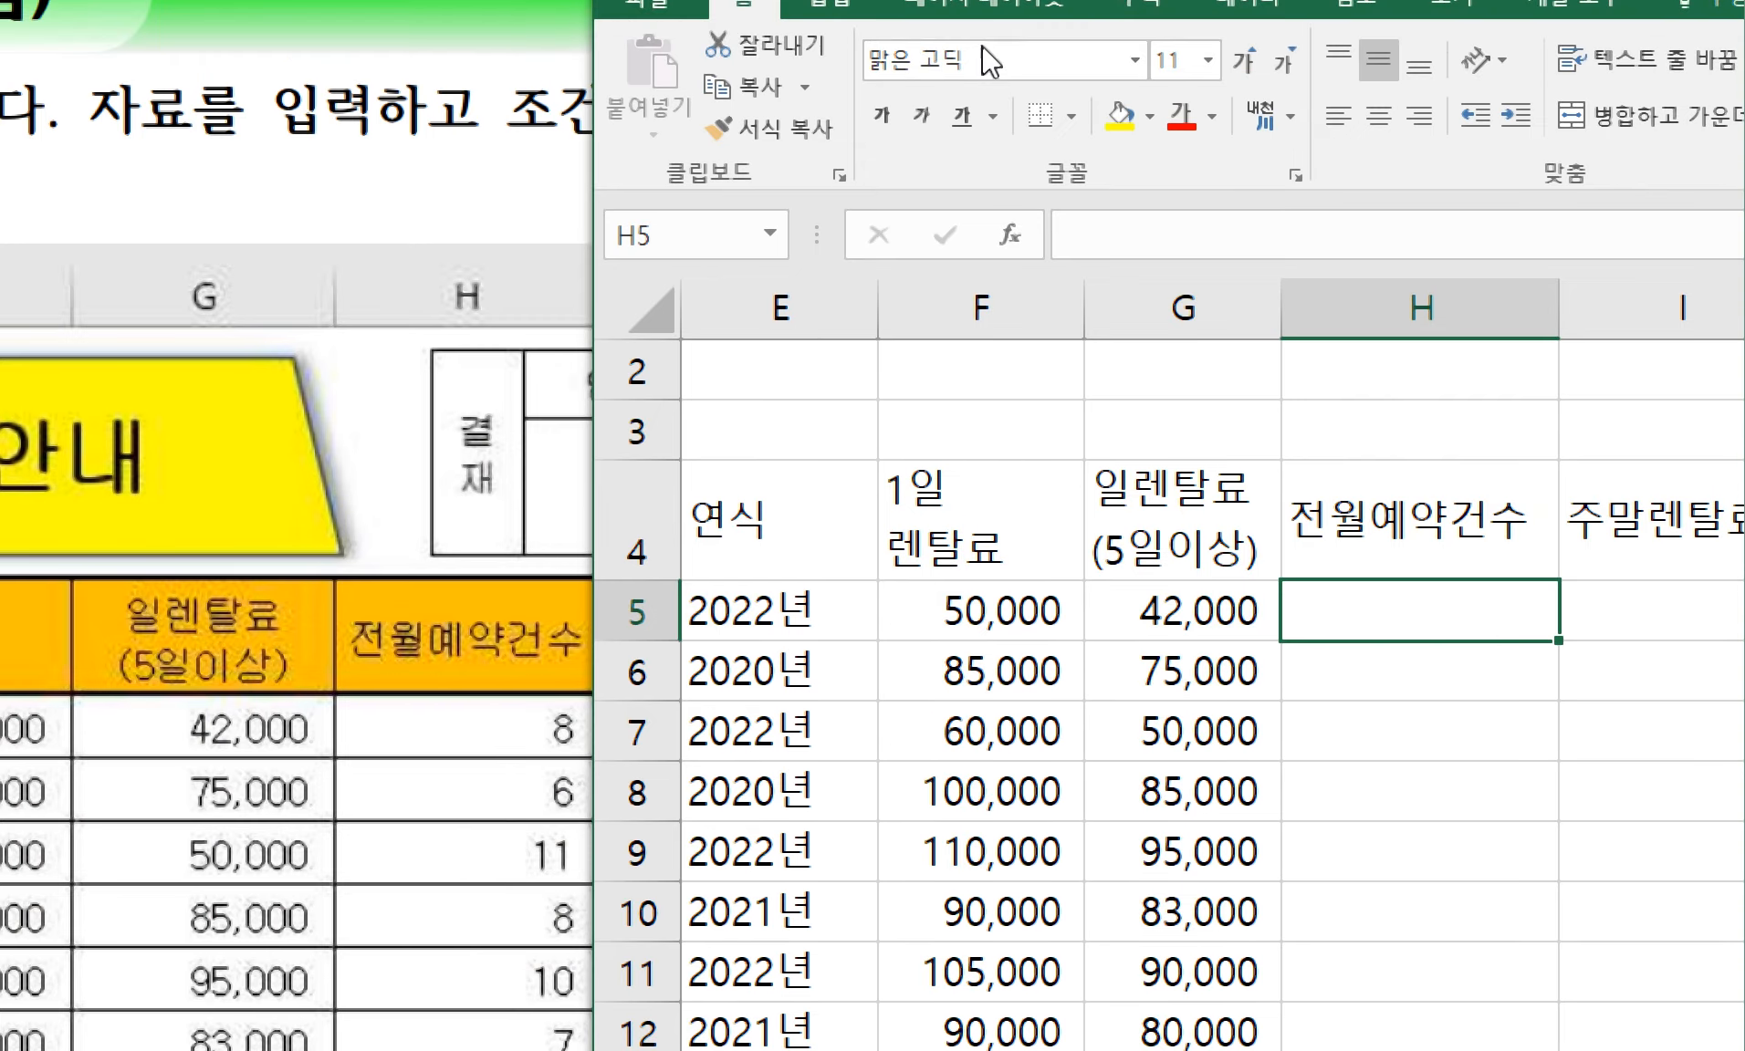
drag(985, 30, 1007, 90)
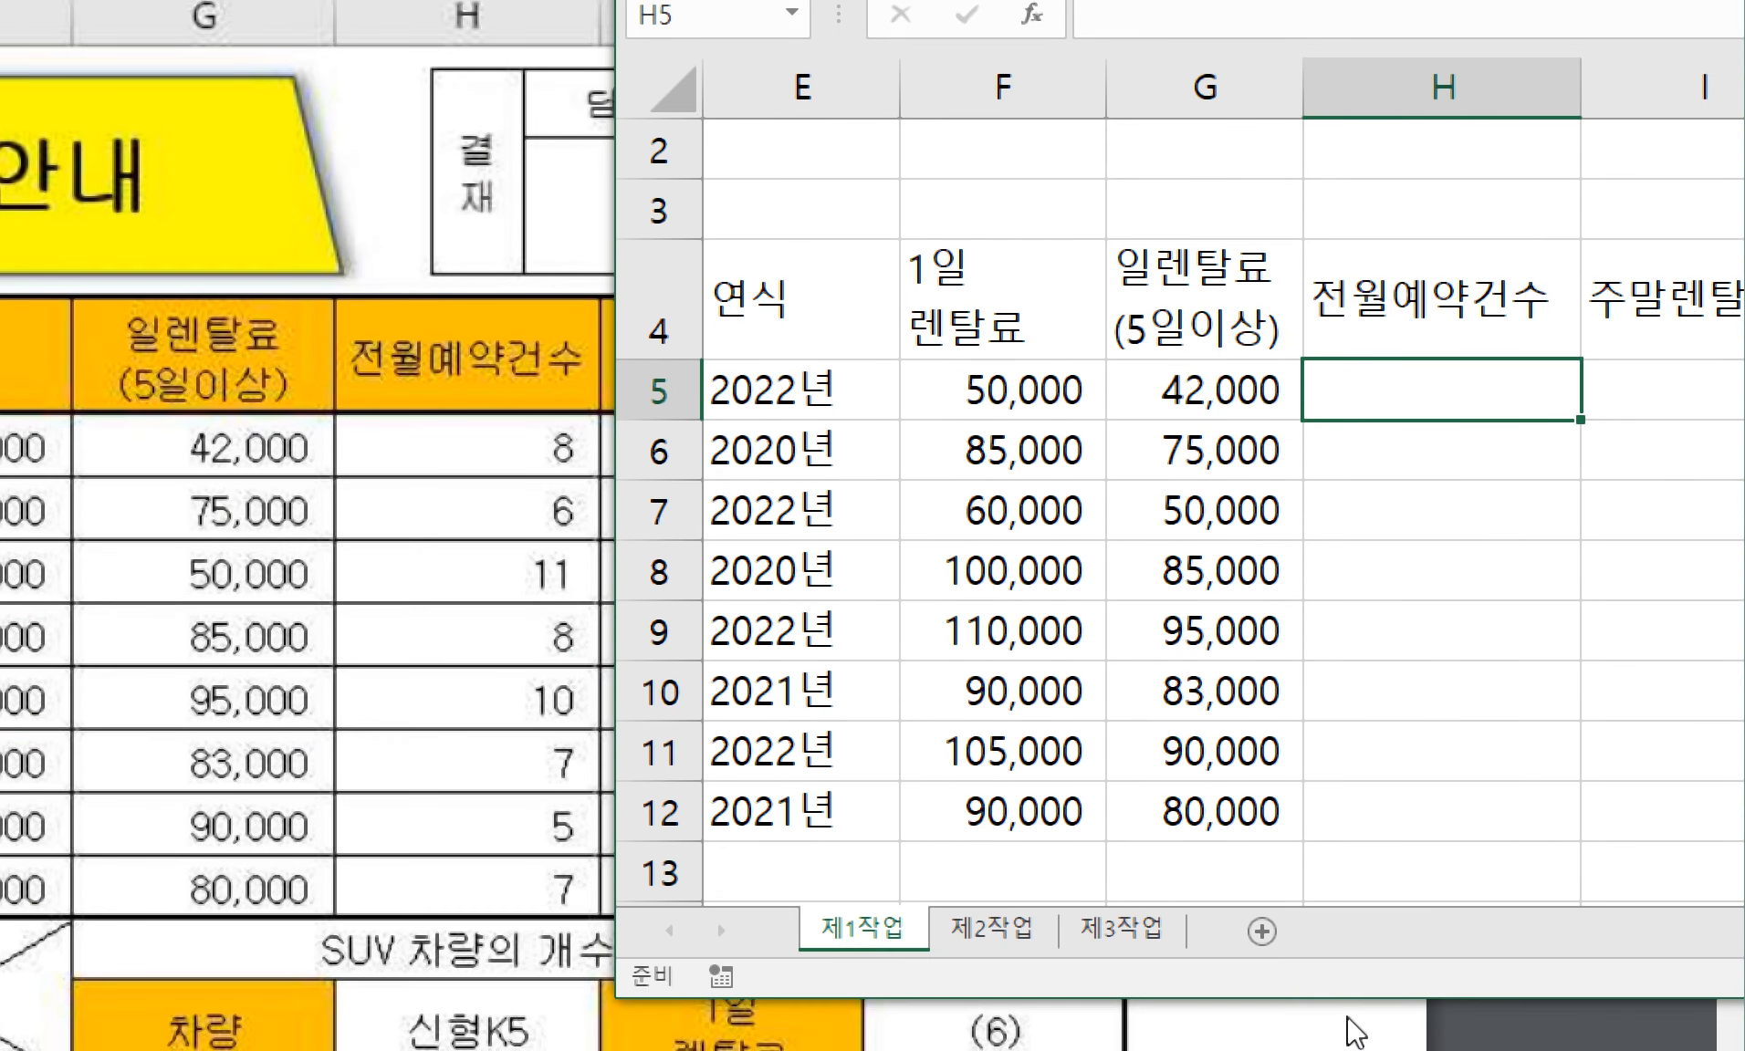
- Fill H5:H8 under 전월예약건수 with 8, 6, 11 and 8
text(8)
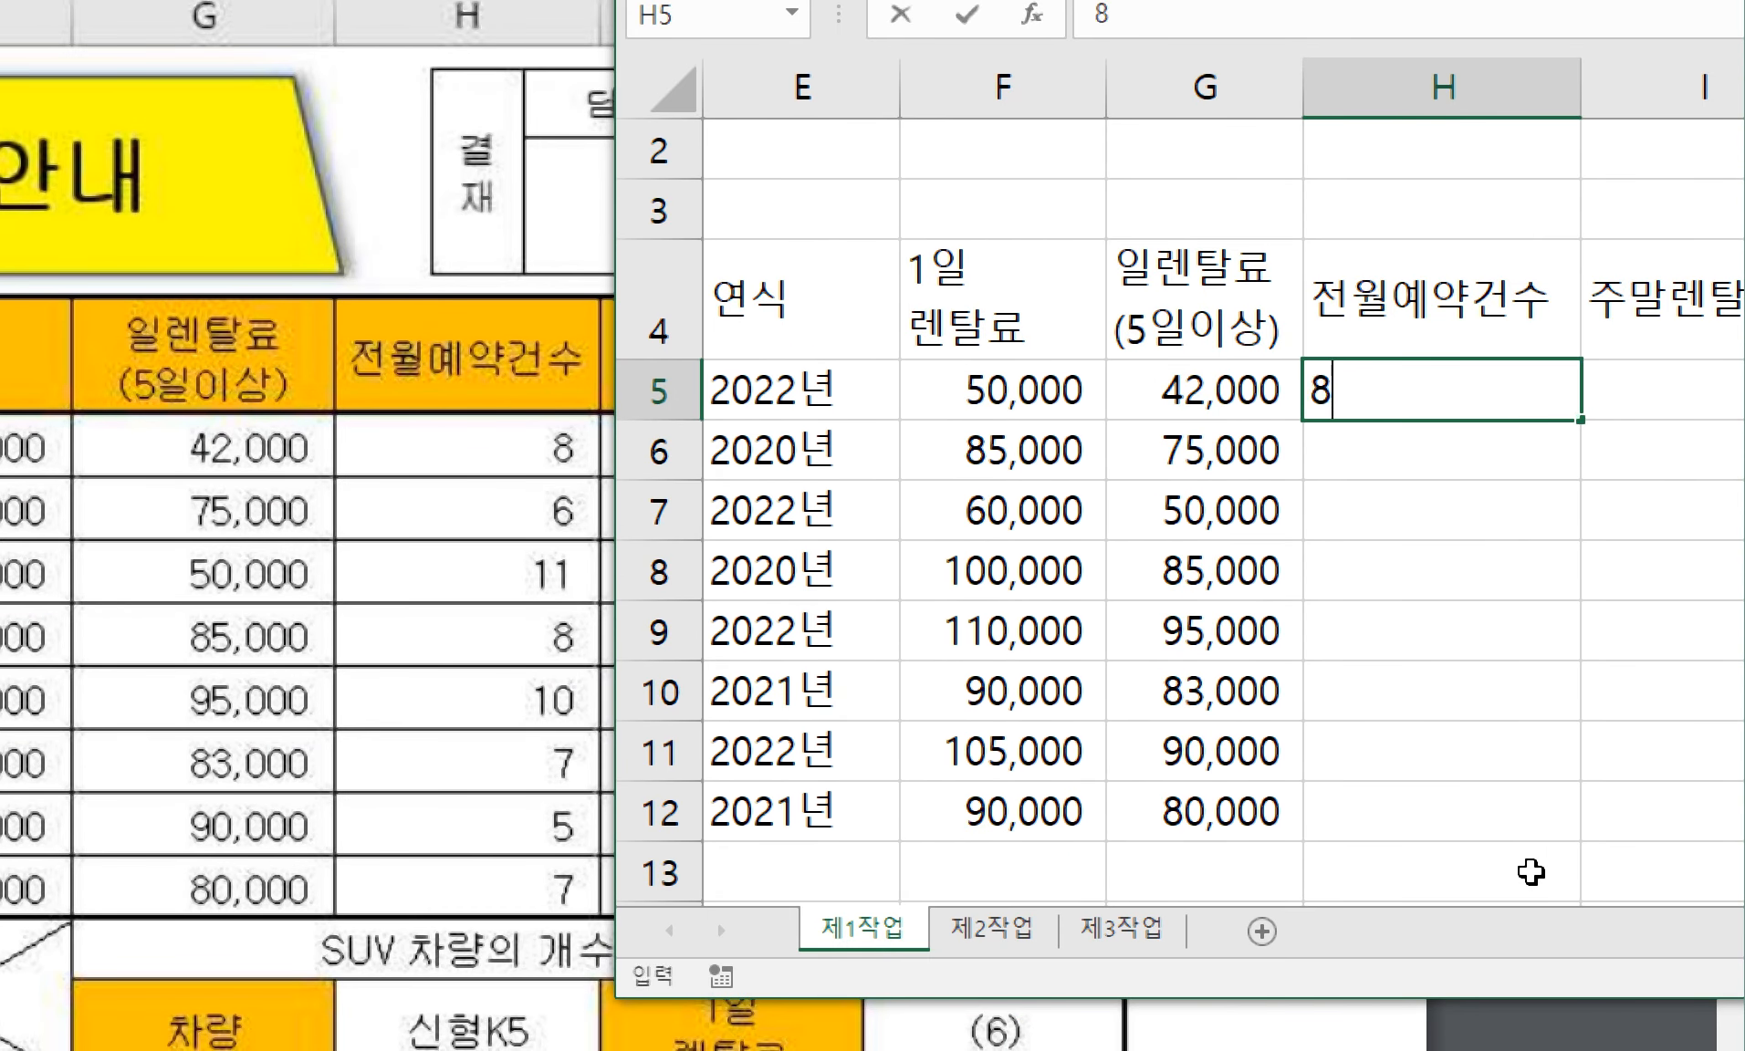
key(Return)
text(6)
key(Return)
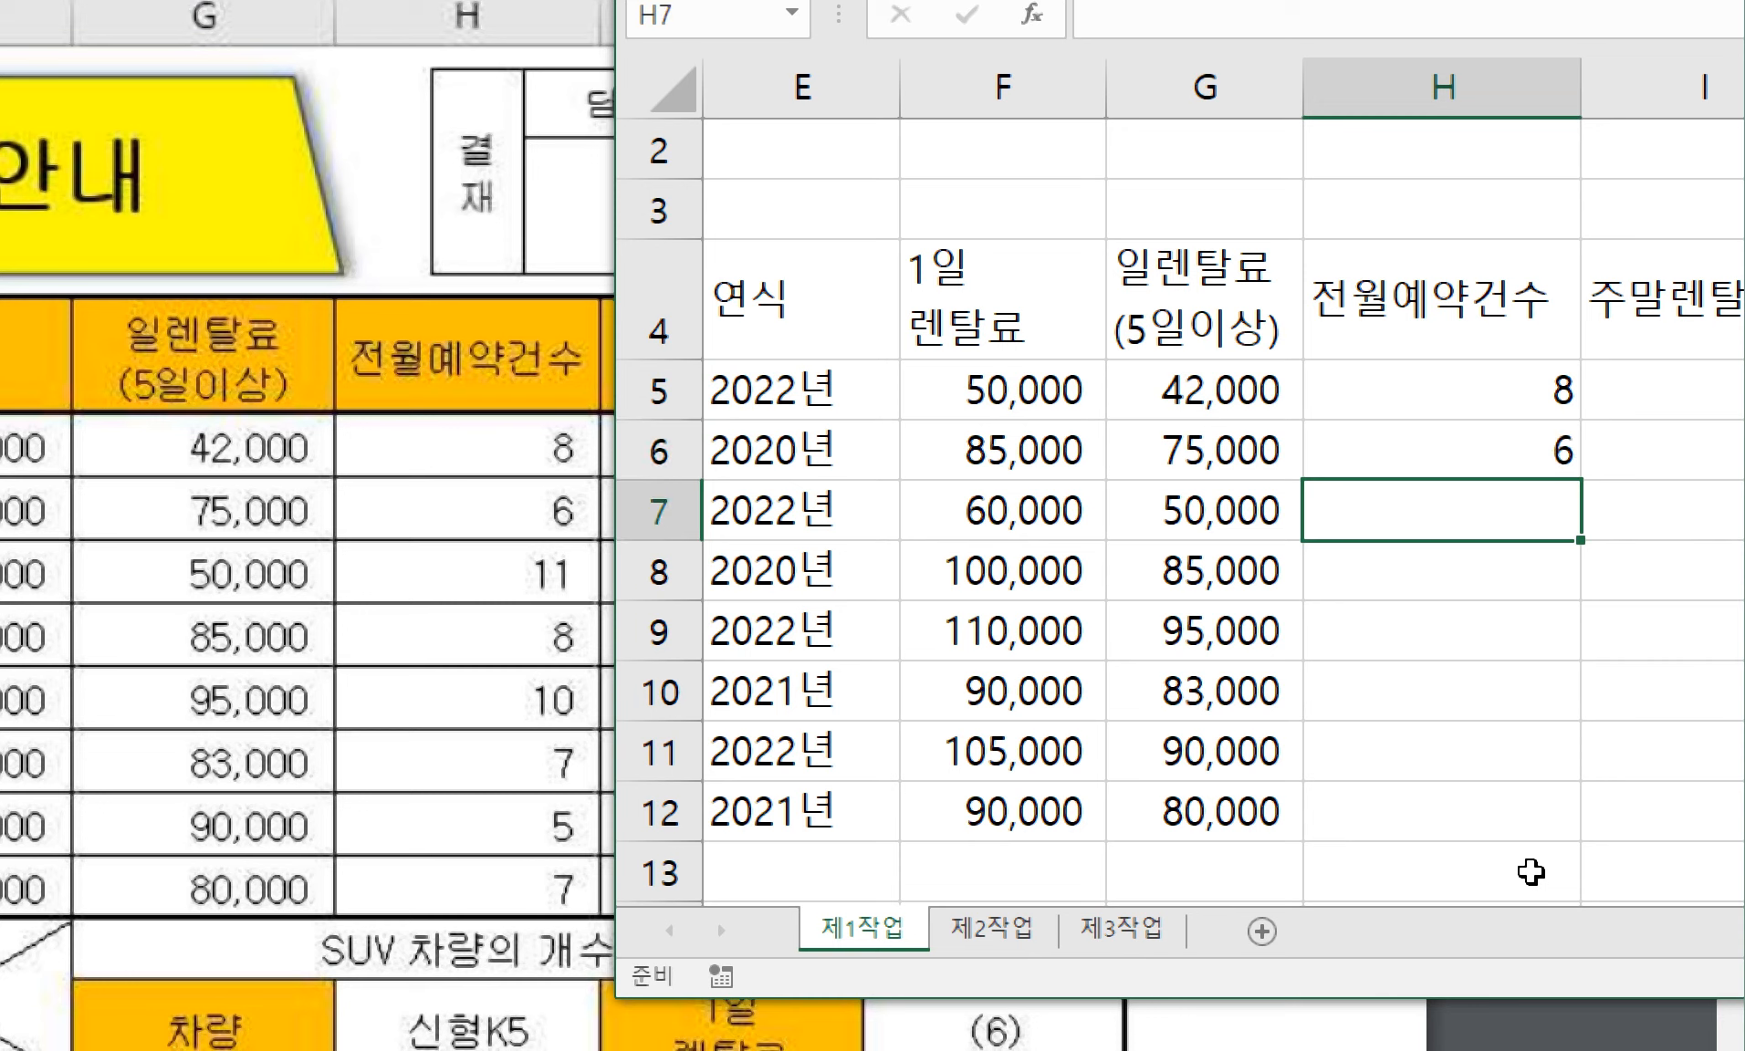
text(11)
key(Return)
text(8)
key(Return)
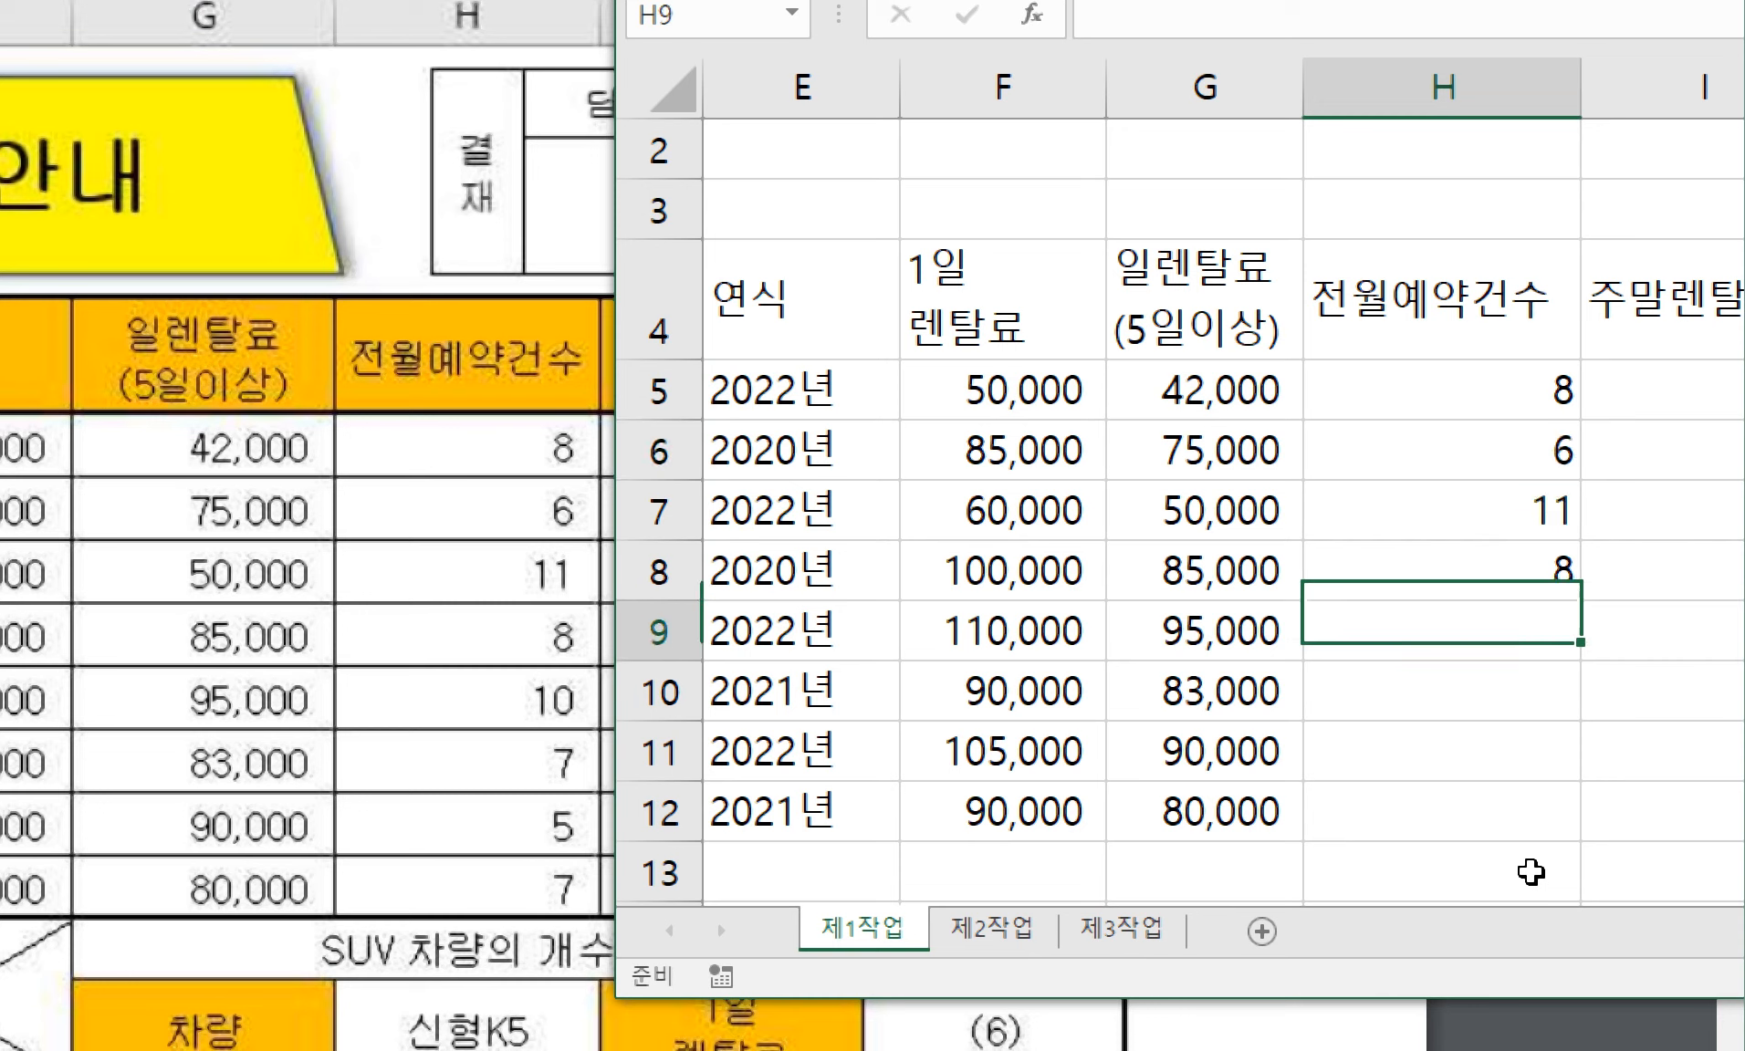
- Fill H9:H12 under 전월예약건수 with 10, 7, 5 and 7
text(10)
key(Return)
text(7)
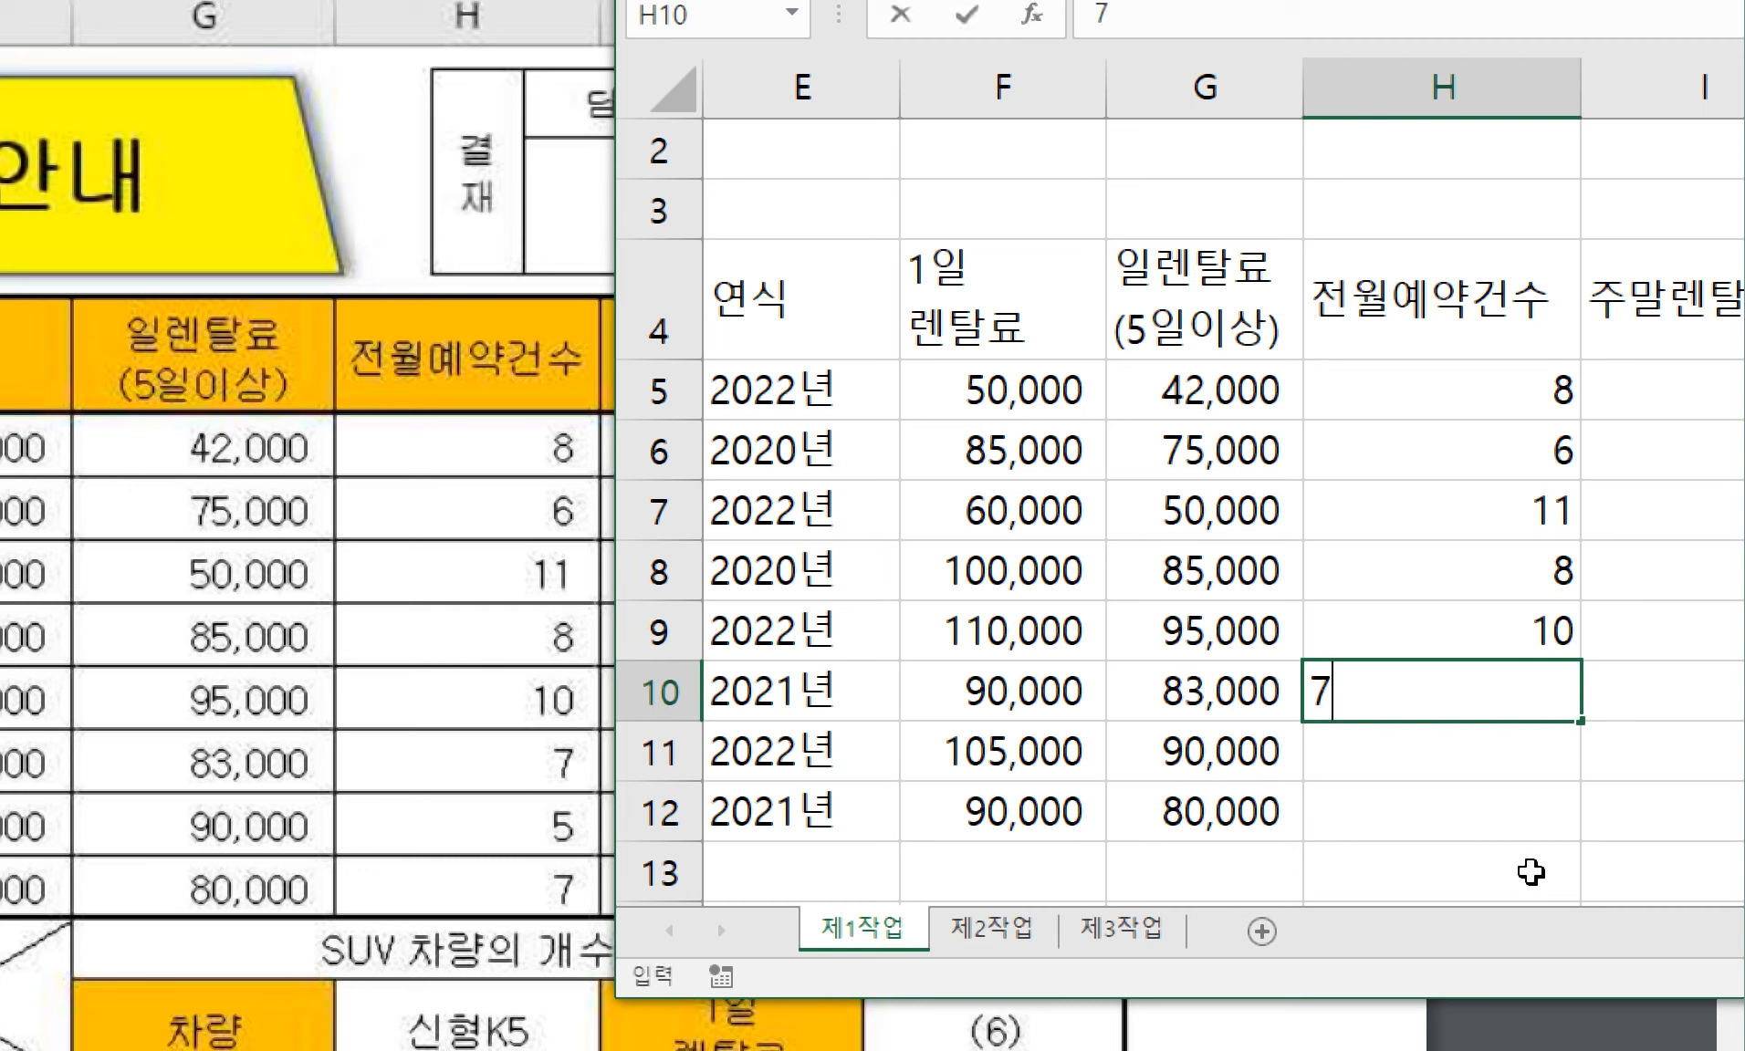
key(Return)
text(5)
key(Return)
text(7)
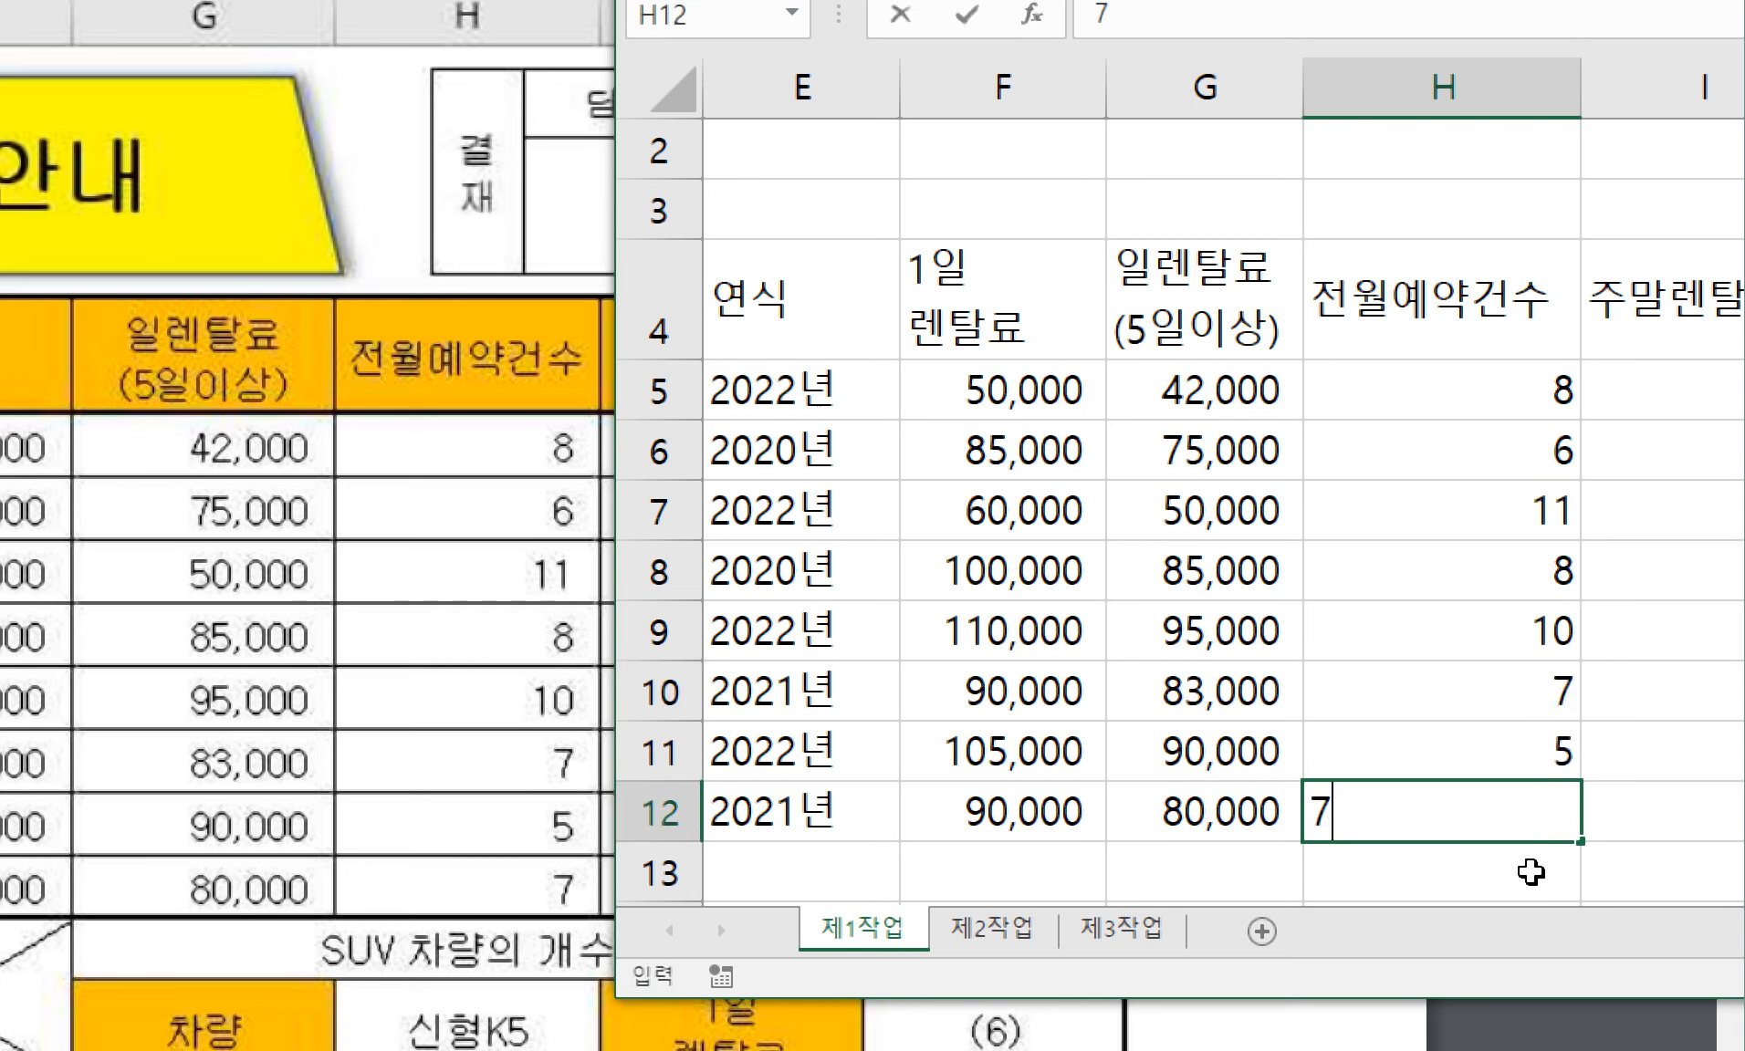
key(Return)
- Make I5, the first empty cell under 주말렌탈료, the active cell
key(Up)
key(Right)
key(Up)
key(Up)
key(Up)
key(Up)
key(Up)
key(Up)
key(Up)
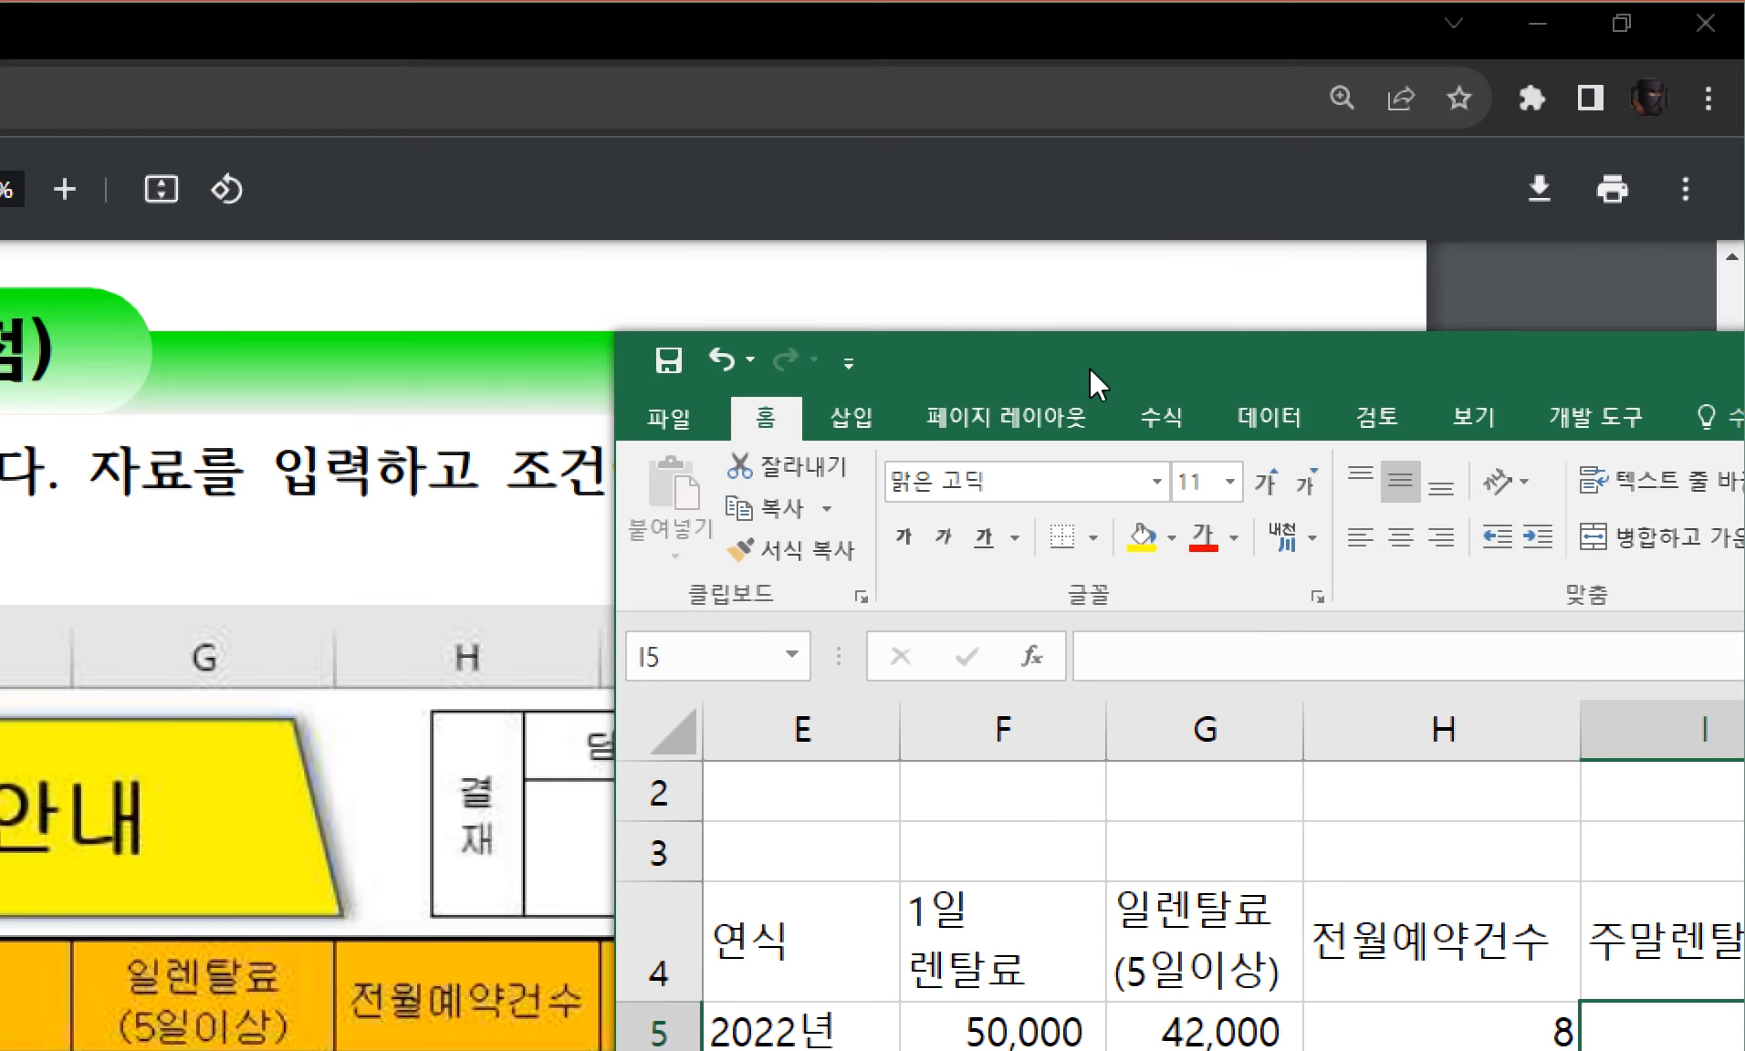
- Make column I the first visible column with I5 active, and reposition the window to uncover the reference table's 주말렌탈료 column
drag(1090, 367, 742, 212)
key(Right)
key(Right)
key(Right)
key(Right)
key(Right)
key(Right)
key(Right)
key(Right)
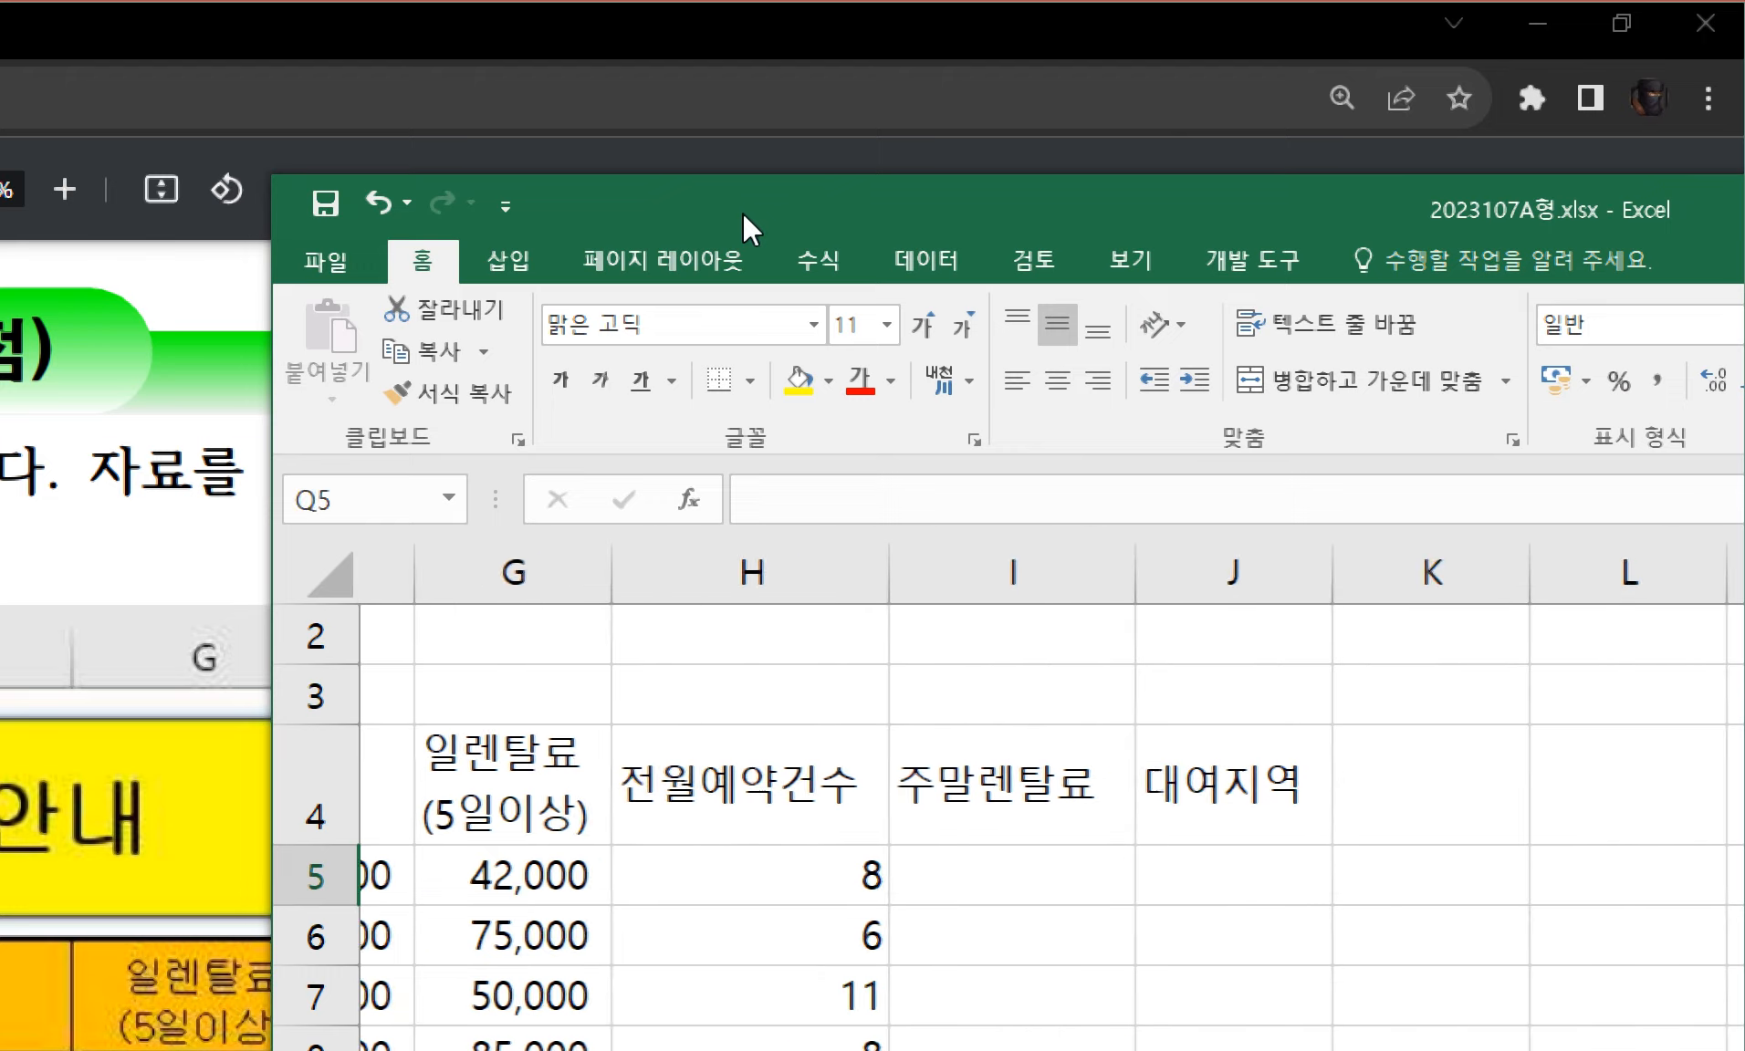
key(Right)
key(Right)
key(Left)
key(Left)
key(Left)
key(Left)
key(Left)
key(Left)
key(Left)
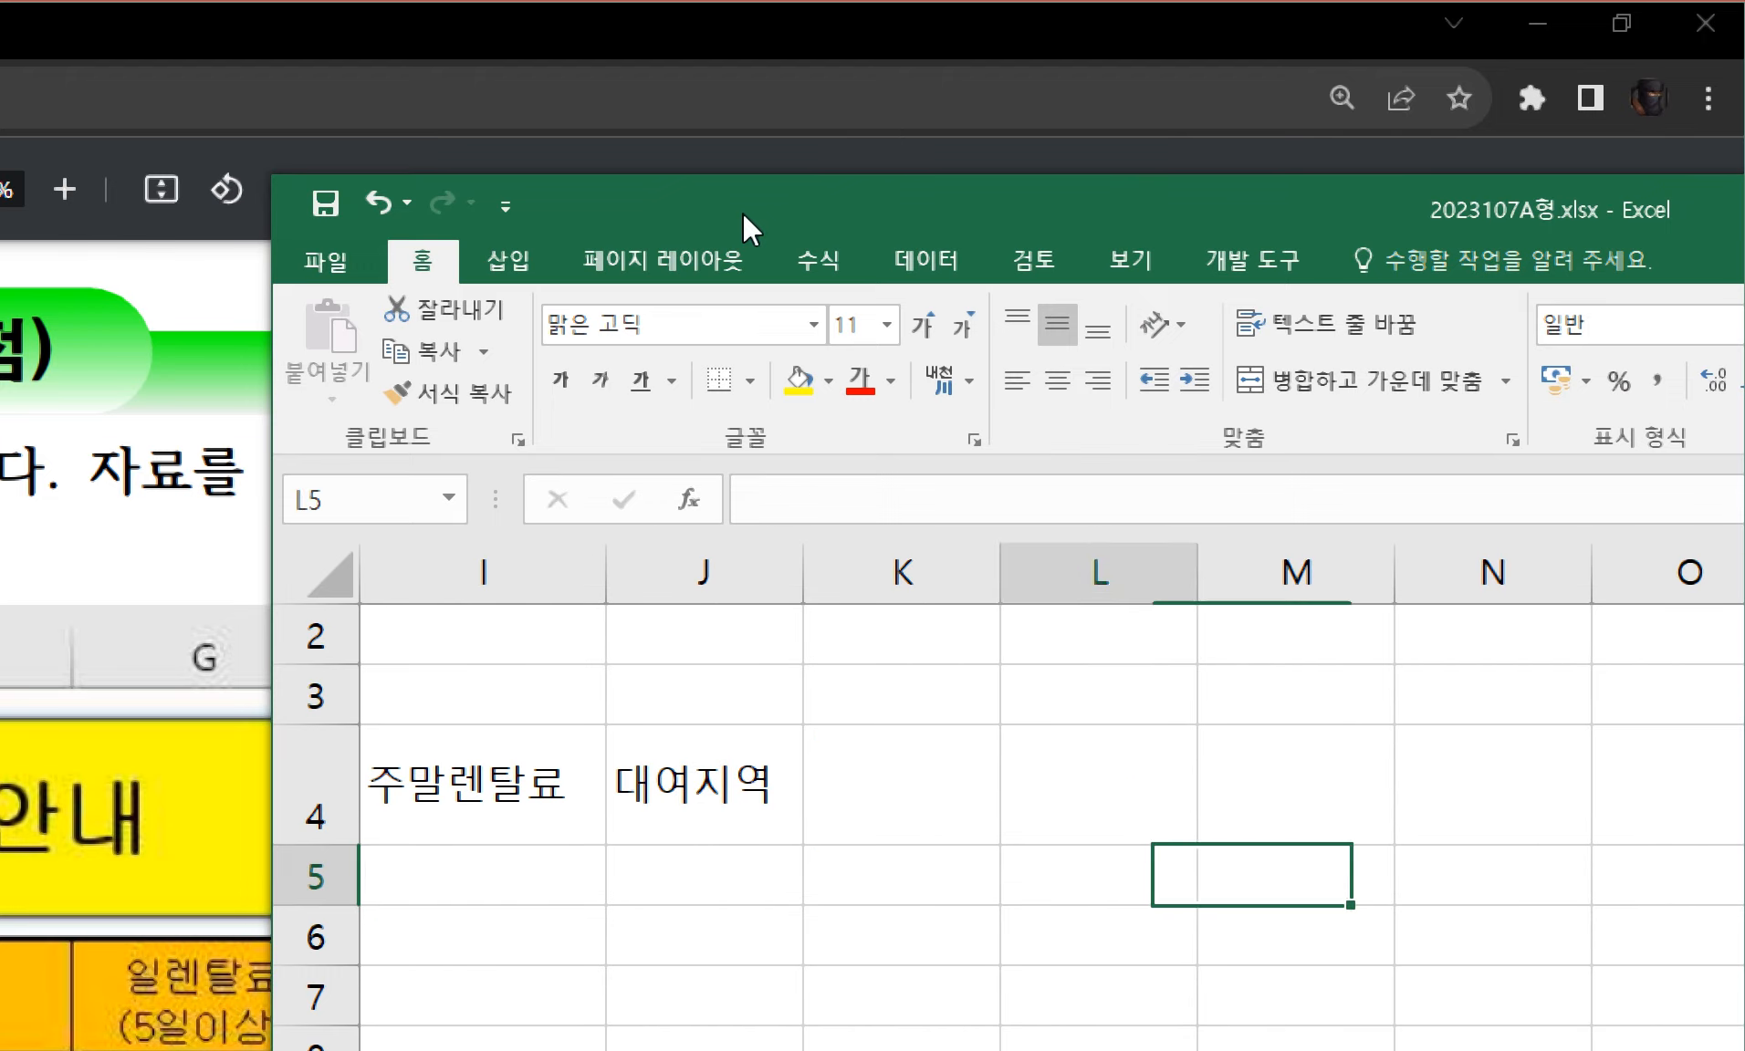
drag(746, 194, 1328, 218)
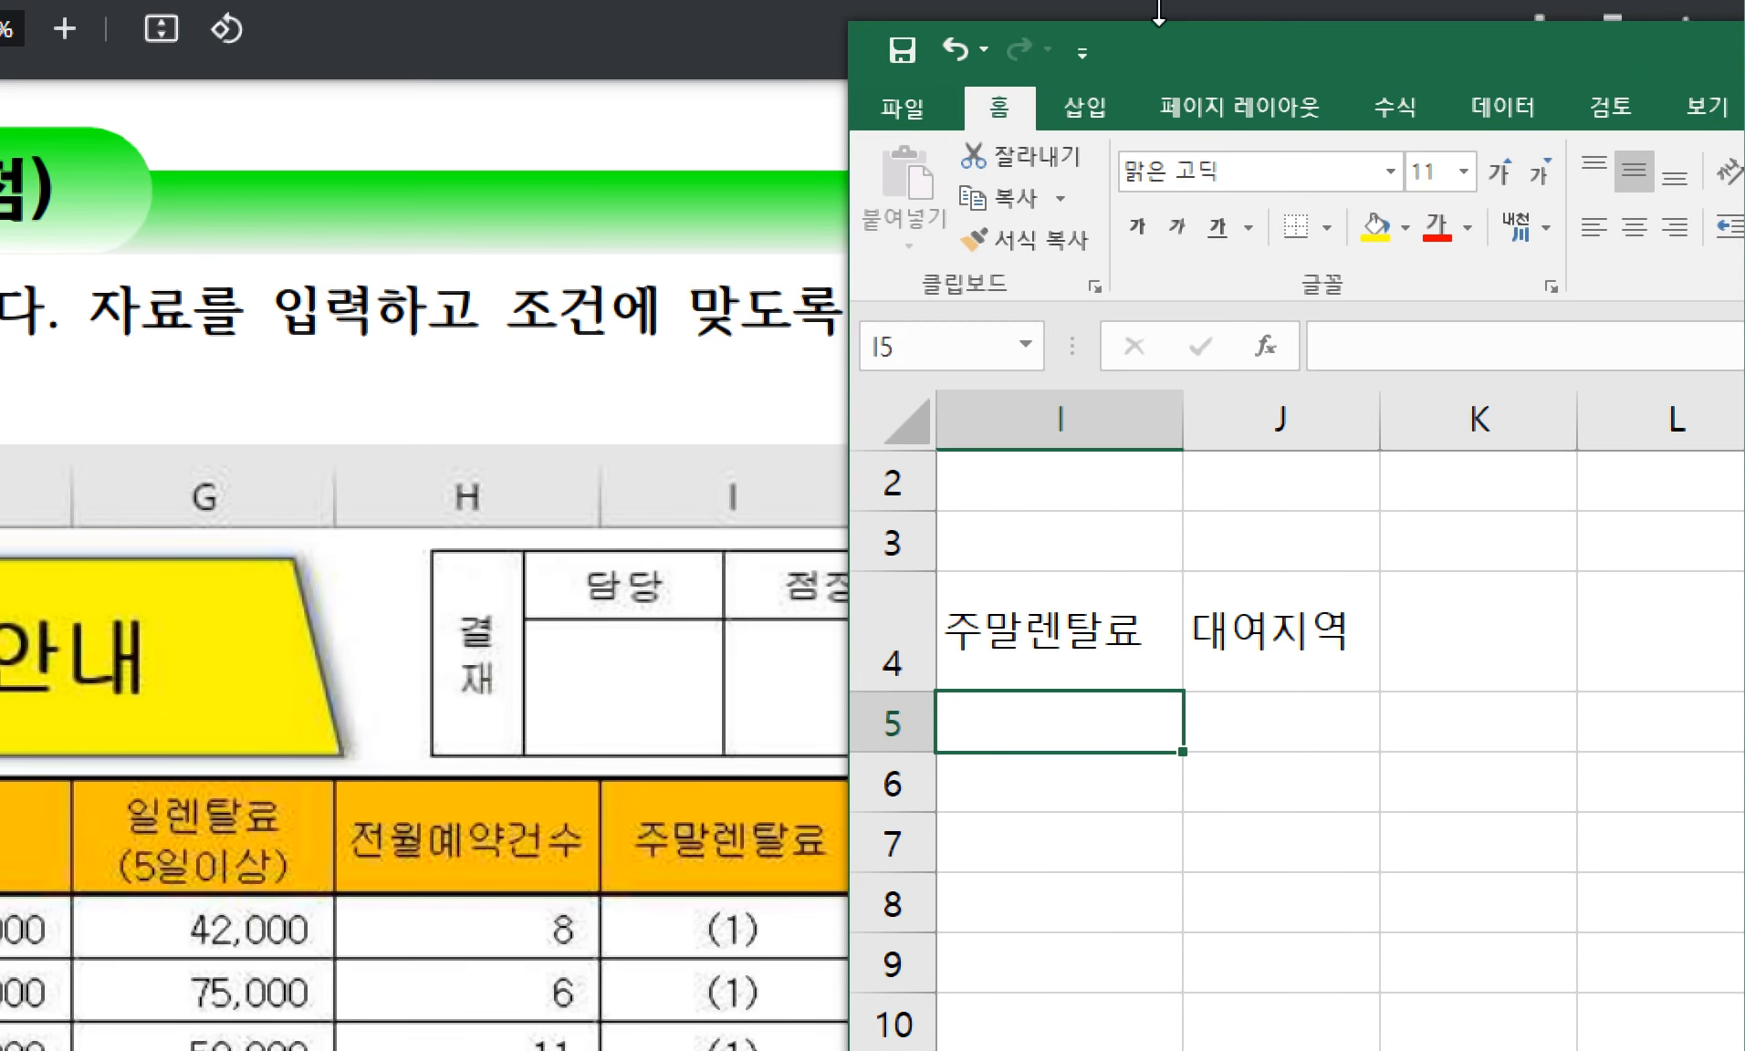
drag(1158, 11, 1167, 392)
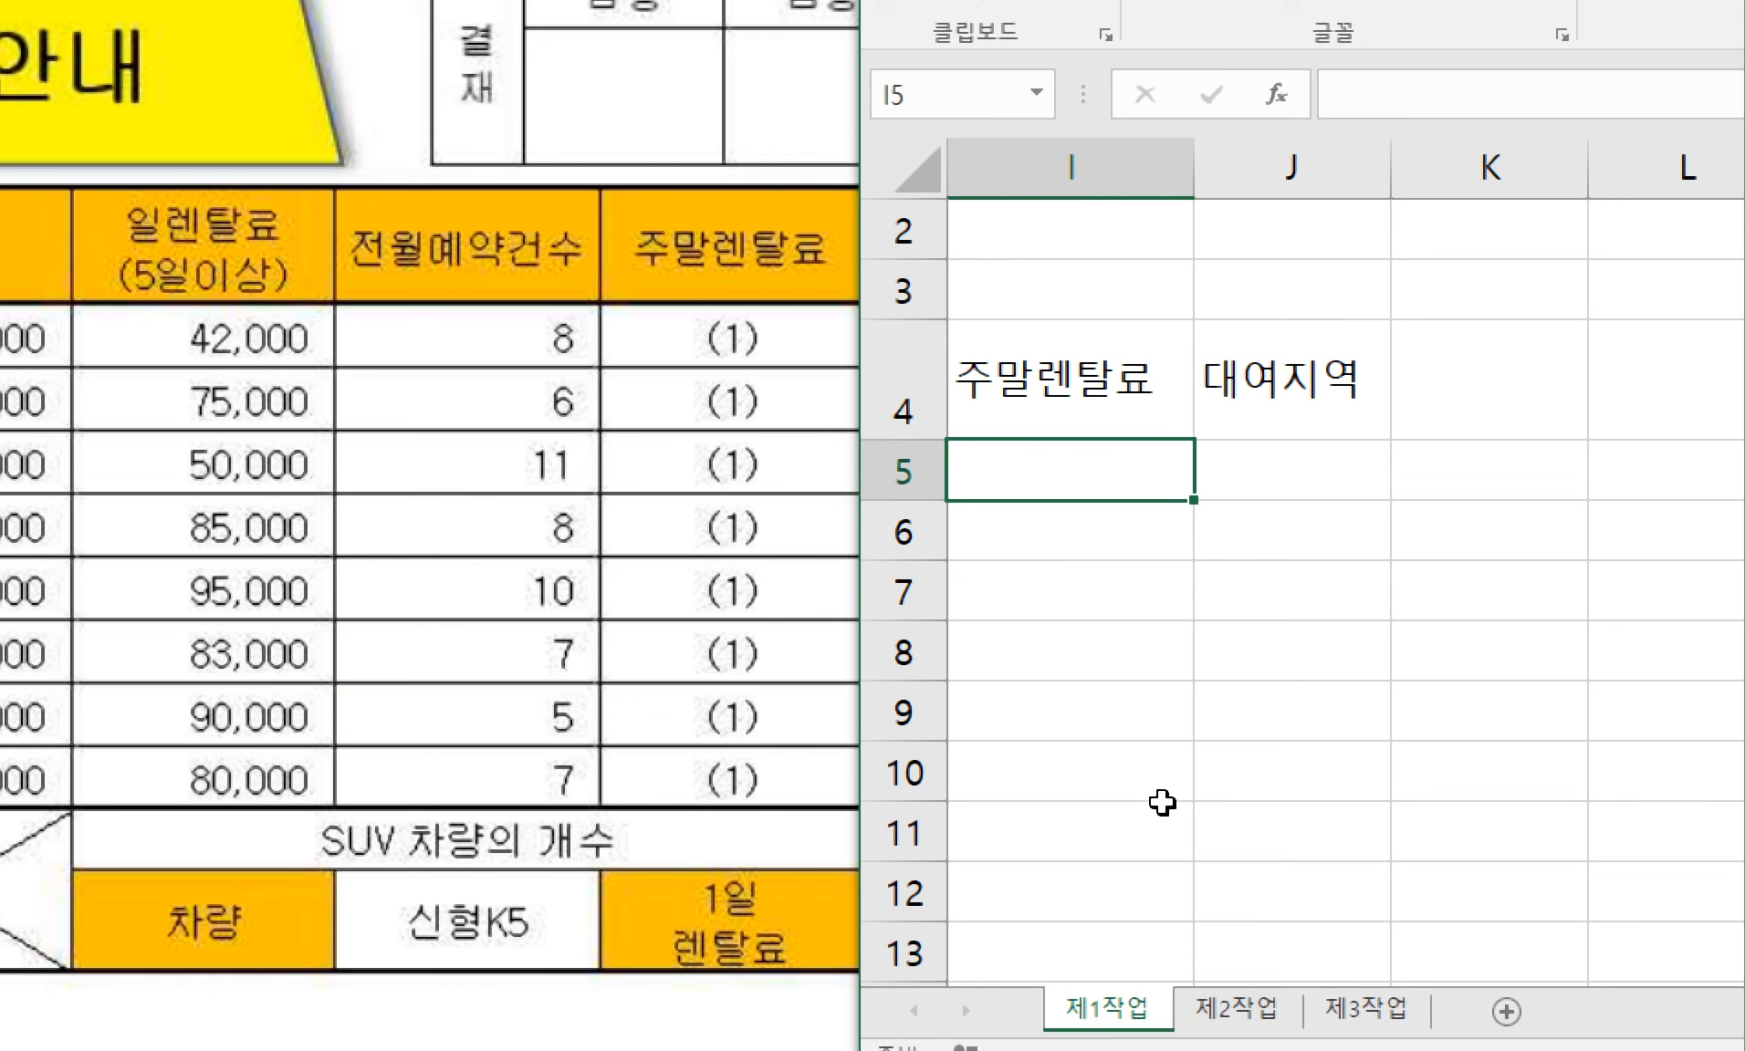
- Draft the note "(1) 함수문제" in I5 and discard it
text((2)
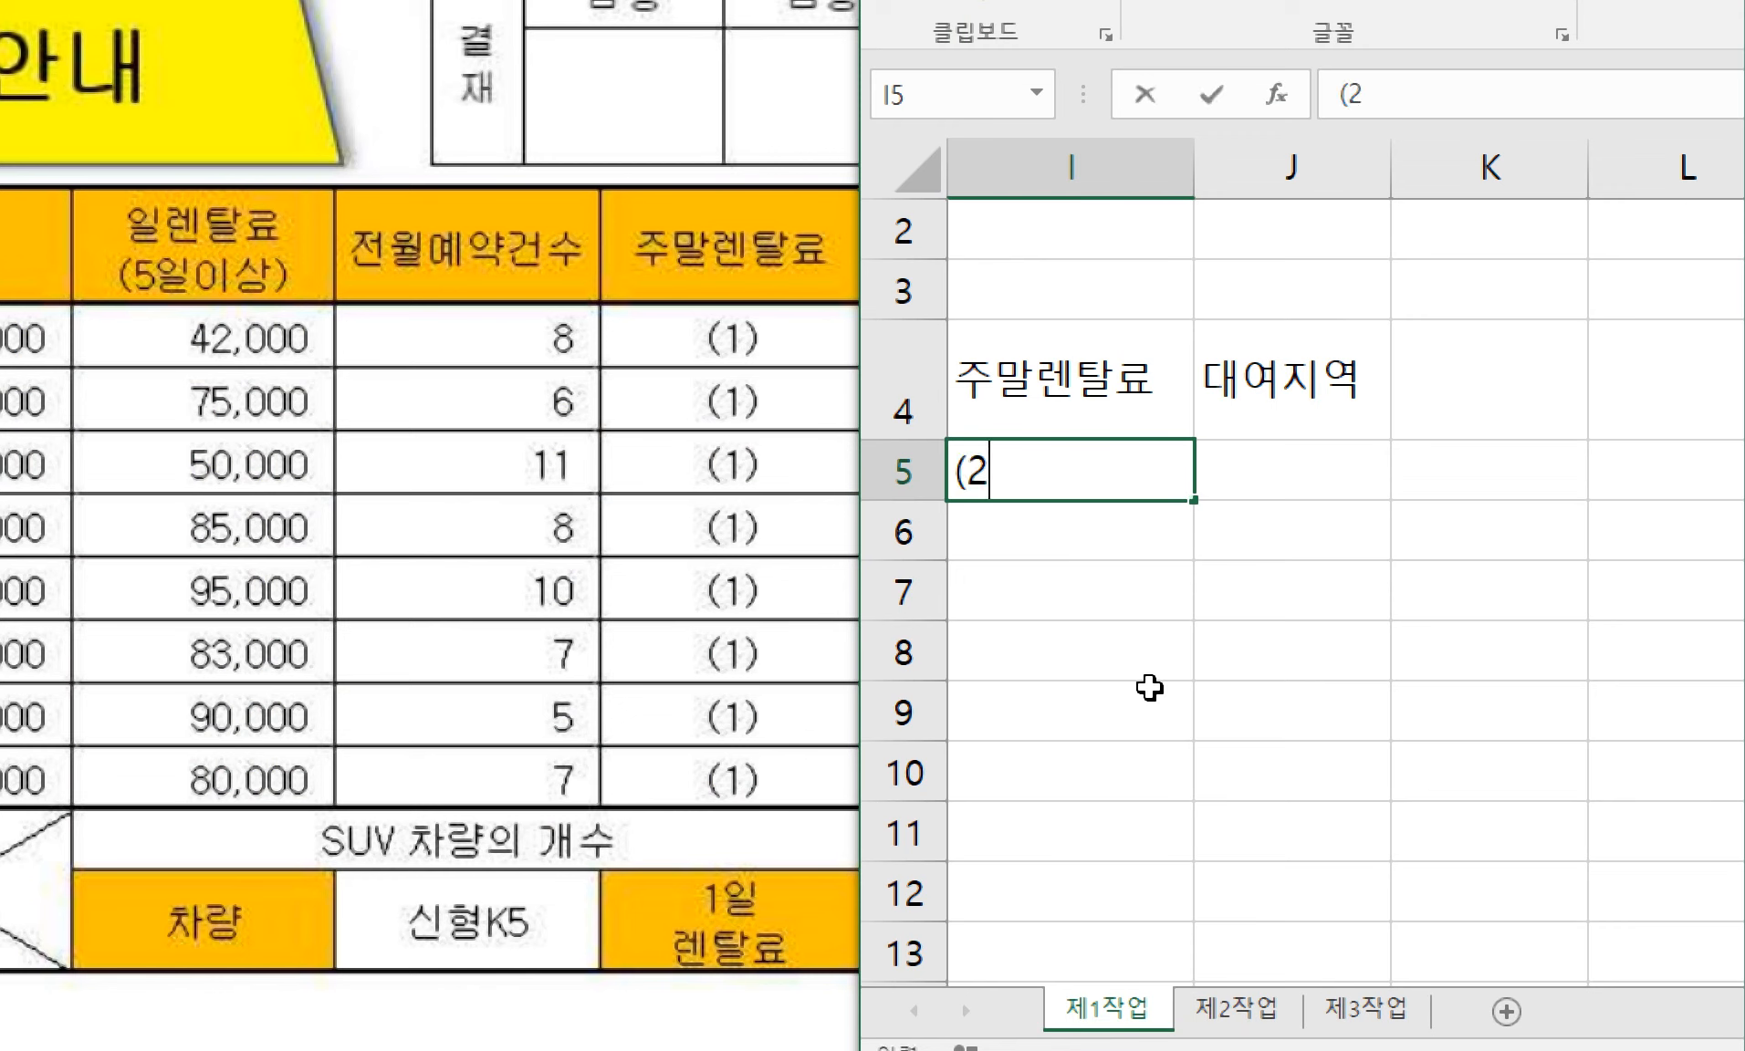
key(BackSpace)
text(1) 함수문제)
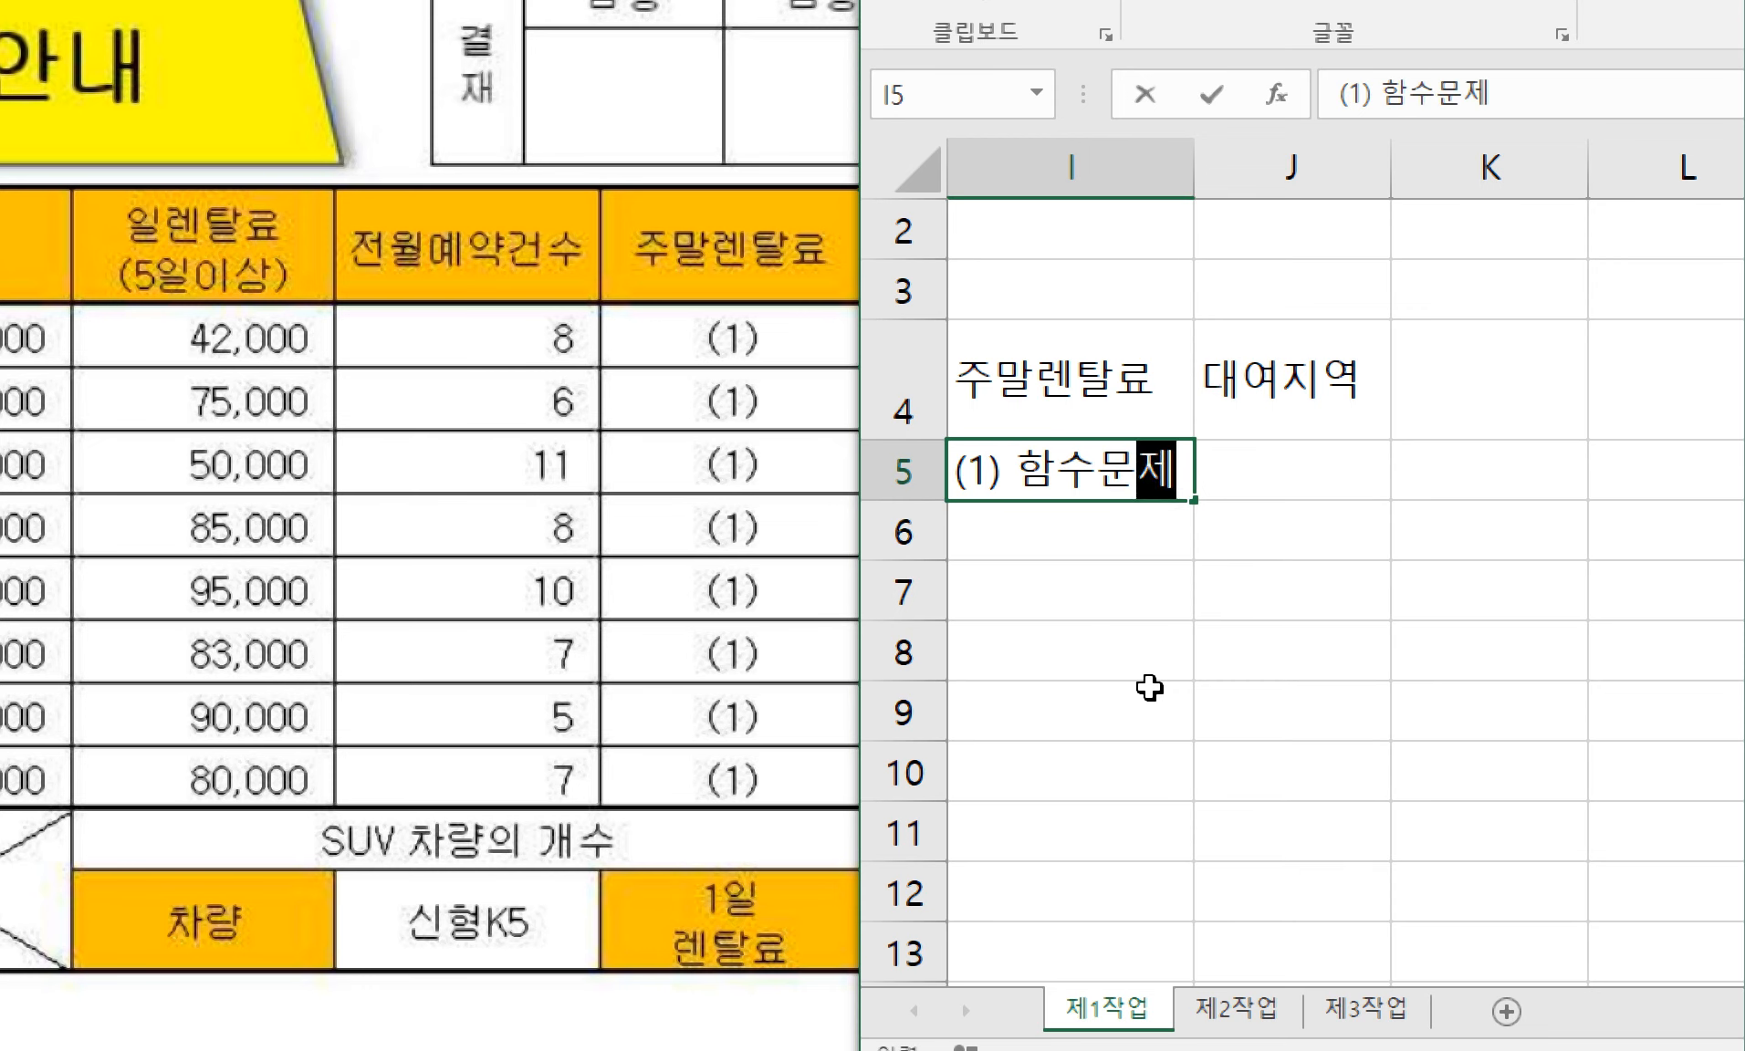
key(Escape)
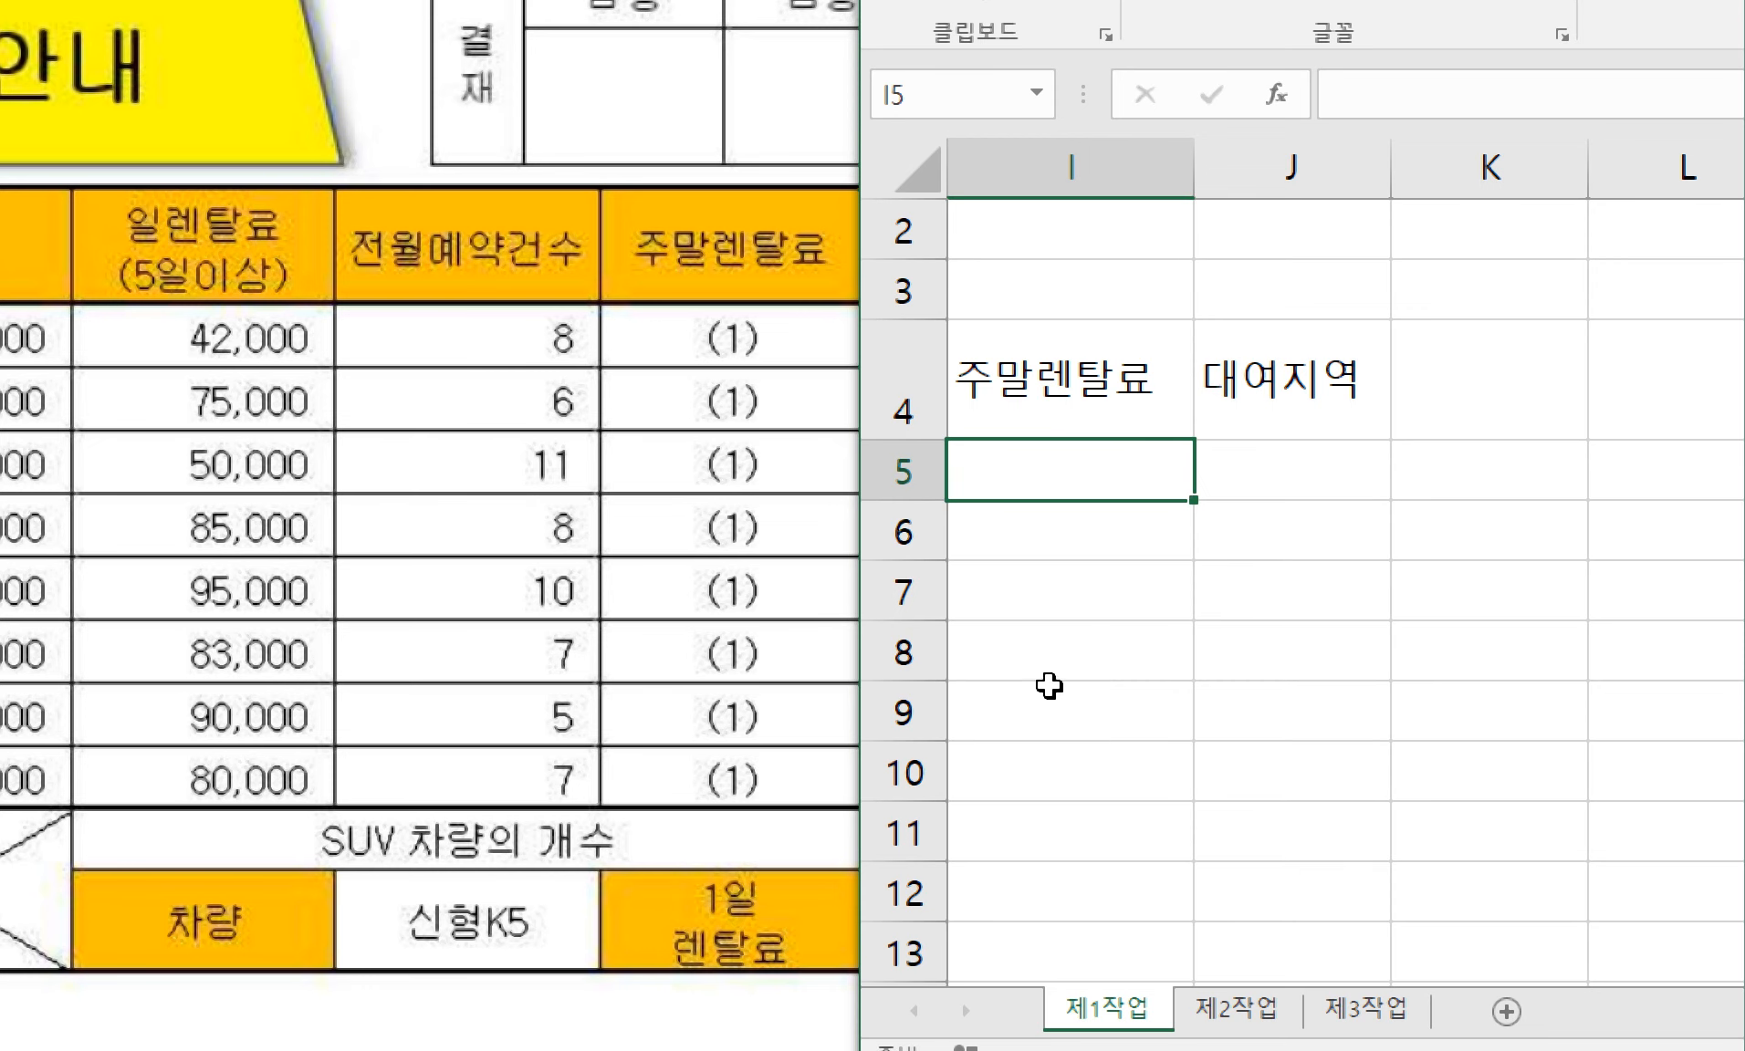
- Examine the PDF question sheet's instructions for function items (1) to (6) along with its reference table, and return to the Excel worksheet
click(767, 821)
scroll(743, 803, down, 10)
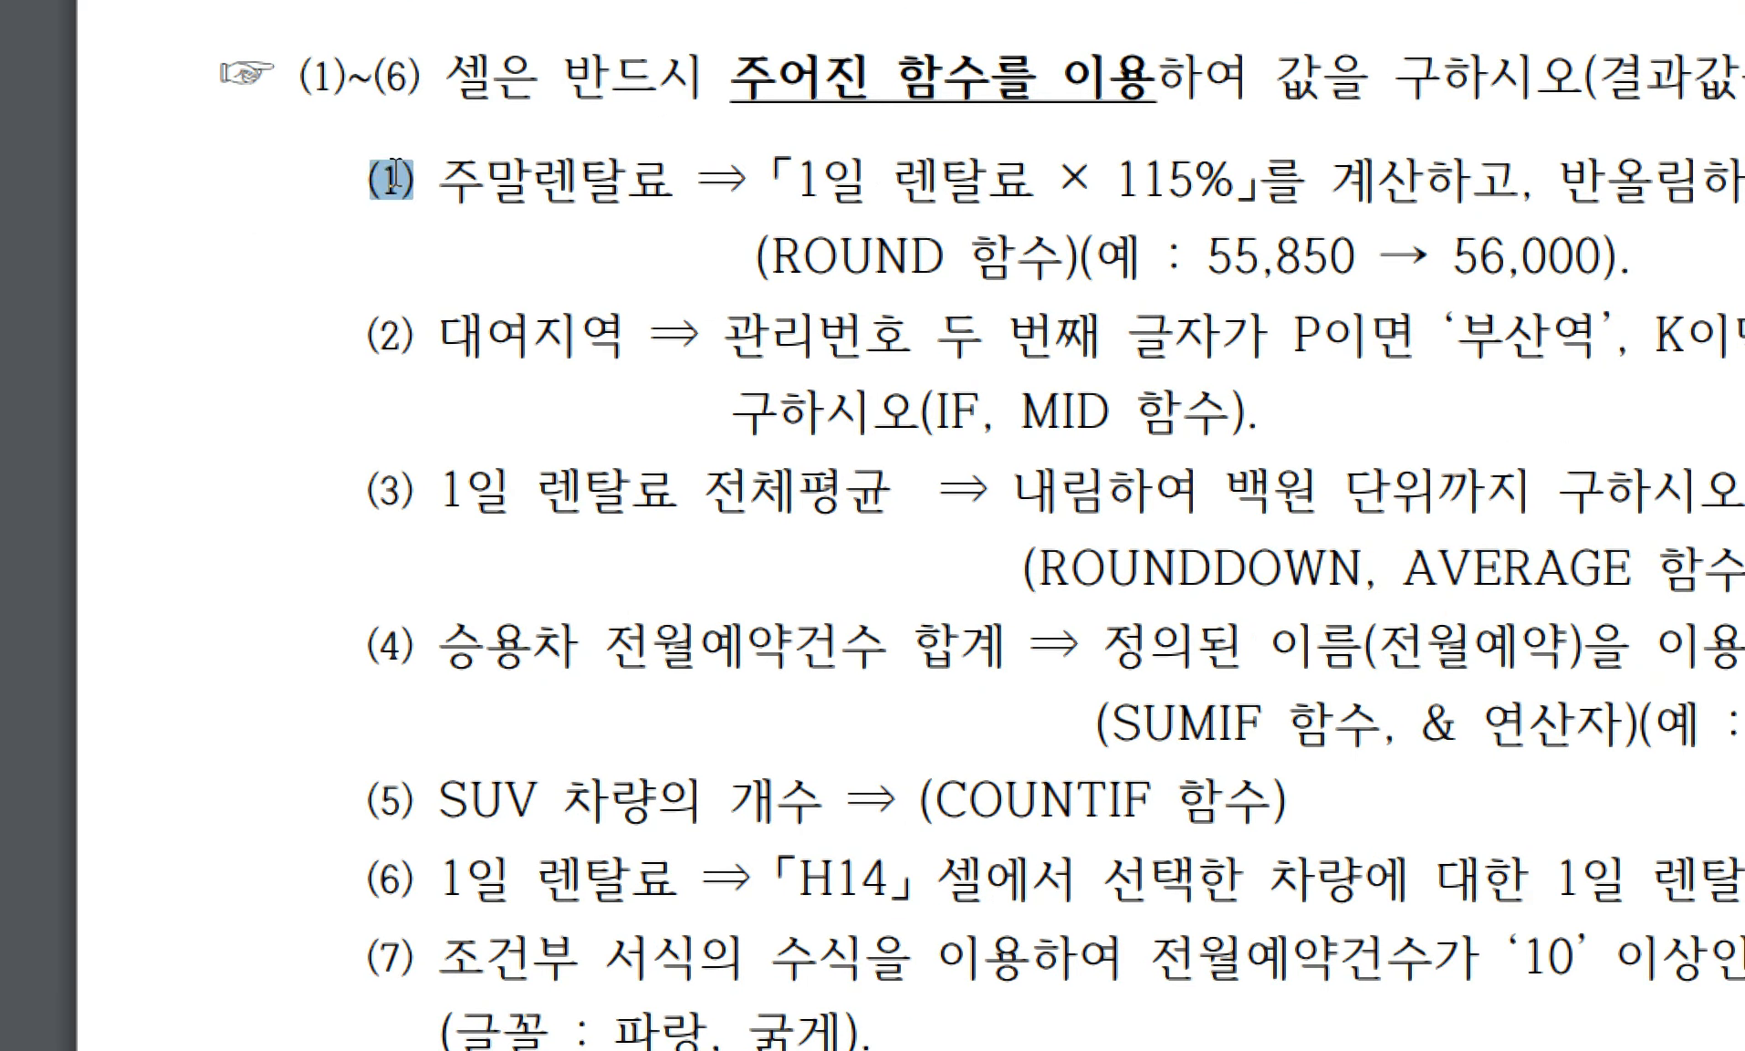
drag(386, 889, 426, 883)
click(424, 882)
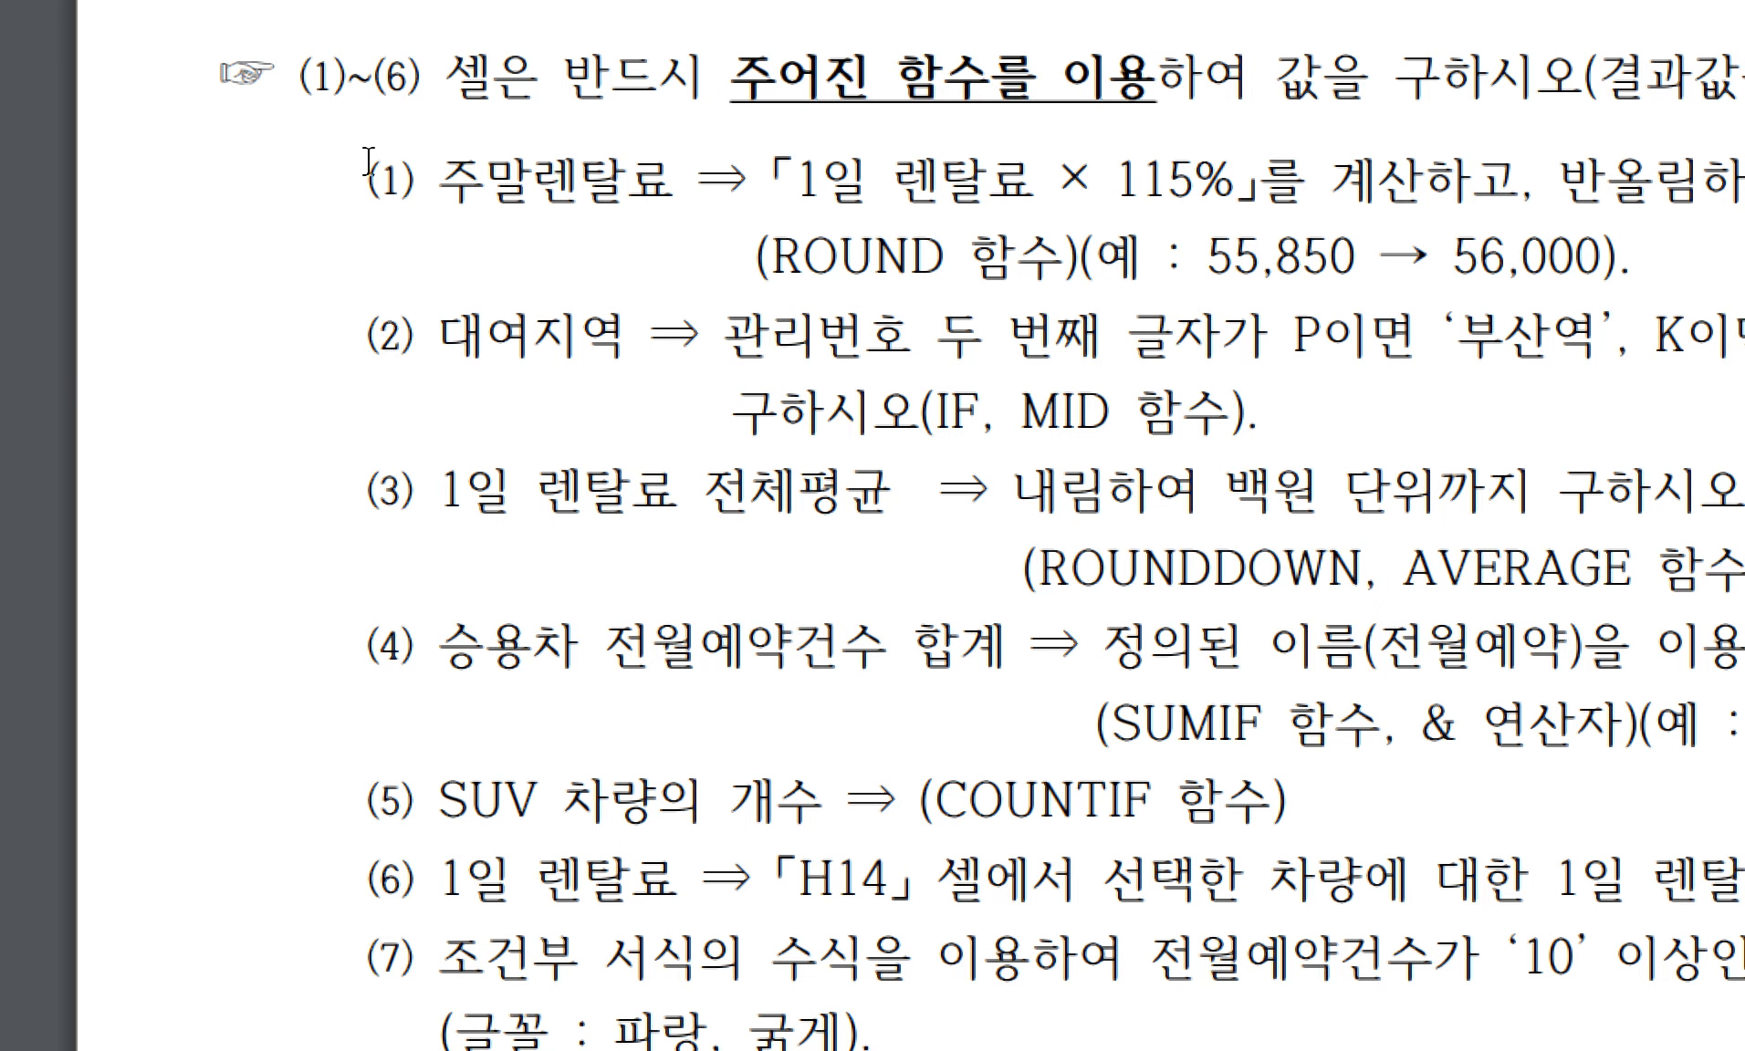
drag(369, 162, 394, 694)
click(394, 694)
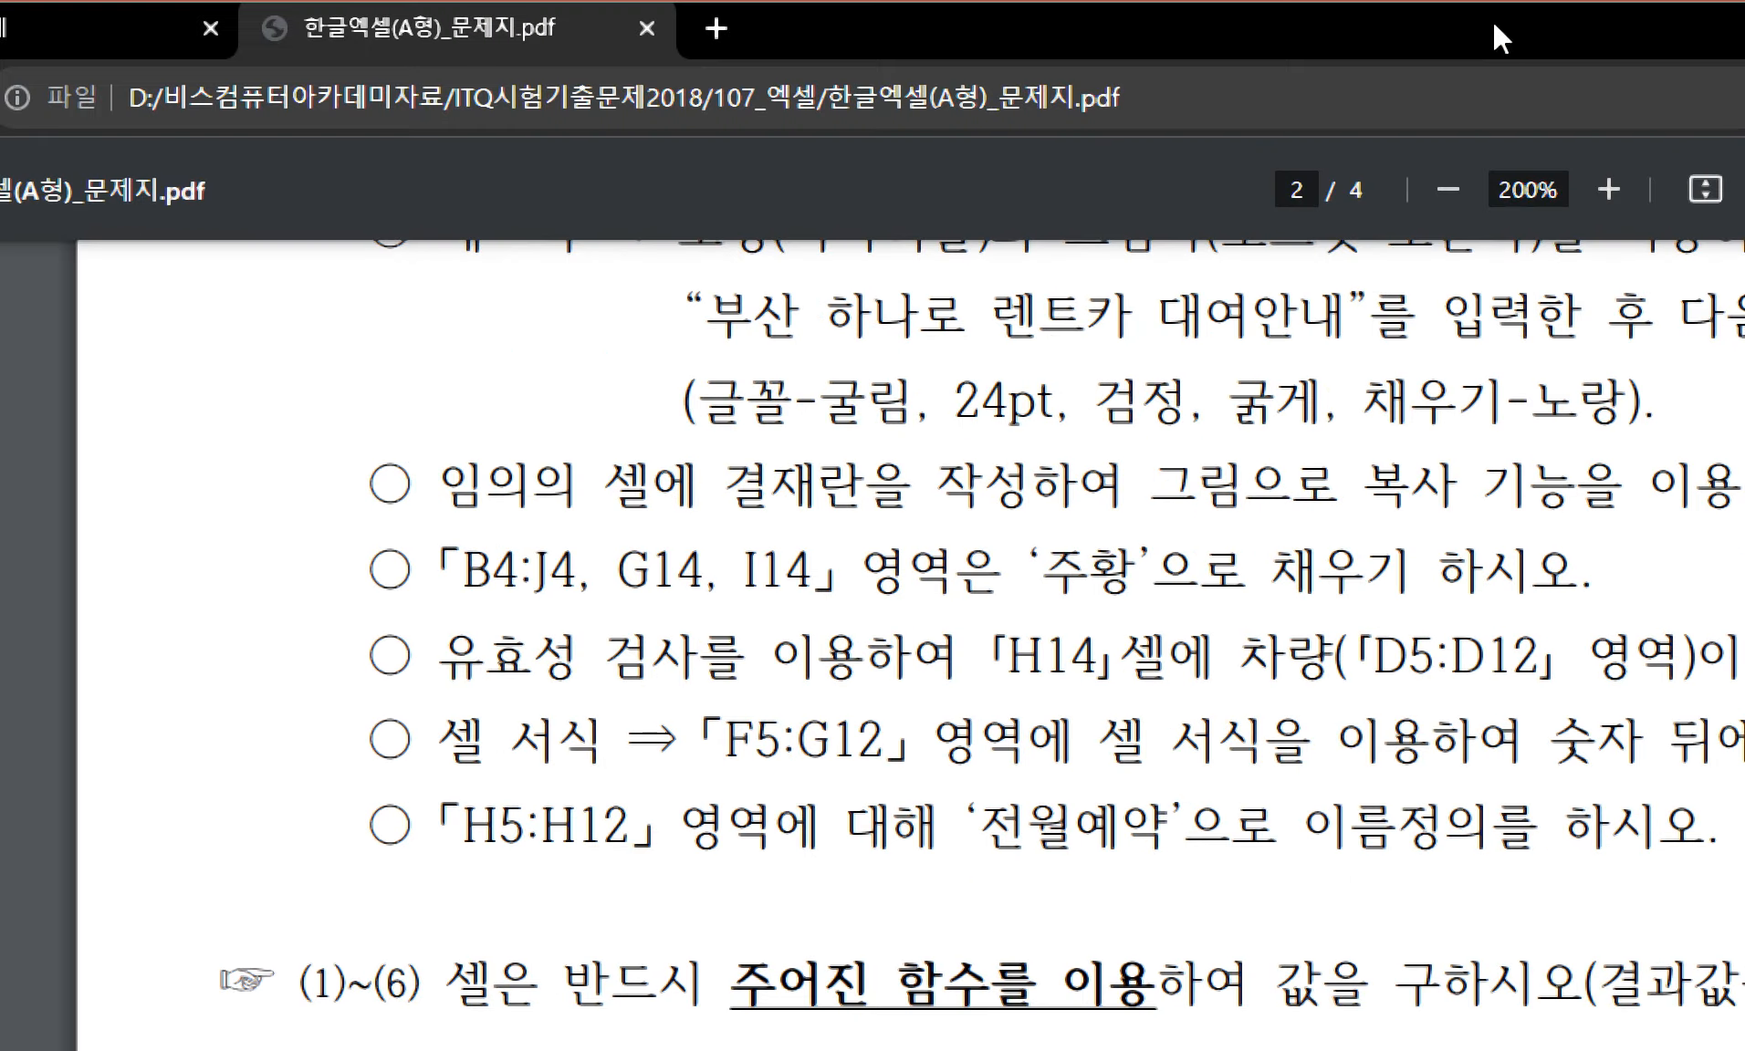
scroll(1243, 549, up, 6)
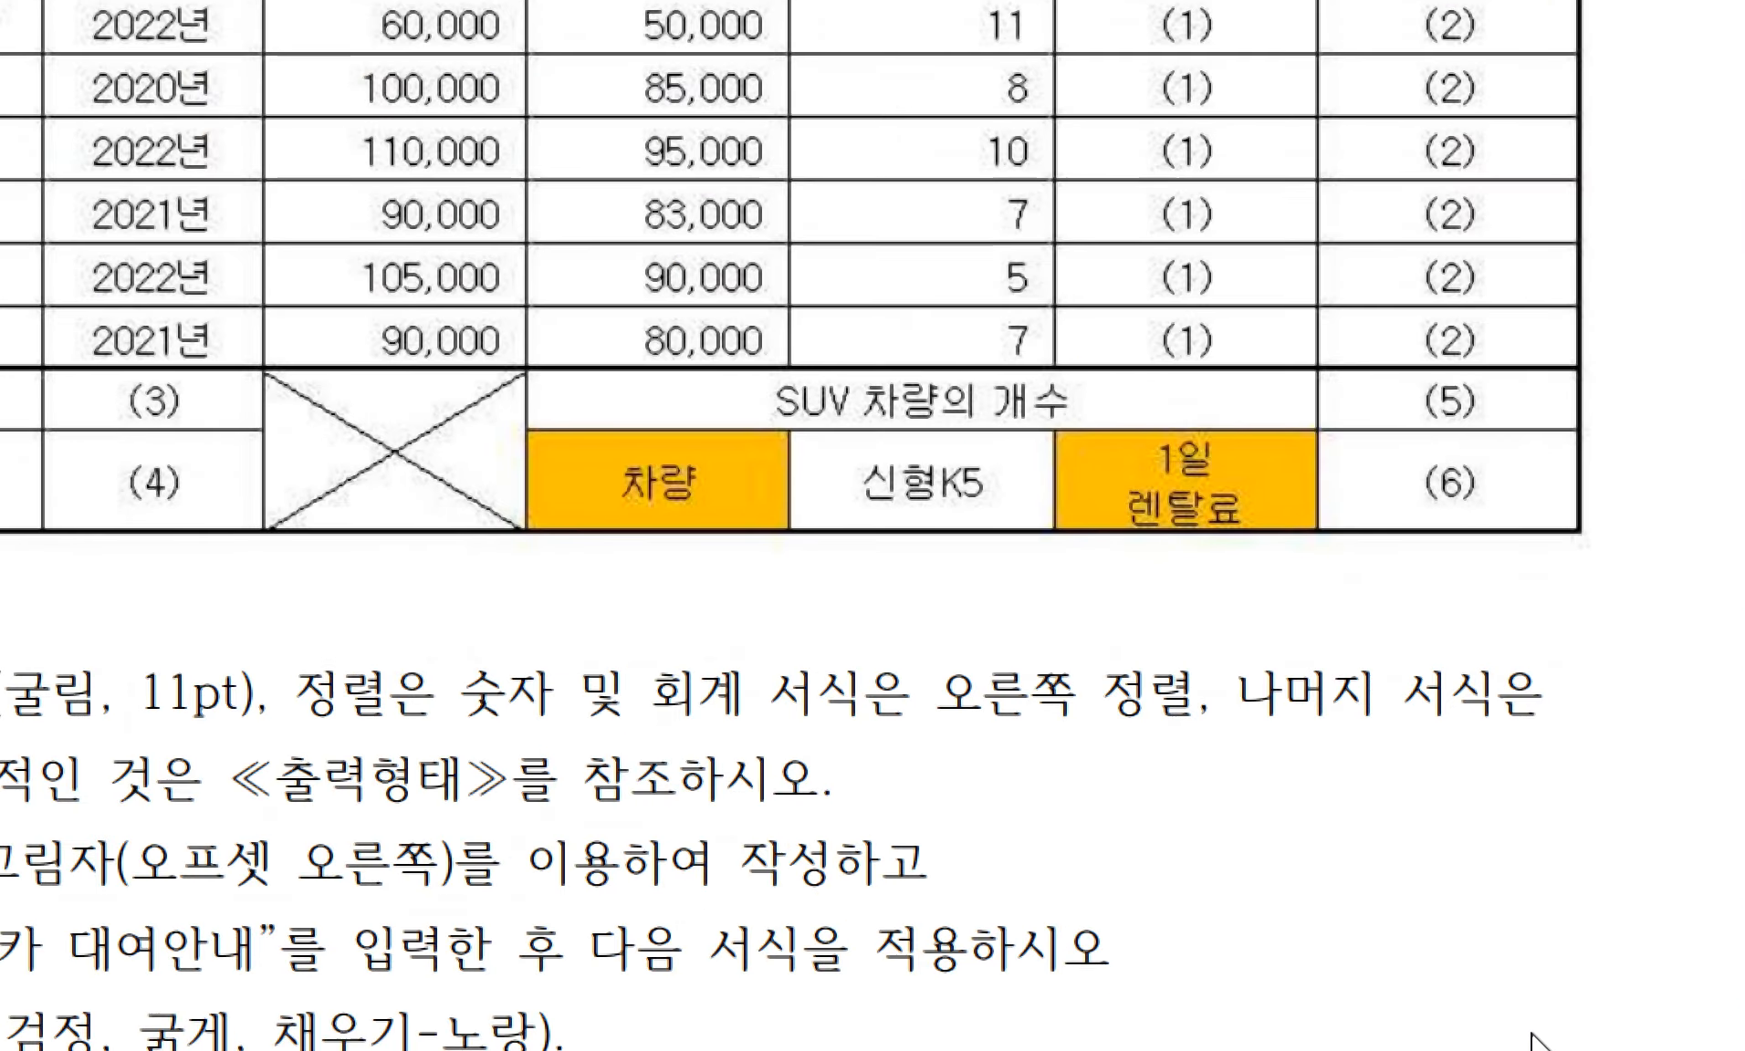
scroll(887, 613, down, 5)
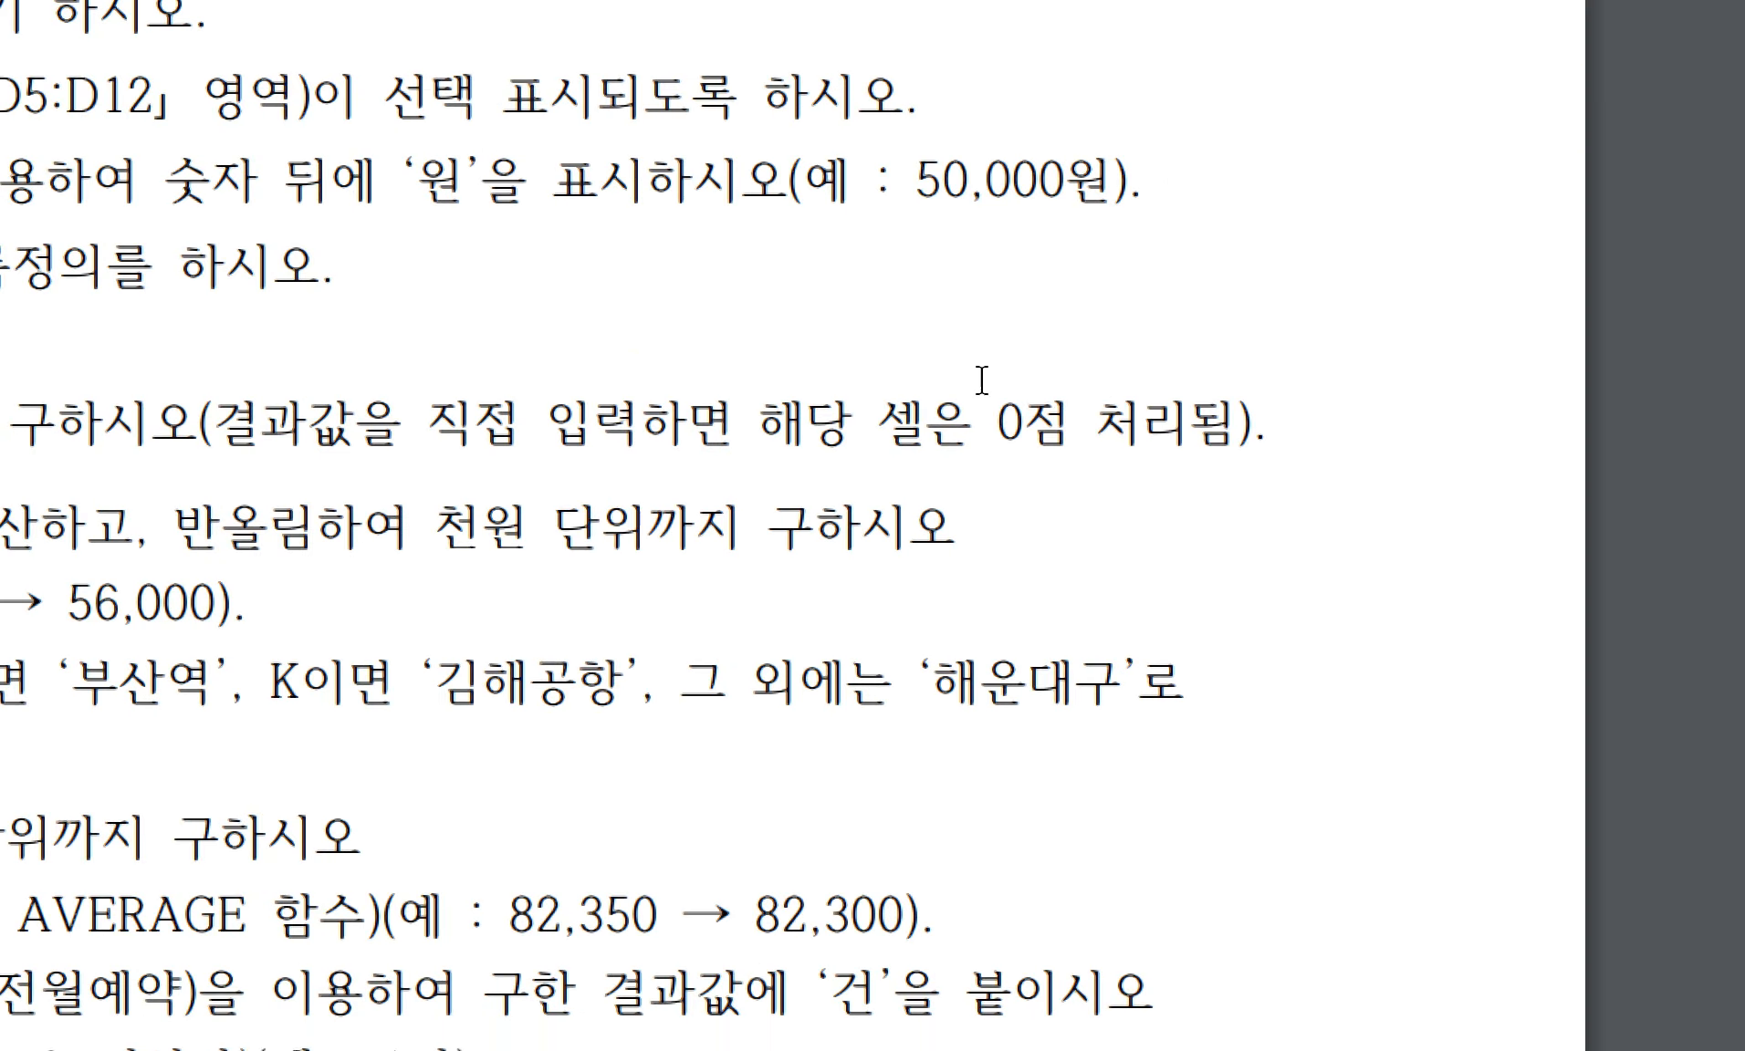
scroll(998, 405, up, 5)
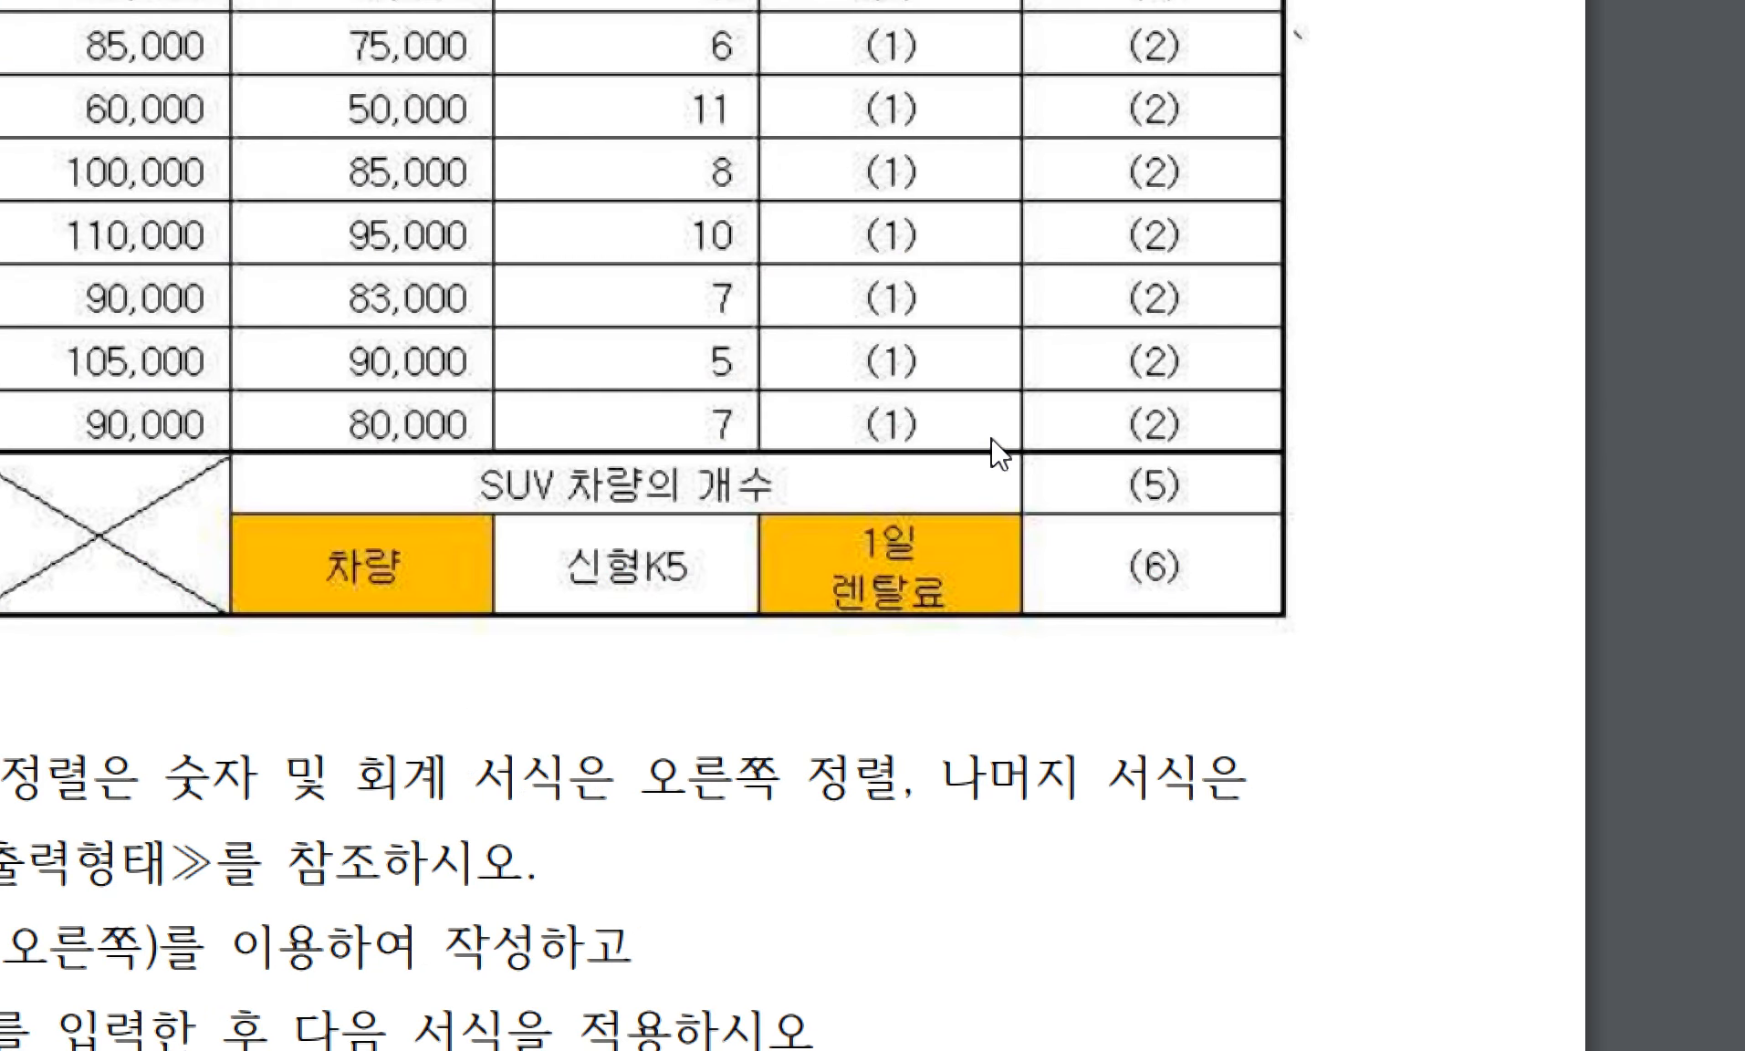
scroll(1022, 470, up, 1)
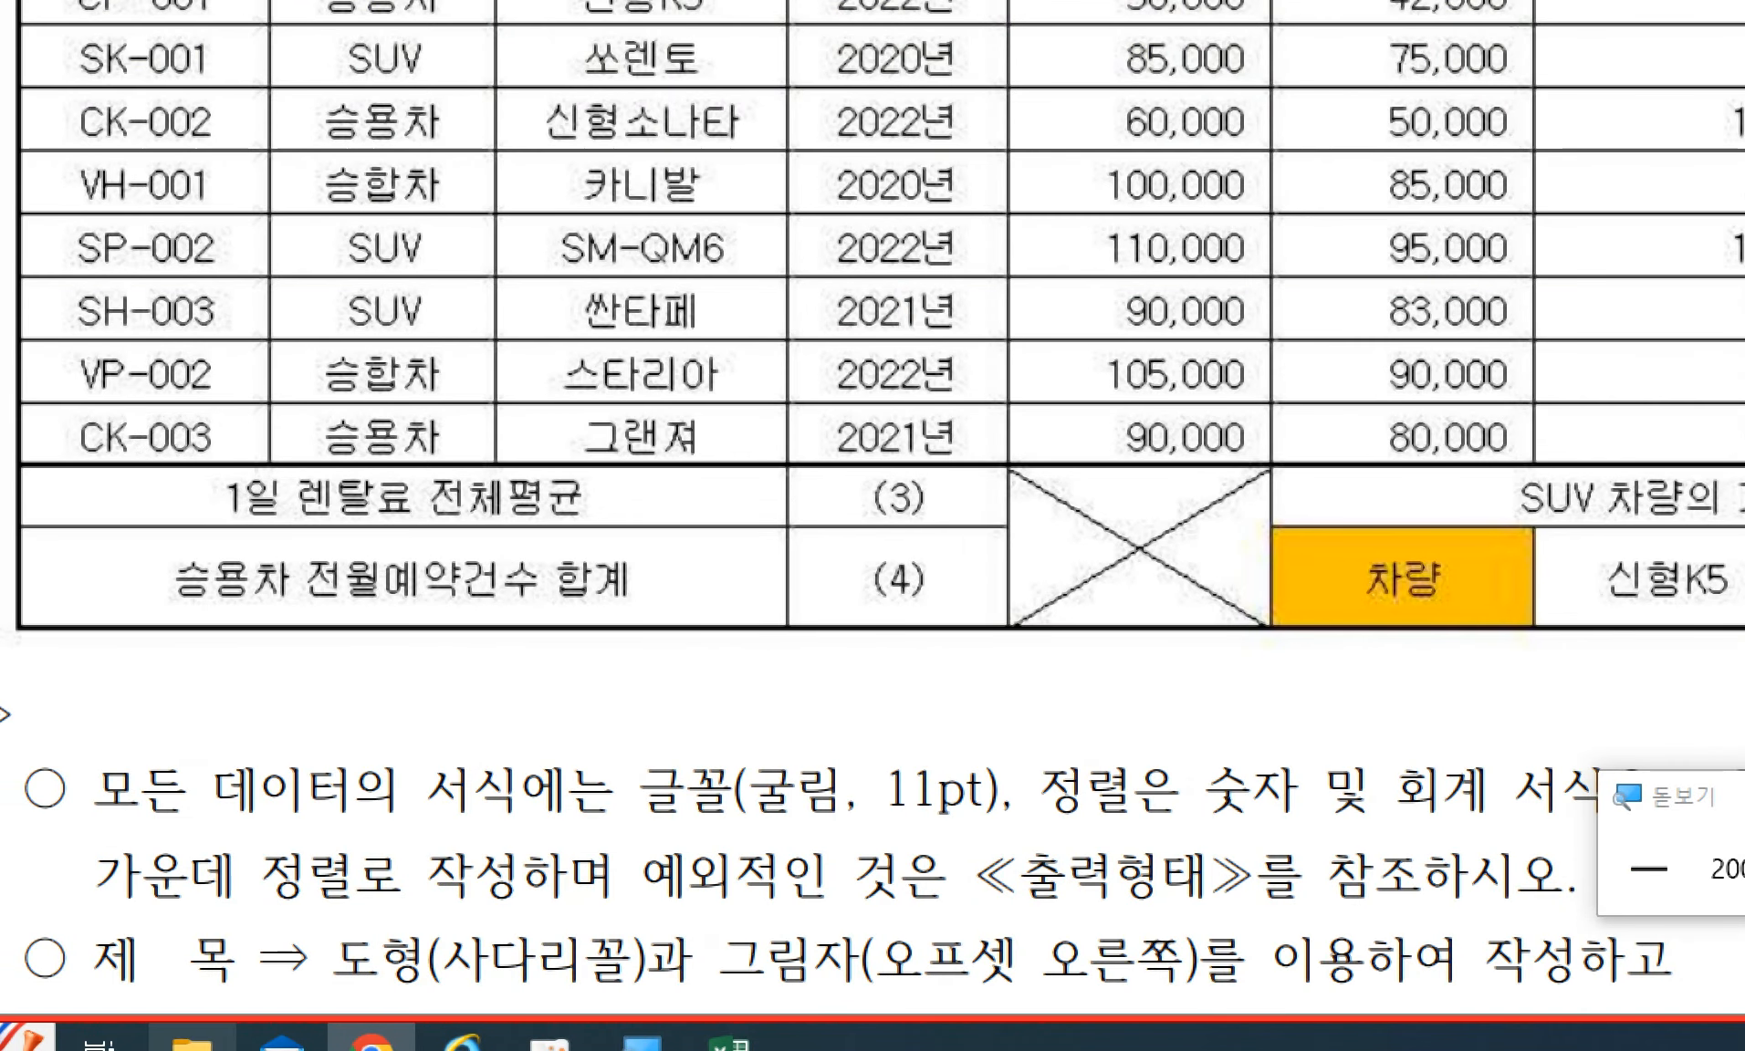
click(732, 1042)
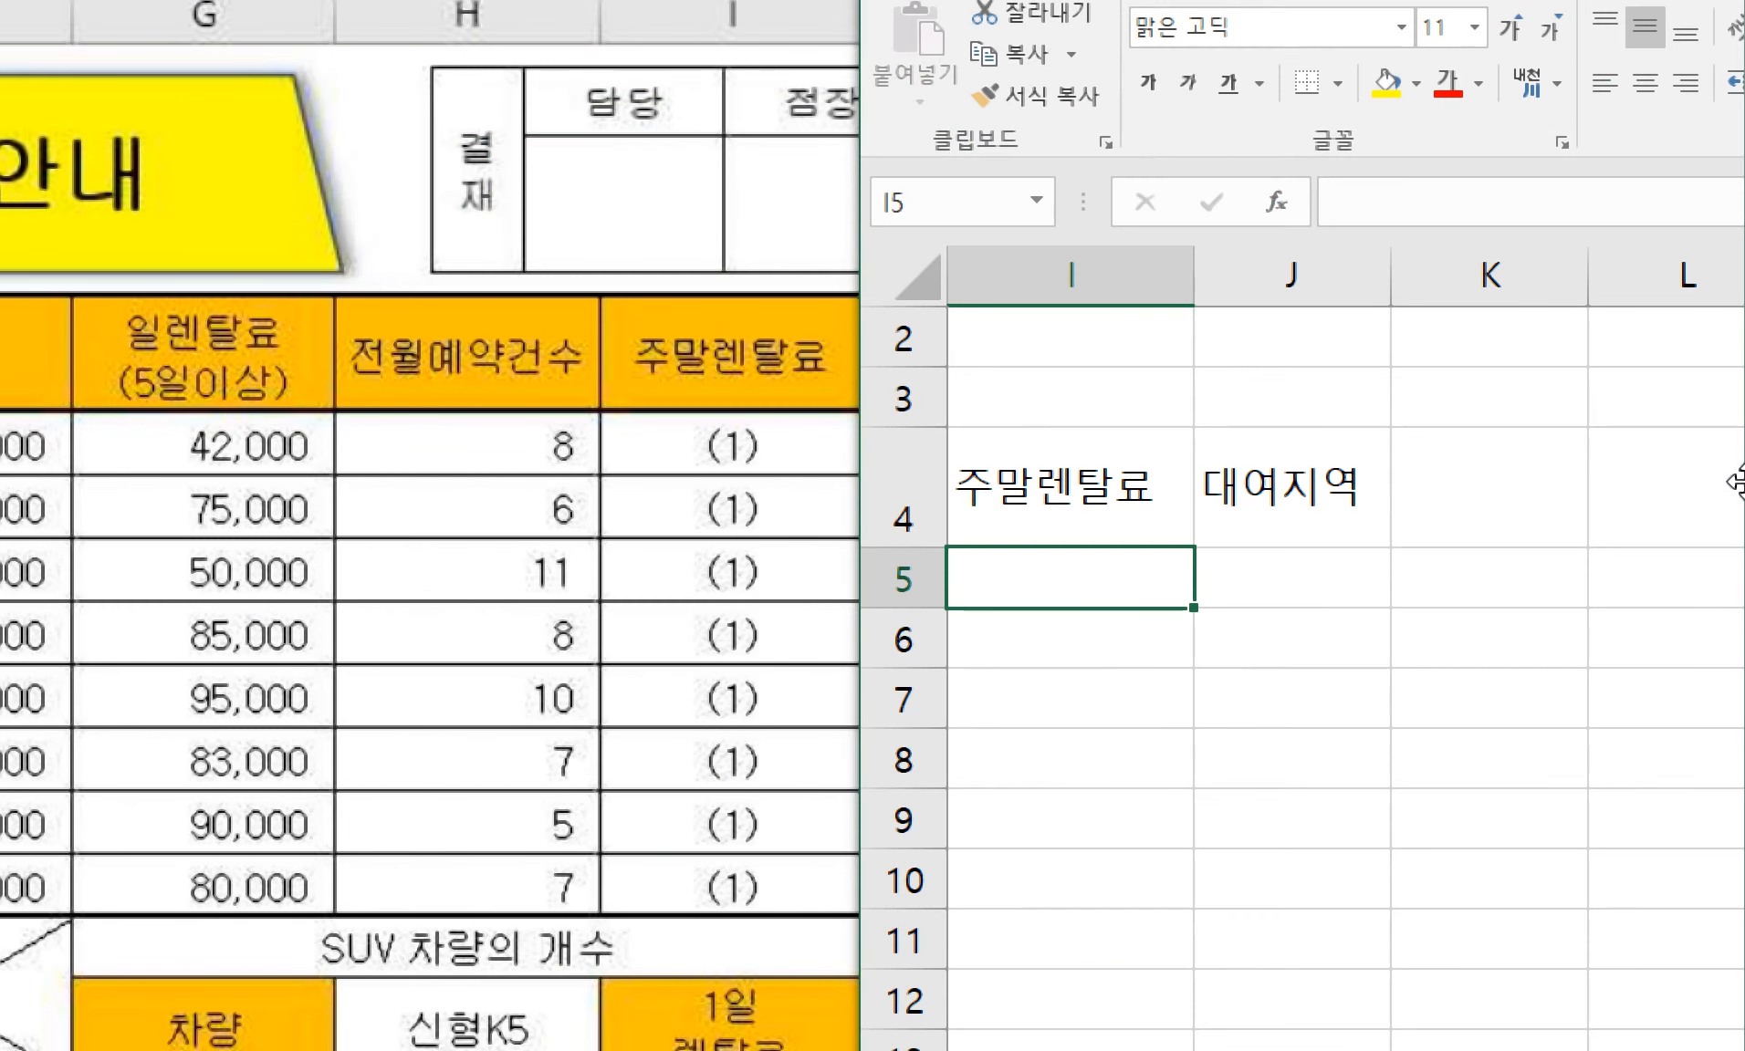
- Enter the placeholder "1번 함수" in I5, the first cell under 주말렌탈료
click(1364, 762)
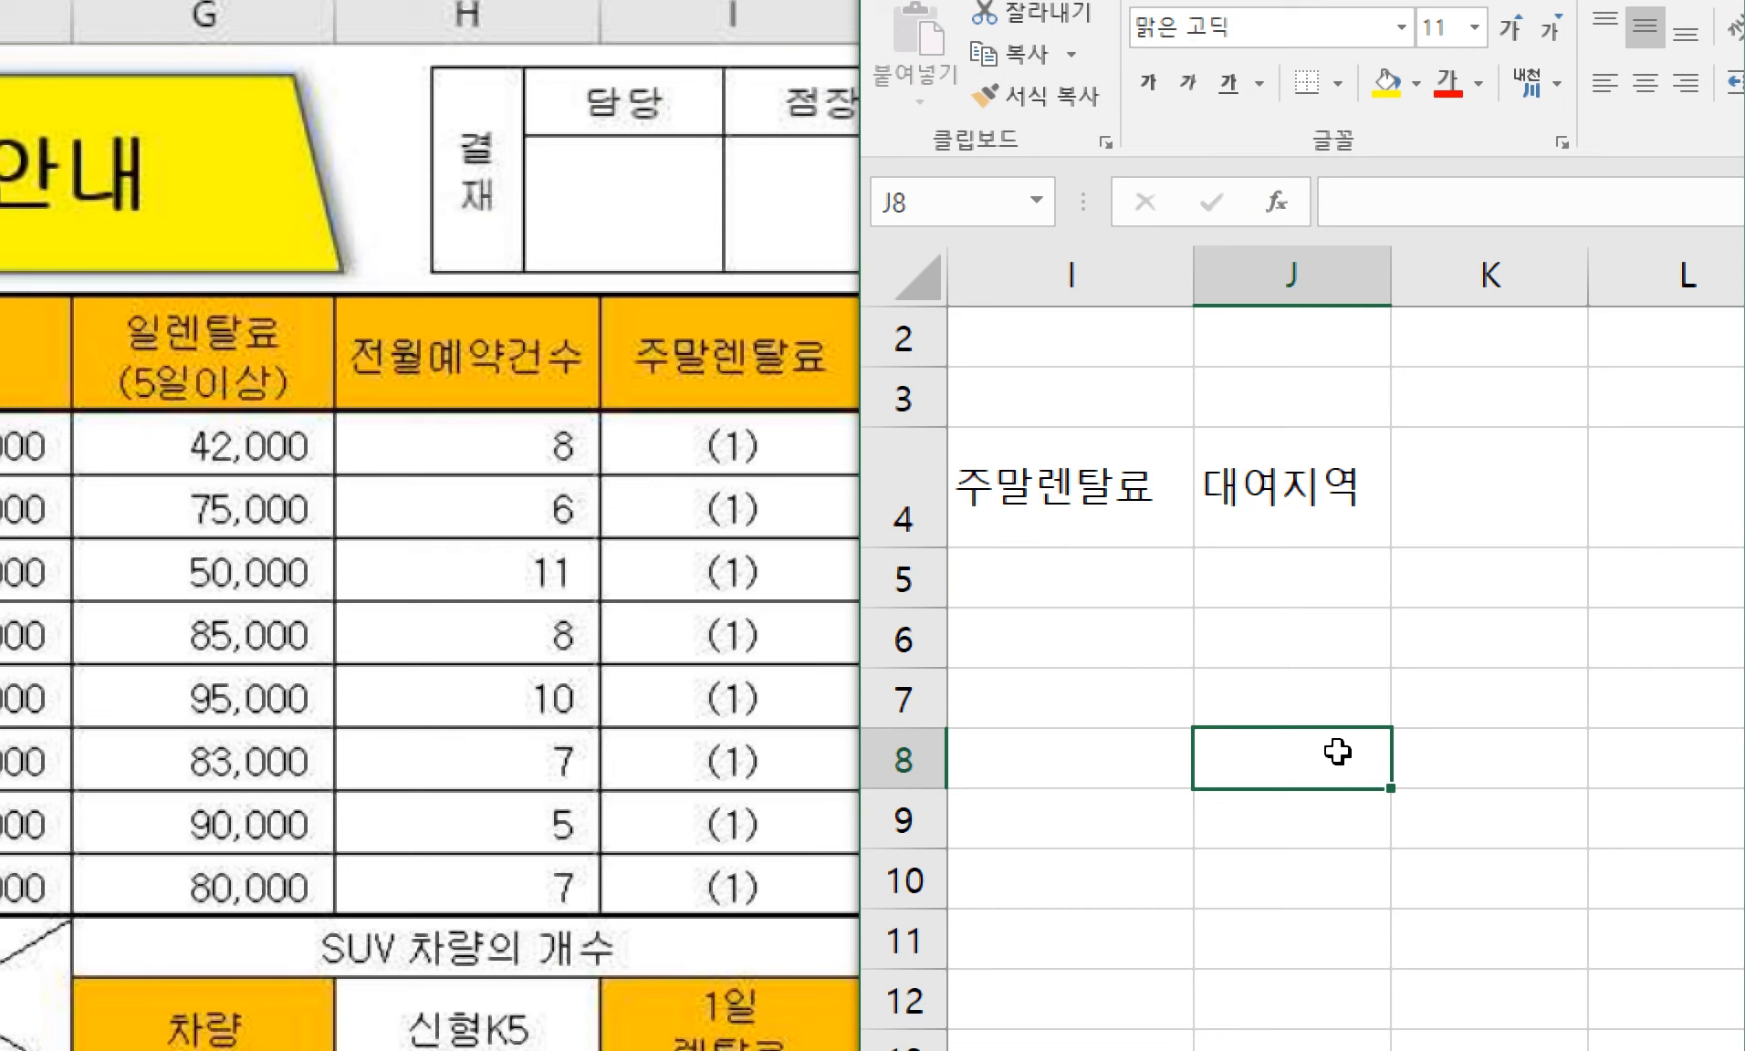
click(1093, 592)
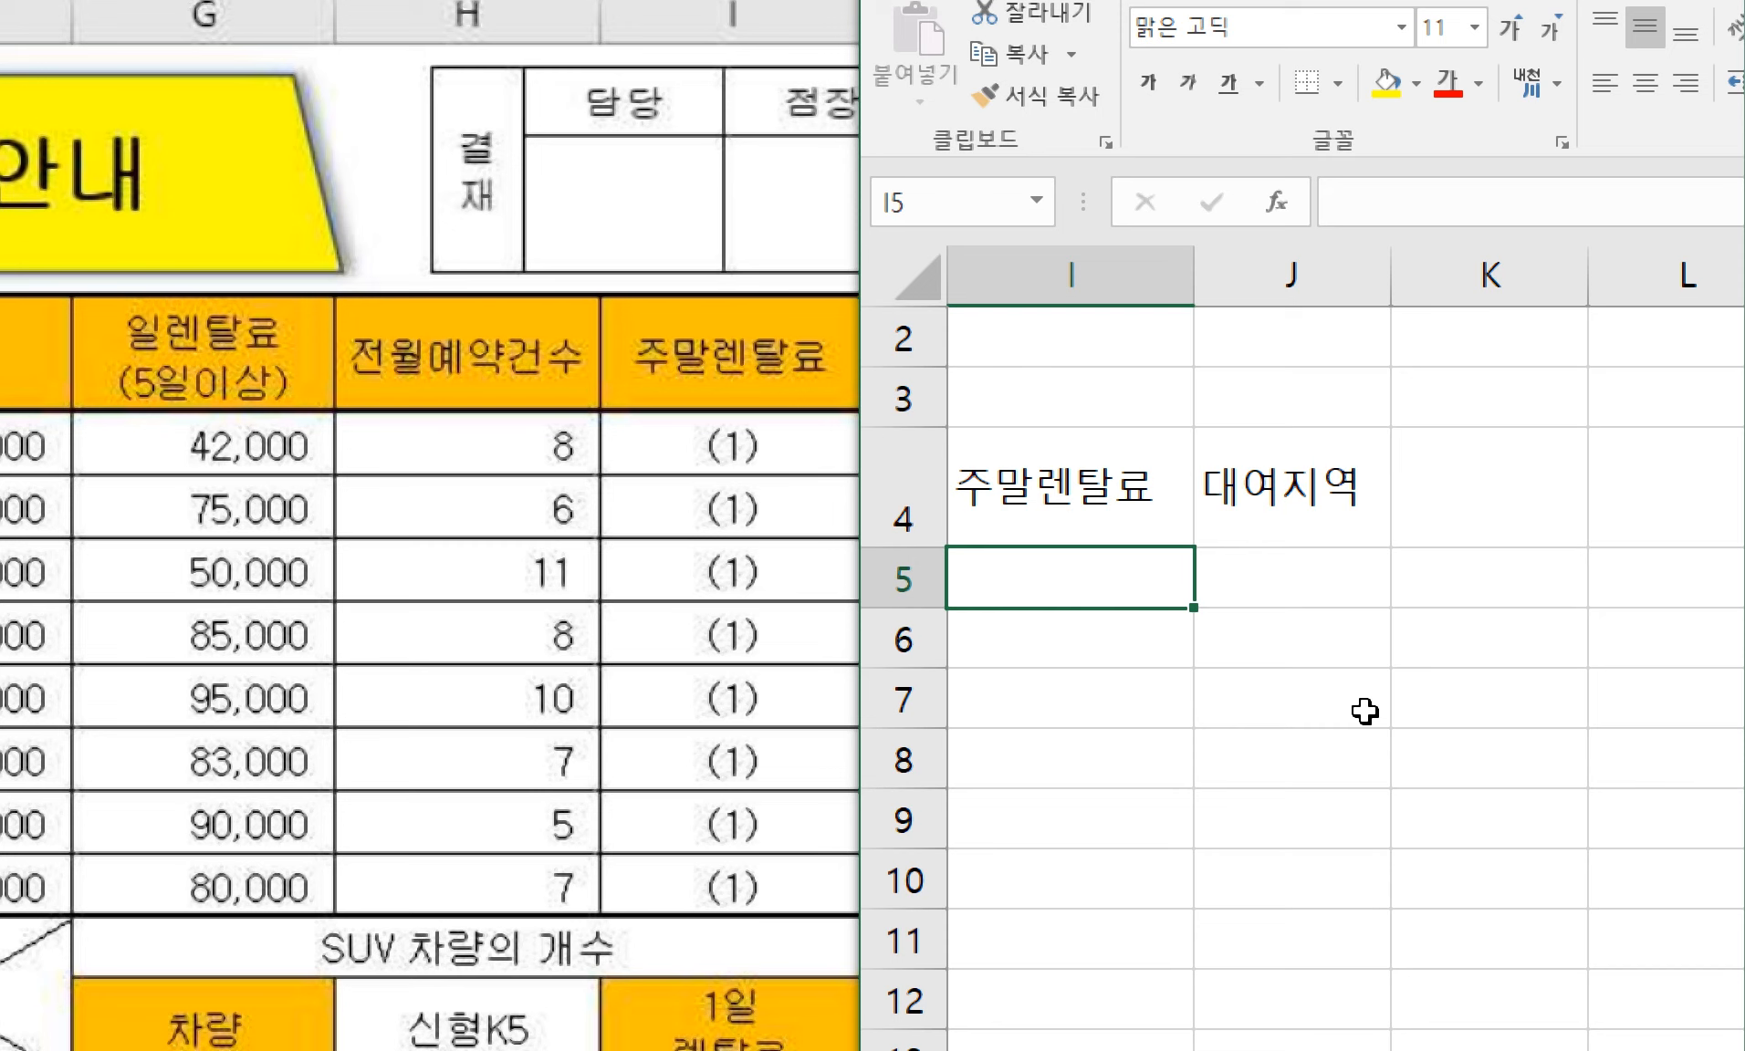
text(1번 함수)
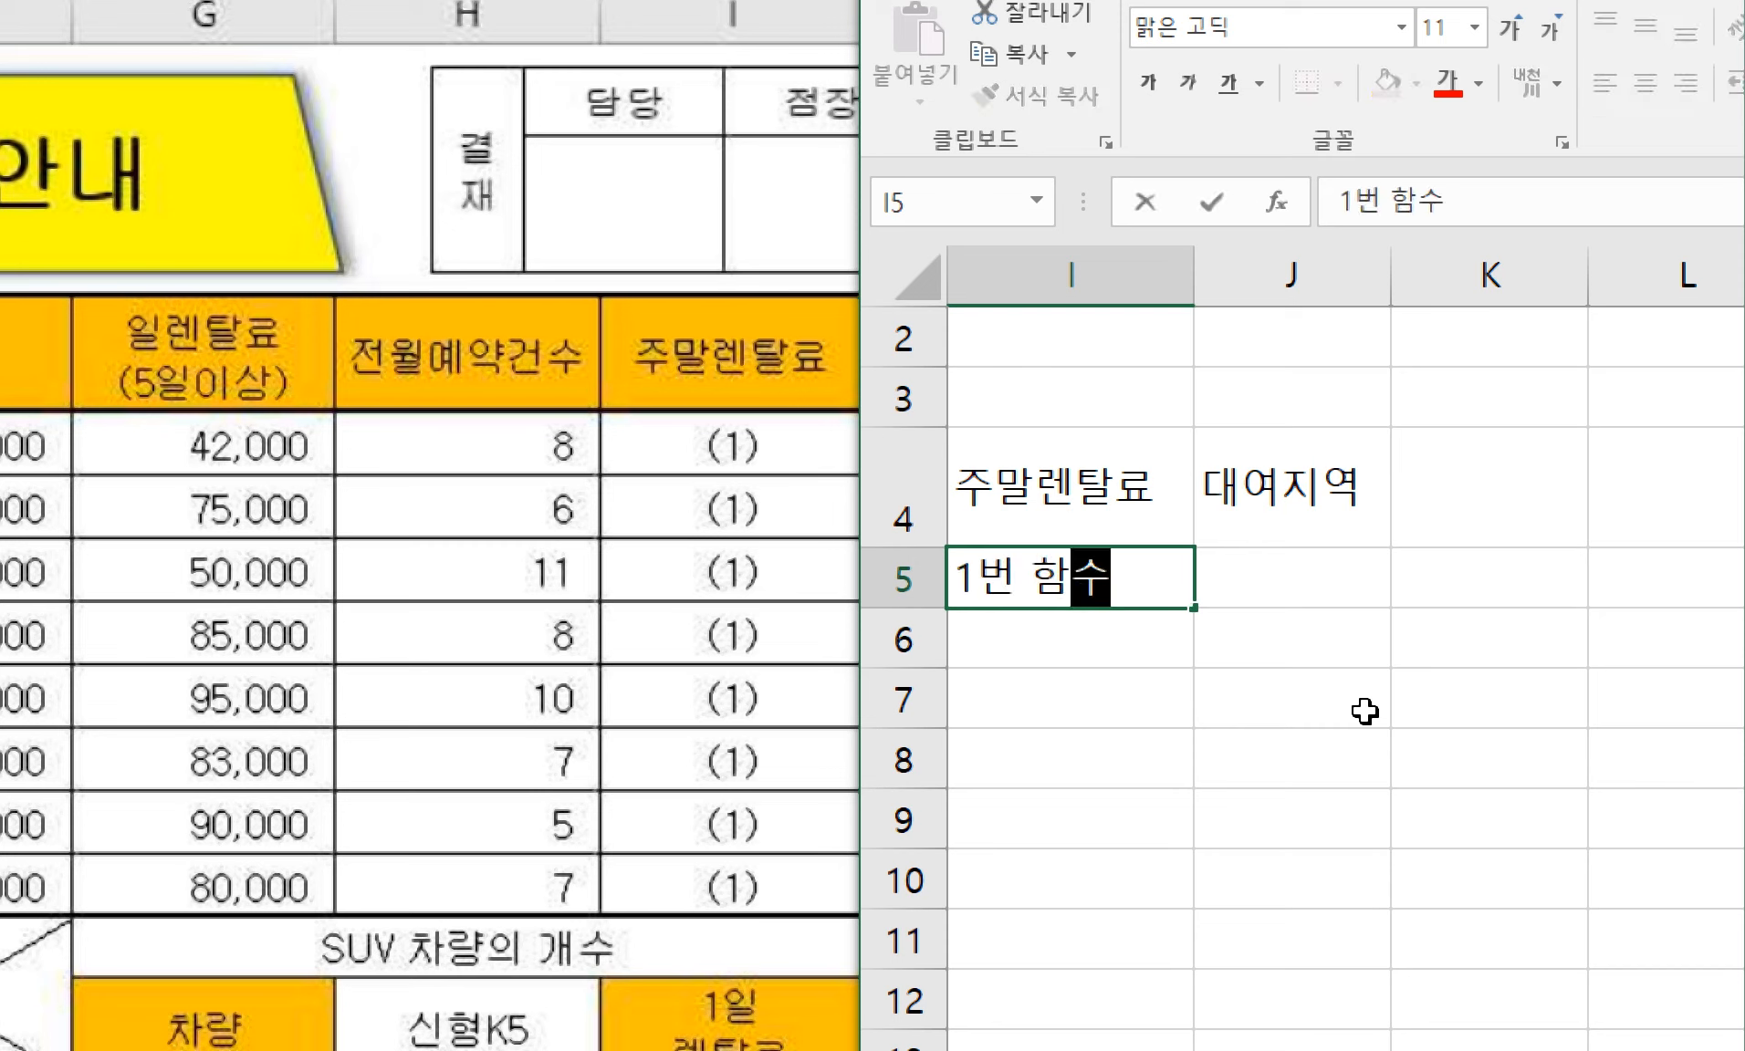
key(Return)
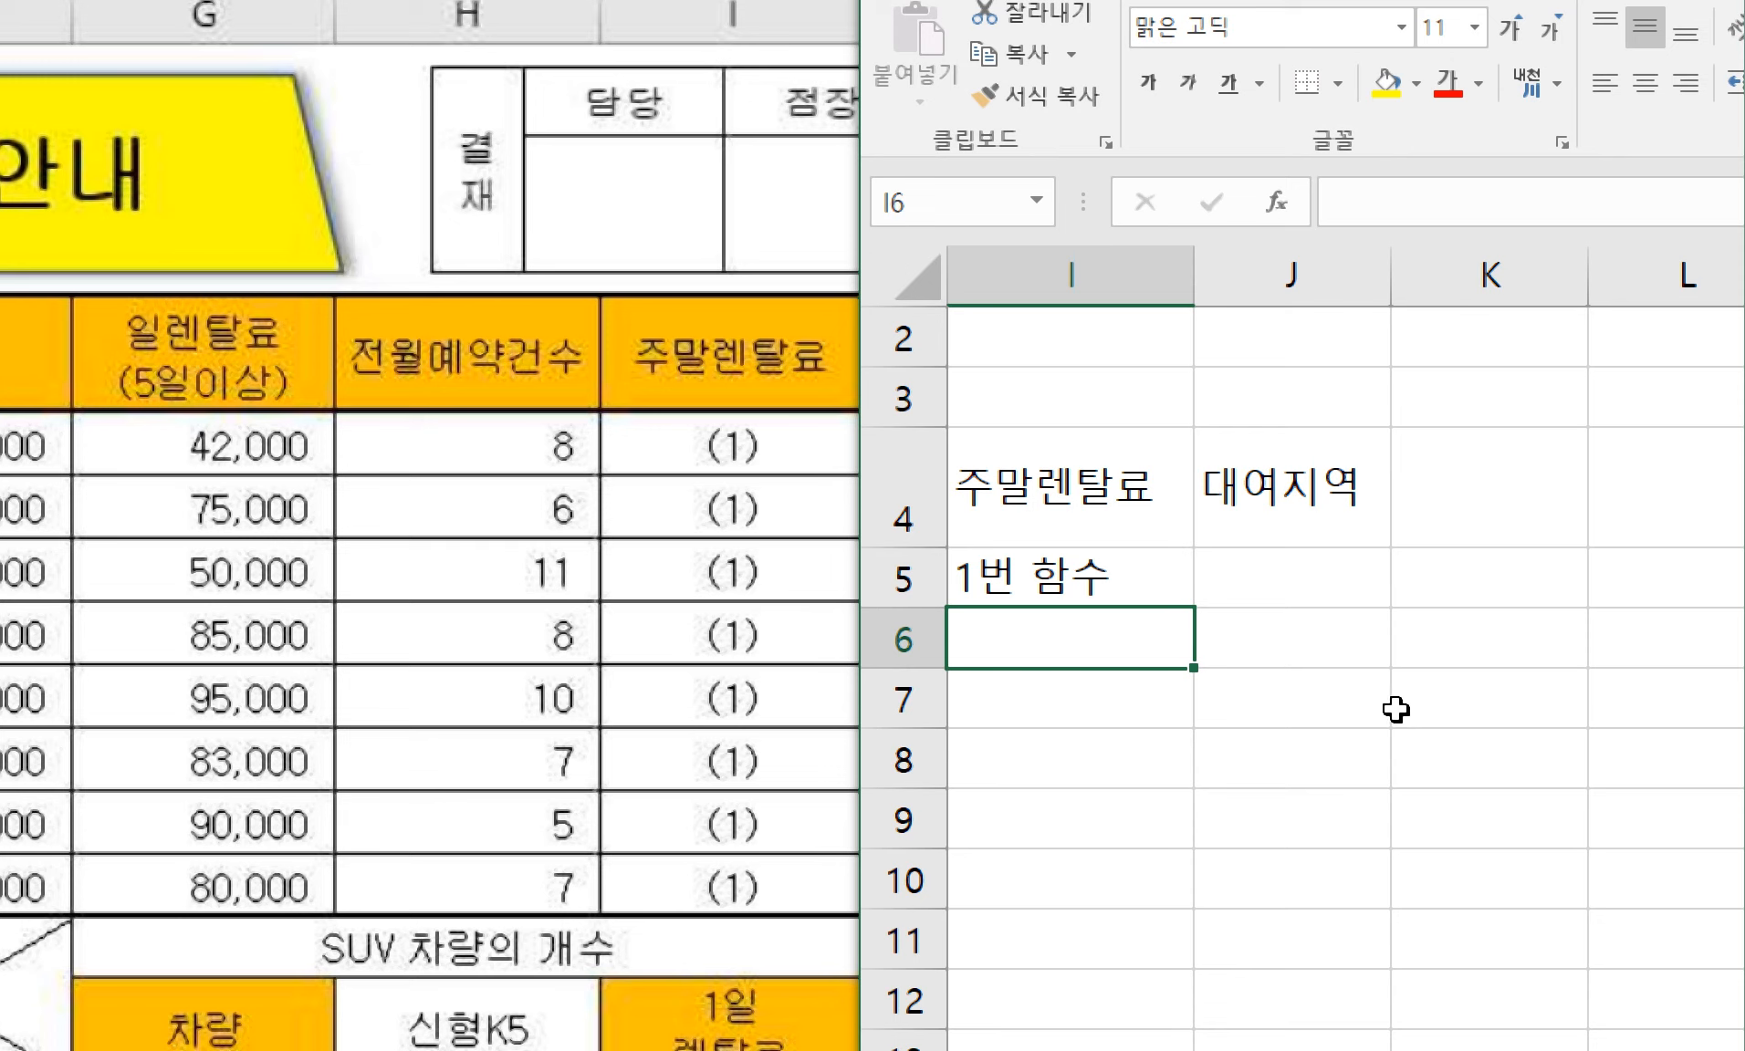
key(Up)
key(Left)
key(Right)
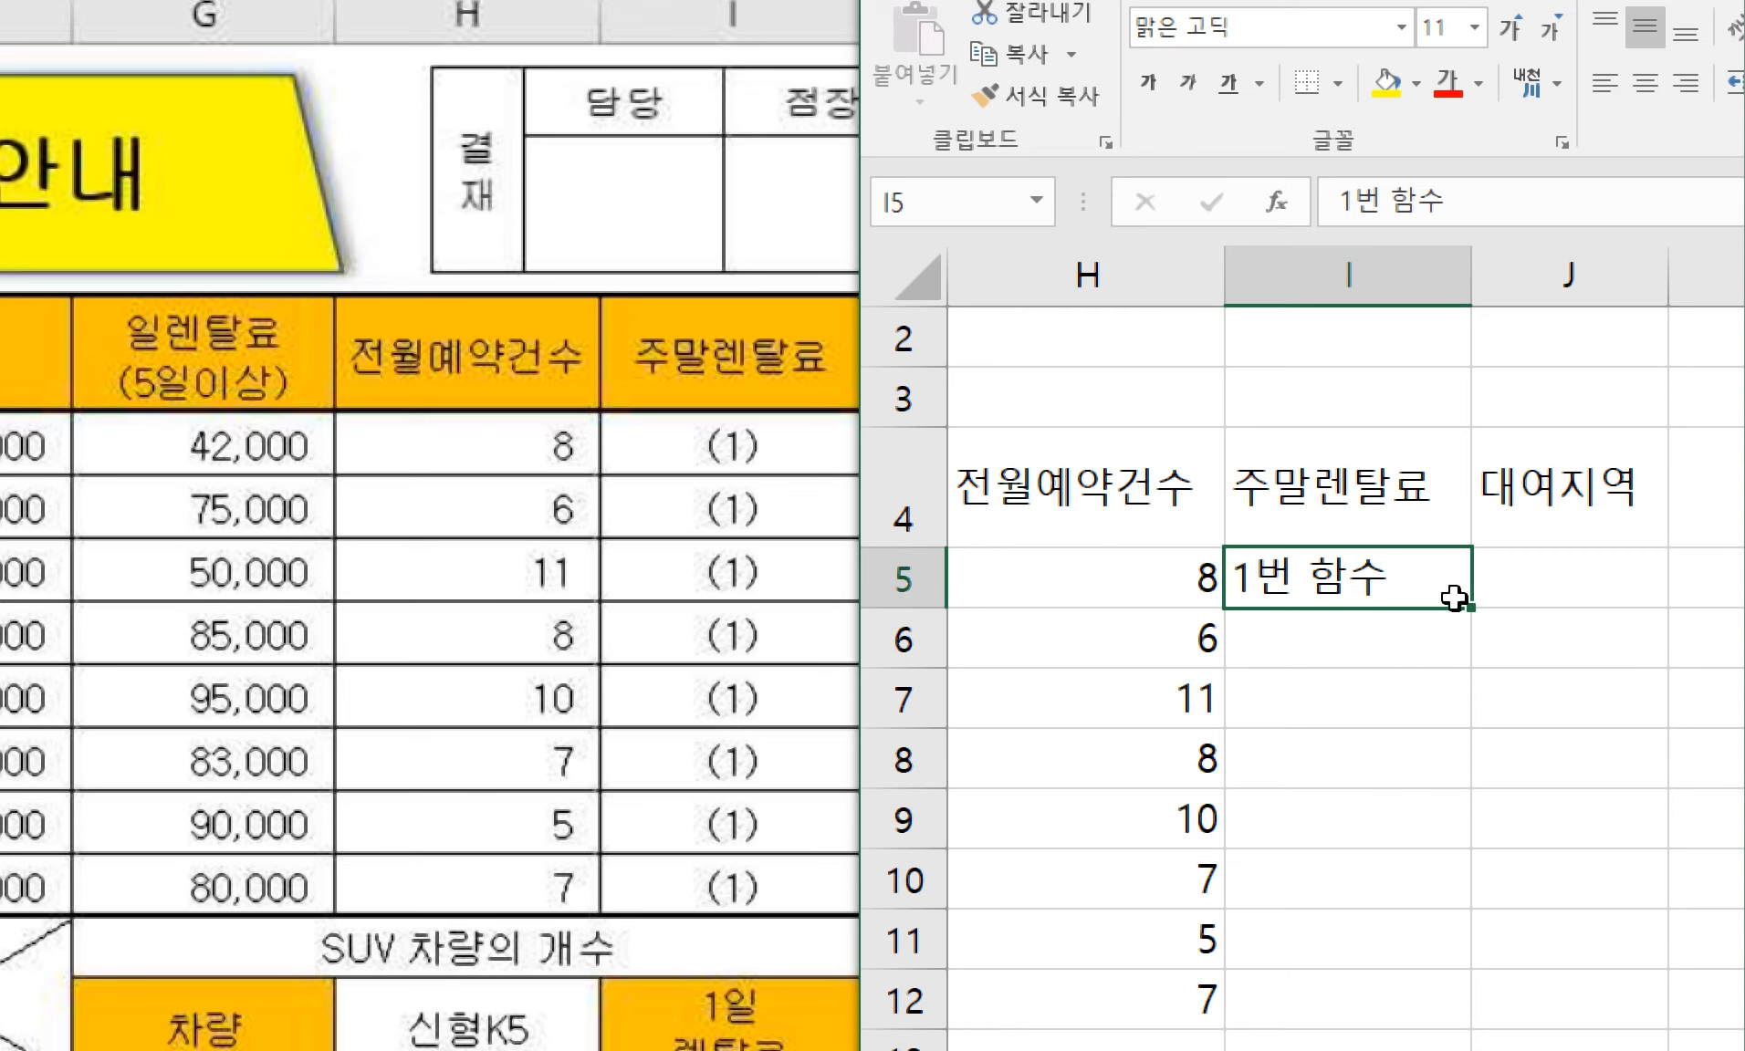
- Copy the "1번 함수" placeholder from I5 down through I12 and select the range I5:I12
drag(1469, 607, 1476, 564)
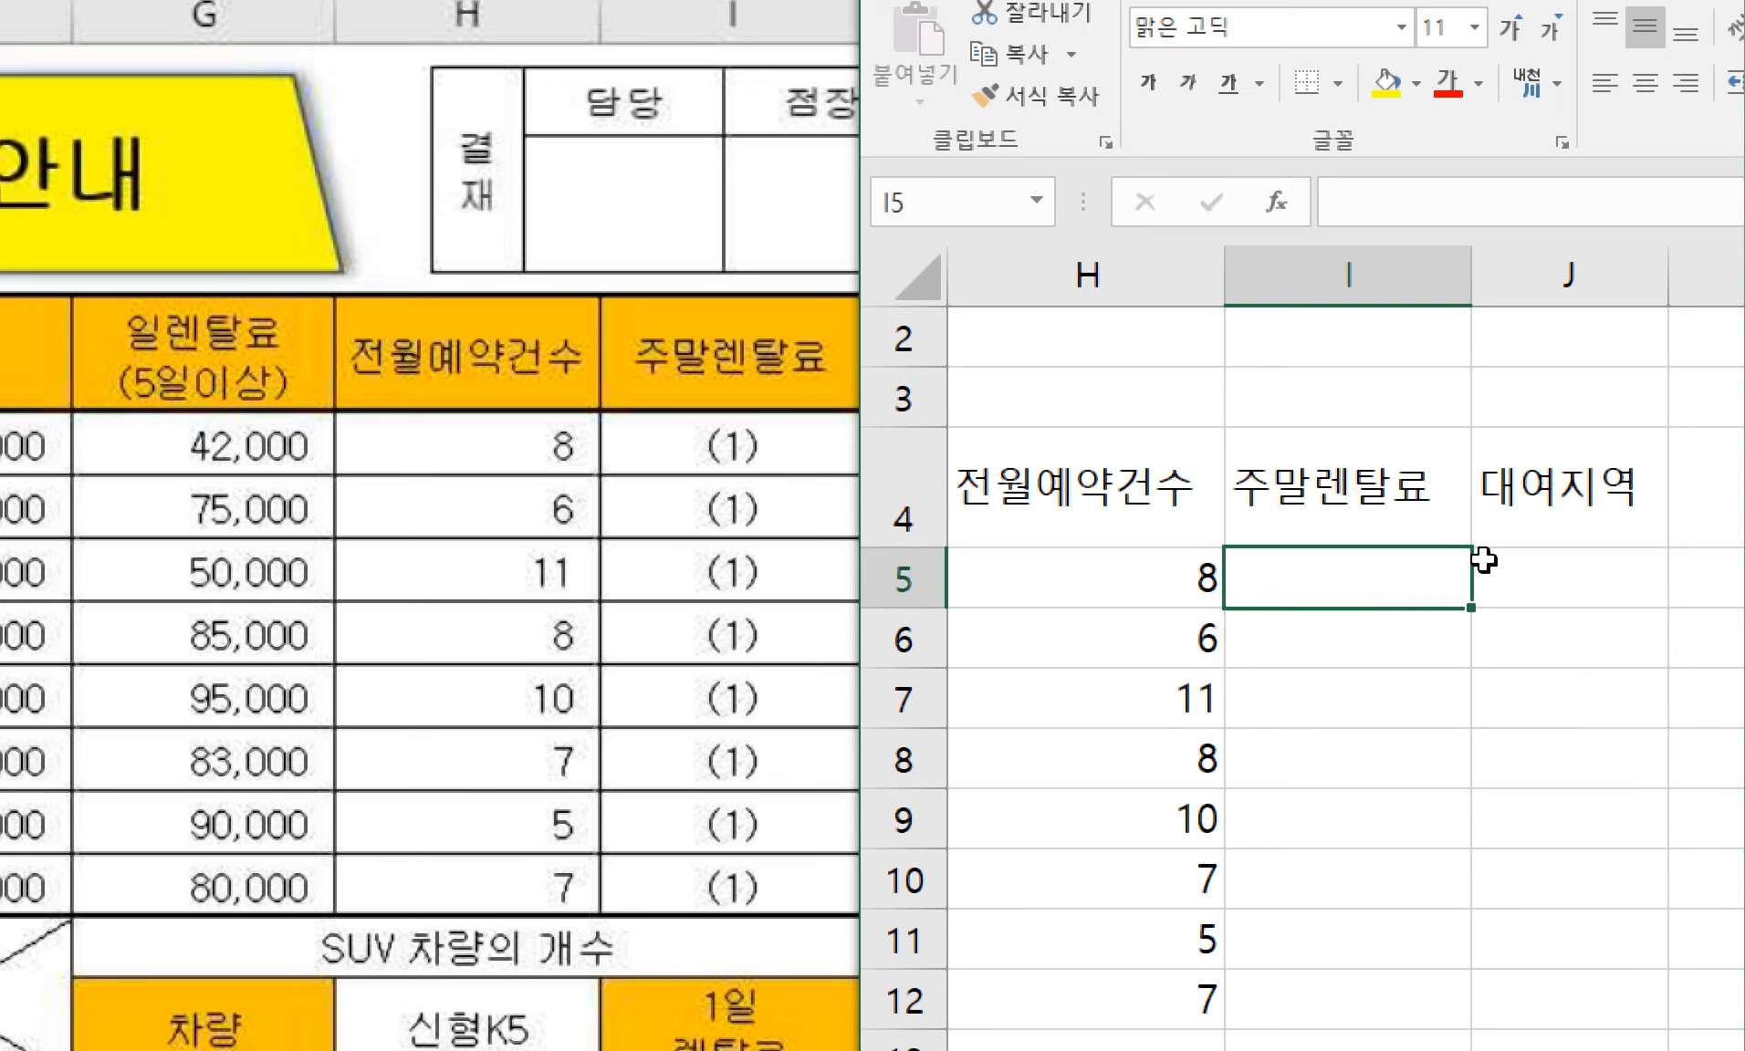
key(ctrl+z)
key(ctrl+c)
click(1287, 630)
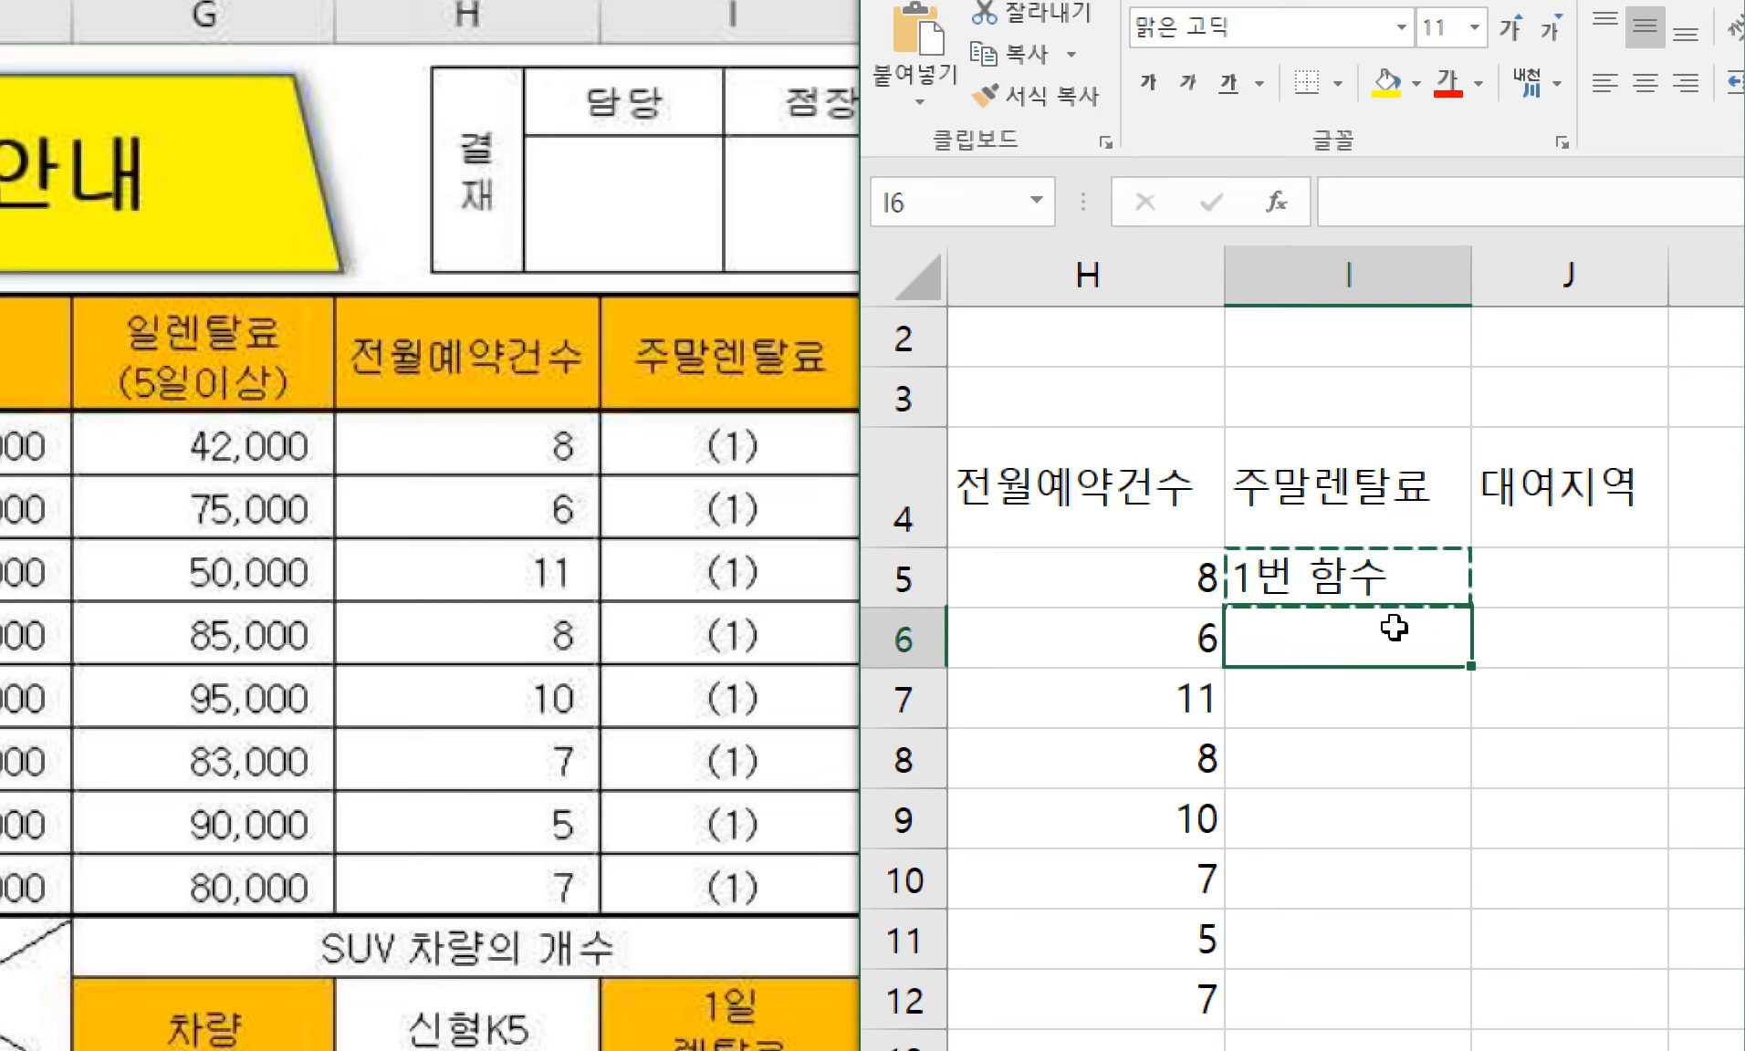
key(ctrl+v)
drag(1355, 576, 1451, 1022)
click(1560, 581)
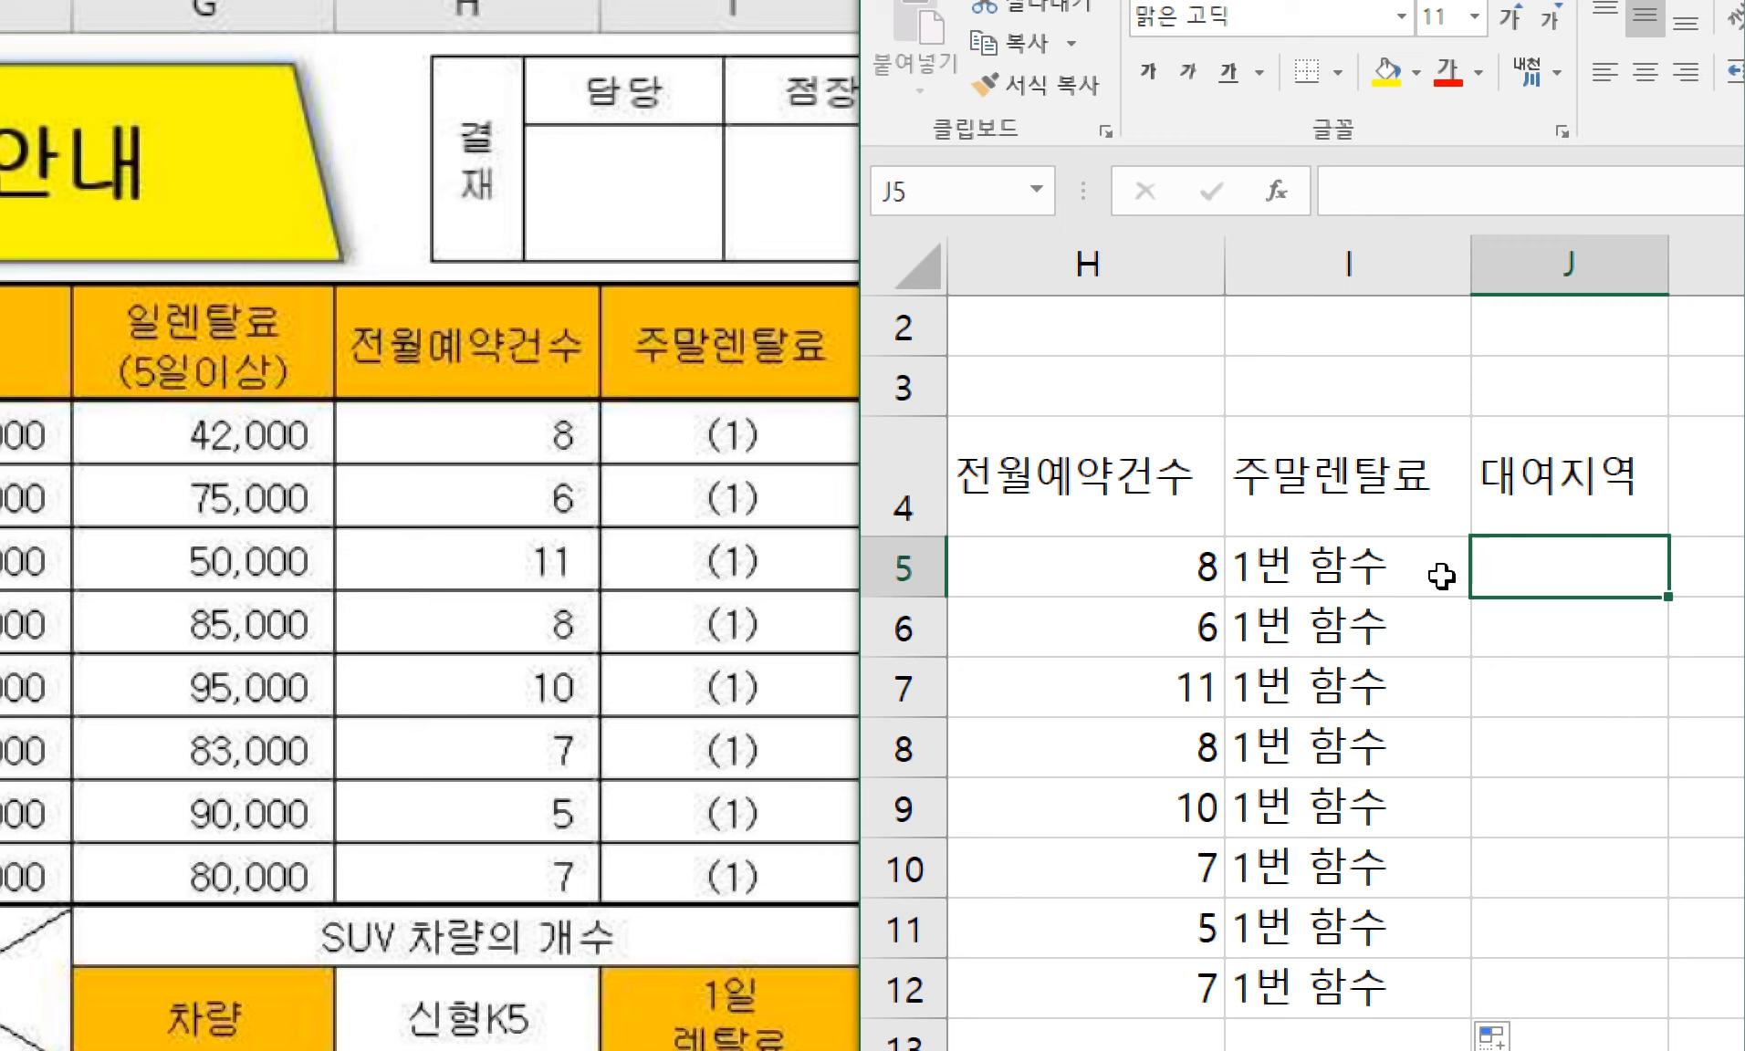
drag(1437, 569, 1372, 979)
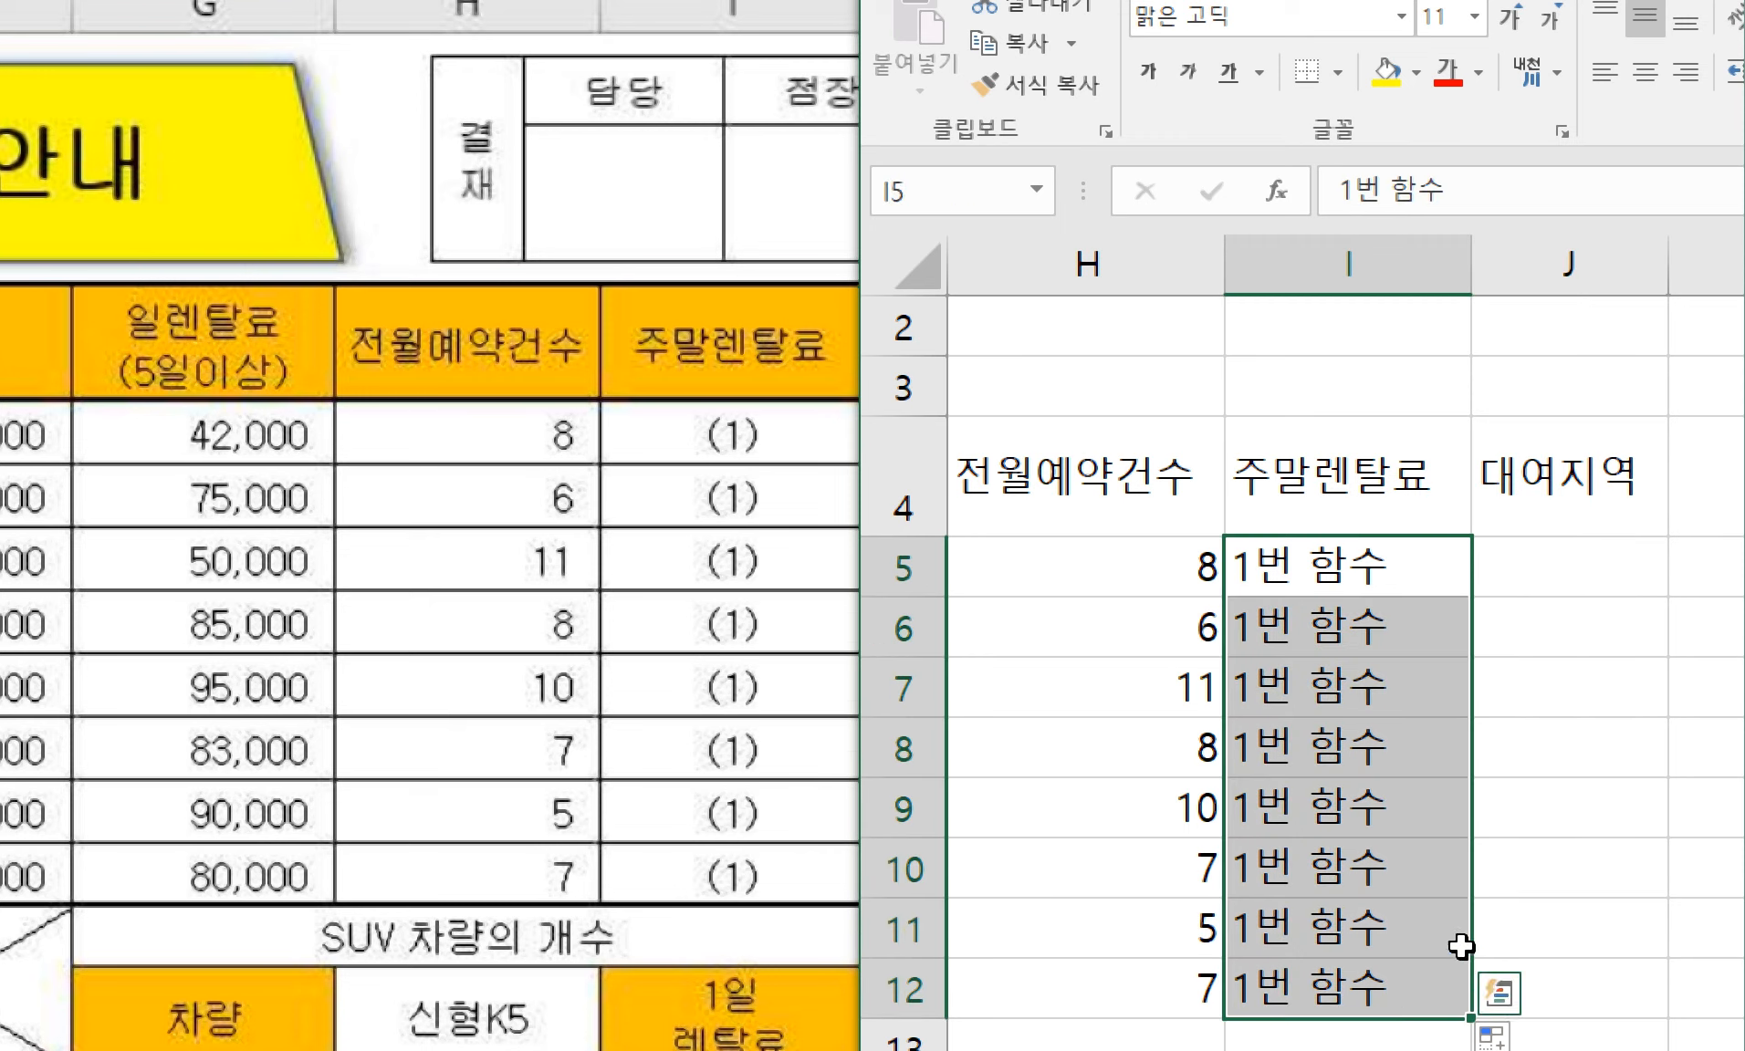
drag(1418, 563, 1418, 1013)
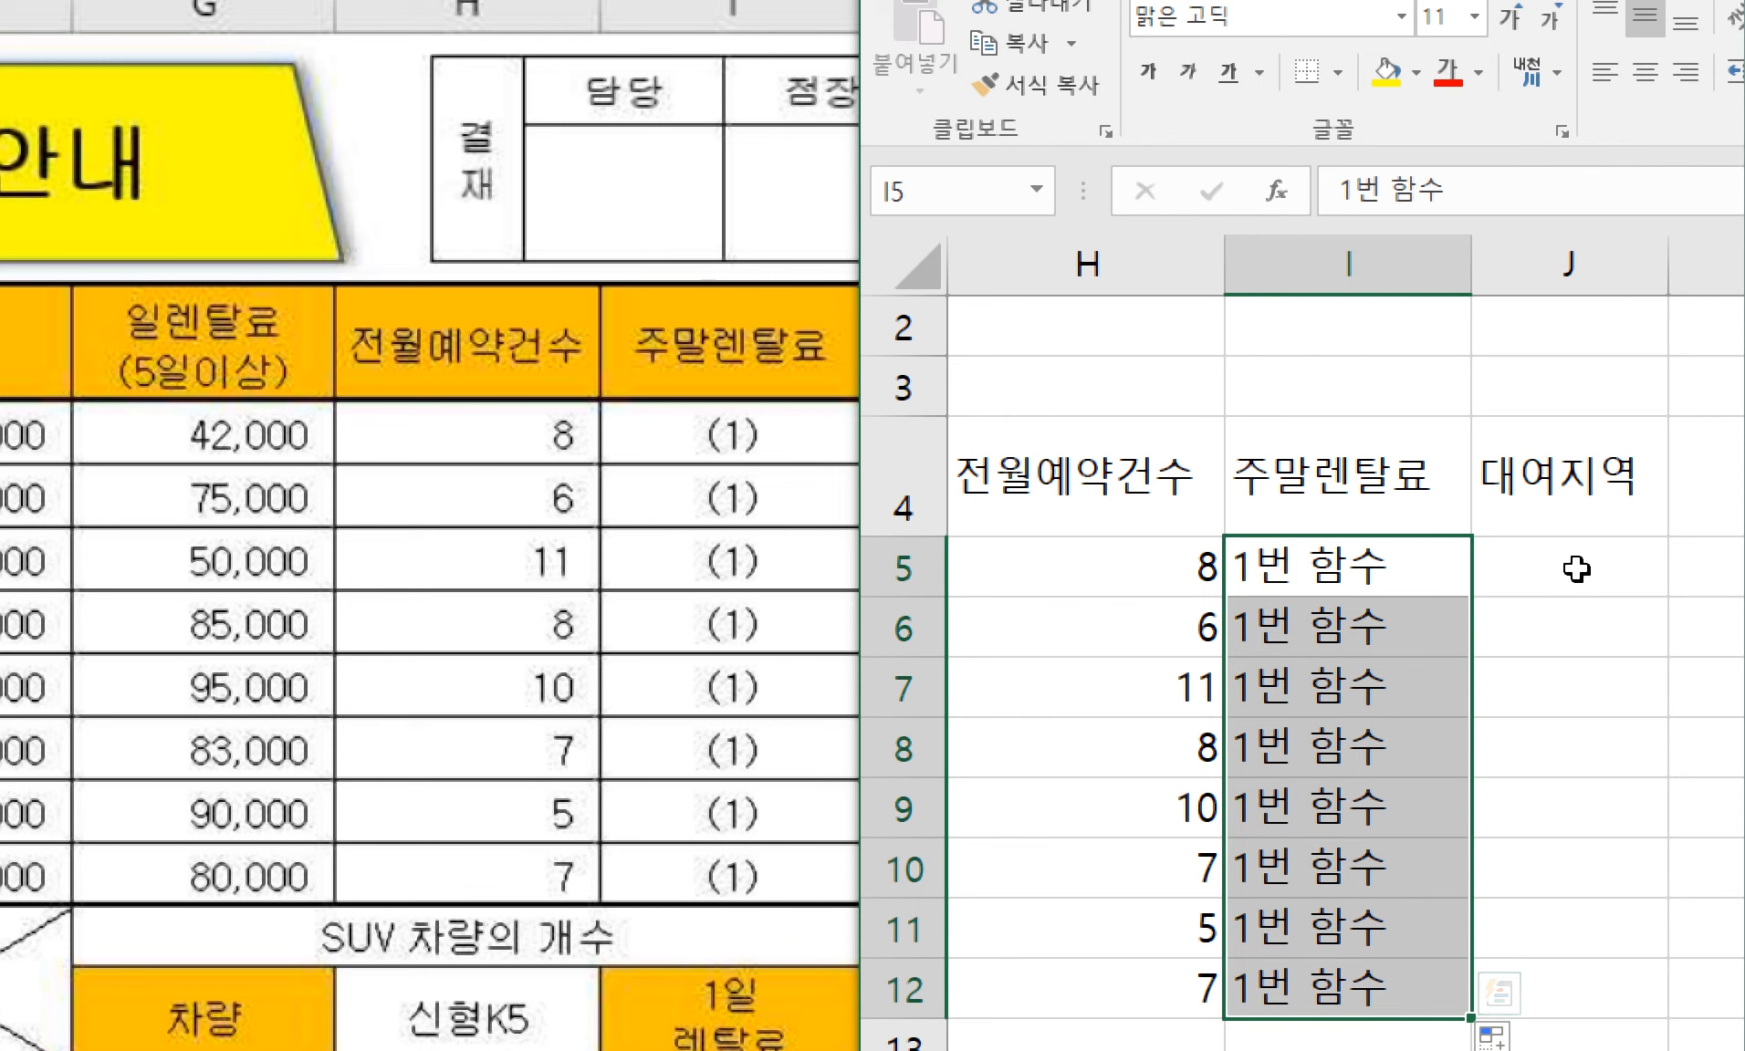
- Enter the placeholder "2번 함수" in J5, the first cell under 대여지역
click(1573, 569)
click(679, 461)
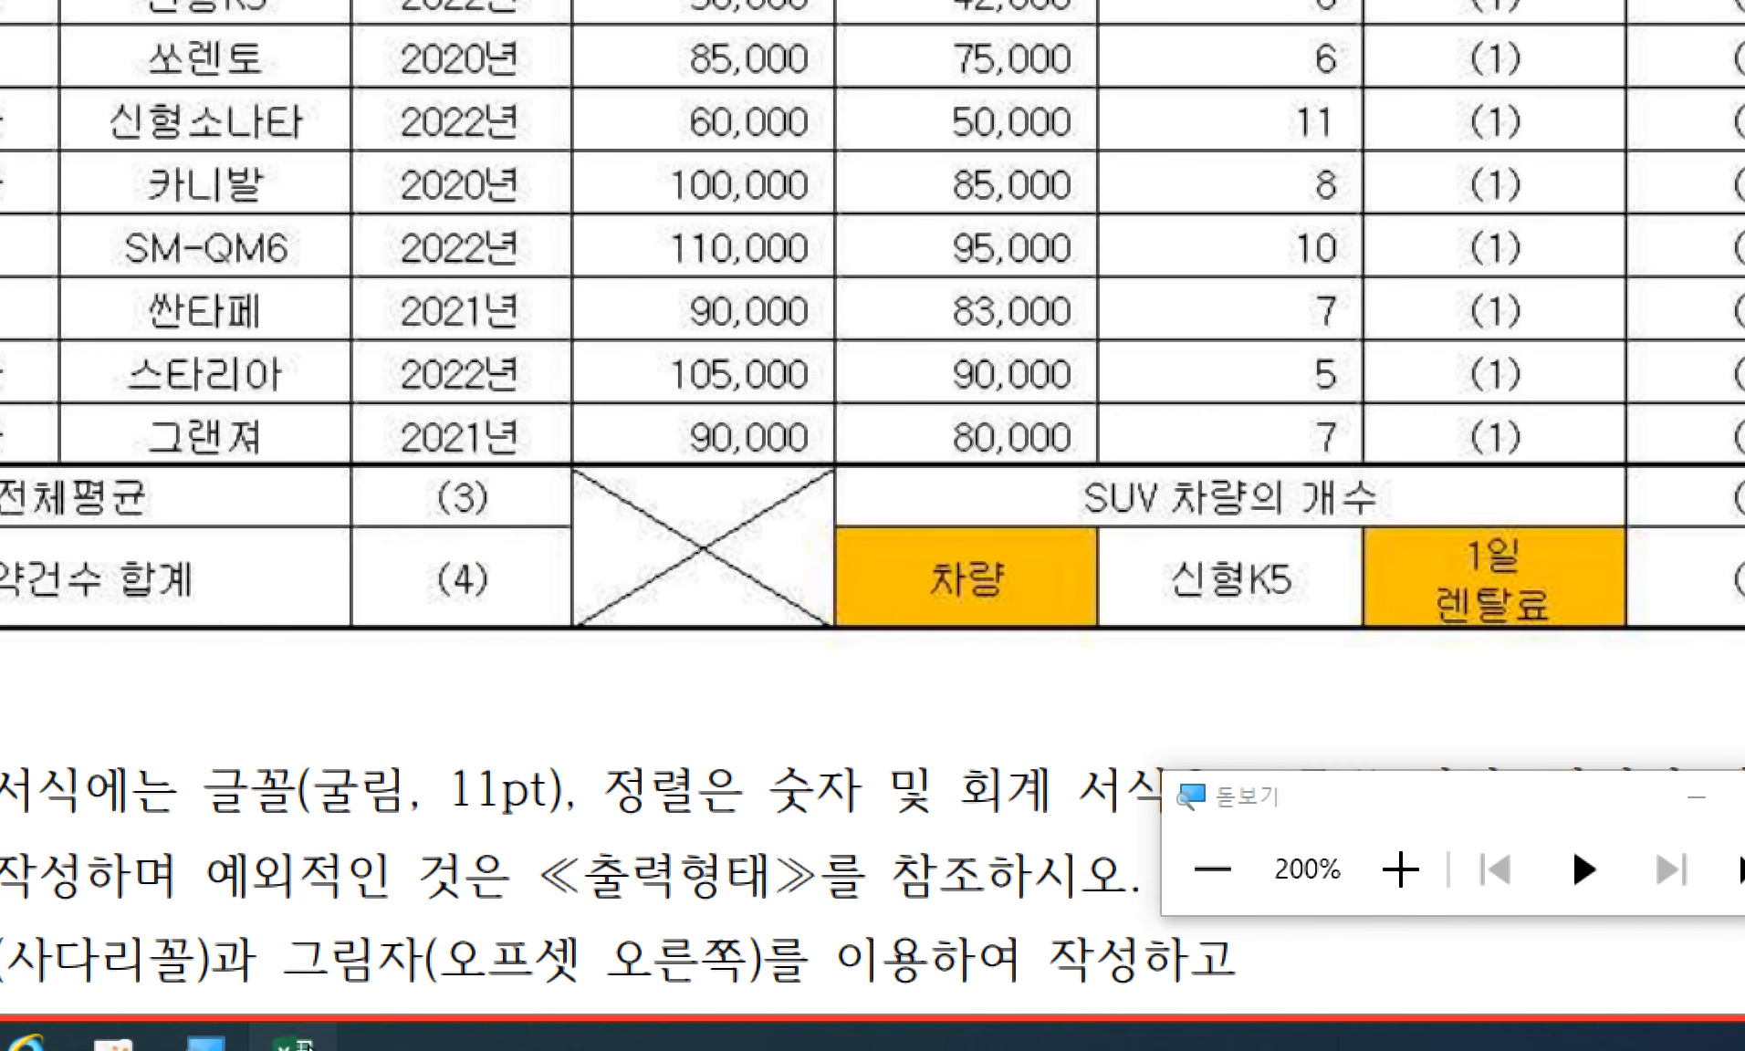
click(292, 1039)
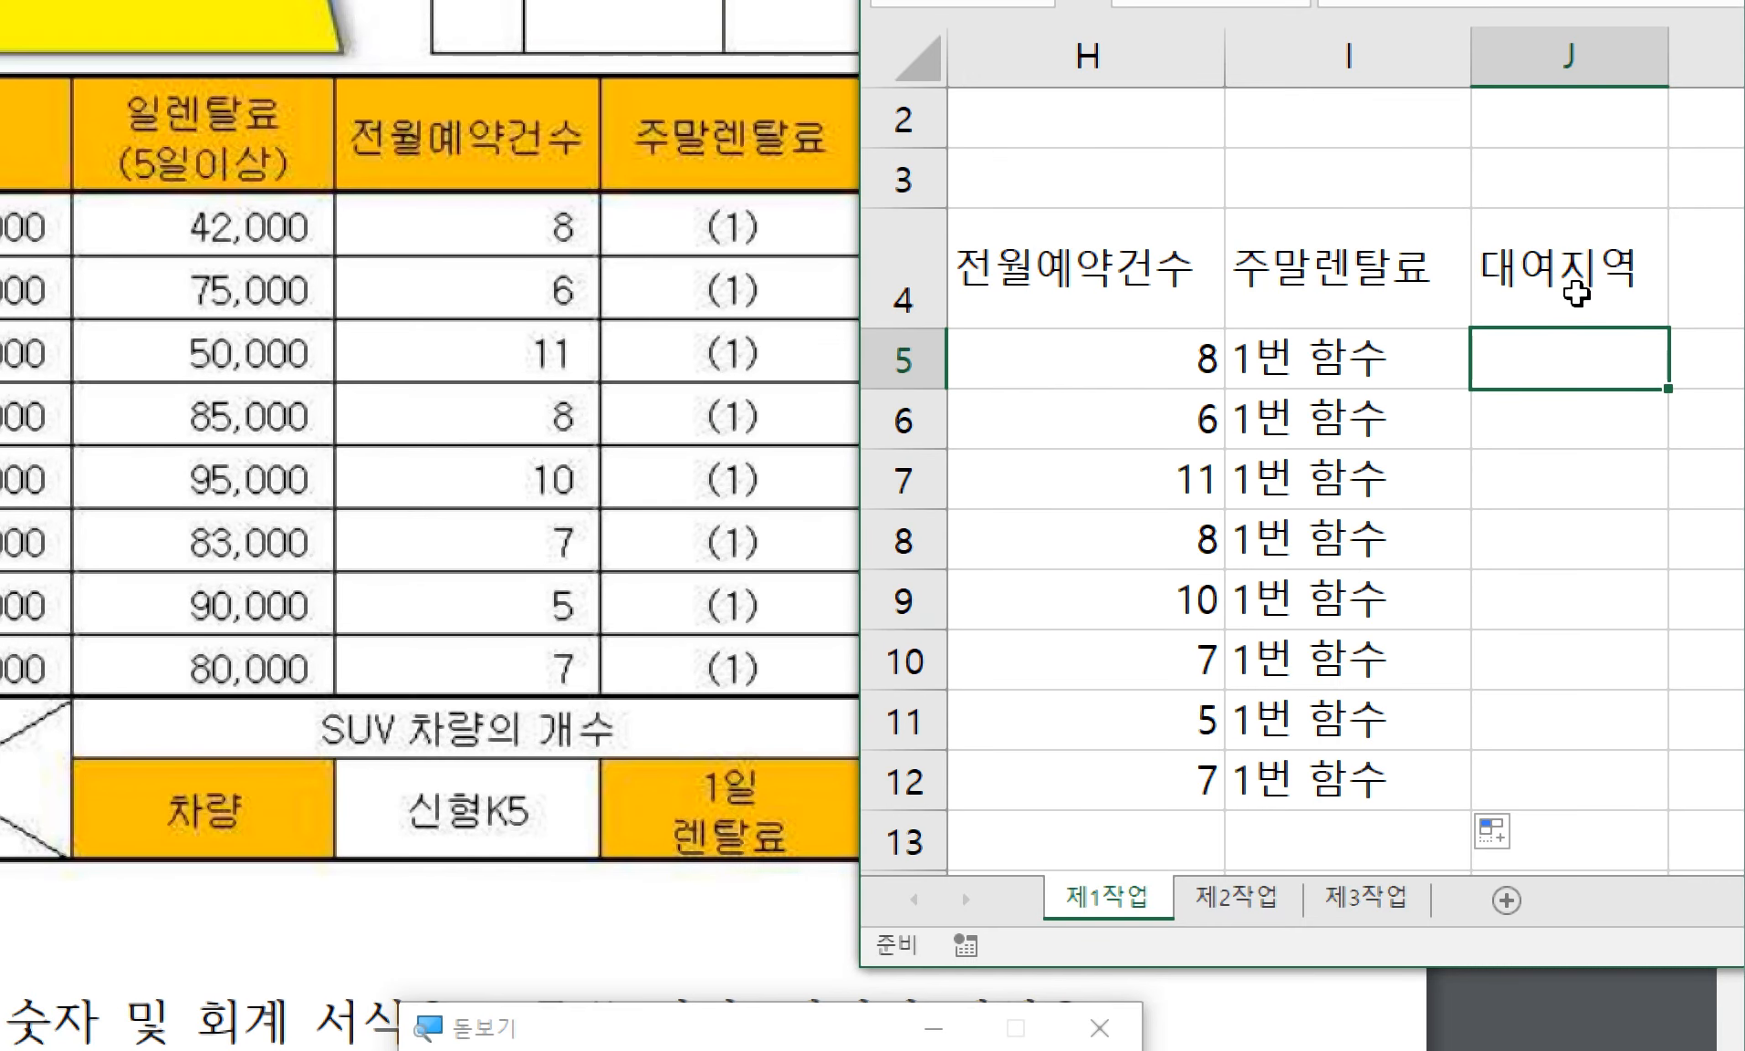
text(2번 함수)
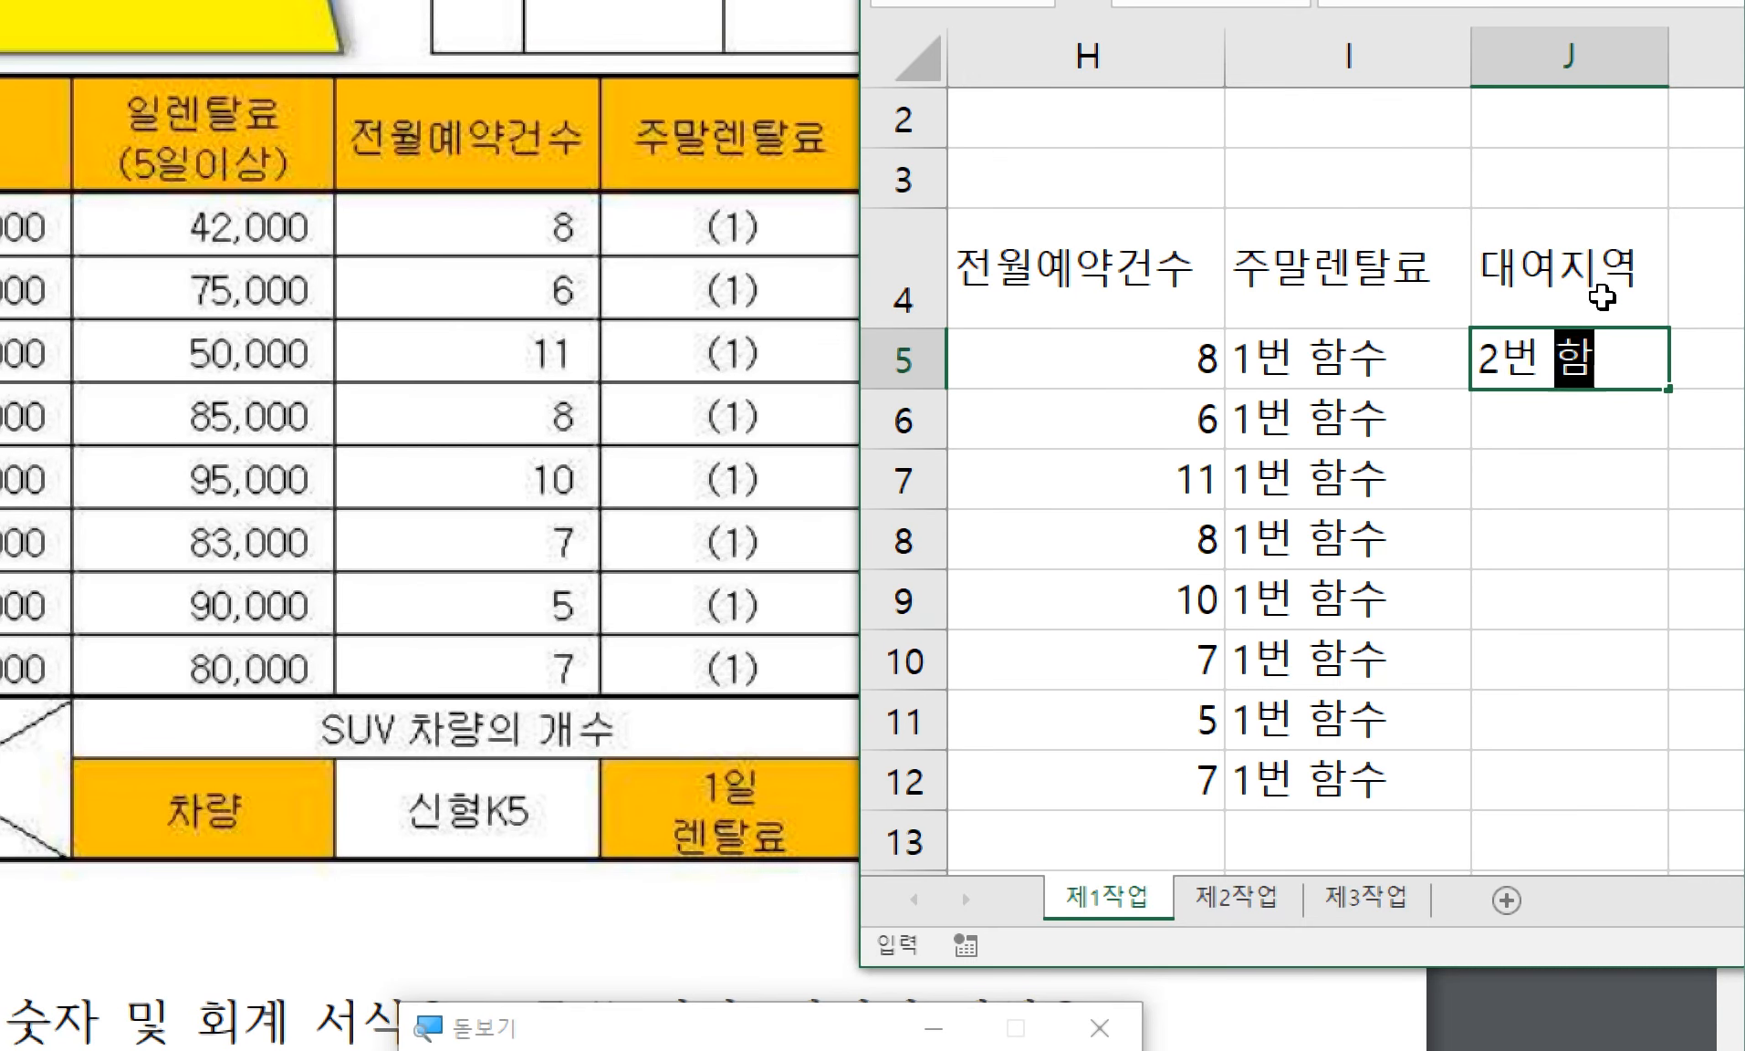
key(Return)
click(1514, 370)
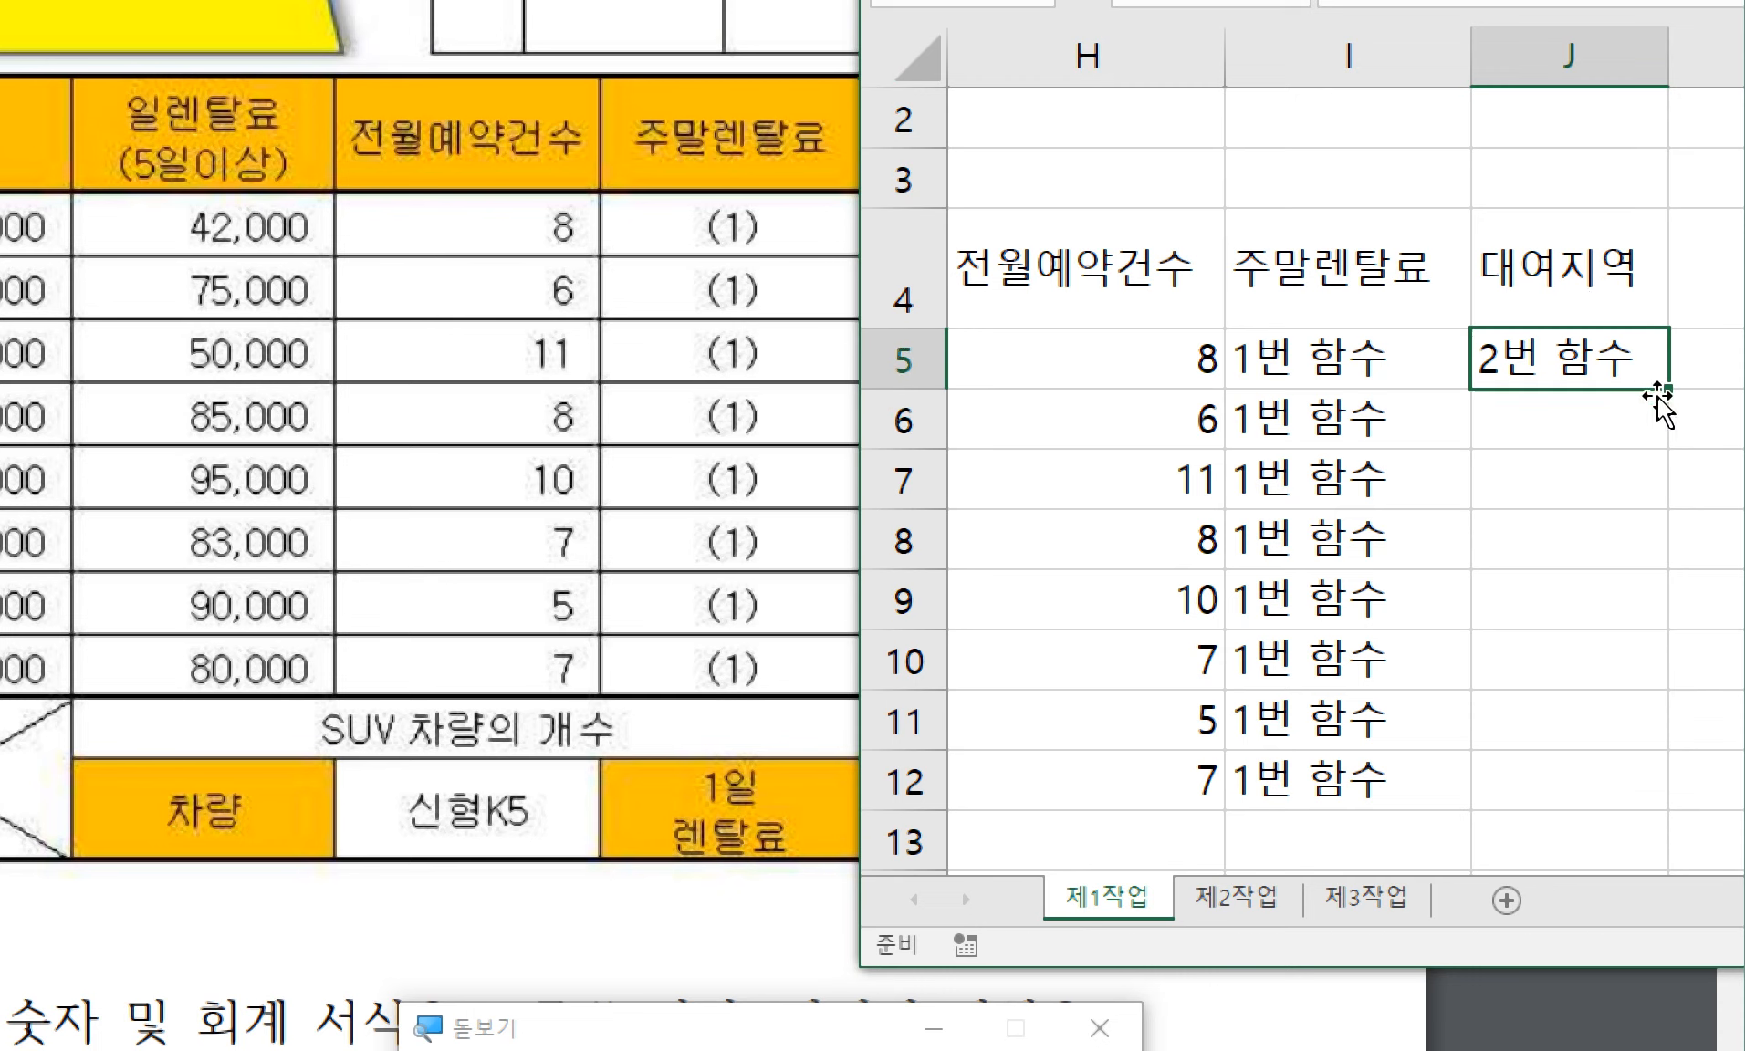
- Fill J6:J12 with the identical text "2번 함수" from J5 instead of an incrementing series
drag(1667, 389, 1679, 790)
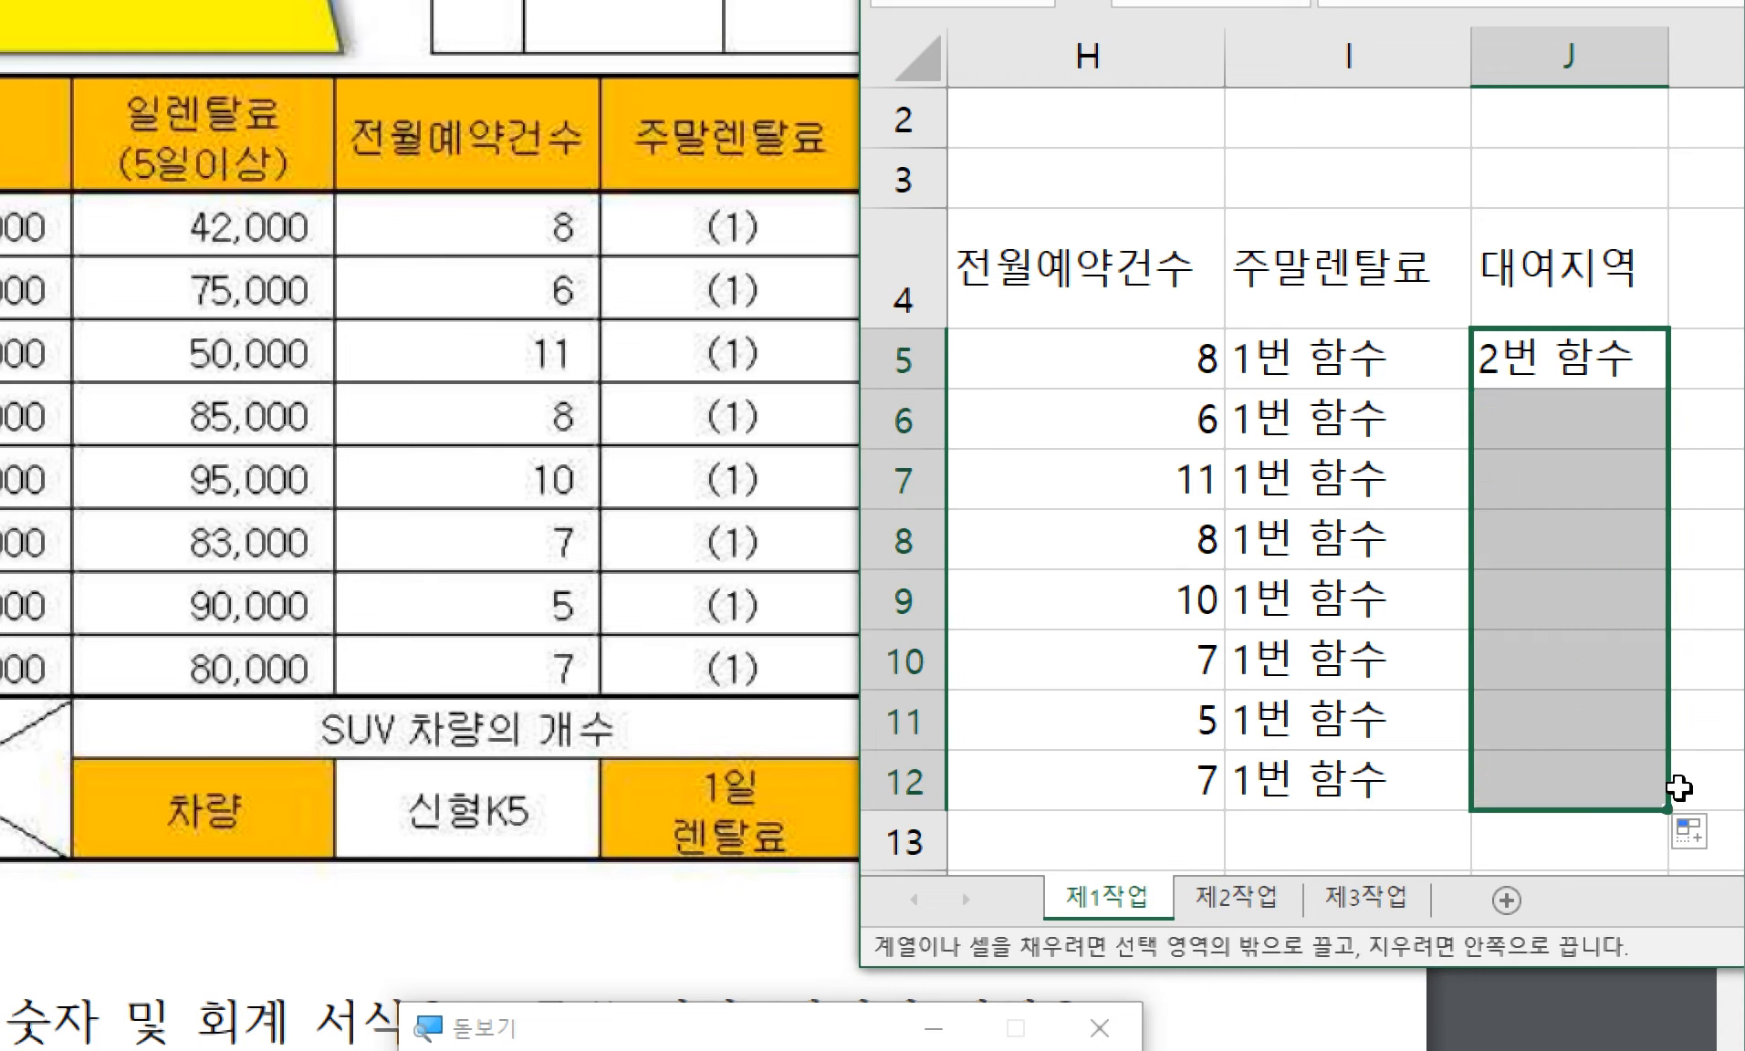
click(1620, 374)
key(ctrl+c)
click(1610, 415)
key(ctrl+v)
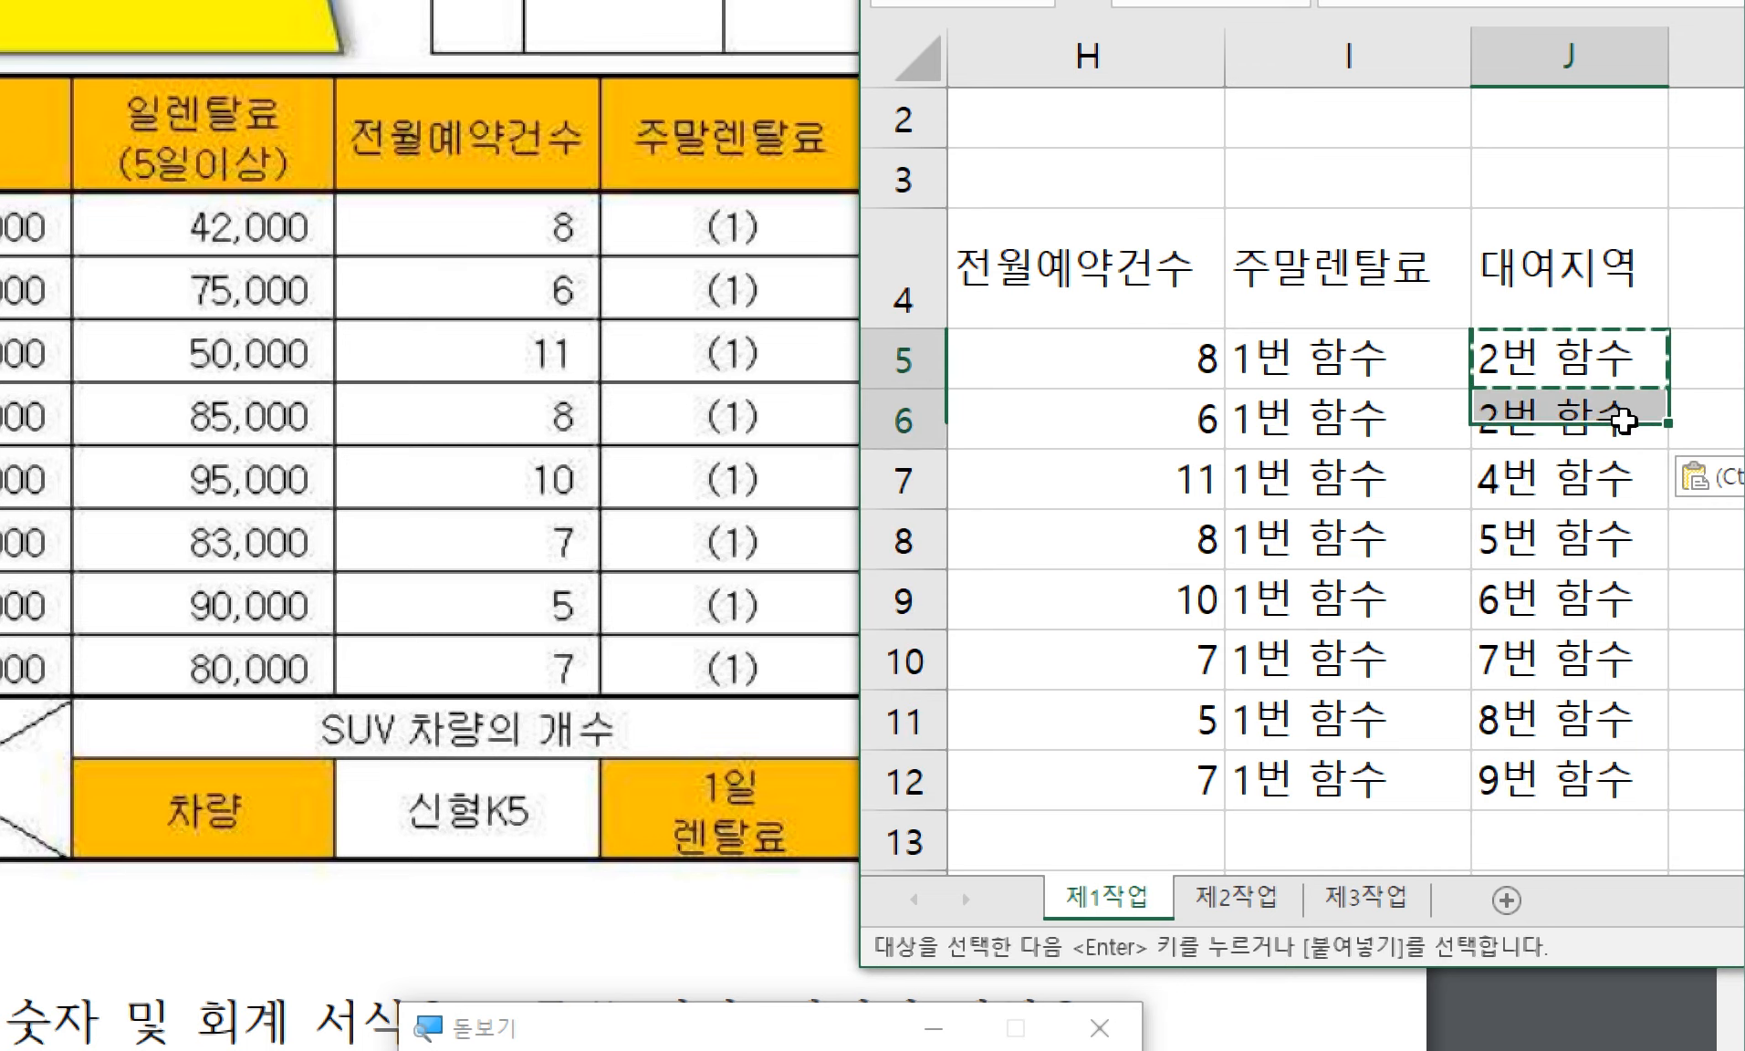
drag(1668, 449, 1666, 798)
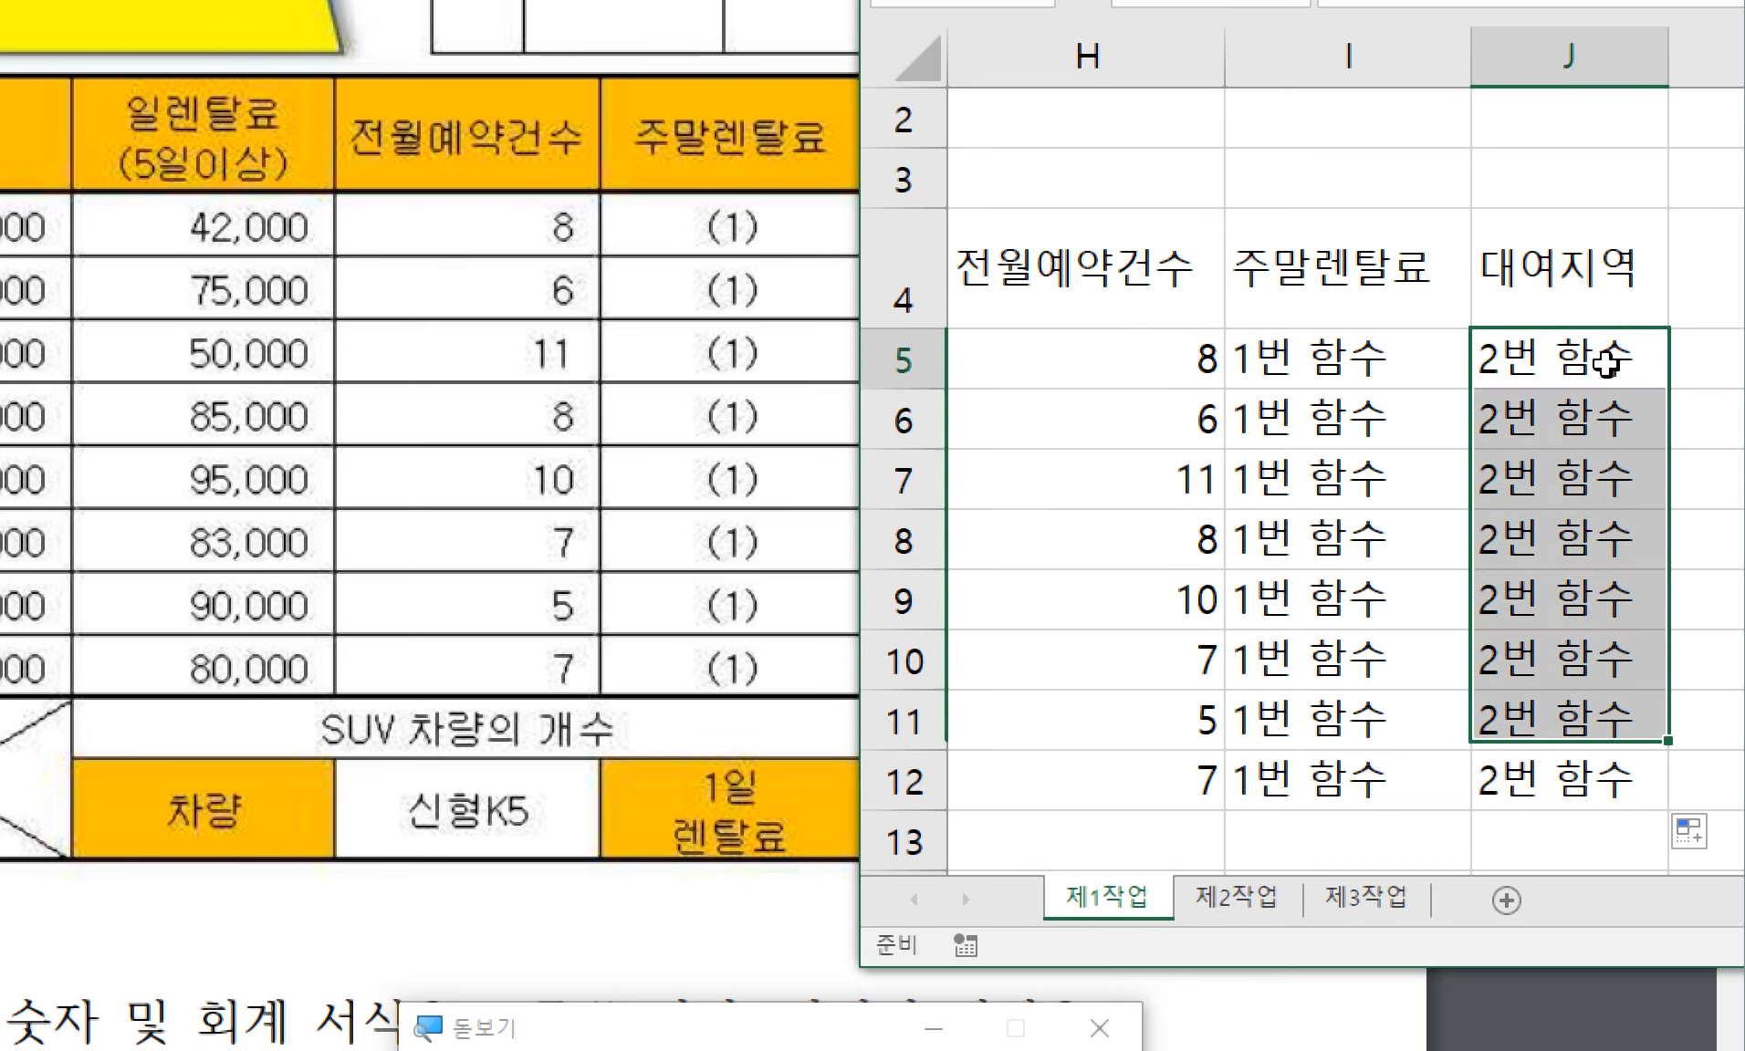
click(1549, 356)
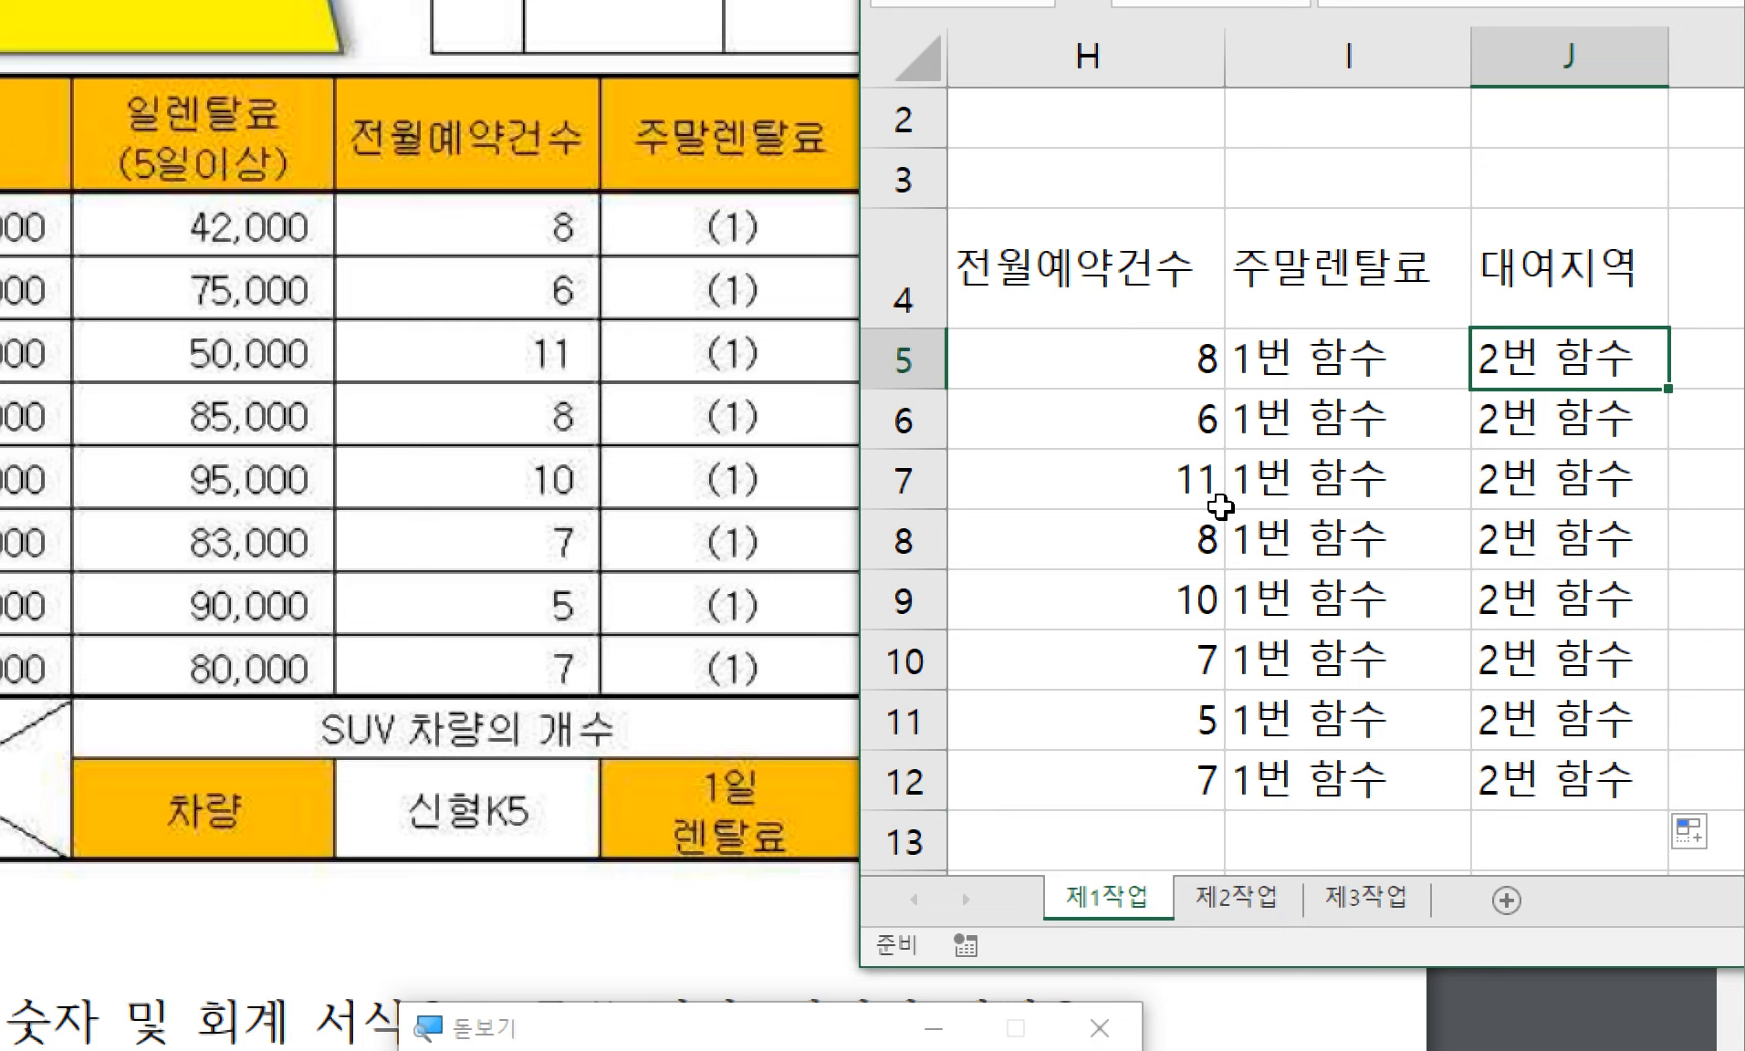
click(1369, 365)
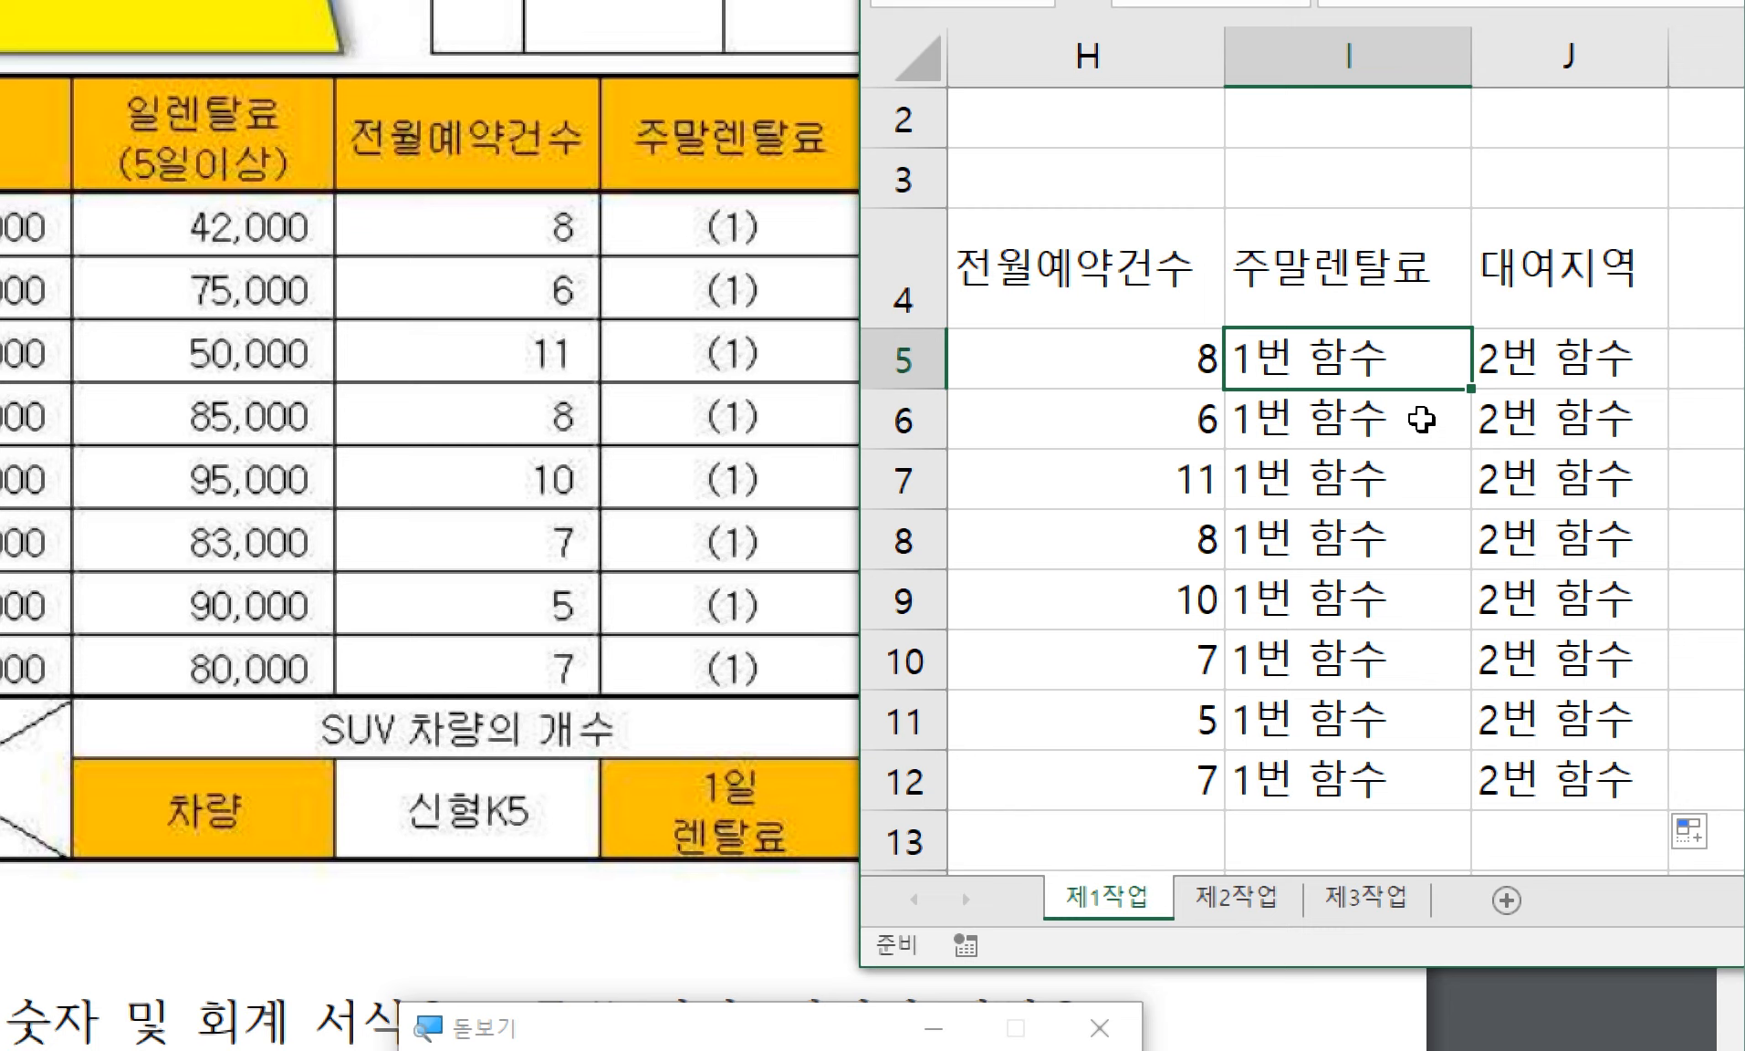
- Reposition the worksheet window to uncover the reference table's 관리번호 and 차종 columns
click(602, 964)
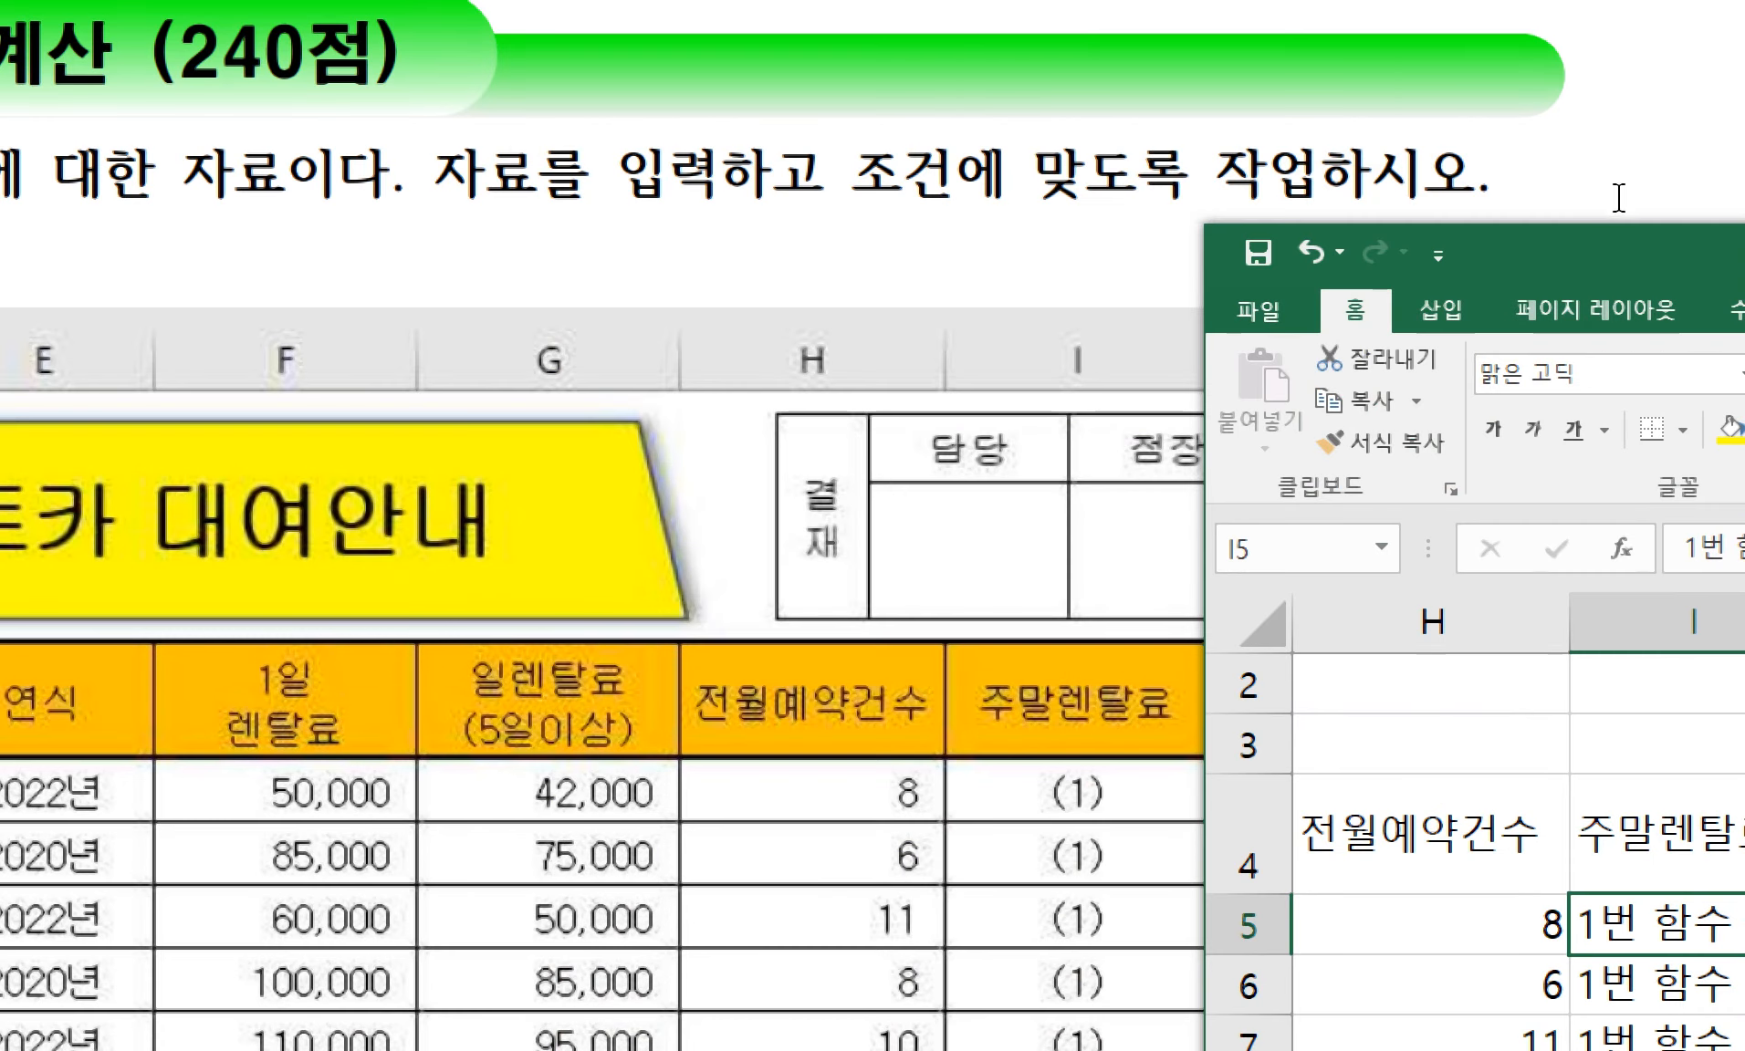
drag(1458, 271, 553, 210)
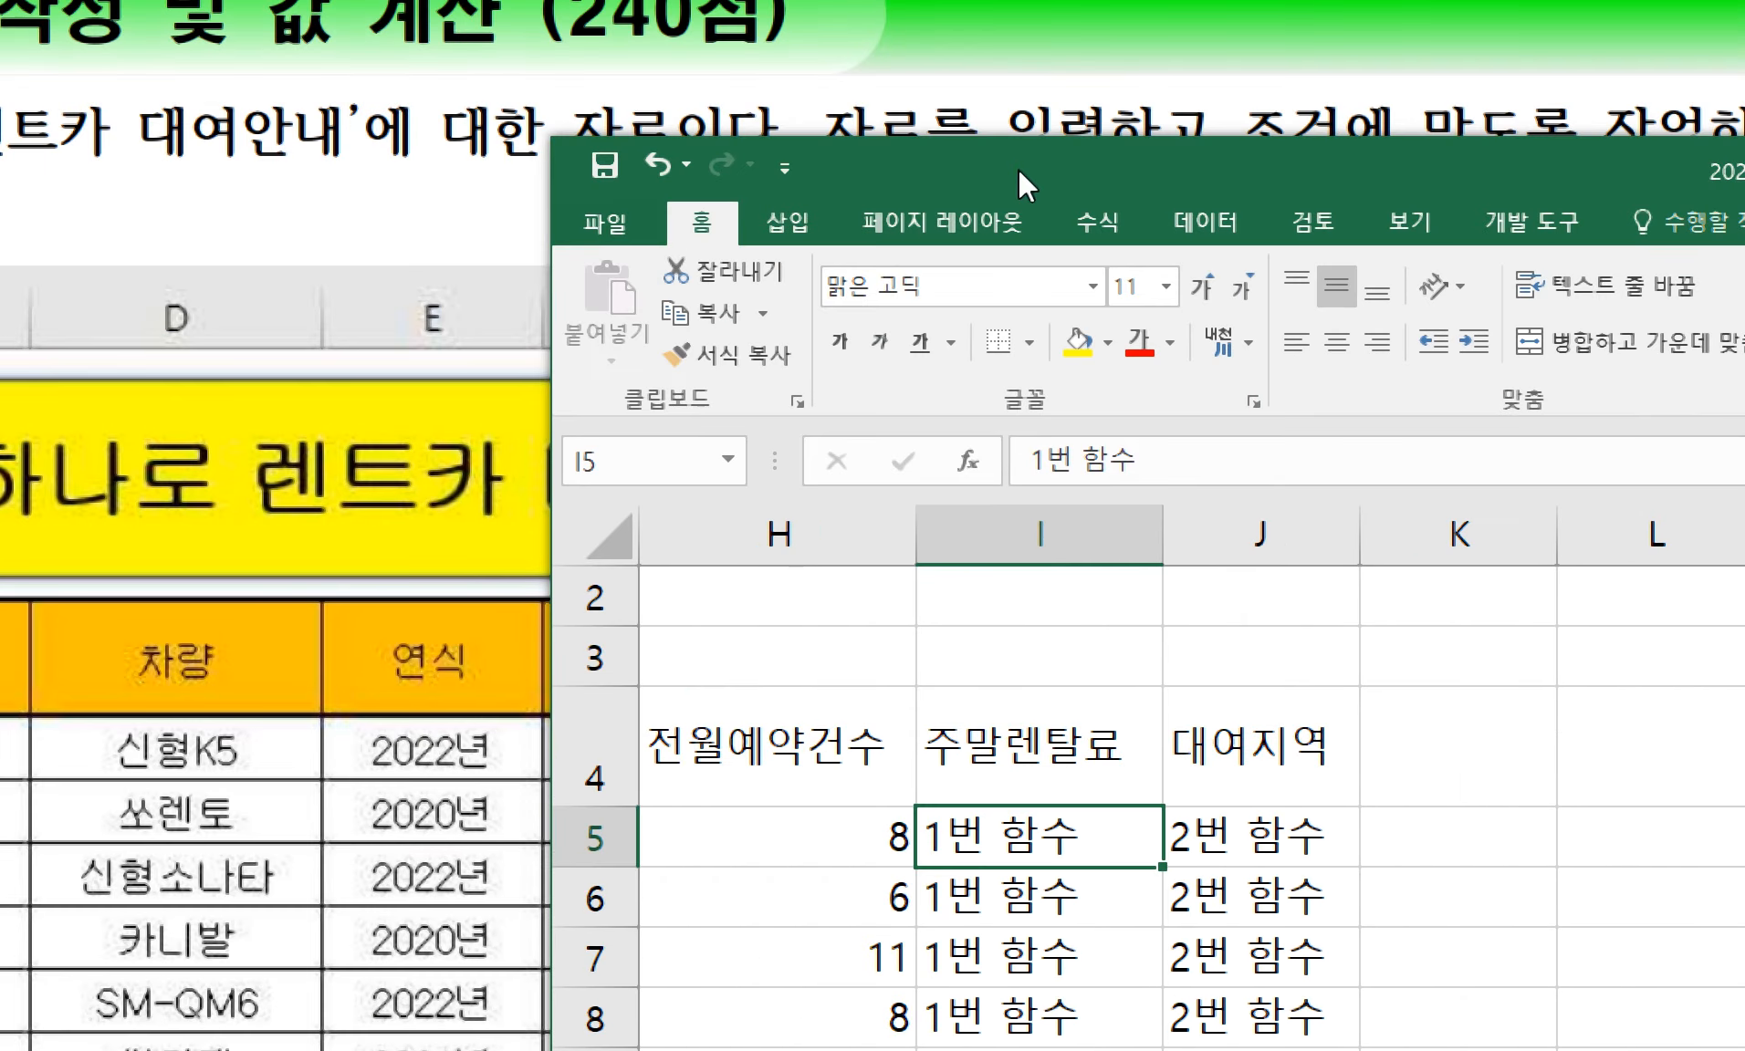
drag(1020, 182, 510, 179)
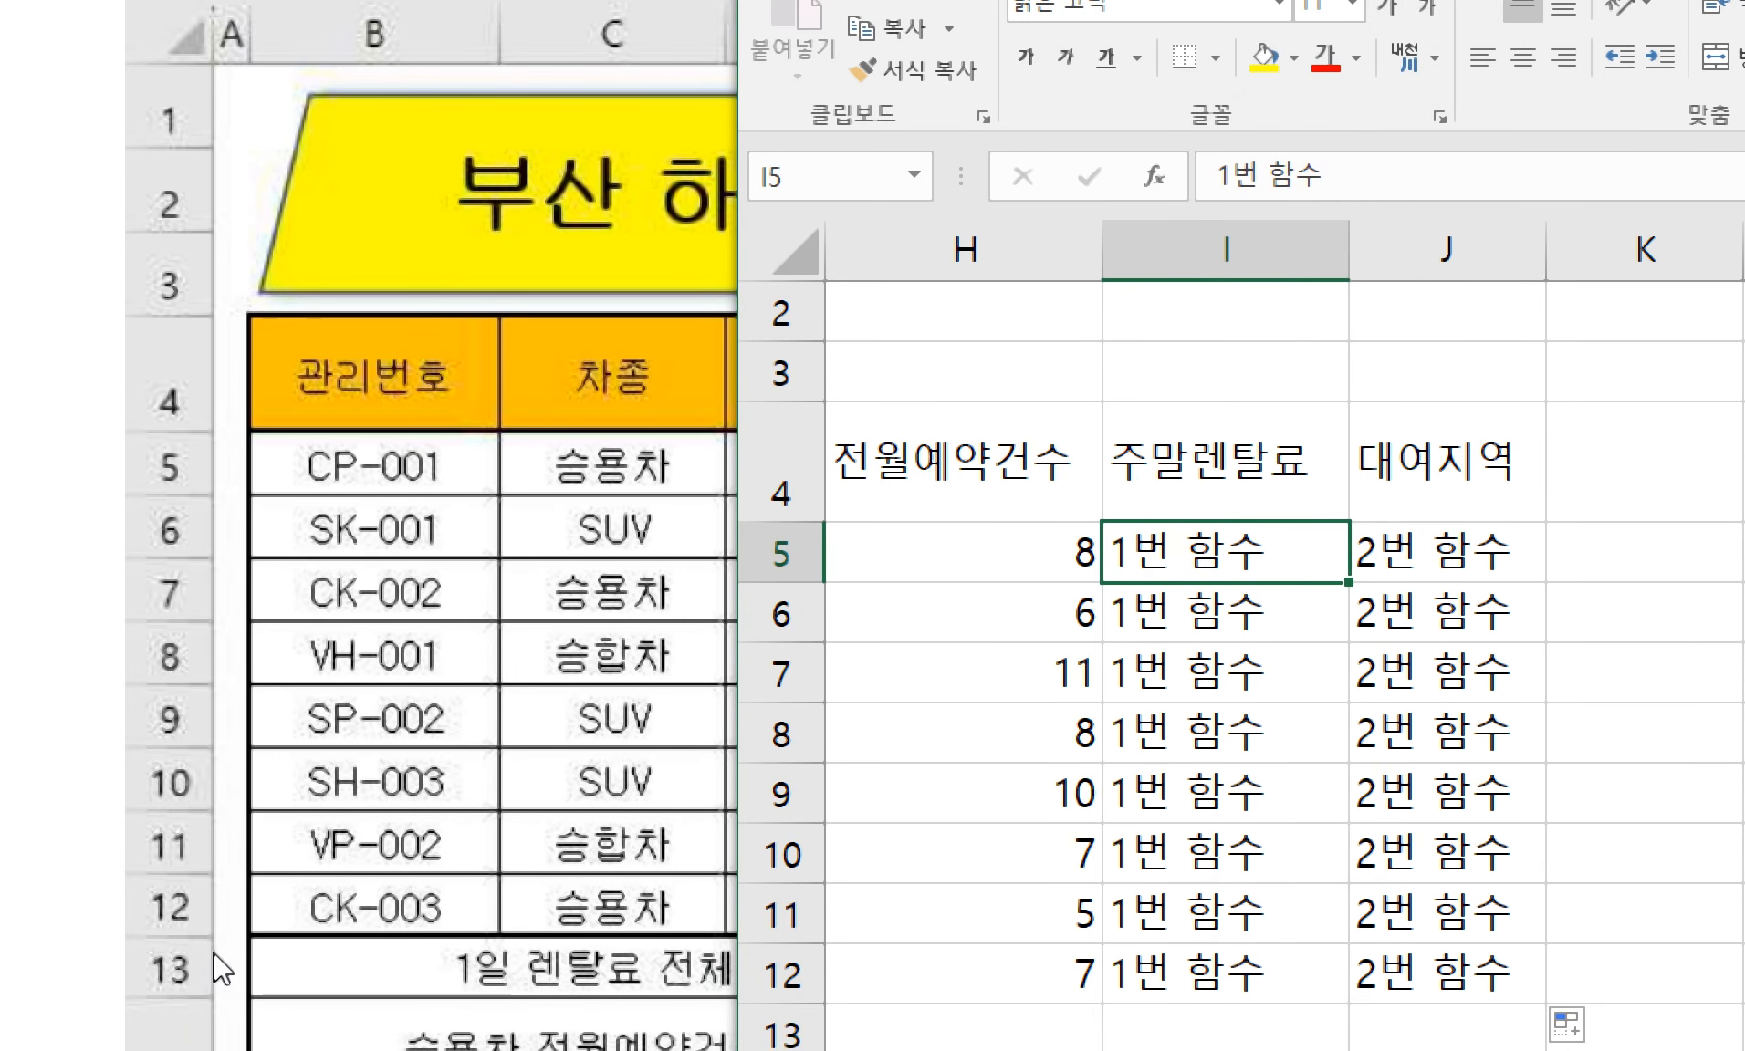
- Make B13, the cell below the last 관리번호 entry, active and shift the window to uncover the reference table's labels in rows 13 and 14
click(910, 976)
scroll(1447, 976, down, 1)
key(Left)
key(Left)
key(Left)
key(Left)
key(Left)
key(Left)
key(Left)
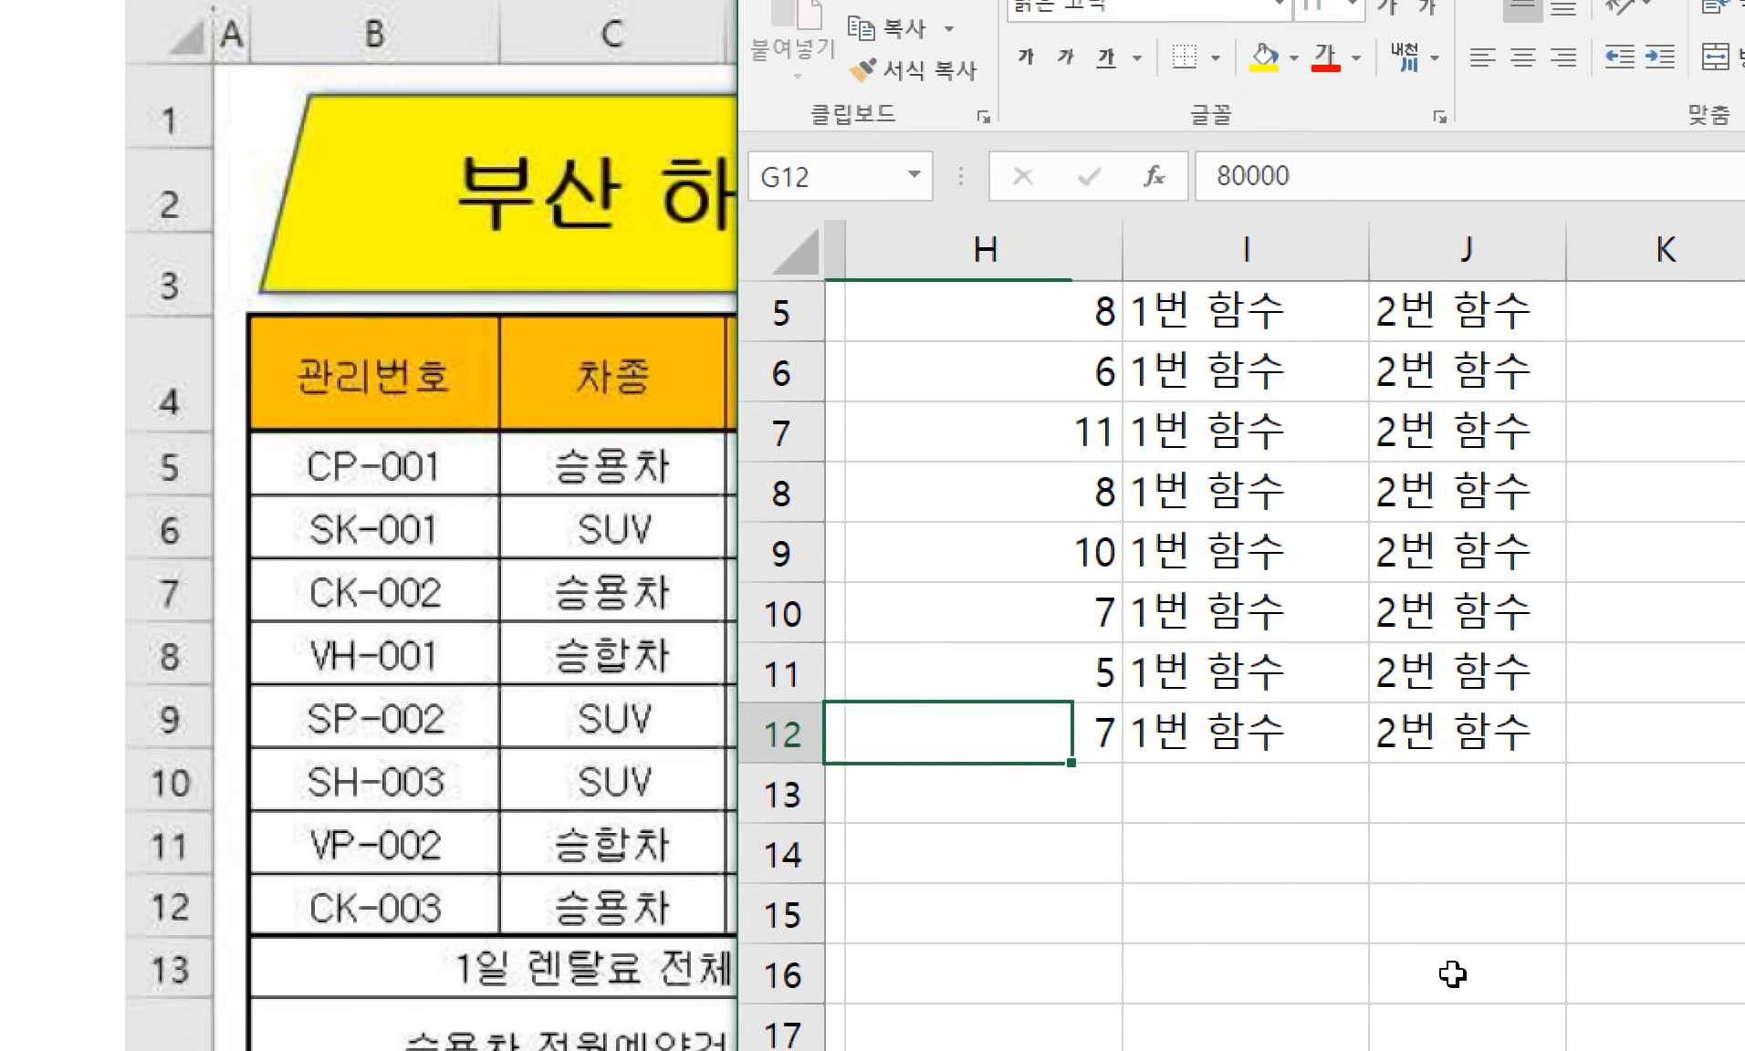
key(Down)
key(Right)
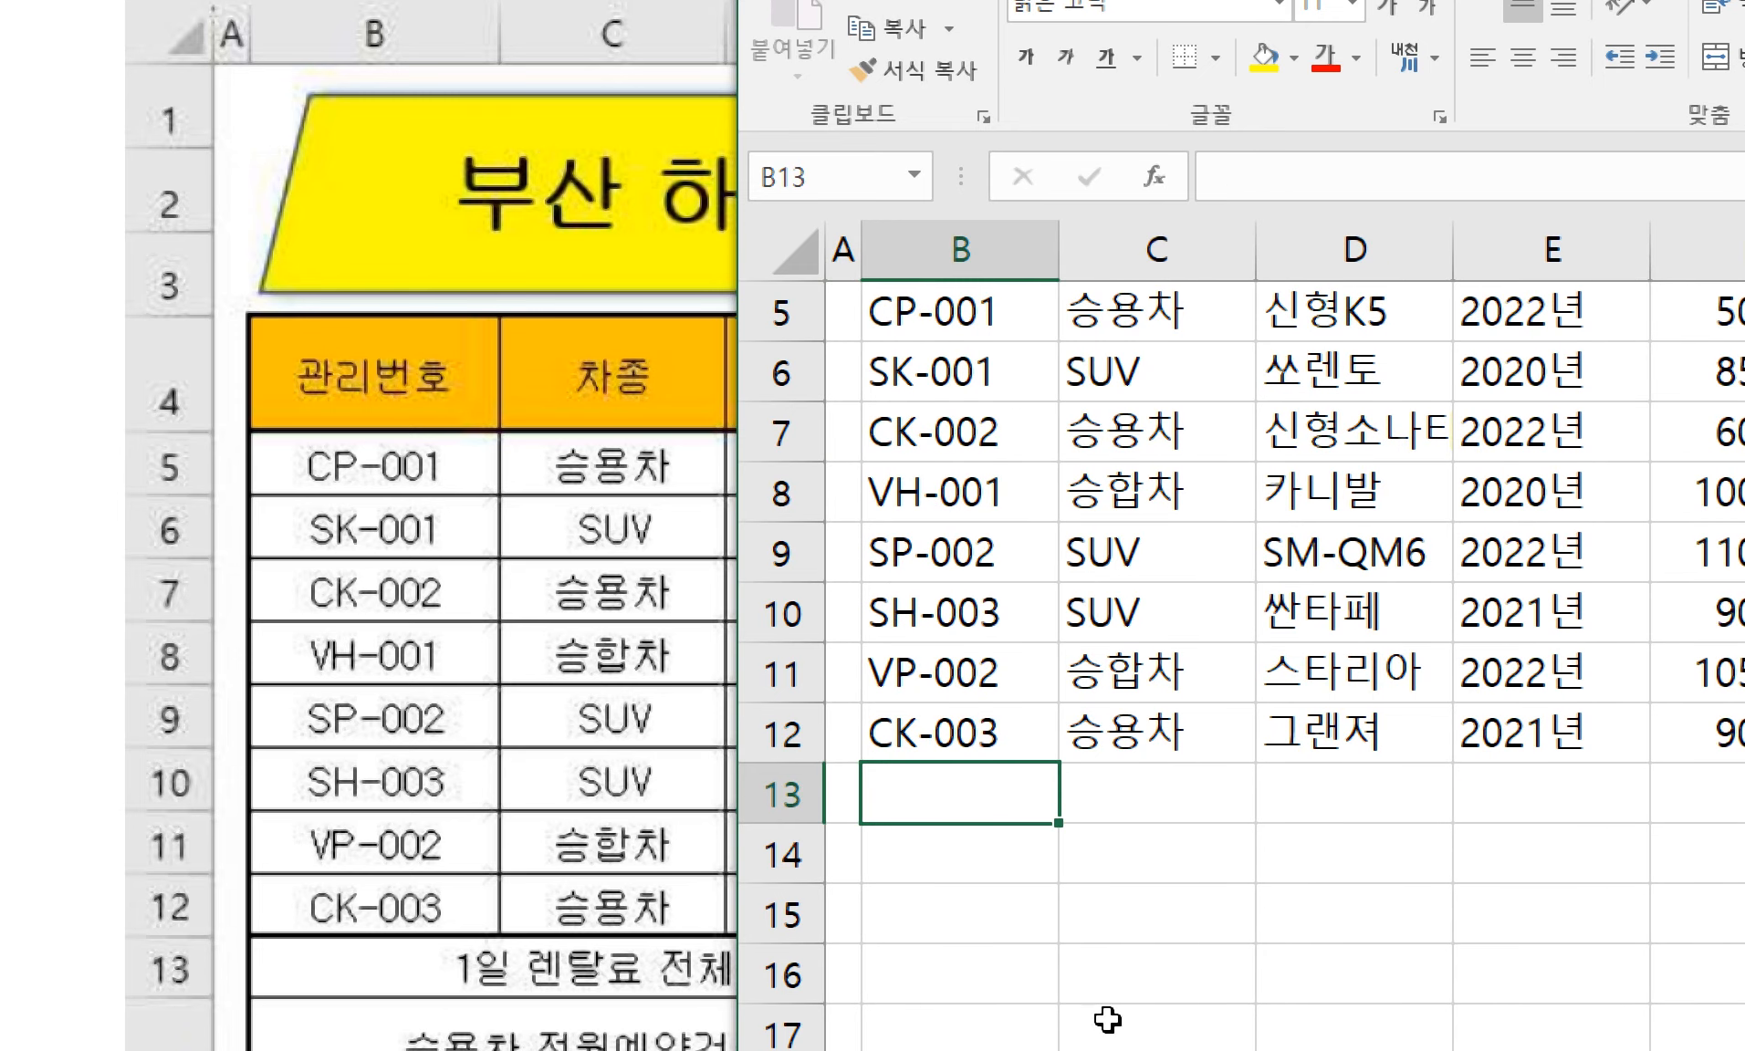
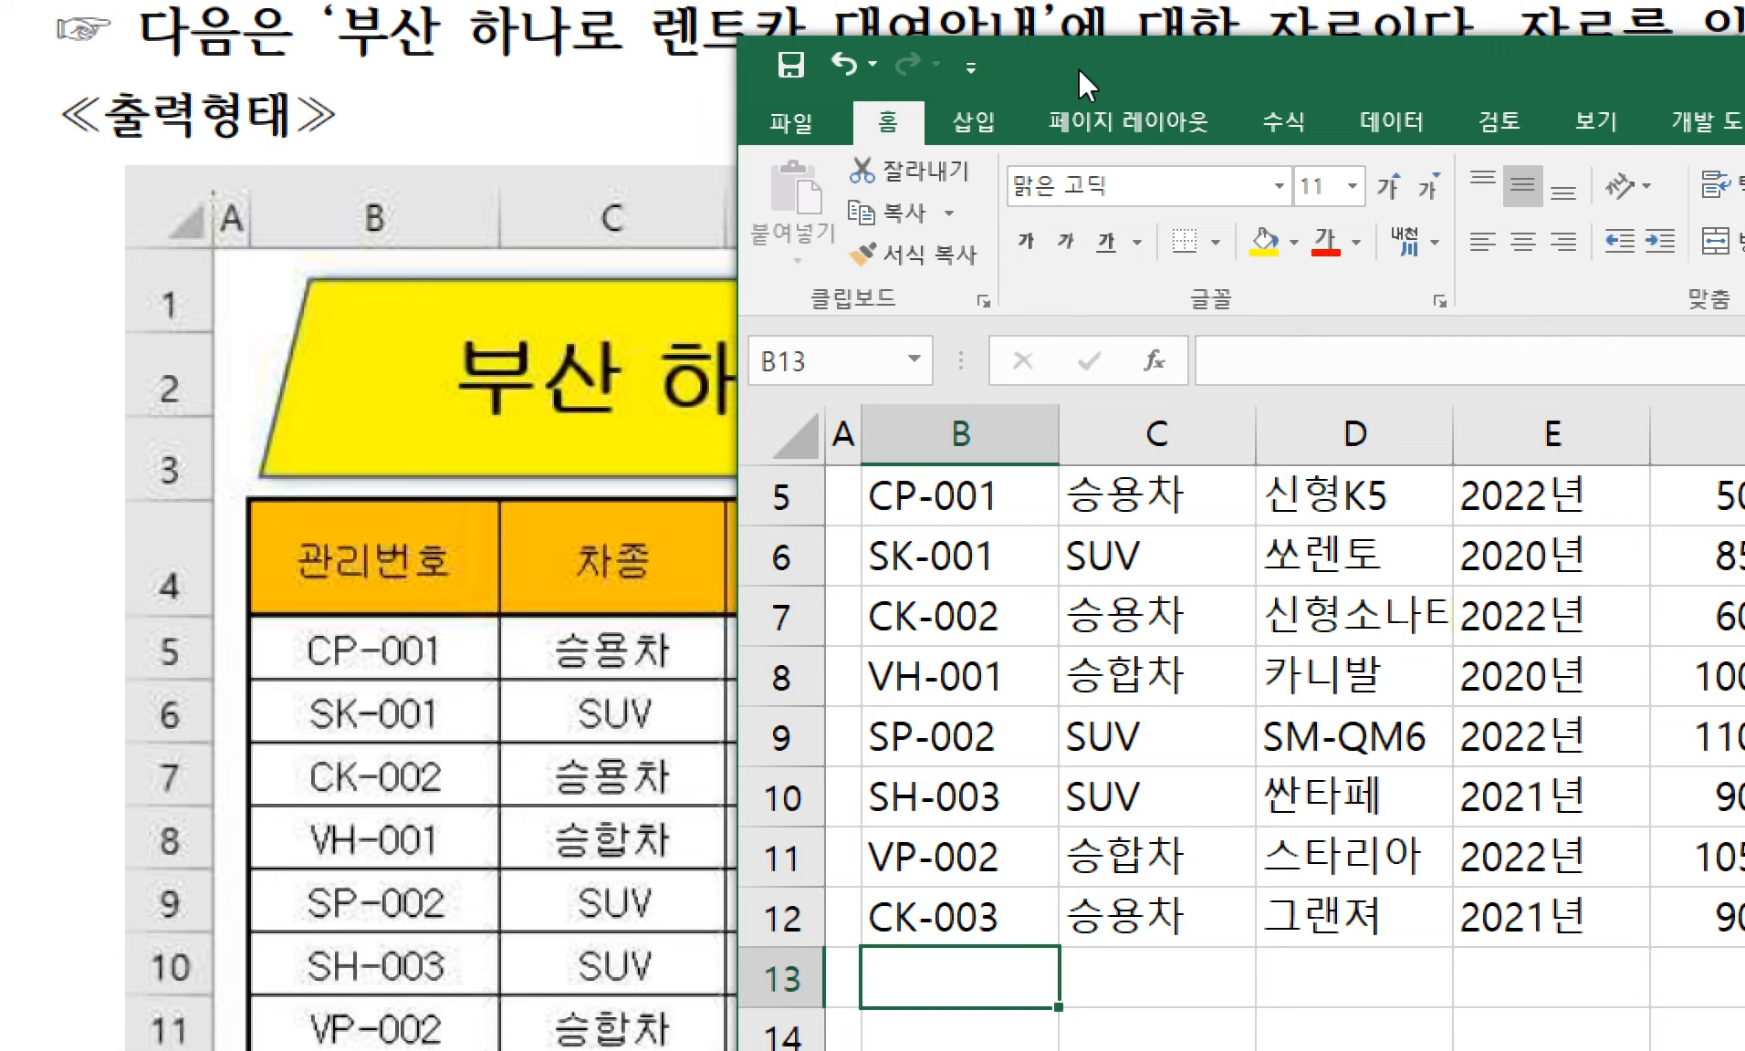
drag(1079, 68, 1257, 98)
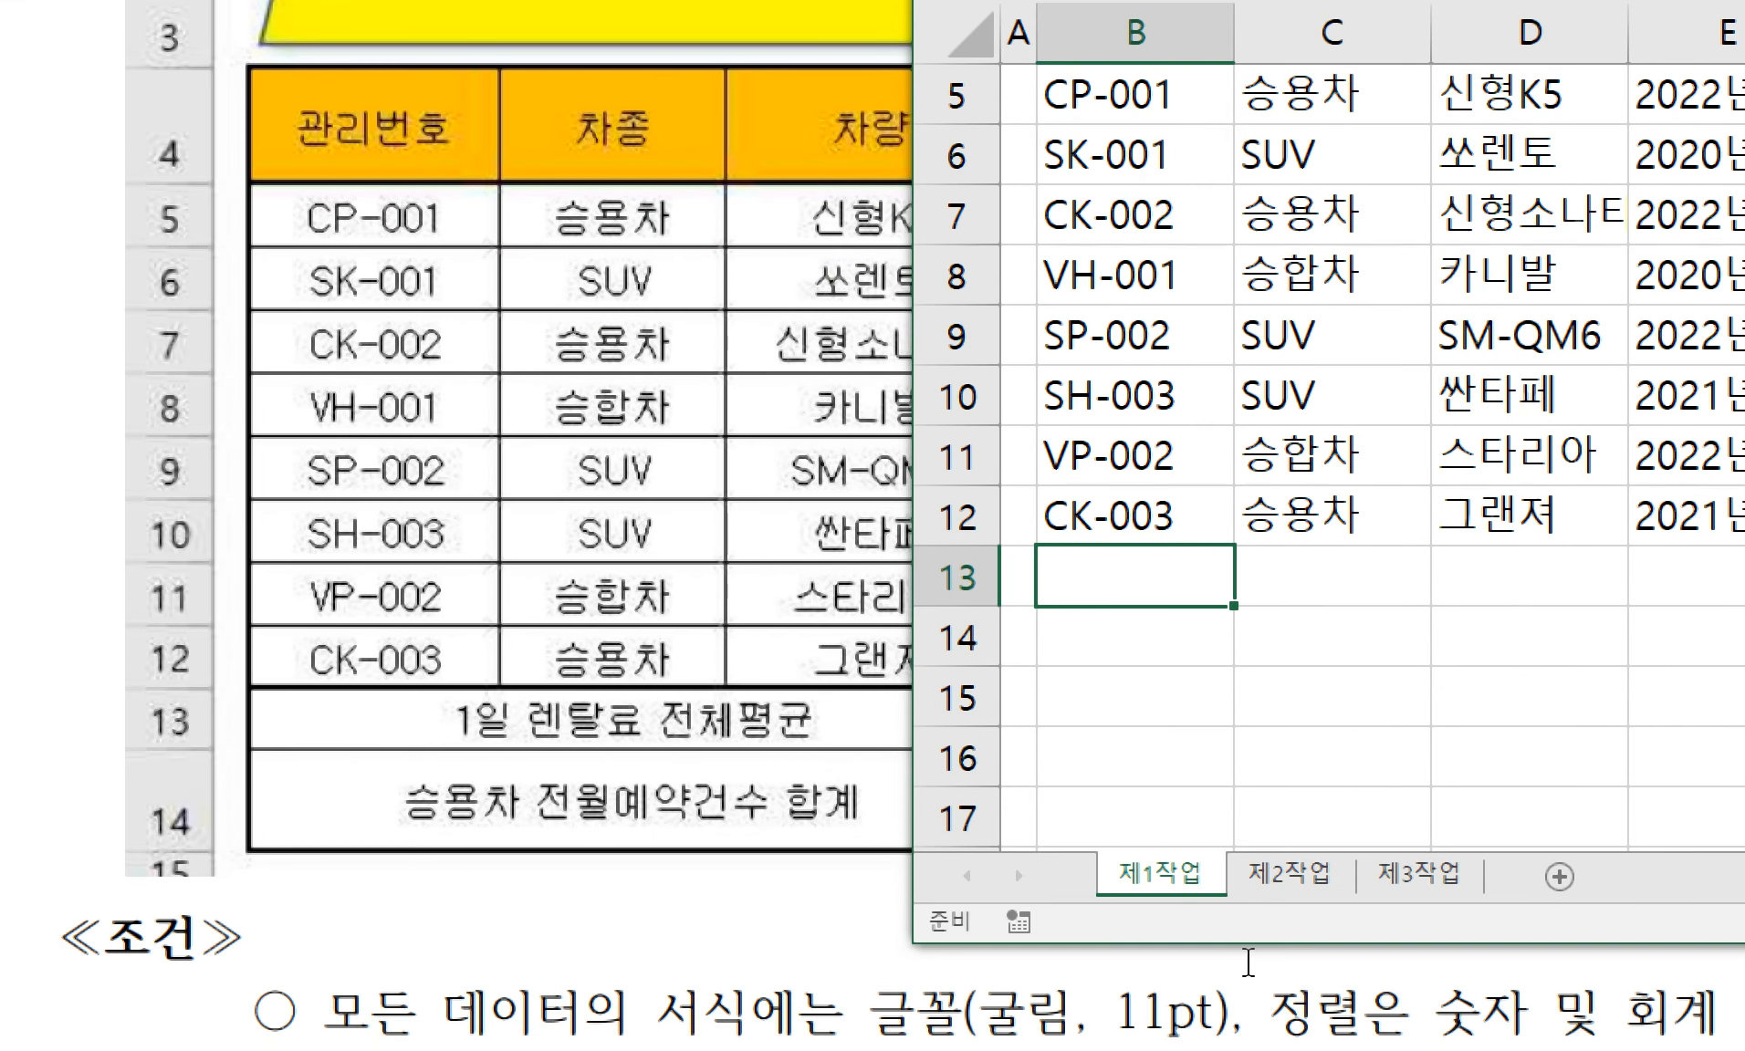
- Enter the summary labels "1일 렌탈료 전체평균" in B13 and "승용차 전월예약건수 합계" in B14
text(1일 렌ㅌ)
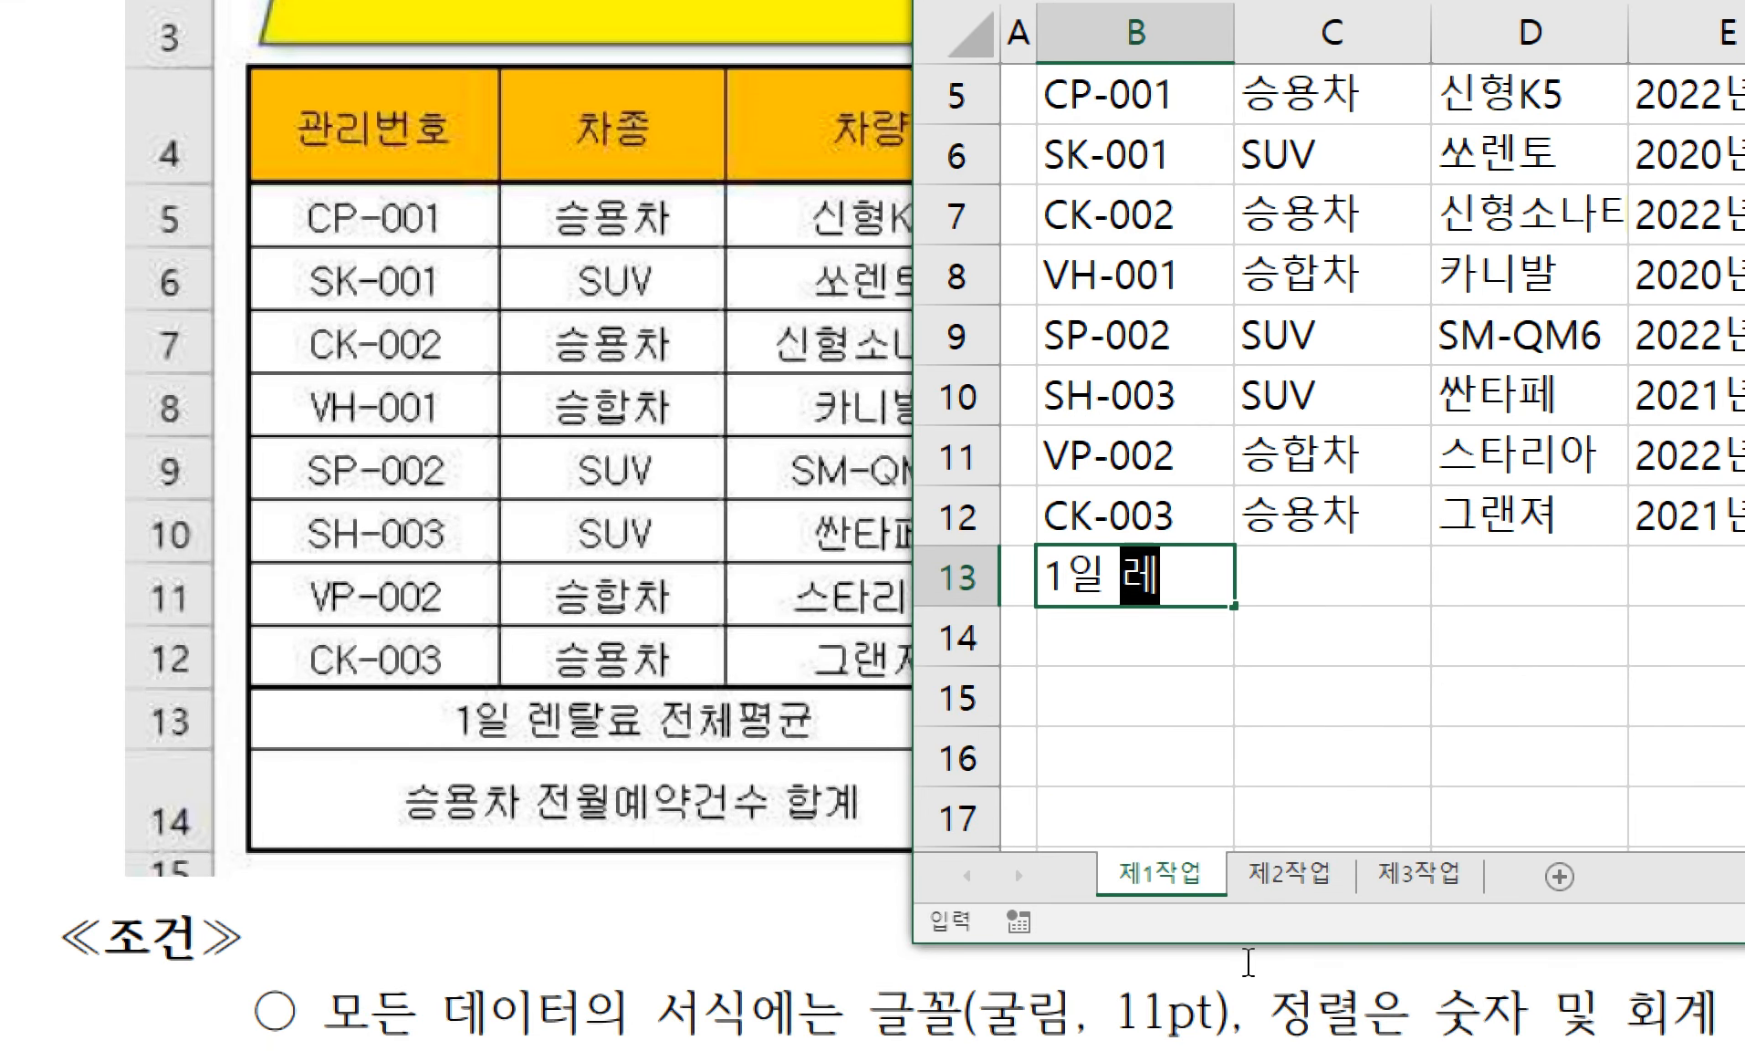
text(탈료 전체평균)
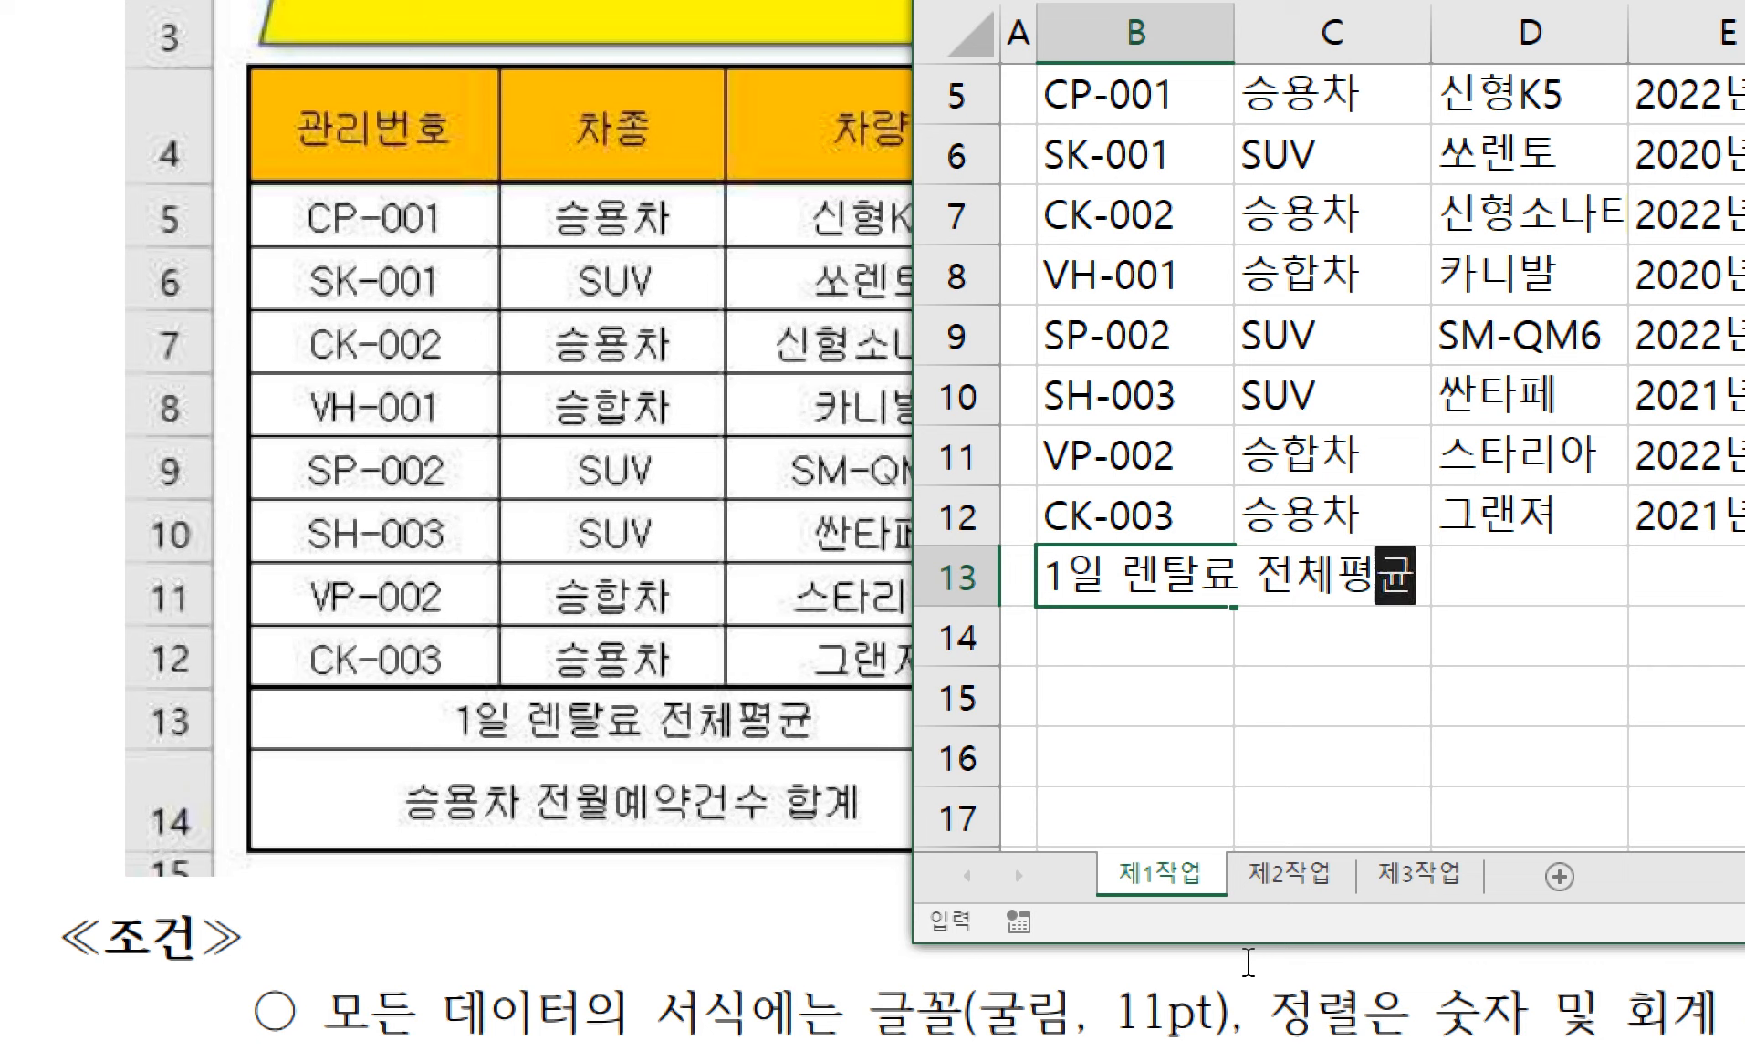
key(Return)
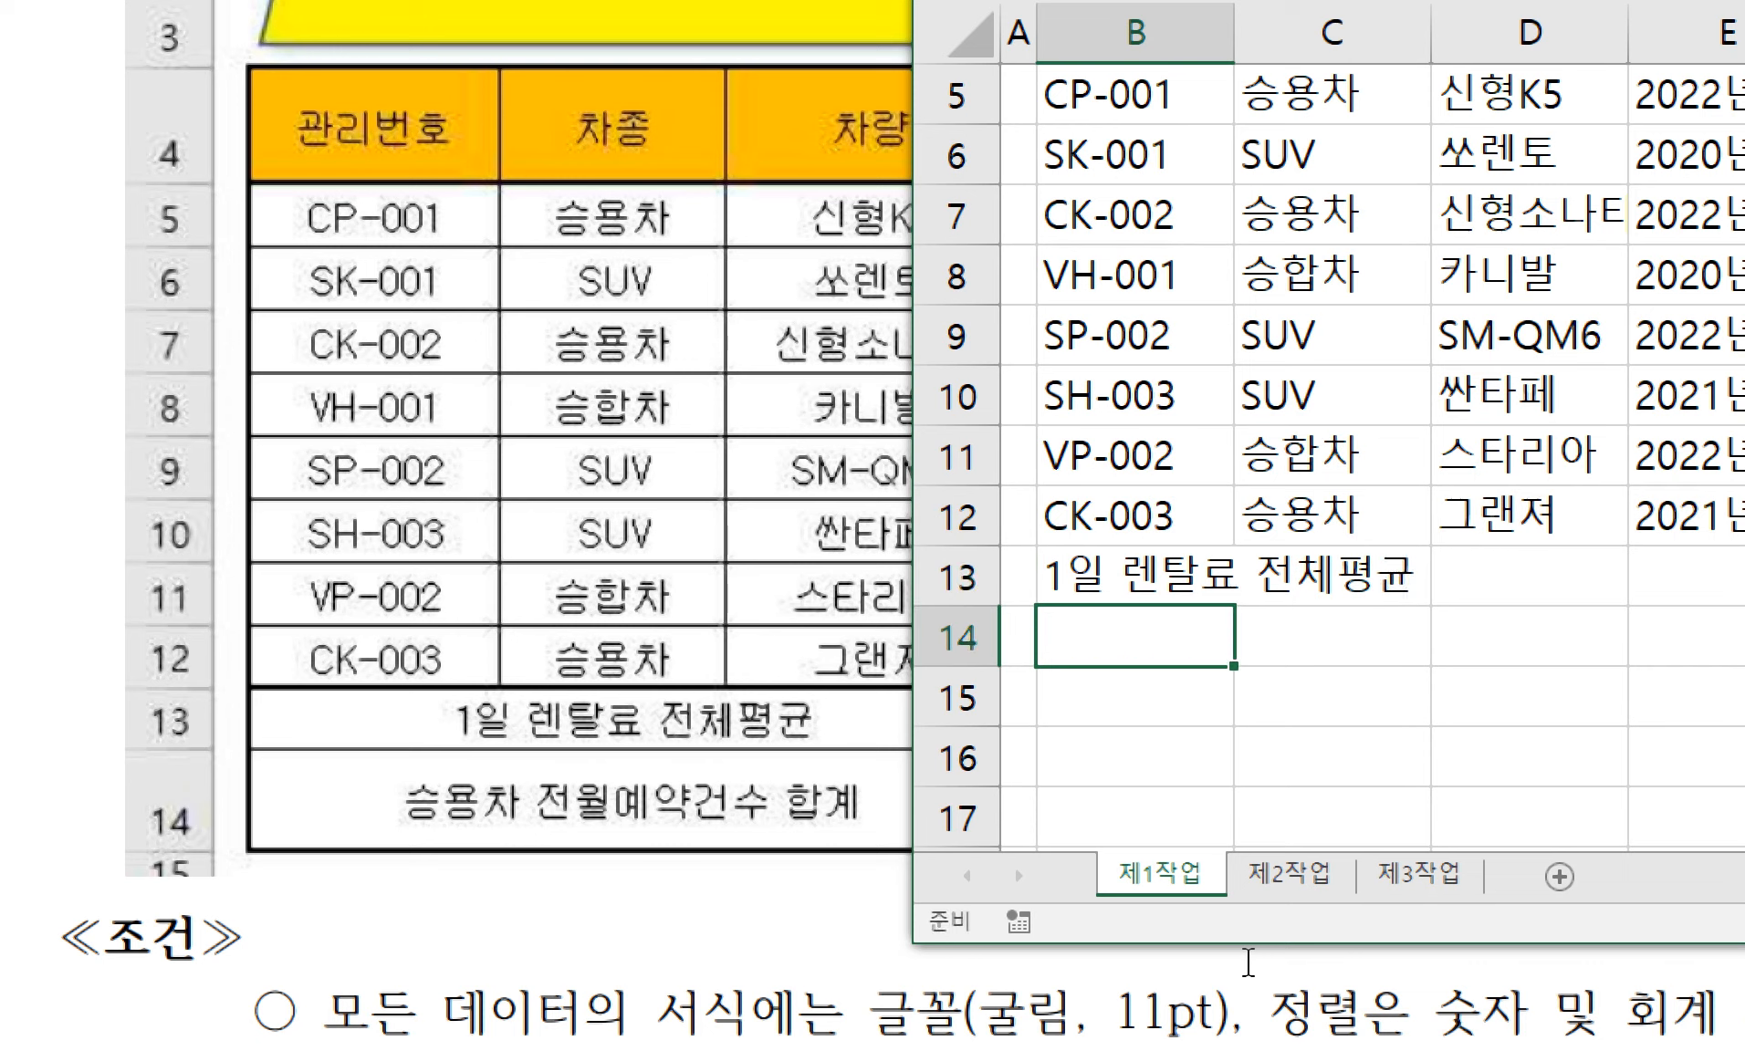
text(승용차 )
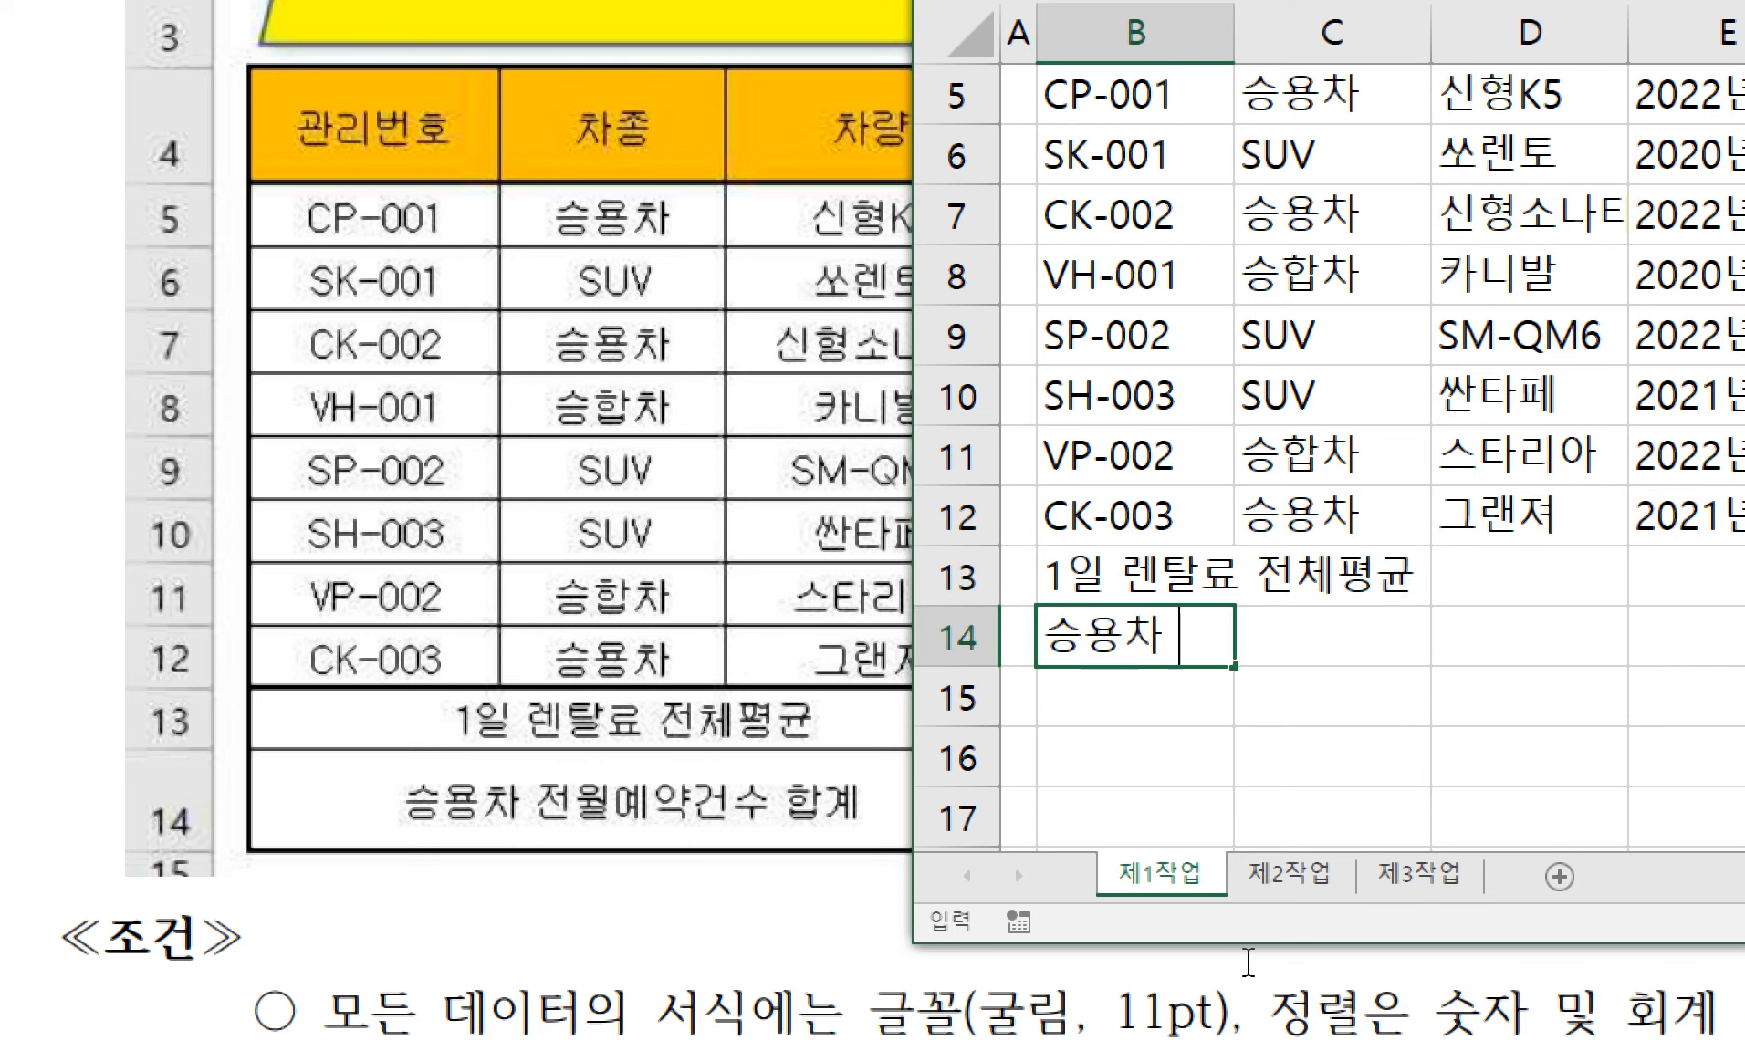
text(전월ㅇ예약건수 합ㄱ)
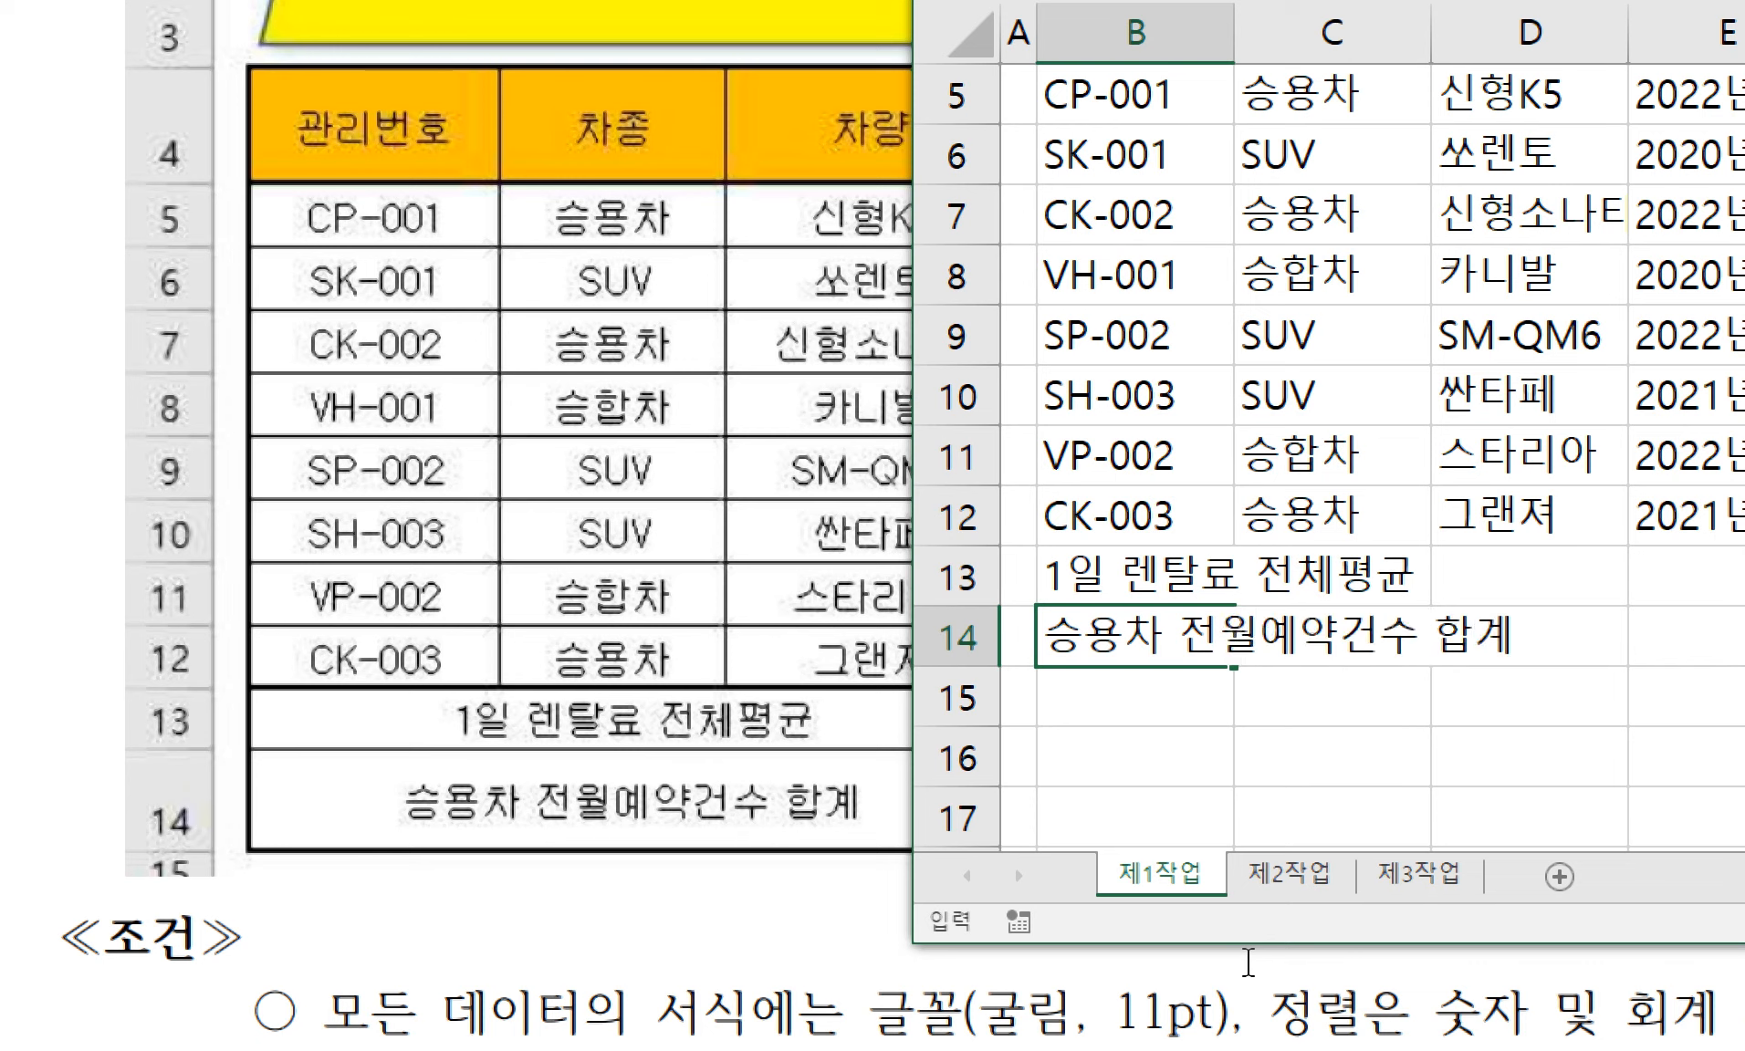
key(Return)
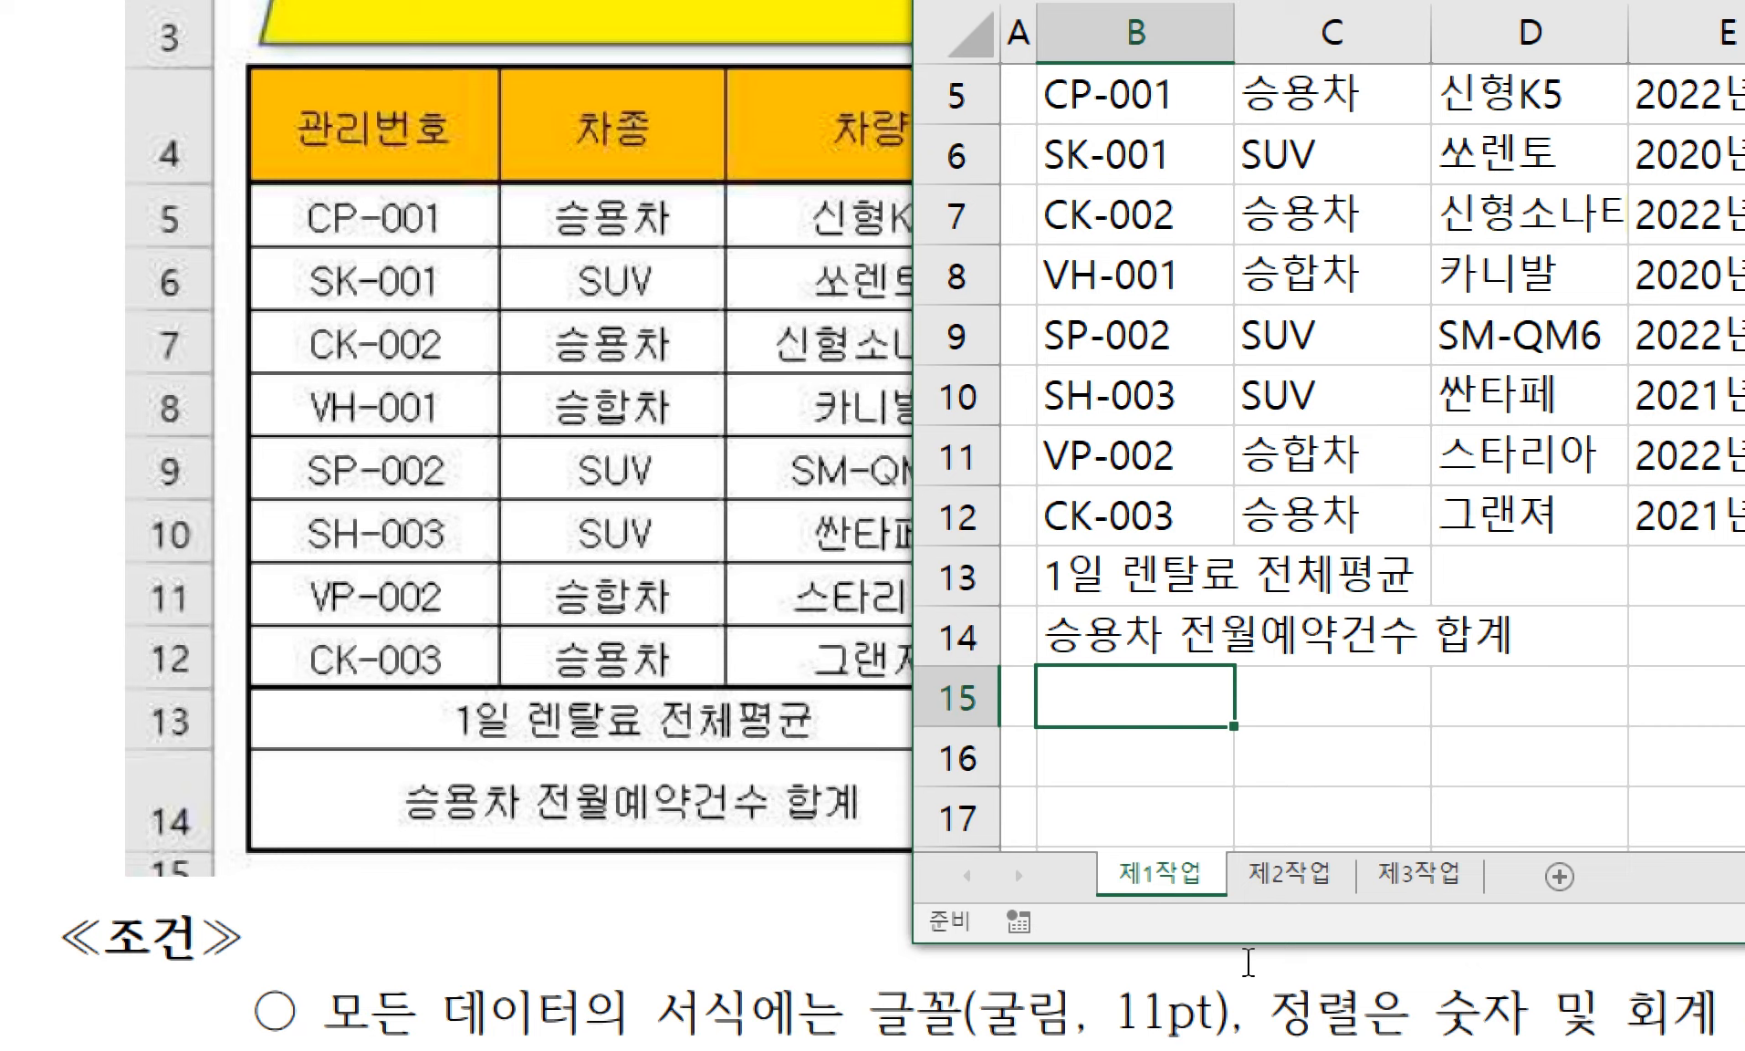
- Make B13 the active cell again and reposition the window to uncover the reference table's 차량 column
key(Up)
key(Up)
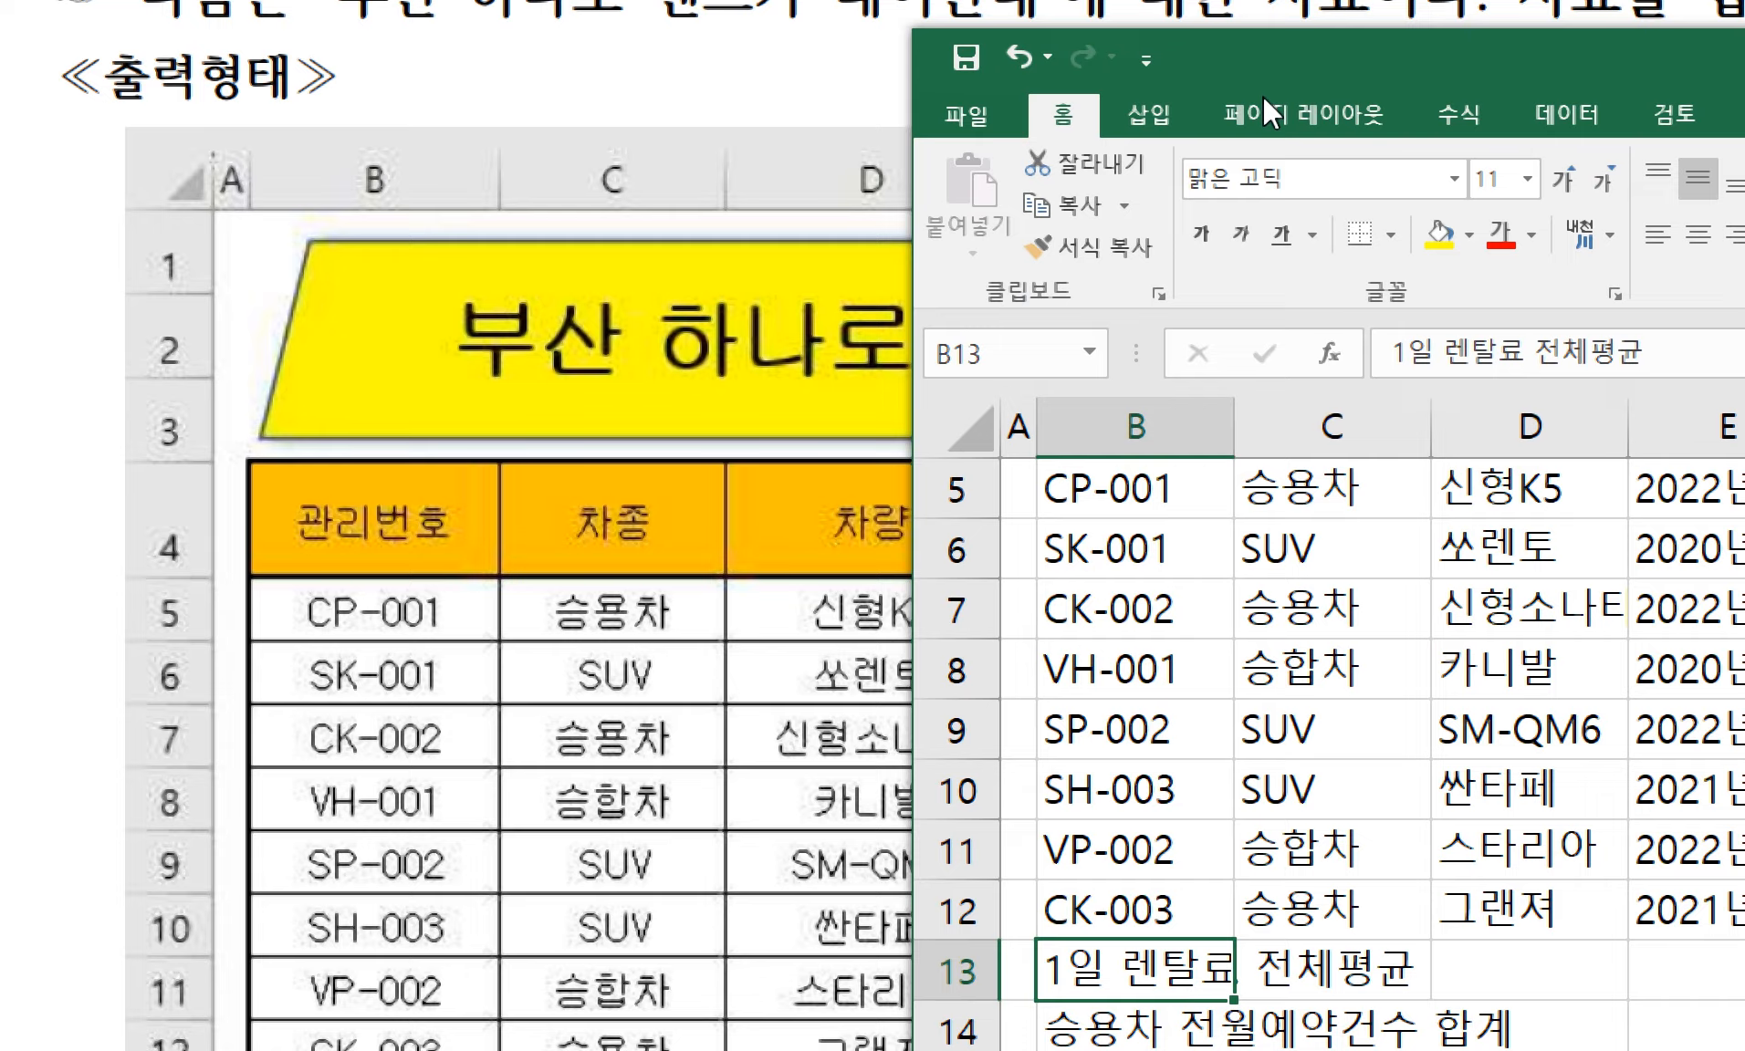
drag(1287, 71, 1387, 79)
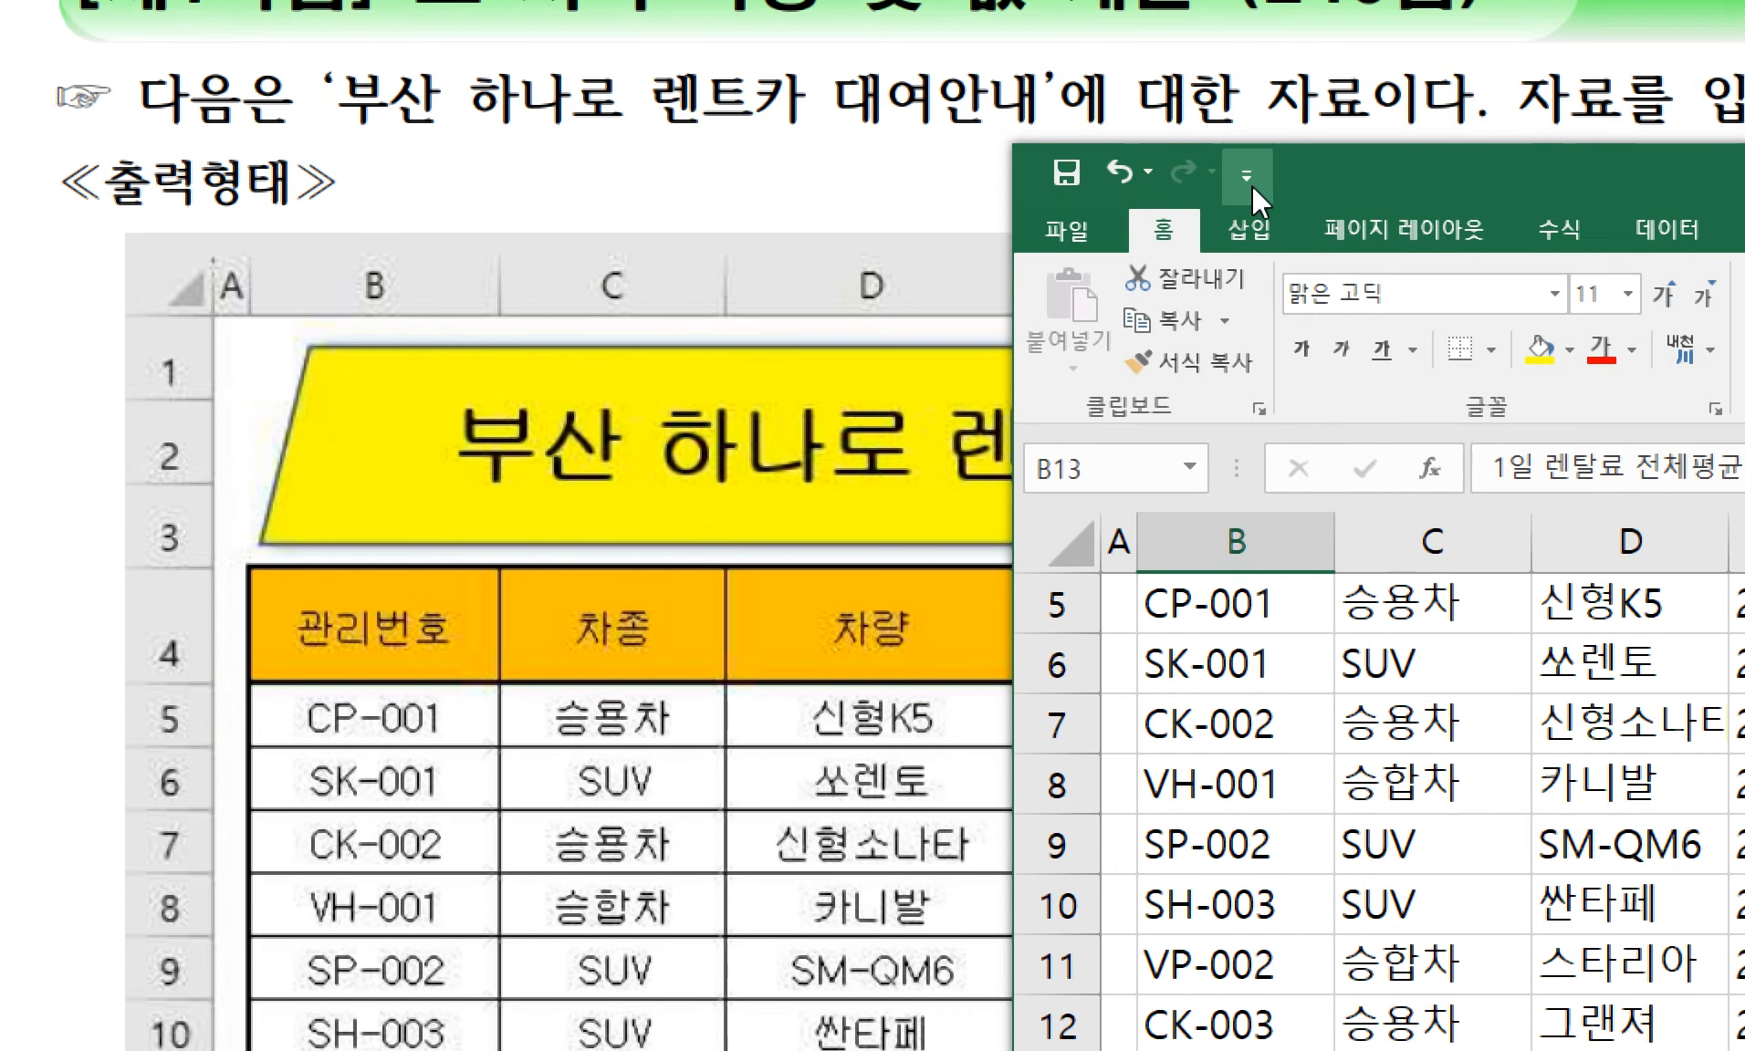
drag(1298, 179, 1350, 173)
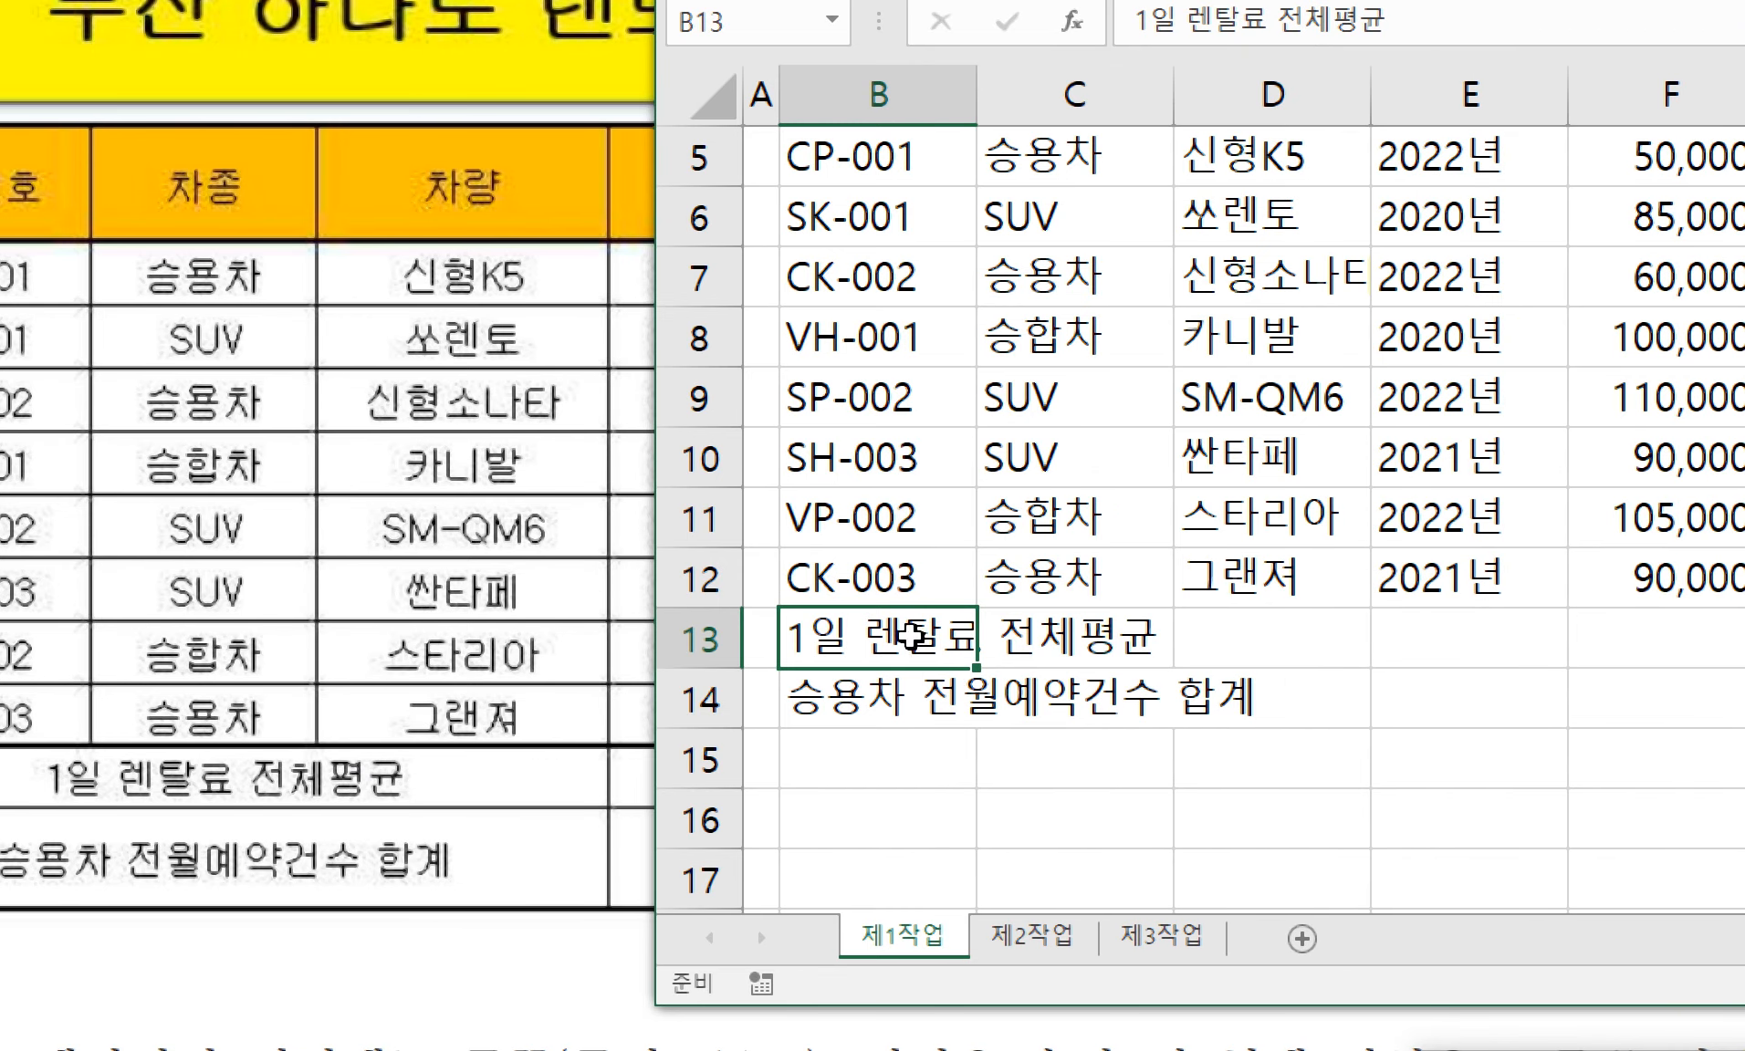
- Merge and center the summary labels across columns B to D, separately for B13:D13 and B14:D14
drag(1321, 636, 1540, 636)
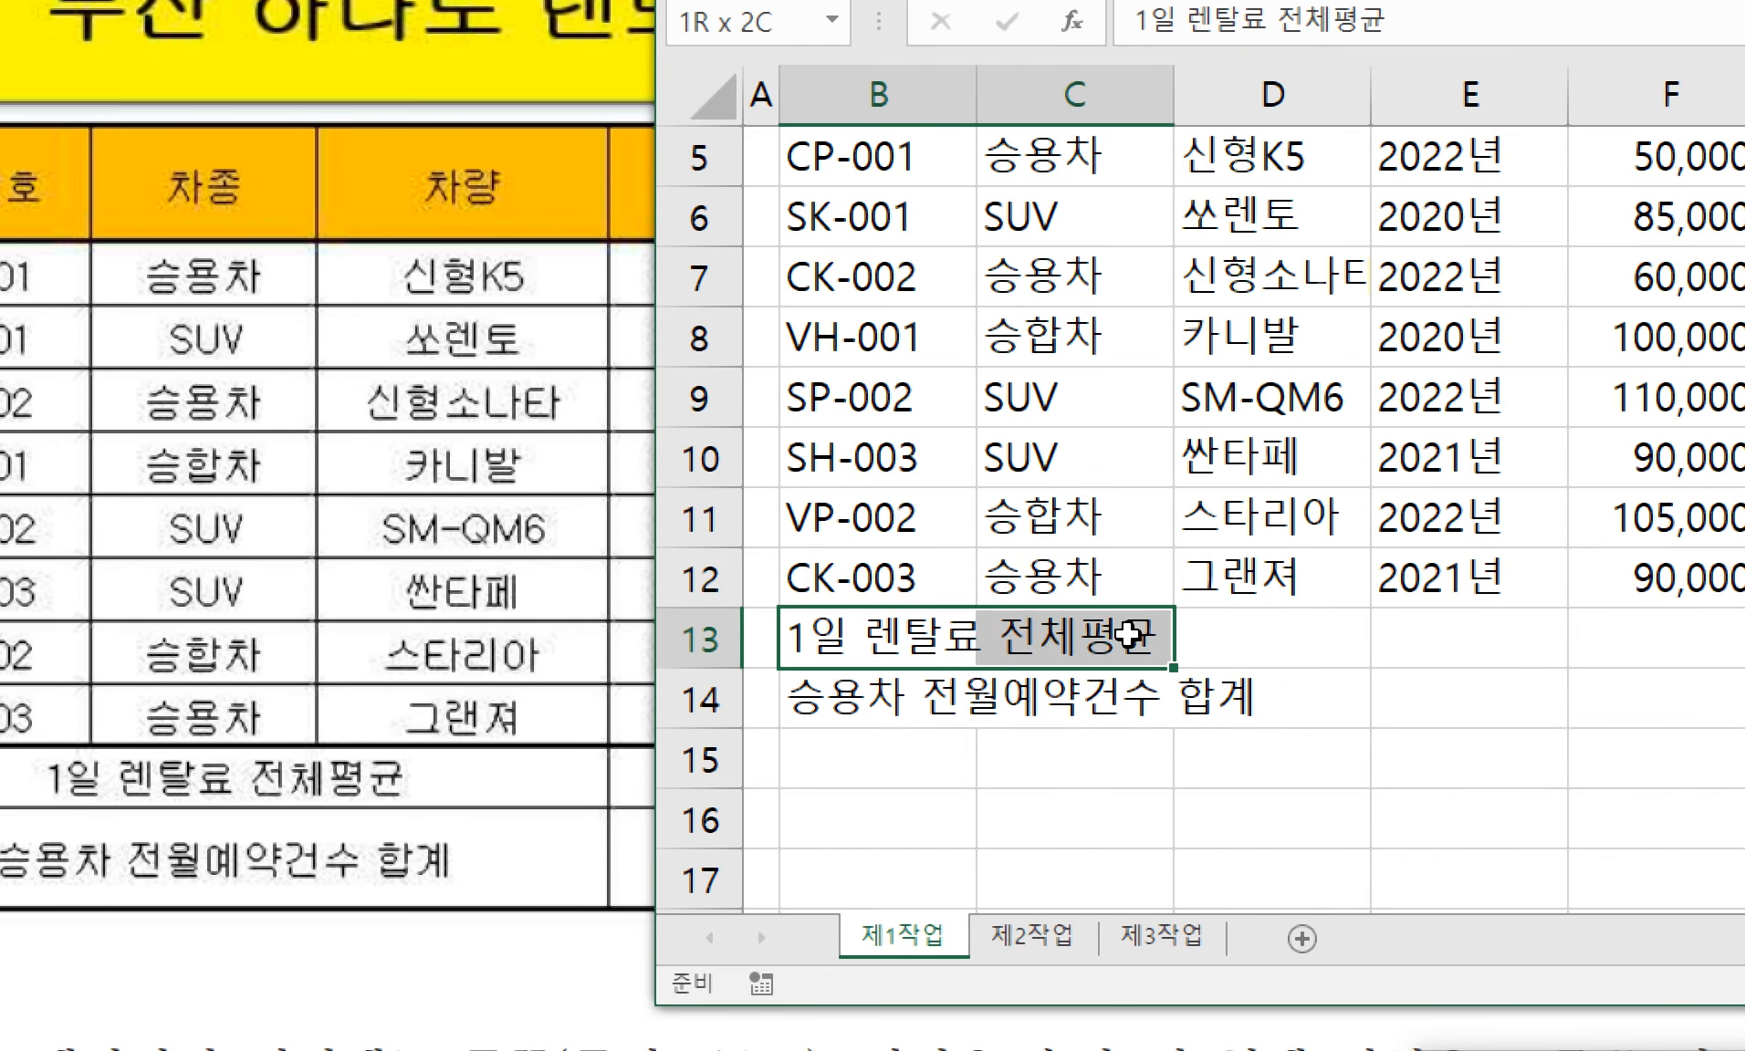
drag(1132, 635, 1343, 634)
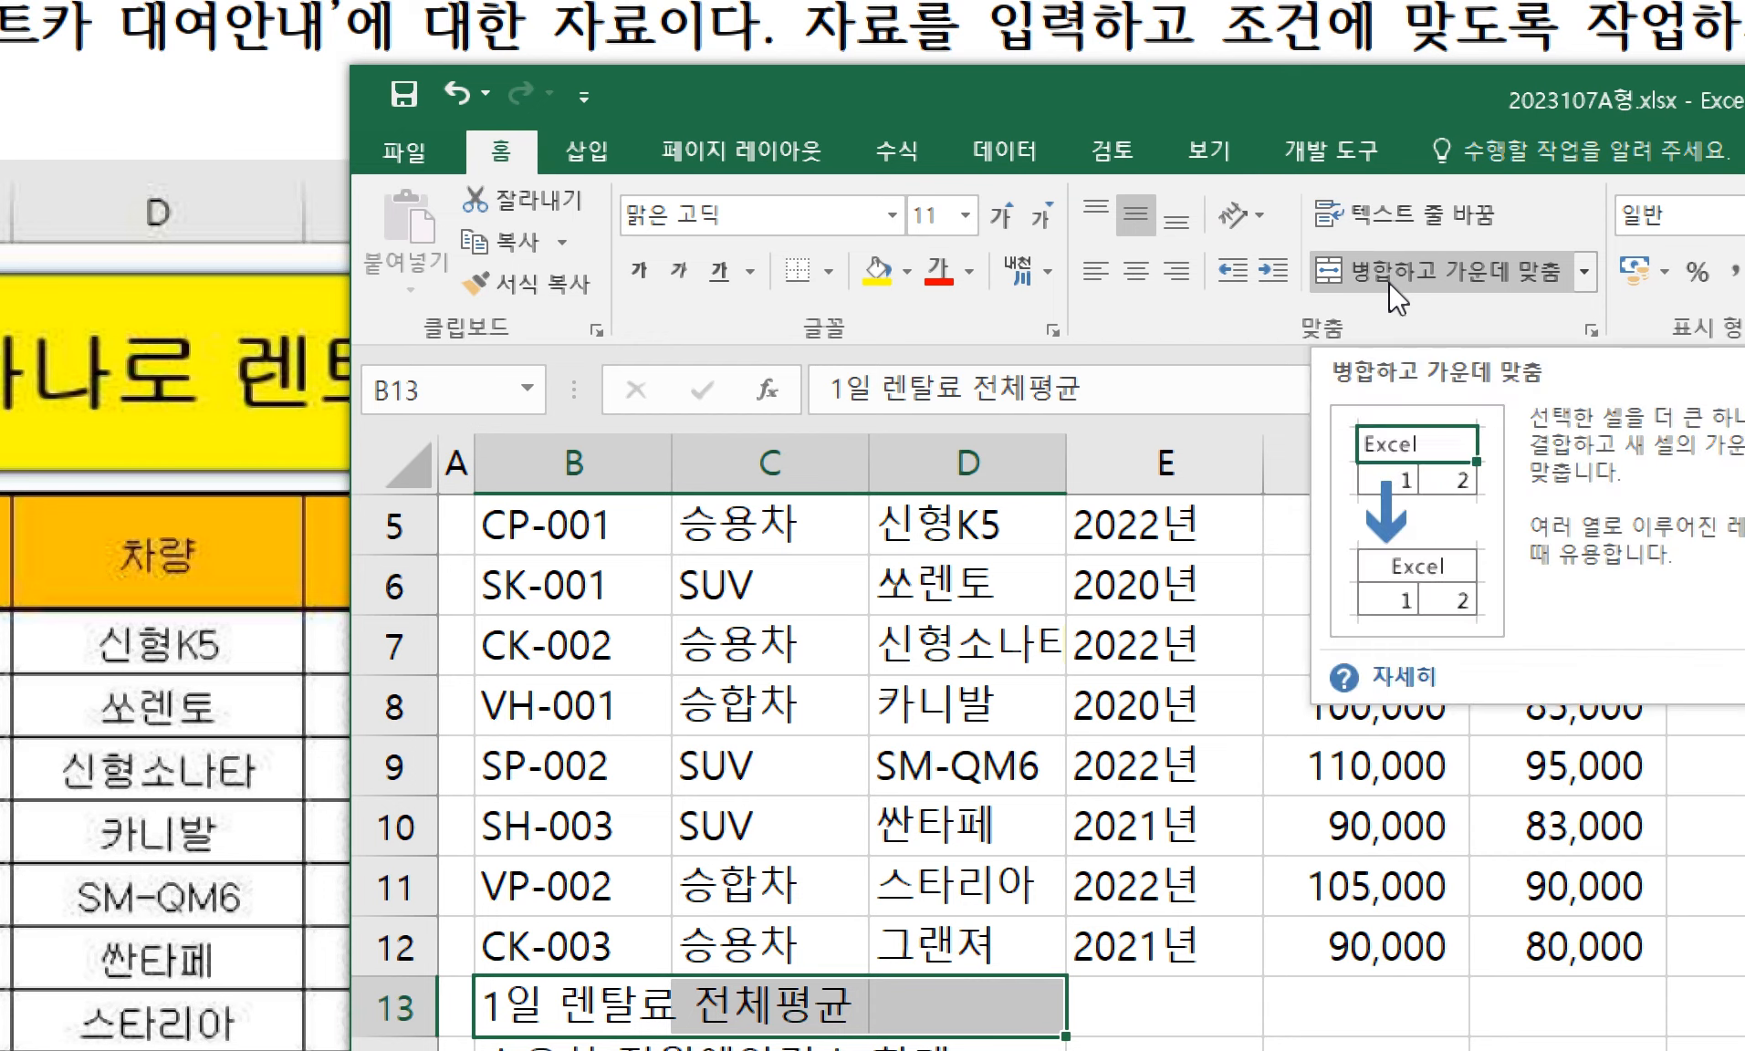
click(1390, 285)
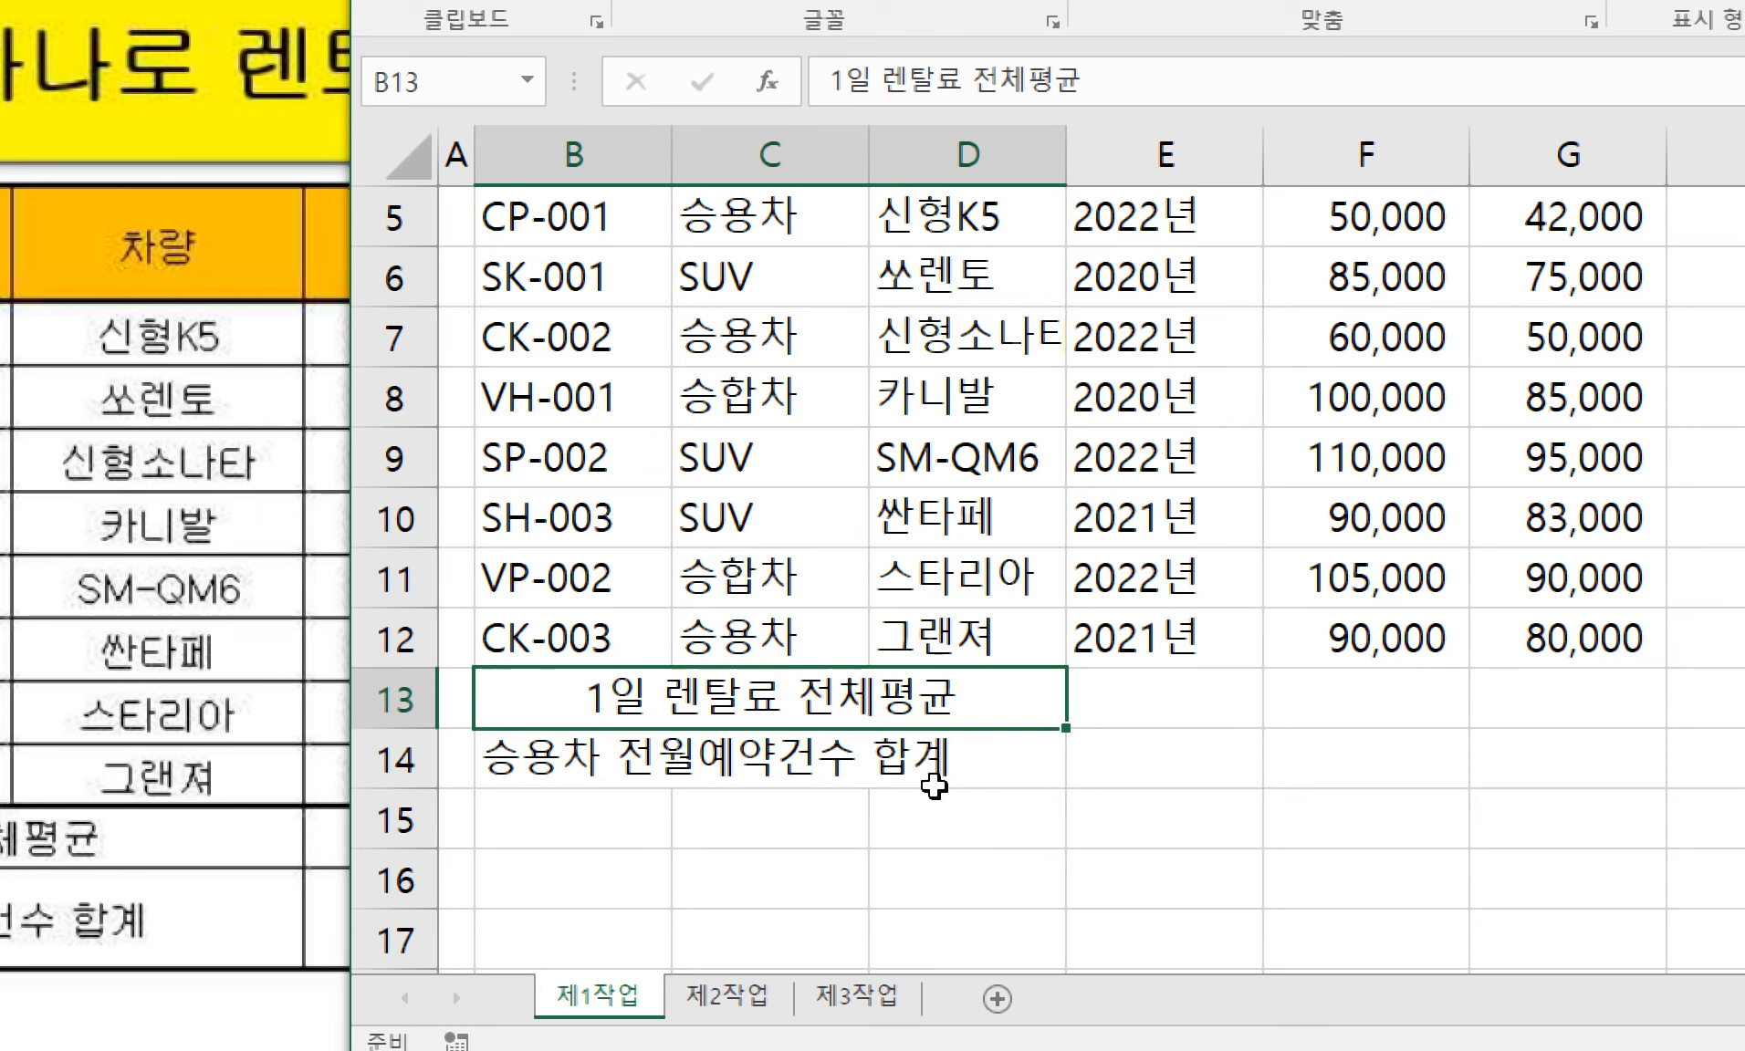
drag(557, 753, 922, 753)
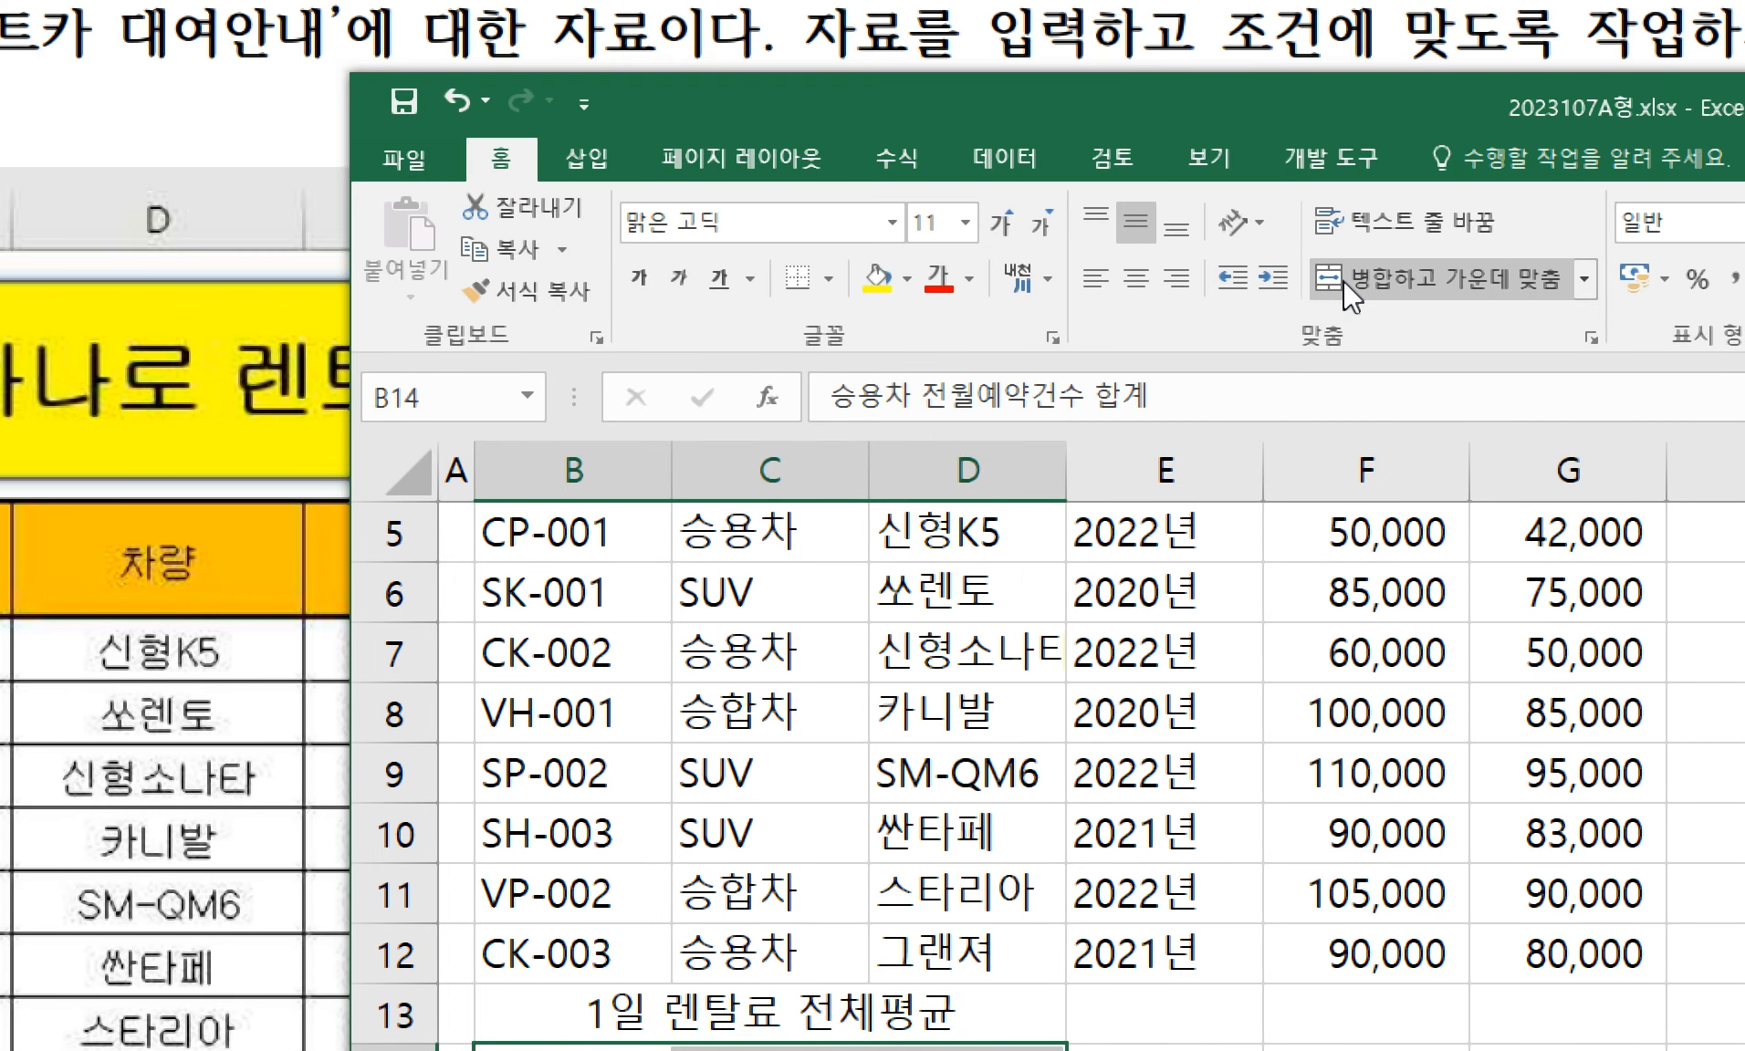
click(1351, 292)
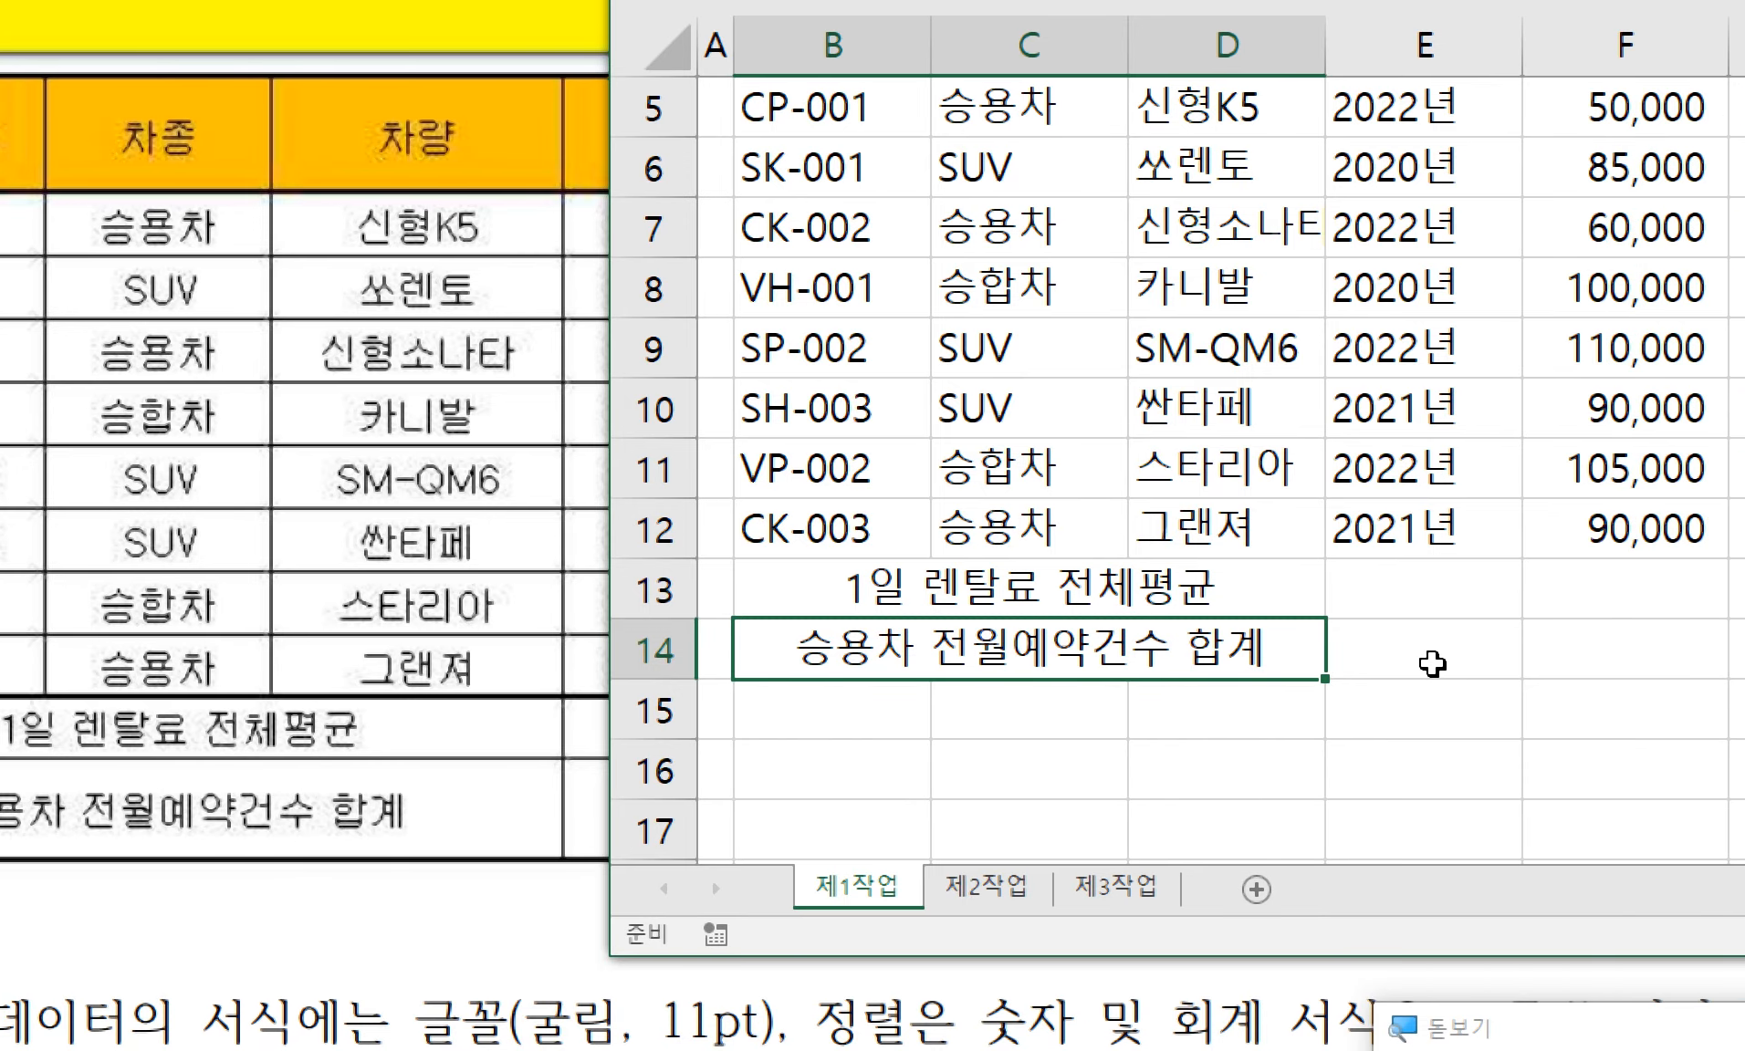
- Enter the function placeholders "3번 함수" in E13 and "4번 함수" in E14, uncovering the reference table's 연식 column
click(1346, 602)
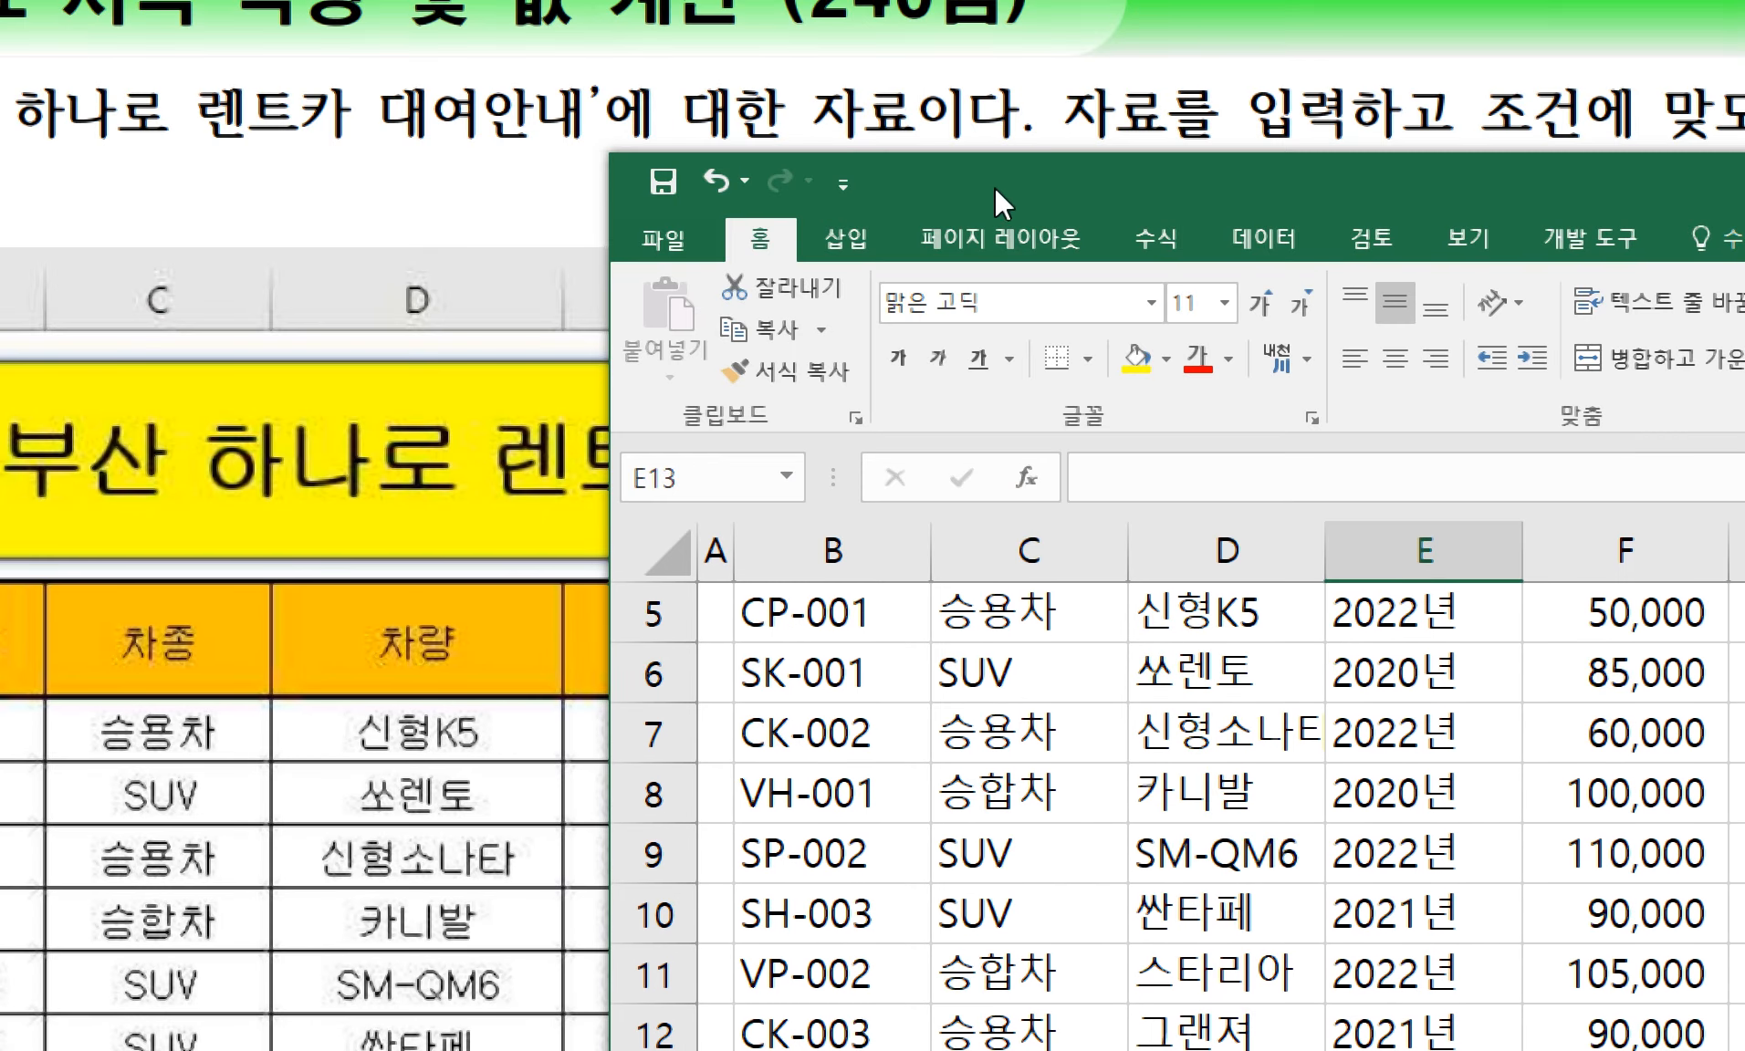
drag(994, 187, 1207, 170)
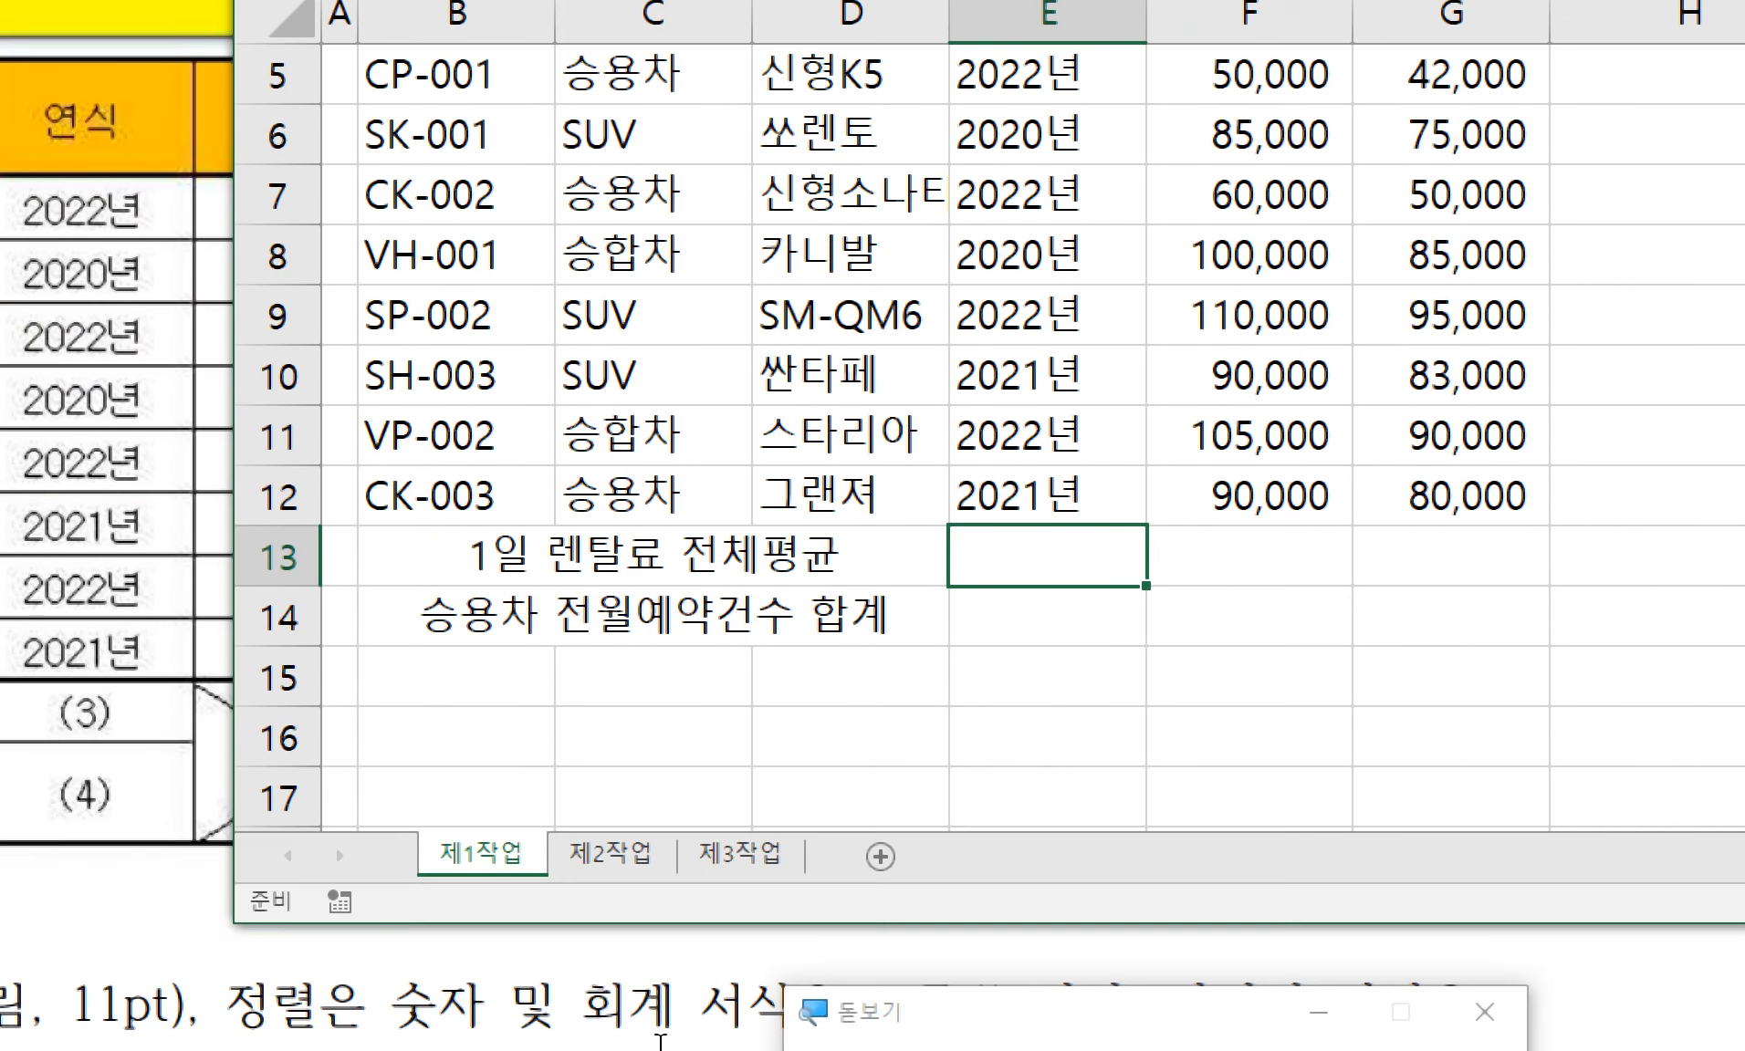
text(3번 함)
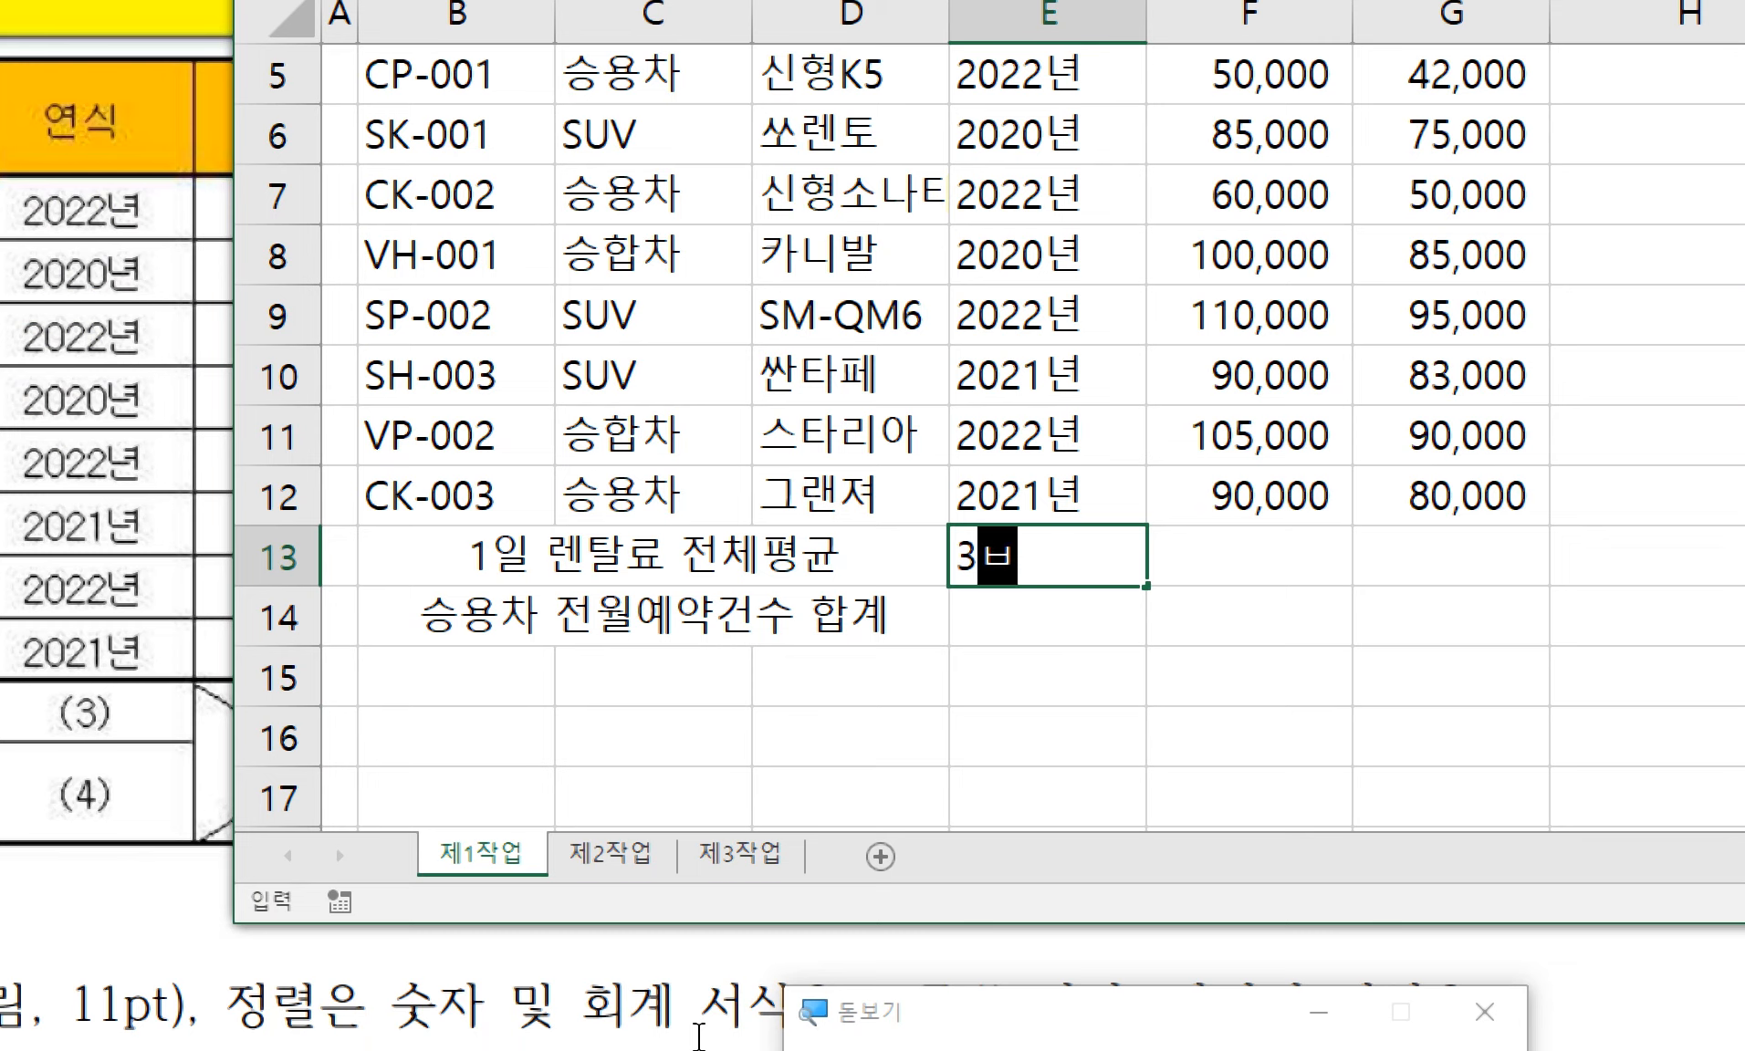
text(수)
key(Return)
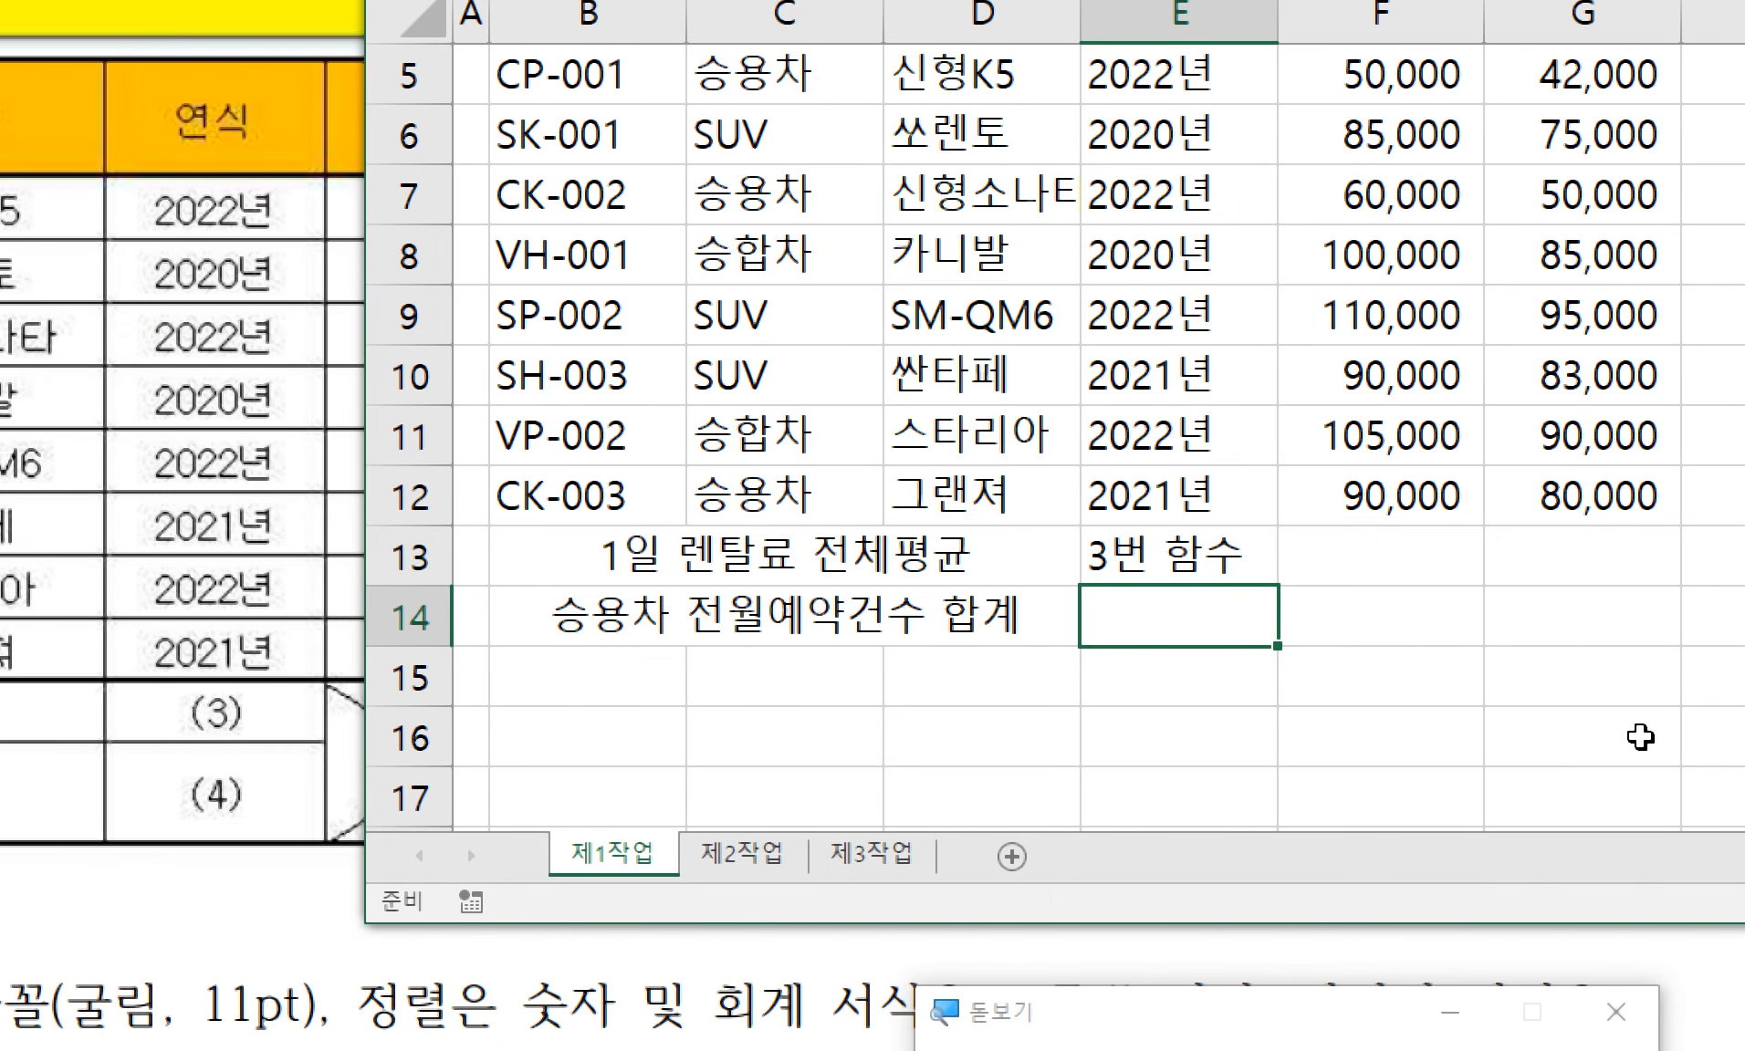
text(4번 함)
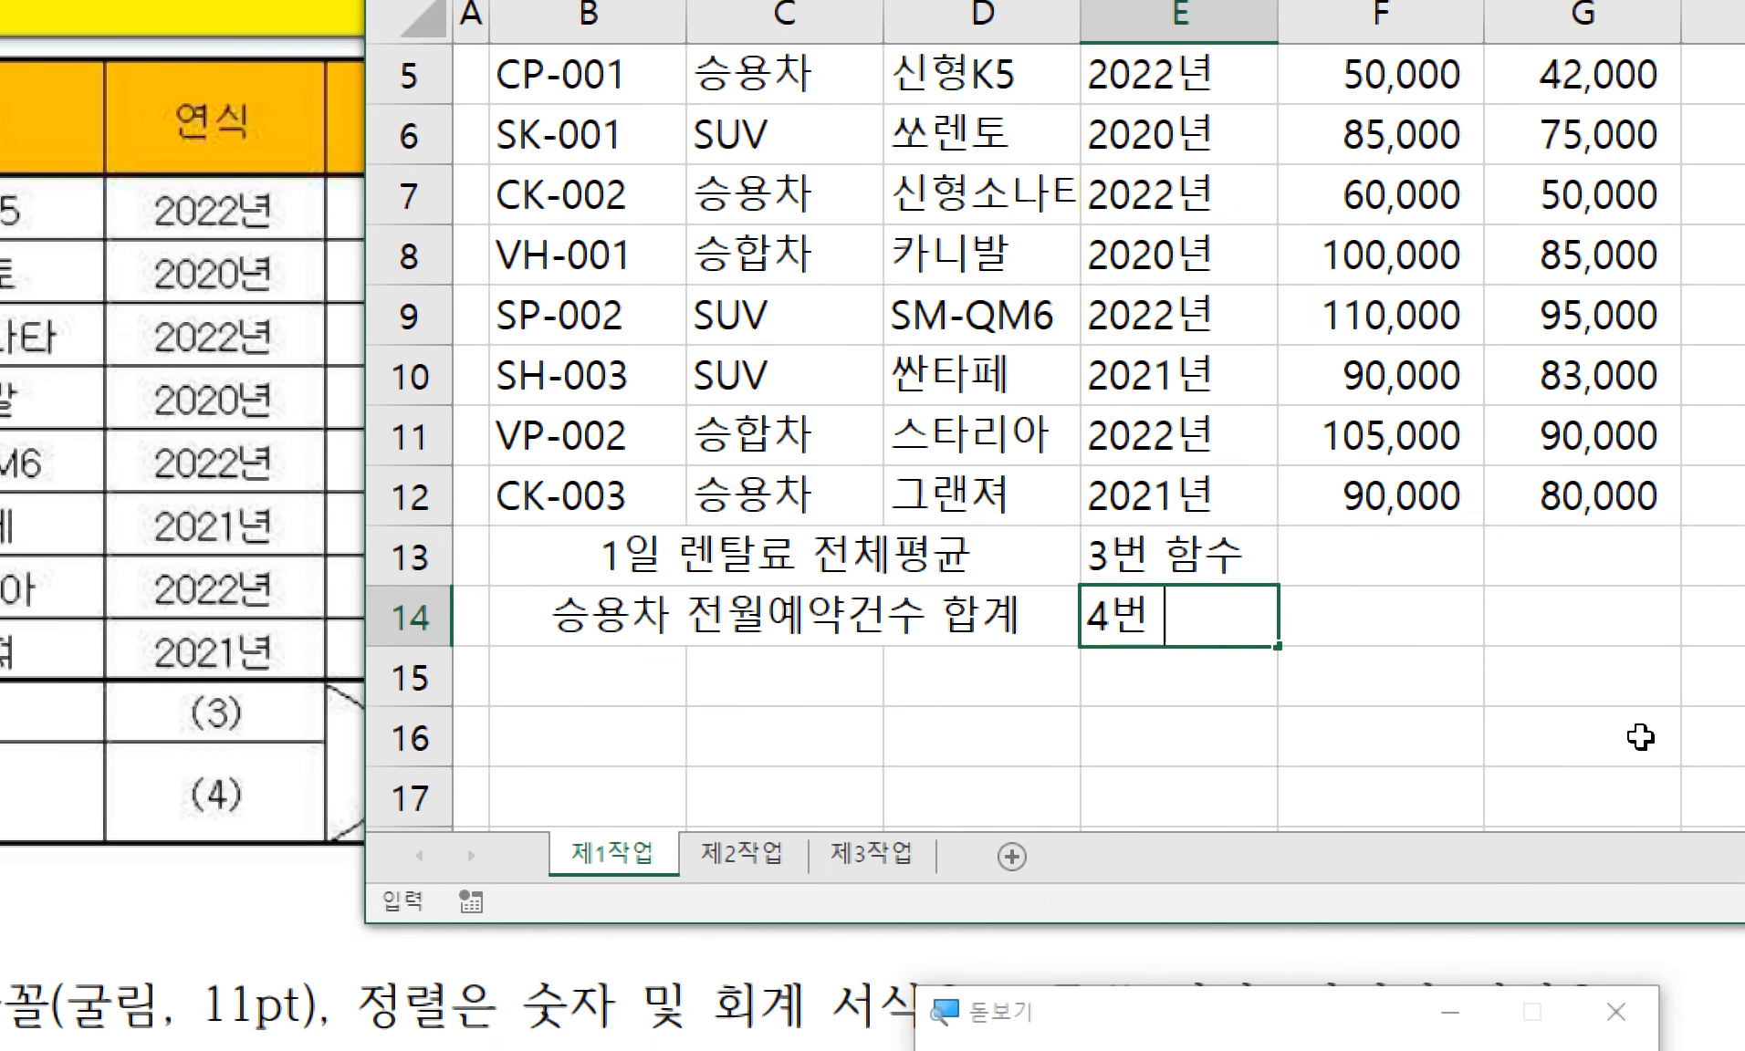
text(수)
key(Tab)
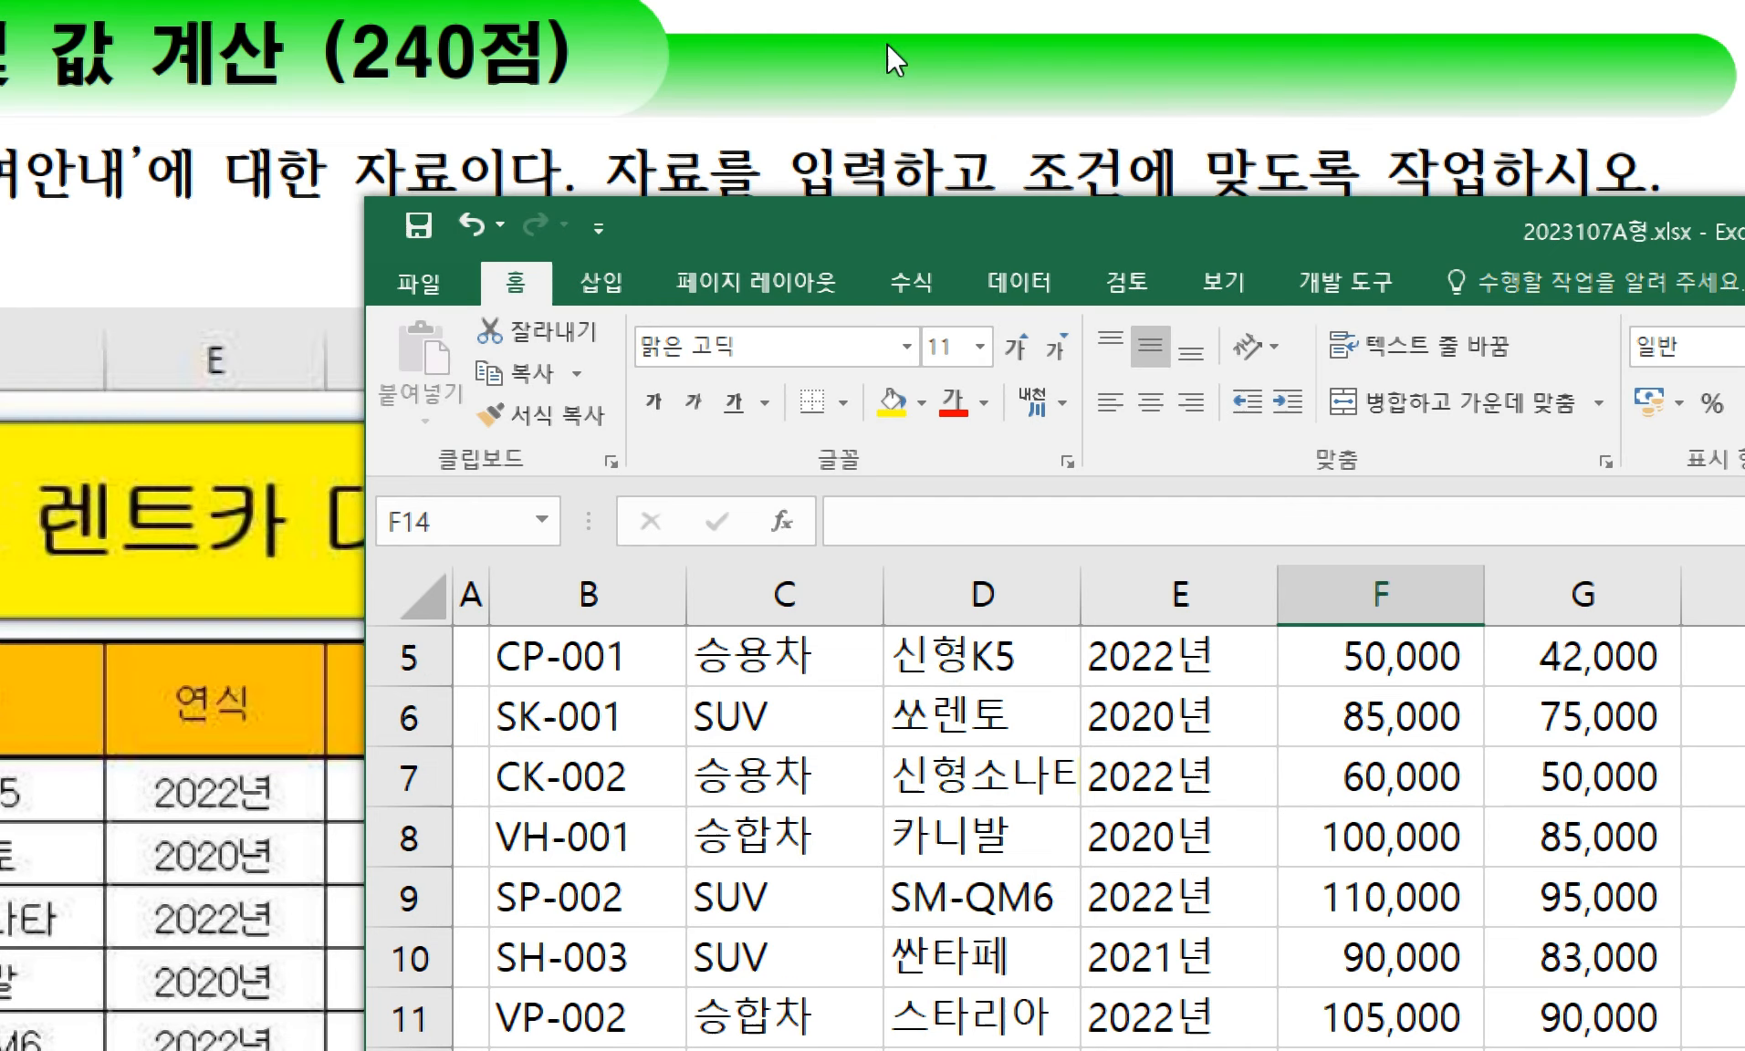
- Uncover the reference table's 1일 렌탈료 column, and merge and center F13:F14 into one cell
drag(815, 221, 1077, 187)
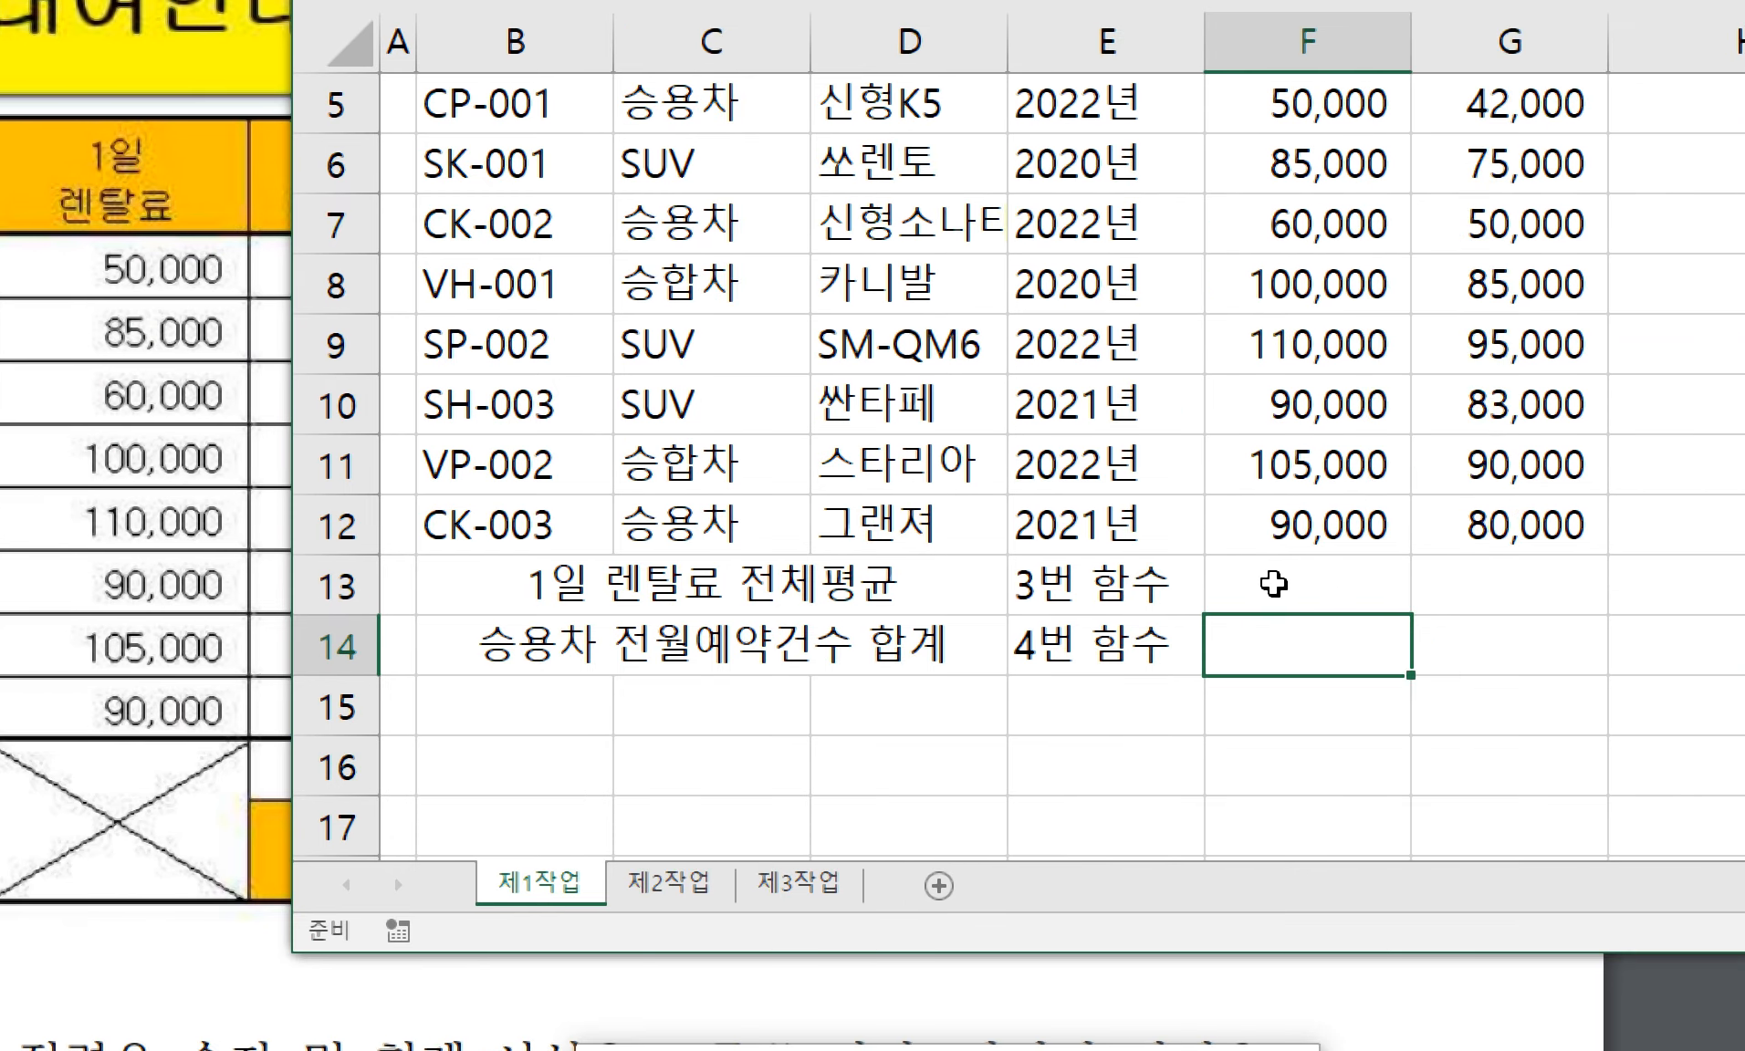
click(1273, 583)
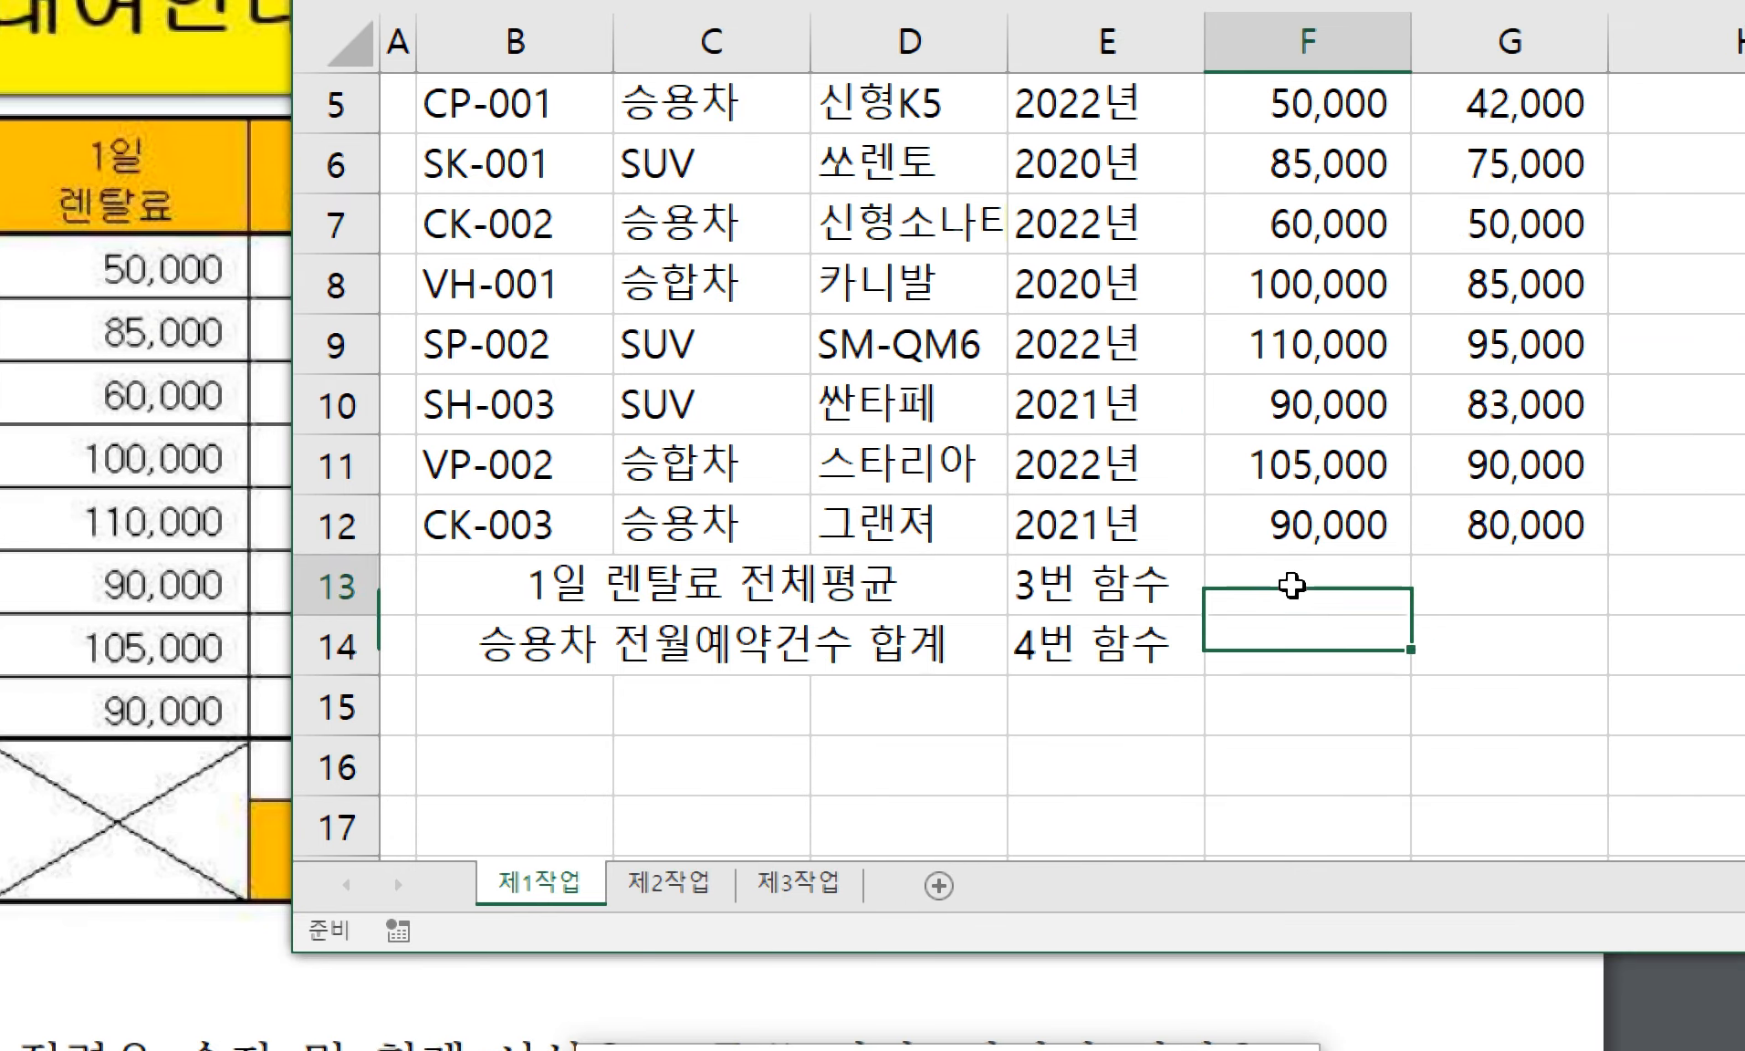
scroll(1286, 584, up, 2)
scroll(1282, 456, down, 1)
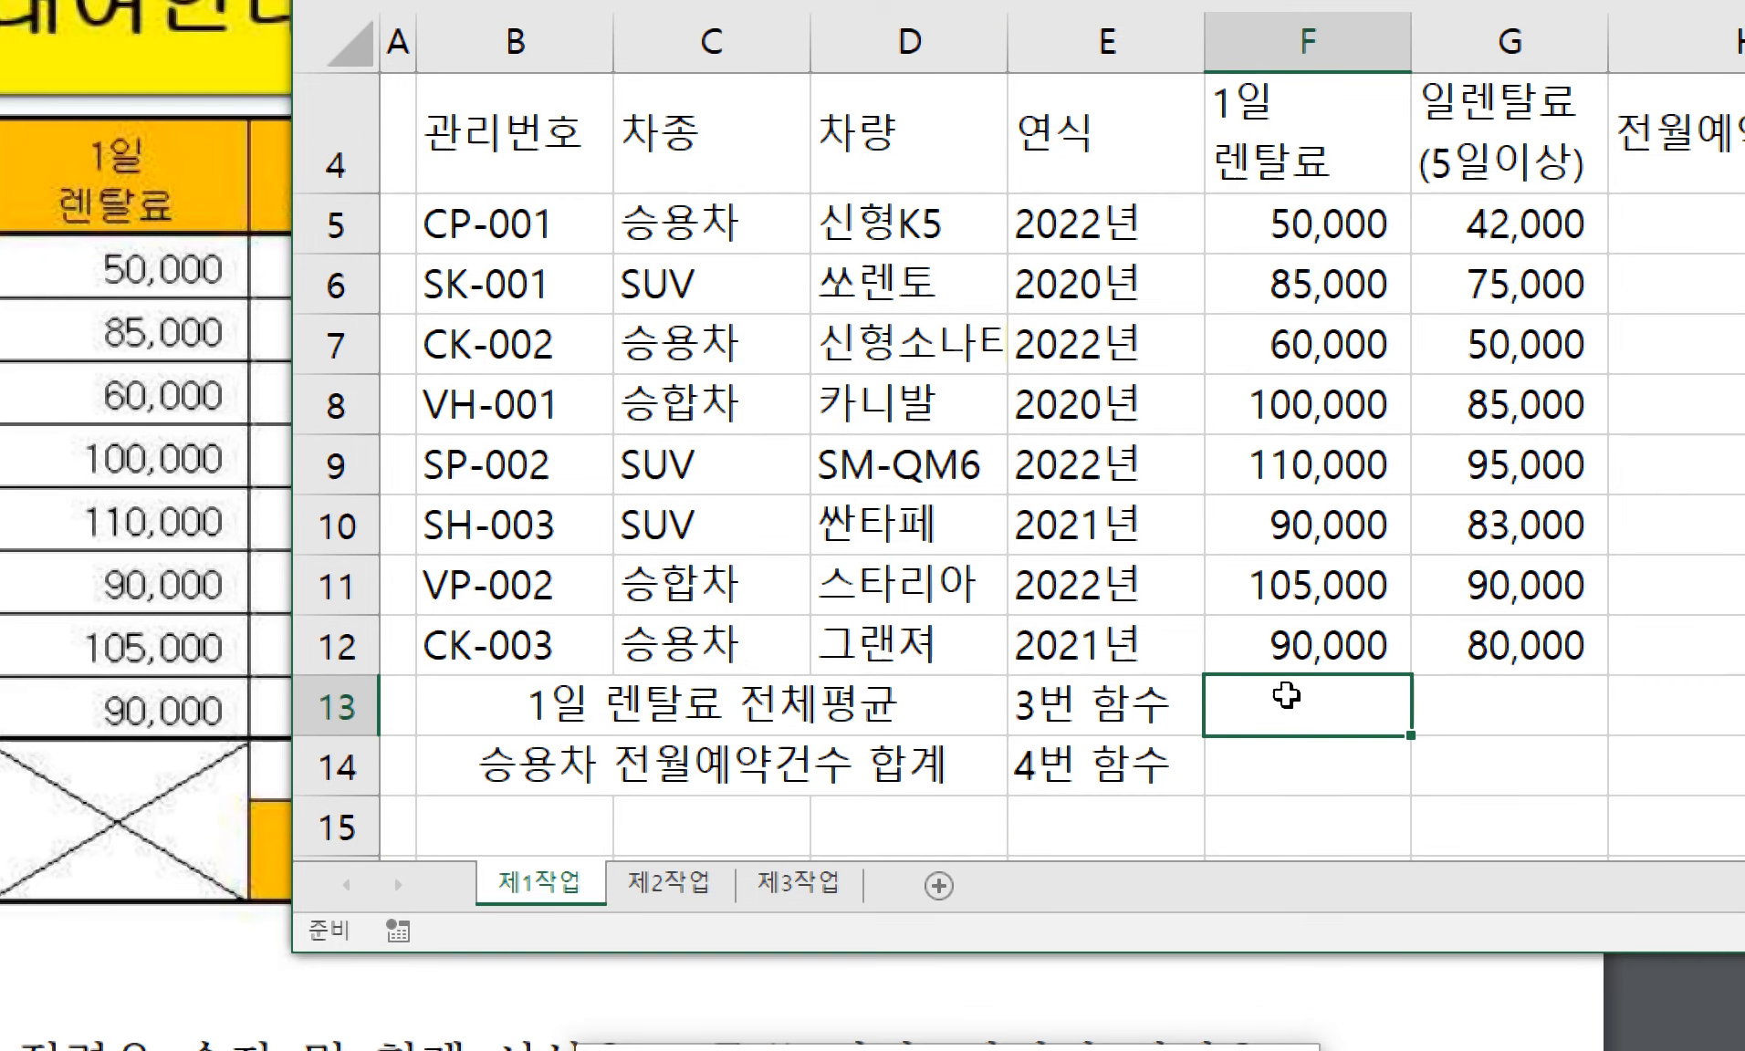
drag(1297, 714, 1289, 766)
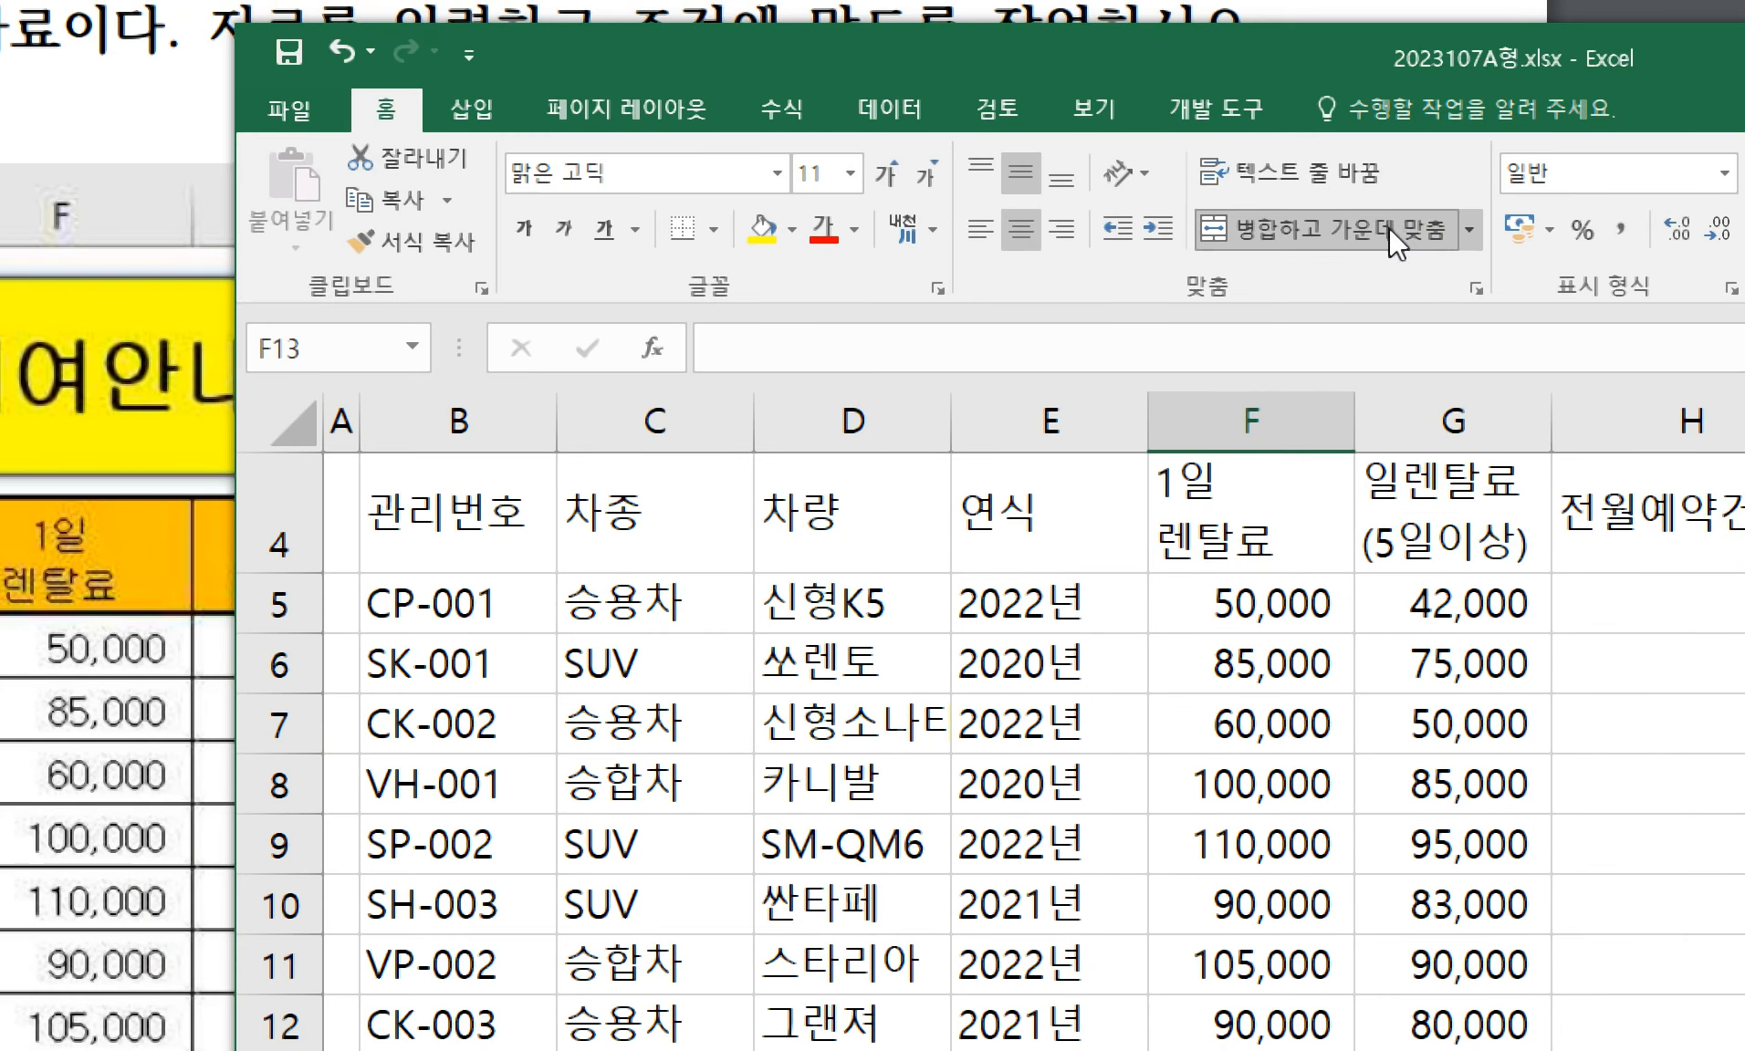
click(1389, 227)
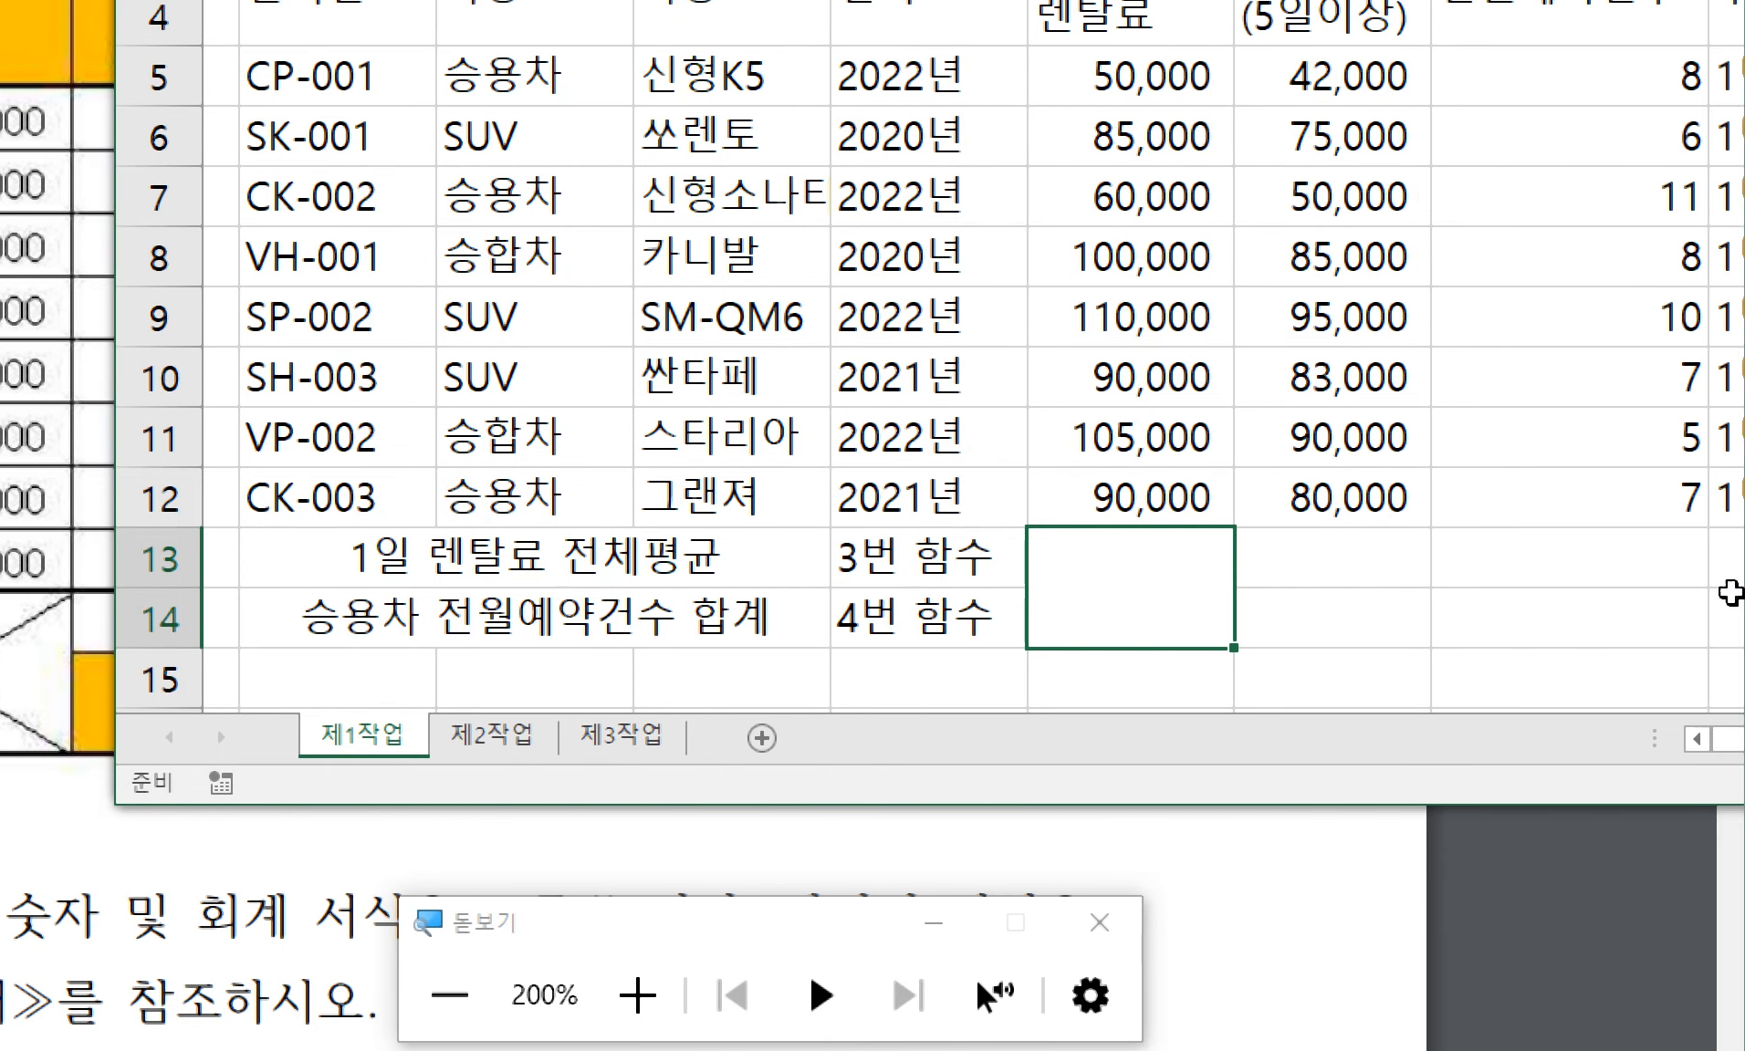
- Add both diagonal borders to the merged cell F13:F14 so that it is crossed out with an X
right_click(1243, 610)
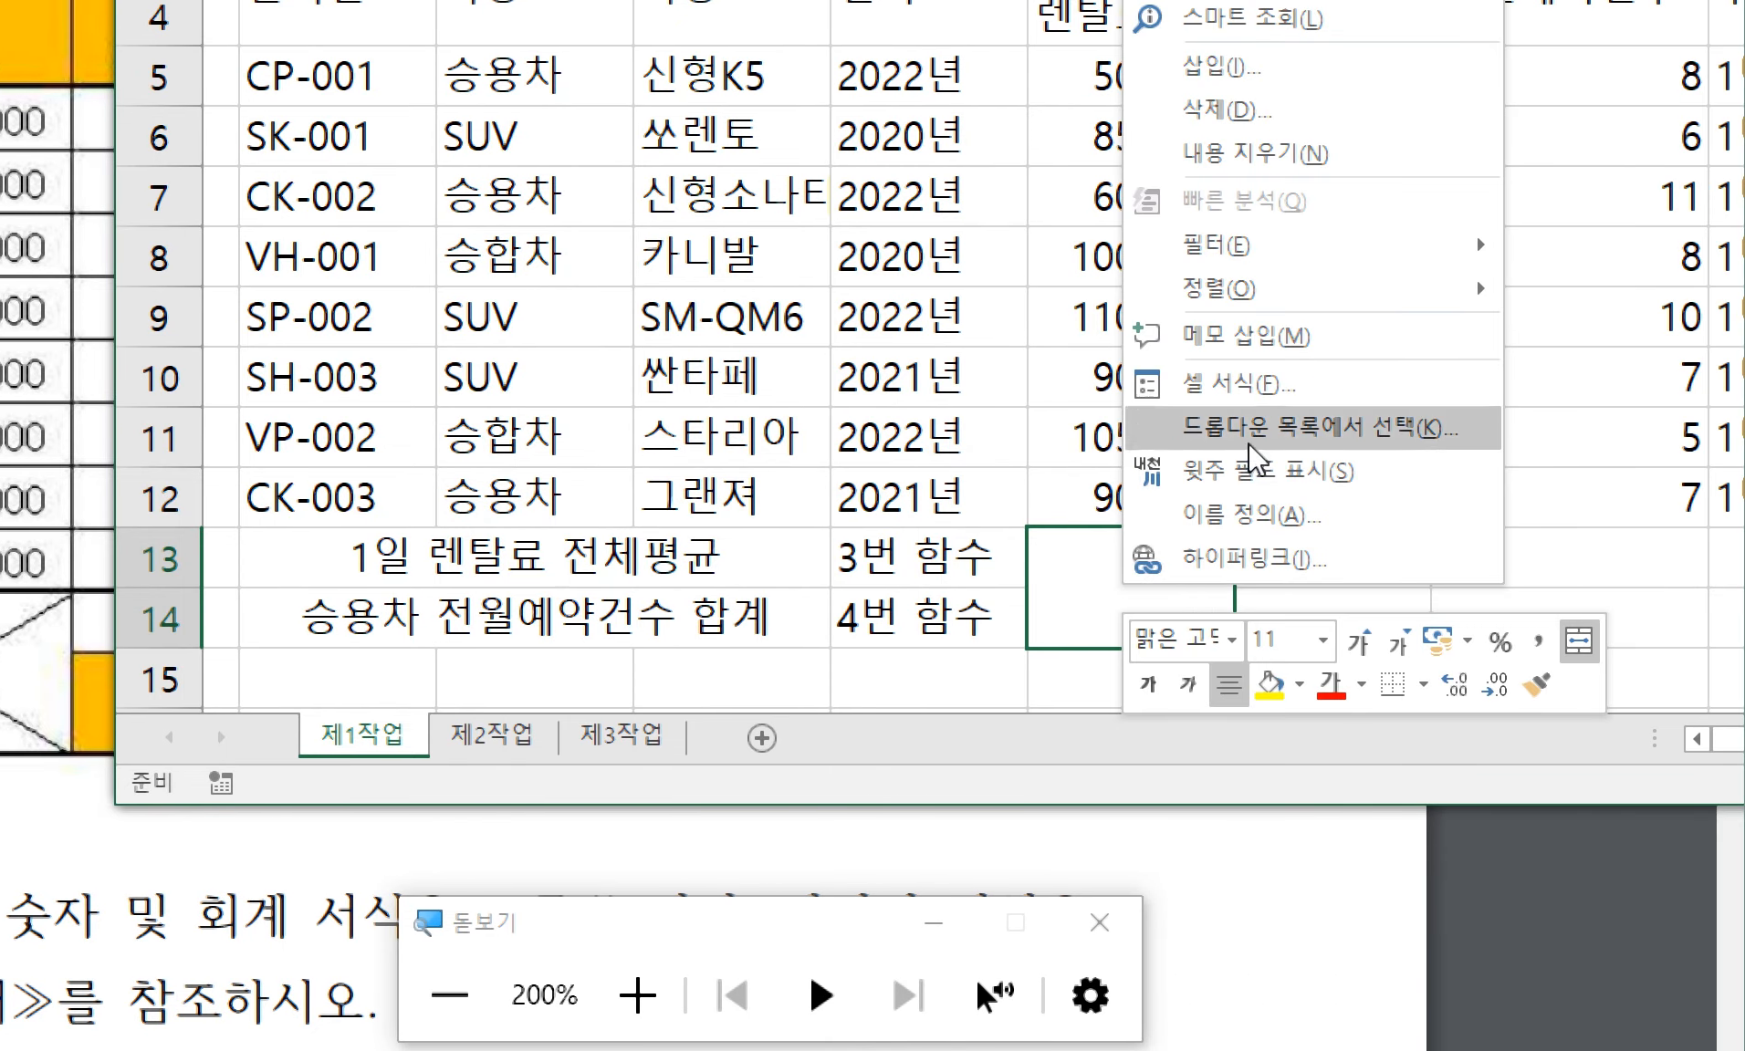
click(1269, 385)
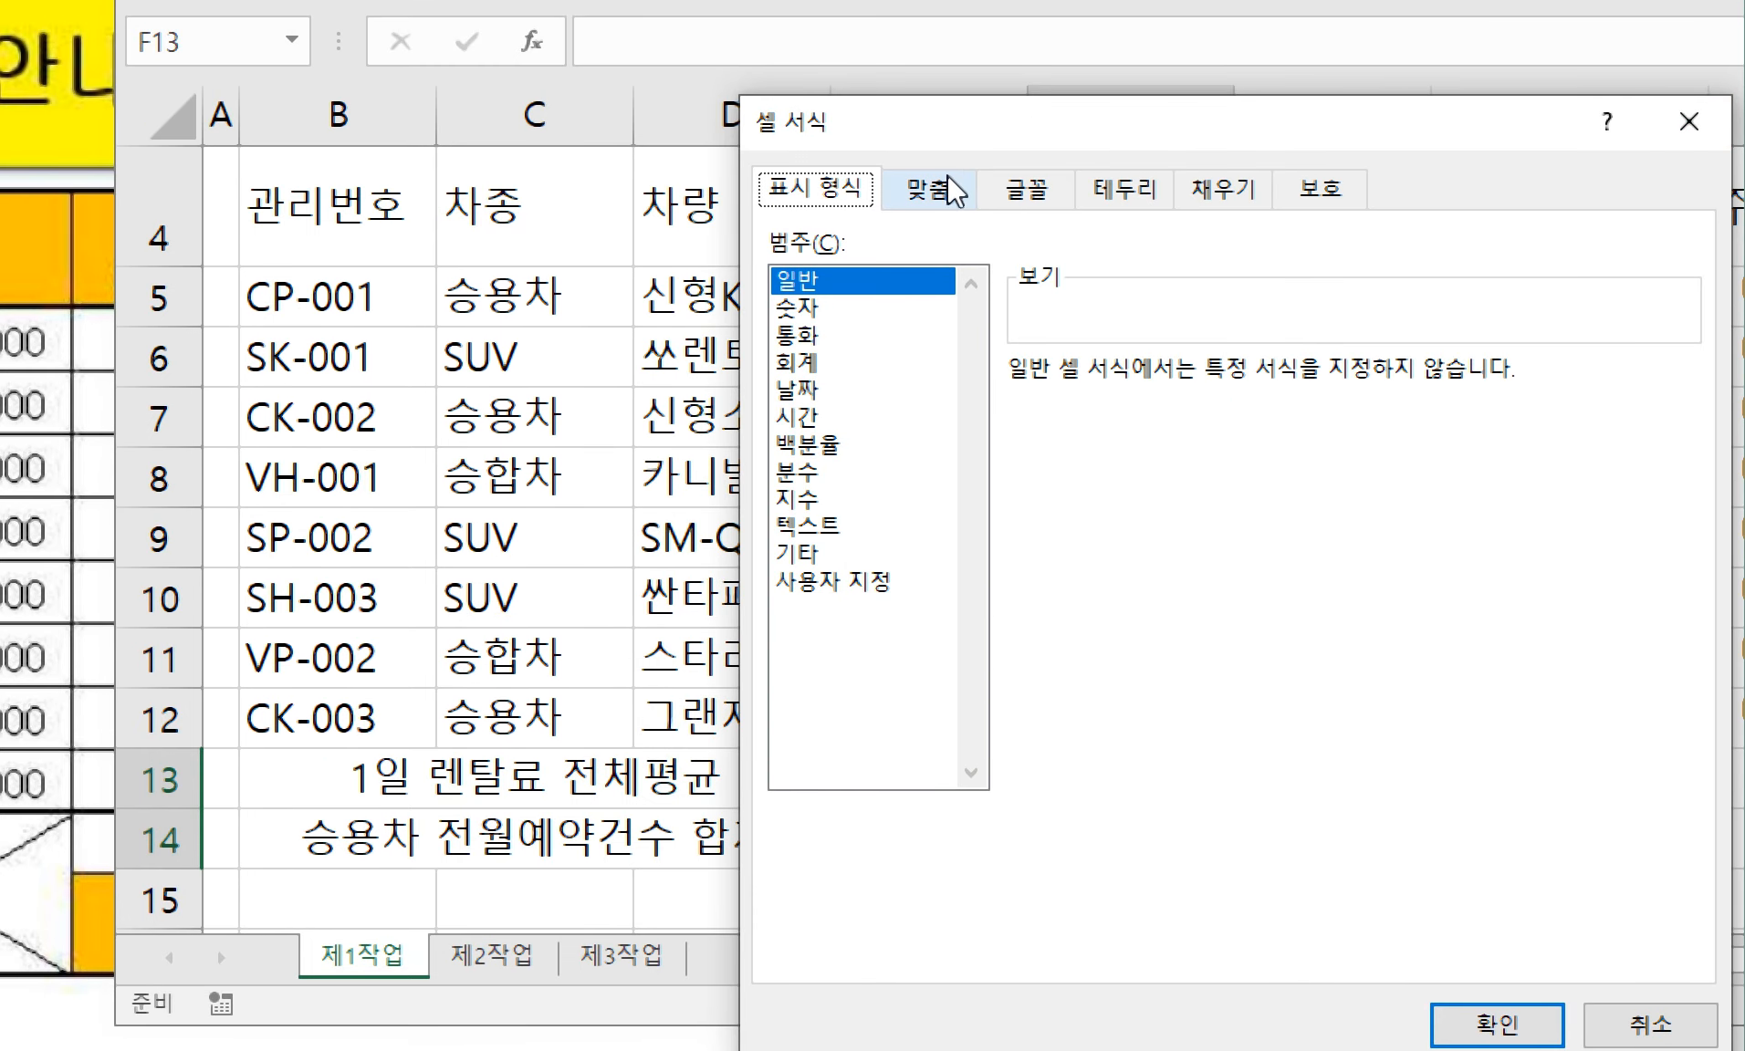
click(1112, 209)
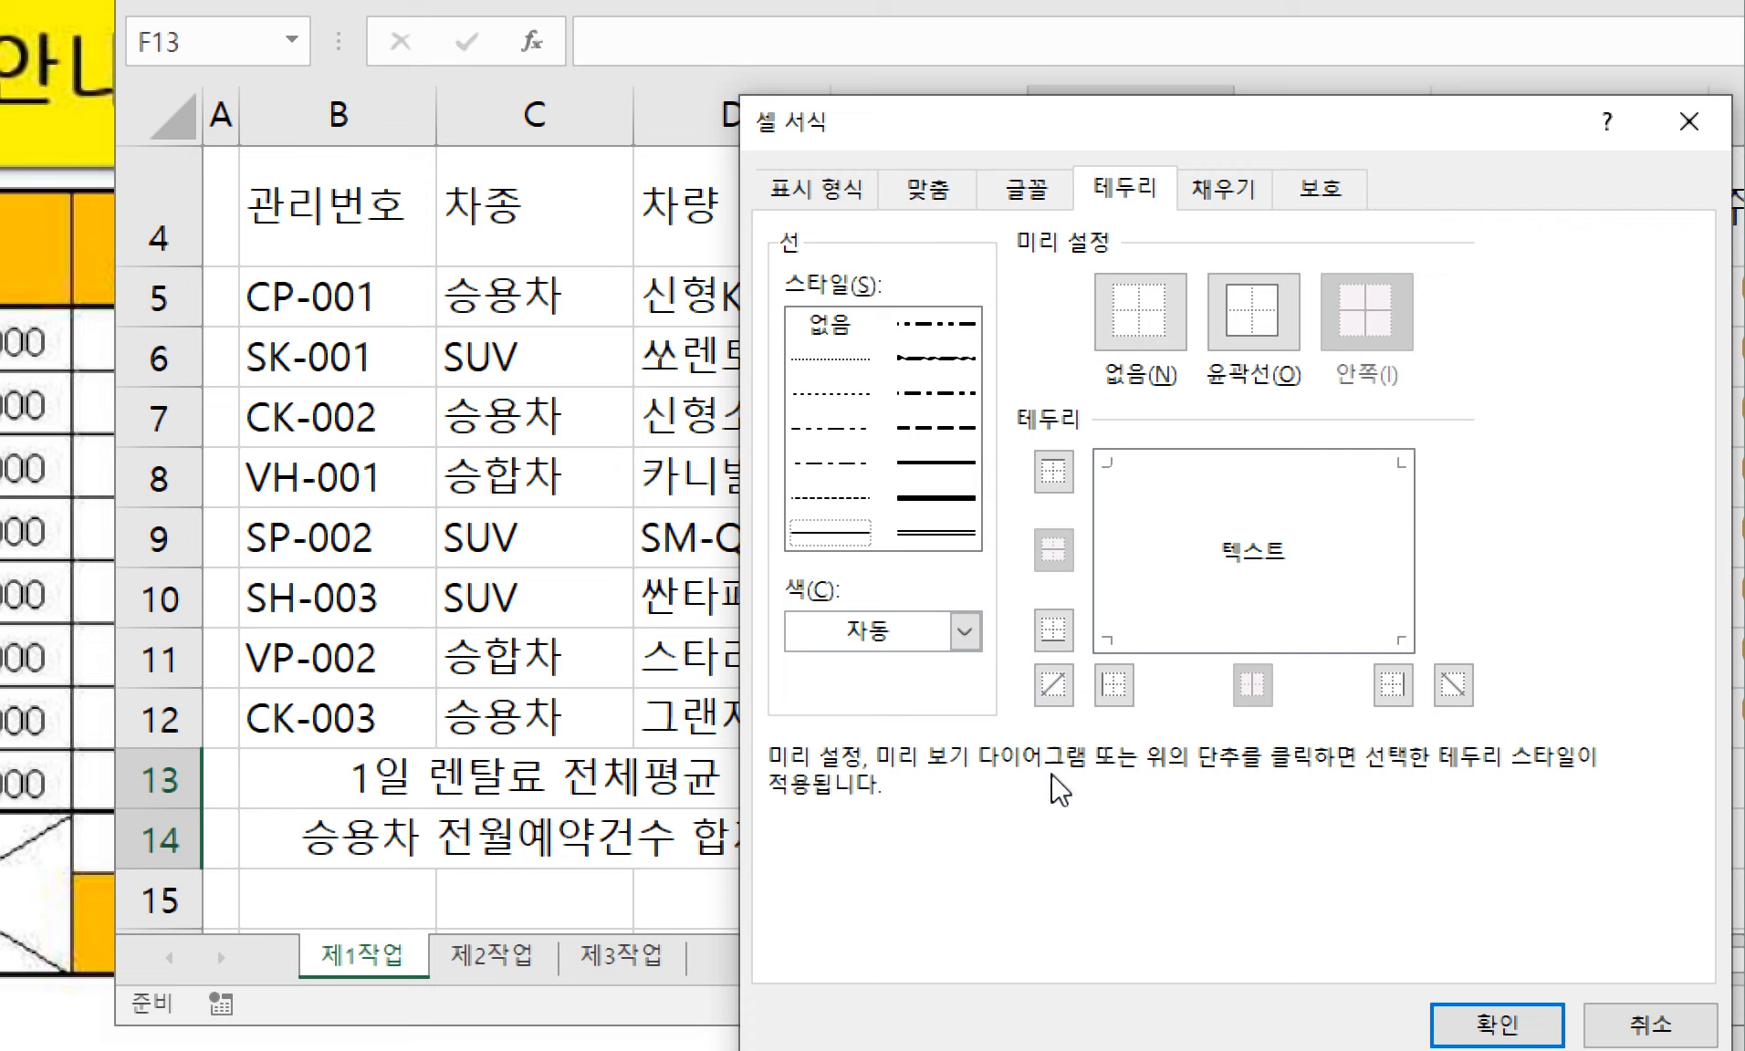
click(1053, 685)
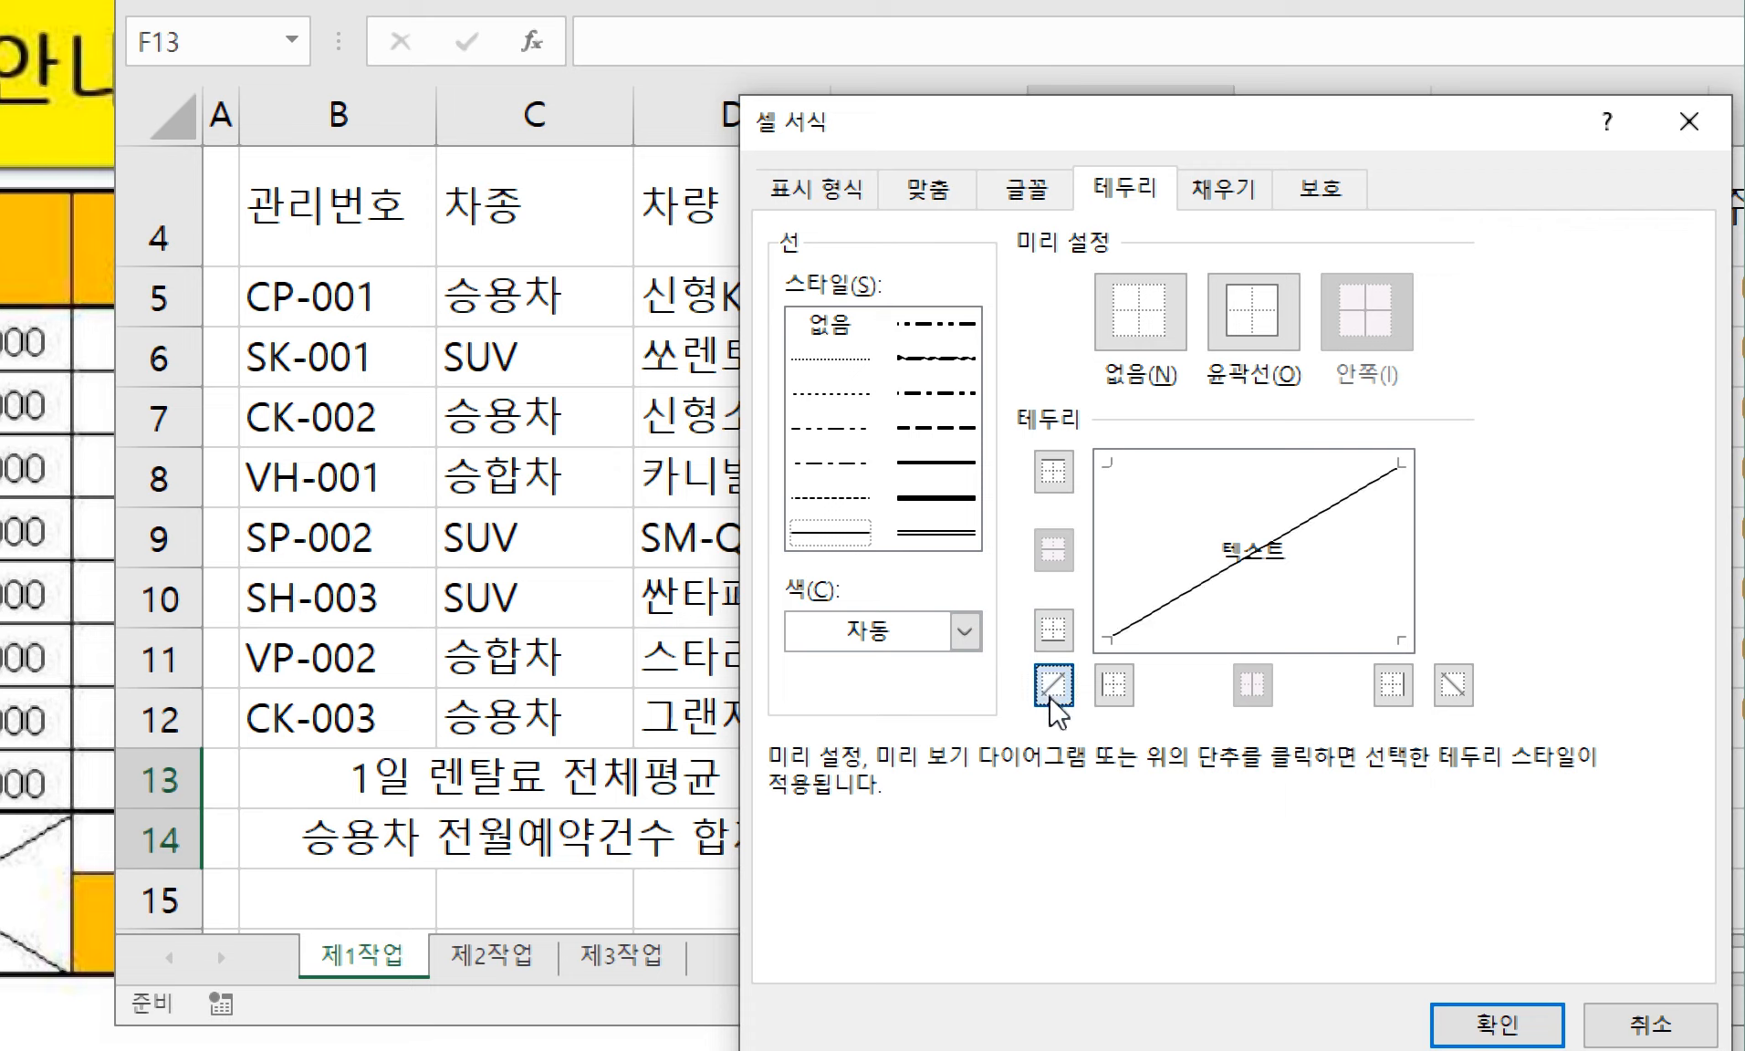
click(1452, 686)
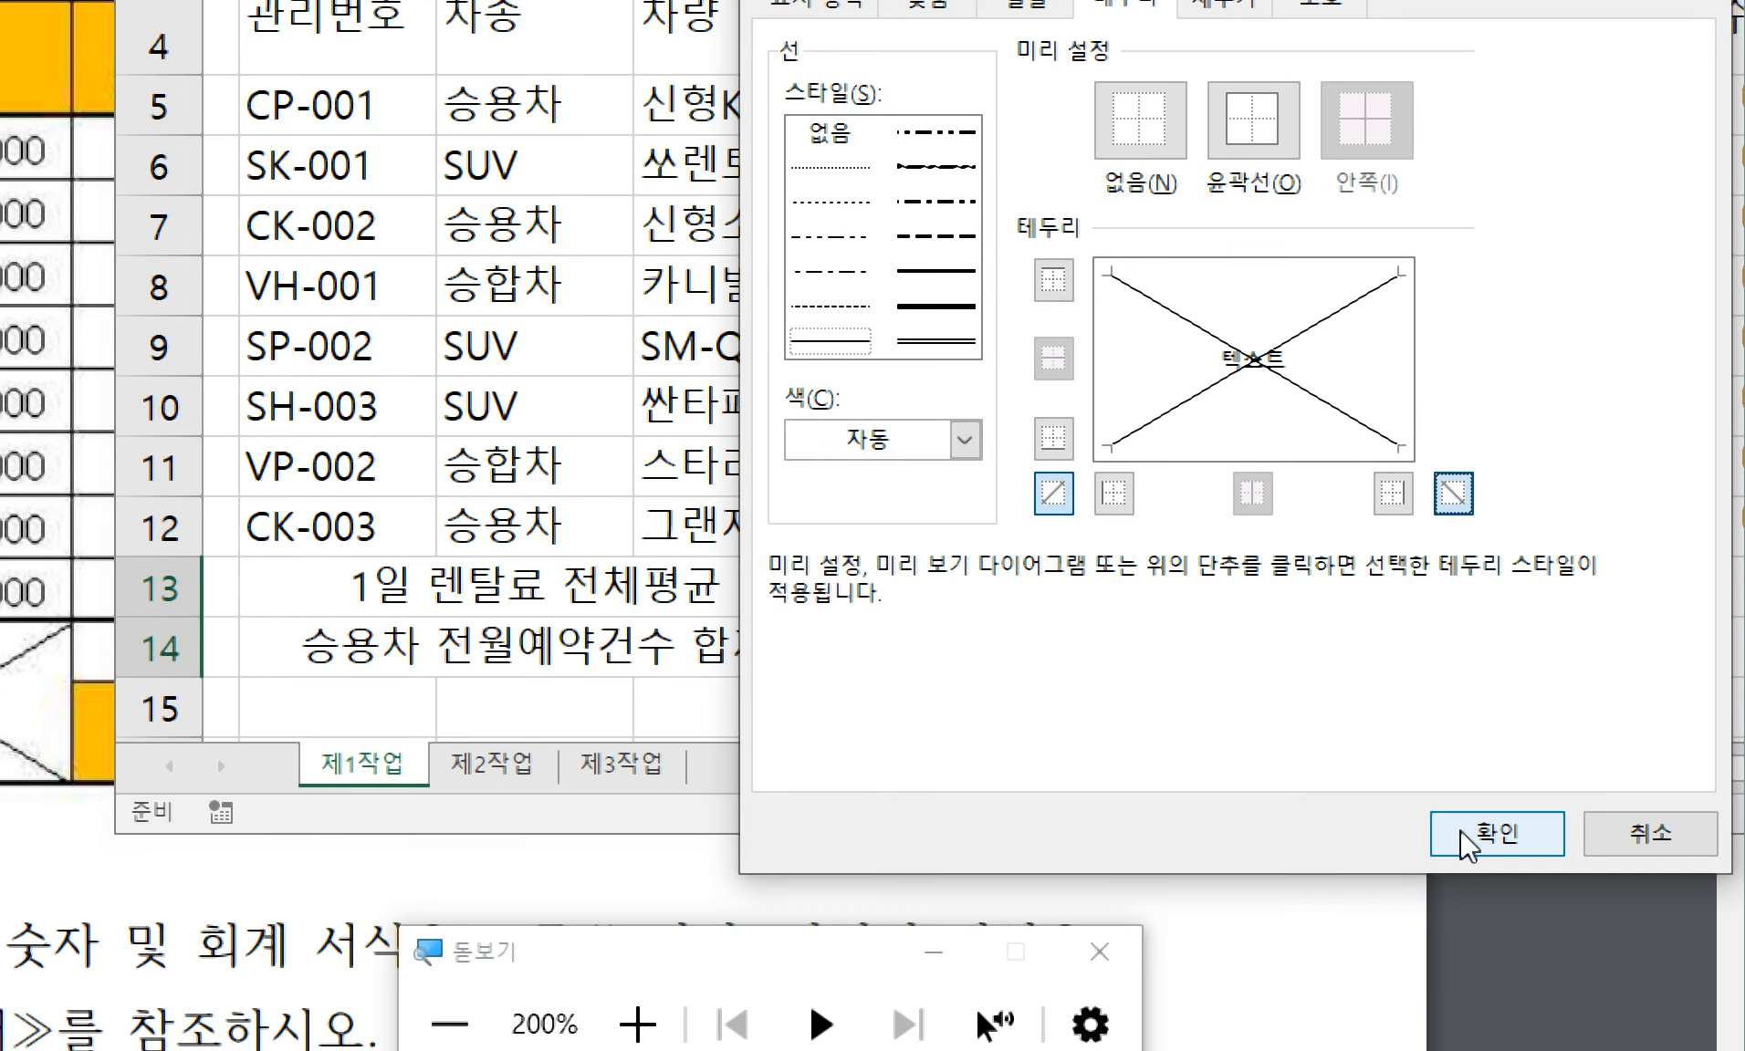
click(1496, 1024)
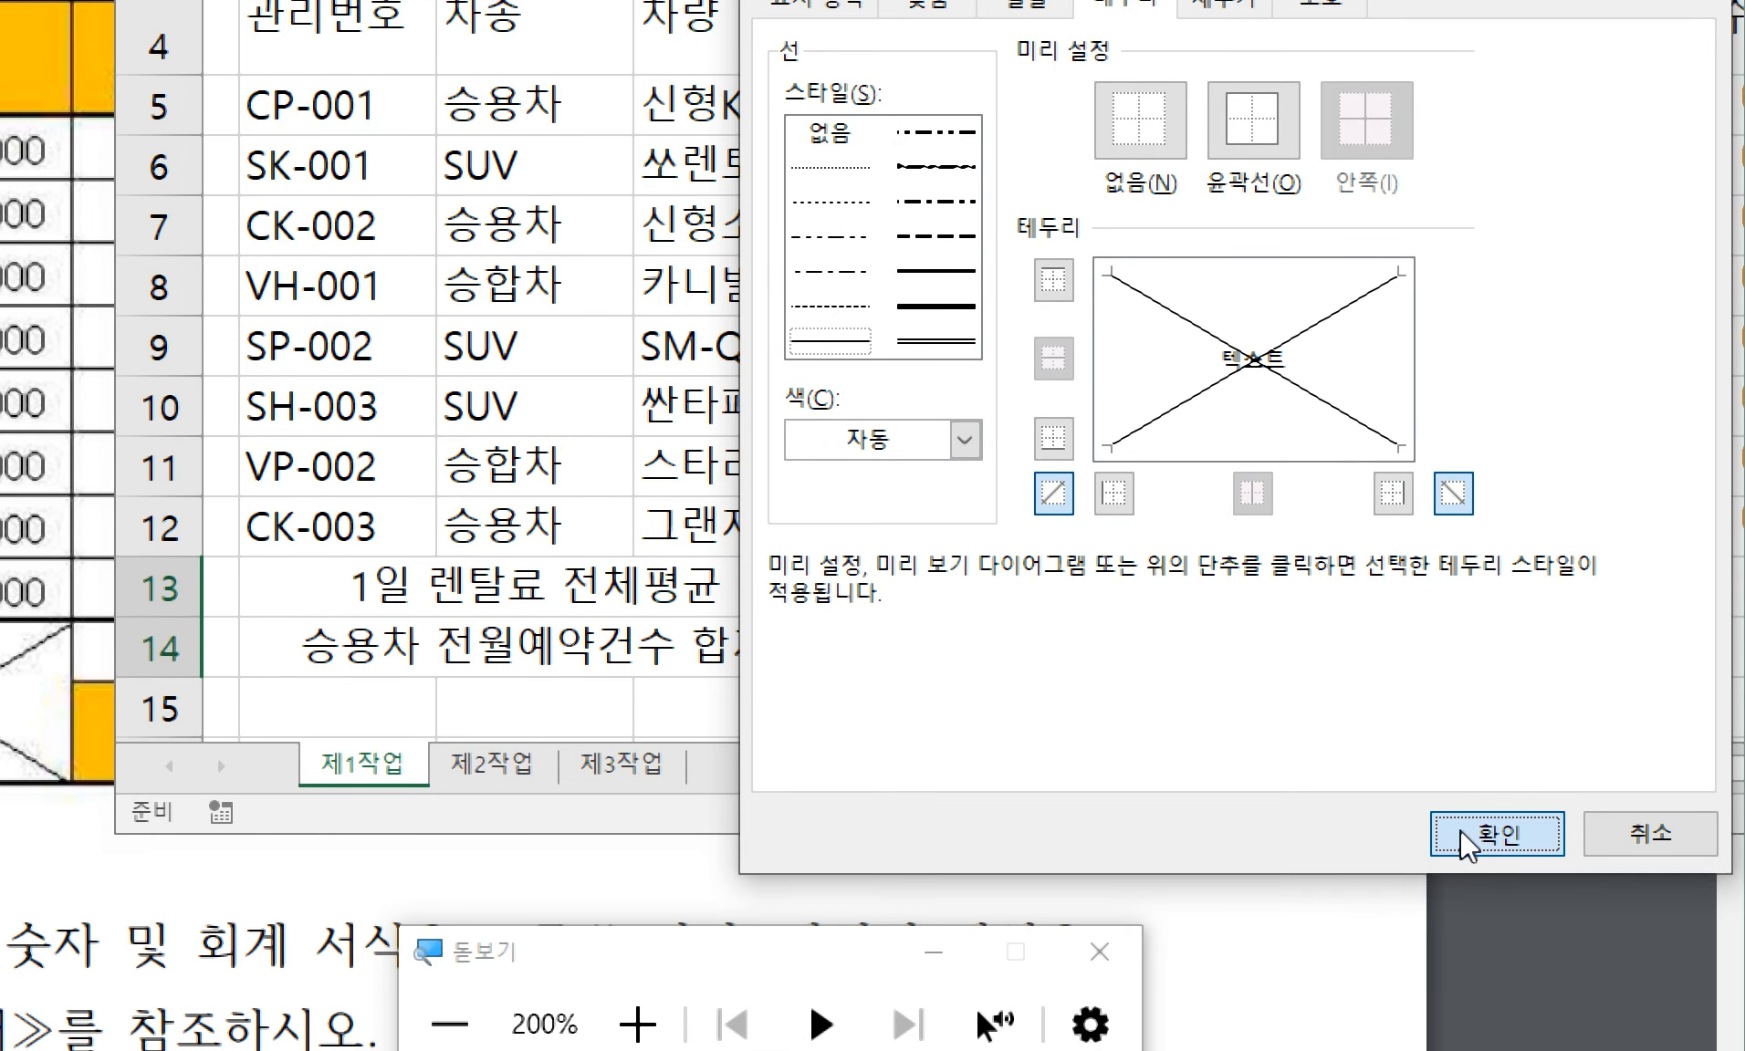
- Make G13 the active cell and reposition the worksheet window to uncover the reference table's 일렌탈료(5일이상) column
click(1342, 648)
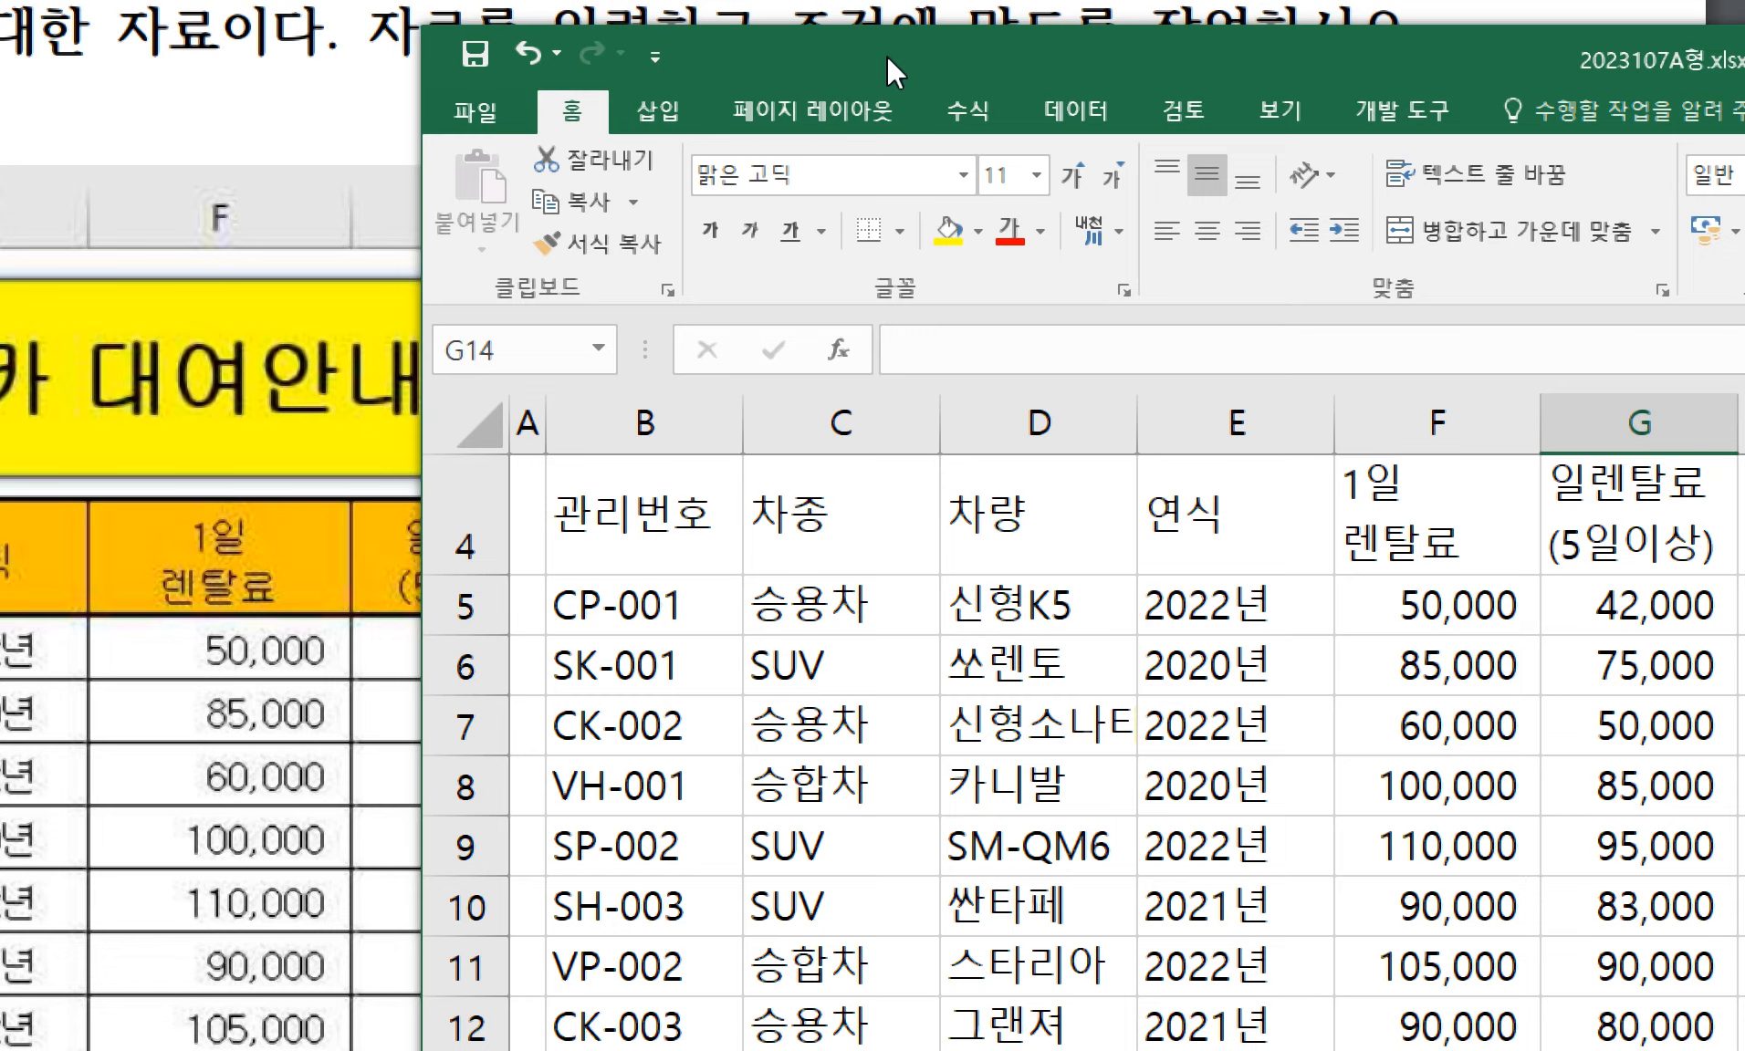
drag(886, 55, 1069, 42)
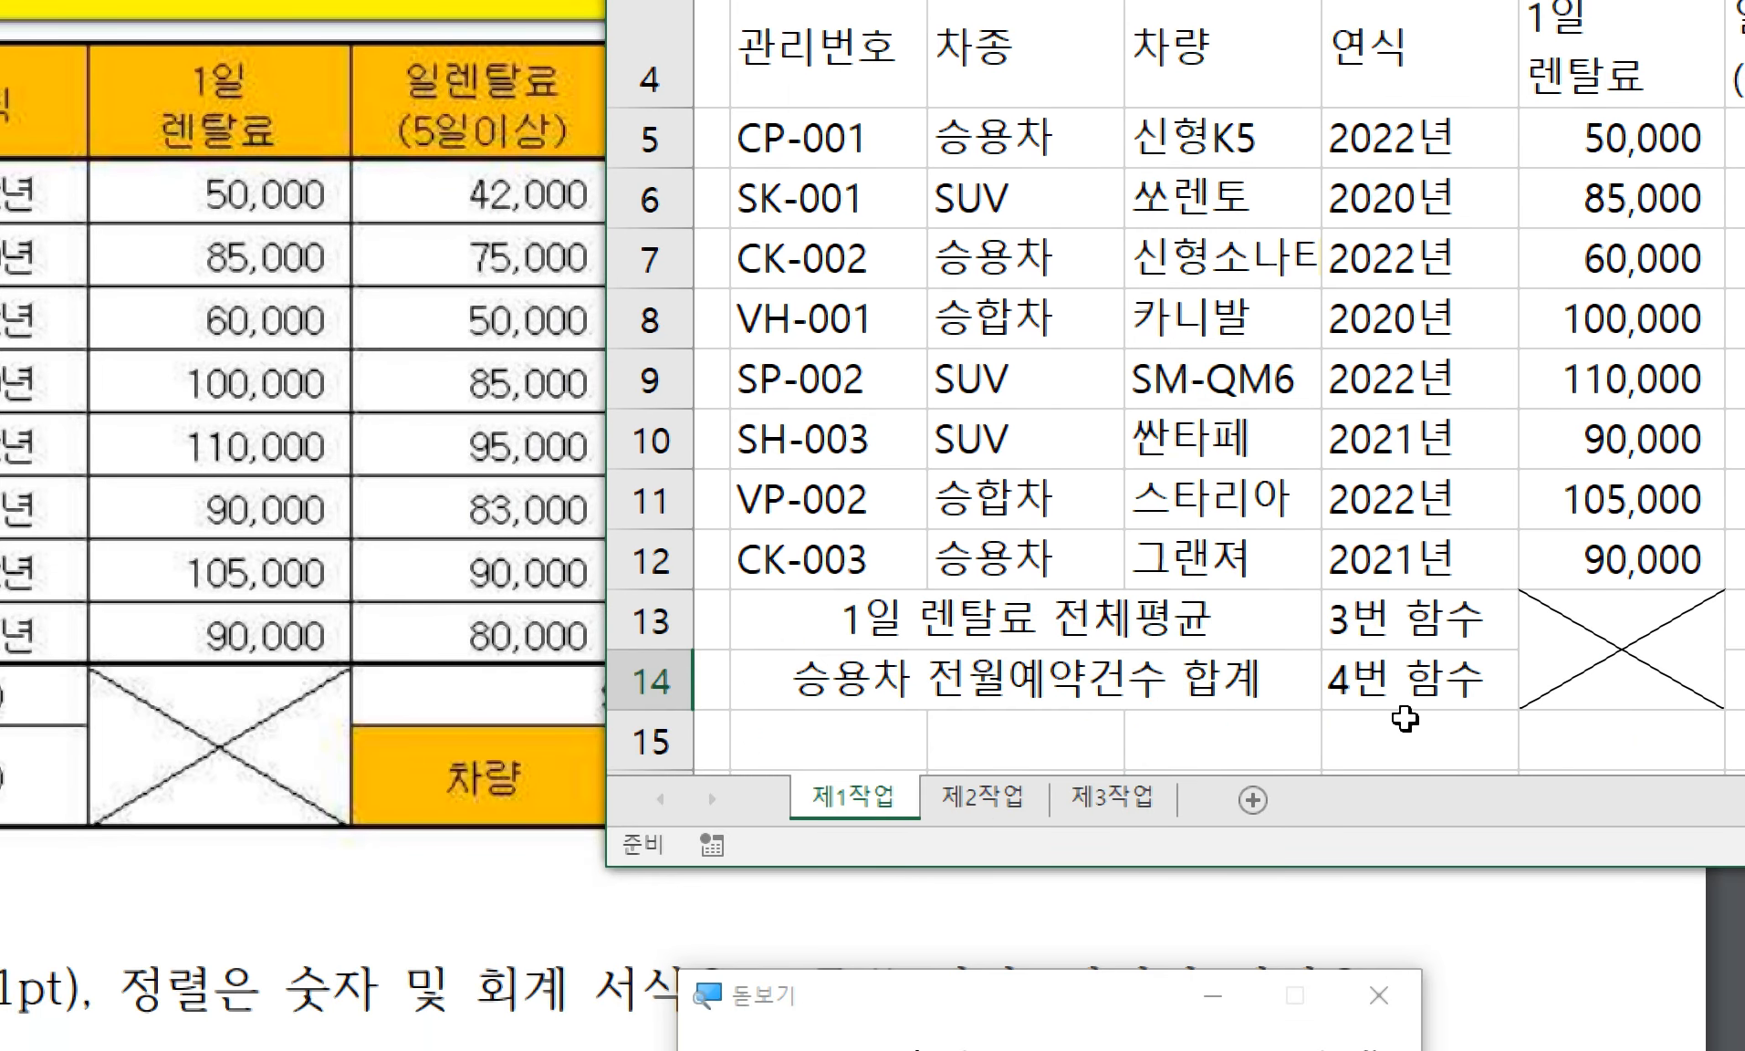
scroll(1405, 719, right, 5)
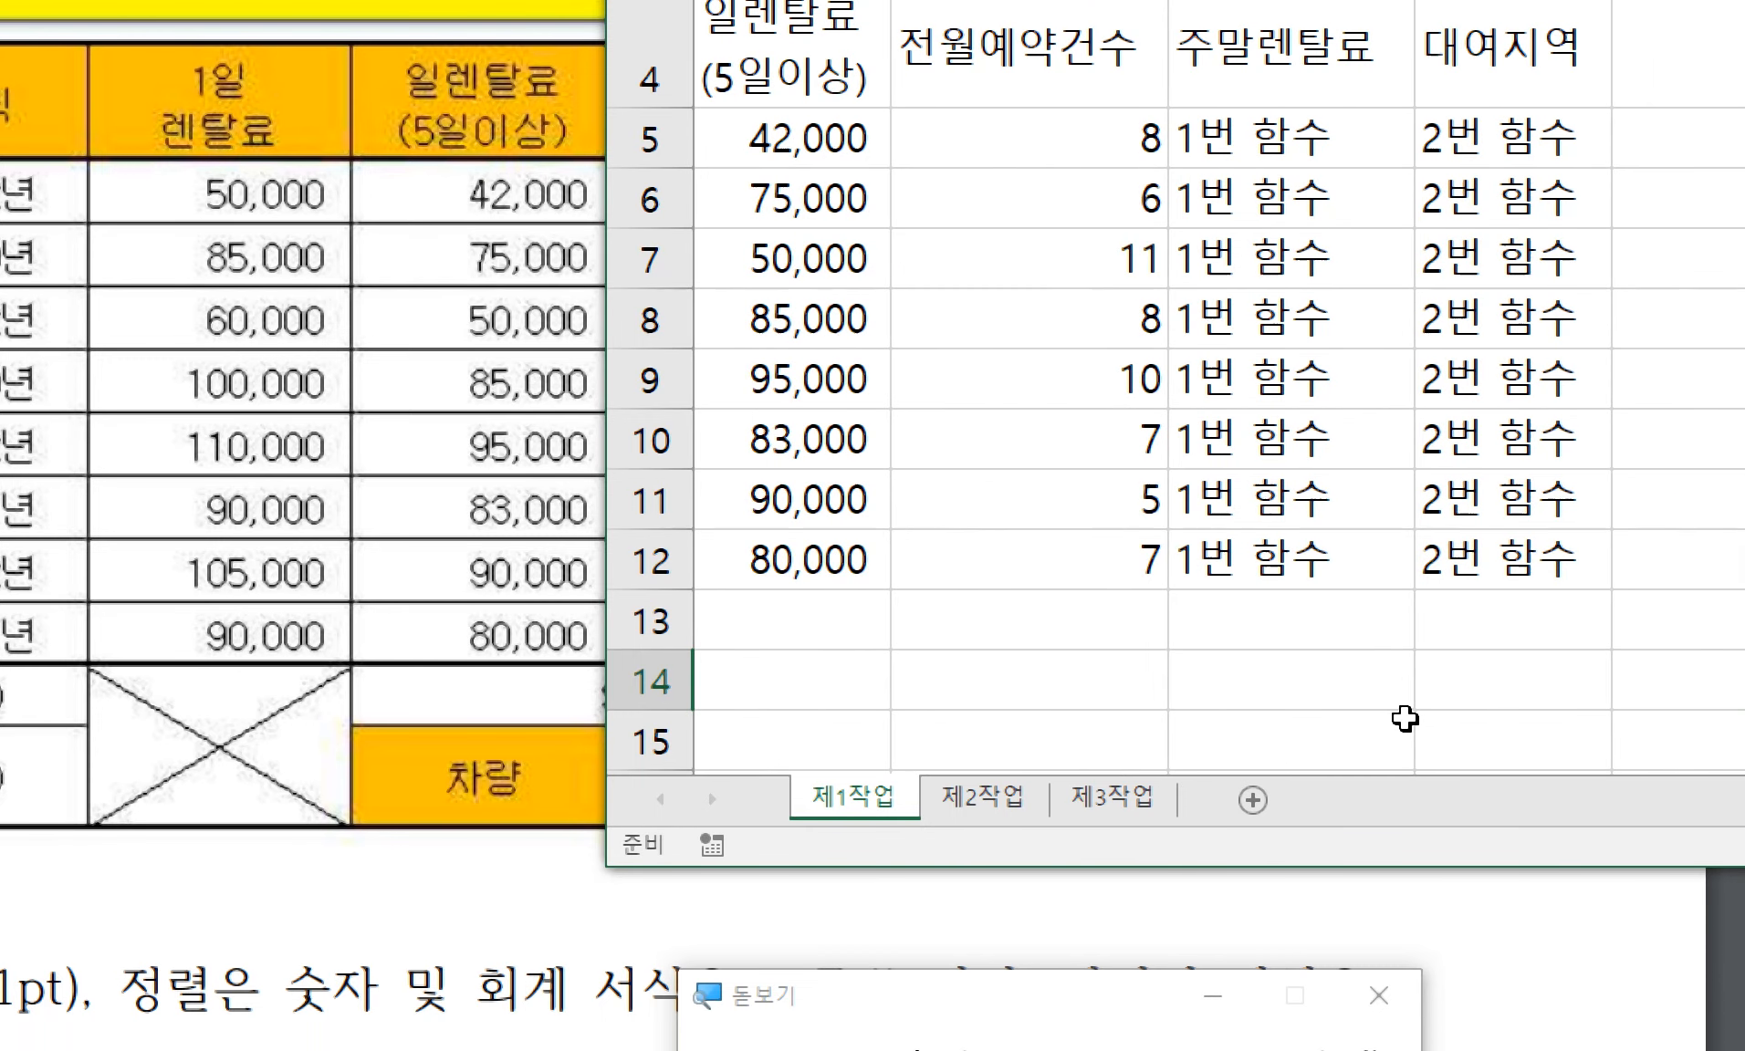
key(Left)
key(Left)
key(Left)
key(Left)
key(Up)
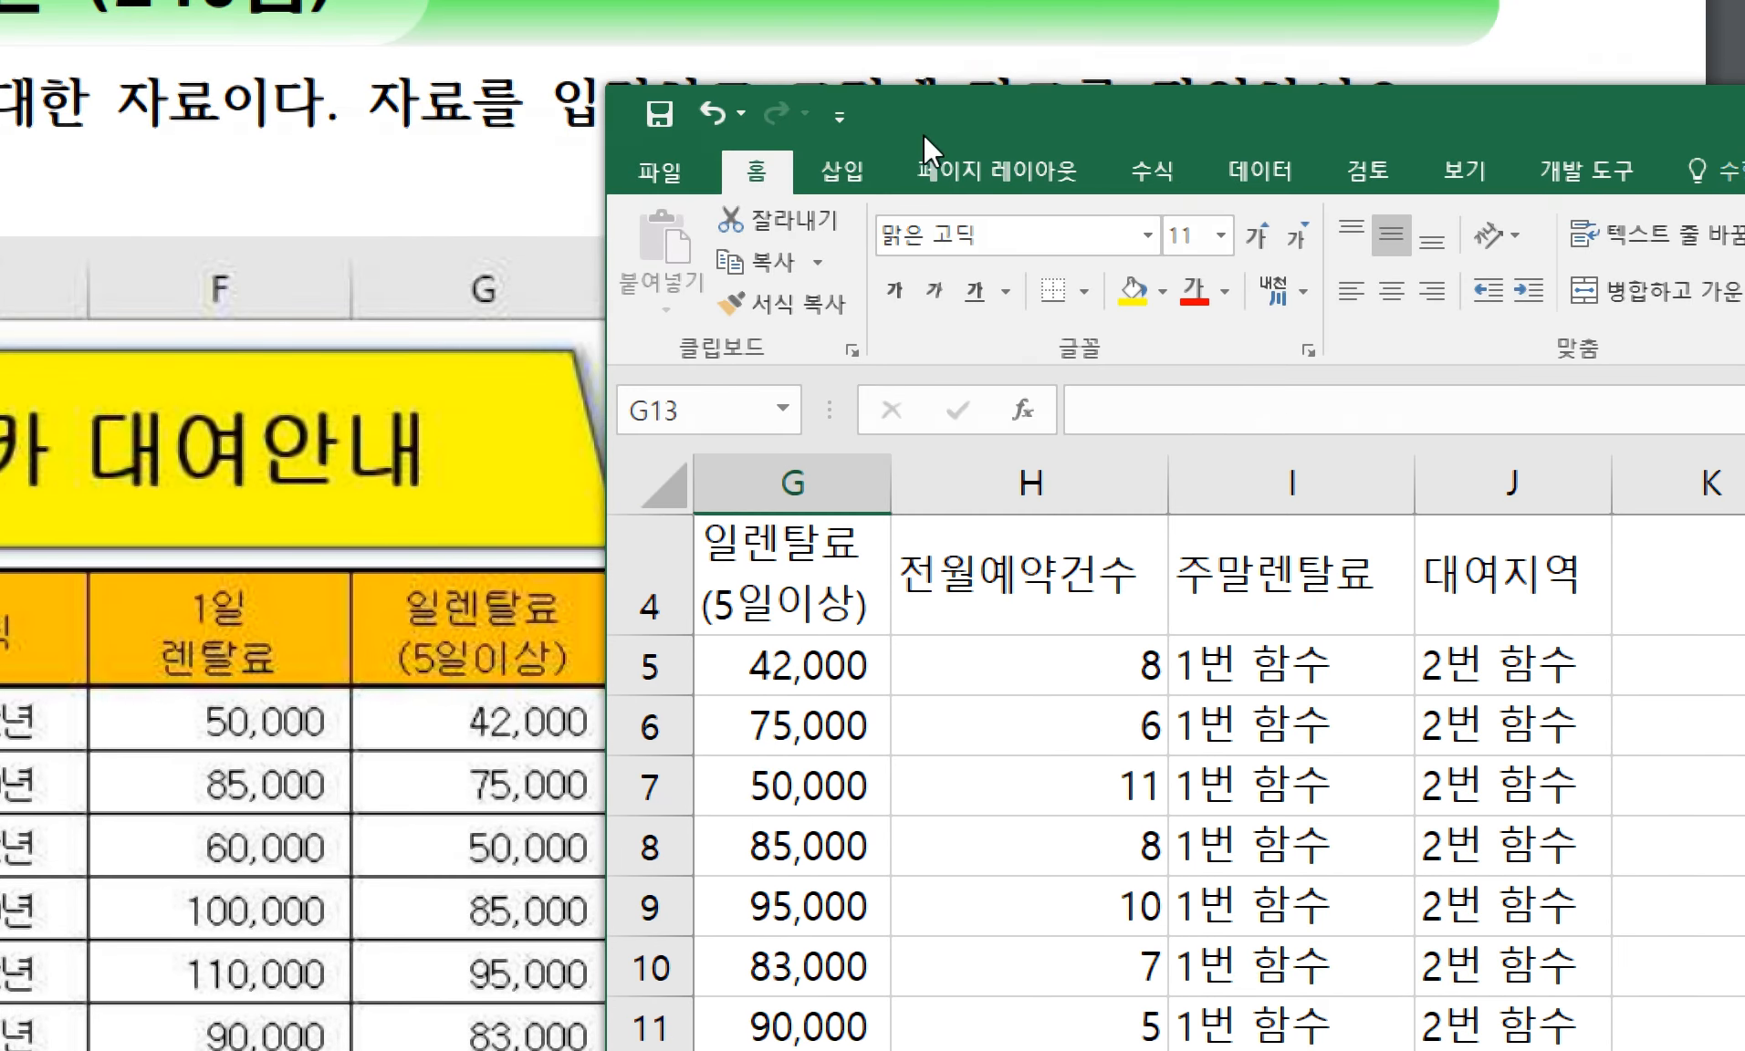
drag(937, 133, 1038, 124)
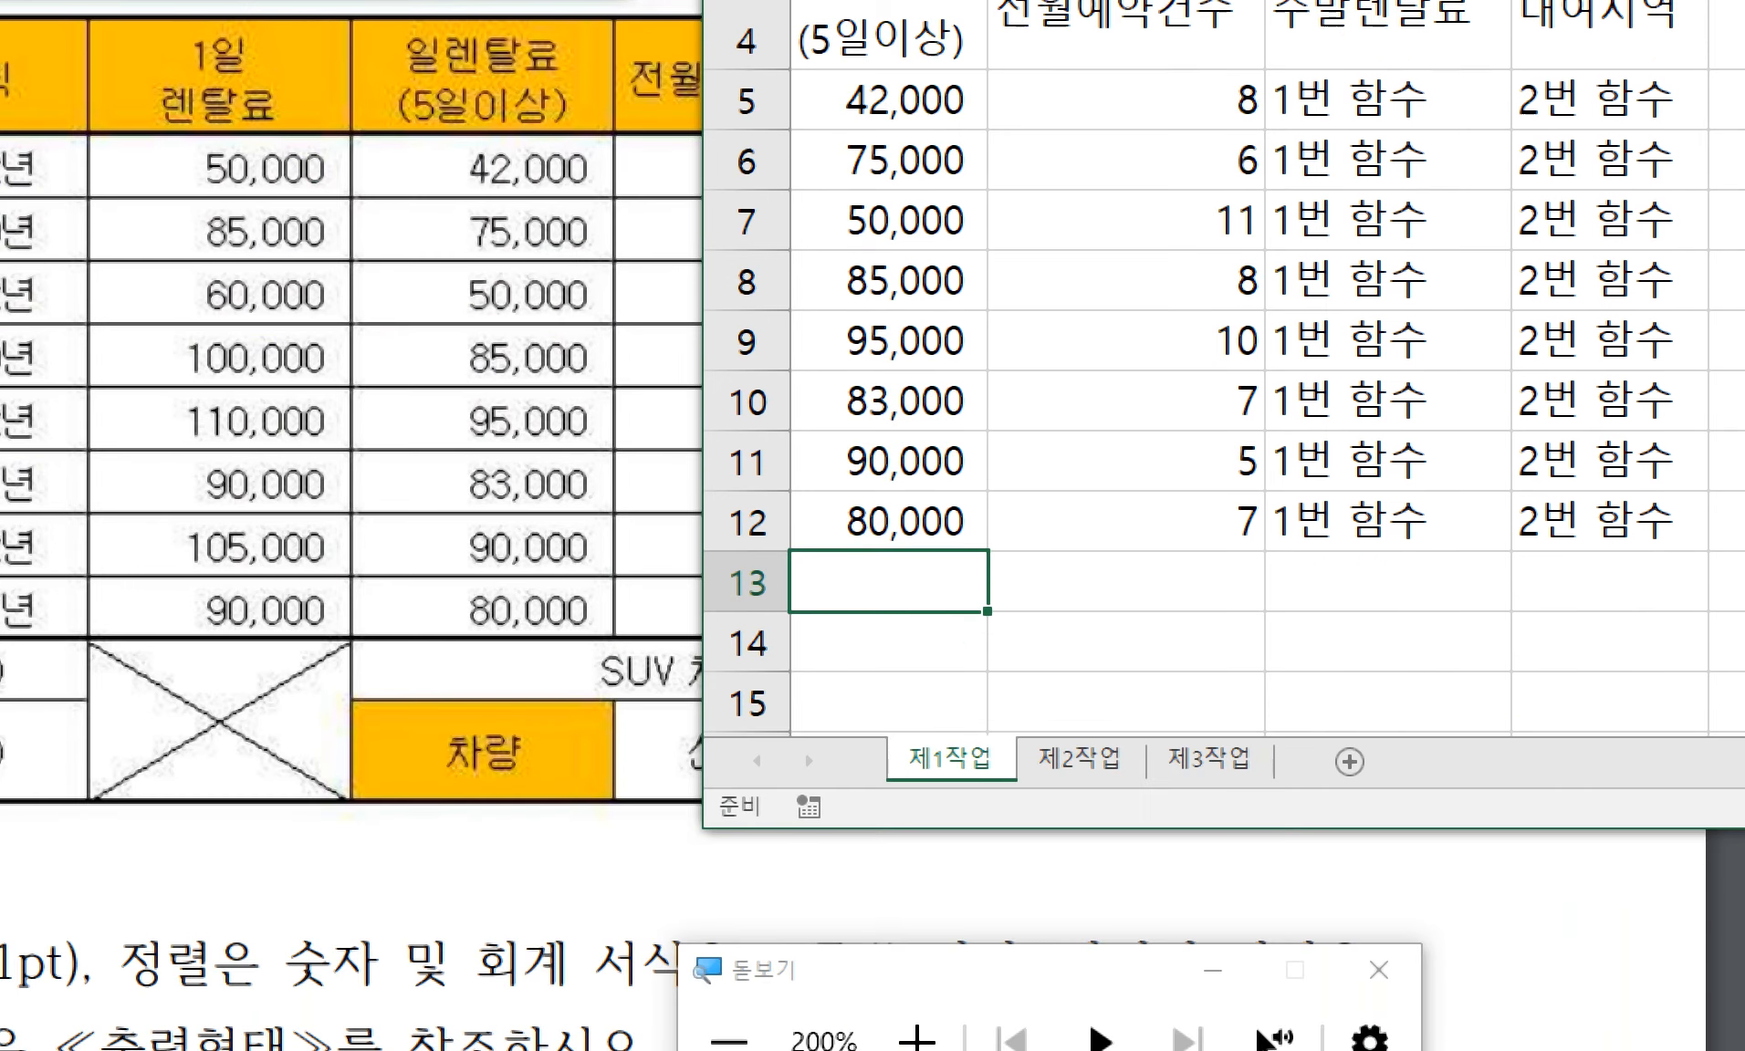
- Move the worksheet window up at its full width so that the reference table's two summary rows are uncovered
drag(701, 674, 1161, 662)
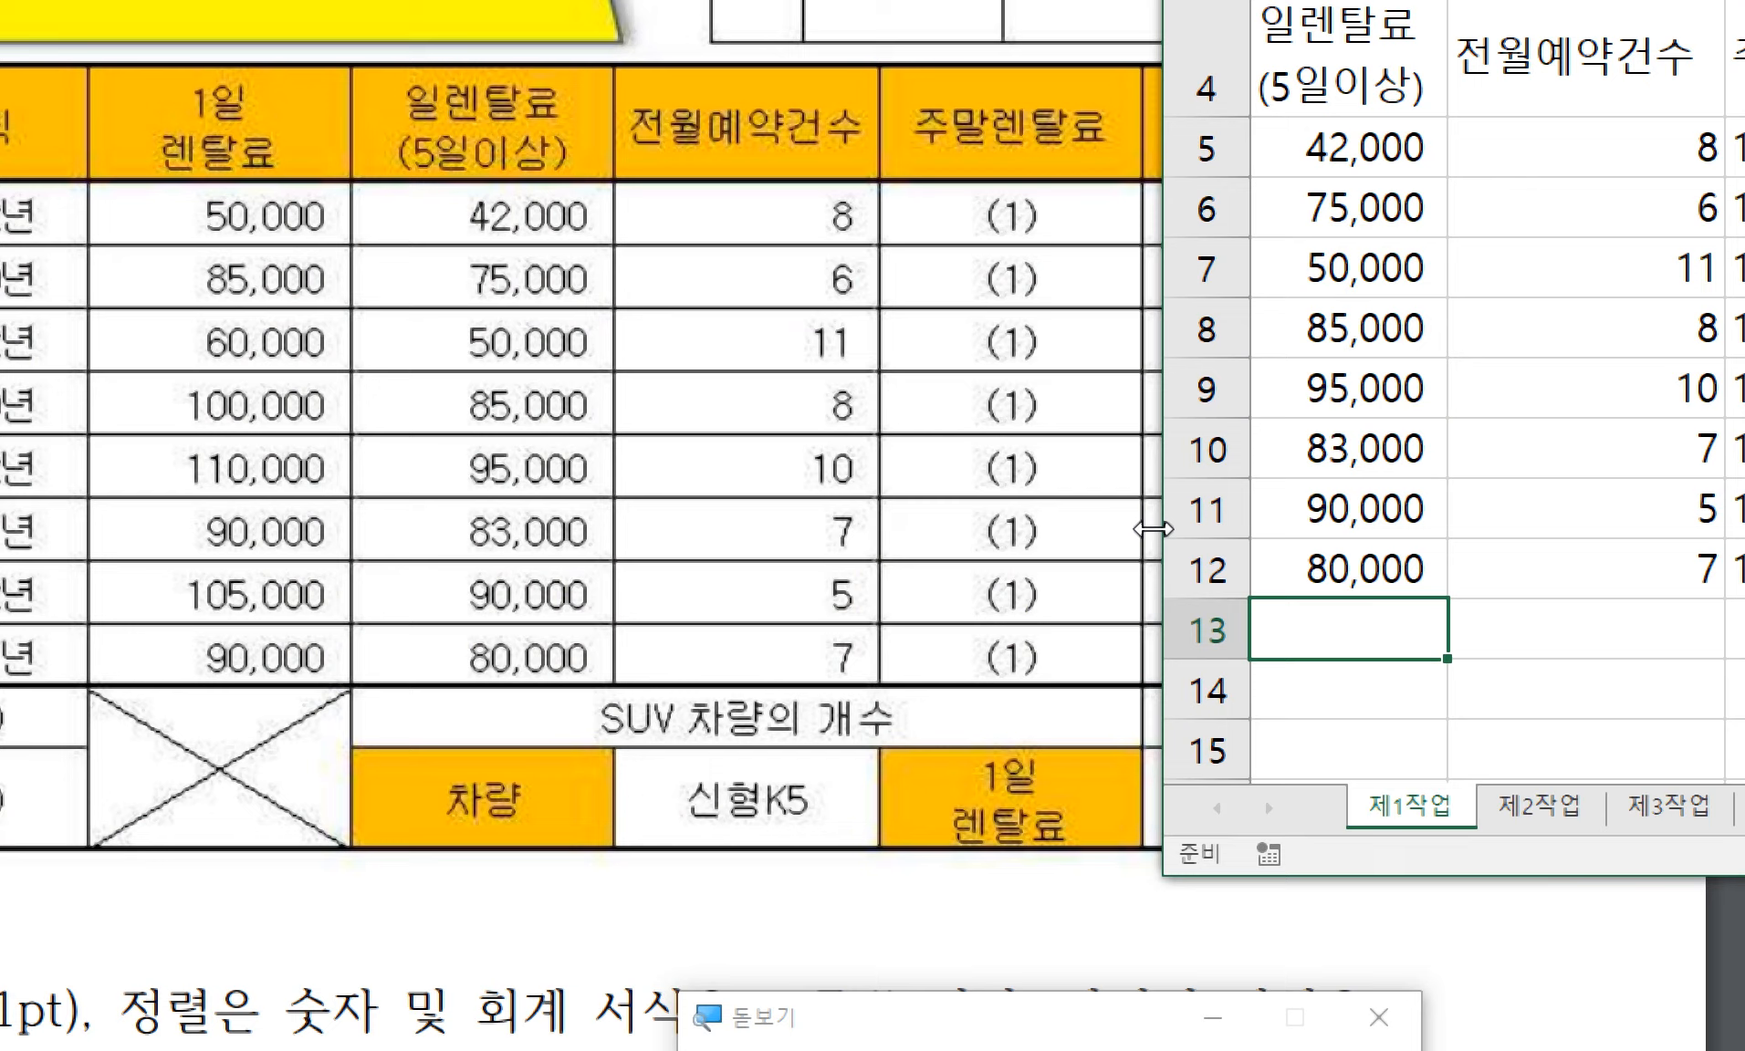
drag(1154, 529, 727, 529)
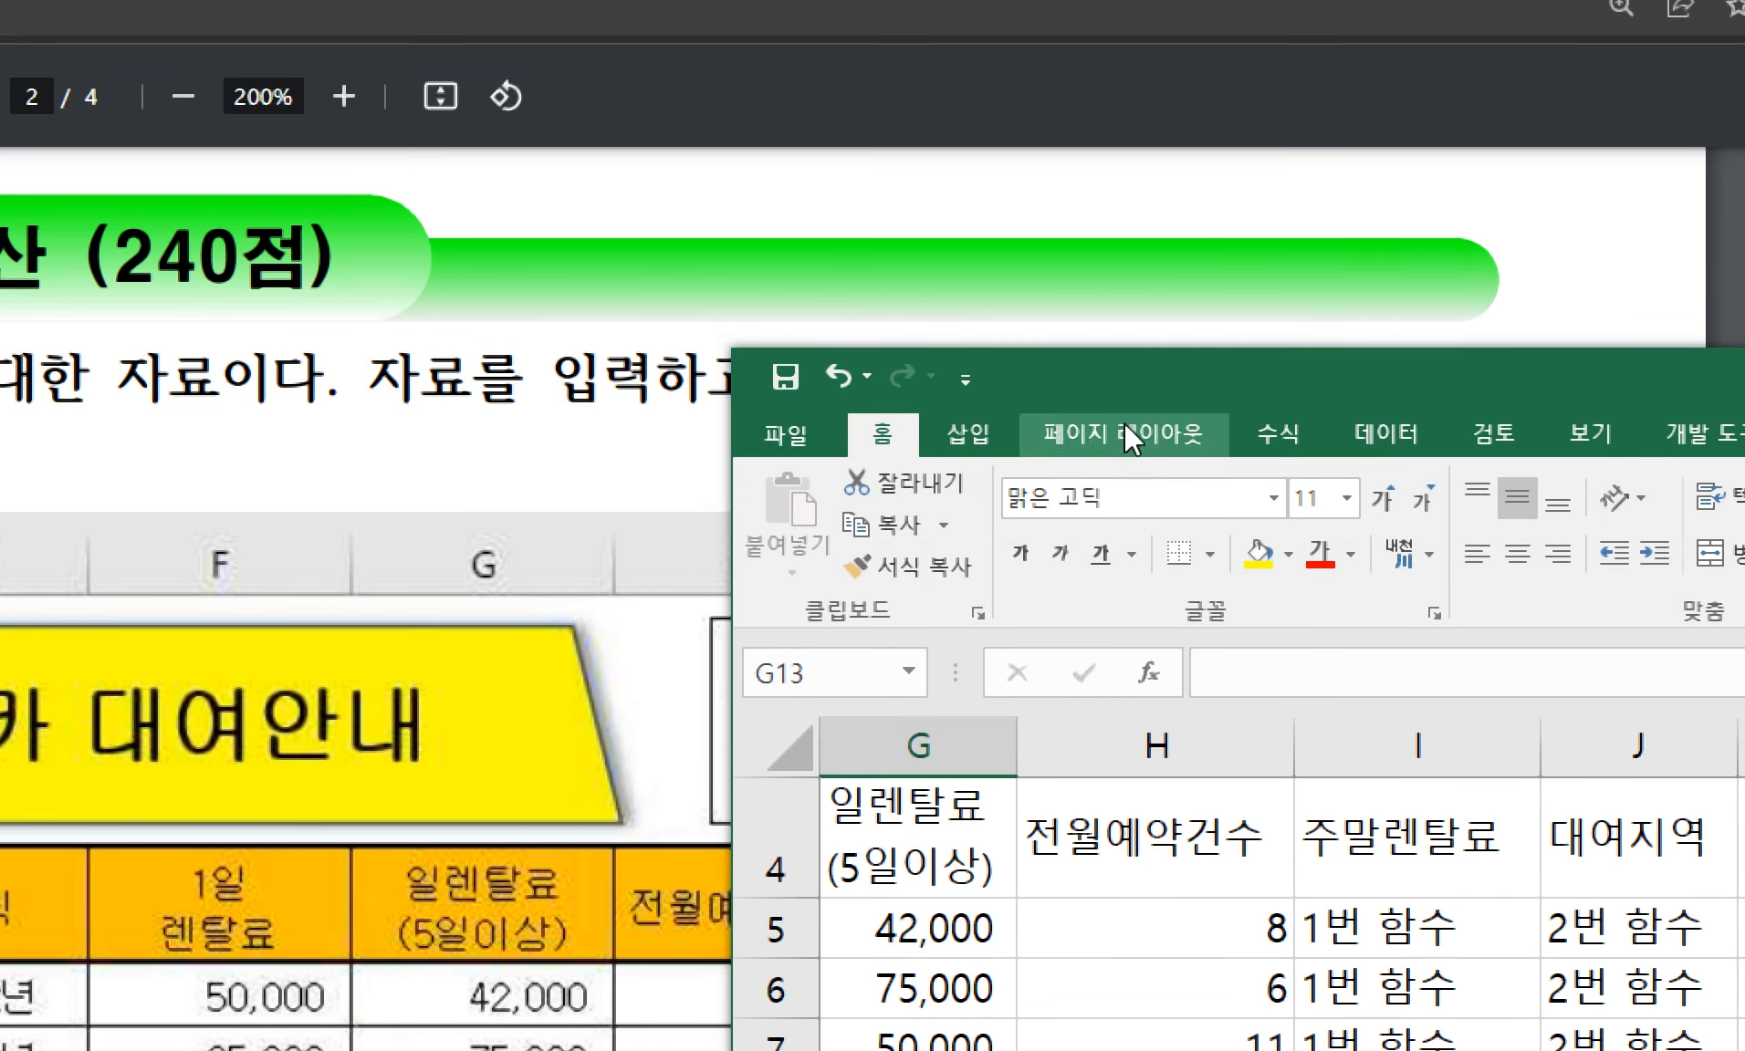
drag(1123, 418, 827, 118)
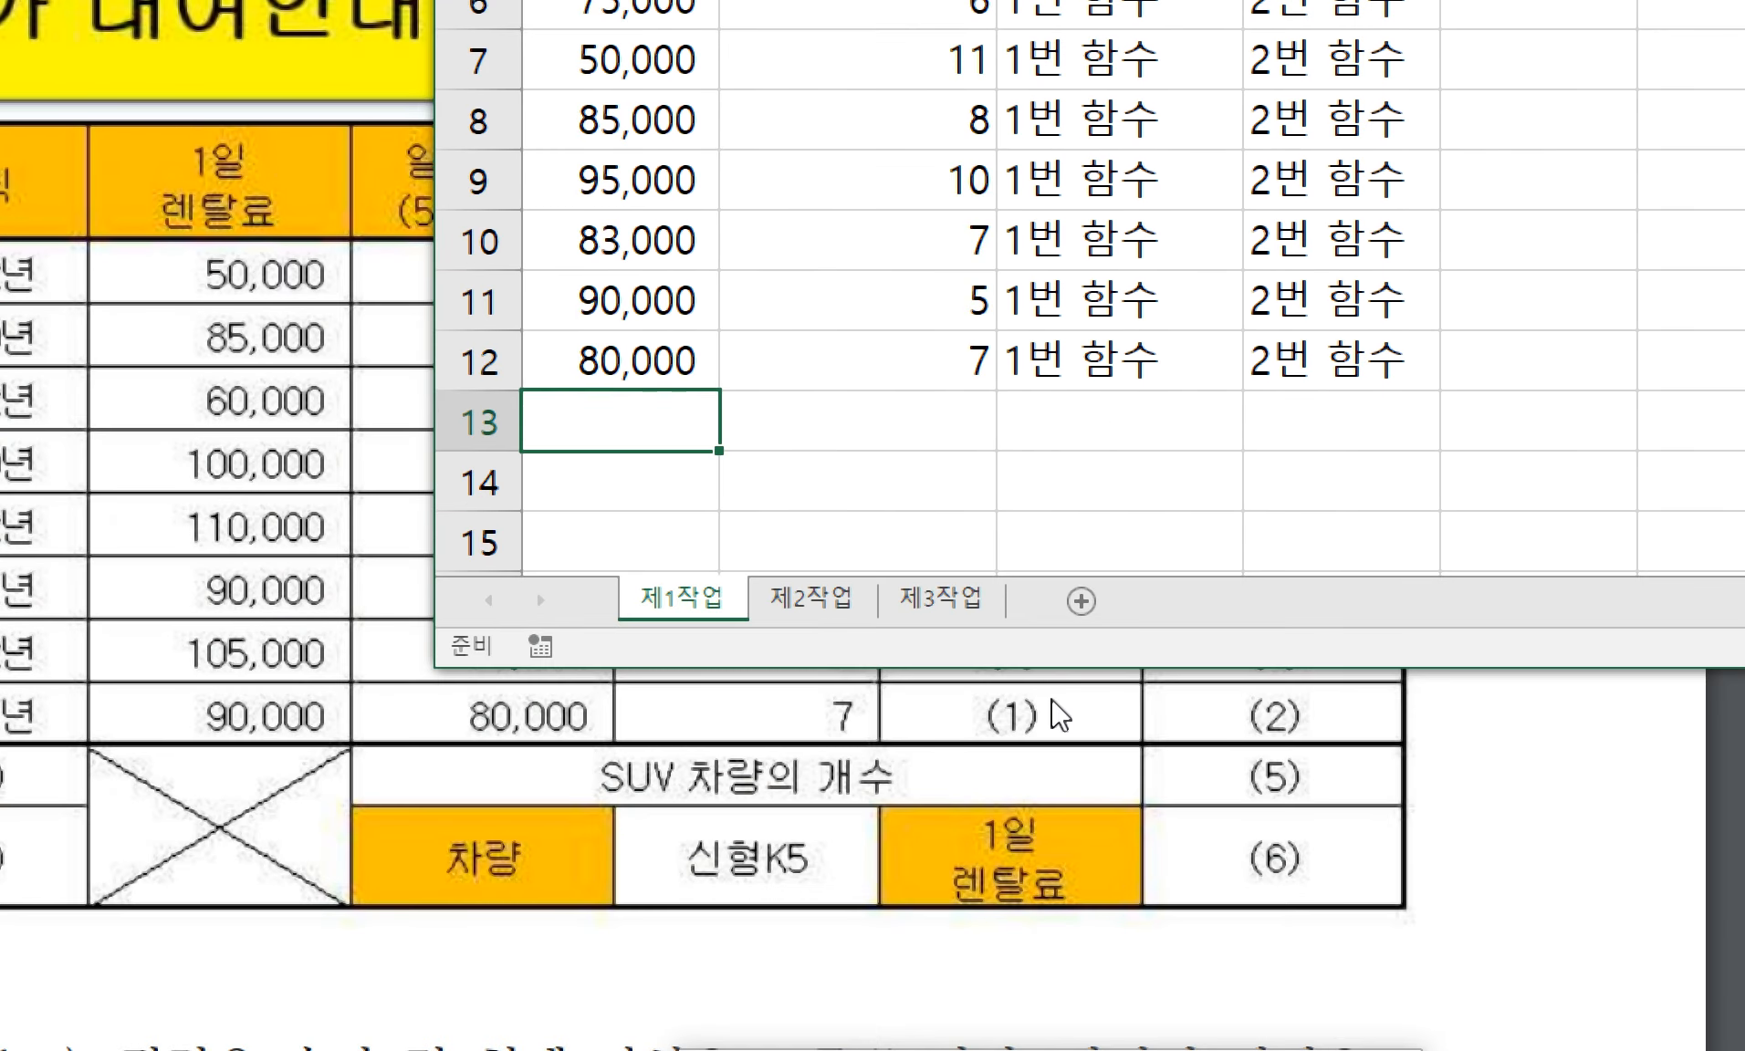
- Enter the summary label "SUV 차량의 개수" in G13
text(ㄴ)
key(BackSpace)
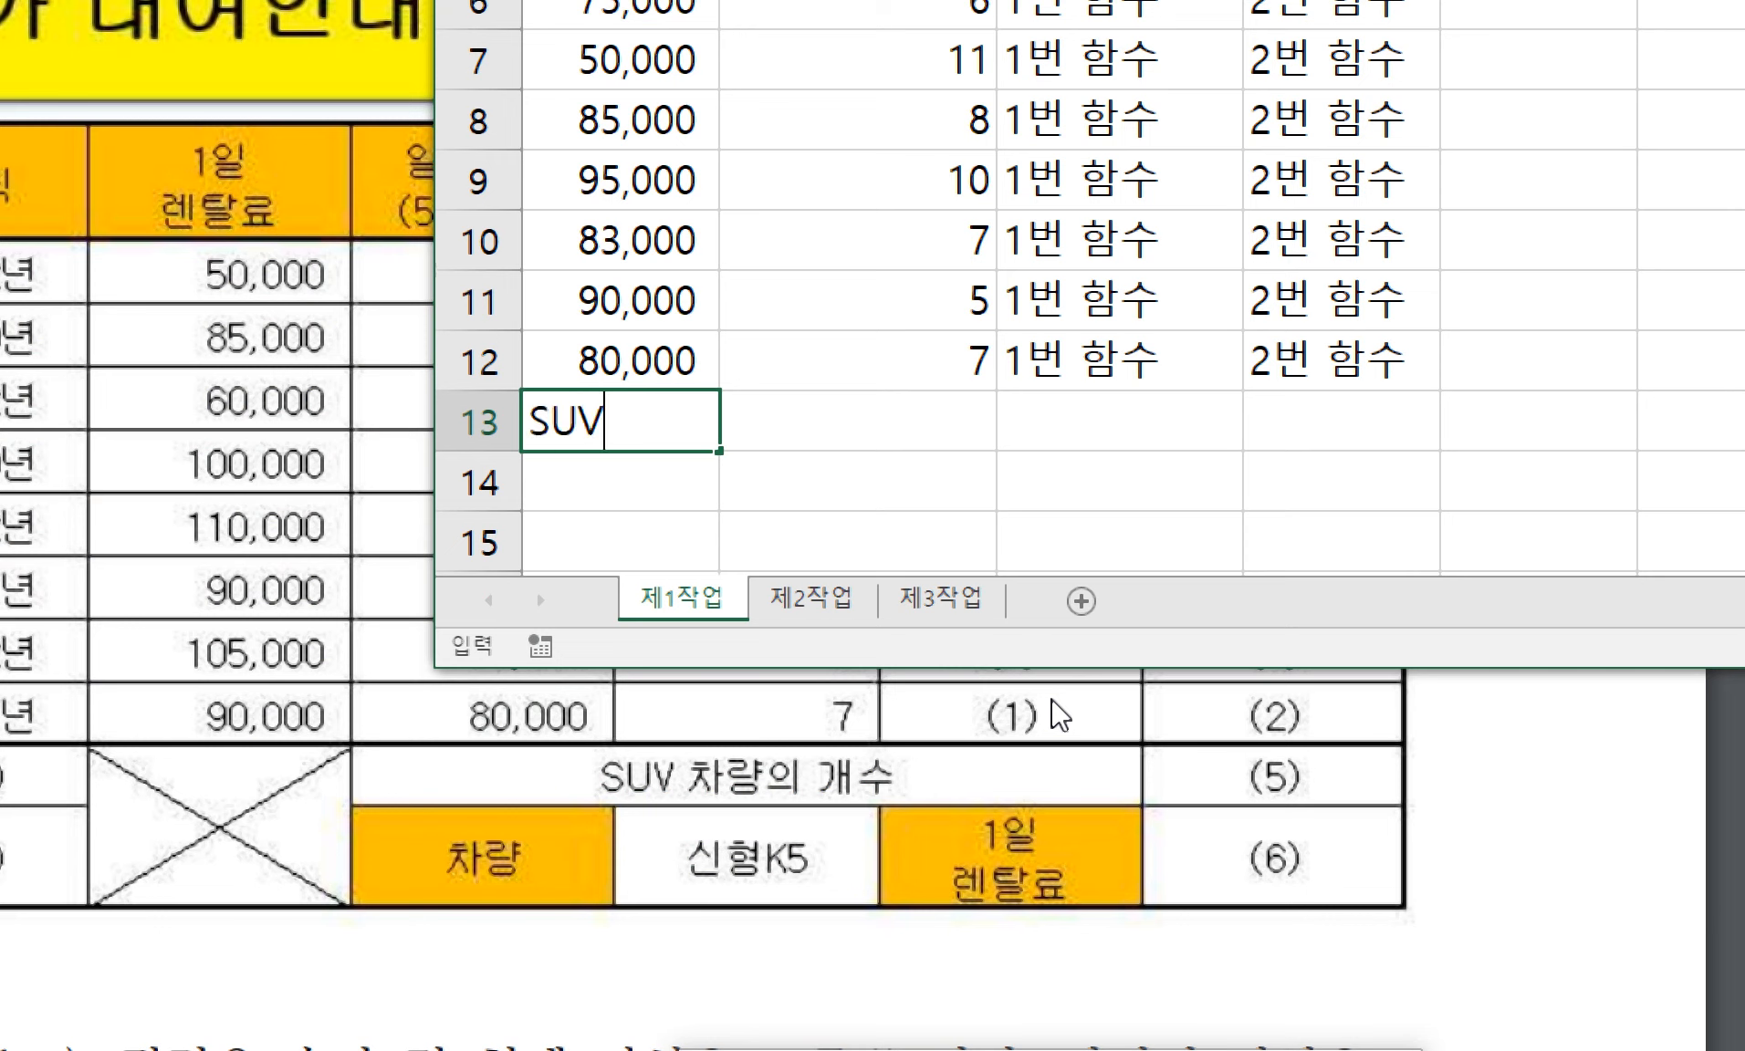
text(SUV 차량)
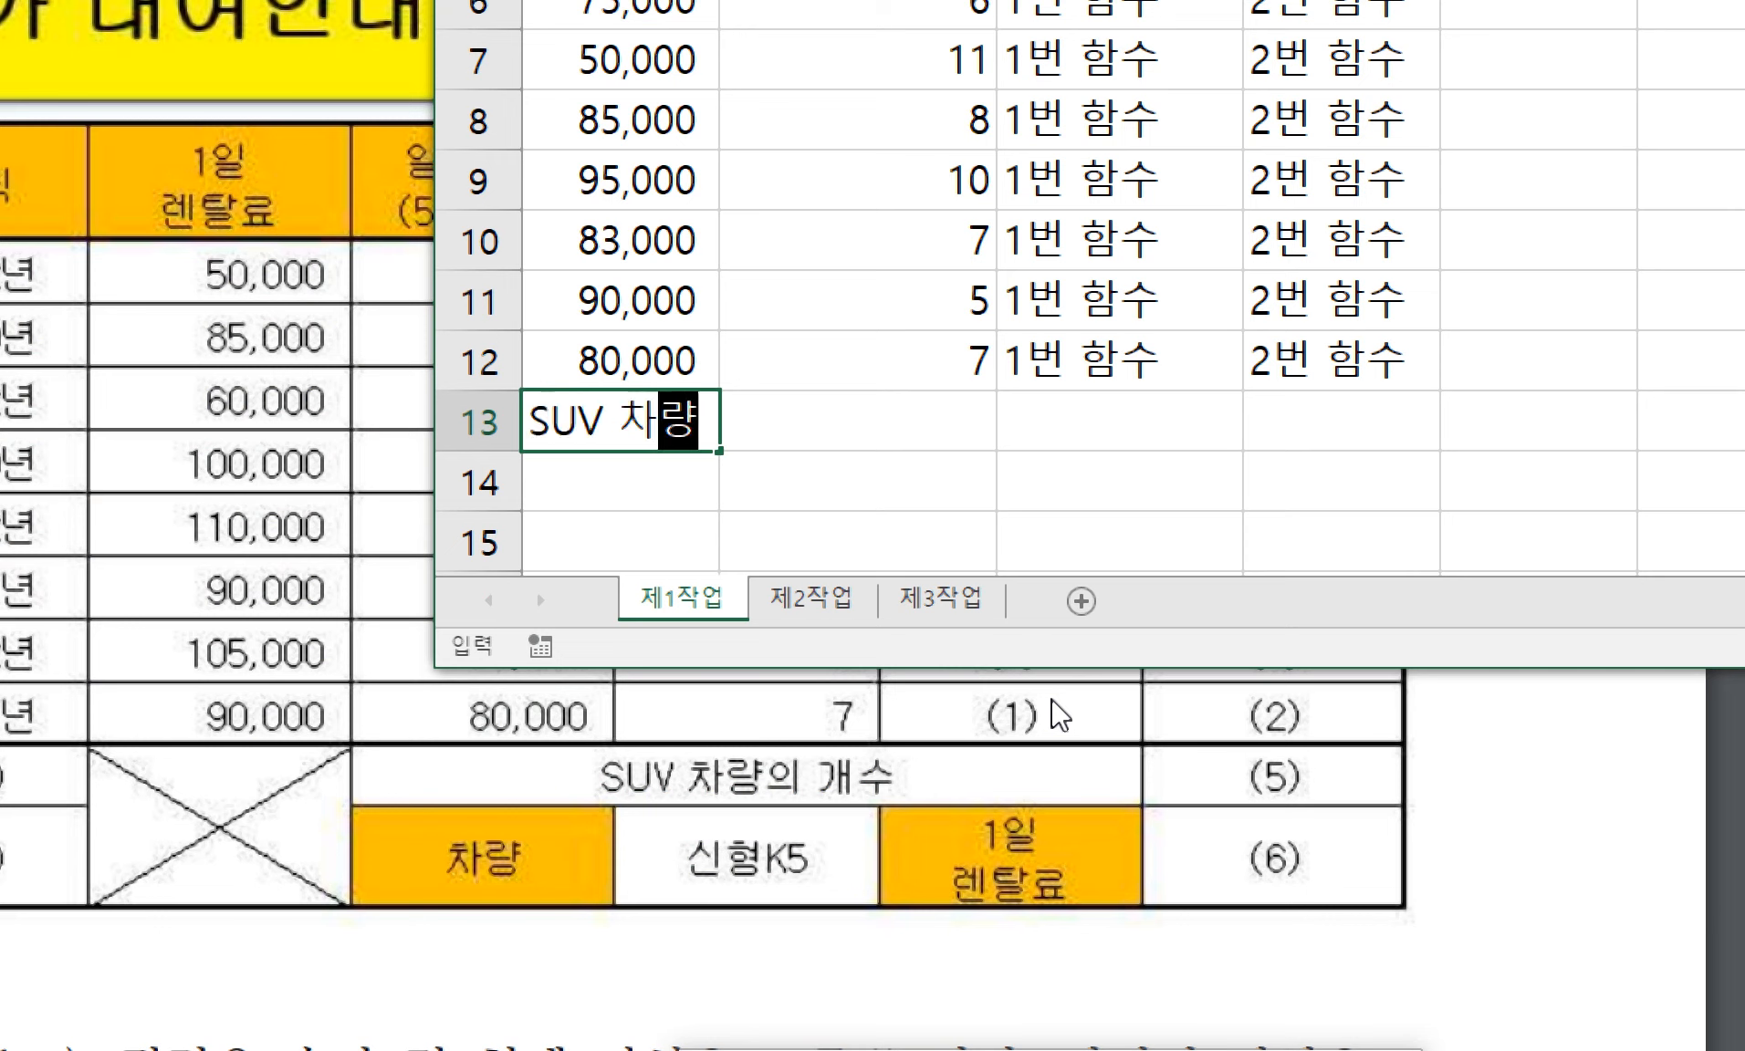
text(의 개수)
key(Return)
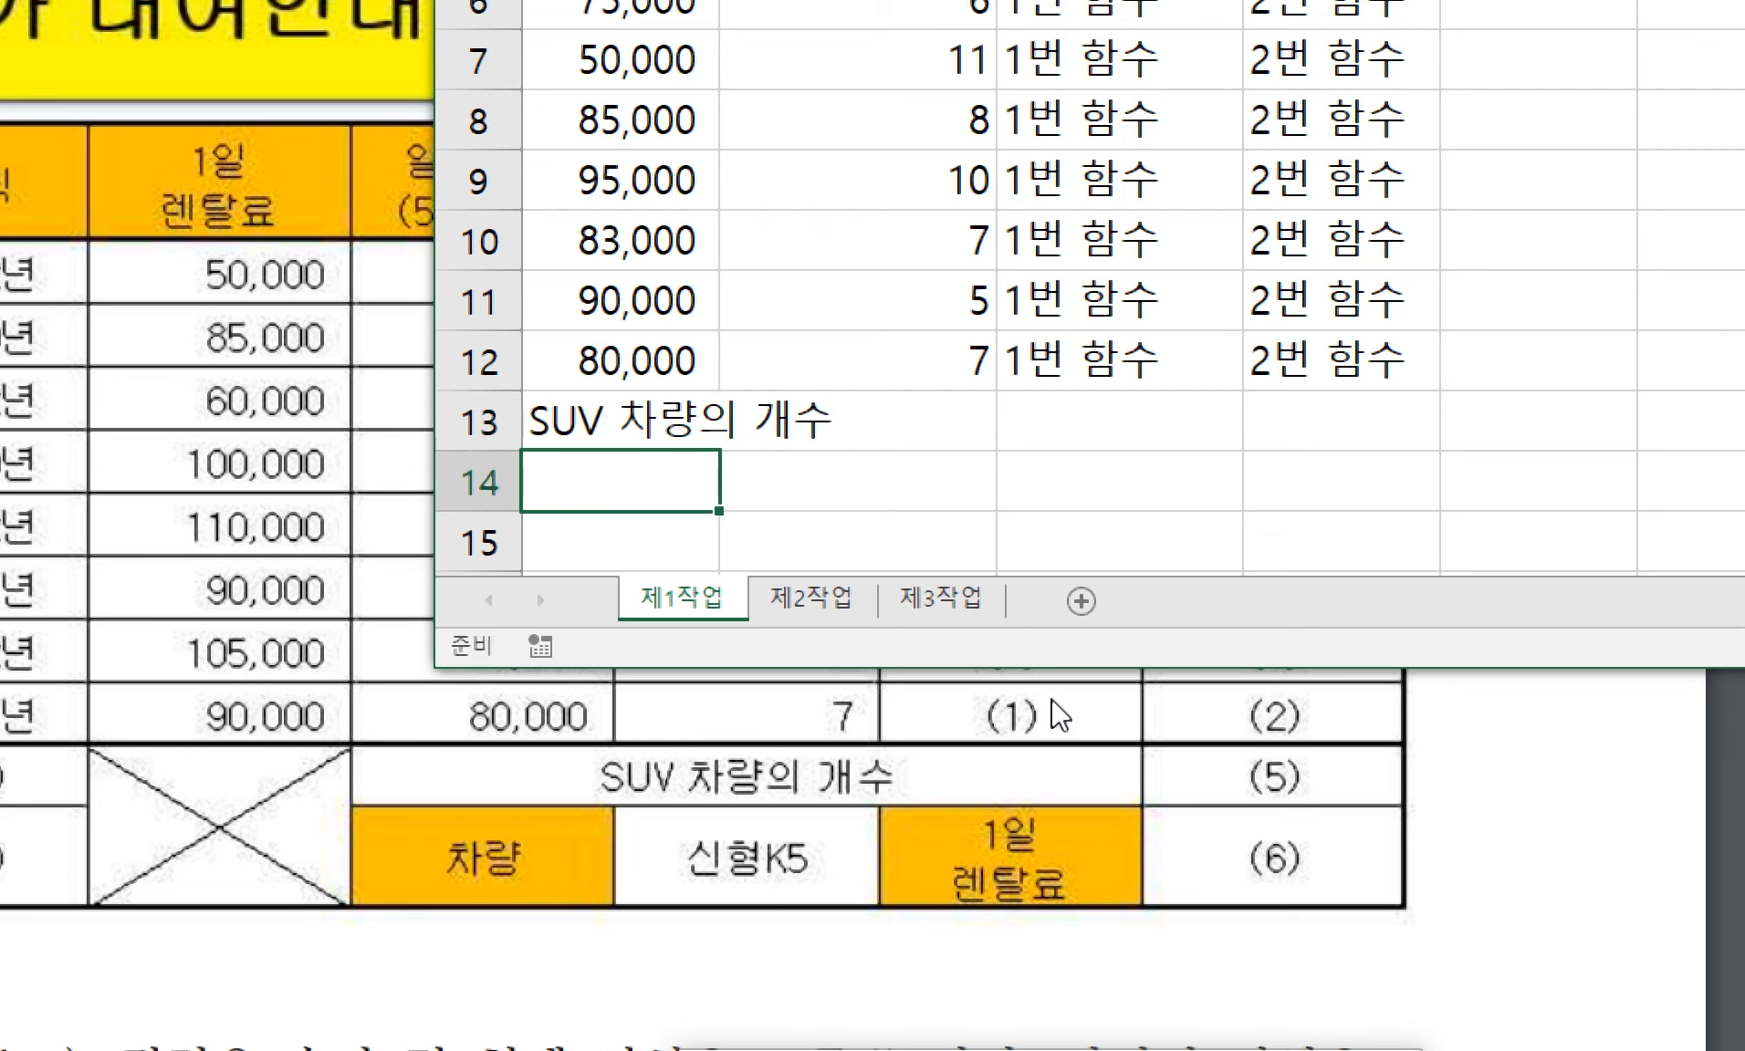
- Merge and center G13:I13 so that the label "SUV 차량의 개수" spans the three columns
key(Up)
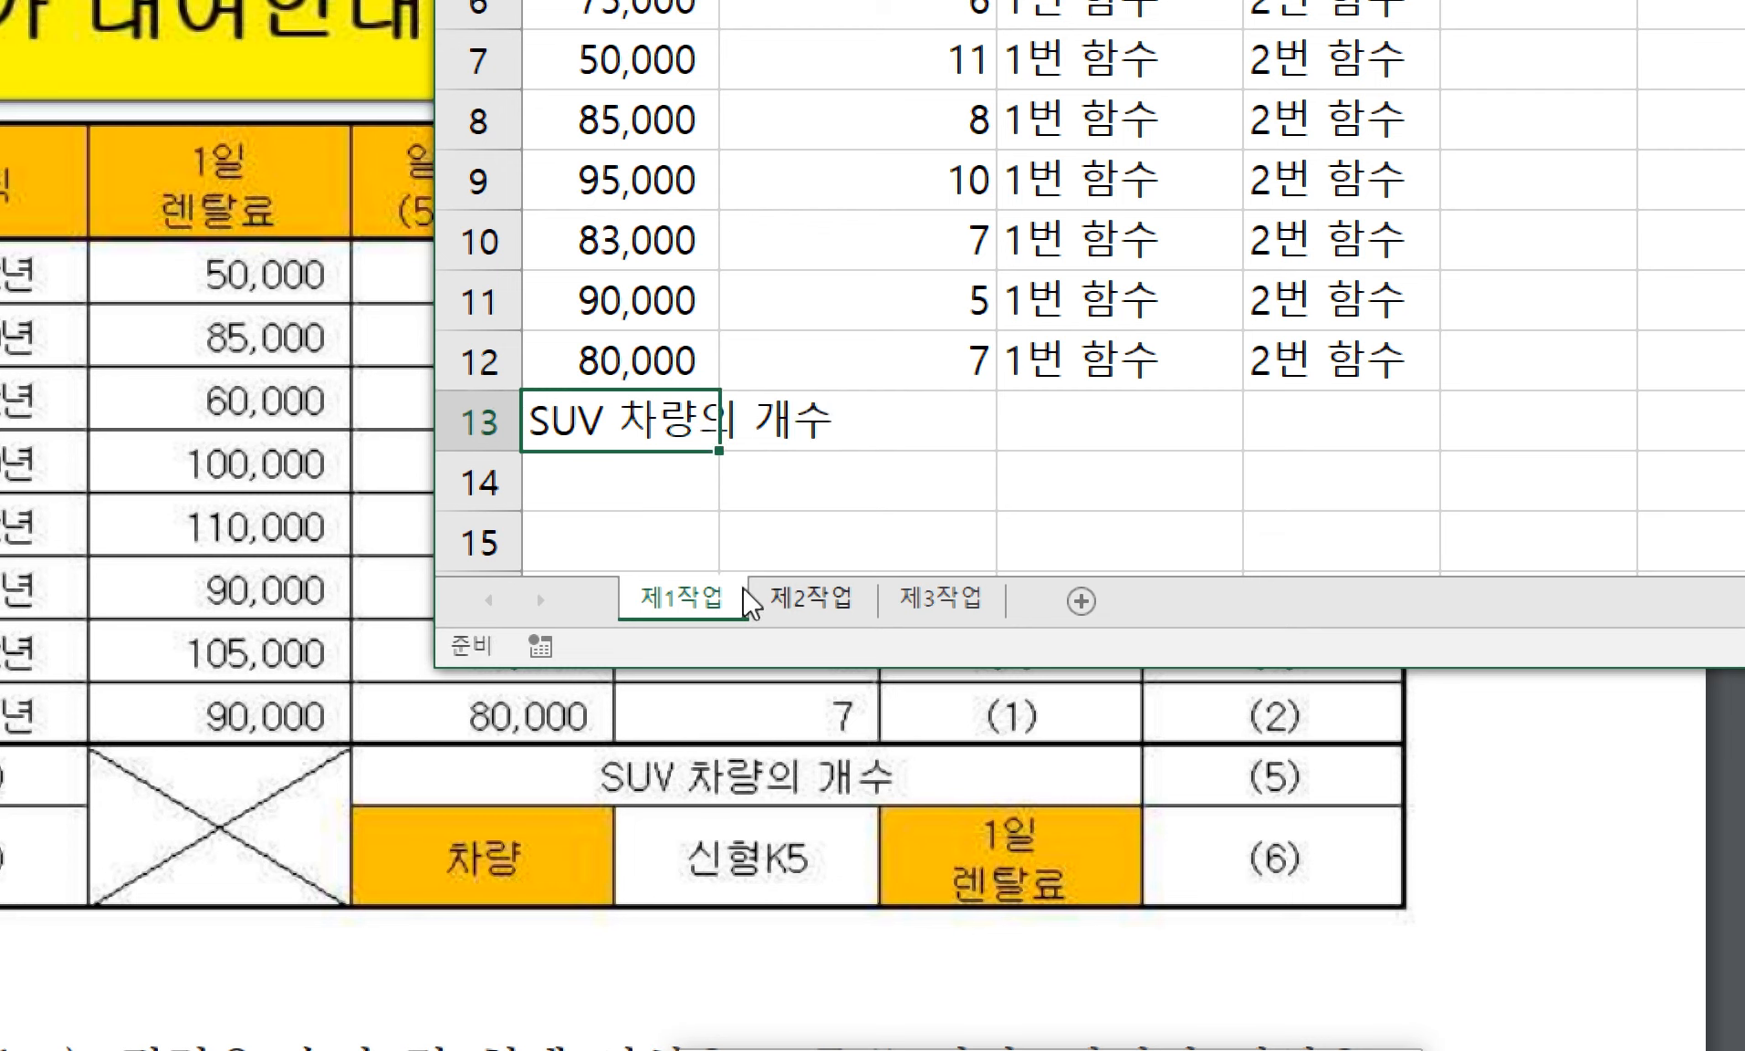
drag(730, 421, 1069, 420)
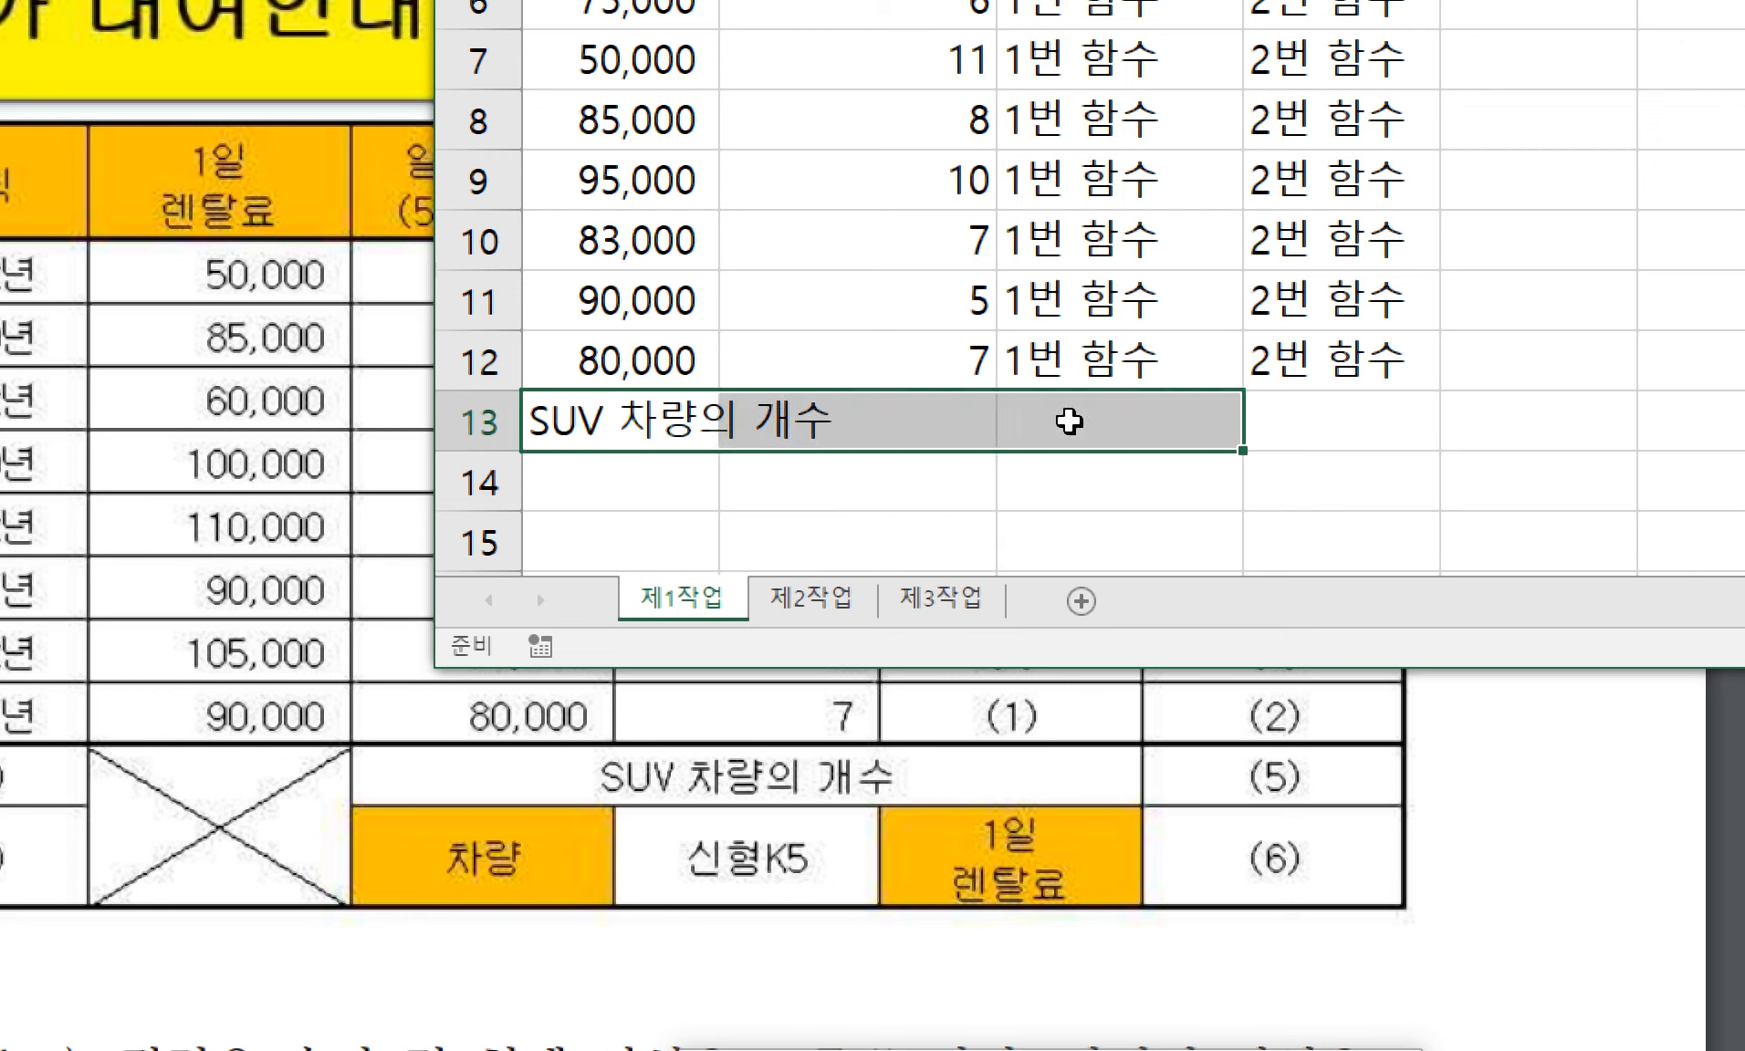
click(1154, 360)
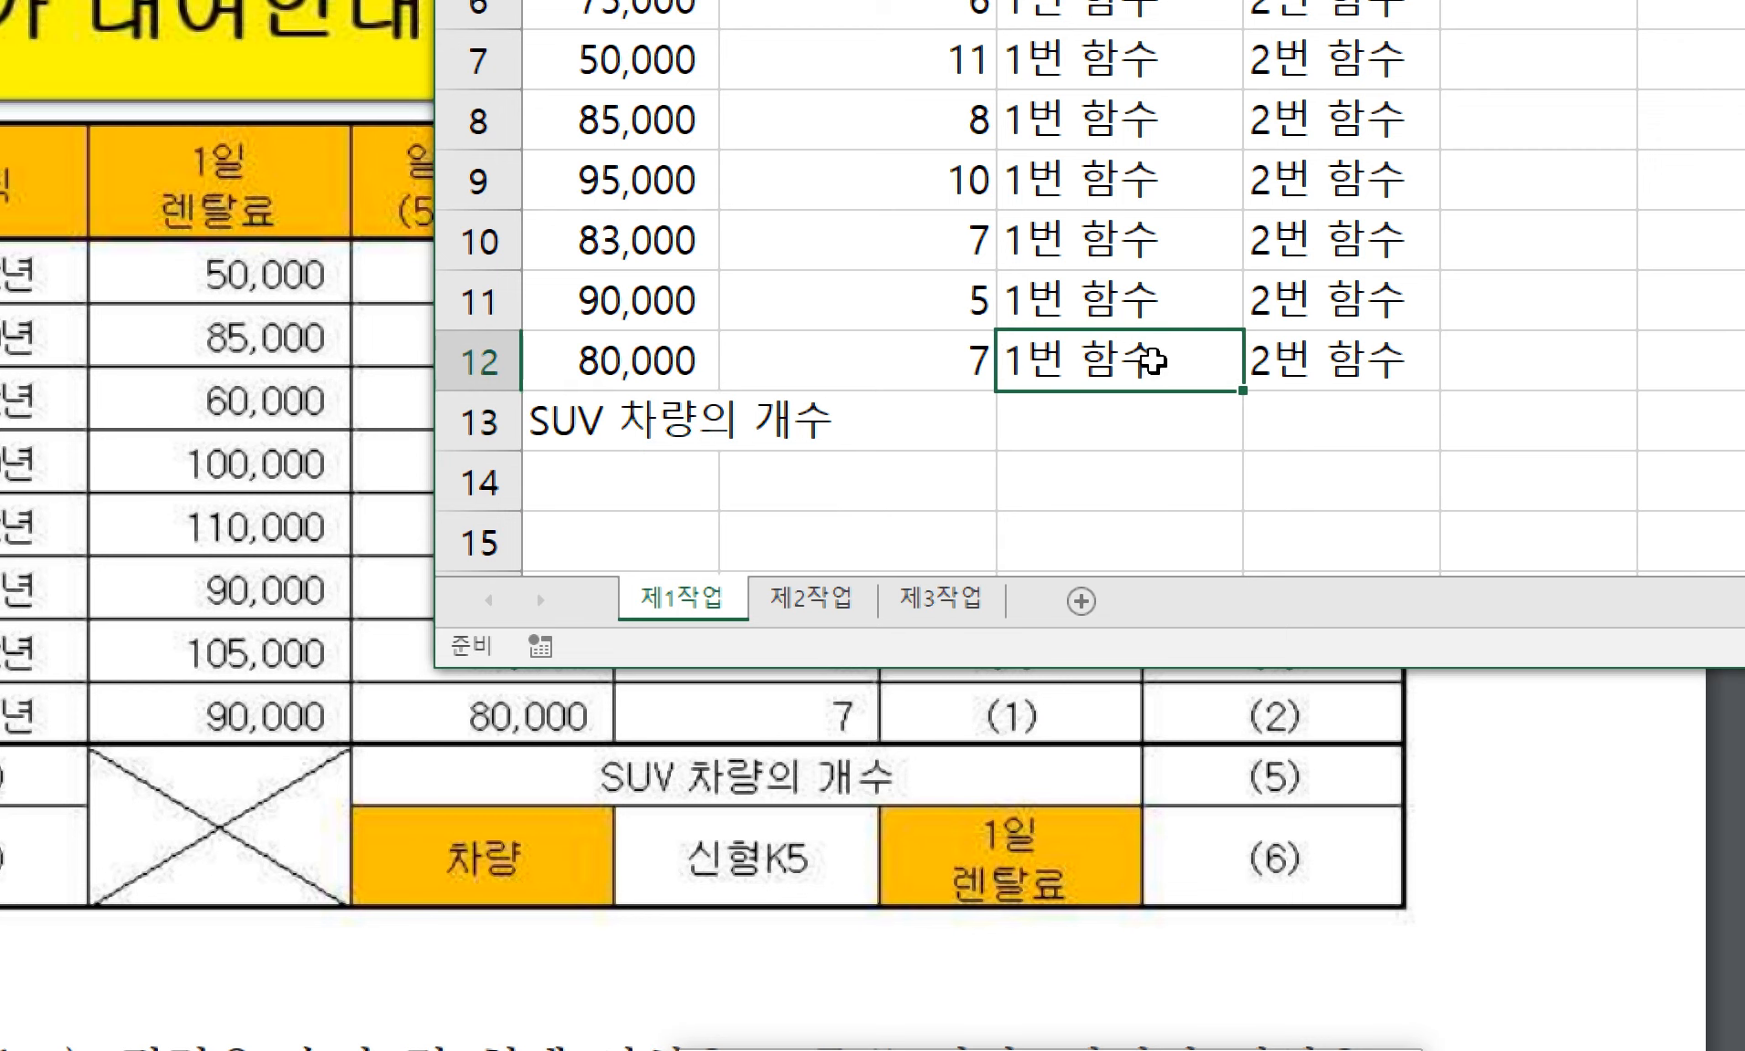
click(1134, 404)
drag(650, 414, 1068, 424)
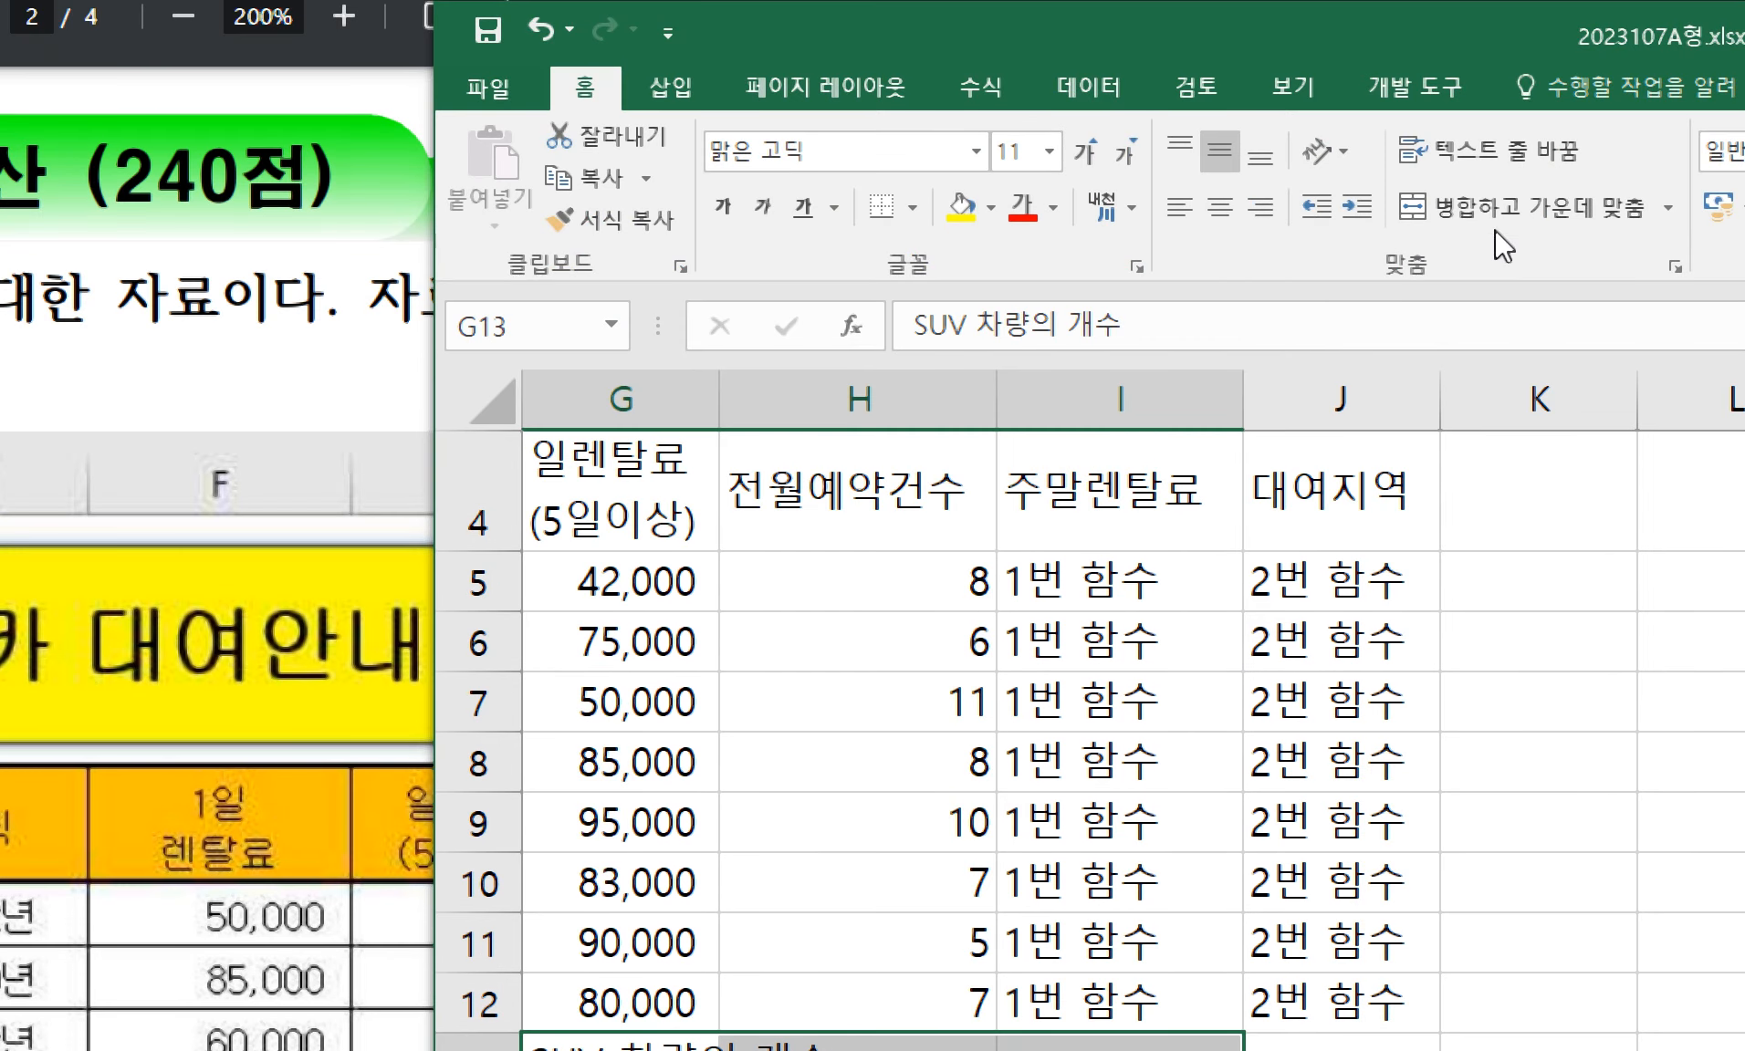
click(1506, 208)
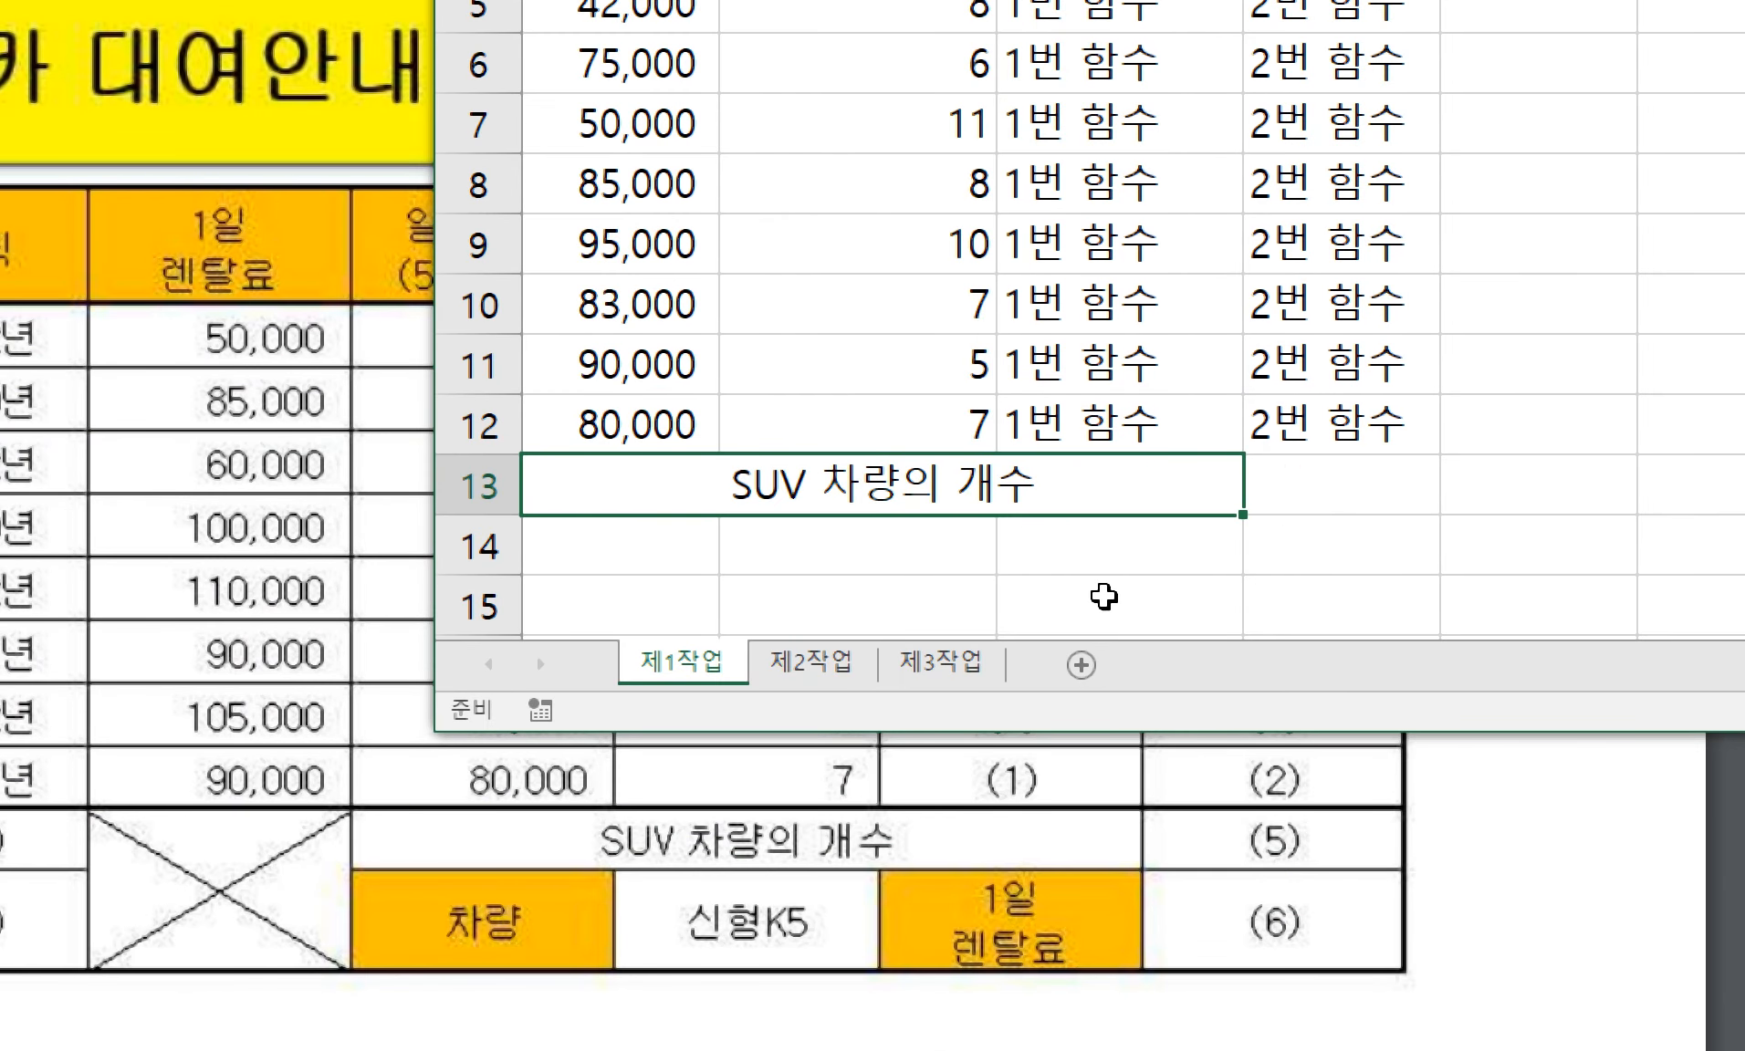
click(653, 554)
scroll(1442, 539, left, 1)
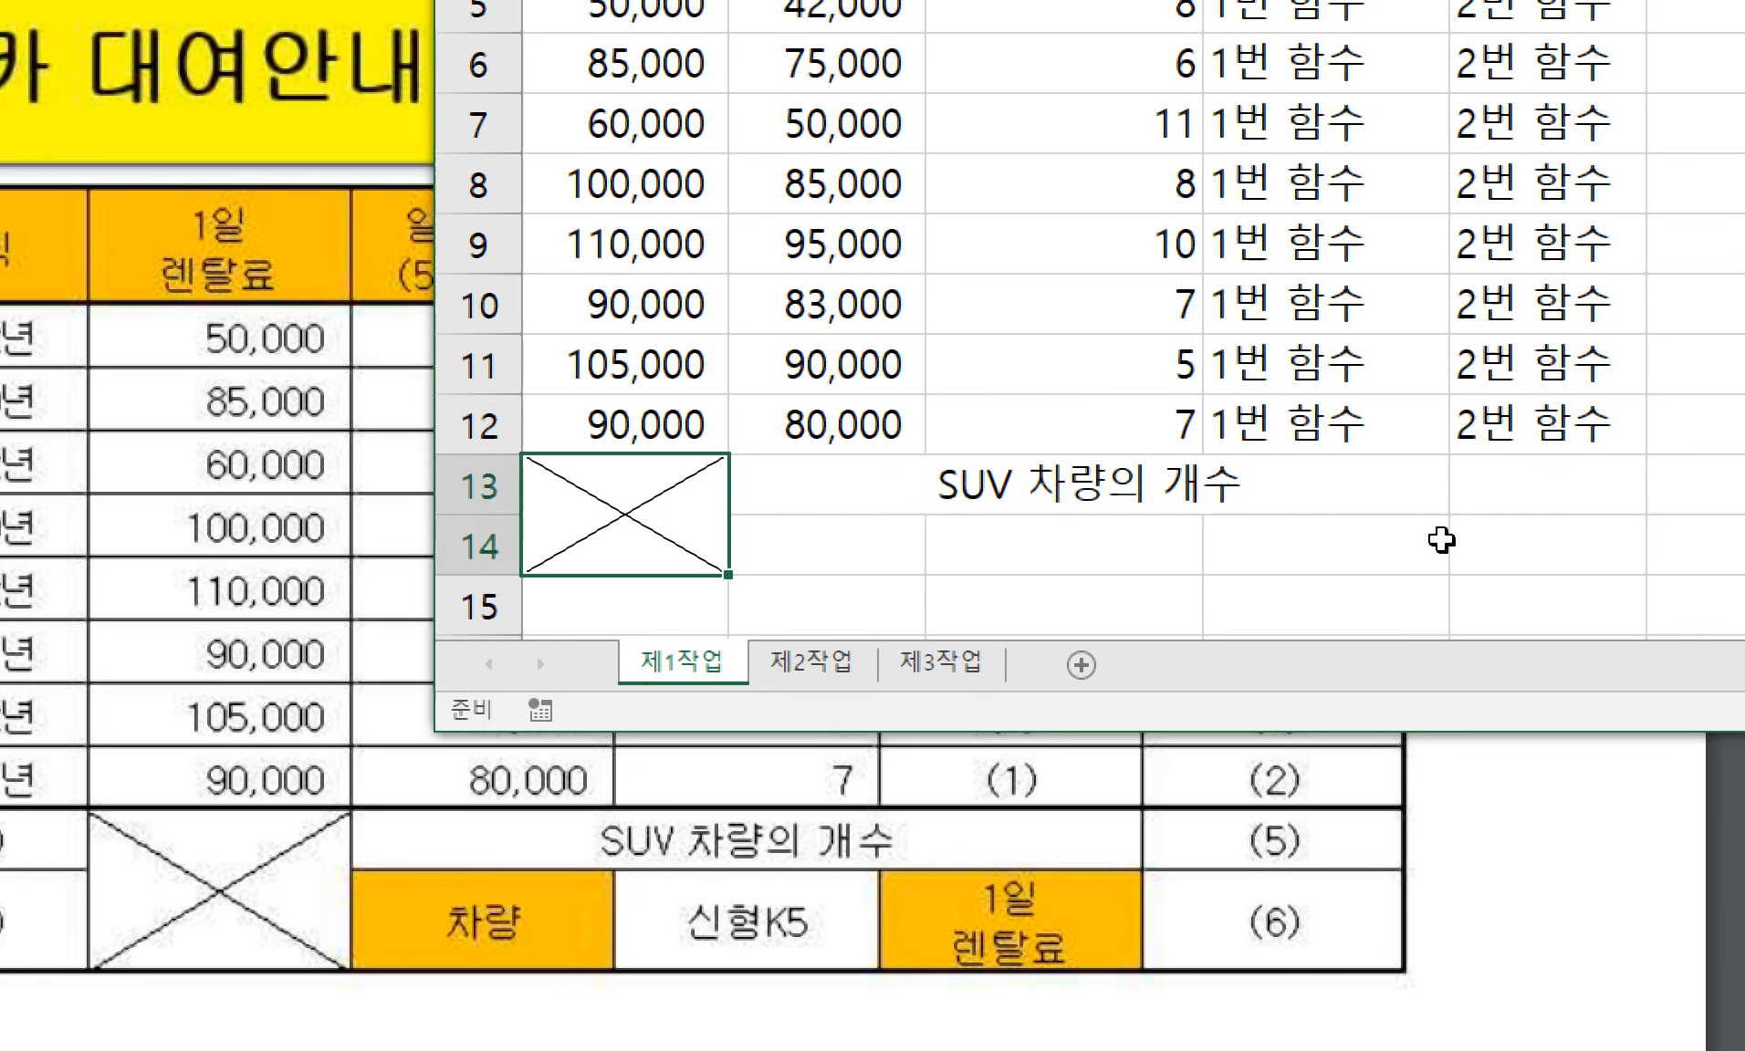
text(차랴)
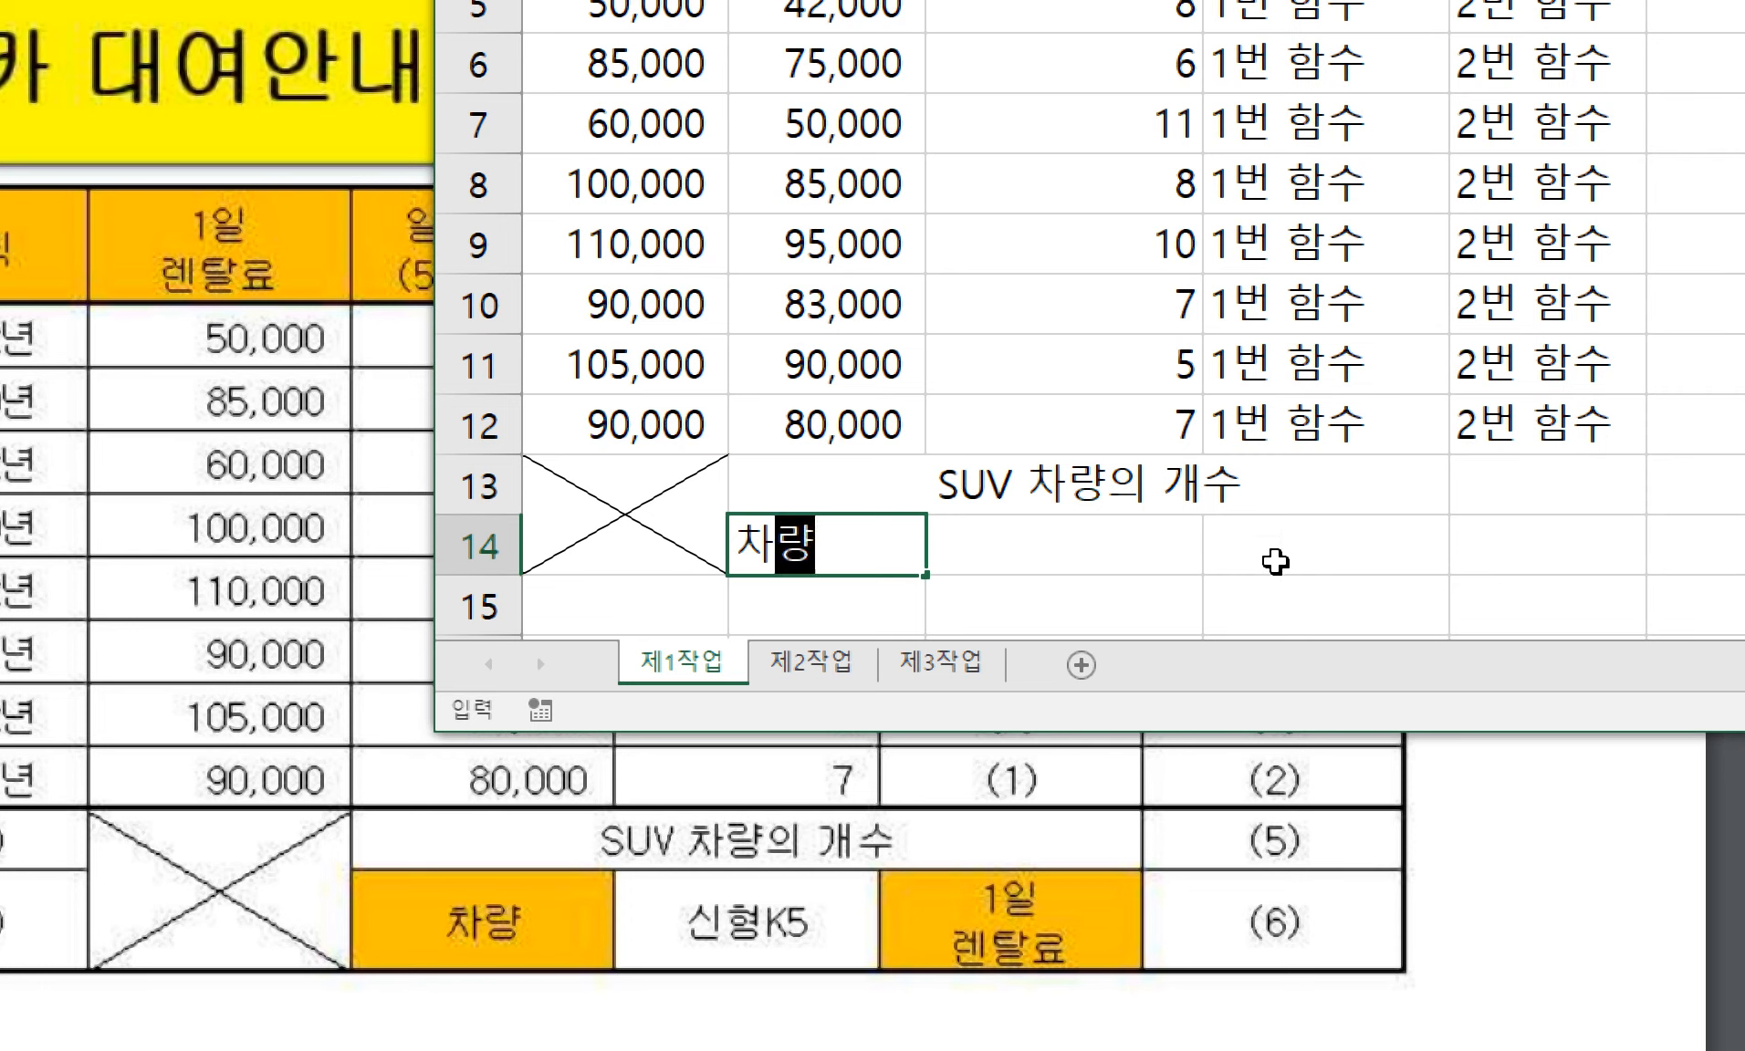
key(Escape)
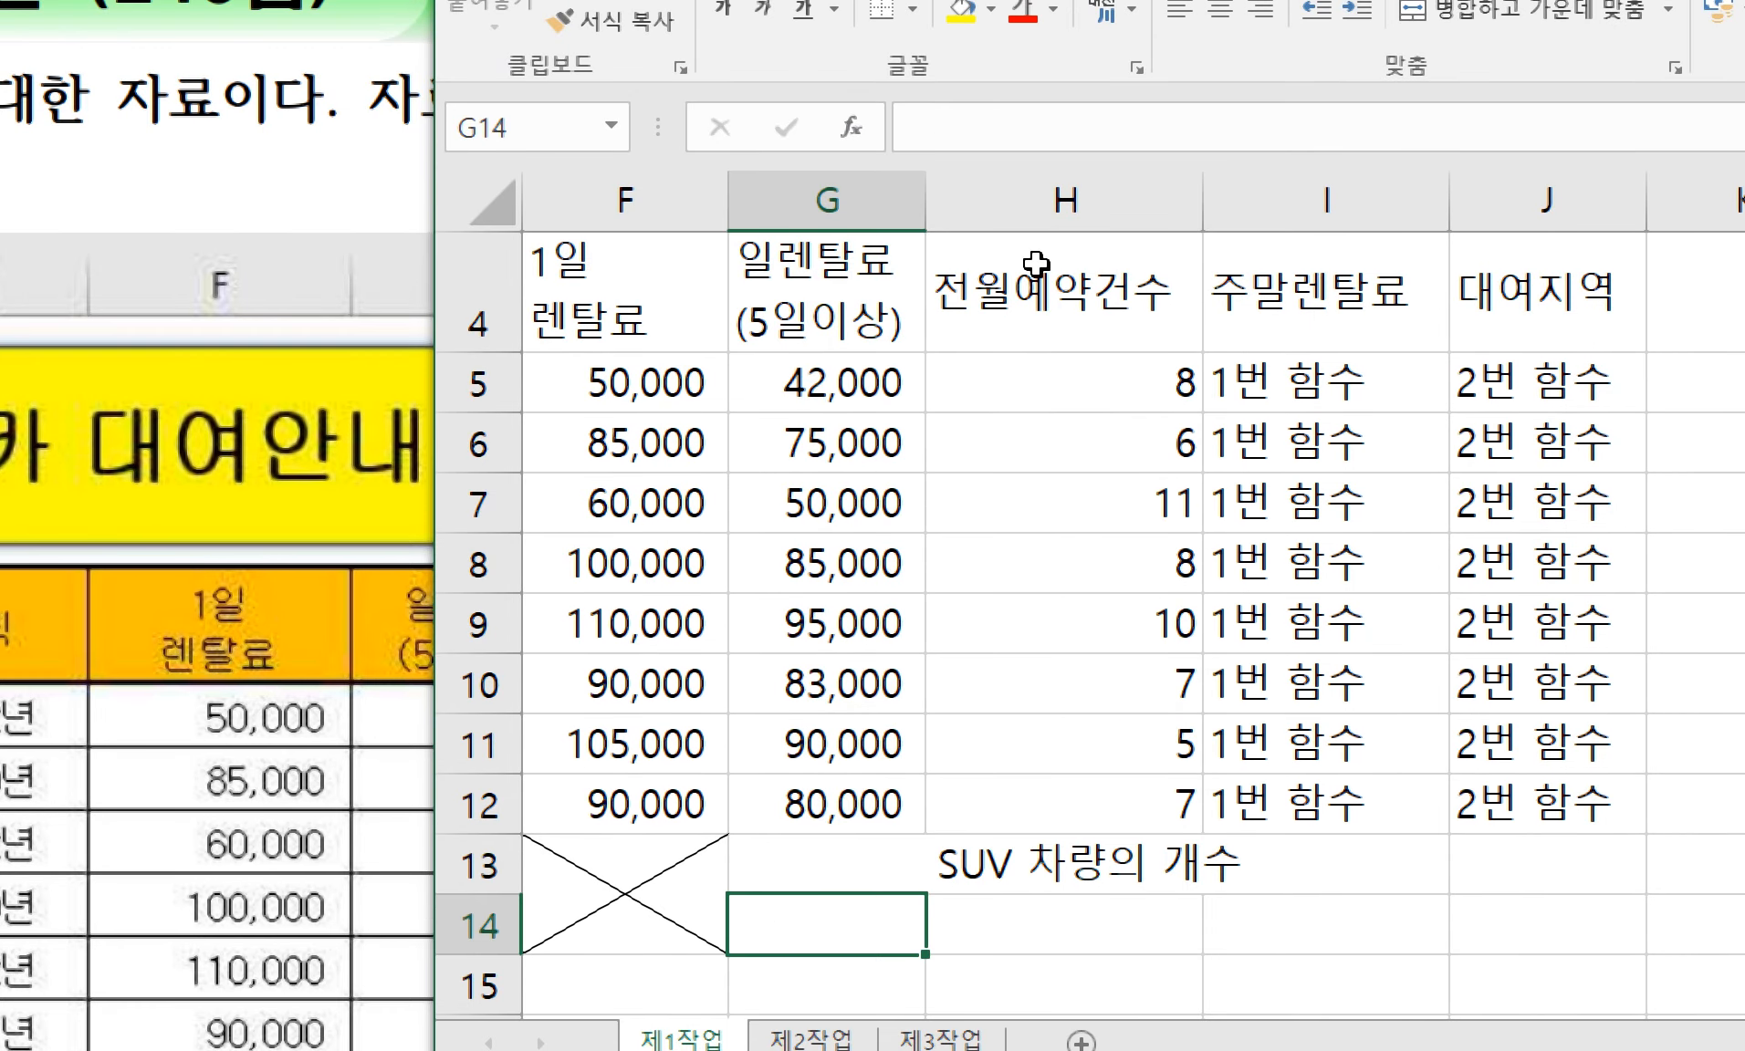
- Copy the header "차량" from D4 into G14
click(812, 239)
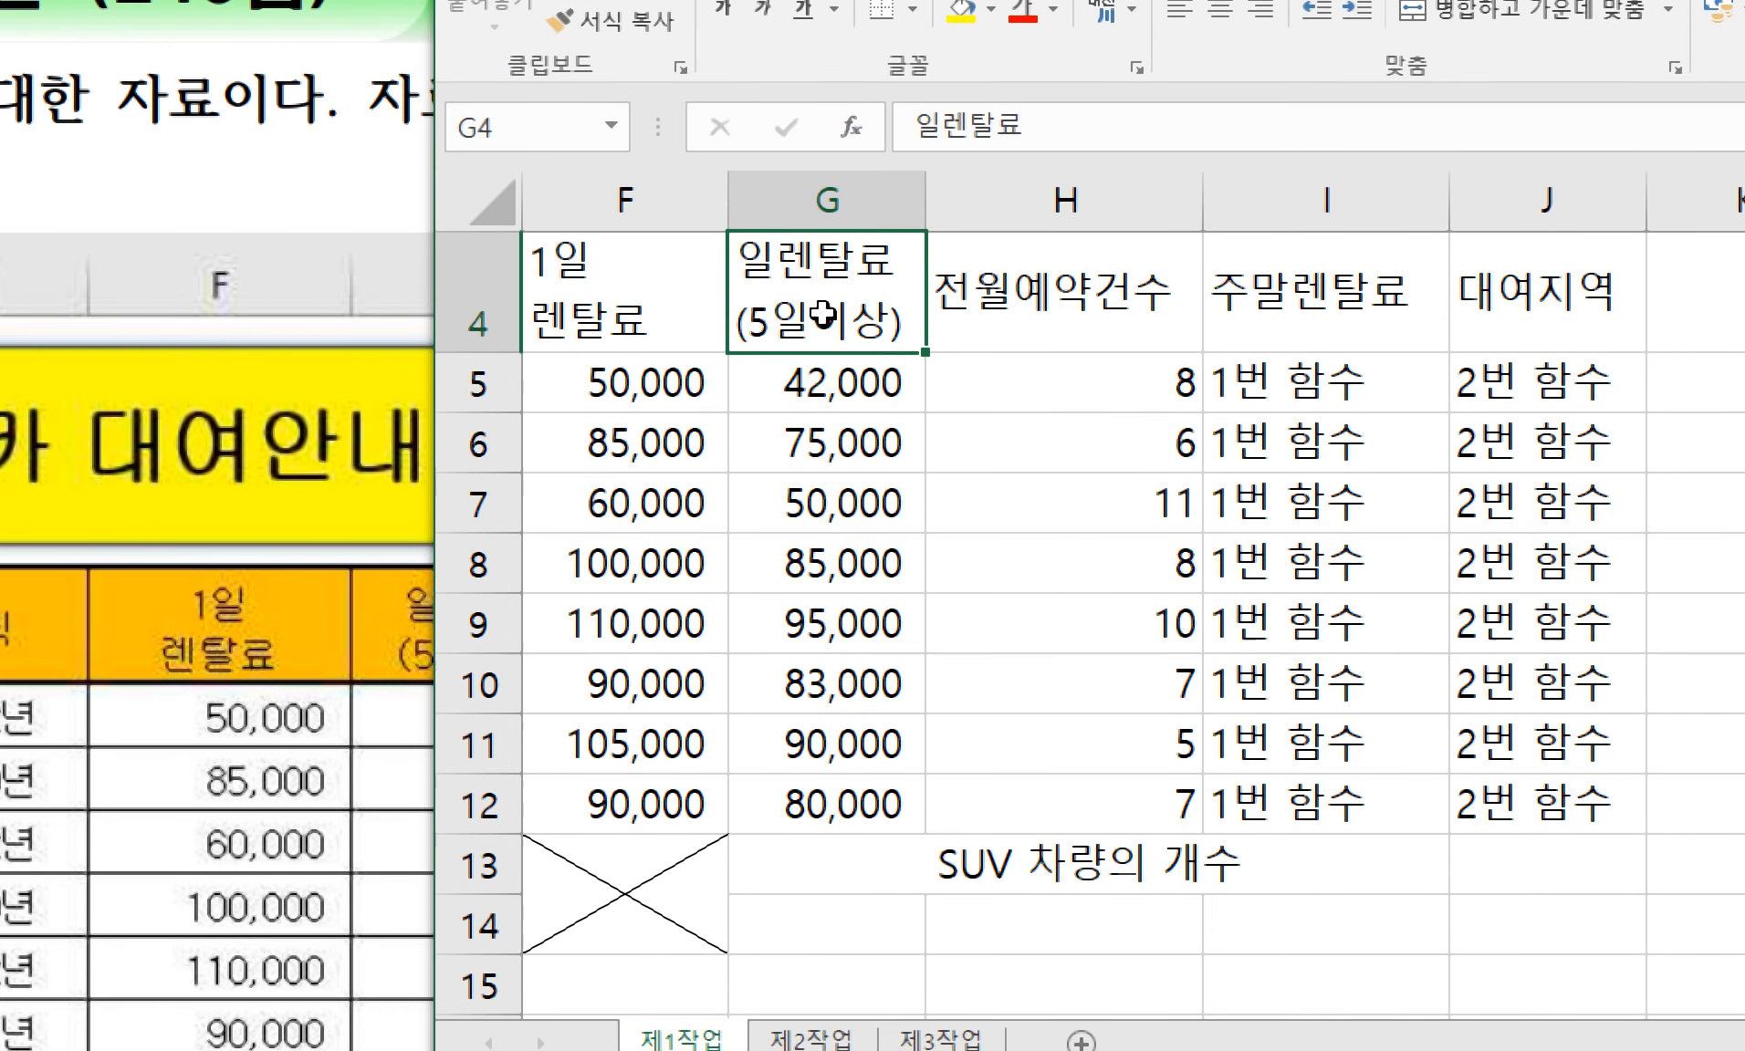
key(Left)
key(Left)
key(Left)
key(Left)
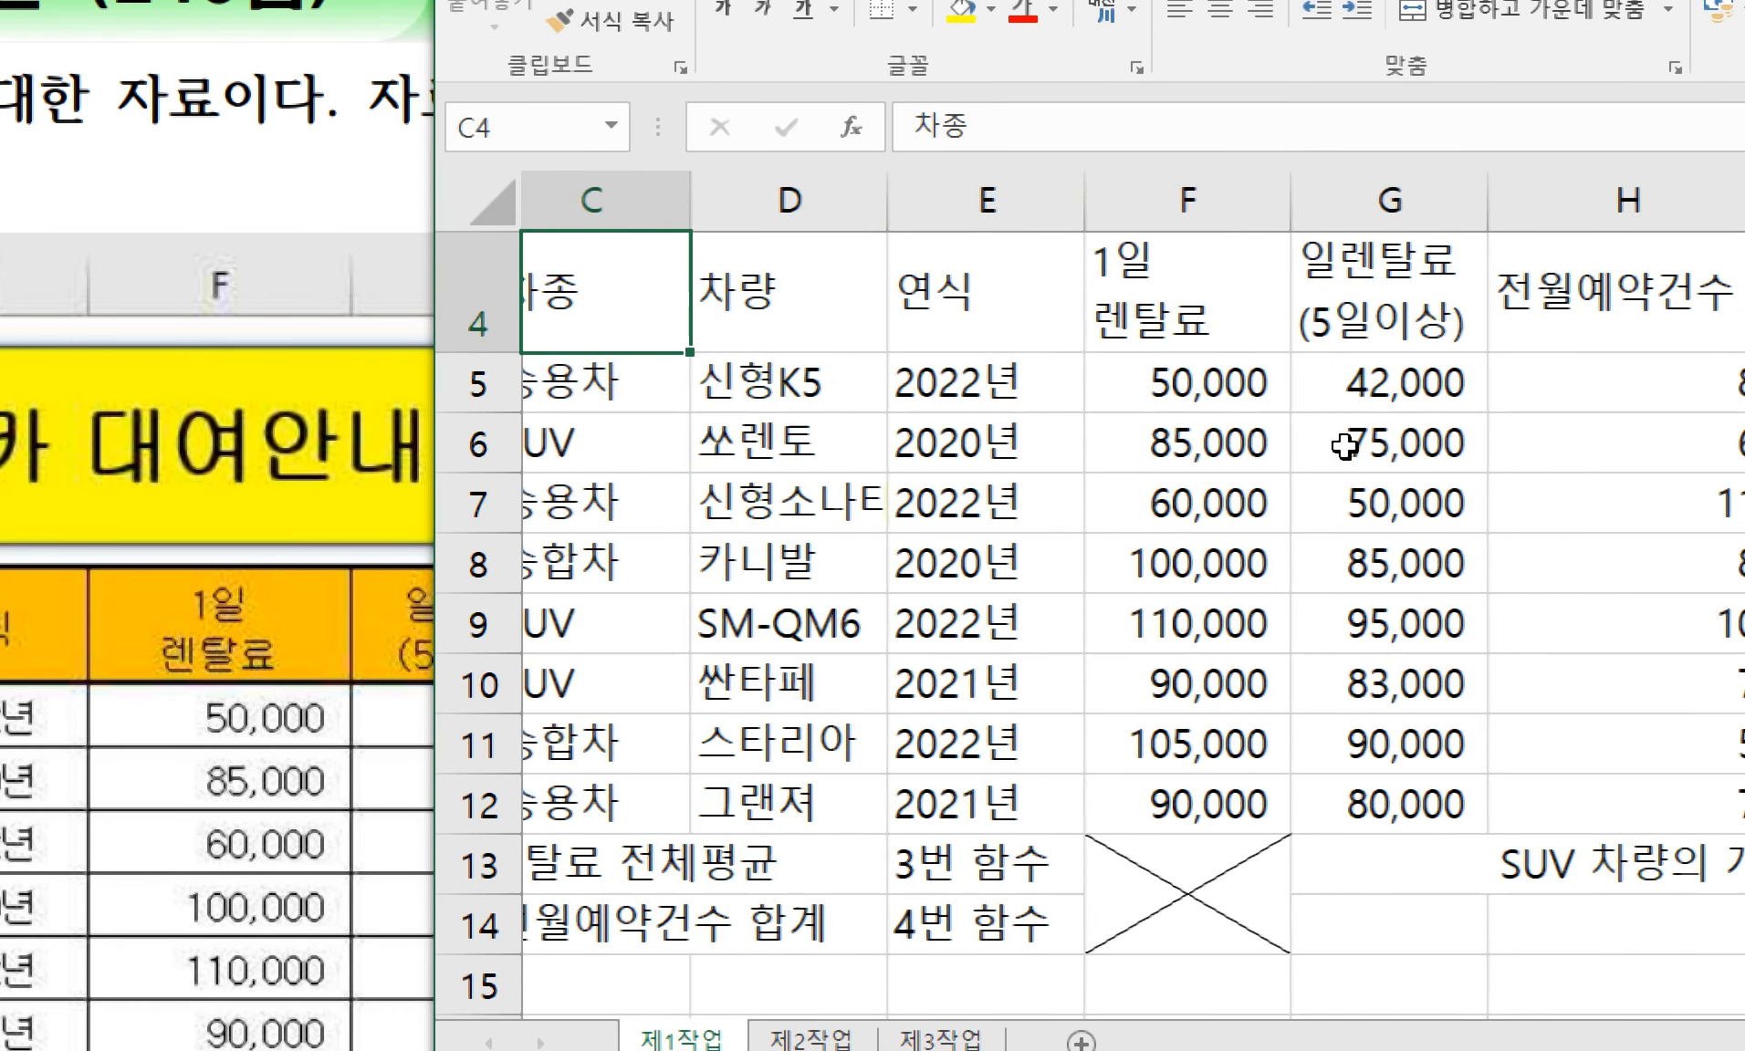
key(Right)
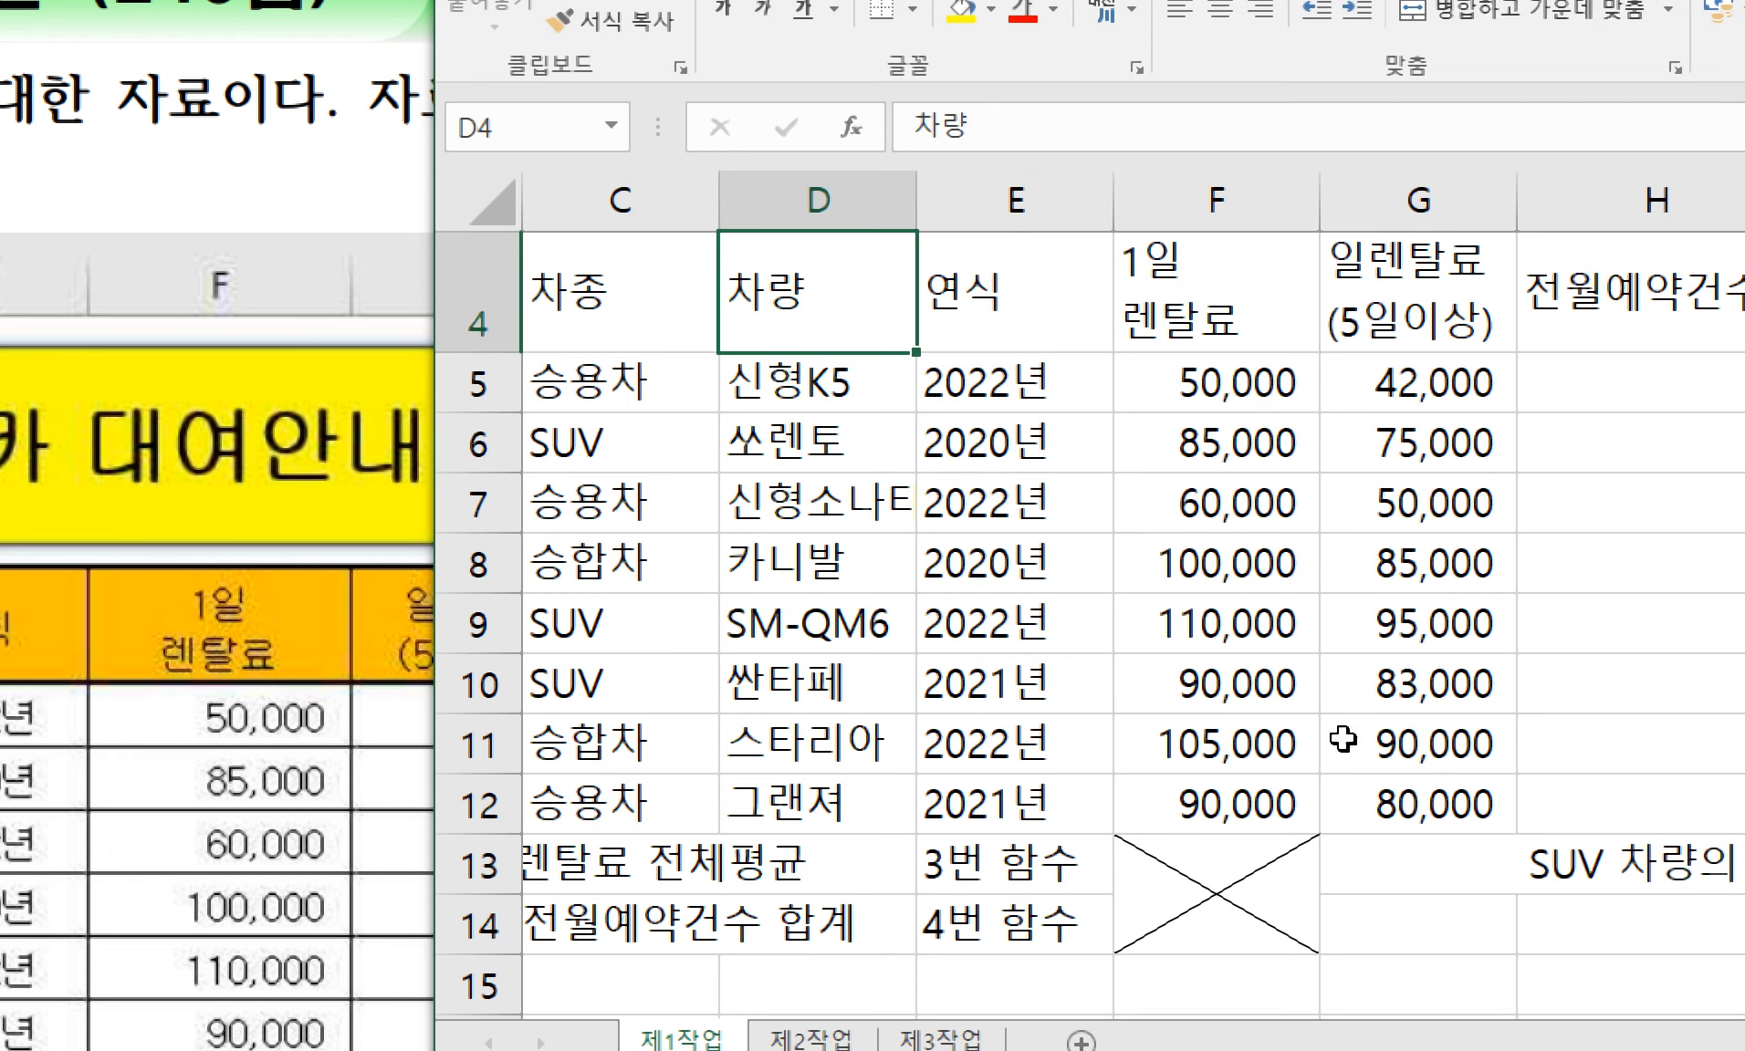
key(ctrl+c)
click(1389, 916)
key(ctrl+v)
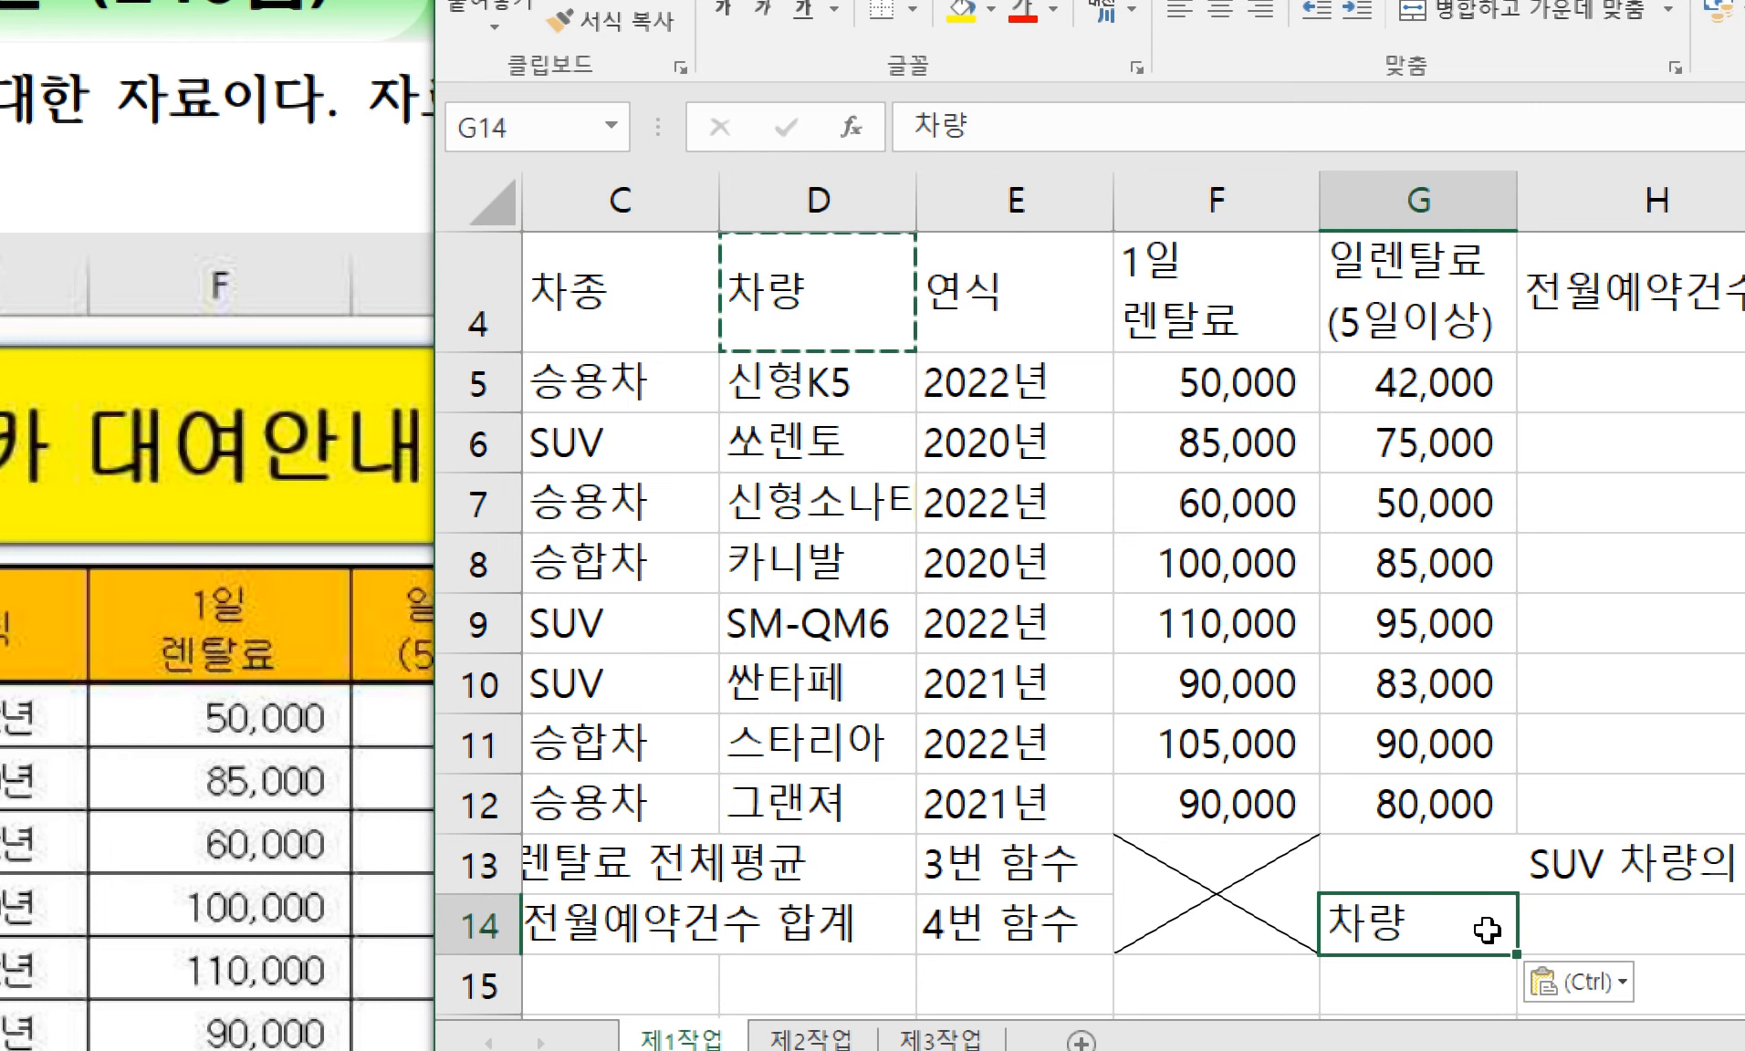
key(Escape)
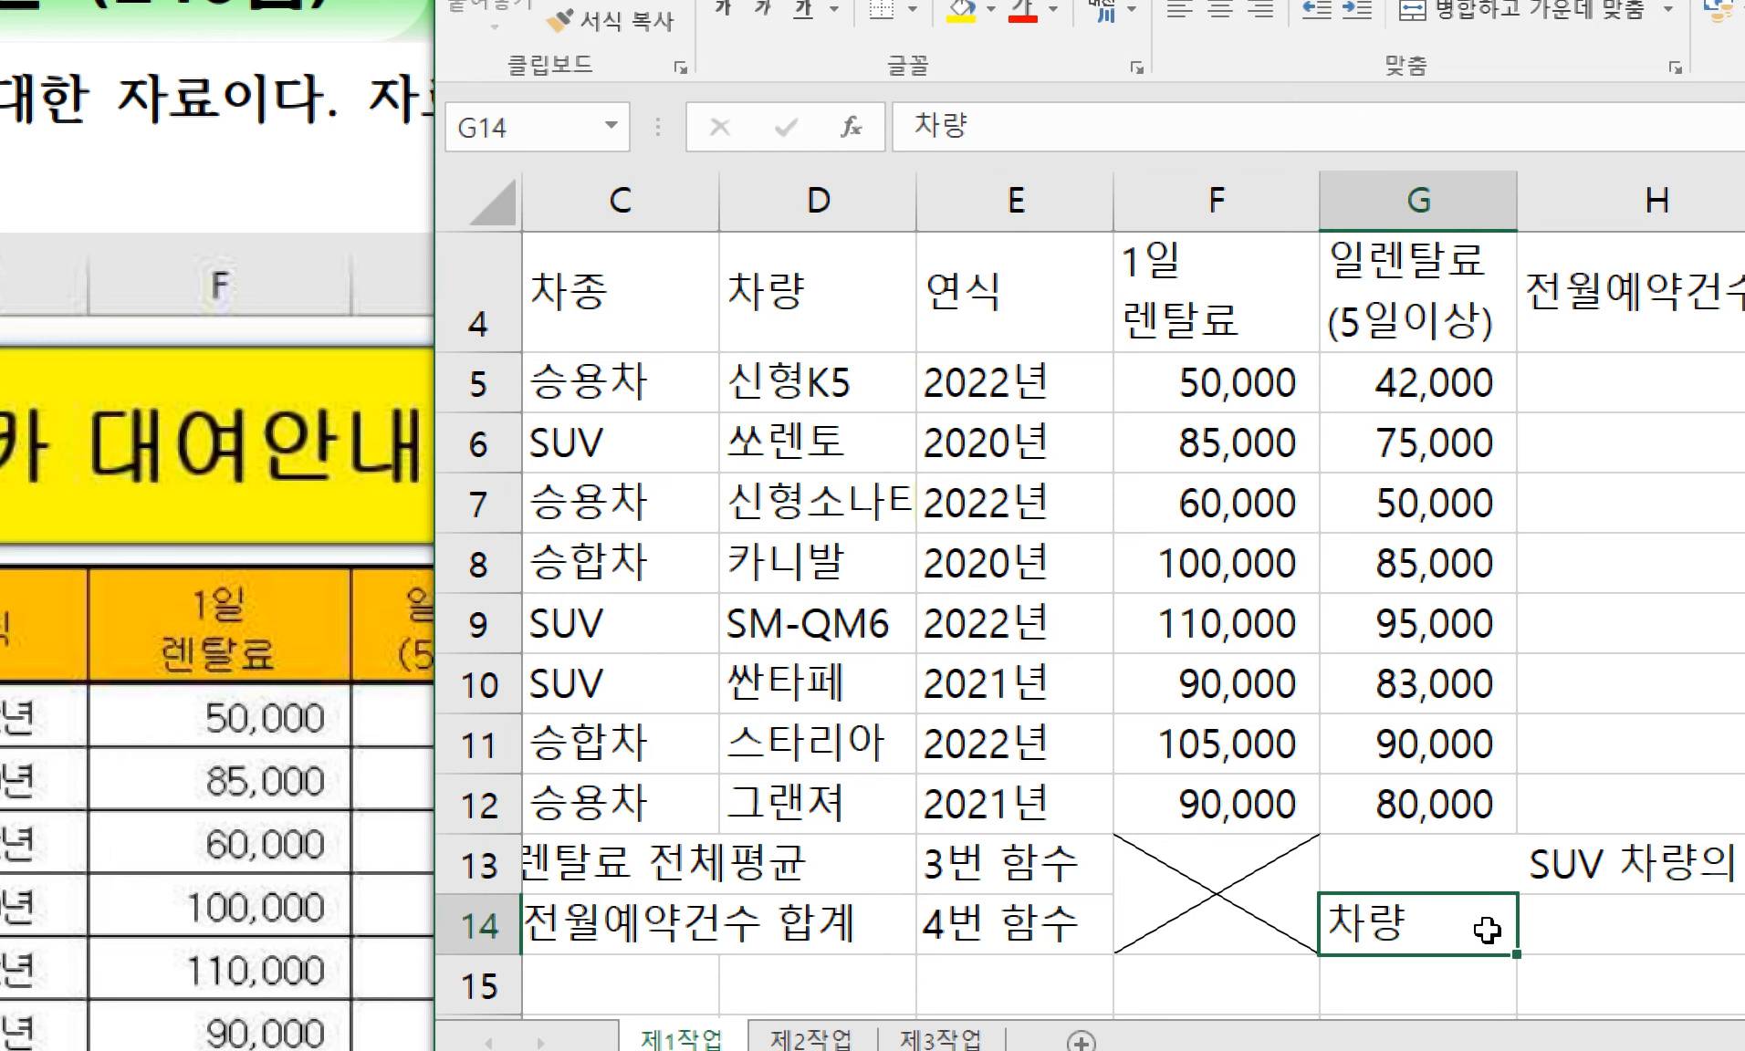
- Clear the pasted content of G14, enter the label "차량" directly and move on to H14
key(BackSpace)
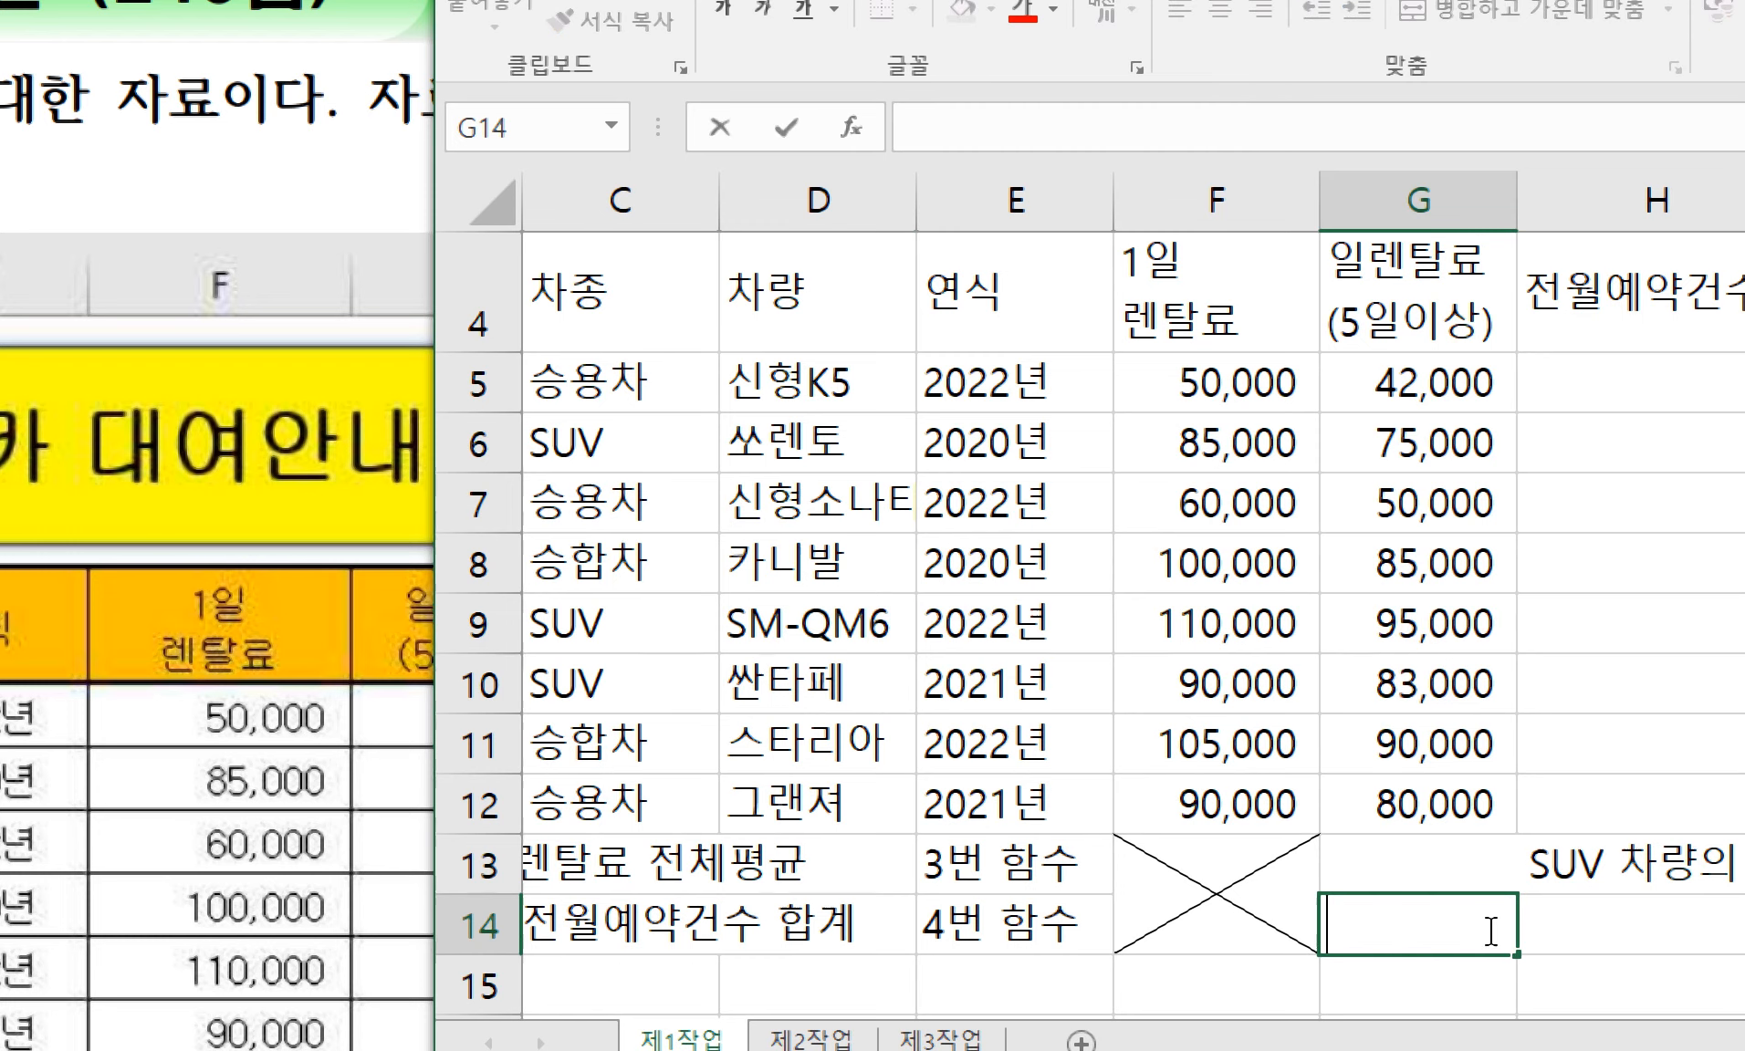
text(차량)
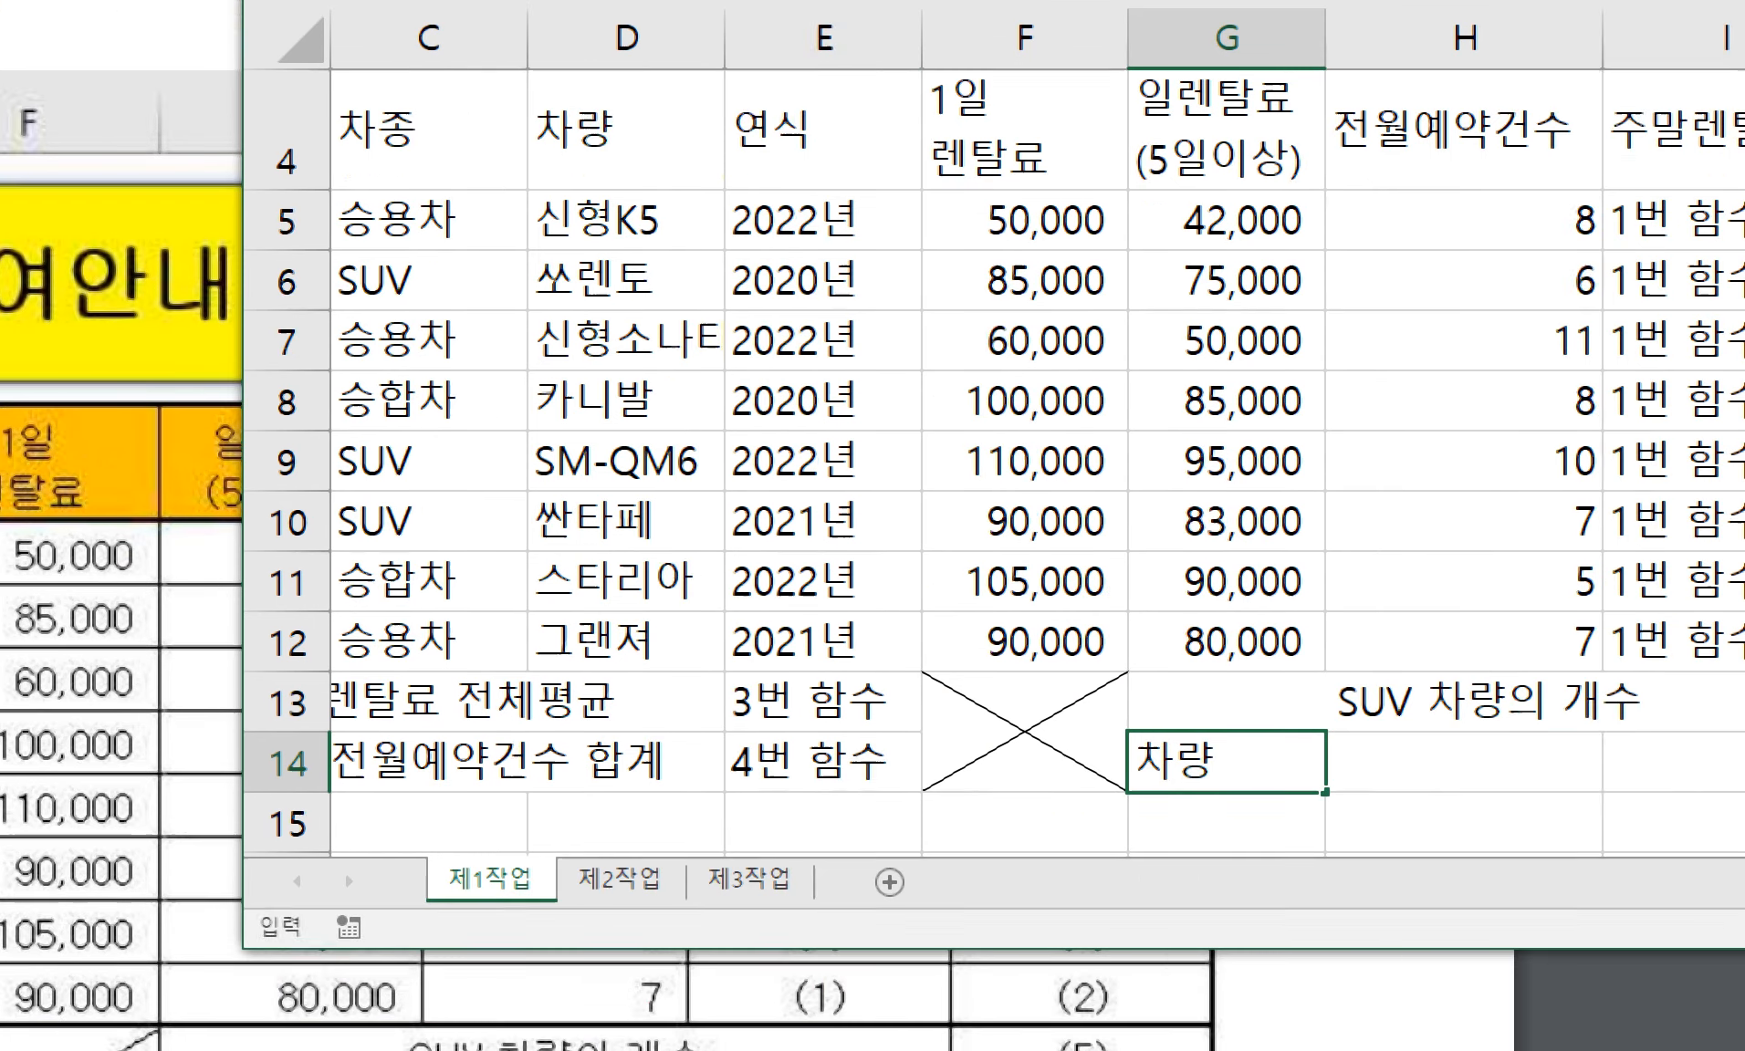
key(Tab)
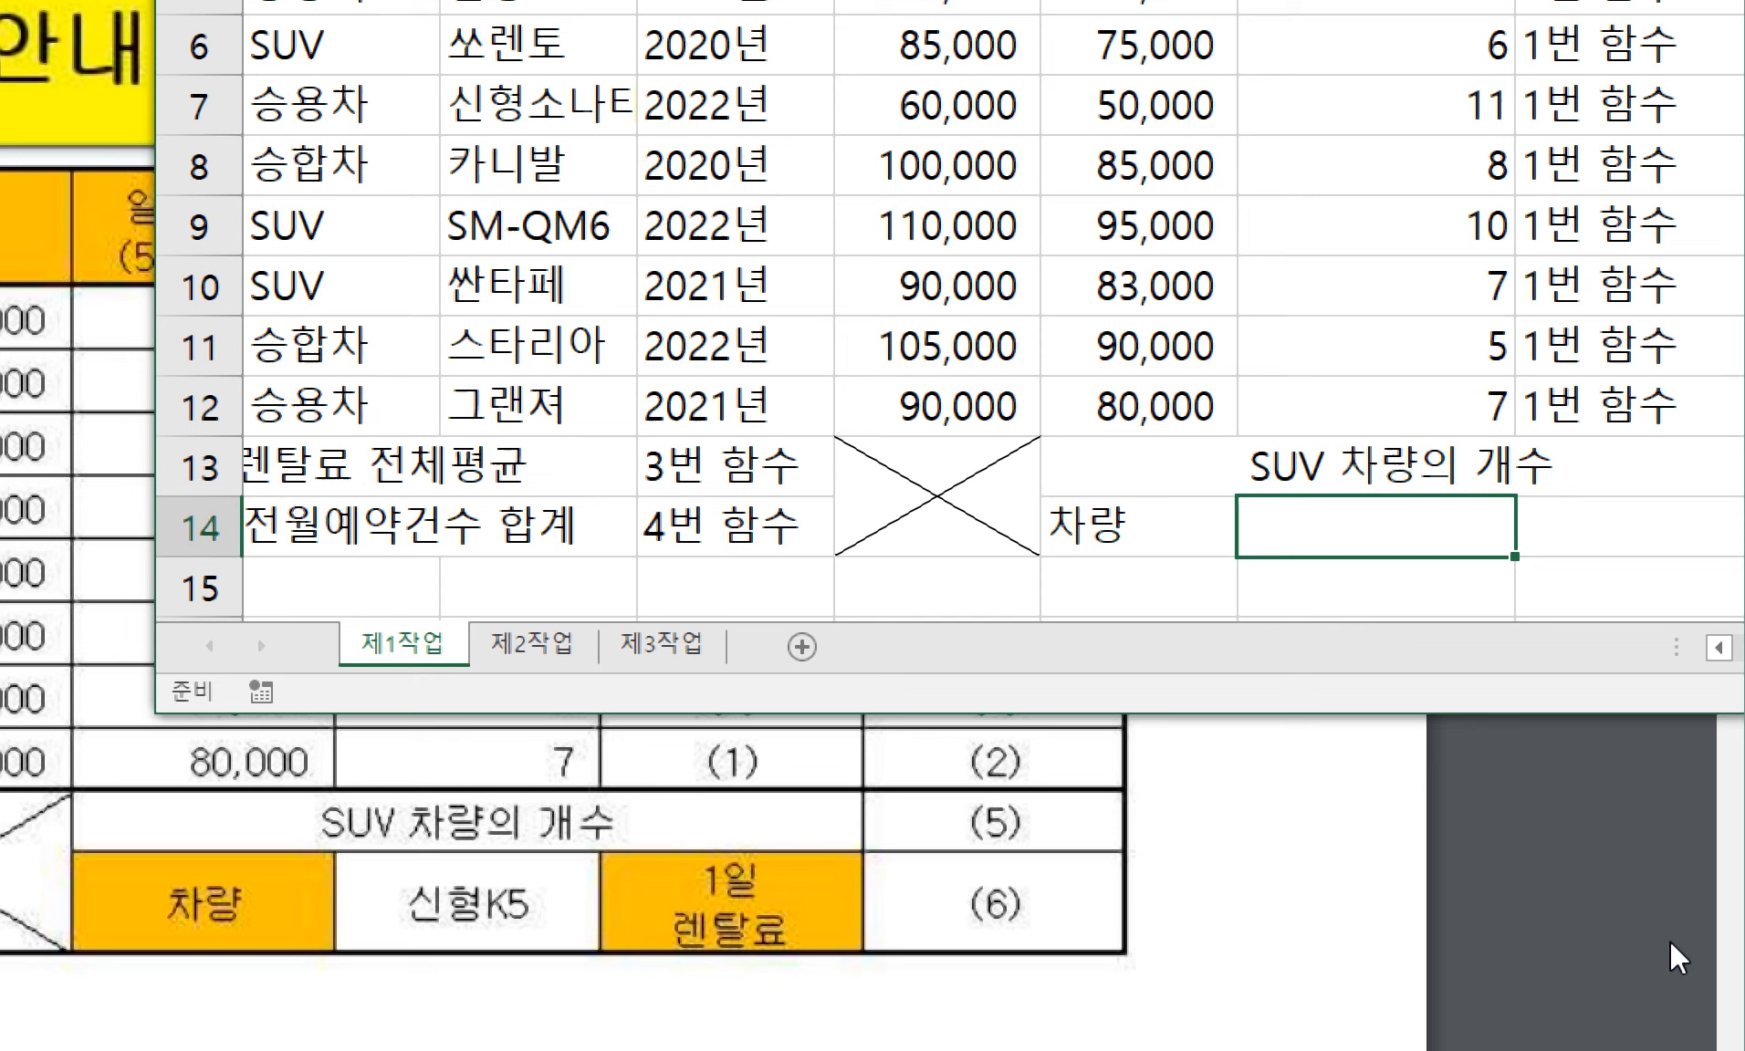
text(입력안하)
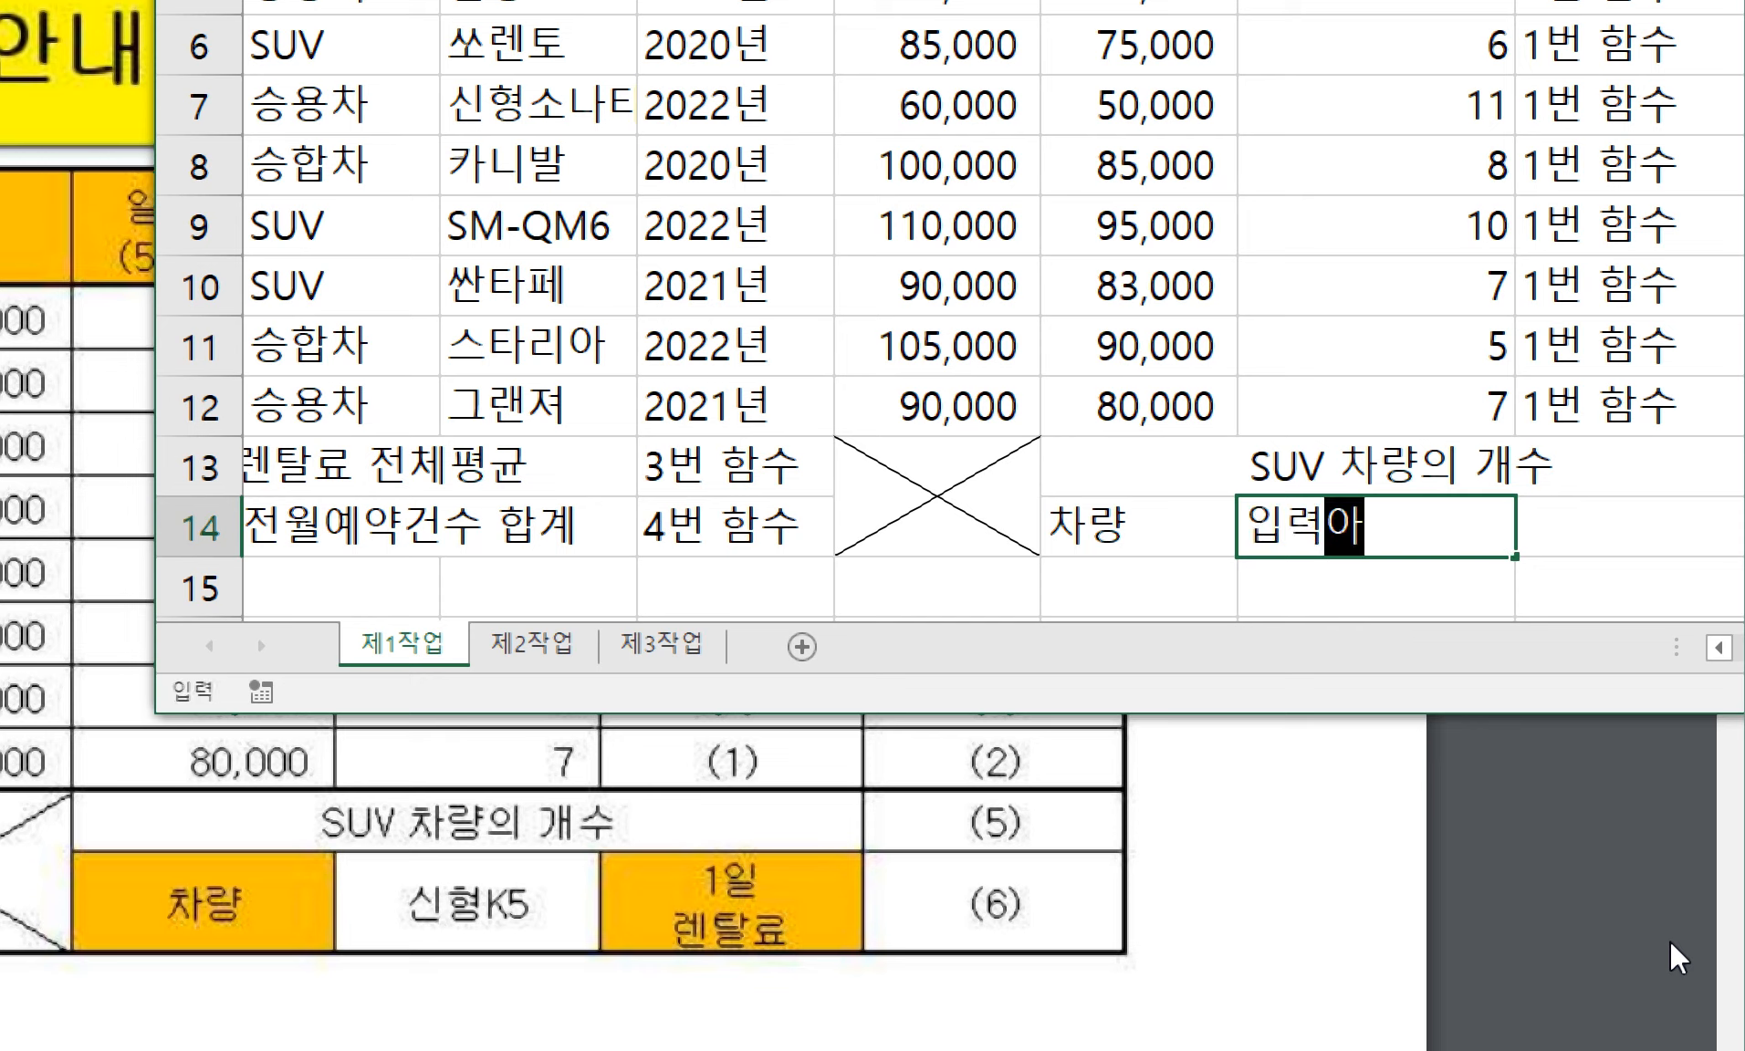
text(ㅁ)
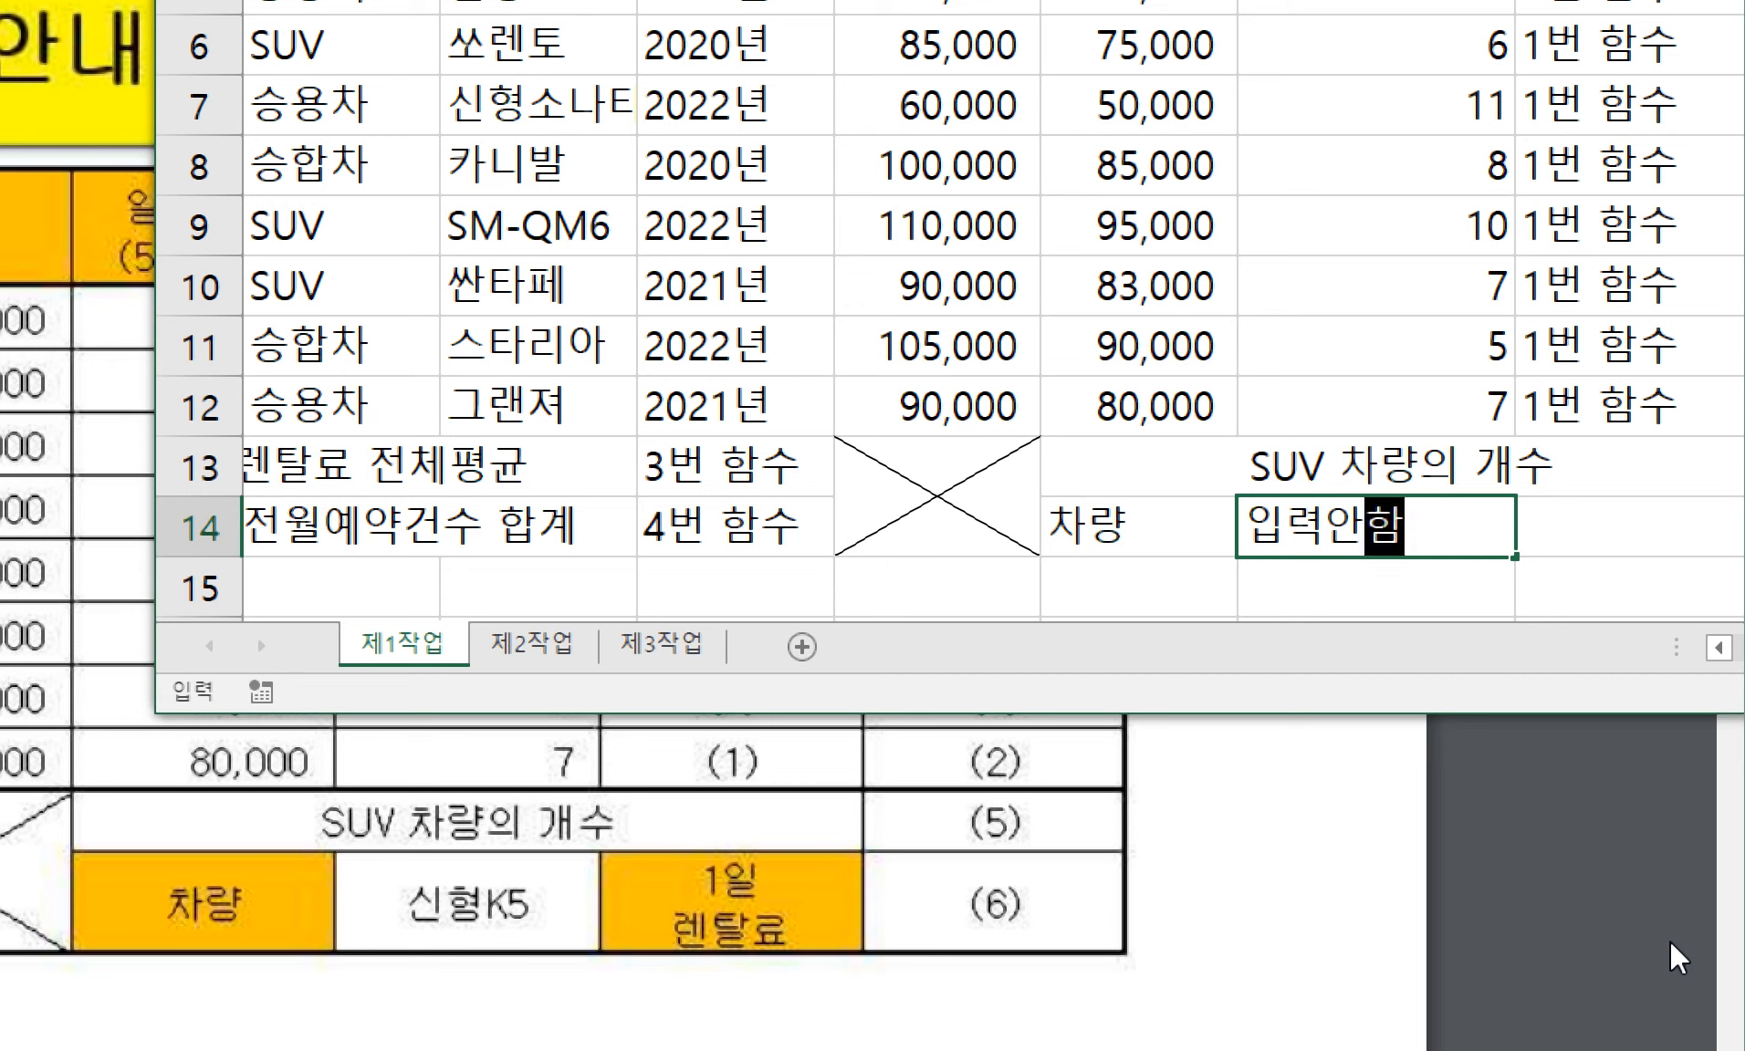
key(BackSpace)
key(BackSpace)
key(BackSpace)
key(BackSpace)
key(BackSpace)
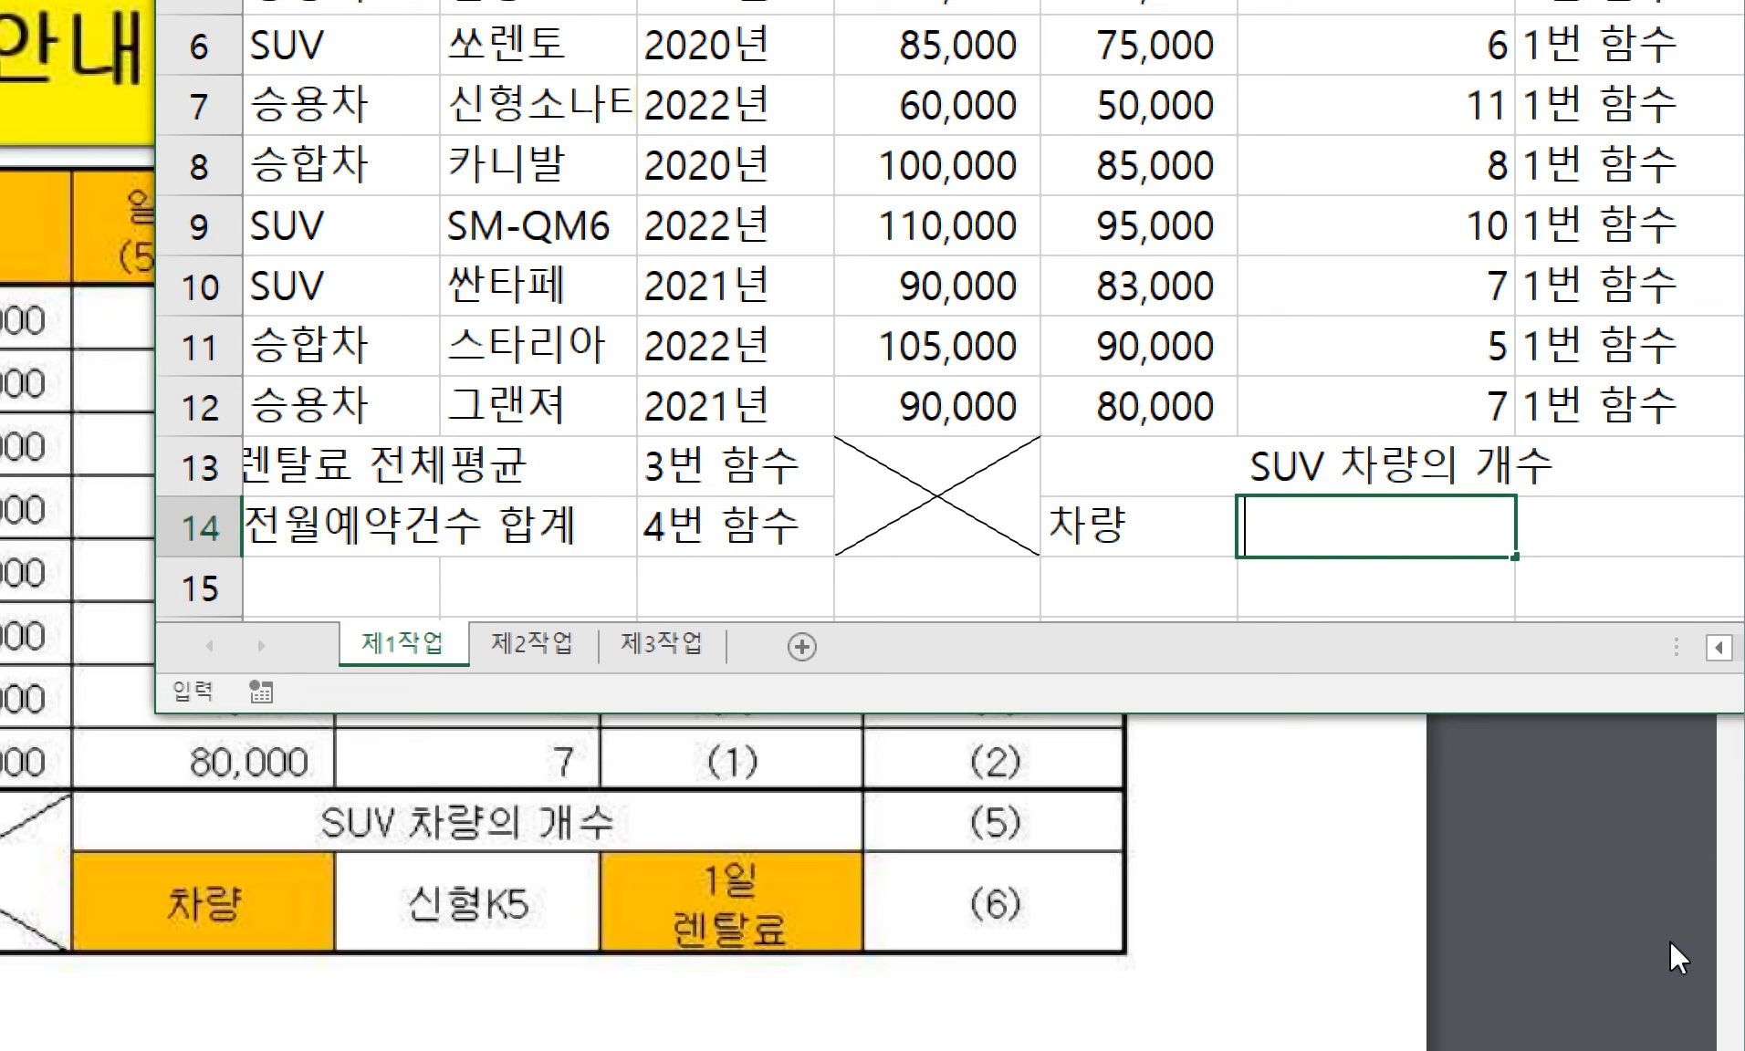
text(비워놓는다)
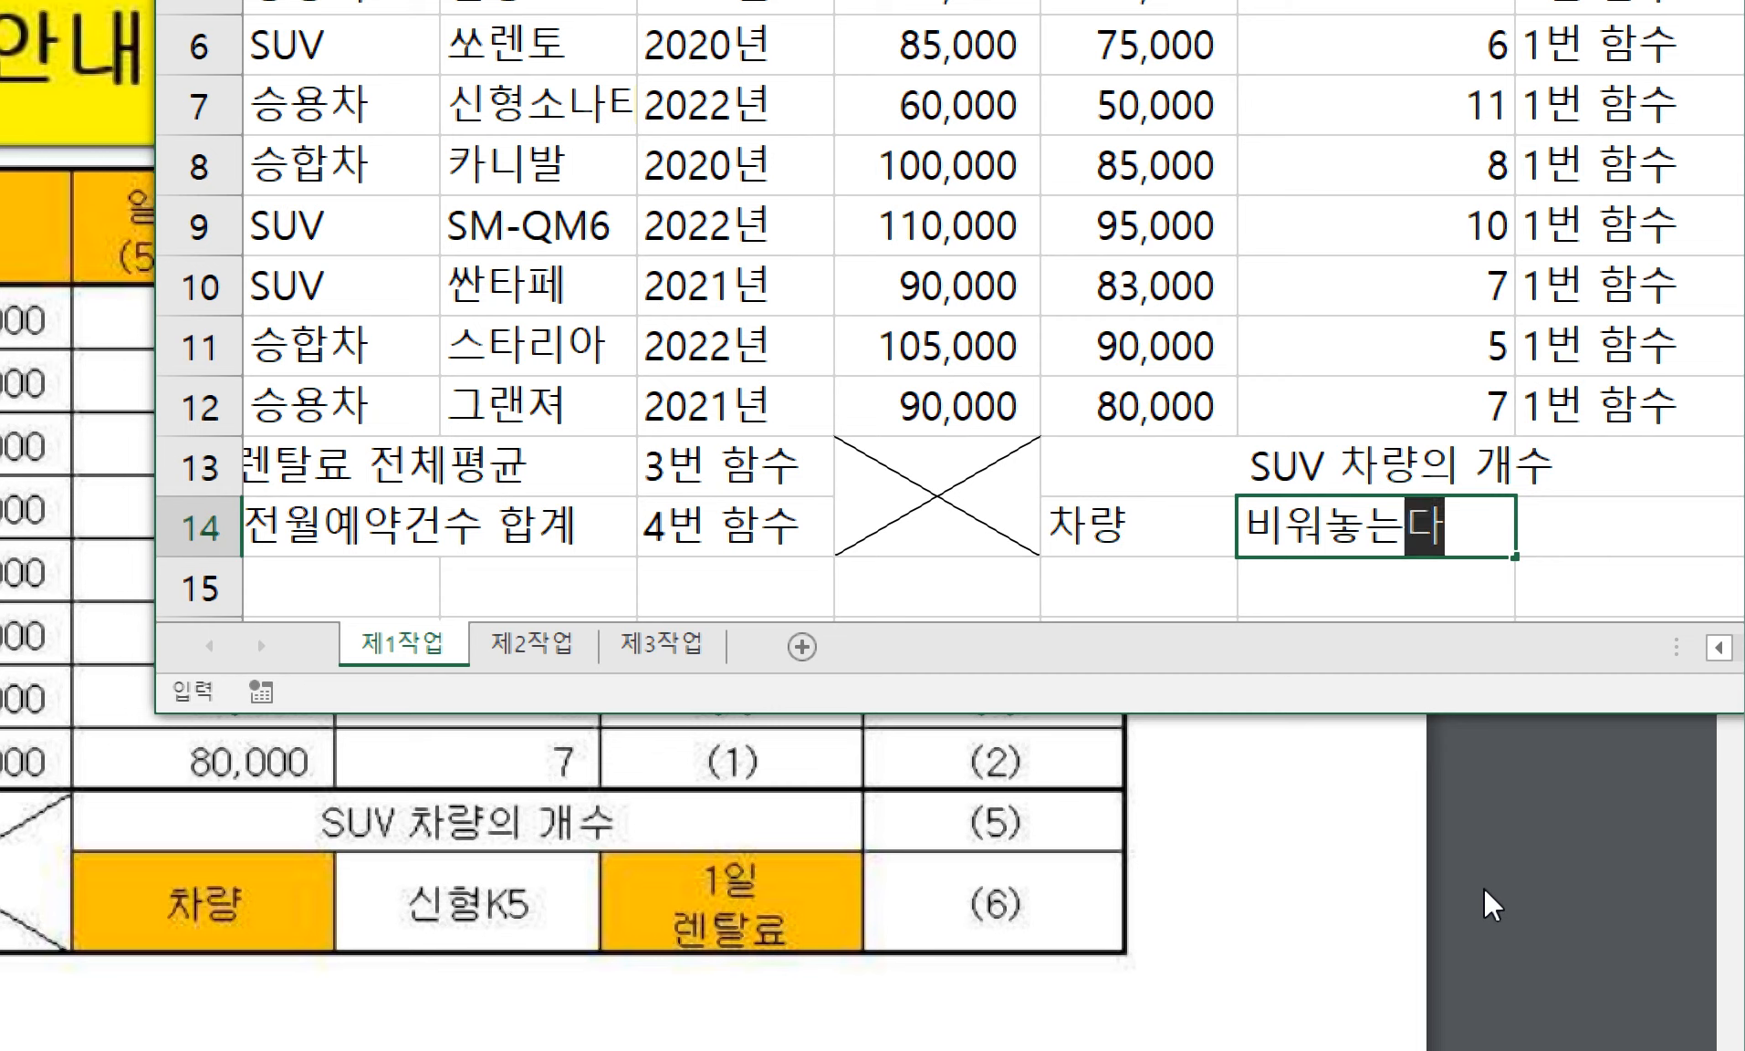
key(BackSpace)
key(BackSpace)
key(BackSpace)
key(BackSpace)
key(BackSpace)
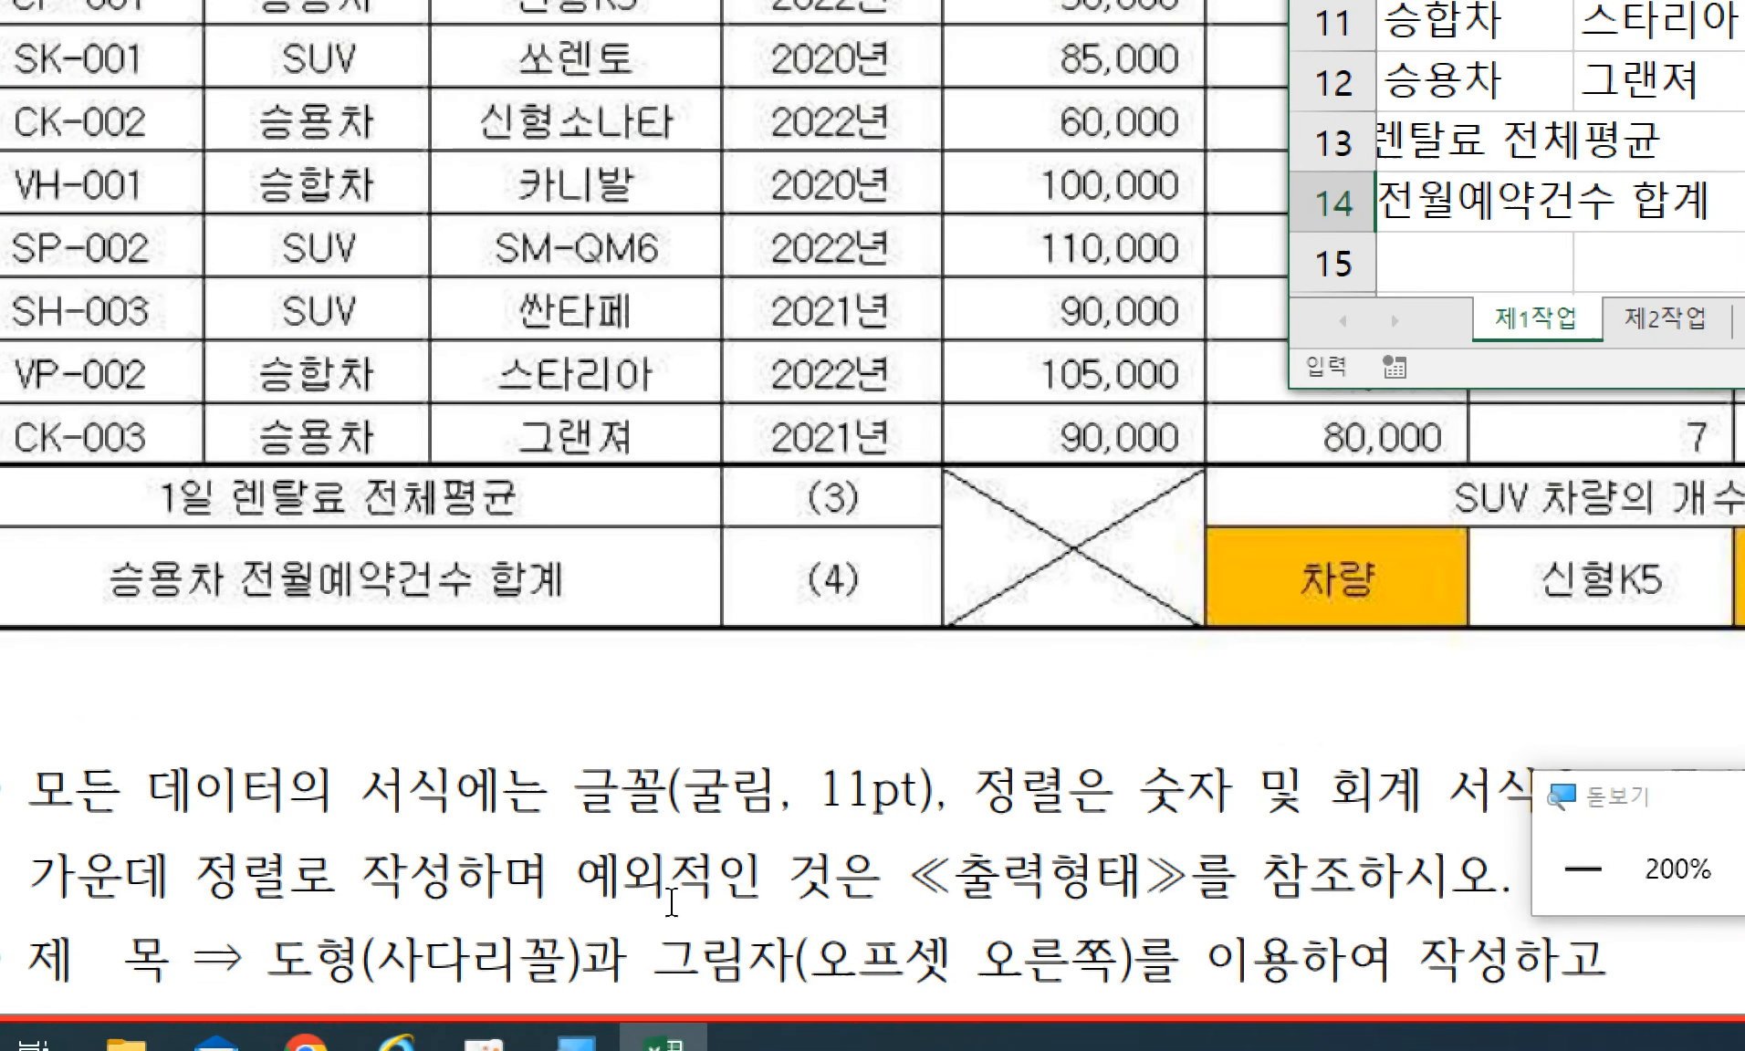
- Switch to the exam PDF in the browser and read the data validation instruction for cell H14 below the reference table
drag(674, 896, 682, 893)
scroll(682, 893, down, 3)
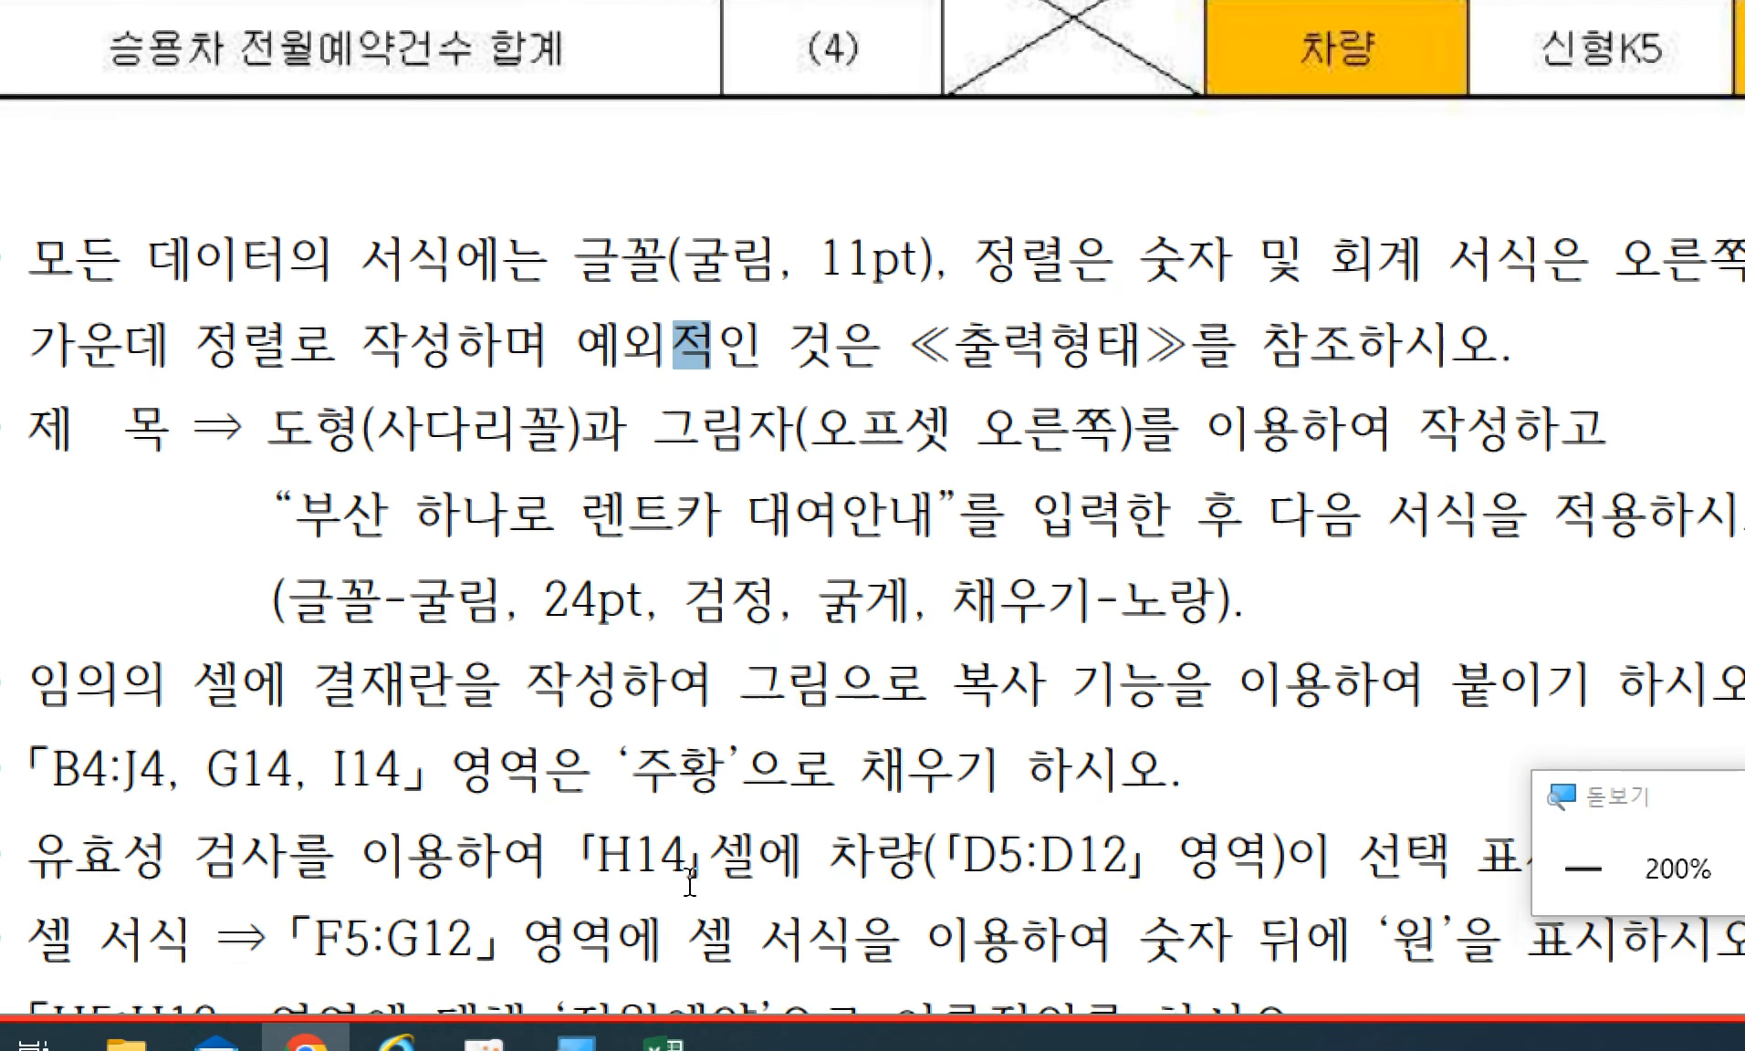
scroll(598, 774, down, 2)
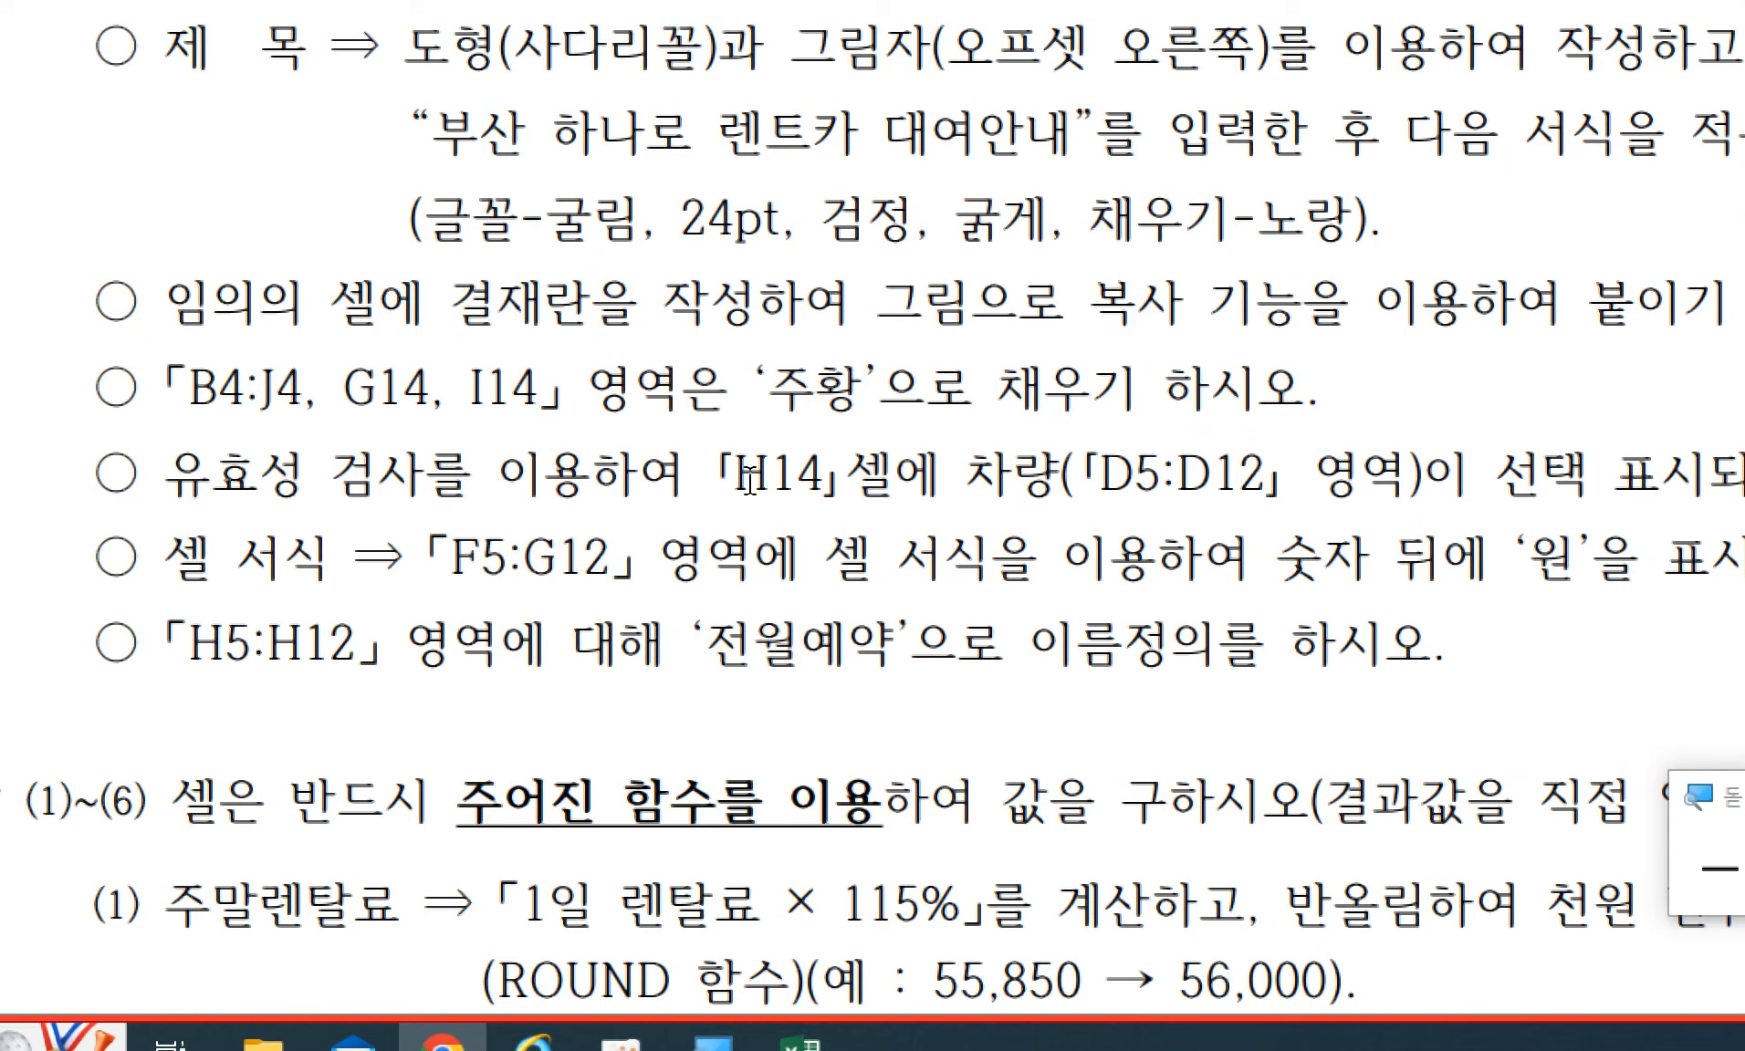
drag(732, 481, 812, 480)
click(812, 480)
drag(235, 476, 472, 476)
click(472, 475)
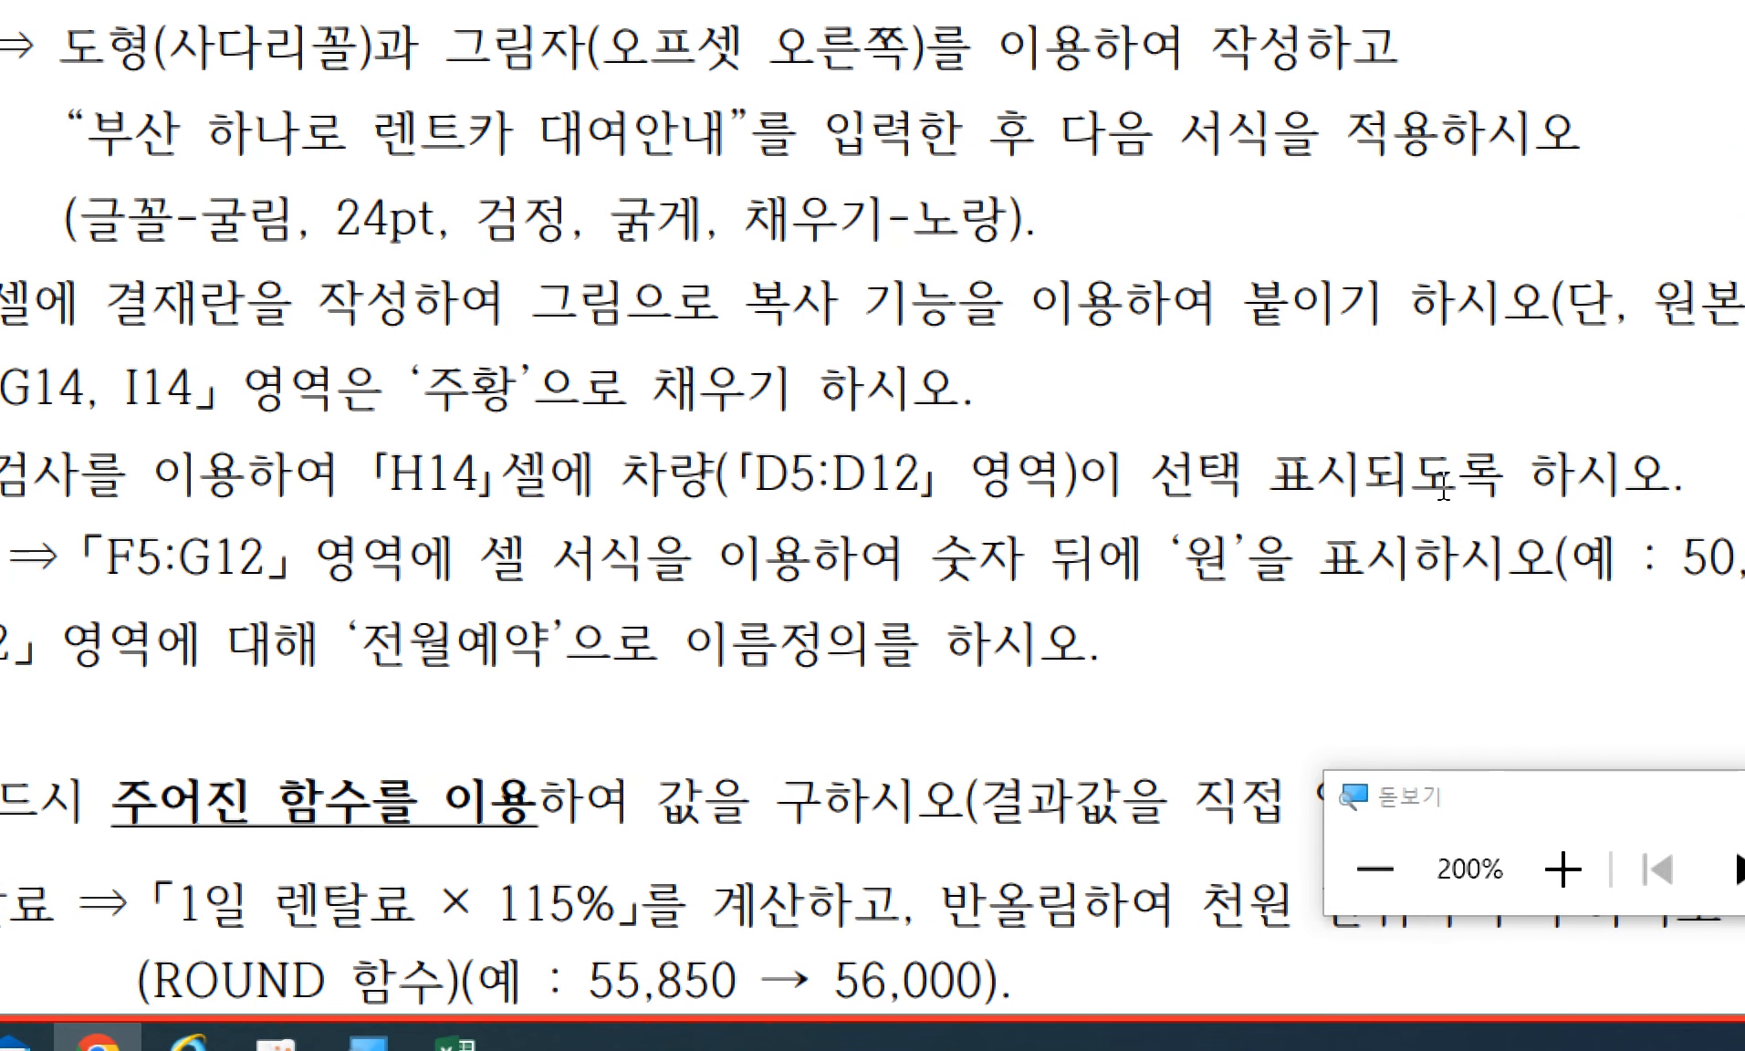
drag(1139, 485, 1579, 481)
click(1578, 480)
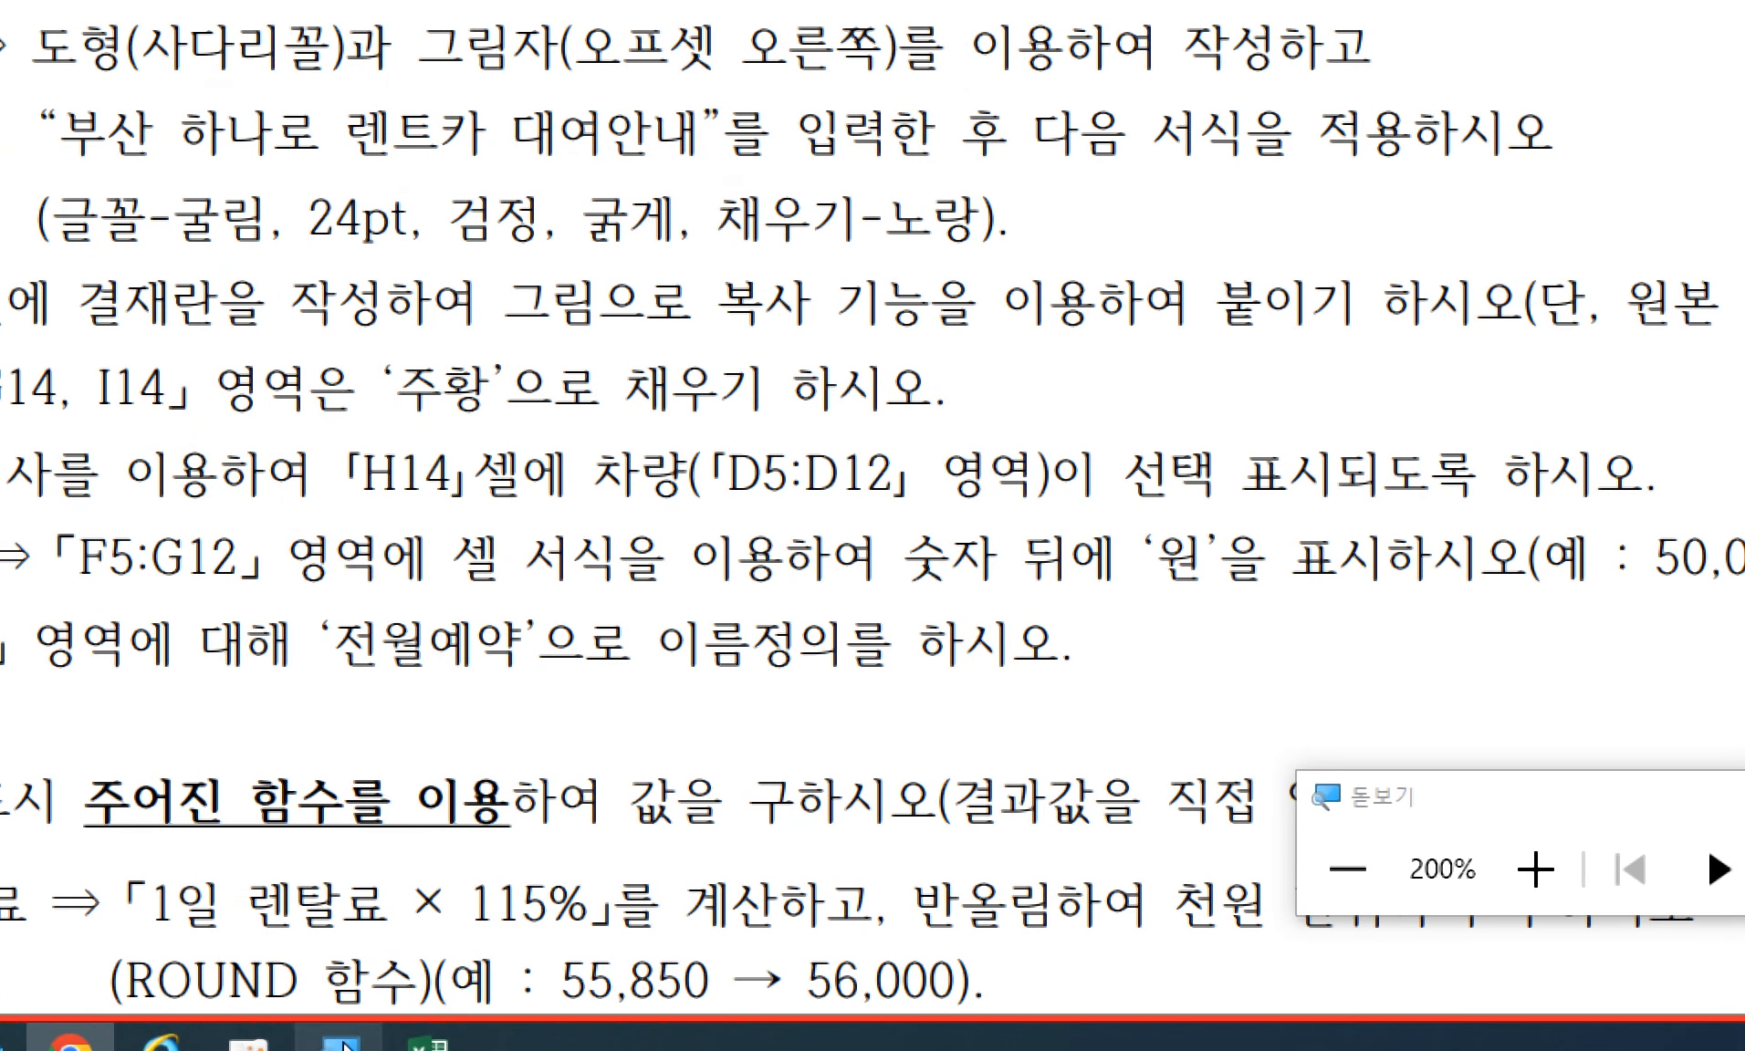
- Switch back to the Excel worksheet, leave H14 empty and make I14 the active cell
click(428, 1042)
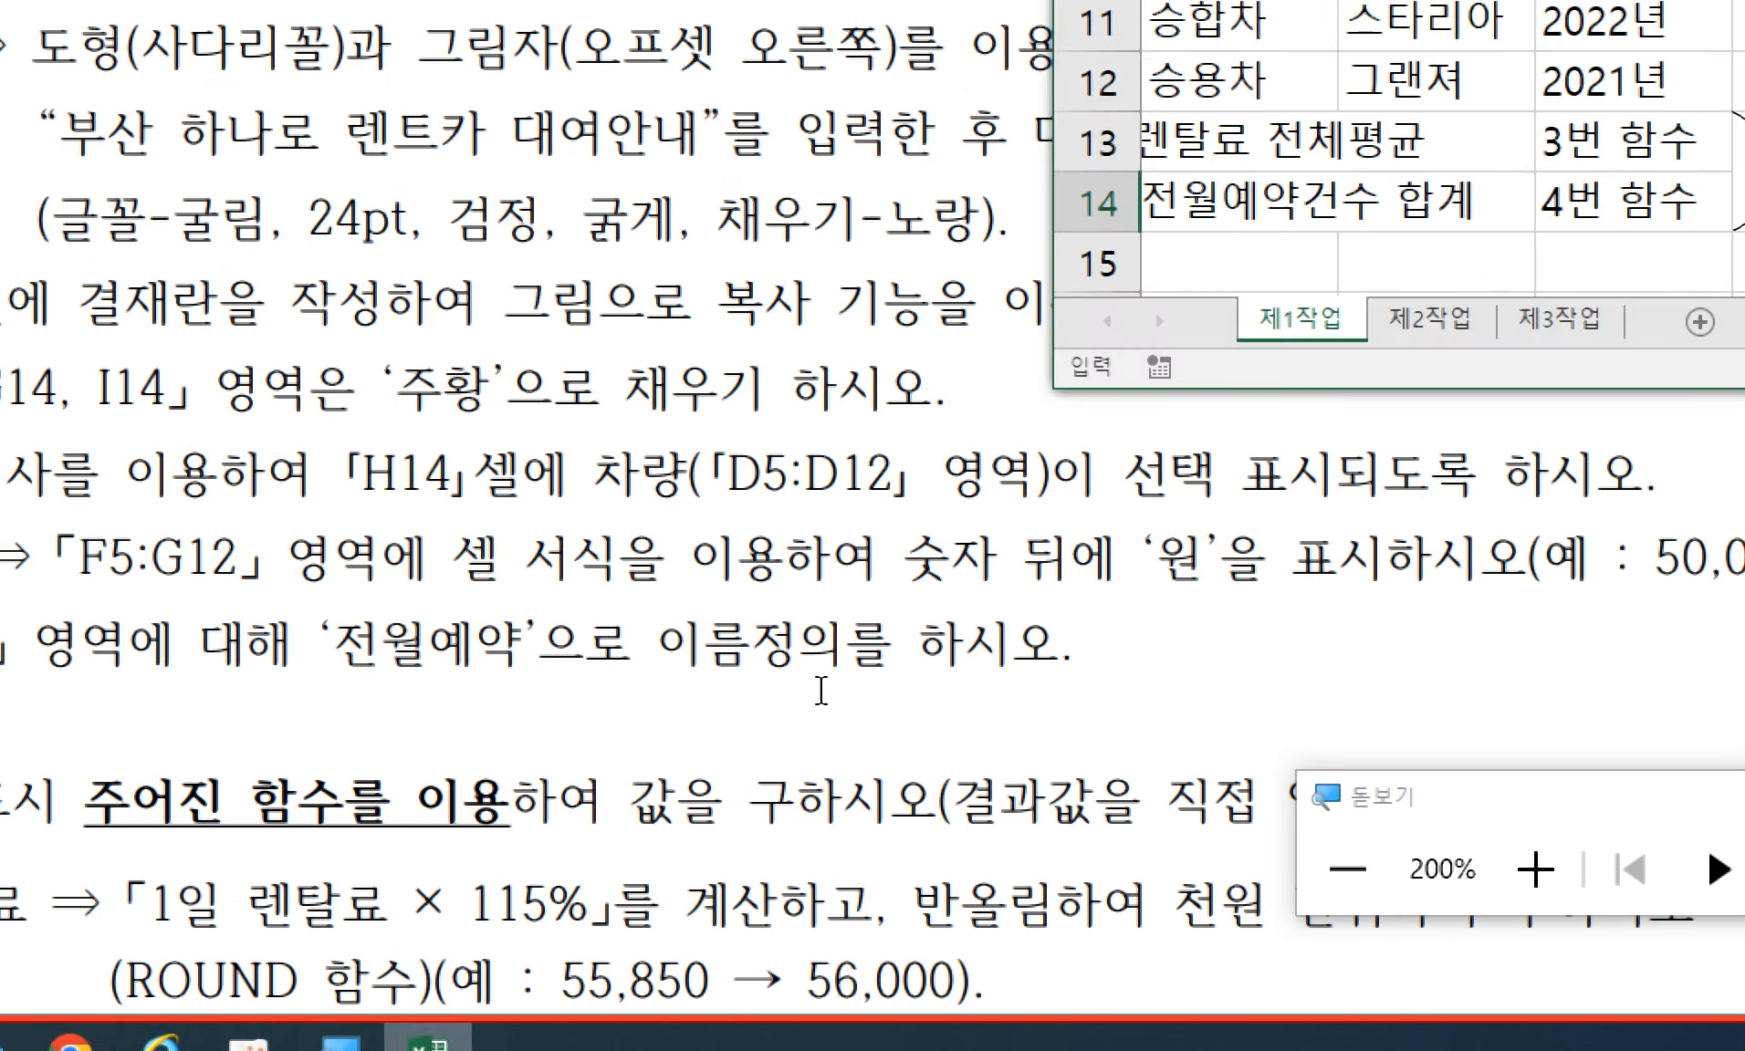
click(1412, 730)
key(Escape)
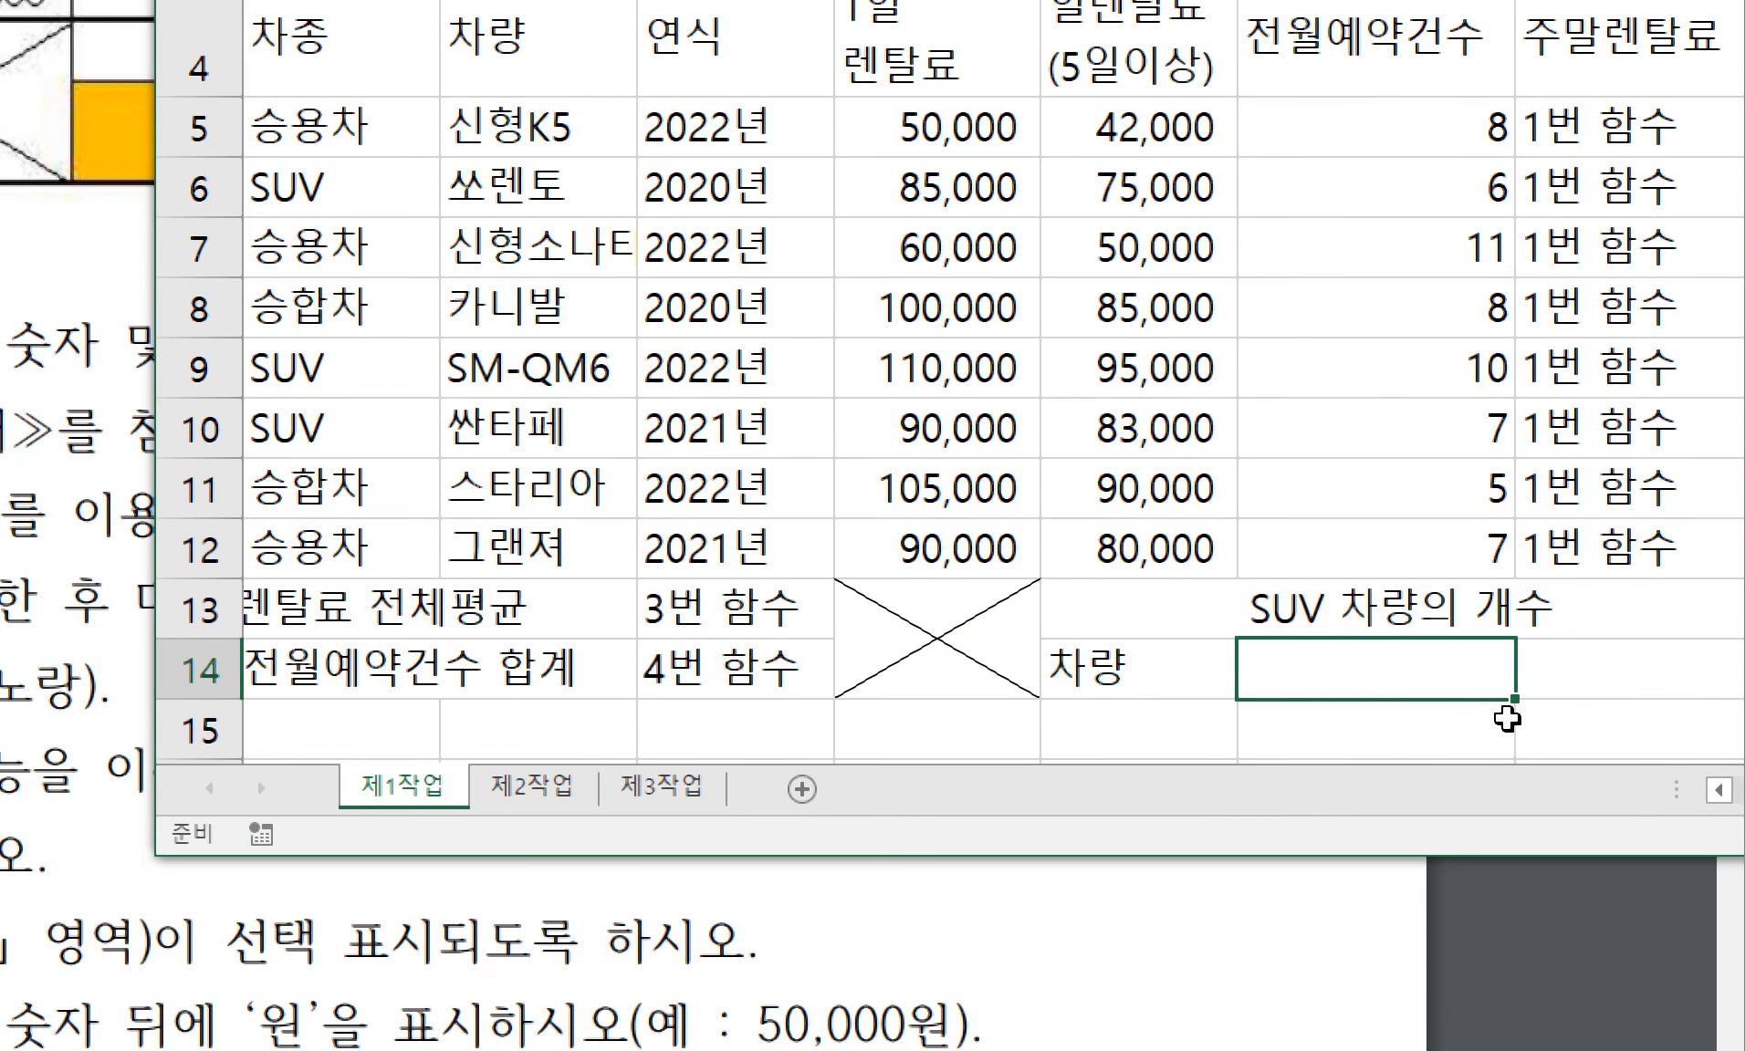
key(Right)
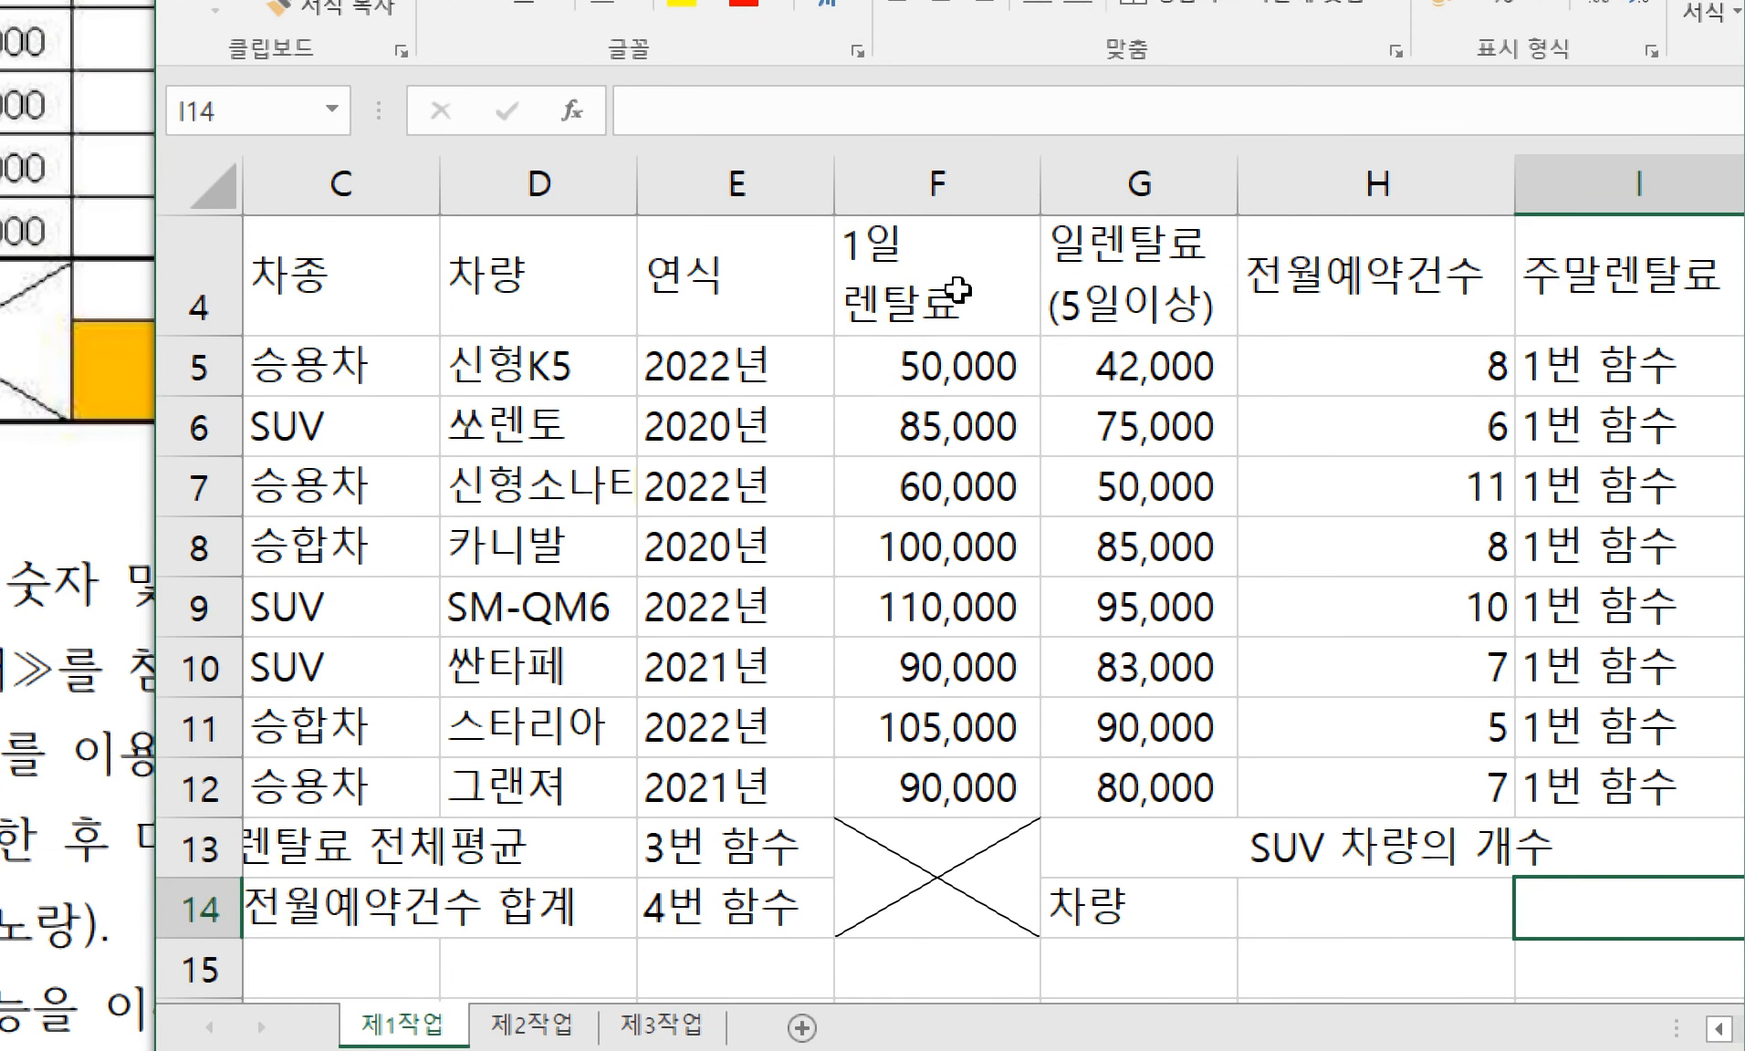
click(957, 290)
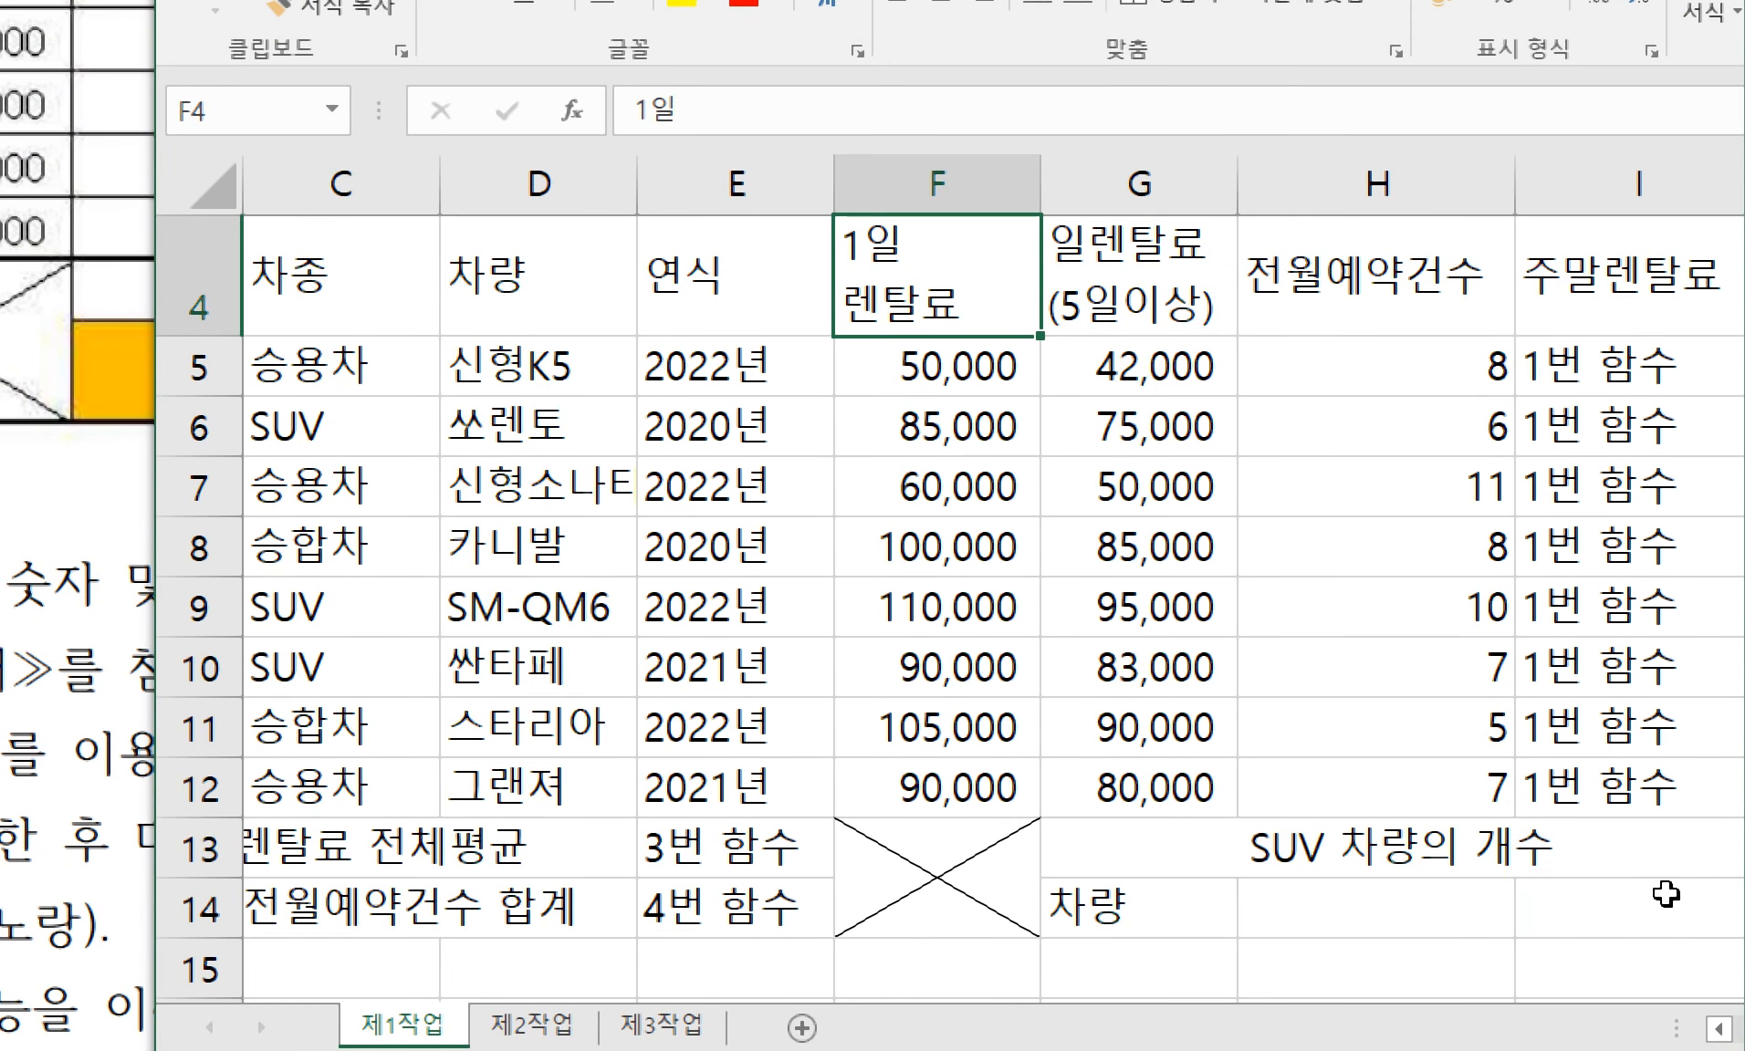
click(1666, 889)
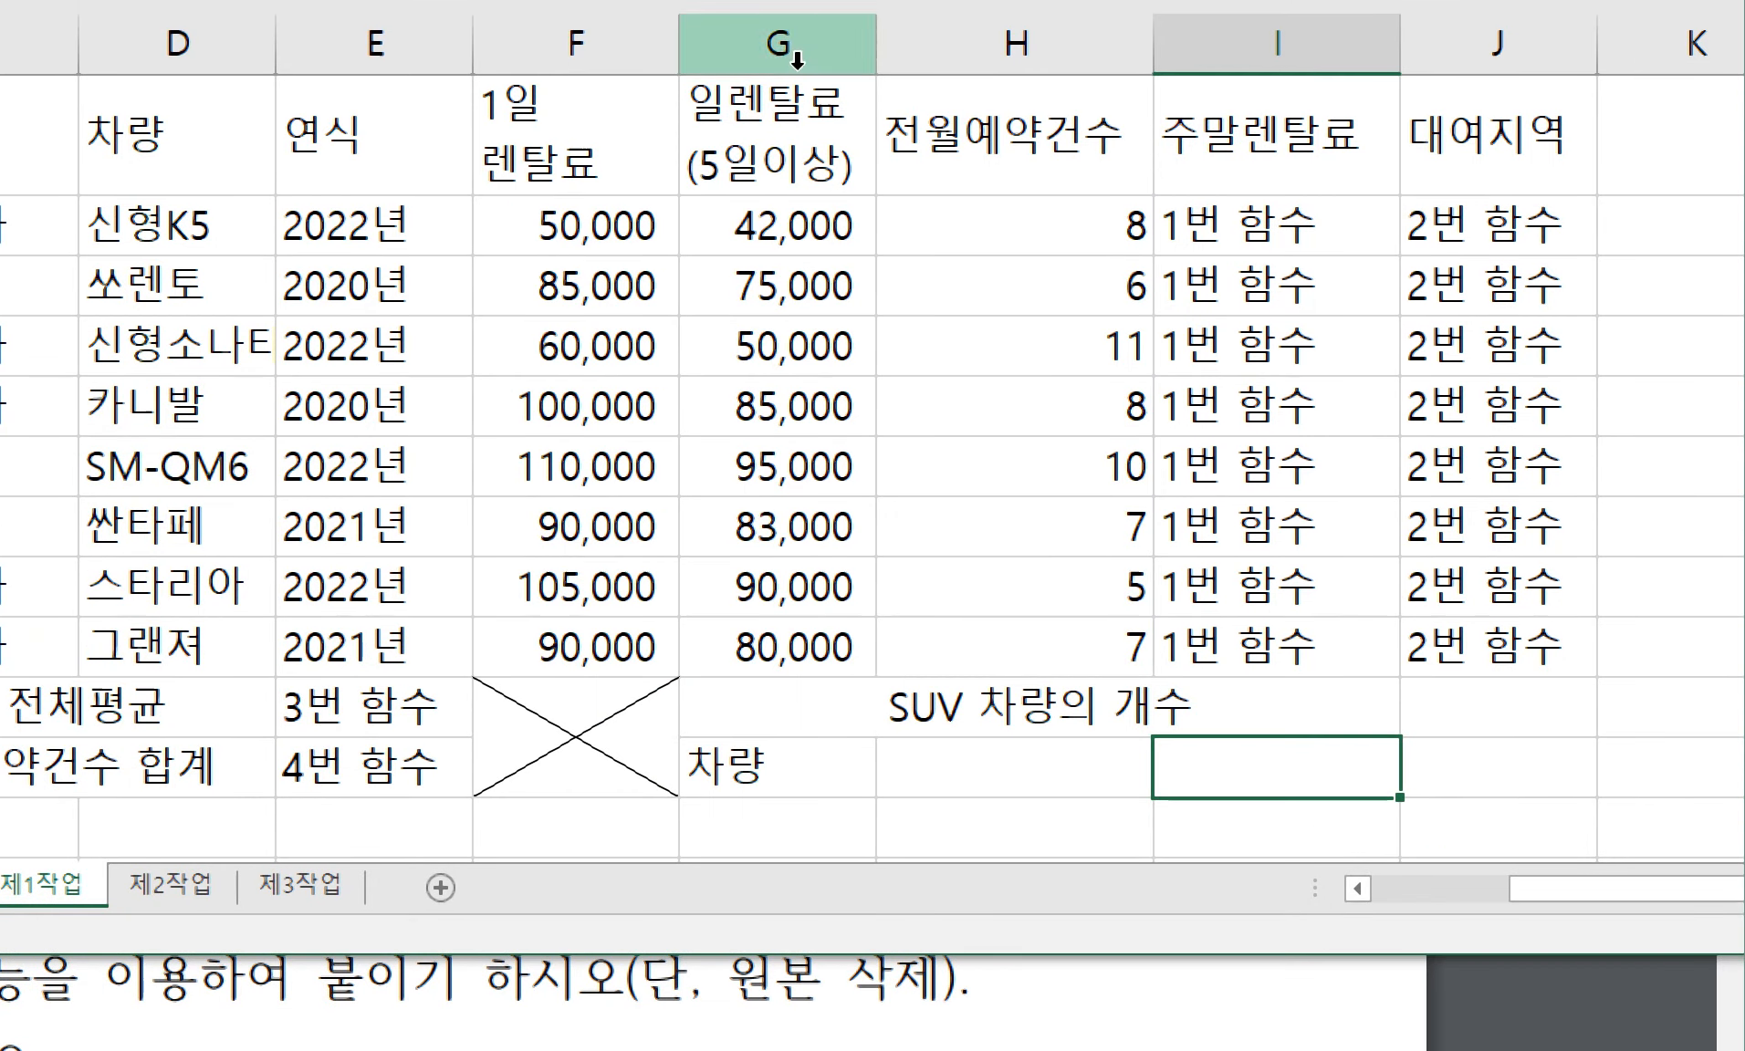
- Try copying the two-line header "1일 렌탈료" from F4 into I14, and undo the paste
click(598, 553)
key(ctrl+c)
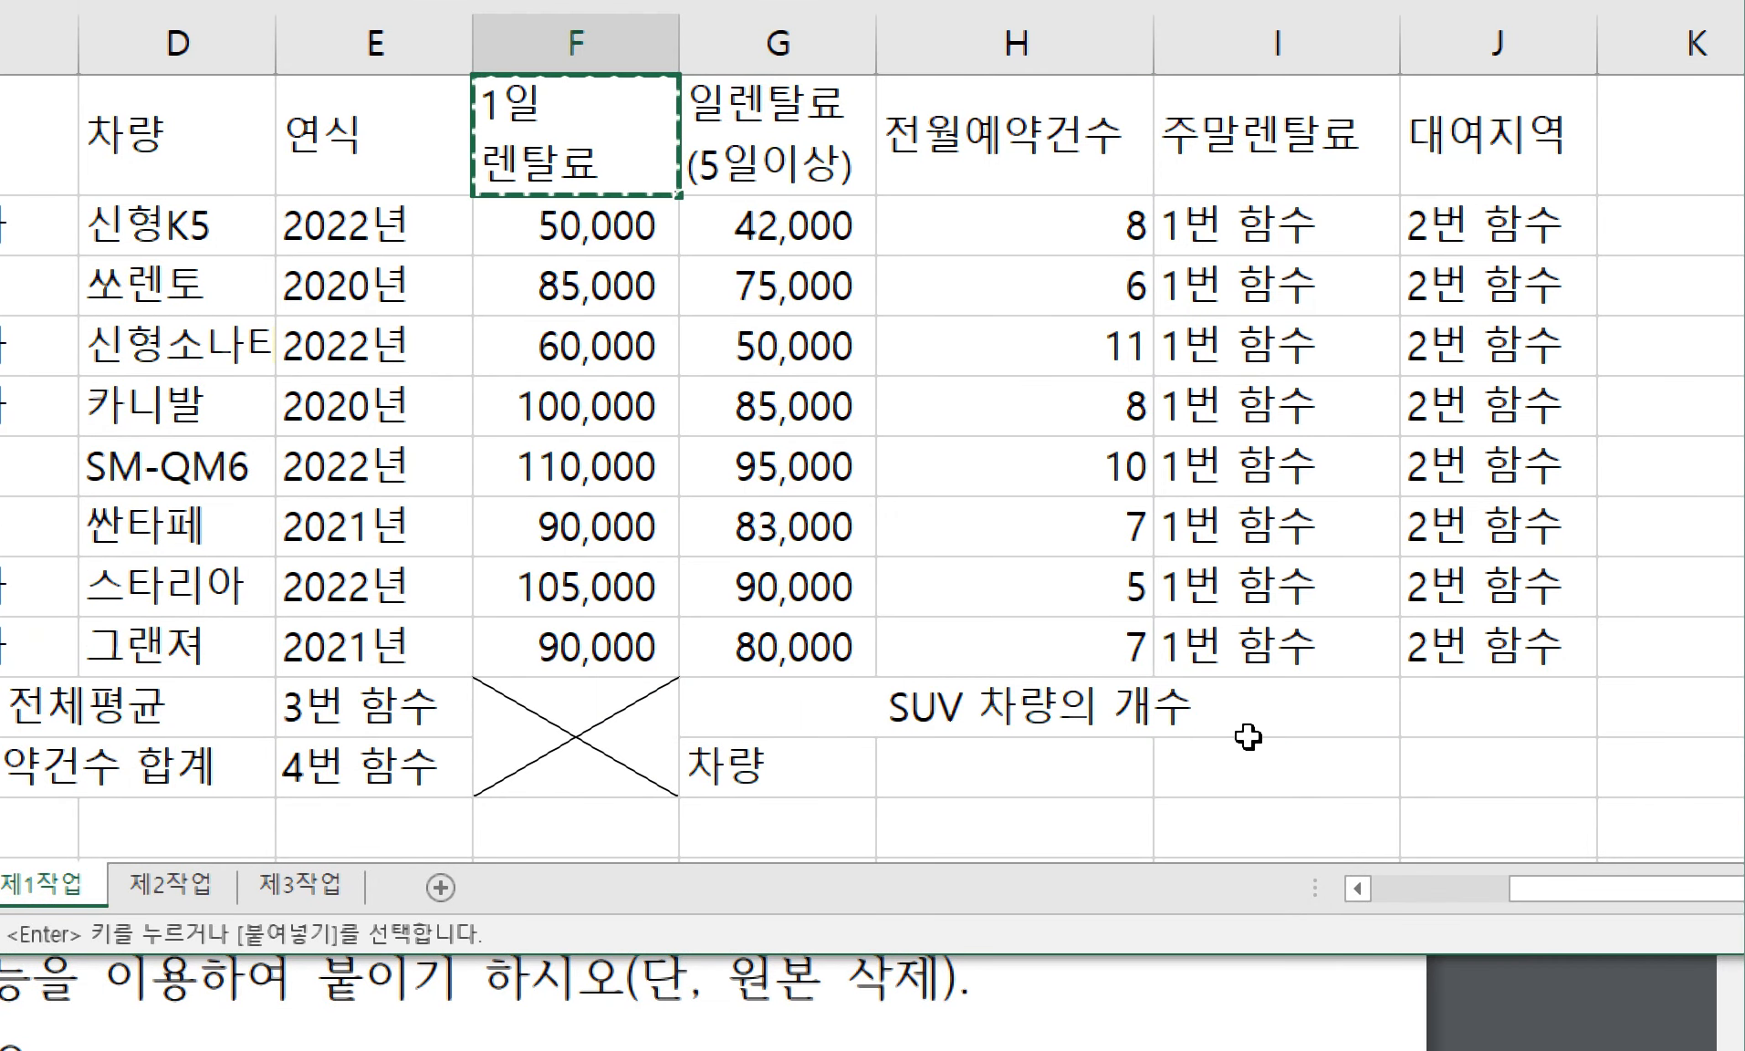
click(1277, 767)
key(ctrl+v)
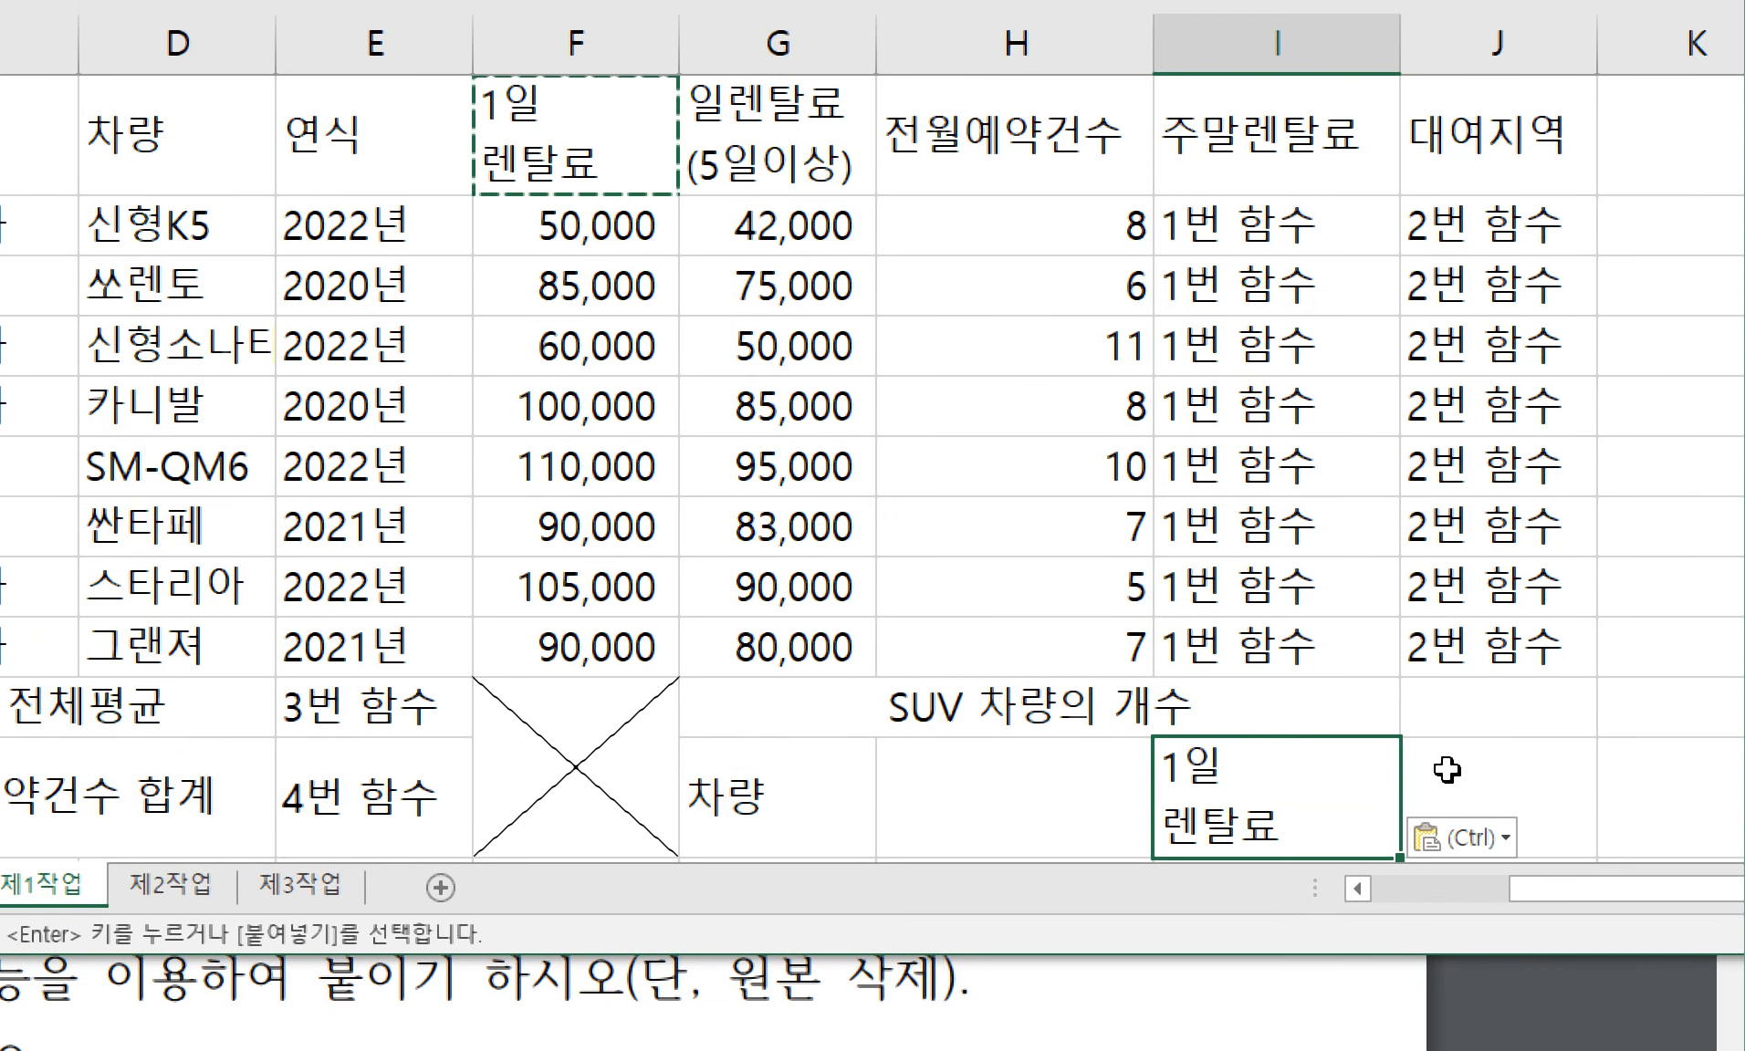
key(ctrl+z)
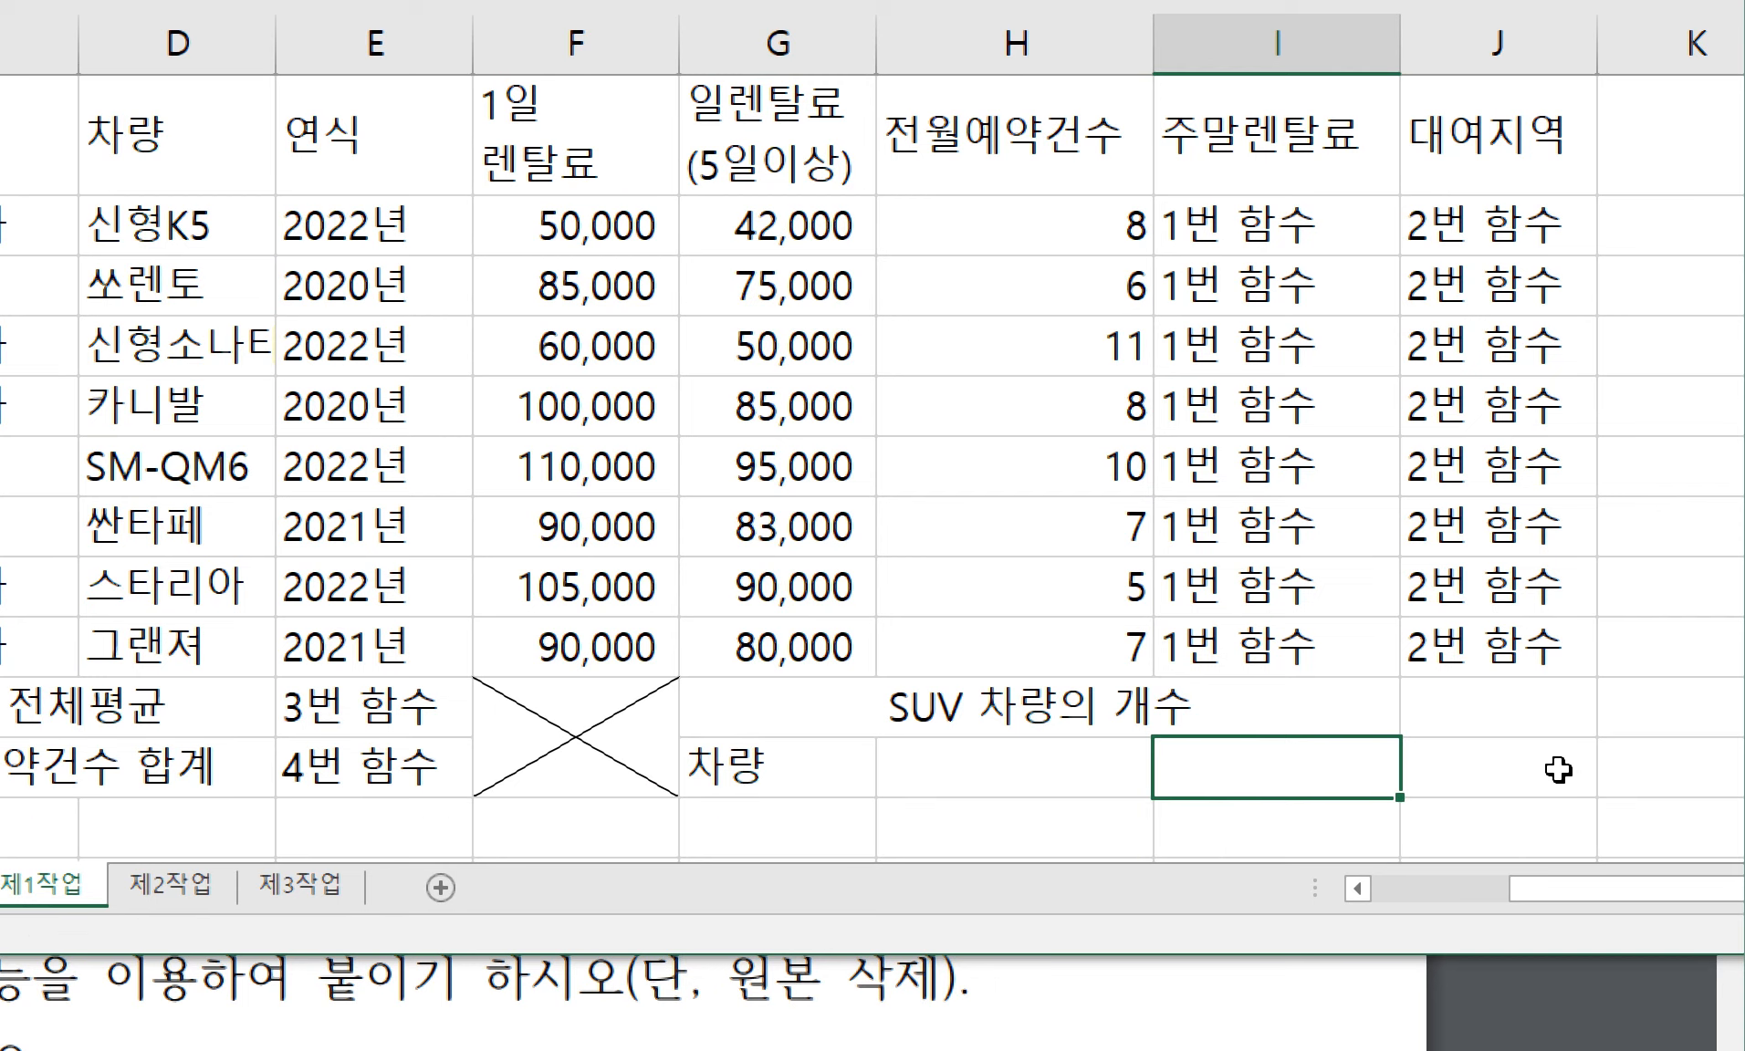
- Enter the label "1일 렌탈료" in I14 with a line break between "1일" and "렌탈료"
text(1이)
key(alt+Return)
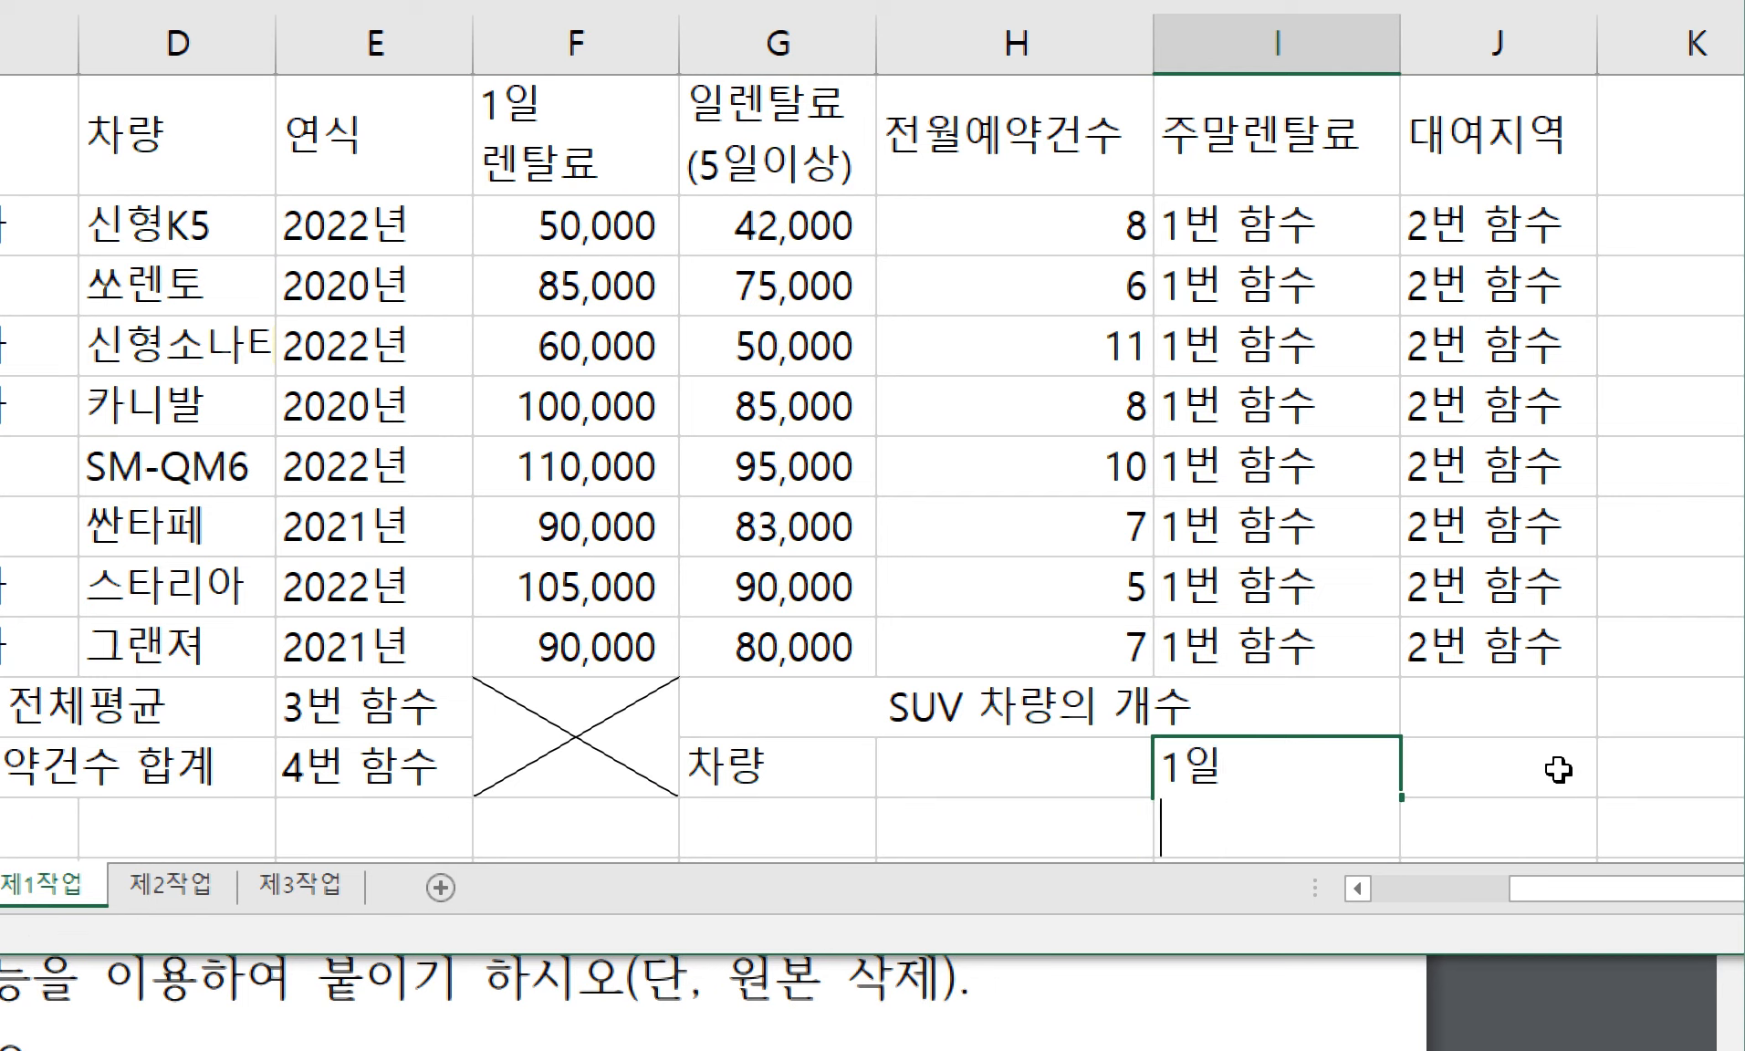
text(렌탈료)
key(Return)
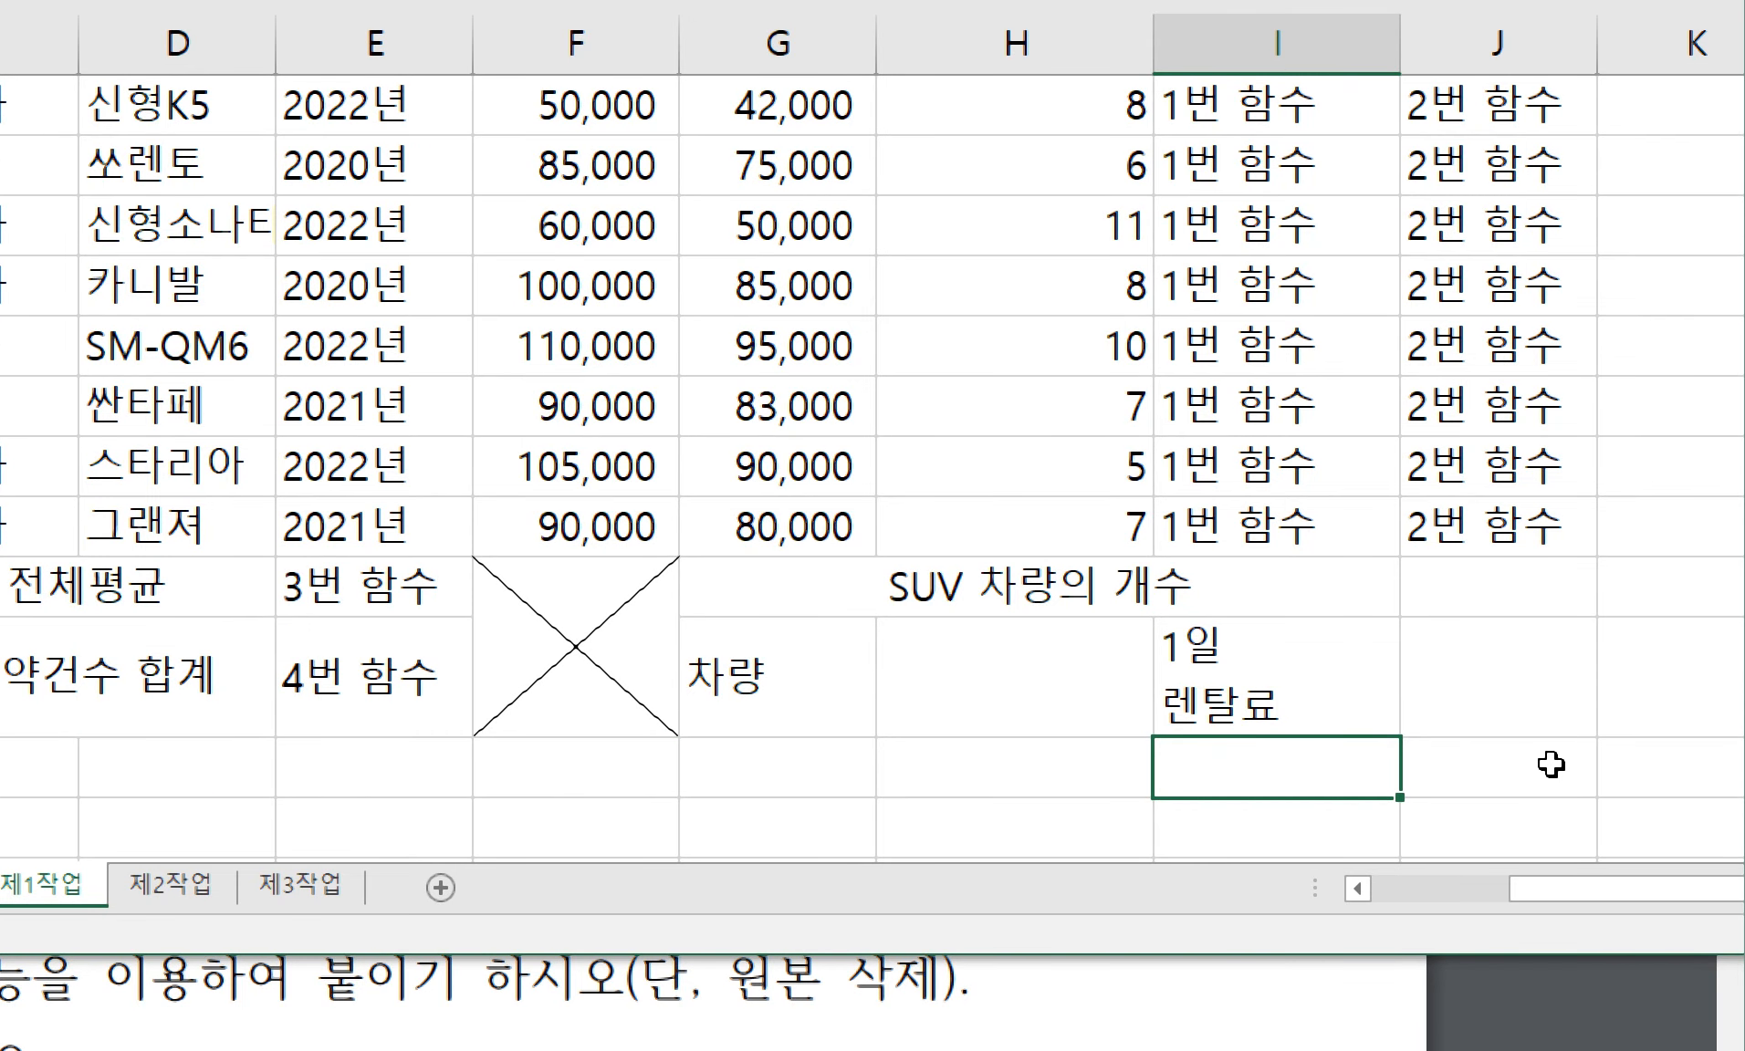
- Switch to the exam PDF in the browser and compare its reference table with the worksheet entries in row 14
click(1003, 694)
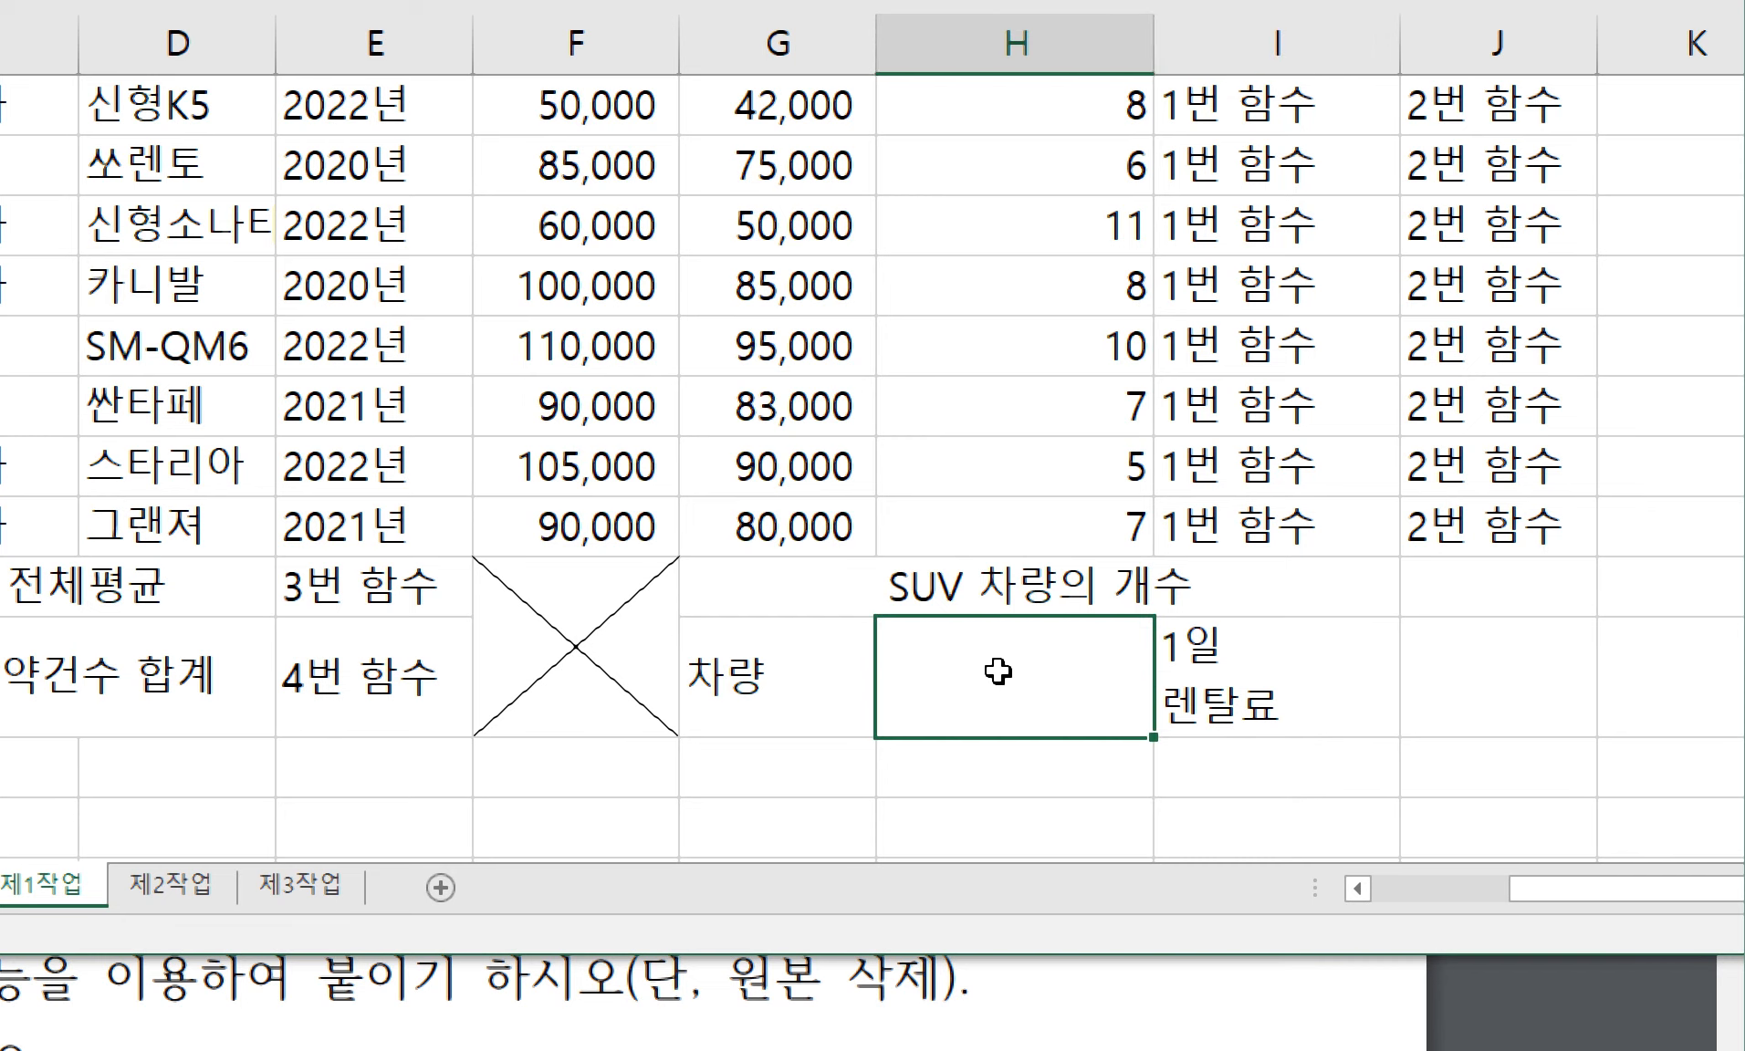
drag(790, 669, 1271, 666)
click(790, 684)
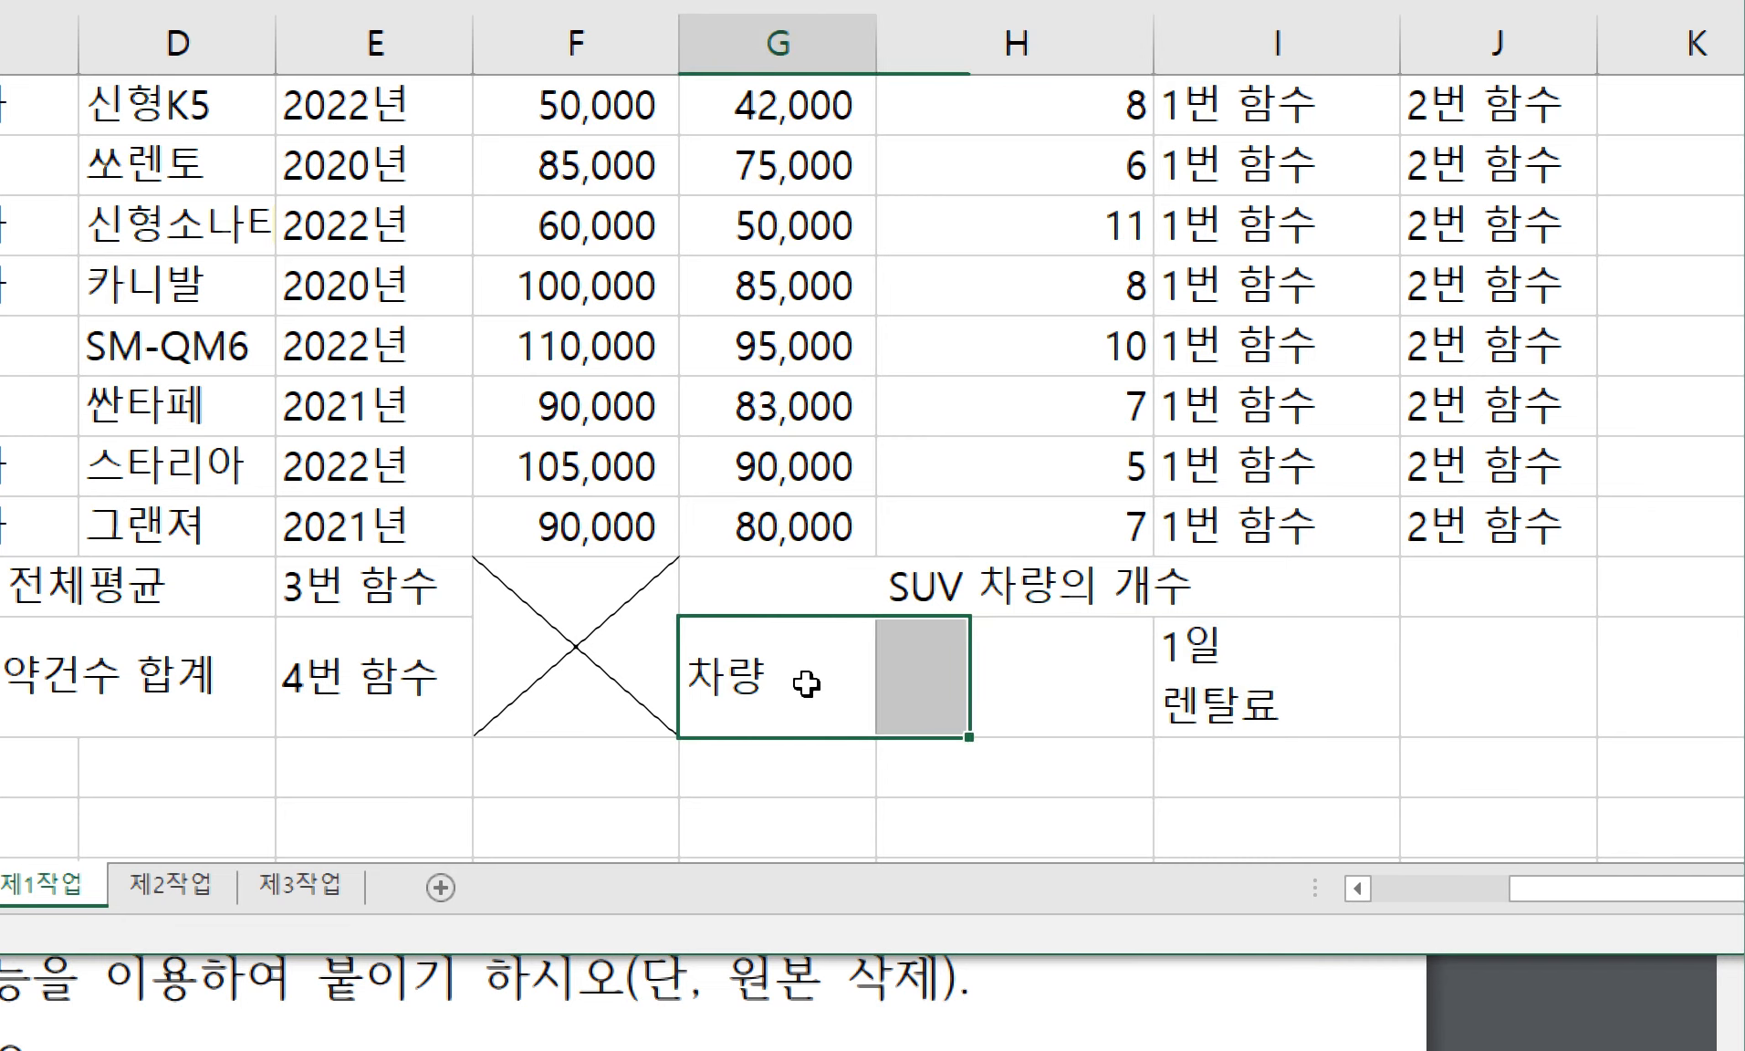
click(502, 973)
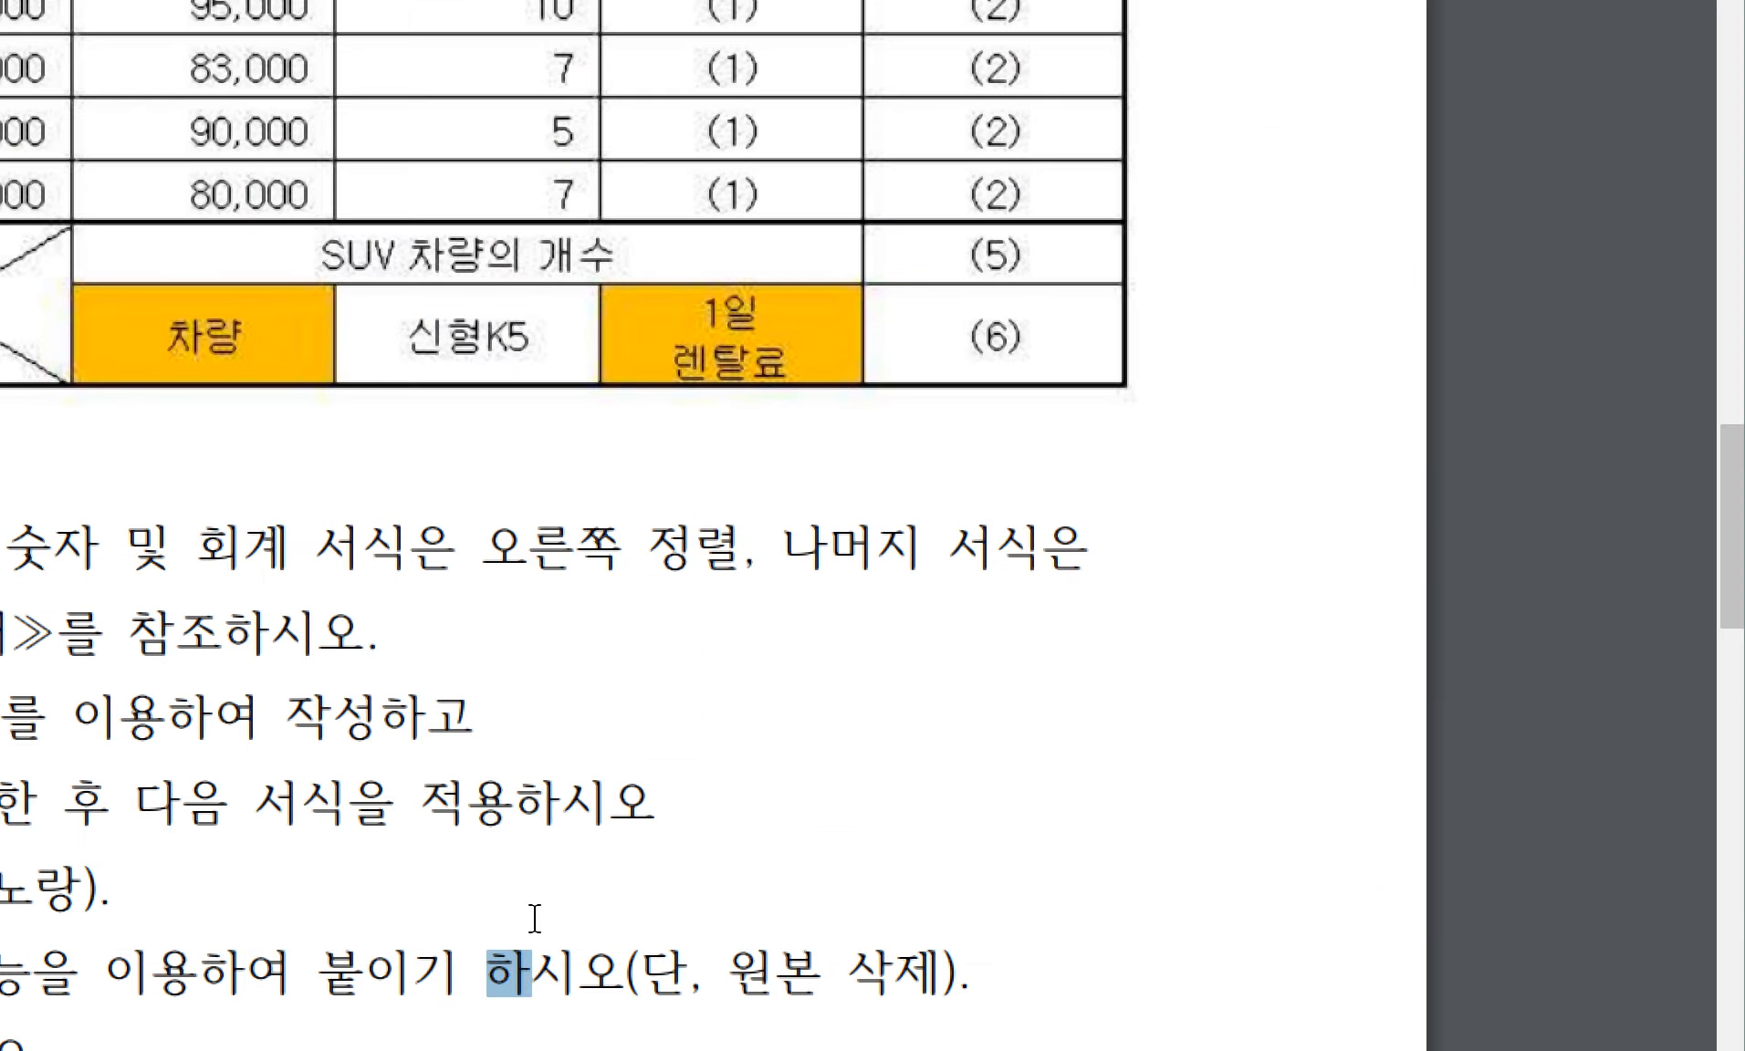
click(318, 252)
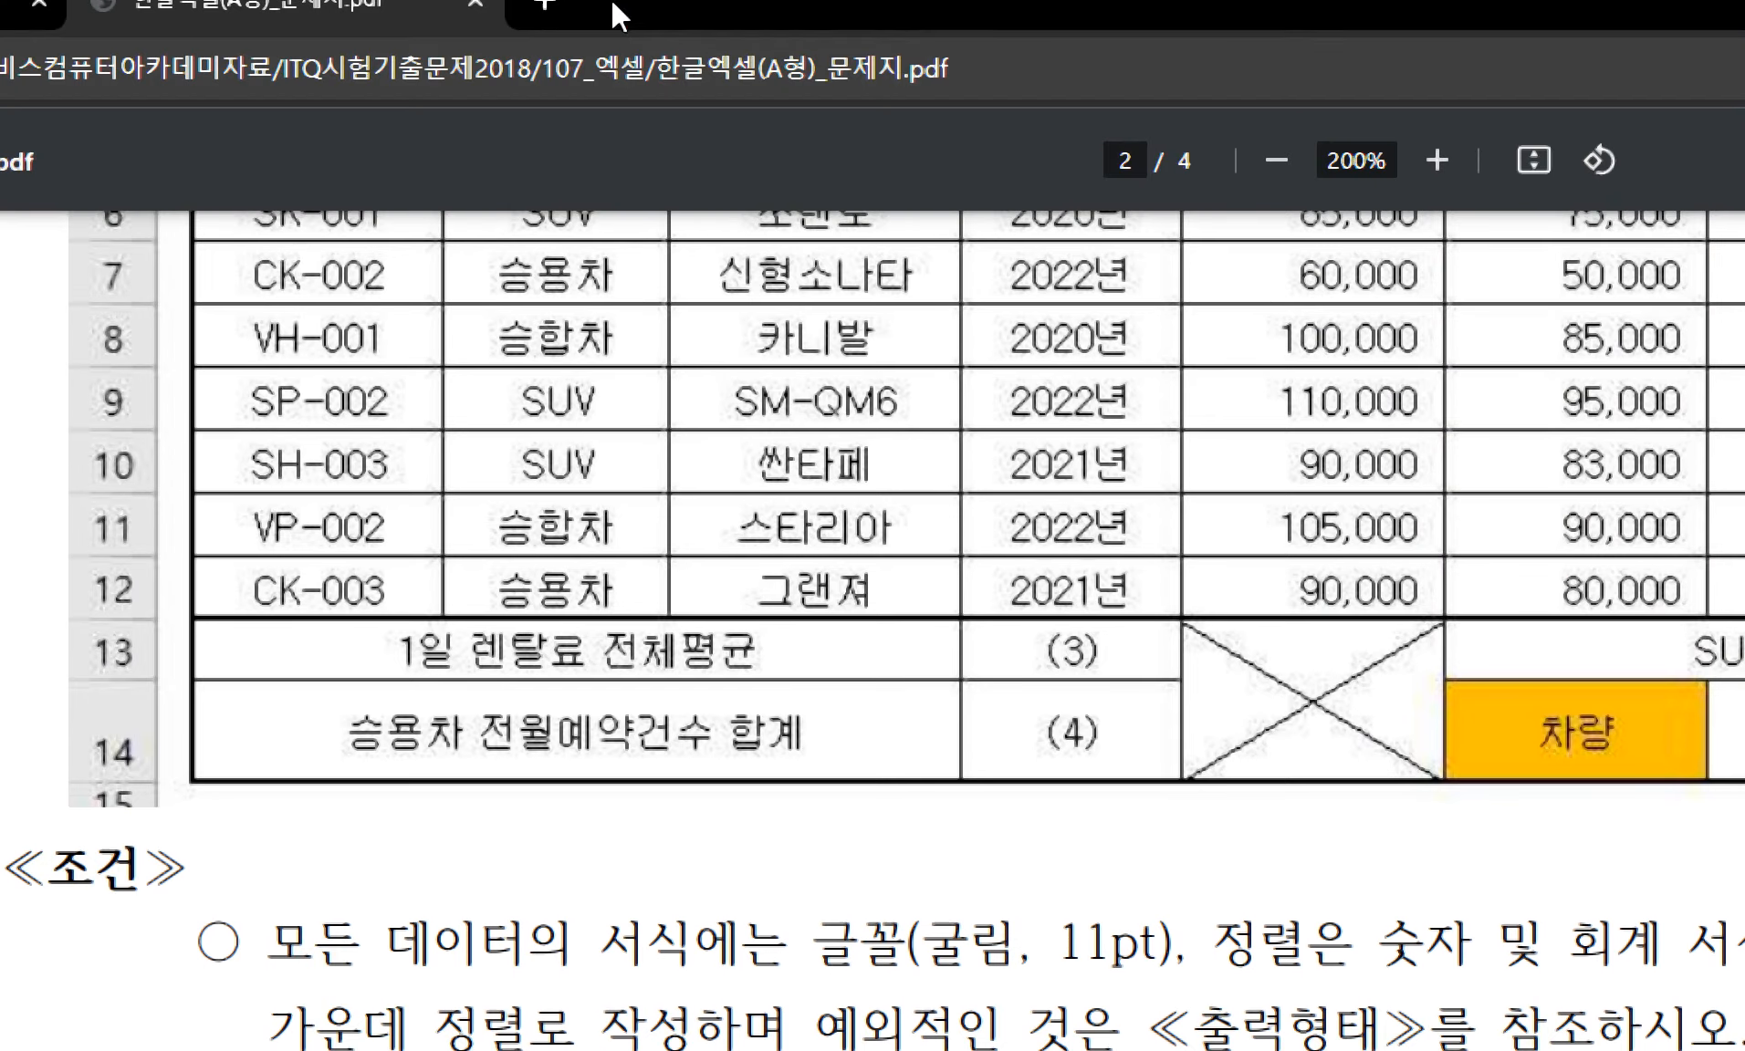
scroll(676, 36, up, 5)
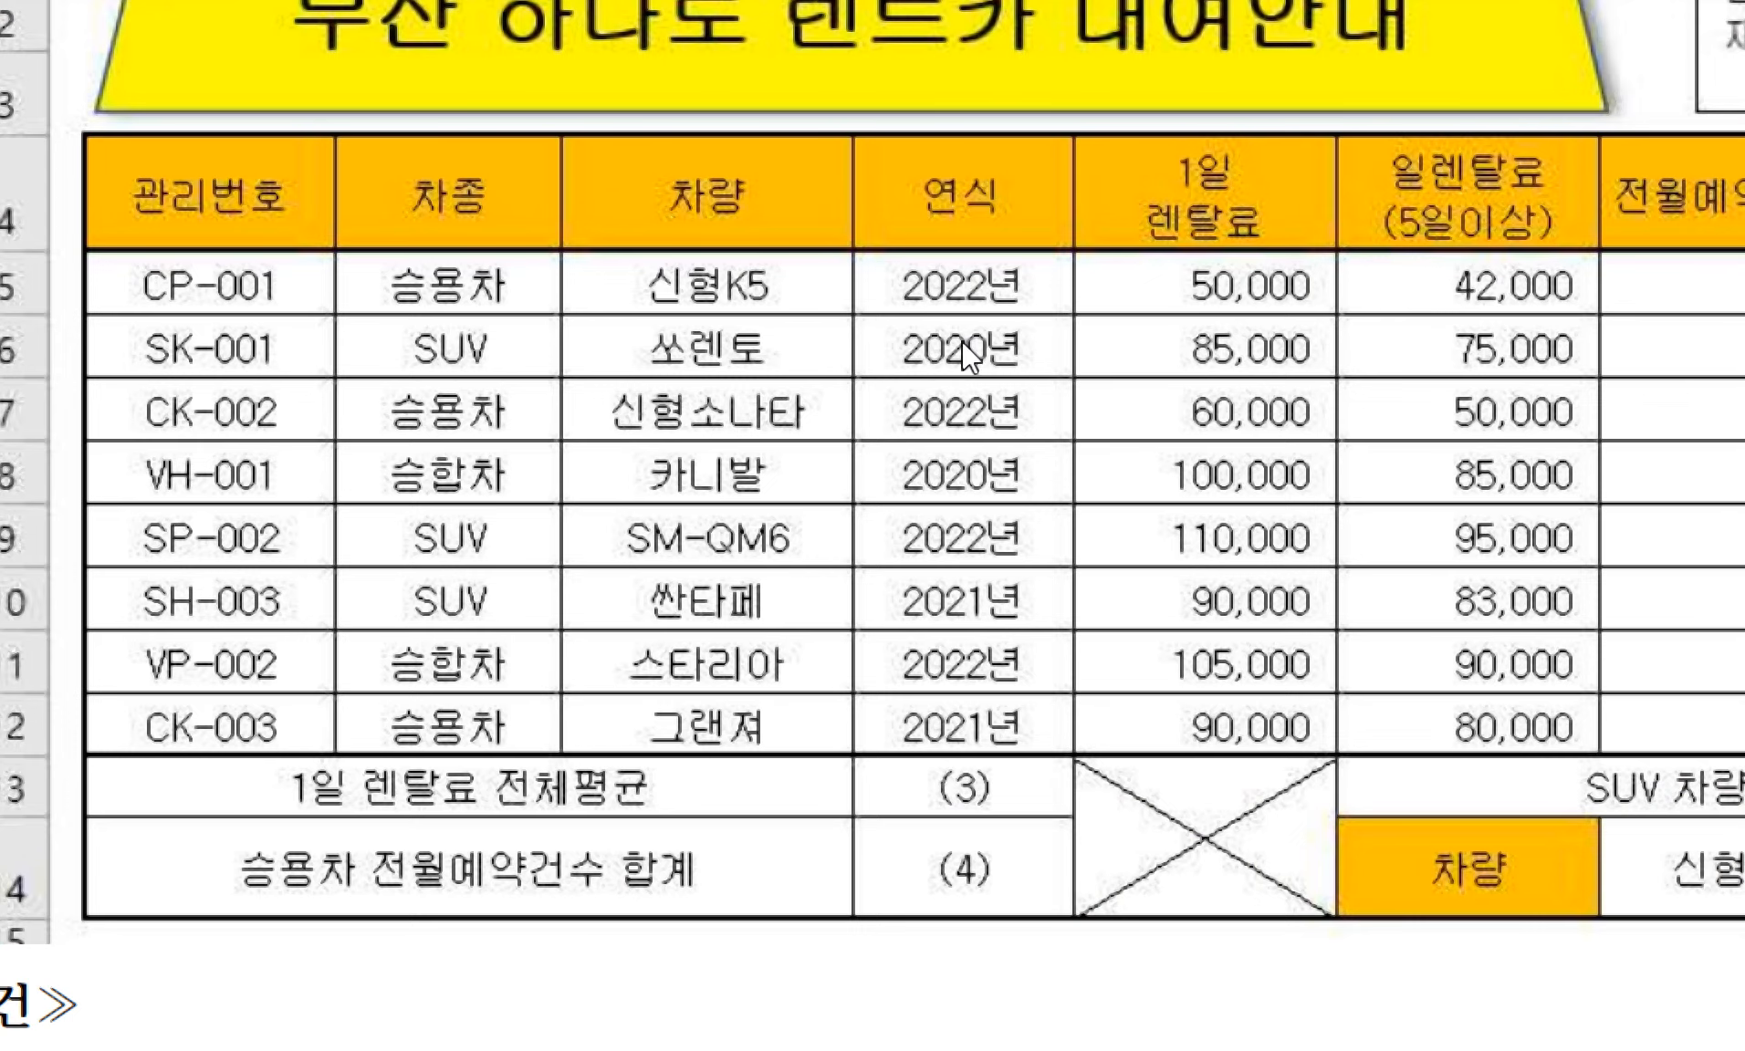
scroll(327, 498, up, 5)
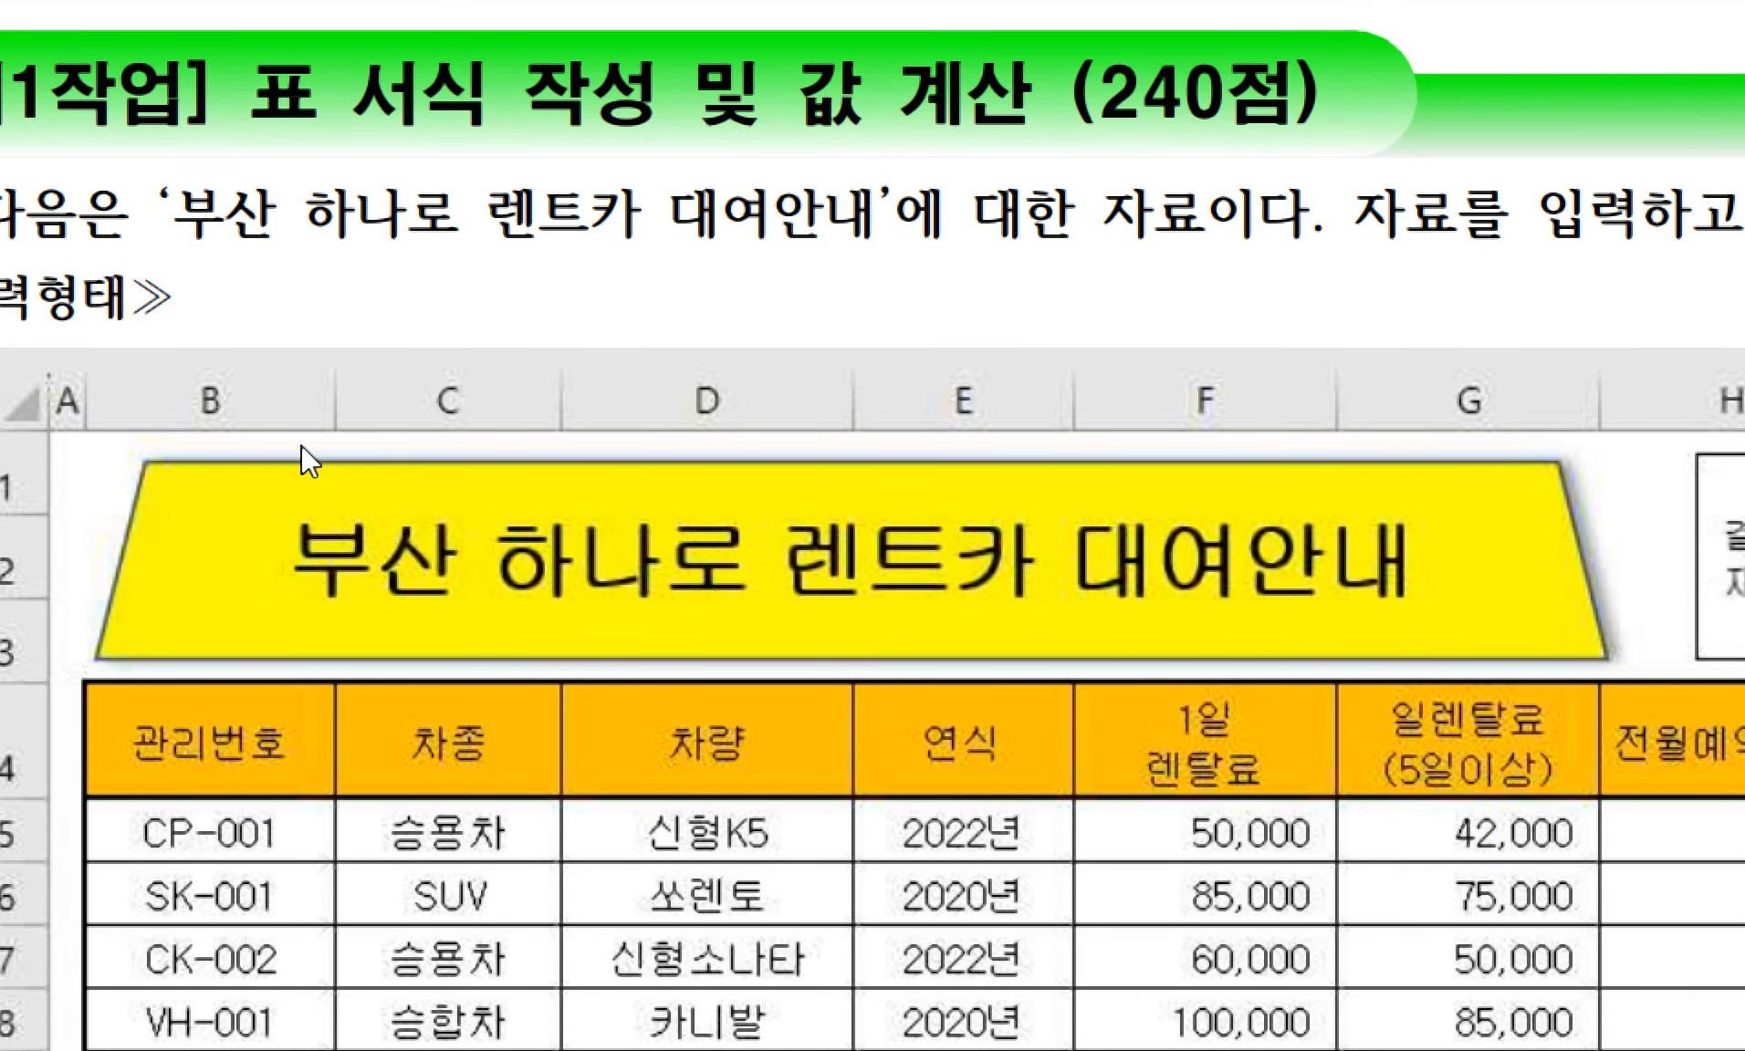
- Read the 조건 list below the PDF table, covering the data format and title shape instructions
scroll(436, 1032, down, 8)
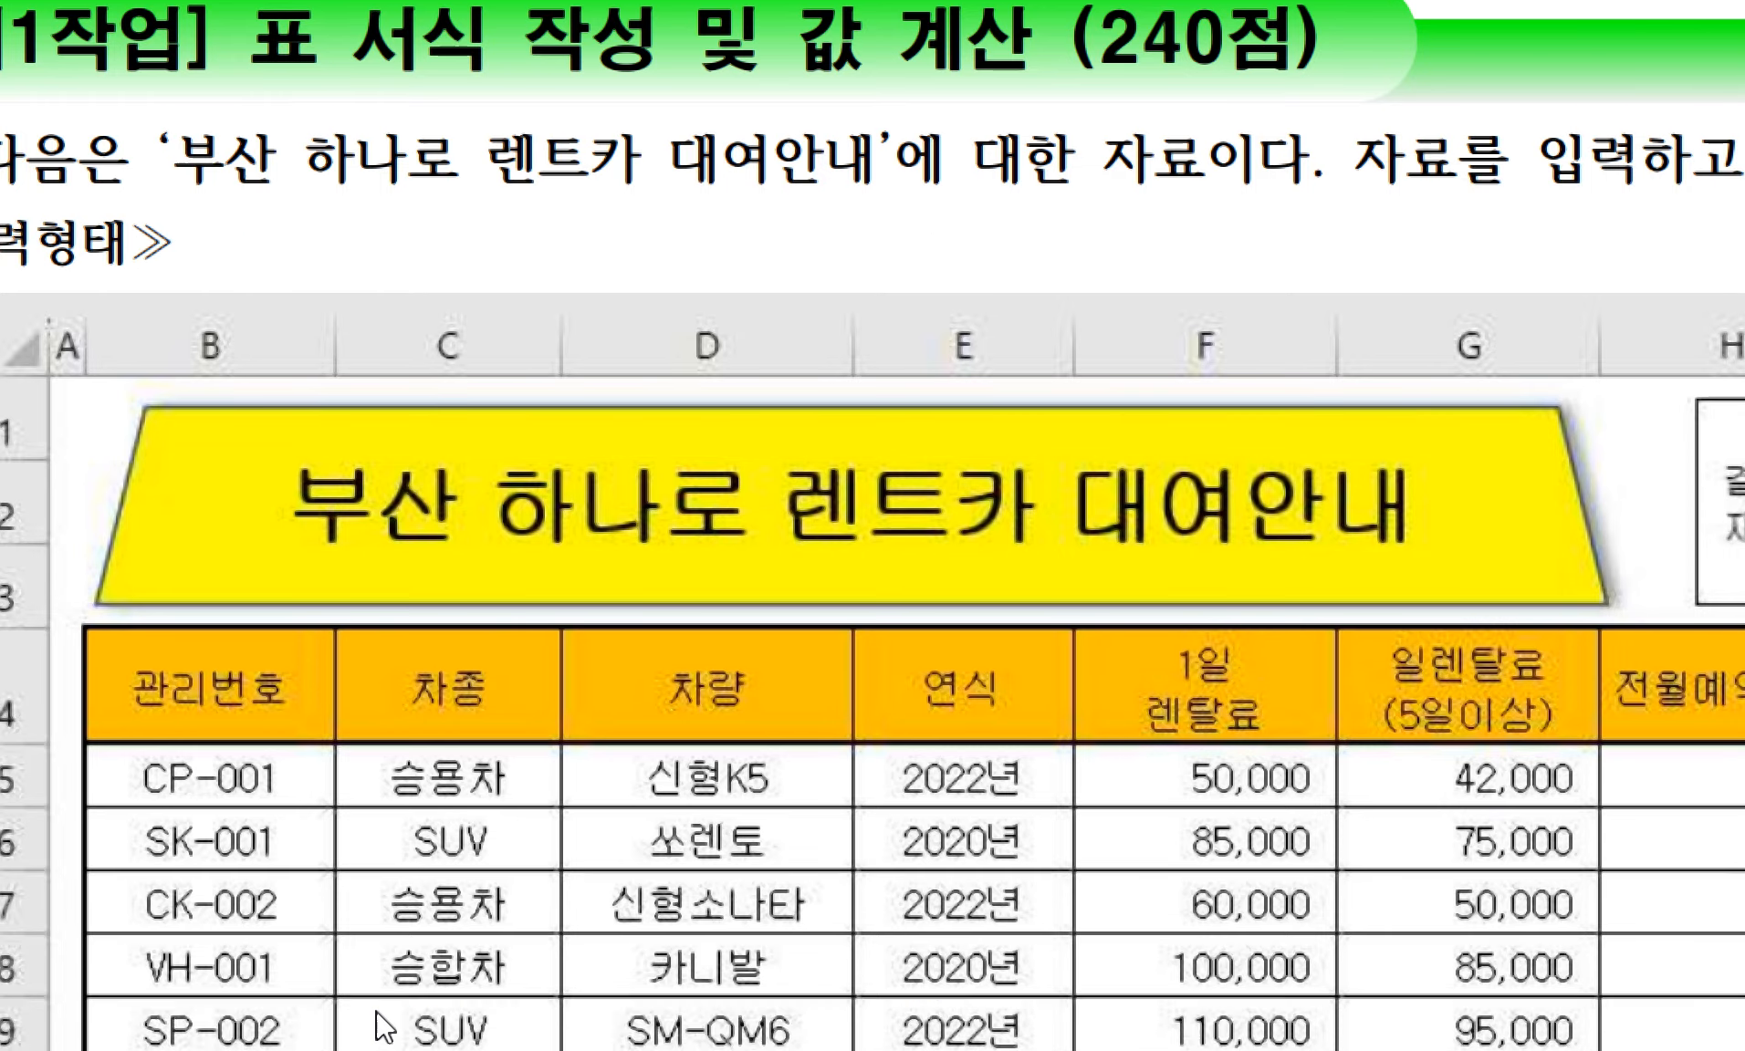
scroll(376, 1011, down, 1)
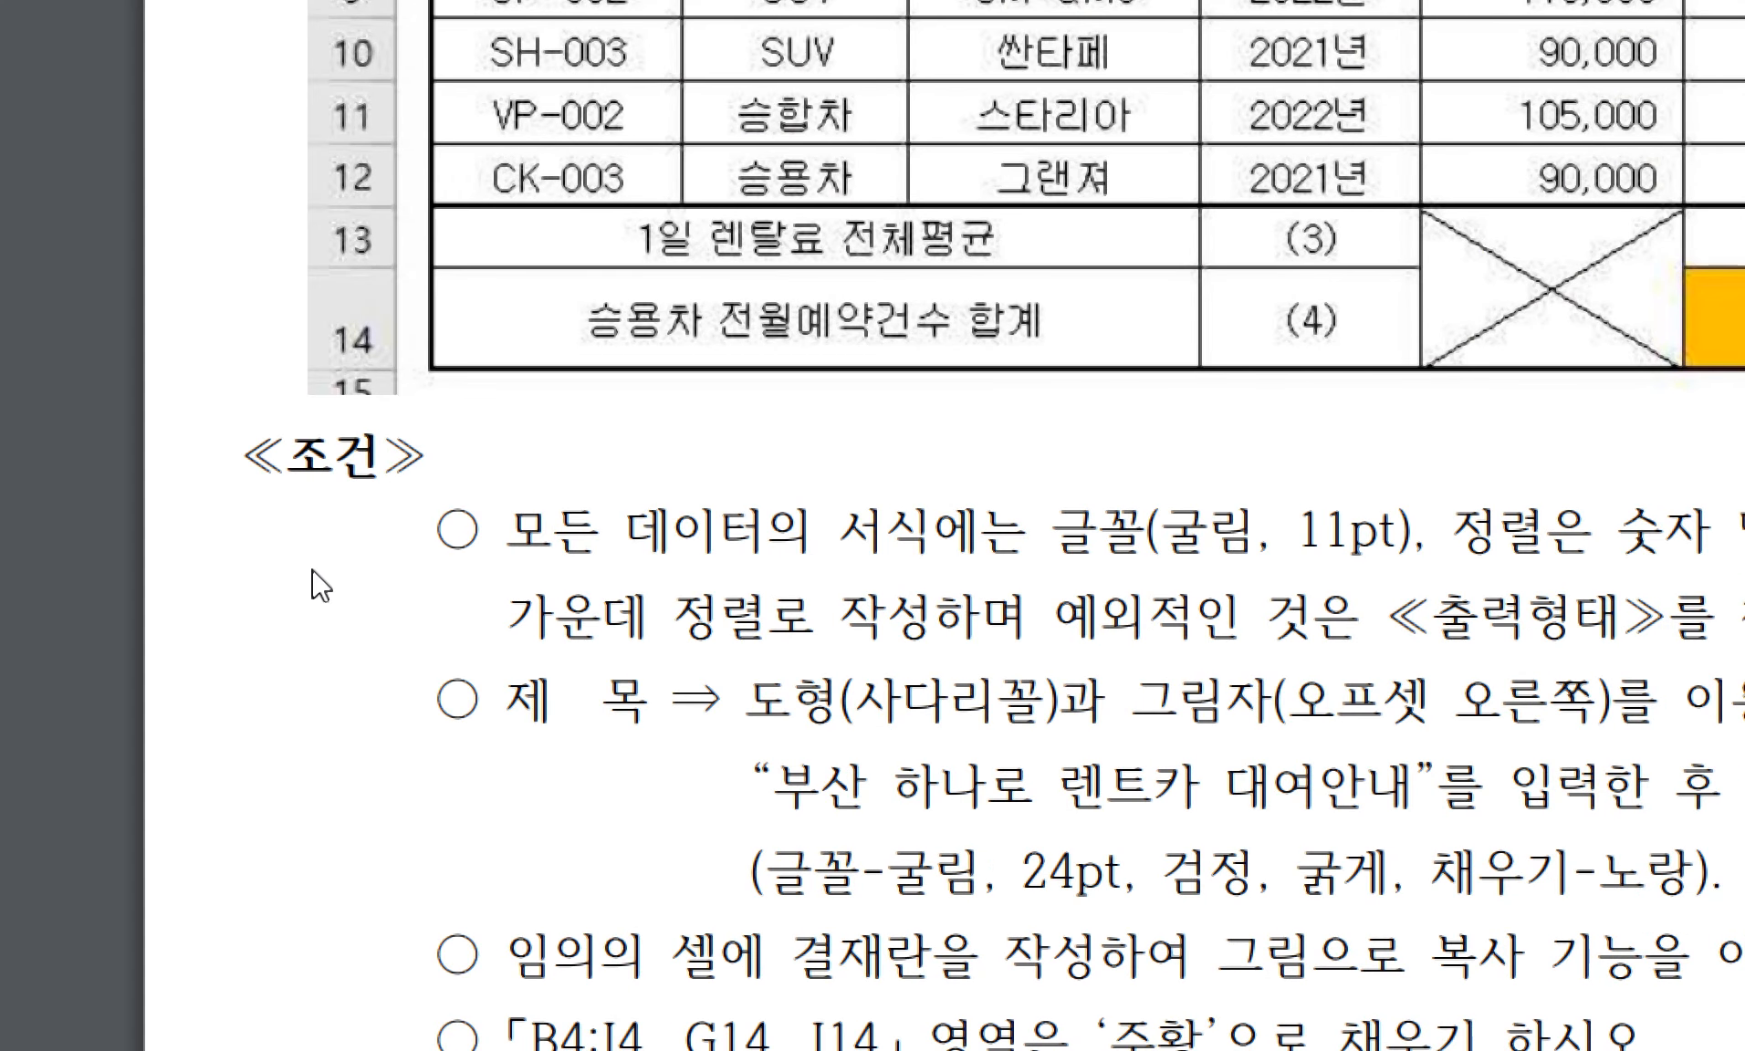
drag(263, 456, 414, 497)
drag(510, 529, 638, 702)
click(610, 709)
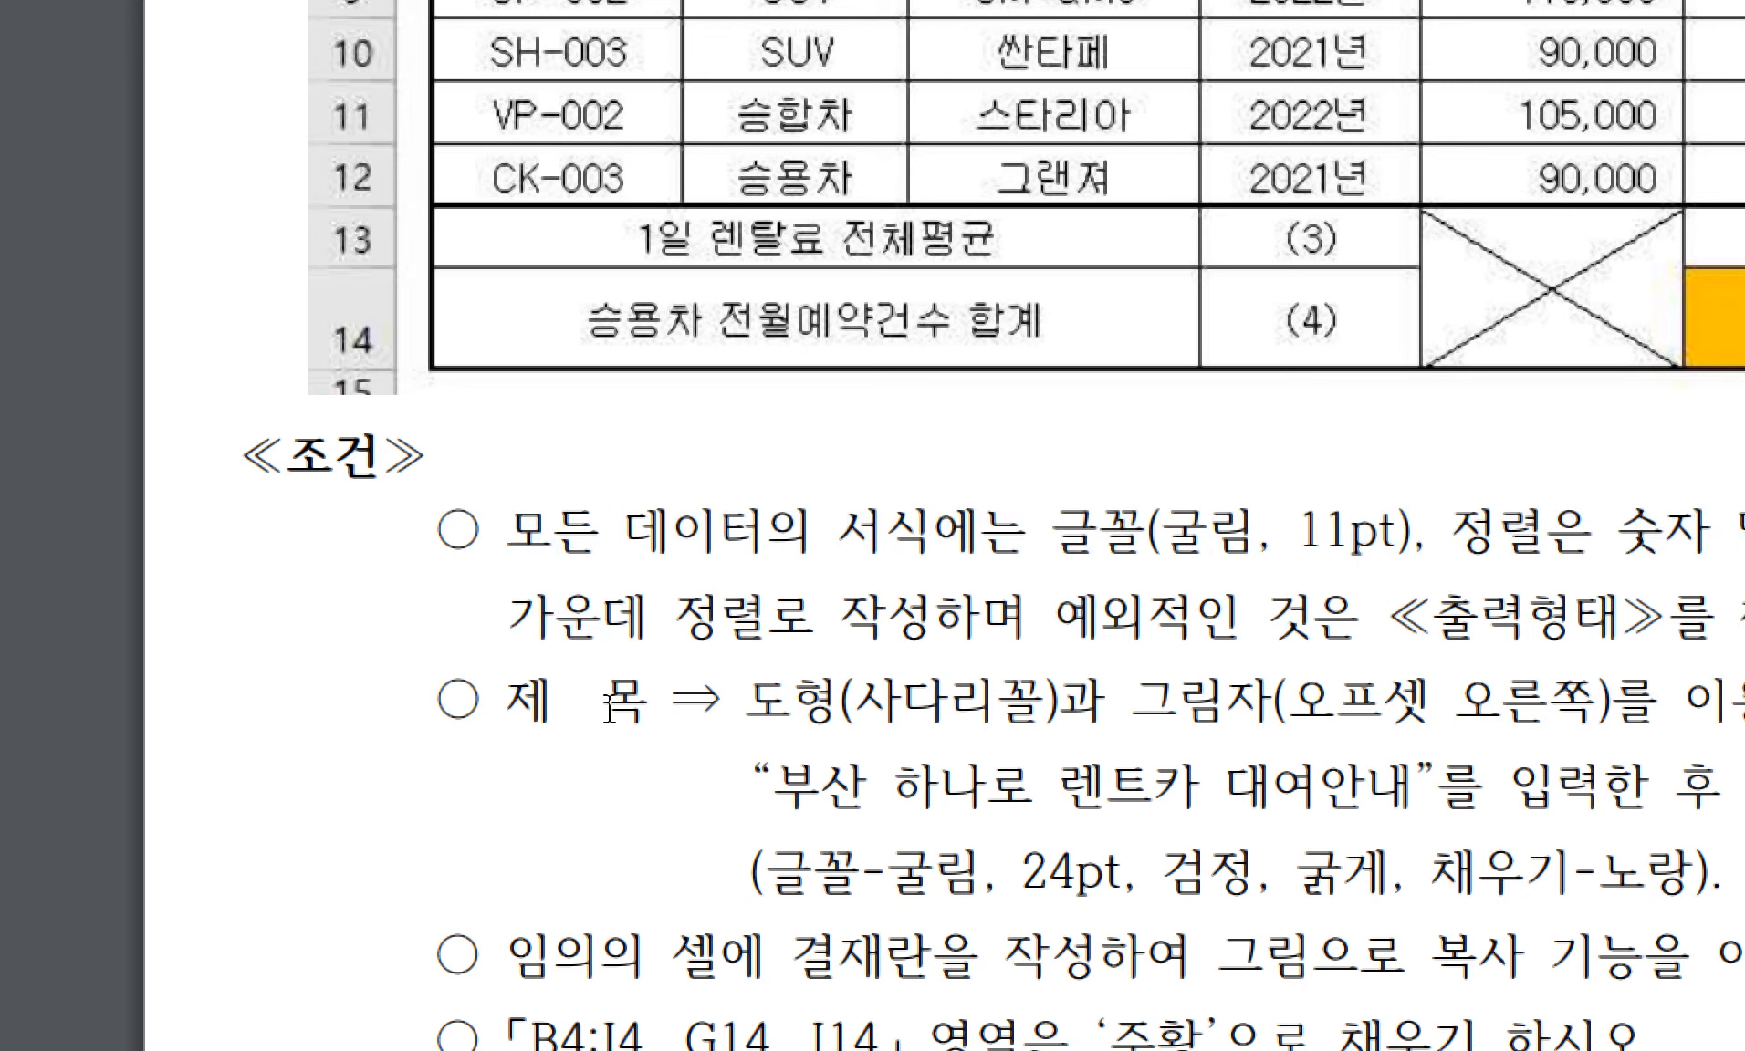
drag(515, 700, 1297, 855)
click(1297, 855)
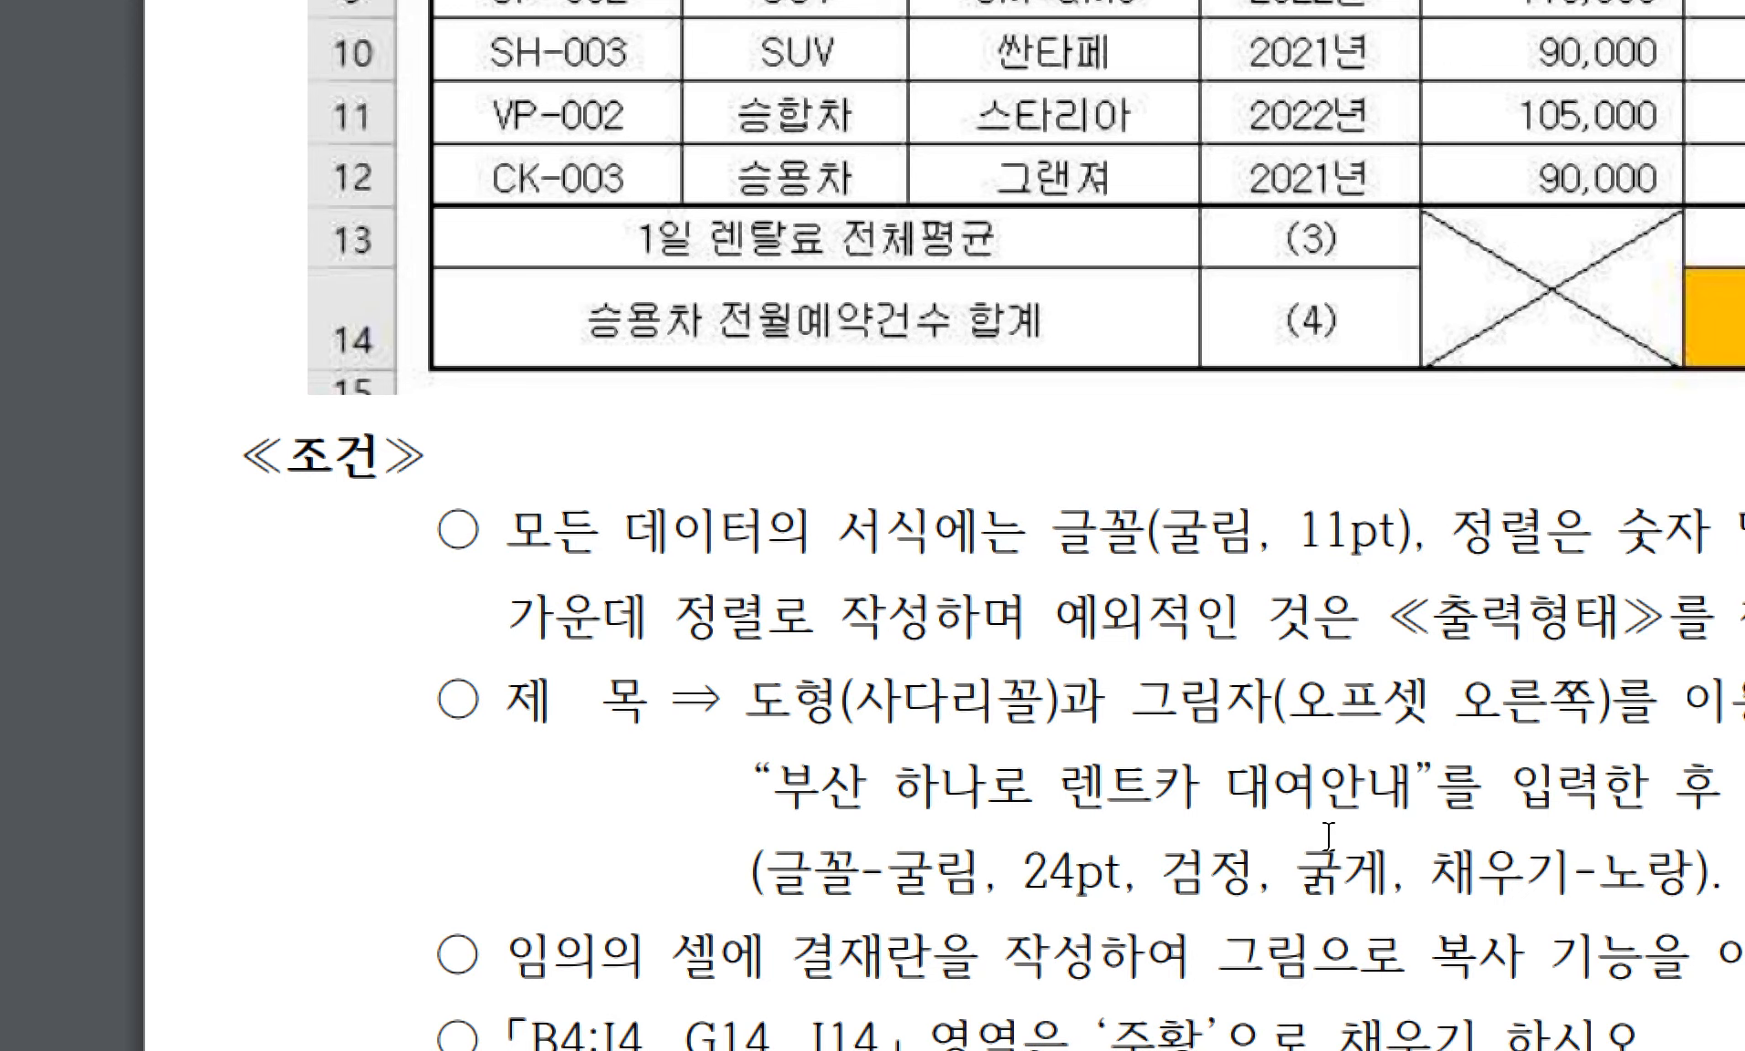
scroll(1329, 832, up, 3)
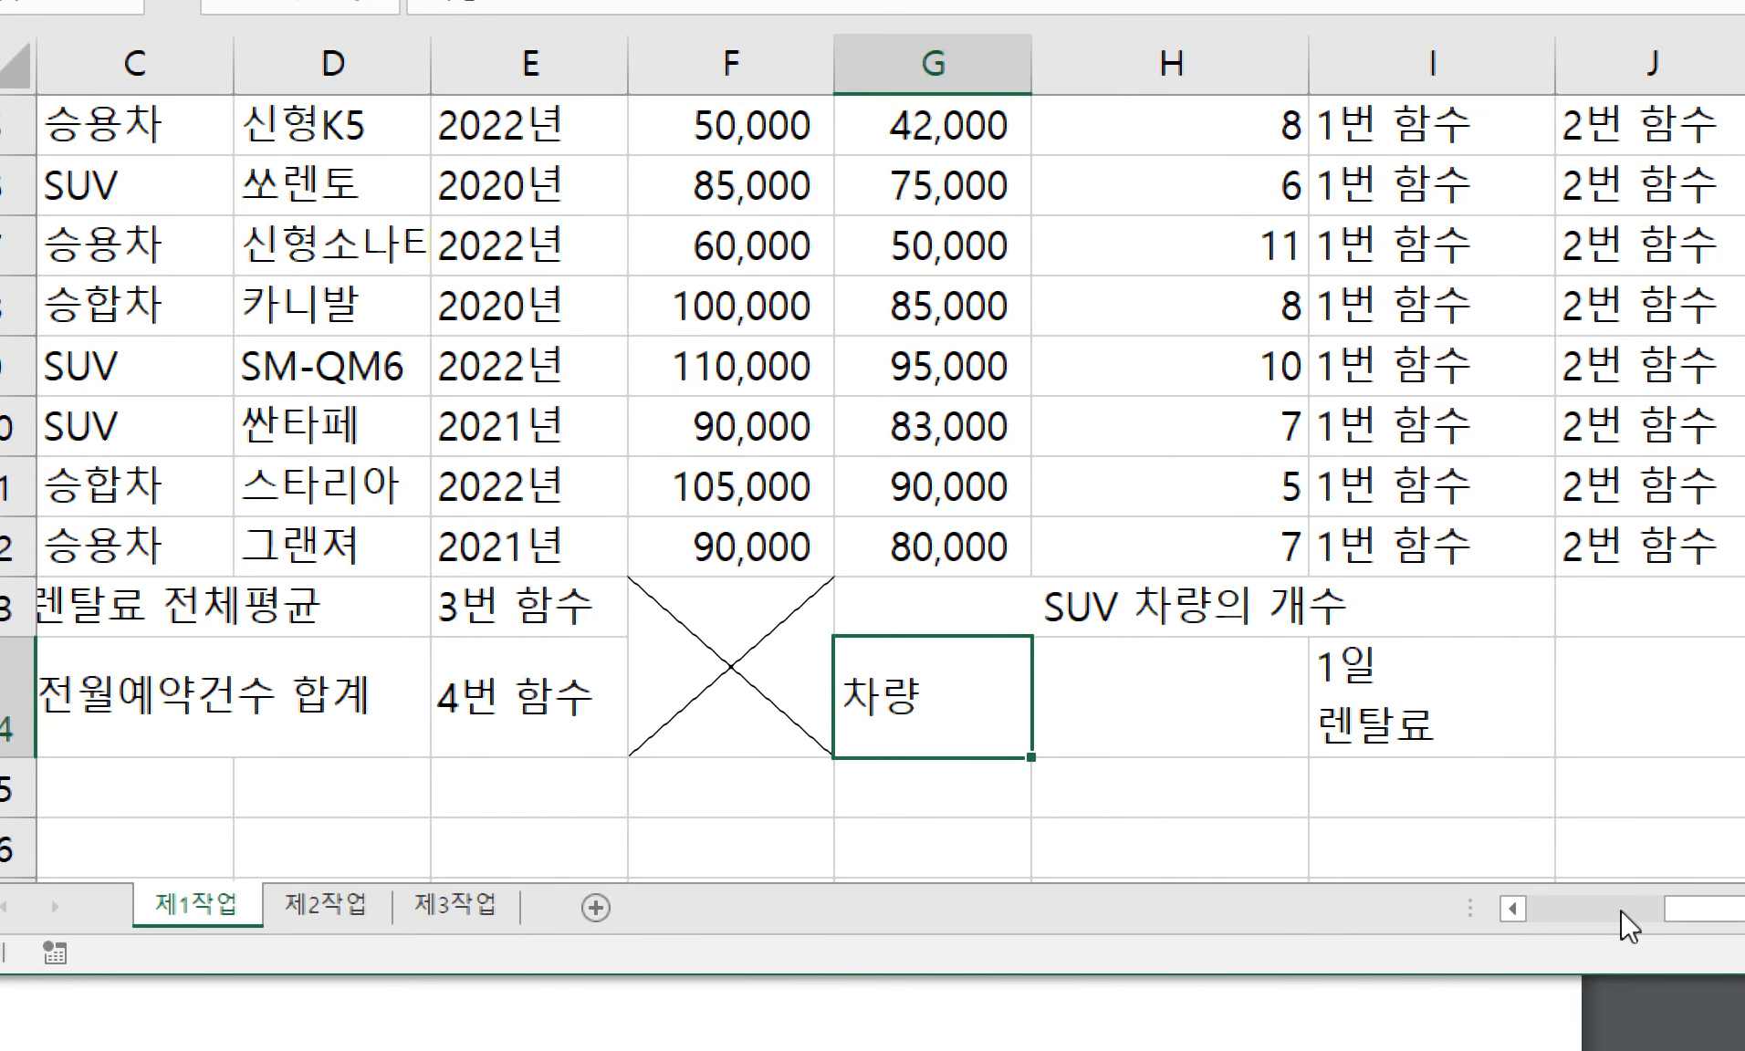
- Return to the Excel worksheet and review the entered table from header cell B4 through I14
click(1512, 908)
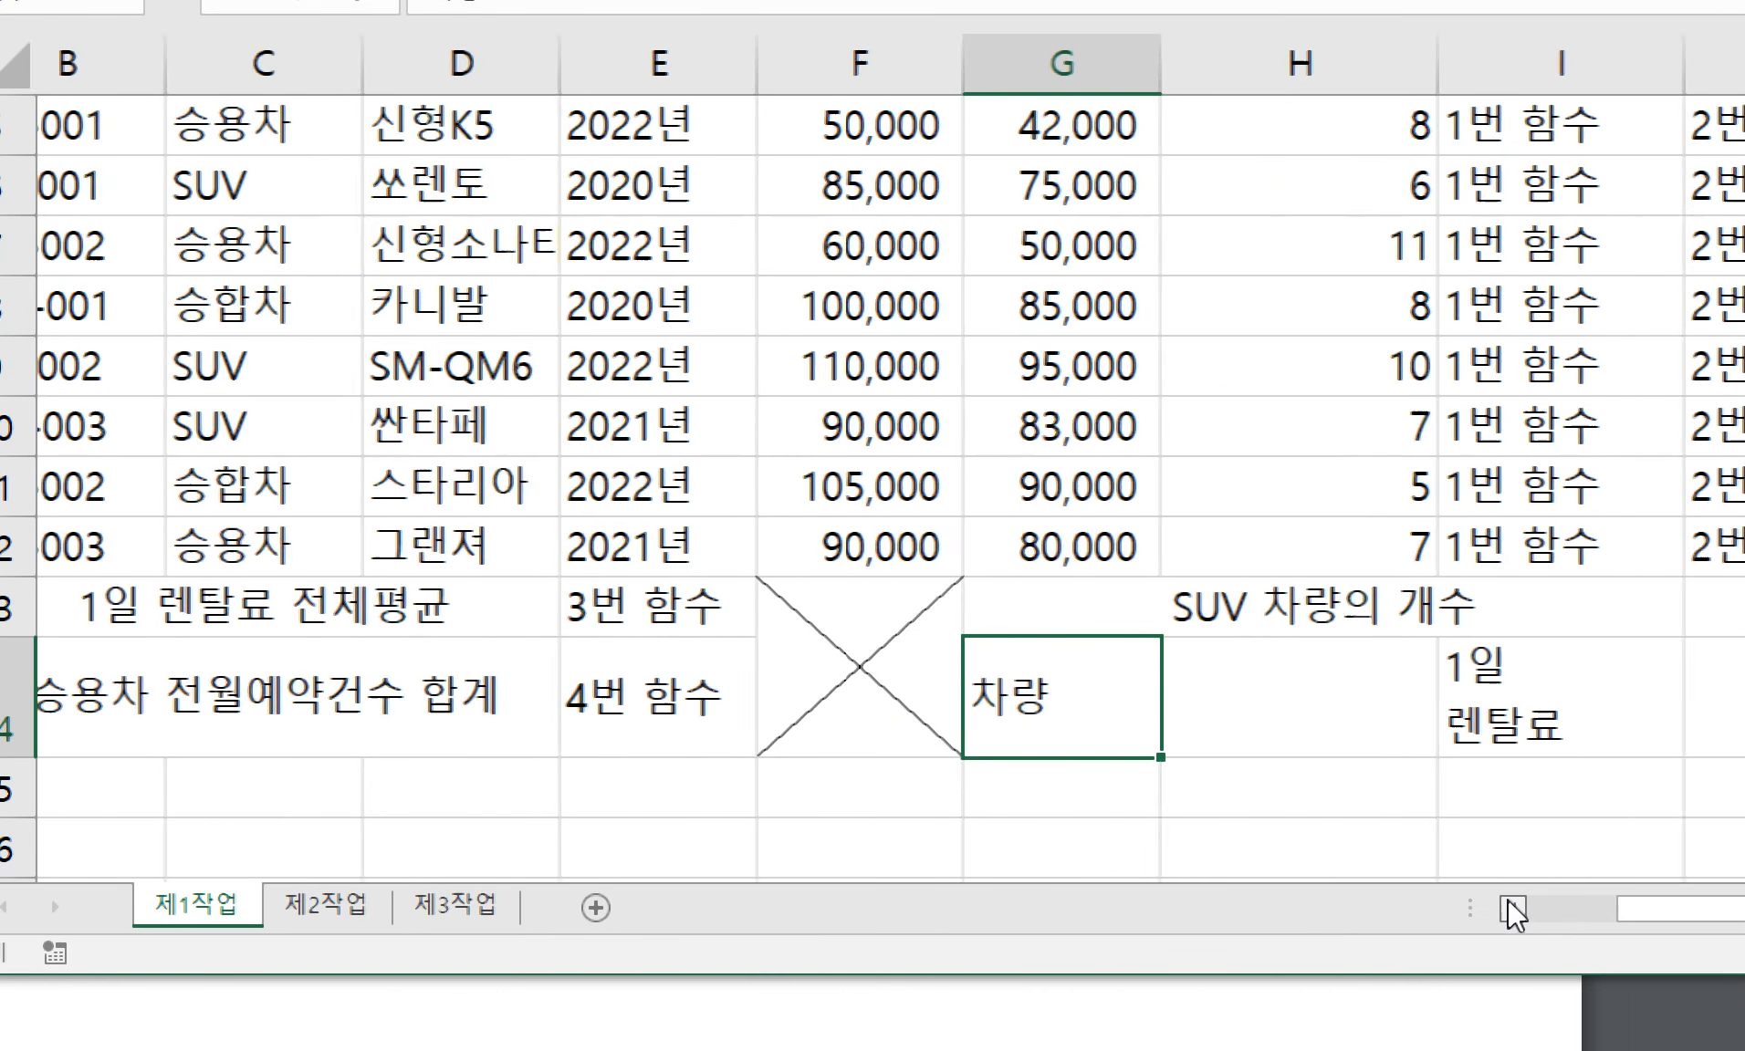
click(1512, 908)
scroll(882, 606, up, 1)
click(172, 273)
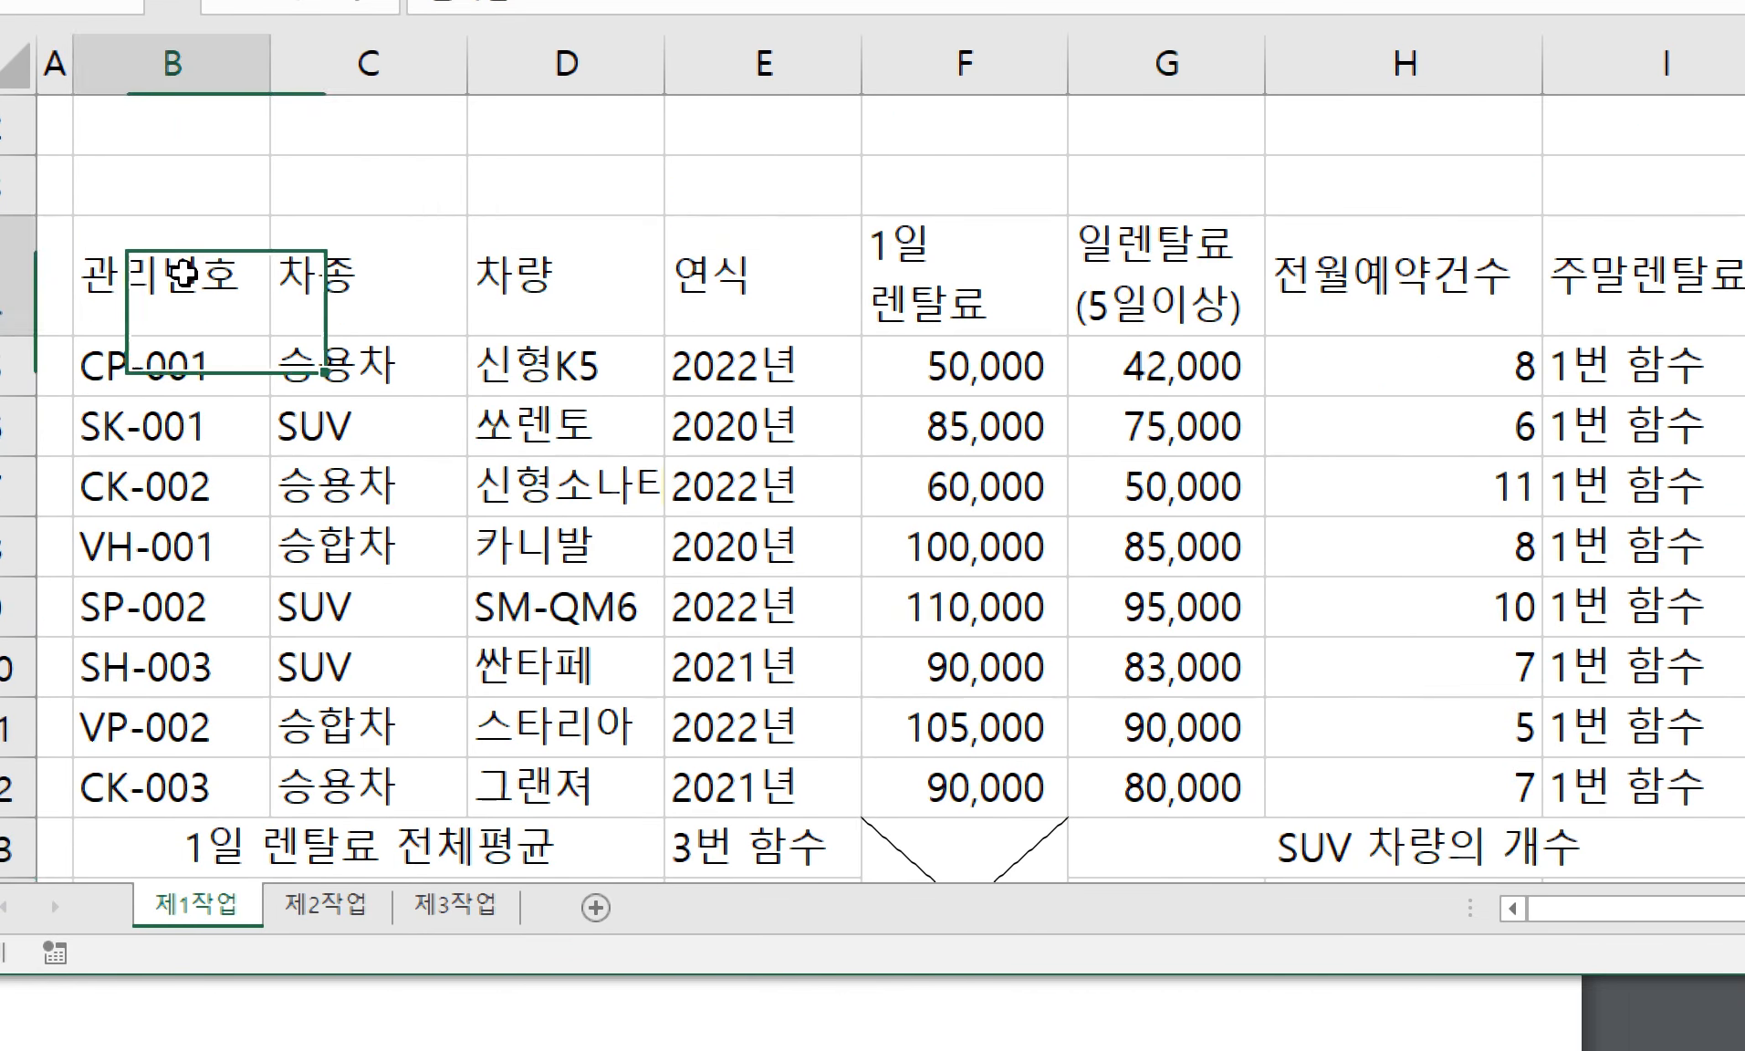
scroll(1574, 713, down, 2)
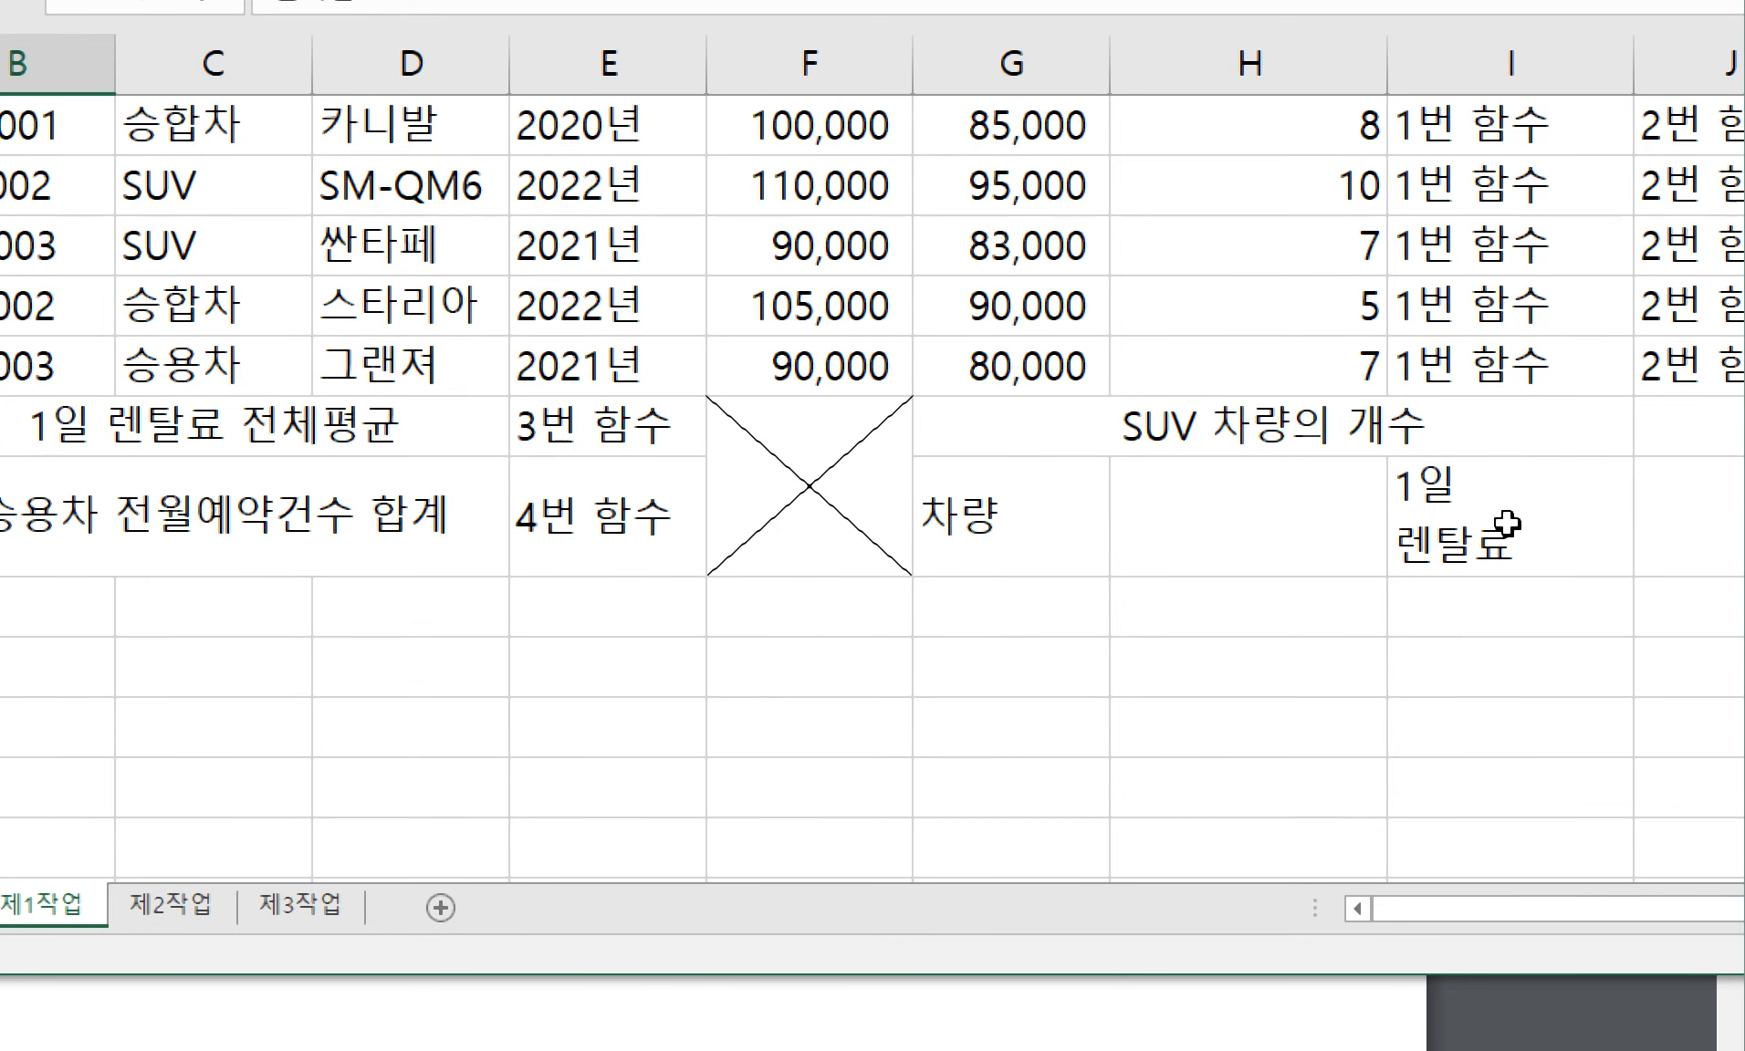
click(1506, 524)
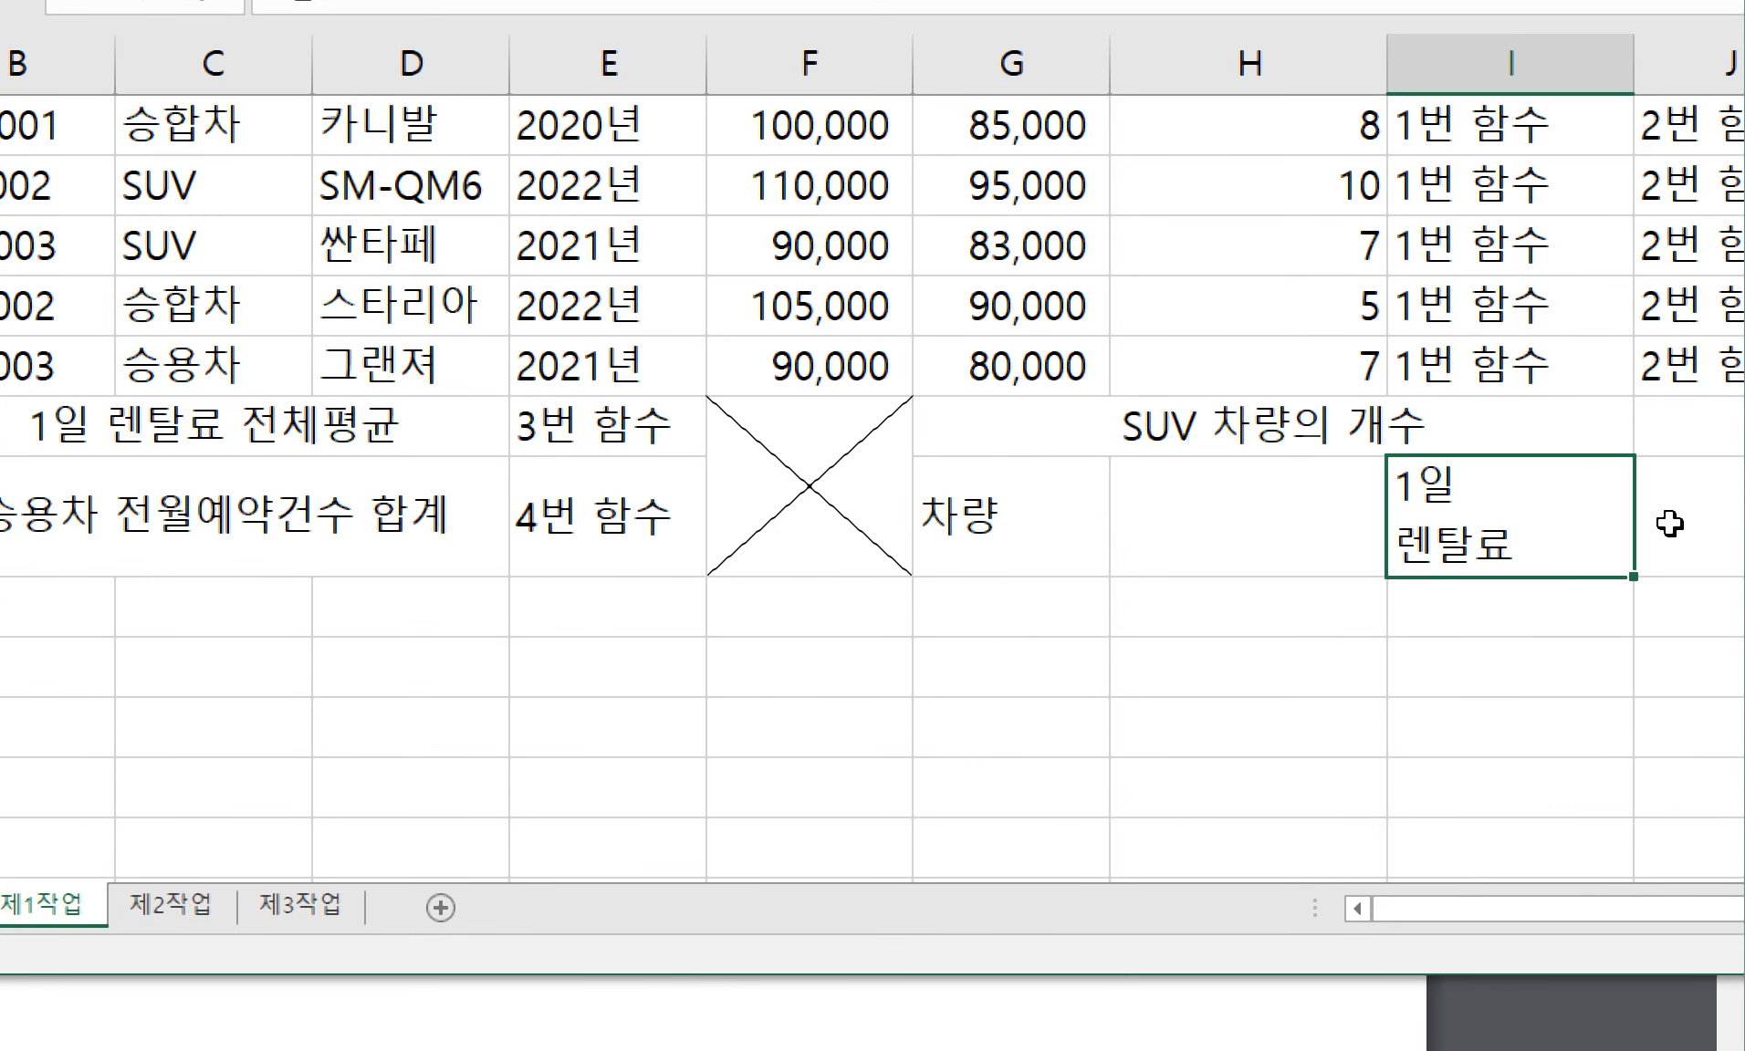
click(1669, 524)
key(Right)
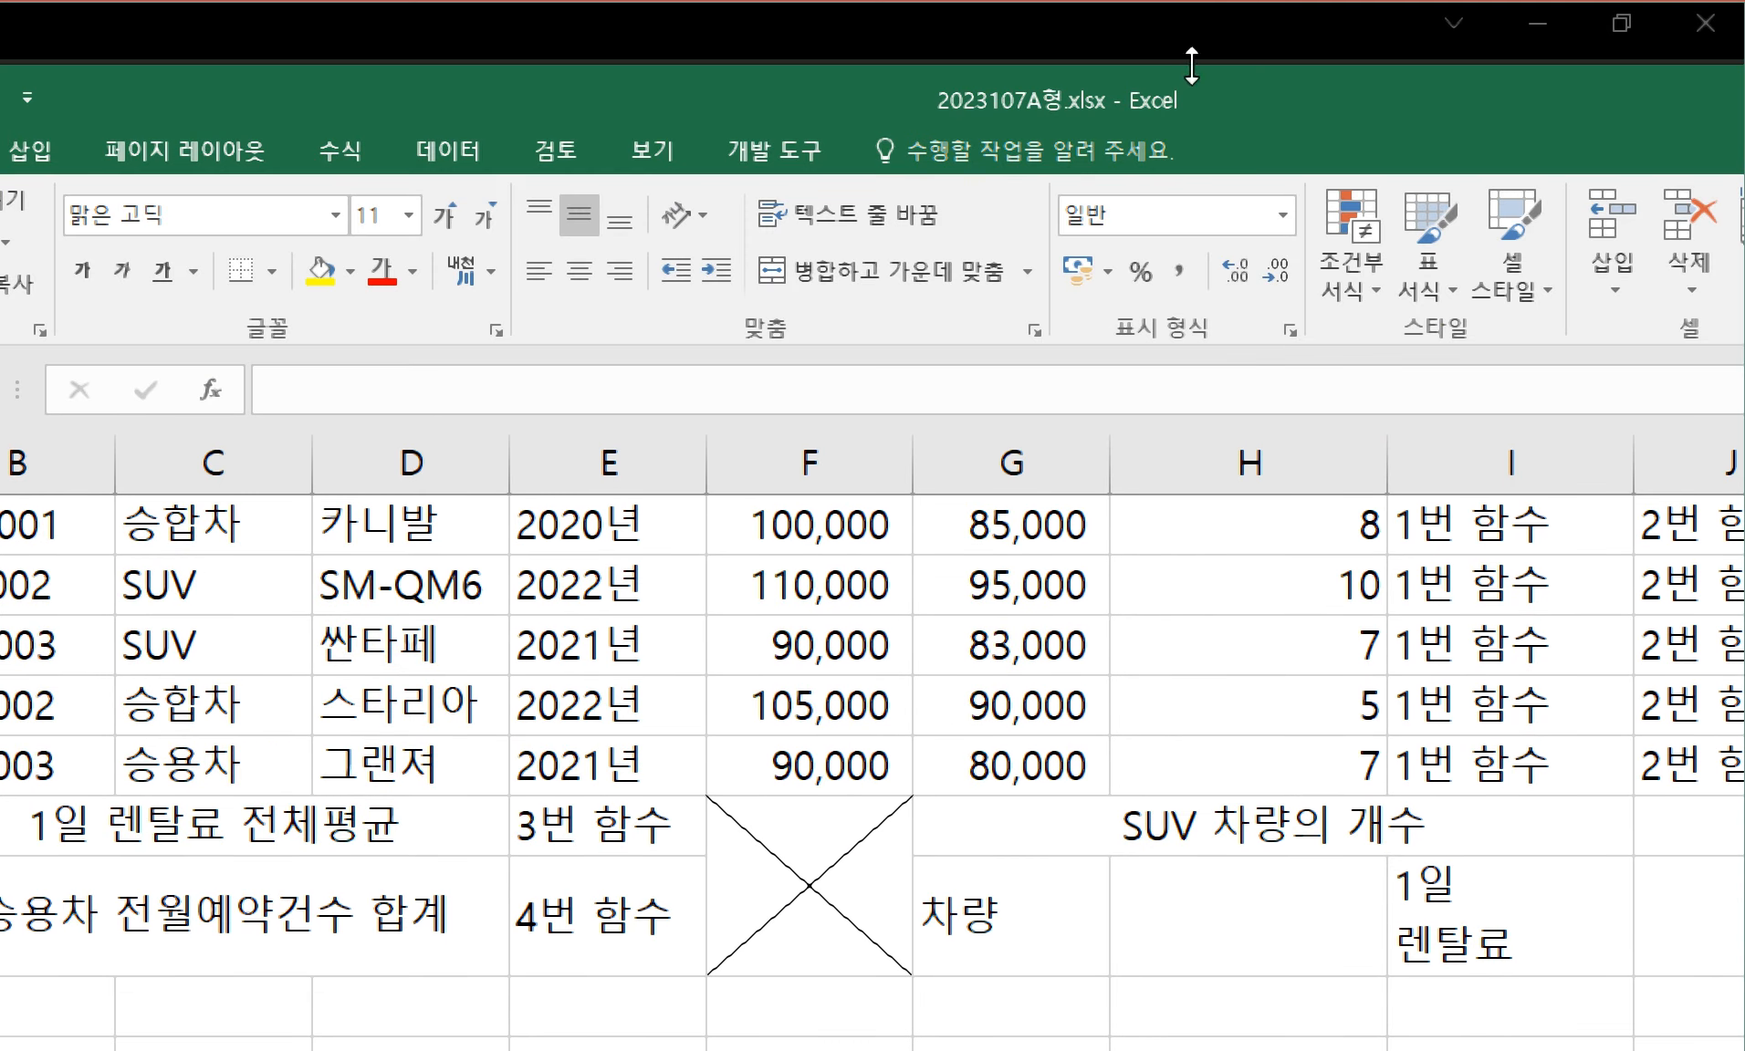
click(1473, 924)
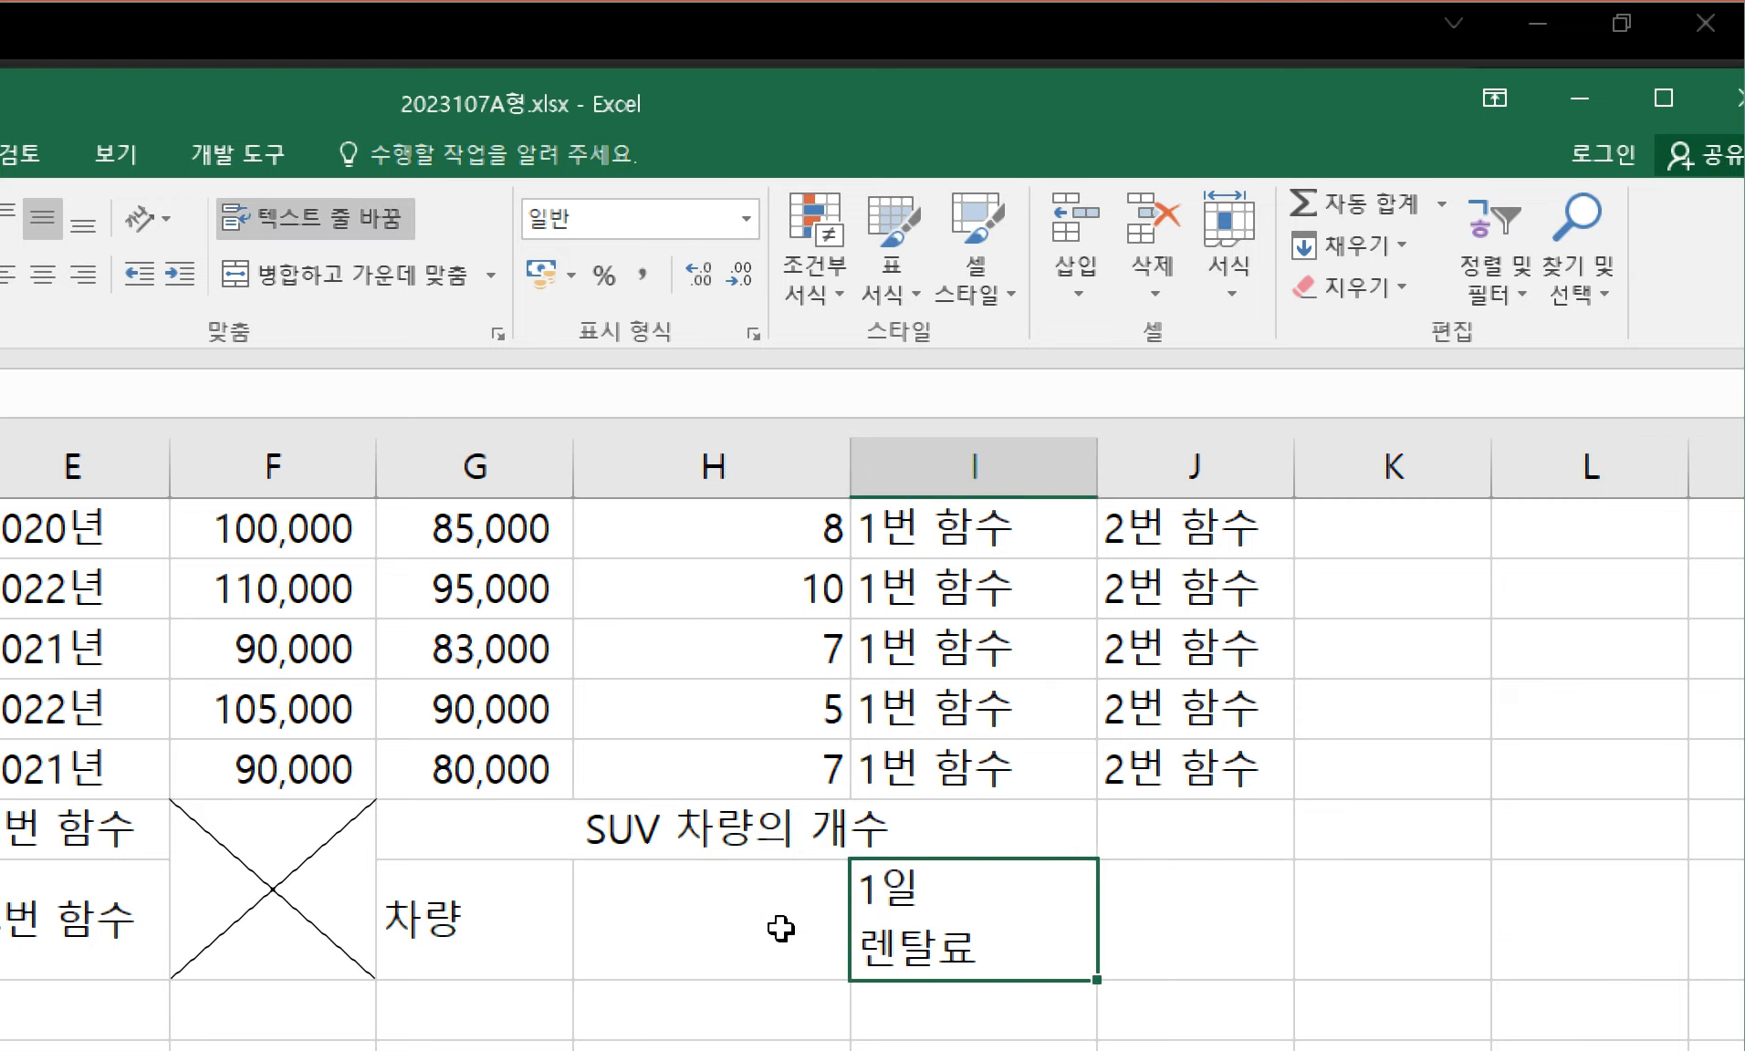
- Check J14 against the PDF reference table and enter the placeholder "6번 함수" in J14 of the worksheet
click(1315, 931)
drag(901, 766, 930, 756)
click(1438, 600)
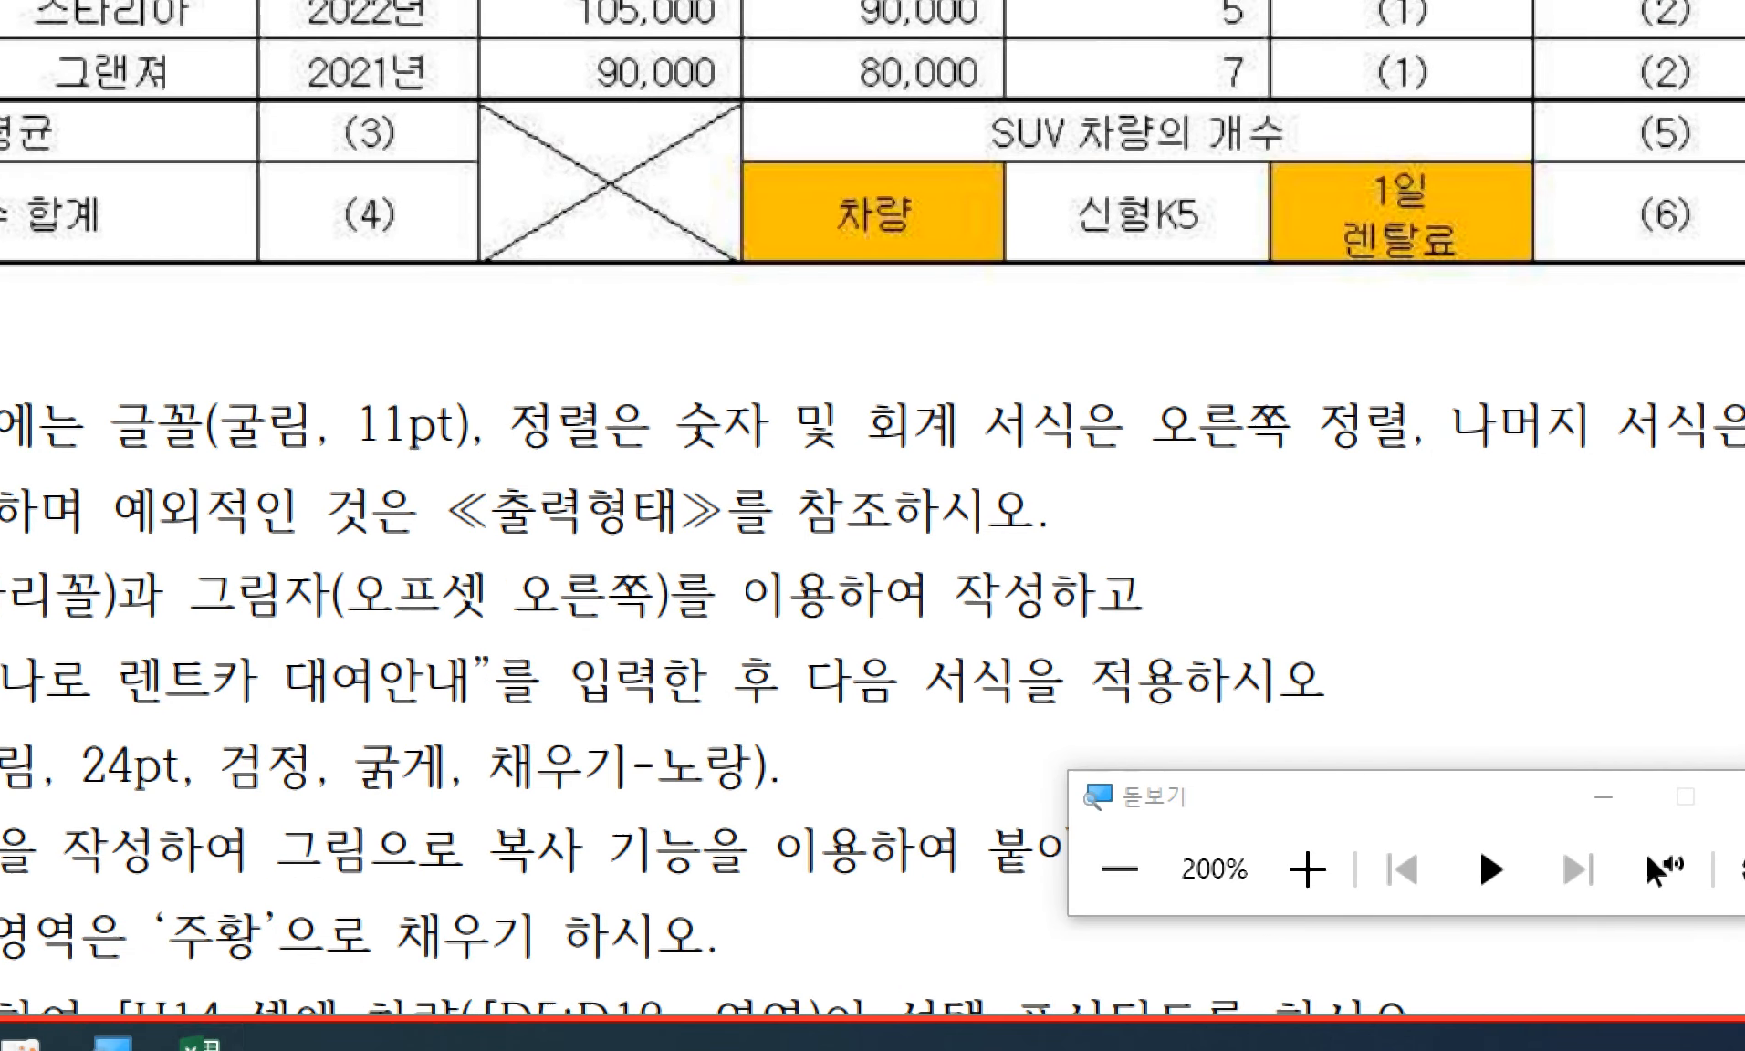
click(13, 1045)
click(1485, 407)
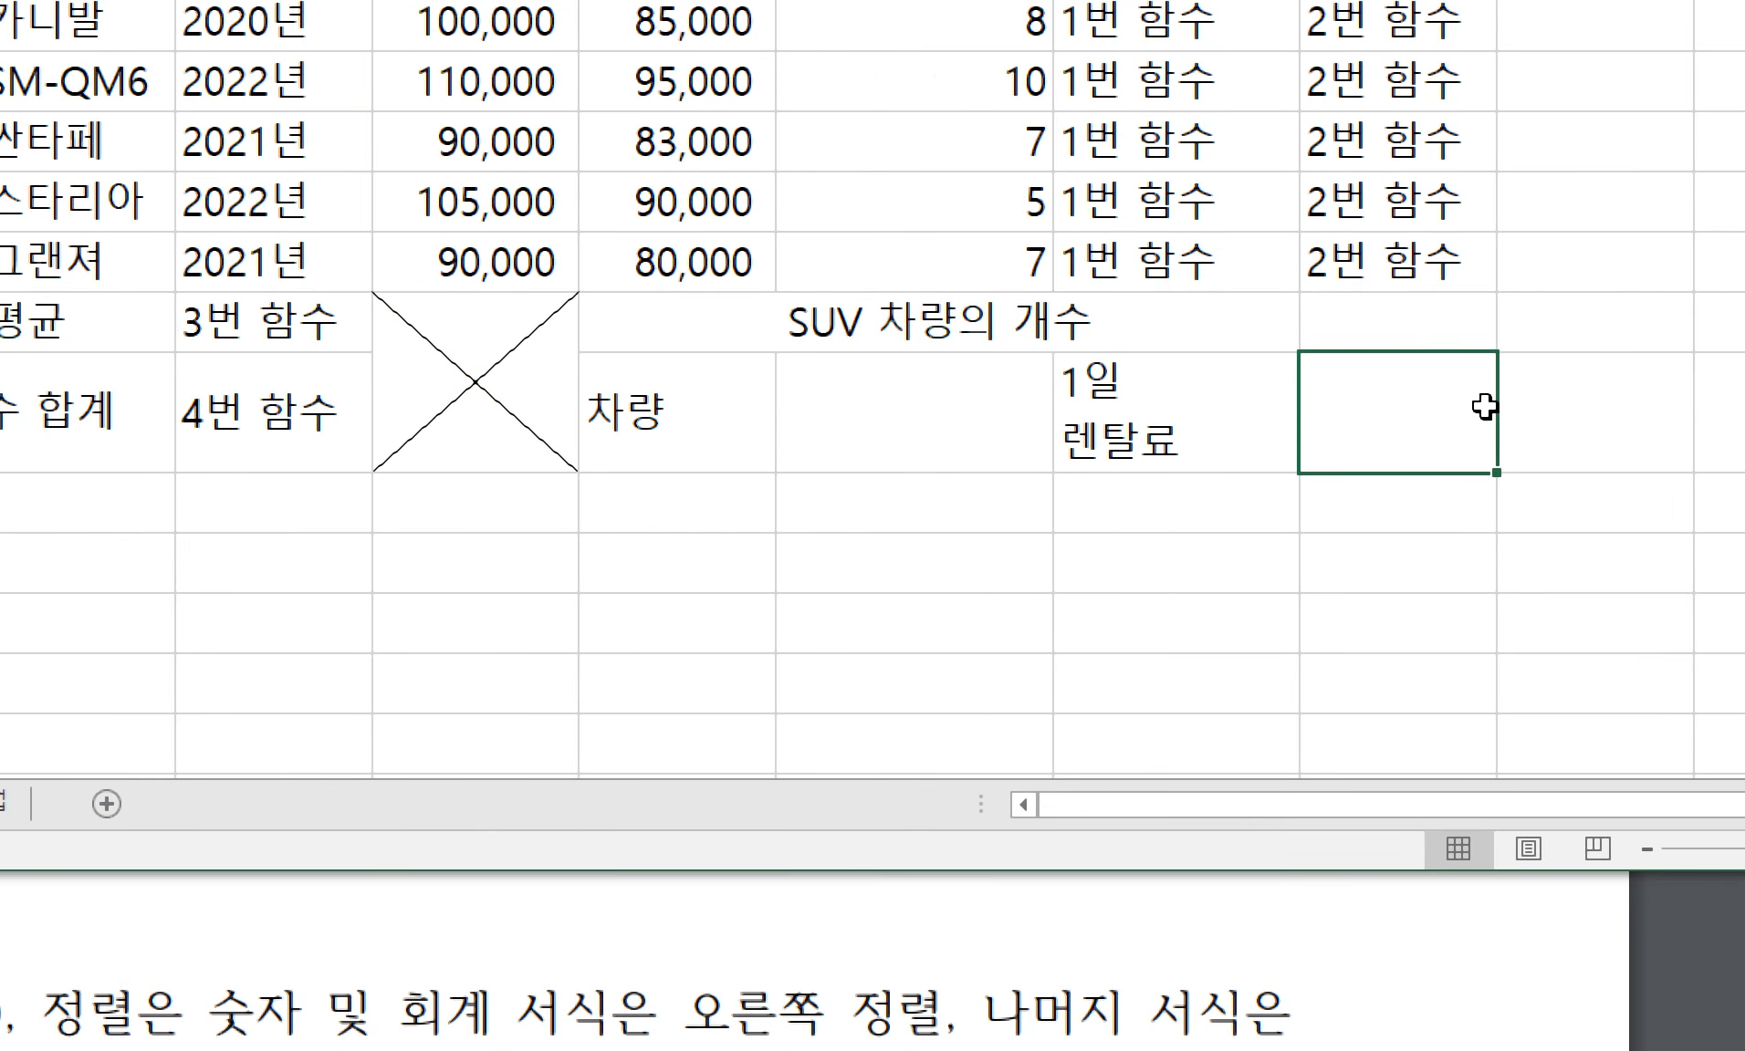
text(6번 함수)
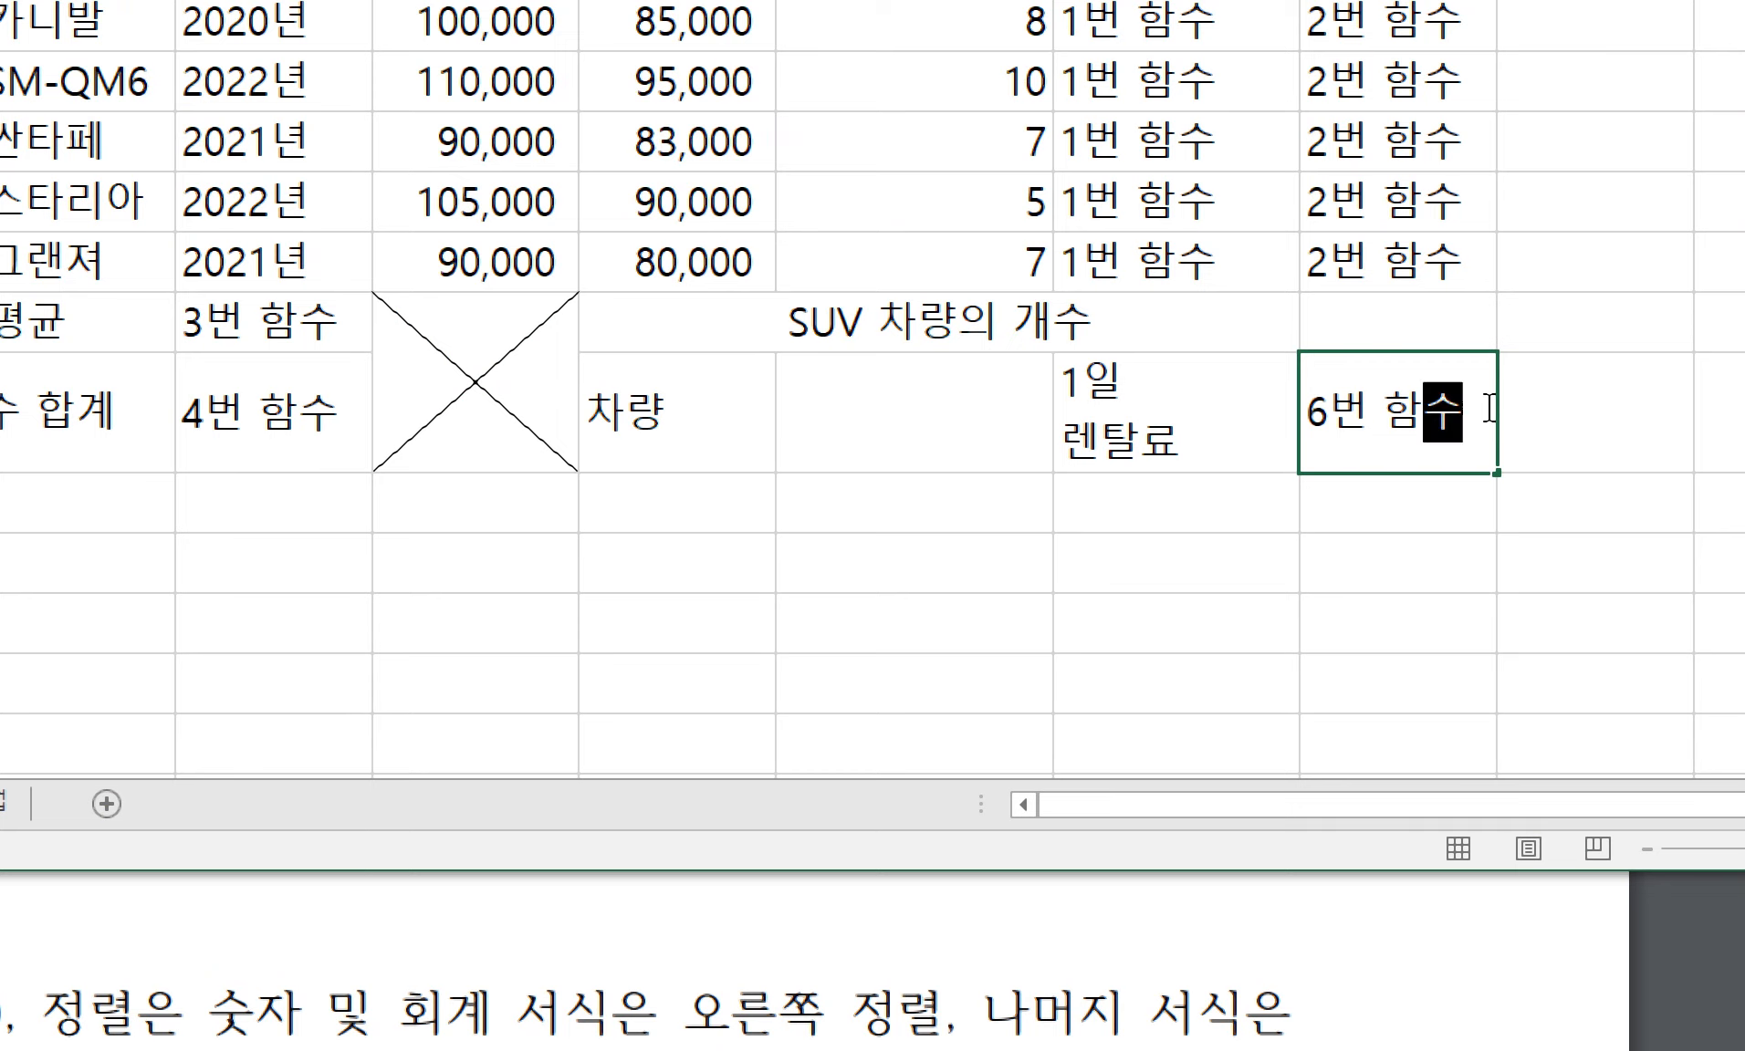
key(Return)
- Check J13 against the PDF reference table and enter the placeholder "5번 함수" in J13 of the worksheet
click(1181, 904)
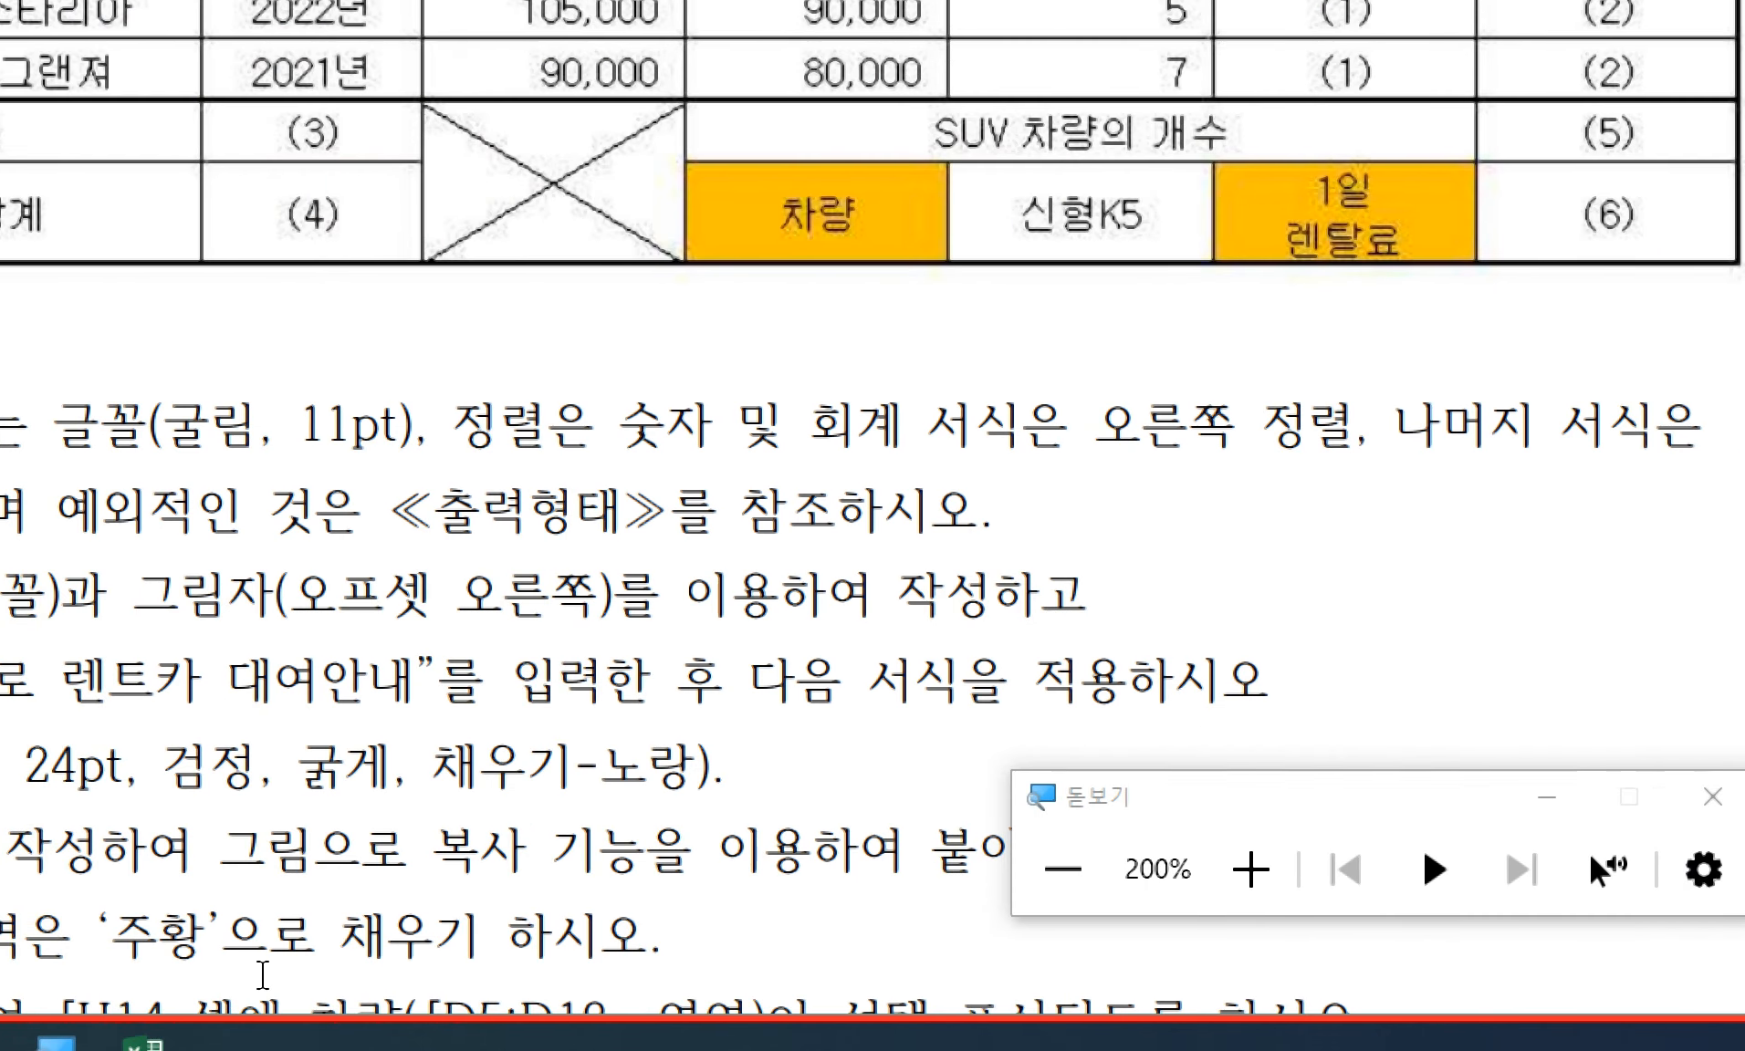
click(234, 1041)
click(1218, 91)
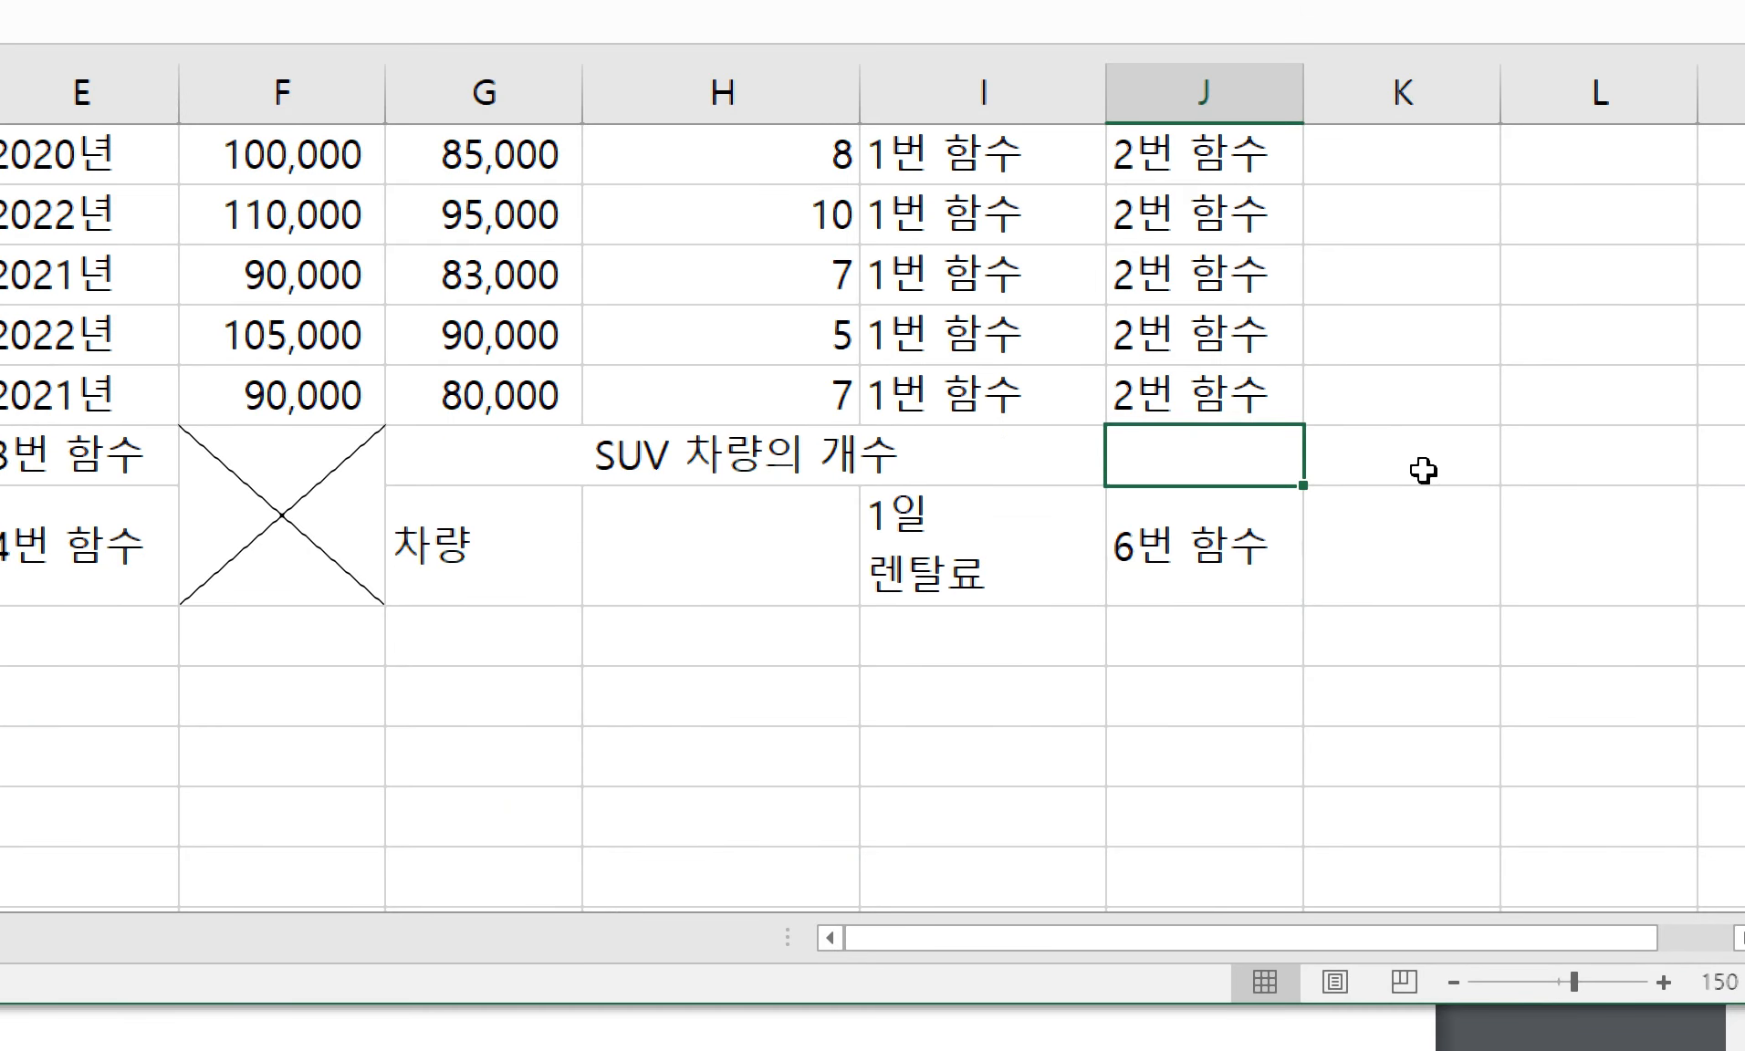
text(5ㅂ)
text(번 함수)
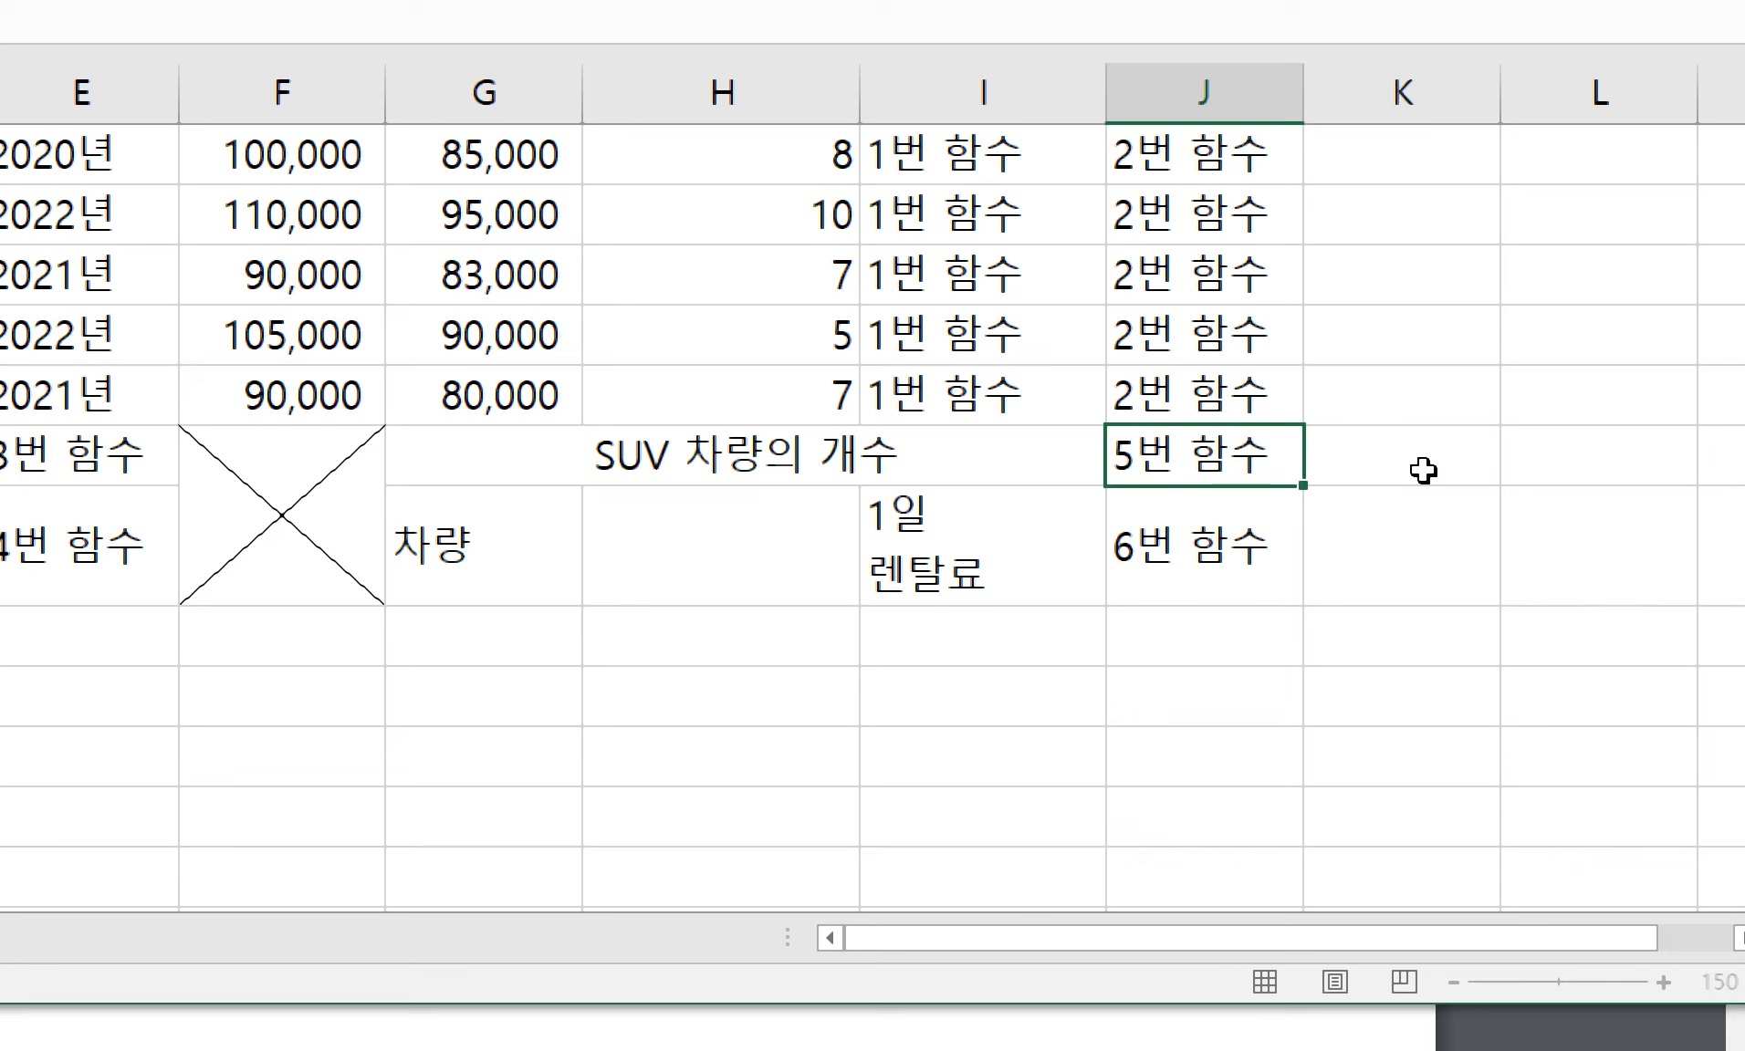
key(Return)
click(1165, 453)
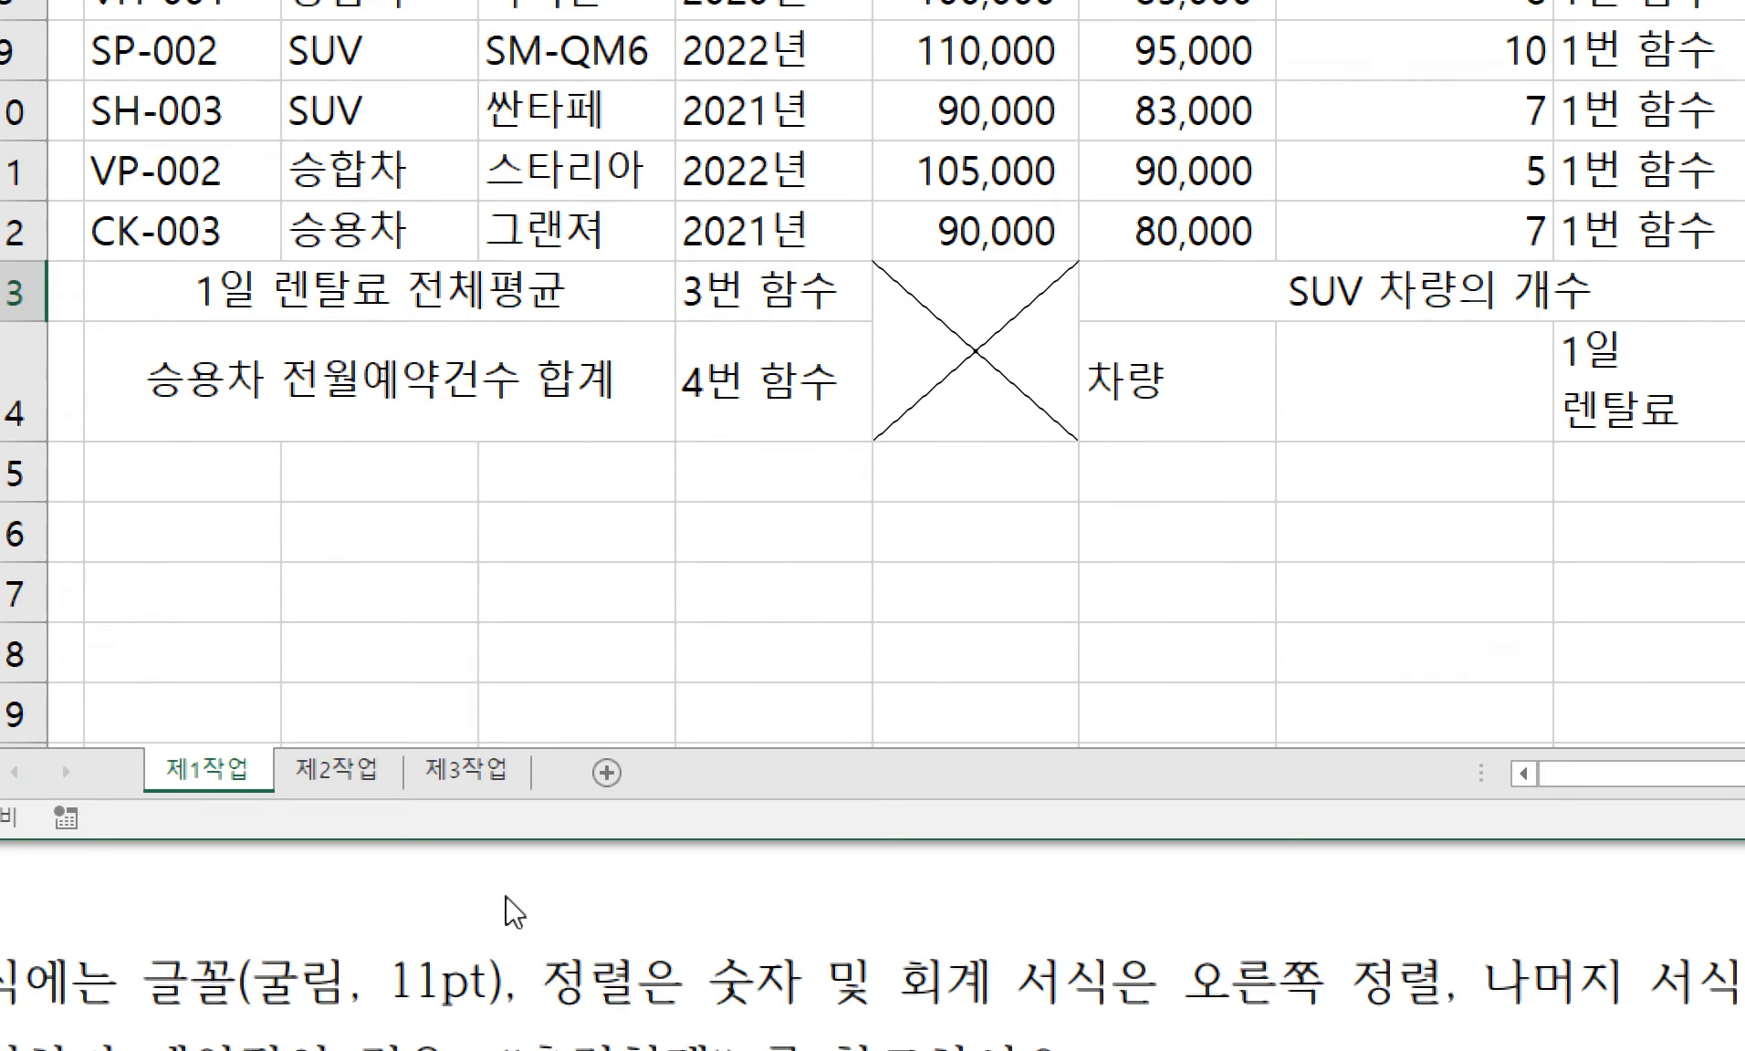
- Review the reference table in the exam PDF, return to Excel and select all cells of the 제1작업 worksheet
click(504, 903)
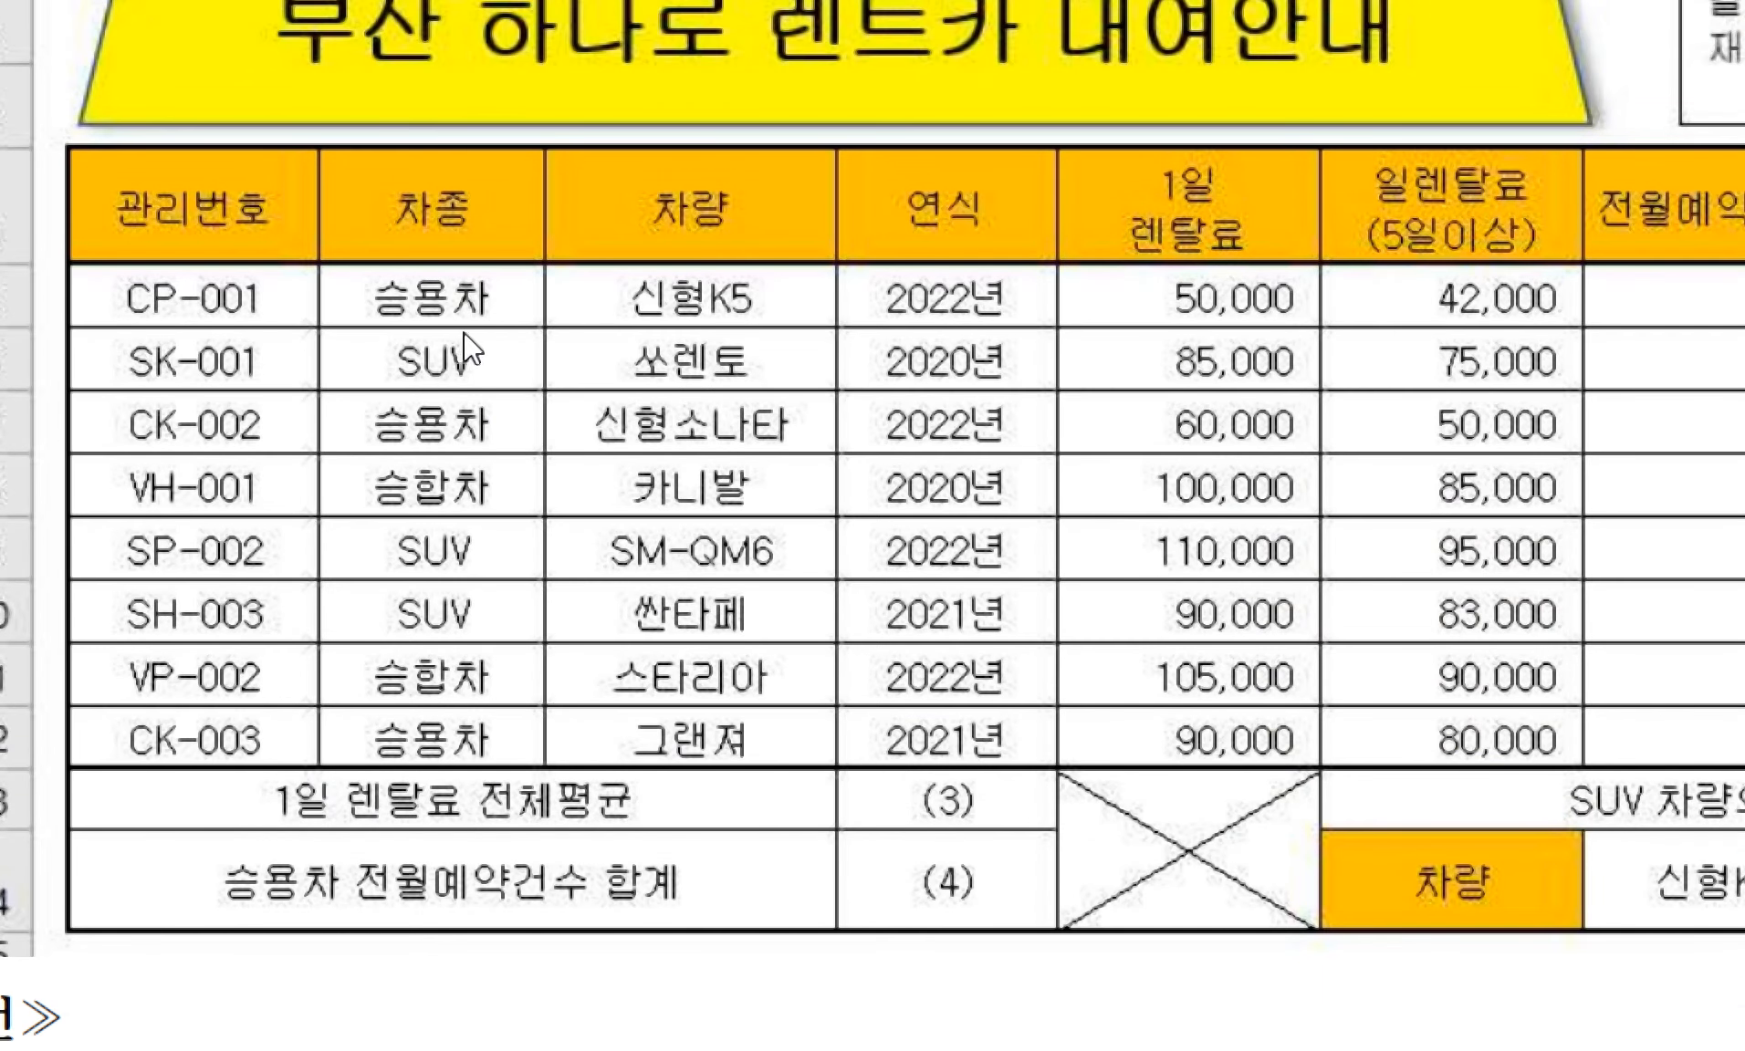
scroll(840, 1040, down, 3)
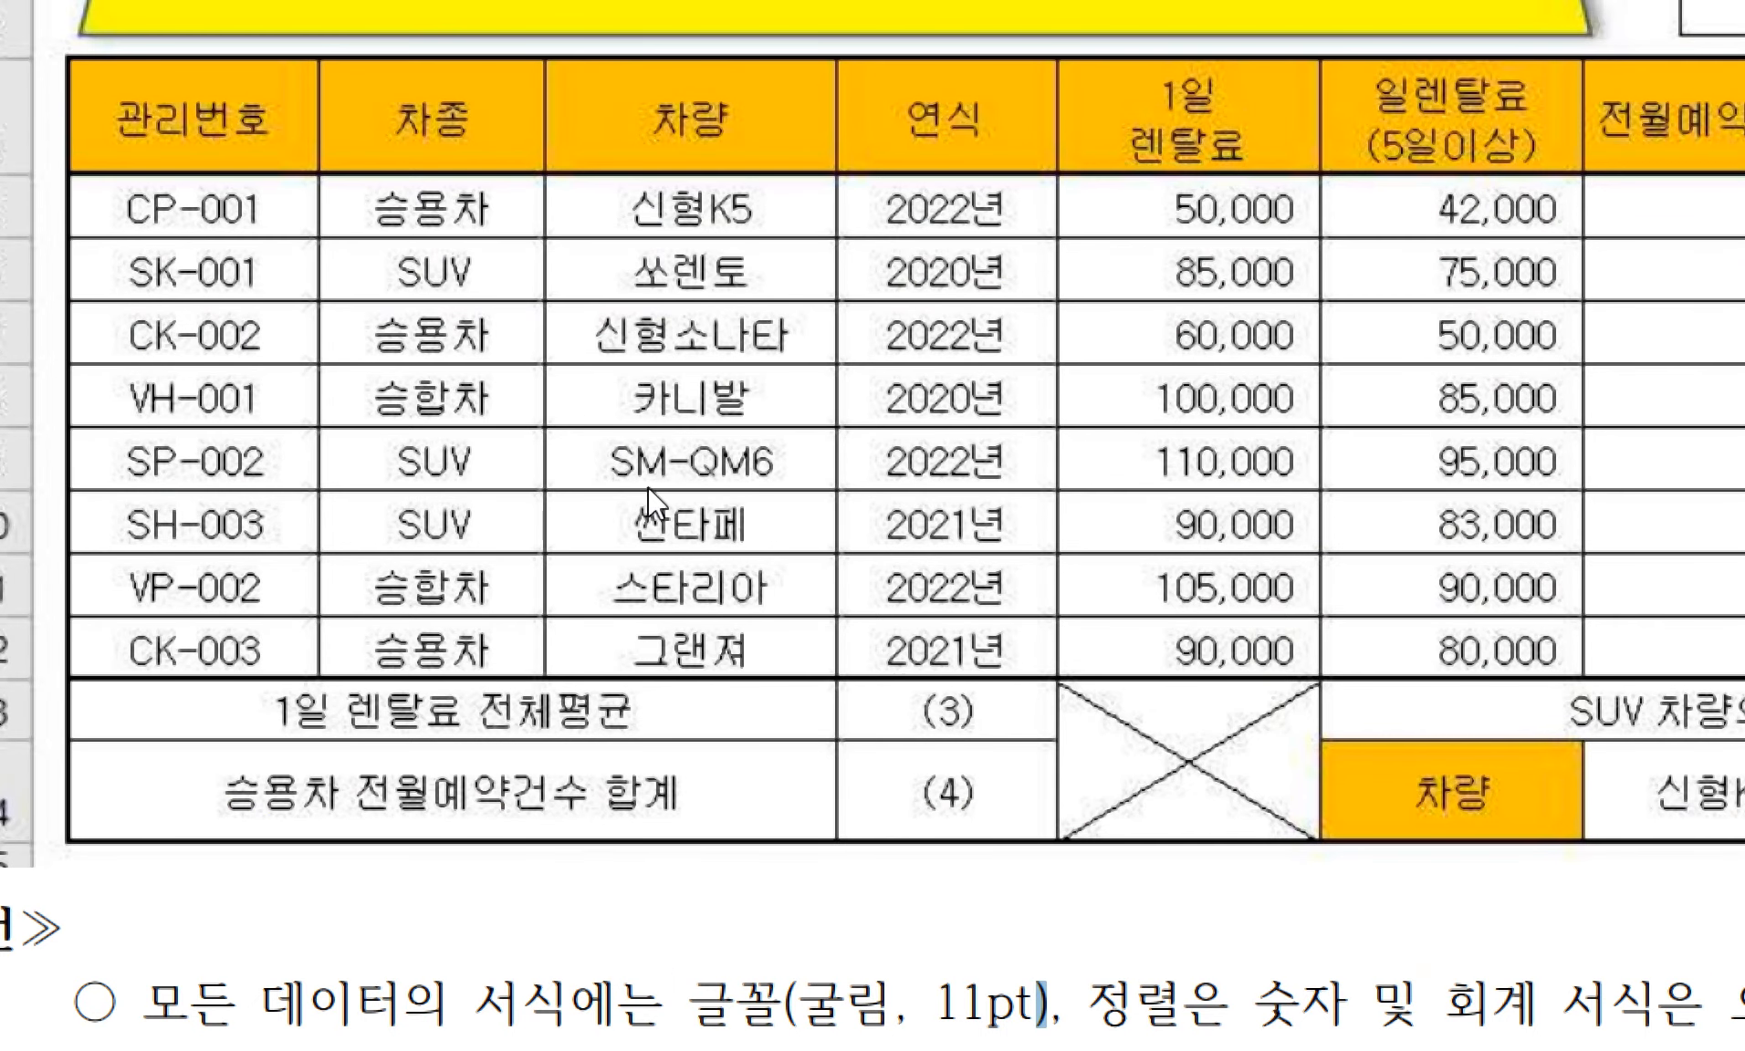
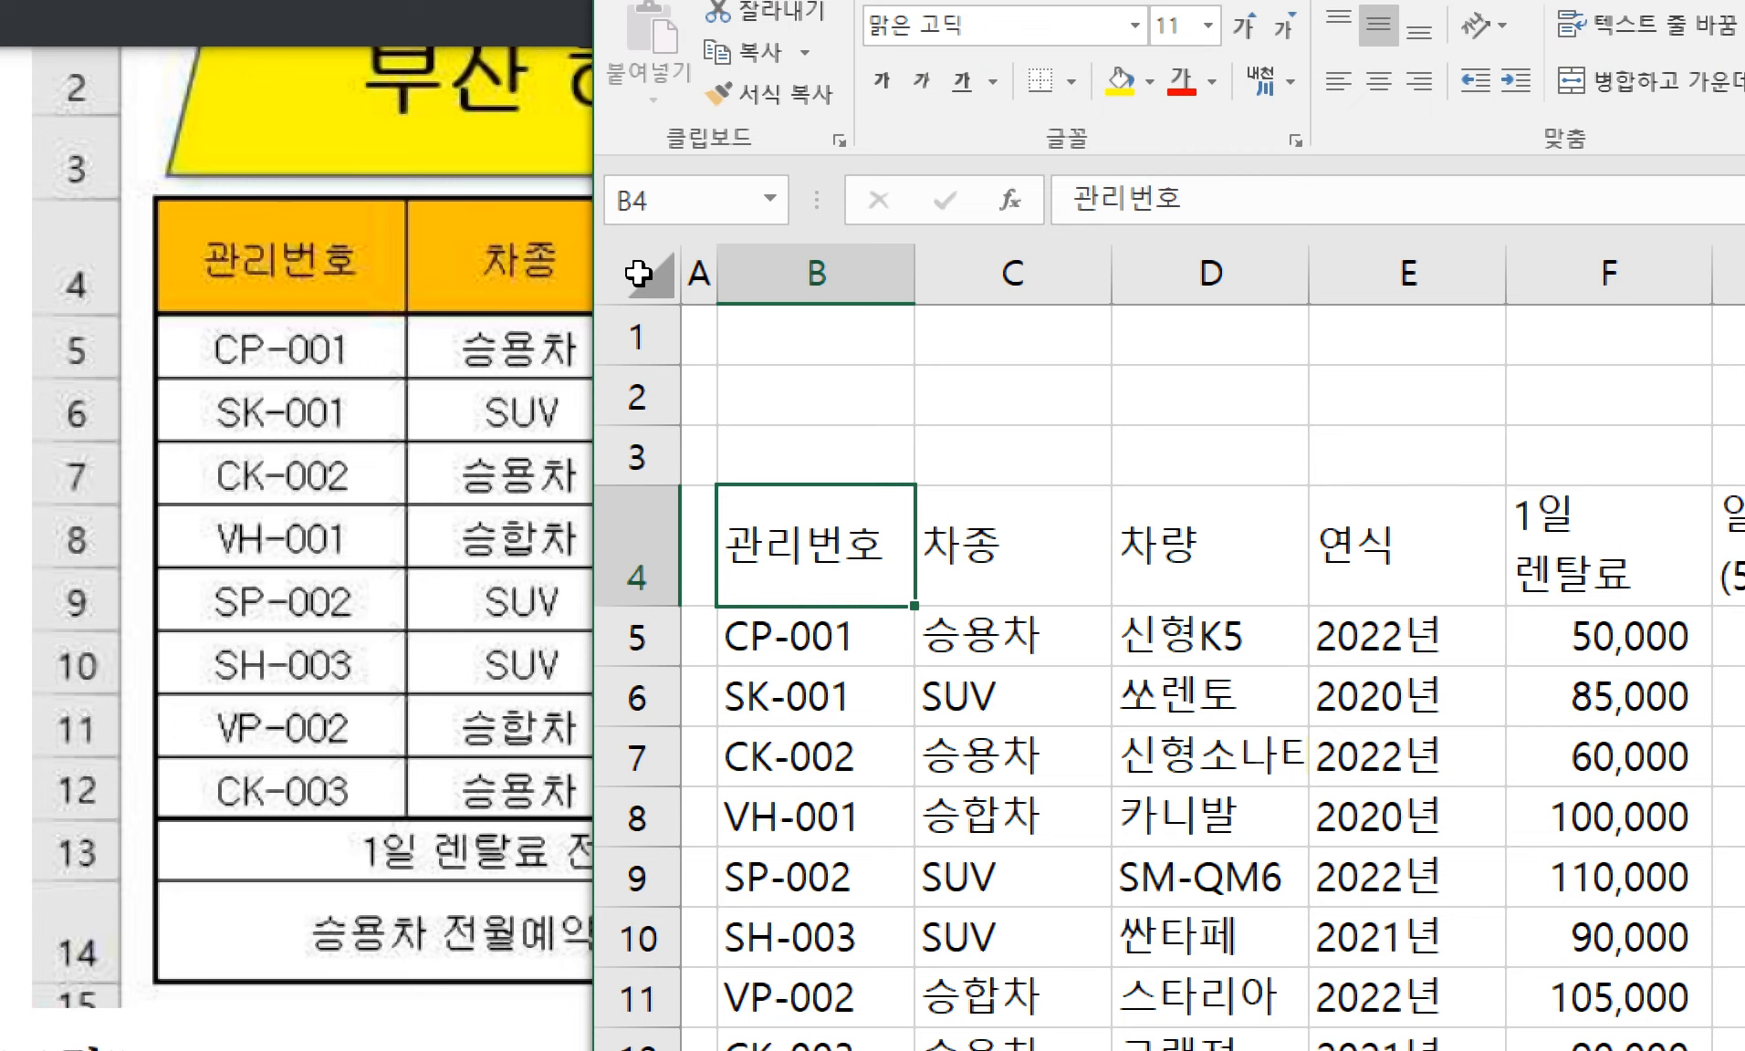
click(639, 272)
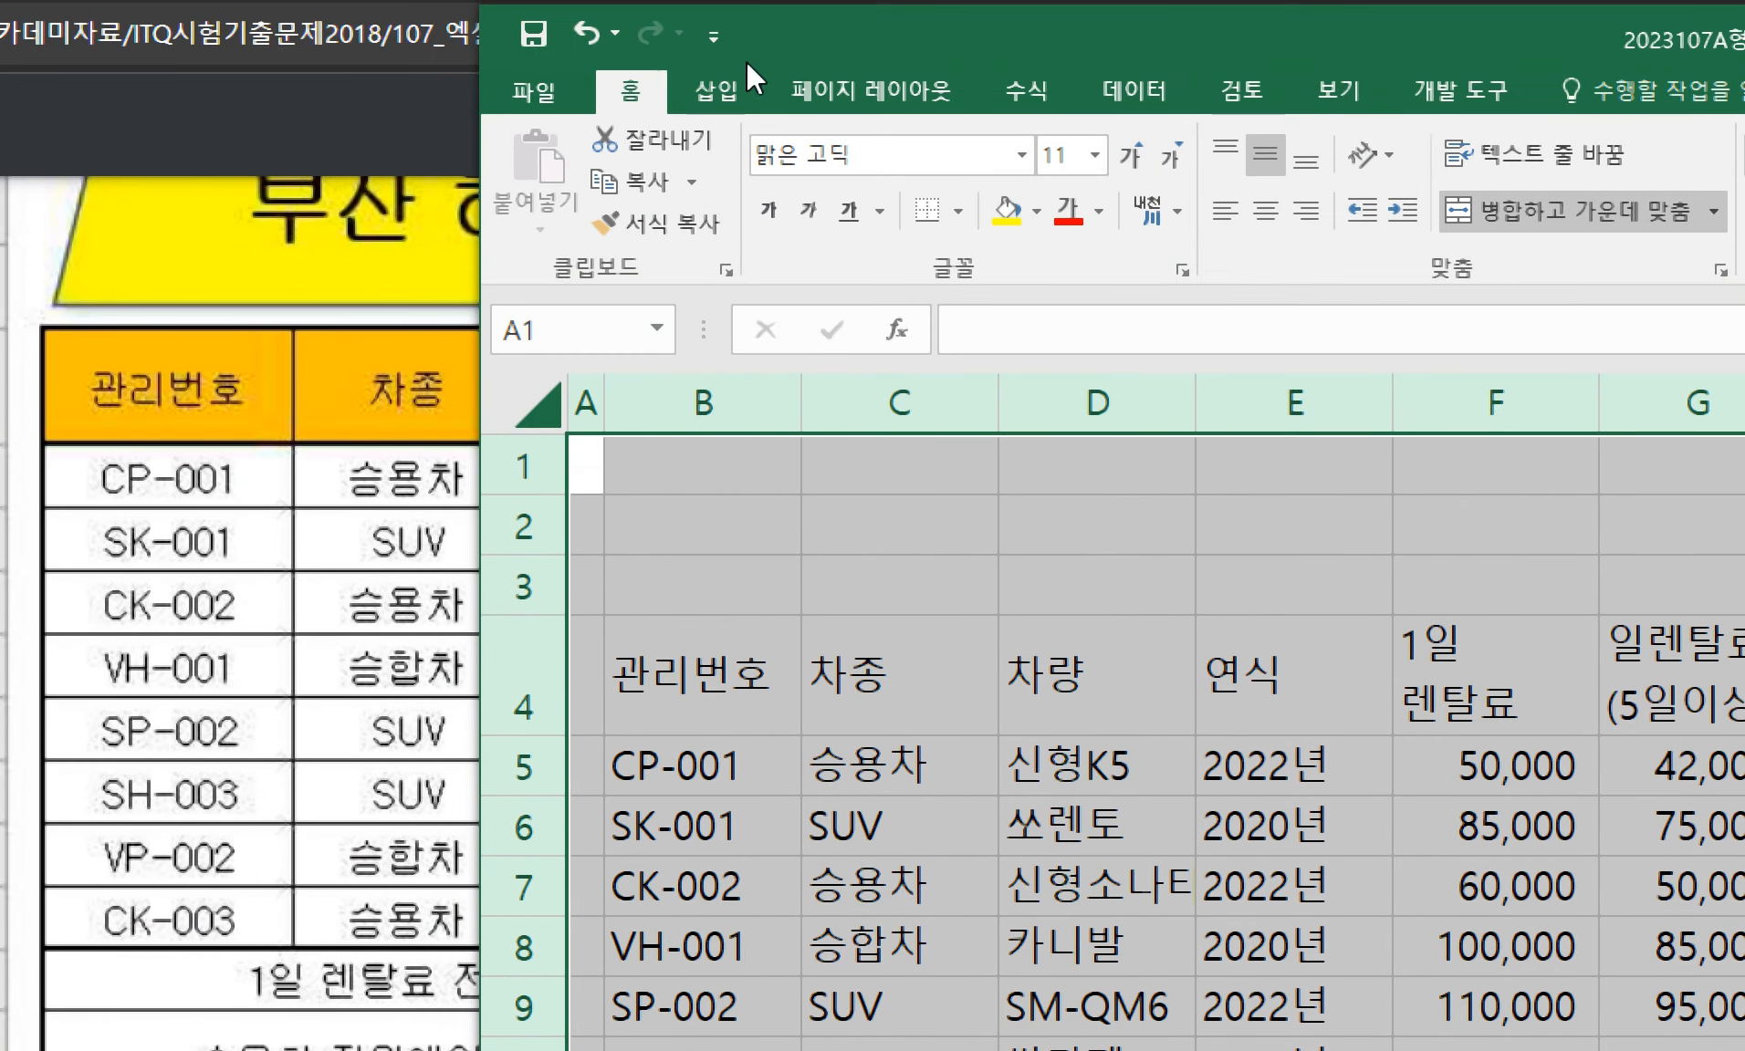
drag(786, 43, 935, 119)
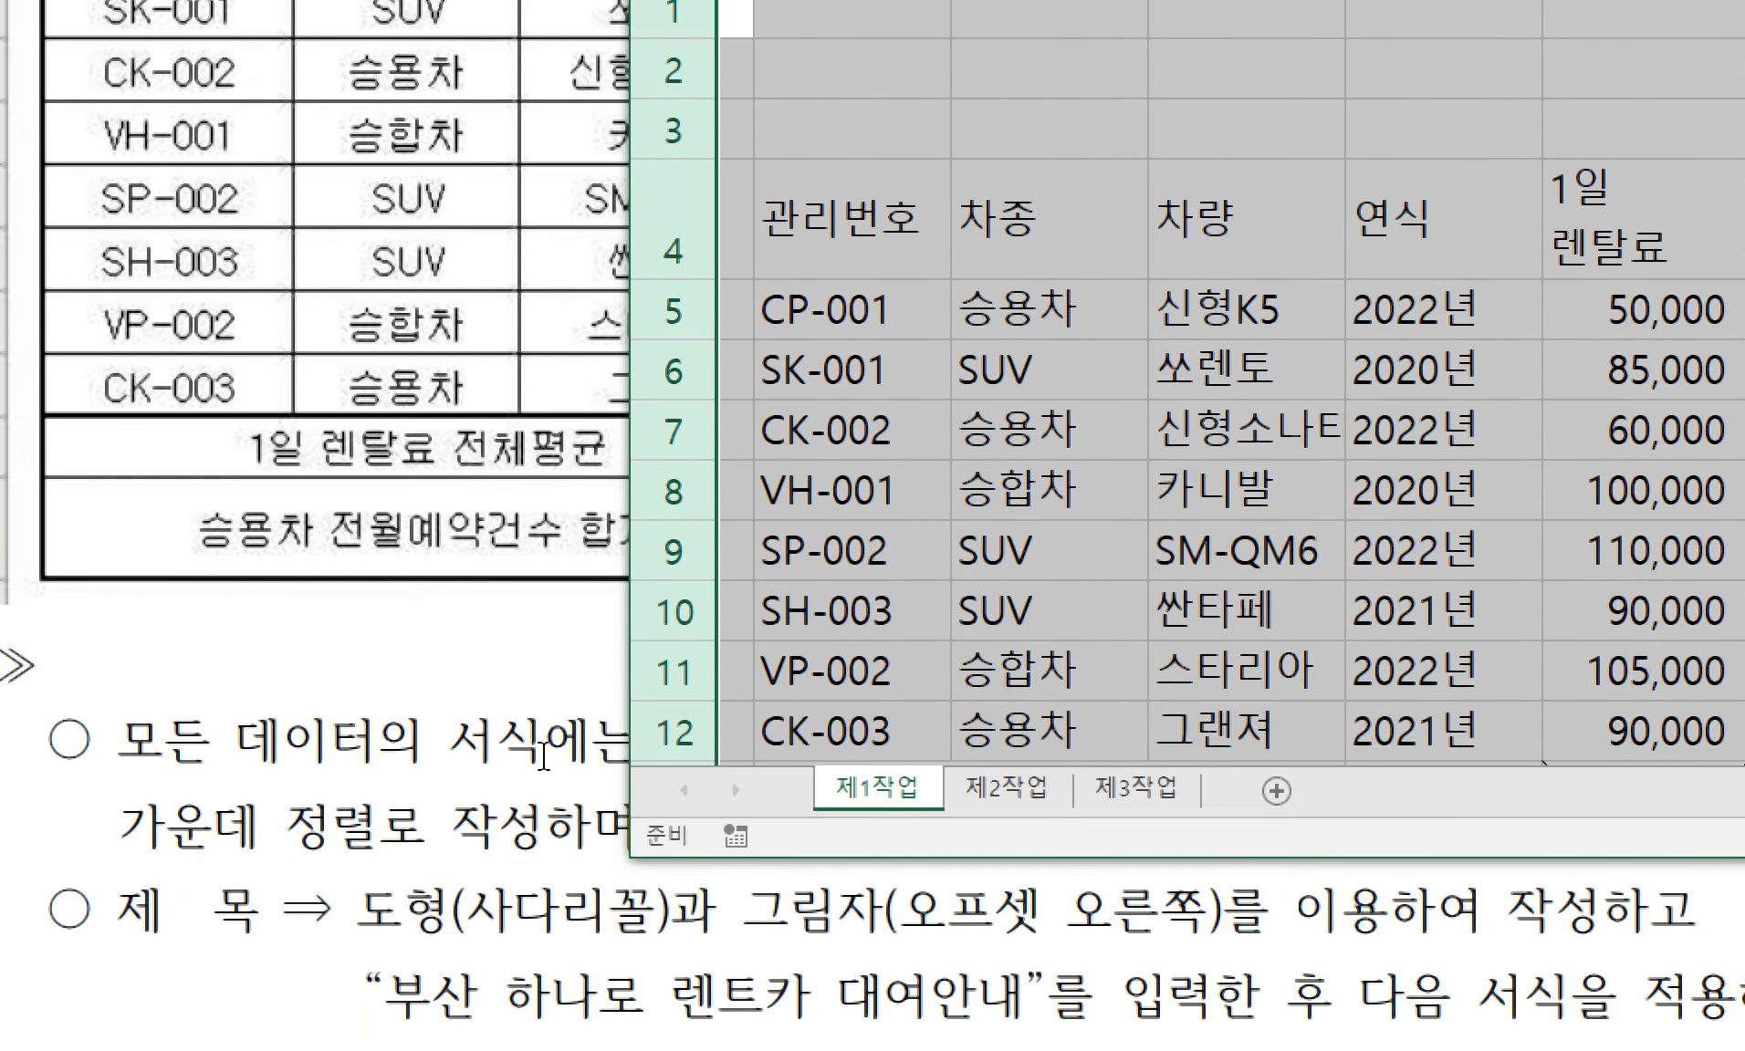
- Read the font and alignment condition for all data in the exam PDF and return to the Excel worksheet
click(534, 748)
drag(677, 753, 788, 750)
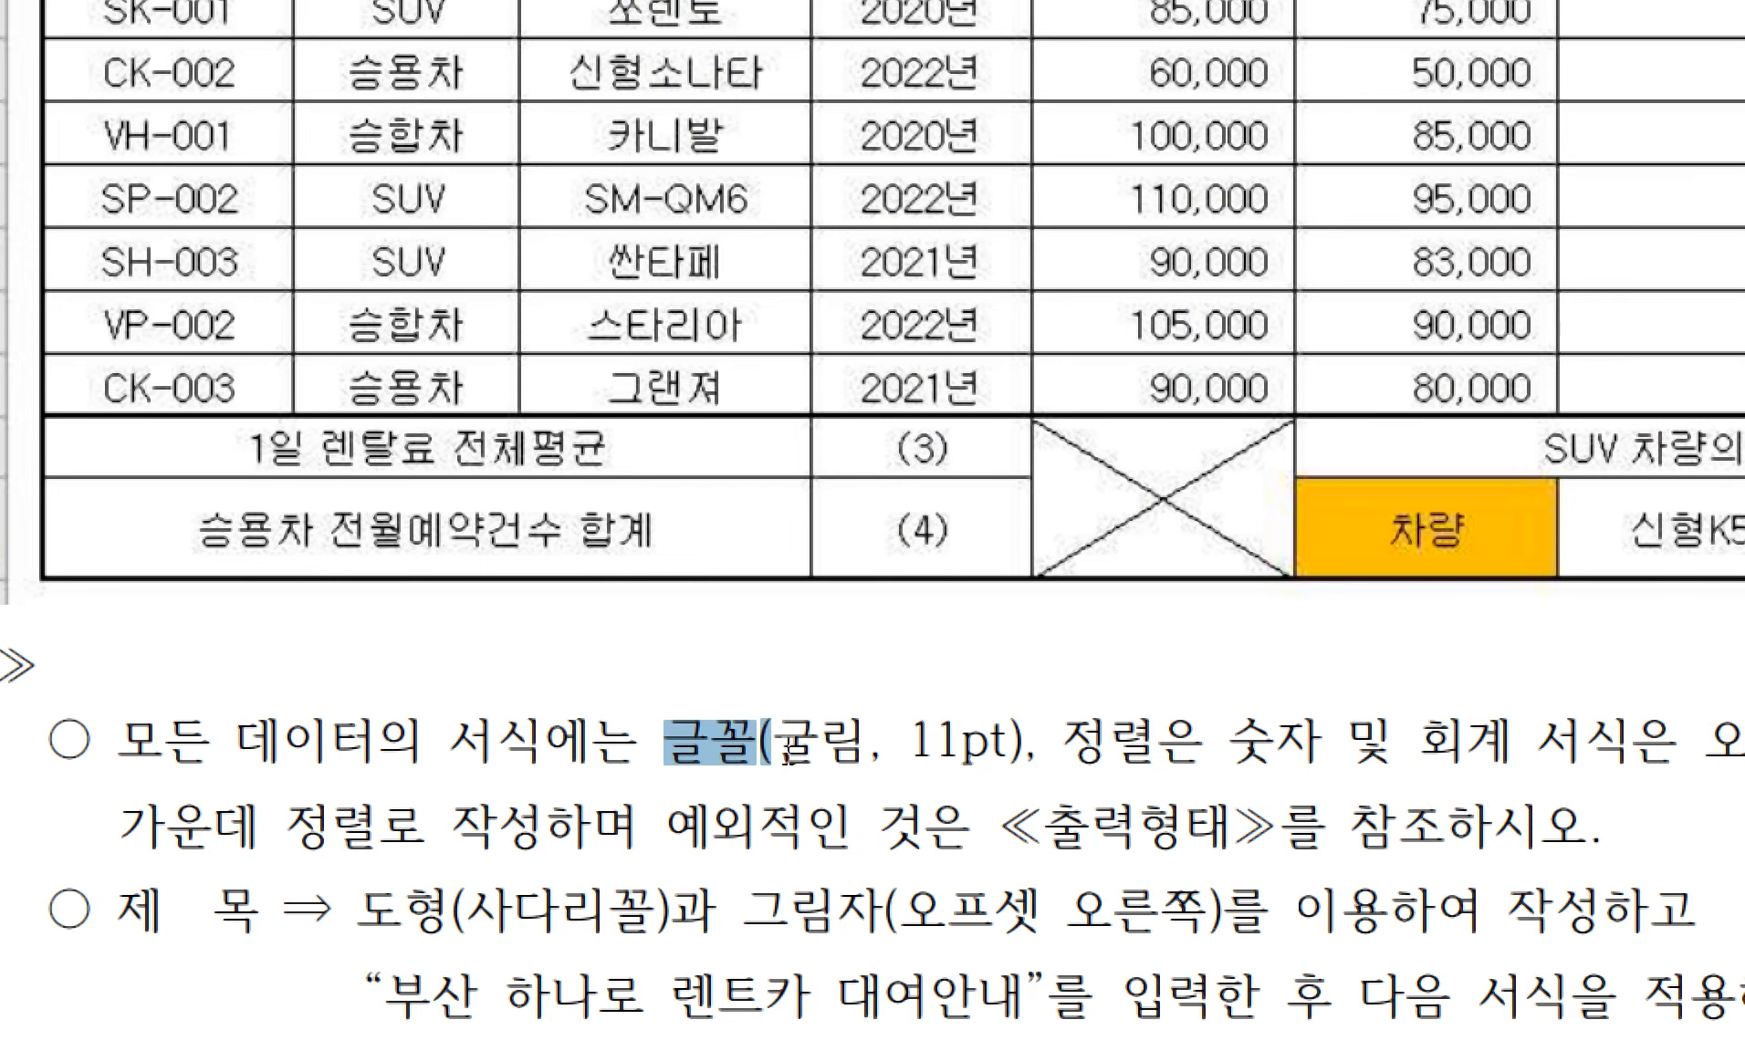
click(851, 751)
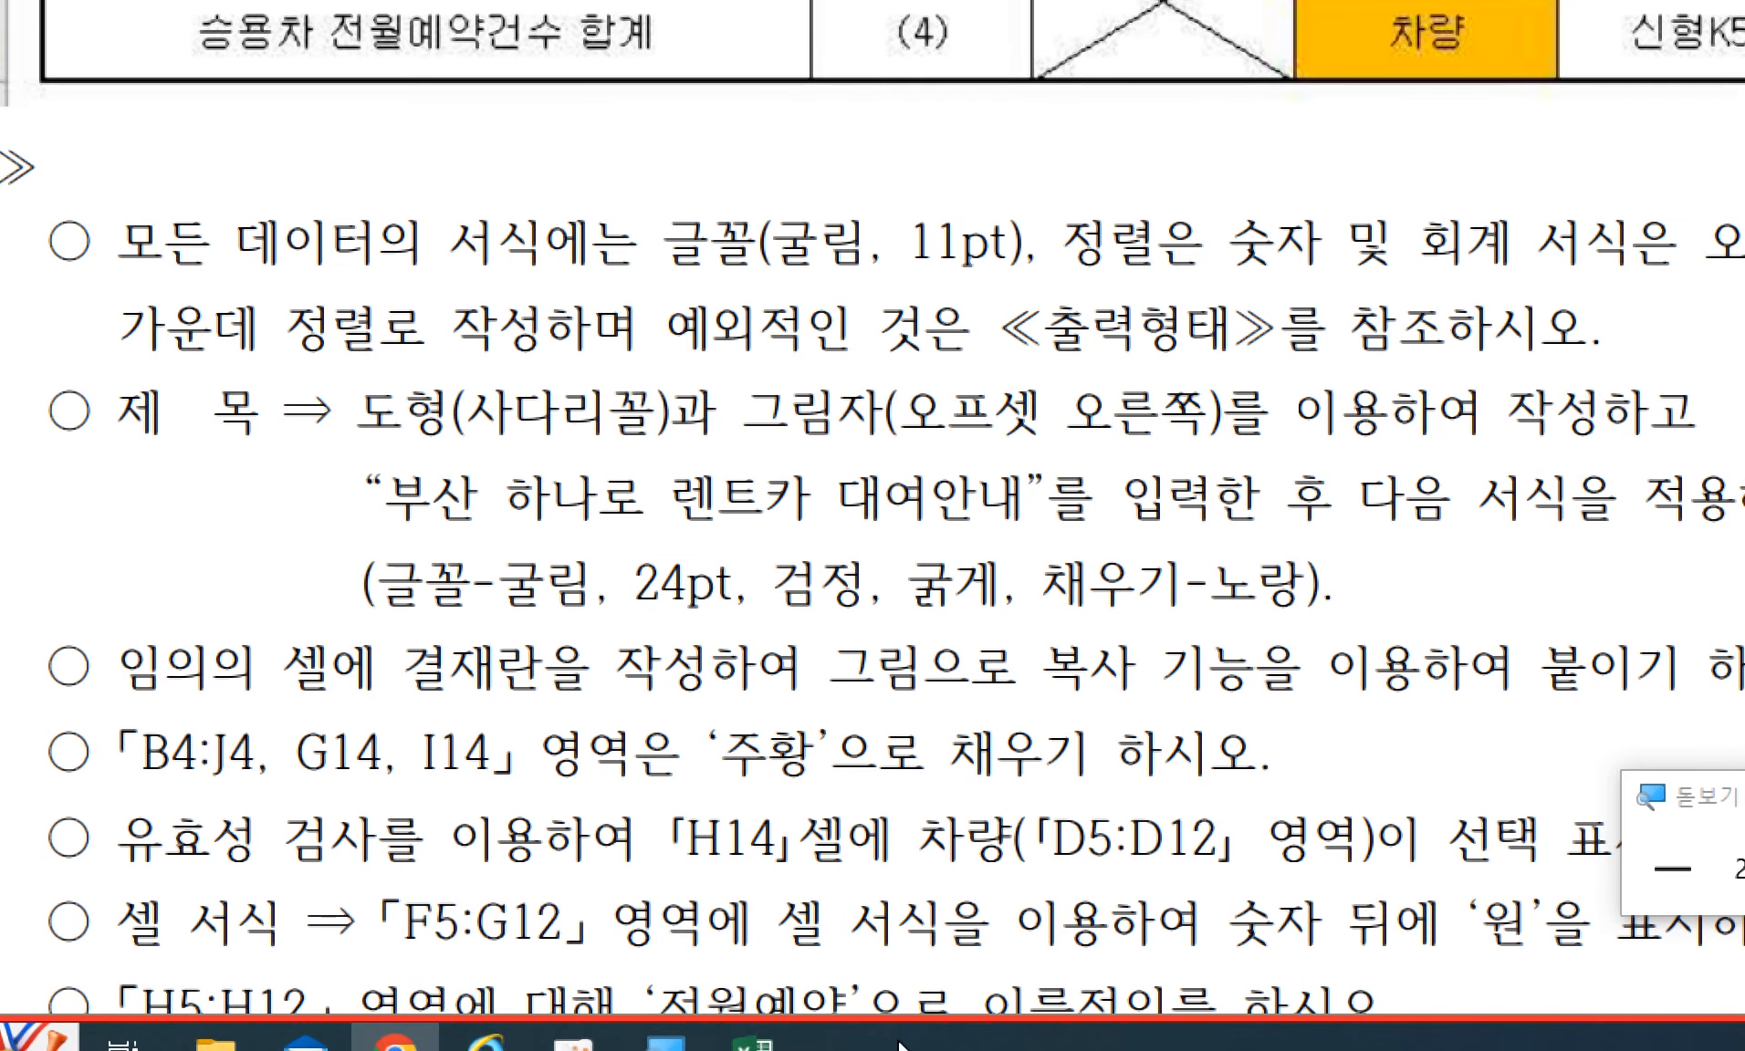
click(753, 1042)
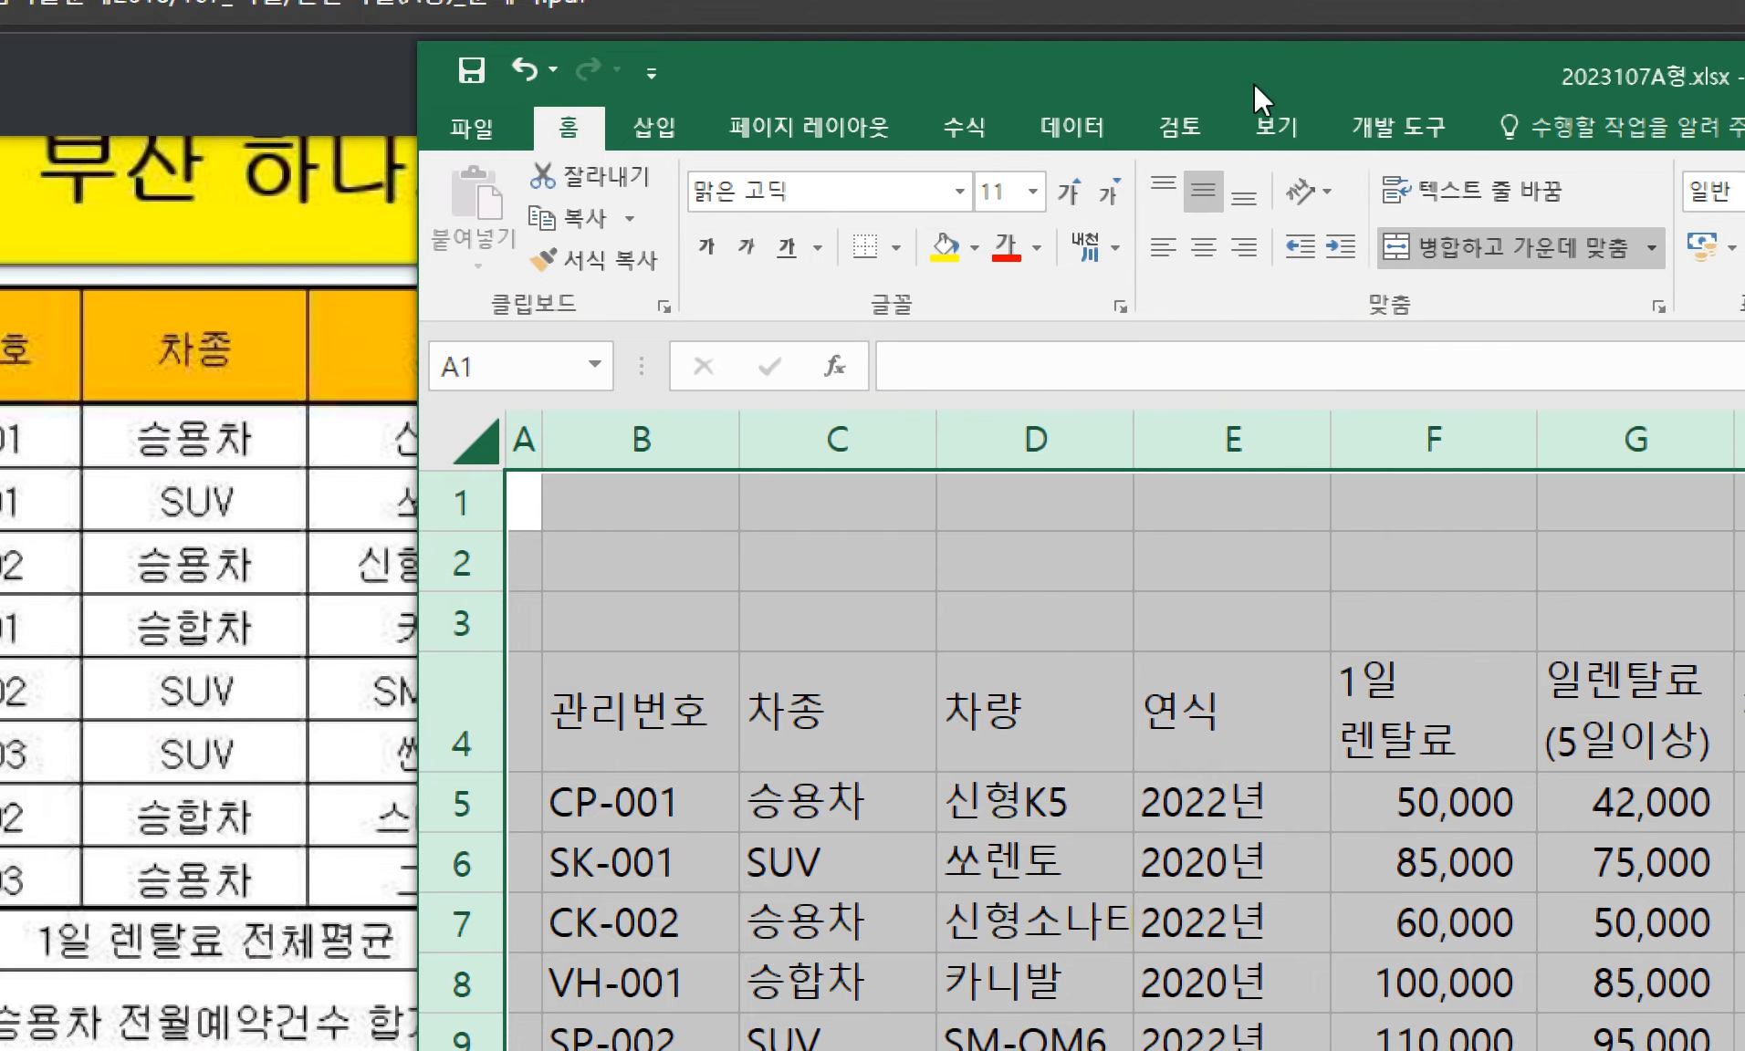
click(847, 188)
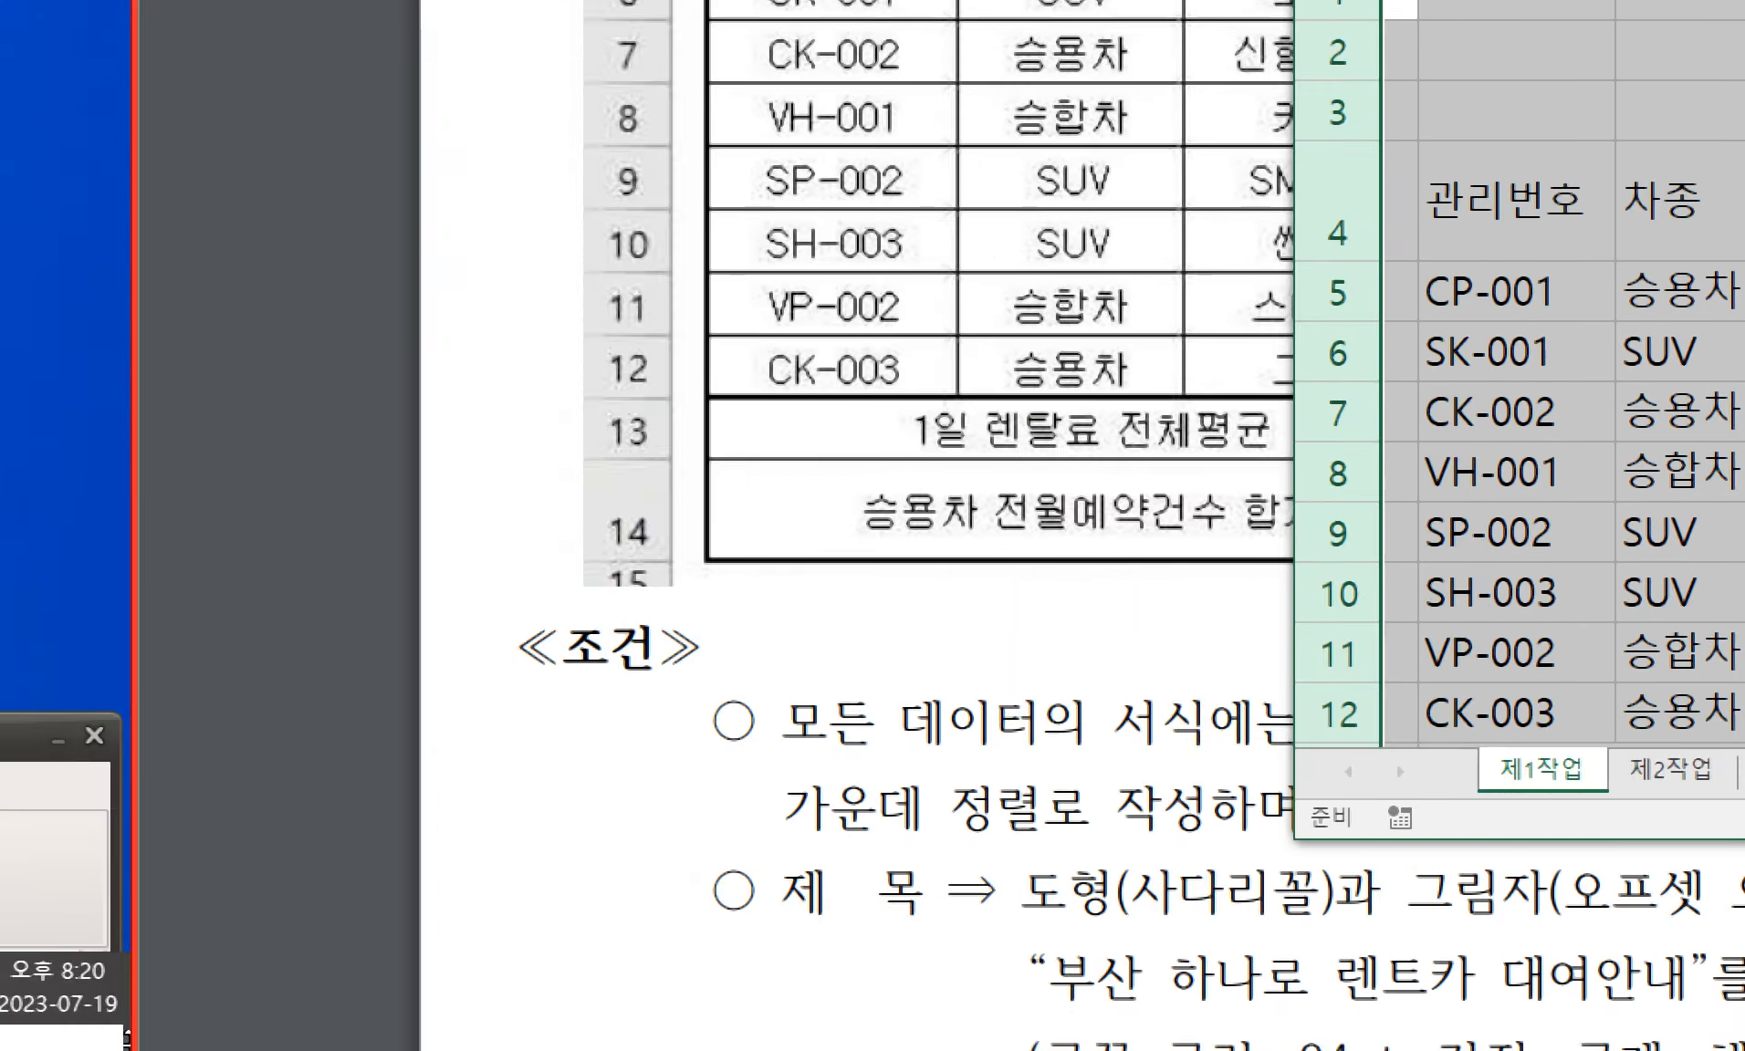
drag(586, 744, 564, 739)
click(654, 515)
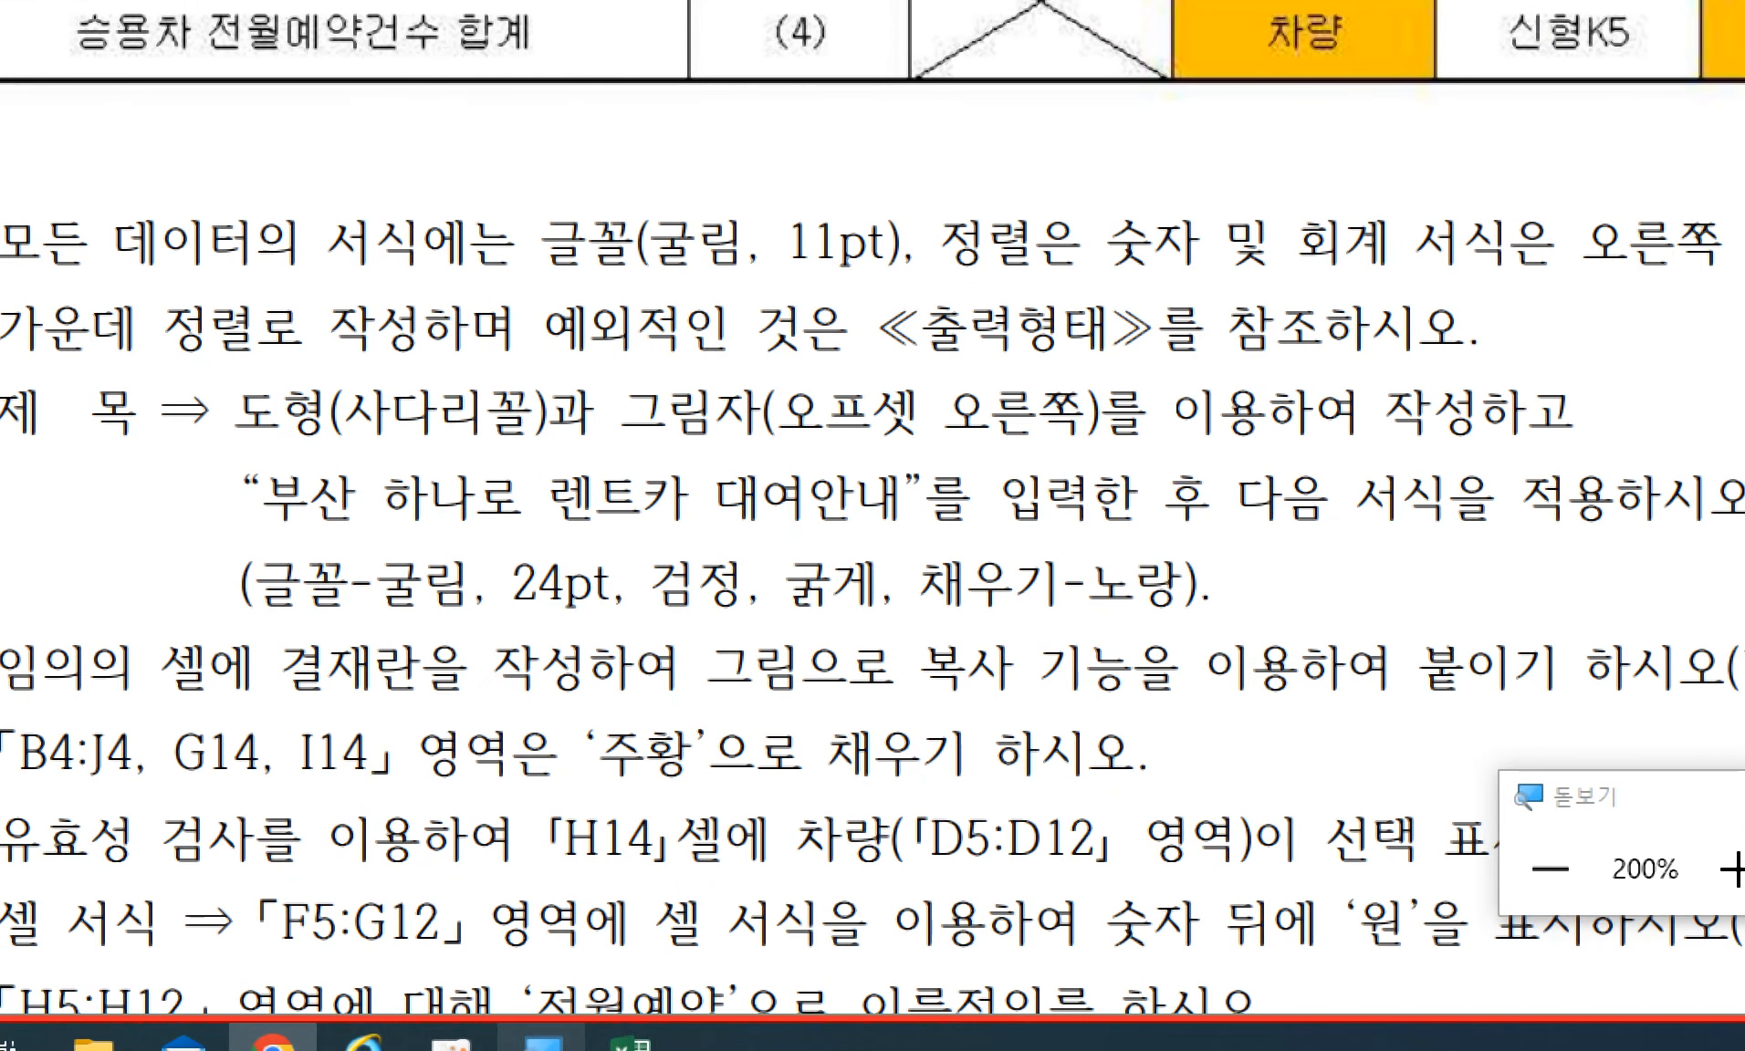
click(629, 1040)
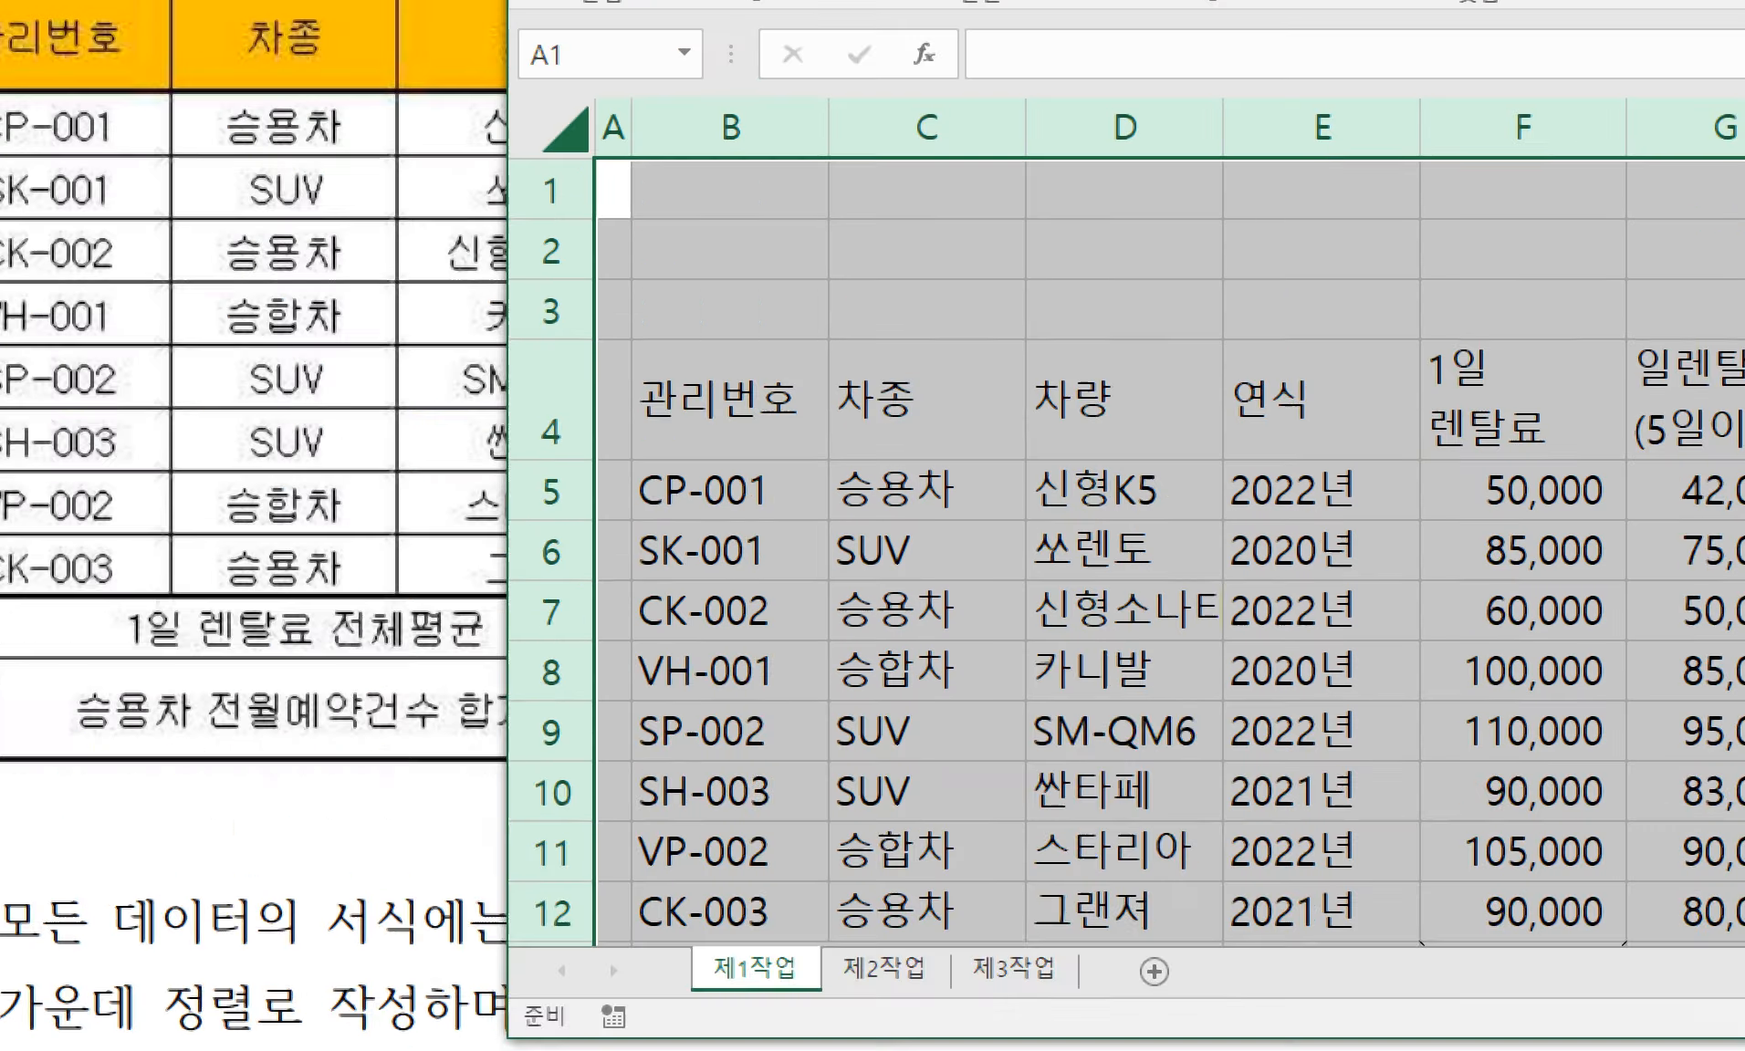
- Try the font 굴림 on all cells of the 제1작업 worksheet and undo the change
click(923, 297)
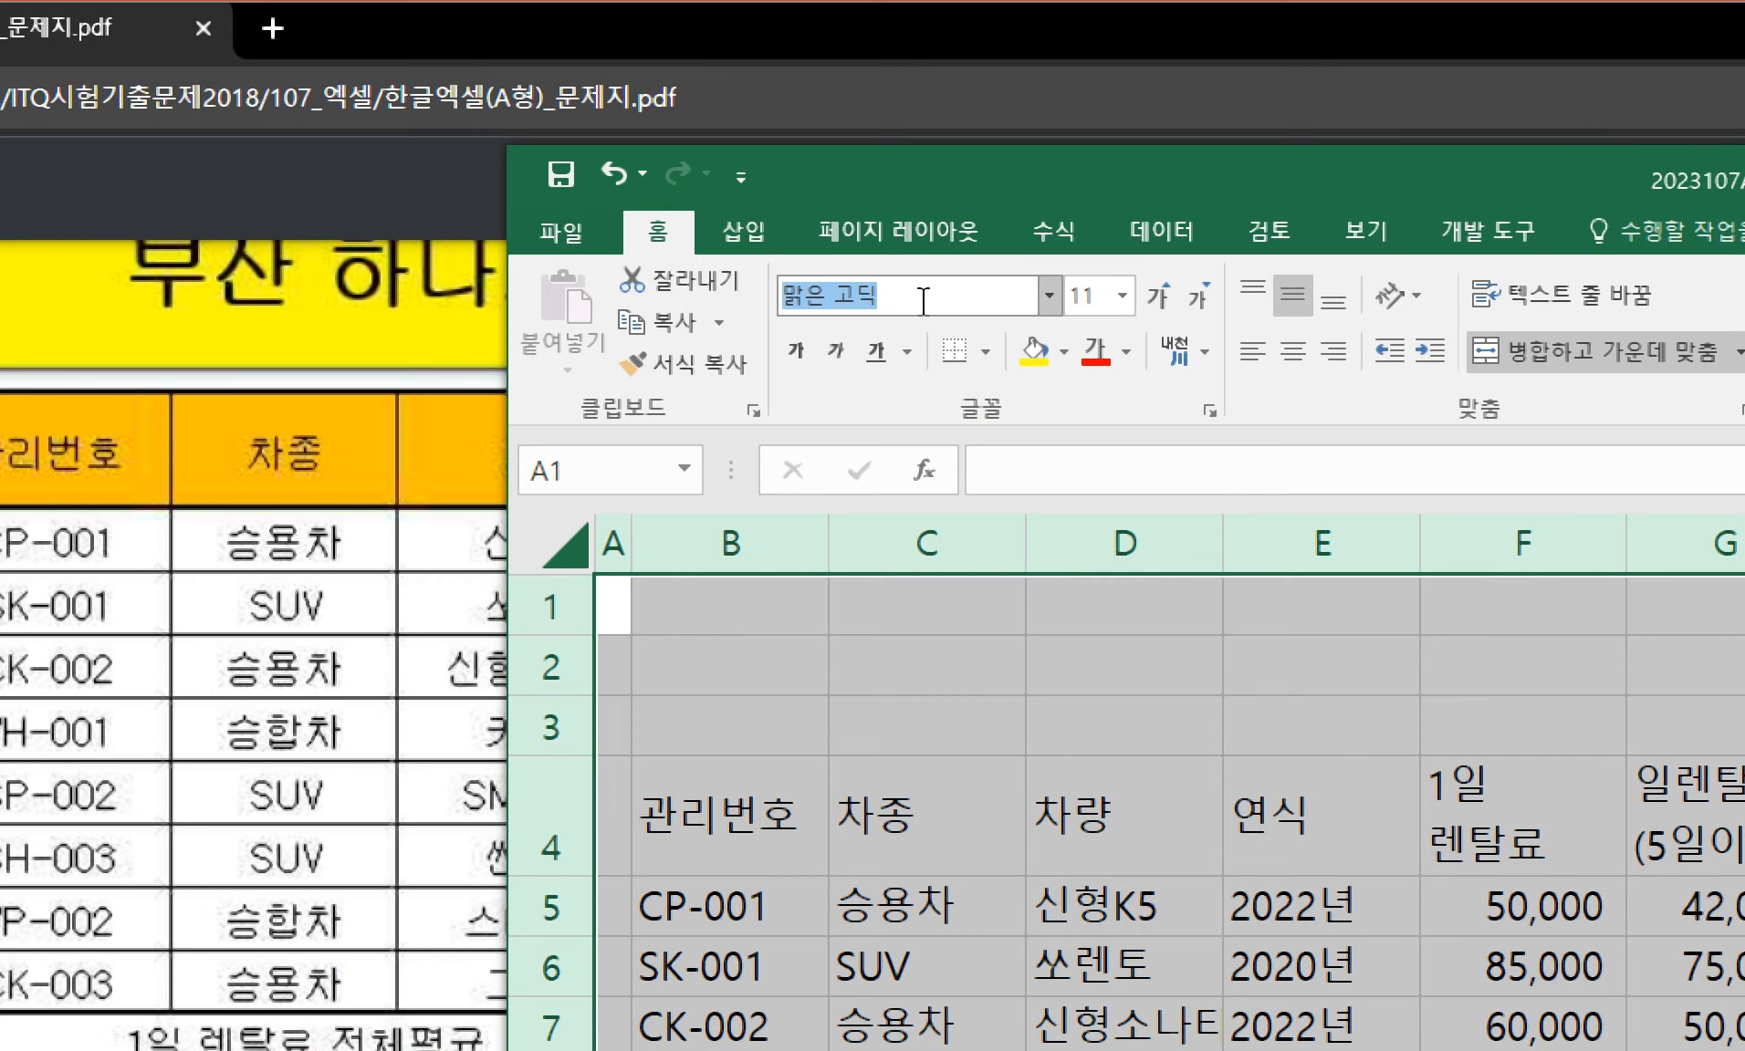
text(굴림)
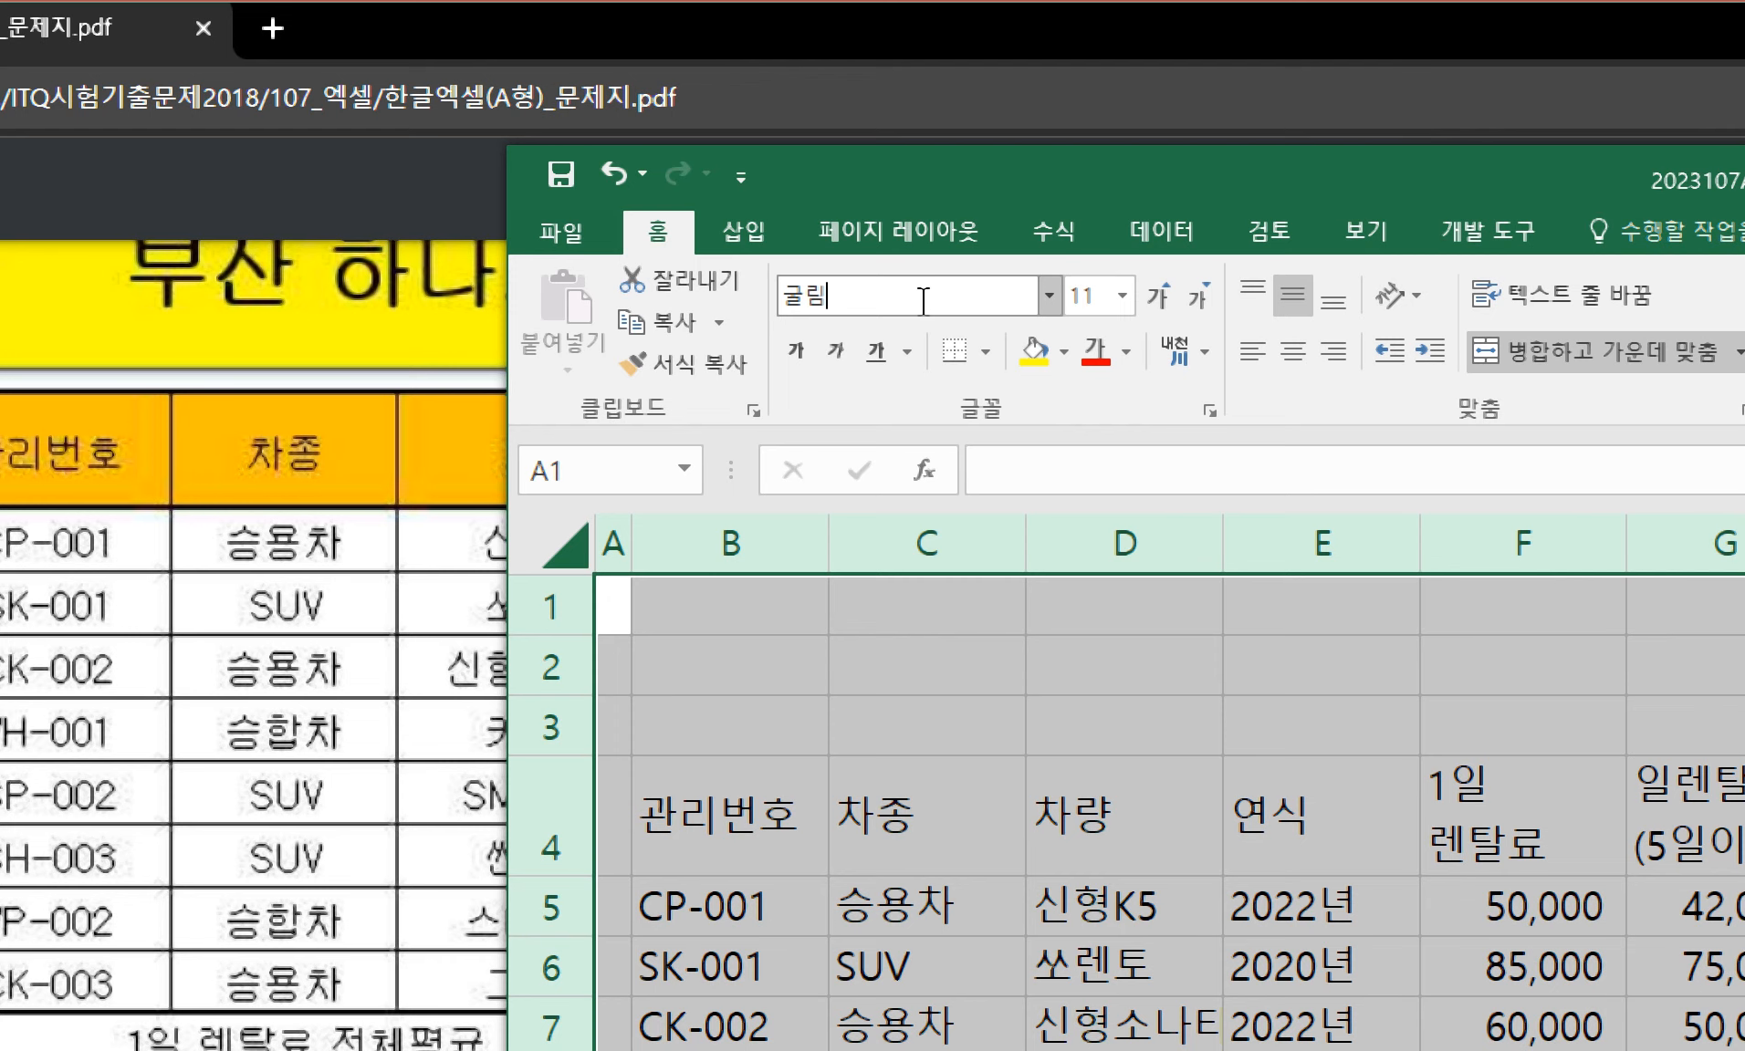
key(Return)
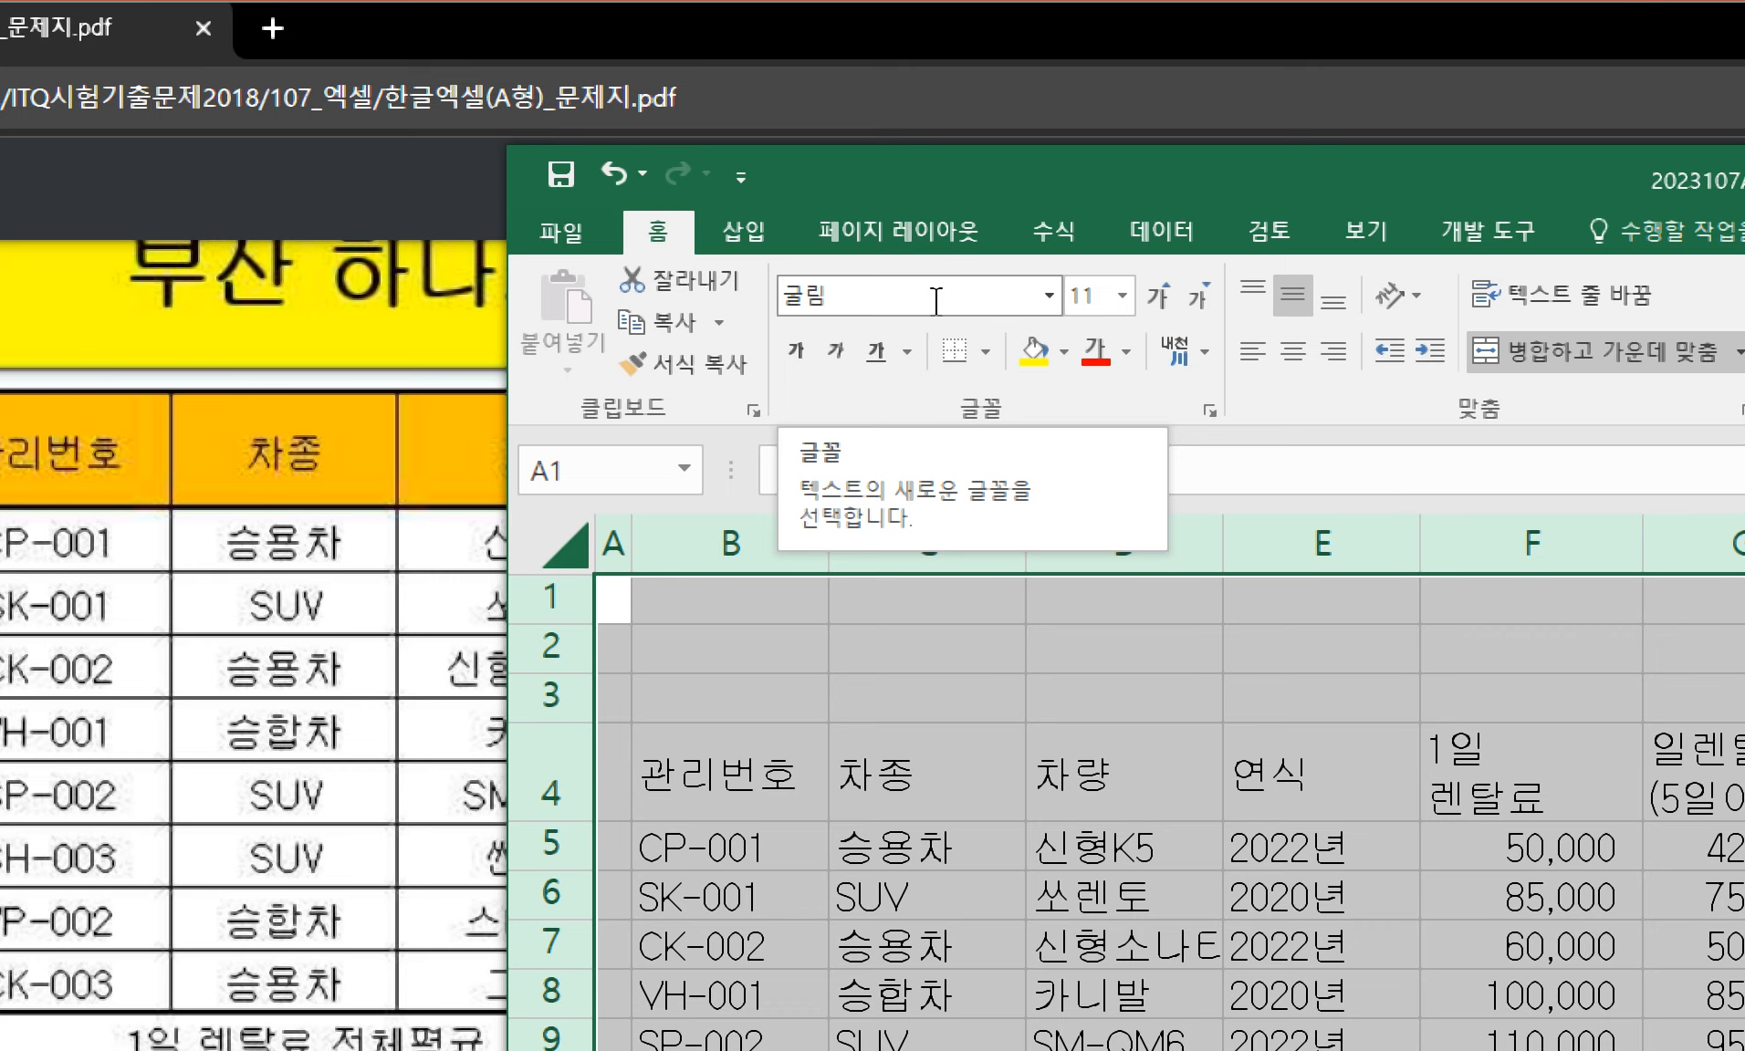
click(611, 174)
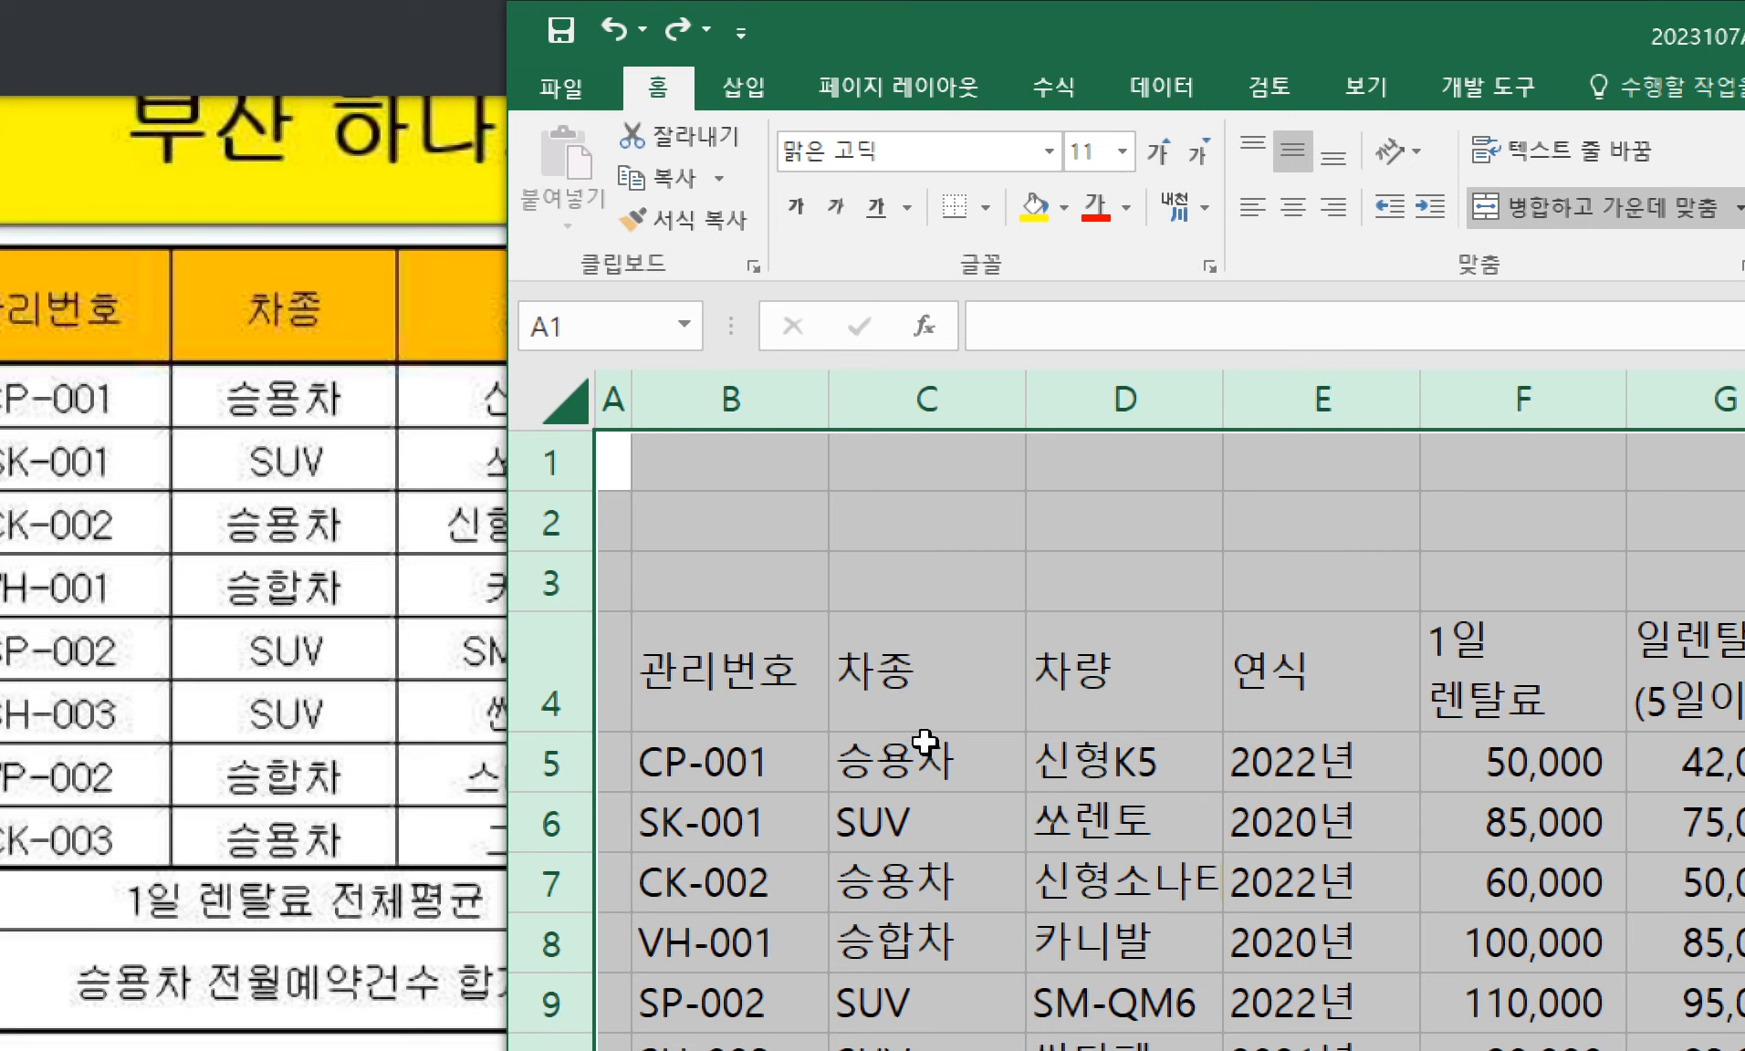
right_click(806, 523)
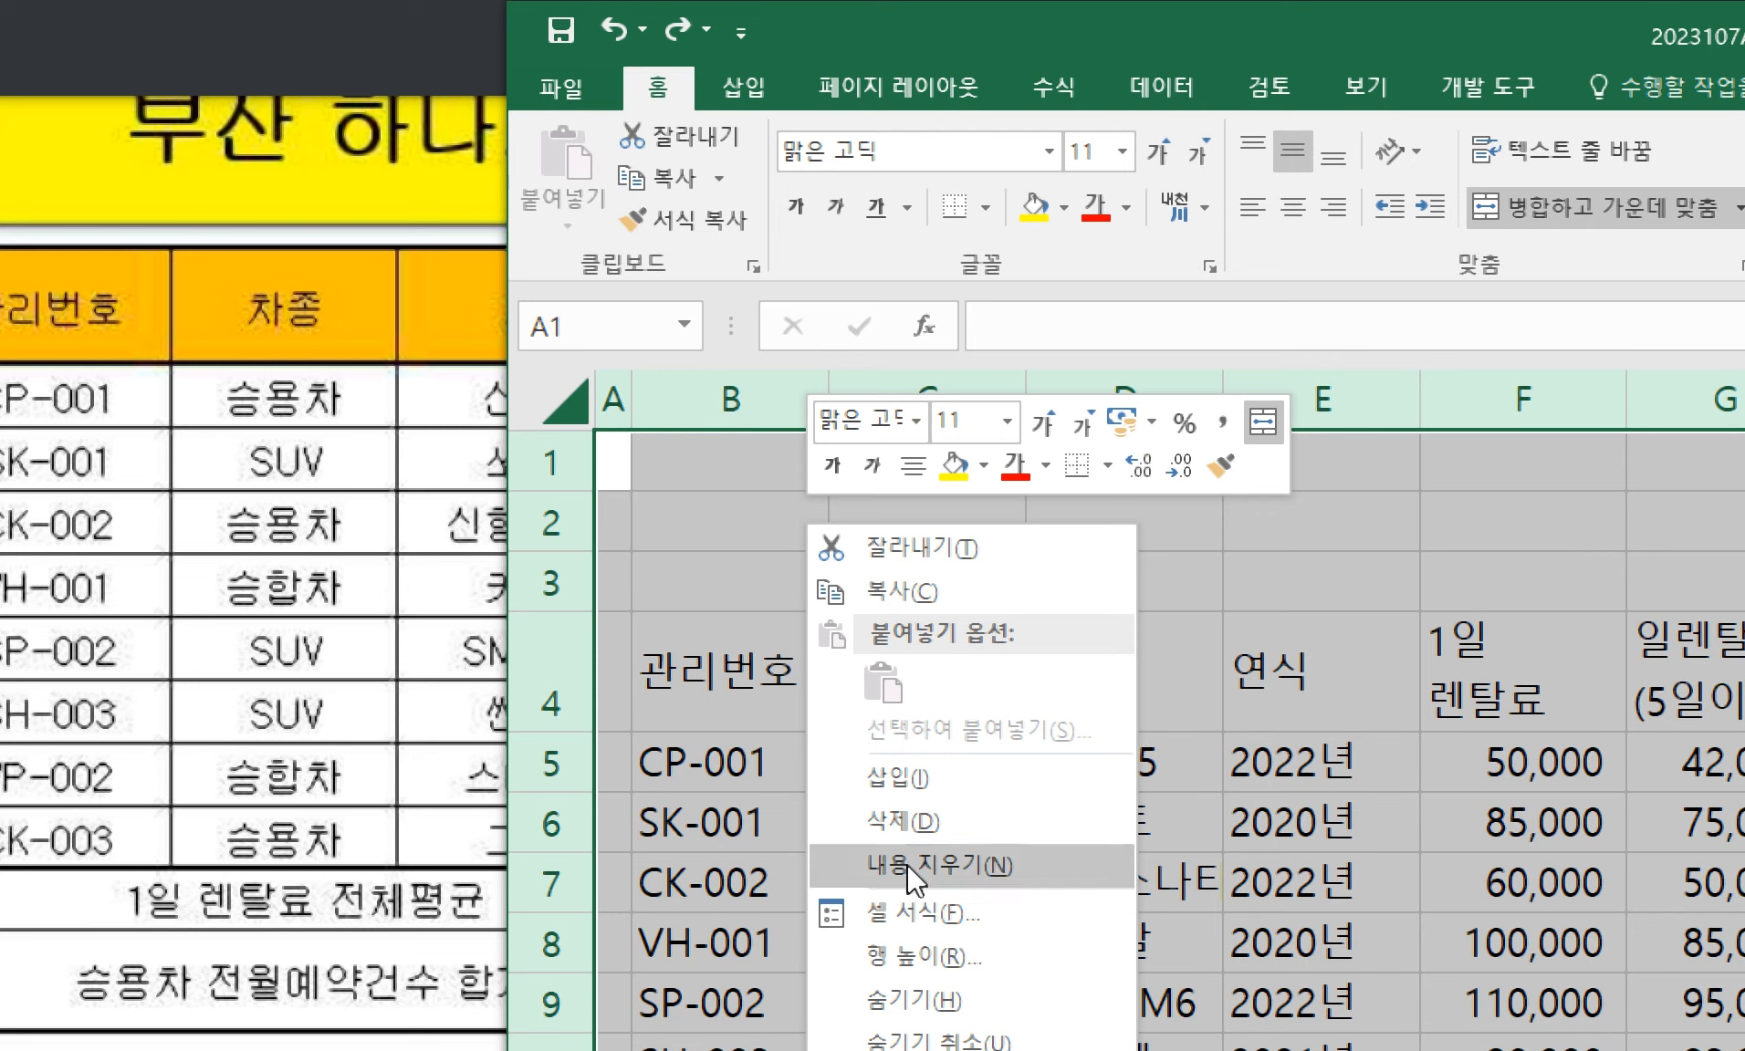
click(717, 522)
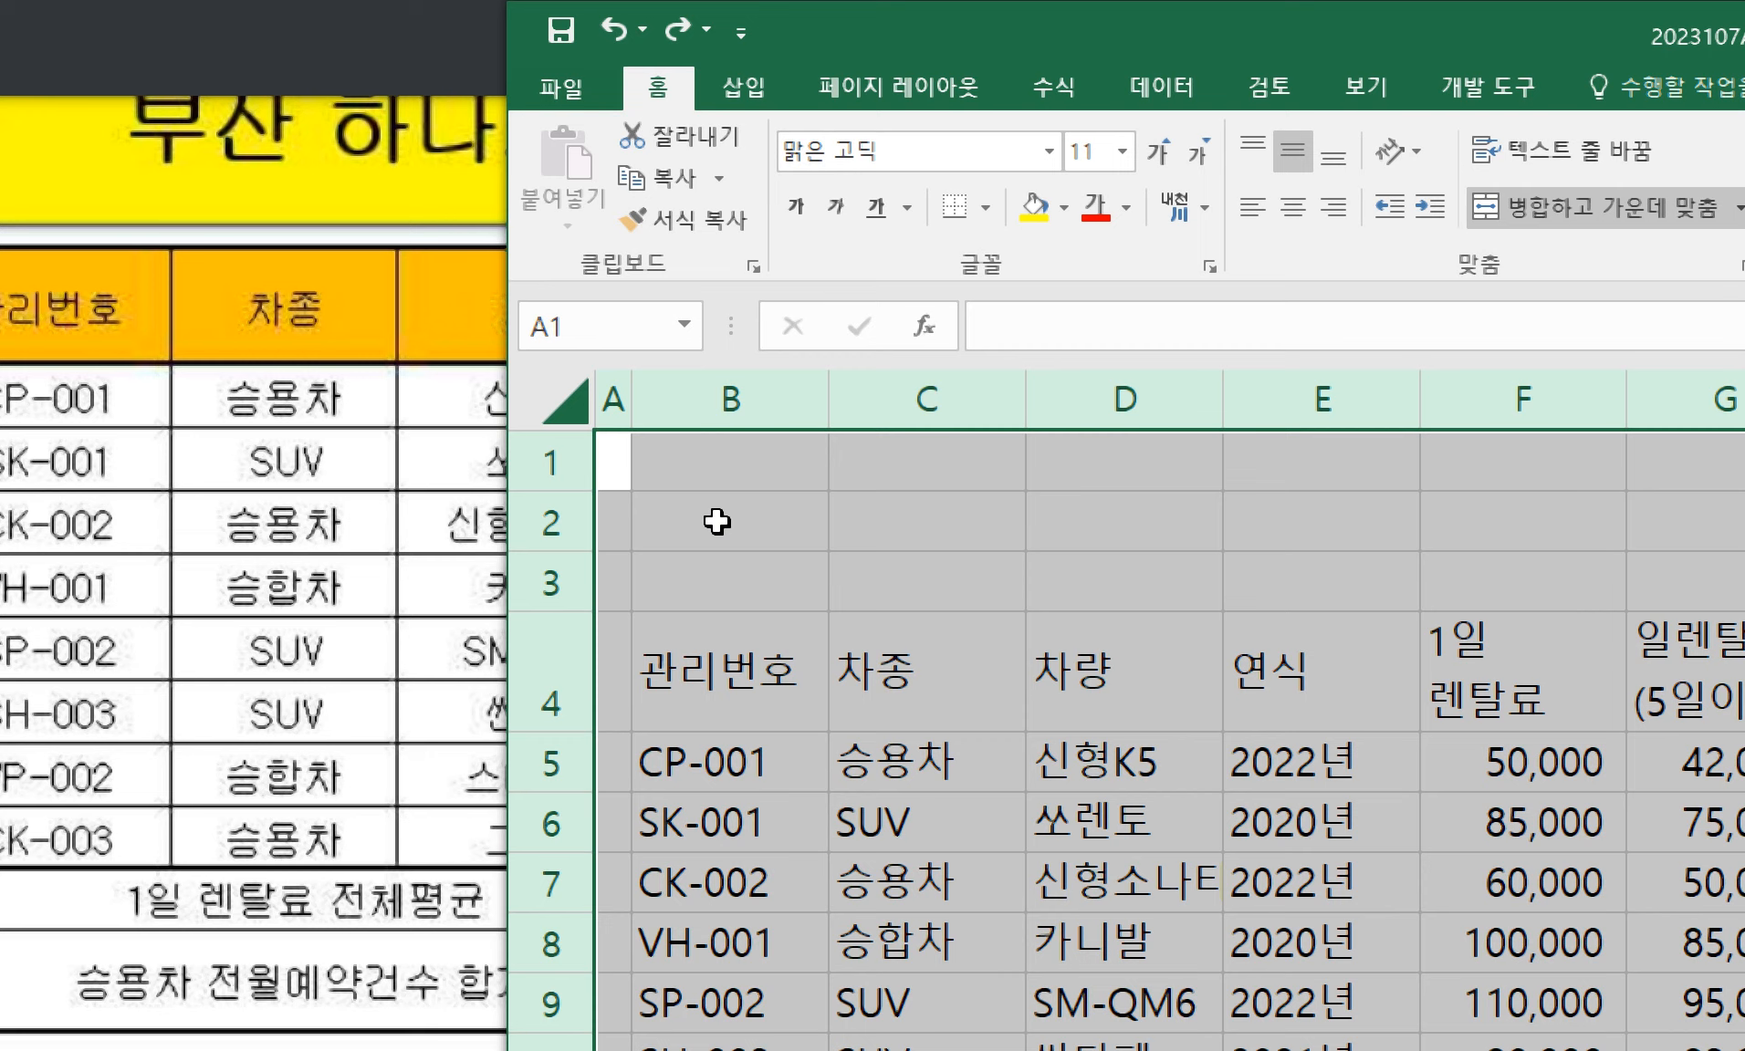
right_click(773, 509)
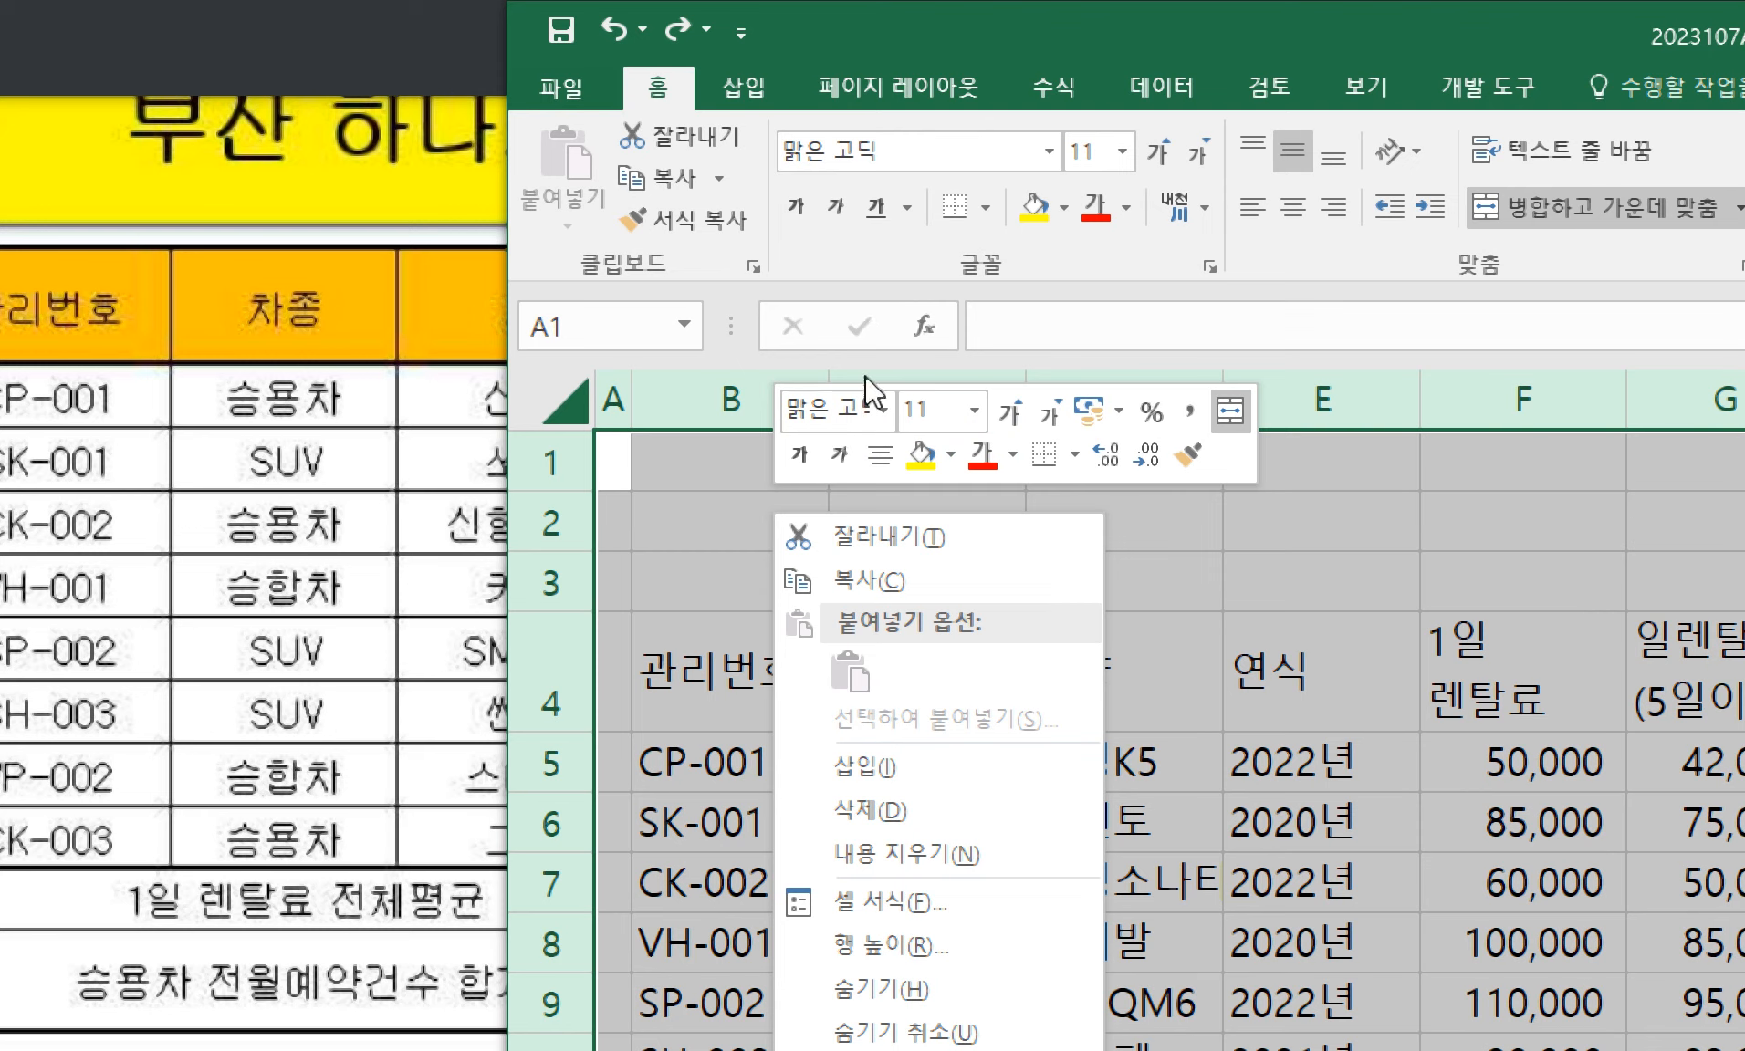
click(940, 922)
drag(688, 468, 1029, 479)
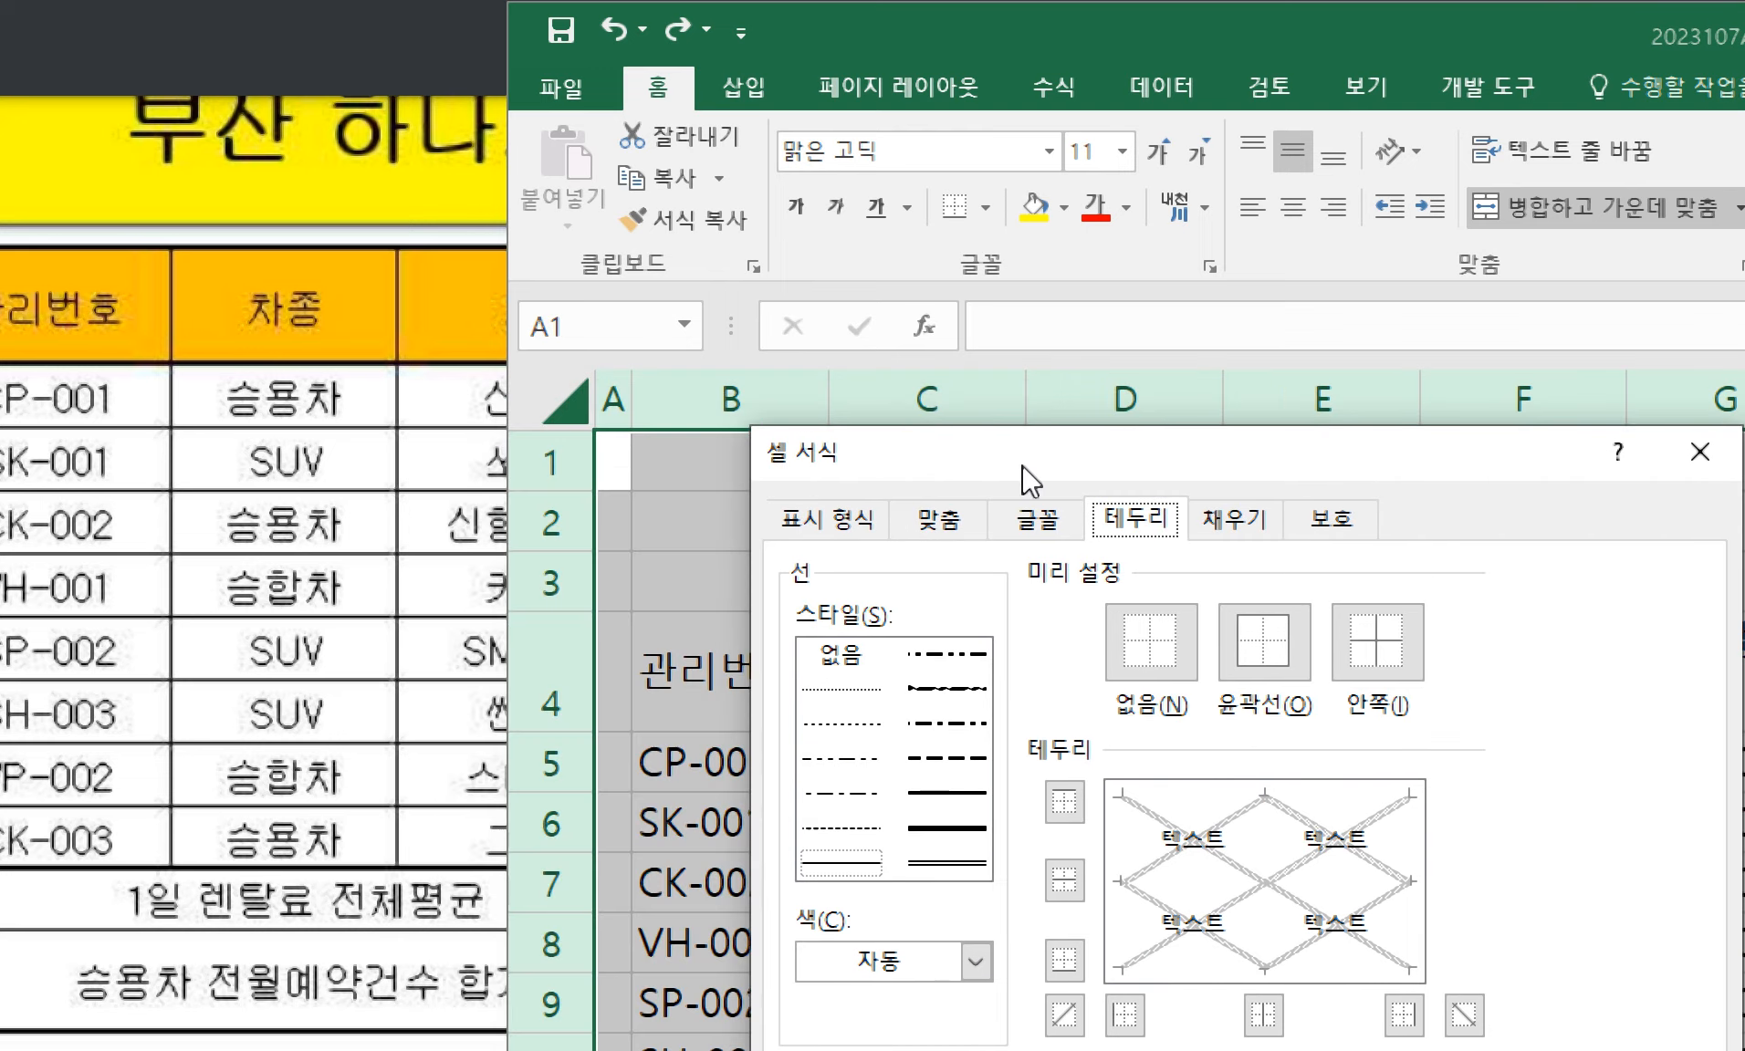
click(1033, 522)
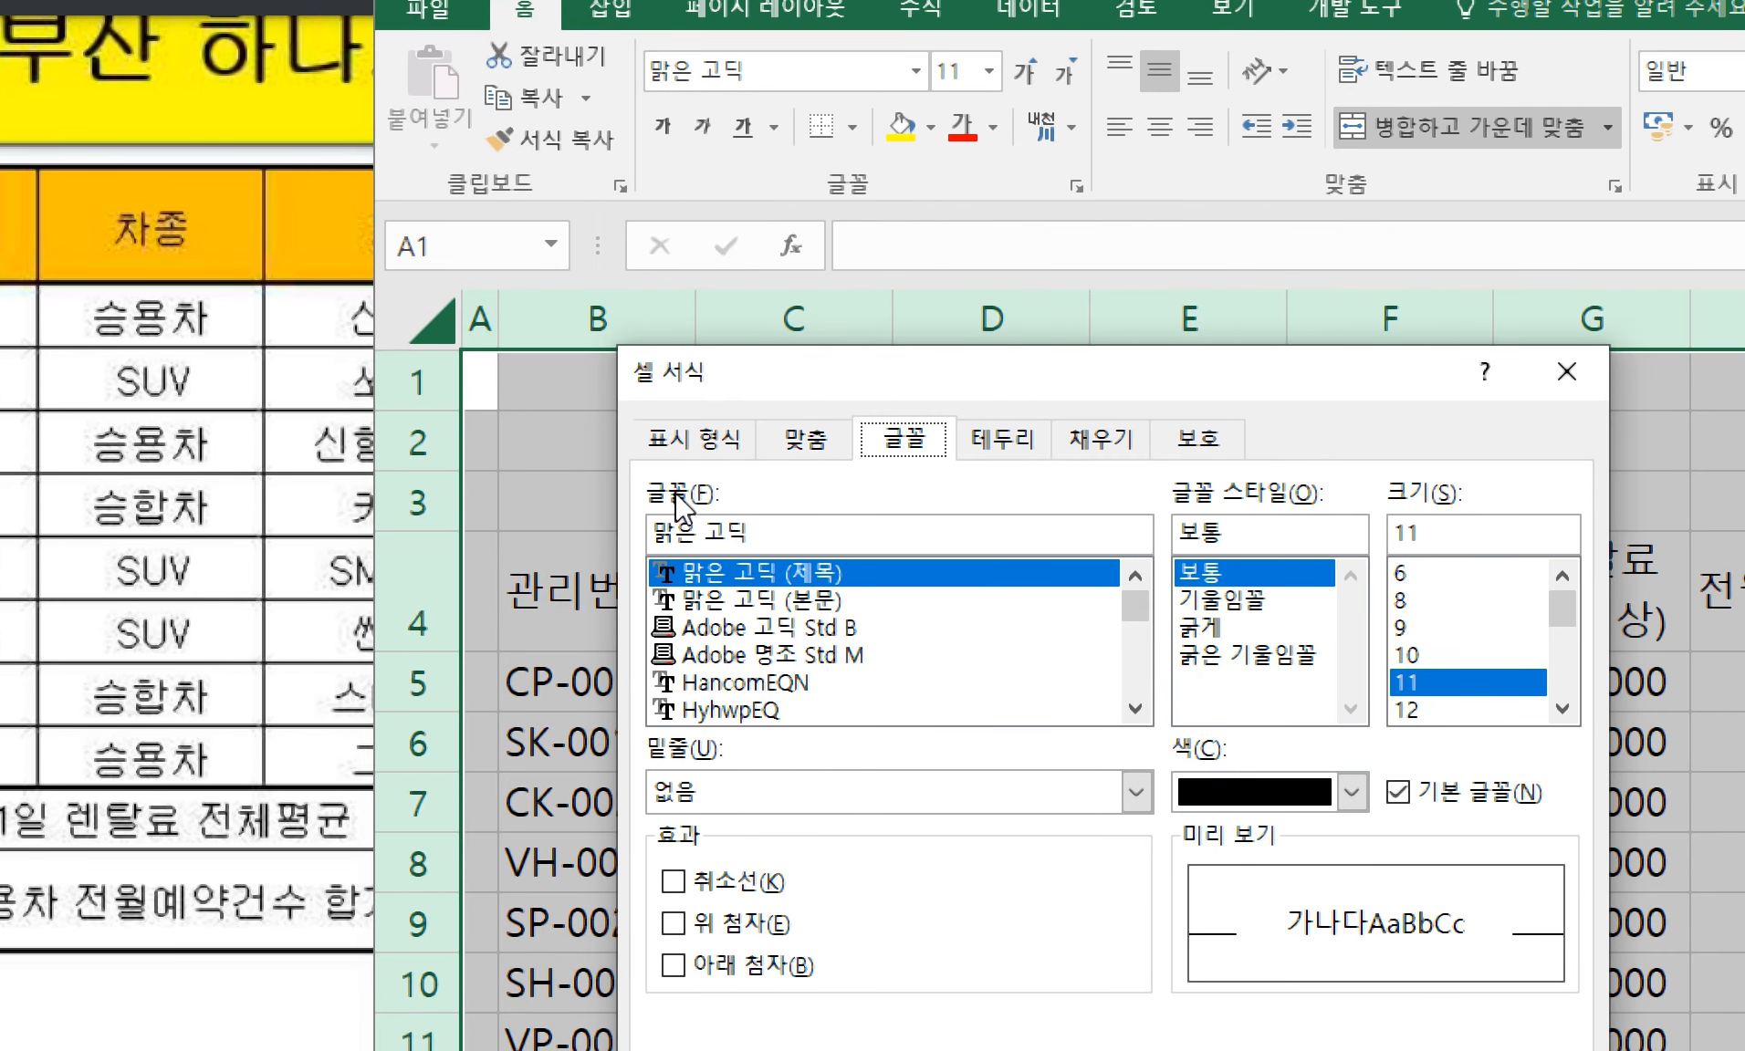
click(774, 529)
text(ㄱ)
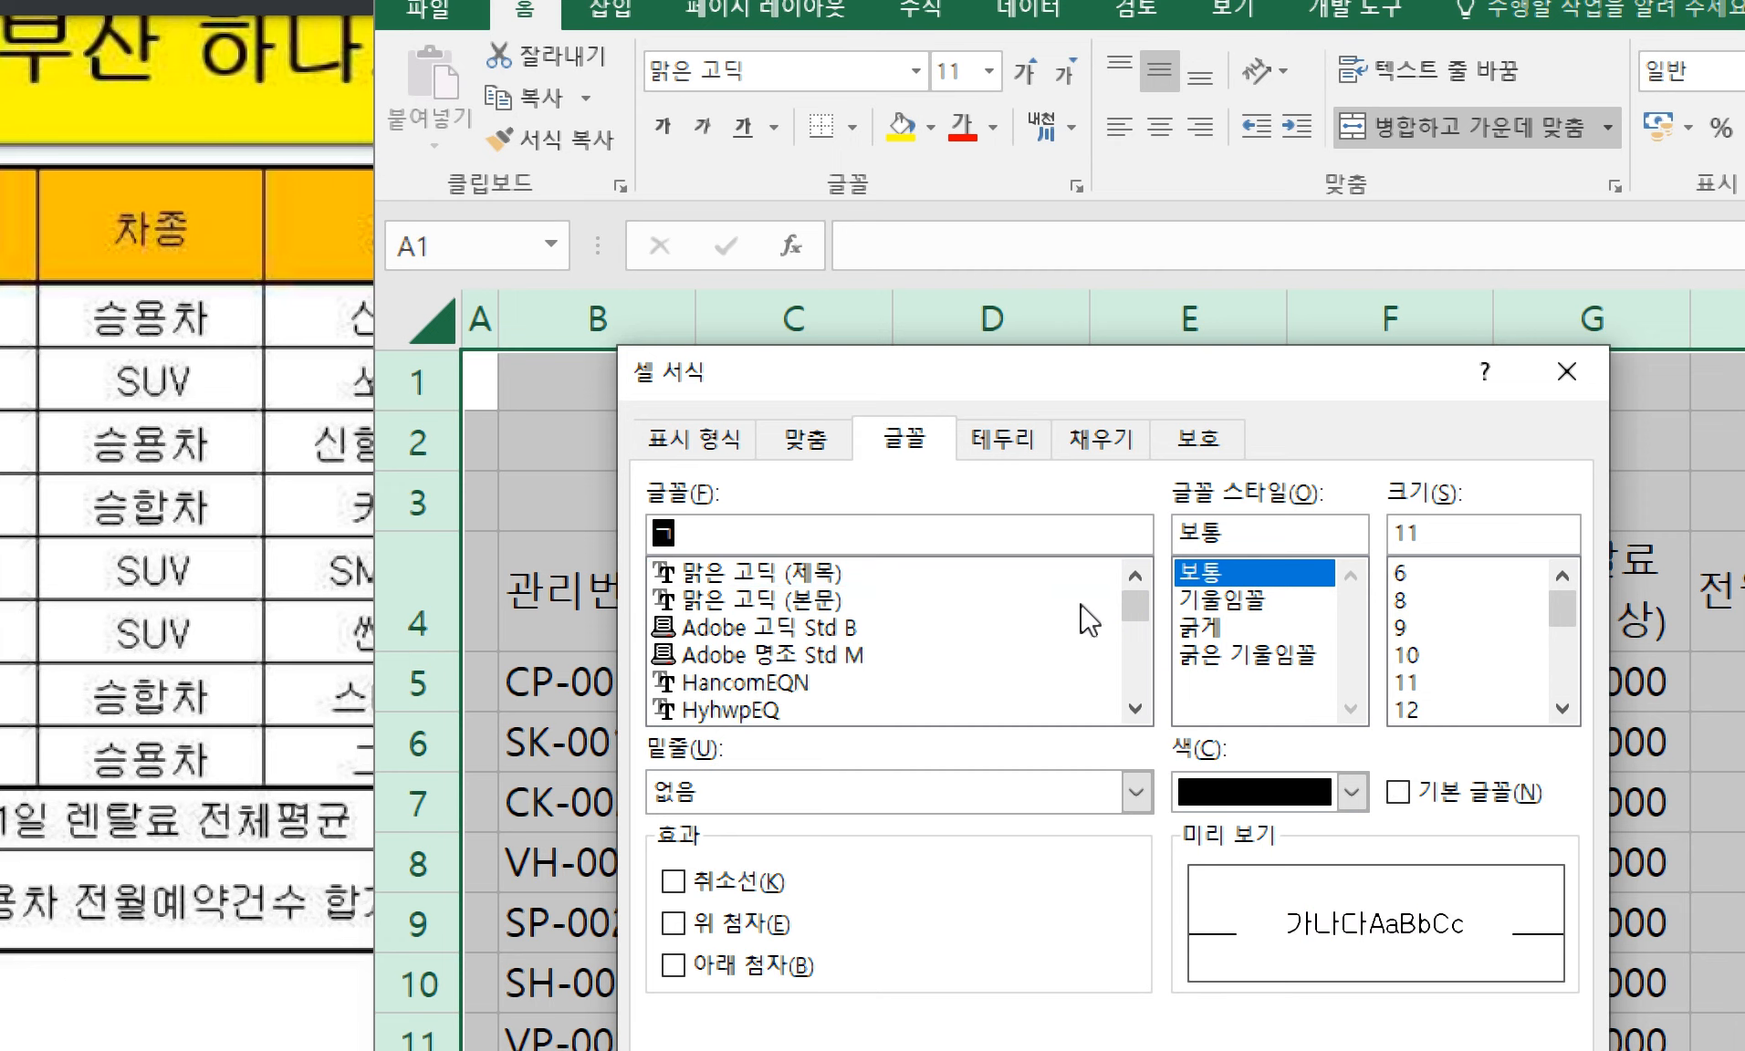
text(글림)
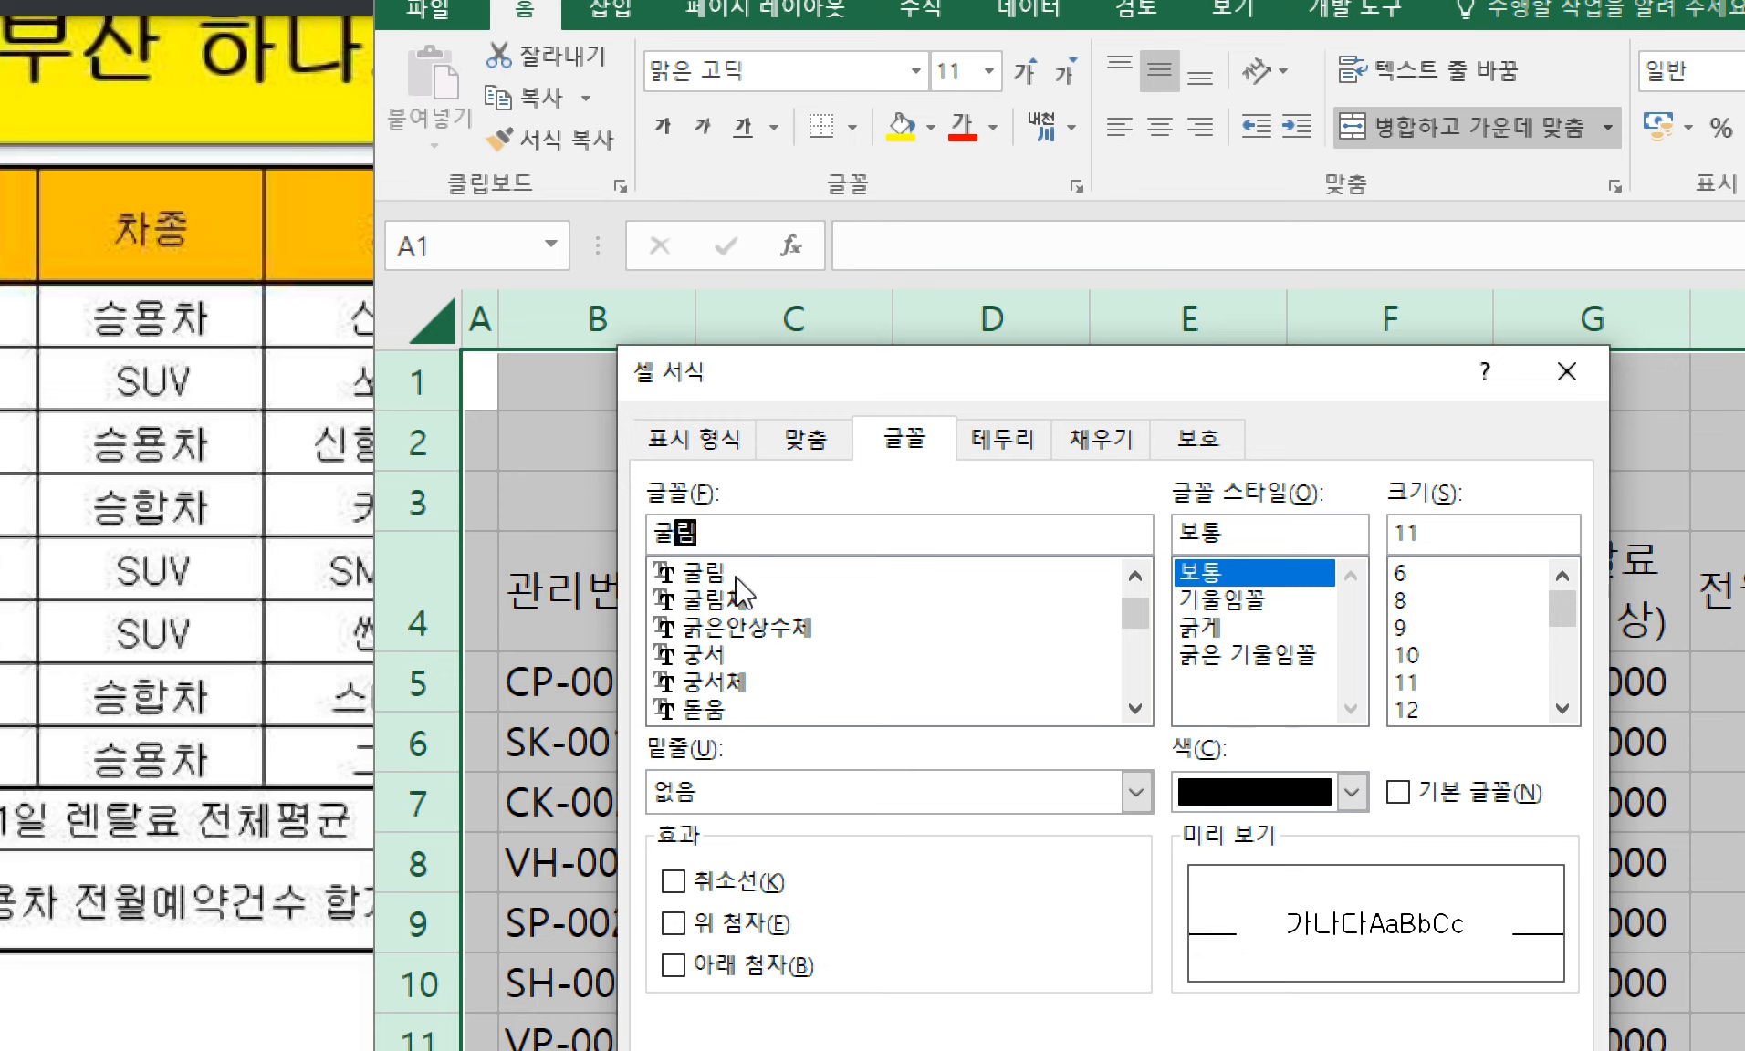
click(1136, 628)
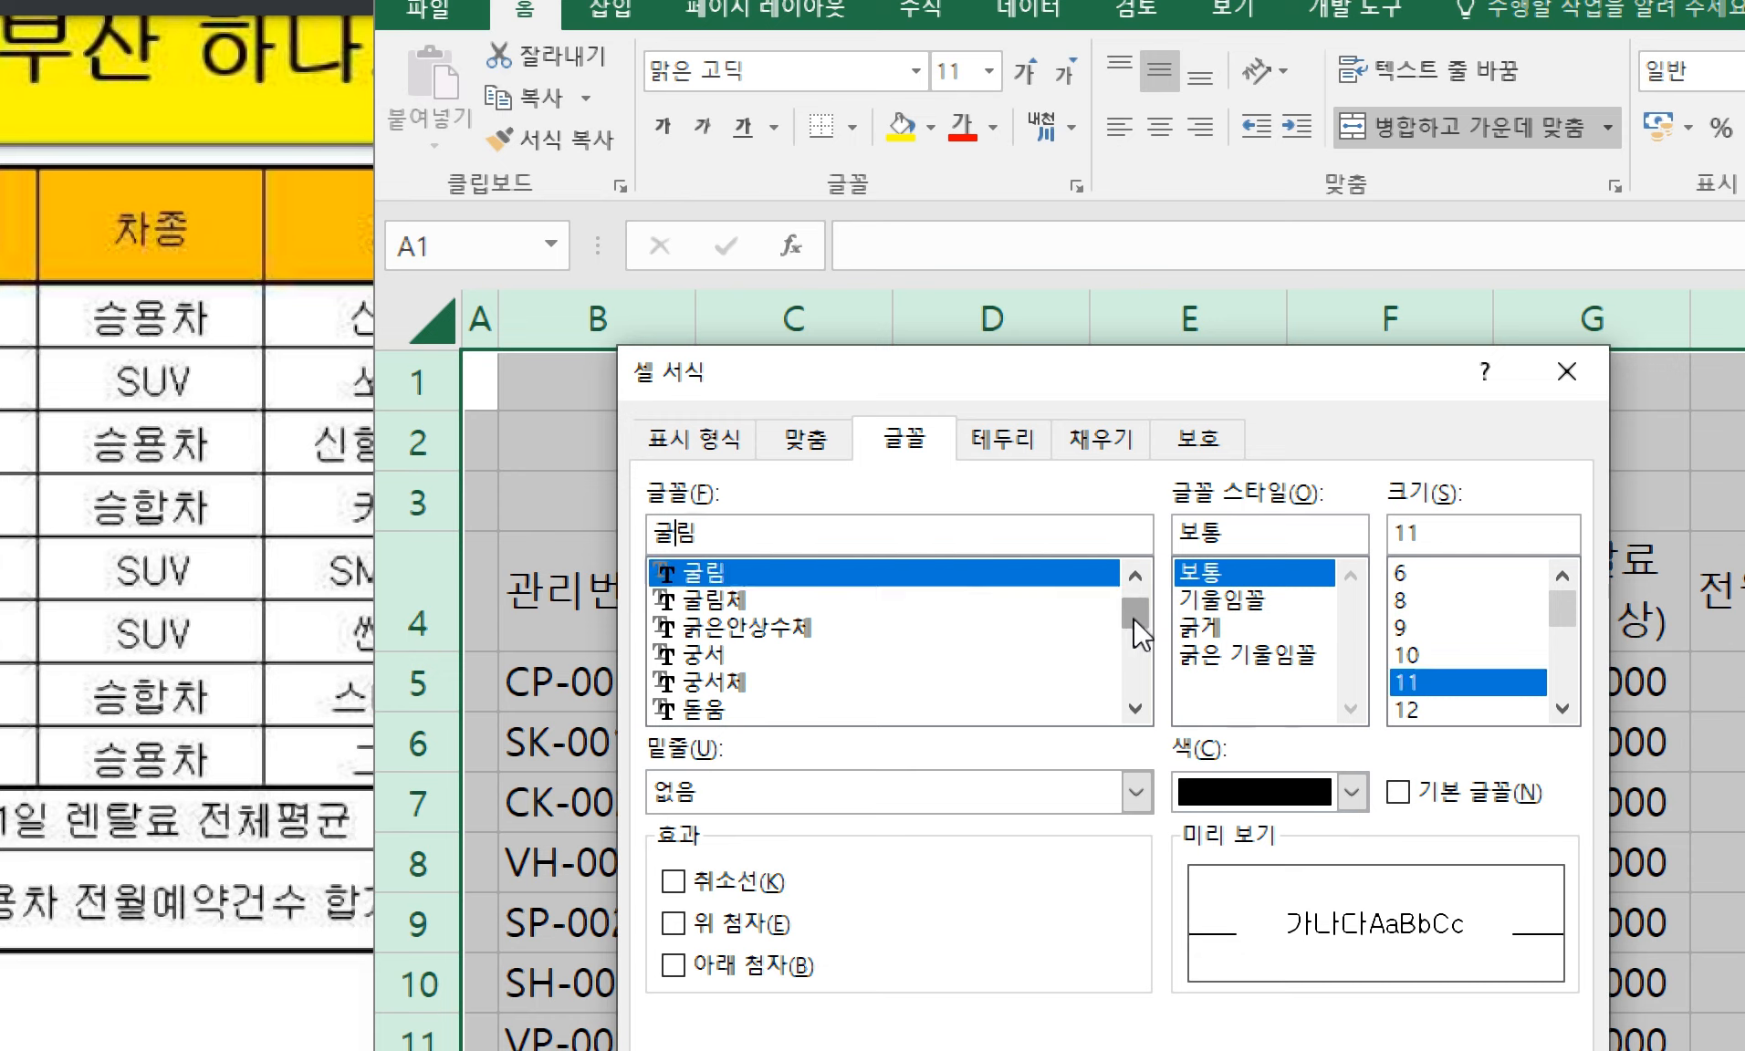
drag(1134, 620, 1136, 575)
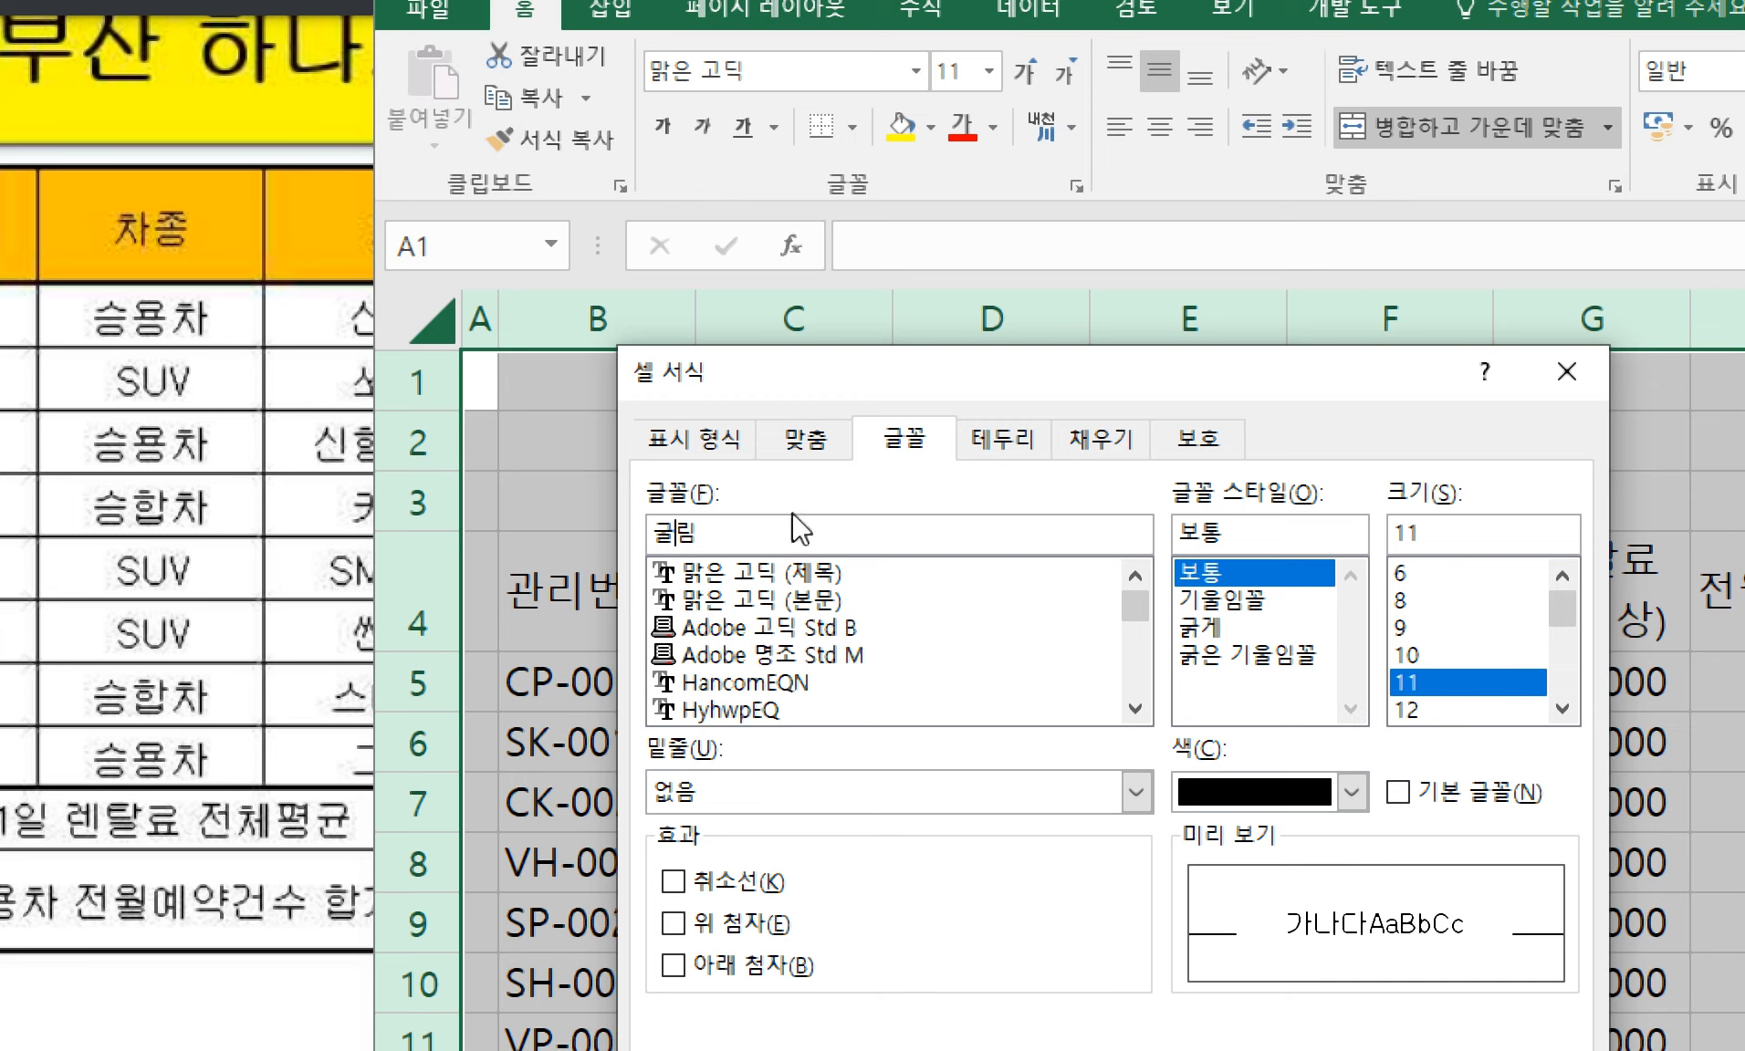
drag(837, 533, 480, 529)
click(808, 535)
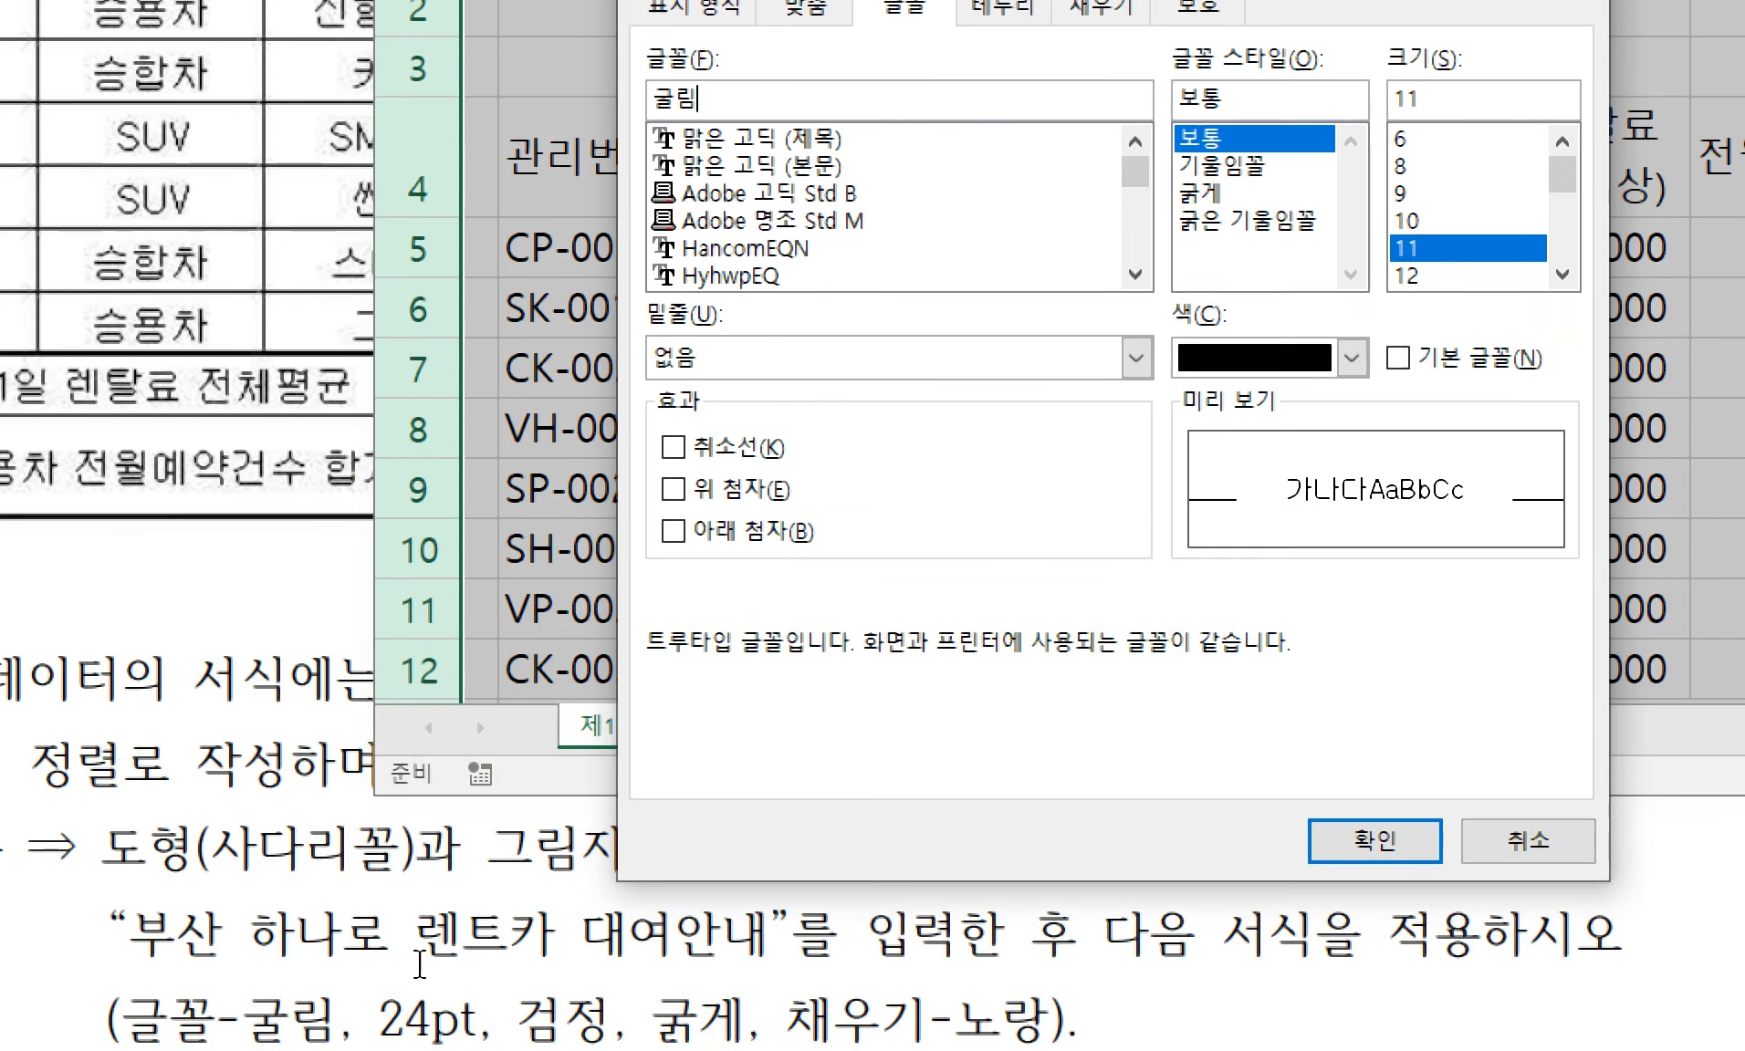
- Switch to the exam PDF, check the font size required for all data, and return to Excel
click(349, 839)
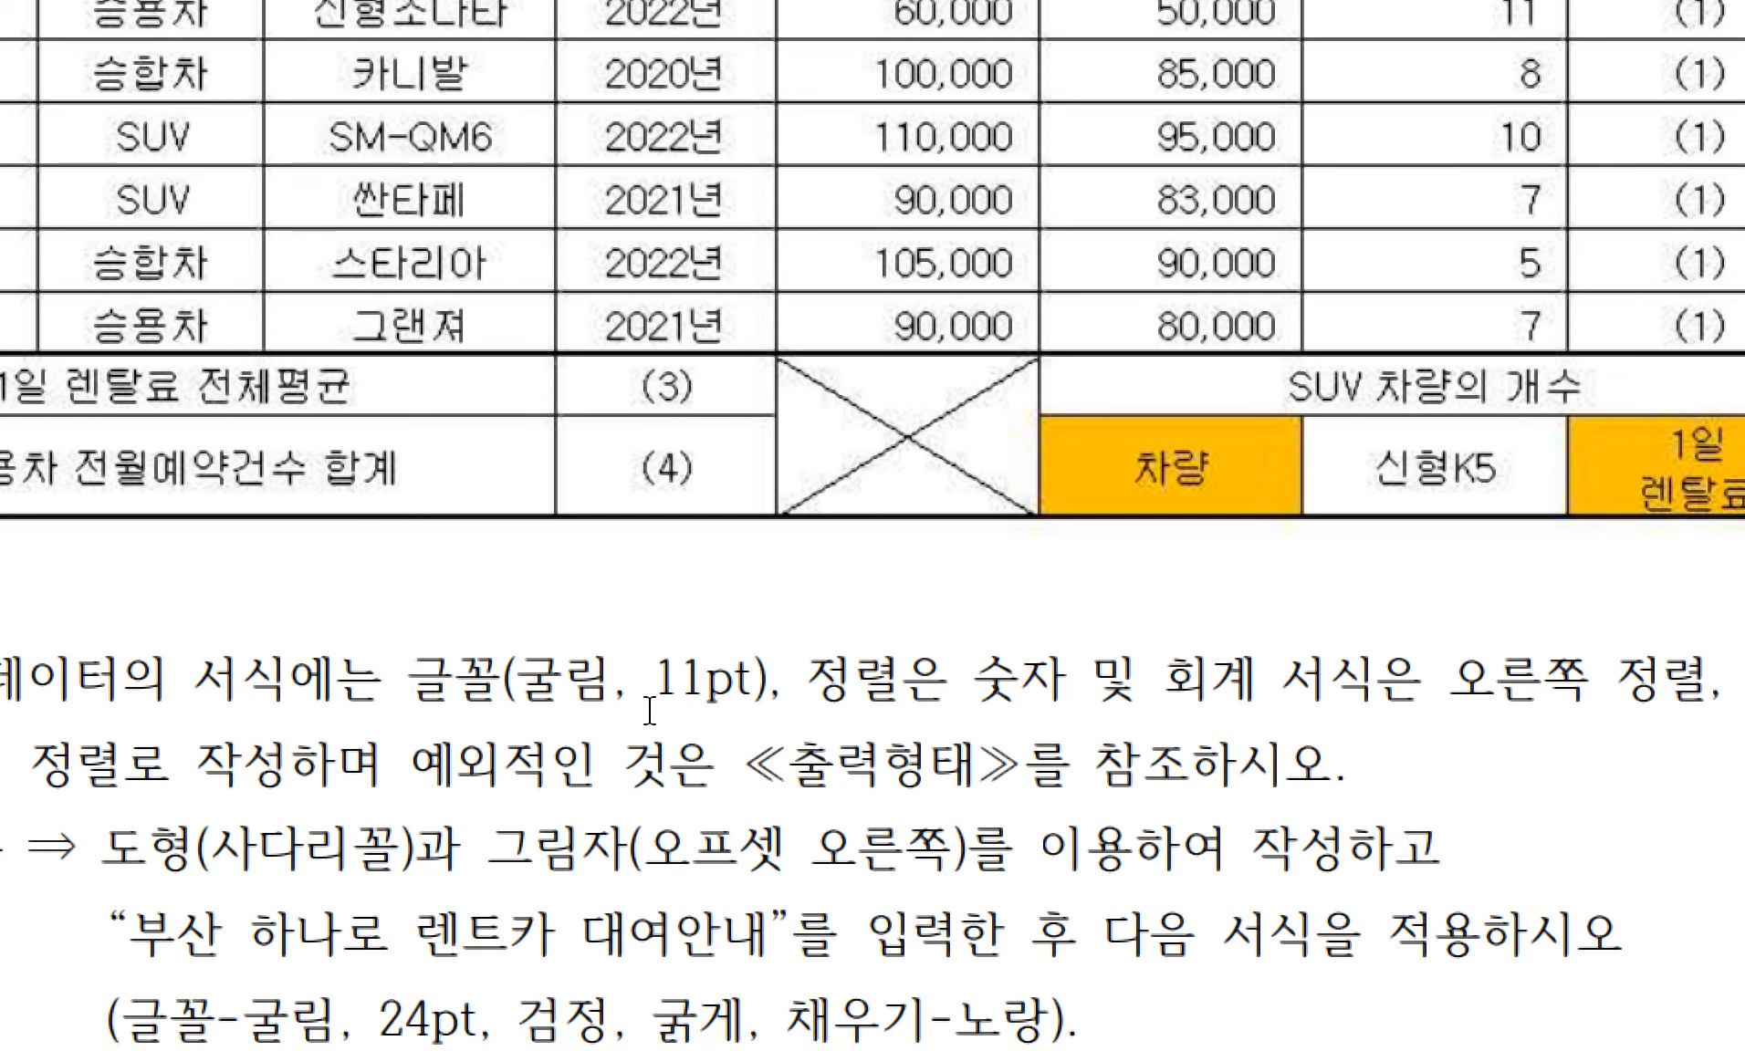
drag(658, 683, 744, 682)
click(743, 683)
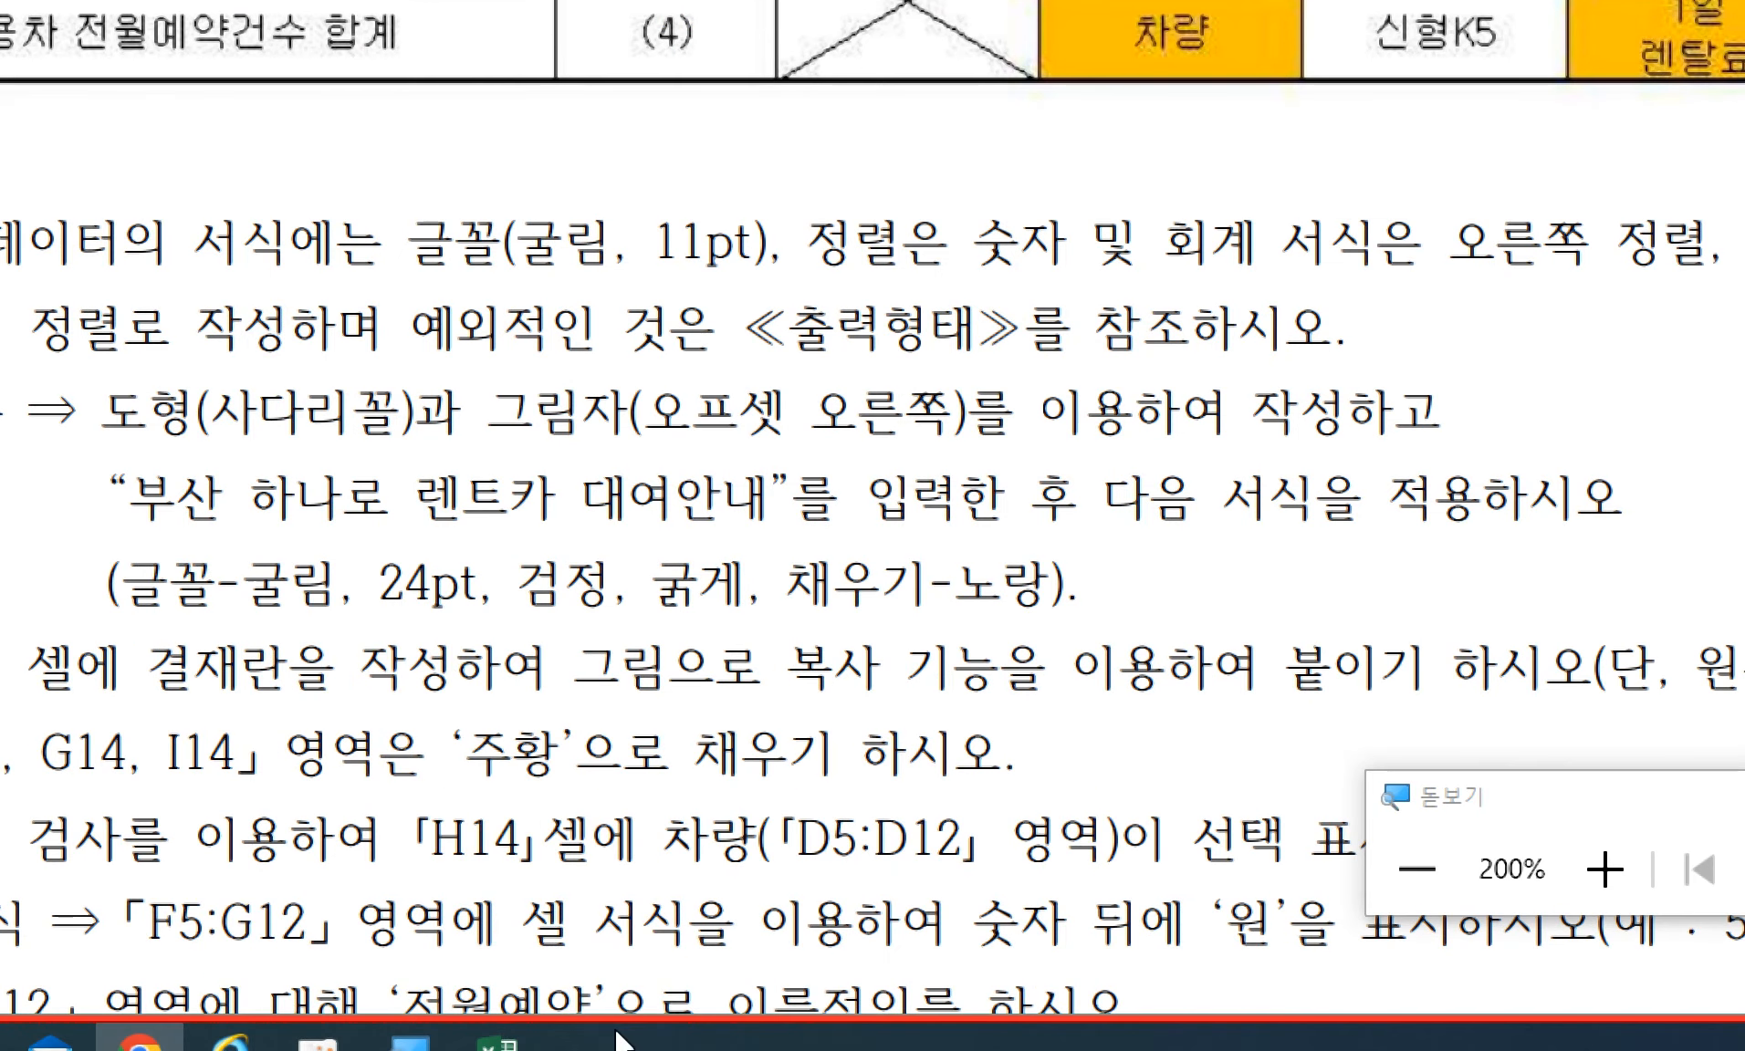
click(498, 1042)
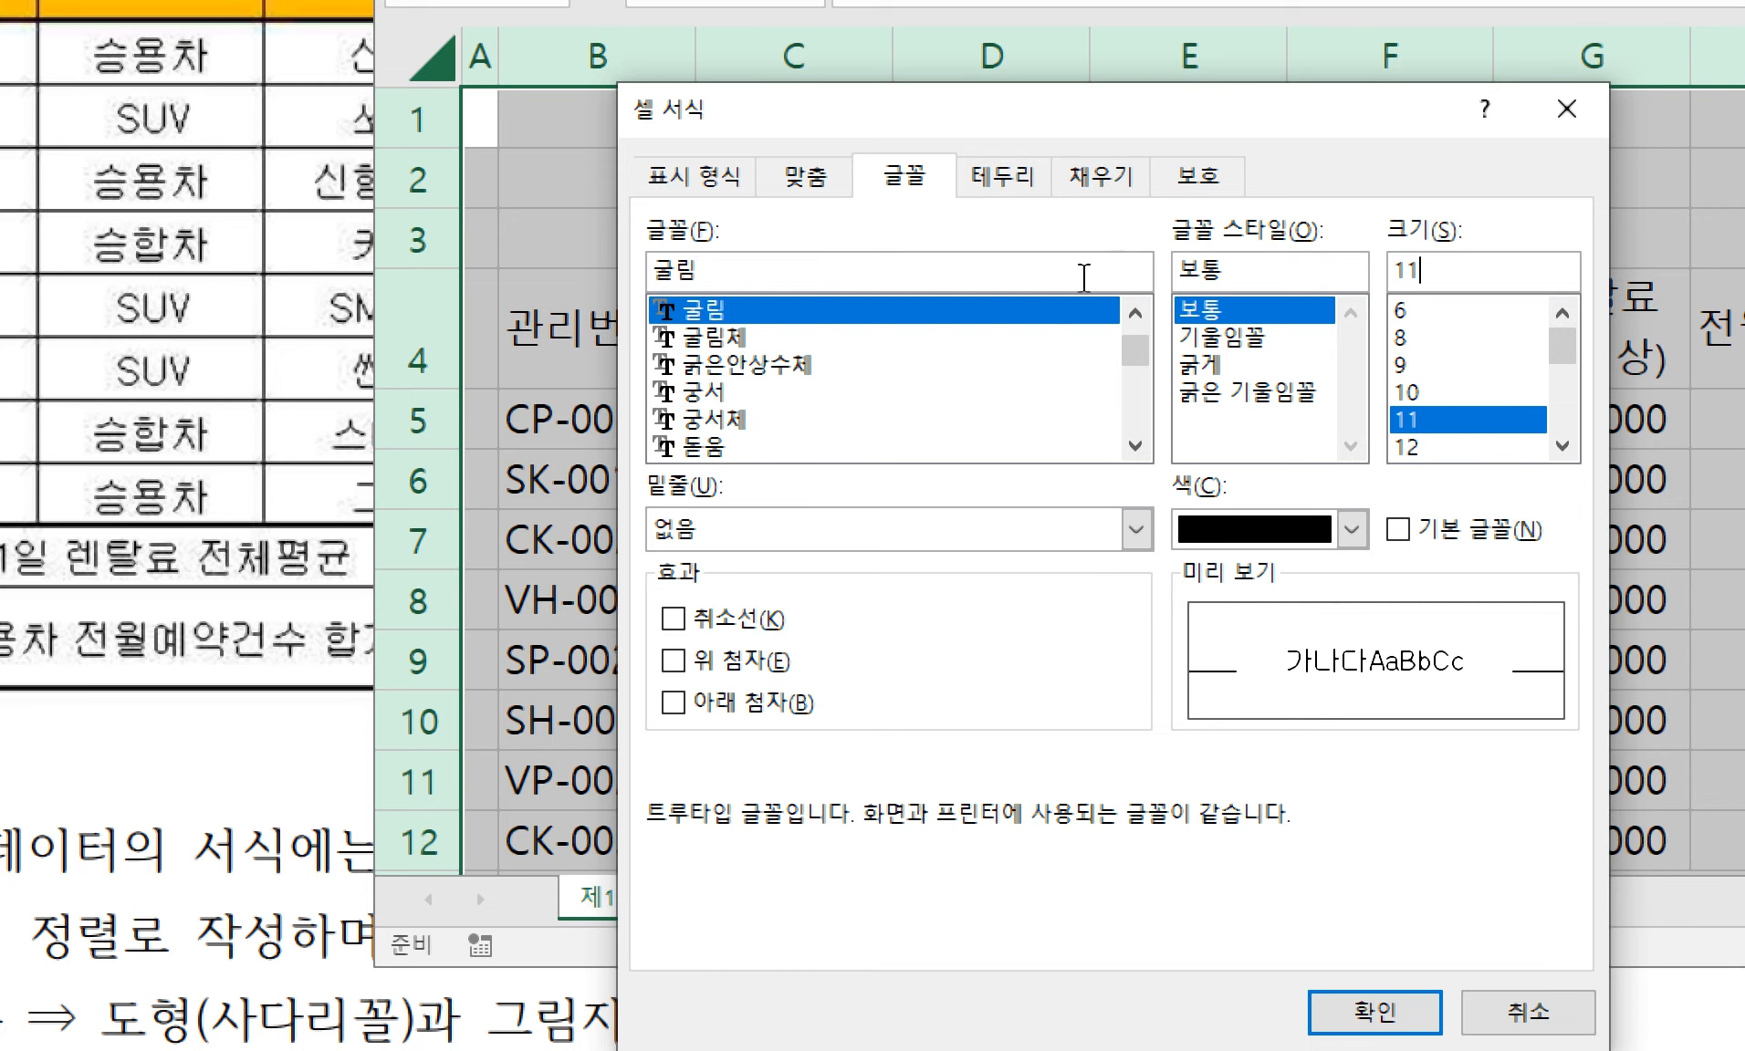
click(1469, 286)
click(1090, 272)
click(1530, 1013)
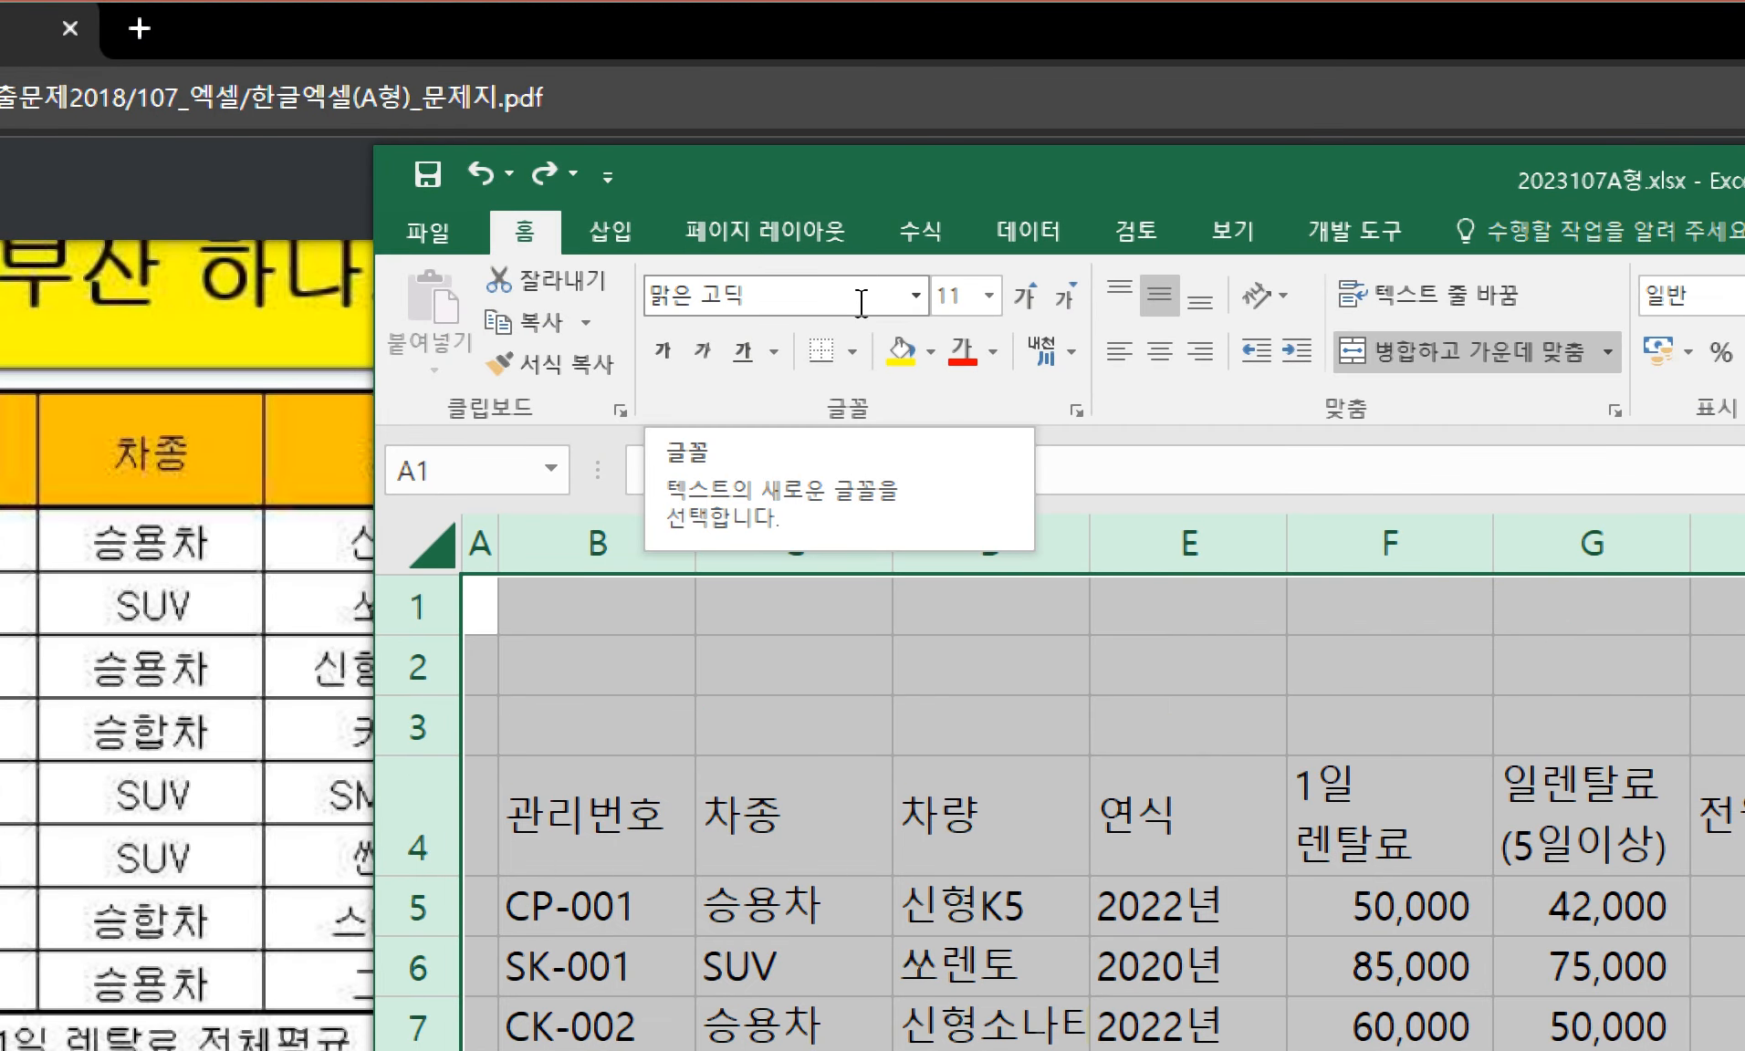
- Set the font of all selected cells in the 제1작업 worksheet to 굴림
right_click(629, 670)
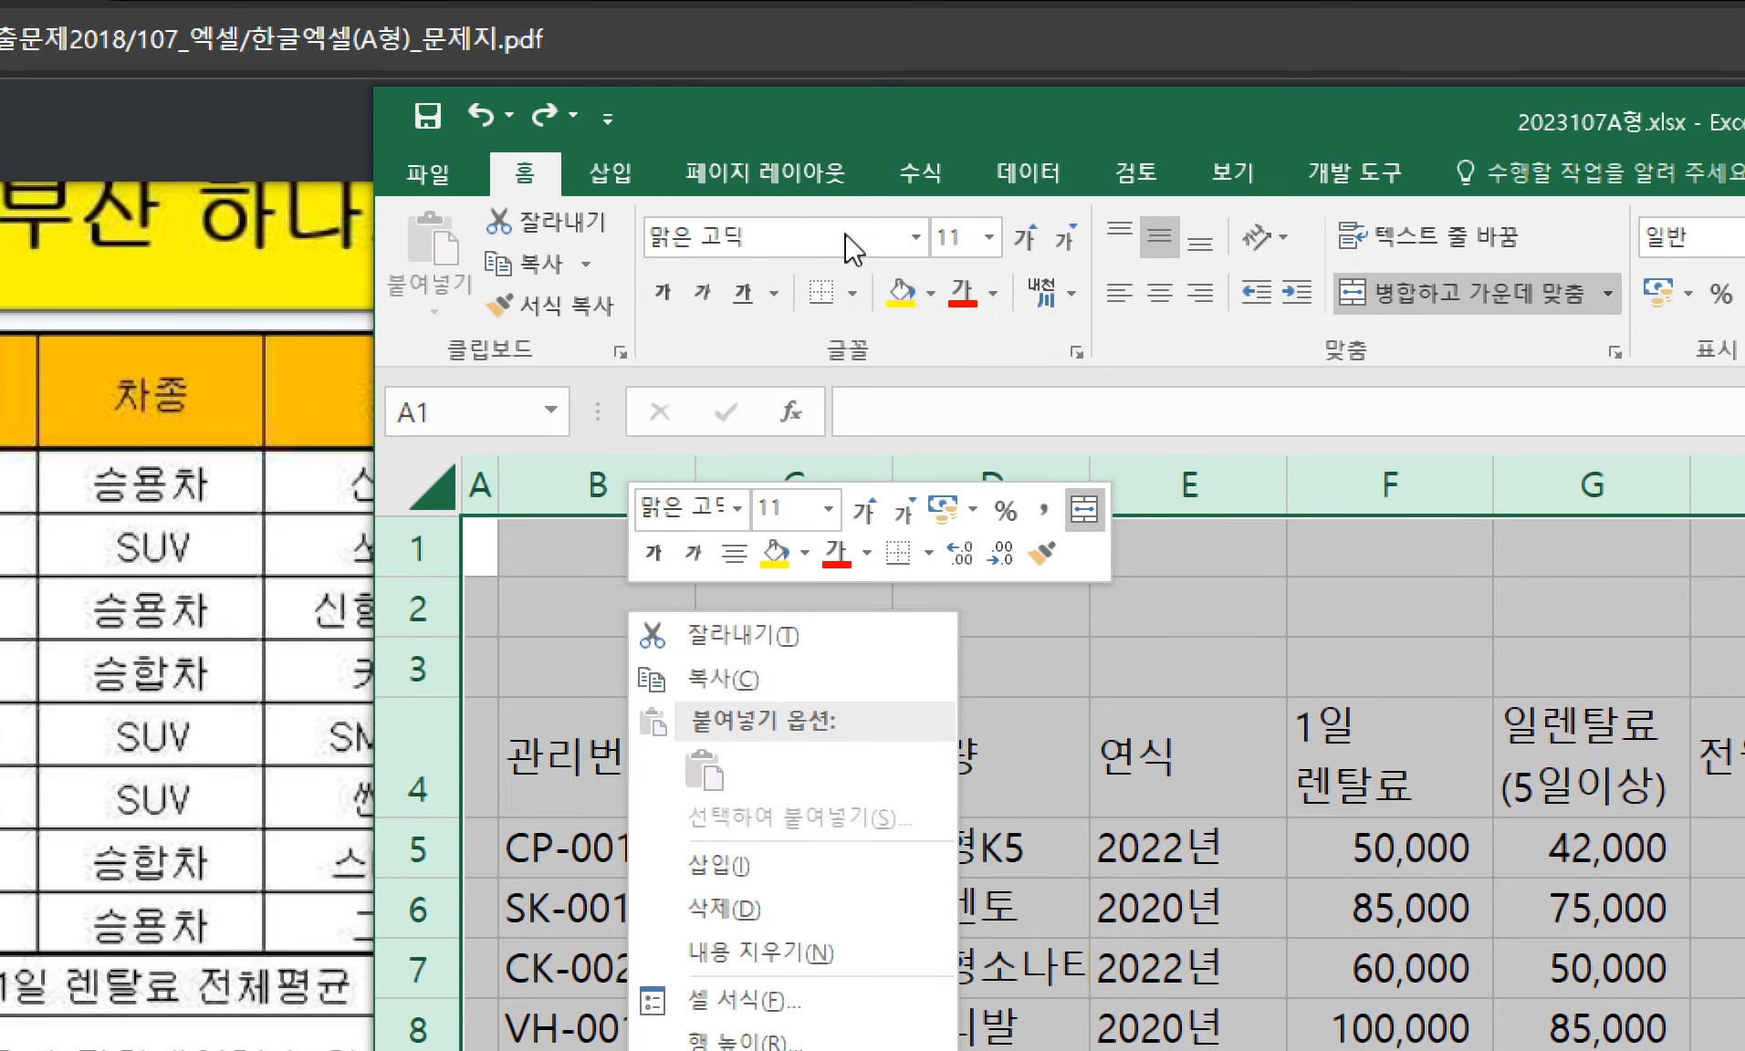
click(792, 133)
text(굴ㄹ)
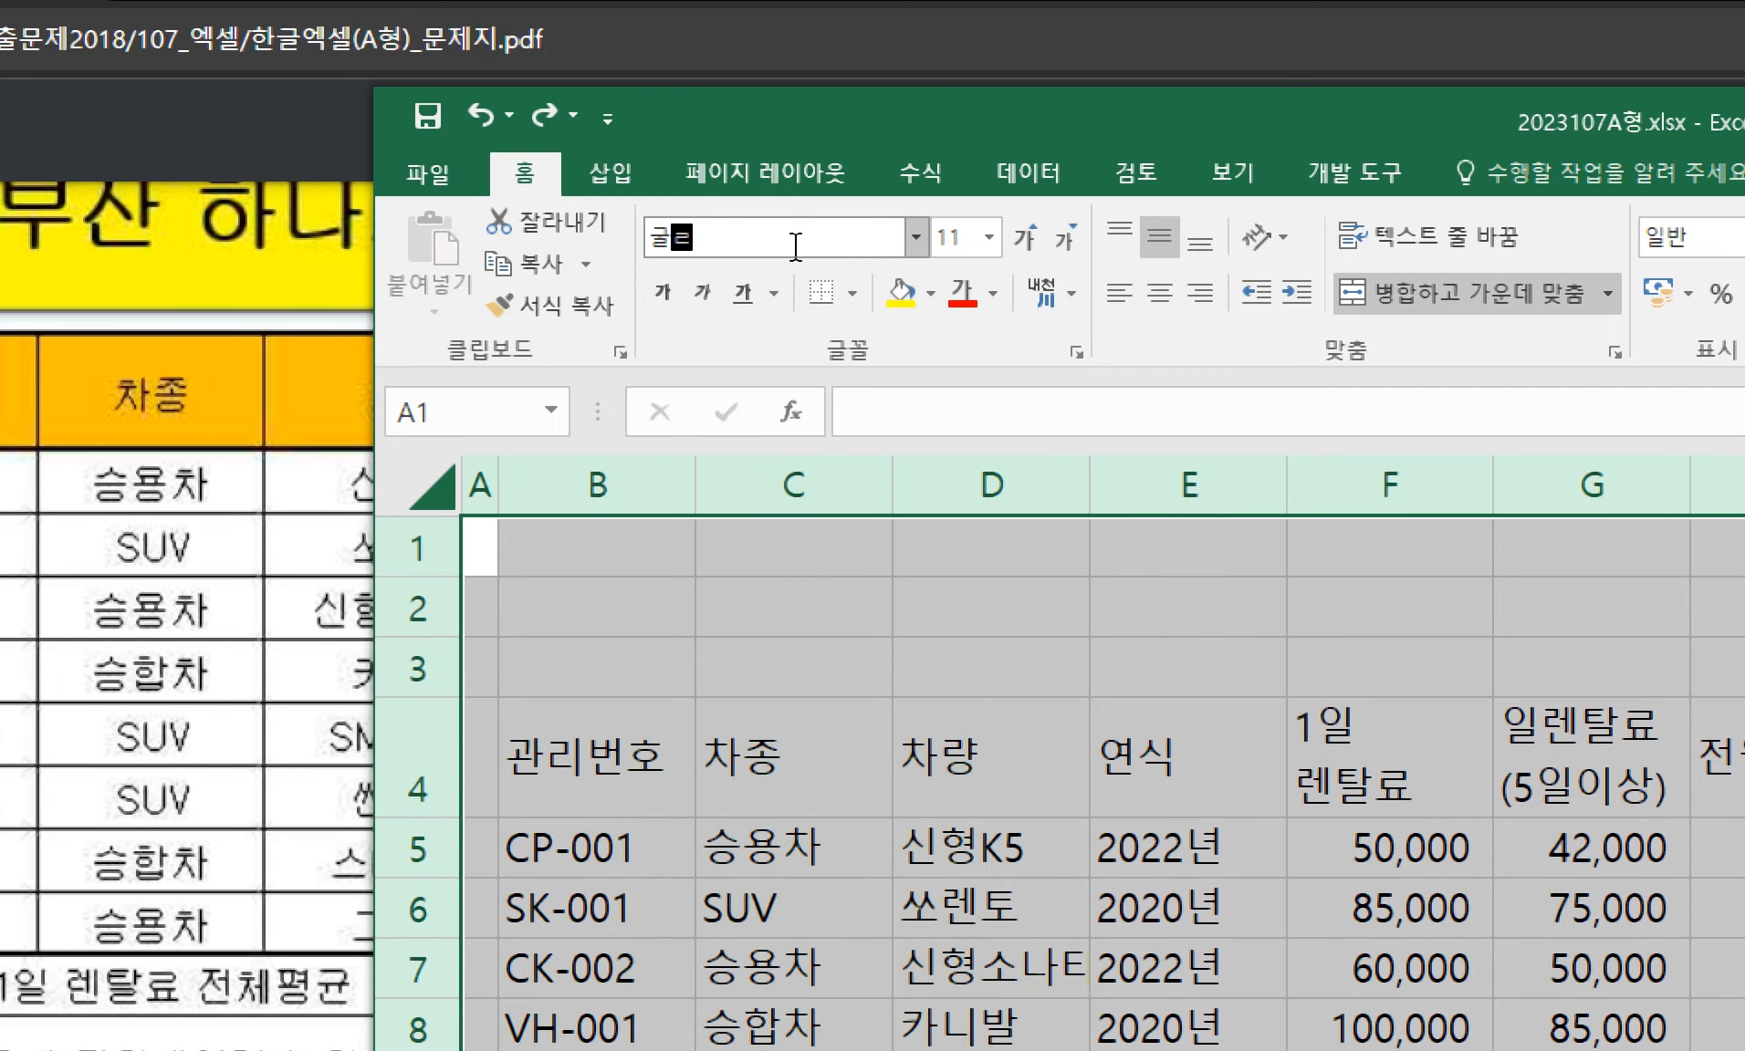
key(Return)
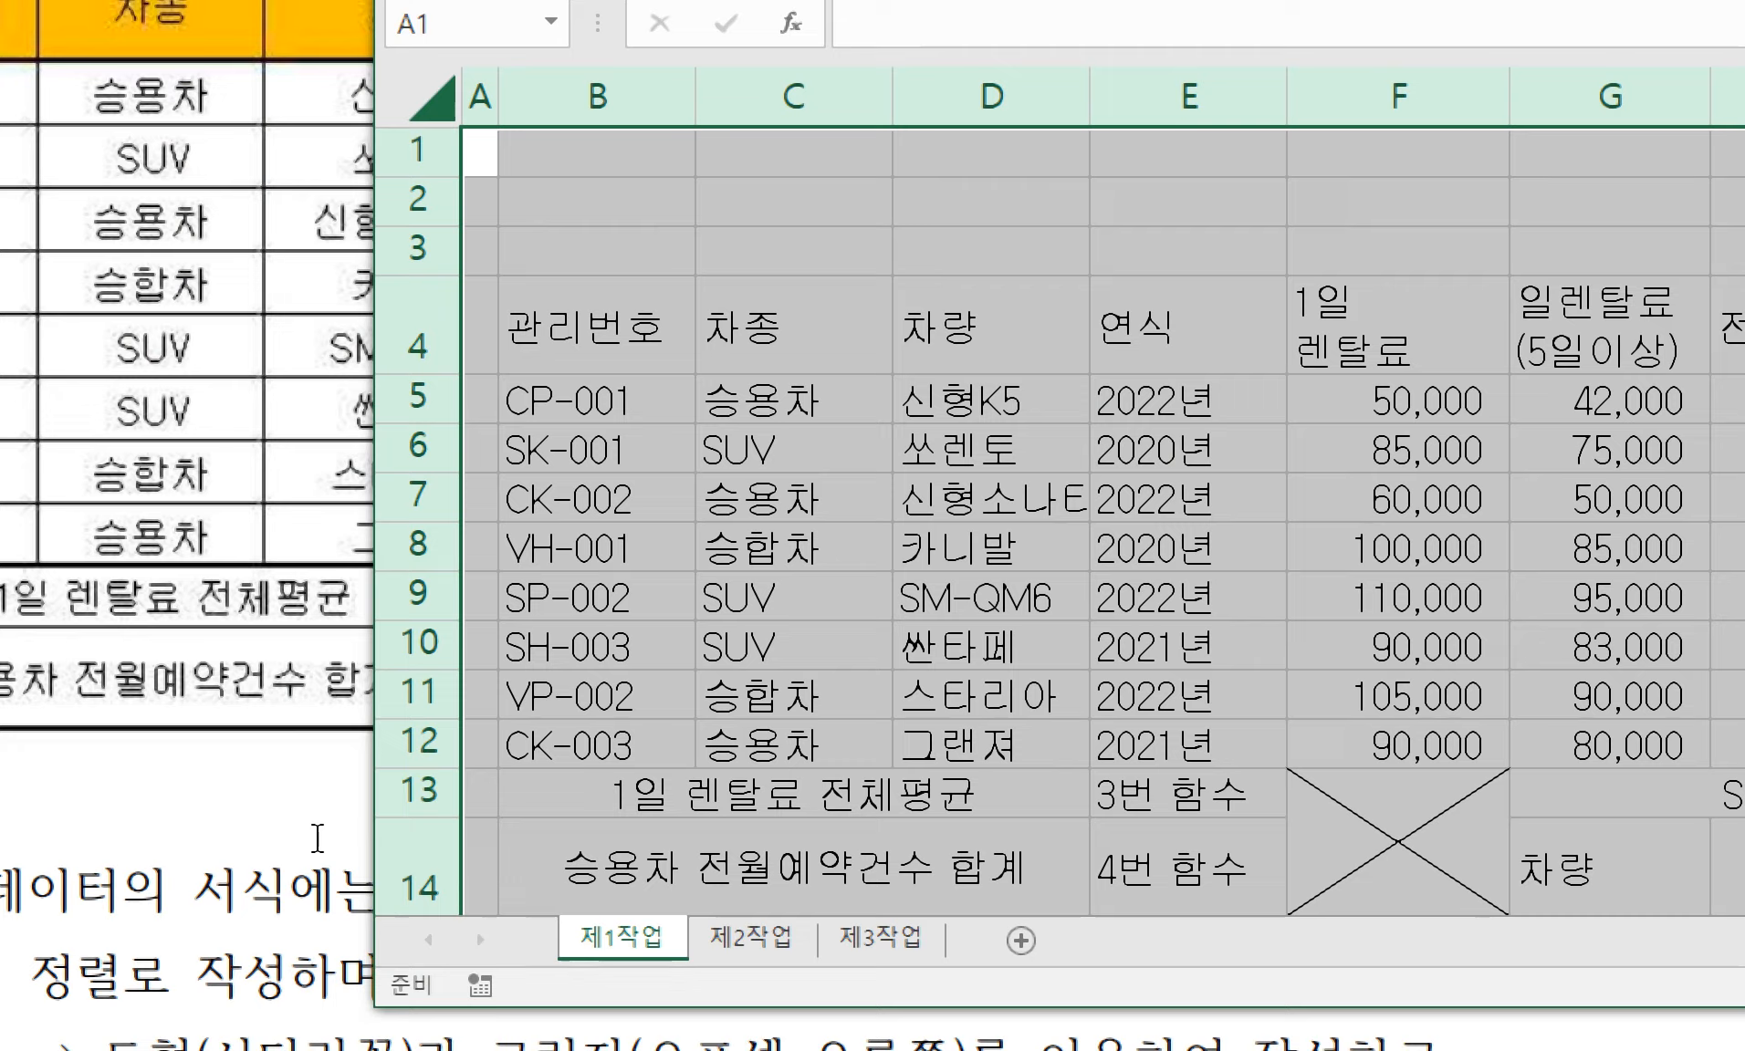
- Switch to the exam PDF and review the font name and size condition for all data
click(283, 881)
drag(281, 882, 272, 886)
drag(677, 894, 762, 895)
click(762, 895)
scroll(762, 904, down, 3)
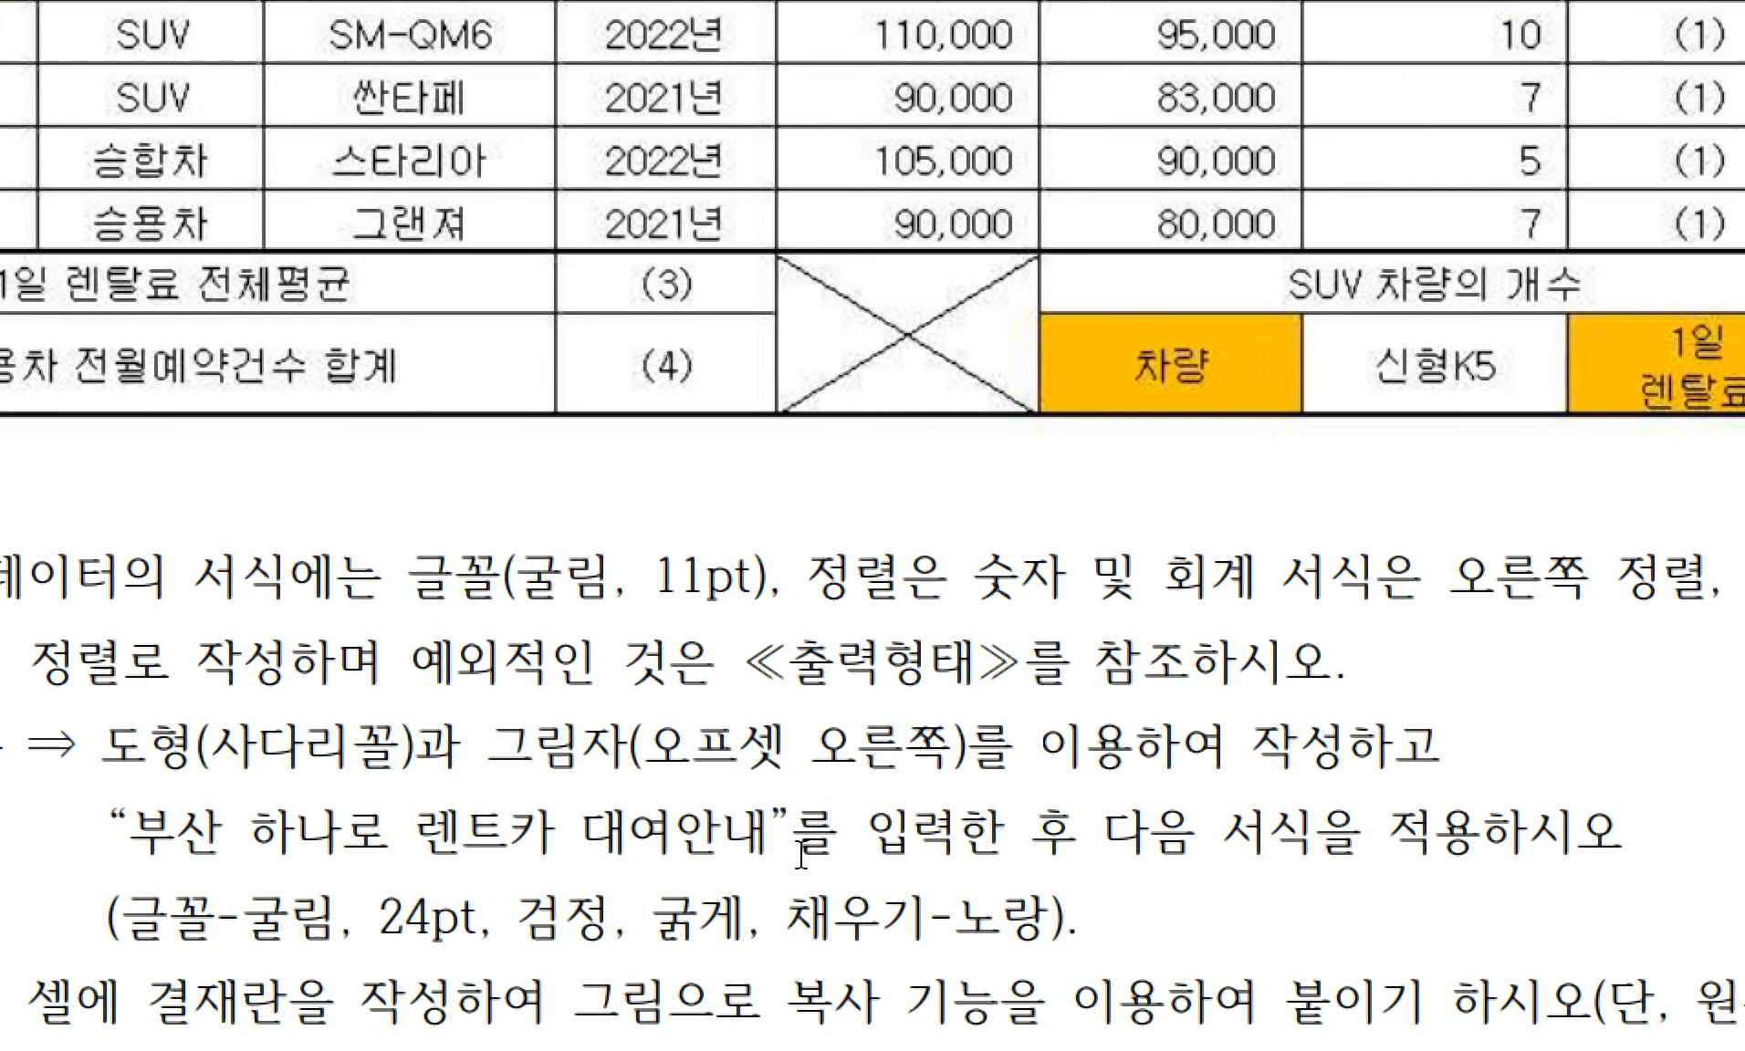
drag(753, 594, 491, 588)
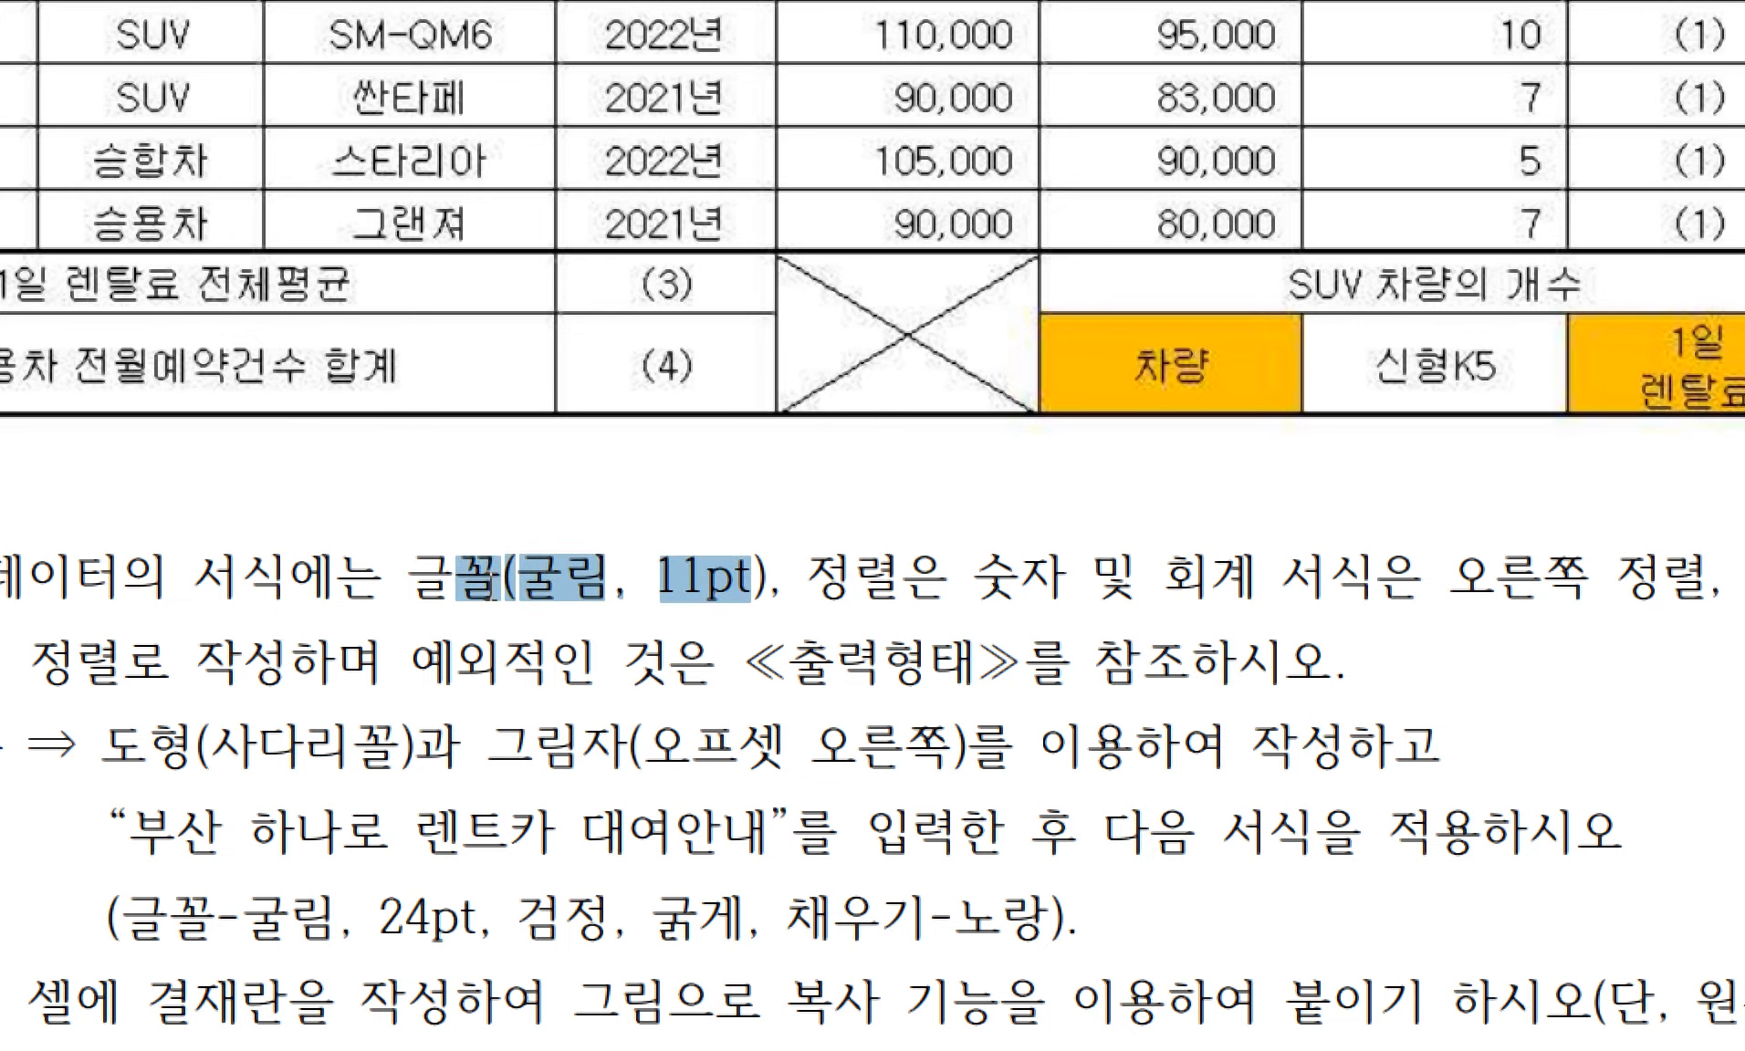
click(613, 587)
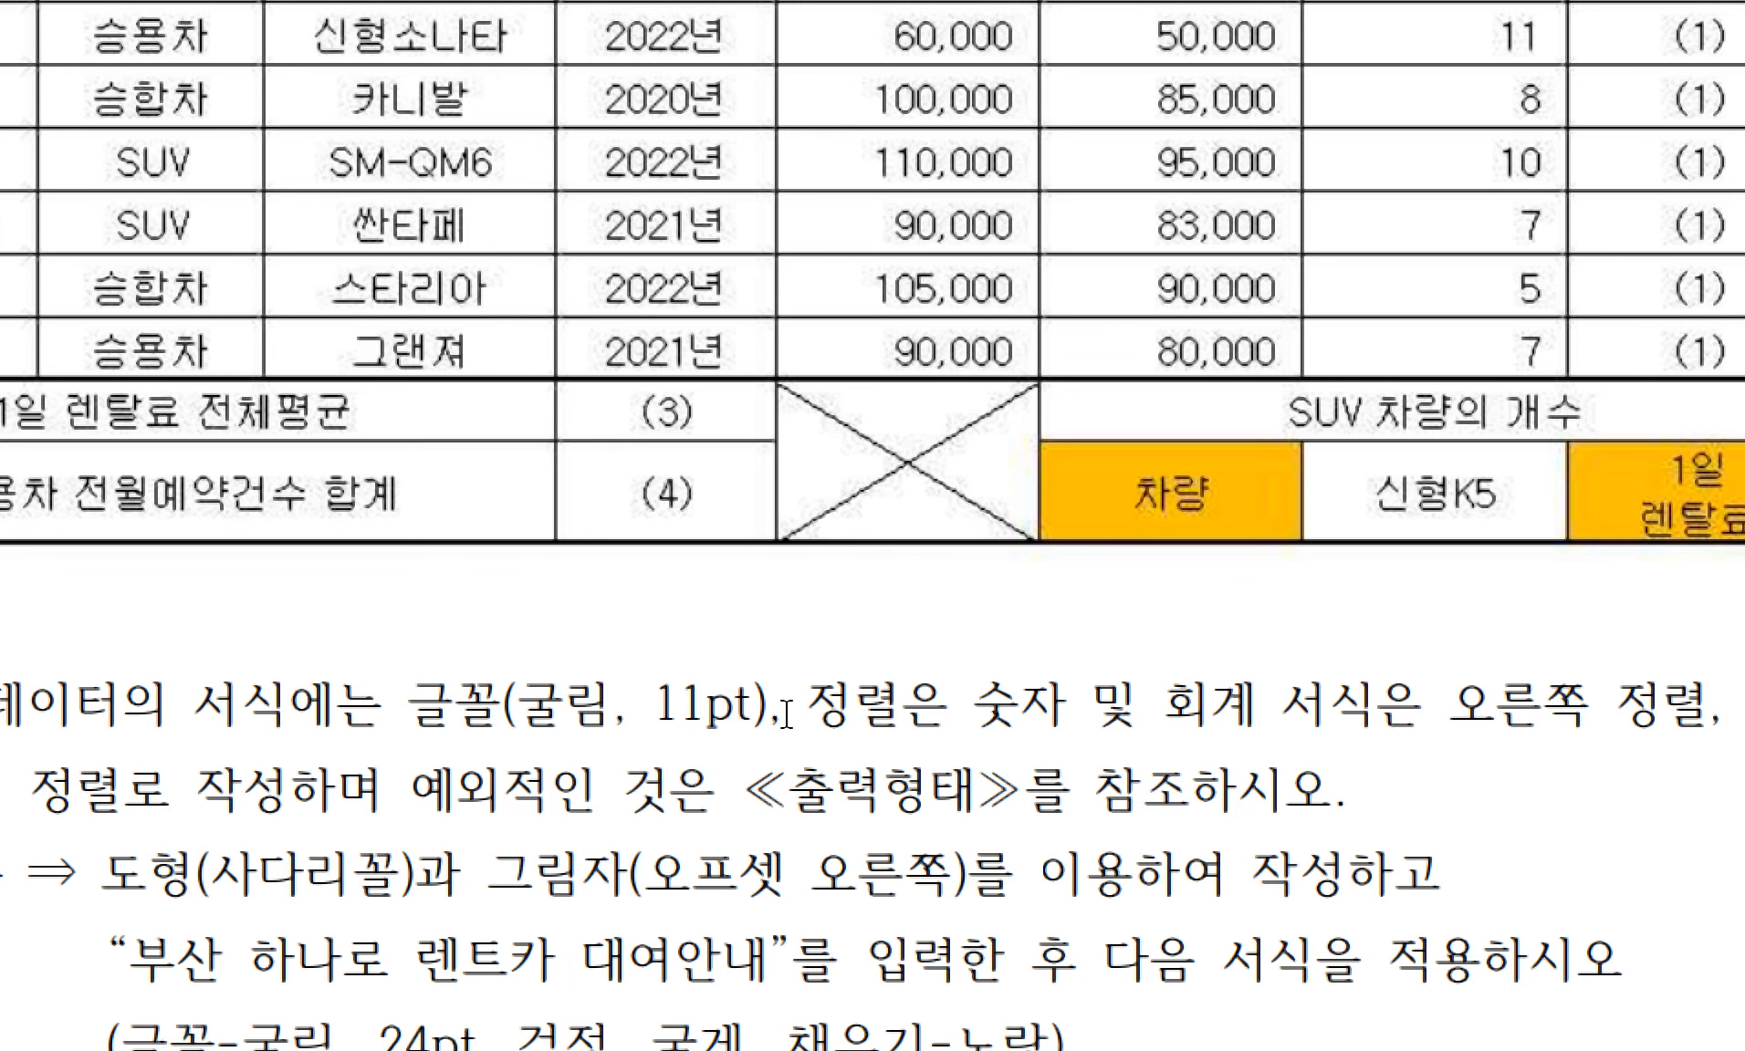
- Read the alignment condition for numbers, accounting formats and other data in the exam PDF, and return to Excel
double_click(824, 710)
click(824, 710)
drag(826, 511, 464, 502)
click(1425, 502)
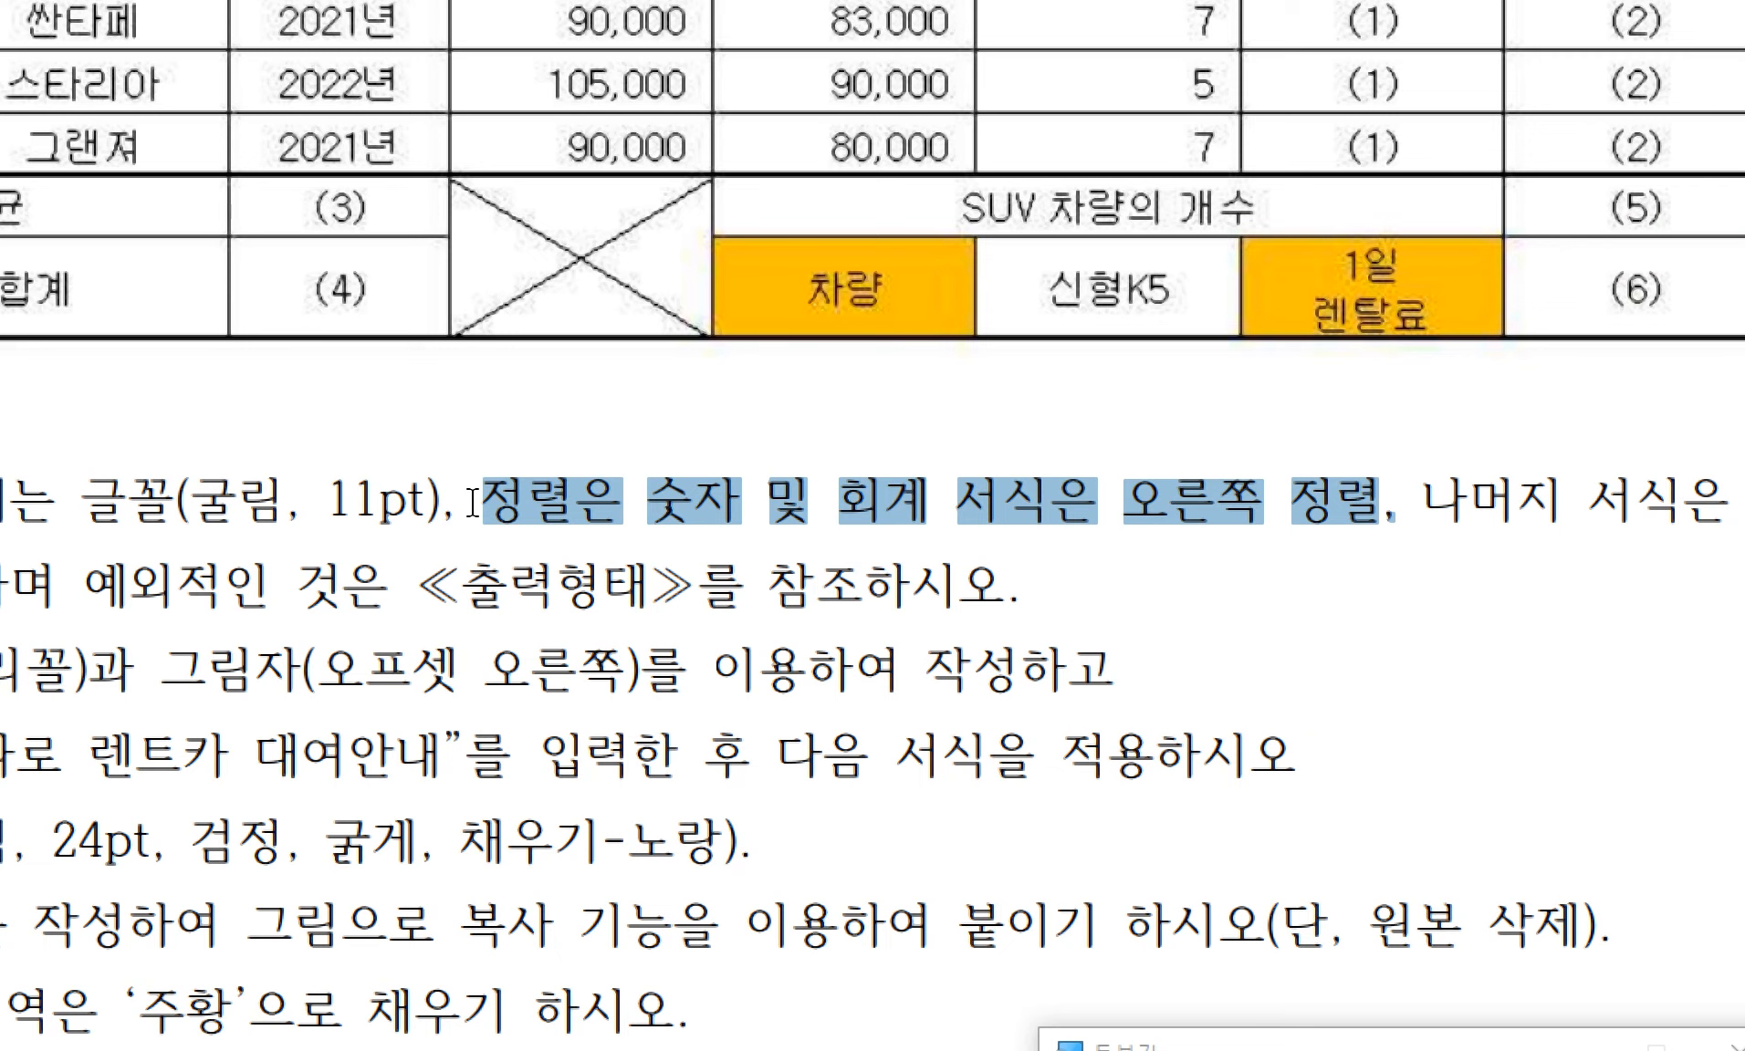
click(471, 503)
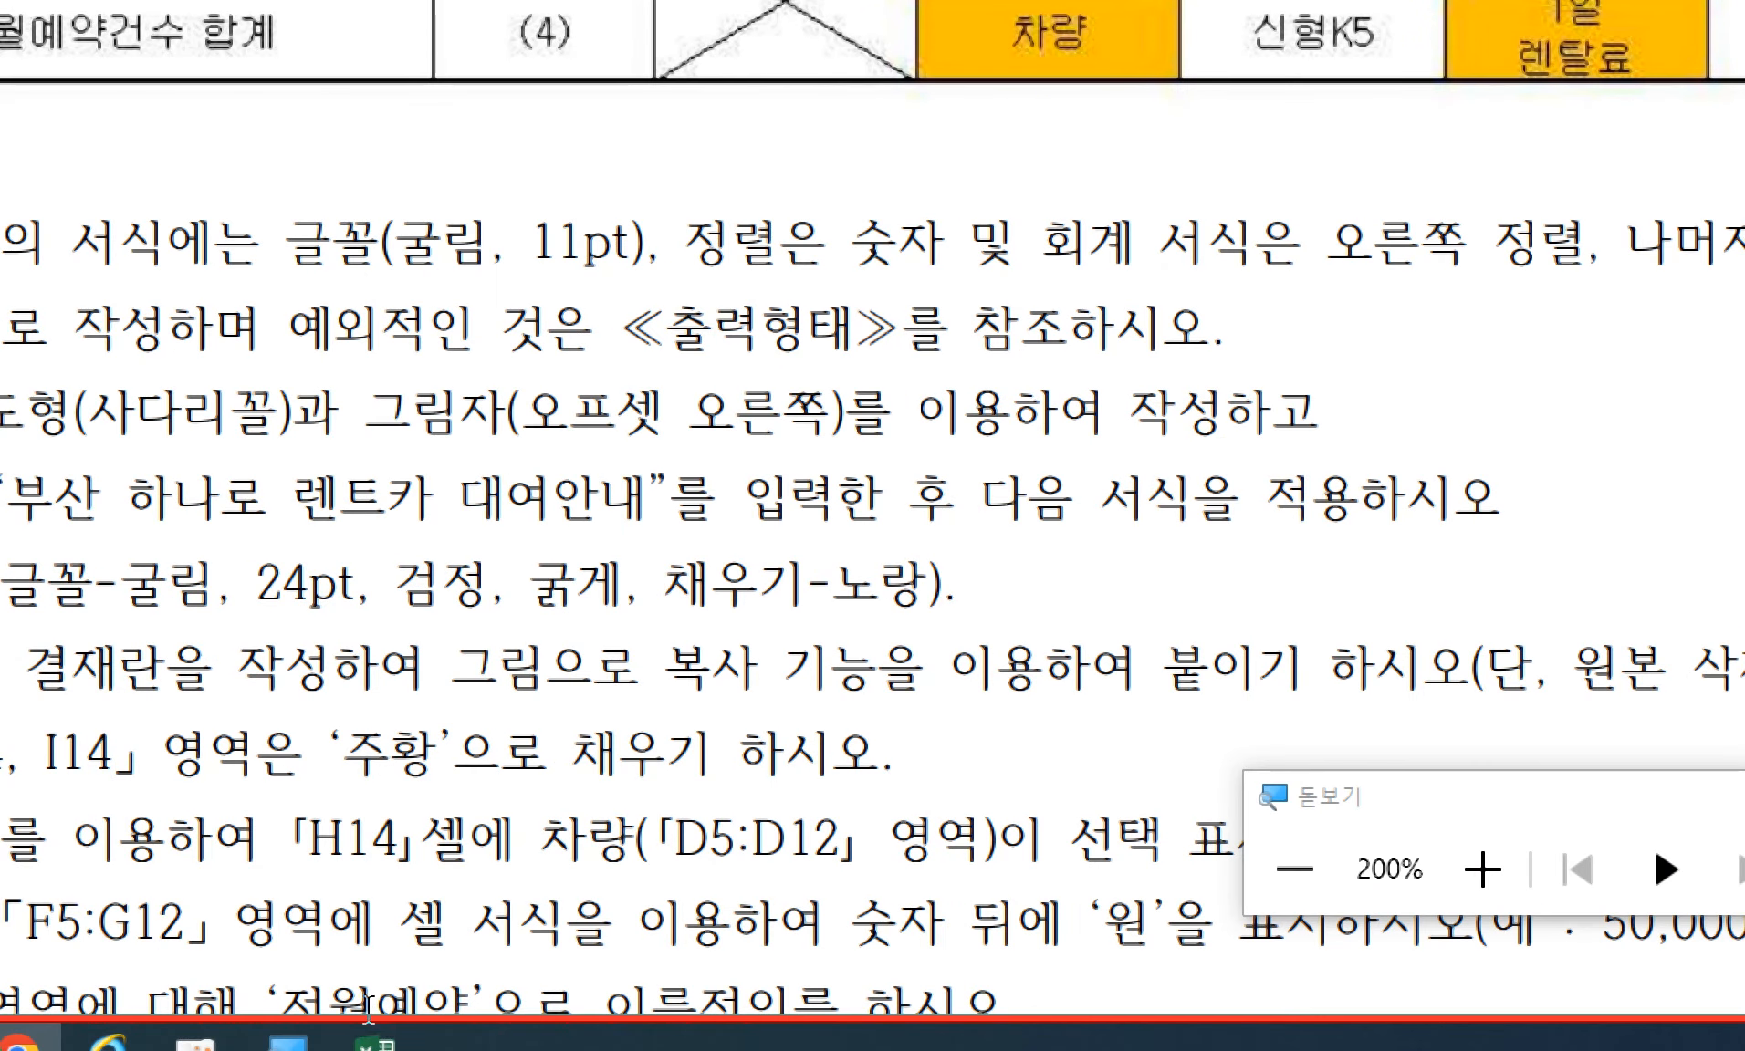
click(376, 1038)
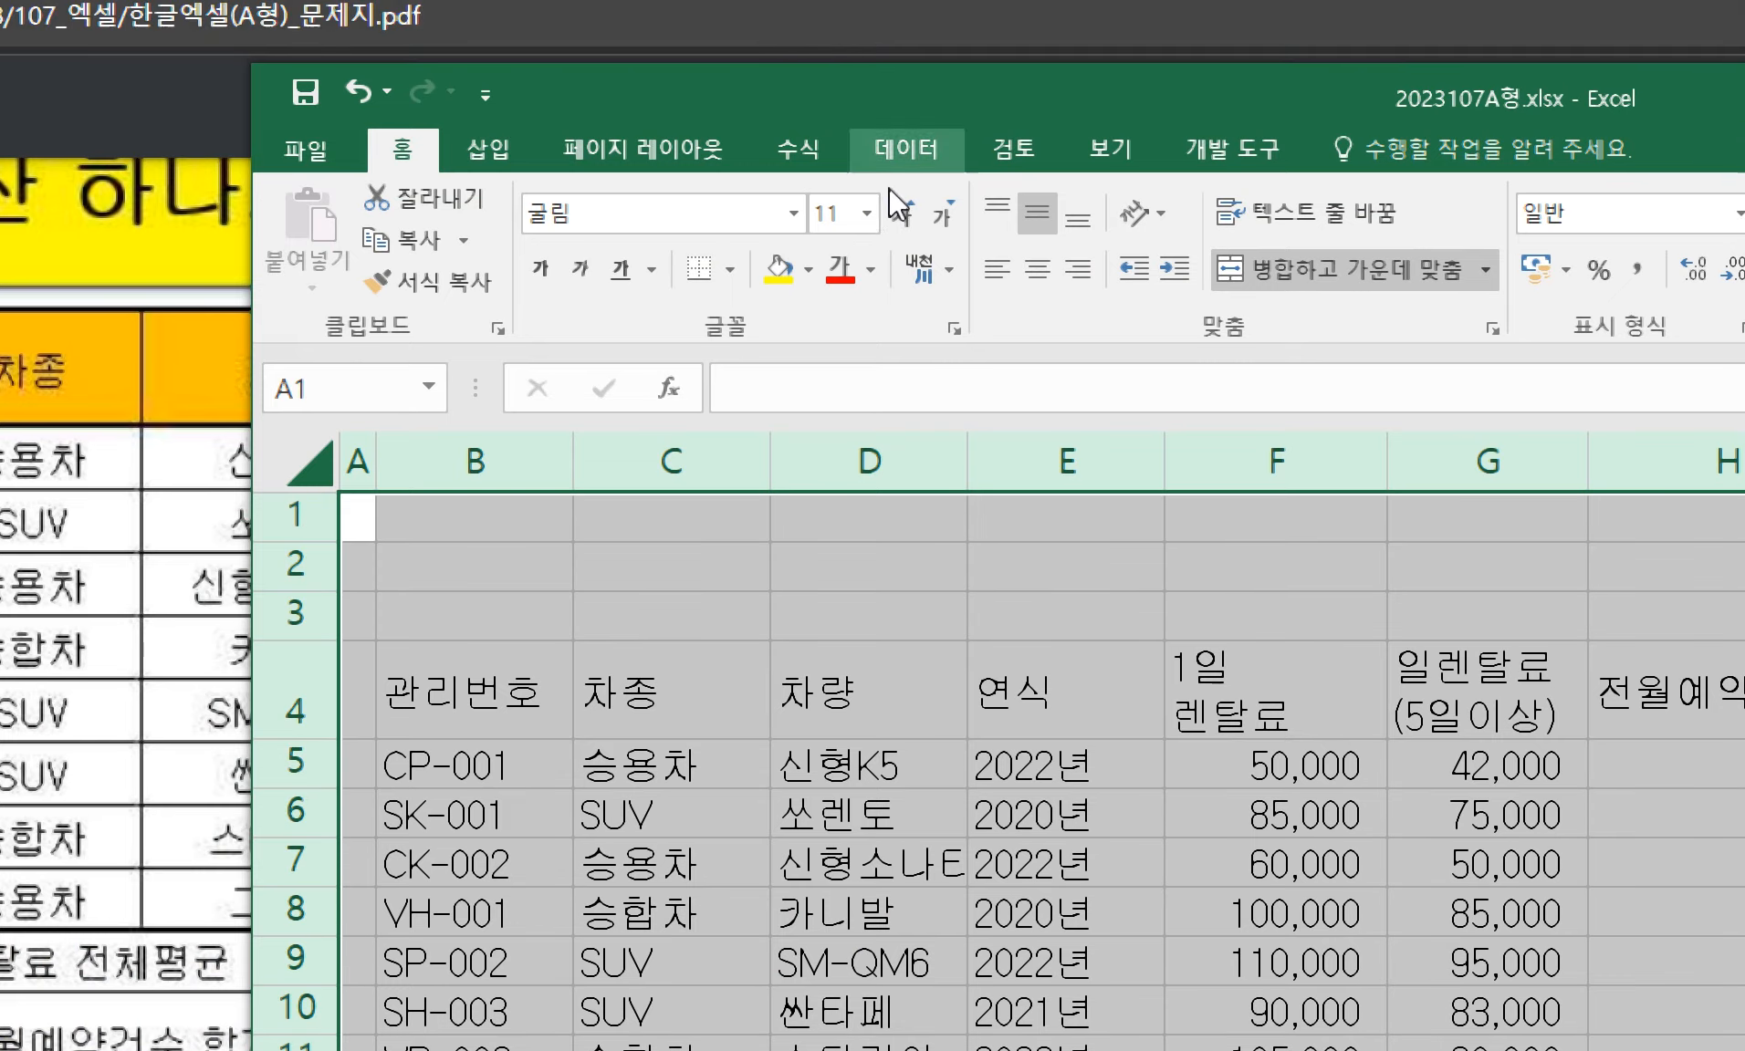
- Inspect the table's columns in the 제1작업 worksheet, checking whether the 차량 entries such as 신형소나타 fit their column width
click(986, 807)
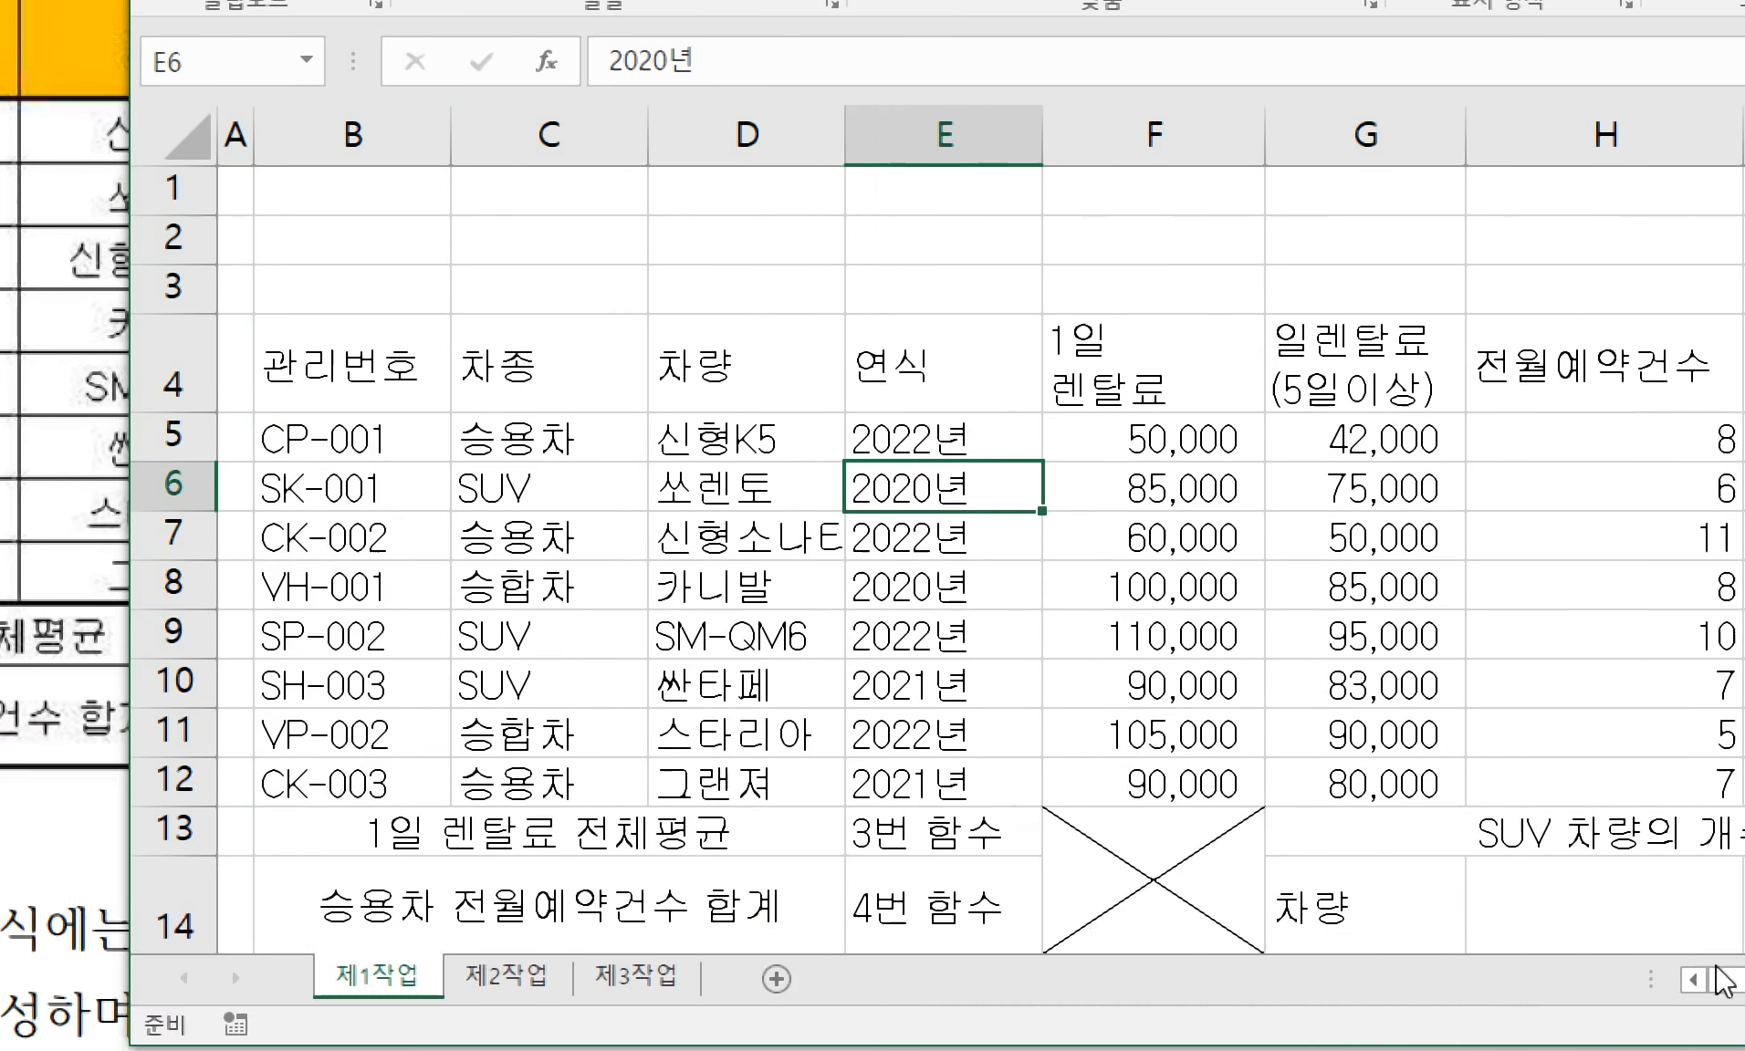
click(1148, 584)
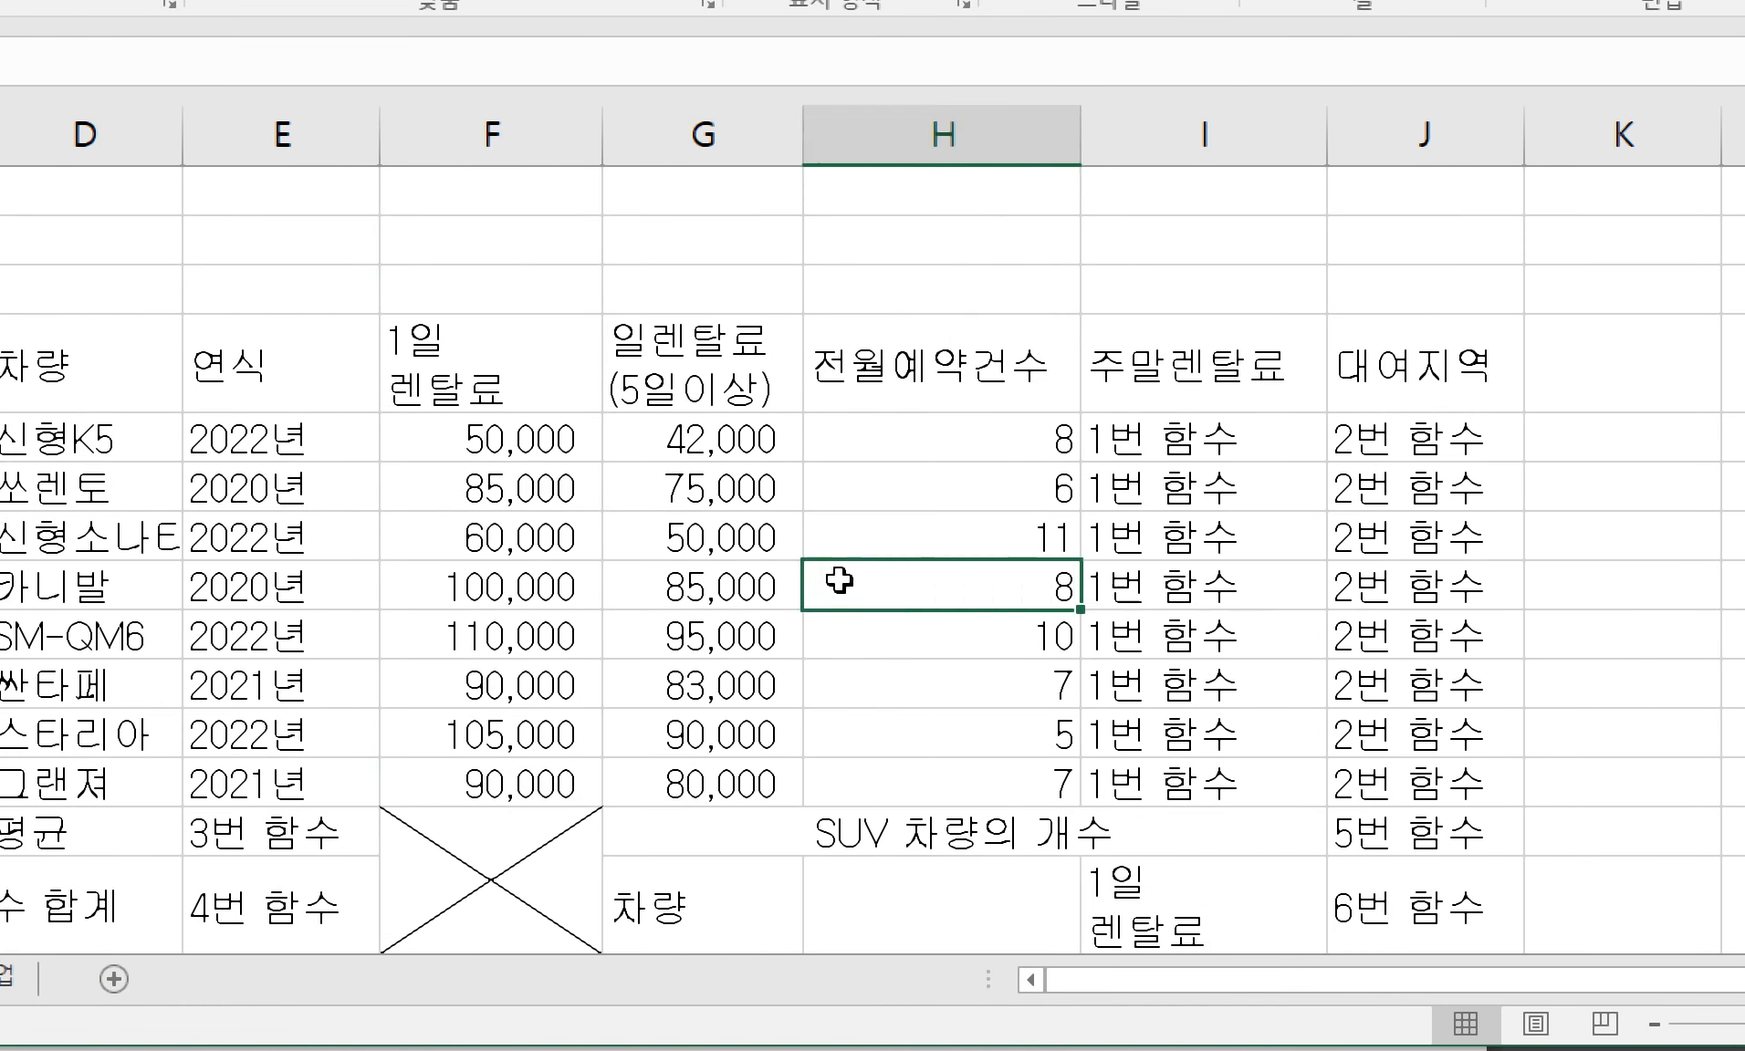
click(915, 587)
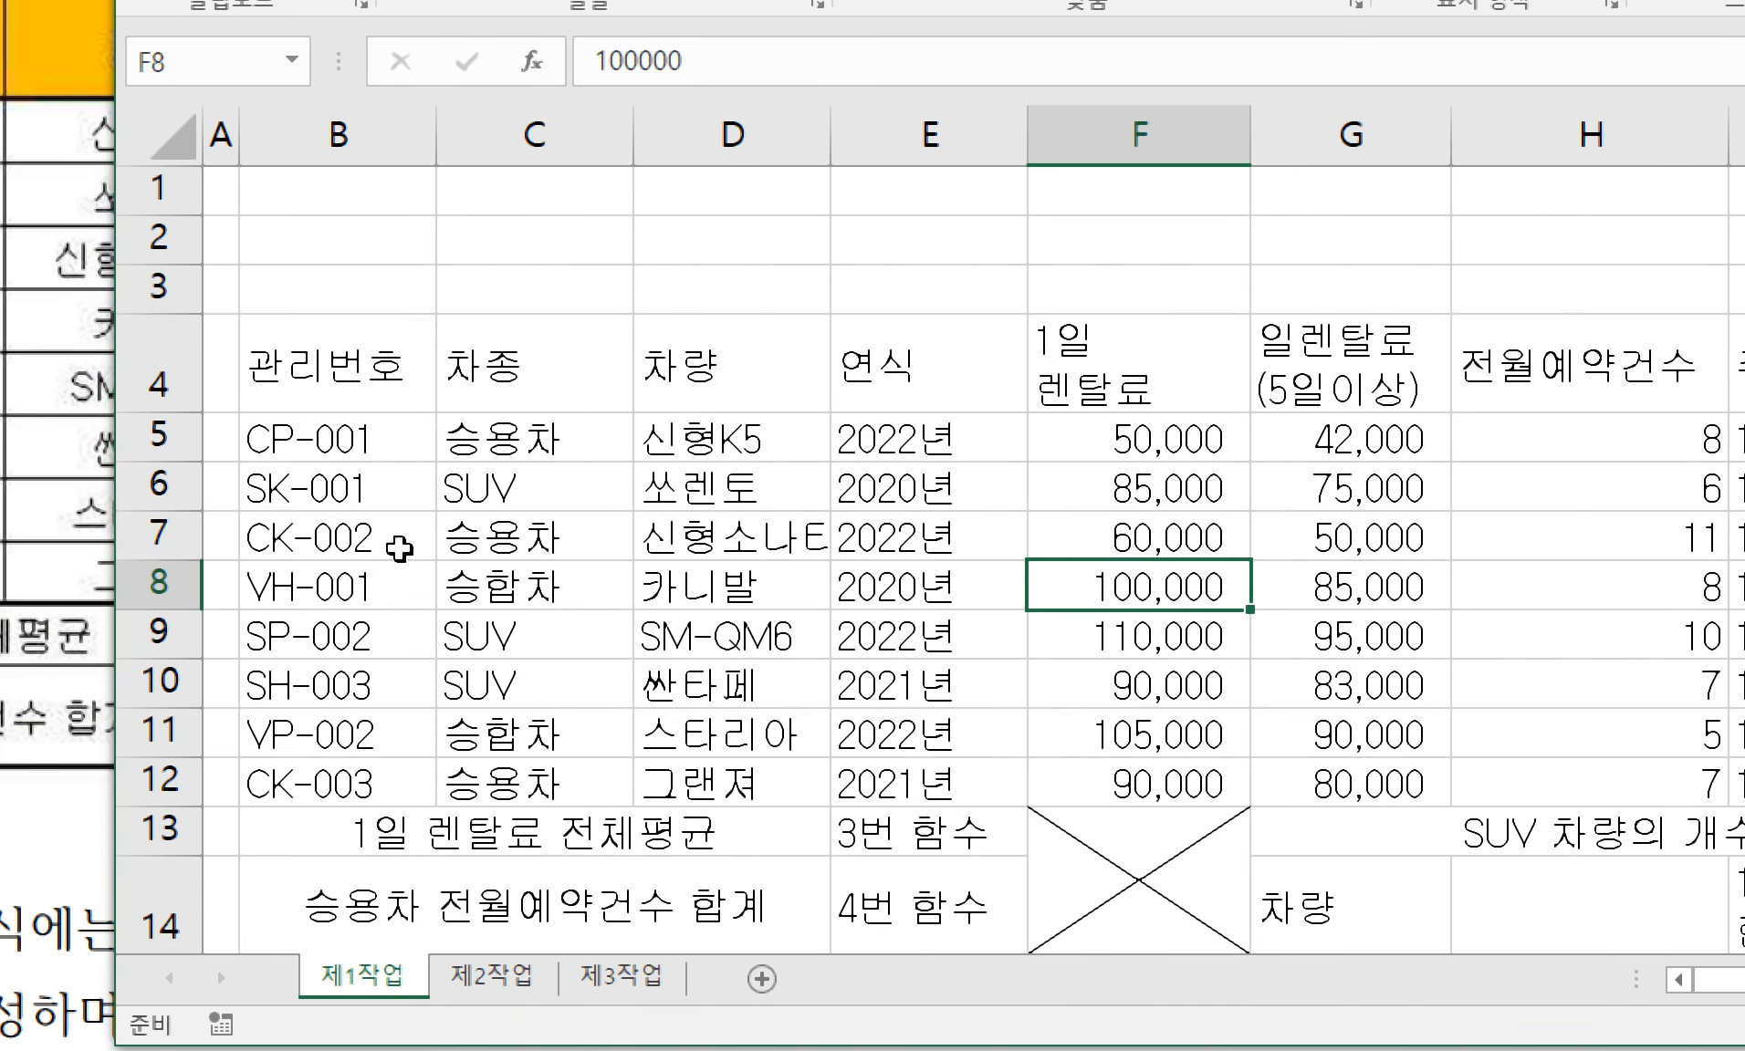
click(506, 546)
click(228, 548)
key(Right)
click(766, 538)
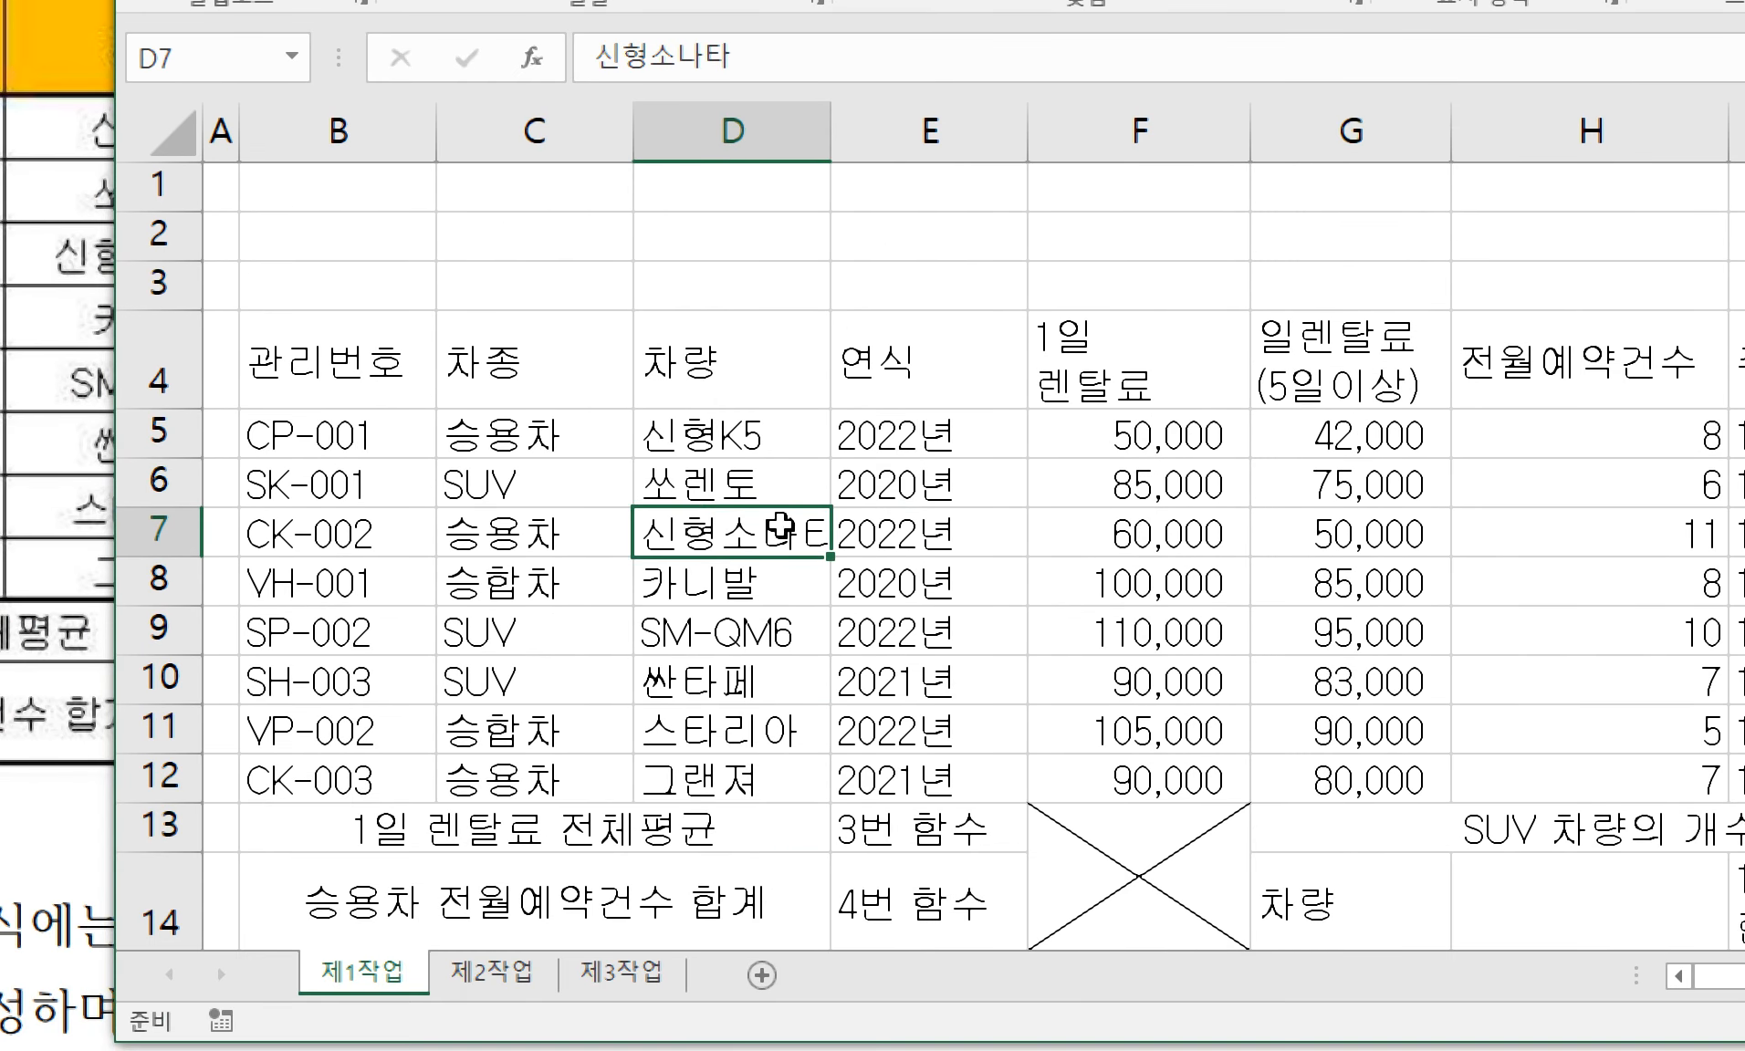
click(744, 616)
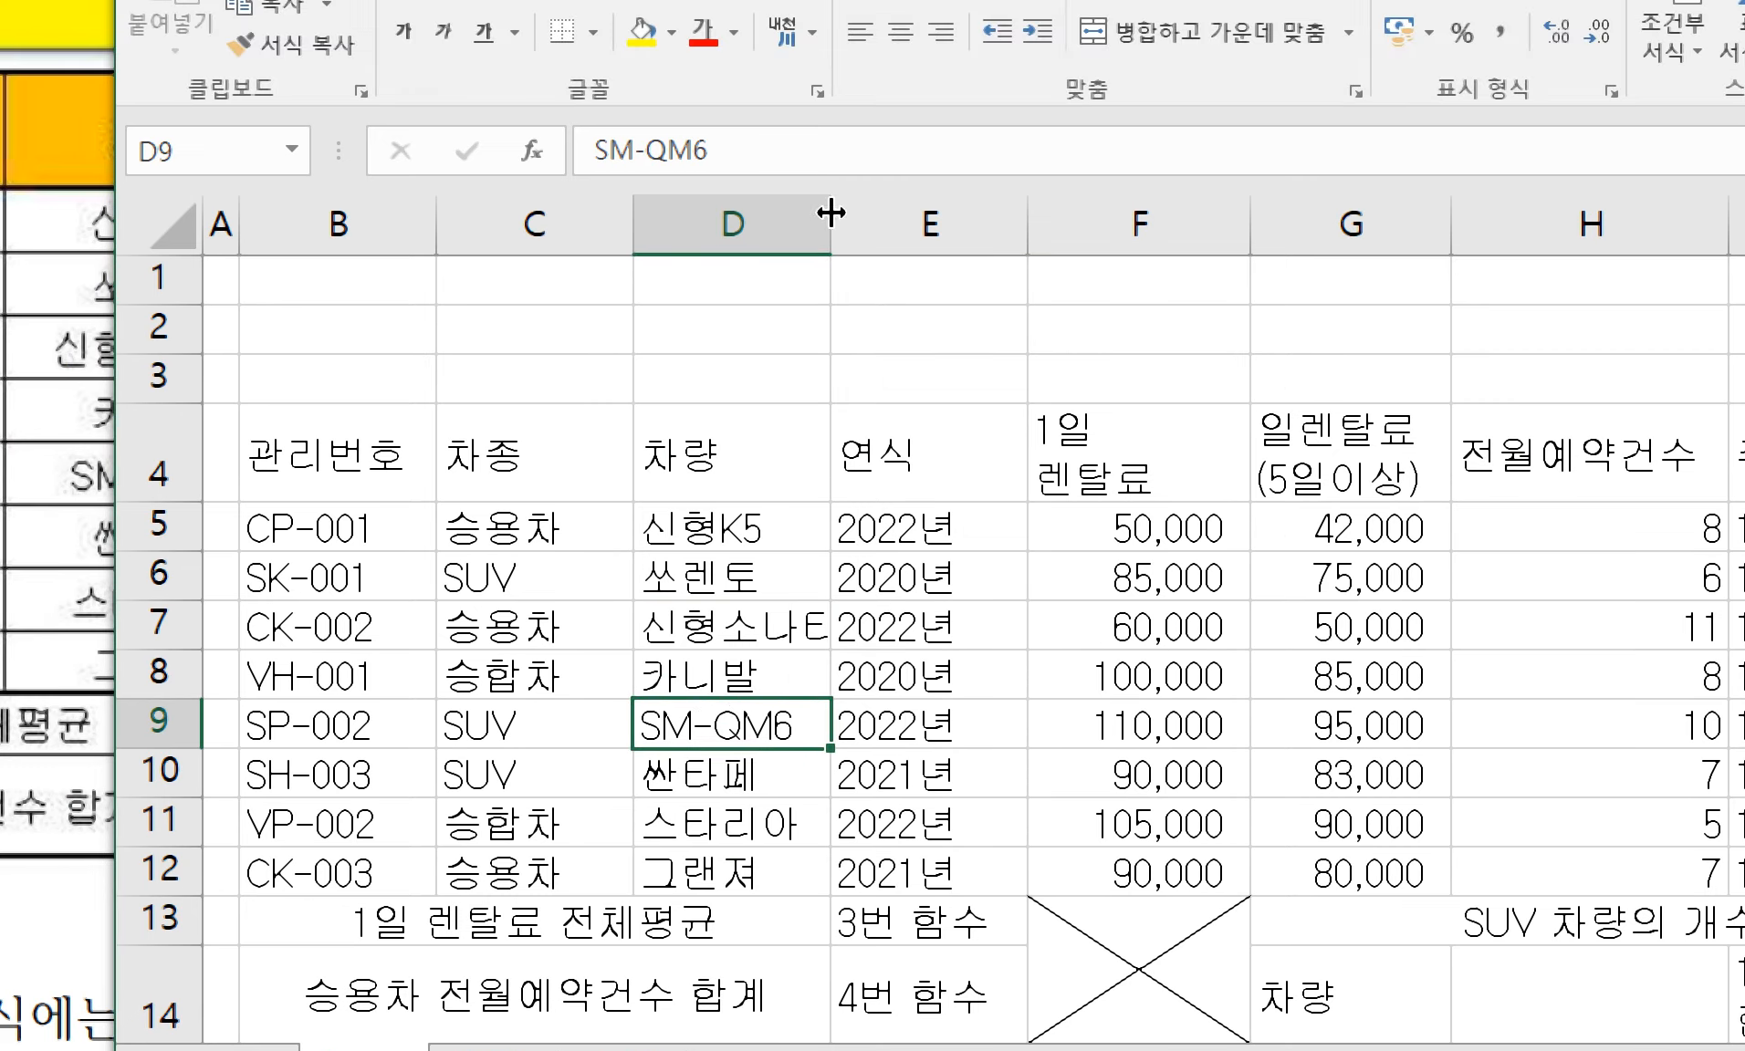
click(773, 570)
click(771, 625)
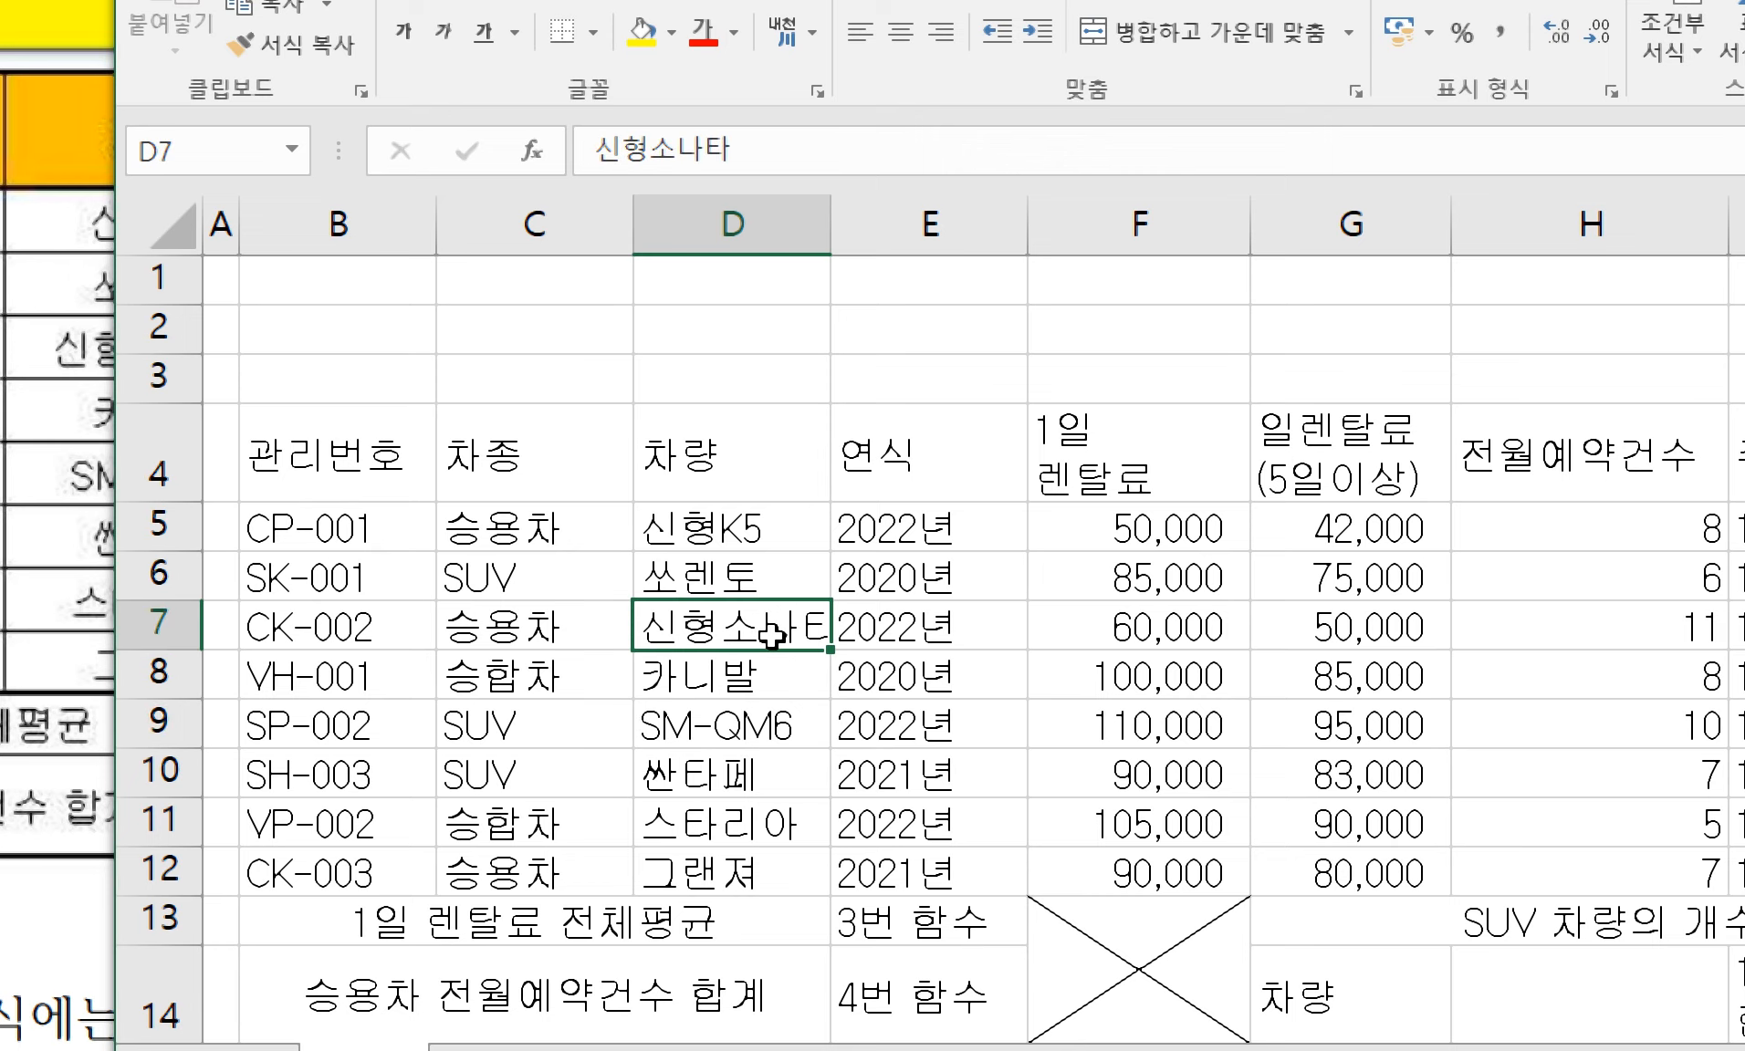
click(798, 591)
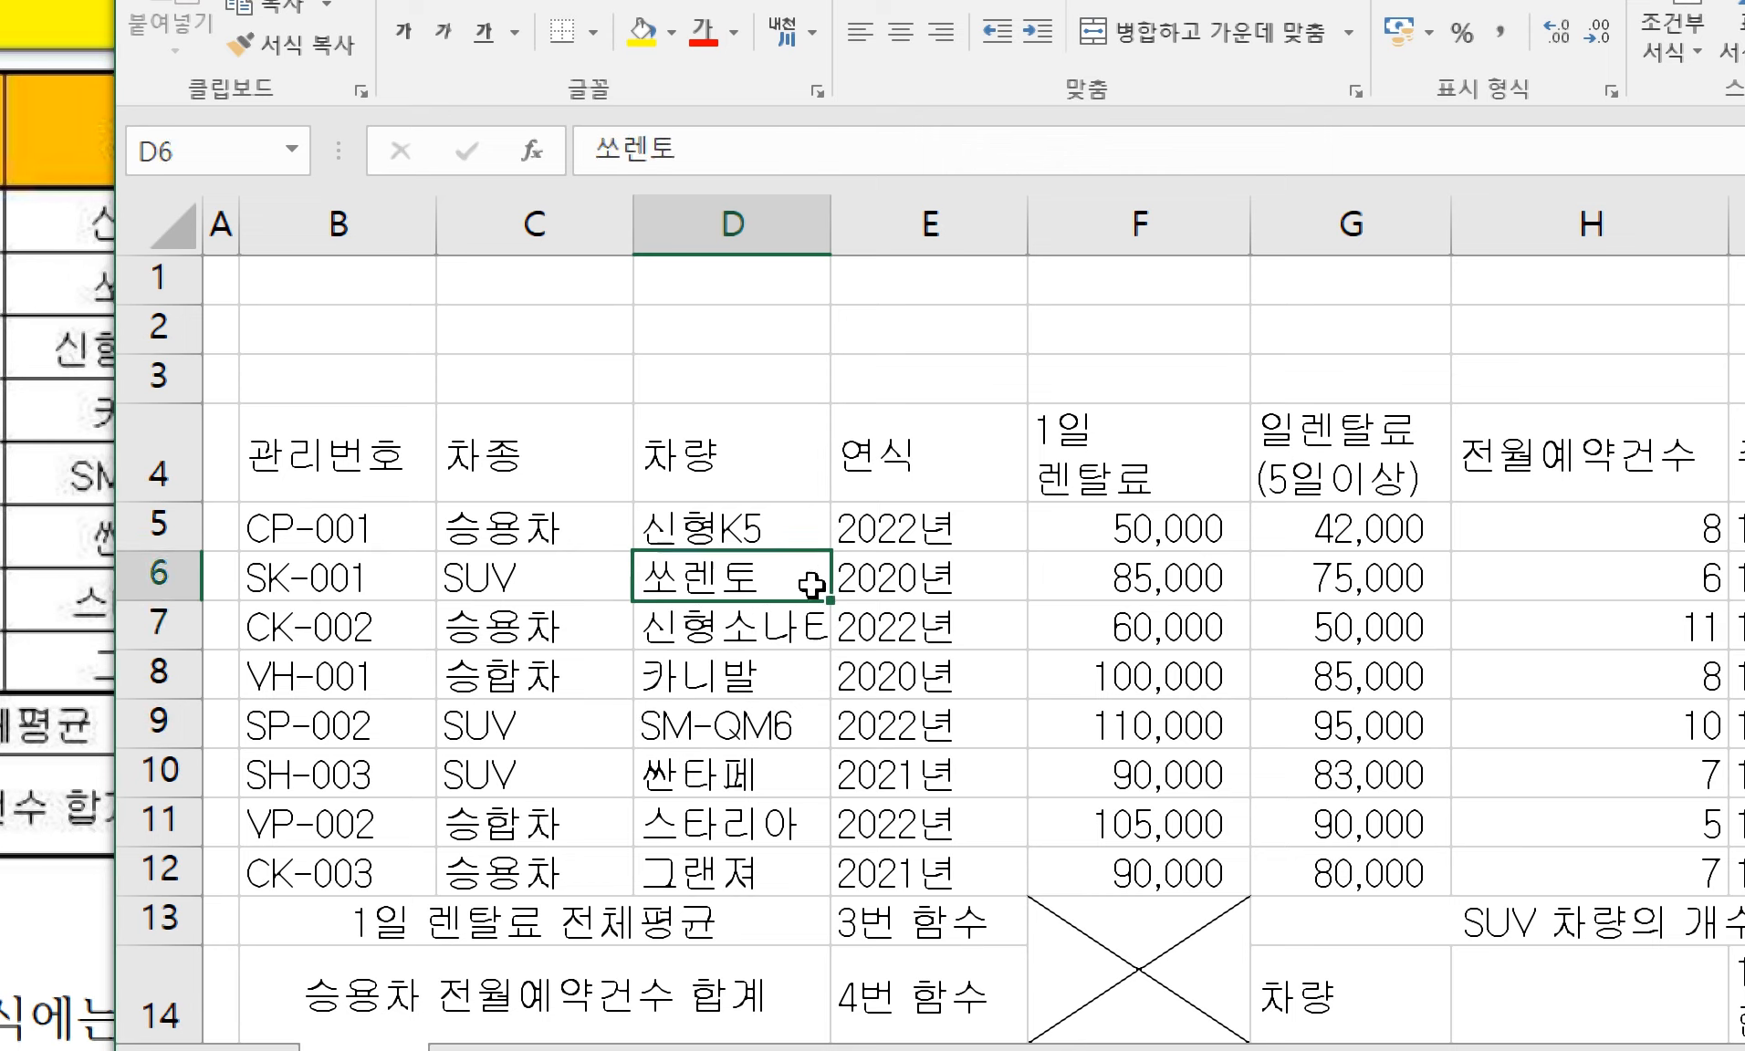
click(811, 624)
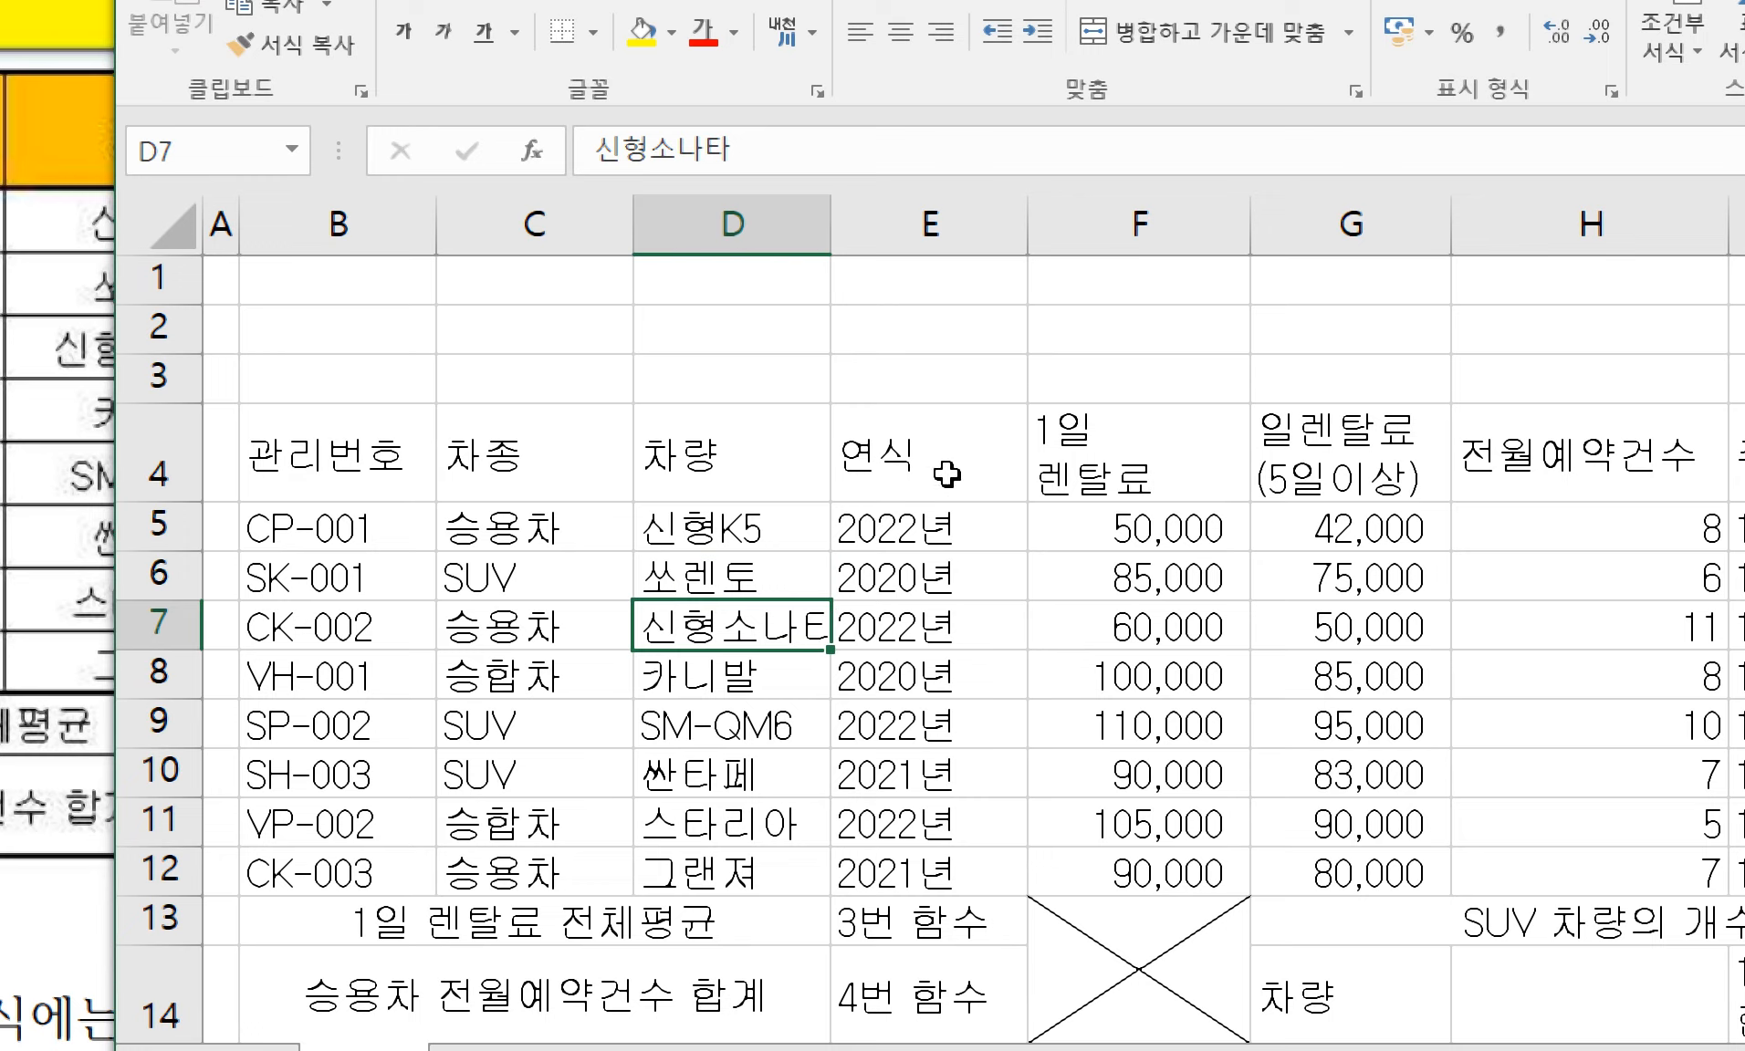
- Fit the 차량 column's width to its contents, and check the alignment condition for numbers and accounting formats in the exam PDF
double_click(831, 228)
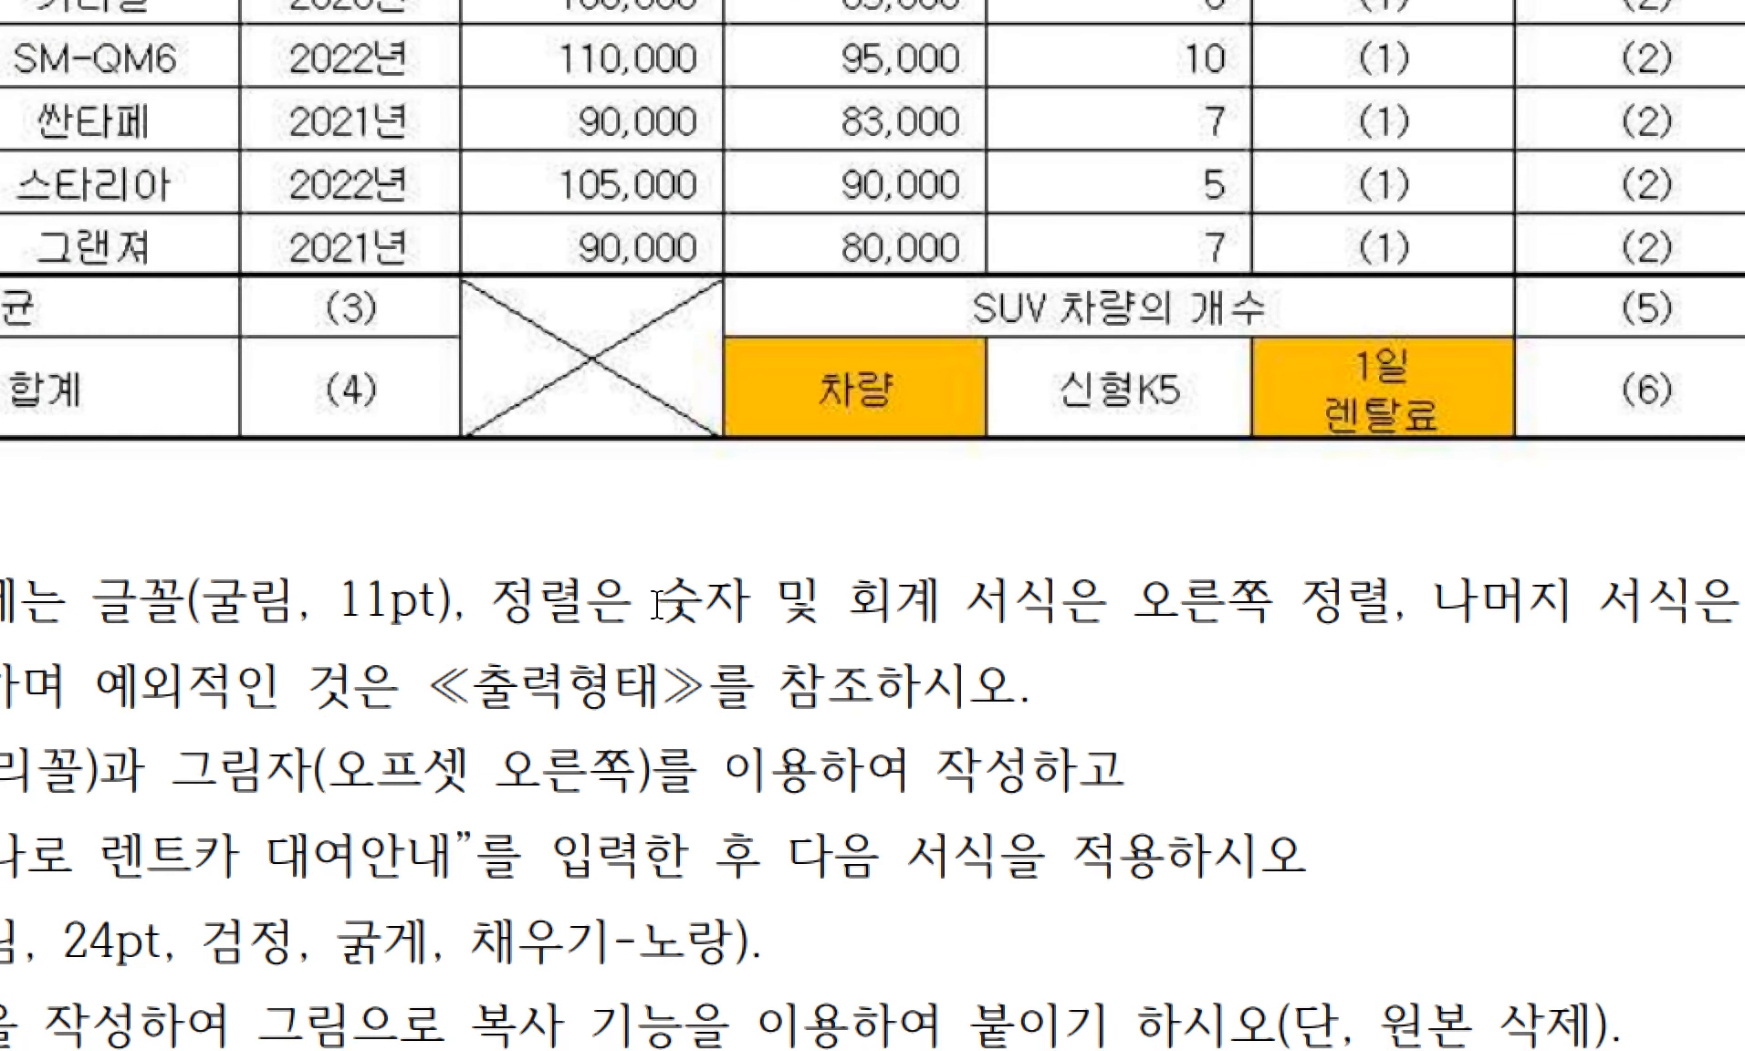
drag(657, 604, 1007, 606)
click(1094, 624)
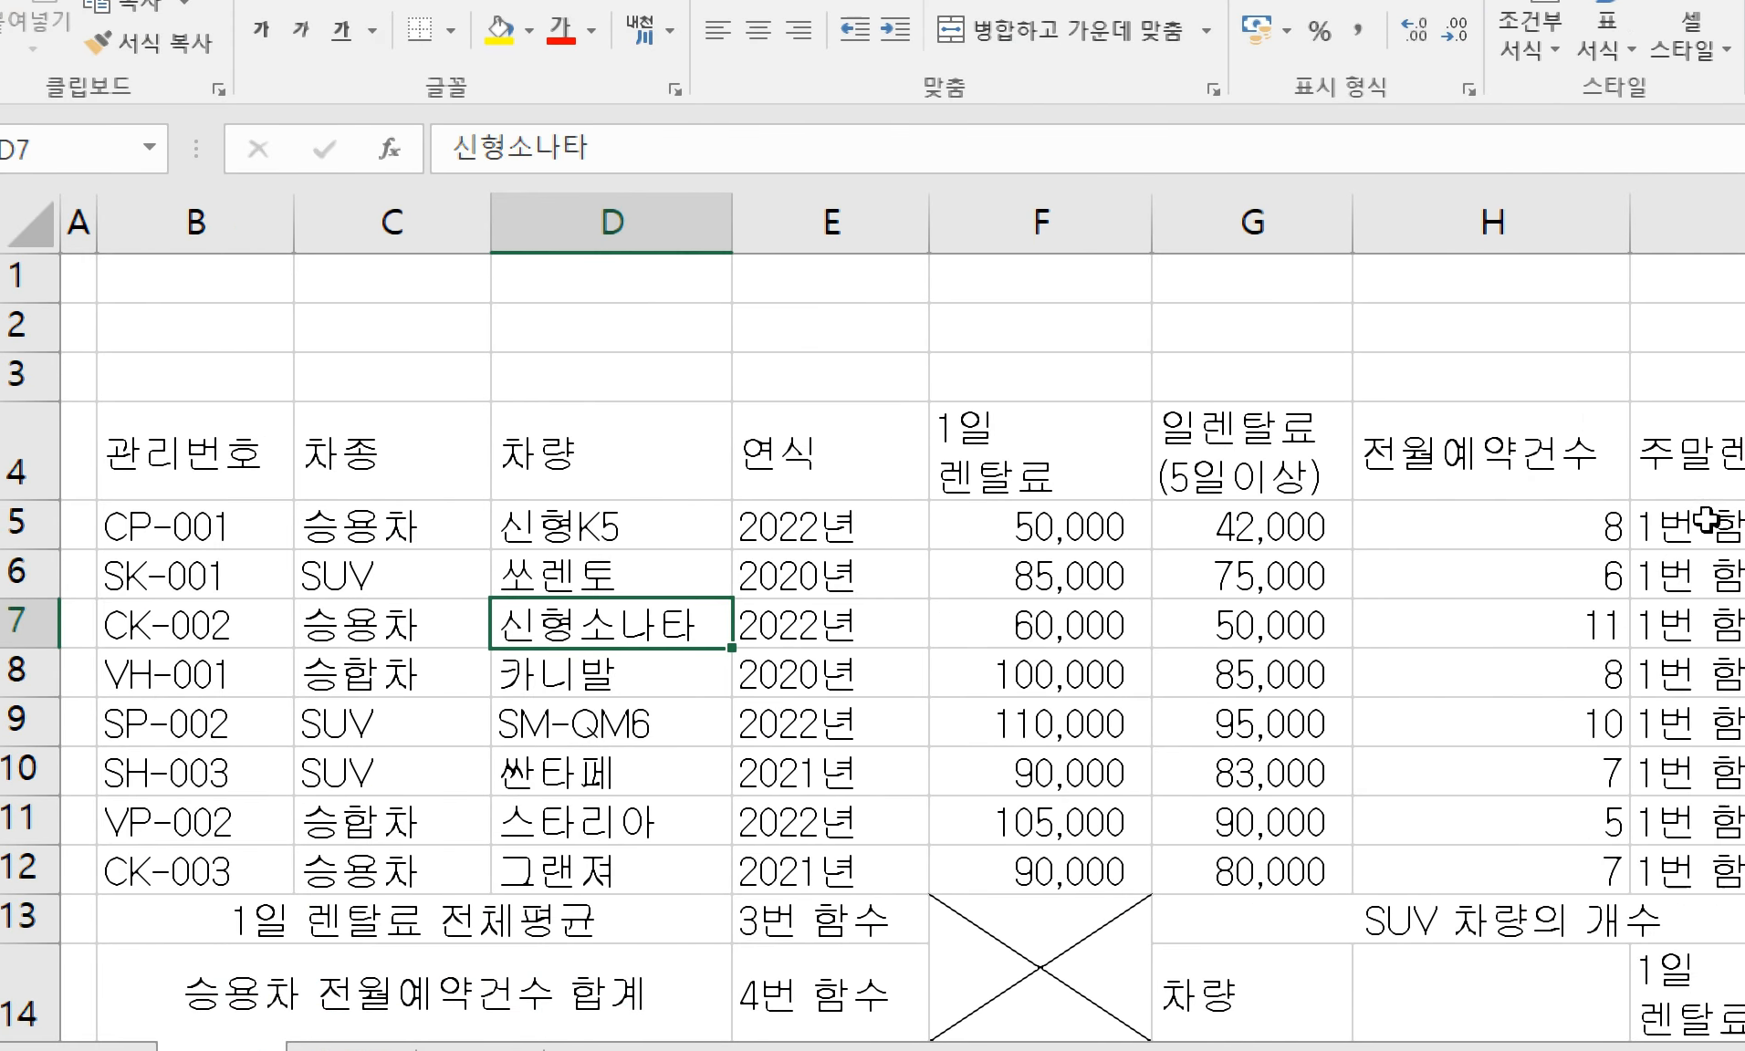
- Return to the 제1작업 worksheet and examine the numeric and accounting-format cells in F5:H12
click(1185, 538)
drag(1024, 518, 1216, 867)
drag(1095, 529, 1441, 863)
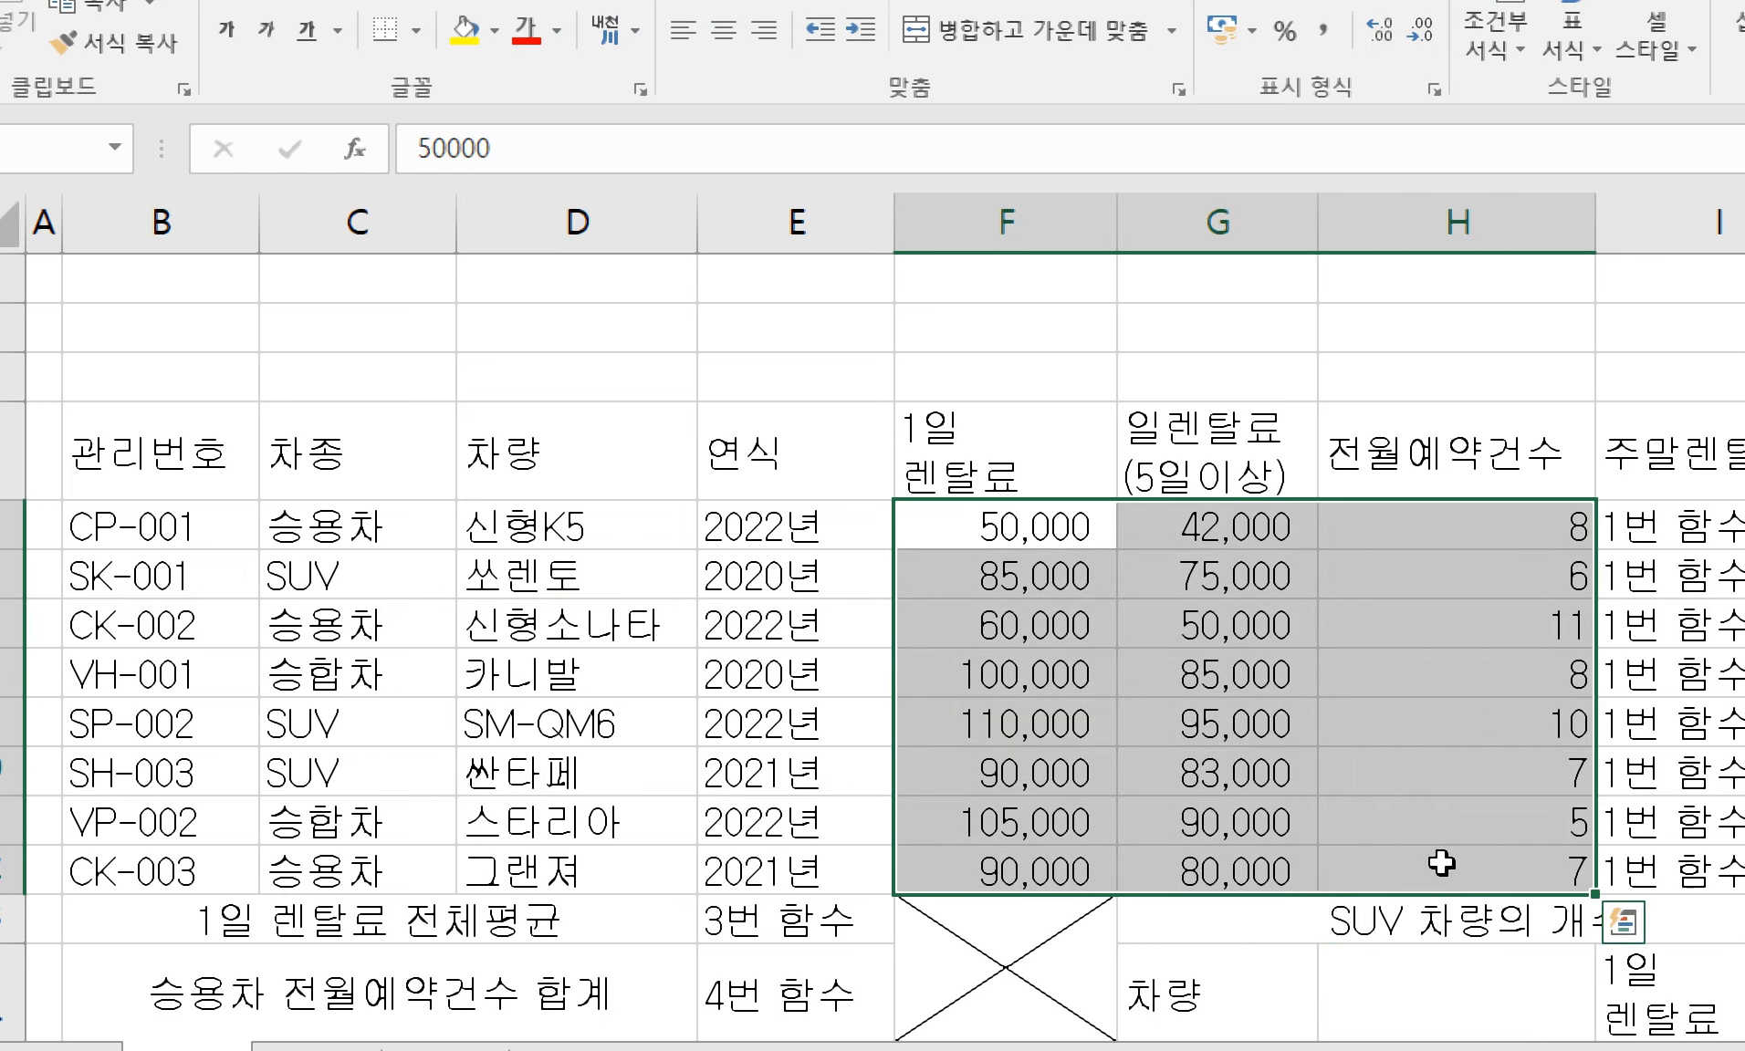
drag(1020, 526, 1257, 857)
click(1257, 858)
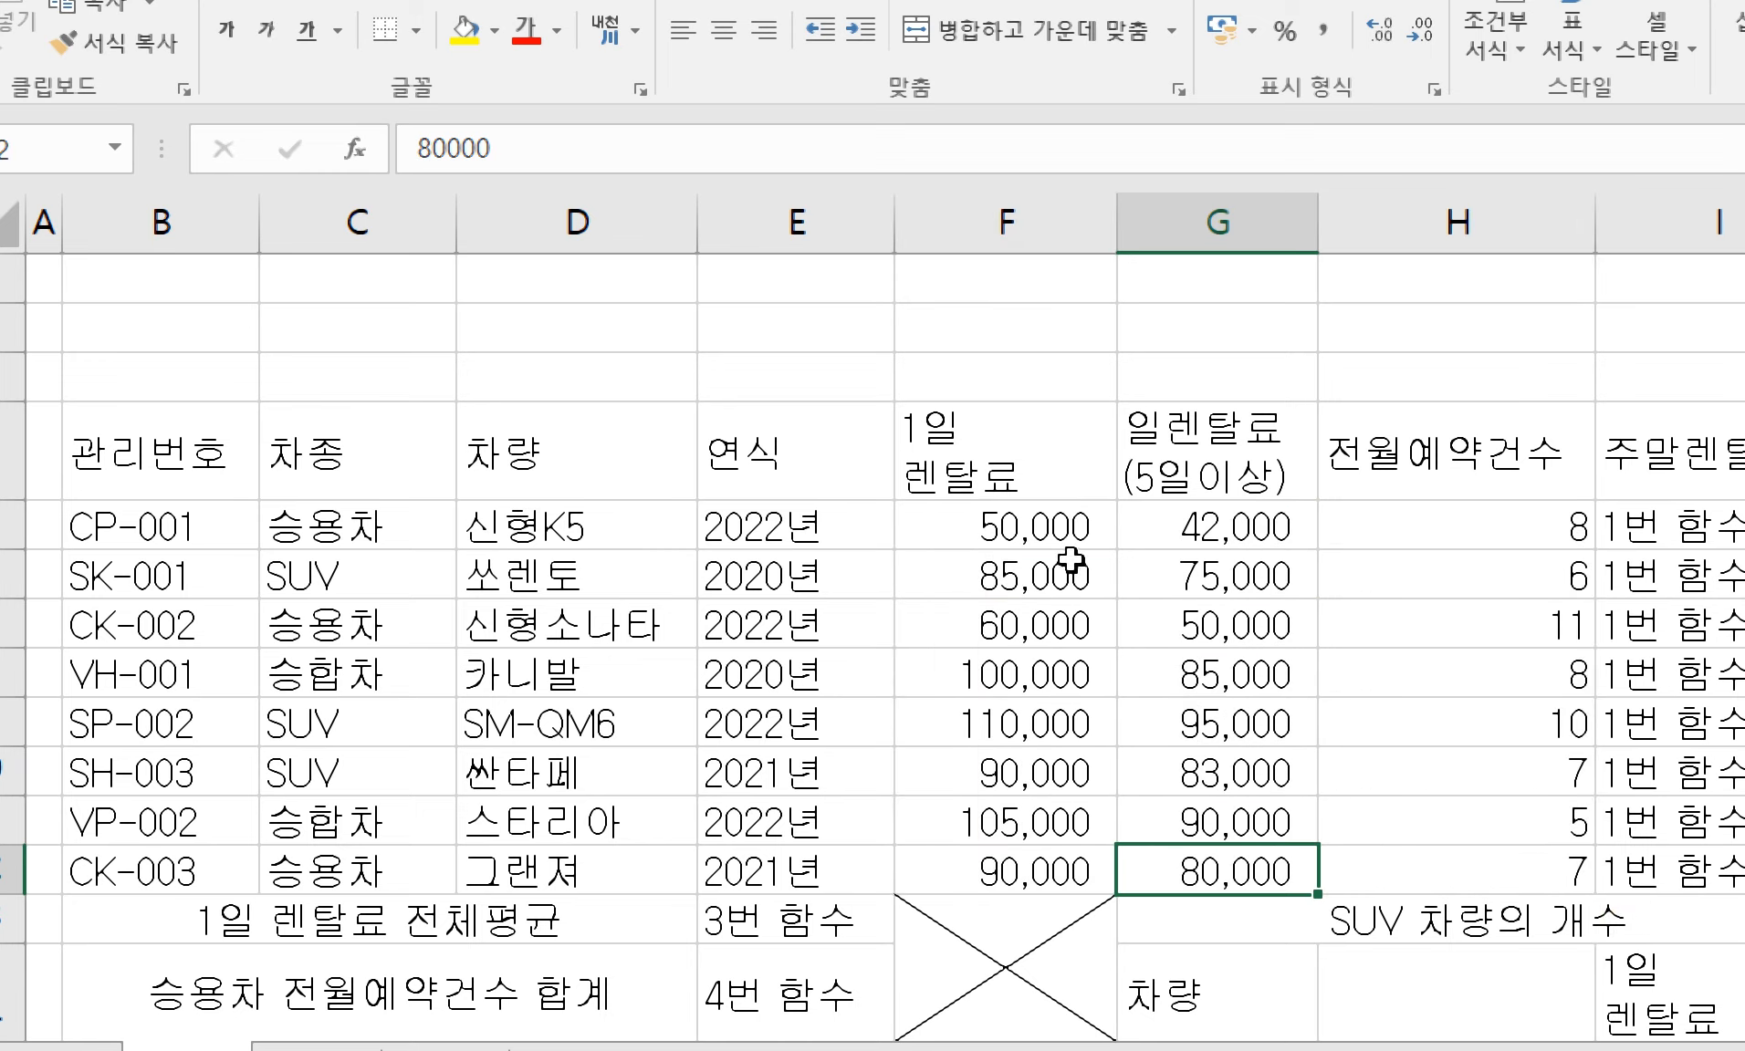
drag(1063, 534, 1422, 876)
scroll(1422, 876, right, 3)
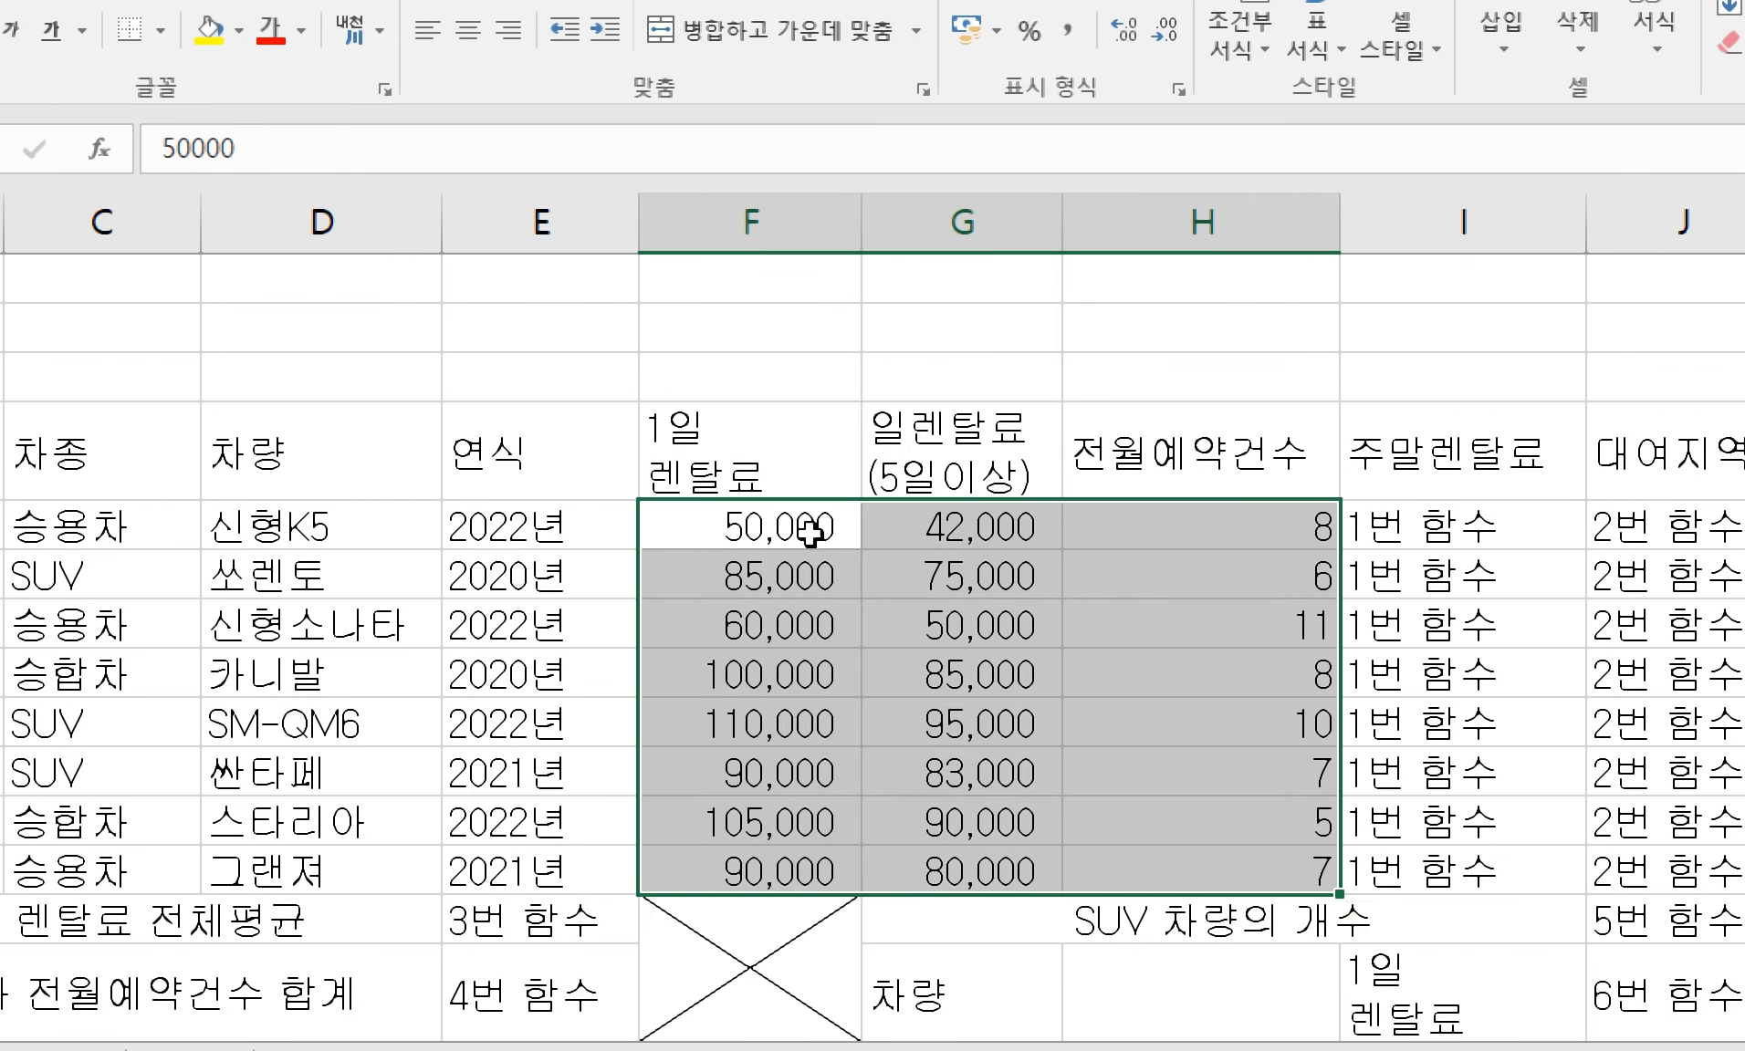
drag(810, 533, 1172, 871)
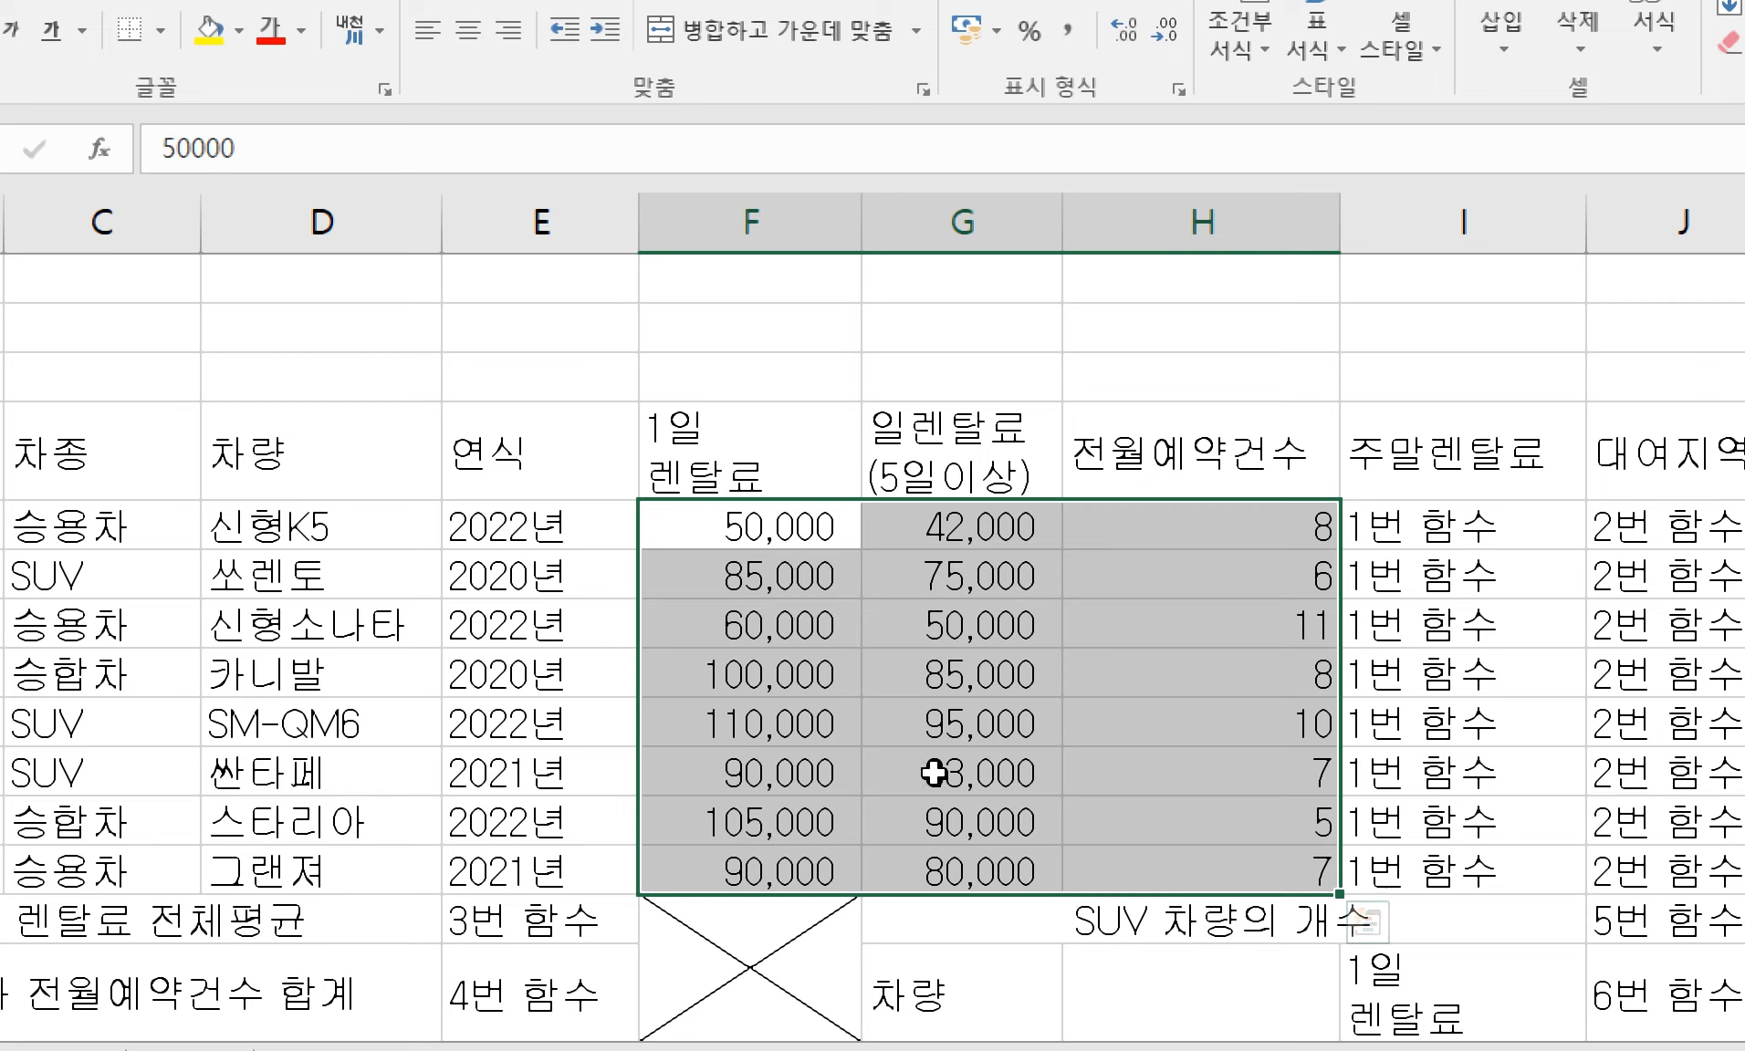
- Compare the 연식 entries in E5:E12 with the numeric values in F5:H12
click(535, 534)
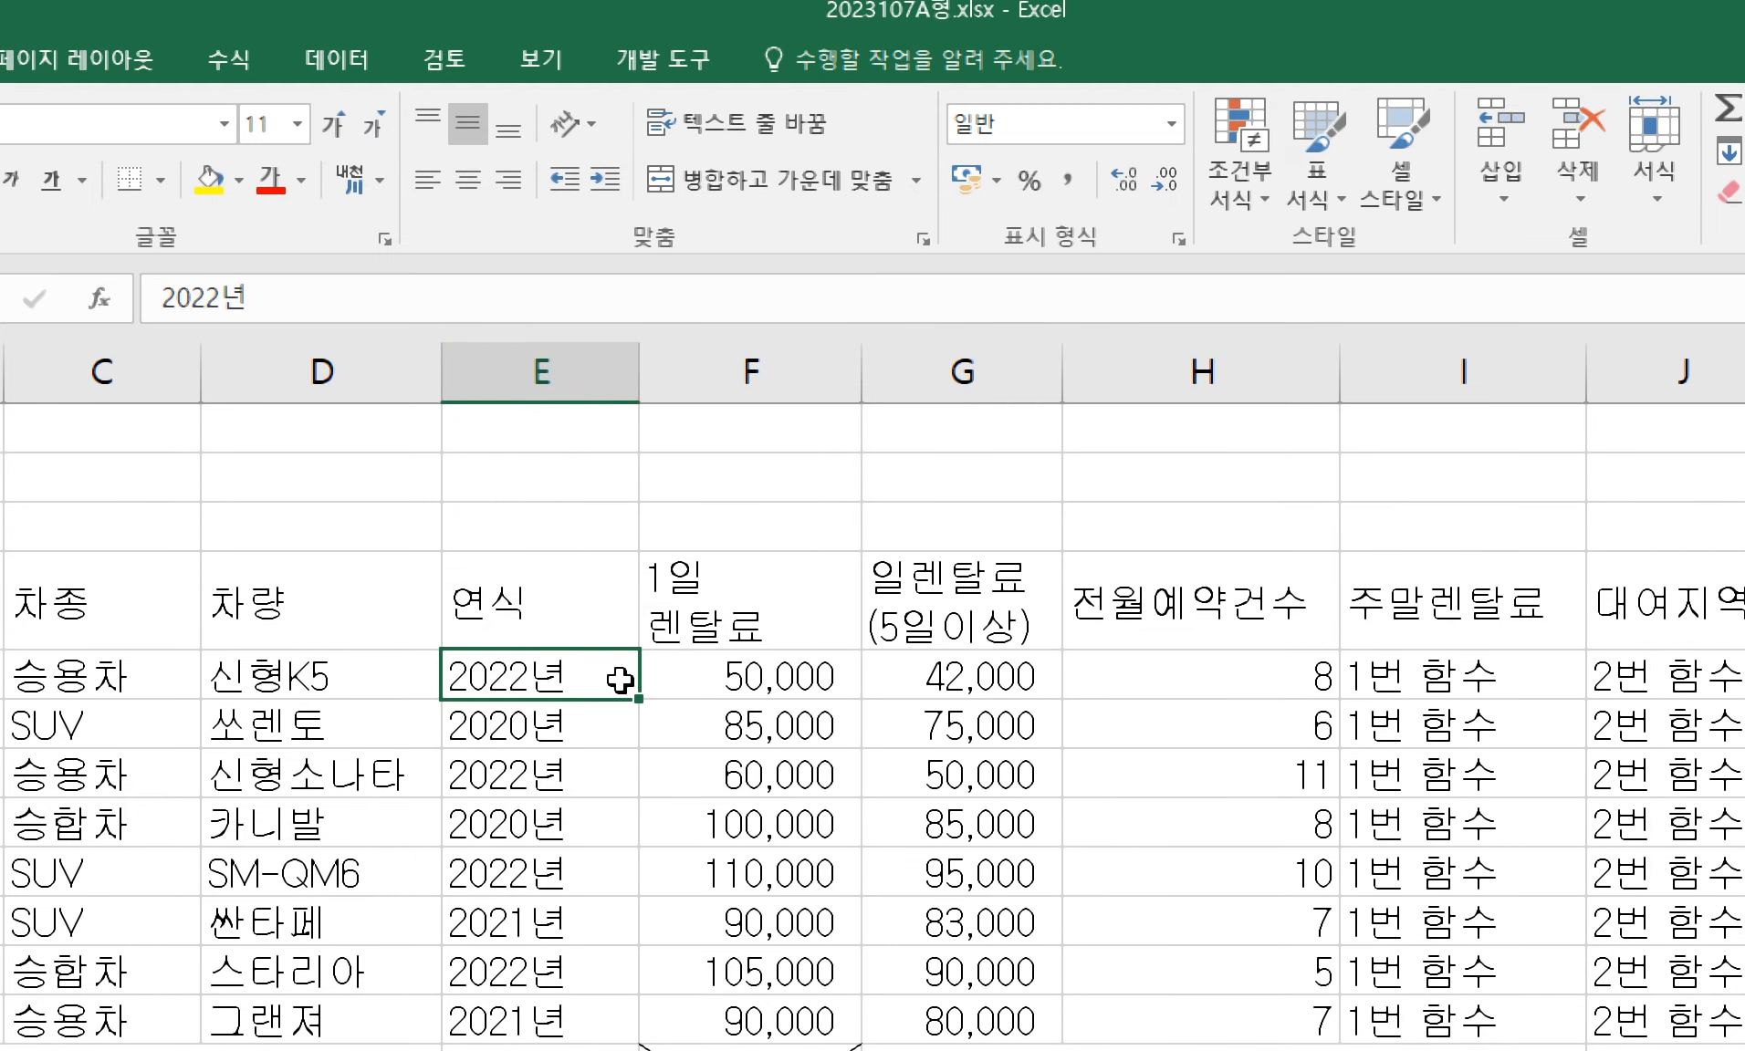
drag(572, 670, 575, 1022)
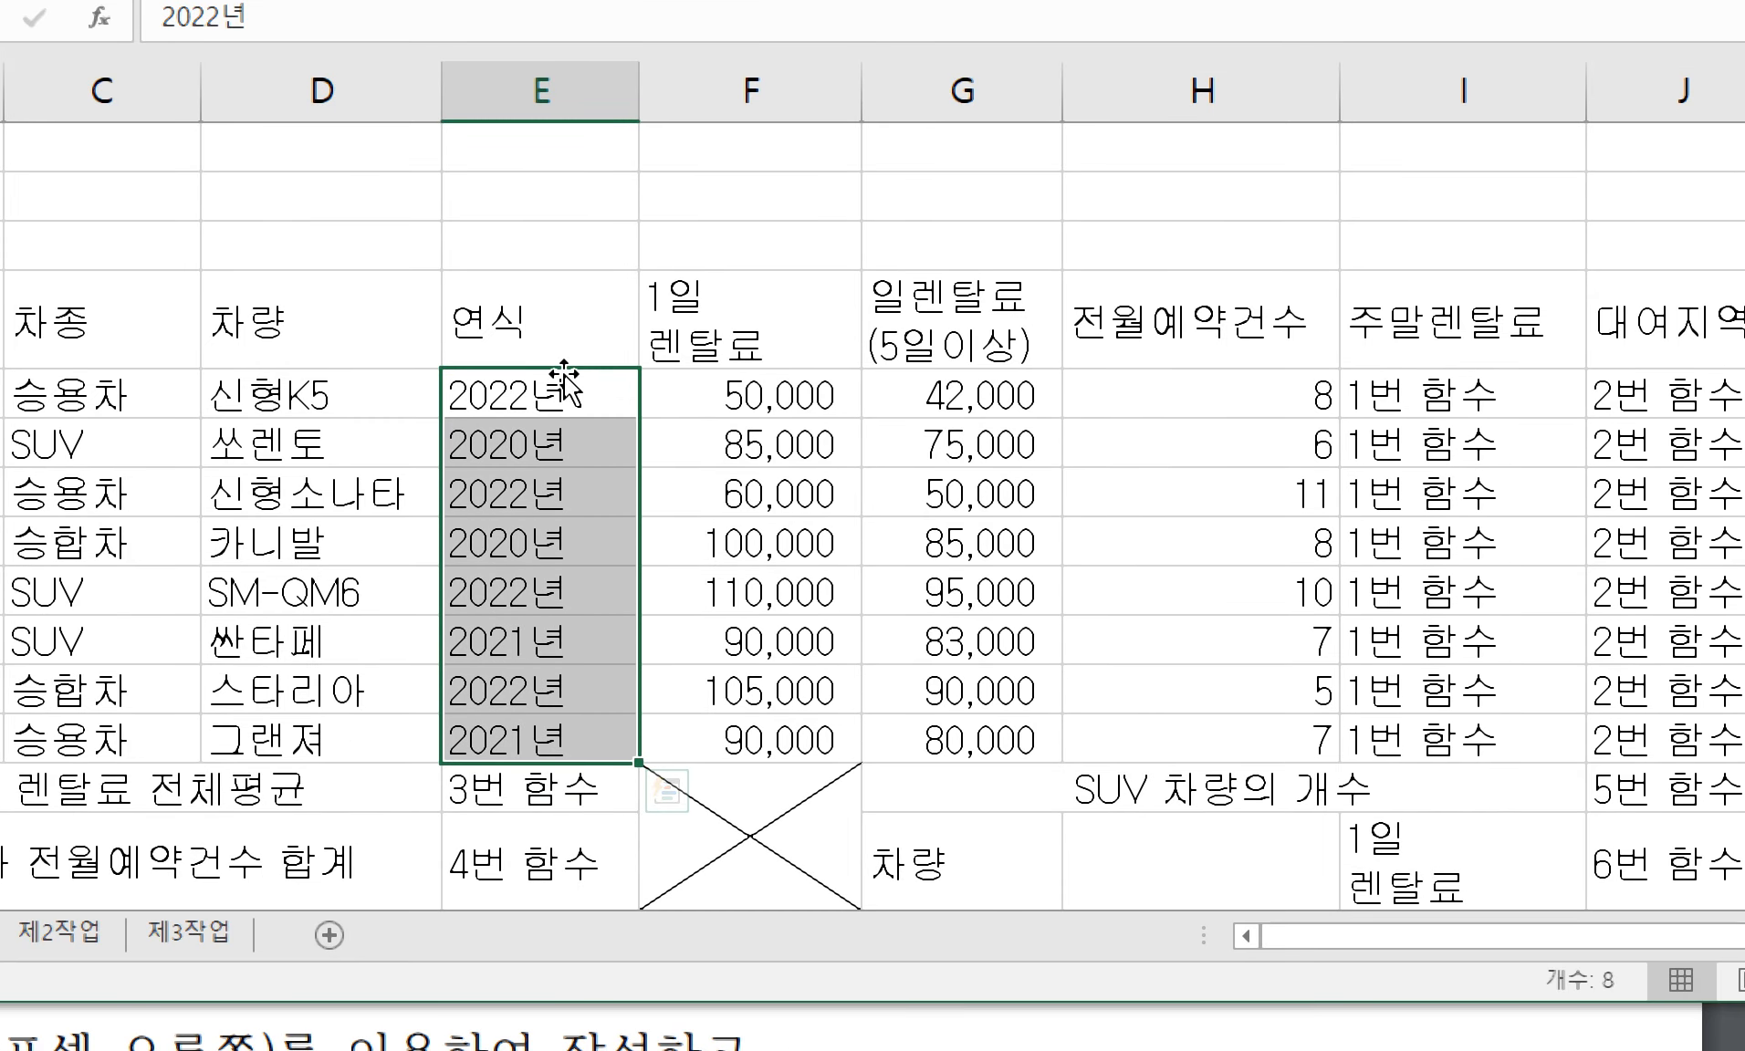
mouse_move(564, 378)
mouse_down()
mouse_move(584, 451)
mouse_move(584, 401)
mouse_up()
click(576, 393)
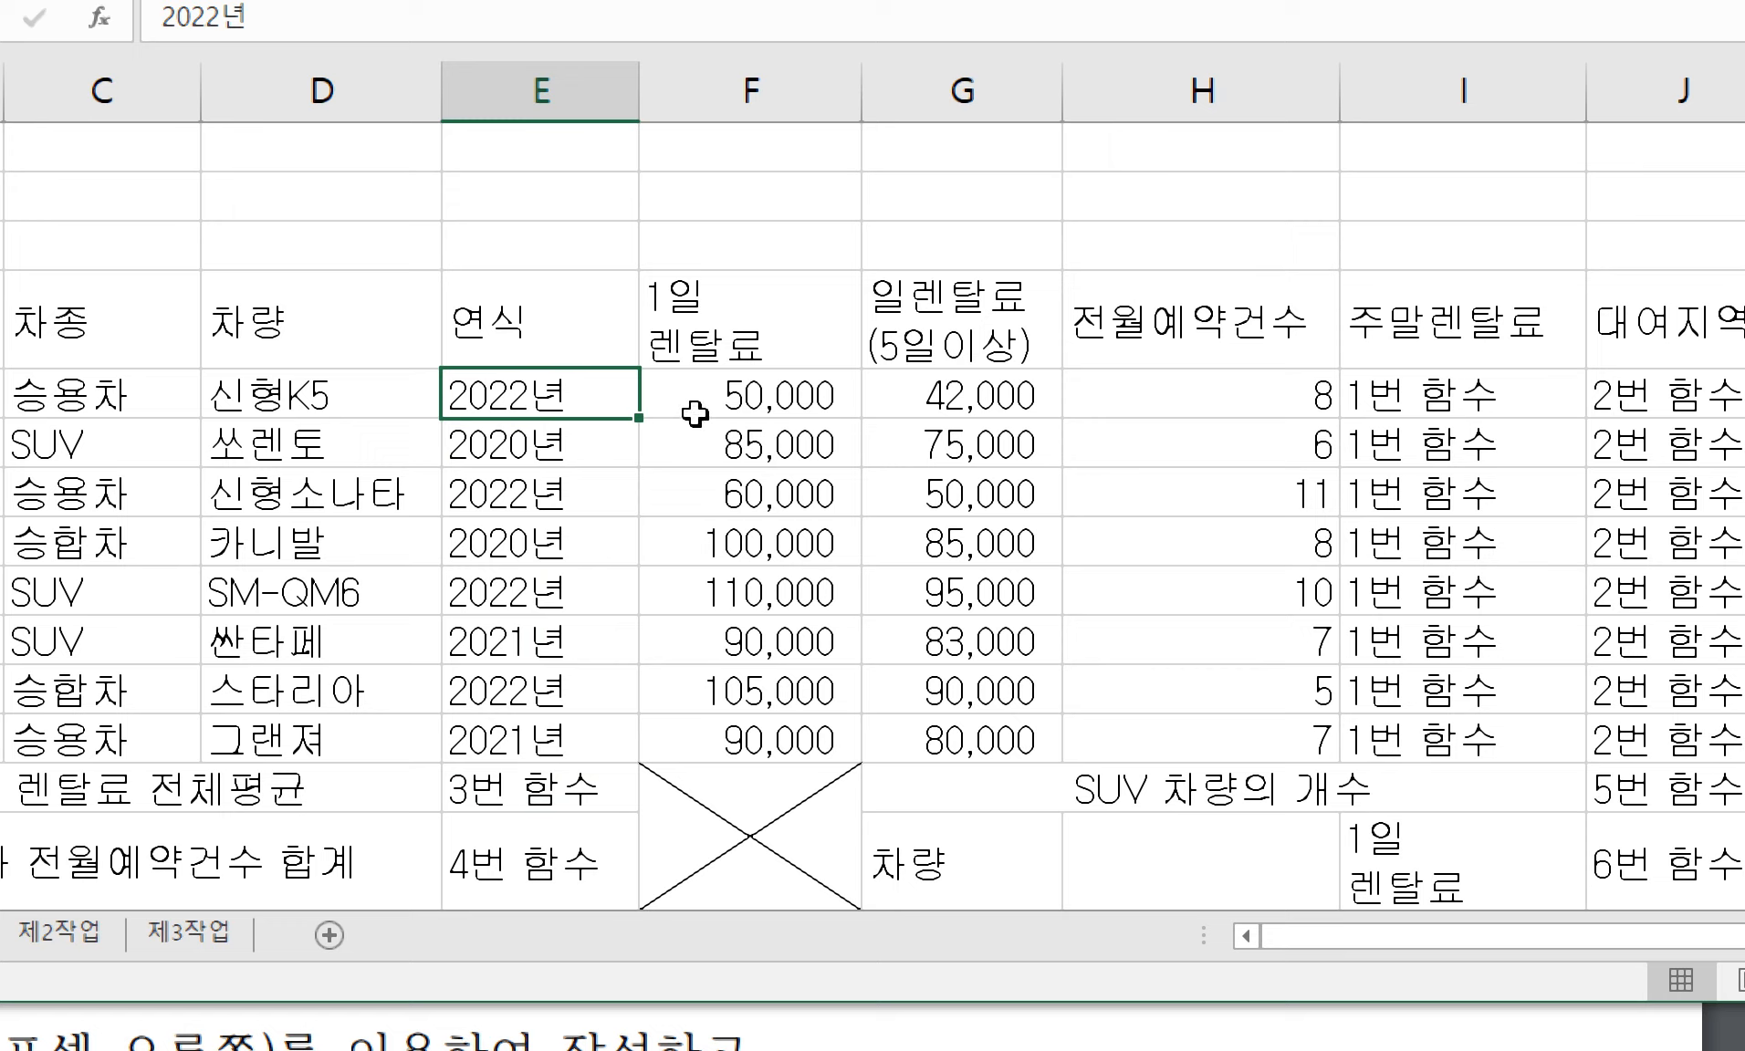
drag(748, 395, 1141, 728)
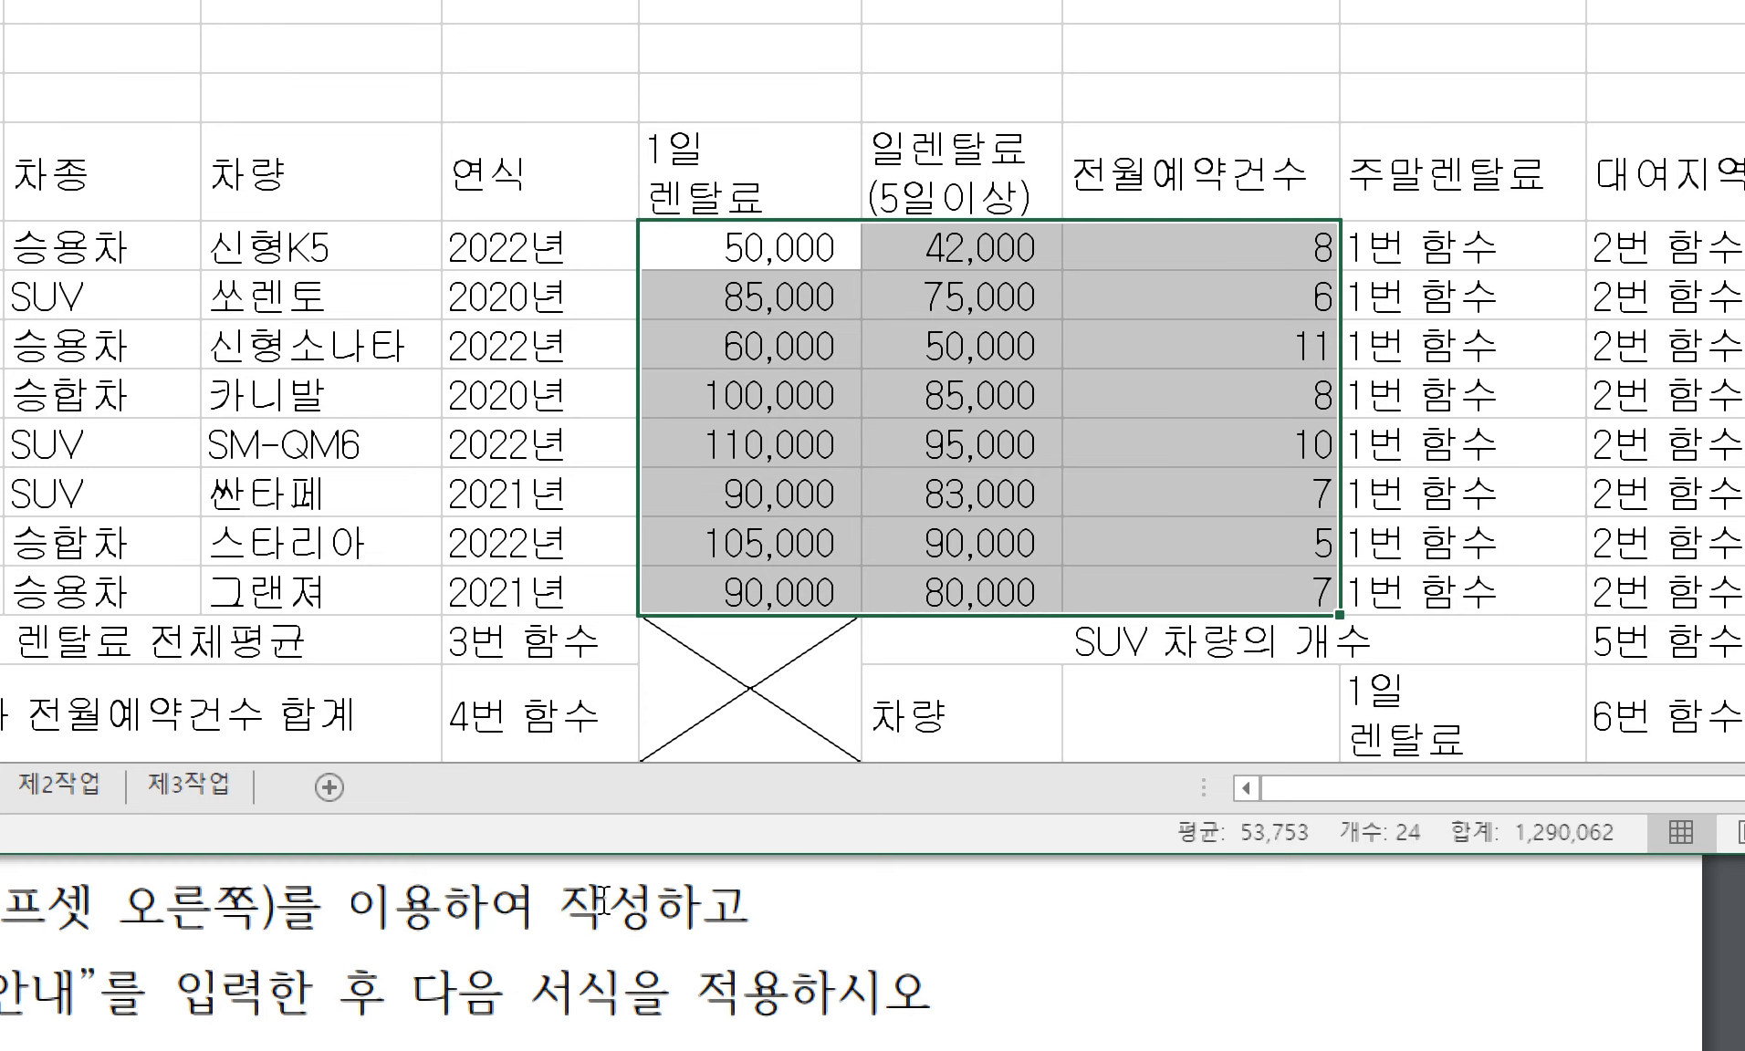
- Reread the 숫자 및 회계 서식 condition in the exam PDF, and match it to the range F5:H12 in Excel
drag(593, 907, 567, 902)
click(340, 728)
drag(278, 735, 680, 739)
click(680, 739)
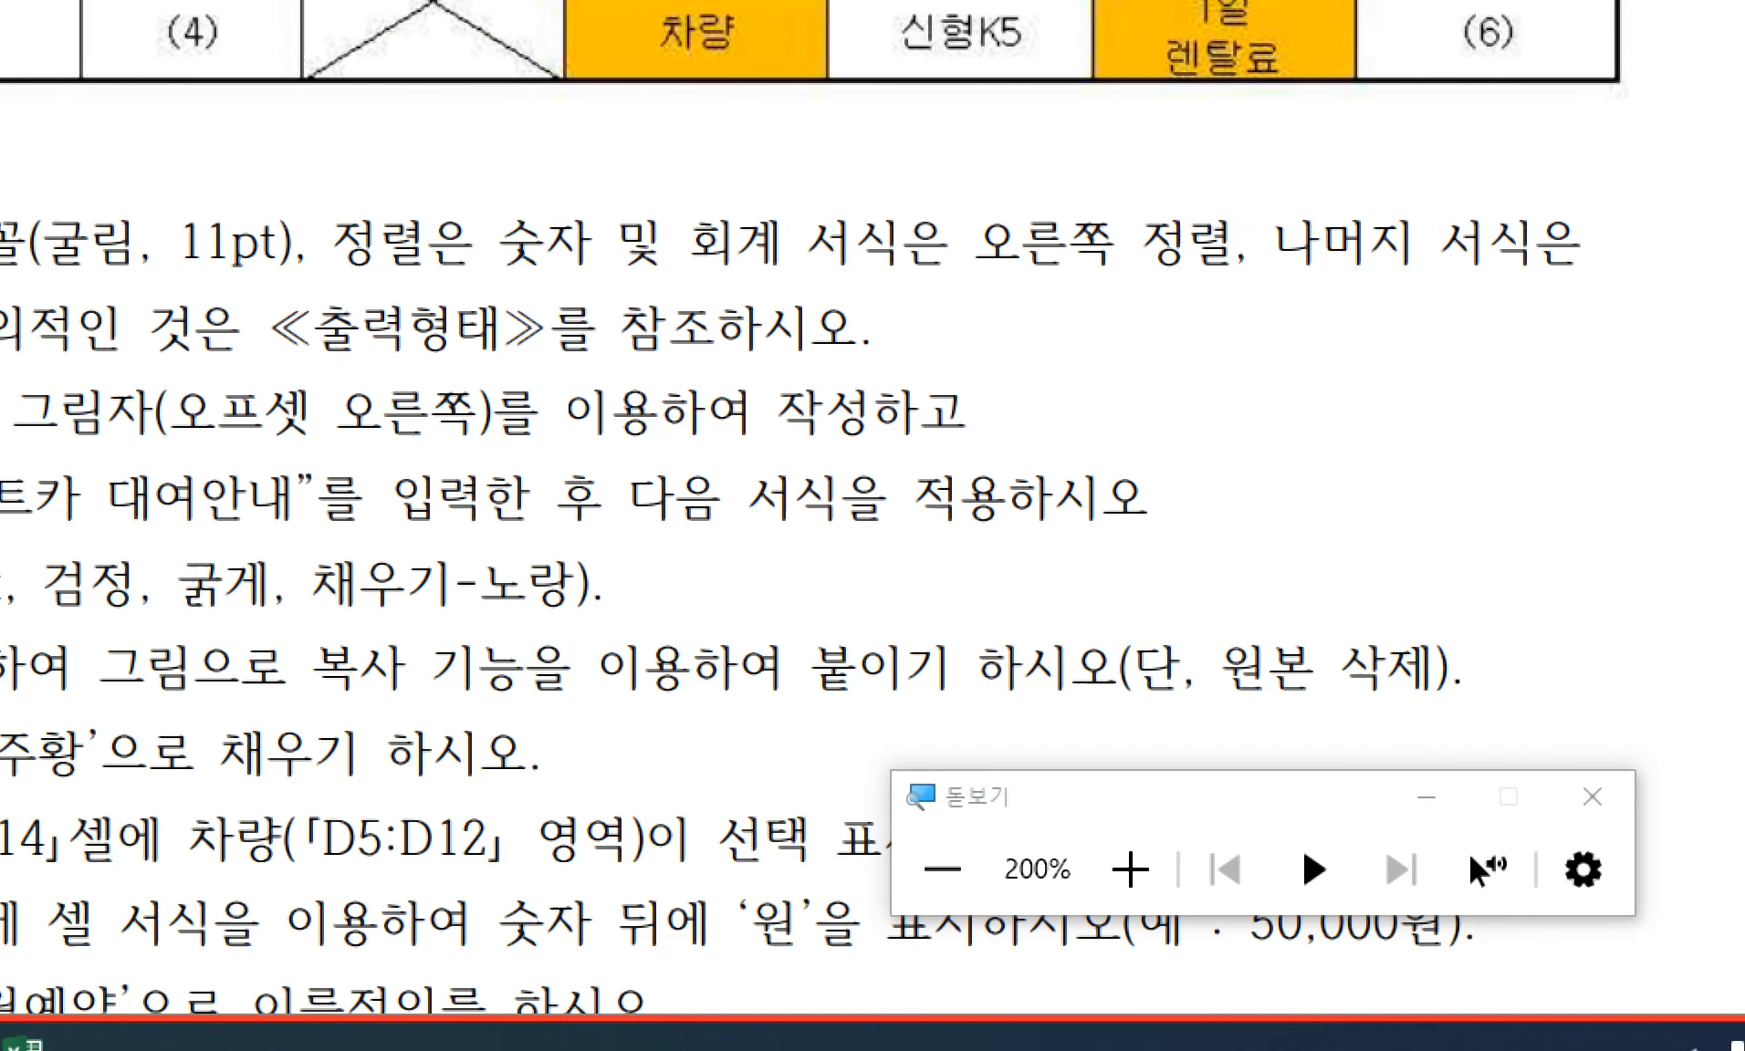
click(212, 1044)
drag(740, 247, 901, 585)
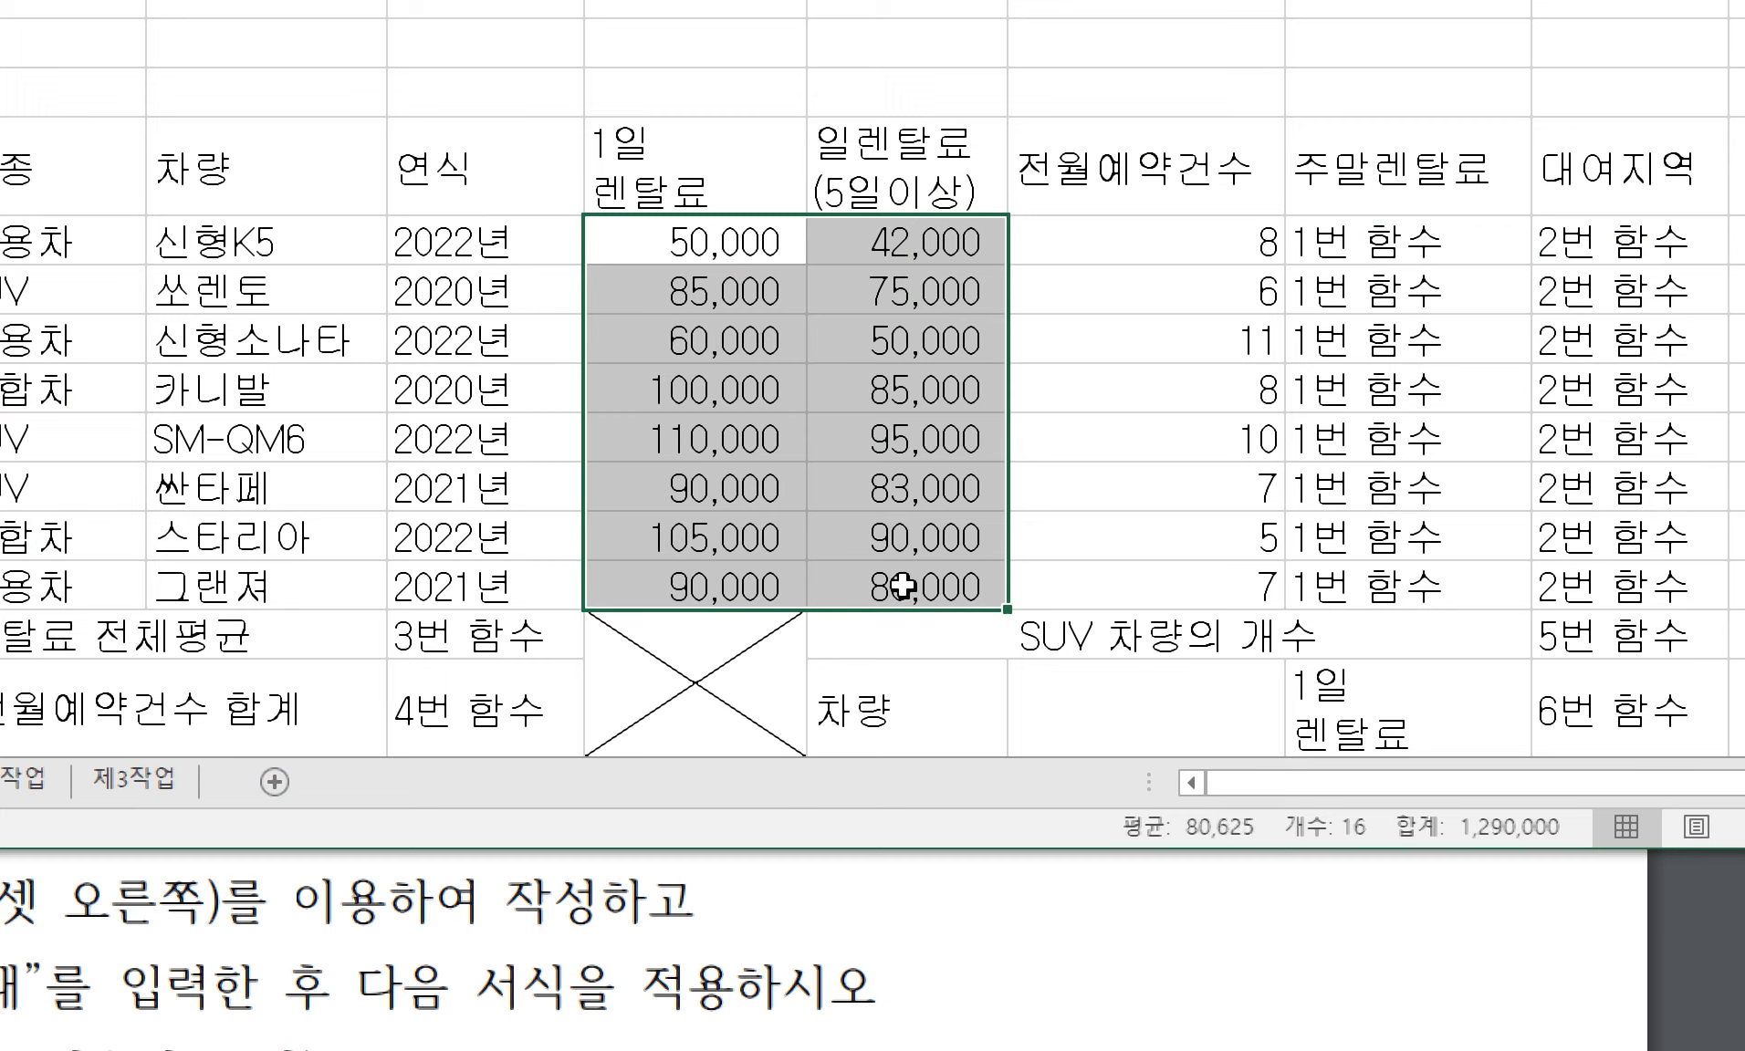
drag(904, 585, 1132, 584)
drag(803, 273, 1156, 578)
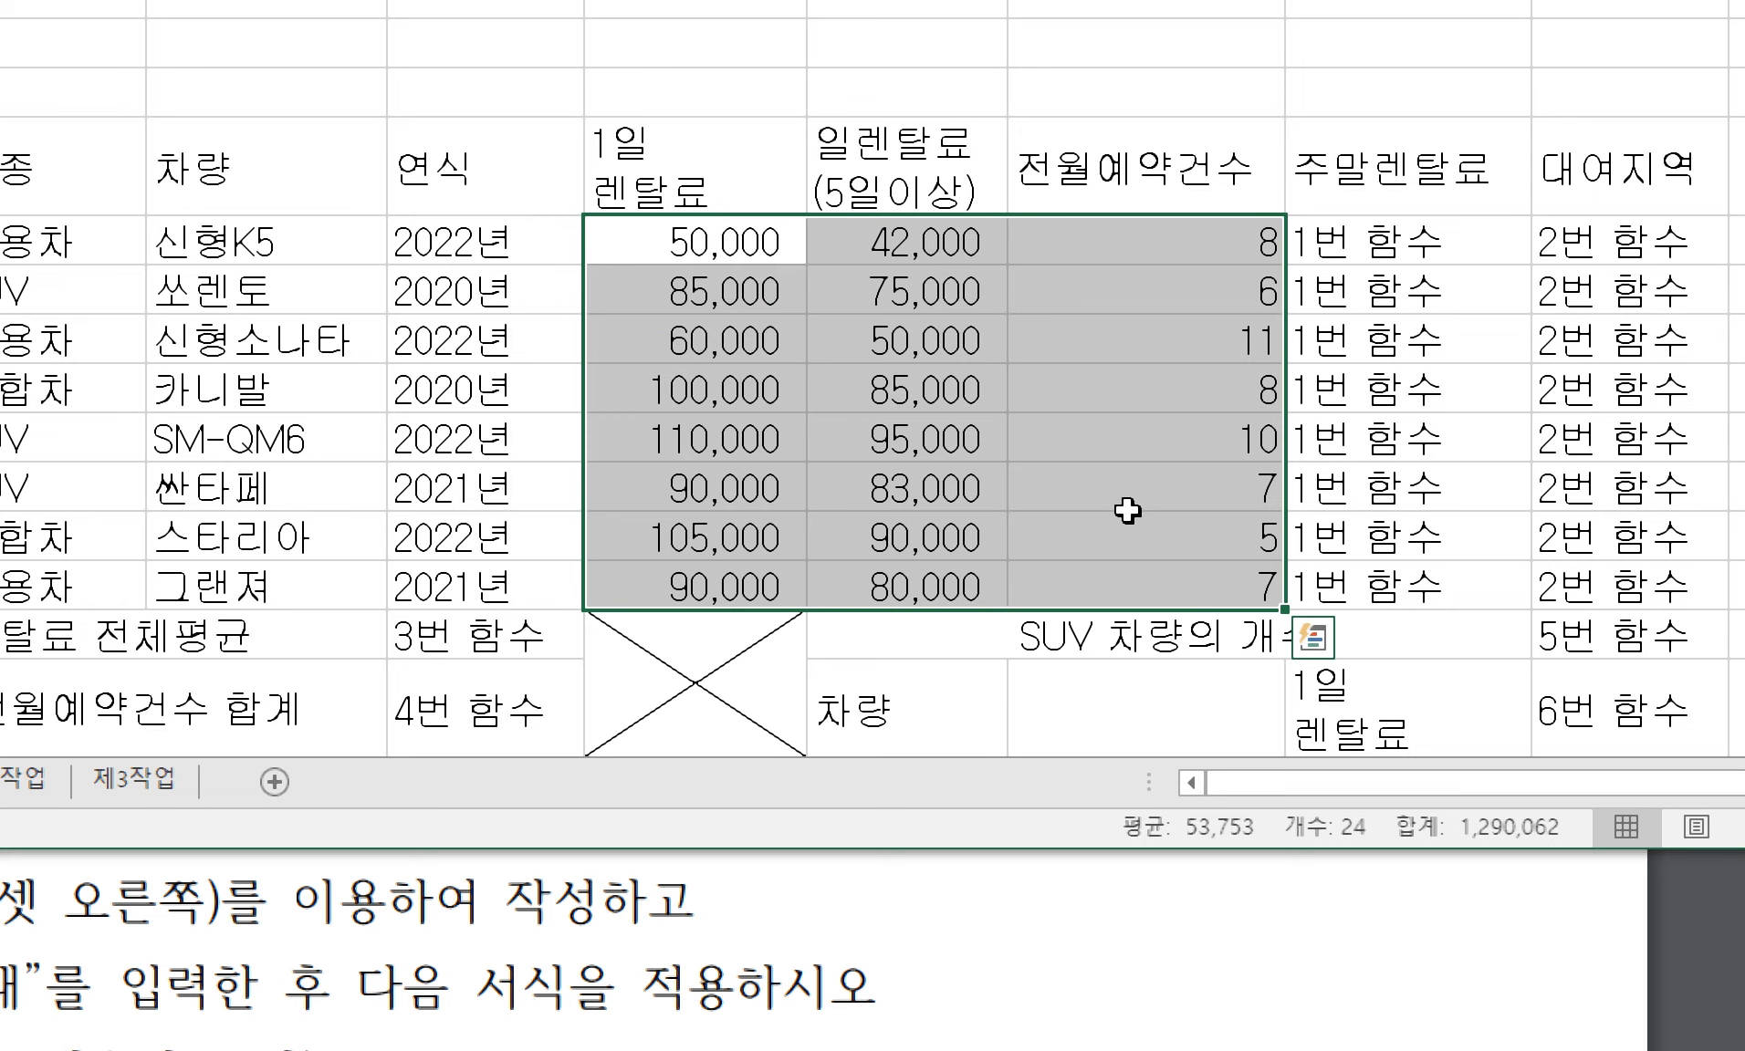
- Read in the exam PDF that numbers and accounting formats require 오른쪽 정렬, rechecking against the worksheet
click(661, 880)
click(743, 781)
drag(705, 733, 953, 733)
click(927, 732)
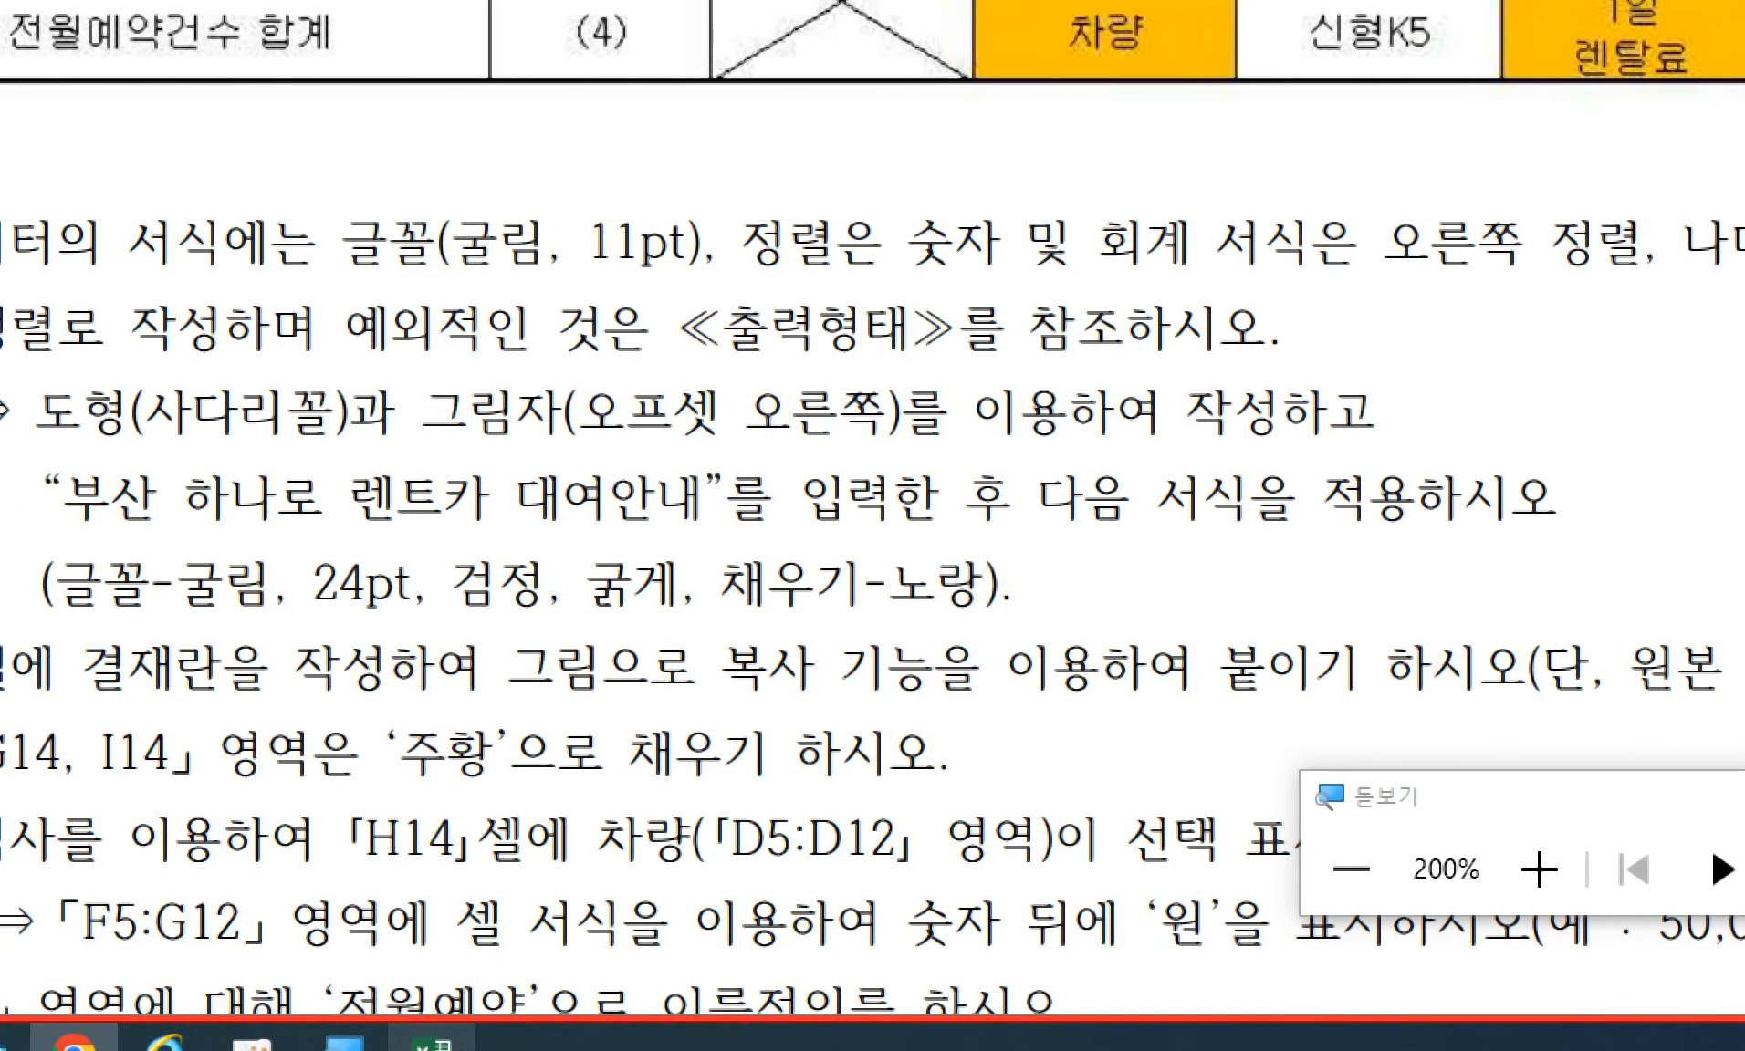
click(426, 1034)
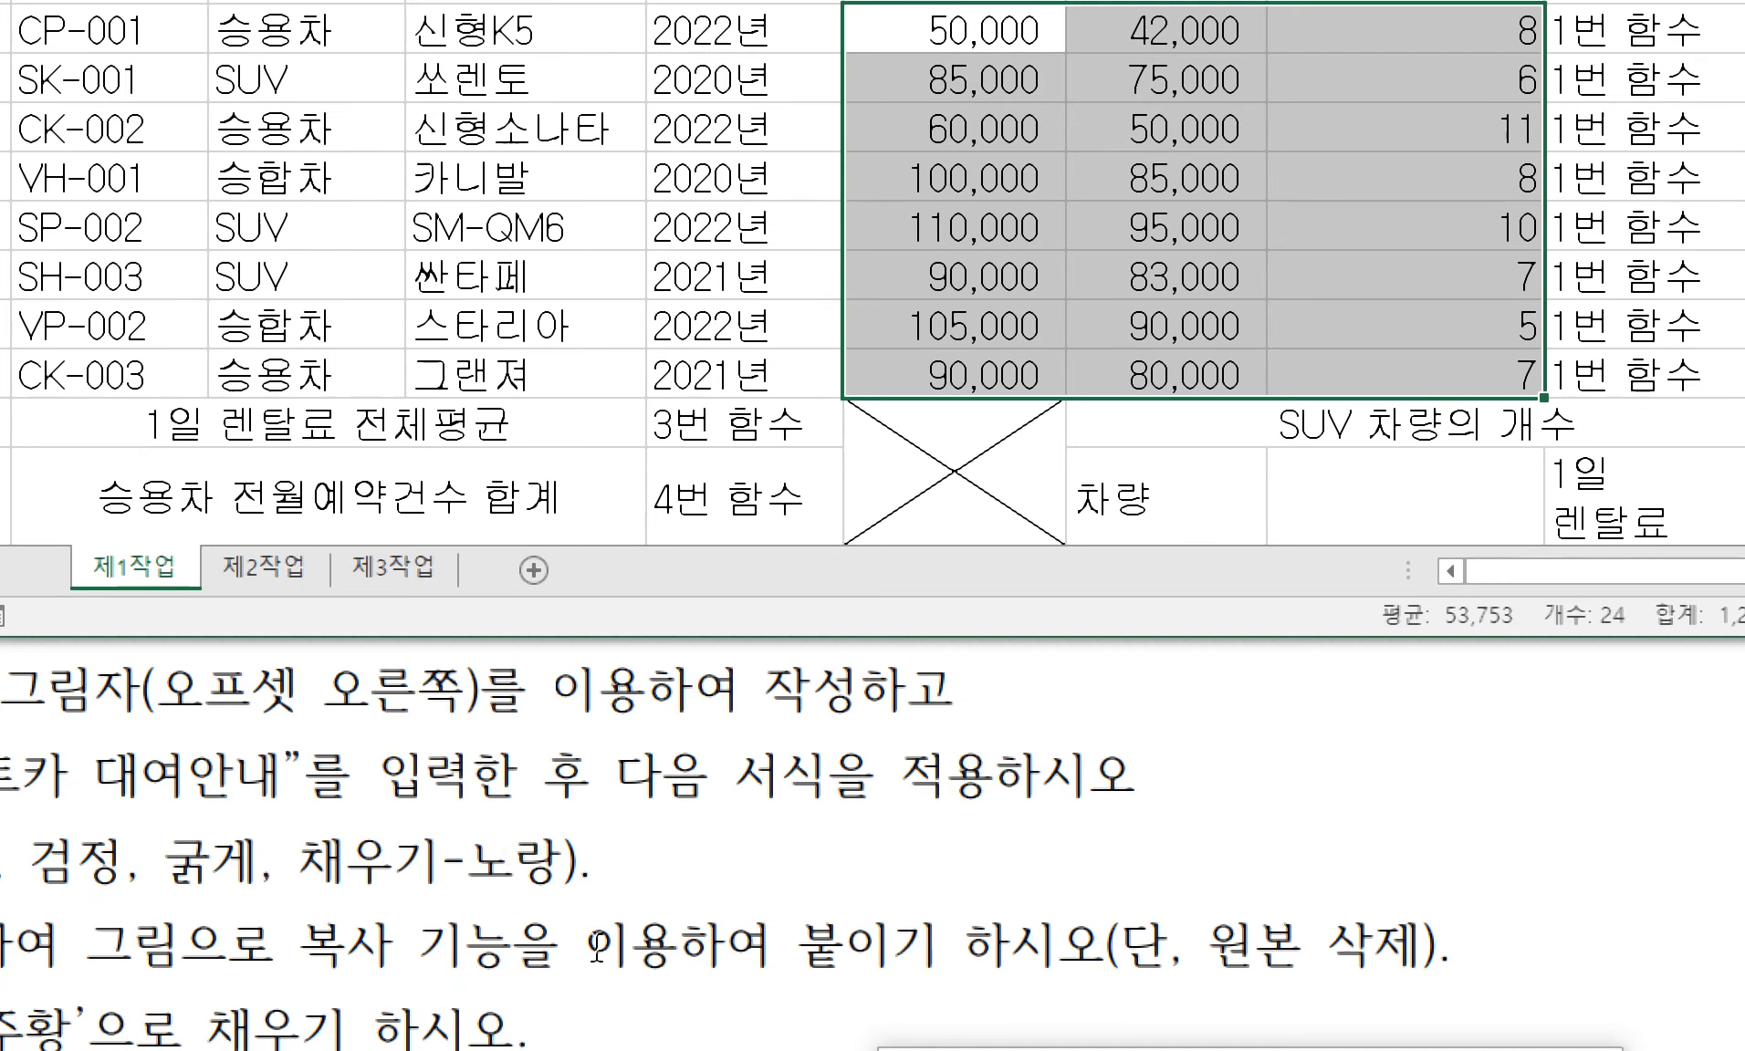
drag(506, 823, 516, 795)
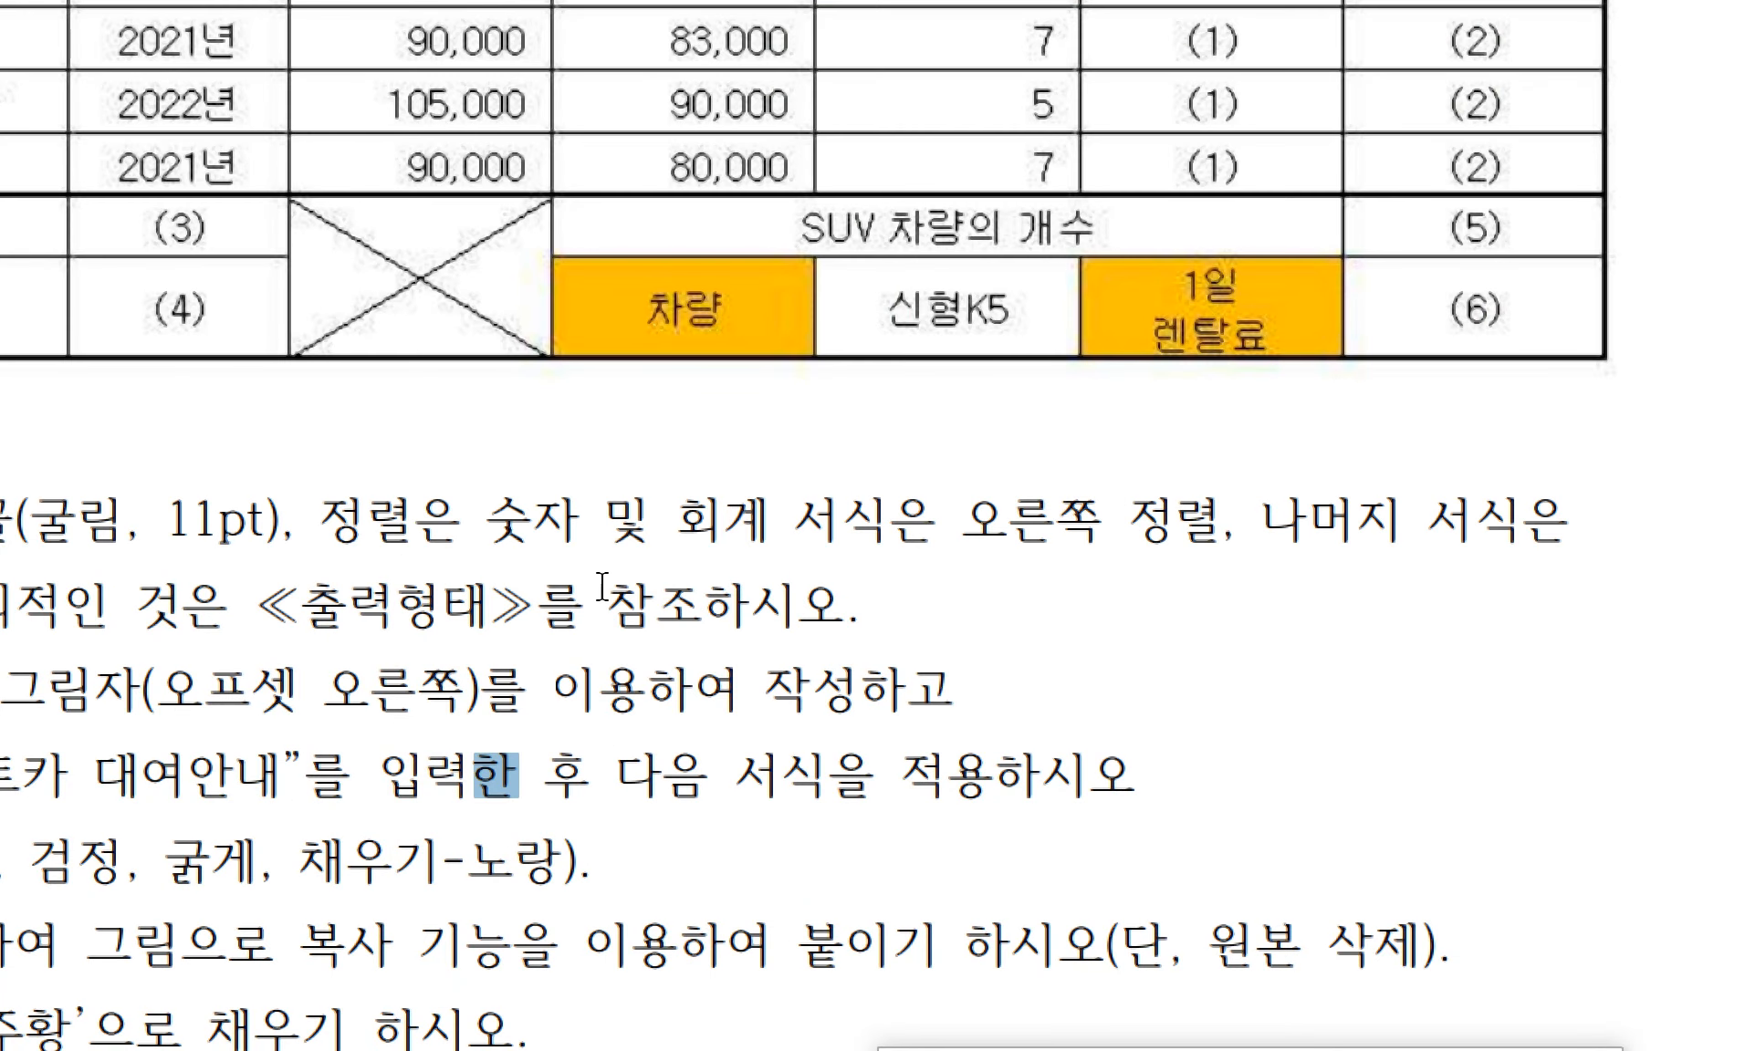
click(792, 538)
drag(956, 515, 1196, 522)
click(1192, 523)
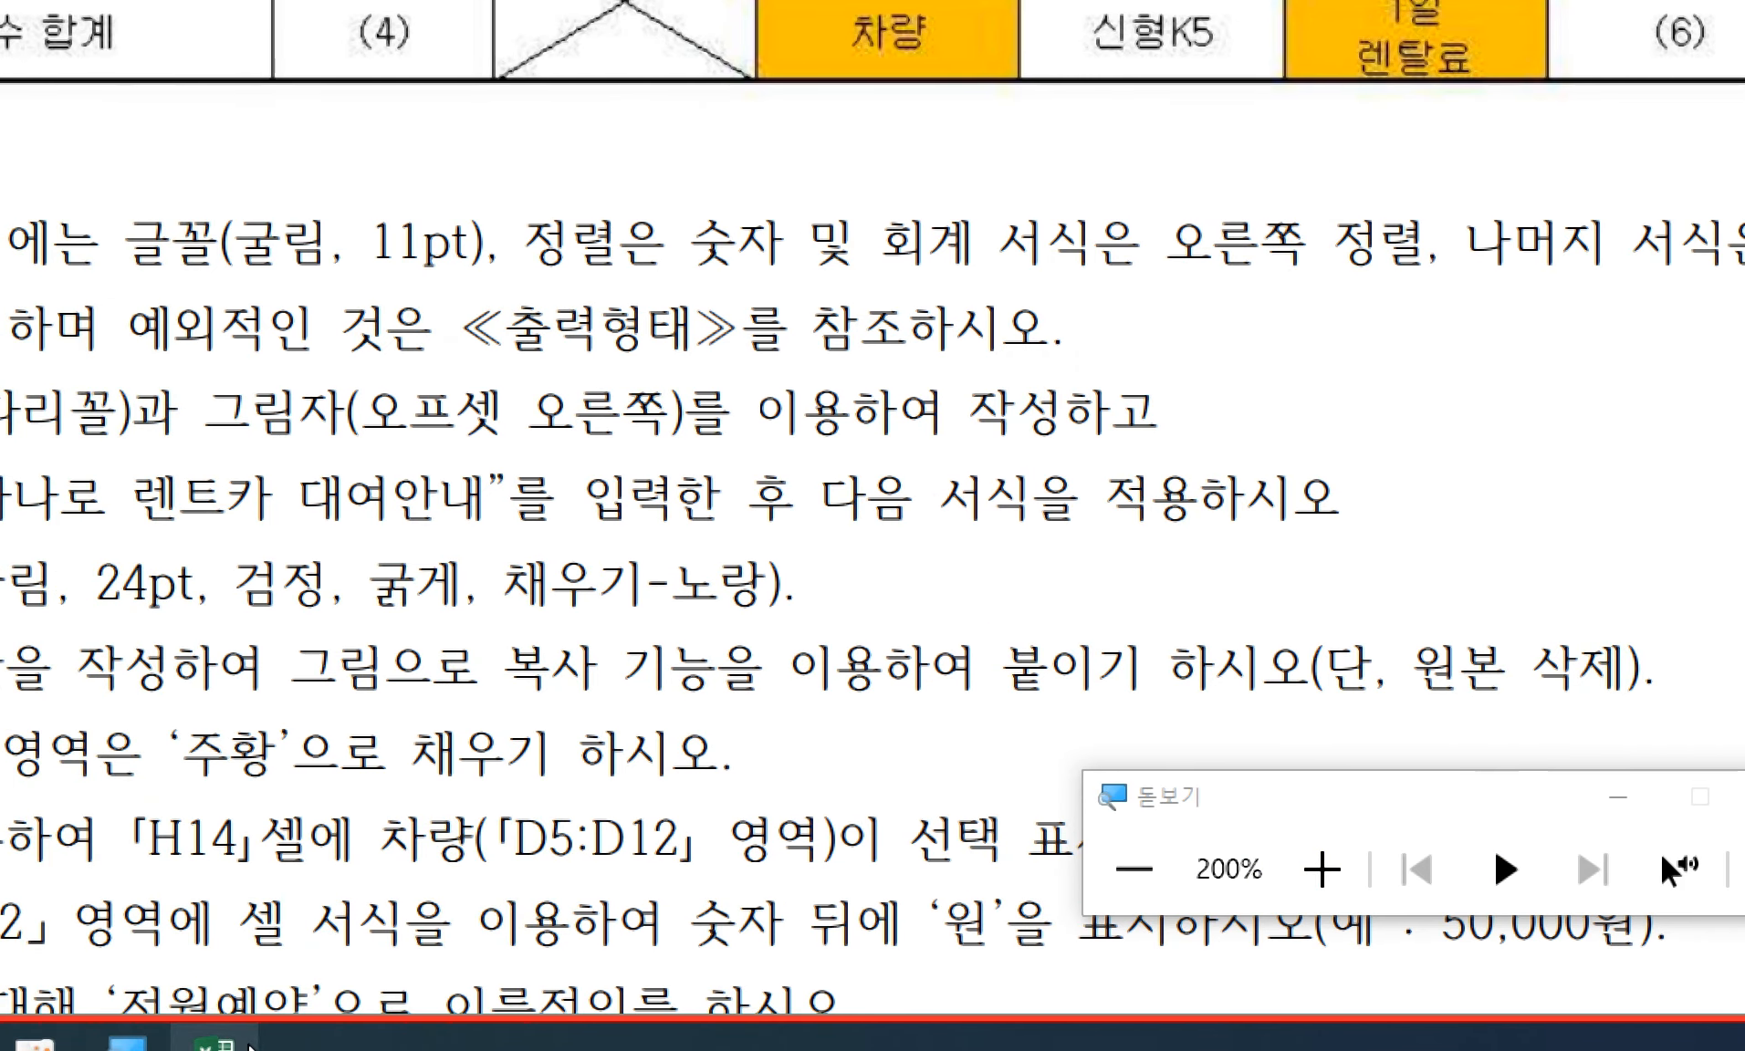
- Return to Excel and slightly widen the 일렌탈료(5일이상) column
click(228, 1041)
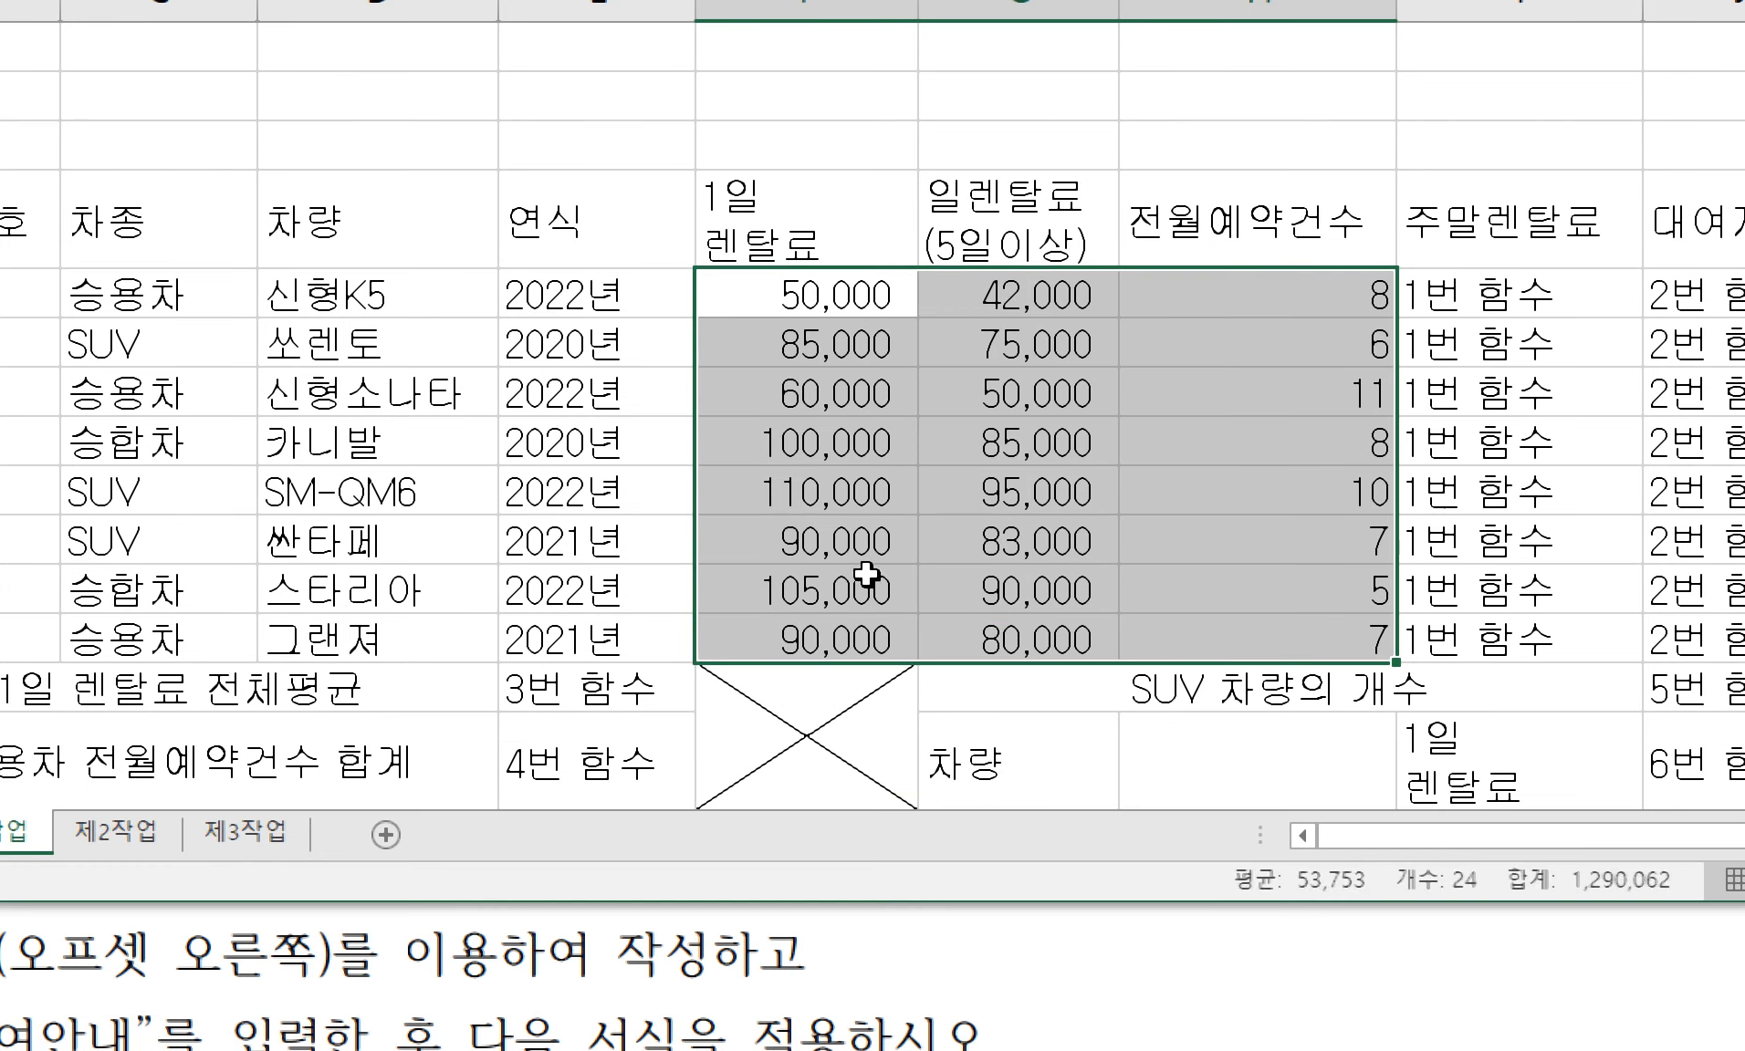
click(826, 809)
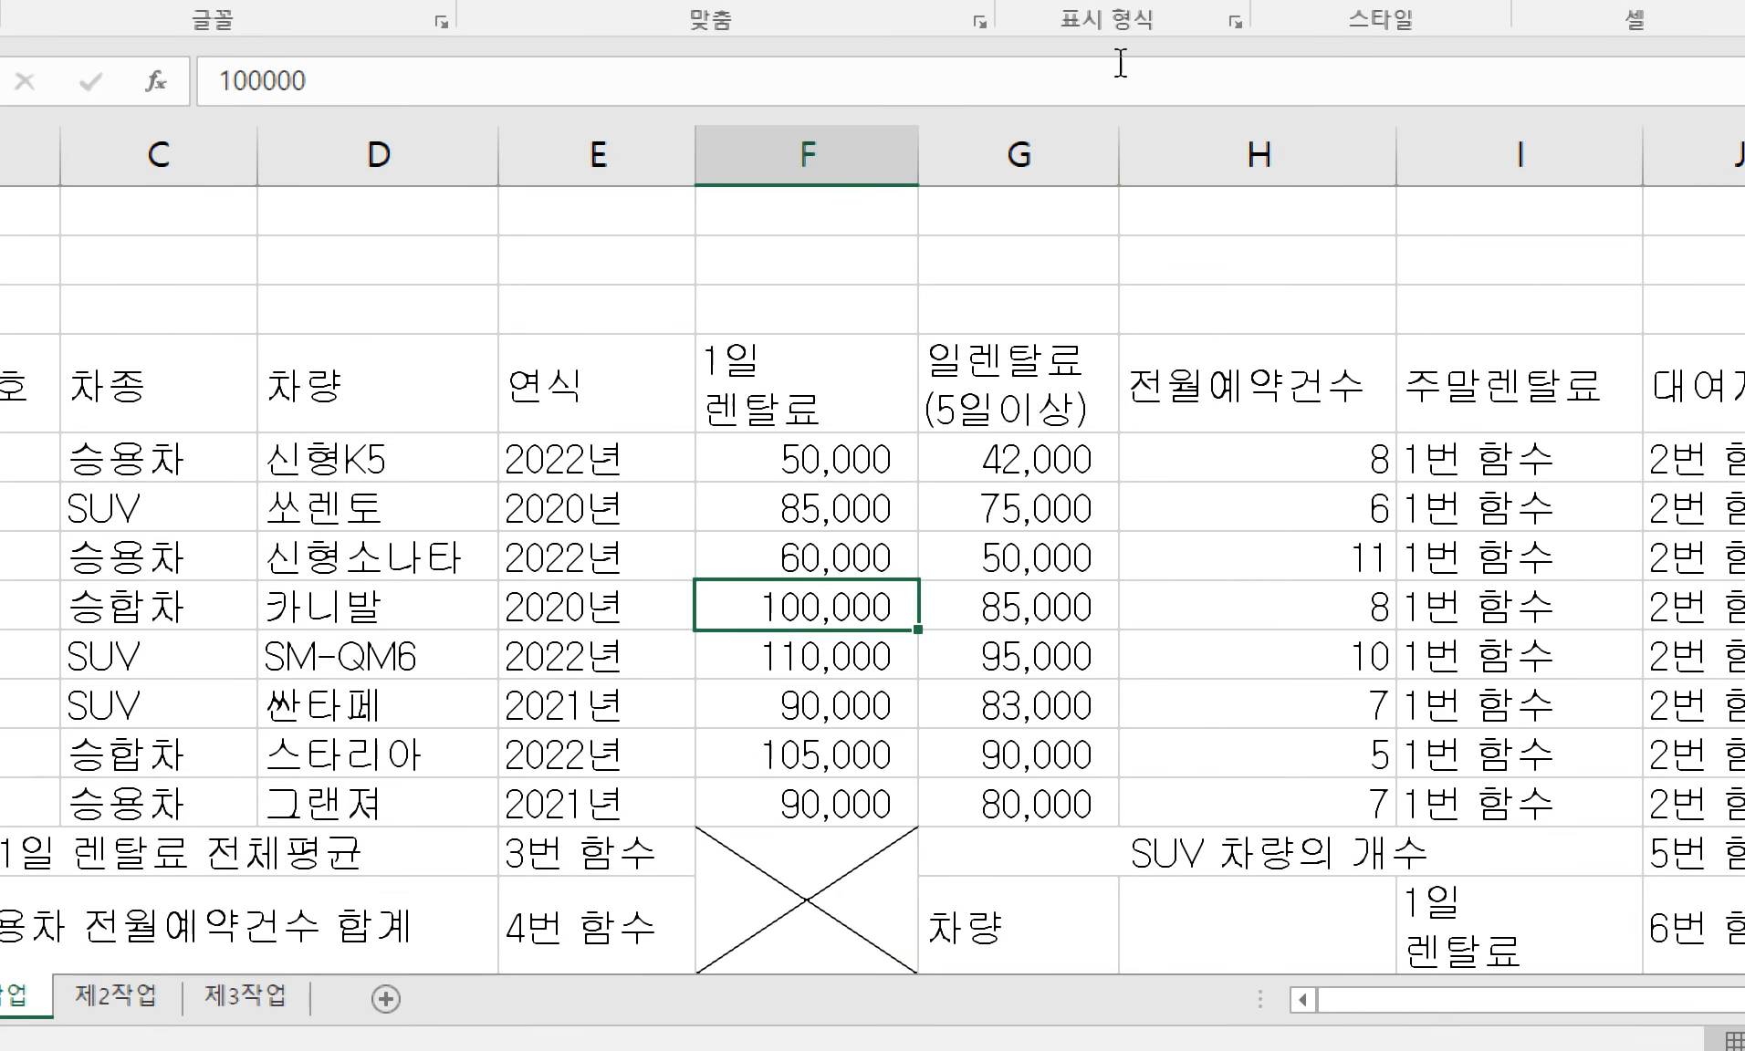
drag(1118, 159, 1152, 161)
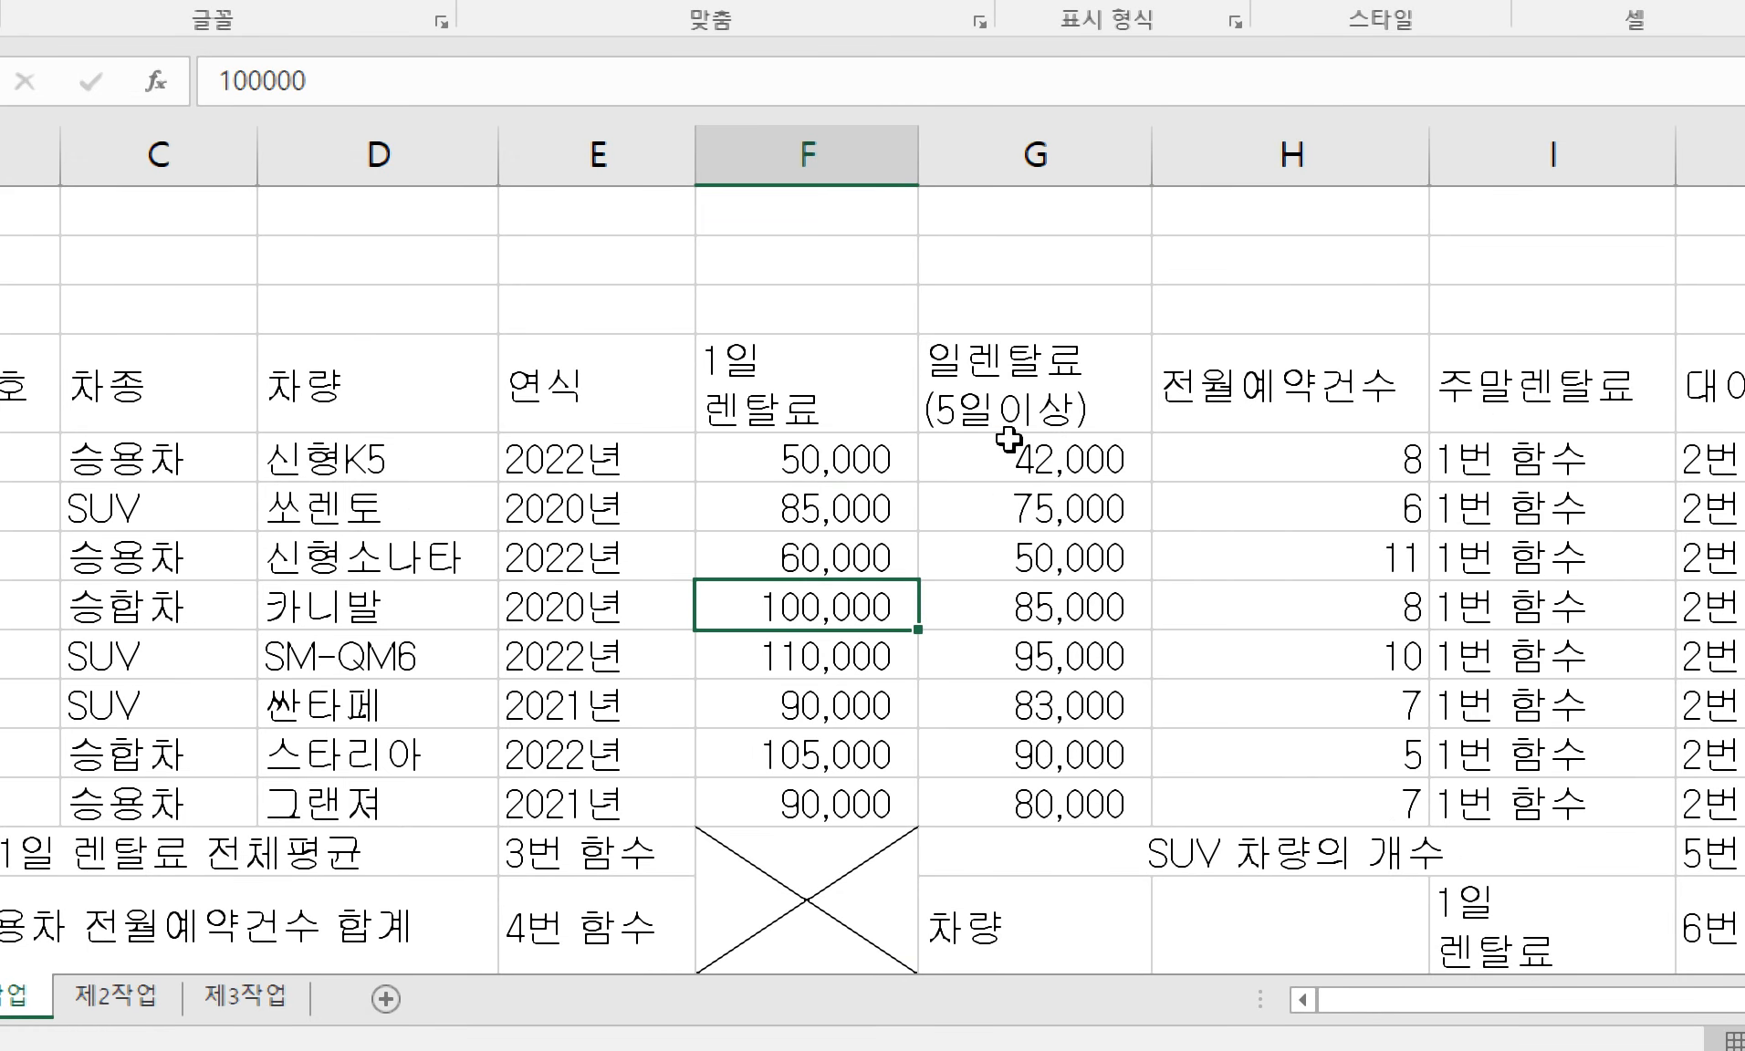
- Inspect the 1일 렌탈료, 일렌탈료 and 전월예약건수 cells one by one, checking how their values are aligned
click(851, 464)
click(1013, 453)
click(1207, 454)
click(1257, 510)
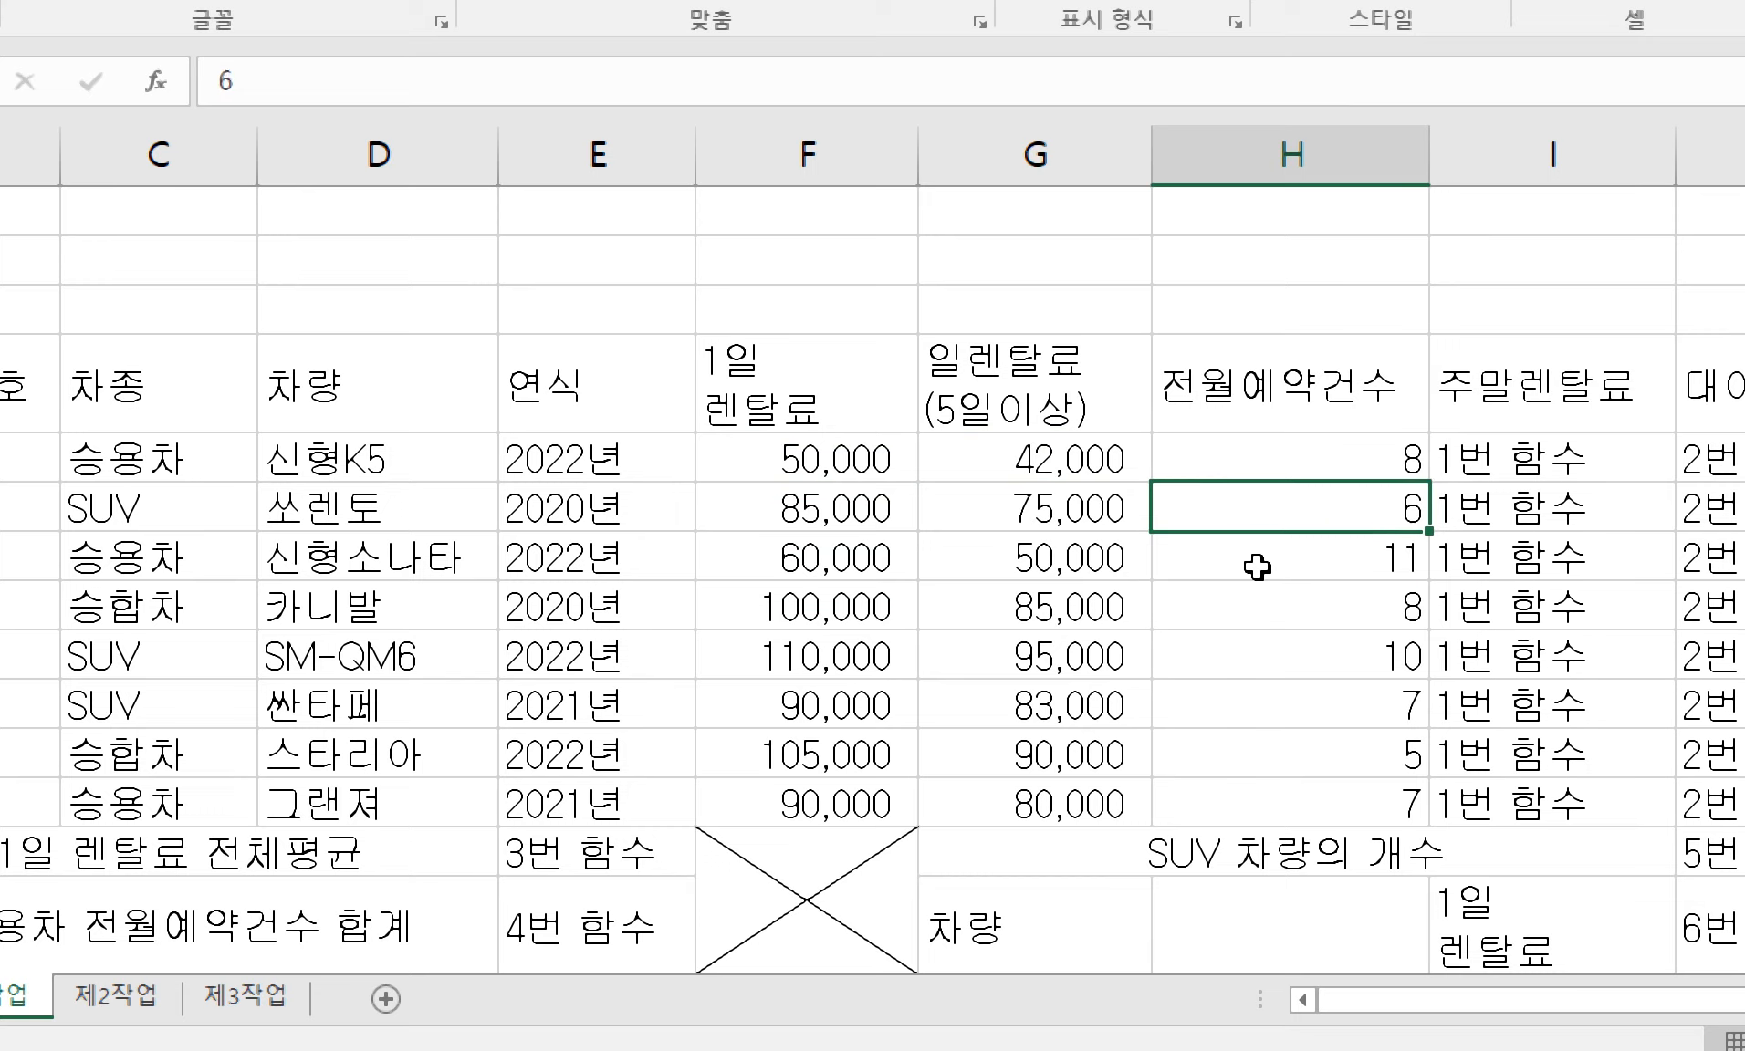
click(1257, 568)
click(1250, 618)
click(1250, 666)
click(1241, 711)
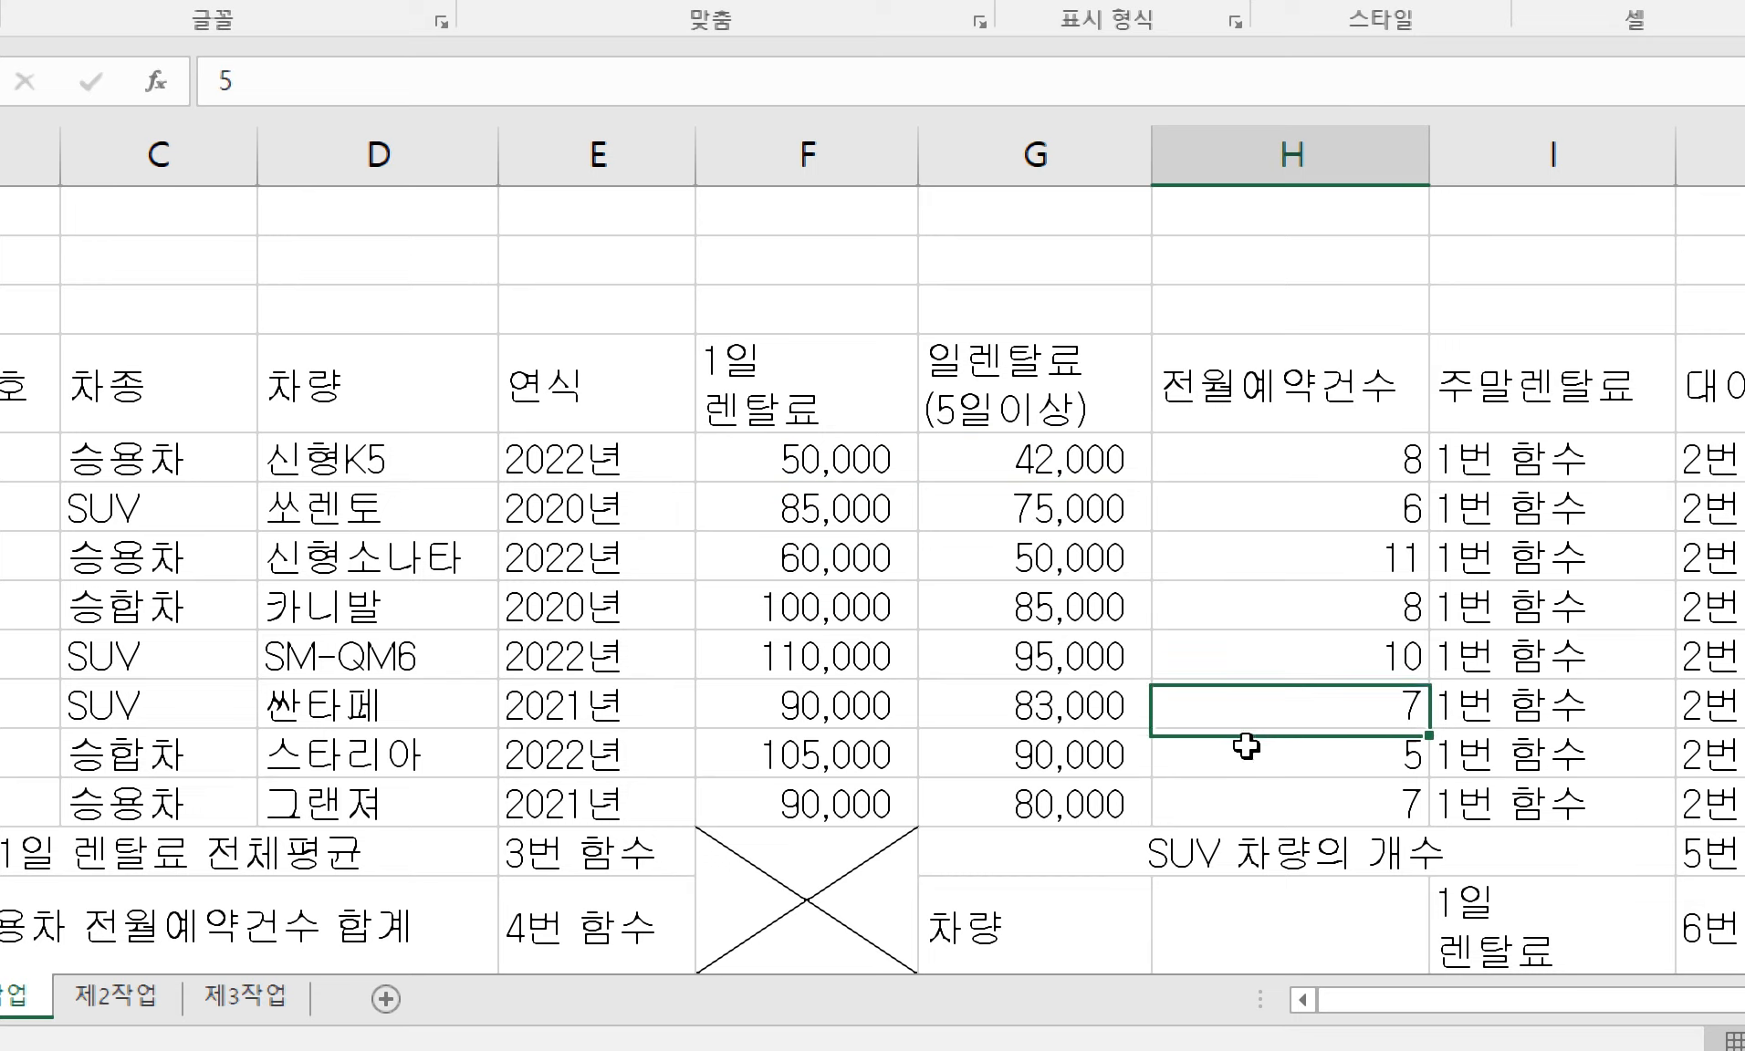
click(1245, 750)
click(1227, 790)
click(1284, 427)
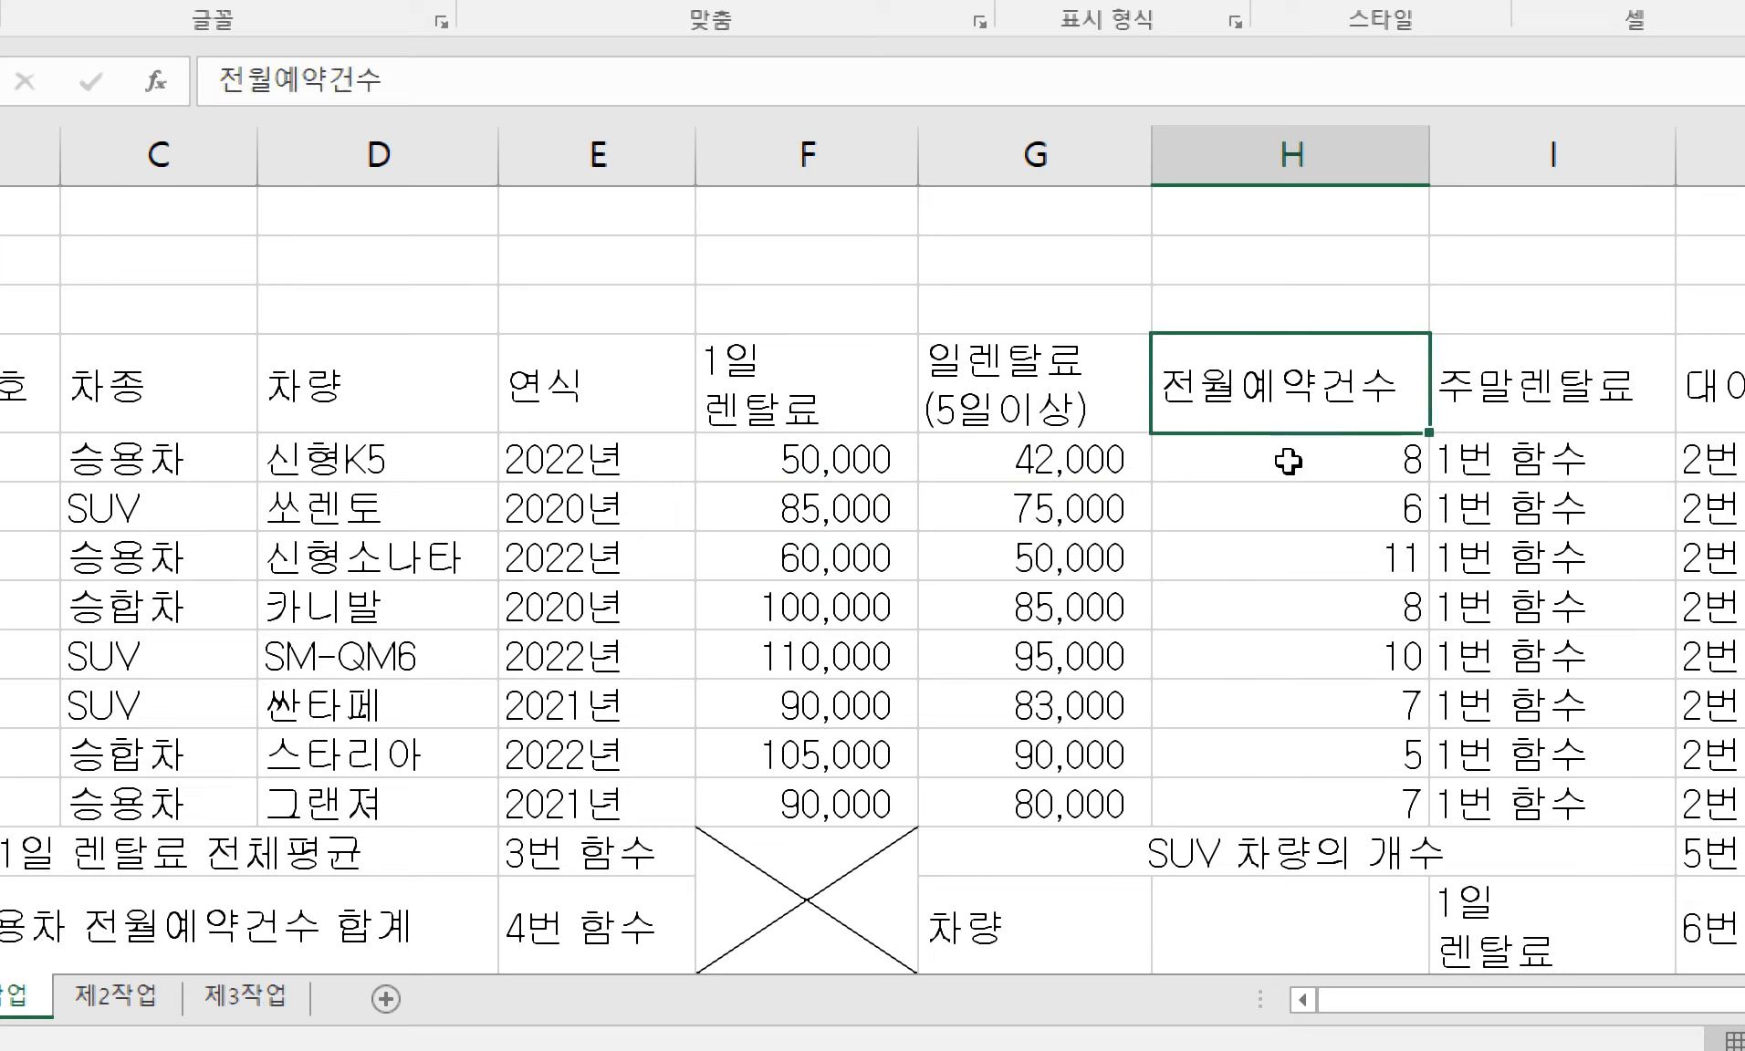
- Right-align the rental fees and reservation counts in F5:H12
click(1288, 462)
key(Left)
key(Left)
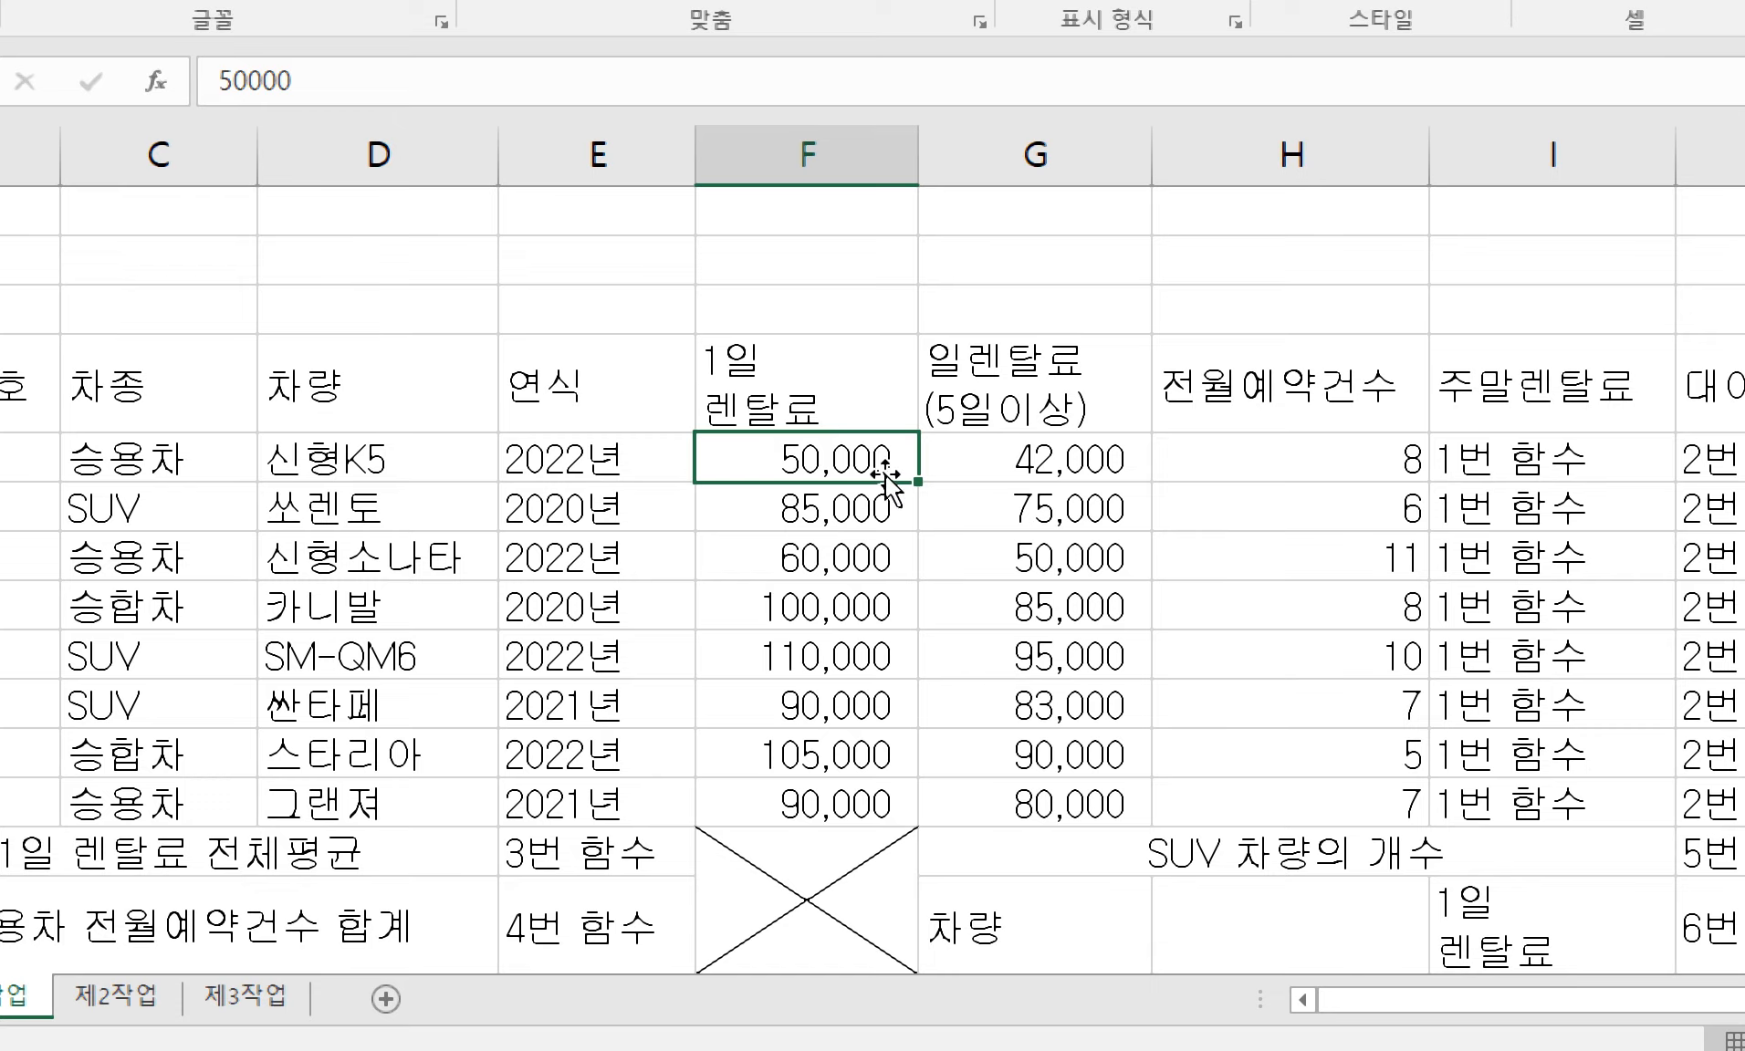
drag(891, 471, 1275, 804)
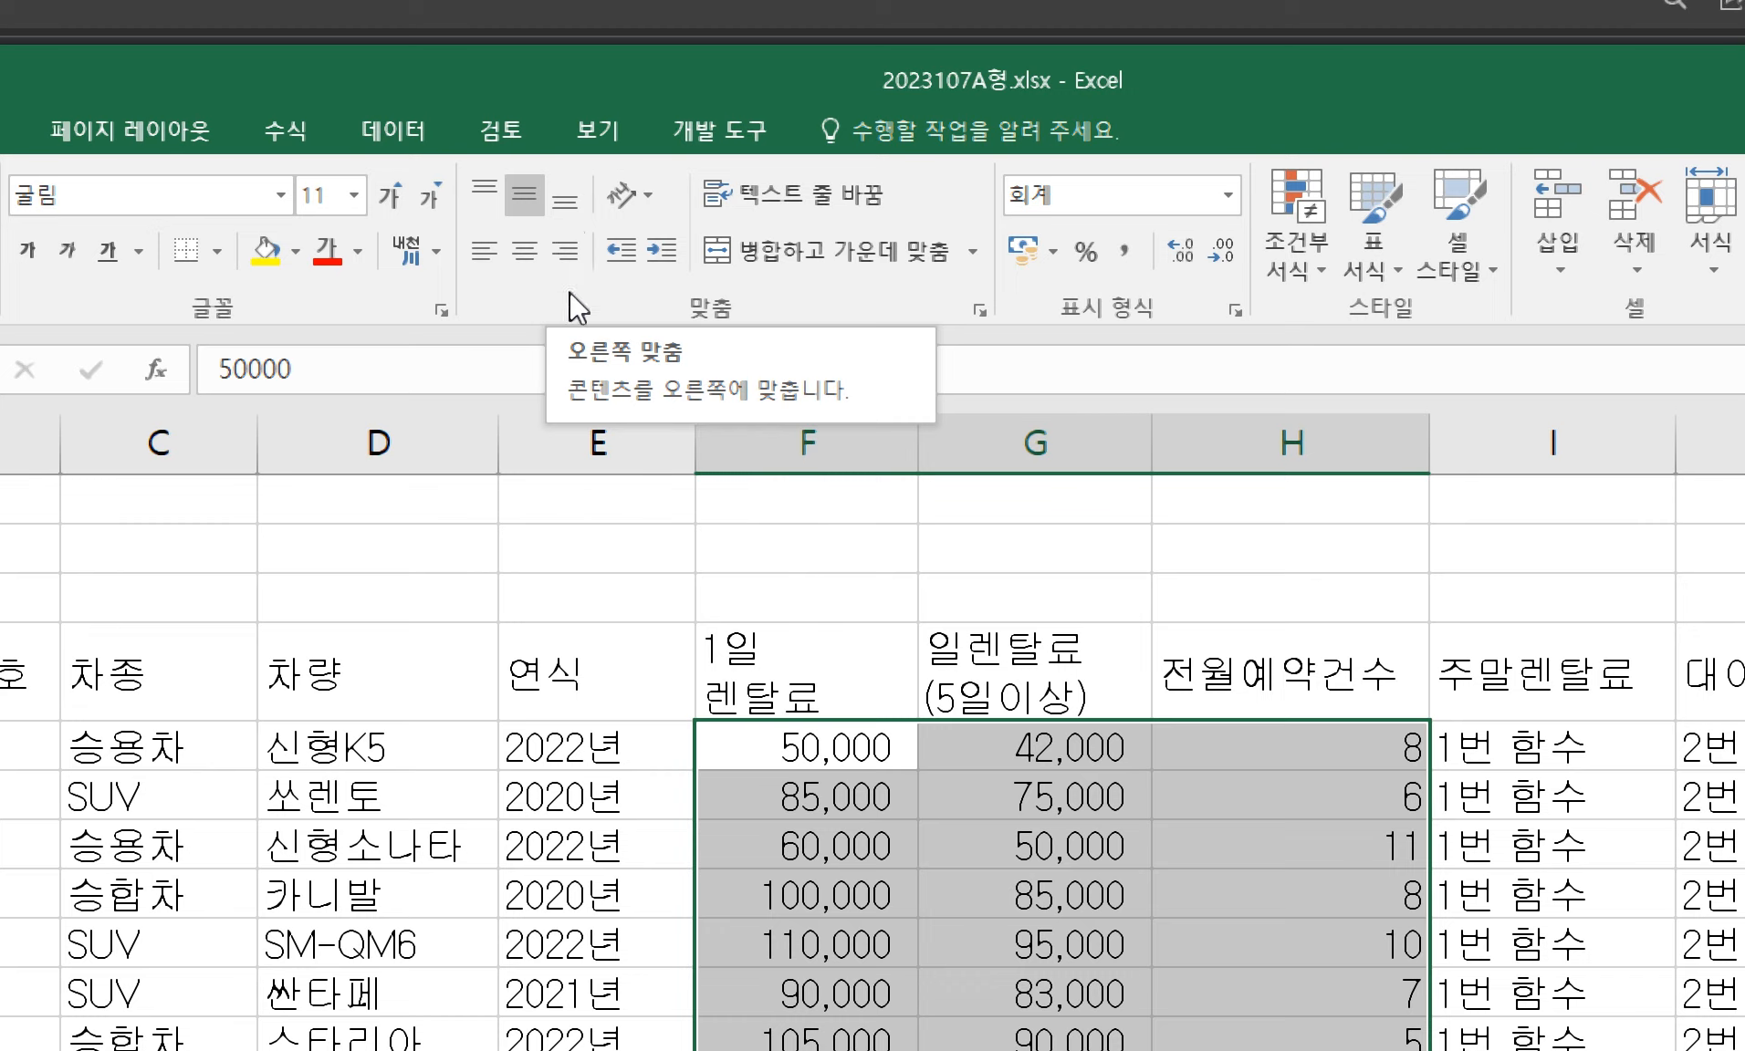
click(566, 258)
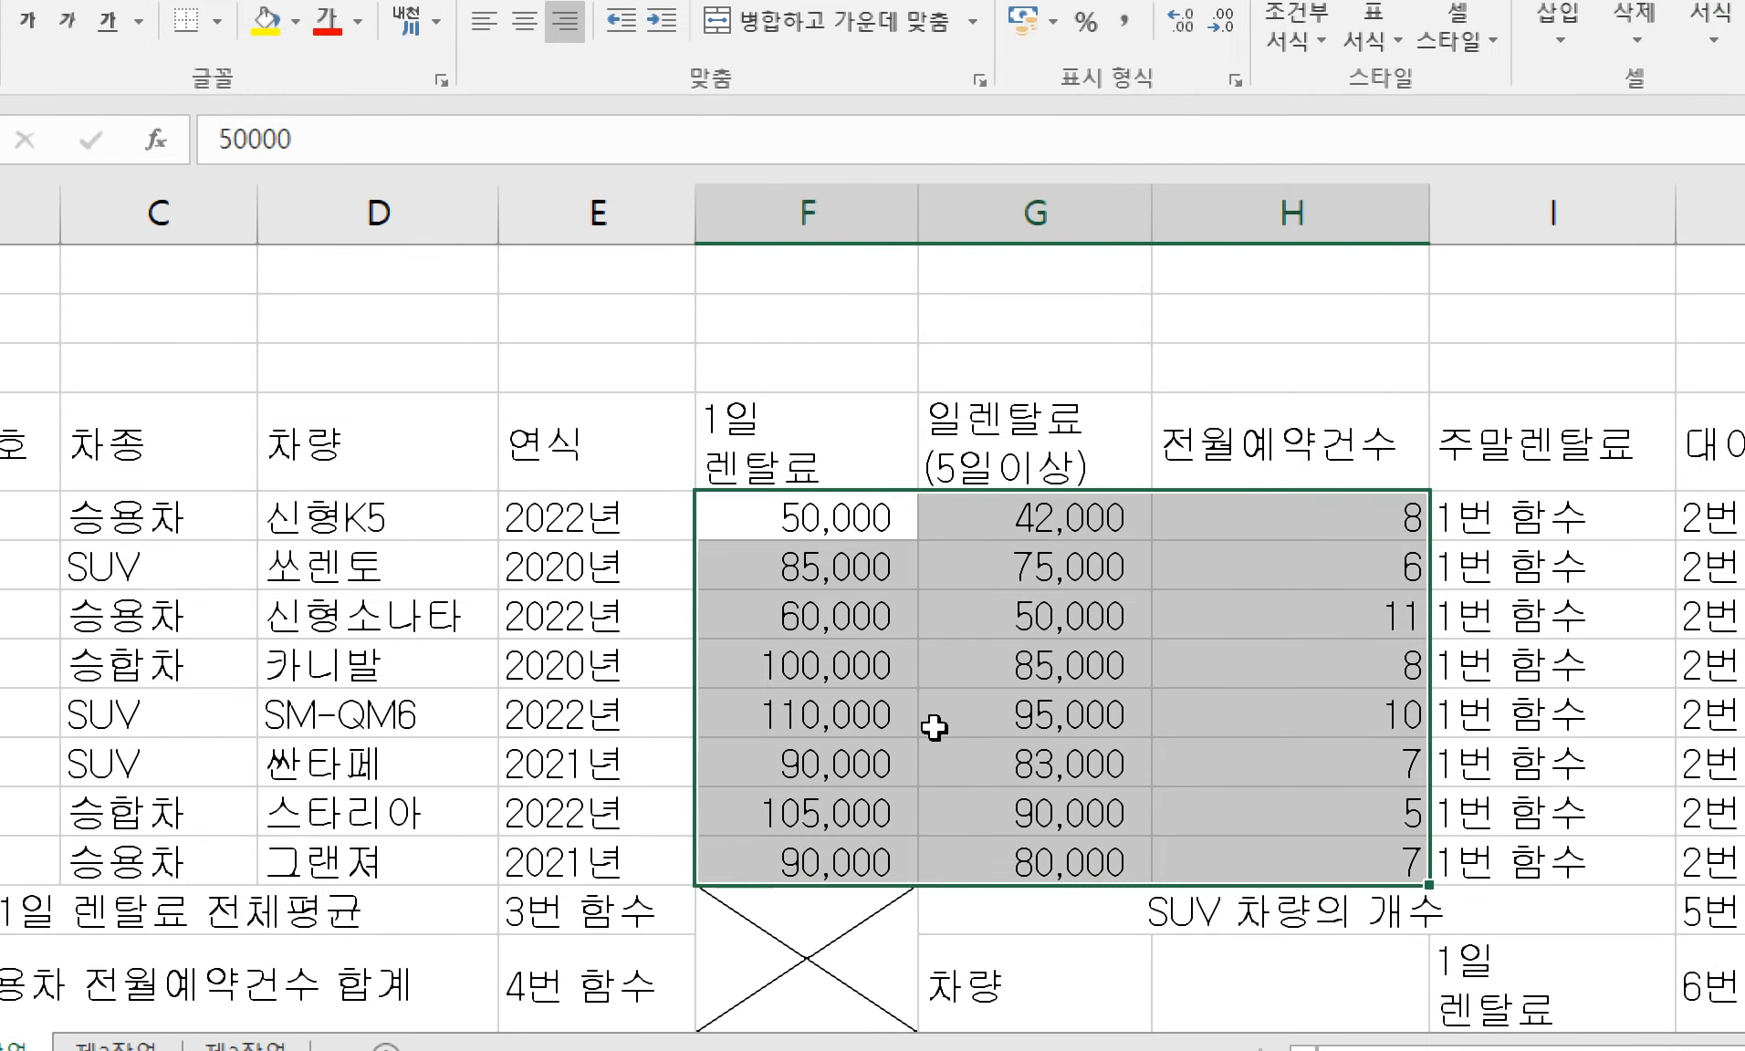
- Check the alignment of the values in F5:H12 across the 1일 렌탈료, 일렌탈료 and 전월예약건수 columns
click(922, 944)
click(821, 895)
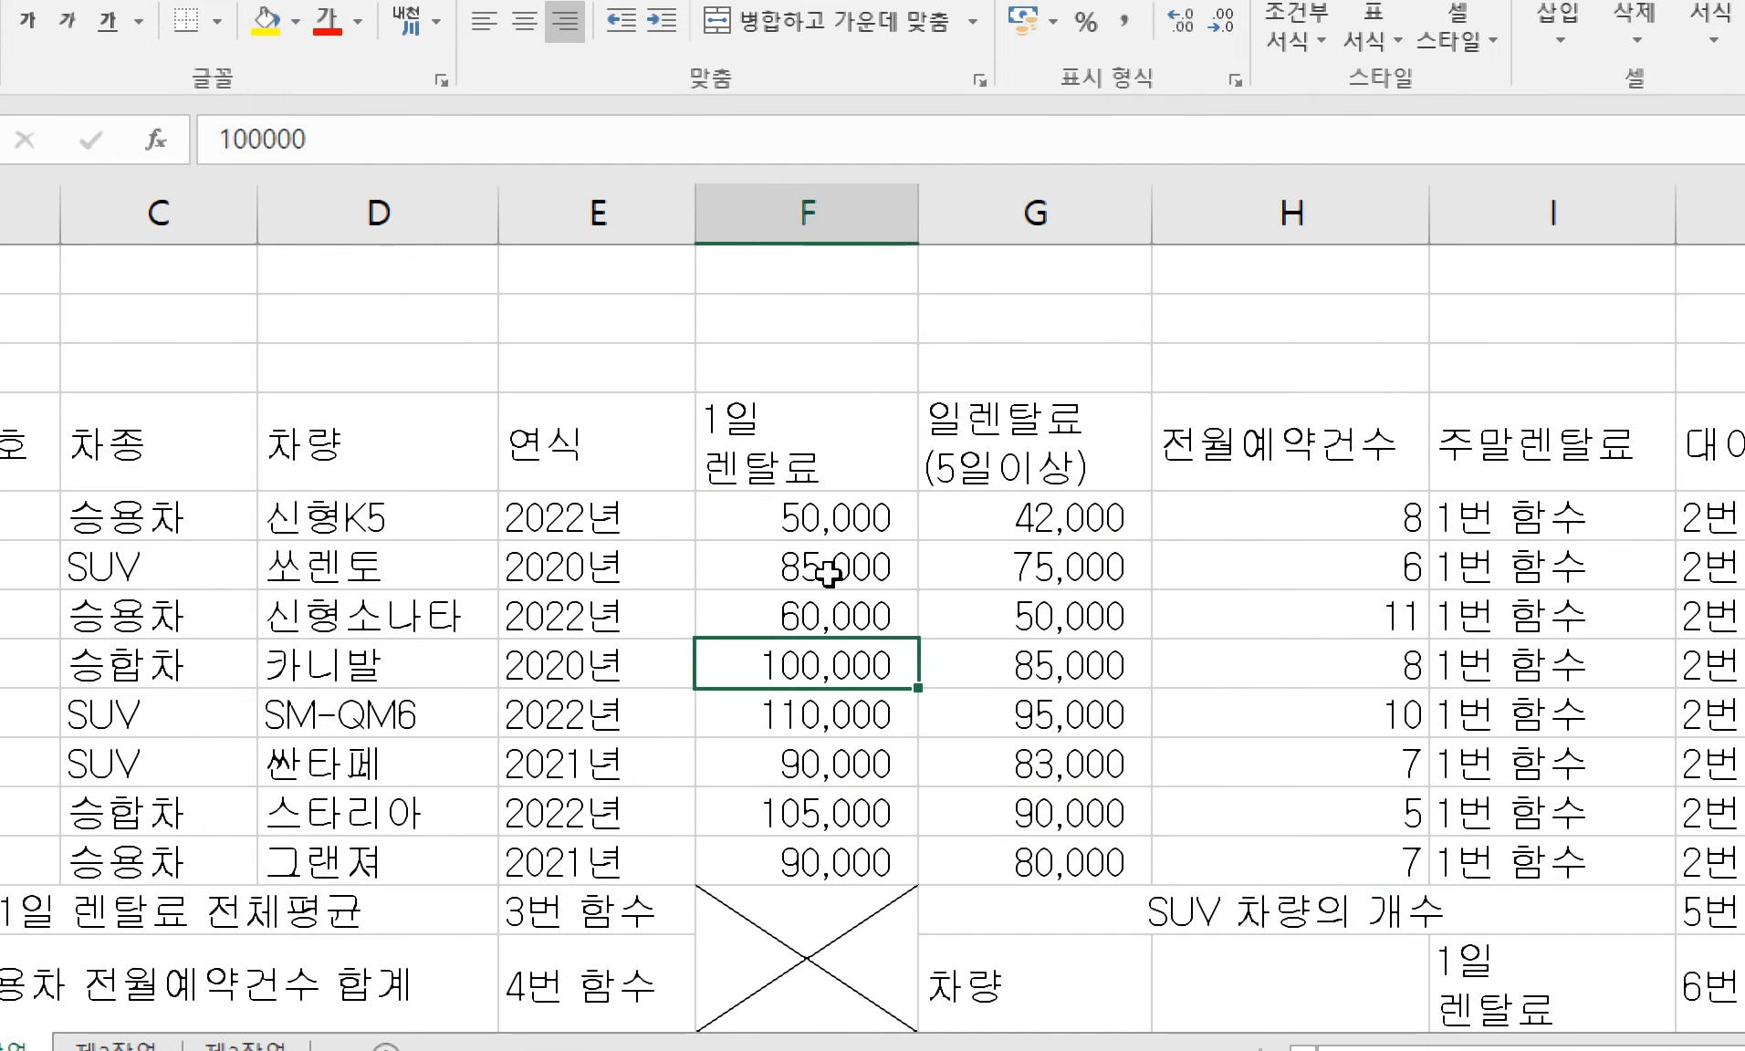
click(828, 574)
click(1277, 620)
click(1304, 704)
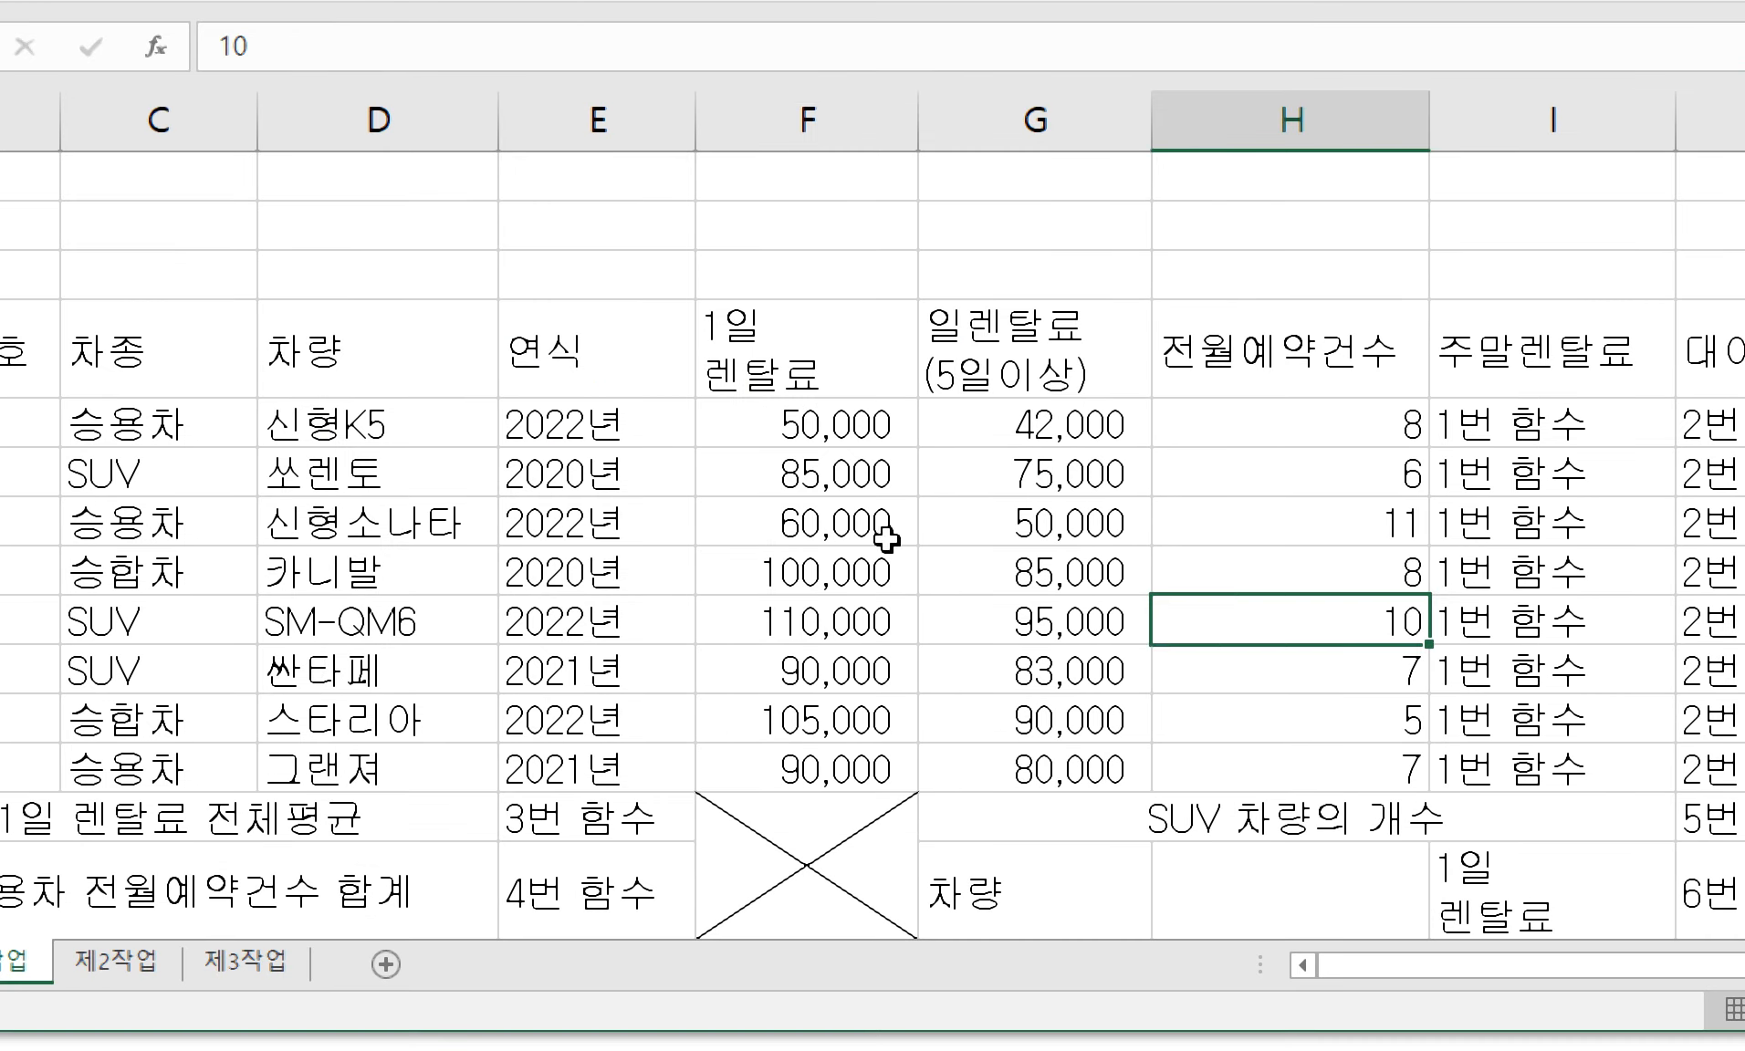
click(880, 894)
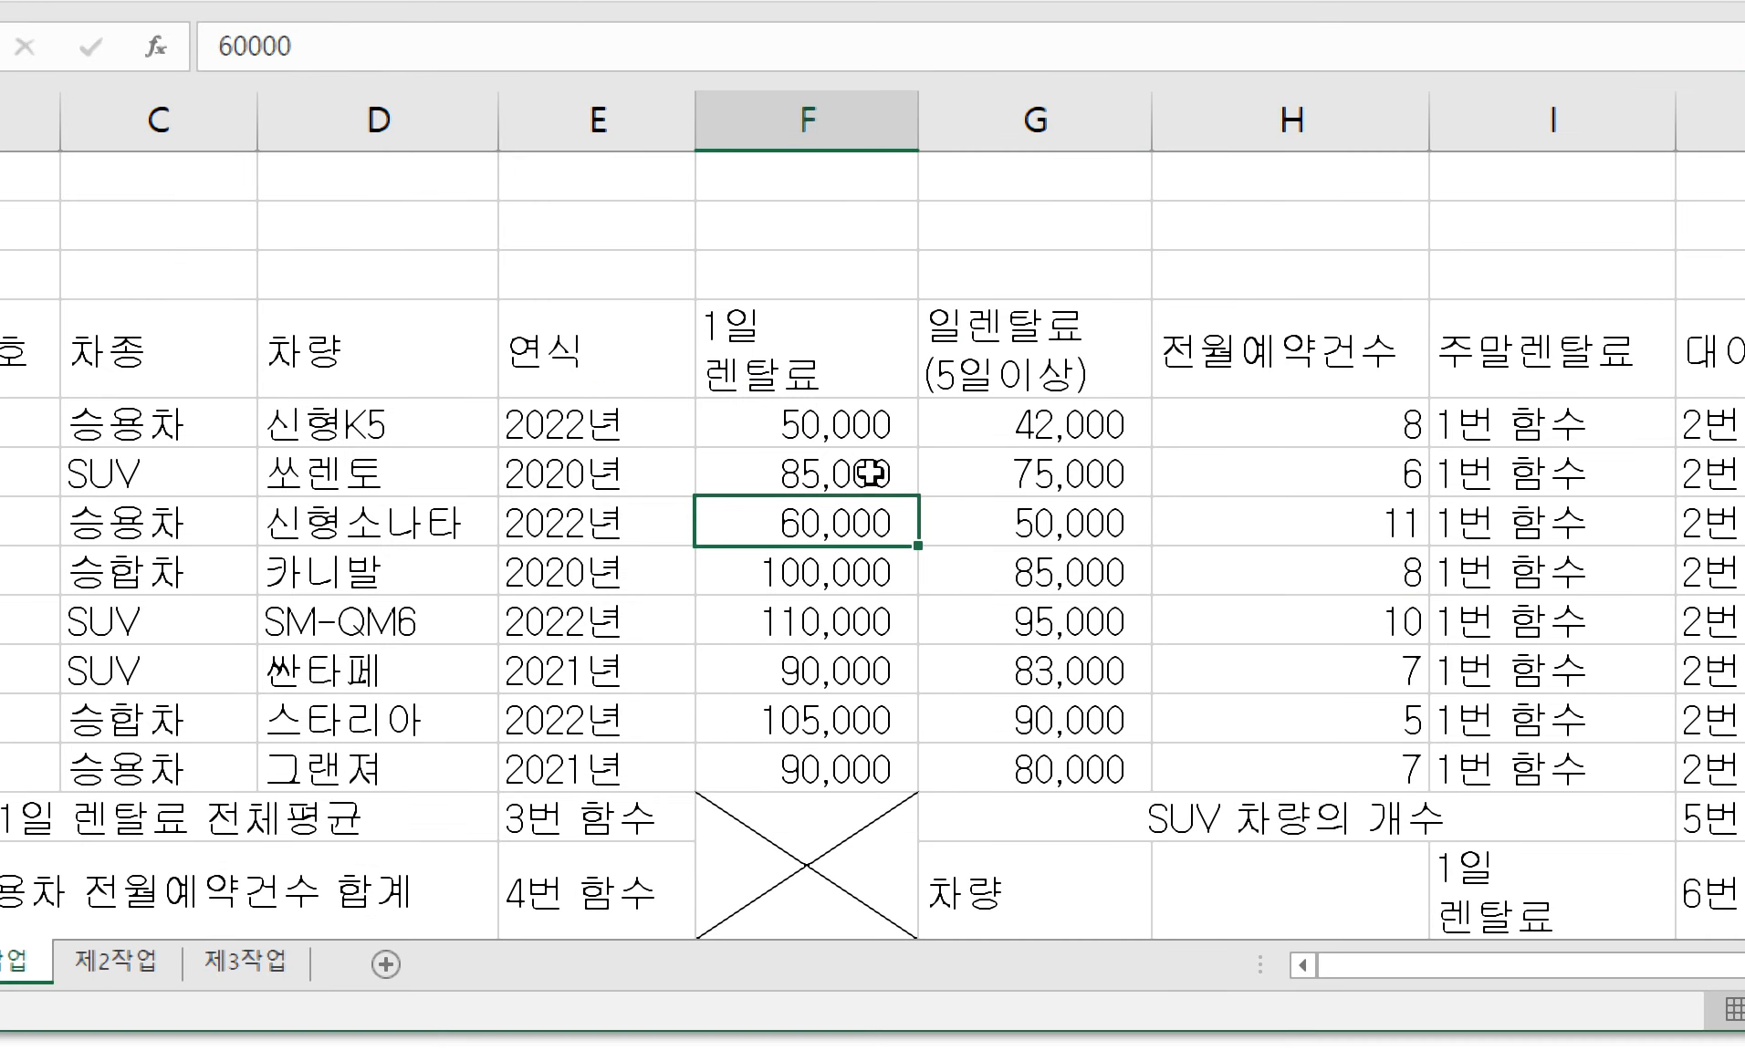
drag(859, 424, 1233, 761)
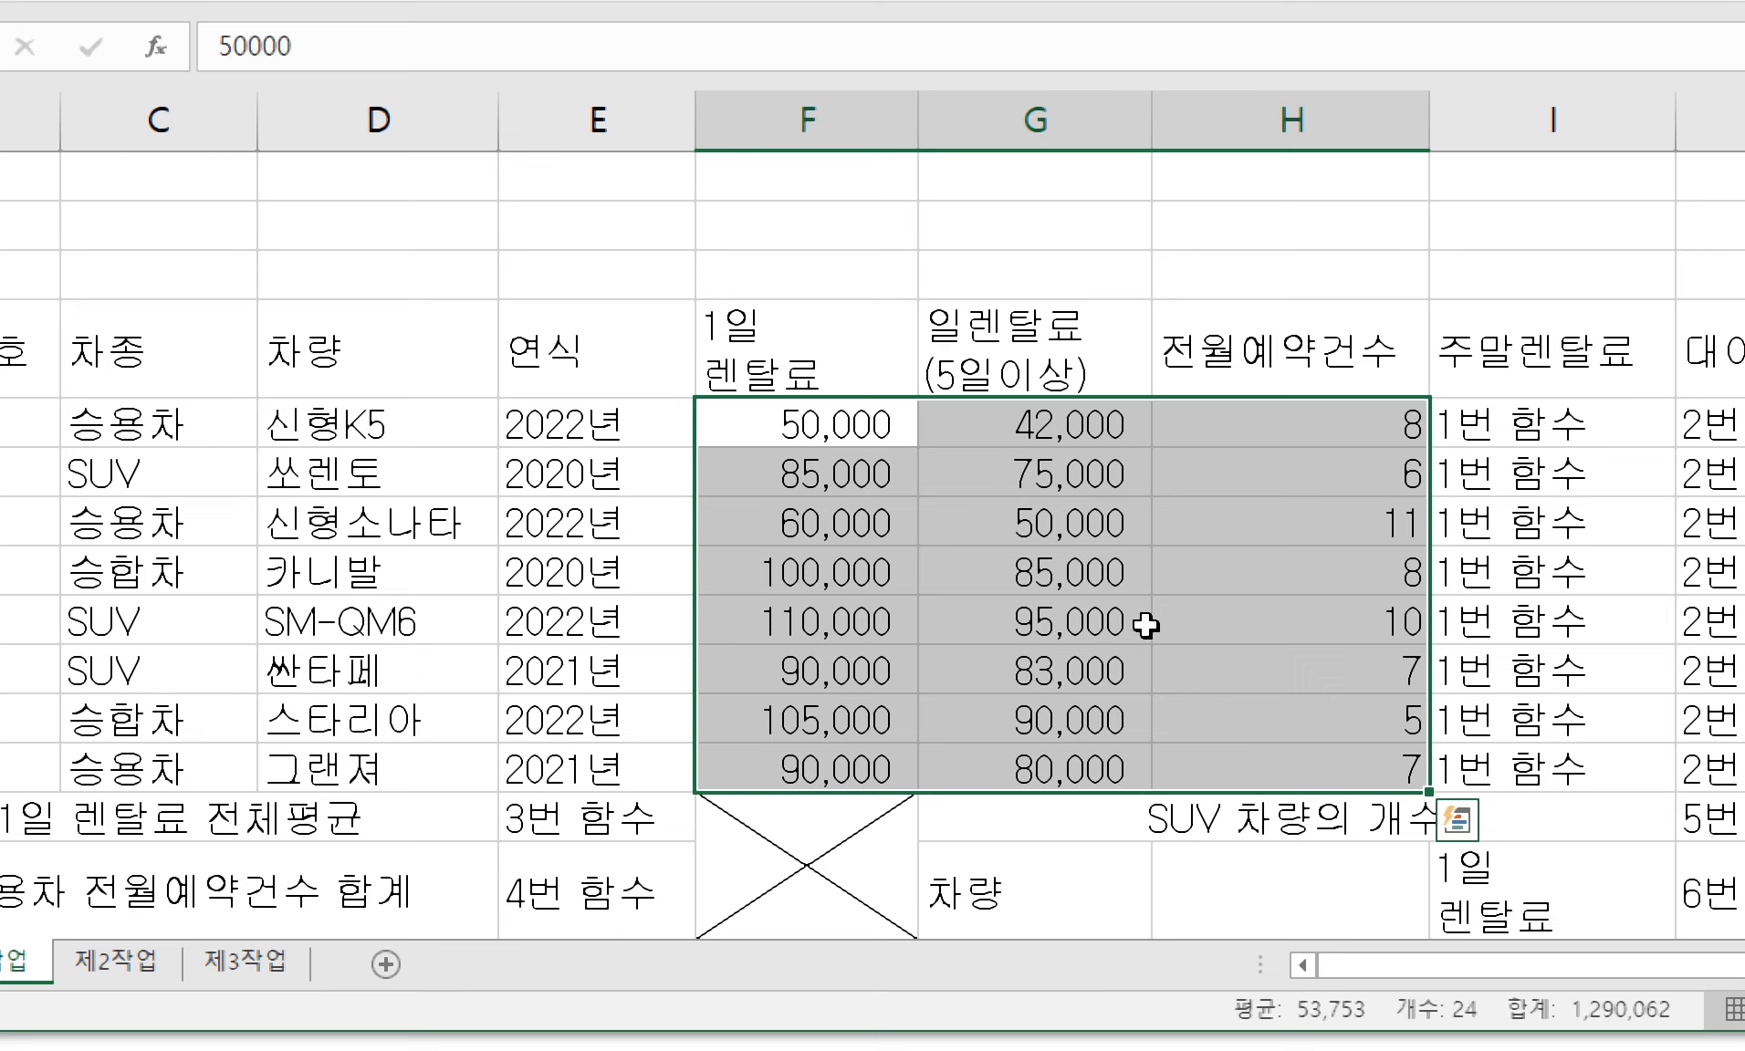
drag(841, 435, 1186, 754)
- Examine the 연식 heading and its year entries in E5:E12 to judge which alignment they need
click(600, 369)
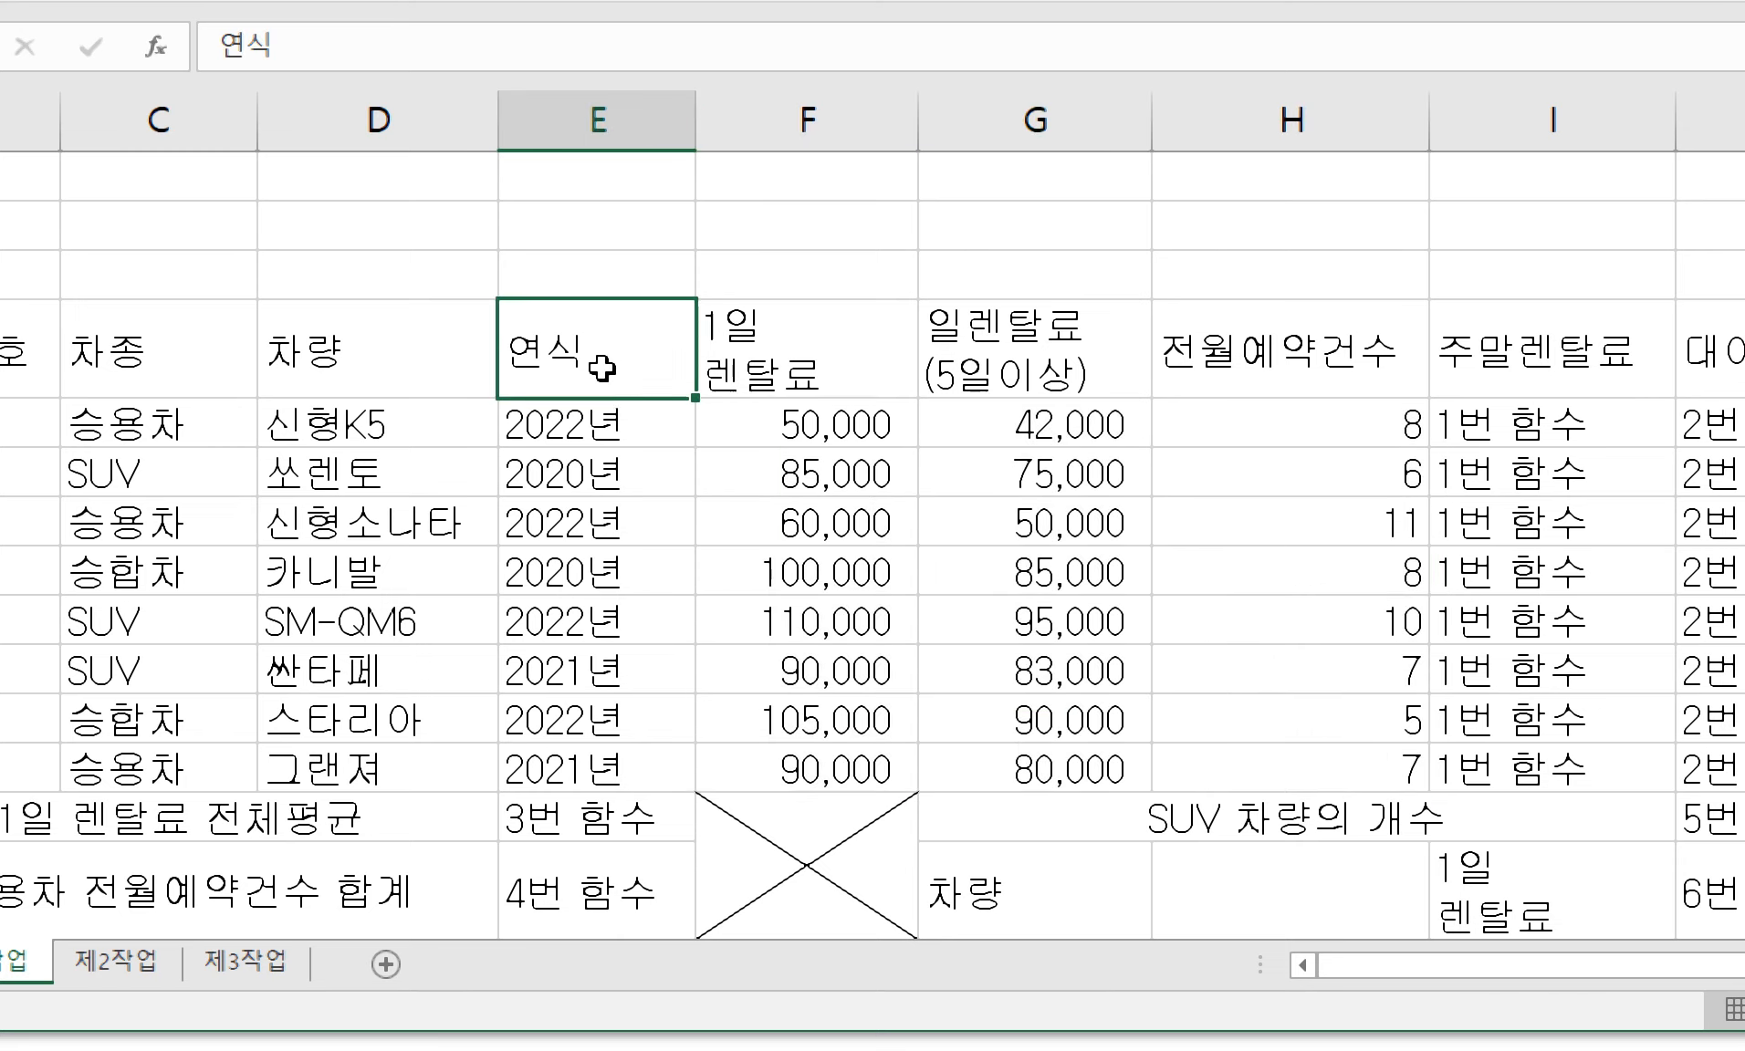
click(602, 427)
click(600, 529)
click(578, 662)
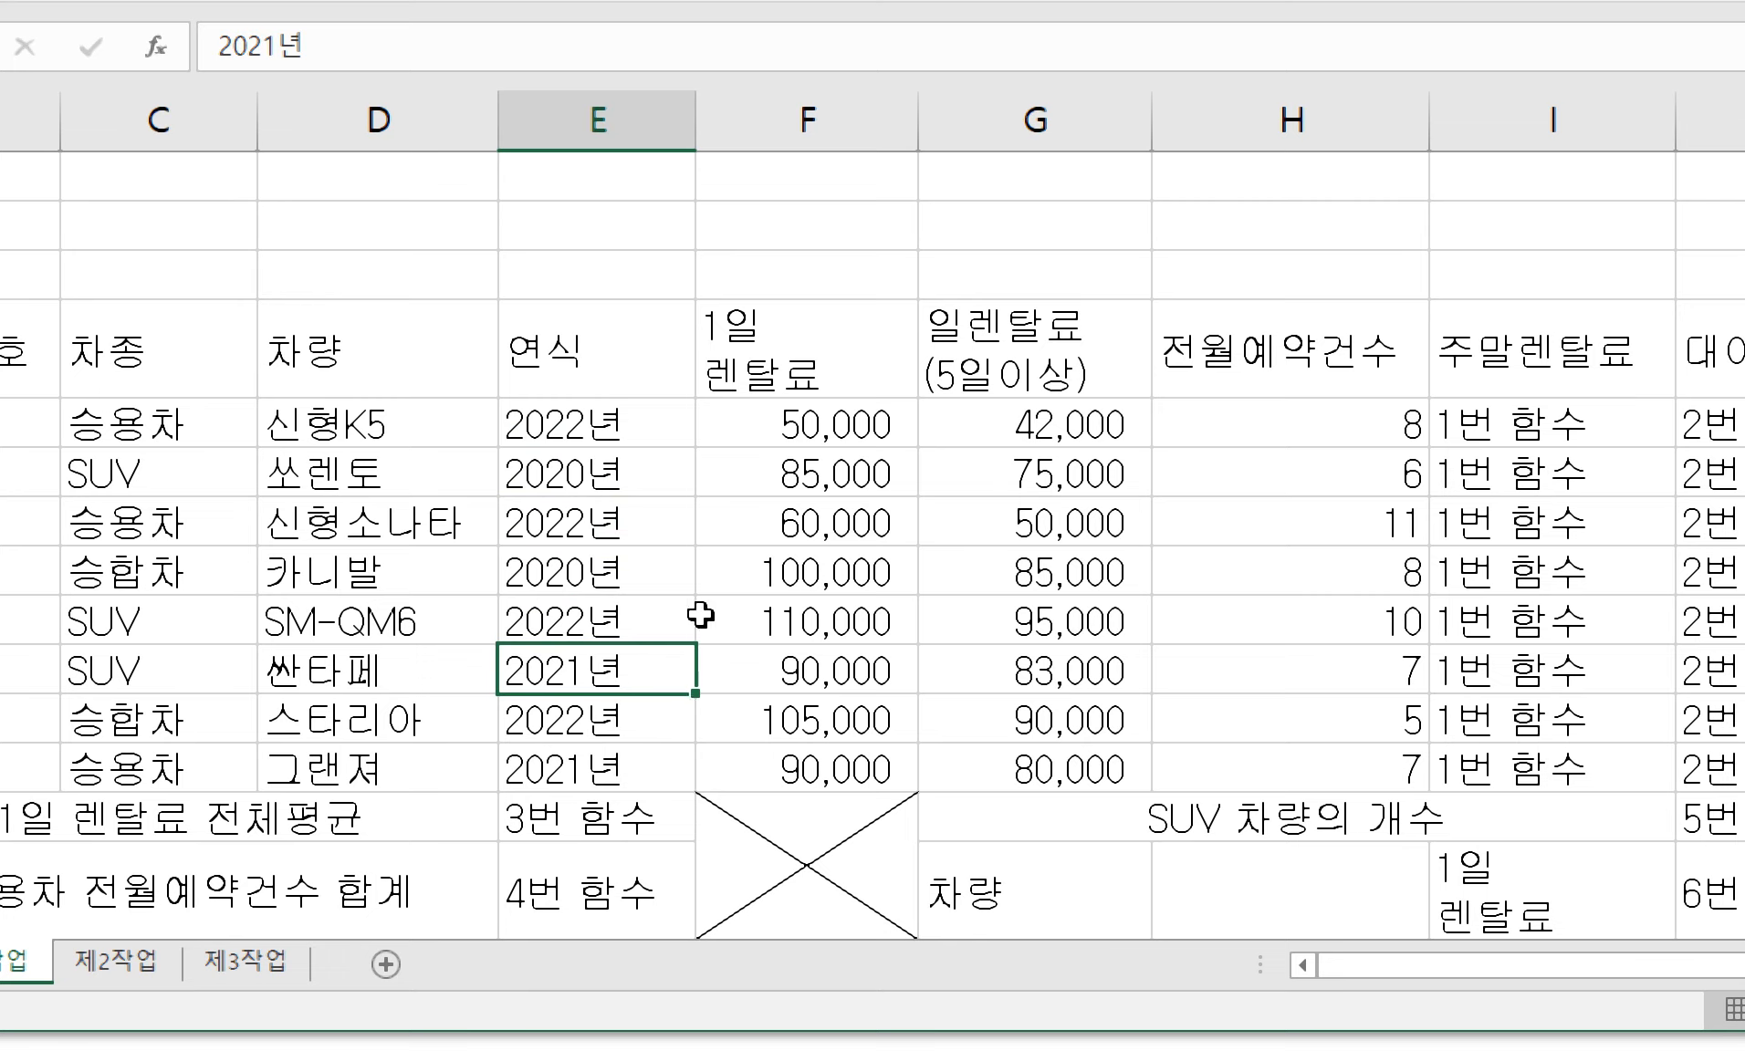
drag(585, 431, 524, 755)
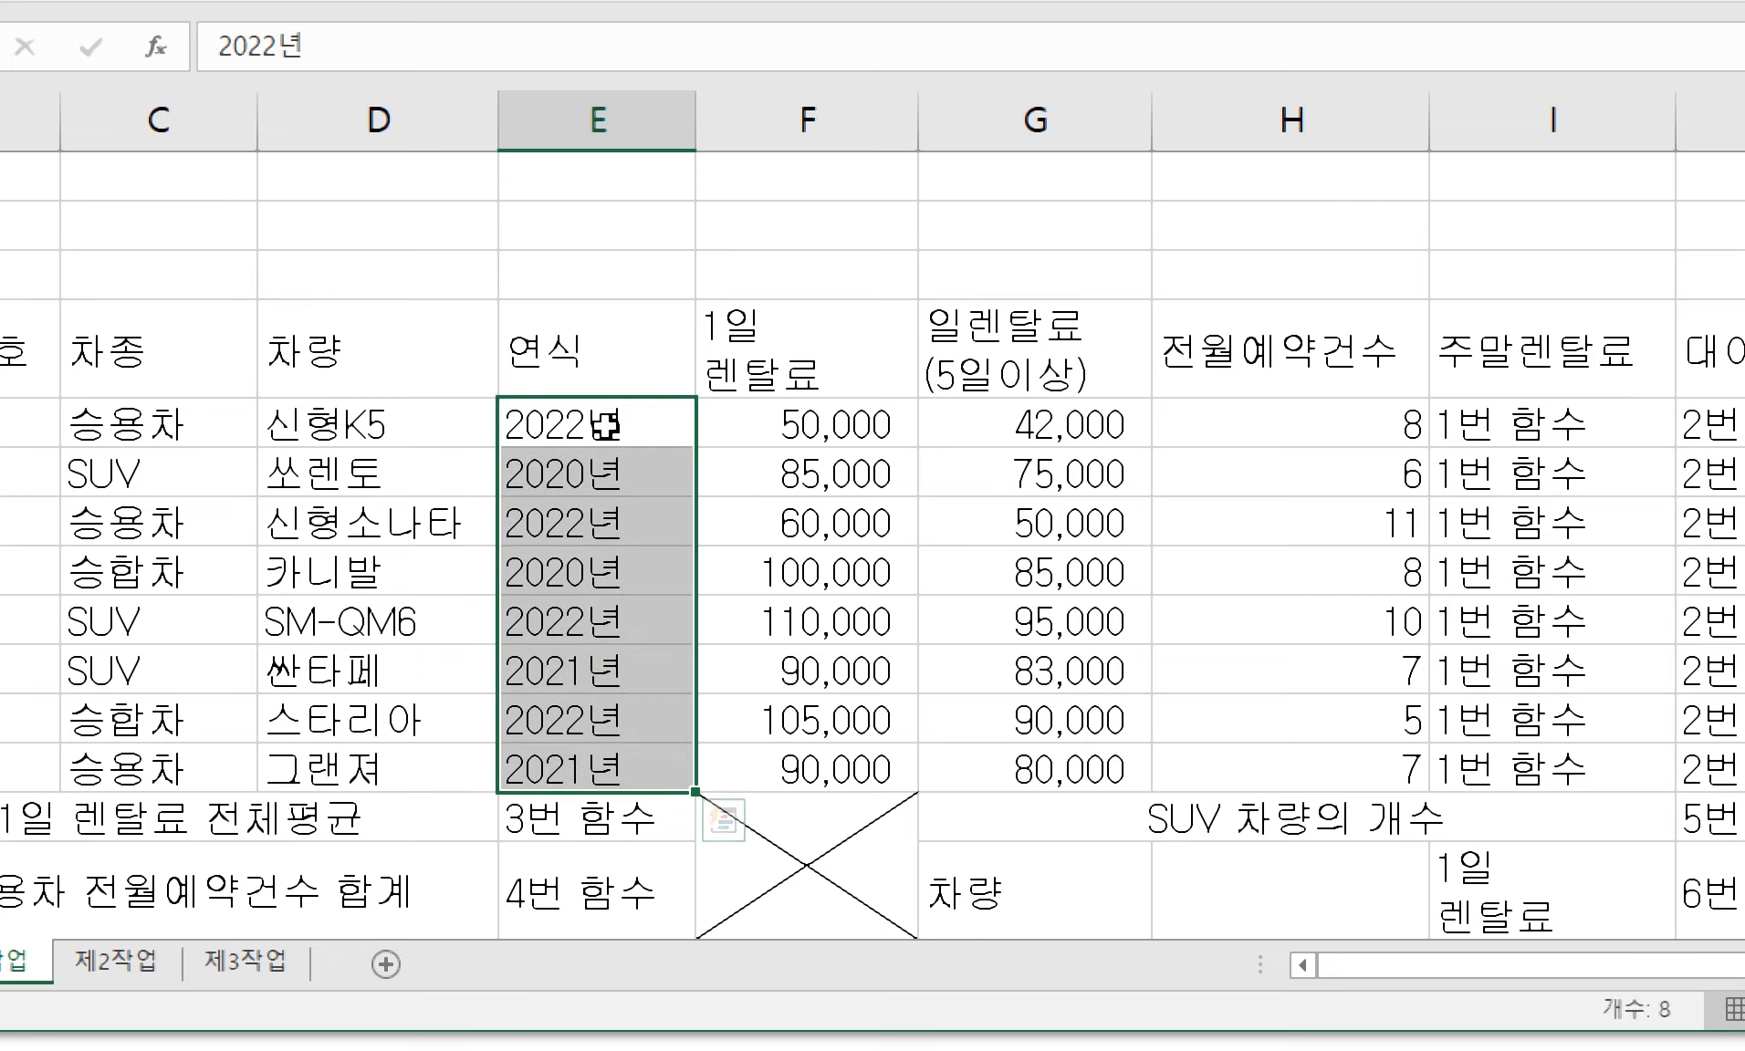
drag(593, 424, 638, 737)
click(651, 345)
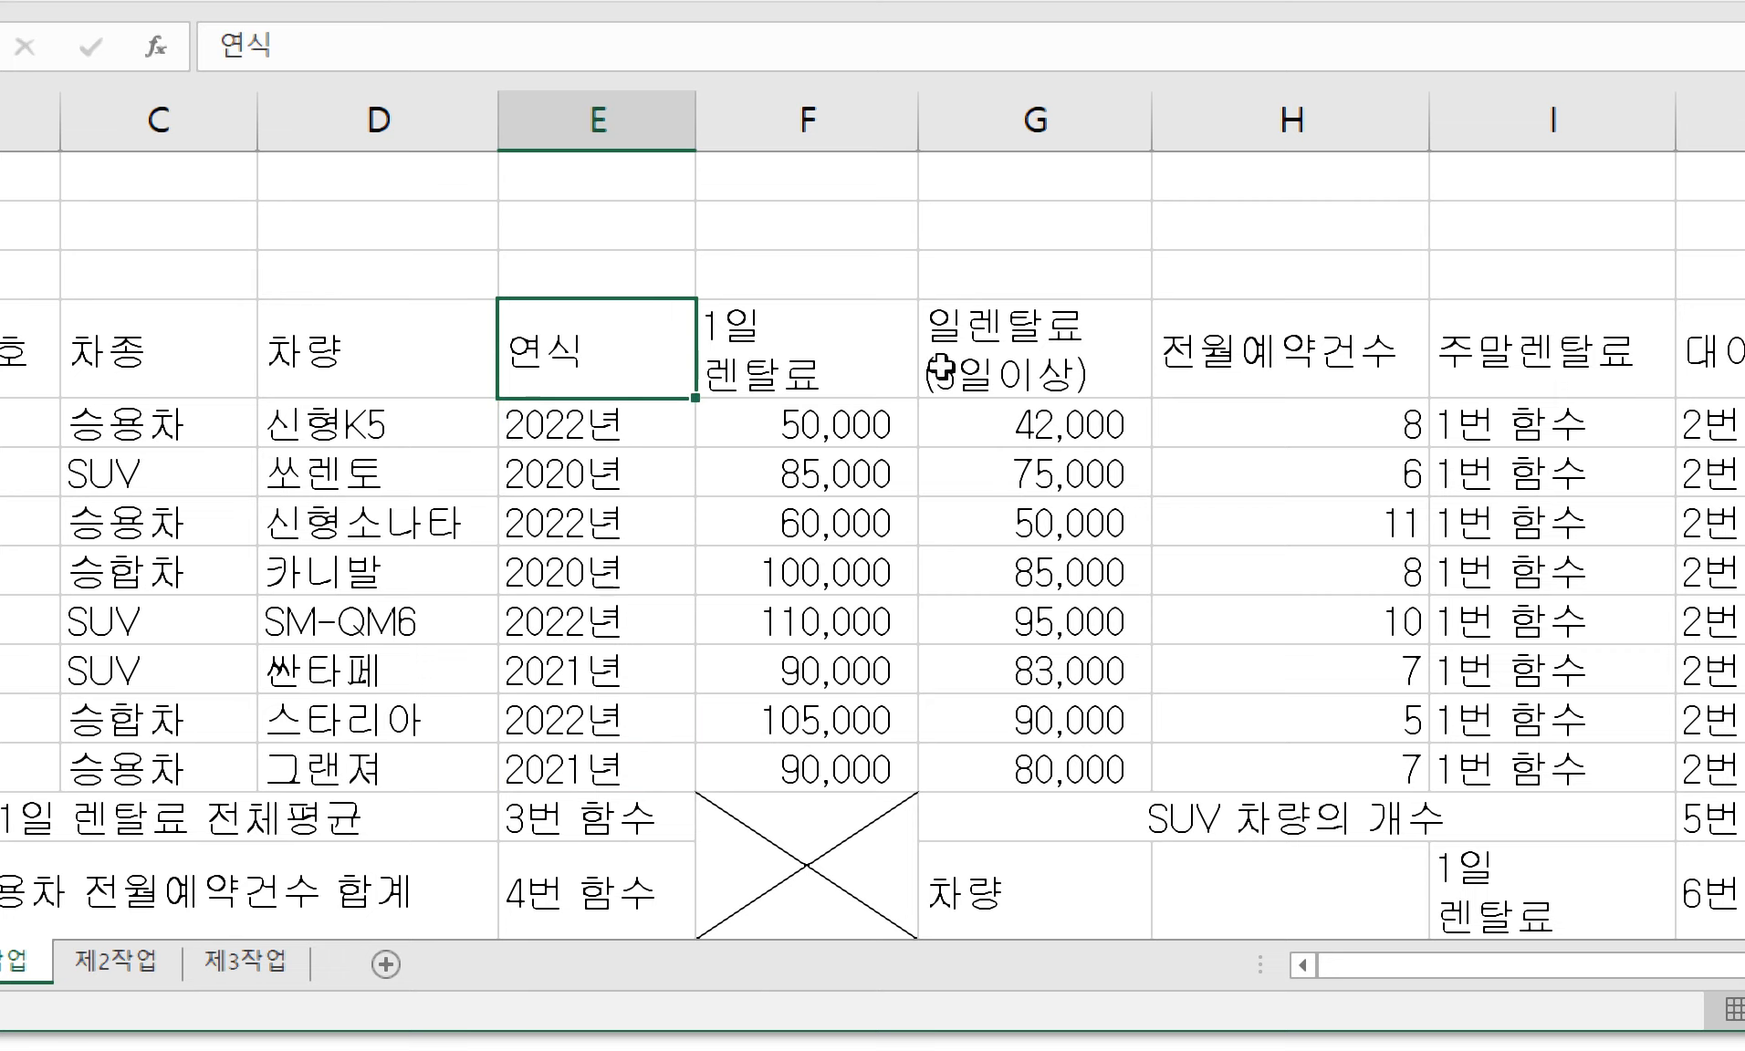
- Review the 1일 렌탈료, 일렌탈료 and 전월예약건수 headings and the reservation counts beneath them
click(744, 376)
click(664, 374)
click(808, 372)
click(945, 365)
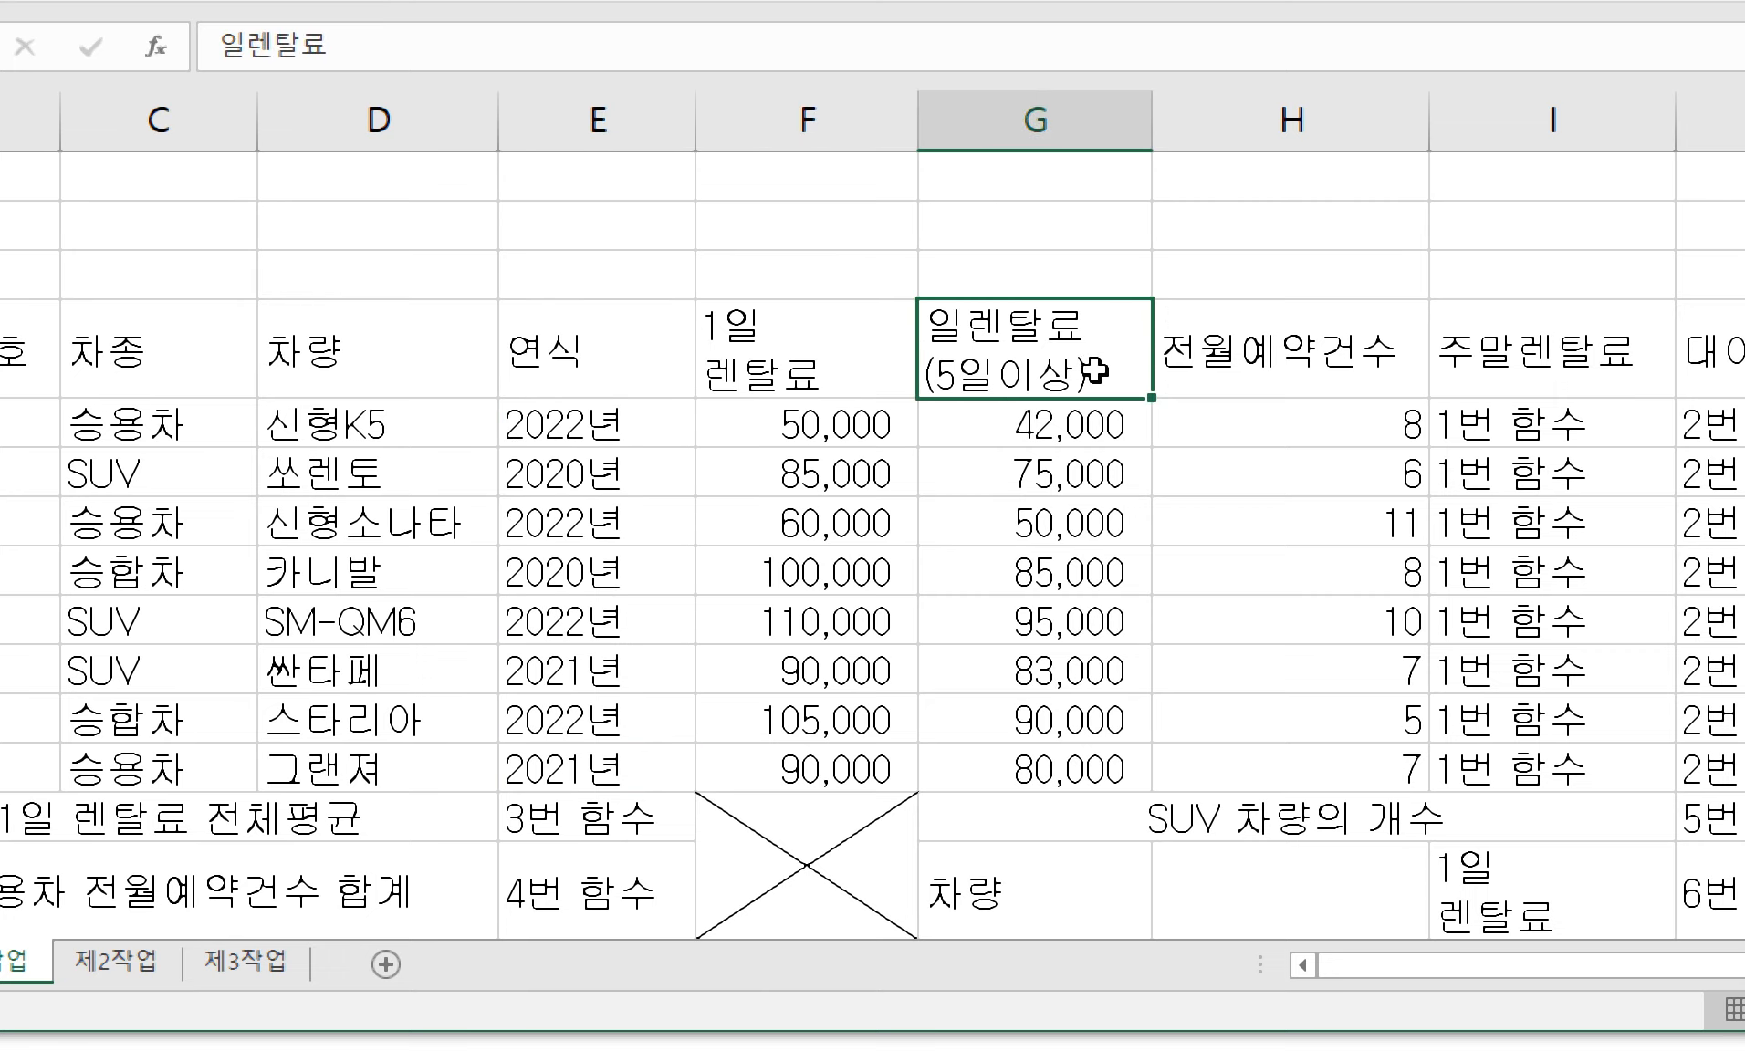
click(1198, 366)
click(1069, 407)
click(1305, 424)
click(1317, 479)
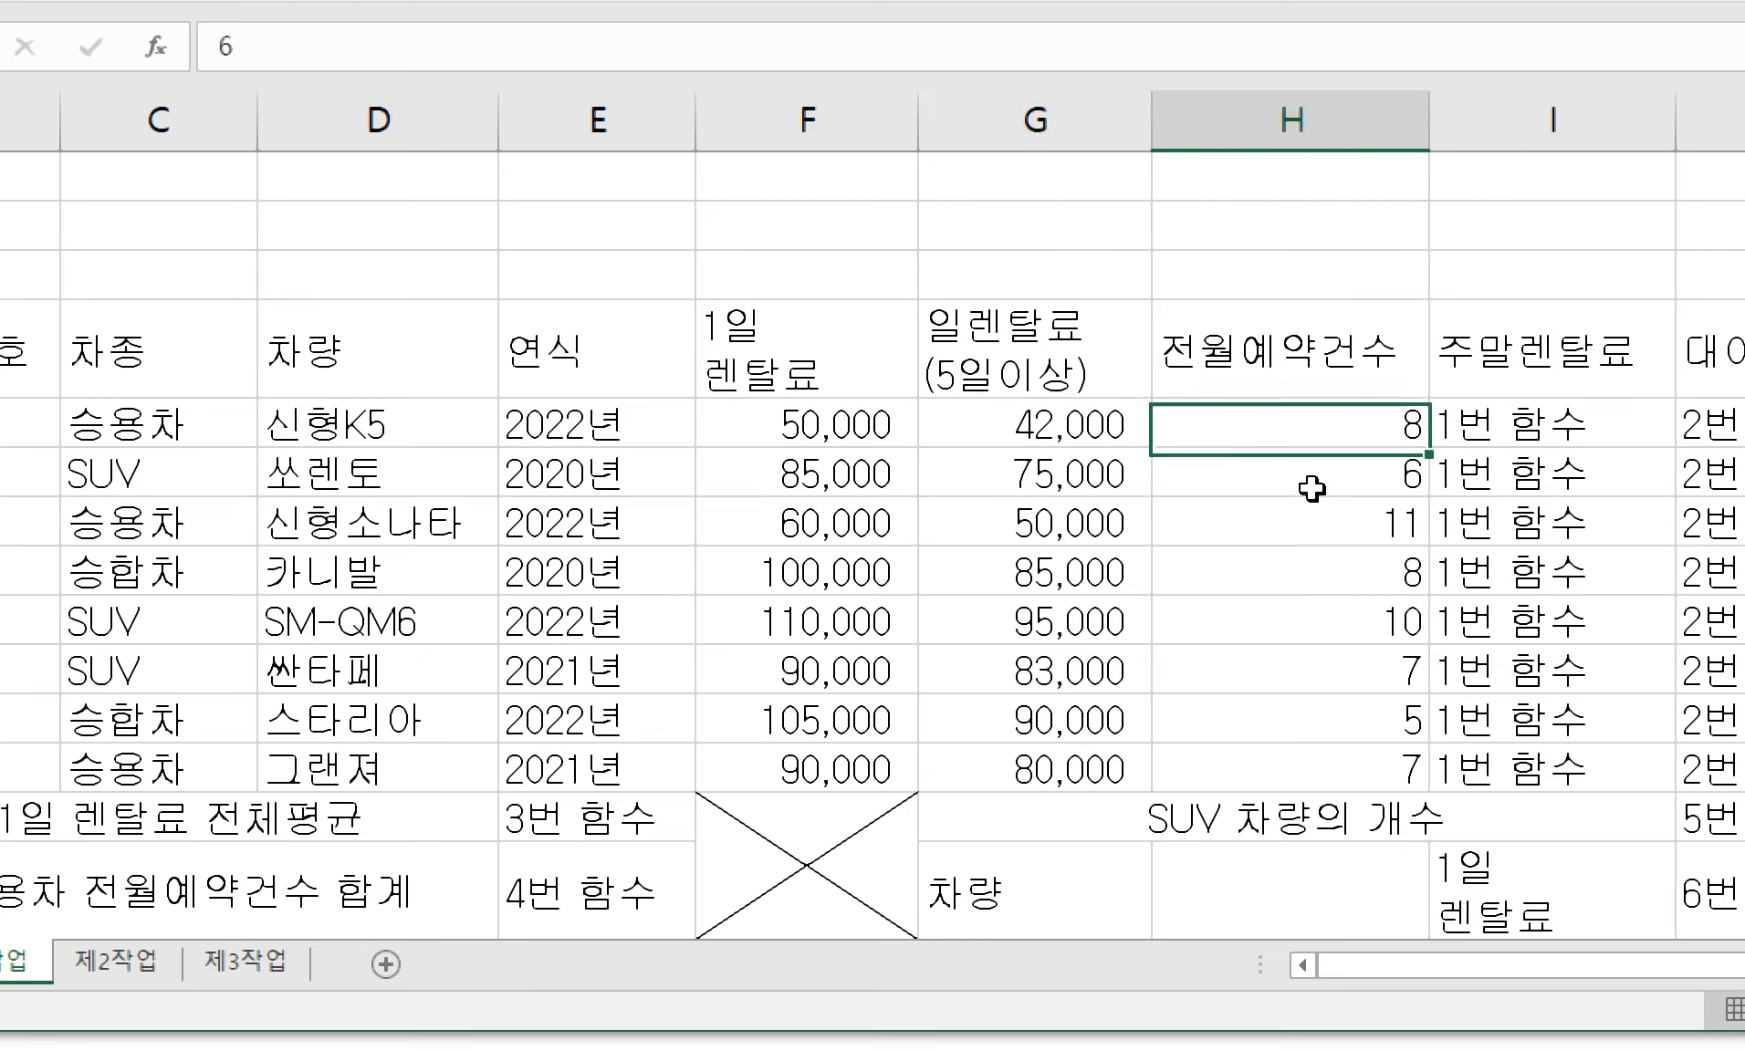
click(1314, 617)
click(1303, 748)
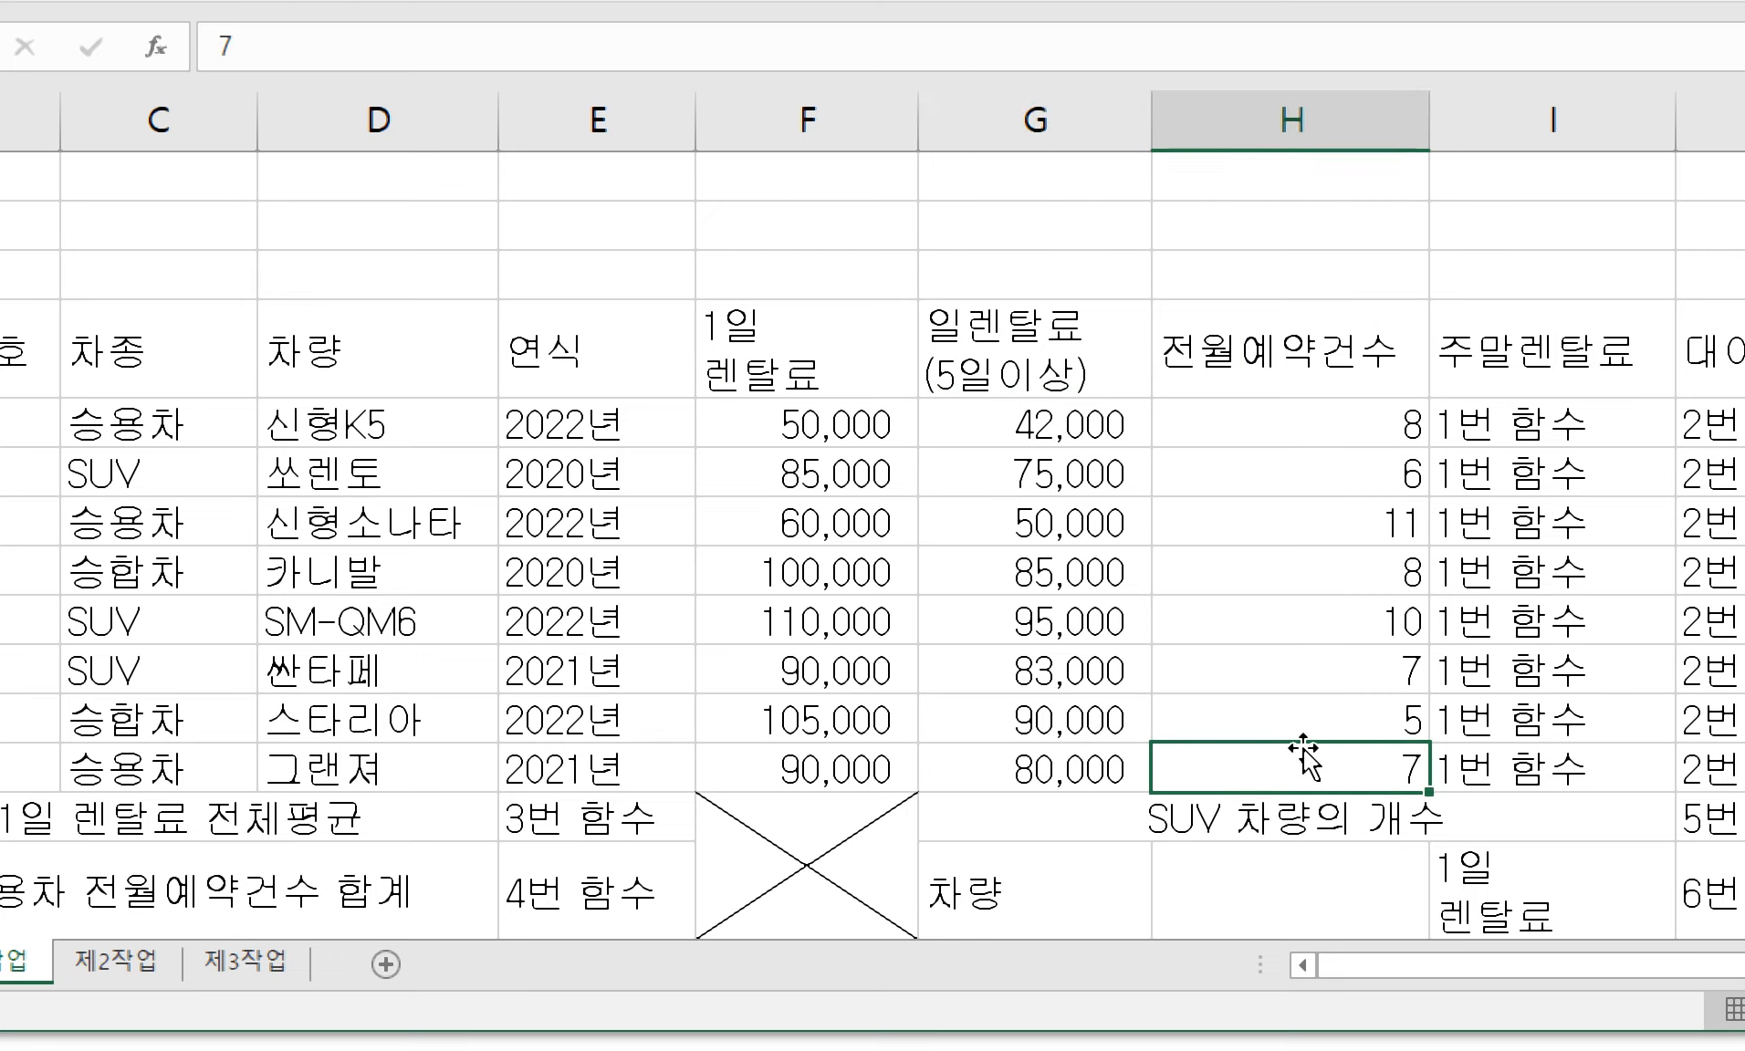